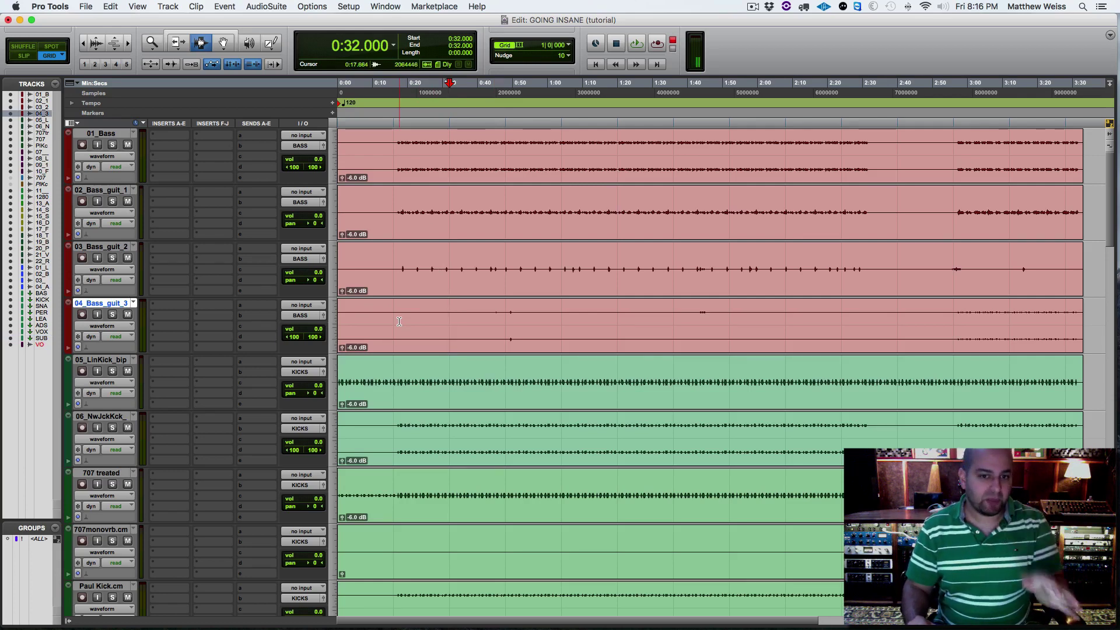
Look through the whole session's track layout, from the bass tracks down to the SUBMIX and VO tracks and back.
{"action": "left_click", "coordinate": [399, 321]}
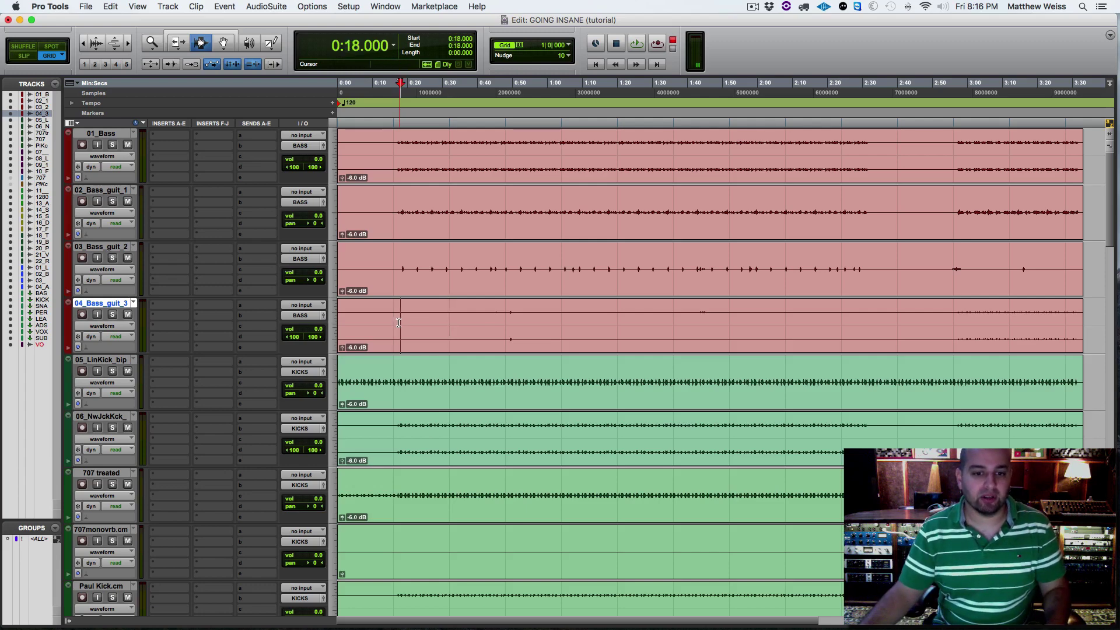
{"action": "left_click", "coordinate": [395, 321]}
{"action": "scroll", "coordinate": [460, 326], "scroll_direction": "down", "scroll_amount": 3}
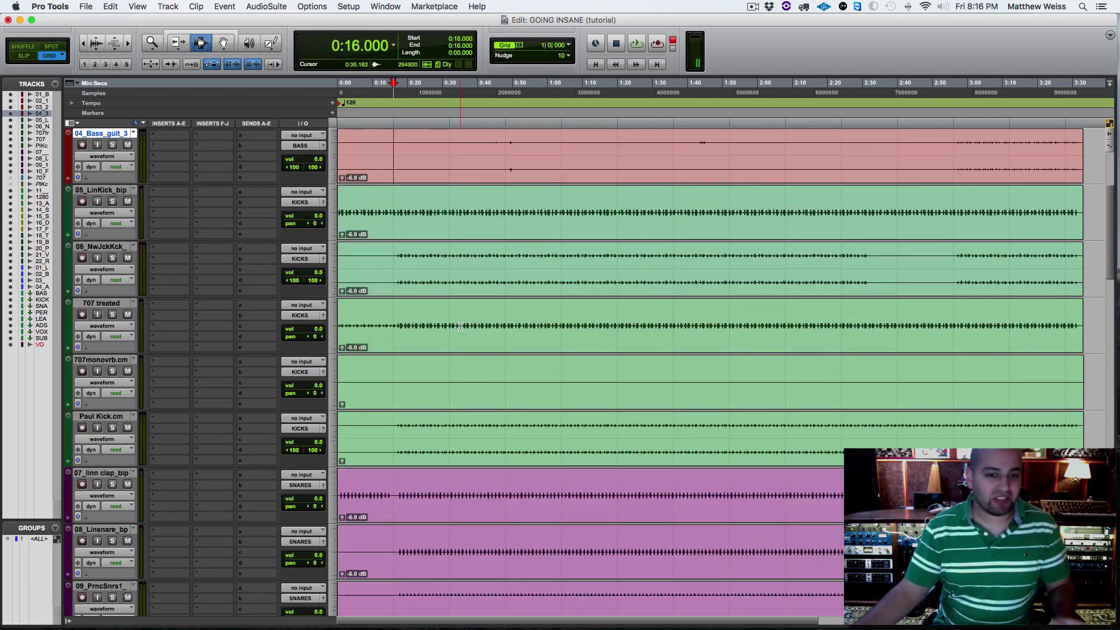
{"action": "scroll", "coordinate": [460, 326], "scroll_direction": "down", "scroll_amount": 20}
{"action": "scroll", "coordinate": [462, 332], "scroll_direction": "down", "scroll_amount": 1}
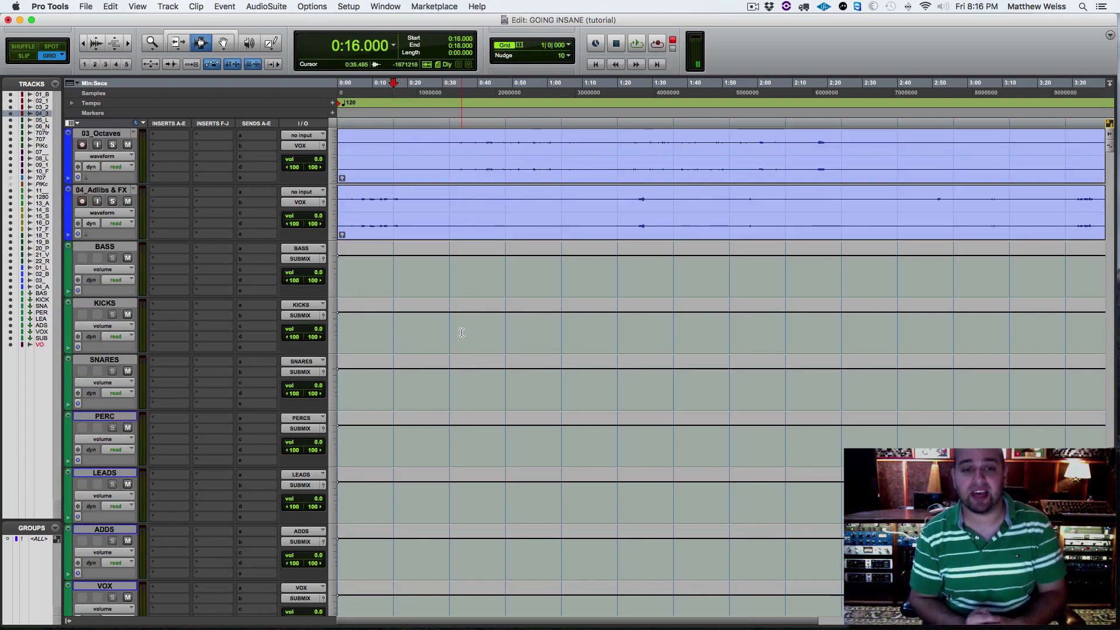
{"action": "scroll", "coordinate": [462, 332], "scroll_direction": "up", "scroll_amount": 15}
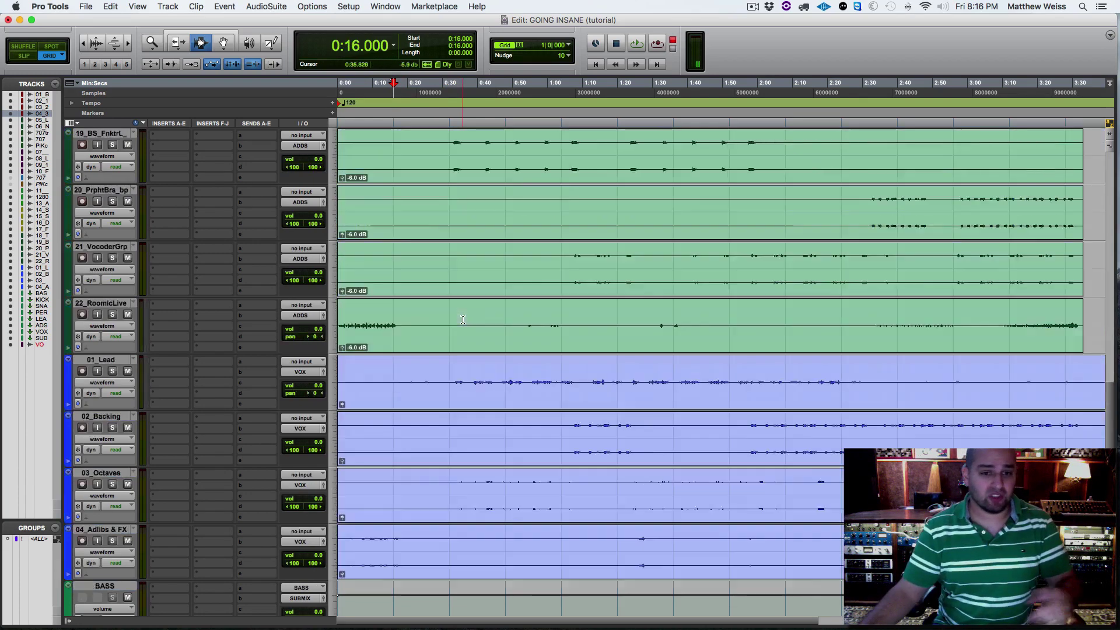
{"action": "scroll", "coordinate": [463, 319], "scroll_direction": "down", "scroll_amount": 17}
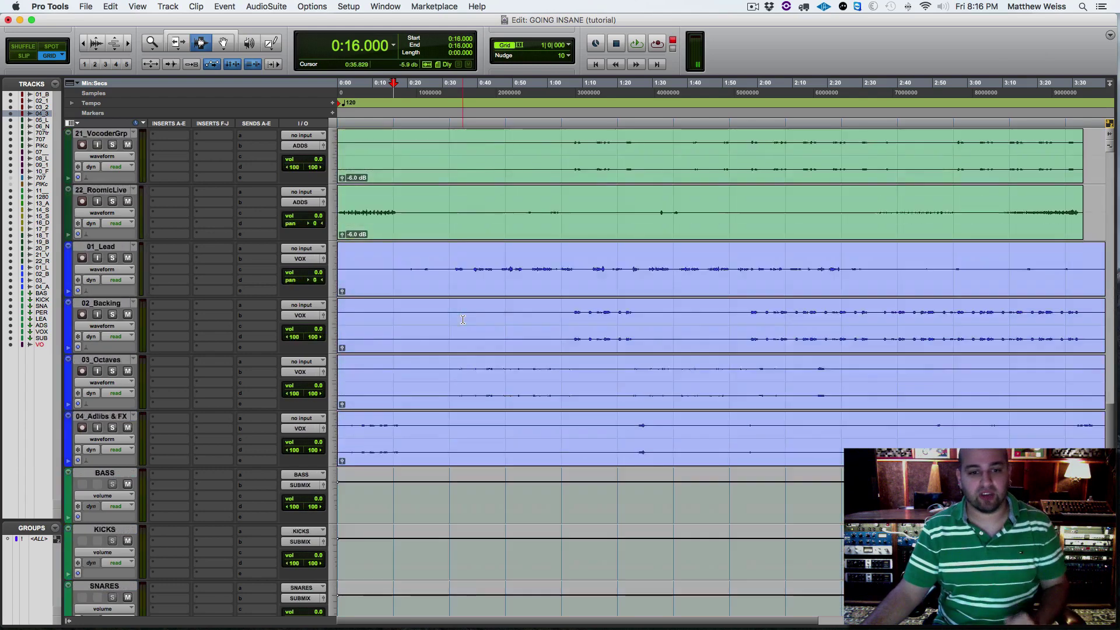
{"action": "scroll", "coordinate": [463, 320], "scroll_direction": "down", "scroll_amount": 1}
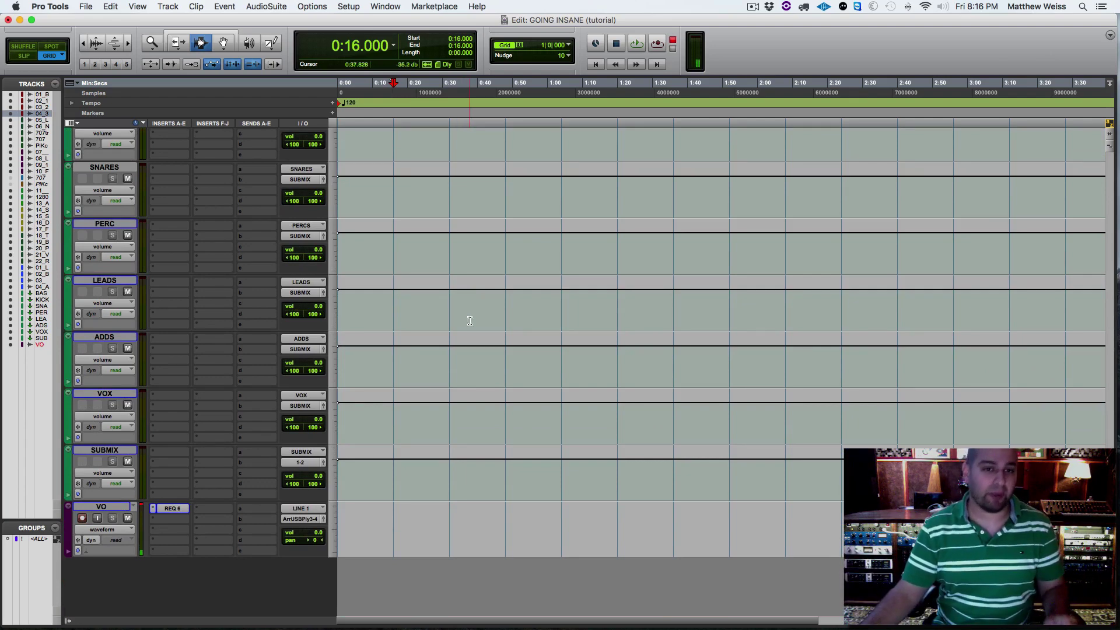
{"action": "scroll", "coordinate": [466, 320], "scroll_direction": "up", "scroll_amount": 15}
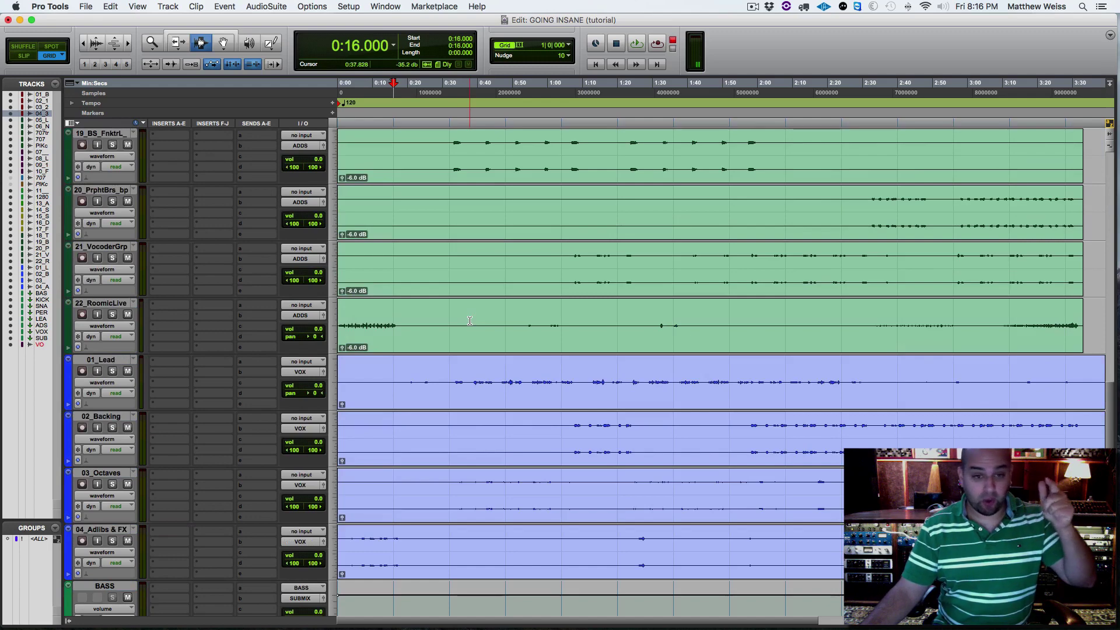
{"action": "scroll", "coordinate": [467, 318], "scroll_direction": "up", "scroll_amount": 15}
{"action": "scroll", "coordinate": [454, 315], "scroll_direction": "up", "scroll_amount": 6}
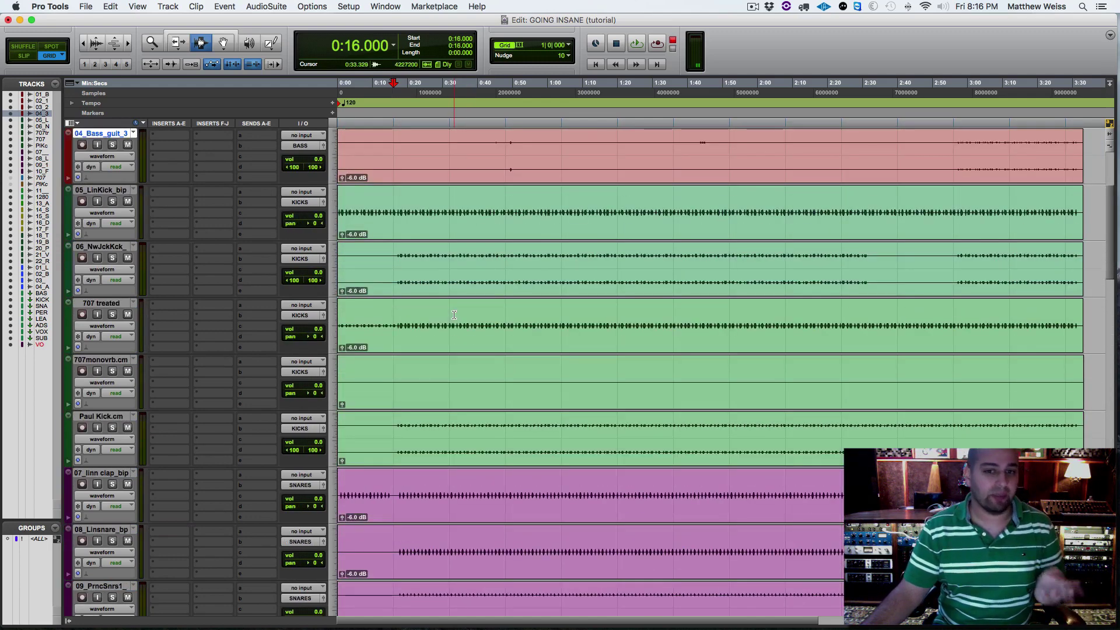
{"action": "scroll", "coordinate": [454, 315], "scroll_direction": "up", "scroll_amount": 5}
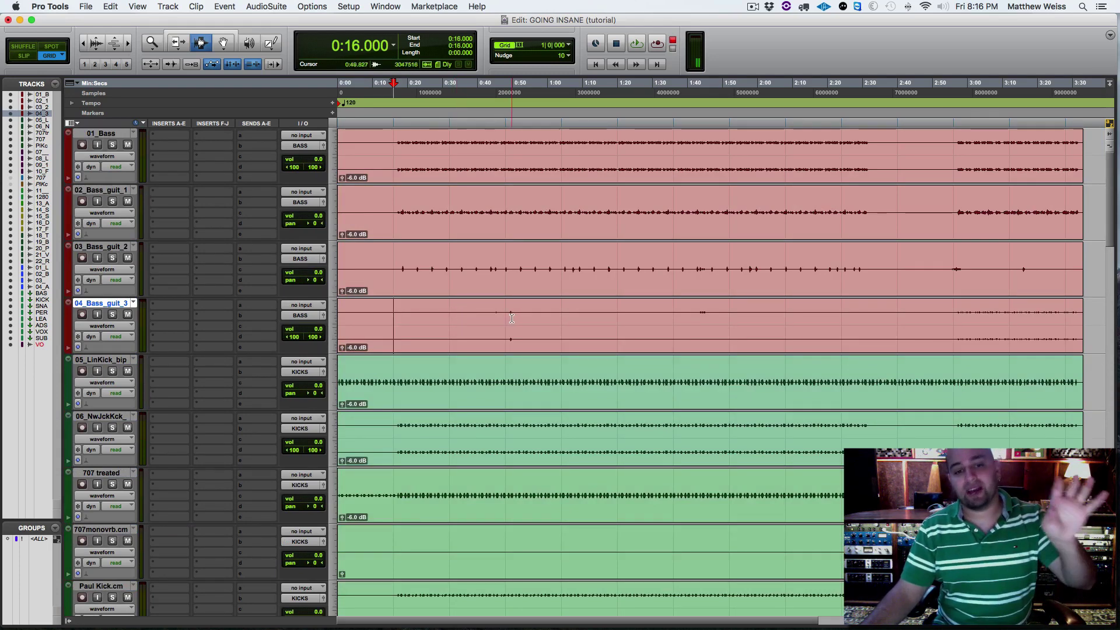
Examine the kick, snare, percussion, lead, adds and vocal tracks in order, including their colour grouping and output routing.
{"action": "scroll", "coordinate": [507, 319], "scroll_direction": "down", "scroll_amount": 2}
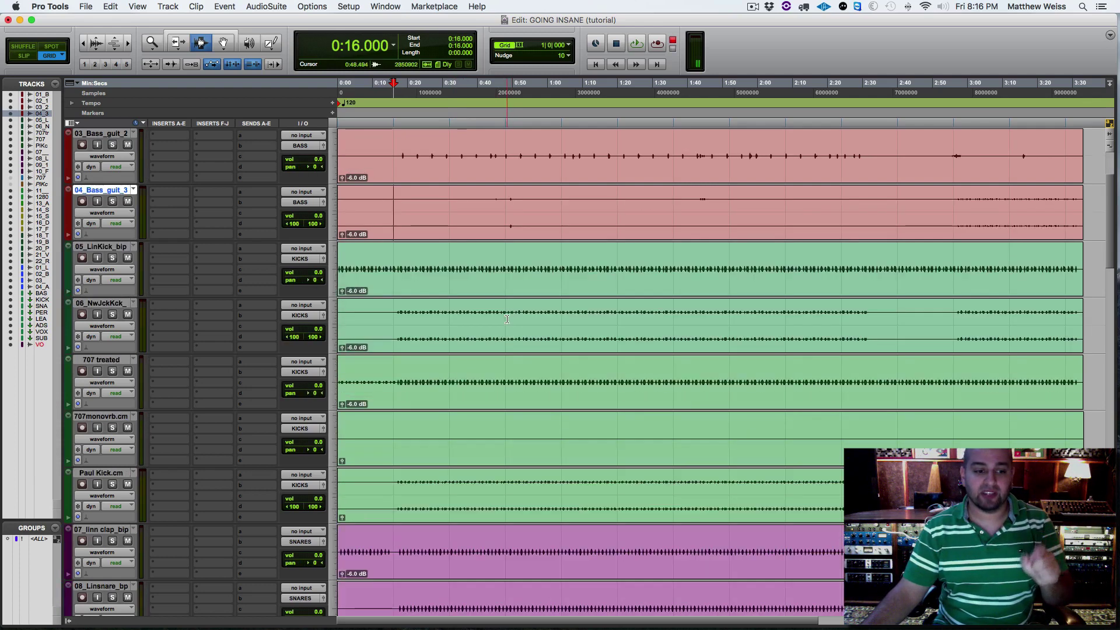
{"action": "scroll", "coordinate": [553, 315], "scroll_direction": "down", "scroll_amount": 2}
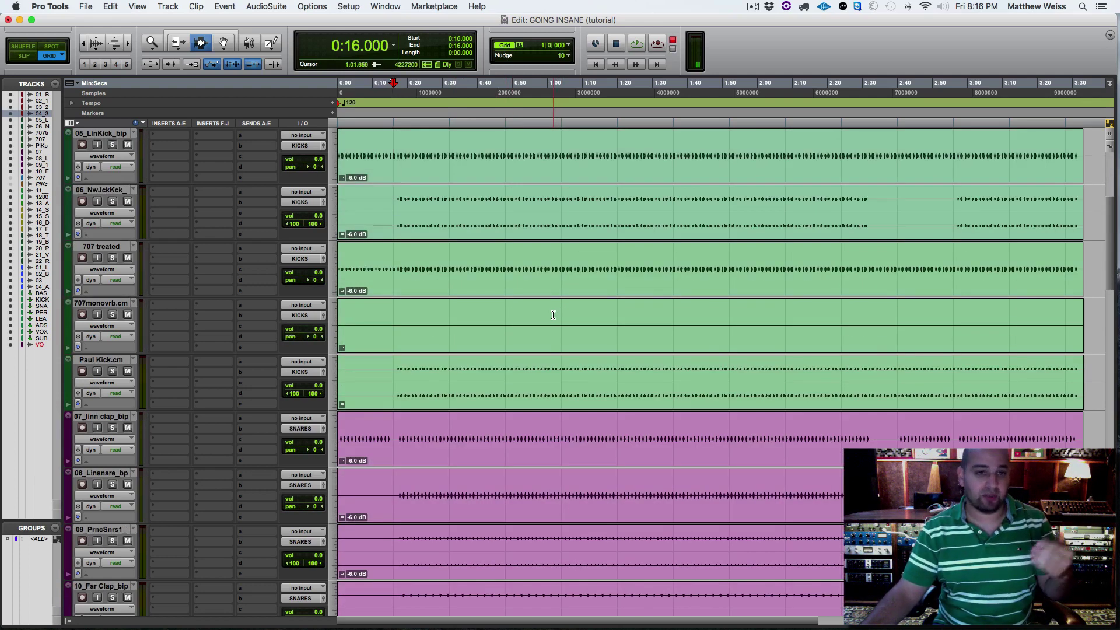
{"action": "scroll", "coordinate": [567, 310], "scroll_direction": "down", "scroll_amount": 1}
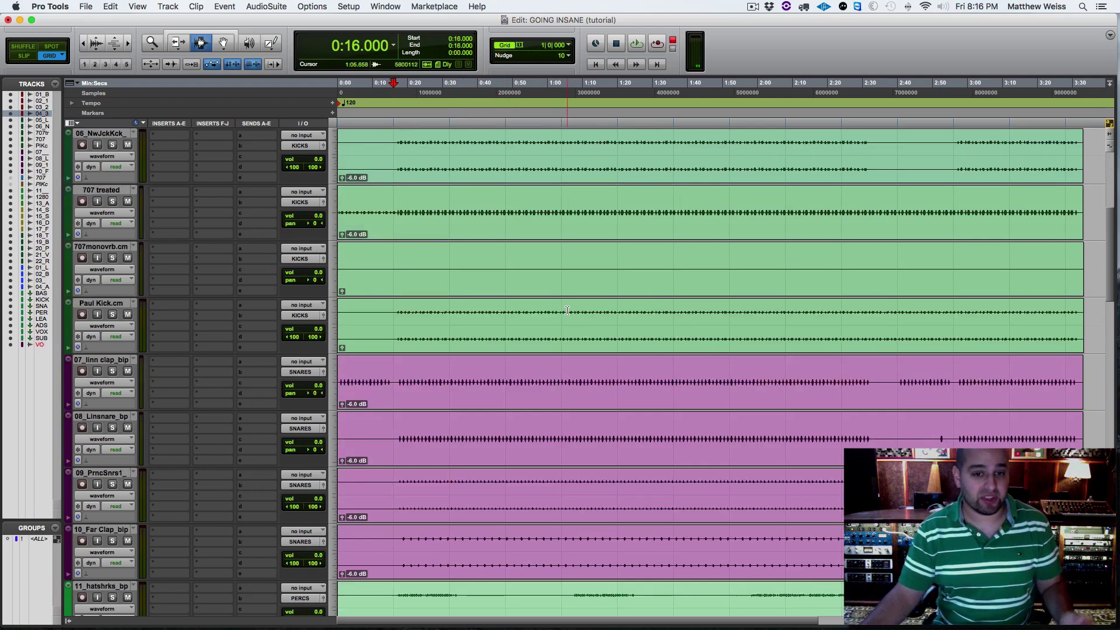
{"action": "scroll", "coordinate": [567, 310], "scroll_direction": "down", "scroll_amount": 4}
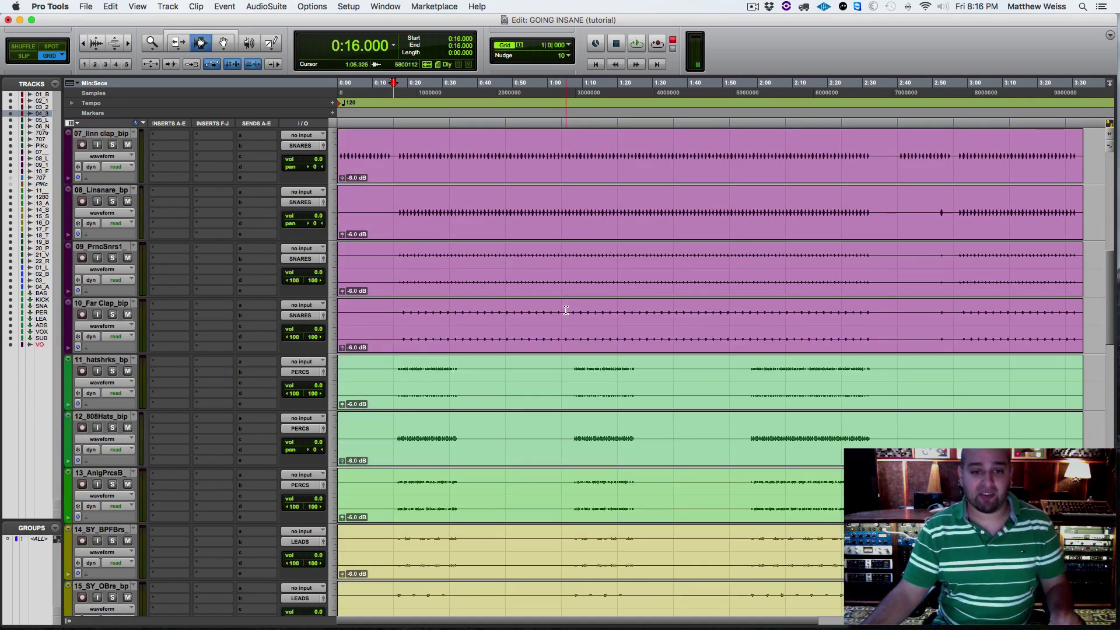
{"action": "scroll", "coordinate": [566, 310], "scroll_direction": "down", "scroll_amount": 2}
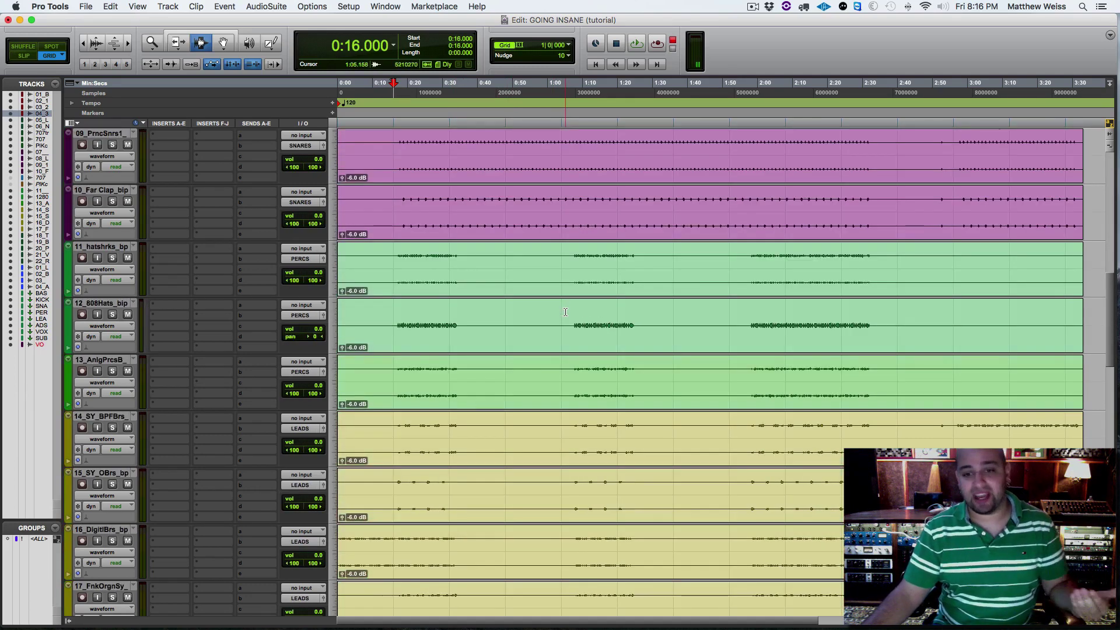
{"action": "scroll", "coordinate": [565, 312], "scroll_direction": "down", "scroll_amount": 1}
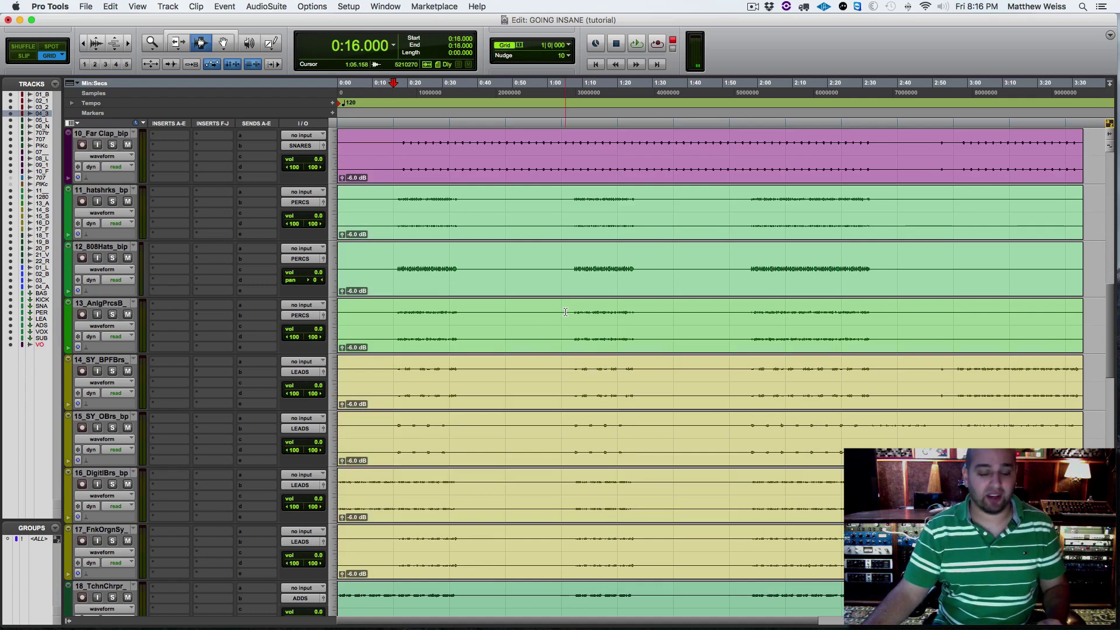
{"action": "scroll", "coordinate": [566, 312], "scroll_direction": "down", "scroll_amount": 6}
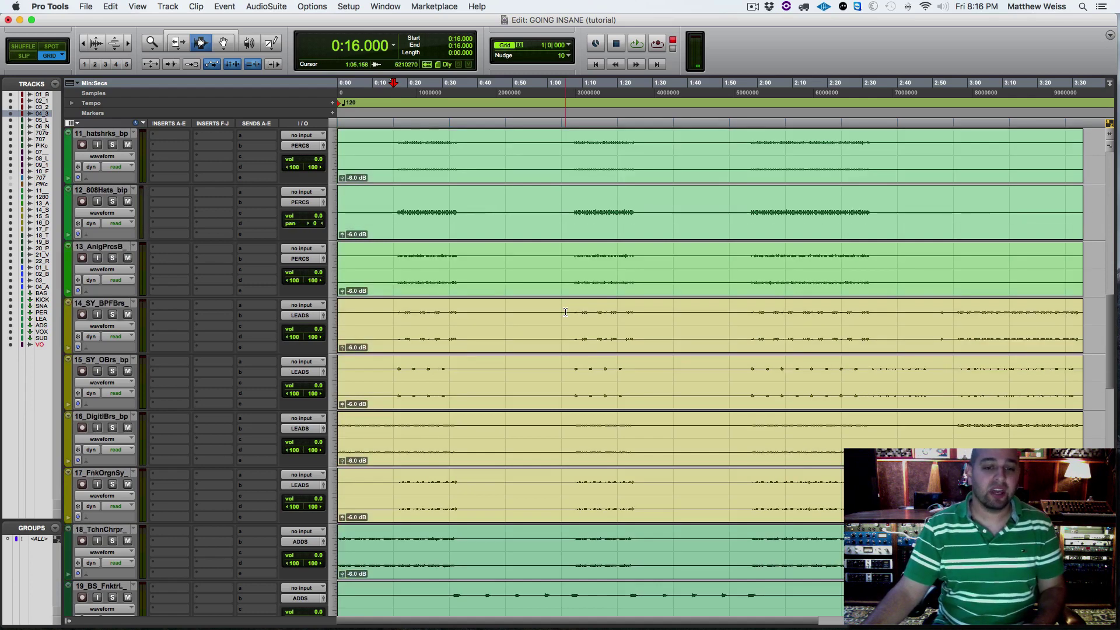
{"action": "scroll", "coordinate": [565, 313], "scroll_direction": "up", "scroll_amount": 1}
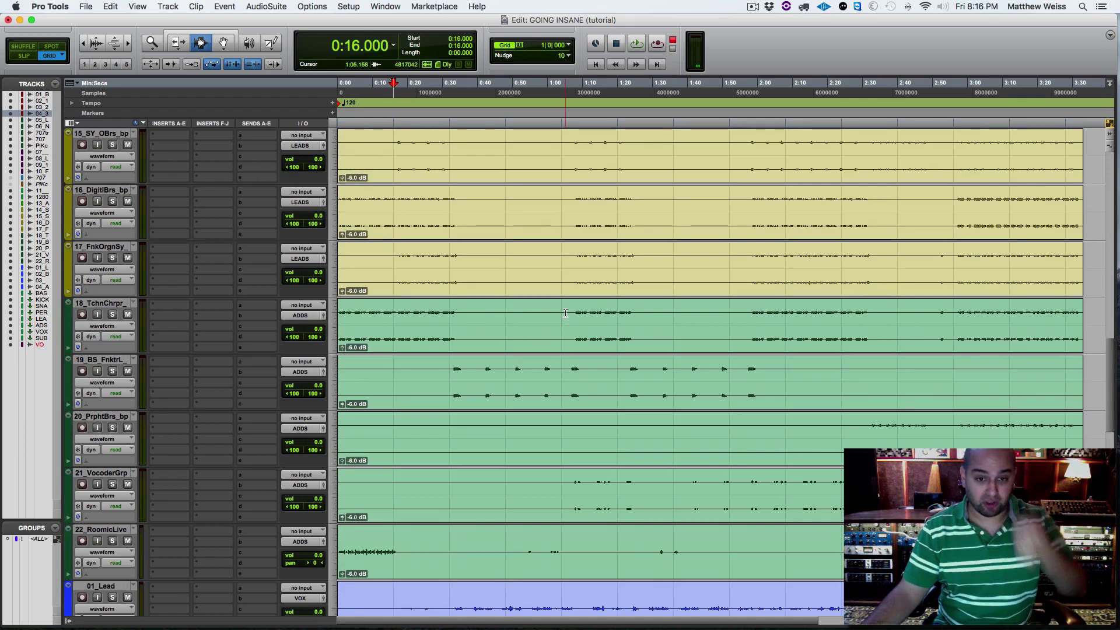
{"action": "scroll", "coordinate": [565, 313], "scroll_direction": "down", "scroll_amount": 1}
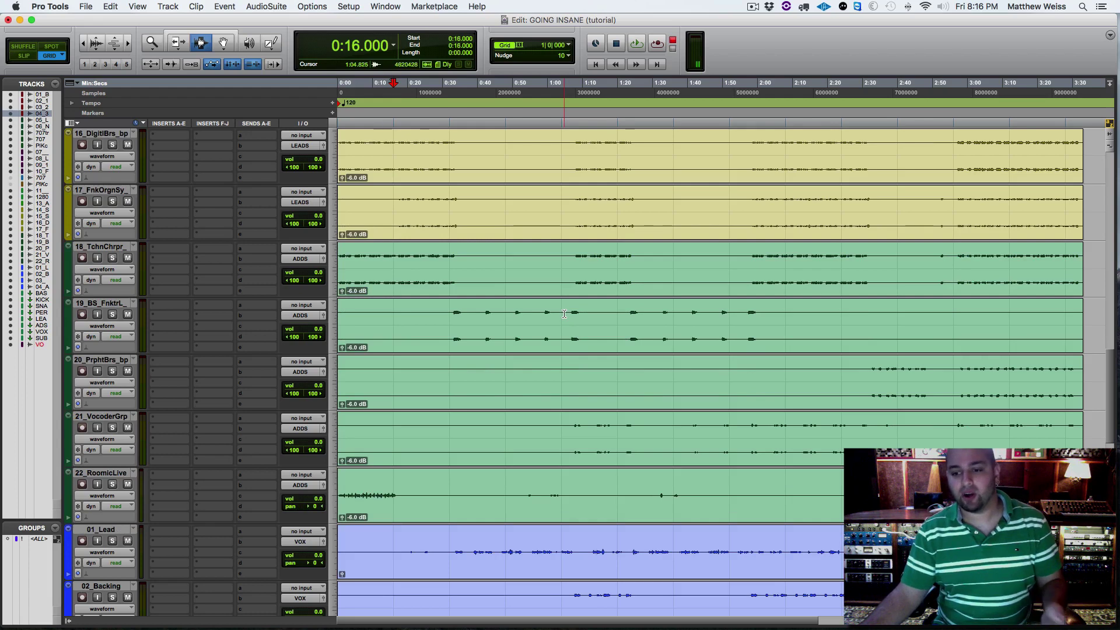
{"action": "scroll", "coordinate": [564, 314], "scroll_direction": "down", "scroll_amount": 3}
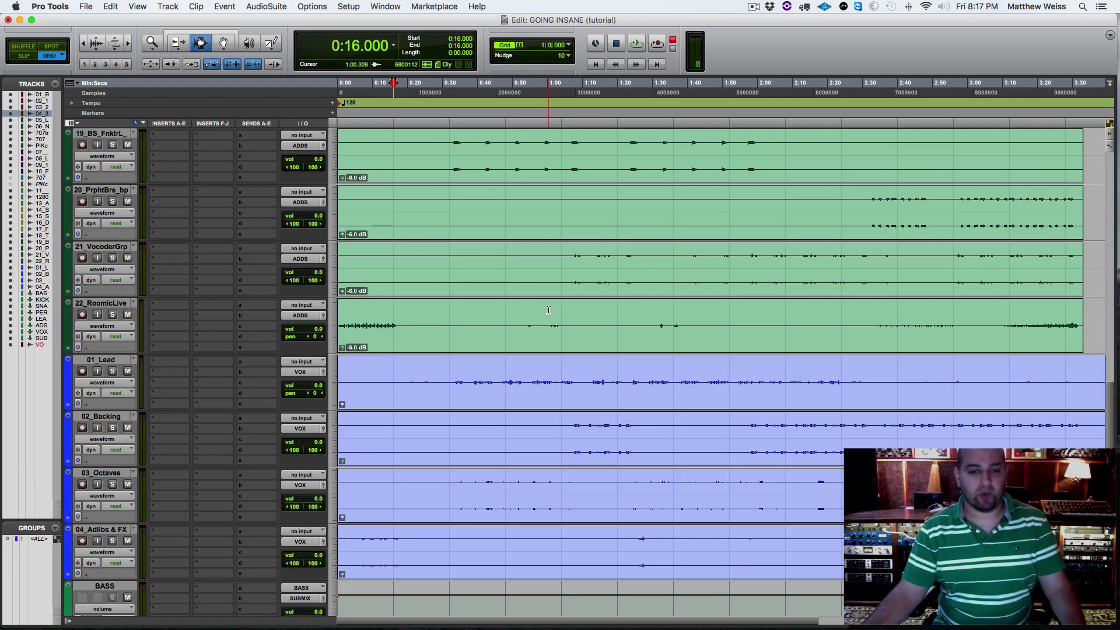
{"action": "scroll", "coordinate": [548, 311], "scroll_direction": "down", "scroll_amount": 3}
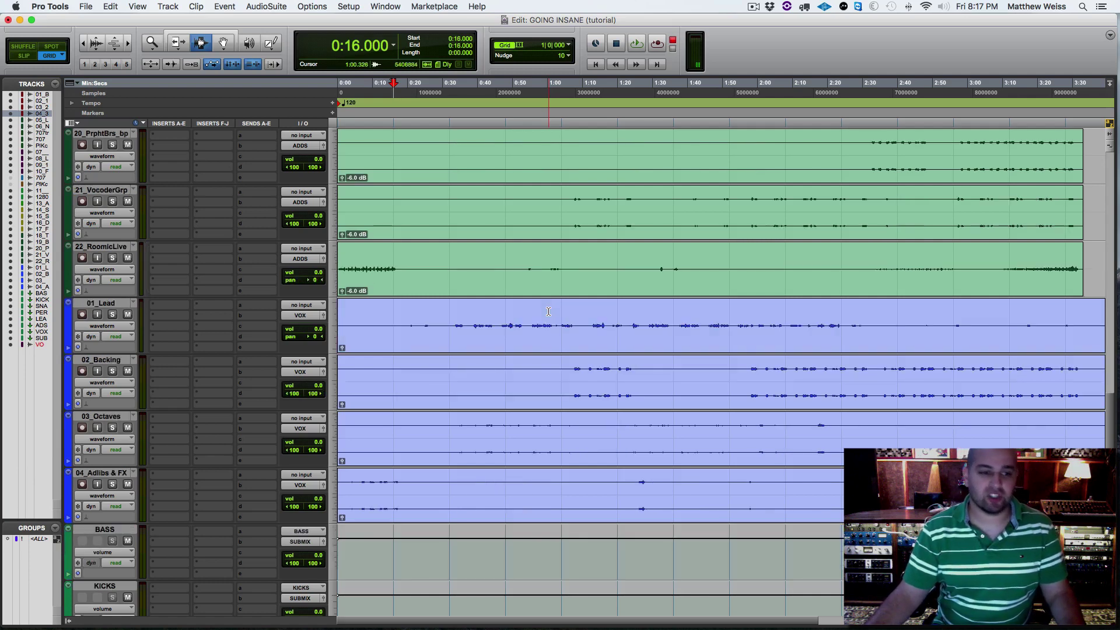
Examine the group bus tracks from BASS to VOX and their routing into the SUBMIX track.
{"action": "left_click", "coordinate": [476, 256]}
{"action": "scroll", "coordinate": [477, 257], "scroll_direction": "down", "scroll_amount": 5}
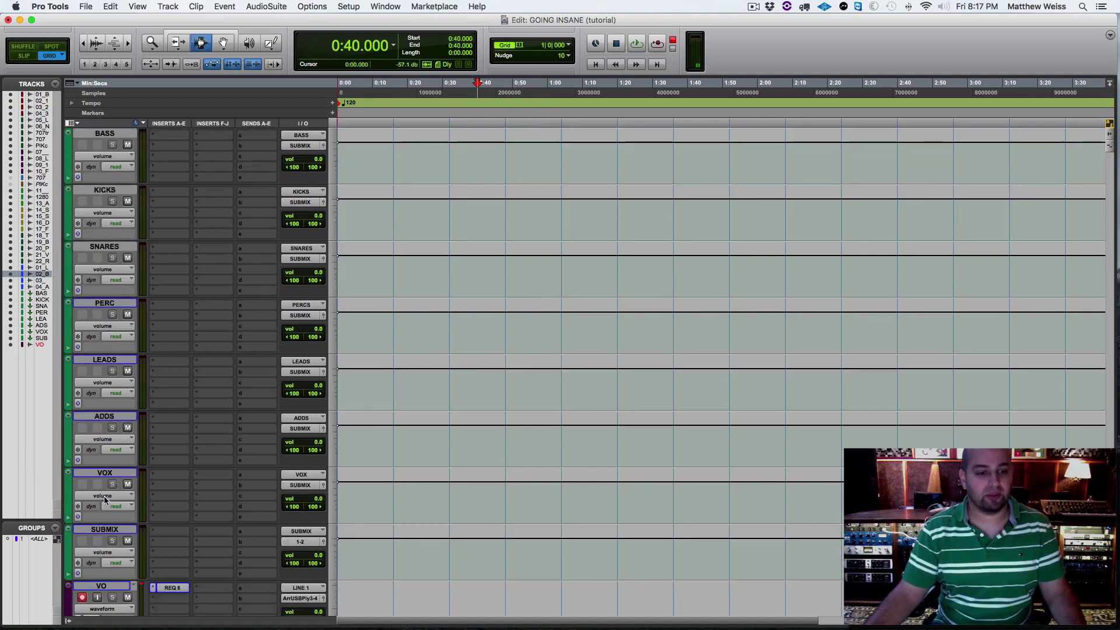
{"action": "scroll", "coordinate": [104, 508], "scroll_direction": "down", "scroll_amount": 2}
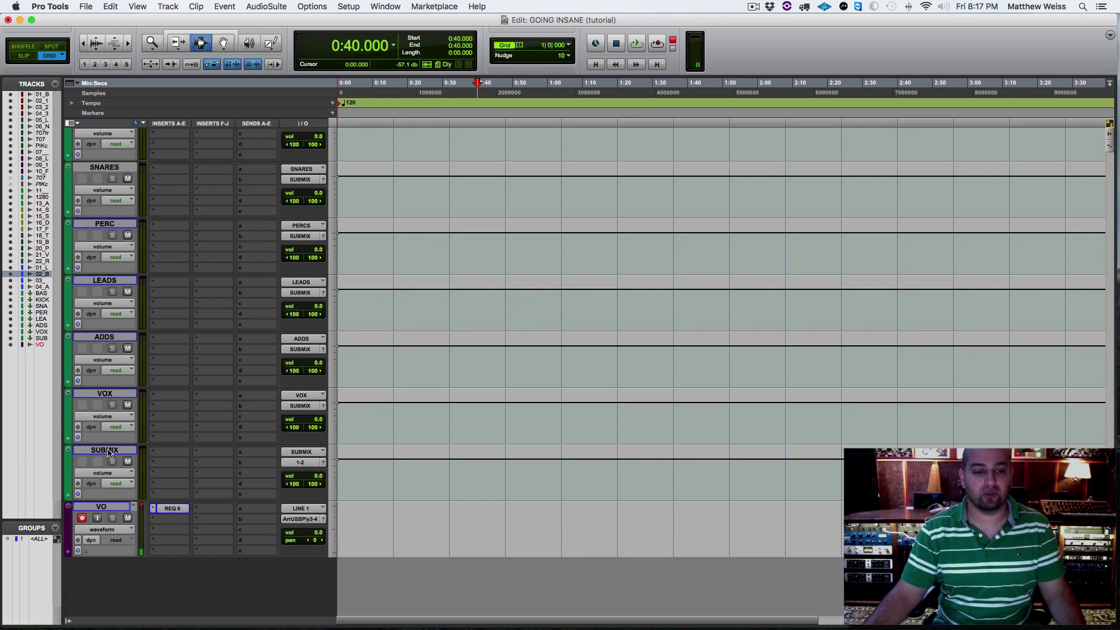
Play the song from 0:34 while checking the level meter of the SUBMIX track, and stop playback.
{"action": "scroll", "coordinate": [481, 406], "scroll_direction": "up", "scroll_amount": 10}
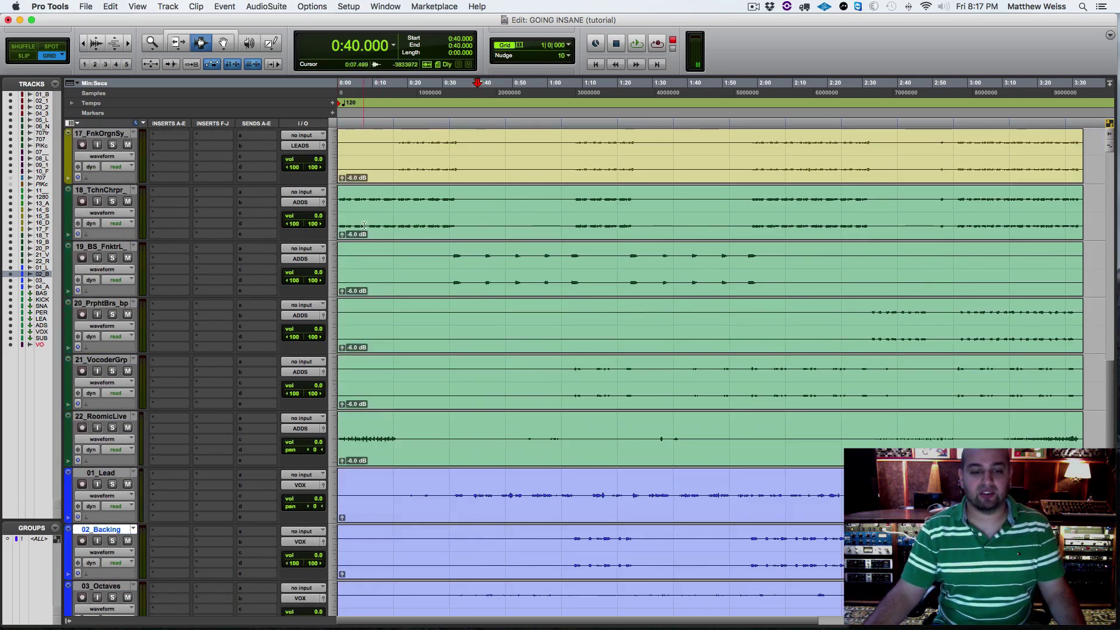
{"action": "left_click_drag", "start_coordinate": [380, 213], "coordinate": [271, 232]}
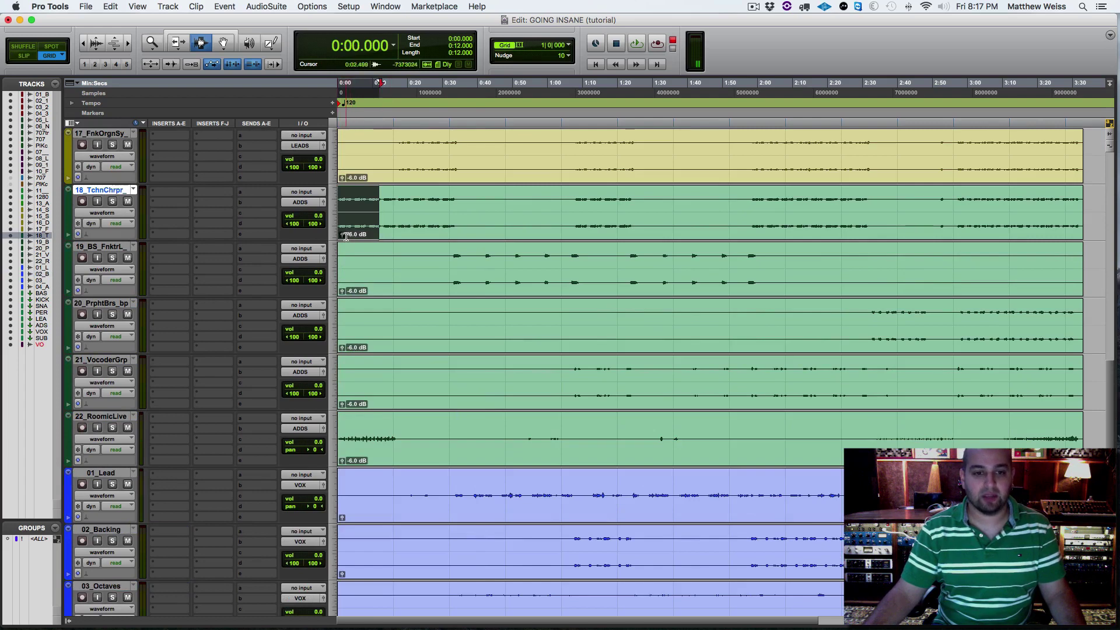
{"action": "left_click", "coordinate": [461, 231]}
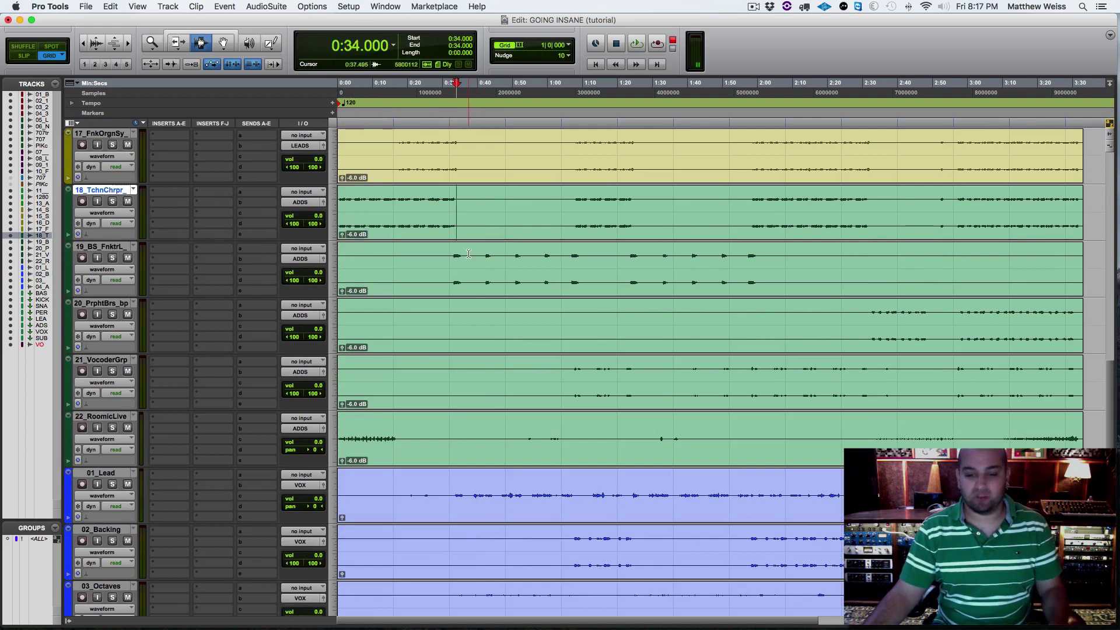
{"action": "scroll", "coordinate": [469, 255], "scroll_direction": "down", "scroll_amount": 10}
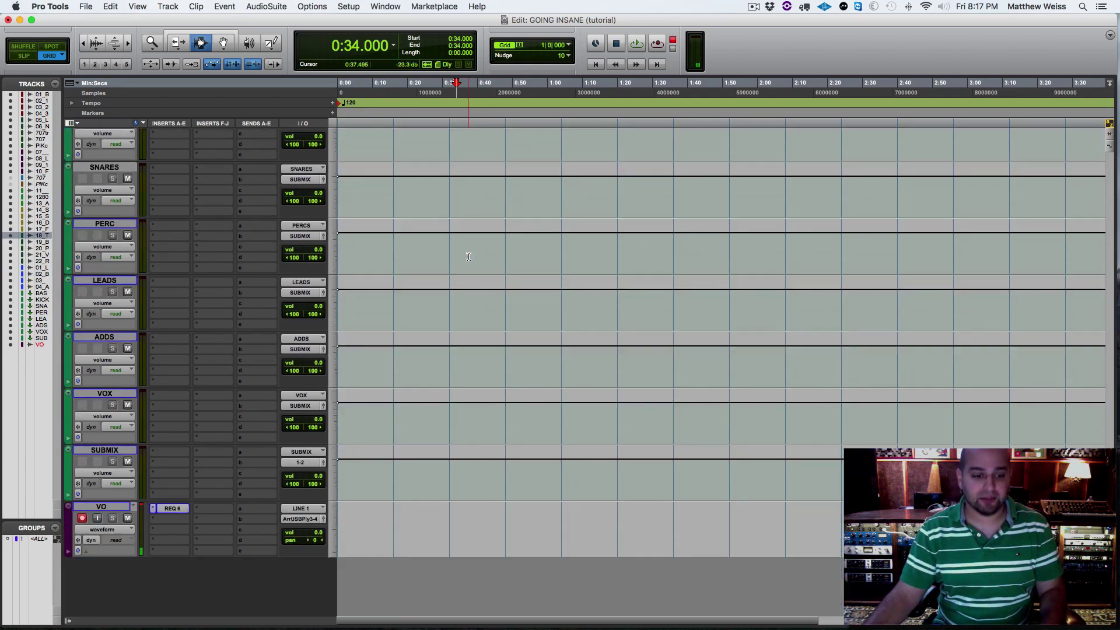
{"action": "key", "text": "space"}
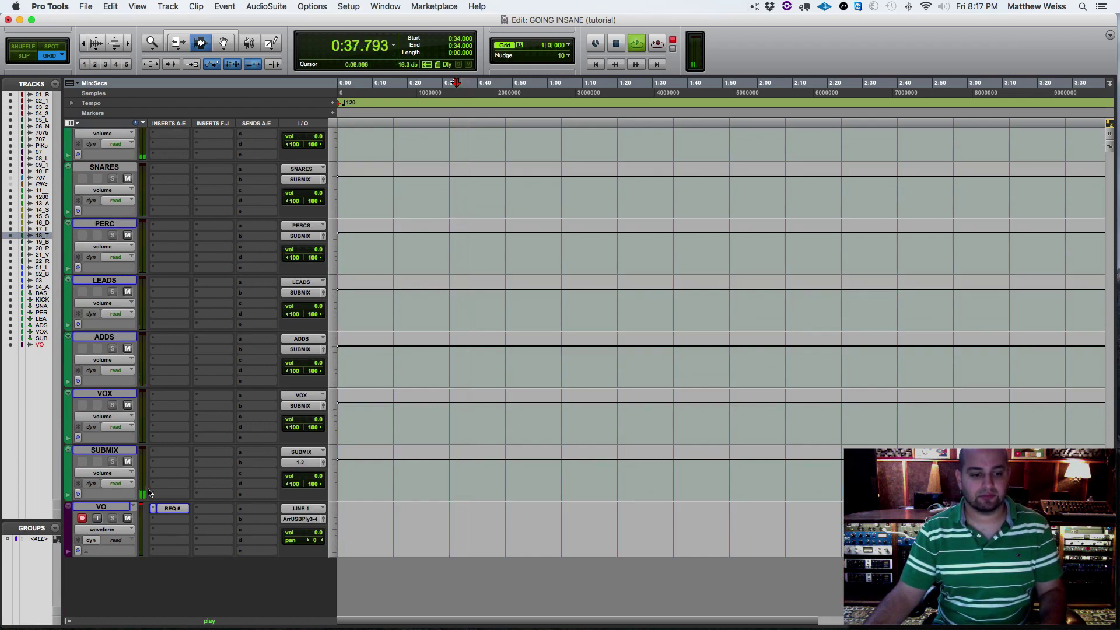
{"action": "key", "text": "space"}
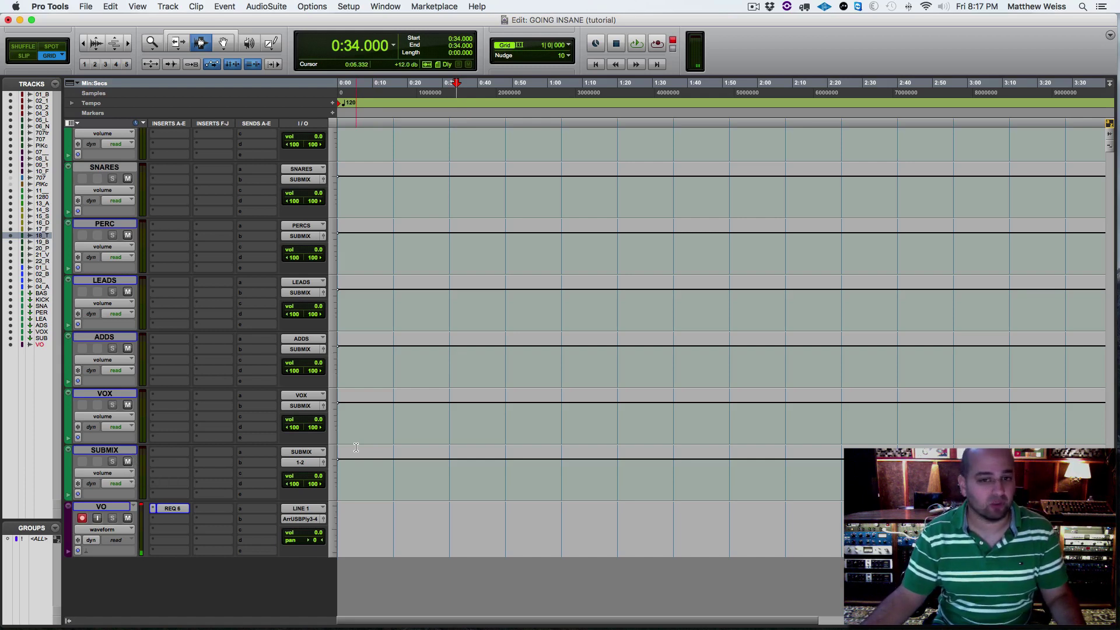
Return to the bass tracks, place the playback start at 0:00 and play the song from the beginning.
{"action": "scroll", "coordinate": [356, 447], "scroll_direction": "up", "scroll_amount": 10}
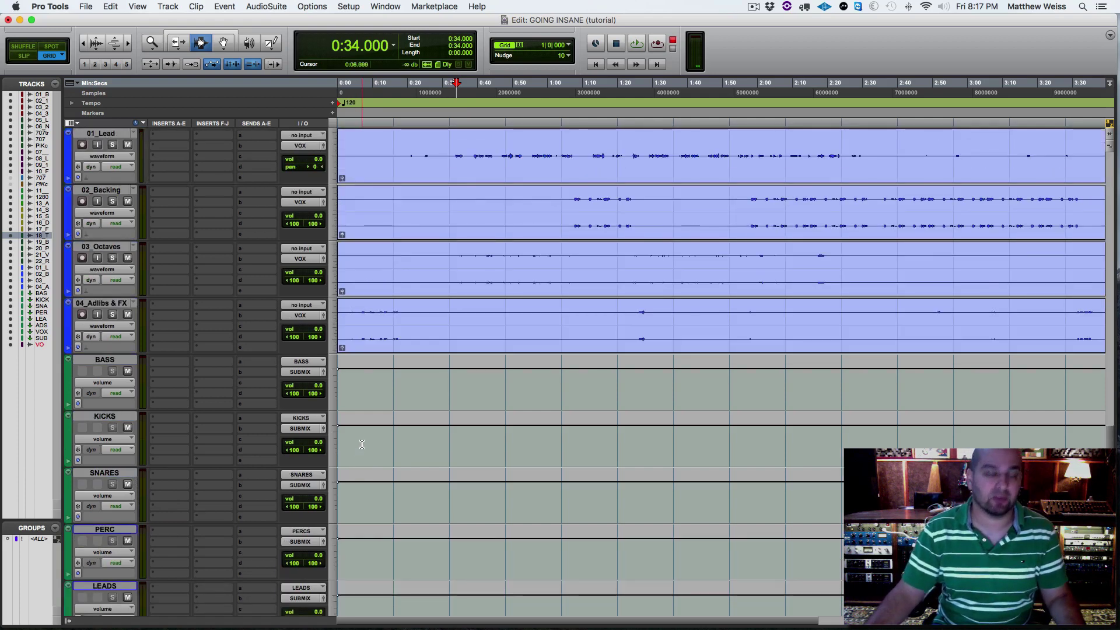
{"action": "scroll", "coordinate": [397, 437], "scroll_direction": "up", "scroll_amount": 5}
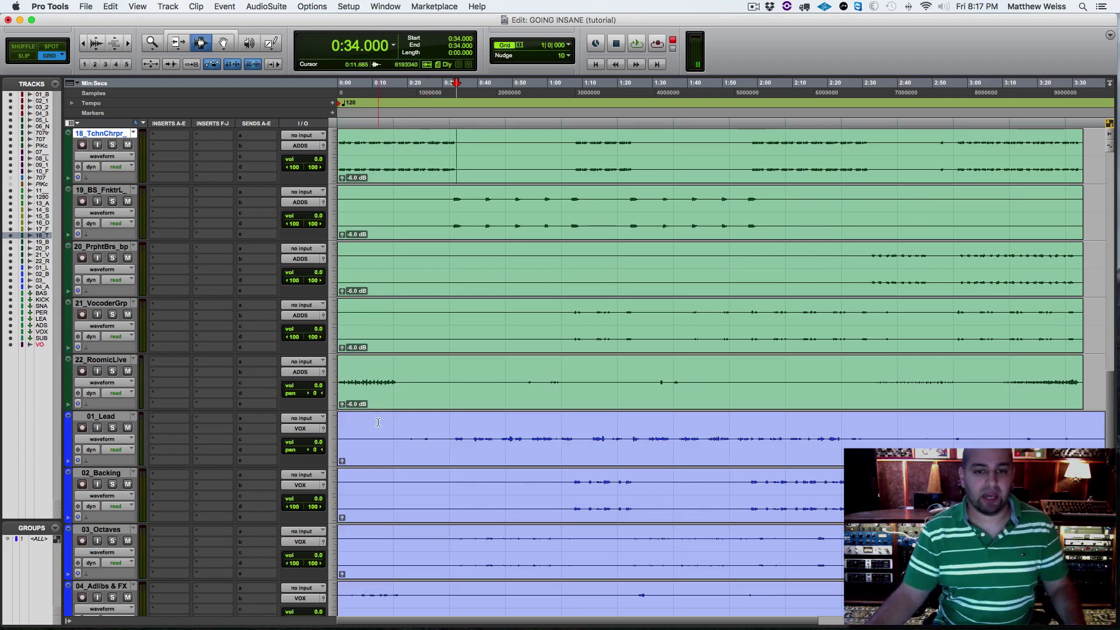
{"action": "scroll", "coordinate": [390, 447], "scroll_direction": "up", "scroll_amount": 17}
{"action": "scroll", "coordinate": [389, 446], "scroll_direction": "up", "scroll_amount": 5}
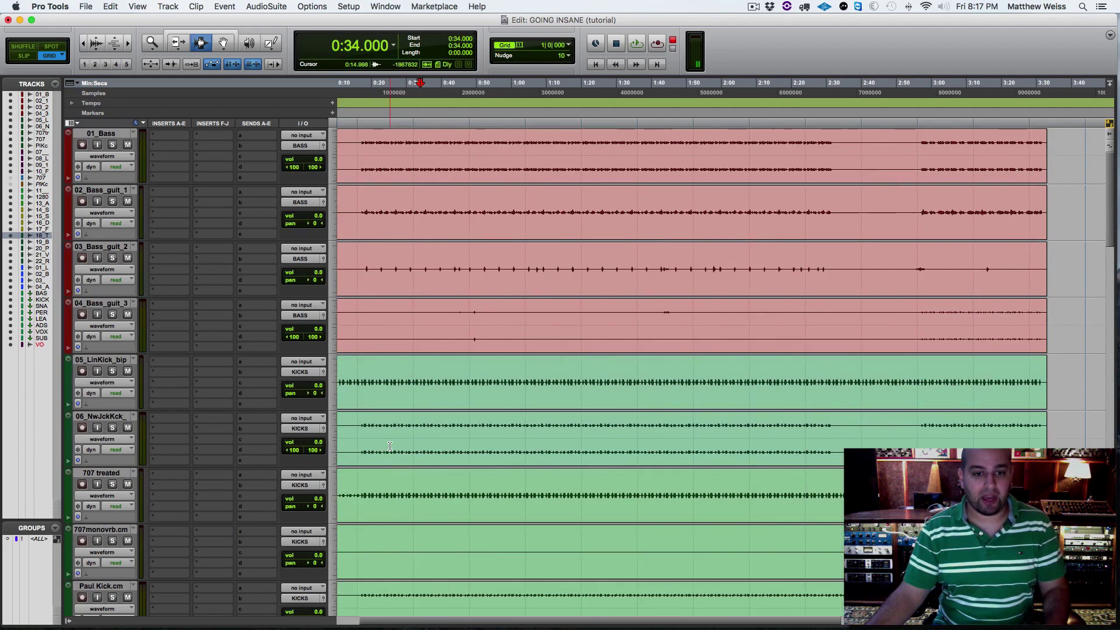
{"action": "left_click", "coordinate": [355, 324]}
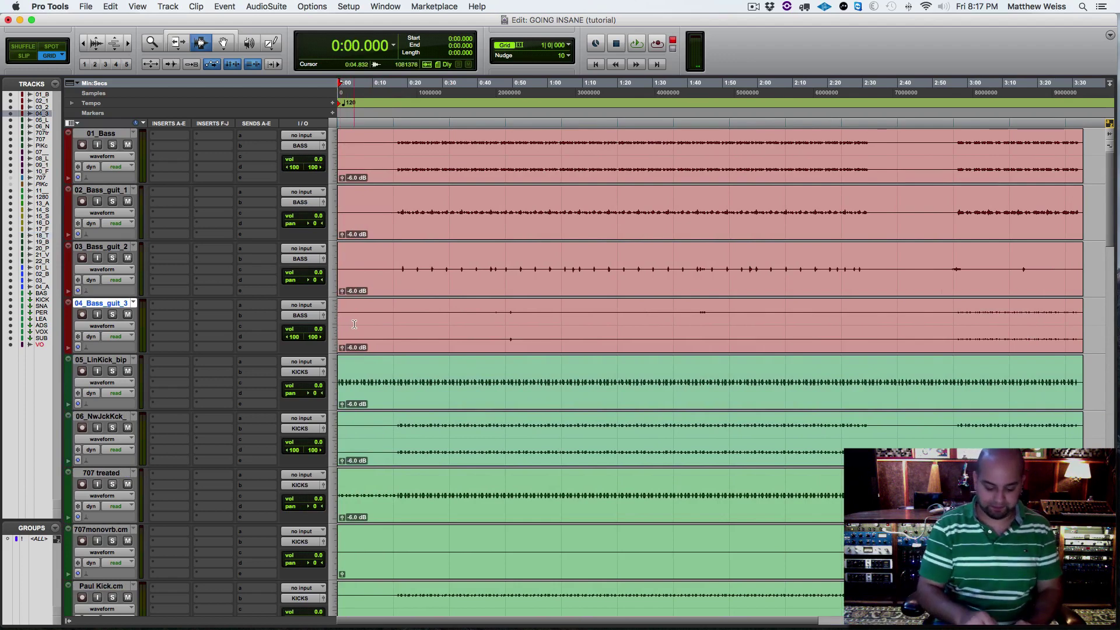
{"action": "key", "text": "space"}
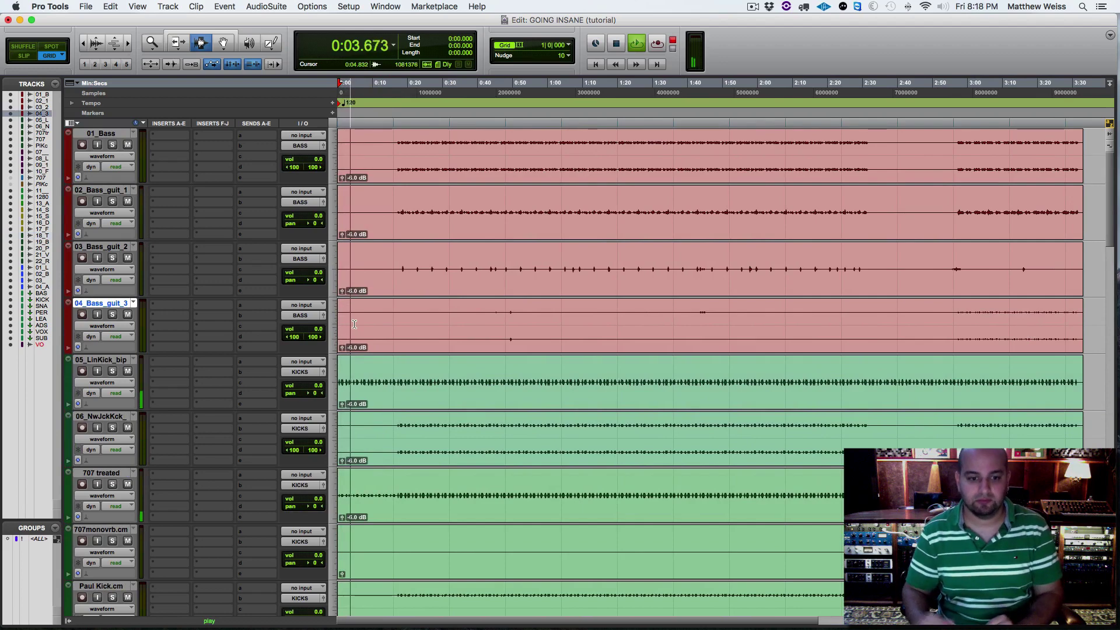
Lower the volume of the 18_TchnChrpr track to -5.3 dB and the 16_DigitlBrs track to -2.8 dB during playback.
{"action": "scroll", "coordinate": [420, 358], "scroll_direction": "down", "scroll_amount": 6}
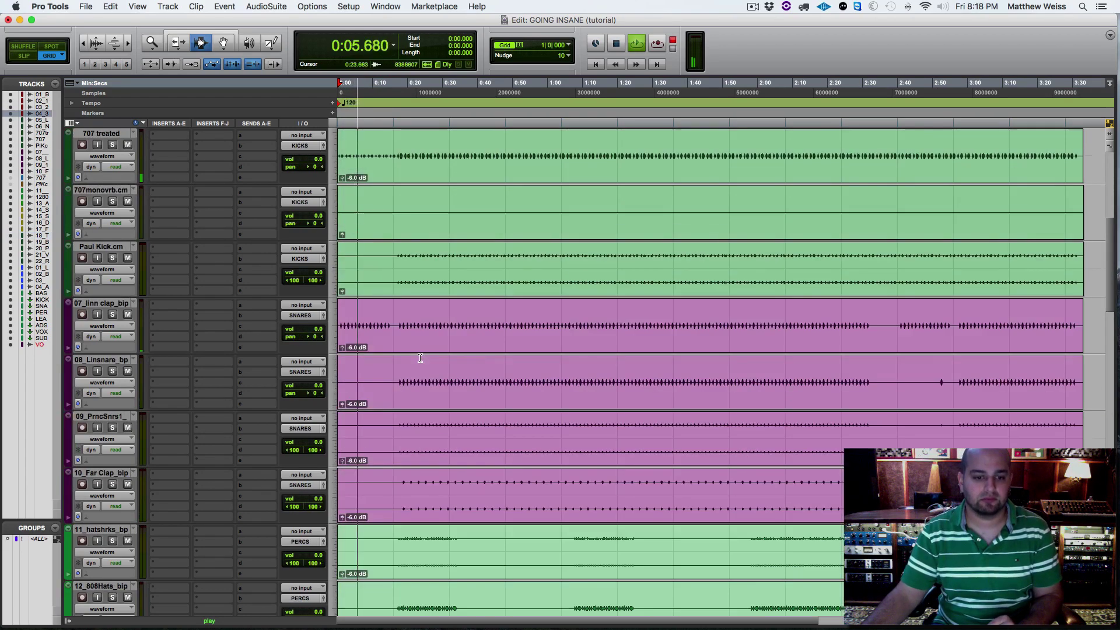
{"action": "scroll", "coordinate": [420, 358], "scroll_direction": "down", "scroll_amount": 9}
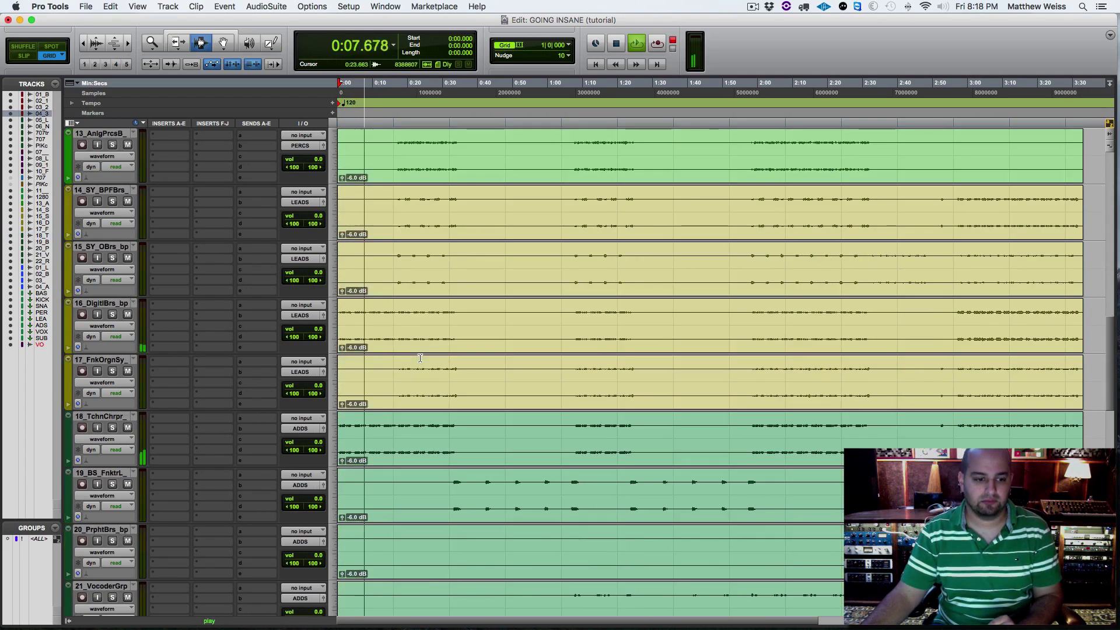
{"action": "left_click", "coordinate": [302, 443]}
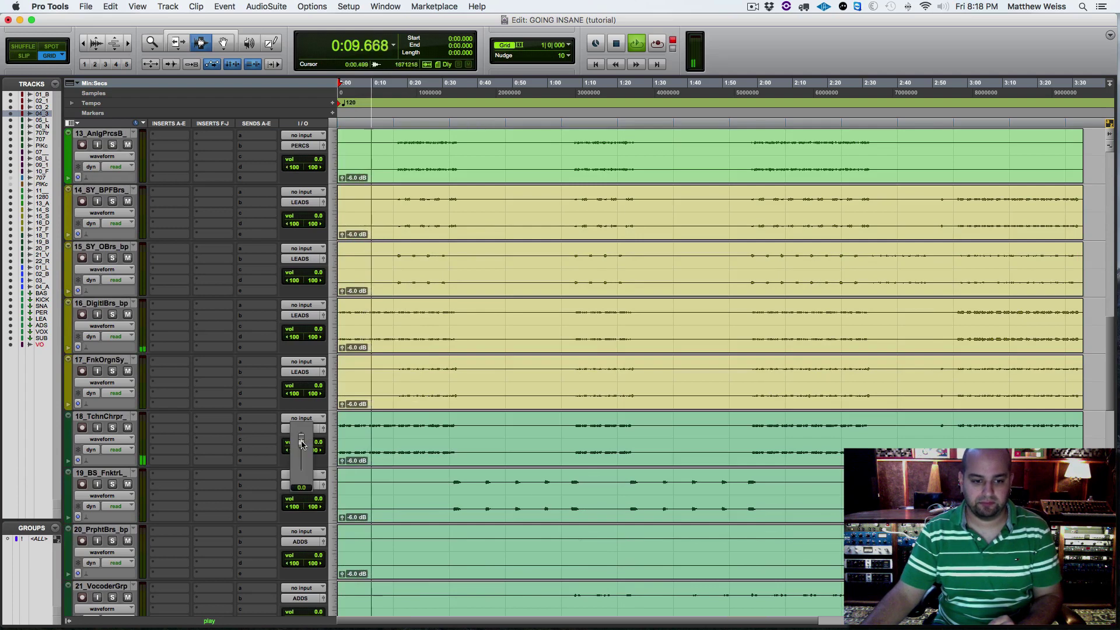
{"action": "left_click_drag", "start_coordinate": [302, 444], "coordinate": [303, 449]}
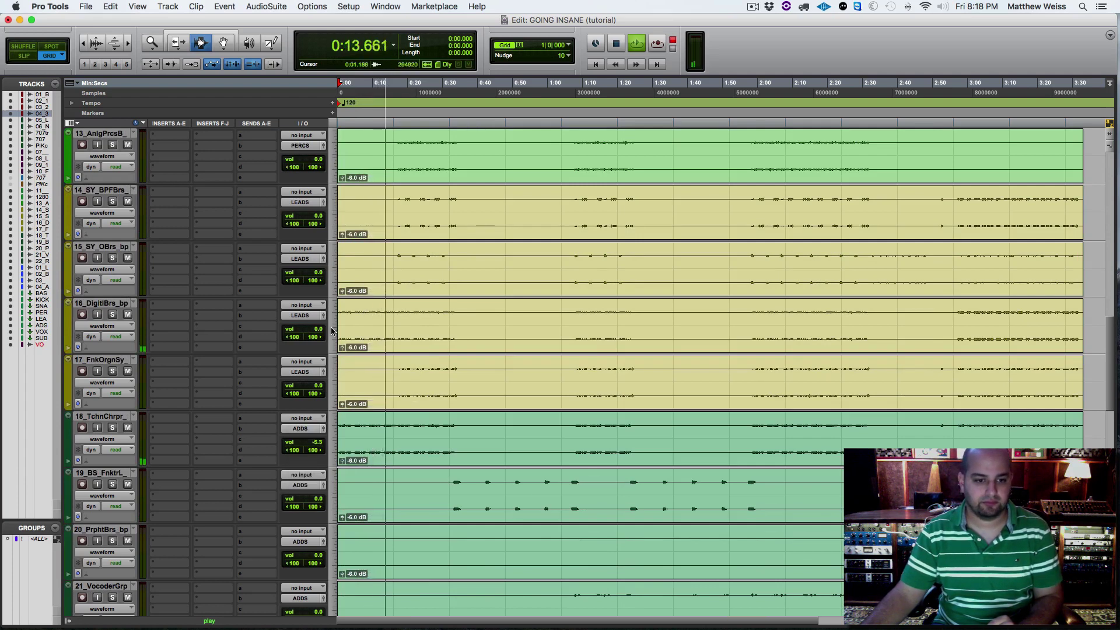
{"action": "left_click_drag", "start_coordinate": [303, 330], "coordinate": [311, 346]}
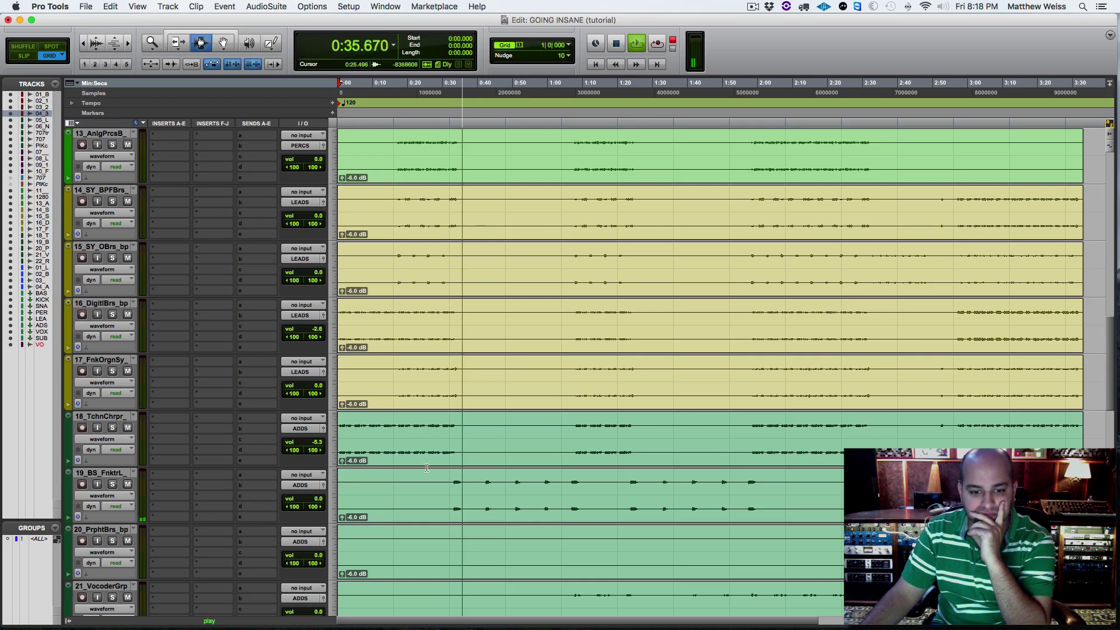
Select the whole clip on the 01_Lead vocal track and raise its clip gain in several increments while the song plays.
{"action": "scroll", "coordinate": [427, 467], "scroll_direction": "down", "scroll_amount": 6}
{"action": "double_click", "coordinate": [442, 392]}
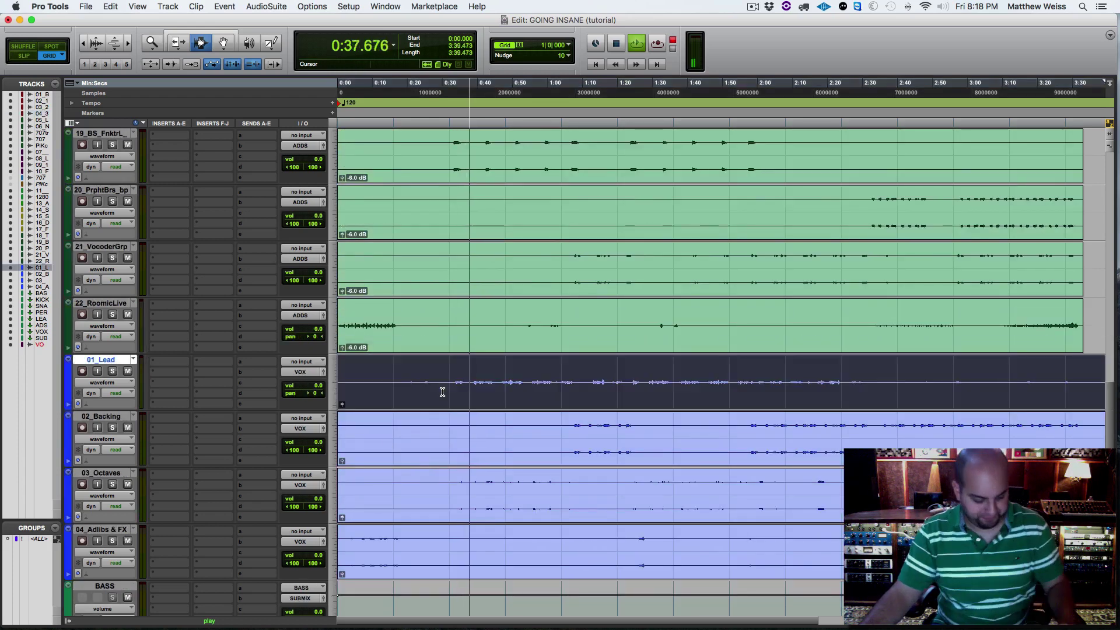
{"action": "key", "text": "ctrl+shift+Up"}
{"action": "key", "text": "ctrl+shift+Up"}
{"action": "key", "text": "ctrl+shift+Up"}
{"action": "key", "text": "ctrl+shift+Up"}
{"action": "key", "text": "ctrl+shift+Up"}
{"action": "key", "text": "ctrl+shift+Up"}
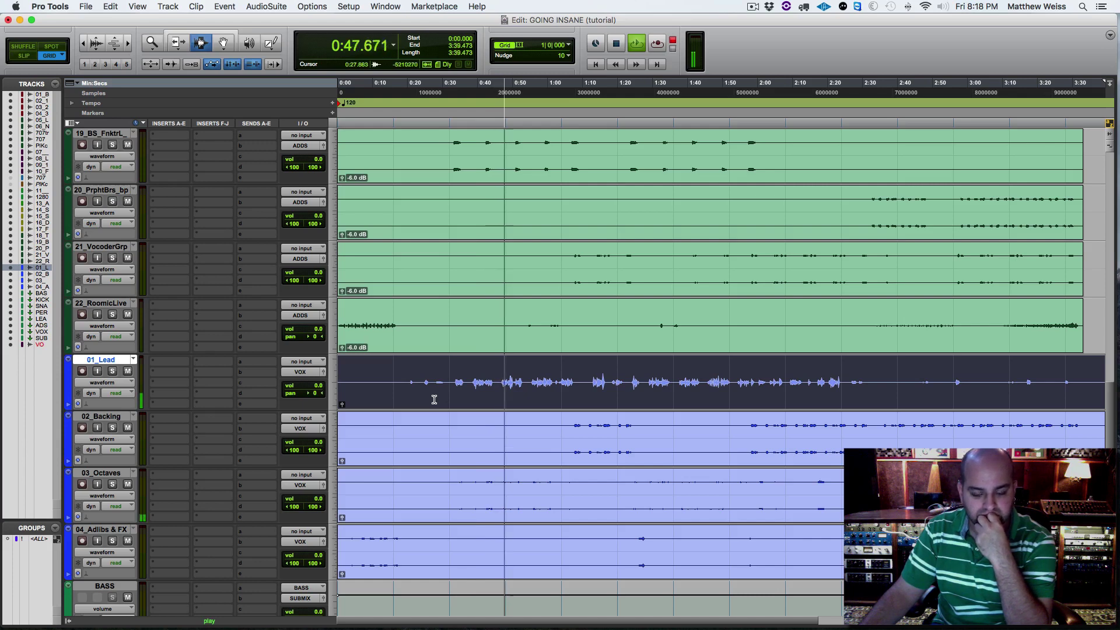
Listen to the song from 1:08 with the 02_Backing clip selected, and save the session.
{"action": "key", "text": "space"}
{"action": "left_click", "coordinate": [575, 372]}
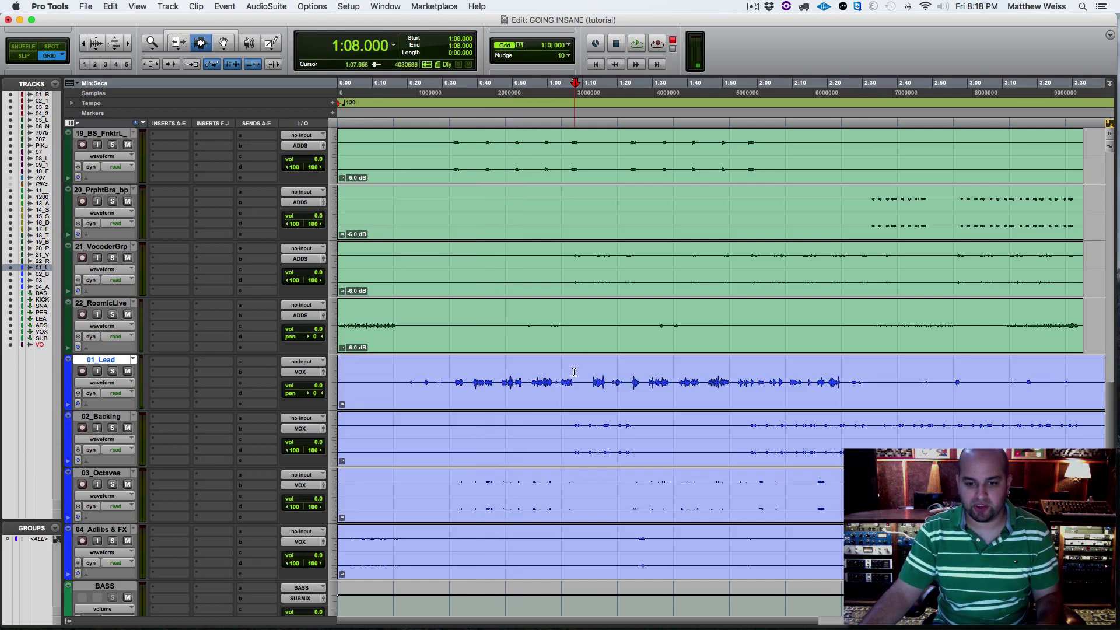
{"action": "key", "text": "space"}
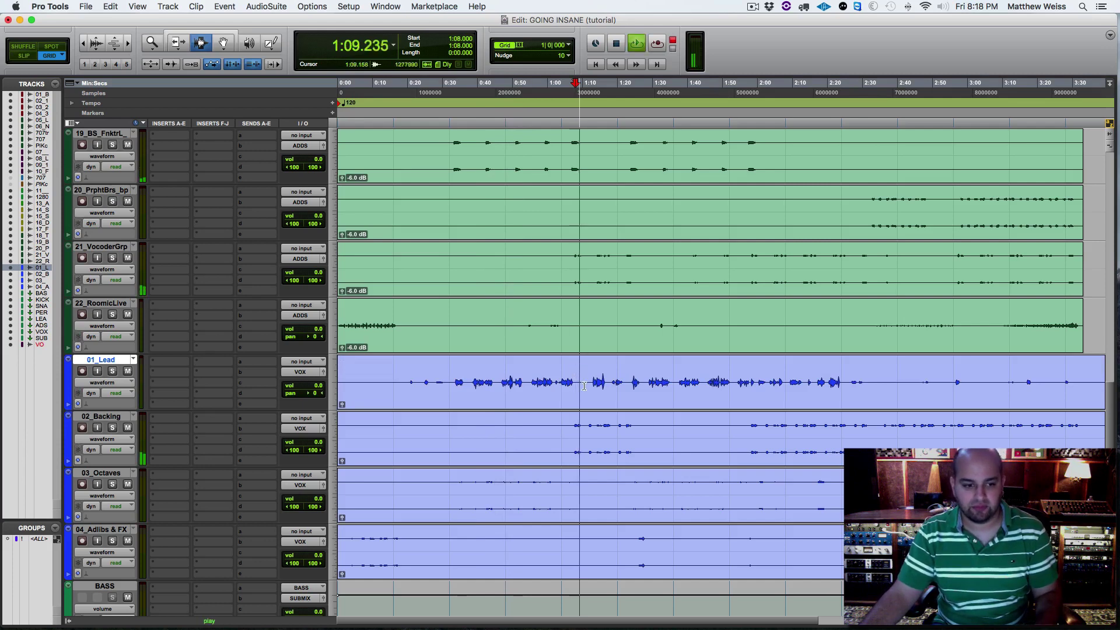
{"action": "double_click", "coordinate": [639, 426]}
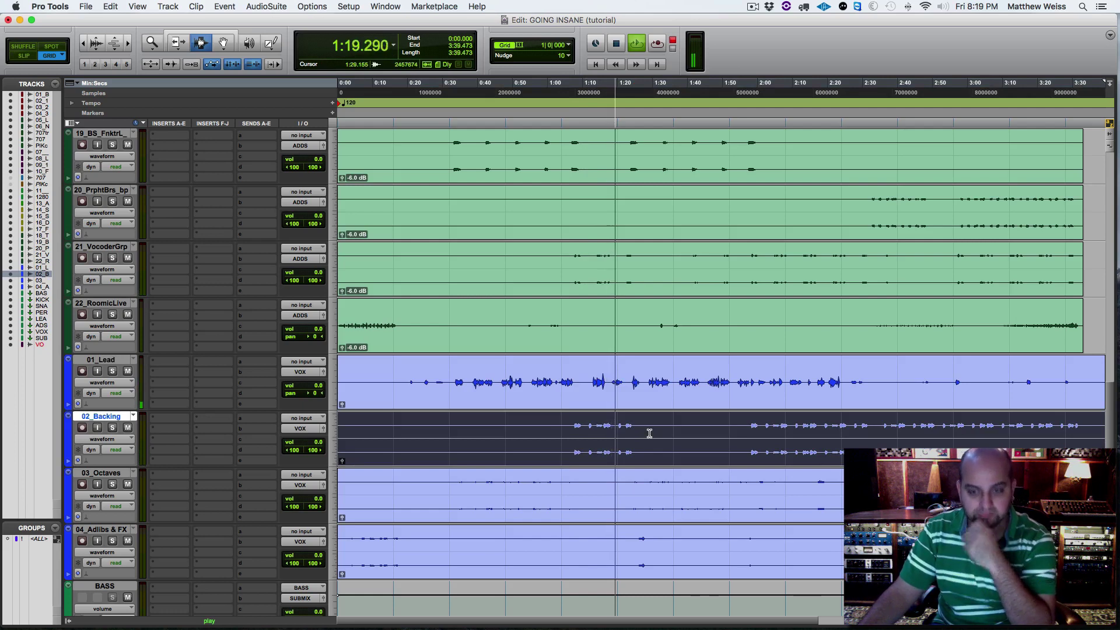
{"action": "key", "text": "space"}
{"action": "key", "text": "super+s"}
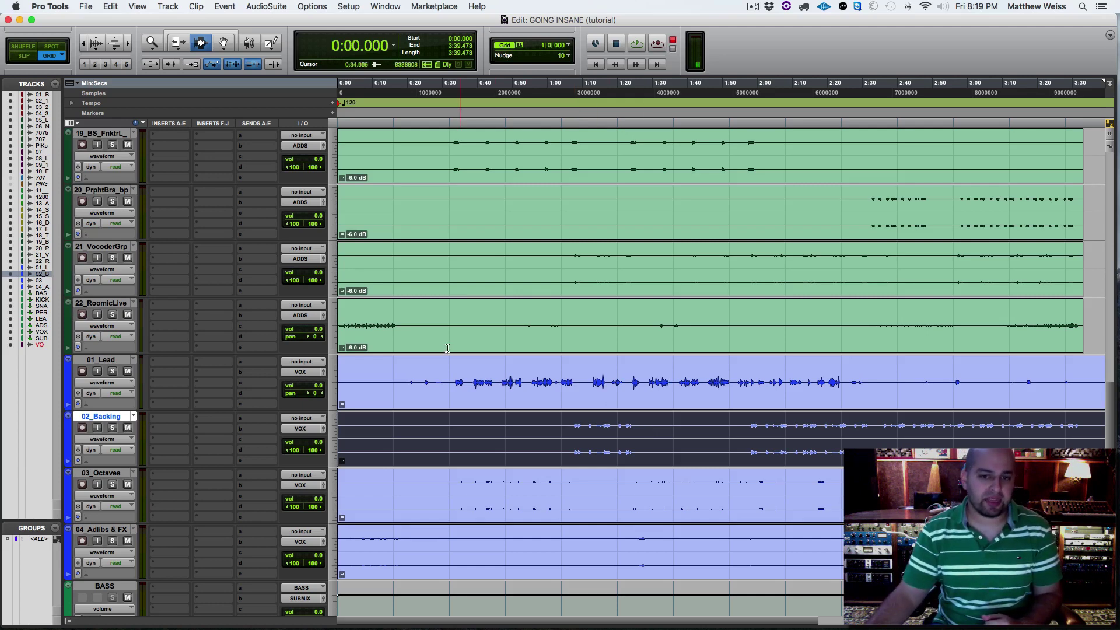
Select all tracks from 01_Bass through 04_Adlibs & FX and mute them together.
{"action": "left_click", "coordinate": [115, 528]}
{"action": "scroll", "coordinate": [115, 408], "scroll_direction": "up", "scroll_amount": 10}
{"action": "left_click", "coordinate": [107, 136], "text": "shift"}
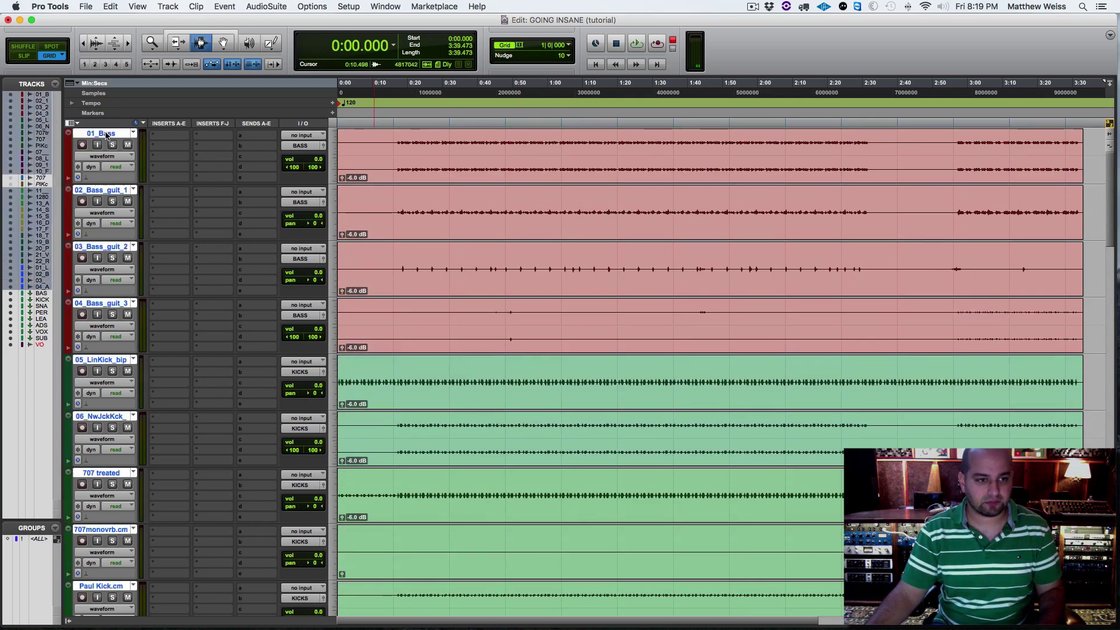
{"action": "left_click", "coordinate": [128, 145], "text": "alt"}
Unmute 01_Bass, play from 0:48 and raise the gain of its whole clip to -4.0 dB.
{"action": "left_click", "coordinate": [505, 204]}
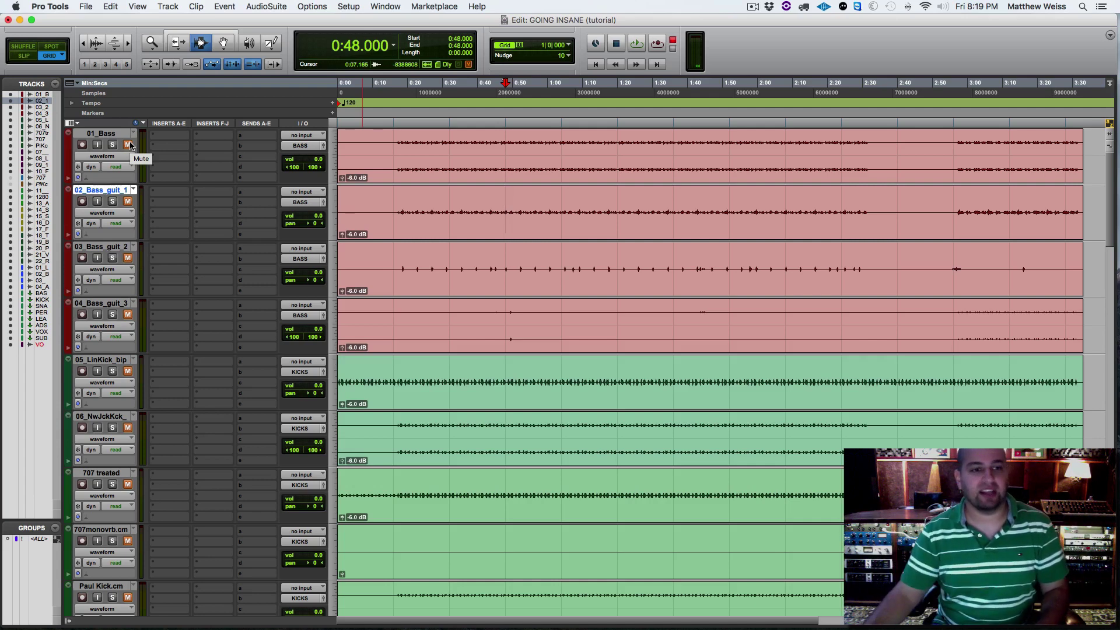
{"action": "key", "text": "space"}
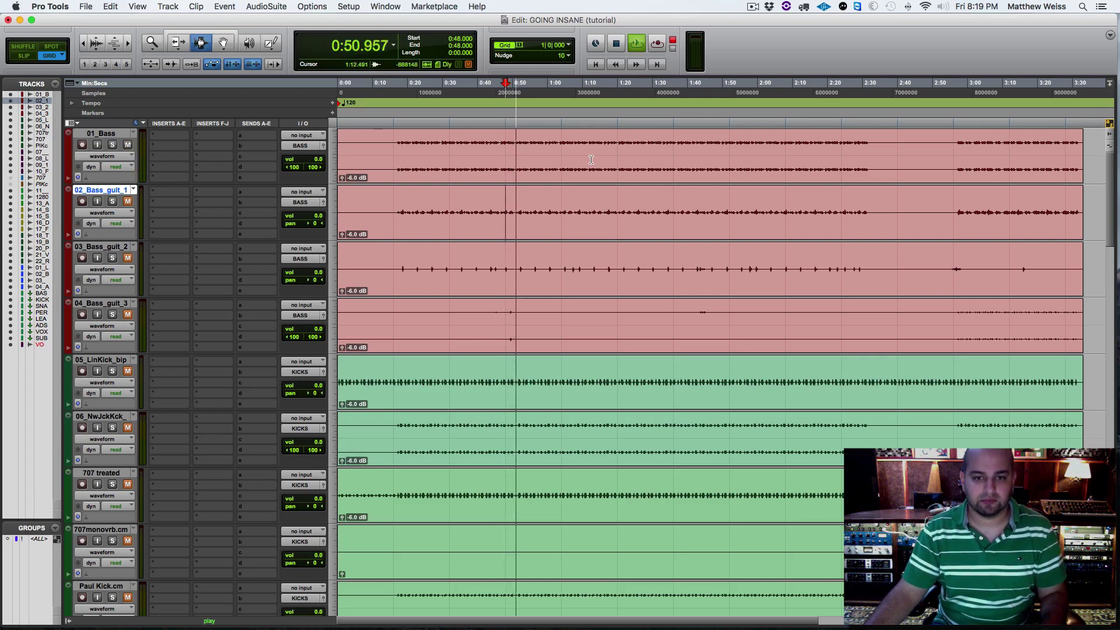
{"action": "double_click", "coordinate": [611, 164]}
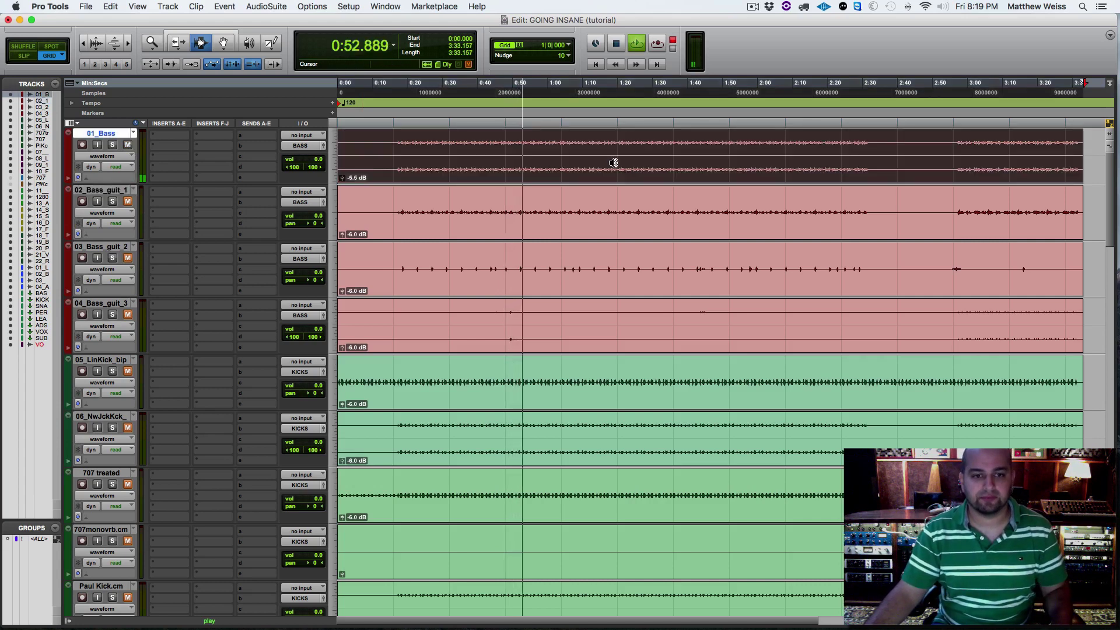
{"action": "key", "text": "ctrl+shift+Up"}
{"action": "key", "text": "ctrl+shift+Up"}
{"action": "key", "text": "ctrl+shift+Up"}
{"action": "key", "text": "ctrl+shift+Up"}
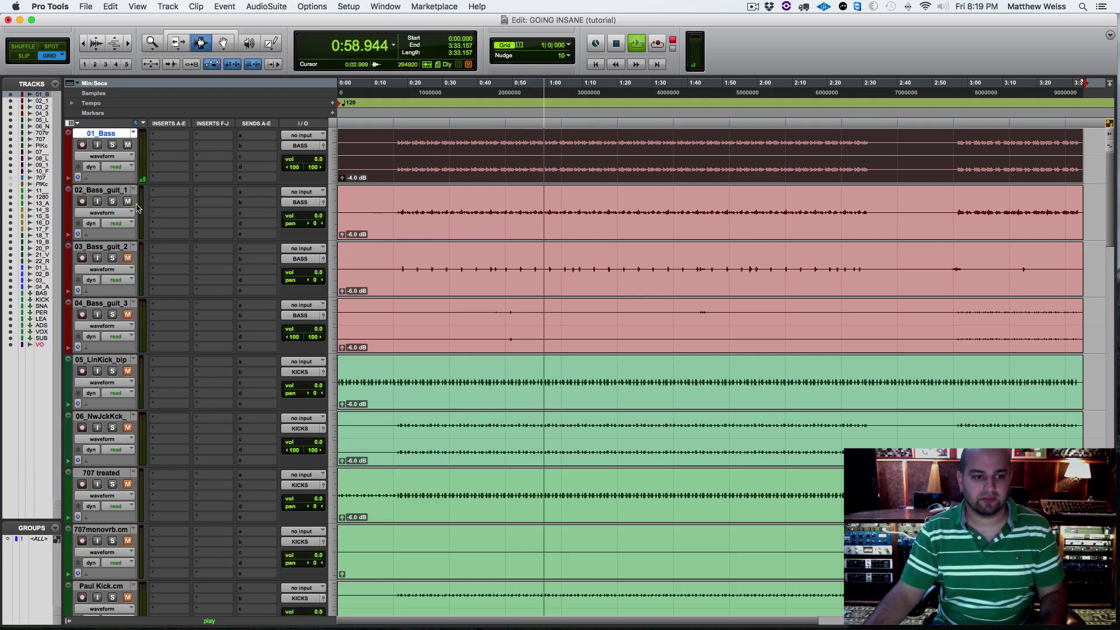
Unmute 02_Bass_guit_1, raise its whole clip's gain to +4.0 dB against the bass, and save the session.
{"action": "double_click", "coordinate": [459, 223]}
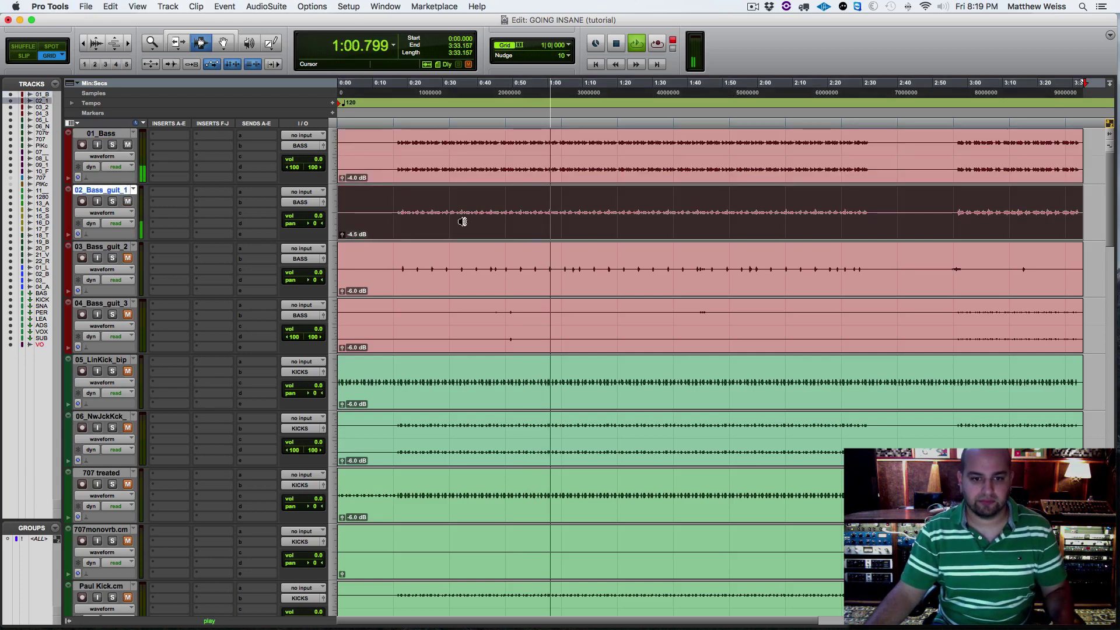
{"action": "scroll", "coordinate": [463, 221], "scroll_direction": "up", "scroll_amount": 13}
{"action": "scroll", "coordinate": [463, 221], "scroll_direction": "up", "scroll_amount": 7}
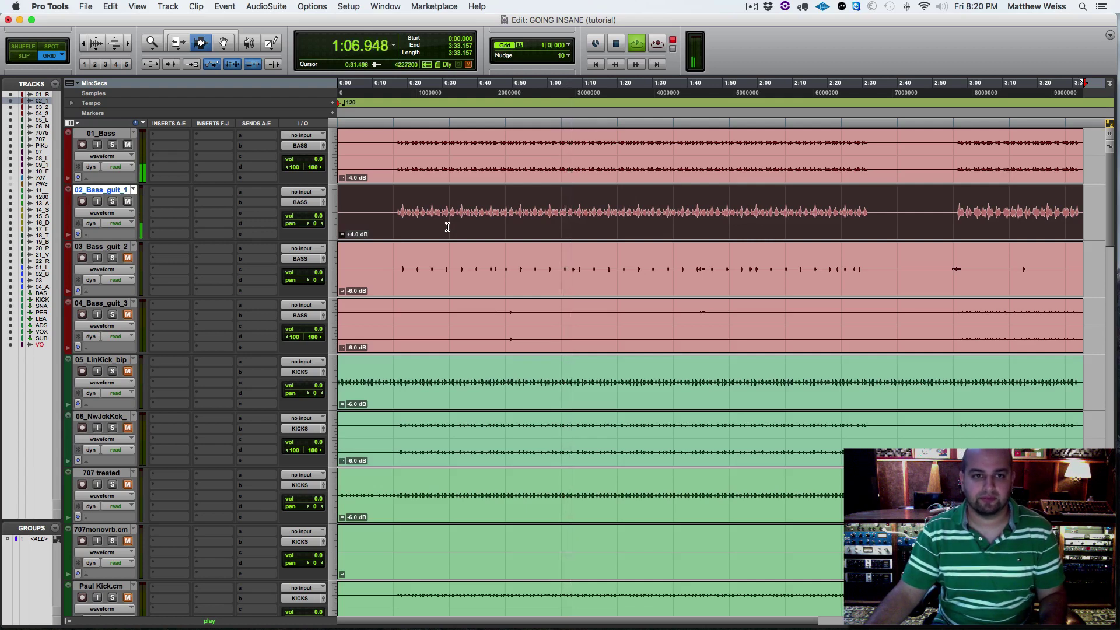
{"action": "key", "text": "super+s"}
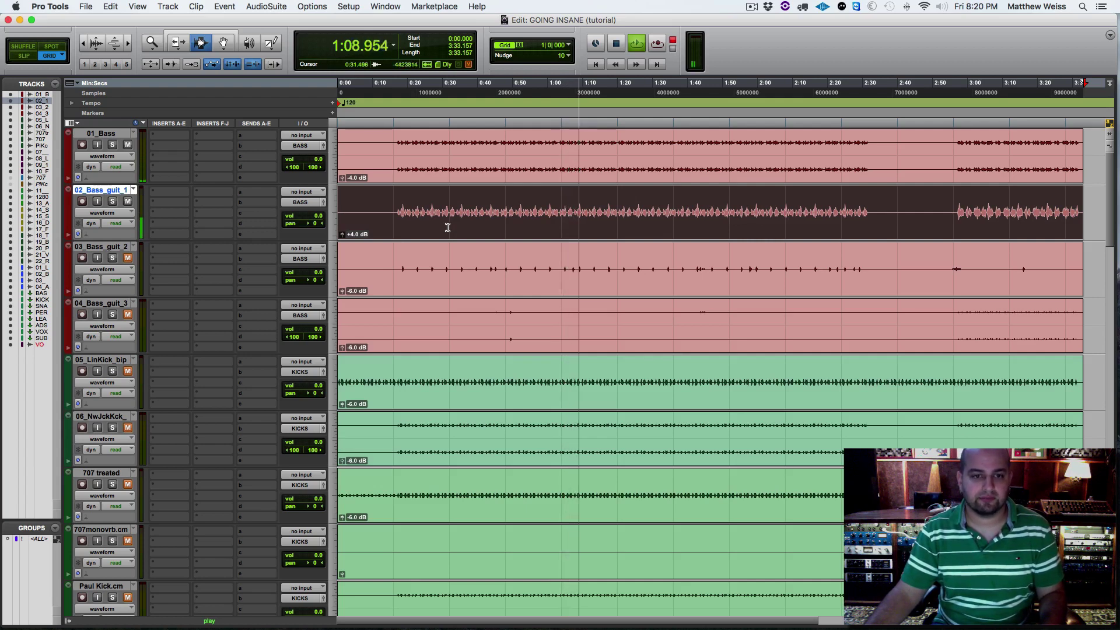
{"action": "key", "text": "space"}
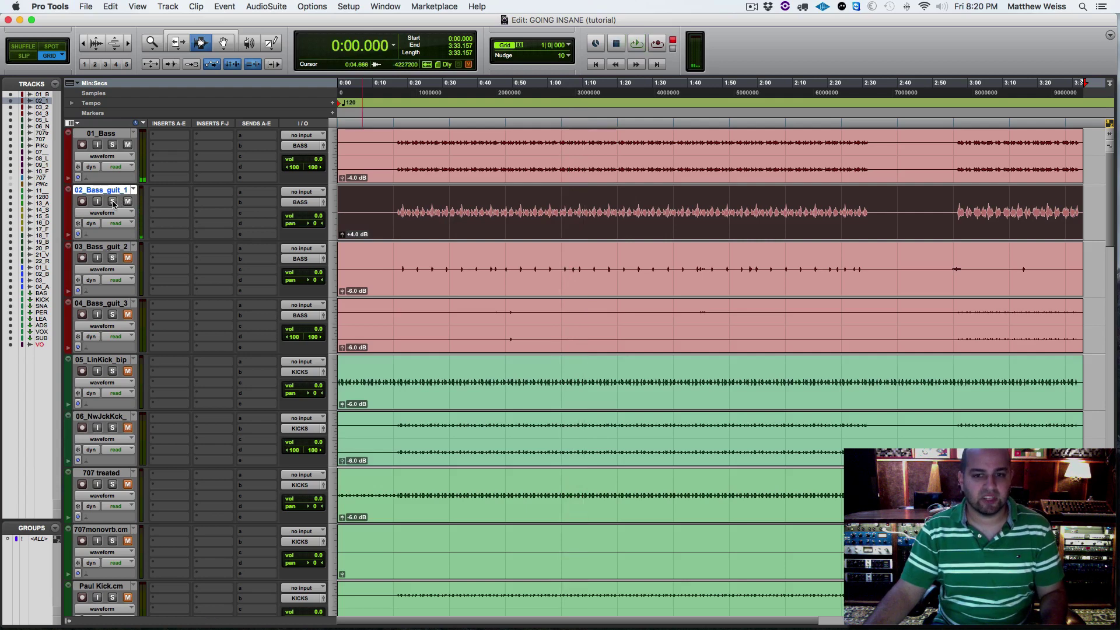
Solo 02_Bass_guit_1 and play it from 0:58, adding 01_Bass to the solo during playback.
{"action": "left_click", "coordinate": [536, 196]}
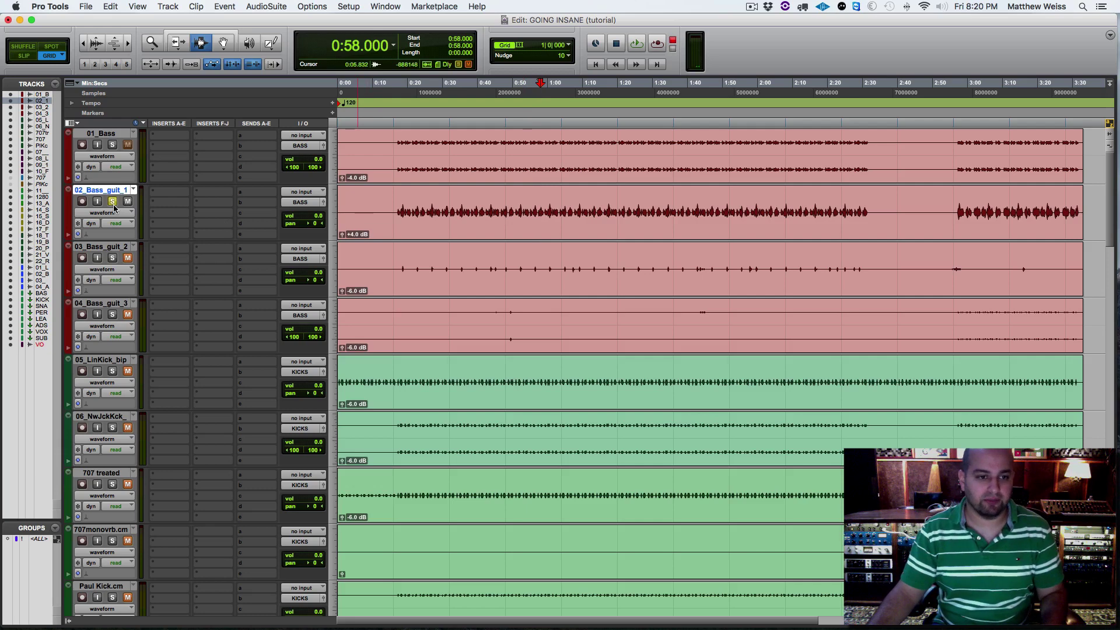
{"action": "key", "text": "space"}
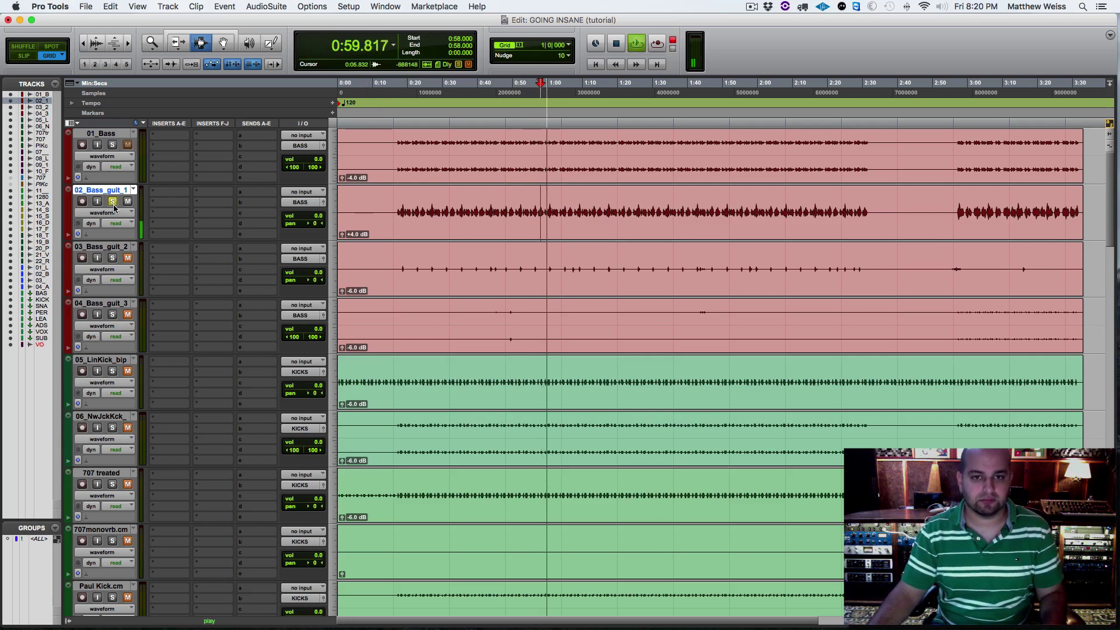
{"action": "left_click", "coordinate": [113, 147]}
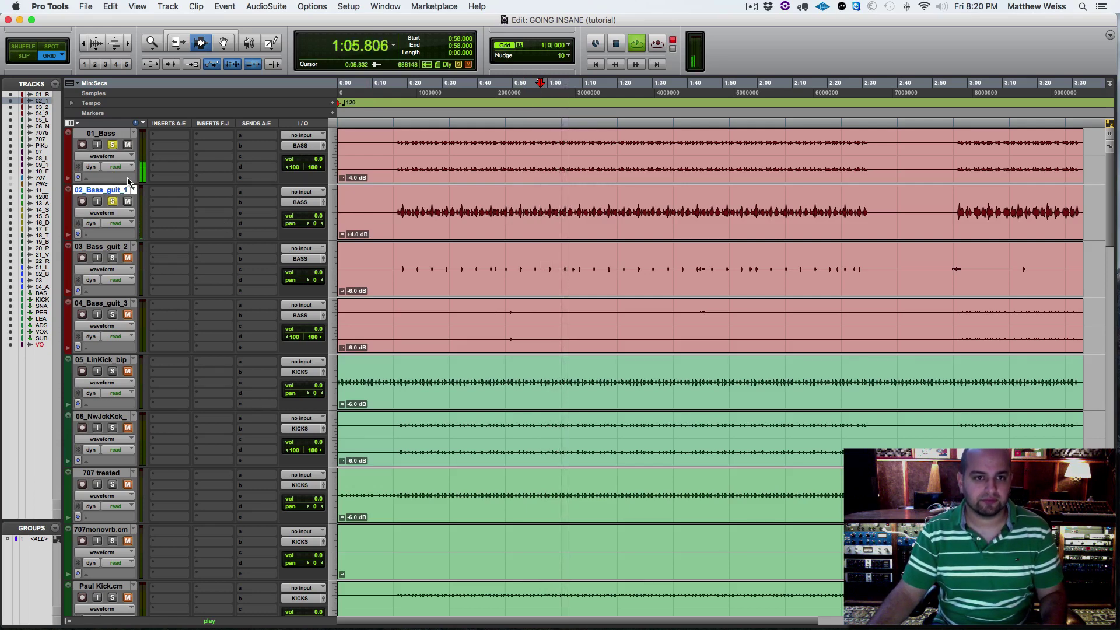
{"action": "key", "text": "space"}
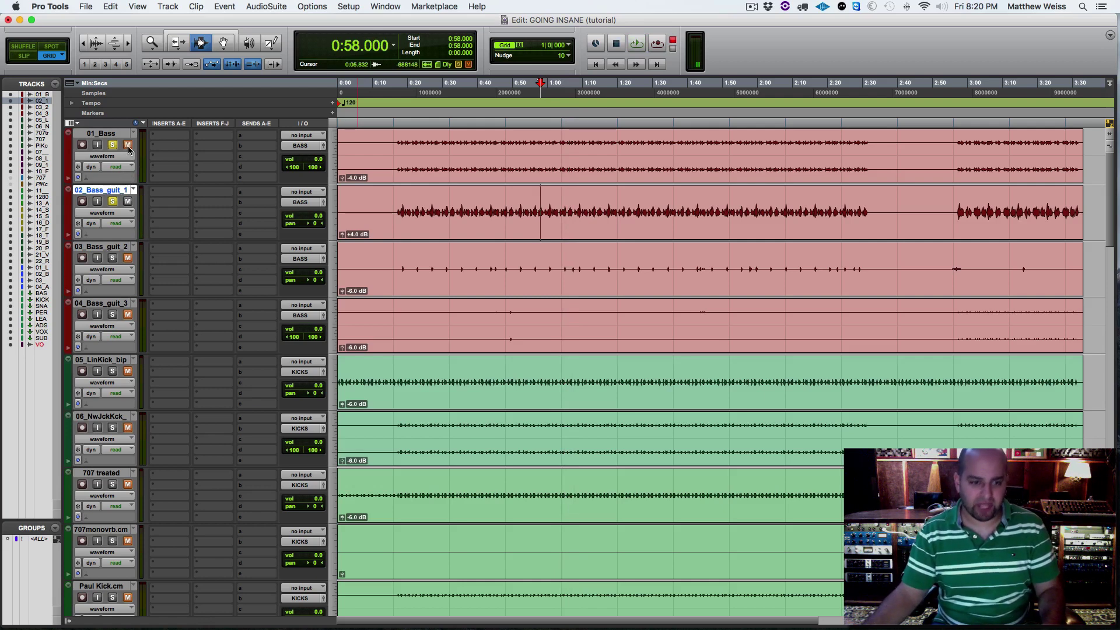
Compare the soloed bass guitar from 0:58 with 01_Bass muted and with it unmuted.
{"action": "key", "text": "space"}
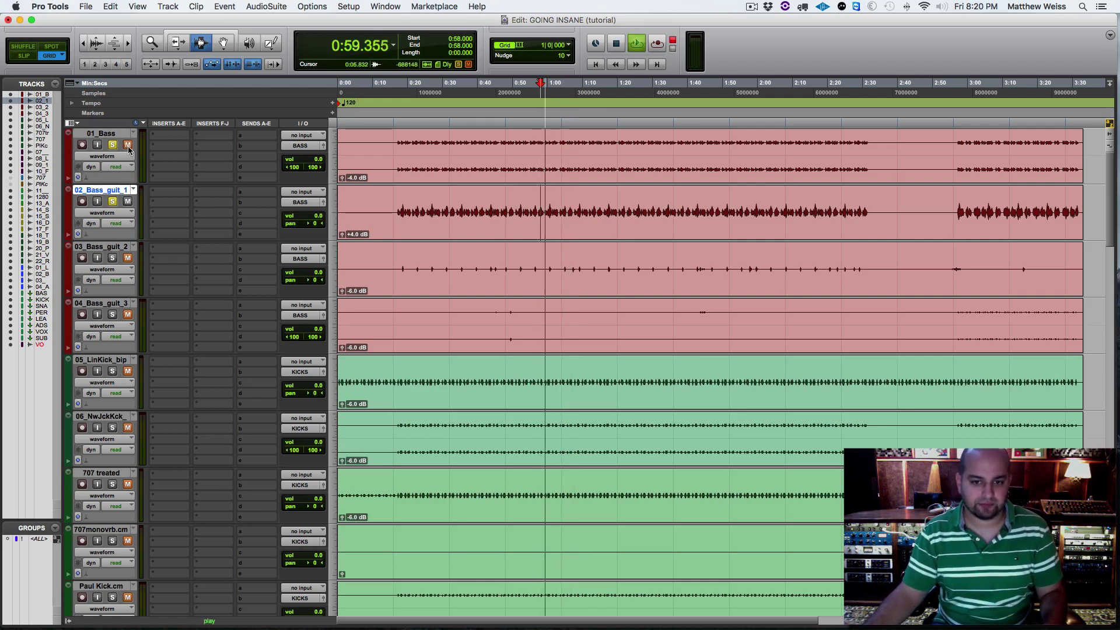
{"action": "key", "text": "space"}
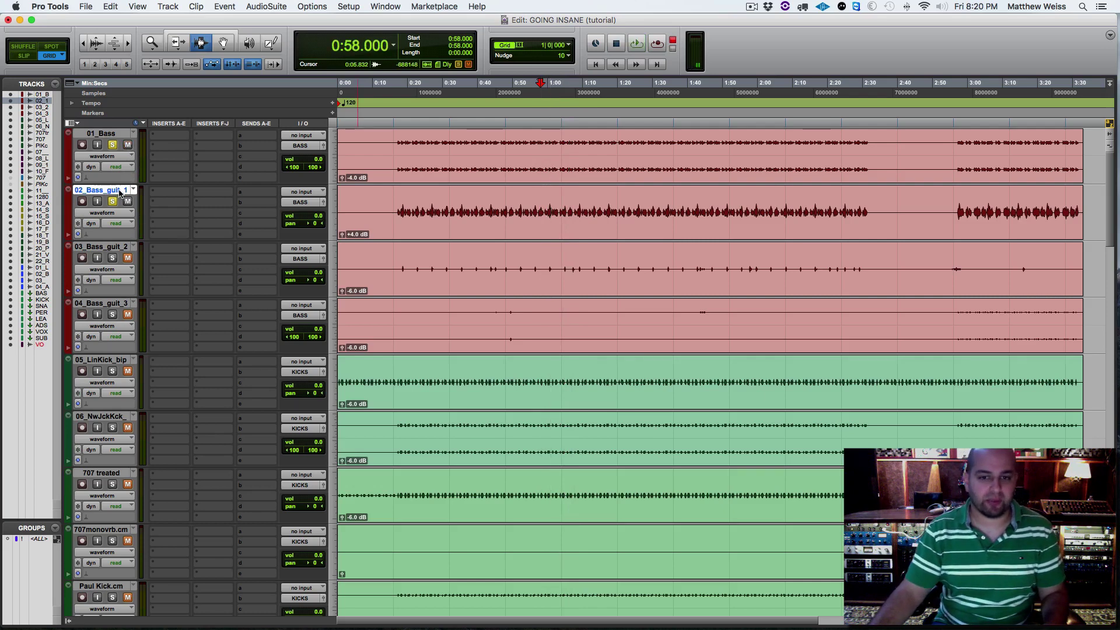
{"action": "key", "text": "space"}
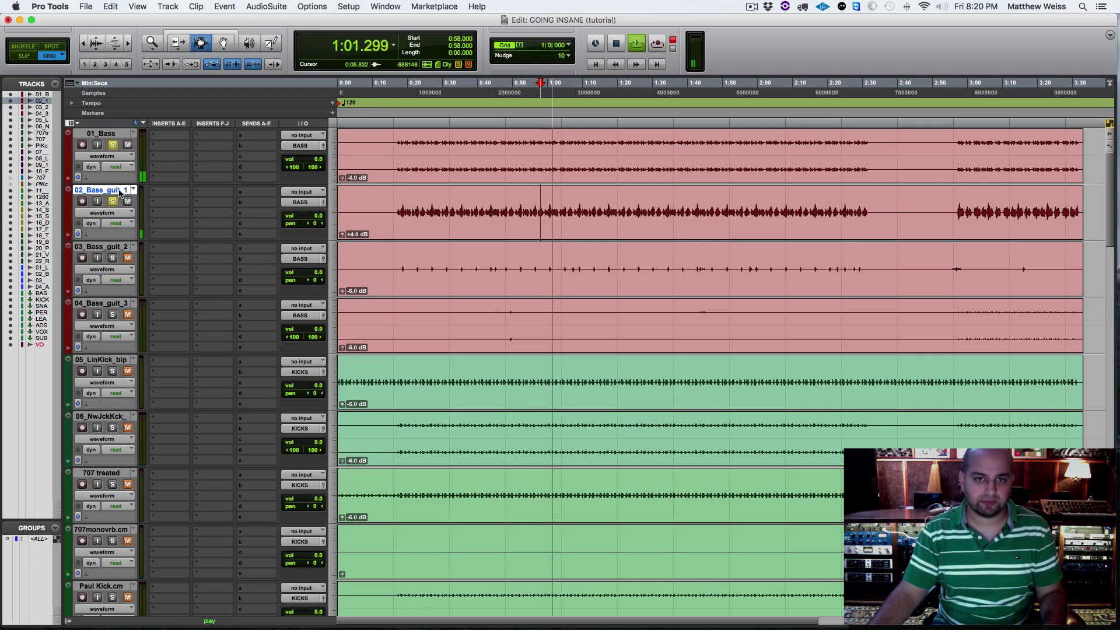
{"action": "key", "text": "space"}
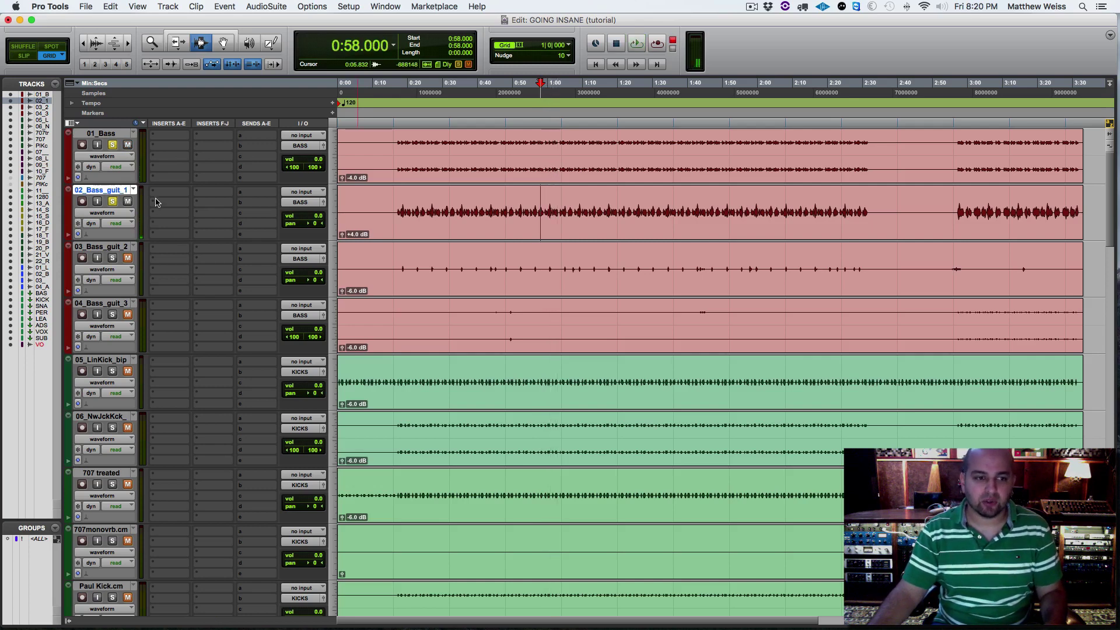
Try a Trim plug-in on 02_Bass_guit_1, comparing its phase invert on and off during playback from 0:58.
{"action": "left_click", "coordinate": [157, 197]}
{"action": "mouse_move", "coordinate": [183, 215]}
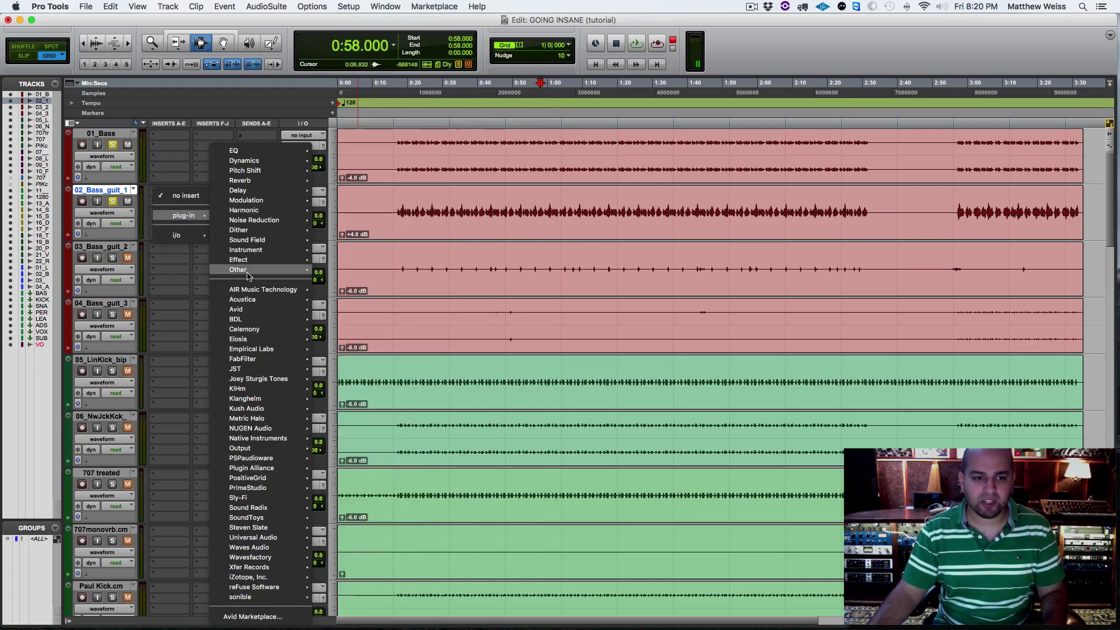
{"action": "mouse_move", "coordinate": [257, 270]}
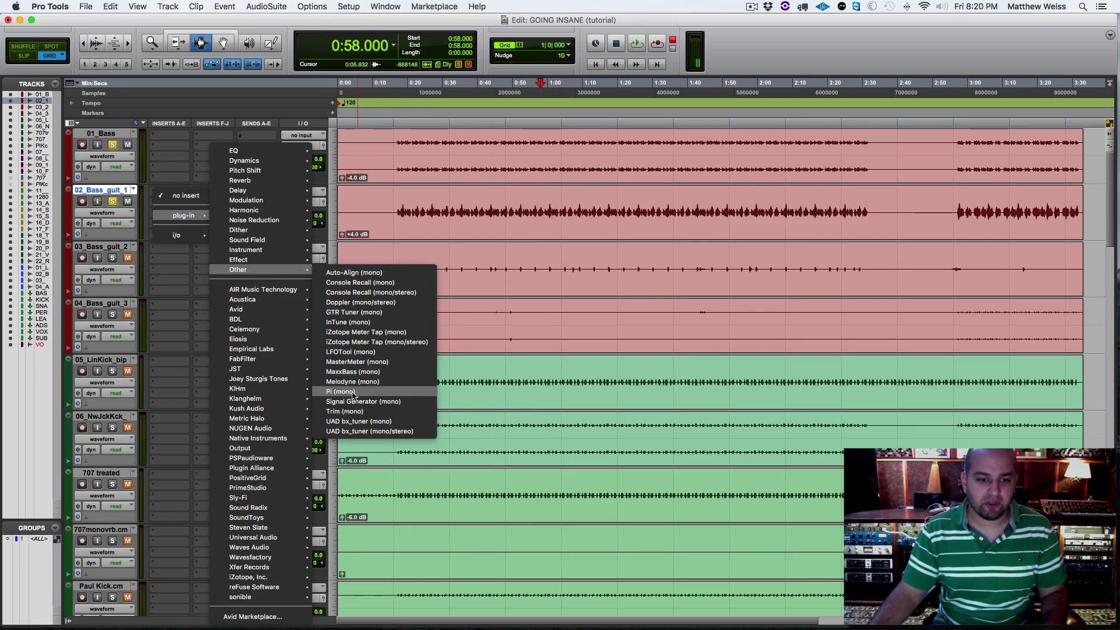
{"action": "left_click", "coordinate": [347, 411]}
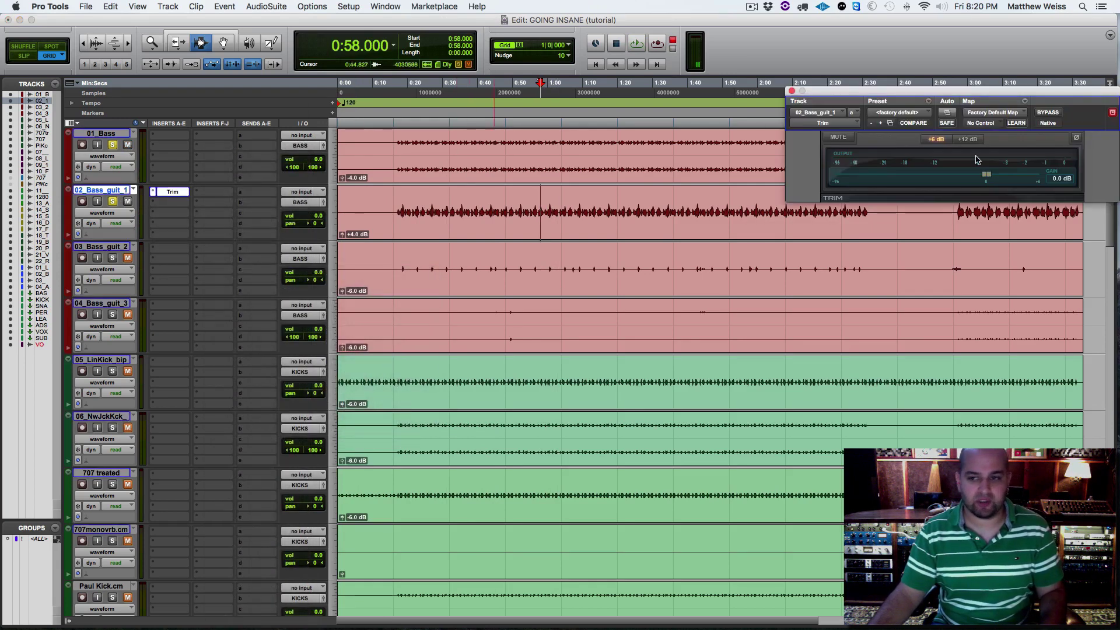
{"action": "key", "text": "space"}
{"action": "left_click", "coordinate": [1077, 138]}
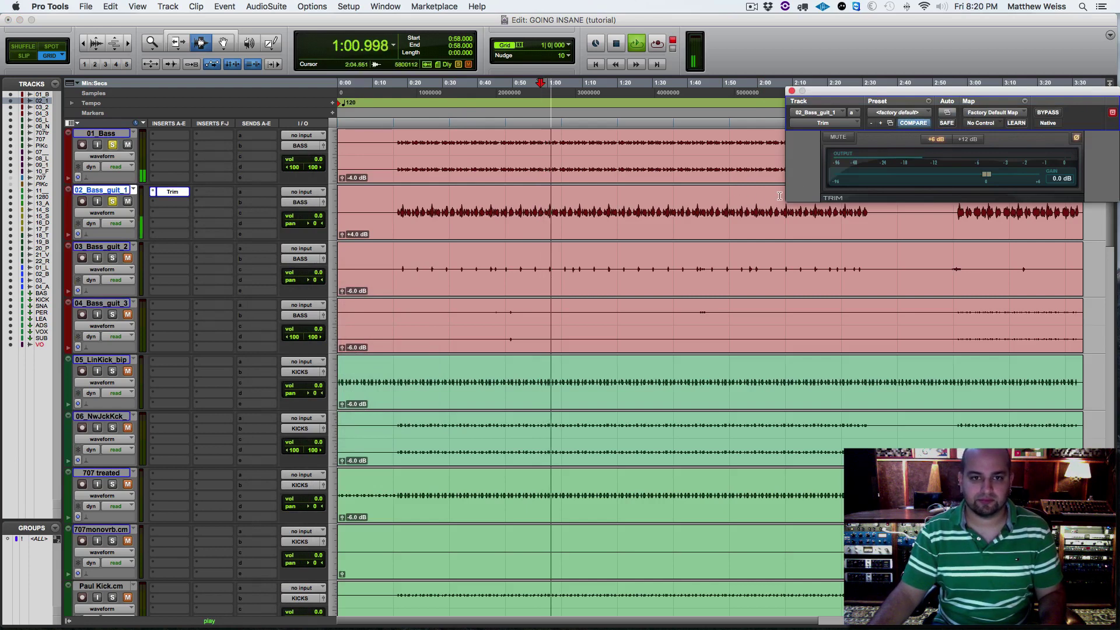
{"action": "left_click", "coordinate": [1077, 138]}
{"action": "key", "text": "space"}
{"action": "left_click", "coordinate": [150, 192]}
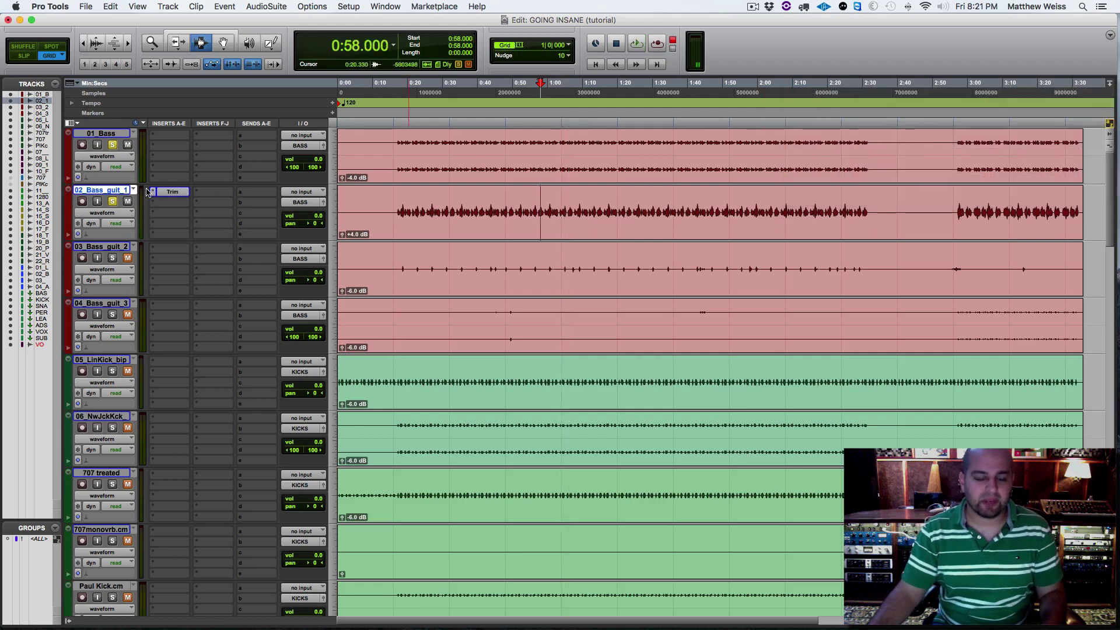
Examine how the 01_Bass and 02_Bass_guit_1 waveforms line up around 1:00.
{"action": "left_click", "coordinate": [548, 193]}
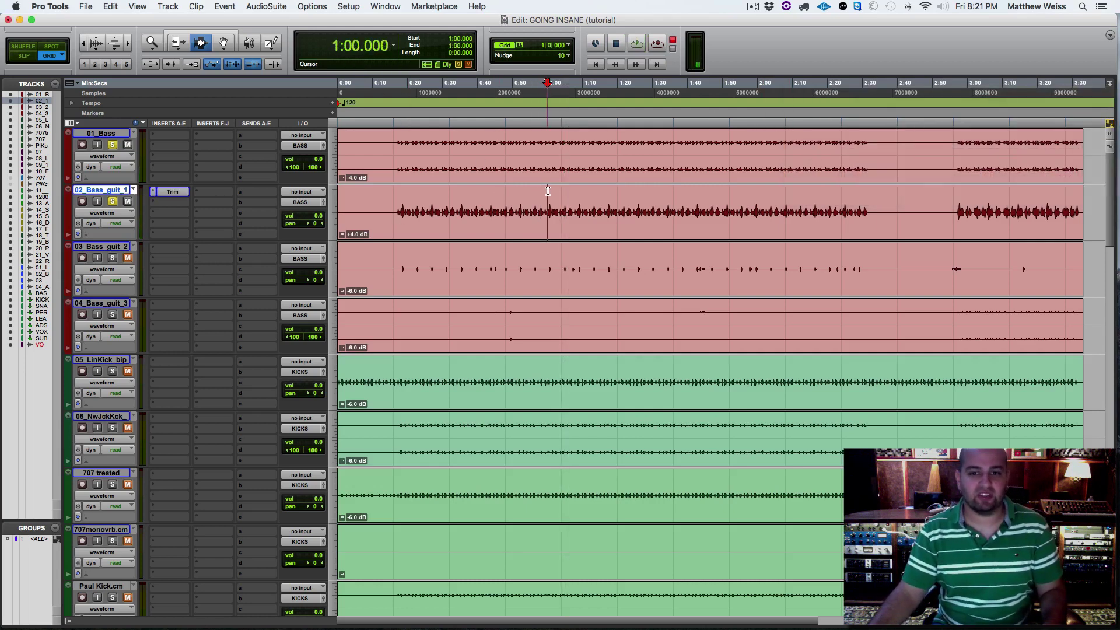
{"action": "key", "text": "super+bracketright"}
{"action": "key", "text": "super+bracketright"}
{"action": "key", "text": "super+bracketright"}
{"action": "key", "text": "super+bracketright"}
{"action": "key", "text": "super+bracketright"}
{"action": "key", "text": "super+bracketright"}
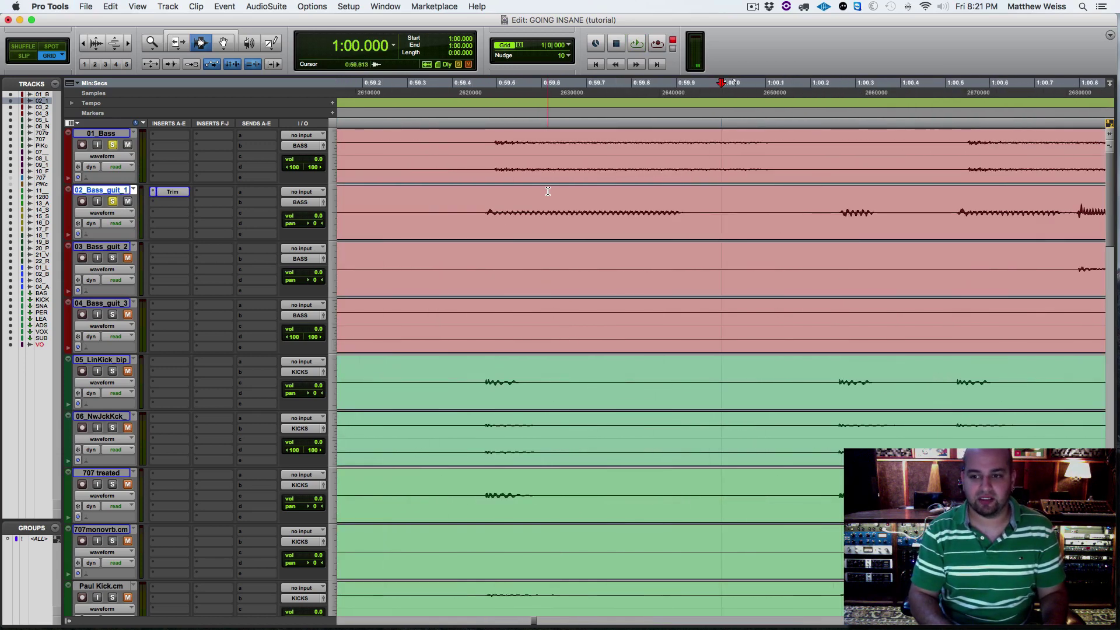
{"action": "key", "text": "super+bracketleft"}
{"action": "key", "text": "super+bracketleft"}
{"action": "key", "text": "super+bracketleft"}
{"action": "key", "text": "super+bracketleft"}
{"action": "key", "text": "super+bracketleft"}
{"action": "key", "text": "super+bracketleft"}
{"action": "key", "text": "super+bracketleft"}
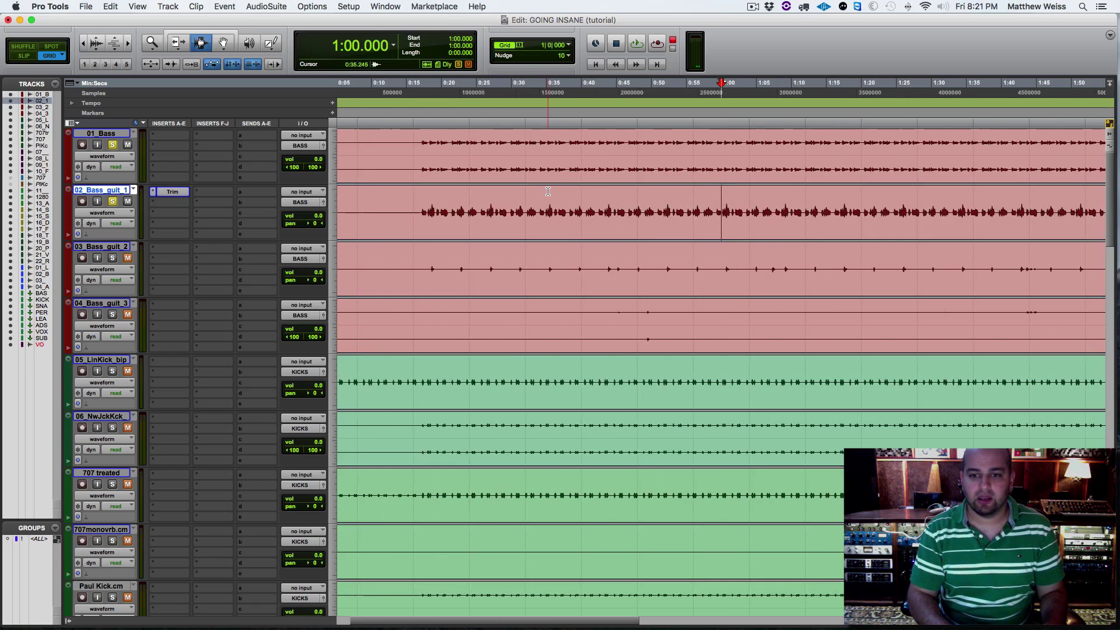
Remove Trim from 02_Bass_guit_1 and insert the multichannel Sound Radix Pi plug-in on 01_Bass, assigned to Group 1.
{"action": "left_click", "coordinate": [153, 194]}
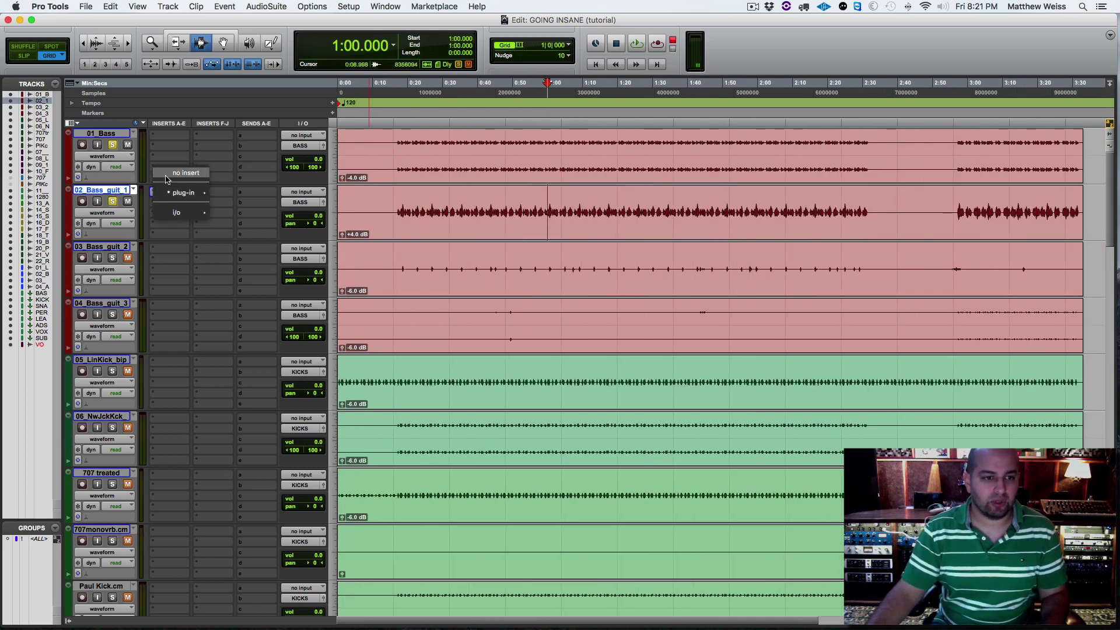
{"action": "left_click", "coordinate": [166, 178]}
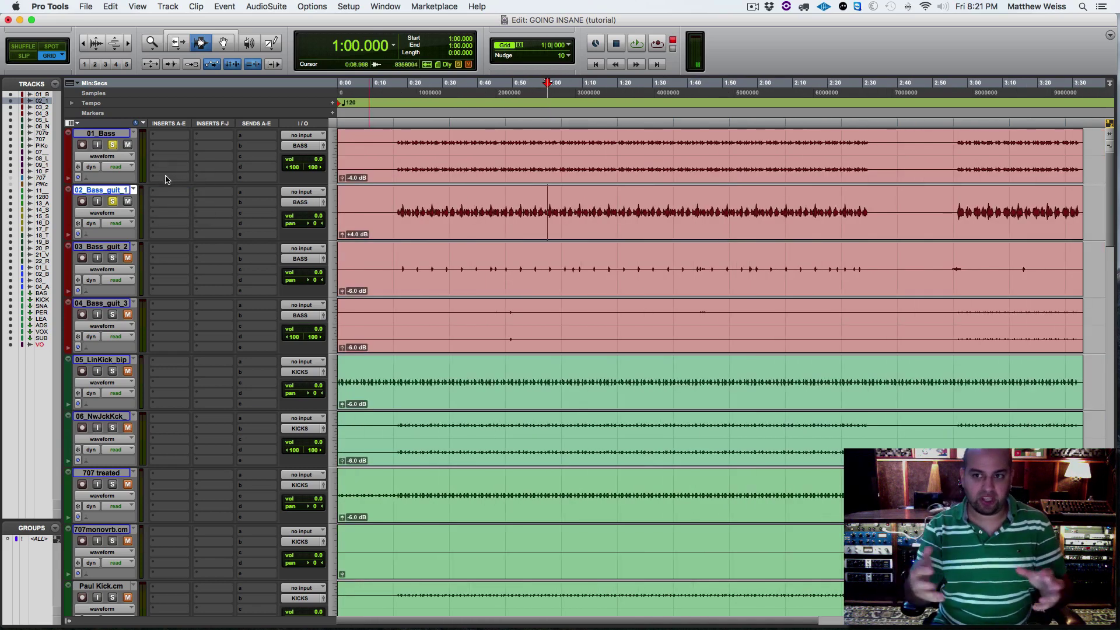
{"action": "left_click", "coordinate": [198, 178]}
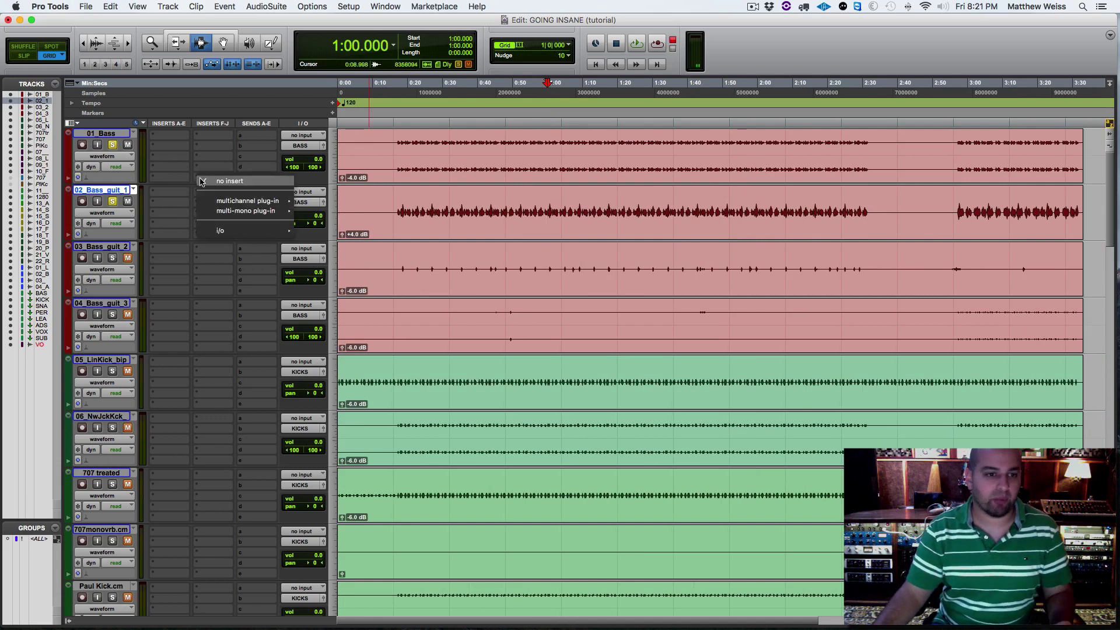
{"action": "mouse_move", "coordinate": [217, 200]}
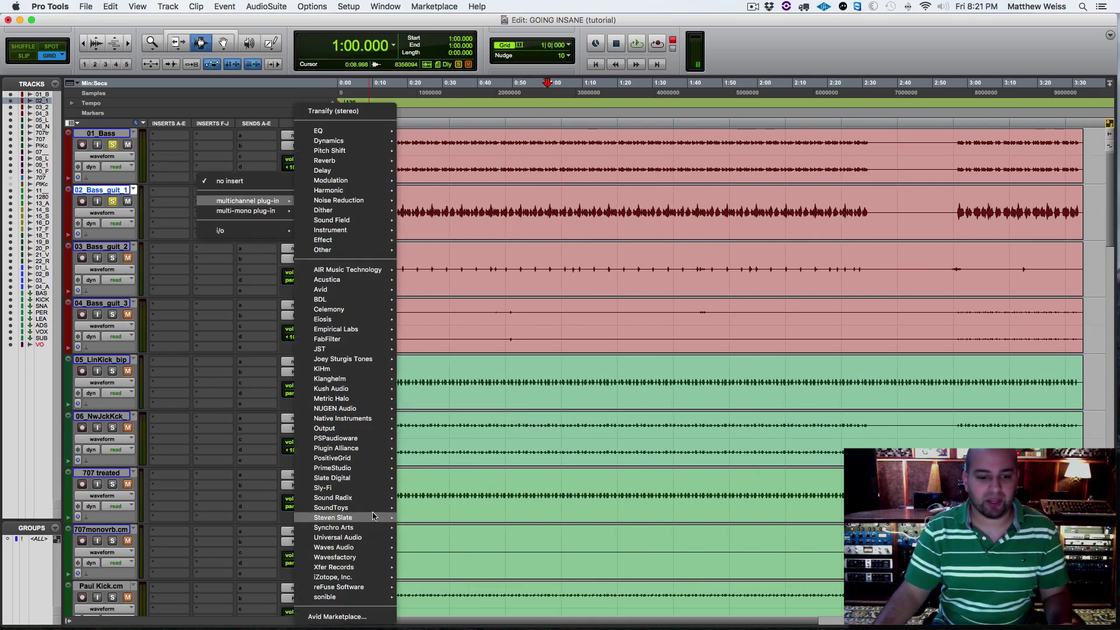
{"action": "mouse_move", "coordinate": [368, 498]}
{"action": "left_click", "coordinate": [448, 521]}
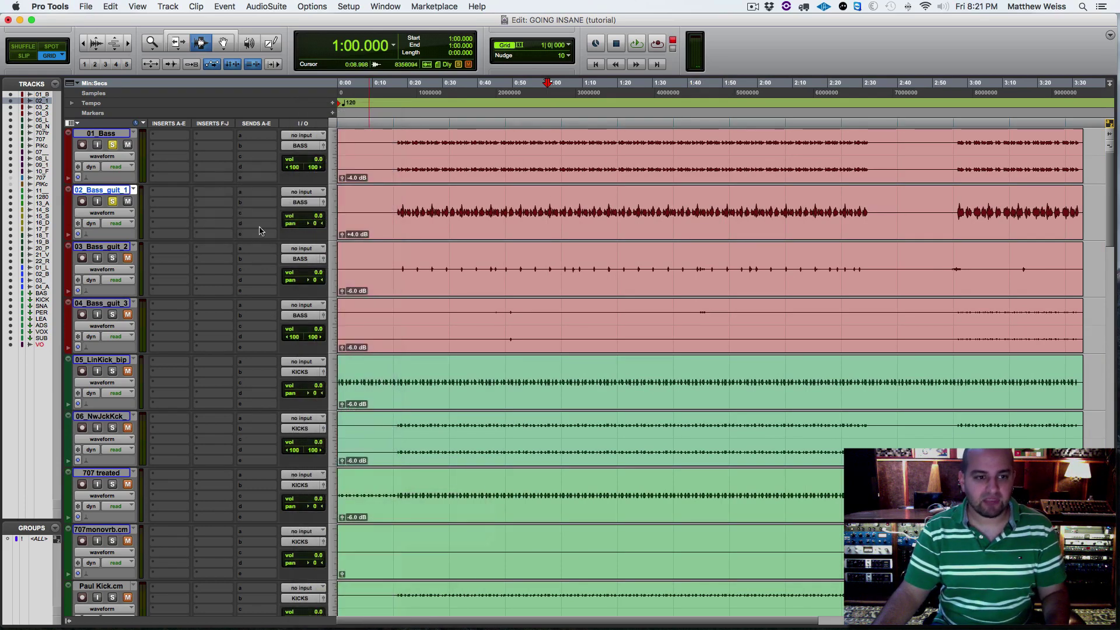
{"action": "left_click", "coordinate": [920, 153]}
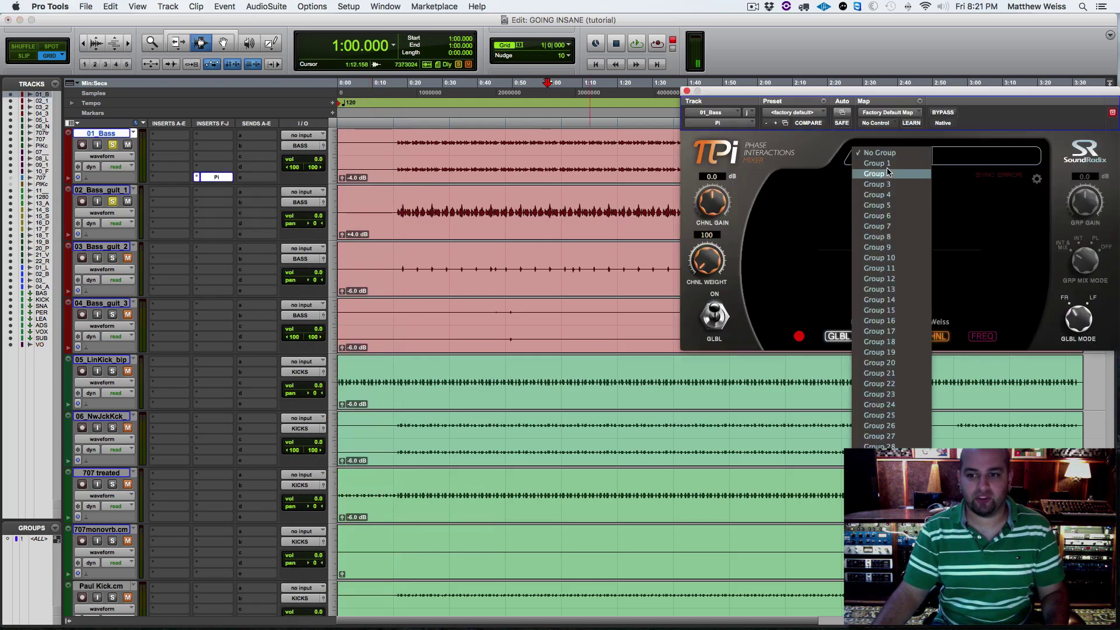
{"action": "left_click", "coordinate": [911, 172]}
Insert Sound Radix Pi on 02_Bass_guit_1 and assign it to Group 1 as well.
{"action": "left_click", "coordinate": [194, 230]}
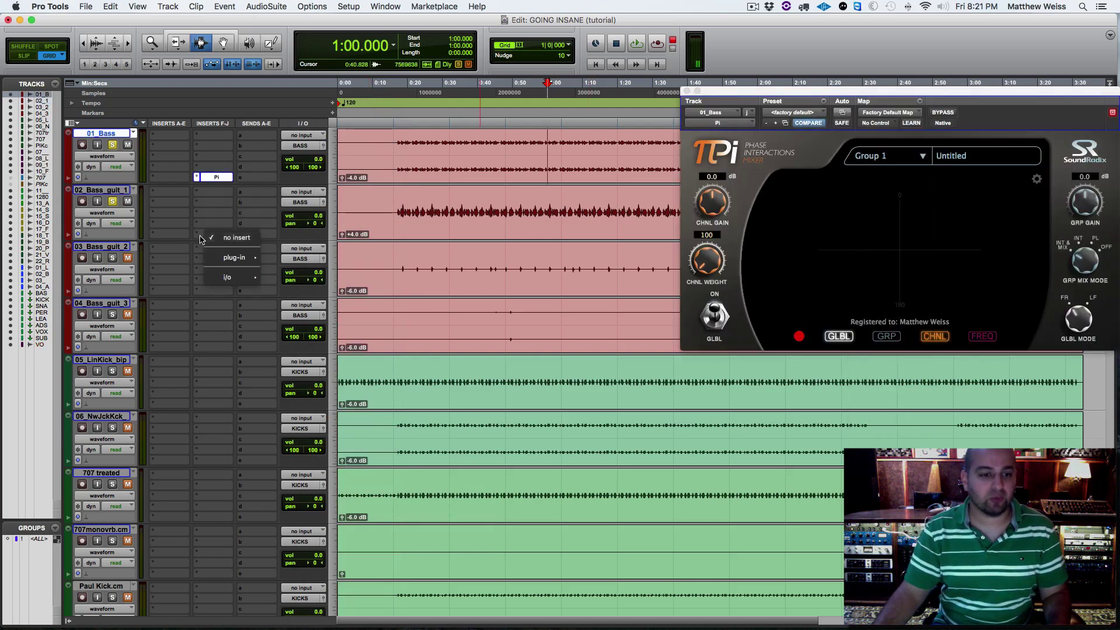
{"action": "mouse_move", "coordinate": [233, 258]}
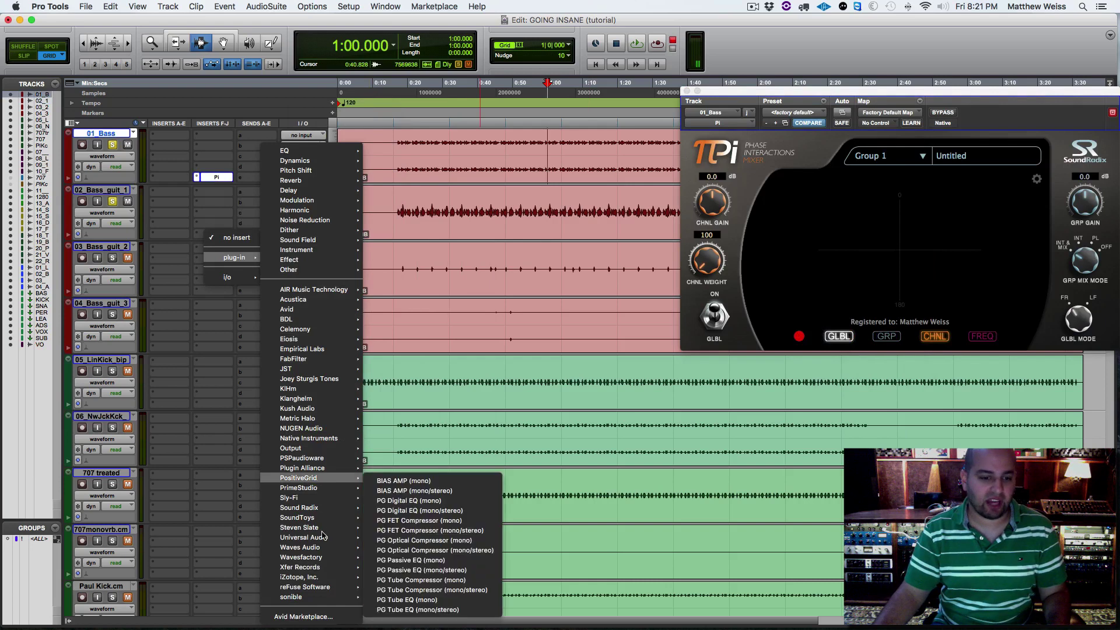
{"action": "mouse_move", "coordinate": [315, 510]}
{"action": "left_click", "coordinate": [402, 531]}
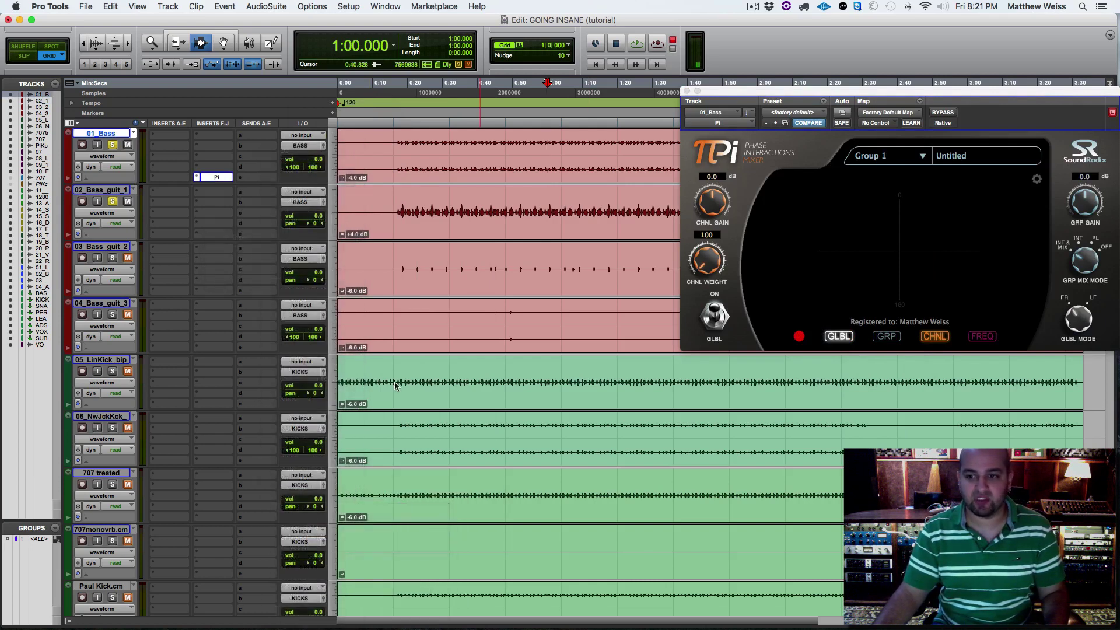
{"action": "left_click", "coordinate": [881, 156]}
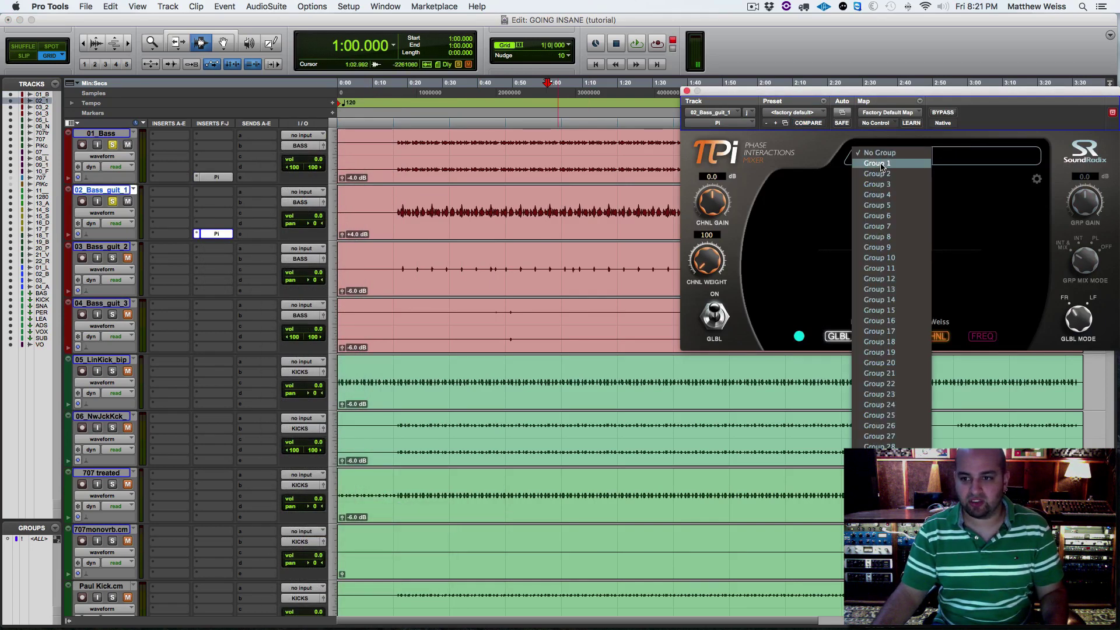
{"action": "left_click", "coordinate": [878, 165]}
{"action": "left_click_drag", "start_coordinate": [784, 95], "coordinate": [652, 75]}
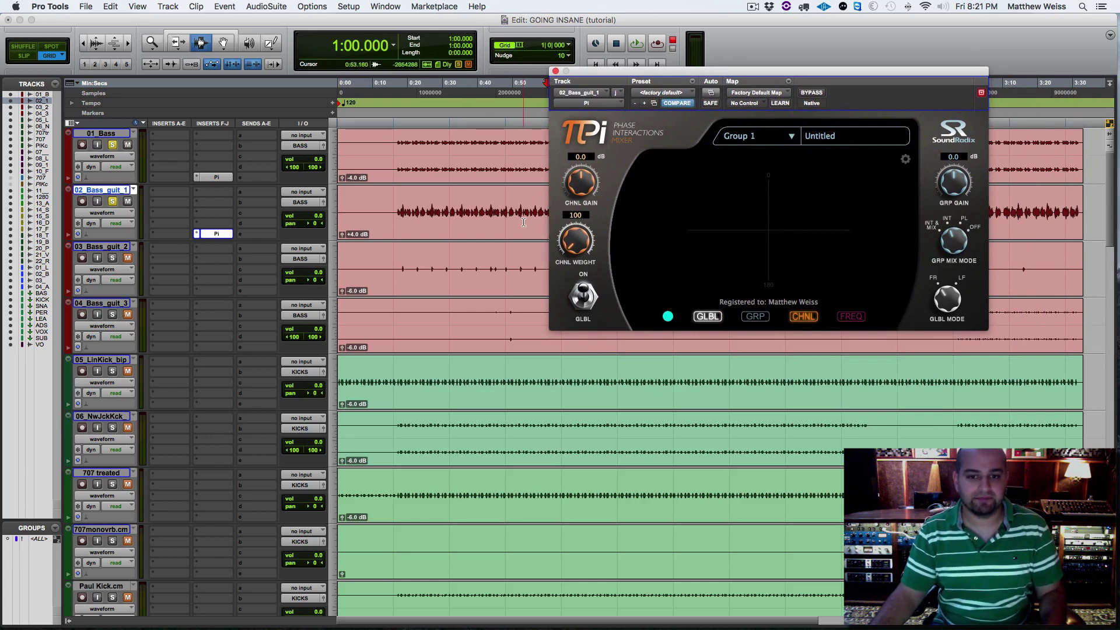
Compare the two soloed basses from 1:00 with Pi's global switch on and off, leaving it on and closing the plug-in.
{"action": "key", "text": "space"}
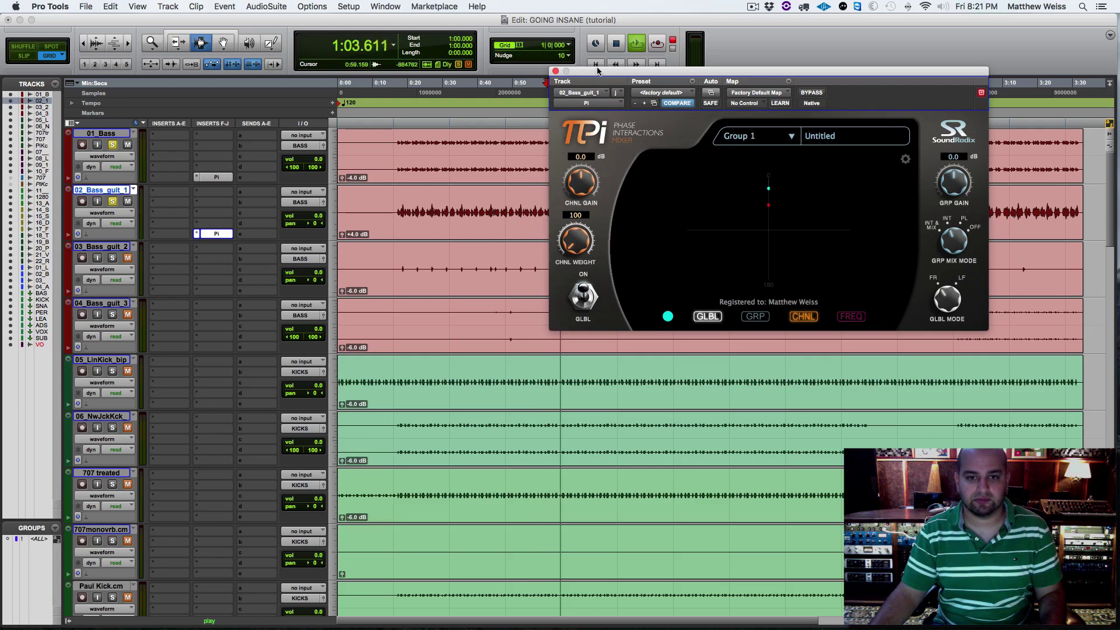
{"action": "left_click", "coordinate": [584, 299]}
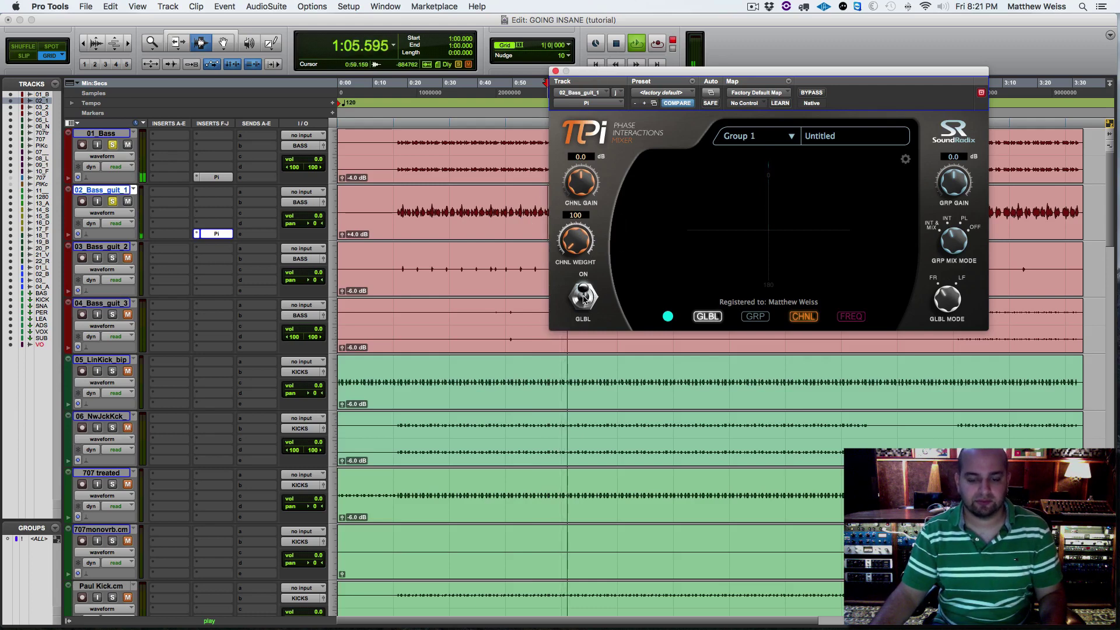
{"action": "key", "text": "space"}
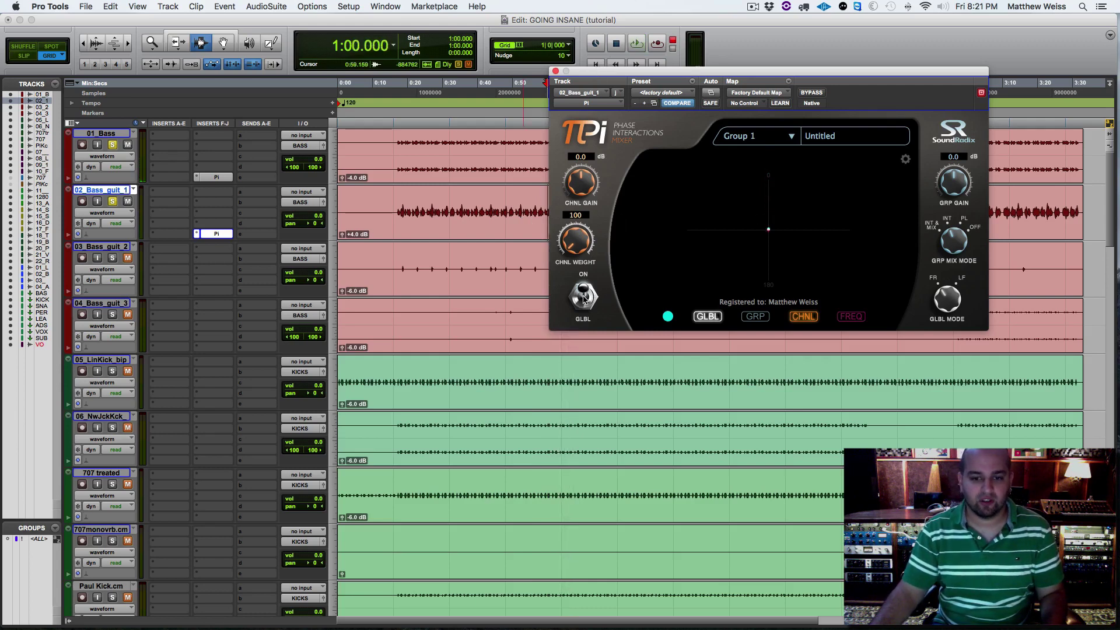
{"action": "left_click", "coordinate": [584, 299]}
{"action": "key", "text": "space"}
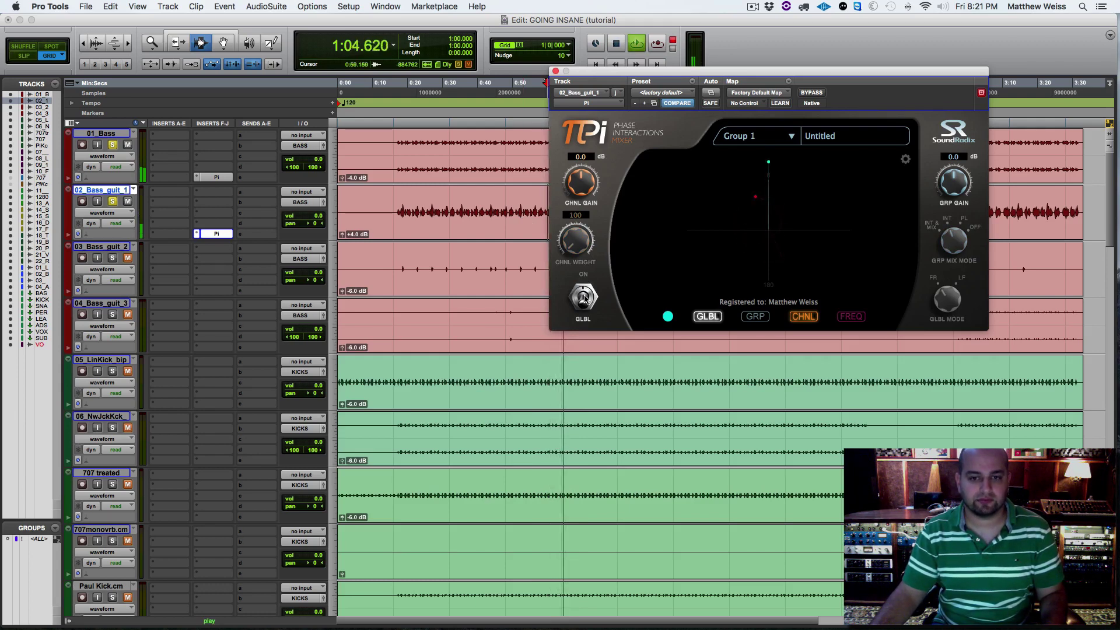
{"action": "key", "text": "space"}
{"action": "left_click", "coordinate": [584, 299]}
{"action": "key", "text": "space"}
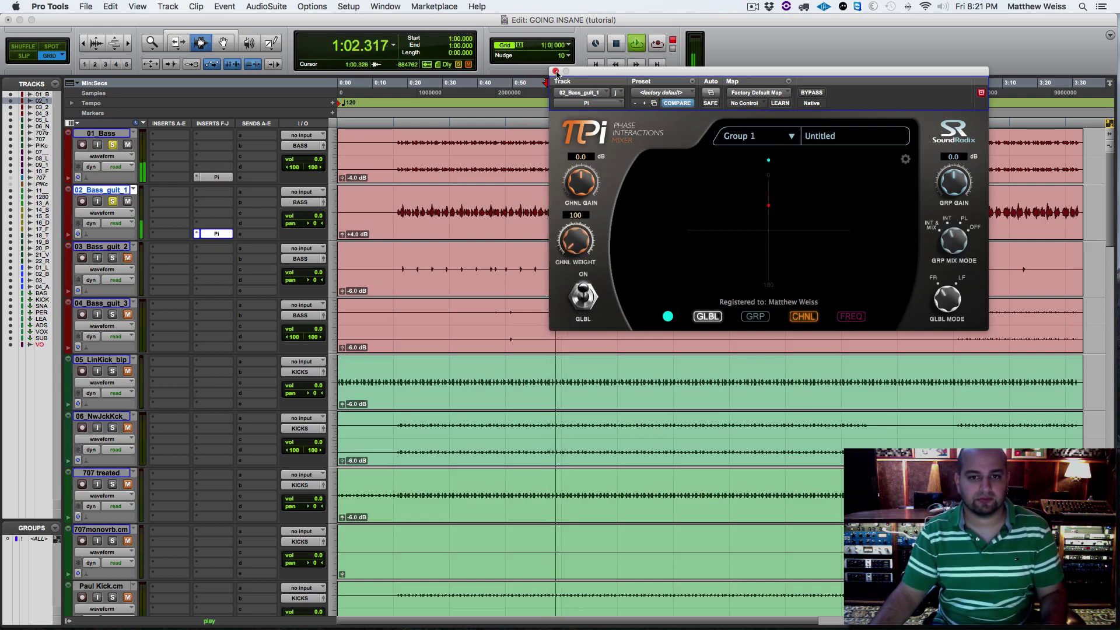
{"action": "left_click", "coordinate": [555, 71]}
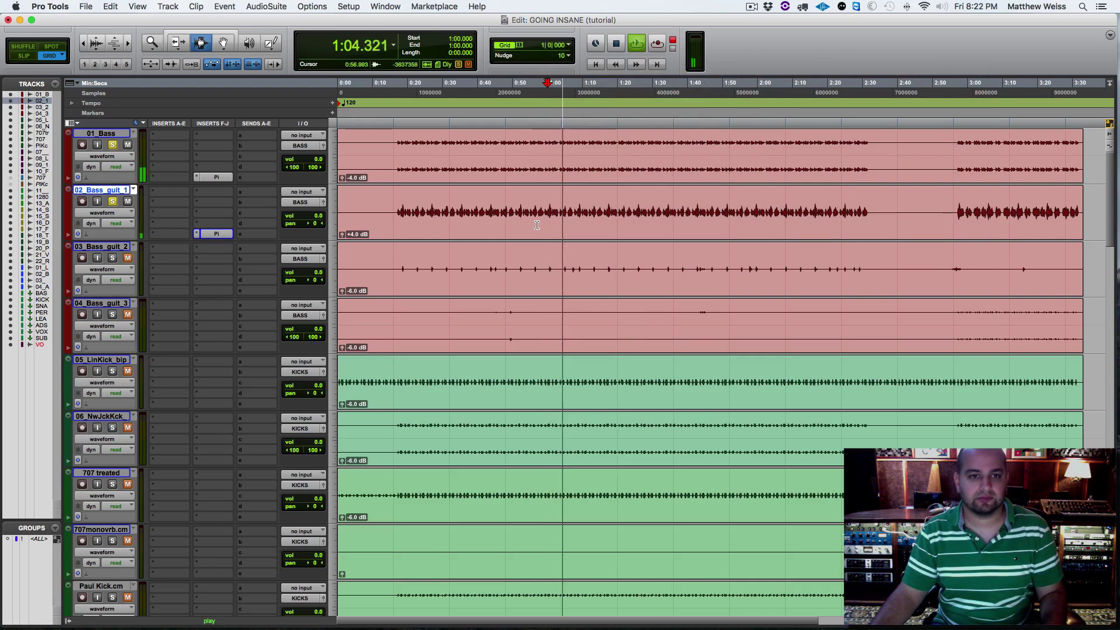
{"action": "key", "text": "space"}
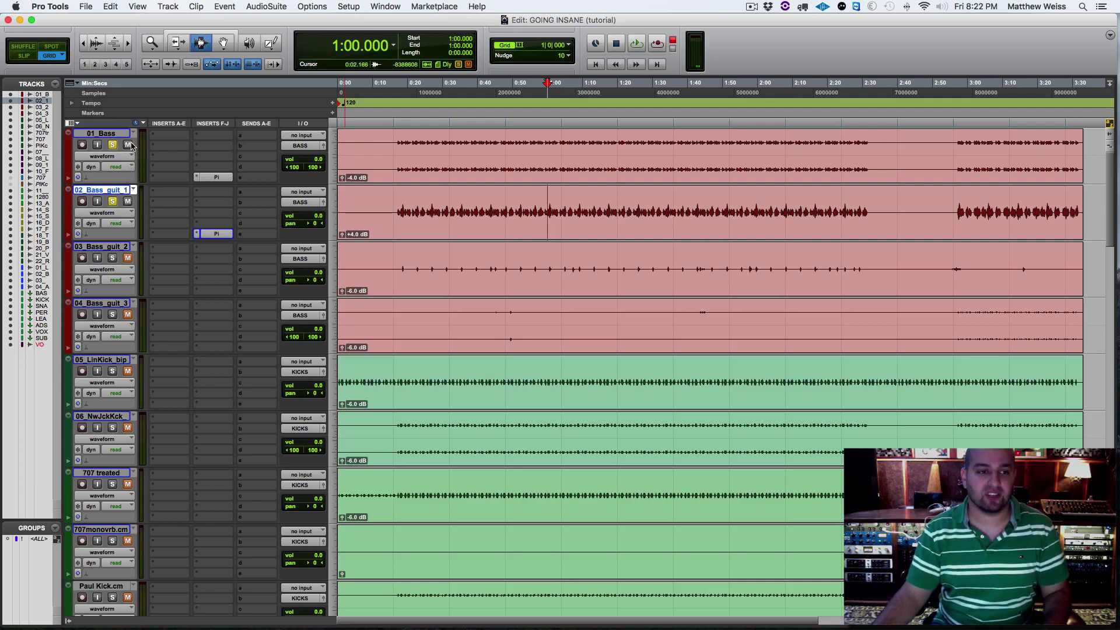
Mute 01_Bass, play 02_Bass_guit_1 from 1:00 and insert the mono Hoser EQ in its first insert slot.
{"action": "key", "text": "space"}
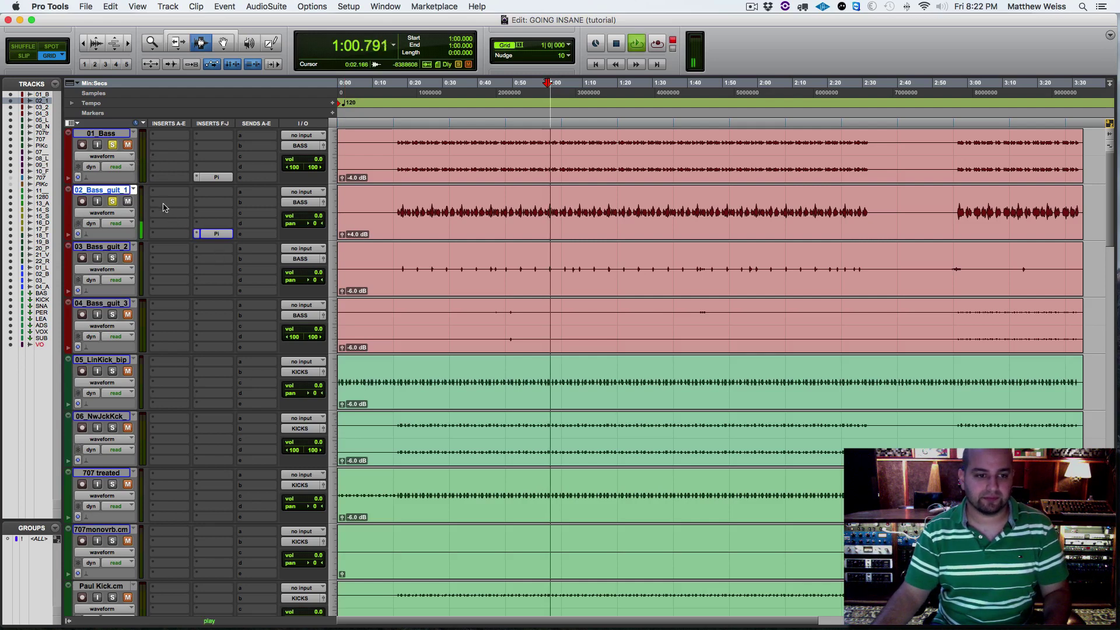
{"action": "left_click", "coordinate": [163, 208]}
{"action": "mouse_move", "coordinate": [183, 215]}
{"action": "mouse_move", "coordinate": [233, 150]}
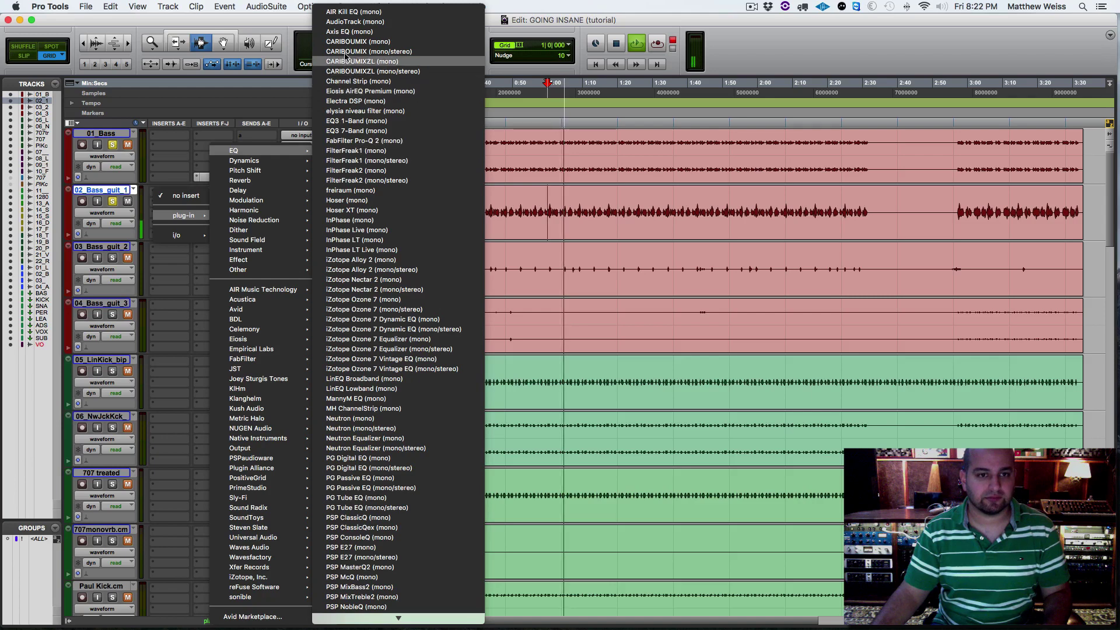
{"action": "left_click", "coordinate": [350, 200]}
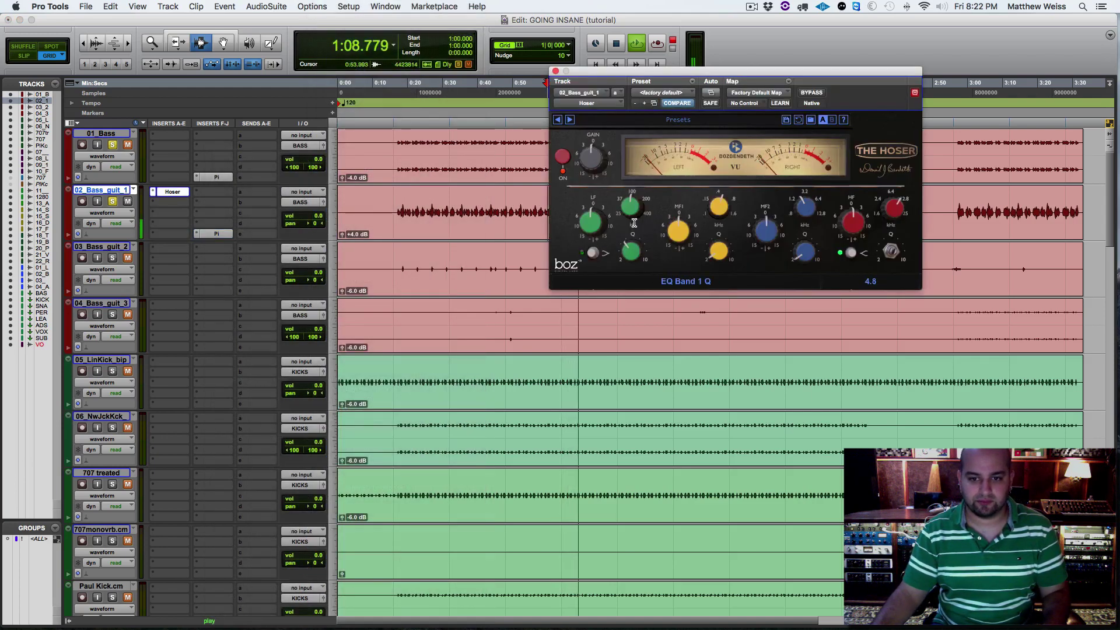
Boost Hoser's LF band and its MF2 band at 1873 Hz, set input gain to -1.0 dB, and close the plug-in.
{"action": "mouse_move", "coordinate": [593, 223]}
{"action": "left_mouse_down"}
{"action": "mouse_move", "coordinate": [597, 196]}
{"action": "mouse_move", "coordinate": [629, 197]}
{"action": "mouse_move", "coordinate": [628, 211]}
{"action": "mouse_move", "coordinate": [592, 227]}
{"action": "left_mouse_up"}
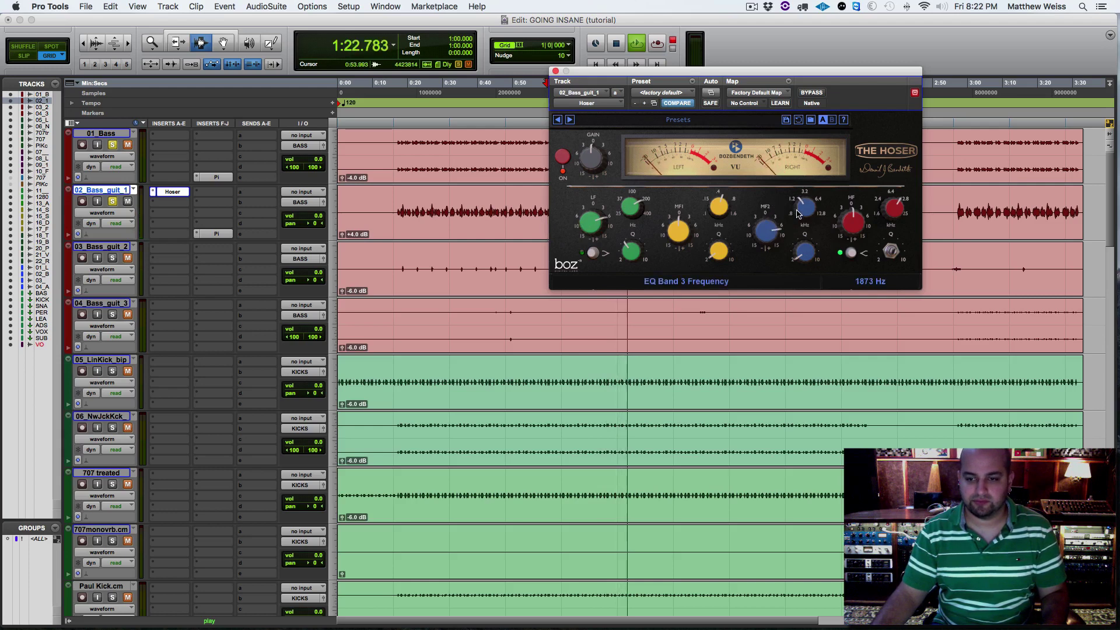
{"action": "left_click_drag", "start_coordinate": [767, 235], "coordinate": [768, 240]}
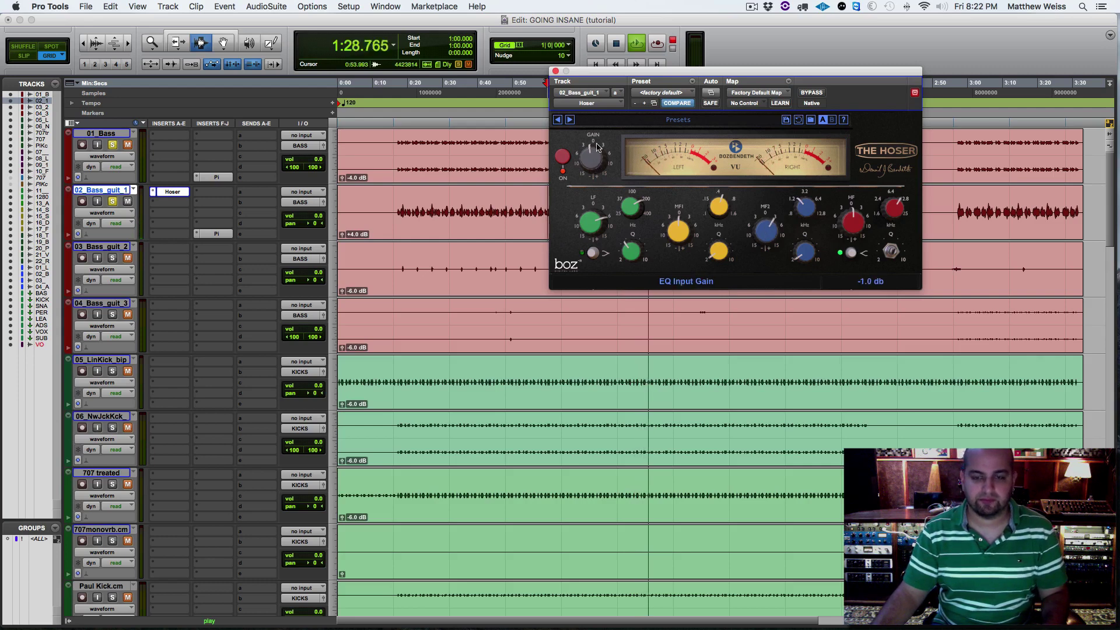
{"action": "left_click", "coordinate": [166, 192]}
{"action": "key", "text": "space"}
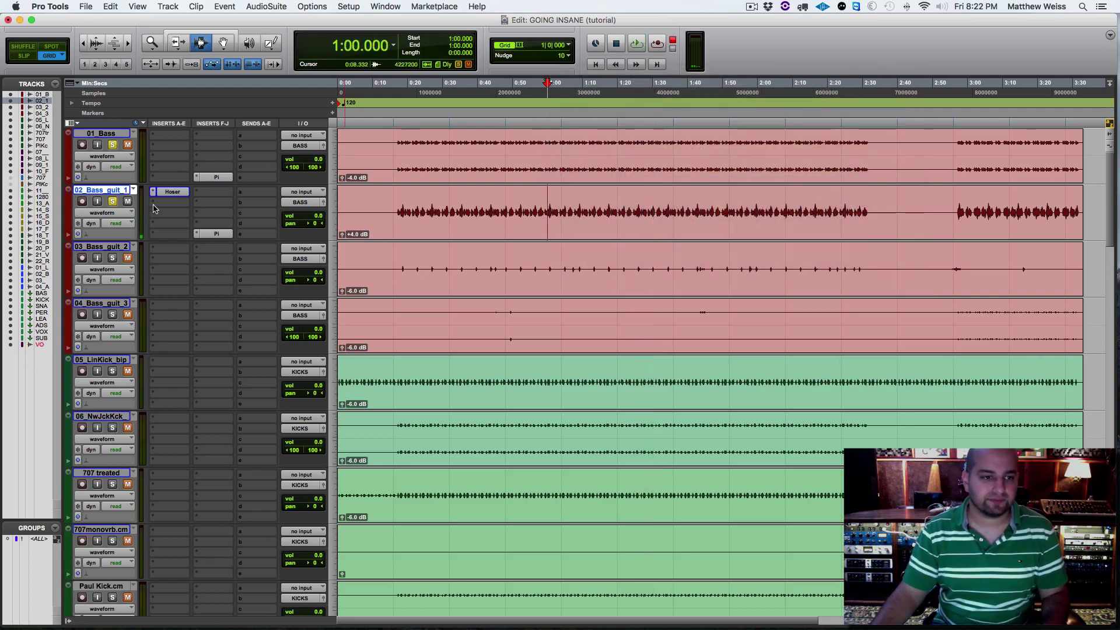
Insert the mono FabFilter Pro-Q 2 after Hoser on 02_Bass_guit_1 and listen to the track from 1:00.
{"action": "left_click", "coordinate": [157, 202]}
{"action": "mouse_move", "coordinate": [183, 226]}
{"action": "mouse_move", "coordinate": [247, 153]}
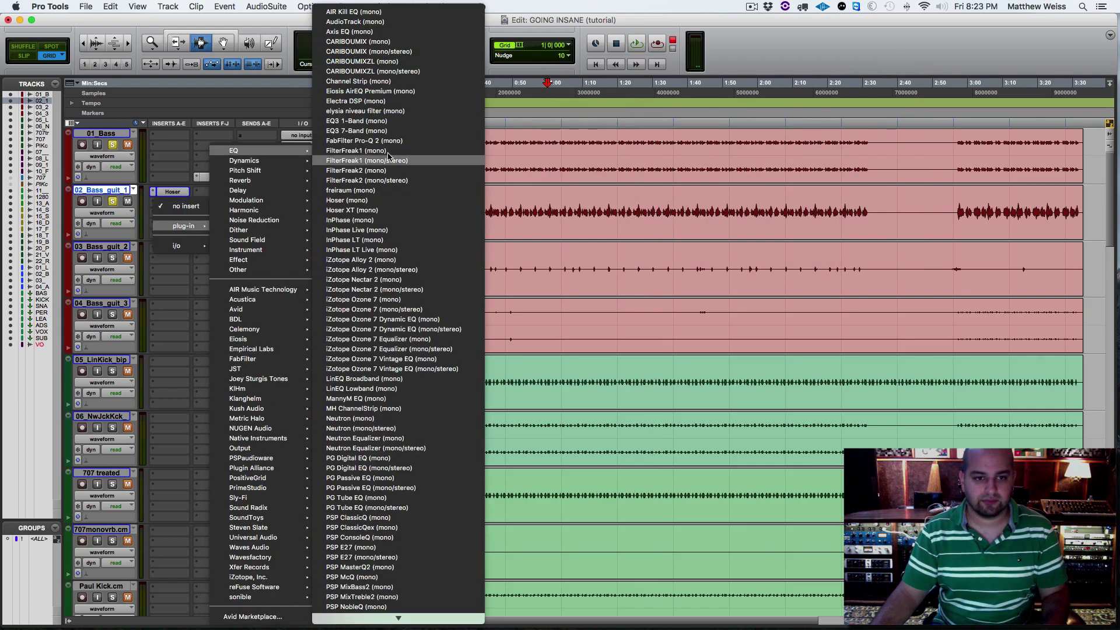
{"action": "left_click", "coordinate": [374, 143]}
{"action": "key", "text": "space"}
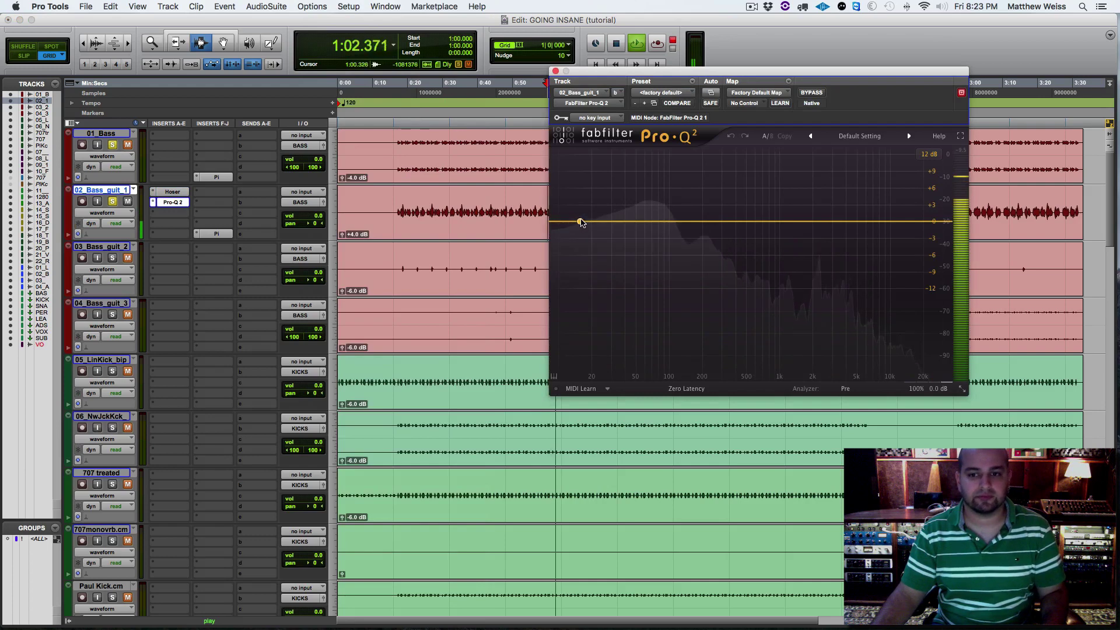
{"action": "key", "text": "space"}
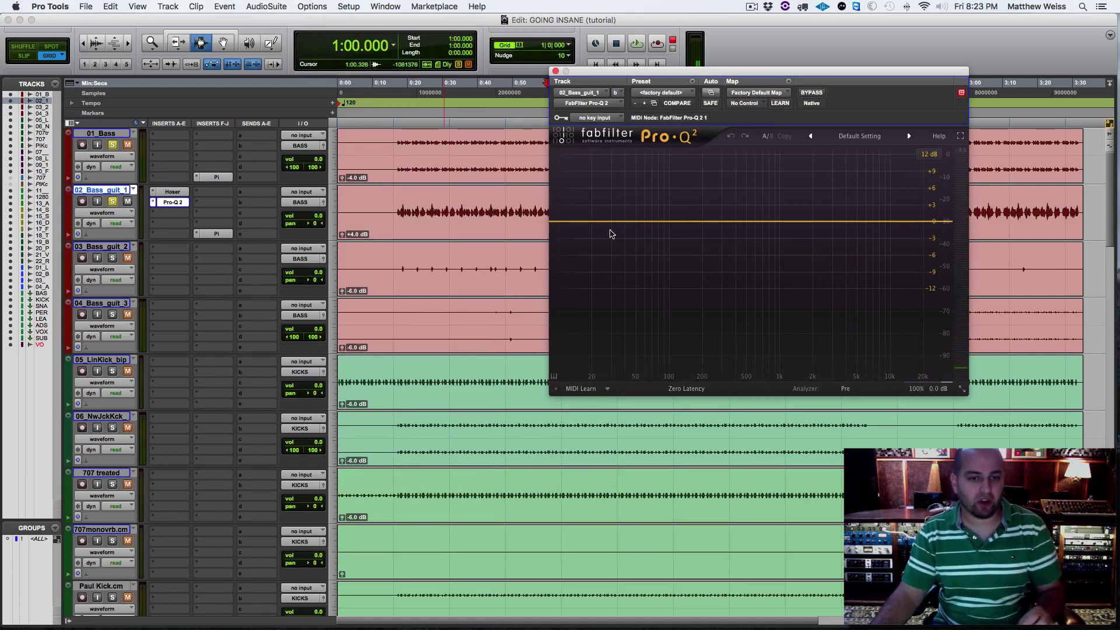
Listen to the basses from 1:00 and set Pro-Q 2 on 02_Bass_guit_1 to Natural Phase processing.
{"action": "left_click", "coordinate": [129, 202]}
{"action": "key", "text": "space"}
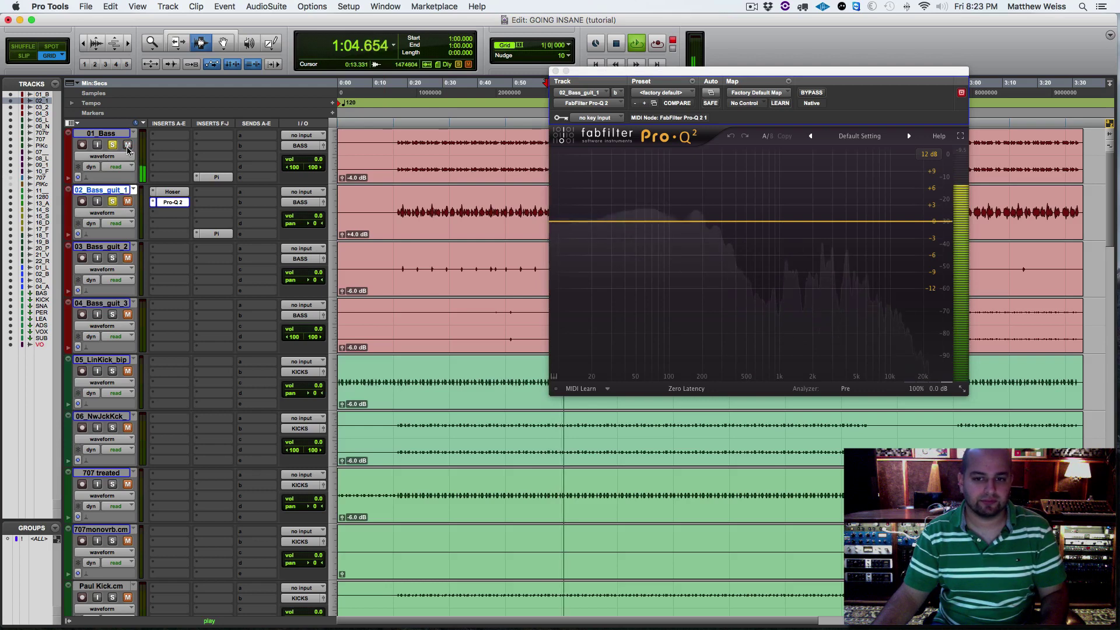
{"action": "key", "text": "space"}
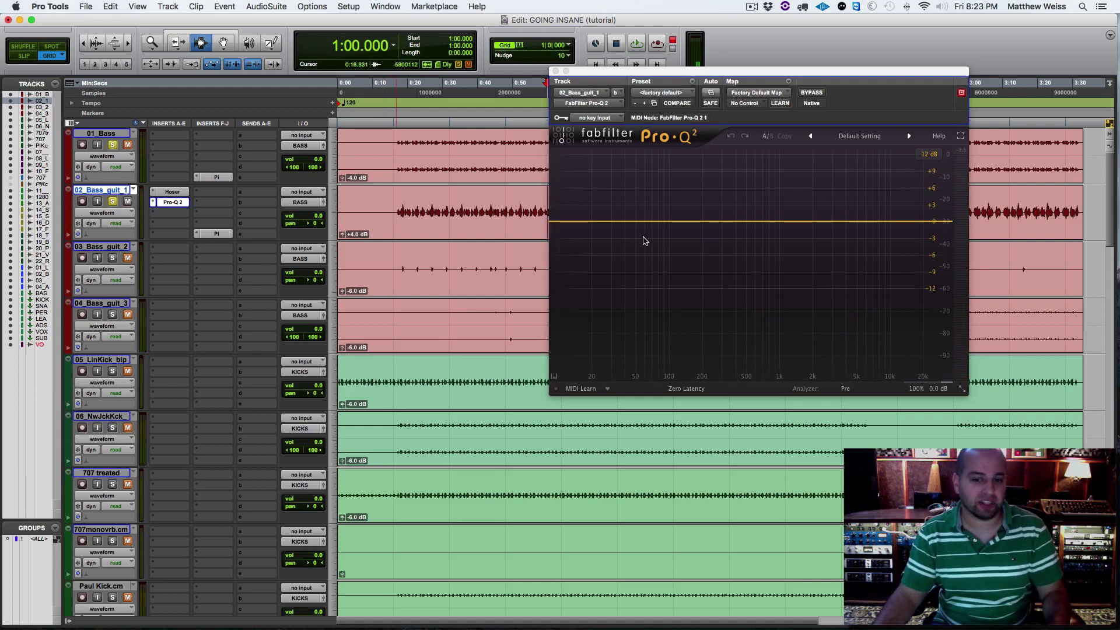
{"action": "left_click", "coordinate": [692, 394]}
{"action": "left_click", "coordinate": [644, 293]}
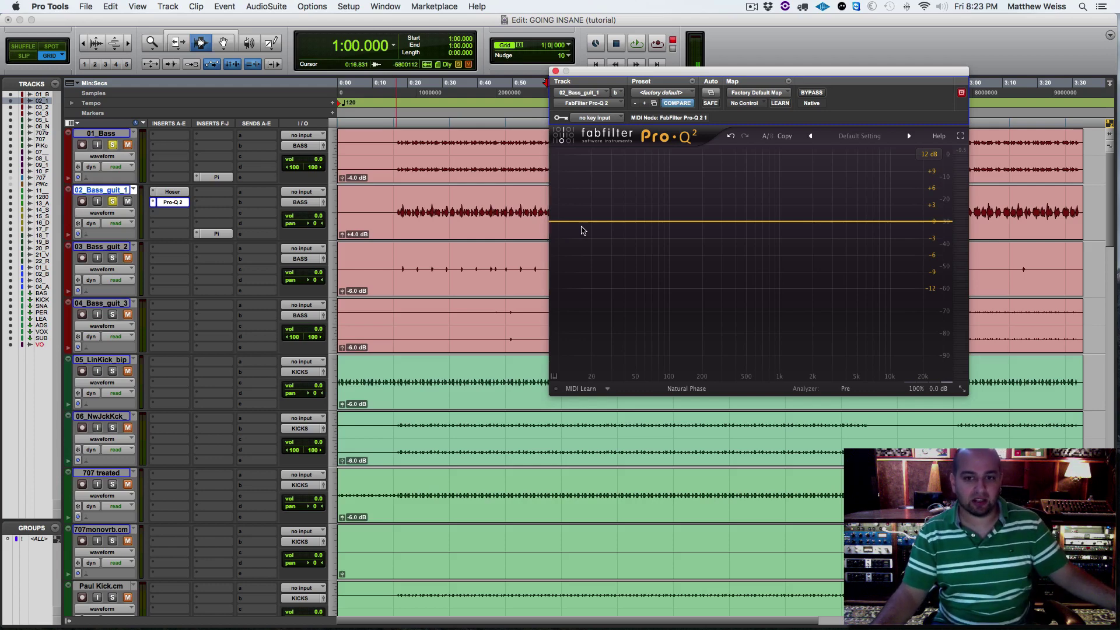
Play from 1:00, add a bell band boosting about 7.06 dB at 37.374 Hz in Pro-Q 2, and turn the analyzer off.
{"action": "key", "text": "space"}
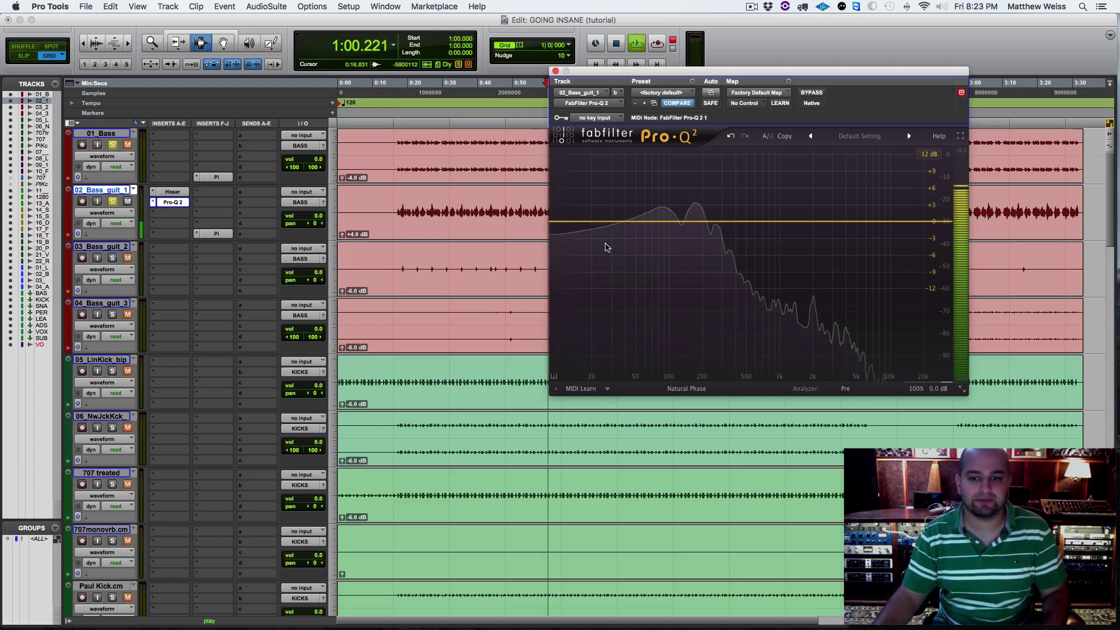
{"action": "left_click_drag", "start_coordinate": [625, 221], "coordinate": [622, 182]}
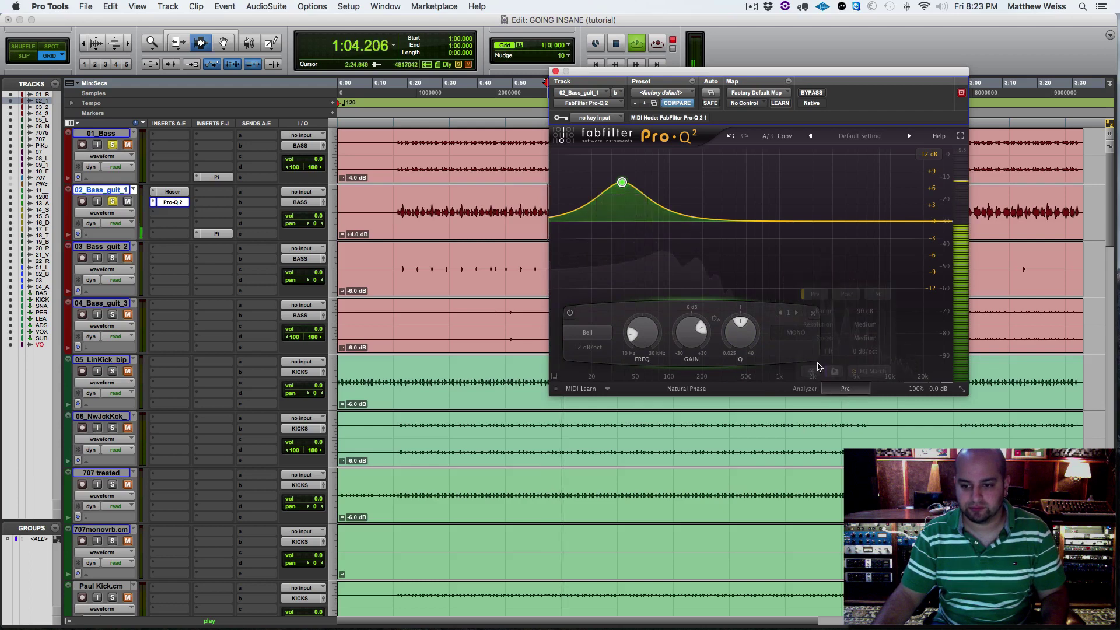
{"action": "left_click", "coordinate": [846, 388]}
{"action": "left_click", "coordinate": [815, 294]}
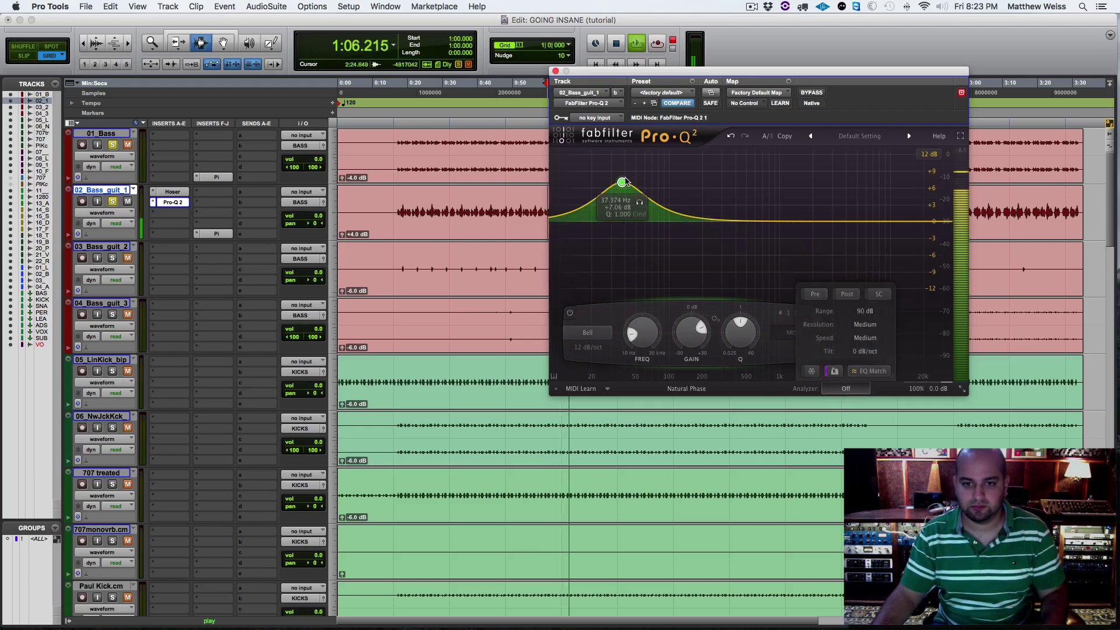
Turn the first Pro-Q 2 band into a low shelf of -3.74 dB at 59.465 Hz.
{"action": "left_click_drag", "start_coordinate": [622, 182], "coordinate": [630, 243]}
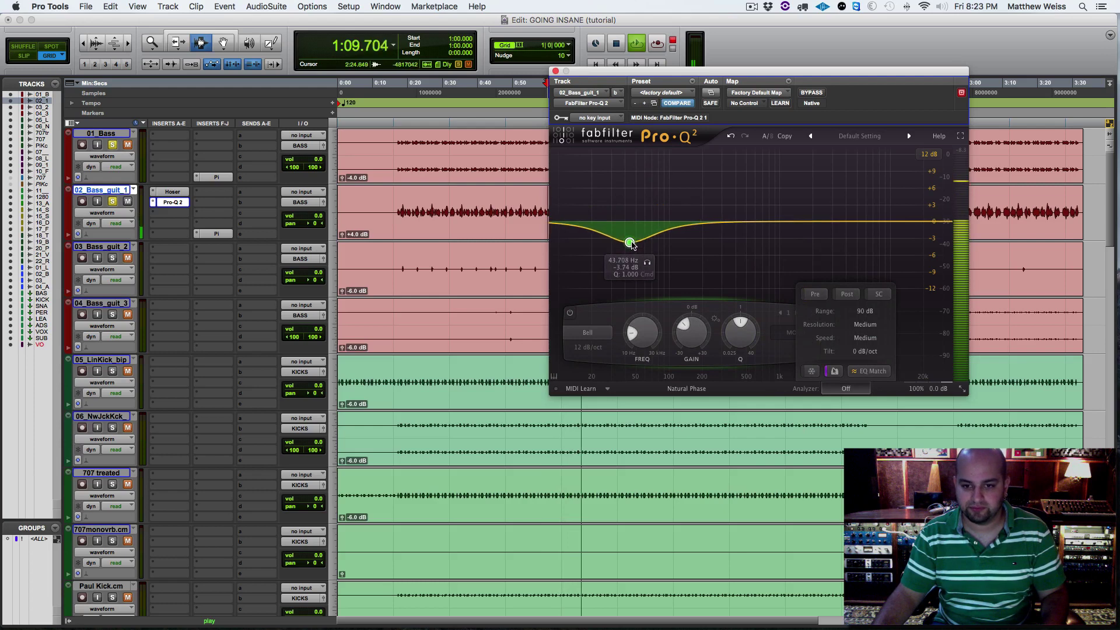
{"action": "left_click", "coordinate": [587, 333]}
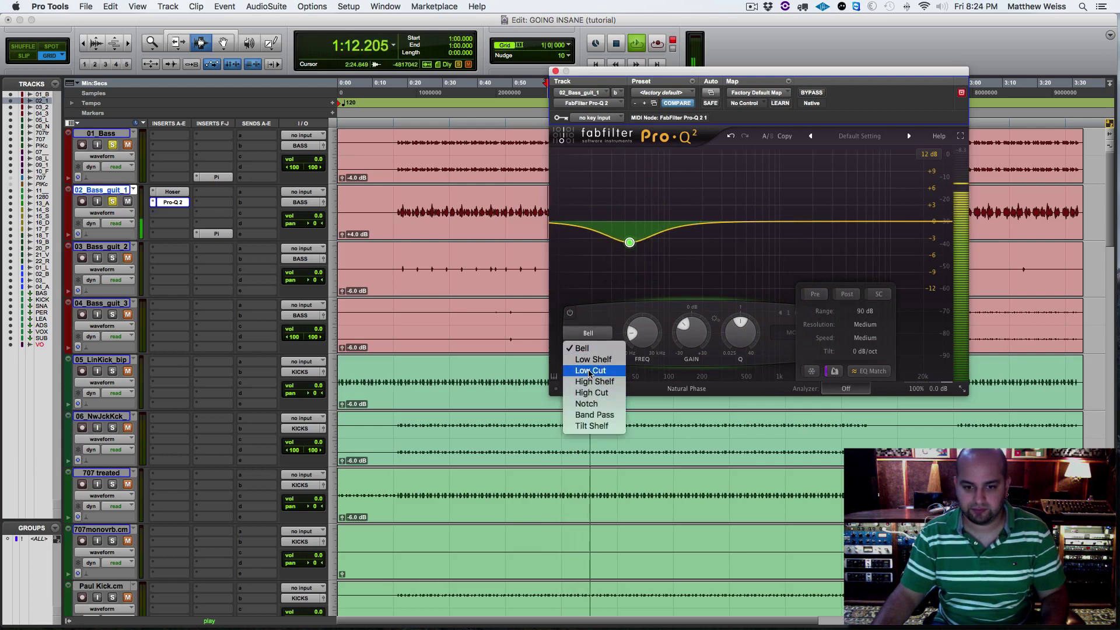
{"action": "left_click", "coordinate": [593, 360]}
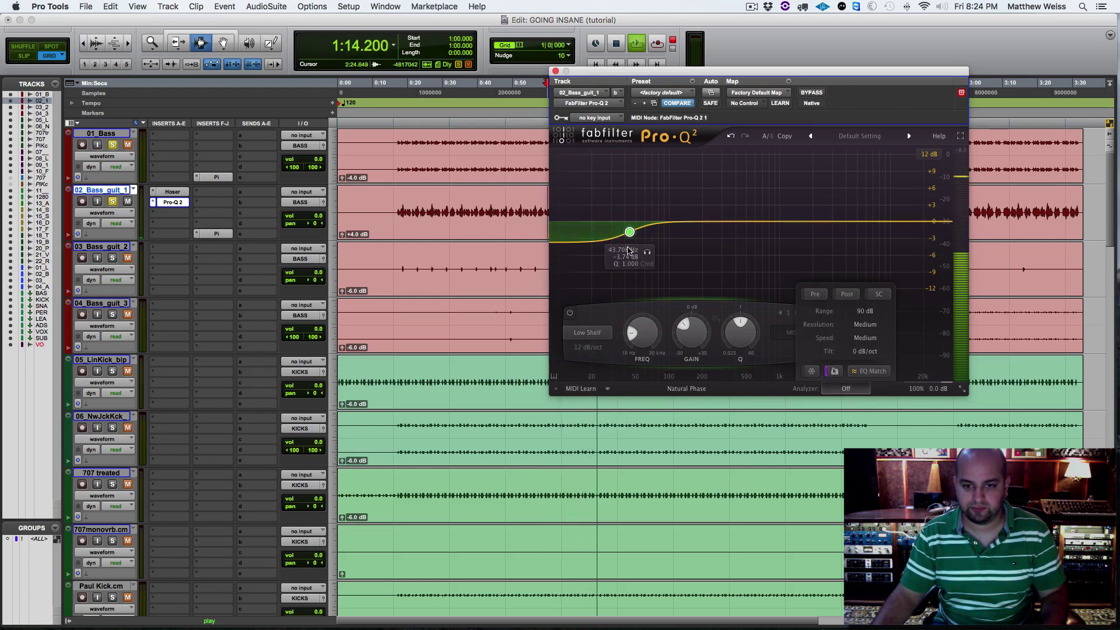
{"action": "left_click_drag", "start_coordinate": [647, 255], "coordinate": [663, 257]}
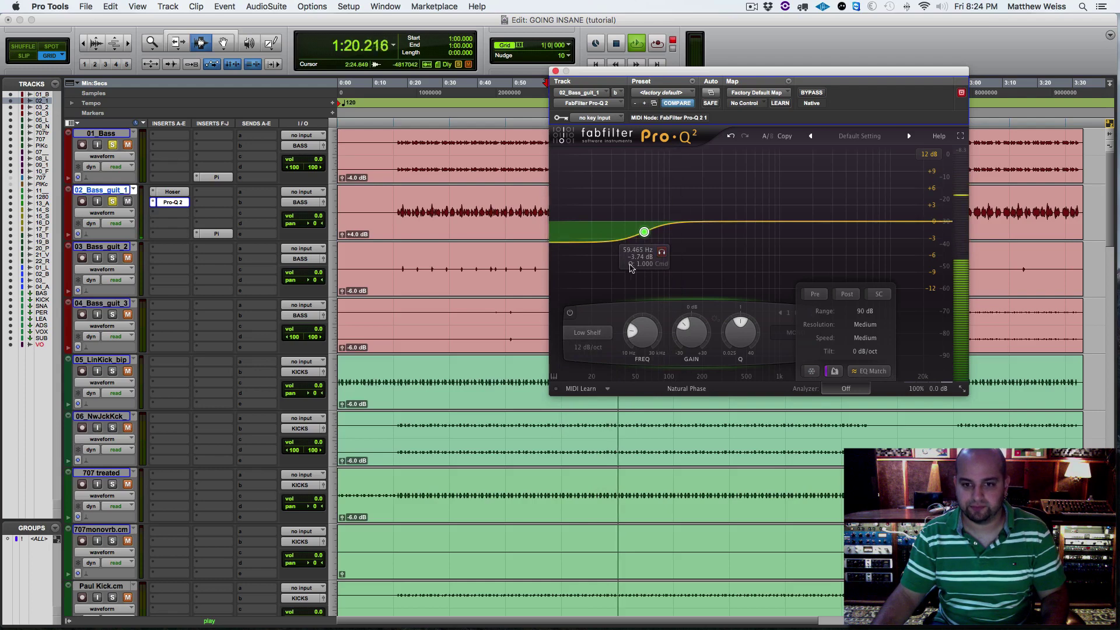
Add a second bell band with Q 2.266, audition it in solo, and set it to -3.88 dB at 59.711 Hz.
{"action": "left_click_drag", "start_coordinate": [595, 243], "coordinate": [596, 204]}
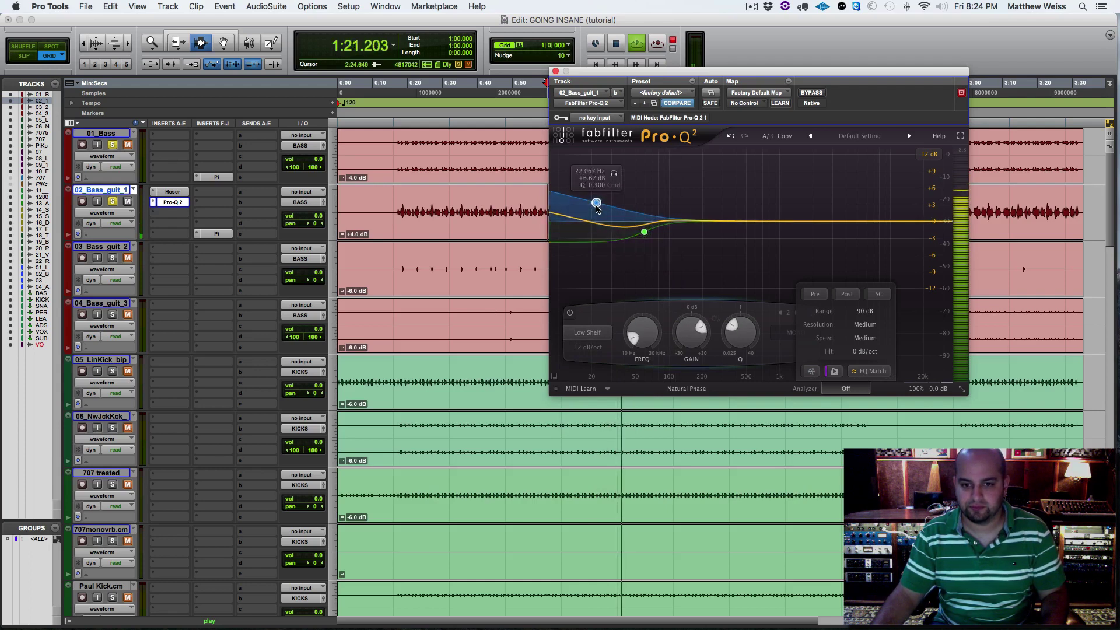
{"action": "left_click", "coordinate": [587, 332]}
{"action": "left_click", "coordinate": [582, 348]}
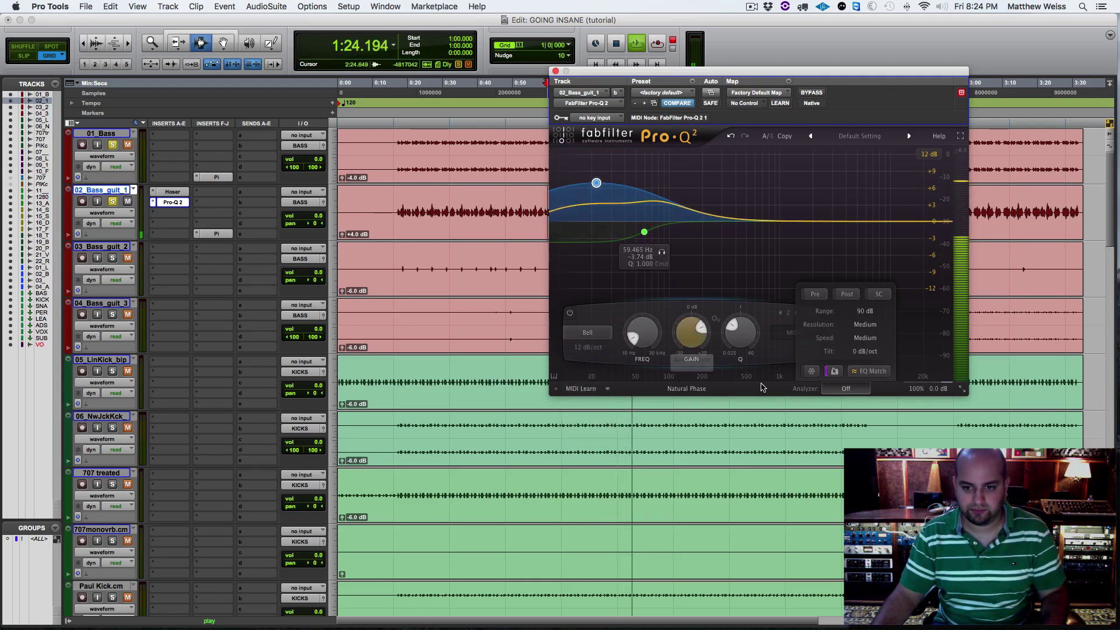
{"action": "left_click_drag", "start_coordinate": [741, 334], "coordinate": [742, 290]}
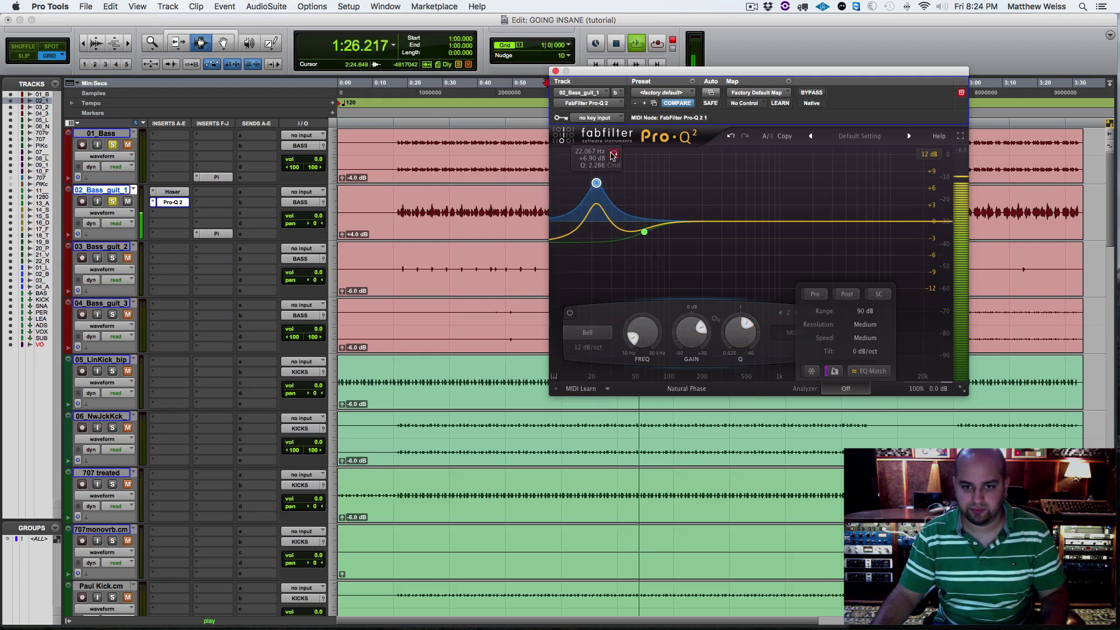
{"action": "left_click_drag", "start_coordinate": [596, 182], "coordinate": [648, 182]}
{"action": "left_click", "coordinate": [665, 154]}
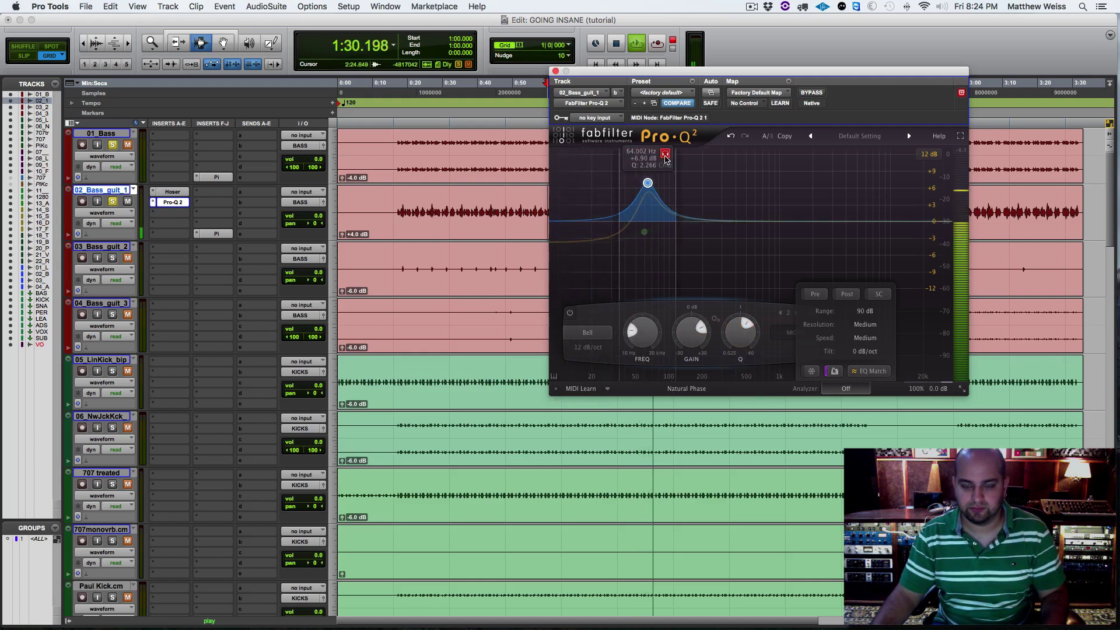
{"action": "left_click", "coordinate": [665, 156]}
{"action": "left_click_drag", "start_coordinate": [647, 183], "coordinate": [644, 244]}
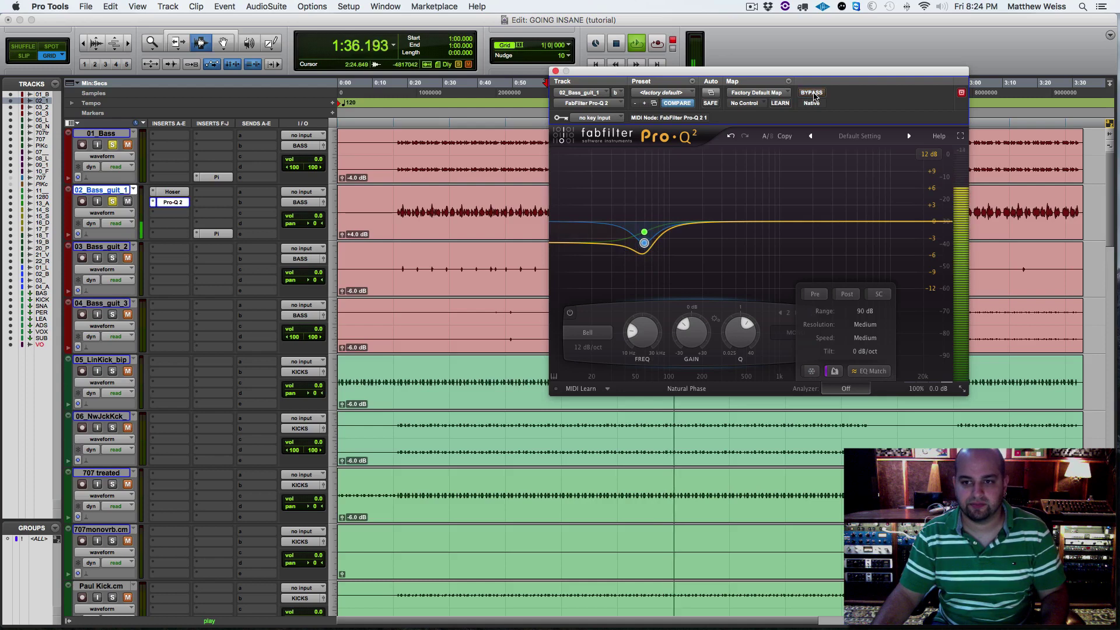
Close Pro-Q 2, unmute 01_Bass and play both basses from 1:00, comparing the EQ's bypass and saving the session.
{"action": "left_click", "coordinate": [171, 202]}
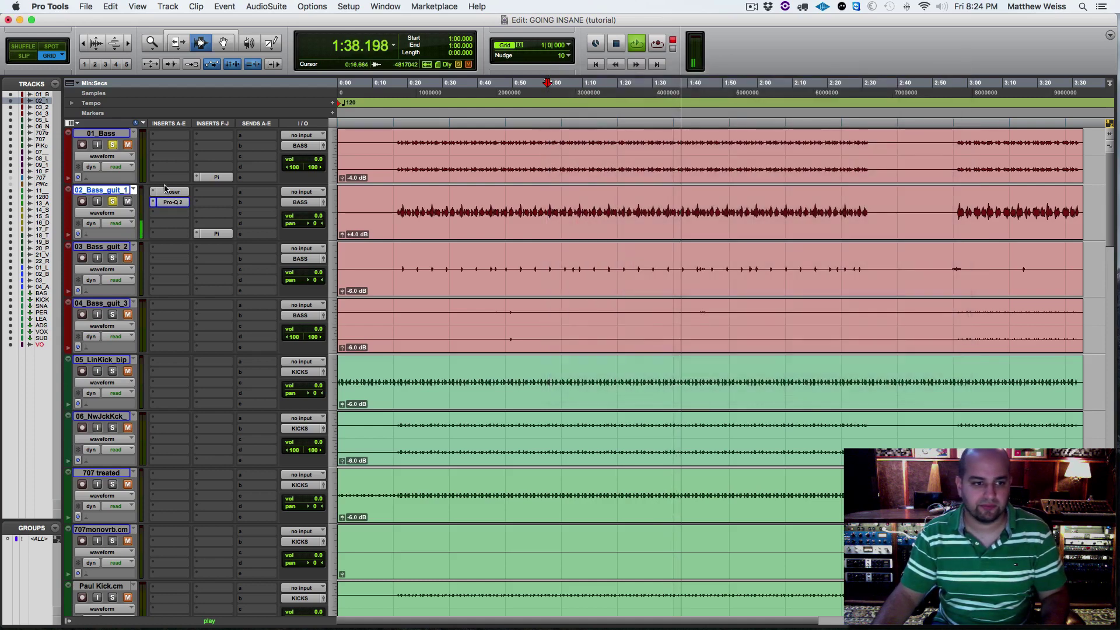
{"action": "key", "text": "space"}
{"action": "left_click", "coordinate": [128, 145]}
{"action": "key", "text": "space"}
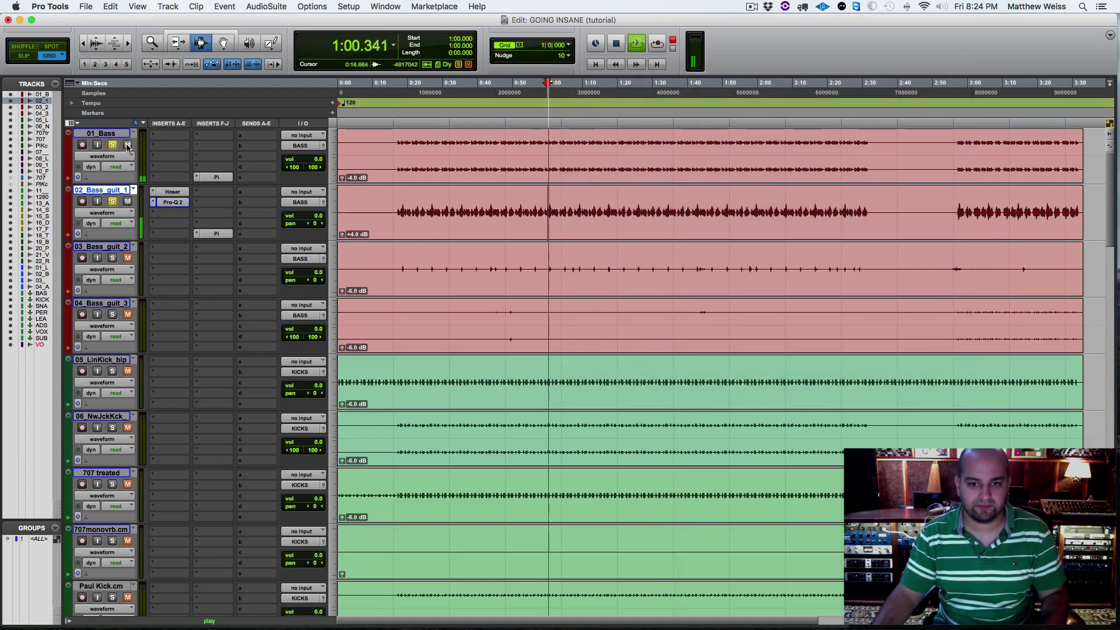
{"action": "left_click", "coordinate": [172, 206], "text": "super"}
{"action": "key", "text": "super+s"}
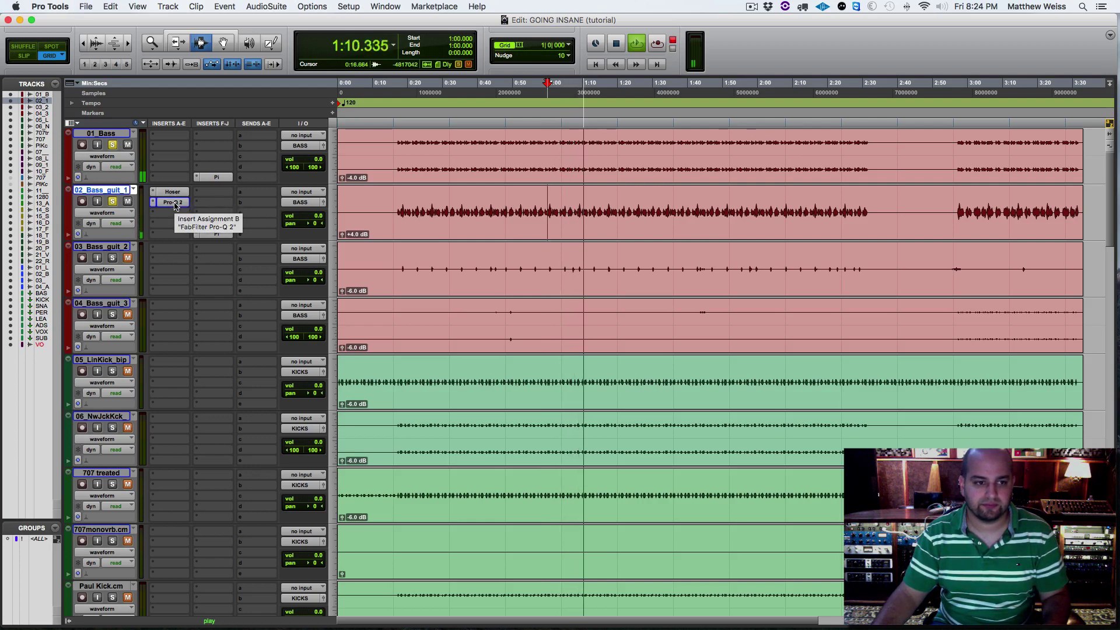
Add a third bell band to 02_Bass_guit_1's Pro-Q 2 at 141.15 Hz, +3.36 dB, Q 1.420, with a 24 dB/oct slope.
{"action": "left_click", "coordinate": [175, 204]}
{"action": "left_click_drag", "start_coordinate": [694, 223], "coordinate": [685, 202]}
{"action": "left_click", "coordinate": [703, 174]}
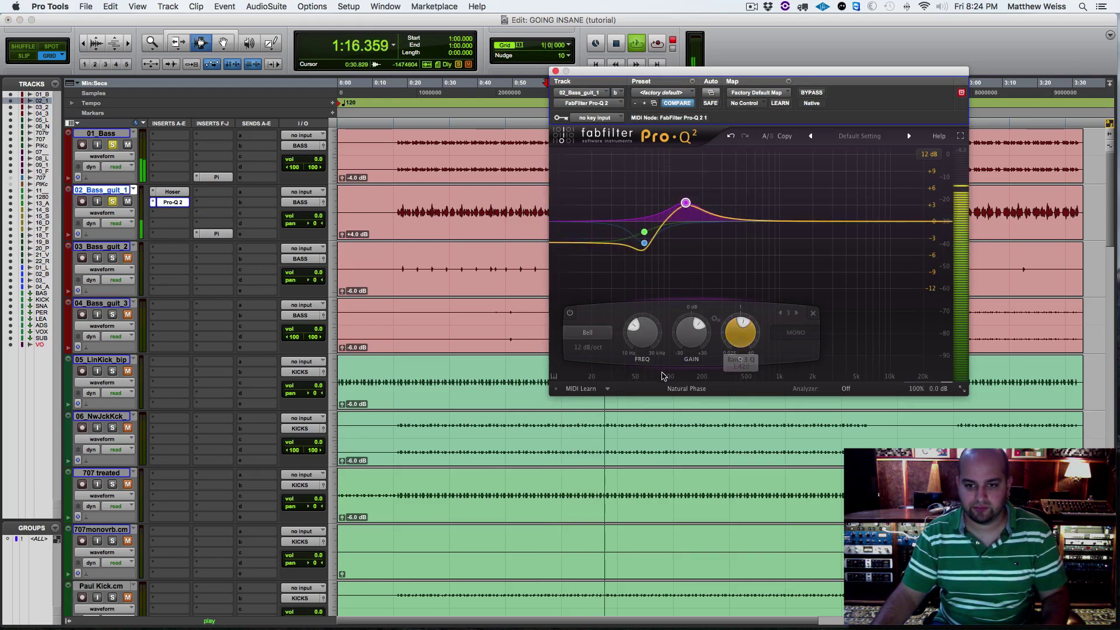
{"action": "left_click", "coordinate": [588, 347]}
{"action": "left_click", "coordinate": [599, 373]}
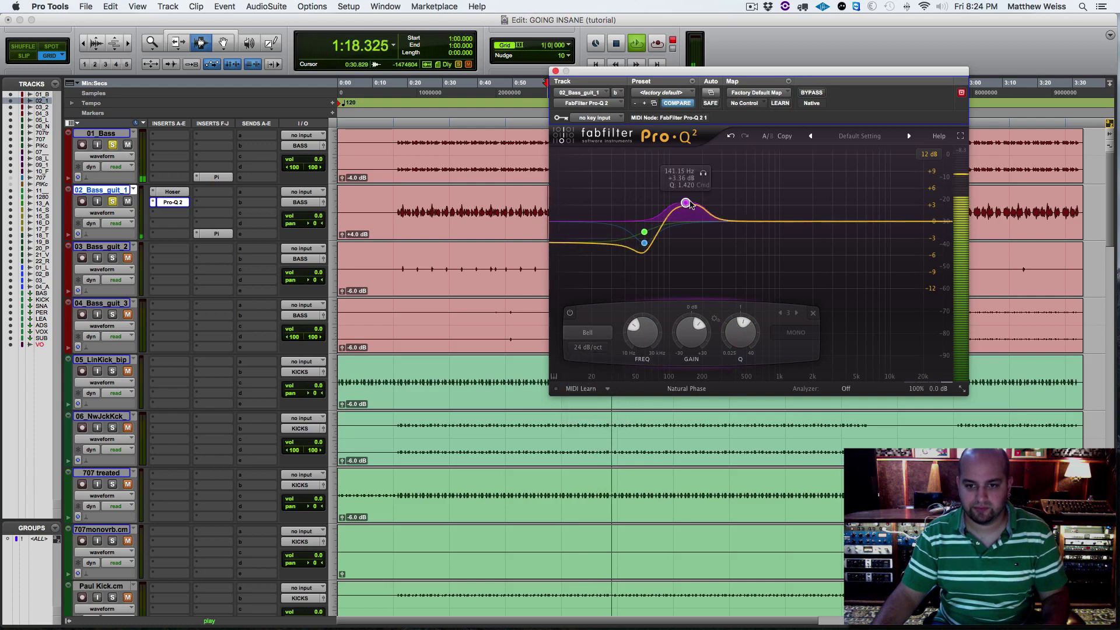
Retune the third band to 123.58 Hz with Q 1.202, fine-tune its boost, and close the plug-in.
{"action": "left_click_drag", "start_coordinate": [686, 199], "coordinate": [686, 196]}
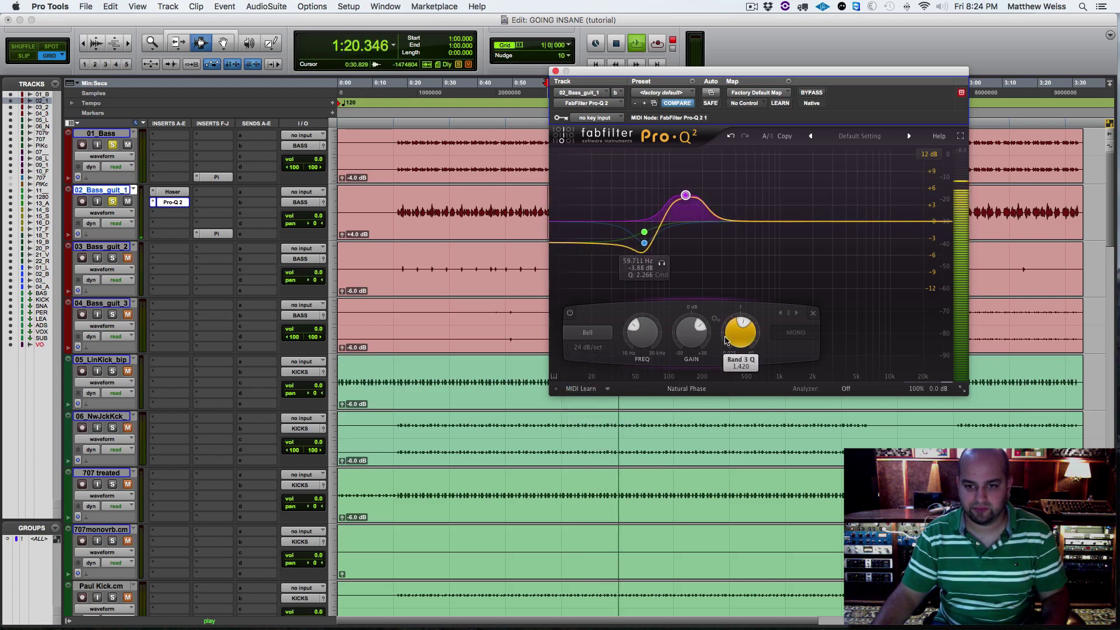
{"action": "left_click_drag", "start_coordinate": [740, 332], "coordinate": [740, 335]}
{"action": "left_click_drag", "start_coordinate": [698, 167], "coordinate": [692, 170]}
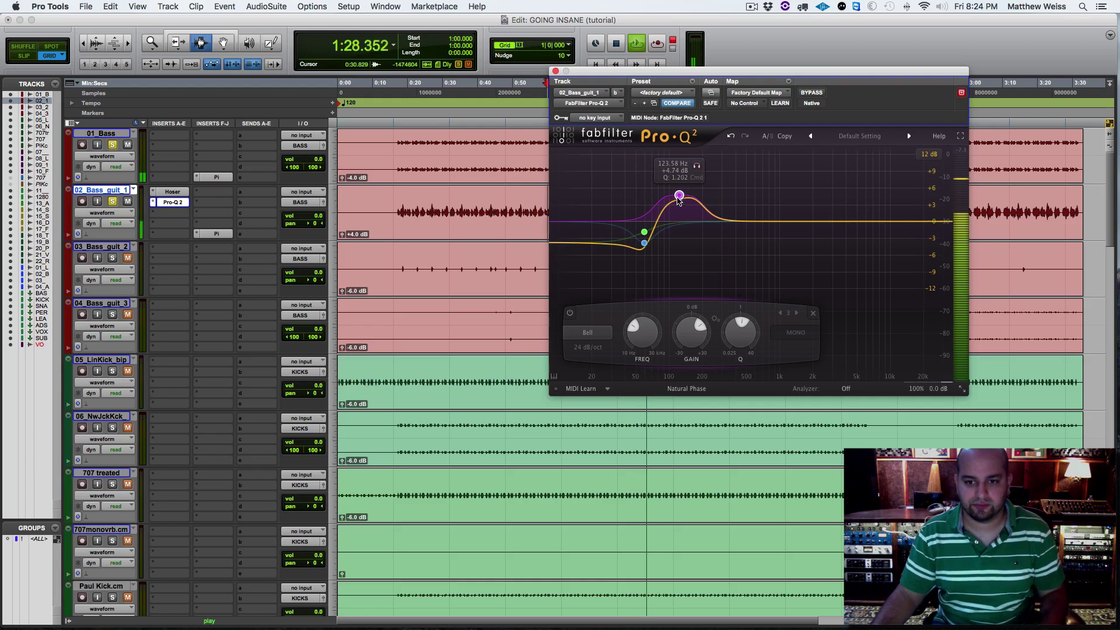
{"action": "left_click_drag", "start_coordinate": [678, 198], "coordinate": [678, 202]}
{"action": "left_click", "coordinate": [555, 71]}
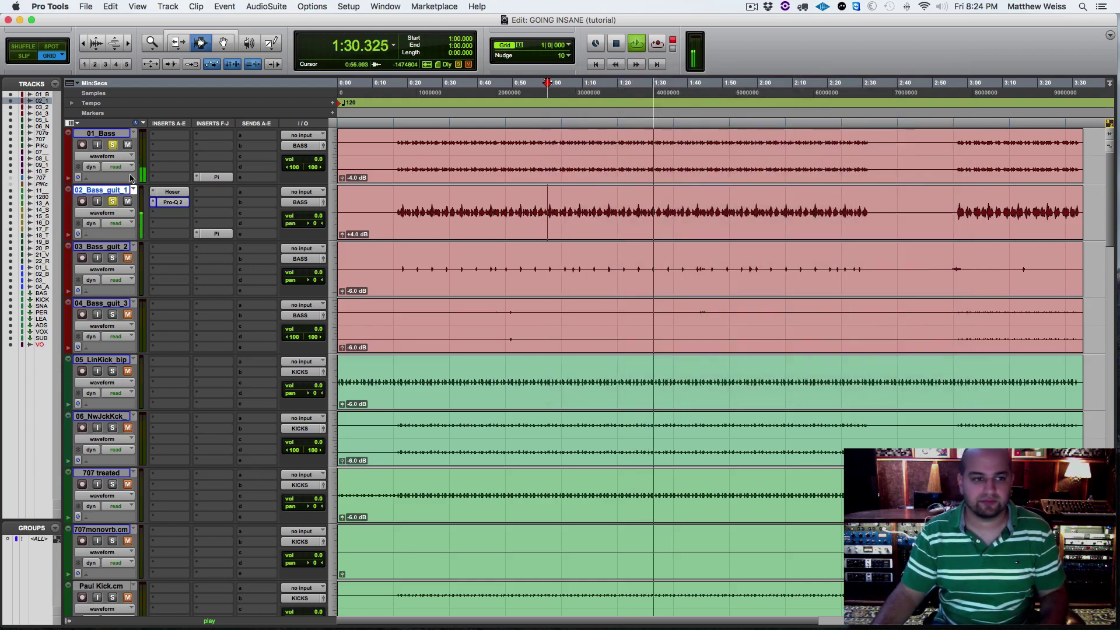
Insert the multichannel FabFilter Pro-Q 2 in the first insert slot of 01_Bass.
{"action": "left_click", "coordinate": [169, 135]}
{"action": "mouse_move", "coordinate": [204, 158]}
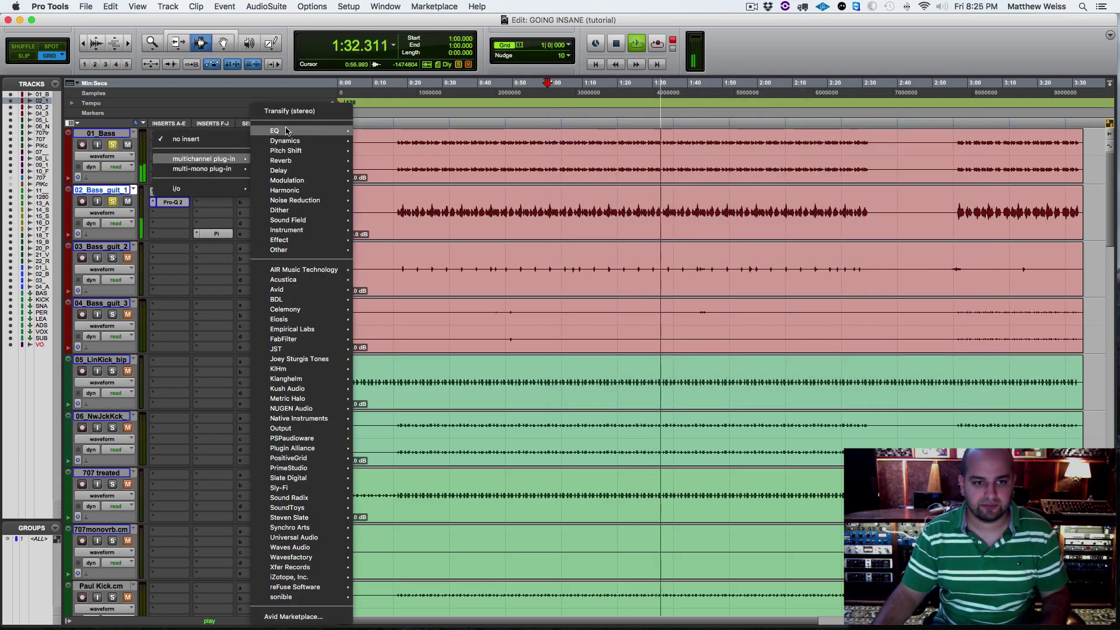
{"action": "mouse_move", "coordinate": [286, 141]}
{"action": "left_click", "coordinate": [450, 112]}
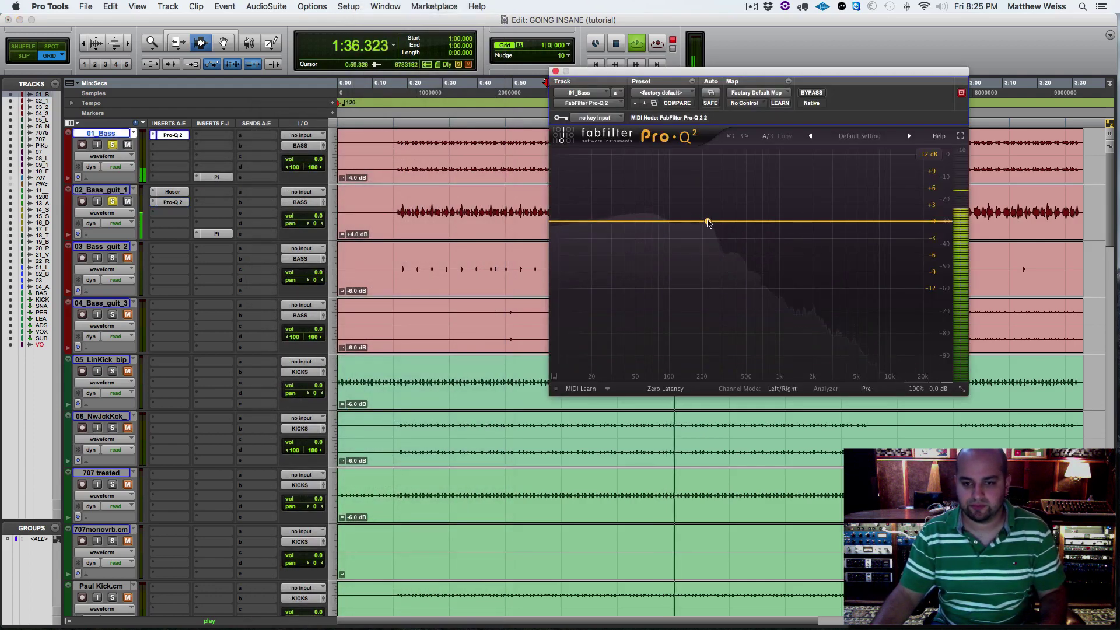
On 01_Bass, cut 2.36 dB at 202.77 Hz with Q 1.911 and boost 4.03 dB at 4731.9 Hz with Q 0.988.
{"action": "mouse_move", "coordinate": [707, 220]}
{"action": "left_mouse_down"}
{"action": "mouse_move", "coordinate": [713, 193]}
{"action": "mouse_move", "coordinate": [700, 238]}
{"action": "mouse_move", "coordinate": [707, 232]}
{"action": "left_mouse_up"}
{"action": "left_click_drag", "start_coordinate": [750, 338], "coordinate": [750, 332]}
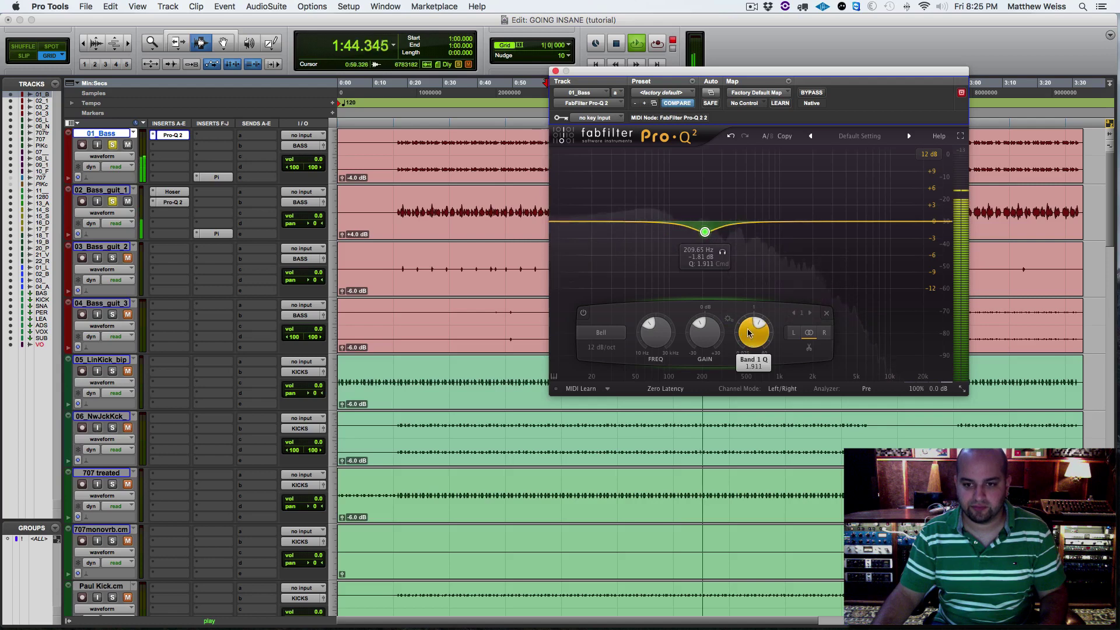
{"action": "left_click_drag", "start_coordinate": [705, 232], "coordinate": [703, 234]}
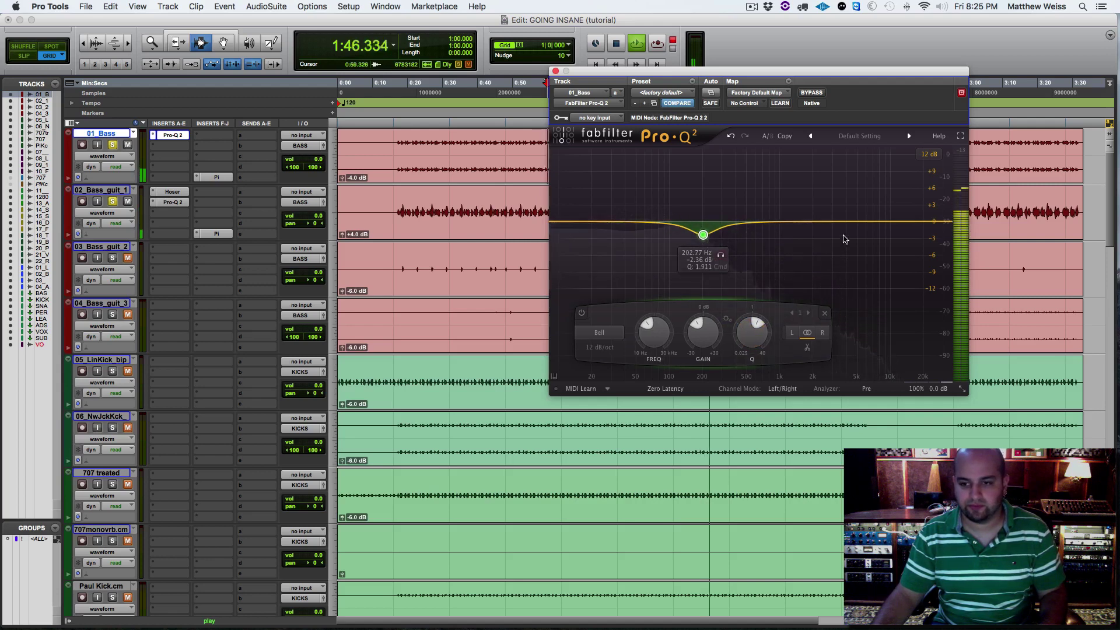
{"action": "left_click_drag", "start_coordinate": [826, 222], "coordinate": [853, 201]}
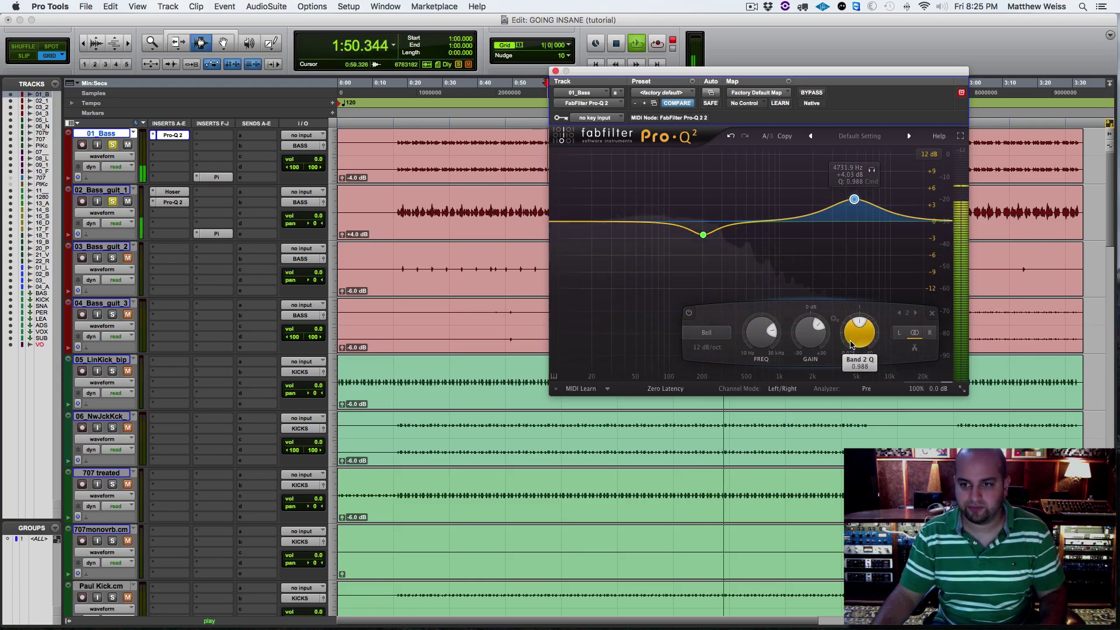
Add a low cut band, auditioned in solo, and a bell boost of 3.00 dB at 61.775 Hz with Q 1.585.
{"action": "left_click", "coordinate": [555, 223]}
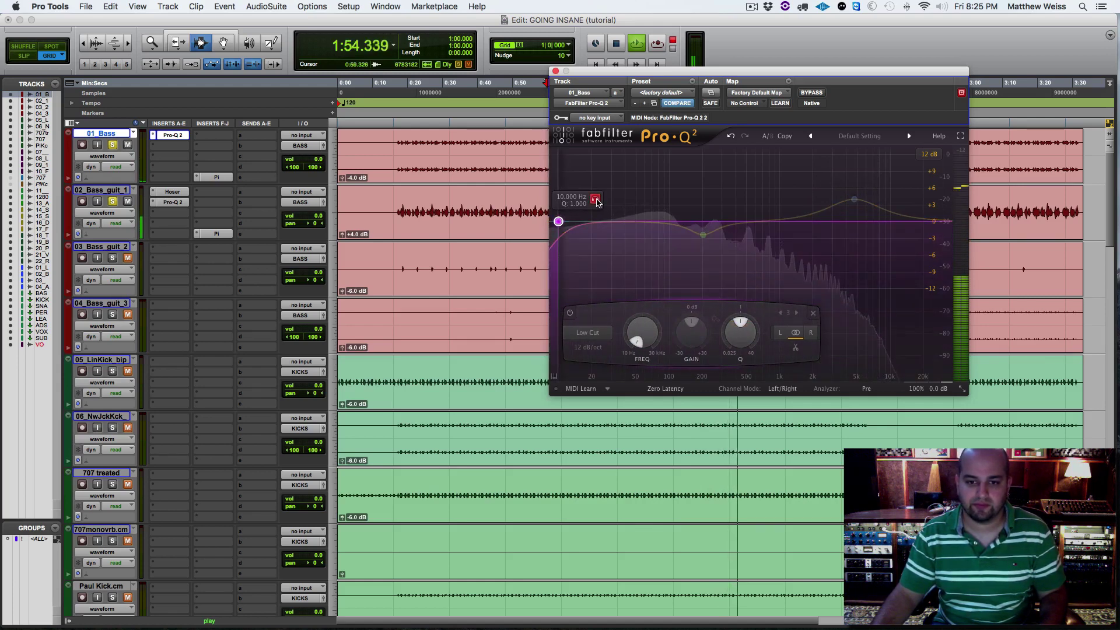
{"action": "left_click", "coordinate": [76, 182]}
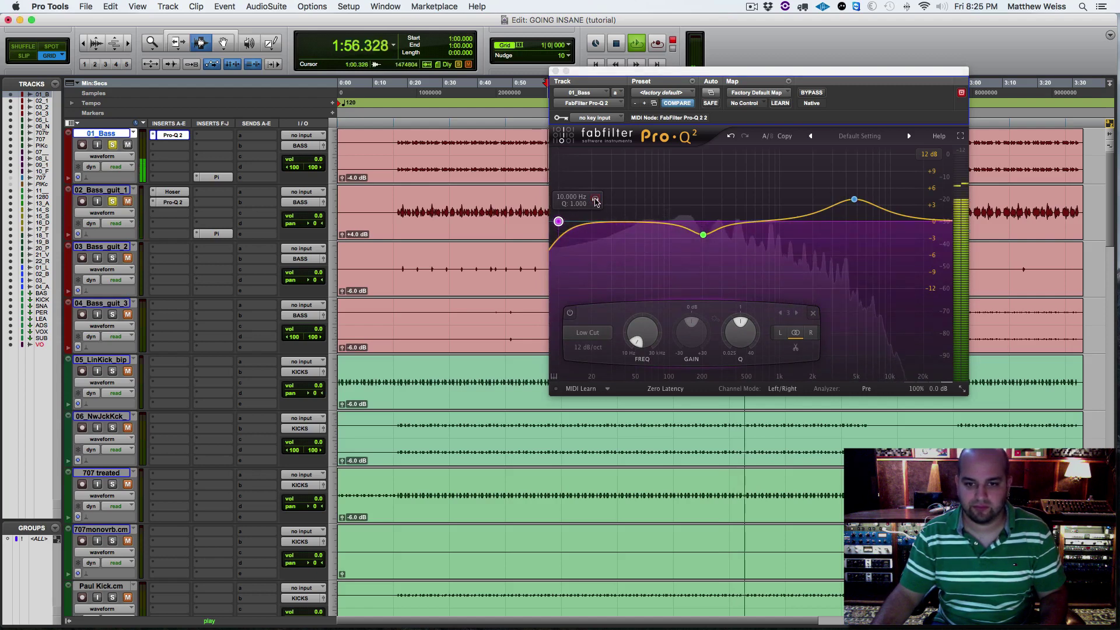
{"action": "left_click_drag", "start_coordinate": [595, 200], "coordinate": [646, 218]}
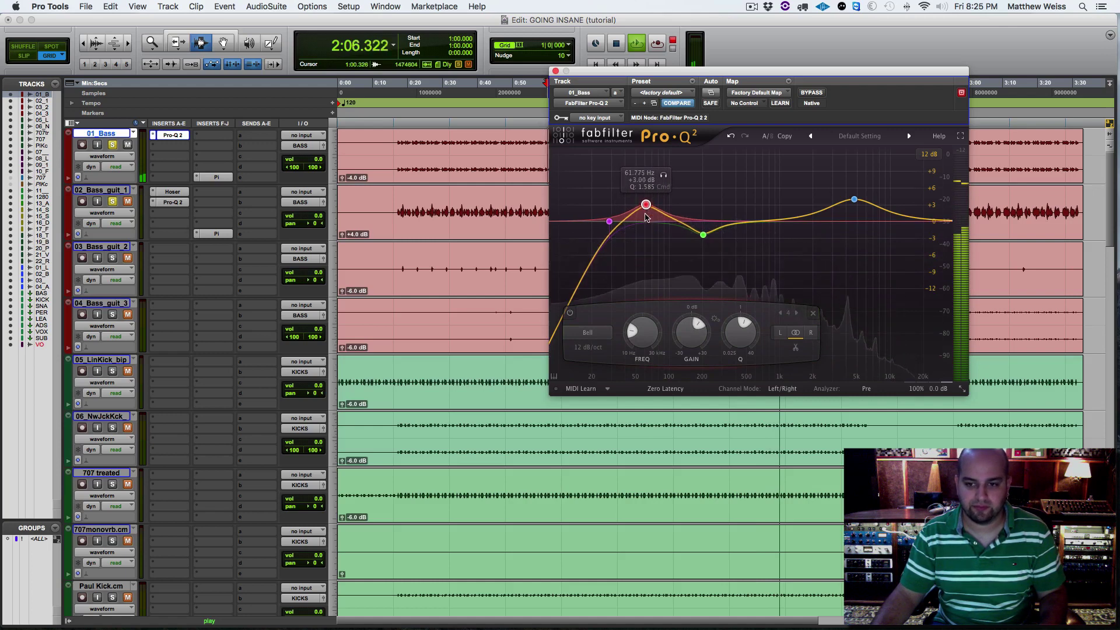
Compare 01_Bass with its Pro-Q 2 bypassed, close the plug-in, and play both basses again from 1:00.
{"action": "left_click", "coordinate": [811, 93]}
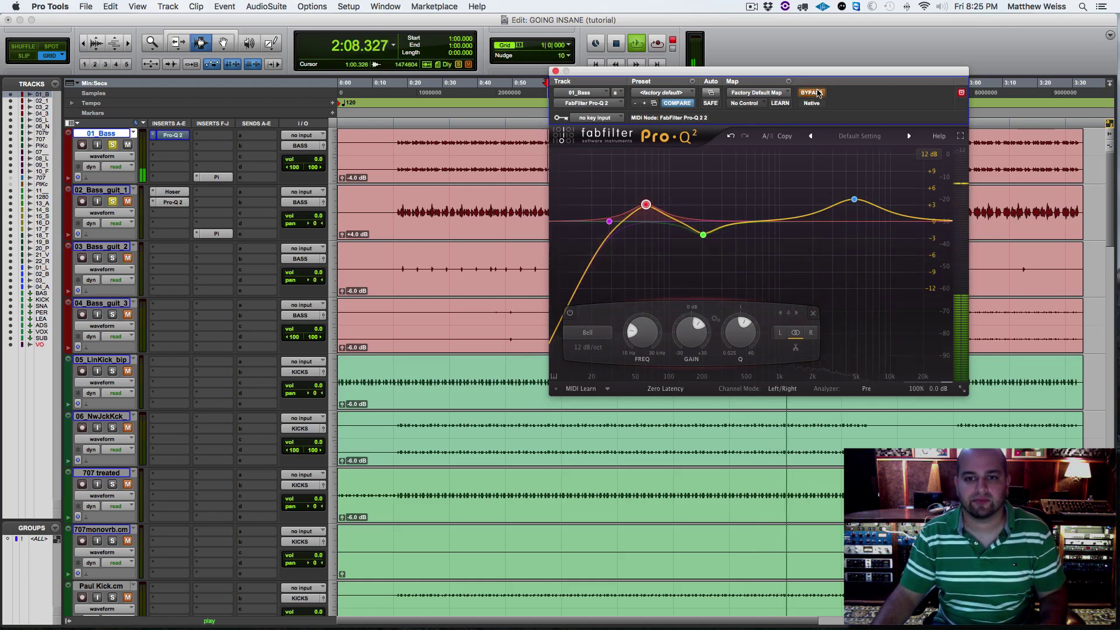
{"action": "left_click", "coordinate": [173, 134]}
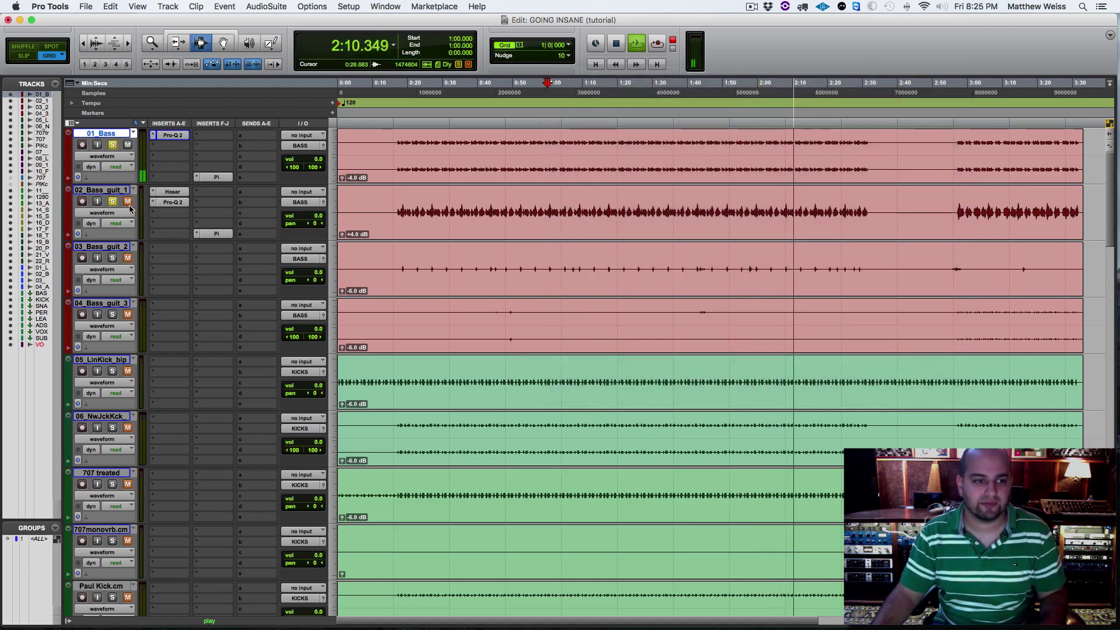
{"action": "key", "text": "space"}
{"action": "left_click", "coordinate": [548, 207]}
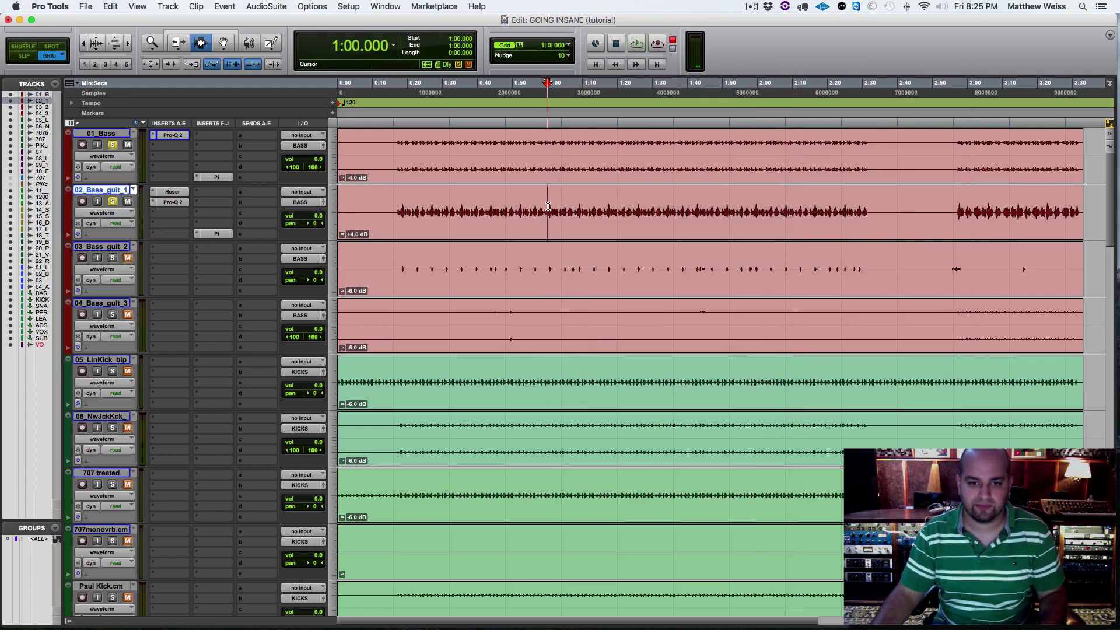
{"action": "key", "text": "space"}
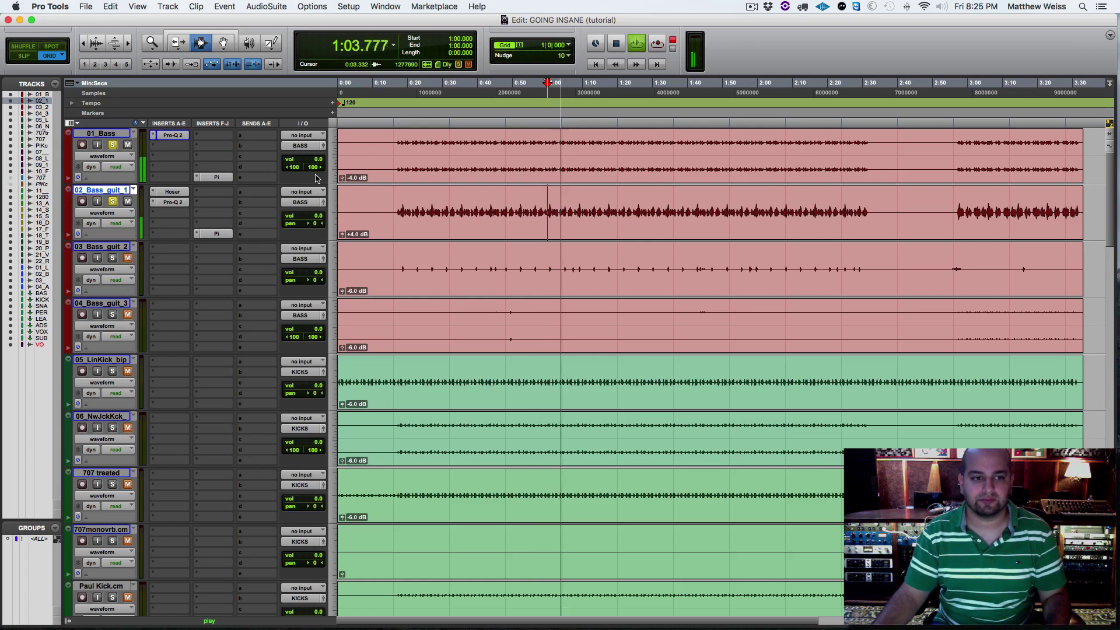
Play both basses from 1:00 to compare them with their Hoser and Pro-Q 2 inserts bypassed and active.
{"action": "key", "text": "space"}
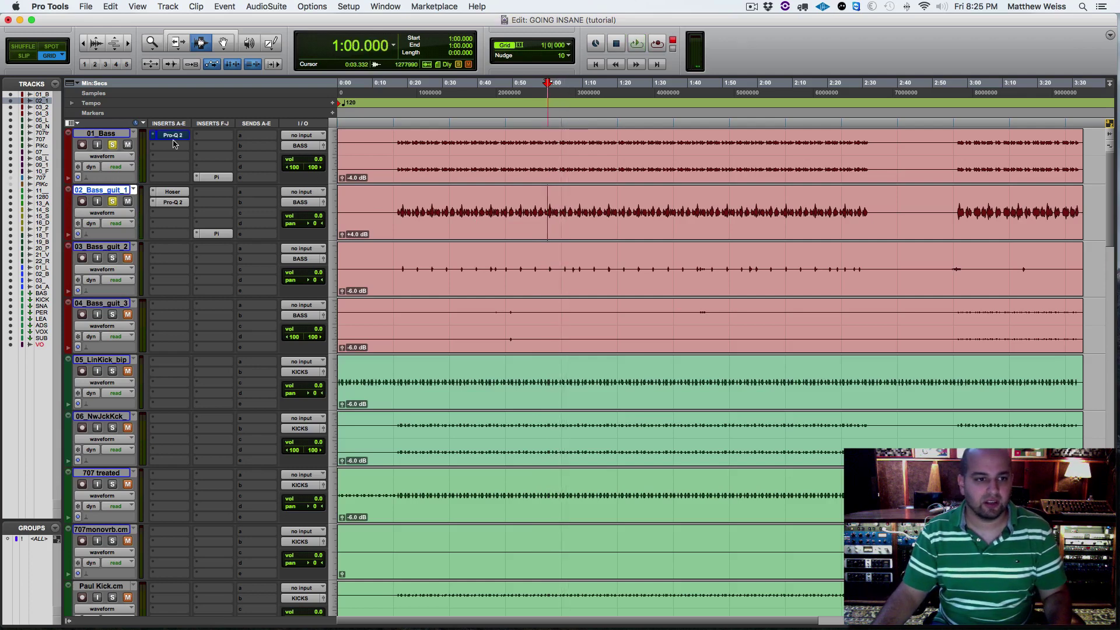
{"action": "key", "text": "space"}
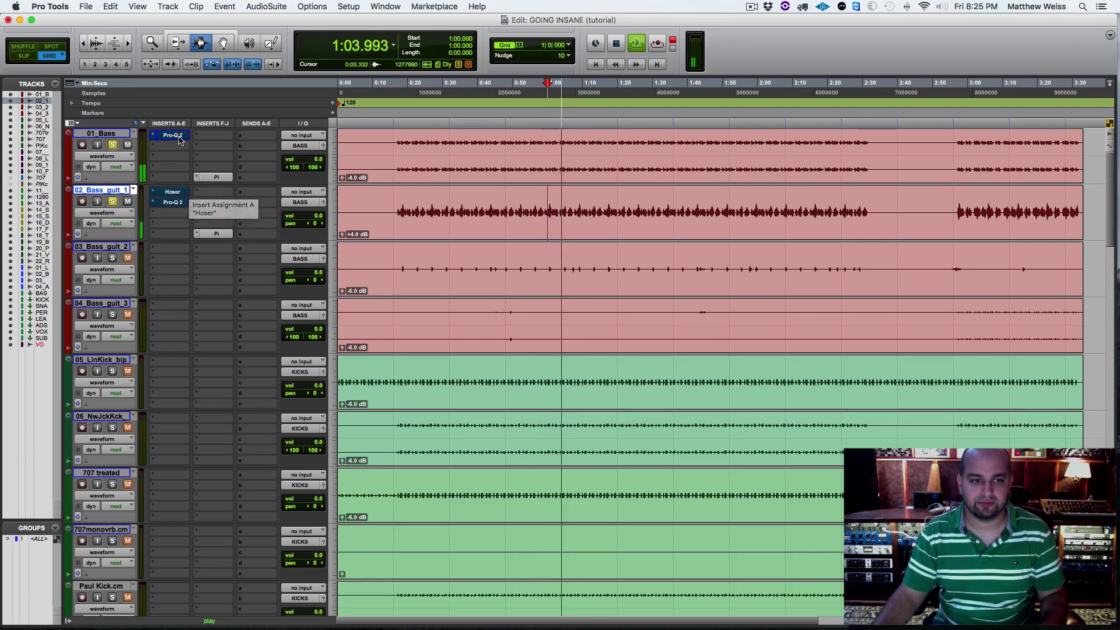
{"action": "key", "text": "space"}
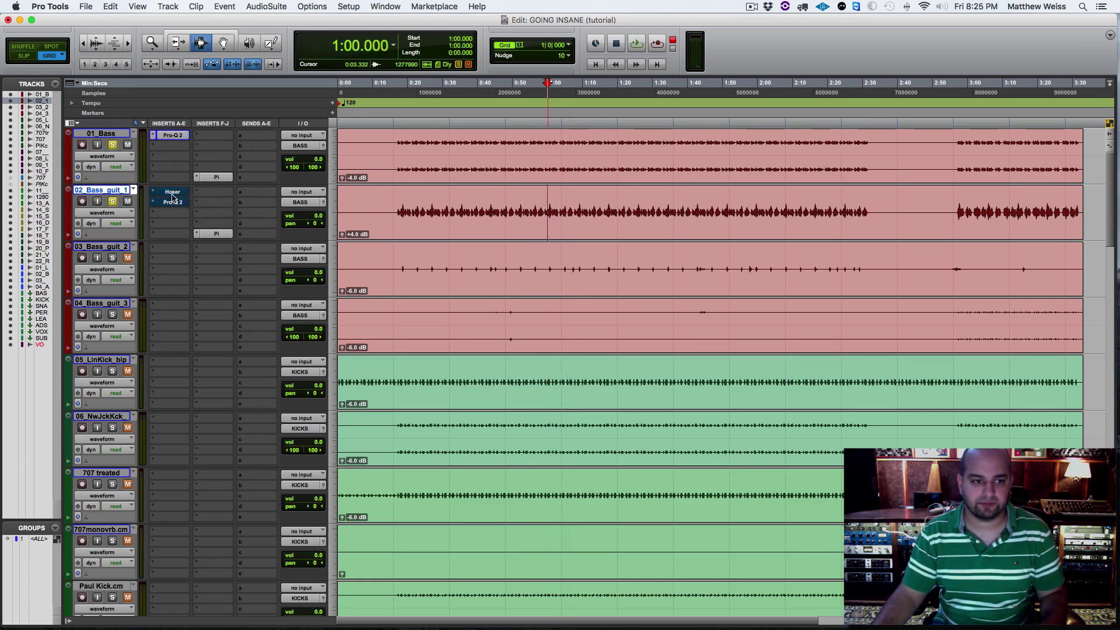
{"action": "key", "text": "space"}
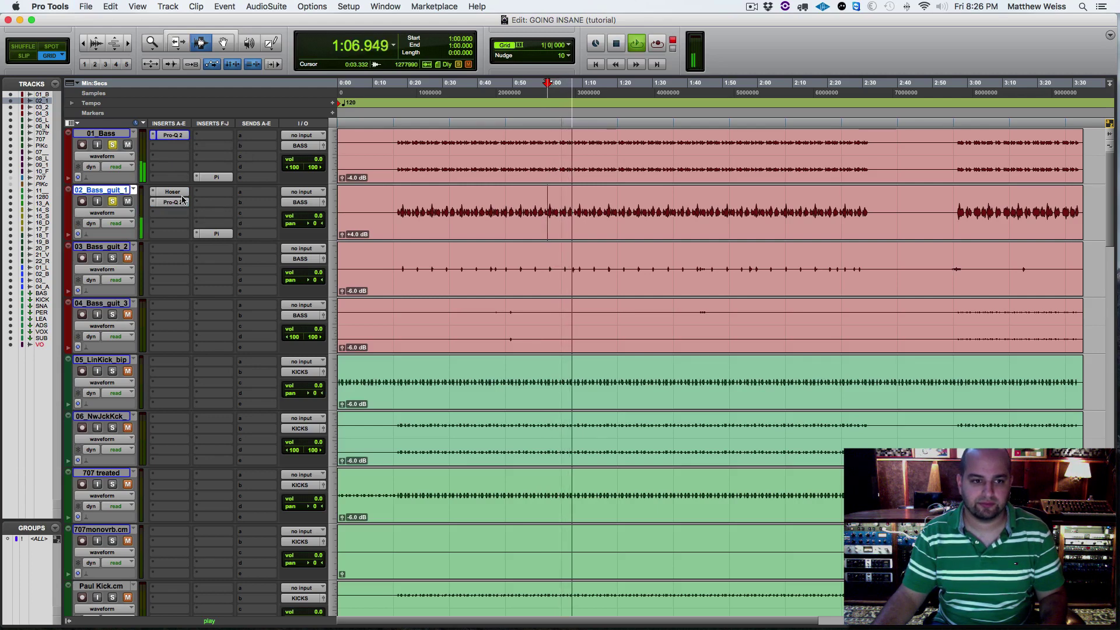
{"action": "key", "text": "space"}
Set the high-frequency boost of the Hoser on 02_Bass_guit_1 to 8.14 dB during playback and close the plug-in.
{"action": "left_click", "coordinate": [177, 203]}
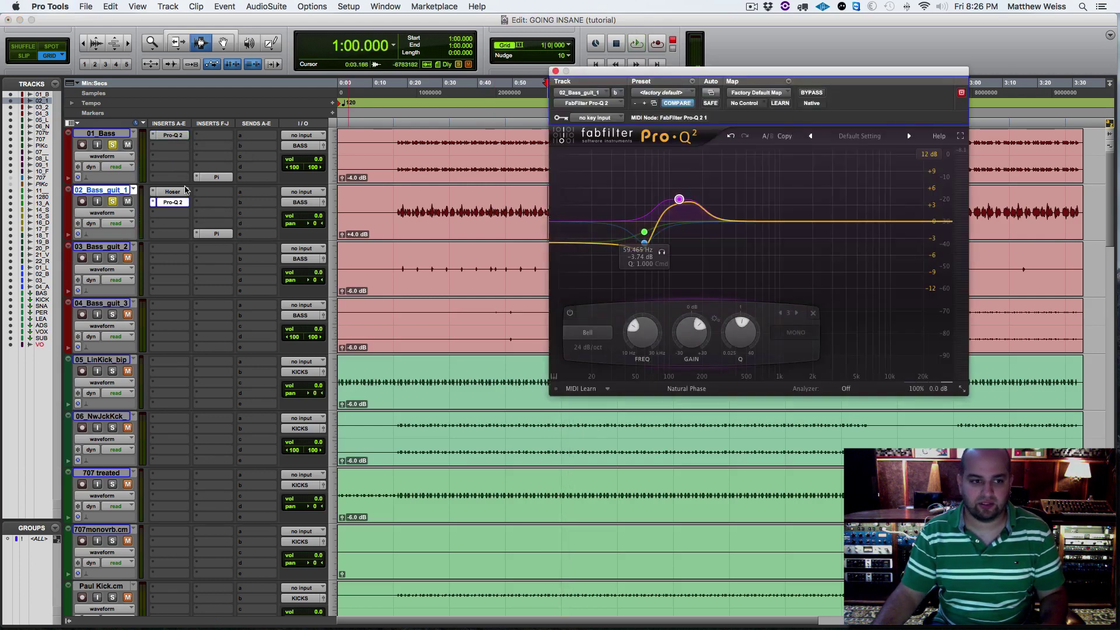
{"action": "left_click", "coordinate": [186, 190]}
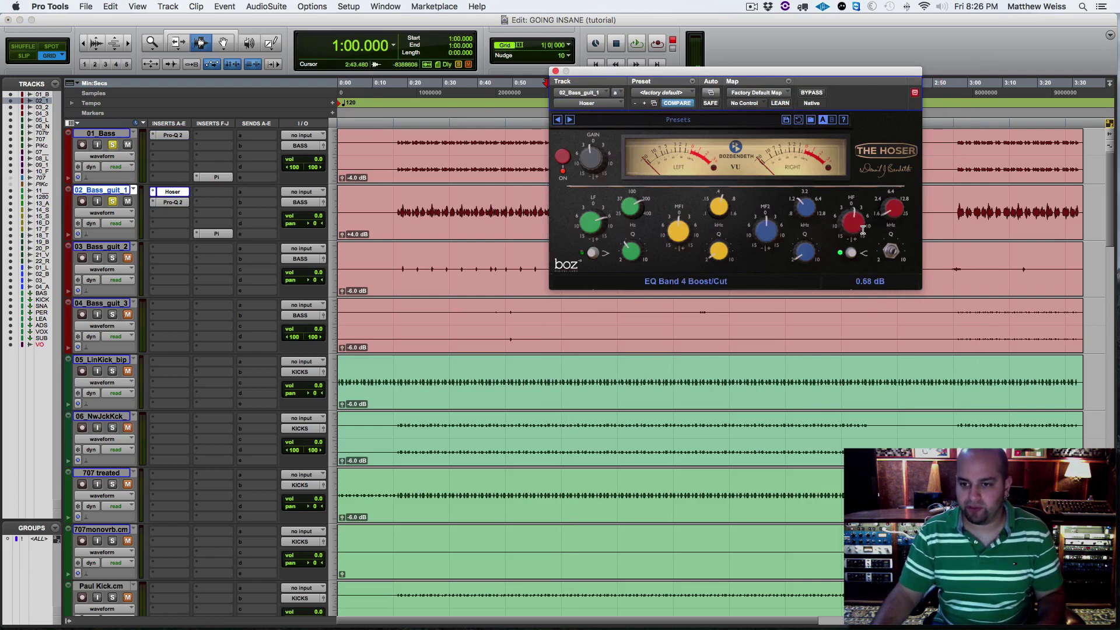
{"action": "key", "text": "space"}
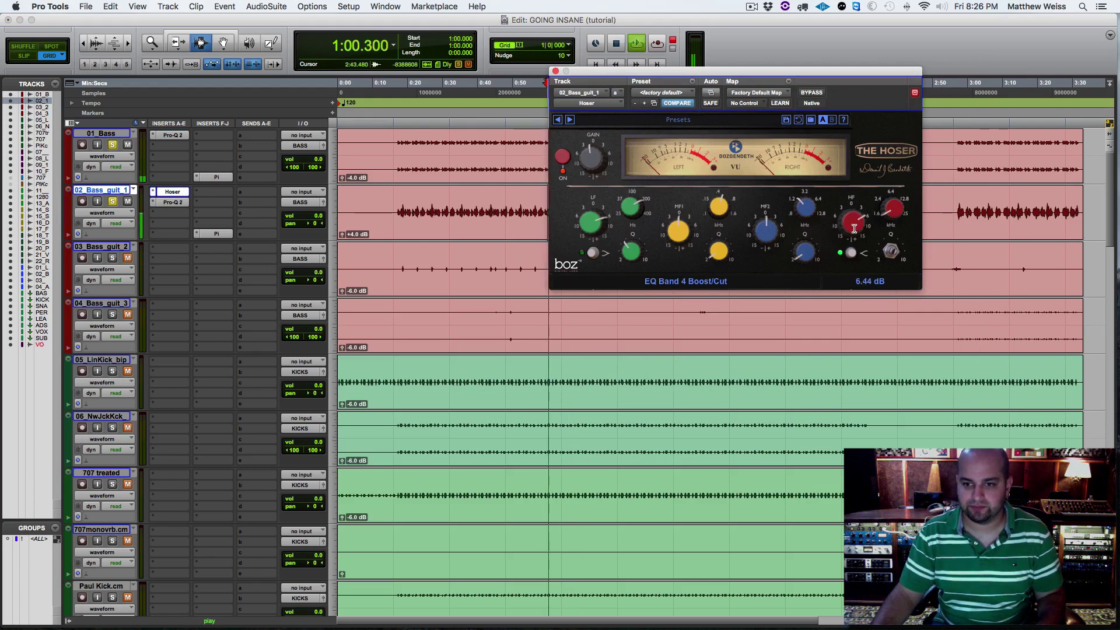
{"action": "left_click_drag", "start_coordinate": [854, 223], "coordinate": [853, 229]}
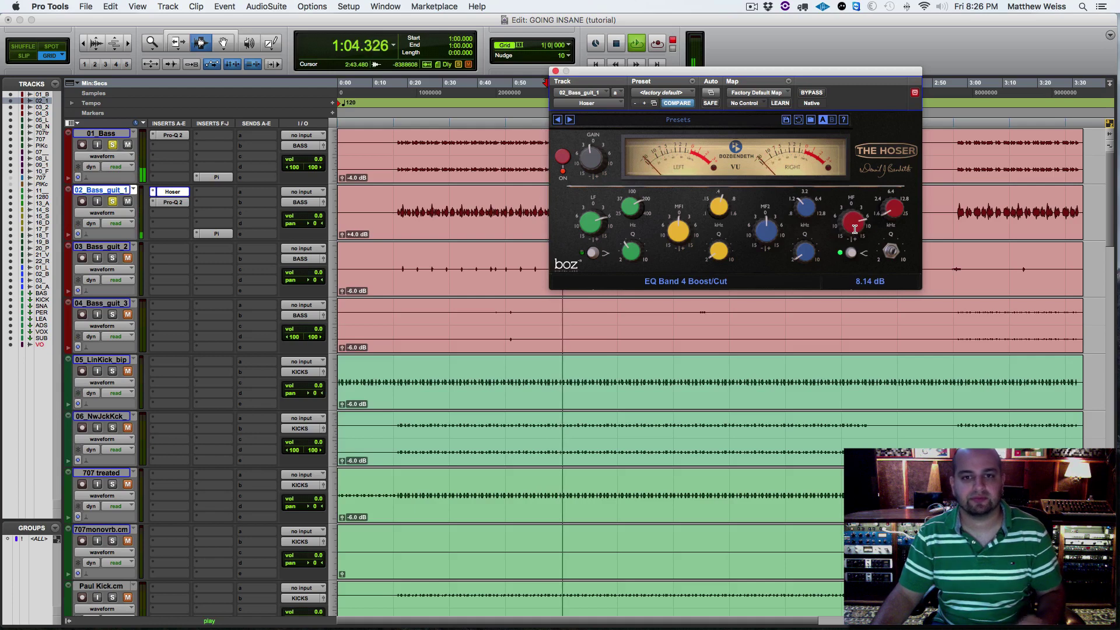
{"action": "left_click", "coordinate": [556, 70]}
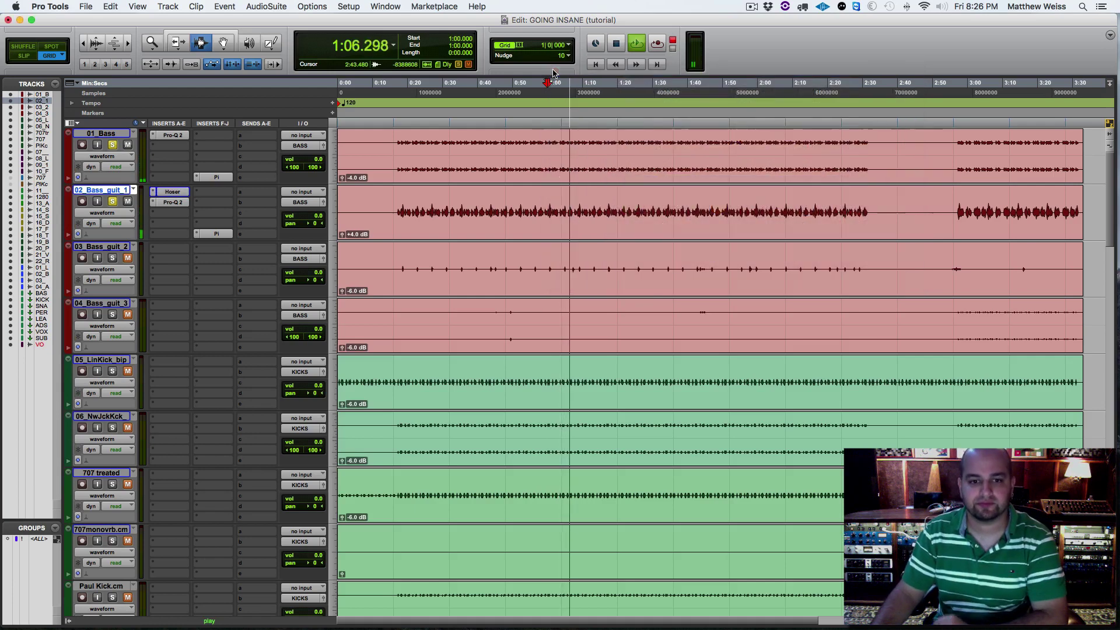
{"action": "key", "text": "space"}
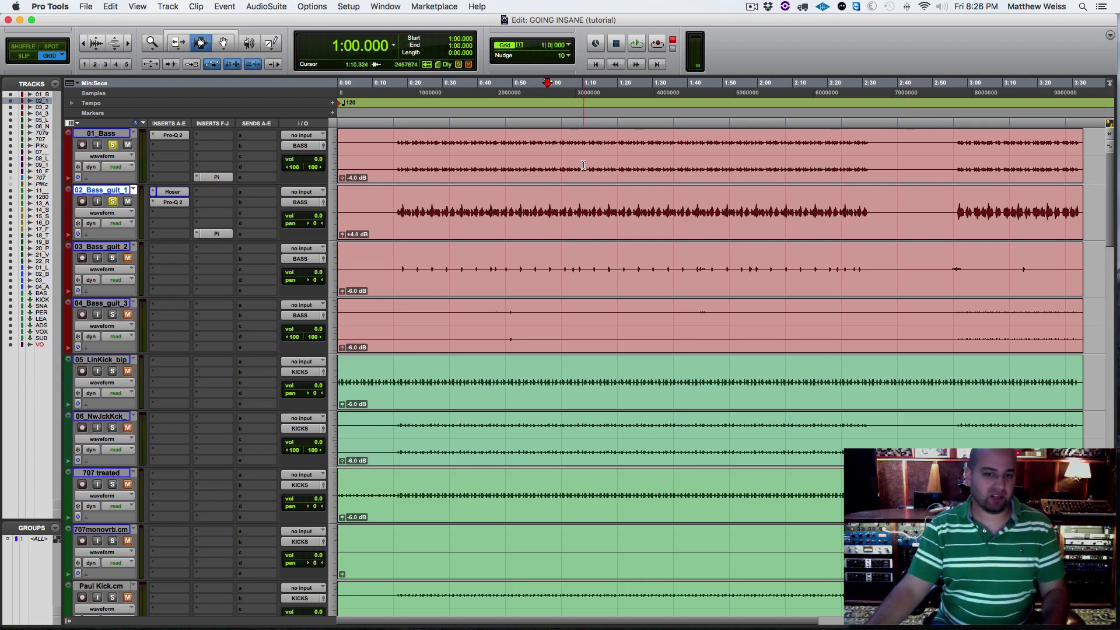
Play both basses from 1:00 and compare them with the global switch of Pi on 01_Bass off and on.
{"action": "key", "text": "space"}
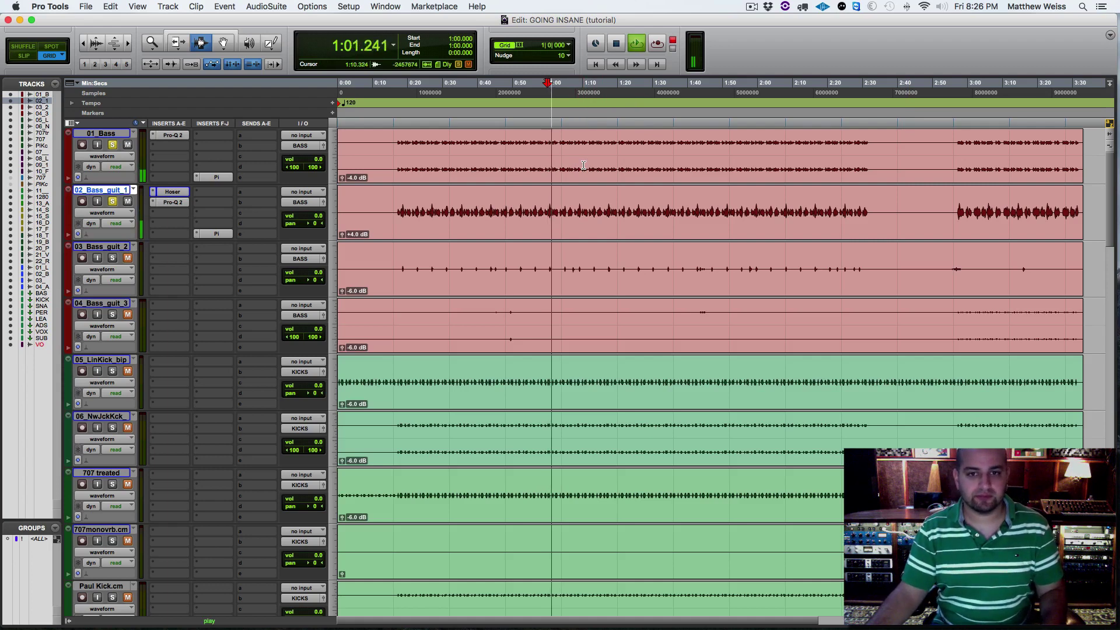
{"action": "left_click", "coordinate": [216, 177]}
{"action": "left_click", "coordinate": [587, 296]}
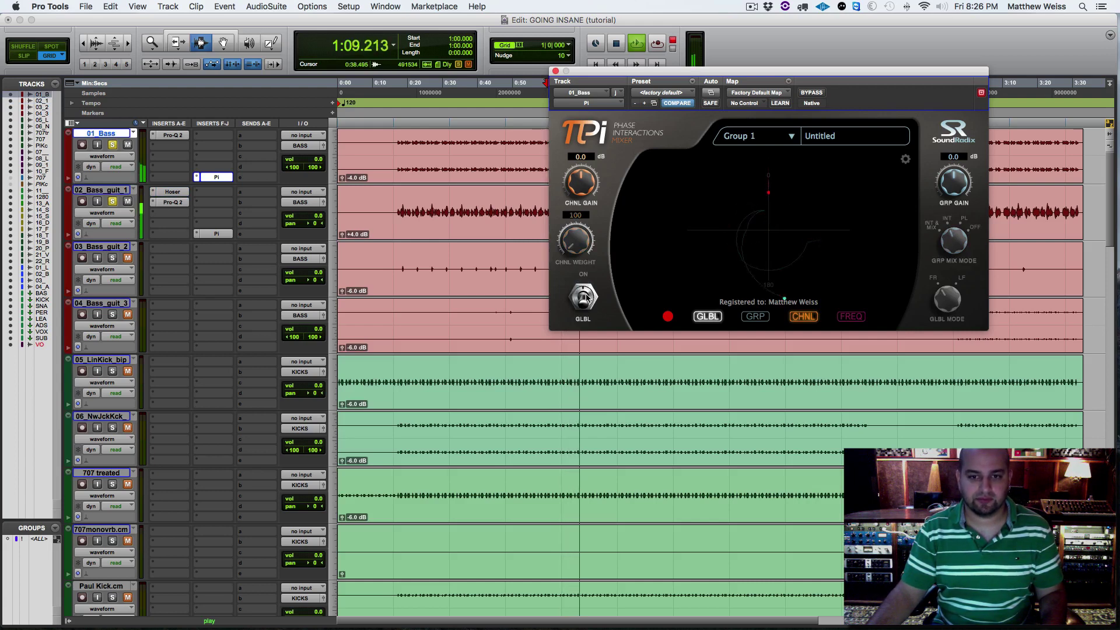
{"action": "left_click", "coordinate": [586, 297]}
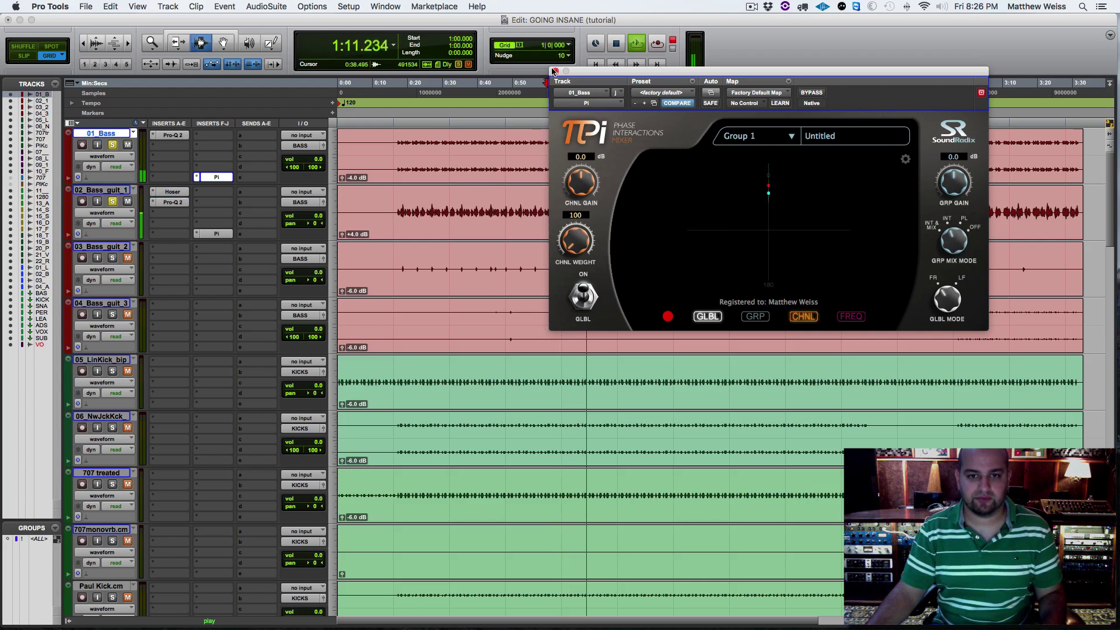
{"action": "left_click", "coordinate": [555, 71]}
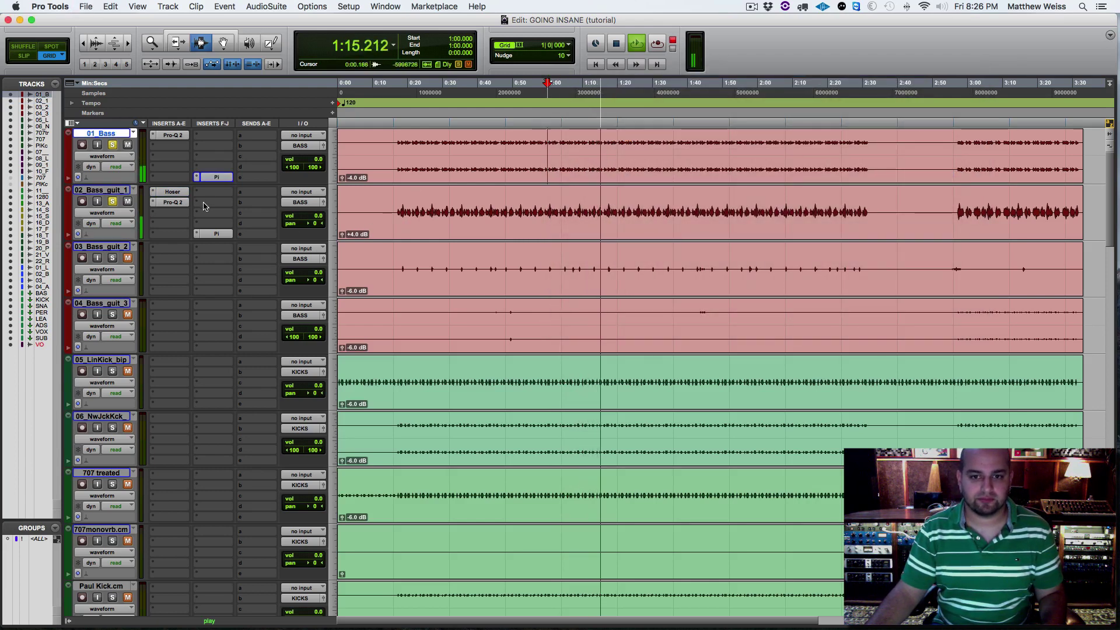
{"action": "key", "text": "space"}
Insert the mono Joey Sturgis Tones Transify in the third insert slot of 02_Bass_guit_1.
{"action": "left_click", "coordinate": [162, 218]}
{"action": "mouse_move", "coordinate": [177, 236]}
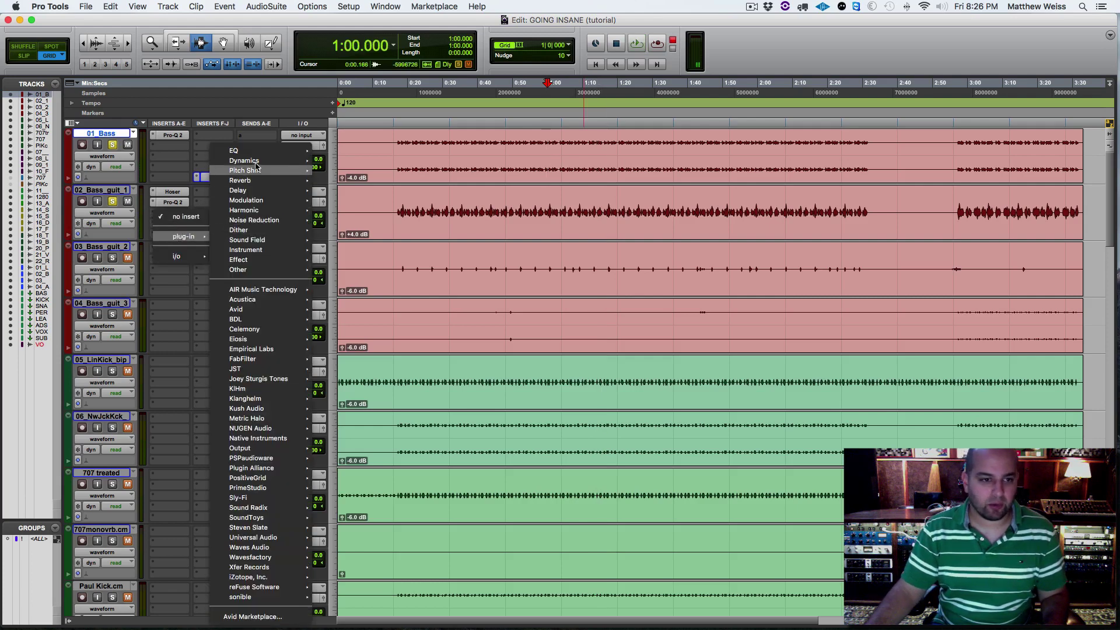
{"action": "mouse_move", "coordinate": [241, 163]}
{"action": "mouse_move", "coordinate": [249, 272]}
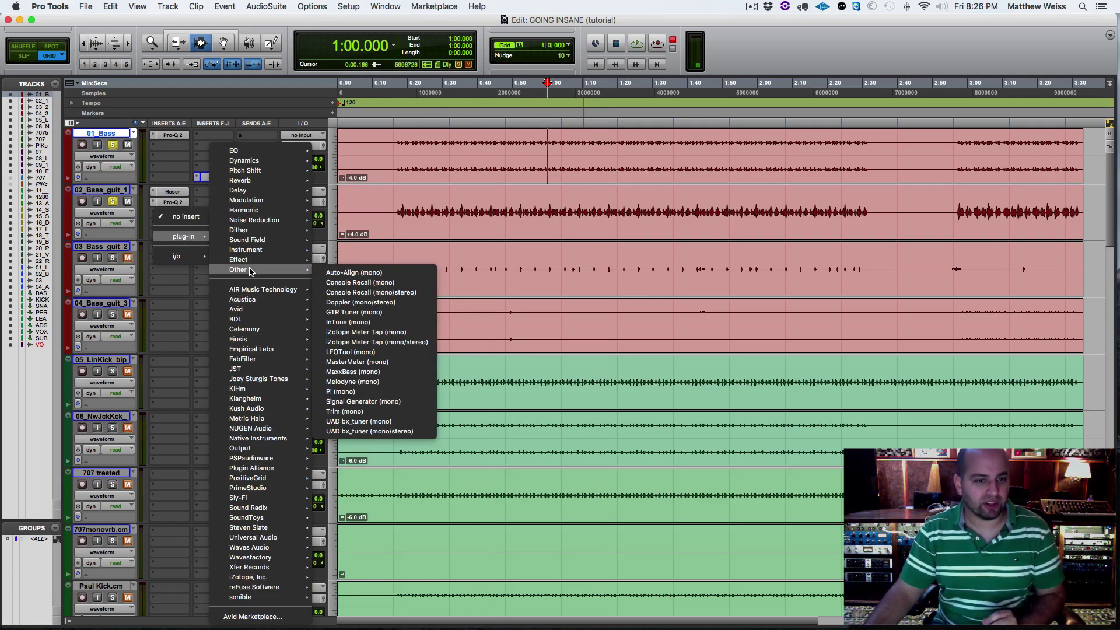
{"action": "mouse_move", "coordinate": [257, 379]}
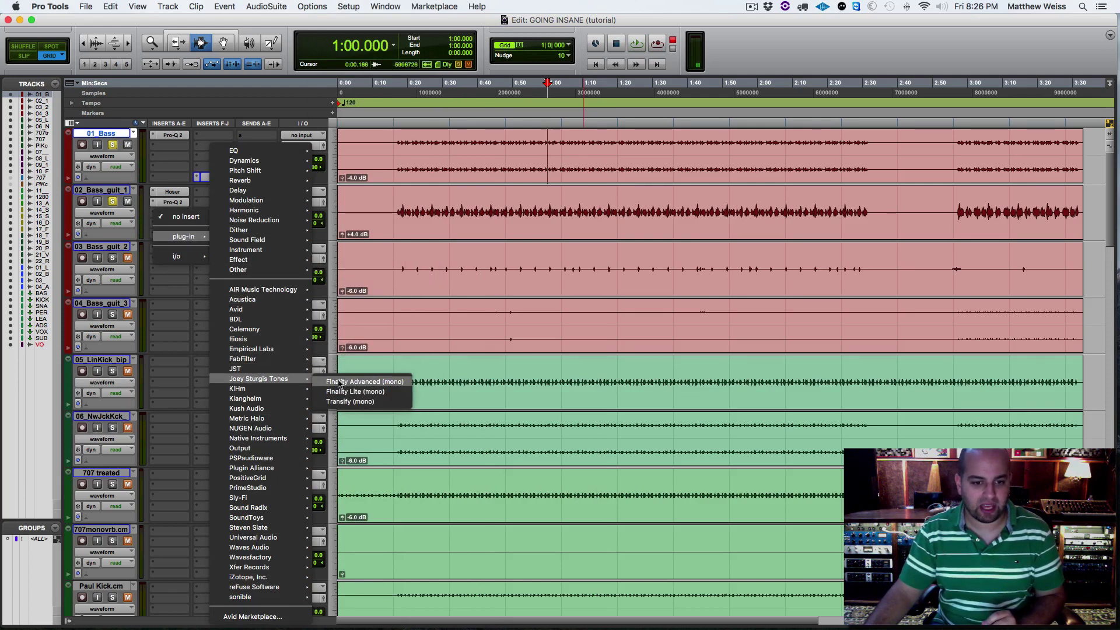
{"action": "left_click", "coordinate": [350, 402]}
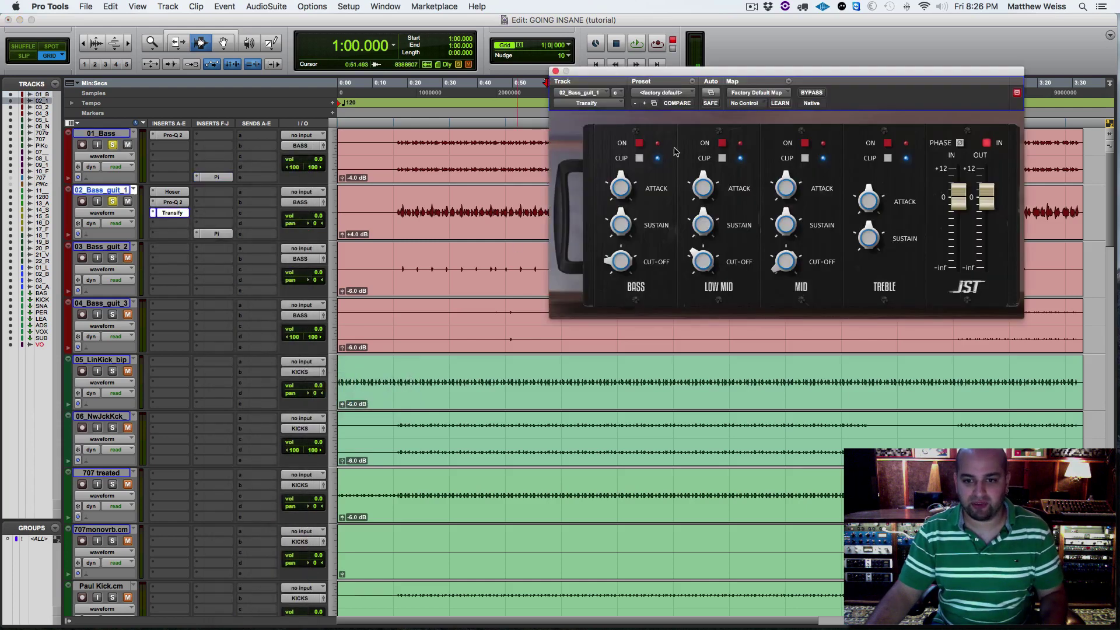
{"action": "left_click_drag", "start_coordinate": [618, 72], "coordinate": [522, 75]}
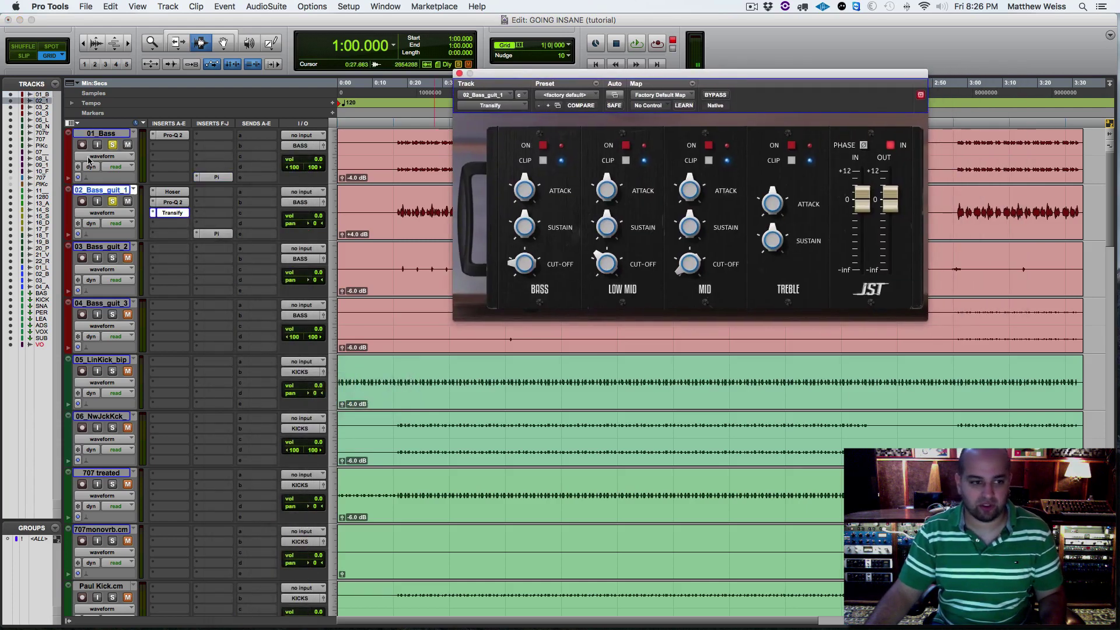
{"action": "left_click", "coordinate": [134, 150]}
Switch on Transify's bass band, set its attack to 33 and adjust its cut-off while both basses play.
{"action": "left_click", "coordinate": [524, 262]}
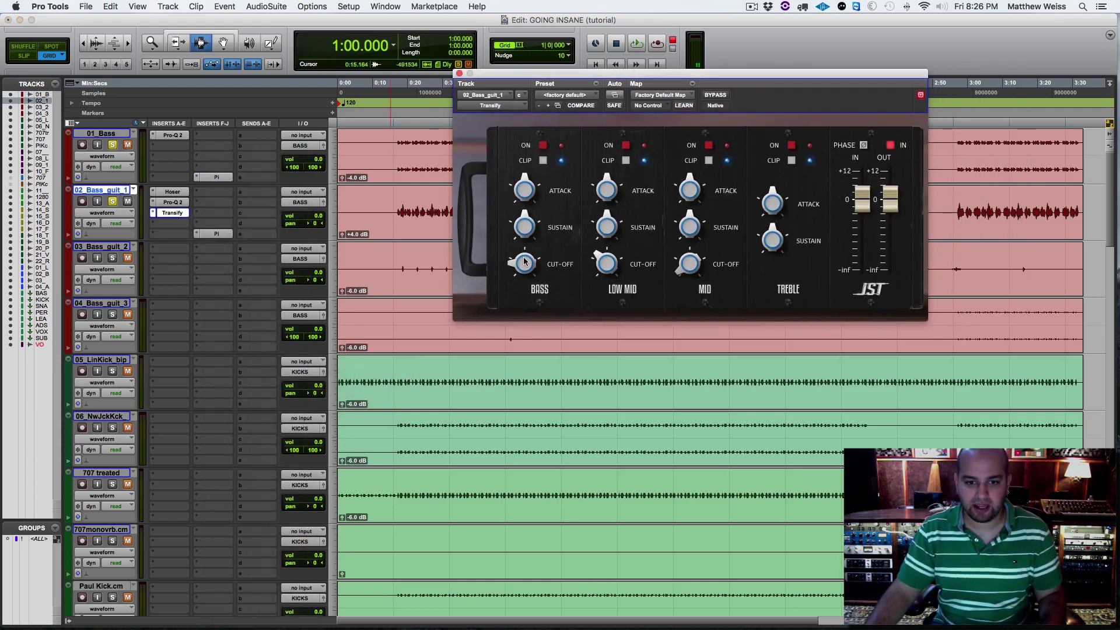
{"action": "left_click_drag", "start_coordinate": [528, 239], "coordinate": [530, 235]}
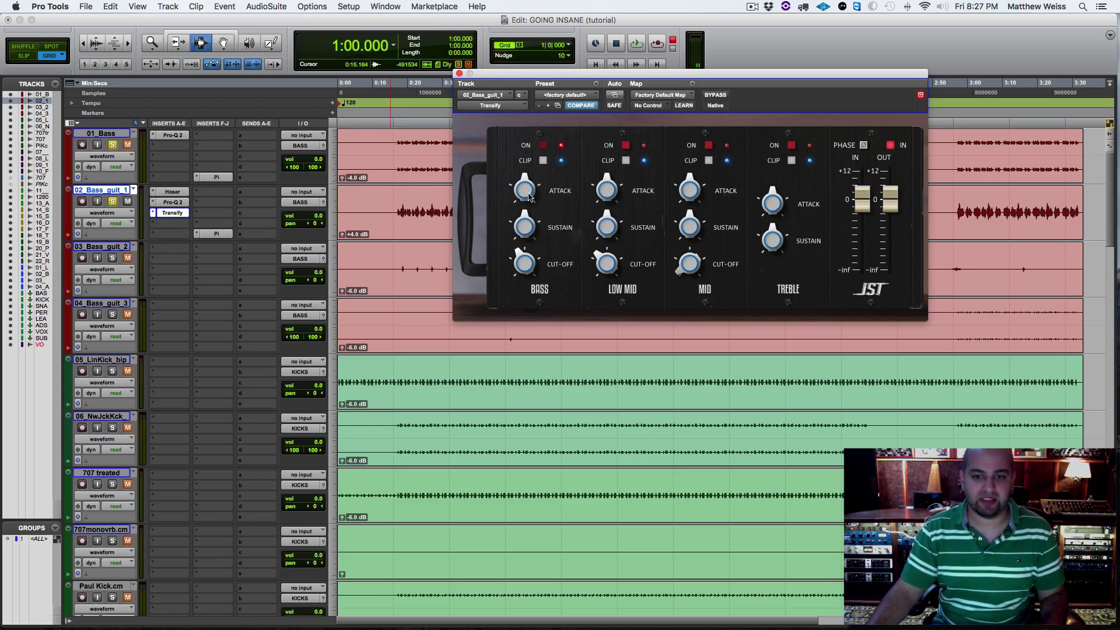
{"action": "key", "text": "space"}
{"action": "left_click_drag", "start_coordinate": [528, 197], "coordinate": [529, 154]}
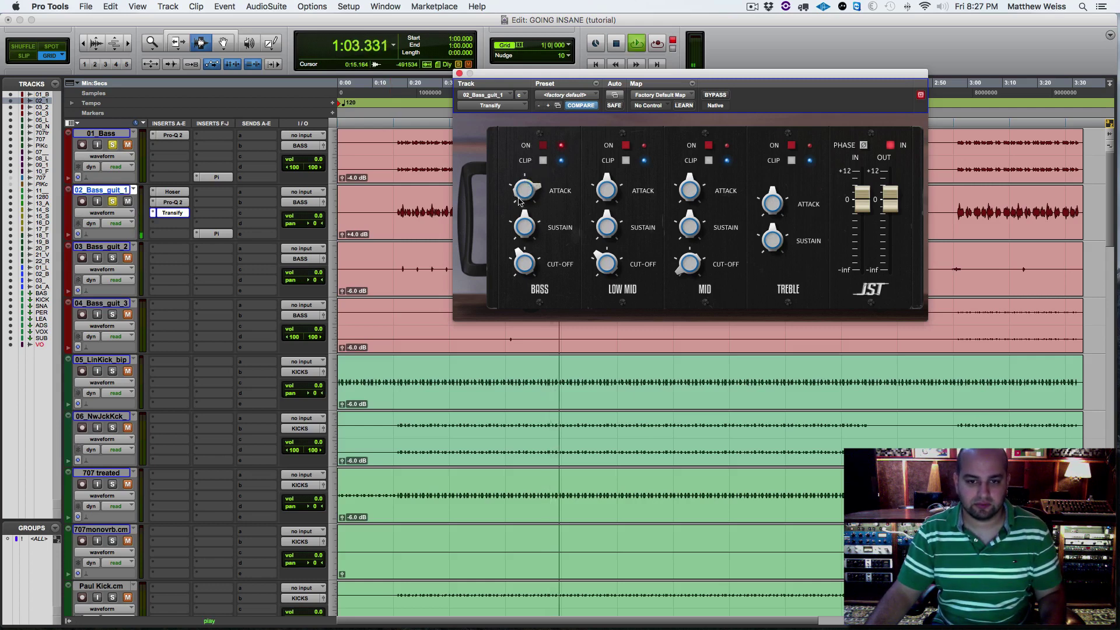
{"action": "left_click", "coordinate": [525, 227]}
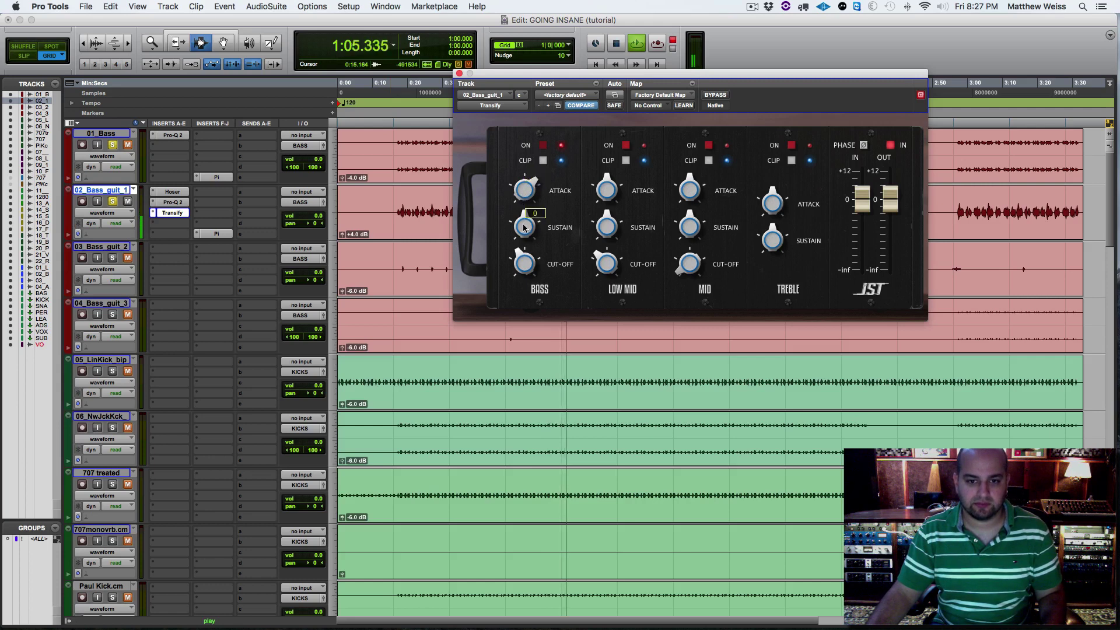
{"action": "left_click", "coordinate": [528, 190]}
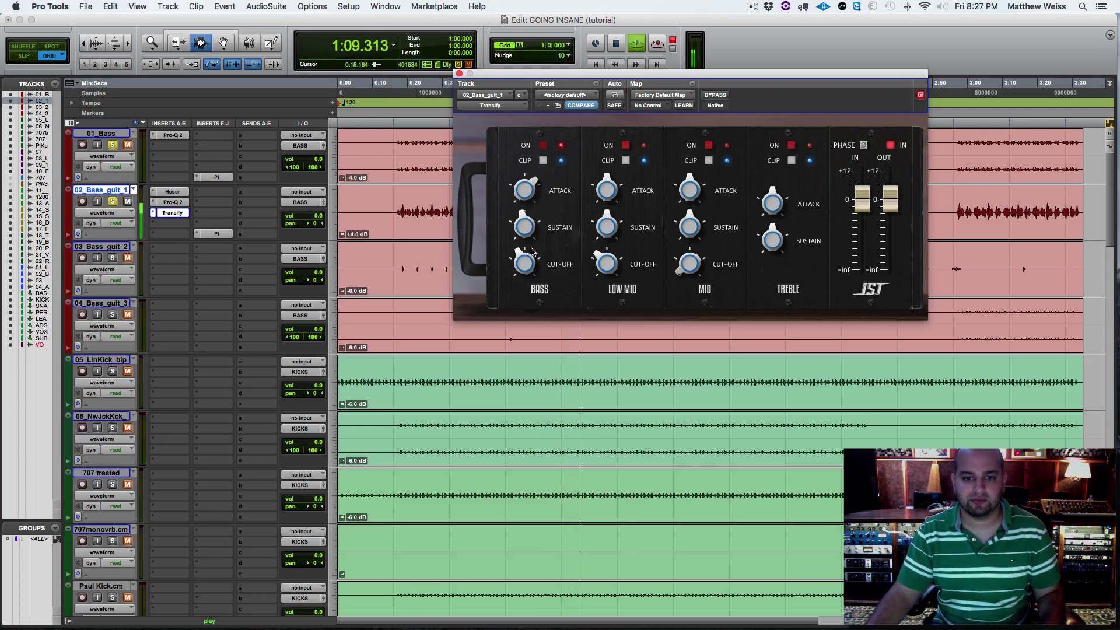
{"action": "left_click_drag", "start_coordinate": [527, 260], "coordinate": [528, 245]}
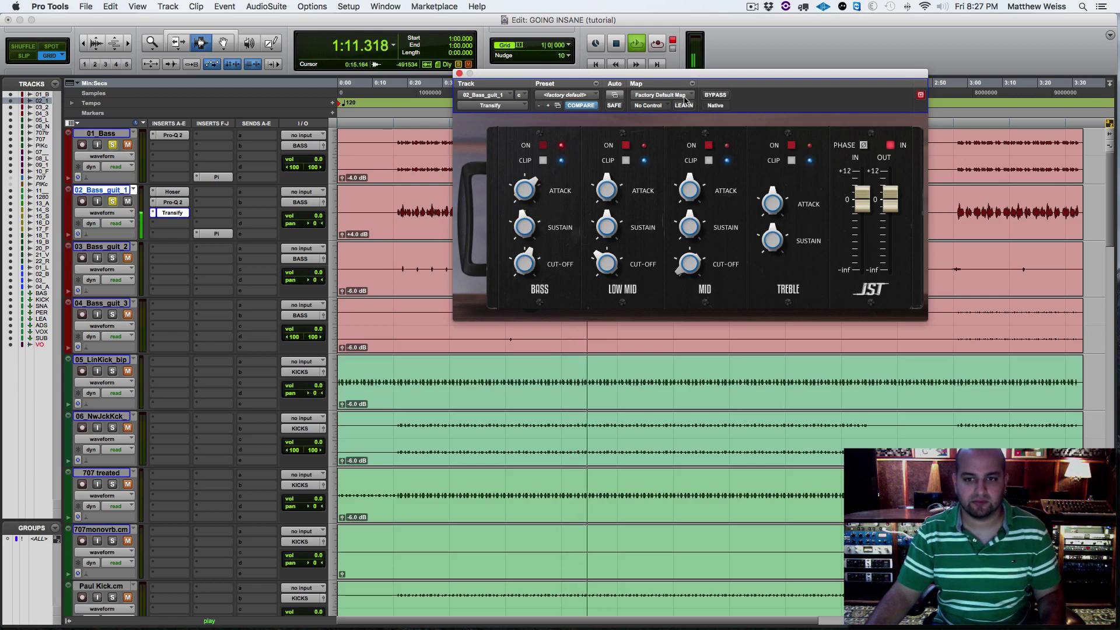
{"action": "left_click_drag", "start_coordinate": [527, 192], "coordinate": [528, 198]}
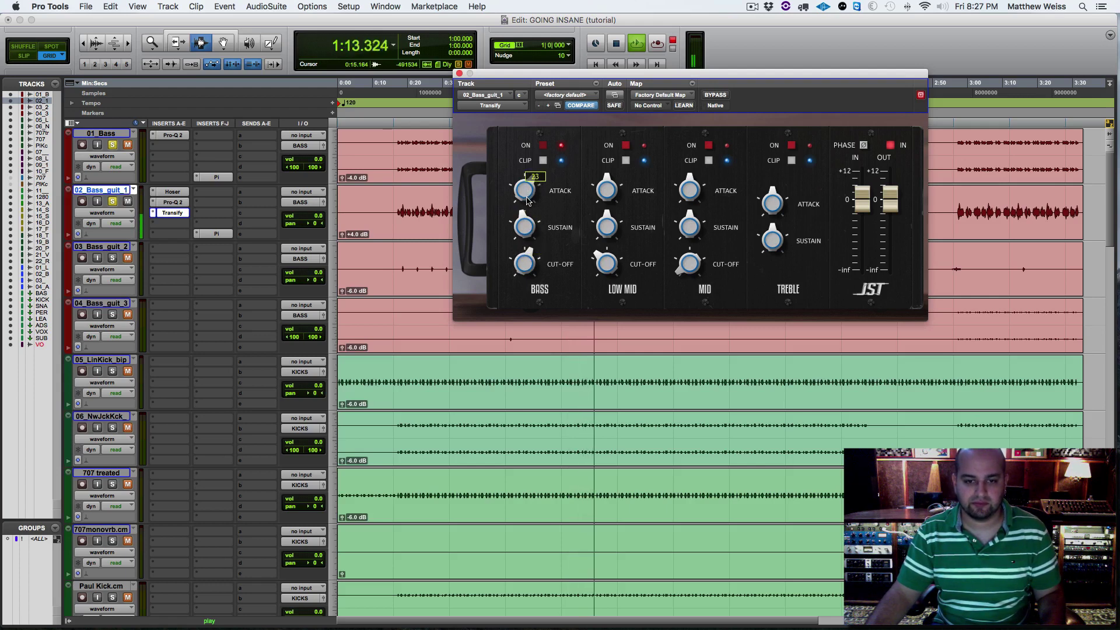
{"action": "left_click_drag", "start_coordinate": [525, 264], "coordinate": [525, 280]}
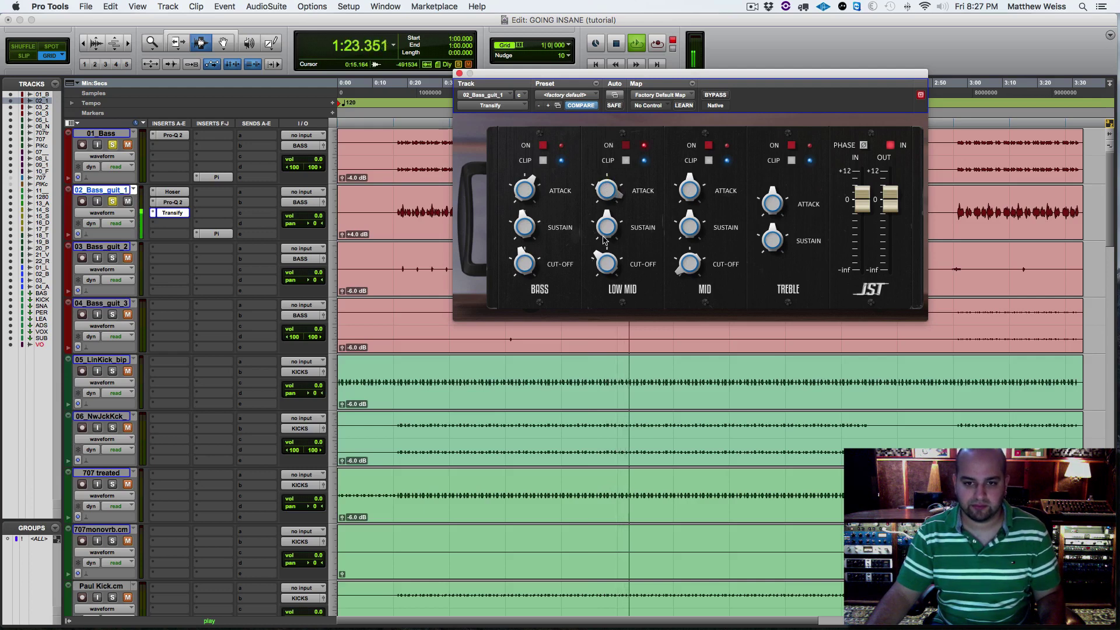
Audition Transify's low mid band with the bass band off and set the low mid attack to 32.
{"action": "key", "text": "space"}
{"action": "mouse_move", "coordinate": [528, 273]}
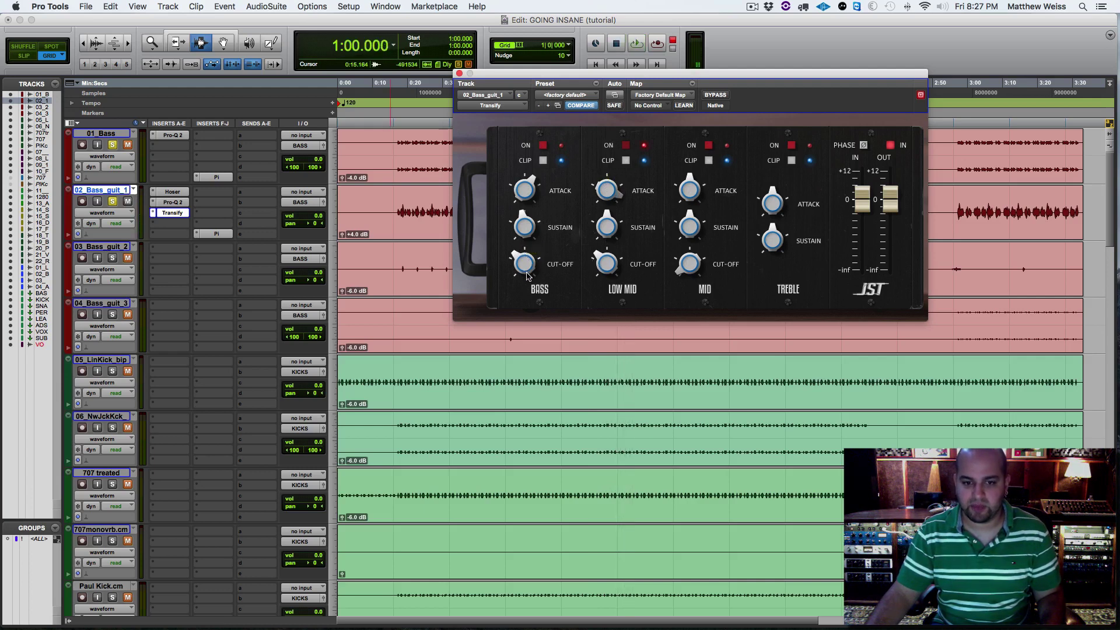
{"action": "key", "text": "space"}
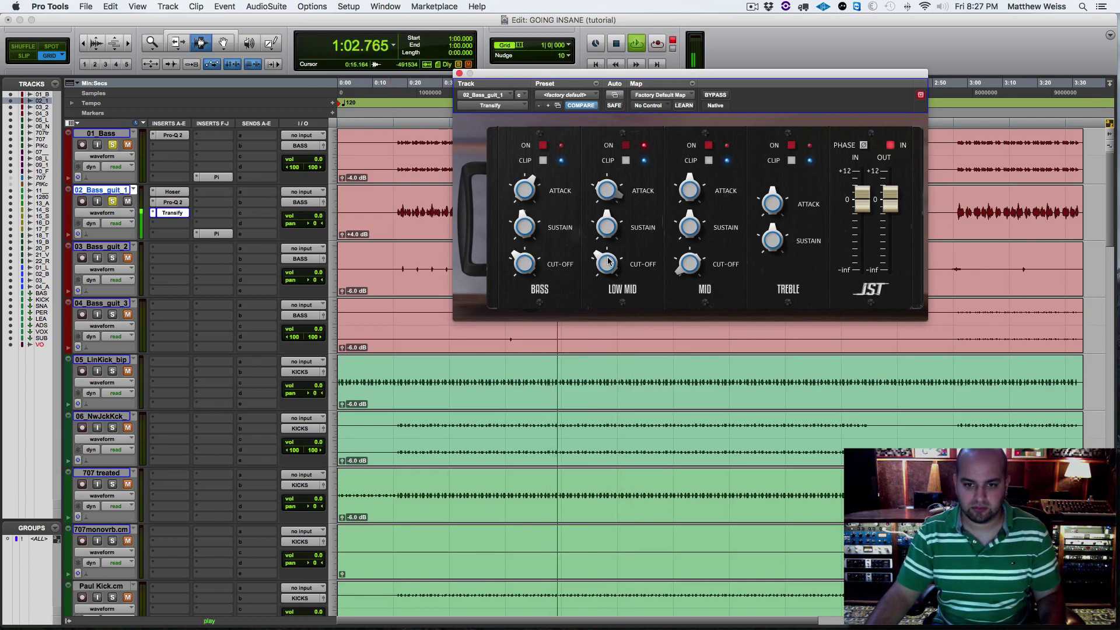
{"action": "mouse_move", "coordinate": [612, 241]}
{"action": "left_click_drag", "start_coordinate": [613, 241], "coordinate": [607, 259]}
{"action": "key", "text": "space"}
{"action": "mouse_move", "coordinate": [605, 216]}
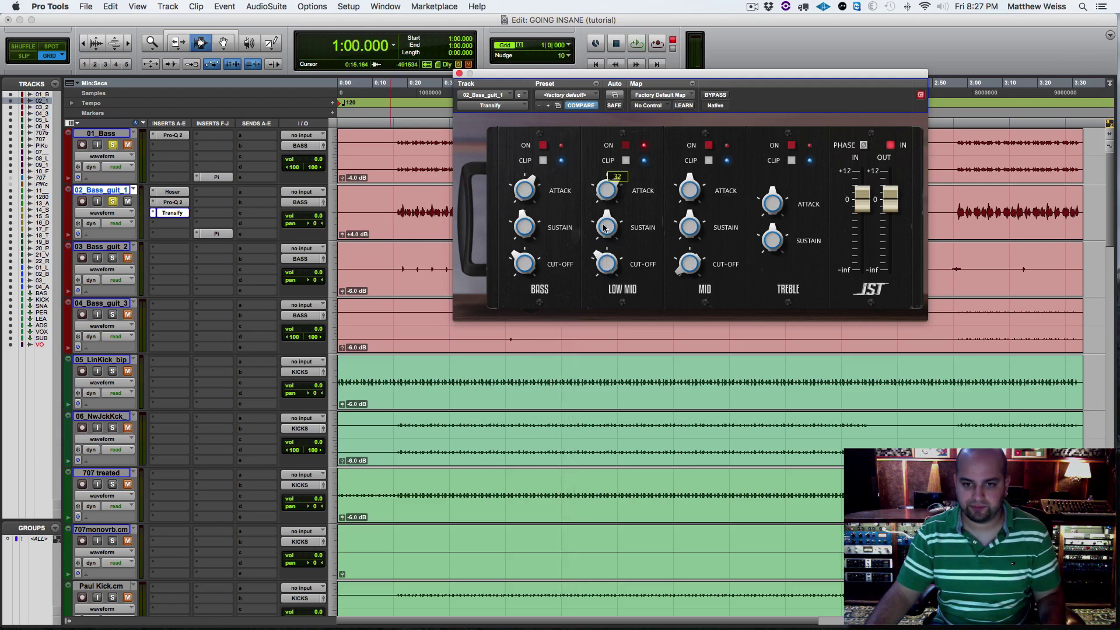
Switch Transify's bass band back on, play both basses from 1:00 with both bands active, and close the plug-in.
{"action": "key", "text": "space"}
{"action": "mouse_move", "coordinate": [526, 199]}
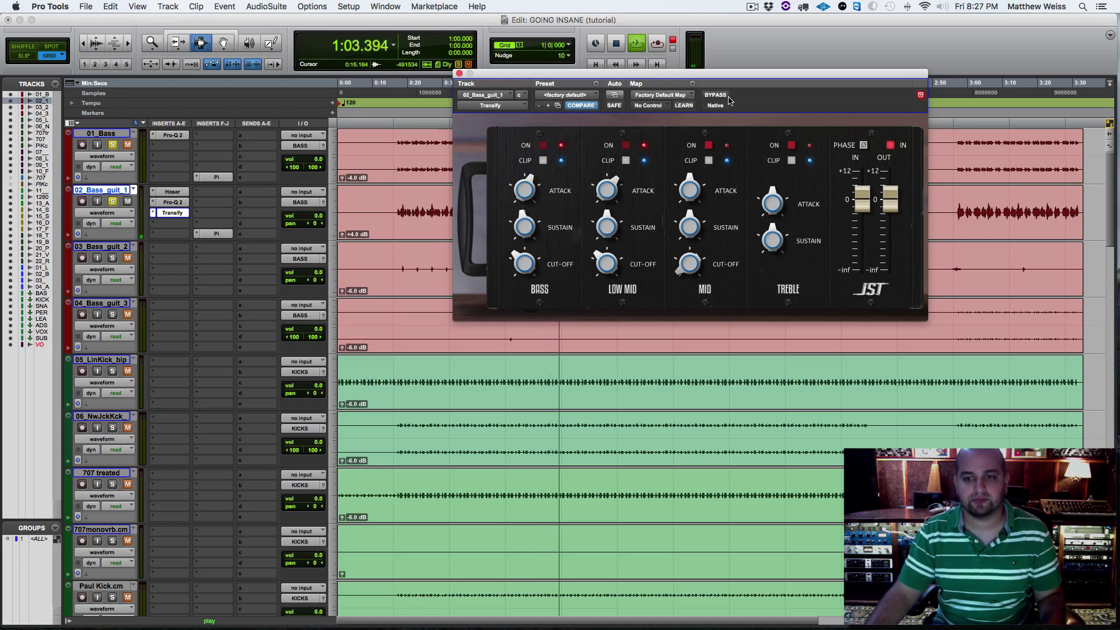
{"action": "key", "text": "space"}
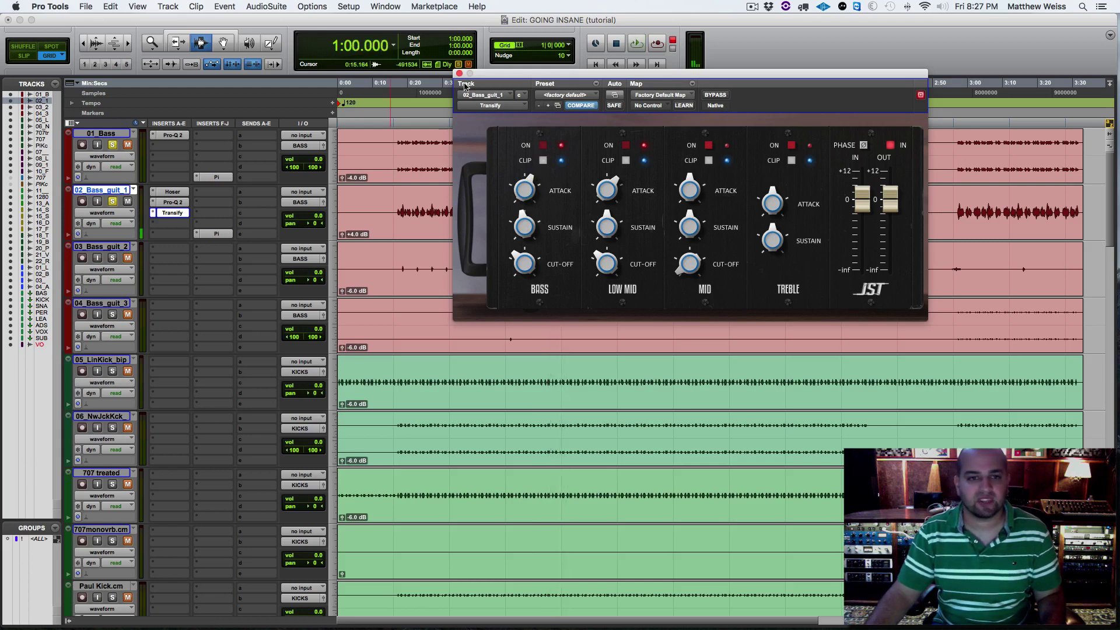
{"action": "left_click", "coordinate": [459, 74]}
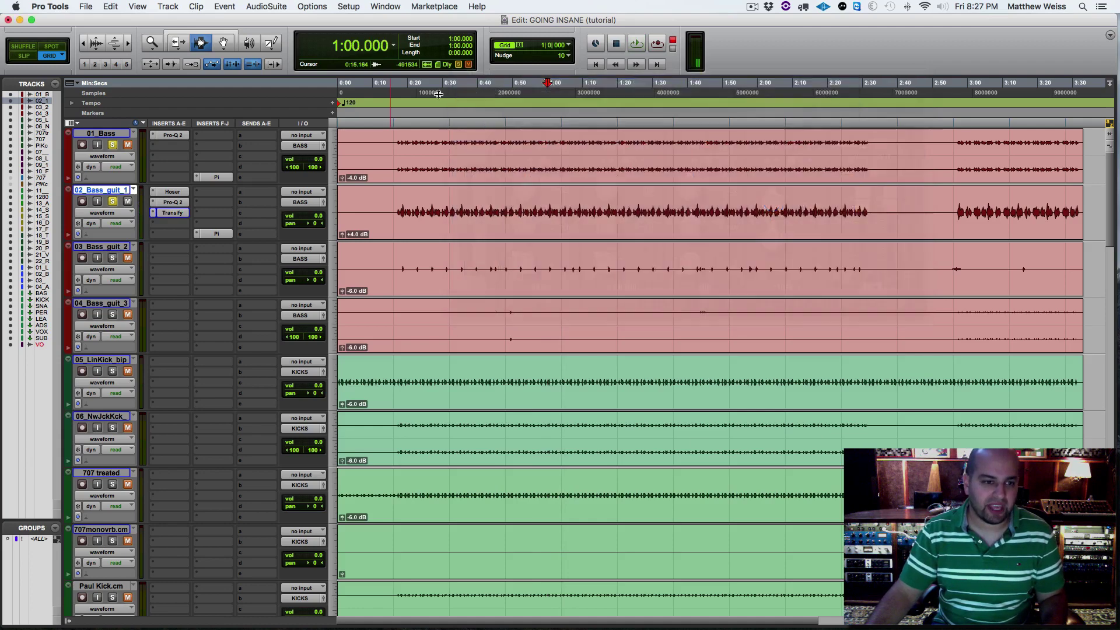
Replace Transify on 02_Bass_guit_1 with the mono Neutron Transient Shaper and dismiss its preset manager.
{"action": "left_click", "coordinate": [157, 214]}
{"action": "mouse_move", "coordinate": [186, 217]}
{"action": "mouse_move", "coordinate": [278, 164]}
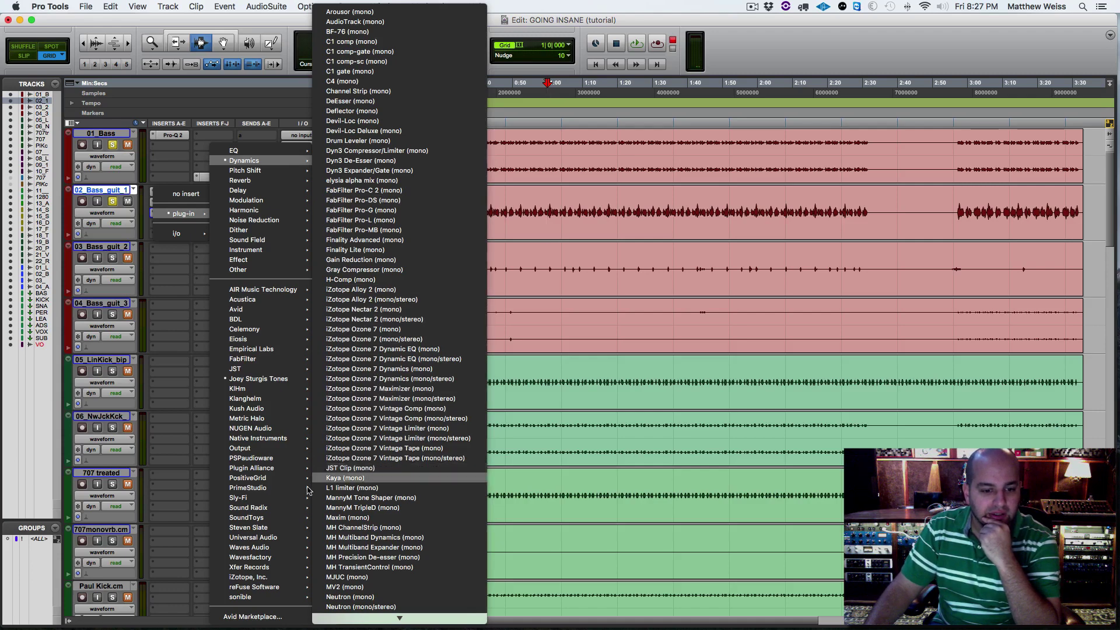
{"action": "mouse_move", "coordinate": [248, 577]}
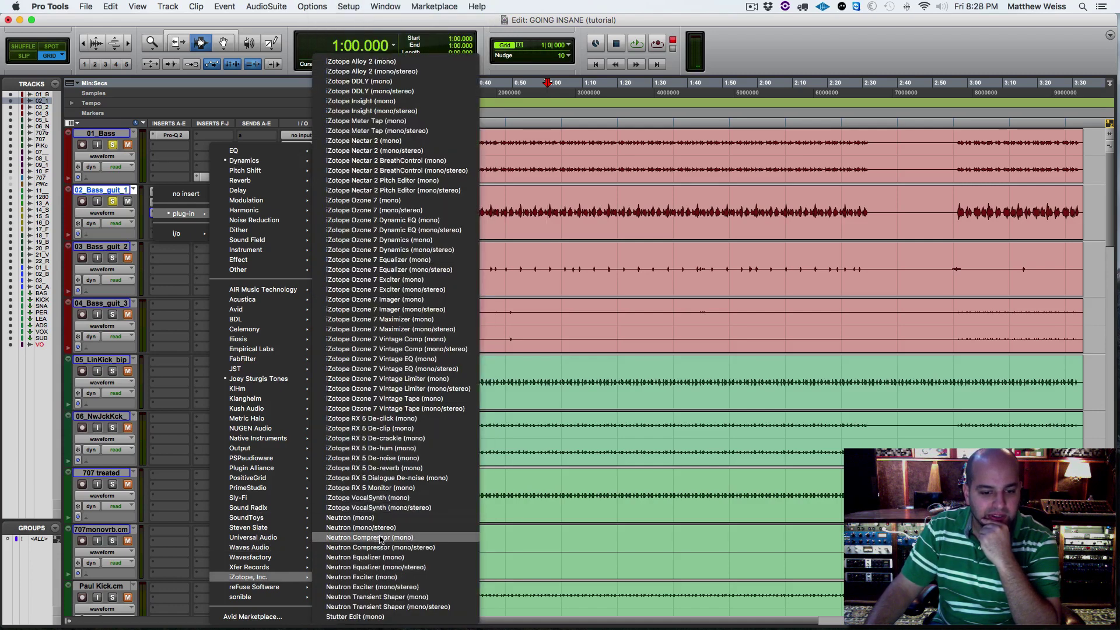
{"action": "left_click", "coordinate": [403, 599]}
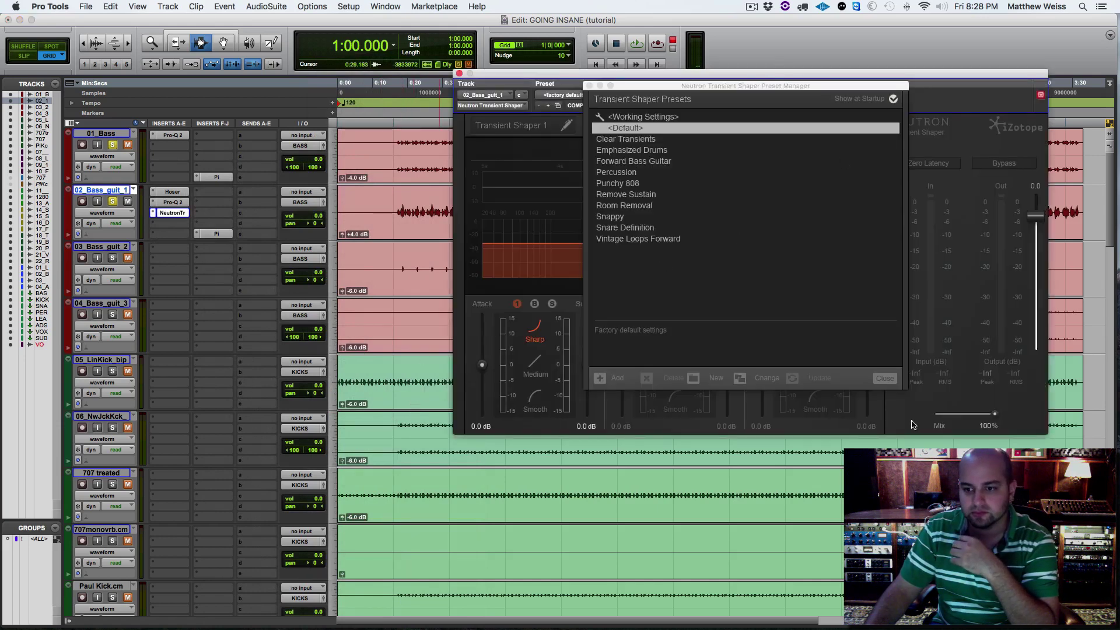
{"action": "left_click", "coordinate": [885, 378]}
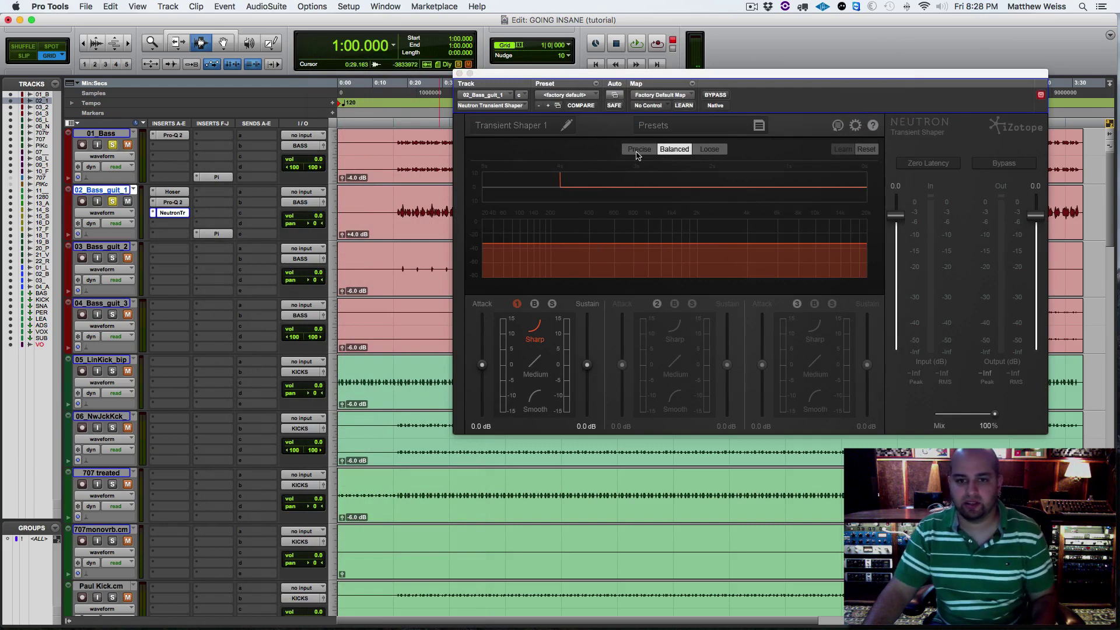
Solo the Transient Shaper's first band, enable the second band and raise their crossover point while both basses play from 1:00.
{"action": "left_click", "coordinate": [553, 305]}
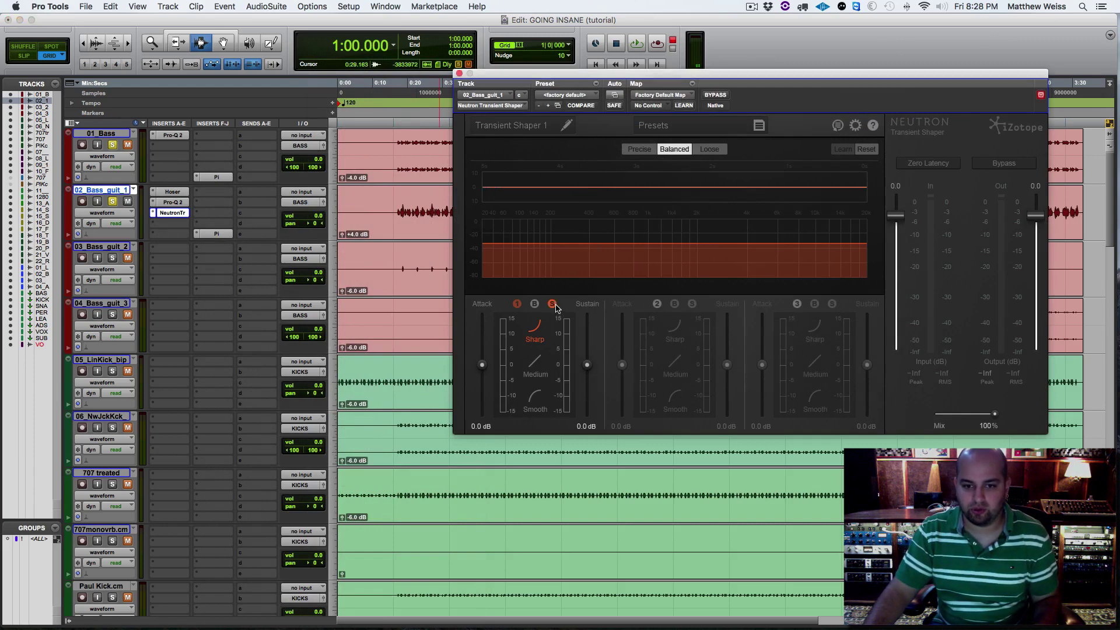
{"action": "left_click", "coordinate": [657, 305]}
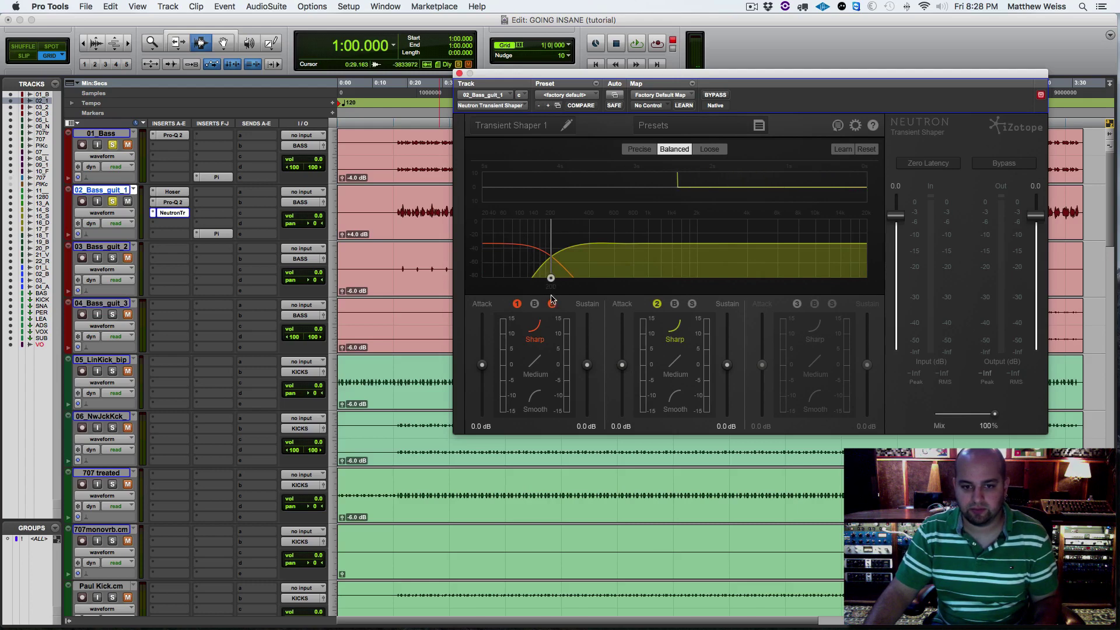
{"action": "key", "text": "space"}
{"action": "left_click_drag", "start_coordinate": [551, 279], "coordinate": [588, 281]}
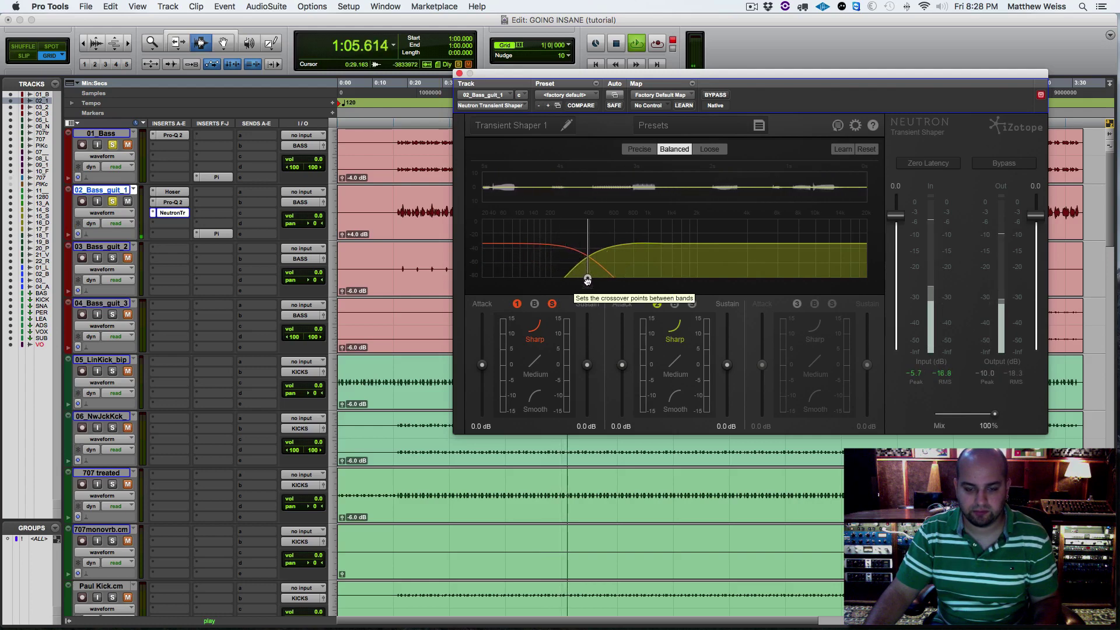
{"action": "key", "text": "space"}
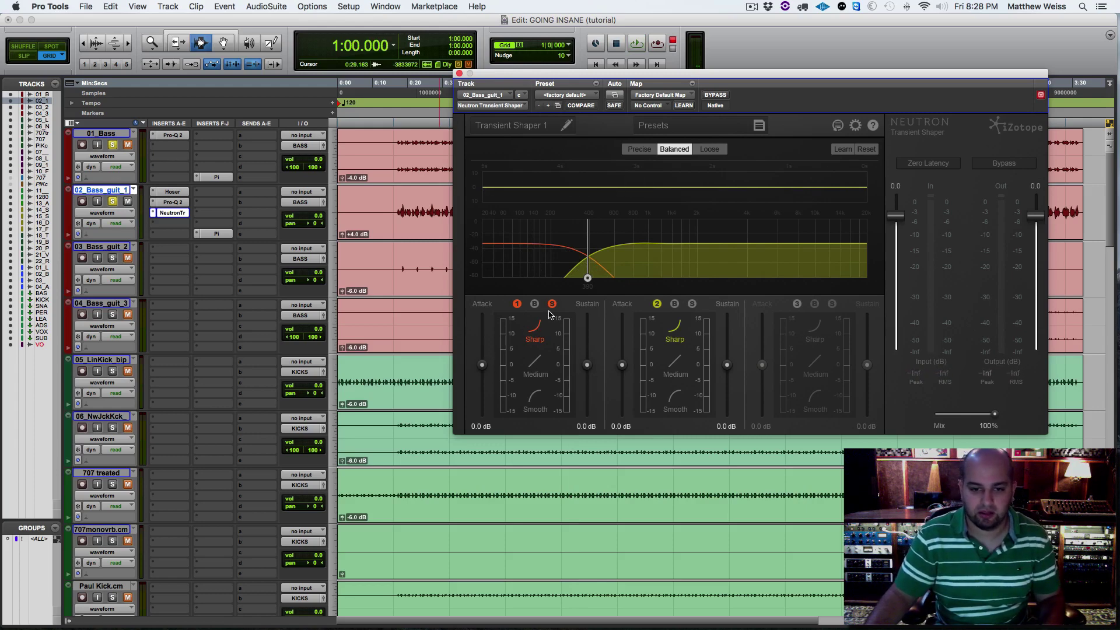
With band 1 out of solo and the basses playing, set its attack to 5.2 dB and its contour to Medium.
{"action": "key", "text": "space"}
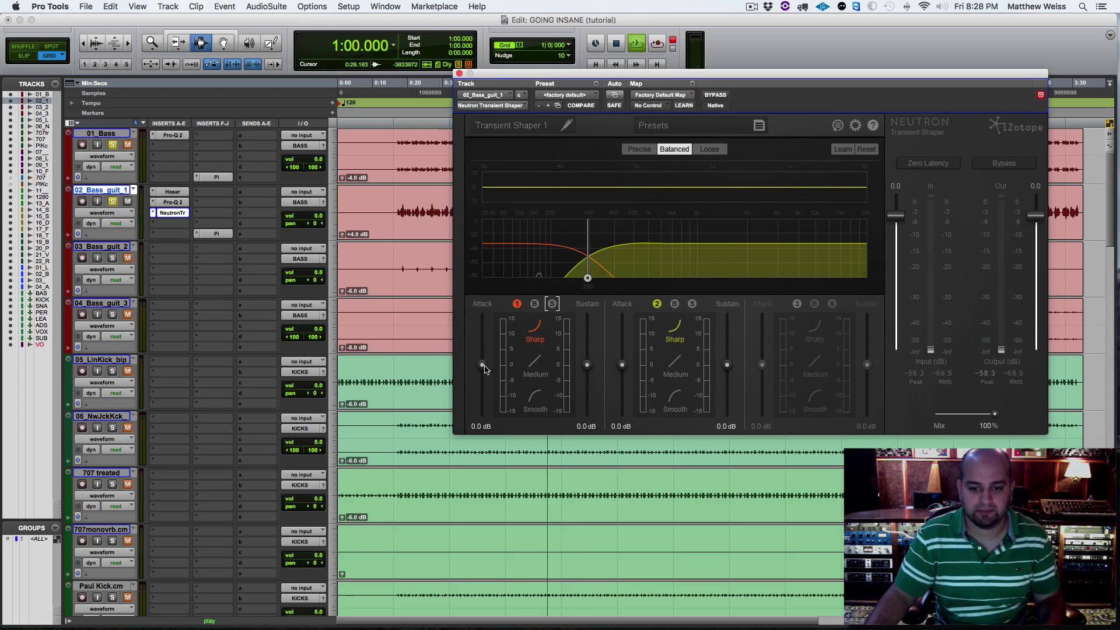
{"action": "left_click_drag", "start_coordinate": [484, 369], "coordinate": [497, 350]}
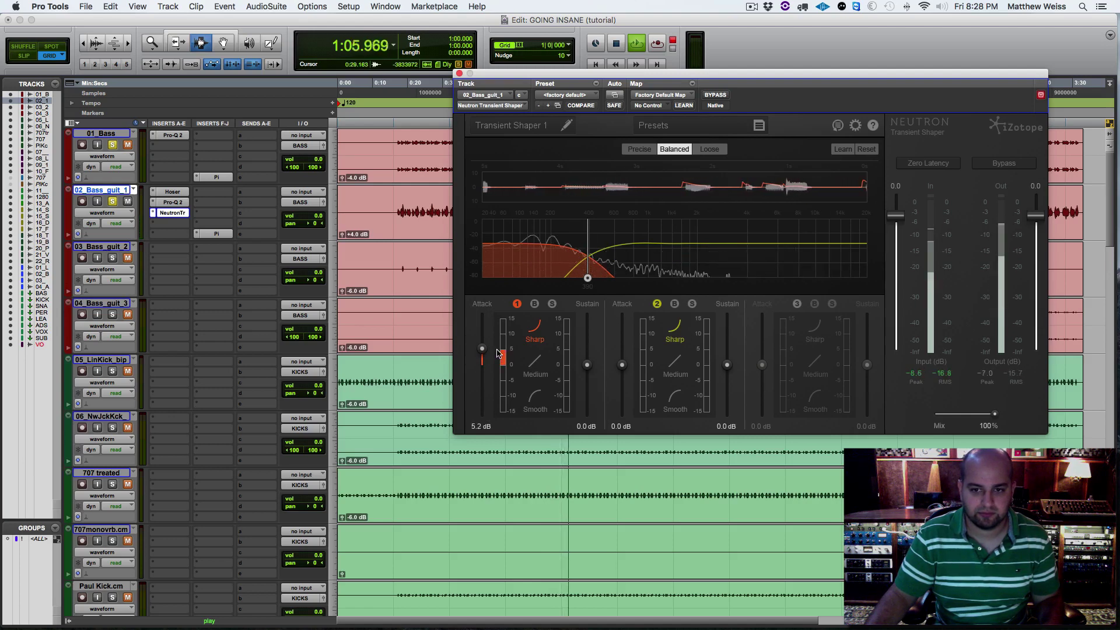
{"action": "left_click", "coordinate": [533, 366]}
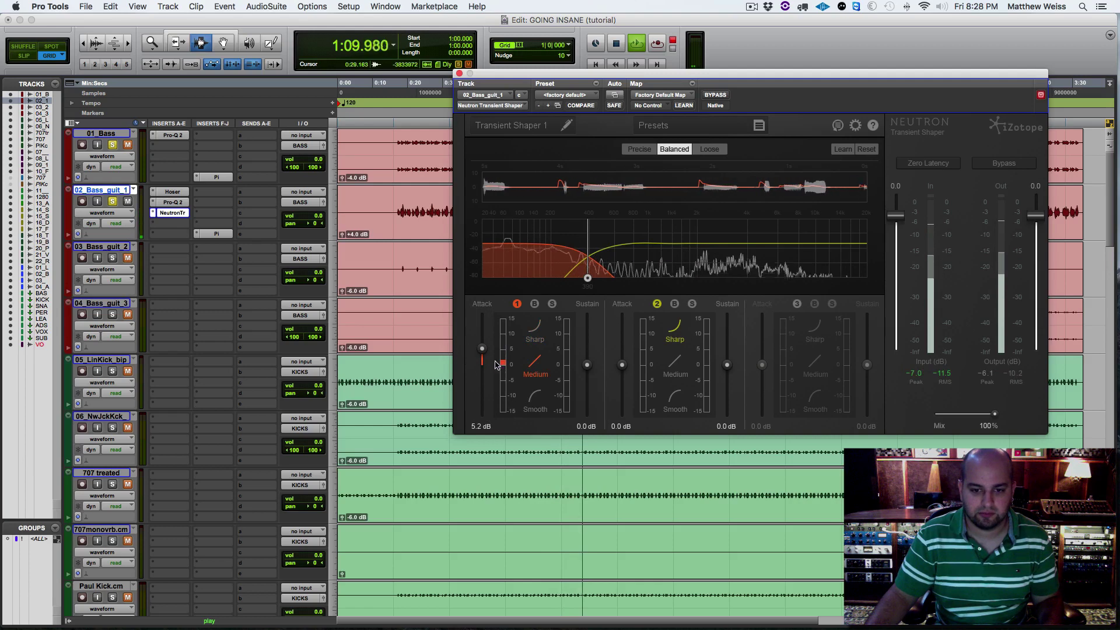
Compare the Transient Shaper with bypass, lower band 1's attack to 3.8 dB and close the plug-in.
{"action": "left_click", "coordinate": [721, 95]}
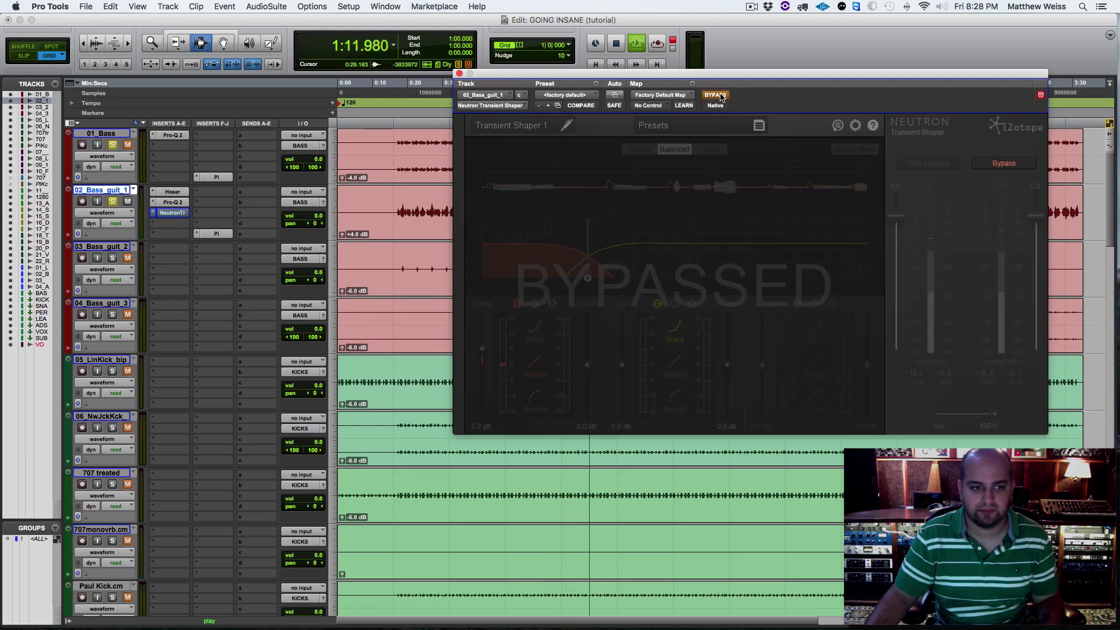
{"action": "left_click", "coordinate": [721, 95]}
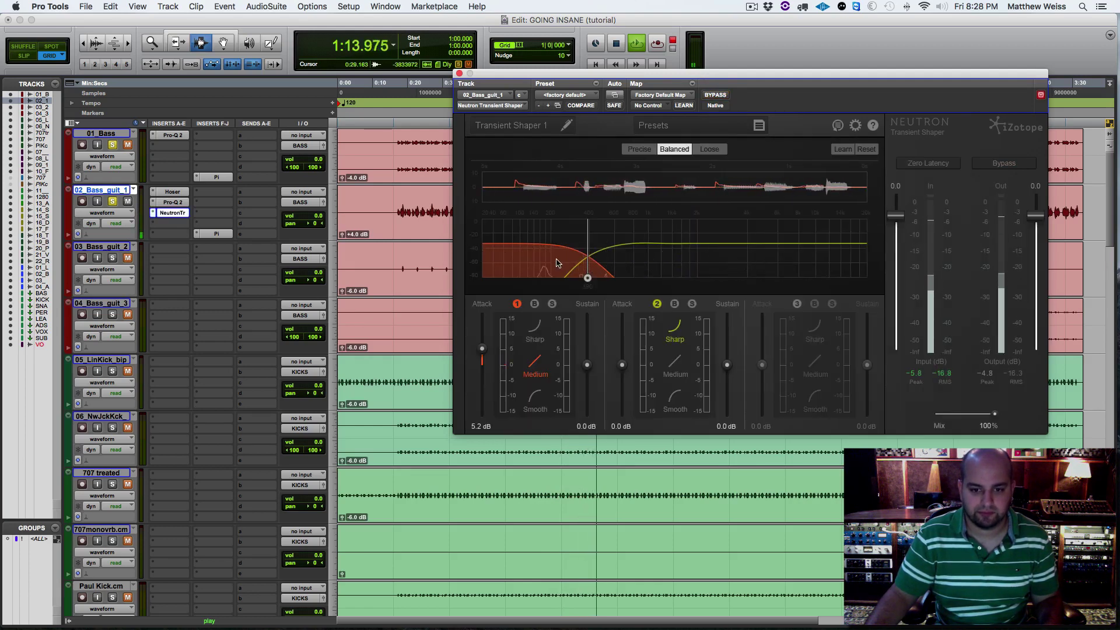
{"action": "left_click_drag", "start_coordinate": [482, 348], "coordinate": [483, 357]}
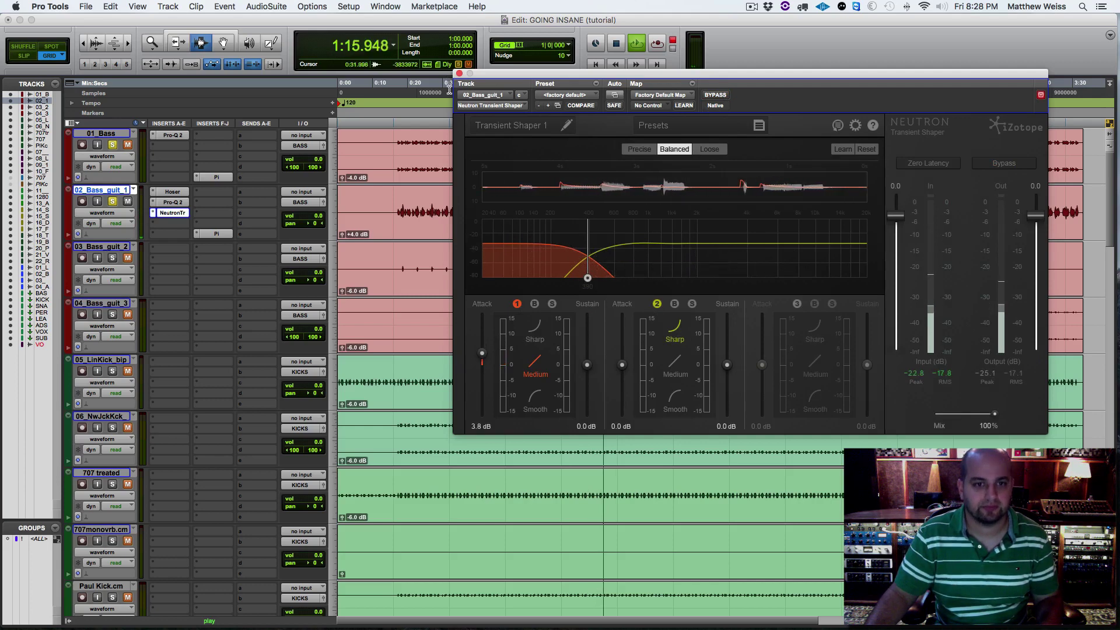
{"action": "left_click", "coordinate": [459, 73]}
Open Pro-Q 2 on 01_Bass and play that track from 1:00 with 02_Bass_guit_1 muted.
{"action": "left_click", "coordinate": [128, 145]}
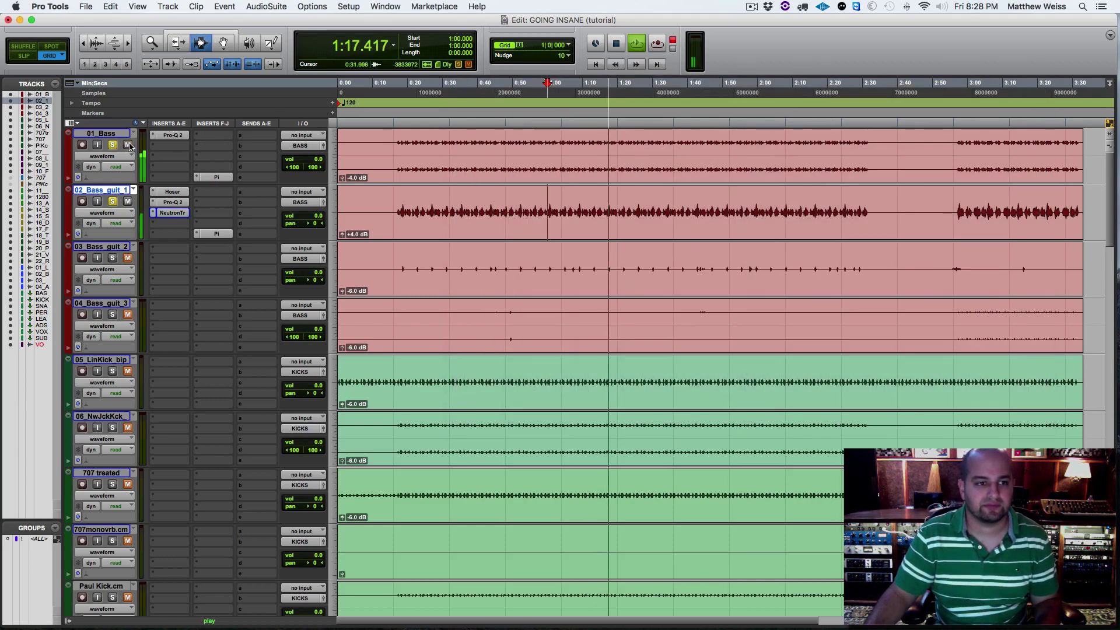
{"action": "left_click", "coordinate": [173, 136]}
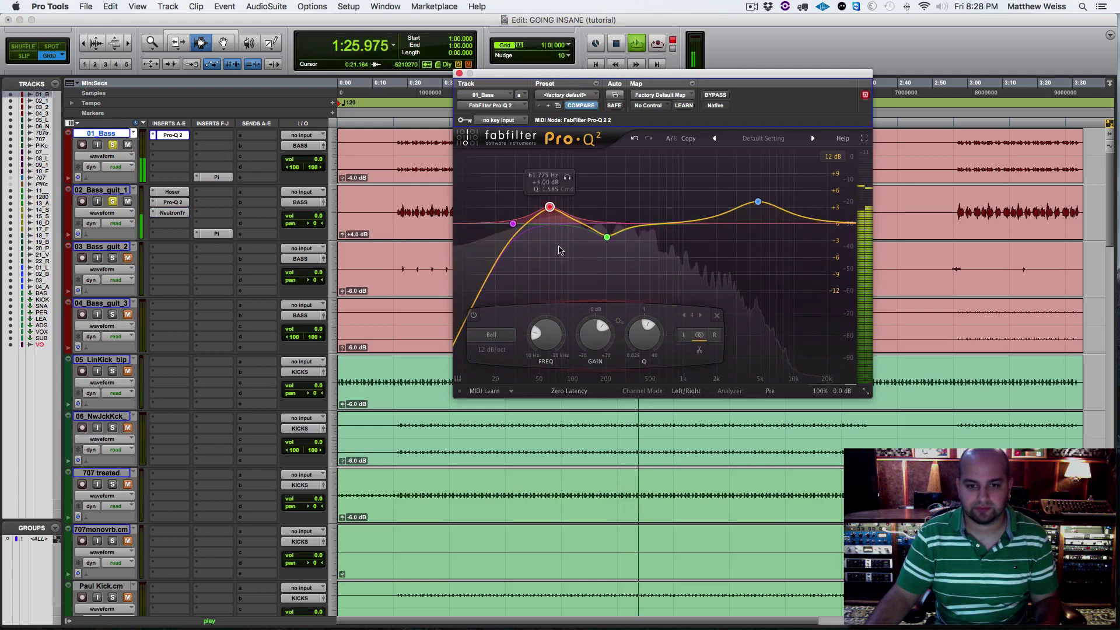
{"action": "key", "text": "space"}
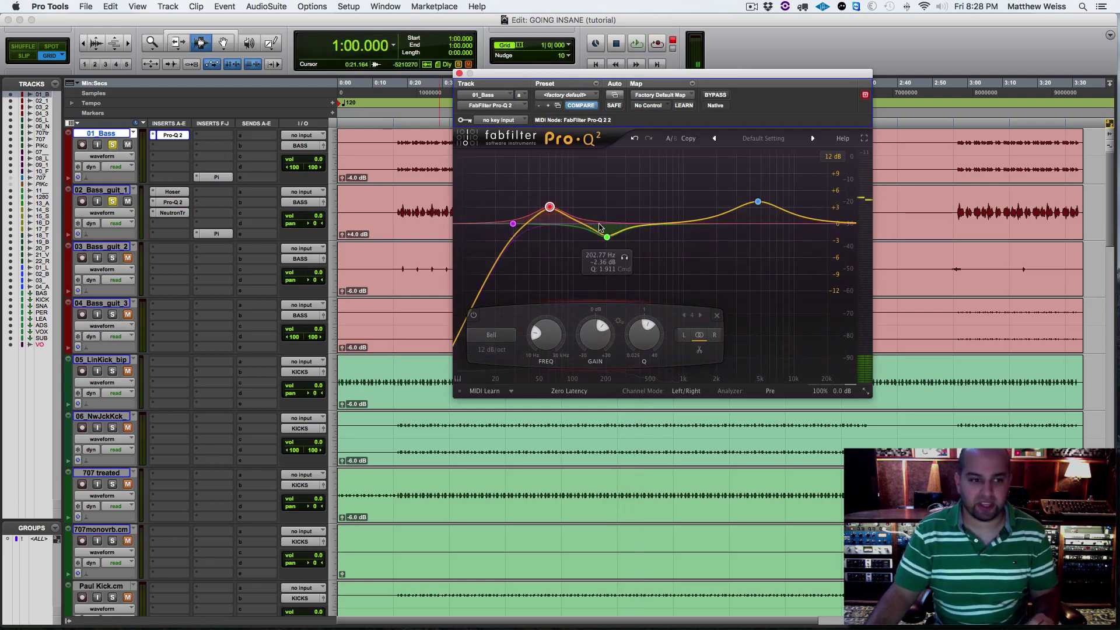
{"action": "left_click", "coordinate": [128, 203]}
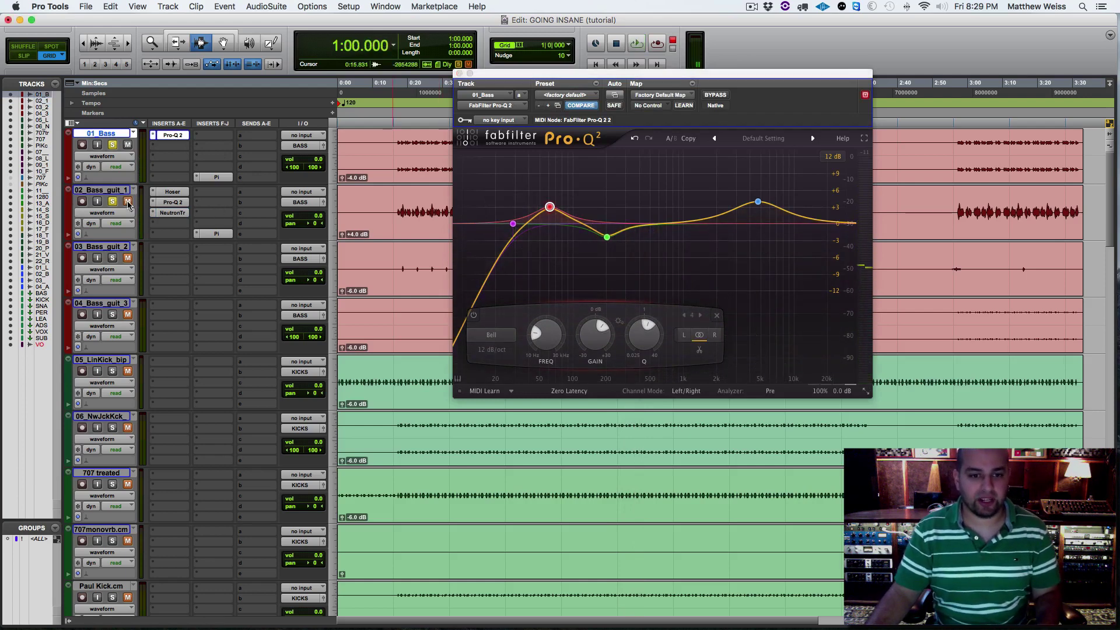
{"action": "key", "text": "space"}
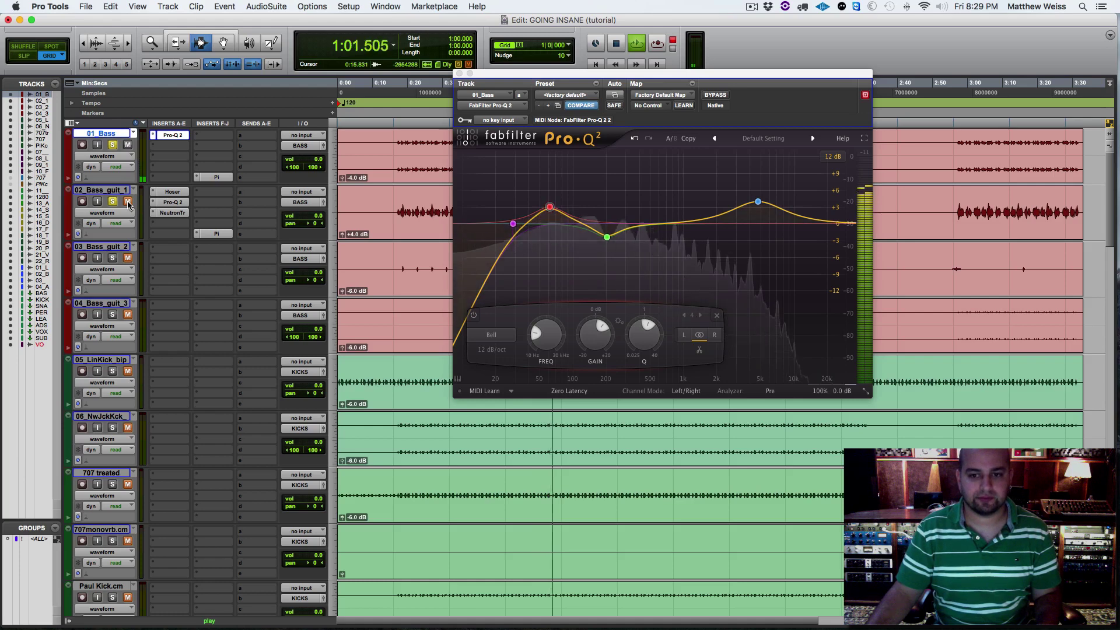
{"action": "key", "text": "space"}
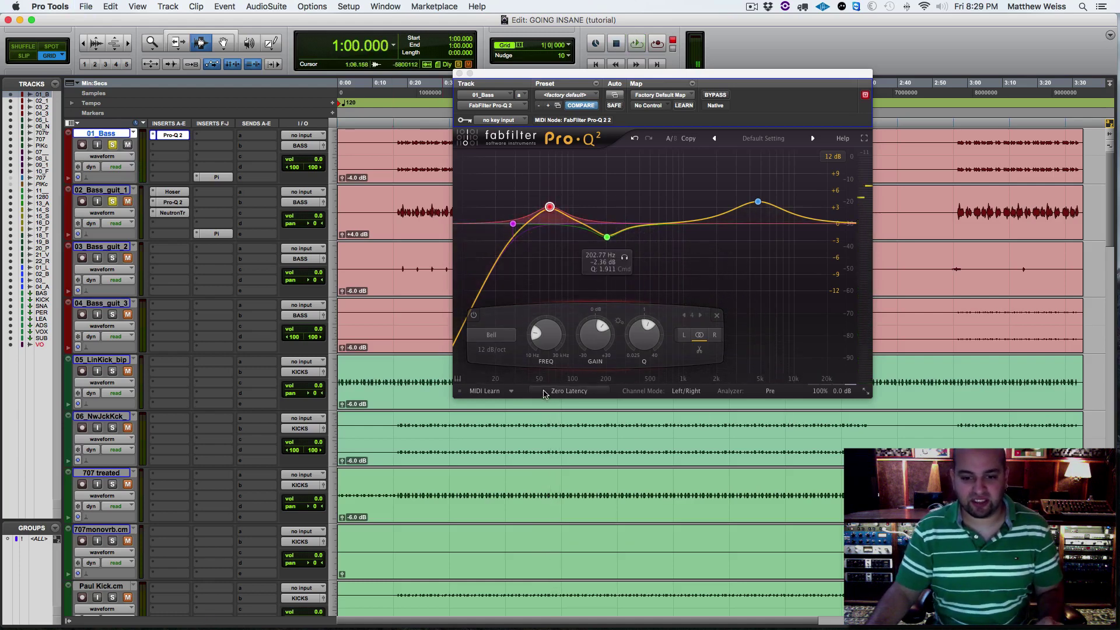
Set 01_Bass's Pro-Q 2 to Natural Phase processing and Mid/Side channel mode.
{"action": "left_click", "coordinate": [569, 391]}
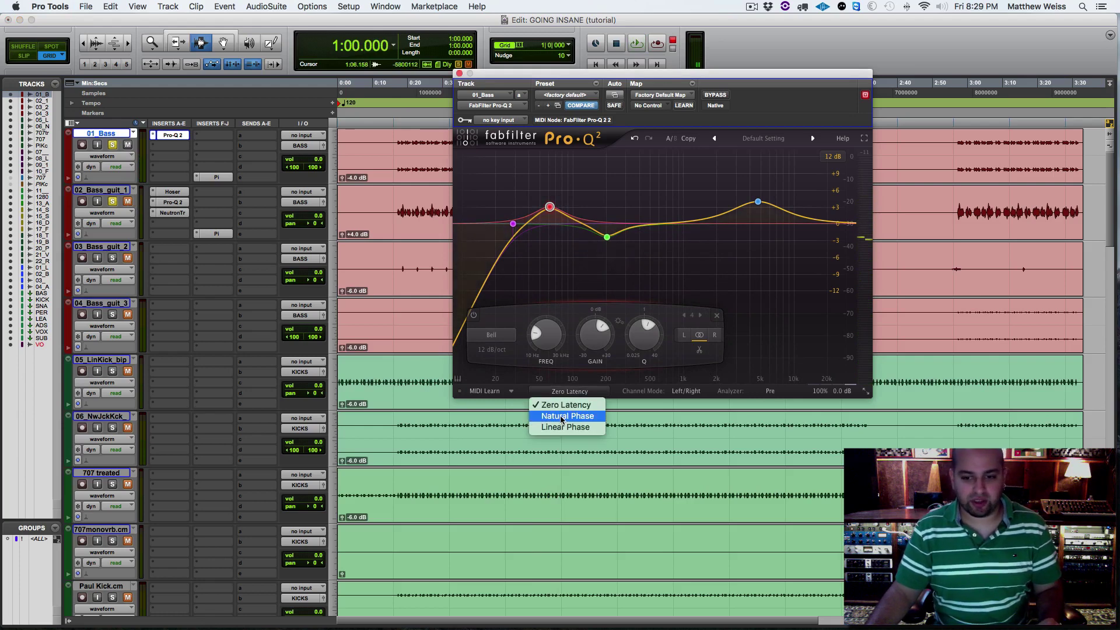
{"action": "left_click", "coordinate": [686, 391]}
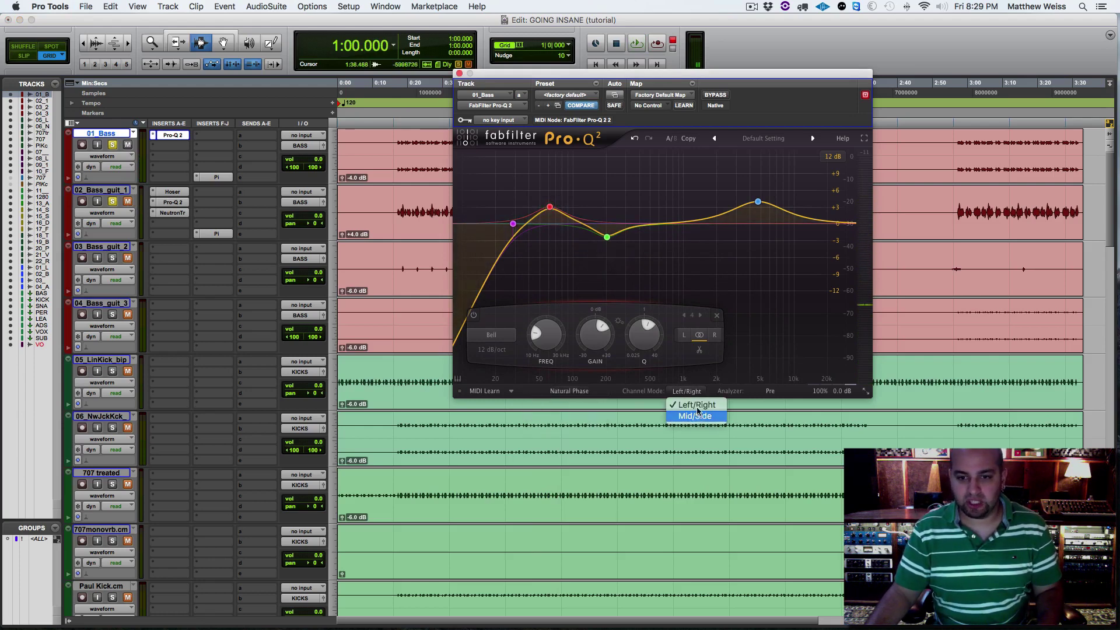
{"action": "left_click", "coordinate": [697, 416]}
Add a side-only bell boost at about 550 Hz to 01_Bass's EQ, auditioning the band and adjusting its gain during playback.
{"action": "left_click_drag", "start_coordinate": [655, 225], "coordinate": [655, 215]}
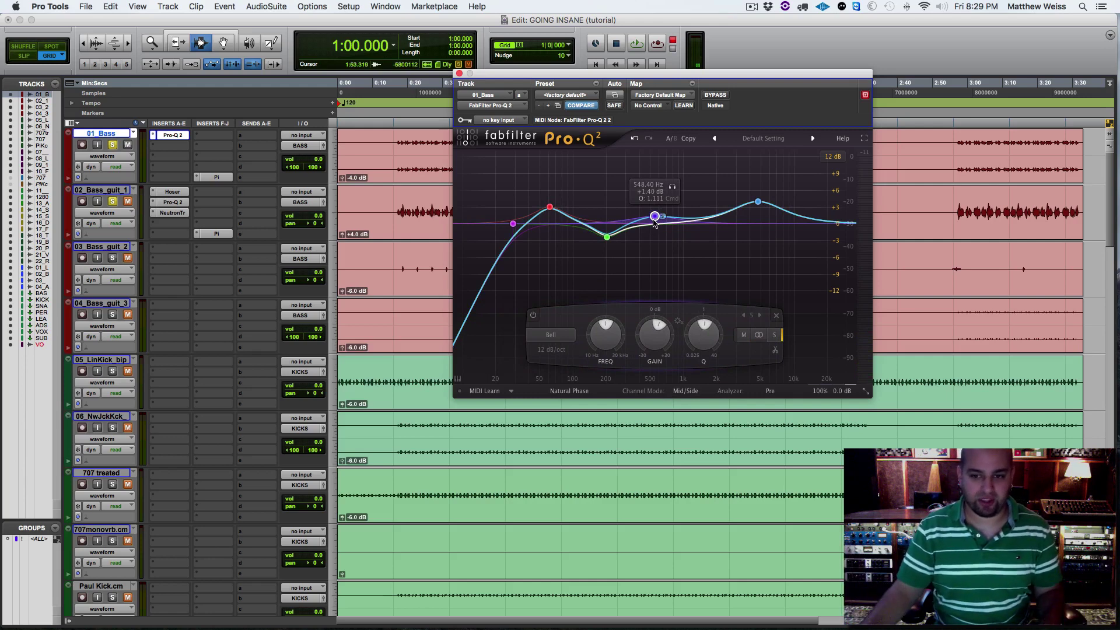
{"action": "key", "text": "space"}
{"action": "left_click_drag", "start_coordinate": [659, 218], "coordinate": [656, 189]}
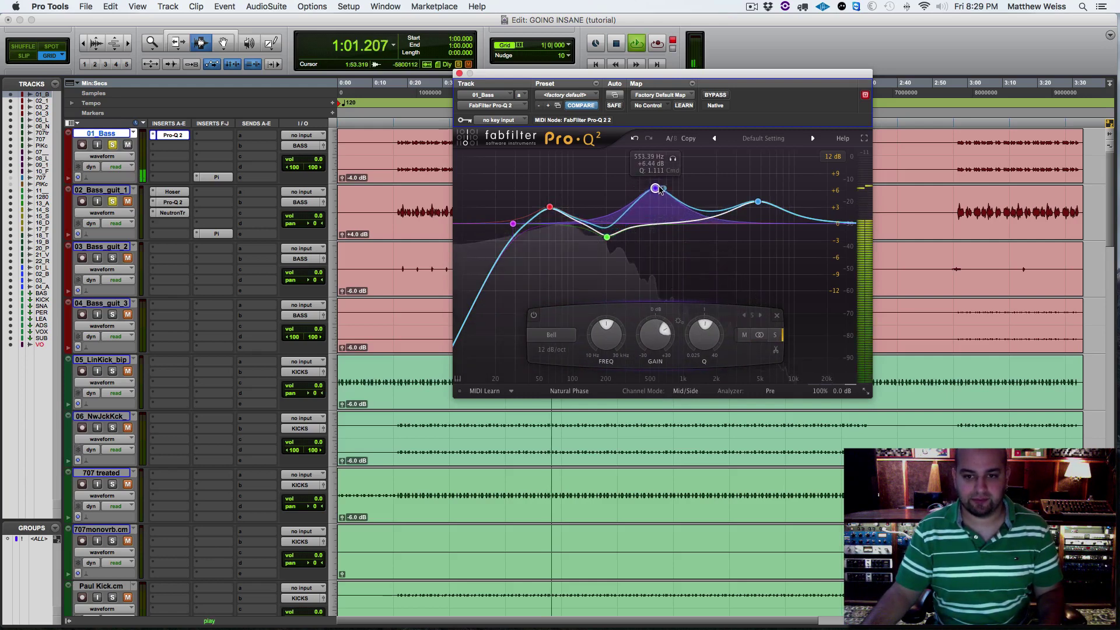
{"action": "left_click", "coordinate": [674, 160]}
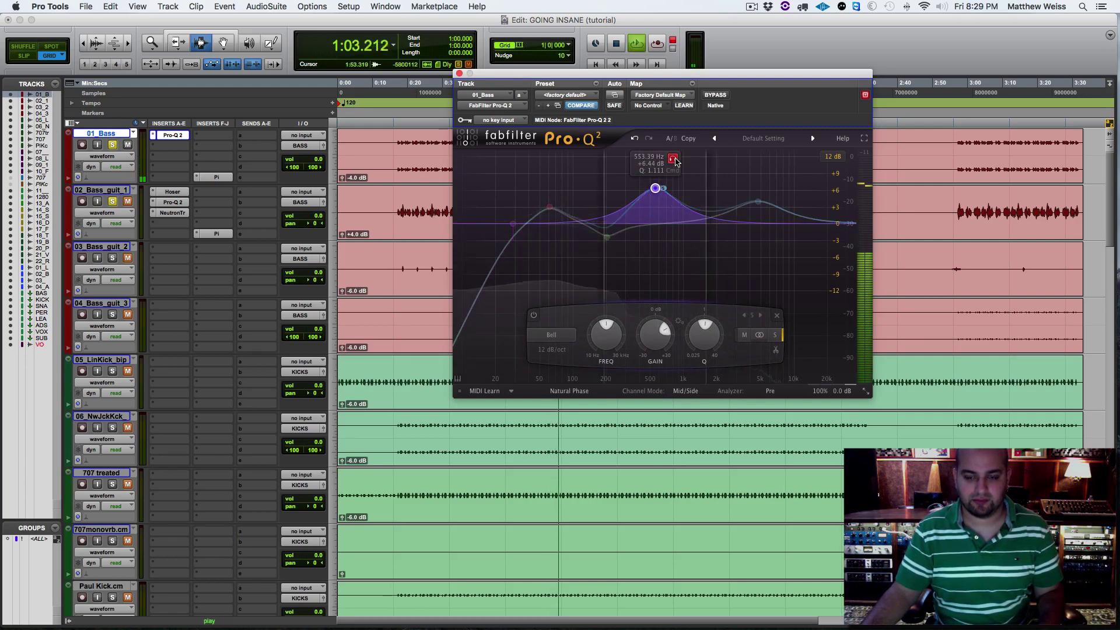
{"action": "left_click_drag", "start_coordinate": [675, 162], "coordinate": [651, 207]}
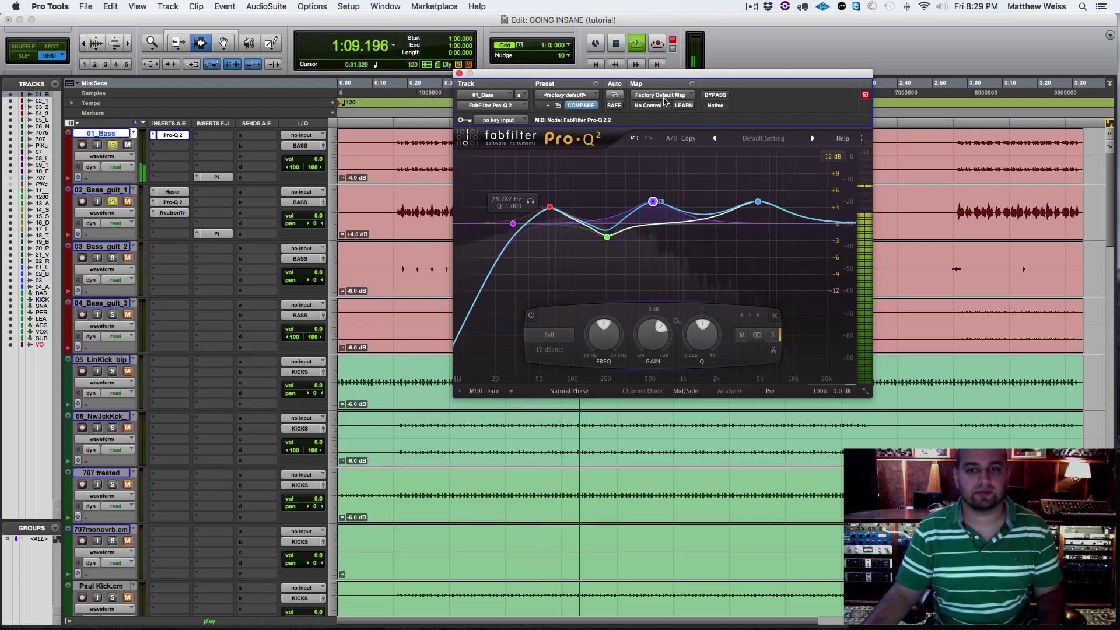
Compare 01_Bass with the side bell disabled and enabled, and close the EQ.
{"action": "left_click", "coordinate": [531, 316]}
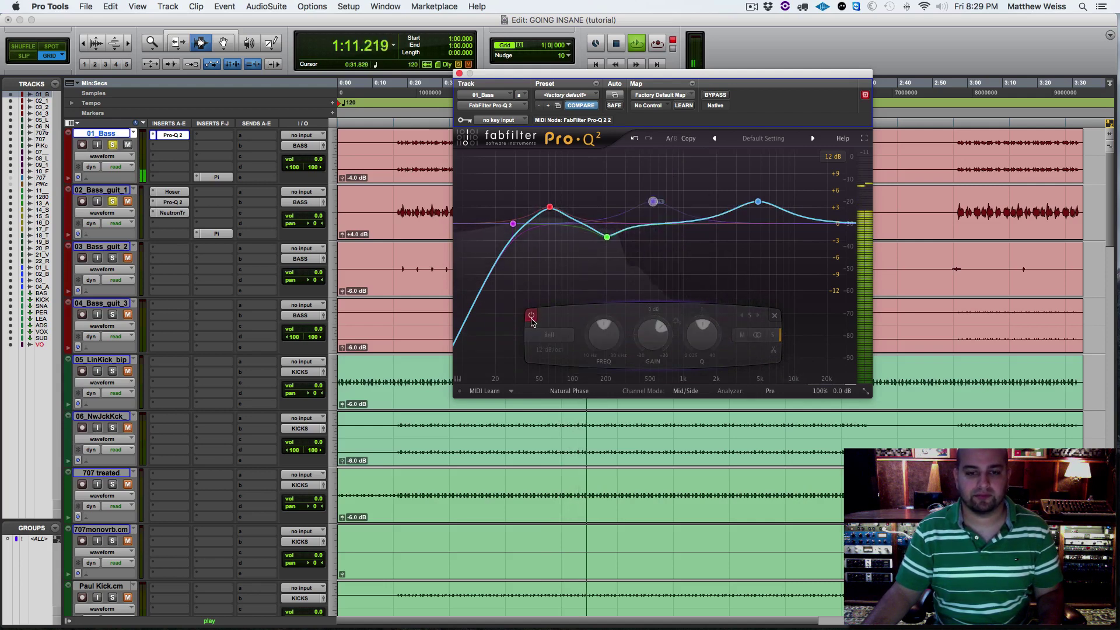
{"action": "left_click", "coordinate": [531, 315]}
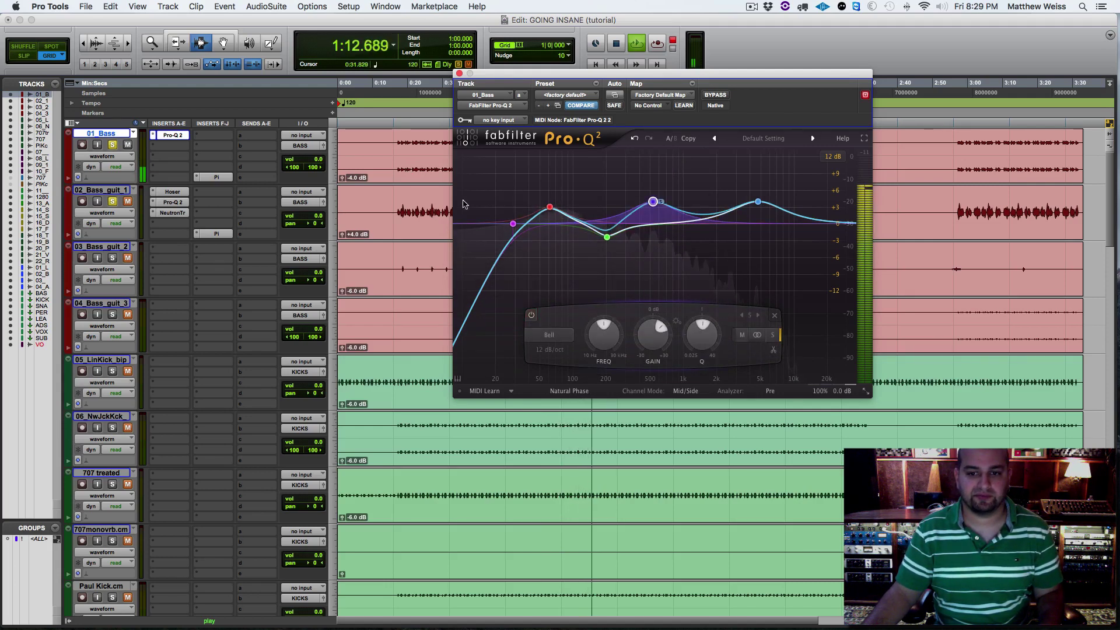
{"action": "left_click", "coordinate": [460, 74]}
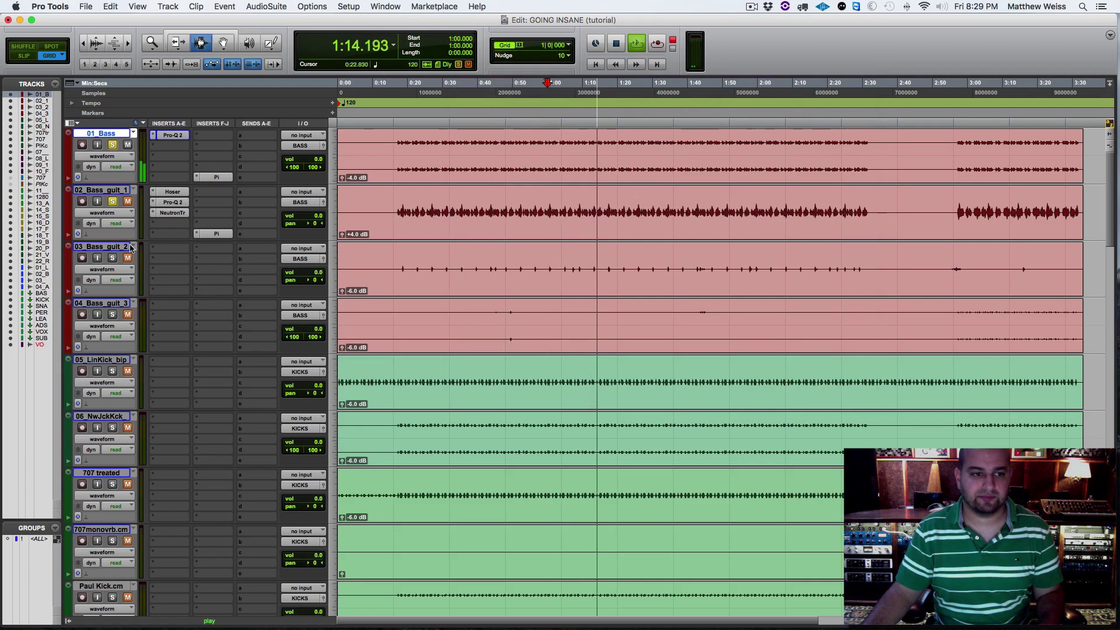
Check the Pro-Q 2 on 02_Bass_guit_1 and listen to both basses playing together.
{"action": "left_click", "coordinate": [172, 202]}
{"action": "left_click", "coordinate": [460, 74]}
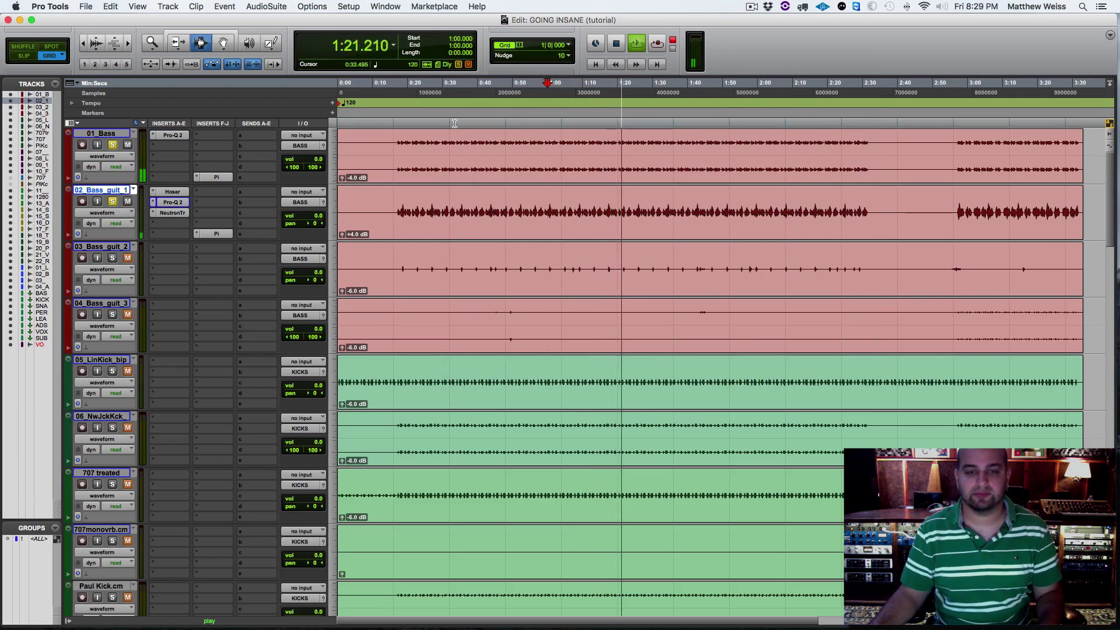
{"action": "key", "text": "space"}
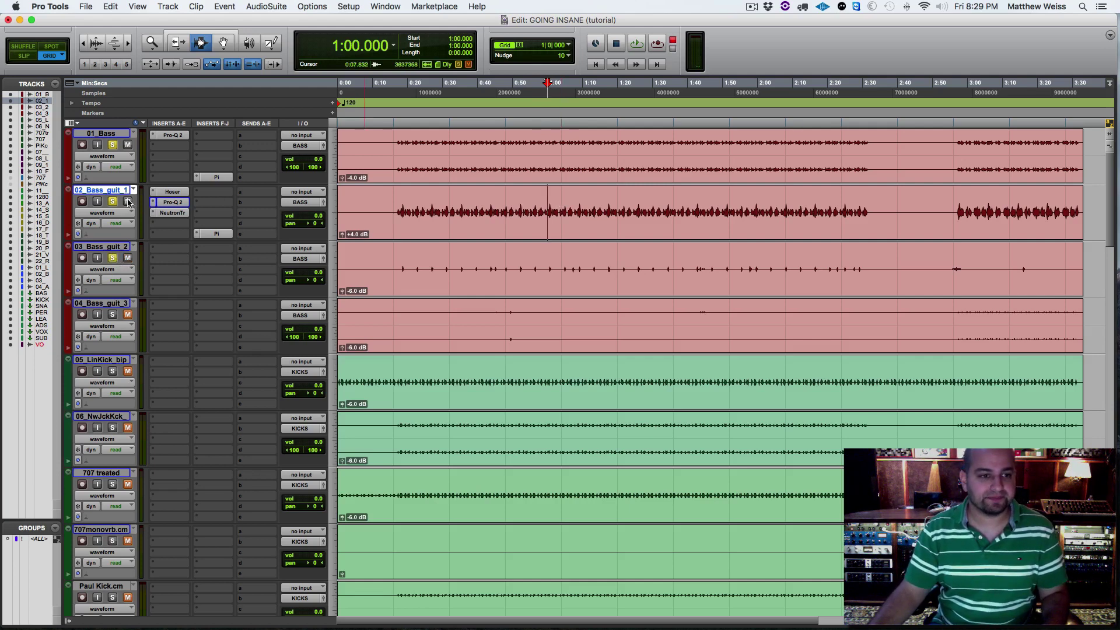
Play 03_Bass_guit_2 on its own from 1:00, and again together with 01_Bass and 02_Bass_guit_1.
{"action": "key", "text": "space"}
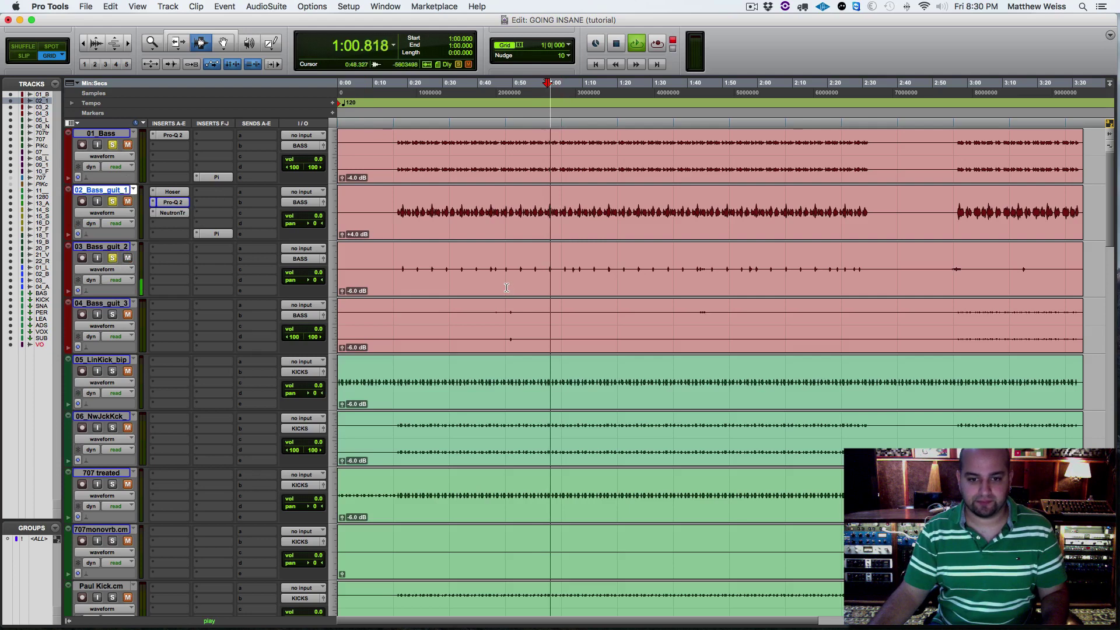
{"action": "key", "text": "space"}
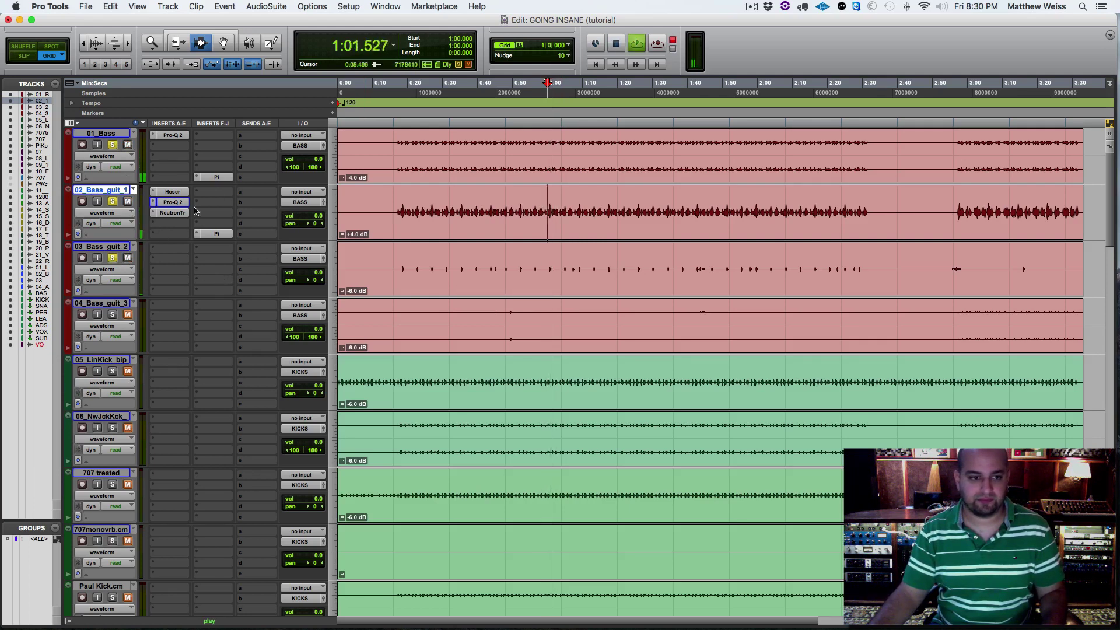
{"action": "key", "text": "space"}
Add Pi to 03_Bass_guit_2's last insert slot, raise its clip gain to +1.5 dB and play the three basses from 1:00.
{"action": "left_click_drag", "start_coordinate": [219, 253], "coordinate": [226, 296]}
{"action": "double_click", "coordinate": [435, 270]}
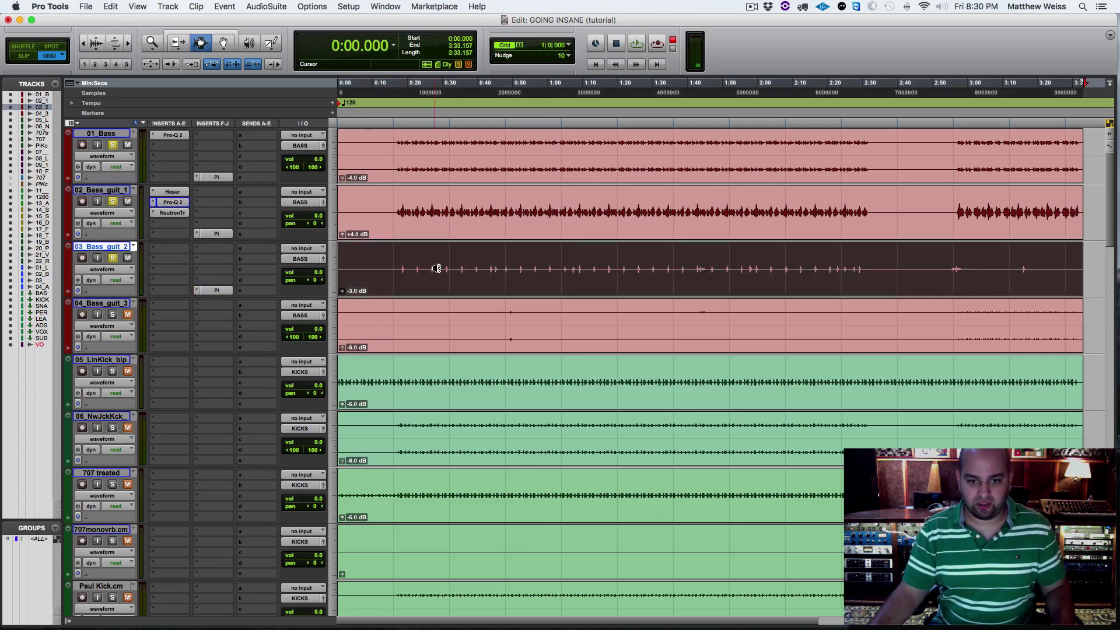
{"action": "left_click", "coordinate": [549, 269]}
{"action": "key", "text": "space"}
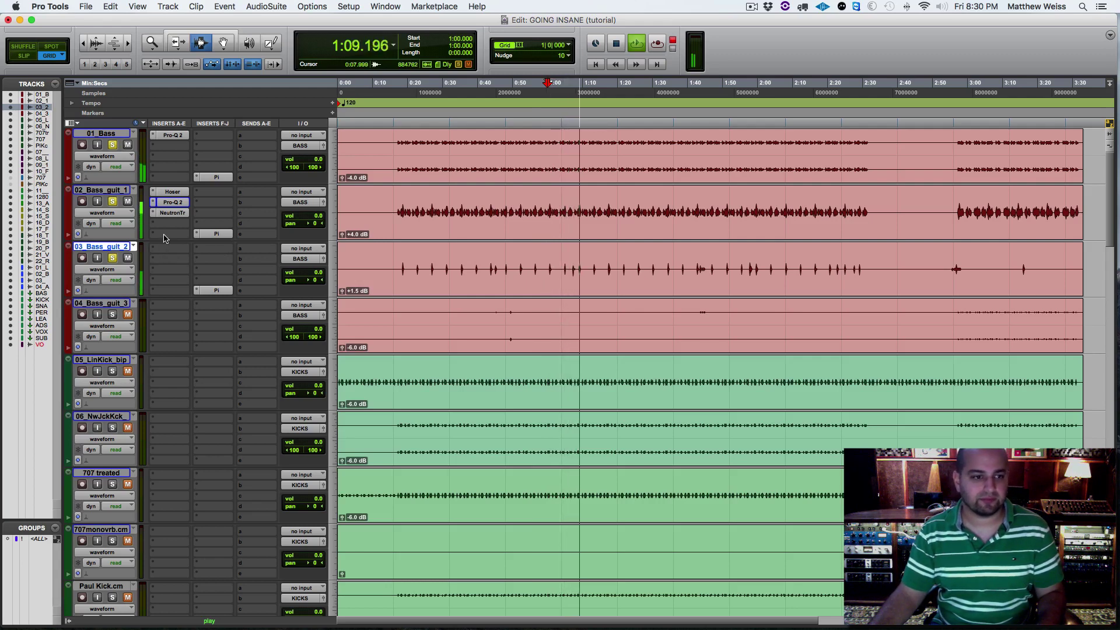
Save the session and play the three basses briefly from 1:00.
{"action": "key", "text": "space"}
{"action": "key", "text": "super+s"}
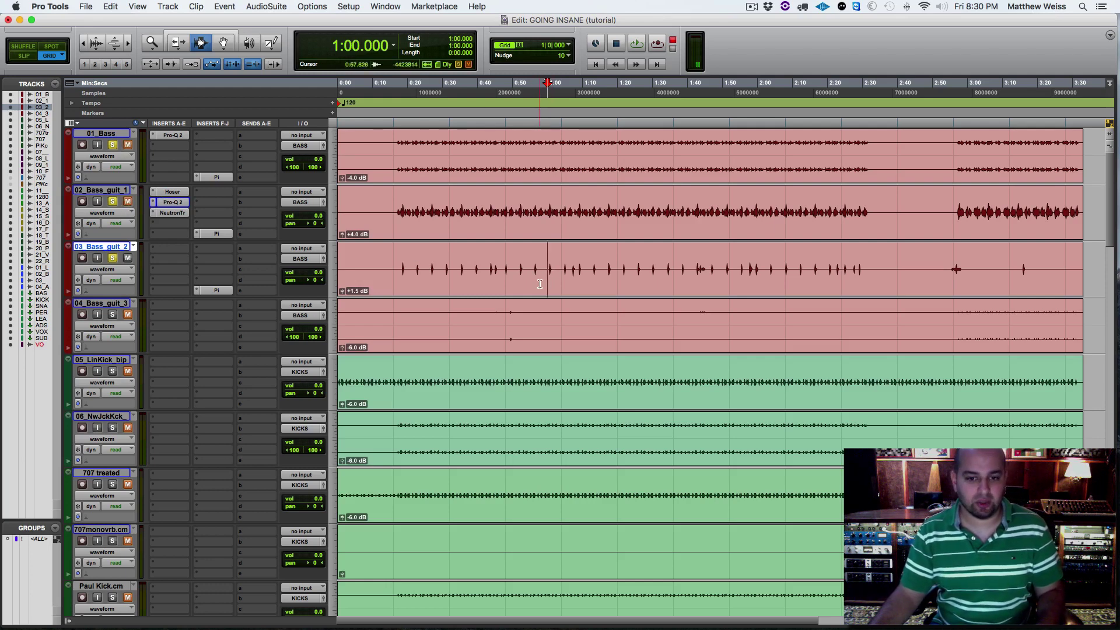
{"action": "key", "text": "space"}
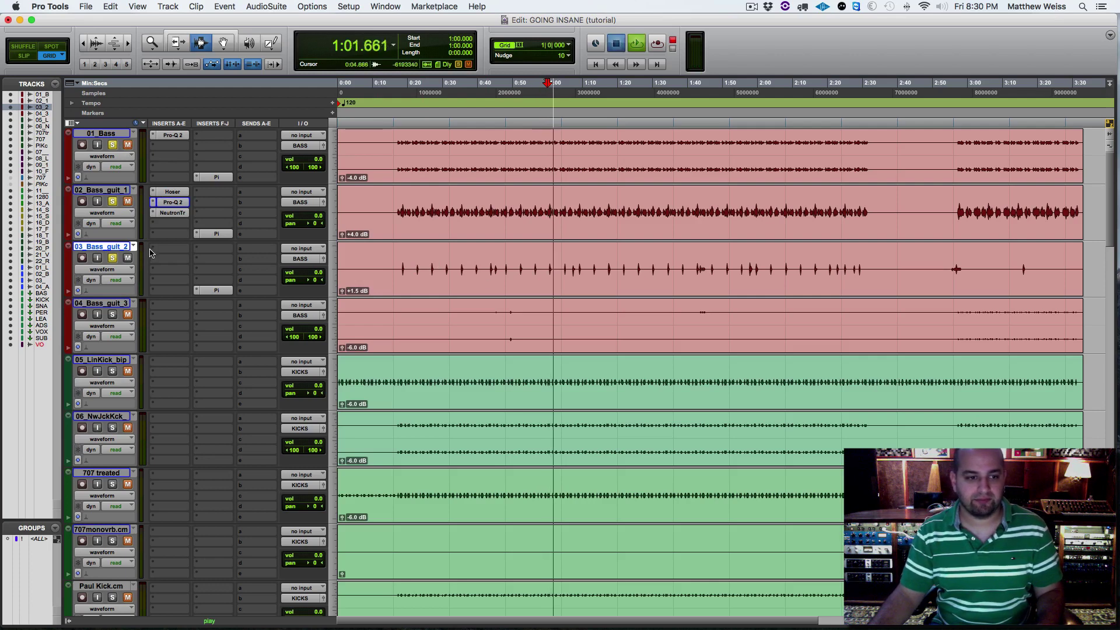
{"action": "key", "text": "space"}
Add the Hoser EQ to 03_Bass_guit_2's first insert slot and switch its low band to Peak mode during playback.
{"action": "left_click", "coordinate": [150, 252]}
{"action": "mouse_move", "coordinate": [183, 272]}
{"action": "mouse_move", "coordinate": [233, 151]}
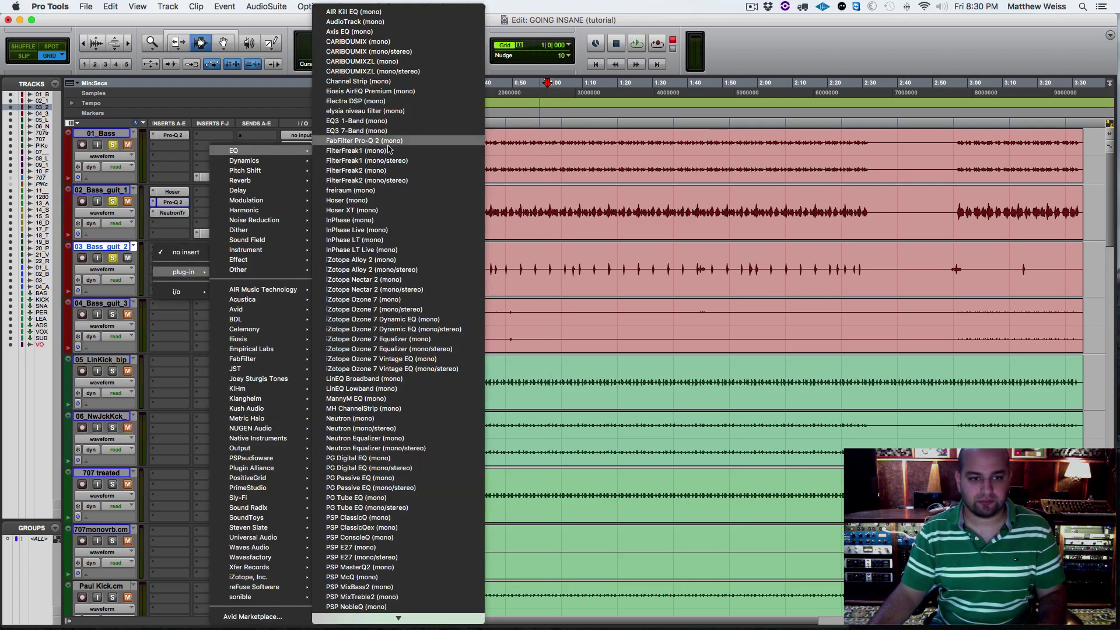
{"action": "left_click", "coordinate": [356, 200]}
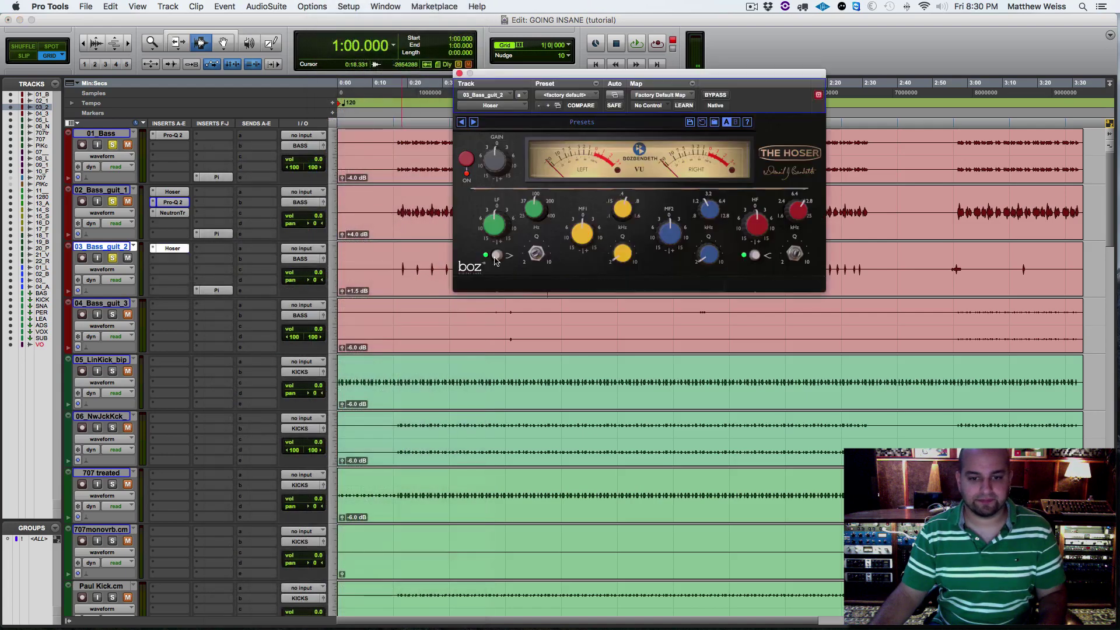
{"action": "key", "text": "space"}
{"action": "left_click", "coordinate": [497, 256]}
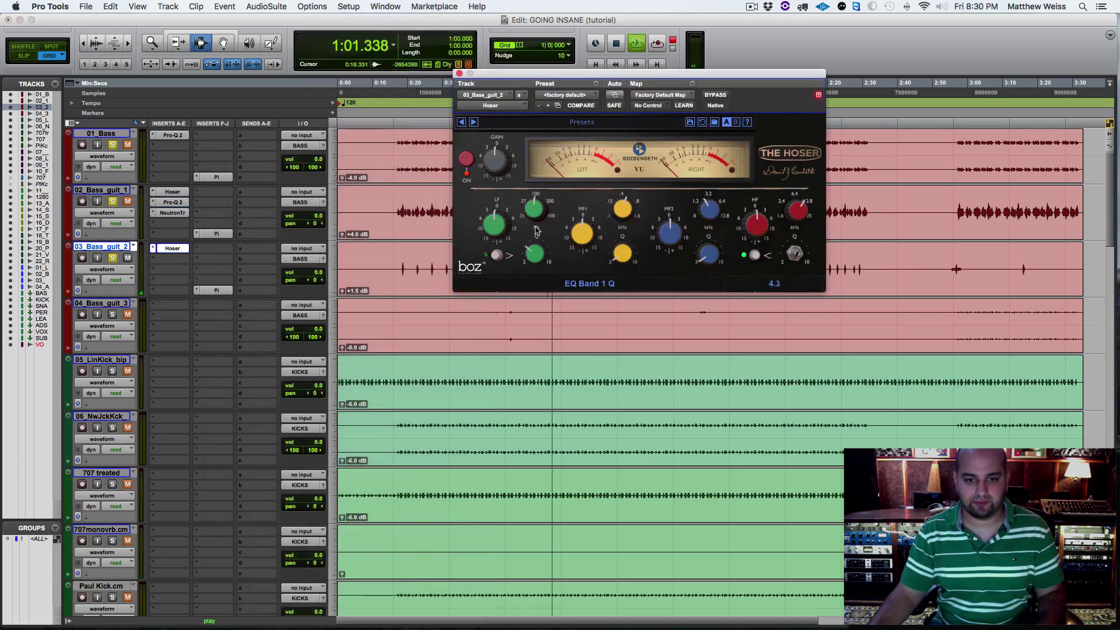
{"action": "key", "text": "space"}
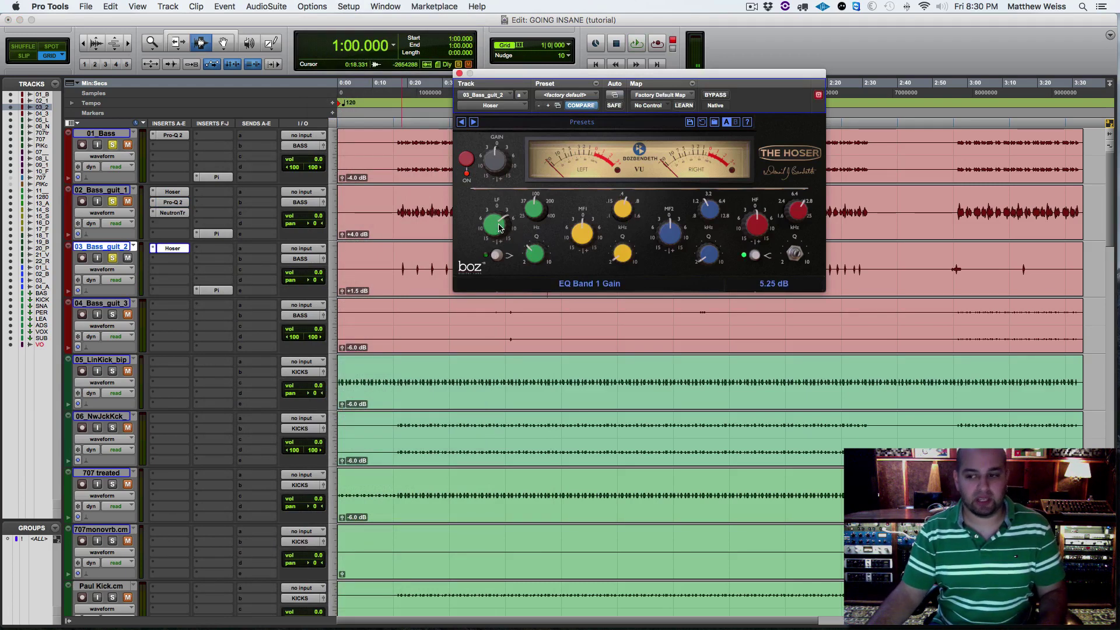
Cut Hoser's low band and boost its MF1 band at about 529 Hz while playing the basses from 1:00.
{"action": "key", "text": "space"}
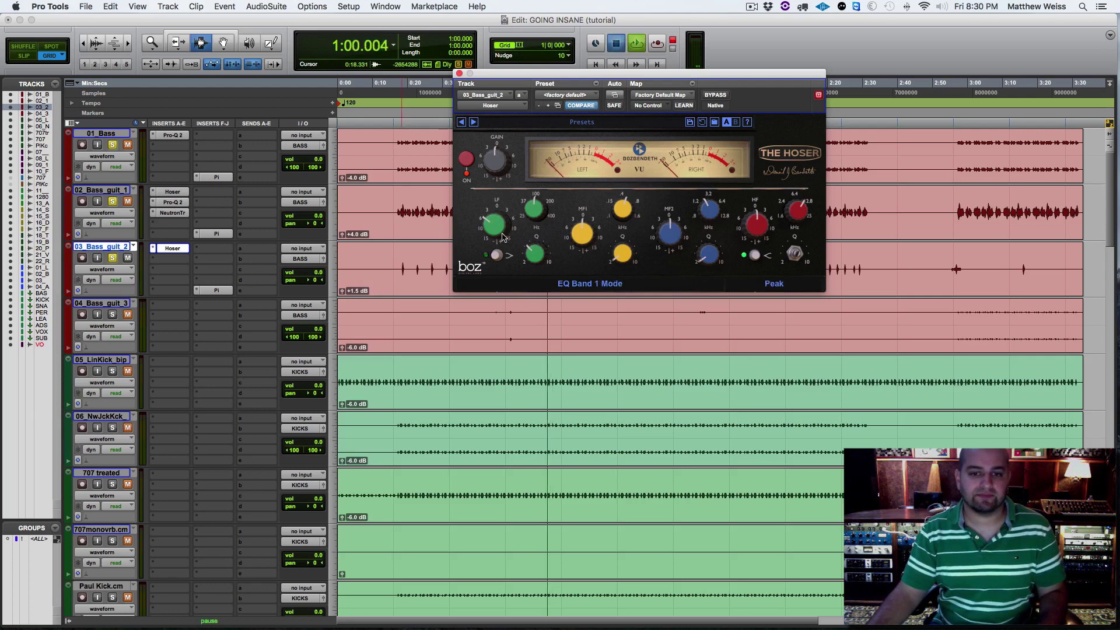
{"action": "key", "text": "space"}
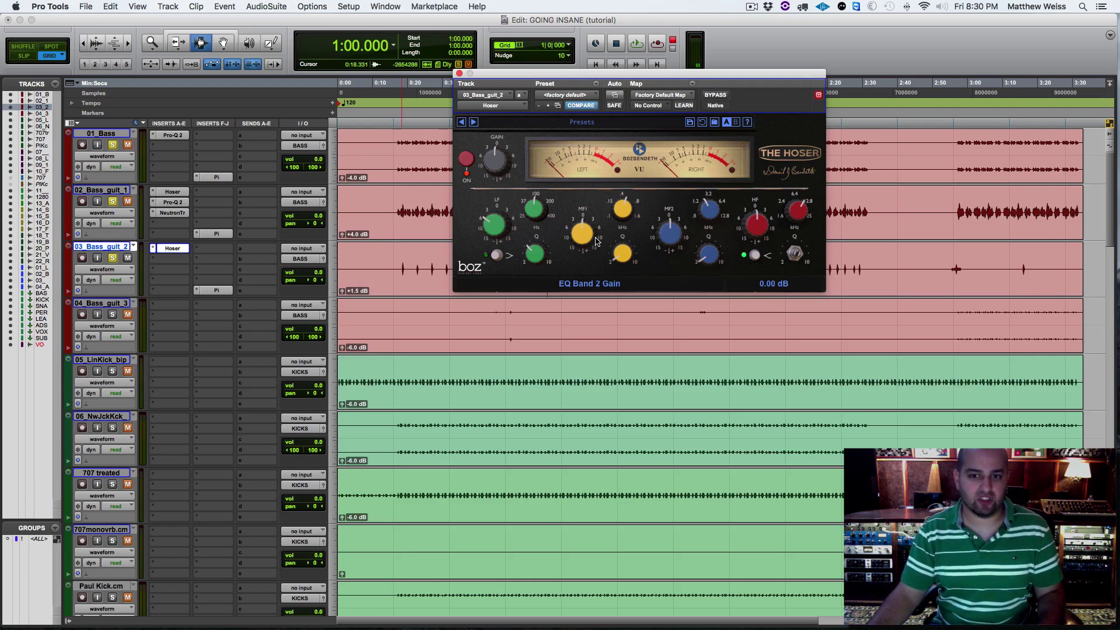
{"action": "key", "text": "space"}
{"action": "left_click_drag", "start_coordinate": [587, 240], "coordinate": [589, 213]}
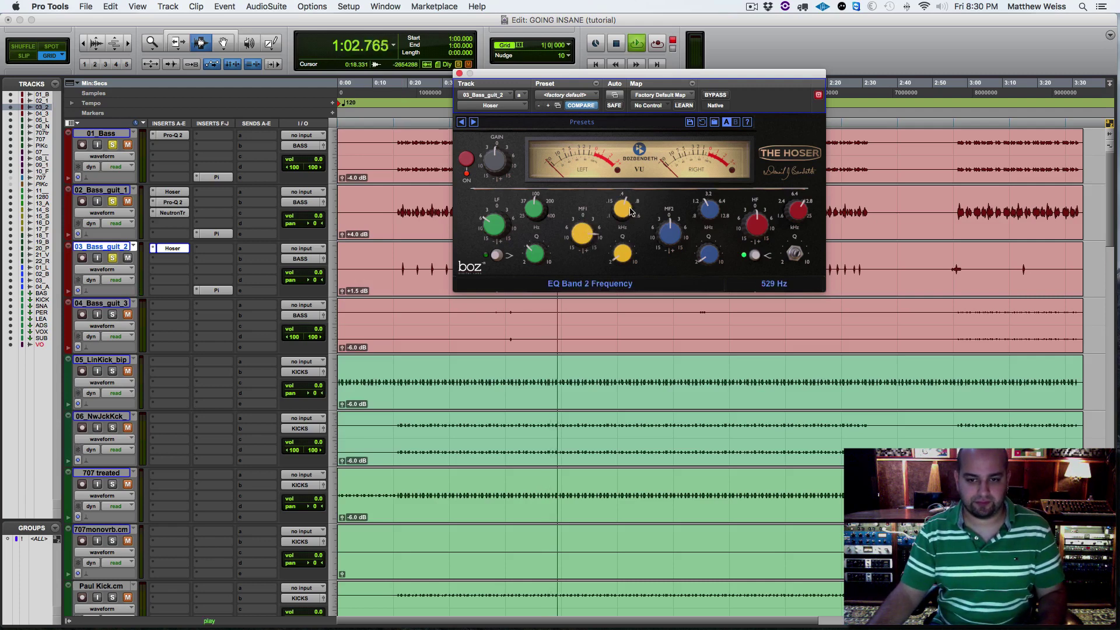
{"action": "key", "text": "space"}
In Slip mode, select 03_Bass_guit_2 from about 1:17.490 to 1:18.490 and loop the selection.
{"action": "left_click_drag", "start_coordinate": [601, 75], "coordinate": [334, 67]}
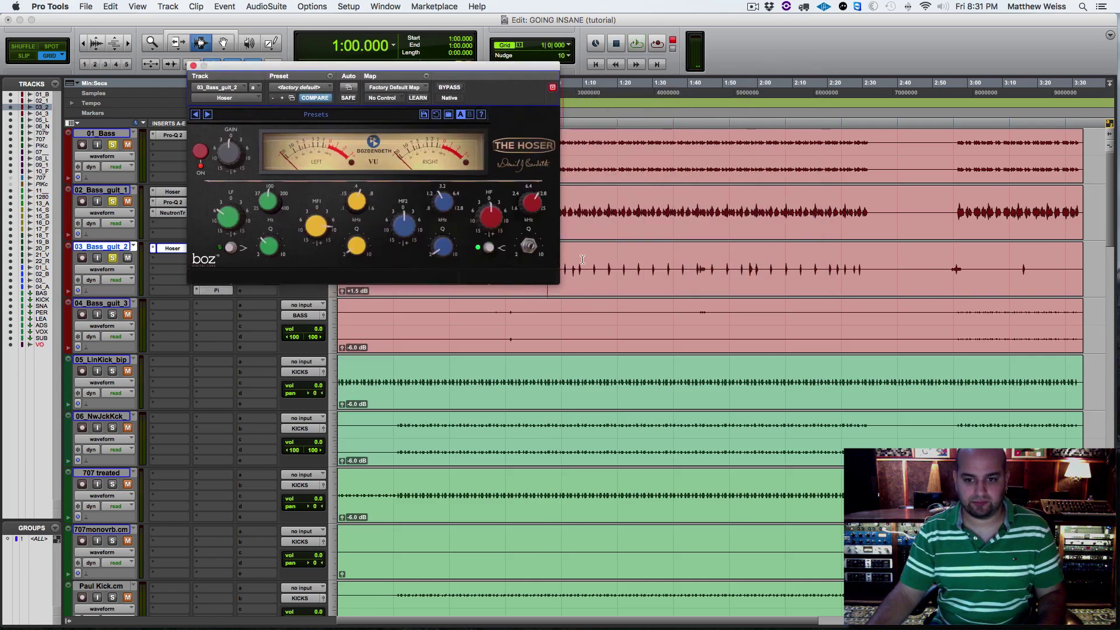
{"action": "left_click", "coordinate": [608, 275]}
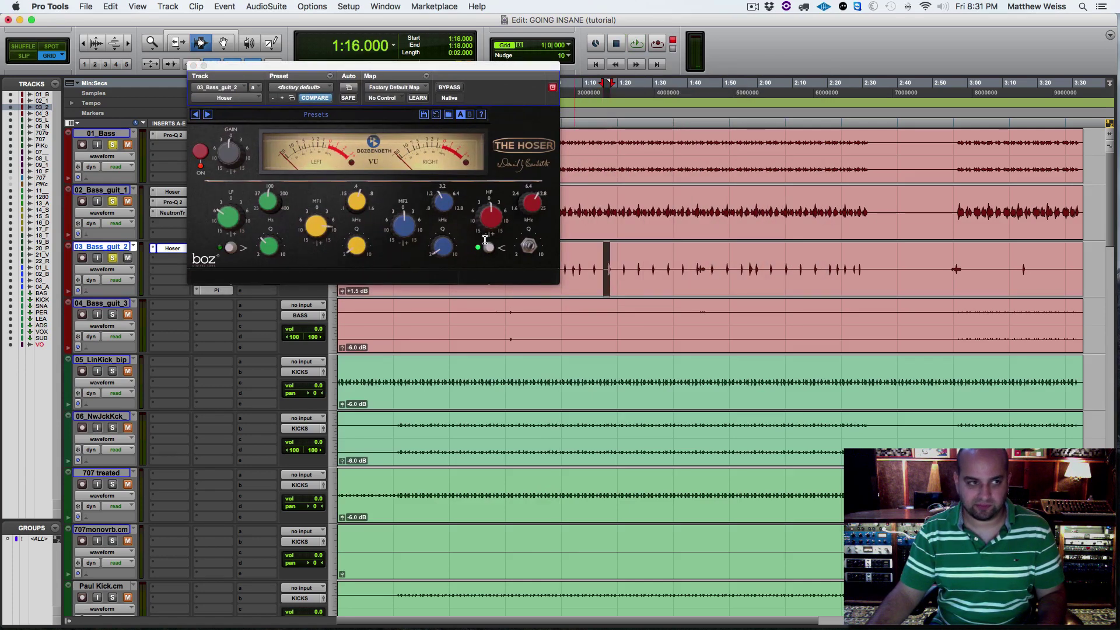
{"action": "key", "text": "F2"}
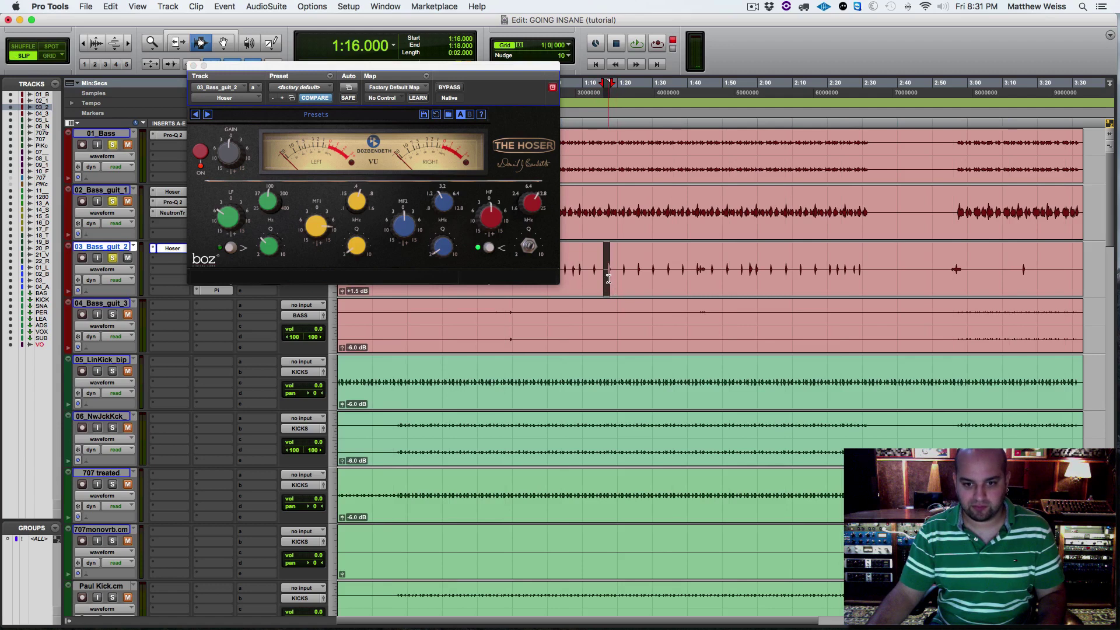
{"action": "left_click_drag", "start_coordinate": [608, 279], "coordinate": [612, 277]}
{"action": "key", "text": "space"}
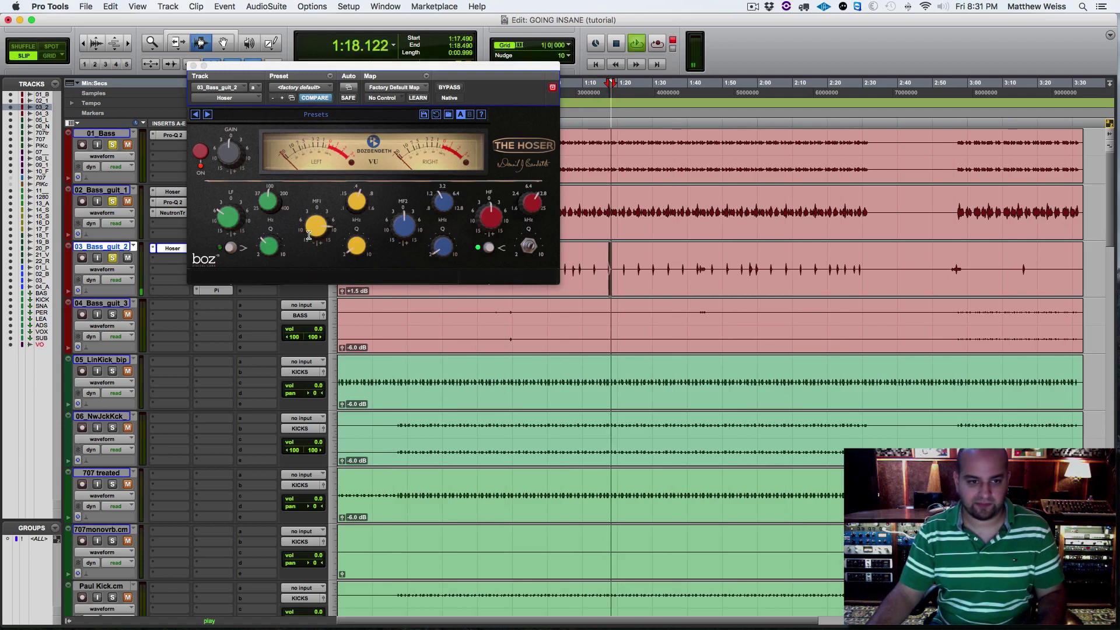
Lower Hoser's MF1 frequency, boost its HF band by about 5 dB with a lower HF frequency, and close the EQ.
{"action": "left_click", "coordinate": [356, 202]}
{"action": "left_click_drag", "start_coordinate": [356, 203], "coordinate": [362, 229]}
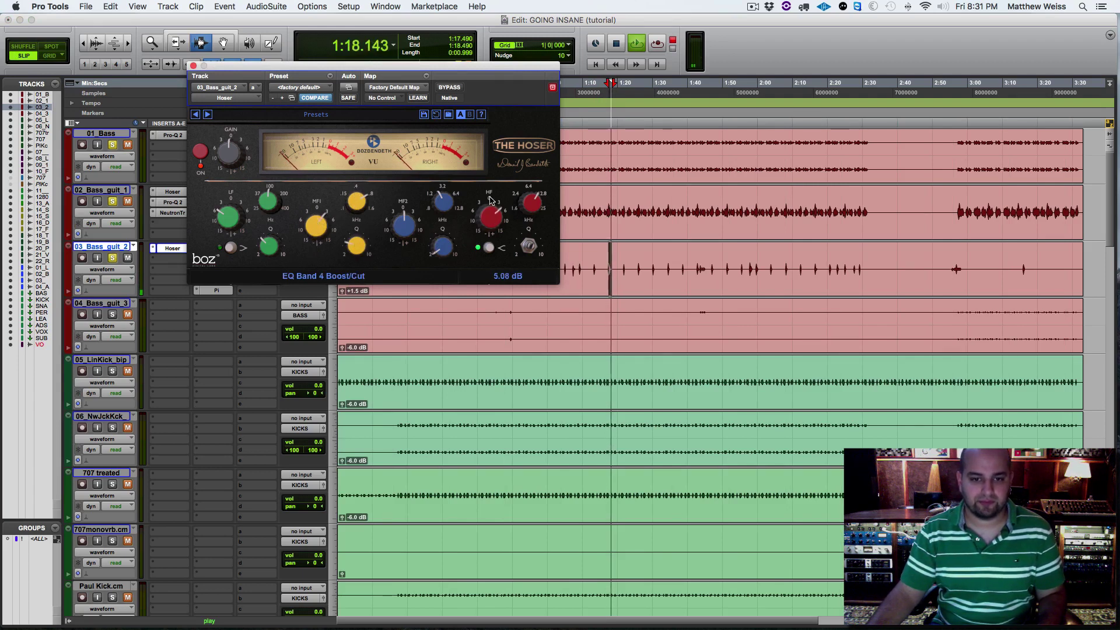
{"action": "left_click_drag", "start_coordinate": [528, 217], "coordinate": [507, 232]}
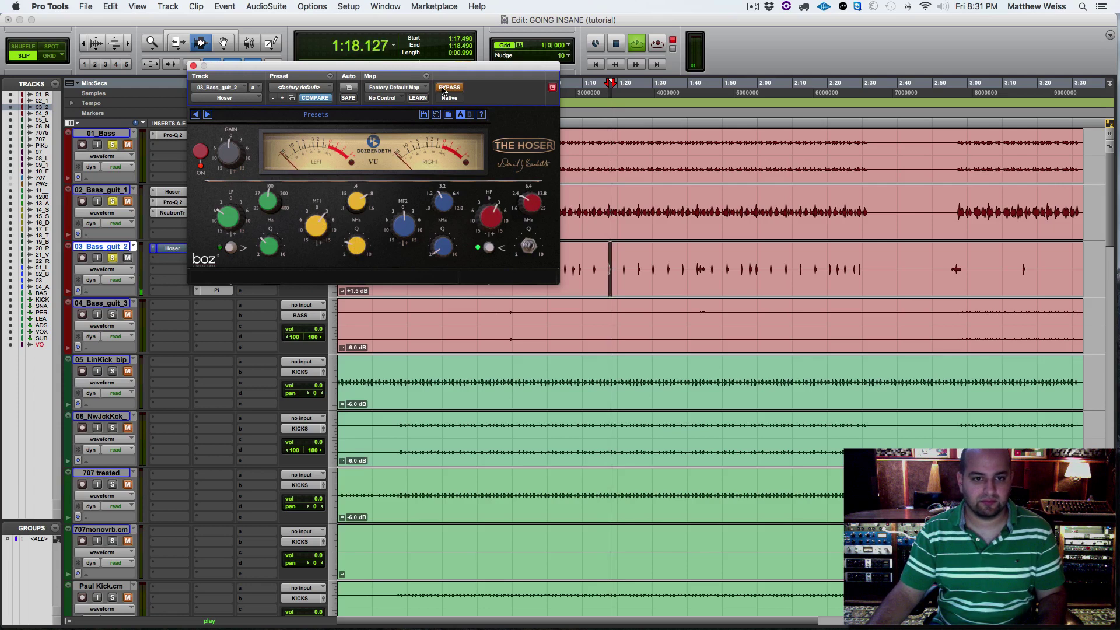
{"action": "left_click", "coordinate": [193, 65]}
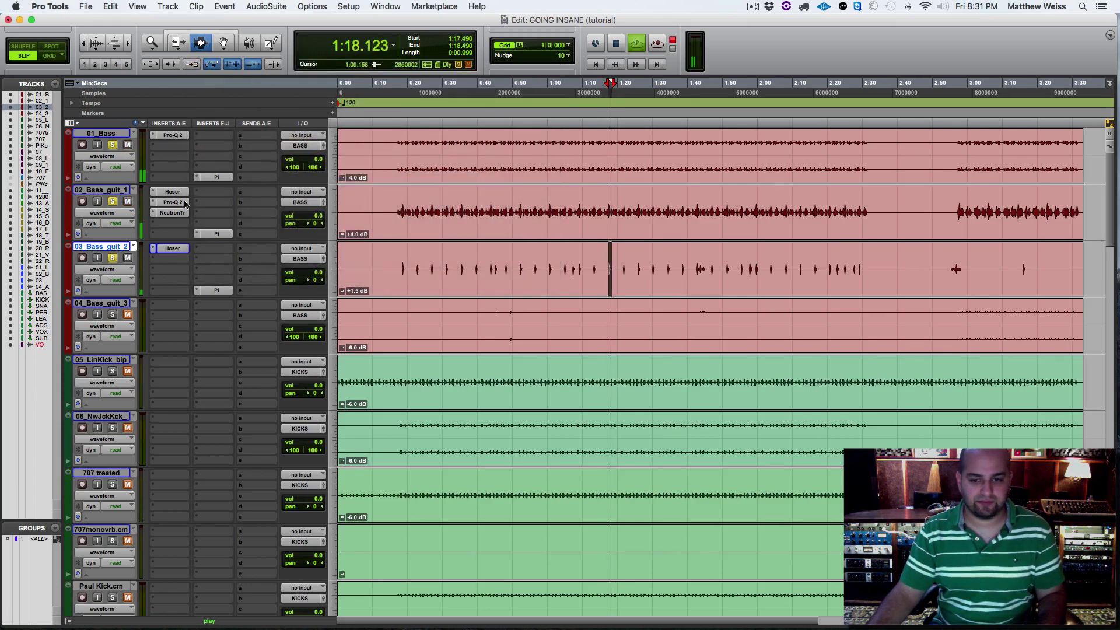
Compare the looped basses with 03_Bass_guit_2's Hoser enabled and bypassed.
{"action": "left_click", "coordinate": [175, 249], "text": "super"}
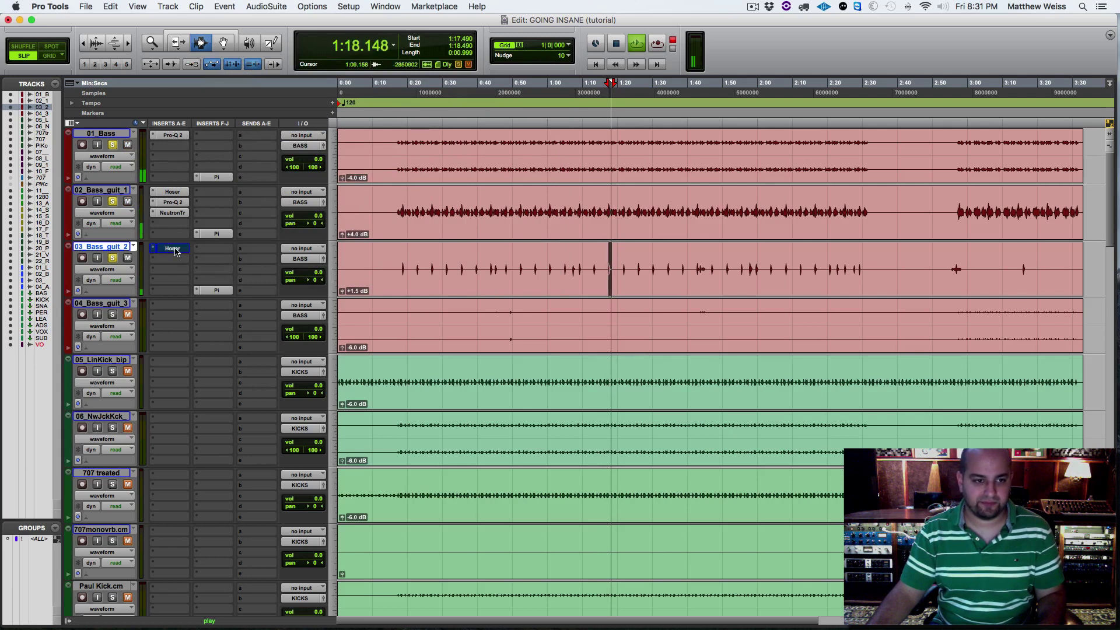
{"action": "left_click", "coordinate": [176, 251], "text": "super"}
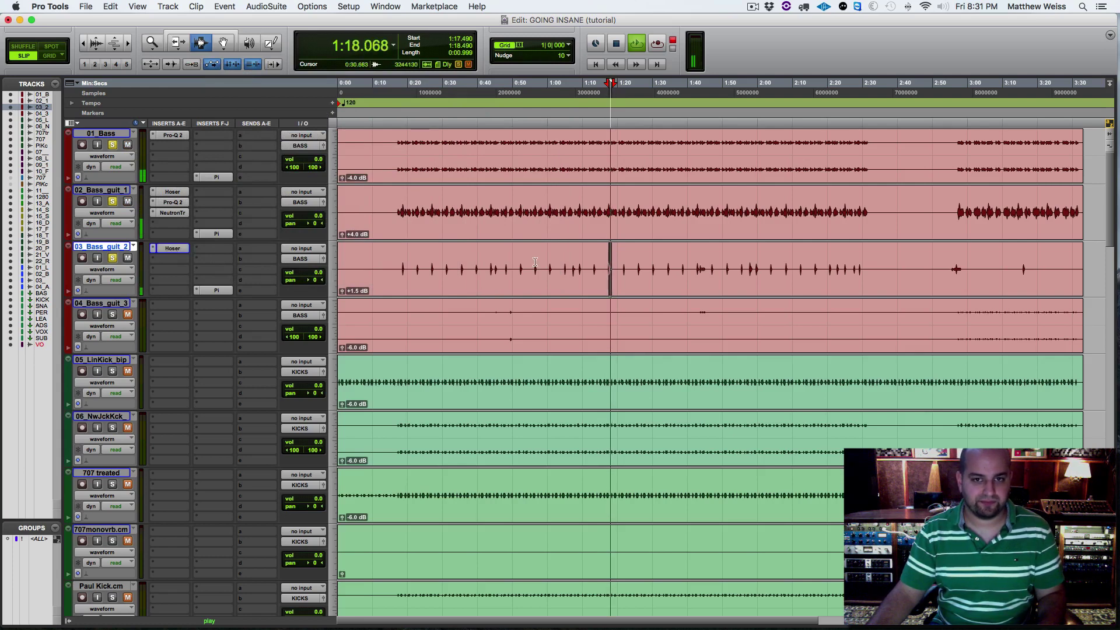
{"action": "key", "text": "space"}
Place the playback start at 1:04.825 and add Decapitator to 03_Bass_guit_2's second insert slot.
{"action": "left_click", "coordinate": [565, 266]}
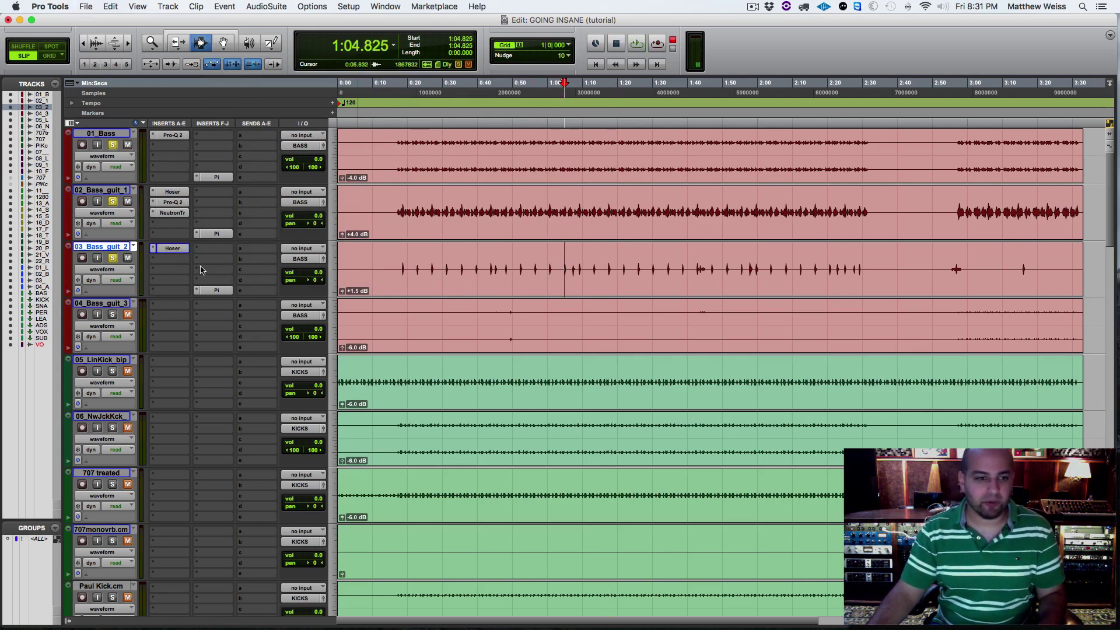
{"action": "left_click", "coordinate": [155, 264]}
{"action": "mouse_move", "coordinate": [182, 282]}
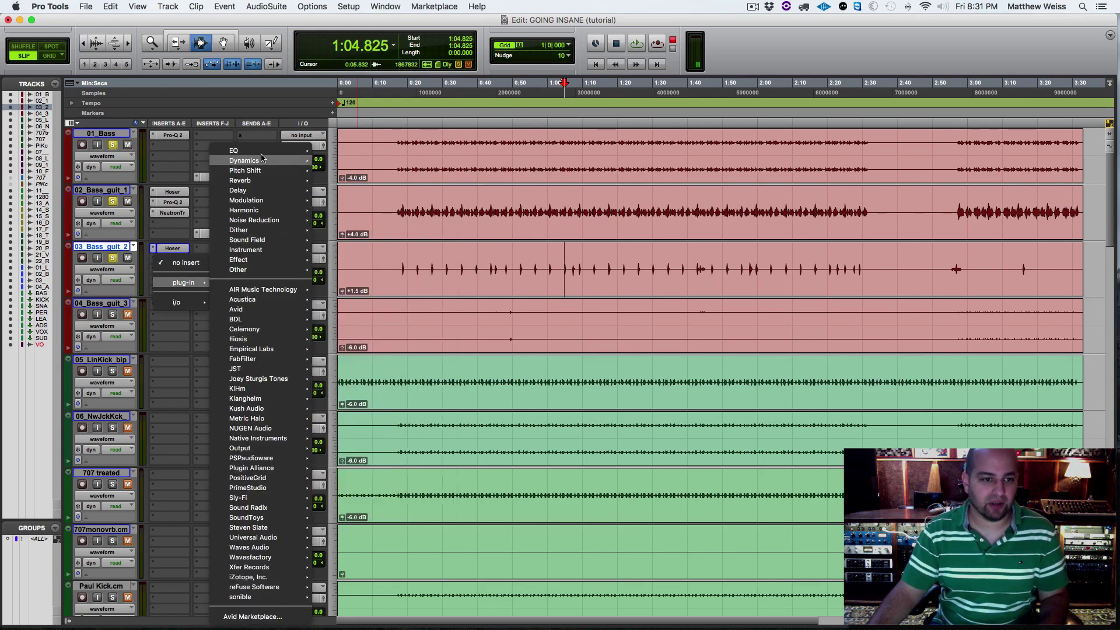
{"action": "mouse_move", "coordinate": [248, 210]}
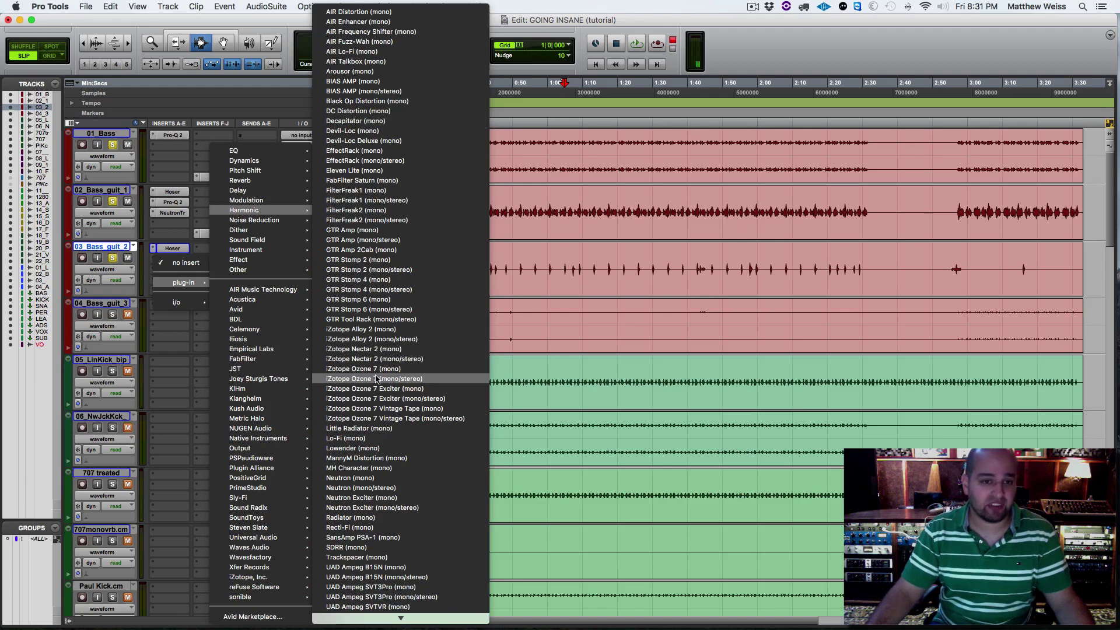
{"action": "left_click", "coordinate": [369, 121]}
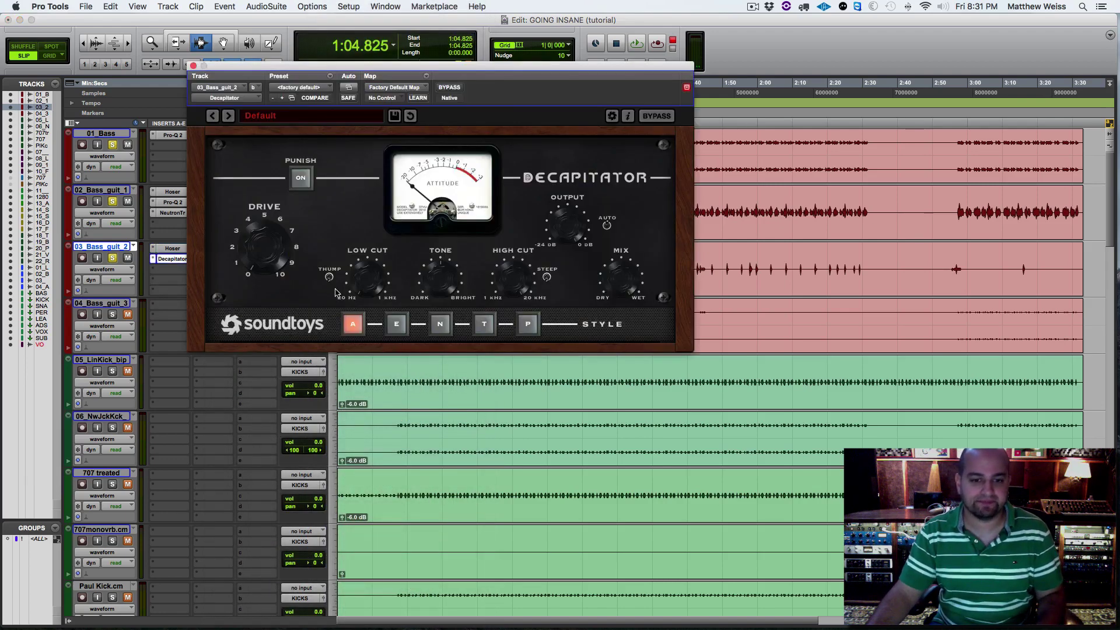
Mute 01_Bass and 02_Bass_guit_1 to hear 03_Bass_guit_2 alone from 1:04.825.
{"action": "key", "text": "space"}
{"action": "key", "text": "space"}
{"action": "left_click", "coordinate": [128, 201]}
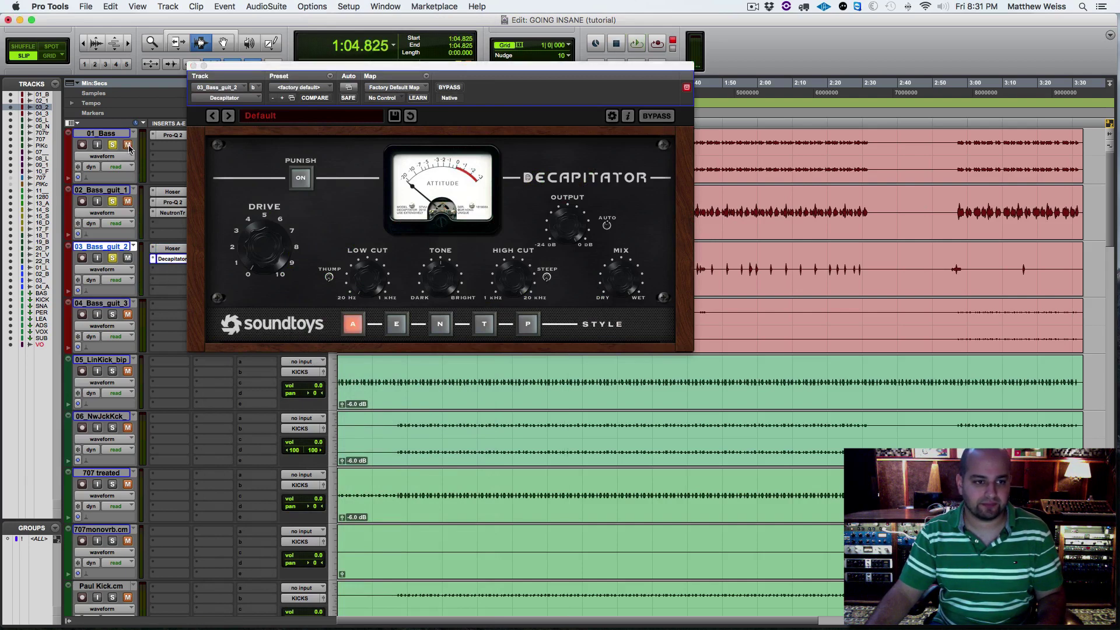
{"action": "key", "text": "space"}
Set Decapitator's Drive to about 5 while replaying the 03_Bass_guit_2 note from 1:04.825.
{"action": "left_click", "coordinate": [269, 240]}
{"action": "key", "text": "space"}
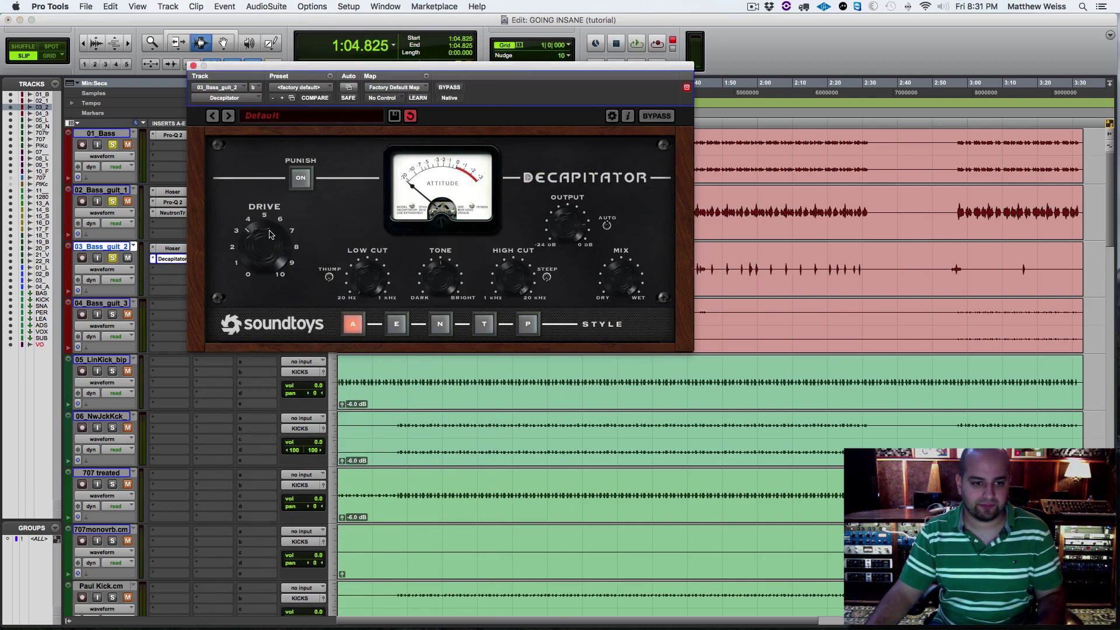
{"action": "key", "text": "space"}
{"action": "key", "text": "space"}
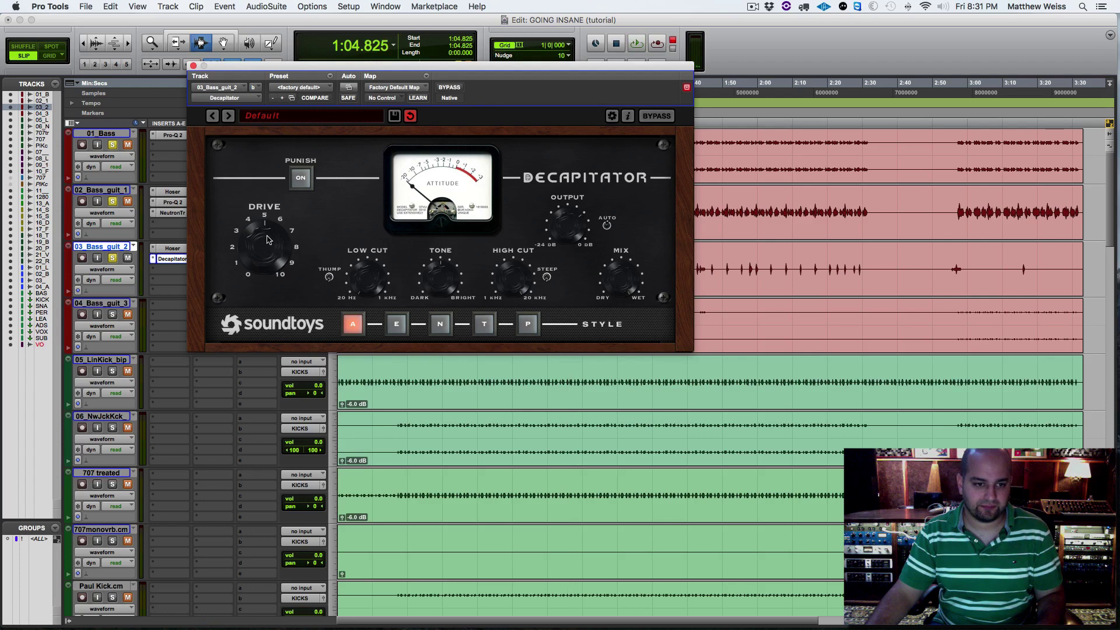
{"action": "key", "text": "space"}
{"action": "key", "text": "space"}
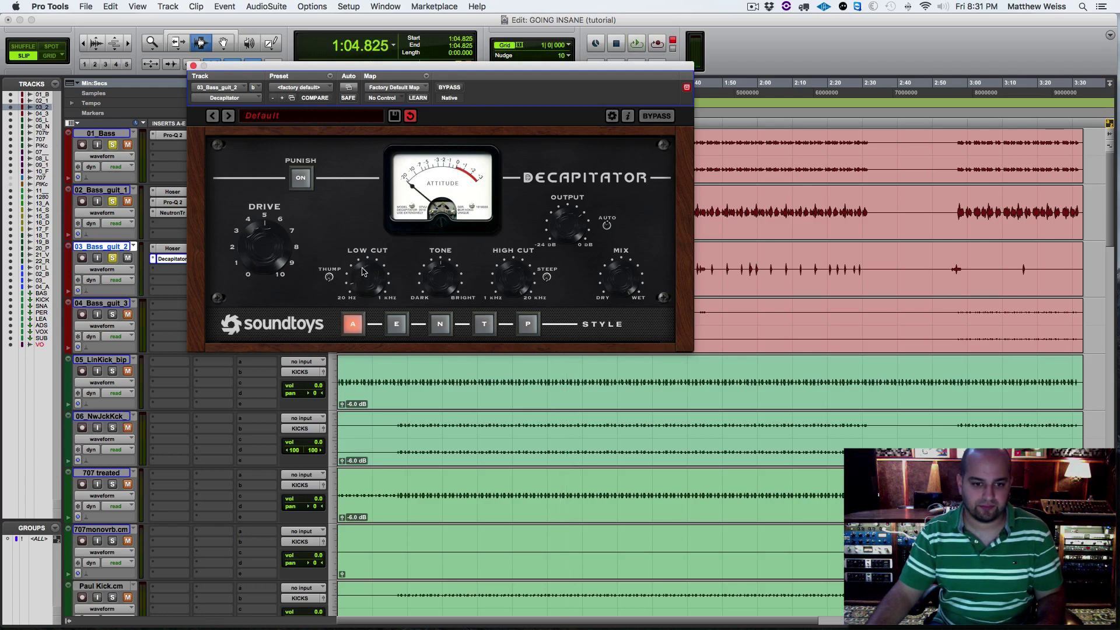
{"action": "key", "text": "space"}
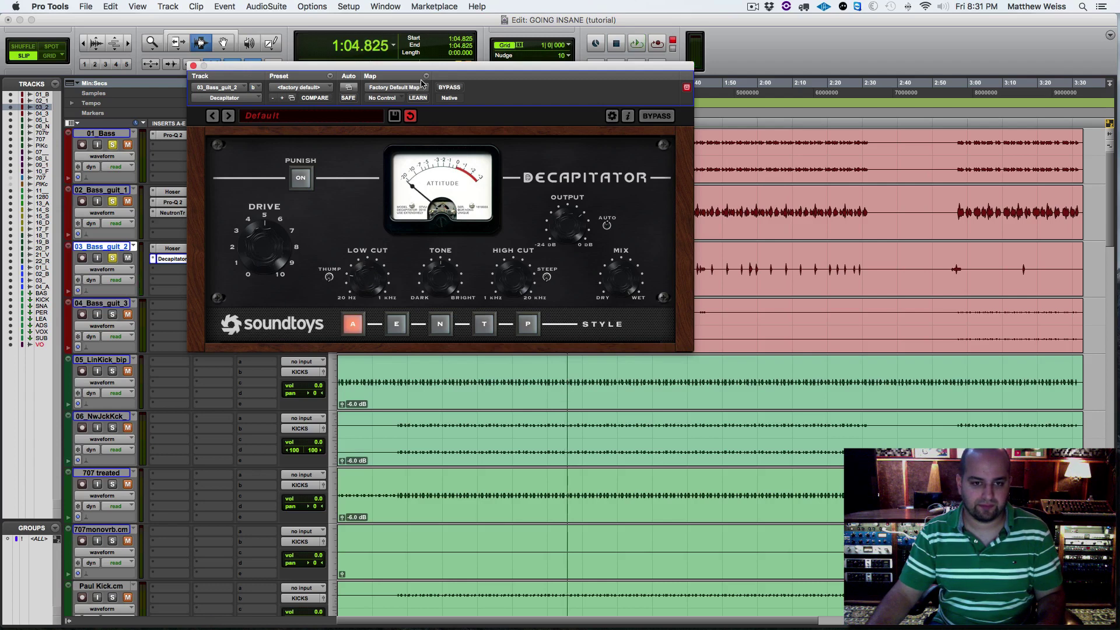
Compare the 03_Bass_guit_2 note at 1:04.825 with Decapitator bypassed and enabled.
{"action": "key", "text": "space"}
{"action": "left_click", "coordinate": [441, 88]}
{"action": "key", "text": "space"}
{"action": "key", "text": "space"}
{"action": "left_click", "coordinate": [442, 88]}
{"action": "key", "text": "space"}
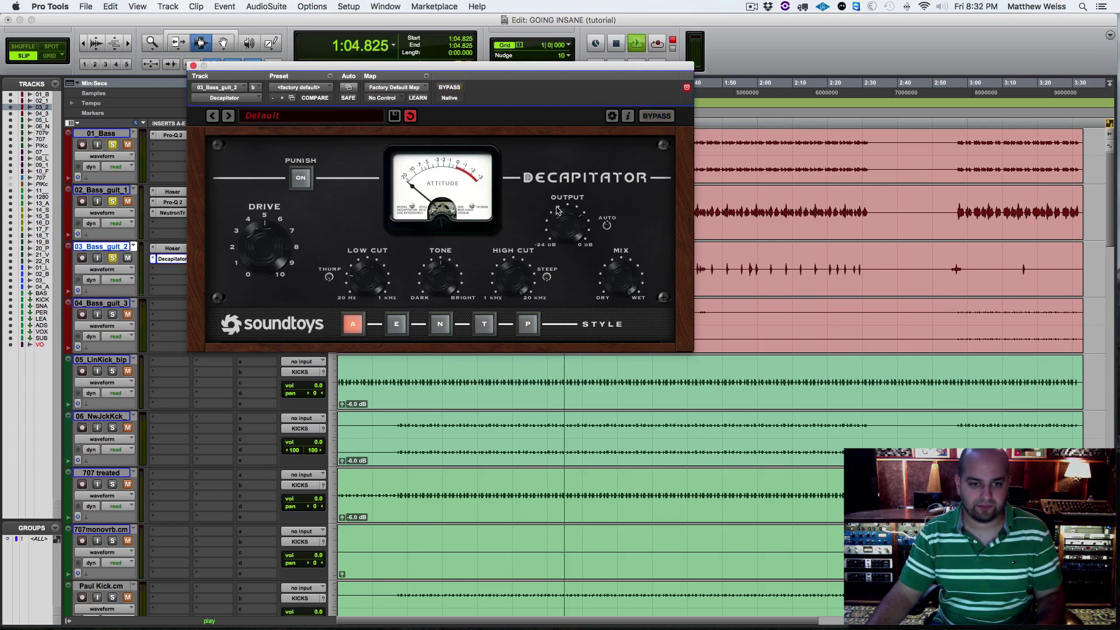
Recheck Decapitator's output level on 03_Bass_guit_2 by replaying the note with the plug-in bypassed and enabled again.
{"action": "key", "text": "space"}
{"action": "key", "text": "space"}
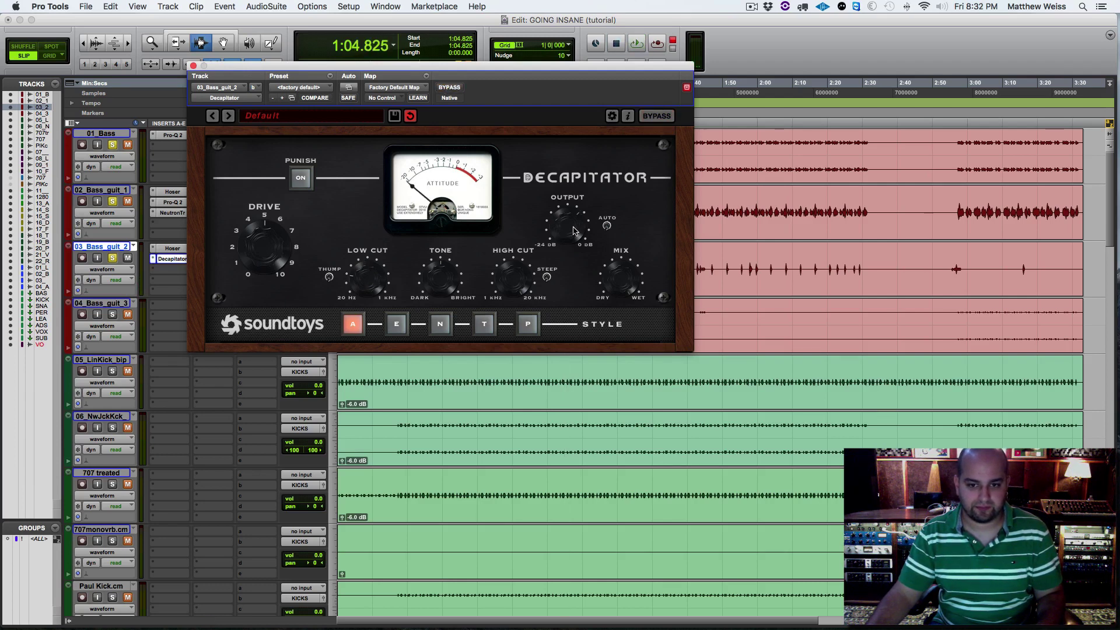
{"action": "key", "text": "space"}
{"action": "key", "text": "space"}
{"action": "left_click", "coordinate": [453, 88]}
{"action": "key", "text": "space"}
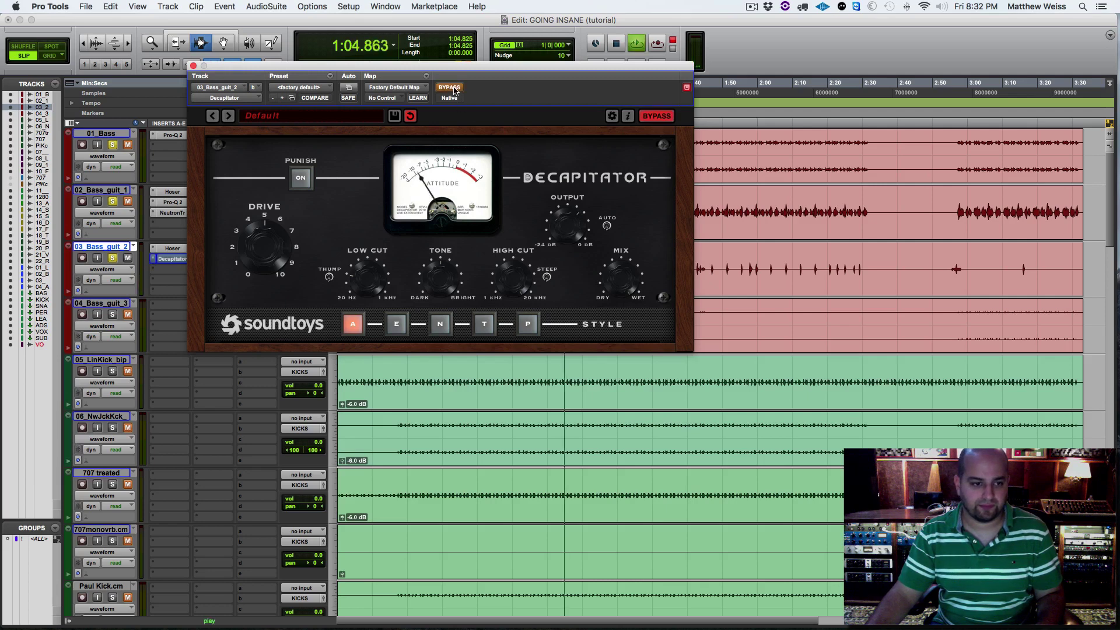
{"action": "key", "text": "space"}
{"action": "left_click", "coordinate": [454, 90]}
{"action": "key", "text": "space"}
{"action": "key", "text": "space"}
Unmute 01_Bass and 02_Bass_guit_1, play the three basses from 1:04.825 with Decapitator's window closed, and save the session.
{"action": "left_click", "coordinate": [127, 201]}
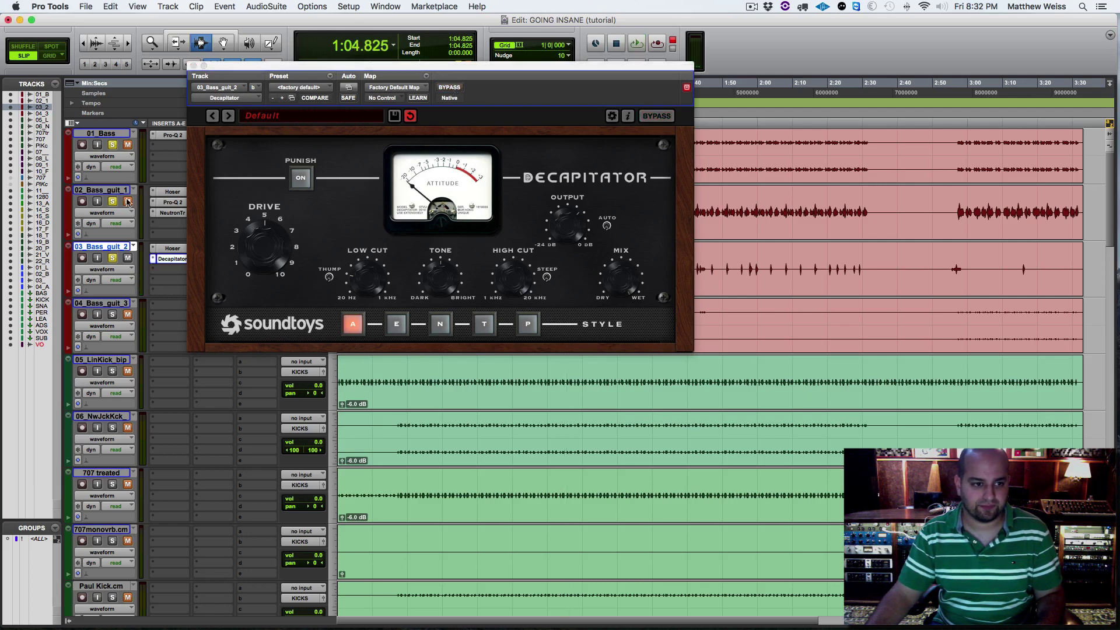
{"action": "left_click", "coordinate": [128, 145]}
{"action": "key", "text": "space"}
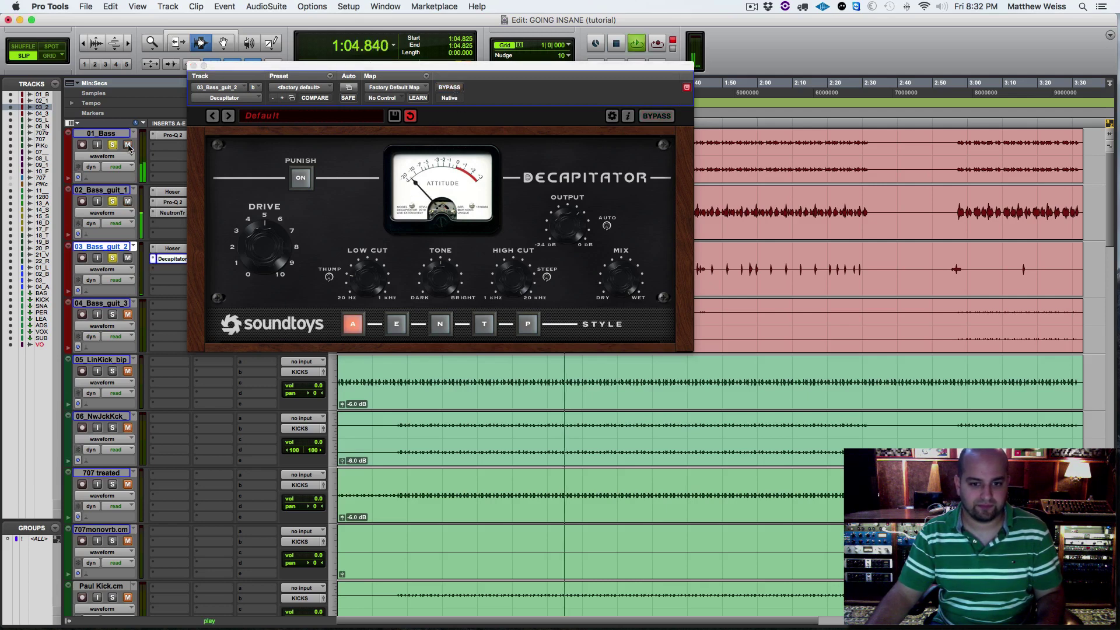
{"action": "left_click", "coordinate": [193, 65]}
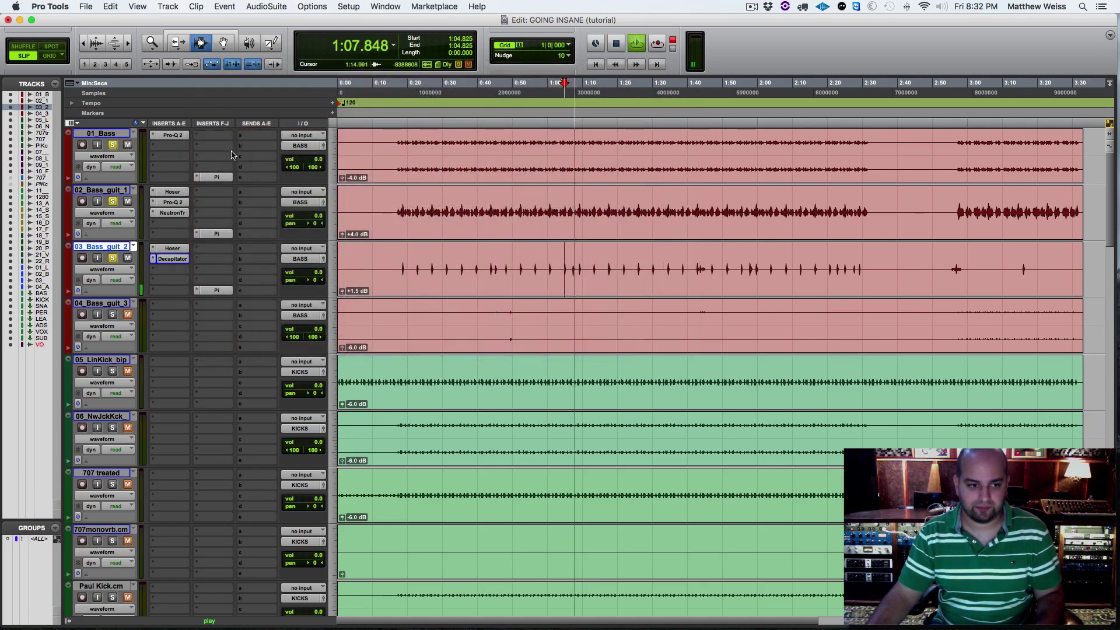
{"action": "key", "text": "super+s"}
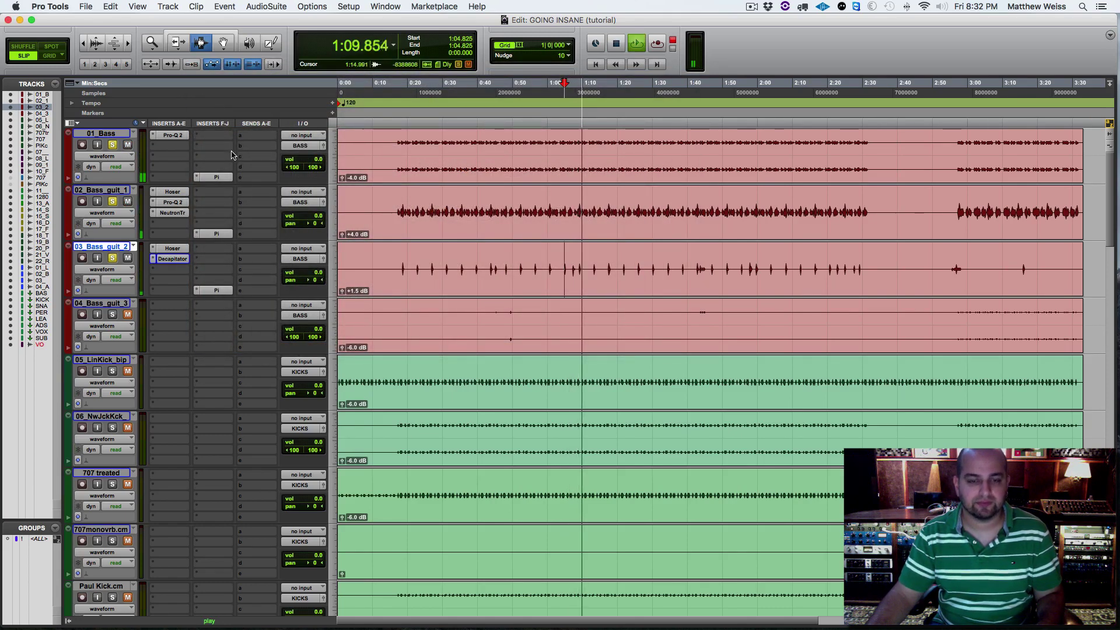
{"action": "key", "text": "space"}
Check Decapitator's settings on 03_Bass_guit_2 and replay the three basses from 1:04.825 with its window closed.
{"action": "left_click", "coordinate": [172, 260]}
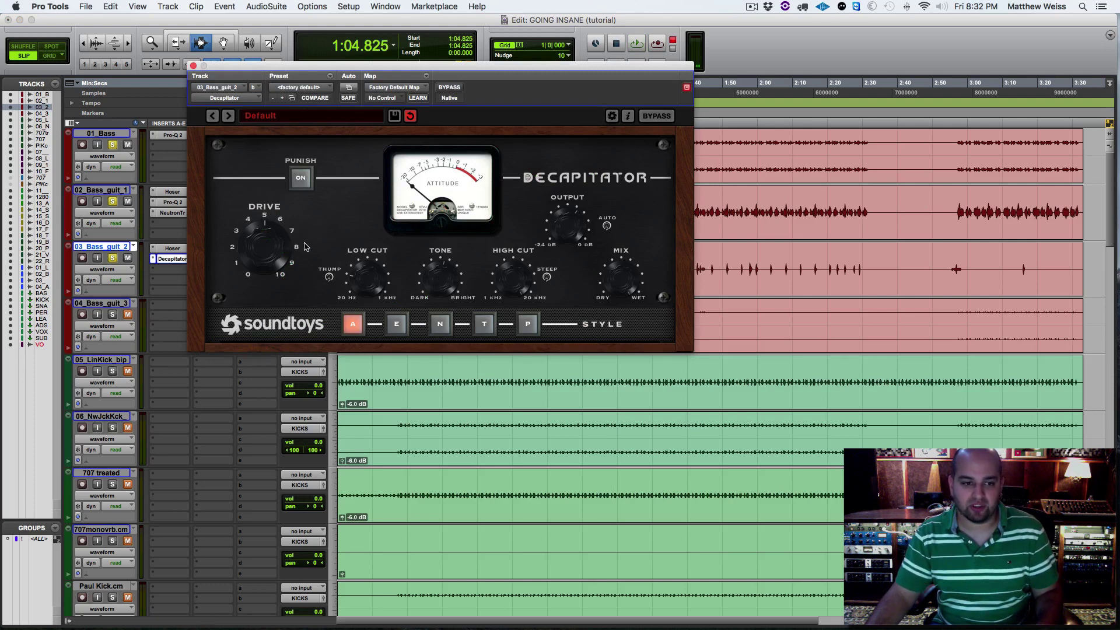
{"action": "key", "text": "space"}
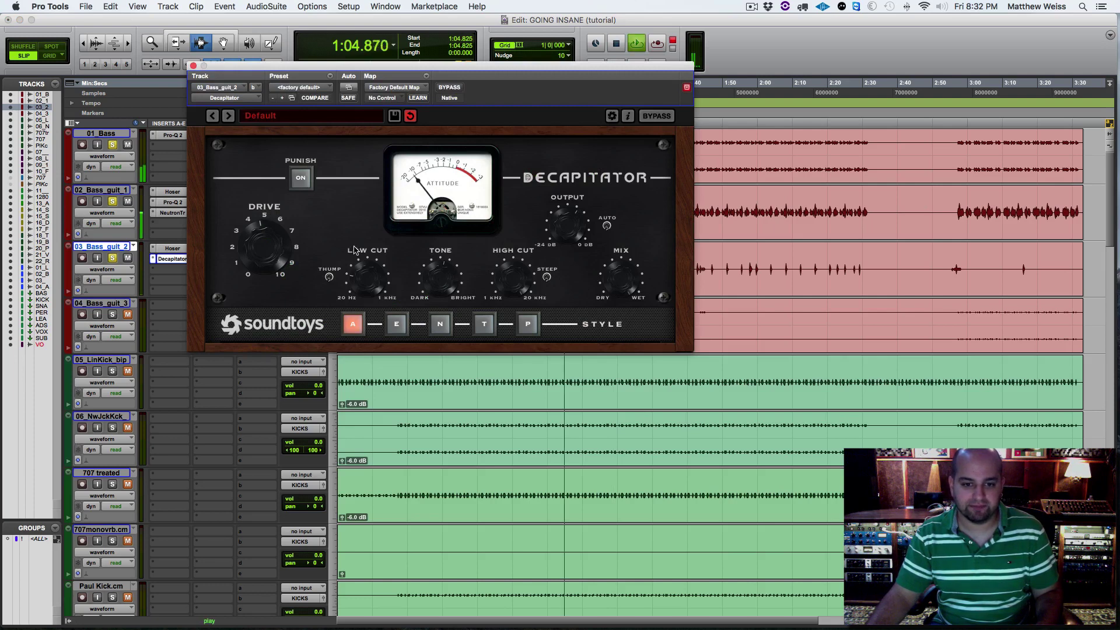
{"action": "left_click", "coordinate": [193, 66]}
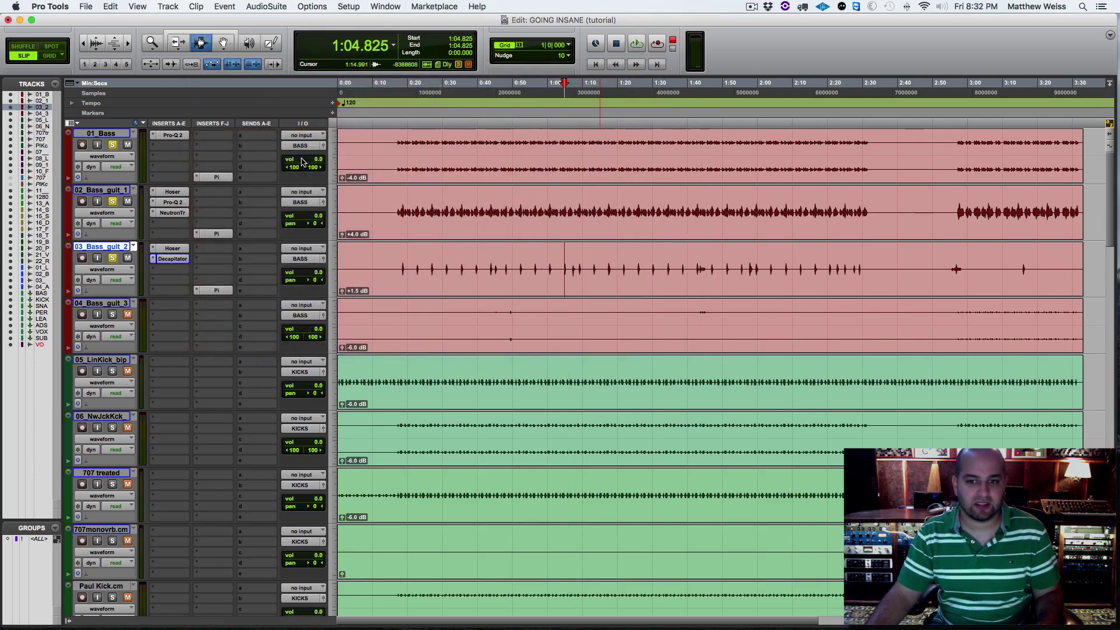
{"action": "key", "text": "space"}
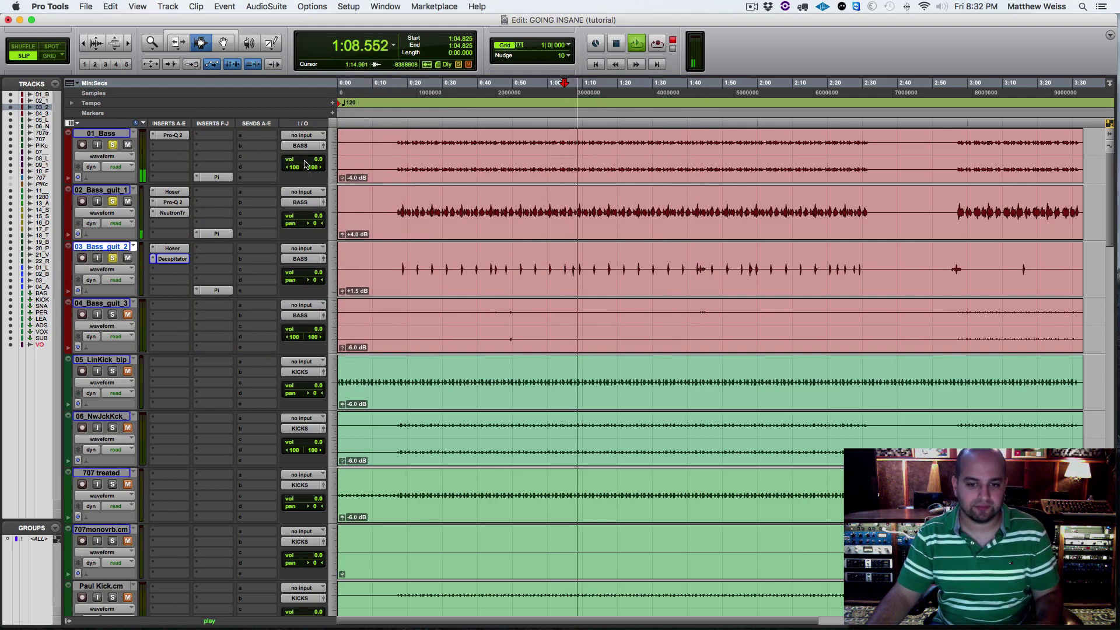
{"action": "key", "text": "space"}
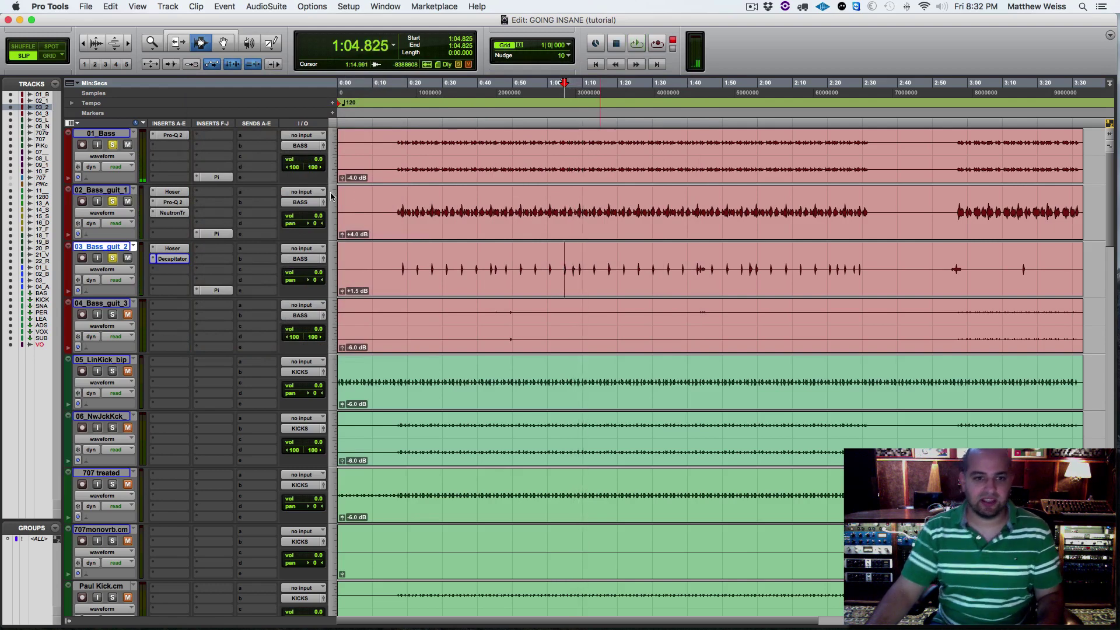
Compare the Pro-Q 2 curves of 01_Bass and 02_Bass_guit_1 side by side, and close both EQ windows.
{"action": "left_click", "coordinate": [513, 200]}
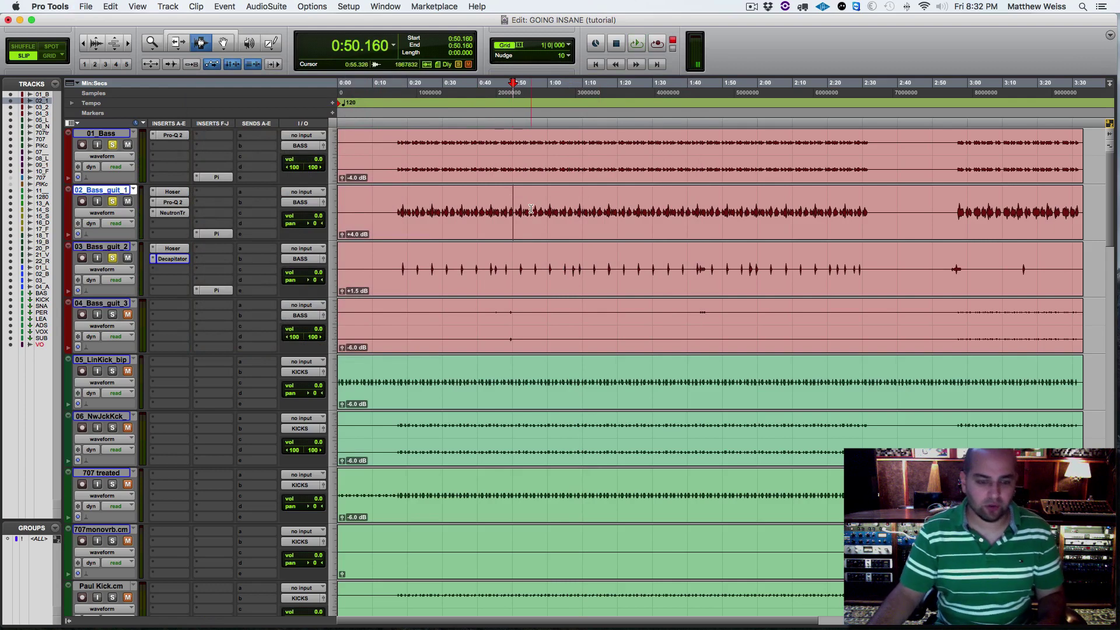
{"action": "left_click", "coordinate": [174, 135]}
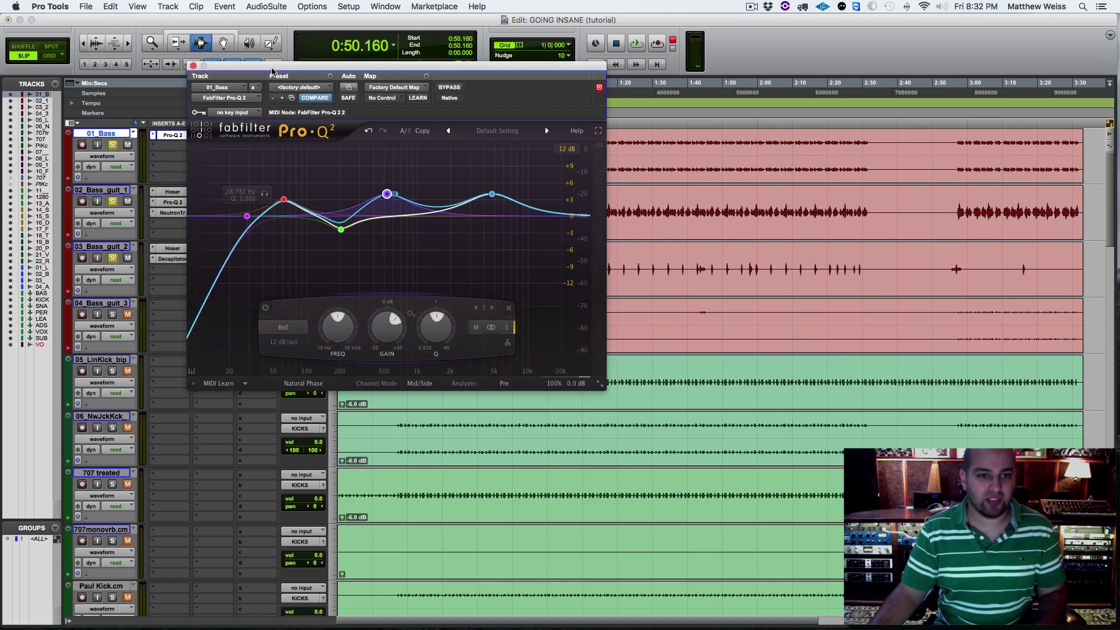
{"action": "left_click_drag", "start_coordinate": [272, 71], "coordinate": [577, 67]}
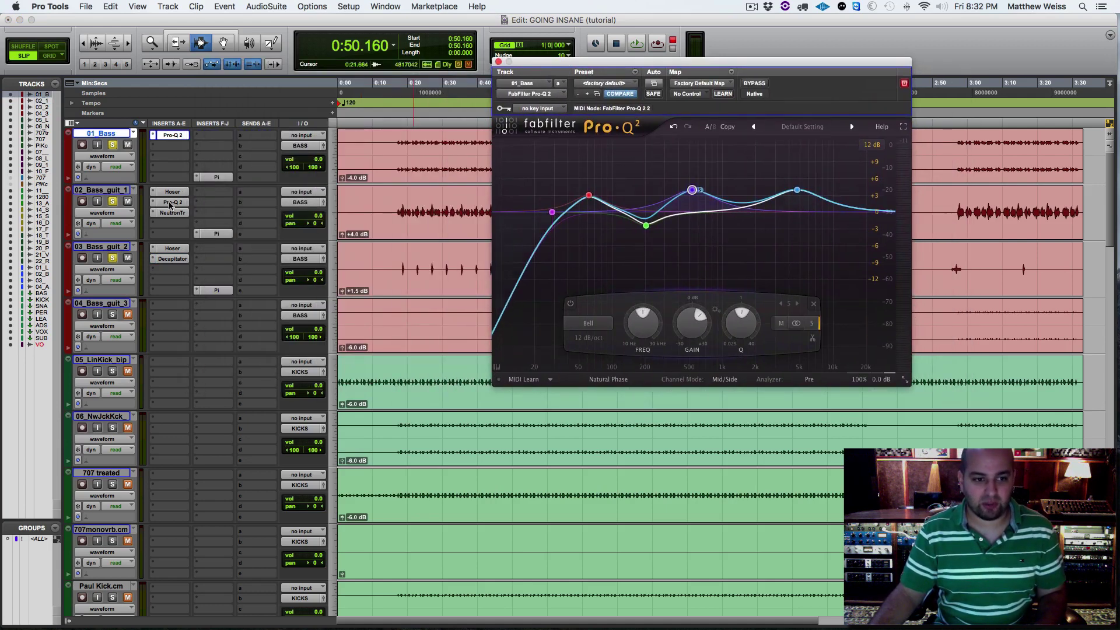
{"action": "left_click", "coordinate": [170, 203]}
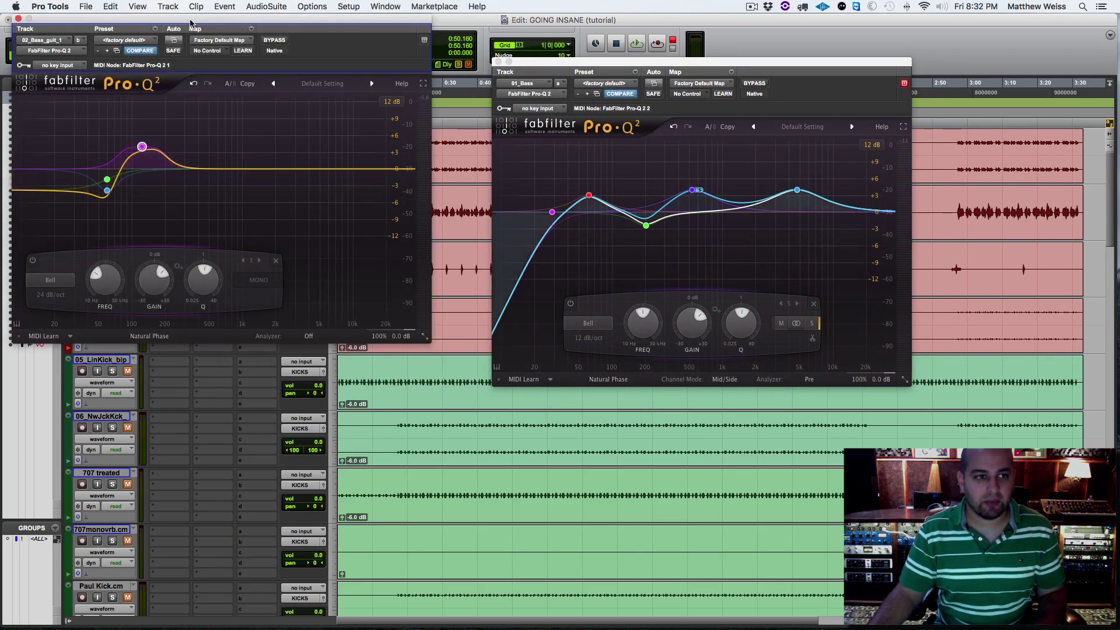
{"action": "left_click_drag", "start_coordinate": [190, 22], "coordinate": [256, 61]}
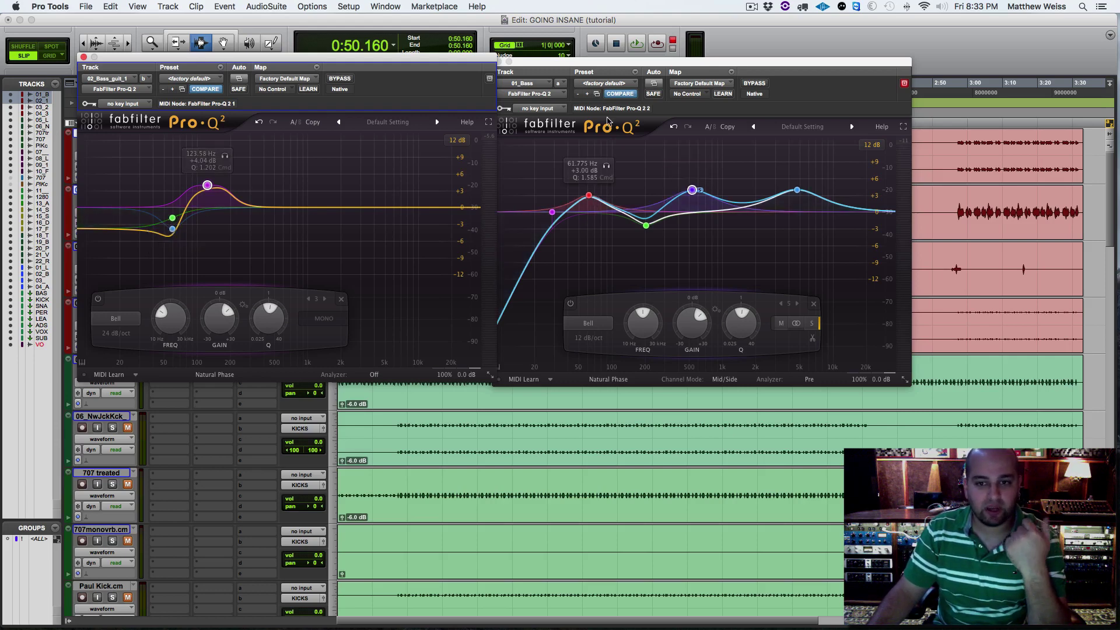
{"action": "left_click_drag", "start_coordinate": [630, 63], "coordinate": [630, 61]}
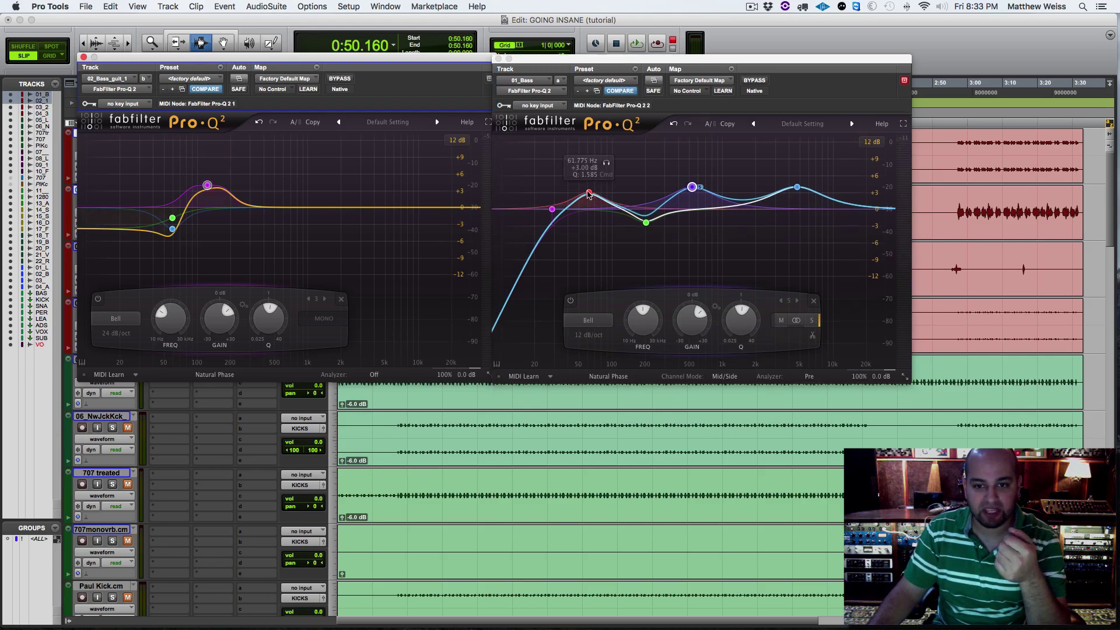
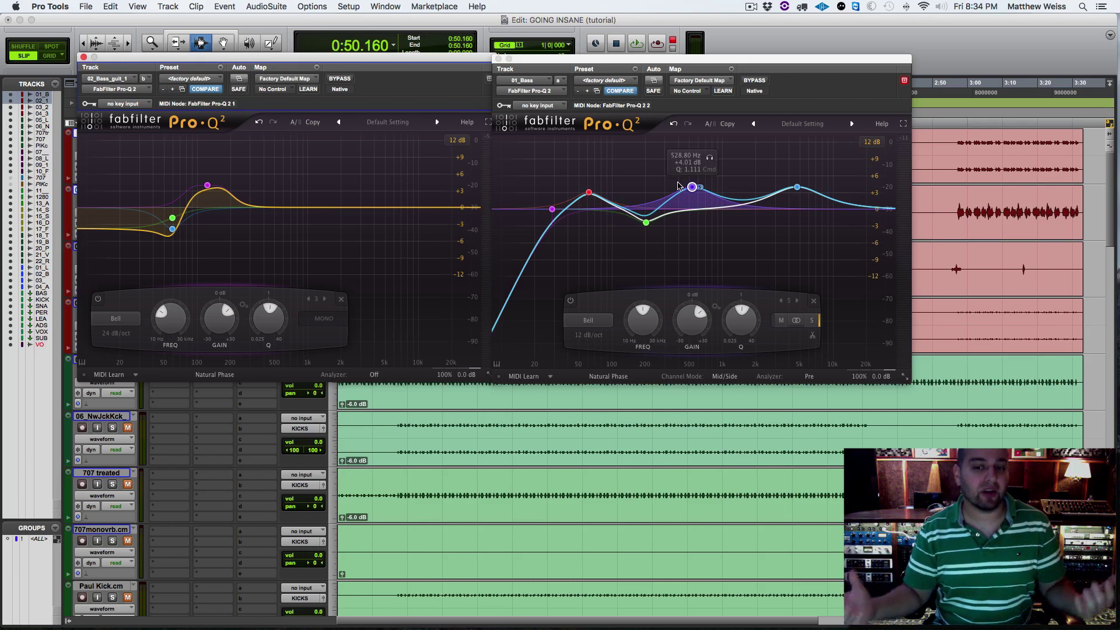
{"action": "left_click", "coordinate": [497, 59]}
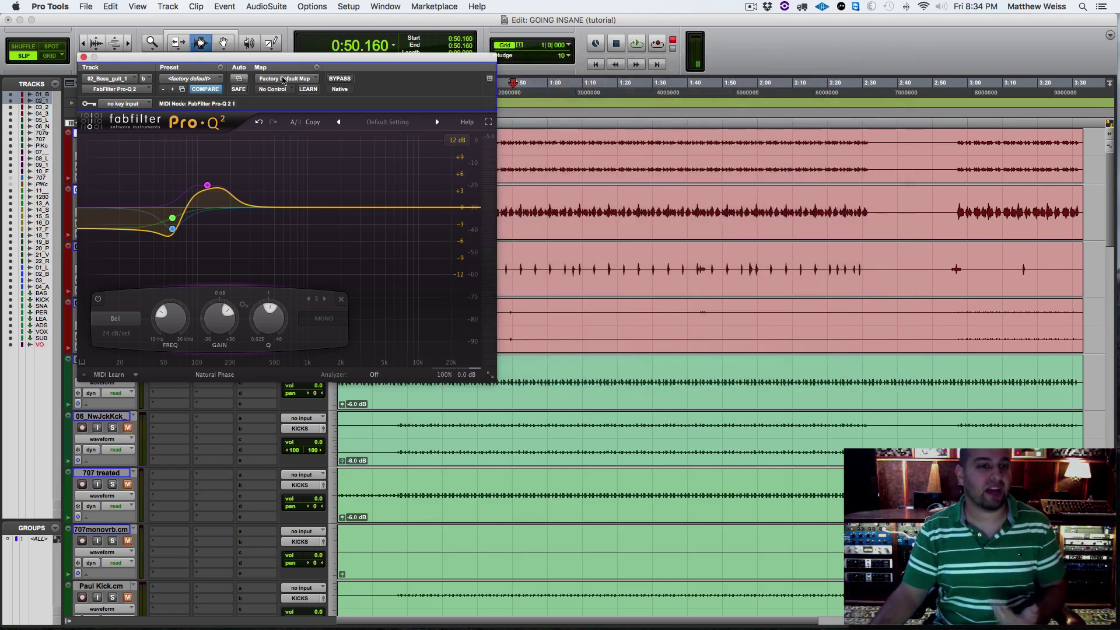
{"action": "left_click", "coordinate": [83, 56]}
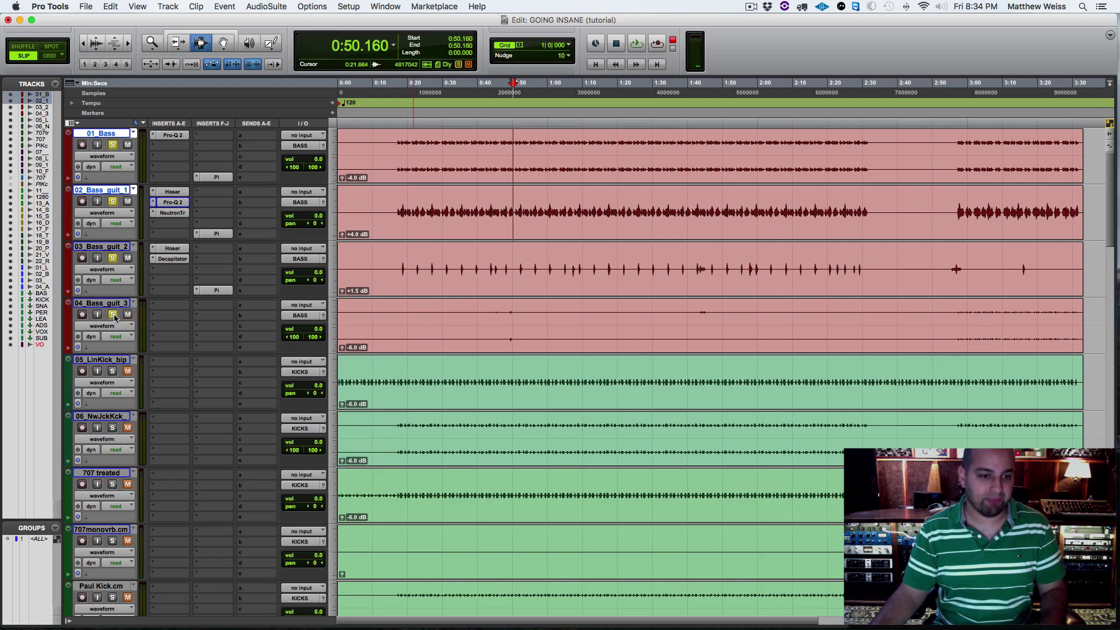
Raise the clip gain of the whole 04_Bass_guit_3 clip to +1.0 dB.
{"action": "double_click", "coordinate": [561, 331]}
{"action": "key", "text": "ctrl+shift+Up"}
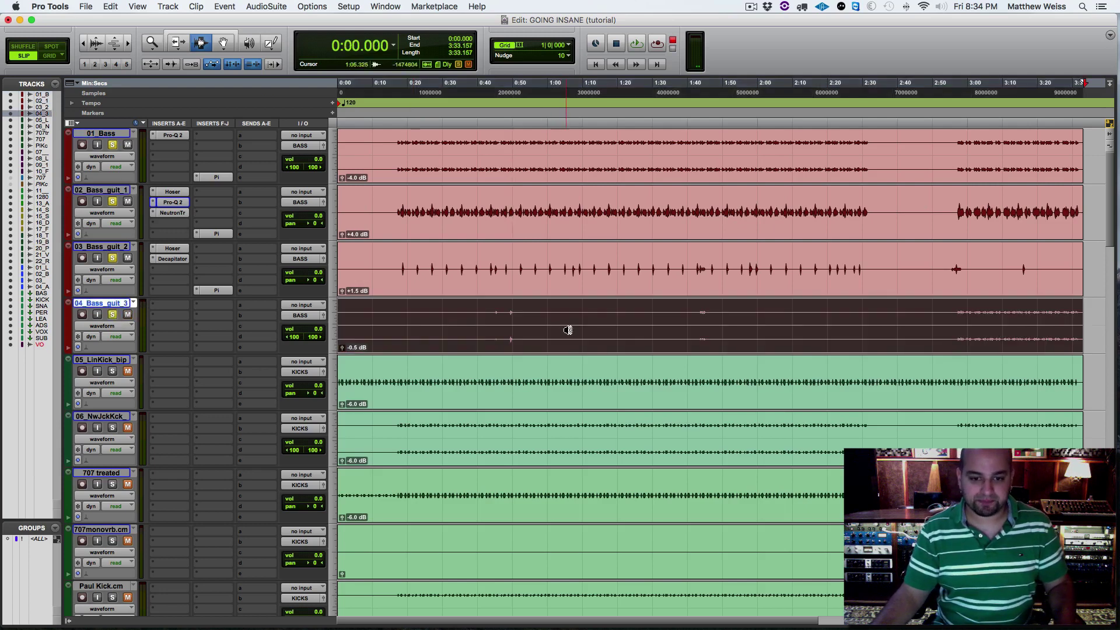
Mute 01_Bass, 02_Bass_guit_1 and 03_Bass_guit_2, and audition 04_Bass_guit_3 alone from 0:48.494.
{"action": "left_click", "coordinate": [507, 325]}
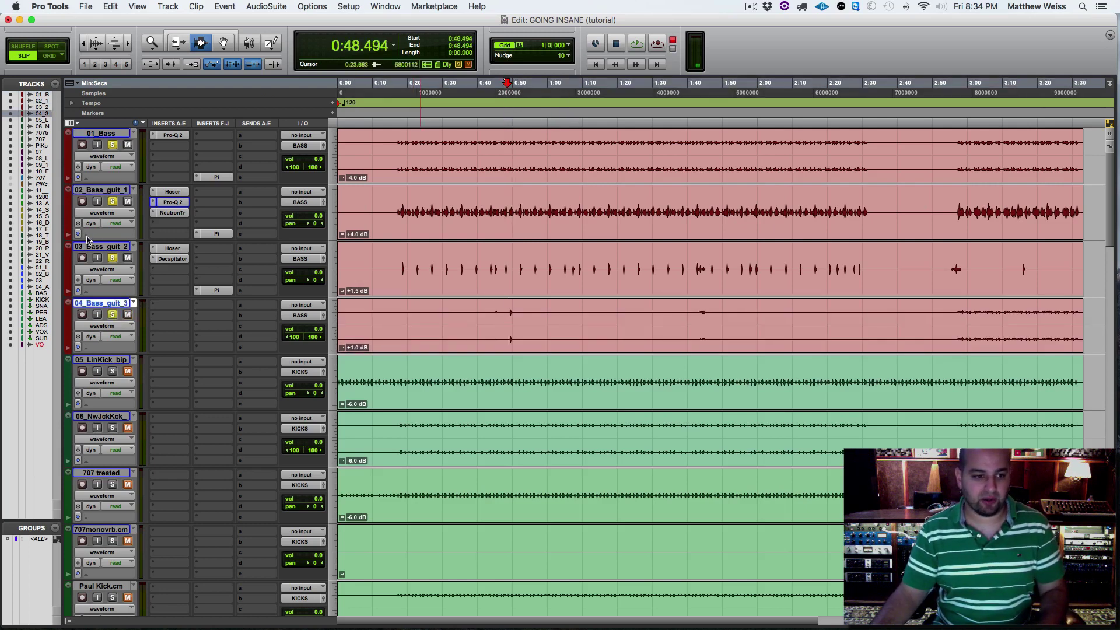
{"action": "left_click", "coordinate": [124, 258]}
{"action": "left_click", "coordinate": [128, 202]}
{"action": "left_click", "coordinate": [127, 145]}
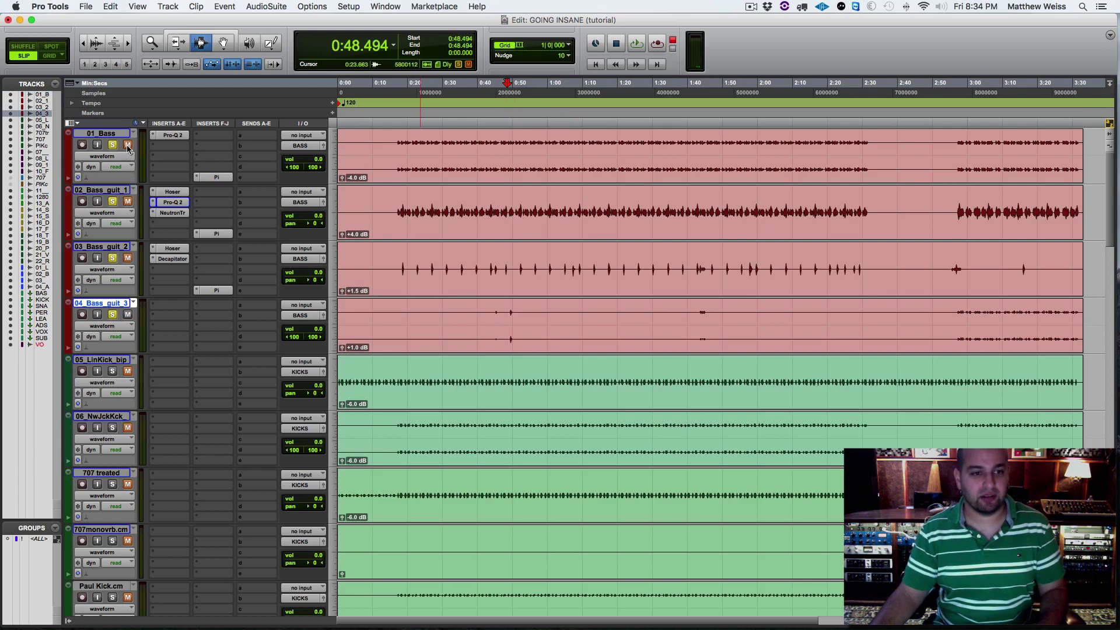
{"action": "key", "text": "space"}
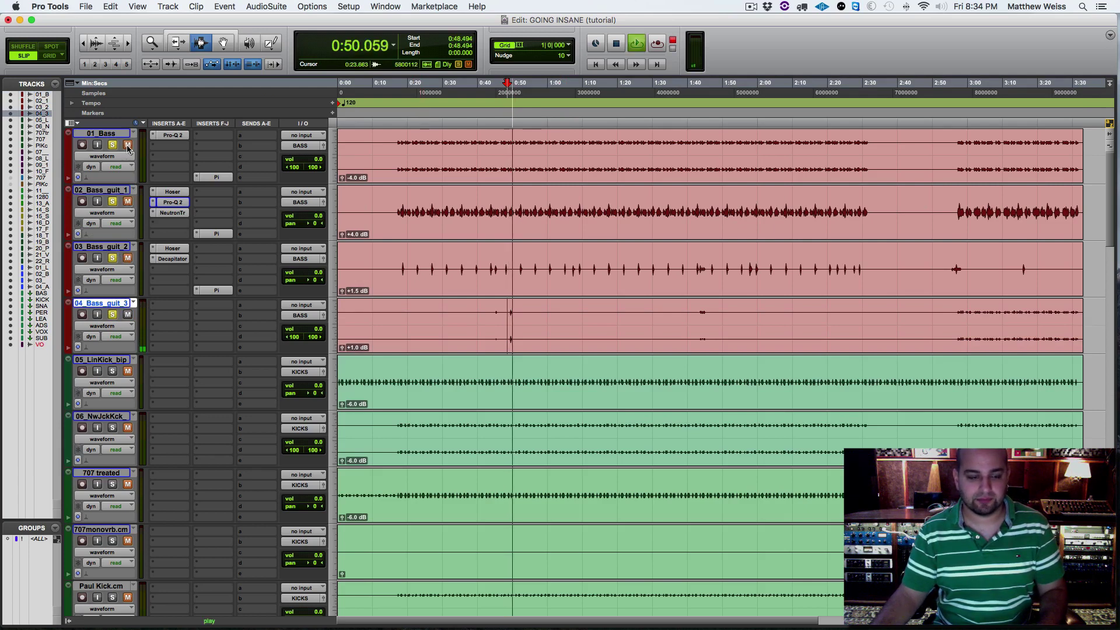
{"action": "key", "text": "space"}
Unmute 01_Bass, 02_Bass_guit_1 and 03_Bass_guit_2, and play all four basses together from 0:48.494.
{"action": "left_click", "coordinate": [128, 146]}
{"action": "left_click", "coordinate": [128, 201]}
{"action": "left_click", "coordinate": [126, 259]}
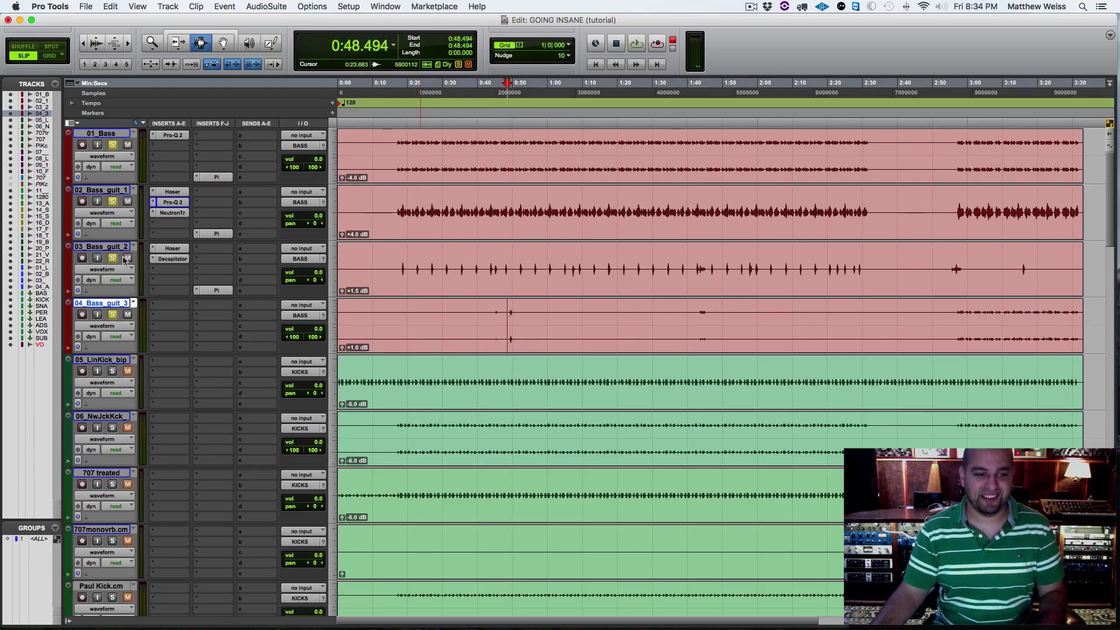
{"action": "key", "text": "space"}
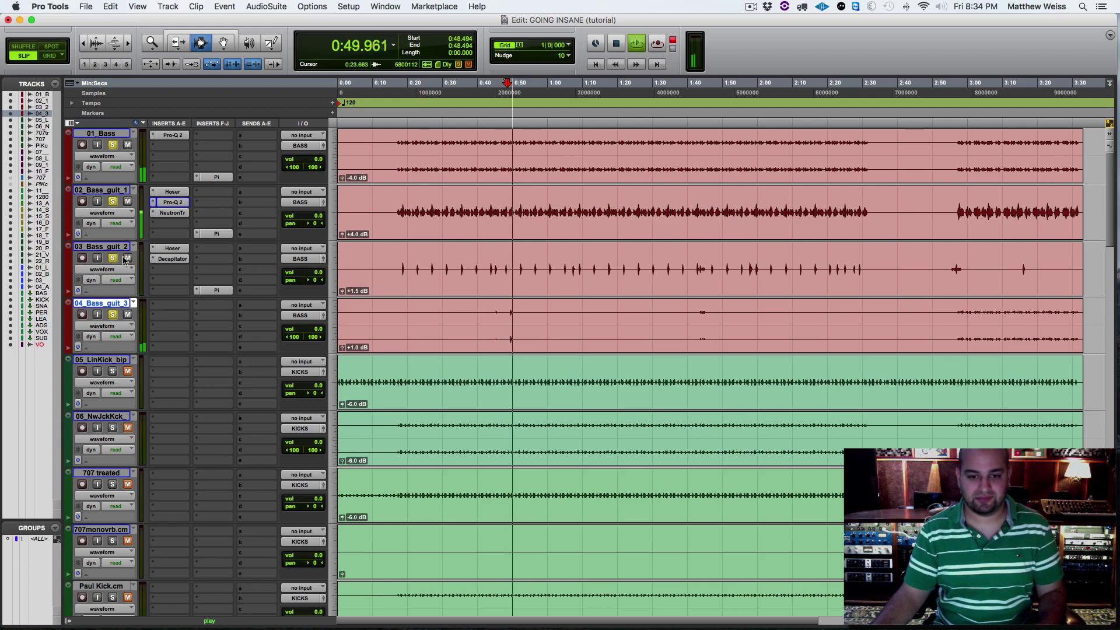
{"action": "key", "text": "space"}
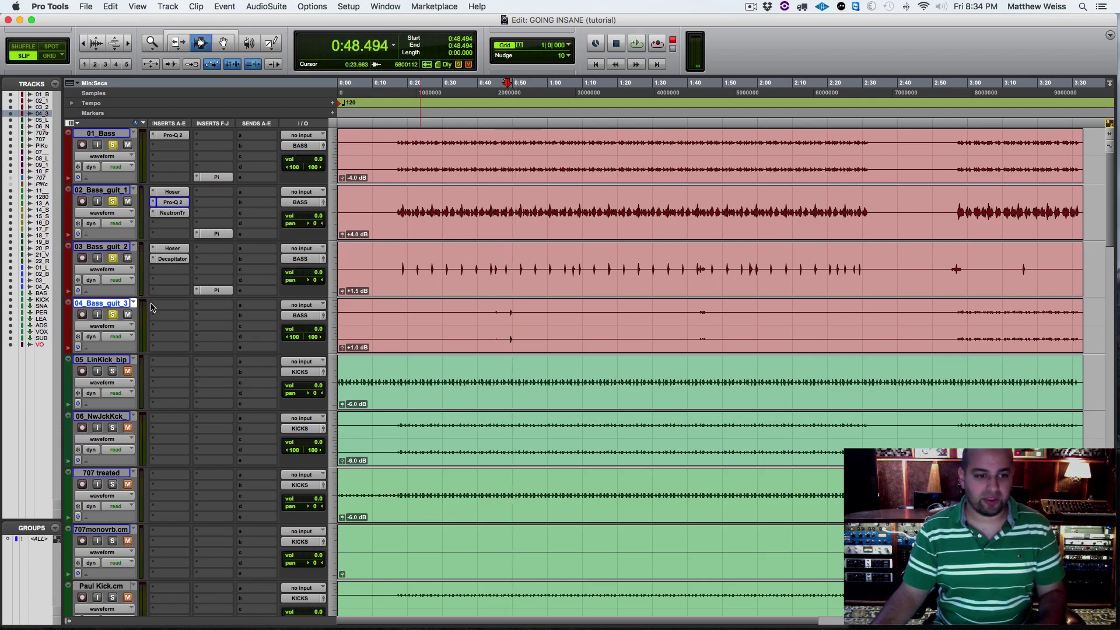
Insert the stereo Hoser EQ on 04_Bass_guit_3 and move or copy a Pi instance into its last insert slot.
{"action": "left_click", "coordinate": [157, 306]}
{"action": "mouse_move", "coordinate": [175, 328]}
{"action": "mouse_move", "coordinate": [291, 134]}
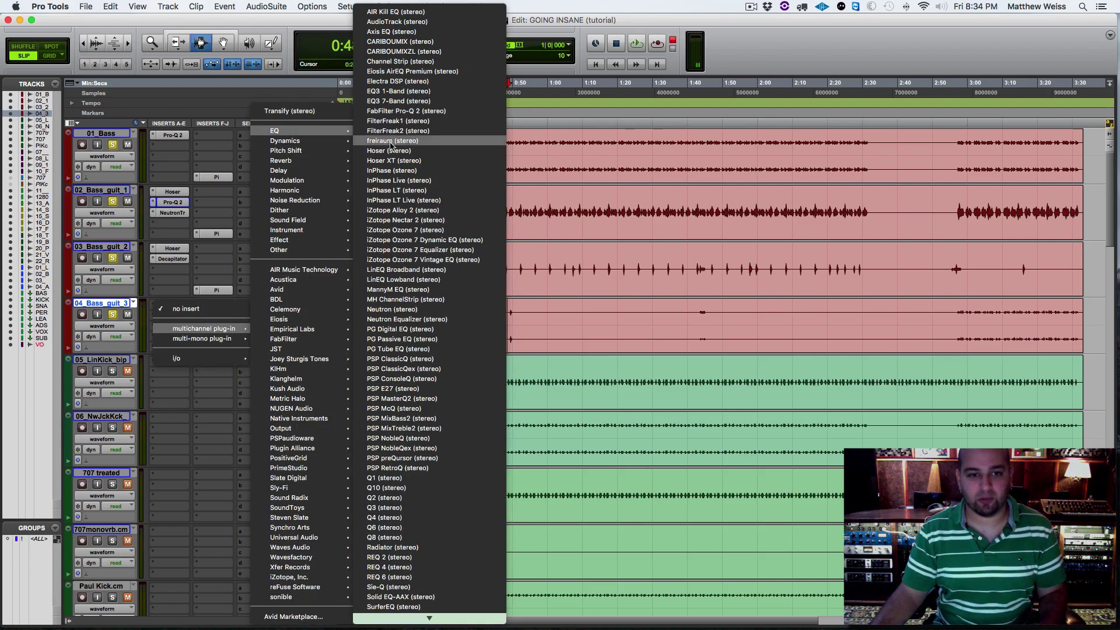
{"action": "left_click", "coordinate": [408, 150]}
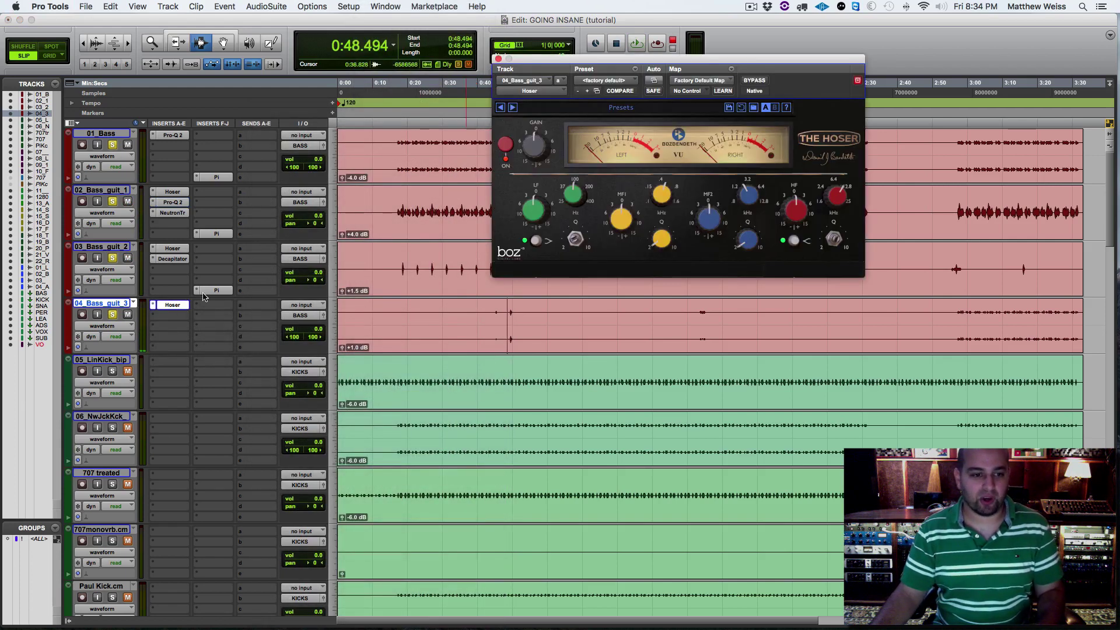
{"action": "left_click_drag", "start_coordinate": [224, 178], "coordinate": [219, 346]}
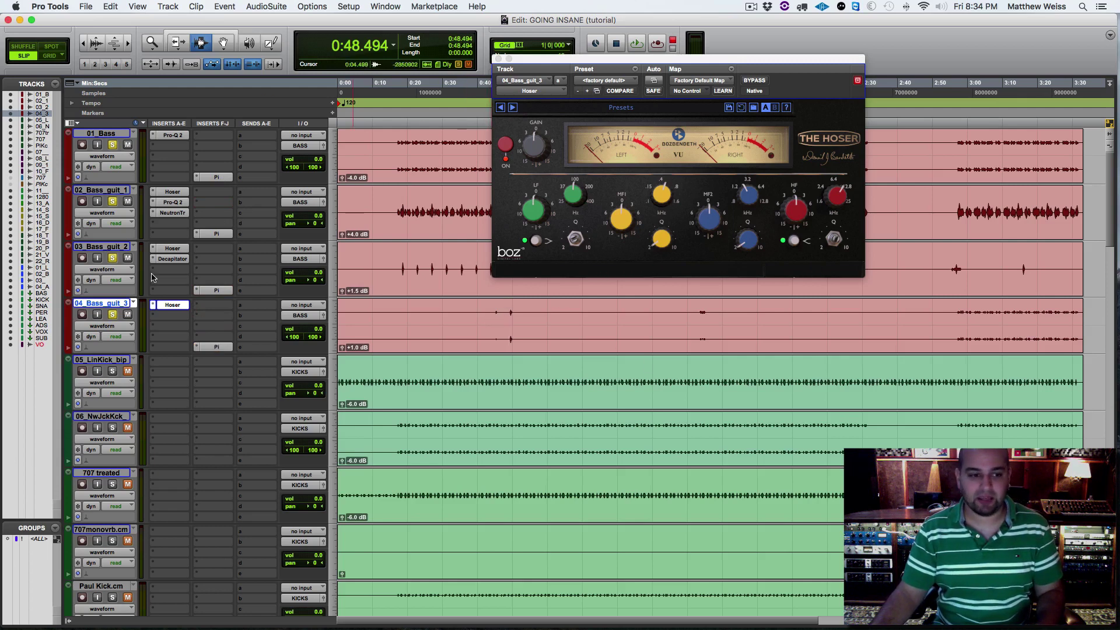
Boost Hoser's HF band to 15 dB on 04_Bass_guit_3 and adjust the band's frequency while replaying from 0:48.494.
{"action": "mouse_move", "coordinate": [789, 211]}
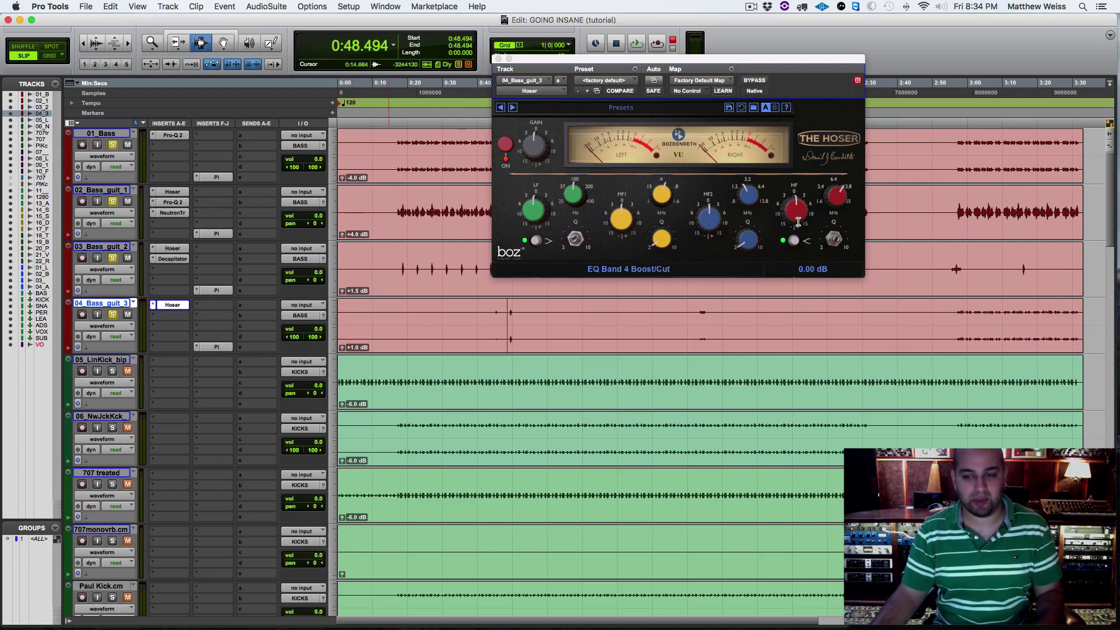
{"action": "left_click_drag", "start_coordinate": [790, 219], "coordinate": [793, 153]}
{"action": "key", "text": "space"}
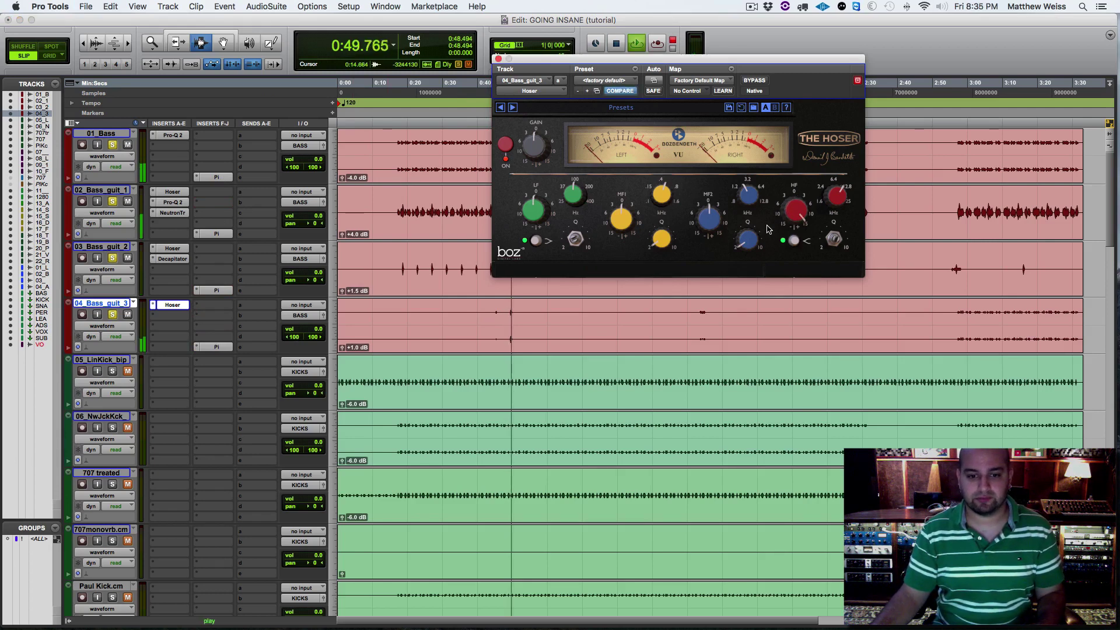
{"action": "mouse_move", "coordinate": [838, 197]}
{"action": "key", "text": "space"}
{"action": "left_click_drag", "start_coordinate": [838, 197], "coordinate": [827, 216]}
{"action": "mouse_move", "coordinate": [805, 215]}
{"action": "key", "text": "space"}
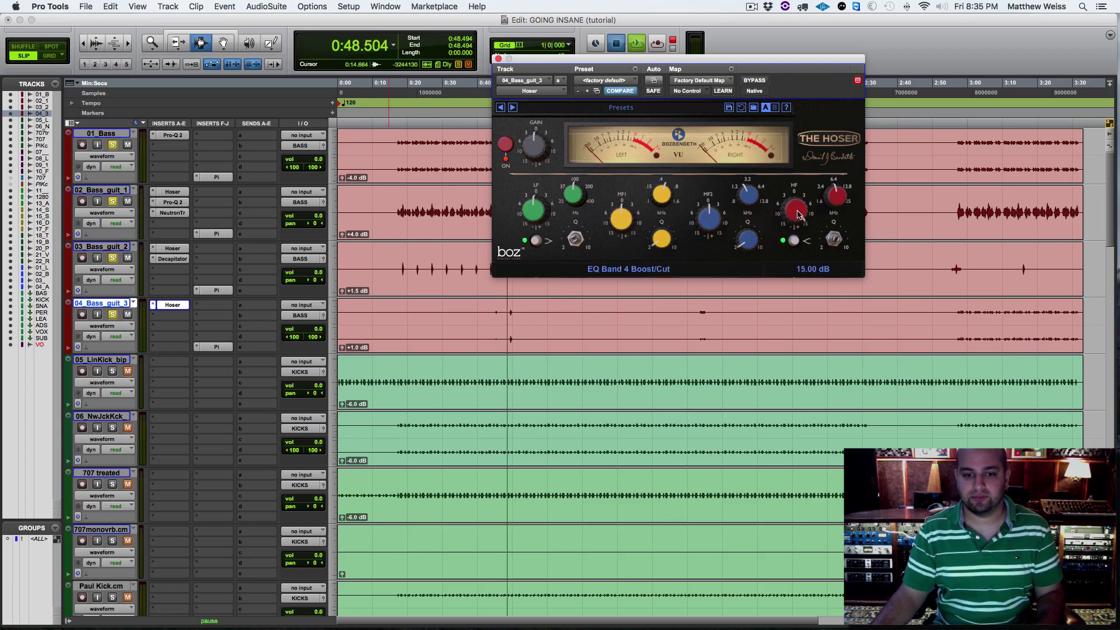
{"action": "key", "text": "space"}
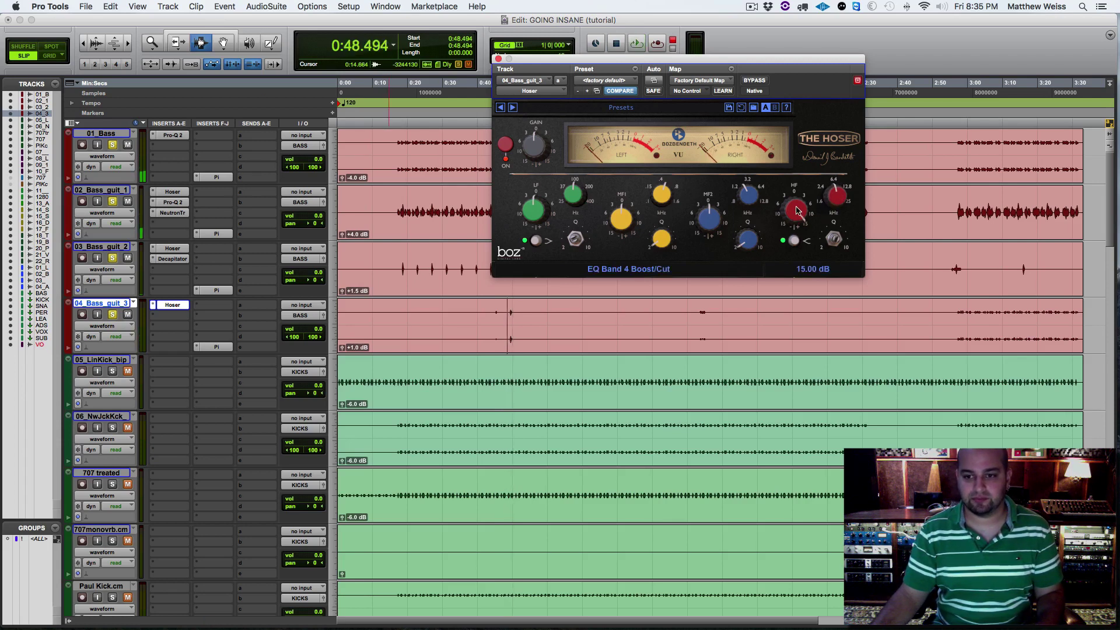
Reduce Hoser's HF boost on 04_Bass_guit_3 to about 9.2 dB while playing the four basses.
{"action": "left_click_drag", "start_coordinate": [798, 214], "coordinate": [793, 222]}
{"action": "key", "text": "space"}
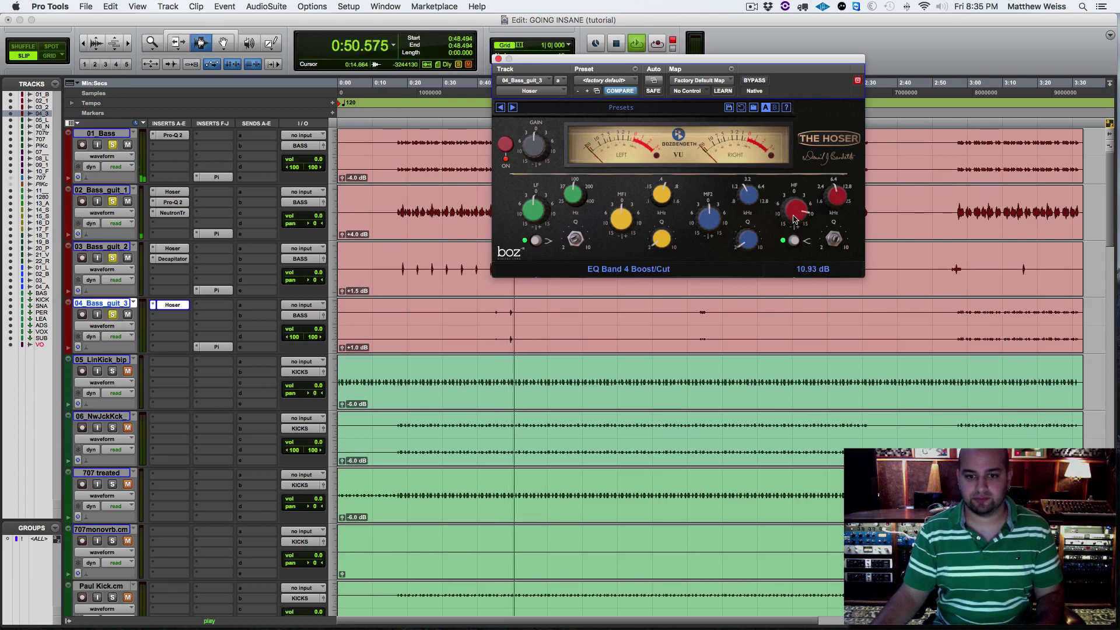
{"action": "left_click_drag", "start_coordinate": [794, 219], "coordinate": [794, 222]}
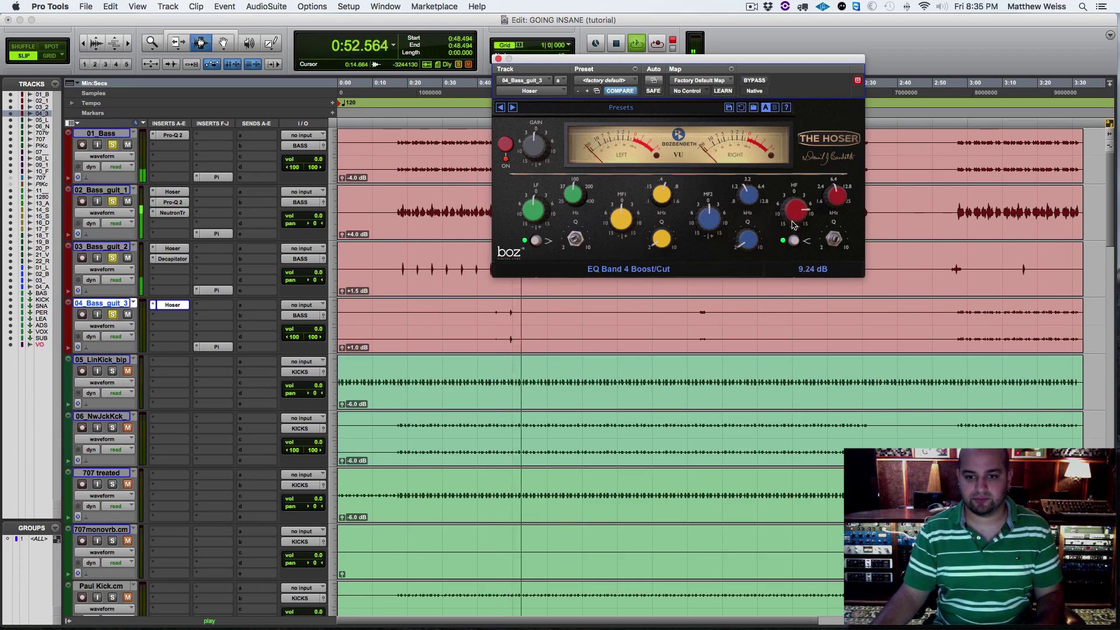
{"action": "key", "text": "space"}
Audition the 04_Bass_guit_3 parts within the bass mix from 1:42.654 and from 2:56.978.
{"action": "left_click", "coordinate": [697, 315]}
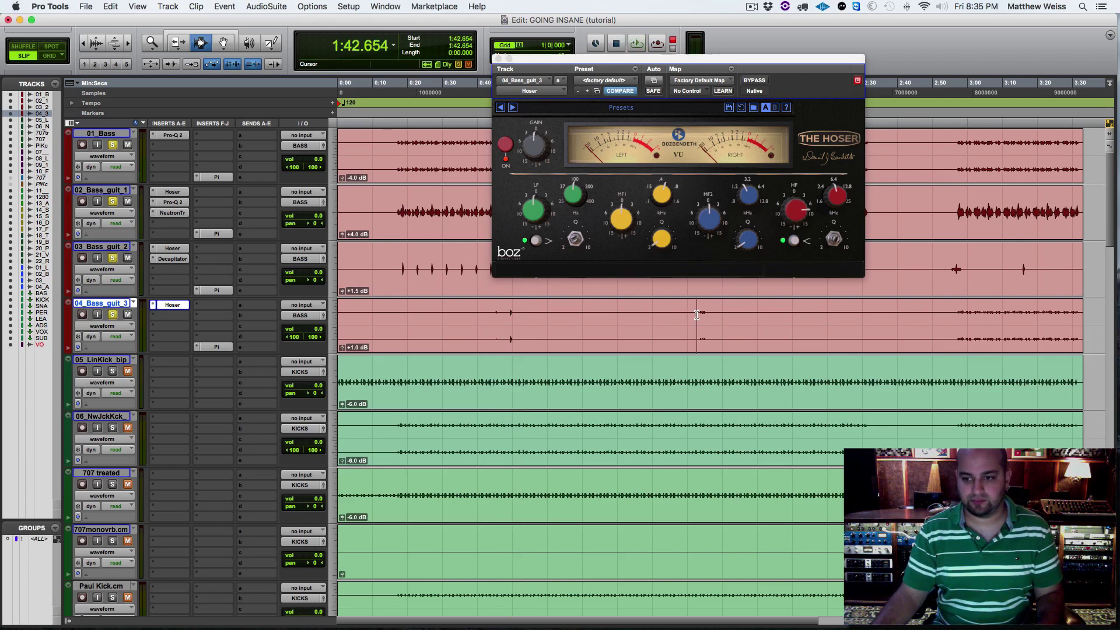
{"action": "key", "text": "space"}
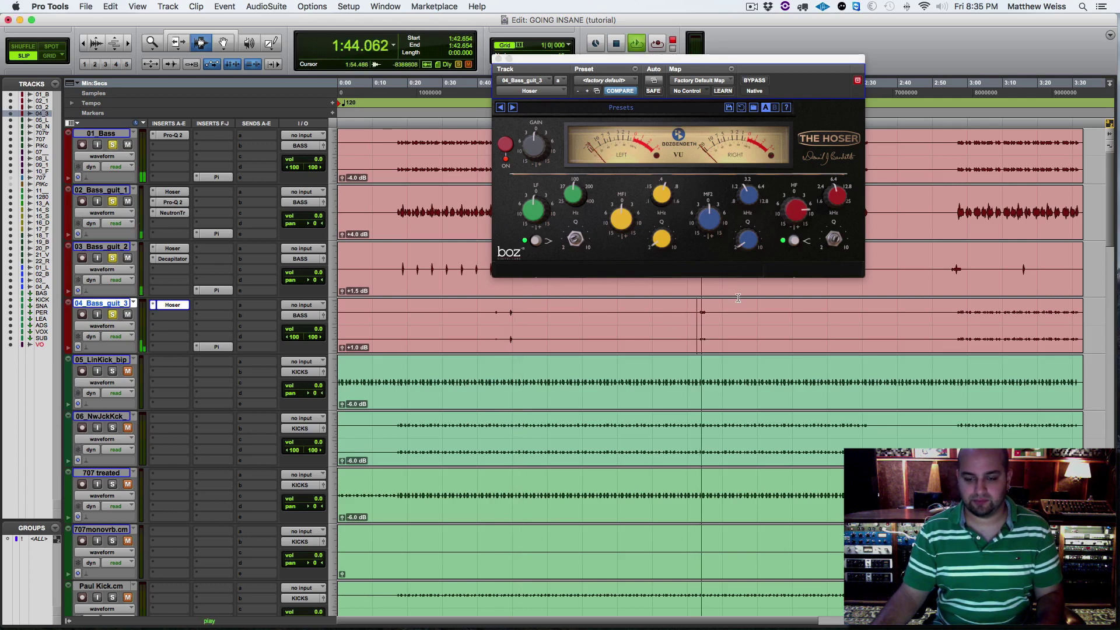
{"action": "key", "text": "space"}
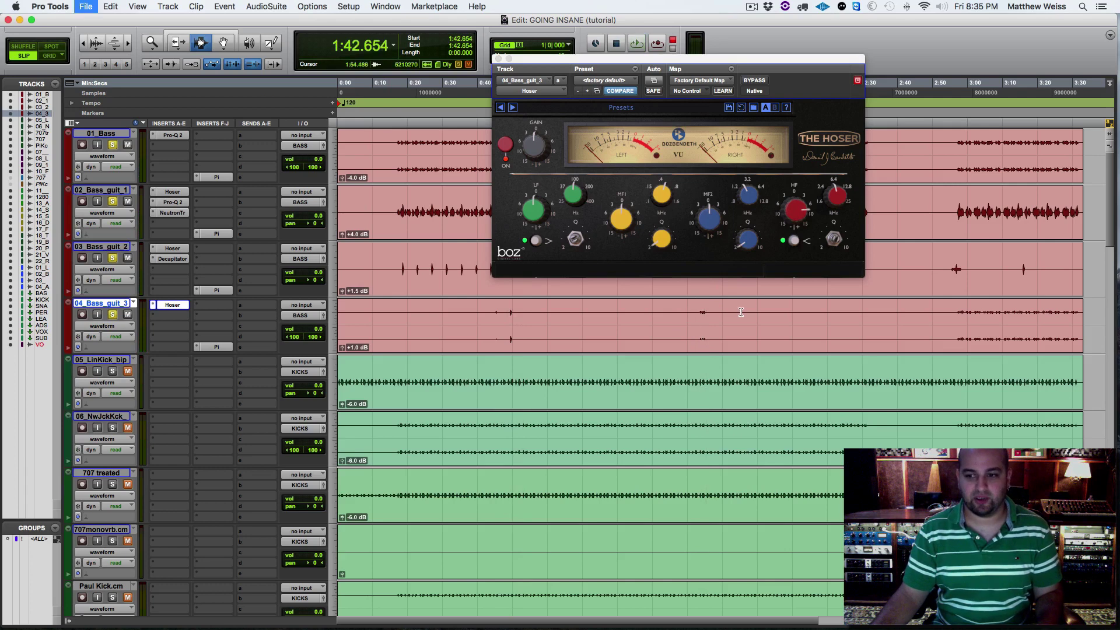
{"action": "scroll", "coordinate": [817, 317], "scroll_direction": "right", "scroll_amount": 5}
{"action": "left_click", "coordinate": [828, 318]}
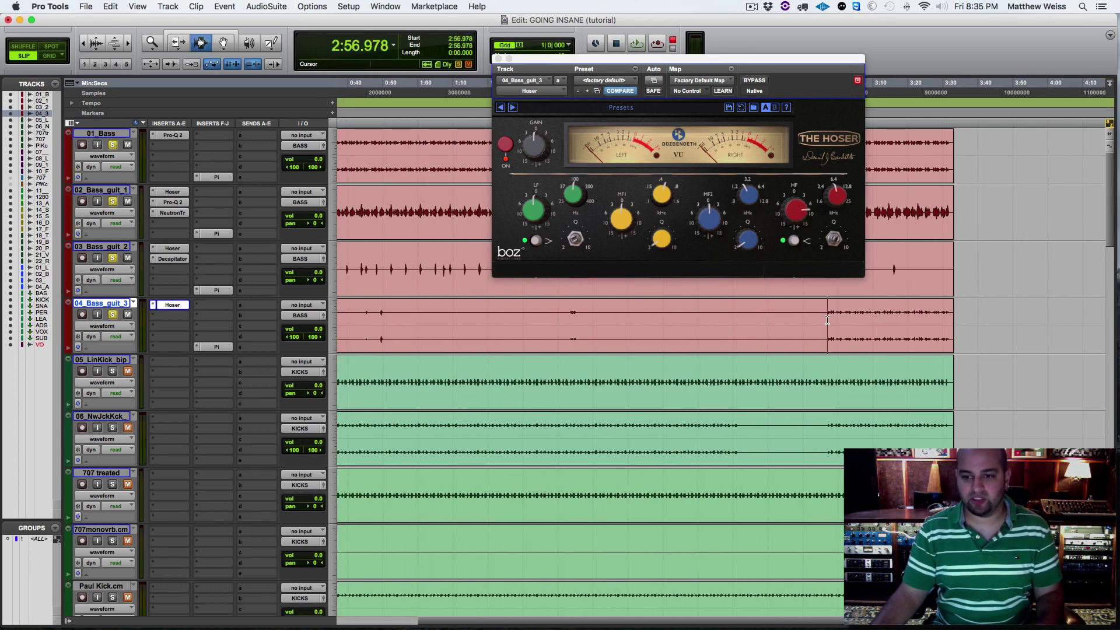
{"action": "key", "text": "space"}
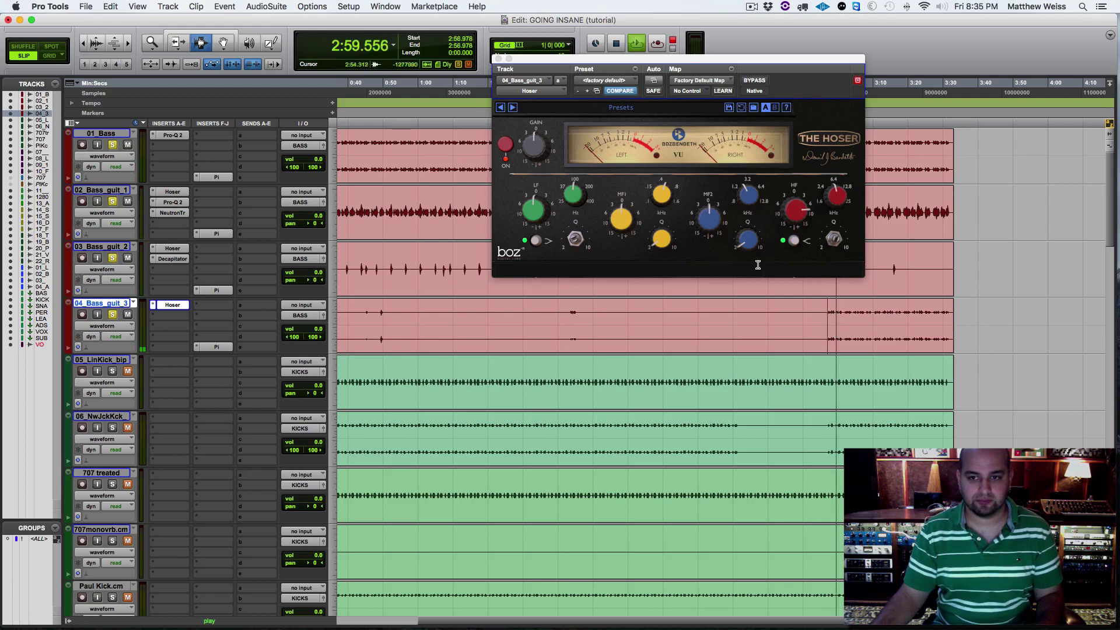
Compare the bass mix with Hoser bypassed and active on 04_Bass_guit_3, and review its HF band settings.
{"action": "left_click", "coordinate": [755, 81]}
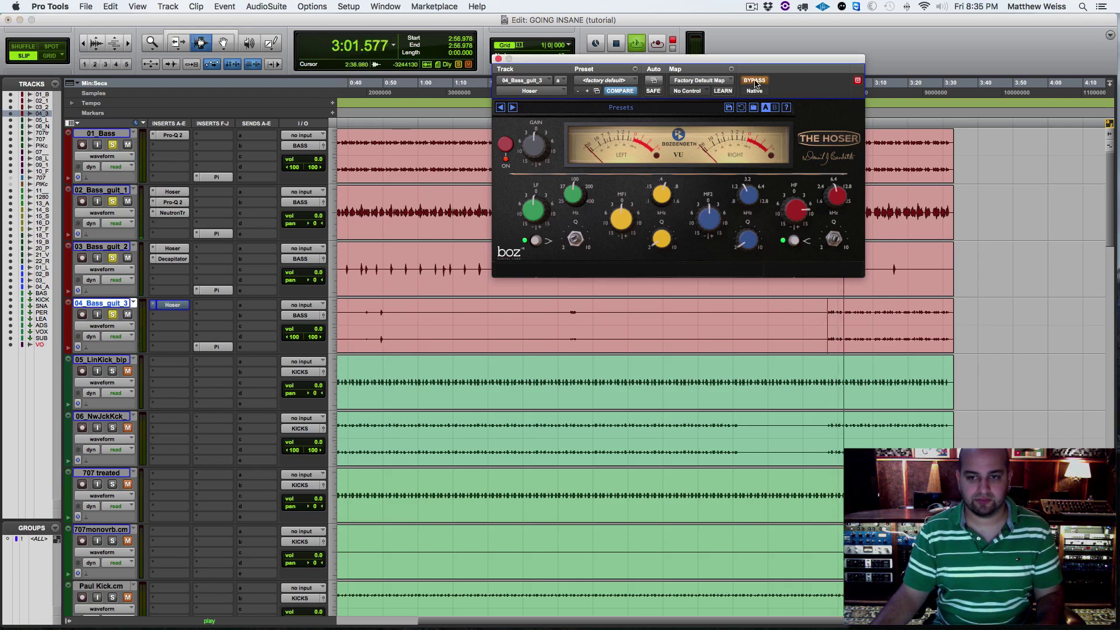
{"action": "left_click", "coordinate": [754, 82]}
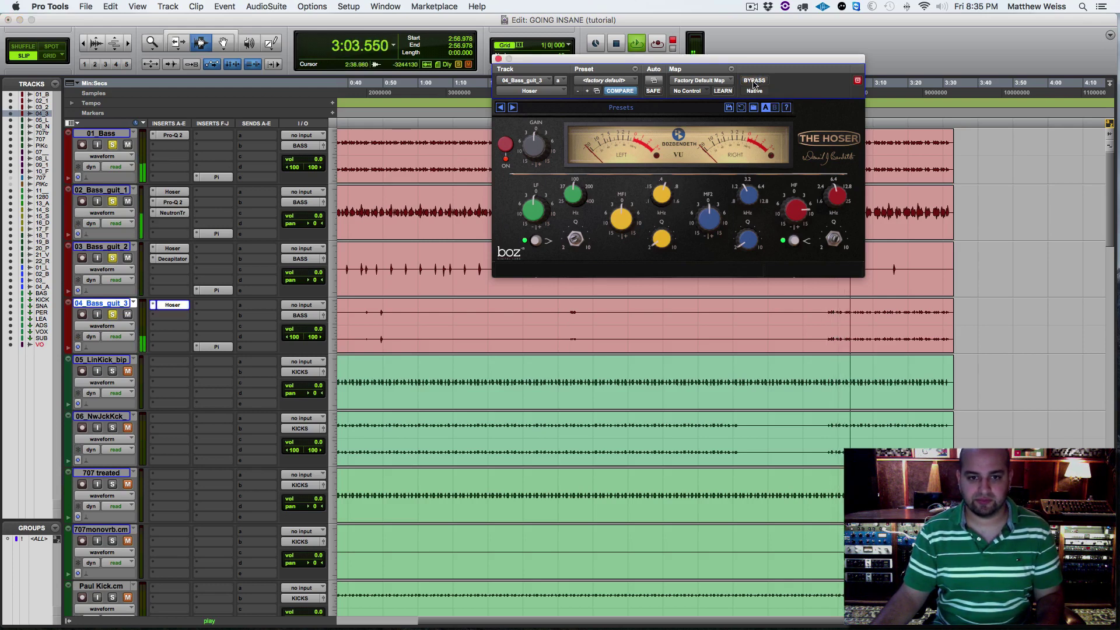
{"action": "key", "text": "space"}
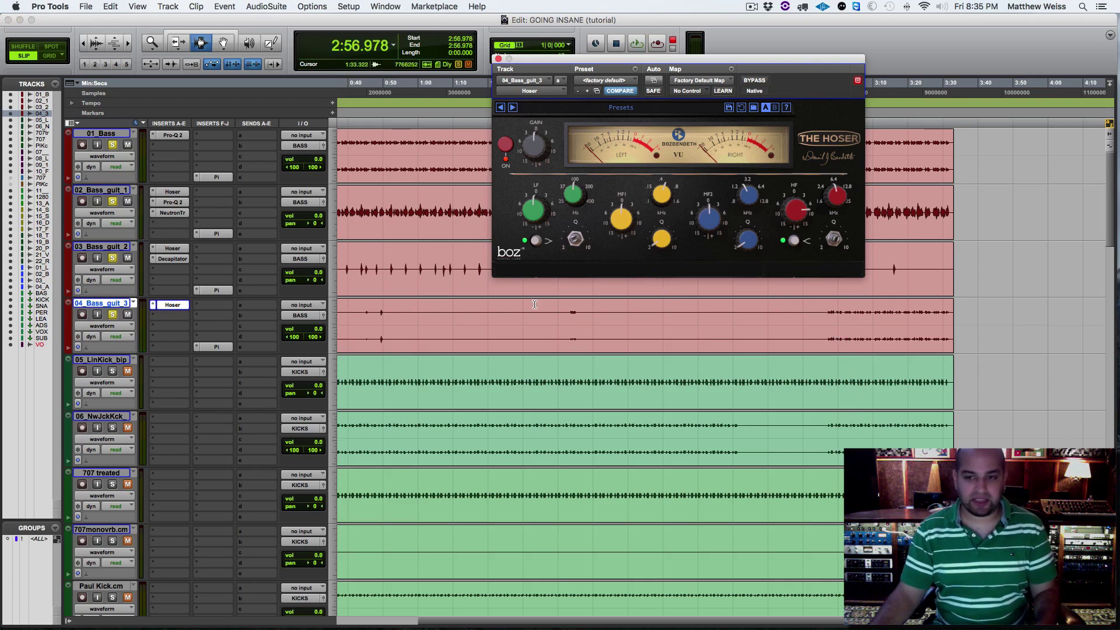
{"action": "mouse_move", "coordinate": [805, 220]}
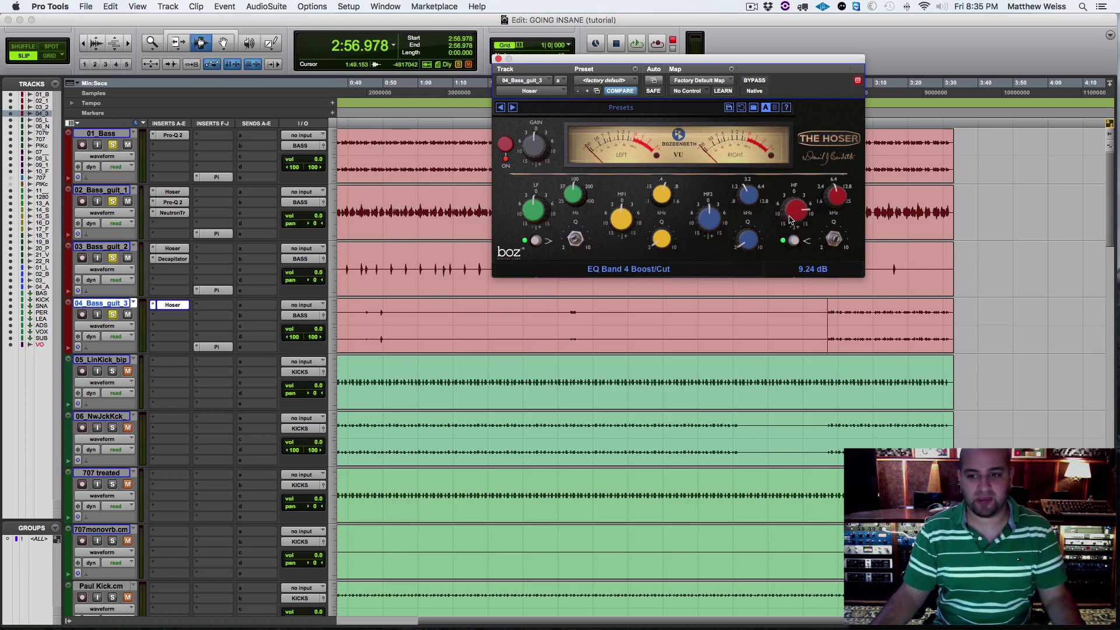
{"action": "mouse_move", "coordinate": [834, 202]}
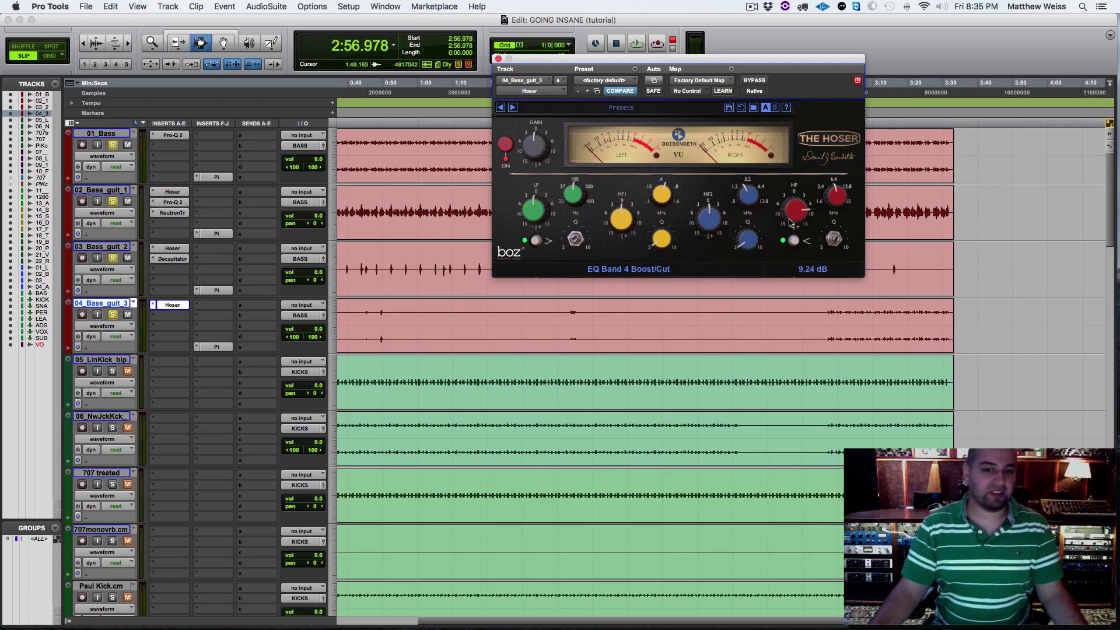
Place the edit cursor at 0:48.994 on 04_Bass_guit_3 and close the Hoser window.
{"action": "scroll", "coordinate": [508, 324], "scroll_direction": "left", "scroll_amount": 5}
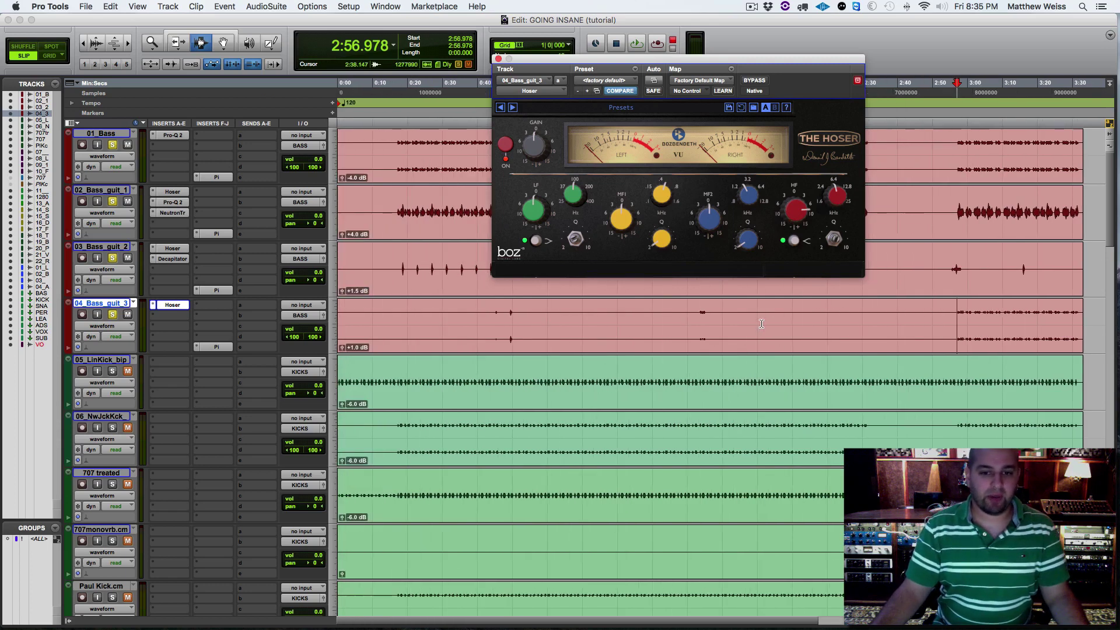
{"action": "left_click", "coordinate": [509, 324]}
{"action": "left_click", "coordinate": [498, 58]}
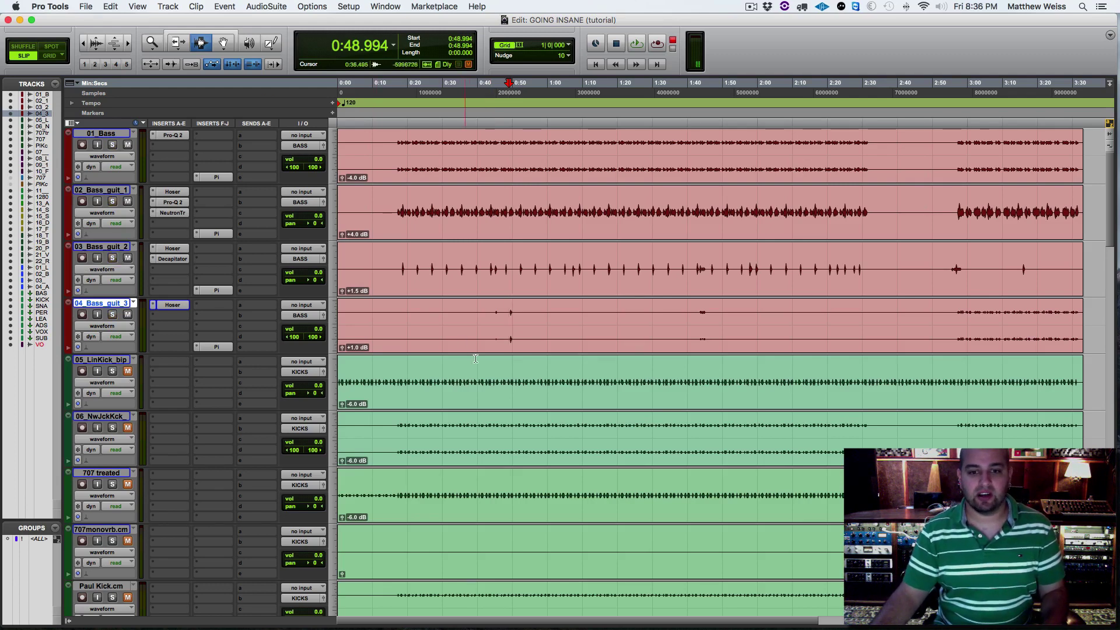
Locate the 01_Lead vocal track, play it from 0:38.995 and select its whole clip.
{"action": "scroll", "coordinate": [477, 362], "scroll_direction": "down", "scroll_amount": 7}
{"action": "scroll", "coordinate": [477, 362], "scroll_direction": "down", "scroll_amount": 13}
{"action": "left_click", "coordinate": [474, 211]}
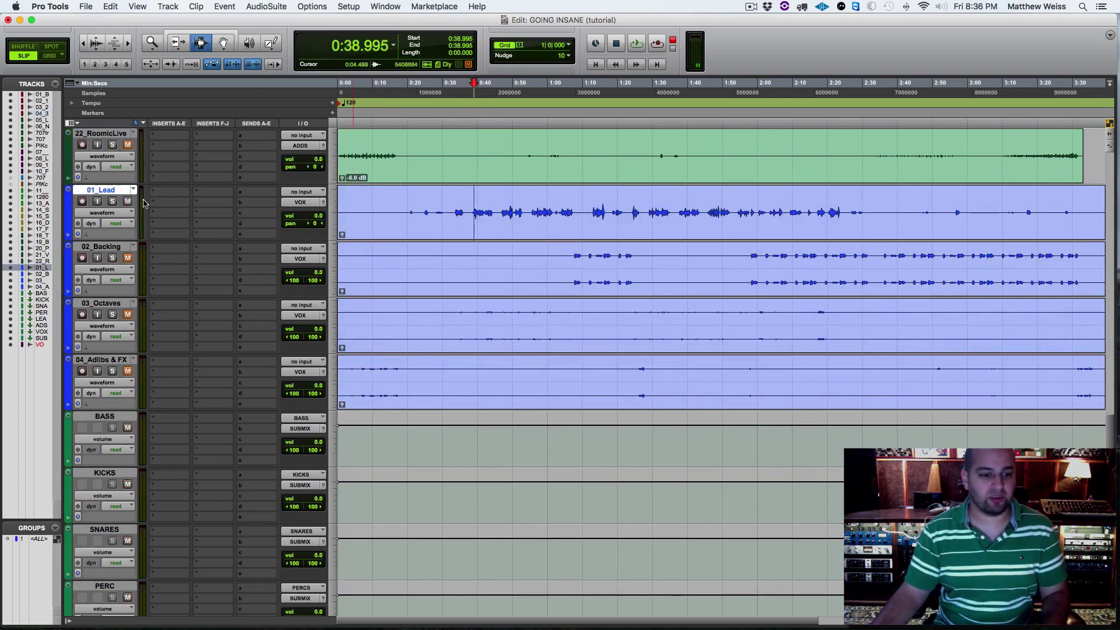
{"action": "scroll", "coordinate": [376, 241], "scroll_direction": "down", "scroll_amount": 4}
{"action": "scroll", "coordinate": [386, 239], "scroll_direction": "up", "scroll_amount": 9}
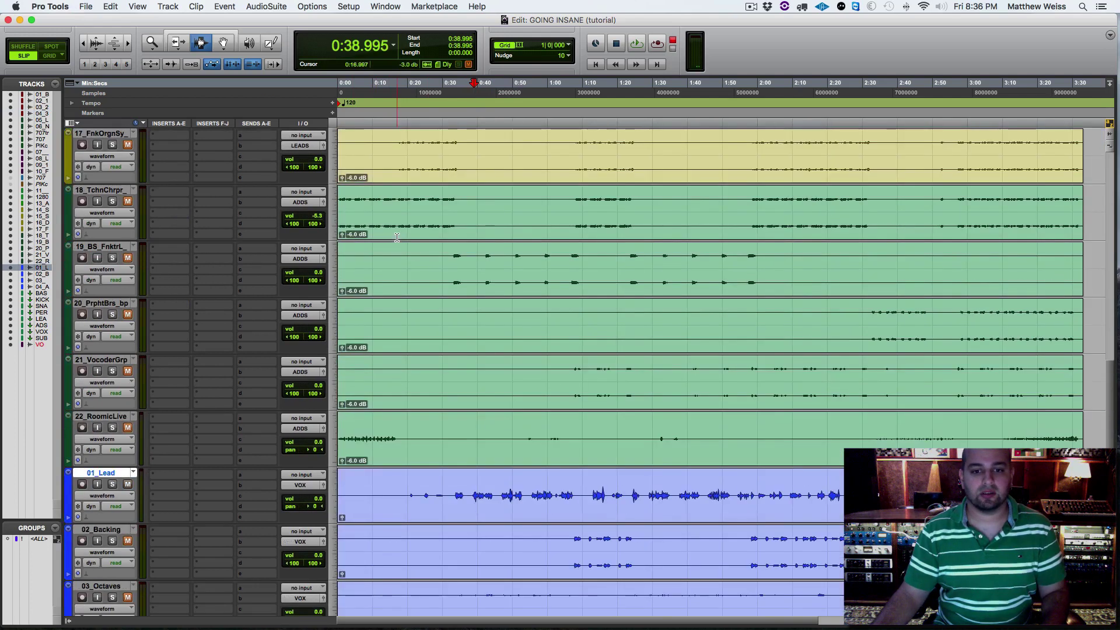
{"action": "key", "text": "space"}
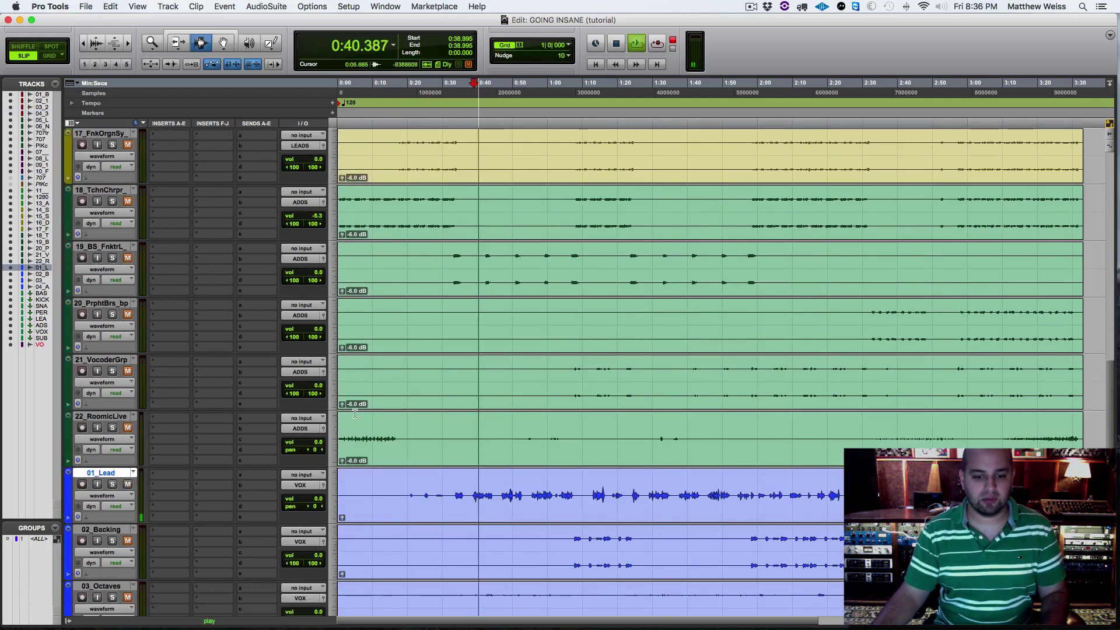
{"action": "left_click", "coordinate": [431, 509]}
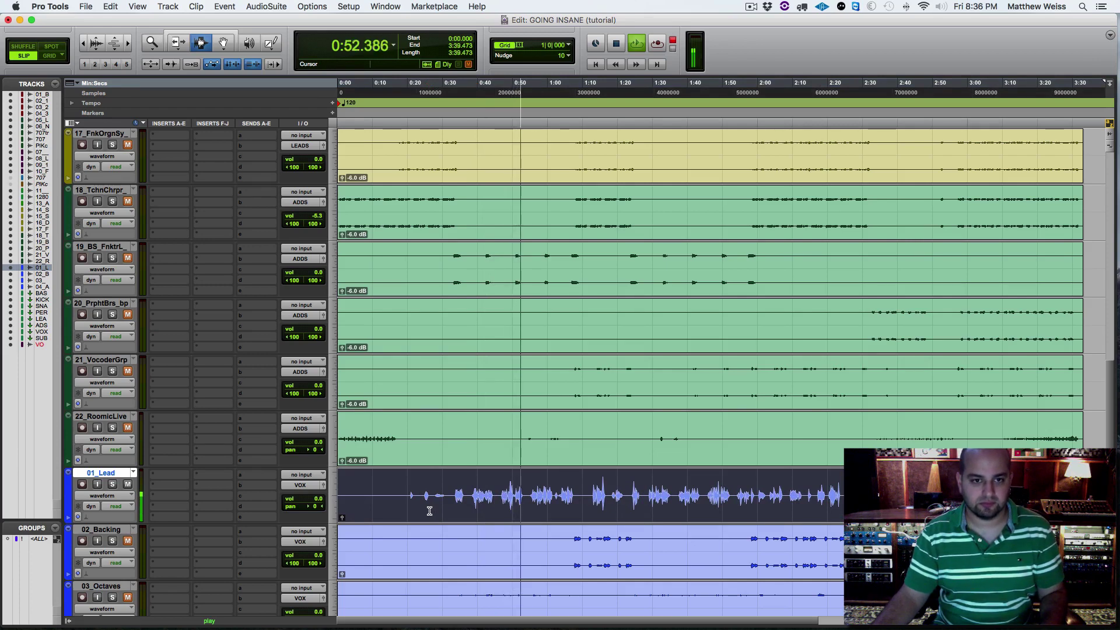
{"action": "key", "text": "space"}
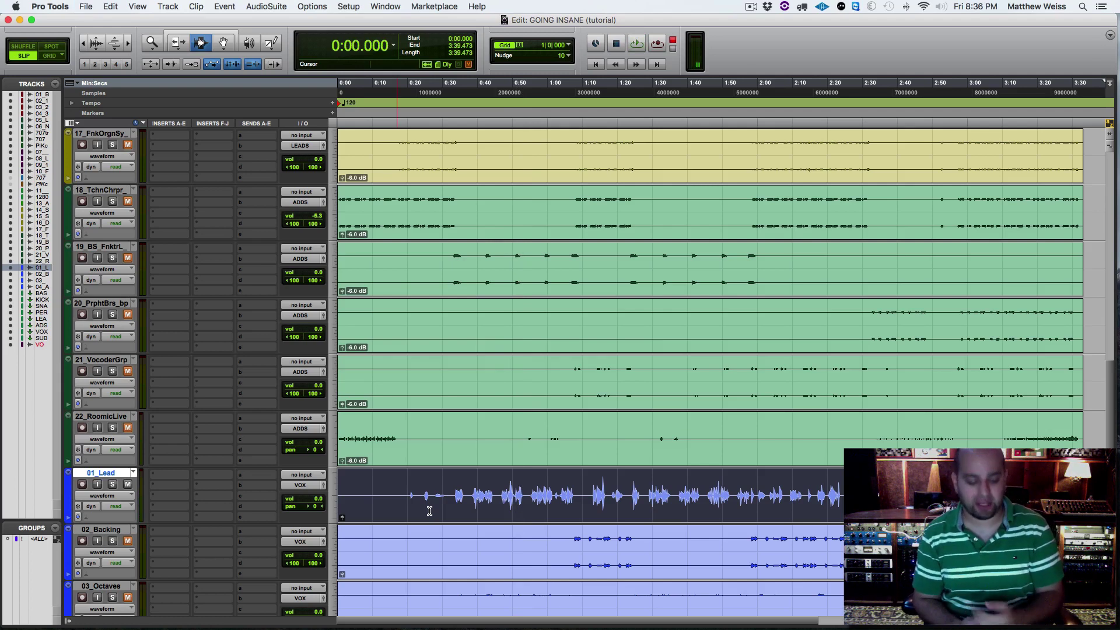
Audition the 01_Lead vocal at a closer zoom from 0:39.328 and again from 0:47.036.
{"action": "key", "text": "F2"}
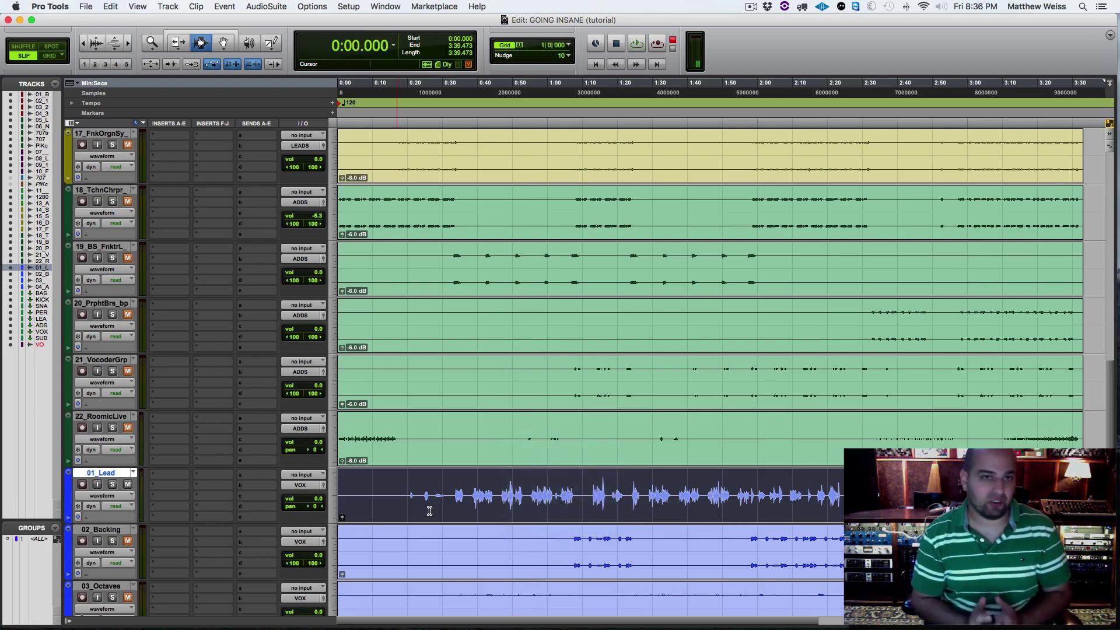
{"action": "left_click", "coordinate": [475, 496]}
{"action": "key", "text": "t"}
{"action": "key", "text": "t"}
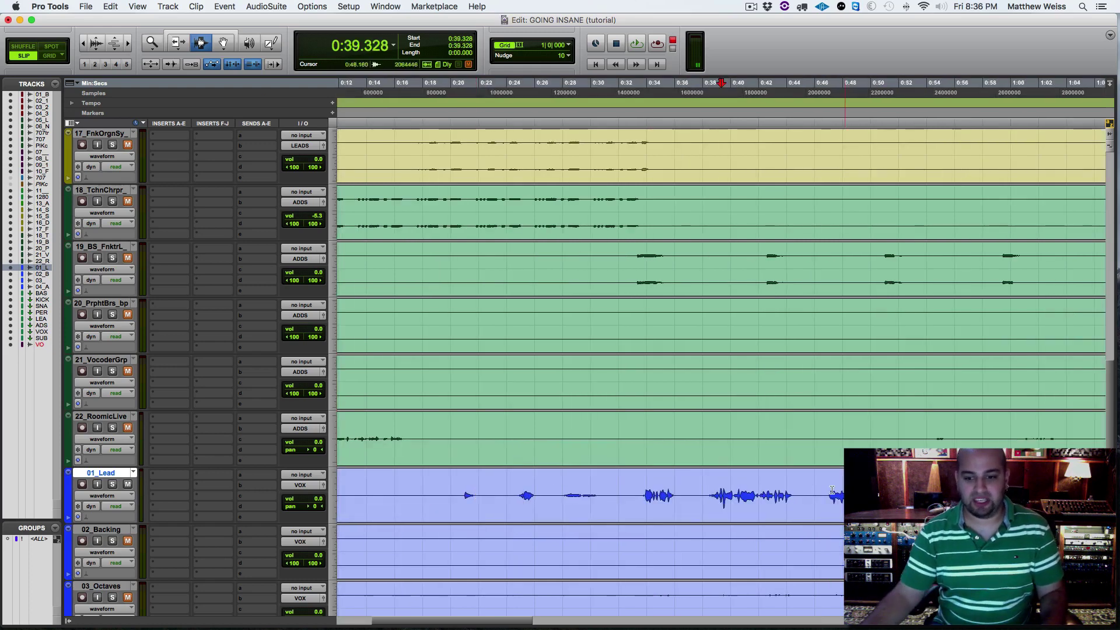
{"action": "key", "text": "space"}
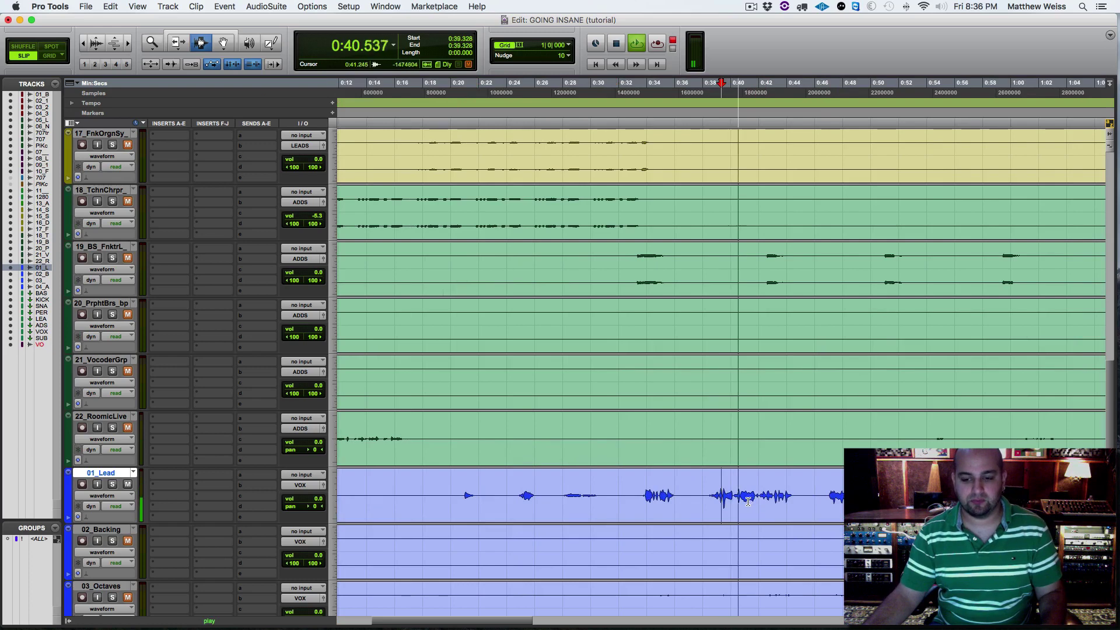
{"action": "key", "text": "space"}
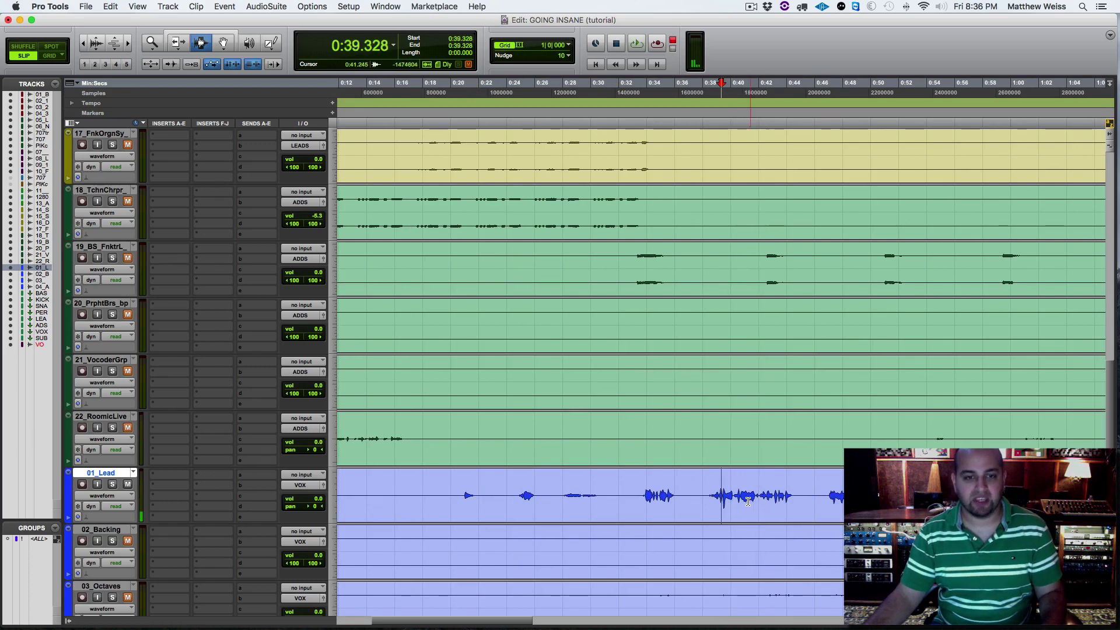
{"action": "left_click", "coordinate": [830, 499]}
{"action": "key", "text": "space"}
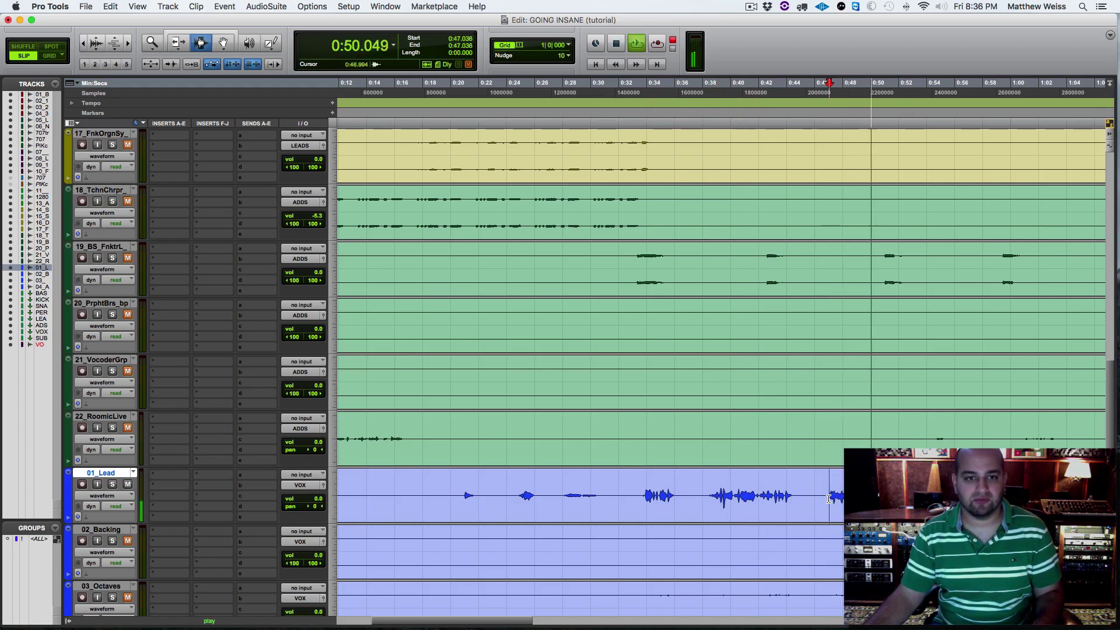
{"action": "key", "text": "space"}
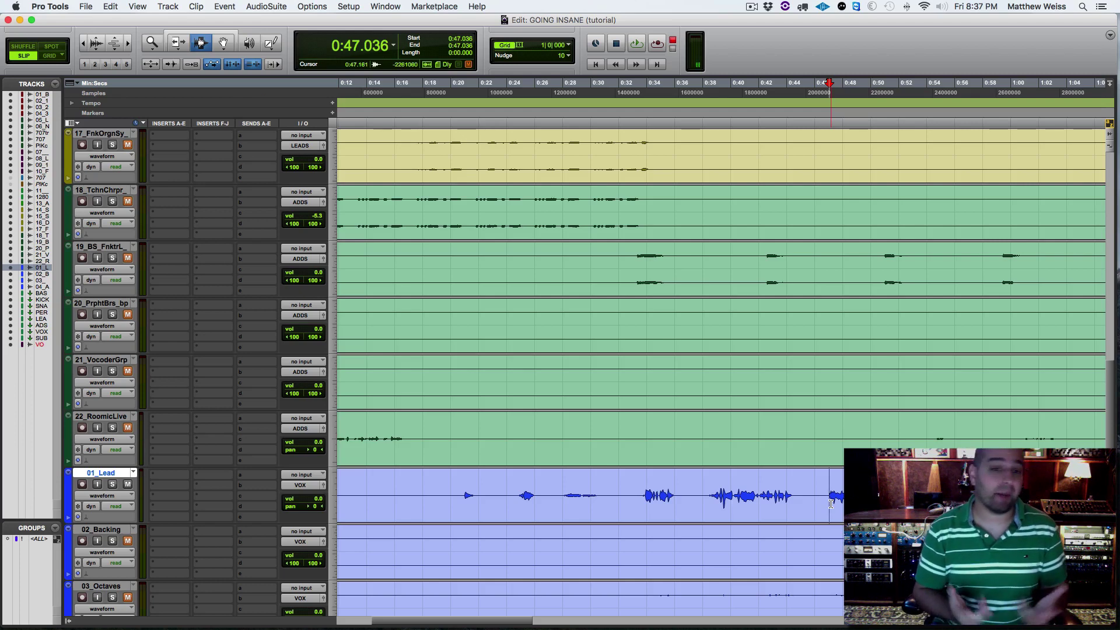
Point out the other vocal sections on 01_Lead, return the edit cursor to 0:38.662 and save the session.
{"action": "key", "text": "super+alt+bracketleft"}
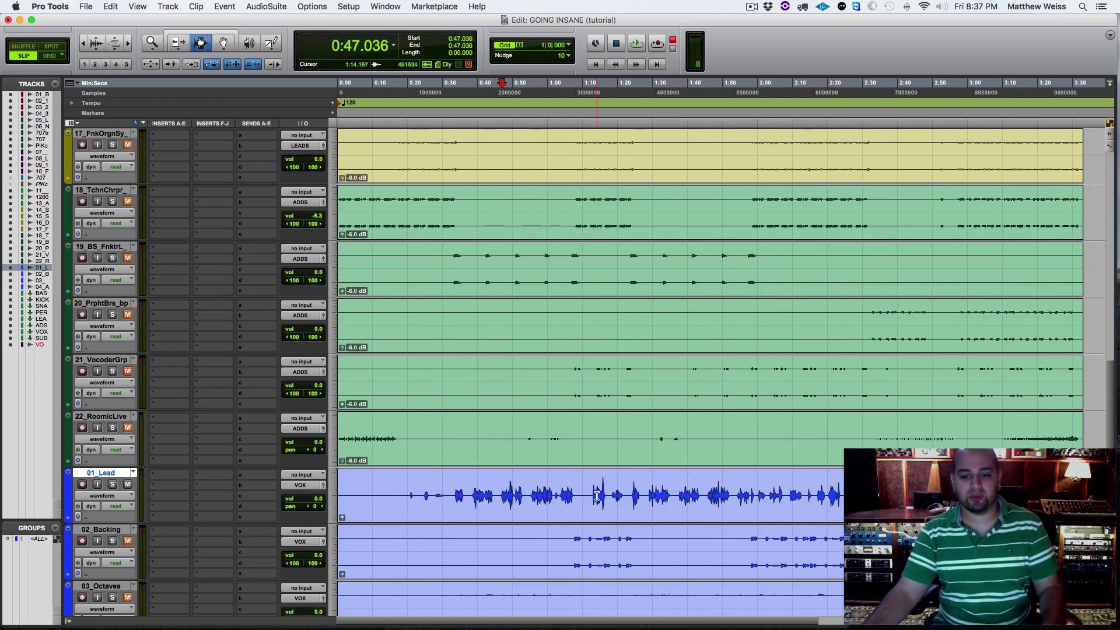
{"action": "left_click_drag", "start_coordinate": [598, 493], "coordinate": [666, 495]}
{"action": "left_click", "coordinate": [755, 496]}
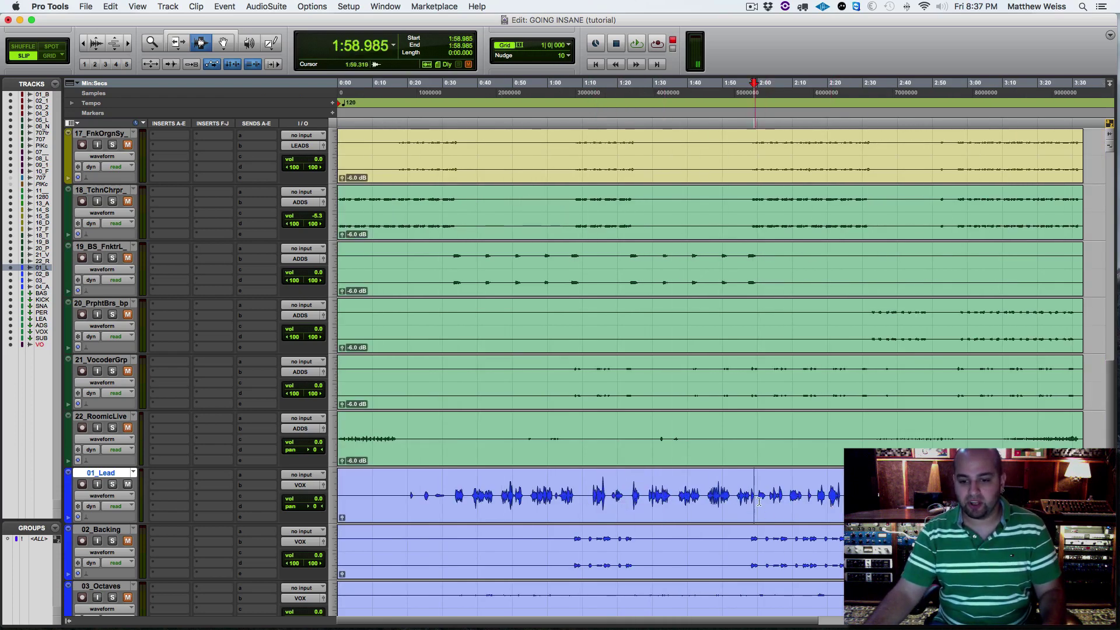
{"action": "left_click", "coordinate": [838, 501]}
{"action": "left_click", "coordinate": [473, 499]}
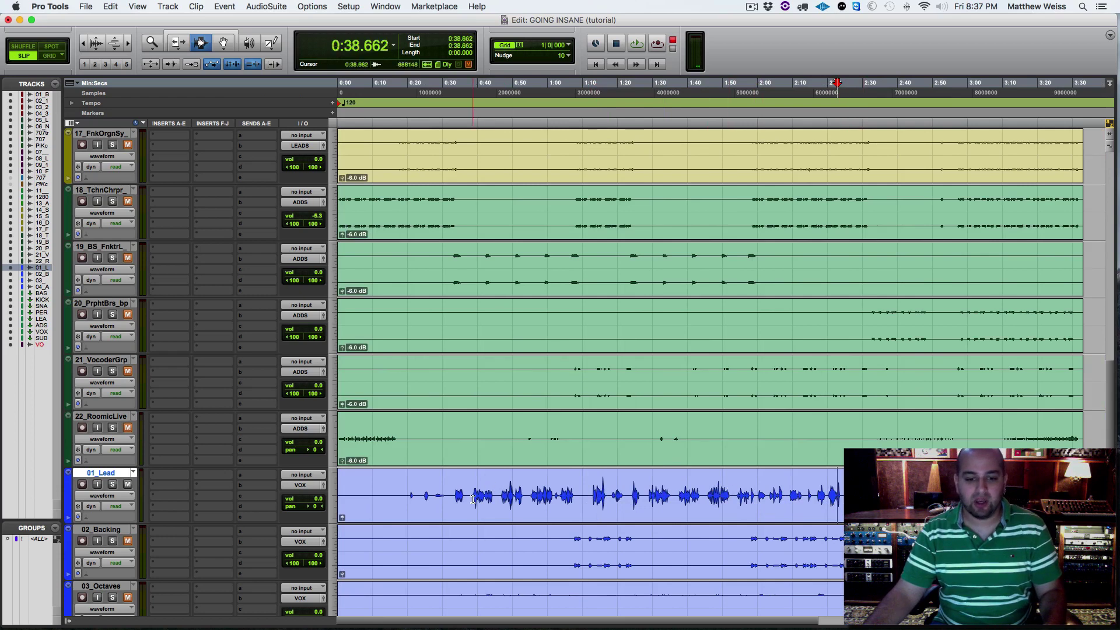
{"action": "key", "text": "super+s"}
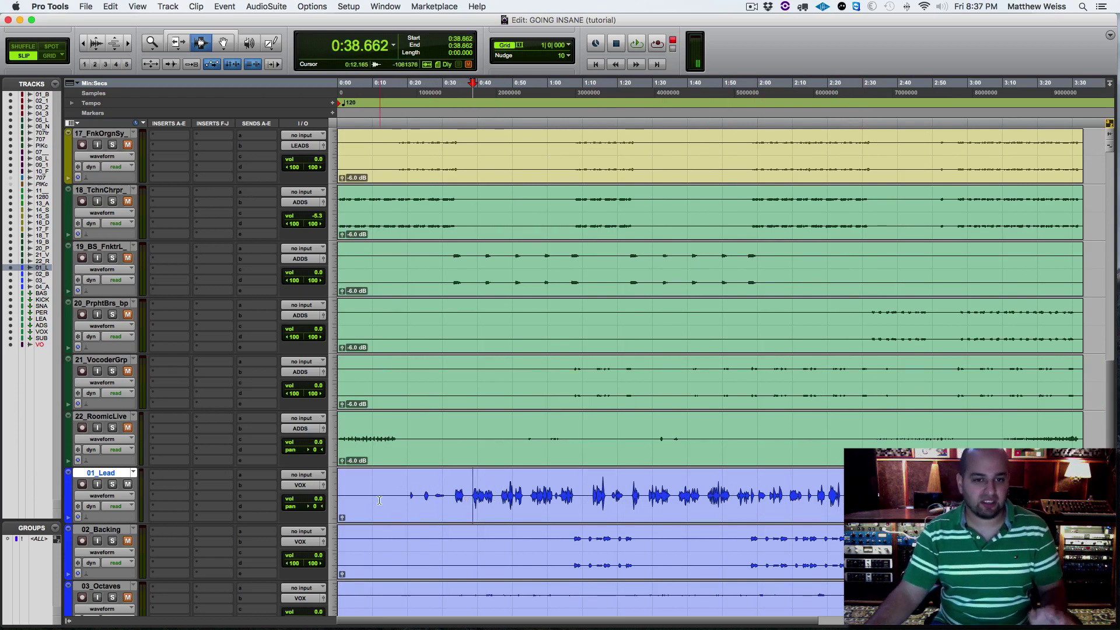
{"action": "left_click", "coordinate": [159, 479]}
{"action": "mouse_move", "coordinate": [176, 496]}
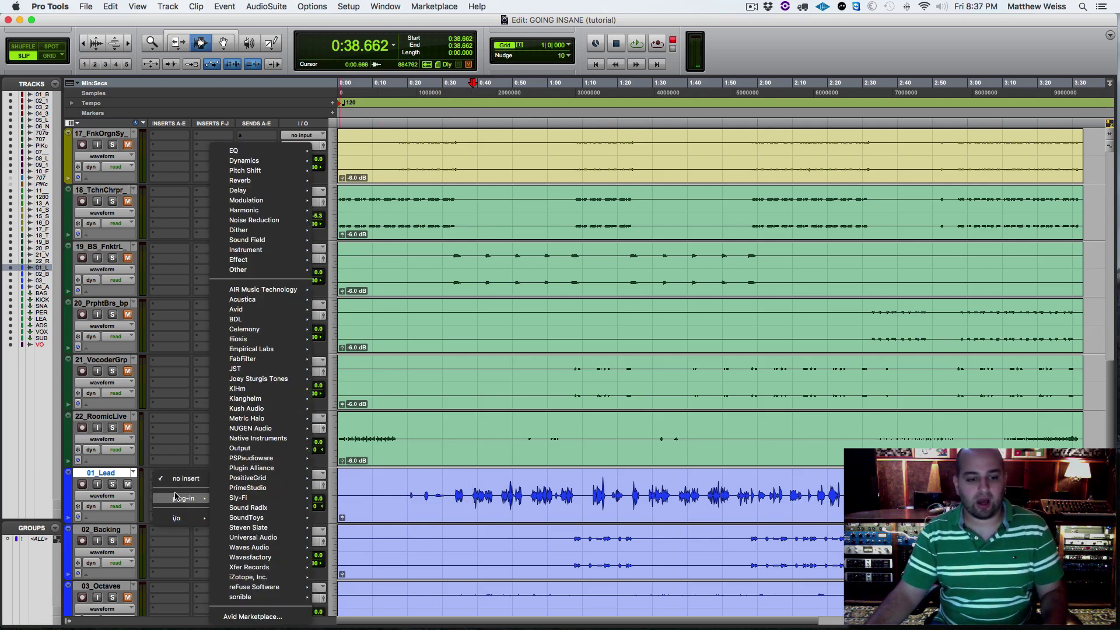
{"action": "left_click", "coordinate": [155, 426]}
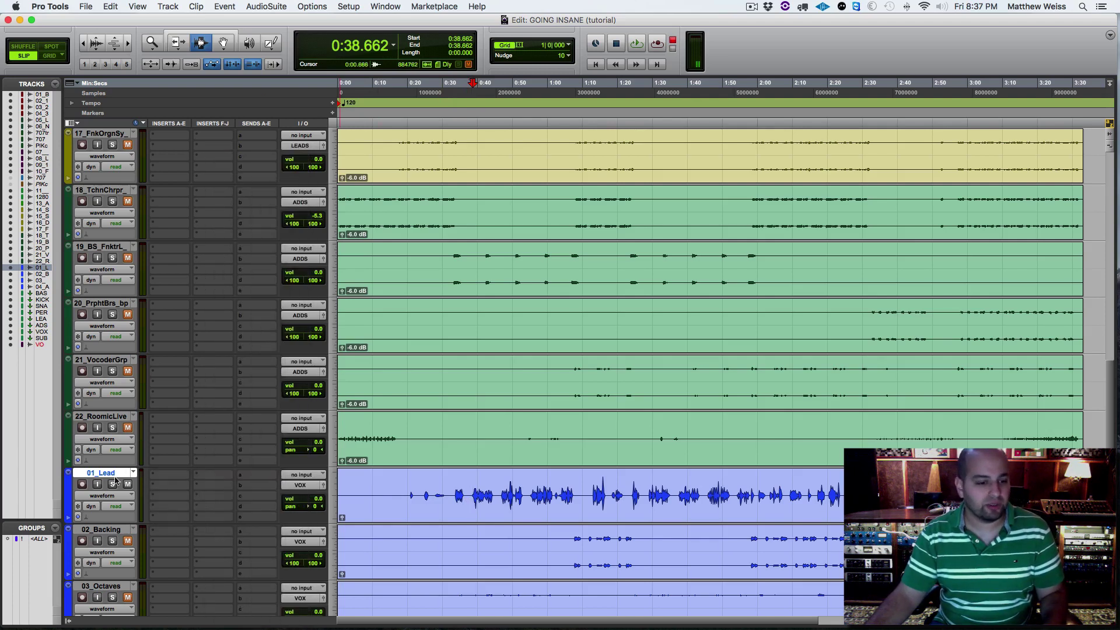
Solo 01_Lead, listen to it from 0:38.662, and unsolo the track.
{"action": "left_click", "coordinate": [112, 485]}
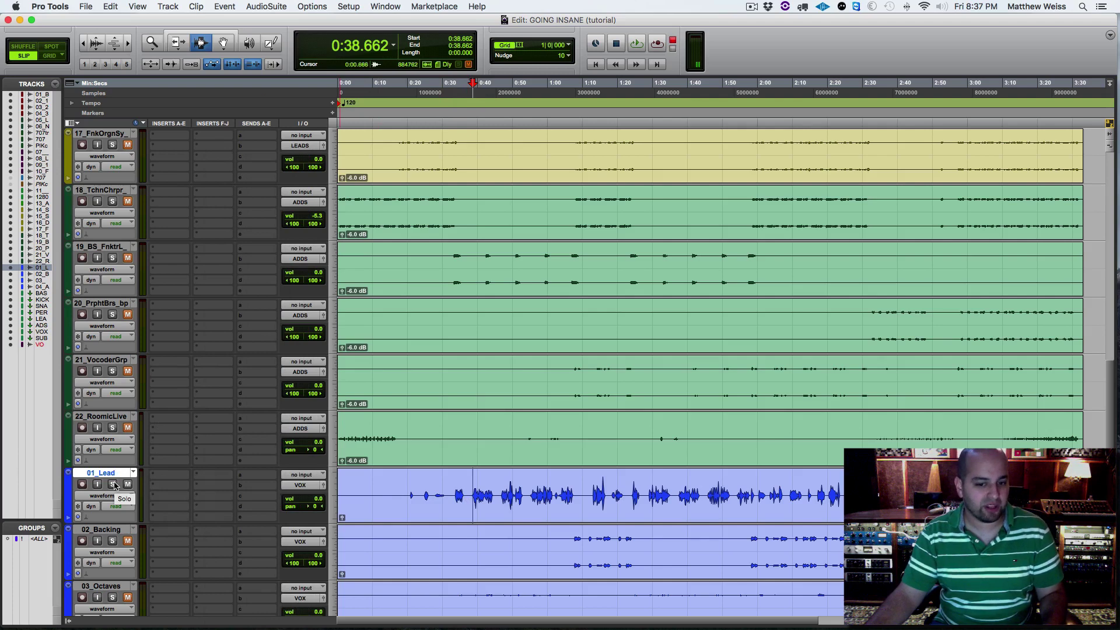
{"action": "key", "text": "space"}
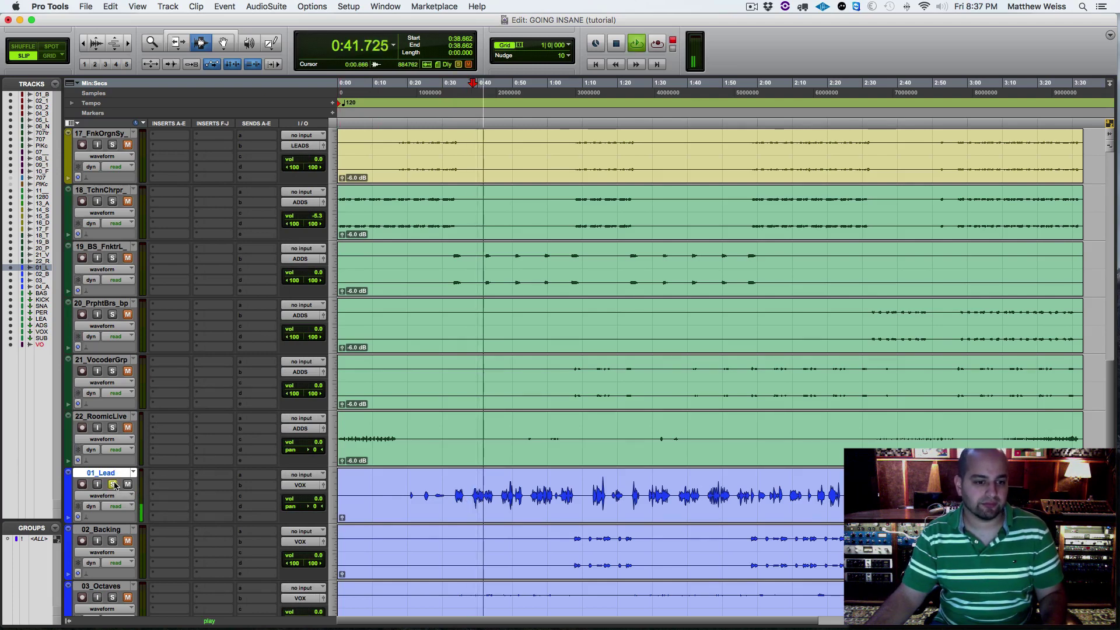
{"action": "key", "text": "space"}
{"action": "left_click", "coordinate": [112, 485]}
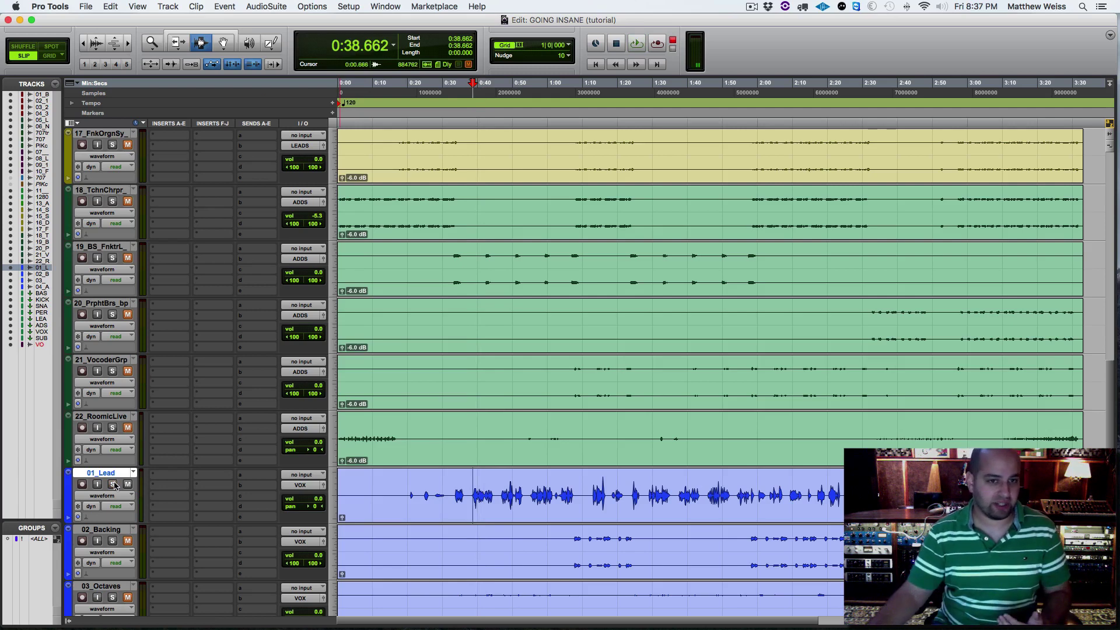
Insert the mono FabFilter Pro-C 2 compressor in the first insert slot of 01_Lead and turn off its auto gain.
{"action": "left_click", "coordinate": [158, 486]}
{"action": "mouse_move", "coordinate": [178, 498]}
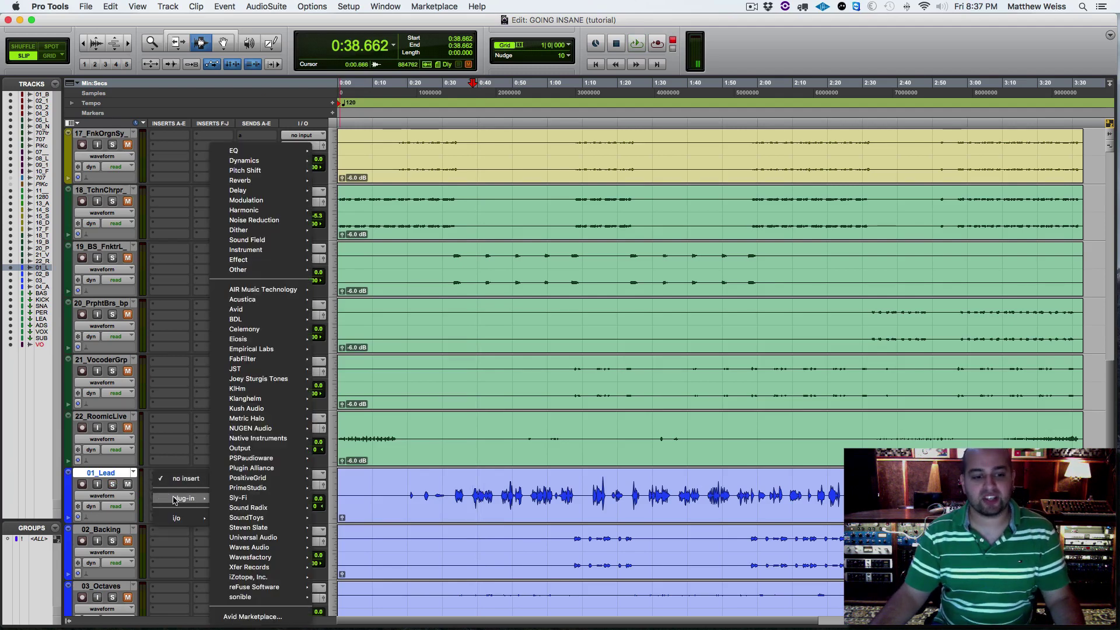
{"action": "mouse_move", "coordinate": [293, 165]}
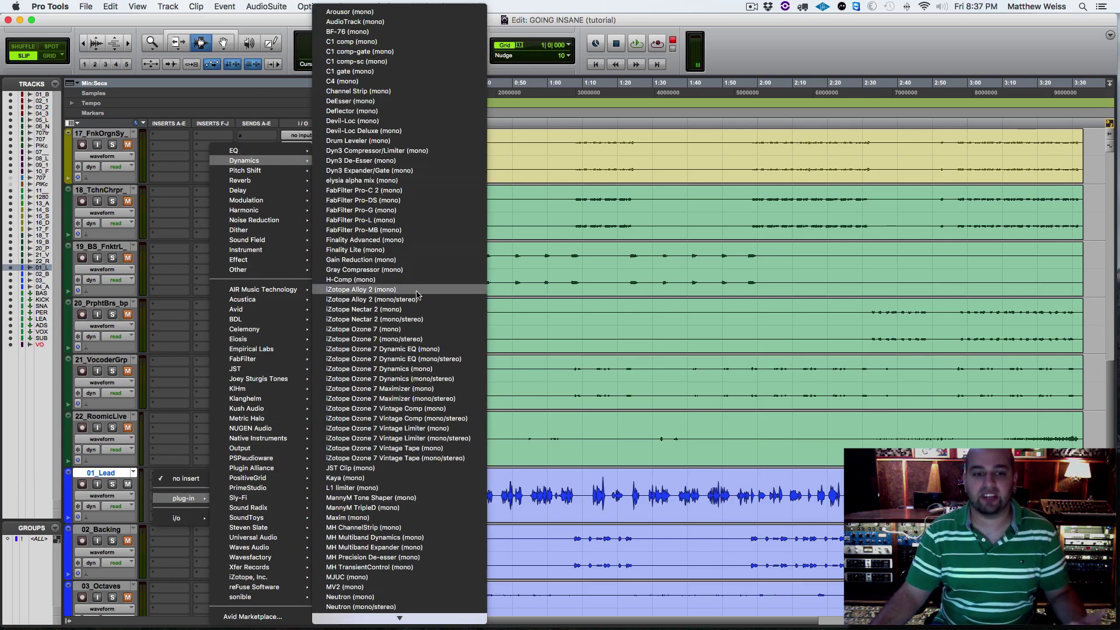
{"action": "left_click", "coordinate": [396, 193]}
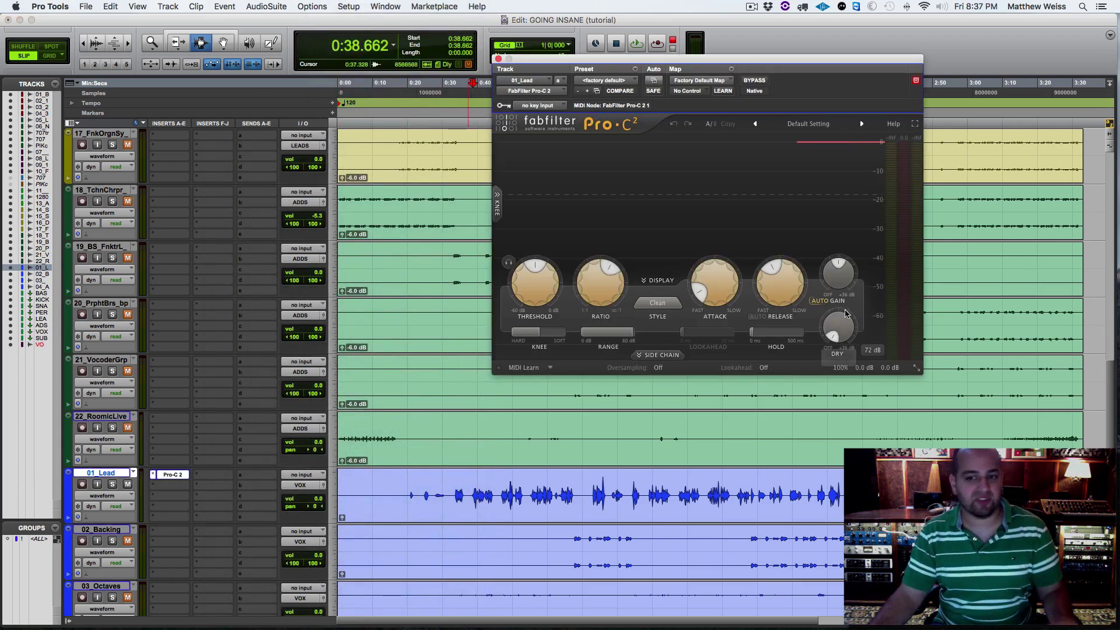
{"action": "left_click", "coordinate": [815, 301]}
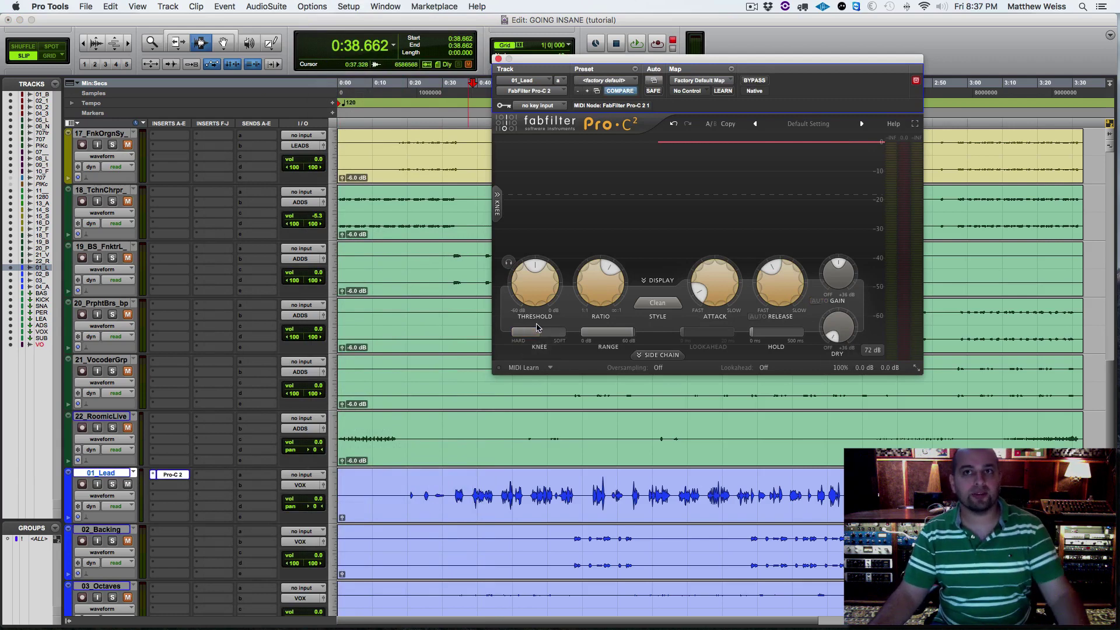
Harden Pro-C 2's knee on 01_Lead to about 8 dB.
{"action": "mouse_move", "coordinate": [538, 337]}
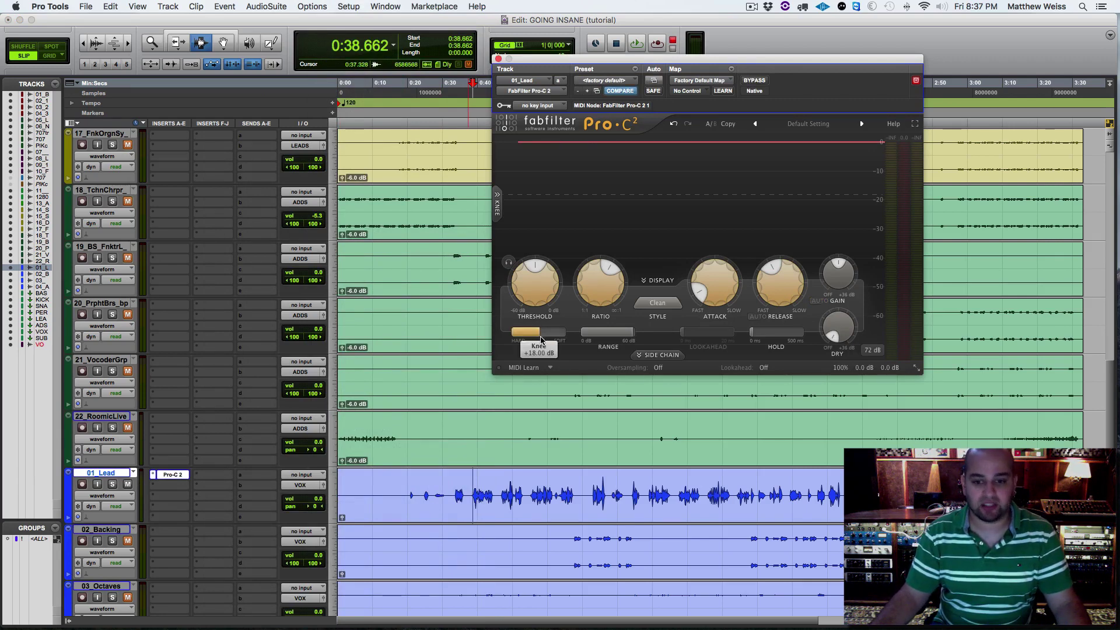
{"action": "left_click_drag", "start_coordinate": [538, 337], "coordinate": [511, 331]}
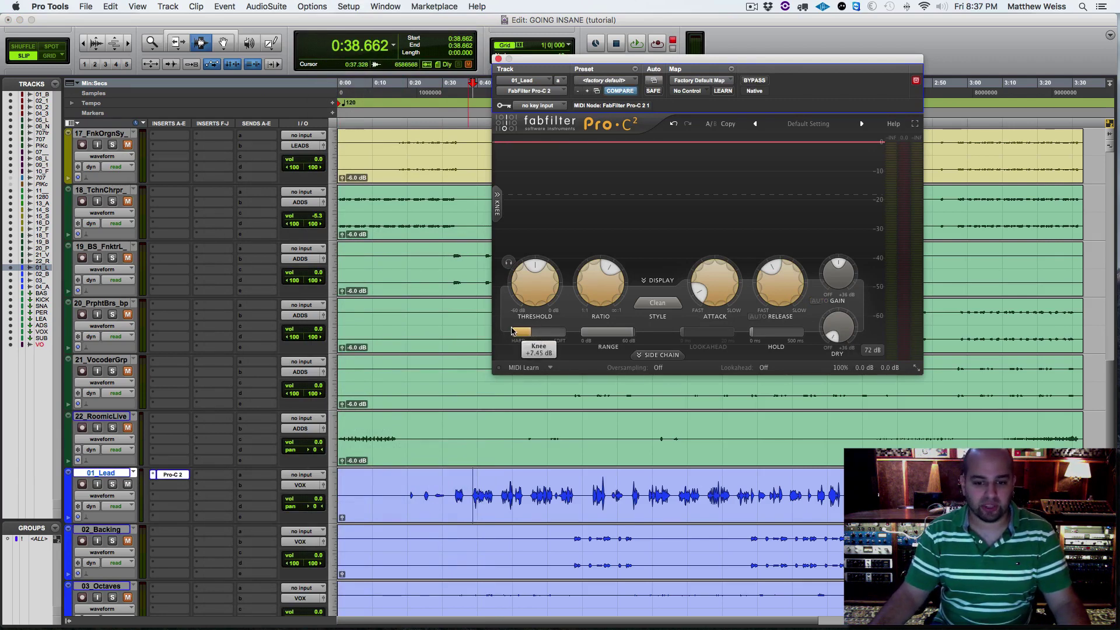
{"action": "mouse_move", "coordinate": [532, 335]}
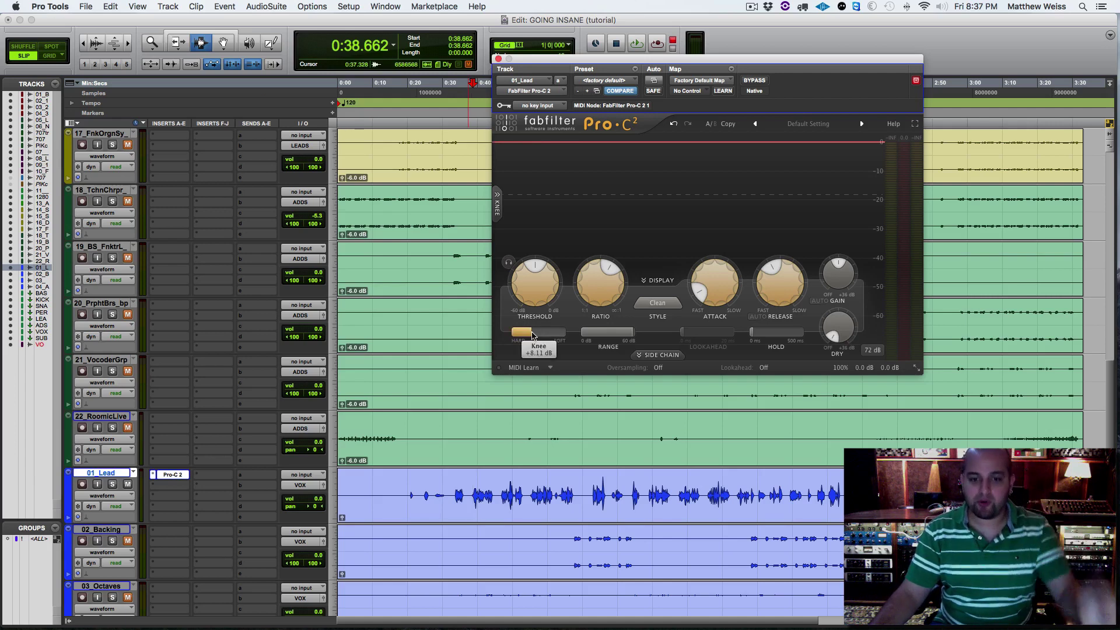
{"action": "left_click_drag", "start_coordinate": [532, 335], "coordinate": [532, 337]}
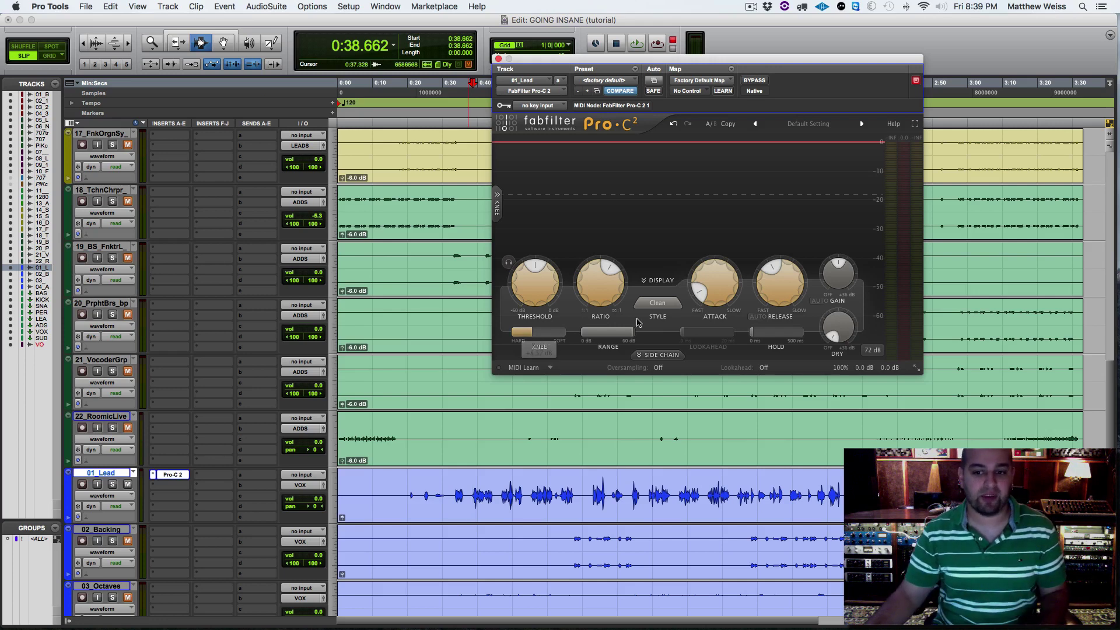
Set Pro-C 2's attack on 01_Lead to about 16 ms and its ratio to about 11:1.
{"action": "left_click_drag", "start_coordinate": [712, 296], "coordinate": [716, 281]}
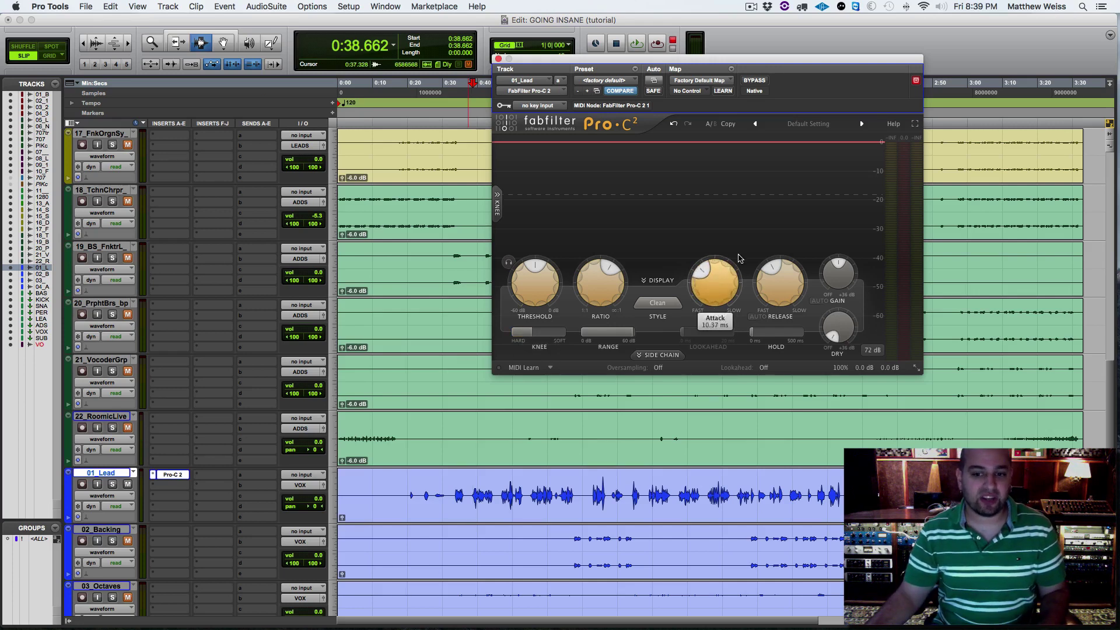
{"action": "mouse_move", "coordinate": [521, 283]}
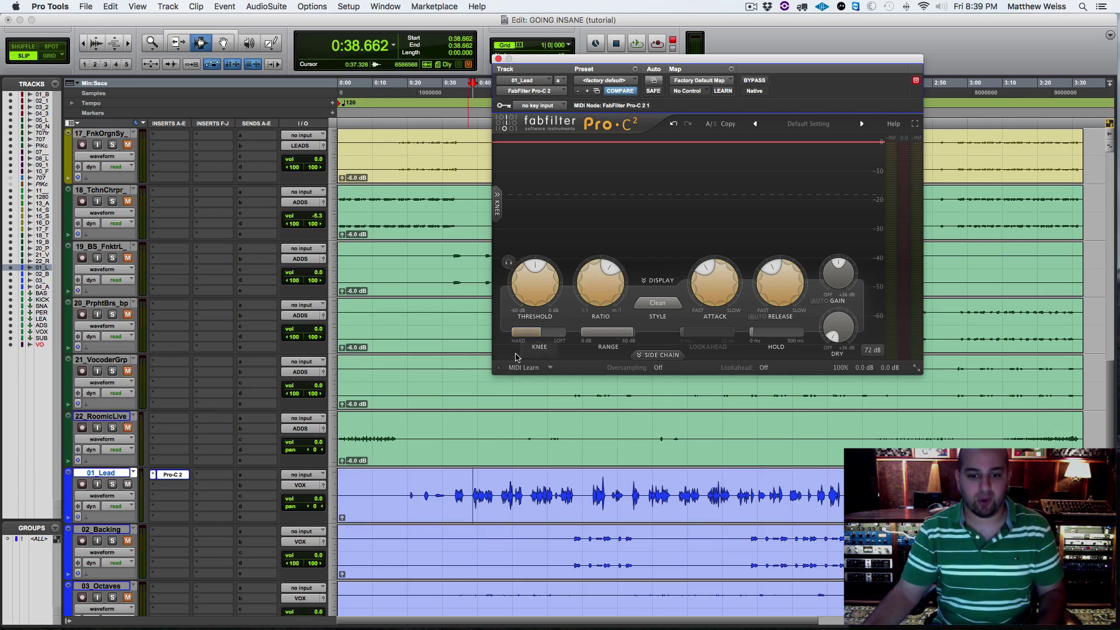
{"action": "mouse_move", "coordinate": [533, 337]}
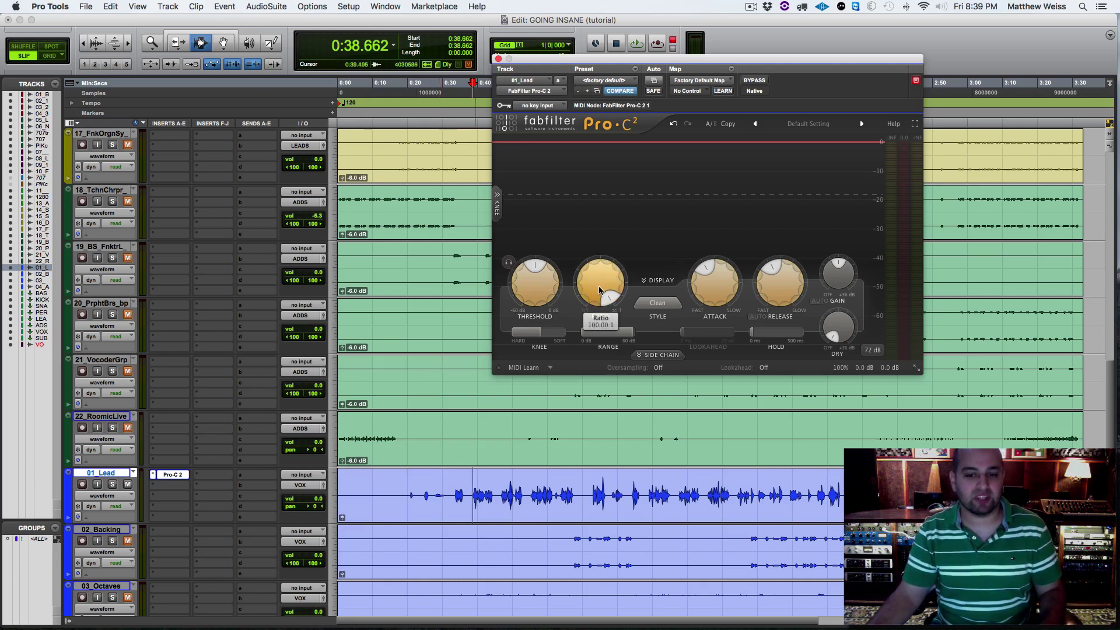
{"action": "left_click_drag", "start_coordinate": [599, 290], "coordinate": [598, 296]}
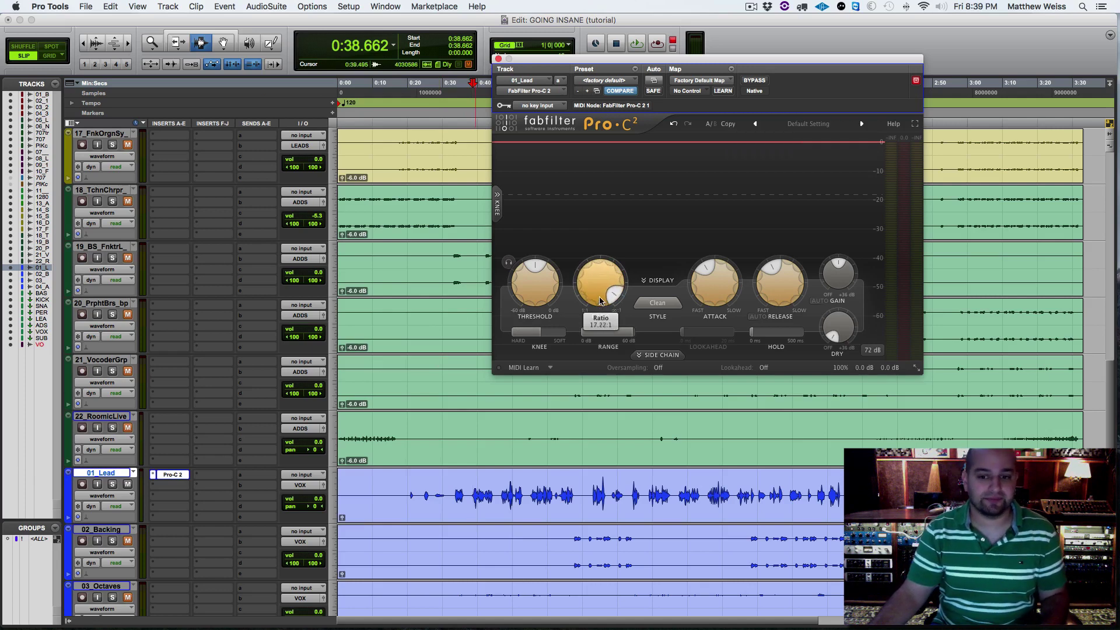
Play from 0:38.662 and soften Pro-C 2's knee on 01_Lead to about 12 dB while listening.
{"action": "key", "text": "space"}
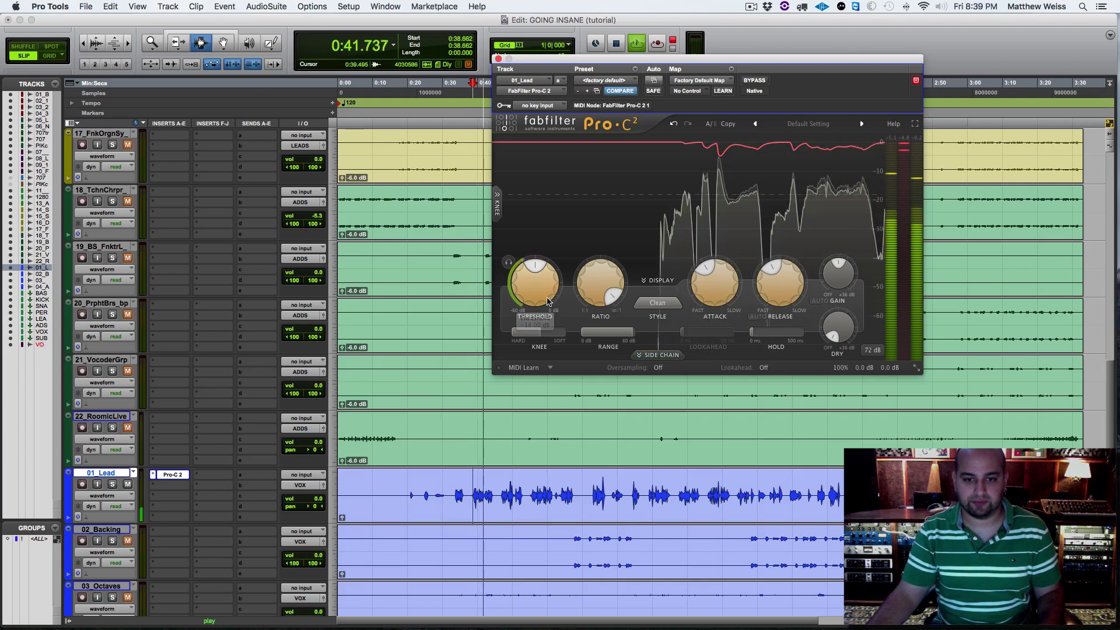
{"action": "mouse_move", "coordinate": [702, 290]}
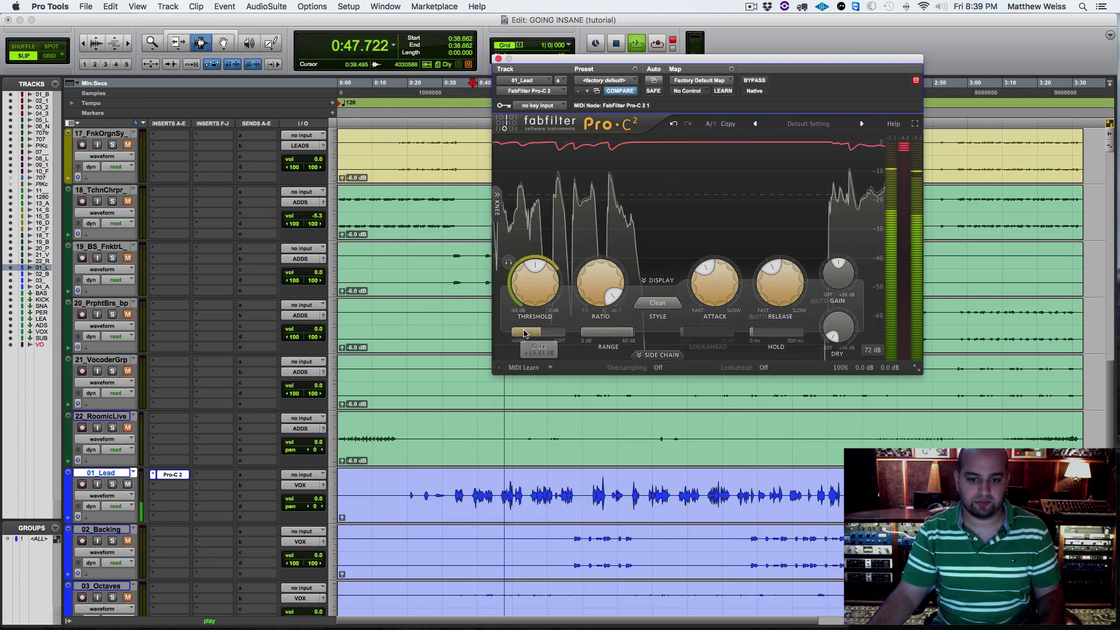
{"action": "left_click_drag", "start_coordinate": [520, 337], "coordinate": [503, 338]}
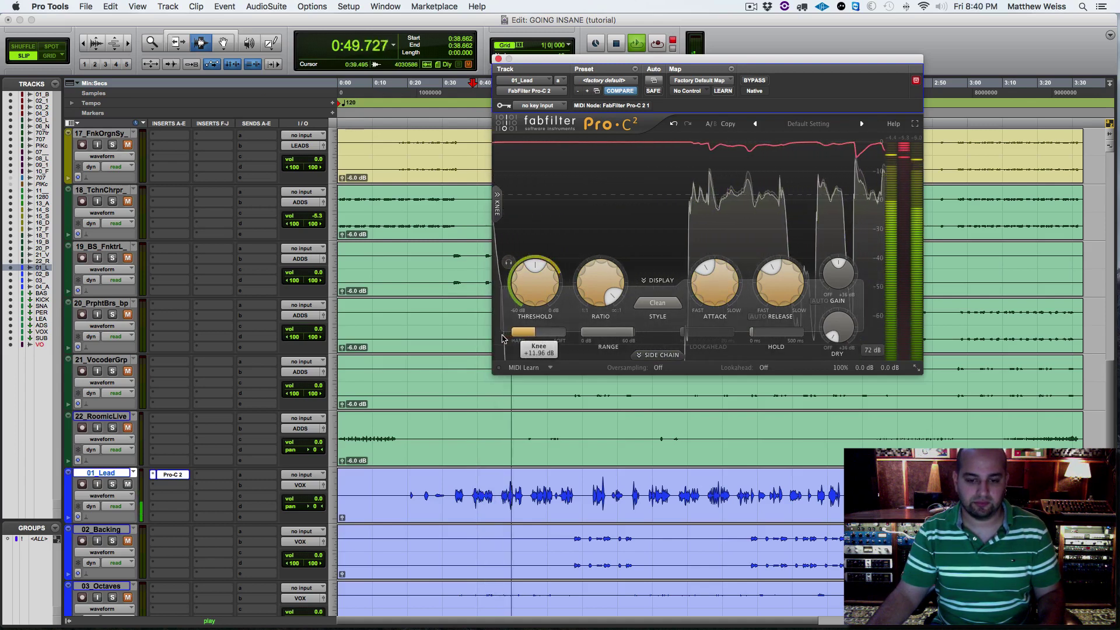
{"action": "mouse_move", "coordinate": [785, 276]}
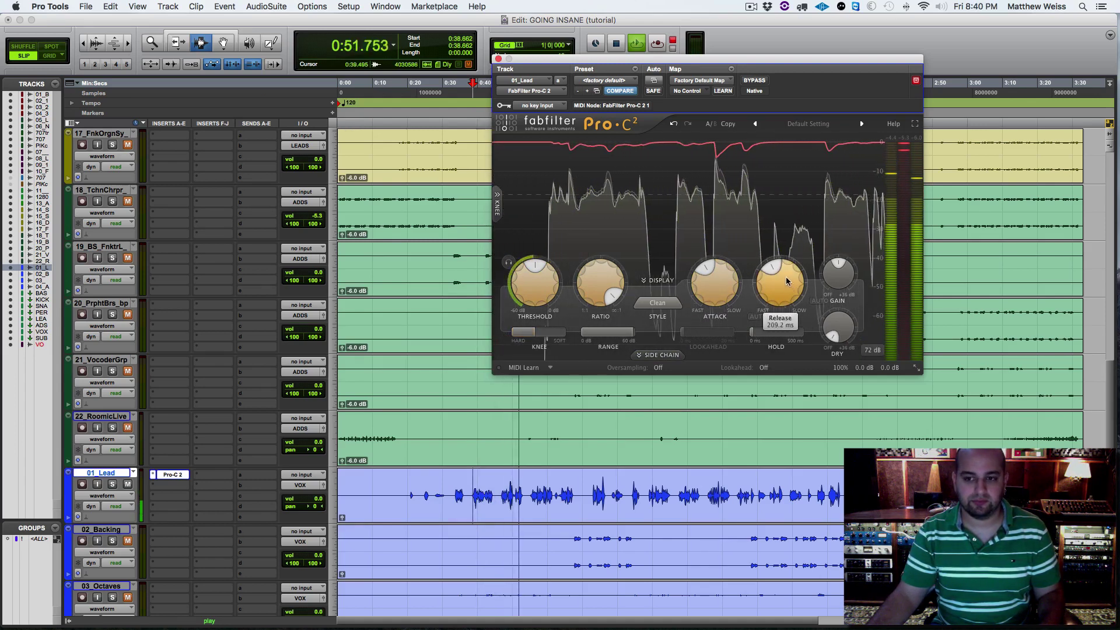
{"action": "key", "text": "space"}
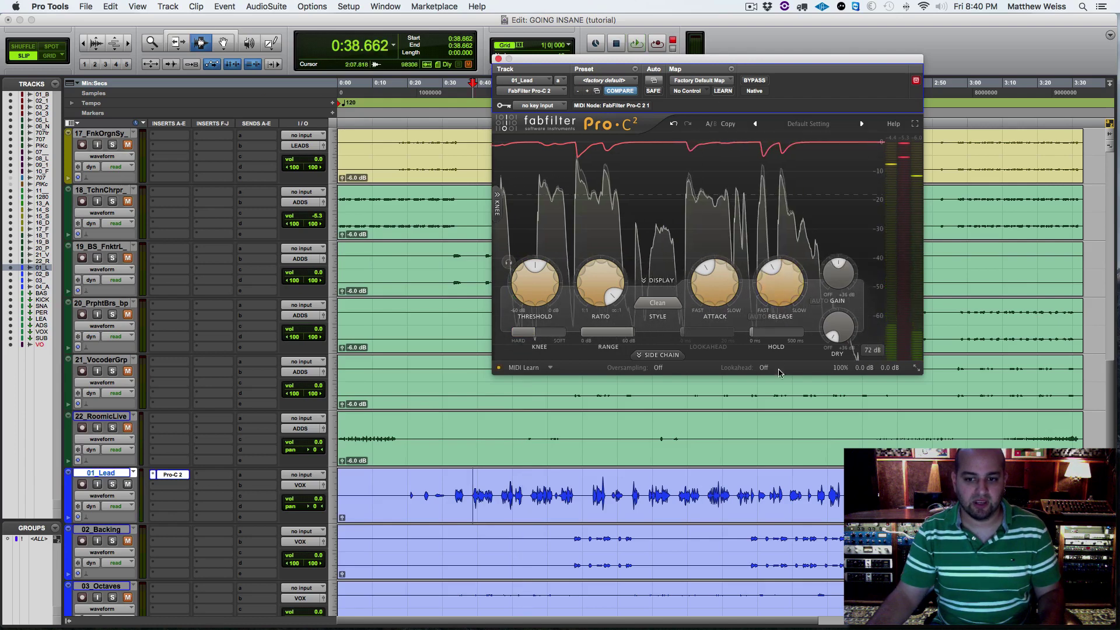
Set Pro-C 2's attack to its fastest value of 0.005 ms and lower the threshold slightly while listening to the vocal.
{"action": "mouse_move", "coordinate": [708, 281]}
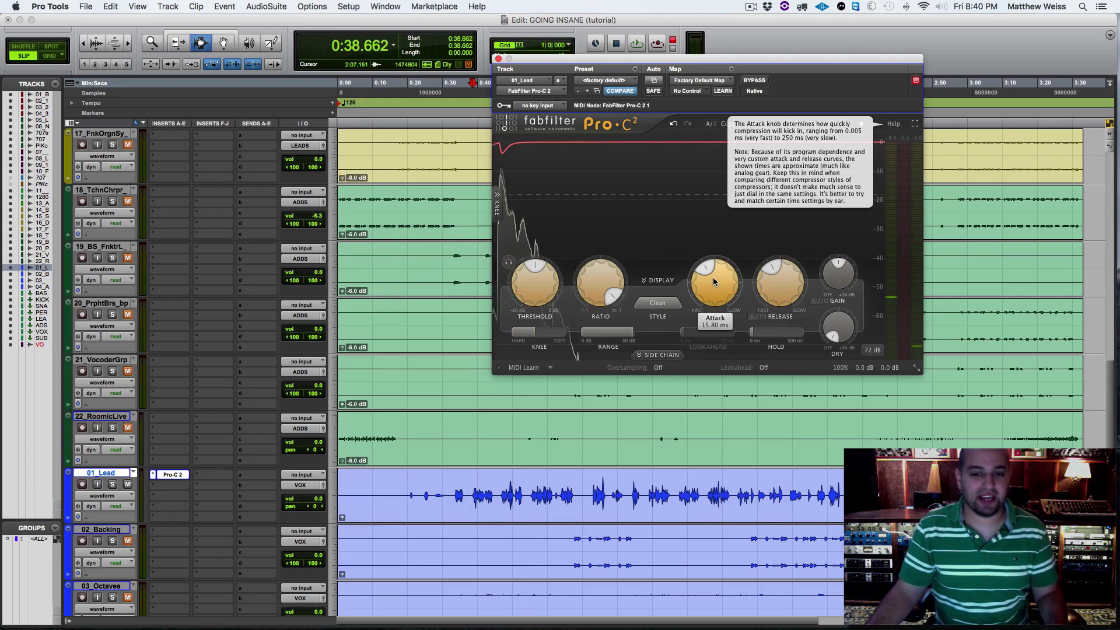
{"action": "left_click_drag", "start_coordinate": [713, 277], "coordinate": [692, 358]}
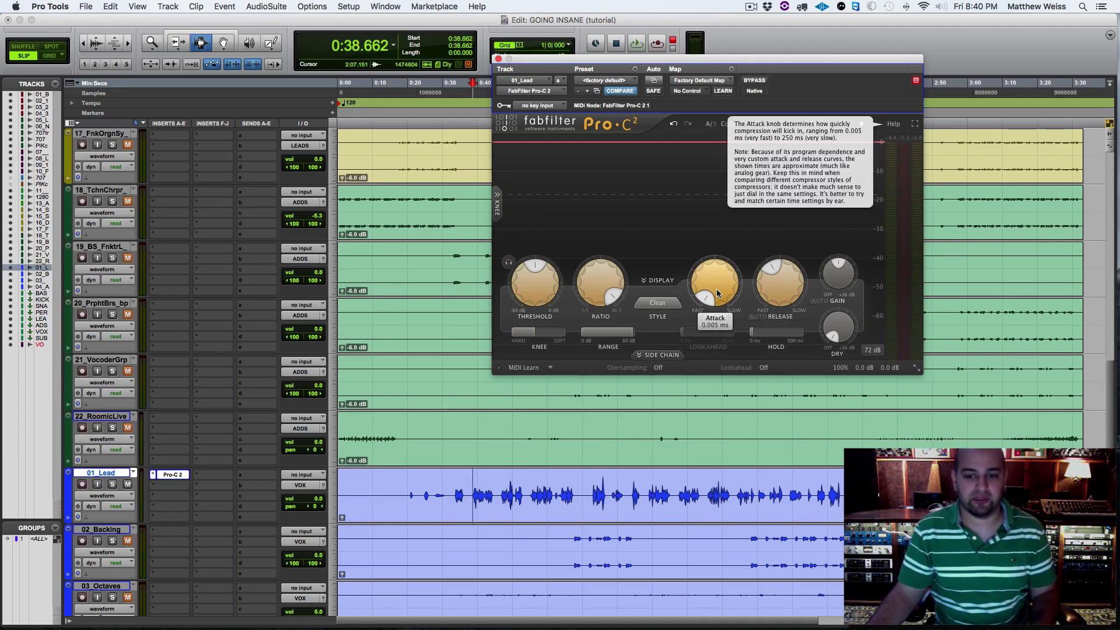
{"action": "key", "text": "space"}
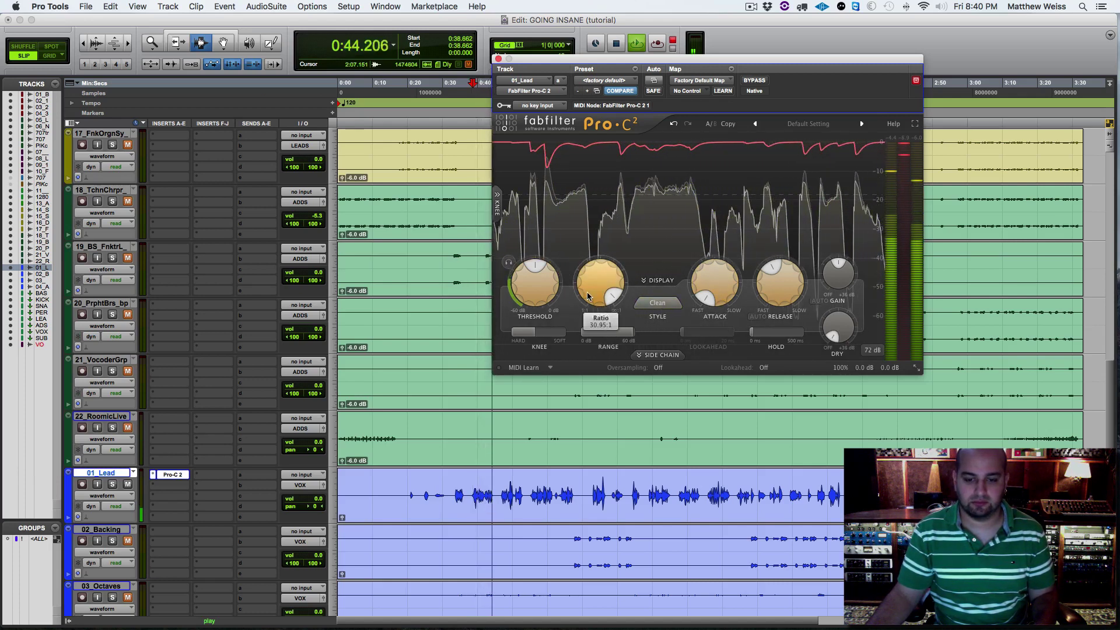
{"action": "mouse_move", "coordinate": [533, 298]}
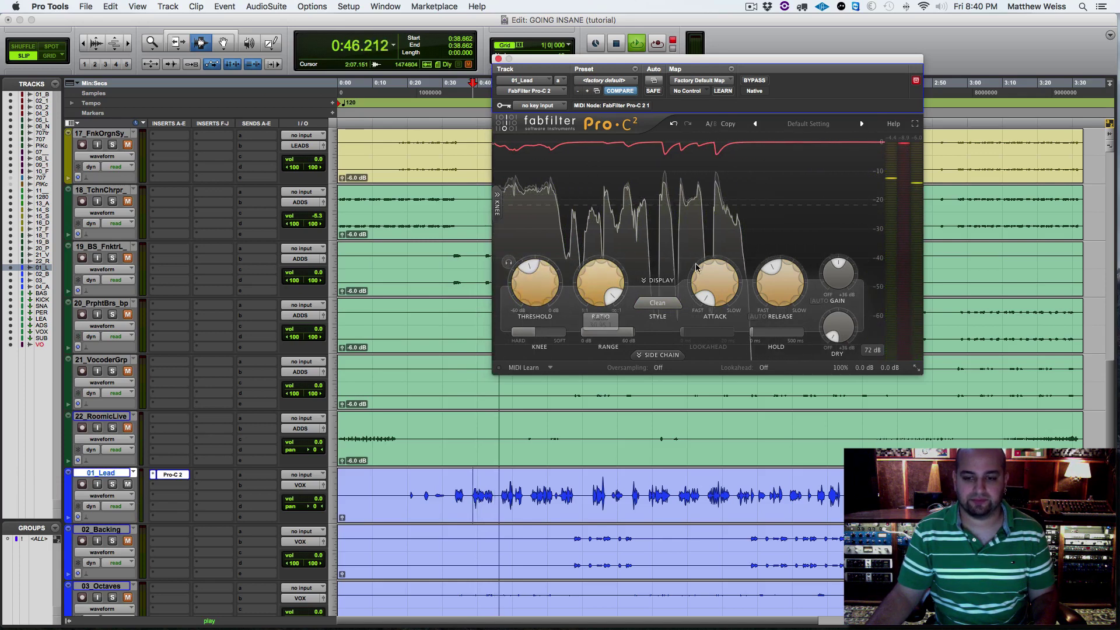
{"action": "mouse_move", "coordinate": [717, 285]}
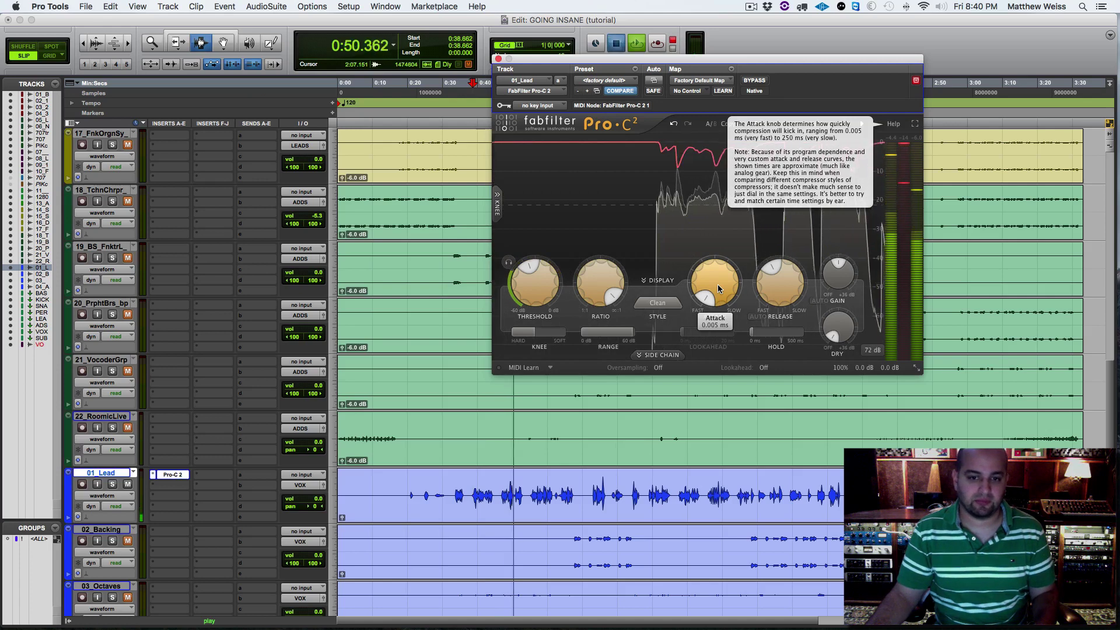
{"action": "key", "text": "space"}
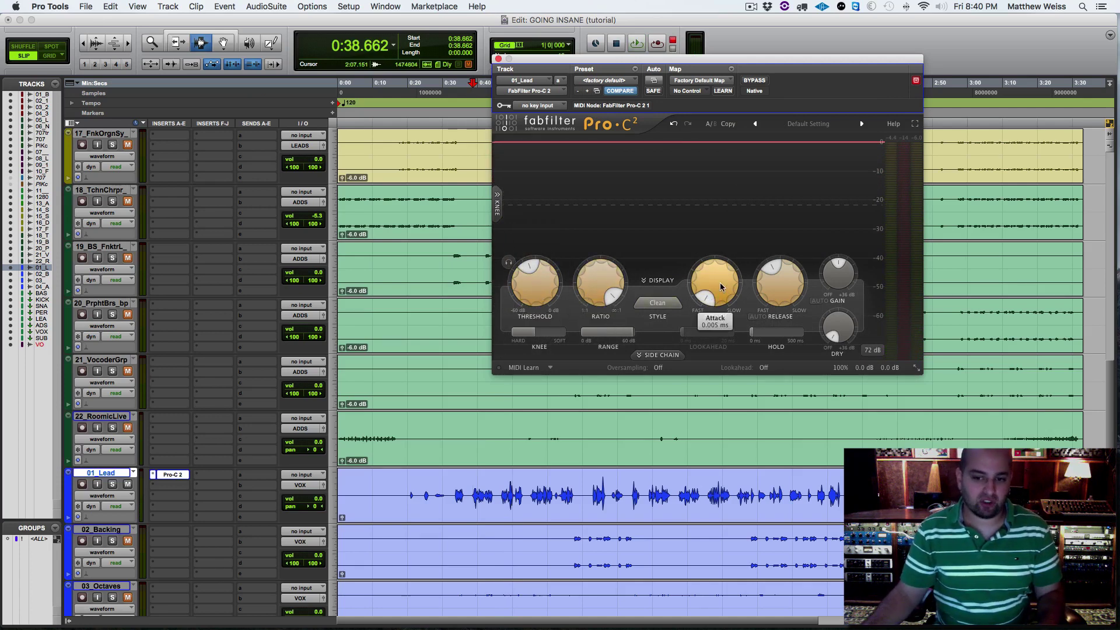
Slow Pro-C 2's attack to about 16 ms and raise the threshold slightly during playback from 0:38.662.
{"action": "left_click_drag", "start_coordinate": [720, 286], "coordinate": [726, 239]}
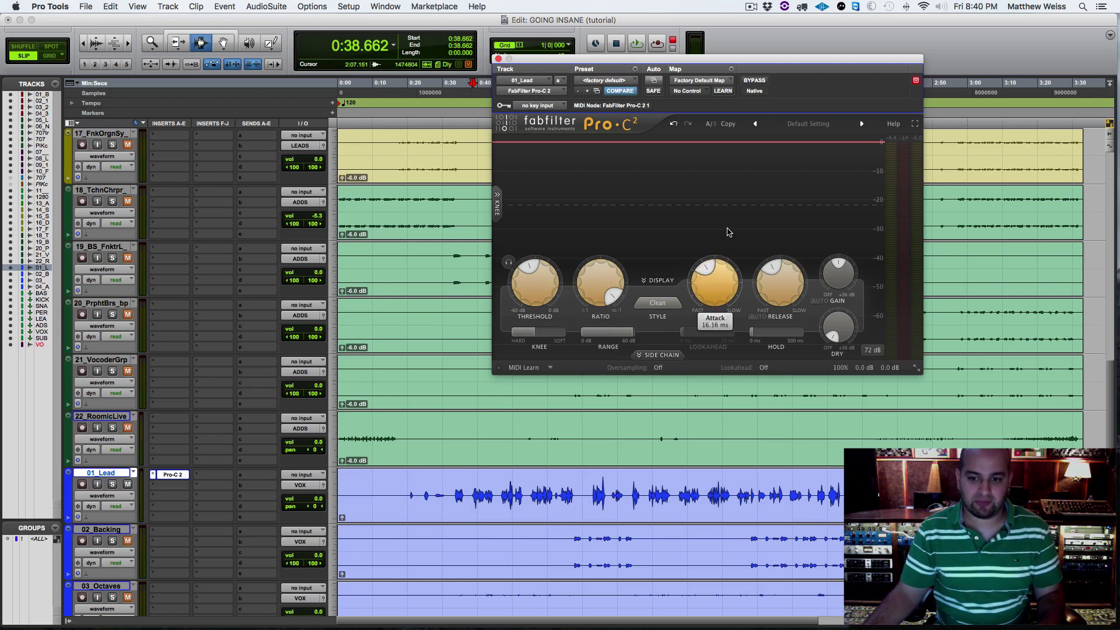
{"action": "key", "text": "space"}
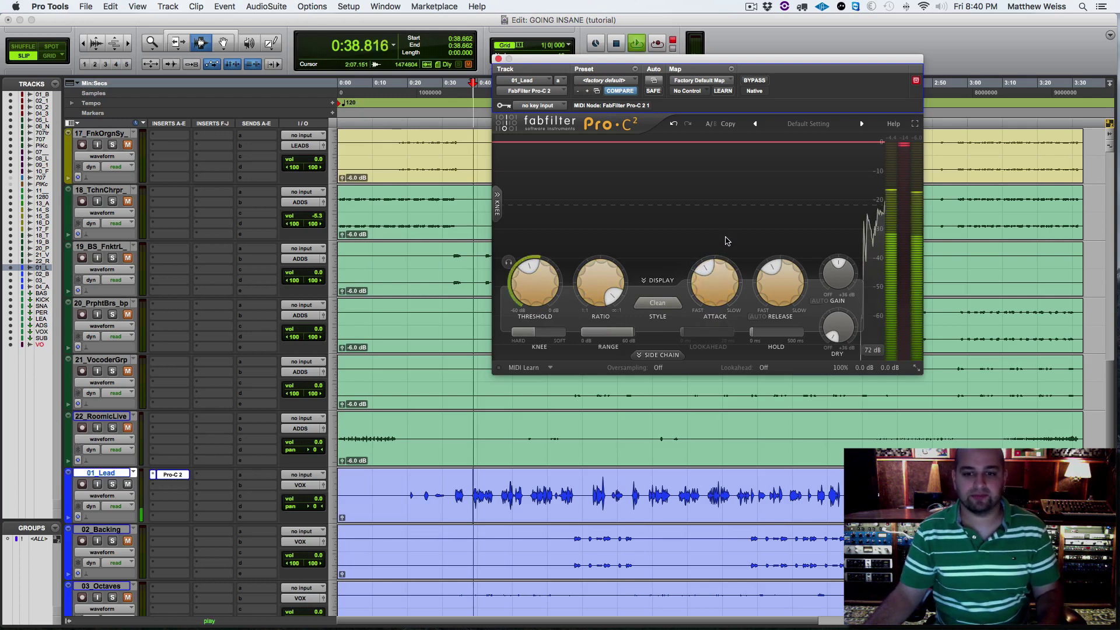
{"action": "mouse_move", "coordinate": [536, 294]}
{"action": "left_click_drag", "start_coordinate": [536, 293], "coordinate": [530, 286]}
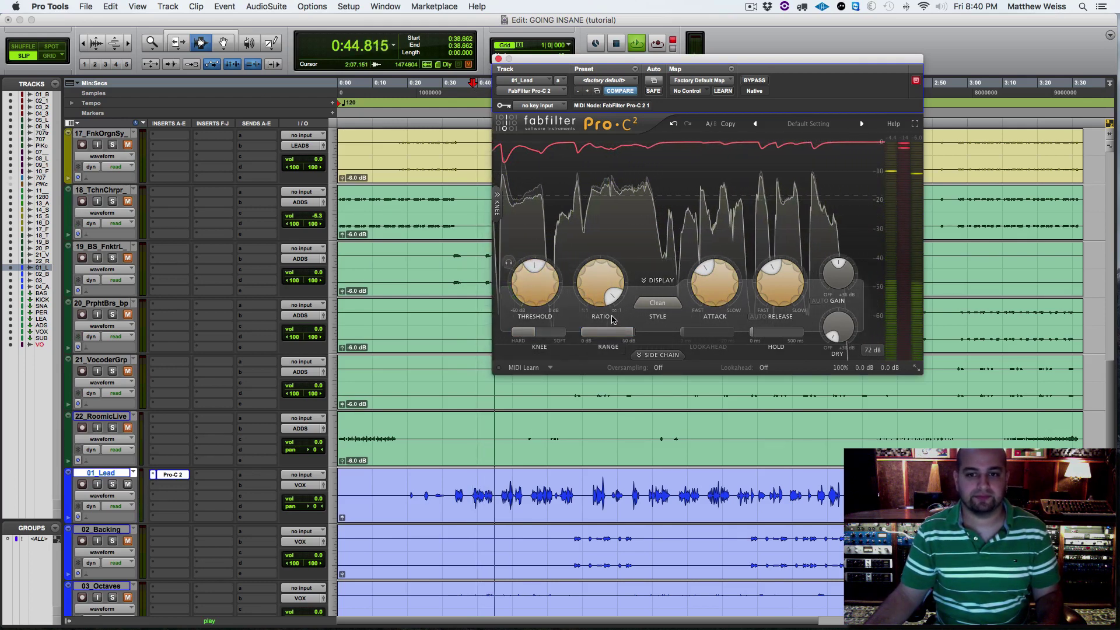
{"action": "key", "text": "space"}
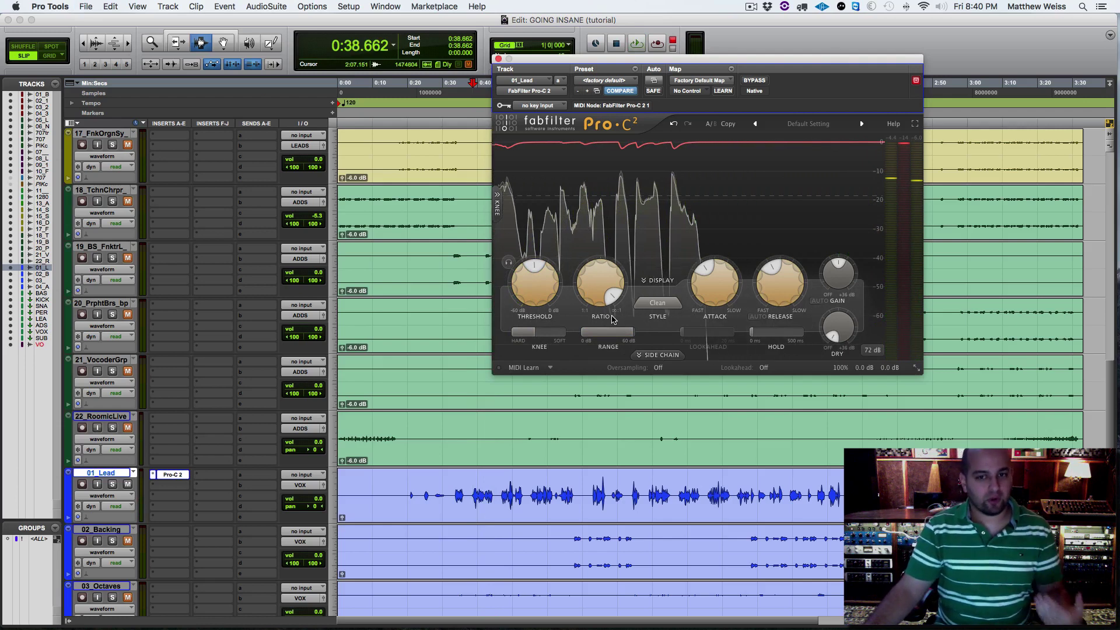
Compare the lead vocal with Pro-C 2 bypassed and active, playing from 0:38.662 each time.
{"action": "left_click", "coordinate": [752, 80]}
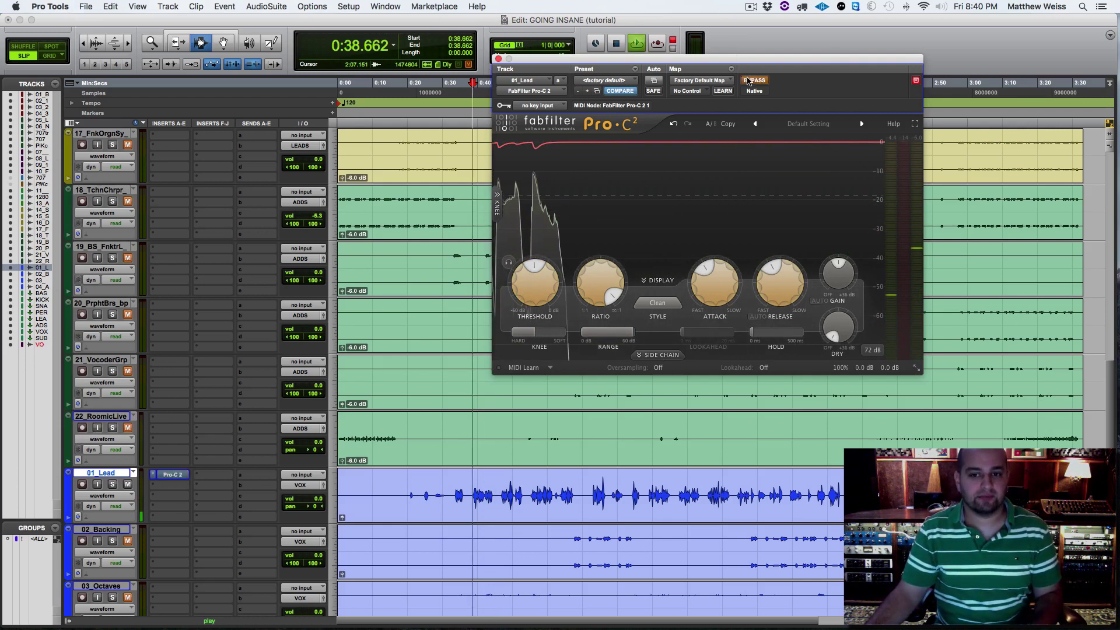
{"action": "key", "text": "space"}
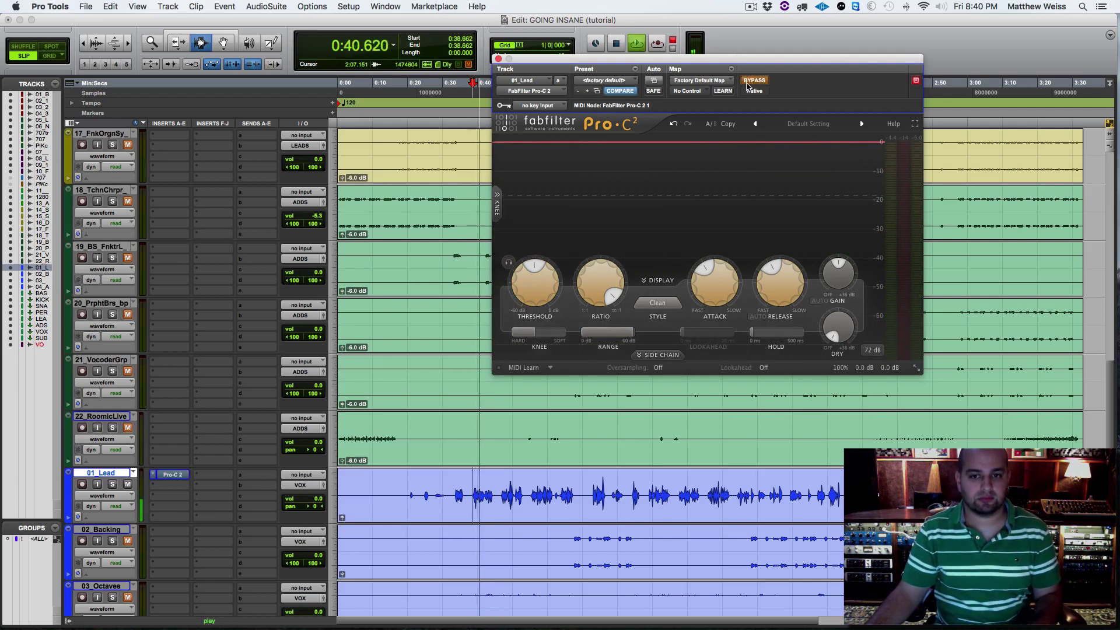
{"action": "key", "text": "space"}
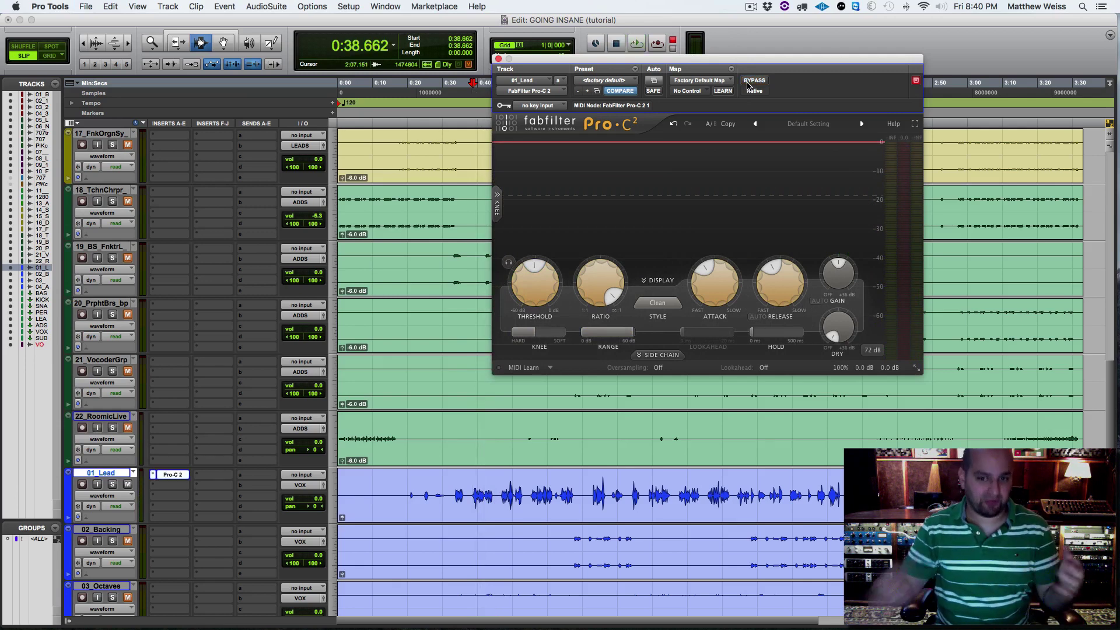
{"action": "left_click", "coordinate": [751, 82]}
{"action": "key", "text": "space"}
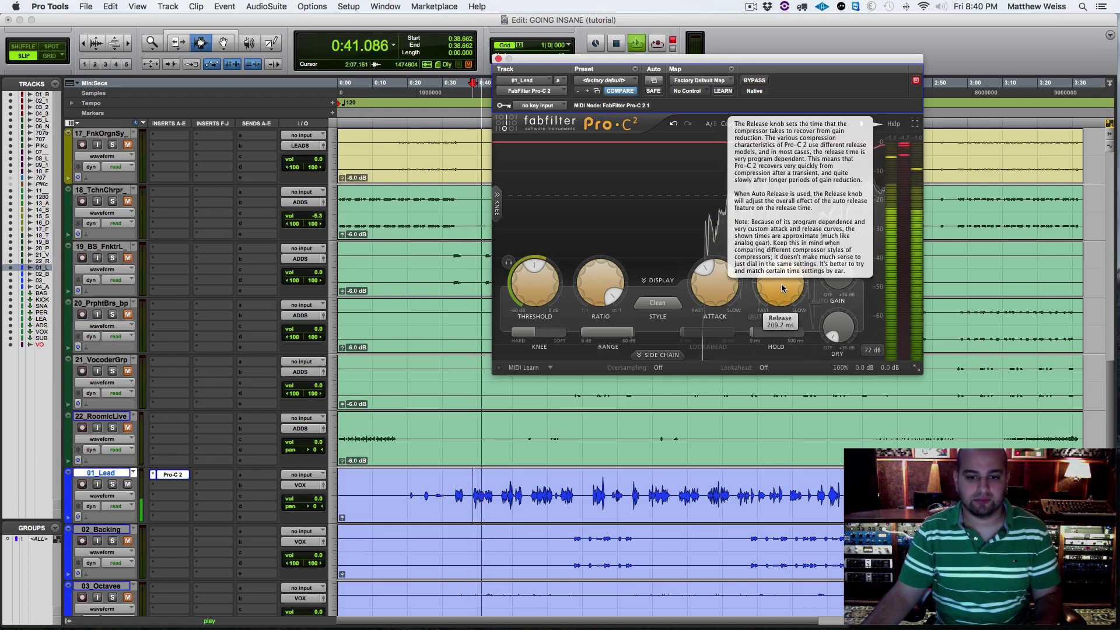
{"action": "key", "text": "space"}
Shorten Pro-C 2's release on 01_Lead to a very fast setting near 13 ms while listening to the vocal.
{"action": "left_click_drag", "start_coordinate": [769, 282], "coordinate": [783, 275]}
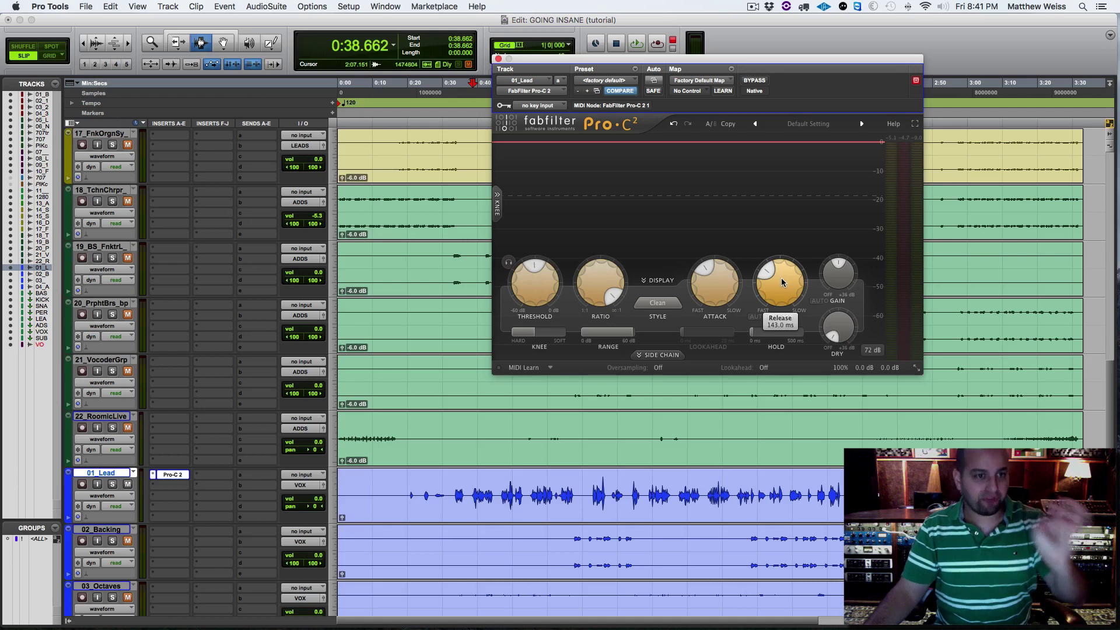
{"action": "key", "text": "space"}
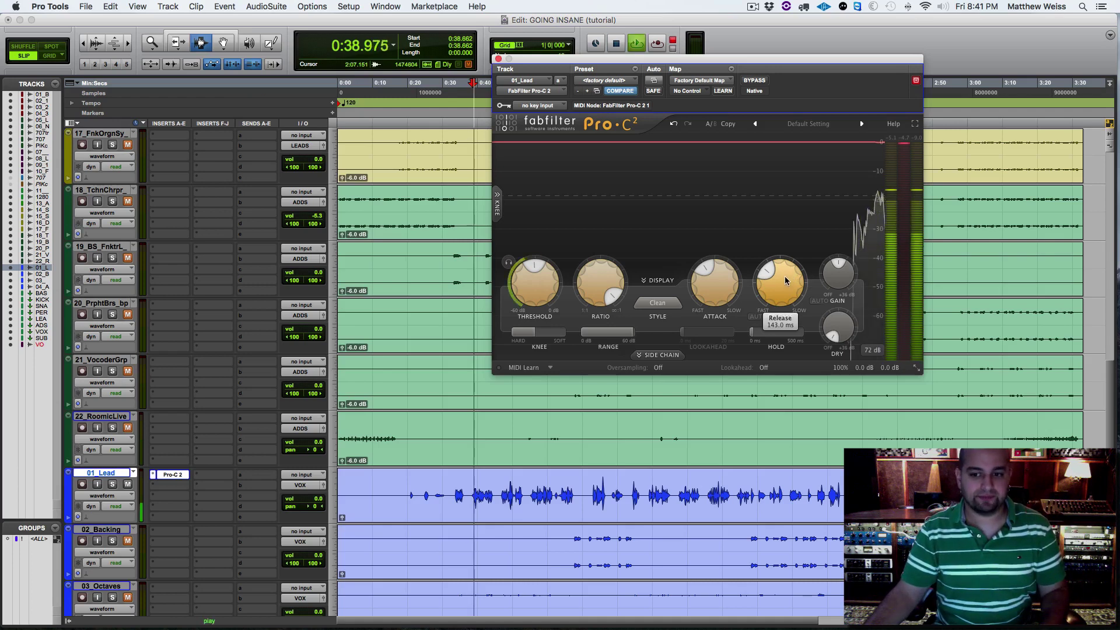
{"action": "left_click_drag", "start_coordinate": [785, 282], "coordinate": [787, 319]}
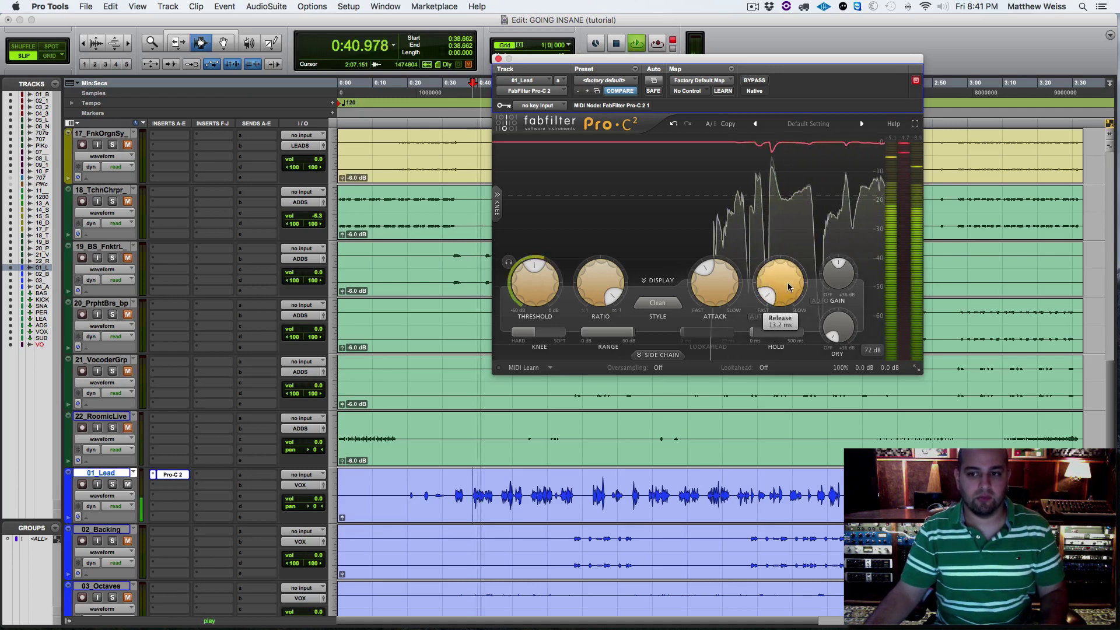
{"action": "left_click_drag", "start_coordinate": [788, 281], "coordinate": [789, 273]}
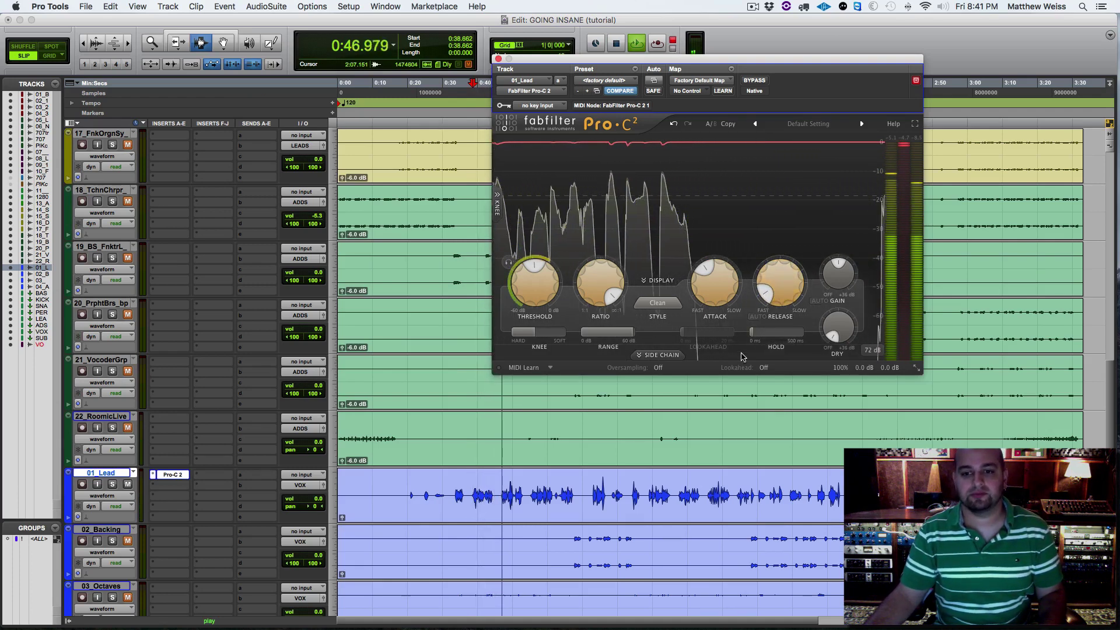
{"action": "key", "text": "space"}
Set Pro-C 2's oversampling to 2x and listen to the vocal from 0:38.662.
{"action": "left_click", "coordinate": [659, 368]}
{"action": "left_click", "coordinate": [665, 394]}
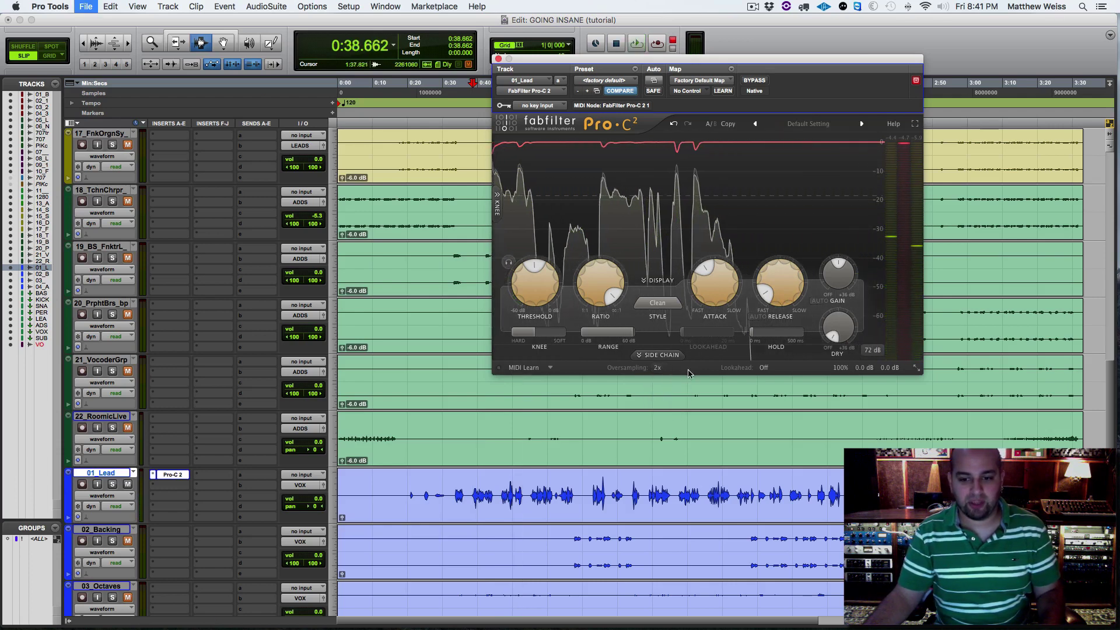
{"action": "key", "text": "space"}
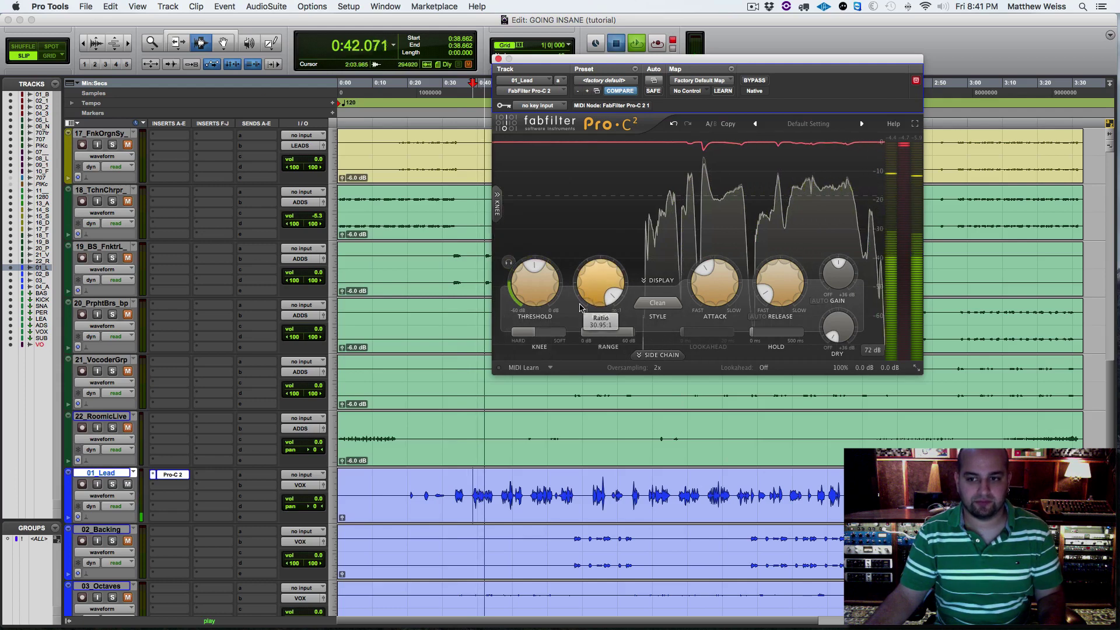
{"action": "key", "text": "space"}
Lower Pro-C 2's ratio to about 8:1, listen to the vocal from 0:38.662 and close the compressor's window.
{"action": "mouse_move", "coordinate": [579, 299]}
{"action": "left_click_drag", "start_coordinate": [579, 299], "coordinate": [584, 311]}
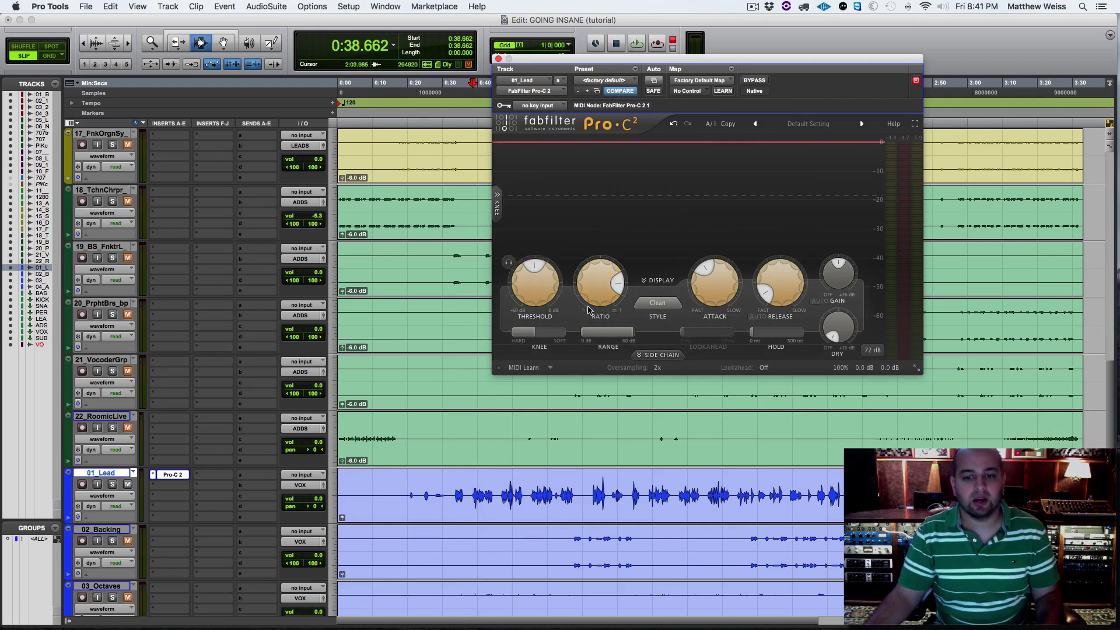
{"action": "mouse_move", "coordinate": [598, 295]}
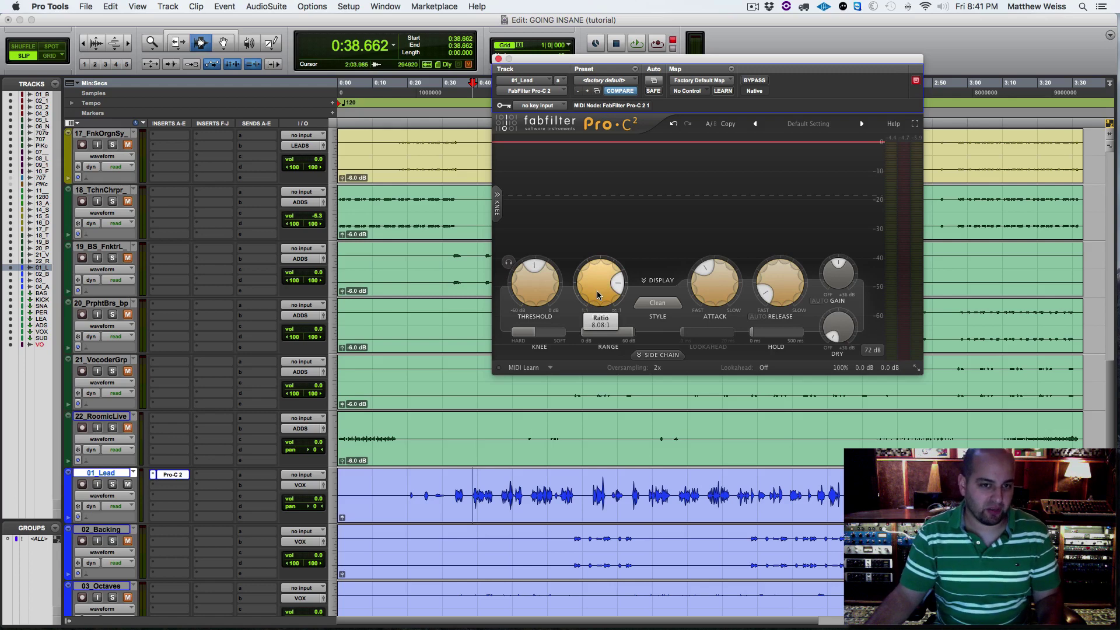
{"action": "key", "text": "space"}
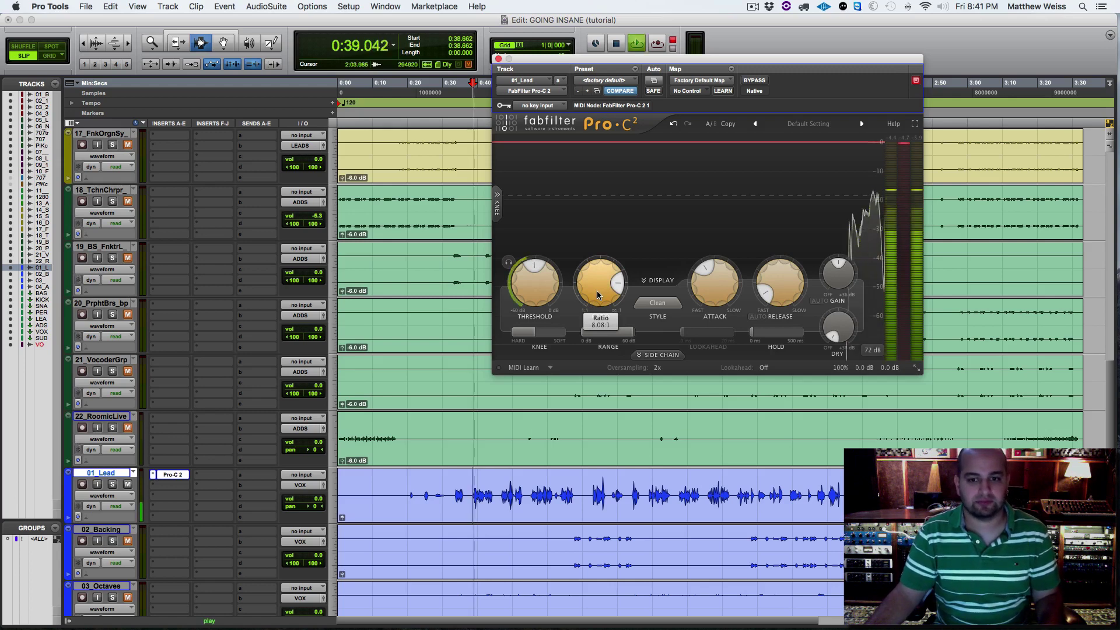
{"action": "left_click", "coordinate": [498, 59]}
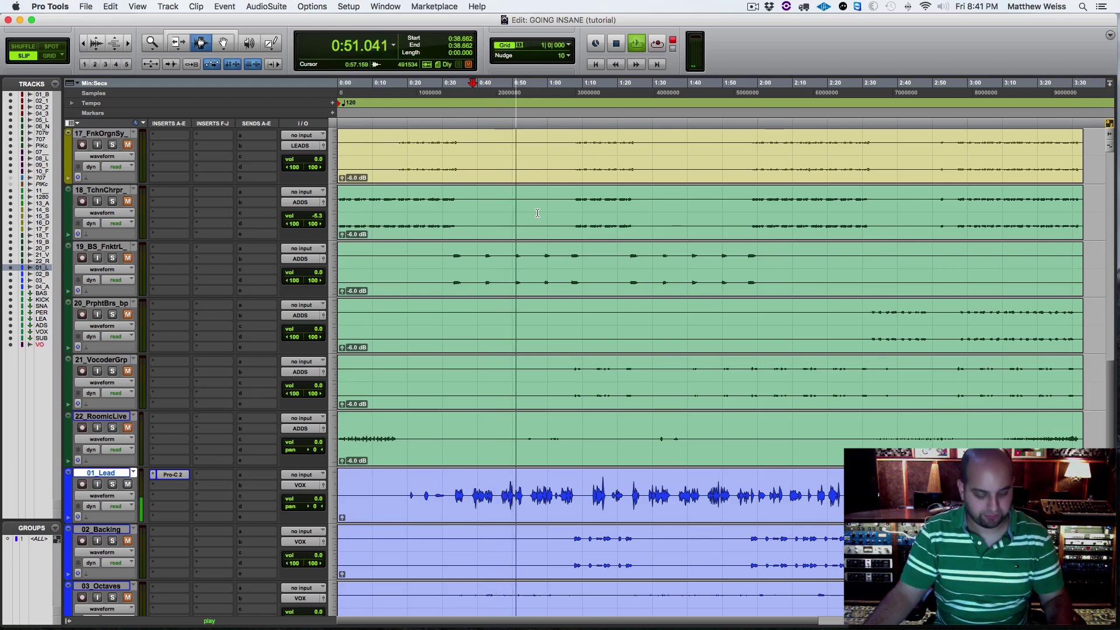
{"action": "key", "text": "space"}
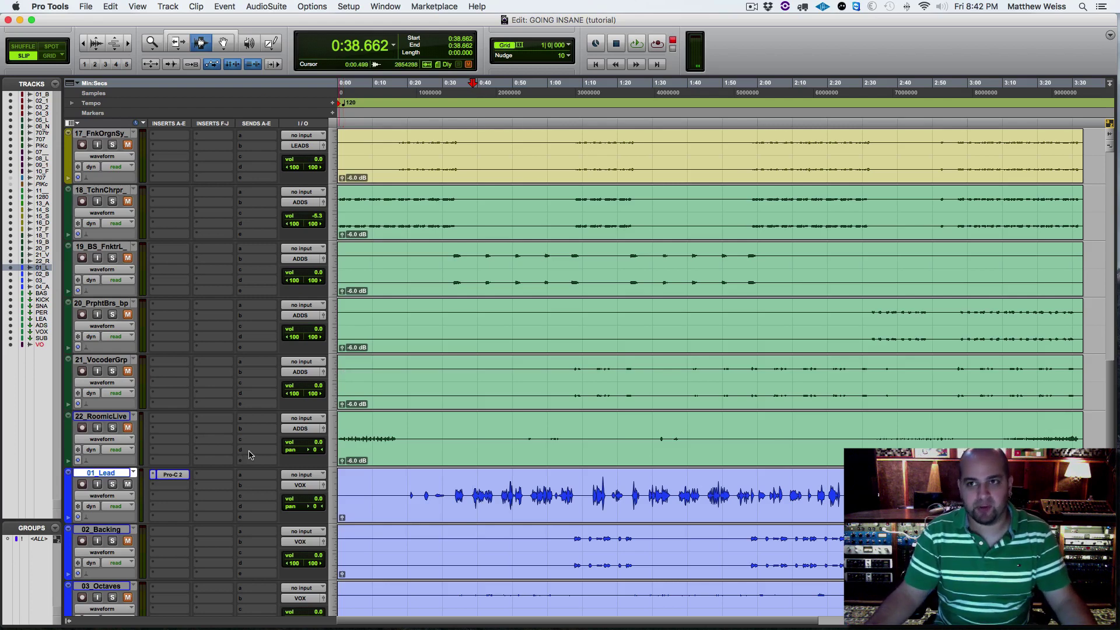
Insert the mono FabFilter Pro-DS de-esser after Pro-C 2 on the 01_Lead track.
{"action": "left_click", "coordinate": [156, 489]}
{"action": "mouse_move", "coordinate": [190, 509]}
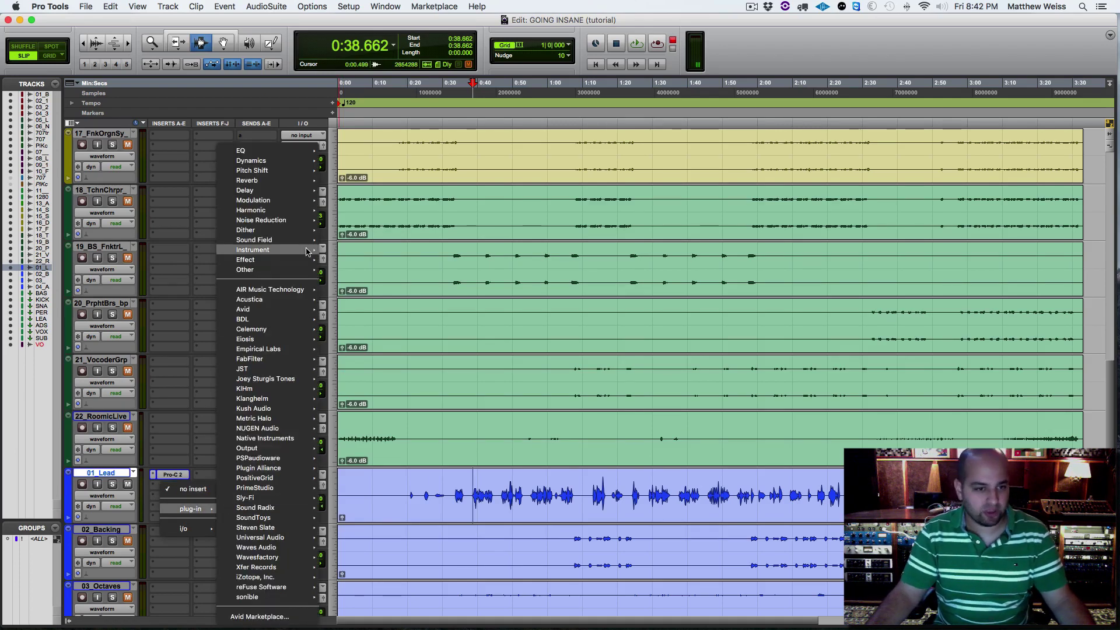
{"action": "mouse_move", "coordinate": [272, 162]}
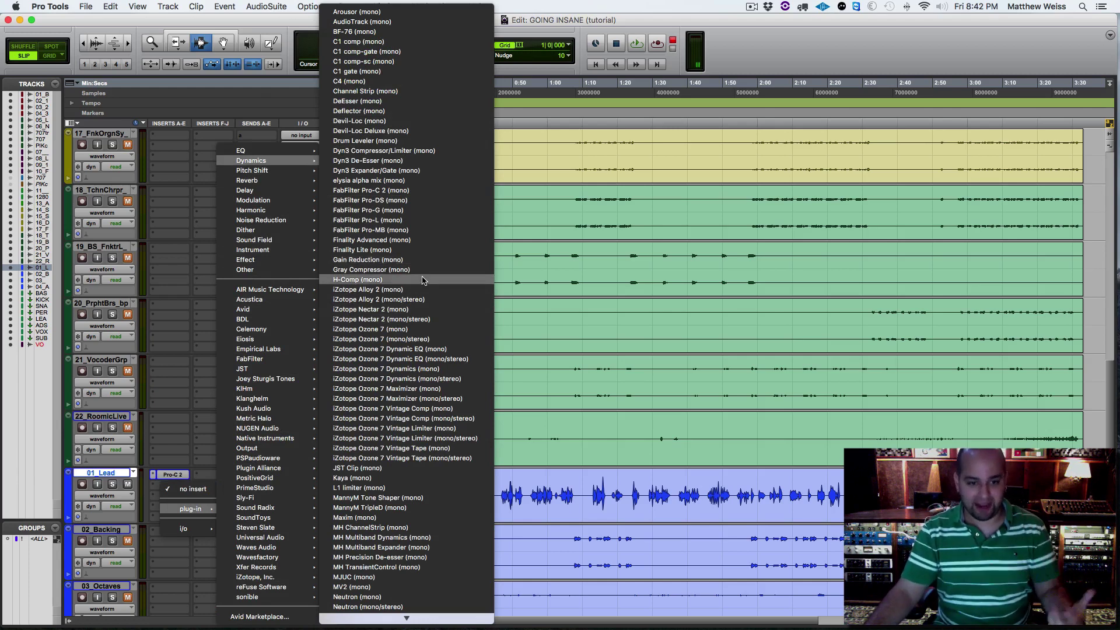
{"action": "left_click", "coordinate": [423, 200]}
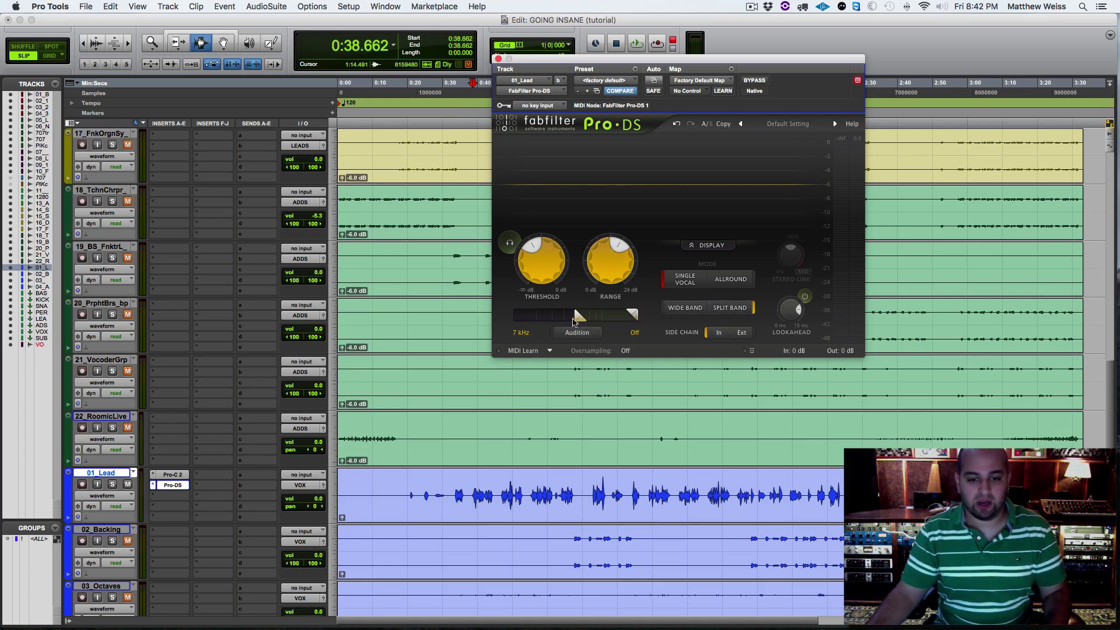
Play the lead vocal from 0:38.662 and set Pro-DS's threshold to about -28 dB and its range to about 7 dB.
{"action": "mouse_move", "coordinate": [595, 265]}
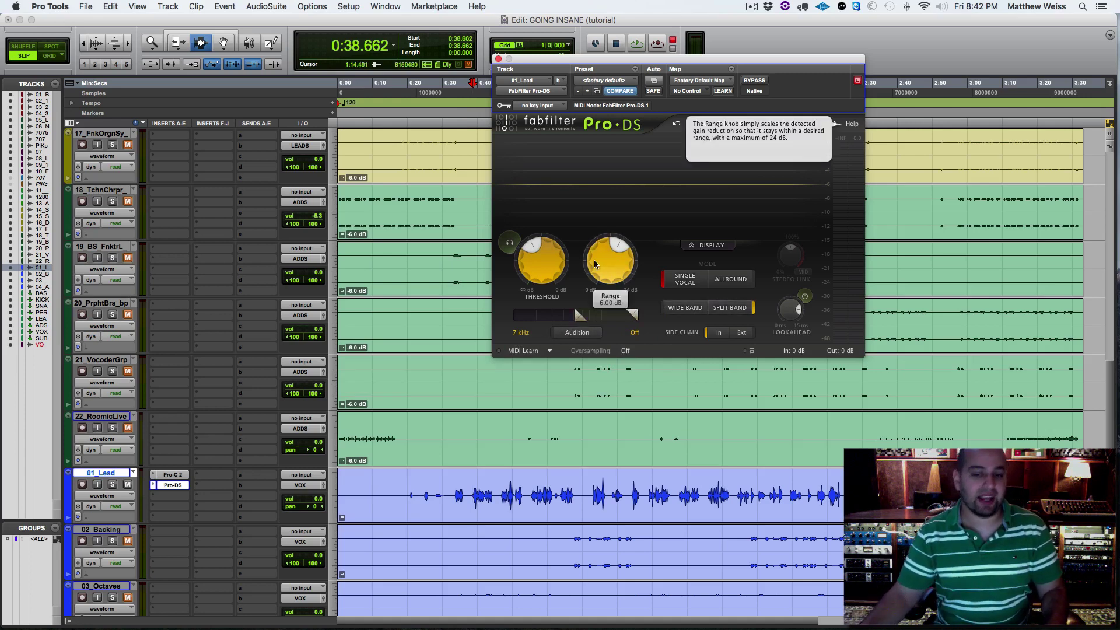
{"action": "mouse_move", "coordinate": [540, 245]}
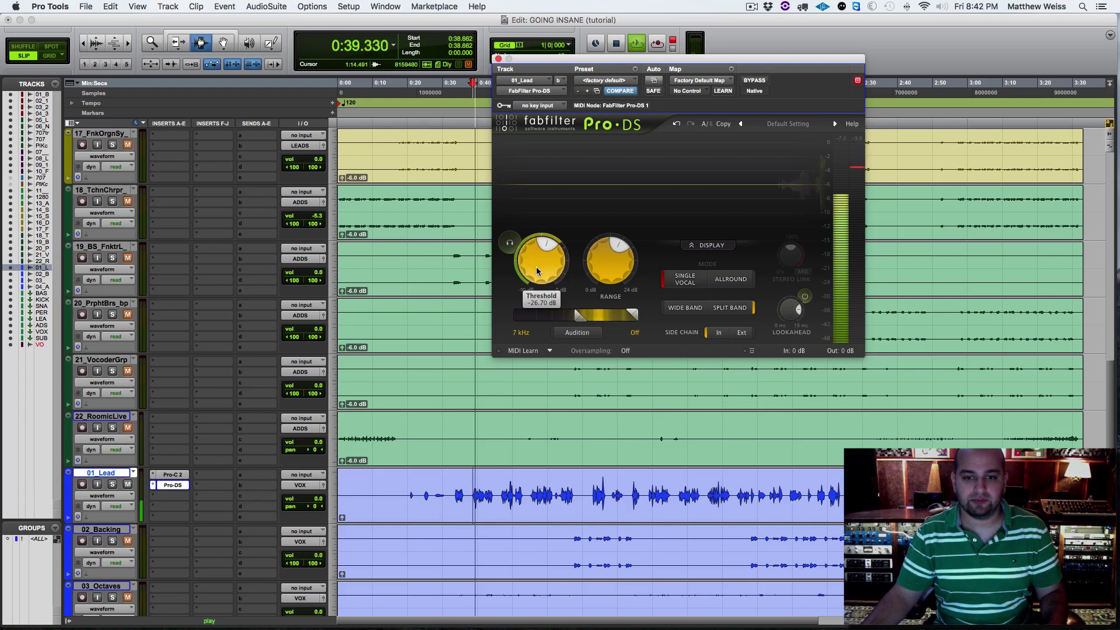
{"action": "mouse_move", "coordinate": [540, 263]}
{"action": "left_click_drag", "start_coordinate": [540, 263], "coordinate": [537, 271]}
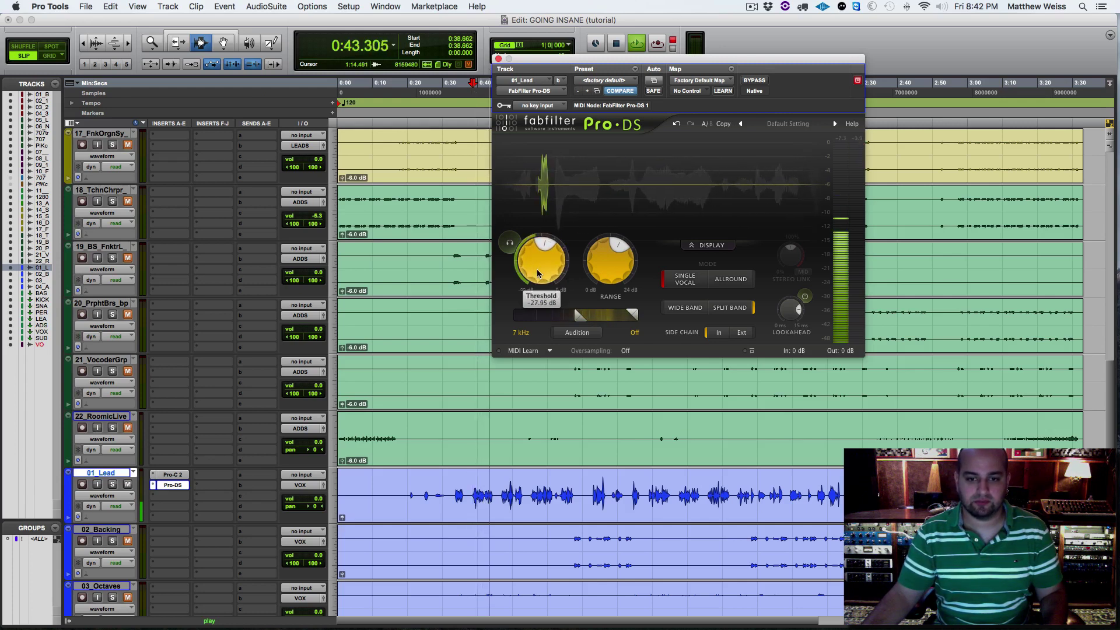
{"action": "mouse_move", "coordinate": [620, 275]}
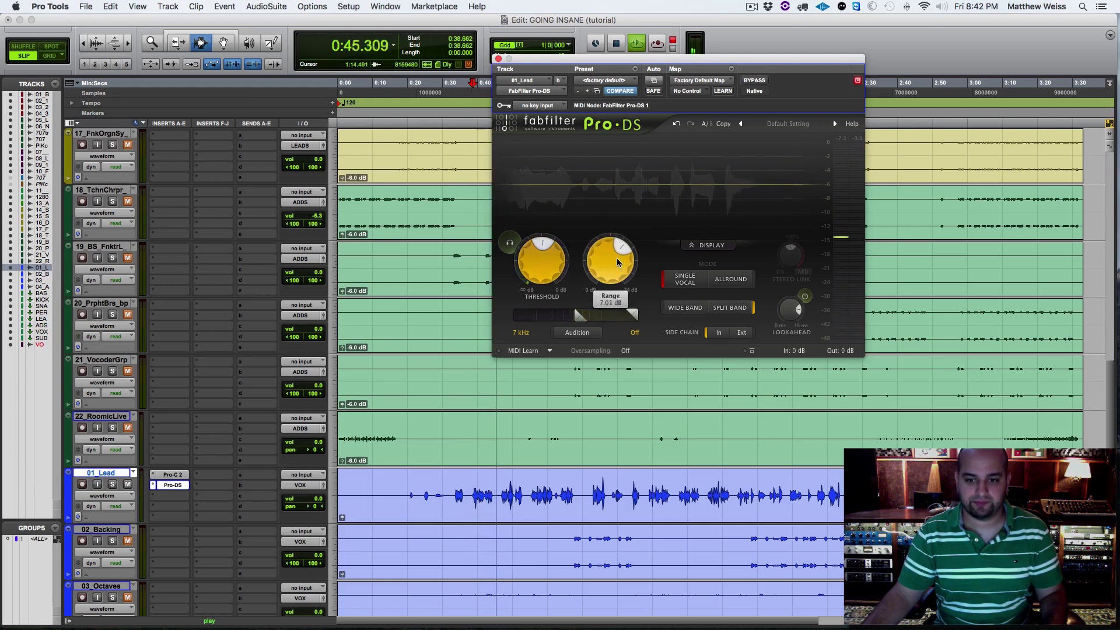
Raise the Range of the FabFilter Pro-DS on 01_Lead, close its window and replay the vocal.
{"action": "left_click_drag", "start_coordinate": [620, 275], "coordinate": [622, 229]}
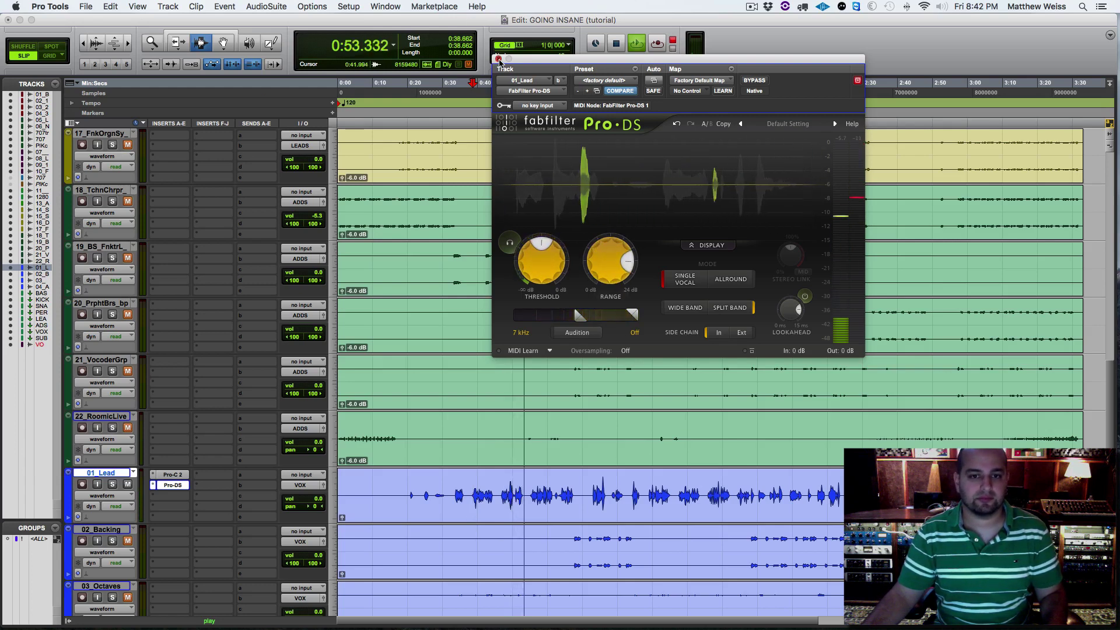
{"action": "left_click", "coordinate": [498, 59]}
{"action": "key", "text": "space"}
{"action": "key", "text": "space"}
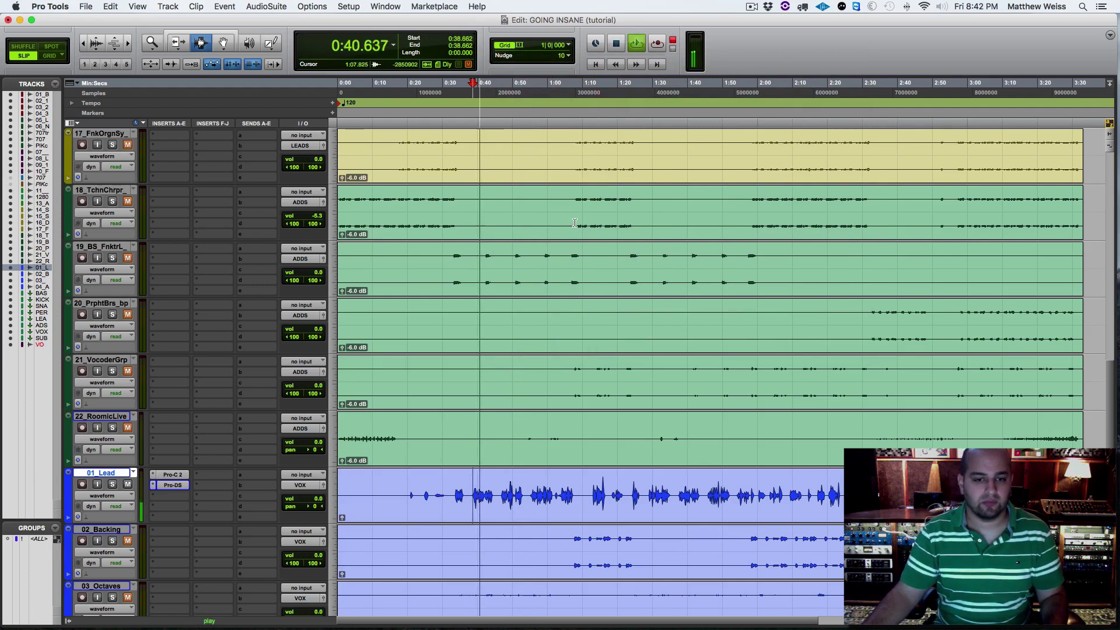
Compare the 01_Lead vocal with the Pro-DS bypassed and re-enabled, playing the same passage each time.
{"action": "key", "text": "space"}
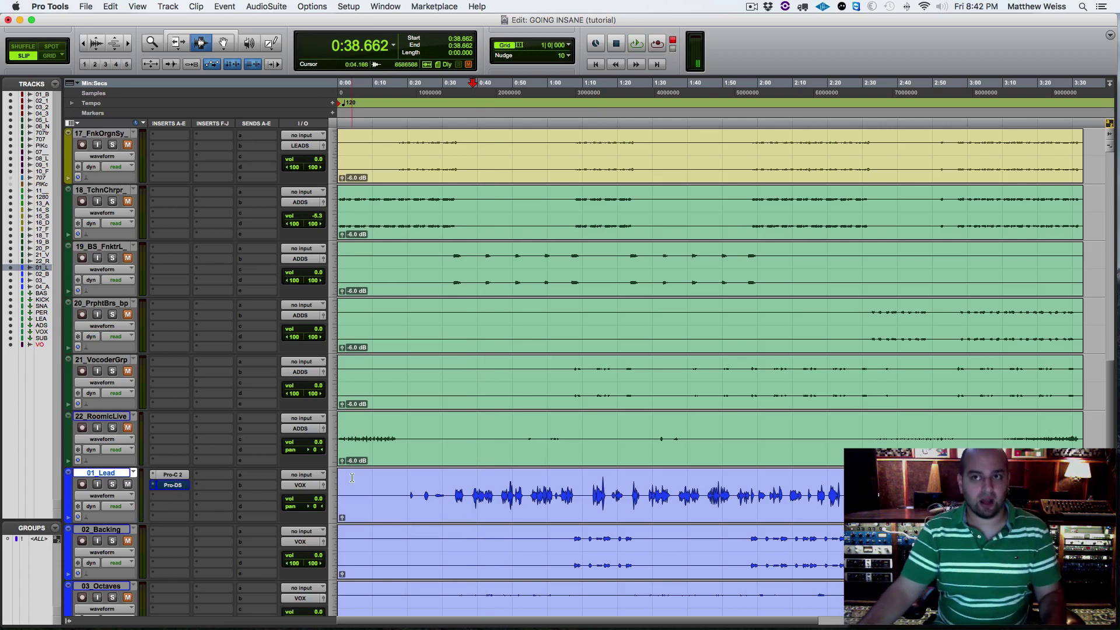
{"action": "key", "text": "space"}
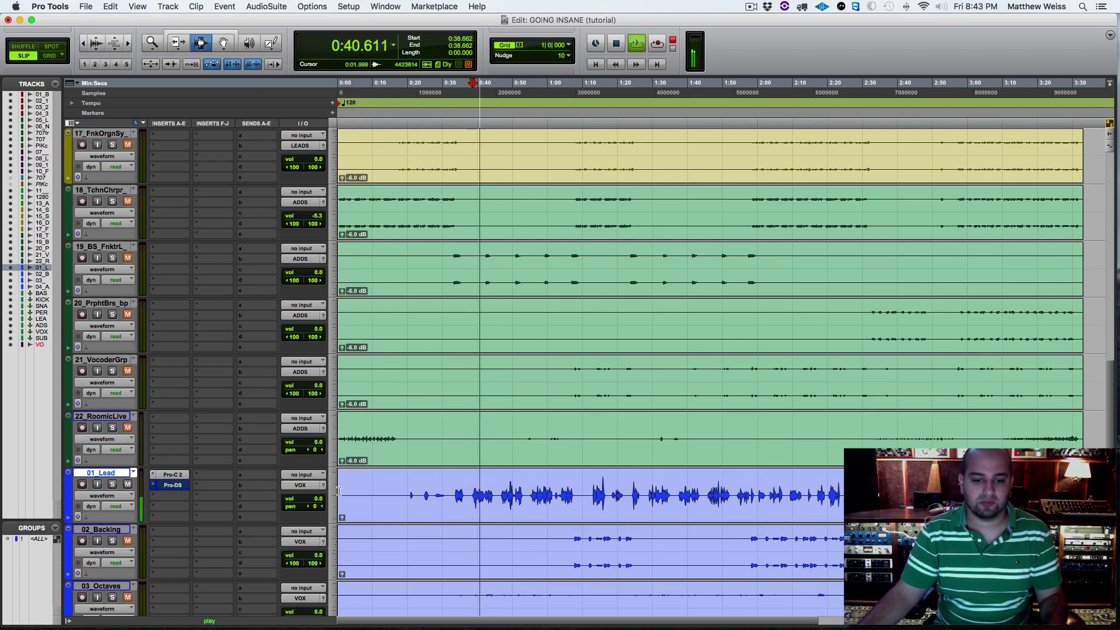
{"action": "key", "text": "space"}
{"action": "left_click", "coordinate": [173, 485], "text": "super"}
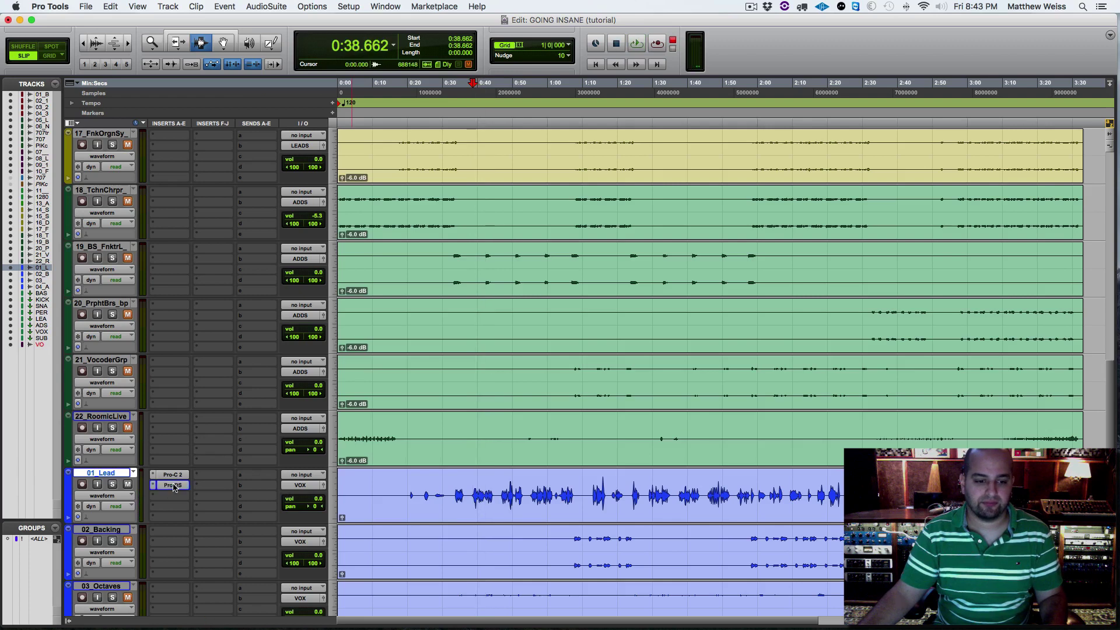
{"action": "key", "text": "space"}
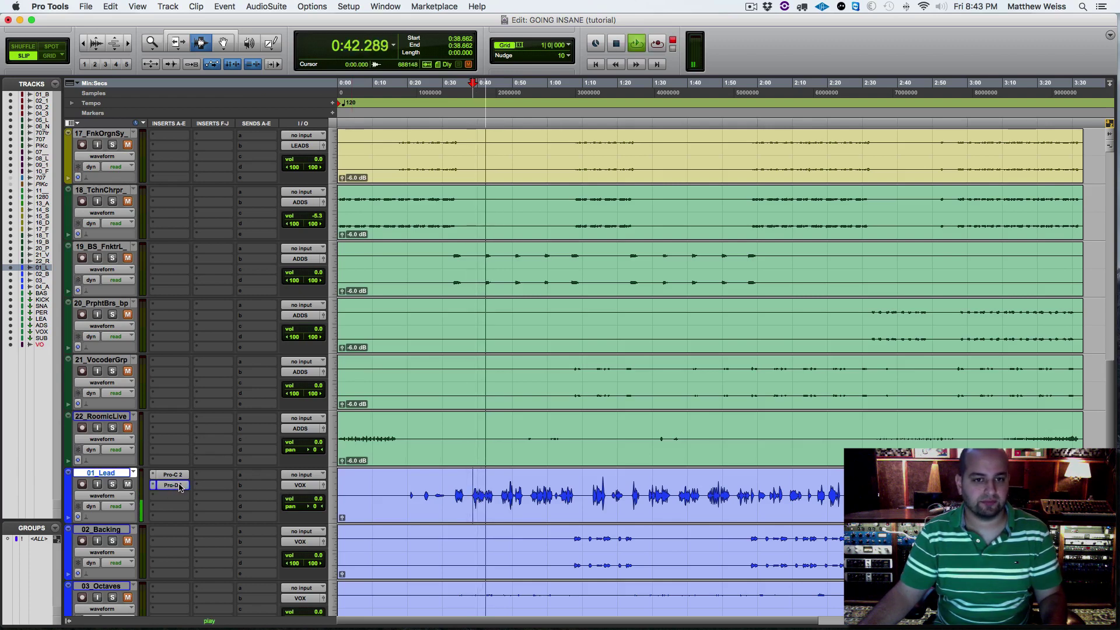
{"action": "key", "text": "space"}
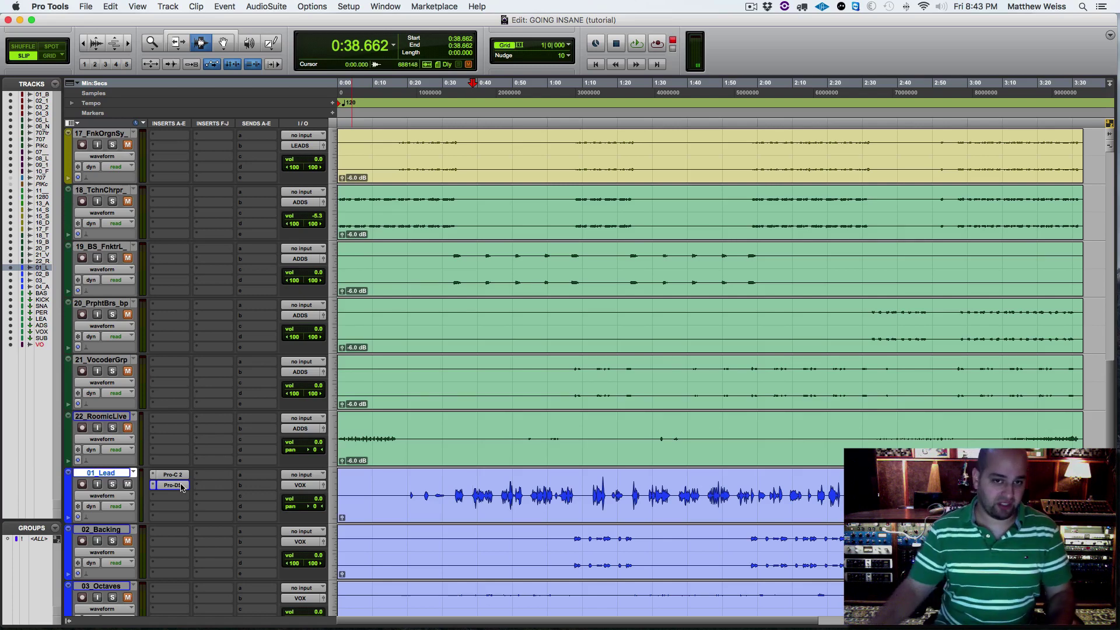
Insert the UAD Maag EQ4 (mono) EQ in the third insert slot of 01_Lead and move its window aside.
{"action": "left_click", "coordinate": [155, 500]}
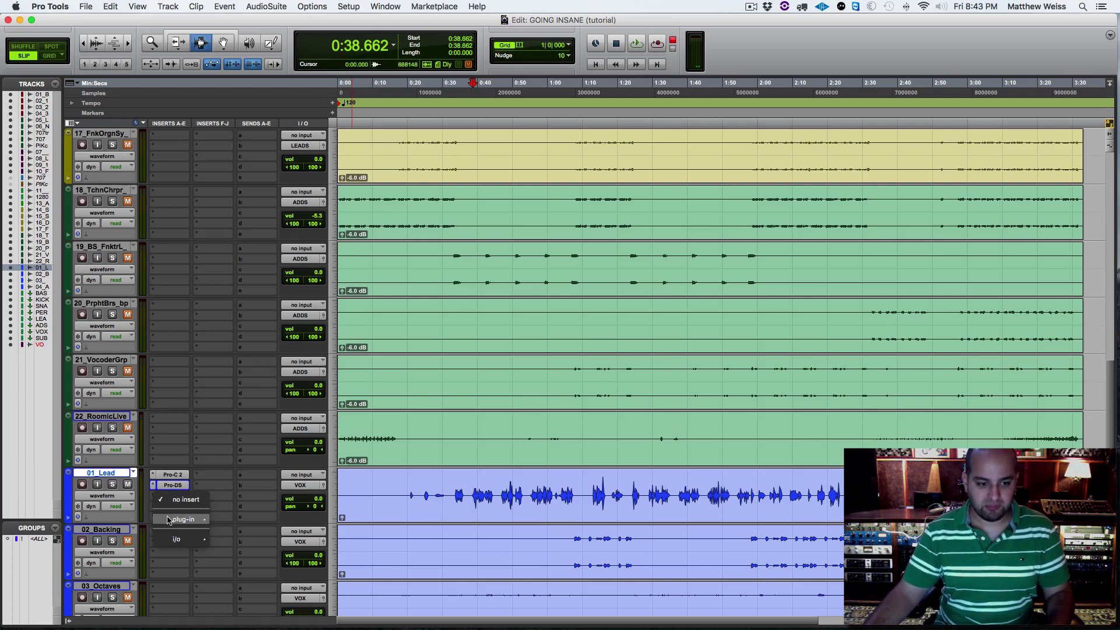
{"action": "mouse_move", "coordinate": [184, 520]}
{"action": "mouse_move", "coordinate": [233, 150]}
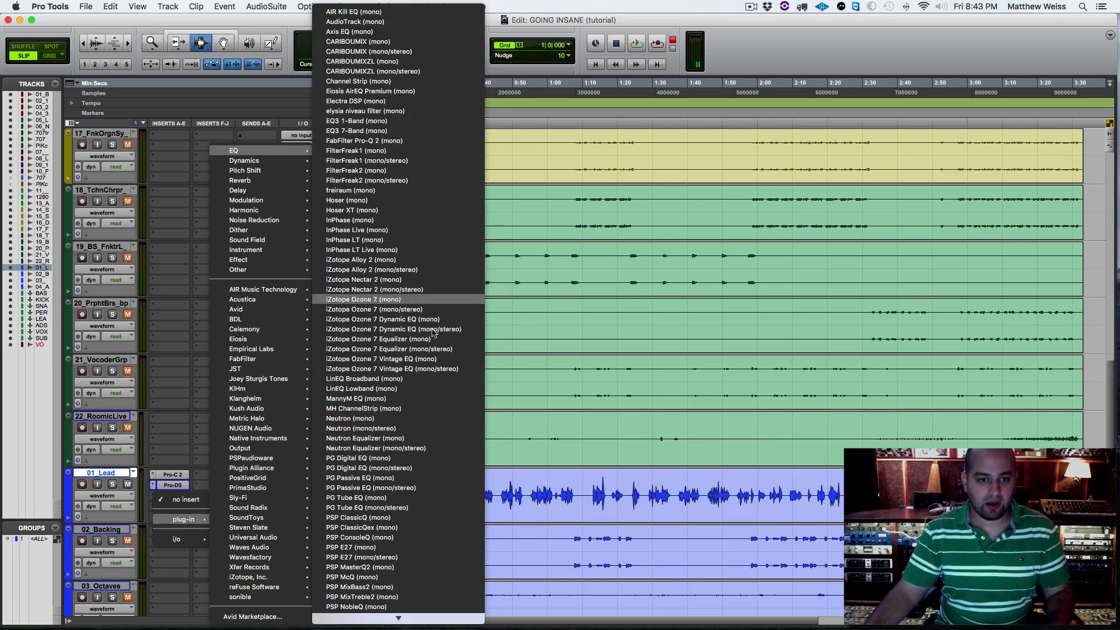
{"action": "scroll", "coordinate": [408, 299], "scroll_direction": "down", "scroll_amount": 15}
{"action": "scroll", "coordinate": [397, 538], "scroll_direction": "down", "scroll_amount": 9}
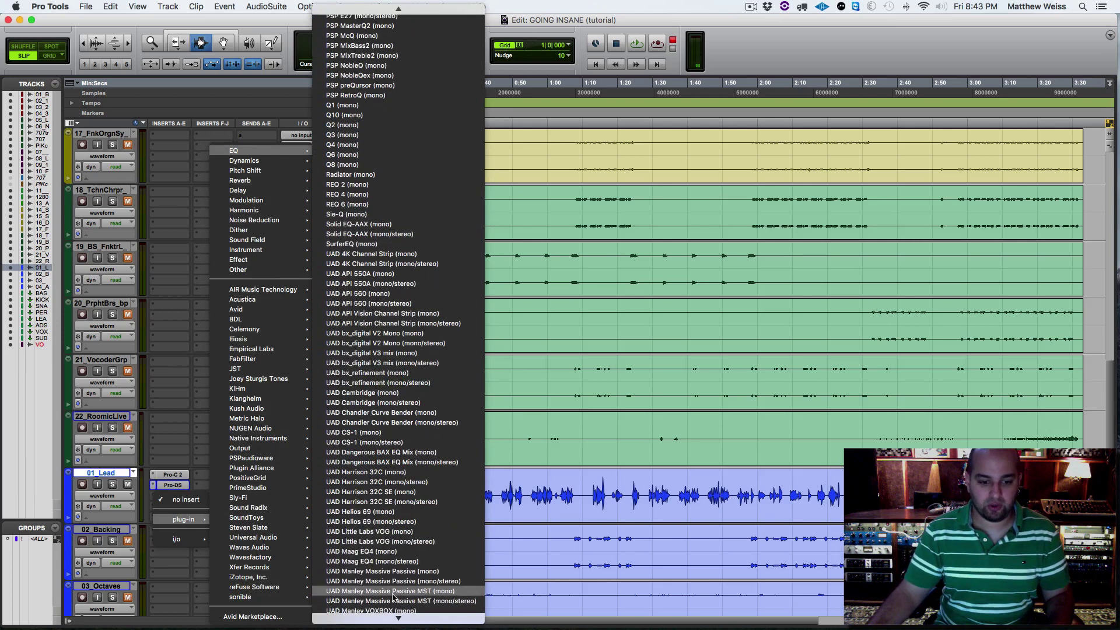
{"action": "left_click", "coordinate": [394, 552]}
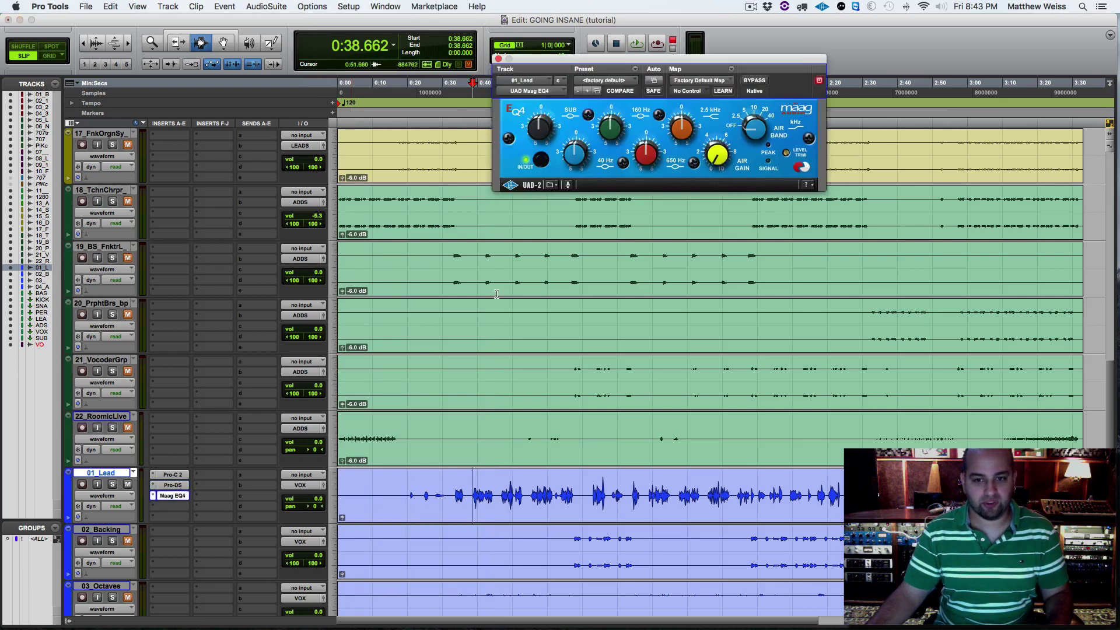
{"action": "left_click_drag", "start_coordinate": [686, 63], "coordinate": [563, 66]}
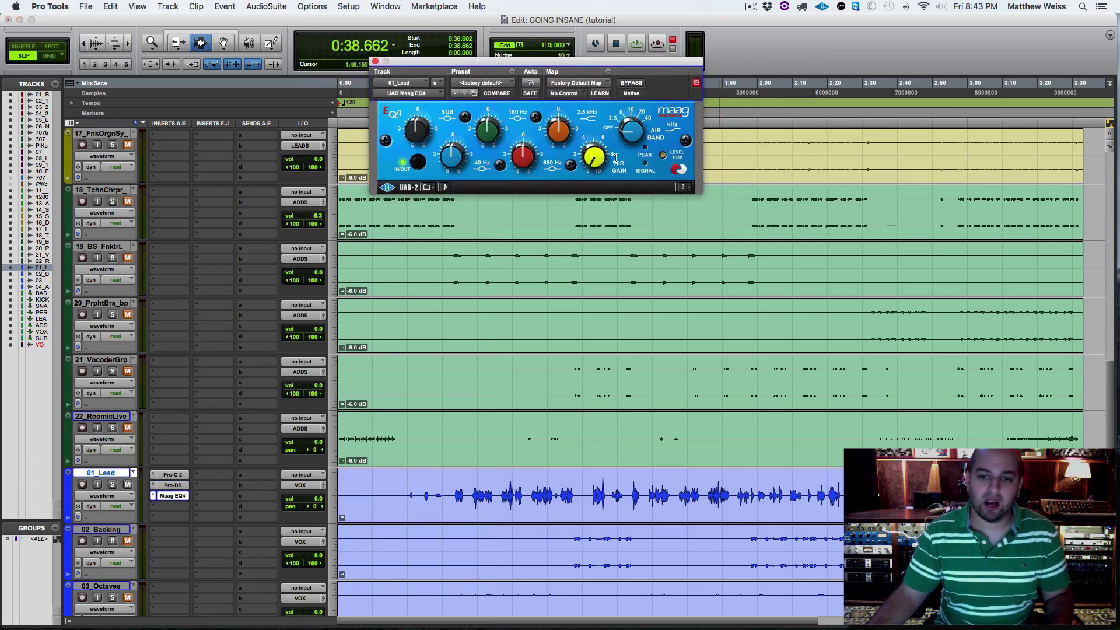
Set the Maag EQ4 air band to 20 kHz and raise the air gain while the lead vocal plays.
{"action": "left_click_drag", "start_coordinate": [633, 135], "coordinate": [631, 103]}
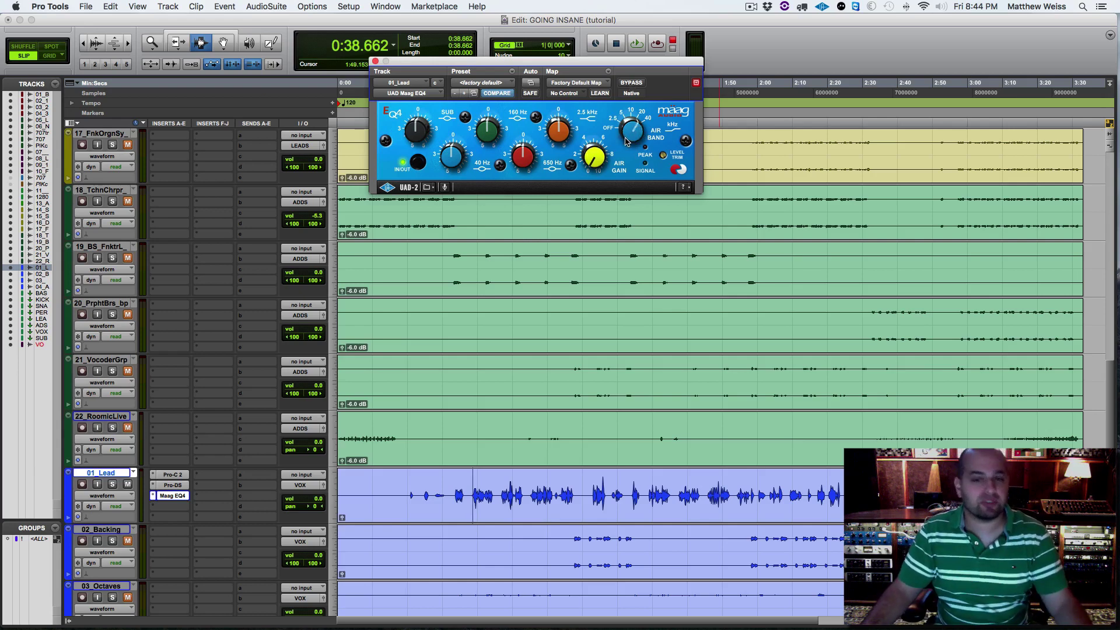
{"action": "left_click_drag", "start_coordinate": [634, 139], "coordinate": [628, 139]}
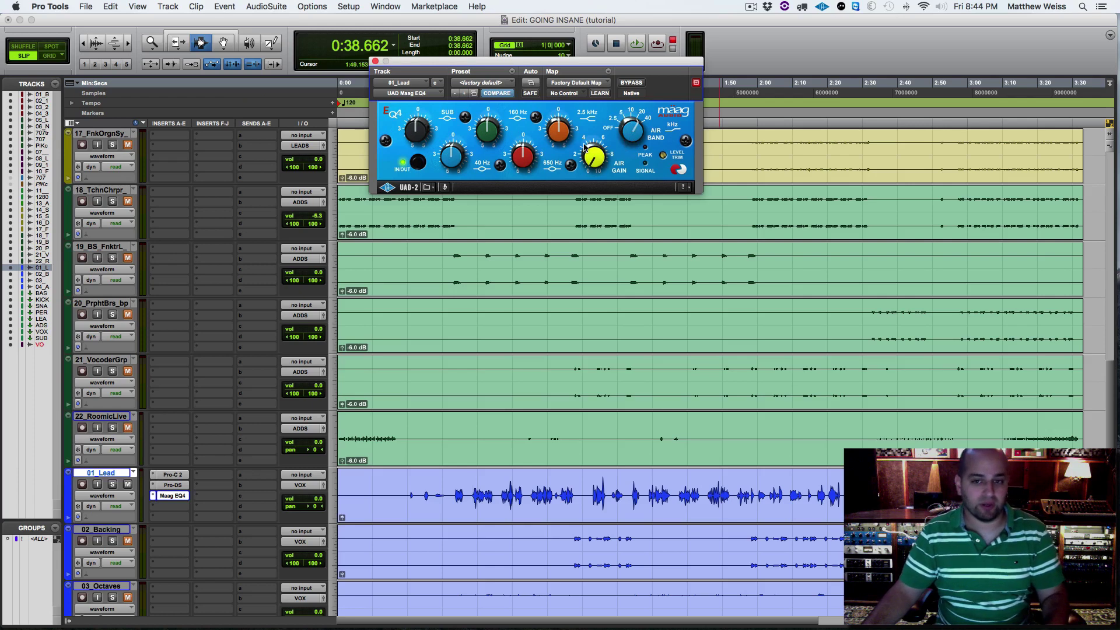
{"action": "key", "text": "space"}
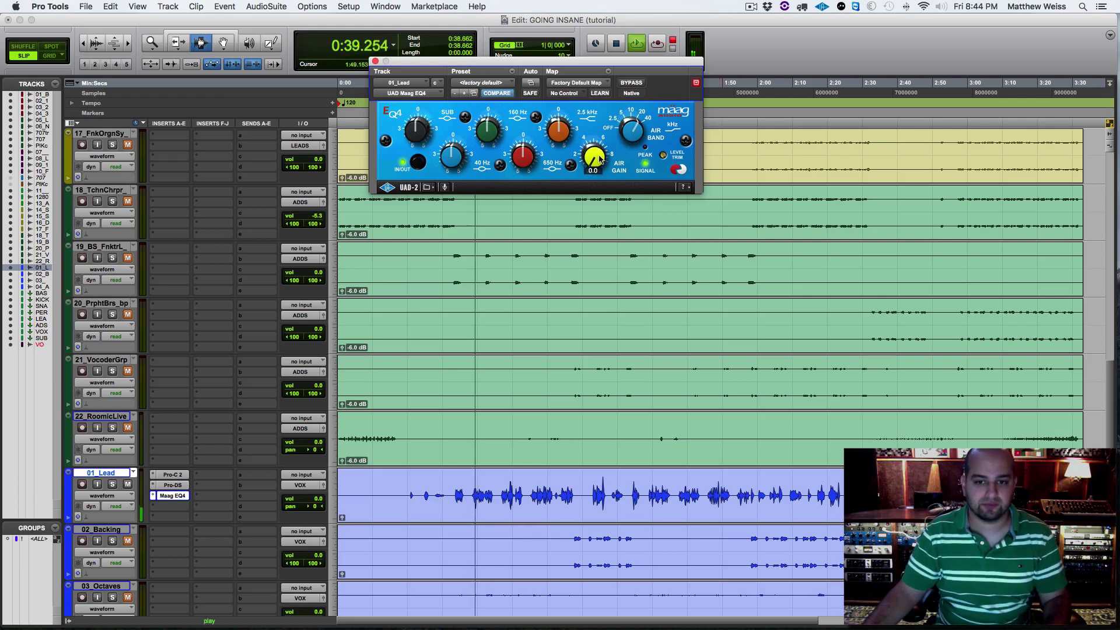
{"action": "left_click_drag", "start_coordinate": [598, 151], "coordinate": [604, 102]}
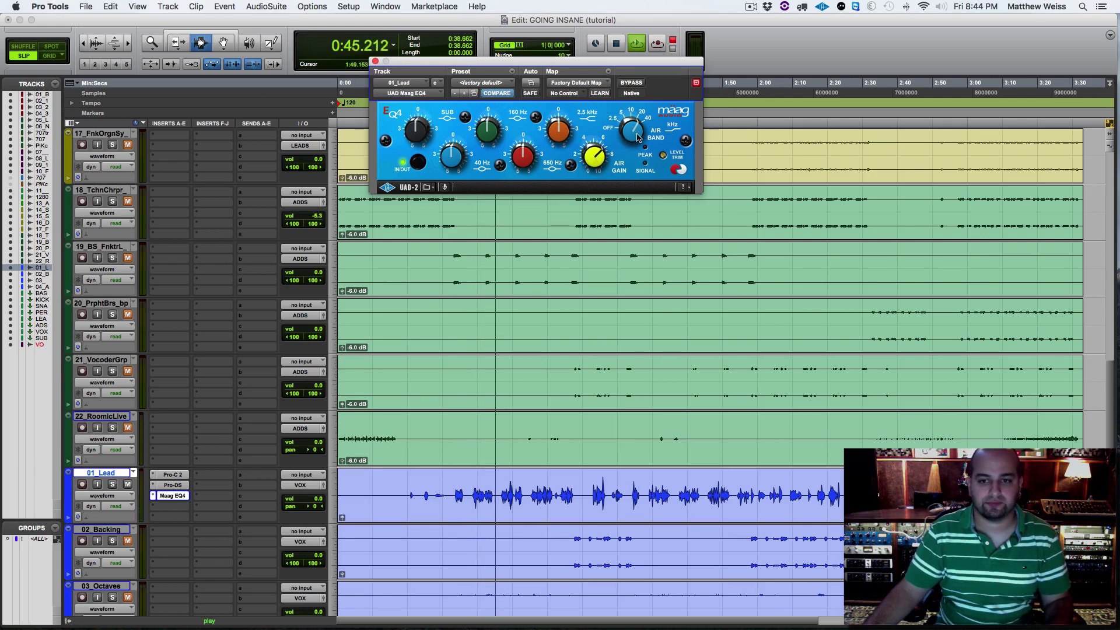
Compare different air band frequencies on the Maag EQ4, replaying the same lead vocal passage for each.
{"action": "key", "text": "space"}
{"action": "key", "text": "space"}
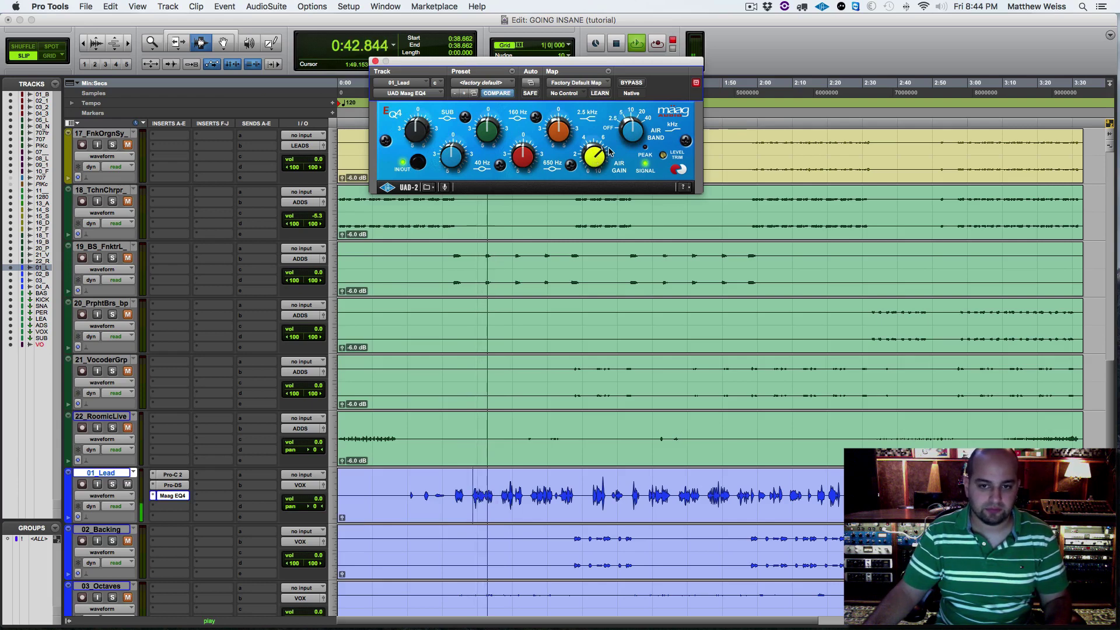
{"action": "key", "text": "space"}
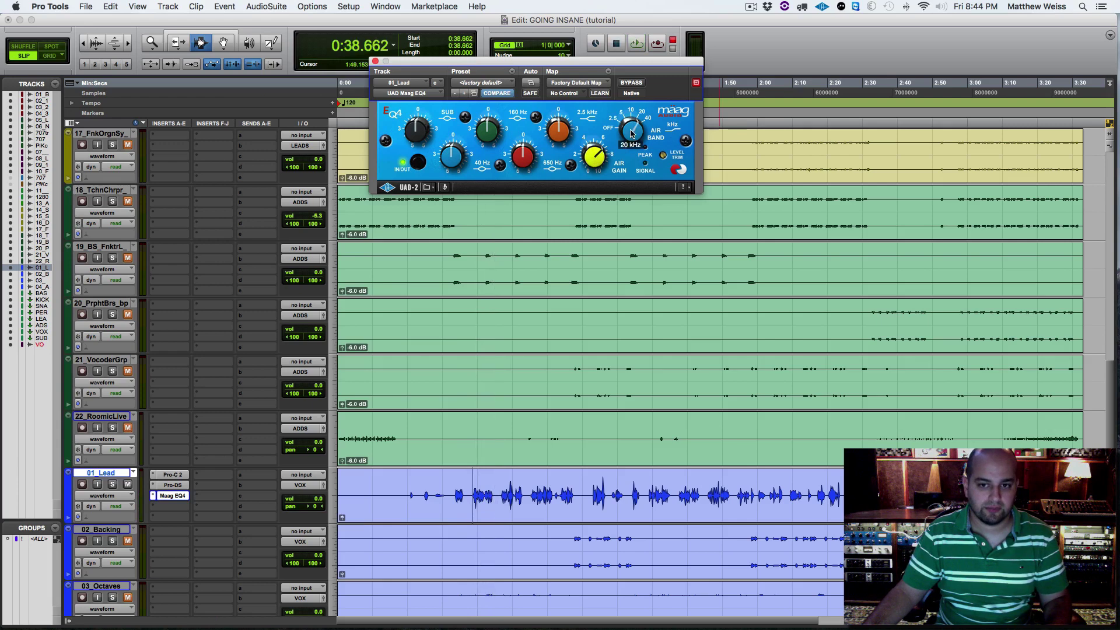
{"action": "key", "text": "space"}
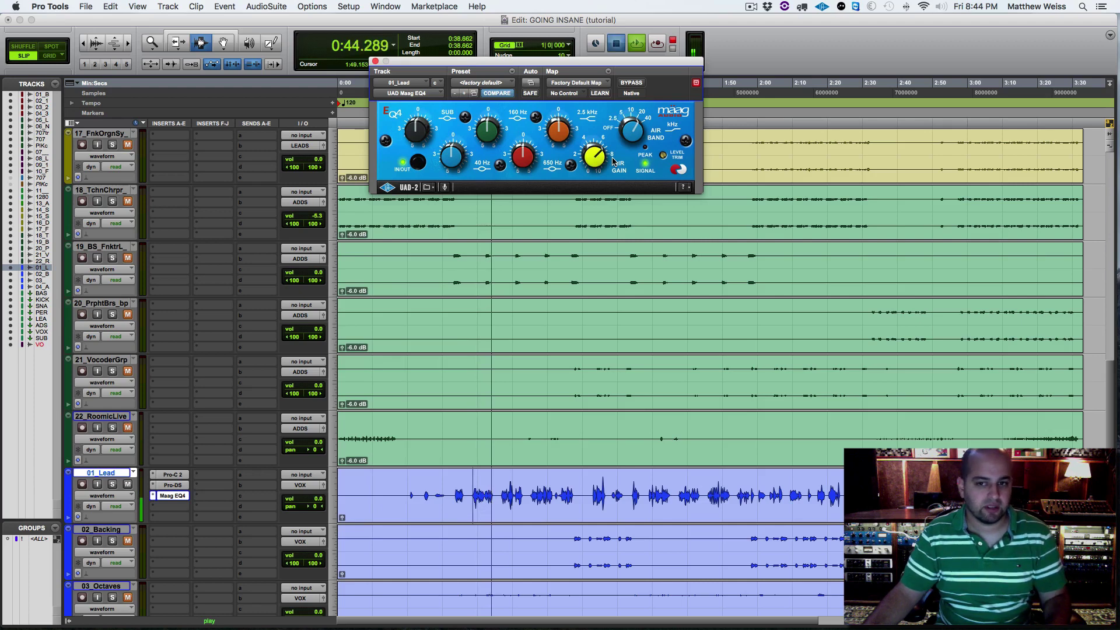
{"action": "key", "text": "space"}
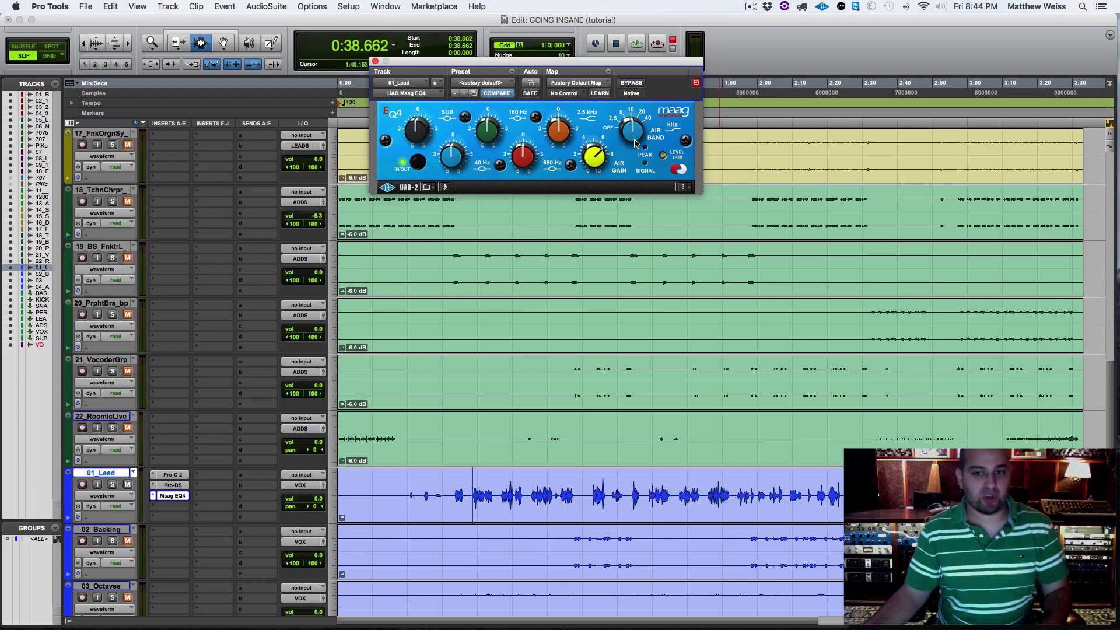
{"action": "key", "text": "space"}
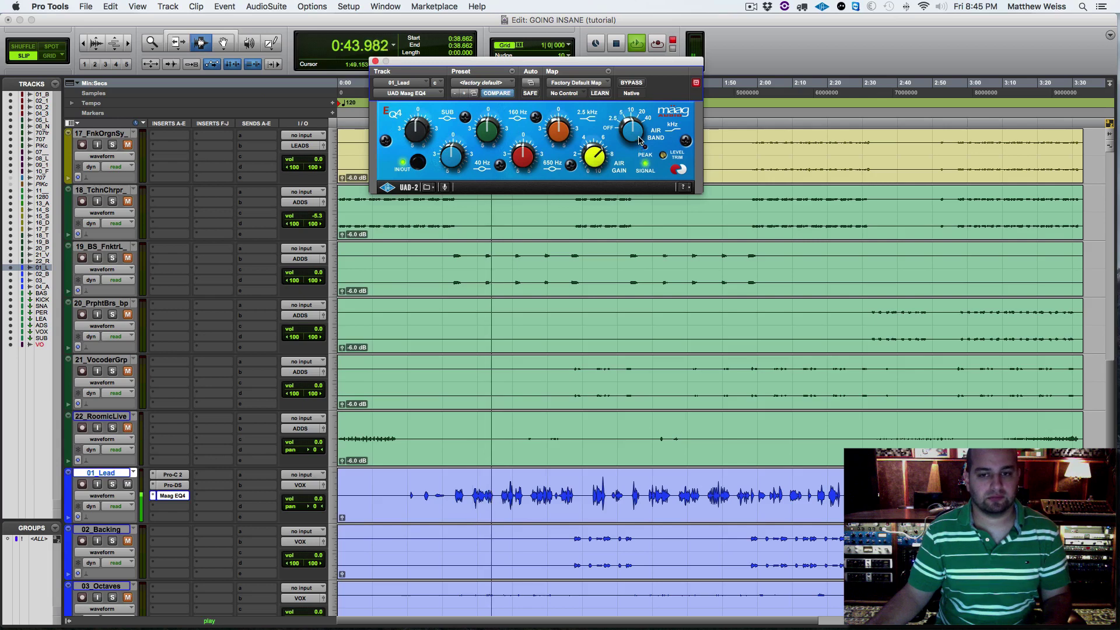
{"action": "key", "text": "space"}
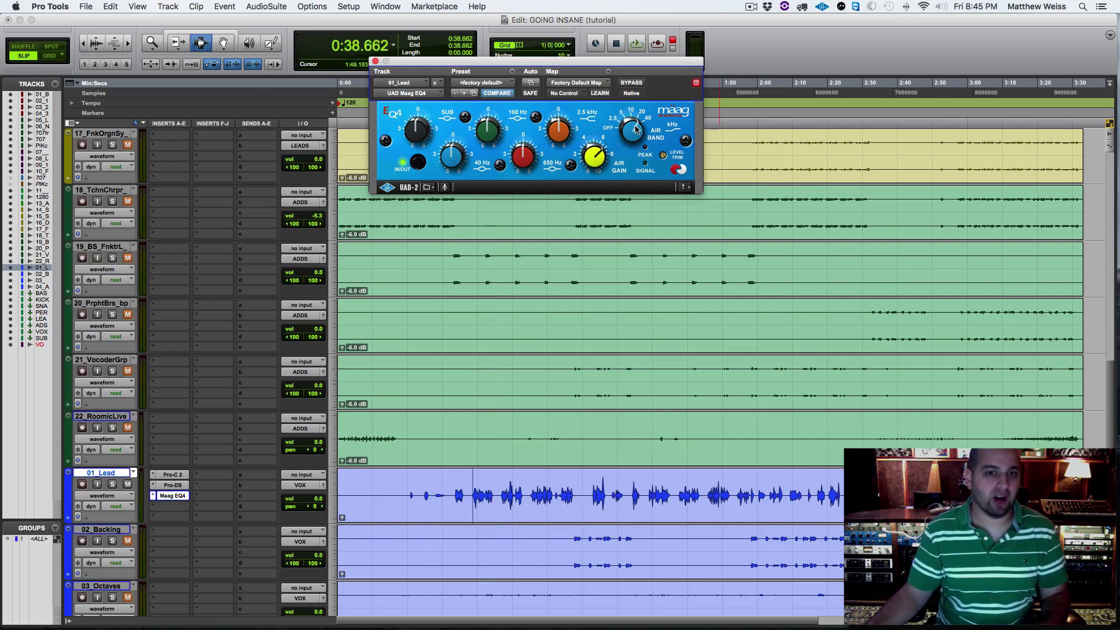
{"action": "key", "text": "space"}
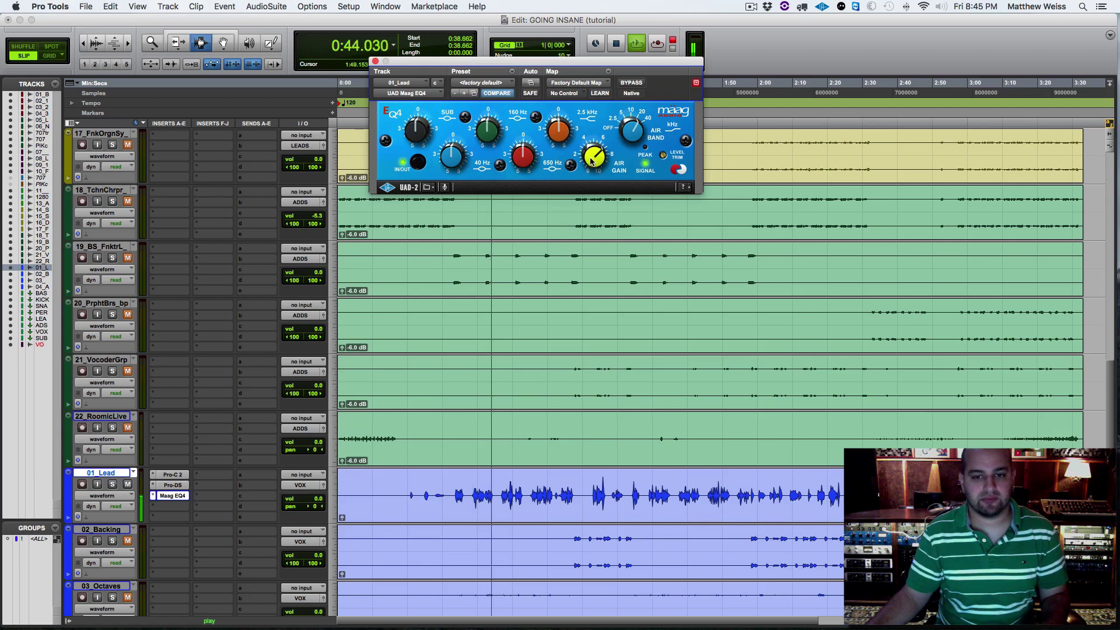
{"action": "key", "text": "space"}
Try an air gain of 7.0 on the Maag EQ4 while playing the lead vocal.
{"action": "mouse_move", "coordinate": [593, 158]}
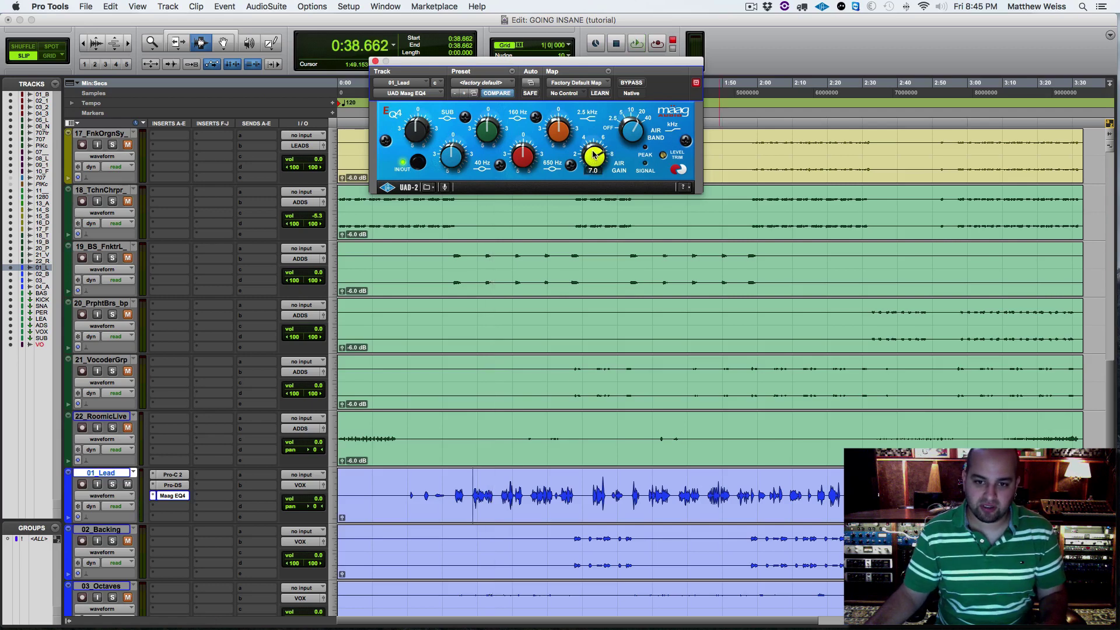
{"action": "key", "text": "space"}
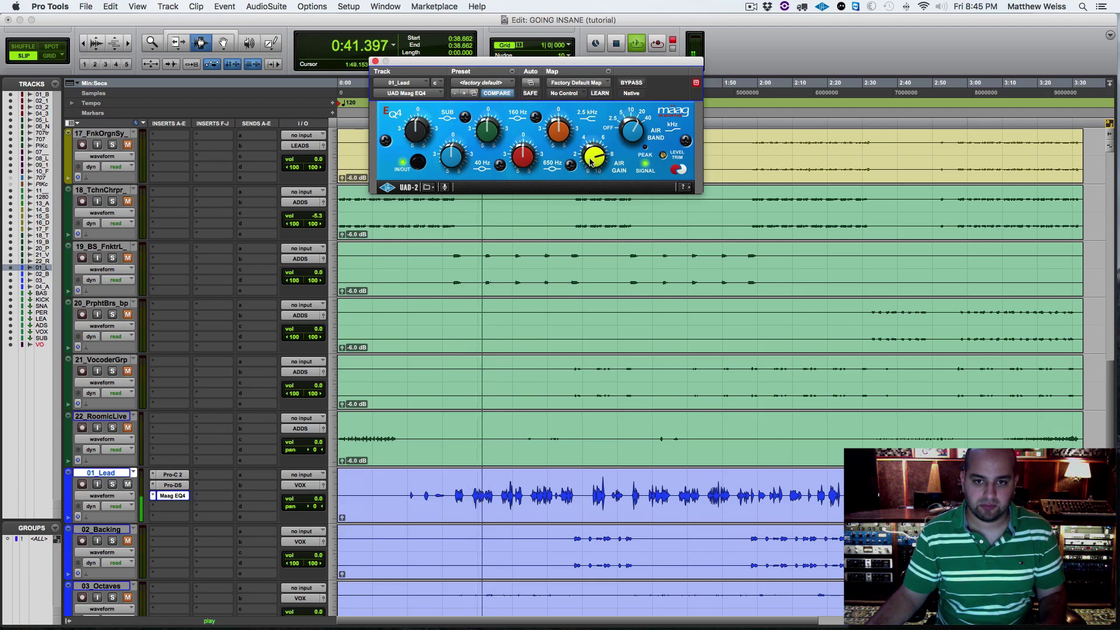
{"action": "key", "text": "space"}
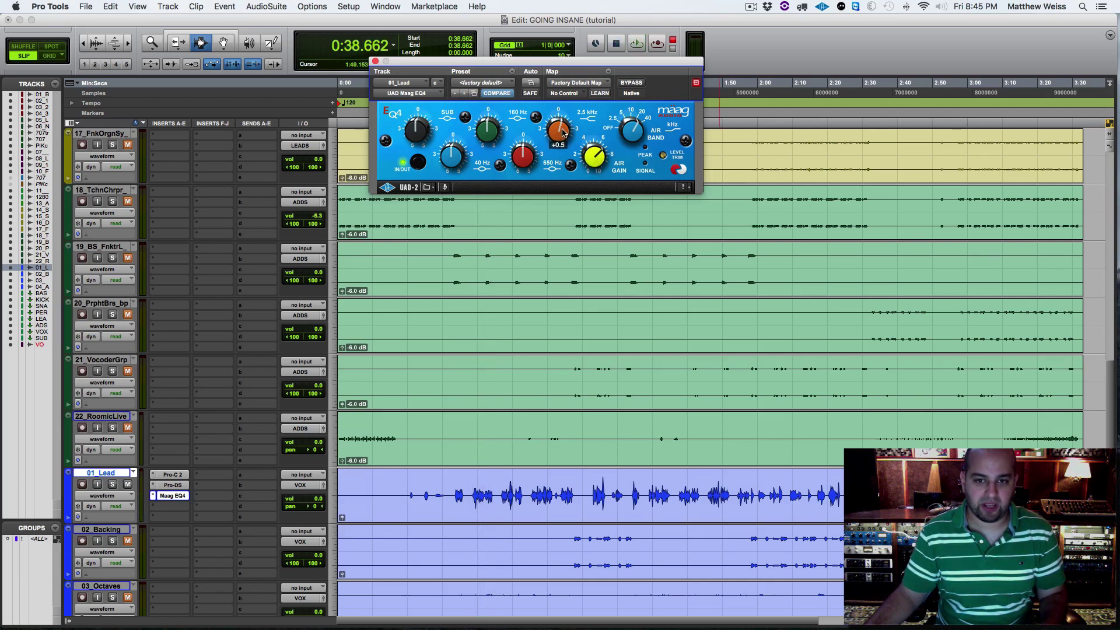
Audition the lead vocal with the 2.5 kHz band boosted by 0.5, and close the Maag EQ4 window.
{"action": "key", "text": "space"}
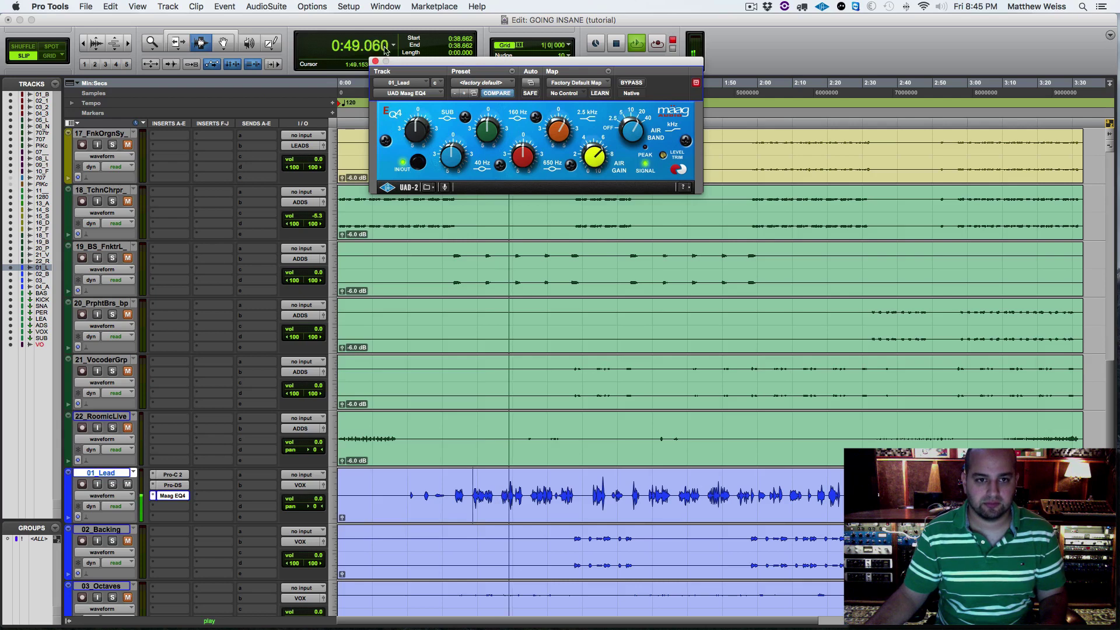
{"action": "left_click", "coordinate": [375, 61]}
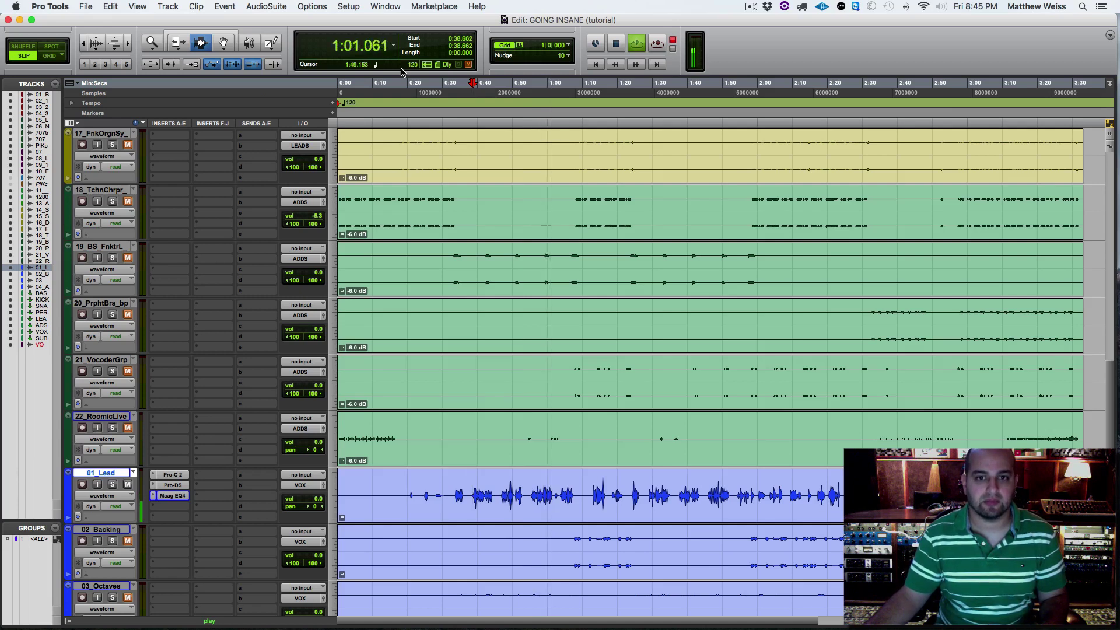
{"action": "key", "text": "space"}
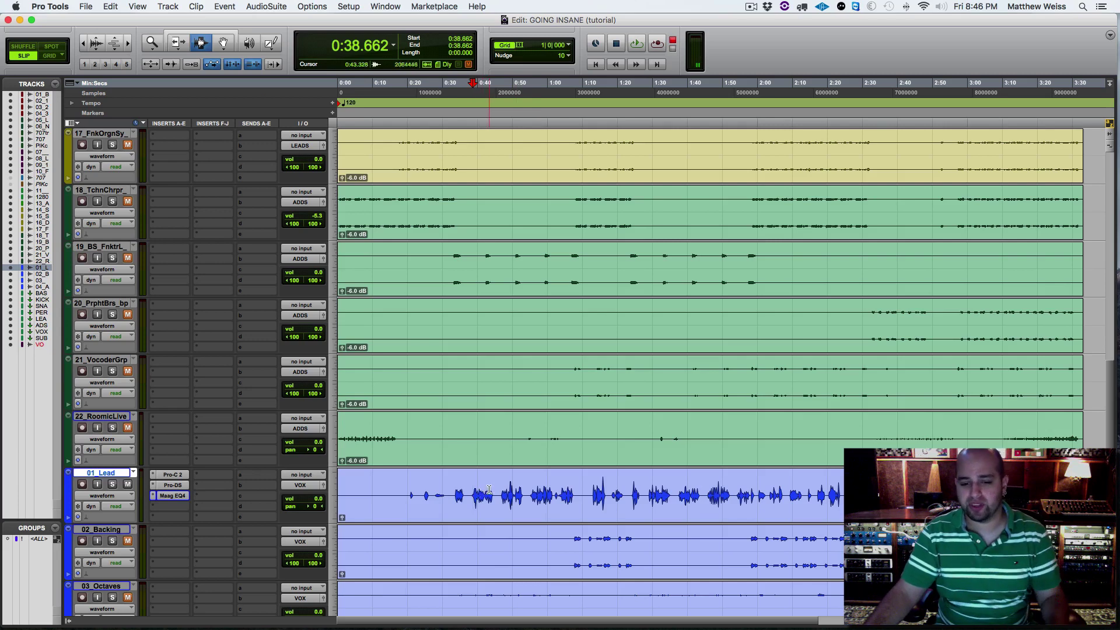
Solo the 01_Lead track and play back the processed vocal.
{"action": "key", "text": "space"}
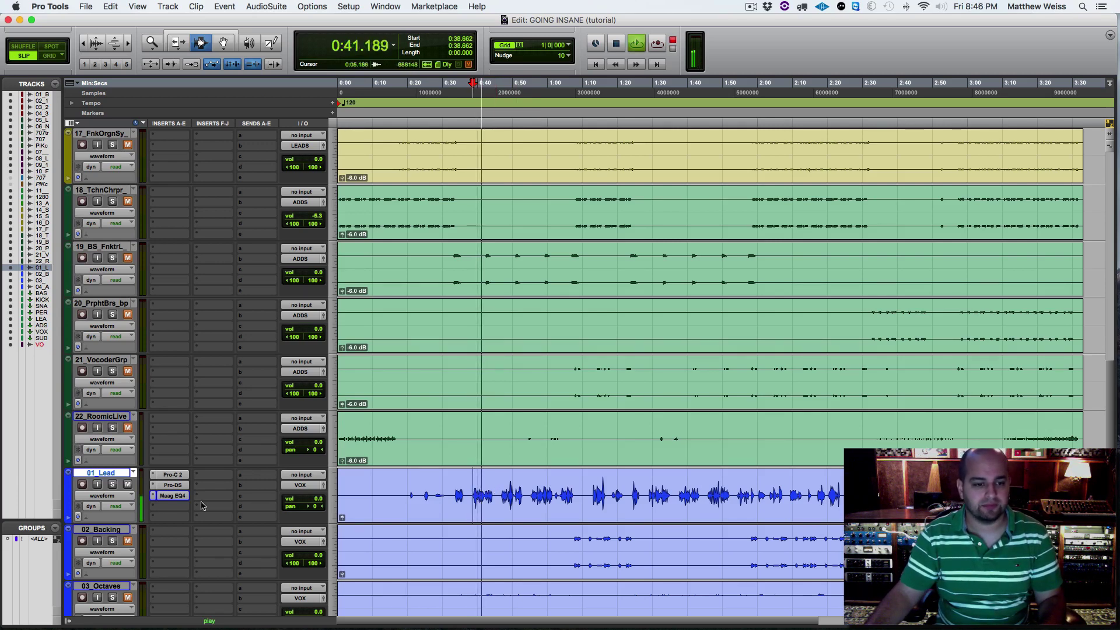
{"action": "key", "text": "space"}
{"action": "left_click", "coordinate": [113, 485]}
{"action": "key", "text": "space"}
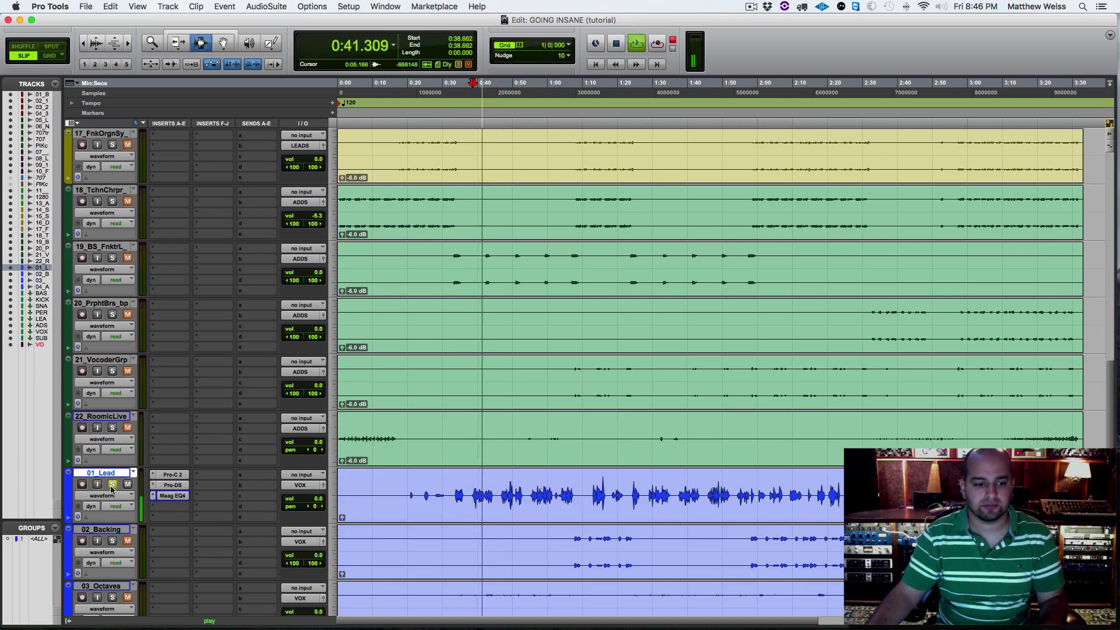
{"action": "key", "text": "space"}
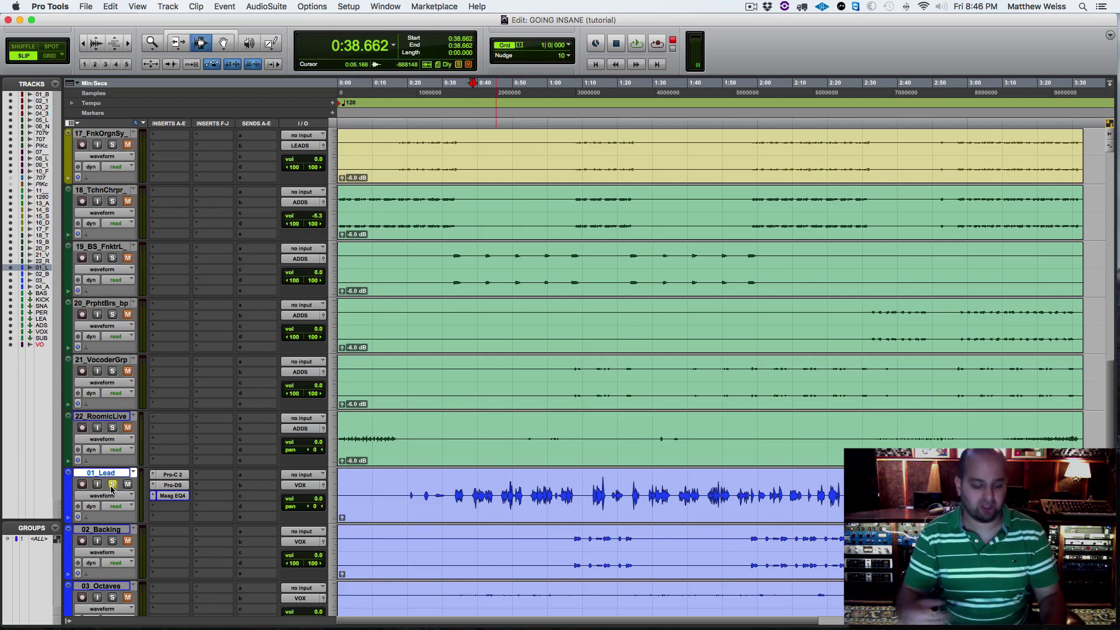
Insert the Hoser (mono) EQ plug-in in the fourth insert slot of 01_Lead.
{"action": "left_click", "coordinate": [159, 507]}
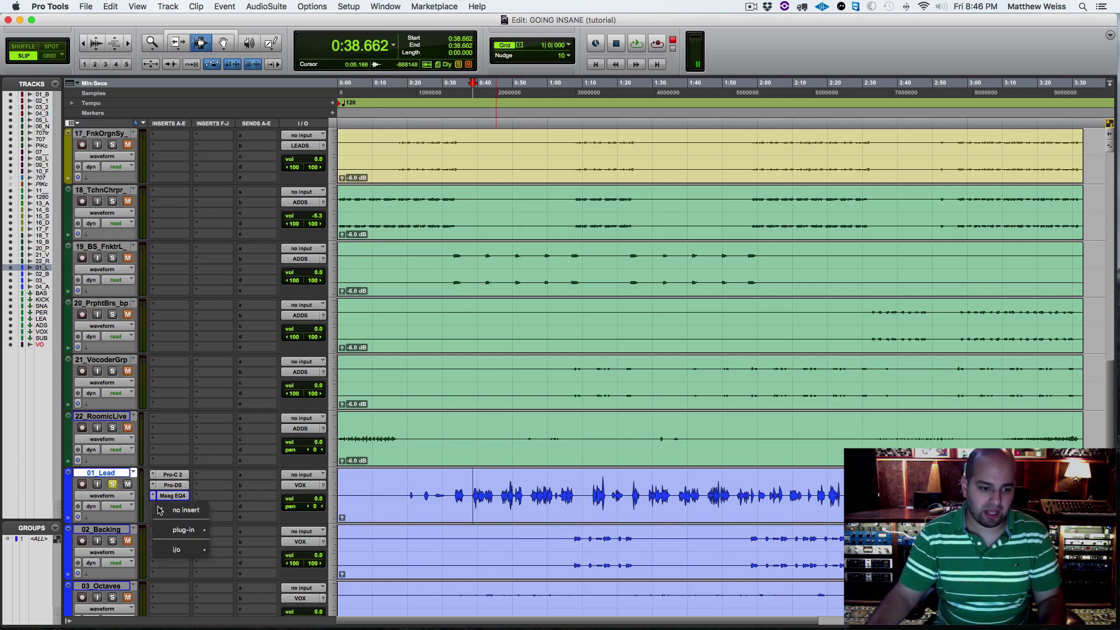
{"action": "mouse_move", "coordinate": [183, 534]}
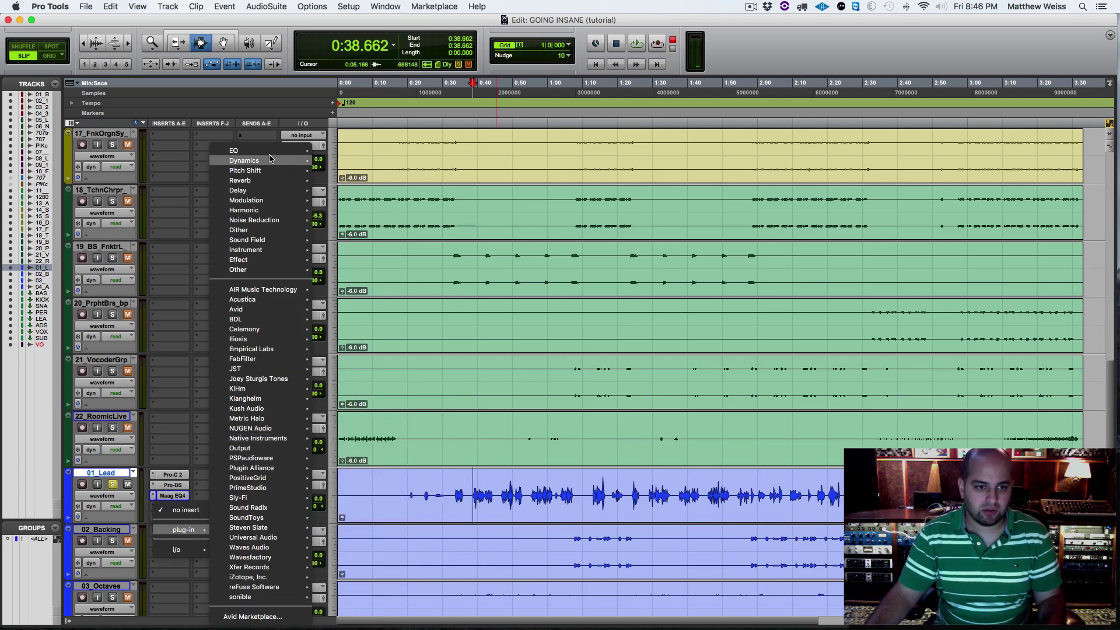
{"action": "mouse_move", "coordinate": [264, 151]}
{"action": "left_click", "coordinate": [408, 200]}
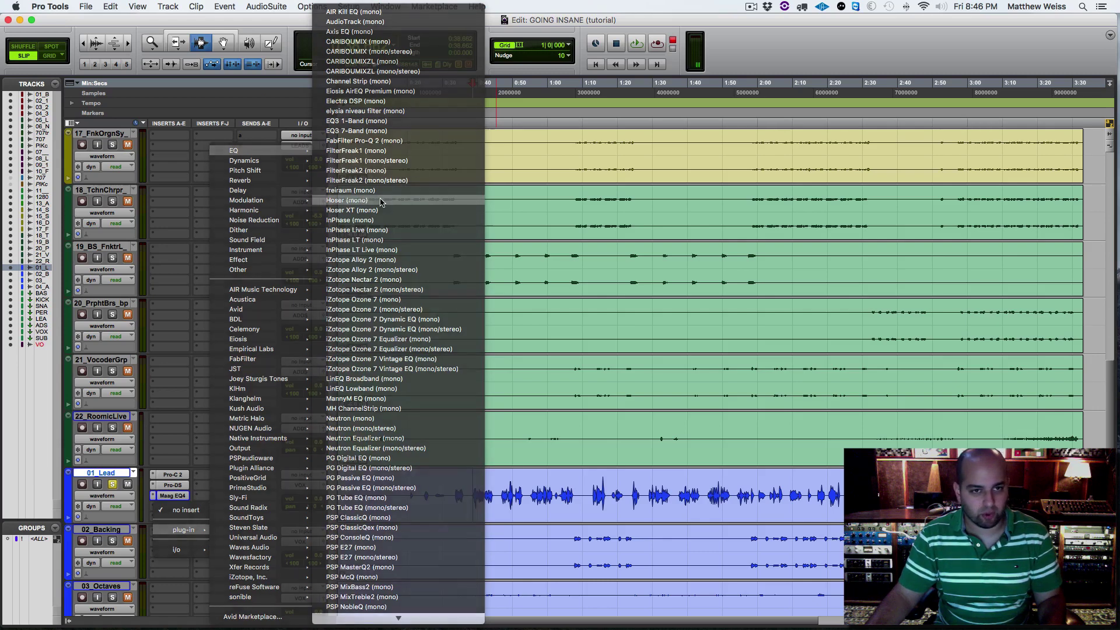
Select the 01_Lead phrase from 0:38.328 to 0:44.661, play it, and adjust the Q of the Hoser's MF1 band.
{"action": "left_click_drag", "start_coordinate": [470, 490], "coordinate": [494, 492]}
{"action": "key", "text": "space"}
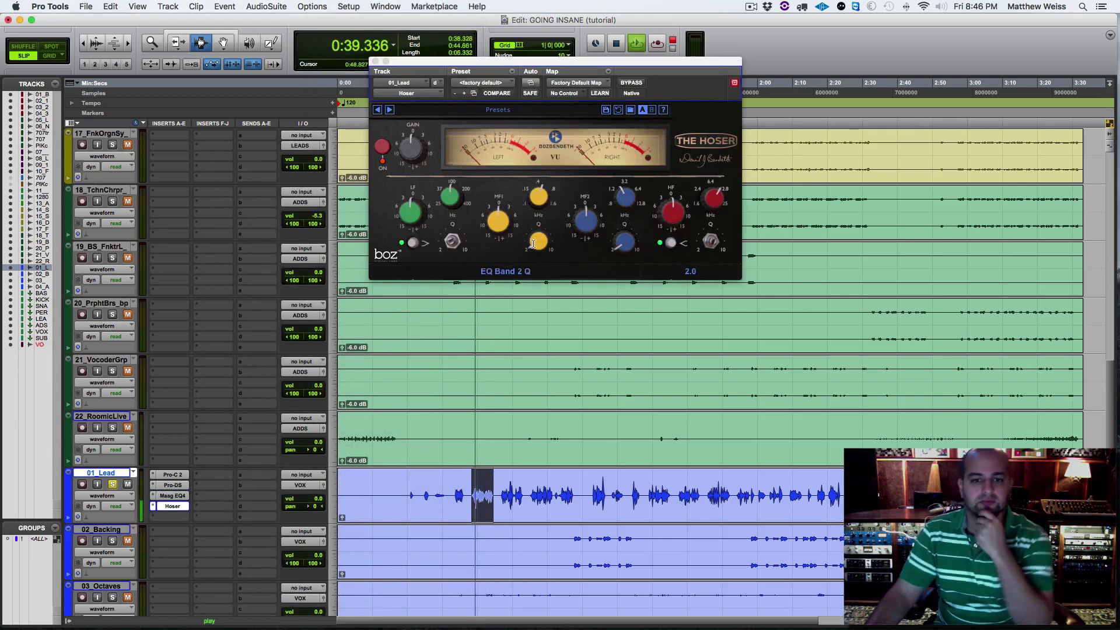
{"action": "left_click_drag", "start_coordinate": [536, 232], "coordinate": [540, 212]}
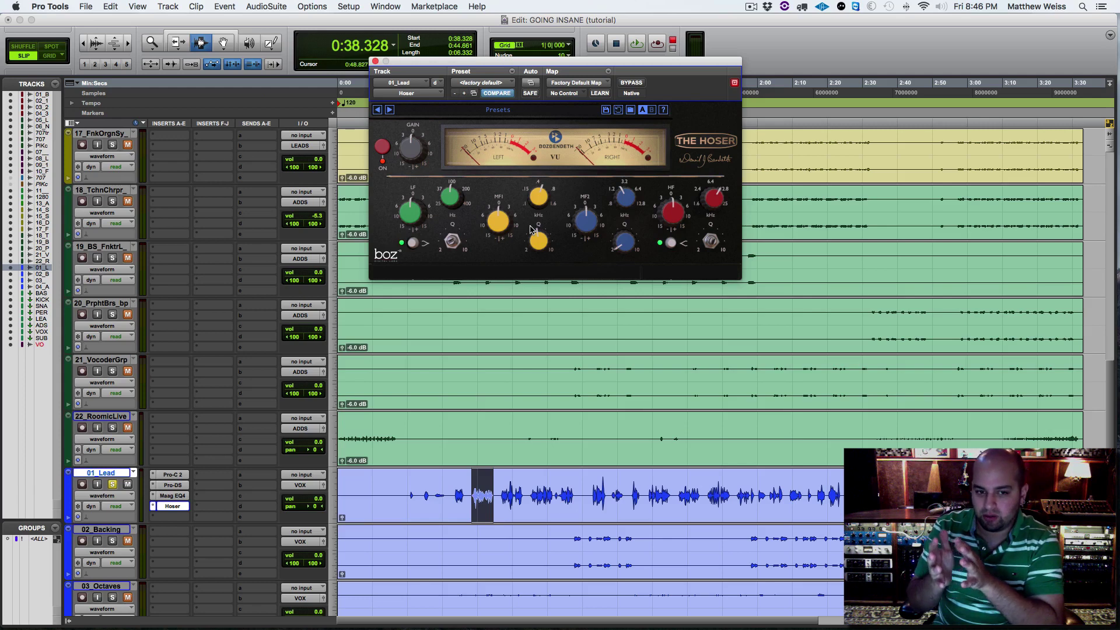
Boost the MF1 band by 7.50 dB and sweep its frequency around .4 kHz while the lead vocal plays.
{"action": "key", "text": "space"}
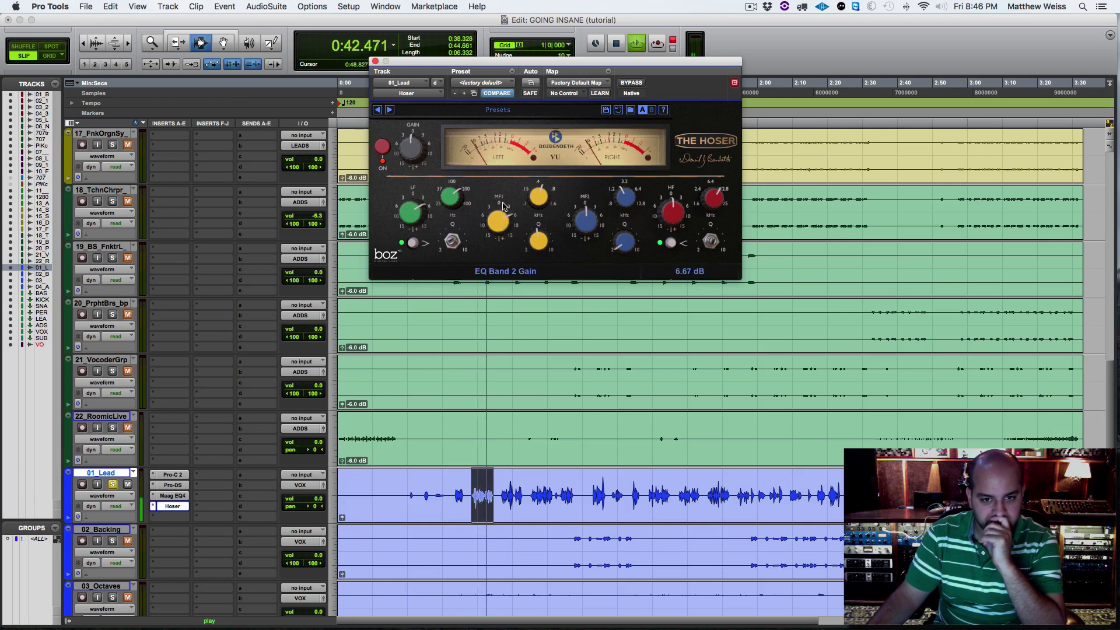
{"action": "left_click_drag", "start_coordinate": [534, 201], "coordinate": [533, 213]}
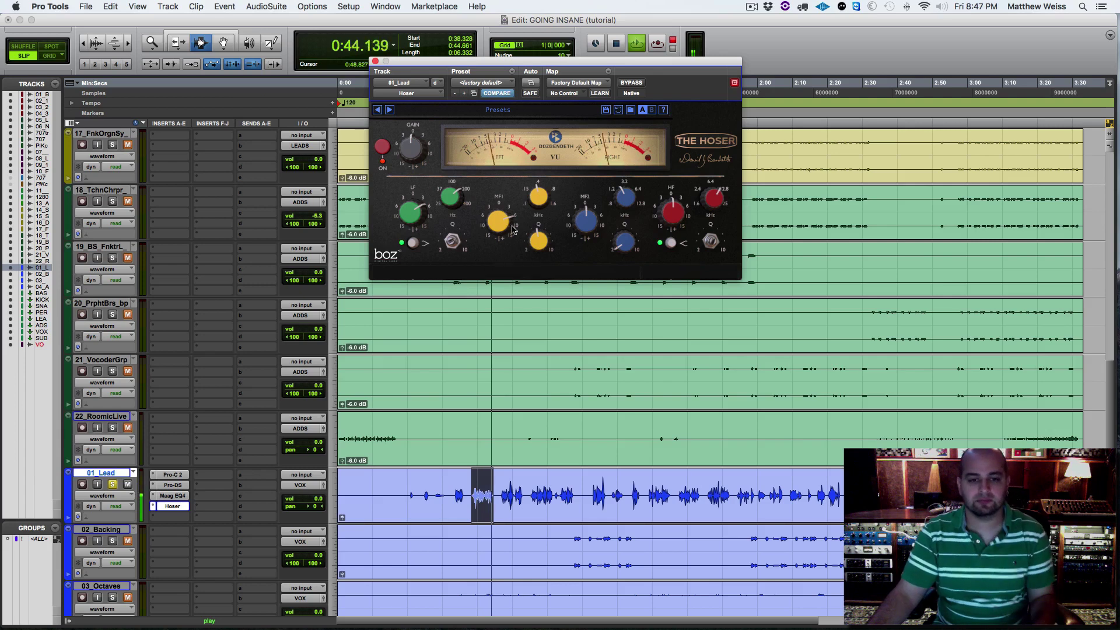
{"action": "key", "text": "space"}
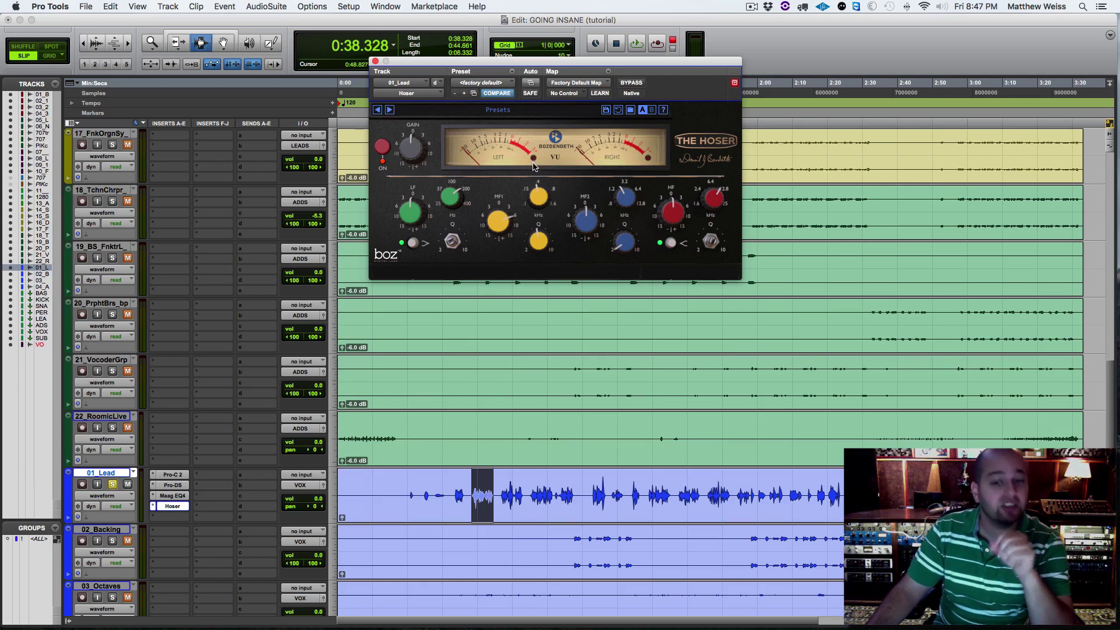
Cut the MF1 band to -5.00 dB while playing the selected vocal phrase.
{"action": "mouse_move", "coordinate": [503, 215]}
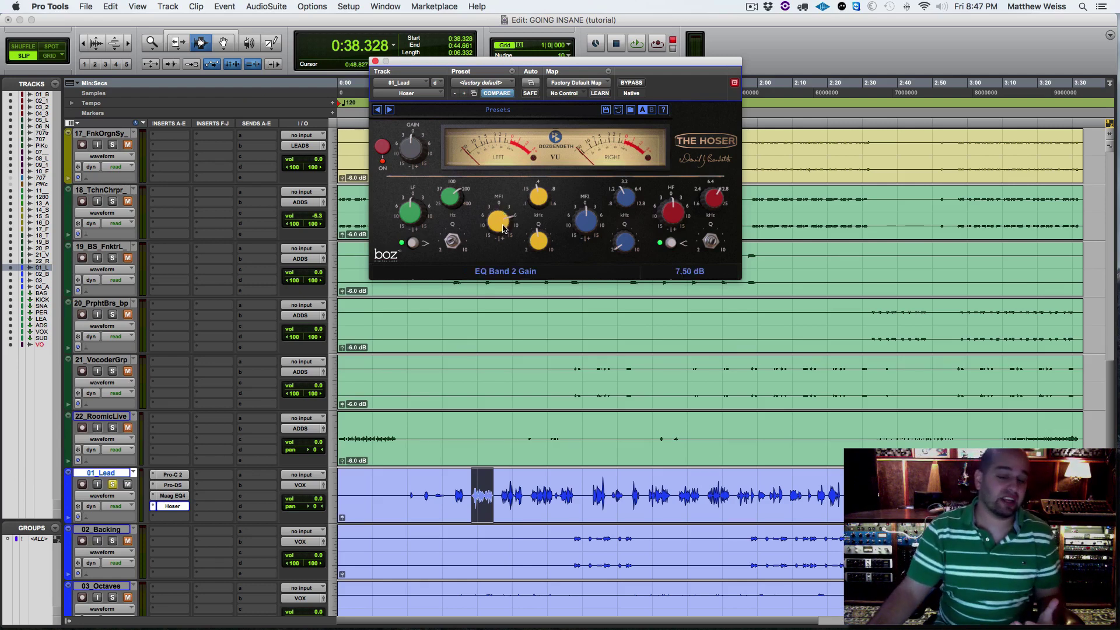
{"action": "left_click_drag", "start_coordinate": [499, 227], "coordinate": [499, 233]}
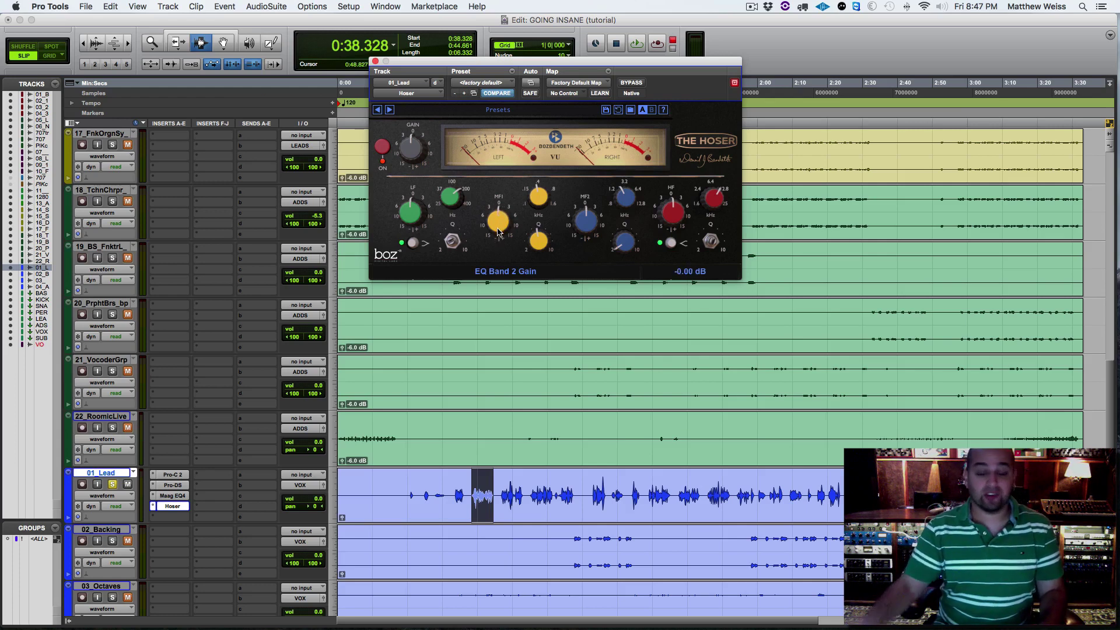
{"action": "key", "text": "space"}
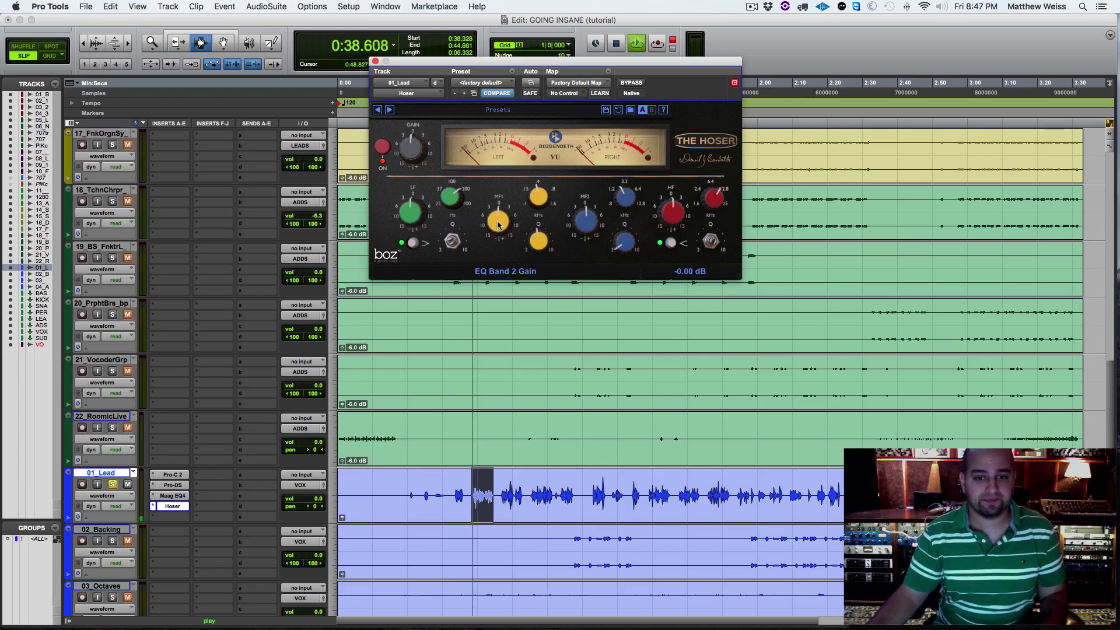
{"action": "mouse_move", "coordinate": [500, 226]}
{"action": "left_mouse_down"}
{"action": "mouse_move", "coordinate": [499, 243]}
{"action": "mouse_move", "coordinate": [498, 223]}
{"action": "left_mouse_up"}
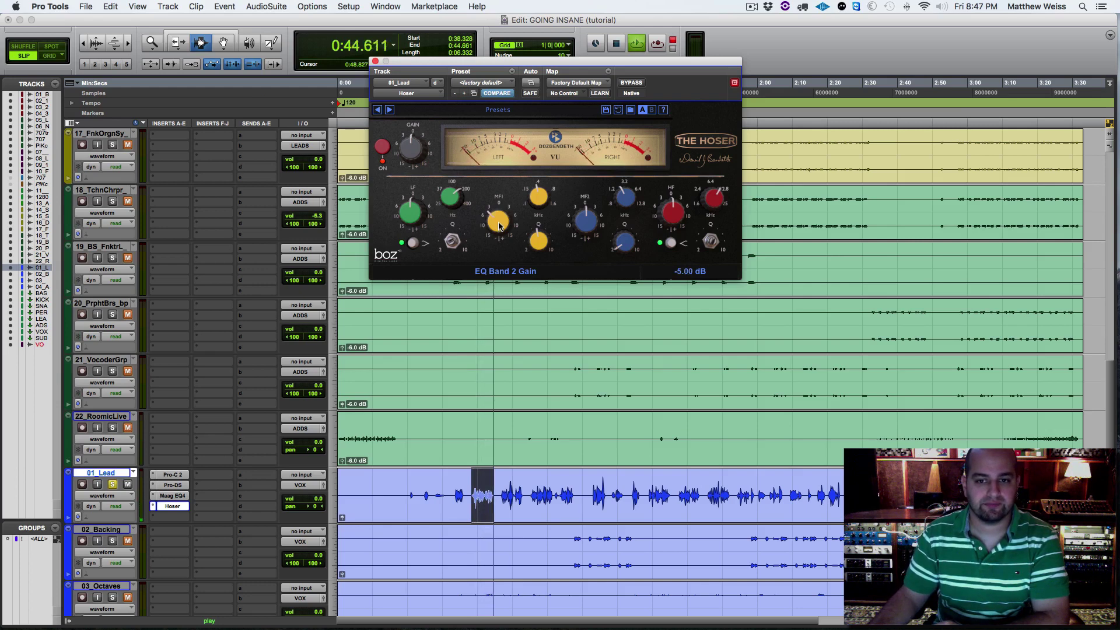
Compare the vocal with the Hoser bypassed and active, and raise its input gain to 2.2 dB.
{"action": "left_click", "coordinate": [623, 82]}
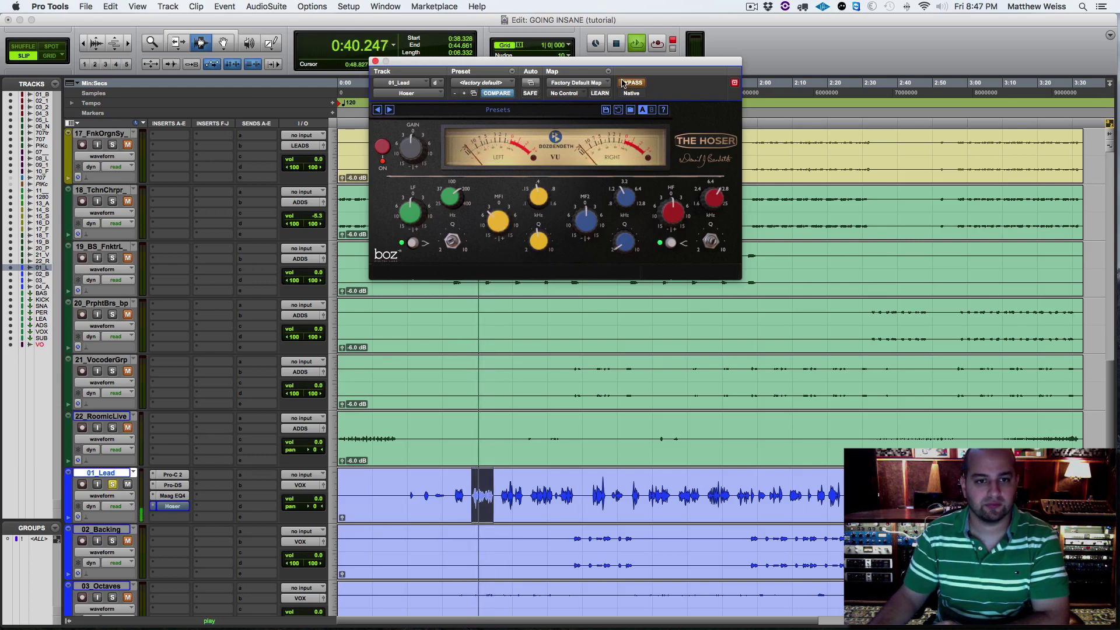
{"action": "left_click", "coordinate": [623, 83]}
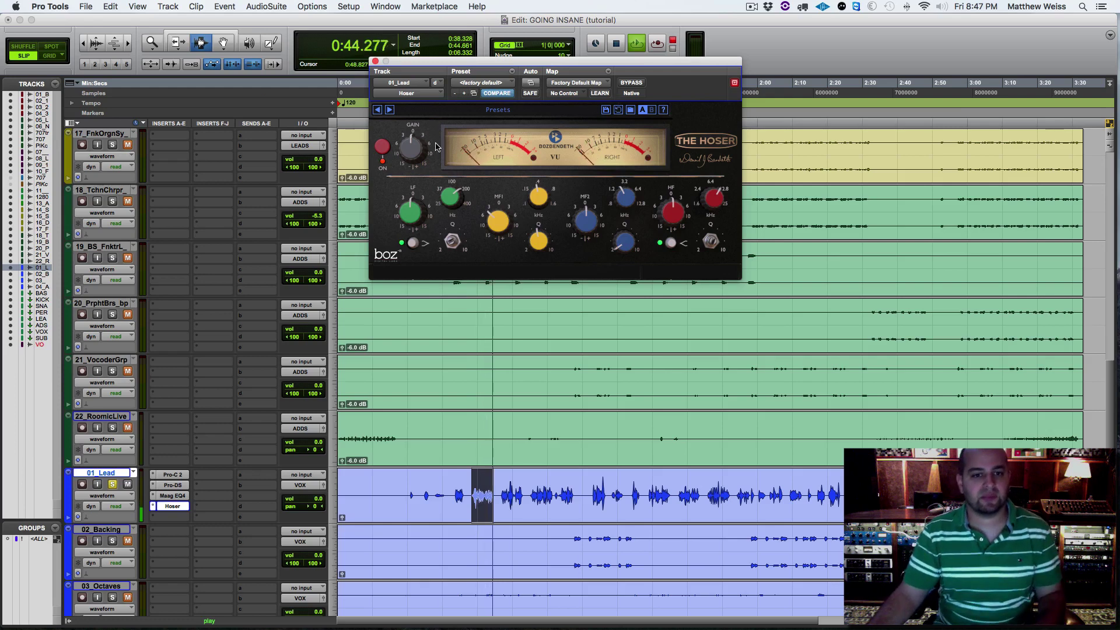
{"action": "mouse_move", "coordinate": [425, 150]}
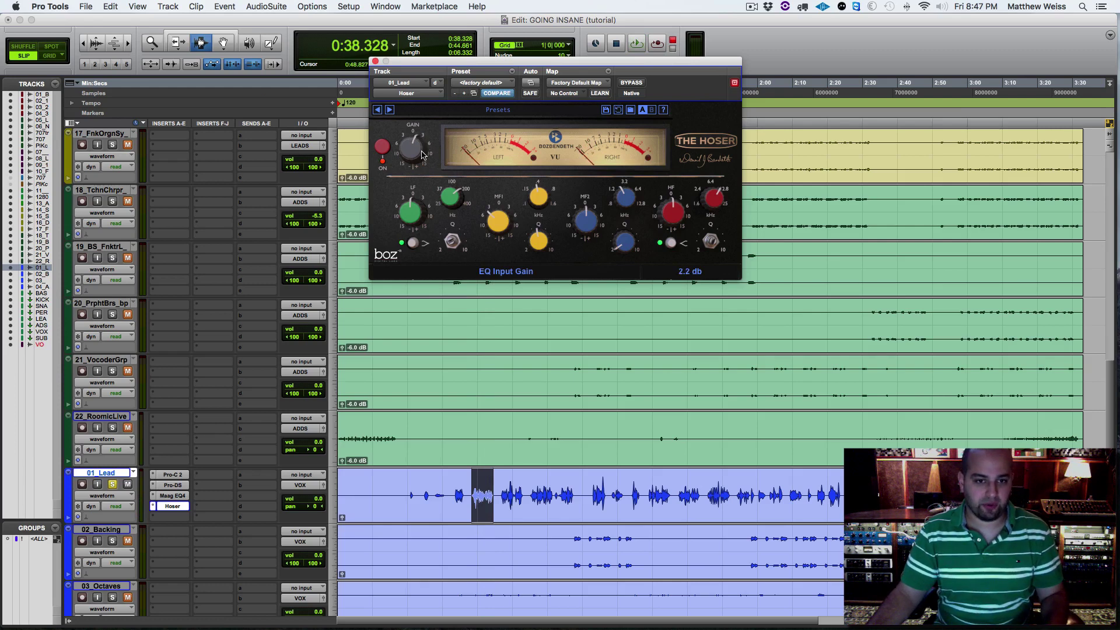
{"action": "key", "text": "space"}
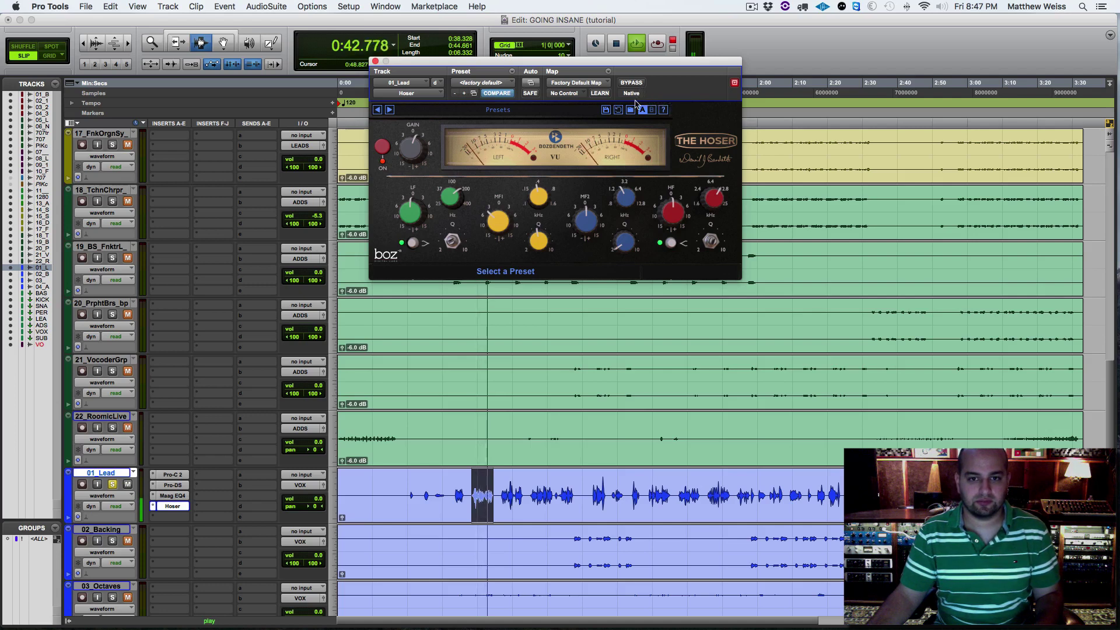
{"action": "key", "text": "space"}
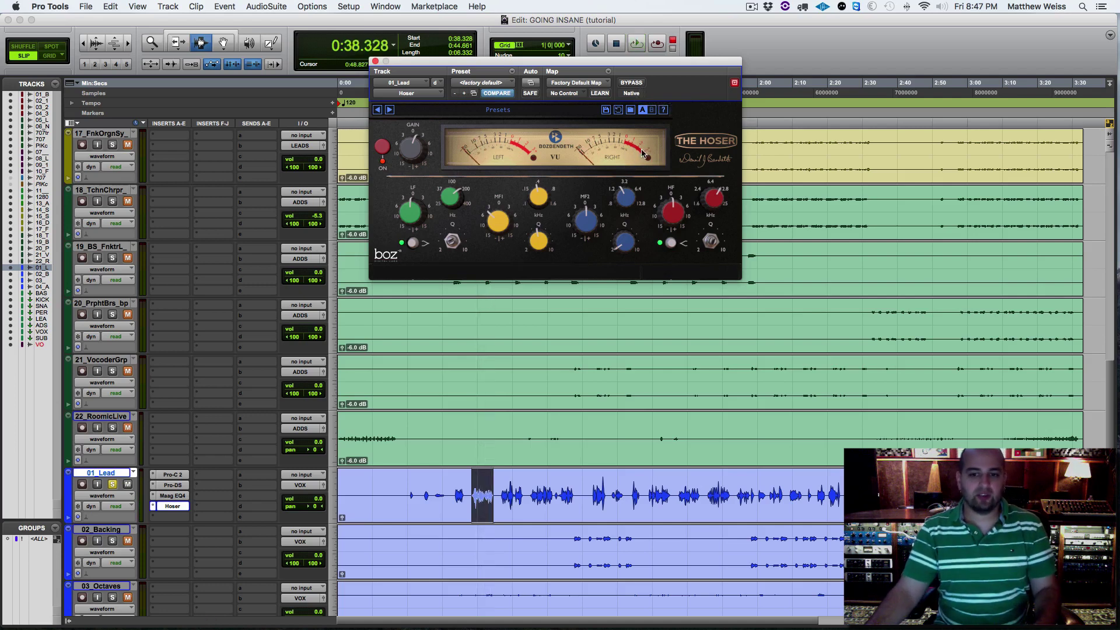
Set the MF2 band's Q to 7.2, sweep it to a lower frequency during playback, and cut its gain to -2.88 dB.
{"action": "mouse_move", "coordinate": [640, 201]}
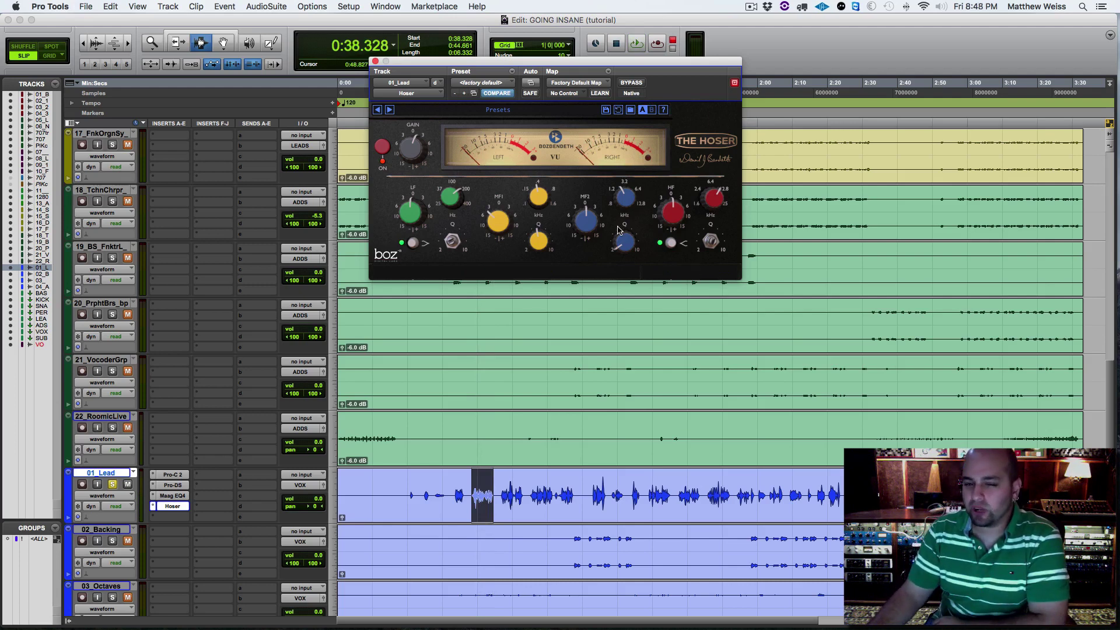
{"action": "mouse_move", "coordinate": [614, 236]}
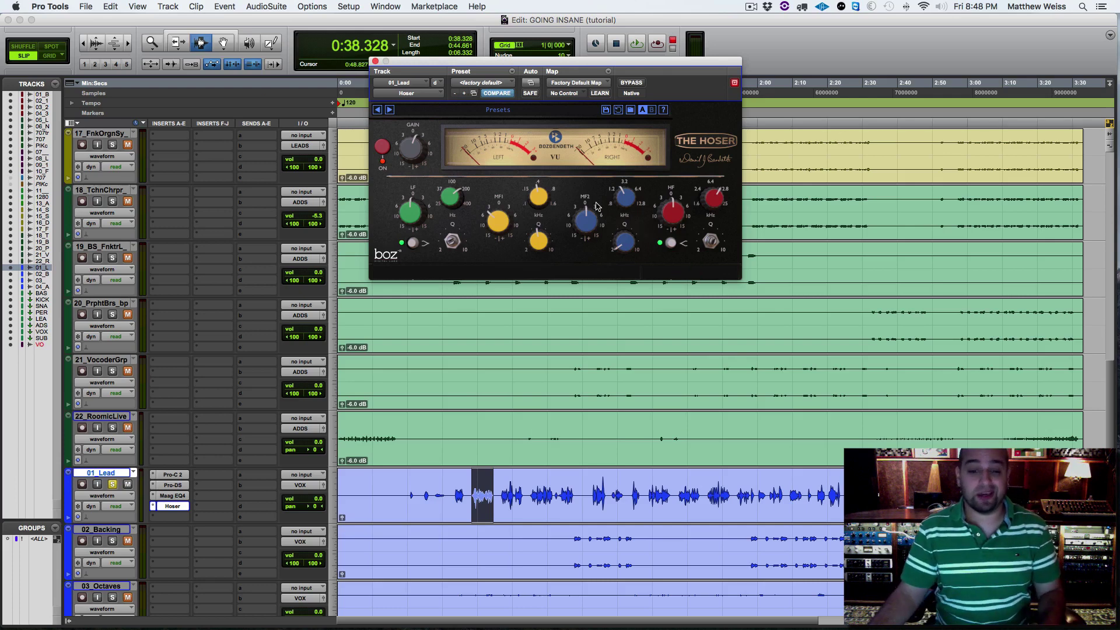
{"action": "key", "text": "space"}
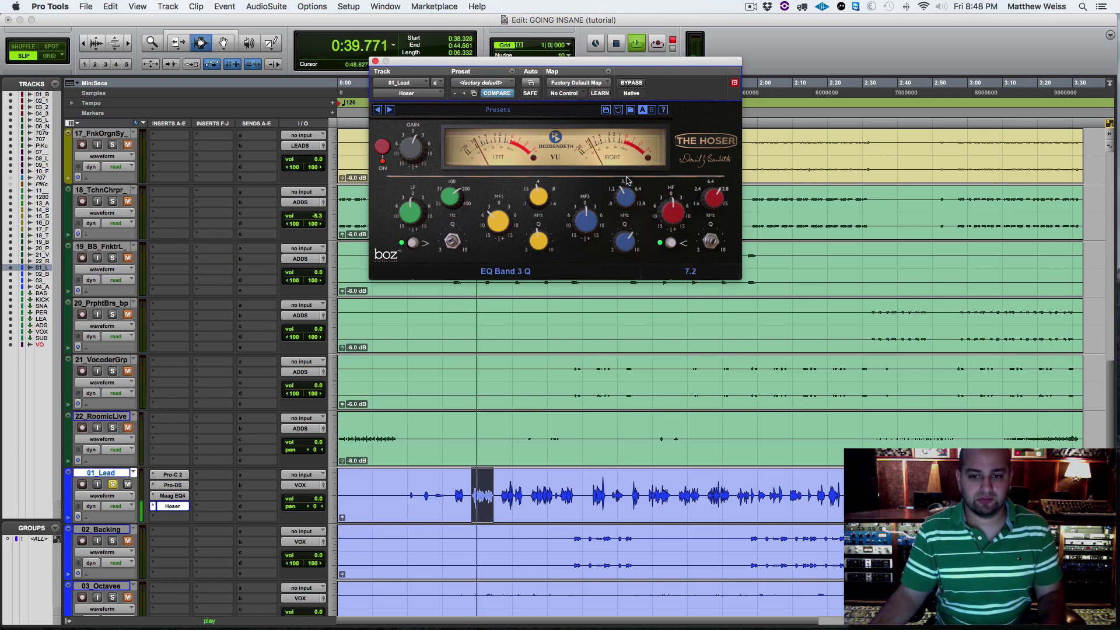
{"action": "left_click_drag", "start_coordinate": [577, 213], "coordinate": [625, 218]}
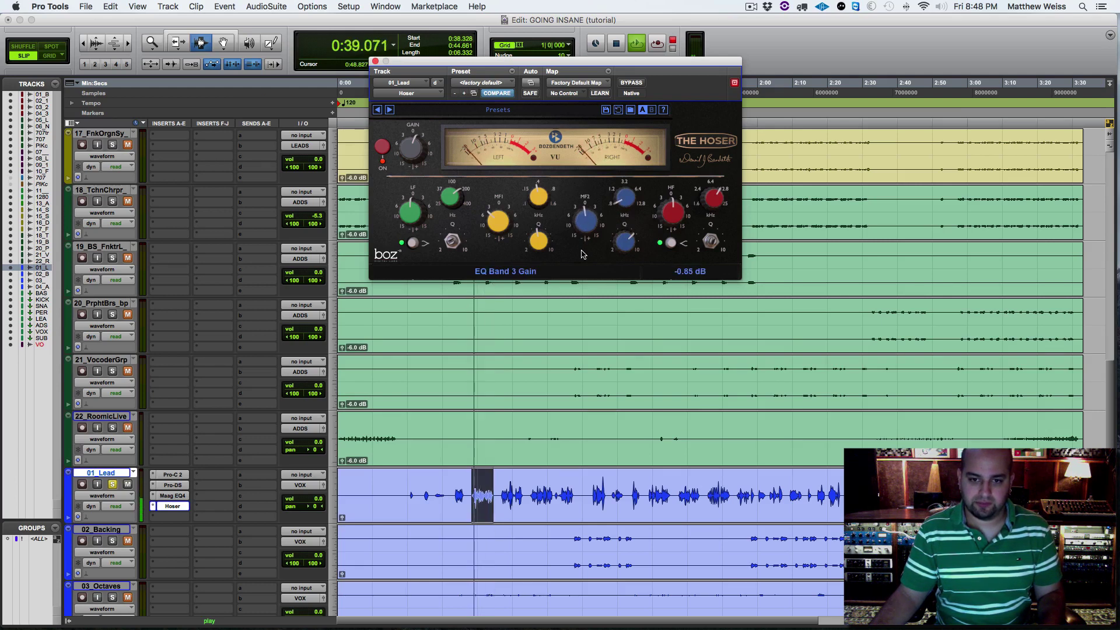
{"action": "left_click_drag", "start_coordinate": [582, 250], "coordinate": [581, 253]}
{"action": "left_click_drag", "start_coordinate": [595, 212], "coordinate": [596, 217]}
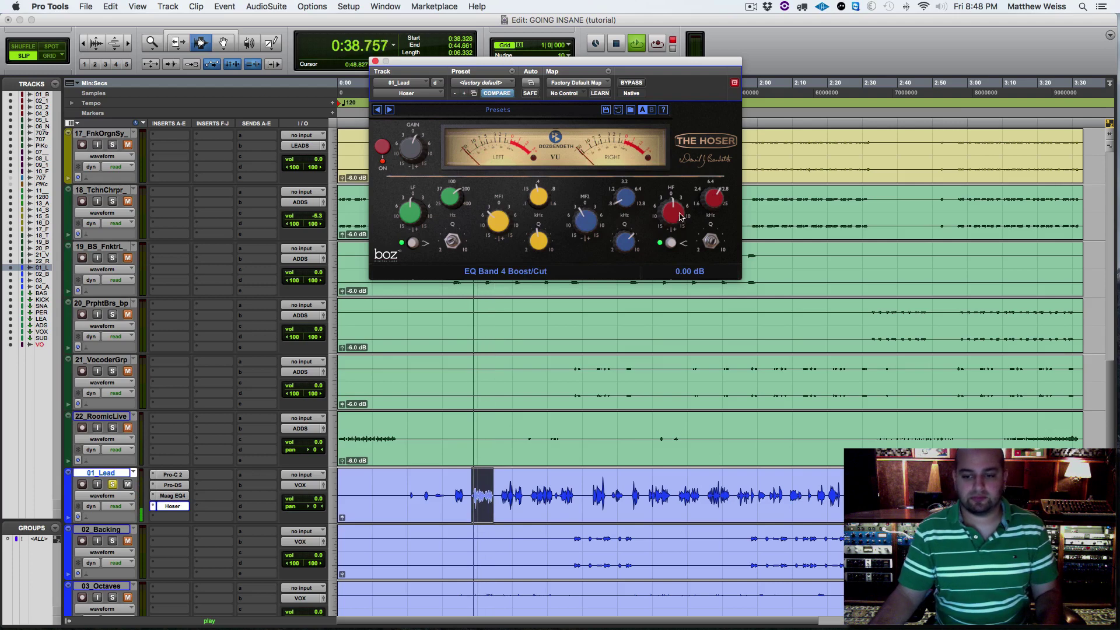
Switch the HF band from shelf to bell shape and adjust its gain, frequency and Q.
{"action": "left_click", "coordinate": [672, 243]}
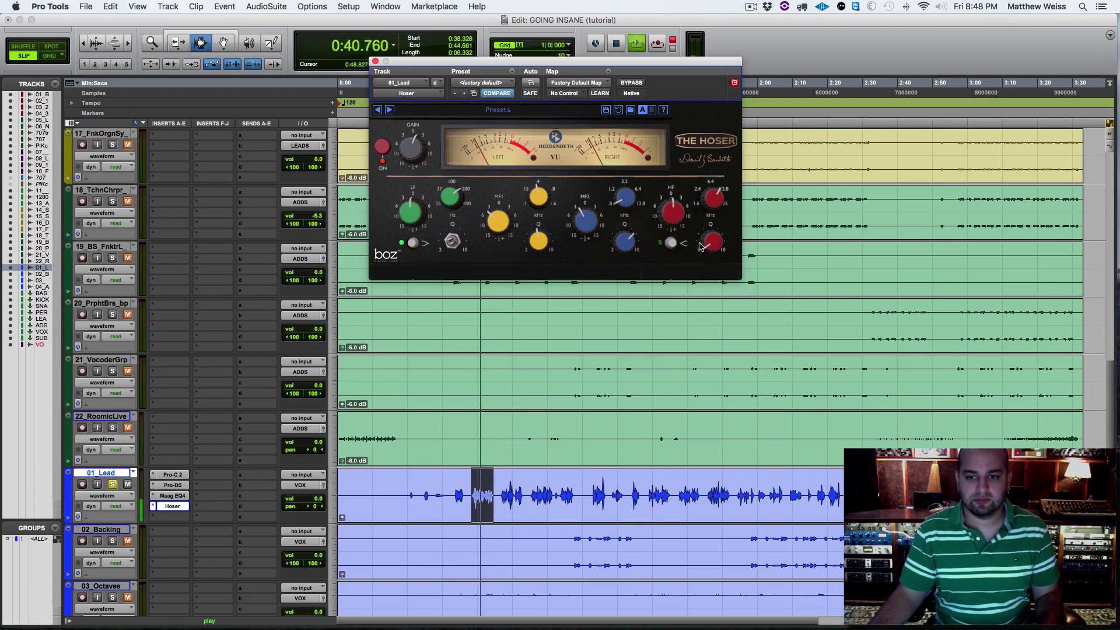
{"action": "left_click_drag", "start_coordinate": [675, 210], "coordinate": [671, 239]}
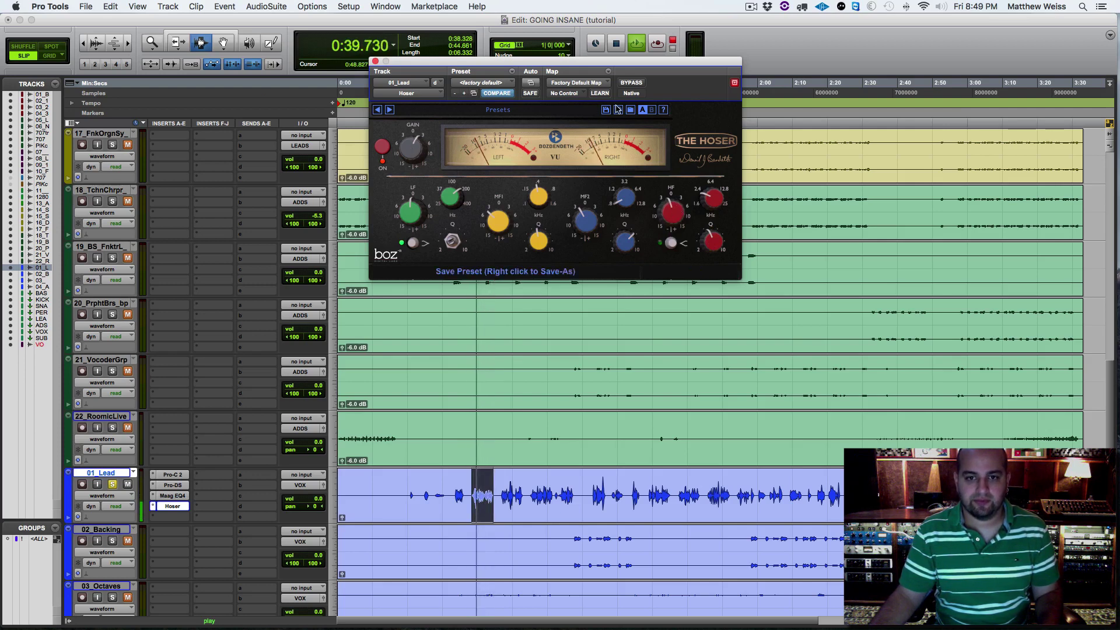
Set the Hoser's input gain to 2.9 dB and compare the soloed vocal with the EQ bypassed and active.
{"action": "left_click", "coordinate": [631, 83]}
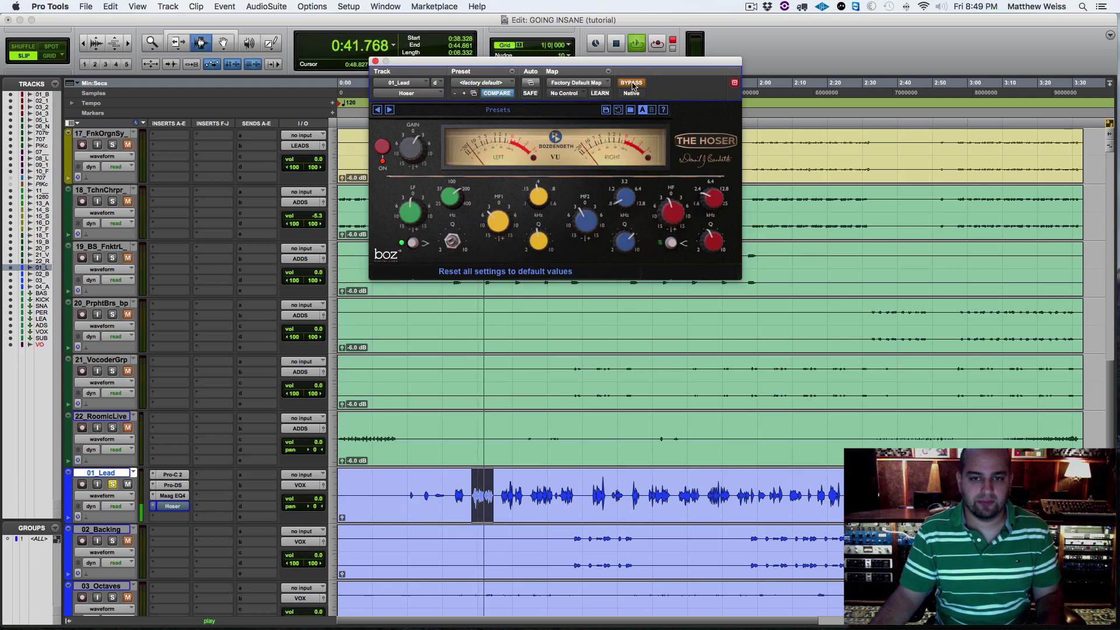
{"action": "left_click", "coordinate": [631, 83]}
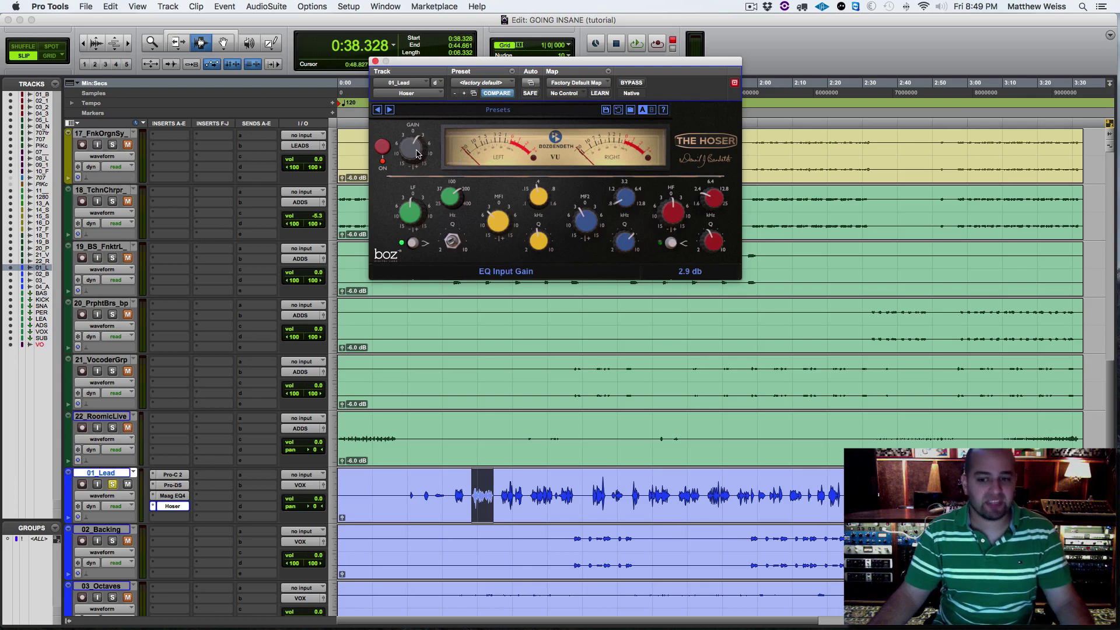
{"action": "left_click", "coordinate": [635, 83]}
{"action": "key", "text": "space"}
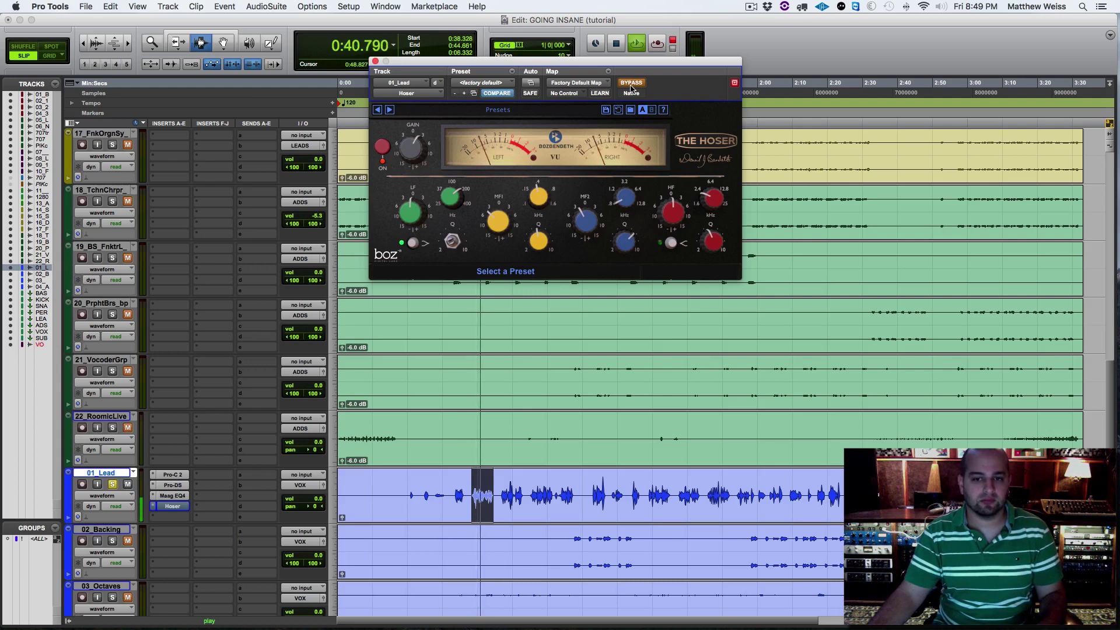
{"action": "key", "text": "space"}
{"action": "left_click", "coordinate": [632, 85]}
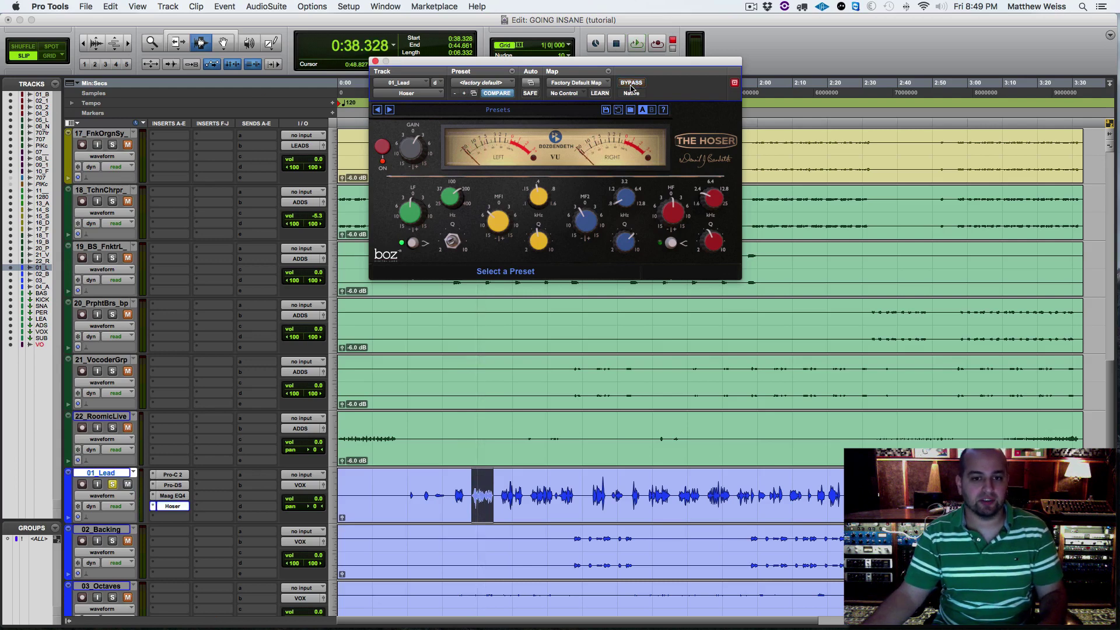
{"action": "key", "text": "space"}
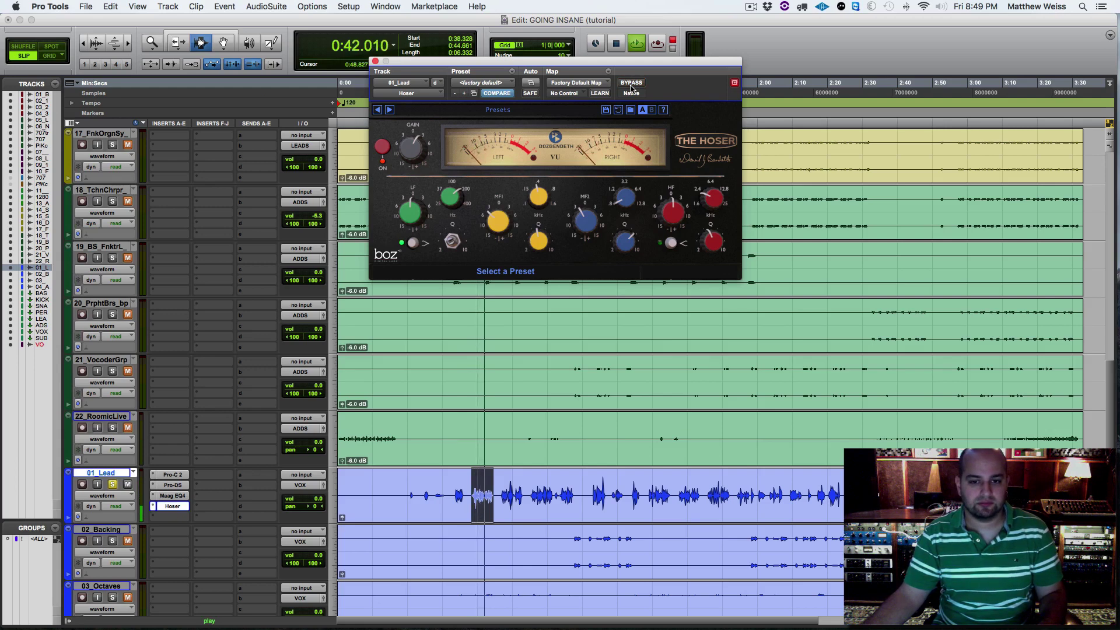
{"action": "key", "text": "space"}
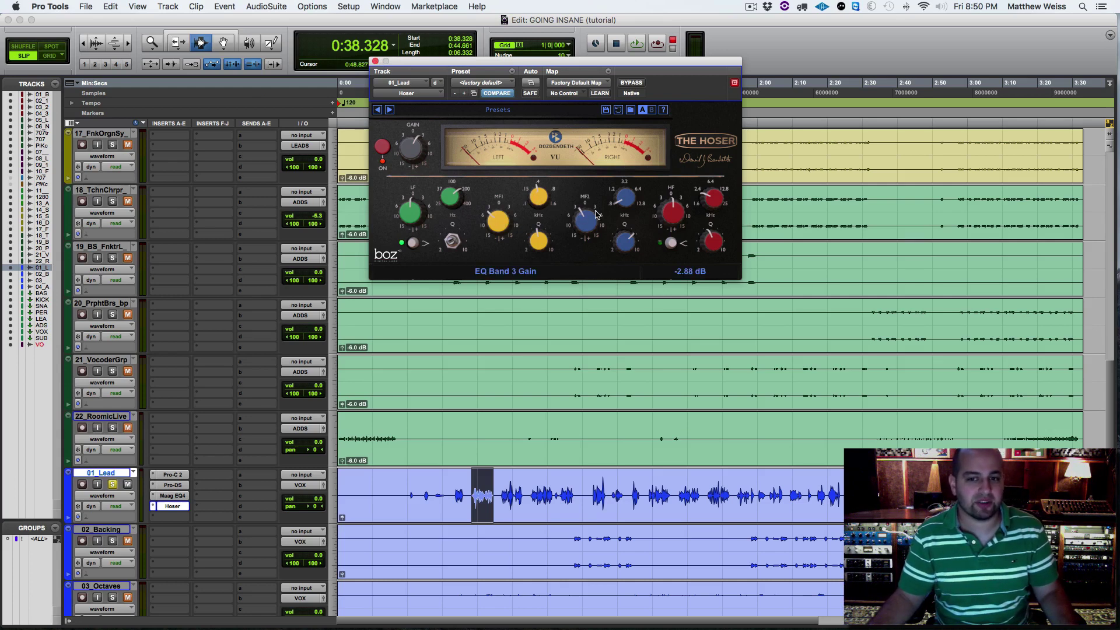
Close the Hoser window and take the 01_Lead track out of solo.
{"action": "left_click", "coordinate": [375, 61]}
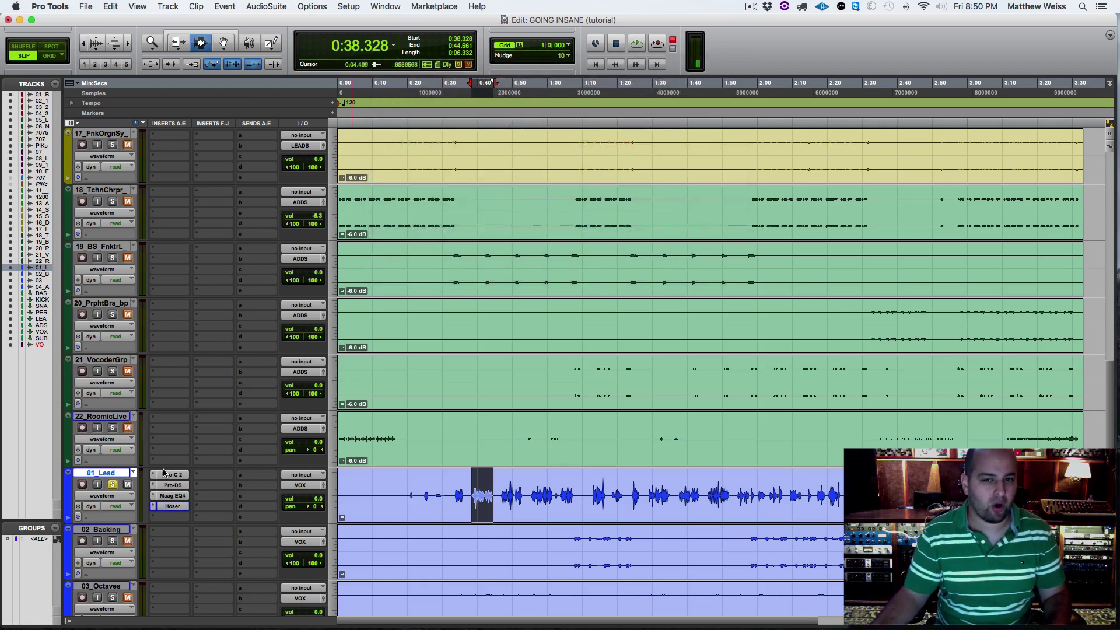
{"action": "left_click", "coordinate": [114, 487]}
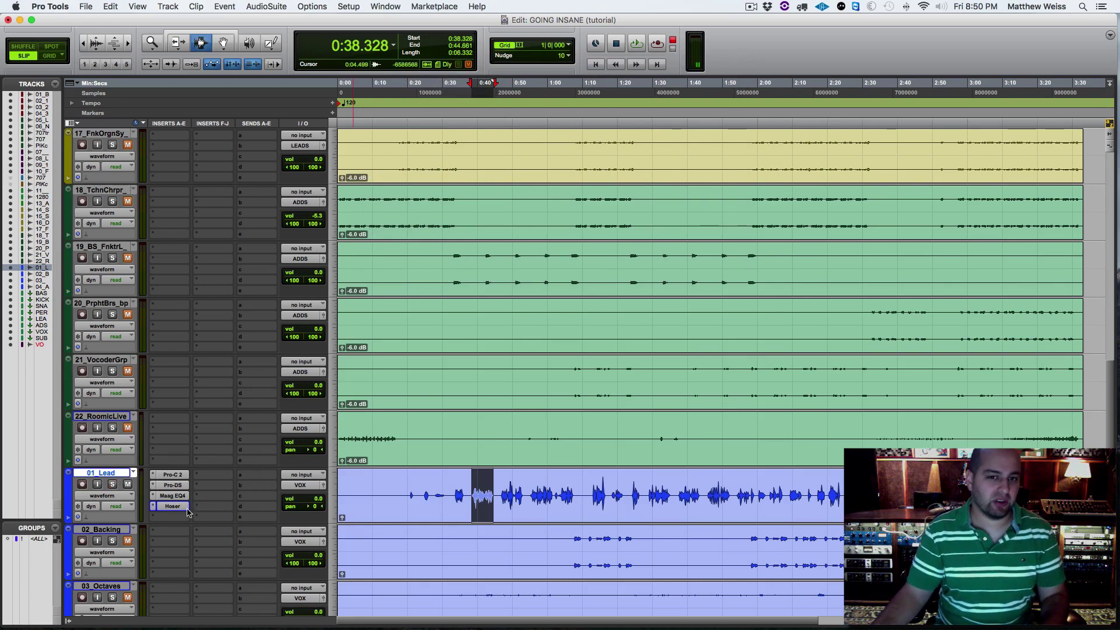
Play the phrase with the rest of the mix, comparing the Hoser insert on 01_Lead bypassed and active.
{"action": "key", "text": "space"}
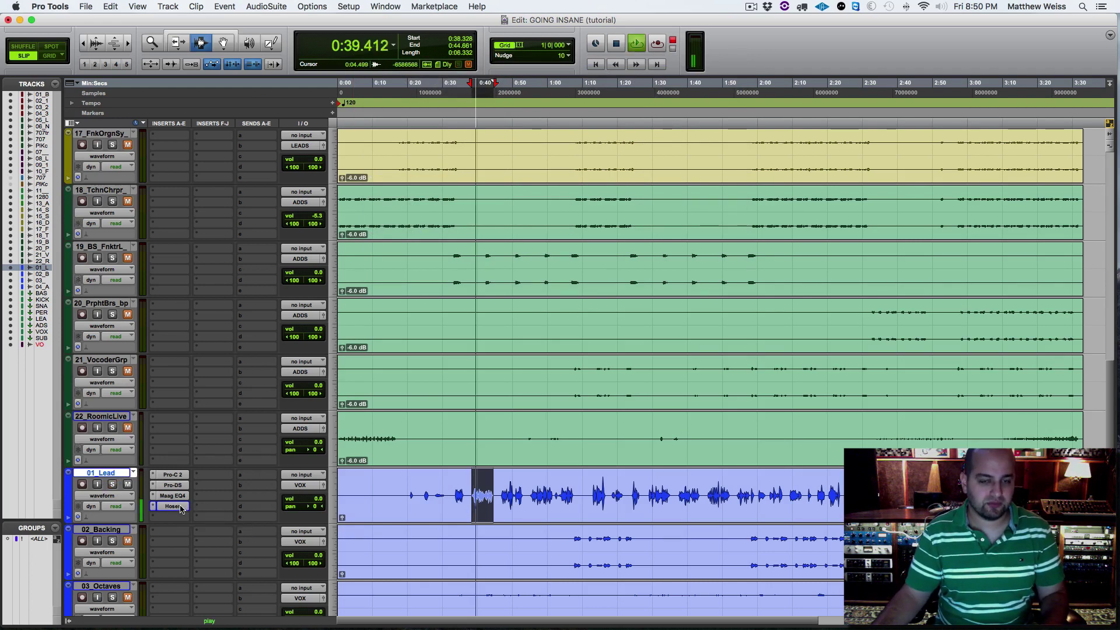
{"action": "key", "text": "space"}
{"action": "left_click", "coordinate": [174, 507]}
{"action": "key", "text": "space"}
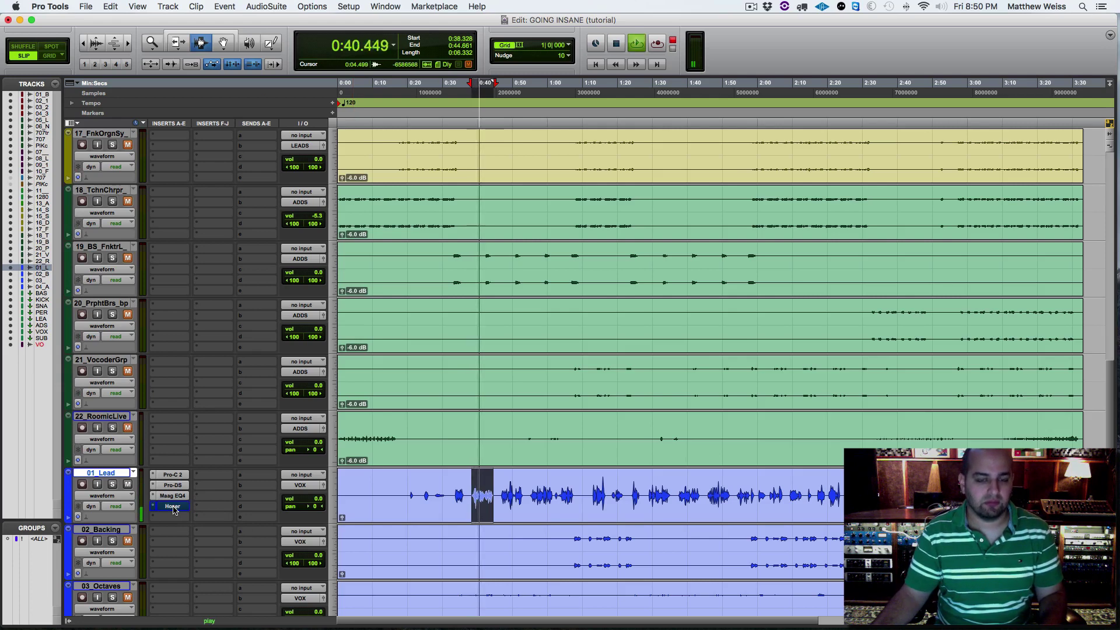
{"action": "key", "text": "space"}
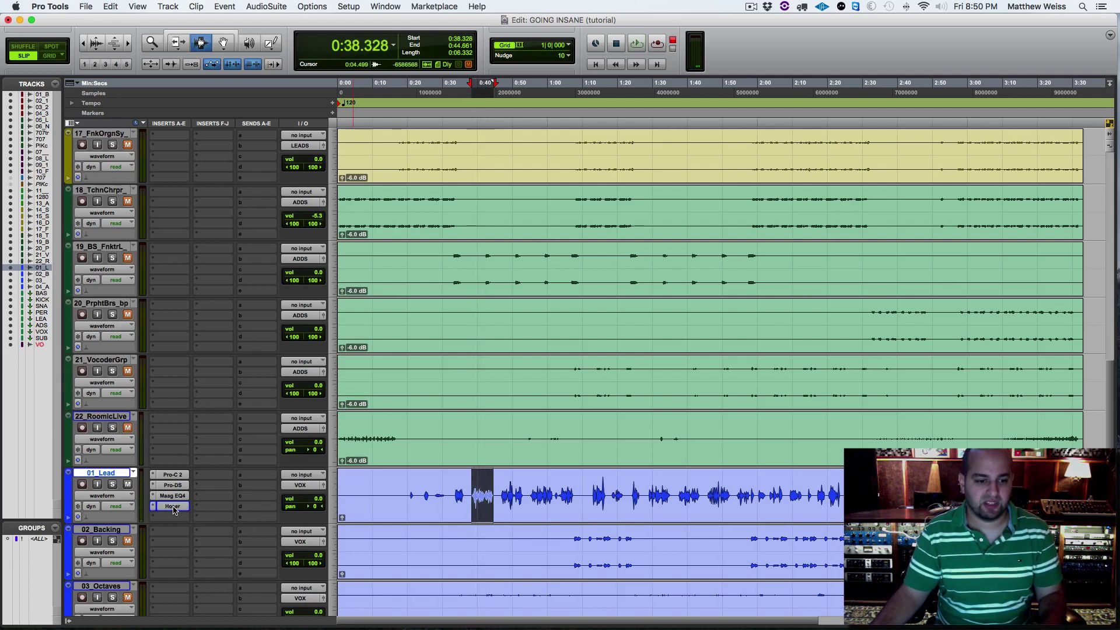
{"action": "key", "text": "space"}
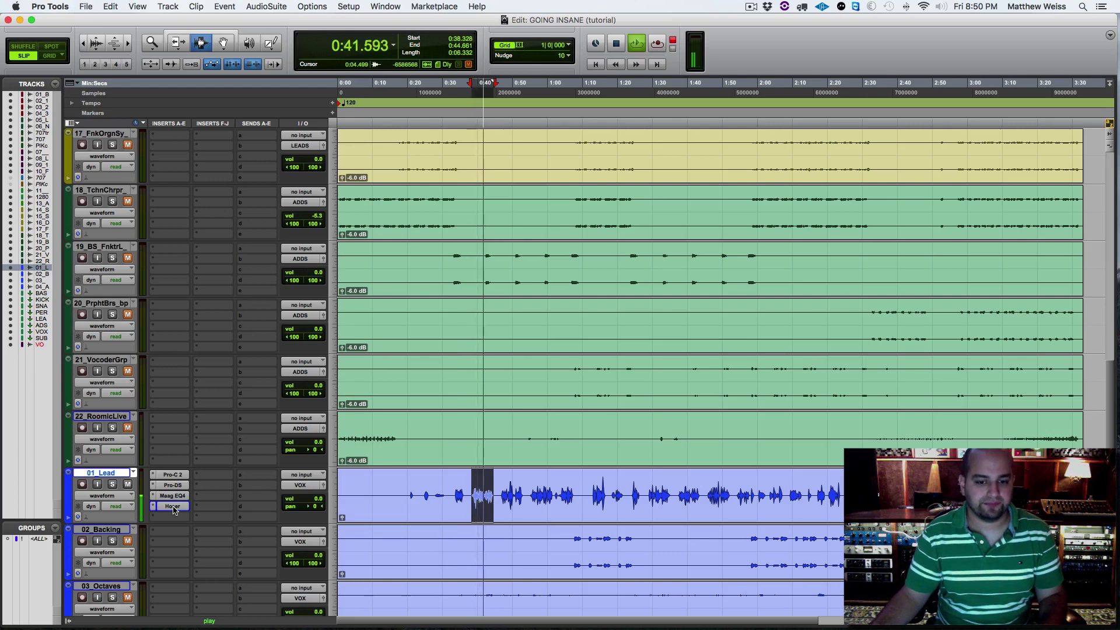
{"action": "key", "text": "space"}
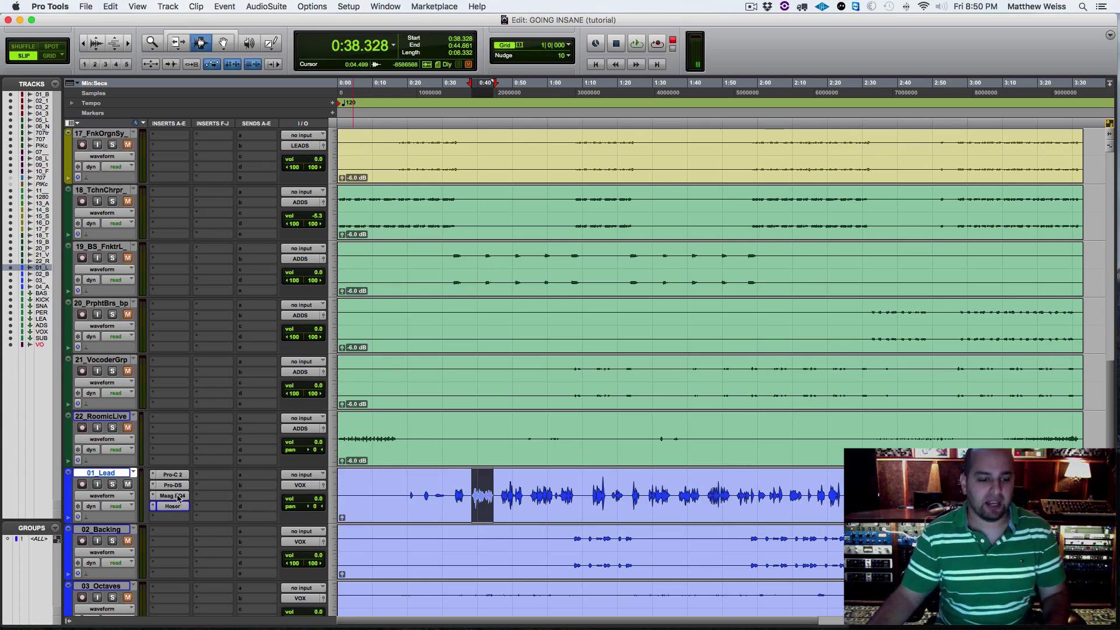
Review the Maag EQ4 settings on 01_Lead and play the selected phrase with the full mix.
{"action": "left_click", "coordinate": [172, 495]}
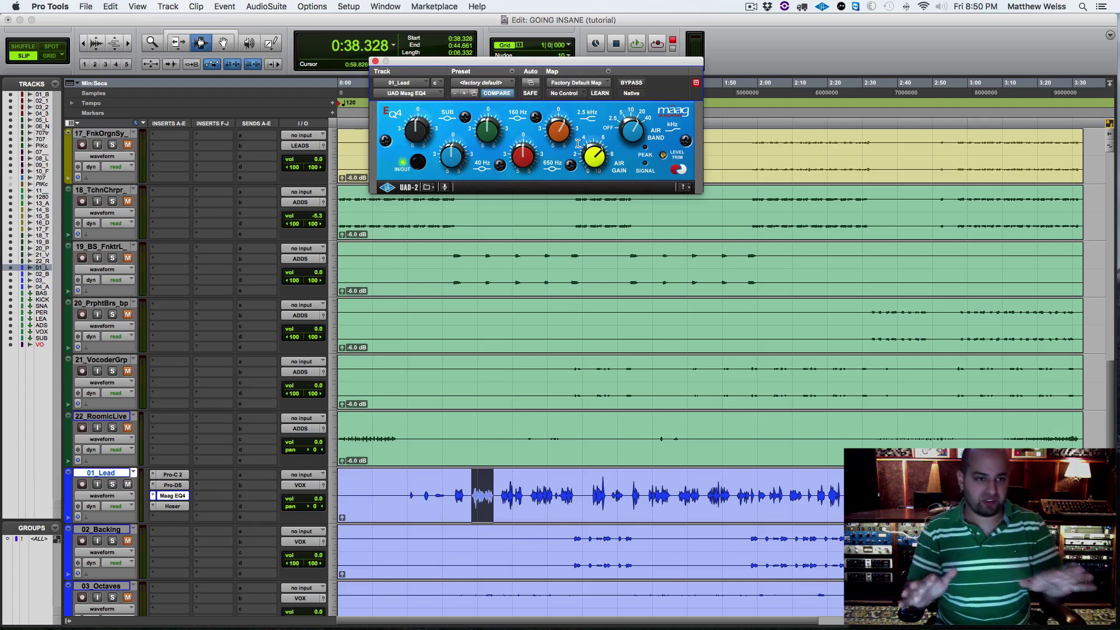
{"action": "left_click", "coordinate": [375, 61]}
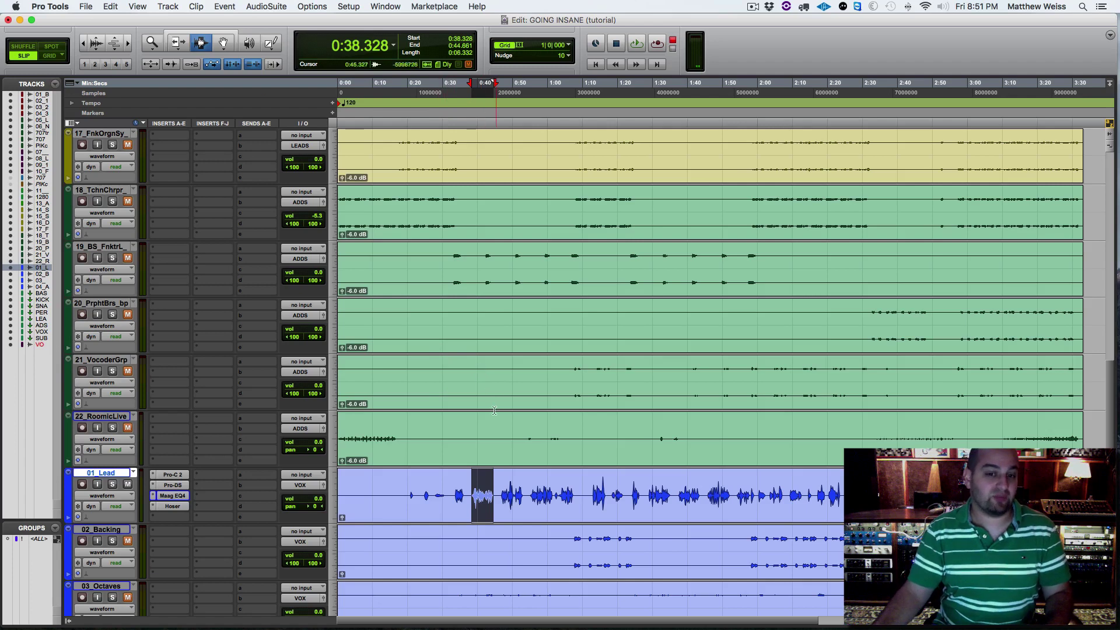
{"action": "key", "text": "space"}
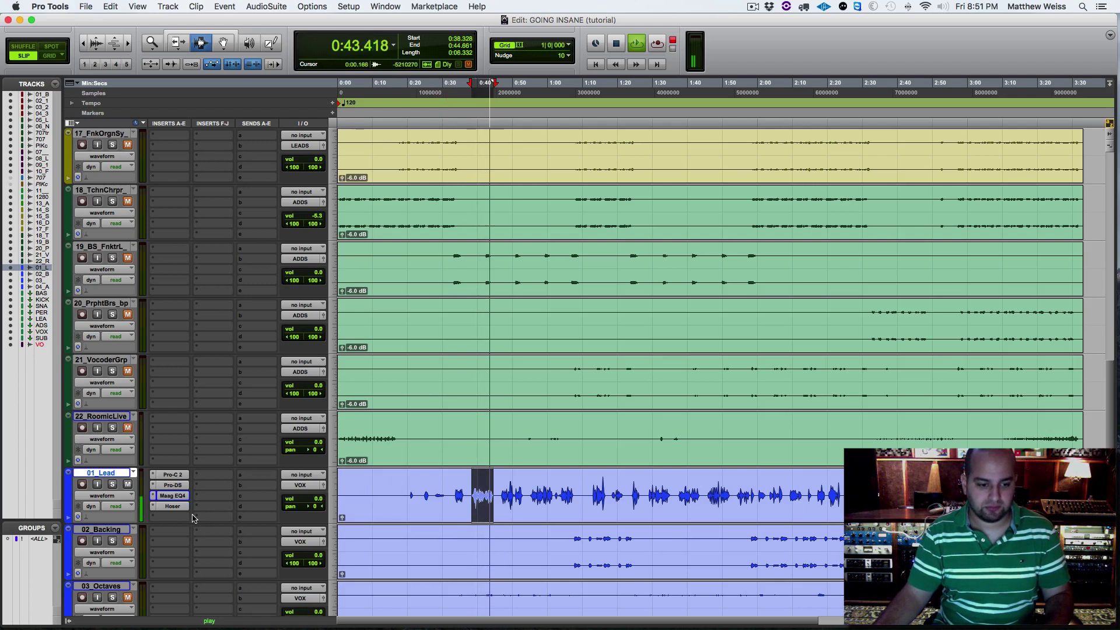
{"action": "key", "text": "space"}
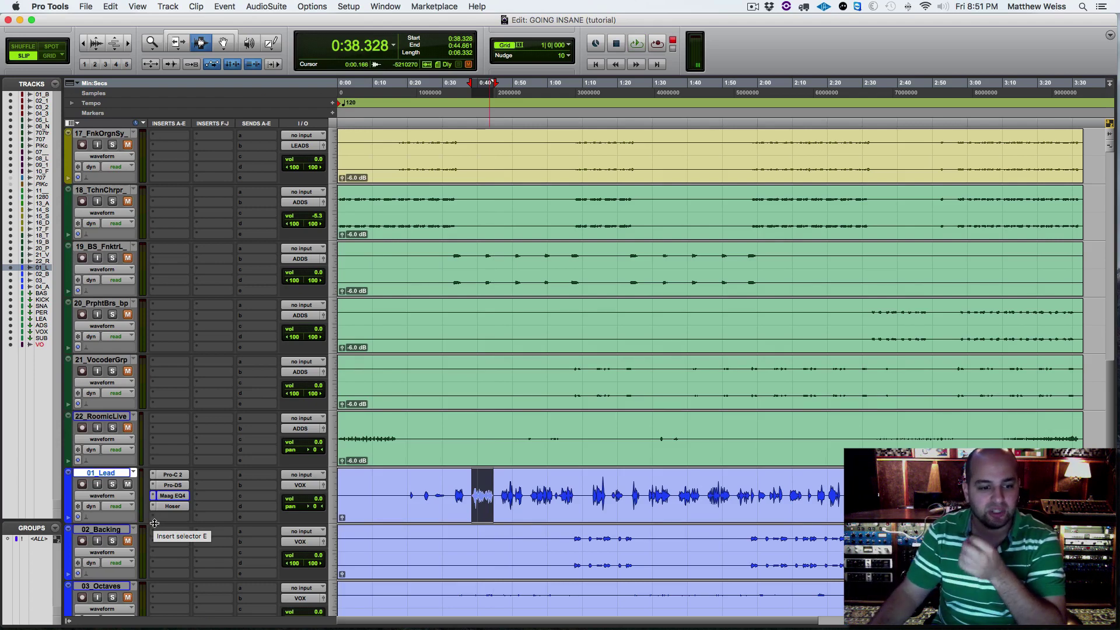
Try the UAD UA 1176 Rev A compressor in 01_Lead's insert E, adjusting its output level during playback.
{"action": "left_click", "coordinate": [156, 521]}
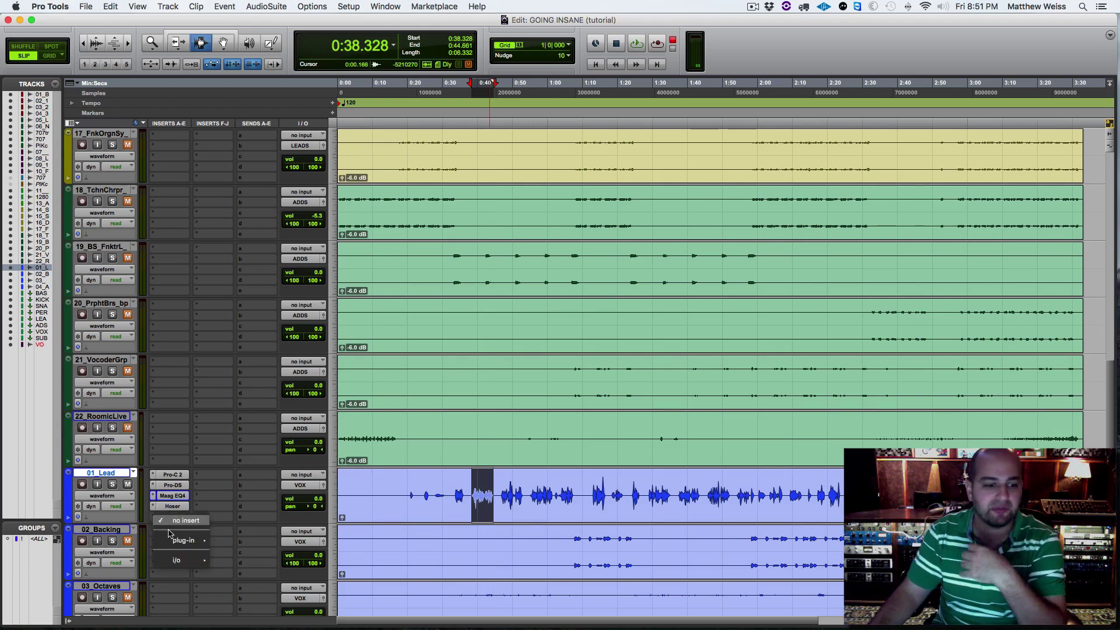
{"action": "mouse_move", "coordinate": [183, 541]}
{"action": "mouse_move", "coordinate": [268, 163]}
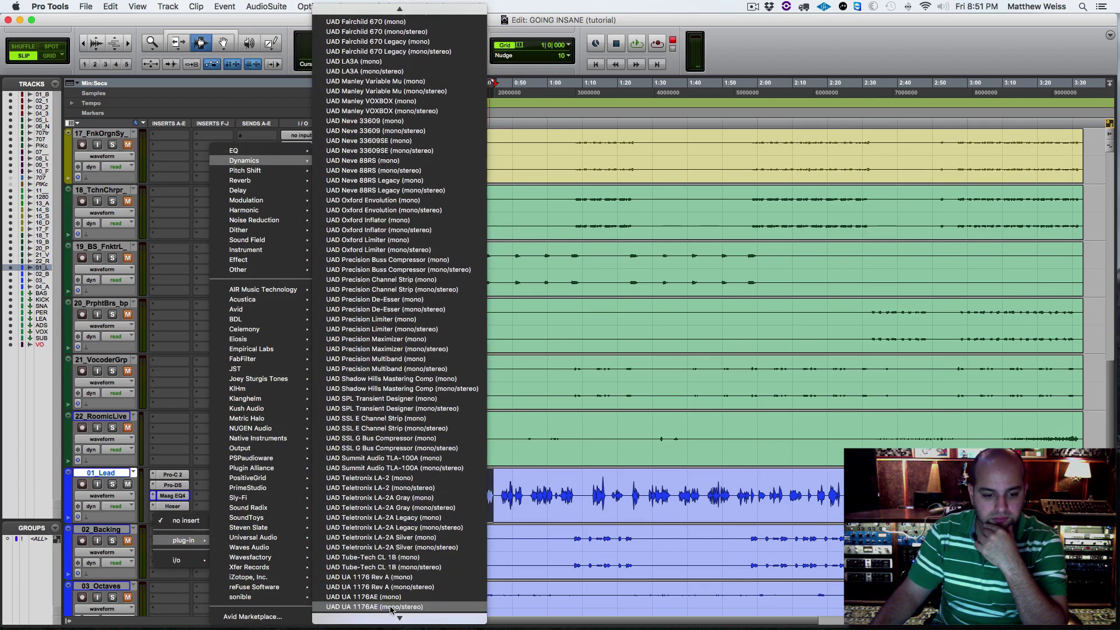
{"action": "left_click", "coordinate": [392, 521]}
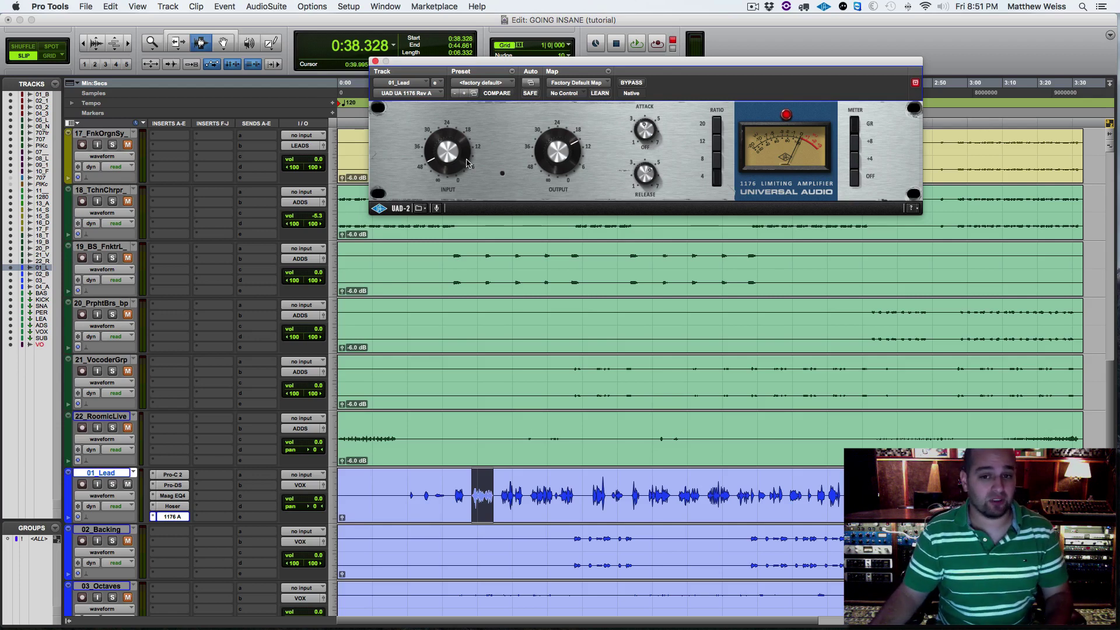
{"action": "left_click_drag", "start_coordinate": [550, 153], "coordinate": [548, 163]}
{"action": "key", "text": "space"}
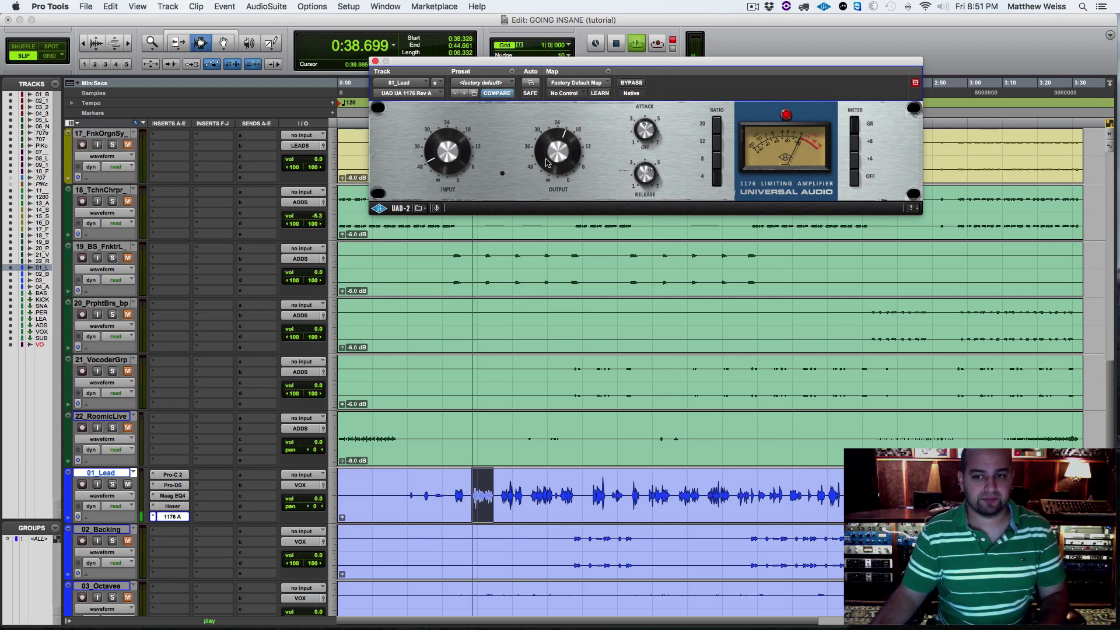
{"action": "left_click_drag", "start_coordinate": [549, 156], "coordinate": [554, 149]}
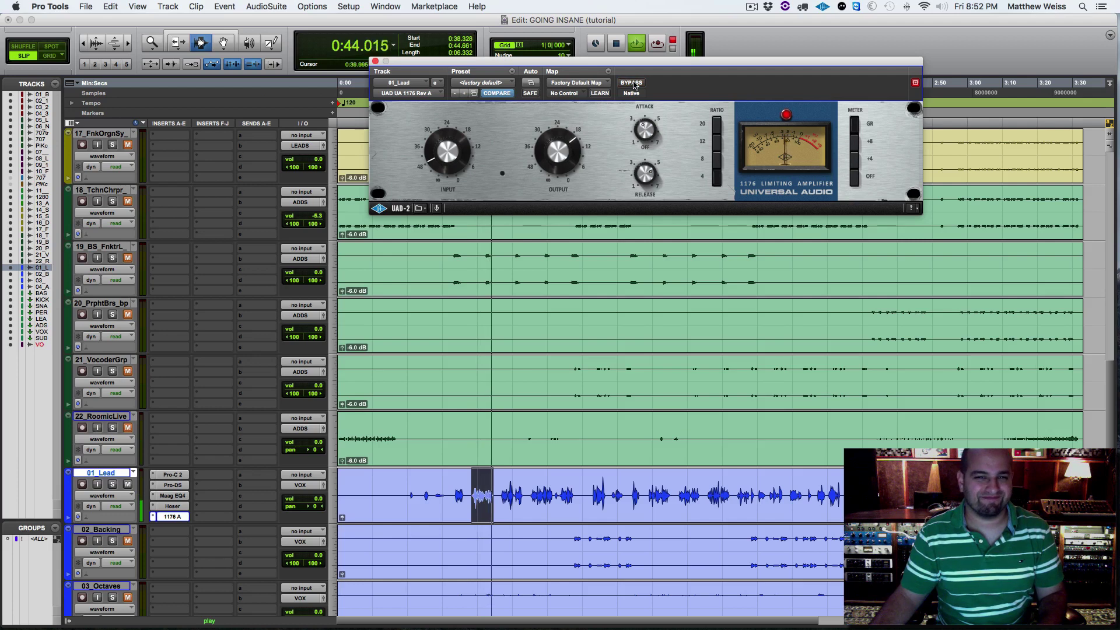
Stop playback and remove the 1176 compressor from insert E of 01_Lead.
{"action": "key", "text": "space"}
{"action": "left_click", "coordinate": [154, 516]}
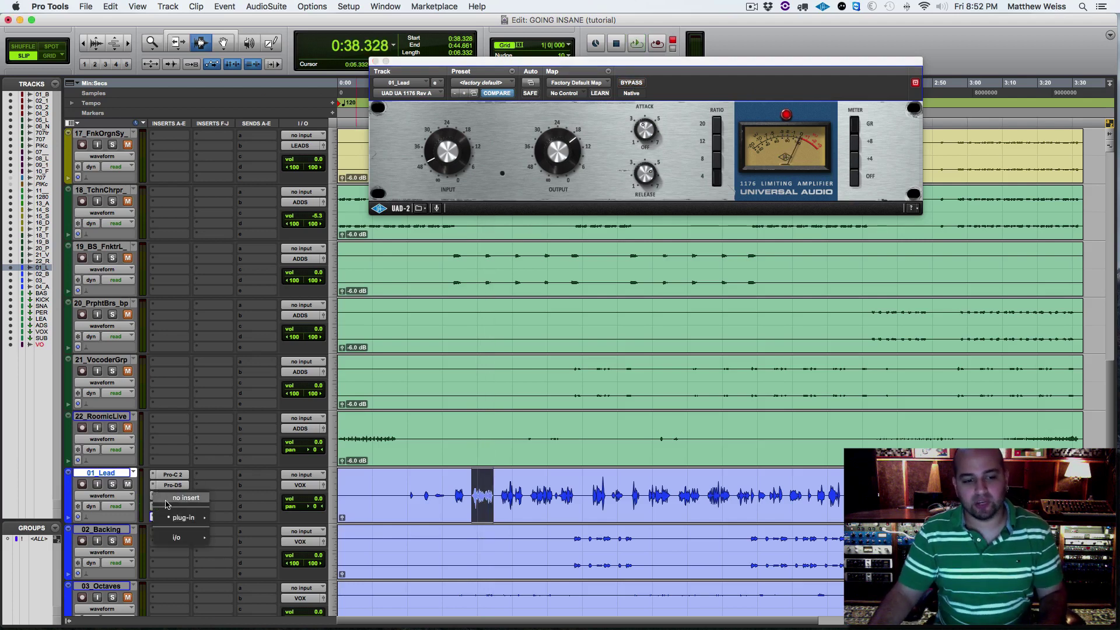
{"action": "left_click", "coordinate": [198, 499]}
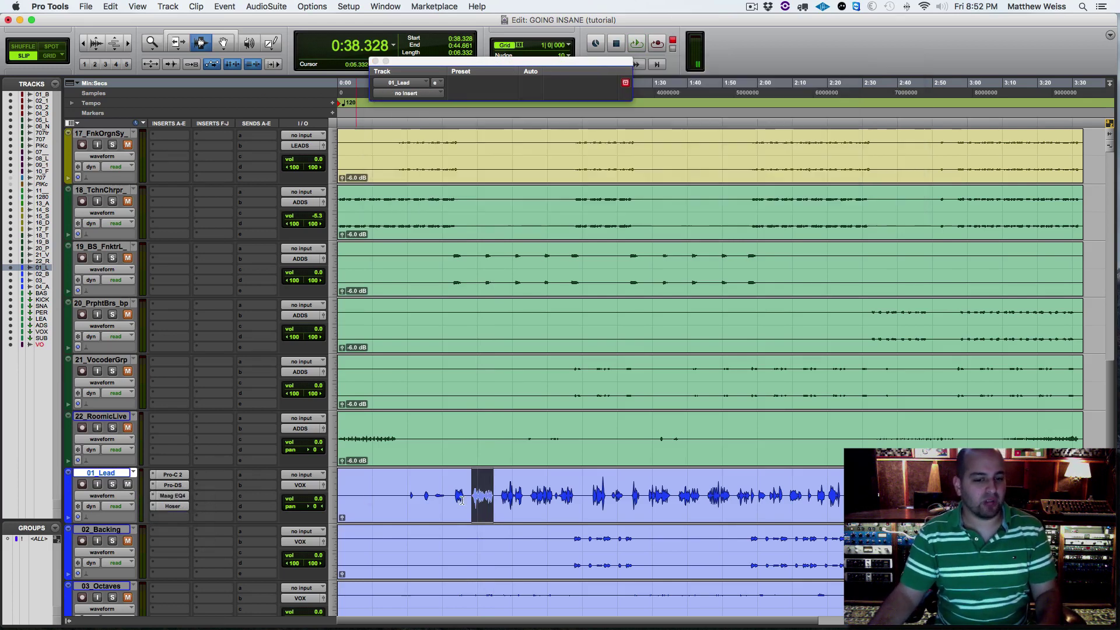
Insert FabFilter Pro-C 2 in insert E of 01_Lead, raising its threshold and shortening its release during playback.
{"action": "left_click", "coordinate": [155, 517]}
{"action": "mouse_move", "coordinate": [180, 540]}
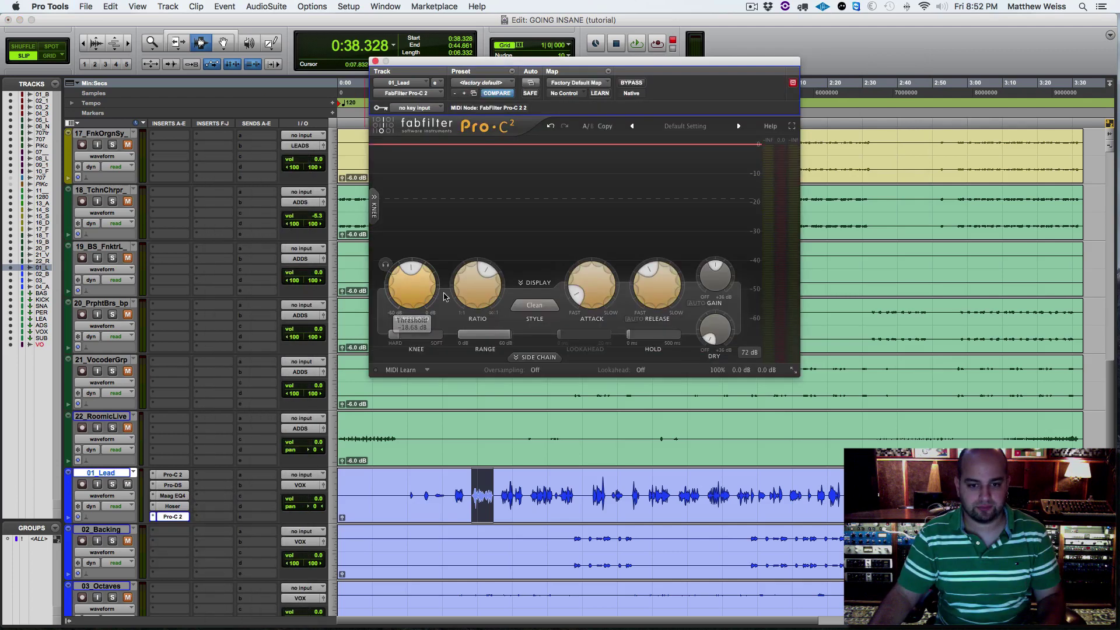
{"action": "key", "text": "space"}
{"action": "mouse_move", "coordinate": [463, 303]}
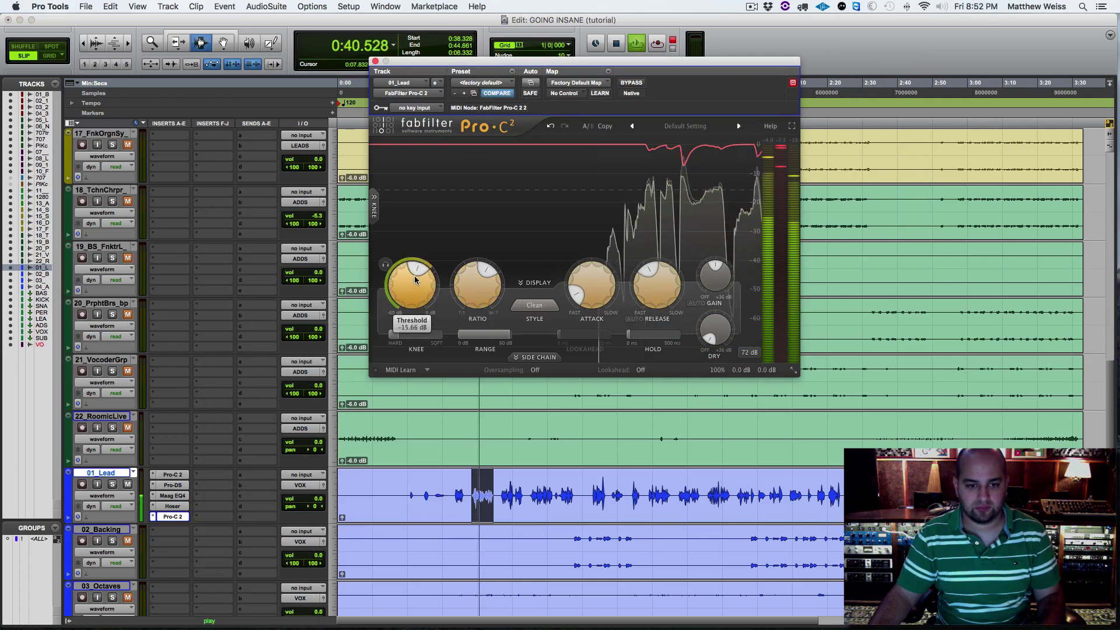
{"action": "left_click_drag", "start_coordinate": [414, 280], "coordinate": [417, 261]}
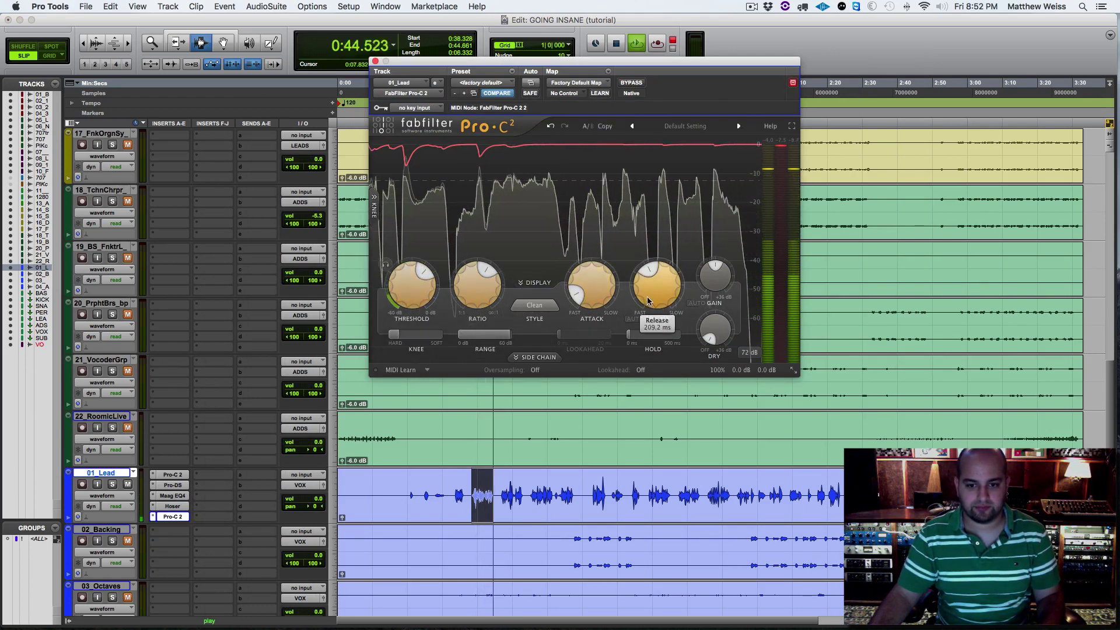
{"action": "left_click_drag", "start_coordinate": [650, 300], "coordinate": [642, 321]}
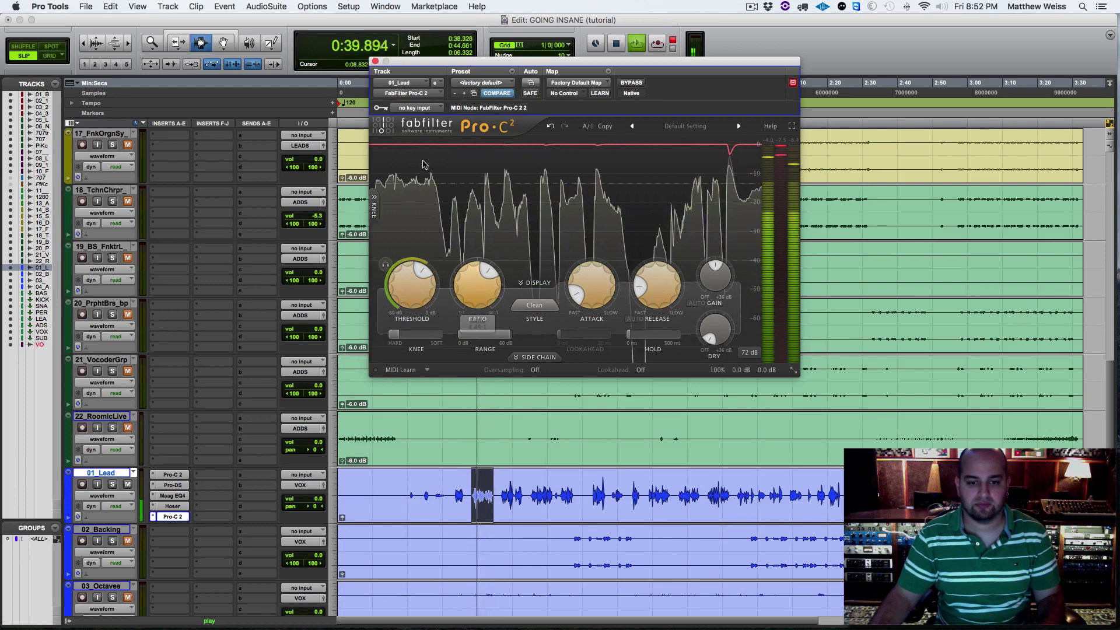
{"action": "left_click", "coordinate": [376, 62]}
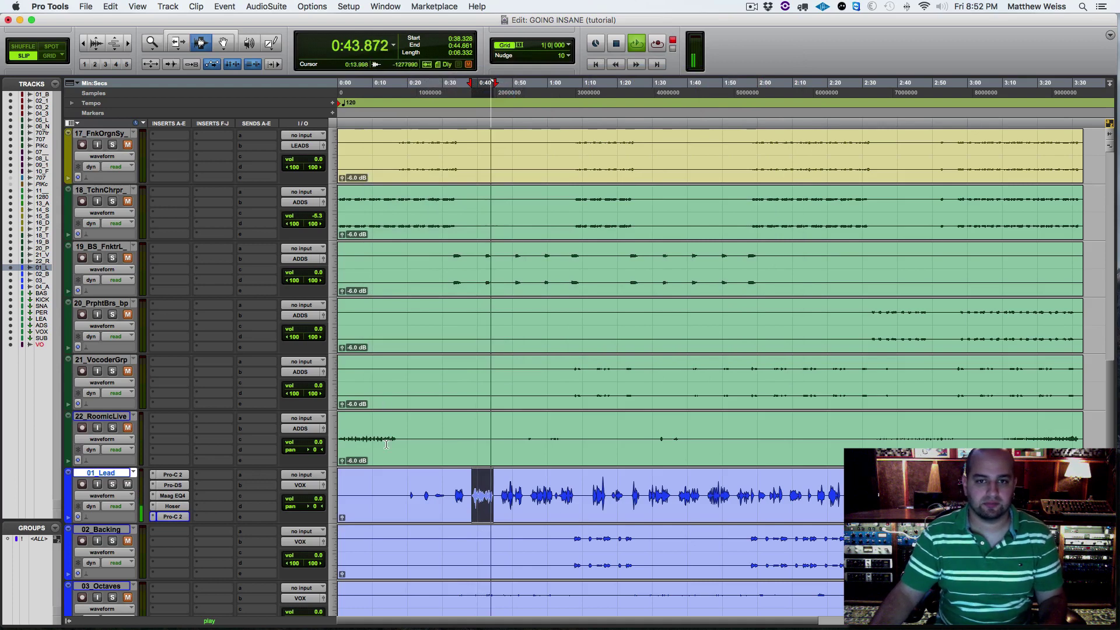
{"action": "key", "text": "space"}
Clear the phrase selection and play the full mix from 0:38.662 to check the compressed lead vocal.
{"action": "left_click", "coordinate": [483, 500]}
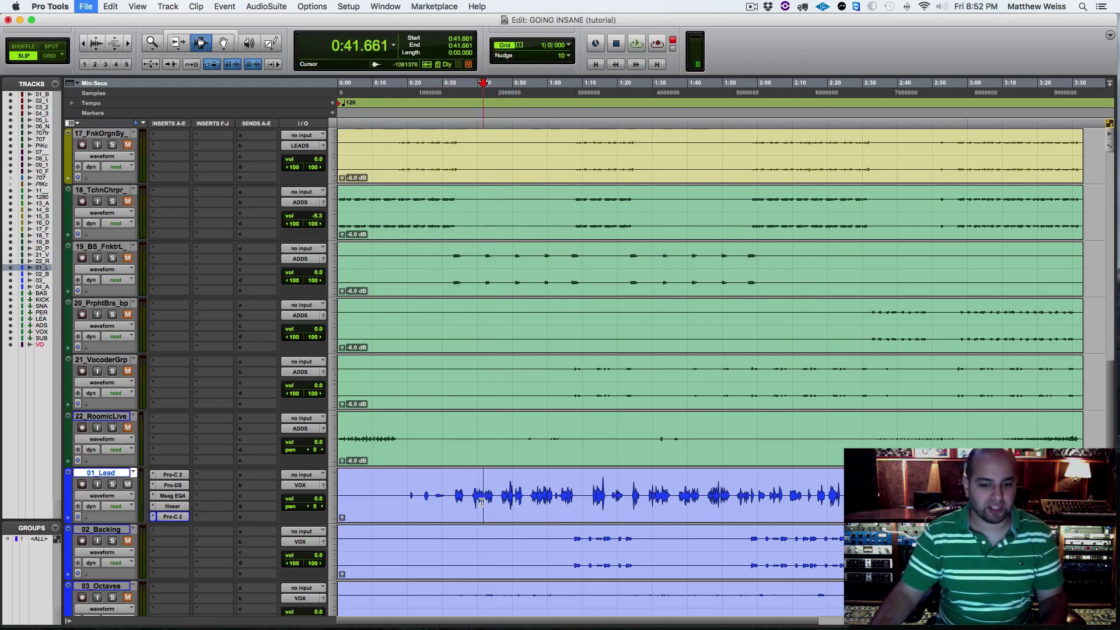
{"action": "left_click", "coordinate": [473, 501]}
{"action": "key", "text": "space"}
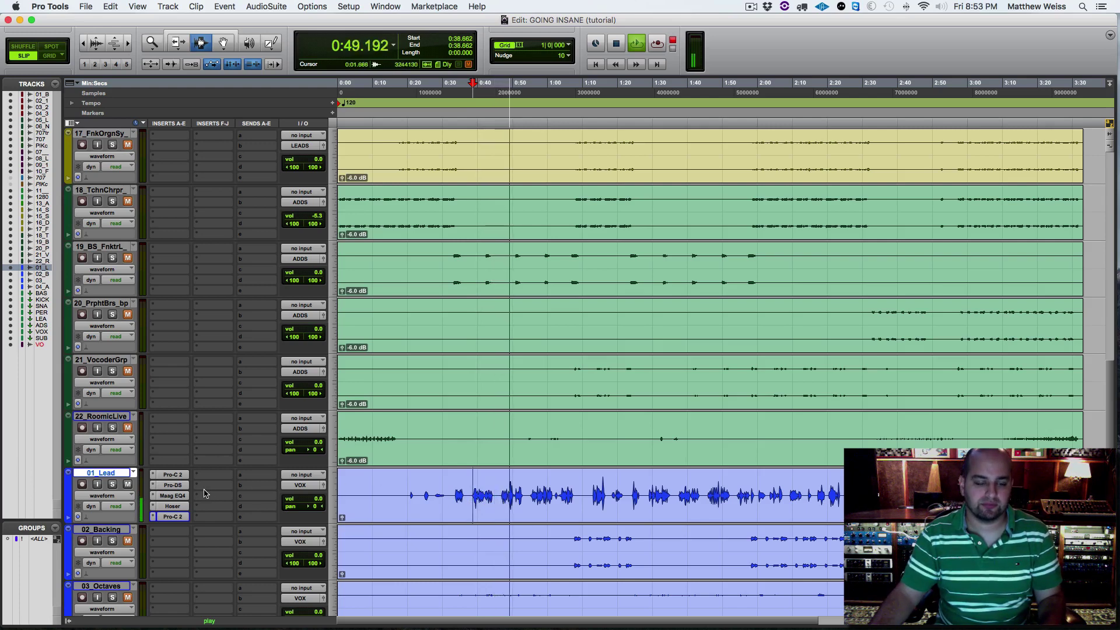
{"action": "key", "text": "space"}
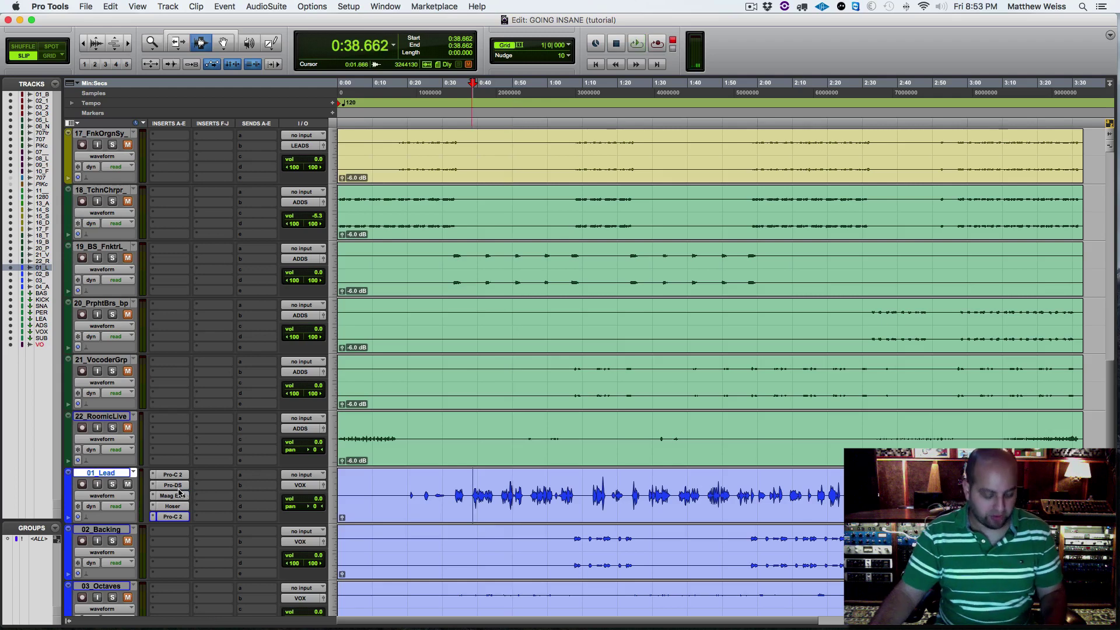
Copy 01_Lead's Pro-DS de-esser to insert F and set the copy's oversampling to 2x.
{"action": "left_click_drag", "start_coordinate": [200, 485], "coordinate": [216, 475]}
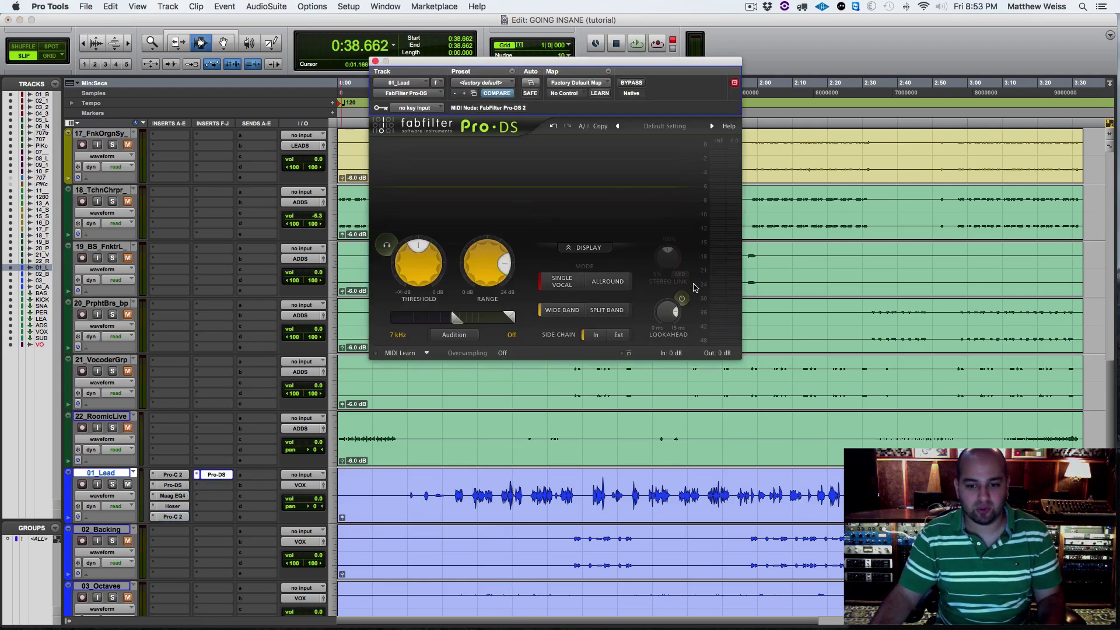
{"action": "left_click", "coordinate": [503, 353]}
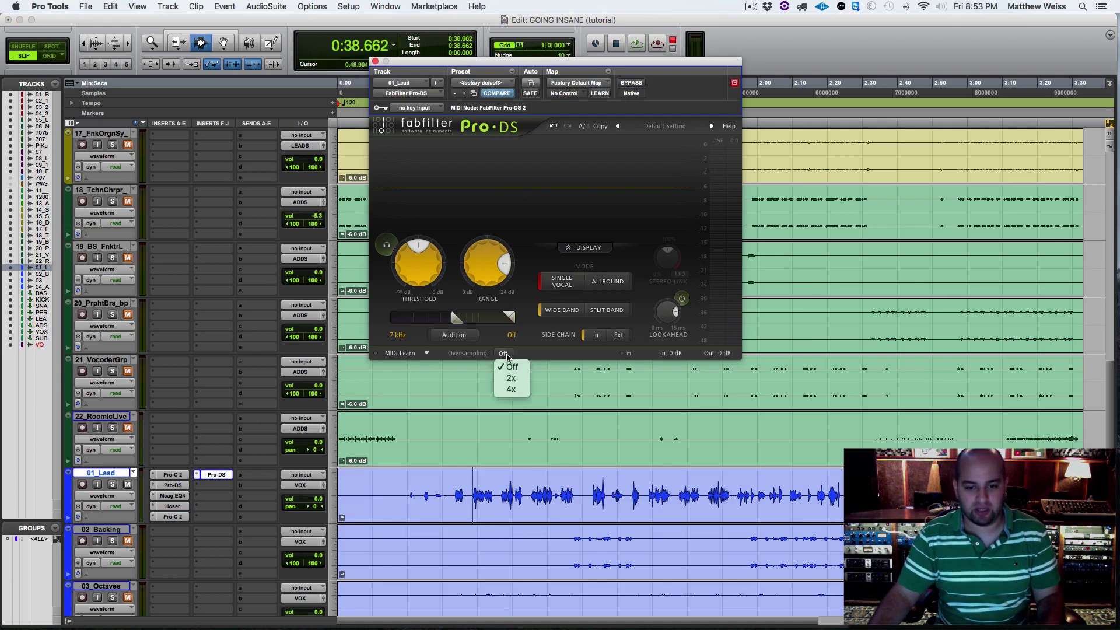
{"action": "left_click", "coordinate": [505, 379]}
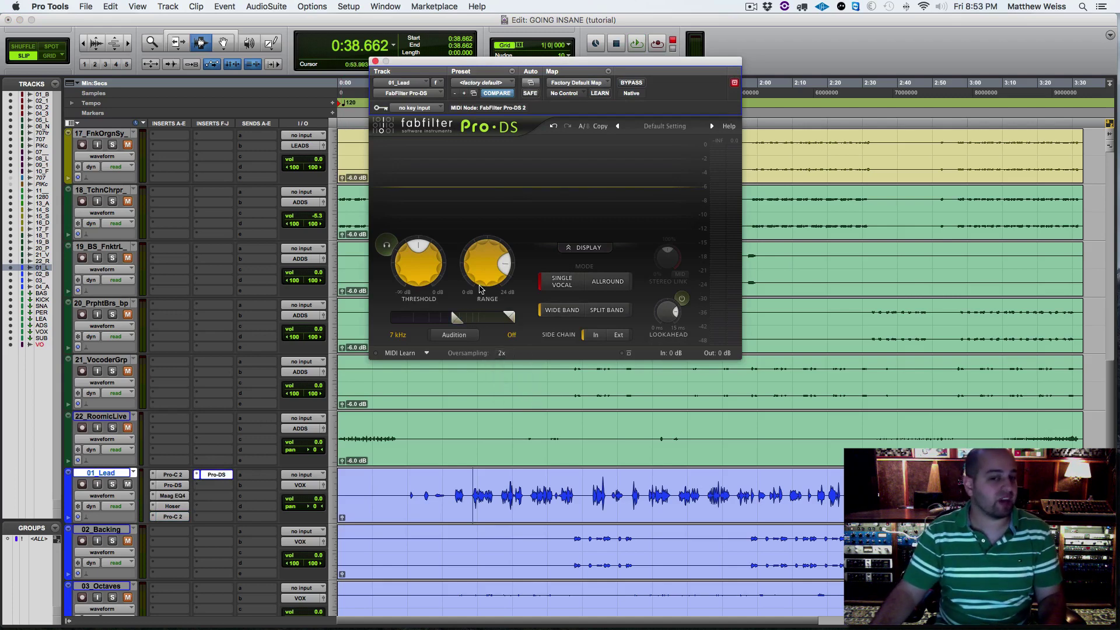
Raise the second Pro-DS's threshold to about -22.25 dB and reduce its range while listening to the mix.
{"action": "mouse_move", "coordinate": [476, 266]}
{"action": "left_click_drag", "start_coordinate": [477, 266], "coordinate": [432, 248]}
{"action": "key", "text": "space"}
{"action": "mouse_move", "coordinate": [420, 262]}
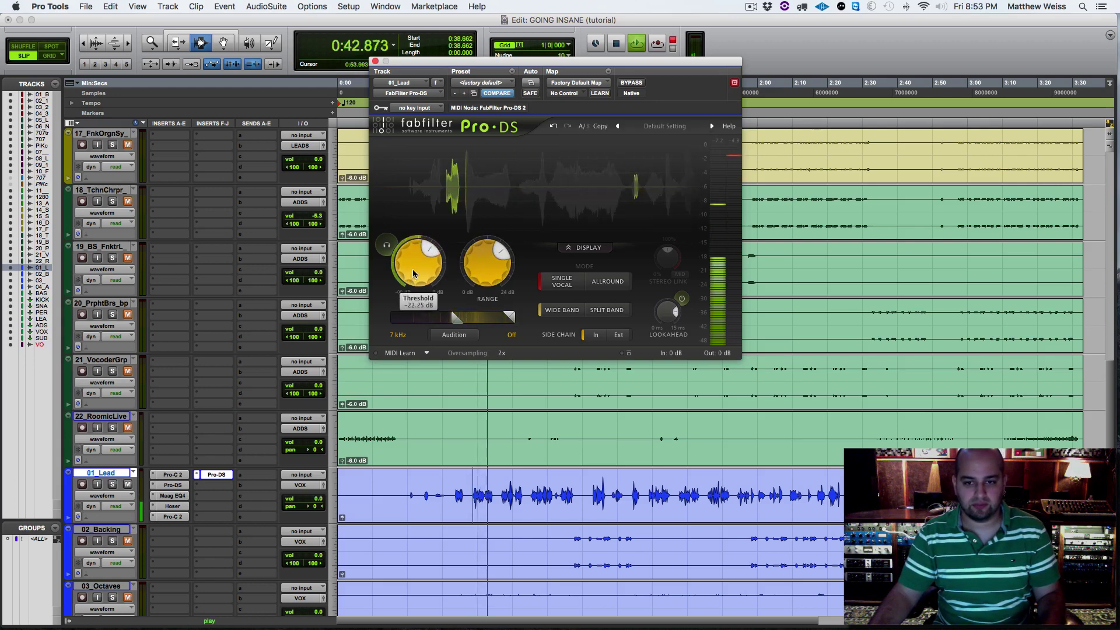
{"action": "mouse_move", "coordinate": [488, 273]}
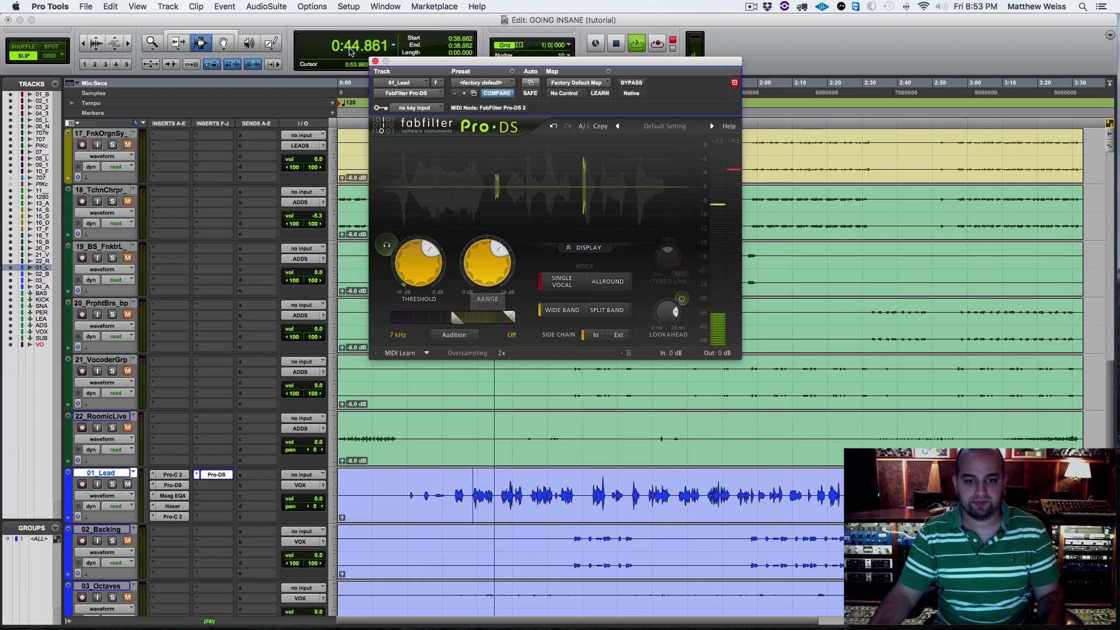
{"action": "left_click", "coordinate": [375, 61]}
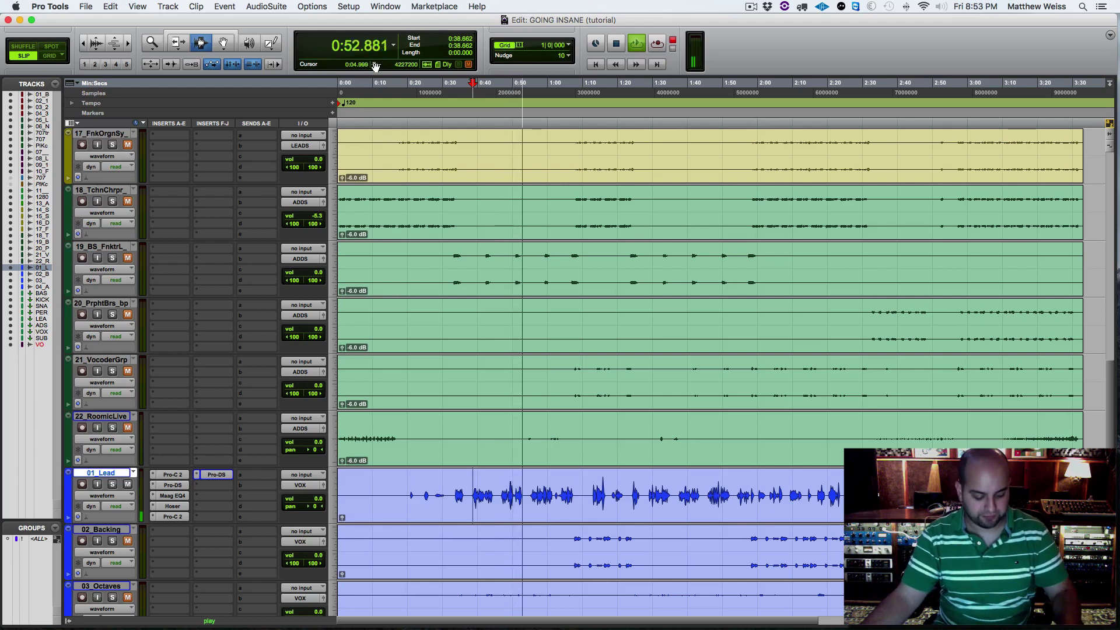
{"action": "key", "text": "space"}
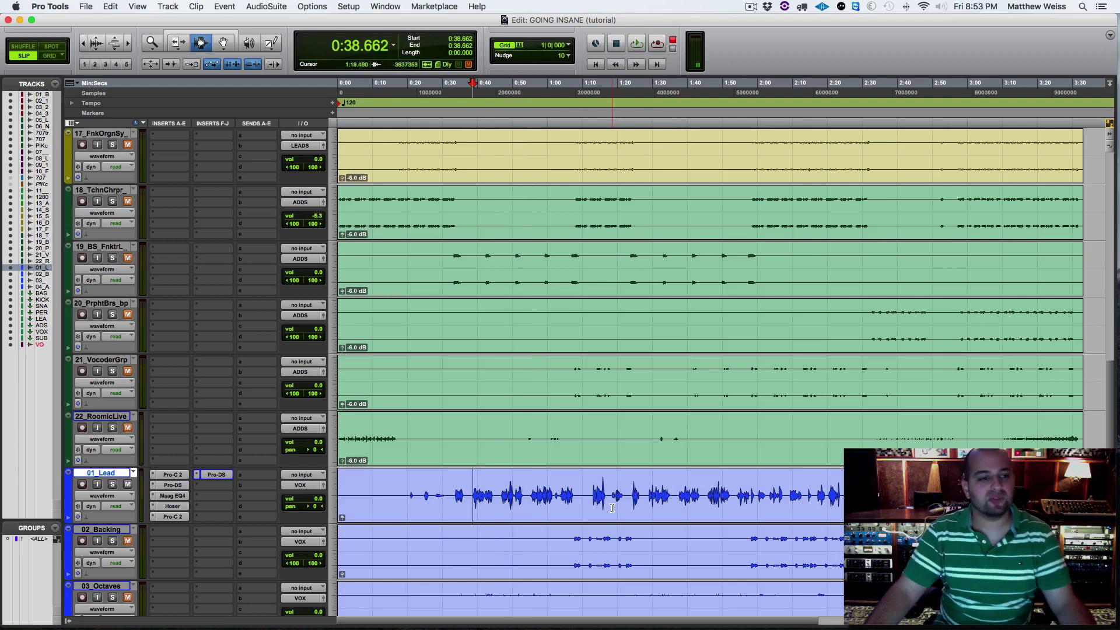
Play the mix from 0:47.827 to check the louder peaks of the lead vocal.
{"action": "left_click", "coordinate": [505, 500]}
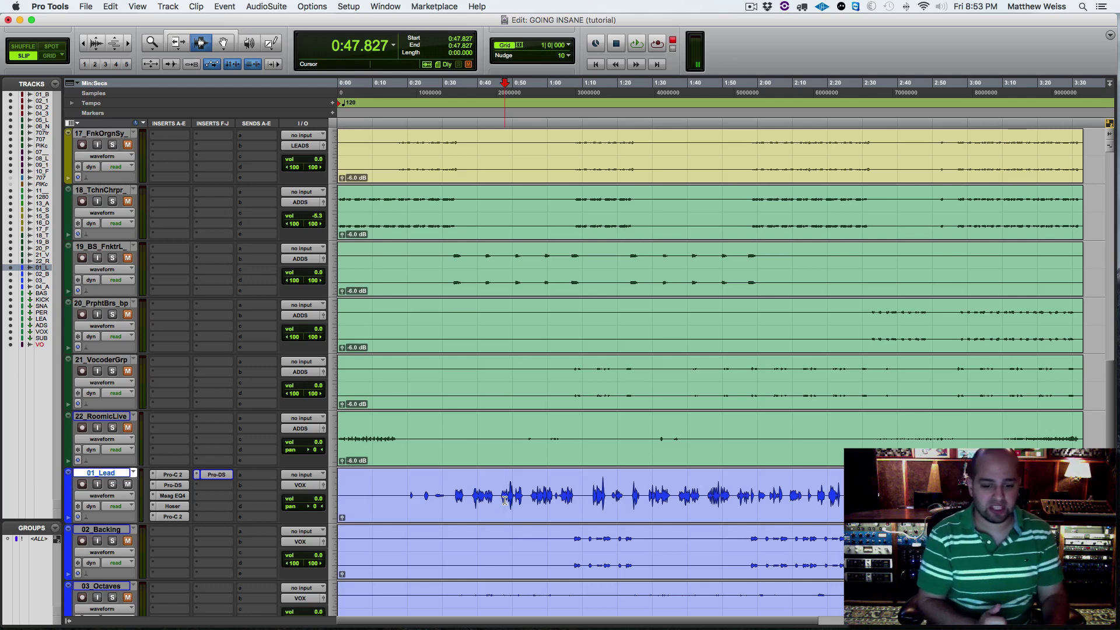
{"action": "key", "text": "space"}
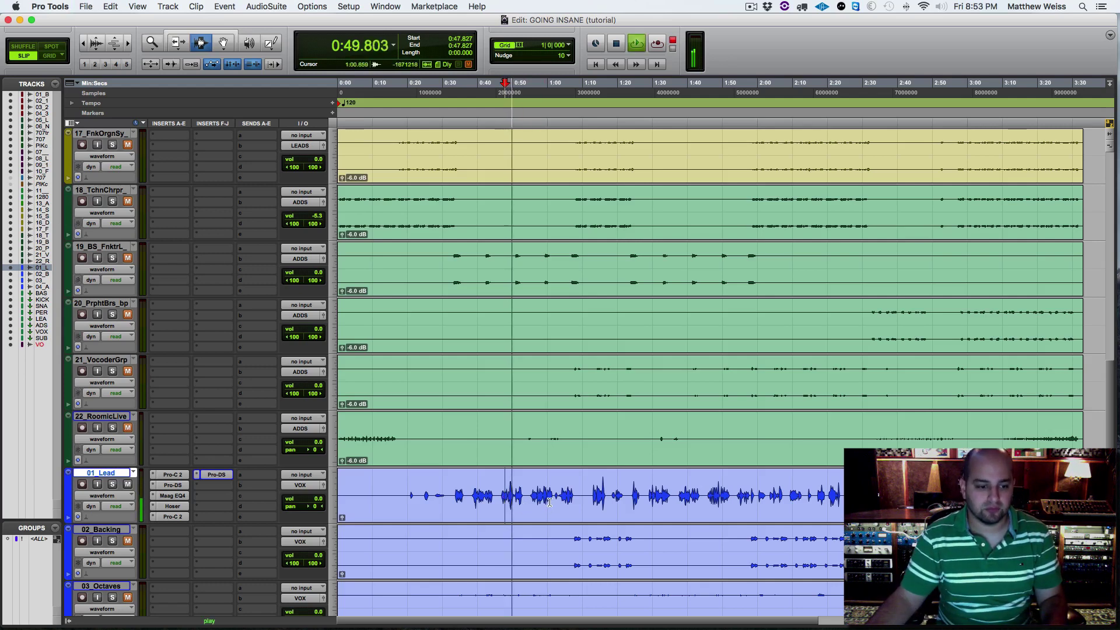
{"action": "key", "text": "space"}
Insert the mono L1 limiter in insert G of 01_Lead and link its threshold and output ceiling.
{"action": "left_click", "coordinate": [200, 486]}
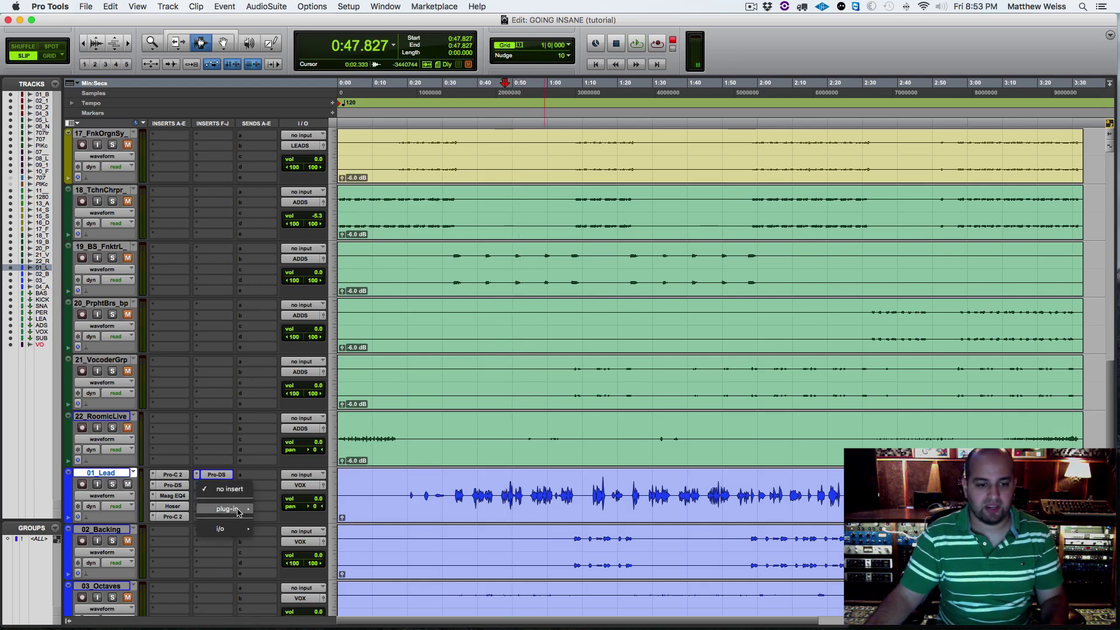
{"action": "mouse_move", "coordinate": [238, 512]}
{"action": "mouse_move", "coordinate": [292, 160]}
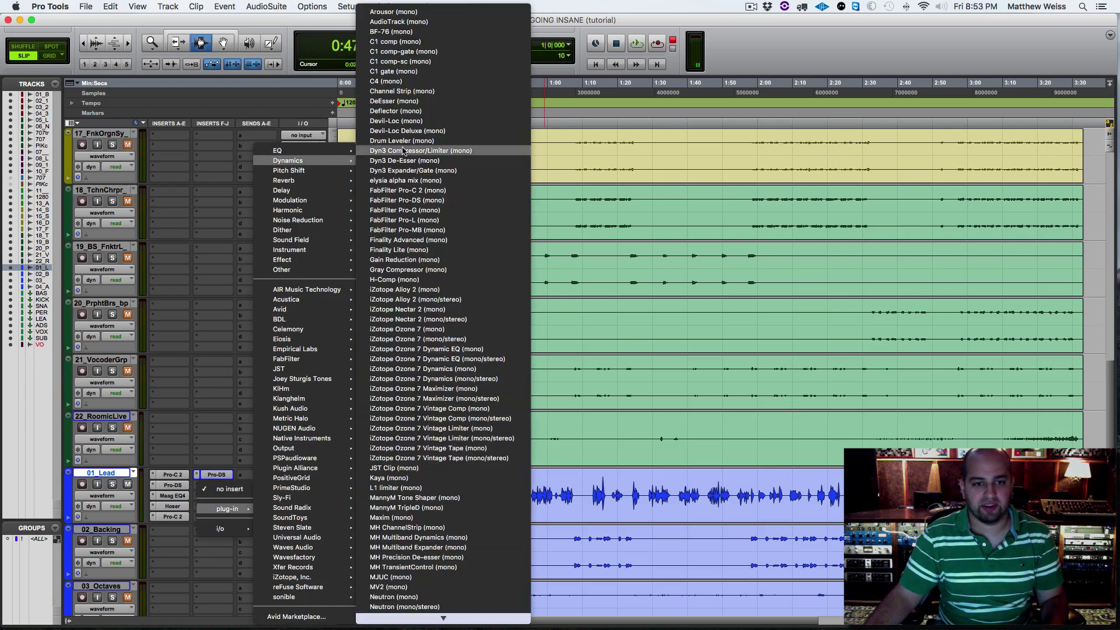
{"action": "left_click", "coordinate": [405, 489]}
{"action": "left_click", "coordinate": [505, 199]}
Lower the L1's linked threshold and output ceiling to about -7.8 dB during playback, and close its window.
{"action": "key", "text": "space"}
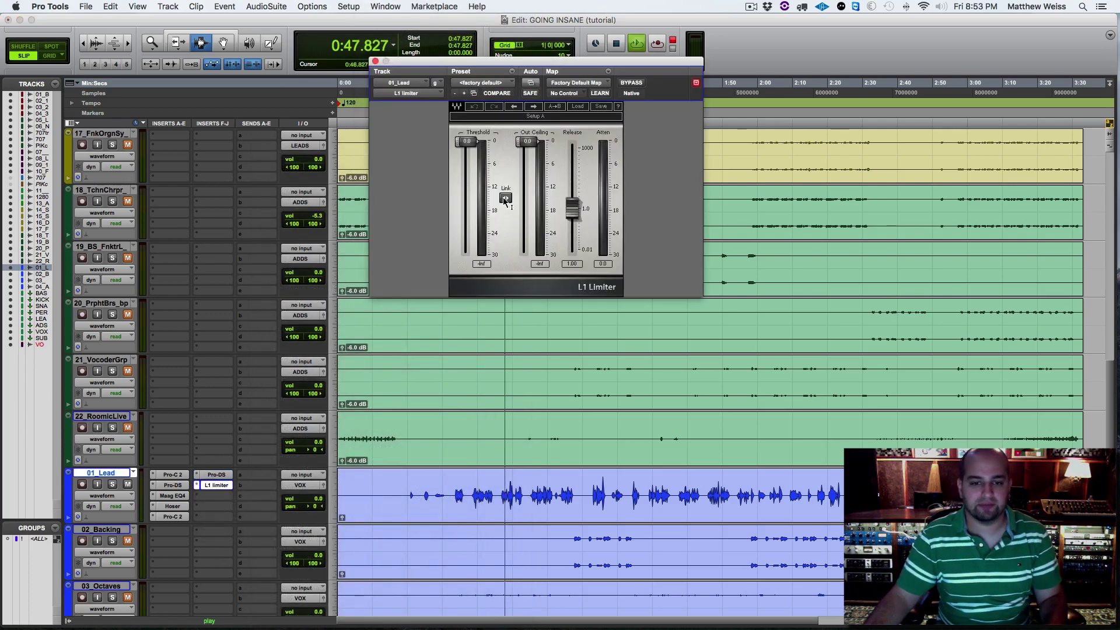
{"action": "left_click_drag", "start_coordinate": [466, 141], "coordinate": [467, 169]}
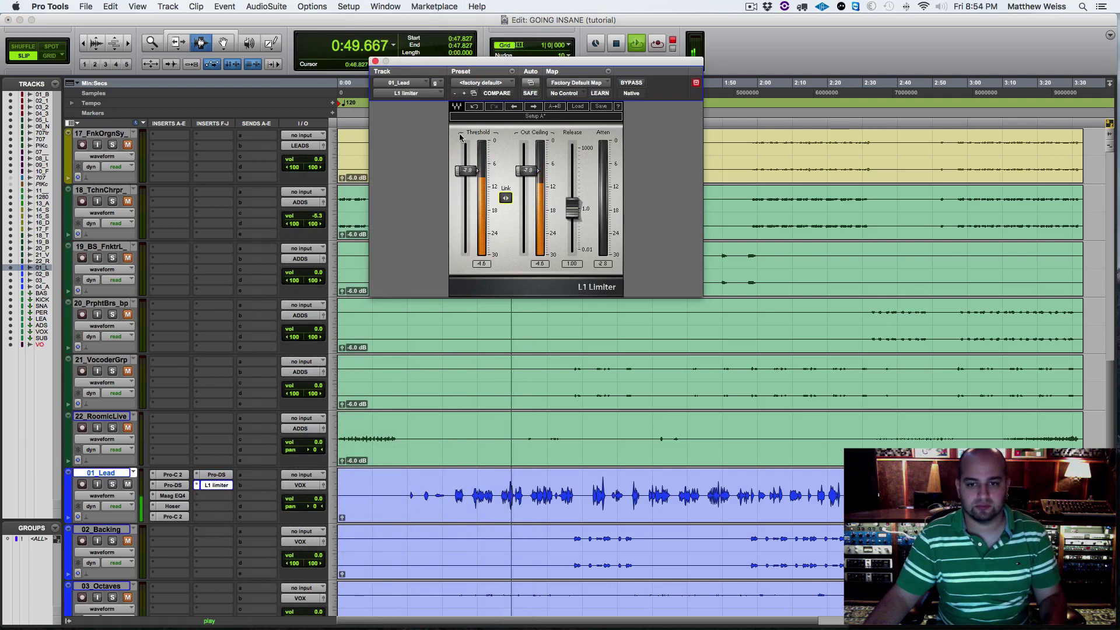
{"action": "left_click", "coordinate": [375, 61]}
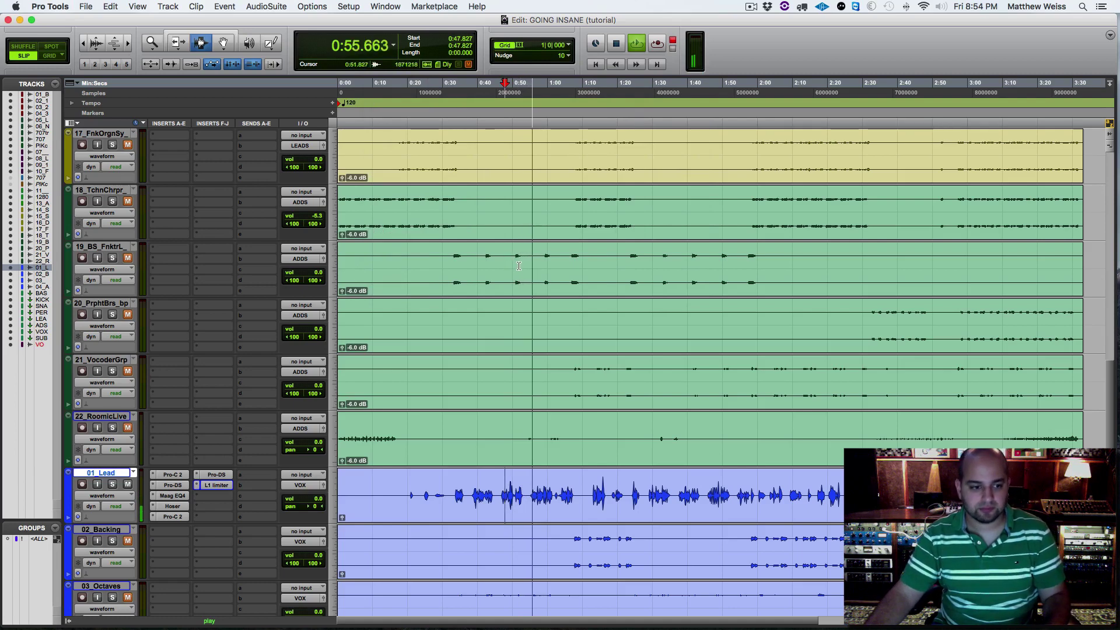
{"action": "scroll", "coordinate": [518, 266], "scroll_direction": "up", "scroll_amount": 10}
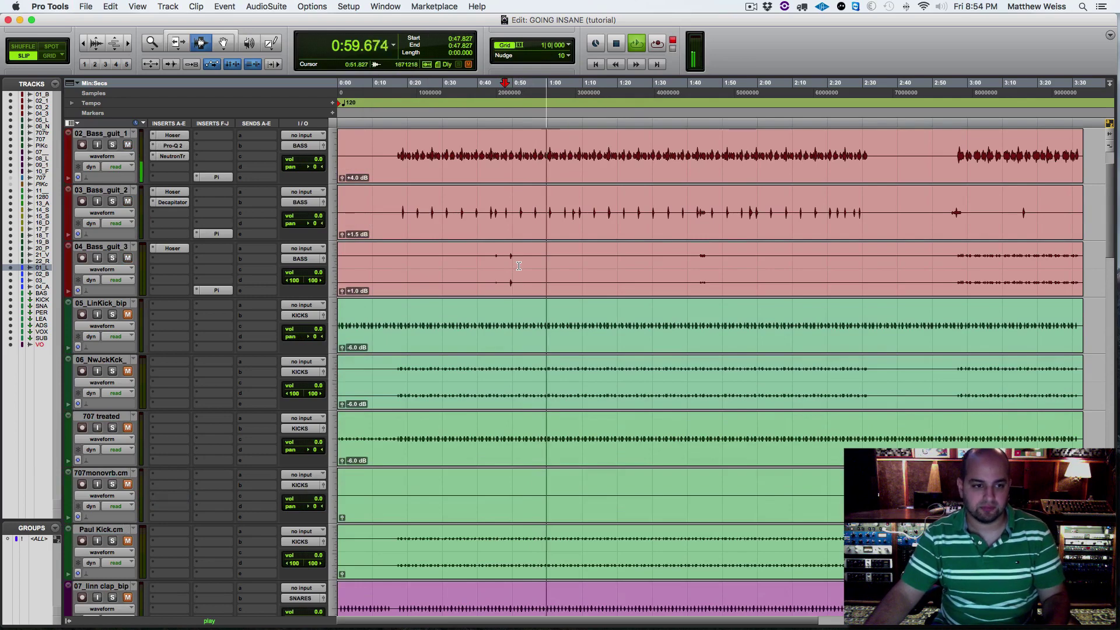
{"action": "scroll", "coordinate": [487, 286], "scroll_direction": "down", "scroll_amount": 10}
{"action": "scroll", "coordinate": [488, 285], "scroll_direction": "down", "scroll_amount": 10}
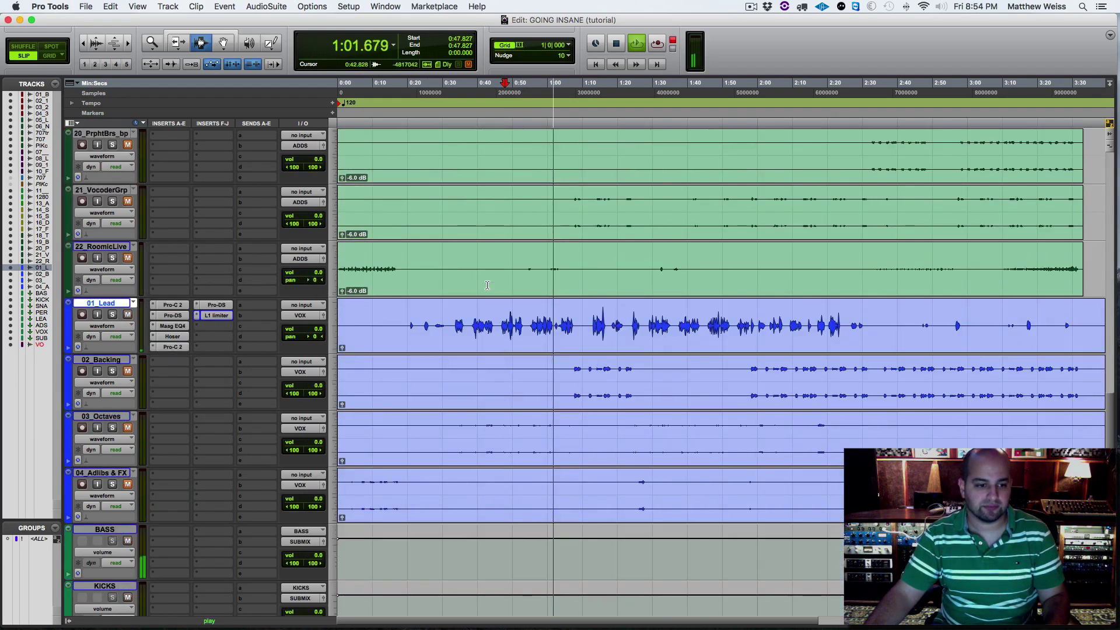
Review the Maag EQ4 and Hoser settings on 01_Lead while playing the mix from 0:47.827.
{"action": "key", "text": "space"}
{"action": "left_click", "coordinate": [170, 326]}
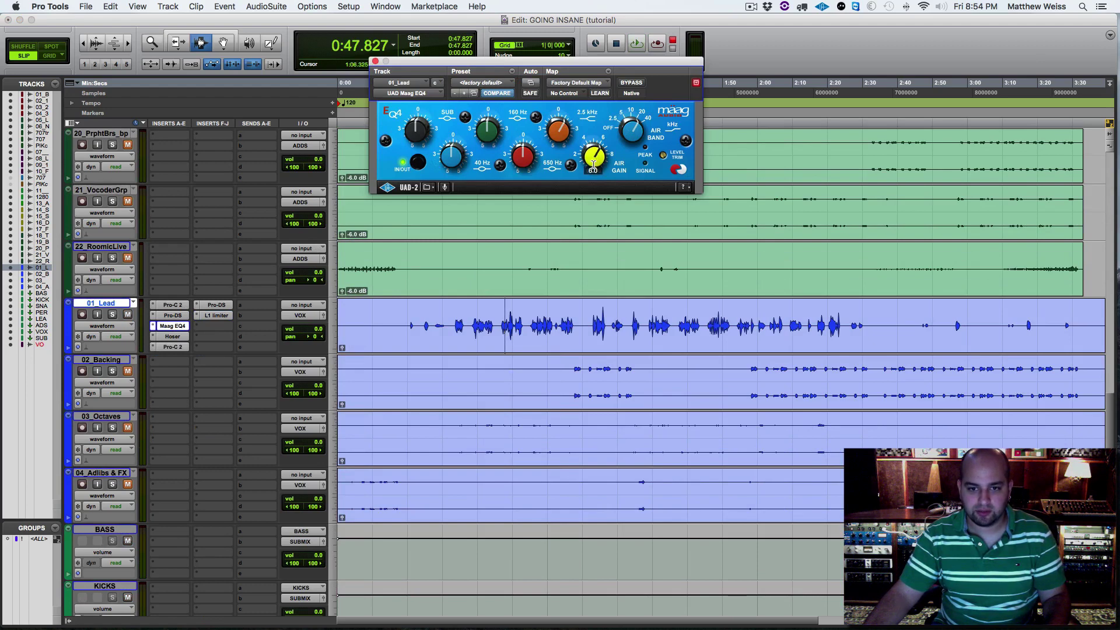
{"action": "key", "text": "space"}
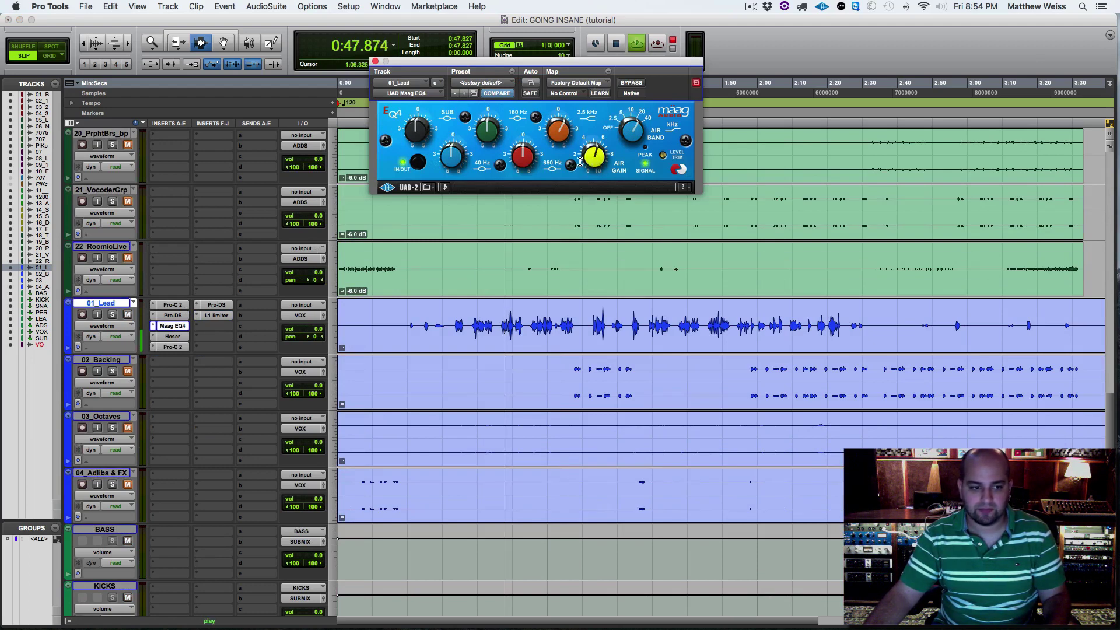
{"action": "left_click", "coordinate": [172, 337]}
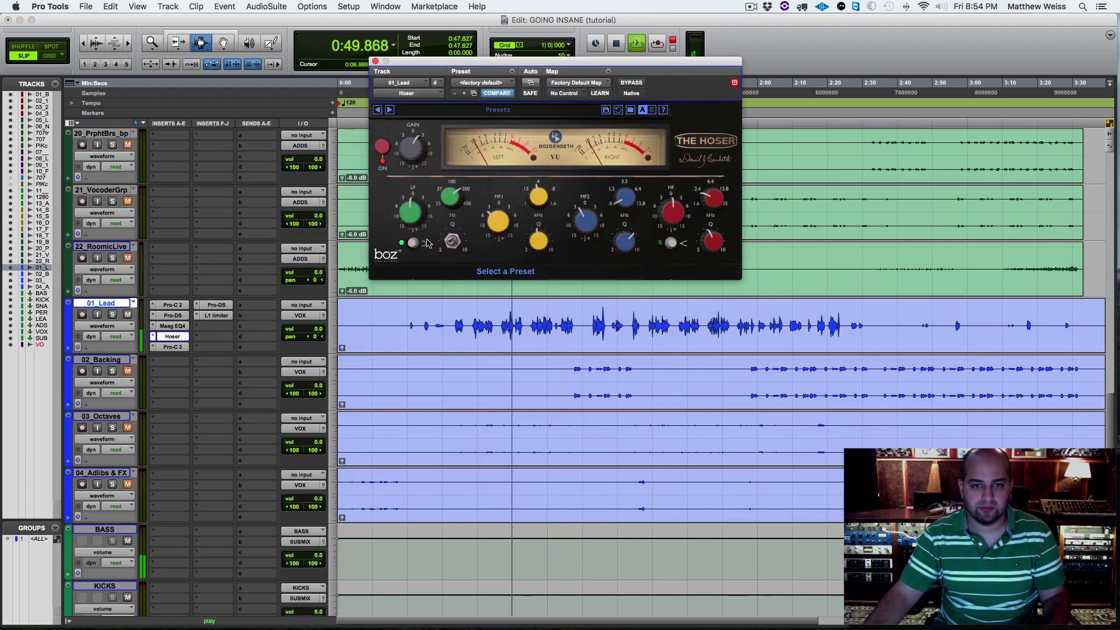
{"action": "key", "text": "space"}
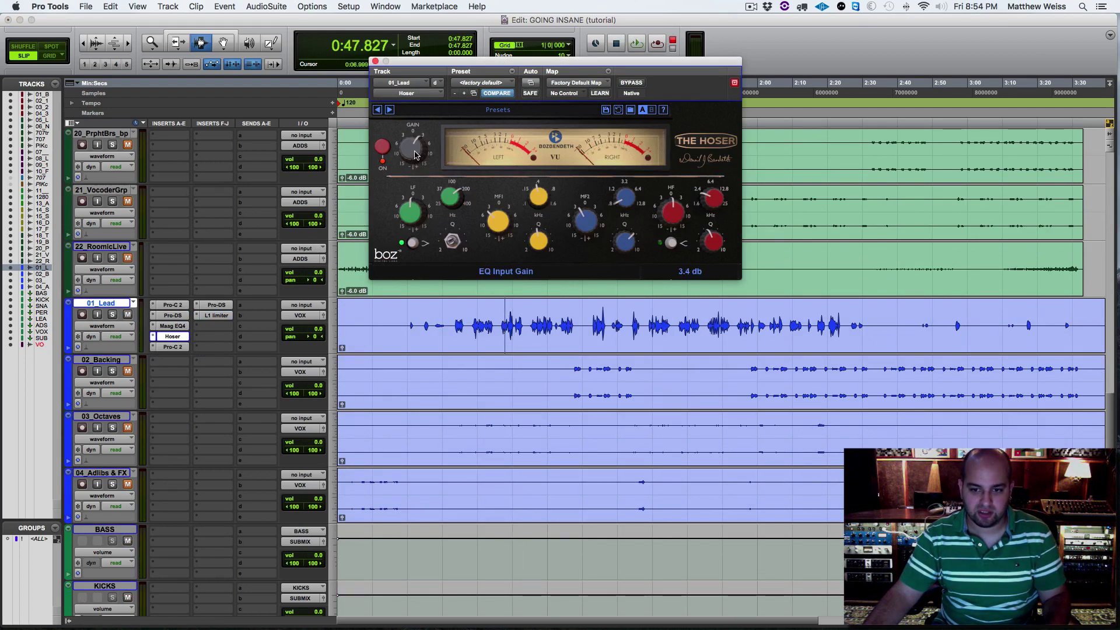
{"action": "key", "text": "space"}
{"action": "left_click", "coordinate": [375, 61]}
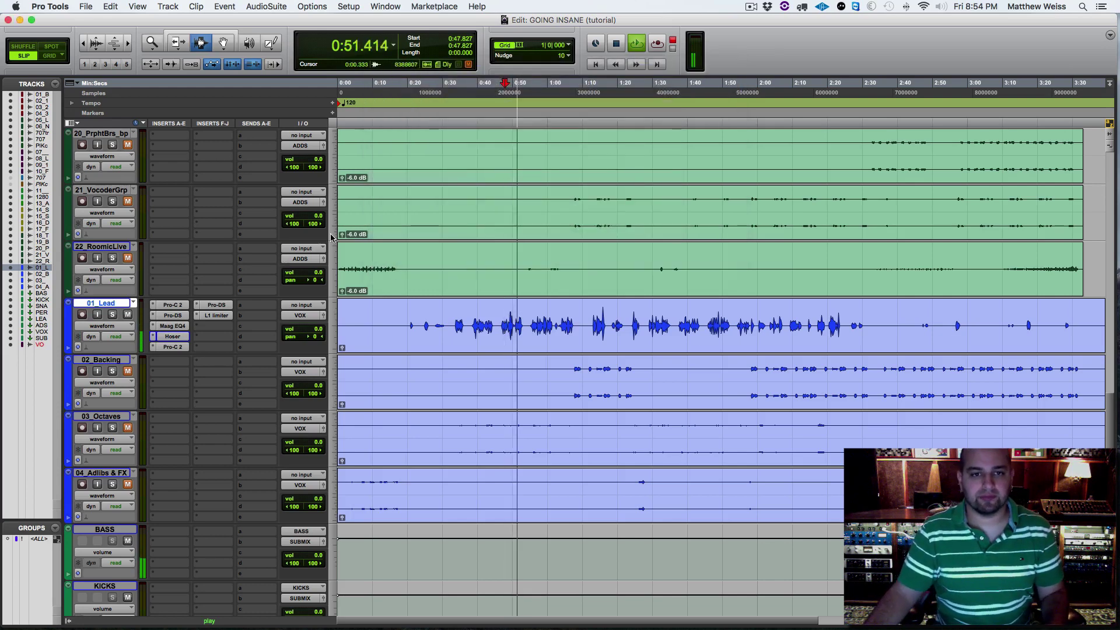
{"action": "key", "text": "space"}
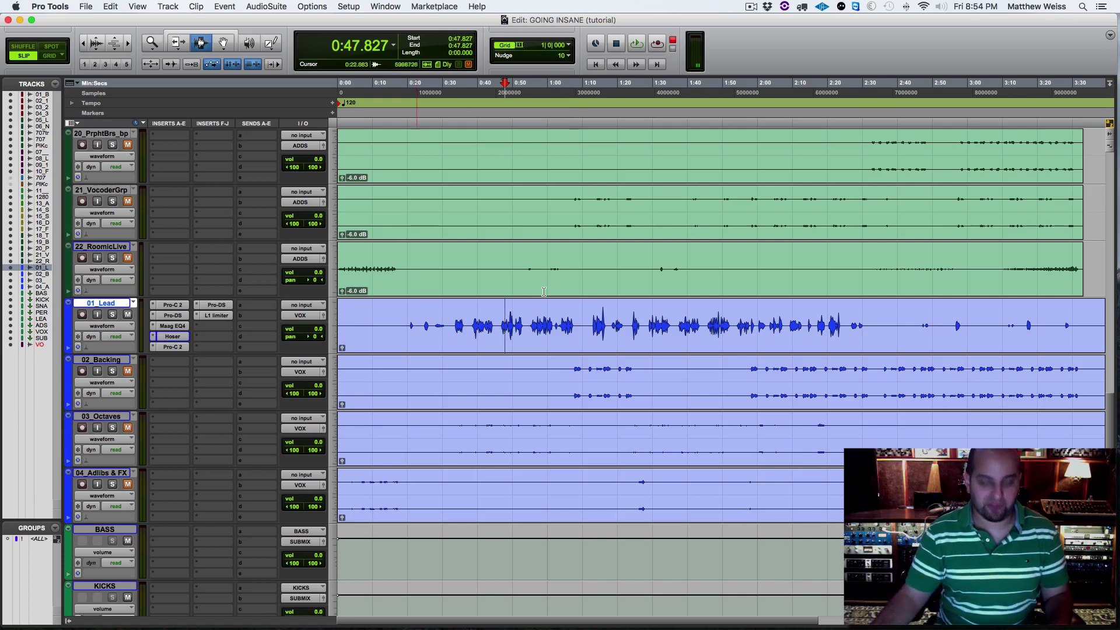
Unmute the 05_LinKick_bip track and raise its clip gain to +4.5 dB while the mix plays.
{"action": "scroll", "coordinate": [590, 309], "scroll_direction": "up", "scroll_amount": 10}
{"action": "scroll", "coordinate": [590, 310], "scroll_direction": "up", "scroll_amount": 6}
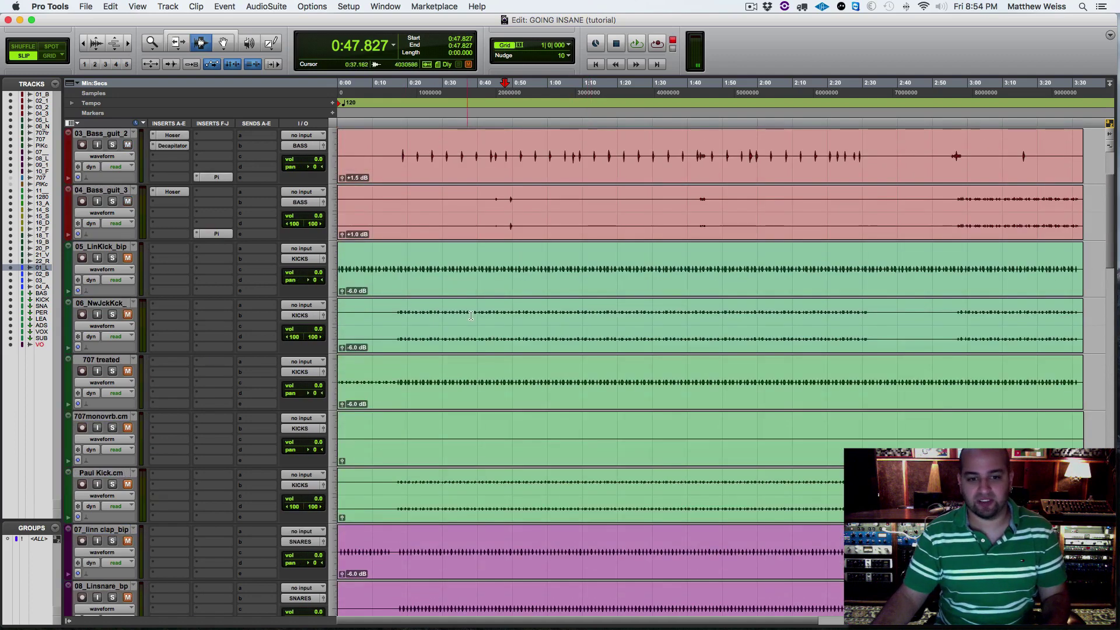
{"action": "key", "text": "space"}
{"action": "left_click", "coordinate": [127, 258]}
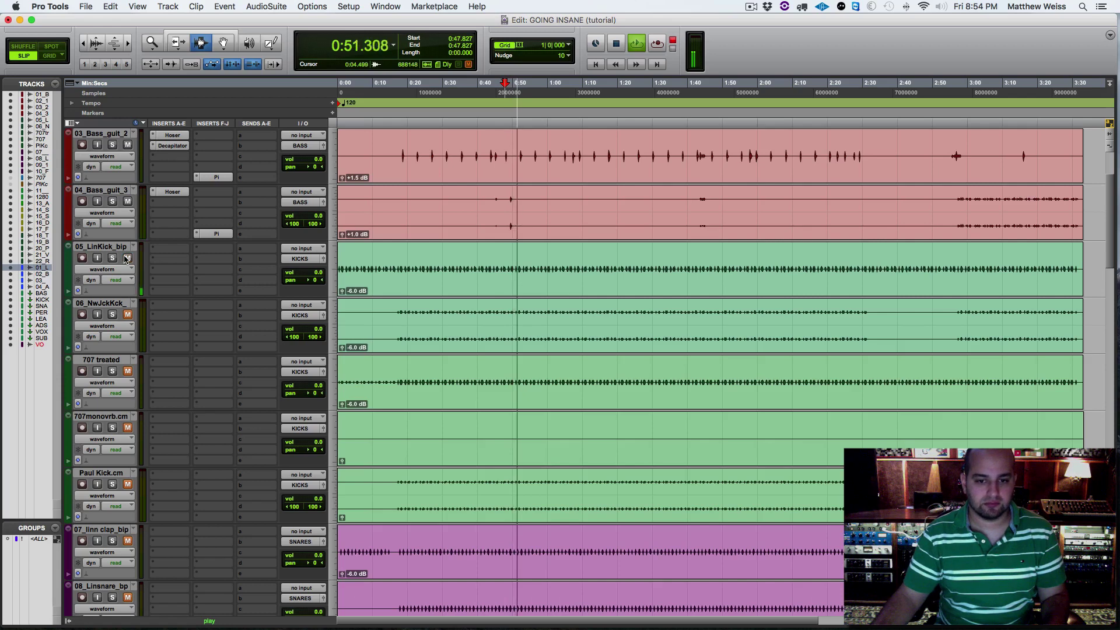
{"action": "left_click", "coordinate": [529, 279]}
{"action": "scroll", "coordinate": [530, 279], "scroll_direction": "up", "scroll_amount": 15}
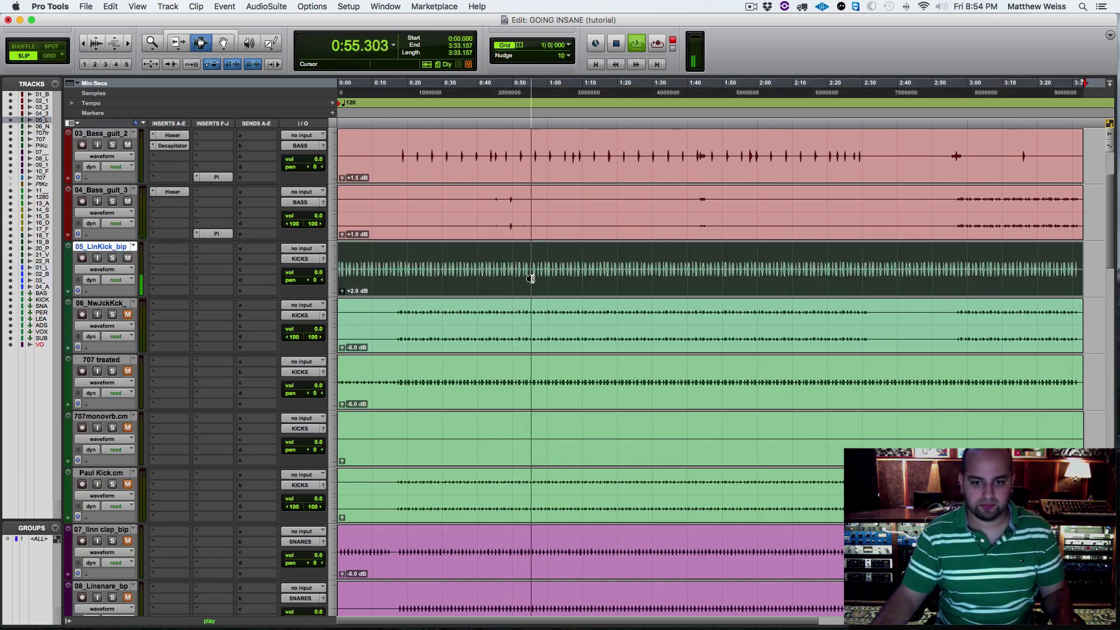
{"action": "scroll", "coordinate": [531, 279], "scroll_direction": "up", "scroll_amount": 4}
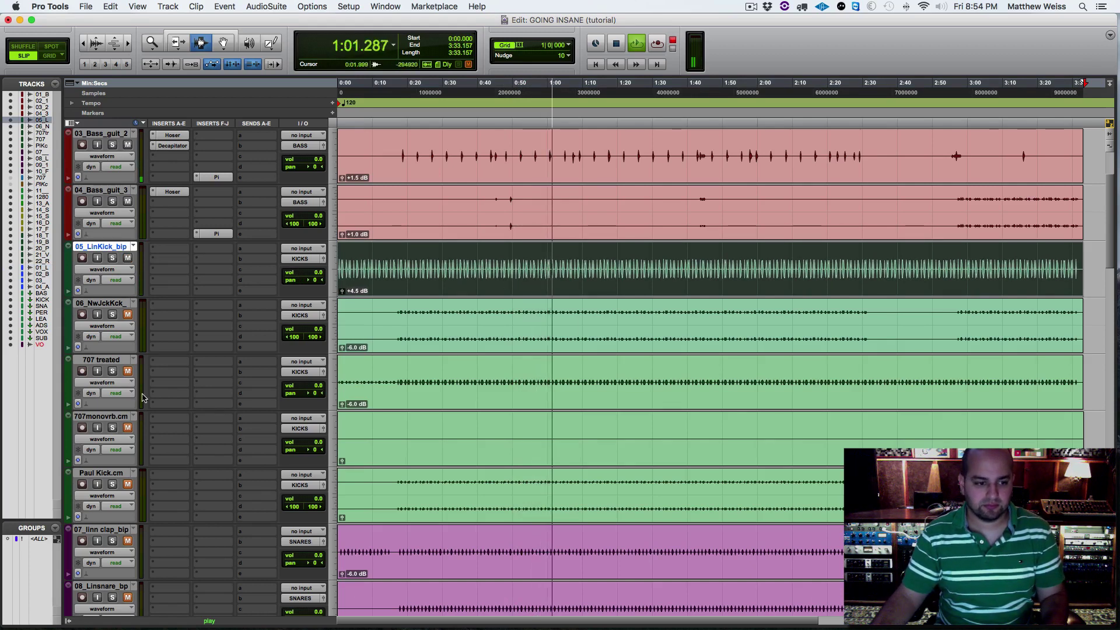
{"action": "key", "text": "space"}
Audition 05_LinKick_bip in solo from 0:58.159, and unsolo it.
{"action": "left_click", "coordinate": [541, 268]}
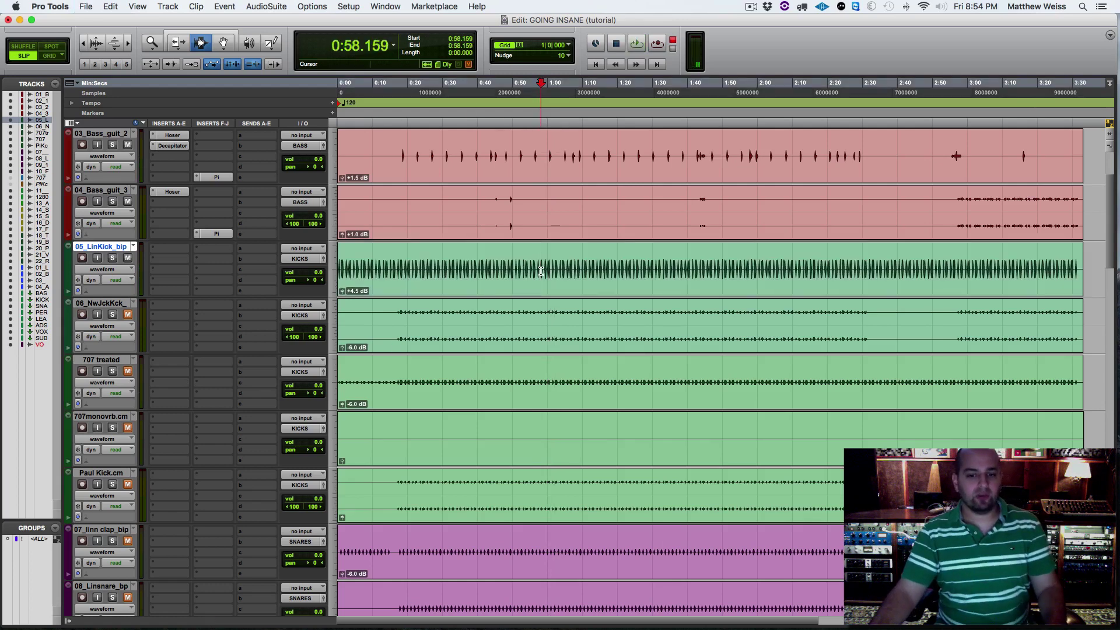
{"action": "left_click", "coordinate": [115, 262]}
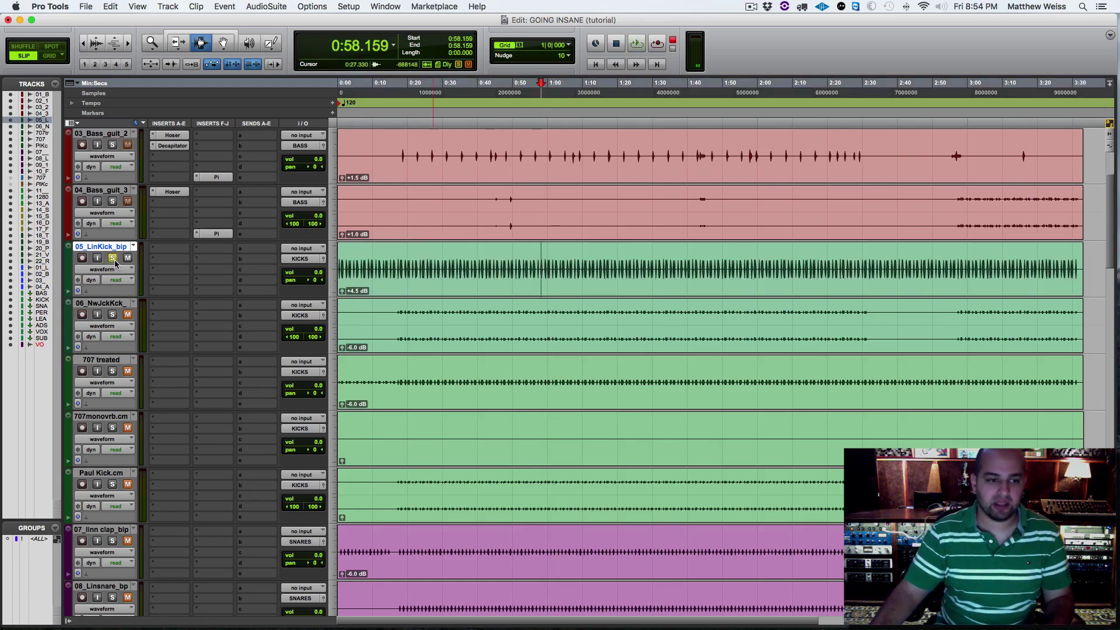
{"action": "key", "text": "space"}
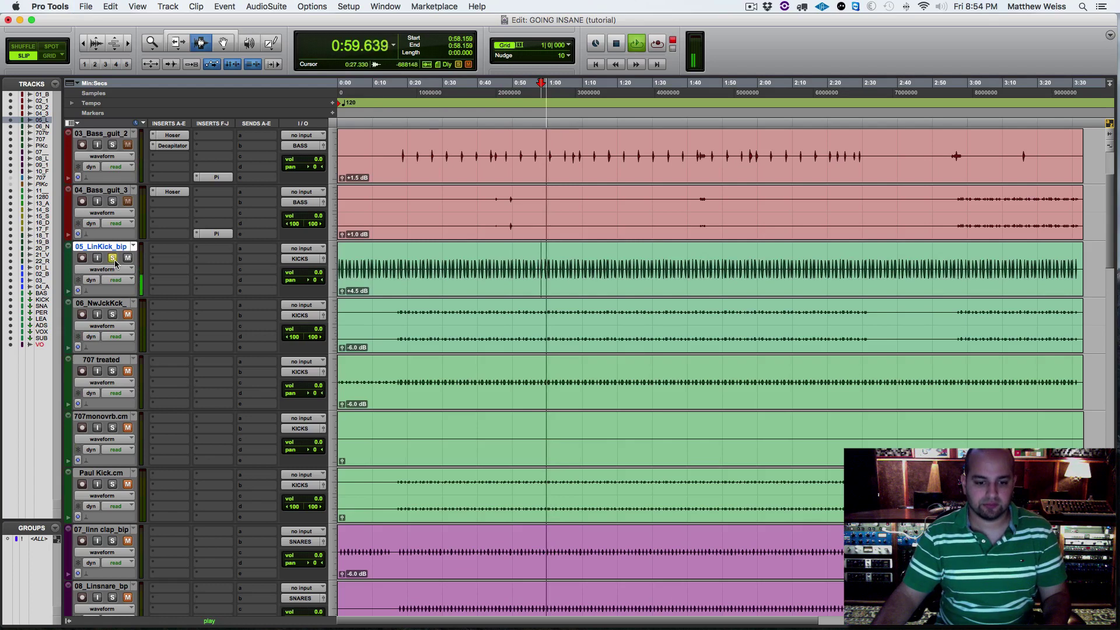
{"action": "key", "text": "space"}
{"action": "left_click", "coordinate": [113, 259]}
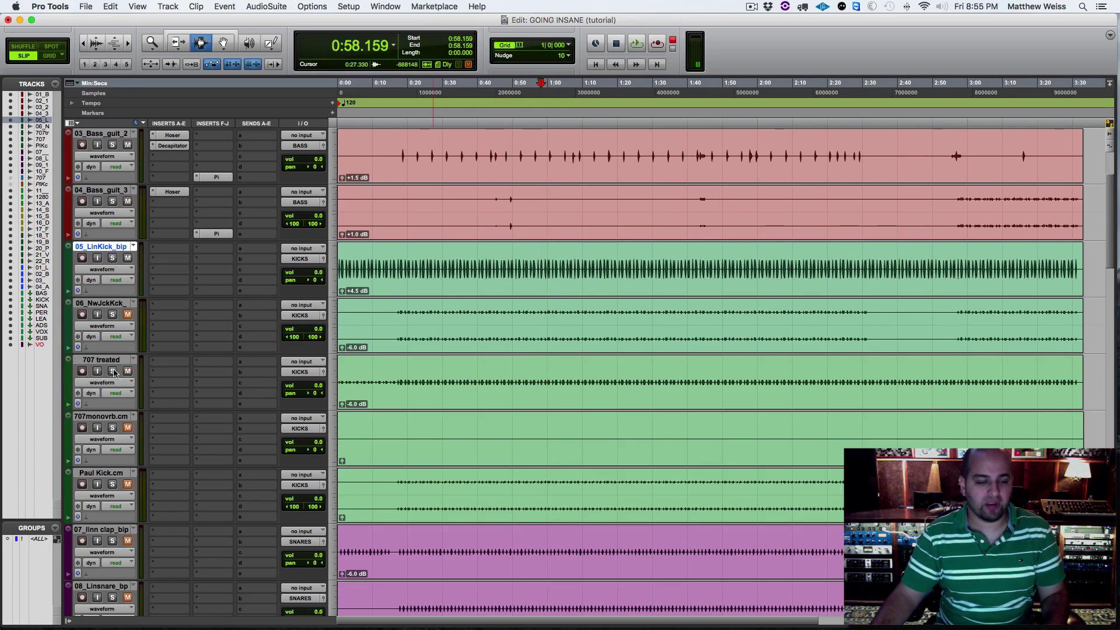
Solo the unmuted 707 treated track and raise its clip gain to +1.5 dB during playback.
{"action": "key", "text": "space"}
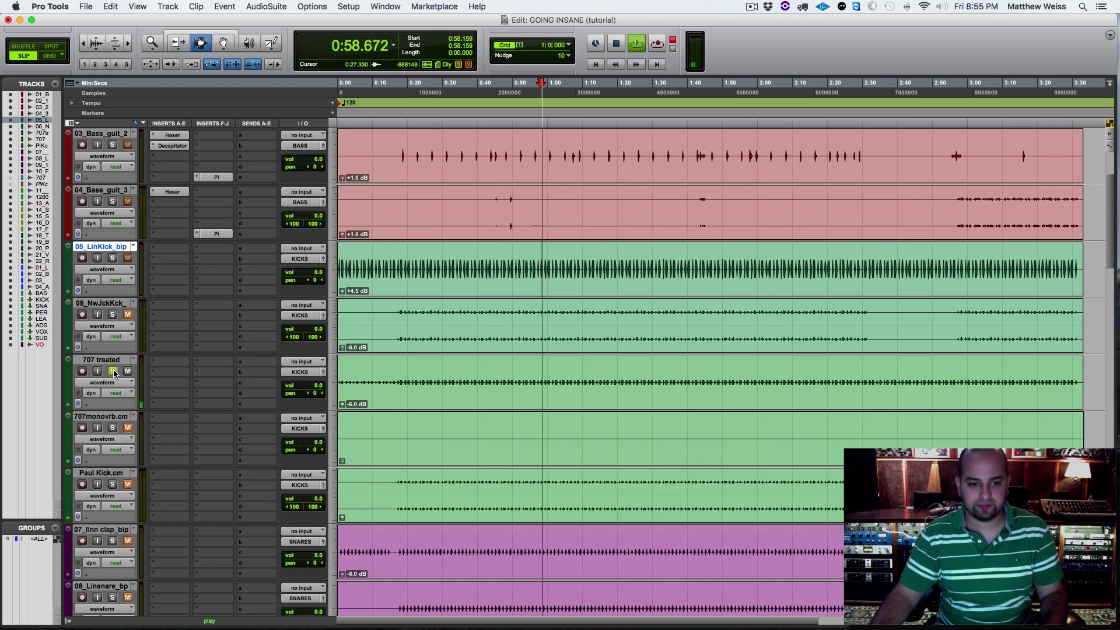
{"action": "left_click", "coordinate": [113, 373]}
{"action": "double_click", "coordinate": [420, 381]}
{"action": "scroll", "coordinate": [421, 381], "scroll_direction": "up", "scroll_amount": 15}
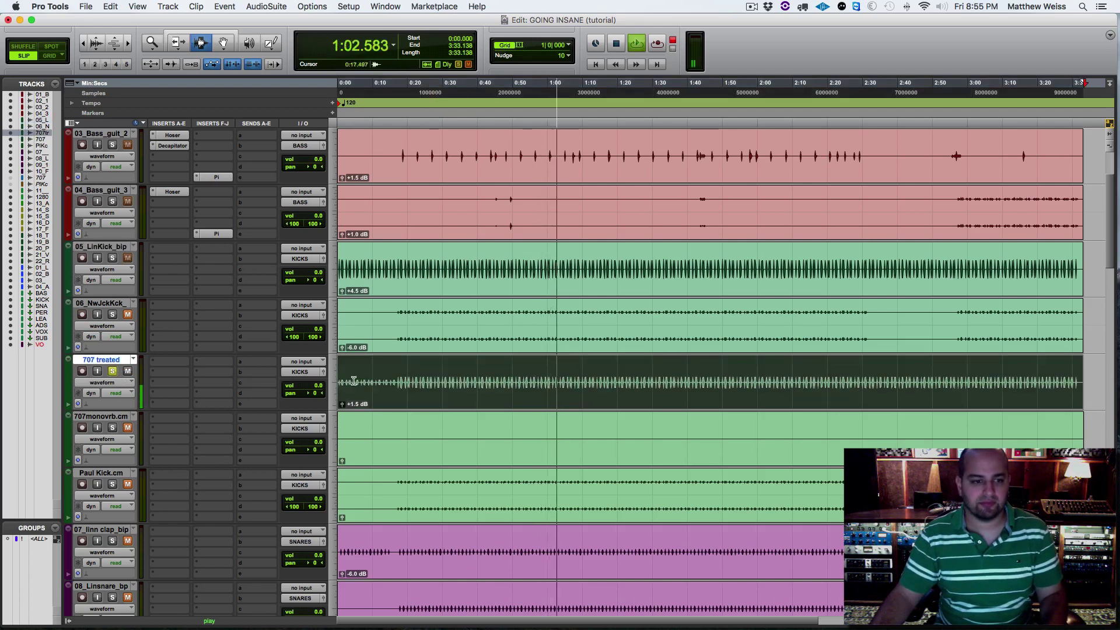
{"action": "key", "text": "space"}
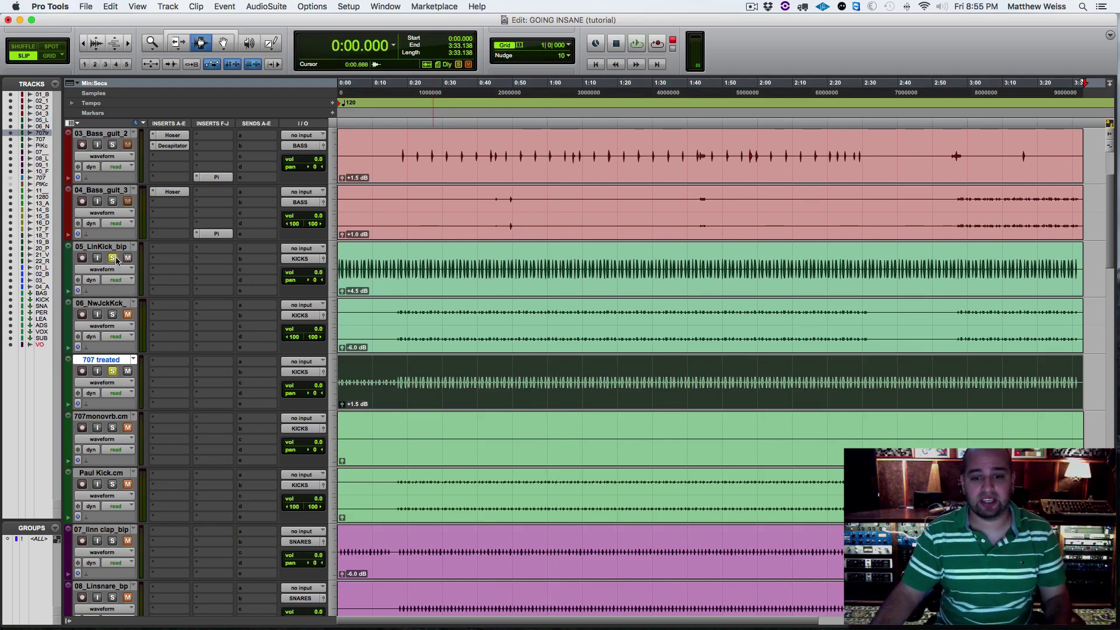
Audition 05_LinKick_bip and 707 treated soloed together from 0:59.992, and clear both solos.
{"action": "left_click", "coordinate": [548, 397]}
{"action": "key", "text": "space"}
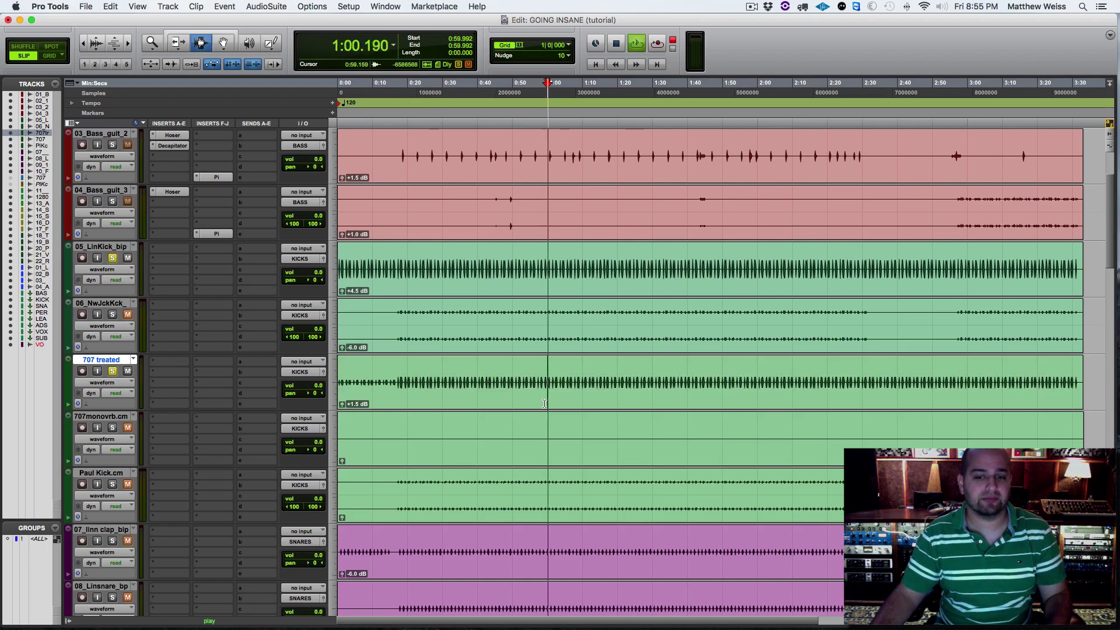
{"action": "key", "text": "space"}
{"action": "left_click", "coordinate": [113, 257]}
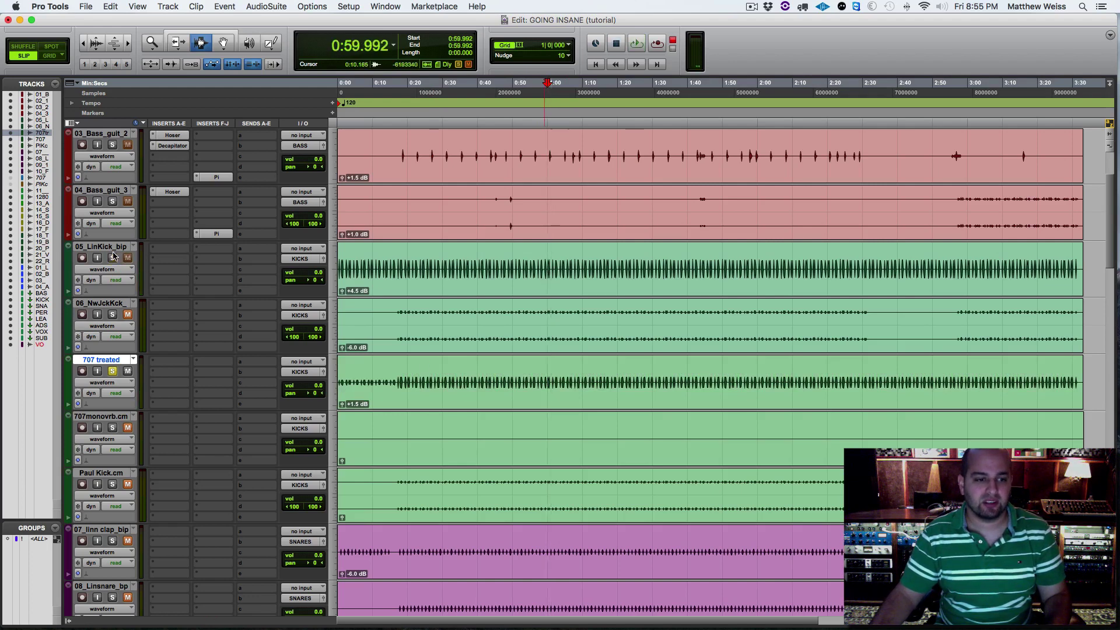
{"action": "left_click", "coordinate": [113, 371]}
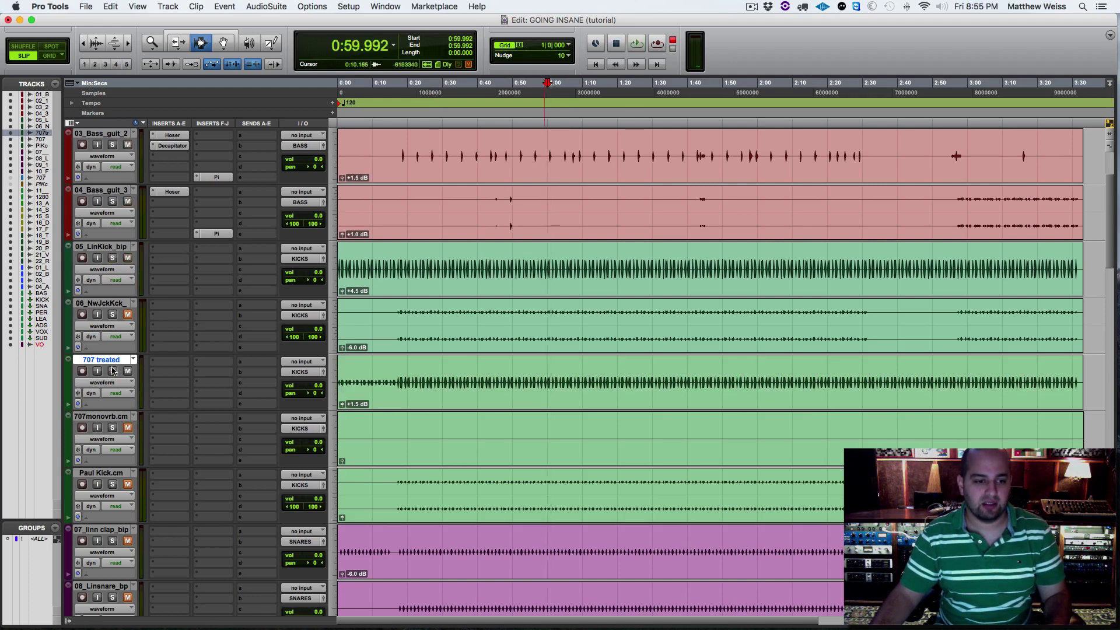
Raise the 05_LinKick_bip track volume to +2.4 dB while the mix plays from 0:59.992.
{"action": "left_click", "coordinate": [128, 258]}
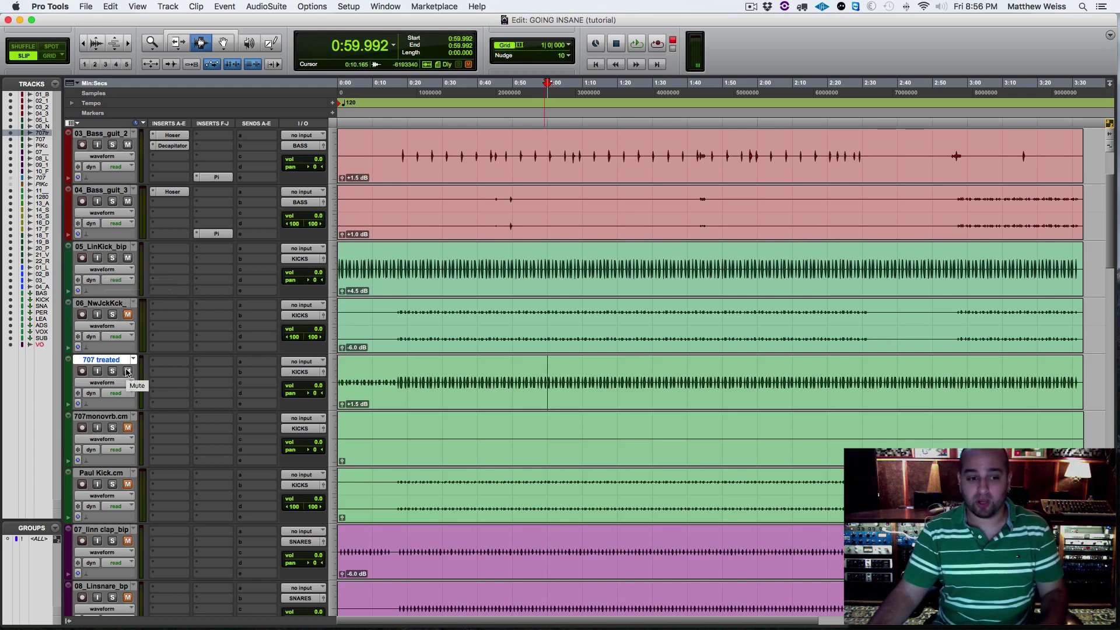
{"action": "key", "text": "space"}
{"action": "left_click_drag", "start_coordinate": [319, 274], "coordinate": [321, 272]}
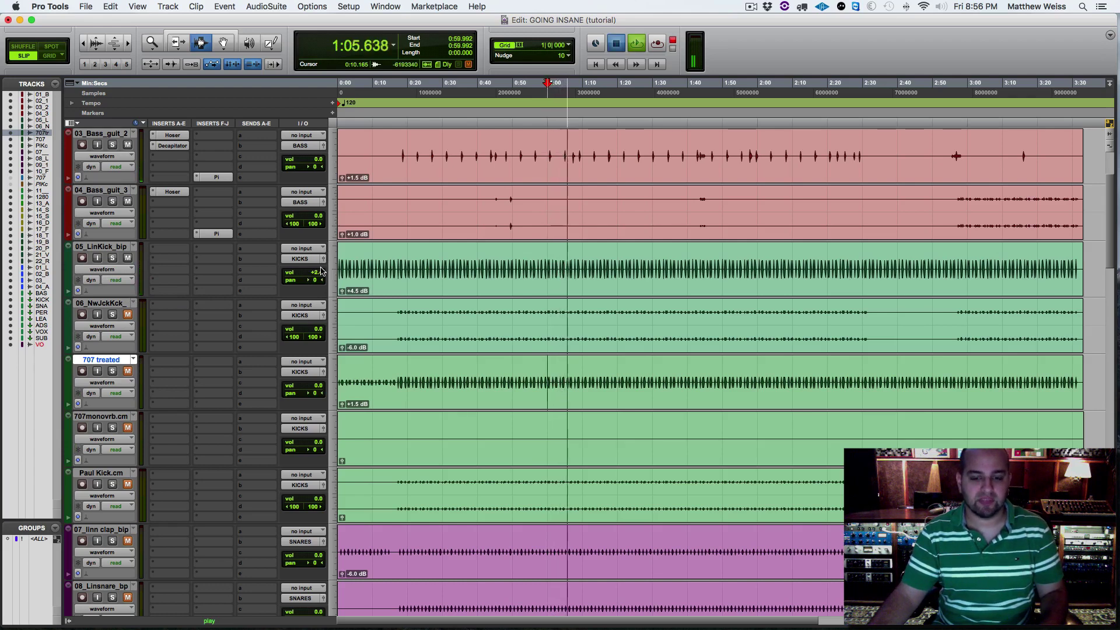
{"action": "key", "text": "space"}
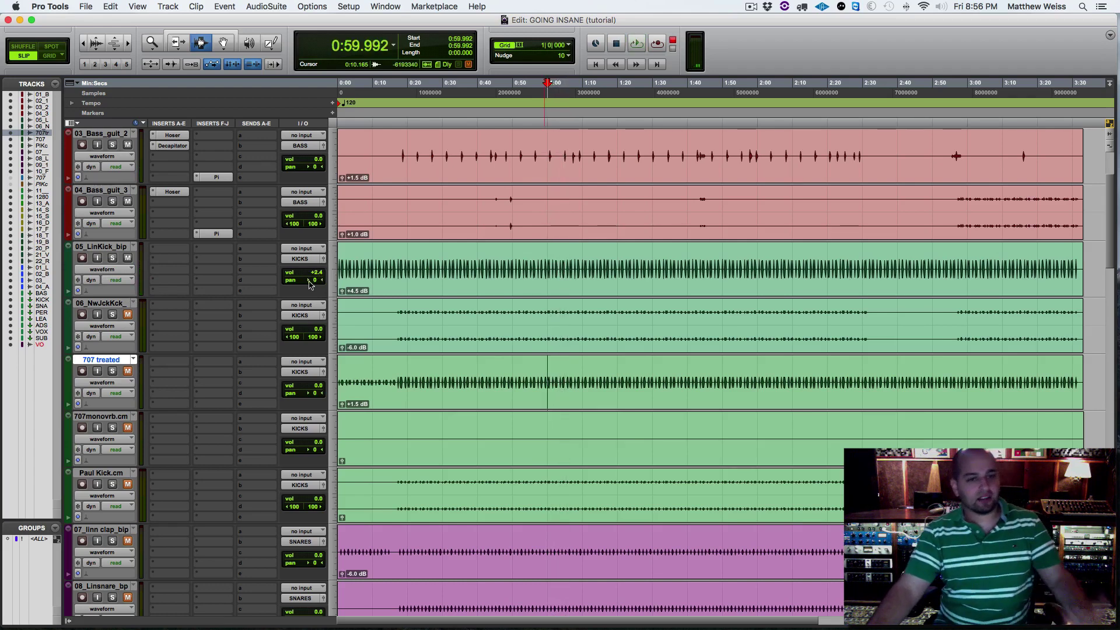
Check 05_LinKick_bip in solo at its raised volume from 0:59.992, and unsolo it.
{"action": "left_click", "coordinate": [113, 258]}
{"action": "key", "text": "space"}
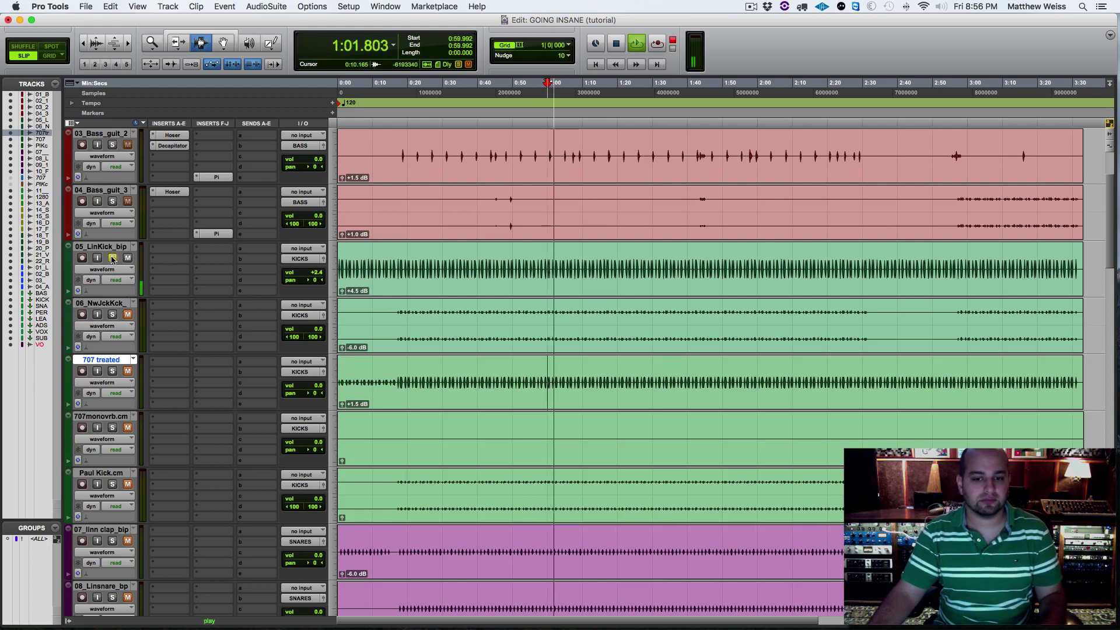
{"action": "key", "text": "space"}
{"action": "left_click", "coordinate": [113, 258]}
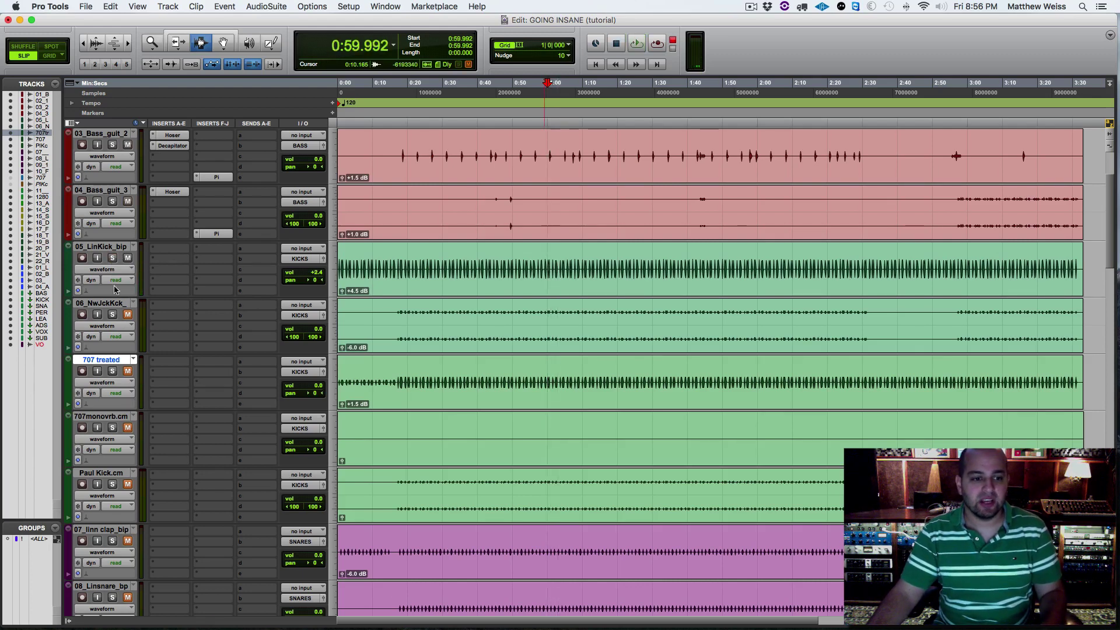
Try raising the 707 treated track volume while it plays in solo, and unsolo the track.
{"action": "left_click", "coordinate": [112, 373]}
{"action": "key", "text": "space"}
{"action": "left_click", "coordinate": [310, 387]}
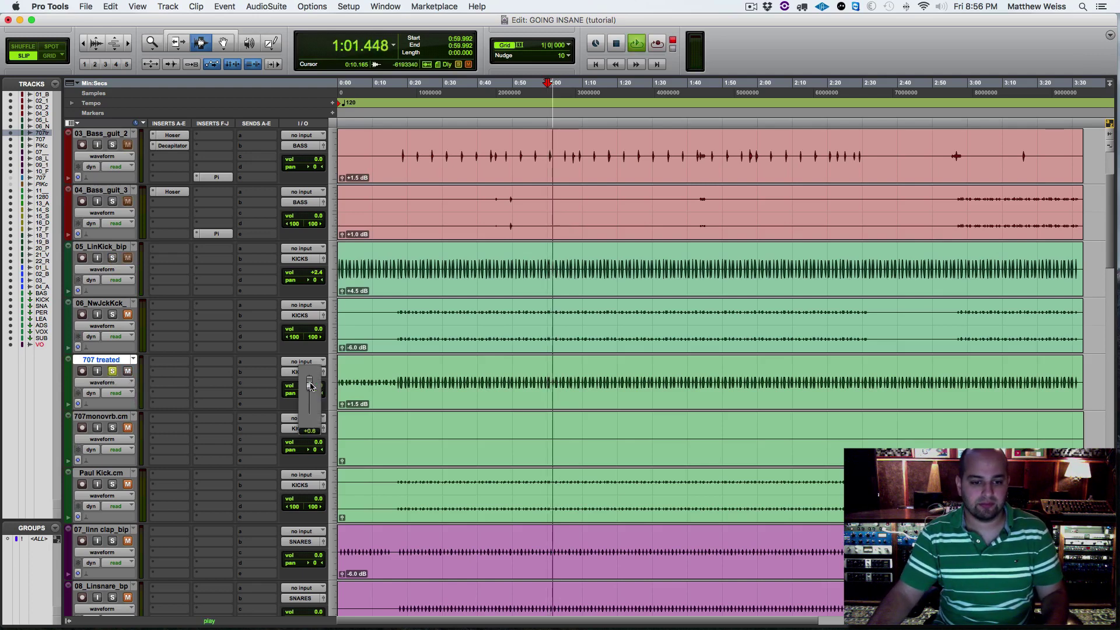
{"action": "left_click_drag", "start_coordinate": [310, 386], "coordinate": [312, 384]}
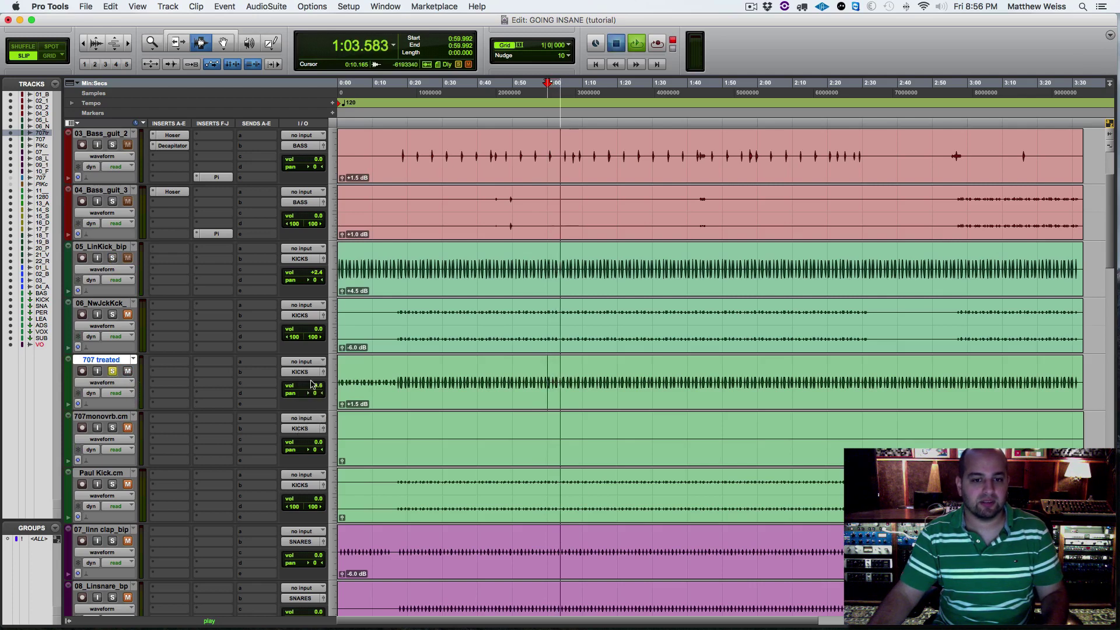
{"action": "key", "text": "space"}
{"action": "left_click", "coordinate": [112, 373]}
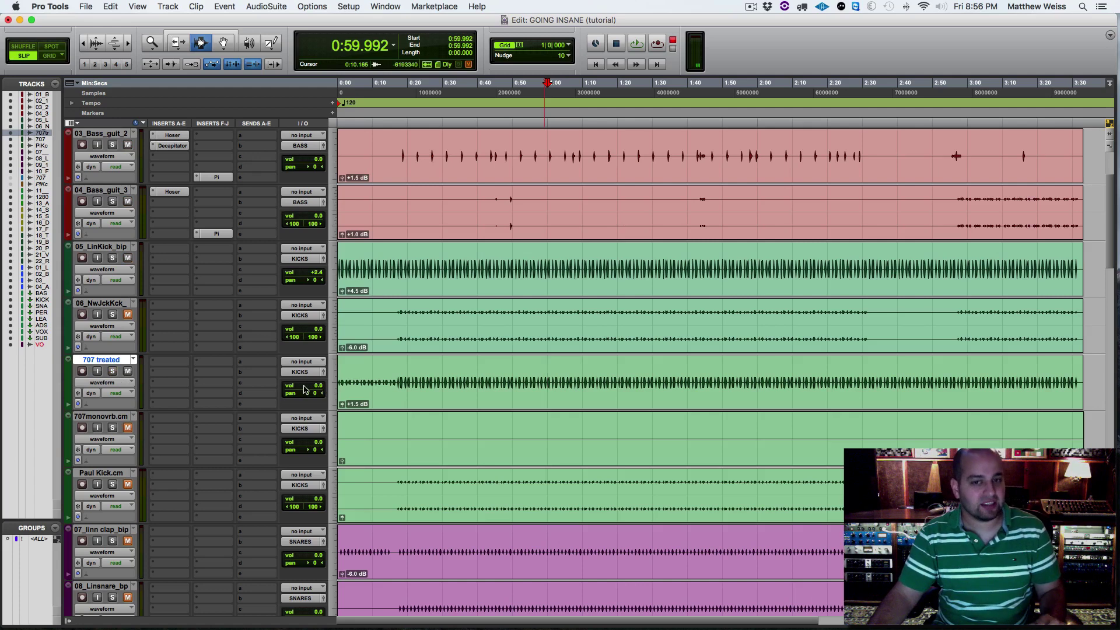
Select the whole 707 treated clip and raise its clip gain to +6.5 dB.
{"action": "left_click", "coordinate": [423, 389]}
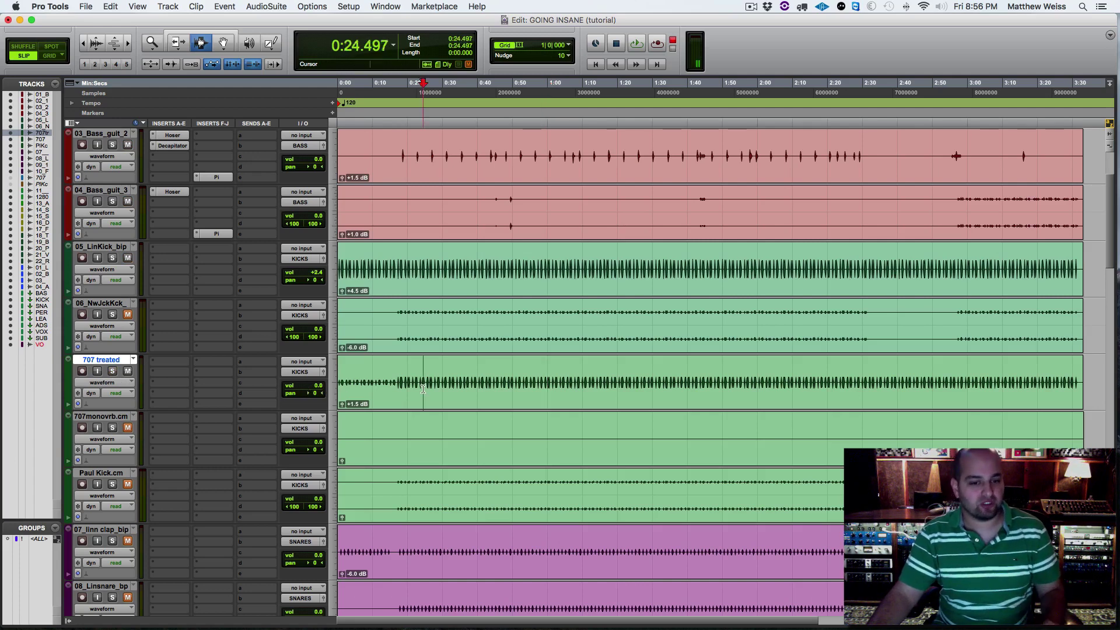
{"action": "double_click", "coordinate": [423, 389]}
{"action": "scroll", "coordinate": [425, 387], "scroll_direction": "up", "scroll_amount": 6}
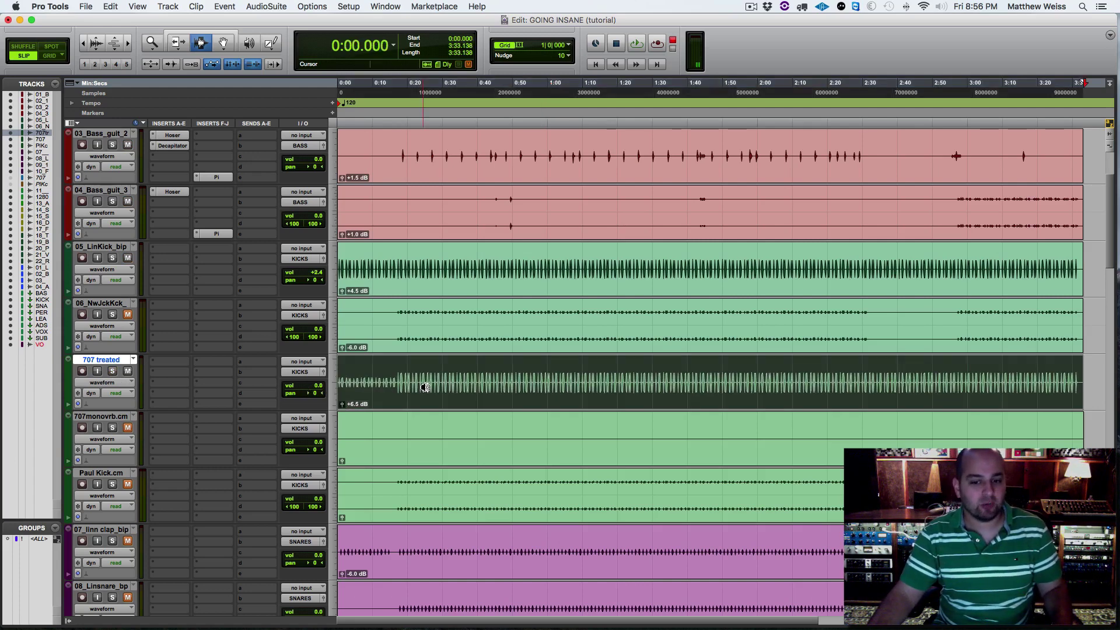
Play the mix from 0:50.827 to audition the louder 707 treated kick.
{"action": "left_click", "coordinate": [515, 385]}
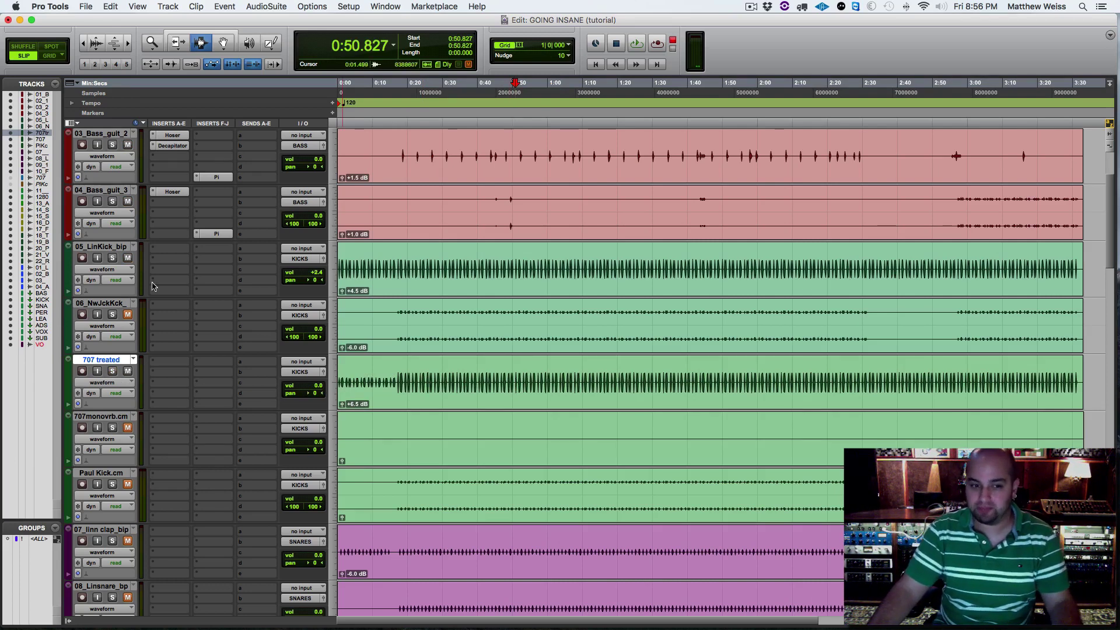
{"action": "key", "text": "space"}
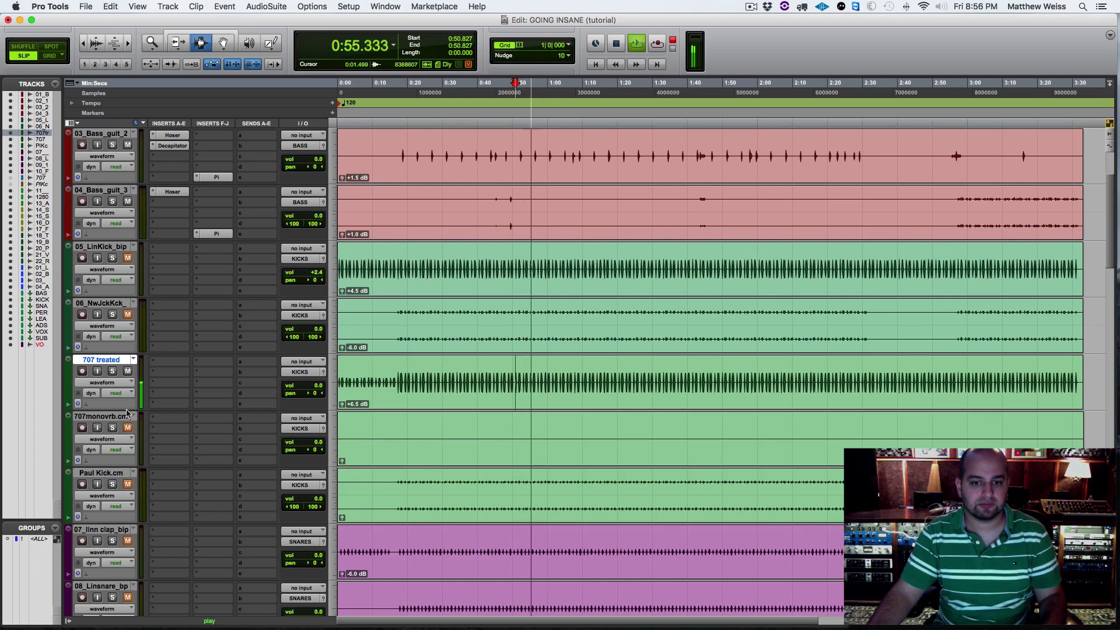
{"action": "key", "text": "space"}
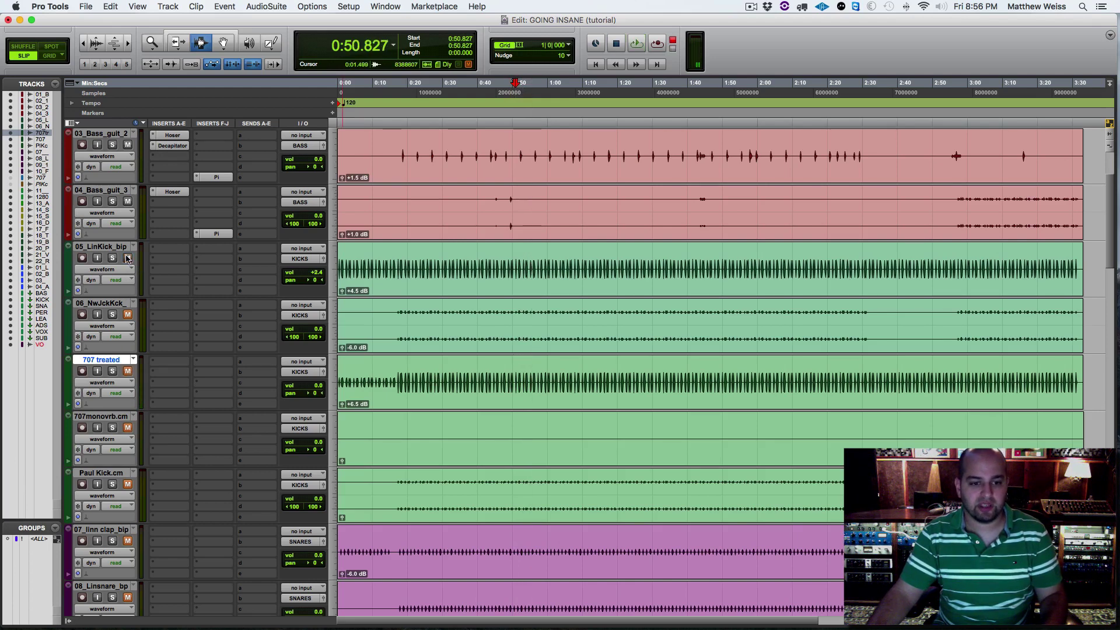
Audition 05_LinKick_bip in the mix from 0:50.827 at its current track volume.
{"action": "key", "text": "space"}
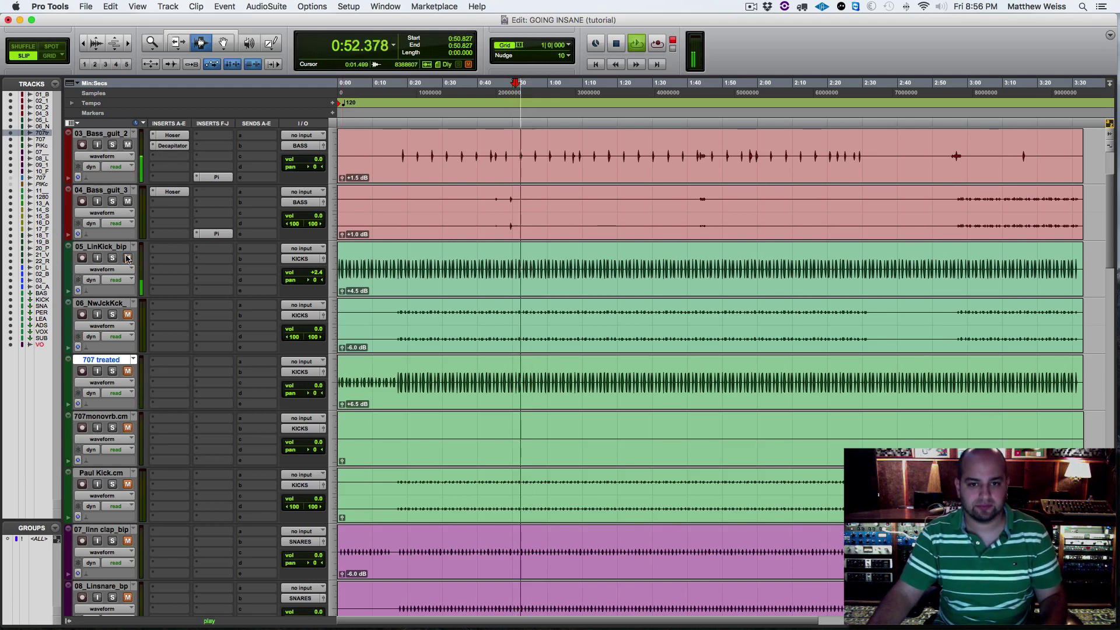
{"action": "left_click", "coordinate": [295, 274]}
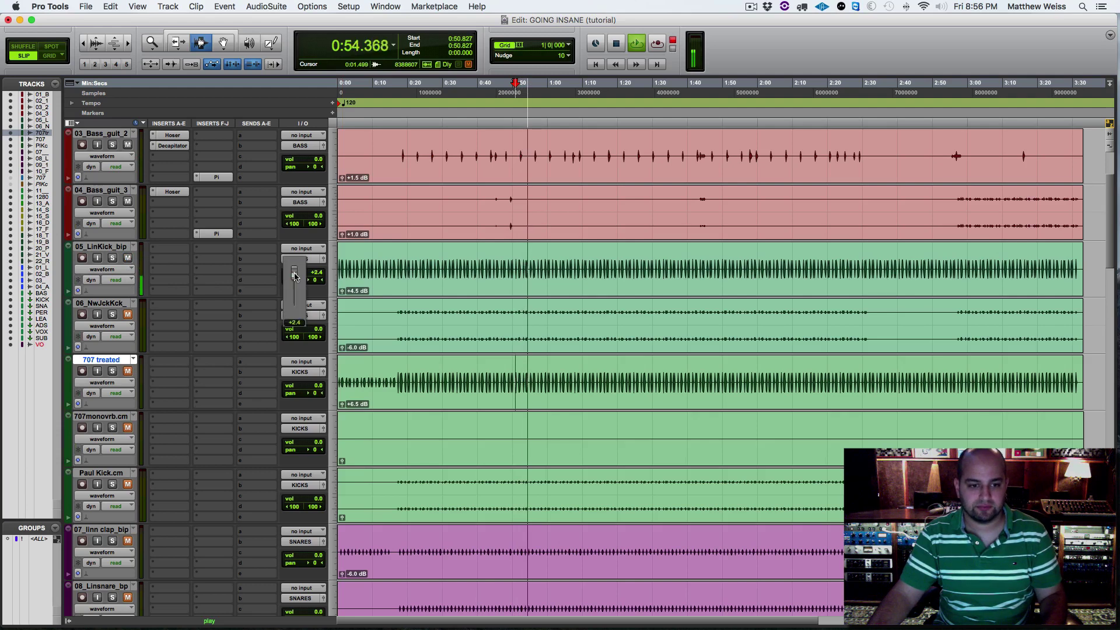
{"action": "key", "text": "space"}
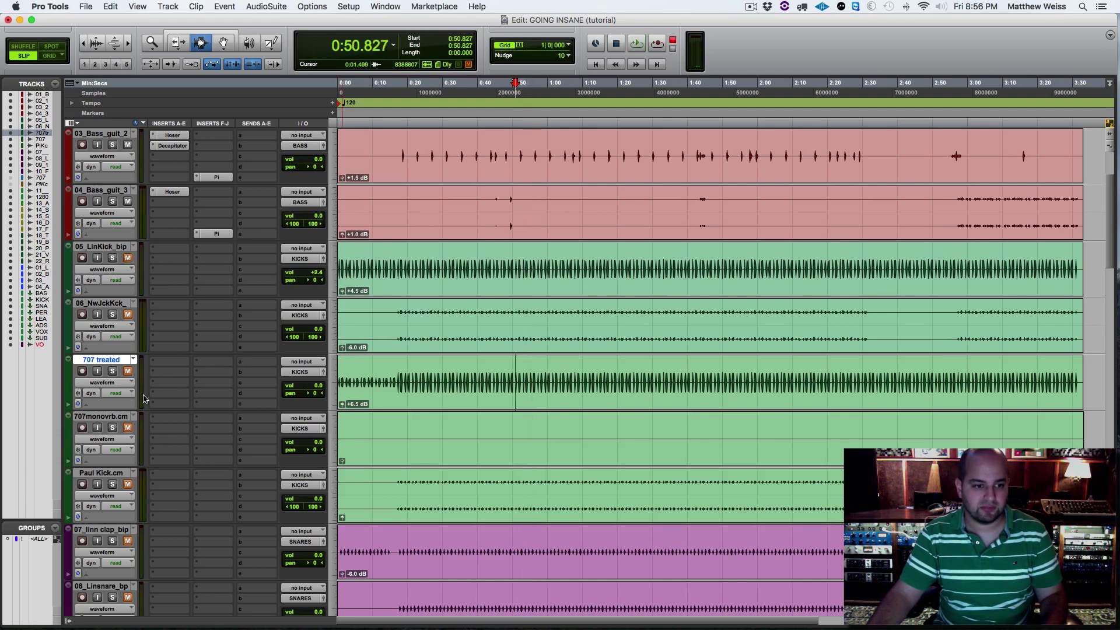
Unmute 707 treated and raise its track volume to +0.6 dB.
{"action": "left_click", "coordinate": [129, 371]}
{"action": "left_click", "coordinate": [299, 388]}
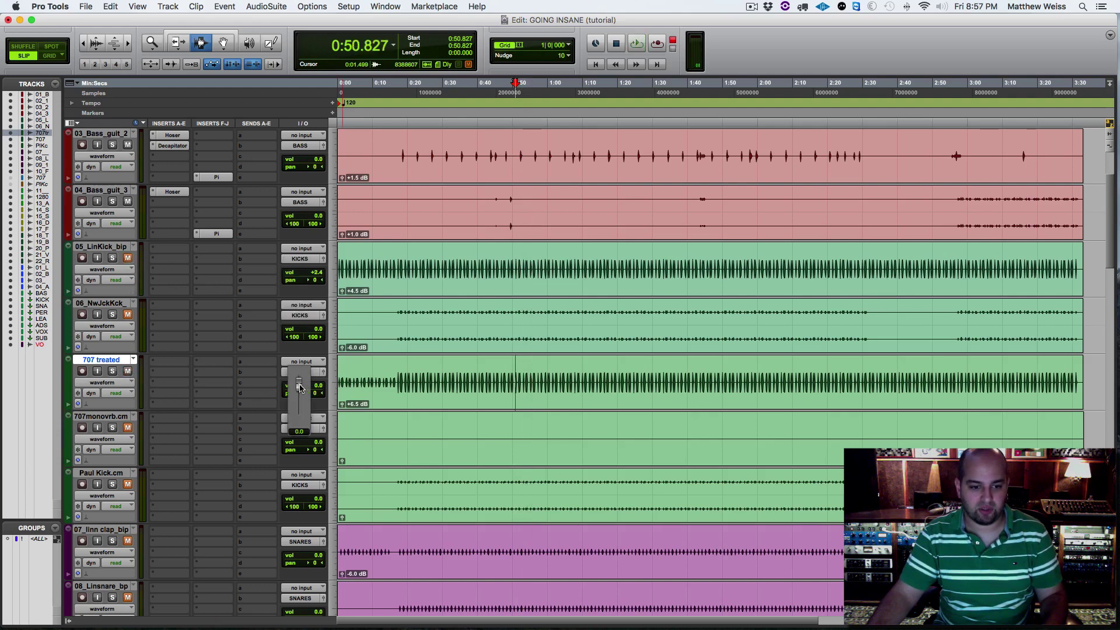
{"action": "left_click_drag", "start_coordinate": [300, 387], "coordinate": [300, 391]}
Compare the two kicks in the mix from 0:50.827 by alternately muting 707 treated and 05_LinKick_bip during playback.
{"action": "key", "text": "space"}
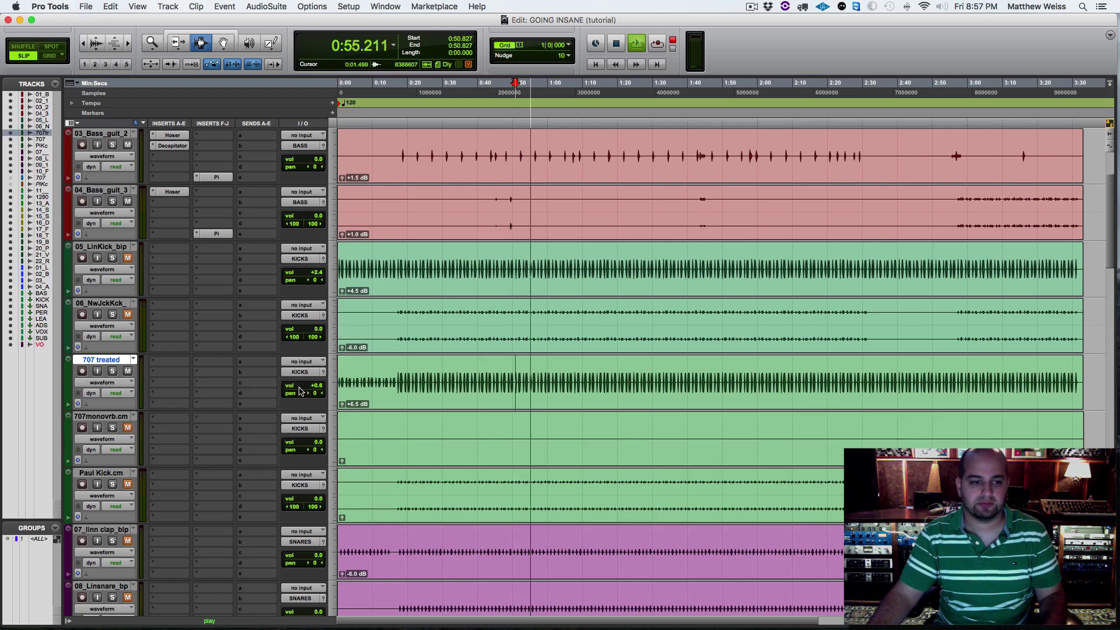
{"action": "left_click", "coordinate": [129, 373]}
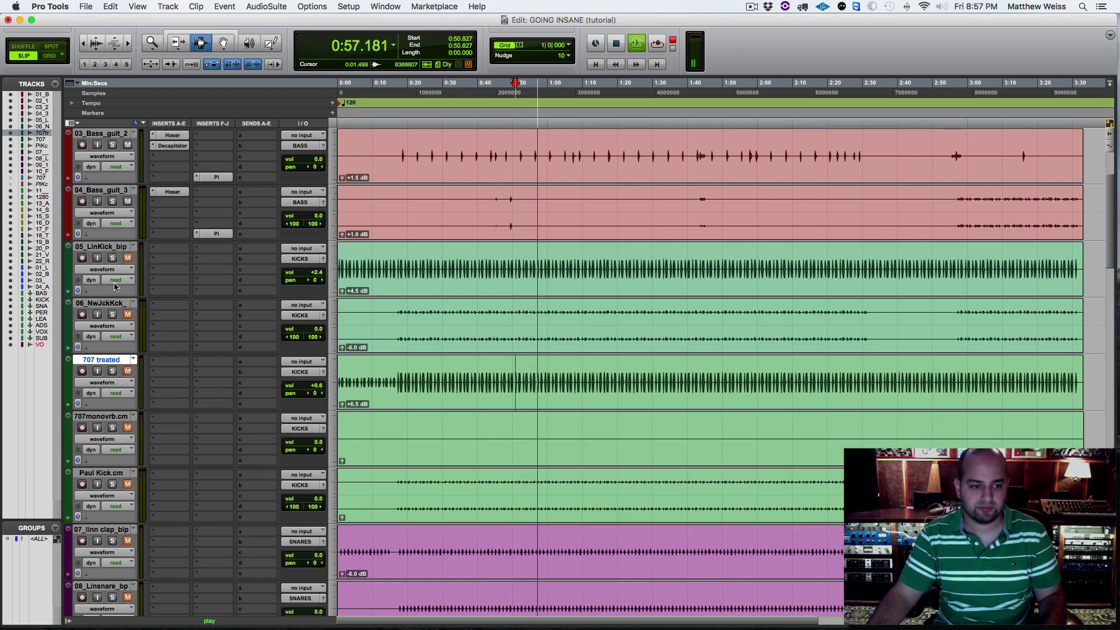
{"action": "left_click", "coordinate": [126, 260]}
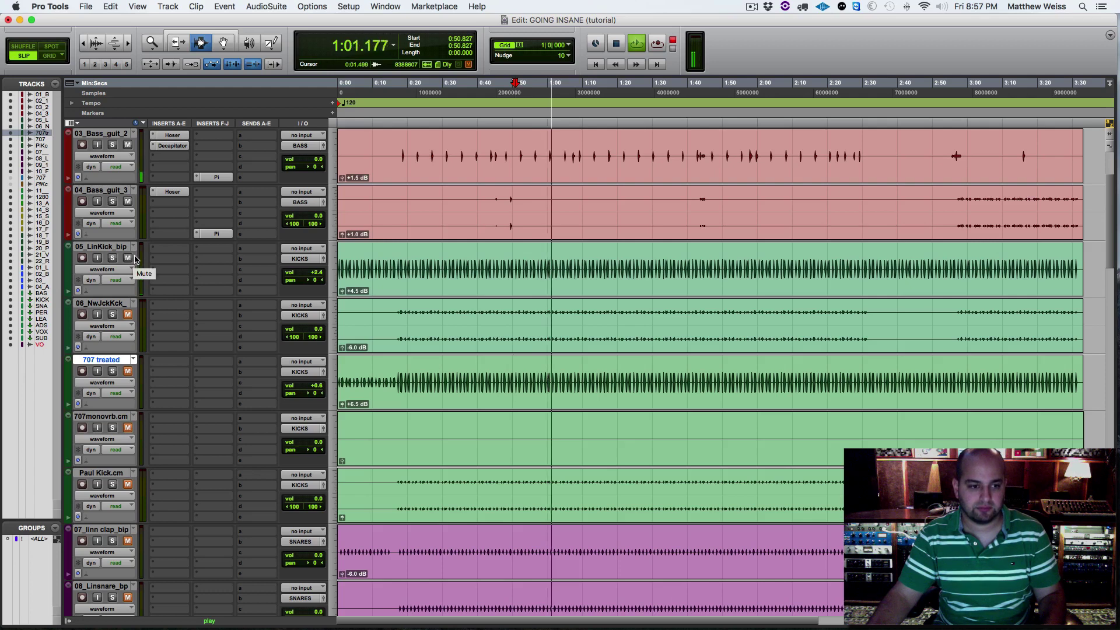
{"action": "left_click", "coordinate": [129, 261]}
{"action": "left_click", "coordinate": [129, 375]}
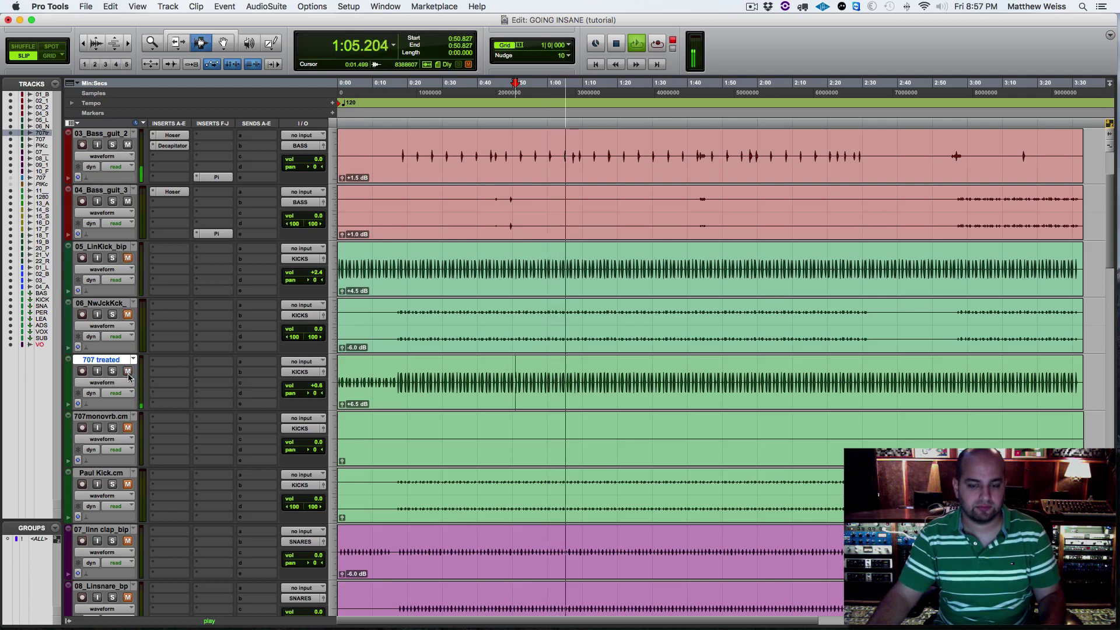
{"action": "key", "text": "space"}
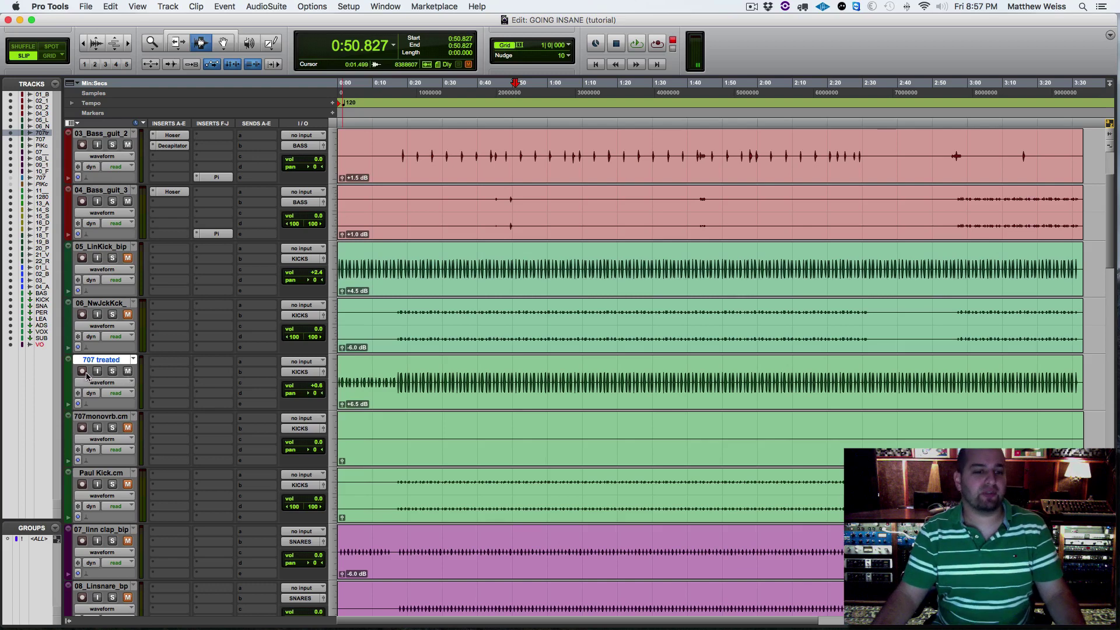
Mute 707 treated, unmute 05_LinKick_bip, place the playback start at 0:57.326, and save the session.
{"action": "left_click", "coordinate": [127, 372]}
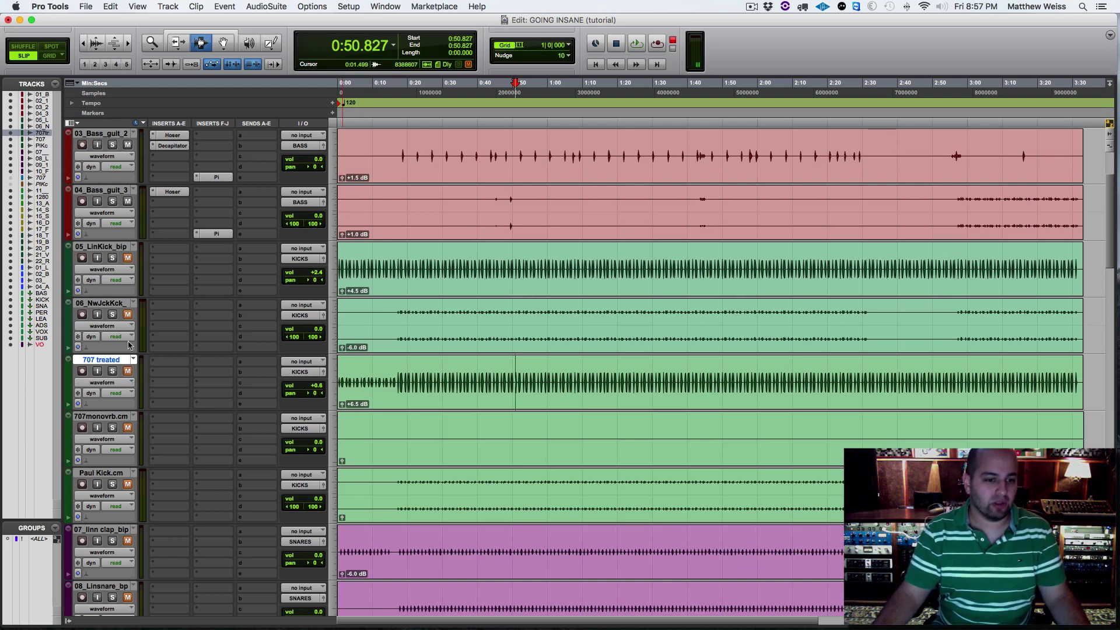
{"action": "left_click", "coordinate": [129, 258]}
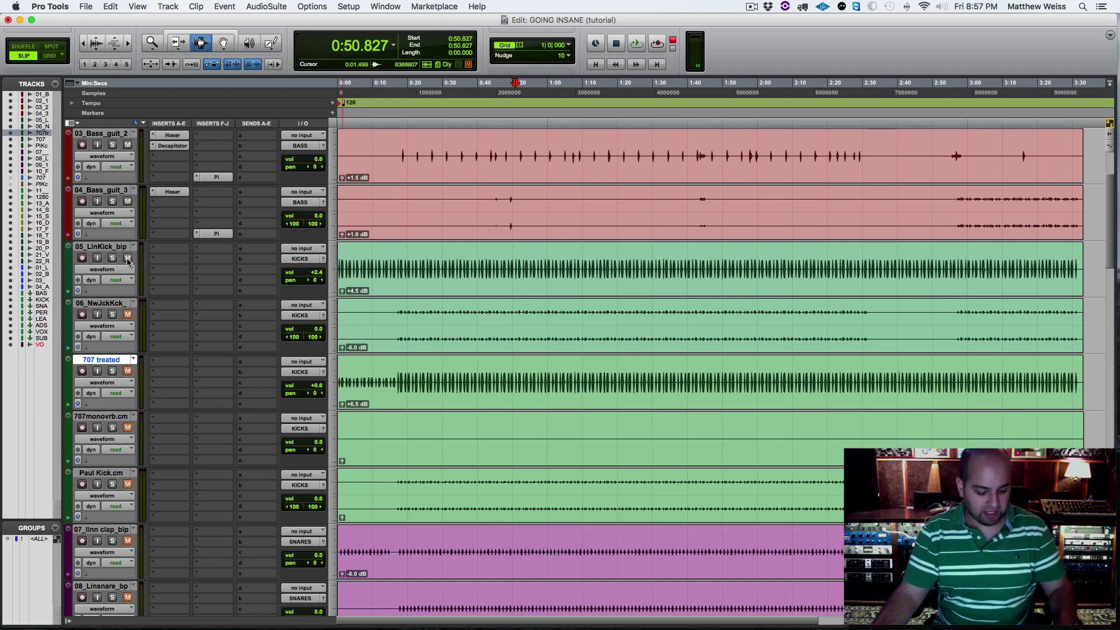
{"action": "left_click", "coordinate": [538, 269]}
{"action": "key", "text": "super+s"}
Listen to 05_LinKick_bip in solo from 0:57.326, and unsolo it.
{"action": "left_click", "coordinate": [111, 260]}
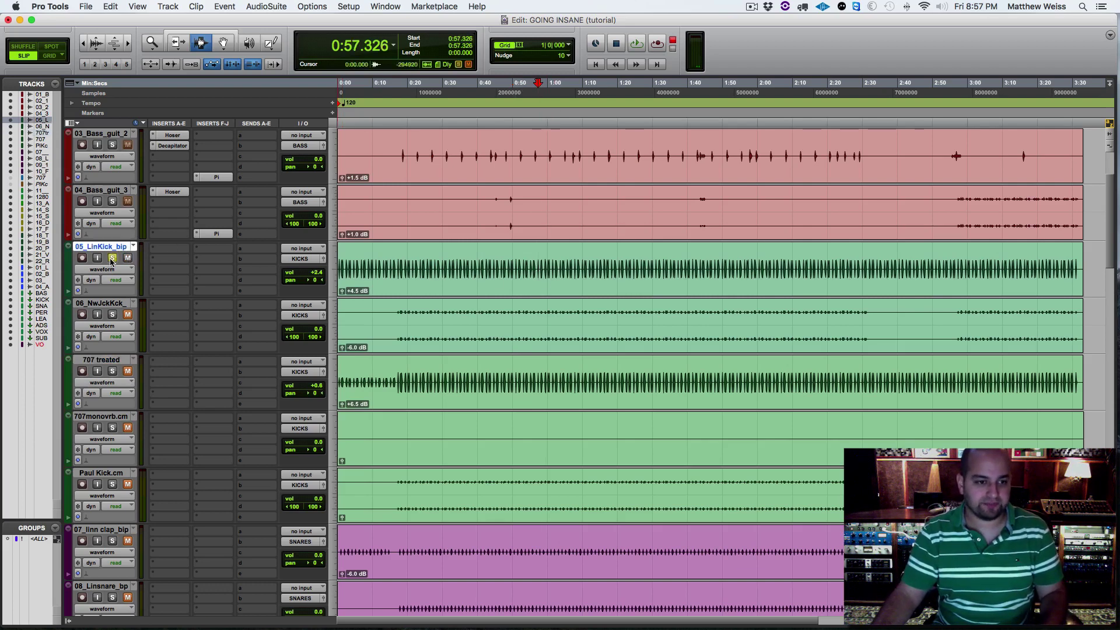
{"action": "key", "text": "space"}
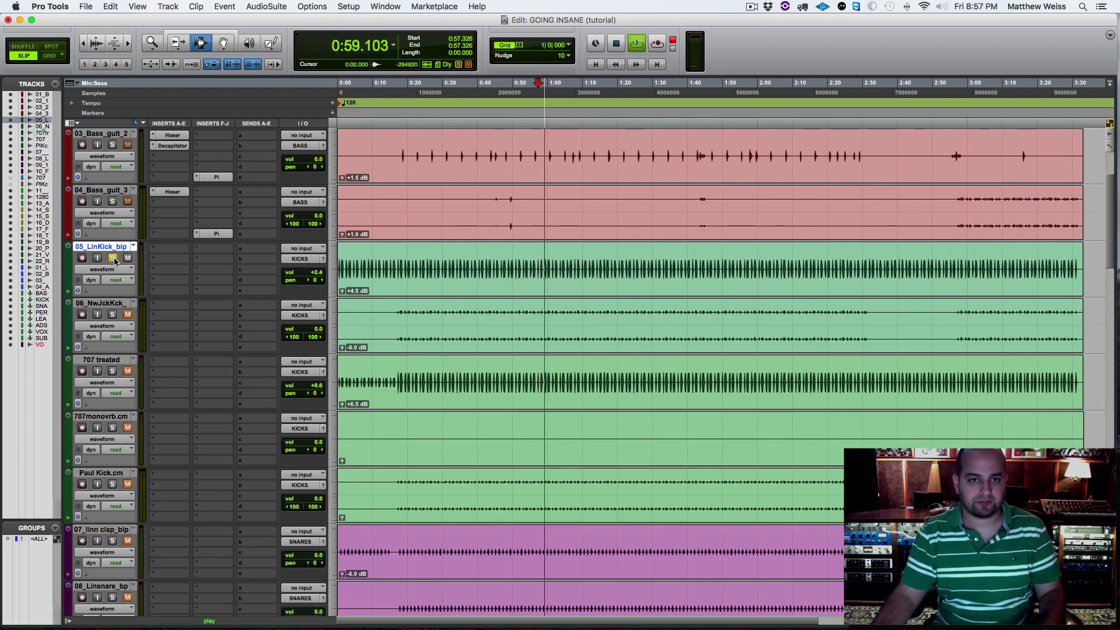
{"action": "key", "text": "space"}
{"action": "left_click", "coordinate": [112, 258]}
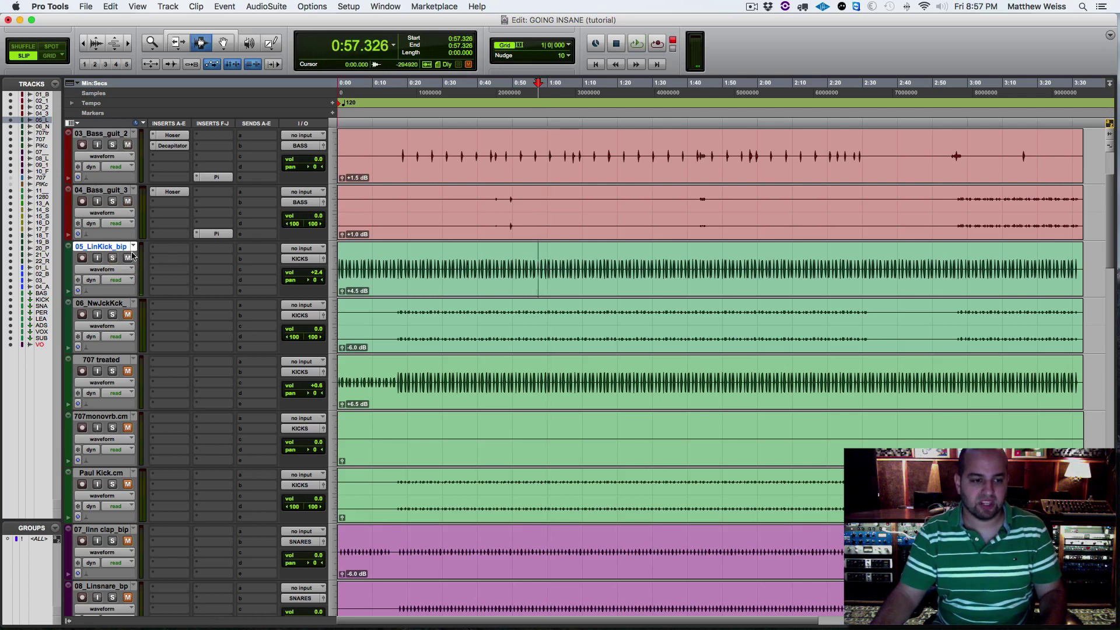
Insert the Decapitator (mono) plug-in in the first insert slot of 05_LinKick_bip.
{"action": "left_click", "coordinate": [153, 254]}
{"action": "mouse_move", "coordinate": [179, 277]}
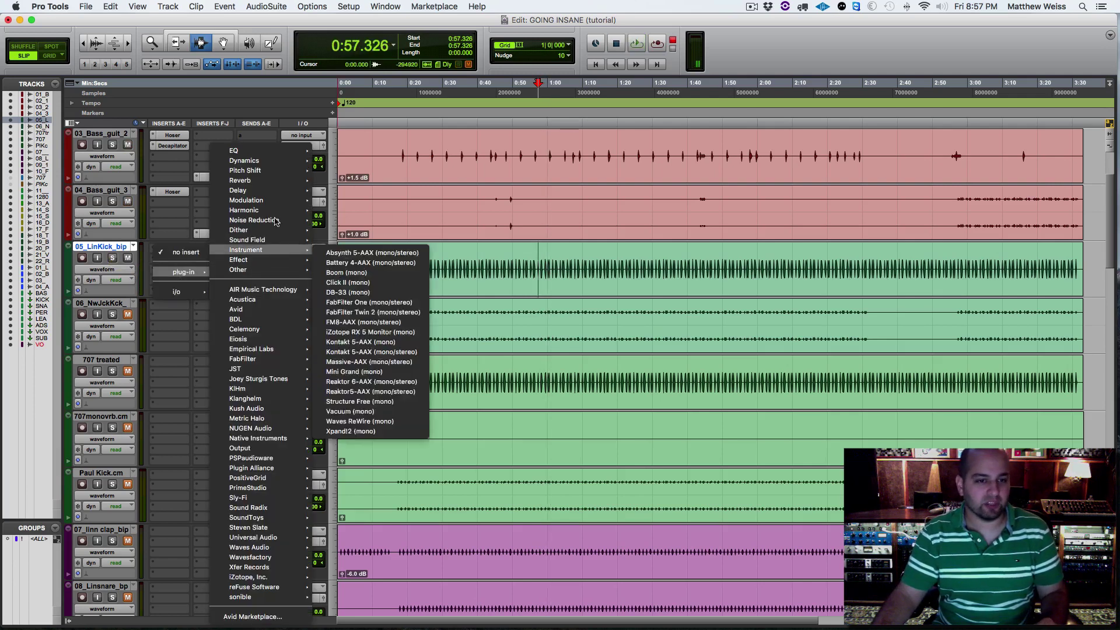
{"action": "mouse_move", "coordinate": [274, 161]}
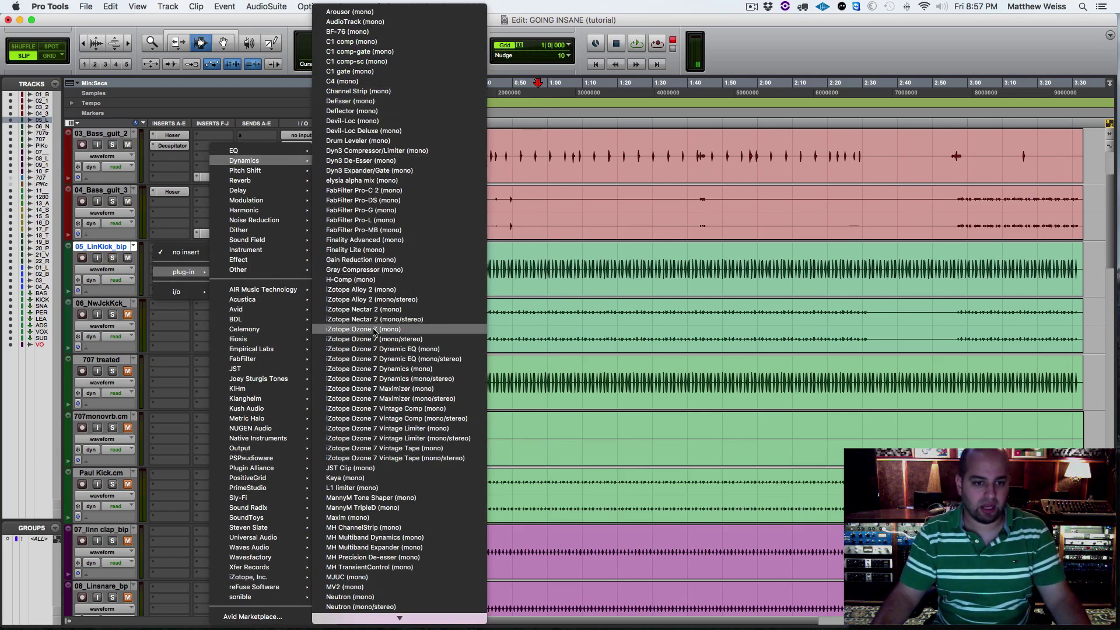
{"action": "mouse_move", "coordinate": [256, 210]}
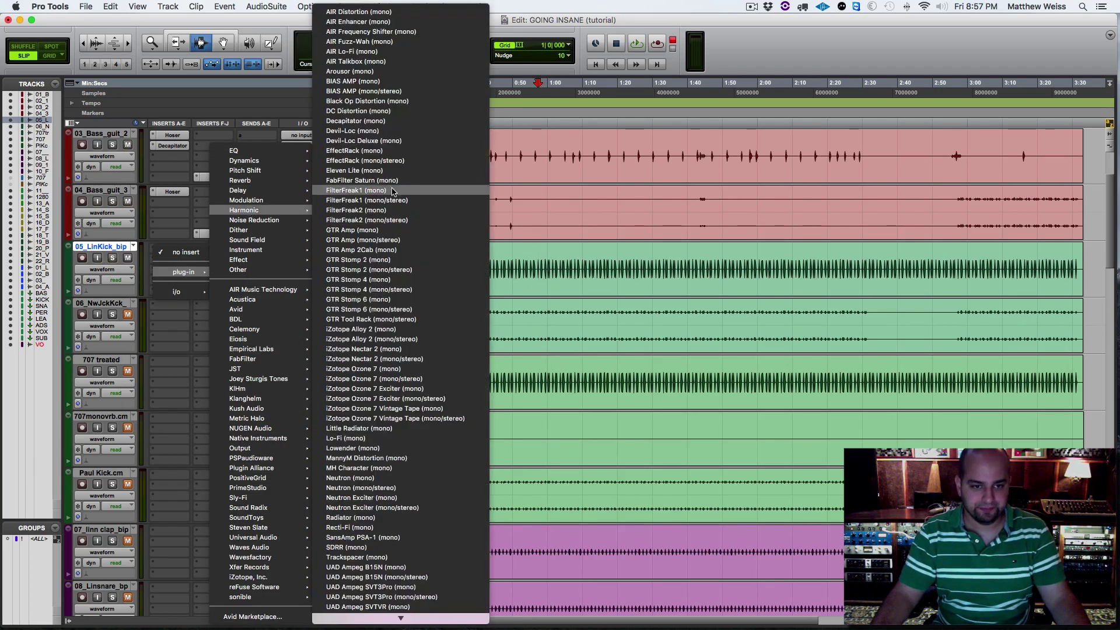
{"action": "left_click", "coordinate": [362, 122]}
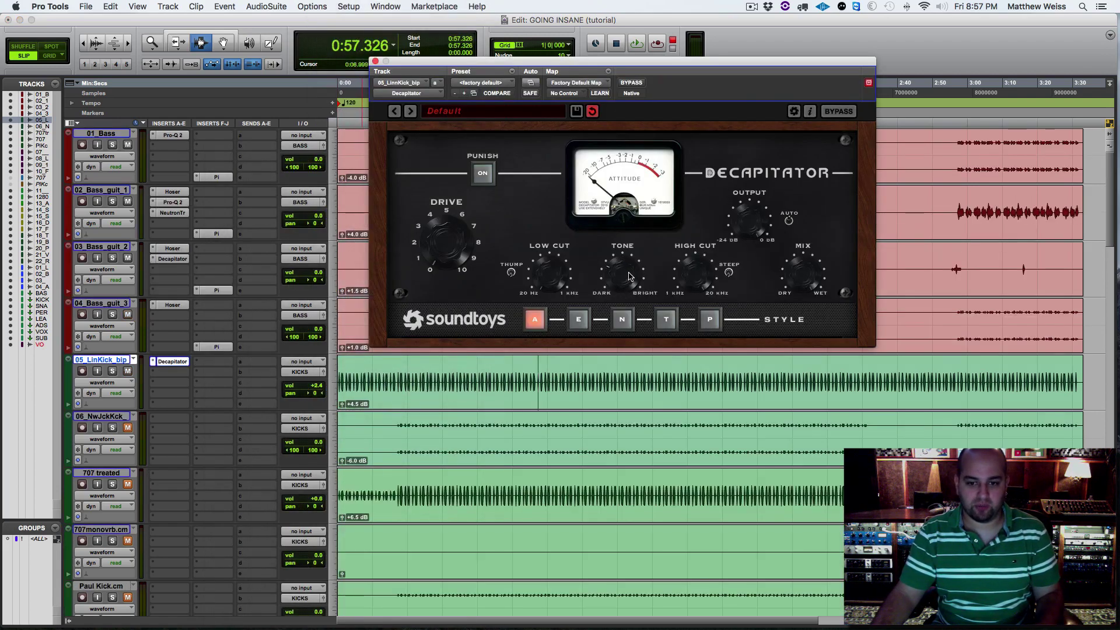
Solo 05_LinKick_bip, play it from 0:57.326, and adjust the Decapitator's Drive slightly.
{"action": "left_click", "coordinate": [112, 371]}
{"action": "key", "text": "space"}
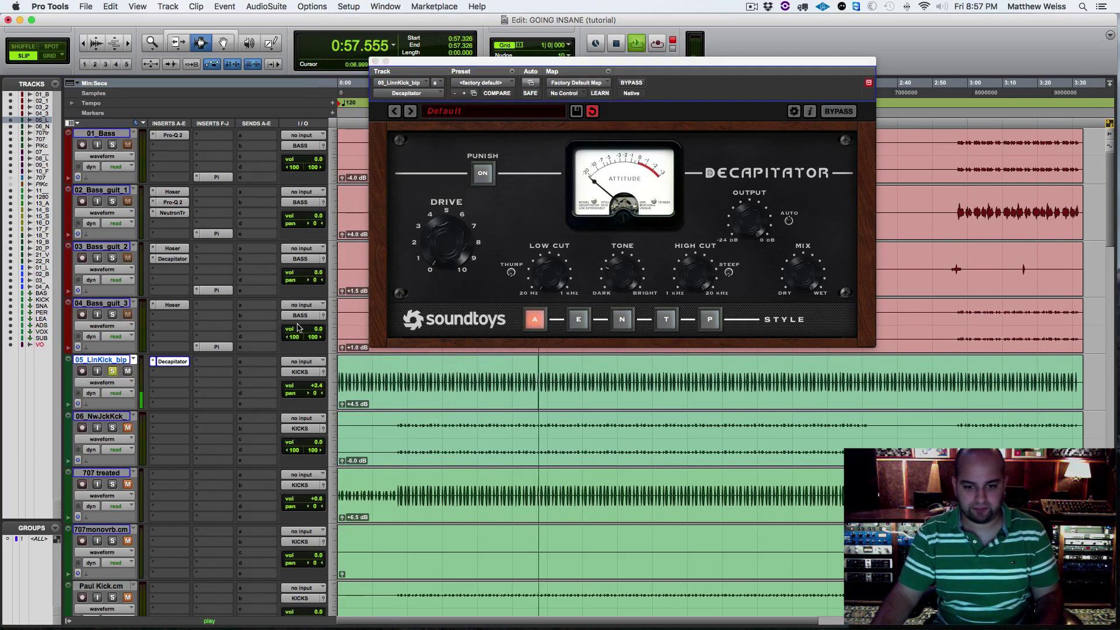
{"action": "mouse_move", "coordinate": [452, 225]}
{"action": "left_mouse_down"}
{"action": "mouse_move", "coordinate": [452, 213]}
{"action": "mouse_move", "coordinate": [450, 230]}
{"action": "left_mouse_up"}
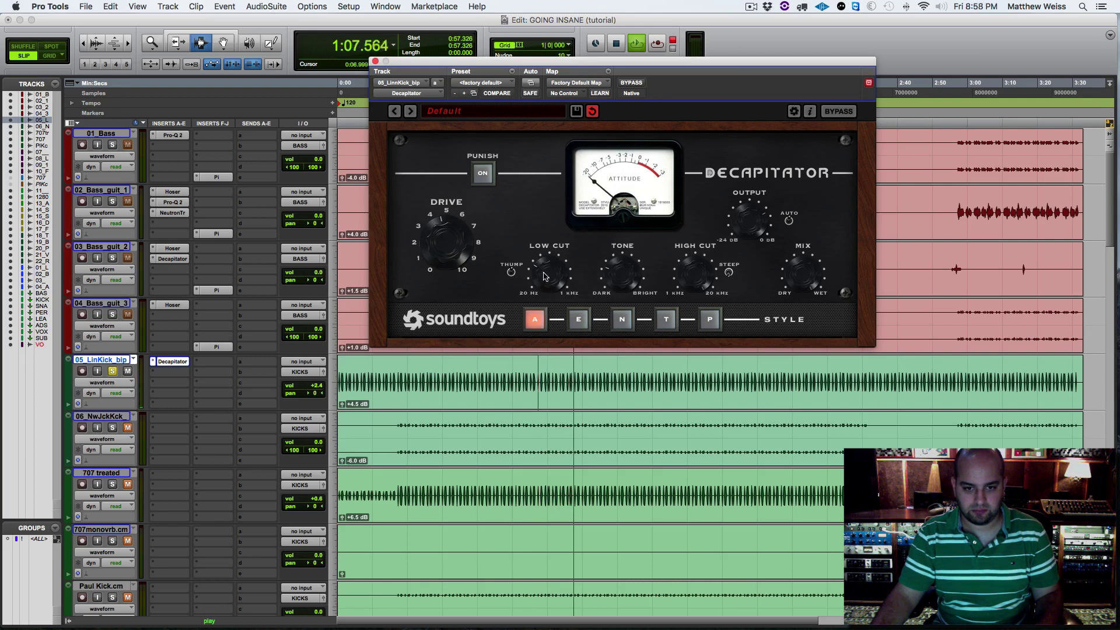
Compare the soloed kick with Decapitator bypassed and active, leaving the plug-in active.
{"action": "left_click", "coordinate": [630, 83]}
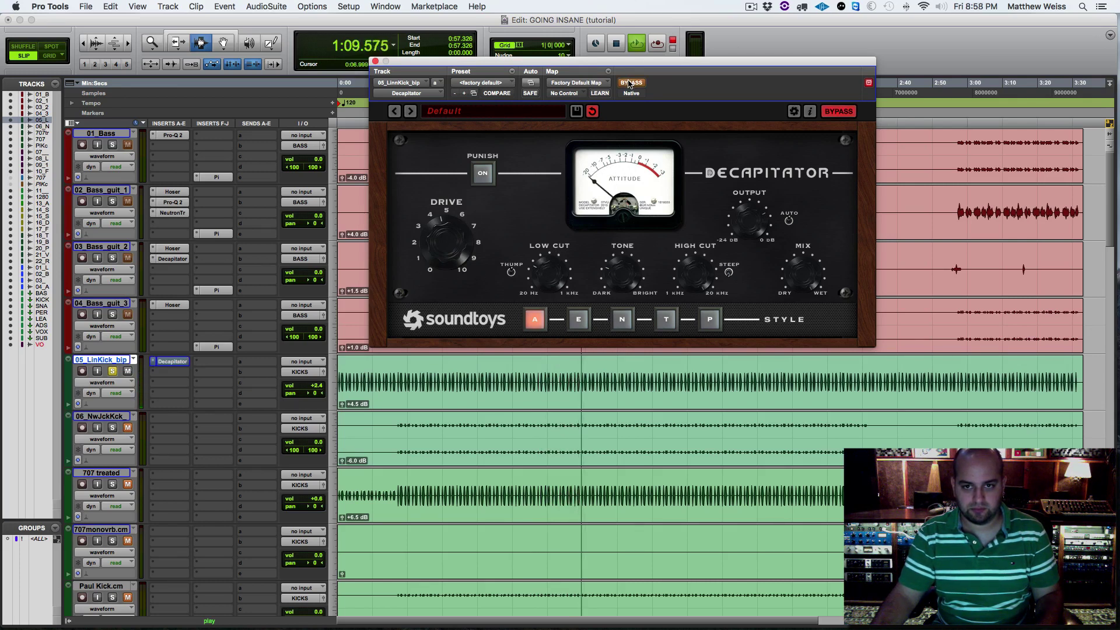
{"action": "left_click", "coordinate": [630, 83]}
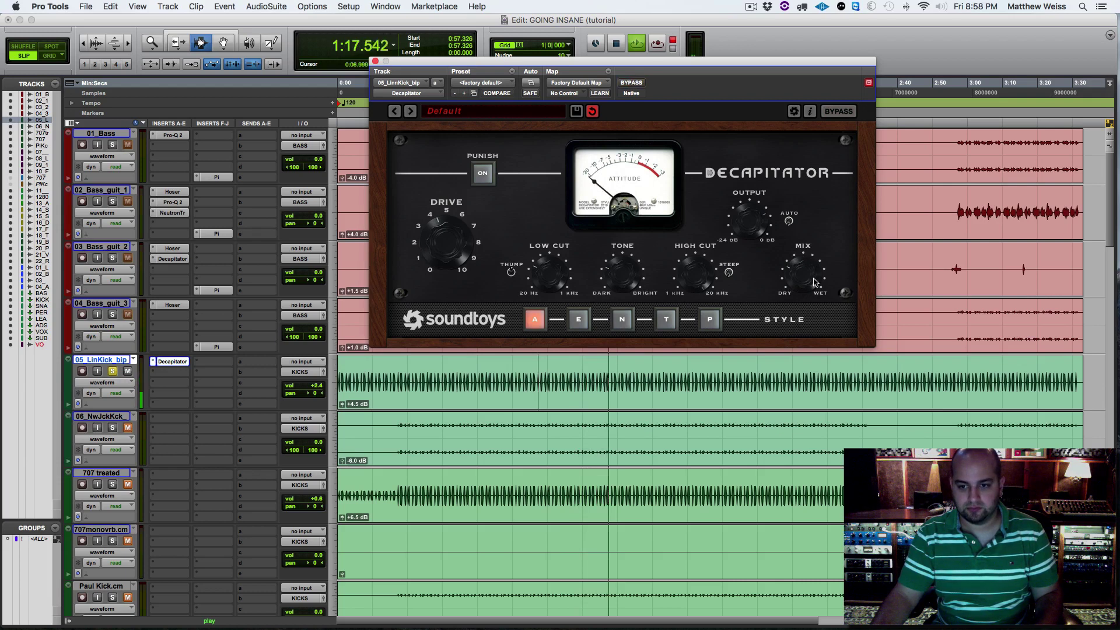
{"action": "left_click", "coordinate": [630, 83]}
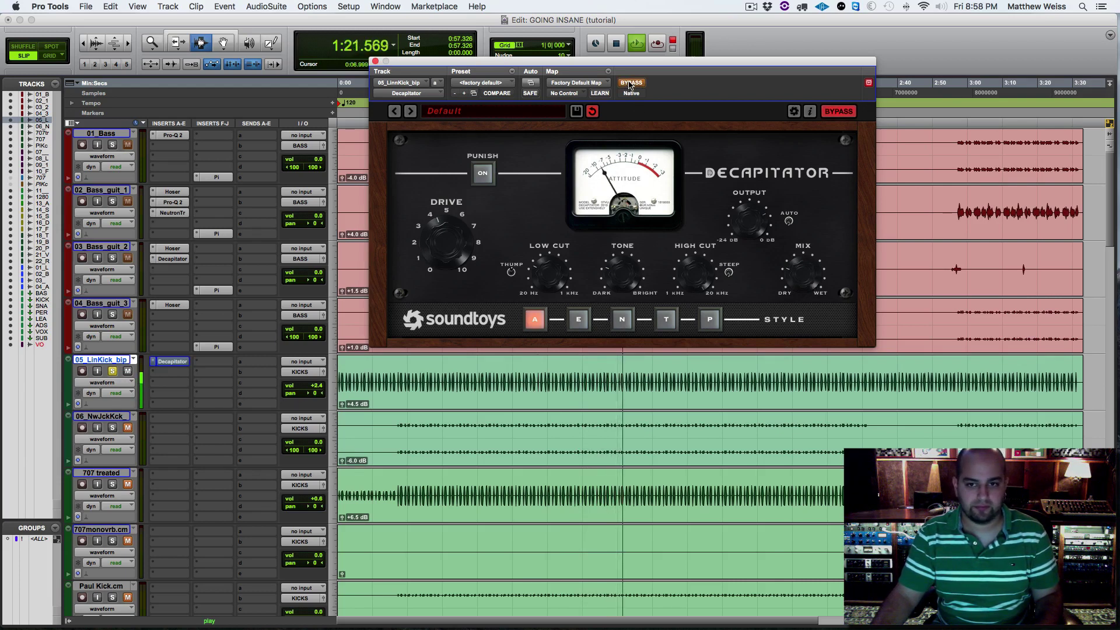
{"action": "left_click", "coordinate": [630, 83]}
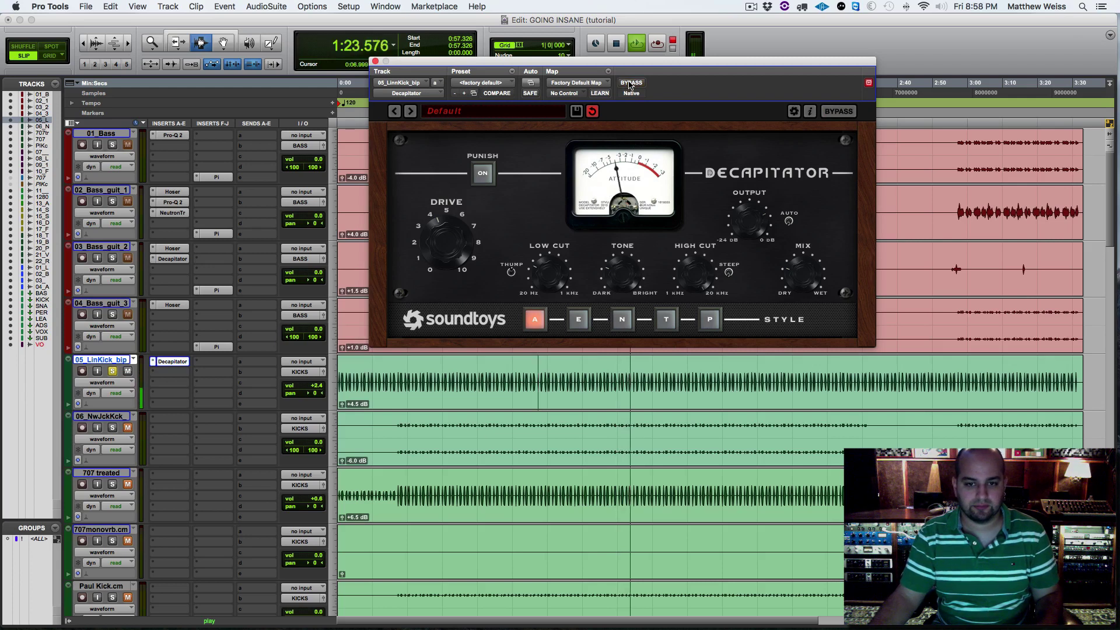
{"action": "key", "text": "space"}
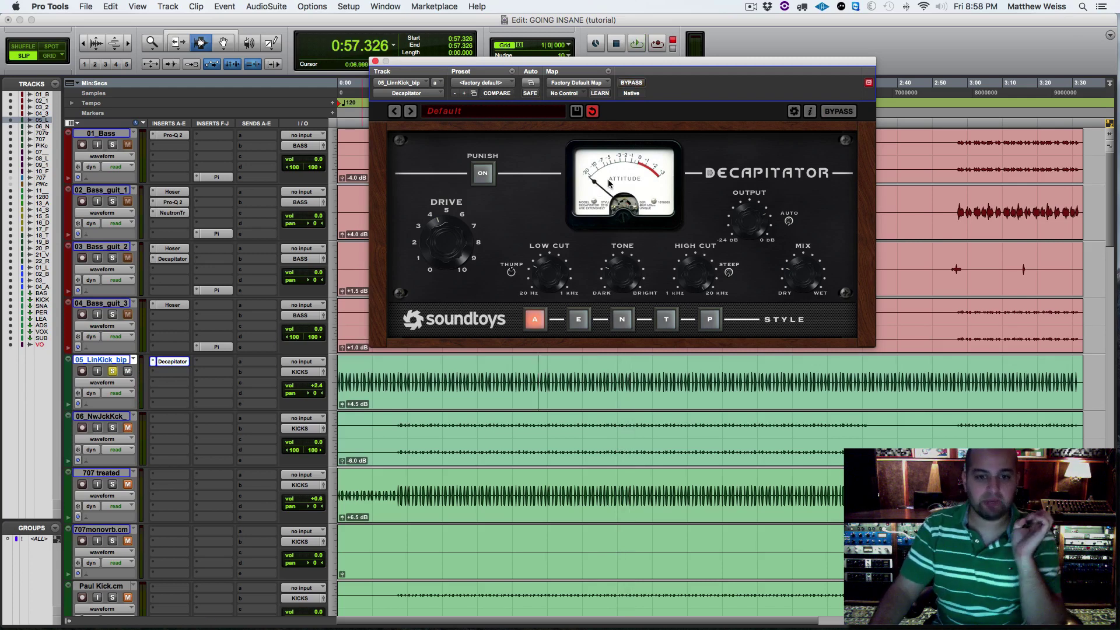
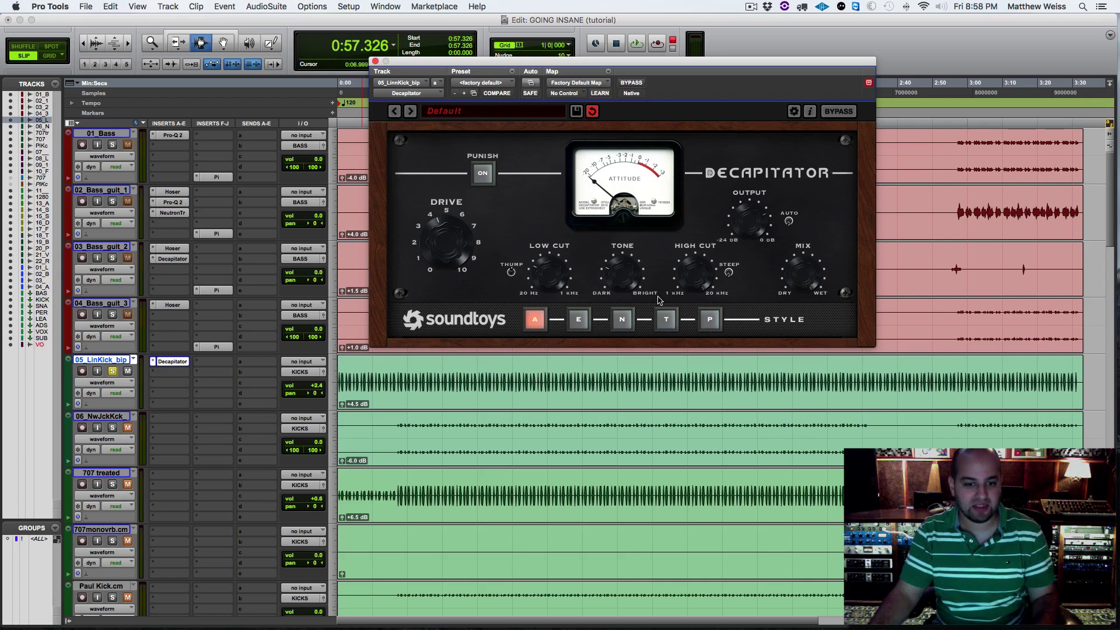
Replay the Decapitator-processed 05_LinKick_bip in solo from 0:57.326, and unsolo the track.
{"action": "key", "text": "space"}
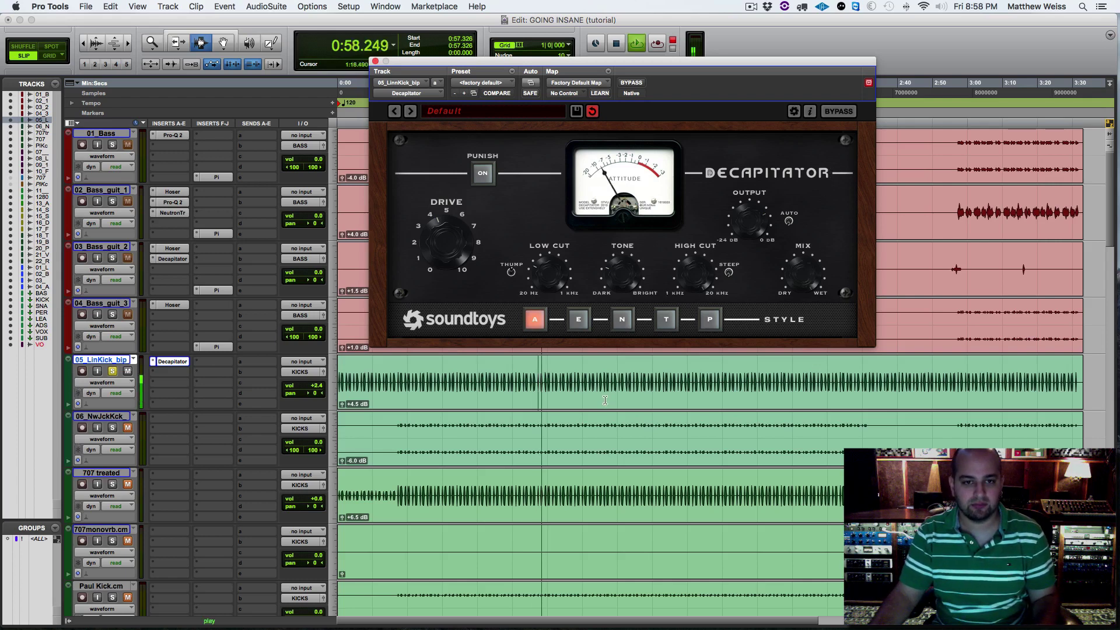
{"action": "key", "text": "space"}
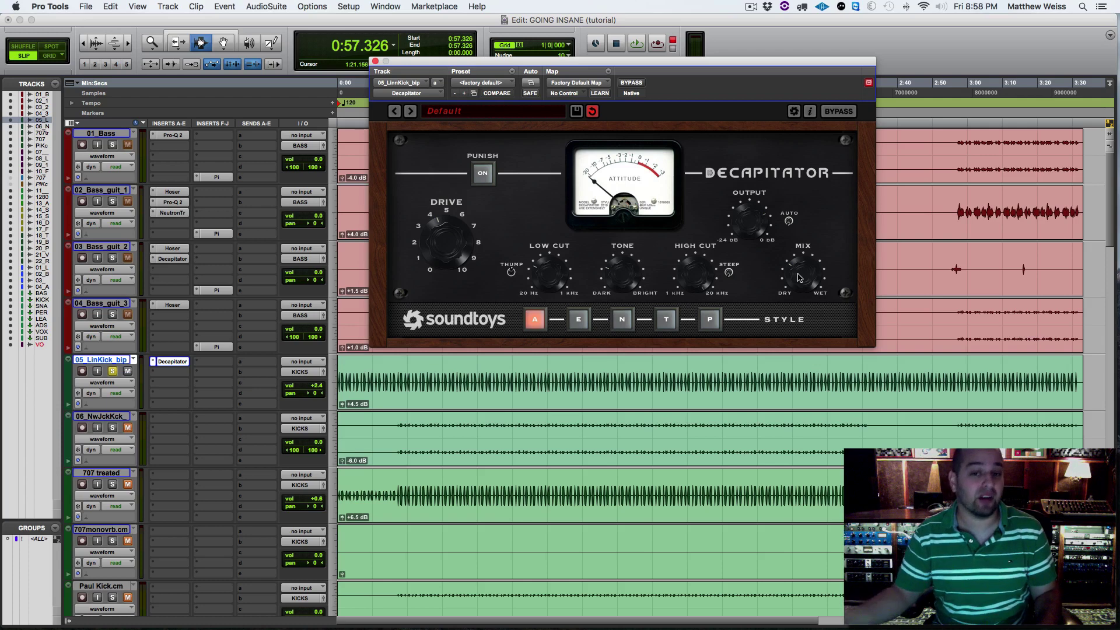
{"action": "key", "text": "space"}
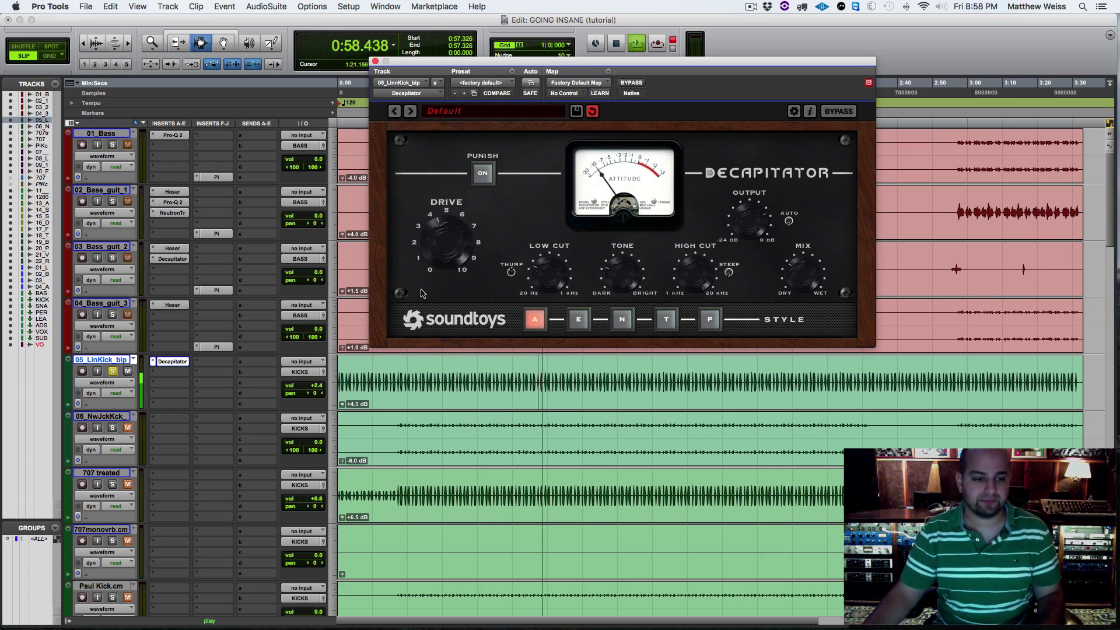
{"action": "key", "text": "space"}
{"action": "left_click", "coordinate": [113, 374]}
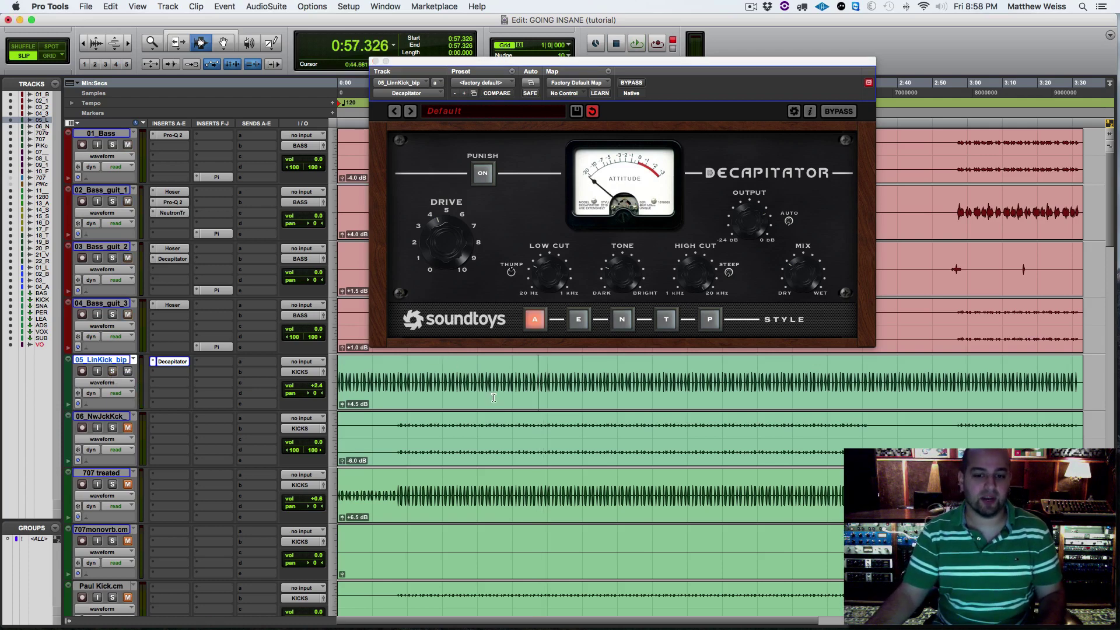
Compare 05_LinKick_bip with Decapitator active and bypassed in the full mix from 0:57.326, leaving the plug-in active.
{"action": "key", "text": "space"}
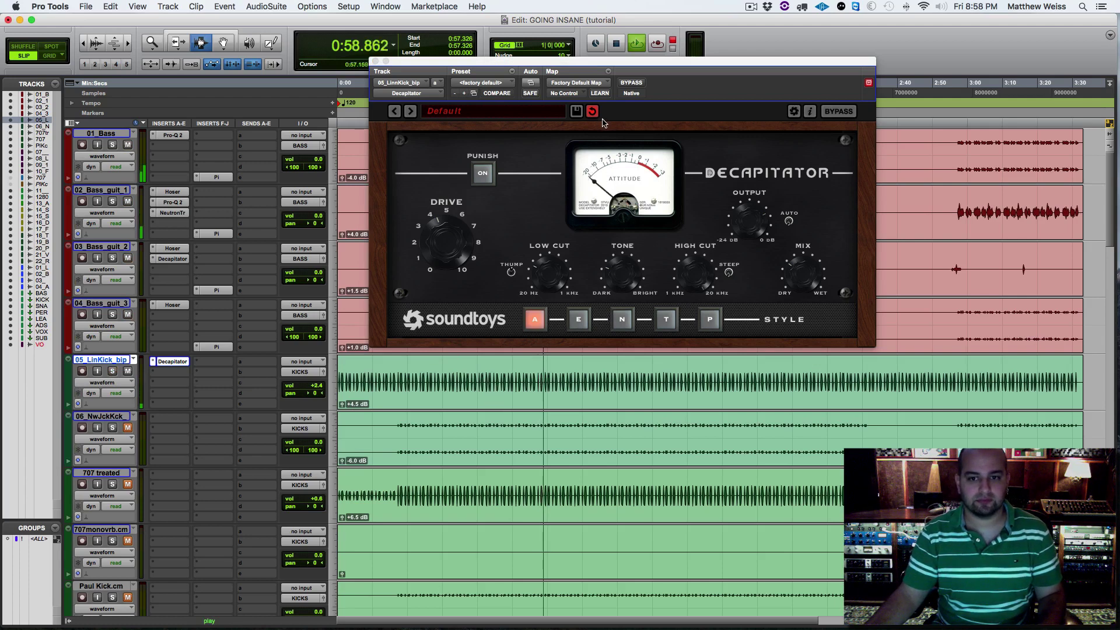
{"action": "key", "text": "space"}
{"action": "left_click", "coordinate": [633, 83]}
{"action": "key", "text": "space"}
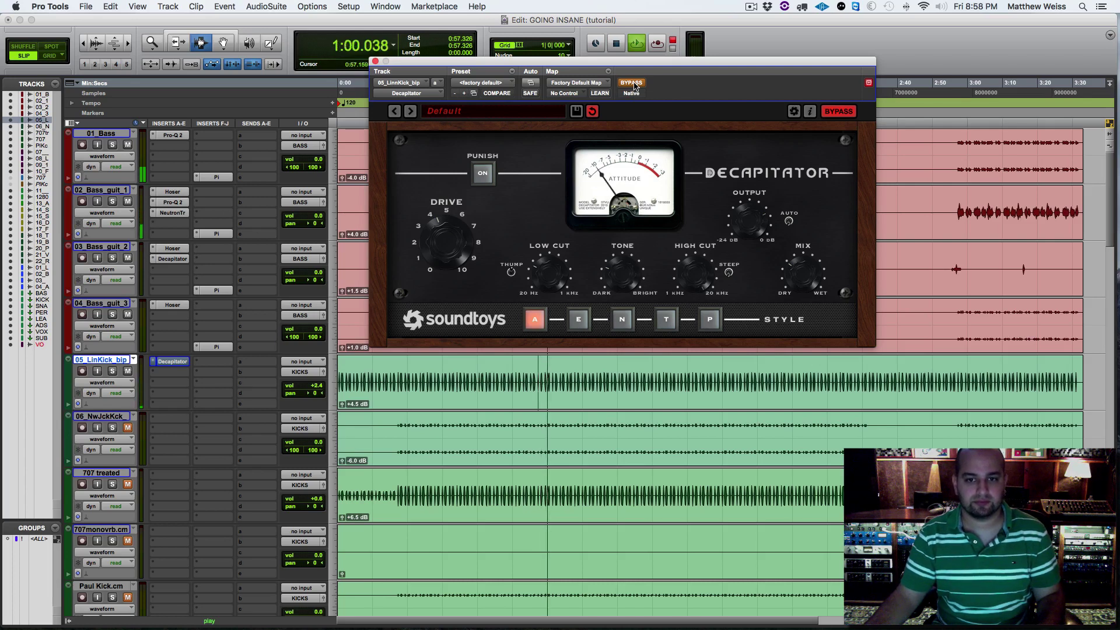
{"action": "key", "text": "space"}
{"action": "left_click", "coordinate": [632, 83]}
{"action": "key", "text": "space"}
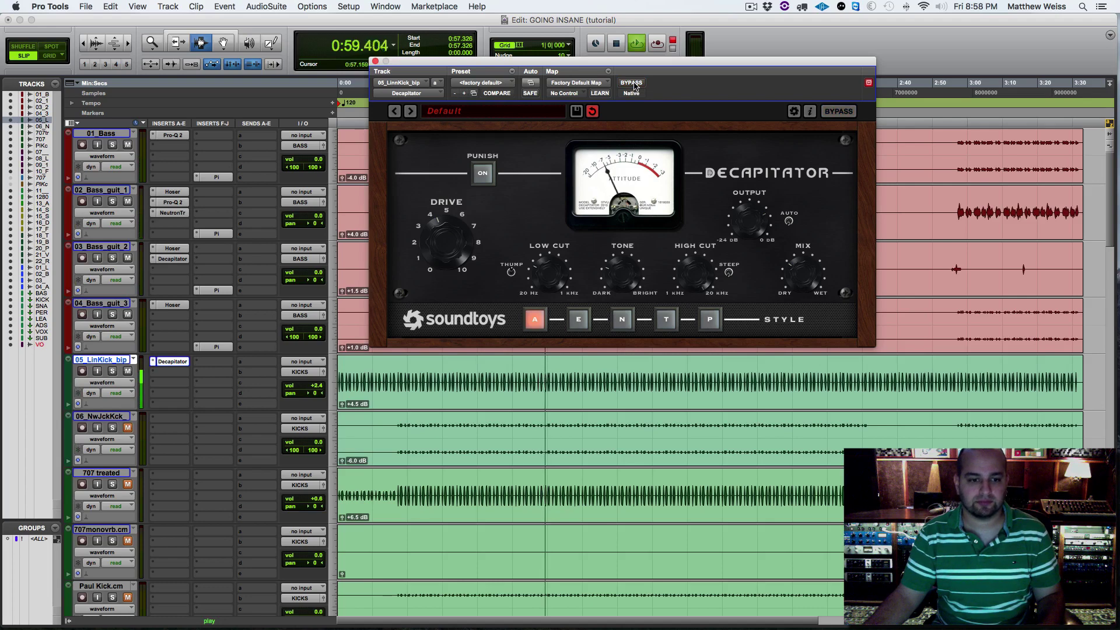
Close the Decapitator window, stop playback, and mute 05_LinKick_bip.
{"action": "left_click", "coordinate": [375, 60]}
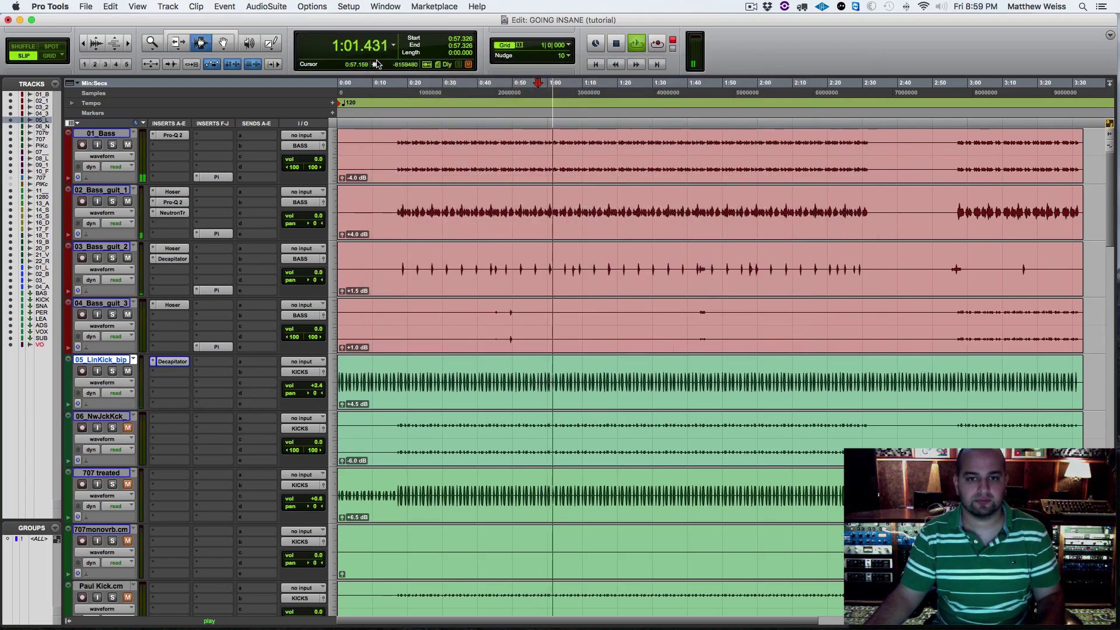
{"action": "key", "text": "space"}
{"action": "left_click", "coordinate": [128, 372]}
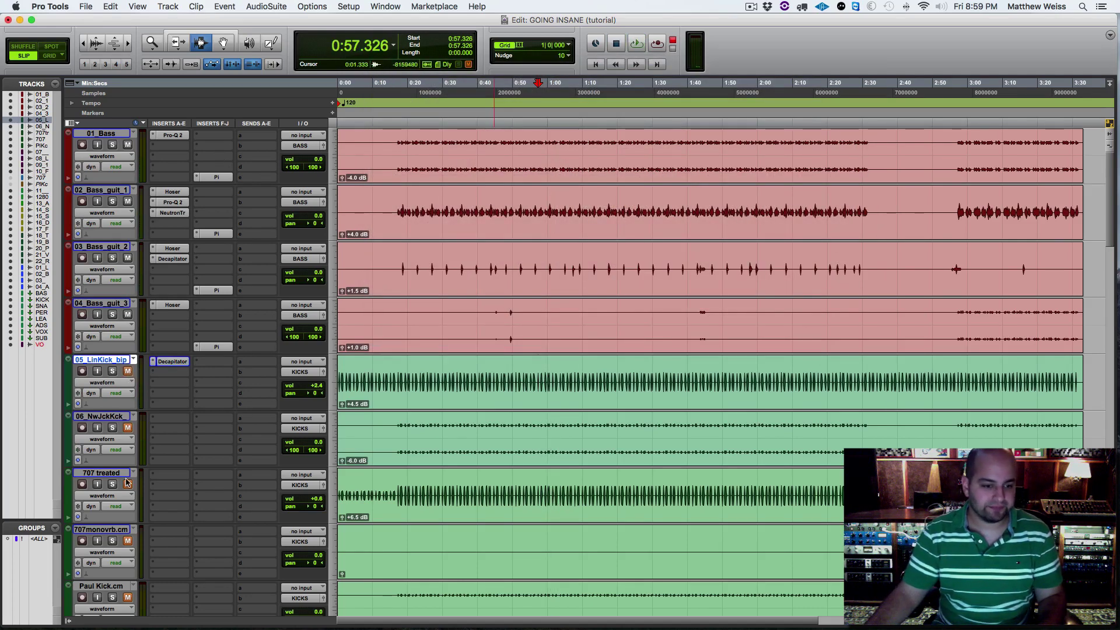
Play the mix from 0:57.326 with 05_LinKick_bip muted, and audition 06_NwJckKck in solo.
{"action": "key", "text": "space"}
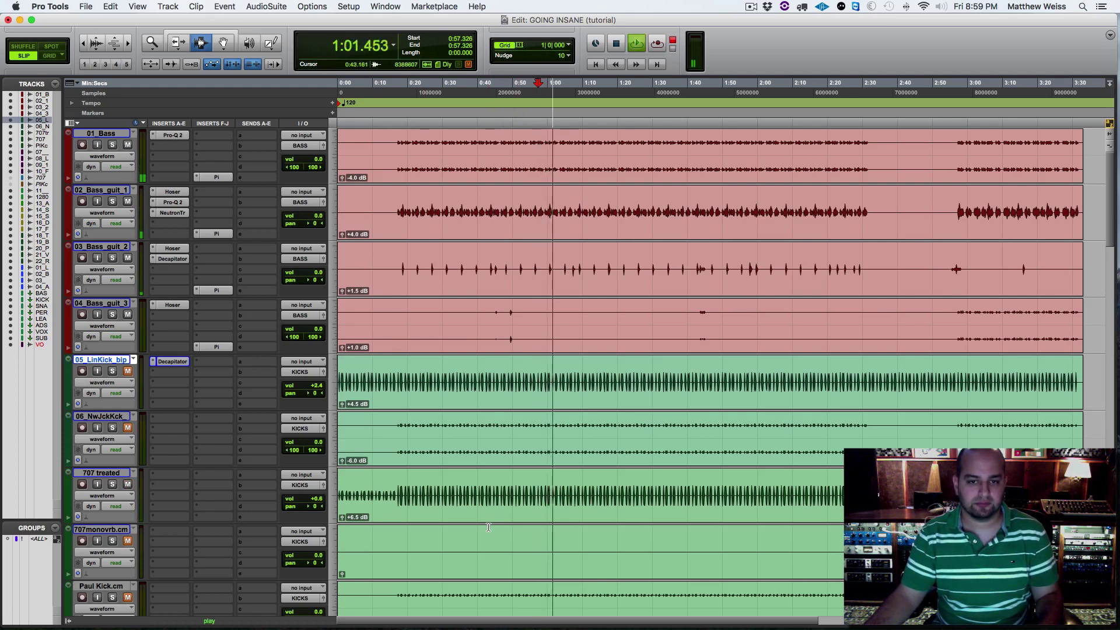
{"action": "key", "text": "space"}
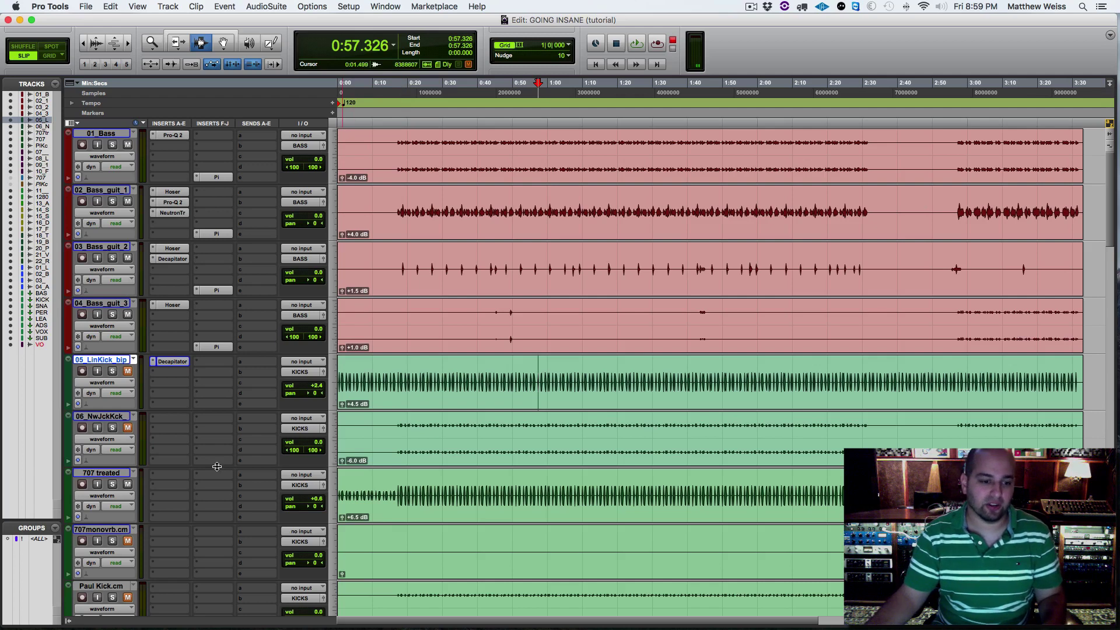
{"action": "scroll", "coordinate": [302, 455], "scroll_direction": "down", "scroll_amount": 1}
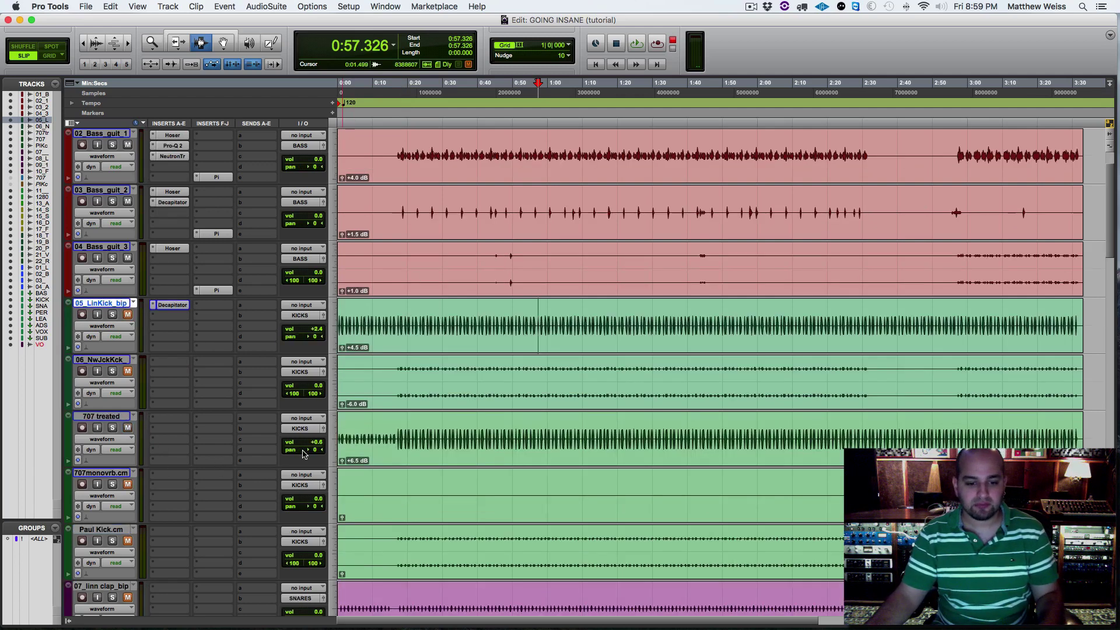
{"action": "left_click", "coordinate": [113, 372]}
{"action": "key", "text": "space"}
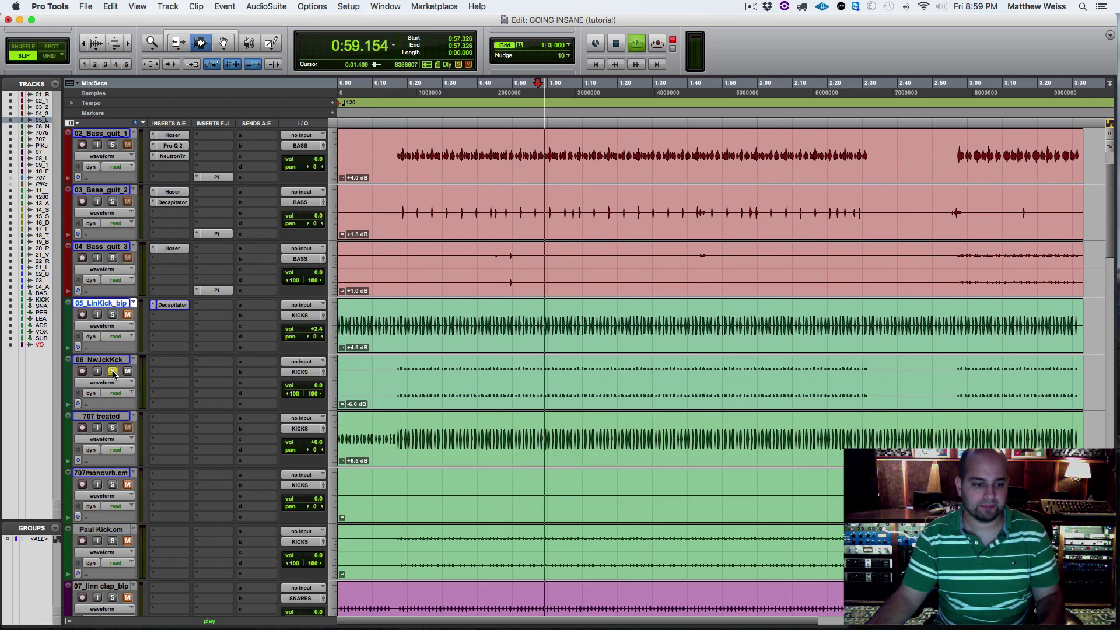
{"action": "key", "text": "space"}
{"action": "left_click", "coordinate": [112, 371]}
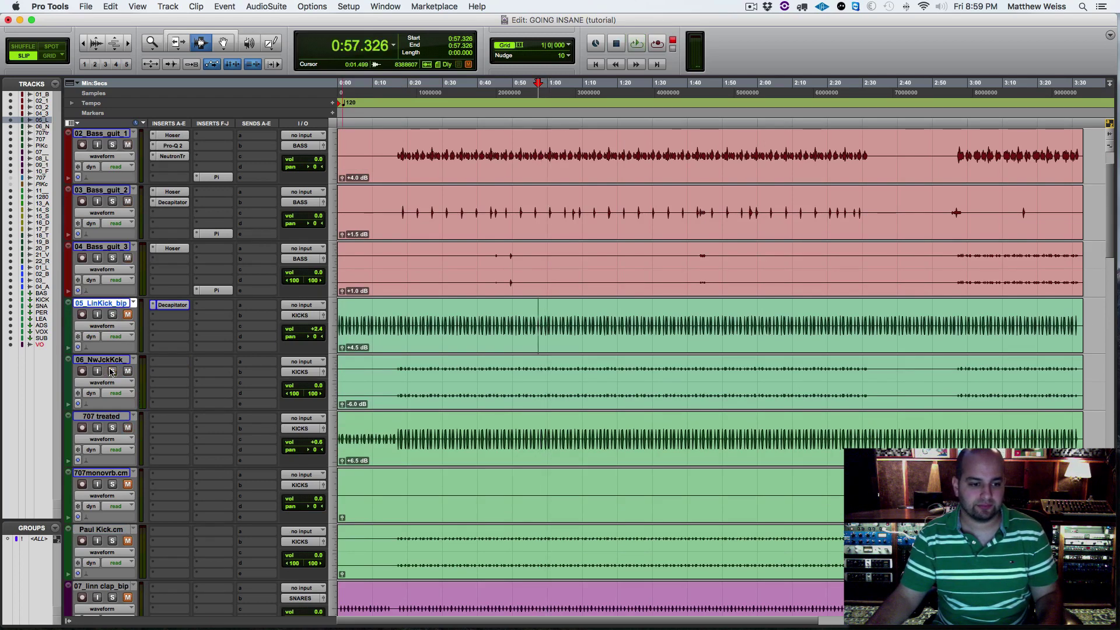
Compare 707 treated and 05_LinKick_bip alongside 06_NwJckKck in the mix, leaving 05_LinKick_bip muted and 707 treated unmuted.
{"action": "key", "text": "space"}
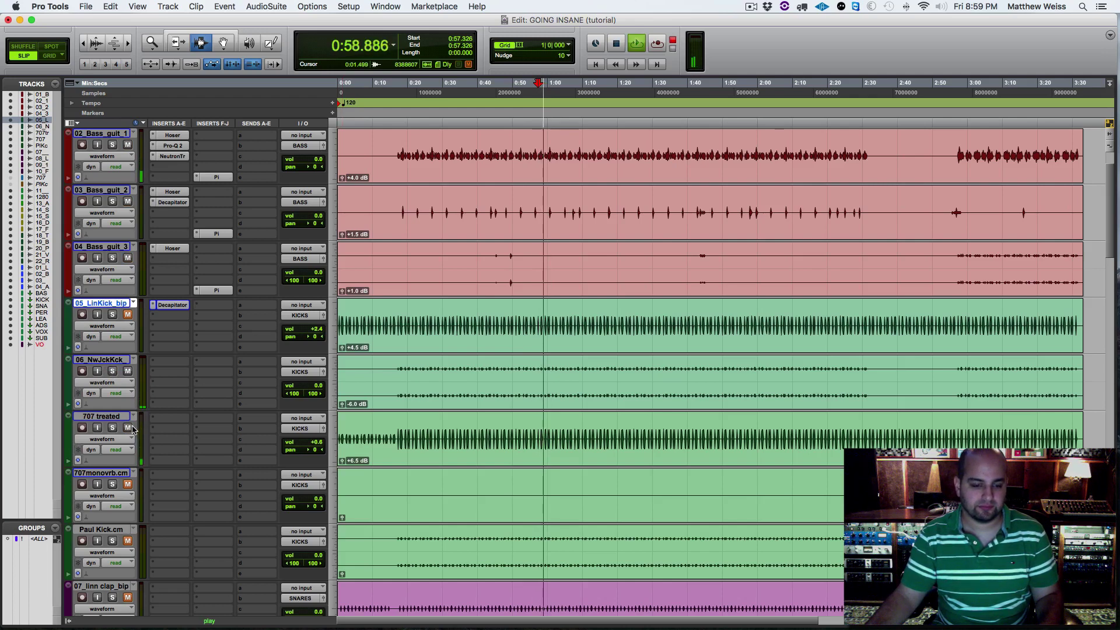
{"action": "key", "text": "space"}
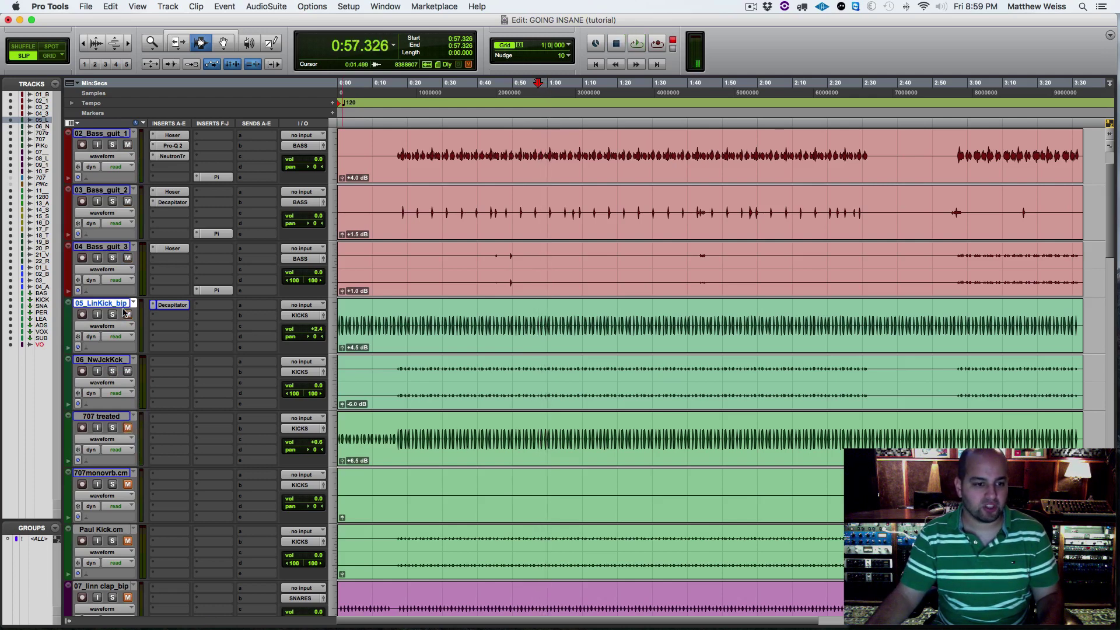
{"action": "key", "text": "space"}
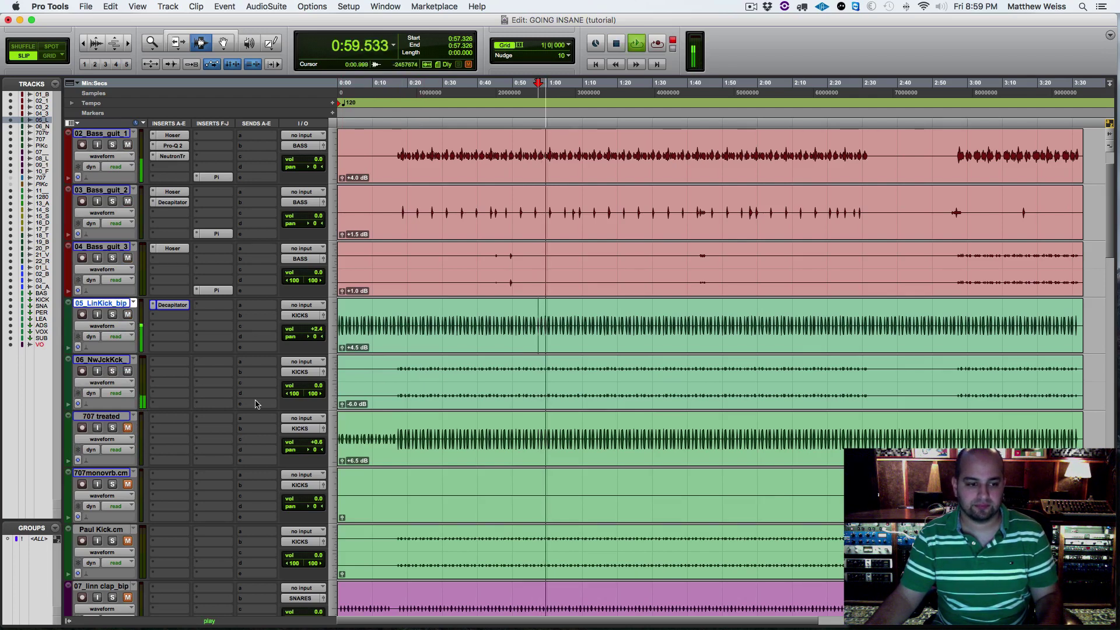
{"action": "key", "text": "space"}
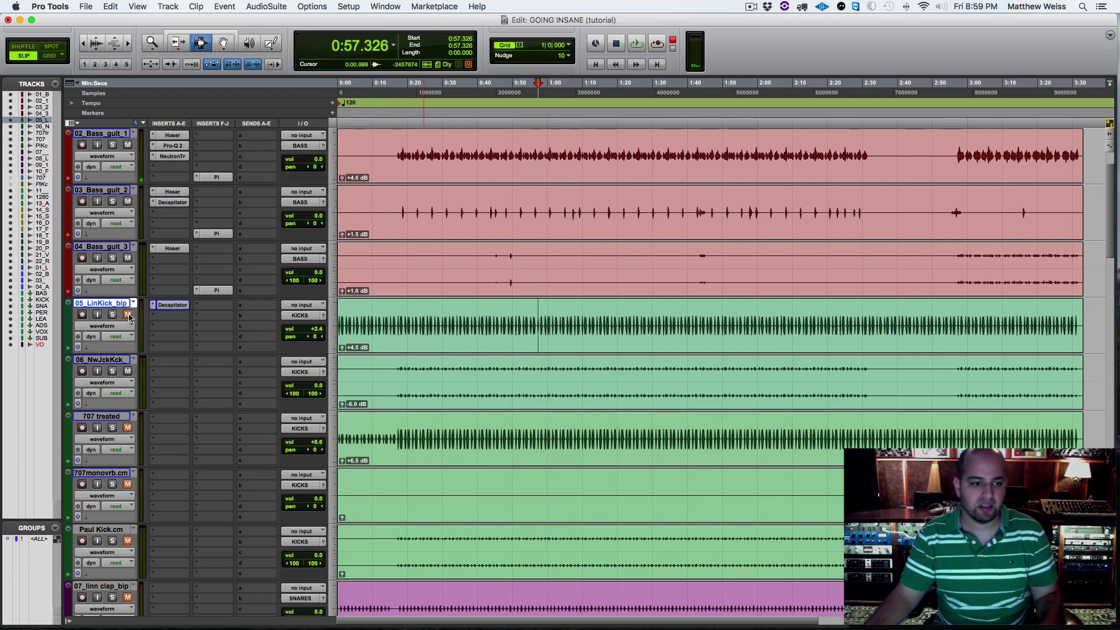
{"action": "left_click", "coordinate": [128, 429]}
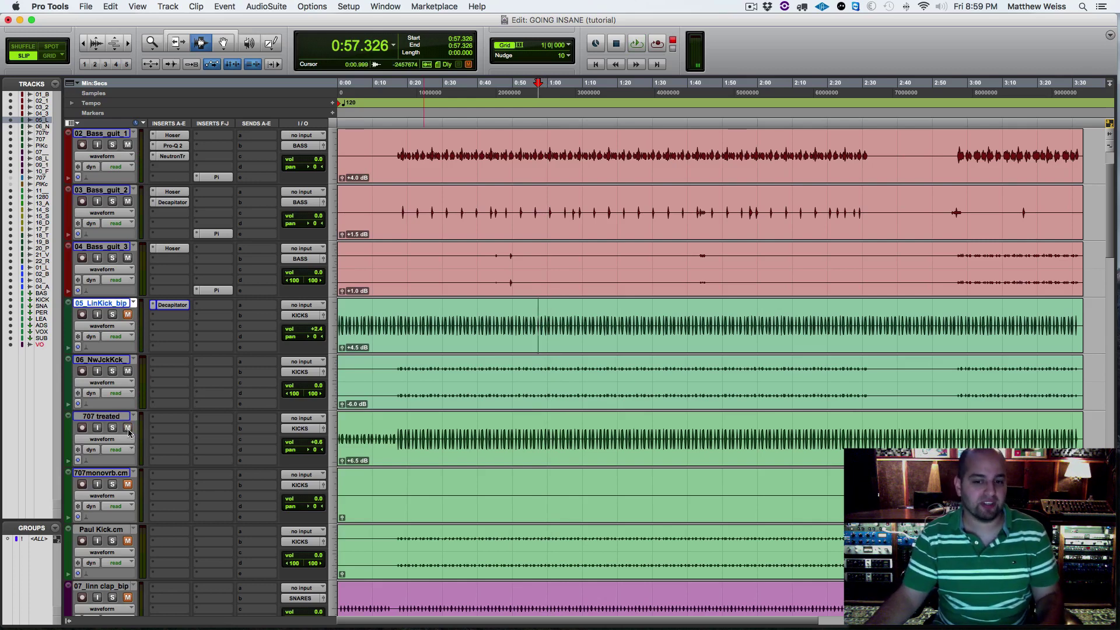
{"action": "key", "text": "space"}
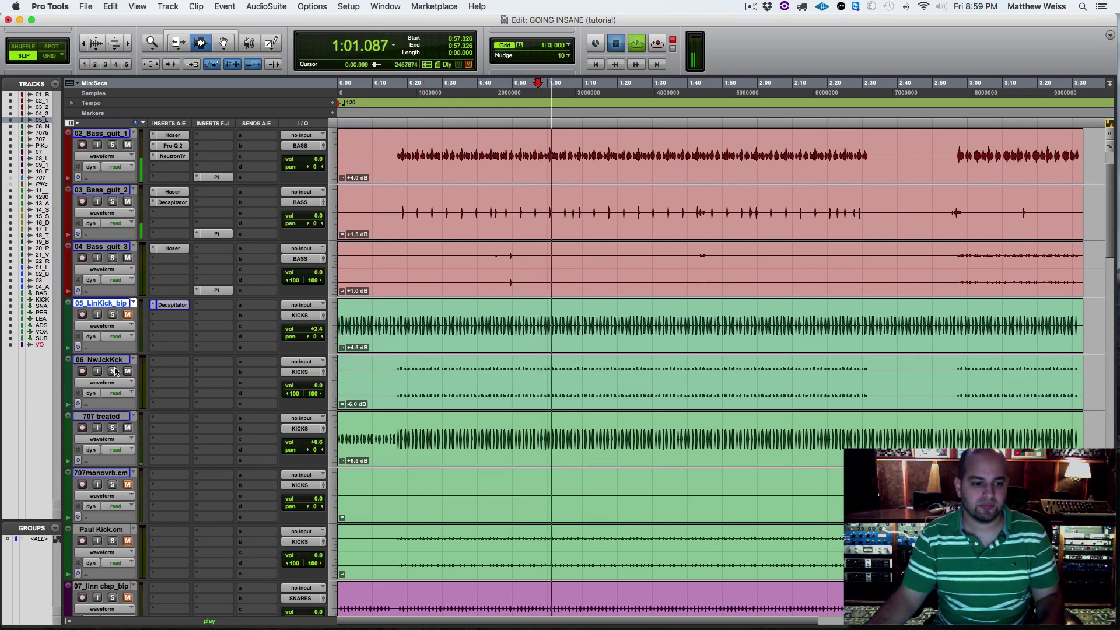
{"action": "key", "text": "space"}
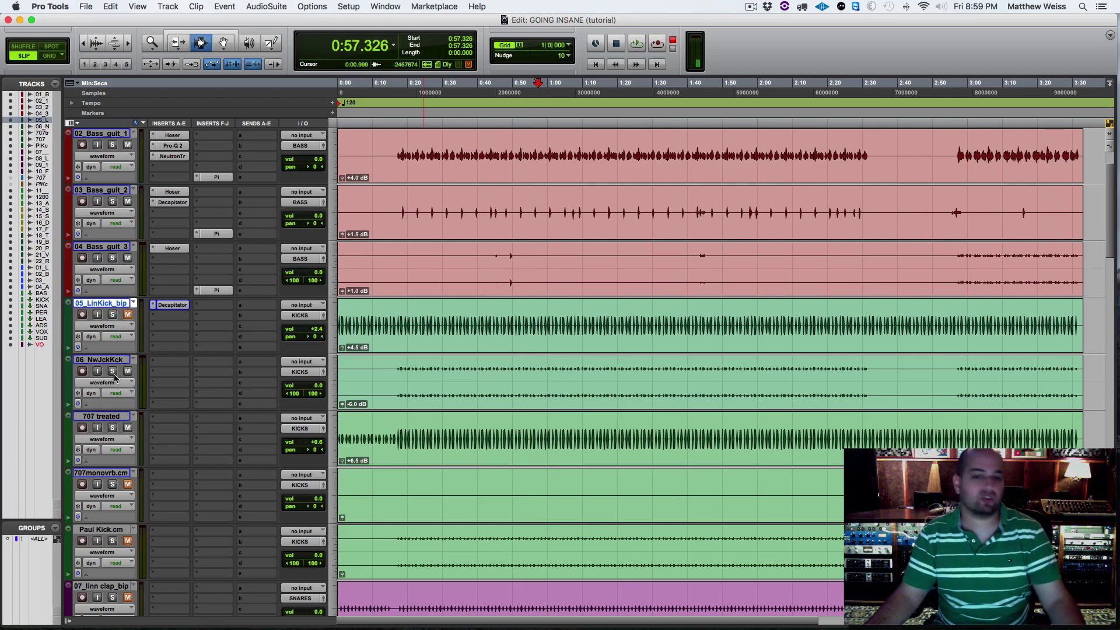
Unmute the Paul Kick.cm track, audition it in solo from 0:57.326, and unsolo it.
{"action": "left_click", "coordinate": [100, 529]}
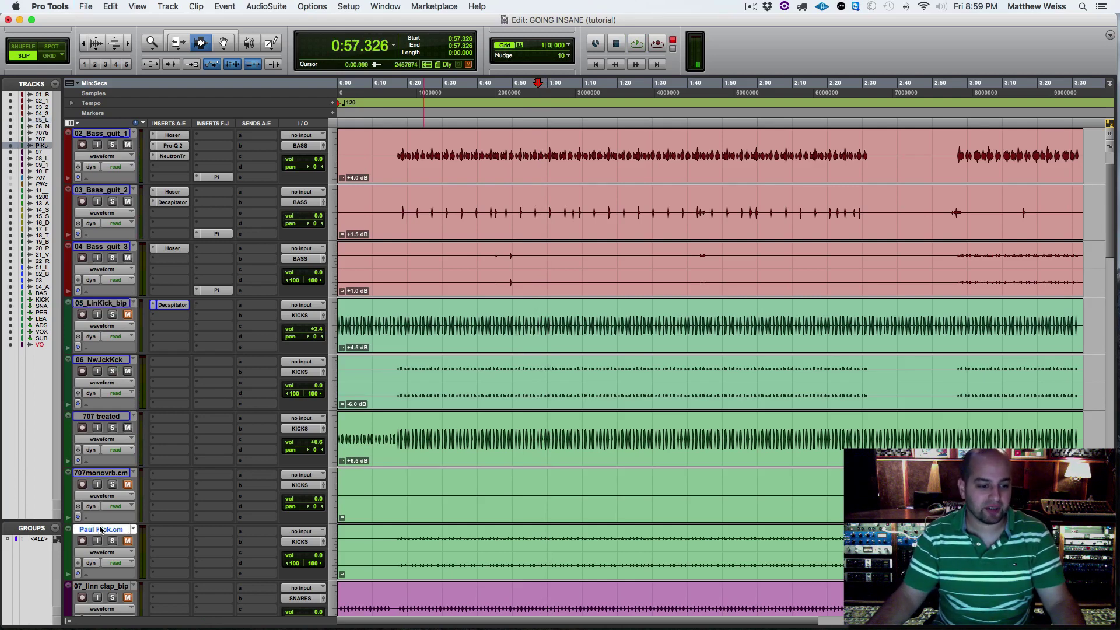
{"action": "left_click", "coordinate": [112, 542]}
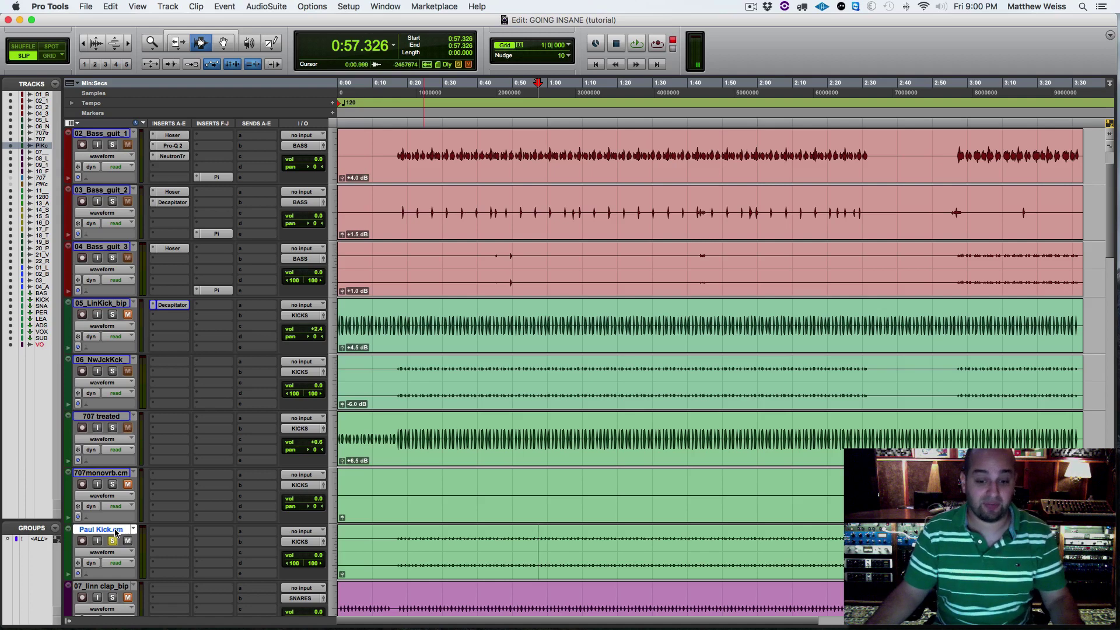
{"action": "key", "text": "space"}
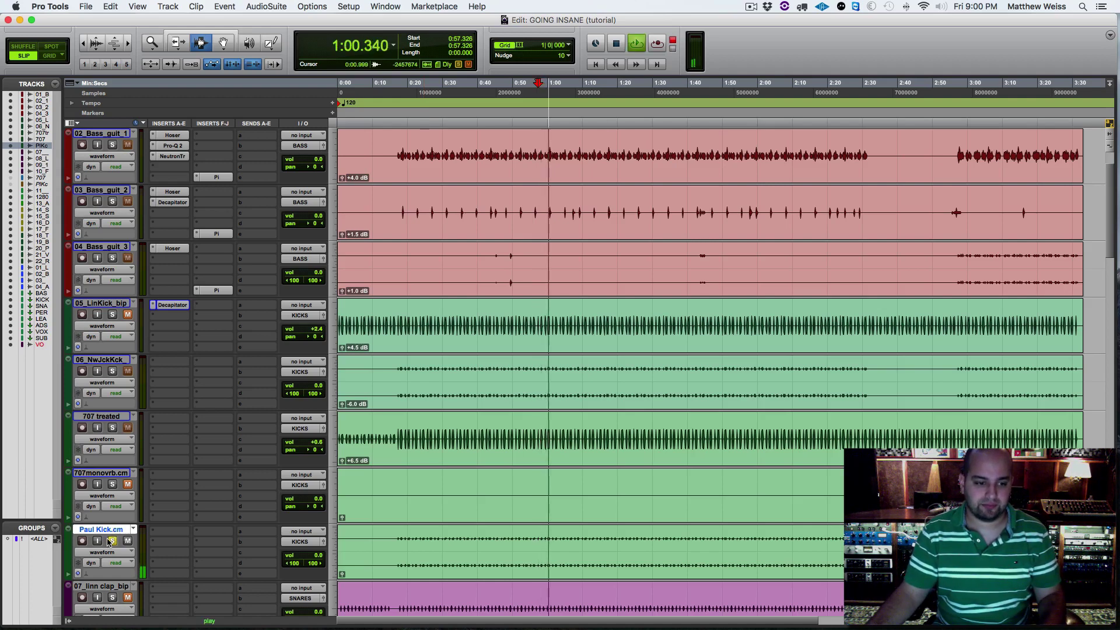
{"action": "key", "text": "space"}
{"action": "left_click", "coordinate": [108, 542]}
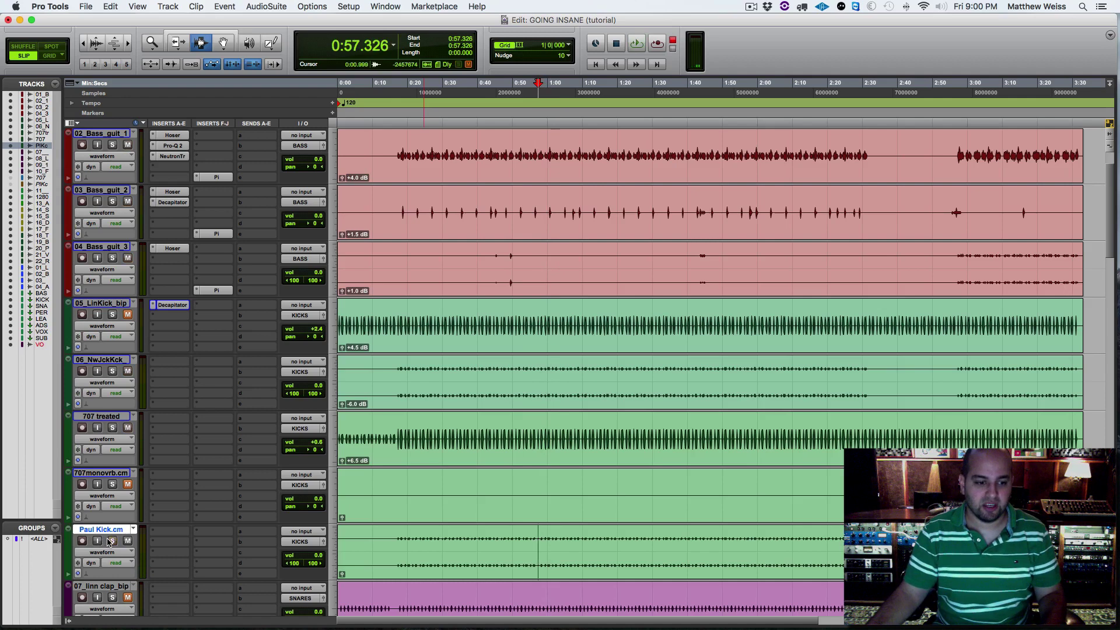
Compare 06_NwJckKck and Paul Kick.cm by playing each one in solo from 0:57.326, and unsolo both.
{"action": "left_click", "coordinate": [113, 372]}
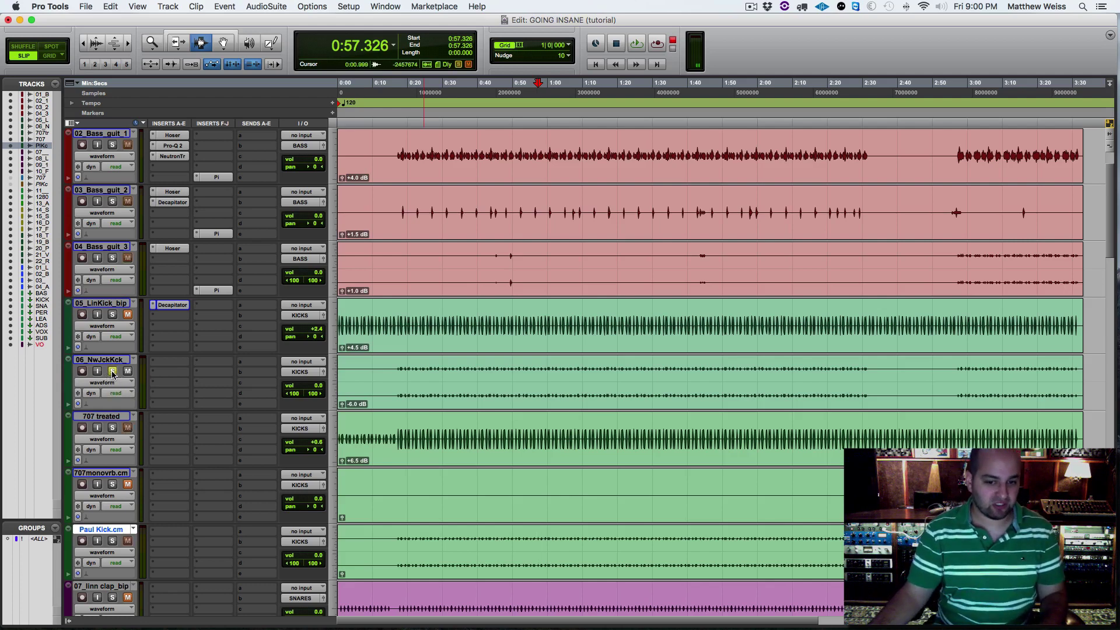
{"action": "key", "text": "space"}
{"action": "key", "text": "space"}
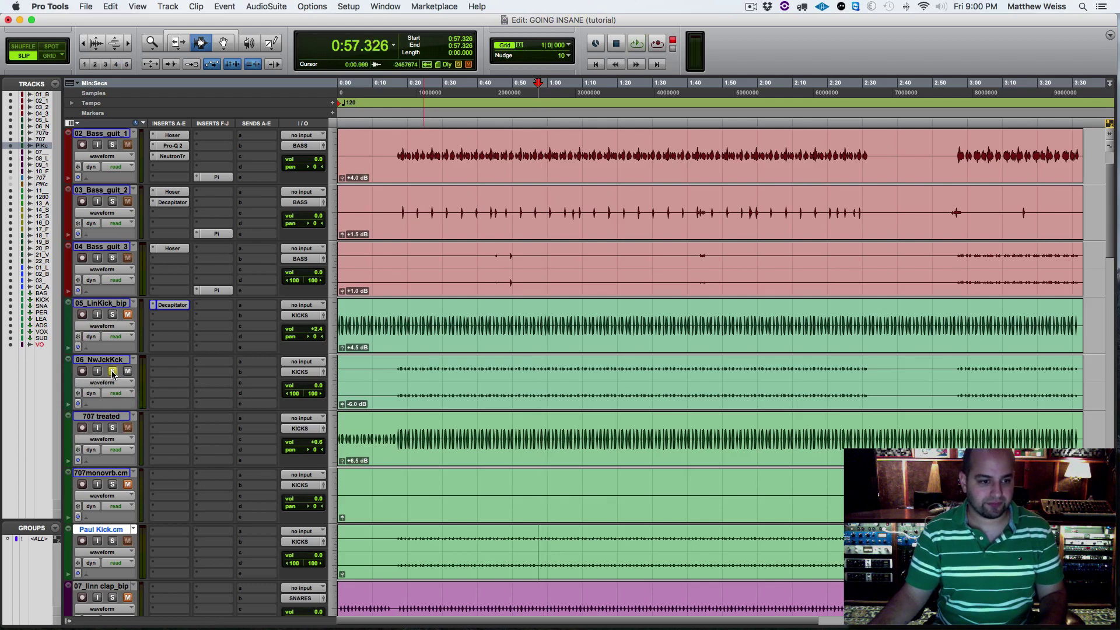
{"action": "left_click", "coordinate": [113, 373]}
{"action": "left_click", "coordinate": [113, 542]}
{"action": "key", "text": "space"}
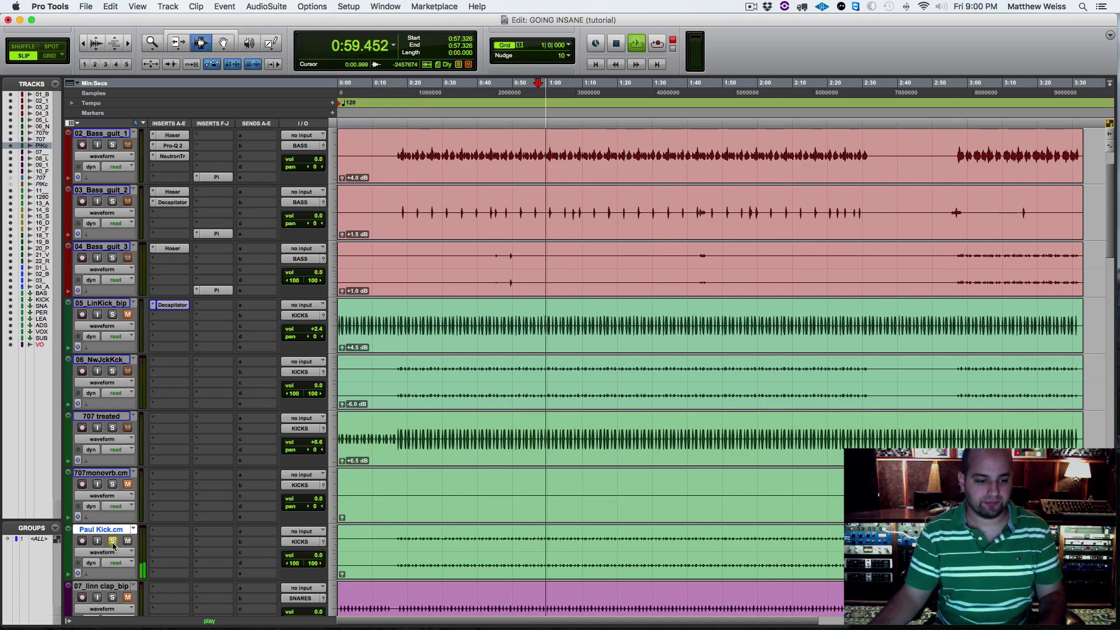
{"action": "key", "text": "space"}
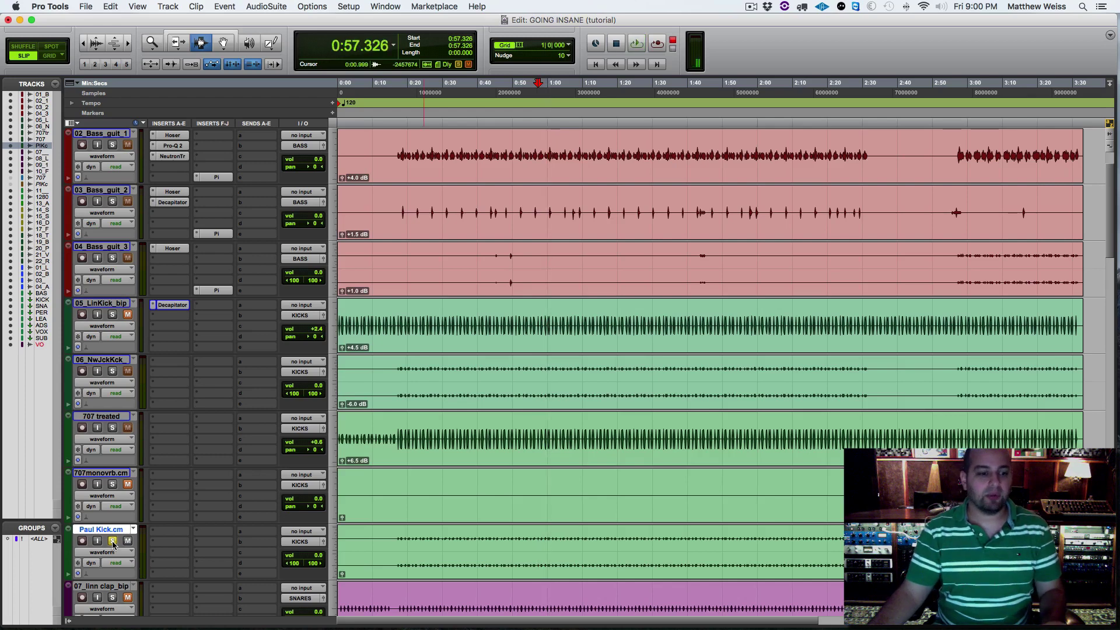
{"action": "left_click", "coordinate": [113, 541]}
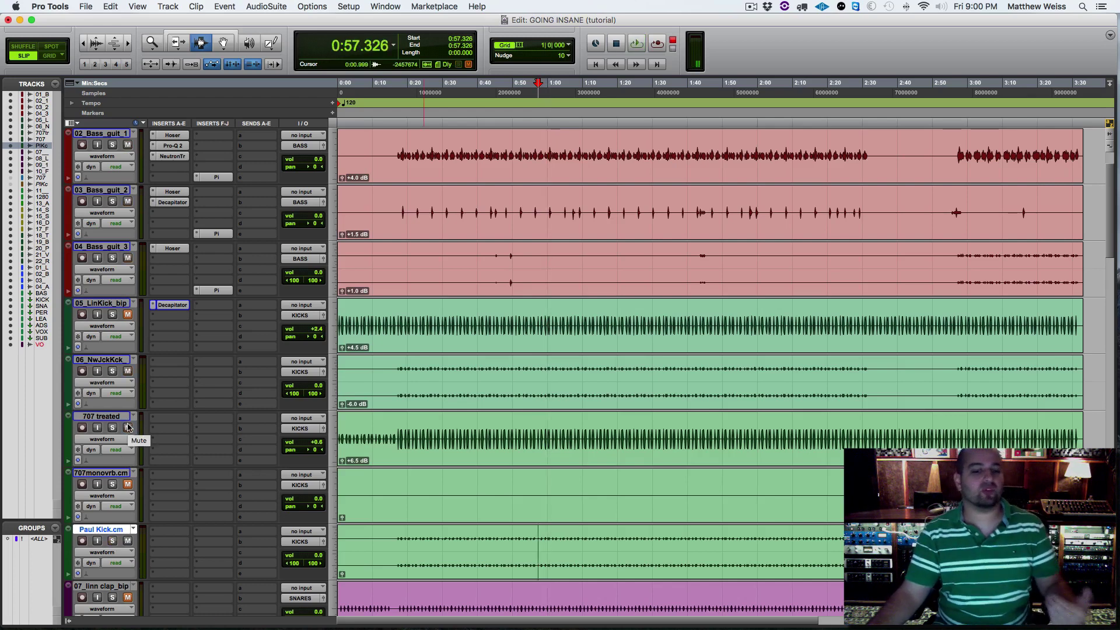
Compare 06_NwJckKck and Paul Kick.cm alternately in the full mix, leaving 06_NwJckKck muted and Paul Kick.cm unmuted.
{"action": "left_click", "coordinate": [127, 371]}
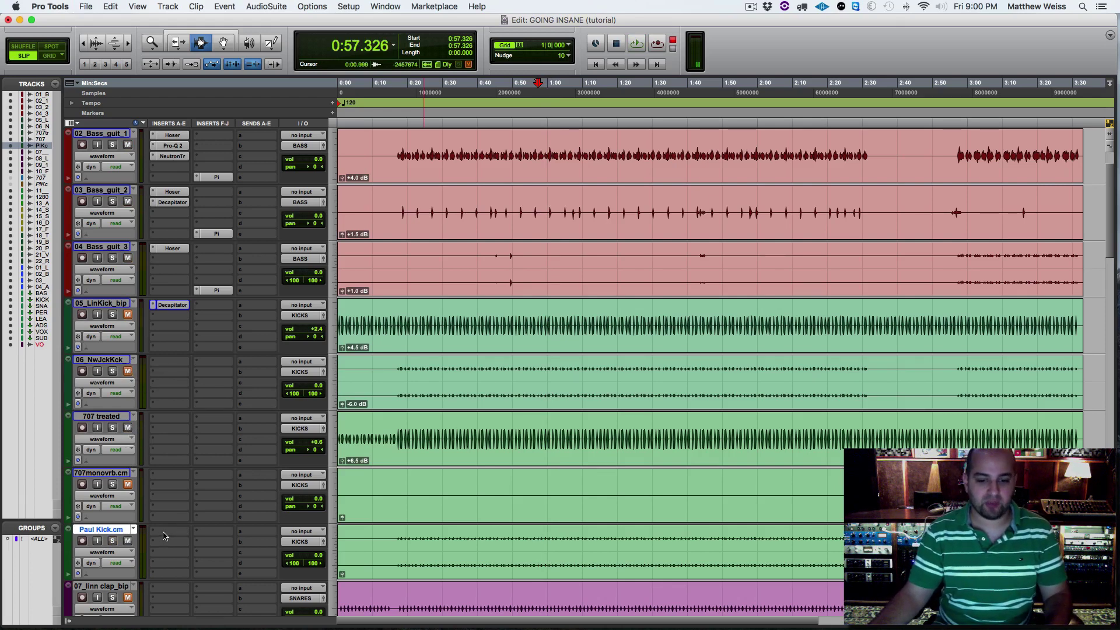
{"action": "key", "text": "space"}
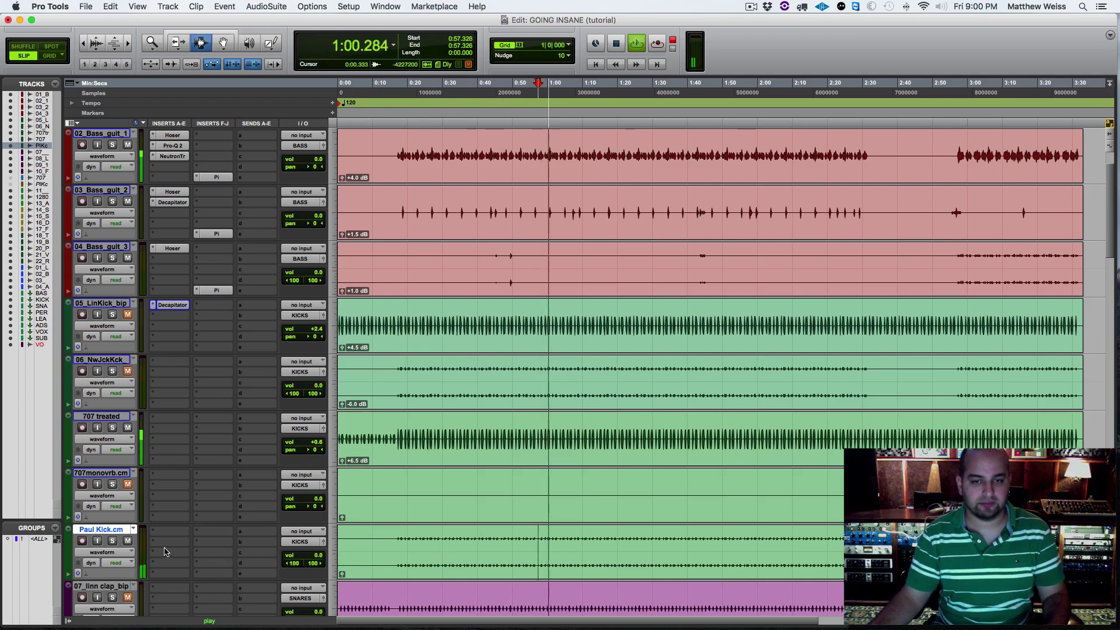
{"action": "key", "text": "space"}
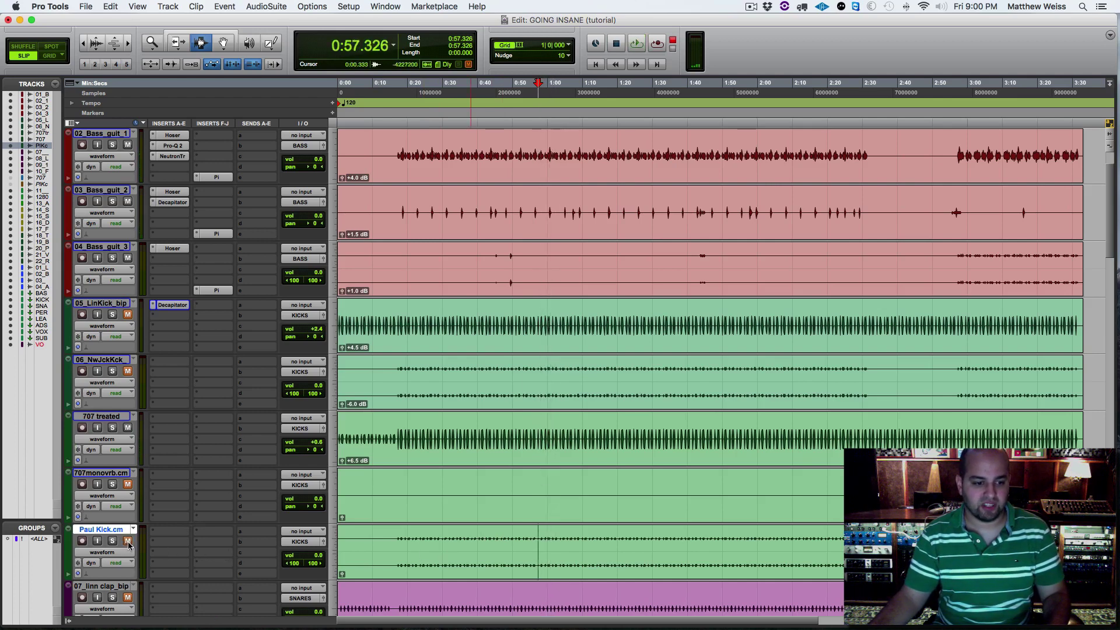
{"action": "left_click", "coordinate": [128, 372]}
{"action": "key", "text": "space"}
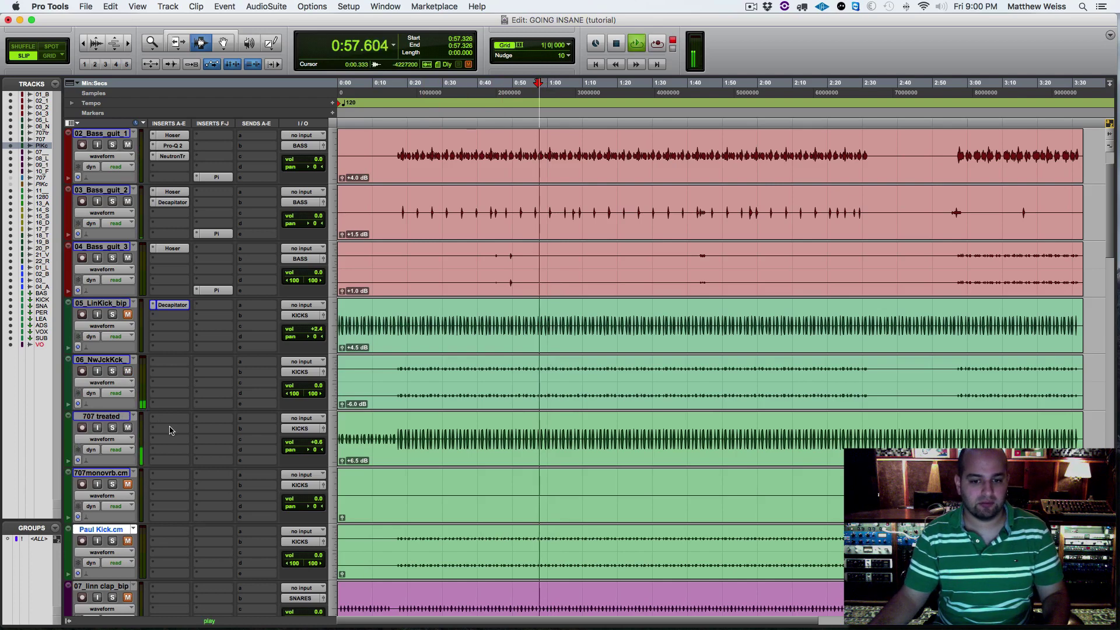
{"action": "key", "text": "space"}
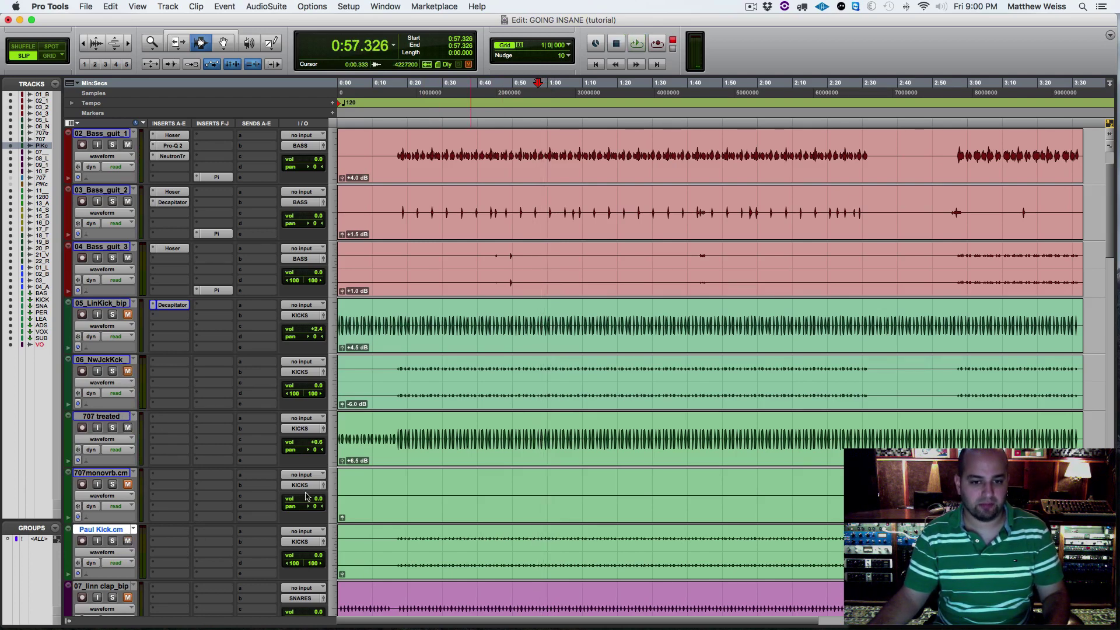
{"action": "key", "text": "space"}
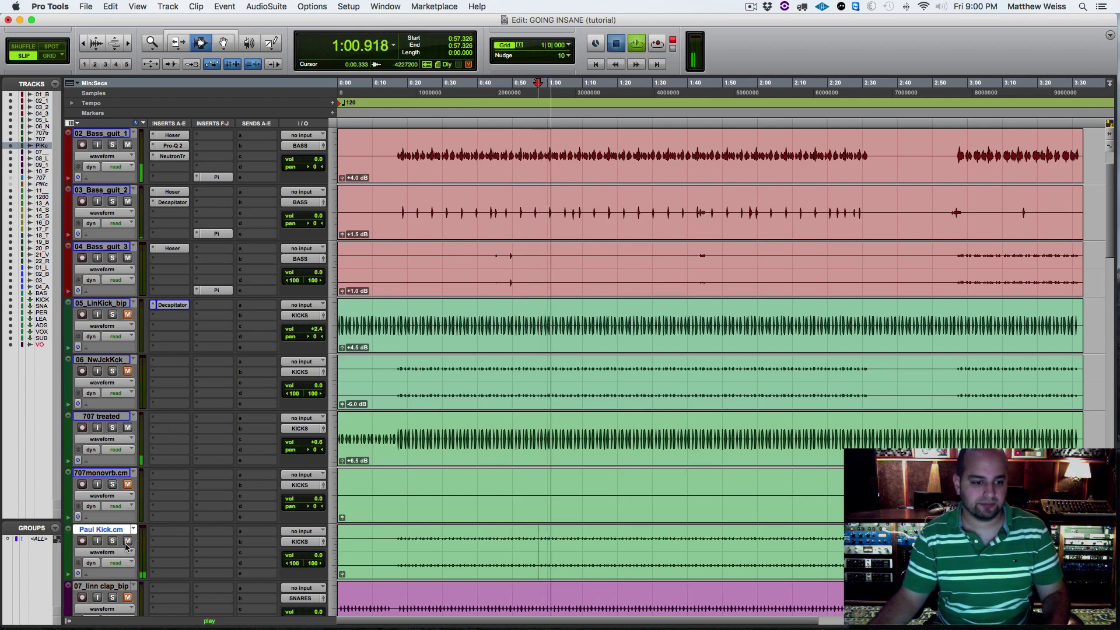
{"action": "key", "text": "space"}
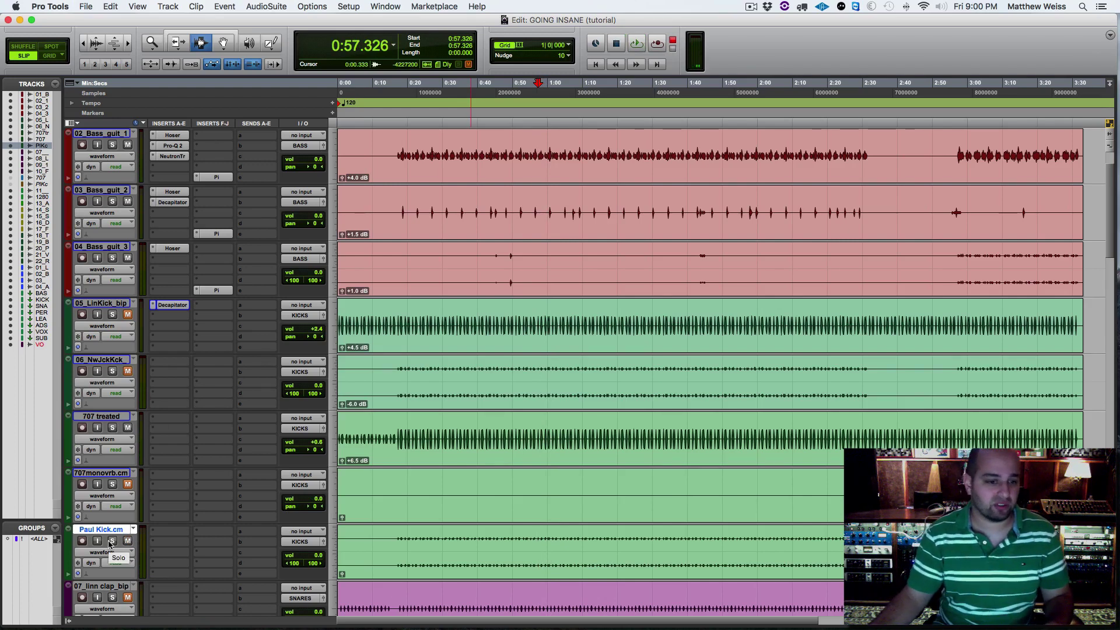
Audition Paul Kick.cm in solo and insert the stereo FabFilter Pro-Q 2 in its first insert slot.
{"action": "left_click", "coordinate": [110, 542]}
{"action": "key", "text": "space"}
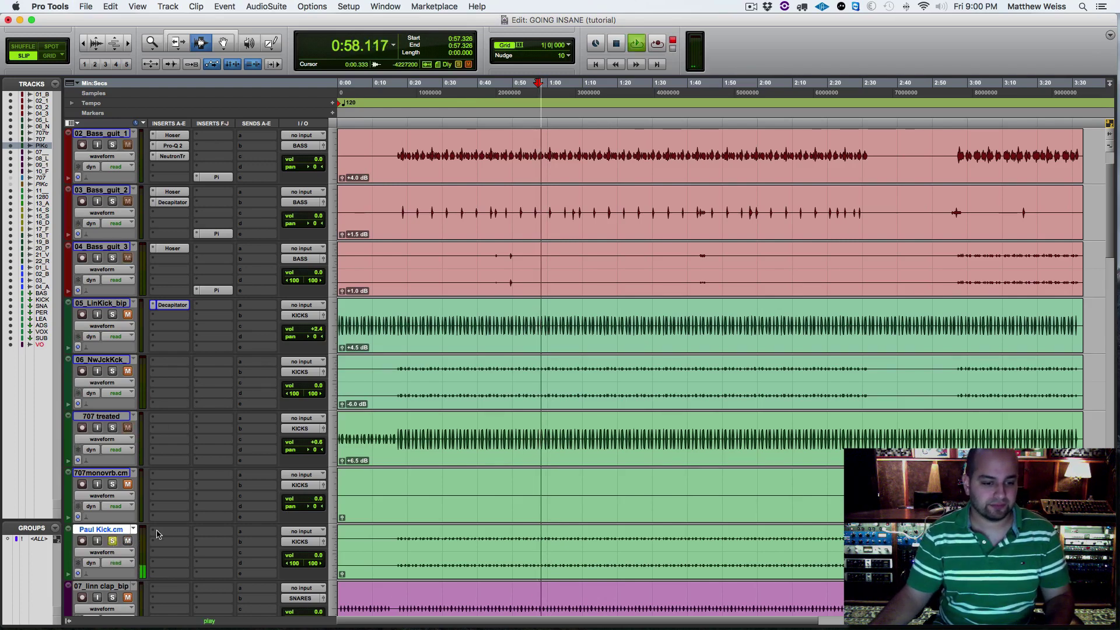
{"action": "key", "text": "space"}
{"action": "left_click", "coordinate": [153, 534]}
{"action": "mouse_move", "coordinate": [184, 554]}
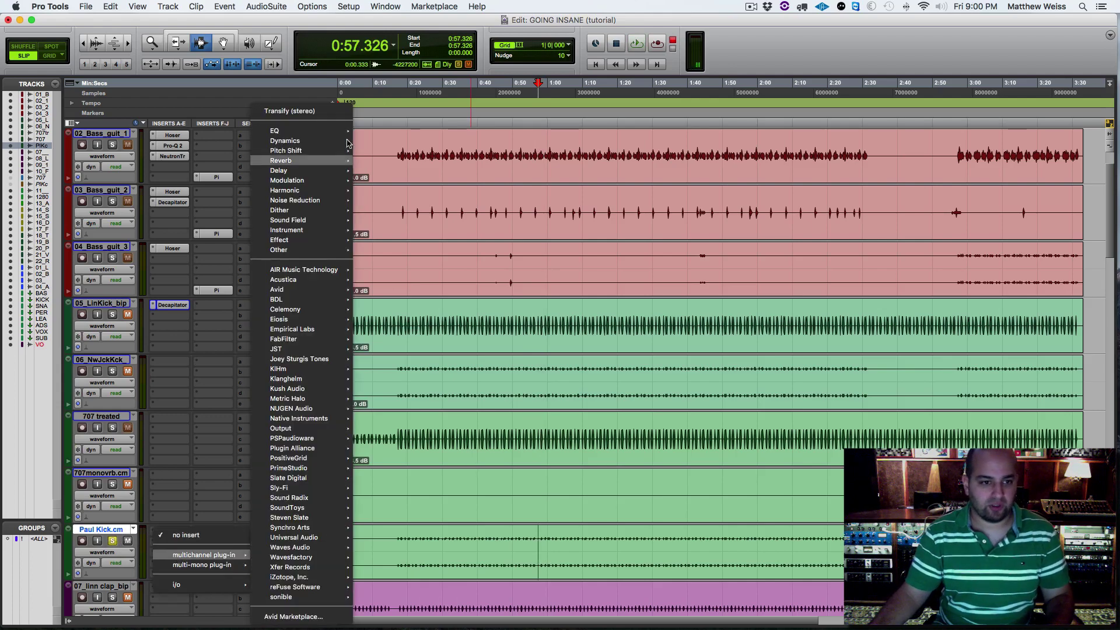
{"action": "mouse_move", "coordinate": [303, 130]}
{"action": "left_click", "coordinate": [407, 111]}
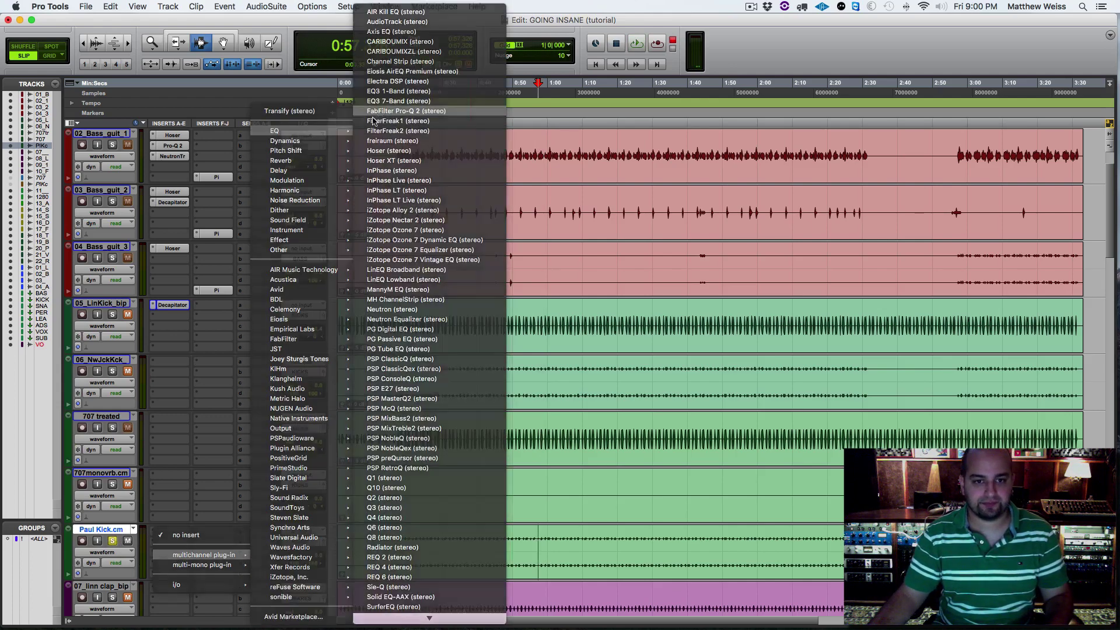
During solo playback, add a high-shelf boost of about 11.7 dB near 3.1 kHz to Paul Kick.cm and adjust its Q.
{"action": "key", "text": "space"}
{"action": "left_click", "coordinate": [692, 189]}
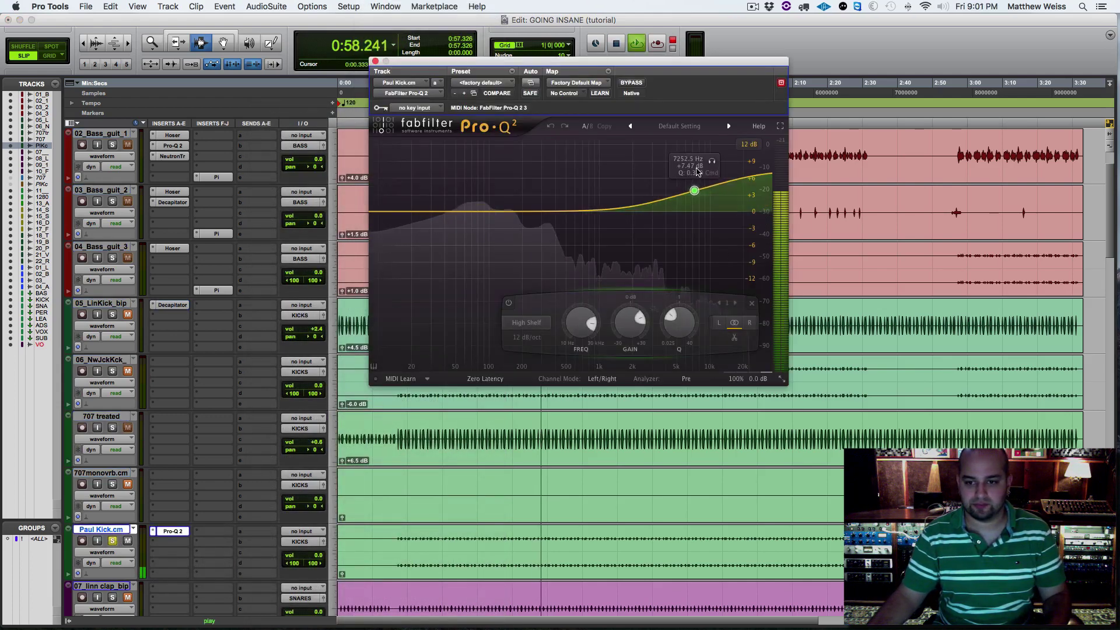
{"action": "left_click_drag", "start_coordinate": [693, 190], "coordinate": [655, 178]}
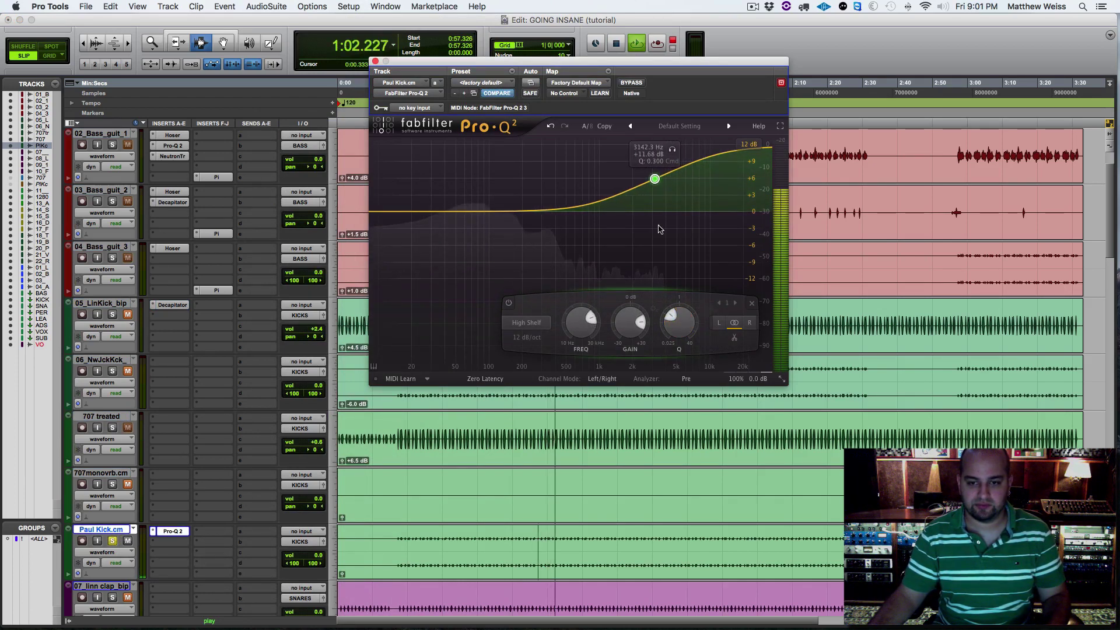
{"action": "mouse_move", "coordinate": [673, 317]}
{"action": "left_mouse_down"}
{"action": "mouse_move", "coordinate": [673, 306]}
{"action": "mouse_move", "coordinate": [673, 322]}
{"action": "left_mouse_up"}
Set the Pro-Q 2 processing mode to Natural Phase and close the plug-in window.
{"action": "left_click", "coordinate": [485, 379]}
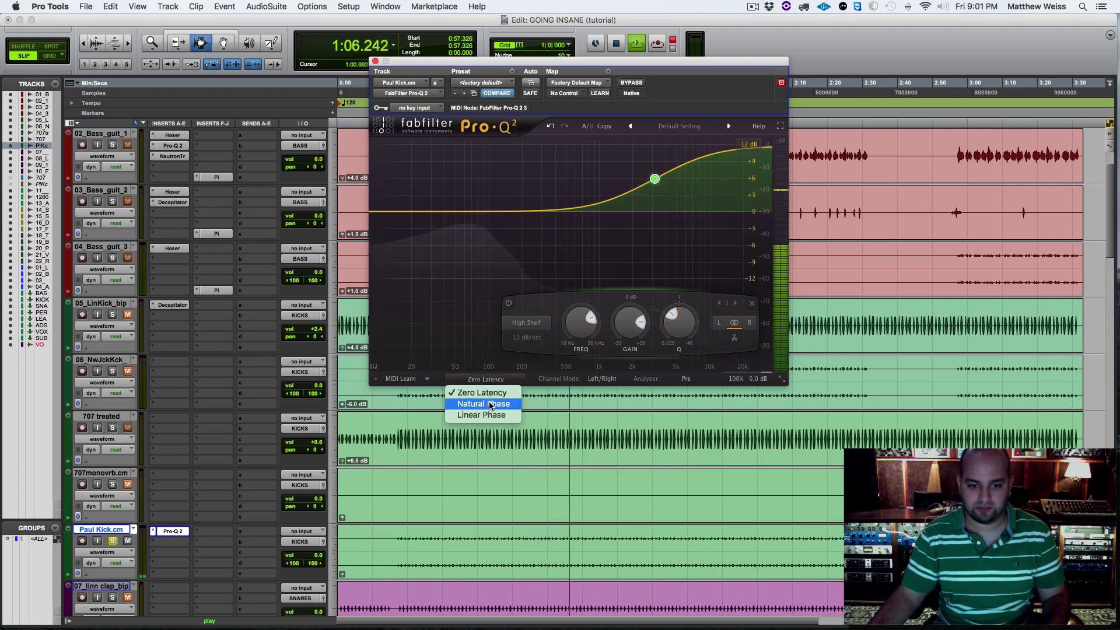
{"action": "left_click", "coordinate": [485, 408]}
{"action": "left_click", "coordinate": [375, 62]}
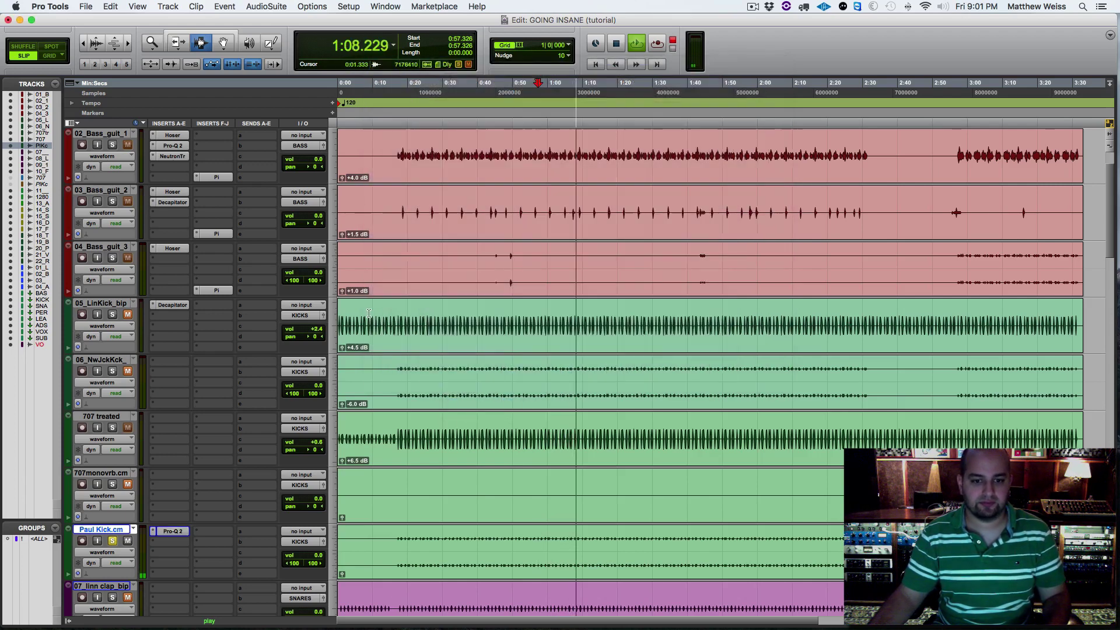
Stop playback and insert the stereo FabFilter Pro-G in the second insert slot of Paul Kick.cm.
{"action": "key", "text": "space"}
{"action": "left_click", "coordinate": [171, 541]}
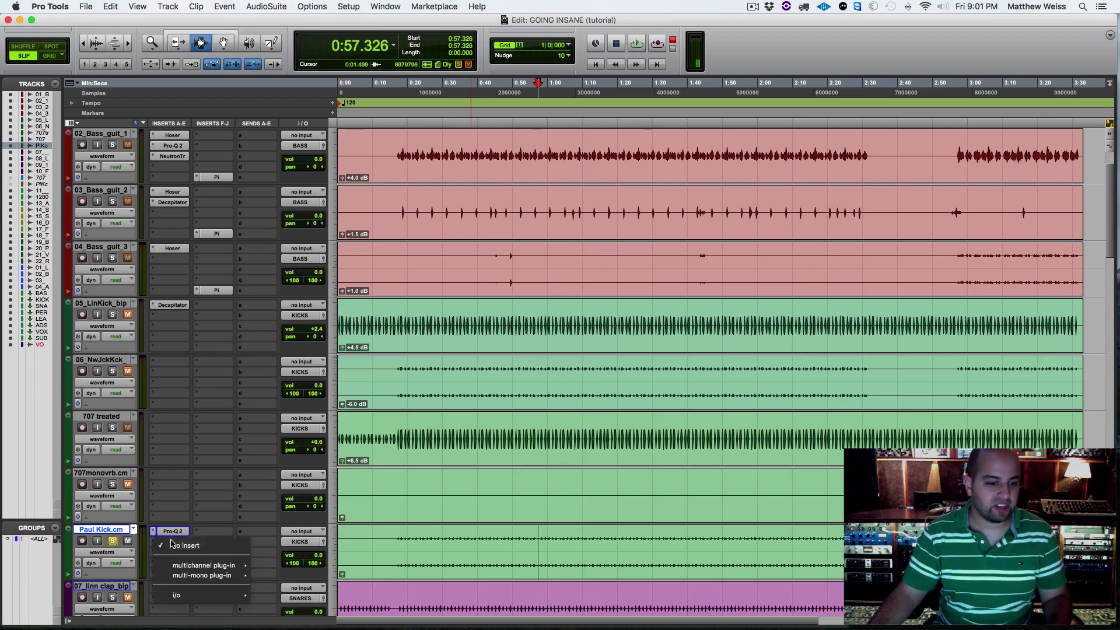
{"action": "mouse_move", "coordinate": [191, 567]}
{"action": "mouse_move", "coordinate": [342, 141]}
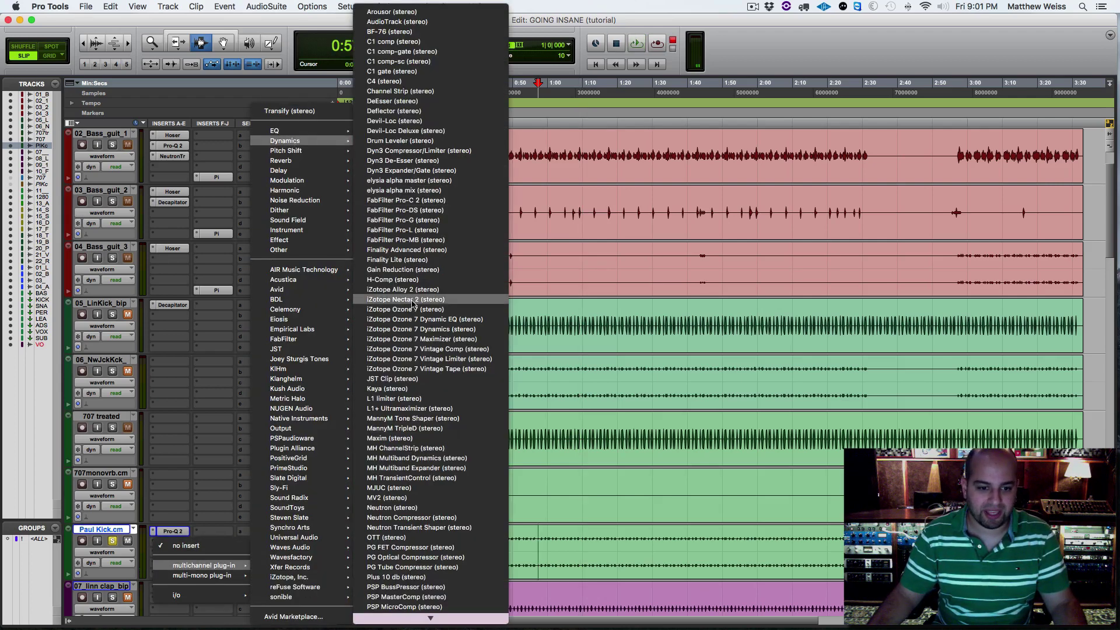
{"action": "left_click", "coordinate": [531, 343]}
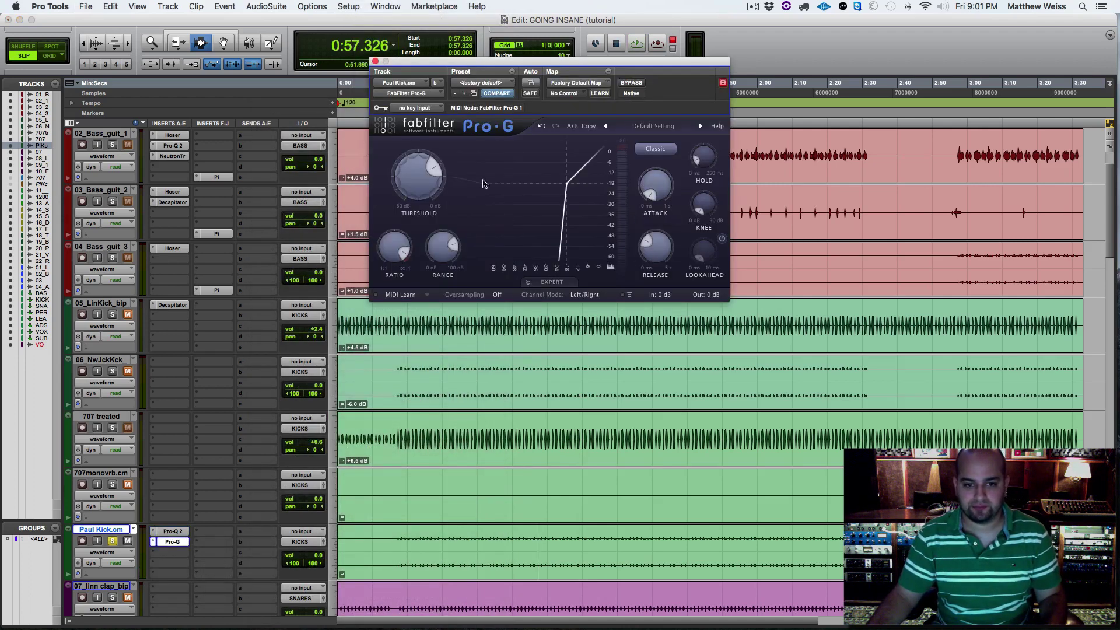
Lower the Pro-G threshold on Paul Kick.cm to about -40 dB and set its ratio to 5.69:1 while auditioning in solo.
{"action": "left_click_drag", "start_coordinate": [483, 184], "coordinate": [537, 262]}
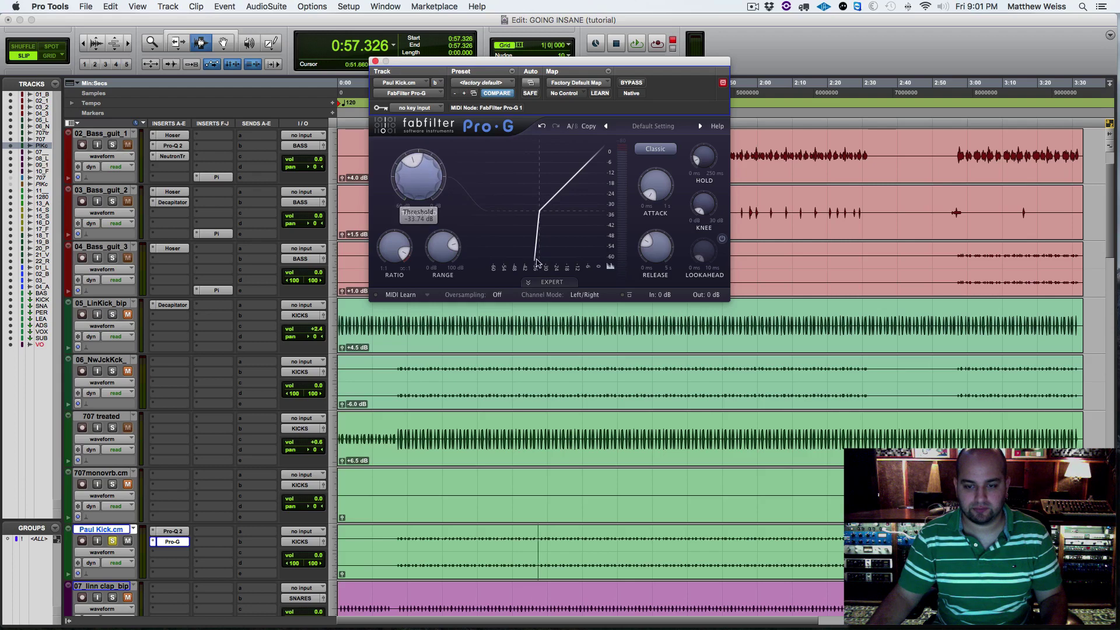
{"action": "key", "text": "space"}
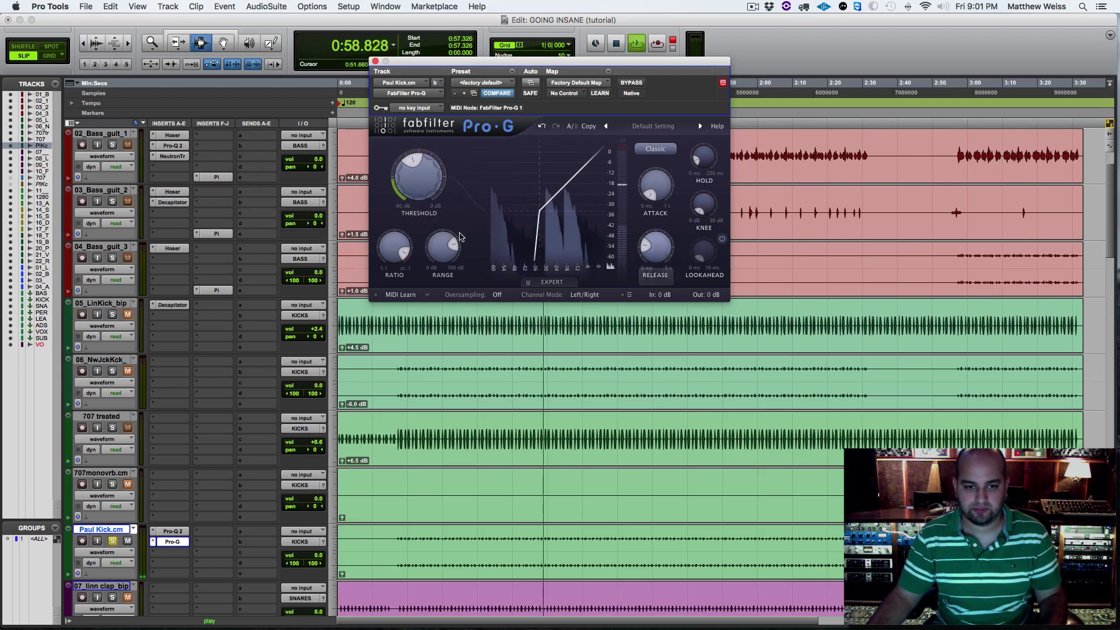
{"action": "left_click_drag", "start_coordinate": [421, 183], "coordinate": [417, 201]}
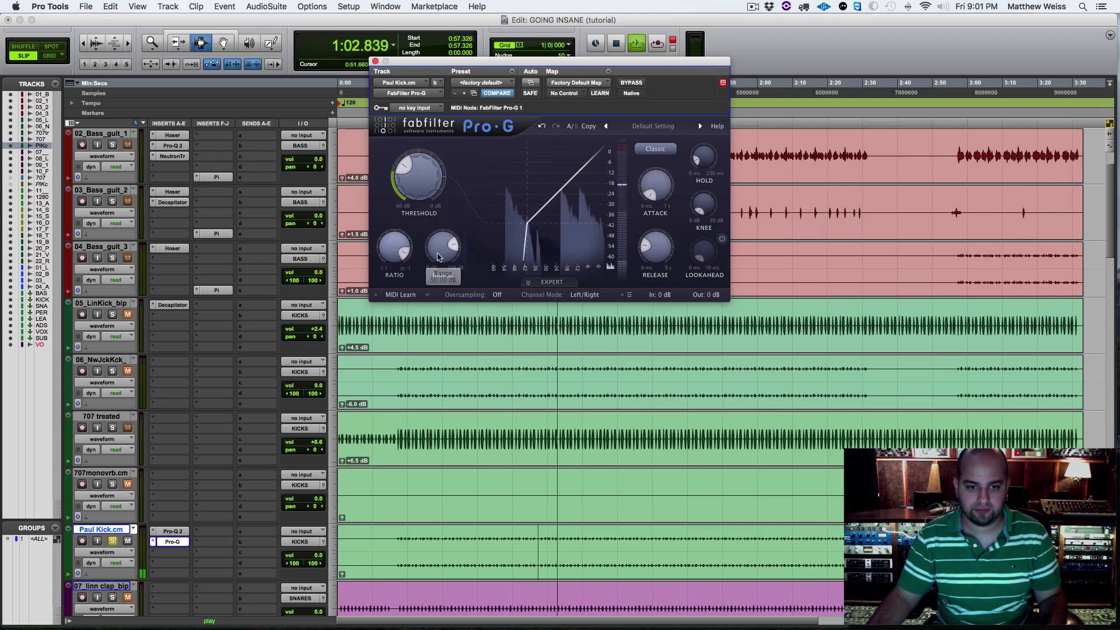
{"action": "left_click_drag", "start_coordinate": [439, 256], "coordinate": [380, 280]}
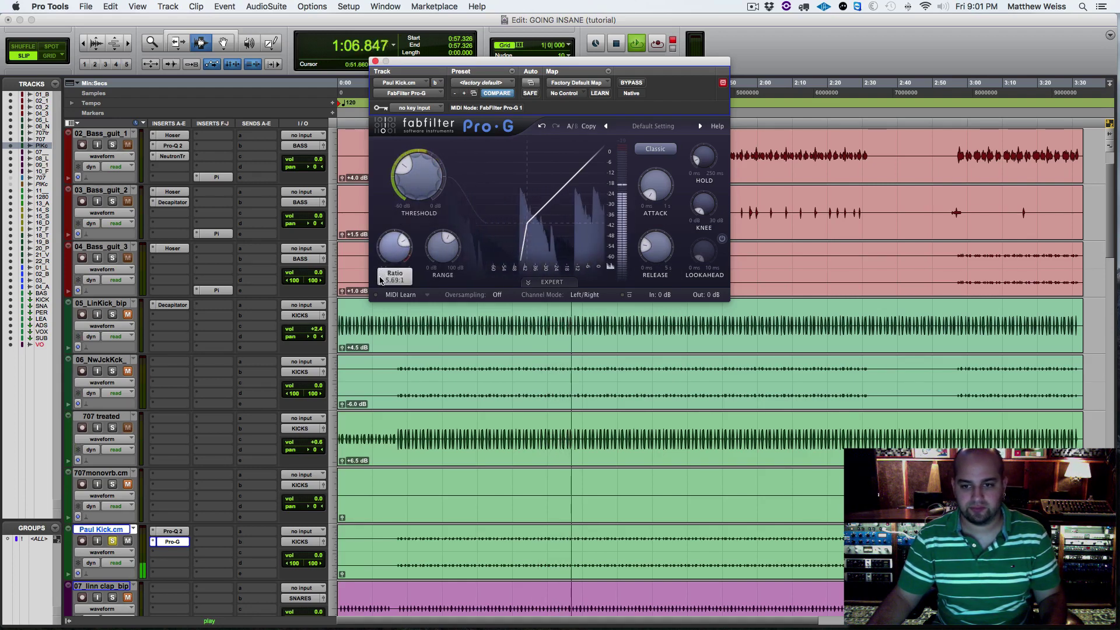
Compare Paul Kick.cm with the Pro-G bypassed and active, leave it active, close the plug-in window and stop playback.
{"action": "left_click", "coordinate": [624, 83]}
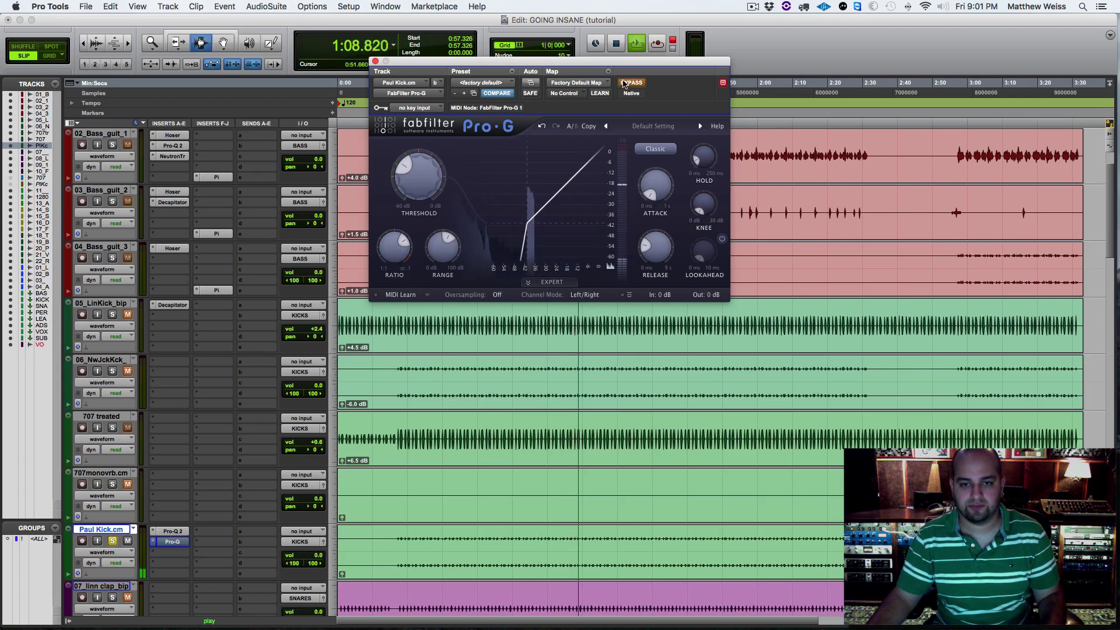
{"action": "left_click", "coordinate": [624, 83]}
{"action": "left_click", "coordinate": [375, 62]}
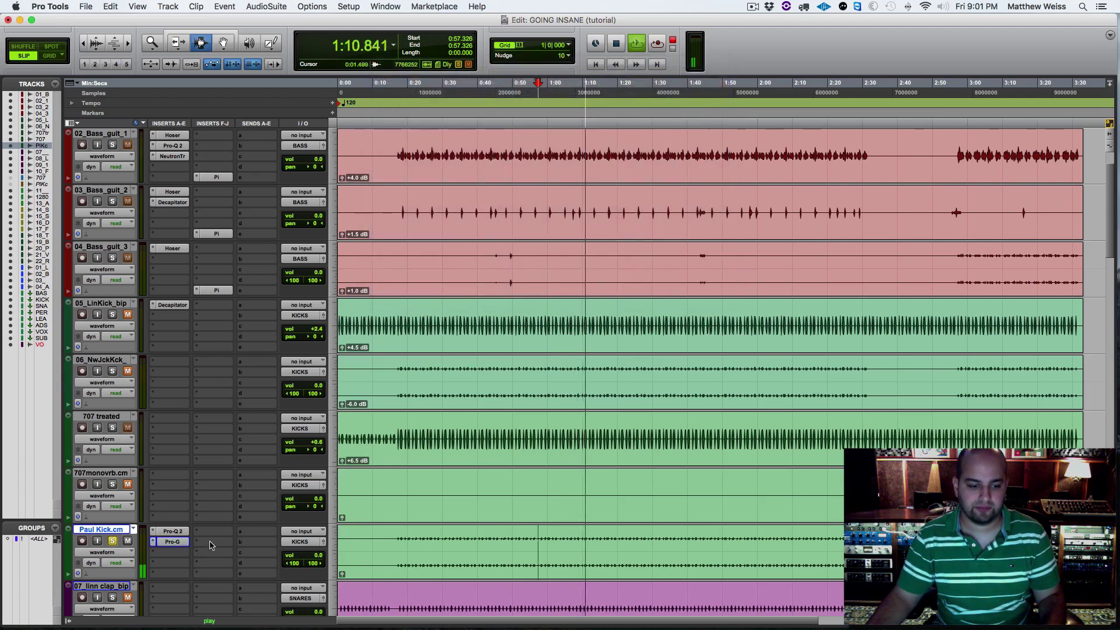
{"action": "key", "text": "space"}
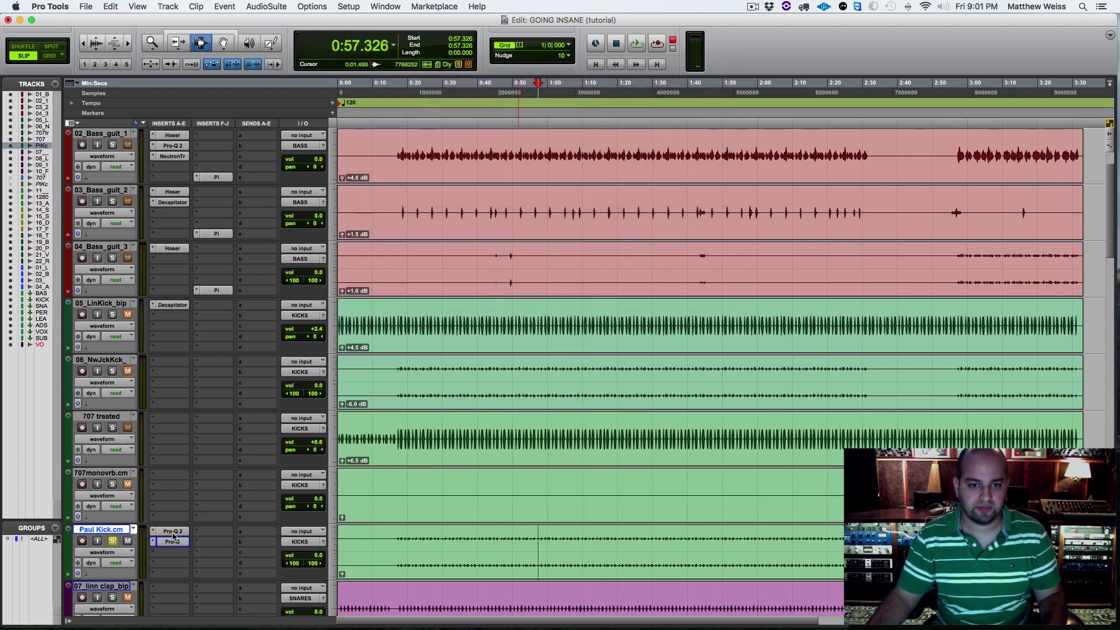
Unsolo Paul Kick.cm and compare it alternately with 06_NwJckKck in the full mix.
{"action": "left_click", "coordinate": [113, 541]}
{"action": "key", "text": "space"}
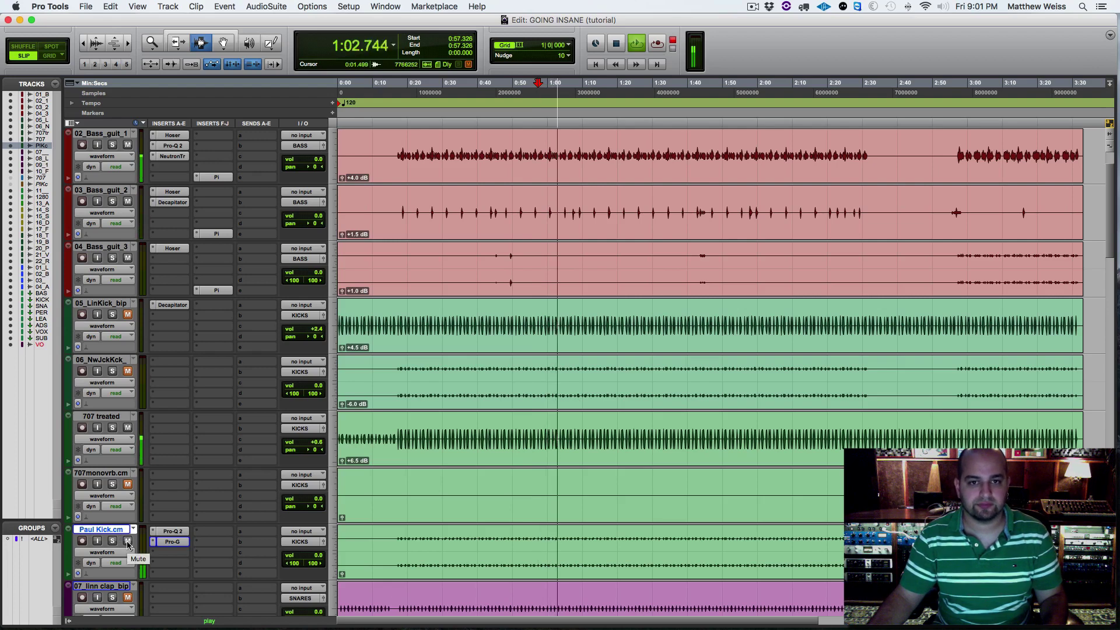
{"action": "key", "text": "space"}
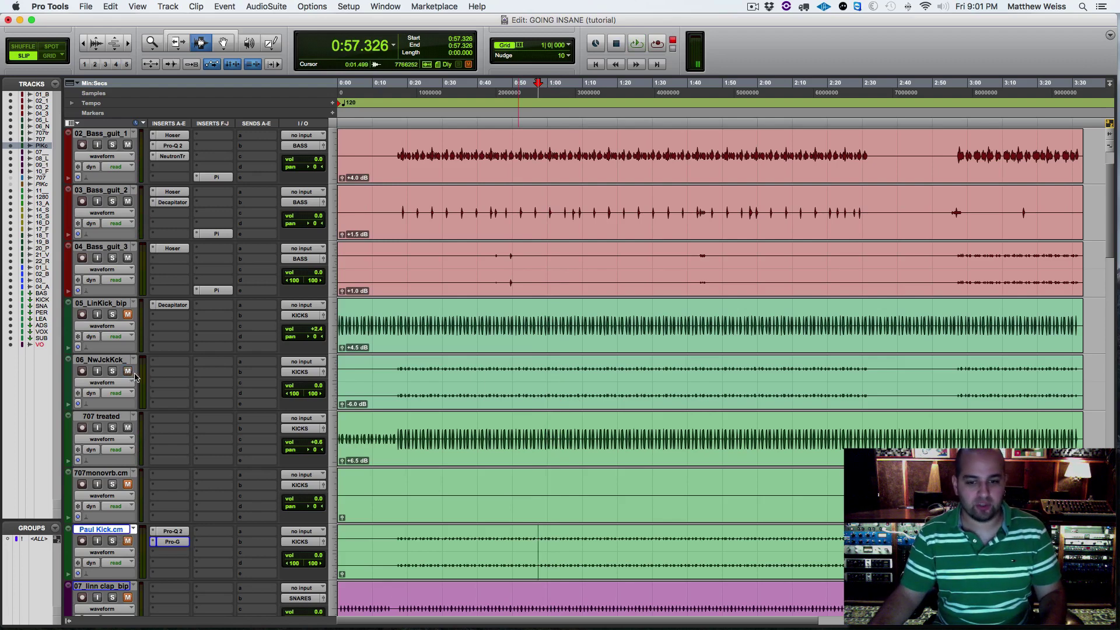
{"action": "key", "text": "space"}
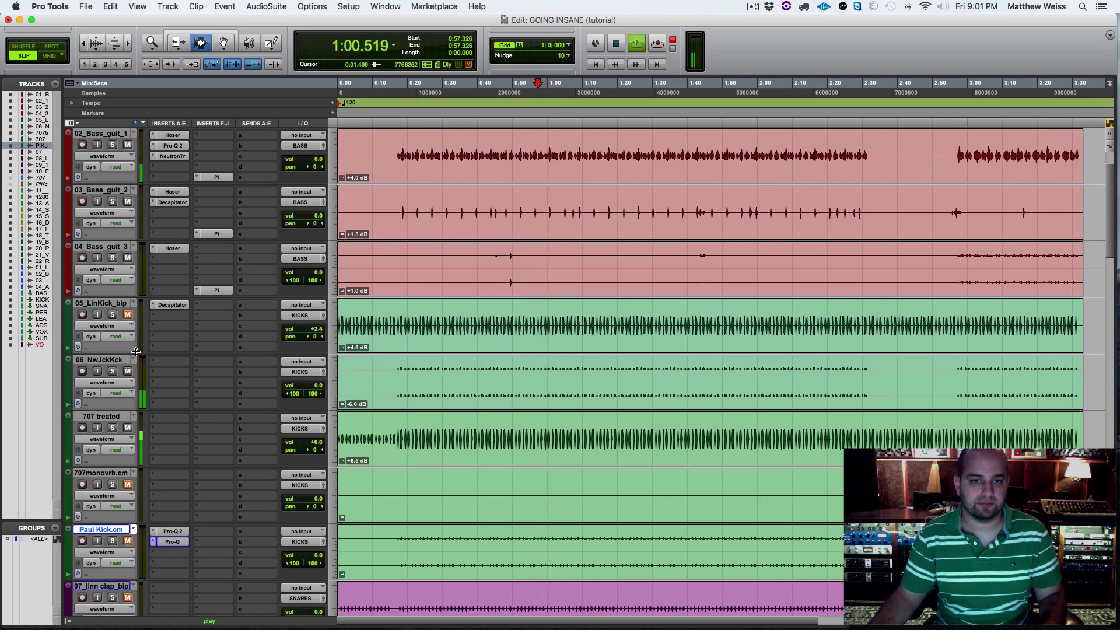
{"action": "key", "text": "space"}
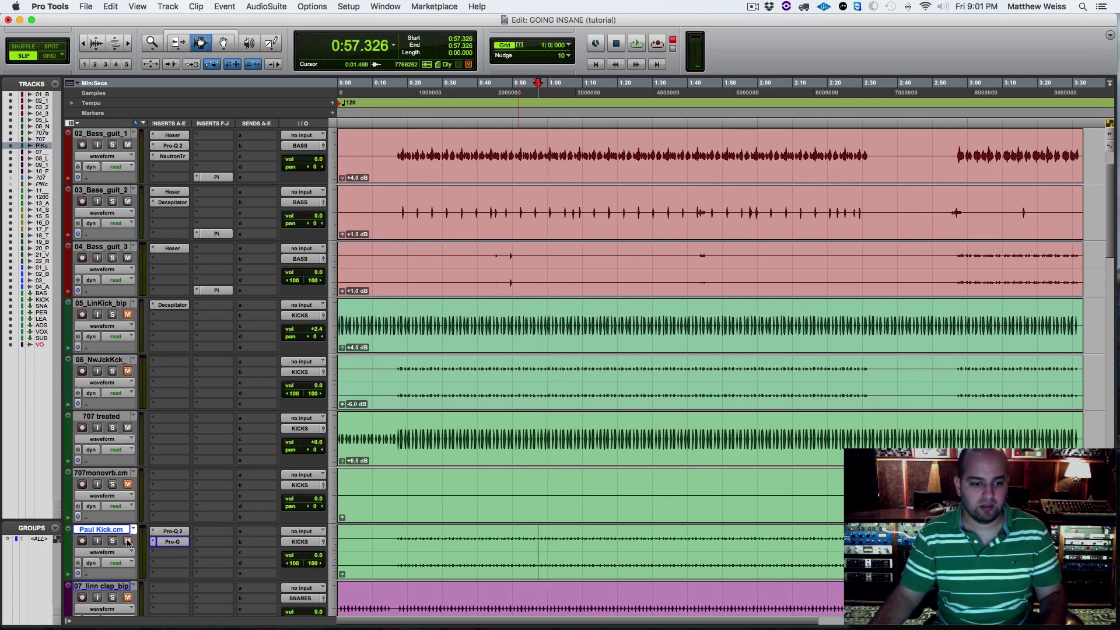
{"action": "key", "text": "space"}
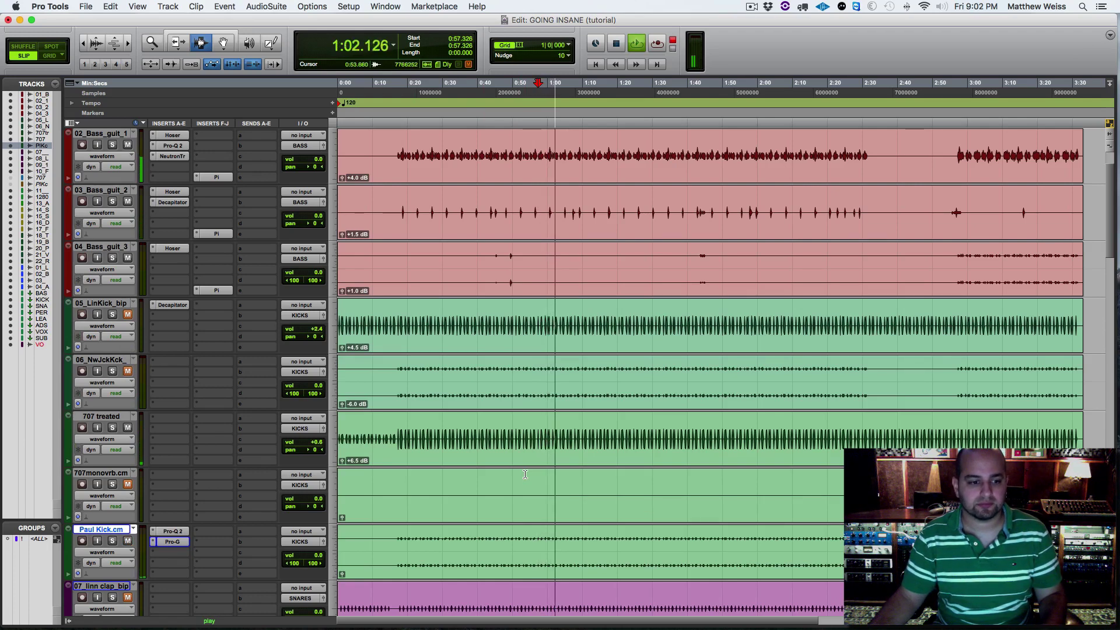
{"action": "key", "text": "space"}
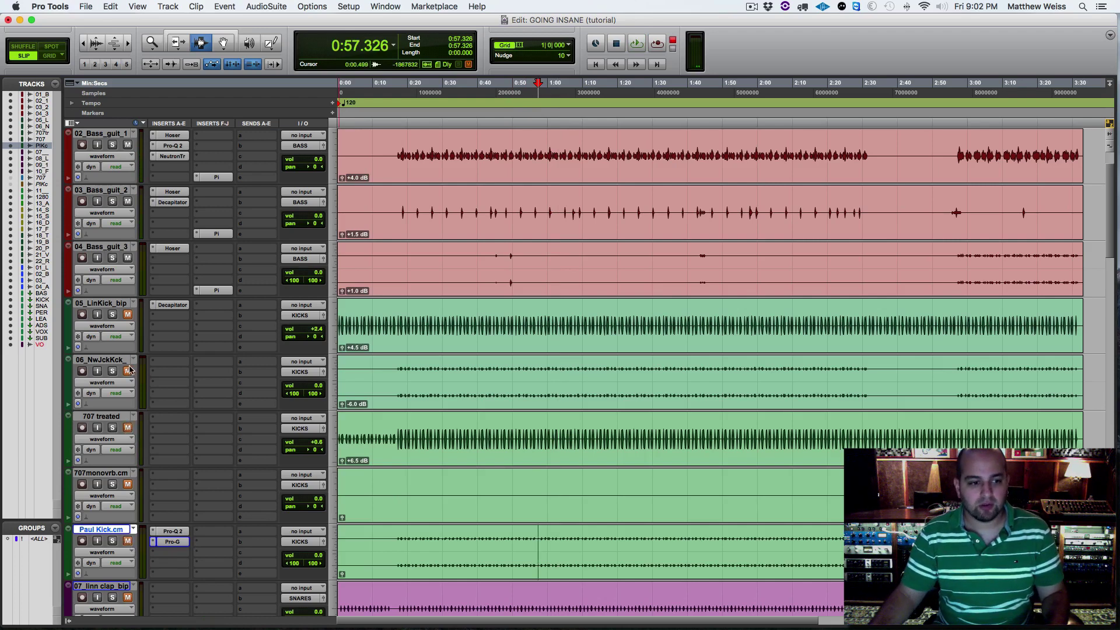
Play the mix with the original kicks instead of the replacements, raising 06_NwJckKck's volume to +3.0 and 05_LinKick's to +4.8.
{"action": "key", "text": "space"}
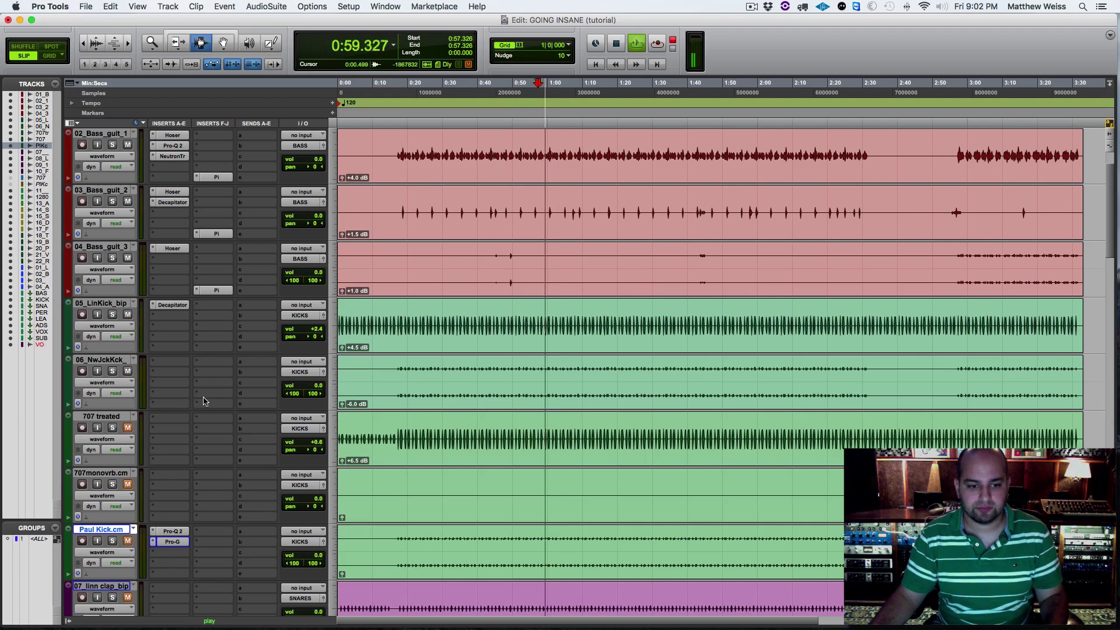
{"action": "left_click", "coordinate": [305, 385]}
{"action": "left_click_drag", "start_coordinate": [305, 385], "coordinate": [306, 378]}
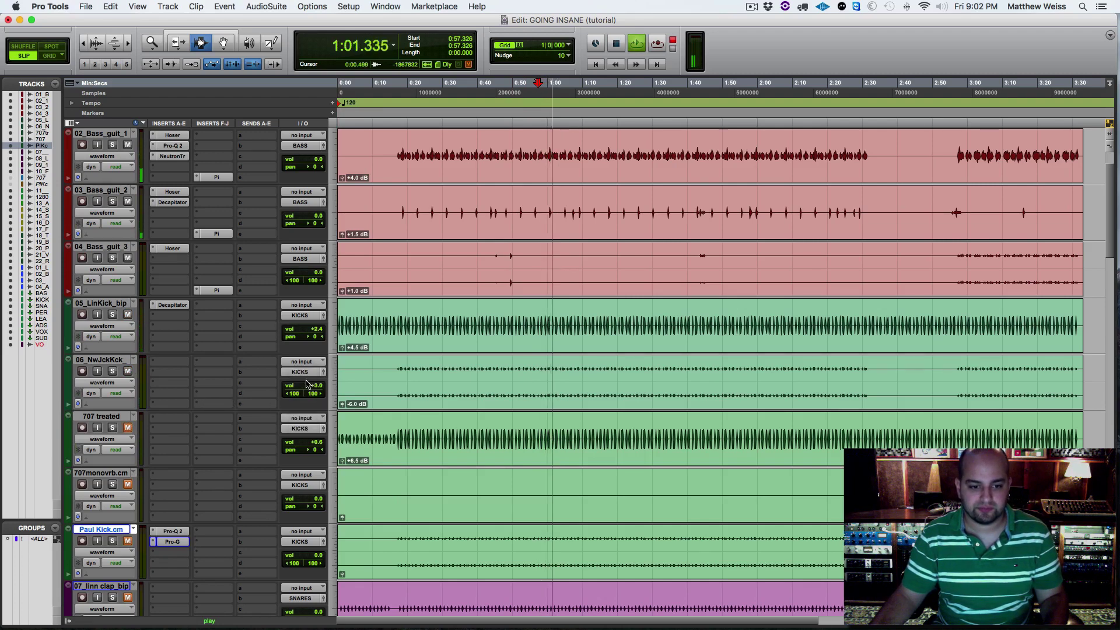
{"action": "left_click_drag", "start_coordinate": [305, 333], "coordinate": [306, 328]}
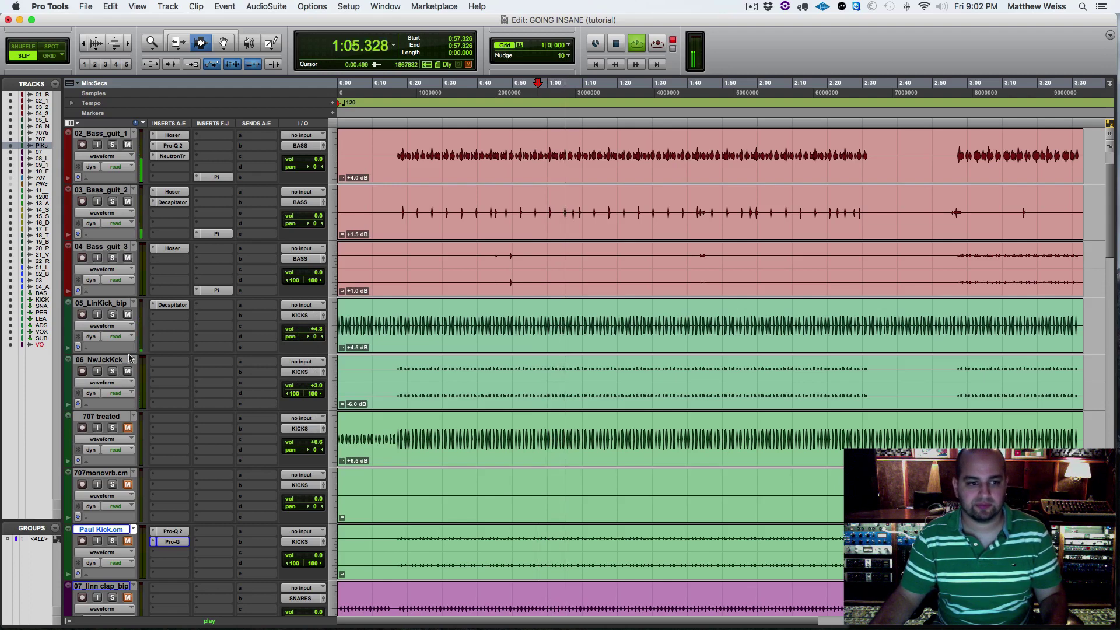
Switch the mutes back to 707 treated and Paul Kick.cm and audition them in the full mix.
{"action": "key", "text": "space"}
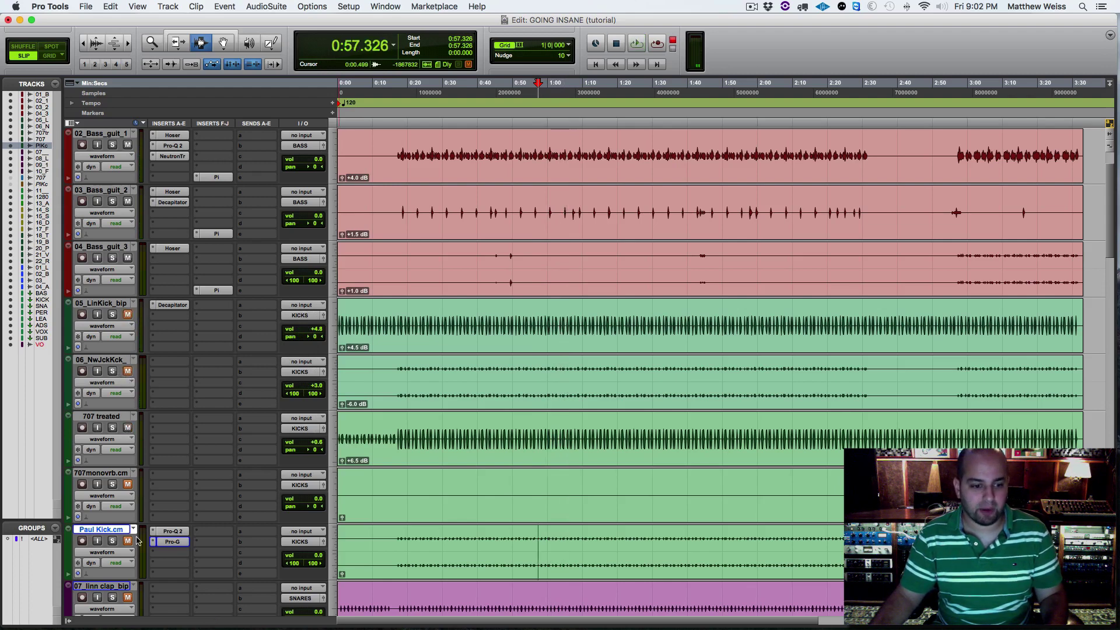
{"action": "key", "text": "space"}
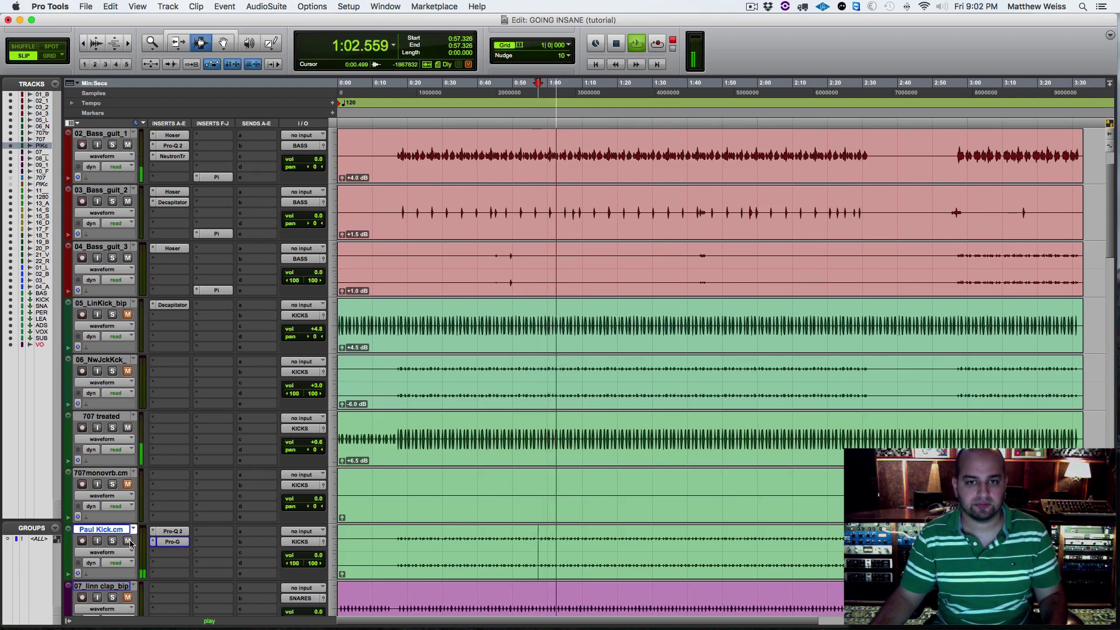
{"action": "key", "text": "space"}
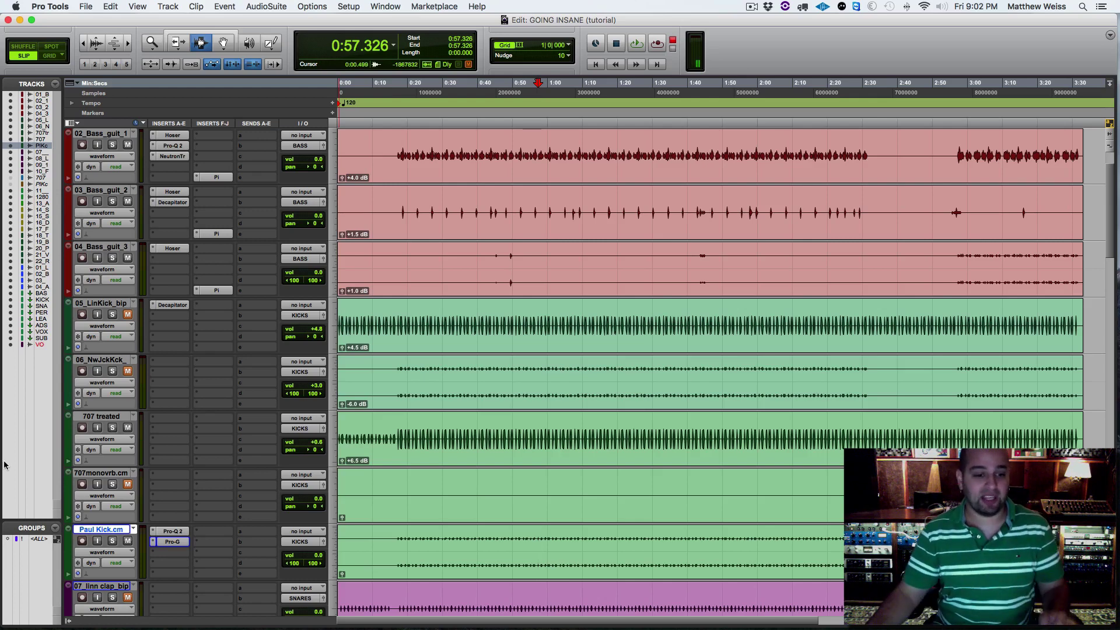
Audition 707monovrb.cm in solo from 0:50.993, try a large volume boost, reset its volume to 0.0 and unsolo it.
{"action": "left_click", "coordinate": [119, 477]}
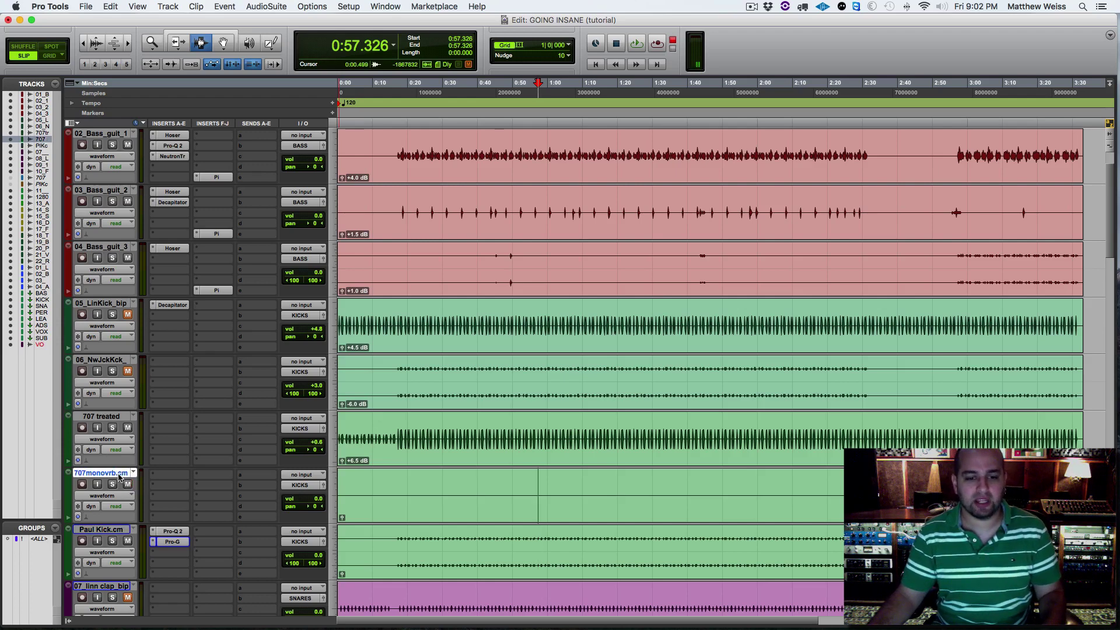
{"action": "left_click", "coordinate": [515, 508]}
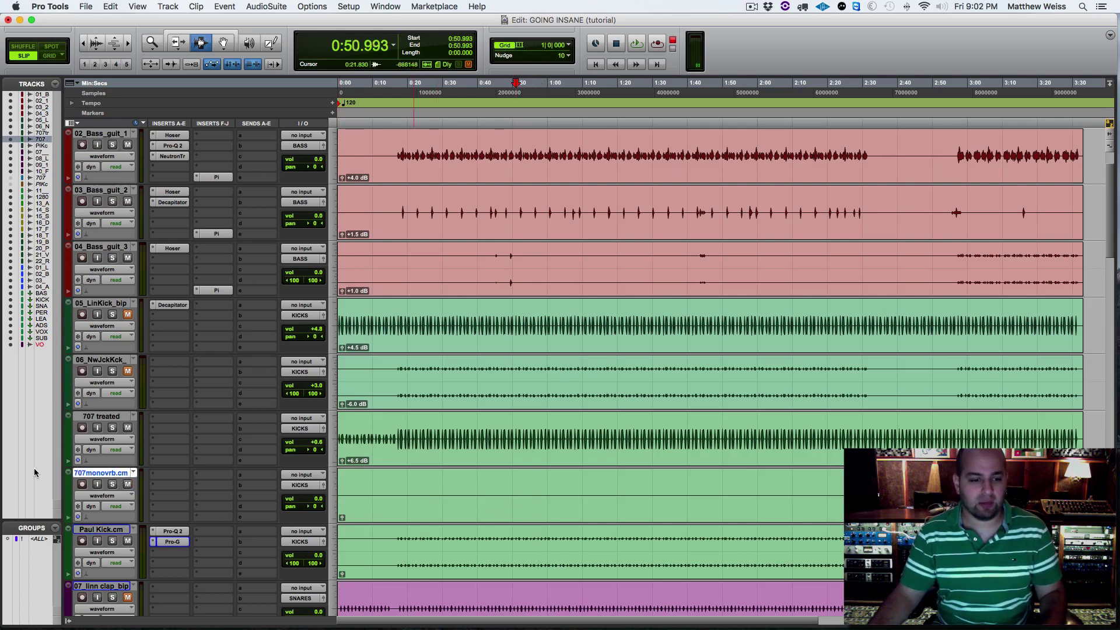
{"action": "left_click", "coordinate": [112, 484]}
{"action": "key", "text": "space"}
{"action": "left_click_drag", "start_coordinate": [314, 499], "coordinate": [314, 486]}
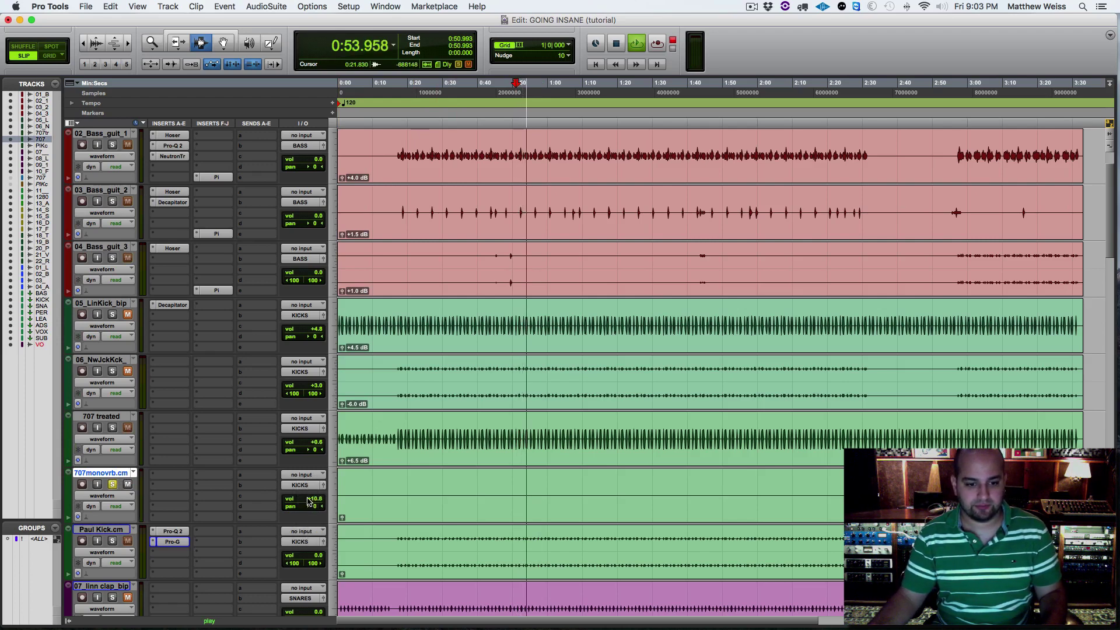
{"action": "left_click", "coordinate": [310, 500], "text": "alt"}
{"action": "key", "text": "space"}
{"action": "left_click", "coordinate": [113, 484]}
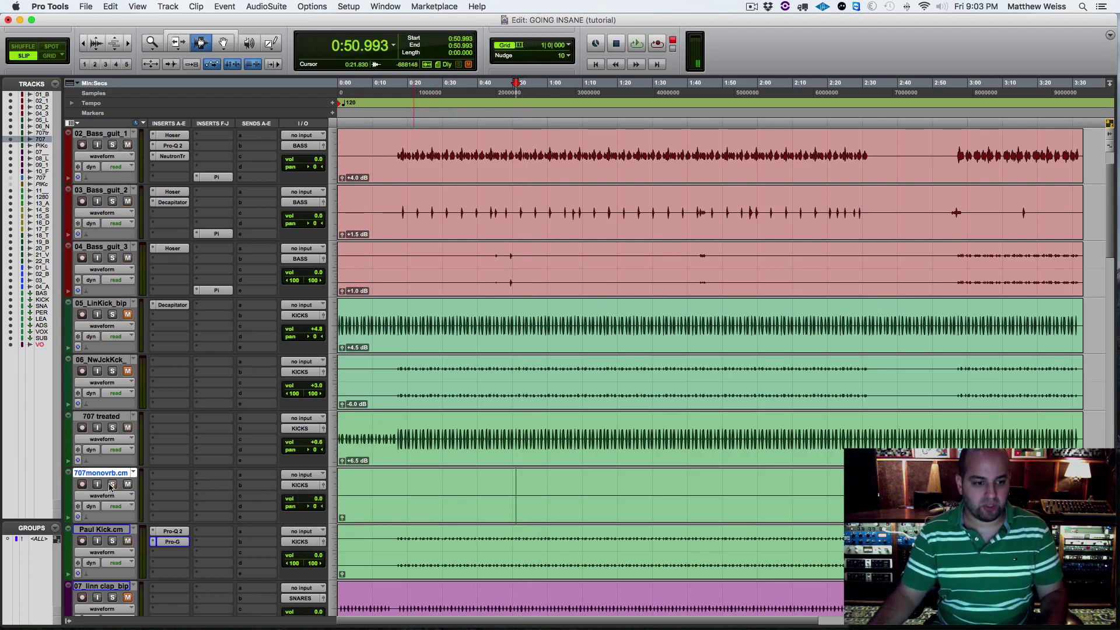
Audition 707 treated briefly in solo from 0:50.993, stop playback and unsolo it.
{"action": "left_click", "coordinate": [113, 428]}
{"action": "key", "text": "space"}
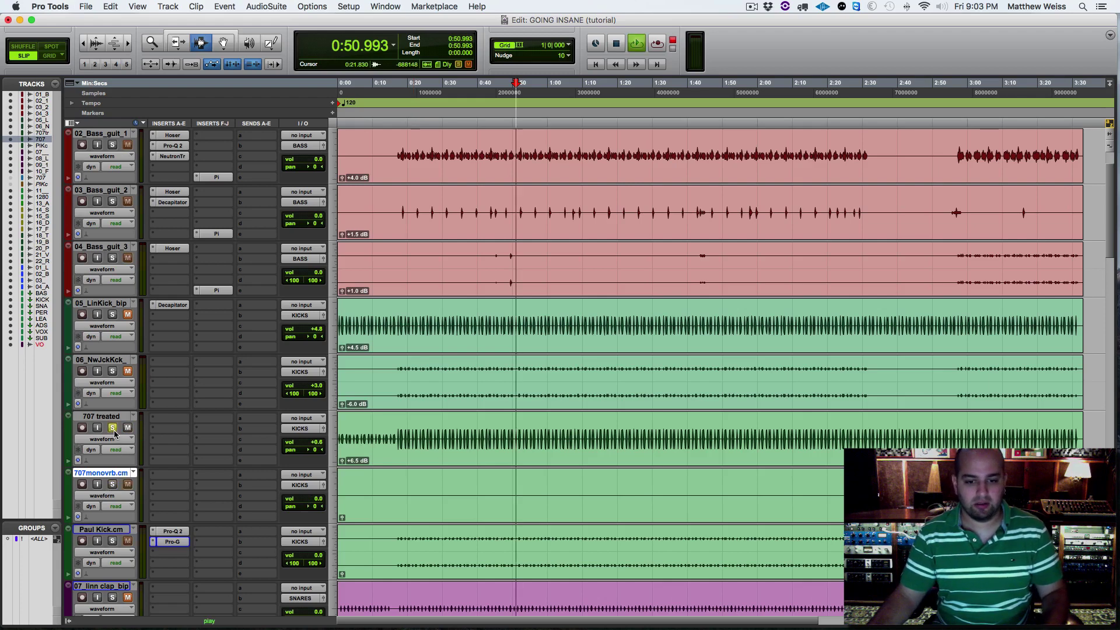
{"action": "key", "text": "space"}
{"action": "left_click", "coordinate": [113, 430]}
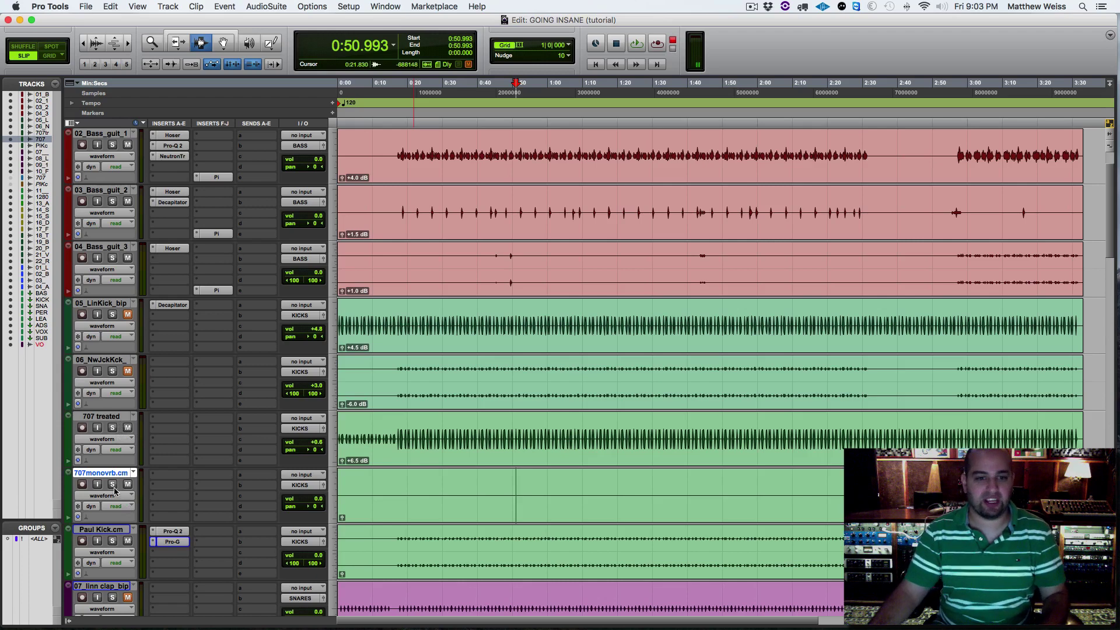
Solo 707 treated together with 707monovrb.cm and raise 707monovrb.cm's volume to +3.6 during playback.
{"action": "left_click", "coordinate": [112, 430]}
{"action": "key", "text": "space"}
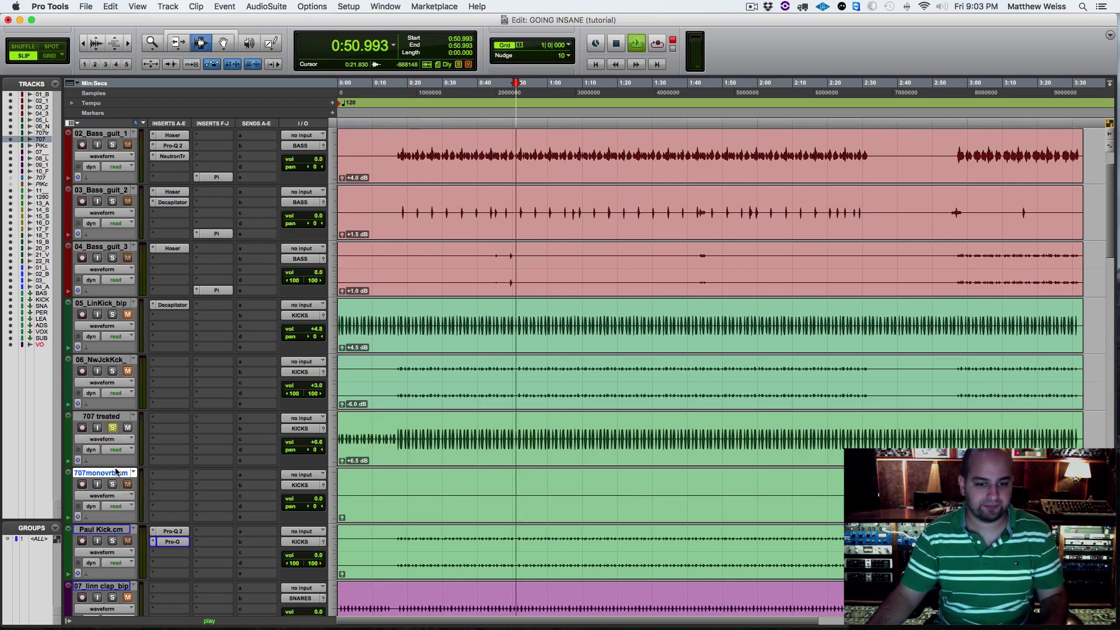
{"action": "left_click", "coordinate": [112, 487]}
{"action": "left_click_drag", "start_coordinate": [307, 502], "coordinate": [307, 498]}
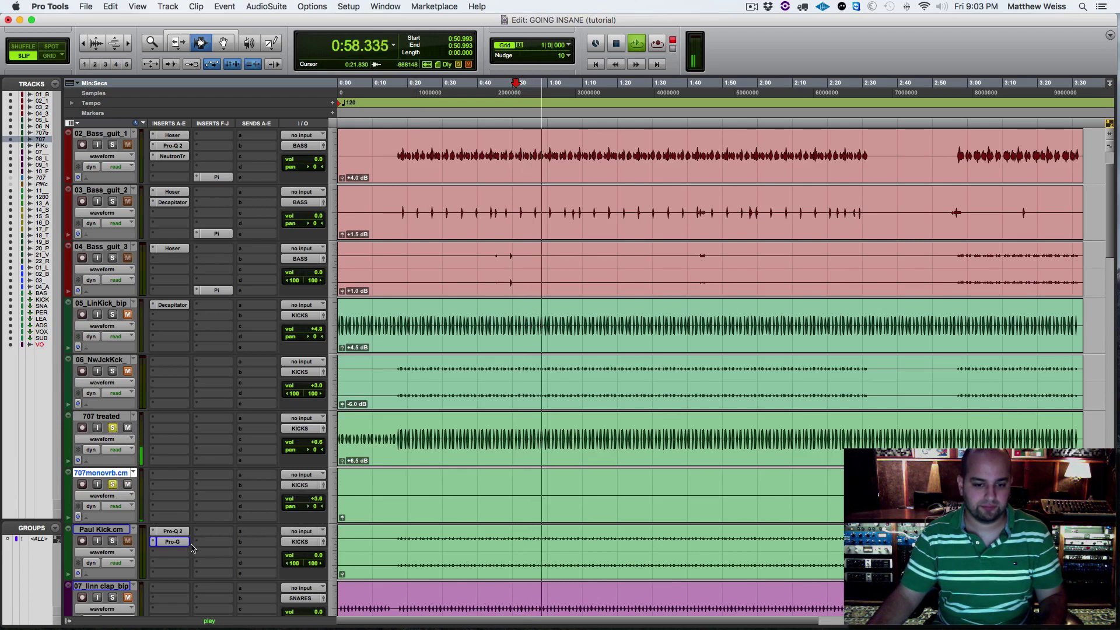
{"action": "key", "text": "space"}
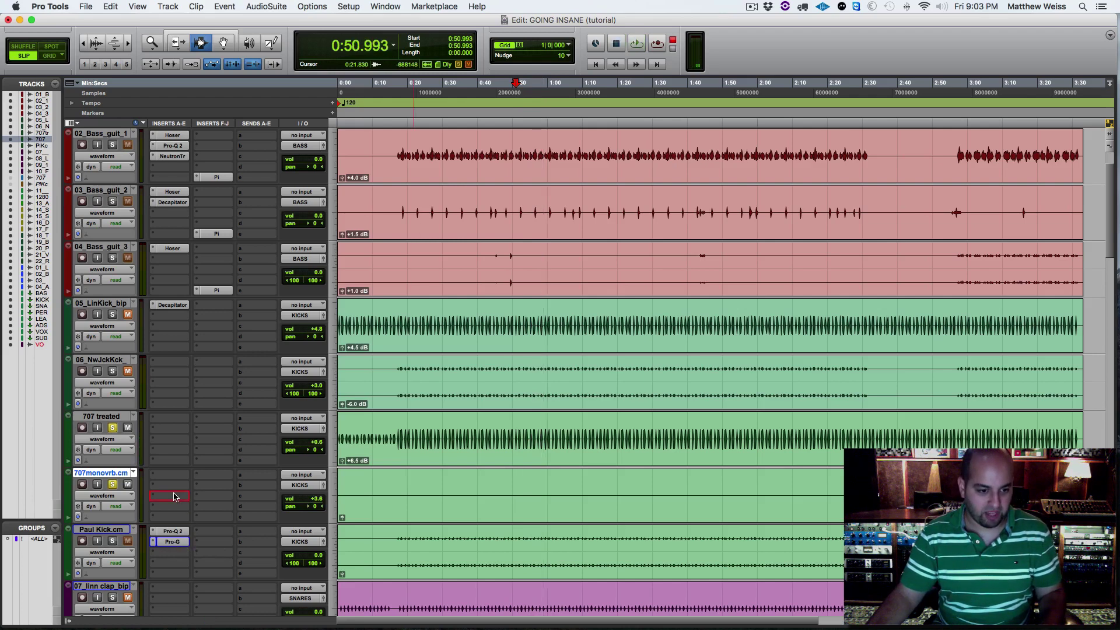
Insert the mono FabFilter Pro-G in the second insert slot of 707monovrb.cm.
{"action": "left_click_drag", "start_coordinate": [175, 496], "coordinate": [176, 497]}
{"action": "left_click", "coordinate": [652, 267]}
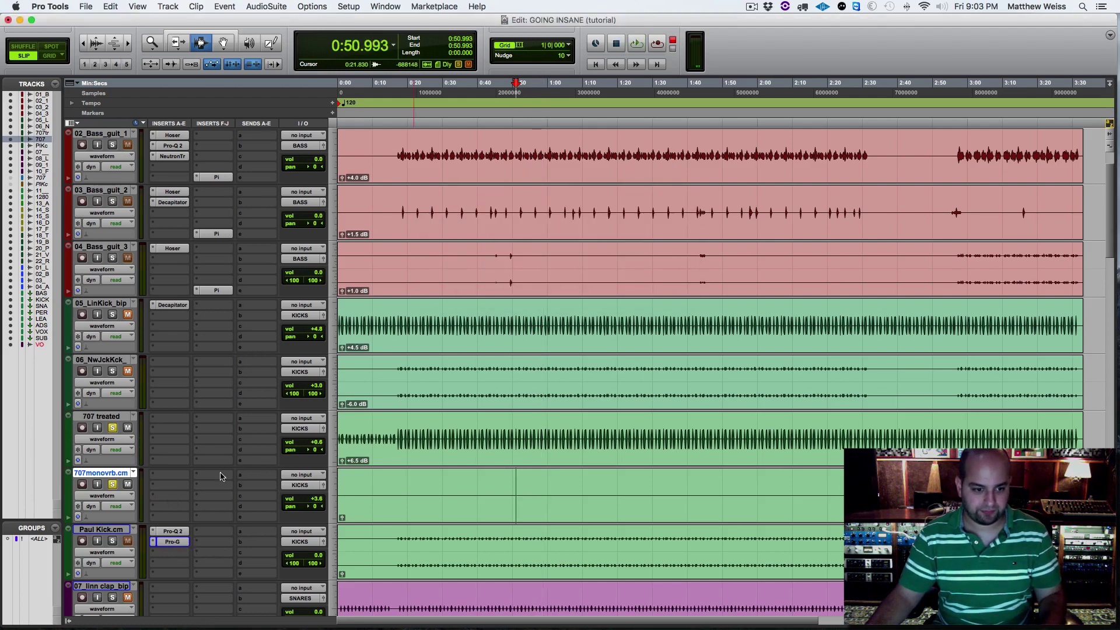
{"action": "left_click", "coordinate": [156, 489]}
{"action": "mouse_move", "coordinate": [190, 509]}
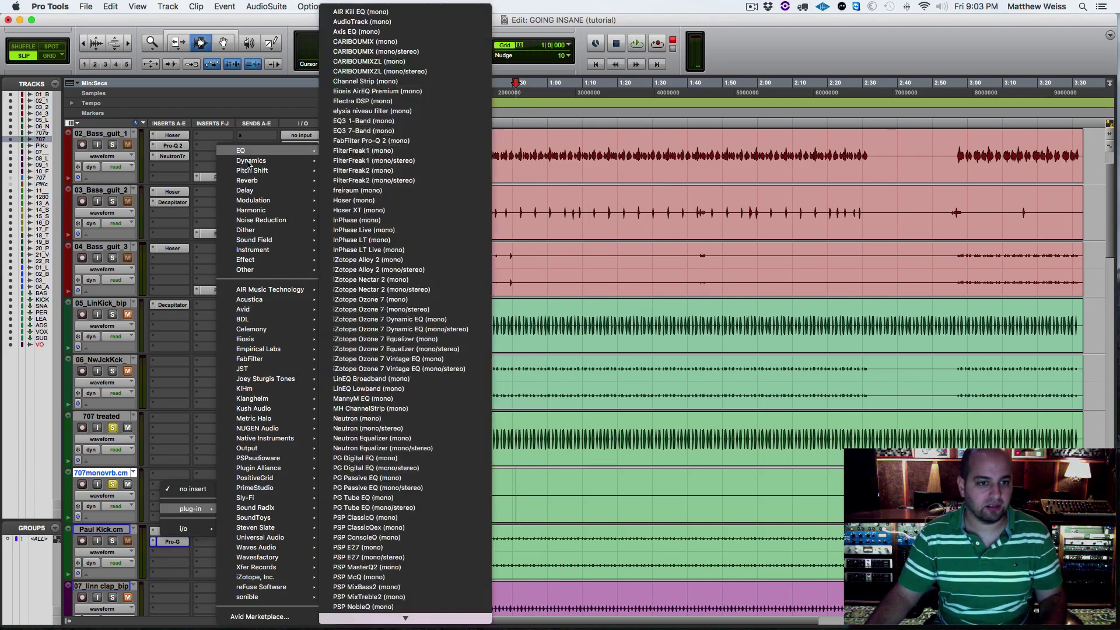
{"action": "mouse_move", "coordinate": [250, 163]}
{"action": "left_click", "coordinate": [369, 210]}
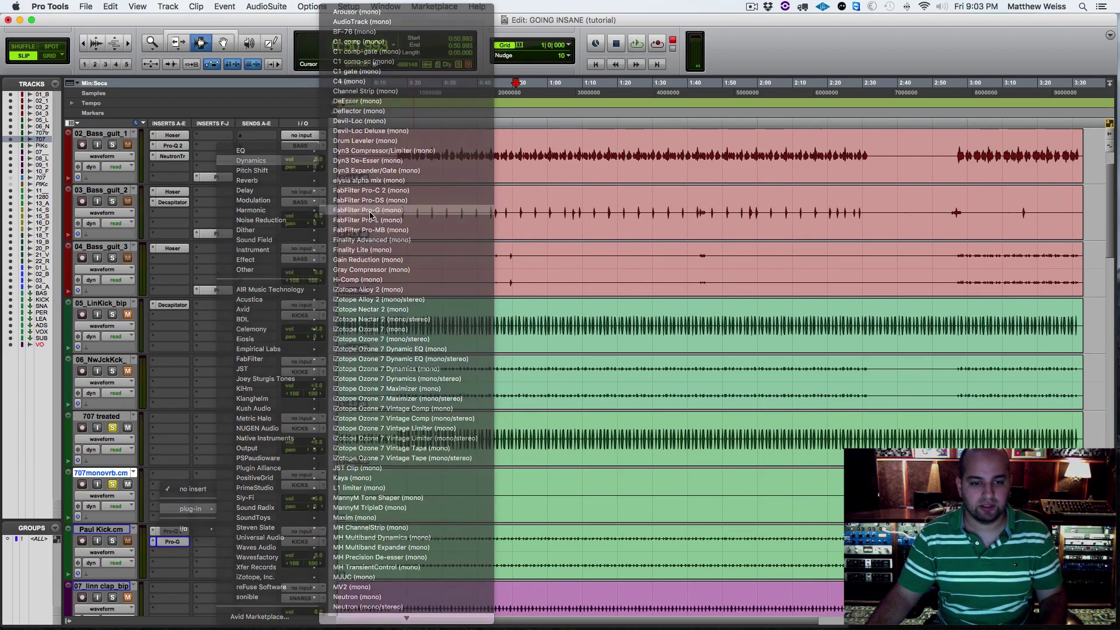
Set the threshold of 707monovrb.cm's Pro-G to -58.77 dB and its attack to 0.000 ms while playing from 0:50.993.
{"action": "left_click_drag", "start_coordinate": [396, 175], "coordinate": [396, 204]}
{"action": "scroll", "coordinate": [498, 326], "scroll_direction": "down", "scroll_amount": 7}
{"action": "scroll", "coordinate": [499, 326], "scroll_direction": "up", "scroll_amount": 1}
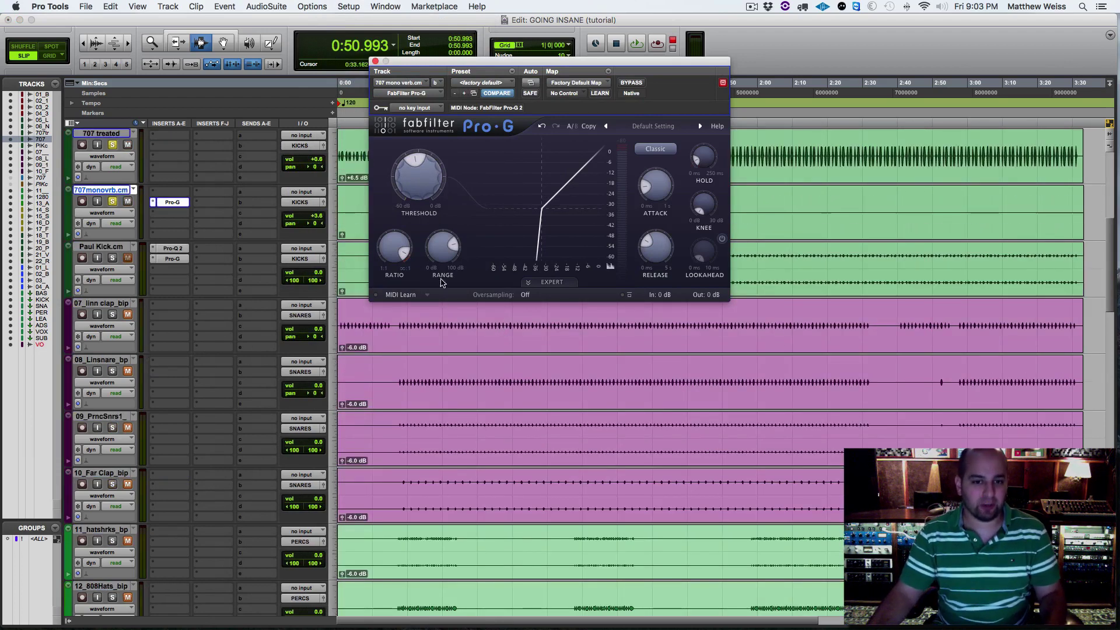
{"action": "mouse_move", "coordinate": [420, 163]}
{"action": "left_click_drag", "start_coordinate": [403, 181], "coordinate": [400, 199]}
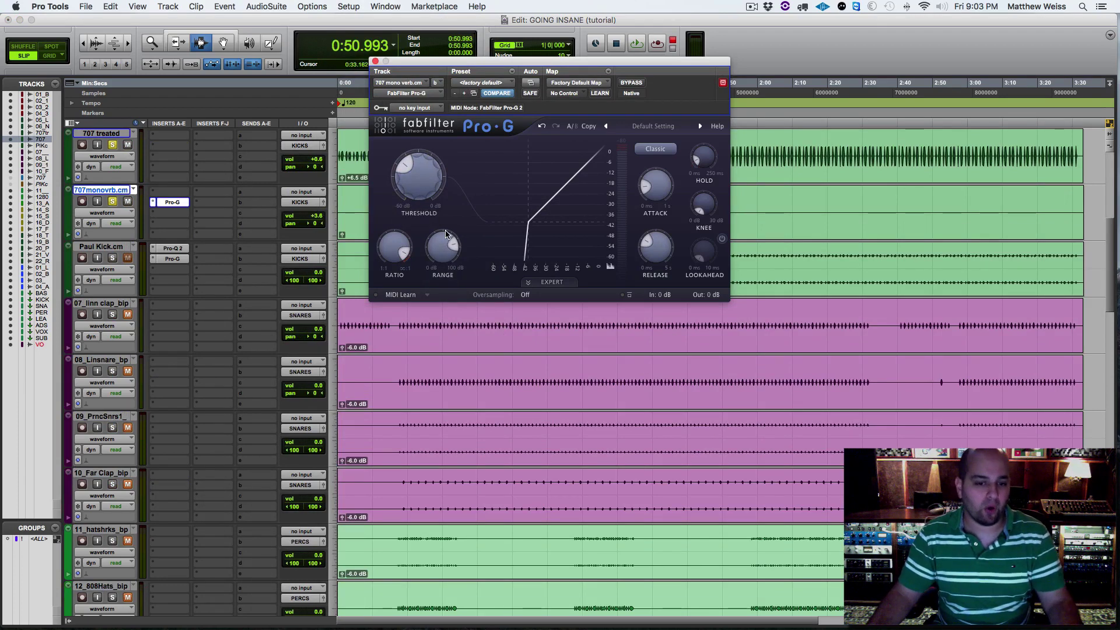
{"action": "scroll", "coordinate": [516, 361], "scroll_direction": "up", "scroll_amount": 3}
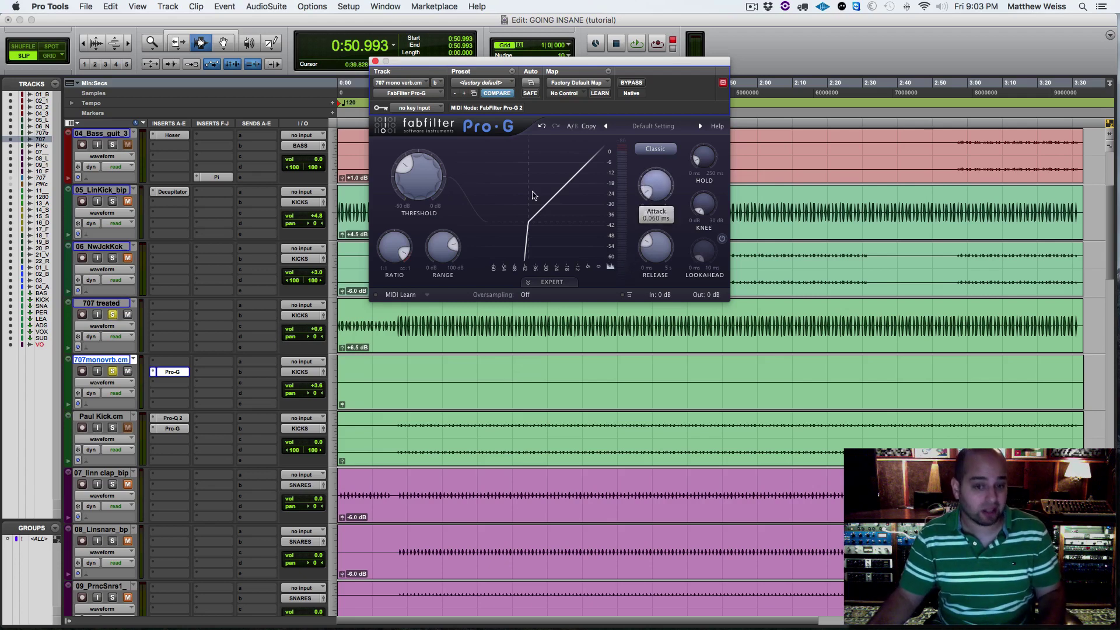
{"action": "mouse_move", "coordinate": [442, 244]}
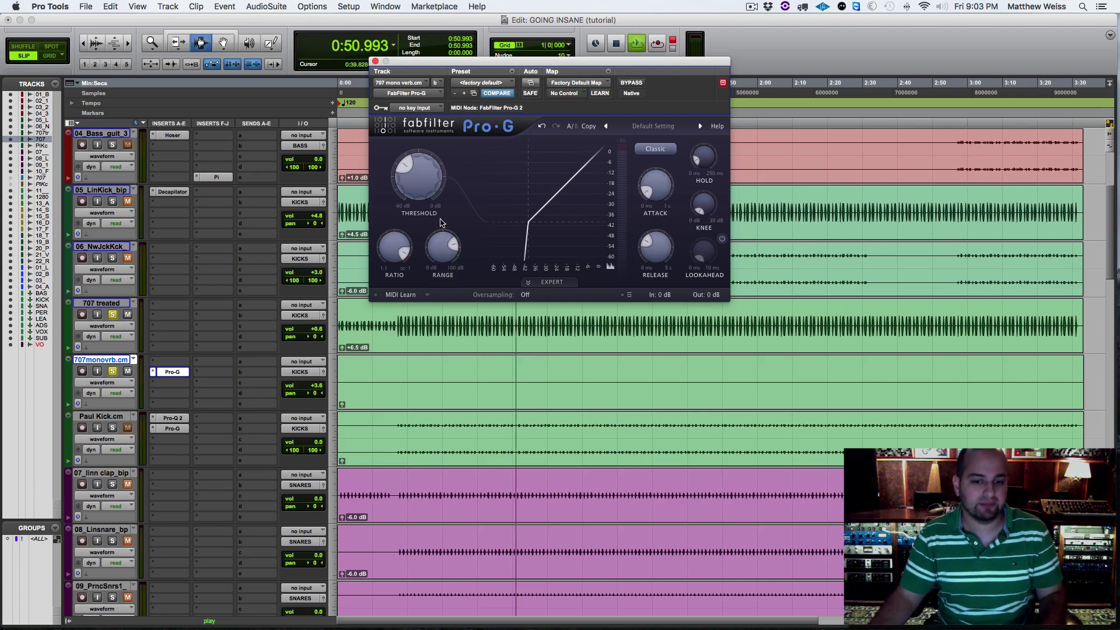
{"action": "key", "text": "space"}
{"action": "mouse_move", "coordinate": [416, 219]}
{"action": "left_click_drag", "start_coordinate": [416, 217], "coordinate": [416, 225]}
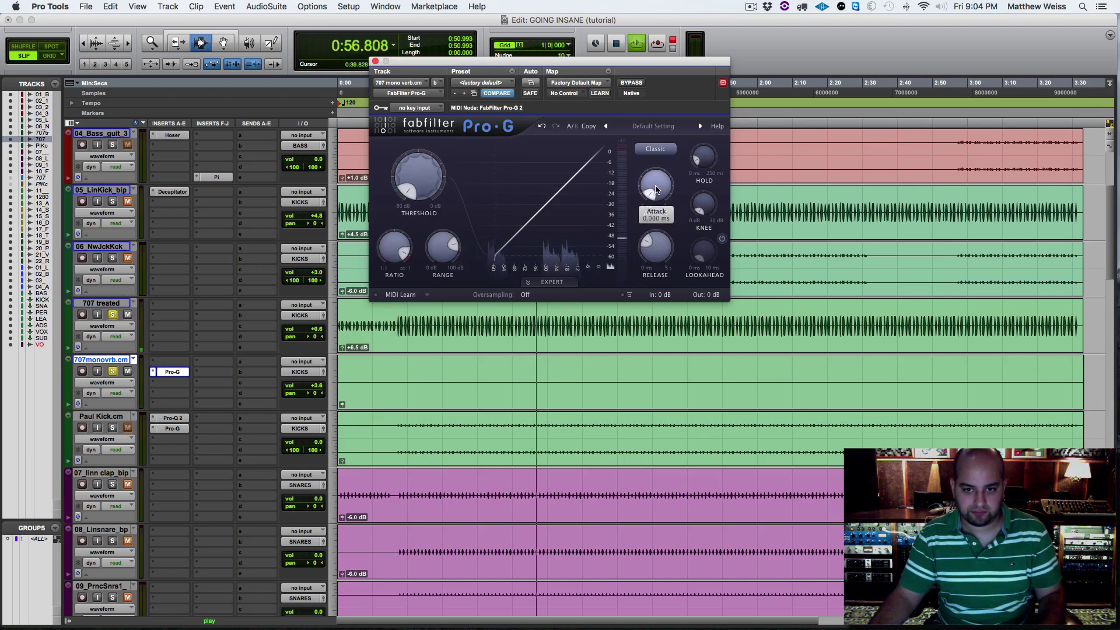
{"action": "mouse_move", "coordinate": [657, 262]}
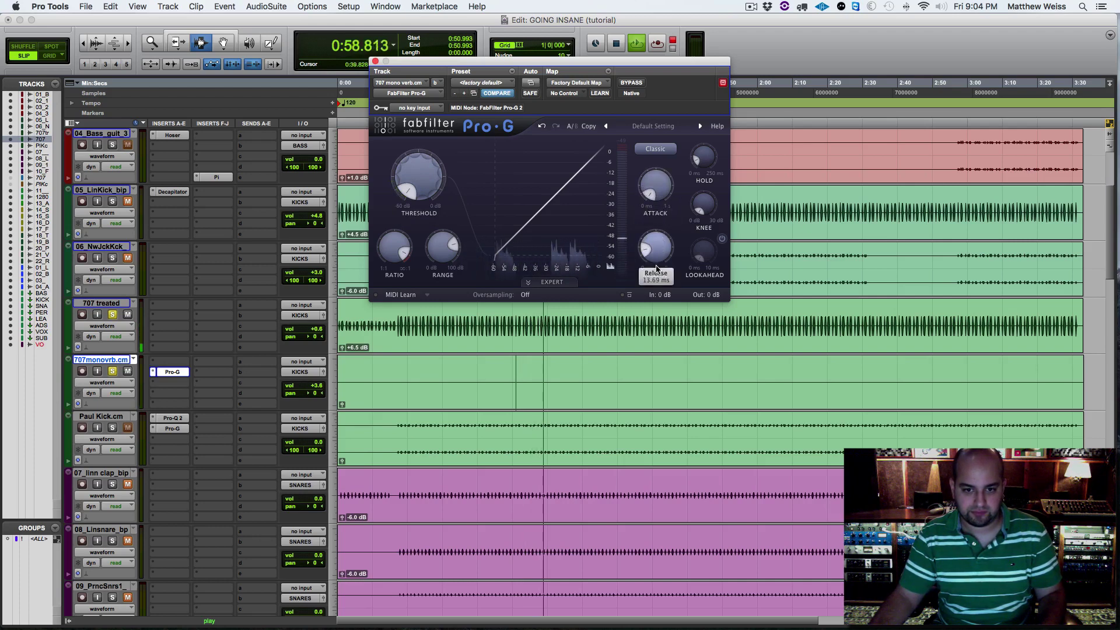
{"action": "mouse_move", "coordinate": [424, 251]}
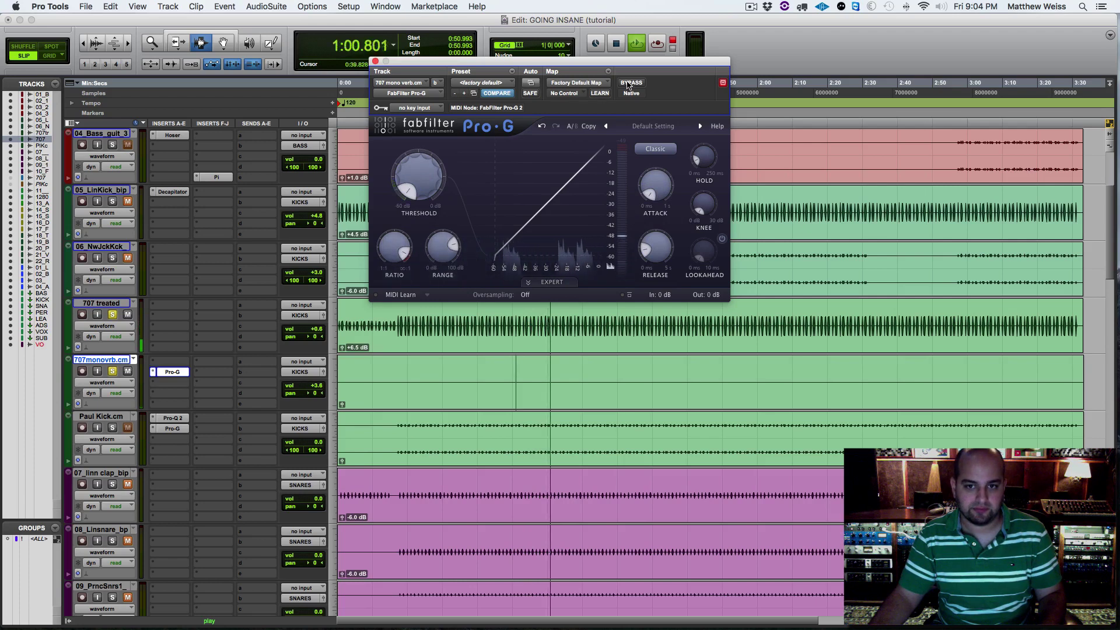
Compare 707monovrb.cm with Pro-G bypassed and active, stop playback, and raise the gate's output level to +2.17 dB.
{"action": "left_click", "coordinate": [630, 83]}
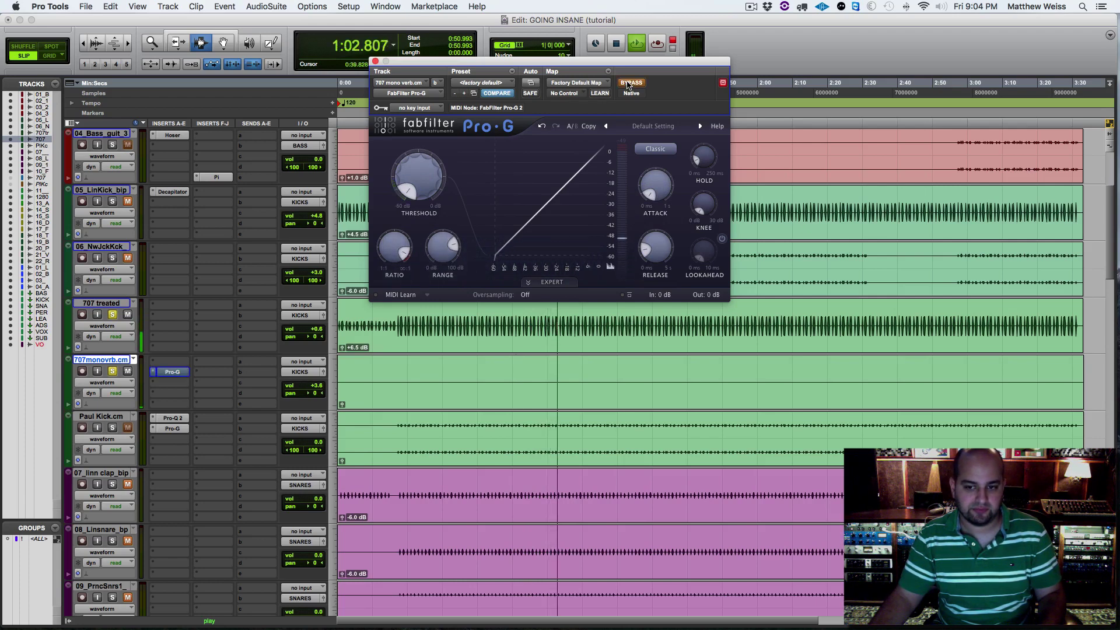
{"action": "left_click", "coordinate": [629, 85]}
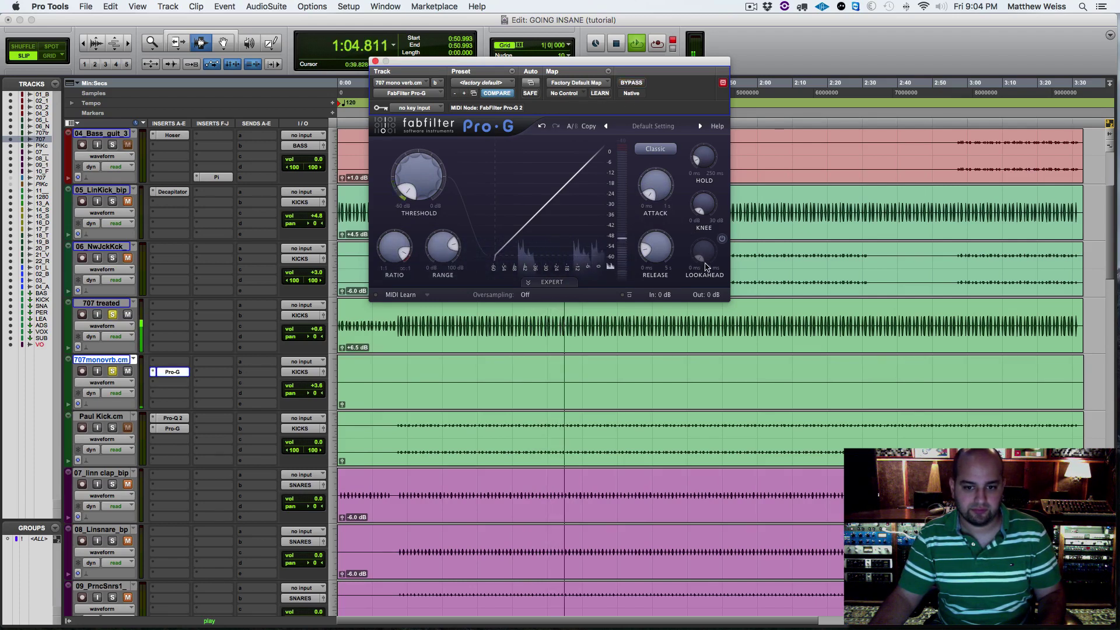
{"action": "mouse_move", "coordinate": [703, 297]}
{"action": "key", "text": "space"}
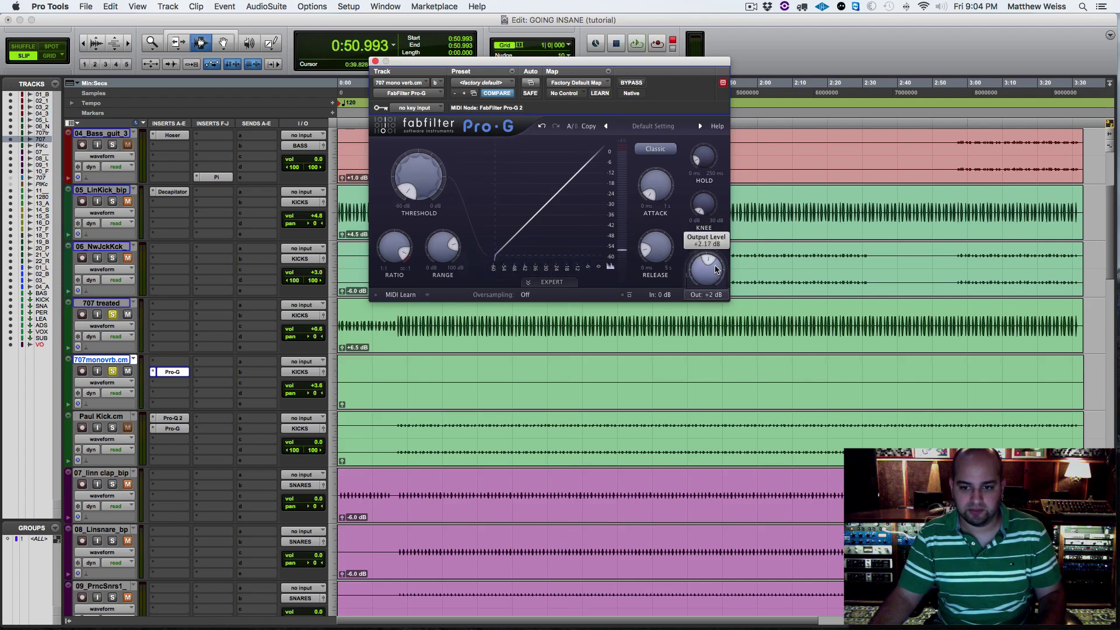
Play again from 0:50.993, raise the gate threshold to -57.38 dB, and stop playback.
{"action": "key", "text": "space"}
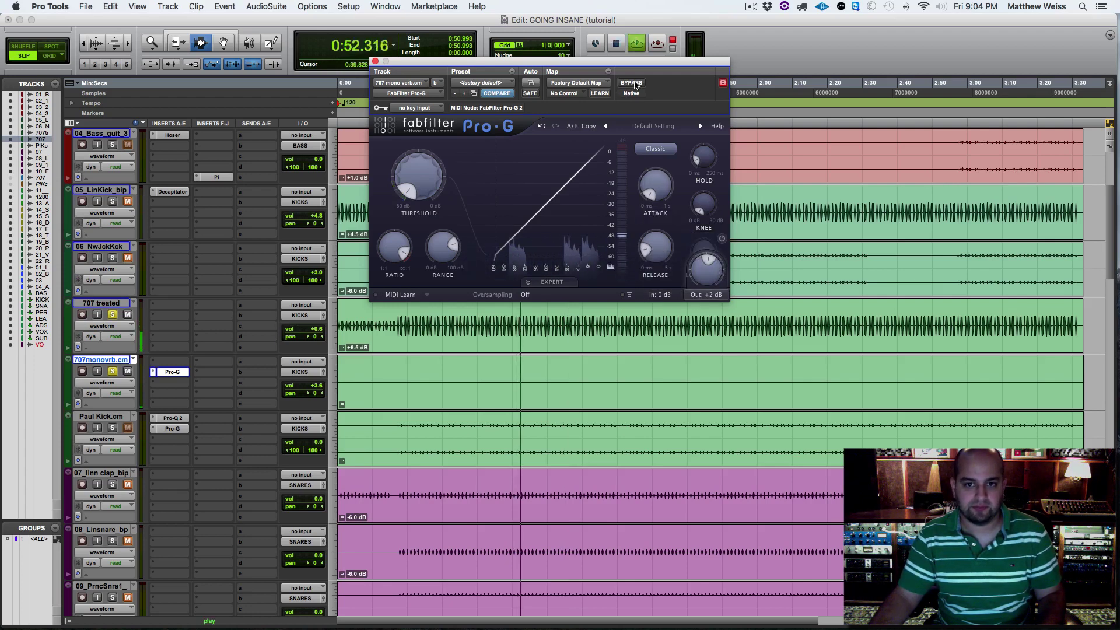
{"action": "mouse_move", "coordinate": [427, 187]}
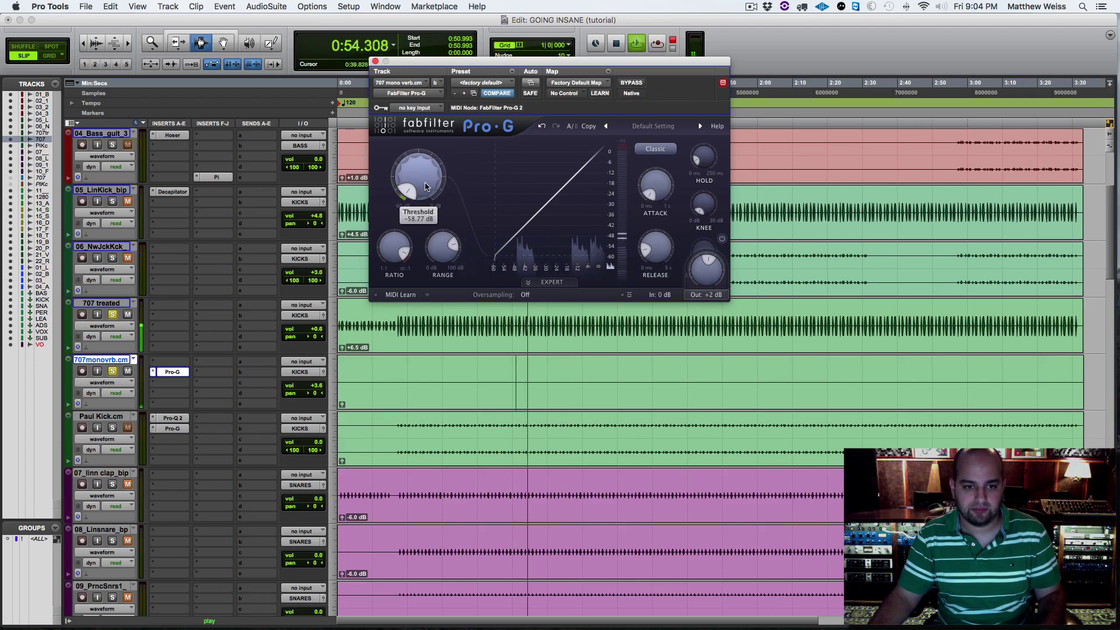
{"action": "left_click_drag", "start_coordinate": [425, 187], "coordinate": [426, 181]}
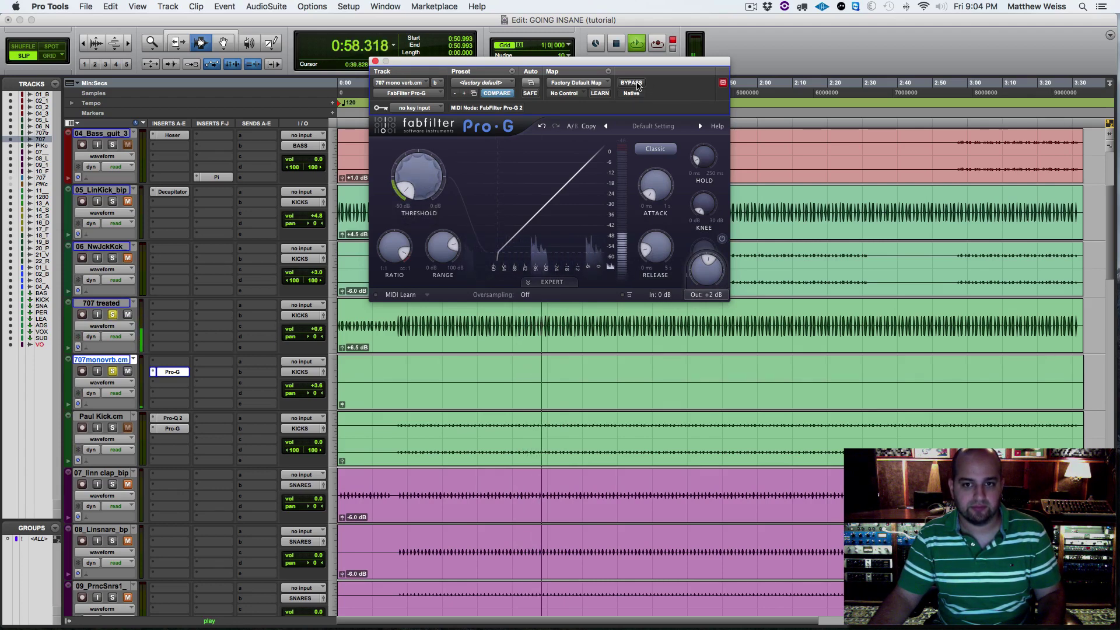
{"action": "key", "text": "space"}
Lower the gate ratio to 4.11:1, audition it from 0:50.993, and close Pro-G.
{"action": "mouse_move", "coordinate": [391, 247]}
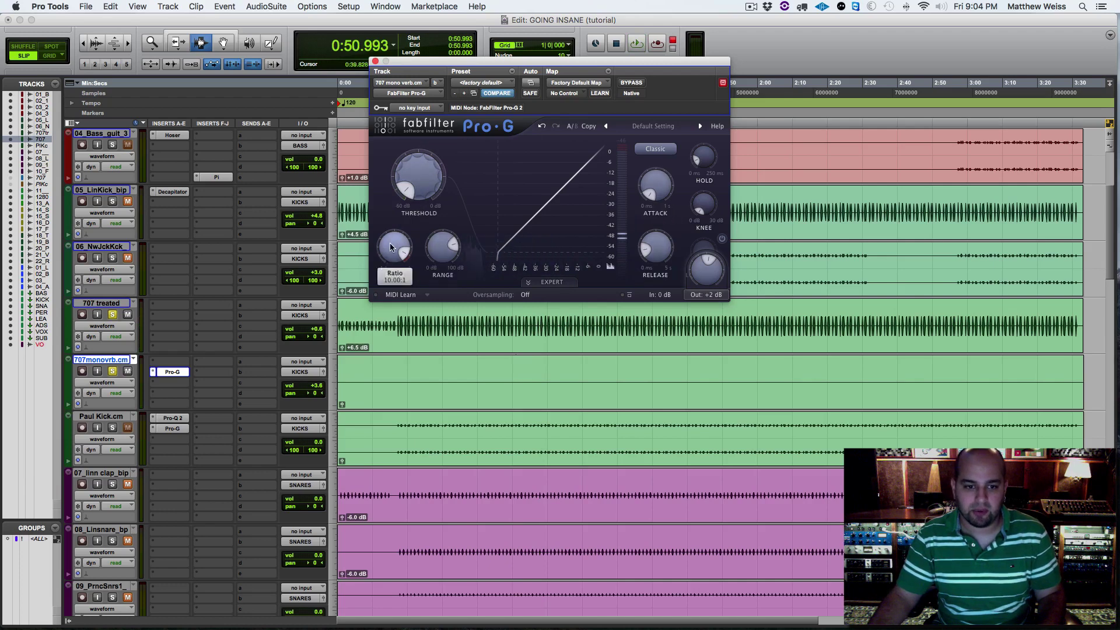
{"action": "left_click_drag", "start_coordinate": [391, 247], "coordinate": [389, 267]}
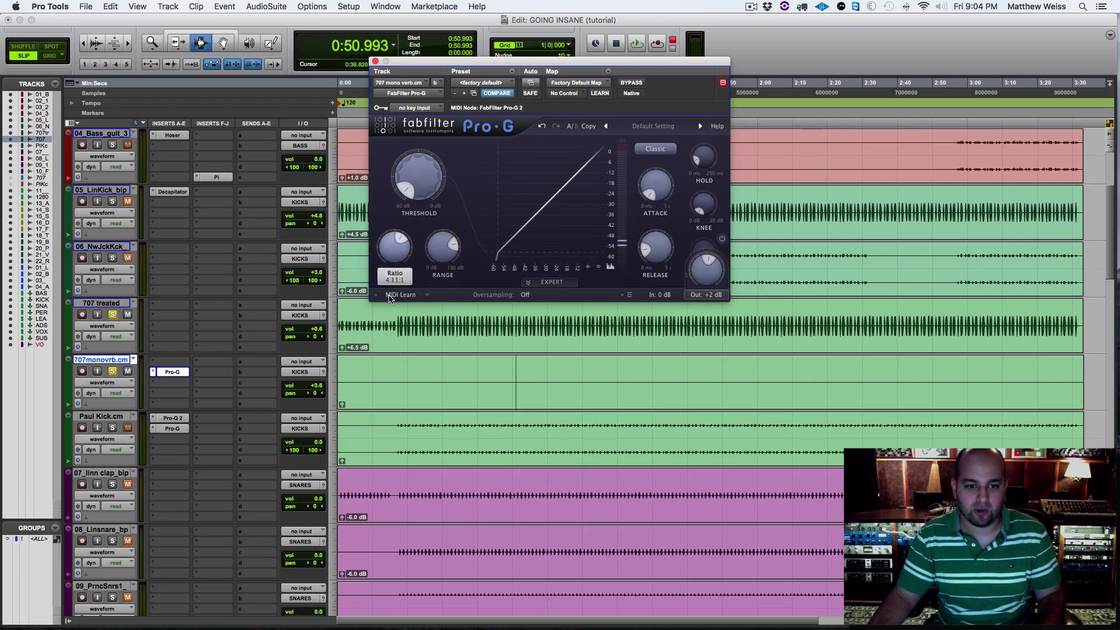
{"action": "key", "text": "space"}
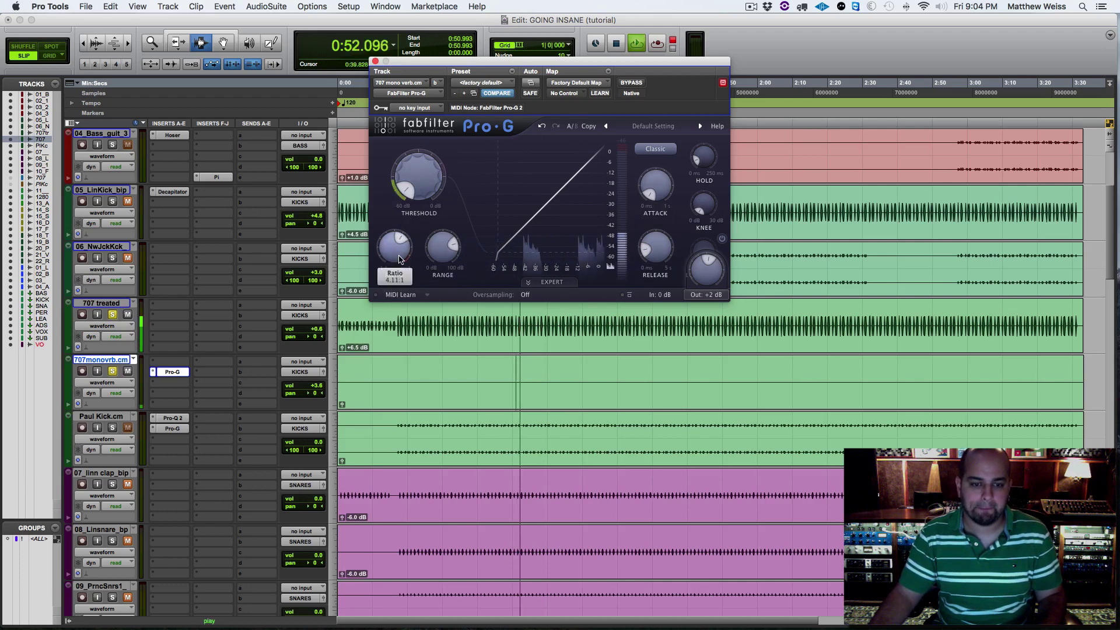
{"action": "left_click", "coordinate": [172, 372]}
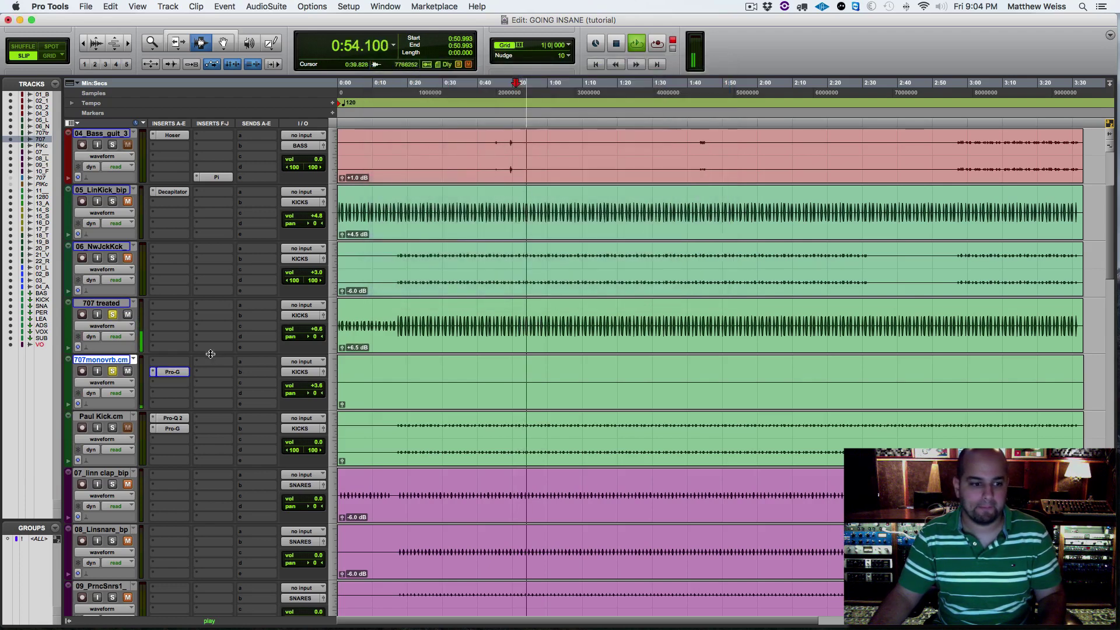
Unsolo all tracks, reset 707monovrb.cm's volume to 0.0 during playback from 0:50.993, and save the session.
{"action": "key", "text": "space"}
{"action": "left_click", "coordinate": [113, 372], "text": "alt"}
{"action": "key", "text": "space"}
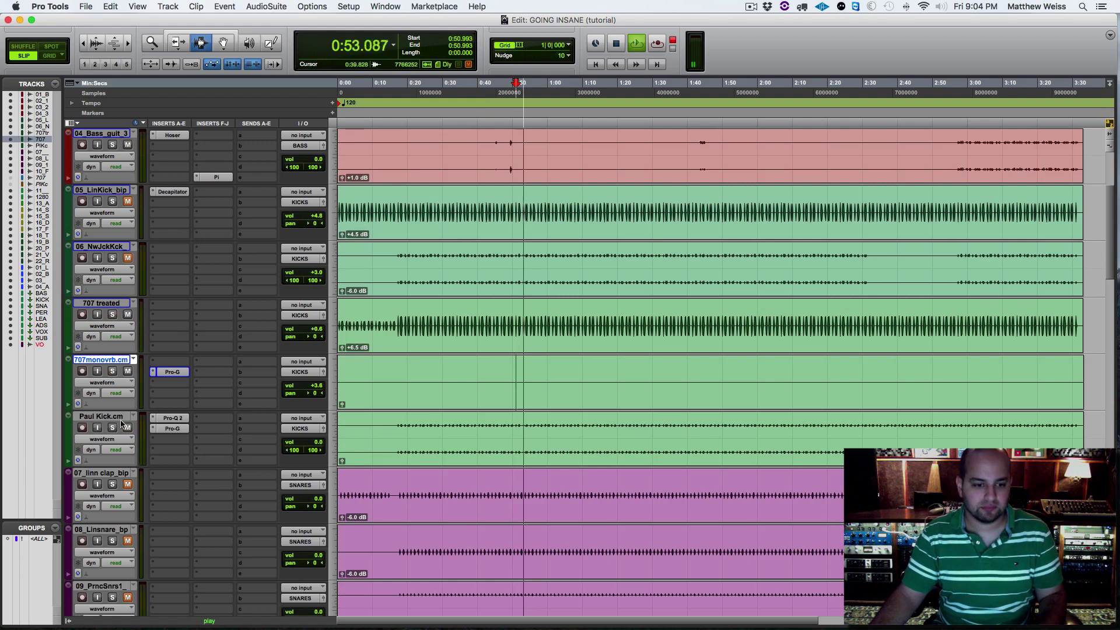
{"action": "left_click", "coordinate": [311, 386], "text": "alt"}
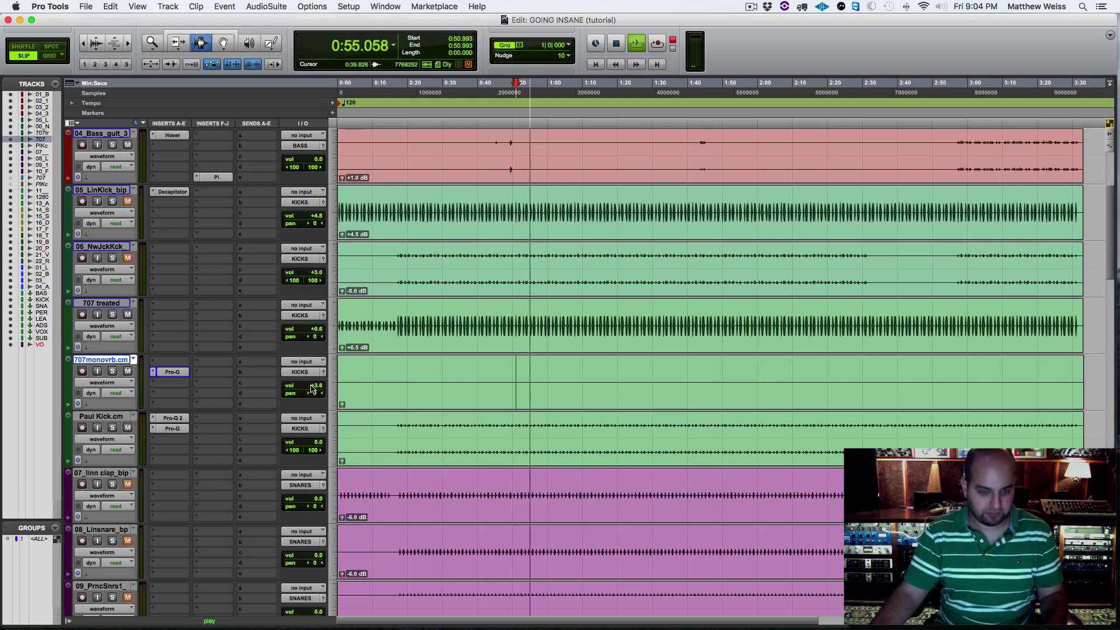
{"action": "key", "text": "super+s"}
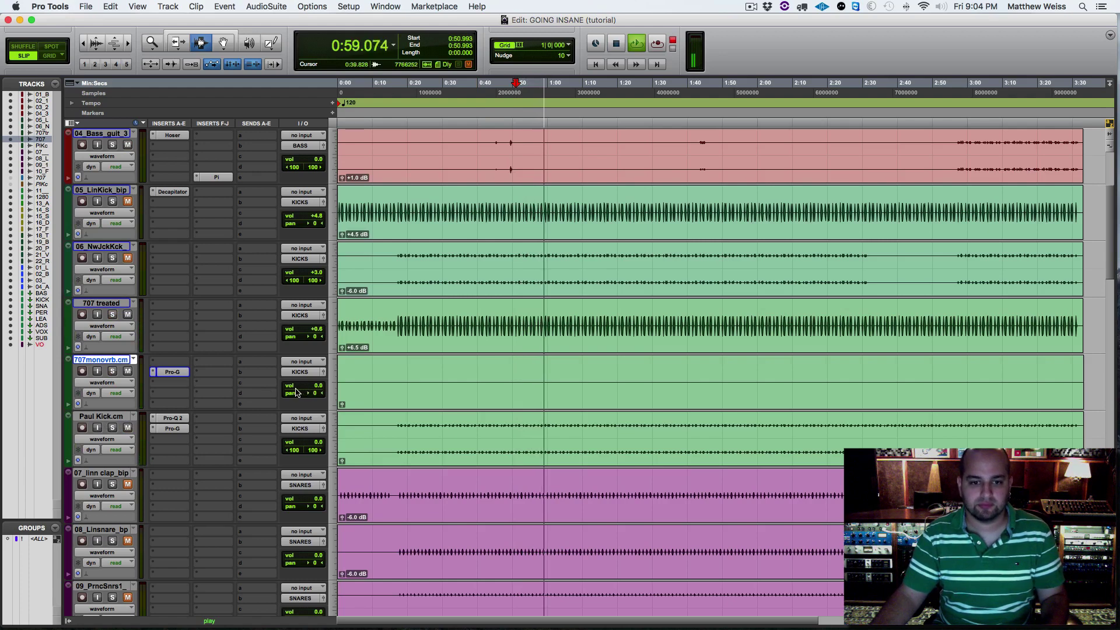
Reopen Pro-G on 707monovrb.cm, slightly lengthen its attack during playback, and close it.
{"action": "left_click", "coordinate": [172, 372]}
{"action": "mouse_move", "coordinate": [670, 175]}
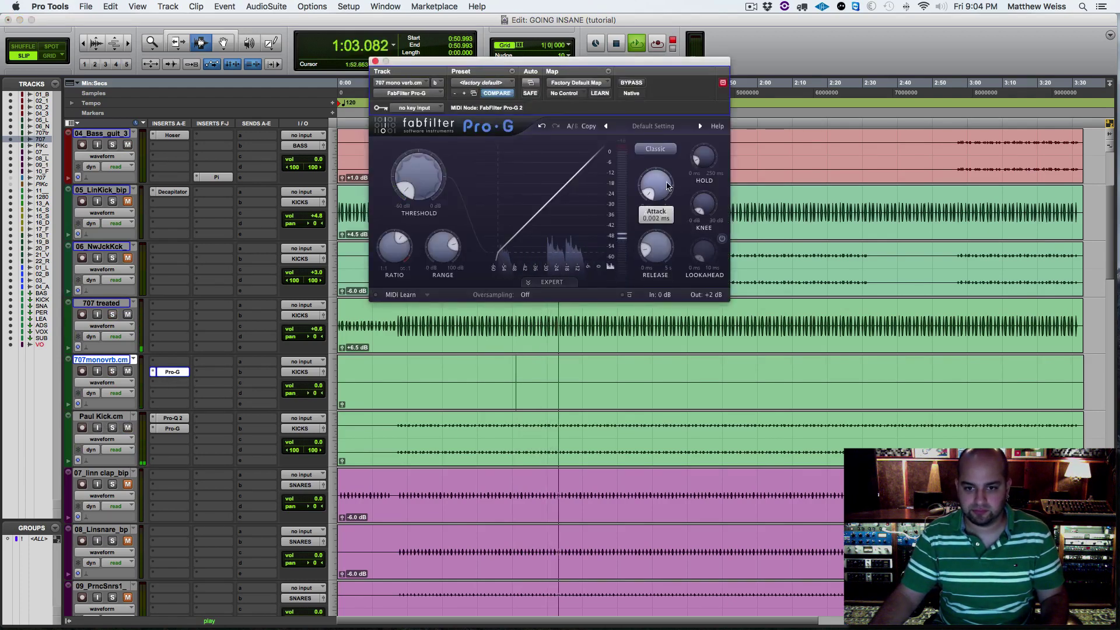
{"action": "left_click_drag", "start_coordinate": [669, 170], "coordinate": [670, 165]}
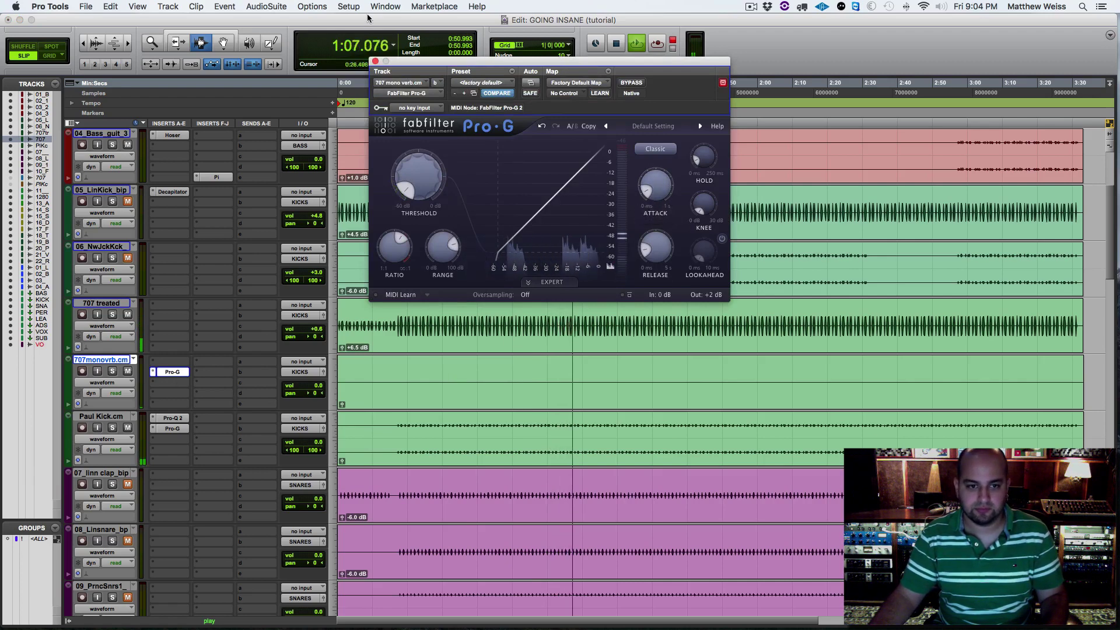
{"action": "left_click", "coordinate": [375, 61]}
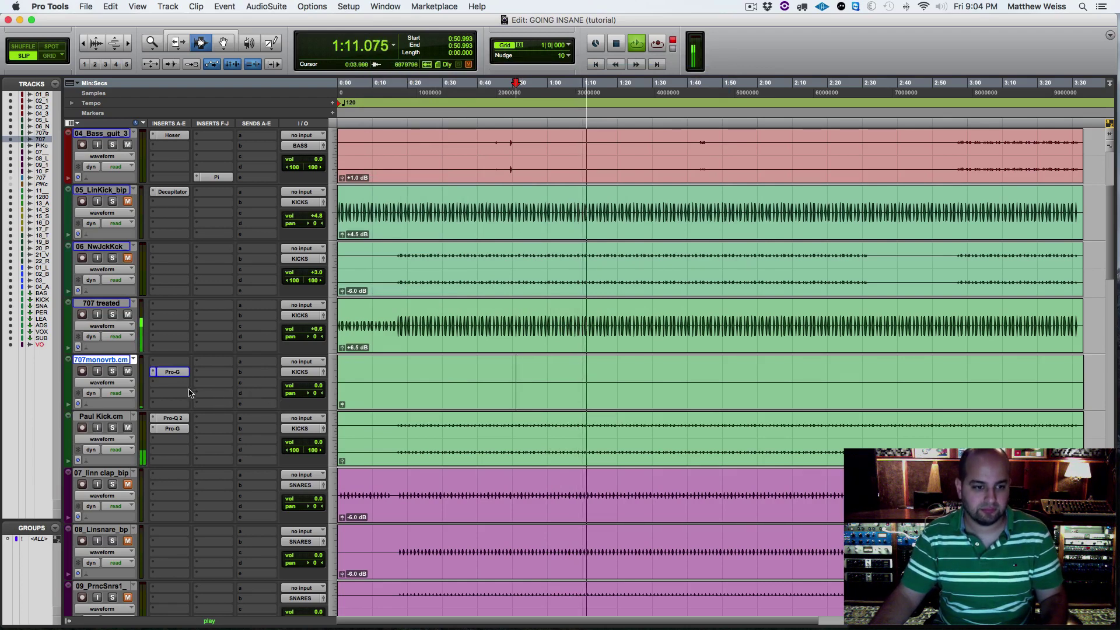
Lower the output level of 707monovrb.cm's Pro-G to +0.19 dB while replaying from 0:50.993, close it, and stop playback.
{"action": "left_click", "coordinate": [174, 373]}
{"action": "key", "text": "space"}
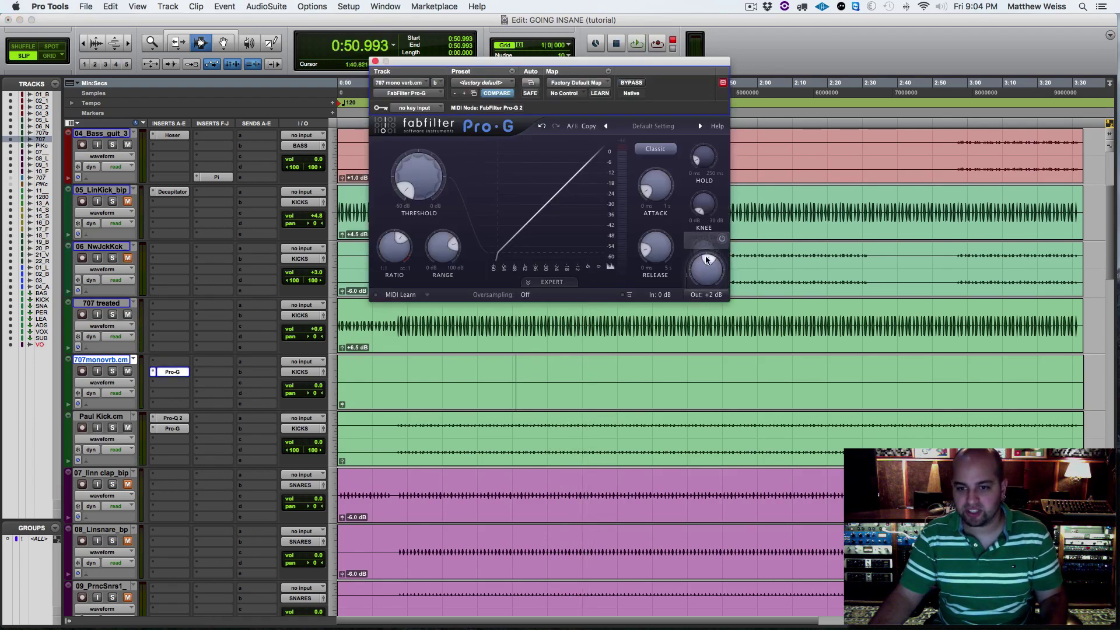
{"action": "mouse_move", "coordinate": [422, 186]}
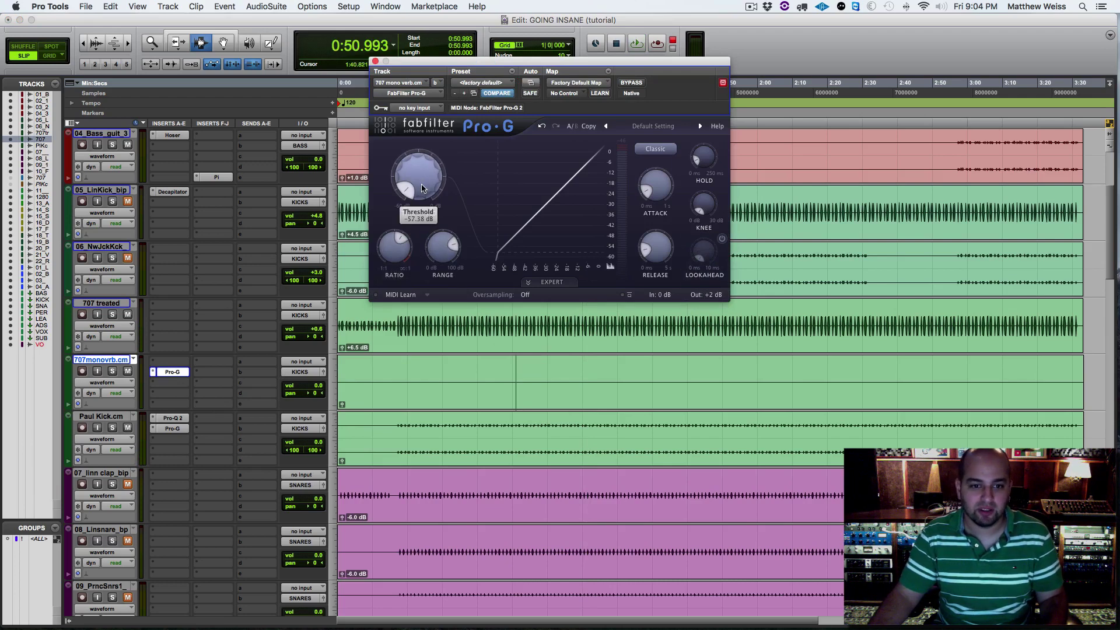
{"action": "mouse_move", "coordinate": [660, 264]}
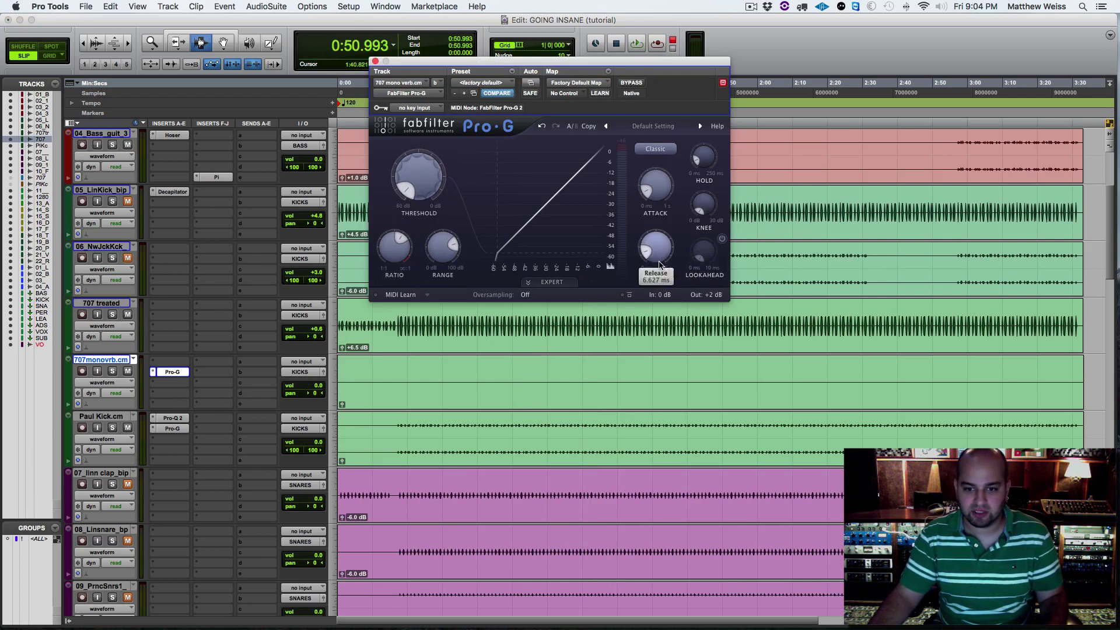
{"action": "key", "text": "space"}
{"action": "mouse_move", "coordinate": [395, 245]}
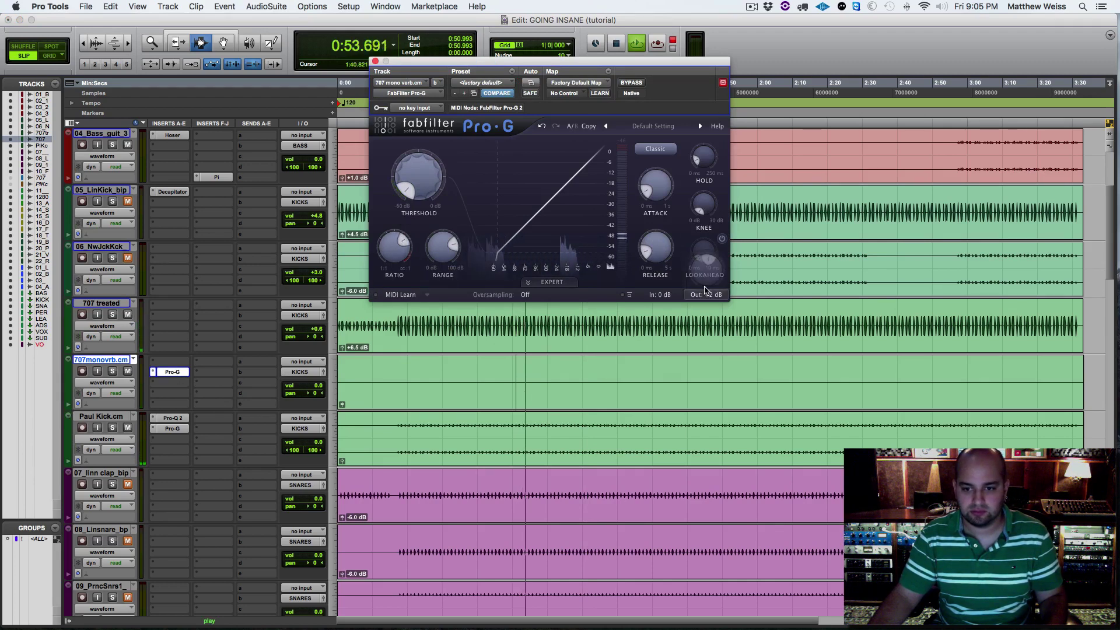
{"action": "mouse_move", "coordinate": [705, 270]}
{"action": "left_click_drag", "start_coordinate": [705, 270], "coordinate": [703, 283]}
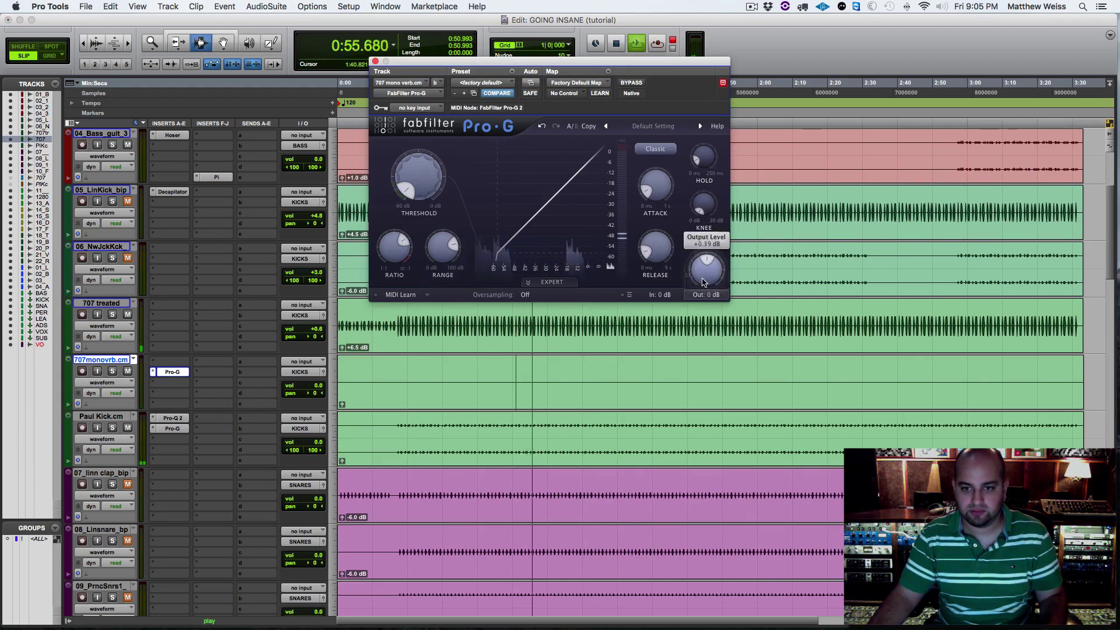
{"action": "key", "text": "super+w"}
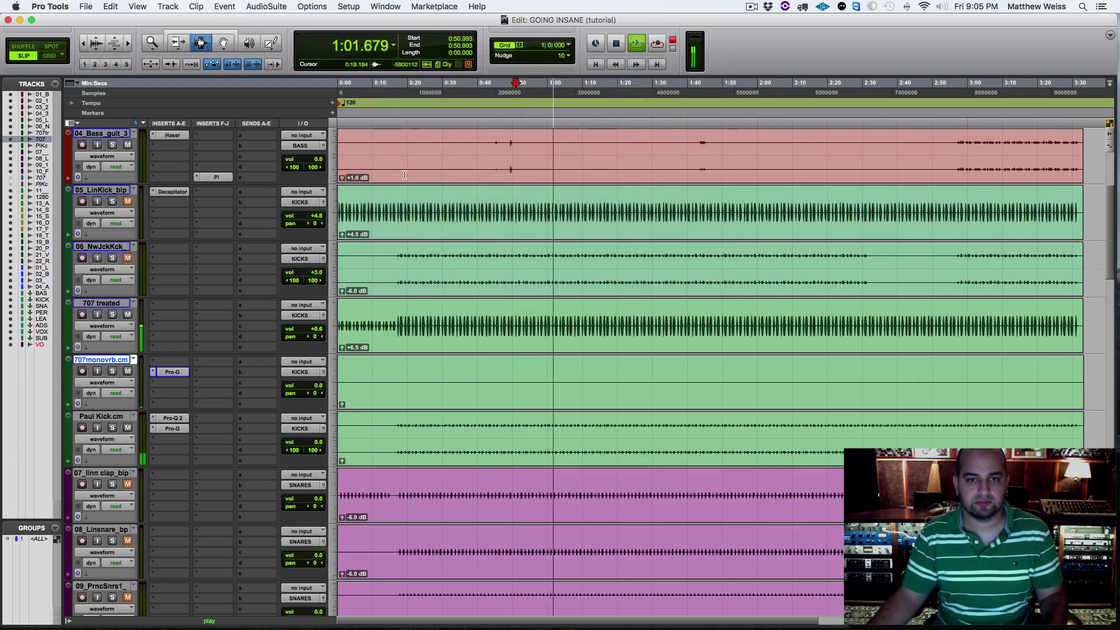
{"action": "key", "text": "space"}
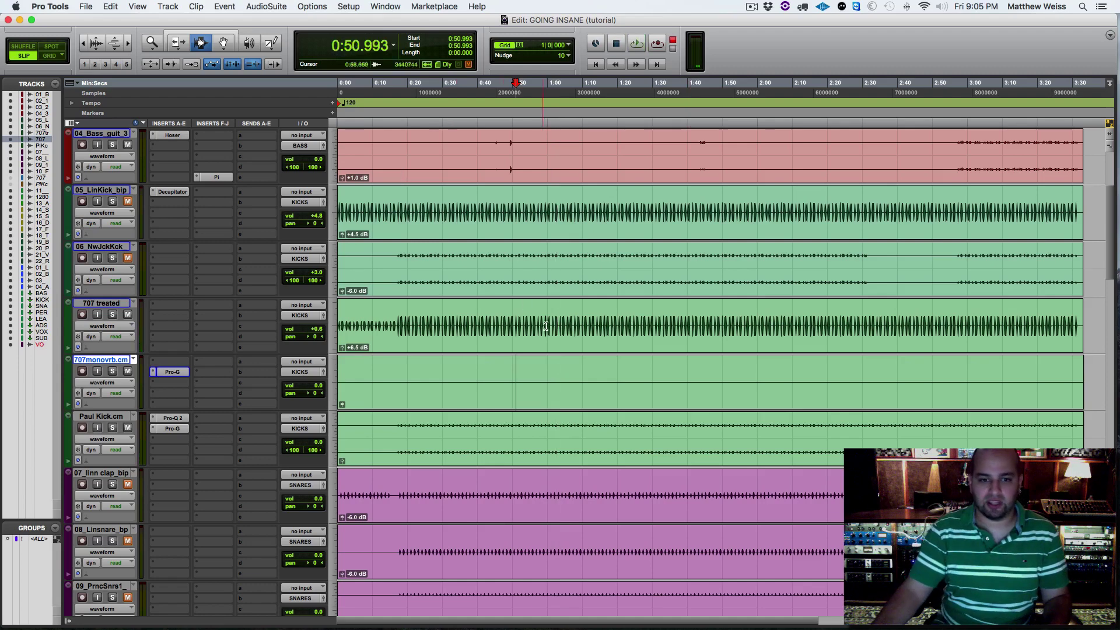
Move the playback start to 0:40.661 and unmute the 07_linn clap track.
{"action": "scroll", "coordinate": [546, 327], "scroll_direction": "down", "scroll_amount": 5}
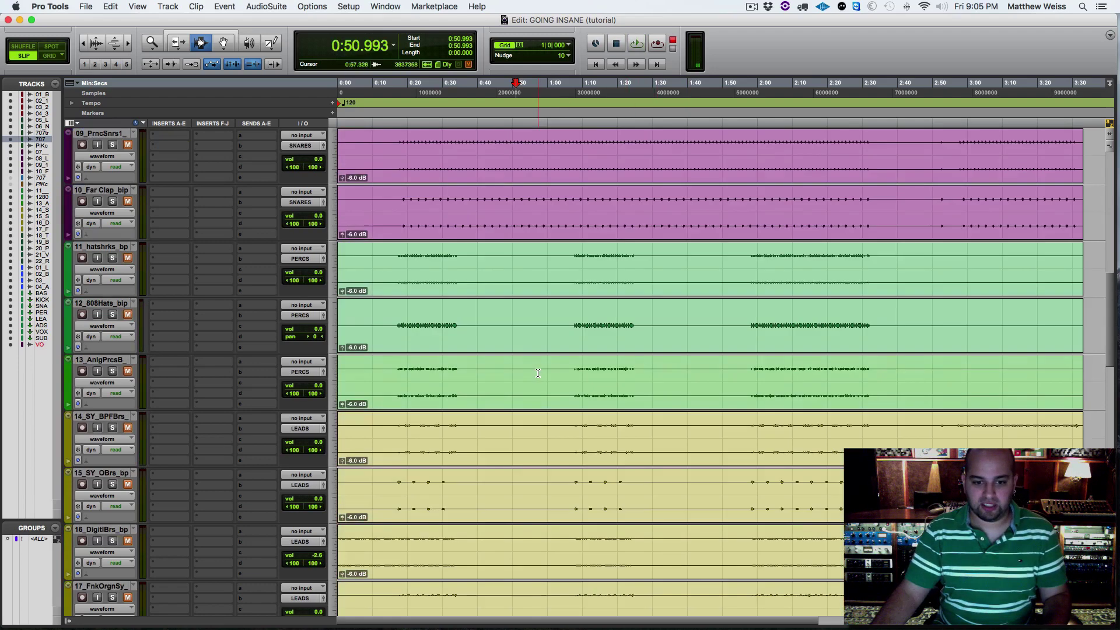
{"action": "left_click", "coordinate": [481, 213]}
{"action": "scroll", "coordinate": [480, 215], "scroll_direction": "up", "scroll_amount": 4}
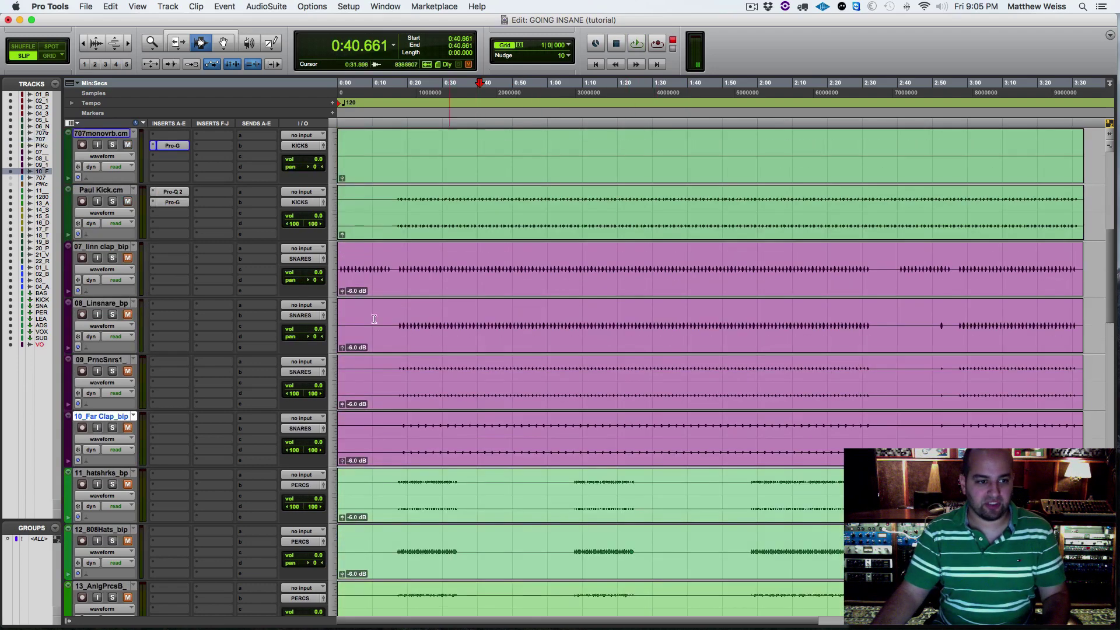
{"action": "left_click", "coordinate": [128, 316]}
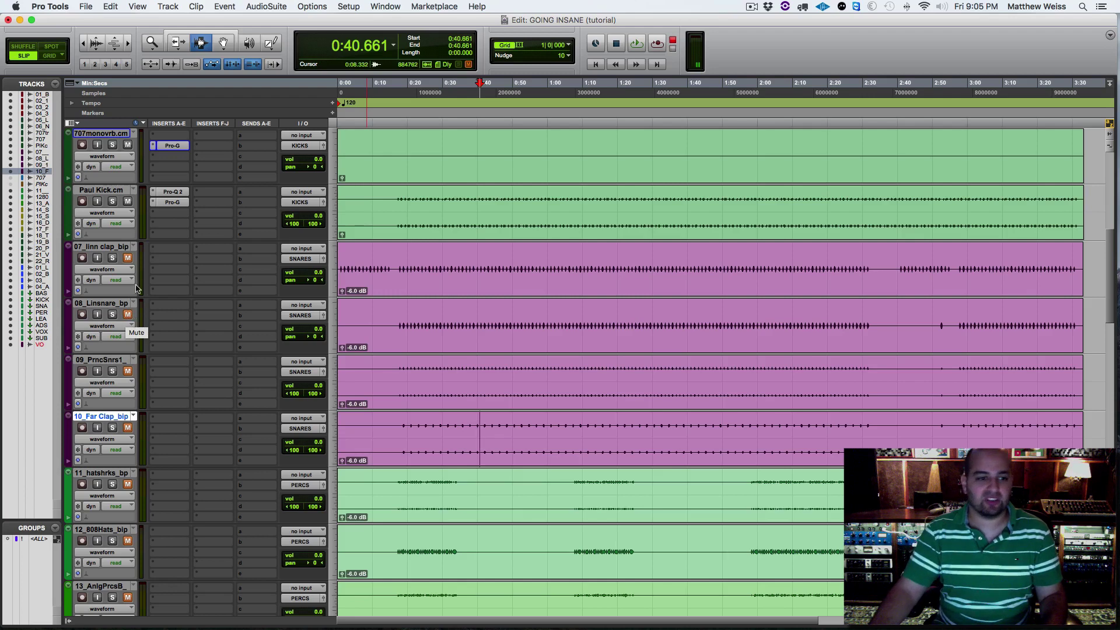
Play from 0:40.661, select the whole 07_linn clap clip, and raise its clip gain to -1.5 dB.
{"action": "key", "text": "space"}
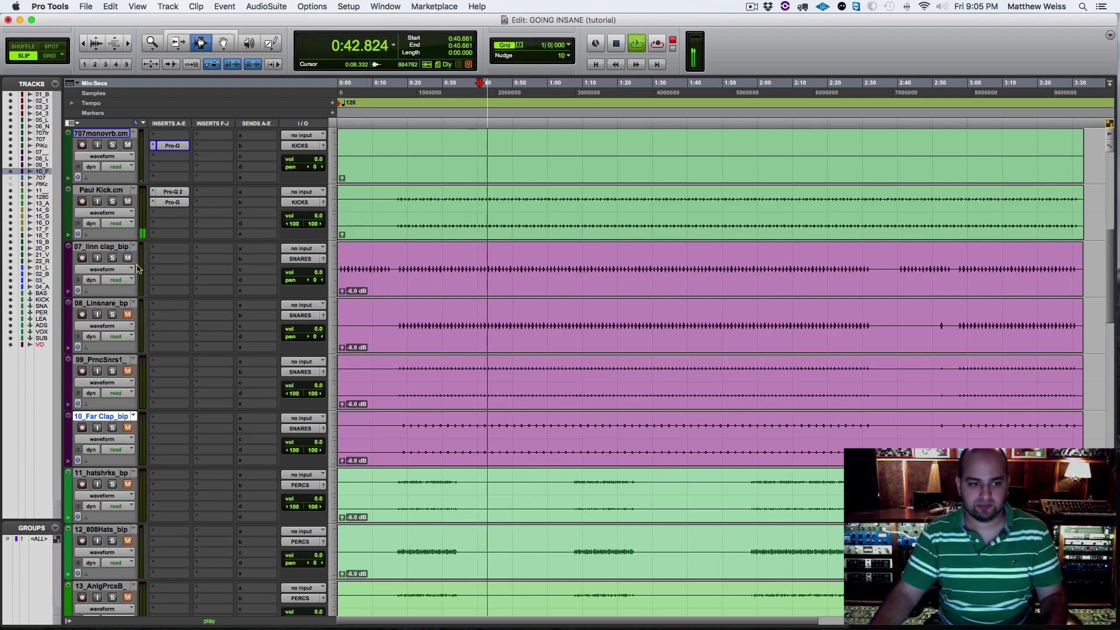
{"action": "left_click", "coordinate": [447, 271]}
{"action": "key", "text": "ctrl+shift+Up"}
{"action": "key", "text": "ctrl+shift+Up"}
{"action": "key", "text": "ctrl+shift+Up"}
{"action": "key", "text": "ctrl+shift+Up"}
{"action": "key", "text": "ctrl+shift+Up"}
{"action": "key", "text": "ctrl+shift+Up"}
{"action": "key", "text": "ctrl+shift+Up"}
{"action": "key", "text": "ctrl+shift+Up"}
{"action": "key", "text": "ctrl+shift+Up"}
{"action": "key", "text": "ctrl+shift+Up"}
{"action": "key", "text": "ctrl+shift+Up"}
{"action": "key", "text": "ctrl+shift+Up"}
{"action": "key", "text": "ctrl+shift+Up"}
{"action": "key", "text": "ctrl+shift+Up"}
{"action": "key", "text": "ctrl+shift+Up"}
{"action": "key", "text": "ctrl+shift+Up"}
{"action": "key", "text": "ctrl+shift+Up"}
{"action": "key", "text": "ctrl+shift+Up"}
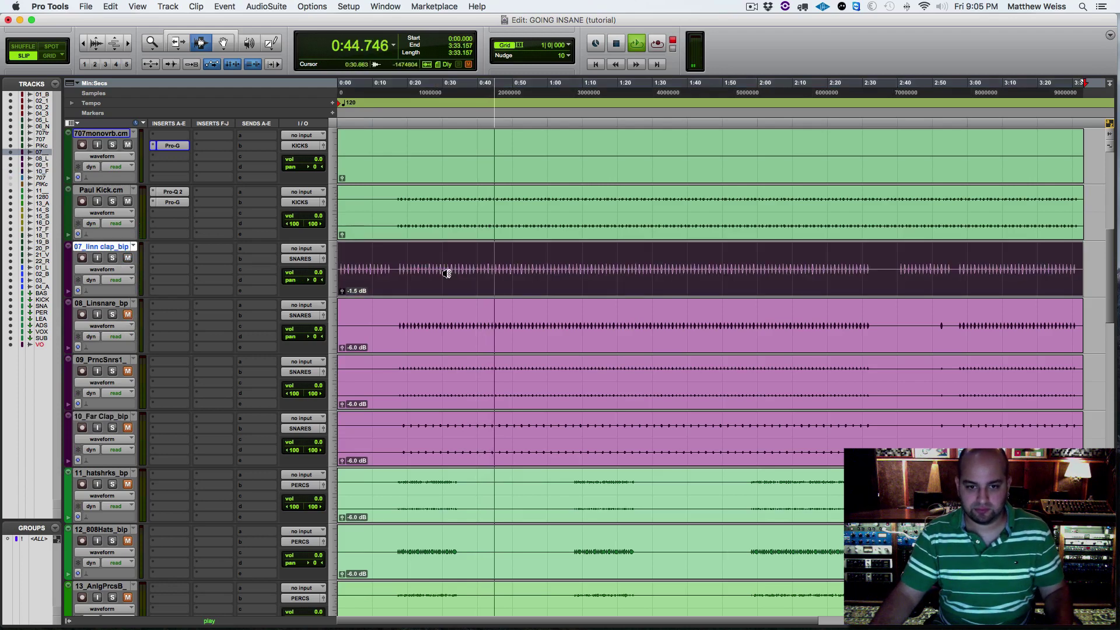
Raise the 07_linn clap clip gain to +3.5 dB, check it in solo, save the session, and mute the track.
{"action": "key", "text": "ctrl+shift+Up"}
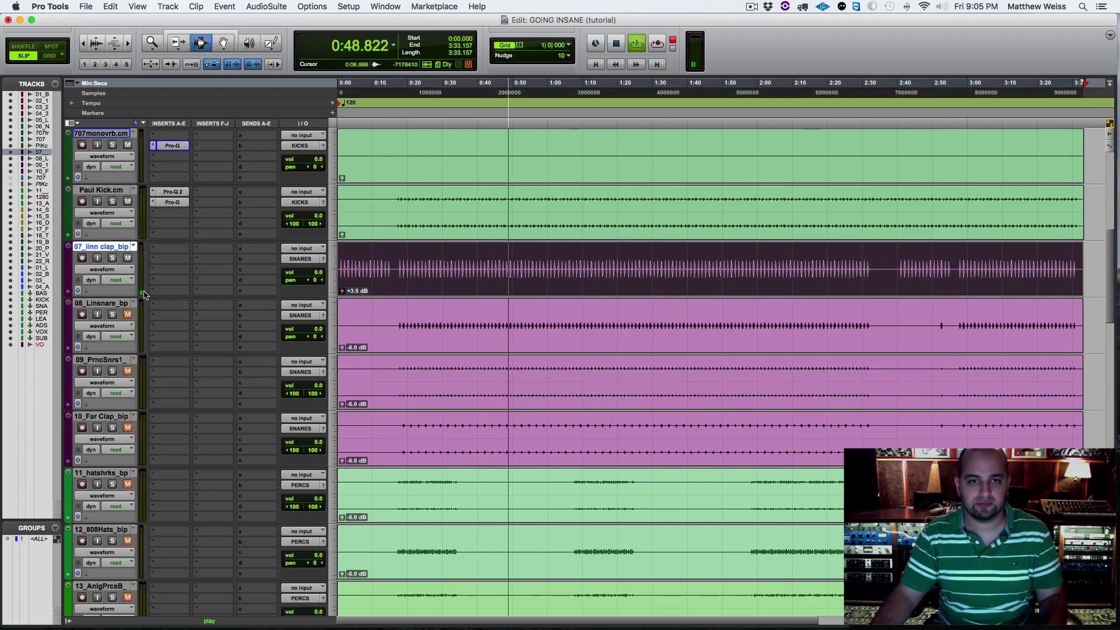
{"action": "left_click", "coordinate": [111, 259]}
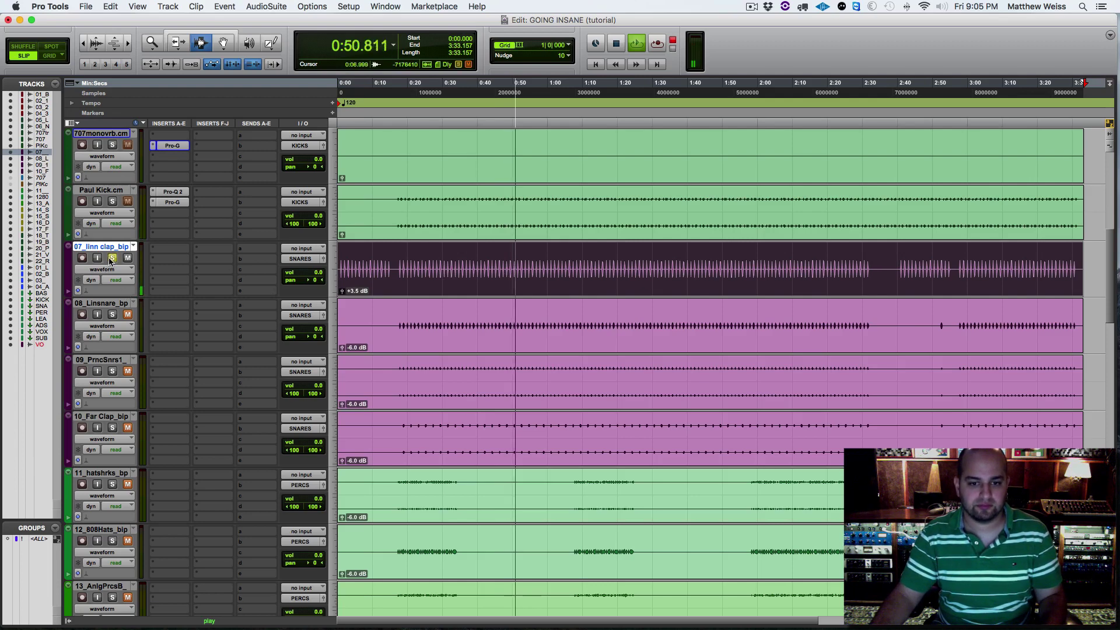
{"action": "left_click", "coordinate": [112, 258]}
{"action": "key", "text": "space"}
{"action": "key", "text": "super+s"}
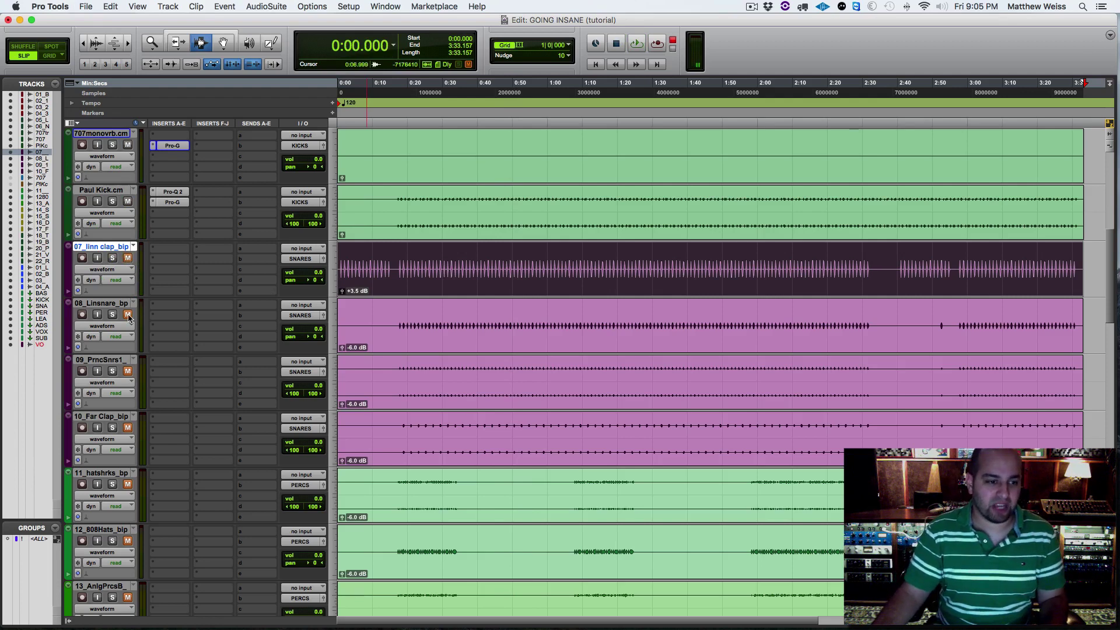
Unmute 08_Linsnare, play from 0:42.328, and raise its whole clip's gain to +6.0 dB before stopping playback.
{"action": "left_click", "coordinate": [486, 339]}
{"action": "key", "text": "space"}
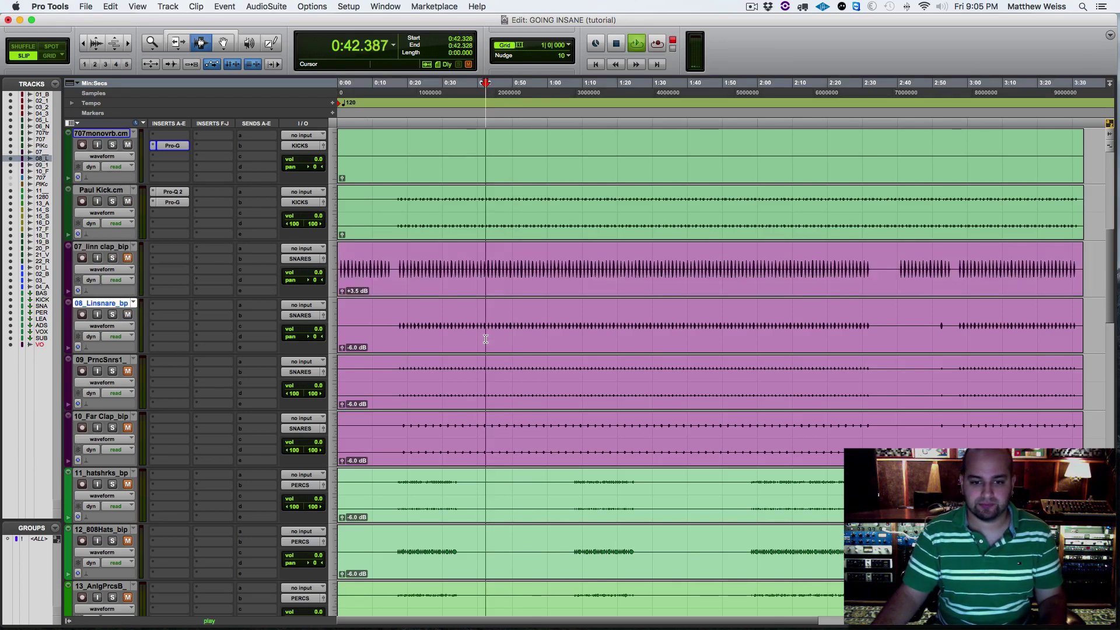
{"action": "double_click", "coordinate": [459, 330]}
{"action": "scroll", "coordinate": [474, 329], "scroll_direction": "up", "scroll_amount": 10}
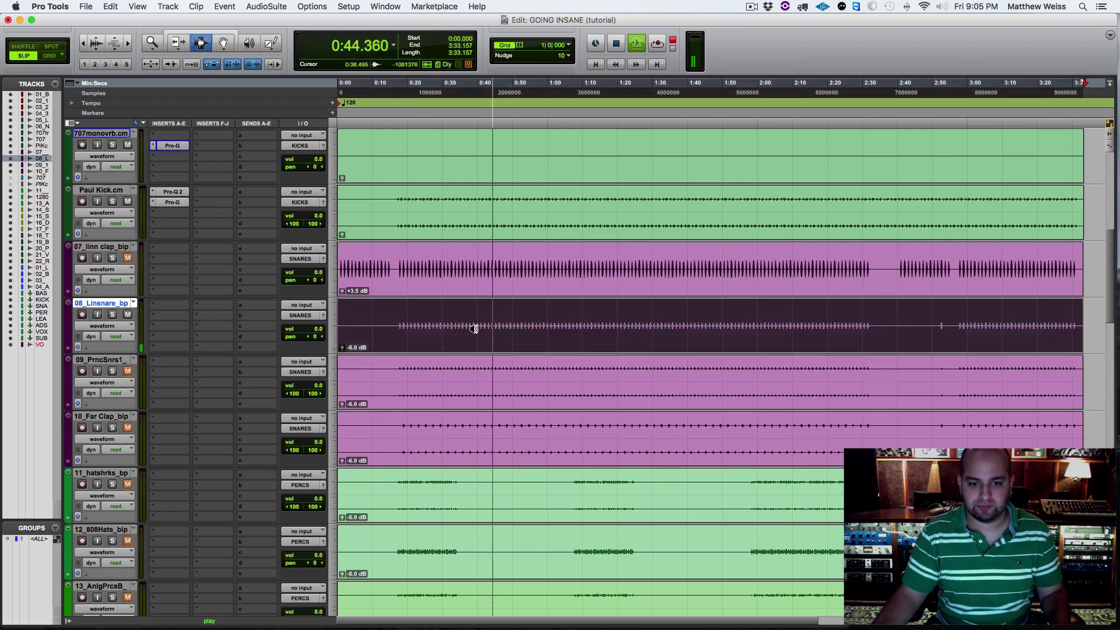
{"action": "scroll", "coordinate": [474, 329], "scroll_direction": "up", "scroll_amount": 3}
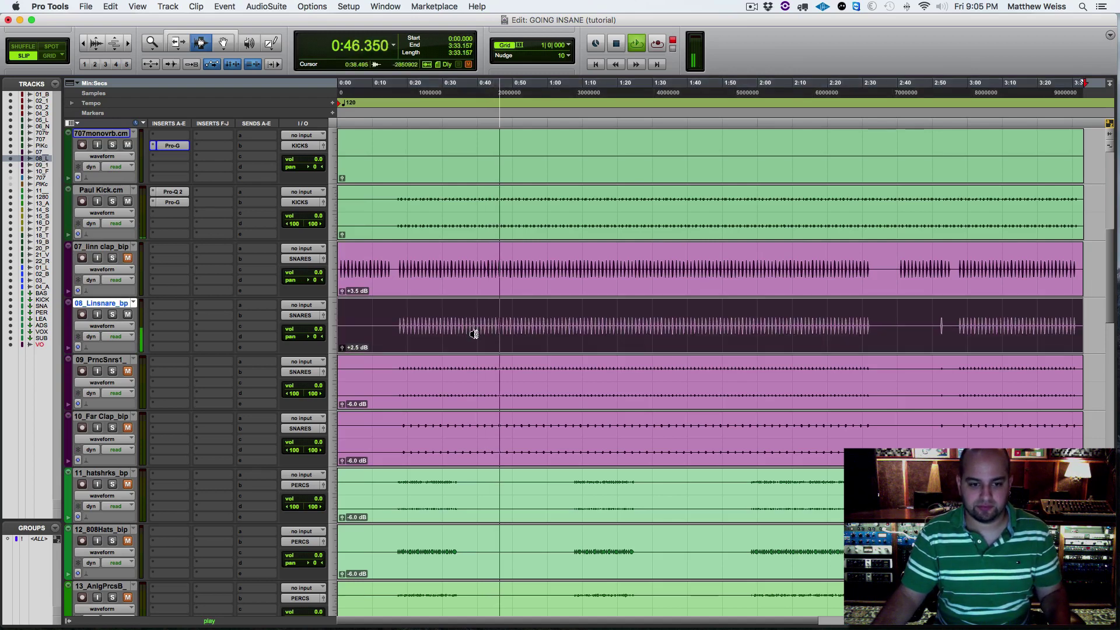
{"action": "scroll", "coordinate": [474, 334], "scroll_direction": "up", "scroll_amount": 1}
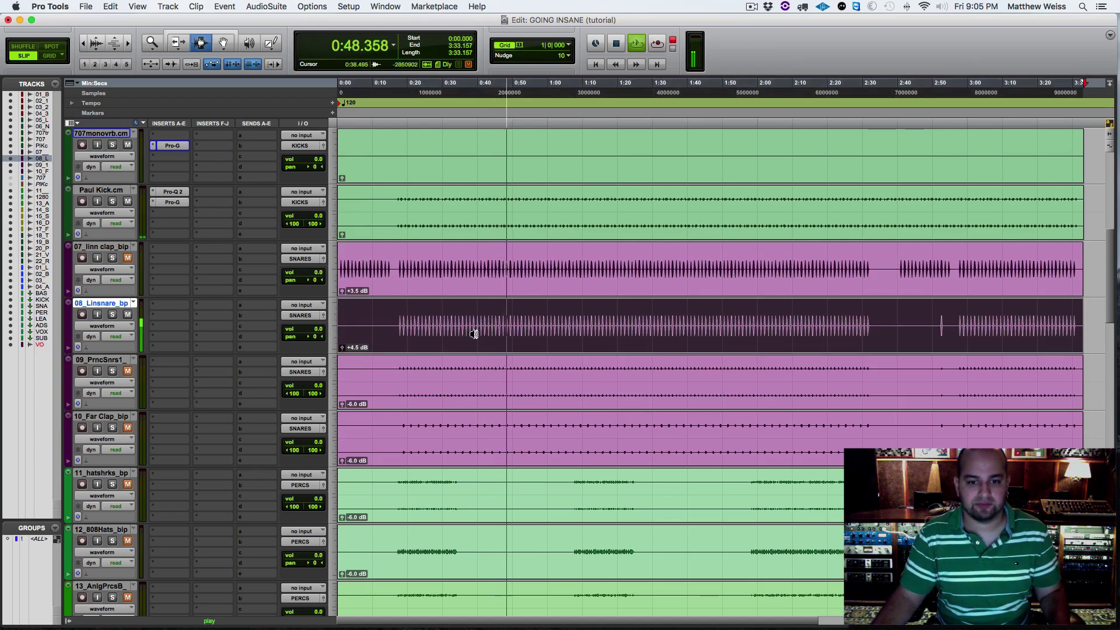
{"action": "scroll", "coordinate": [475, 333], "scroll_direction": "up", "scroll_amount": 3}
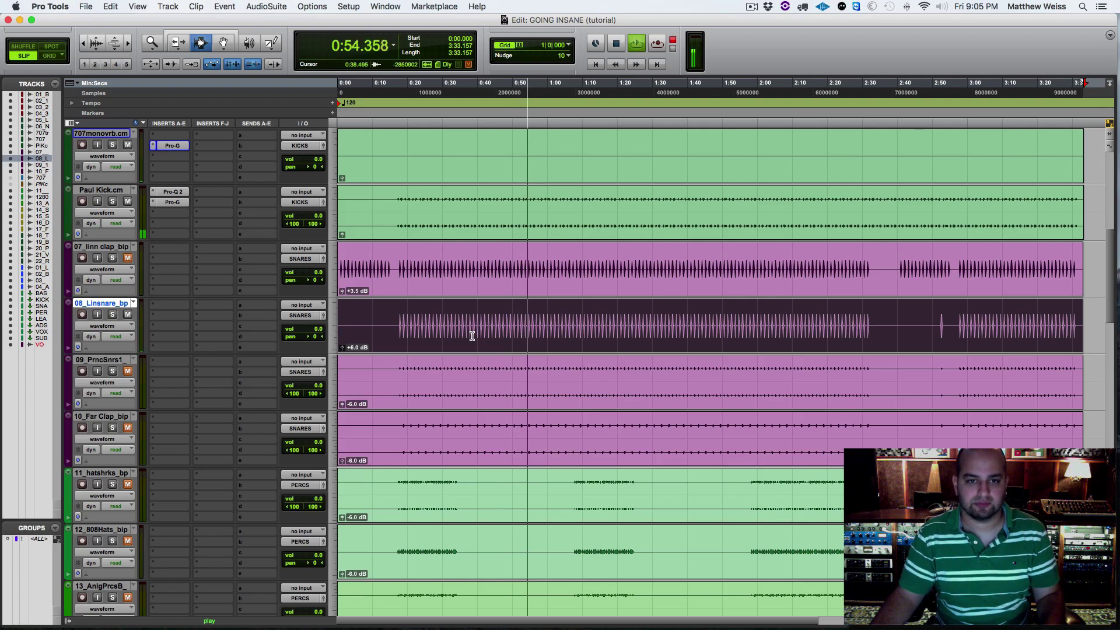
{"action": "key", "text": "space"}
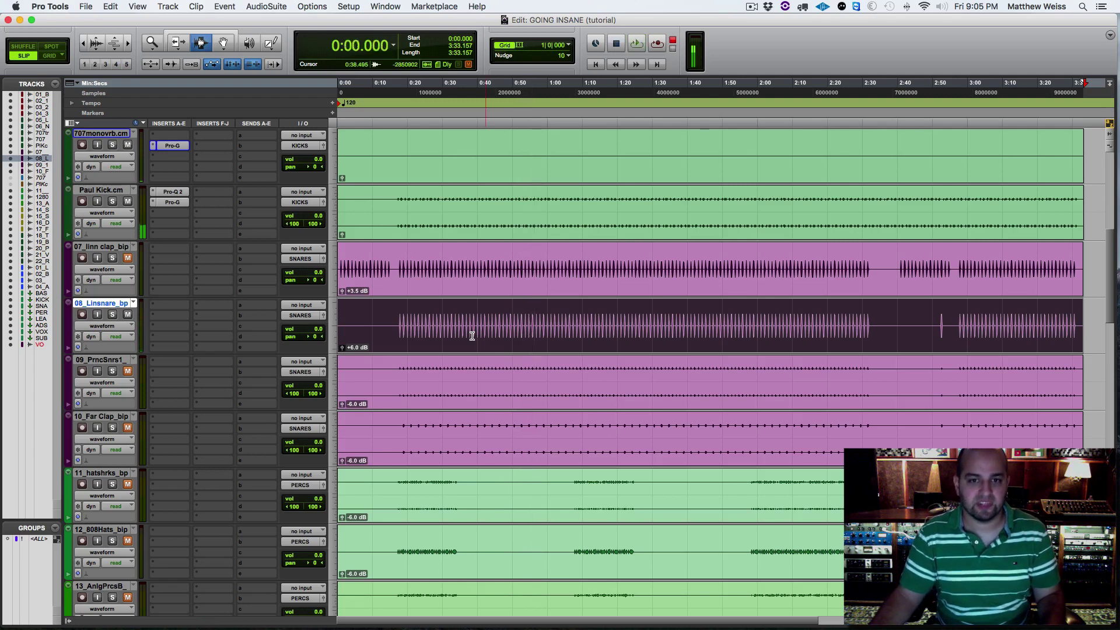
Unmute 09_PrncSnrs1, play from 0:45.494, and raise its whole clip's gain to +0.5 dB before stopping playback.
{"action": "left_click", "coordinate": [496, 330]}
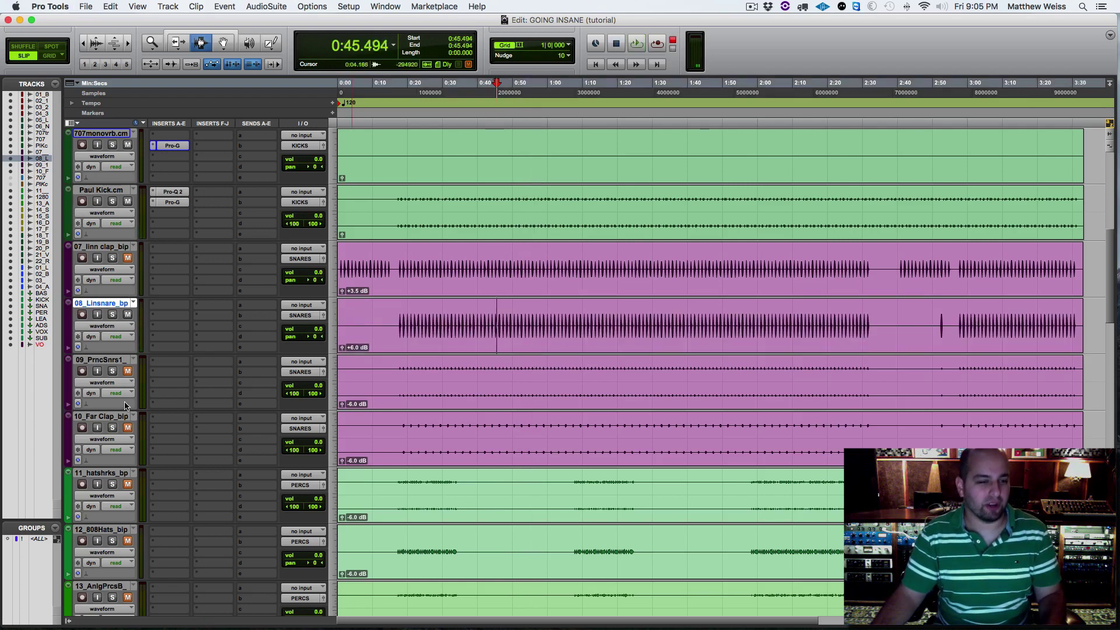
{"action": "left_click", "coordinate": [111, 373]}
{"action": "key", "text": "space"}
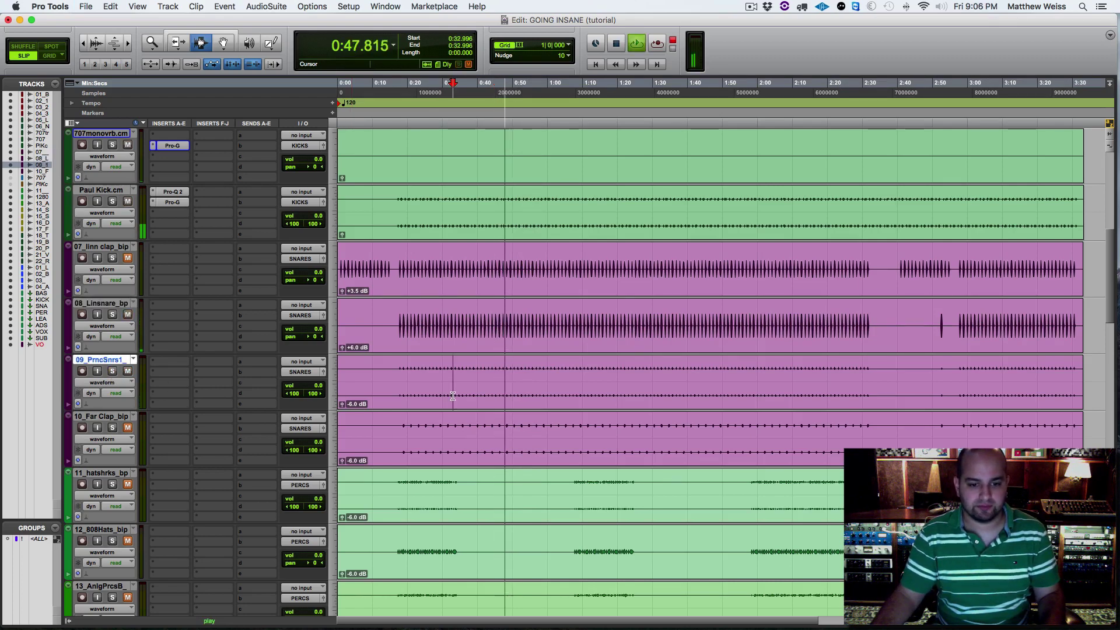
{"action": "left_click", "coordinate": [452, 394]}
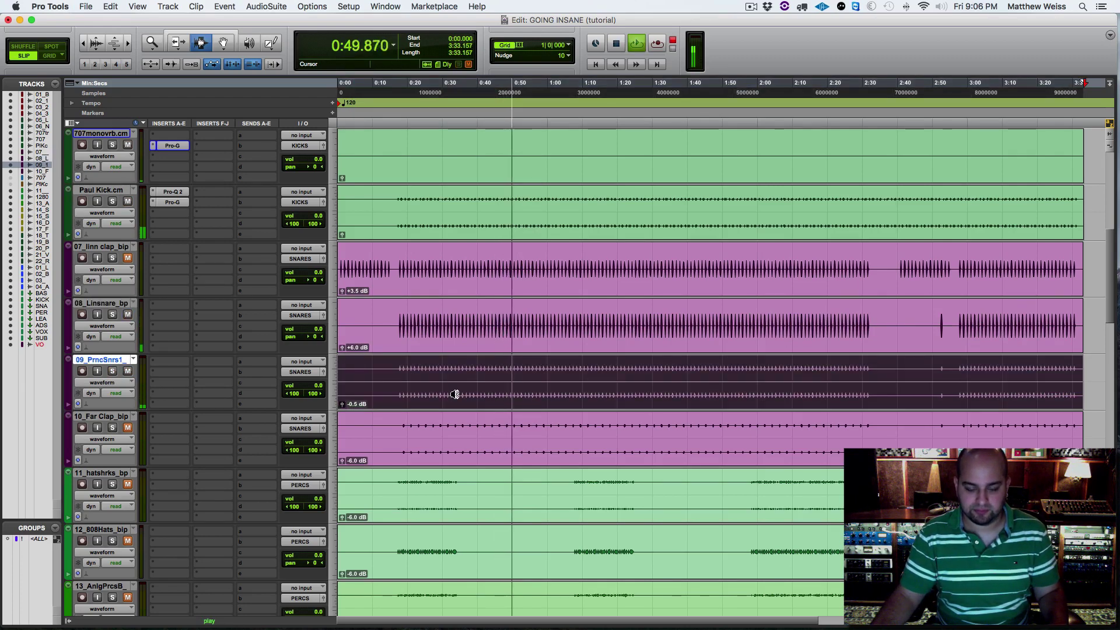
{"action": "key", "text": "ctrl+shift+Up"}
{"action": "key", "text": "ctrl+shift+Up"}
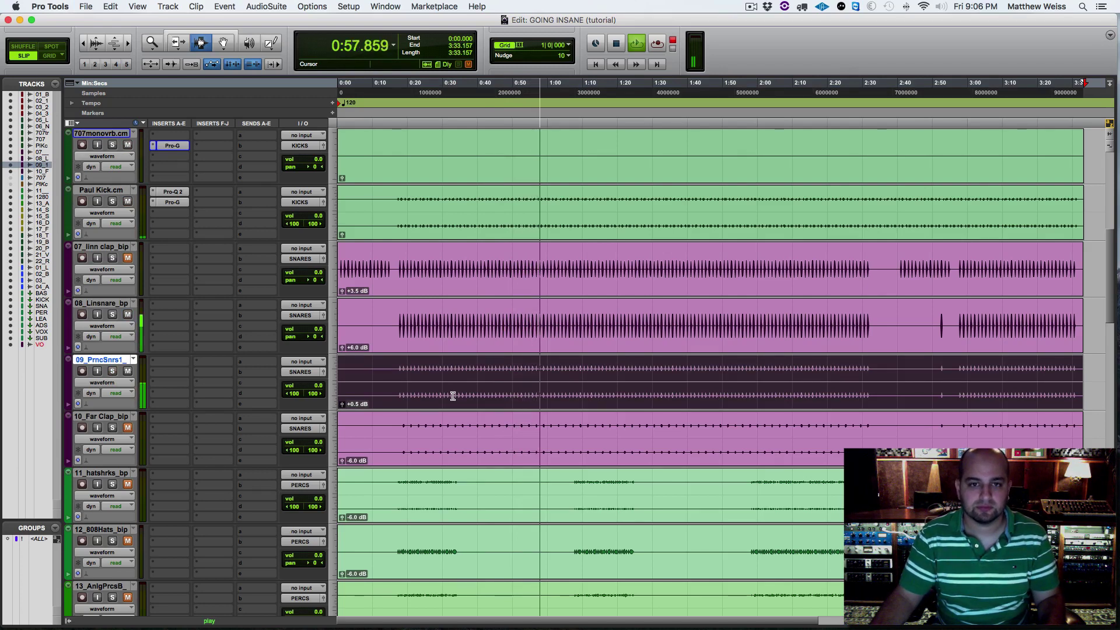
{"action": "key", "text": "space"}
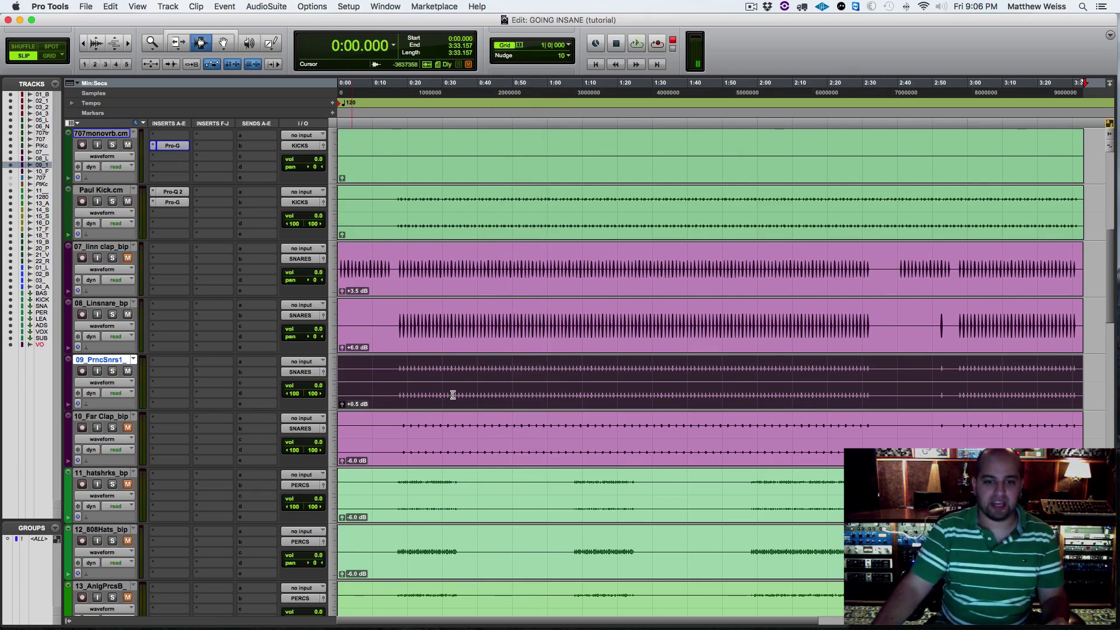
Listen to the kicks with both snare layers from 1:00.159 and stop playback.
{"action": "left_click", "coordinate": [548, 391]}
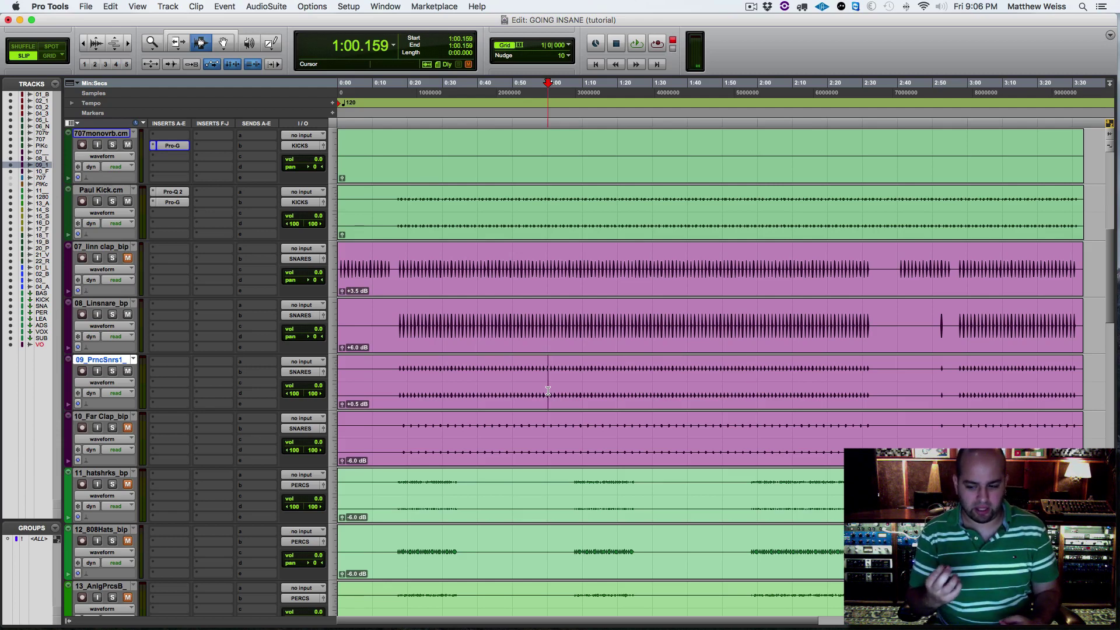
{"action": "key", "text": "space"}
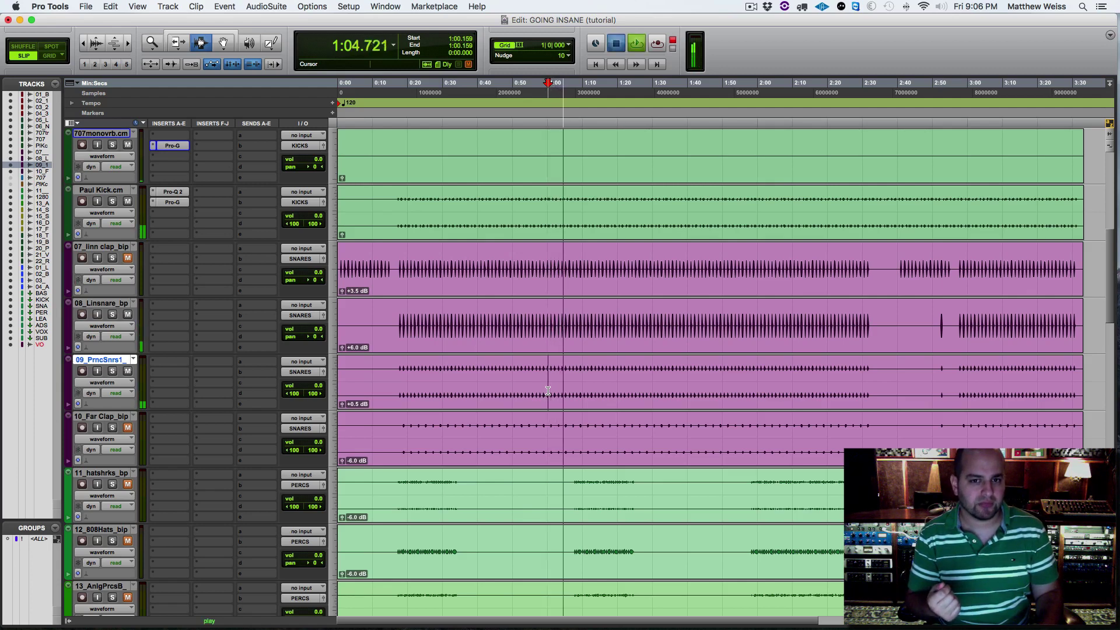
{"action": "key", "text": "space"}
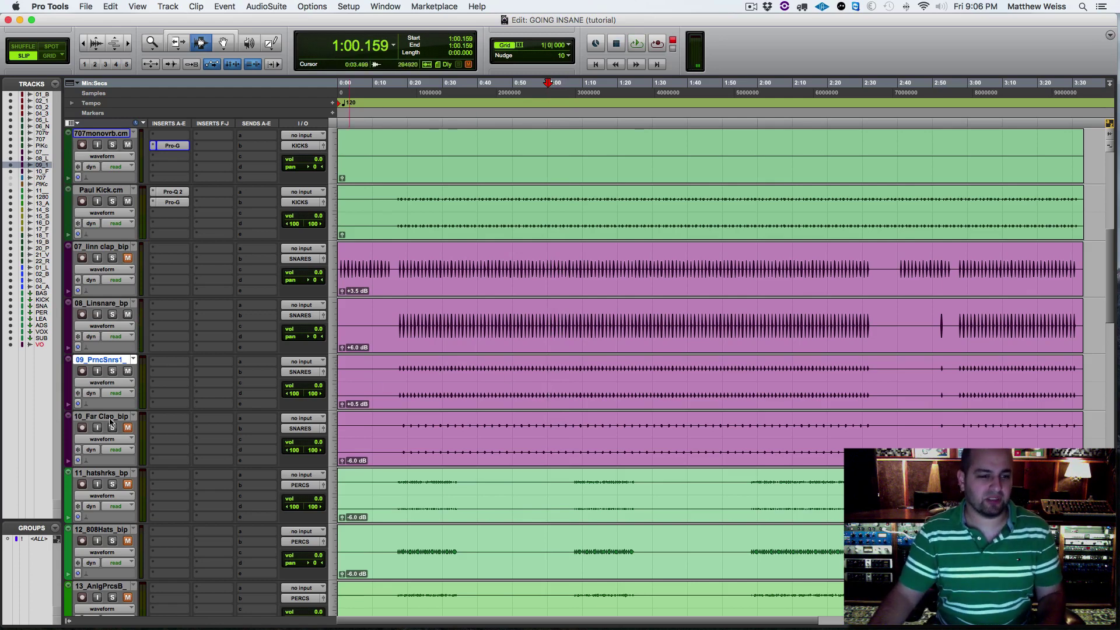
Unmute 10_Far Clap, replay from 1:00.159, and raise its whole clip's gain to -2.5 dB.
{"action": "left_click", "coordinate": [126, 428]}
{"action": "key", "text": "space"}
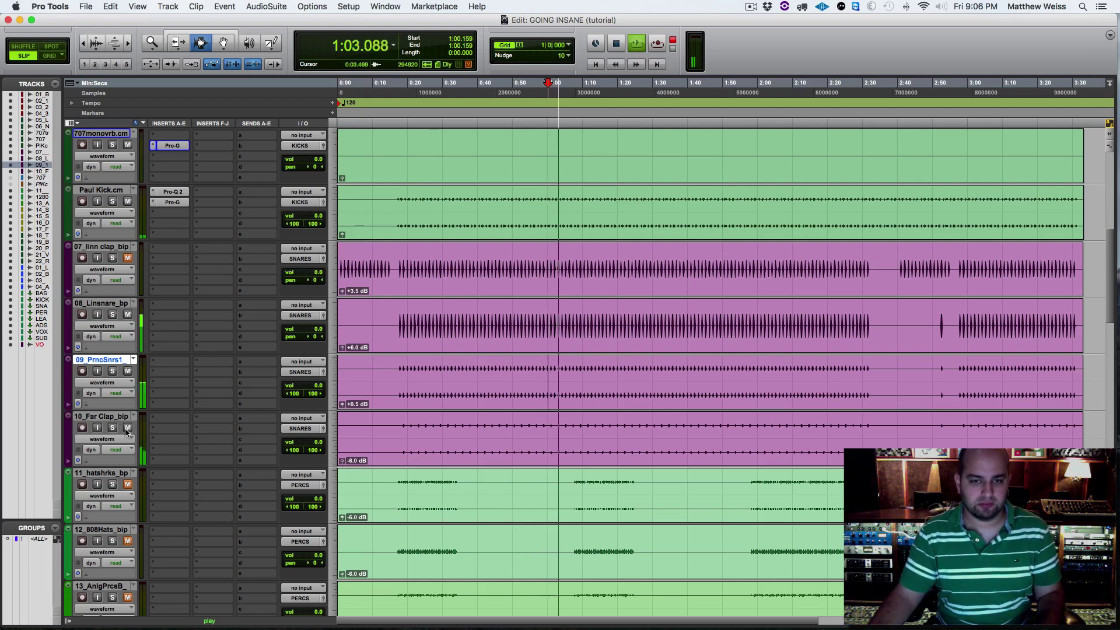
{"action": "left_click", "coordinate": [378, 435]}
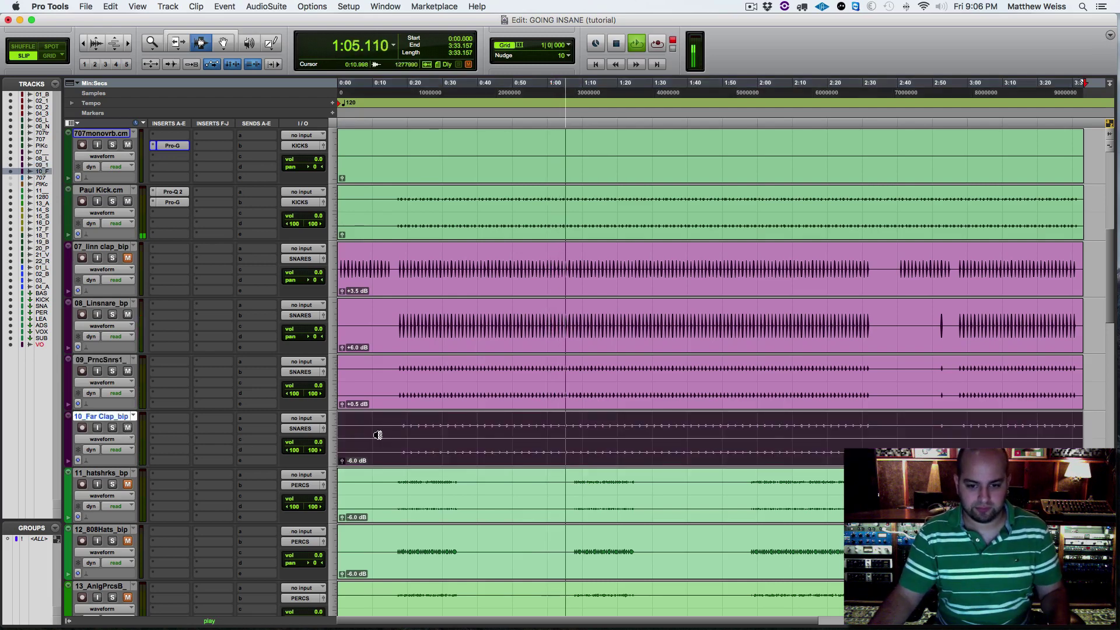
{"action": "key", "text": "ctrl+shift+Up"}
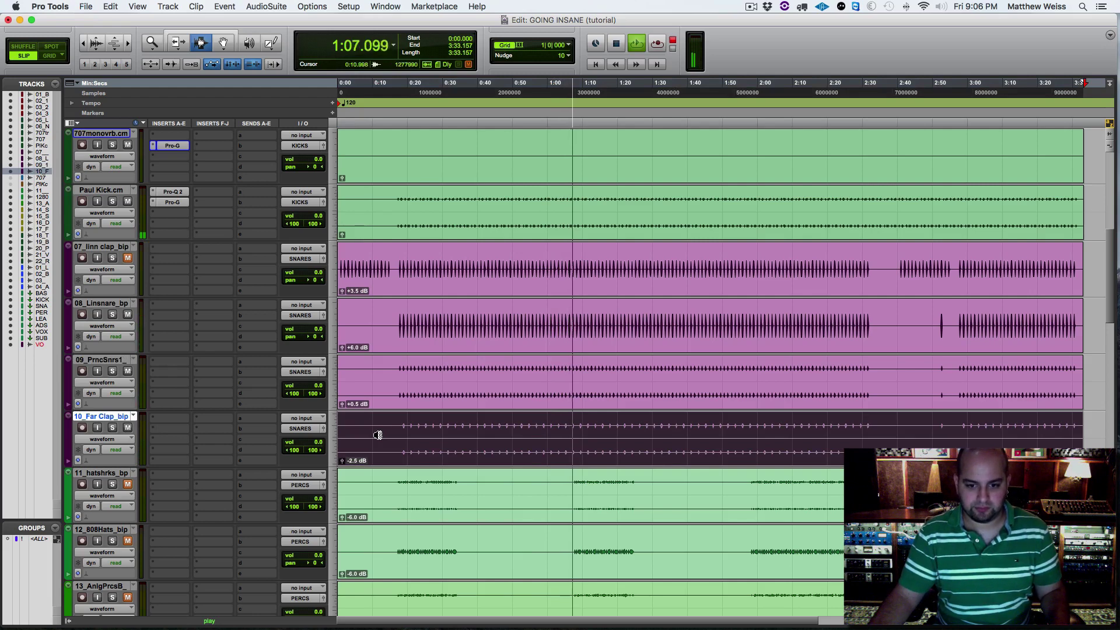
{"action": "key", "text": "space"}
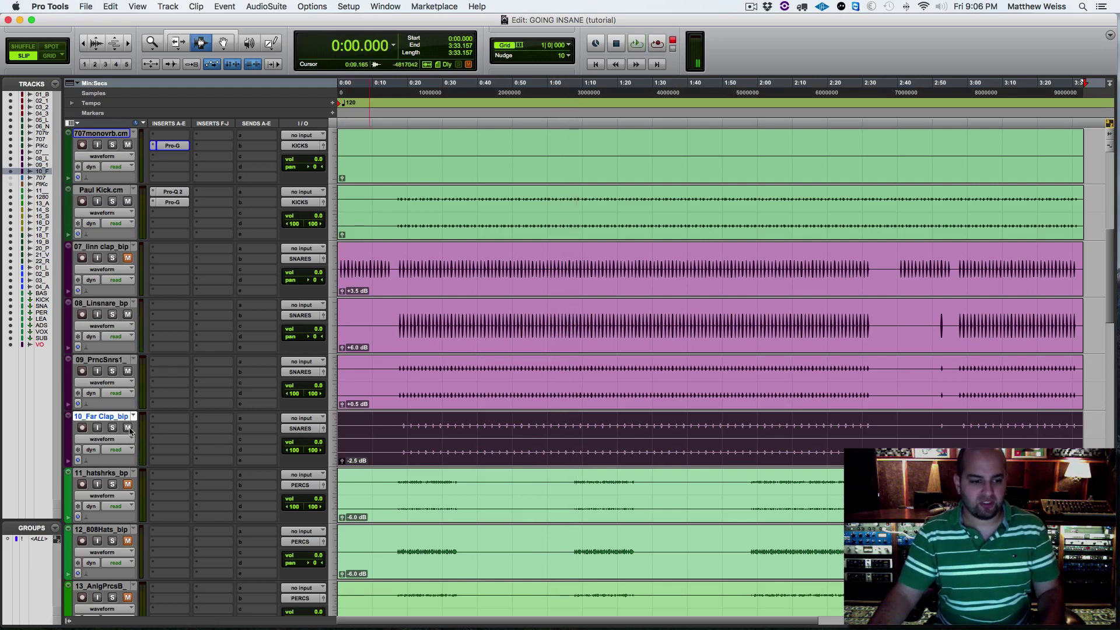
Audition 10_Far Clap briefly in solo from 0:52.327 and return it to the full mix.
{"action": "left_click", "coordinate": [112, 429]}
{"action": "left_click", "coordinate": [524, 436]}
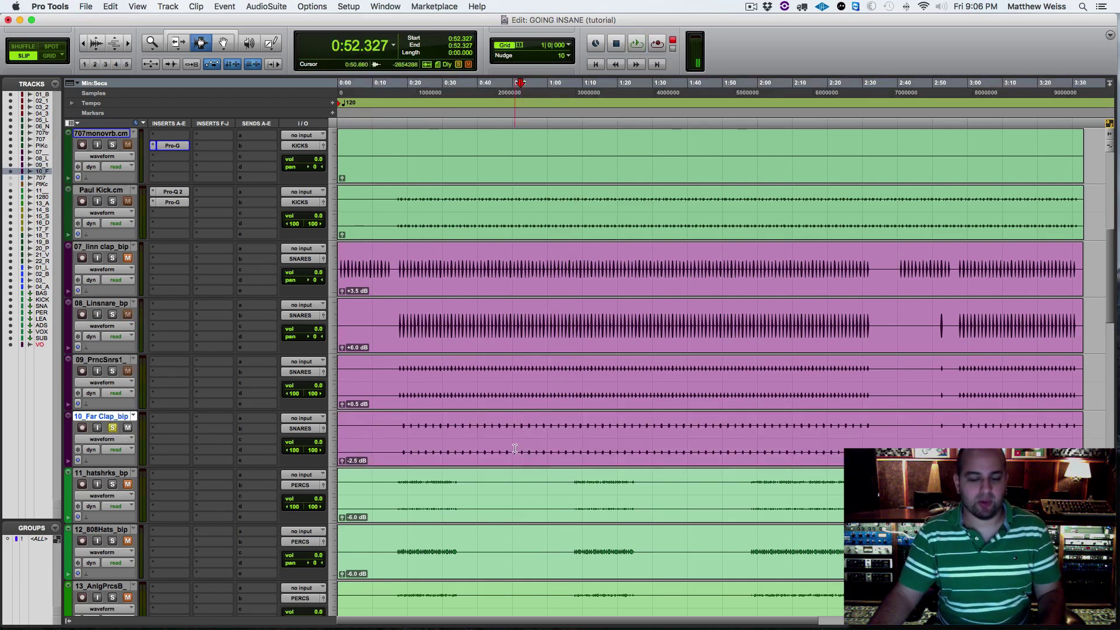
{"action": "key", "text": "space"}
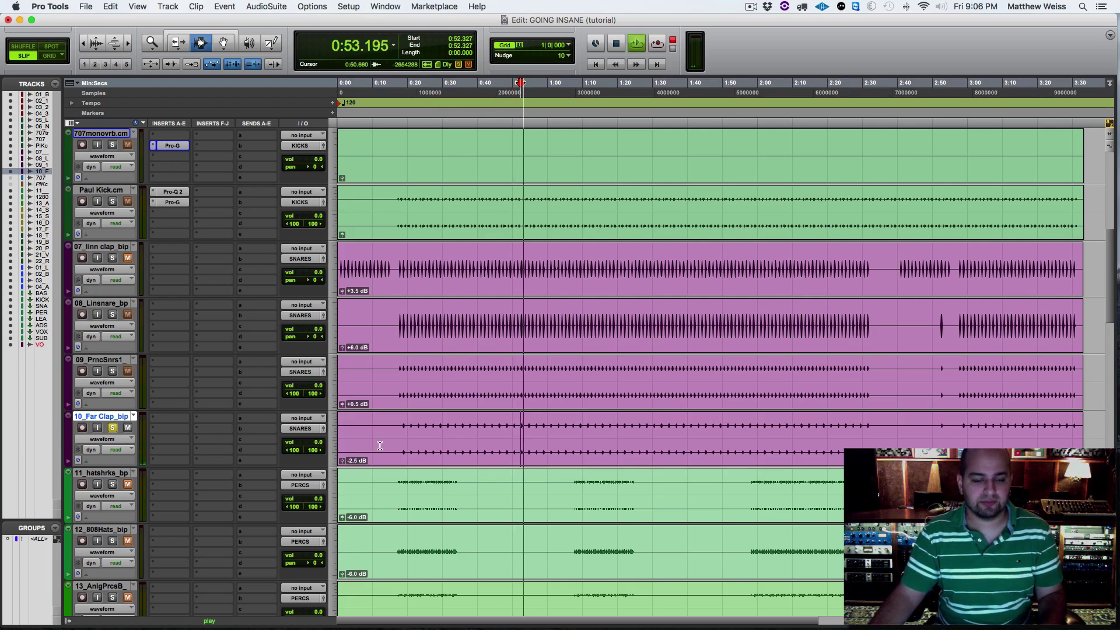
{"action": "key", "text": "space"}
{"action": "left_click", "coordinate": [113, 428]}
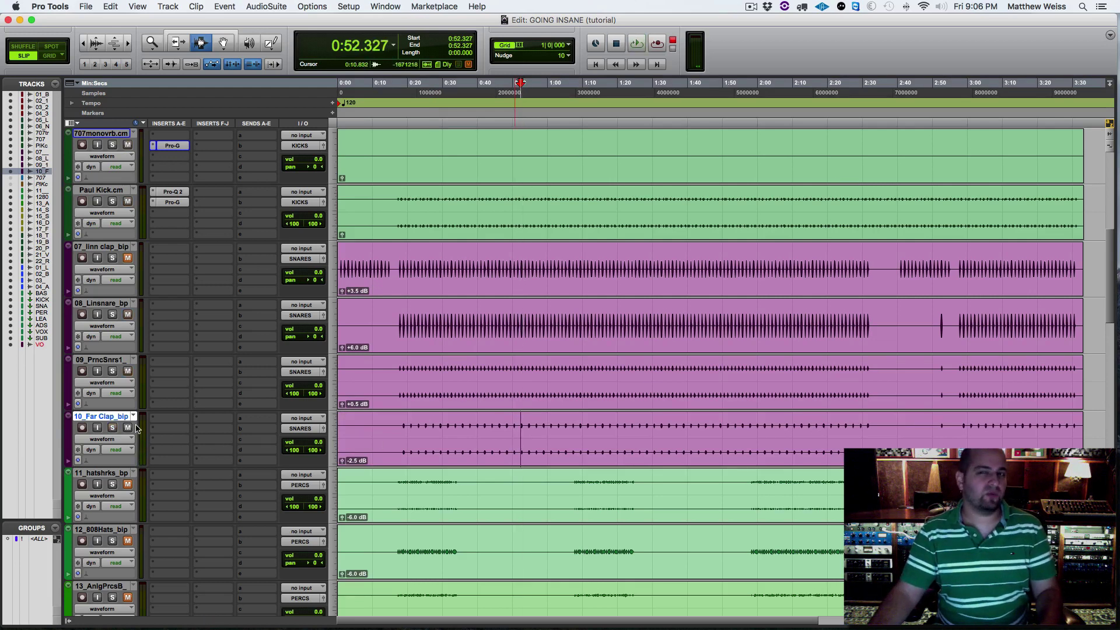
Play from 0:45.327, set the 10_Far Clap clip gain to 0 dB, and save the session.
{"action": "left_click", "coordinate": [493, 438]}
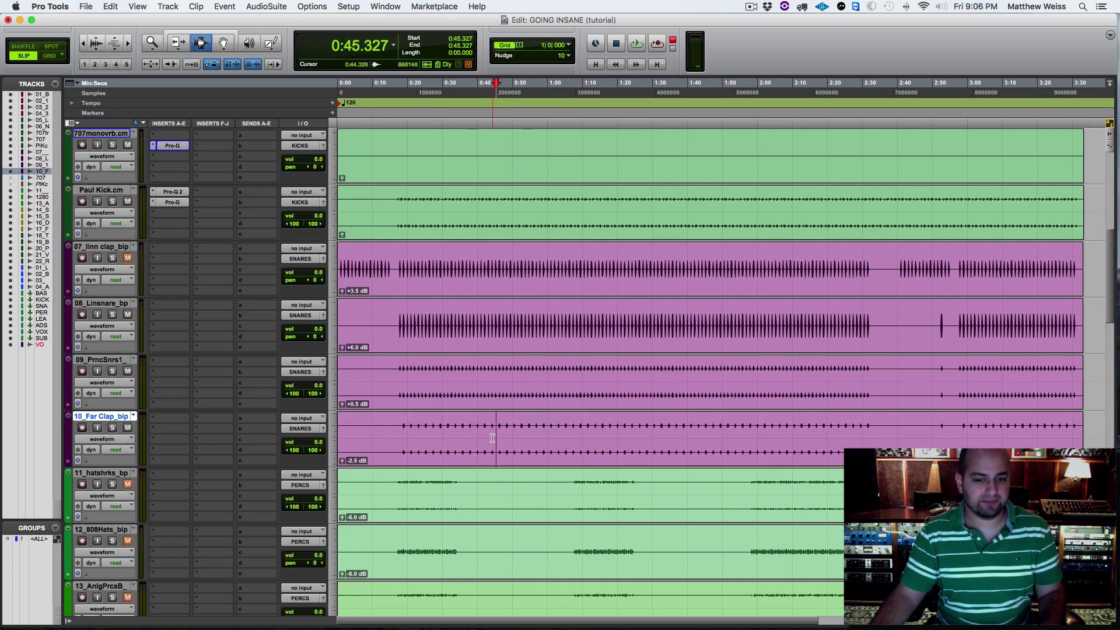
{"action": "key", "text": "space"}
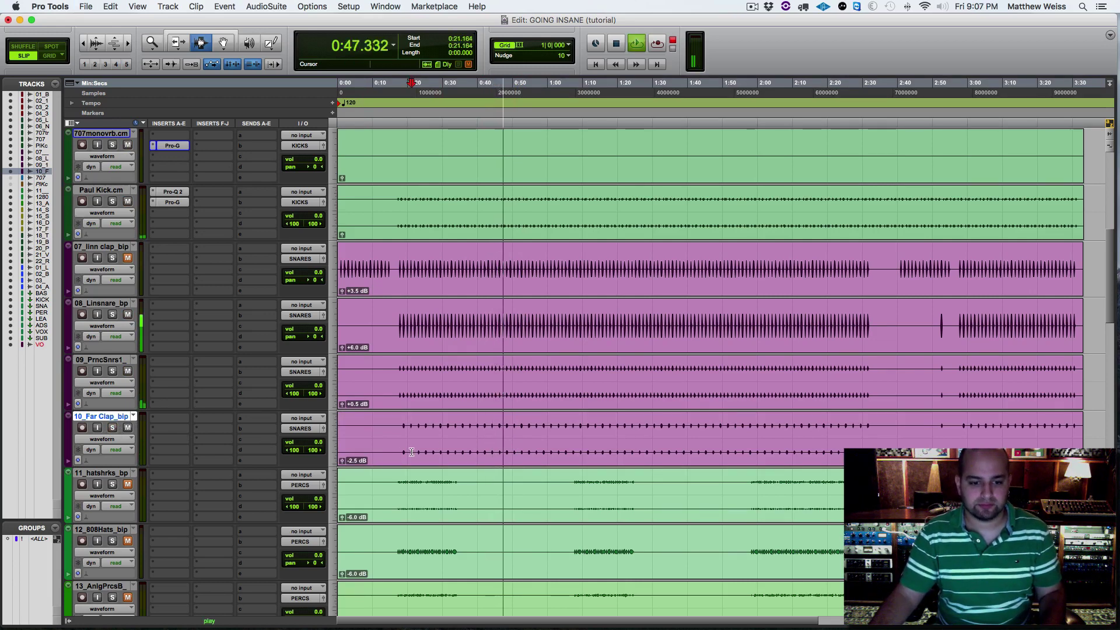
{"action": "left_click", "coordinate": [414, 450]}
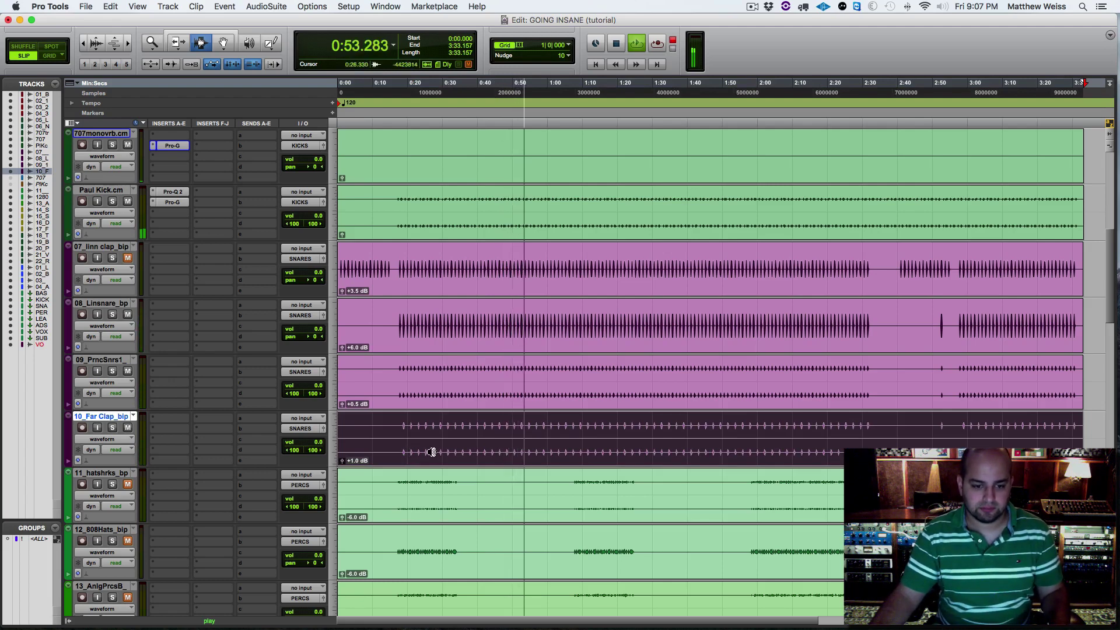
{"action": "key", "text": "ctrl+shift+Down"}
{"action": "key", "text": "ctrl+shift+Down"}
{"action": "key", "text": "super+s"}
{"action": "key", "text": "space"}
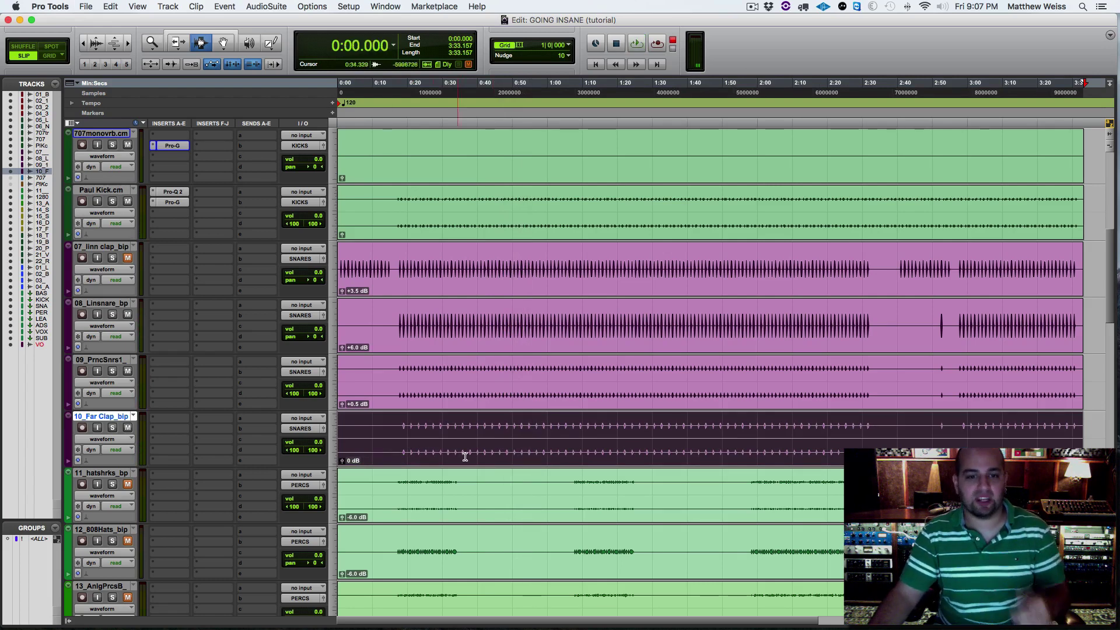
Unmute 07_linn clap and listen to all clap and snare layers together from 0:50.993.
{"action": "left_click", "coordinate": [516, 443]}
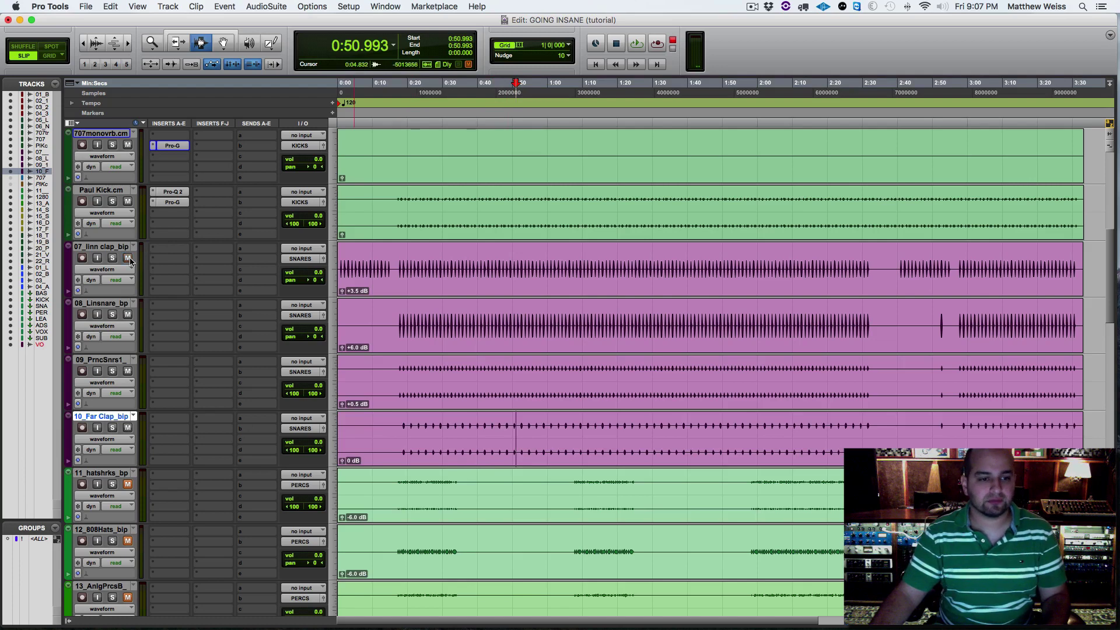
{"action": "key", "text": "space"}
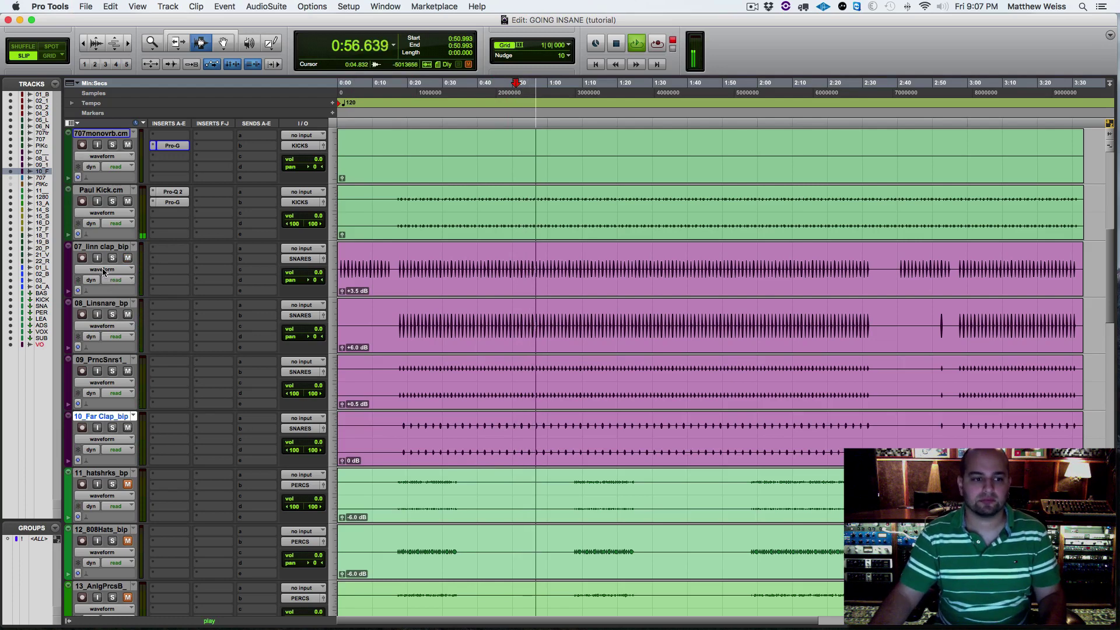
{"action": "key", "text": "space"}
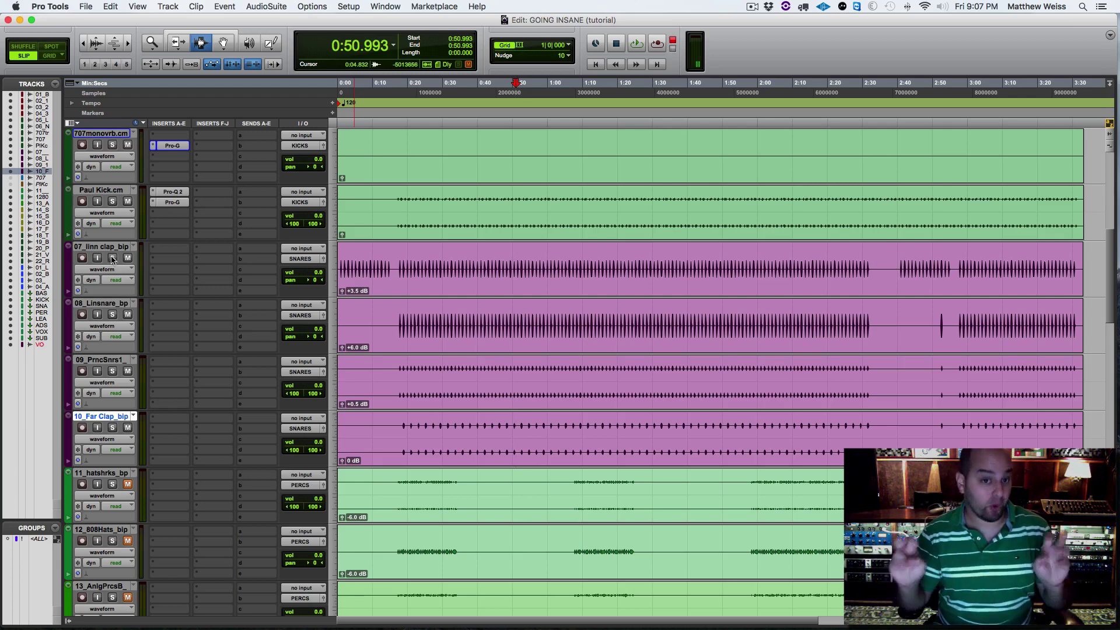
Insert FabFilter Pro-Q 2 on the soloed 07_linn clap track during playback and add a low-cut band.
{"action": "left_click", "coordinate": [113, 260]}
{"action": "key", "text": "space"}
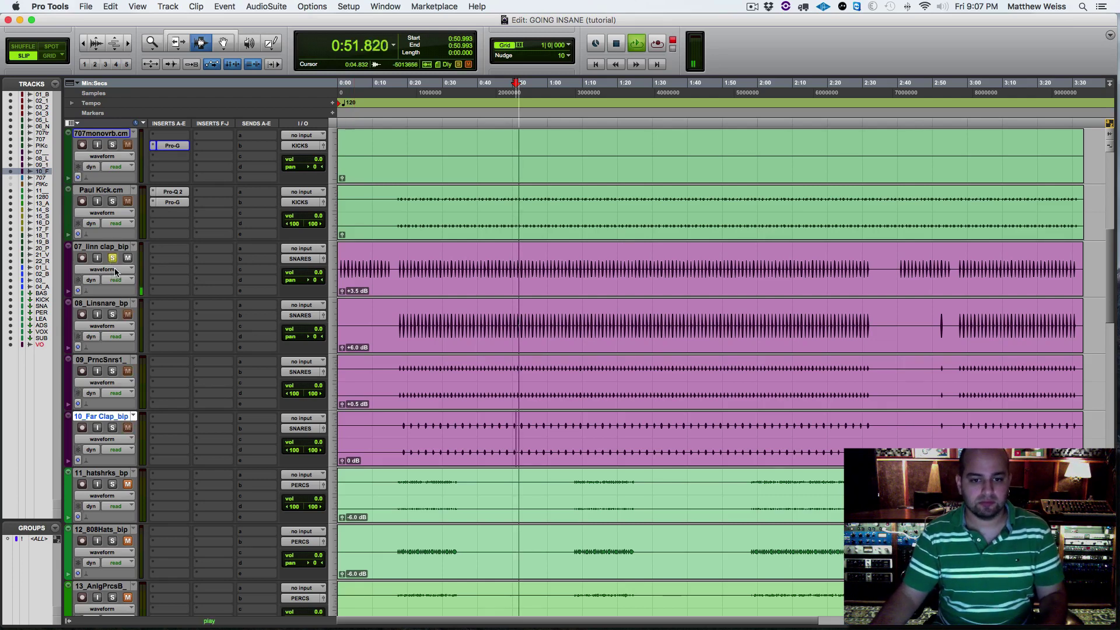
{"action": "left_click", "coordinate": [168, 249]}
{"action": "mouse_move", "coordinate": [174, 273]}
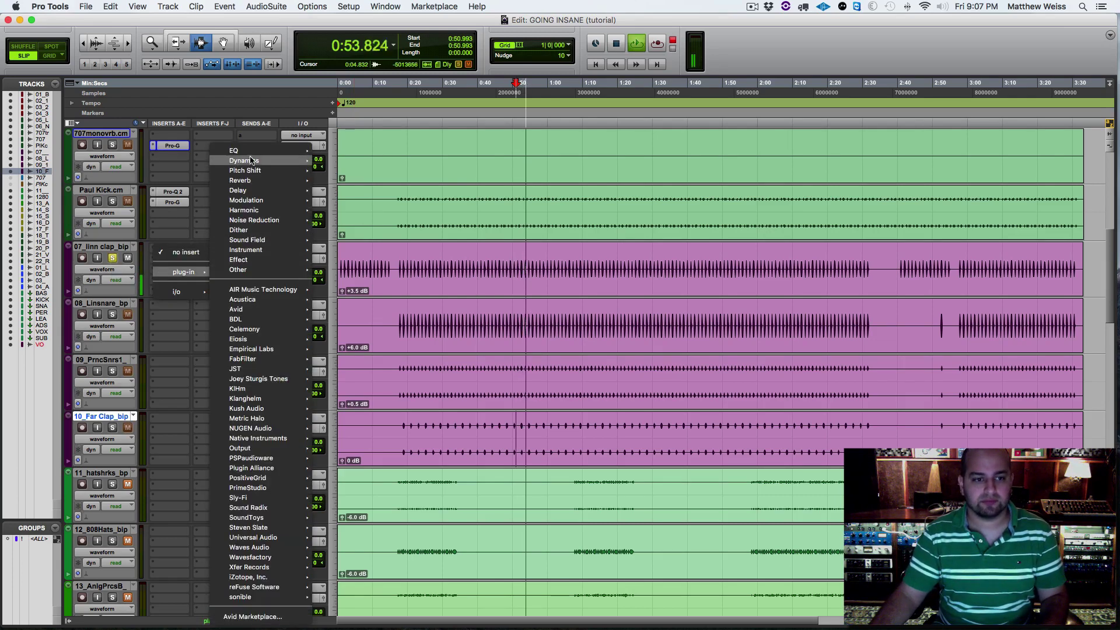
{"action": "mouse_move", "coordinate": [239, 150]}
{"action": "left_click", "coordinate": [376, 142]}
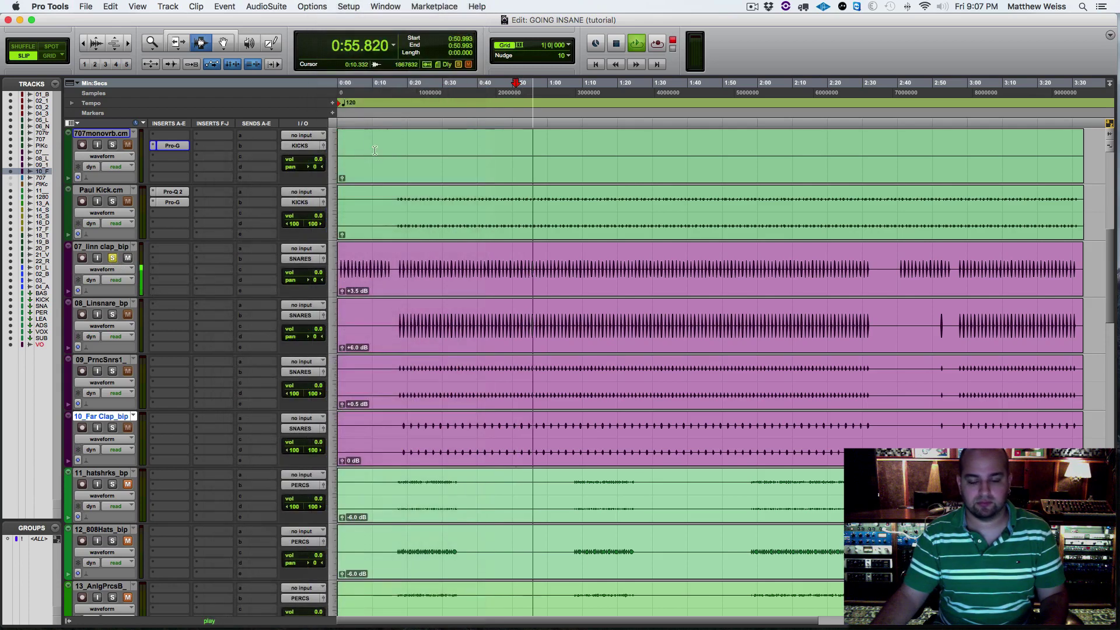
{"action": "left_click", "coordinate": [378, 212]}
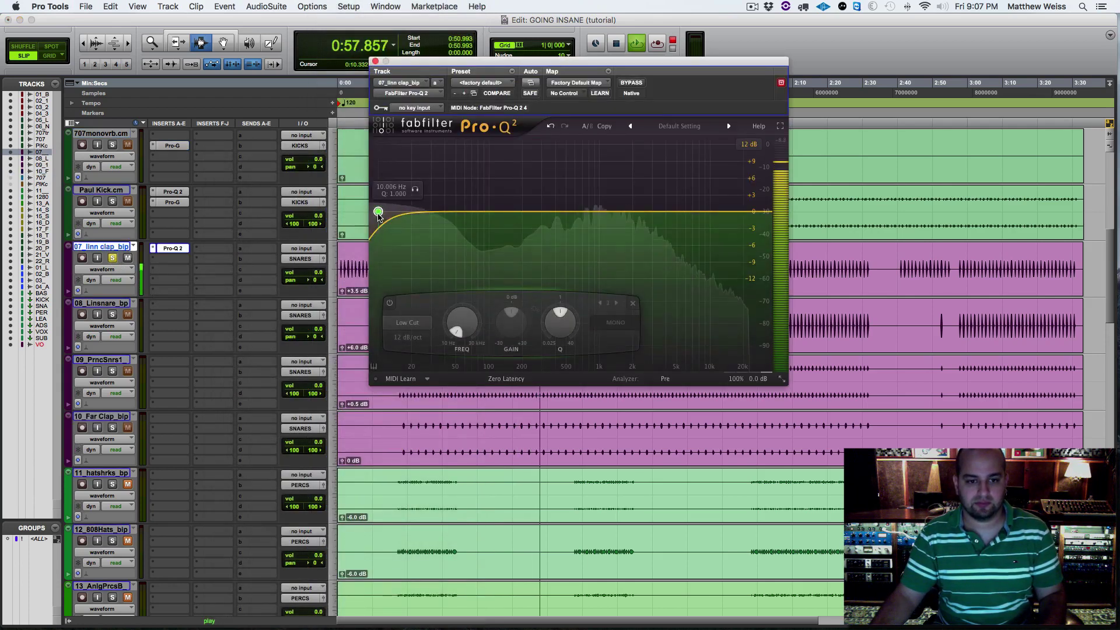
Switch the clap's Pro-Q 2 to Natural Phase and set its low cut to about 234 Hz at 18 dB/oct.
{"action": "key", "text": "space"}
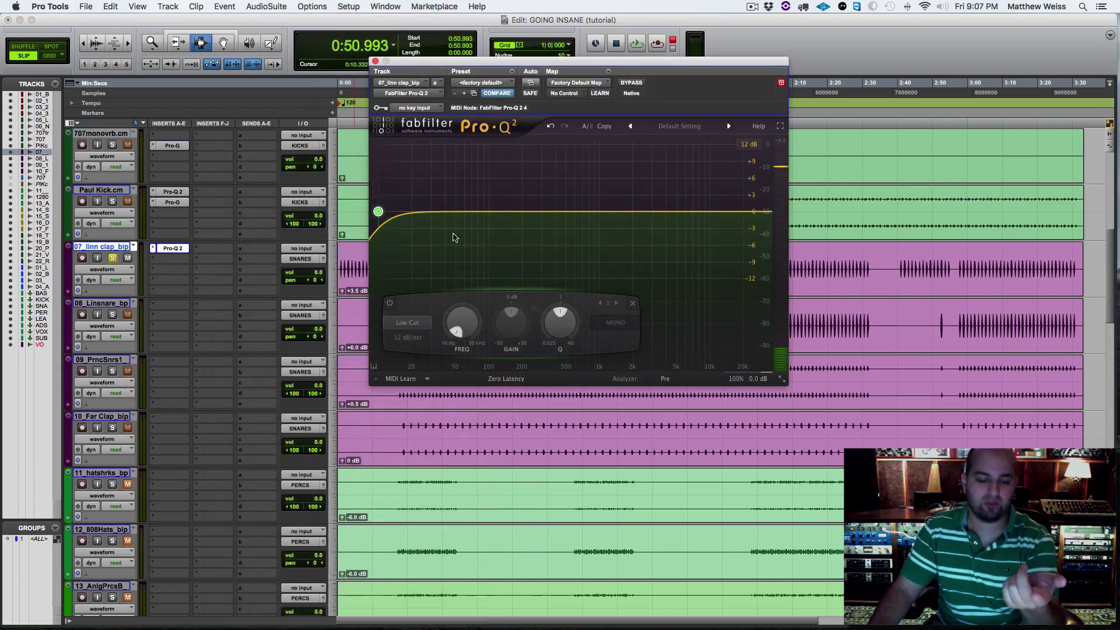
{"action": "left_click", "coordinate": [505, 379]}
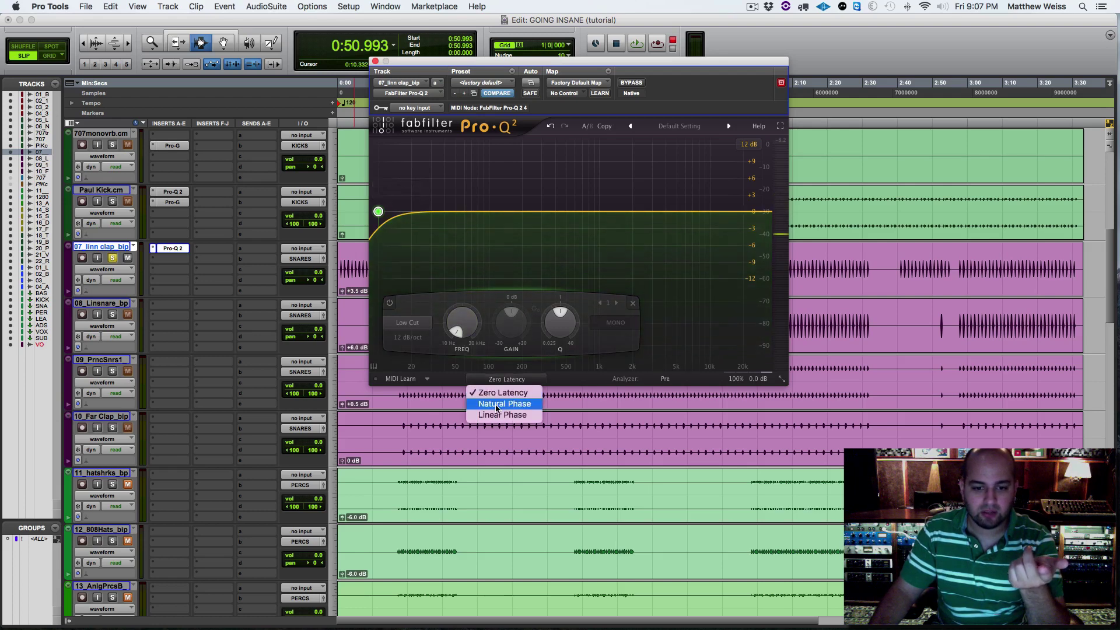
{"action": "left_click", "coordinate": [498, 400]}
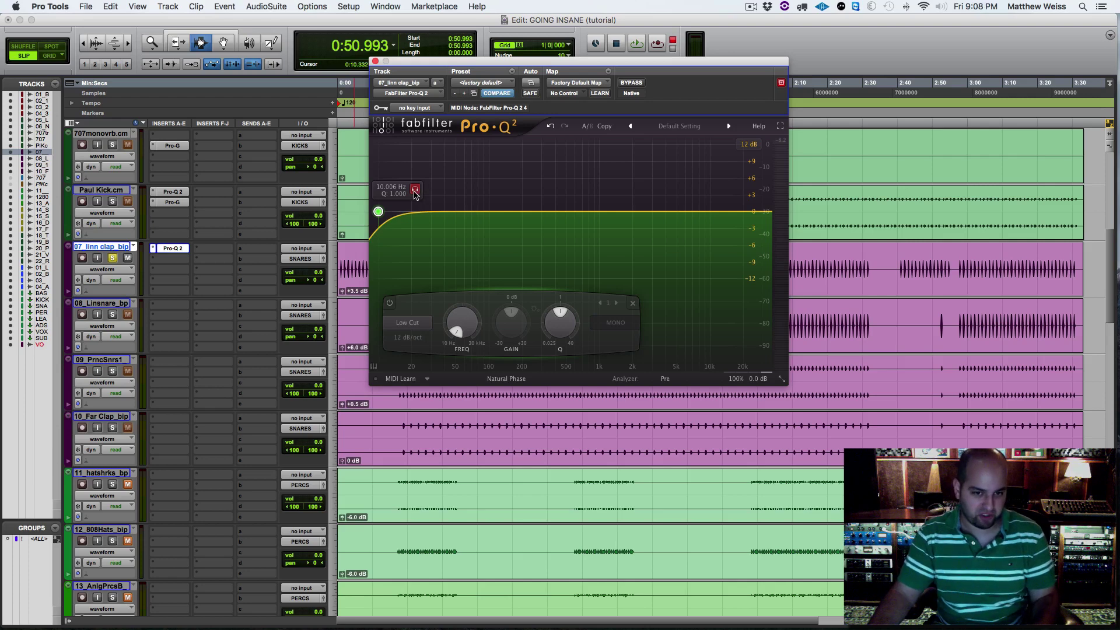
{"action": "key", "text": "space"}
{"action": "left_click_drag", "start_coordinate": [378, 211], "coordinate": [530, 210]}
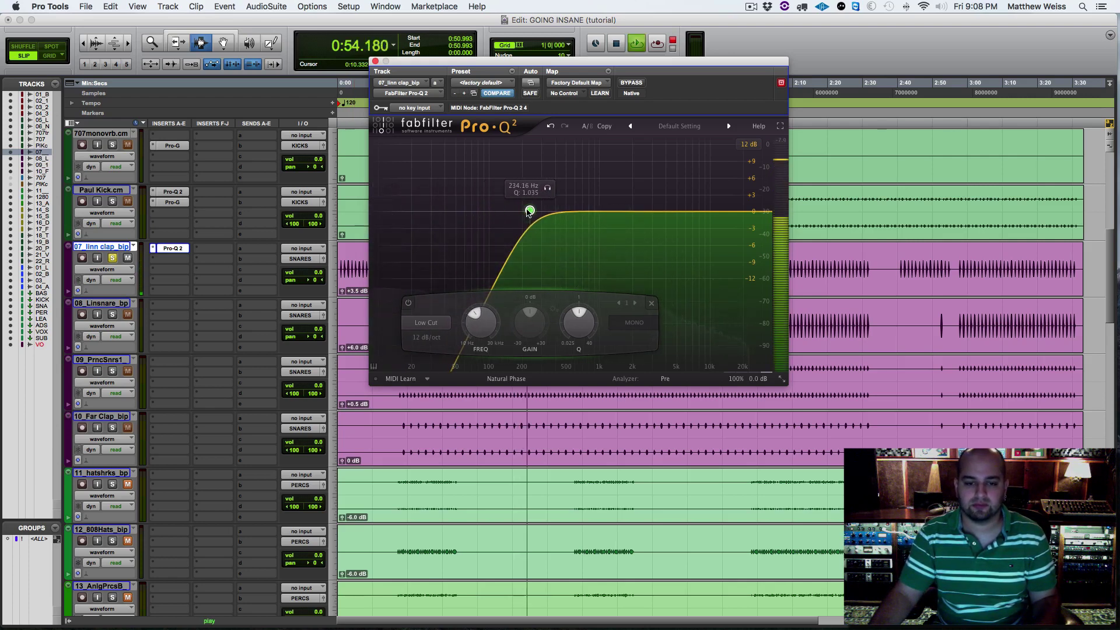
{"action": "left_click", "coordinate": [549, 189]}
{"action": "left_click", "coordinate": [427, 337]}
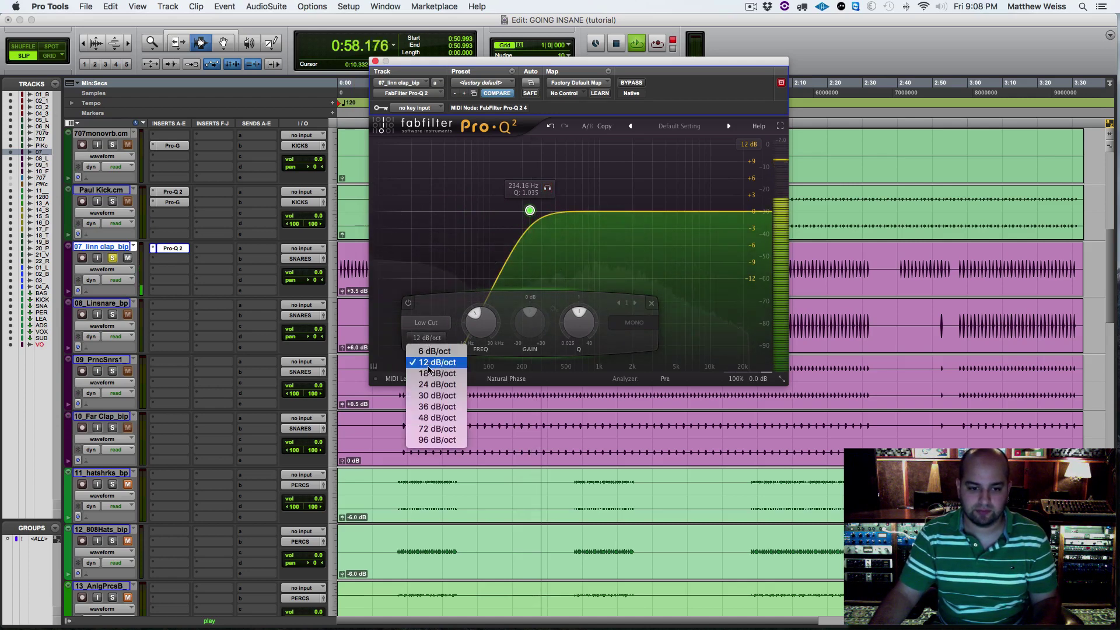
Compare the soloed 07_linn clap with its EQ bypassed and engaged from 0:50.993, and save the session.
{"action": "left_click", "coordinate": [636, 84]}
{"action": "left_click", "coordinate": [636, 84]}
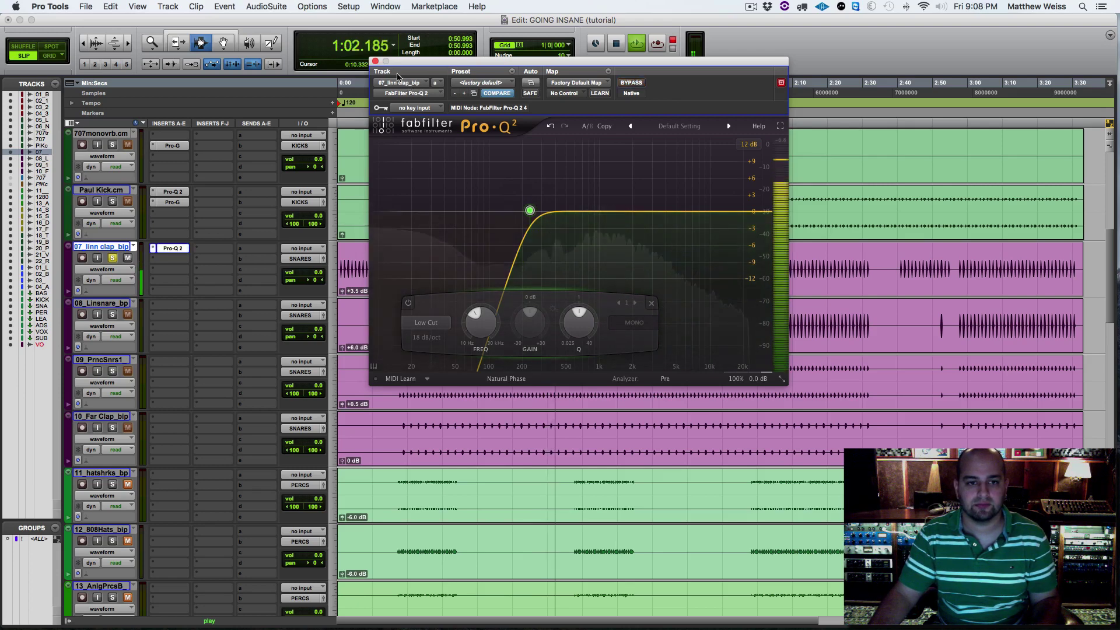
{"action": "left_click", "coordinate": [374, 62]}
{"action": "key", "text": "space"}
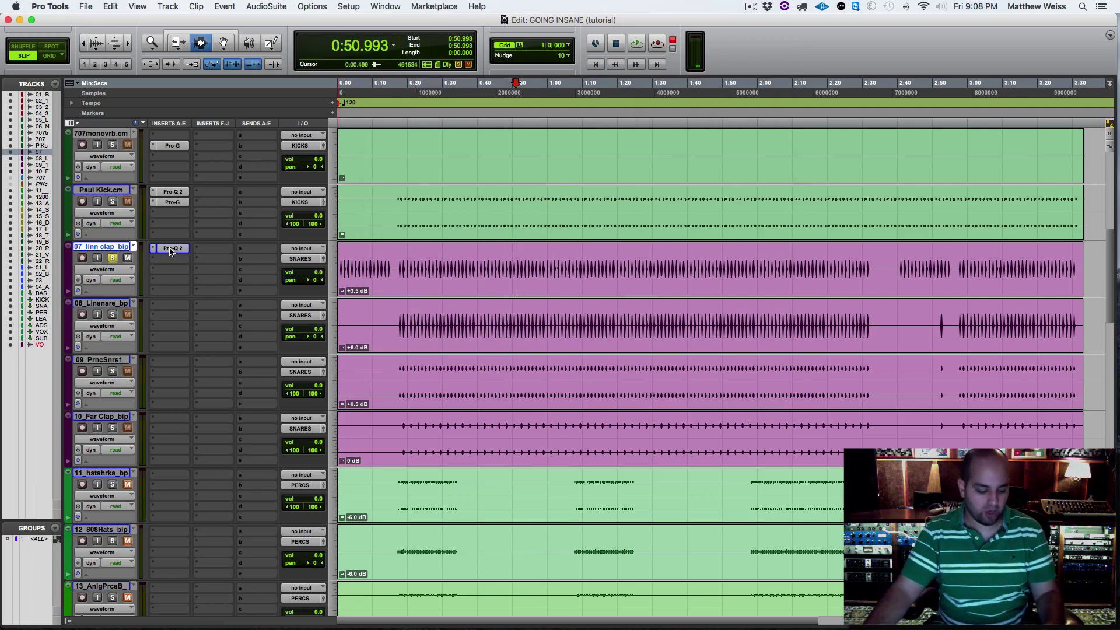
{"action": "key", "text": "space"}
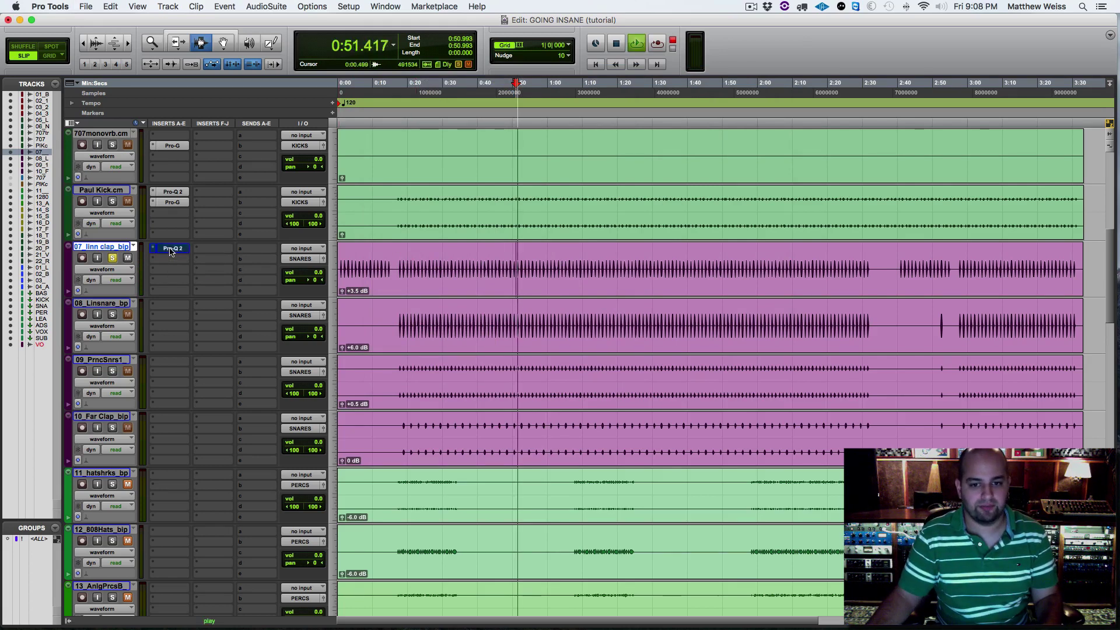
{"action": "key", "text": "space"}
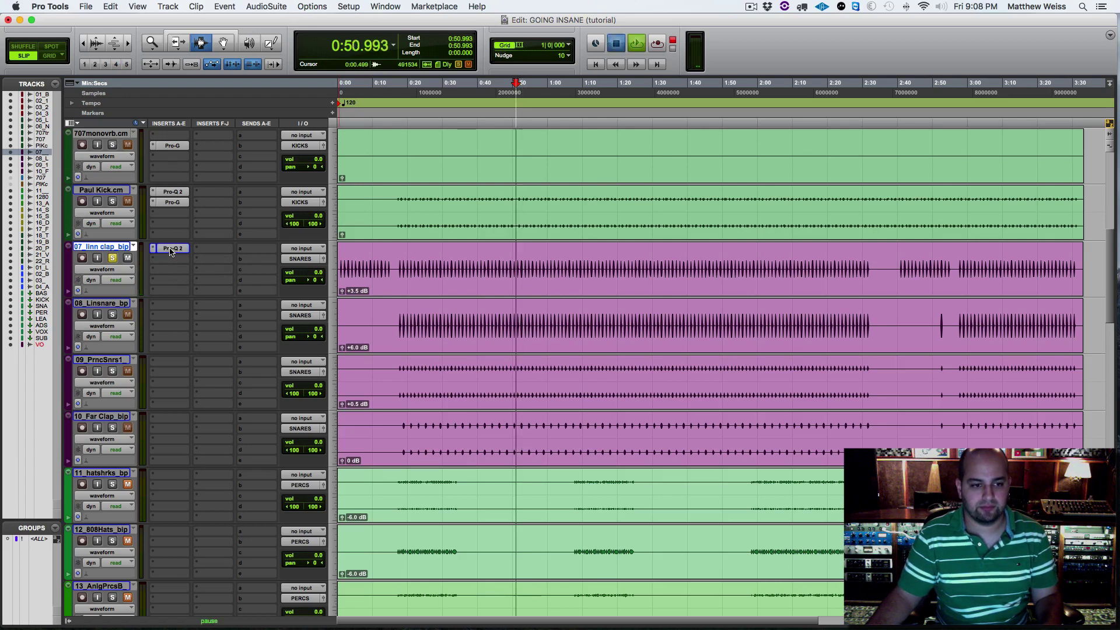
{"action": "key", "text": "space"}
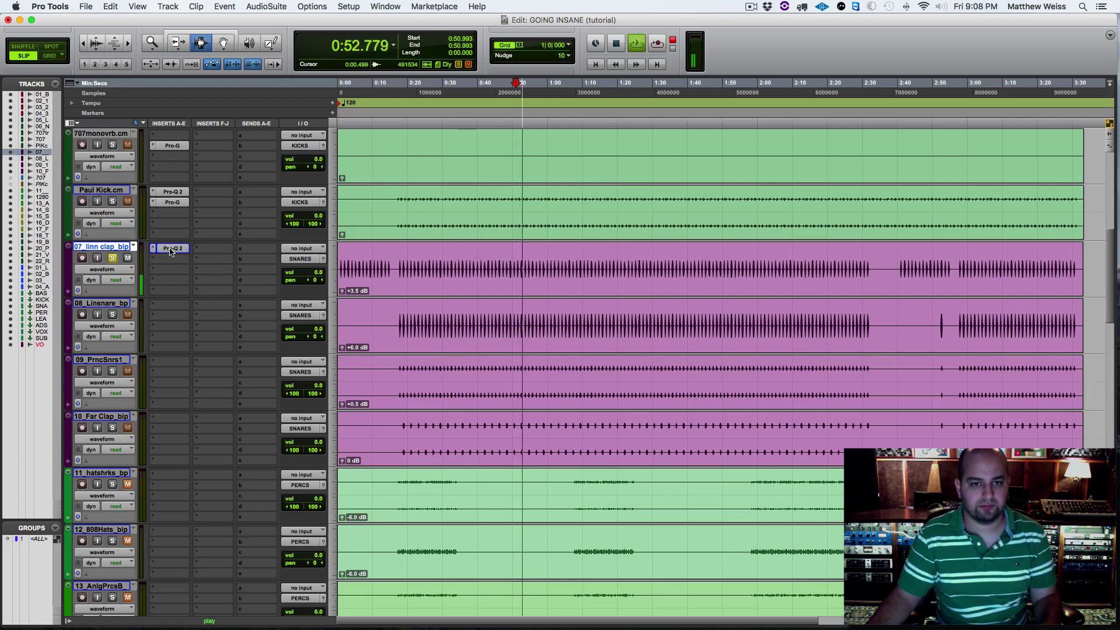
{"action": "key", "text": "space"}
{"action": "key", "text": "super+s"}
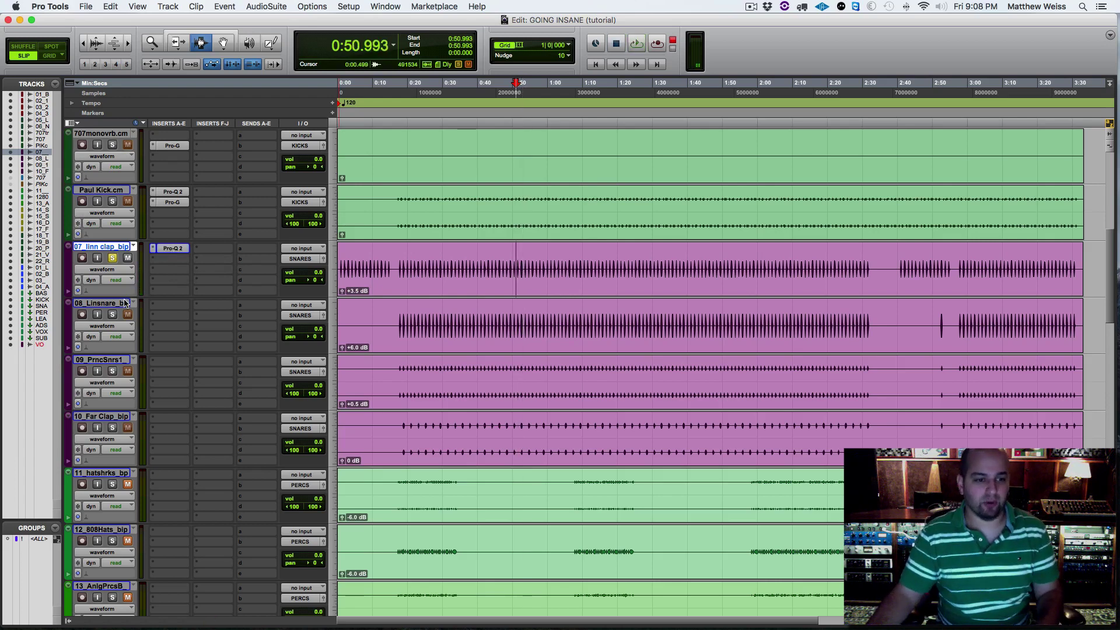
Solo 08_Linsnare alongside 07_linn clap, listen to both from 0:50.993, and save the session.
{"action": "key", "text": "space"}
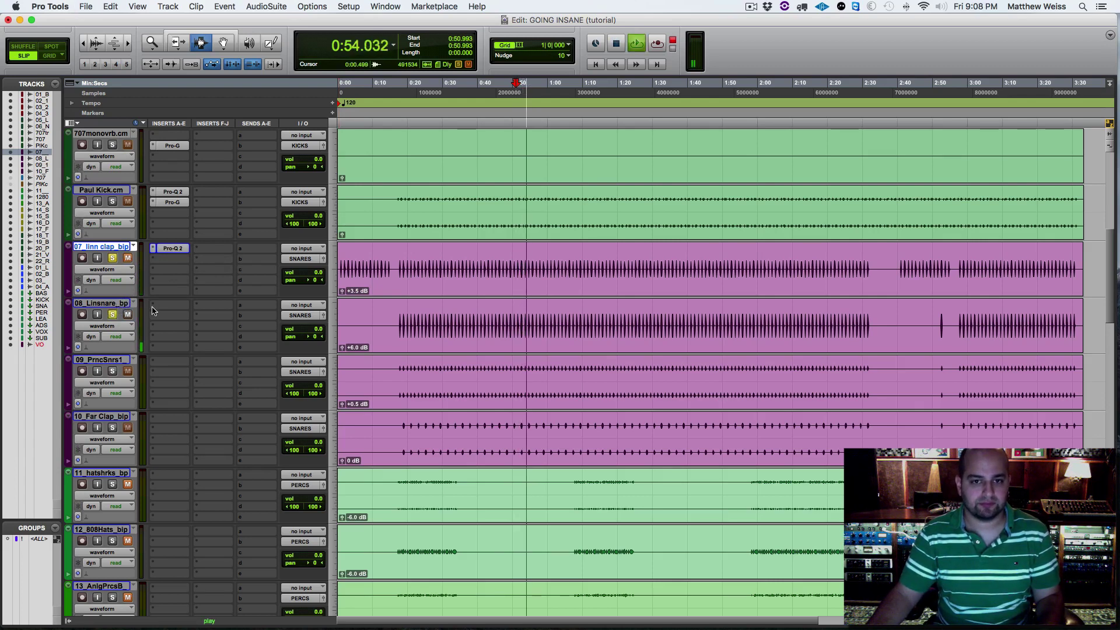
{"action": "key", "text": "space"}
{"action": "key", "text": "super+s"}
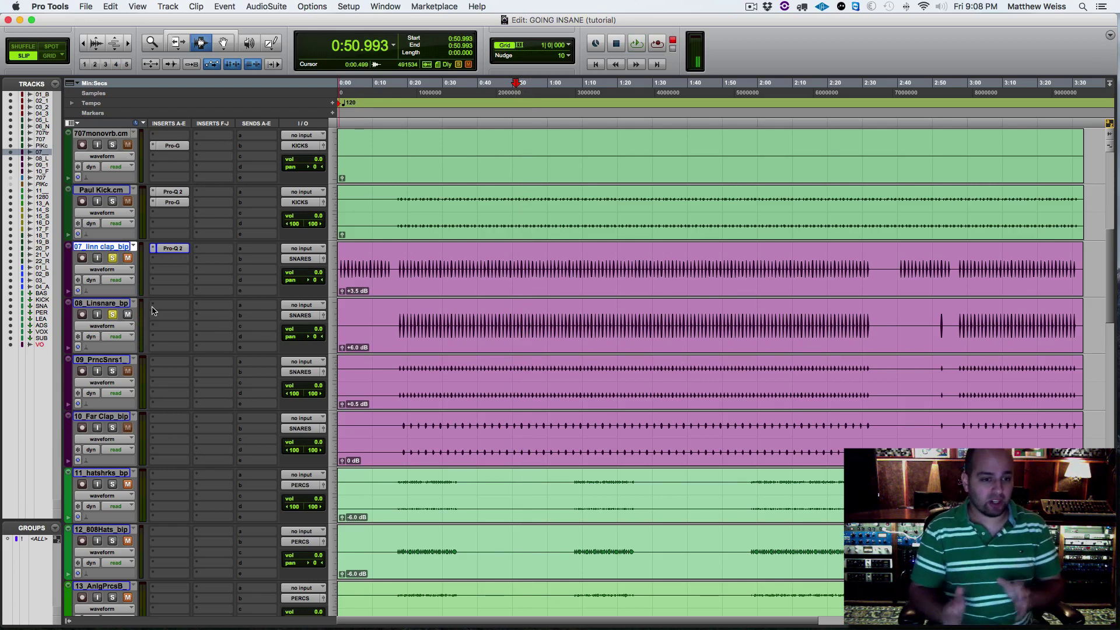
Insert FabFilter Pro-Q 2 on 08_Linsnare and add a low cut at about 41.5 Hz while the track plays.
{"action": "left_click", "coordinate": [157, 308]}
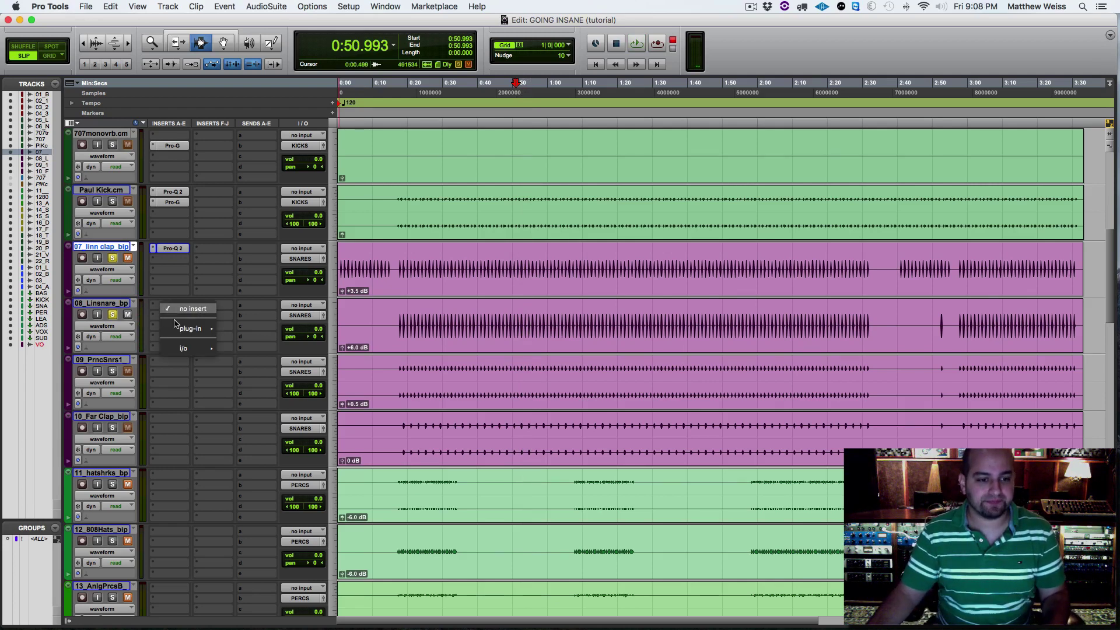
{"action": "mouse_move", "coordinate": [193, 329]}
{"action": "mouse_move", "coordinate": [262, 151]}
{"action": "left_click", "coordinate": [402, 147]}
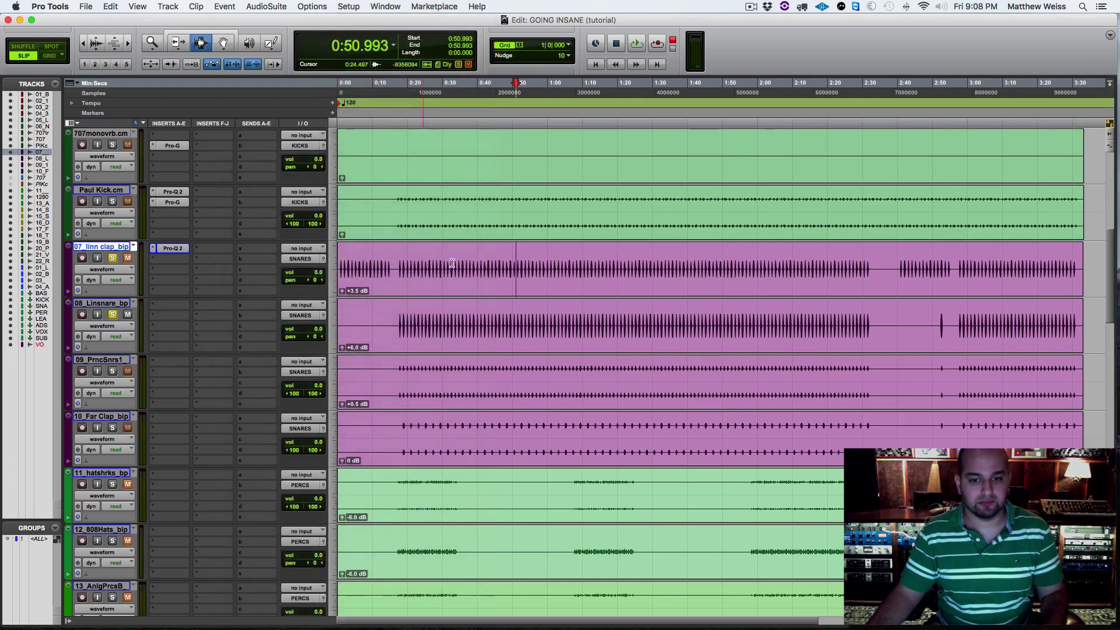
{"action": "key", "text": "space"}
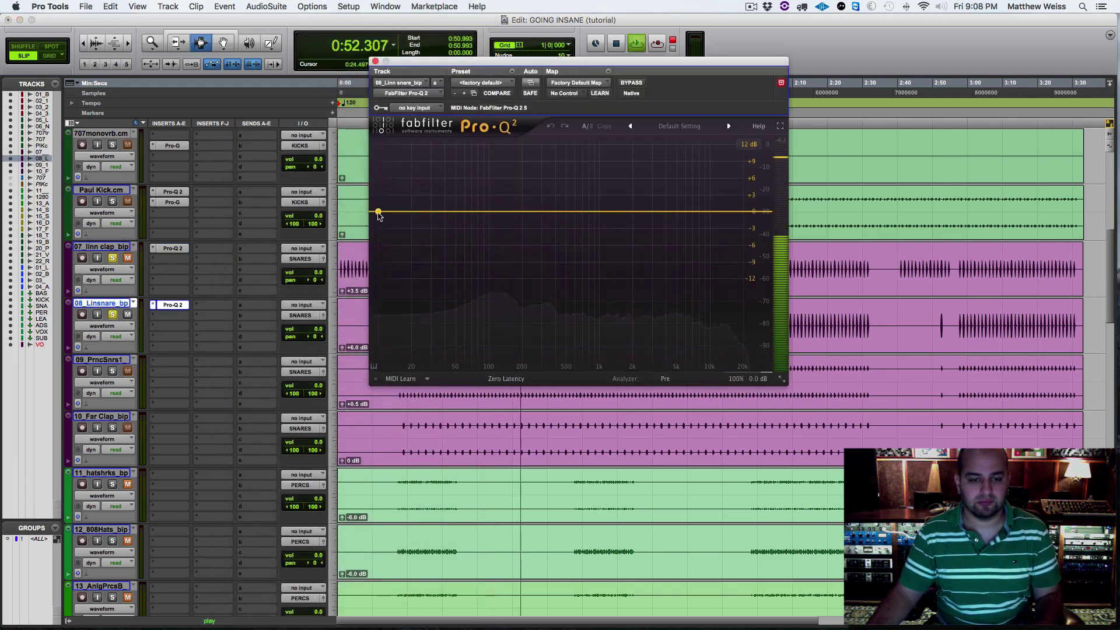
{"action": "left_click", "coordinate": [395, 211]}
{"action": "left_click_drag", "start_coordinate": [434, 193], "coordinate": [484, 192]}
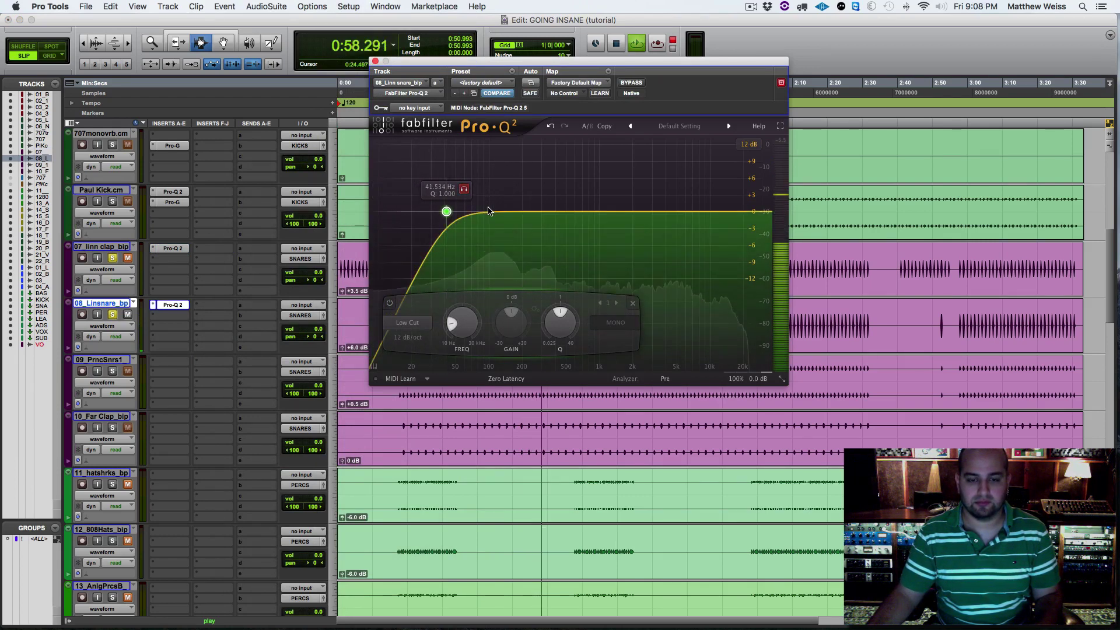
Set the 08_Linsnare Pro-Q 2 to Natural Phase, close it, and stop playback.
{"action": "left_click", "coordinate": [513, 378]}
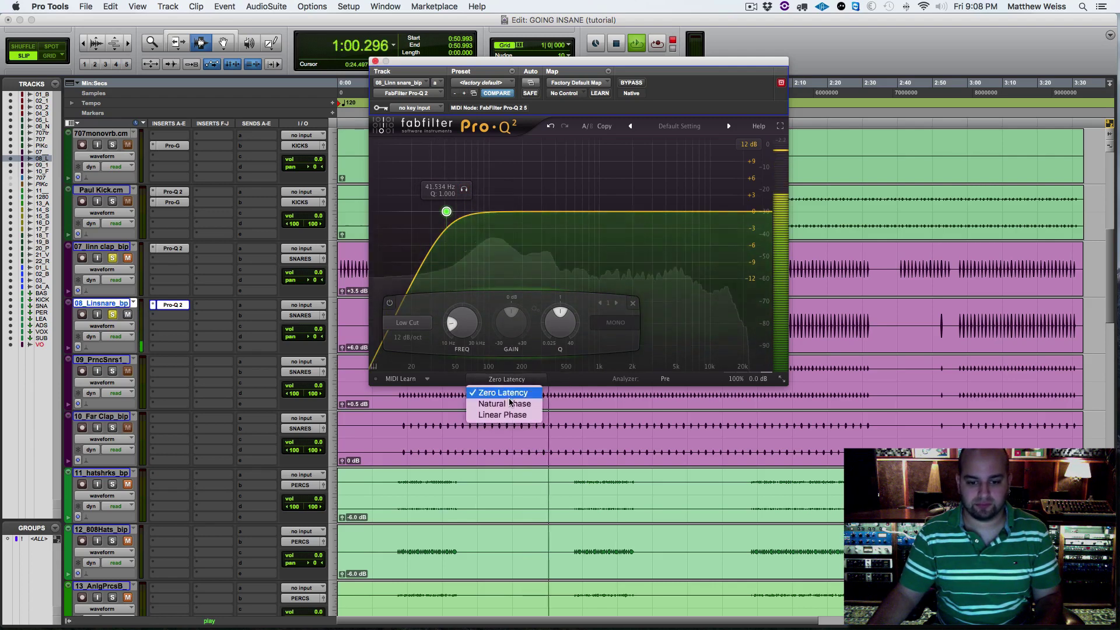
{"action": "left_click", "coordinate": [502, 408]}
{"action": "left_click", "coordinate": [375, 61]}
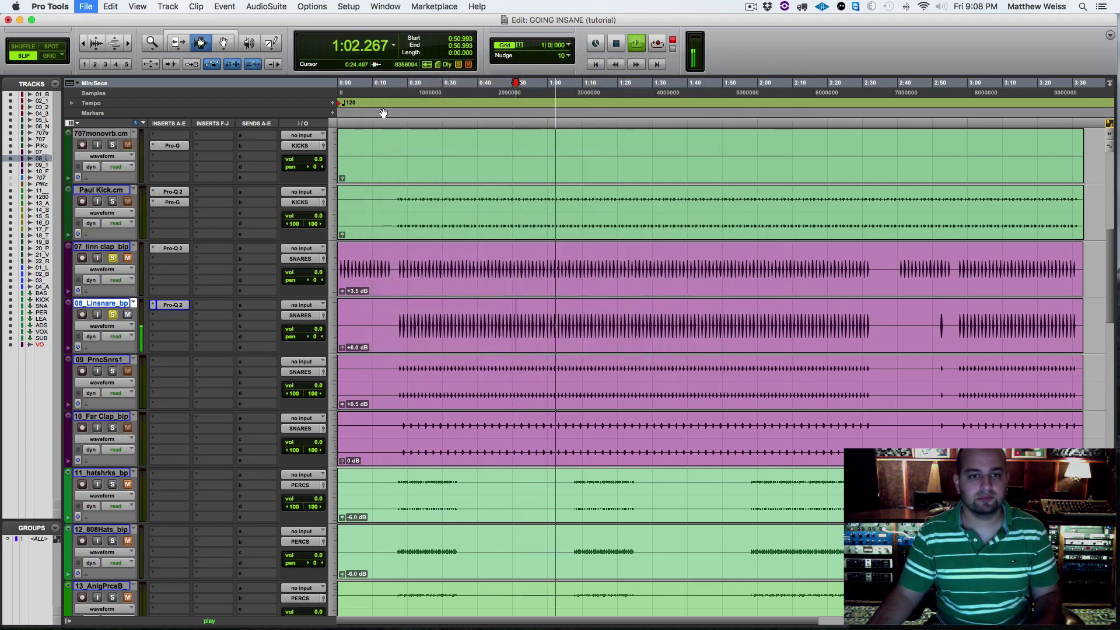
{"action": "key", "text": "space"}
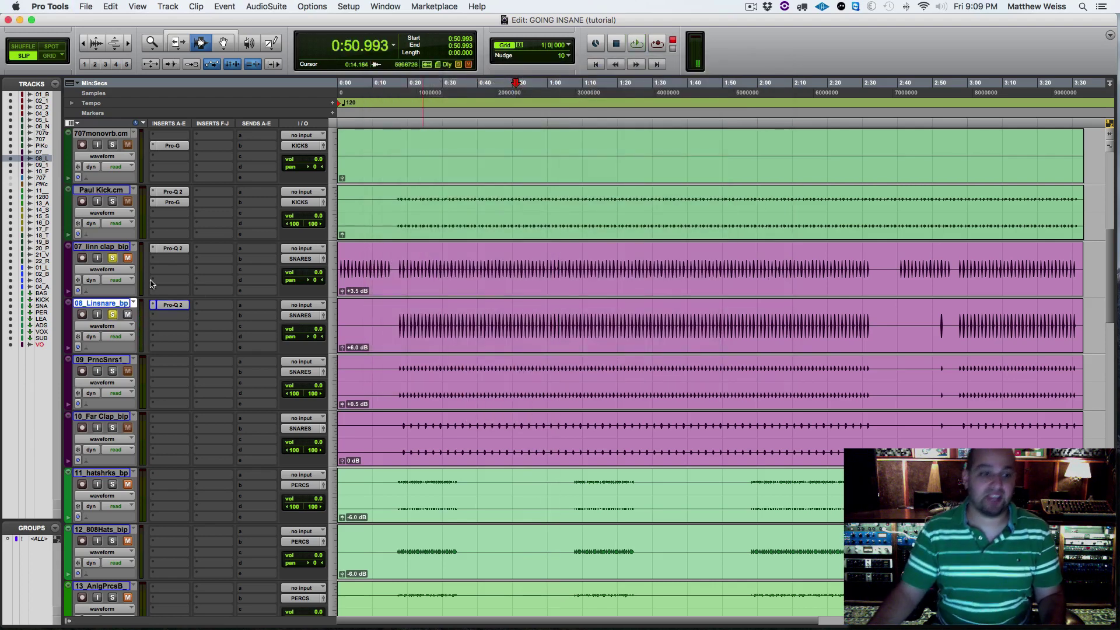
Insert the Hoser EQ on 08_Linsnare after the Pro-Q 2.
{"action": "left_click", "coordinate": [156, 317]}
{"action": "mouse_move", "coordinate": [184, 339]}
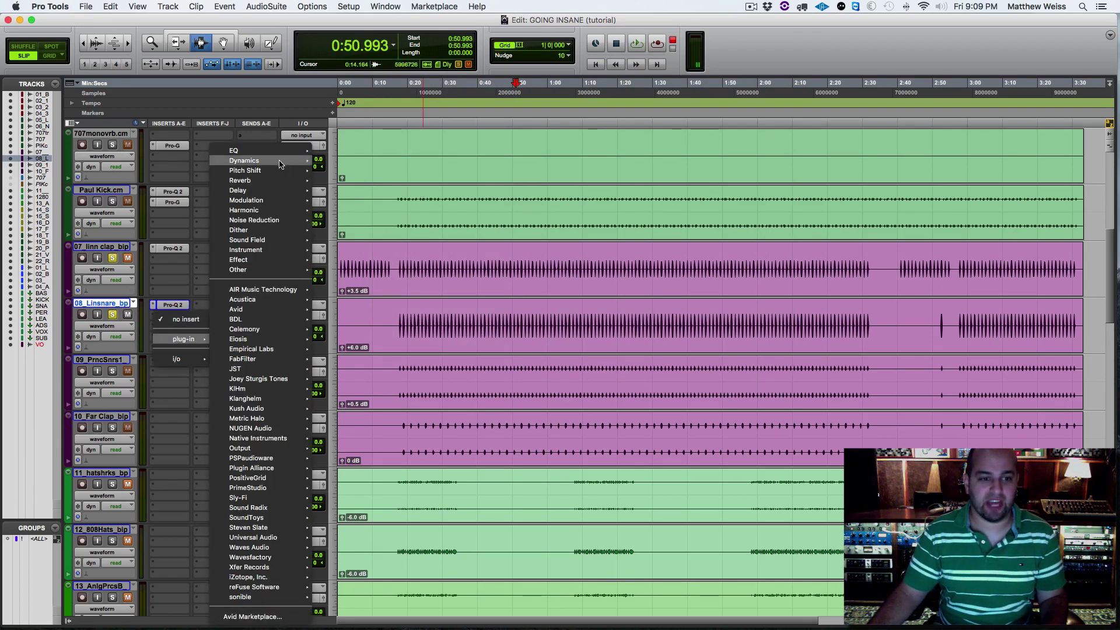
{"action": "mouse_move", "coordinate": [257, 151]}
{"action": "left_click", "coordinate": [368, 200]}
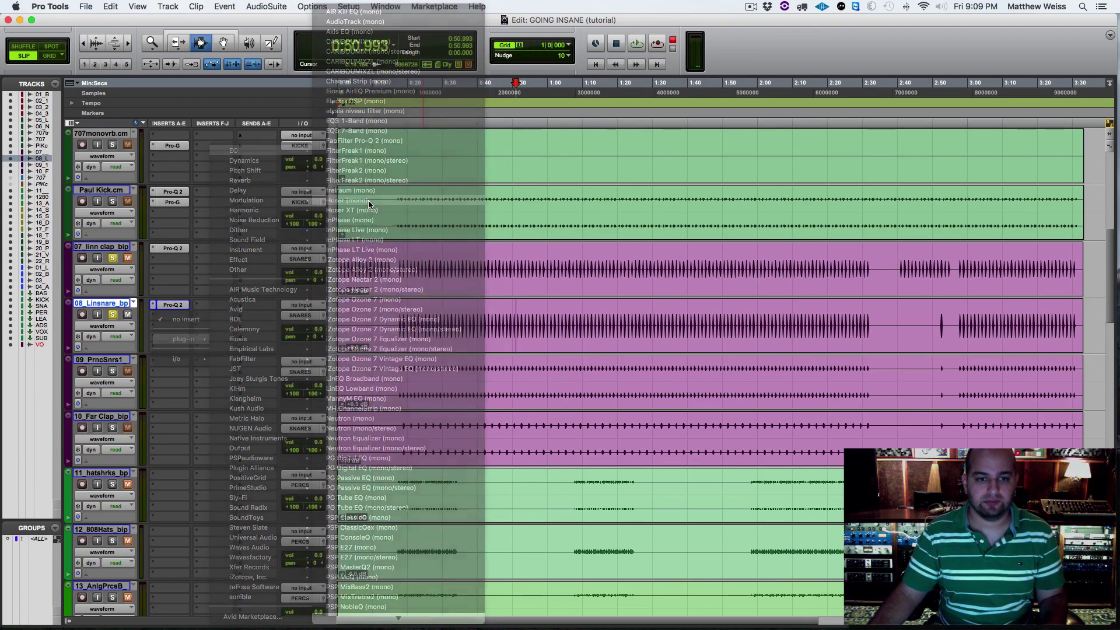
Tune the frequency of the Hoser's MF1 band by ear during playback and set its gain to -4.5 dB.
{"action": "key", "text": "space"}
{"action": "mouse_move", "coordinate": [537, 241]}
{"action": "left_mouse_down"}
{"action": "mouse_move", "coordinate": [537, 221]}
{"action": "mouse_move", "coordinate": [500, 202]}
{"action": "mouse_move", "coordinate": [538, 219]}
{"action": "left_mouse_up"}
{"action": "key", "text": "space"}
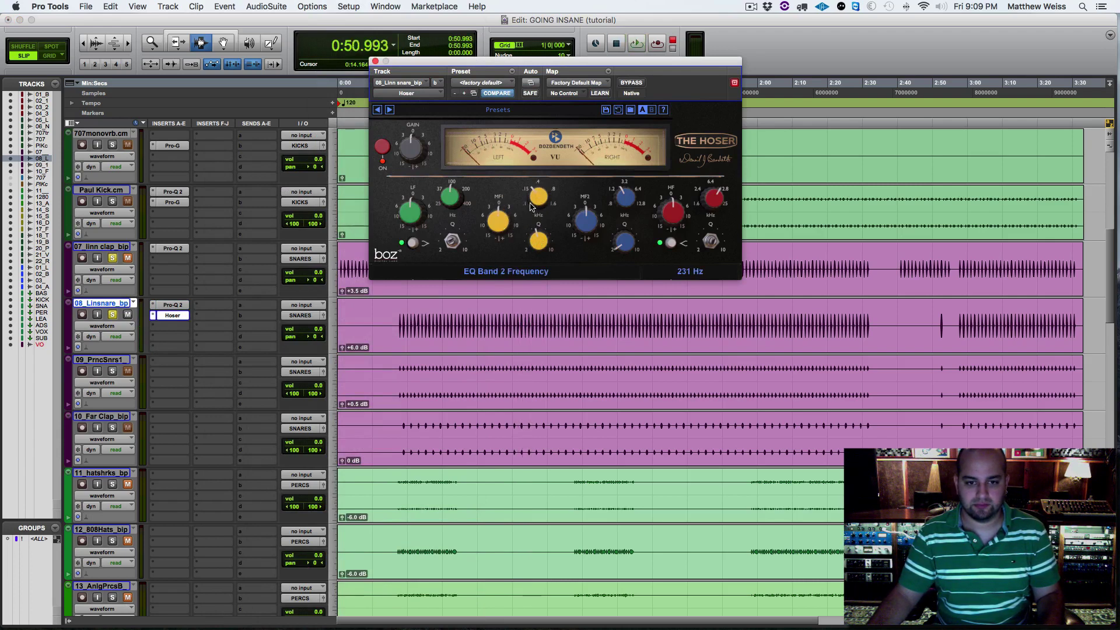
{"action": "key", "text": "space"}
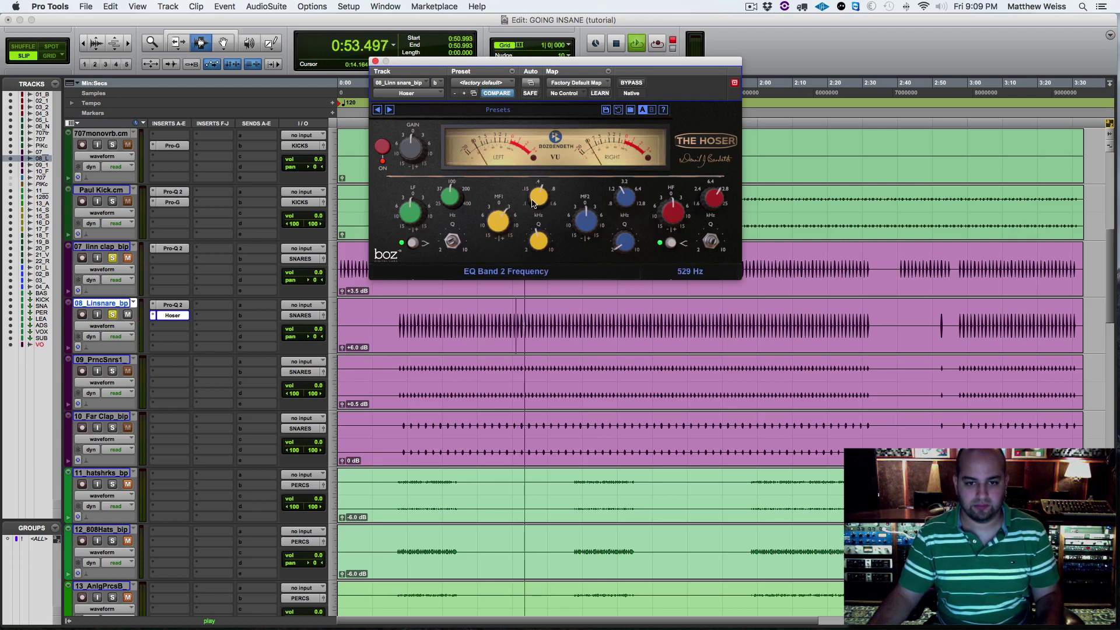
{"action": "mouse_move", "coordinate": [532, 205]}
{"action": "left_mouse_down"}
{"action": "mouse_move", "coordinate": [488, 212]}
{"action": "mouse_move", "coordinate": [538, 201]}
{"action": "left_mouse_up"}
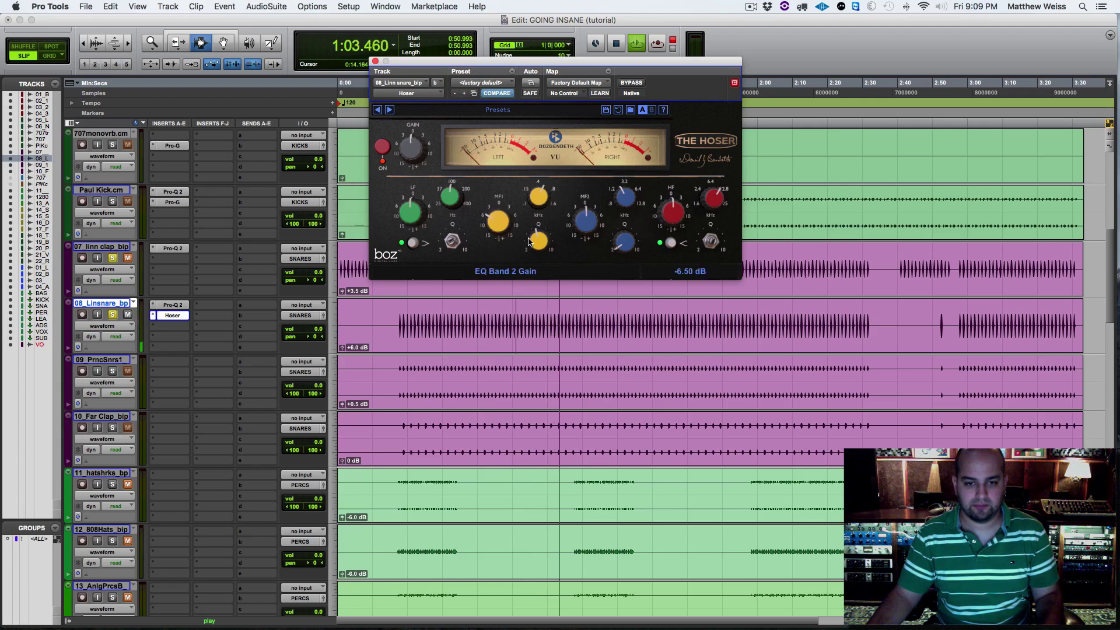
{"action": "left_click_drag", "start_coordinate": [507, 223], "coordinate": [507, 220]}
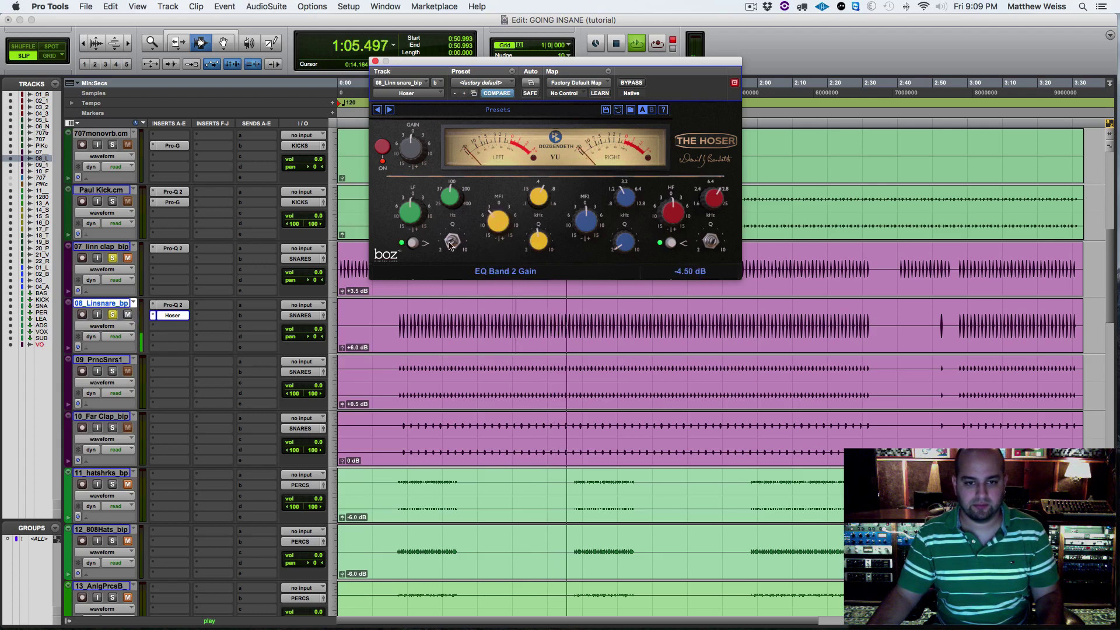
Switch the Hoser's LF band from shelf to bell, cut it slightly, and adjust the MF2 band's frequency by ear.
{"action": "left_click", "coordinate": [413, 243]}
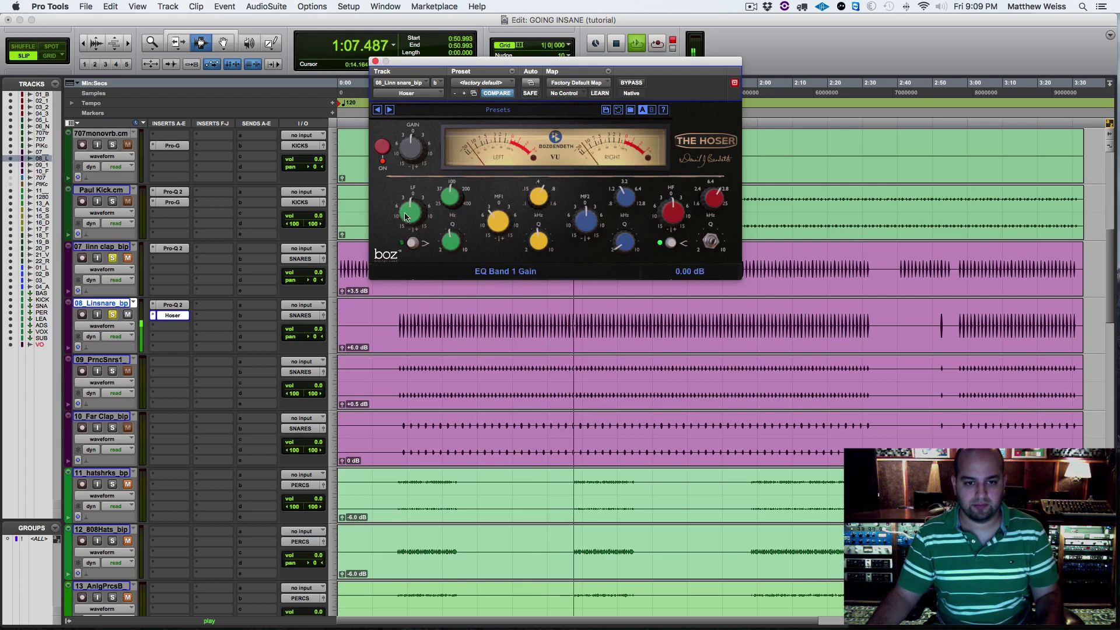
{"action": "left_click_drag", "start_coordinate": [449, 190], "coordinate": [404, 238]}
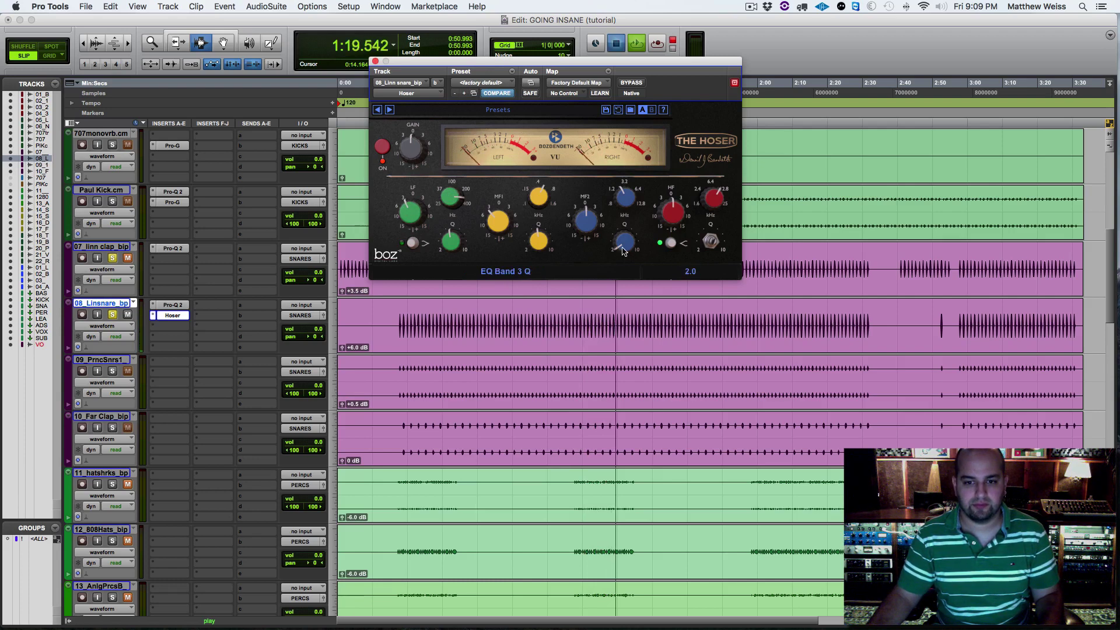
{"action": "left_click_drag", "start_coordinate": [585, 200], "coordinate": [617, 236]}
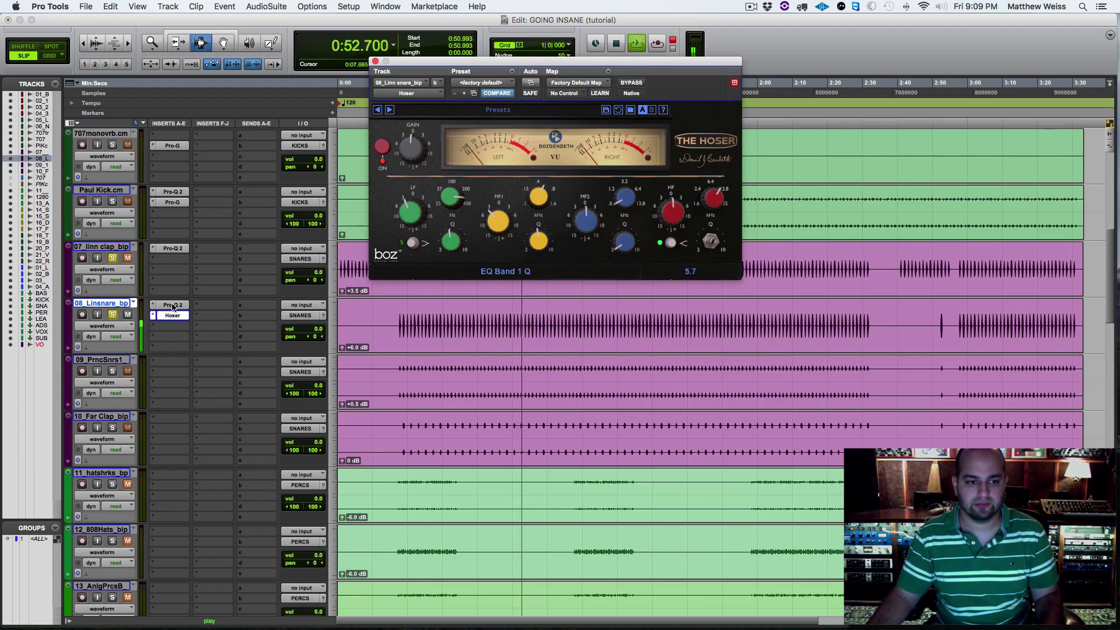
Compare 08_Linsnare with the Hoser bypassed and engaged, and set the Hoser's input gain to 0.8 dB.
{"action": "left_click", "coordinate": [630, 83]}
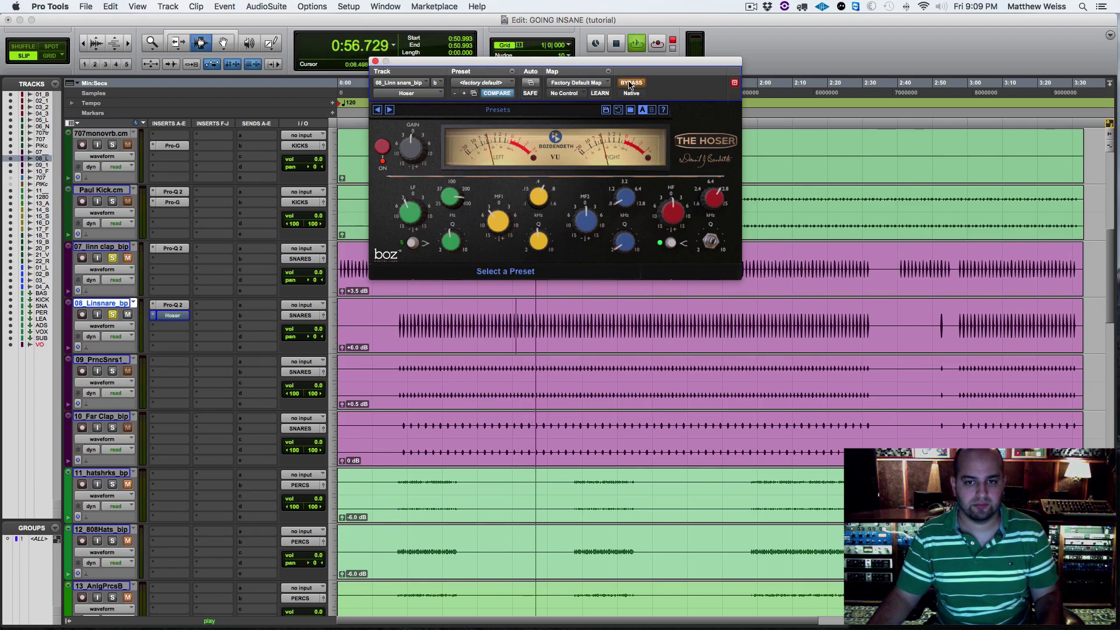
{"action": "left_click", "coordinate": [630, 83]}
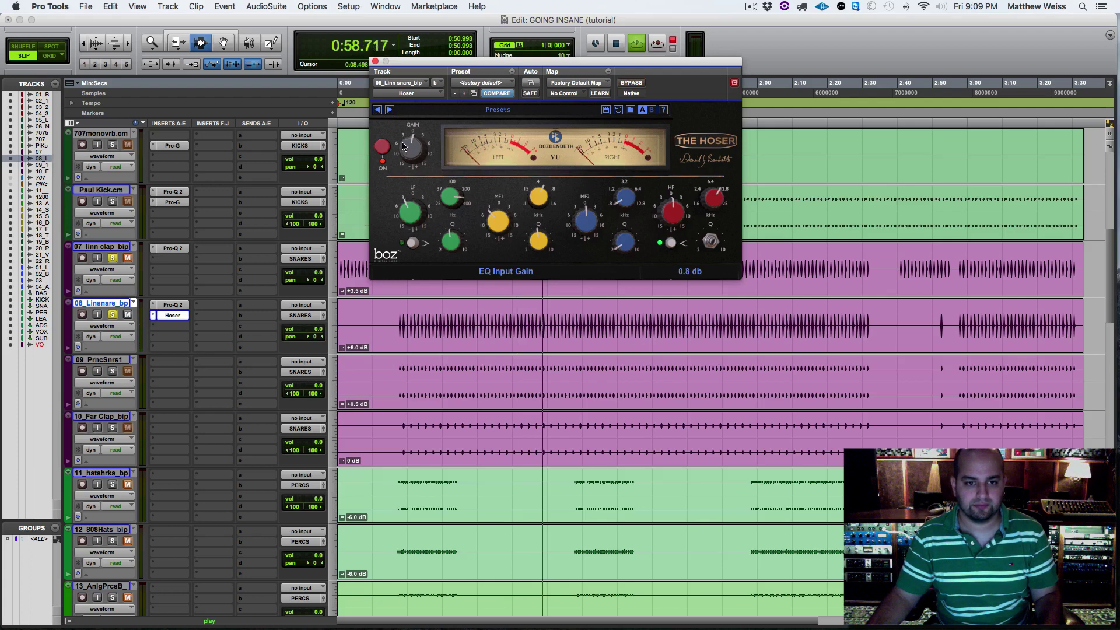
{"action": "left_click", "coordinate": [375, 61]}
{"action": "key", "text": "space"}
Reopen the 08_Linsnare Pro-Q 2 and add a narrow bell boost at about 331 Hz, +10.6 dB, with a Q of 6.82.
{"action": "left_click", "coordinate": [173, 305]}
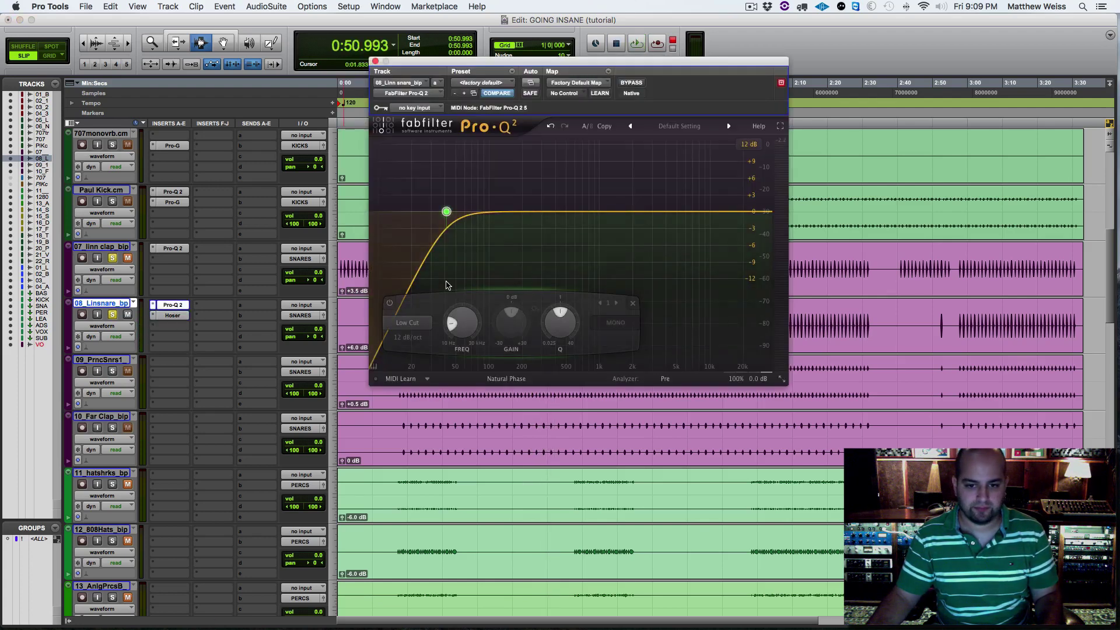
{"action": "key", "text": "space"}
{"action": "left_click_drag", "start_coordinate": [563, 211], "coordinate": [557, 194]}
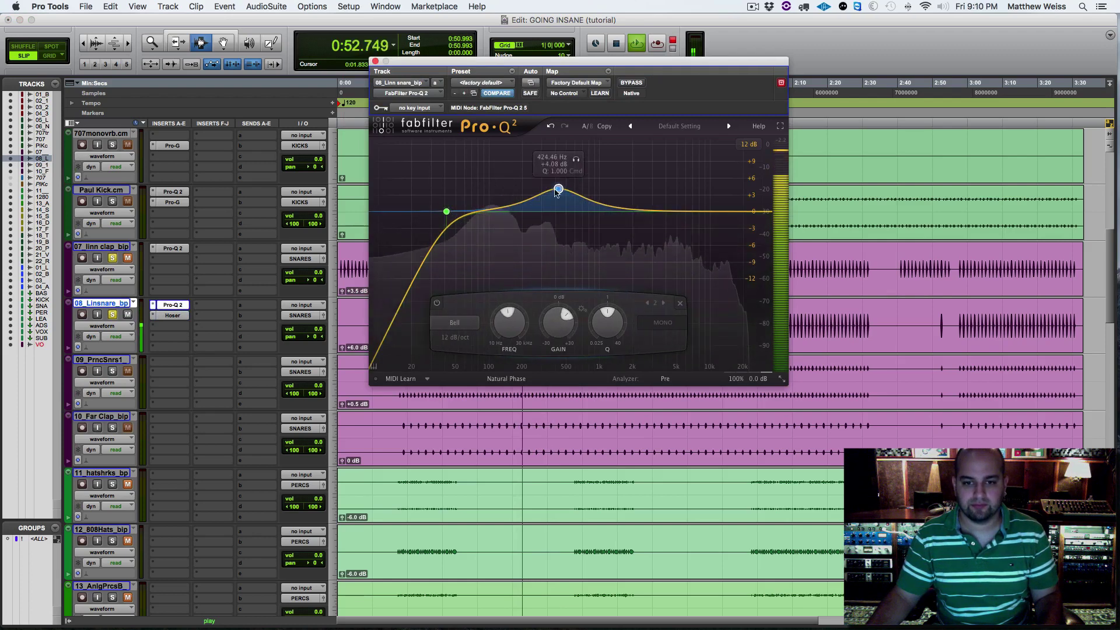
{"action": "left_click_drag", "start_coordinate": [606, 320], "coordinate": [601, 283]}
{"action": "left_click_drag", "start_coordinate": [559, 188], "coordinate": [548, 153]}
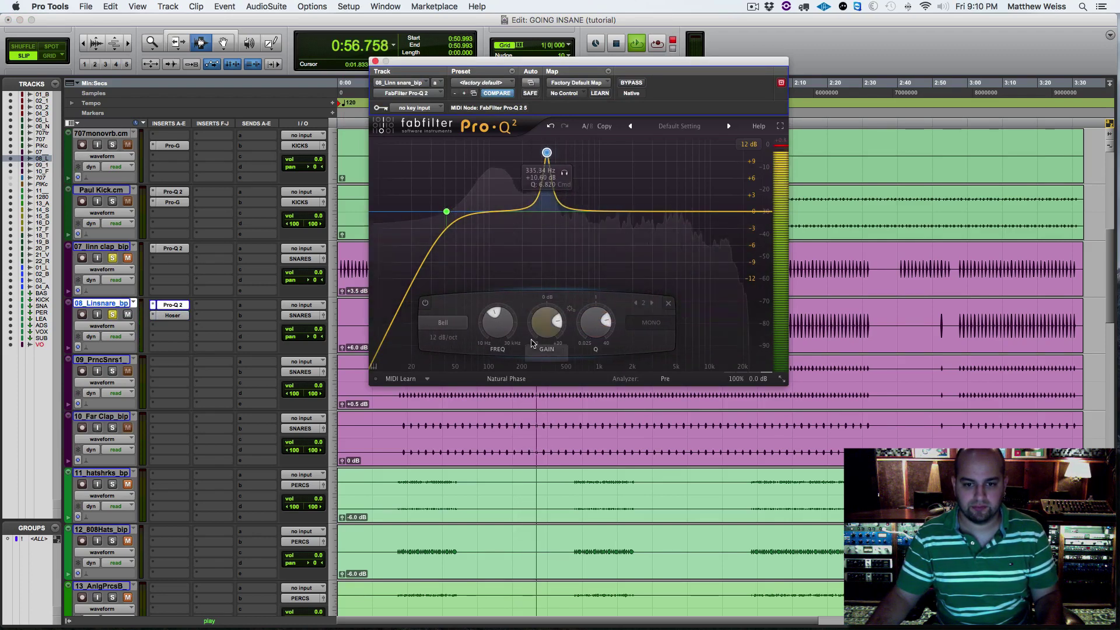
Set the bell band near 335 Hz to about -3.65 dB in the Linn snare's Pro-Q 2, and close the plug-in.
{"action": "left_click_drag", "start_coordinate": [532, 343], "coordinate": [541, 380]}
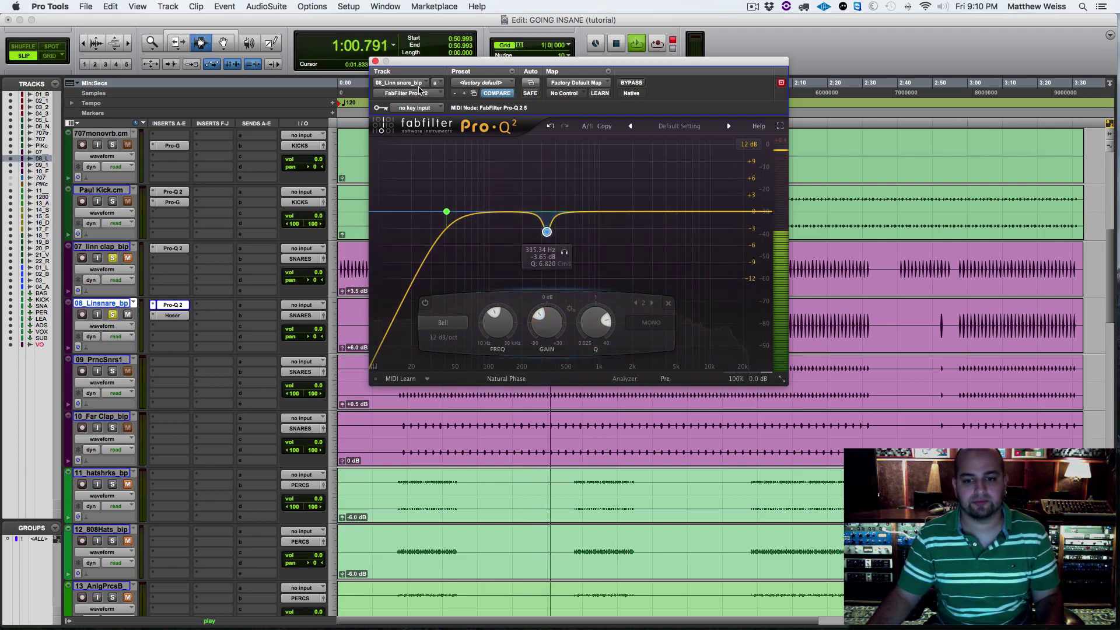
{"action": "left_click", "coordinate": [375, 62]}
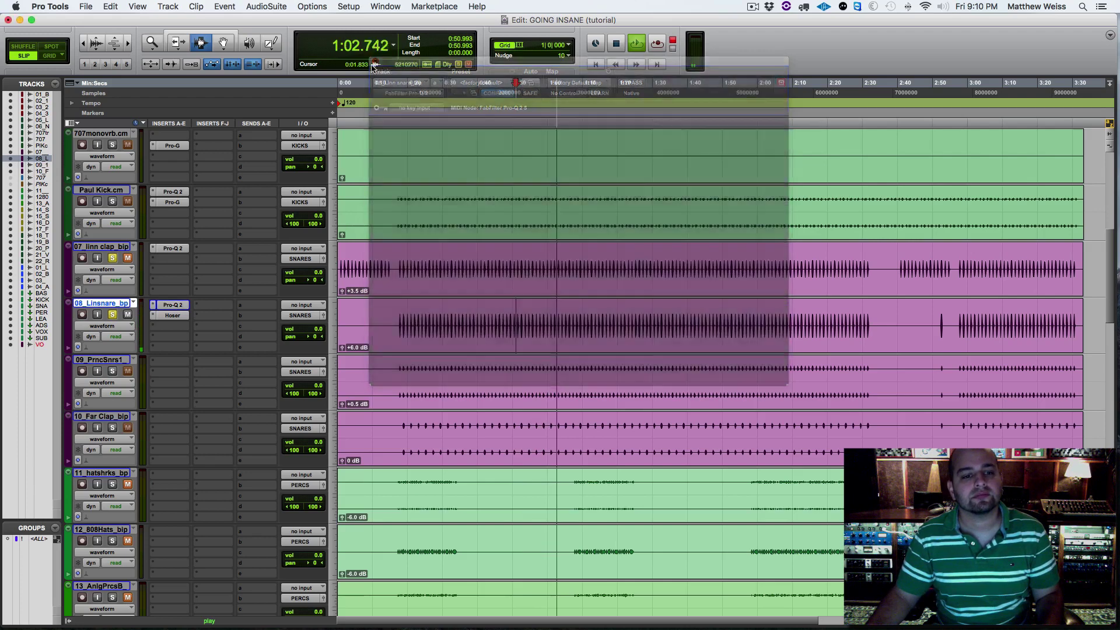
Bypass Pro-Q 2 and Hoser on the Linn snare track during playback to hear the soloed clap and snare unprocessed.
{"action": "left_click", "coordinate": [176, 308], "text": "super"}
{"action": "left_click", "coordinate": [175, 315], "text": "super"}
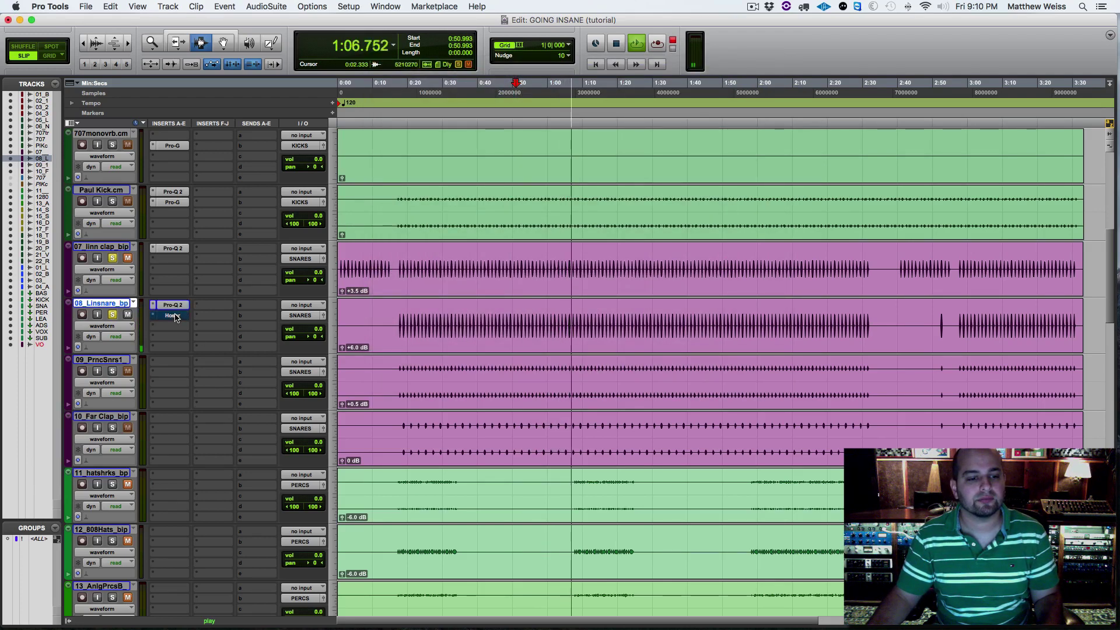
{"action": "left_click", "coordinate": [173, 318]}
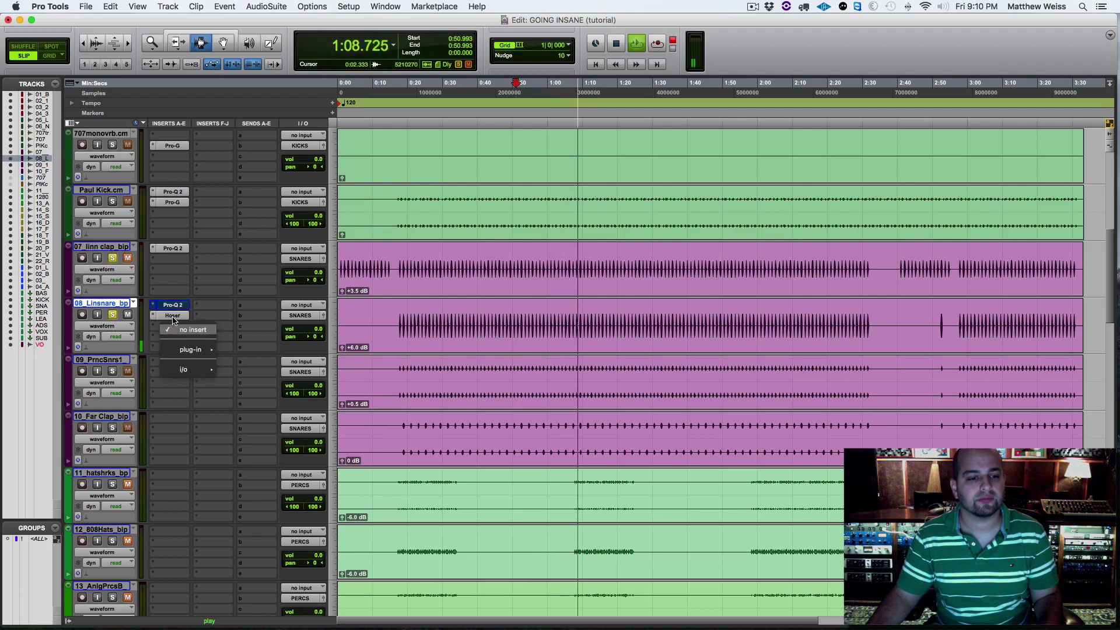
{"action": "left_click", "coordinate": [174, 319]}
{"action": "left_click", "coordinate": [180, 318], "text": "super"}
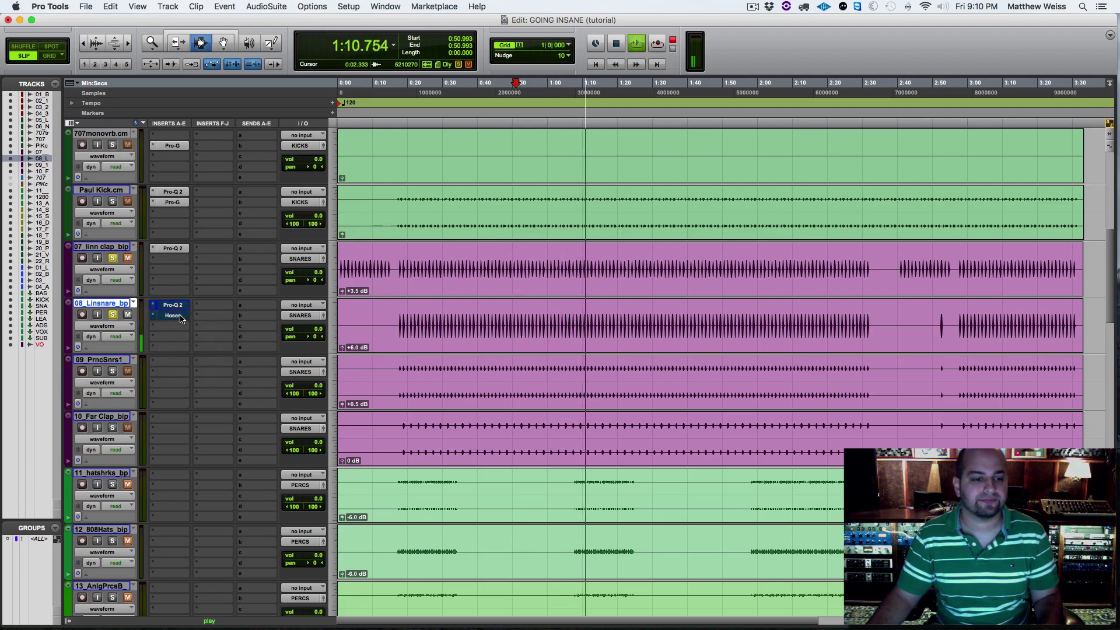
{"action": "key", "text": "space"}
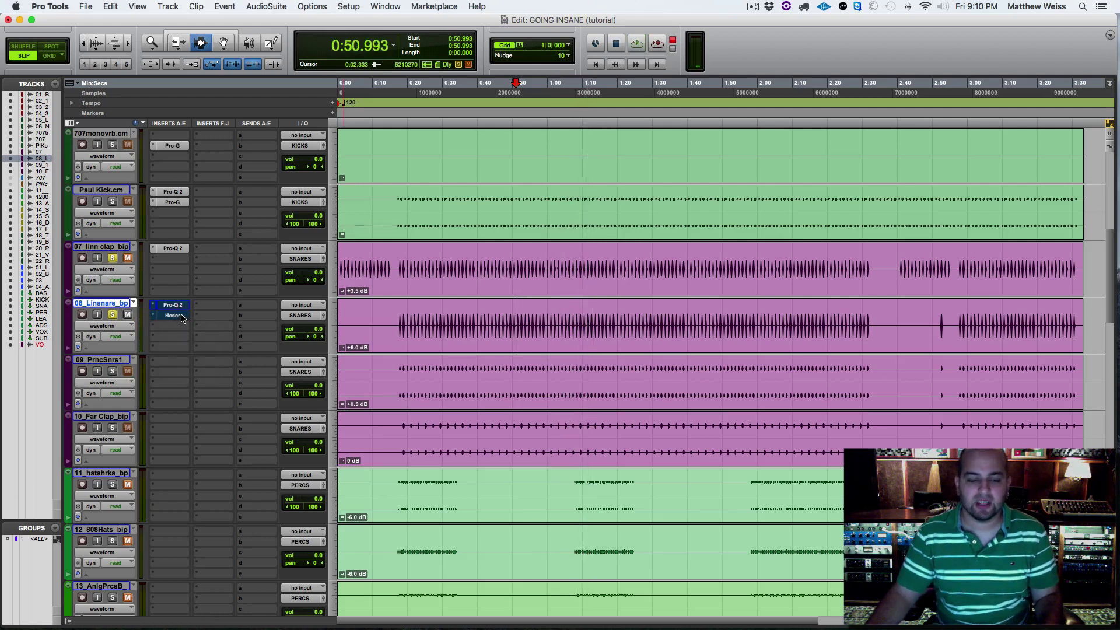
Compare playback with both snare inserts bypassed against Pro-Q 2 alone re-enabled, and review the EQ curve.
{"action": "key", "text": "space"}
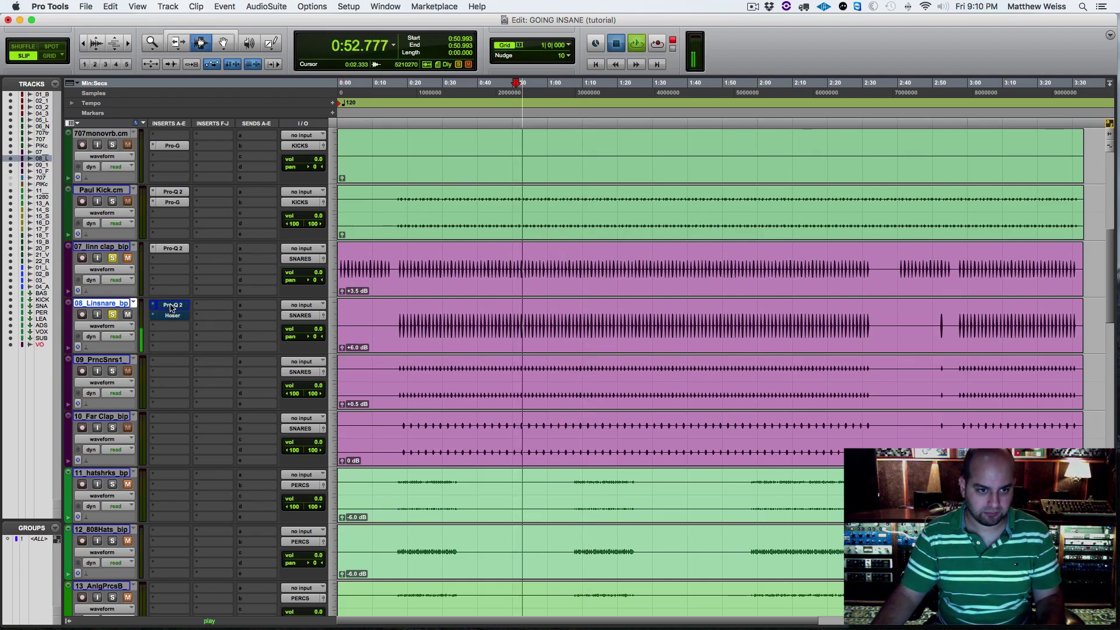
{"action": "key", "text": "space"}
{"action": "left_click", "coordinate": [170, 306], "text": "super"}
{"action": "key", "text": "space"}
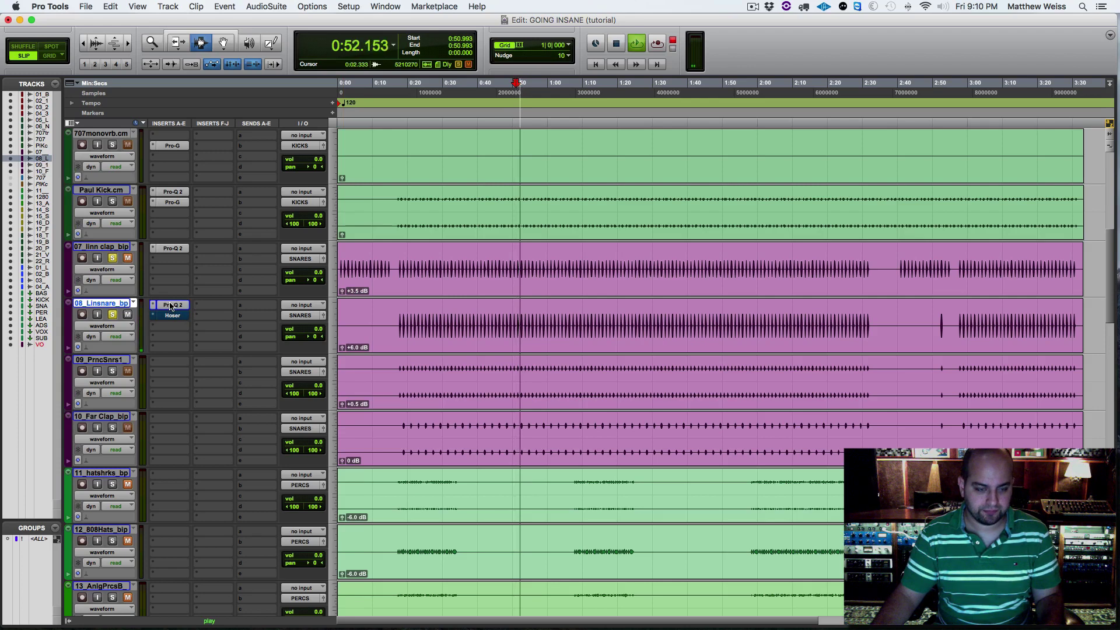
{"action": "key", "text": "space"}
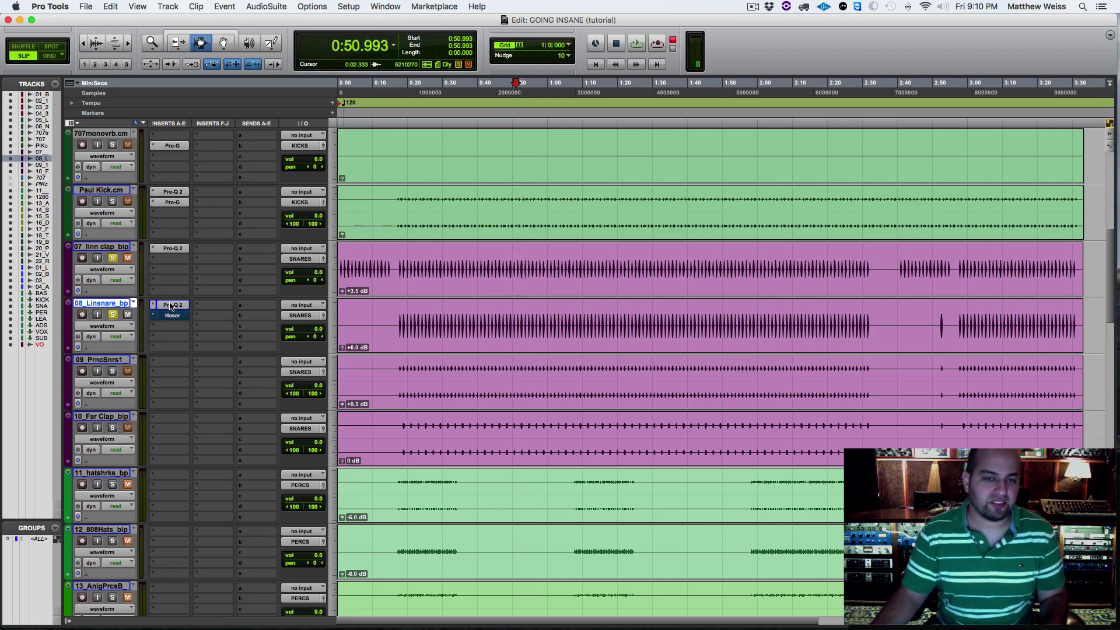
{"action": "left_click", "coordinate": [175, 306]}
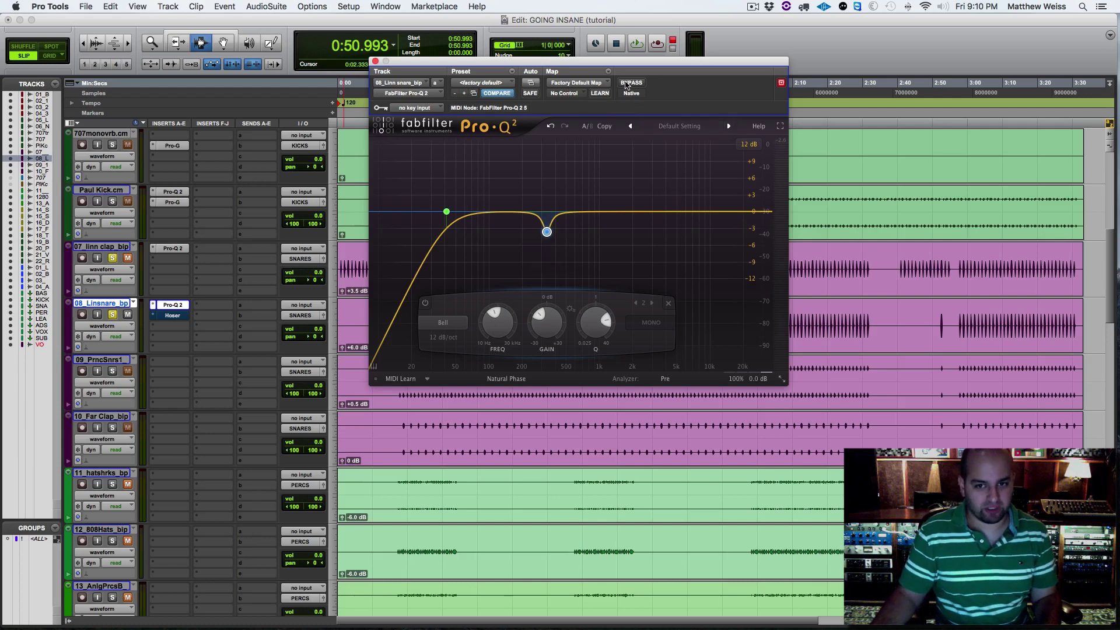
{"action": "left_click", "coordinate": [376, 62]}
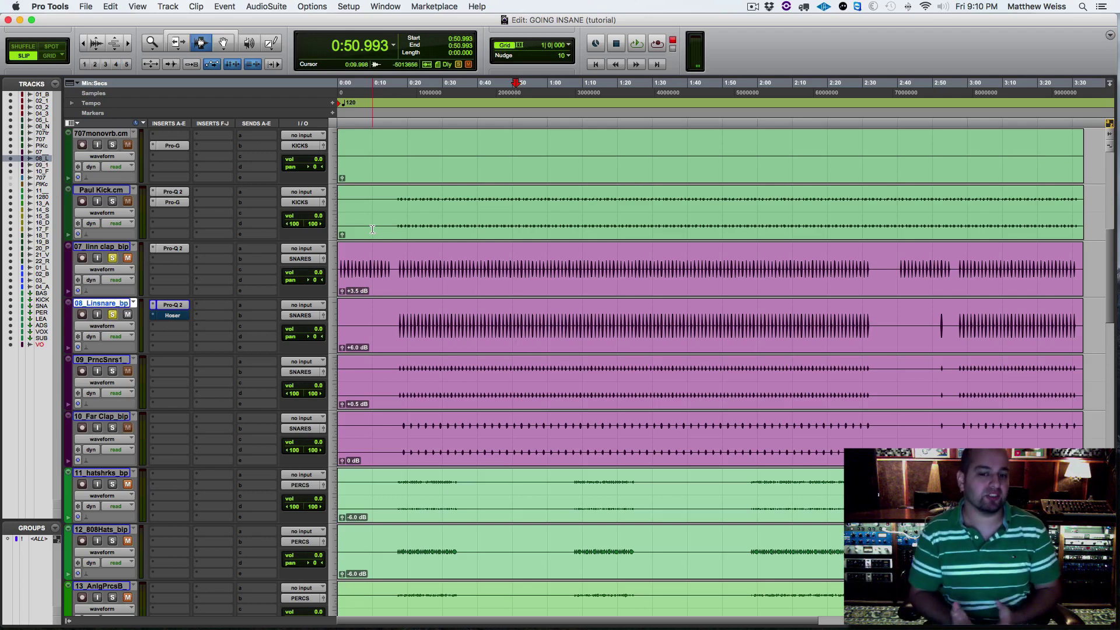
Repeat the clap and snare comparison with the snare's Pro-Q 2 bypassed and then active, leaving Hoser bypassed.
{"action": "left_click", "coordinate": [182, 306], "text": "super"}
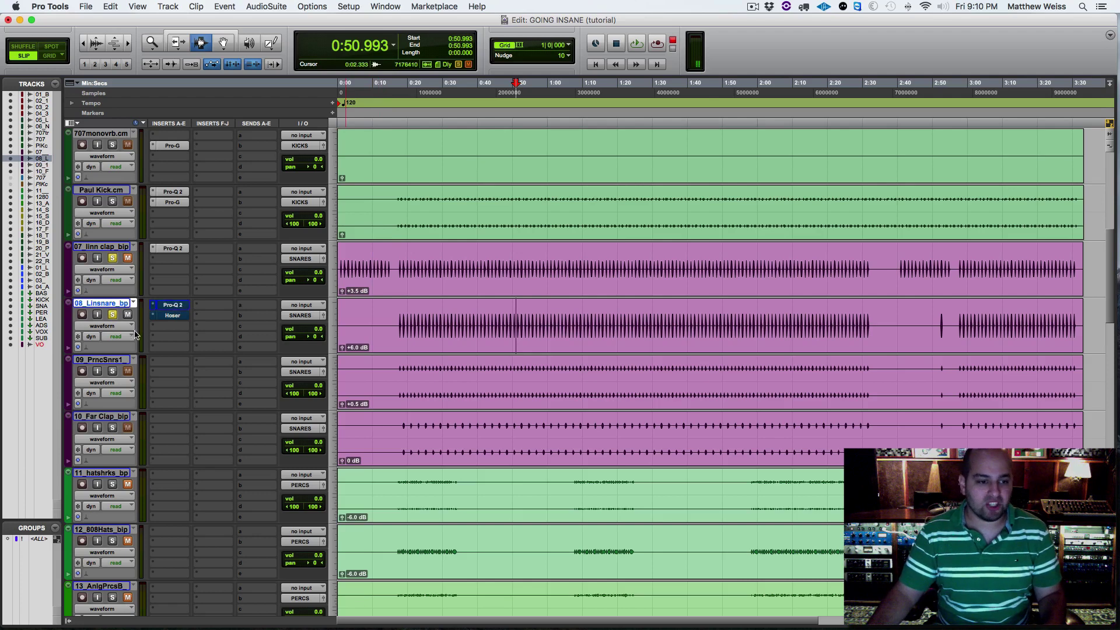
{"action": "key", "text": "space"}
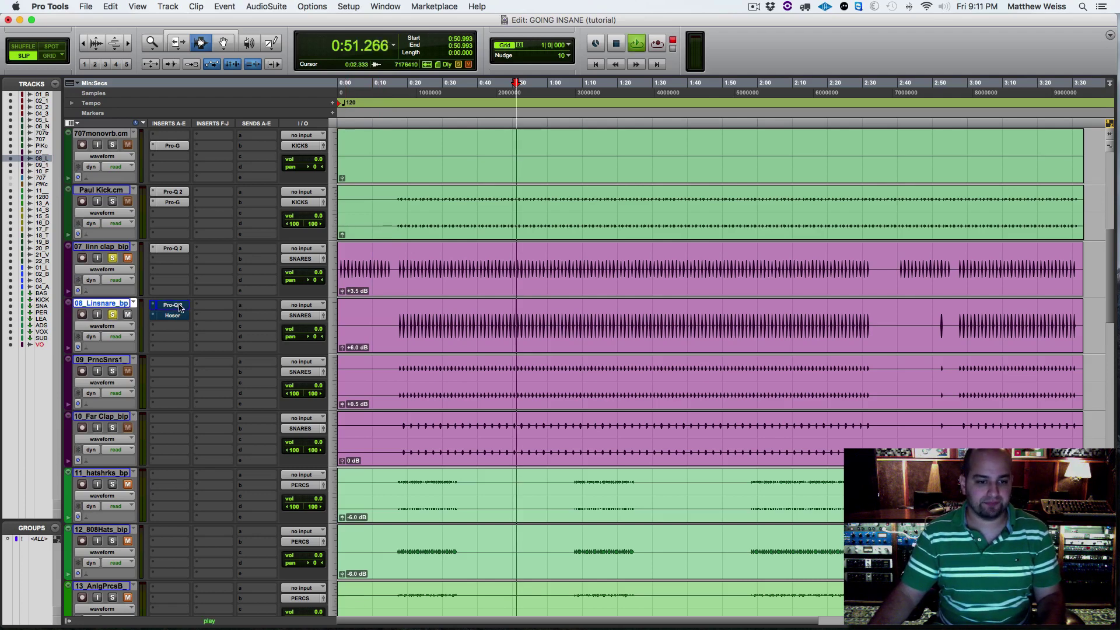
{"action": "key", "text": "space"}
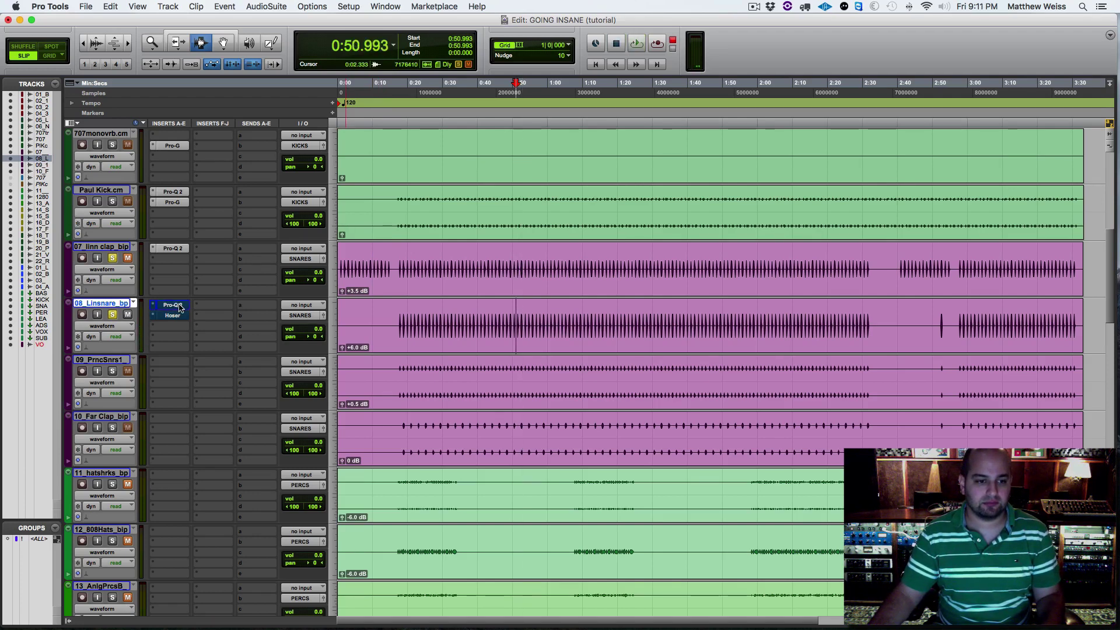
{"action": "left_click", "coordinate": [179, 305], "text": "super"}
{"action": "key", "text": "space"}
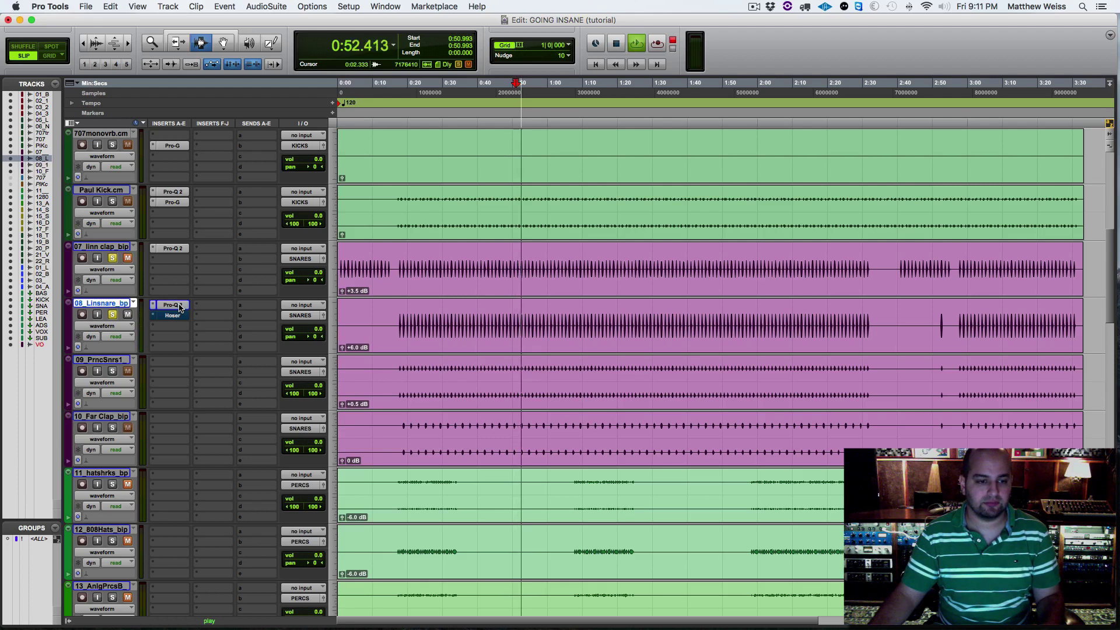
{"action": "key", "text": "space"}
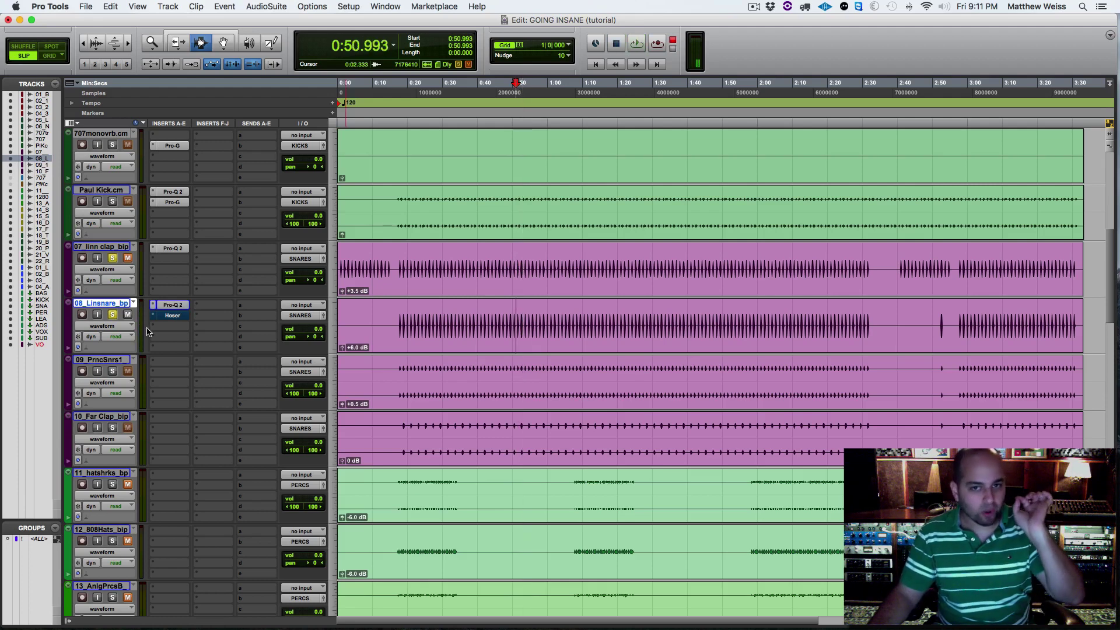
Examine the processing mode options of the snare's Pro-Q 2, leaving it on Natural Phase, and close the plug-in.
{"action": "left_click", "coordinate": [171, 305]}
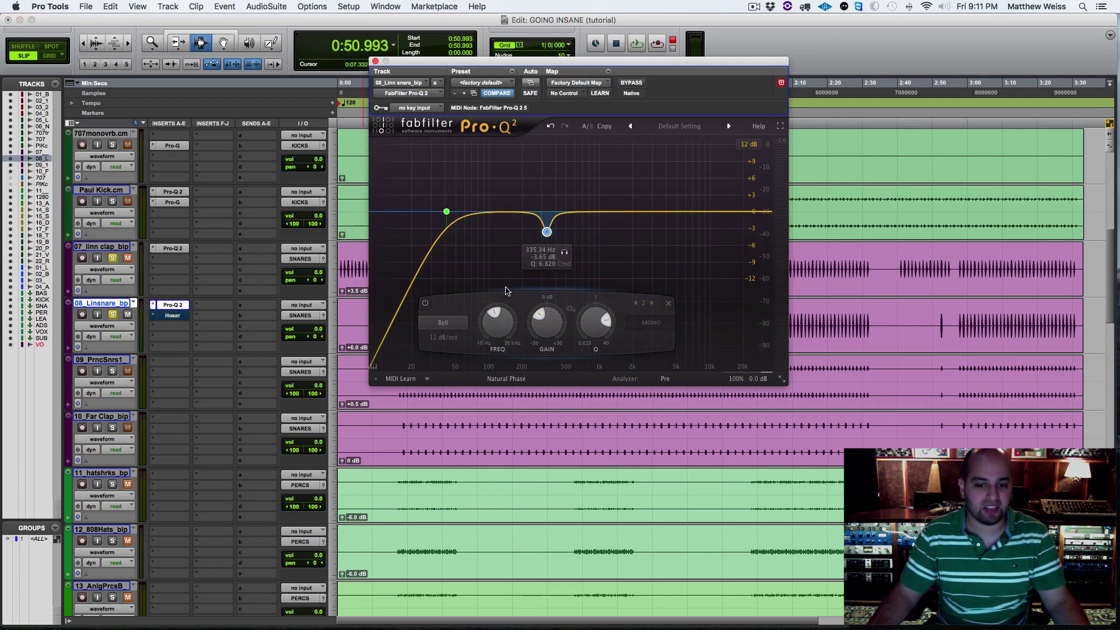
{"action": "left_click", "coordinate": [500, 380]}
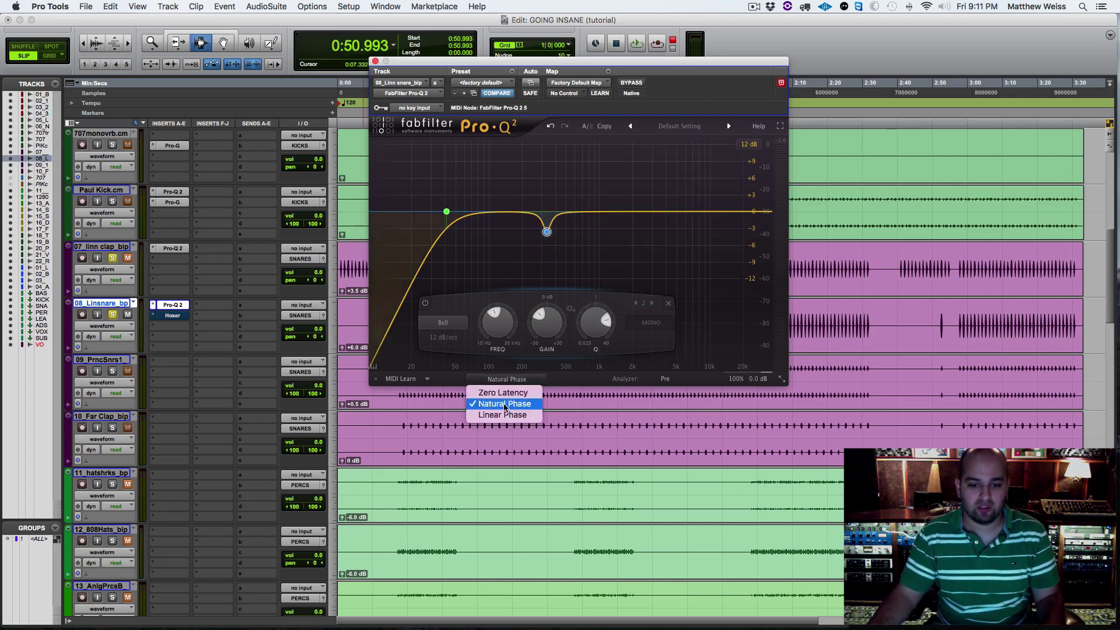
{"action": "left_click", "coordinate": [433, 356]}
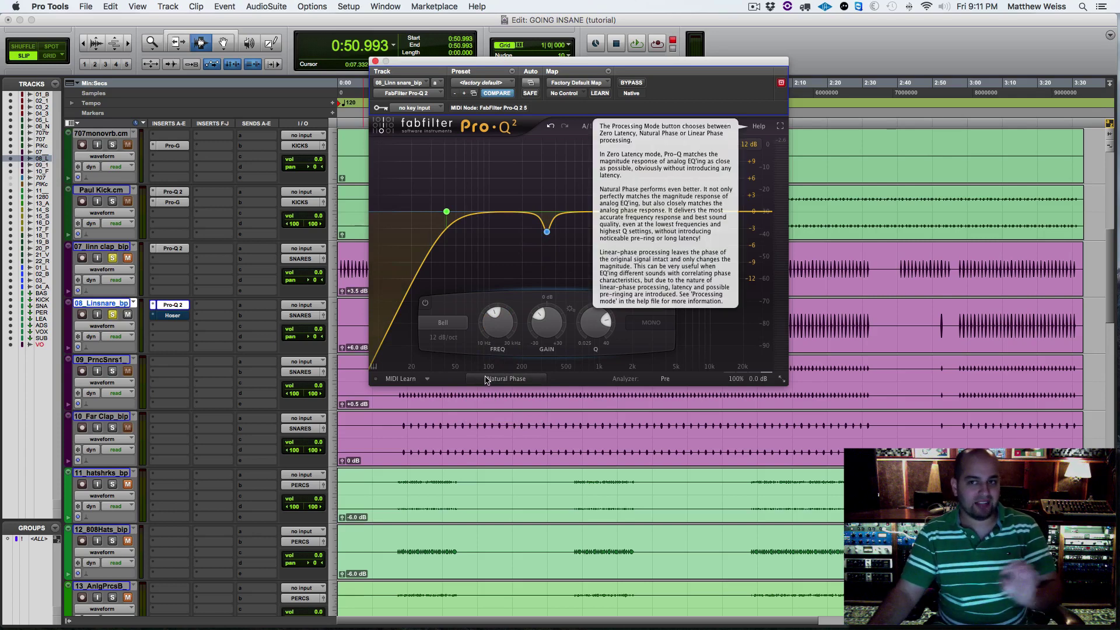
{"action": "left_click", "coordinate": [376, 62]}
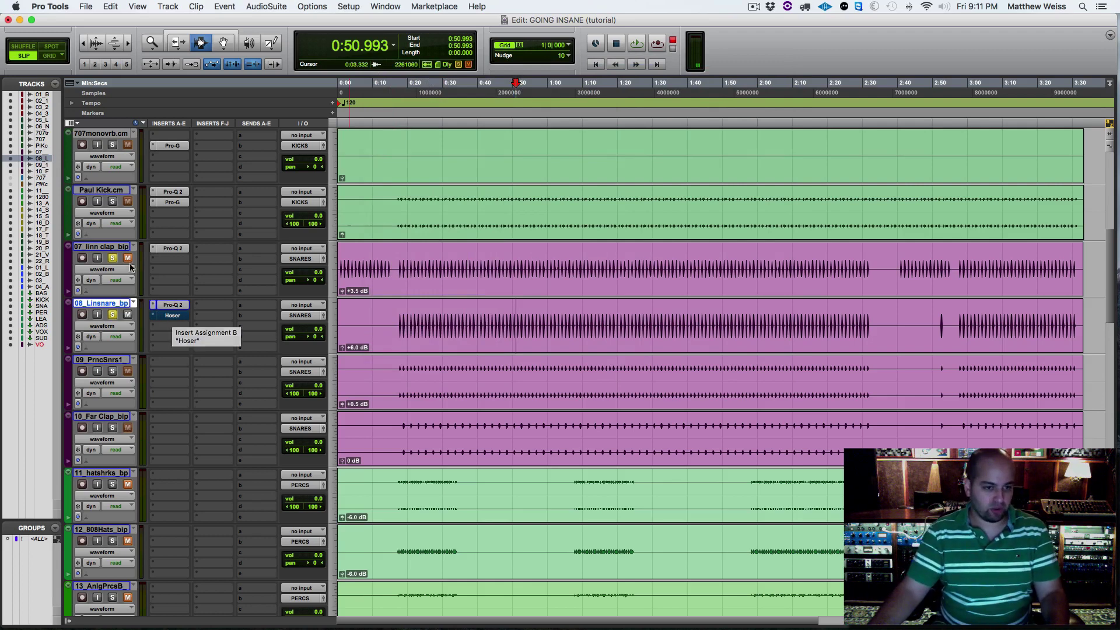
Re-enable Hoser on the Linn snare, then toggle bypass on both inserts during playback, ending with both active.
{"action": "left_click", "coordinate": [179, 318], "text": "super"}
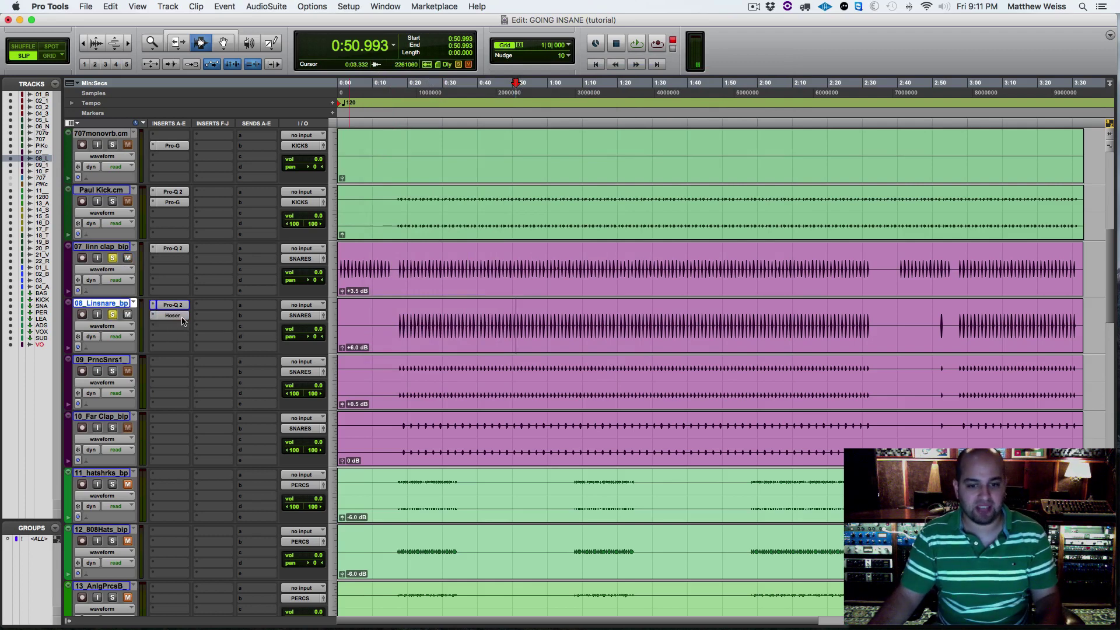
{"action": "key", "text": "space"}
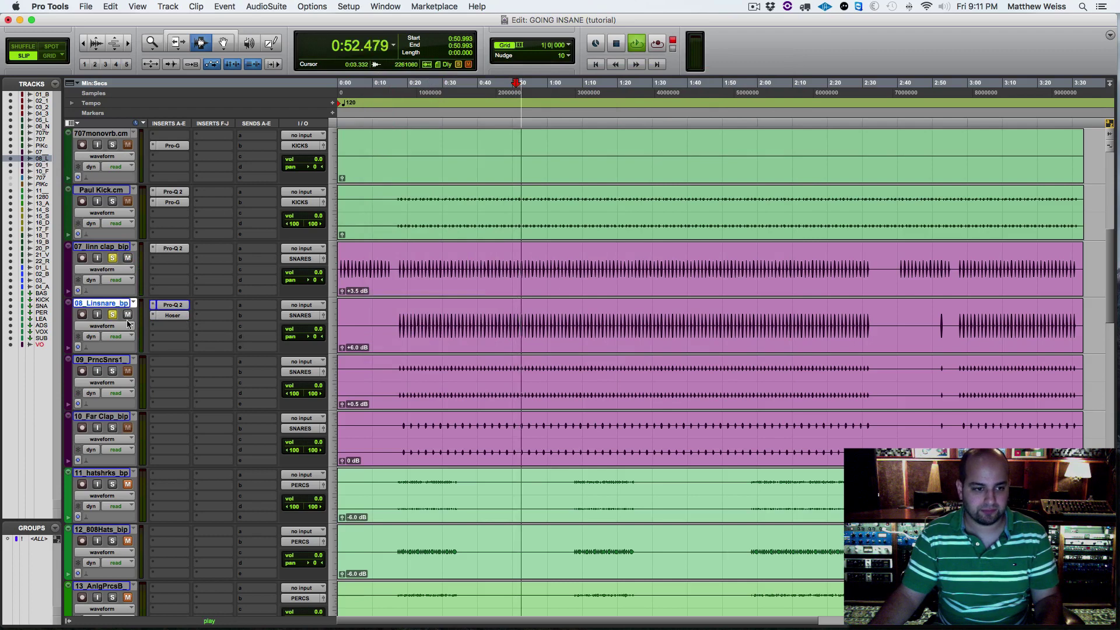
{"action": "left_click", "coordinate": [170, 304], "text": "super"}
{"action": "left_click", "coordinate": [173, 316], "text": "super"}
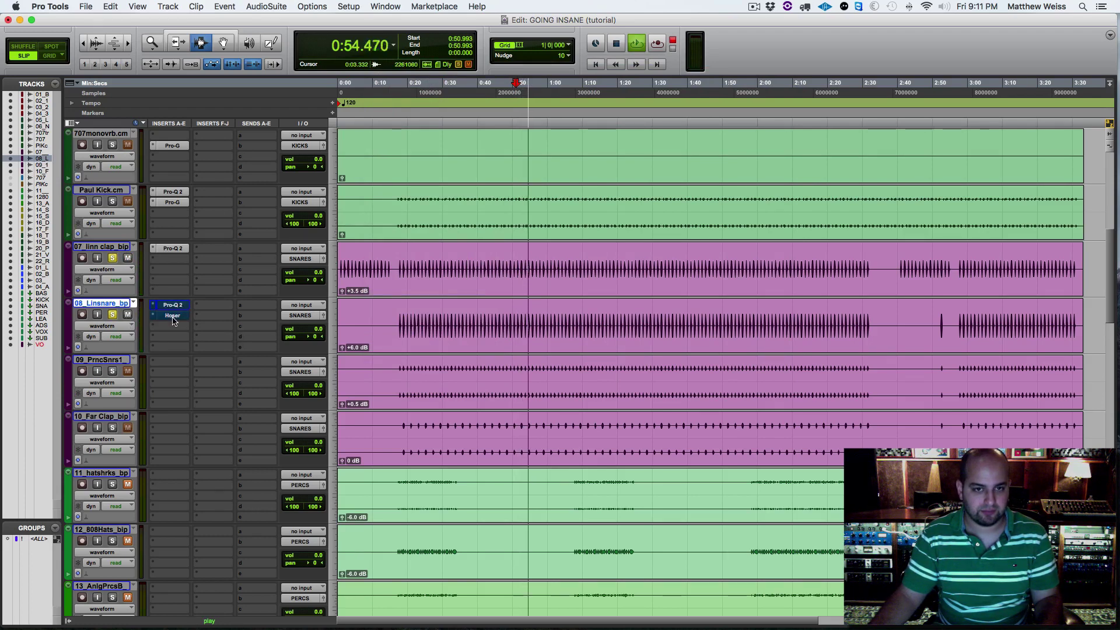
{"action": "left_click", "coordinate": [174, 317], "text": "super"}
{"action": "left_click", "coordinate": [175, 306], "text": "super"}
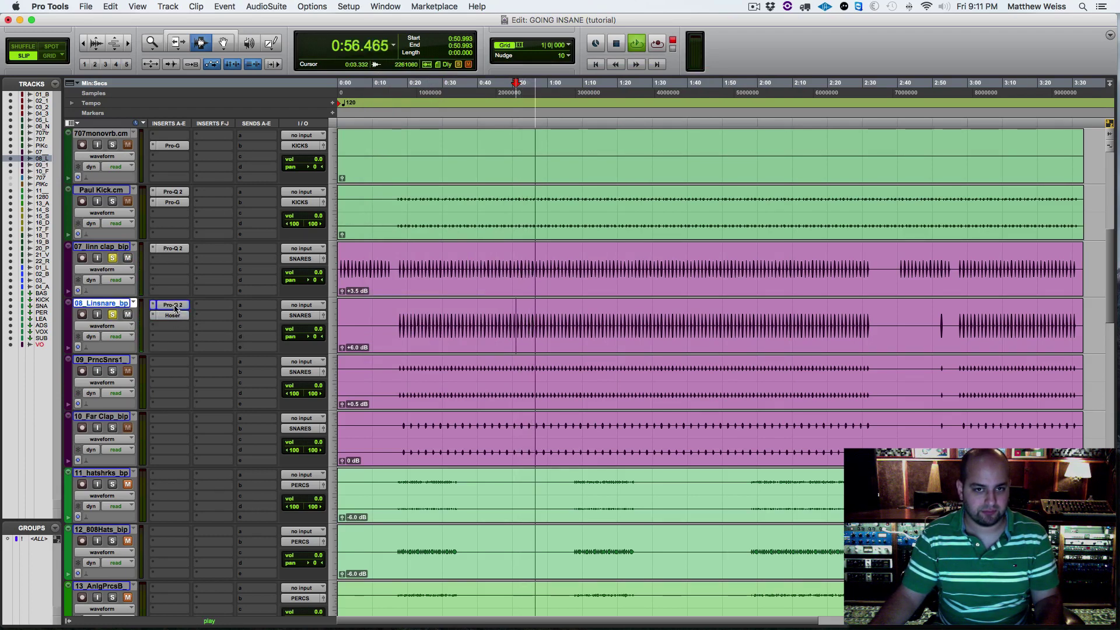
{"action": "key", "text": "space"}
Switch the snare's Pro-Q 2 processing mode to Linear Phase, start playback and close the plug-in.
{"action": "left_click", "coordinate": [173, 305]}
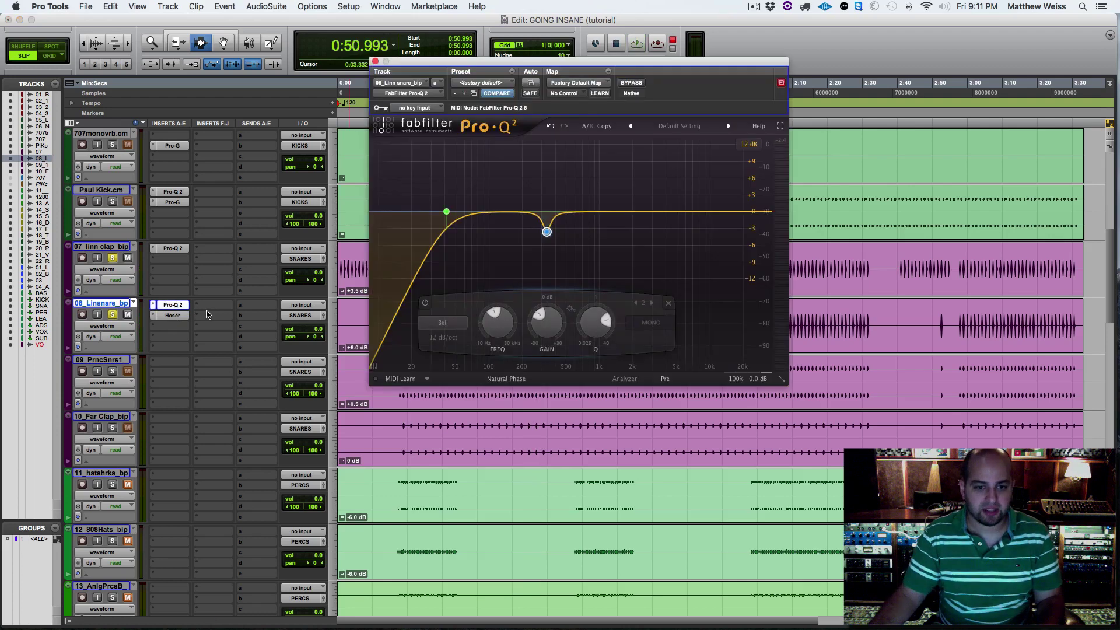
{"action": "left_click", "coordinate": [484, 380]}
{"action": "left_click", "coordinate": [497, 425]}
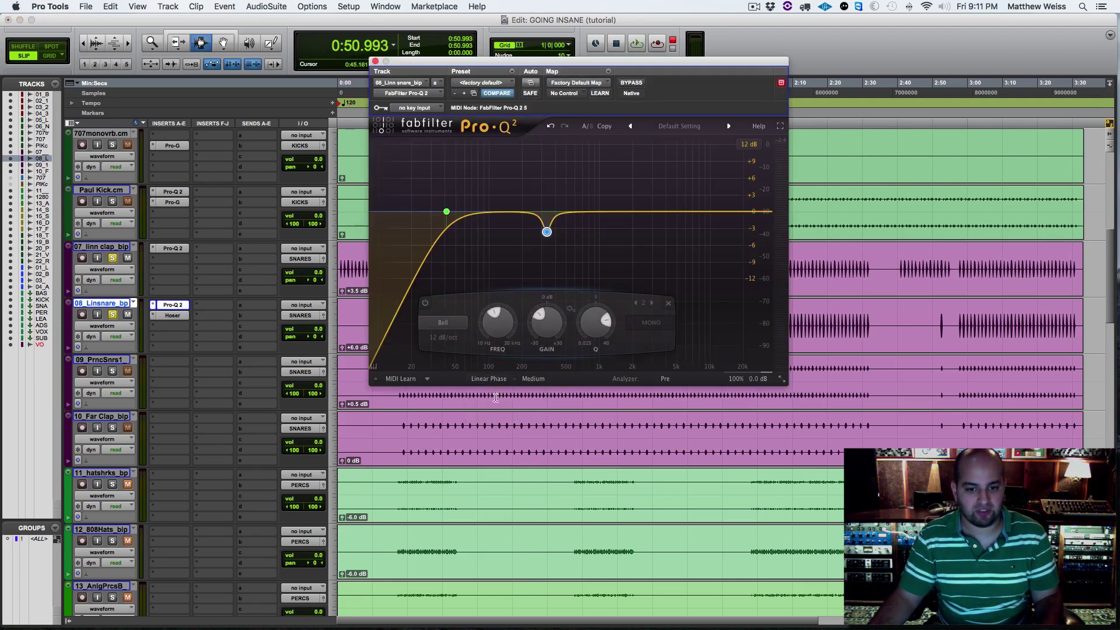
{"action": "key", "text": "space"}
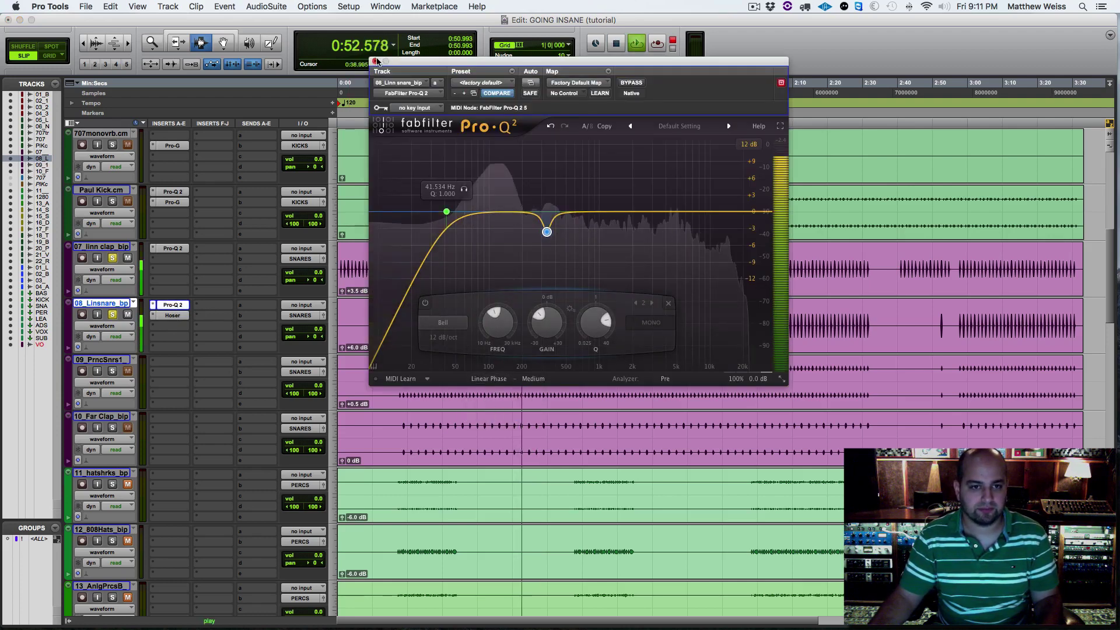
{"action": "left_click", "coordinate": [376, 61]}
{"action": "key", "text": "space"}
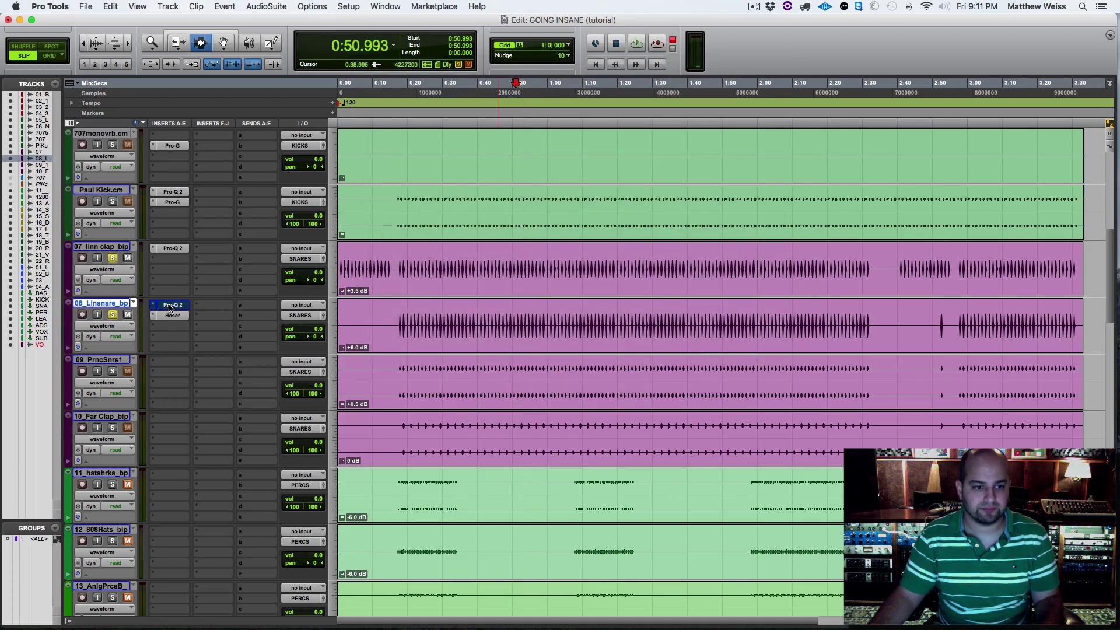
Compare the clap and snare with both snare inserts bypassed against both active in Linear Phase mode.
{"action": "key", "text": "space"}
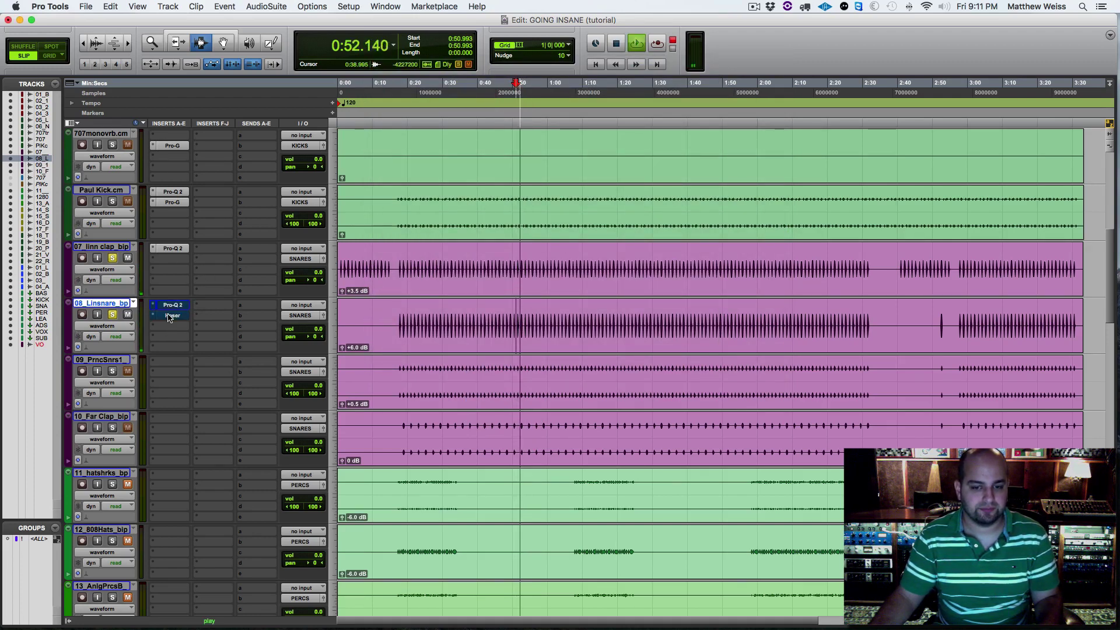
{"action": "key", "text": "space"}
{"action": "left_click", "coordinate": [168, 306], "text": "super"}
{"action": "left_click", "coordinate": [165, 317], "text": "super"}
{"action": "key", "text": "space"}
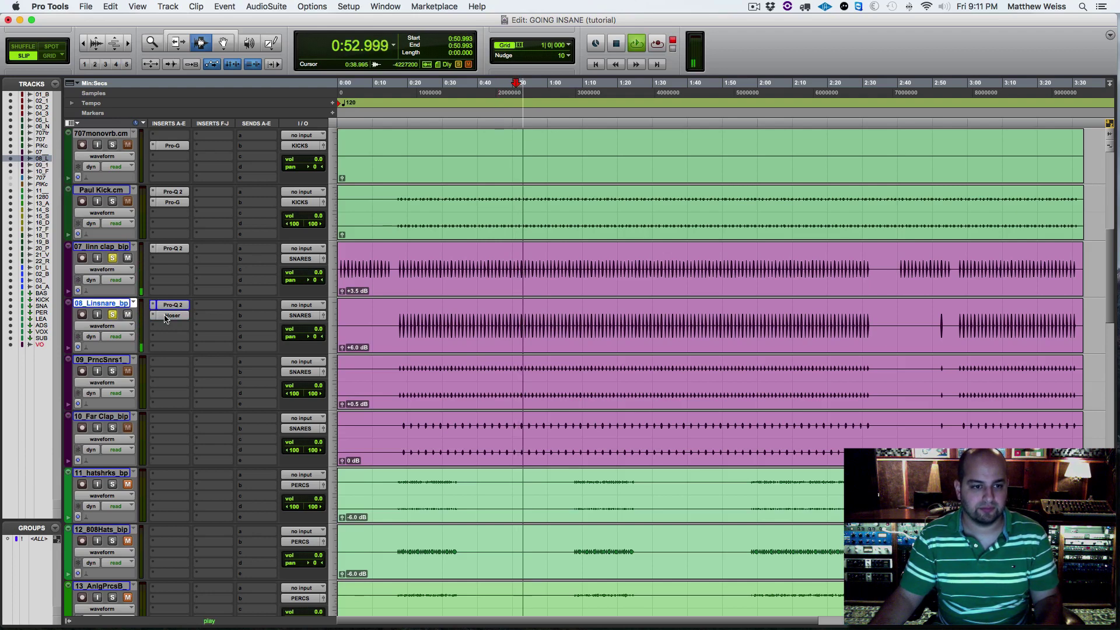
{"action": "key", "text": "space"}
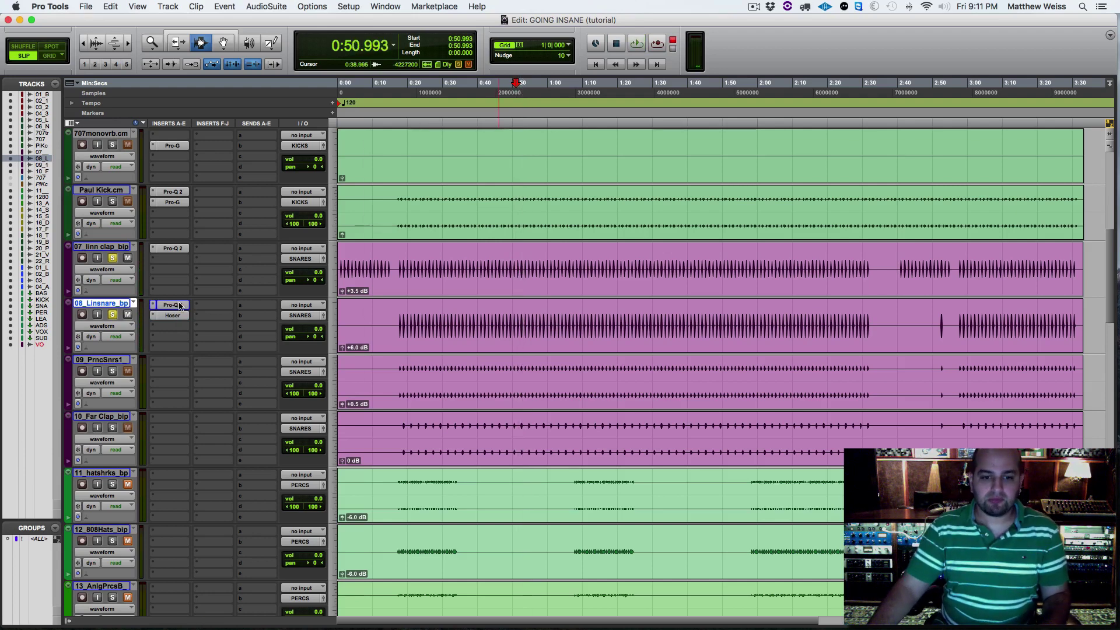
Return the snare's Pro-Q 2 processing mode to Natural Phase and close the plug-in.
{"action": "left_click", "coordinate": [178, 304]}
{"action": "left_click", "coordinate": [489, 379]}
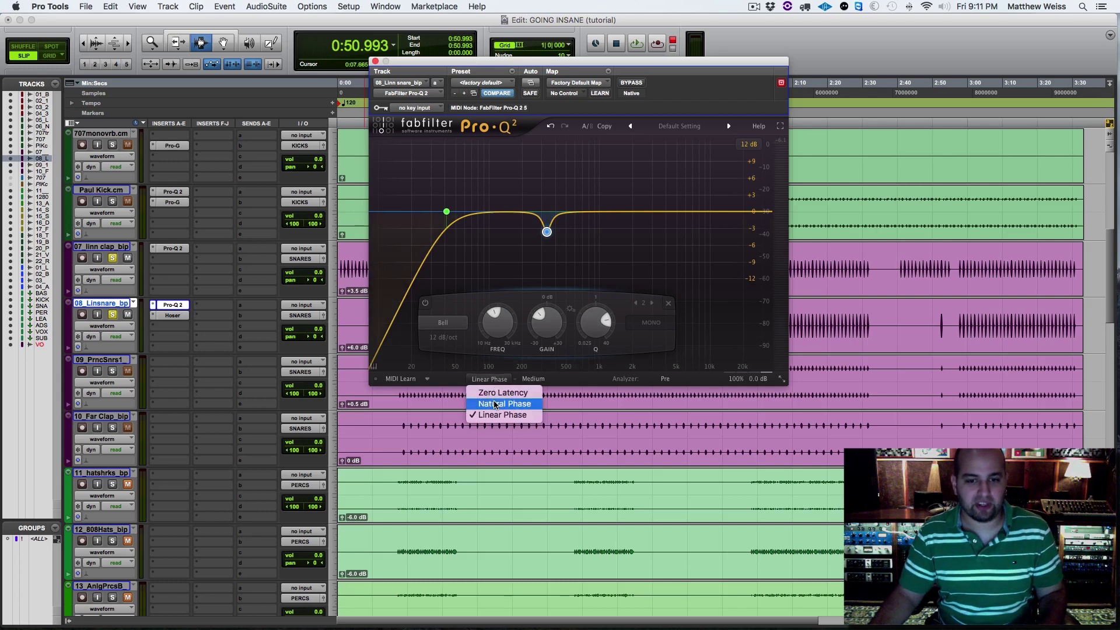
{"action": "left_click", "coordinate": [495, 404]}
{"action": "left_click", "coordinate": [375, 62]}
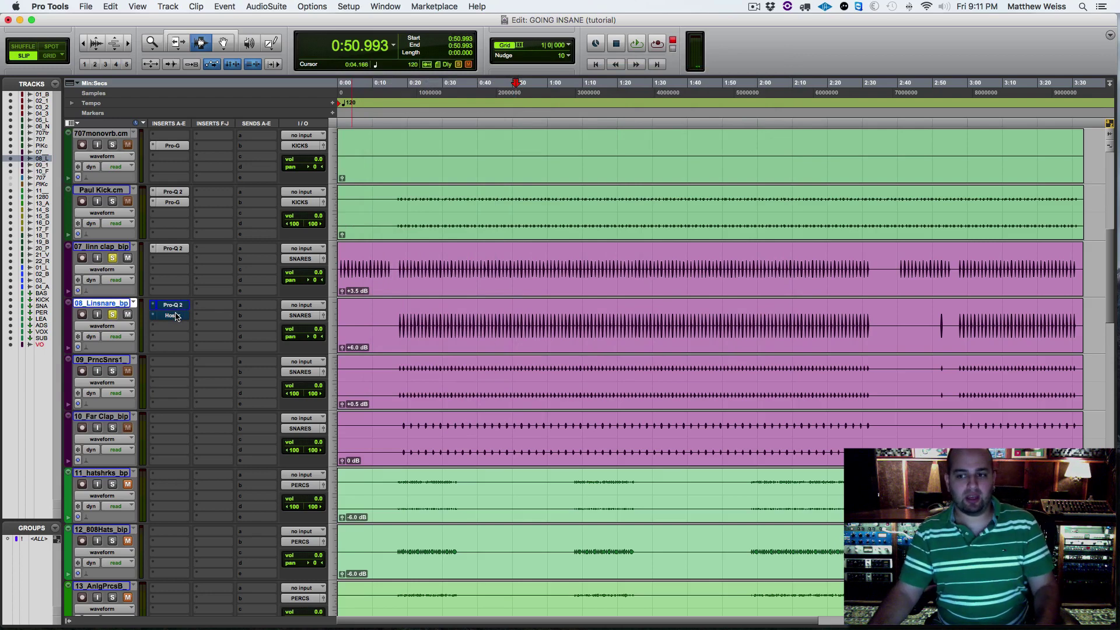
Compare the soloed clap and snare with both snare inserts bypassed against both active in Natural Phase mode.
{"action": "key", "text": "space"}
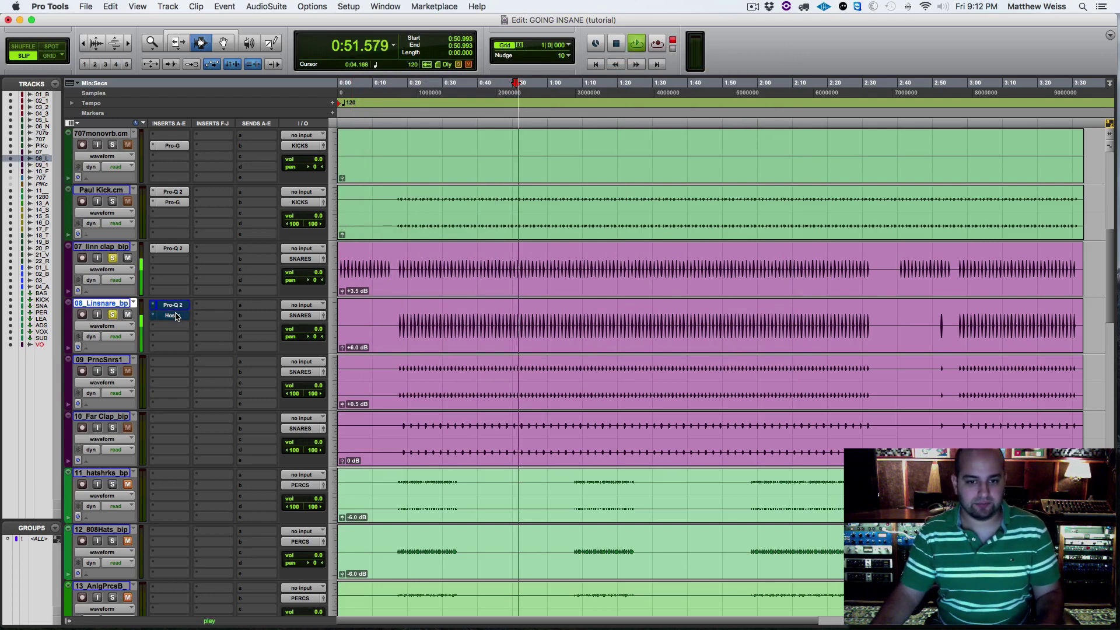
{"action": "key", "text": "space"}
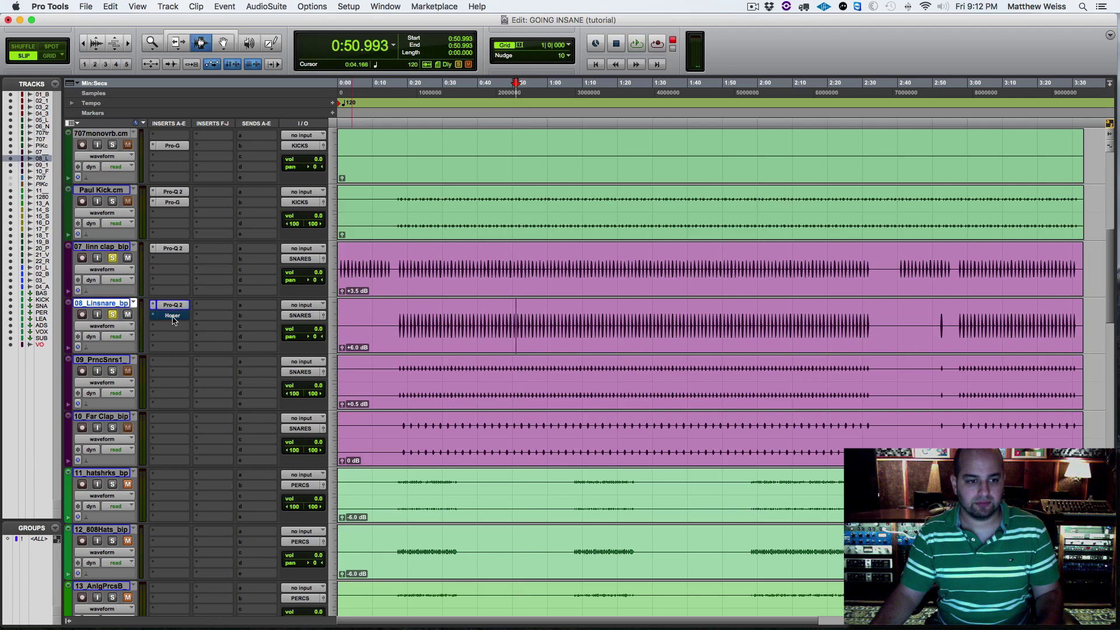
{"action": "left_click", "coordinate": [173, 315], "text": "super"}
{"action": "key", "text": "space"}
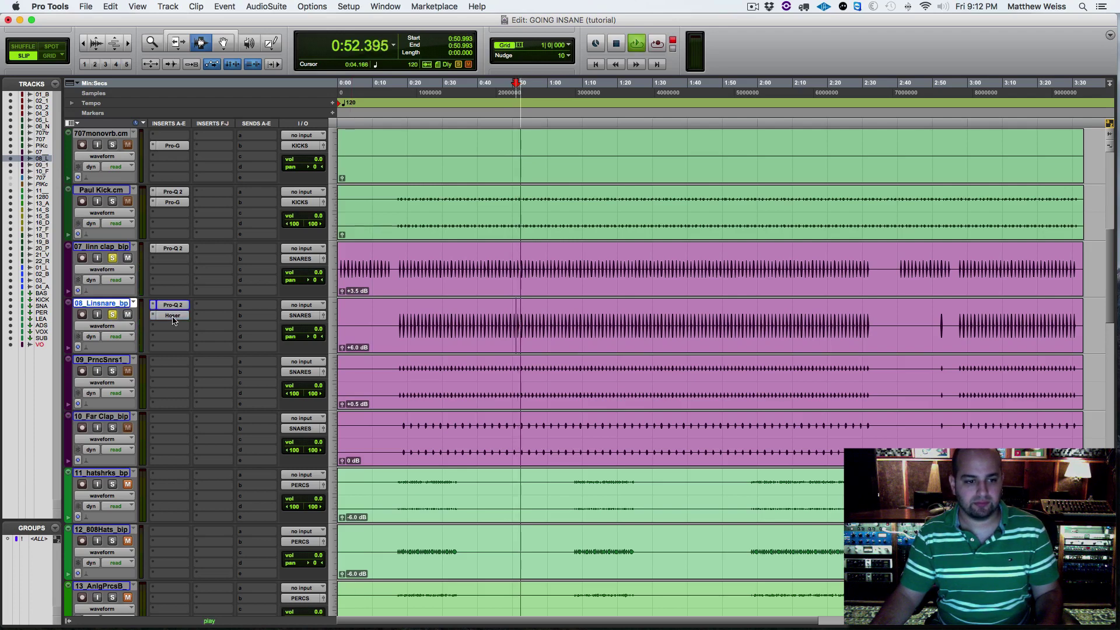
{"action": "key", "text": "space"}
Switch the snare's Pro-Q 2 processing mode to Linear Phase, close the plug-in and audition the soloed clap and snare twice.
{"action": "left_click", "coordinate": [172, 305]}
{"action": "left_click", "coordinate": [507, 379]}
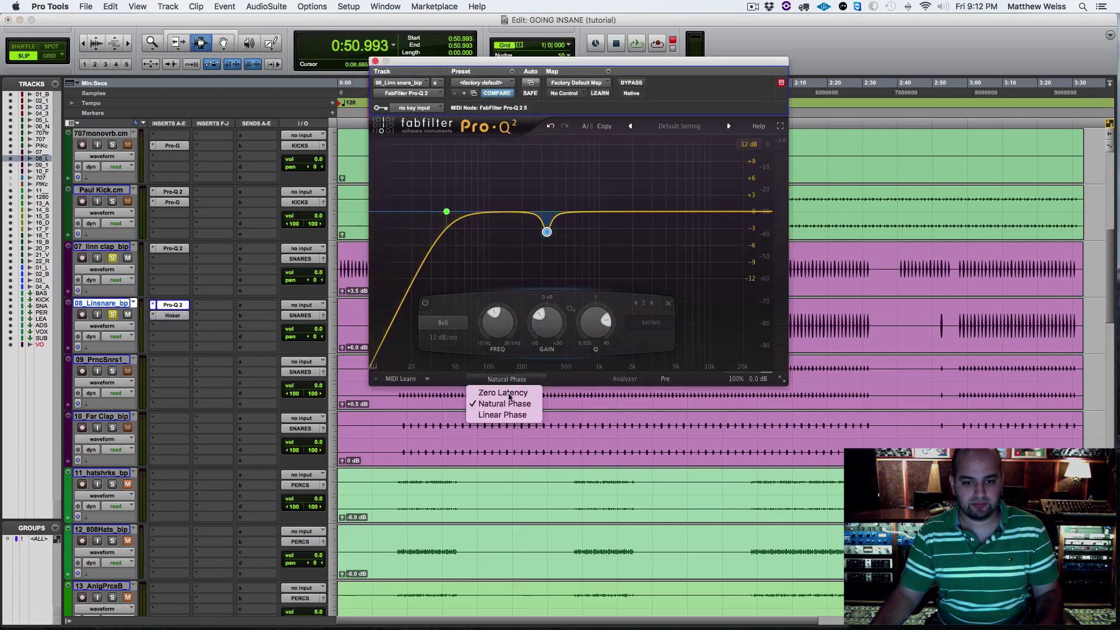
{"action": "left_click", "coordinate": [502, 414]}
{"action": "left_click", "coordinate": [375, 60]}
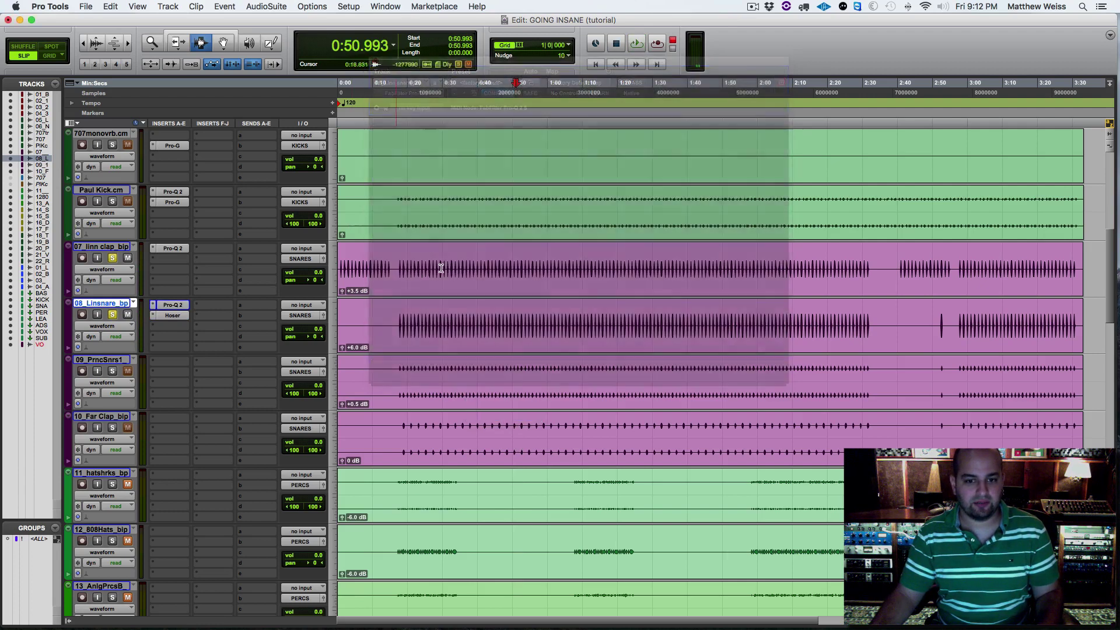
{"action": "key", "text": "space"}
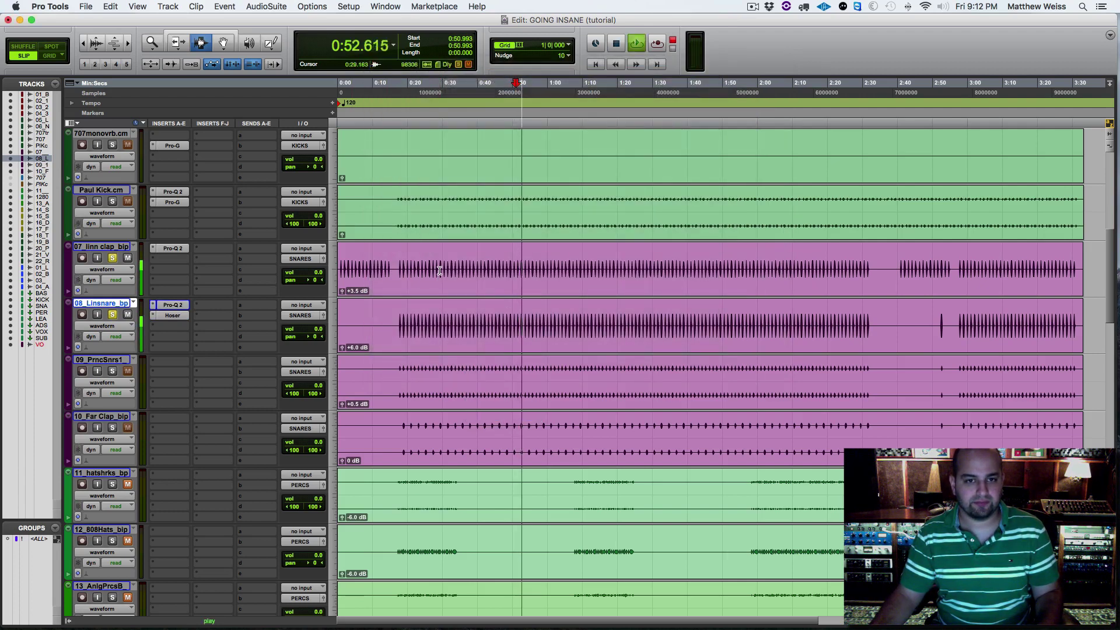
{"action": "key", "text": "space"}
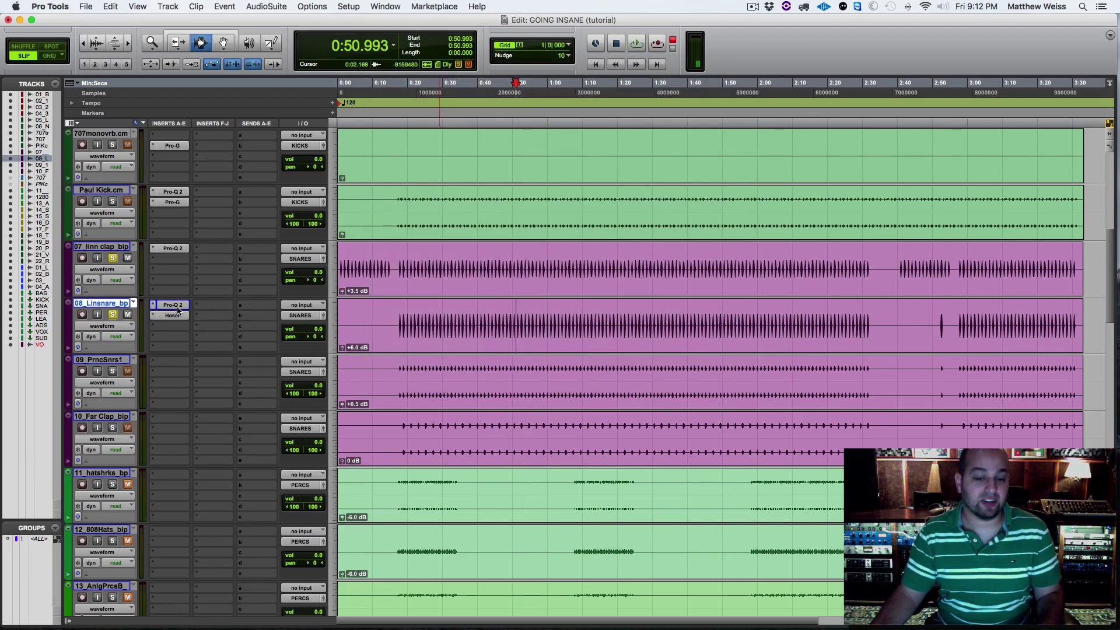
{"action": "key", "text": "space"}
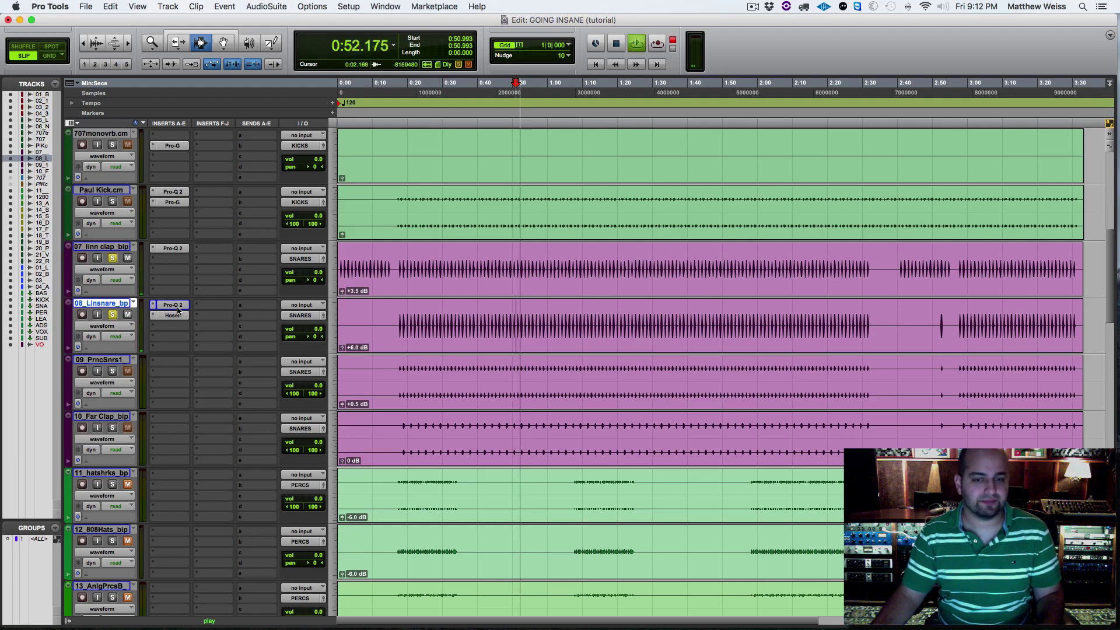
{"action": "key", "text": "space"}
Clear all track solos and play the unsoloed mix with the Linn snare's Pro-Q 2 window open.
{"action": "left_click", "coordinate": [113, 316], "text": "alt"}
{"action": "key", "text": "space"}
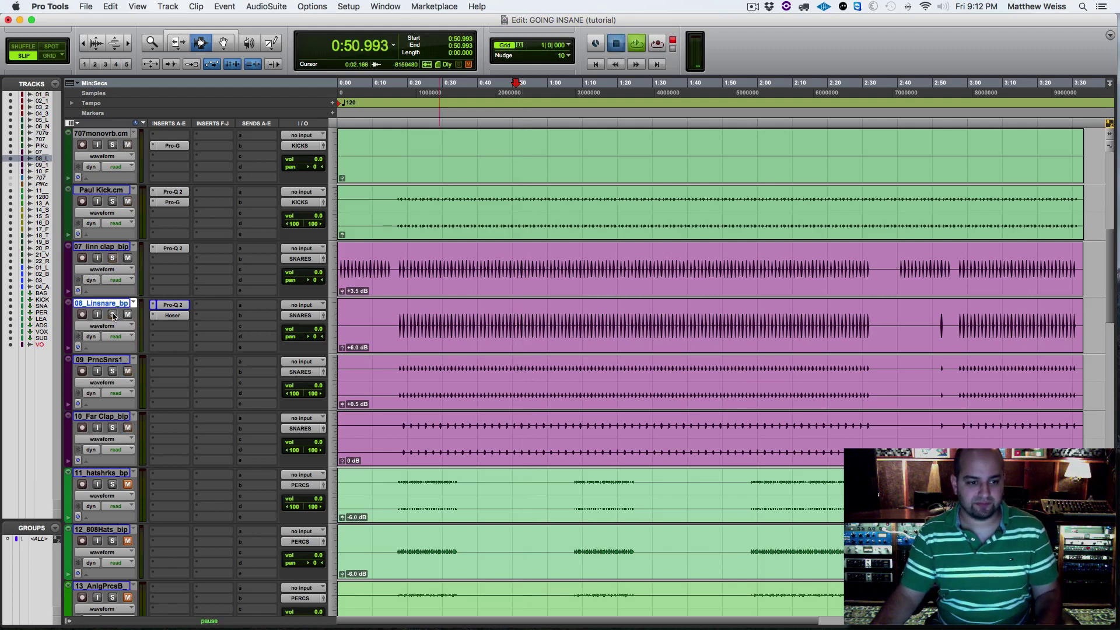
{"action": "left_click", "coordinate": [172, 304]}
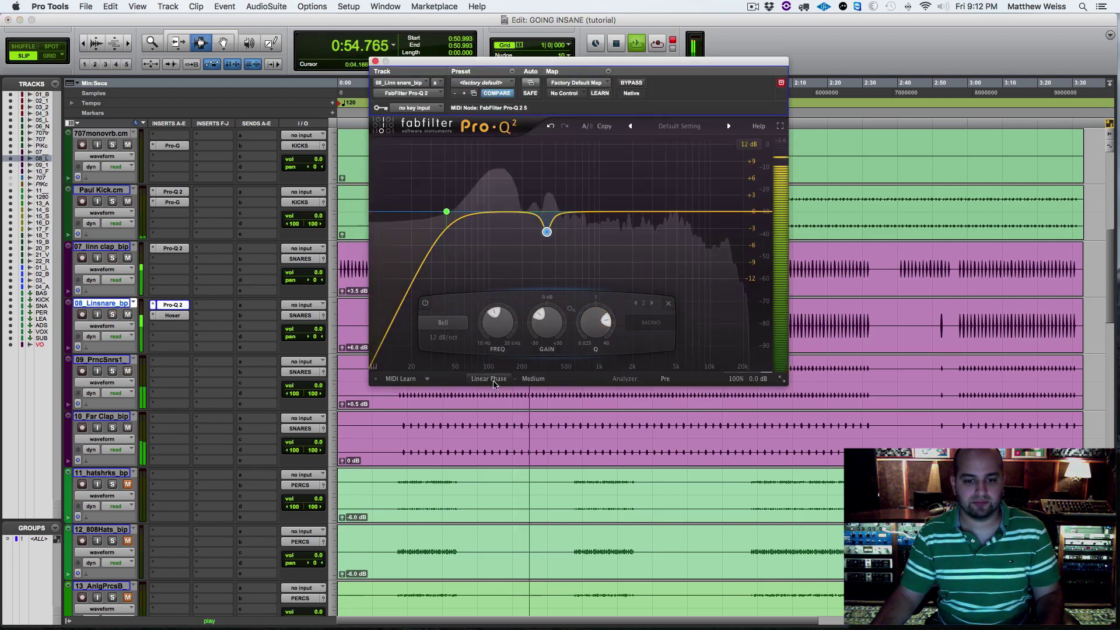
{"action": "key", "text": "space"}
Compare the snare's Pro-Q 2 in Natural Phase against Linear Phase by playing the unsoloed mix in each mode.
{"action": "left_click", "coordinate": [489, 379]}
{"action": "left_click", "coordinate": [500, 402]}
{"action": "key", "text": "space"}
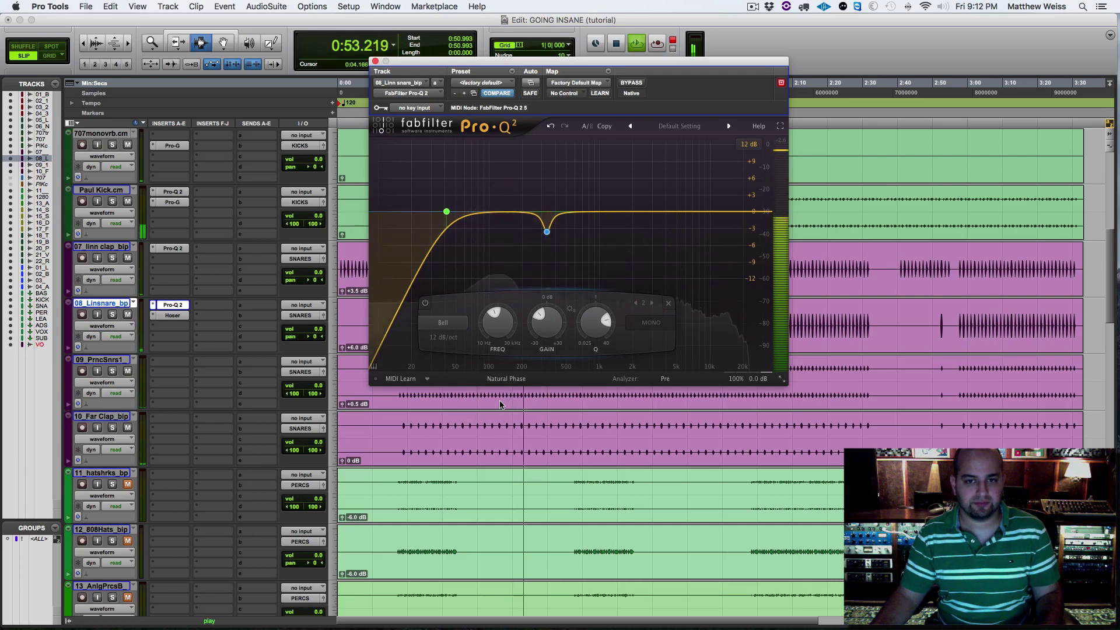
{"action": "key", "text": "space"}
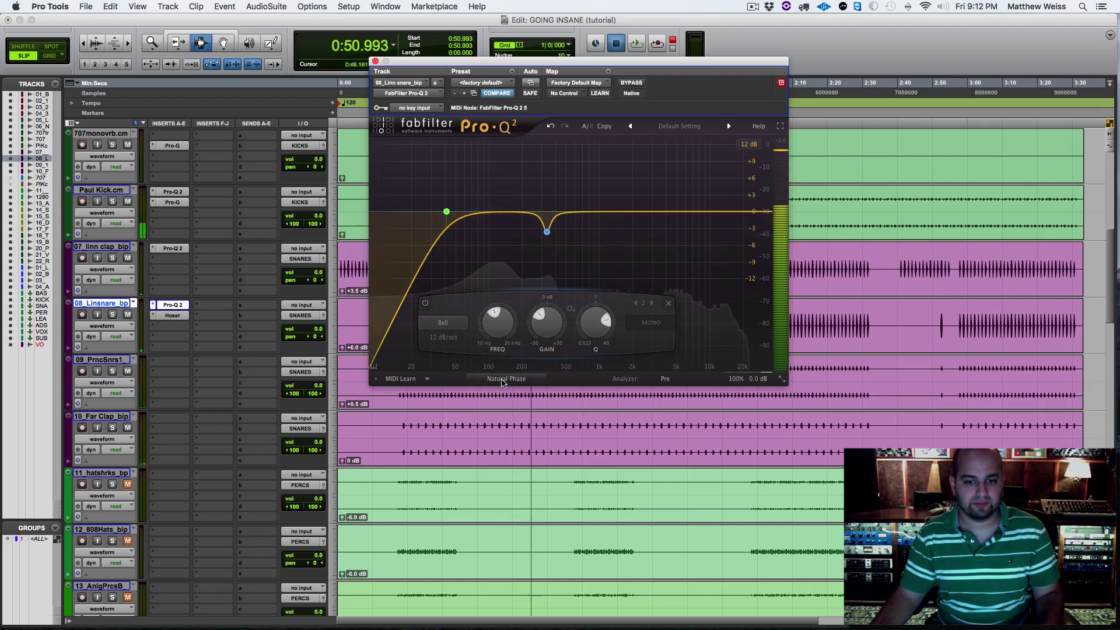
{"action": "left_click", "coordinate": [502, 378]}
{"action": "left_click", "coordinate": [502, 416]}
{"action": "key", "text": "space"}
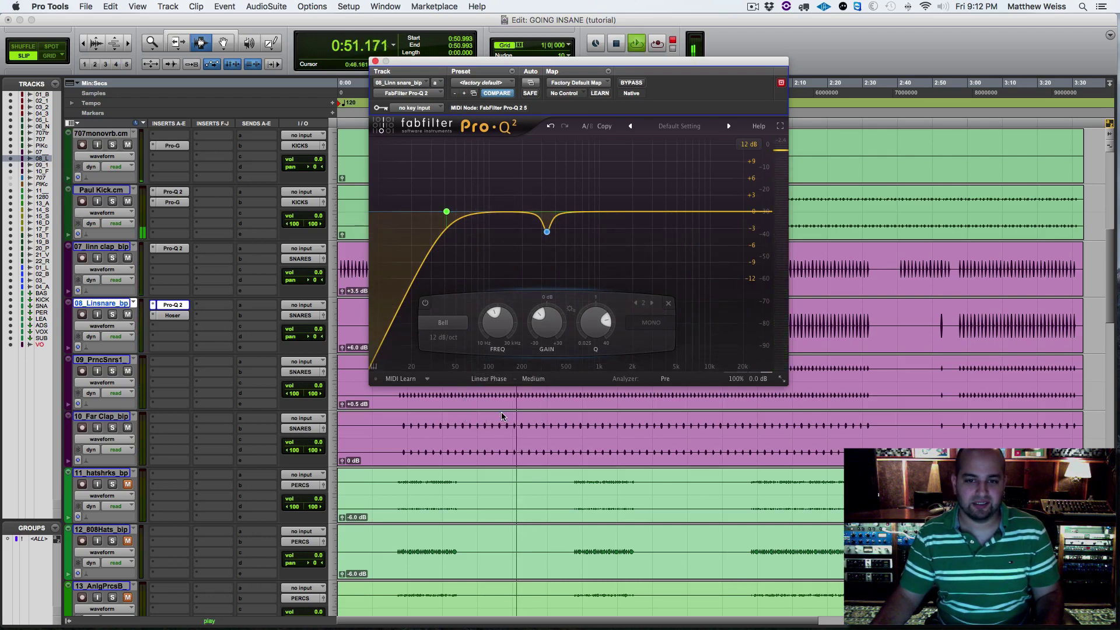
{"action": "key", "text": "space"}
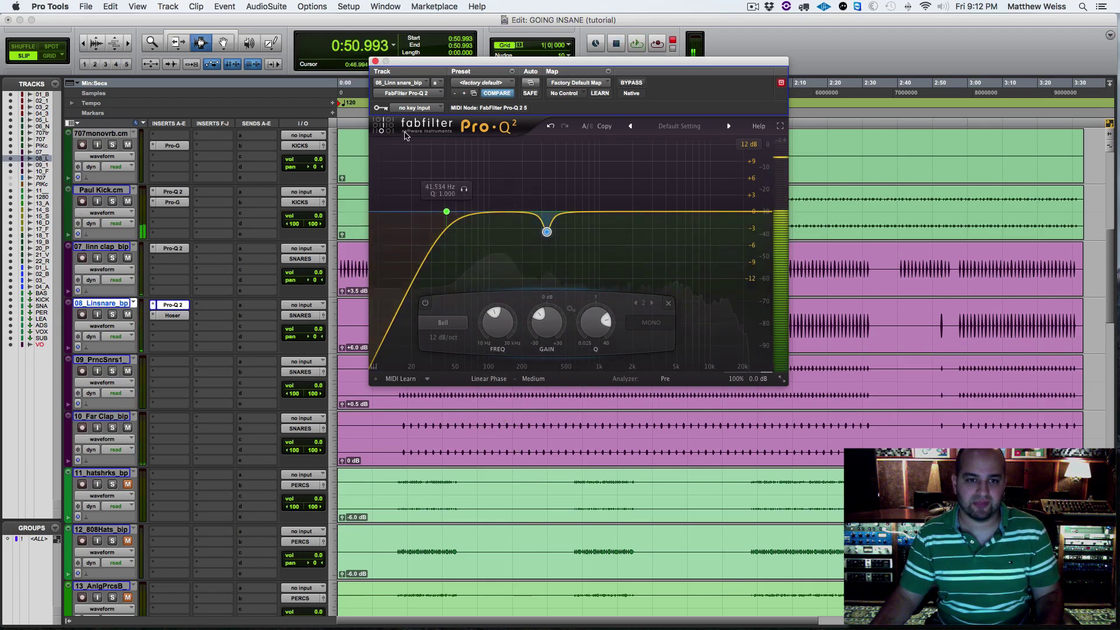
Set the Linn snare's Pro-Q 2 processing mode back to Natural Phase and close the plug-in.
{"action": "left_click", "coordinate": [489, 379]}
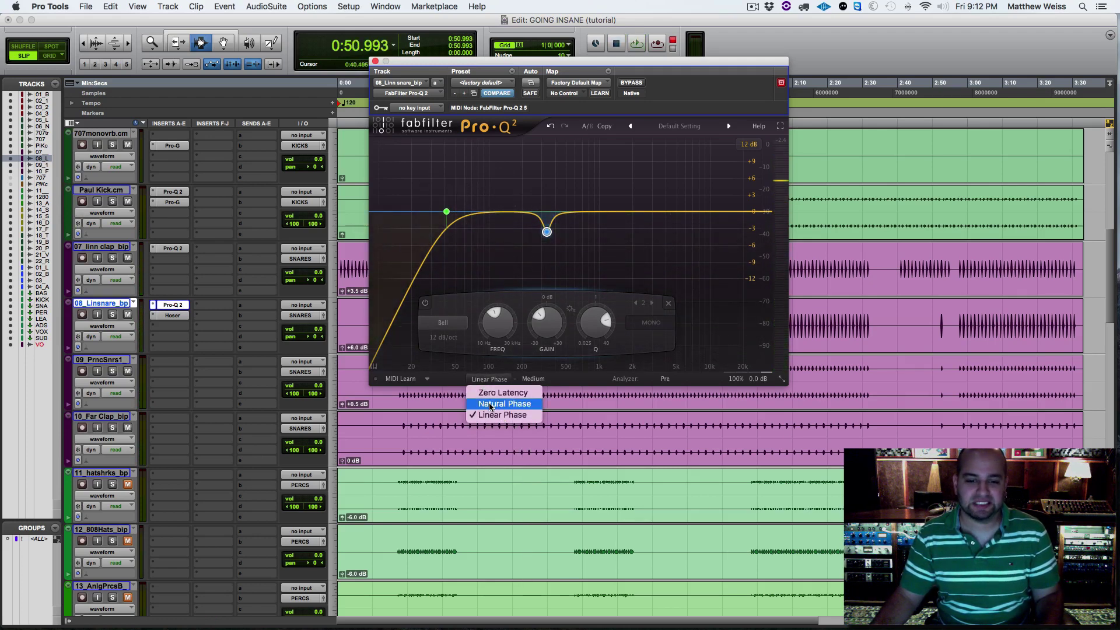
{"action": "left_click", "coordinate": [490, 404]}
{"action": "left_click", "coordinate": [375, 62]}
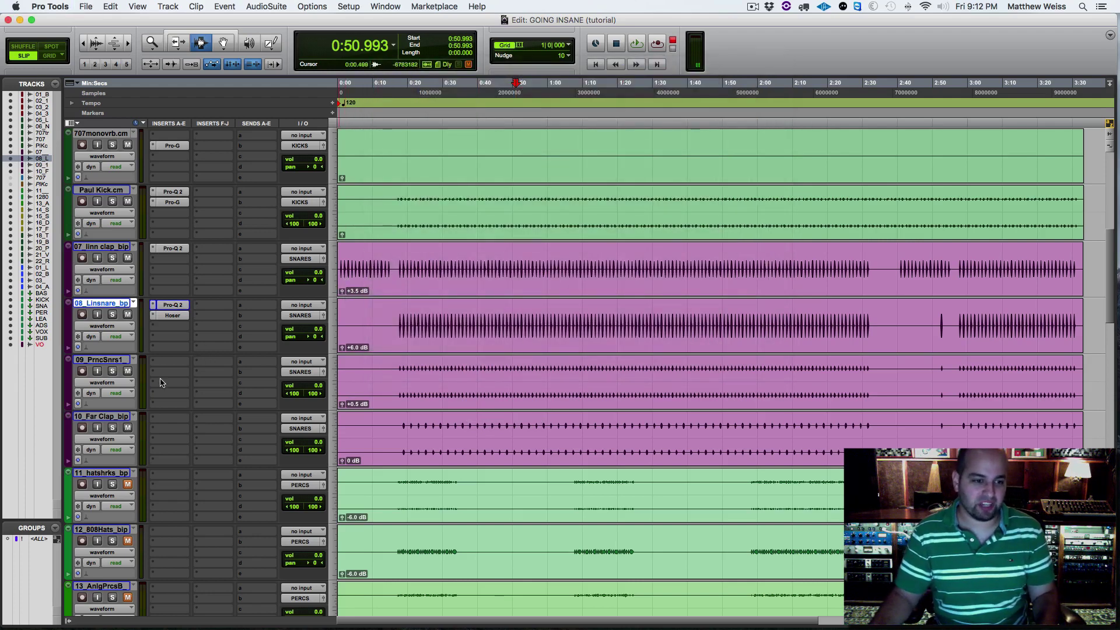
Solo the 09_PrncSnrs1 track, start playback and insert FabFilter Pro-Q 2 (stereo) in its first insert slot.
{"action": "left_click", "coordinate": [113, 372]}
{"action": "key", "text": "space"}
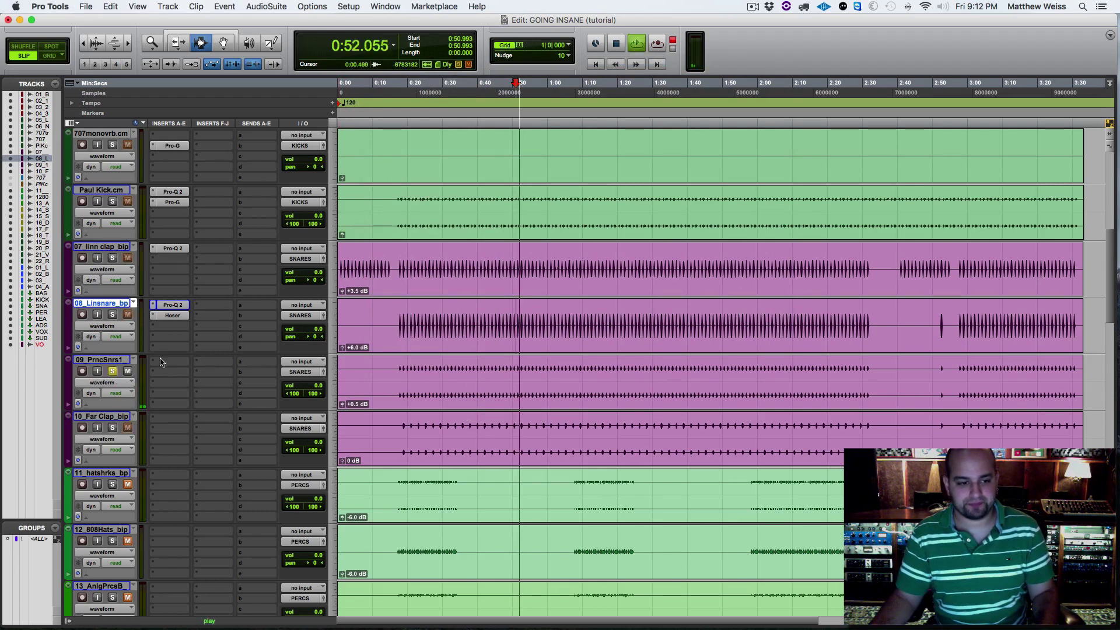
{"action": "left_click", "coordinate": [171, 362]}
{"action": "mouse_move", "coordinate": [204, 385]}
{"action": "mouse_move", "coordinate": [309, 132]}
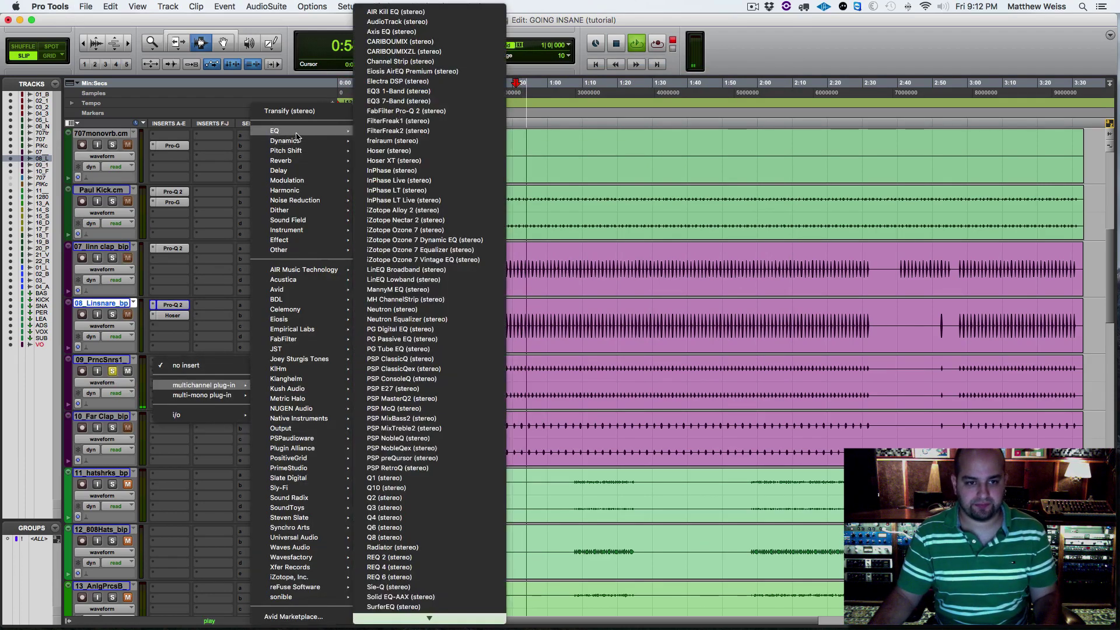
{"action": "left_click", "coordinate": [402, 111]}
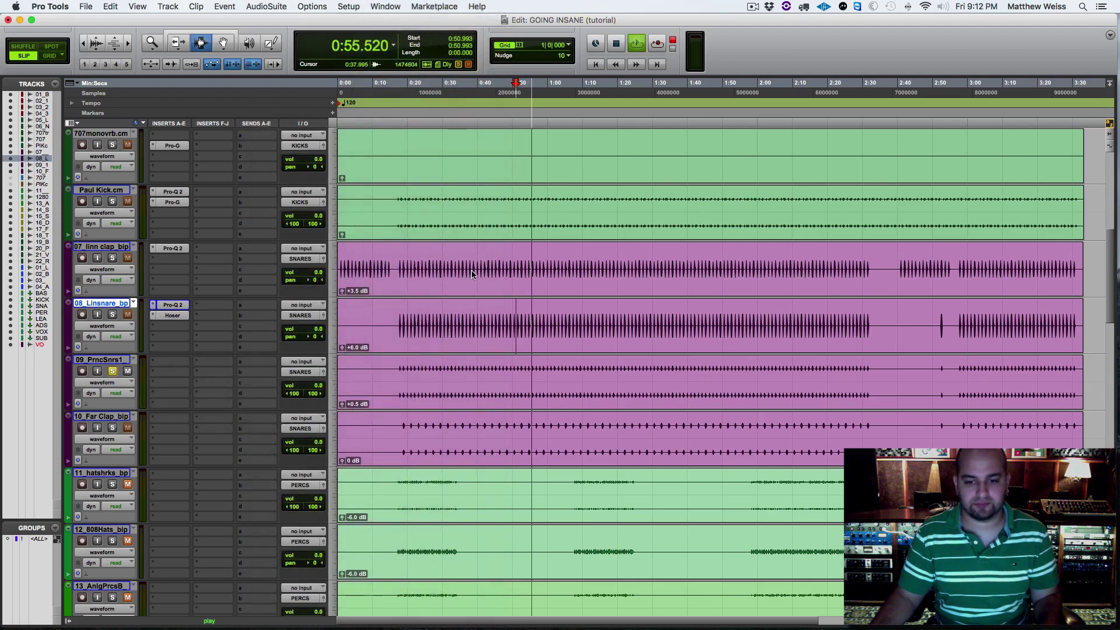
Add a low-cut band below 50 Hz on the 09_PrncSnrs1 Pro-Q 2 and set its processing mode to Natural Phase.
{"action": "left_click_drag", "start_coordinate": [372, 213], "coordinate": [442, 213]}
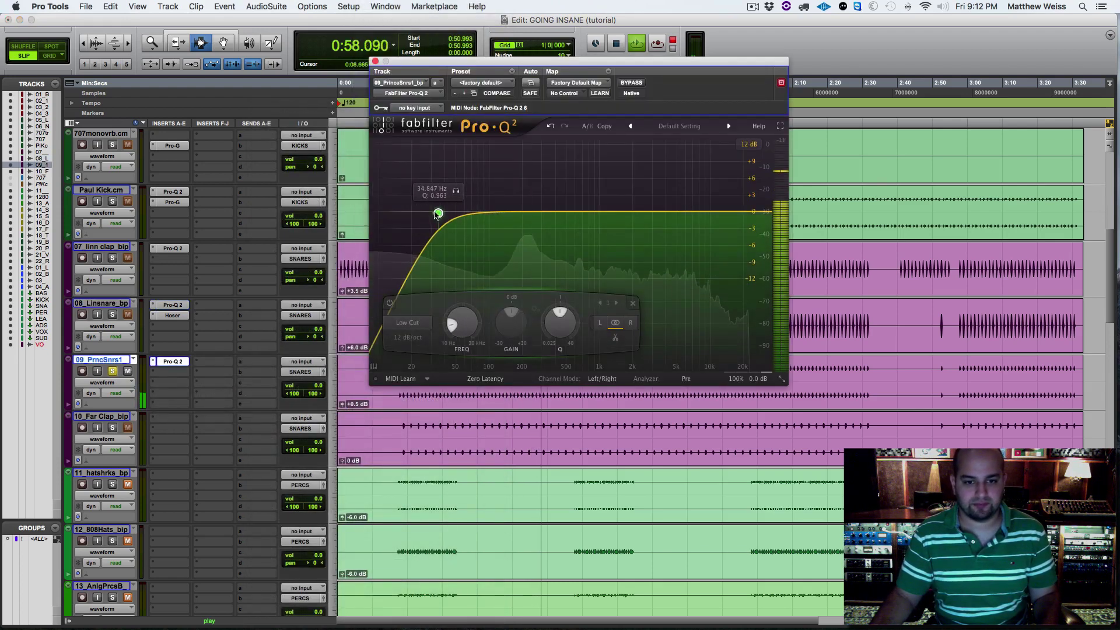
{"action": "left_click", "coordinate": [485, 379]}
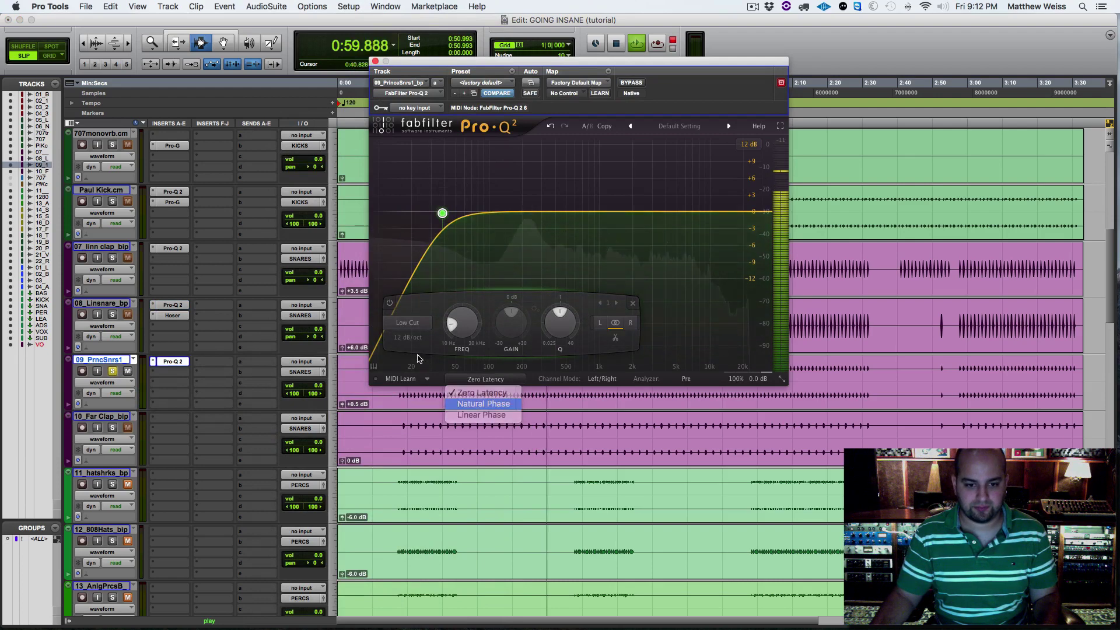
{"action": "left_click", "coordinate": [482, 403]}
Change the low cut's slope from 12 dB/oct, raise its cutoff frequency and close the plug-in.
{"action": "left_click", "coordinate": [407, 337]}
{"action": "left_click", "coordinate": [411, 372]}
{"action": "left_click_drag", "start_coordinate": [472, 200], "coordinate": [521, 199]}
{"action": "left_click", "coordinate": [375, 61]}
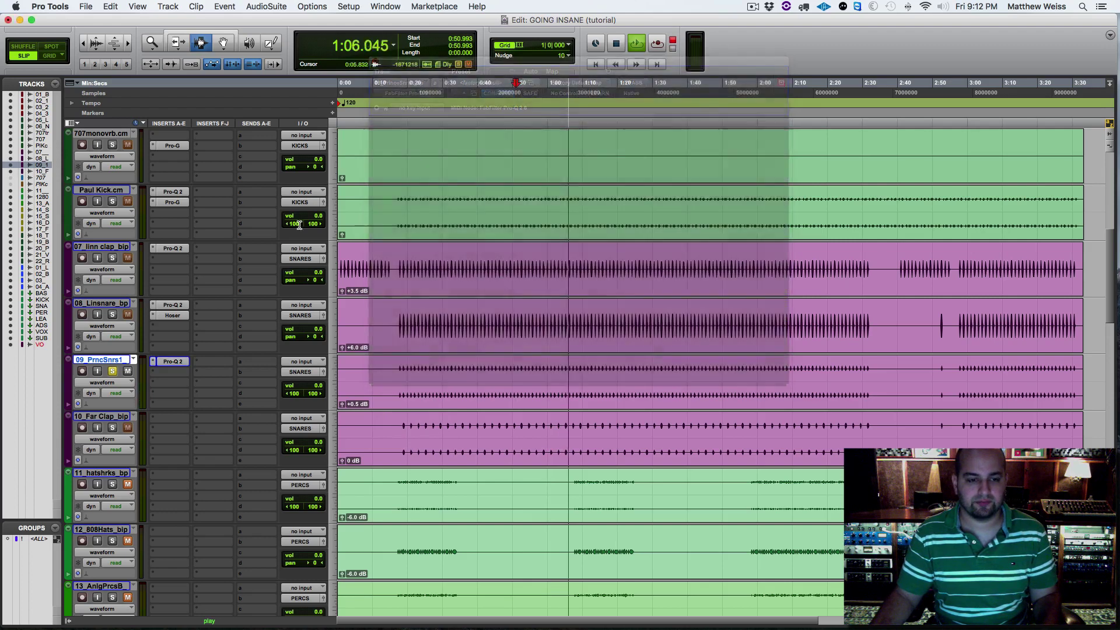
Solo the Linn clap and Linn snare alongside 09_PrncSnrs1 and compare them with its Pro-Q 2 active and bypassed, ending with it active.
{"action": "key", "text": "space"}
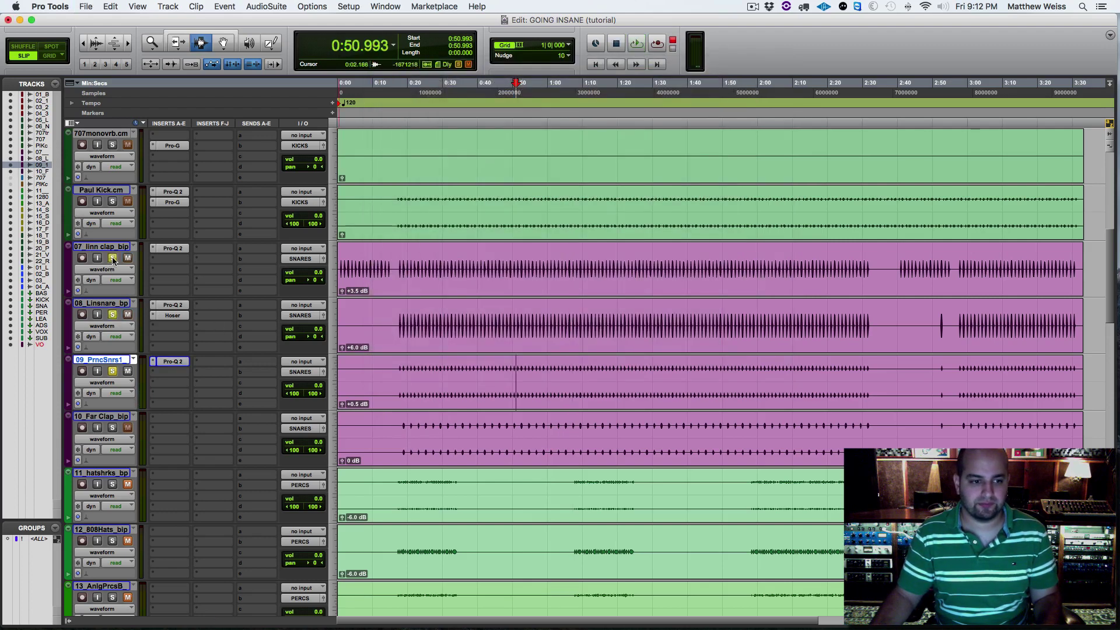
{"action": "key", "text": "space"}
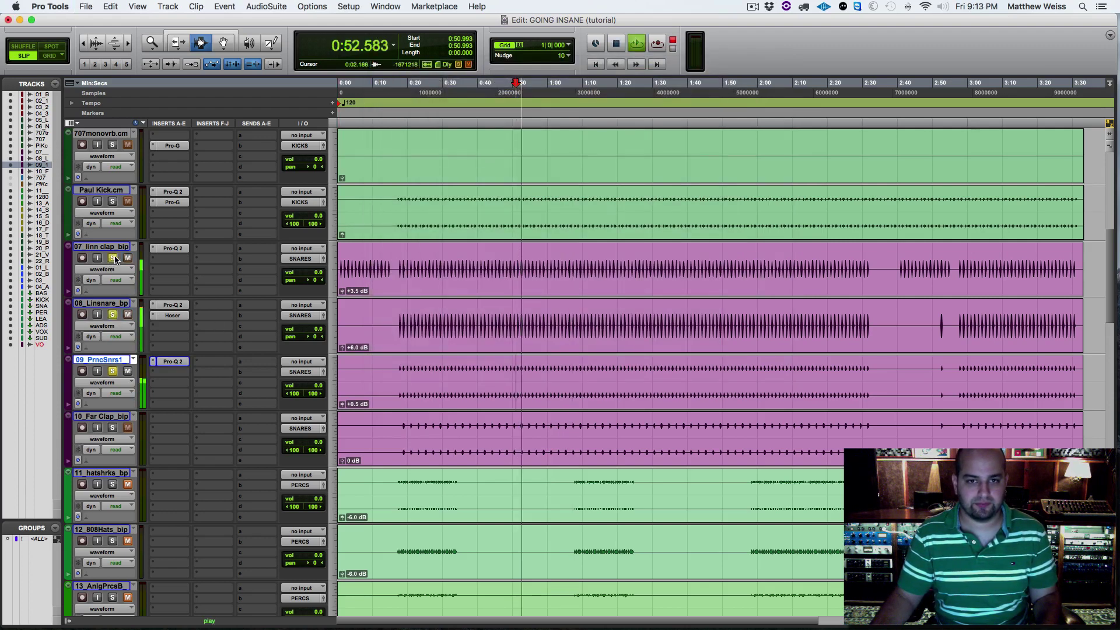
{"action": "key", "text": "space"}
{"action": "key", "text": "space"}
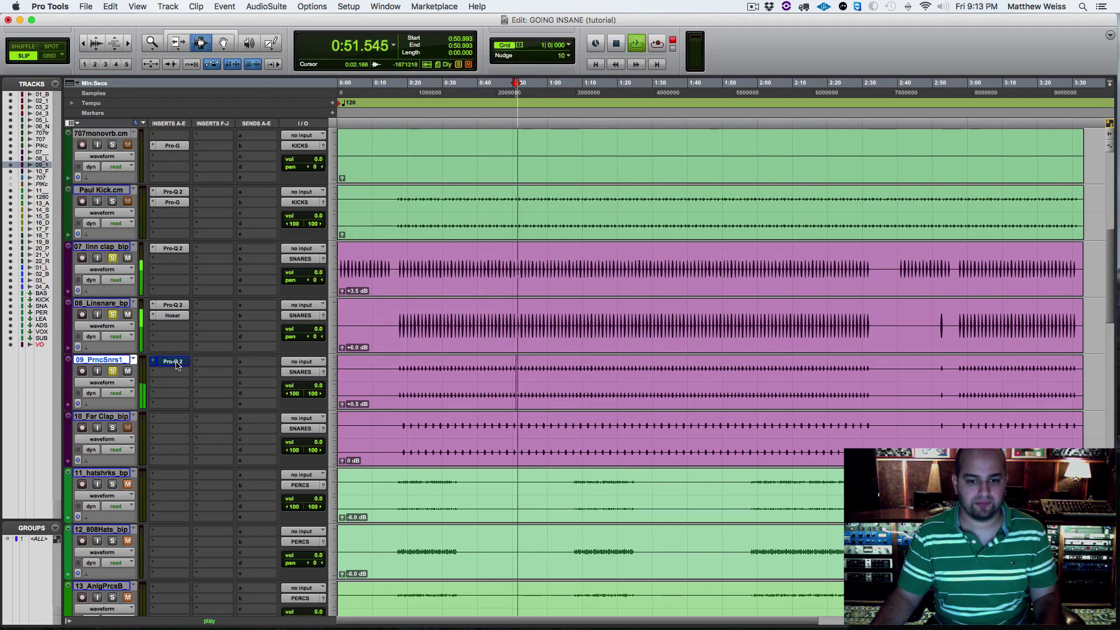
{"action": "key", "text": "space"}
{"action": "key", "text": "space"}
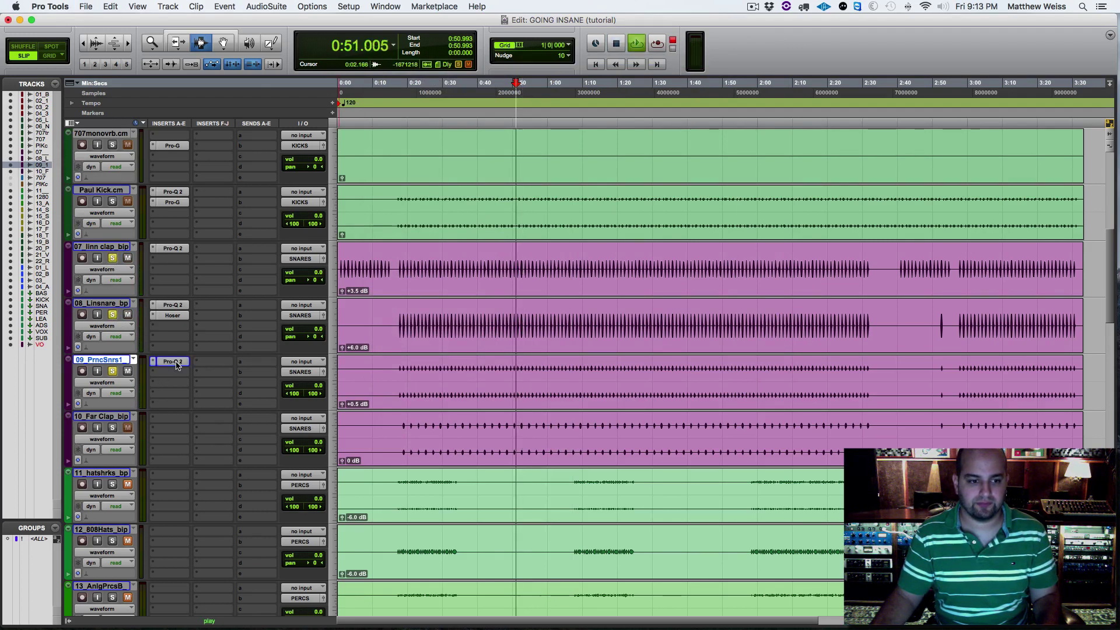
{"action": "key", "text": "space"}
Audition the soloed layers with 10_Far Clap added to the solo, and play the mix again with all solos cleared.
{"action": "left_click", "coordinate": [113, 428]}
{"action": "key", "text": "space"}
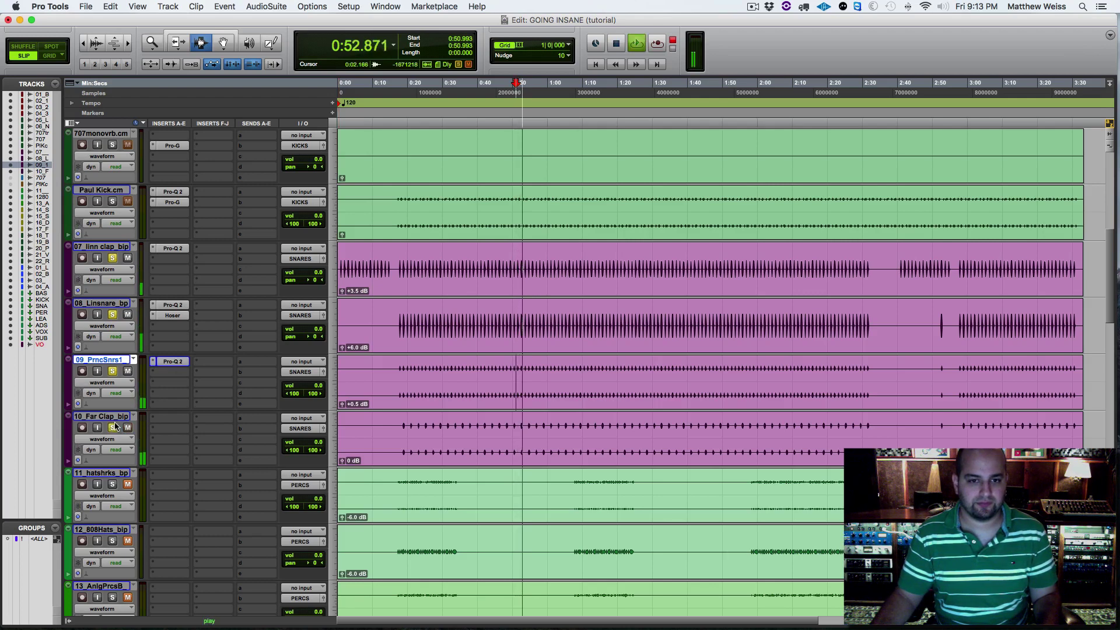
{"action": "key", "text": "space"}
{"action": "left_click", "coordinate": [112, 315], "text": "alt"}
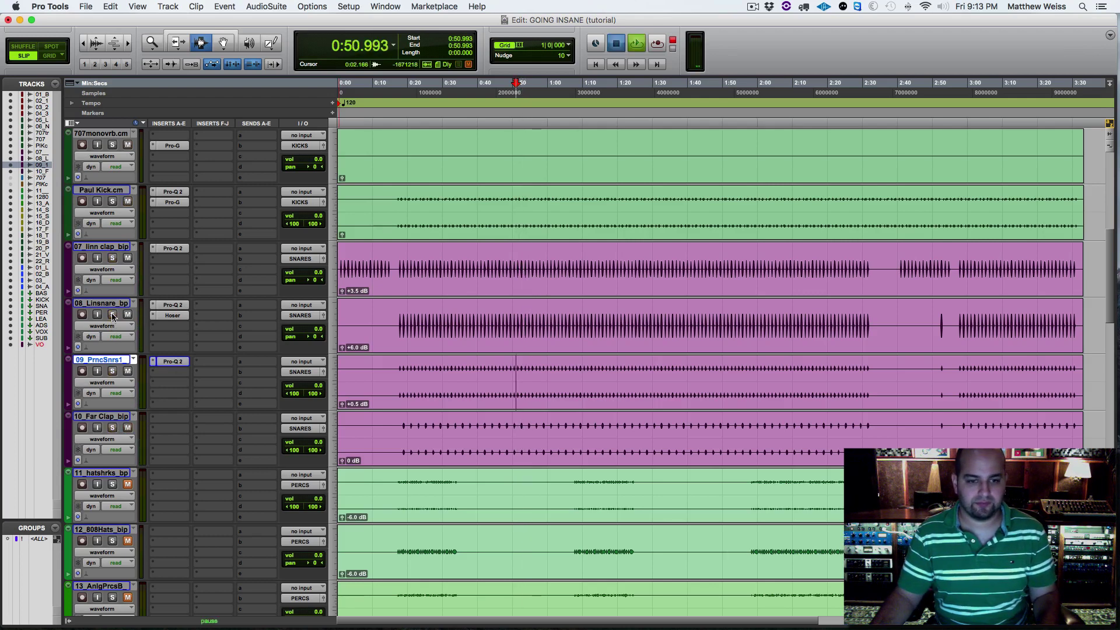
{"action": "key", "text": "space"}
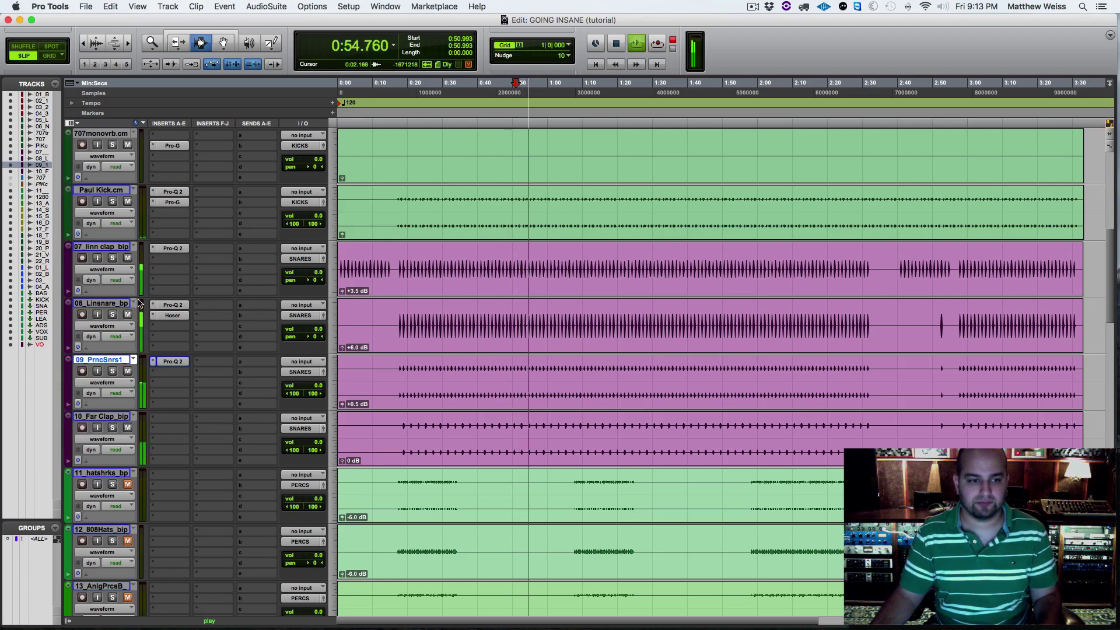
{"action": "key", "text": "space"}
Compare the unsoloed mix with all inserts on the Linn clap, Linn snare and 09_PrncSnrs1 bypassed against all of them active.
{"action": "left_click", "coordinate": [173, 249]}
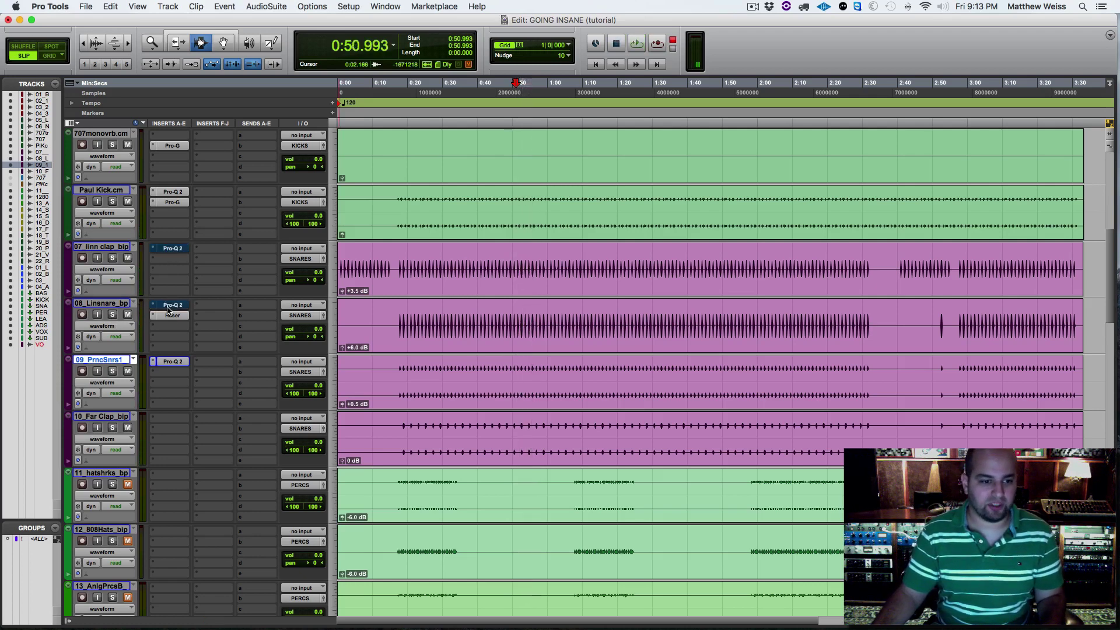
{"action": "key", "text": "space"}
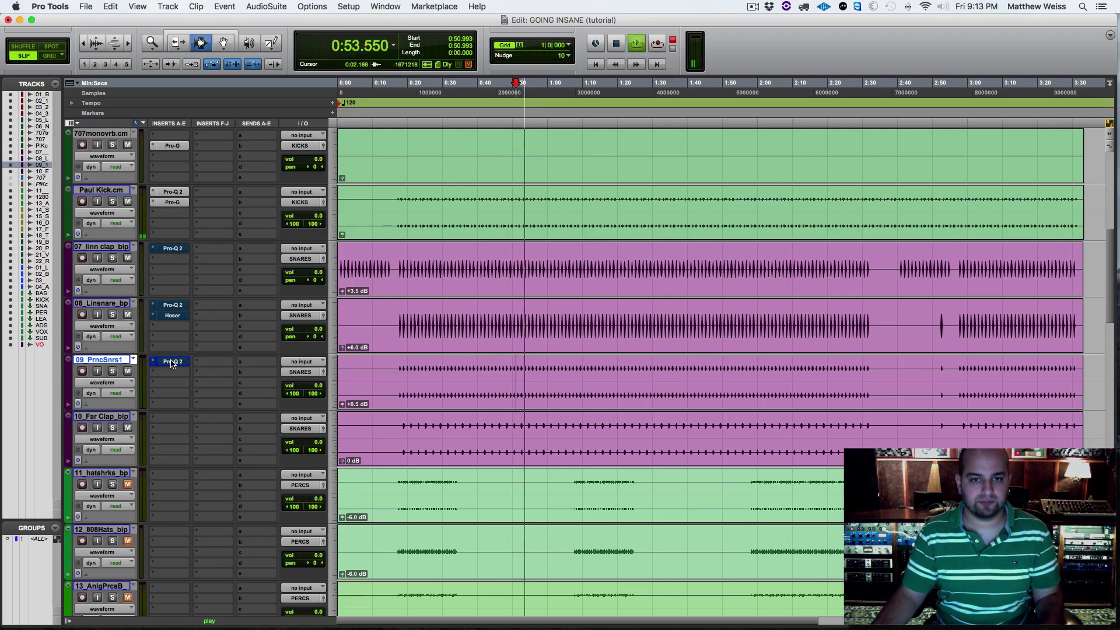
{"action": "key", "text": "space"}
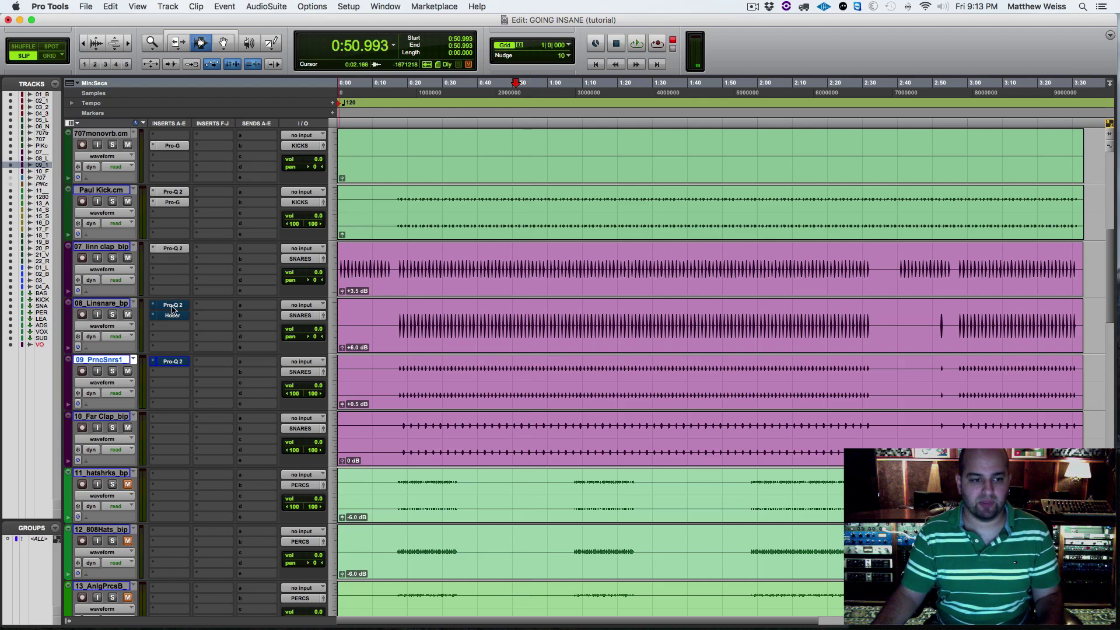
{"action": "left_click", "coordinate": [173, 318], "text": "super"}
{"action": "left_click", "coordinate": [176, 360], "text": "super"}
{"action": "key", "text": "space"}
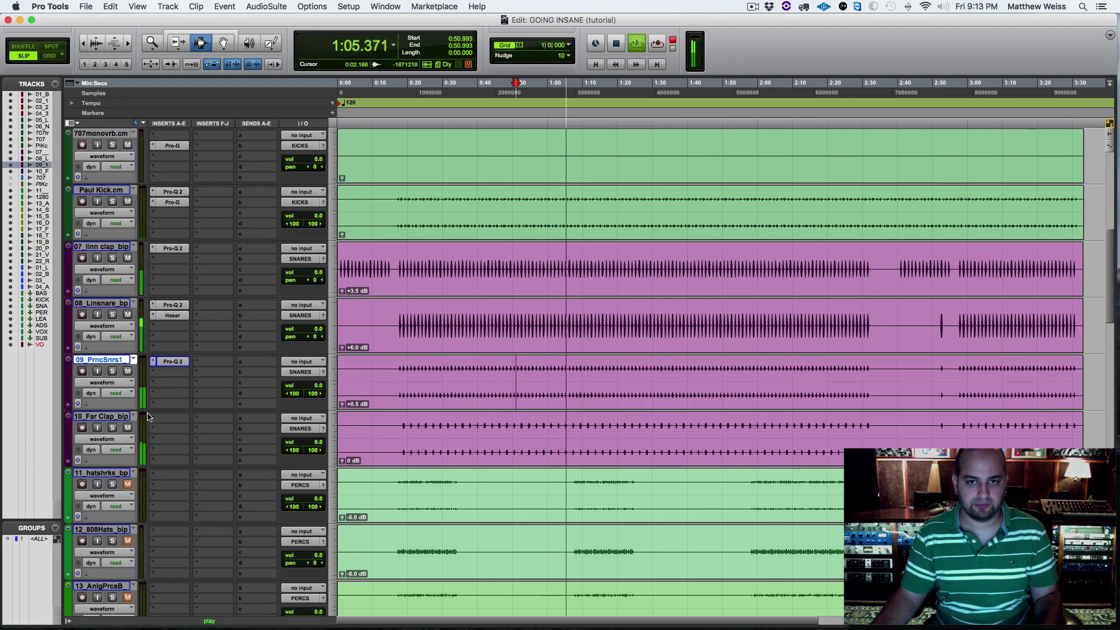
{"action": "key", "text": "space"}
Insert the stereo FabFilter Pro-Q 2 on the 10_Far Clap track.
{"action": "left_click", "coordinate": [160, 420]}
{"action": "mouse_move", "coordinate": [205, 442]}
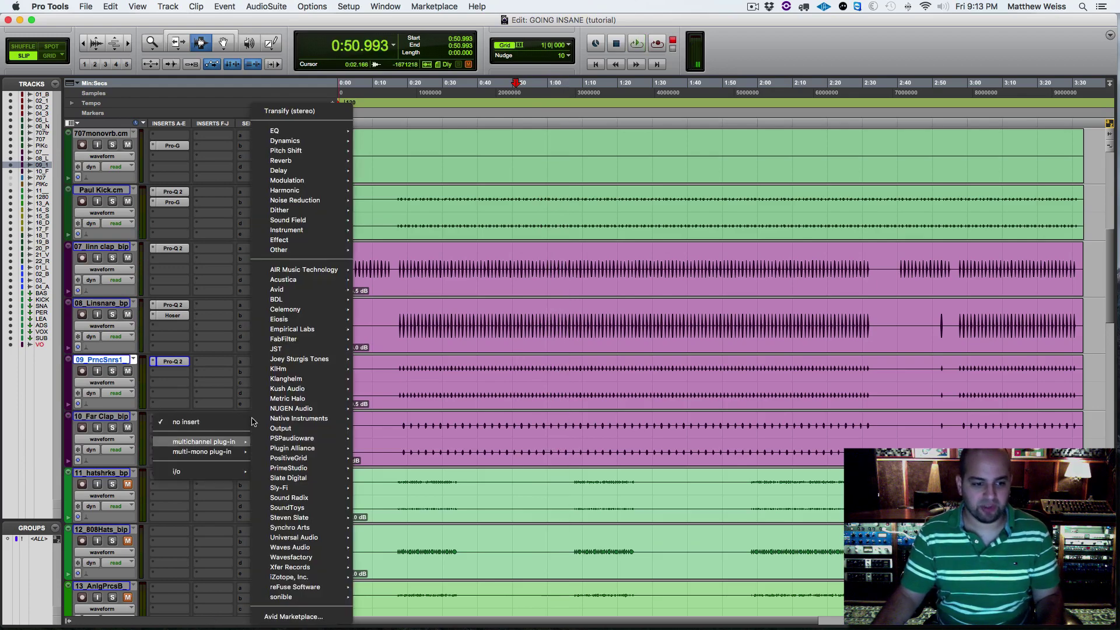
{"action": "mouse_move", "coordinate": [310, 132]}
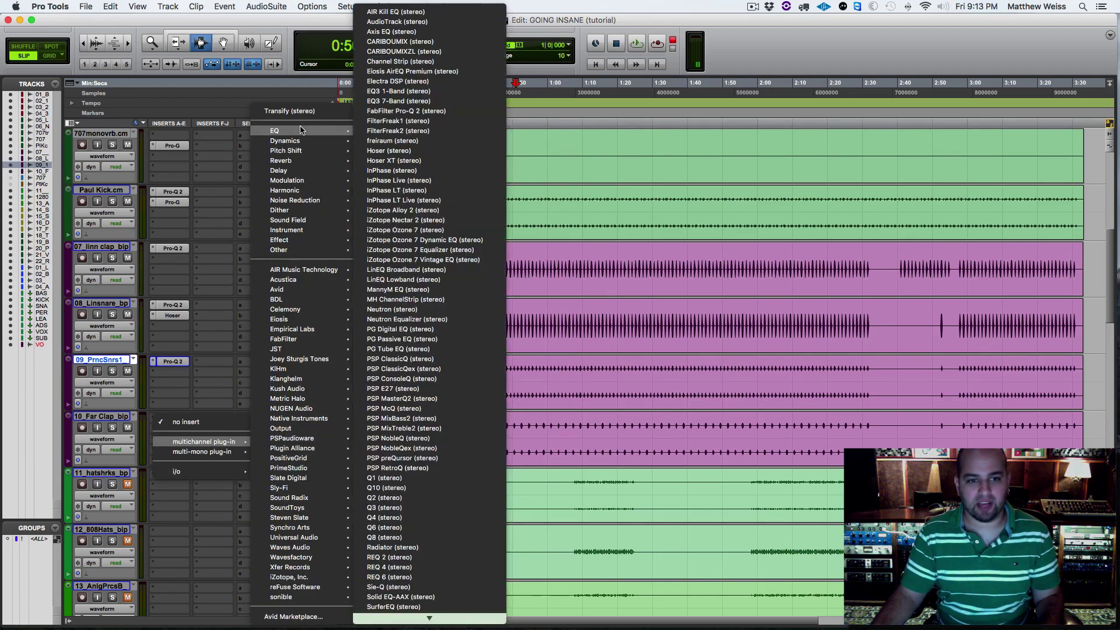
{"action": "left_click", "coordinate": [458, 111]}
Add a low cut at about 115 Hz to the Far Clap's Pro-Q 2 during playback and close the plug-in.
{"action": "key", "text": "space"}
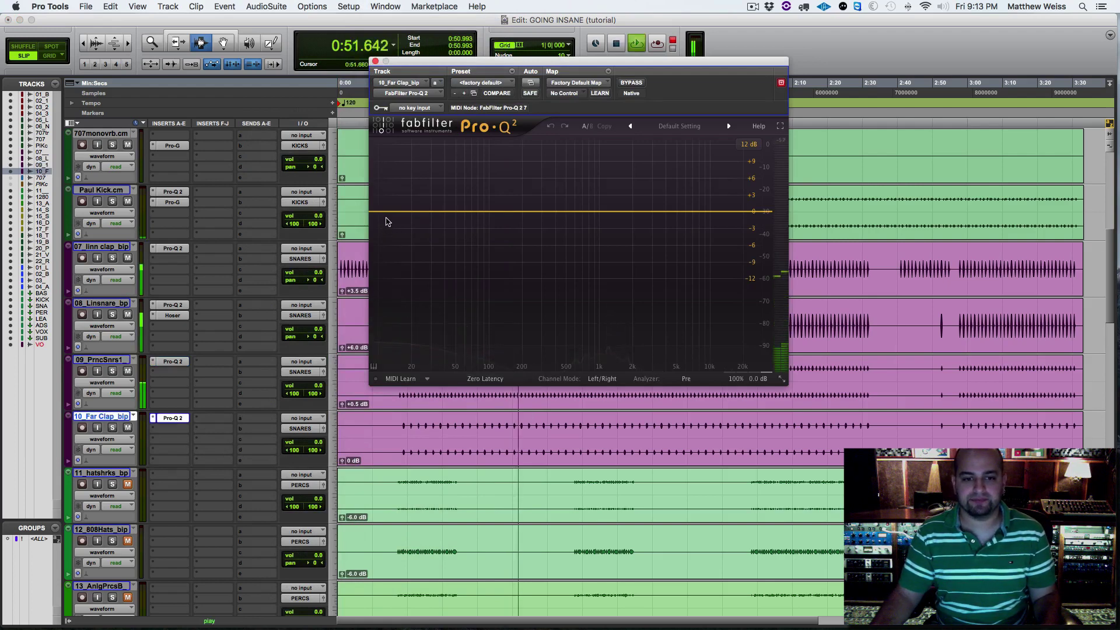
{"action": "left_click_drag", "start_coordinate": [379, 212], "coordinate": [490, 214]}
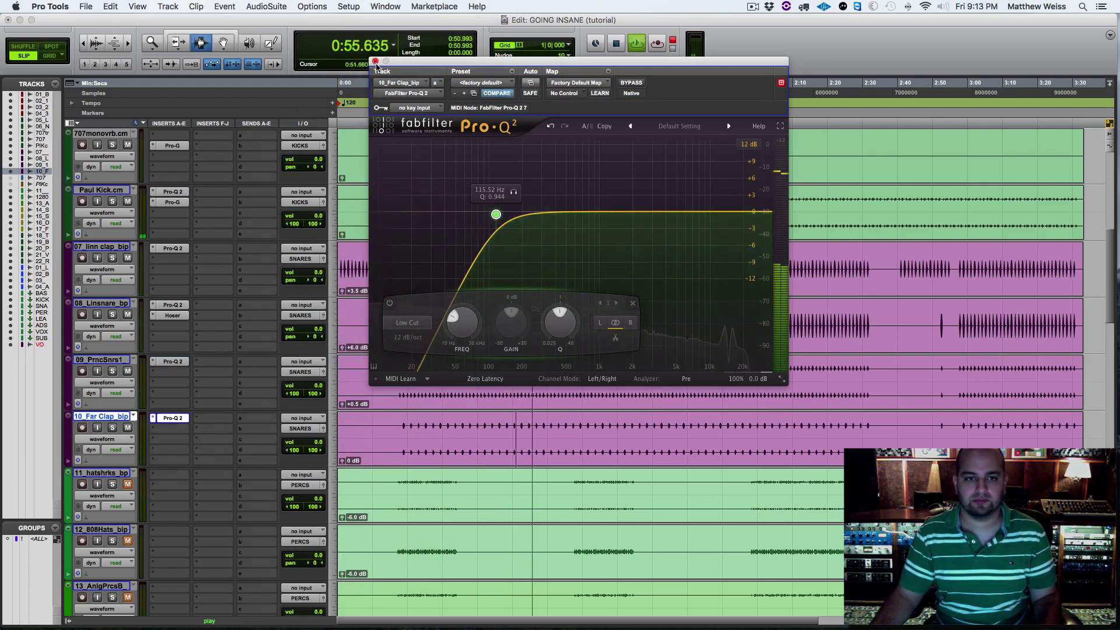
{"action": "left_click", "coordinate": [375, 61]}
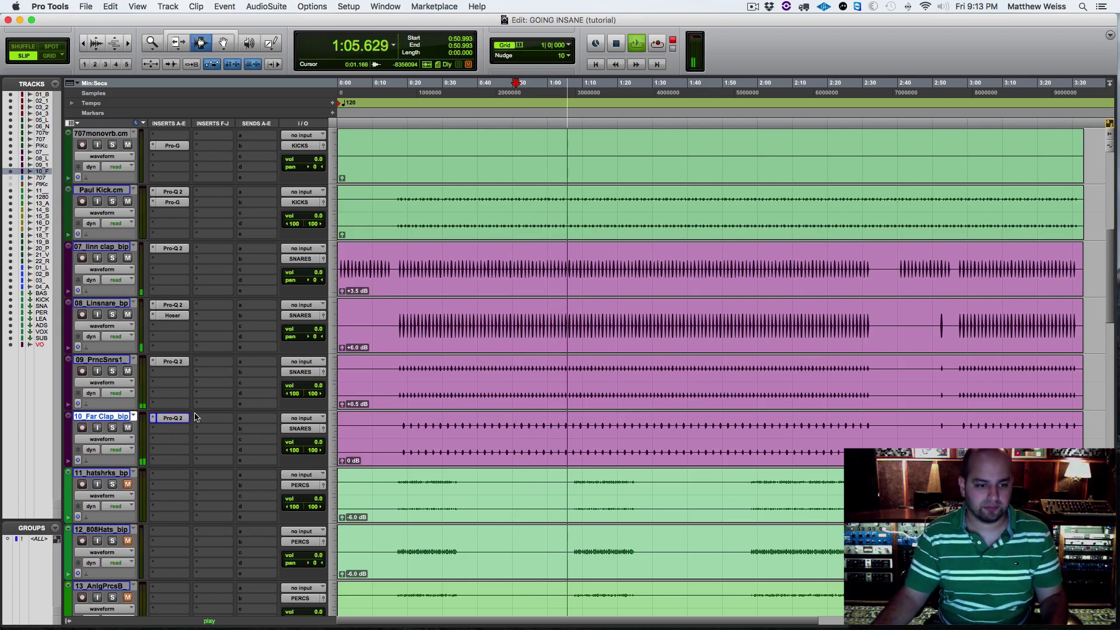
{"action": "key", "text": "space"}
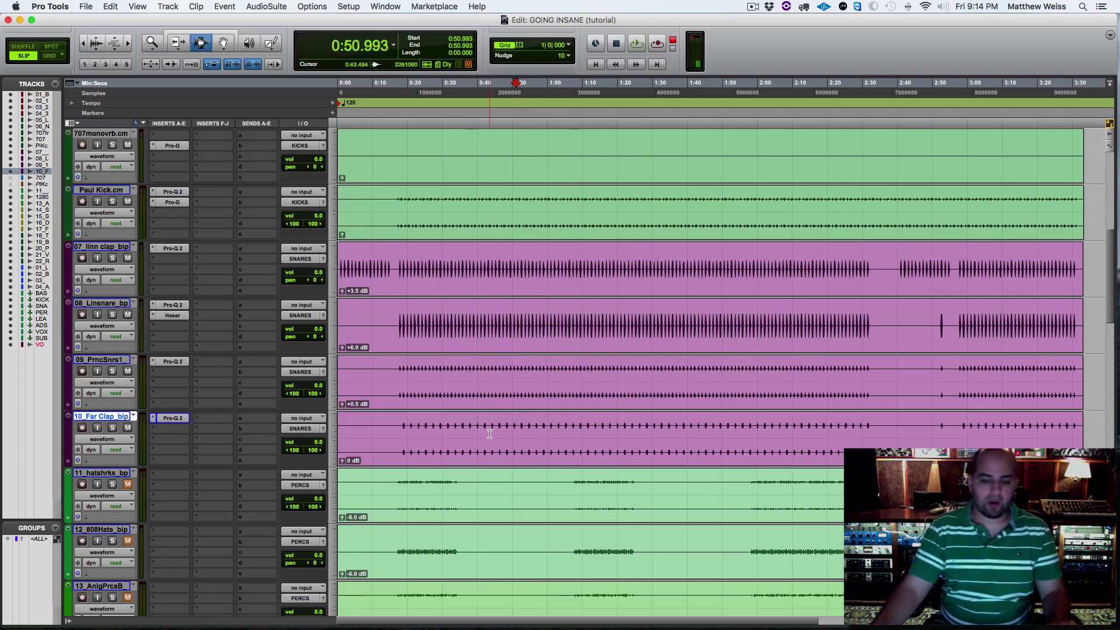
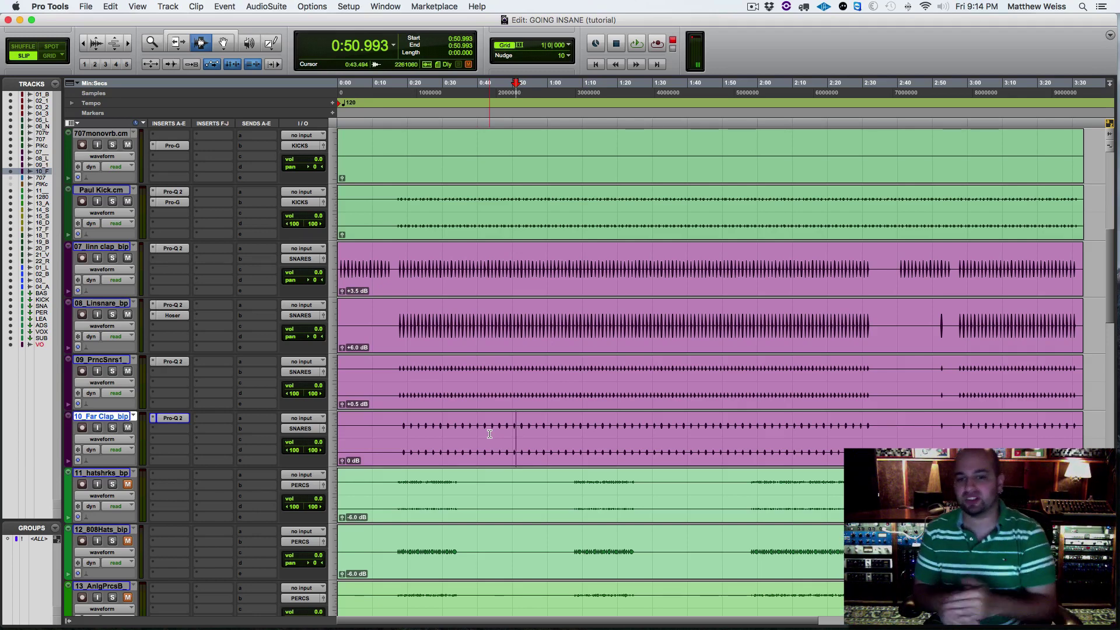
Compare the mix with all inserts on the four clap and snare tracks bypassed against all of them active.
{"action": "left_click", "coordinate": [178, 316]}
{"action": "left_click", "coordinate": [174, 419]}
{"action": "key", "text": "space"}
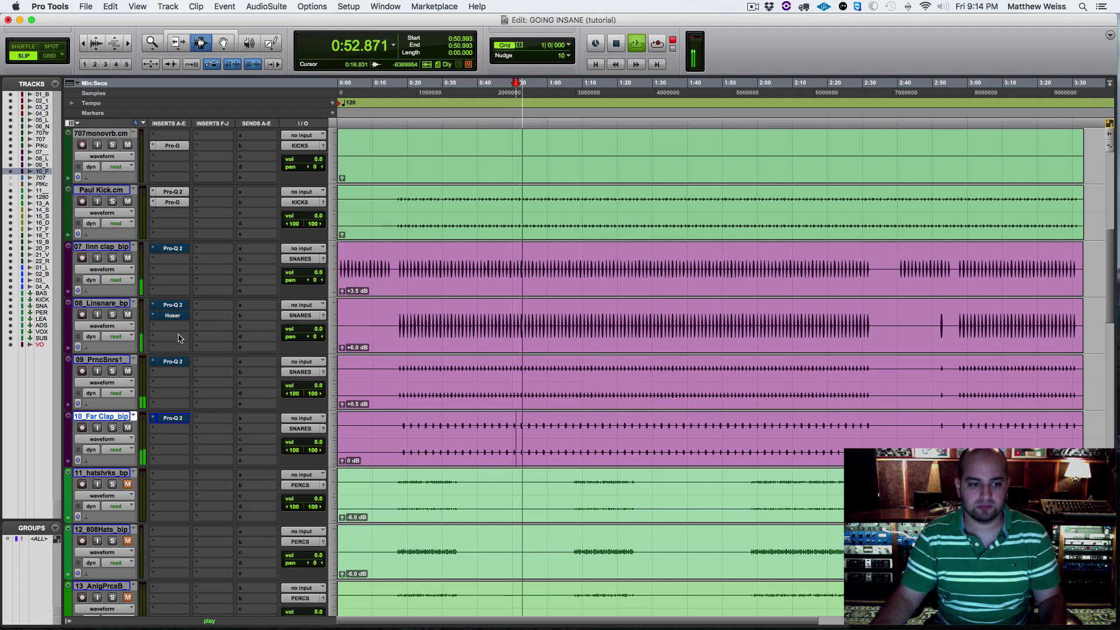
{"action": "key", "text": "space"}
{"action": "left_click", "coordinate": [172, 316]}
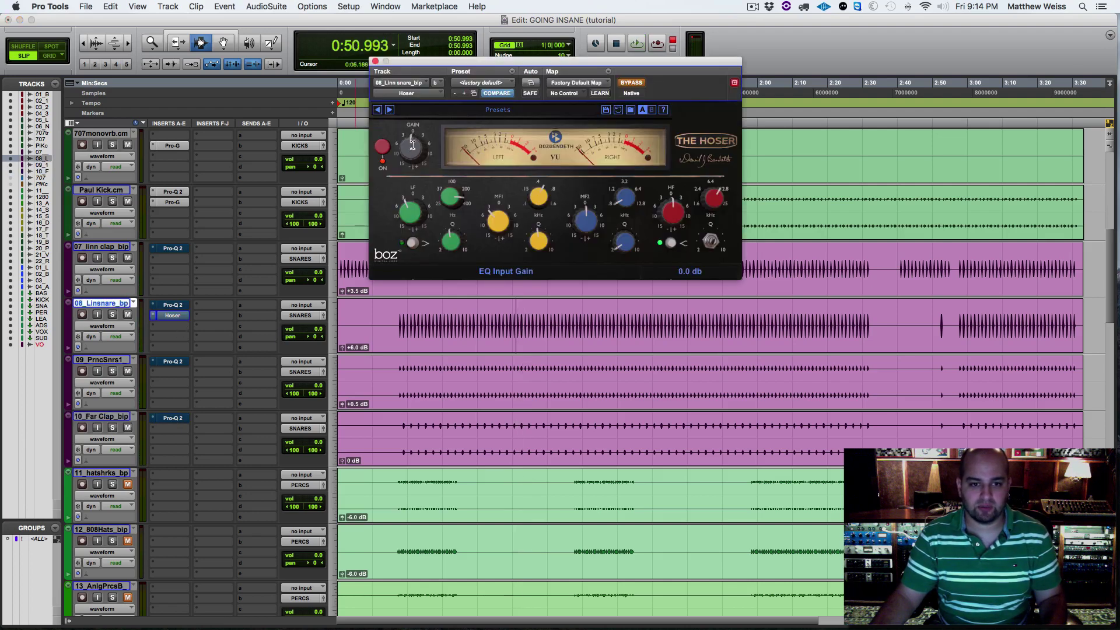
{"action": "left_click", "coordinate": [377, 62]}
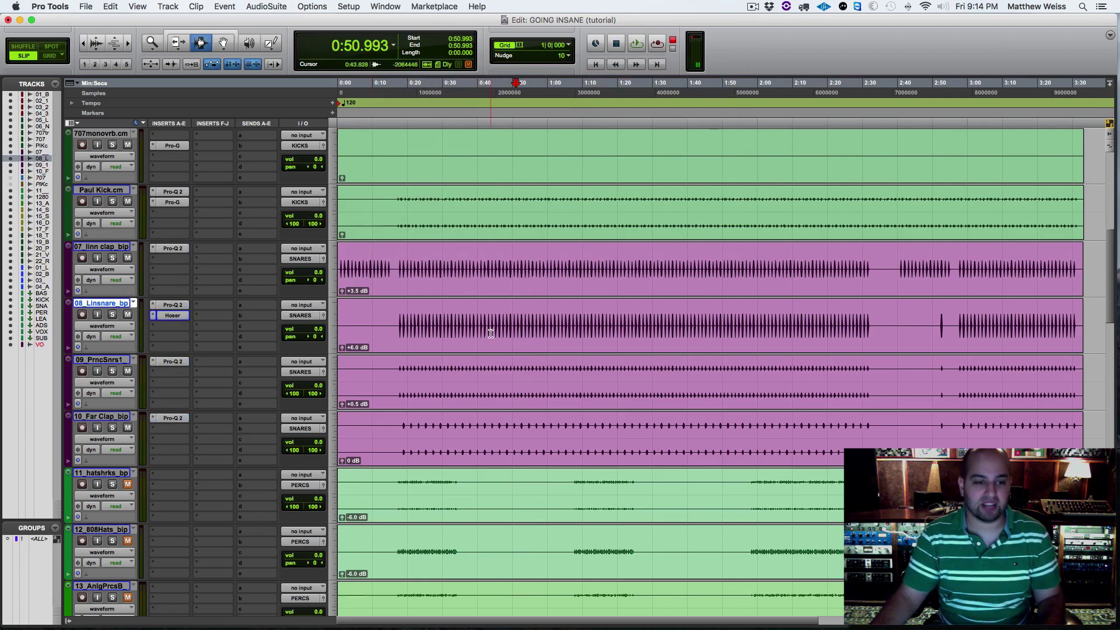
{"action": "key", "text": "space"}
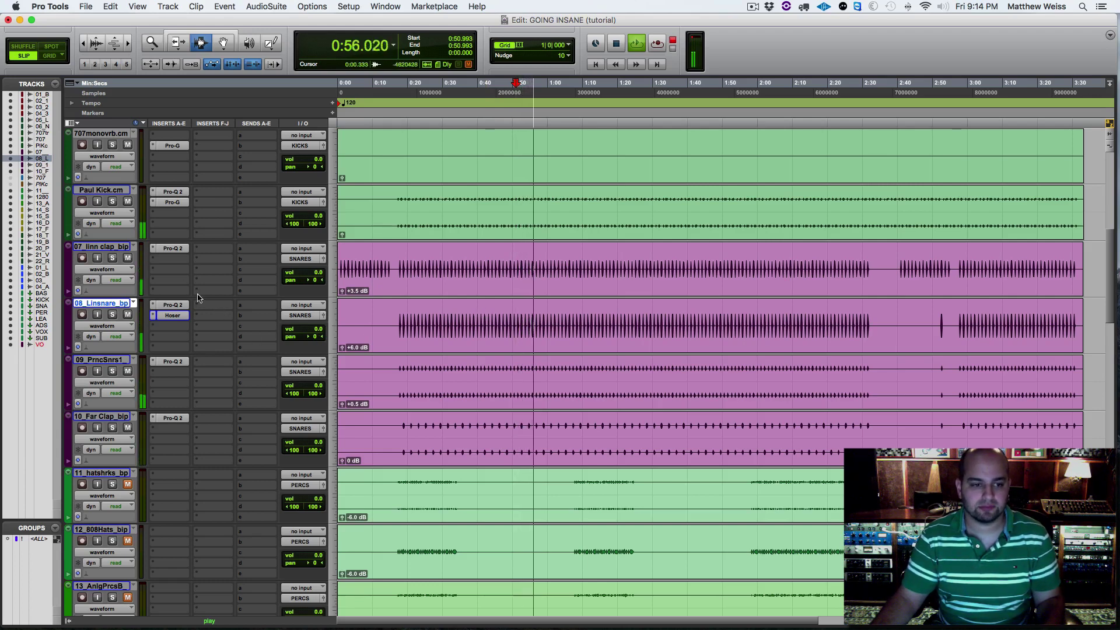
{"action": "key", "text": "space"}
Repeat the bypassed-versus-active comparison of the clap and snare inserts from the same playback point, ending with every insert active.
{"action": "left_click", "coordinate": [171, 249], "text": "super"}
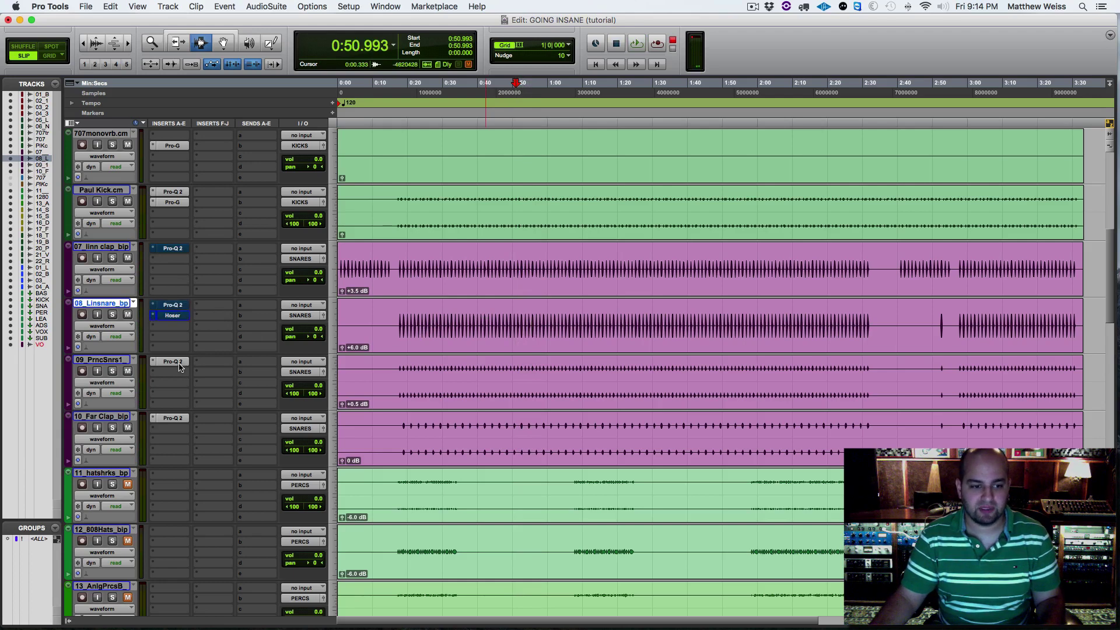
{"action": "left_click", "coordinate": [170, 419], "text": "super"}
{"action": "key", "text": "space"}
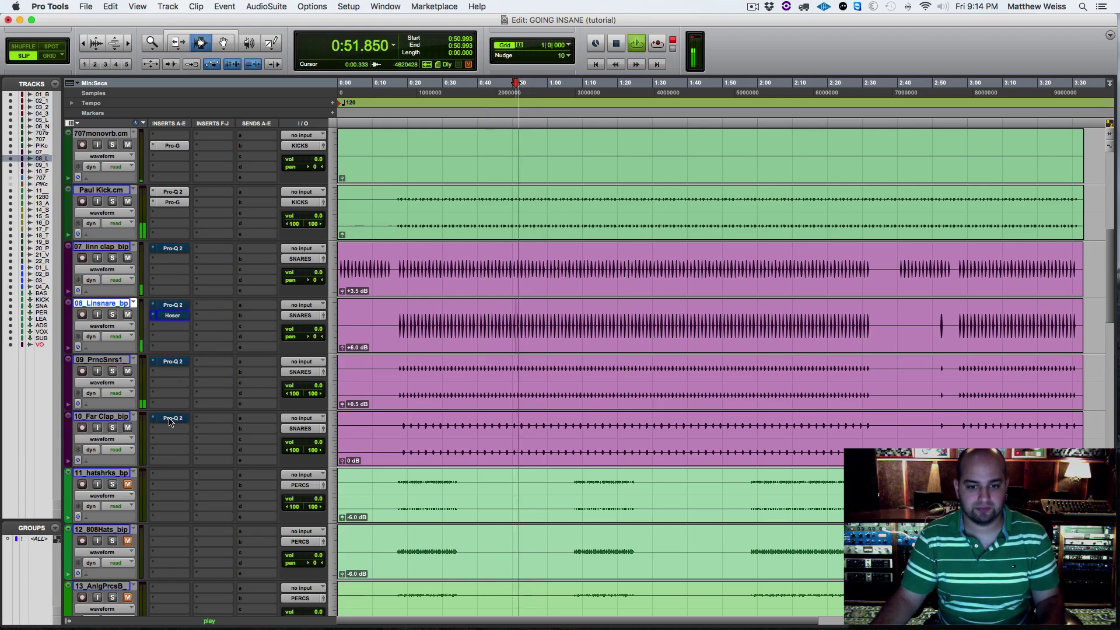
{"action": "key", "text": "space"}
{"action": "left_click", "coordinate": [175, 250], "text": "super"}
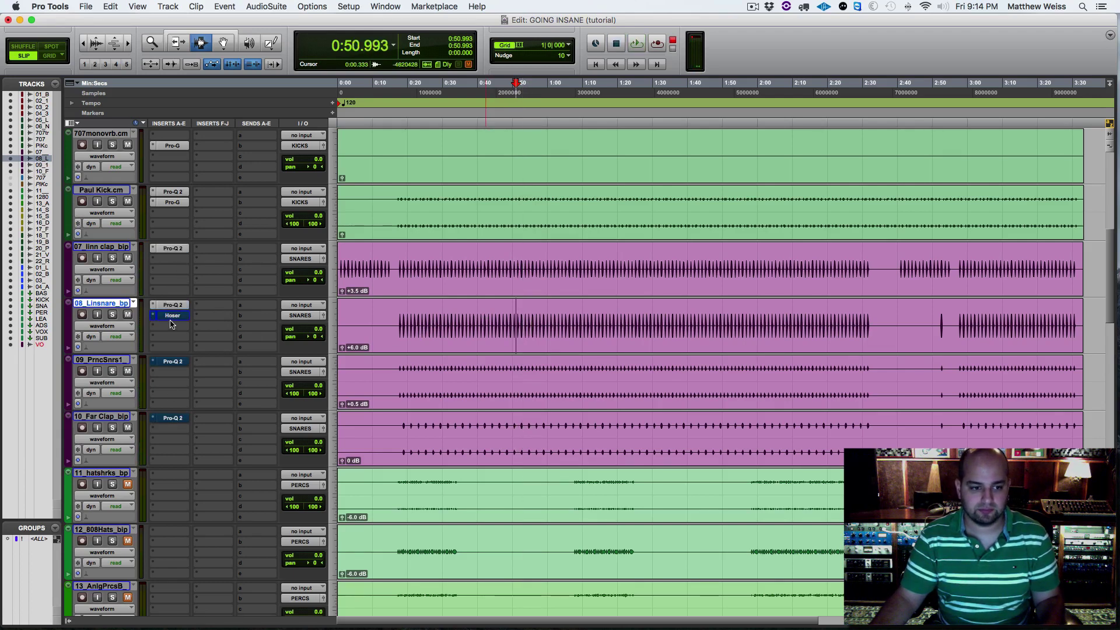
{"action": "left_click", "coordinate": [170, 323]}
{"action": "left_click", "coordinate": [171, 315]}
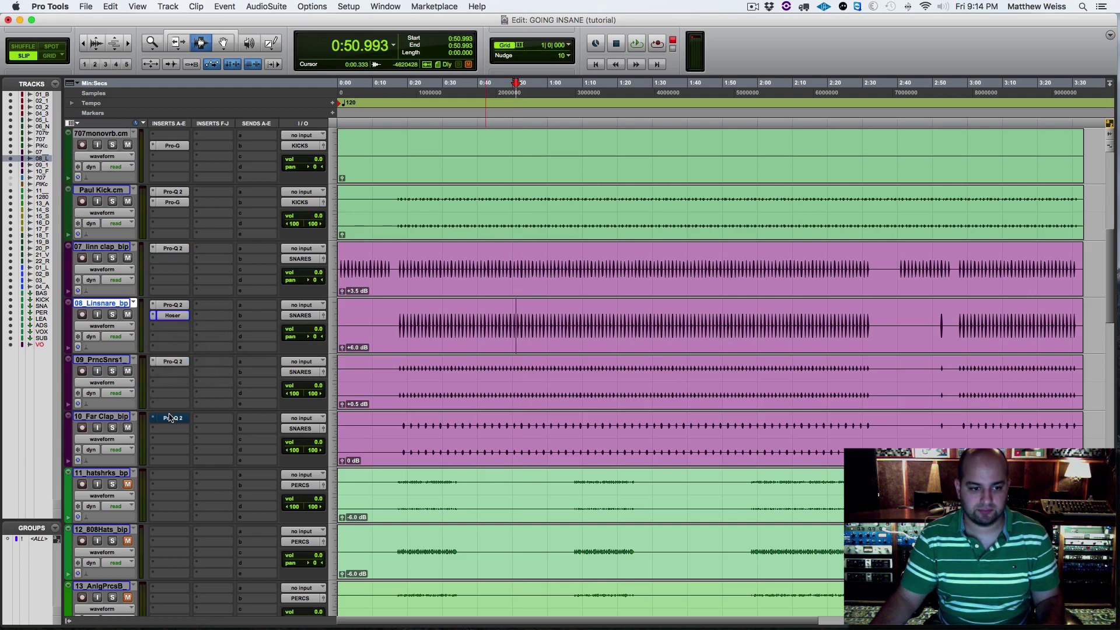
{"action": "left_click", "coordinate": [170, 418], "text": "super"}
{"action": "key", "text": "space"}
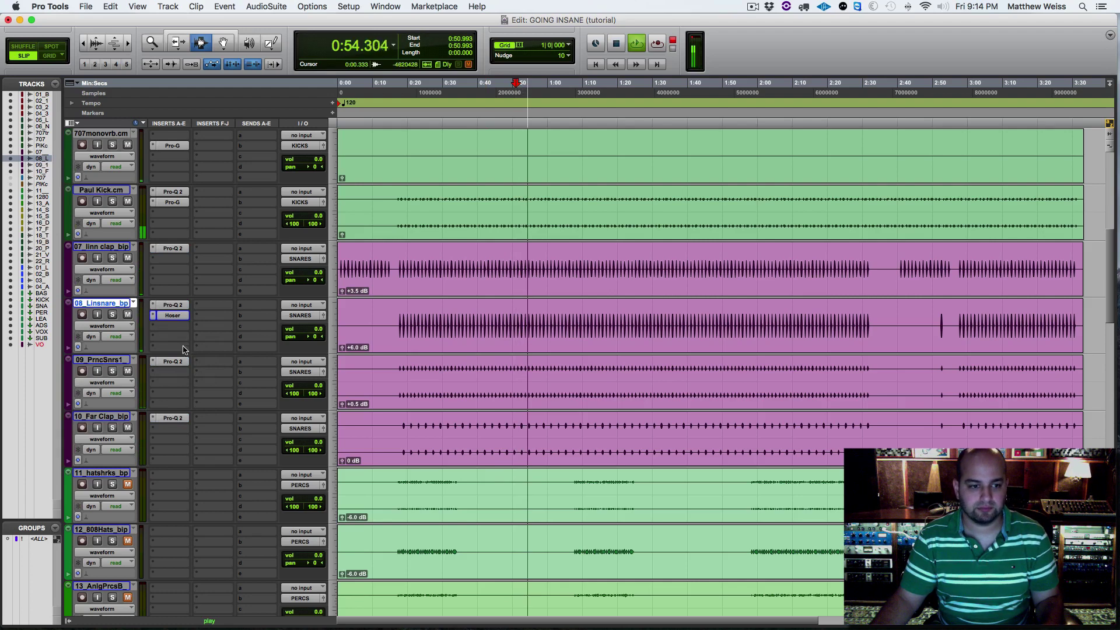
{"action": "key", "text": "space"}
Check the Hoser settings on the Linn snare, close the plug-in and play the mix again.
{"action": "left_click", "coordinate": [177, 316]}
{"action": "mouse_move", "coordinate": [420, 158]}
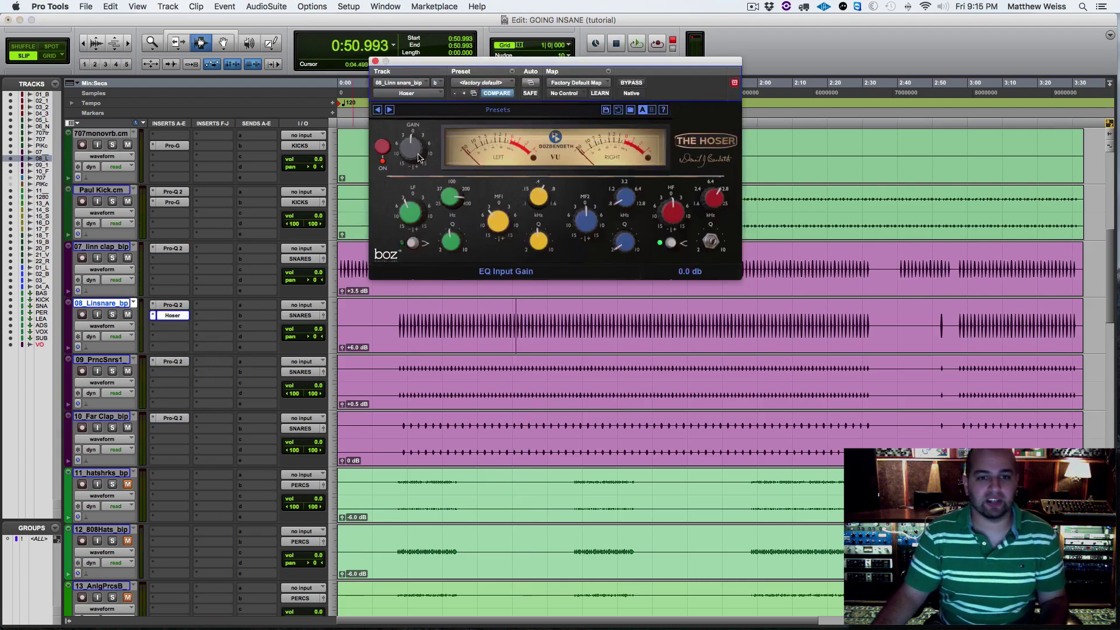
{"action": "left_click", "coordinate": [376, 61]}
{"action": "key", "text": "space"}
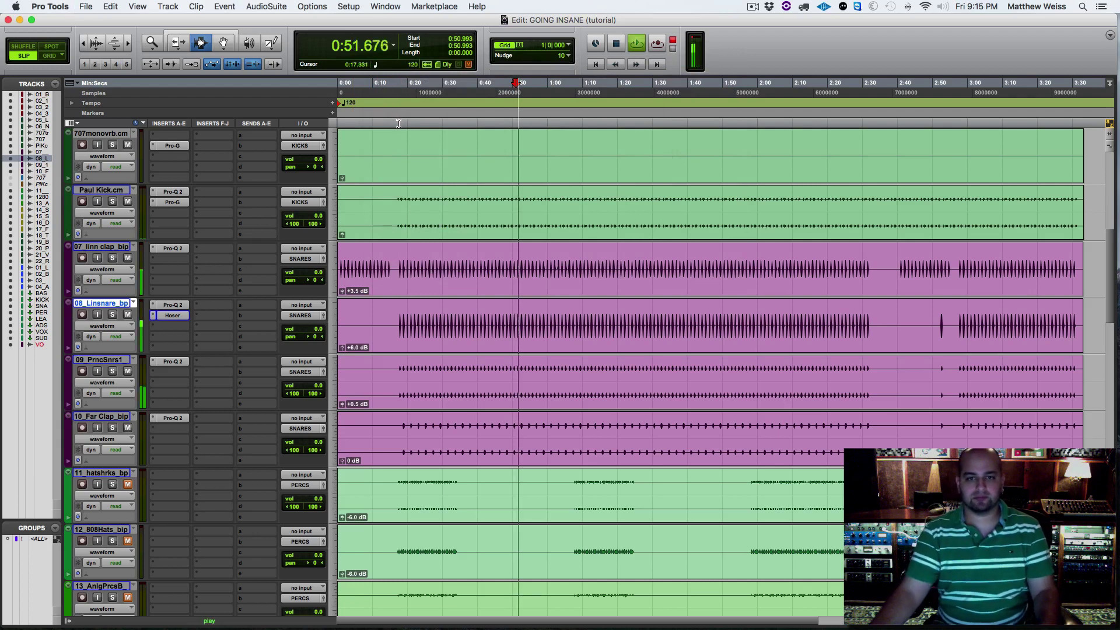
{"action": "scroll", "coordinate": [468, 274], "scroll_direction": "down", "scroll_amount": 4}
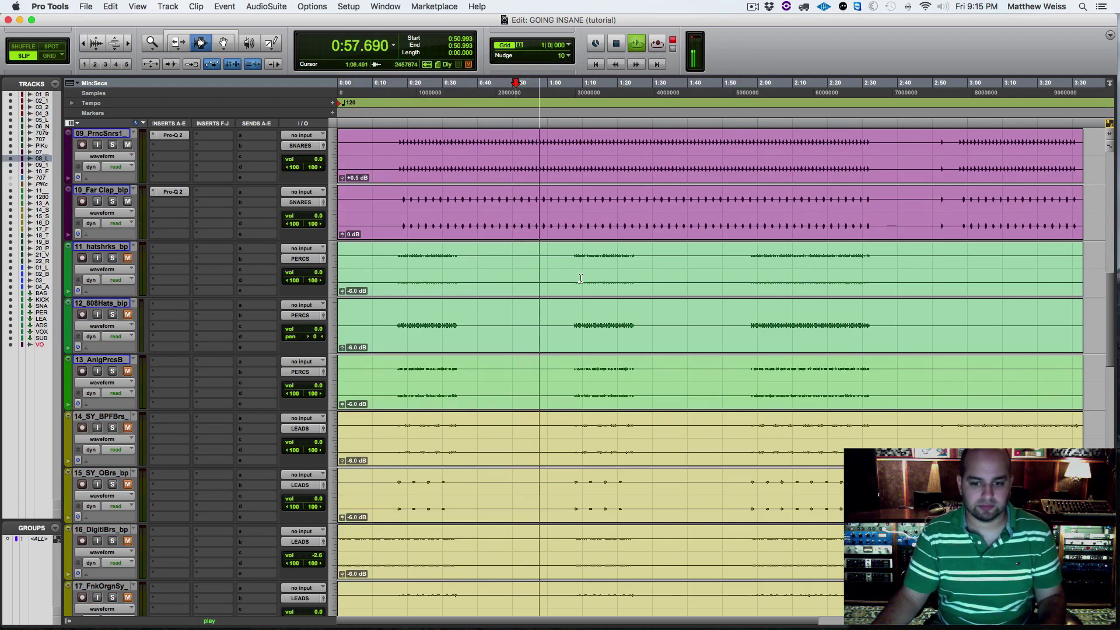
{"action": "key", "text": "space"}
Unmute 11_hatshrks, play the mix from about 0:19 where the percussion enters, and solo that track.
{"action": "scroll", "coordinate": [508, 298], "scroll_direction": "down", "scroll_amount": 5}
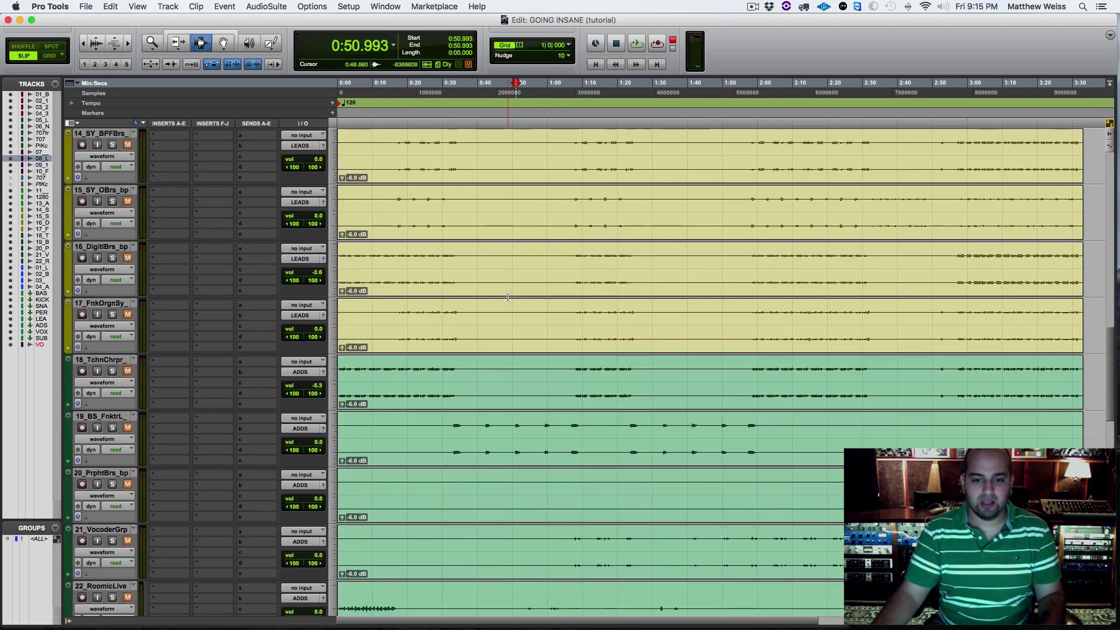
{"action": "scroll", "coordinate": [514, 286], "scroll_direction": "down", "scroll_amount": 5}
{"action": "scroll", "coordinate": [510, 292], "scroll_direction": "up", "scroll_amount": 10}
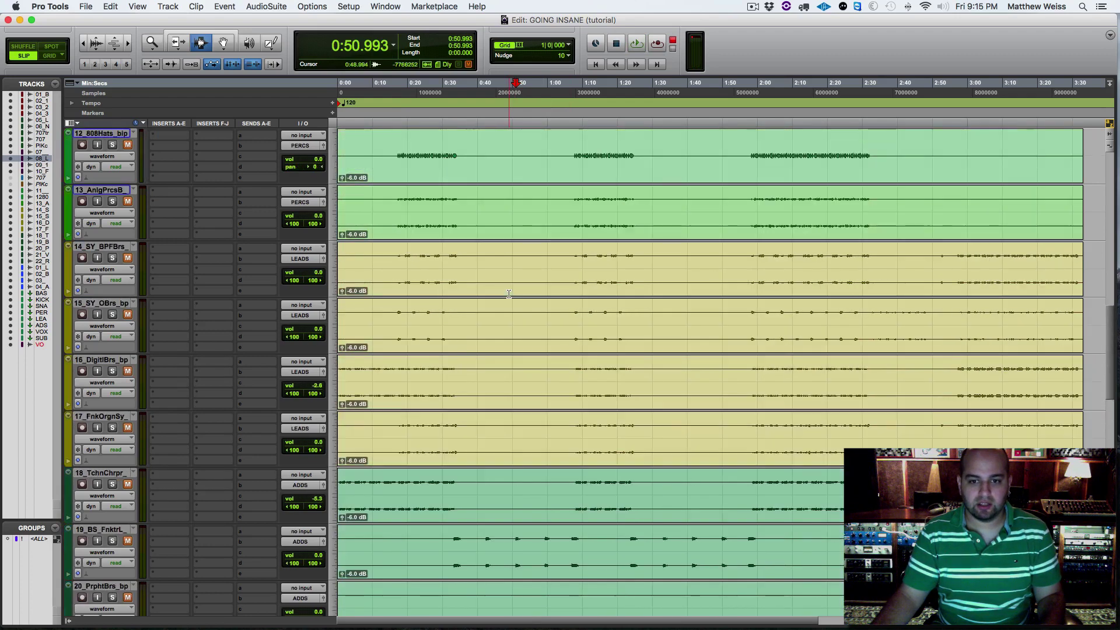
{"action": "left_click", "coordinate": [405, 258]}
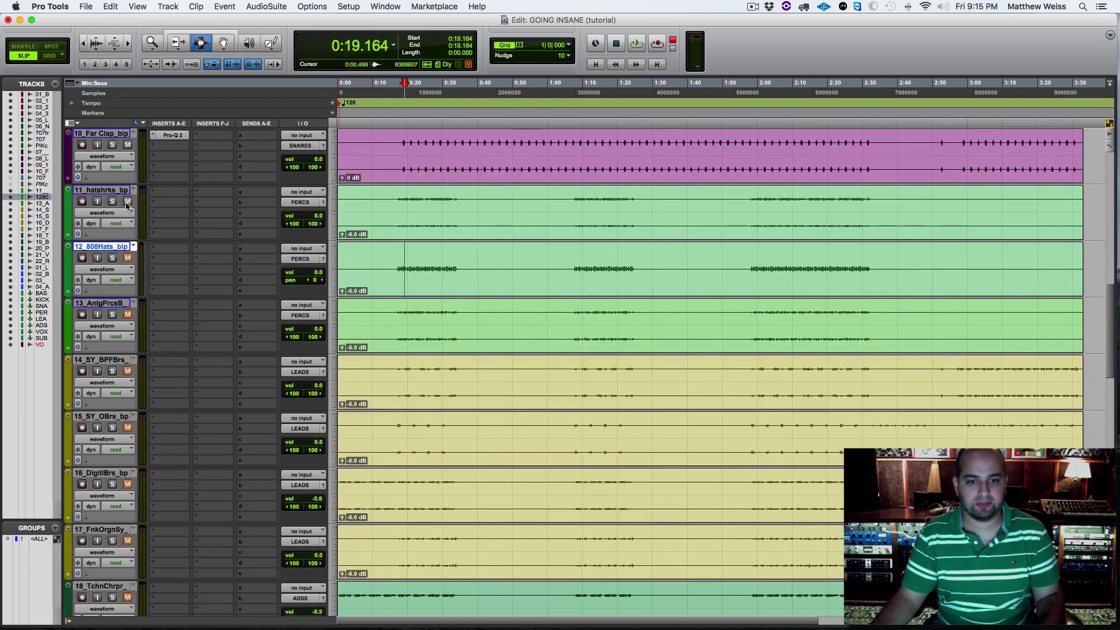
{"action": "key", "text": "space"}
{"action": "scroll", "coordinate": [510, 377], "scroll_direction": "up", "scroll_amount": 3}
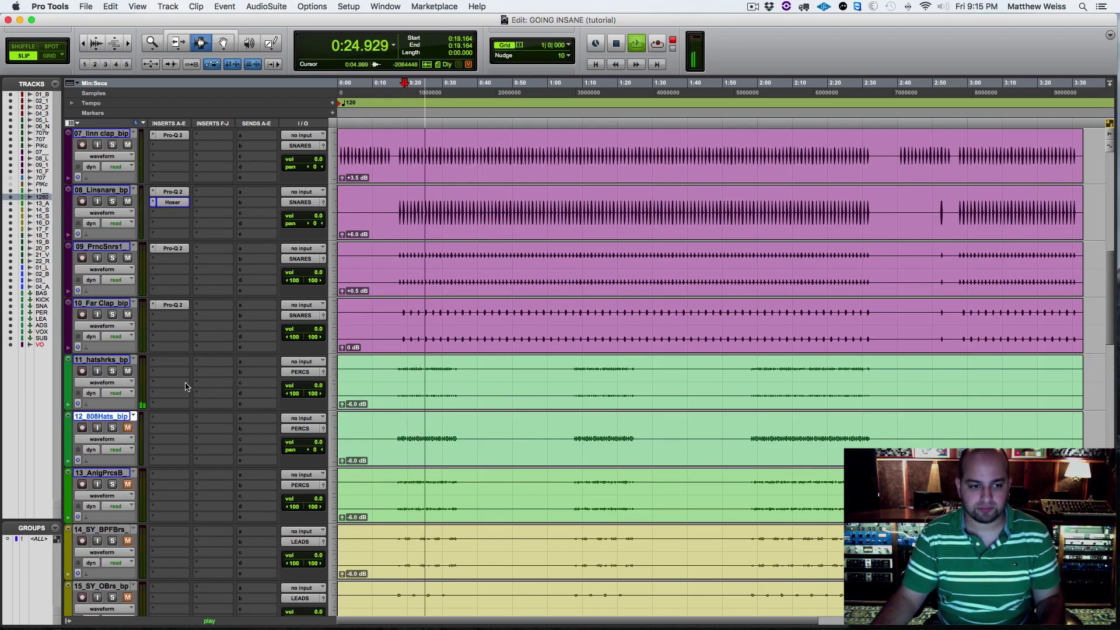
{"action": "left_click", "coordinate": [112, 372]}
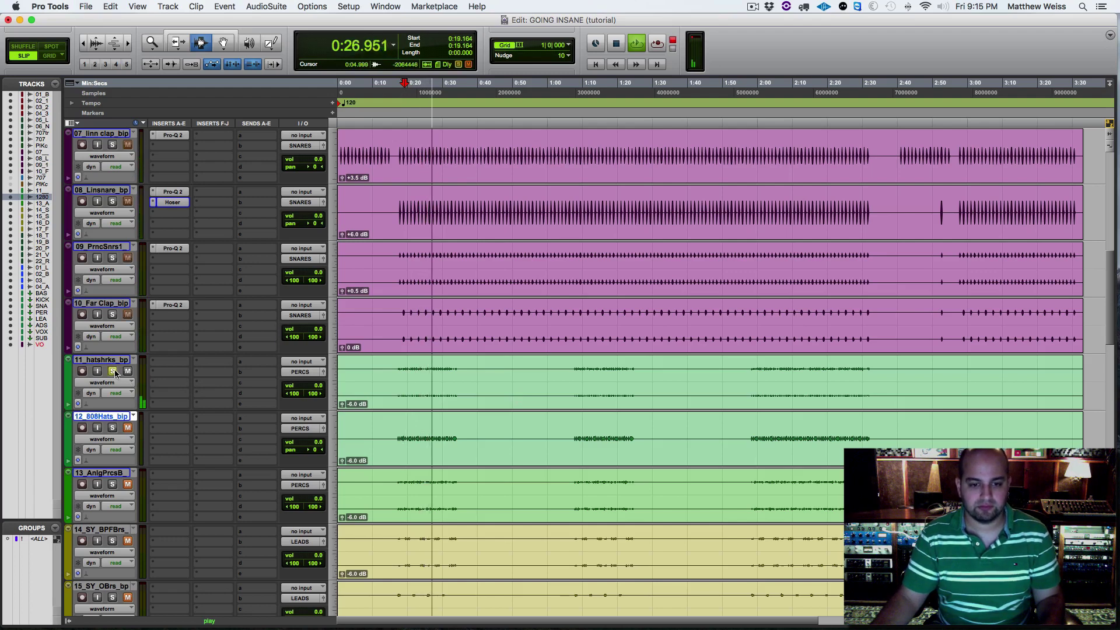
{"action": "key", "text": "space"}
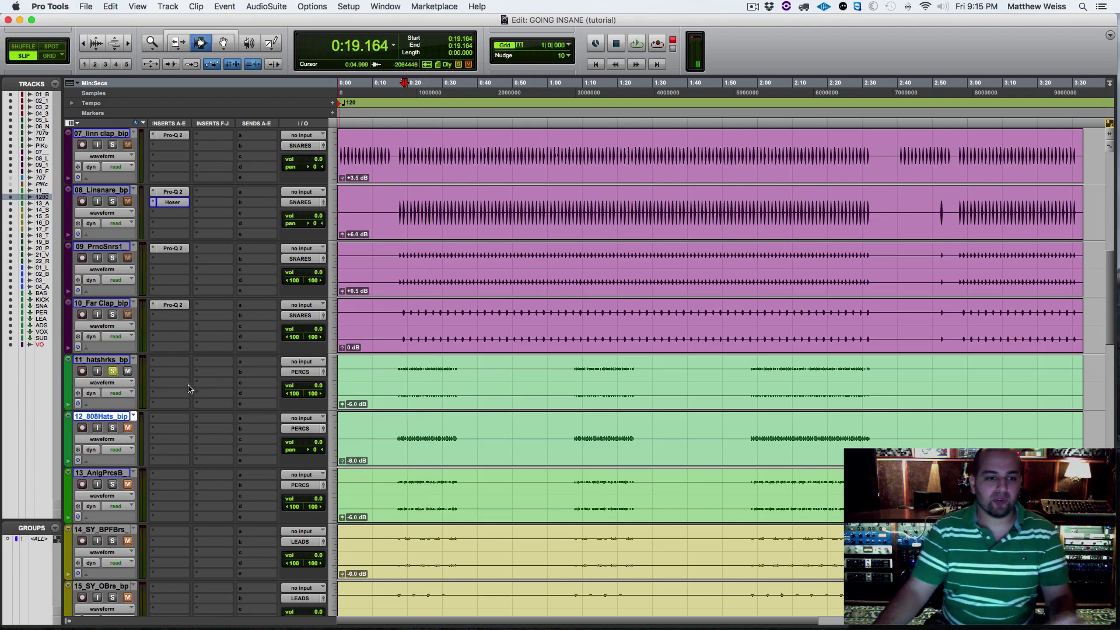
Insert the stereo Hoser EQ on the 11_hatshrks track.
{"action": "left_click", "coordinate": [168, 362]}
{"action": "mouse_move", "coordinate": [210, 385]}
{"action": "mouse_move", "coordinate": [322, 317]}
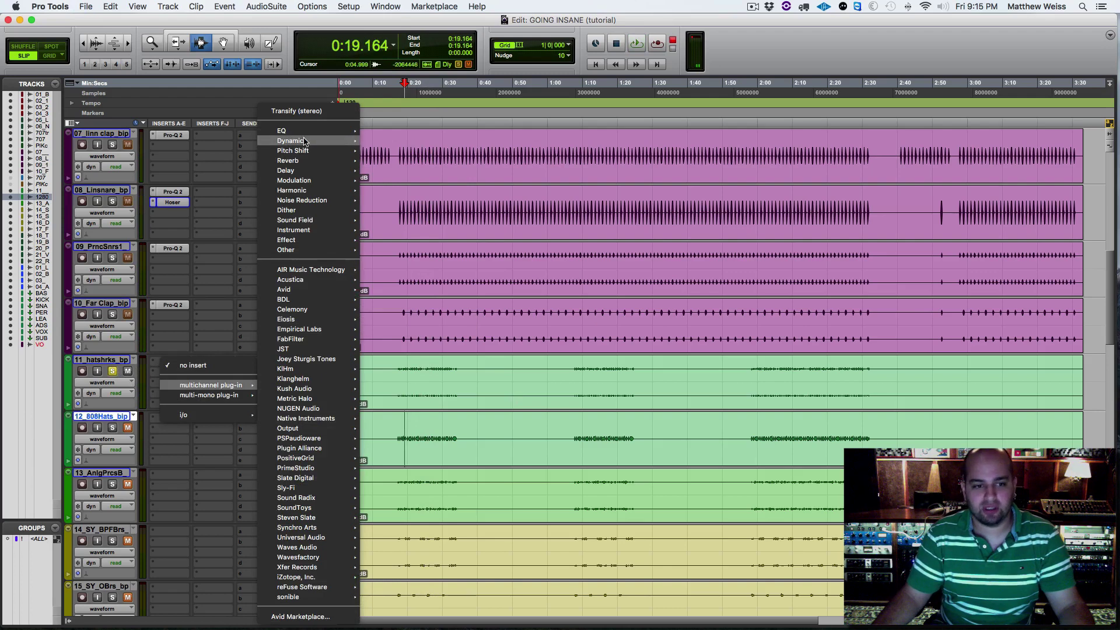
{"action": "mouse_move", "coordinate": [308, 133]}
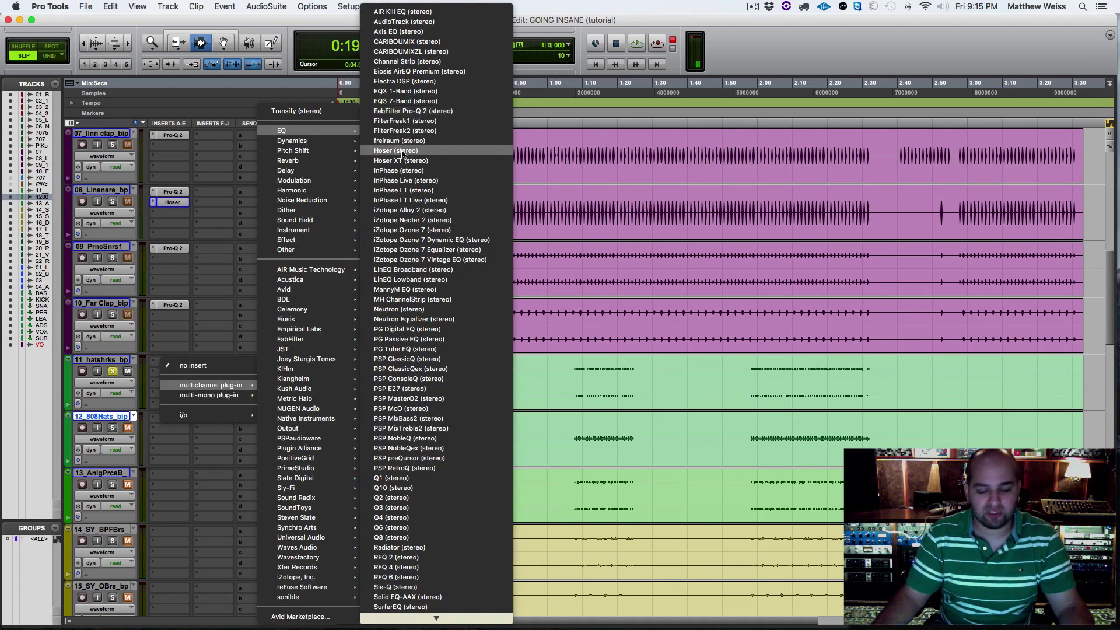
{"action": "left_click", "coordinate": [403, 151]}
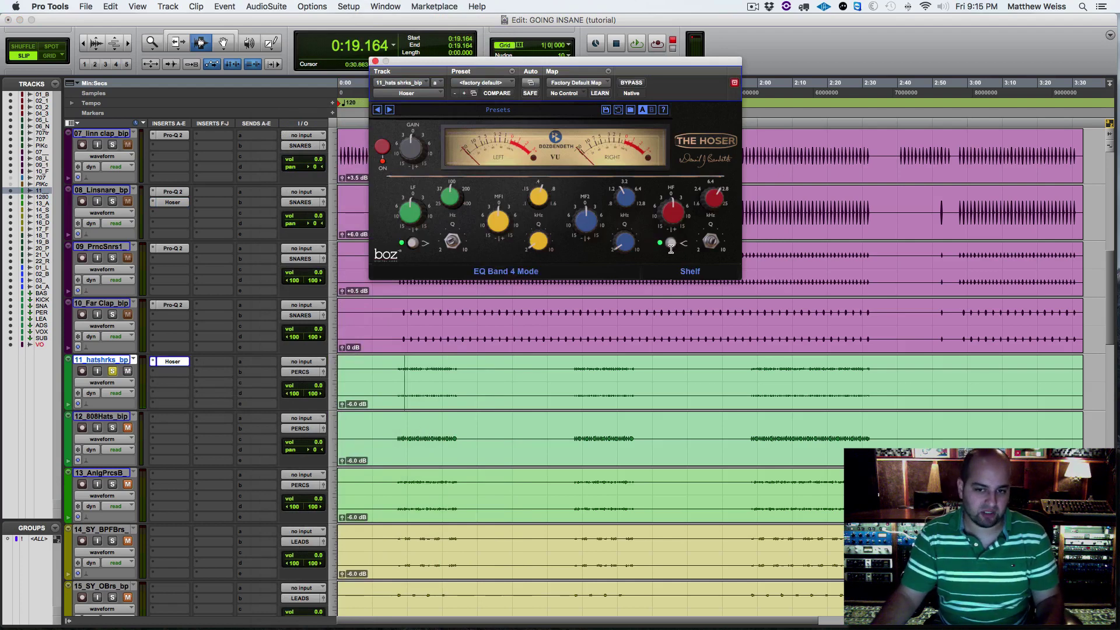
Boost Hoser's band 3 to find its frequency at 8356 Hz, adjust its Q, and reset the band's gain to 0 dB.
{"action": "key", "text": "space"}
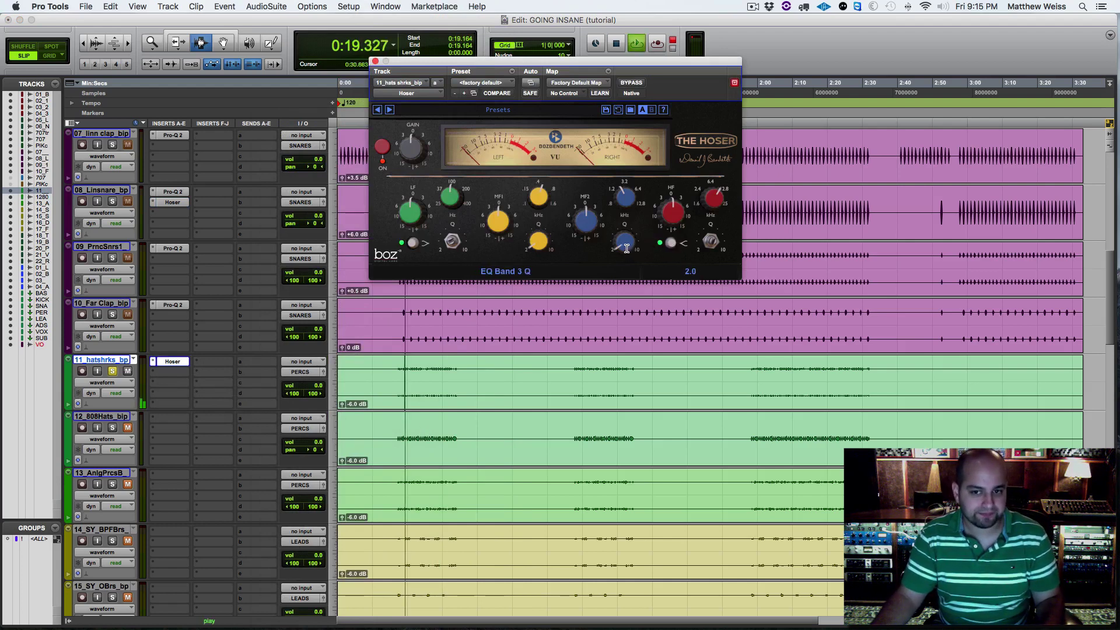
{"action": "left_click_drag", "start_coordinate": [586, 220], "coordinate": [627, 163]}
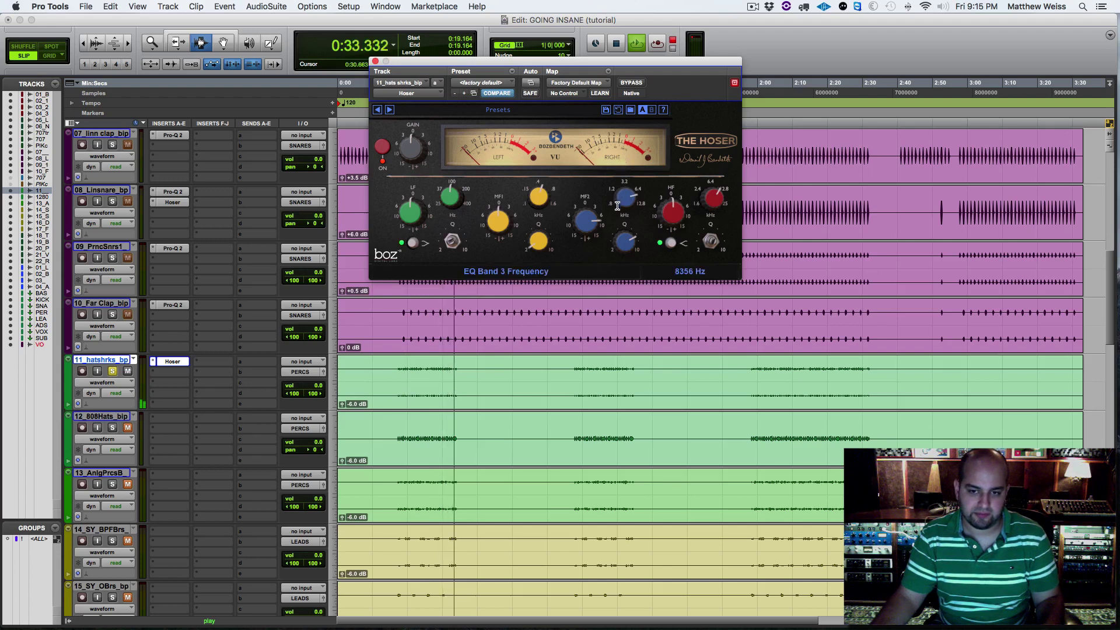
{"action": "key", "text": "space"}
{"action": "key", "text": "space"}
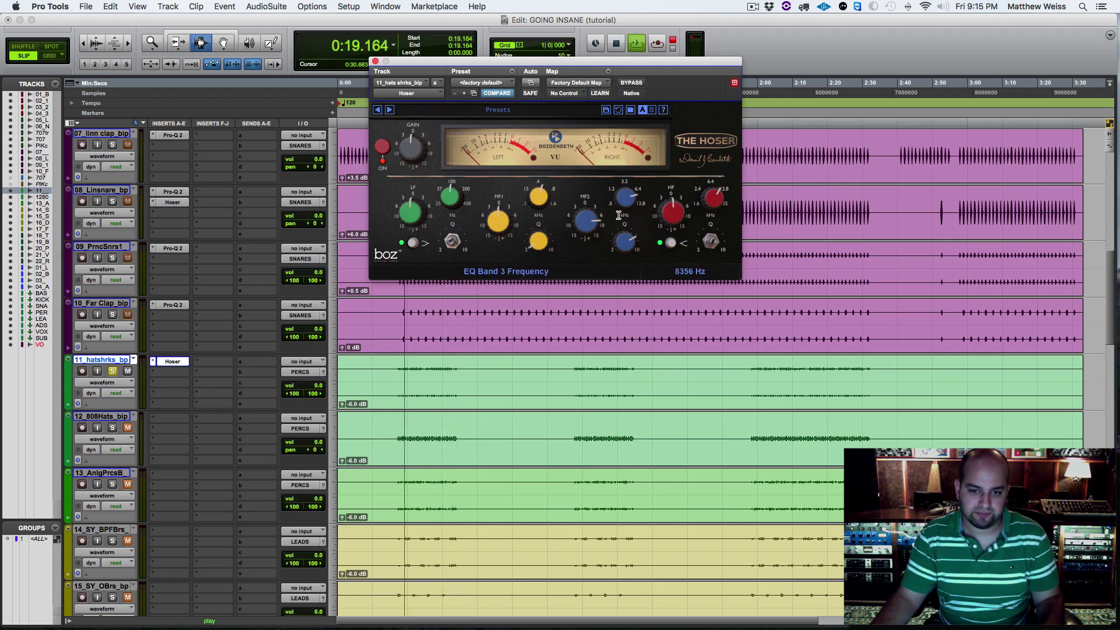
{"action": "left_click", "coordinate": [586, 220], "text": "alt"}
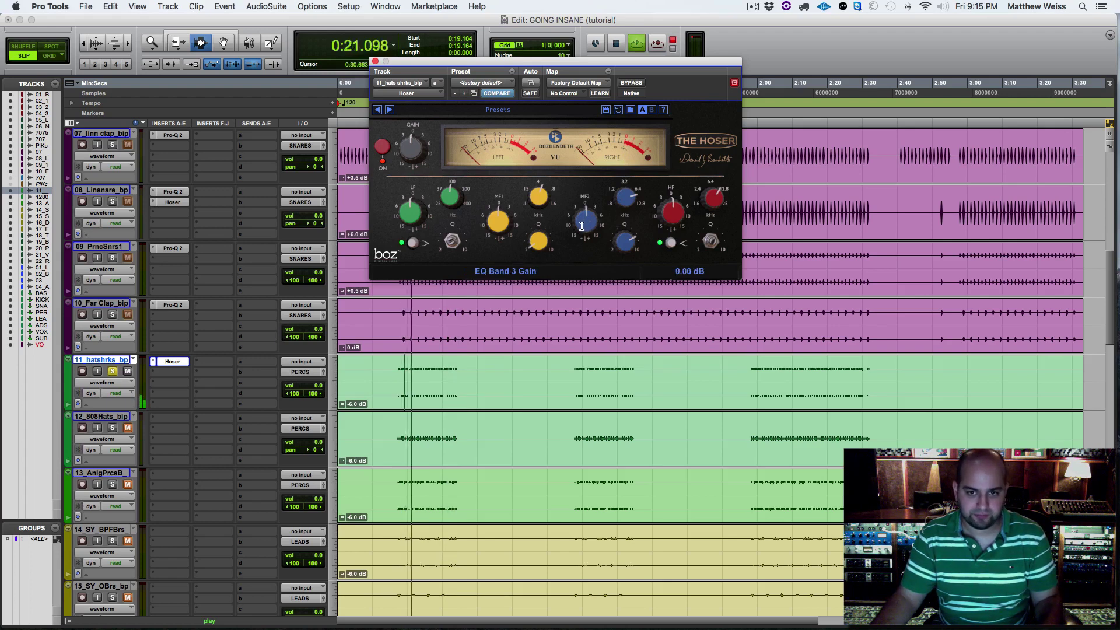
Cut band 3, boost the HF band and lower the input gain on Hoser, comparing the result with the plug-in bypassed.
{"action": "left_click_drag", "start_coordinate": [587, 222], "coordinate": [585, 241]}
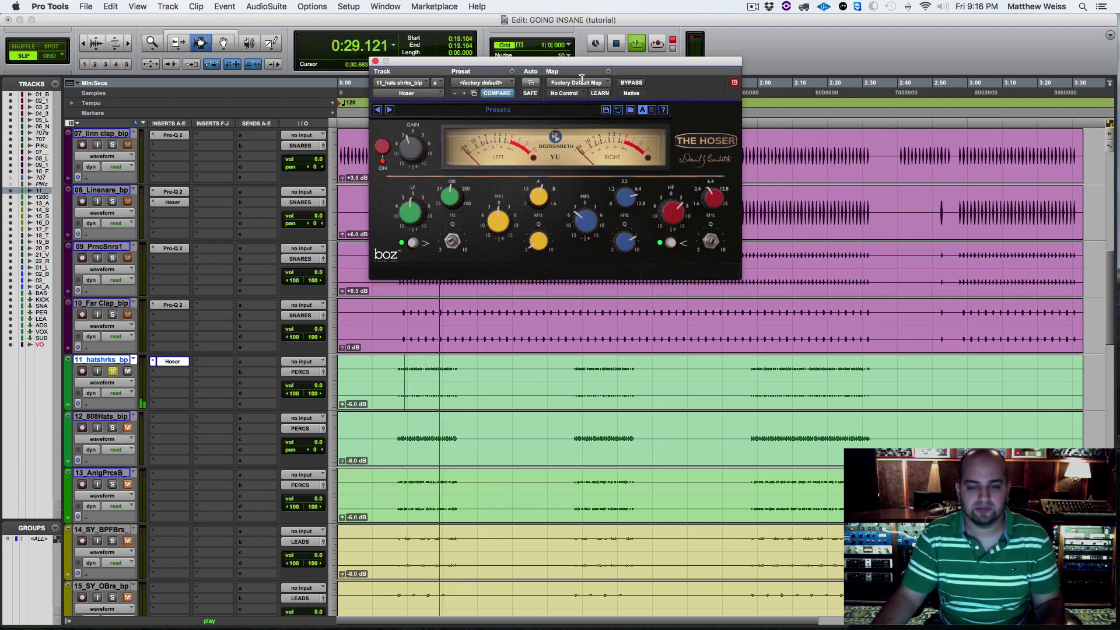
{"action": "left_click", "coordinate": [625, 83]}
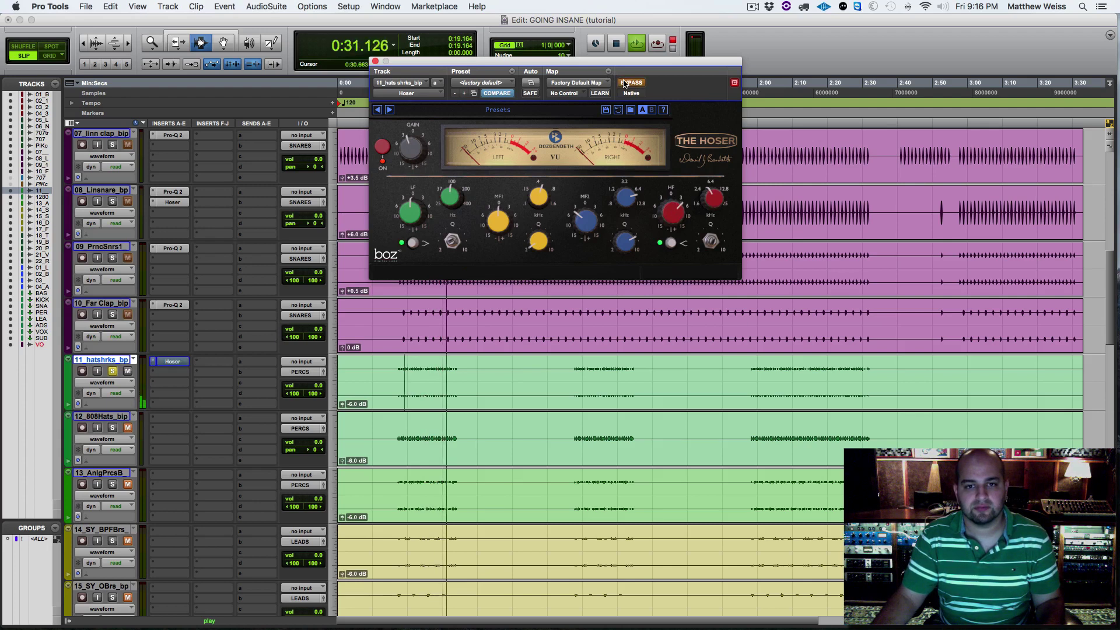
{"action": "left_click", "coordinate": [624, 84]}
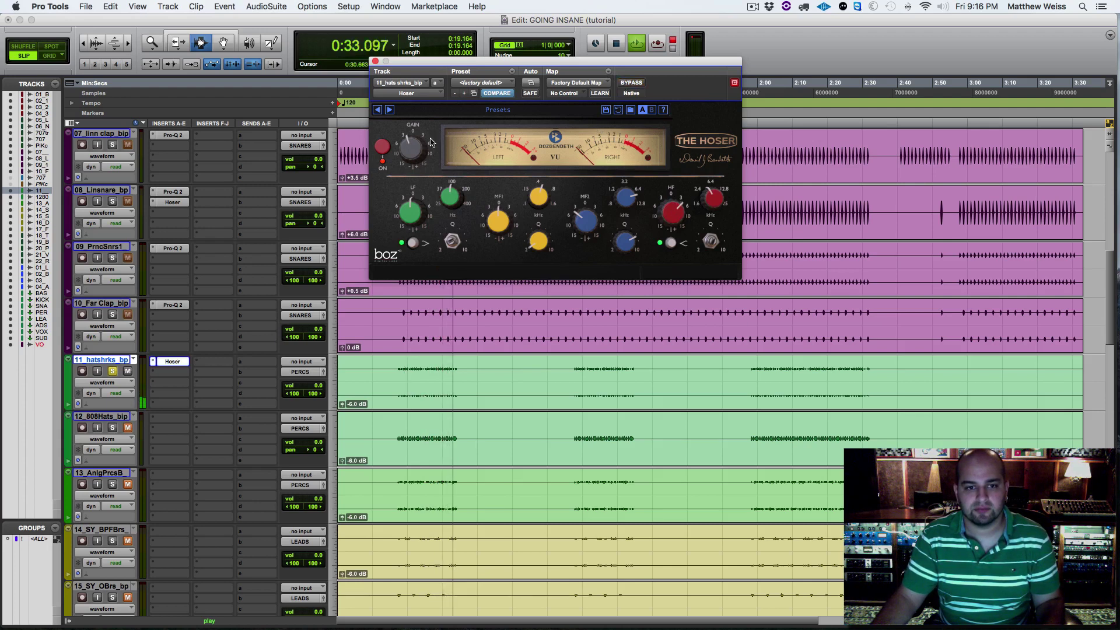
Close the Hoser and replay 11_hatshrks from about 0:19, compare the EQ bypassed and active, and unsolo the track.
{"action": "left_click", "coordinate": [375, 63]}
{"action": "key", "text": "space"}
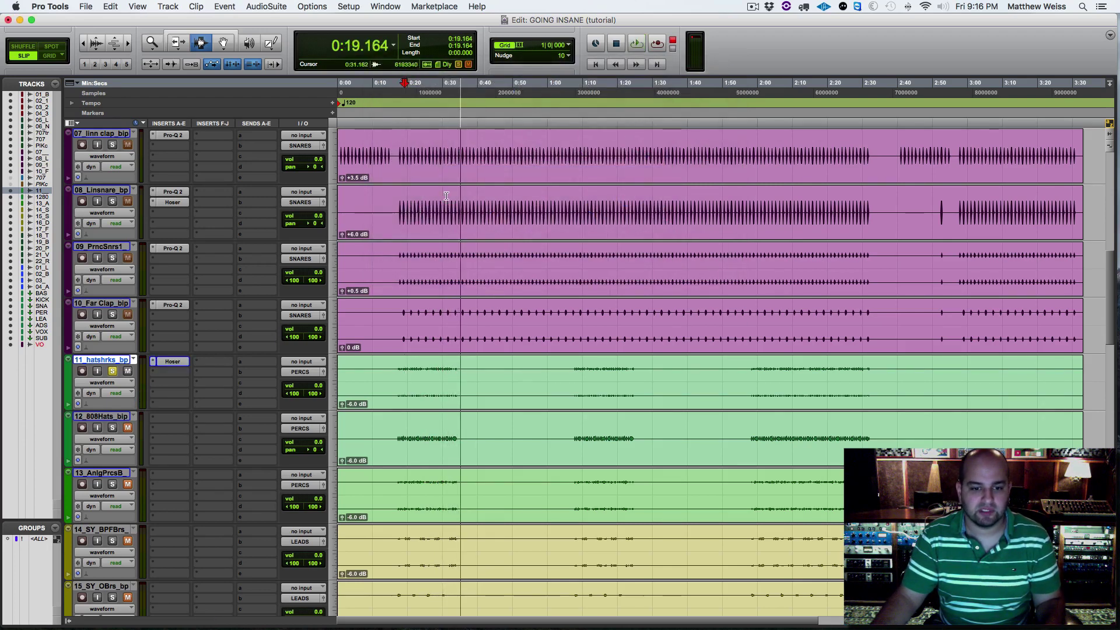
{"action": "key", "text": "space"}
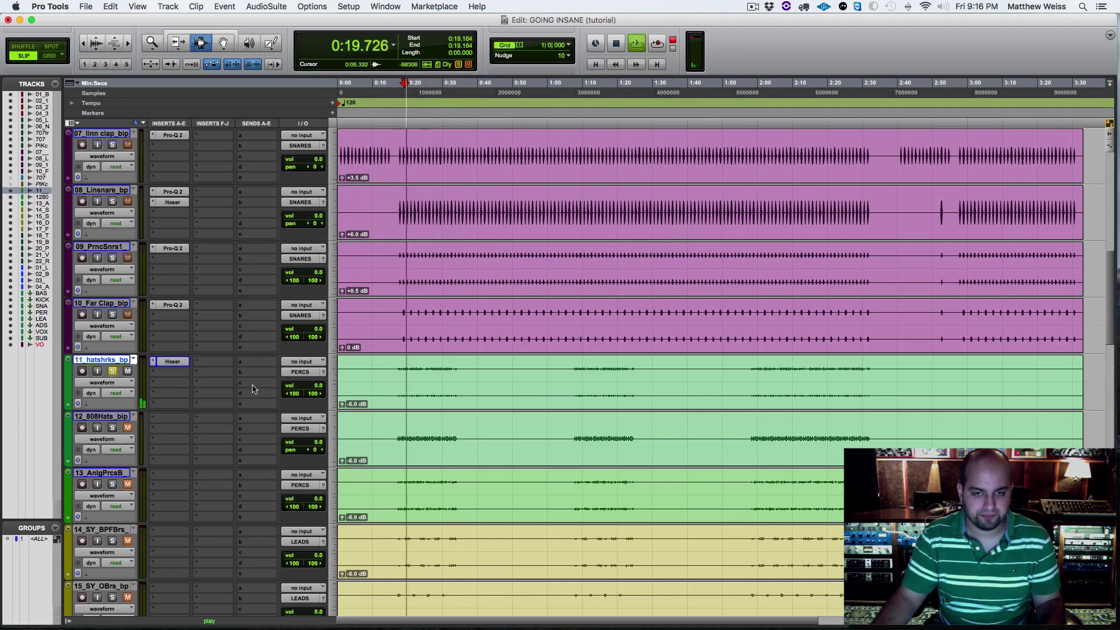
{"action": "left_click", "coordinate": [173, 363], "text": "super"}
{"action": "left_click", "coordinate": [174, 364], "text": "super"}
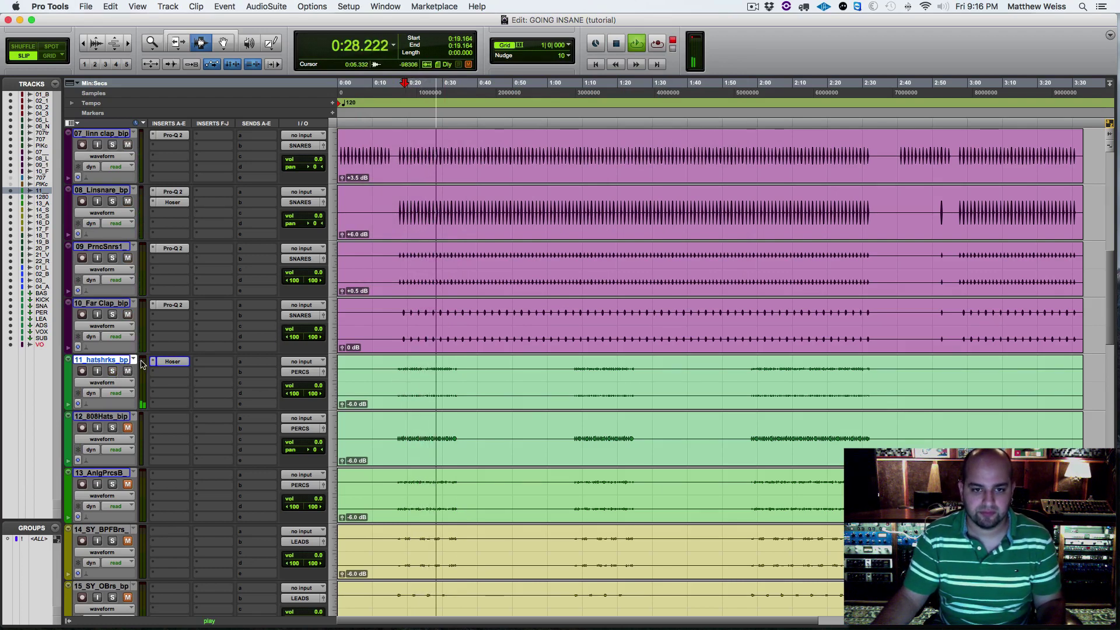
Bypass the Hoser on 11_hatshrks, replay the full mix and raise the track's volume to +4.2 dB.
{"action": "key", "text": "space"}
{"action": "left_click", "coordinate": [170, 364], "text": "super"}
{"action": "key", "text": "space"}
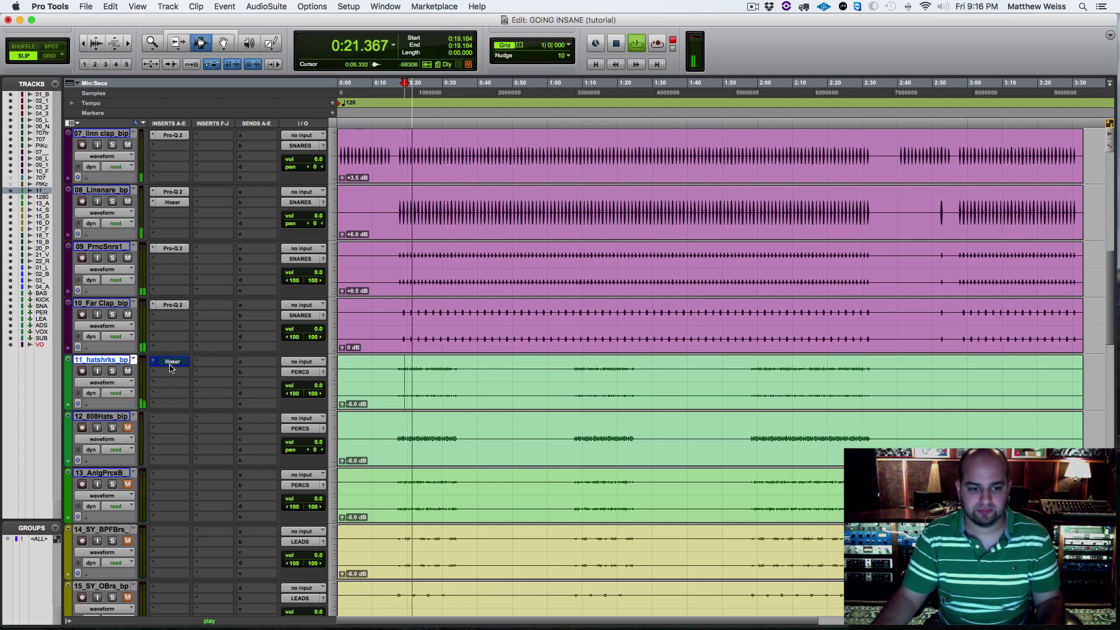
{"action": "left_click_drag", "start_coordinate": [316, 391], "coordinate": [315, 387]}
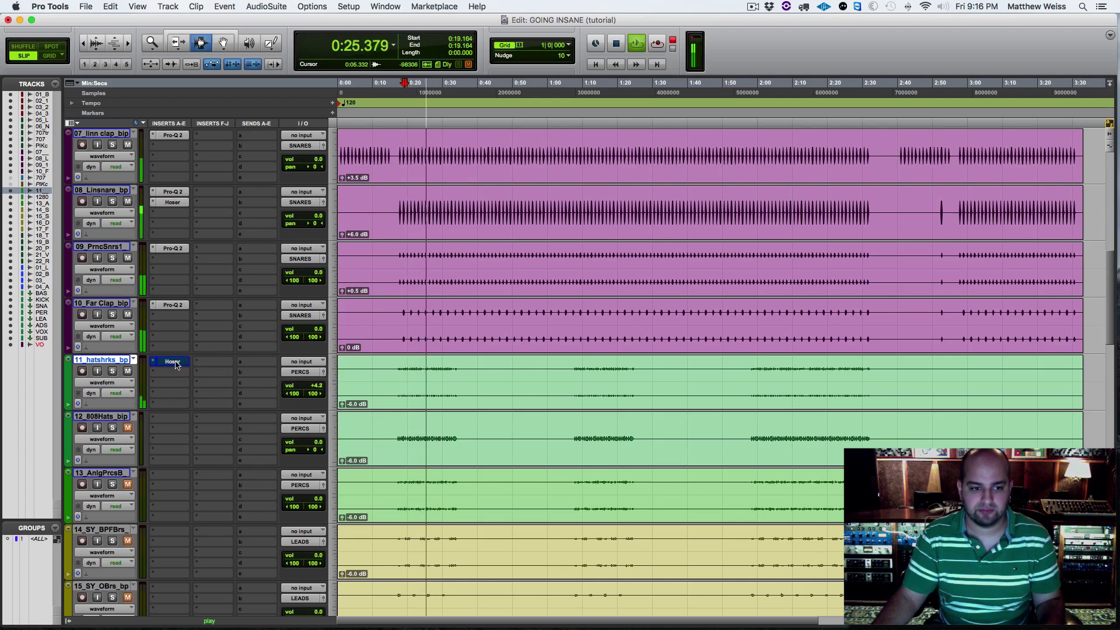
{"action": "key", "text": "space"}
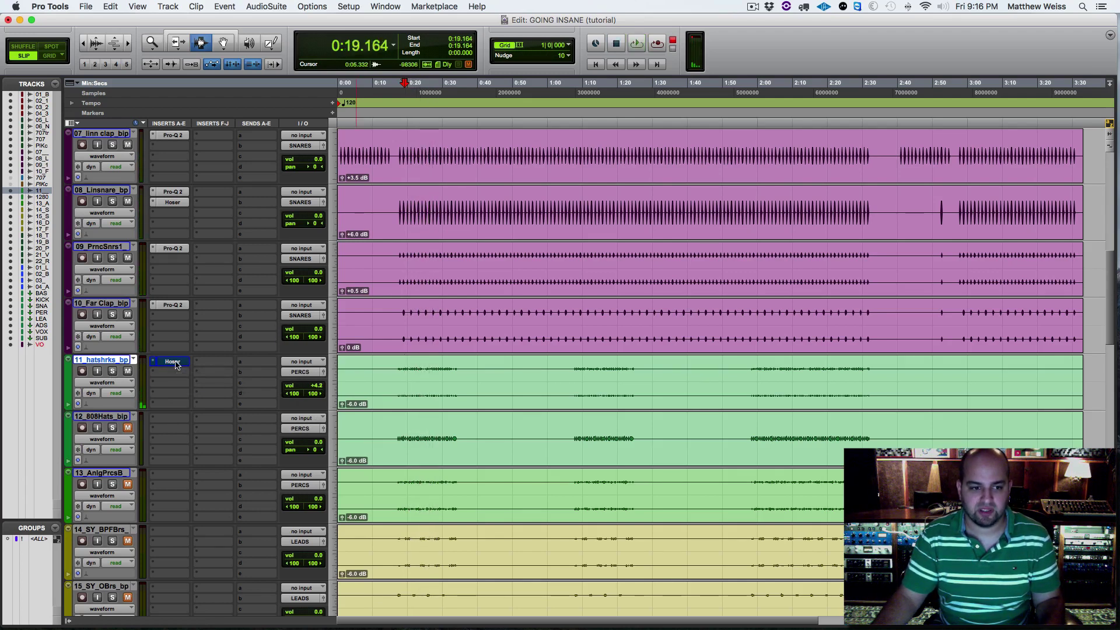
Play the mix from about 0:19 with the Hoser on 11_hatshrks active, and again with it bypassed.
{"action": "left_click", "coordinate": [172, 362], "text": "super"}
{"action": "key", "text": "space"}
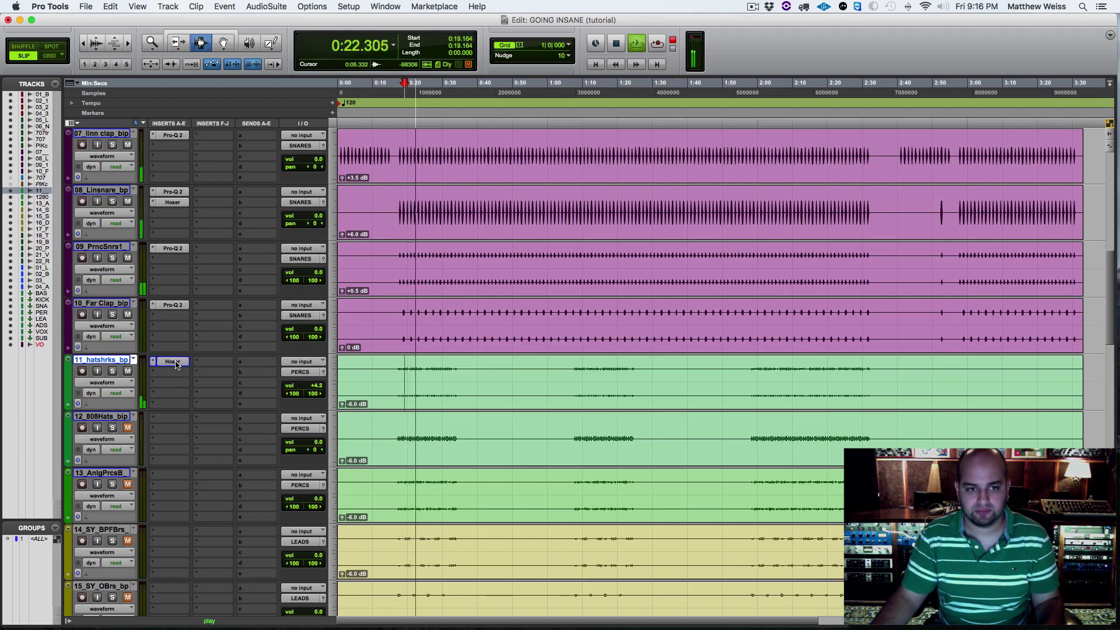
{"action": "key", "text": "space"}
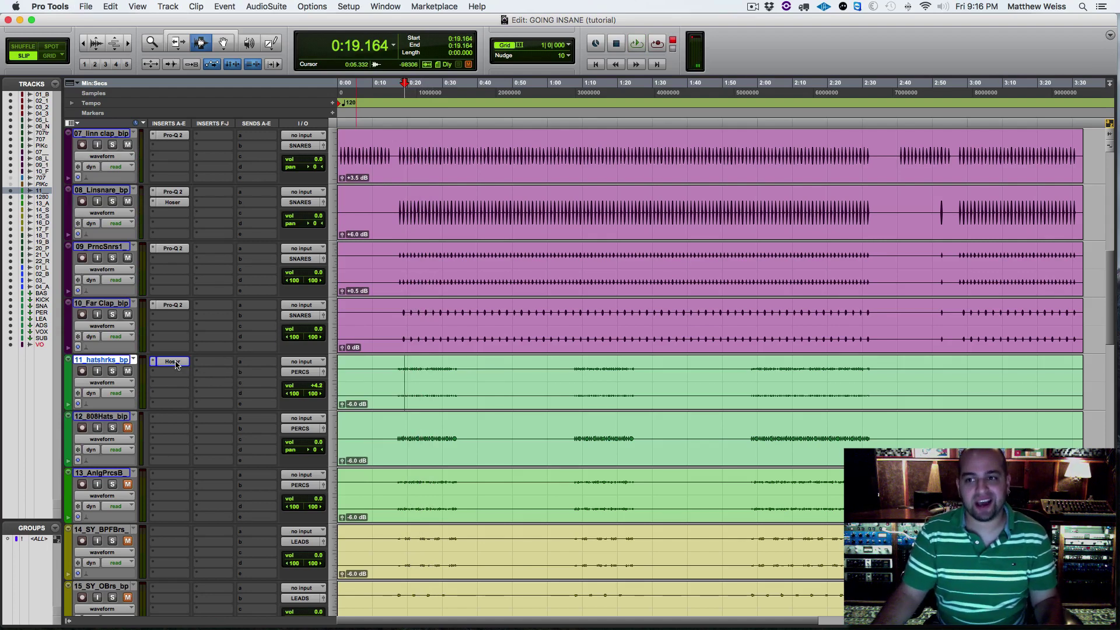
{"action": "left_click", "coordinate": [175, 365]}
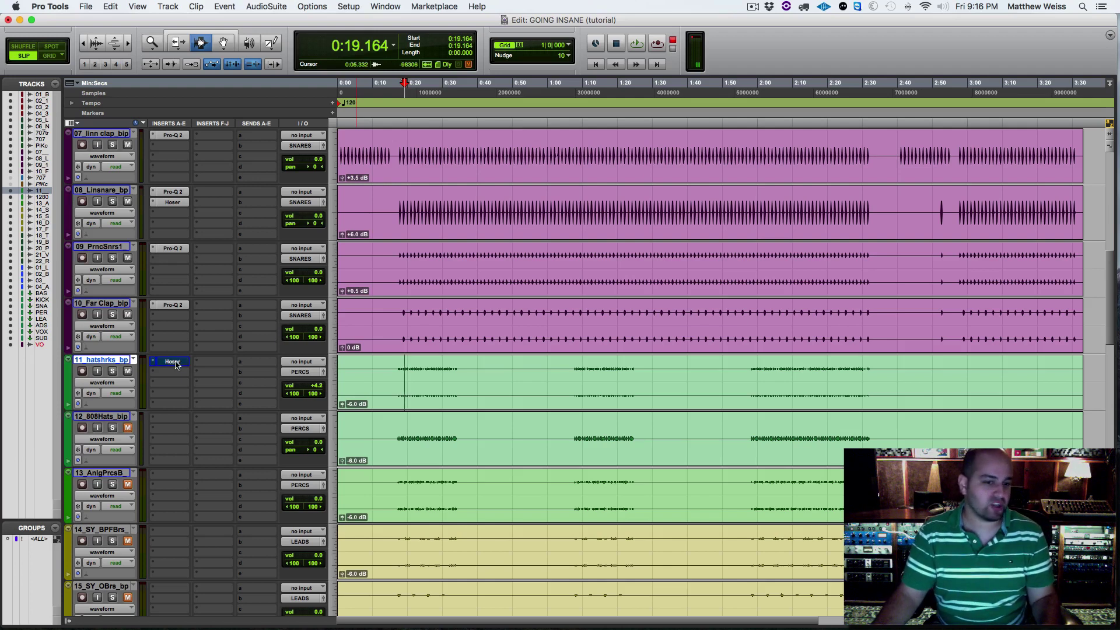
{"action": "key", "text": "space"}
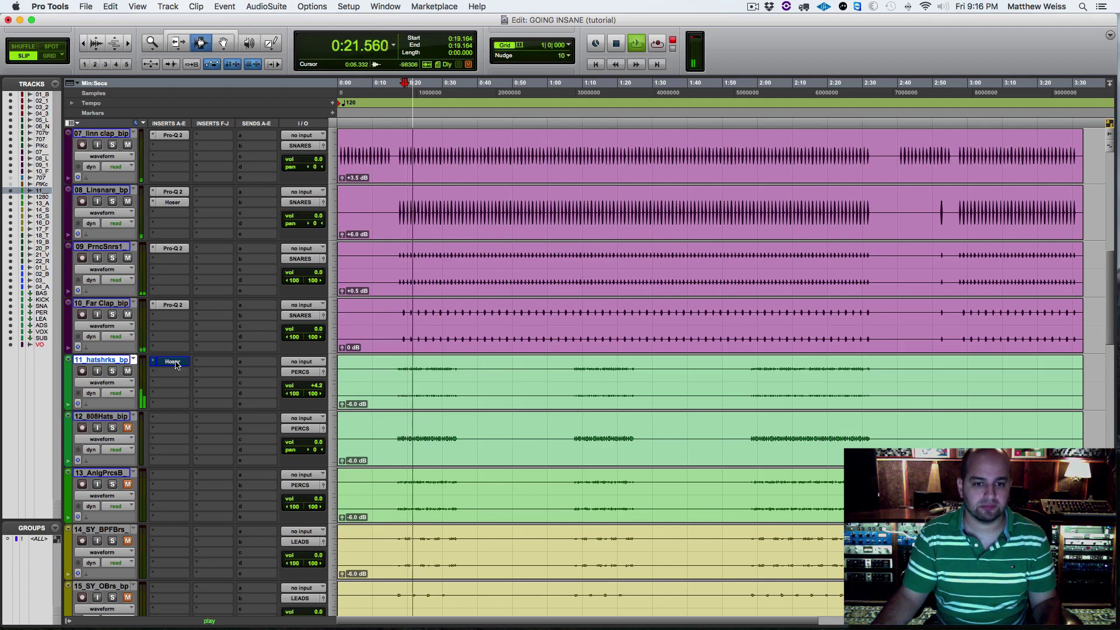
{"action": "key", "text": "space"}
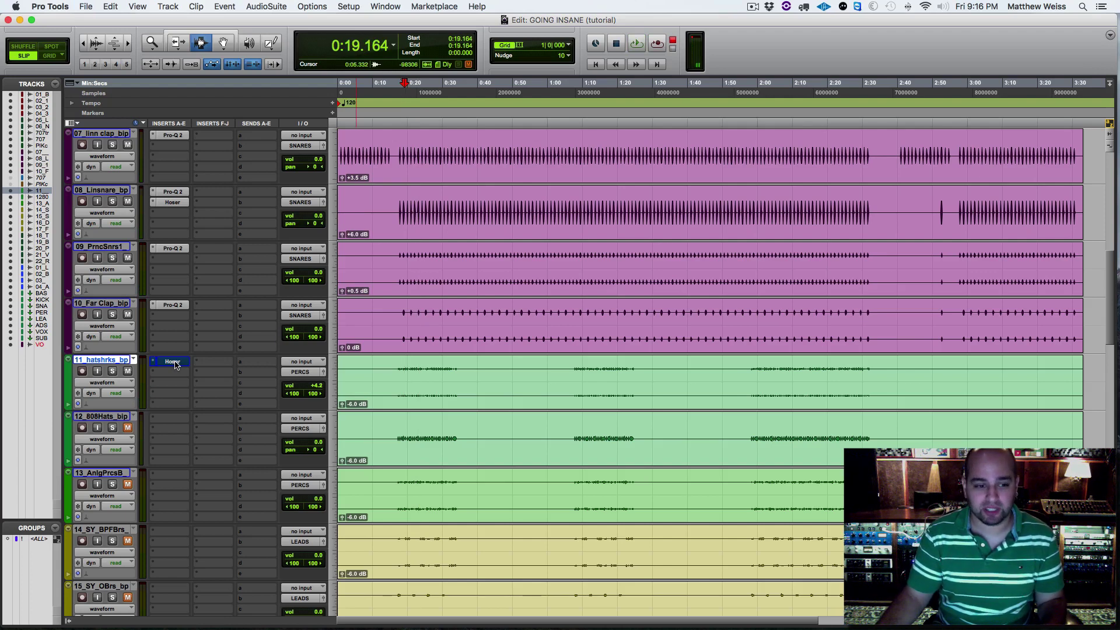
Reopen the Hoser on 11_hatshrks to review its band 3 and HF settings, and compare it bypassed and active during playback.
{"action": "left_click", "coordinate": [174, 362]}
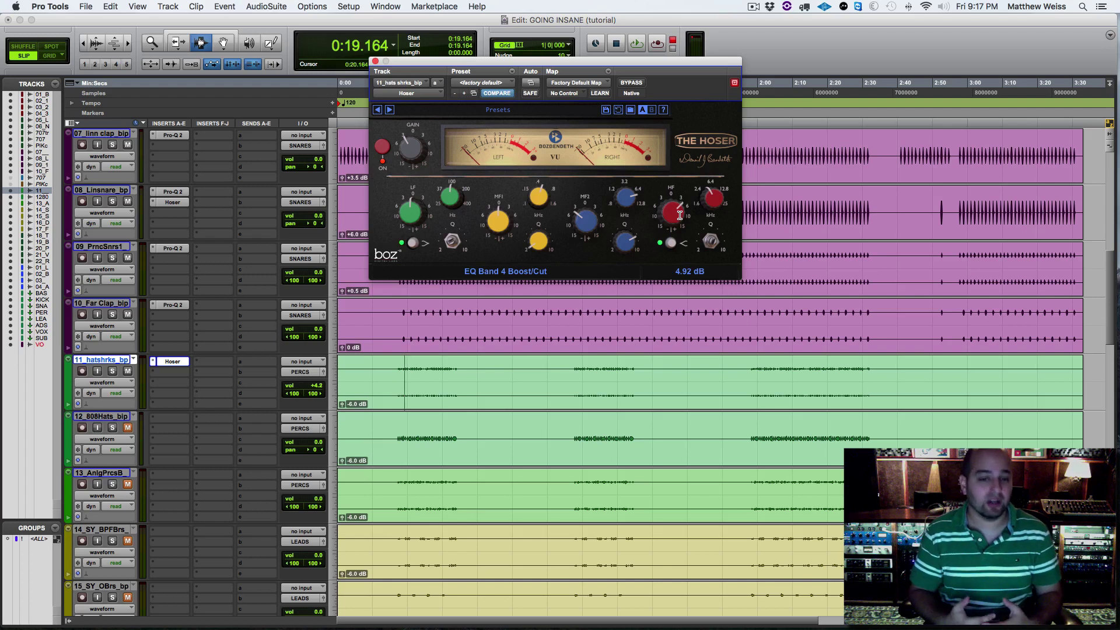
{"action": "key", "text": "space"}
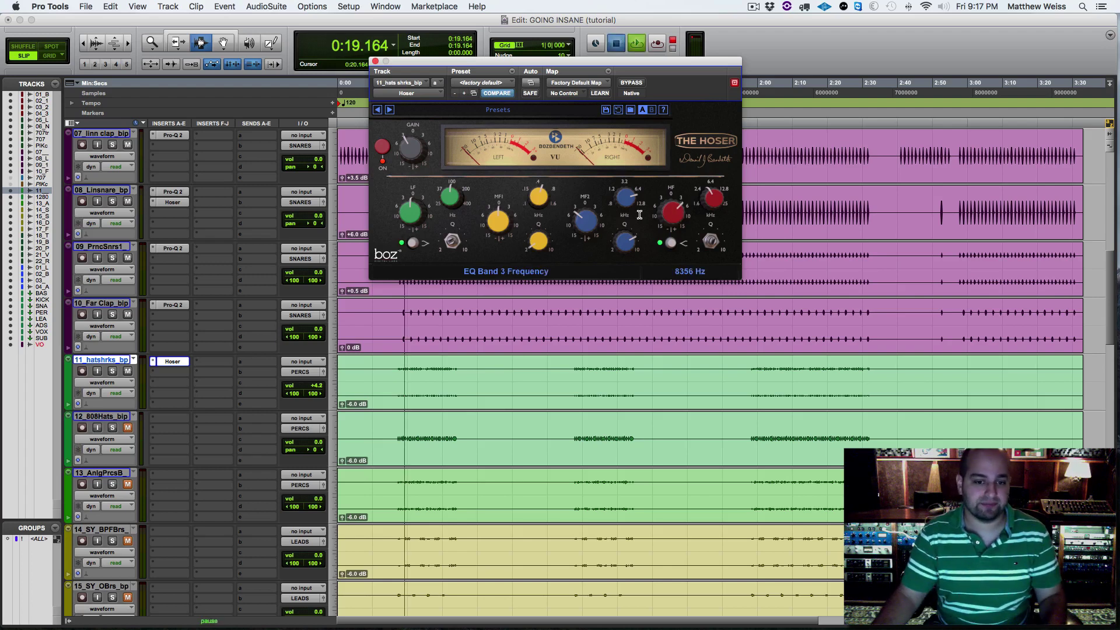
{"action": "left_click", "coordinate": [375, 61]}
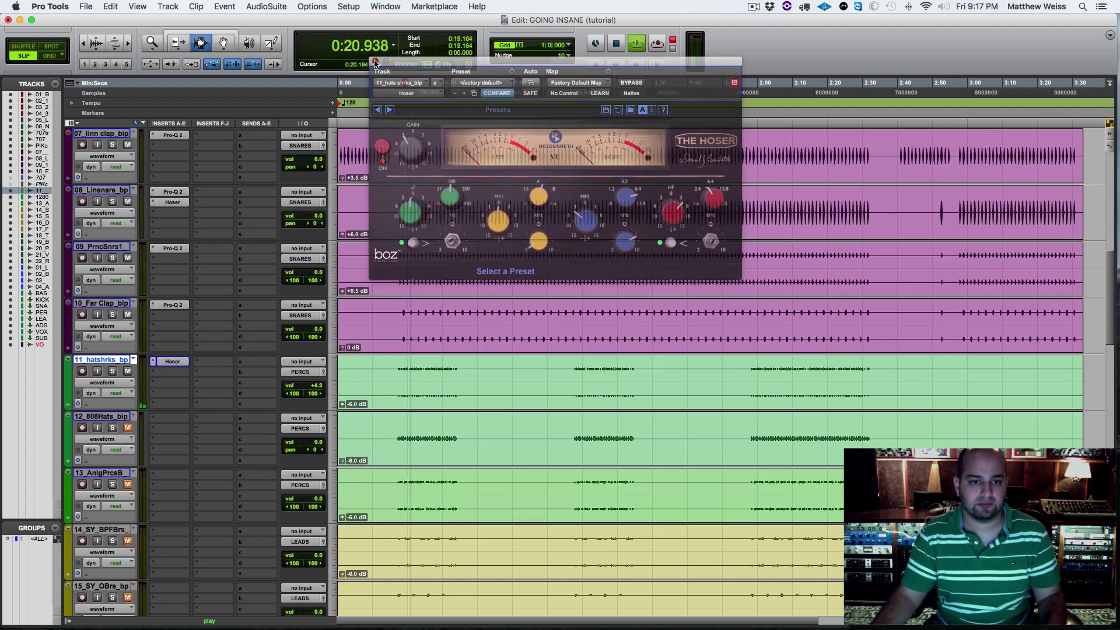
{"action": "left_click", "coordinate": [176, 363], "text": "super"}
{"action": "left_click", "coordinate": [177, 364], "text": "super"}
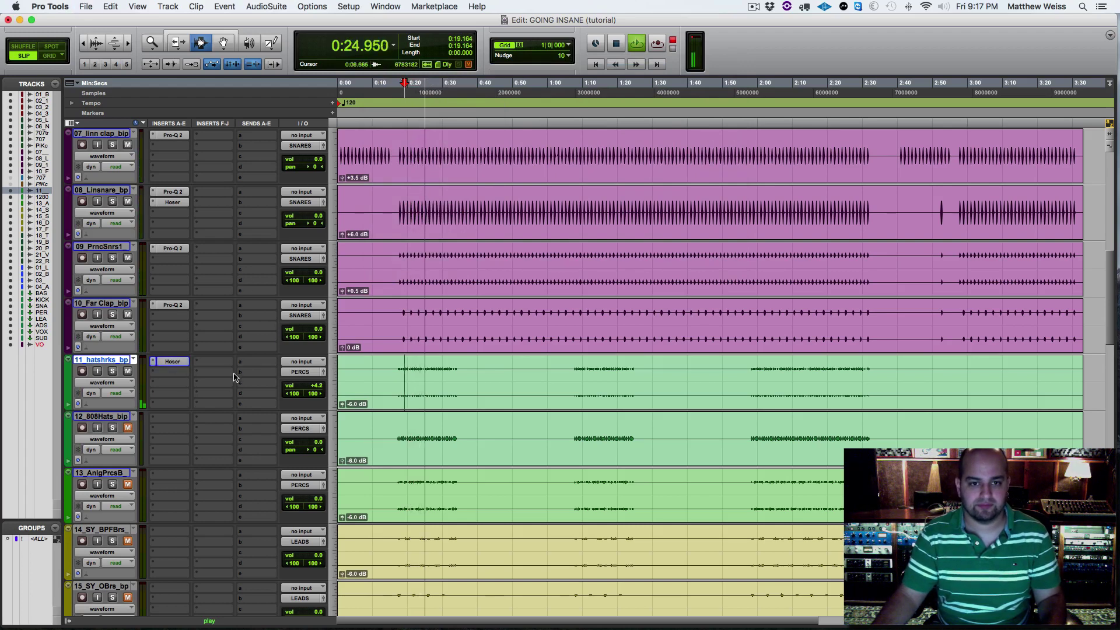
Set the 11_hatshrks track's volume to +1.8 dB and audition it in the mix from about 0:19.
{"action": "left_click_drag", "start_coordinate": [314, 384], "coordinate": [313, 386]}
{"action": "left_click", "coordinate": [313, 388], "text": "alt"}
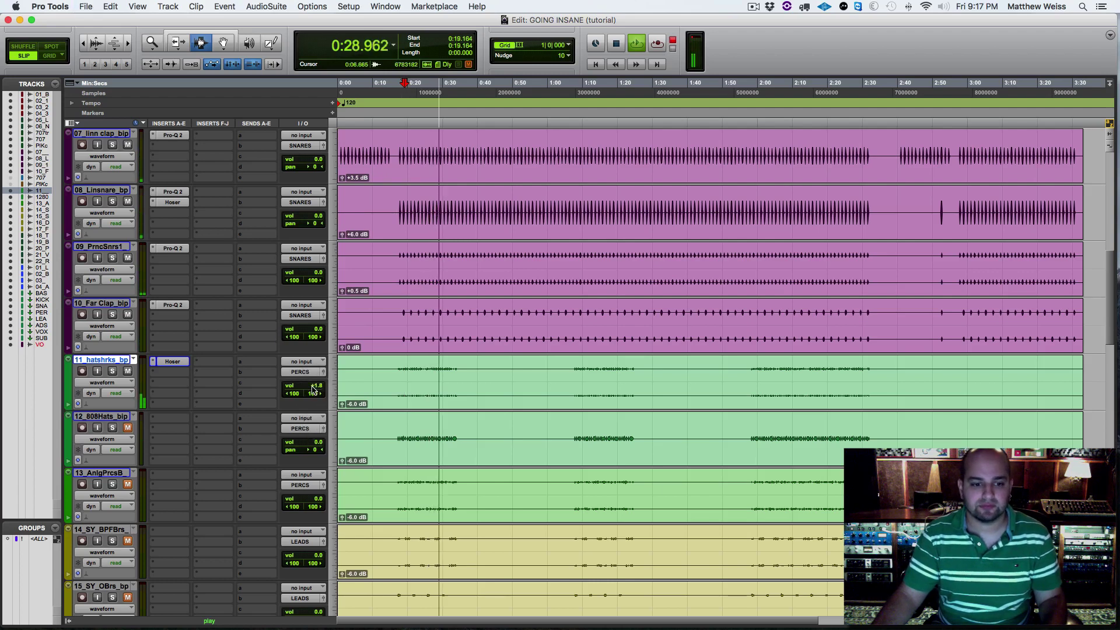
{"action": "left_click_drag", "start_coordinate": [312, 390], "coordinate": [313, 388]}
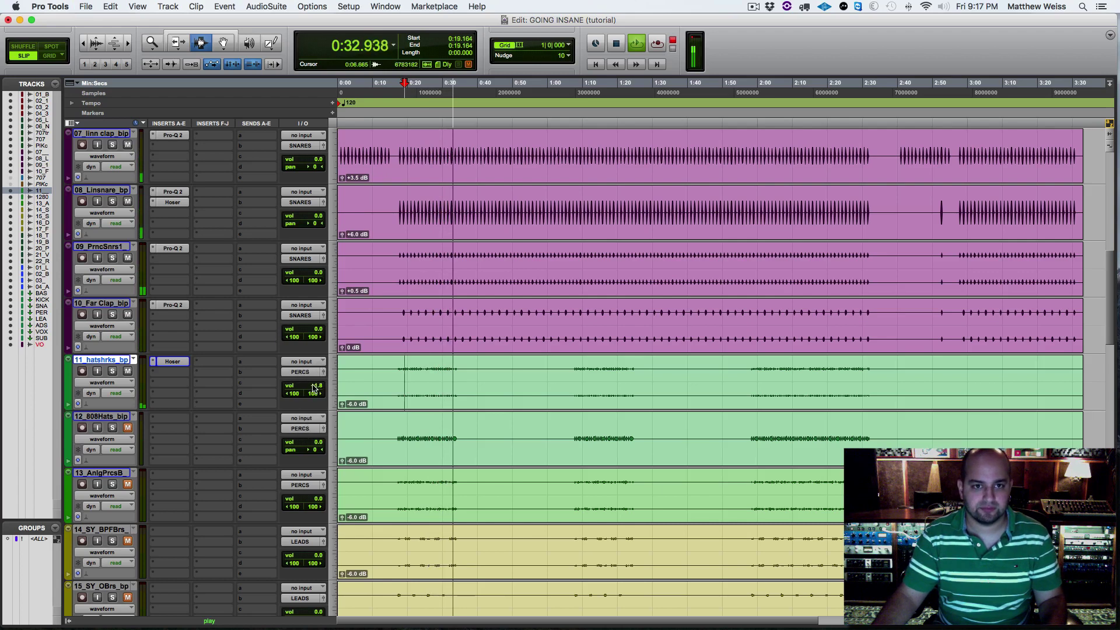
{"action": "key", "text": "space"}
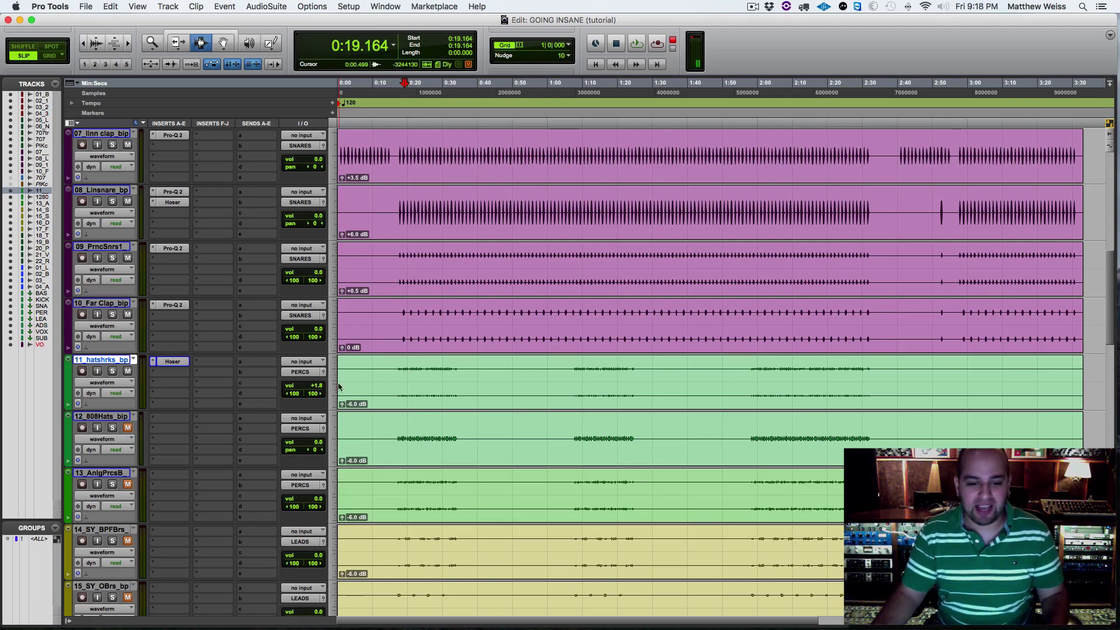
{"action": "key", "text": "space"}
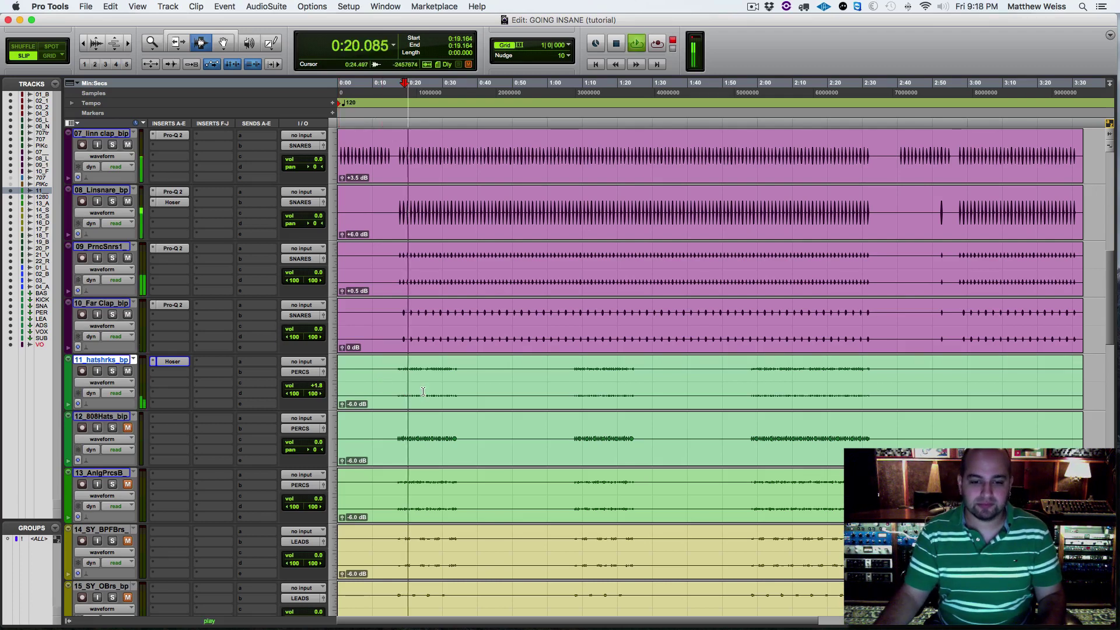
{"action": "key", "text": "space"}
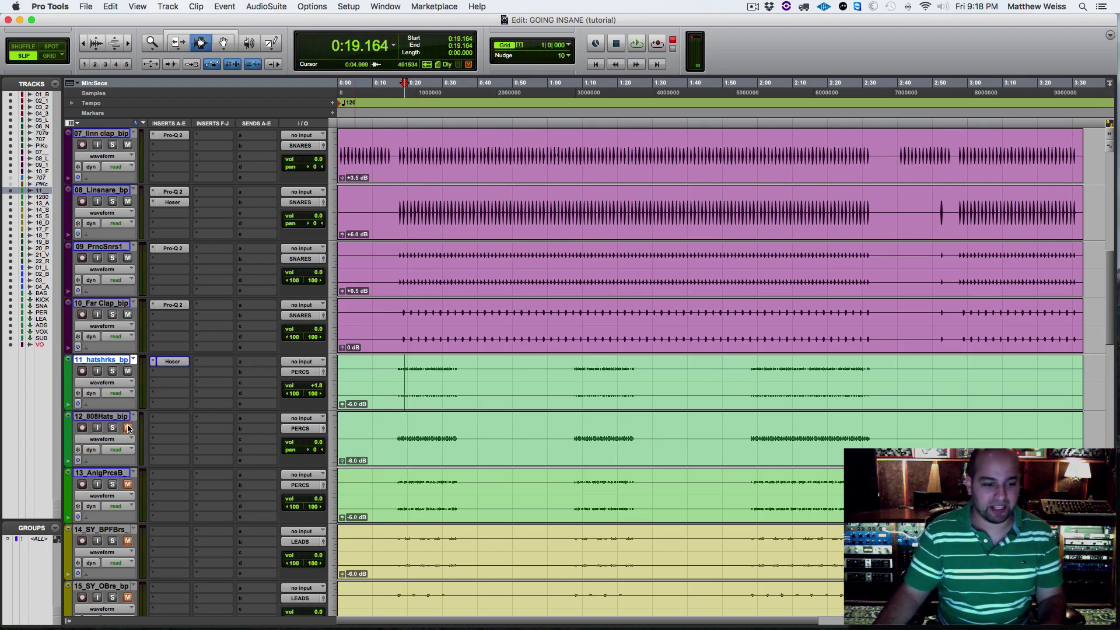
Unmute 12_808Hats and try panning it 100 to the right while the mix plays.
{"action": "key", "text": "space"}
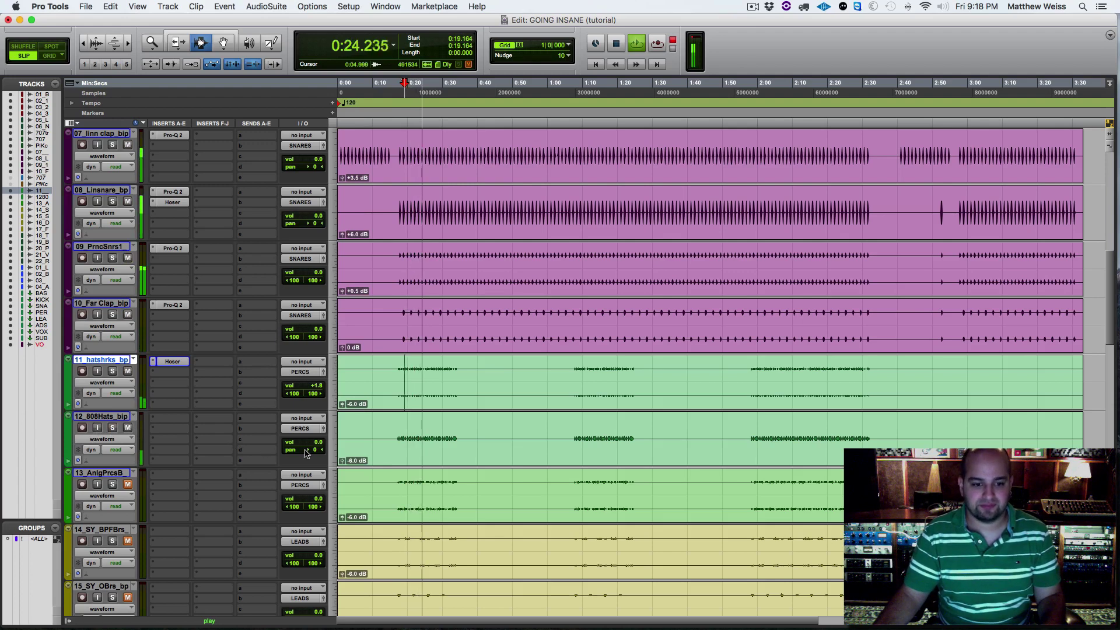
{"action": "left_click_drag", "start_coordinate": [306, 449], "coordinate": [330, 454]}
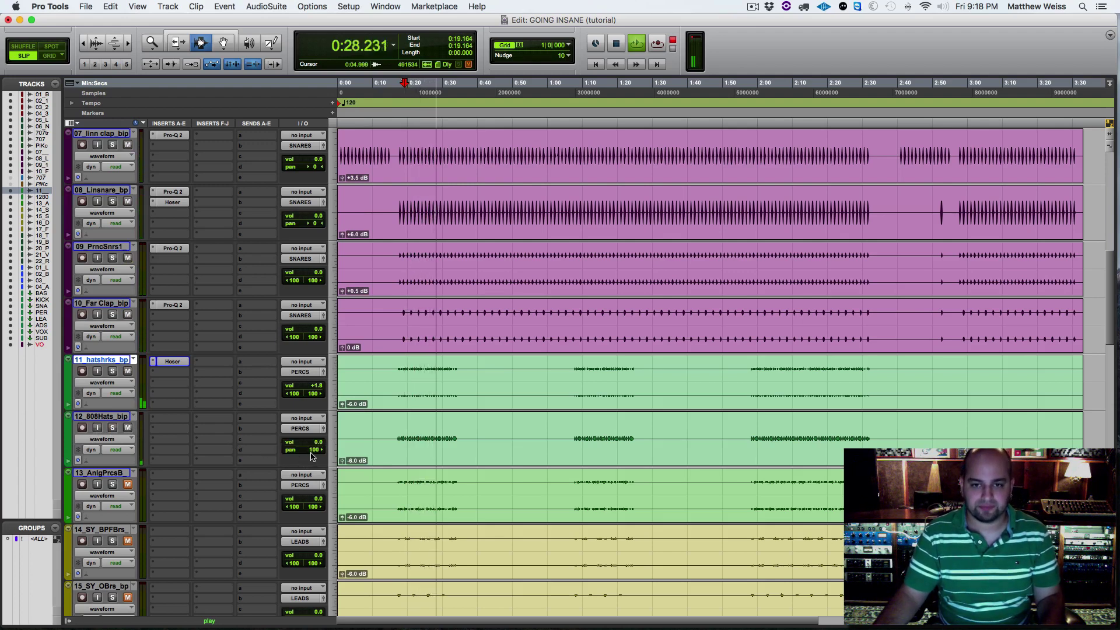
{"action": "key", "text": "space"}
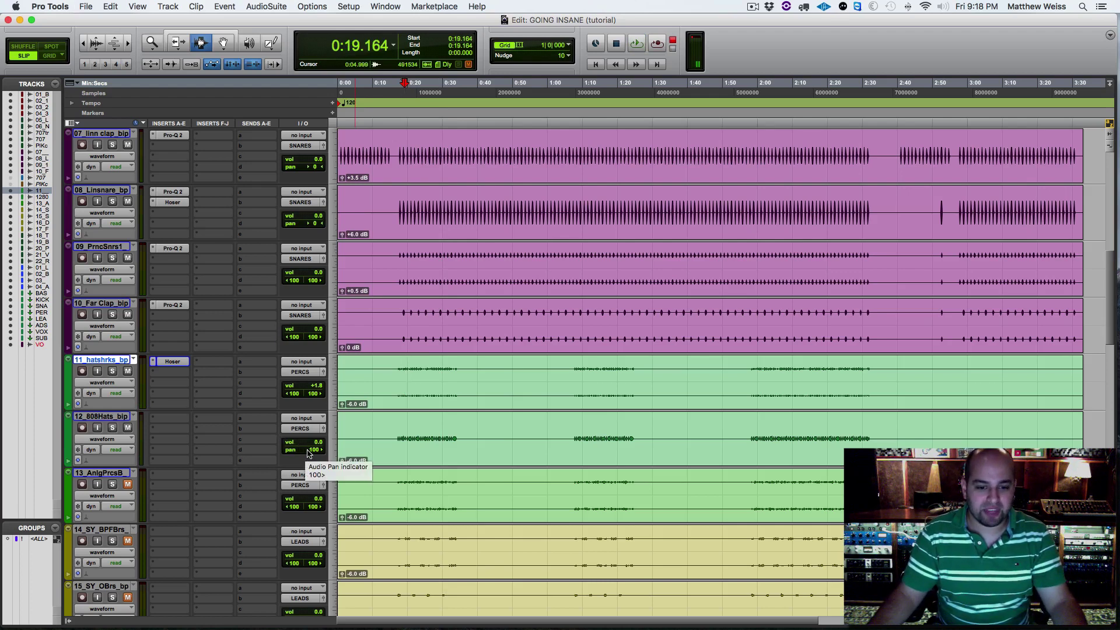
Raise the 12_808Hats volume to +1.2 dB, audition it panned about halfway left, and return its pan to centre.
{"action": "mouse_move", "coordinate": [309, 453]}
{"action": "left_mouse_down"}
{"action": "mouse_move", "coordinate": [275, 461]}
{"action": "mouse_move", "coordinate": [313, 440]}
{"action": "left_mouse_up"}
{"action": "key", "text": "space"}
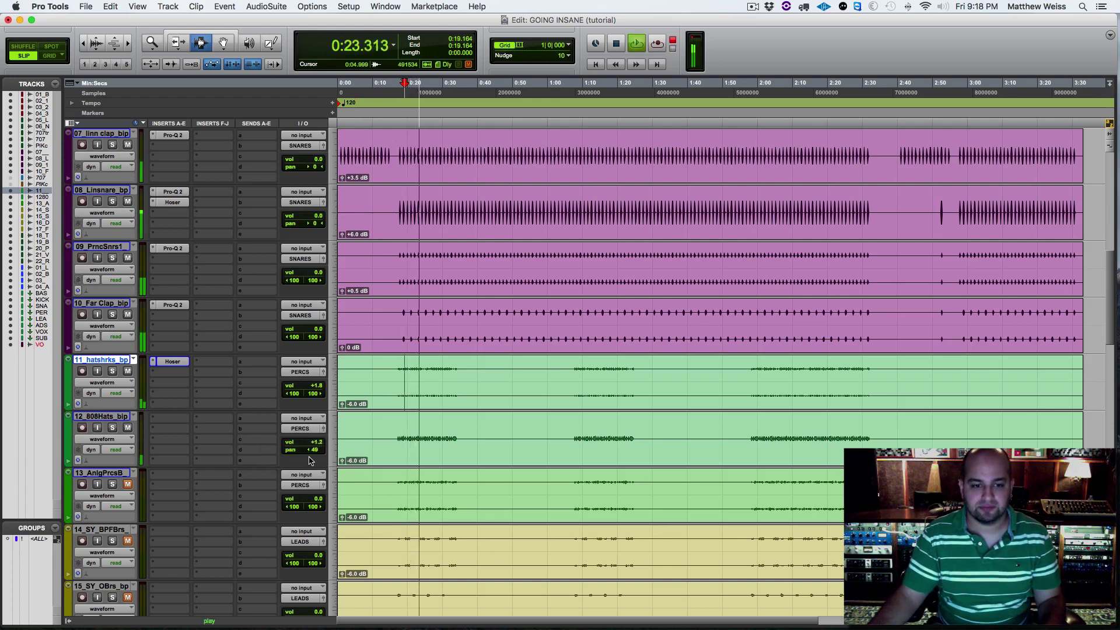
{"action": "left_click_drag", "start_coordinate": [309, 449], "coordinate": [305, 451]}
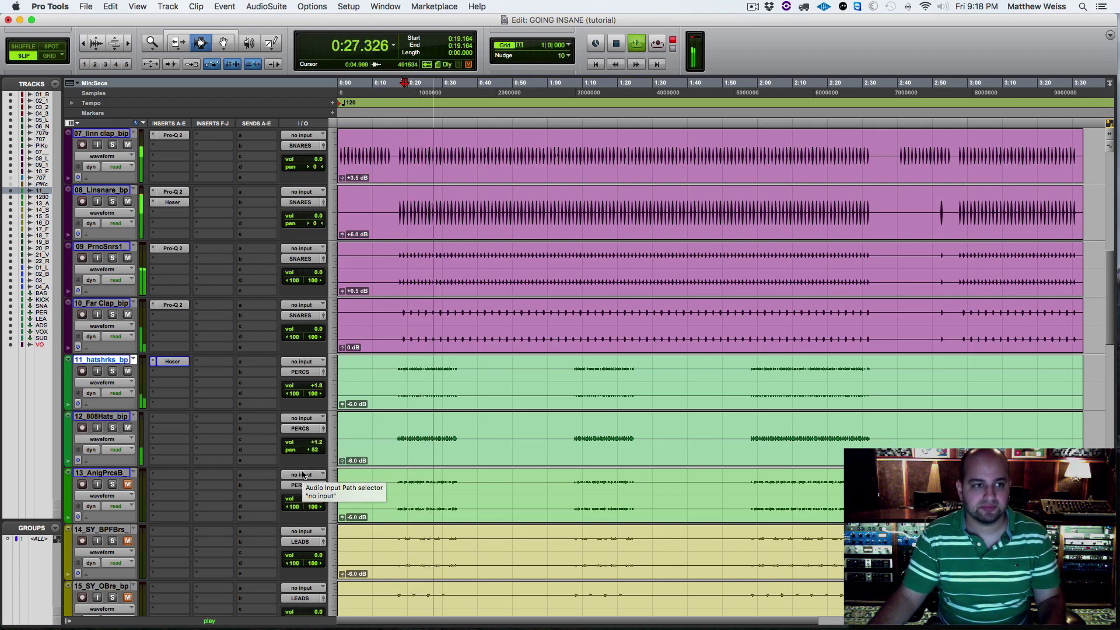
{"action": "key", "text": "space"}
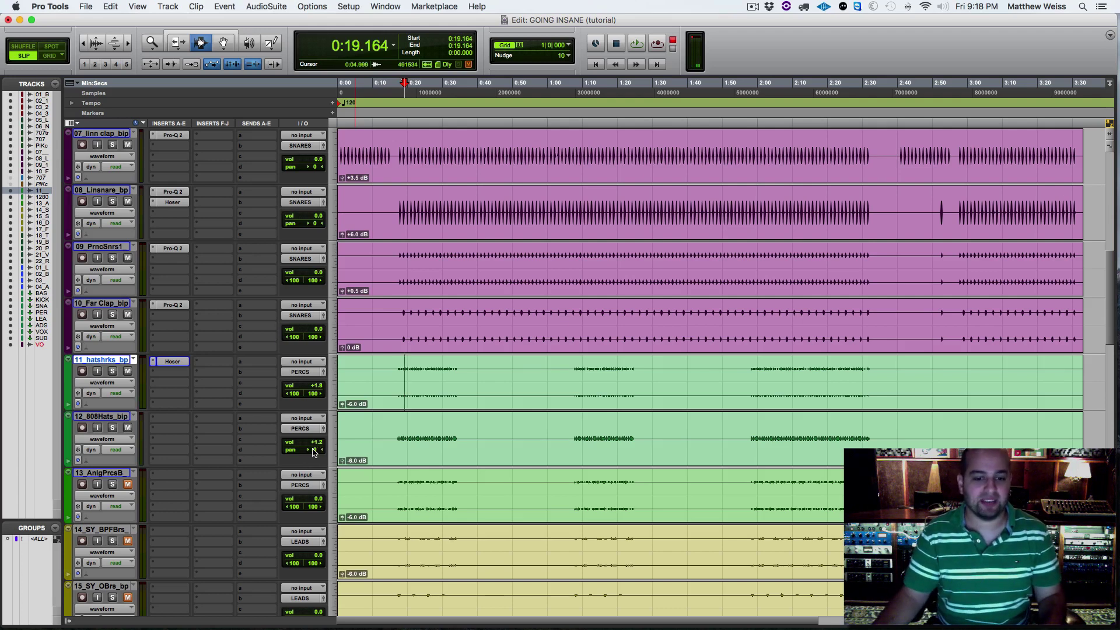
Compare 12_808Hats in the mix with its pan at centre and at 100 to the right.
{"action": "key", "text": "space"}
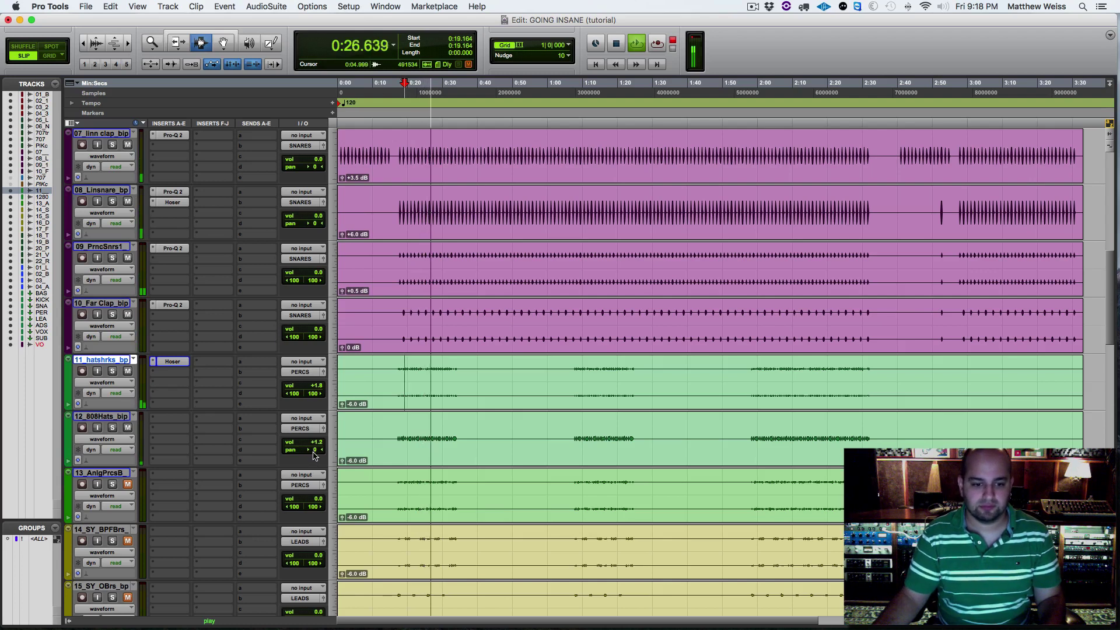
{"action": "key", "text": "space"}
{"action": "left_click_drag", "start_coordinate": [313, 450], "coordinate": [337, 450]}
{"action": "key", "text": "space"}
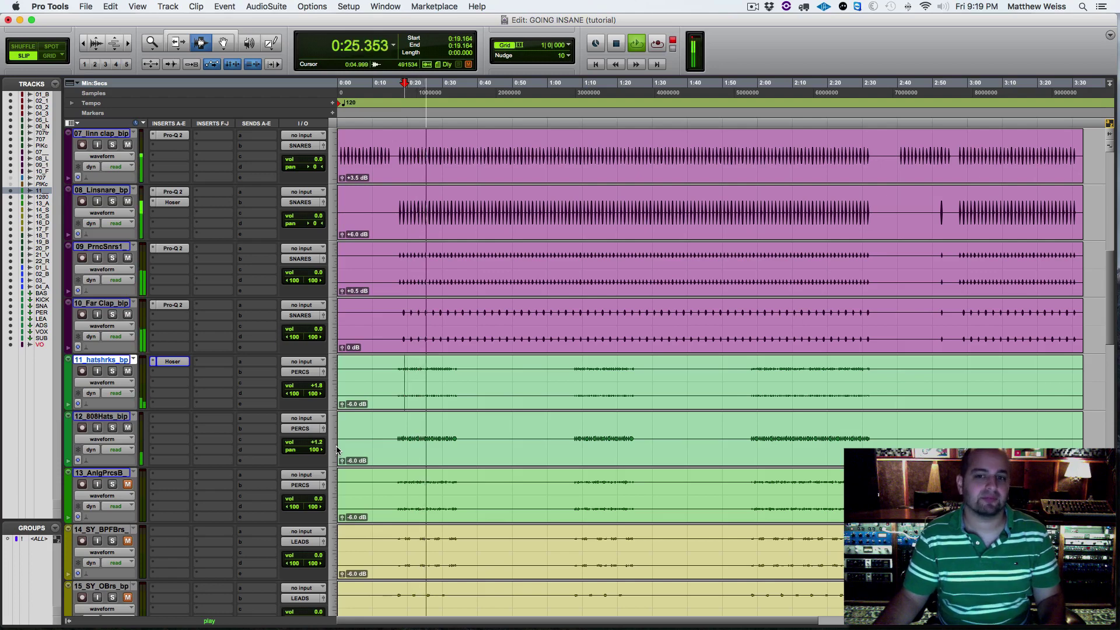
{"action": "key", "text": "space"}
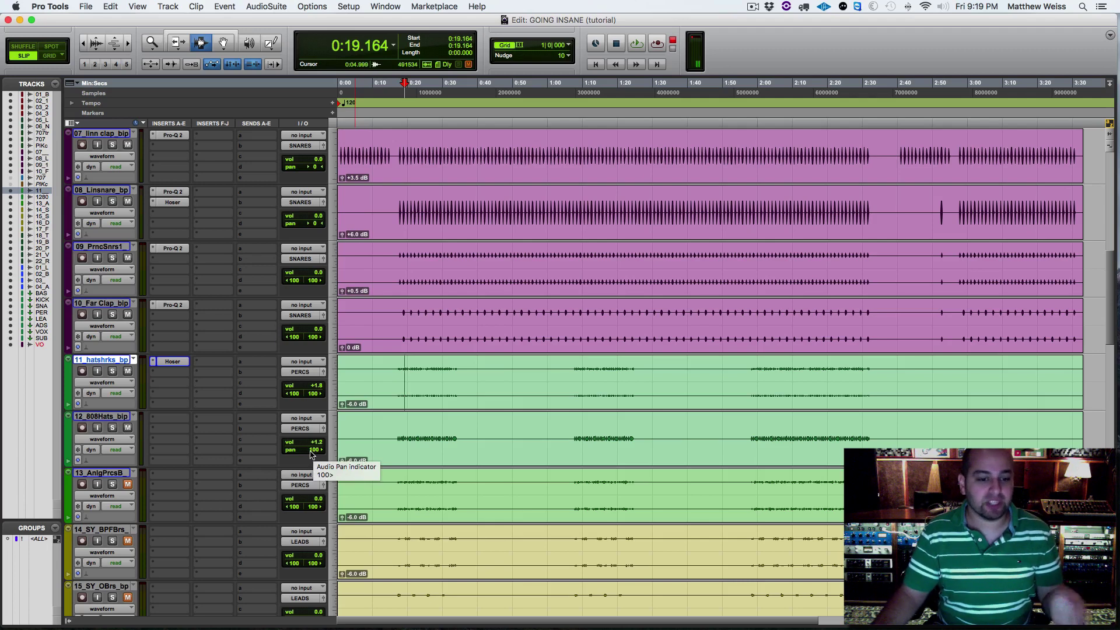
Audition 12_808Hats panned 51 to the left, and replay the mix with its pan reset to centre.
{"action": "left_click_drag", "start_coordinate": [312, 455], "coordinate": [278, 457]}
{"action": "key", "text": "space"}
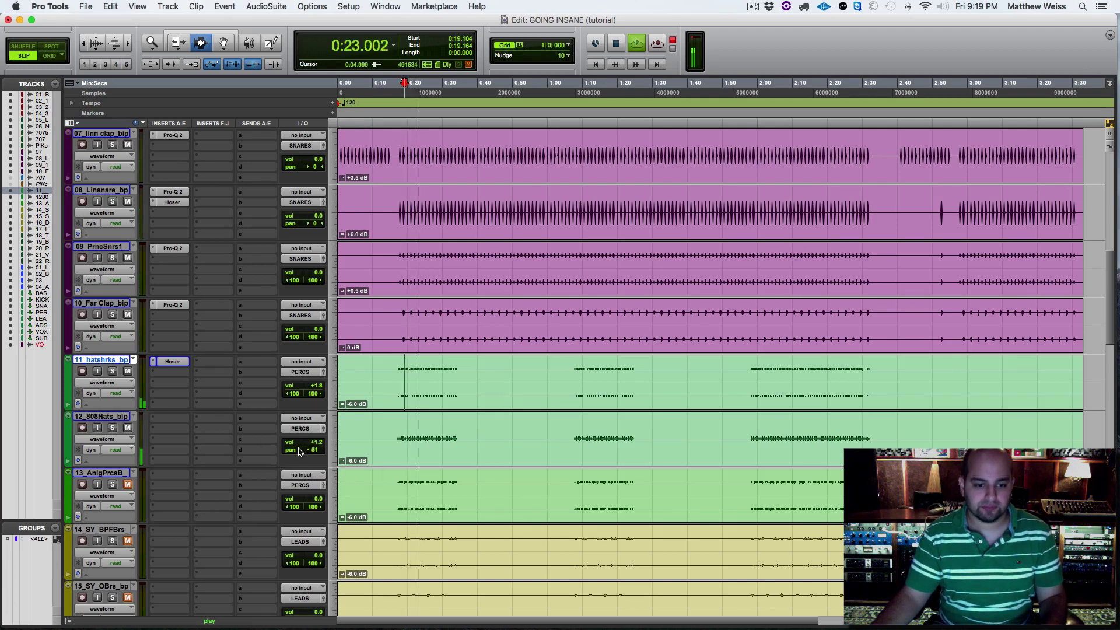
{"action": "key", "text": "space"}
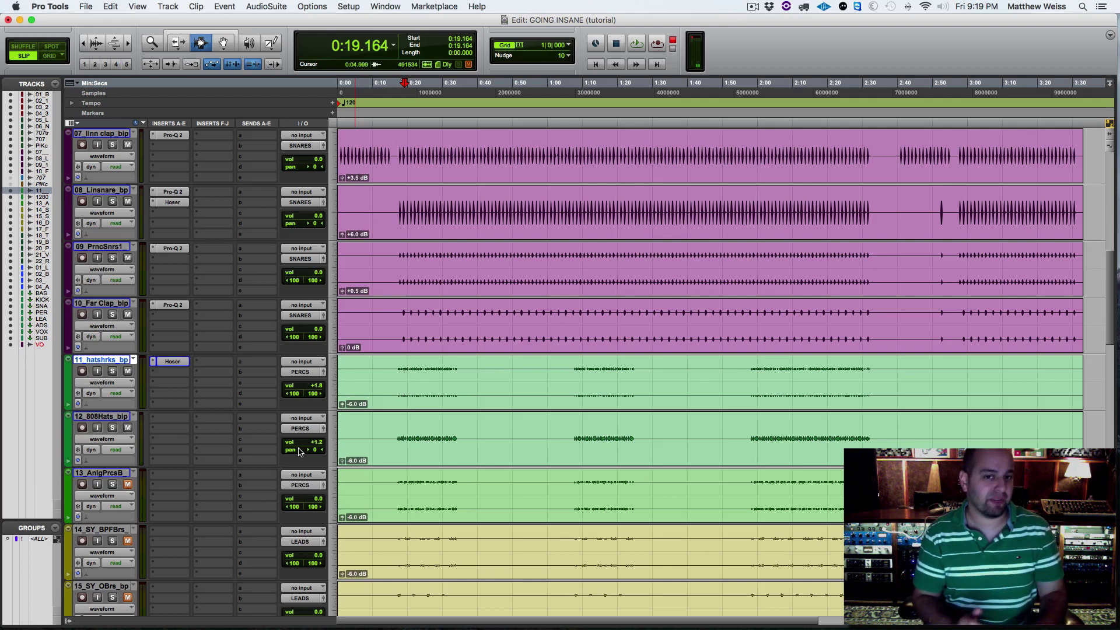
{"action": "key", "text": "space"}
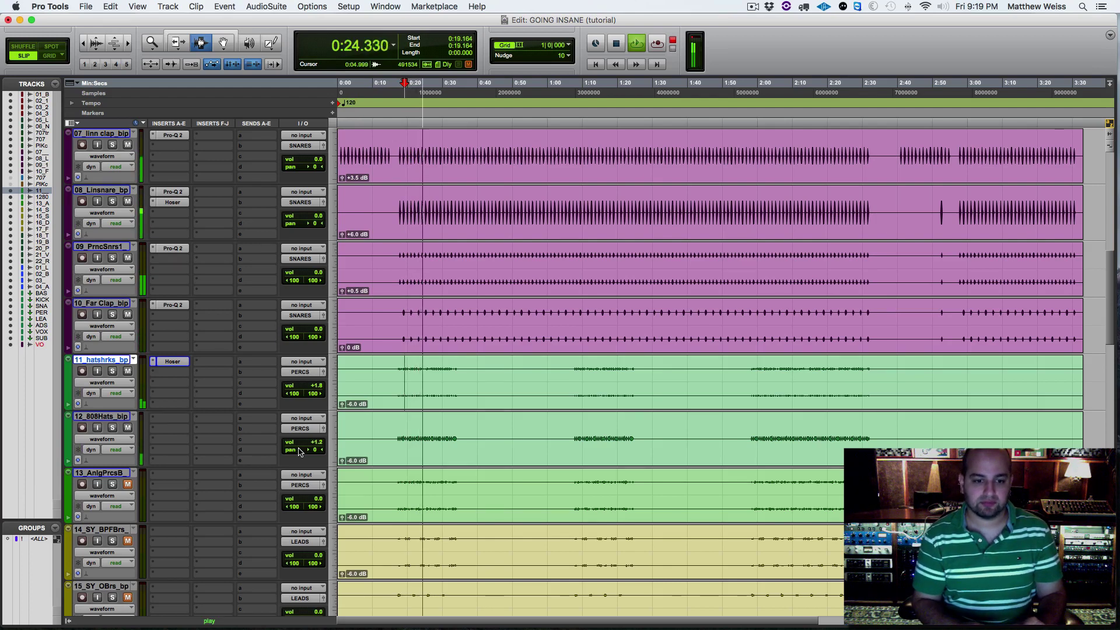
{"action": "key", "text": "space"}
Try 12_808Hats panned partly right in the mix, and replay with it centred again.
{"action": "left_click_drag", "start_coordinate": [300, 452], "coordinate": [314, 451]}
{"action": "key", "text": "space"}
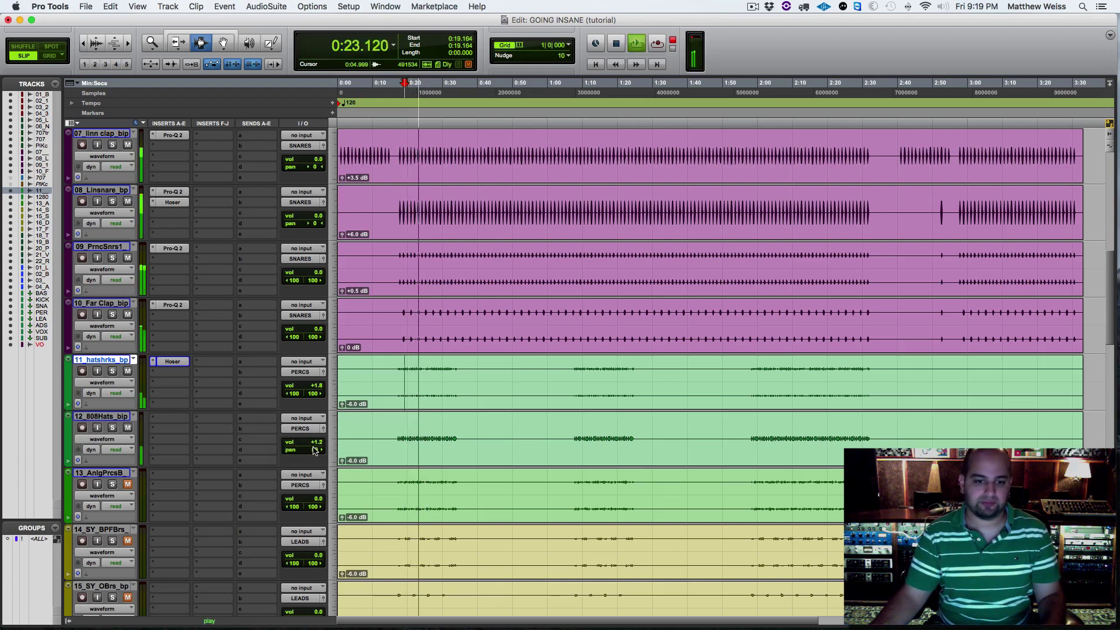
{"action": "key", "text": "space"}
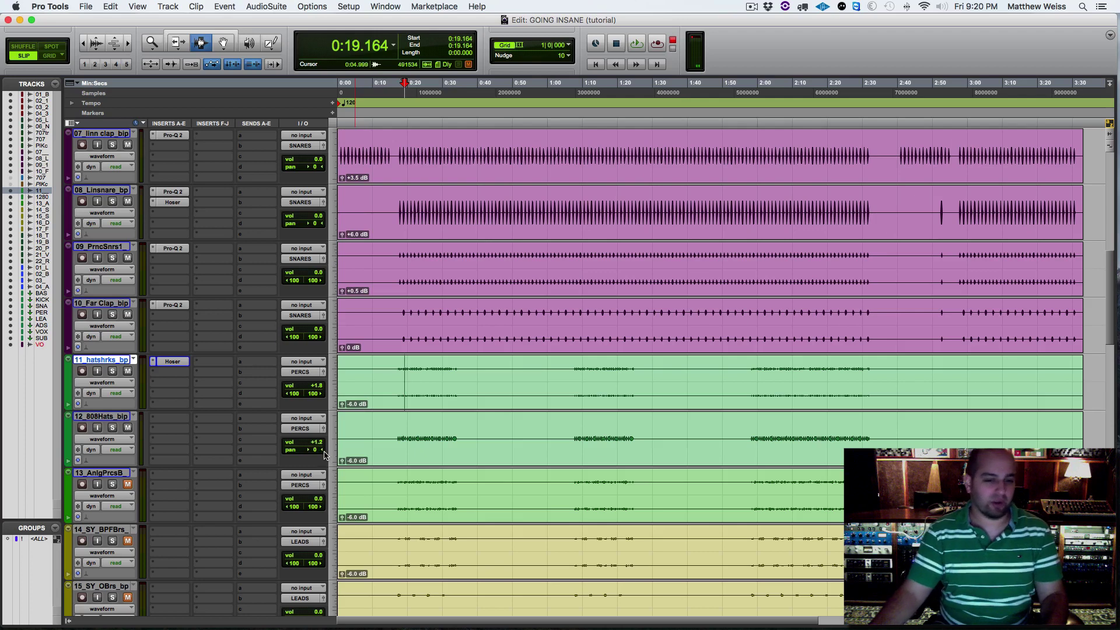
{"action": "key", "text": "space"}
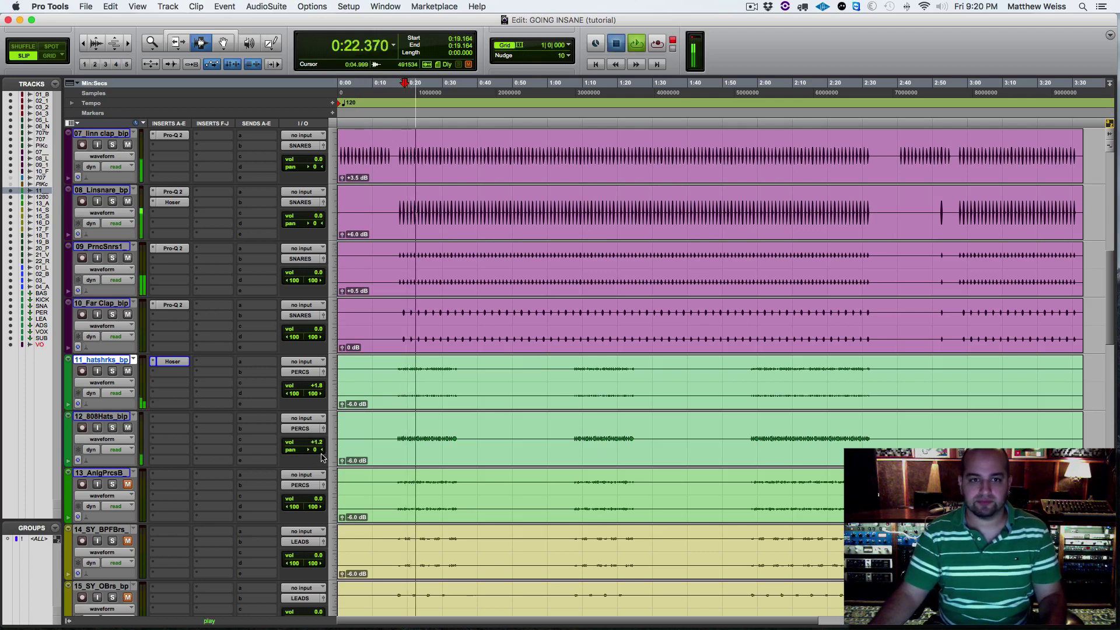
Stop playback and audition the percussion section in the mix from 1:08.158.
{"action": "key", "text": "space"}
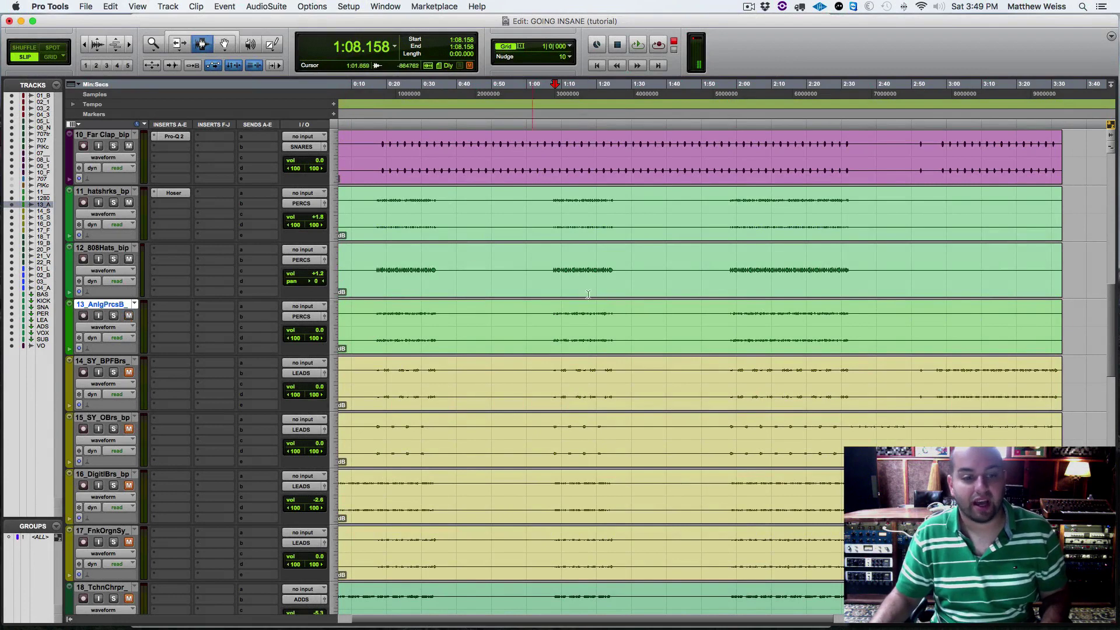
{"action": "key", "text": "space"}
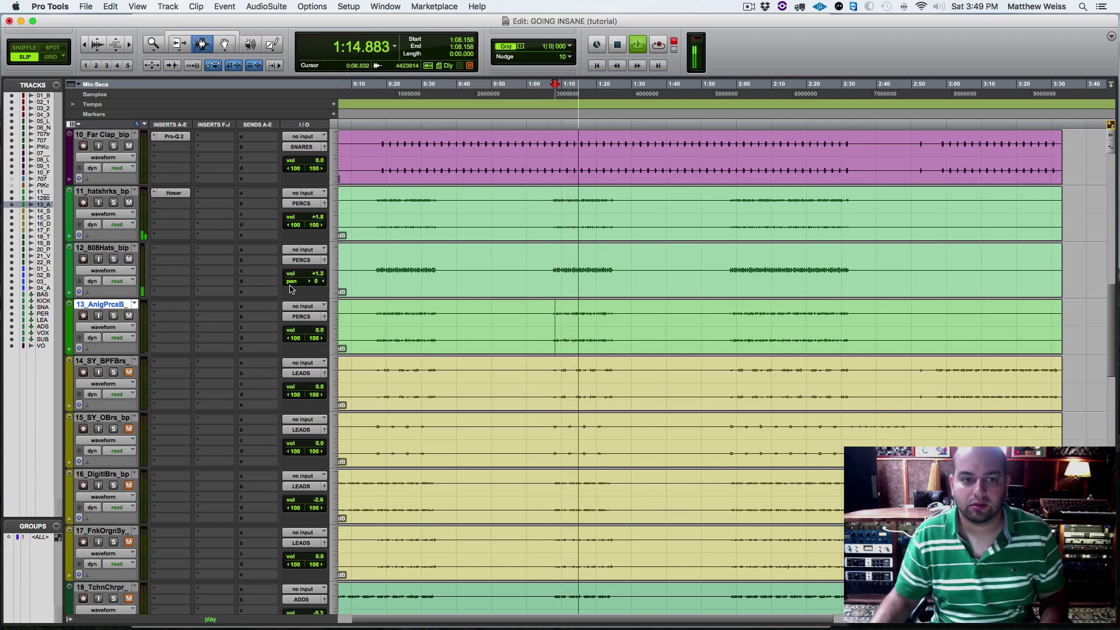
{"action": "key", "text": "space"}
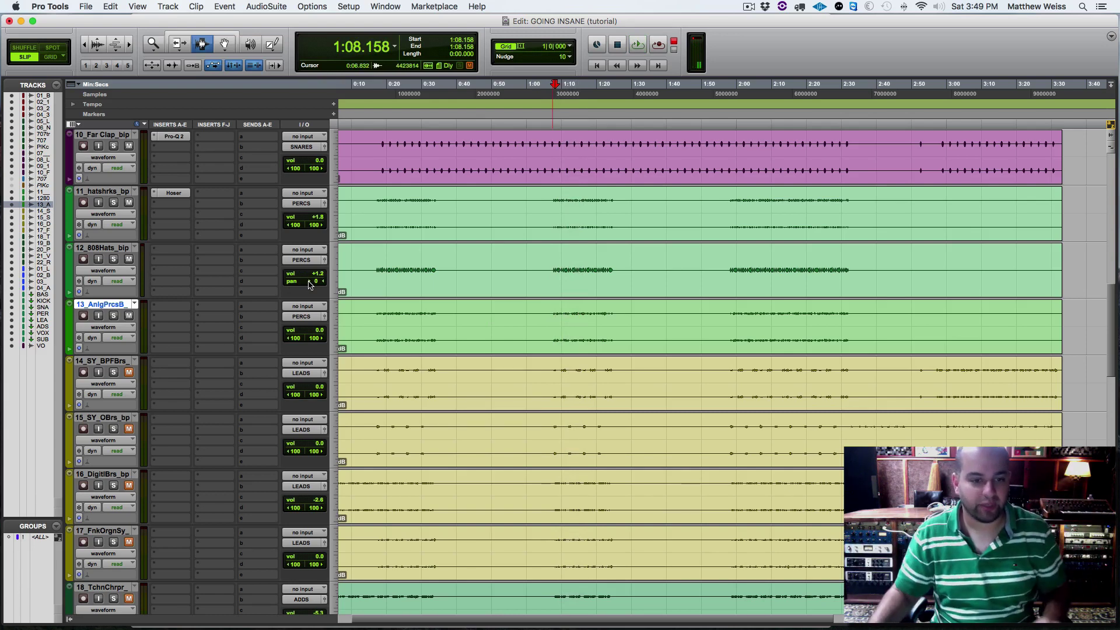
Set the 12_808Hats pan to 51 right and the right-channel pan of 11_hatshrks to 84 while auditioning the percussion in the mix.
{"action": "left_click_drag", "start_coordinate": [312, 284], "coordinate": [315, 284]}
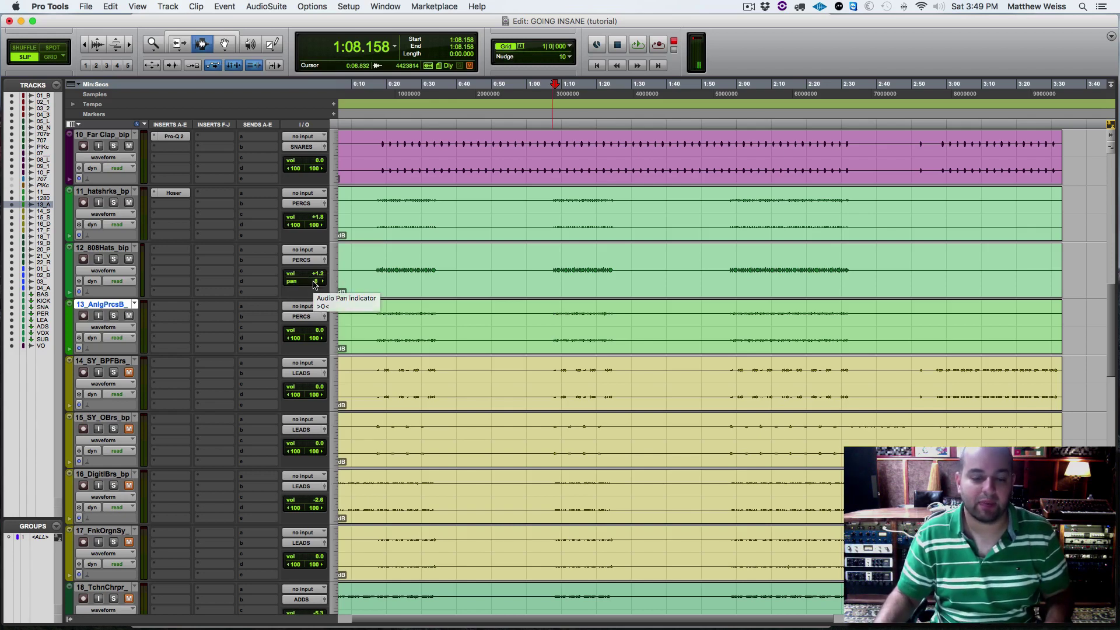
{"action": "key", "text": "space"}
{"action": "left_click_drag", "start_coordinate": [313, 284], "coordinate": [323, 283]}
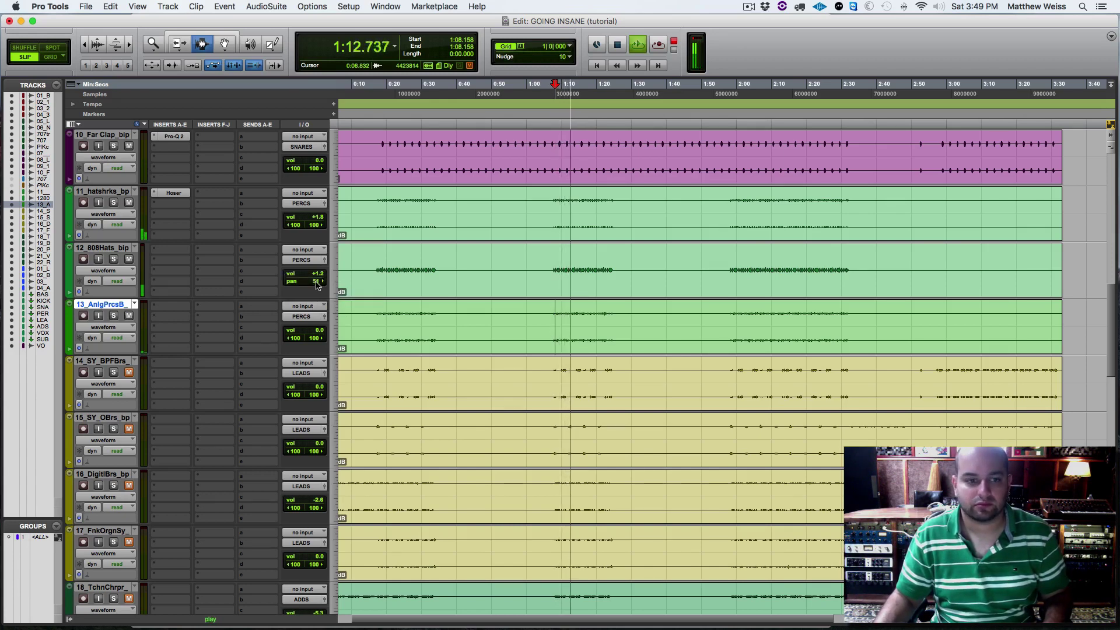
{"action": "left_click_drag", "start_coordinate": [312, 228], "coordinate": [311, 229]}
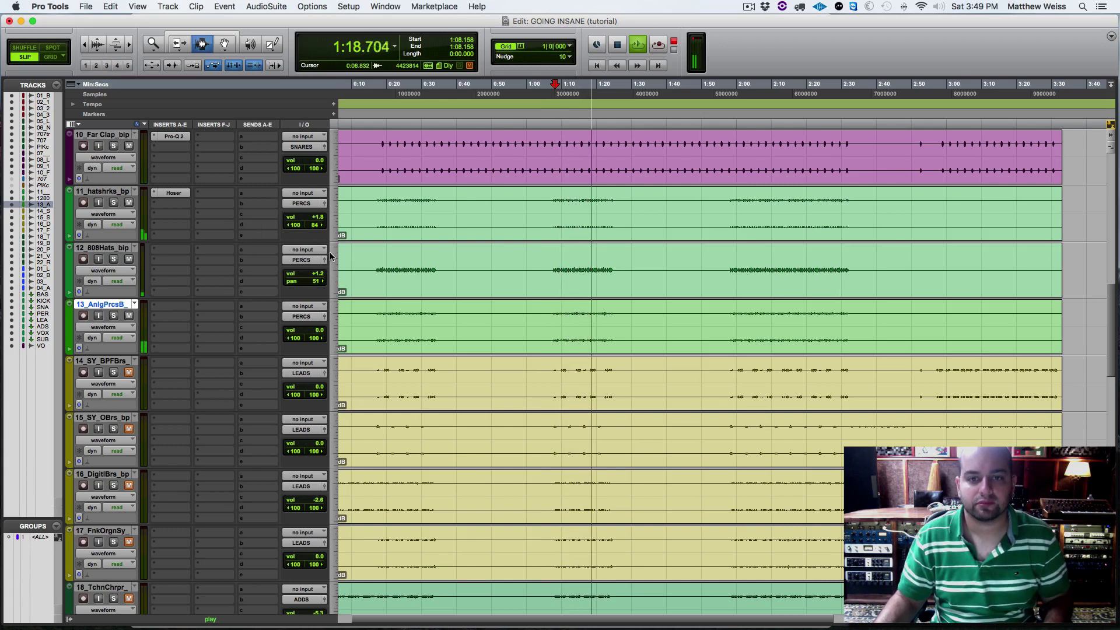
{"action": "key", "text": "space"}
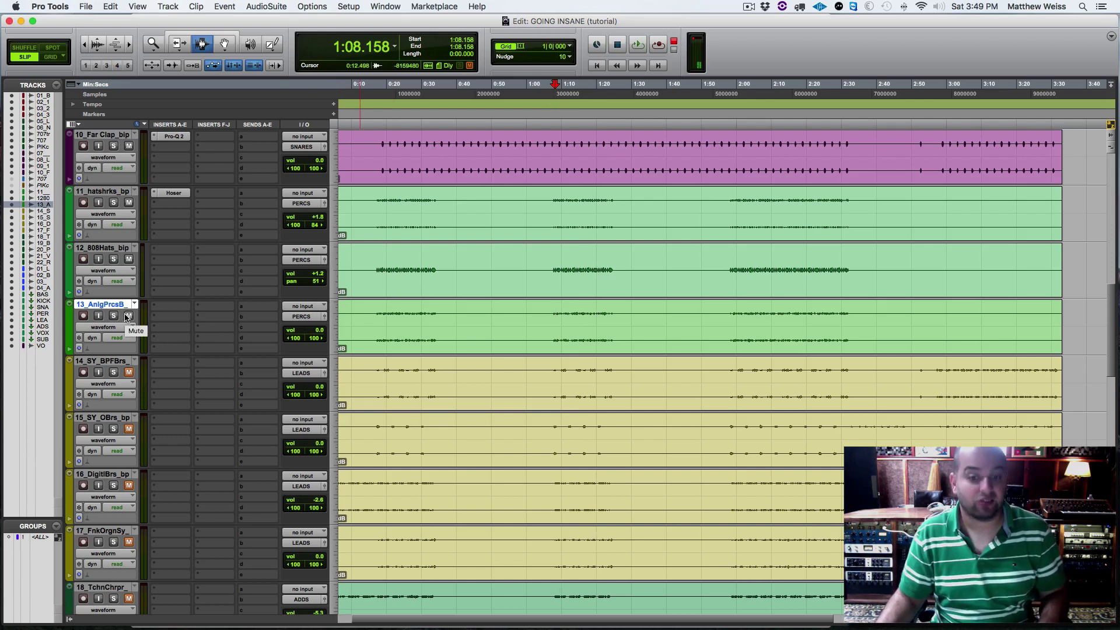
{"action": "key", "text": "space"}
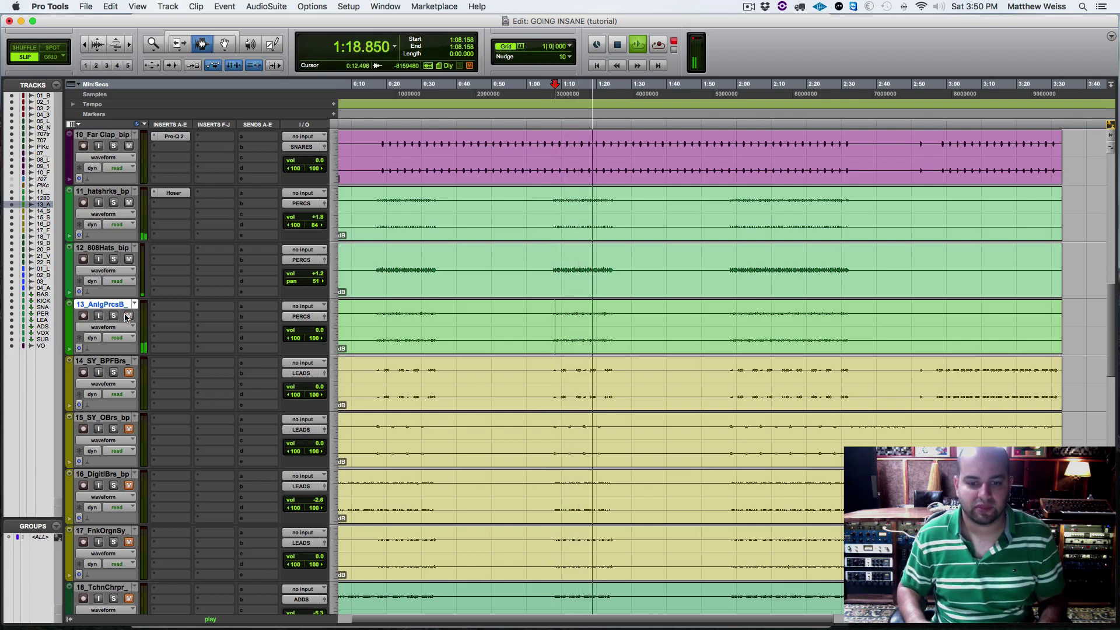
{"action": "key", "text": "space"}
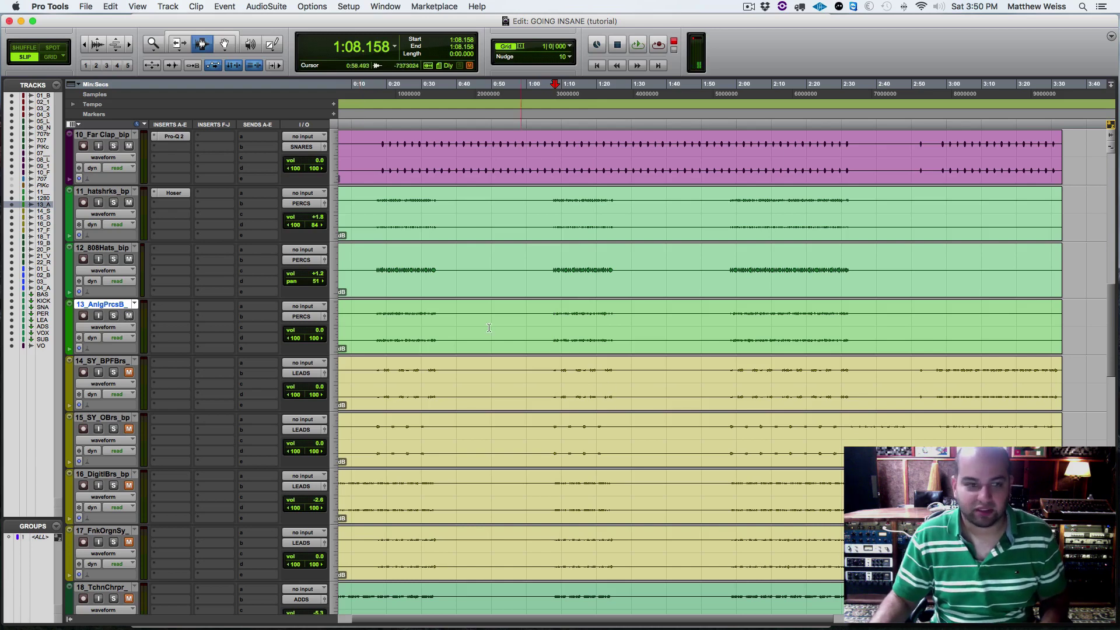
Unmute the 19_BS_FnktrL track while playing the mix from 0:41.328, and stop playback.
{"action": "scroll", "coordinate": [525, 330], "scroll_direction": "down", "scroll_amount": 5}
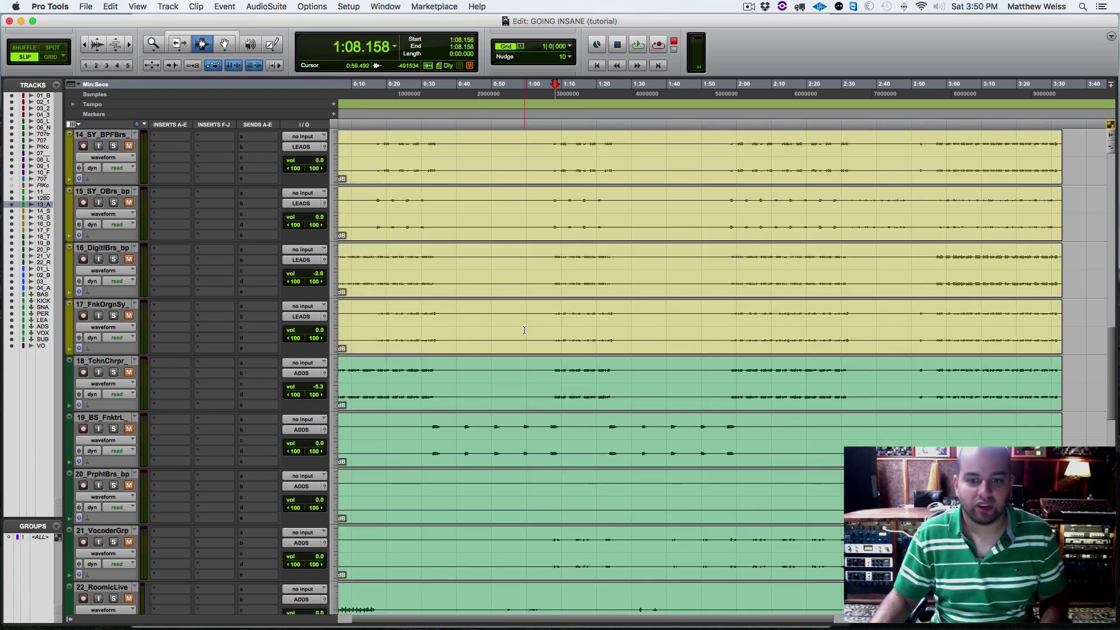
{"action": "left_click", "coordinate": [461, 377]}
{"action": "scroll", "coordinate": [462, 377], "scroll_direction": "down", "scroll_amount": 3}
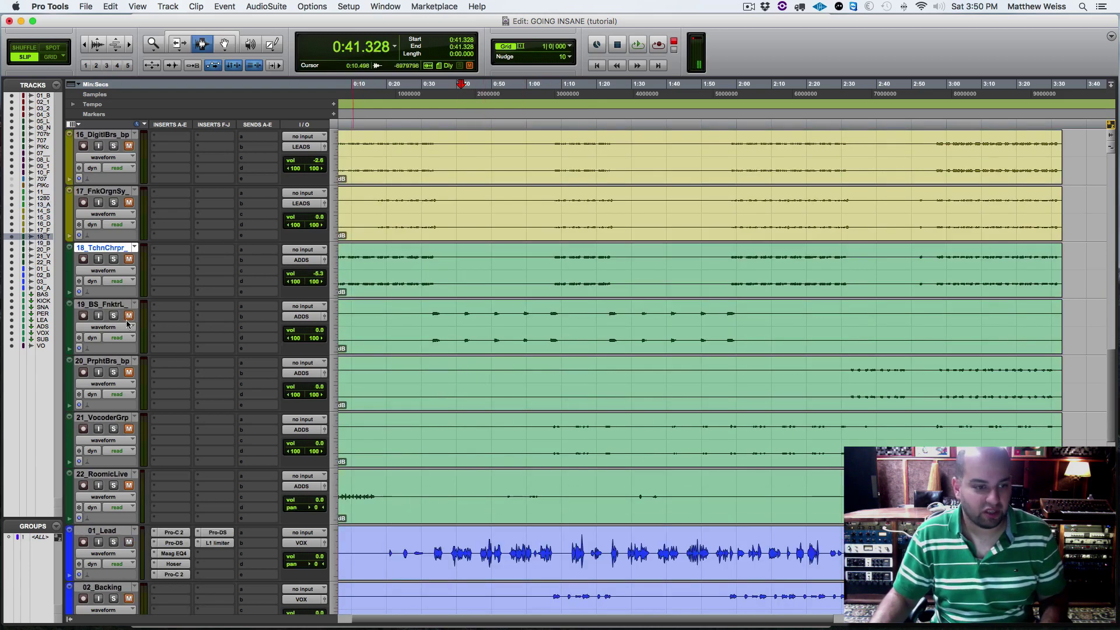
{"action": "key", "text": "space"}
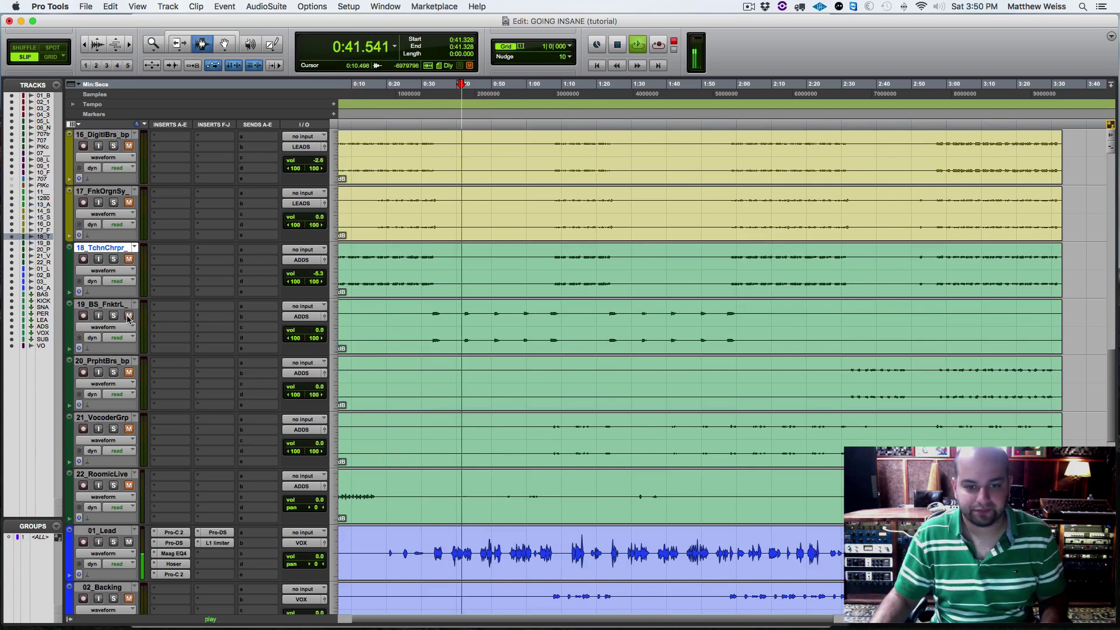
{"action": "left_click", "coordinate": [129, 316]}
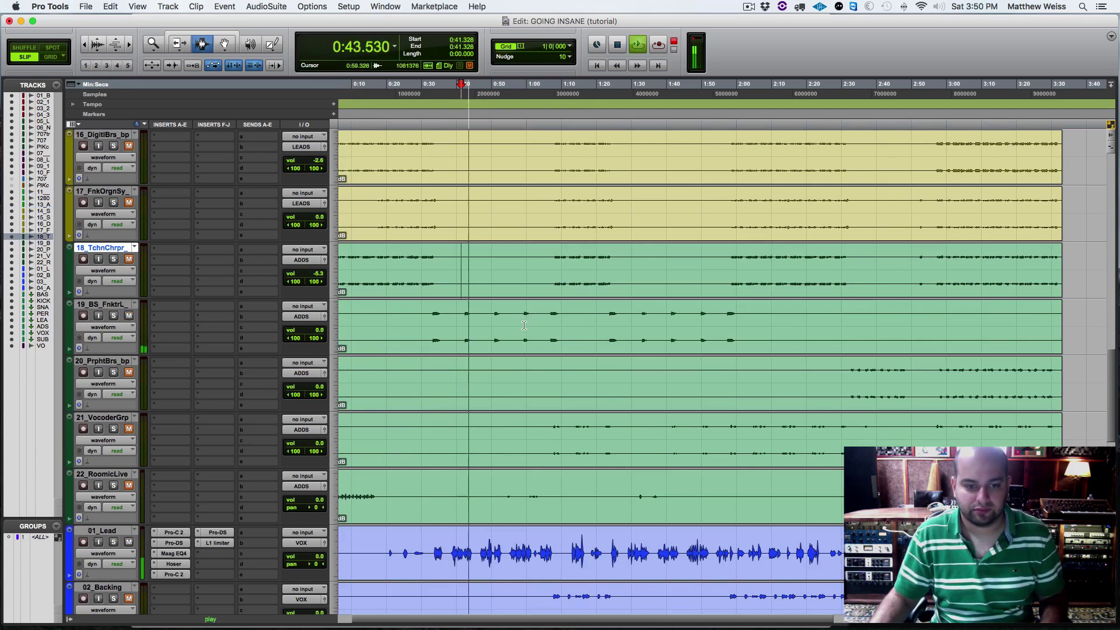
{"action": "left_click", "coordinate": [525, 323]}
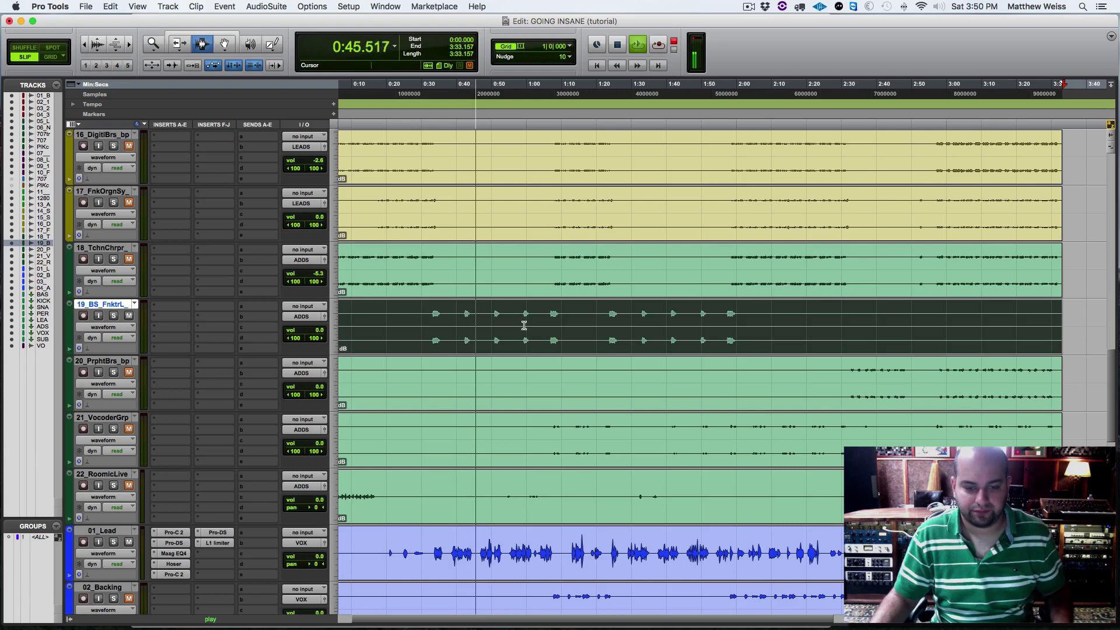
{"action": "key", "text": "space"}
Insert a multi-mono Trim plug-in on the SUBMIX track and set its gain to -2.0 dB.
{"action": "scroll", "coordinate": [413, 340], "scroll_direction": "down", "scroll_amount": 10}
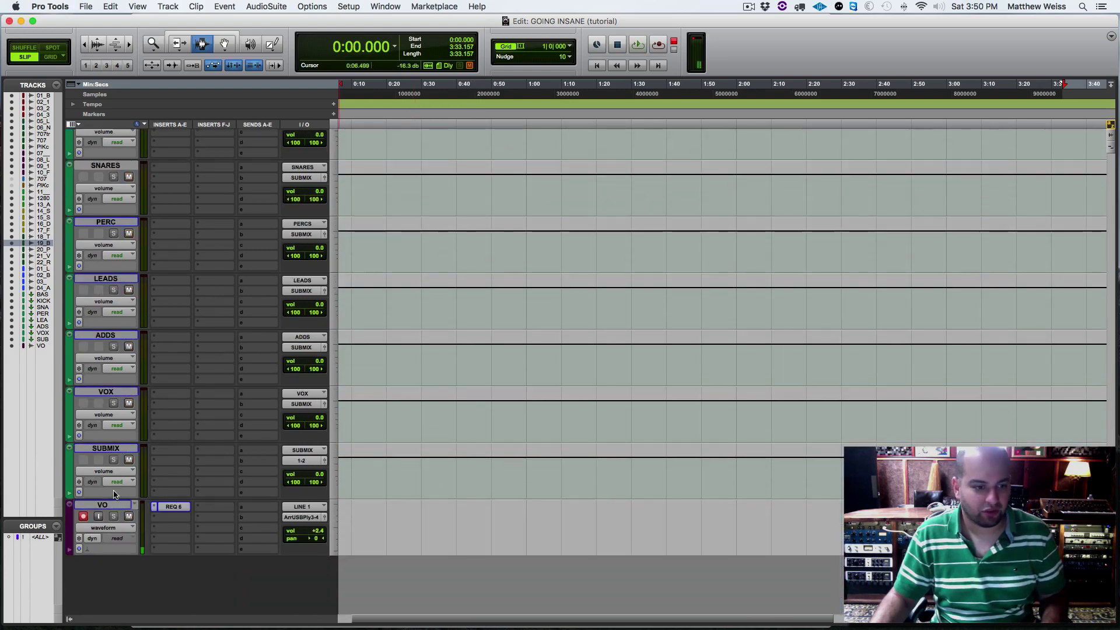
{"action": "left_click", "coordinate": [157, 454]}
{"action": "mouse_move", "coordinate": [186, 485]}
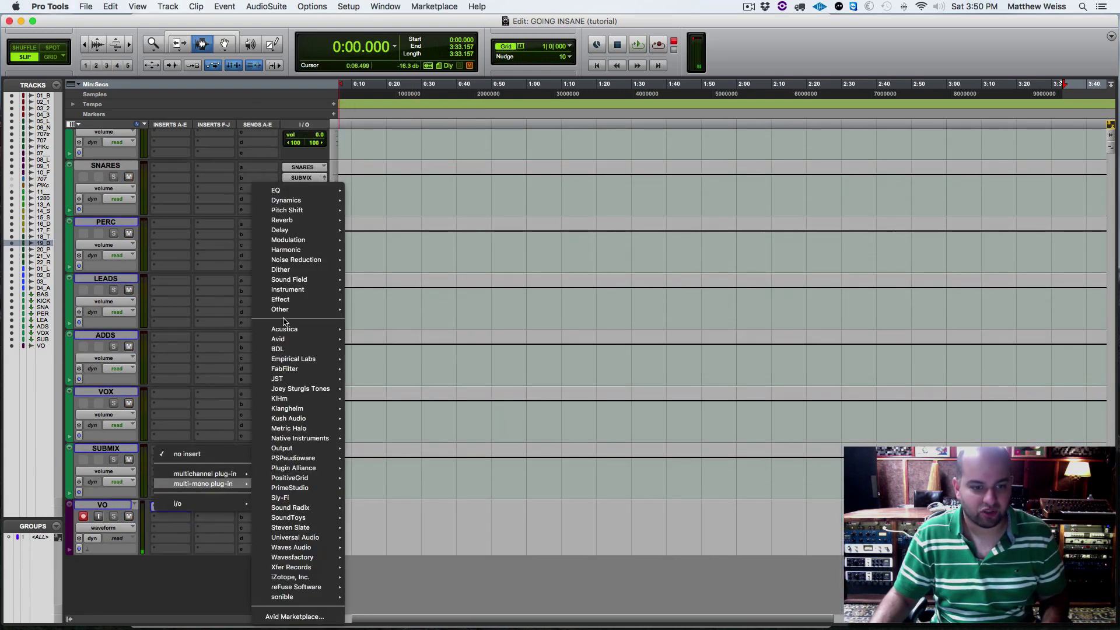
{"action": "mouse_move", "coordinate": [285, 310]}
{"action": "left_click", "coordinate": [386, 384]}
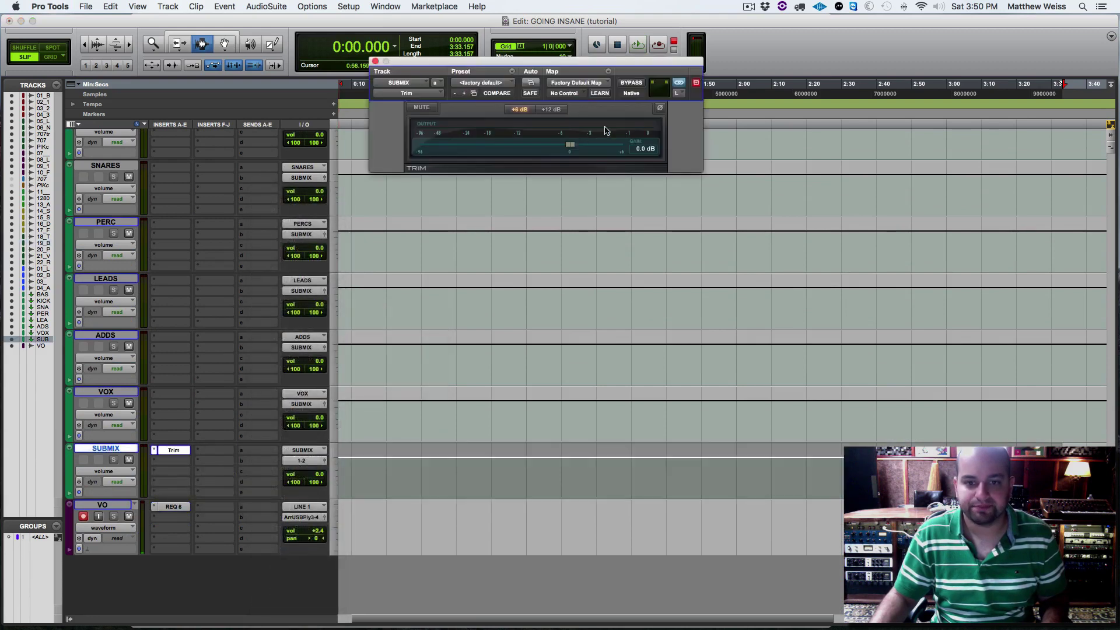
{"action": "left_click_drag", "start_coordinate": [571, 146], "coordinate": [567, 147]}
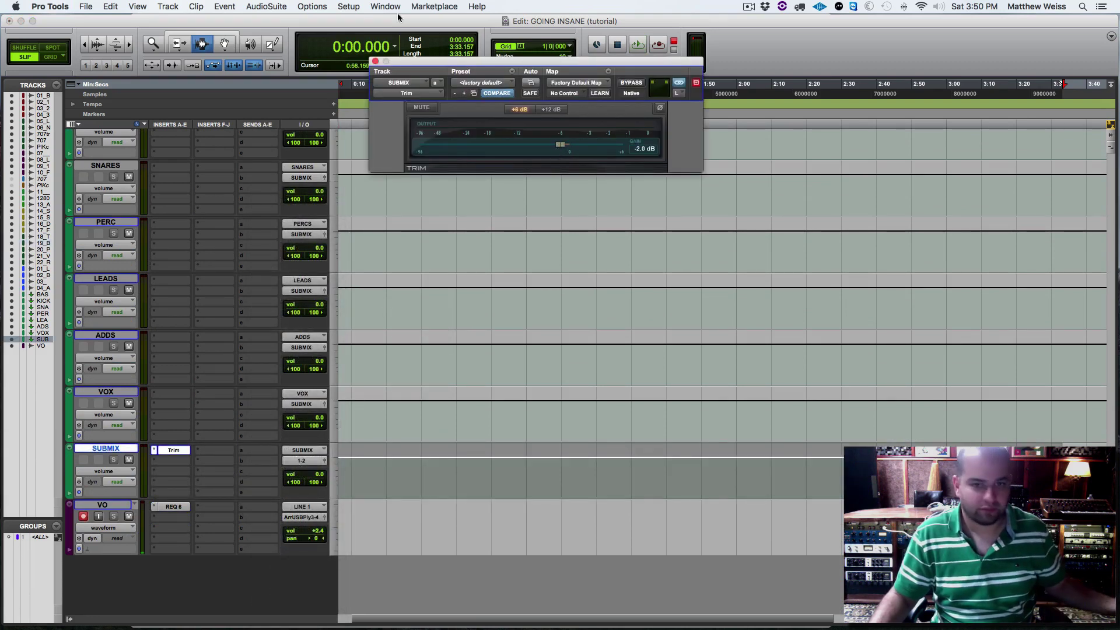
{"action": "left_click", "coordinate": [374, 60]}
Audition the 19_BS_FnktrL effect in the mix from 0:41.828.
{"action": "scroll", "coordinate": [514, 410], "scroll_direction": "up", "scroll_amount": 15}
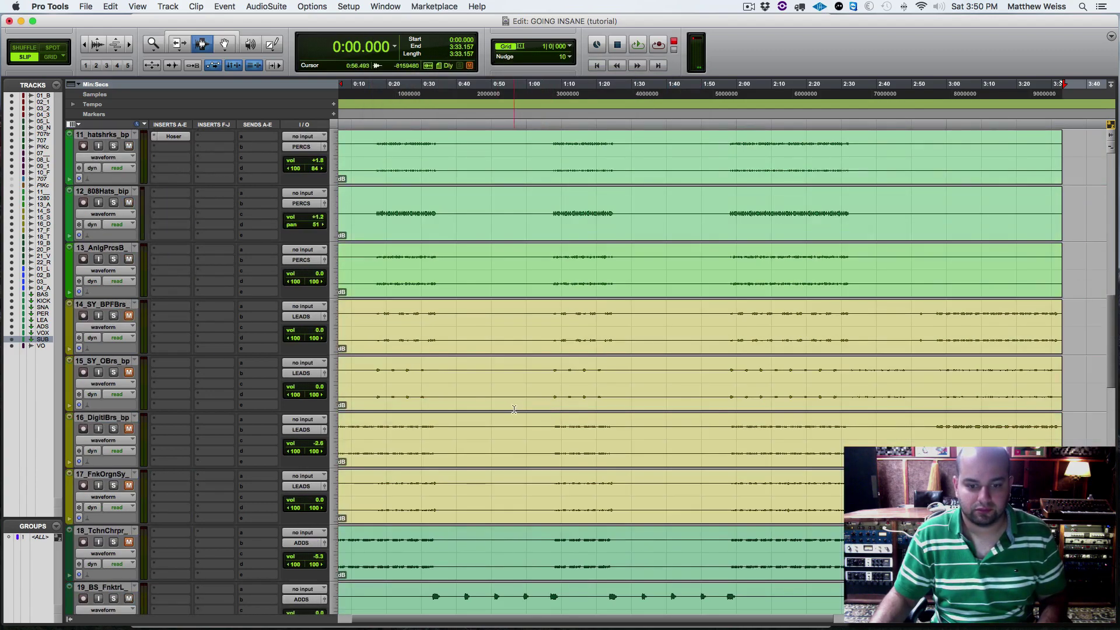
{"action": "scroll", "coordinate": [514, 410], "scroll_direction": "down", "scroll_amount": 4}
{"action": "left_click", "coordinate": [464, 397]}
{"action": "key", "text": "space"}
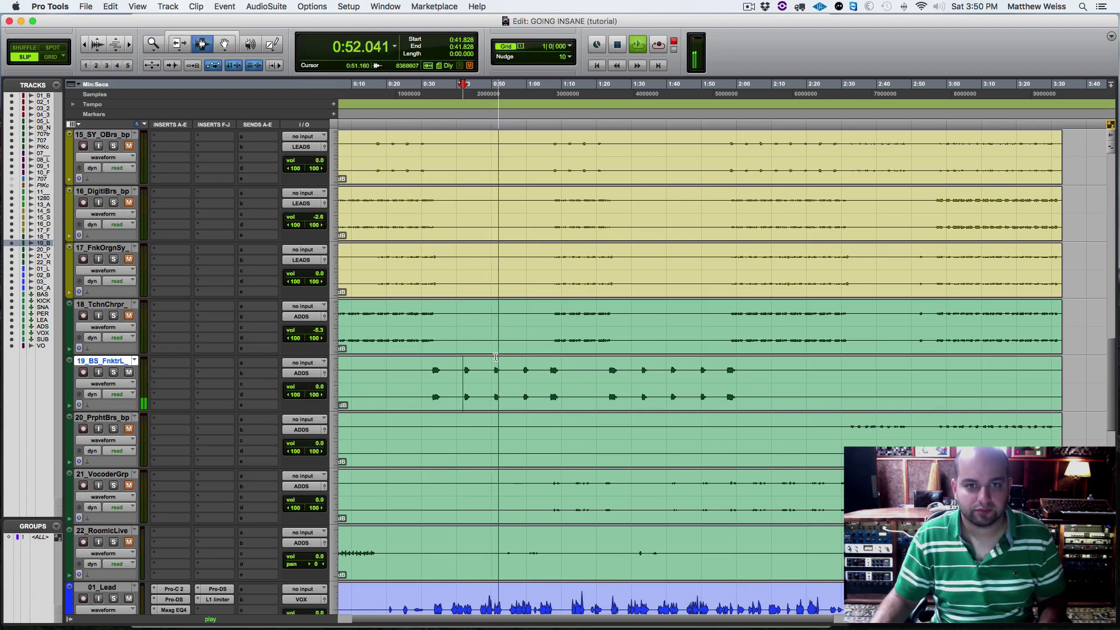
{"action": "key", "text": "space"}
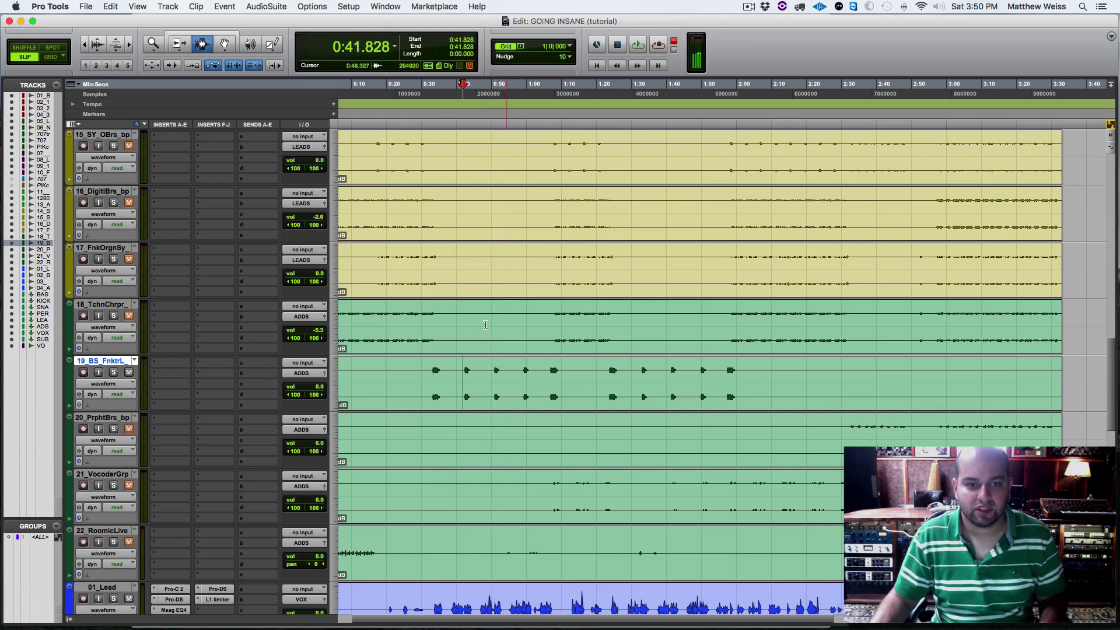
Create two new stereo aux input tracks directly below the 01_Lead vocal track.
{"action": "scroll", "coordinate": [490, 339], "scroll_direction": "up", "scroll_amount": 3}
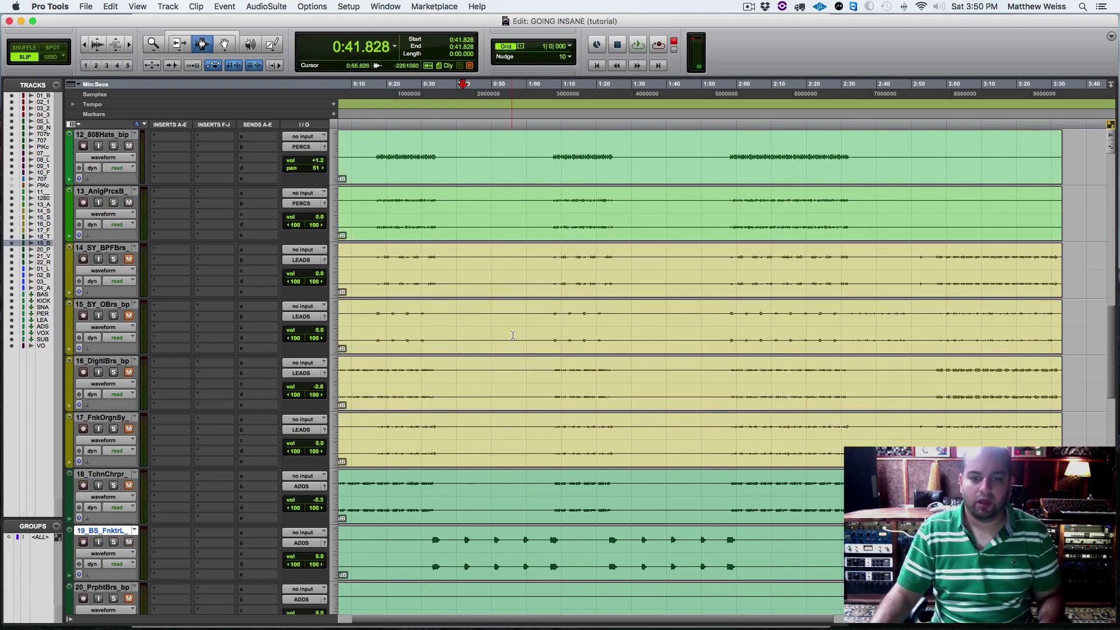
{"action": "scroll", "coordinate": [512, 336], "scroll_direction": "down", "scroll_amount": 5}
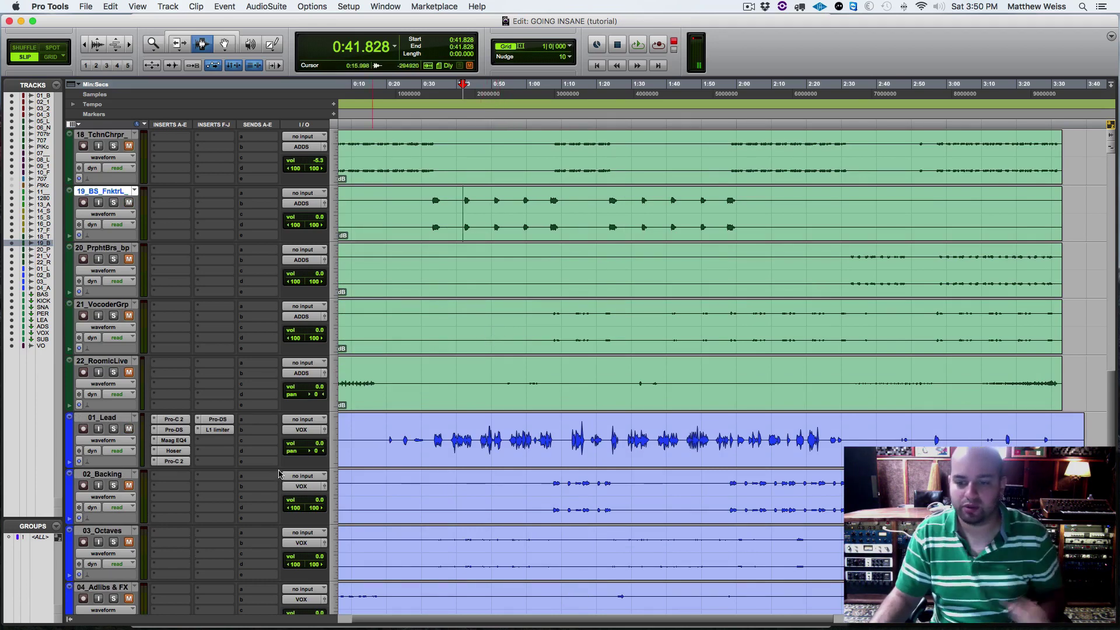
{"action": "left_click", "coordinate": [104, 419]}
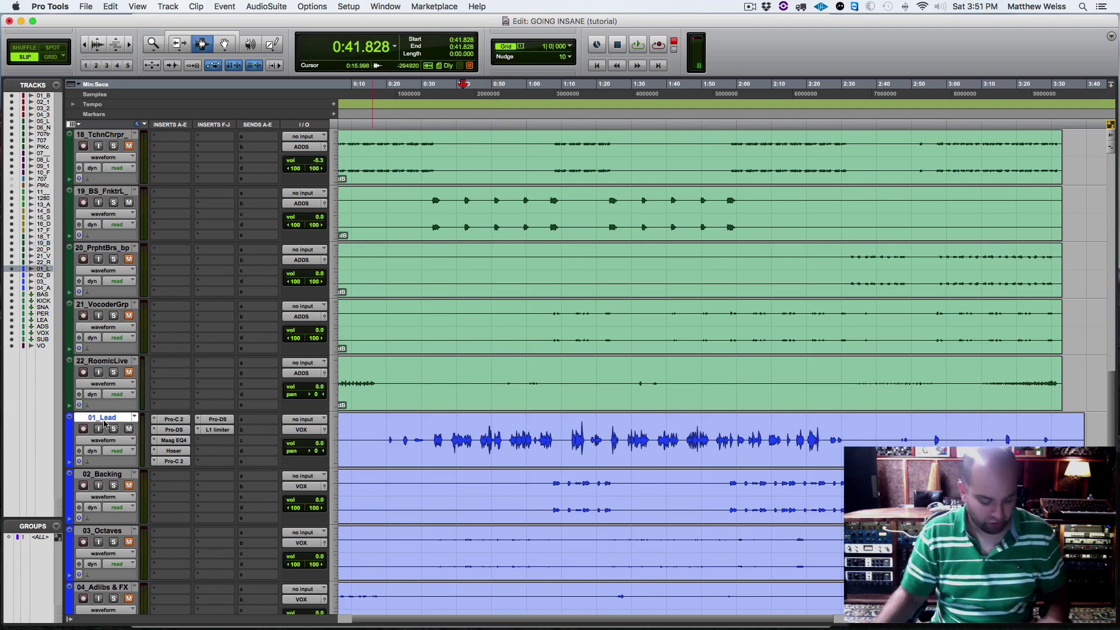
{"action": "key", "text": "super+shift+n"}
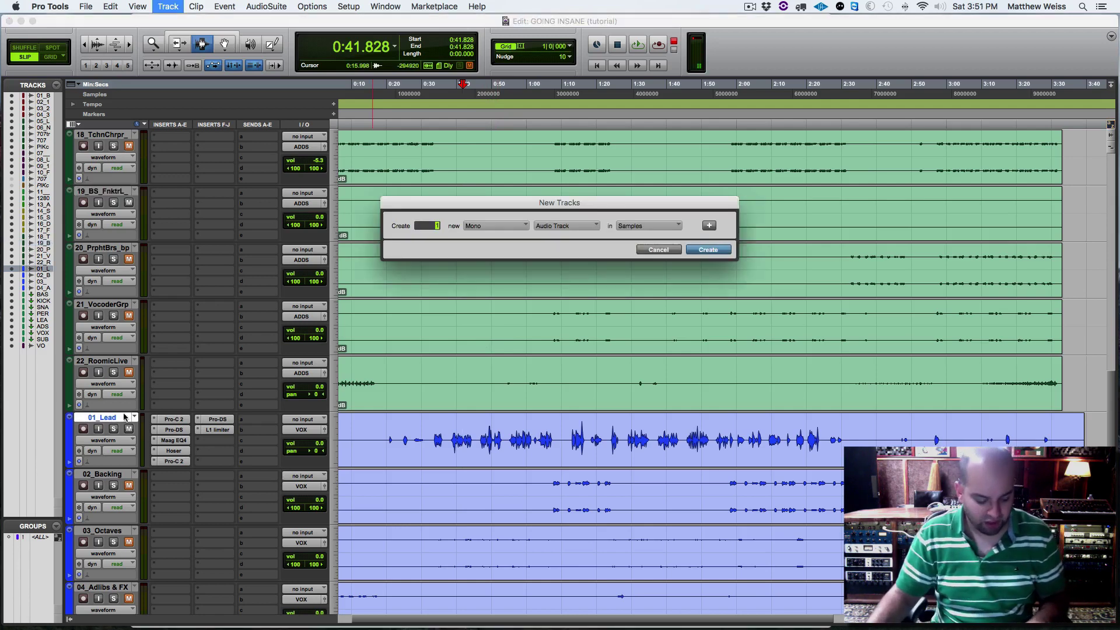
{"action": "left_click", "coordinate": [514, 228]}
{"action": "left_click", "coordinate": [488, 237]}
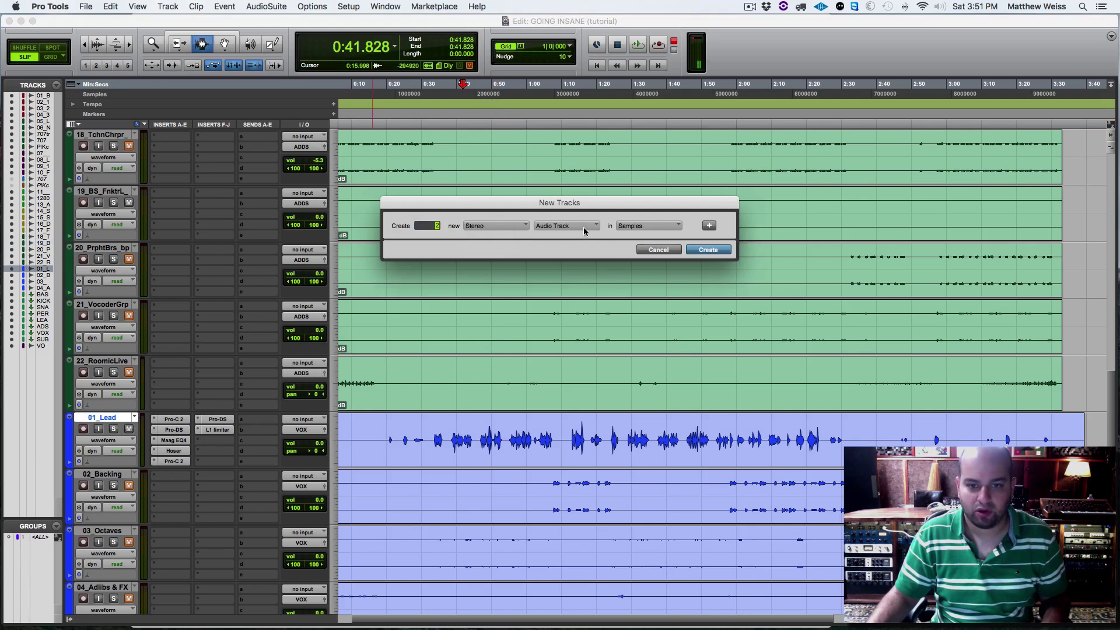
{"action": "left_click", "coordinate": [586, 229]}
{"action": "left_click", "coordinate": [551, 238]}
{"action": "left_click", "coordinate": [699, 251]}
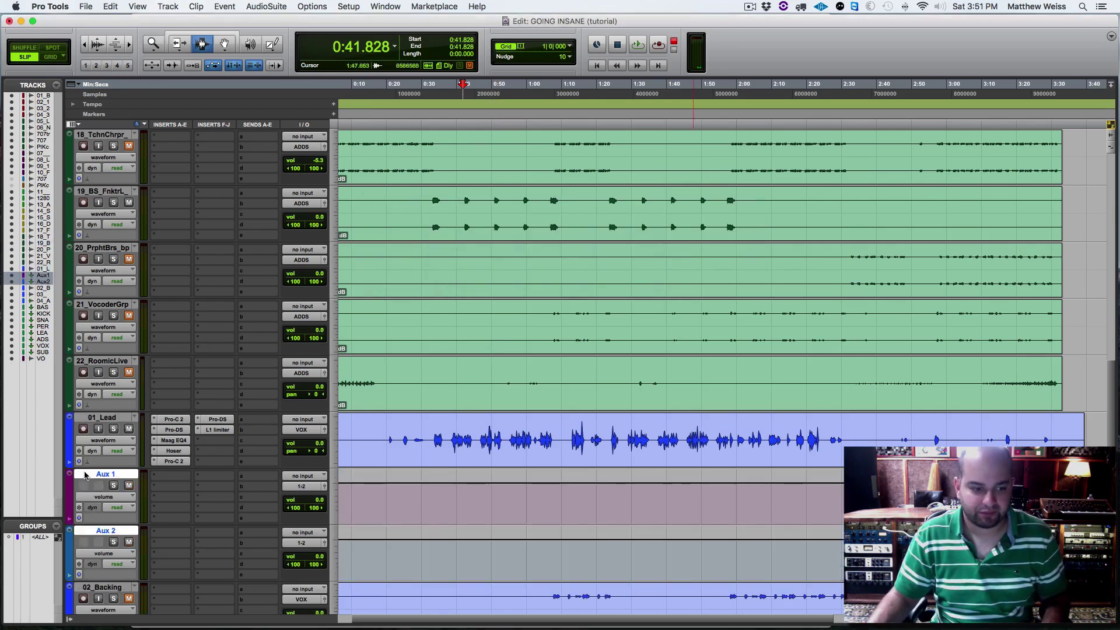
Colour both new aux tracks green and name them Tight plate and dyn delay.
{"action": "double_click", "coordinate": [68, 495]}
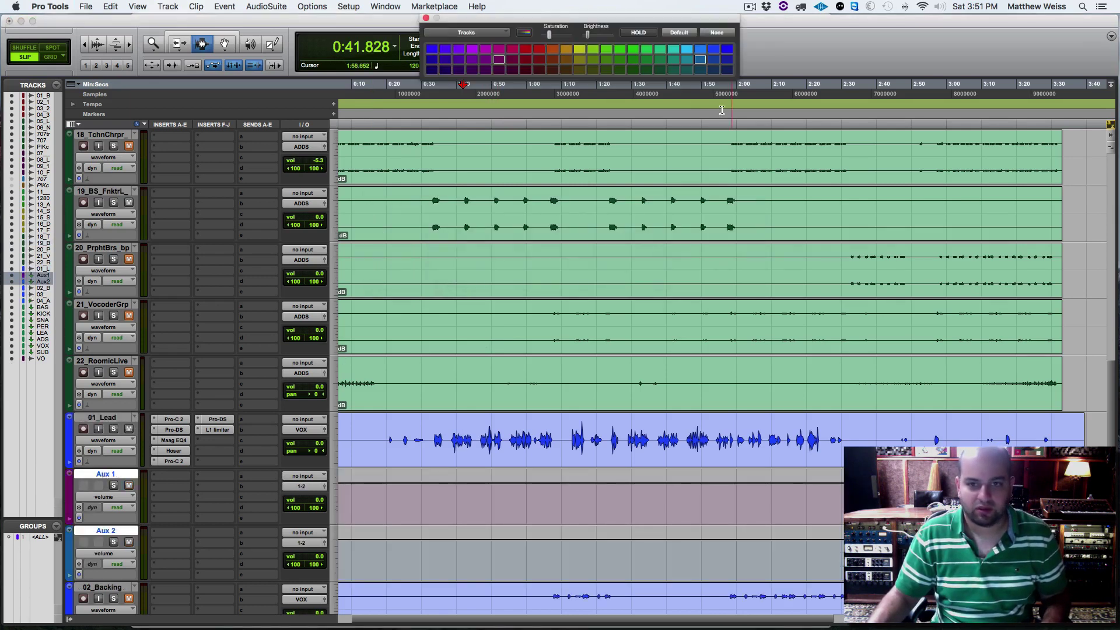
{"action": "left_click", "coordinate": [661, 50]}
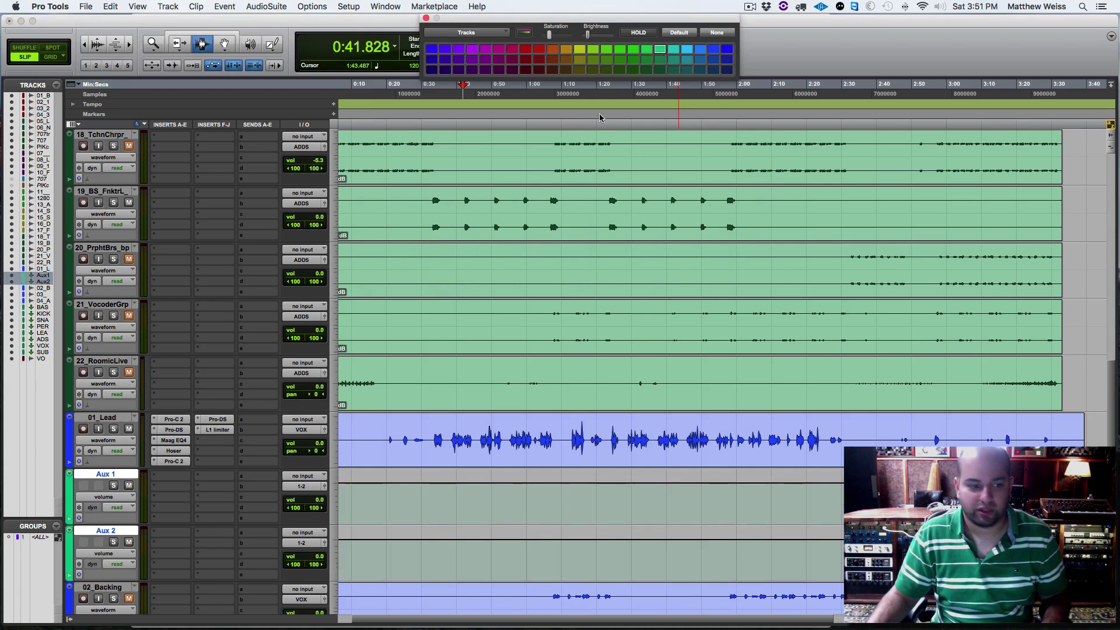
{"action": "double_click", "coordinate": [91, 476]}
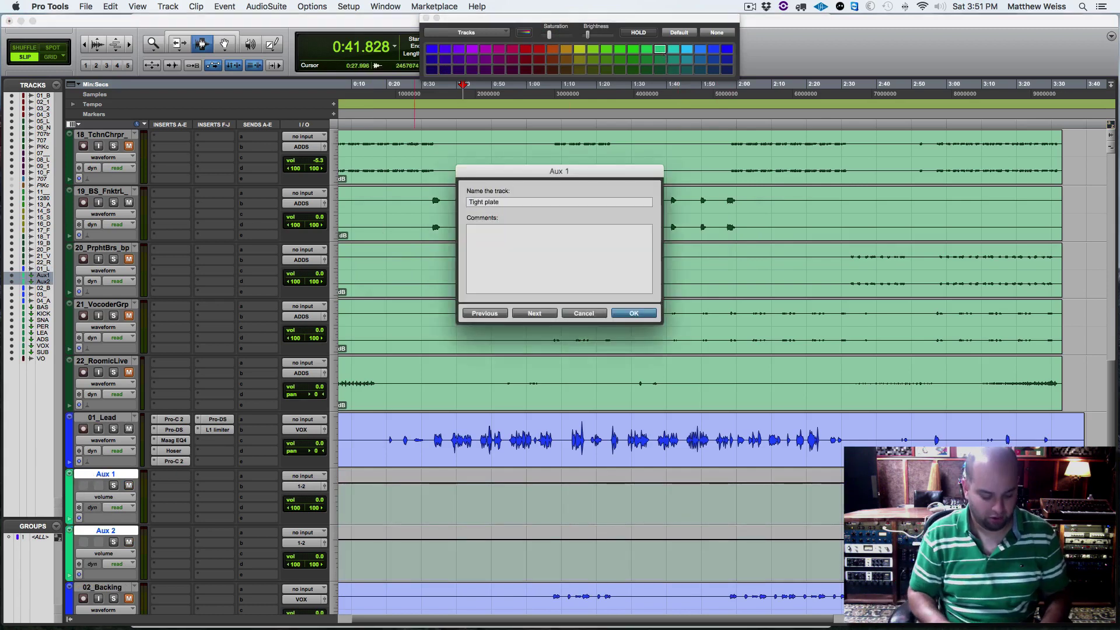
{"action": "key", "text": "super+Right"}
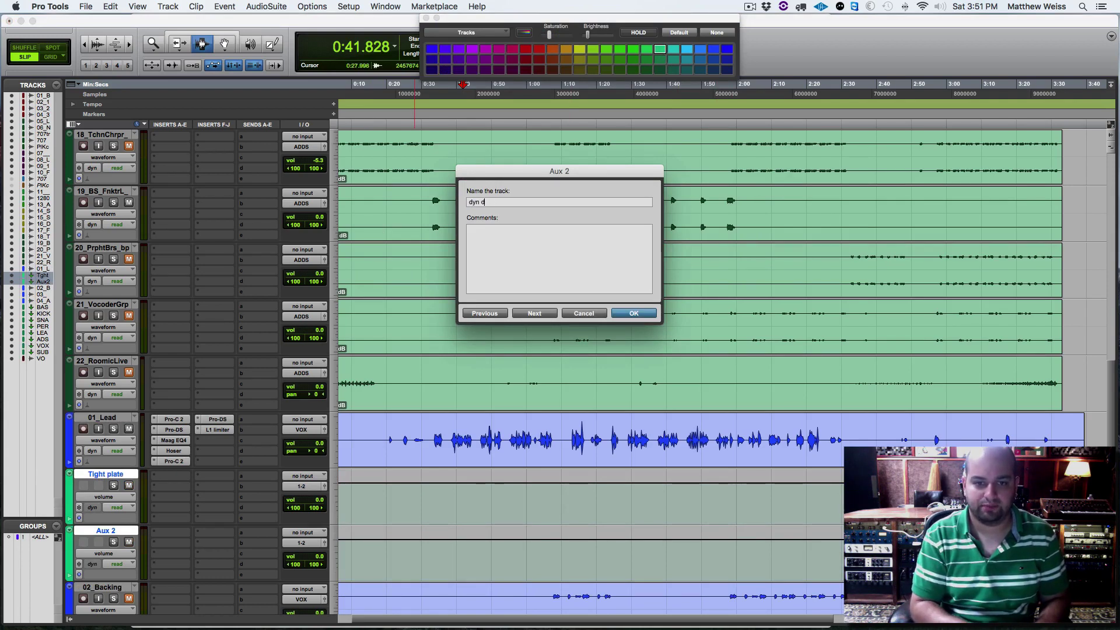
{"action": "key", "text": "Return"}
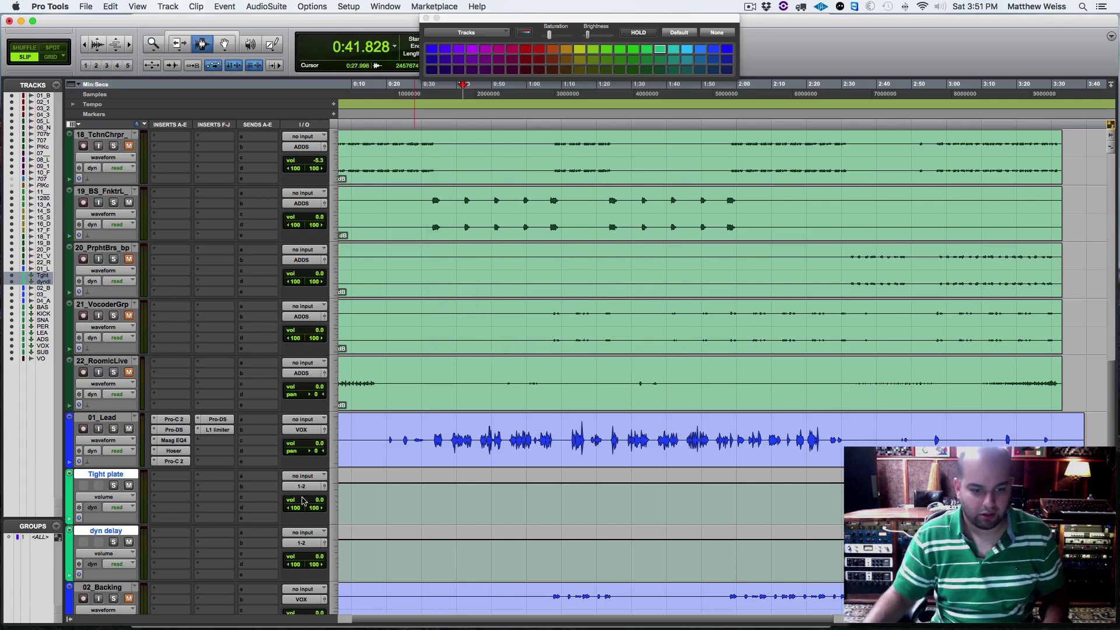
Set the Tight plate aux track's input to stereo Bus 19-20 and rename that bus tight plate.
{"action": "left_click", "coordinate": [303, 475]}
{"action": "mouse_move", "coordinate": [351, 511]}
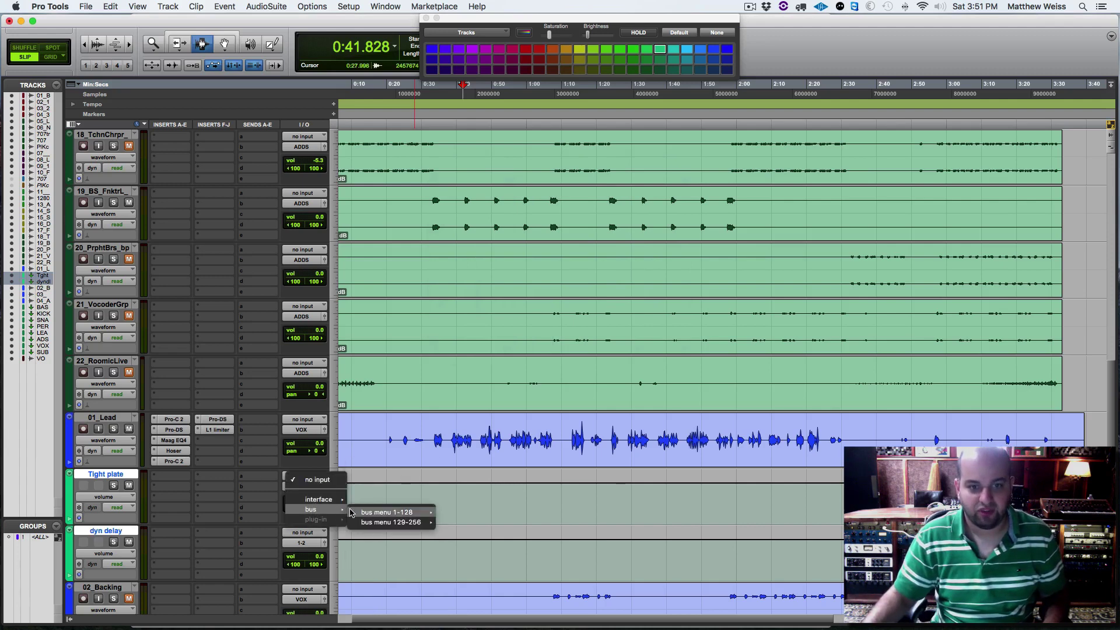
{"action": "left_click", "coordinate": [486, 43]}
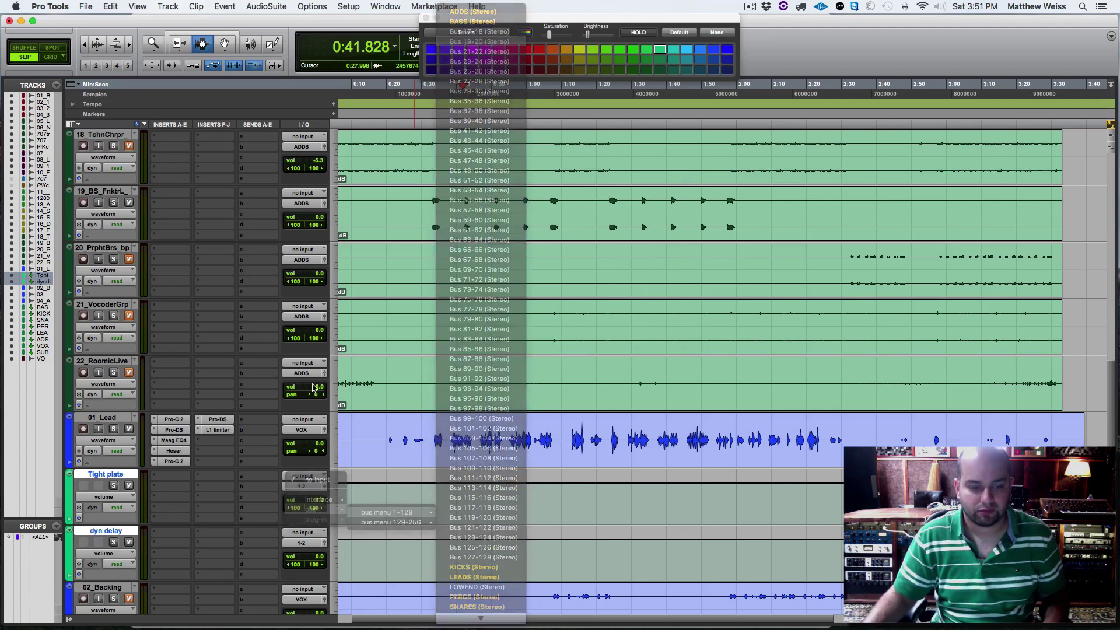
{"action": "right_click", "coordinate": [319, 476]}
{"action": "left_click", "coordinate": [349, 500]}
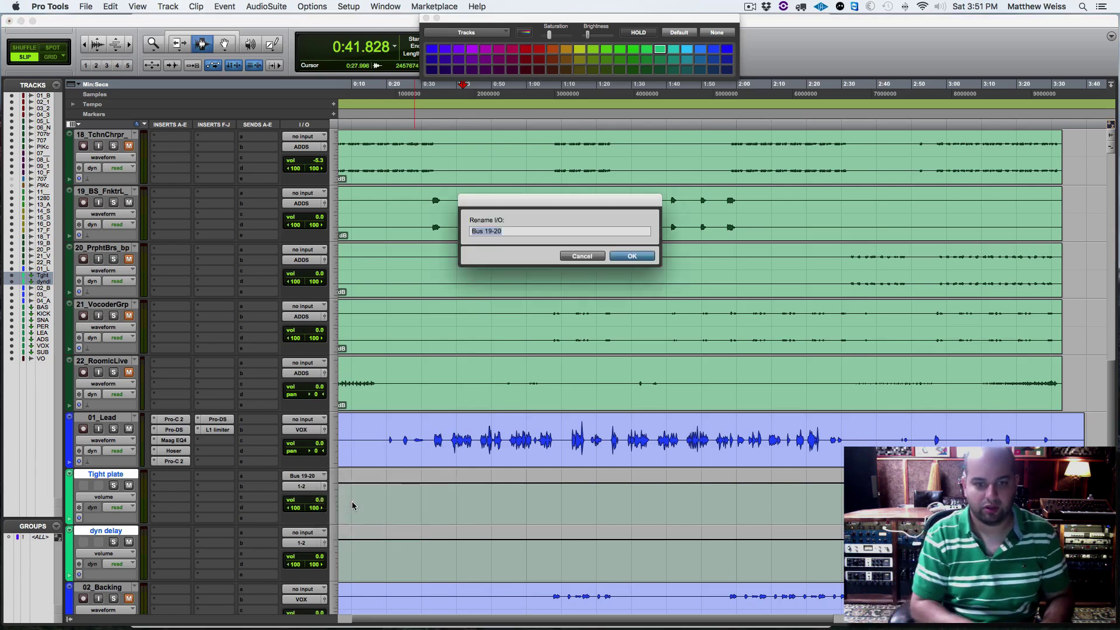
{"action": "type", "text": "tight plate"}
{"action": "key", "text": "Return"}
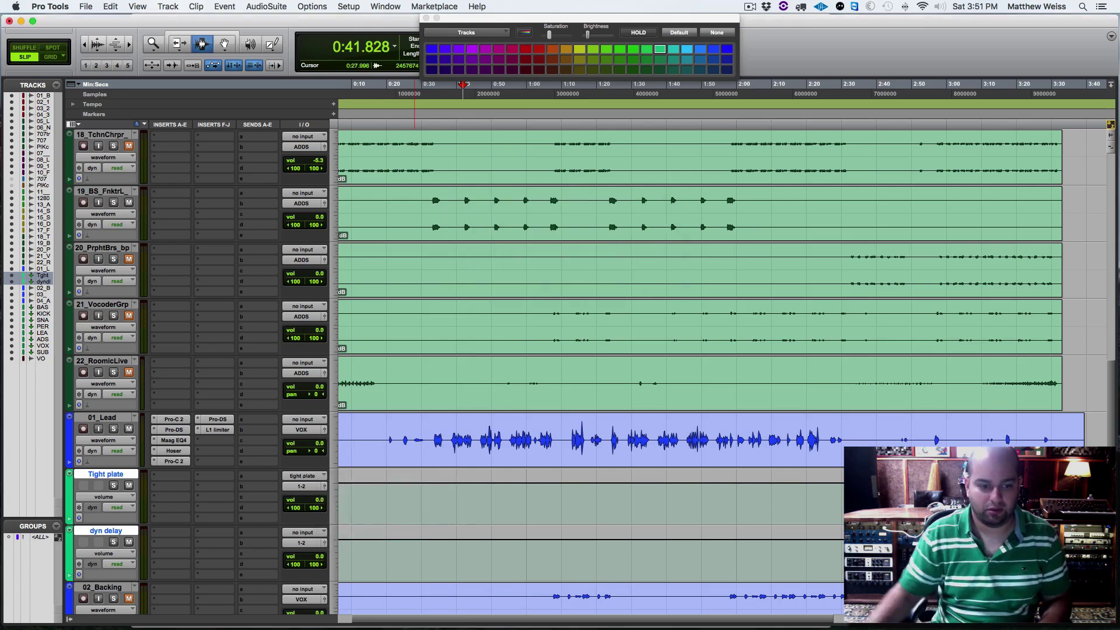
Set the dyn delay aux track's input to stereo Bus 21-22, rename that bus dyn delay, and save the session.
{"action": "left_click", "coordinate": [303, 533]}
{"action": "mouse_move", "coordinate": [314, 566]}
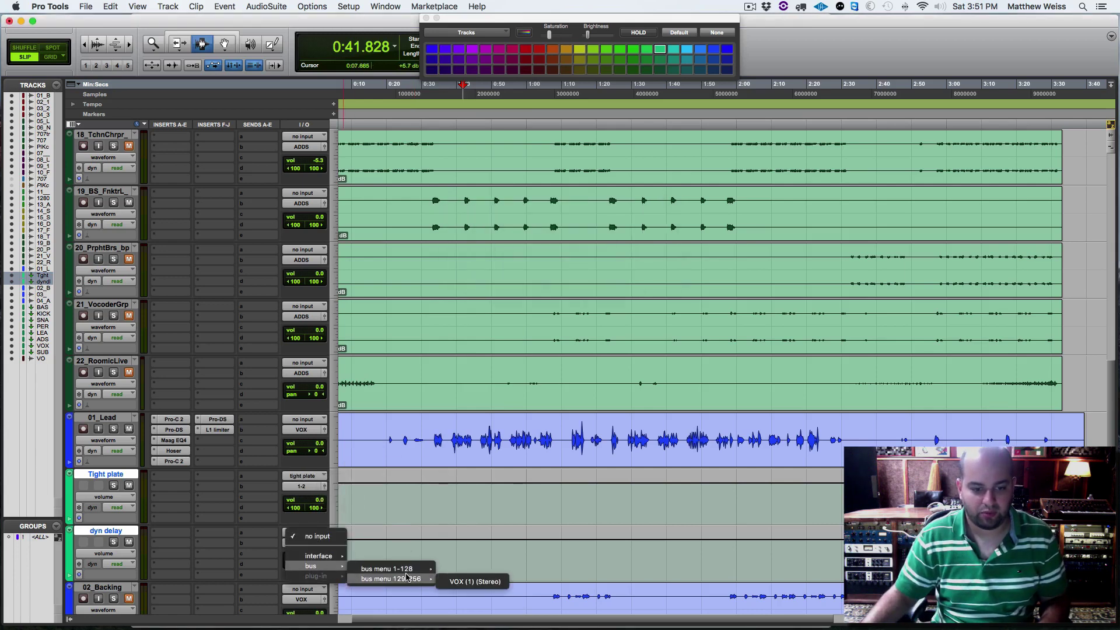
{"action": "mouse_move", "coordinate": [408, 570]}
{"action": "left_click", "coordinate": [450, 54]}
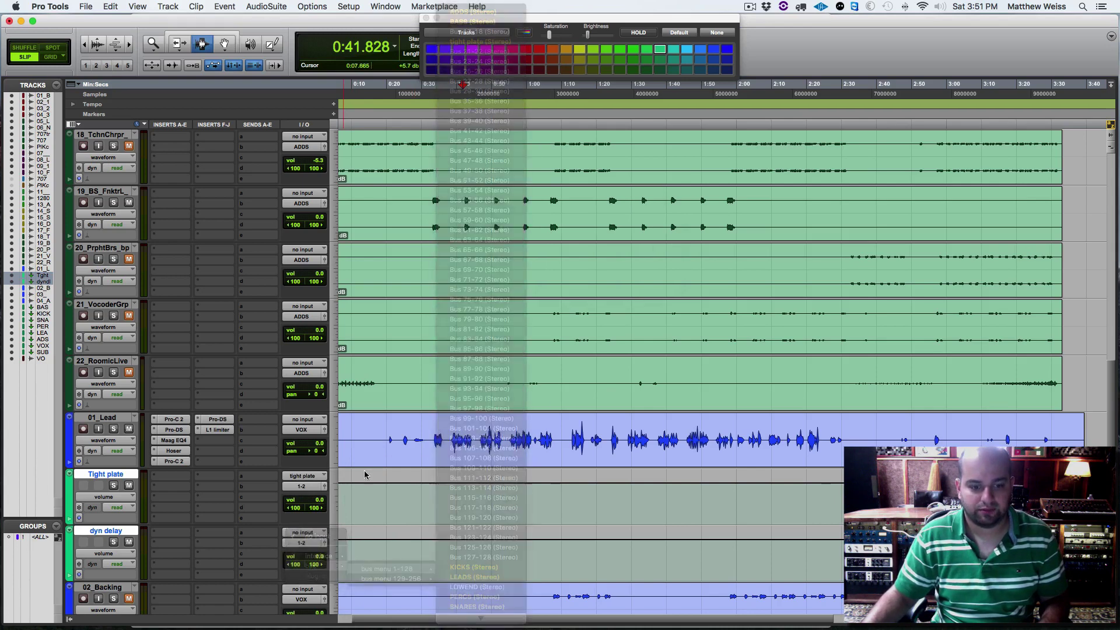
{"action": "right_click", "coordinate": [315, 533]}
{"action": "left_click", "coordinate": [344, 556]}
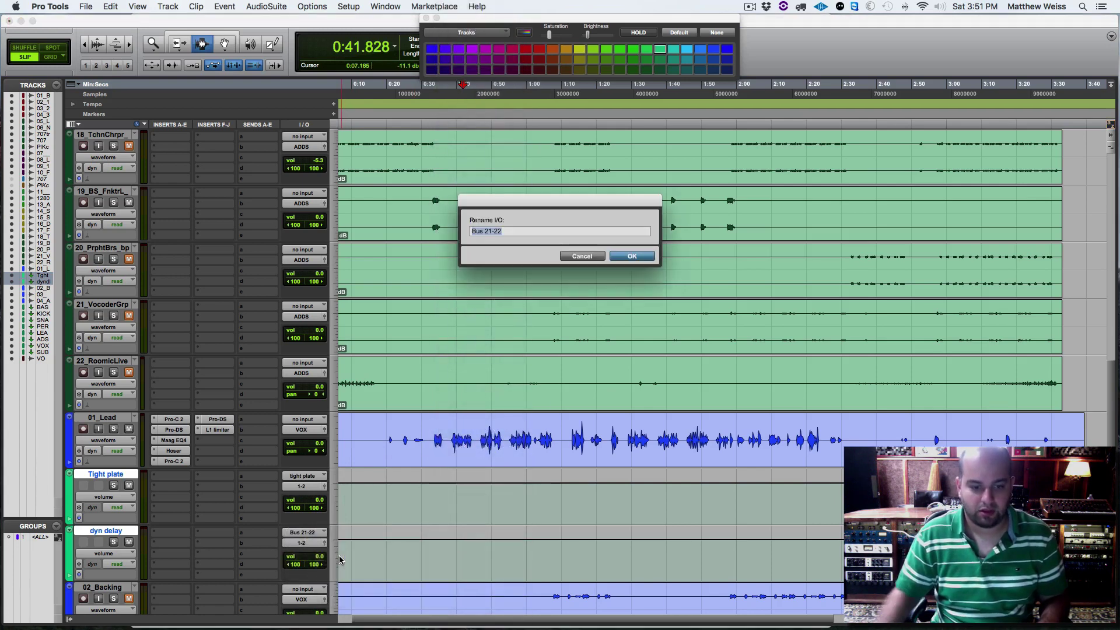
{"action": "type", "text": "dyn delay"}
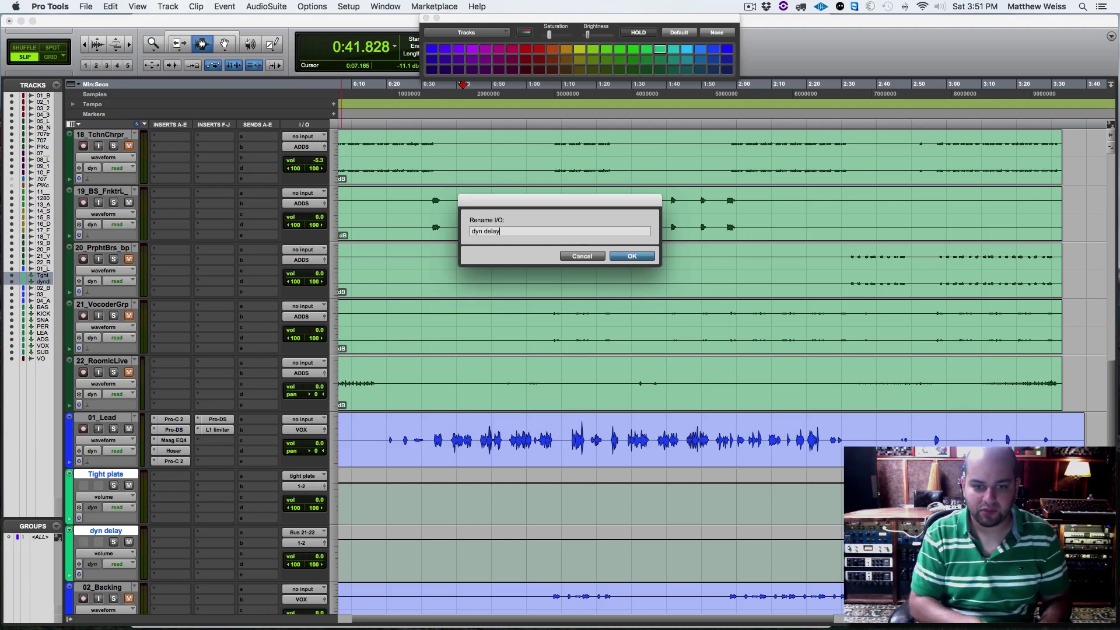
{"action": "key", "text": "Return"}
{"action": "key", "text": "super+s"}
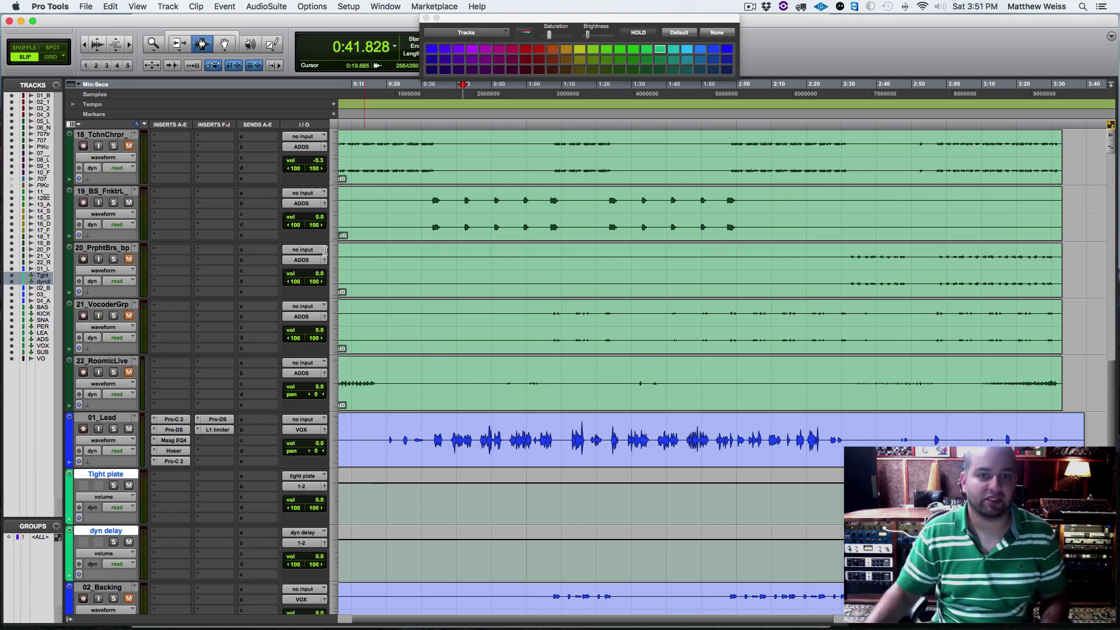
Close the color palette and assign send b of the 01_Lead track to the stereo tight plate bus.
{"action": "left_click", "coordinate": [426, 18]}
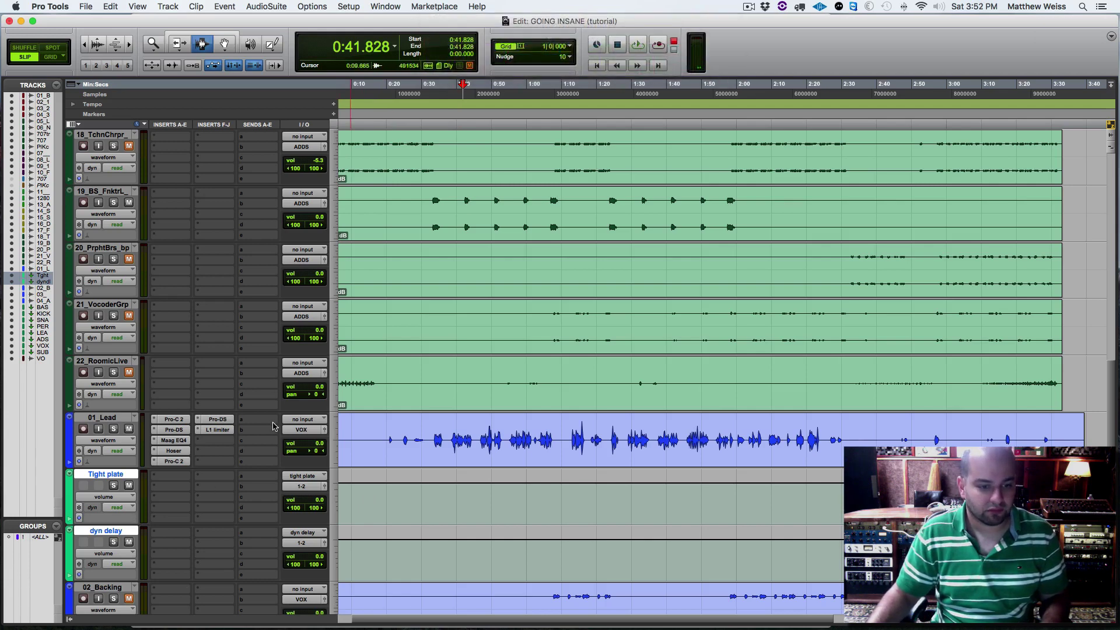
{"action": "left_click", "coordinate": [254, 434]}
{"action": "mouse_move", "coordinate": [274, 463]}
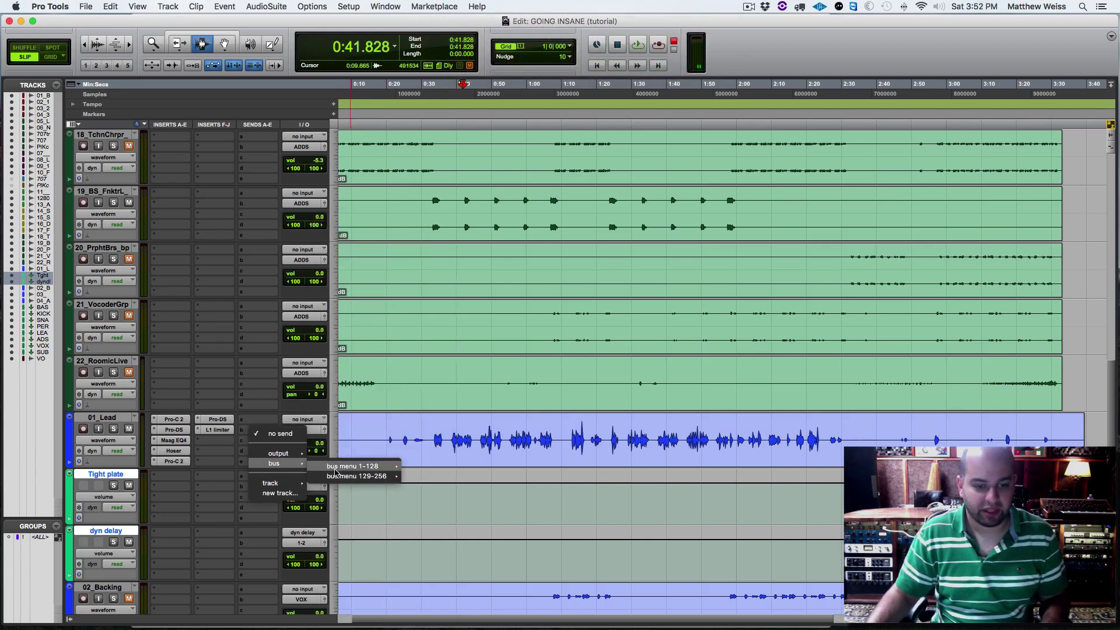
{"action": "mouse_move", "coordinate": [352, 466]}
{"action": "left_click", "coordinate": [446, 101]}
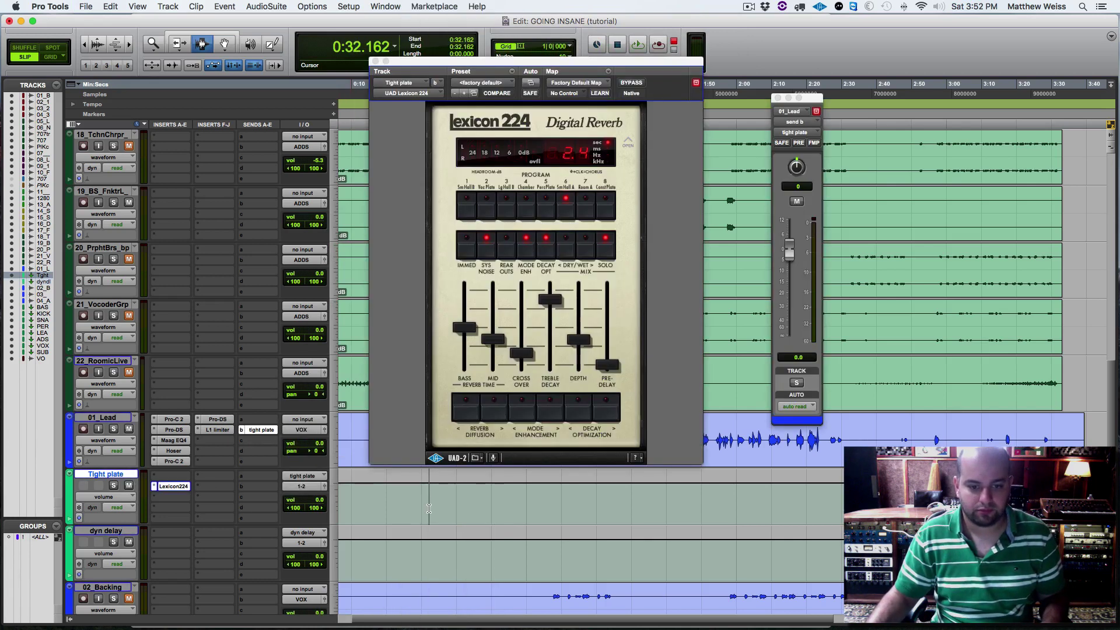
Switch the Lexicon 224 to program 2, the vocal plate, and shorten its bass and mid reverb times, with mid at 1.2 seconds, while auditioning.
{"action": "key", "text": "space"}
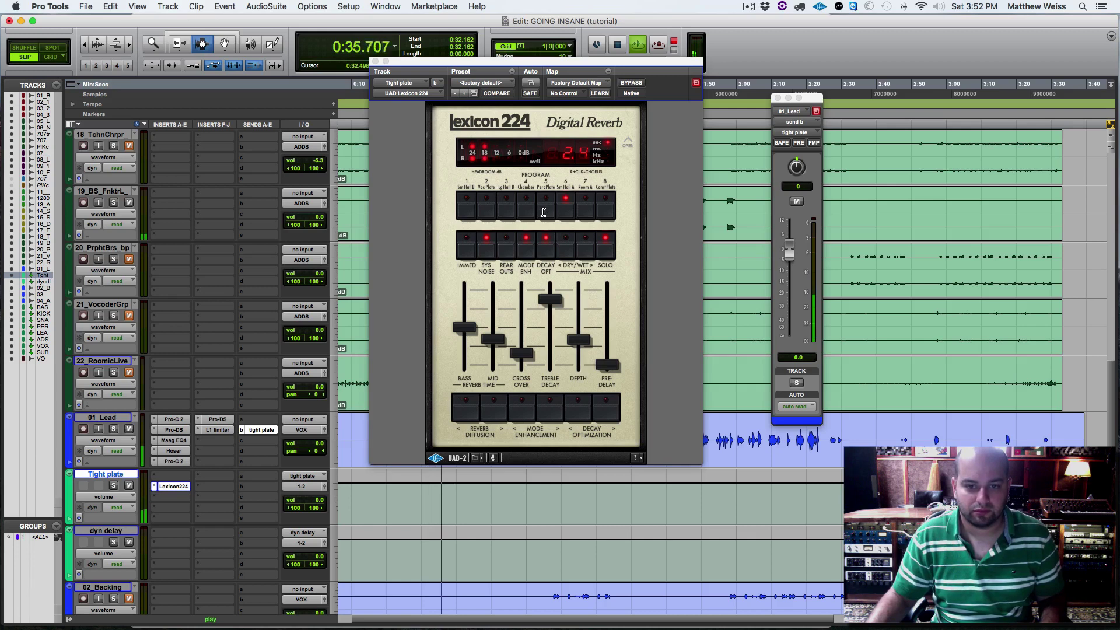
{"action": "left_click", "coordinate": [489, 209]}
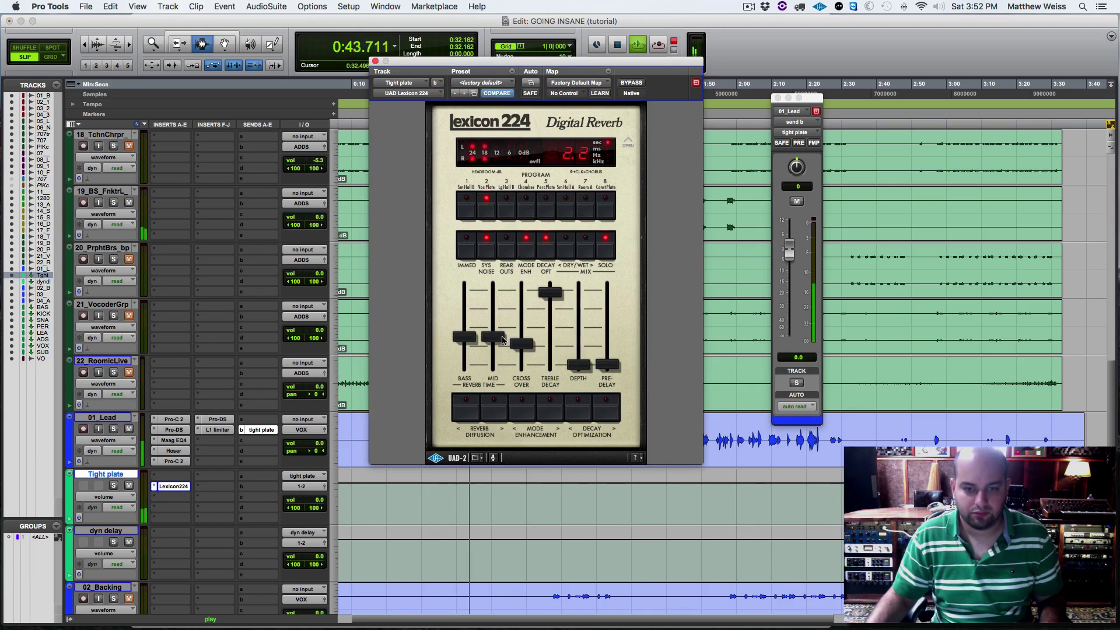
{"action": "key", "text": "space"}
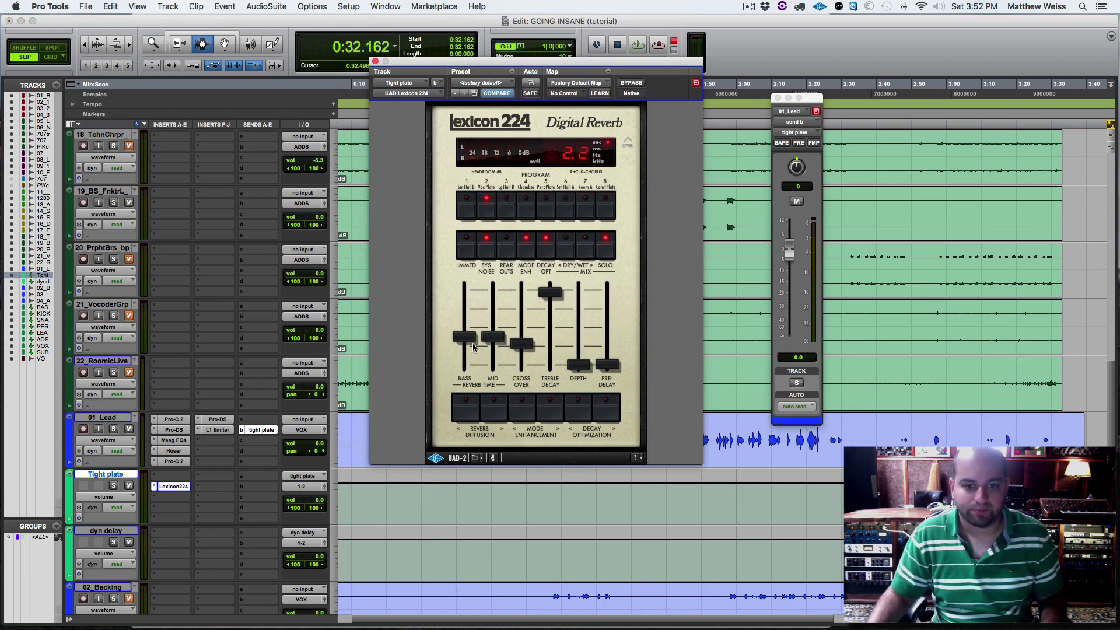
{"action": "left_click_drag", "start_coordinate": [464, 345], "coordinate": [488, 349]}
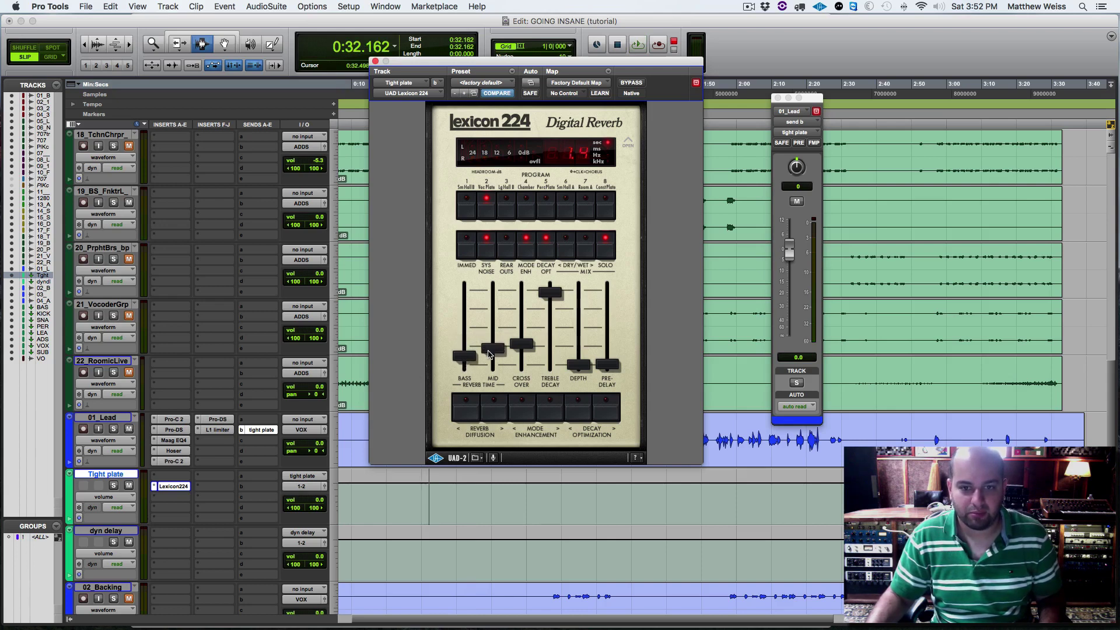
{"action": "key", "text": "space"}
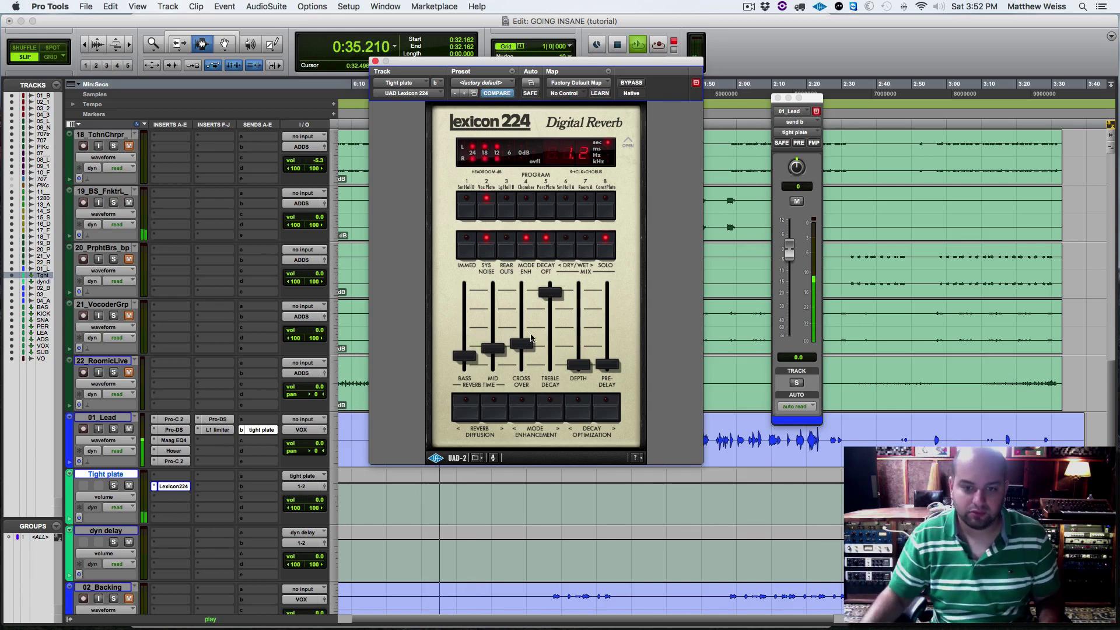
{"action": "key", "text": "space"}
Raise the Lexicon 224's pre-delay to about 40 ms, and fine-tune it slightly higher during playback.
{"action": "left_click_drag", "start_coordinate": [609, 366], "coordinate": [616, 347]}
{"action": "key", "text": "space"}
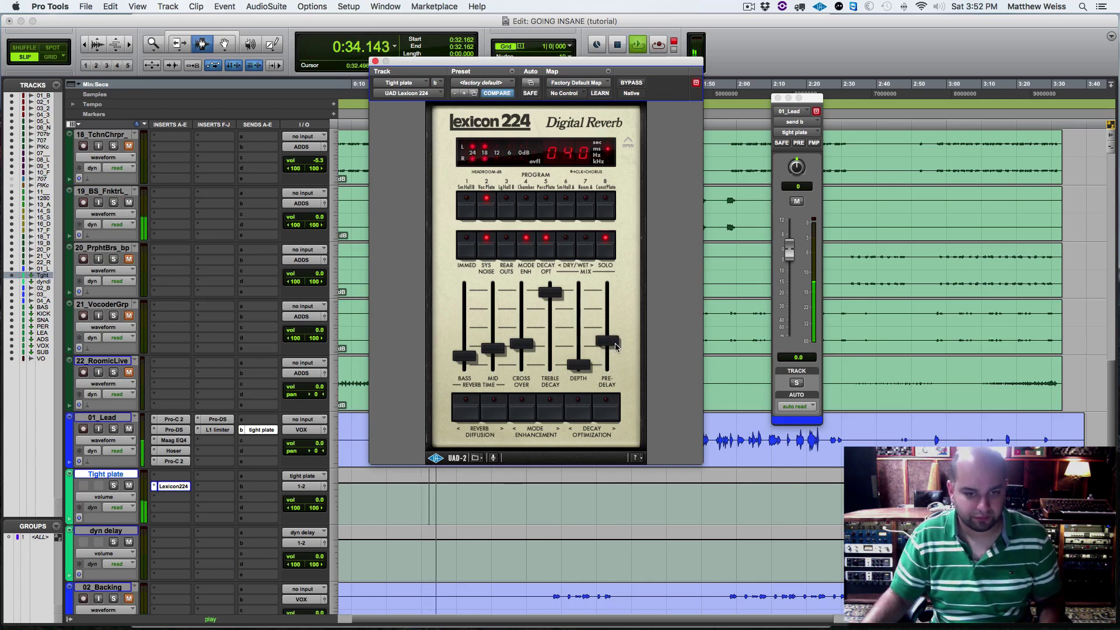
{"action": "left_click_drag", "start_coordinate": [616, 346], "coordinate": [617, 335]}
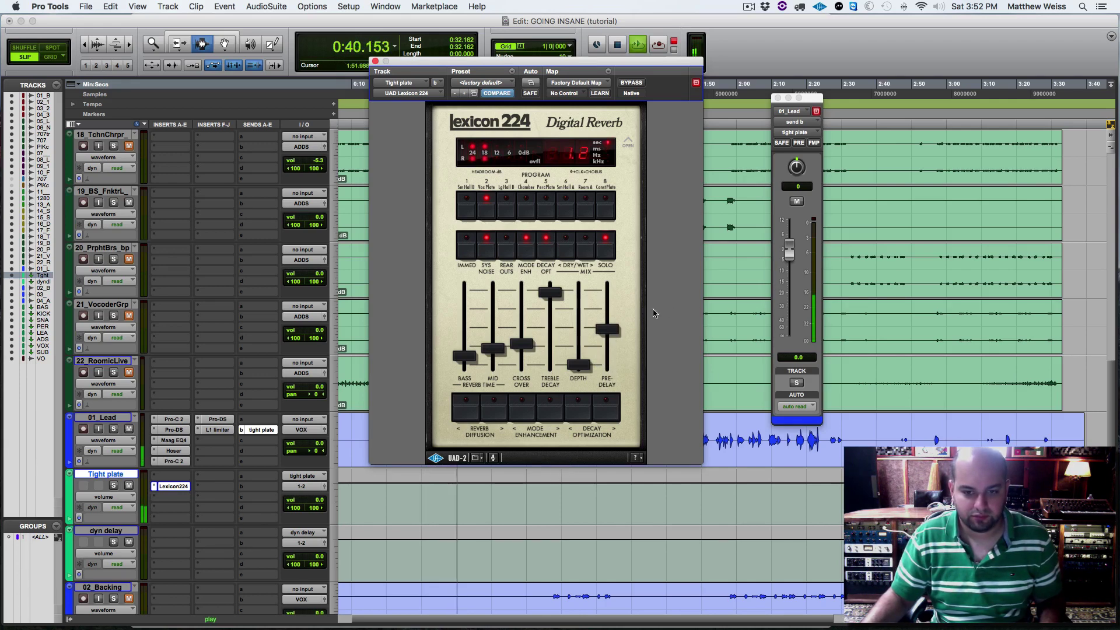
{"action": "left_click_drag", "start_coordinate": [607, 330], "coordinate": [606, 335]}
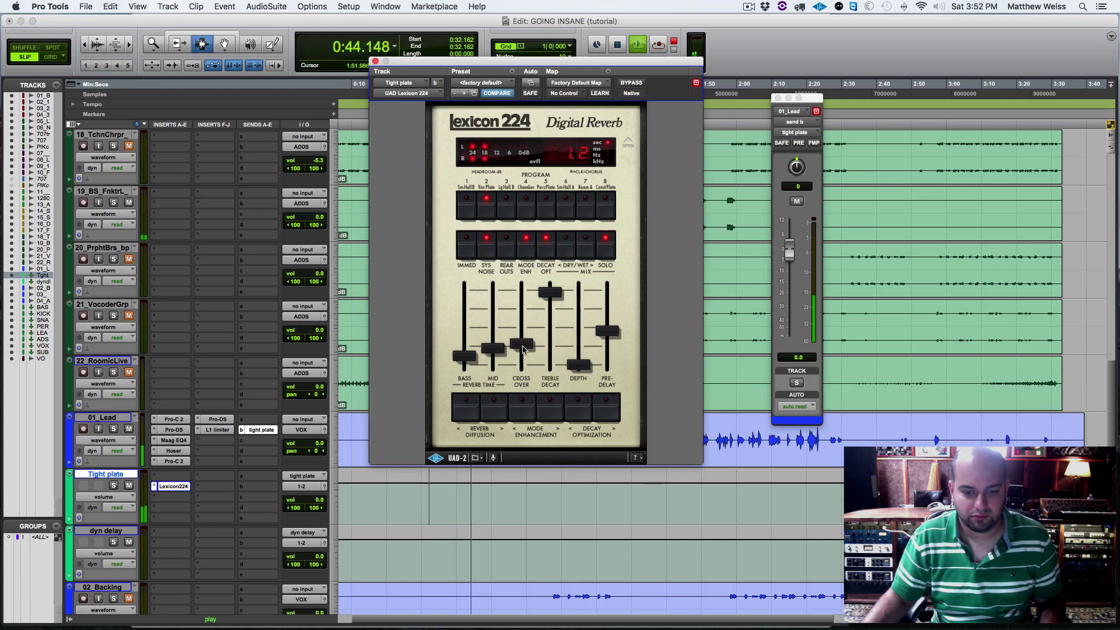
Lower the Lexicon 224's treble decay to about 2.20 kHz and raise its depth slightly.
{"action": "left_click_drag", "start_coordinate": [549, 298], "coordinate": [551, 330]}
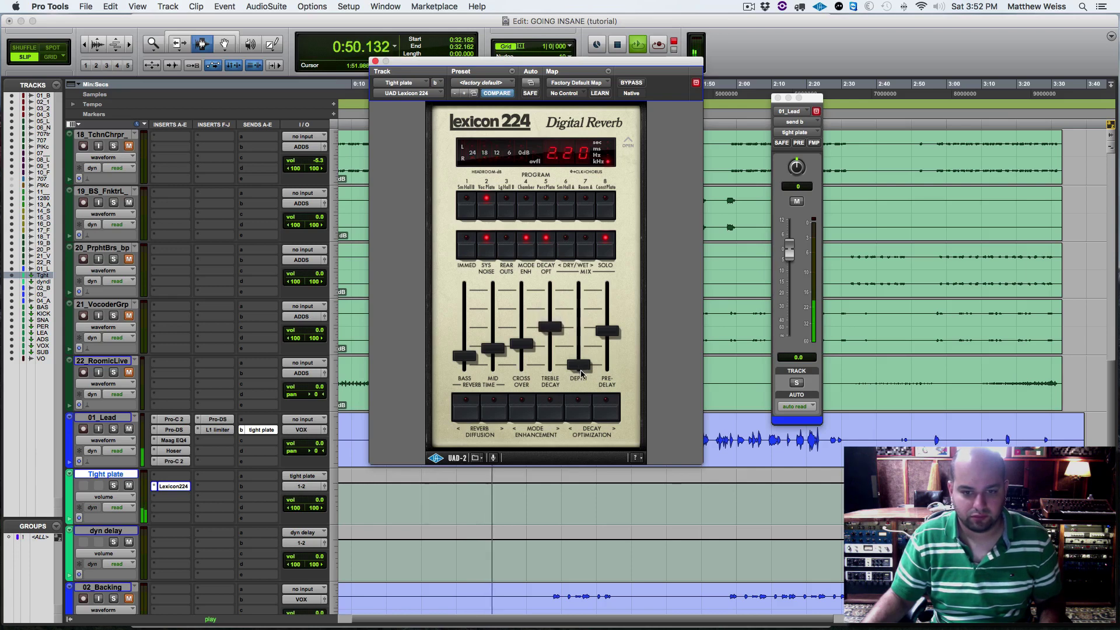
{"action": "left_click_drag", "start_coordinate": [579, 365], "coordinate": [583, 360]}
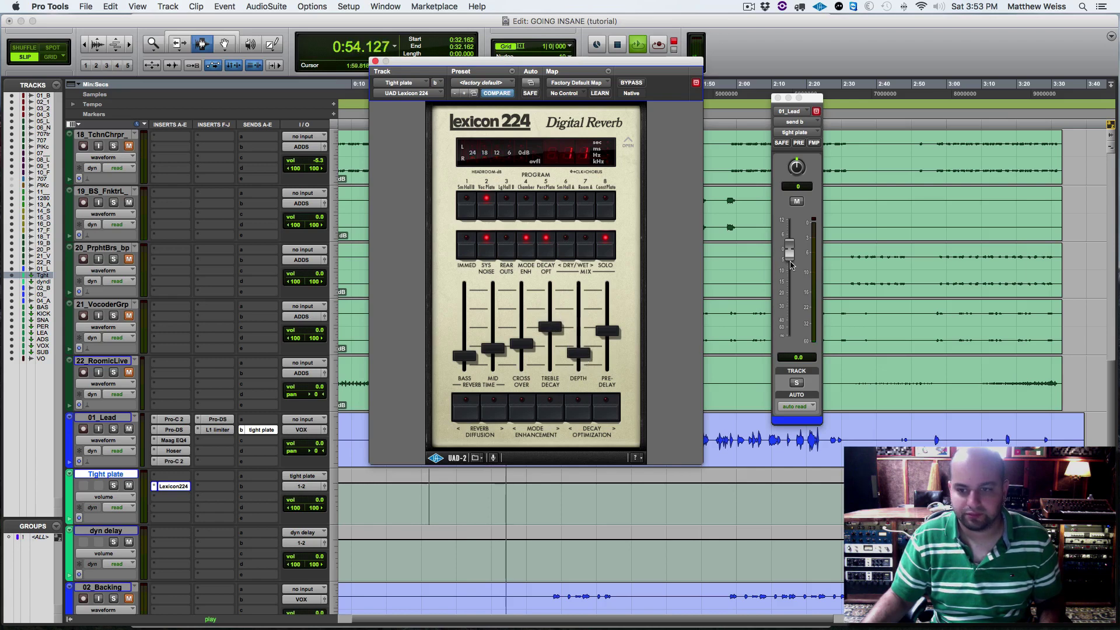
{"action": "key", "text": "space"}
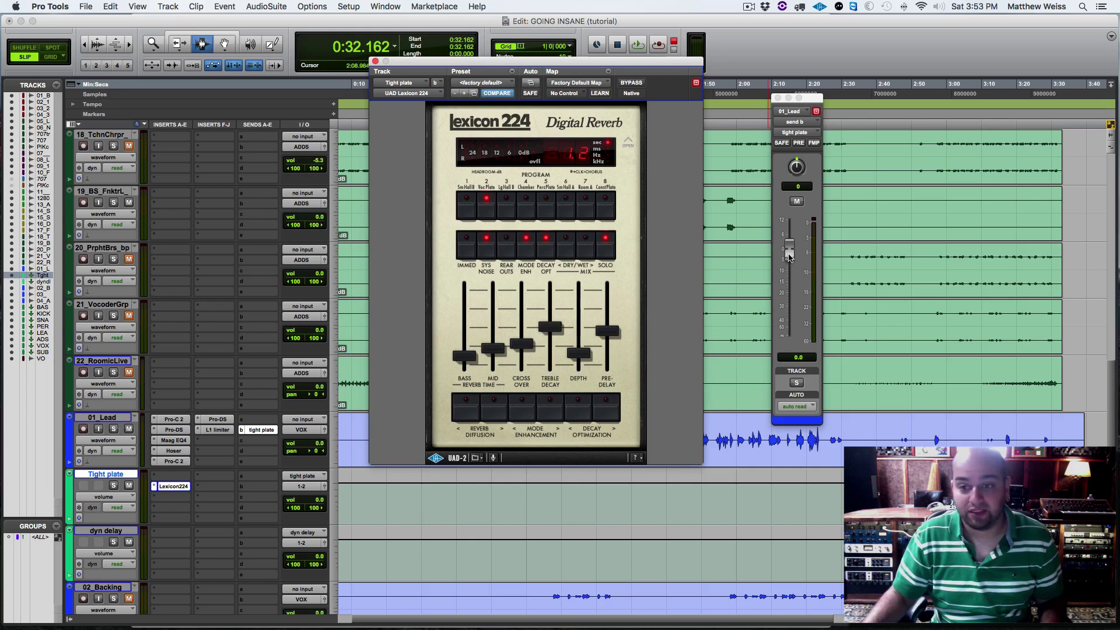
Lower the 01_Lead send to the tight plate to -16.8 dB during playback, close the send and reverb windows, and save the session.
{"action": "key", "text": "space"}
{"action": "left_click_drag", "start_coordinate": [789, 257], "coordinate": [791, 294]}
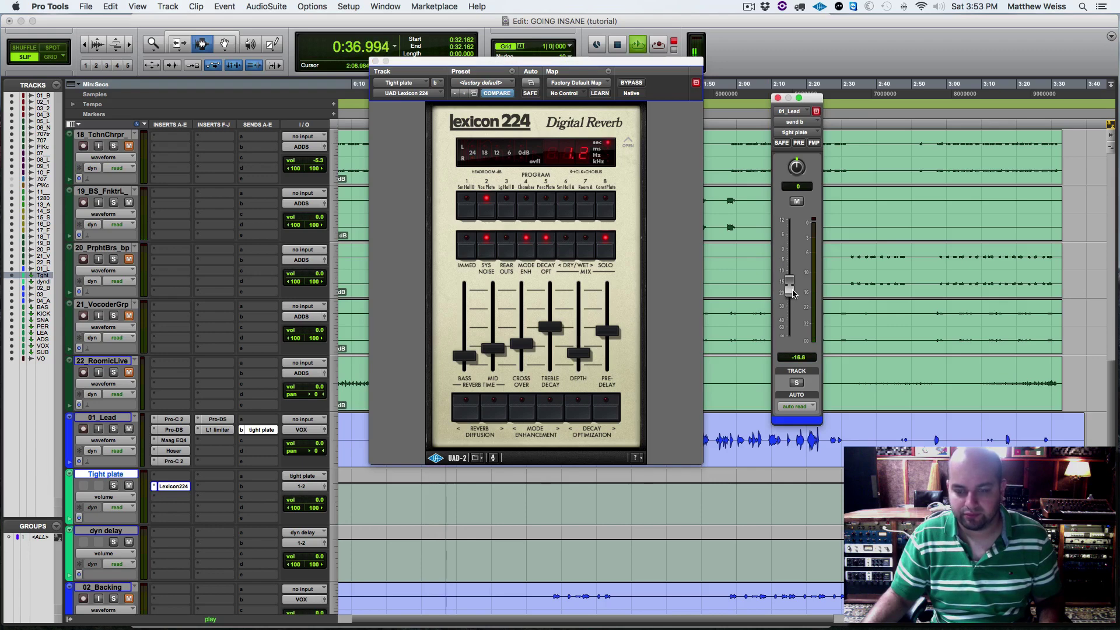
{"action": "left_click", "coordinate": [779, 98]}
{"action": "left_click", "coordinate": [375, 61]}
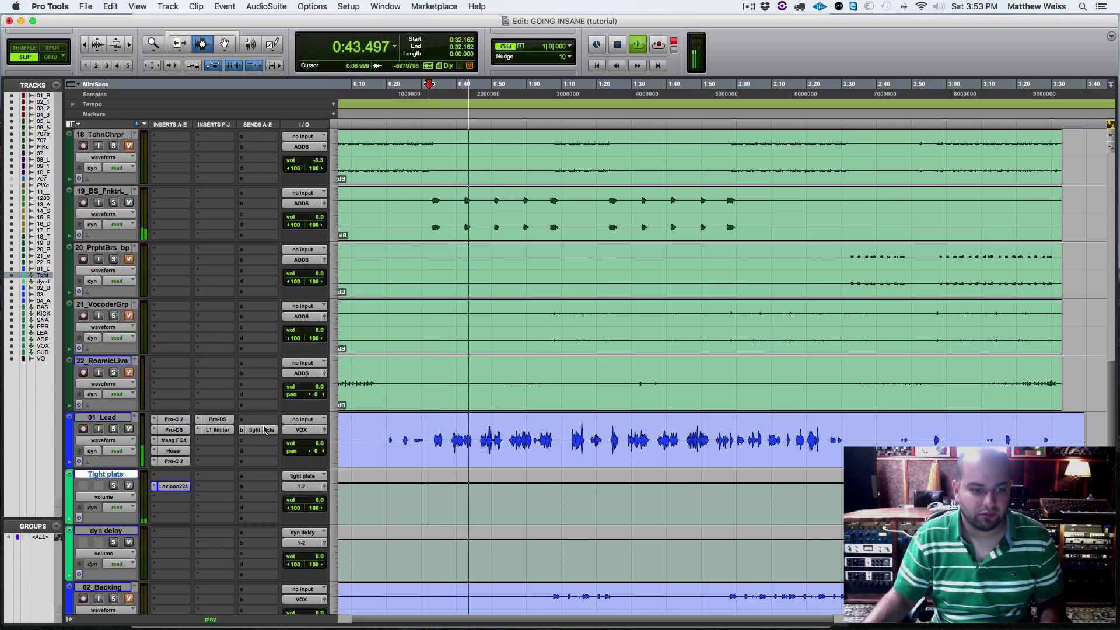
{"action": "key", "text": "super+s"}
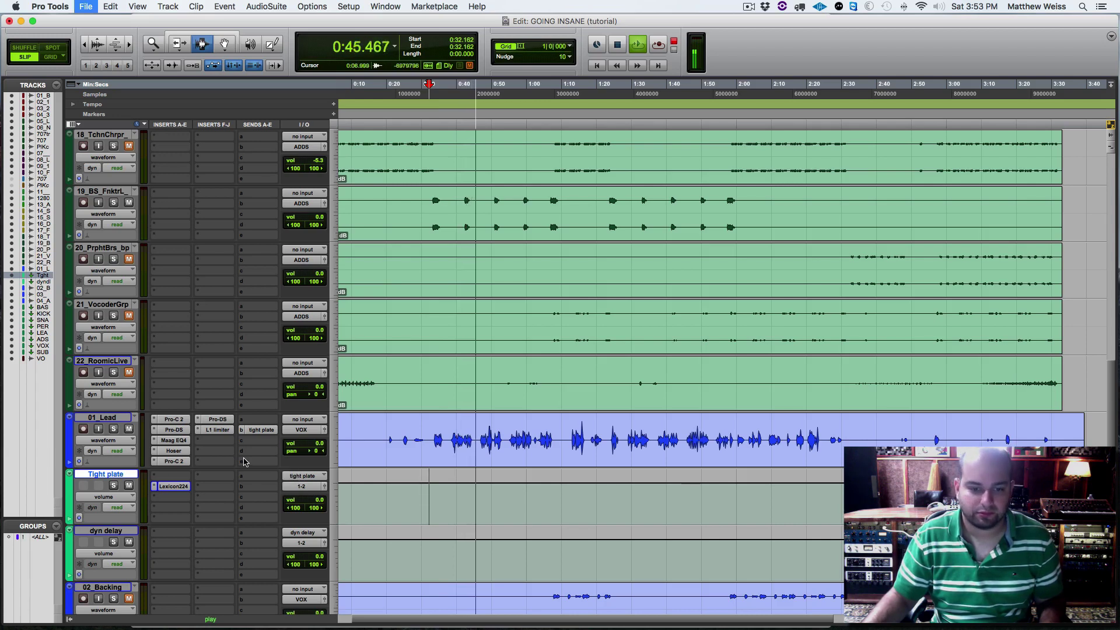
{"action": "key", "text": "space"}
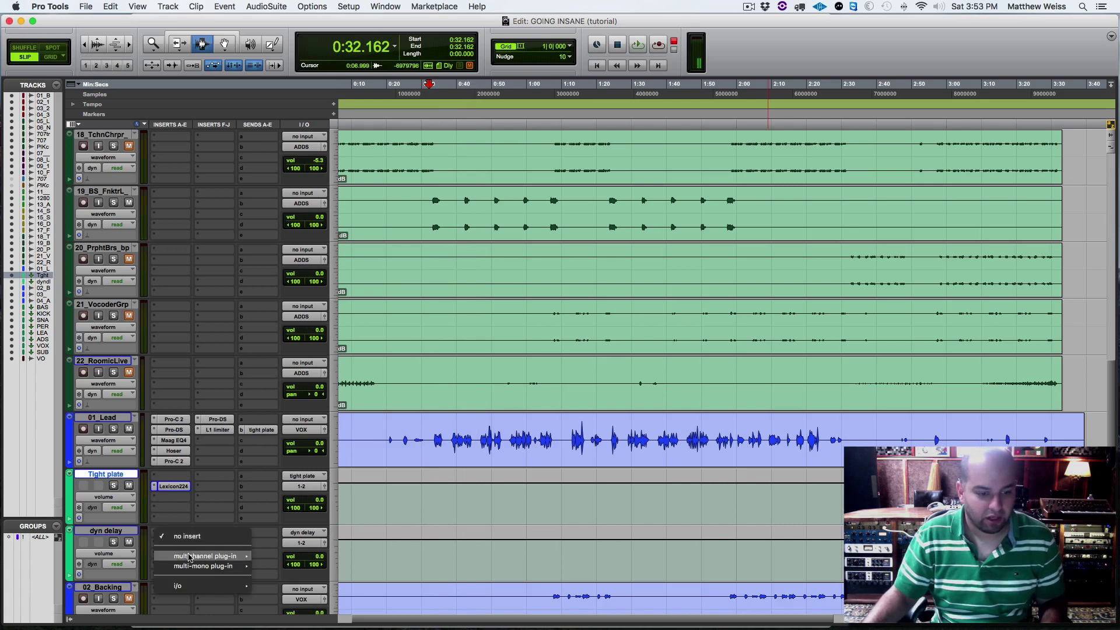
Insert the stereo multichannel AIR Dynamic Delay plug-in on the dyn delay track and set its mix to 100 %.
{"action": "left_click", "coordinate": [171, 535]}
{"action": "mouse_move", "coordinate": [204, 556]}
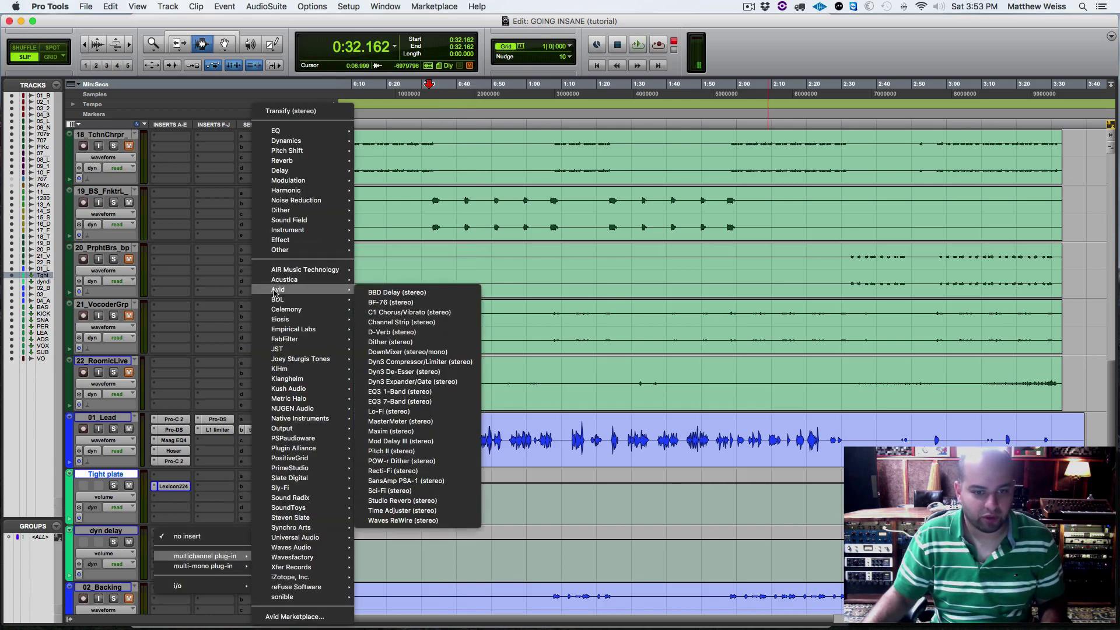
{"action": "mouse_move", "coordinate": [275, 273]}
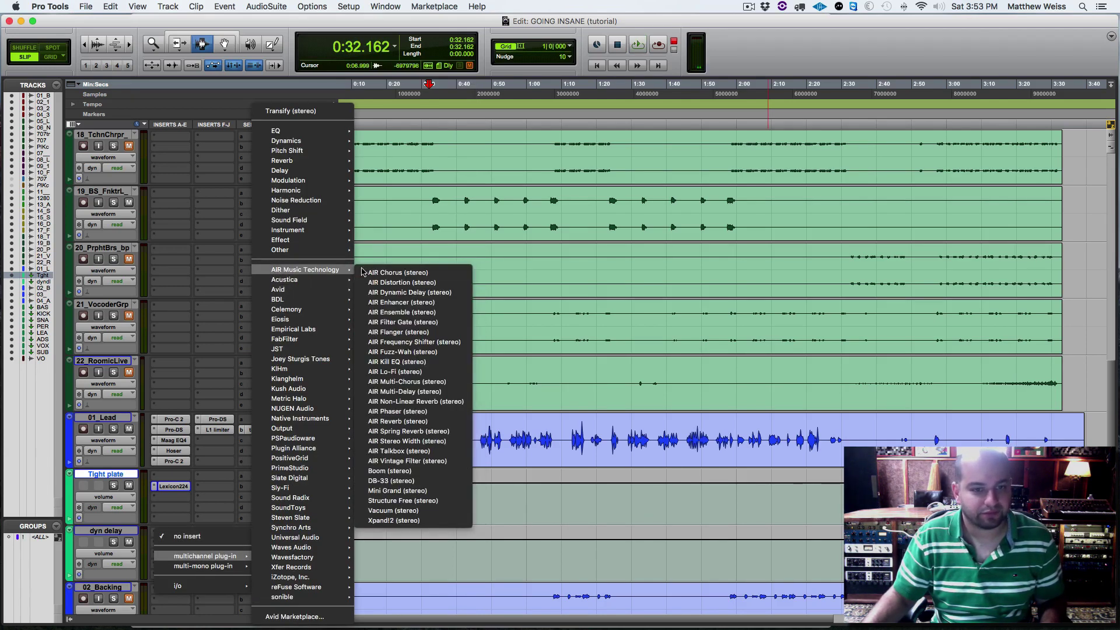
{"action": "left_click", "coordinate": [399, 290]}
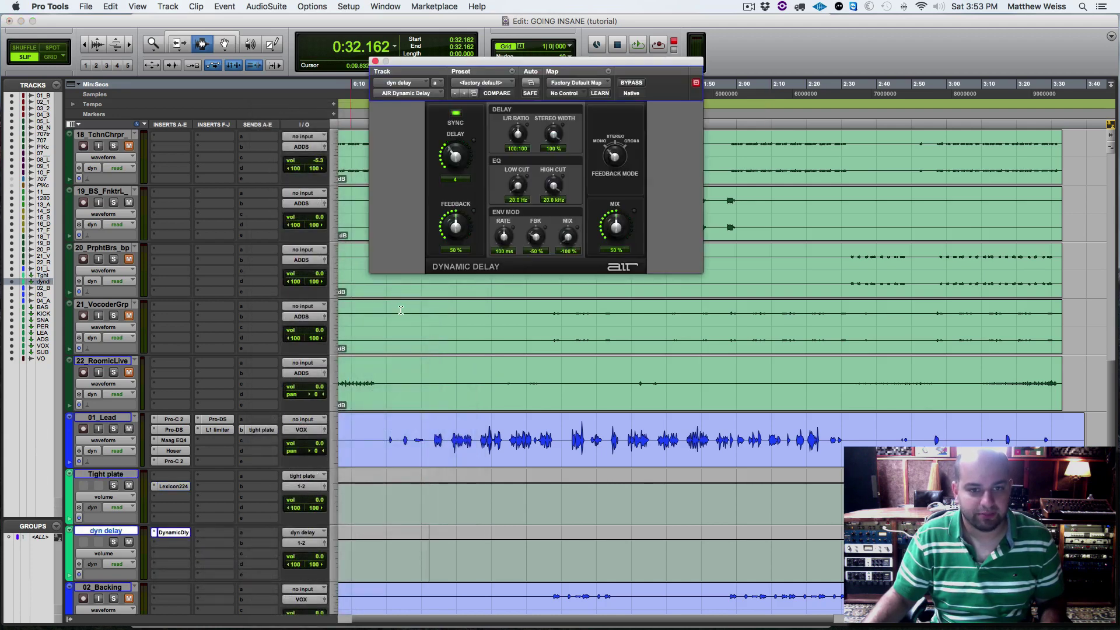
{"action": "left_click_drag", "start_coordinate": [610, 218], "coordinate": [630, 211]}
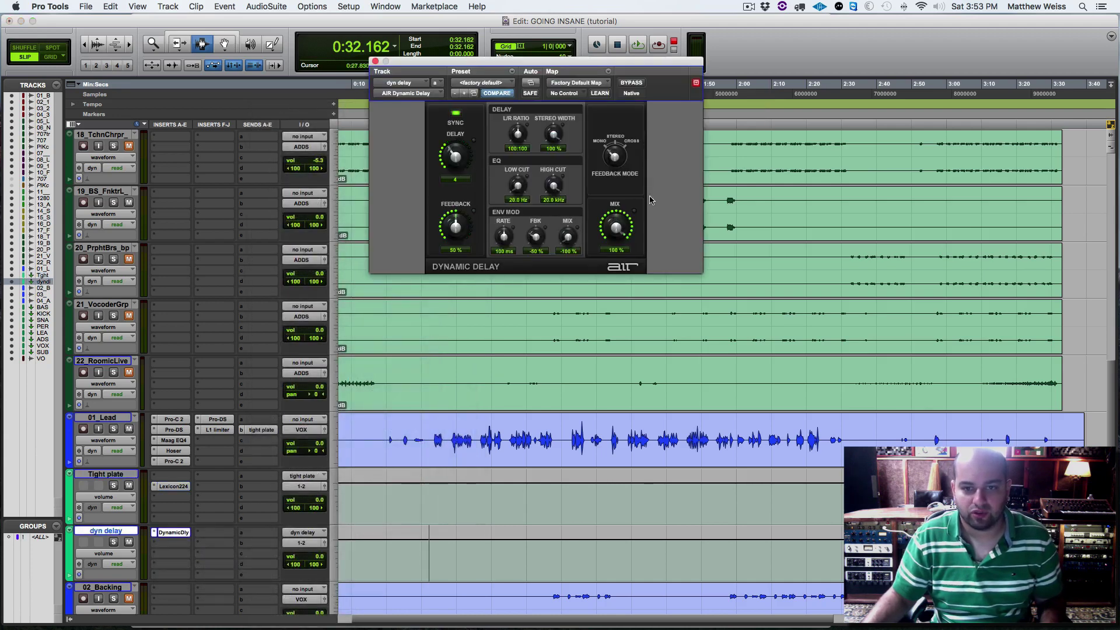
Assign send c of 01_Lead to the stereo dyn delay bus at 0.0 dB and audition it from 0:32.162.
{"action": "left_click", "coordinate": [246, 447]}
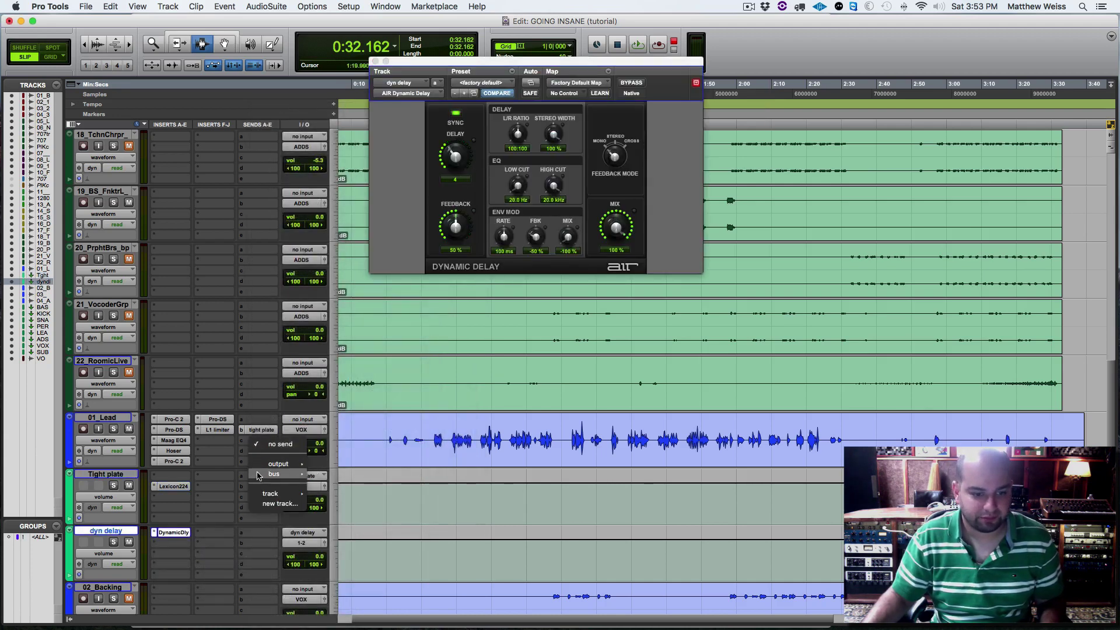
{"action": "mouse_move", "coordinate": [274, 474]}
{"action": "mouse_move", "coordinate": [350, 477]}
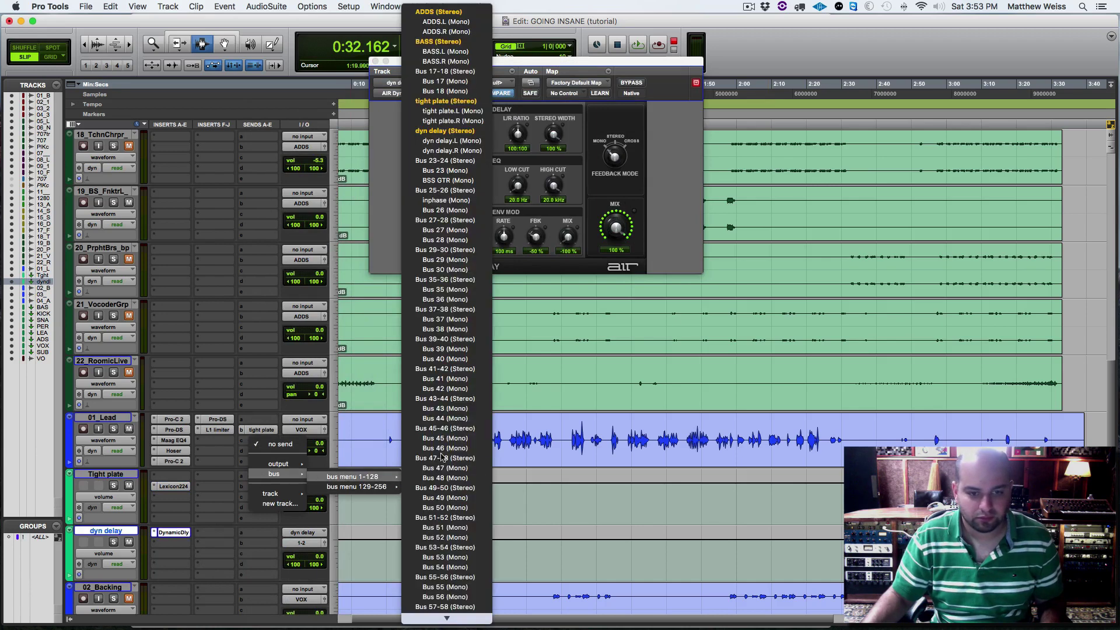
{"action": "left_click", "coordinate": [458, 132]}
{"action": "left_click", "coordinate": [792, 338], "text": "alt"}
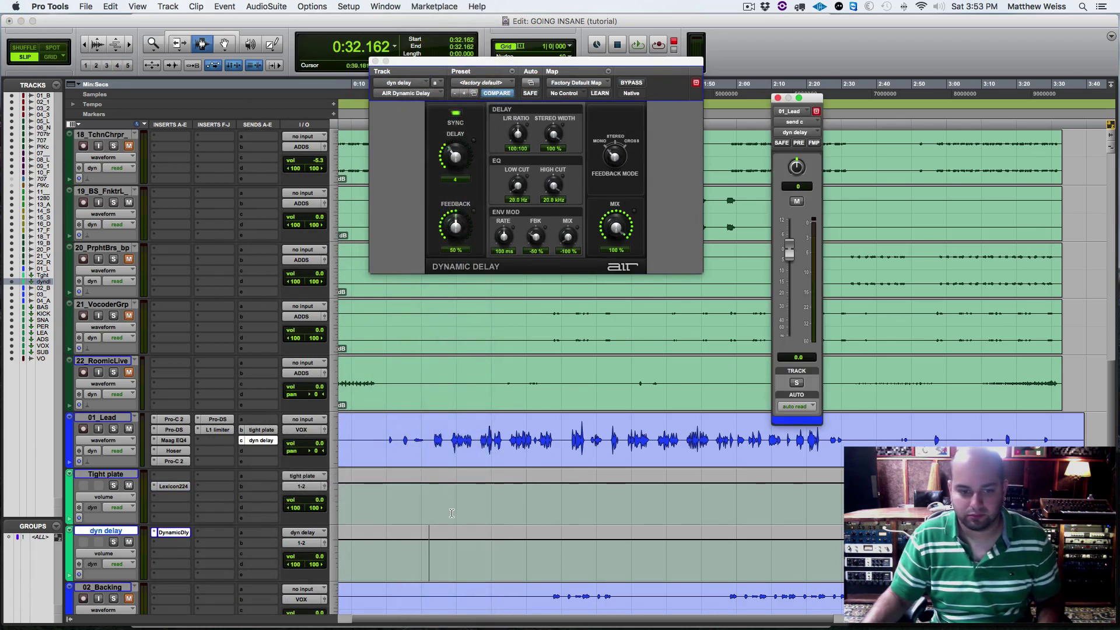
{"action": "key", "text": "space"}
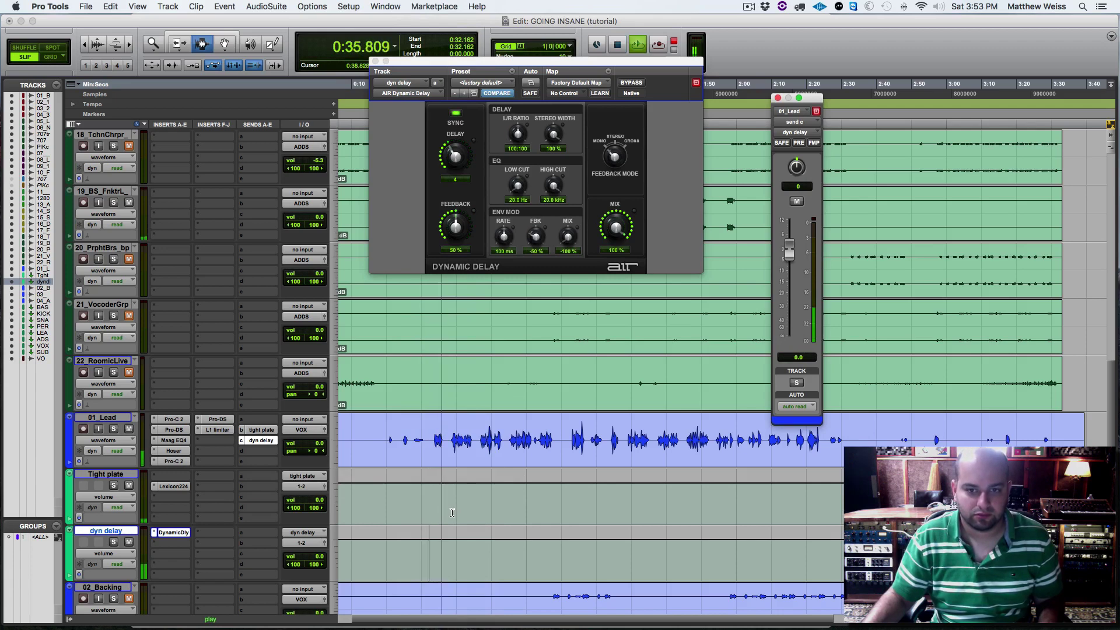
Load the 02 Only While Silent preset in the AIR Dynamic Delay, set its mix to 100 % and audition it from 0:32.162.
{"action": "key", "text": "space"}
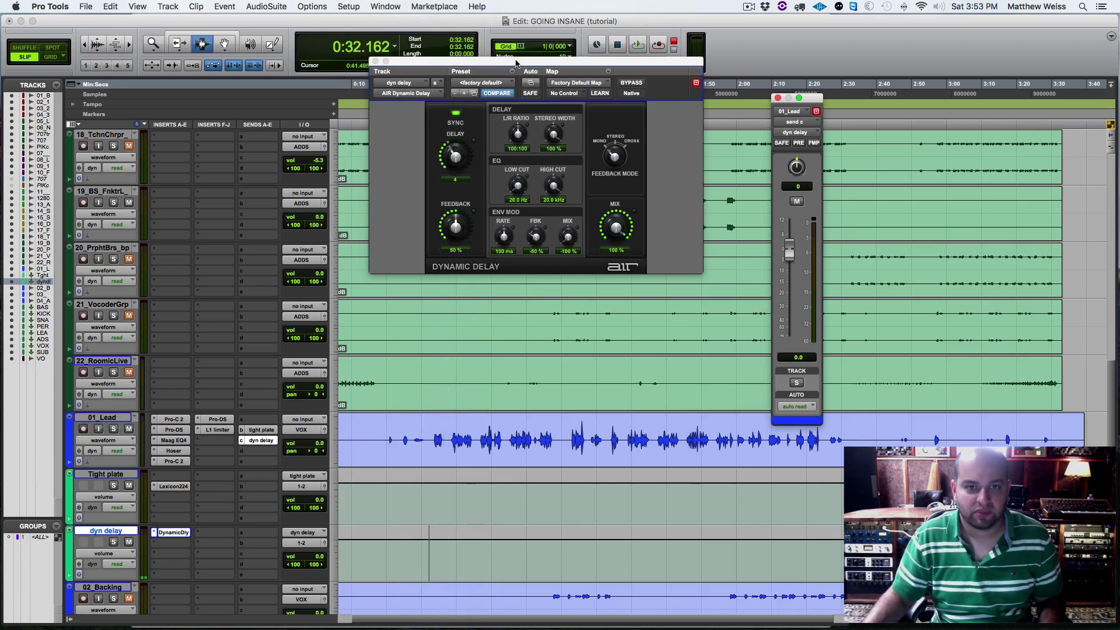
{"action": "left_click", "coordinate": [513, 85]}
{"action": "mouse_move", "coordinate": [497, 7]}
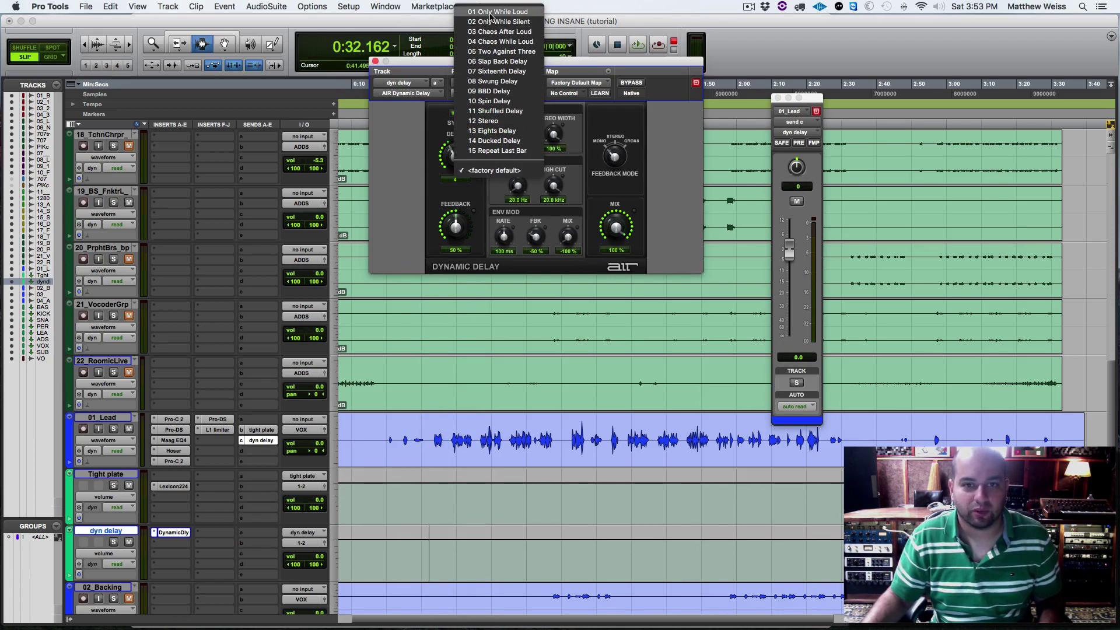
{"action": "left_click", "coordinate": [483, 22]}
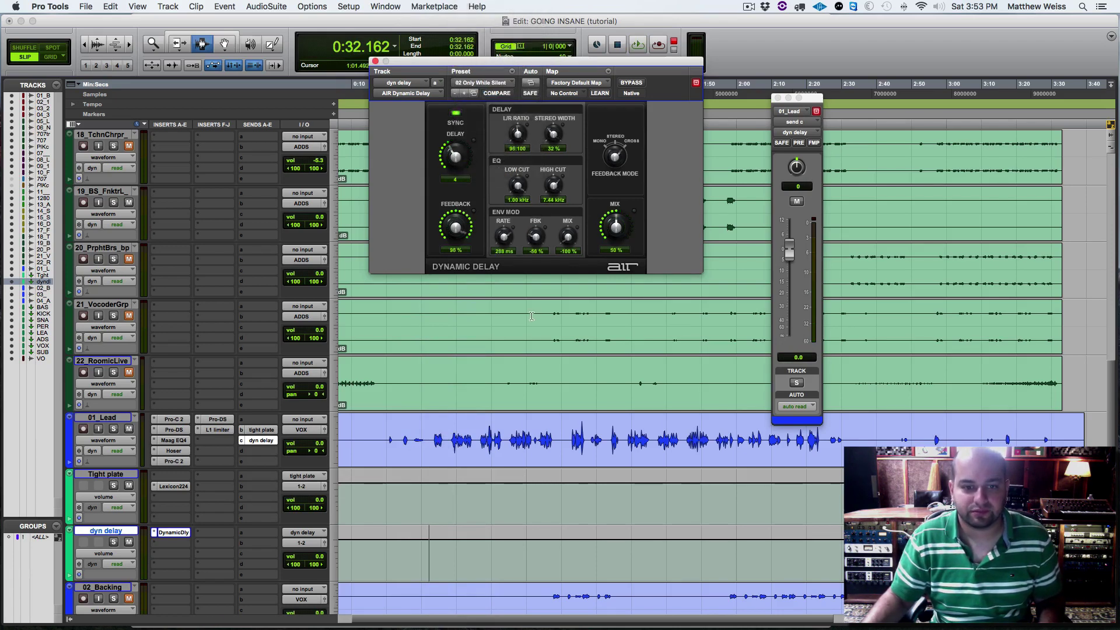
{"action": "key", "text": "space"}
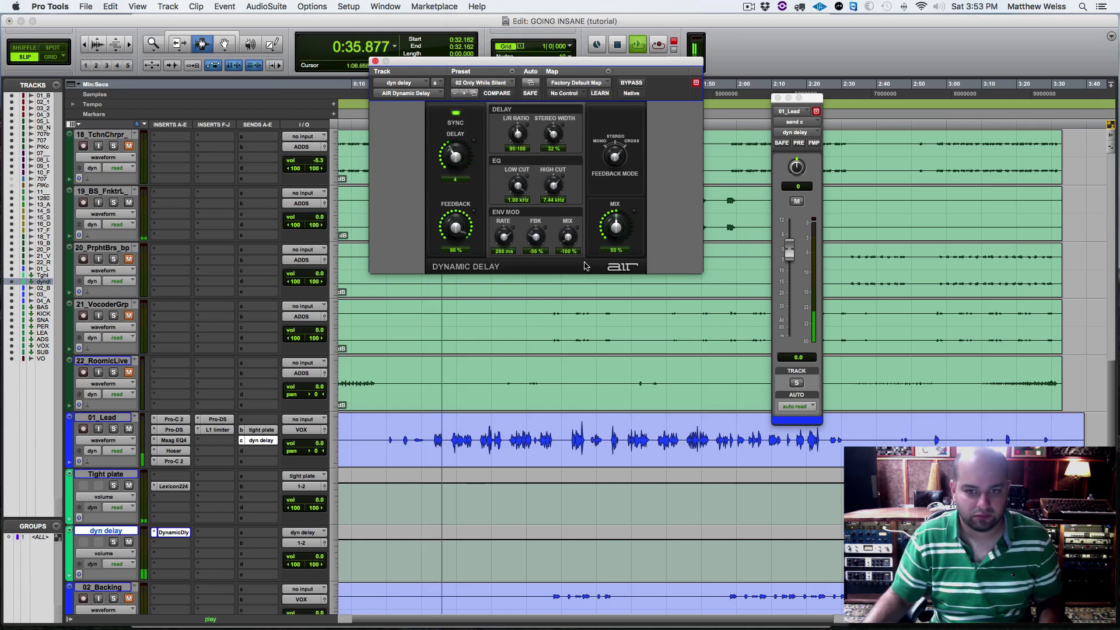
{"action": "left_click_drag", "start_coordinate": [617, 228], "coordinate": [626, 158]}
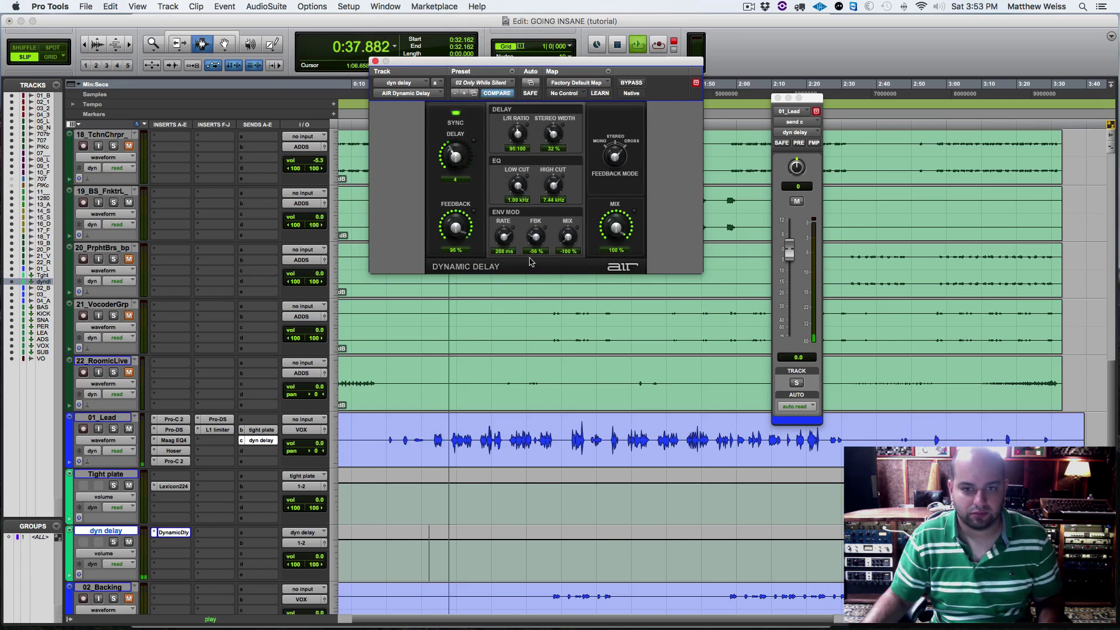
{"action": "key", "text": "space"}
{"action": "left_click_drag", "start_coordinate": [528, 60], "coordinate": [911, 67]}
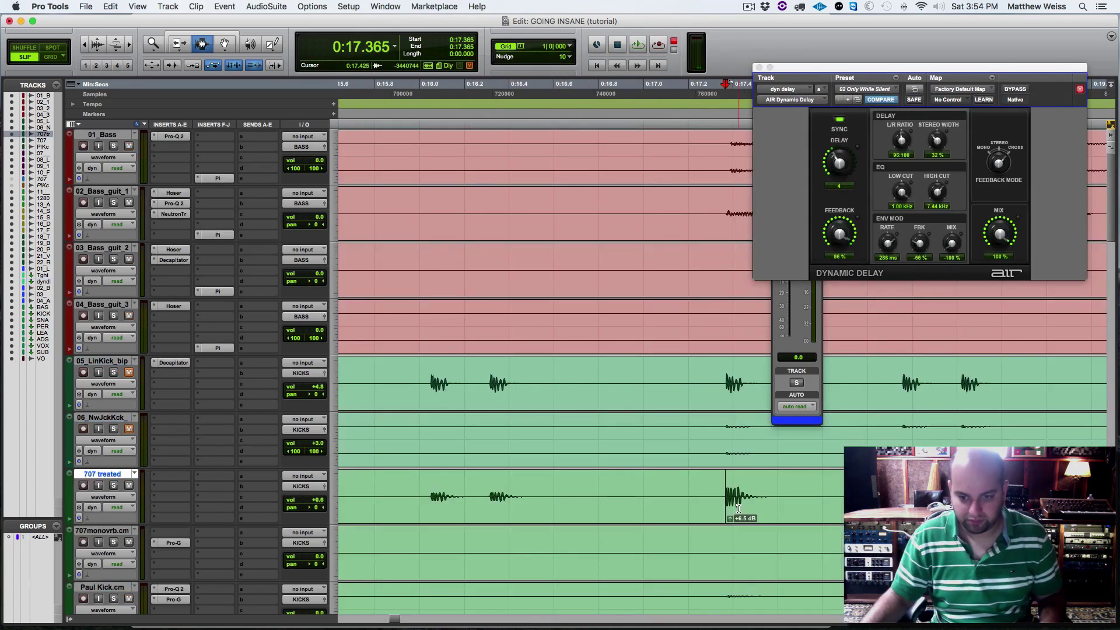
Audition the 707 treated kick with the bass tracks from 0:17.365, following the playback along the timeline.
{"action": "key", "text": "space"}
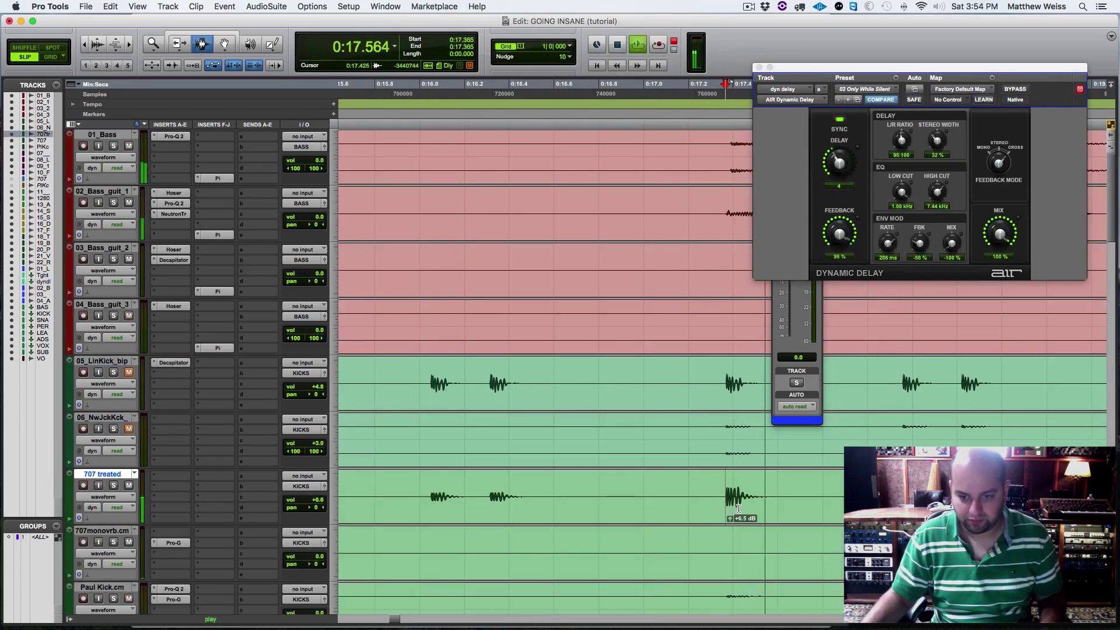
{"action": "scroll", "coordinate": [738, 509], "scroll_direction": "right", "scroll_amount": 7}
{"action": "scroll", "coordinate": [738, 509], "scroll_direction": "right", "scroll_amount": 8}
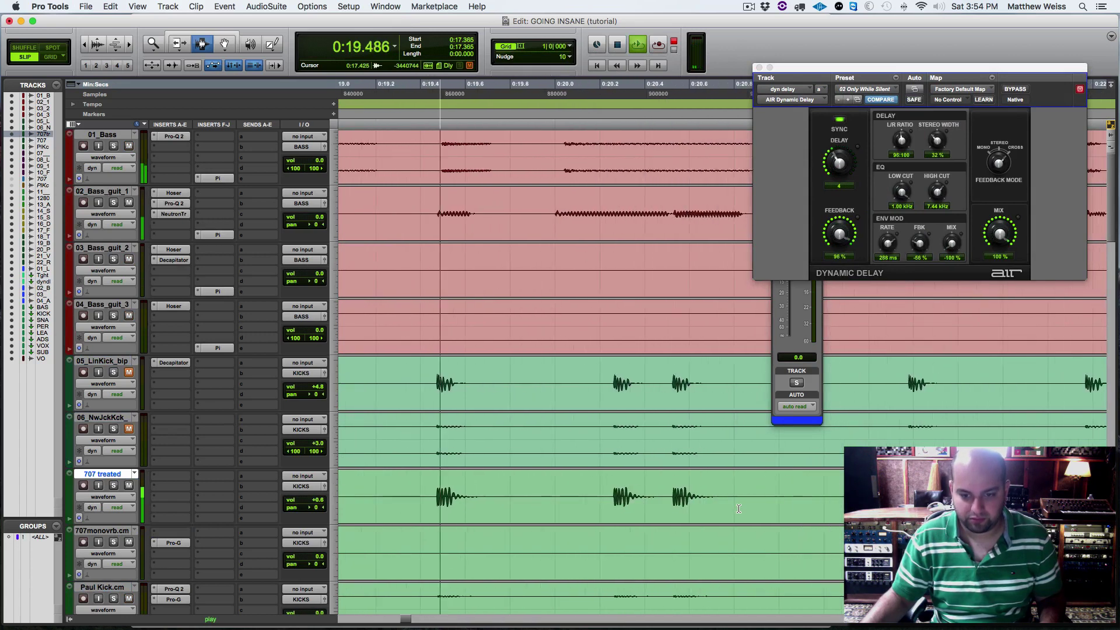
{"action": "scroll", "coordinate": [717, 503], "scroll_direction": "right", "scroll_amount": 4}
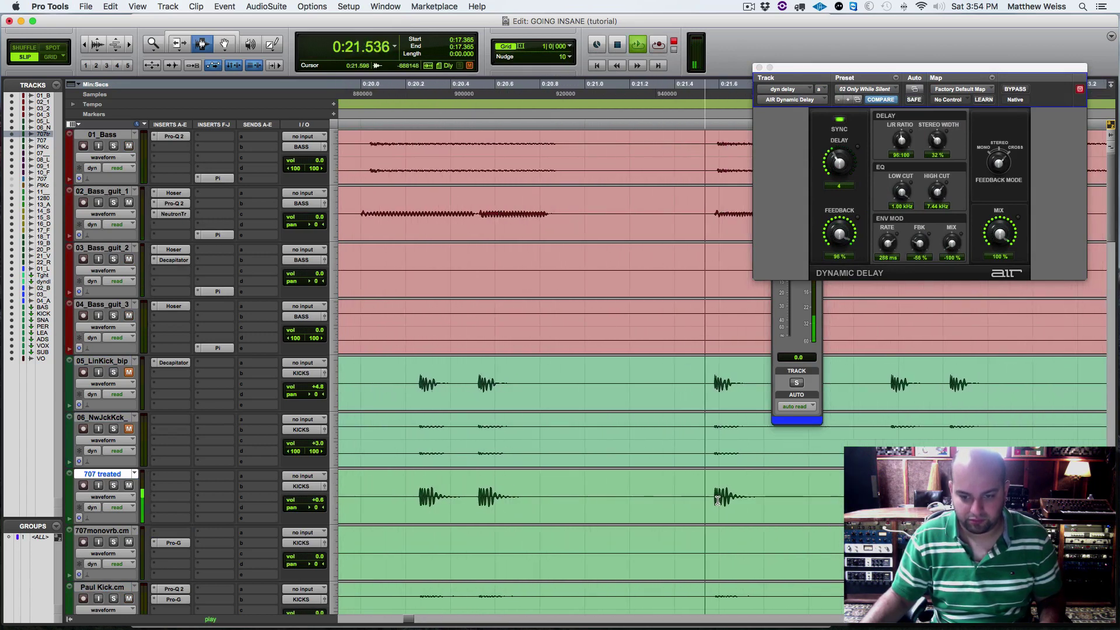
{"action": "key", "text": "space"}
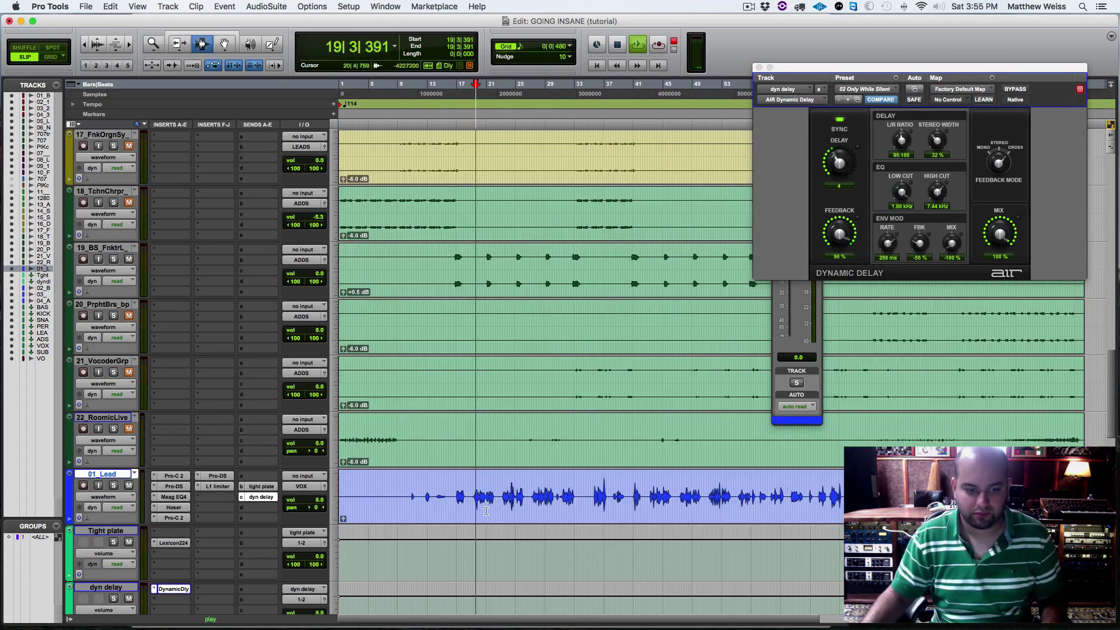
Set the Dynamic Delay's envelope modulation rate to 331 ms, close its window and audition the vocal from 19|3|391.
{"action": "left_click_drag", "start_coordinate": [829, 70], "coordinate": [474, 56]}
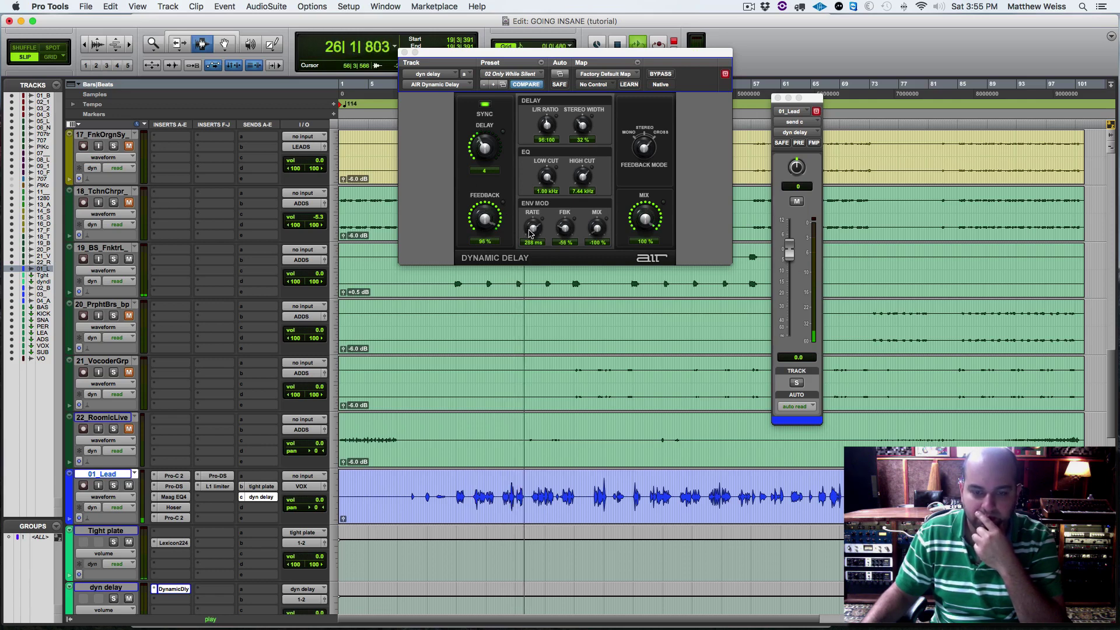
{"action": "key", "text": "space"}
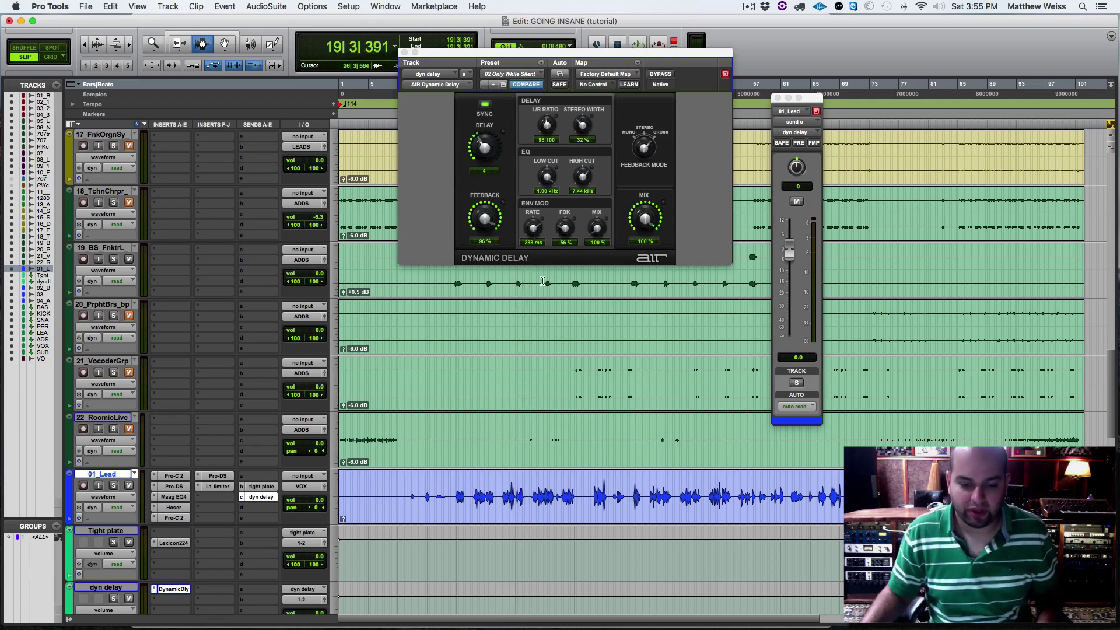
{"action": "left_click_drag", "start_coordinate": [531, 232], "coordinate": [531, 231]}
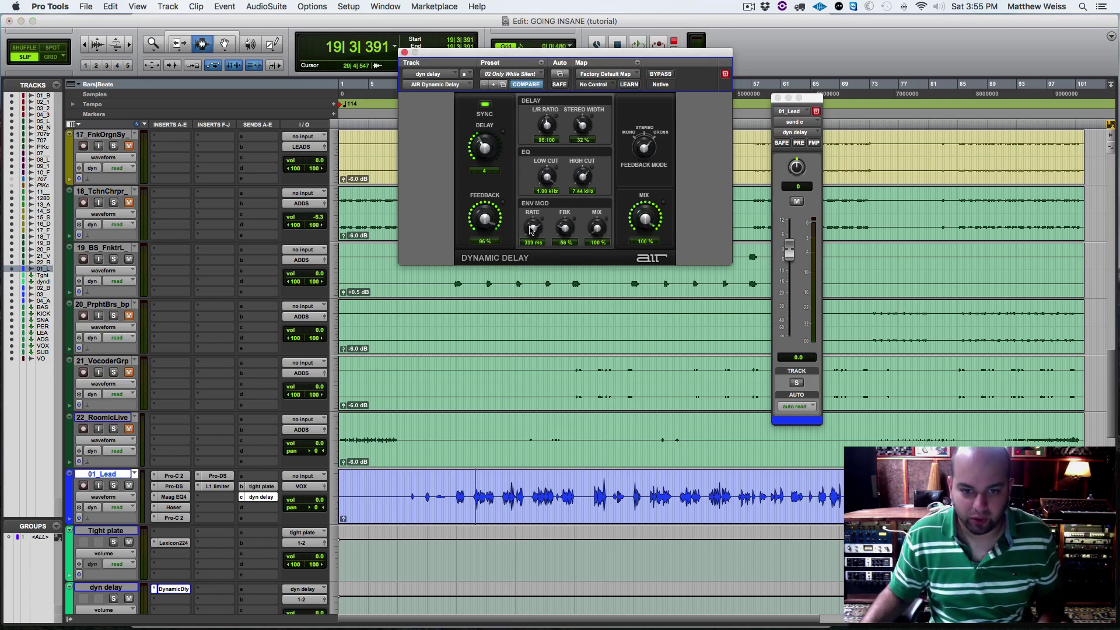
{"action": "key", "text": "space"}
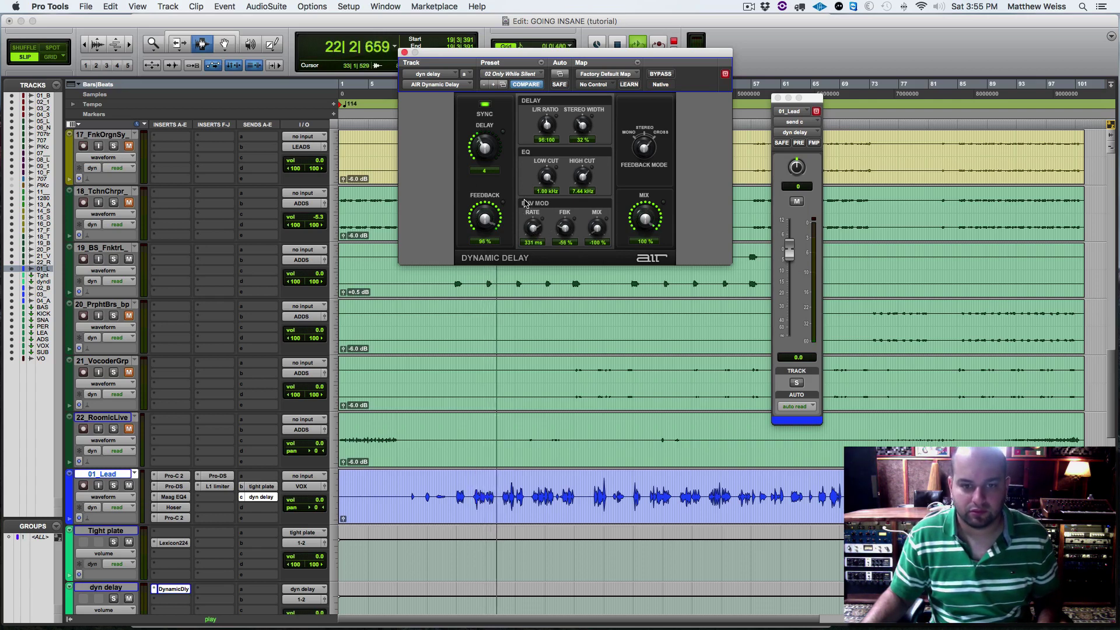
{"action": "left_click", "coordinate": [404, 52]}
{"action": "scroll", "coordinate": [416, 376], "scroll_direction": "down", "scroll_amount": 5}
{"action": "scroll", "coordinate": [415, 376], "scroll_direction": "down", "scroll_amount": 5}
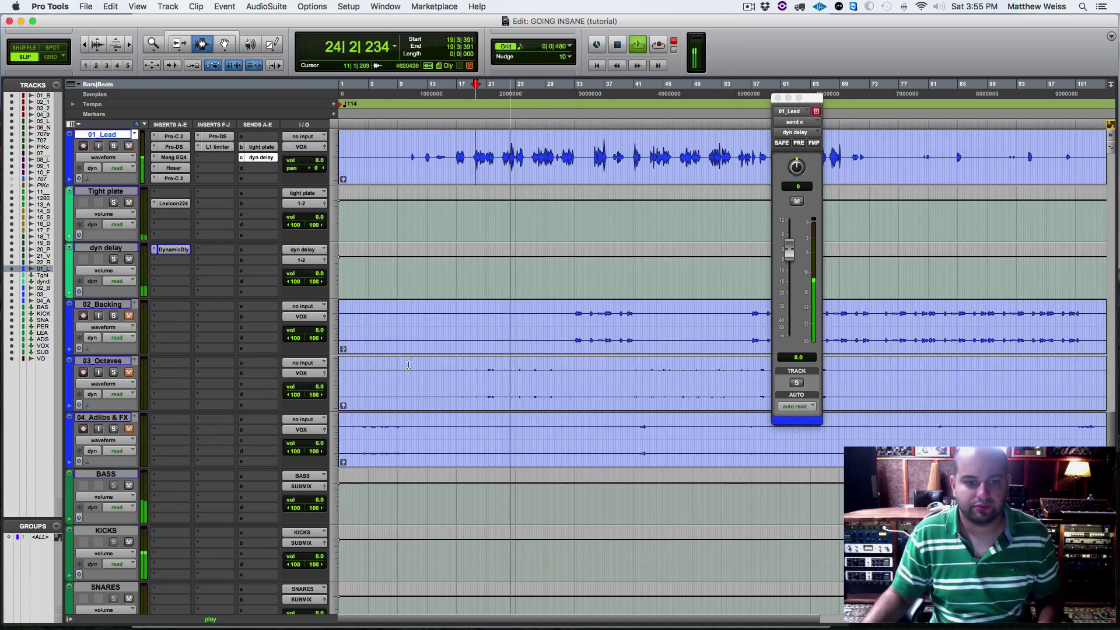
{"action": "scroll", "coordinate": [401, 362], "scroll_direction": "up", "scroll_amount": 3}
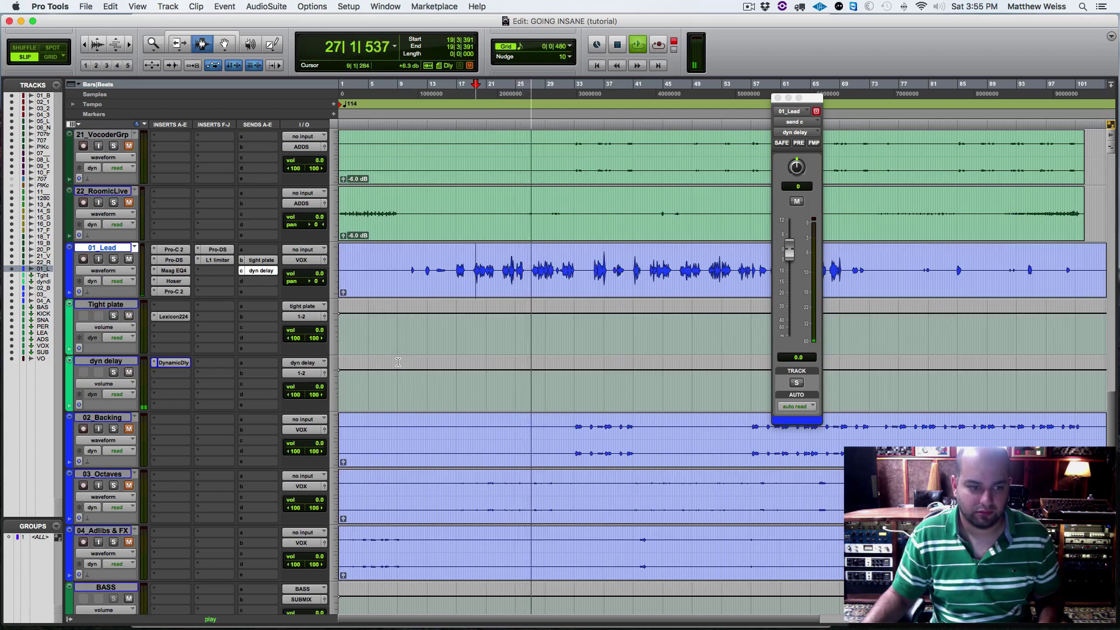
{"action": "key", "text": "space"}
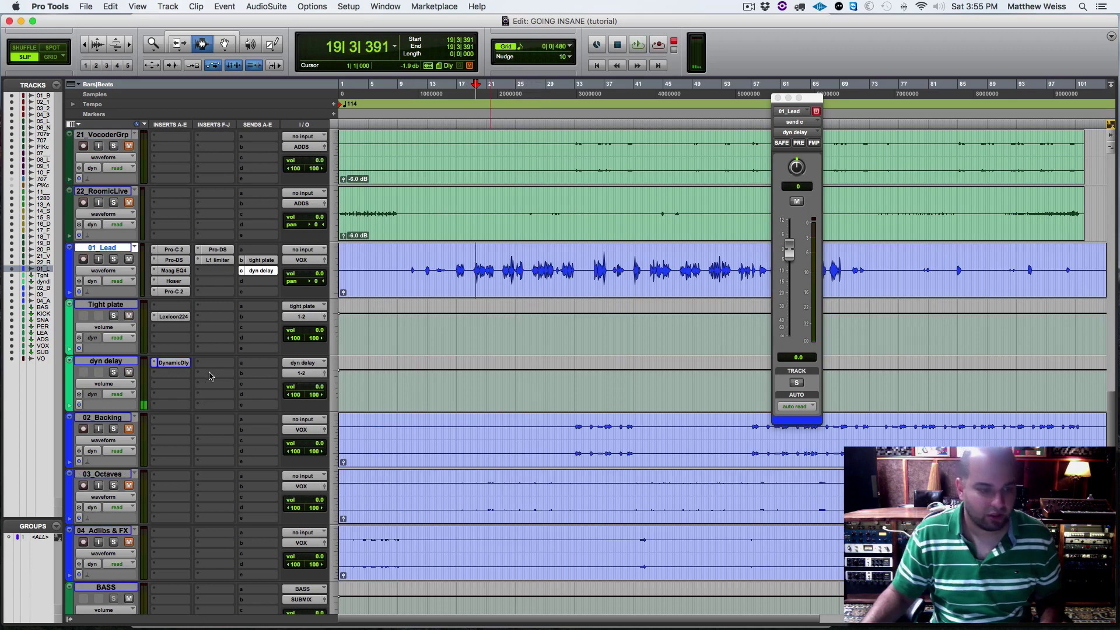
Insert the stereo multichannel FabFilter Timeless 2 plug-in on the dyn delay track below the Dynamic Delay.
{"action": "left_click", "coordinate": [153, 373]}
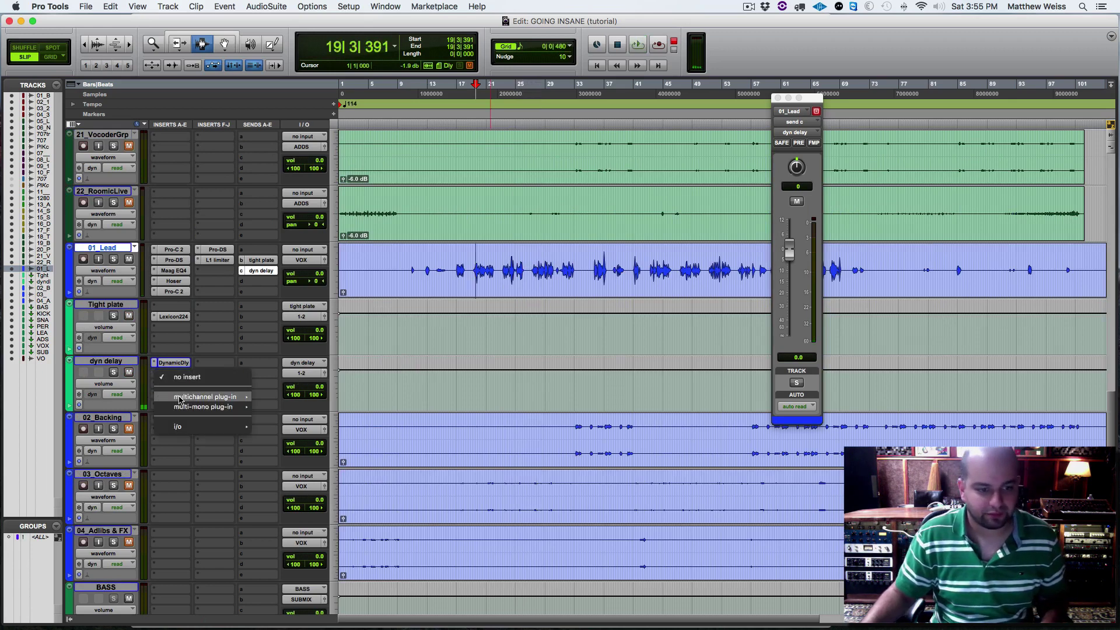
{"action": "mouse_move", "coordinate": [204, 397]}
{"action": "mouse_move", "coordinate": [280, 170]}
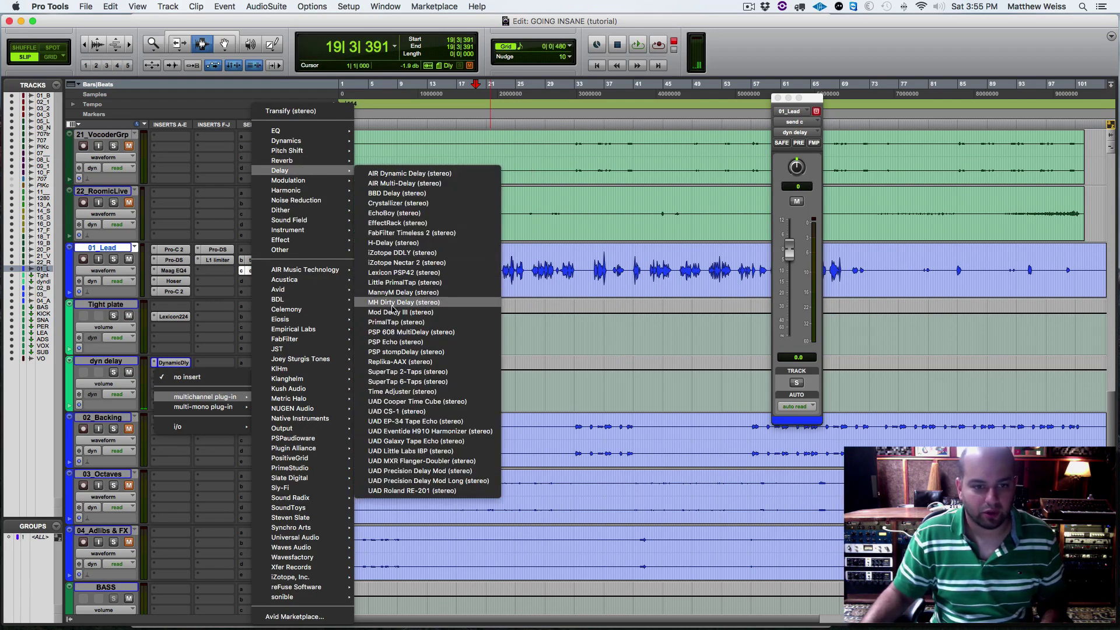
{"action": "left_click", "coordinate": [412, 234]}
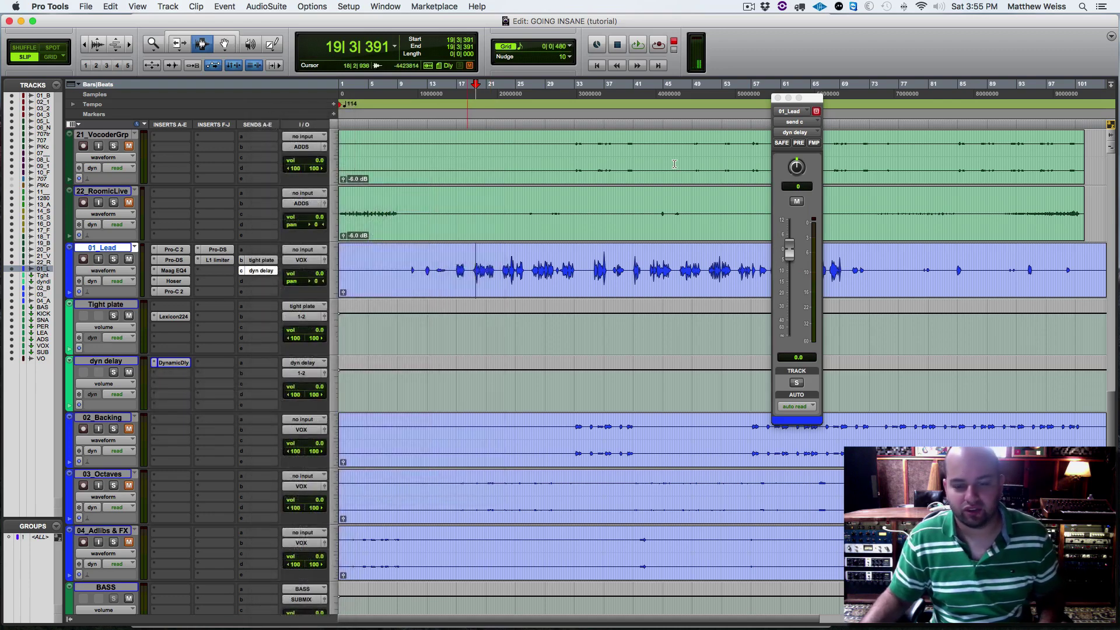
Load the Ensemble Chorus XS preset in Timeless 2, audition it from 19|3|391 and close the plug-in window.
{"action": "left_click", "coordinate": [684, 119]}
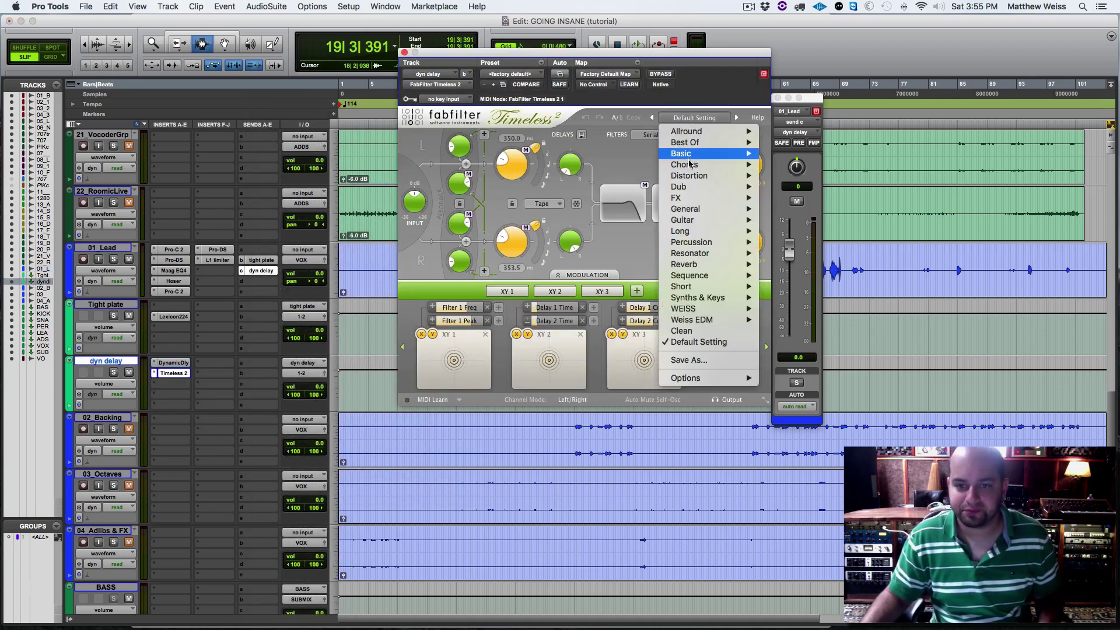
{"action": "mouse_move", "coordinate": [696, 166]}
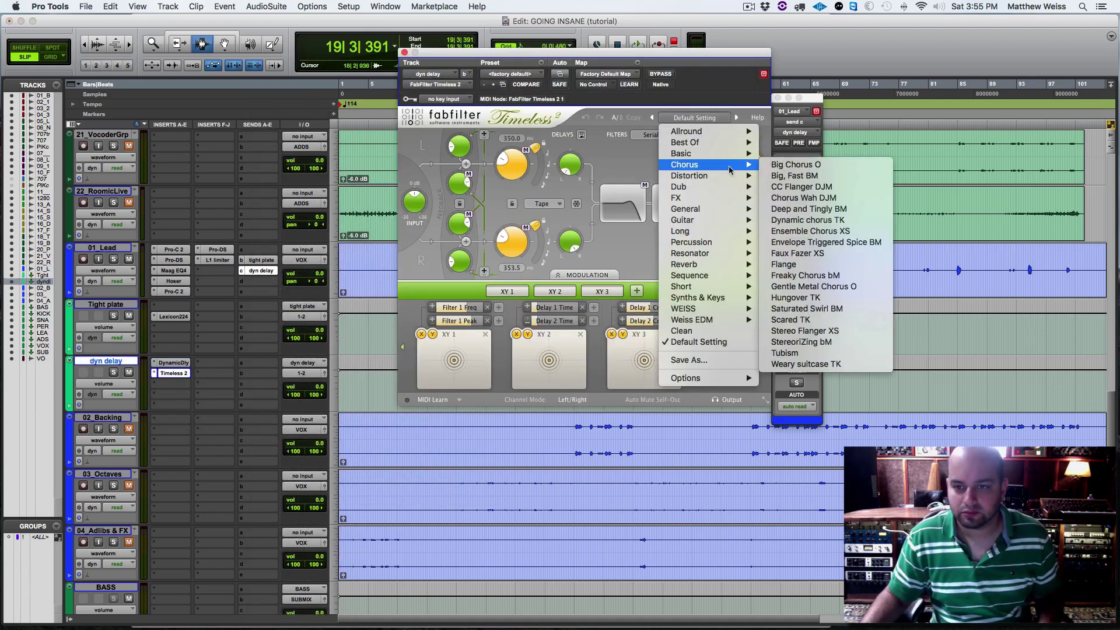
{"action": "left_click", "coordinate": [828, 231]}
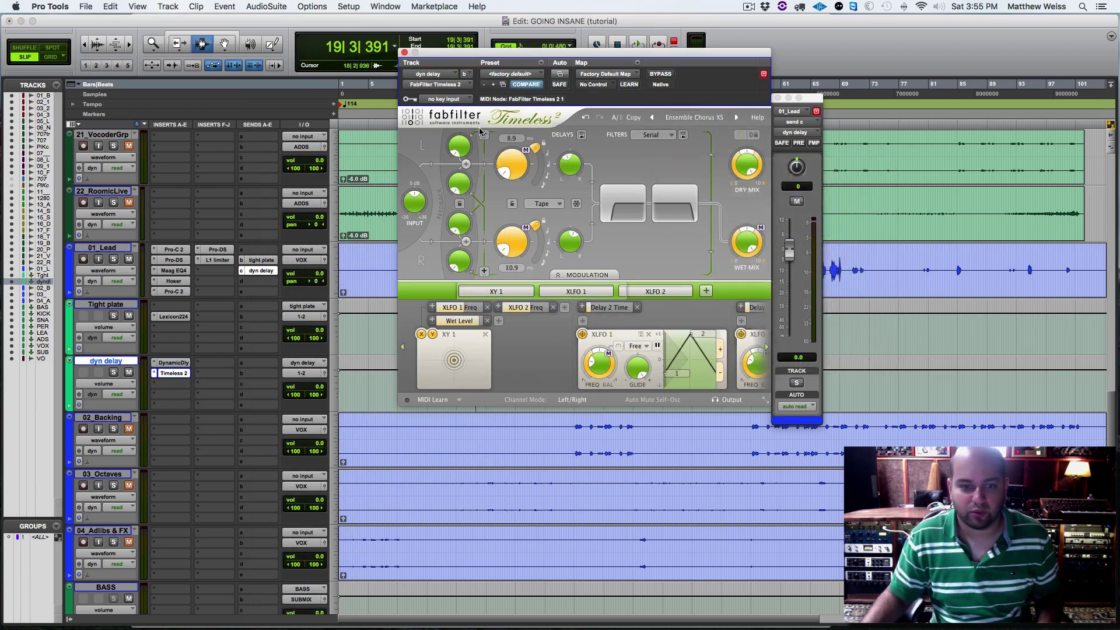
{"action": "key", "text": "space"}
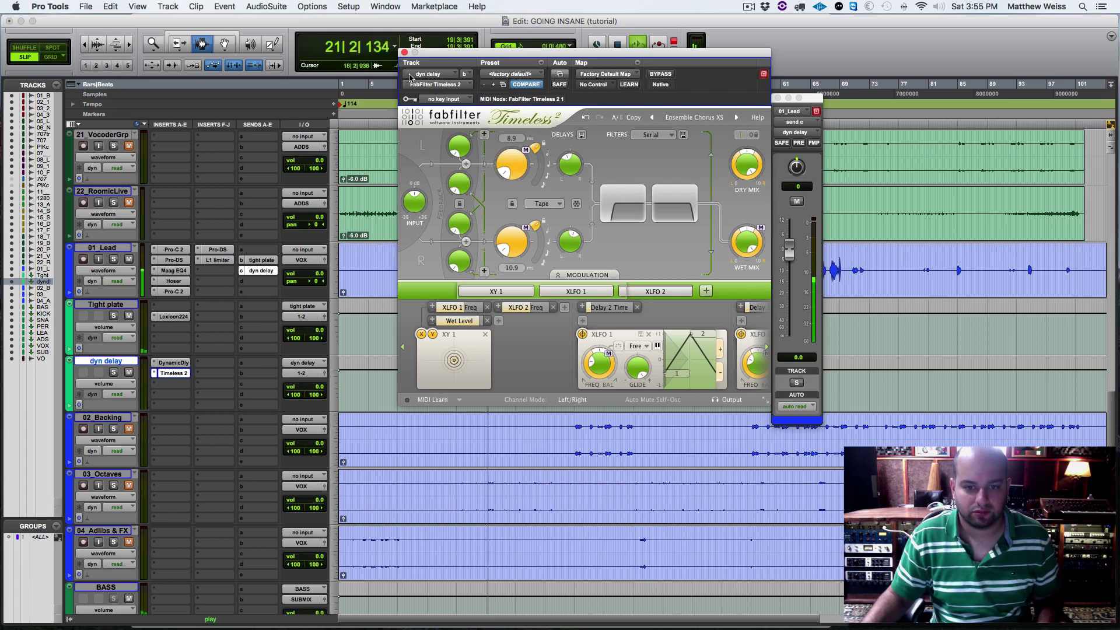
{"action": "left_click", "coordinate": [405, 53]}
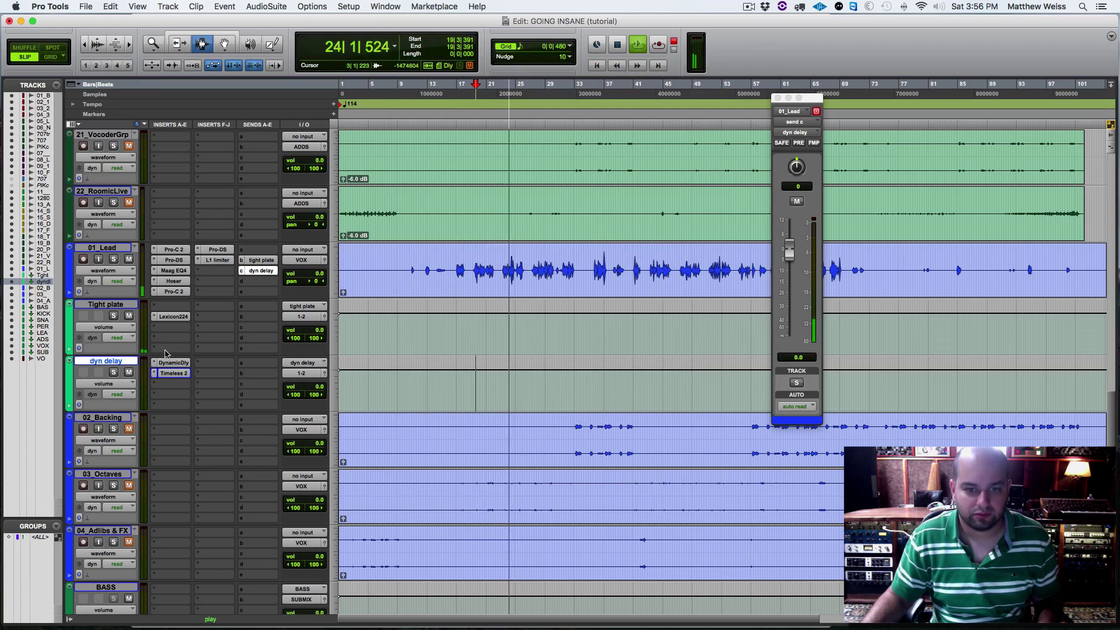
Review the Dynamic Delay's settings on the dyn delay track during playback, close its window and stop playback.
{"action": "left_click", "coordinate": [189, 362]}
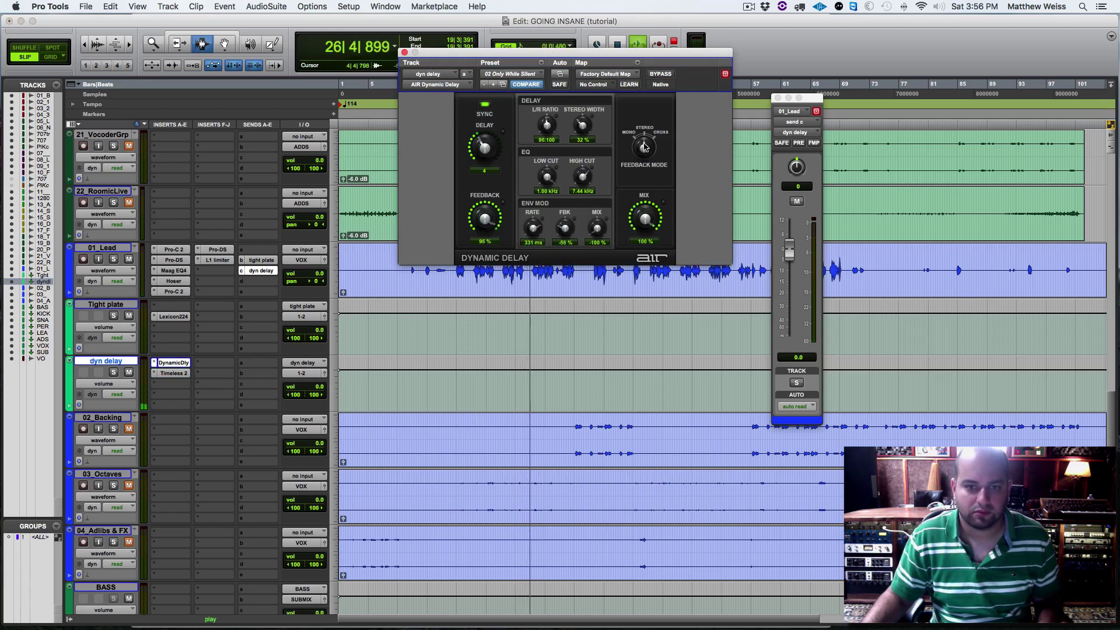
{"action": "left_click", "coordinate": [404, 51]}
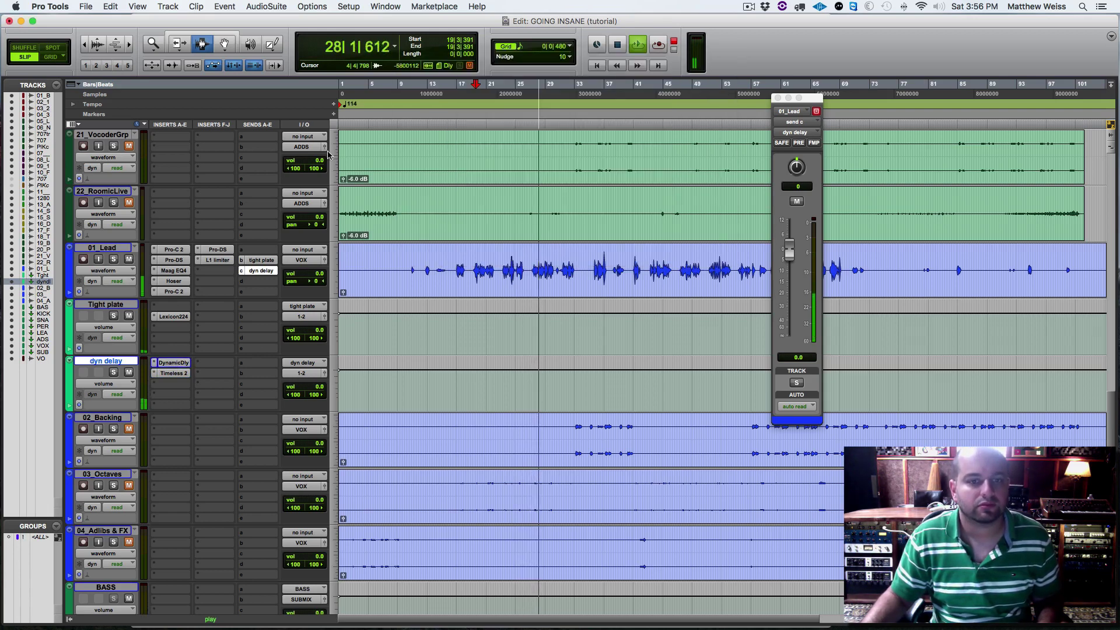
{"action": "key", "text": "space"}
Insert the stereo multichannel FabFilter Pro-Q 2 in insert slot f of the dyn delay track.
{"action": "left_click", "coordinate": [202, 364]}
{"action": "mouse_move", "coordinate": [248, 386]}
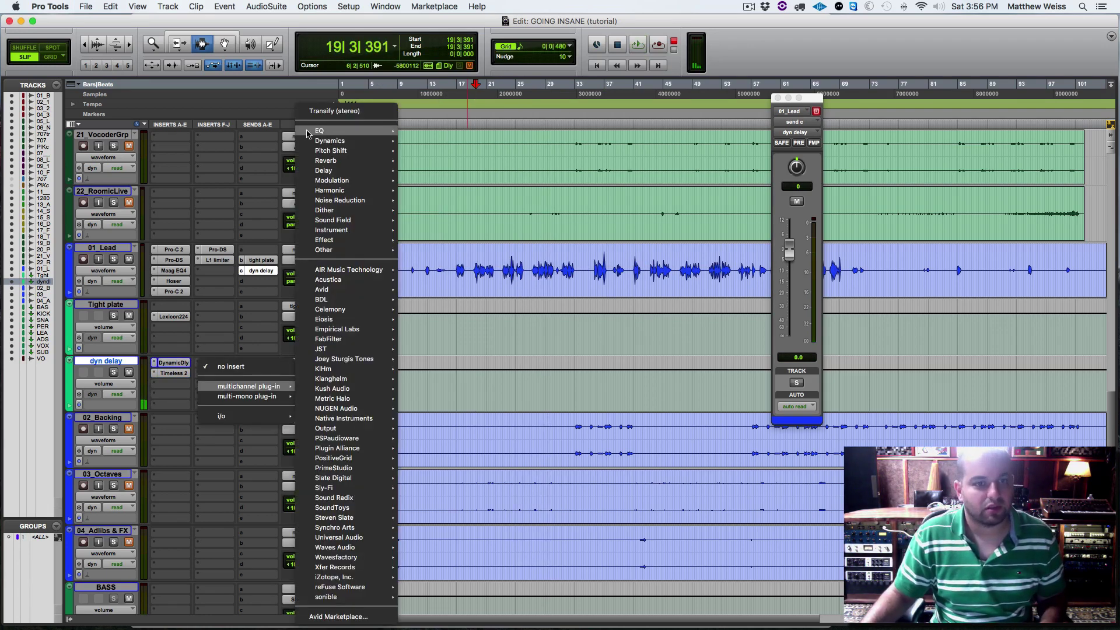
{"action": "mouse_move", "coordinate": [312, 132]}
{"action": "left_click", "coordinate": [458, 111]}
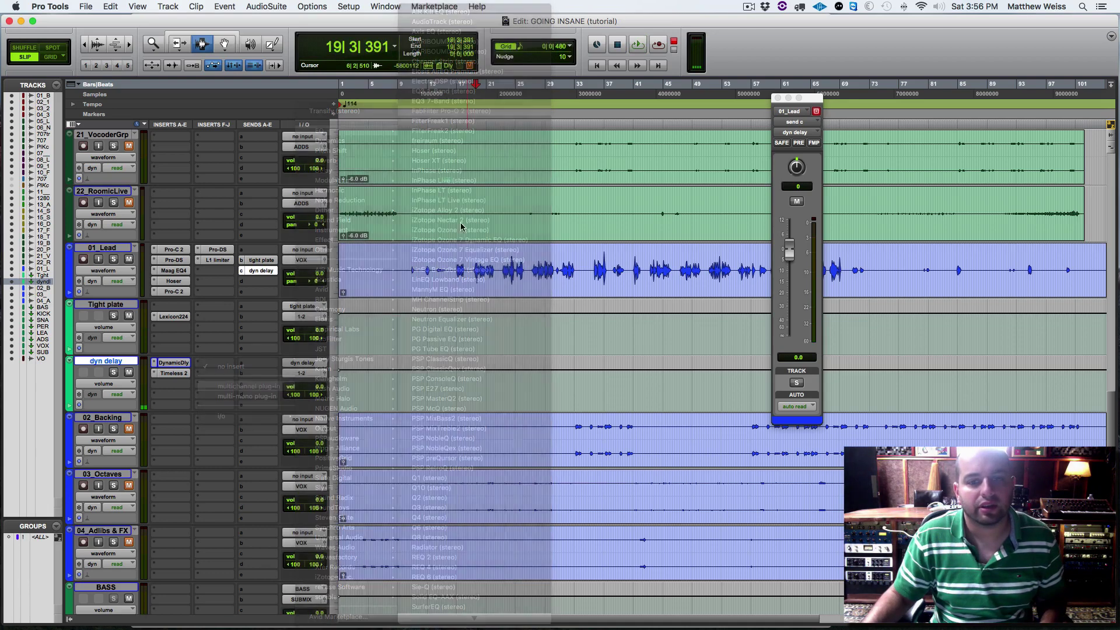
Add a 12 dB/oct low cut at about 420 Hz in Pro-Q 2 while auditioning, and close the EQ window.
{"action": "left_click_drag", "start_coordinate": [414, 204], "coordinate": [550, 202]}
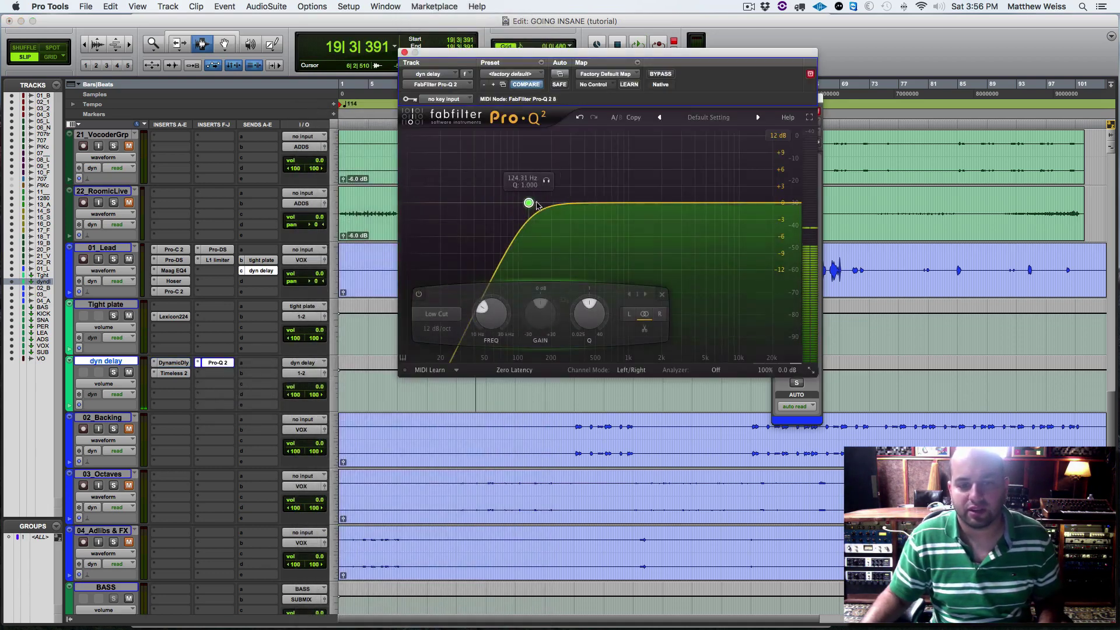
{"action": "key", "text": "space"}
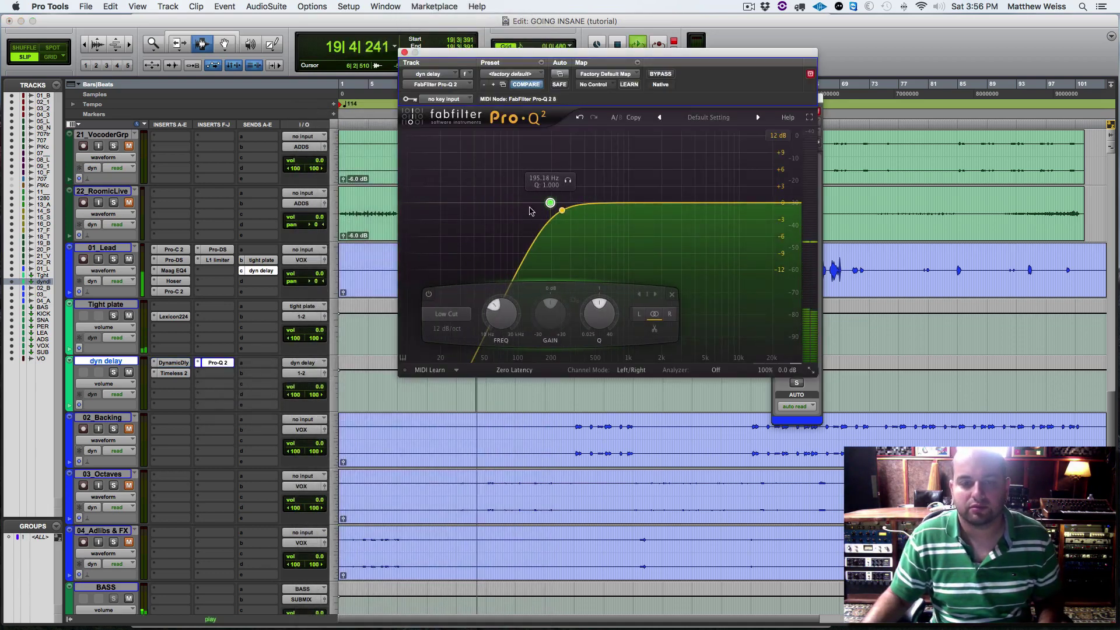
{"action": "left_click_drag", "start_coordinate": [550, 202], "coordinate": [588, 203]}
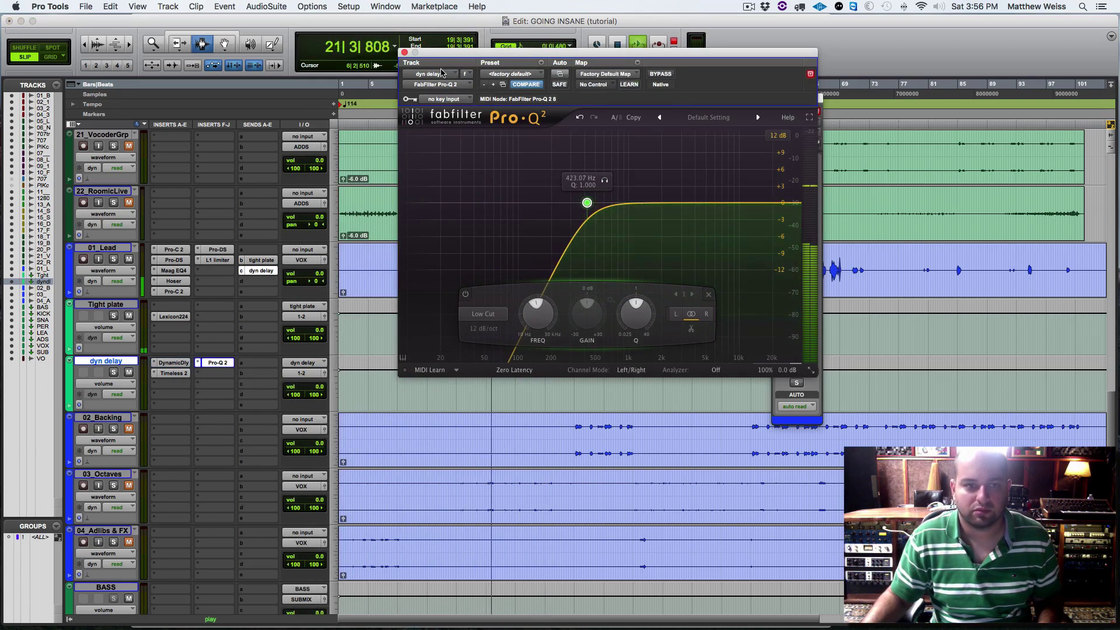
{"action": "left_click", "coordinate": [405, 53]}
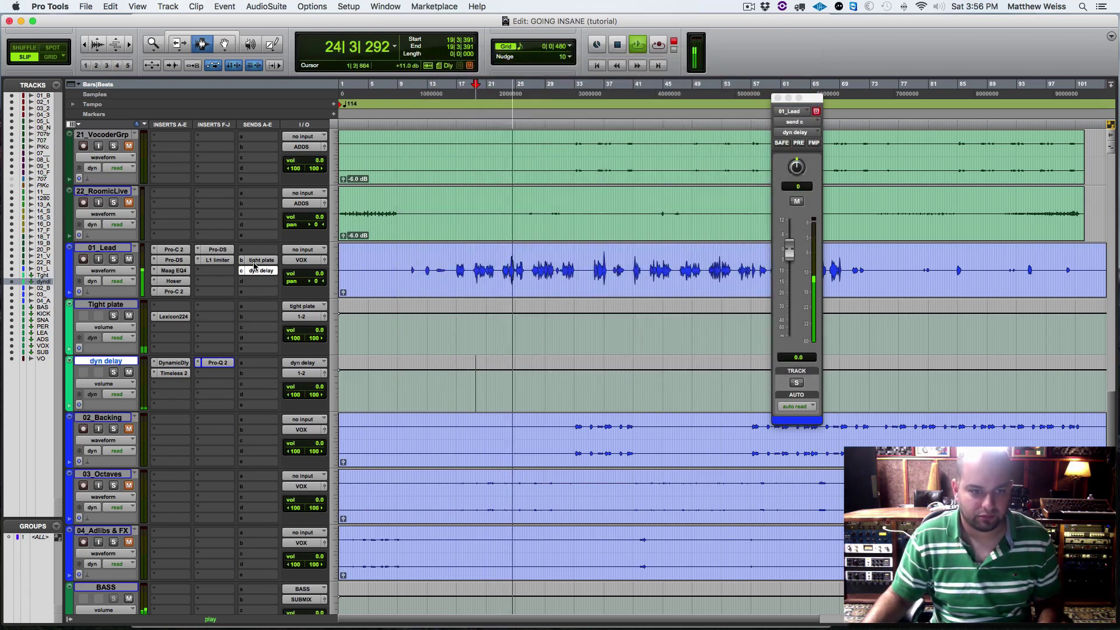
Stop playback and lower the dyn delay track's volume to about -15.8 dB.
{"action": "key", "text": "space"}
{"action": "left_click_drag", "start_coordinate": [310, 386], "coordinate": [309, 388]}
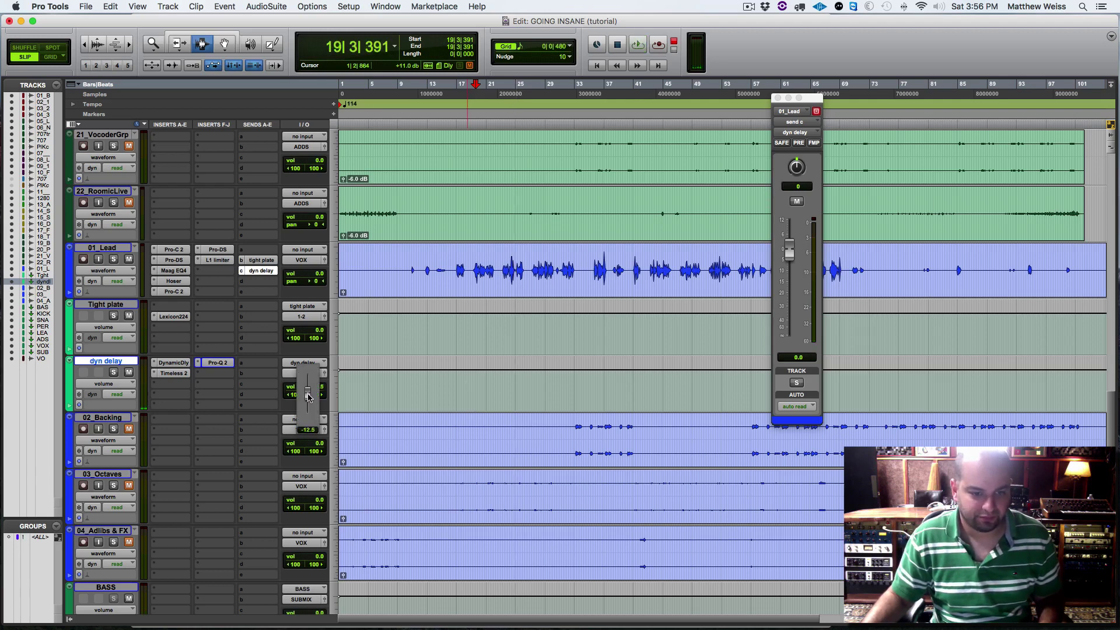
{"action": "left_click_drag", "start_coordinate": [309, 400], "coordinate": [309, 401]}
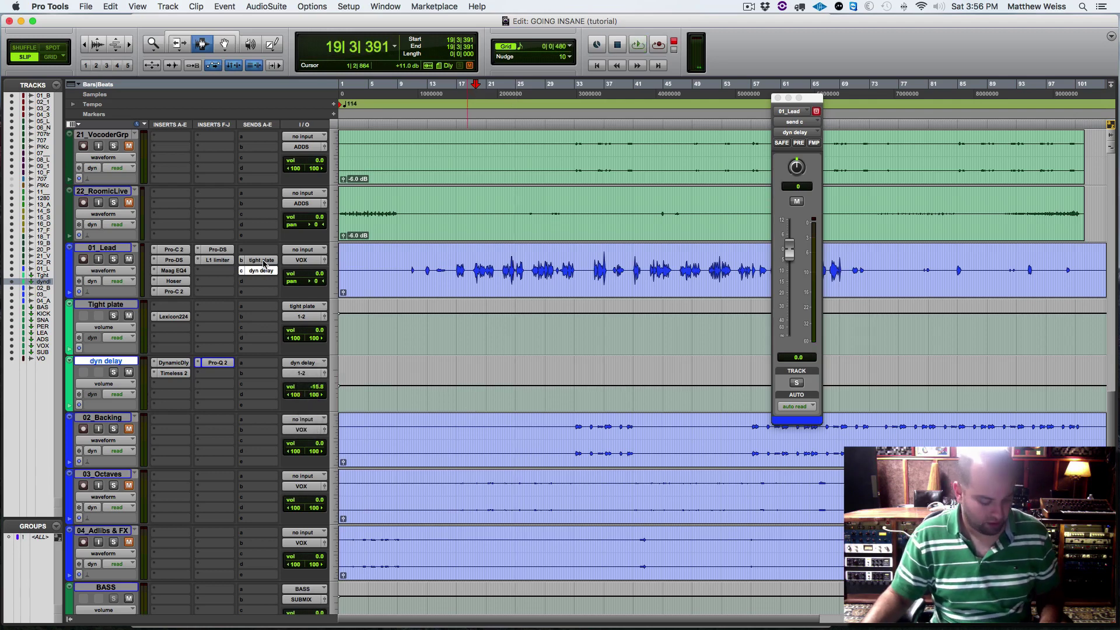
Copy the tight plate send from 01_Lead to send slot b of the dyn delay track and audition the result.
{"action": "left_click", "coordinate": [270, 377]}
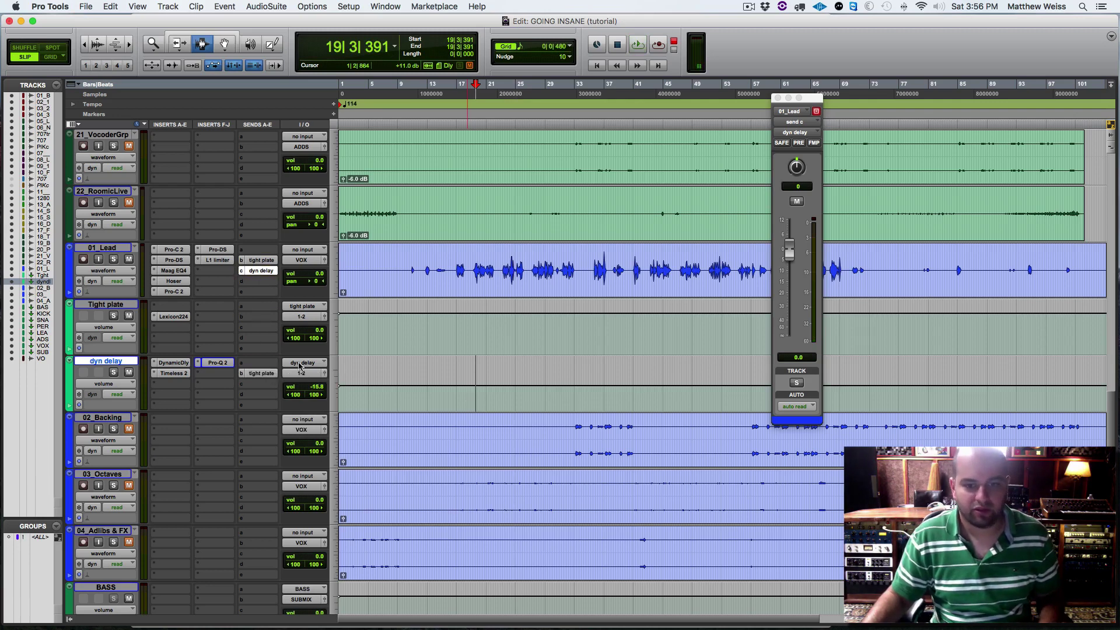
{"action": "key", "text": "space"}
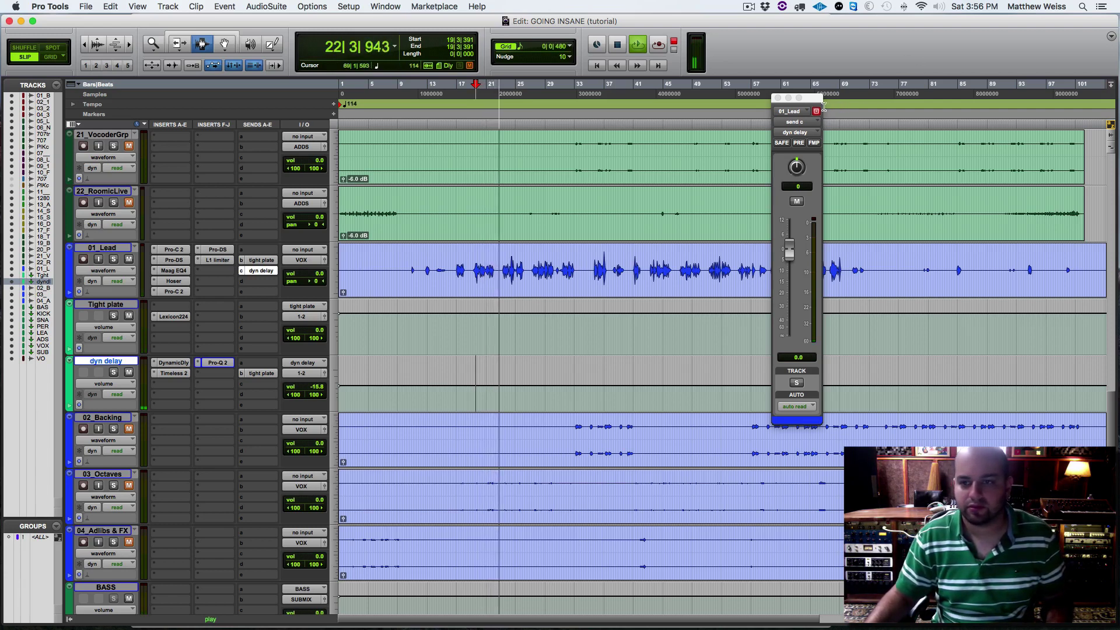
{"action": "left_click_drag", "start_coordinate": [798, 106], "coordinate": [929, 139]}
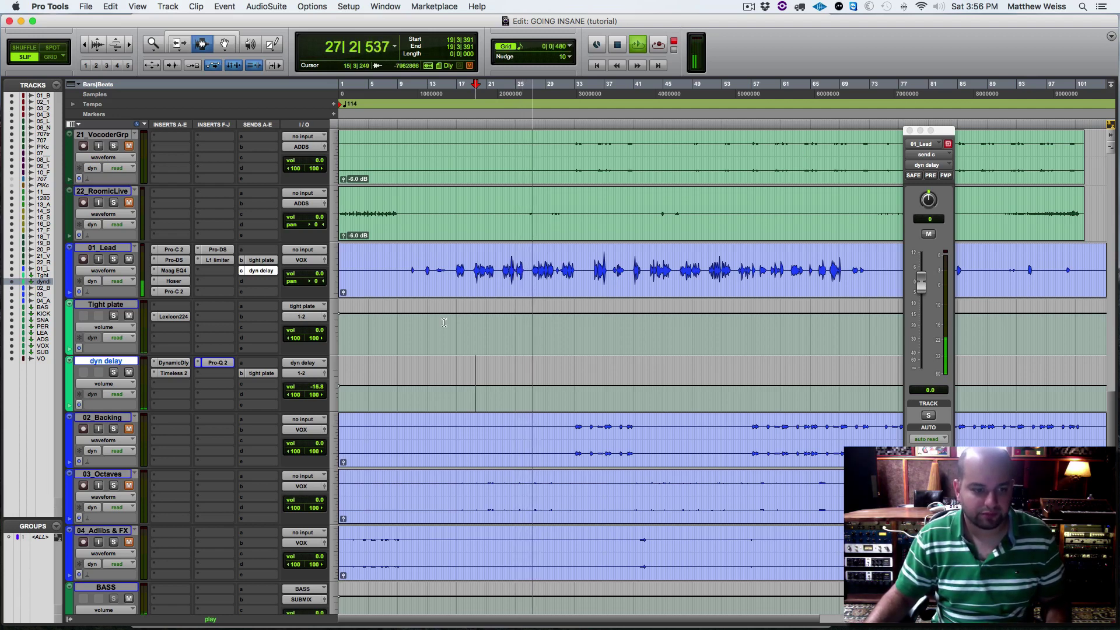
{"action": "key", "text": "space"}
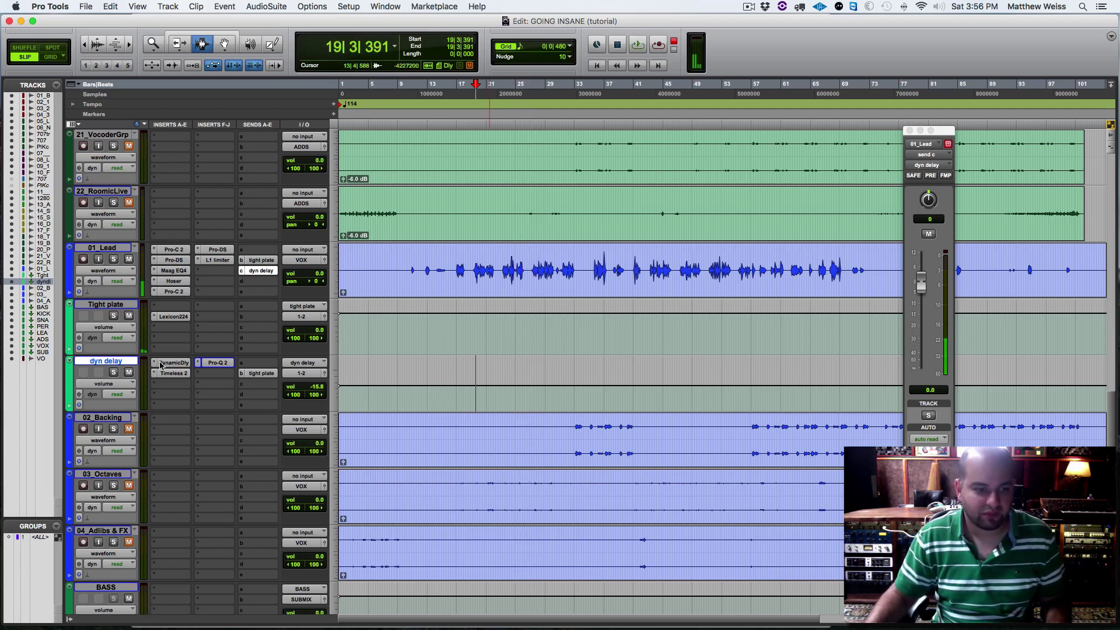
Add a 12 dB/oct high cut at about 10 kHz in dyn delay's Pro-Q 2, set Natural Phase processing, and close the EQ.
{"action": "left_click", "coordinate": [214, 367]}
{"action": "left_click_drag", "start_coordinate": [795, 202], "coordinate": [736, 202]}
{"action": "key", "text": "space"}
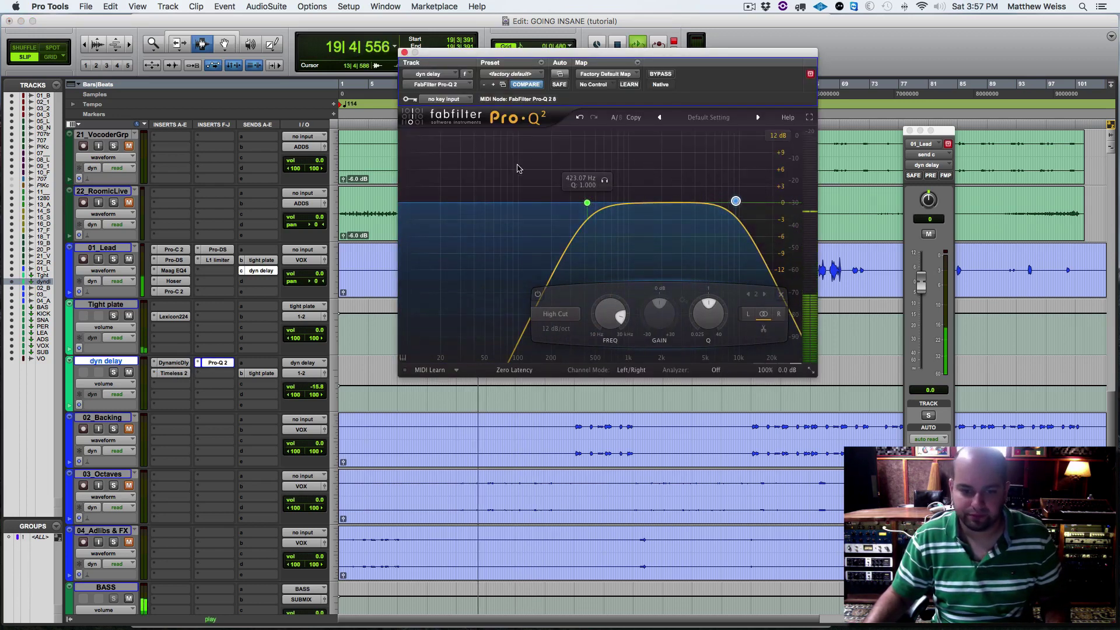
{"action": "left_click", "coordinate": [514, 370]}
{"action": "left_click", "coordinate": [513, 394]}
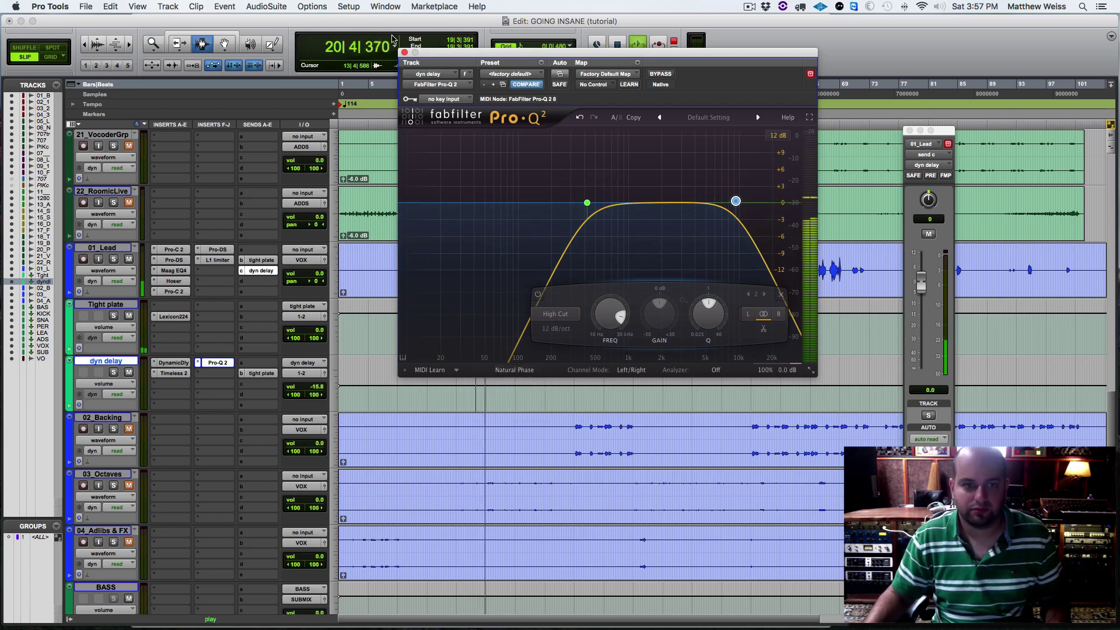
{"action": "left_click", "coordinate": [405, 52]}
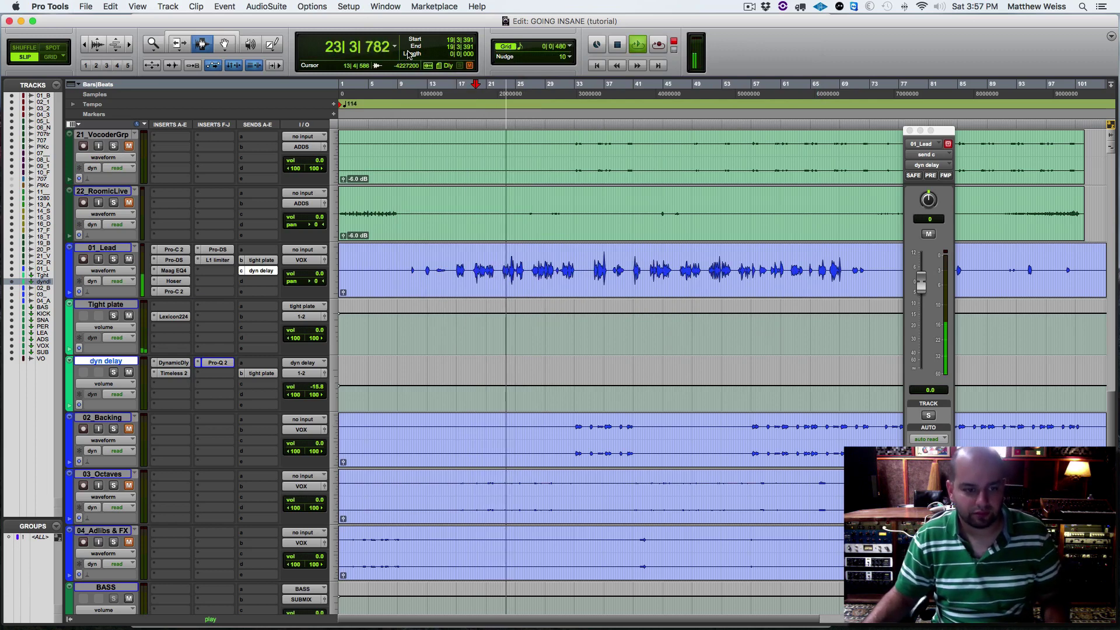
Set the dyn delay track's tight plate send to -12.3 dB during playback, close the send window and stop playback.
{"action": "left_click", "coordinate": [257, 373]}
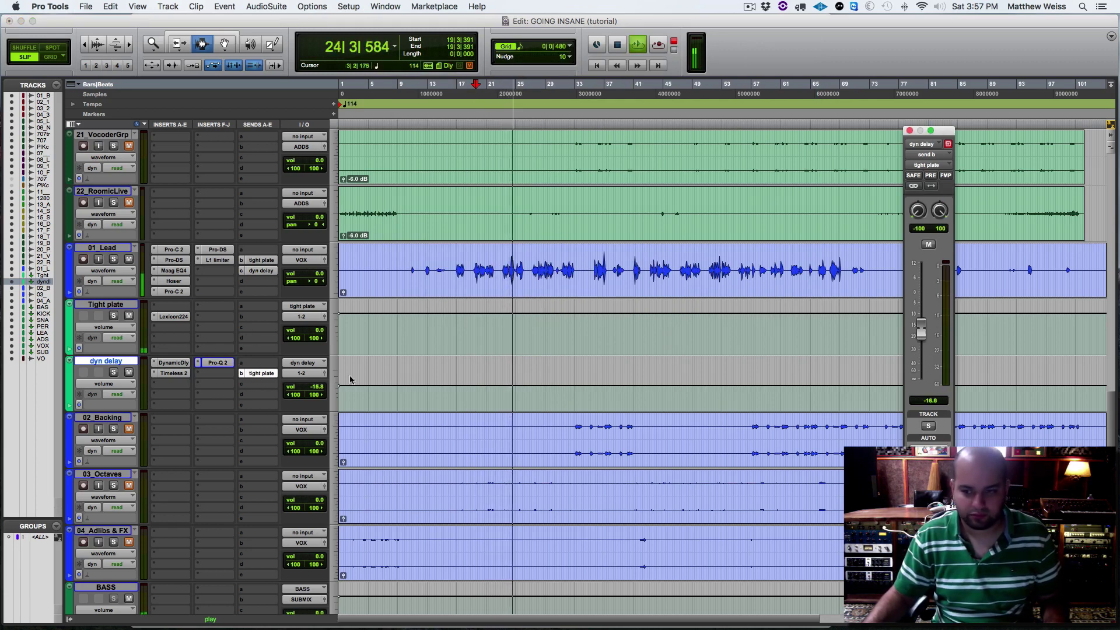
{"action": "left_click_drag", "start_coordinate": [922, 340], "coordinate": [923, 333]}
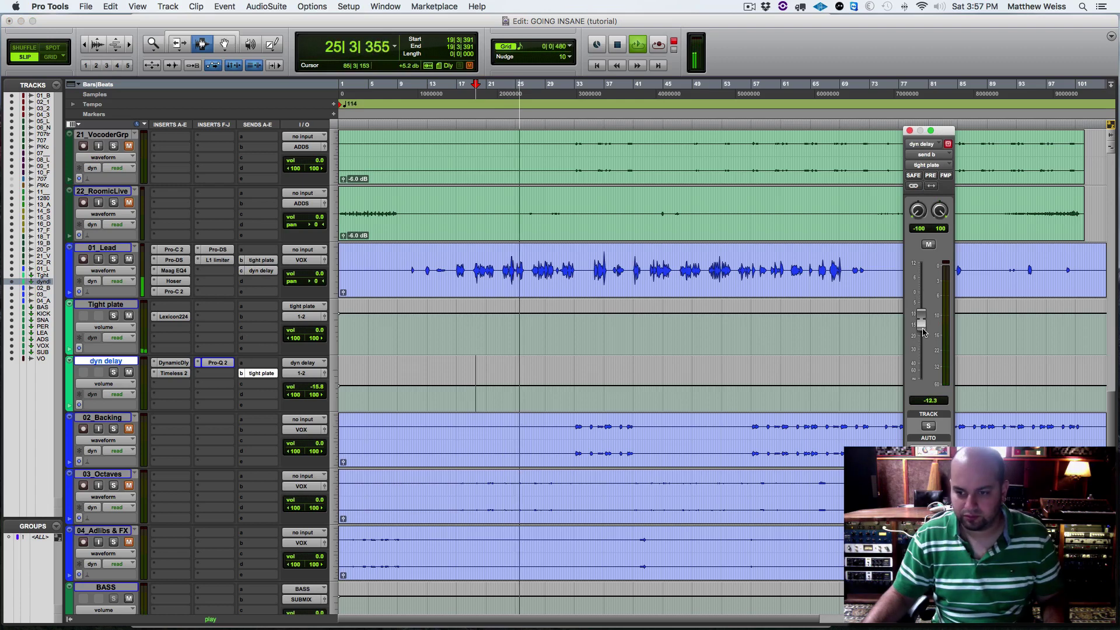
{"action": "left_click", "coordinate": [910, 130]}
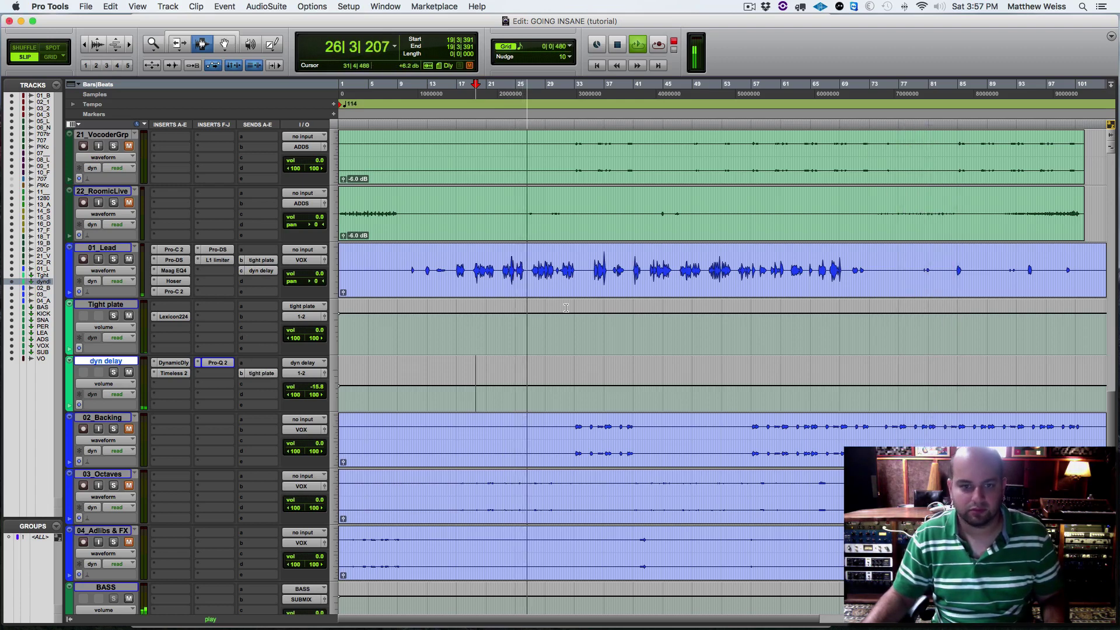
{"action": "key", "text": "space"}
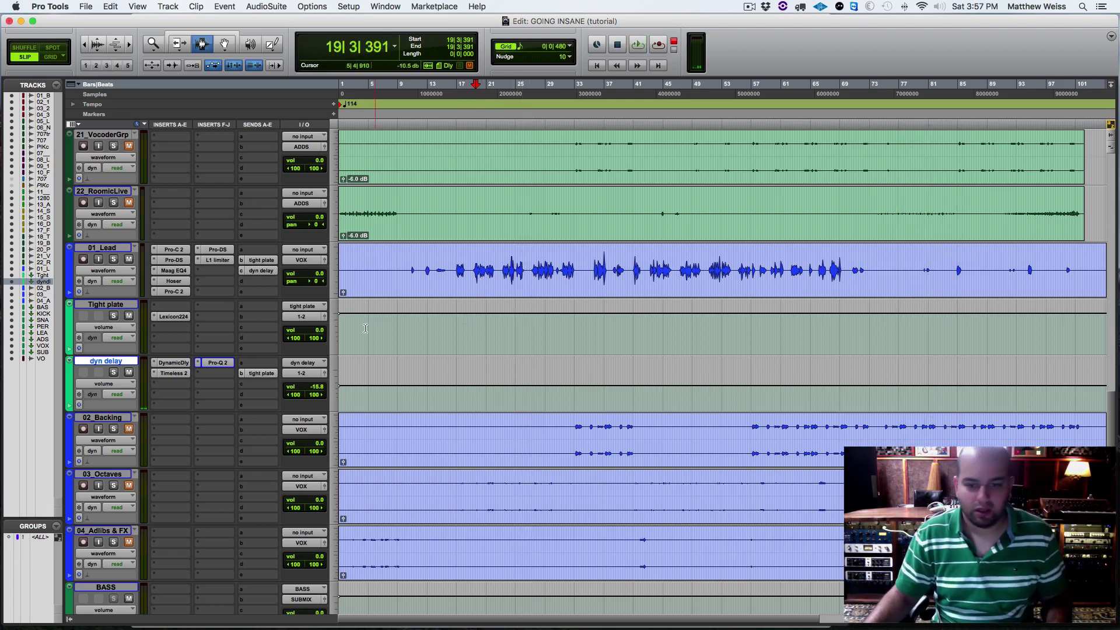
Duplicate the 01_Lead track once with its playlists, automation, inserts, sends and group assignments, placed after the selected track.
{"action": "left_click", "coordinate": [113, 251]}
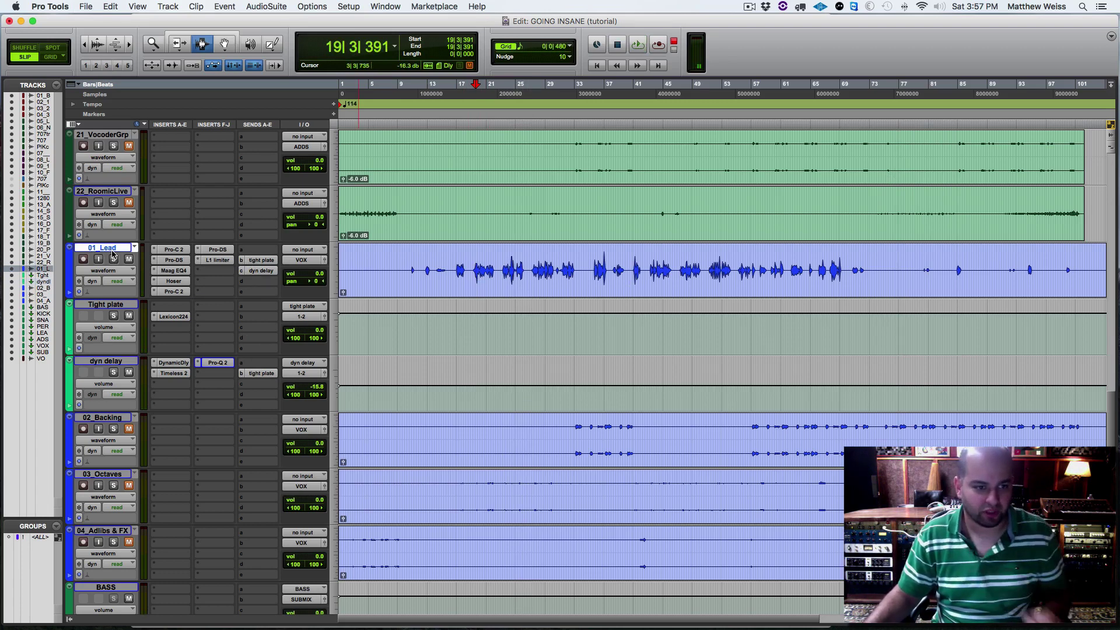
{"action": "right_click", "coordinate": [109, 252]}
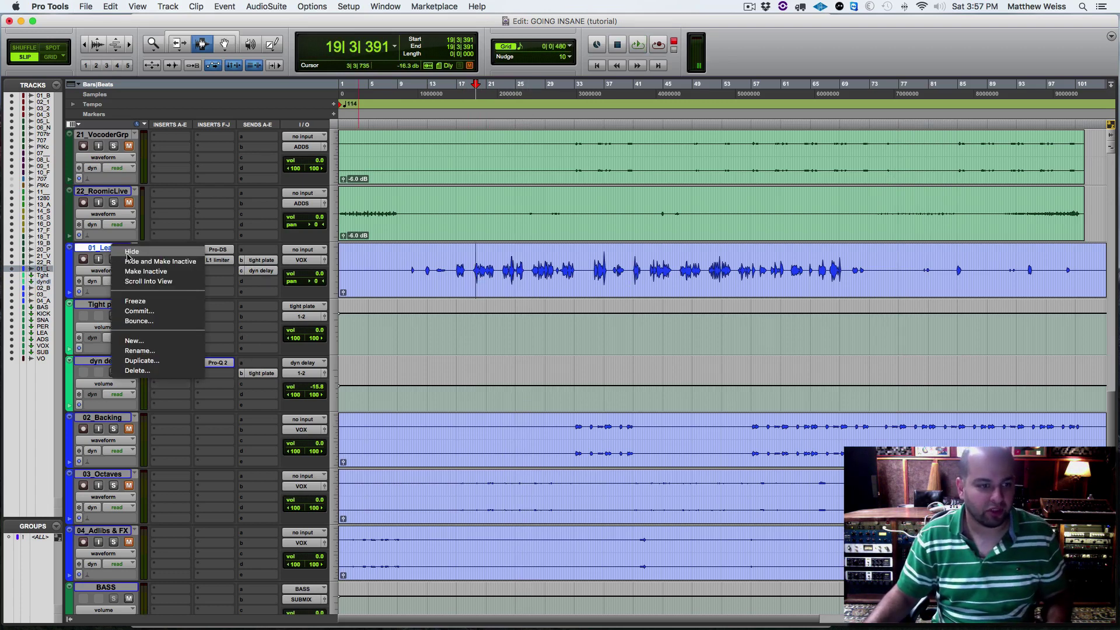
{"action": "left_click", "coordinate": [140, 362]}
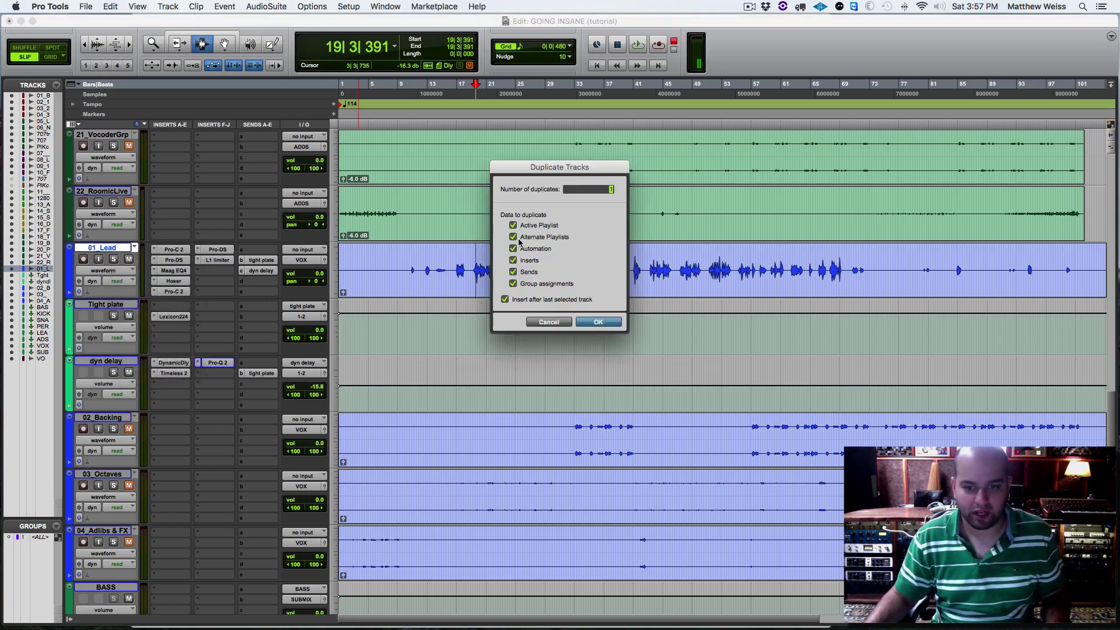
{"action": "left_click", "coordinate": [599, 322]}
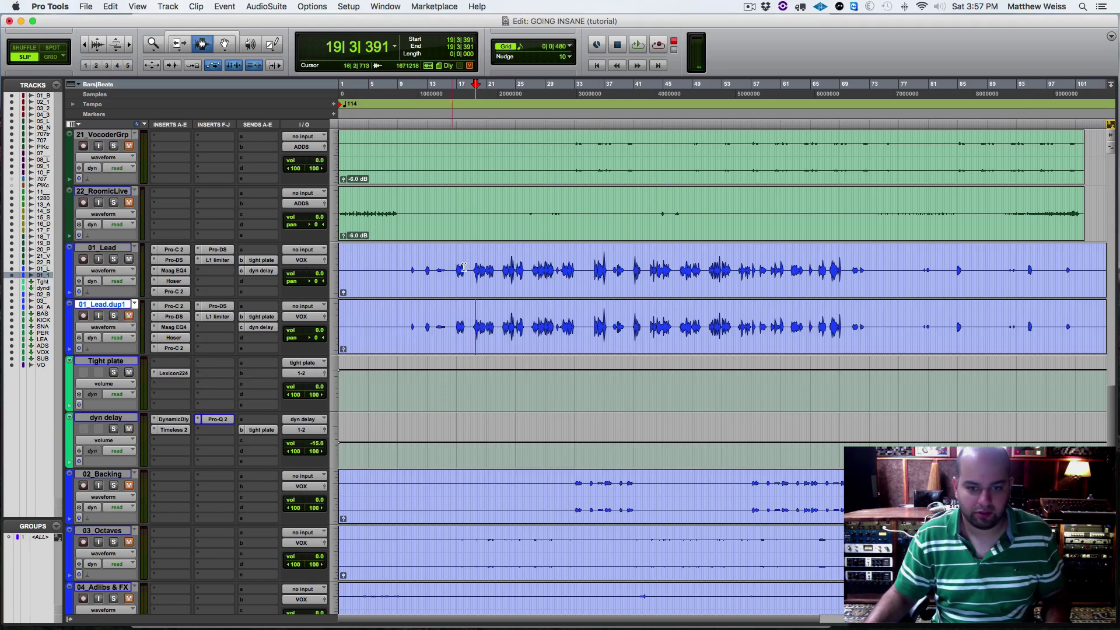
Select the 01_Lead phrase from about bar 27 to bar 30 and audition it soloed.
{"action": "left_click_drag", "start_coordinate": [534, 269], "coordinate": [553, 271]}
{"action": "key", "text": "space"}
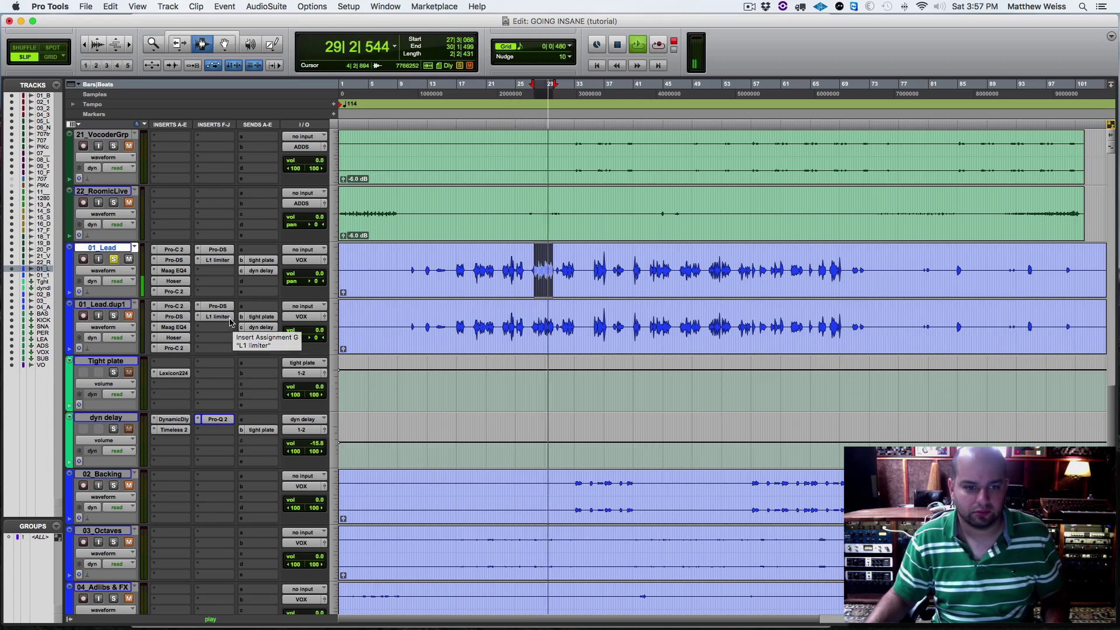
{"action": "key", "text": "space"}
Insert the mono FabFilter Pro-MB in insert slot h of the 01_Lead track.
{"action": "left_click", "coordinate": [217, 271]}
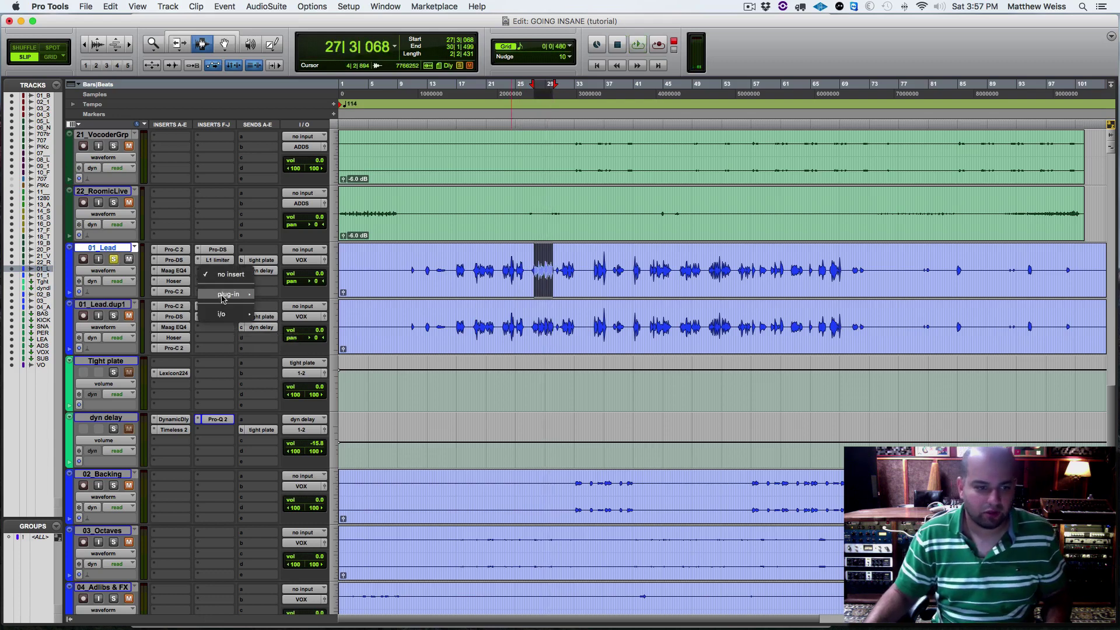
{"action": "mouse_move", "coordinate": [223, 298]}
{"action": "mouse_move", "coordinate": [304, 161]}
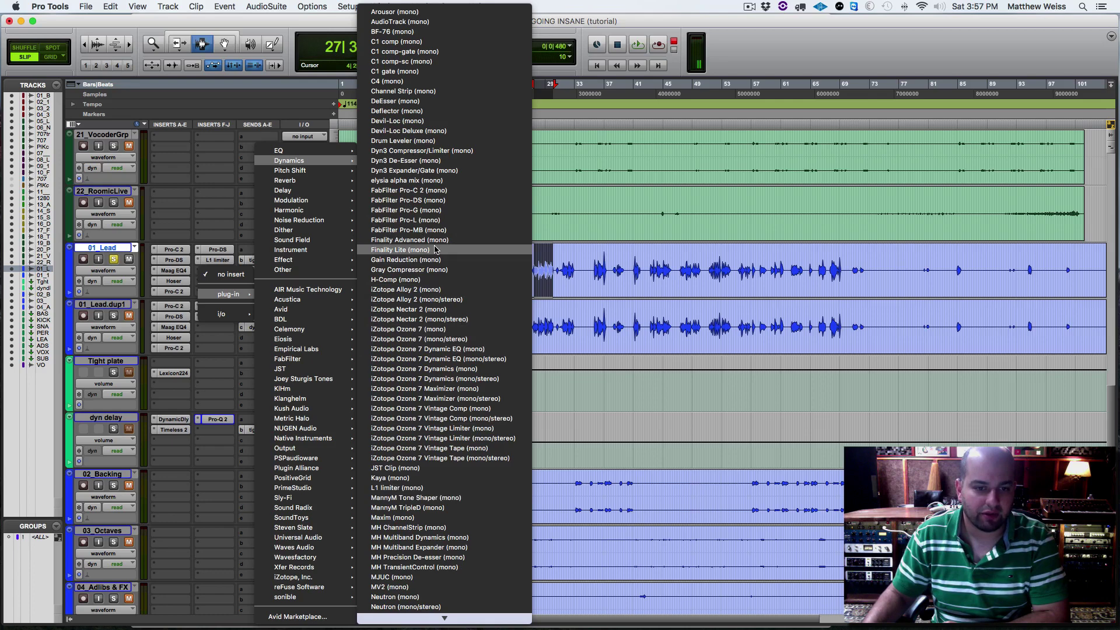
{"action": "left_click", "coordinate": [422, 230]}
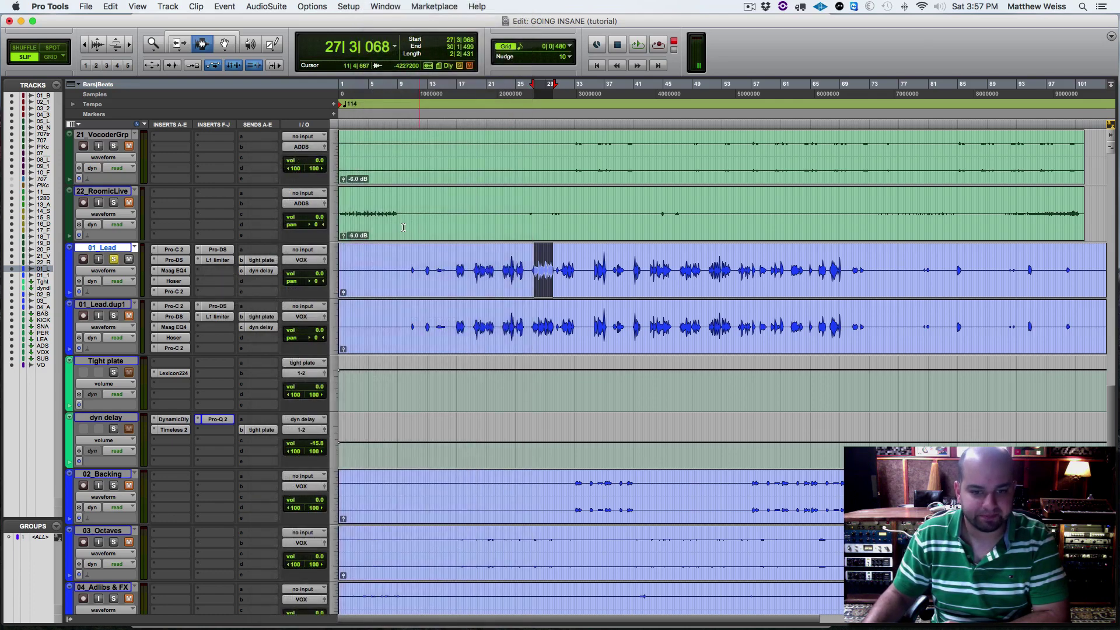
Add a compression band in Pro-MB during playback, turn on side chain Audition, and narrow the band to about 850 Hz to 2.4 kHz.
{"action": "key", "text": "space"}
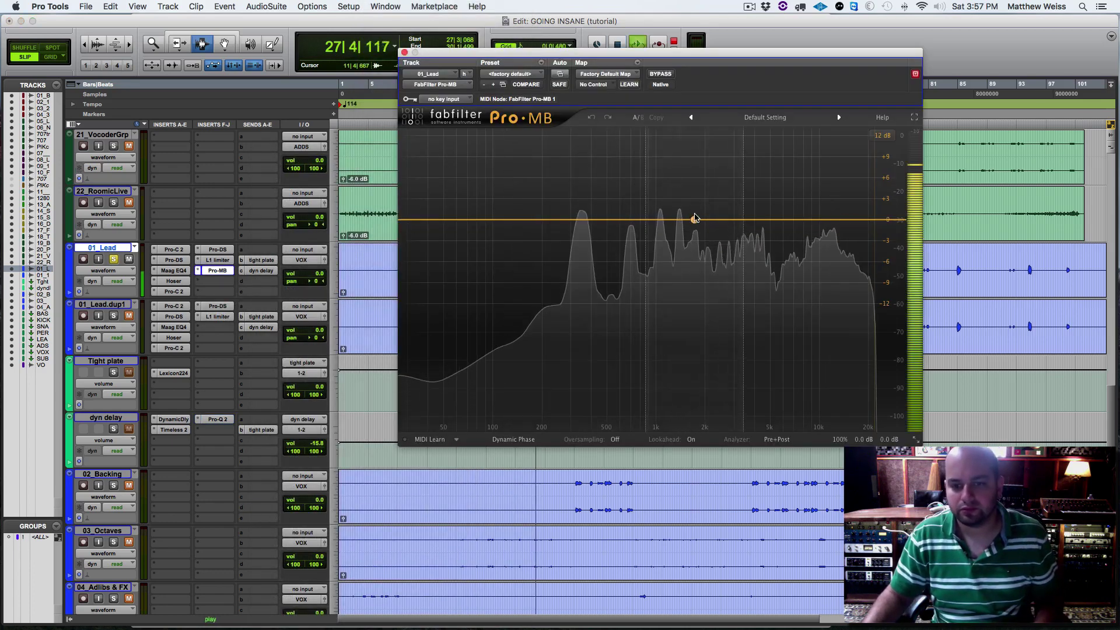
{"action": "left_click", "coordinate": [692, 219]}
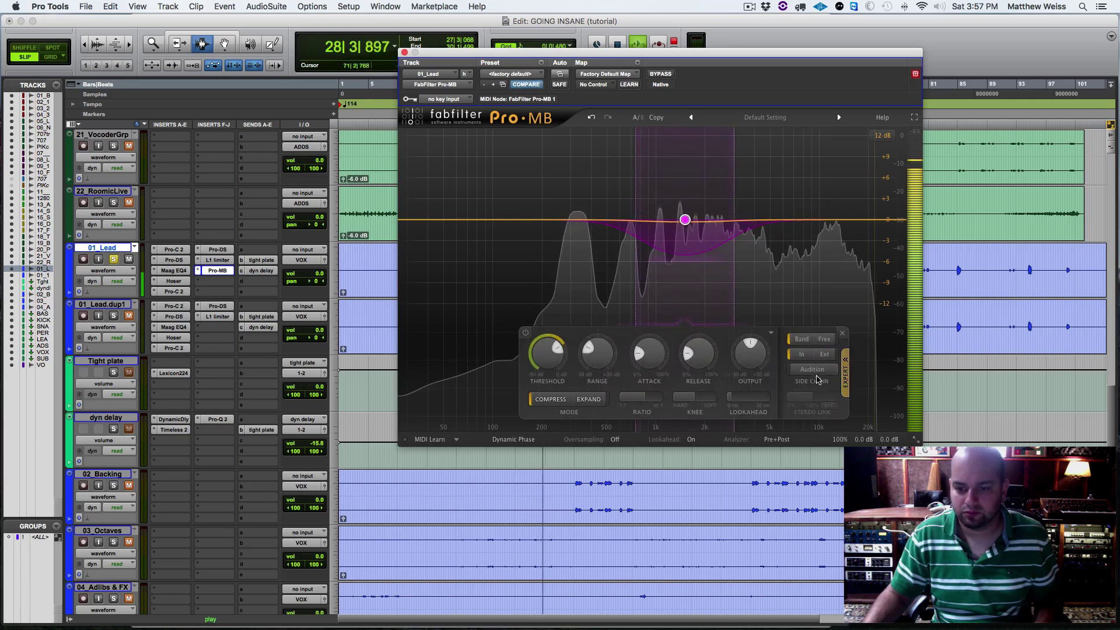
{"action": "left_click", "coordinate": [812, 370]}
{"action": "left_click_drag", "start_coordinate": [734, 186], "coordinate": [717, 188]}
{"action": "left_click_drag", "start_coordinate": [637, 146], "coordinate": [644, 194]}
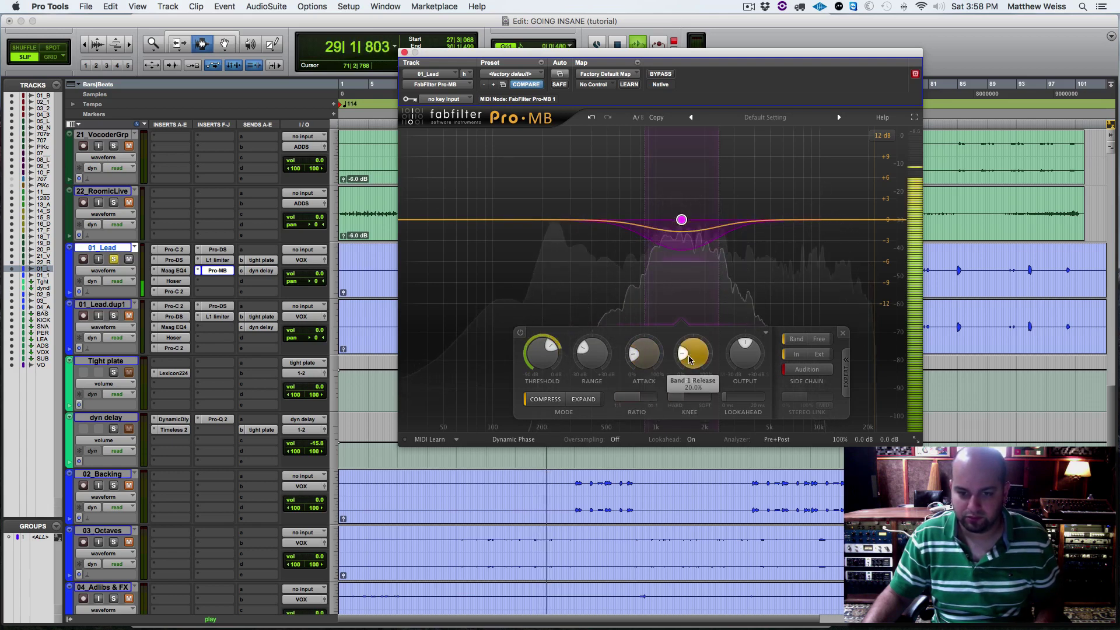
Shorten the Pro-MB band's release, increase its compression range, and set its threshold to about -22 dB.
{"action": "left_click_drag", "start_coordinate": [689, 359], "coordinate": [699, 350]}
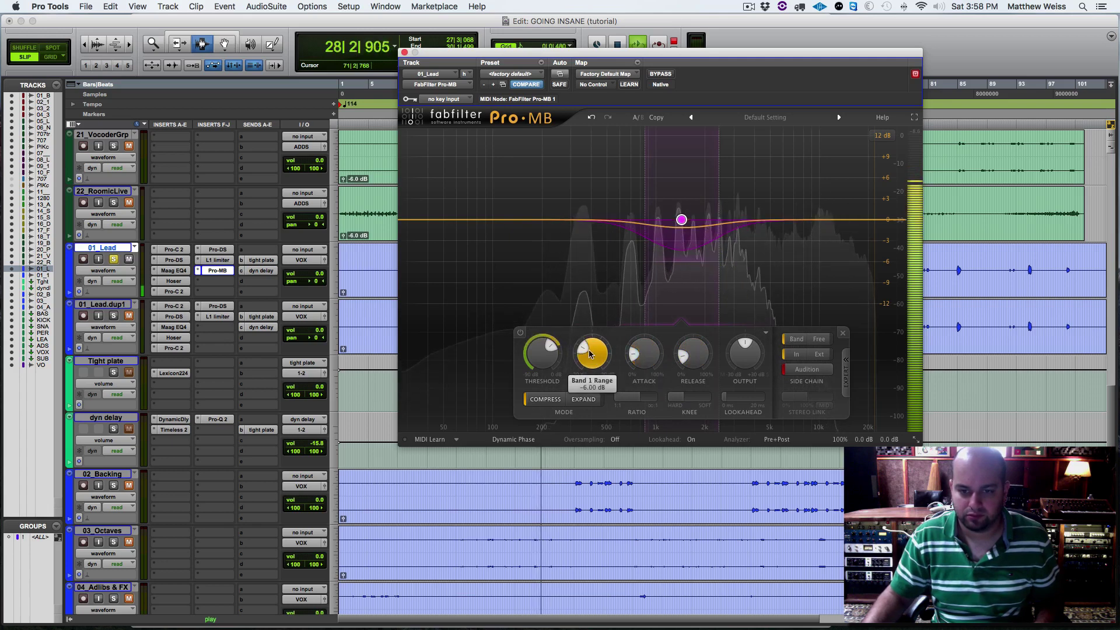
{"action": "left_click_drag", "start_coordinate": [589, 370], "coordinate": [589, 374]}
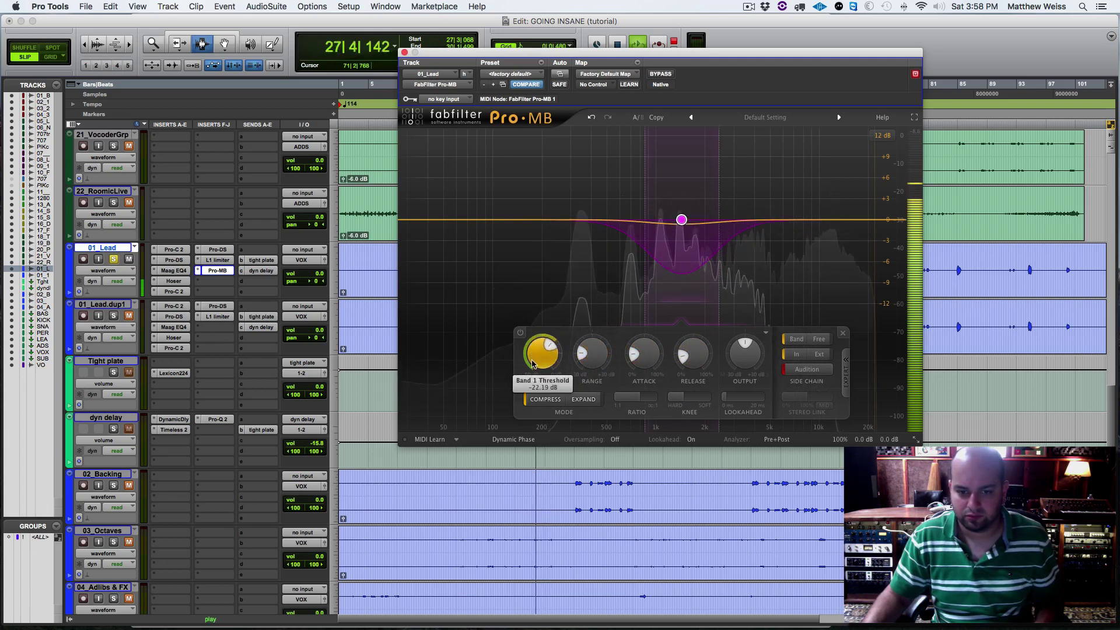
{"action": "left_click_drag", "start_coordinate": [532, 369], "coordinate": [533, 363]}
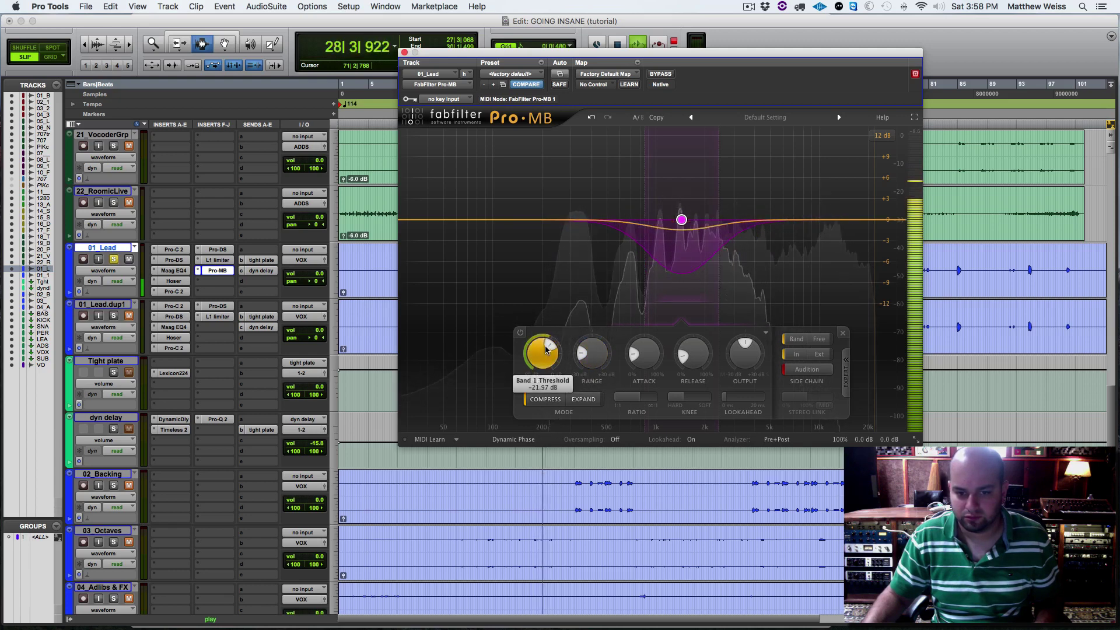
Raise the Pro-MB band's output level to +4.21 dB, turn off side chain Audition, close the window and stop playback.
{"action": "left_click_drag", "start_coordinate": [745, 354], "coordinate": [759, 330]}
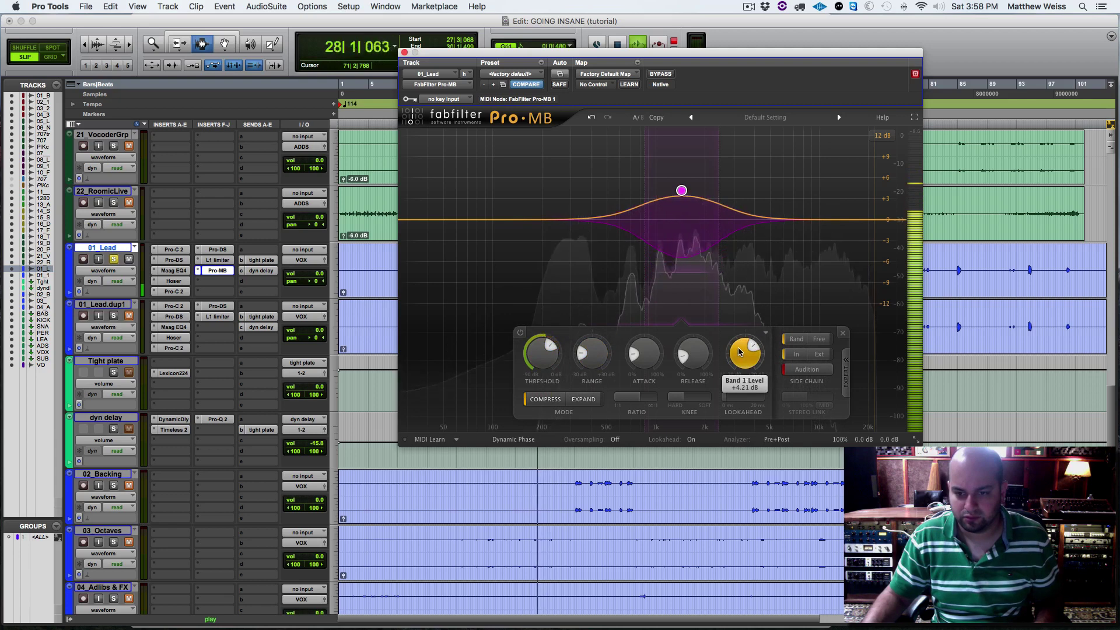
{"action": "left_click", "coordinate": [805, 372]}
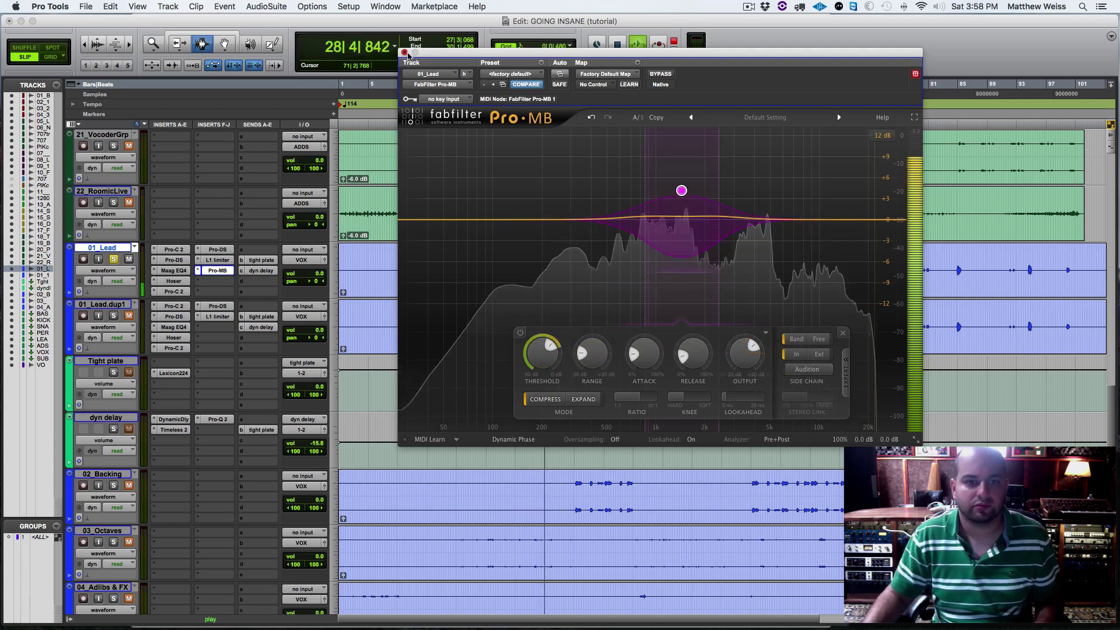
{"action": "left_click", "coordinate": [404, 52]}
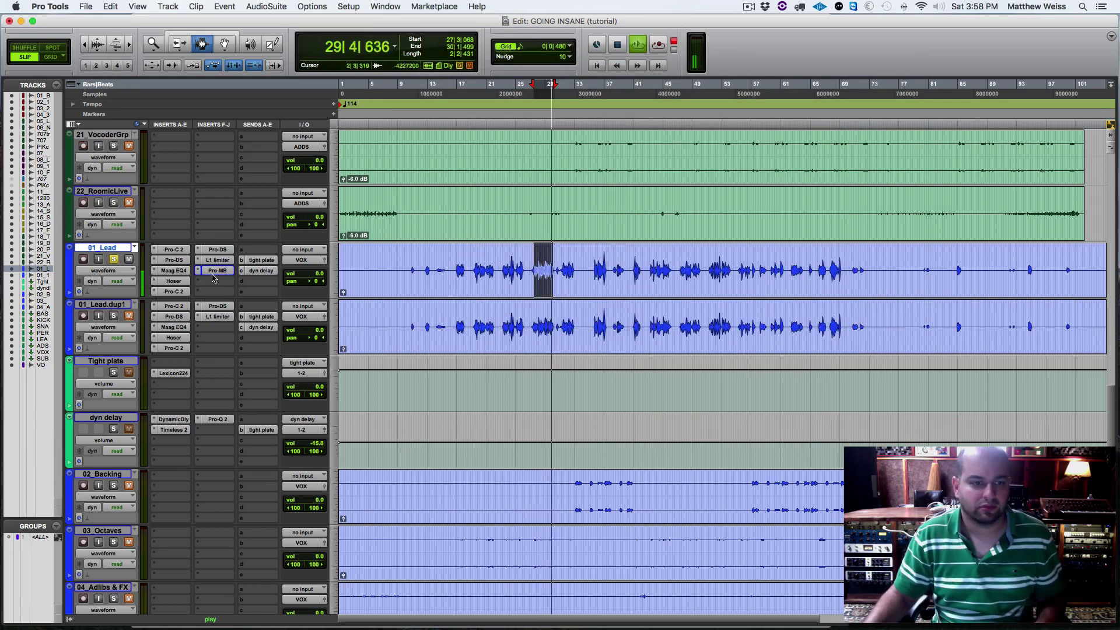
{"action": "key", "text": "space"}
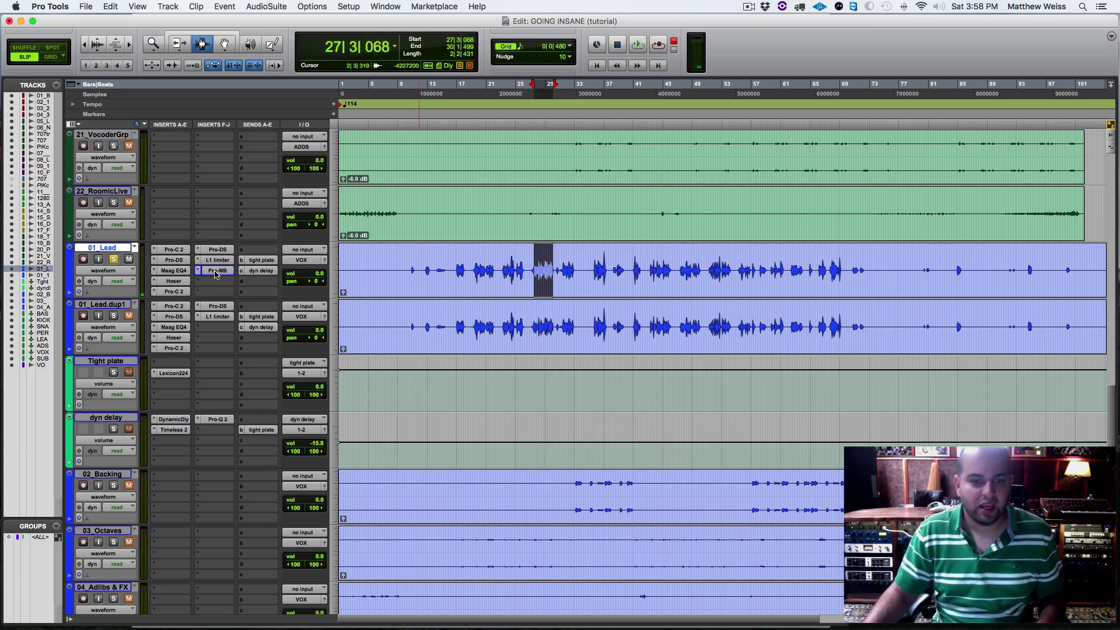
Reopen Pro-MB on 01_Lead and set its oversampling to 2x.
{"action": "left_click", "coordinate": [216, 271]}
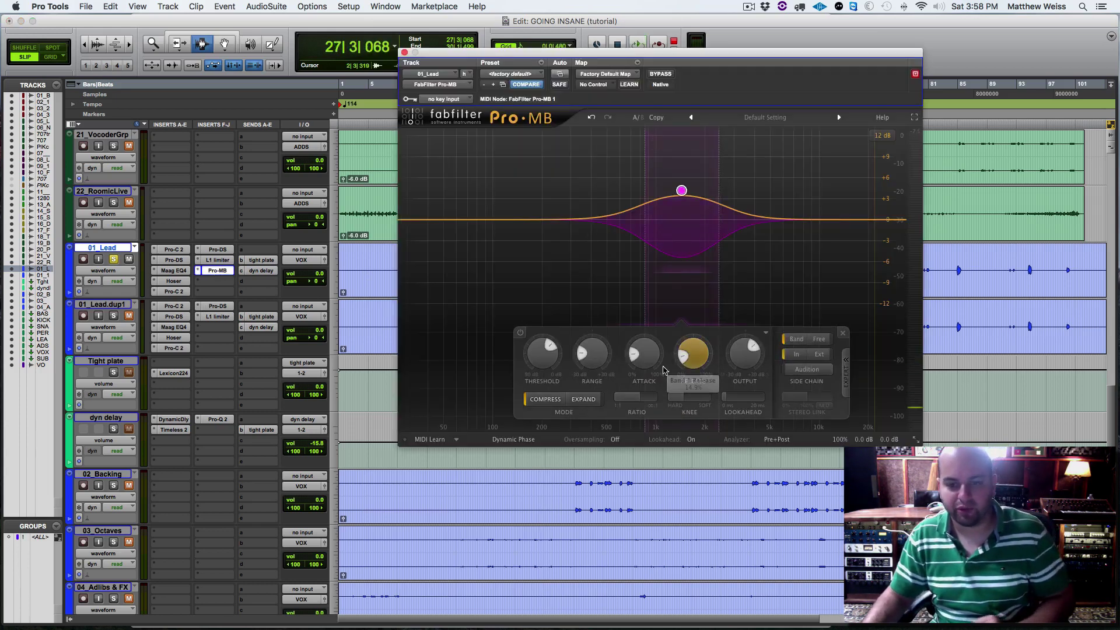
{"action": "mouse_move", "coordinate": [644, 361]}
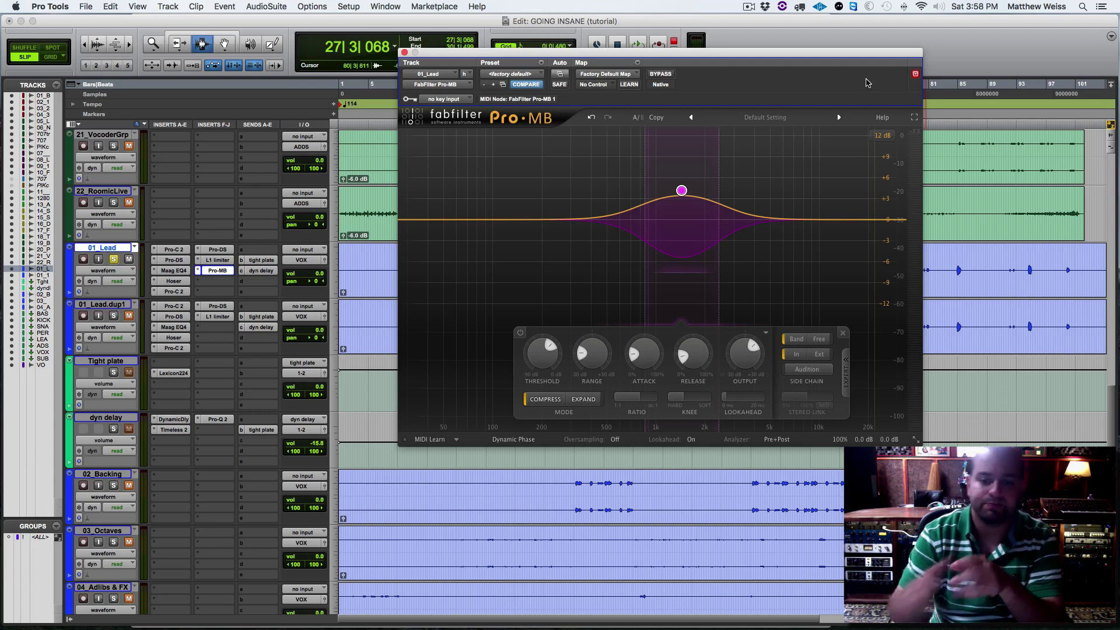
{"action": "mouse_move", "coordinate": [630, 395]}
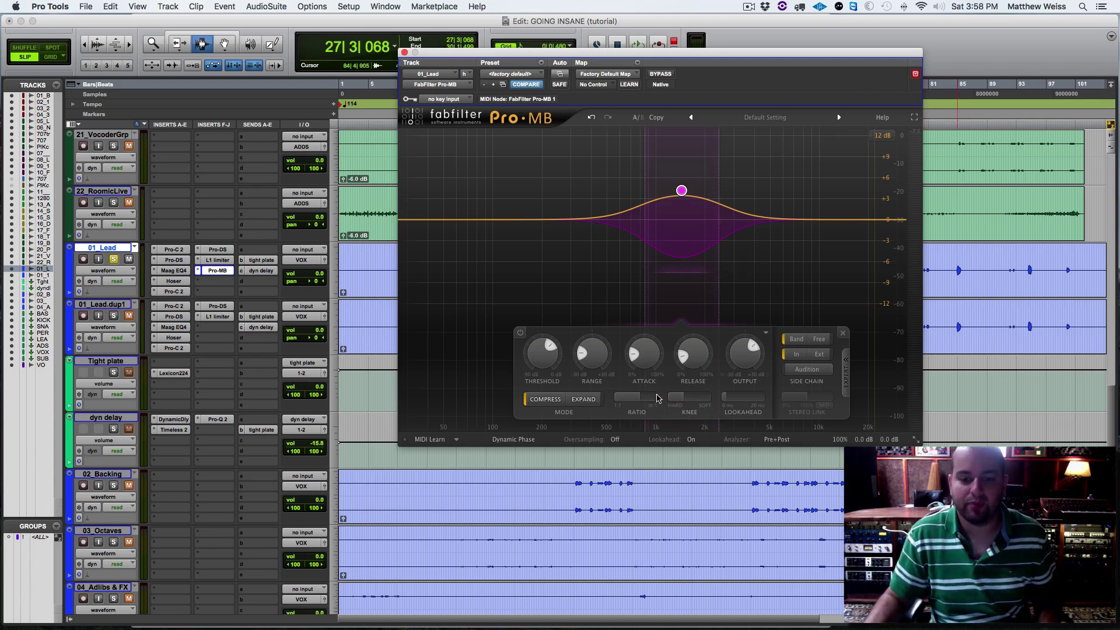
{"action": "left_click", "coordinate": [616, 442]}
{"action": "left_click", "coordinate": [620, 464]}
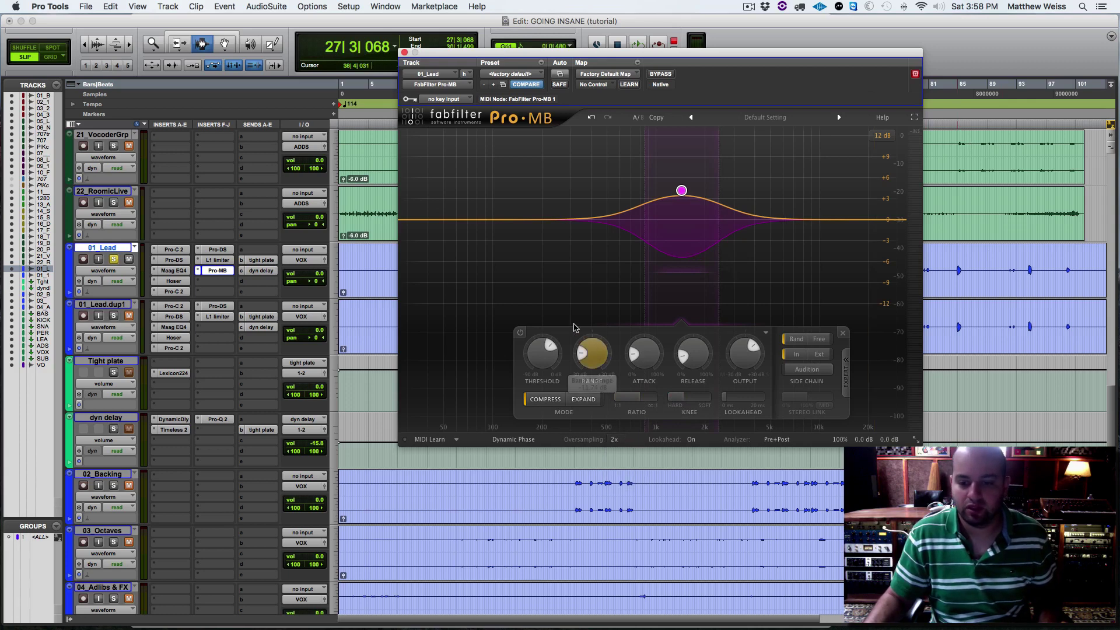
Compare Pro-MB's Dynamic Phase and Minimum Phase processing modes by auditioning the selected lead vocal phrase in each.
{"action": "key", "text": "space"}
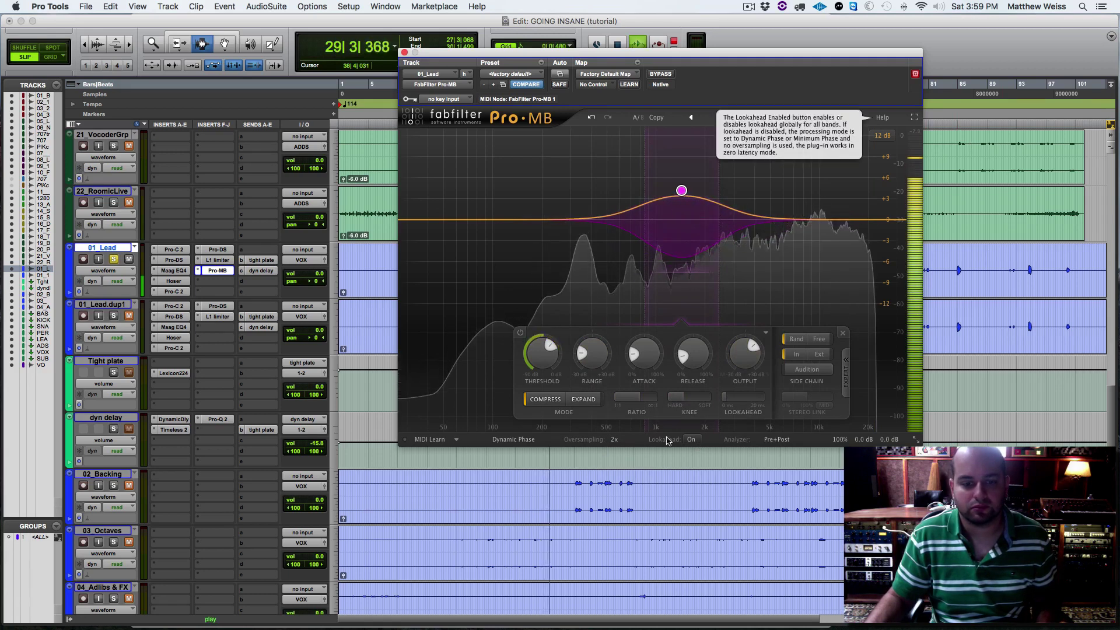
{"action": "left_click", "coordinate": [513, 441]}
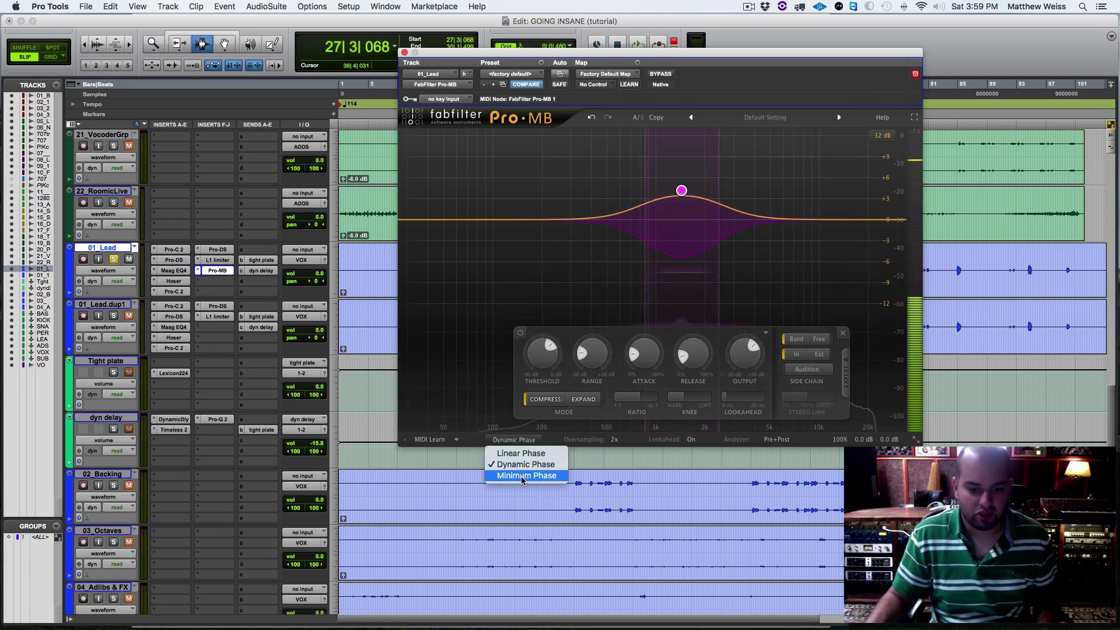
{"action": "left_click", "coordinate": [523, 476]}
{"action": "key", "text": "space"}
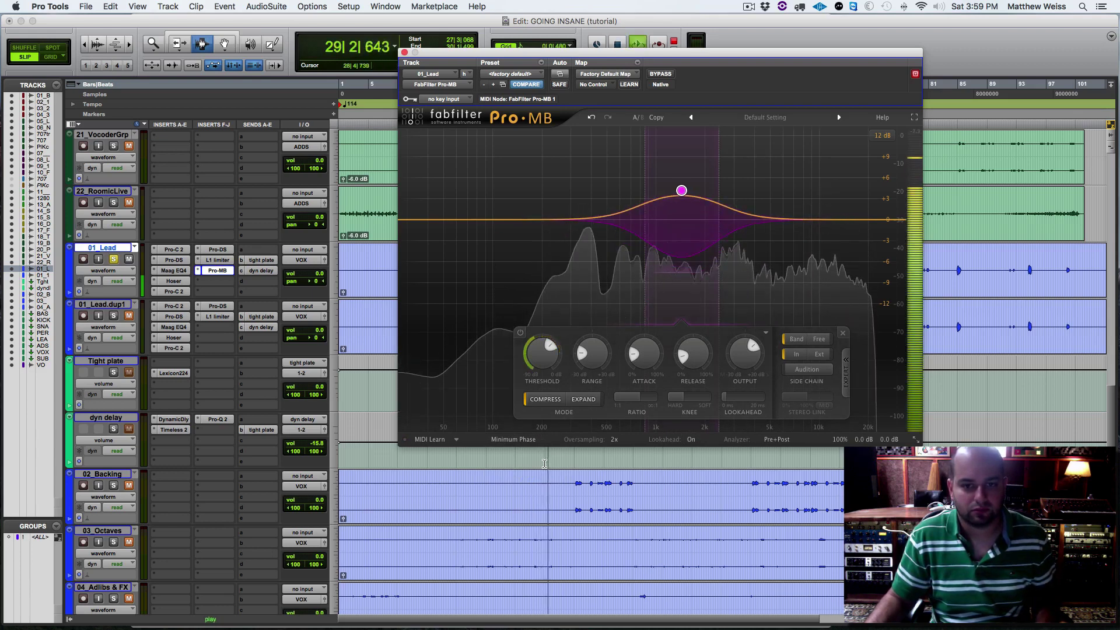
{"action": "key", "text": "space"}
{"action": "left_click", "coordinate": [523, 440]}
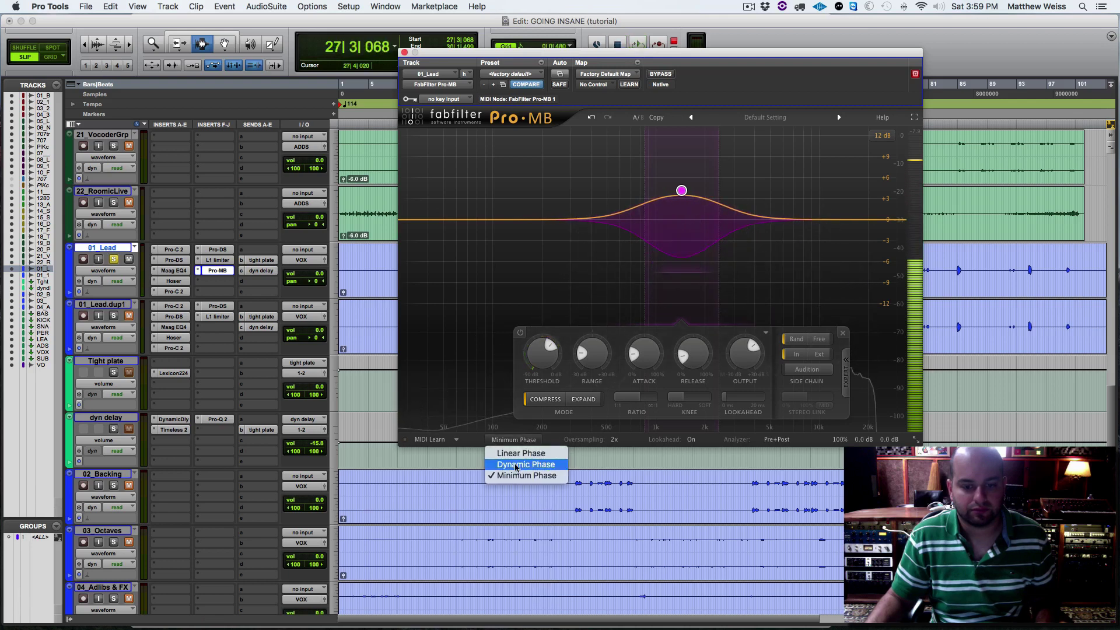
{"action": "left_click", "coordinate": [522, 465]}
{"action": "key", "text": "space"}
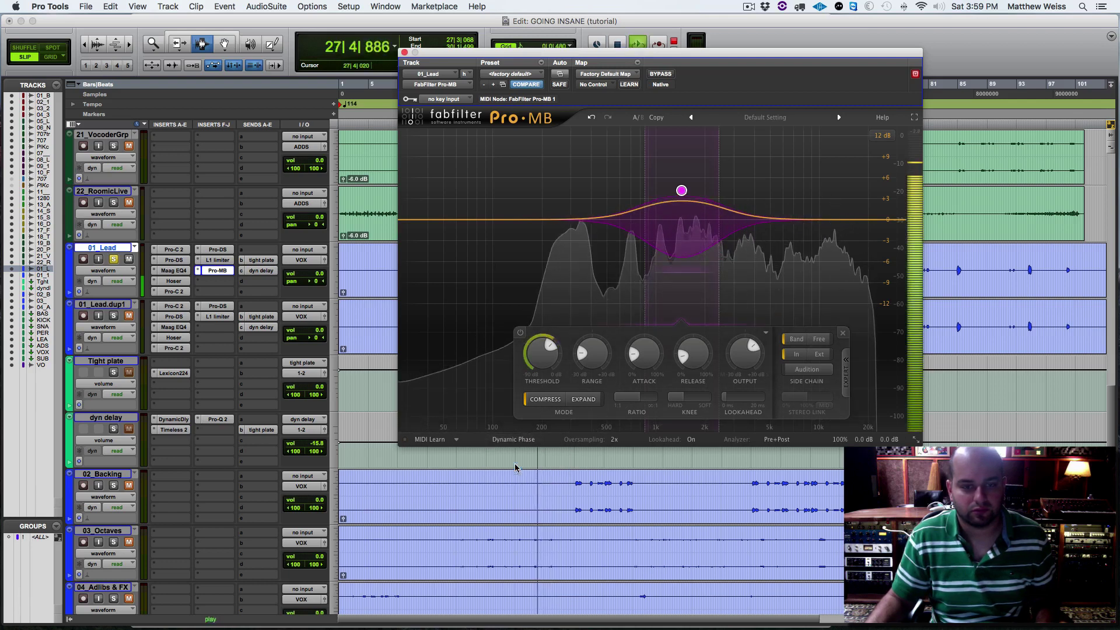
{"action": "key", "text": "space"}
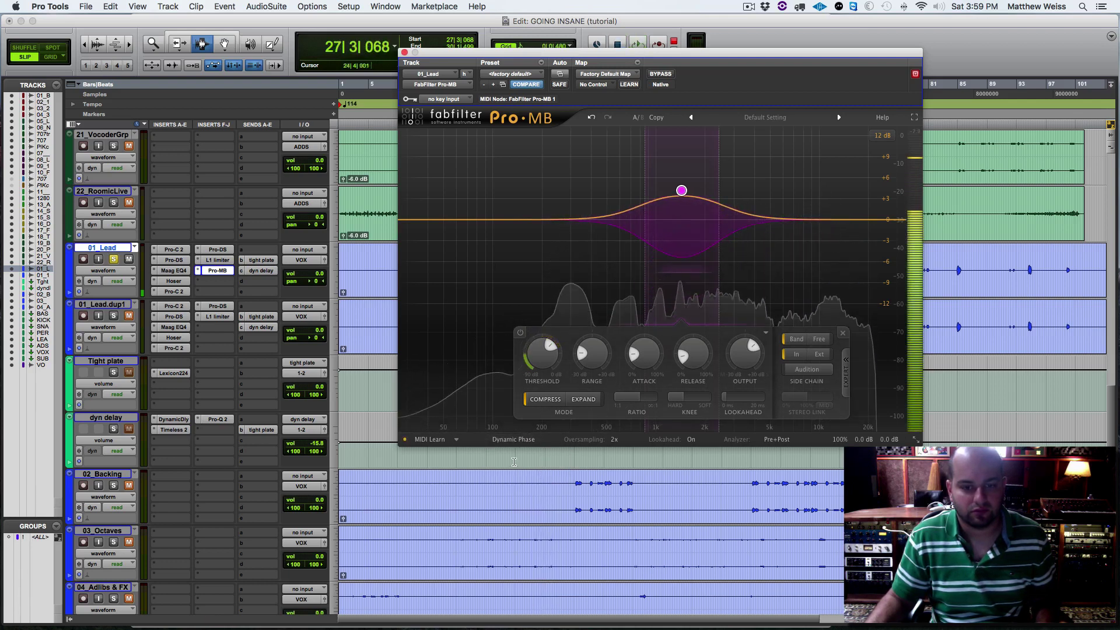
Set Pro-MB's processing mode to Minimum Phase and close its window.
{"action": "left_click", "coordinate": [513, 440]}
{"action": "left_click", "coordinate": [523, 477]}
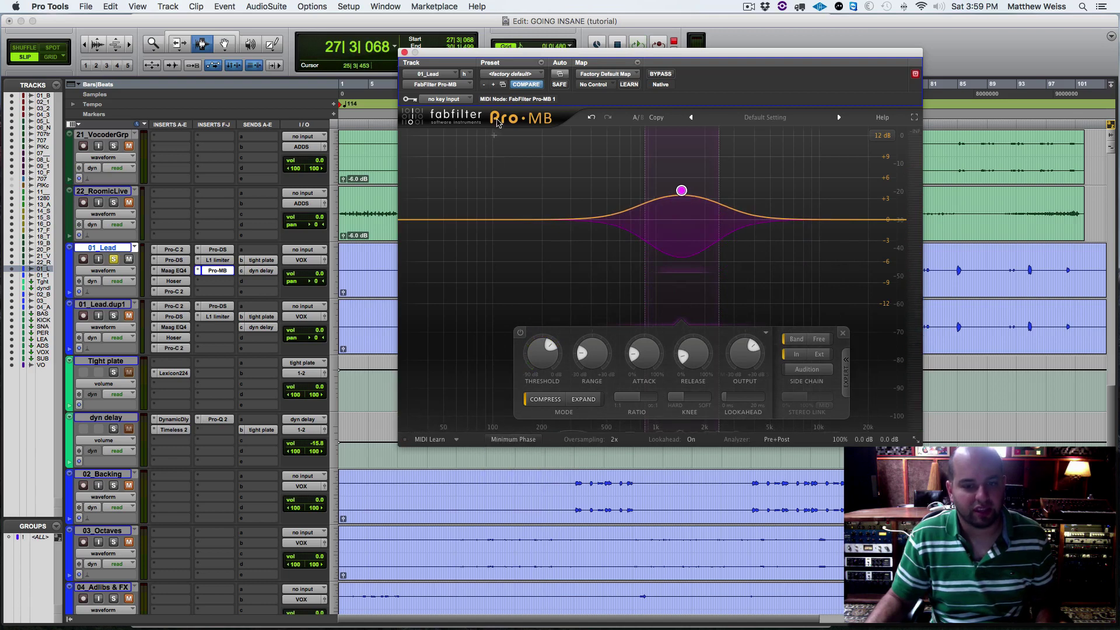
{"action": "left_click", "coordinate": [404, 53]}
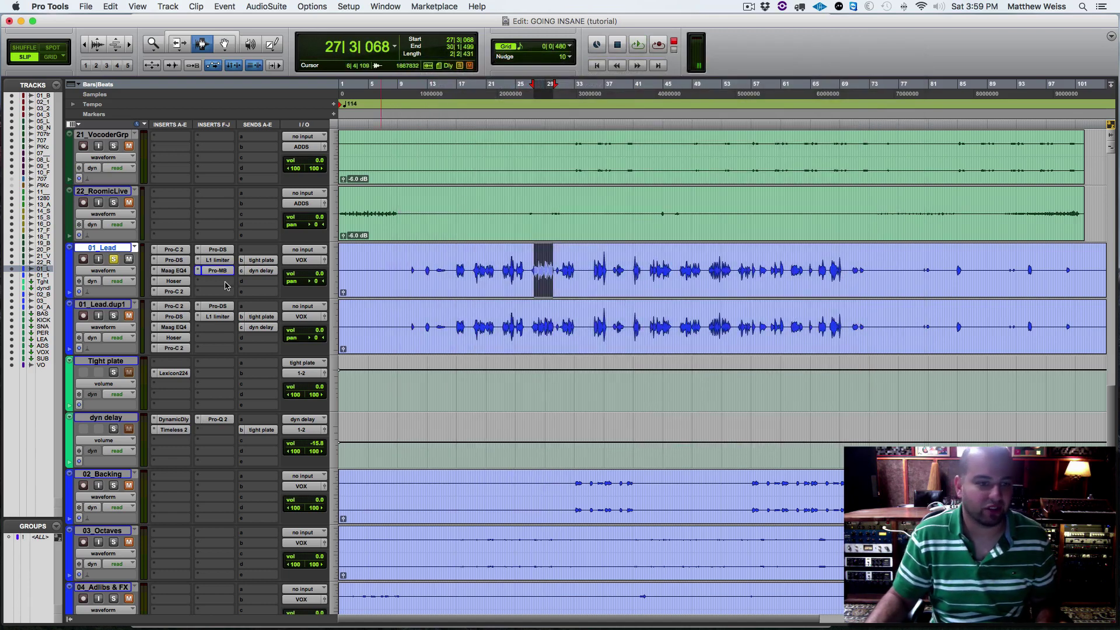
Play back the selected lead phrase and copy Pro-MB from 01_Lead to 01_Lead.dup1.
{"action": "key", "text": "space"}
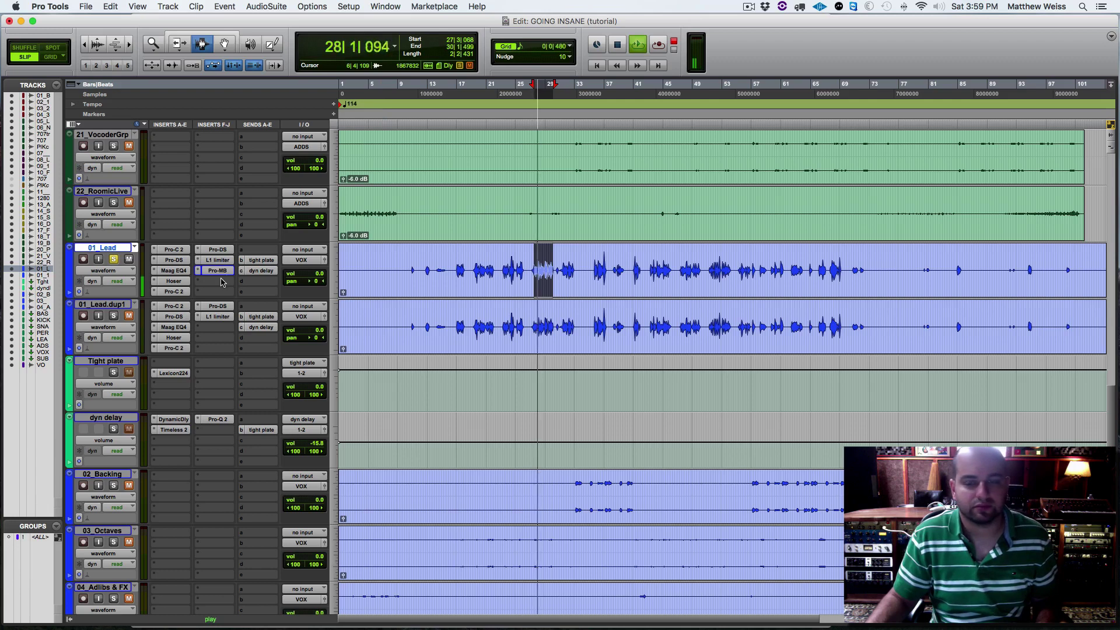
{"action": "key", "text": "space"}
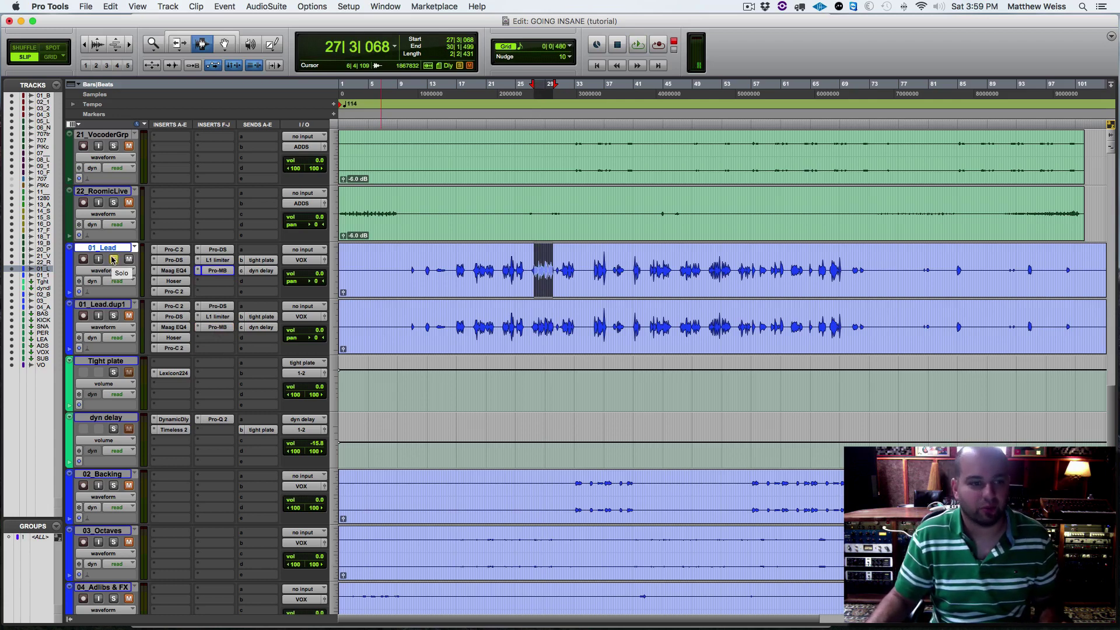
{"action": "key", "text": "space"}
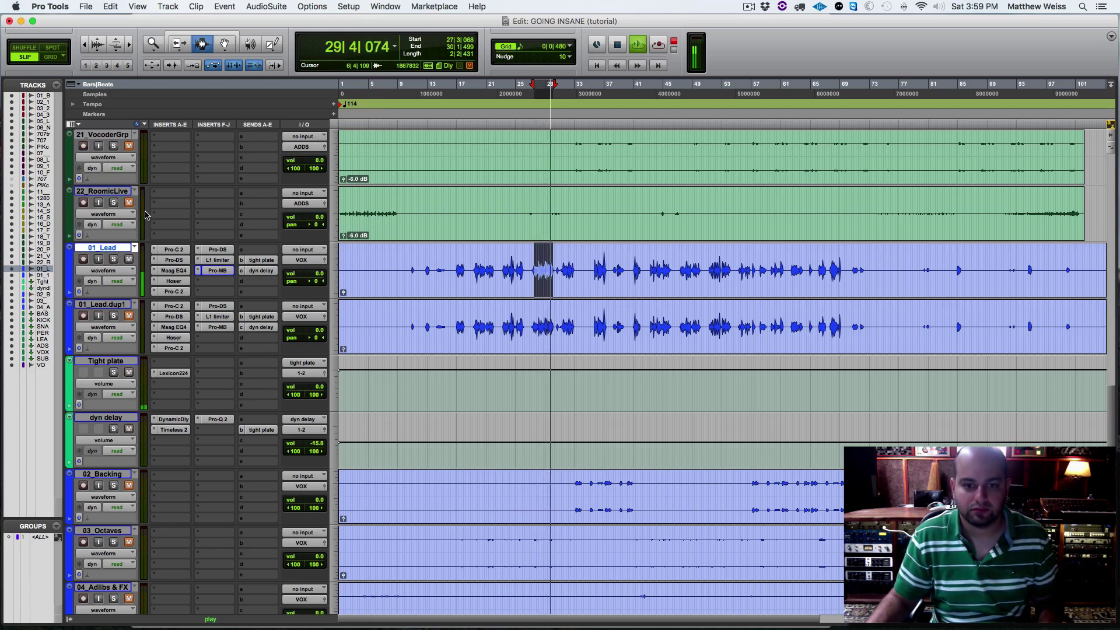
{"action": "key", "text": "space"}
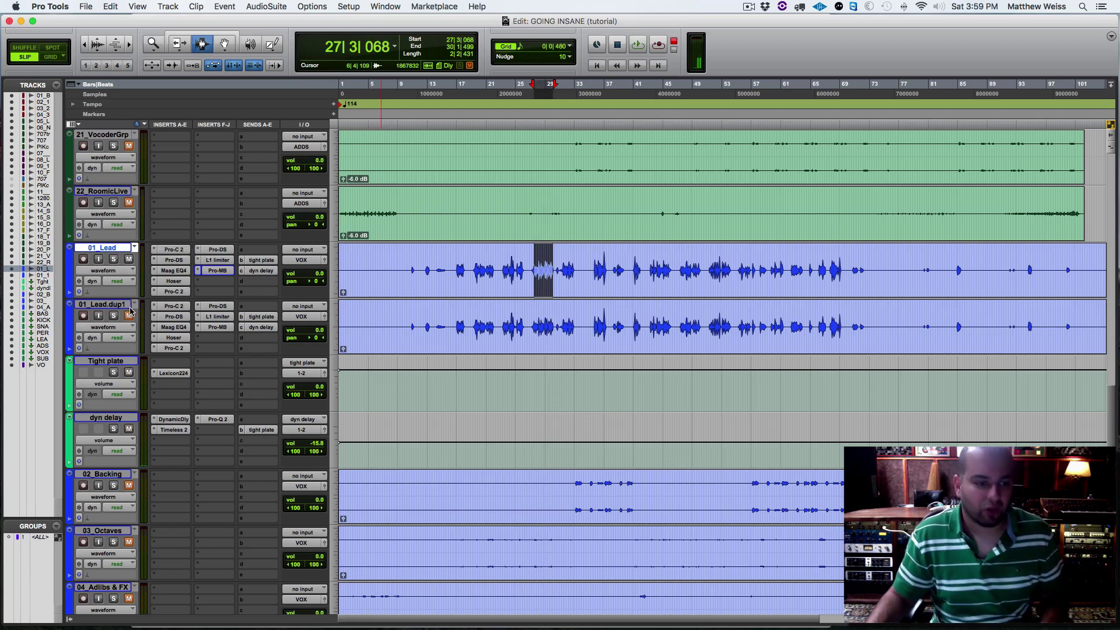
Set the playback engine's hardware buffer size to 512 samples.
{"action": "left_click", "coordinate": [199, 341]}
{"action": "mouse_move", "coordinate": [222, 366]}
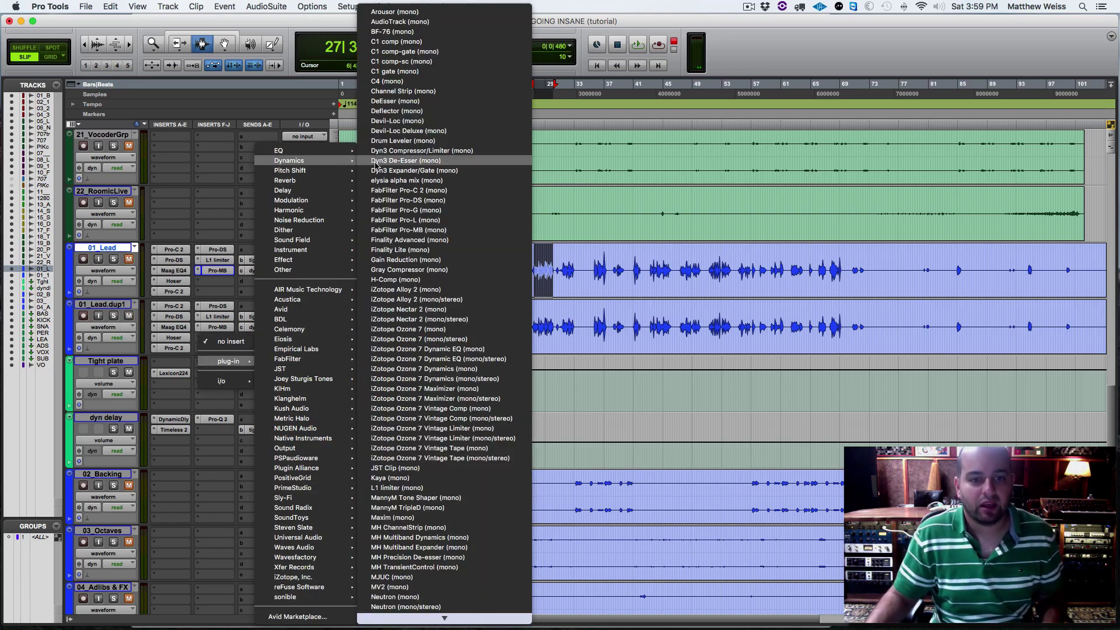
{"action": "left_click", "coordinate": [303, 3]}
{"action": "left_click", "coordinate": [305, 4]}
{"action": "mouse_move", "coordinate": [349, 6]}
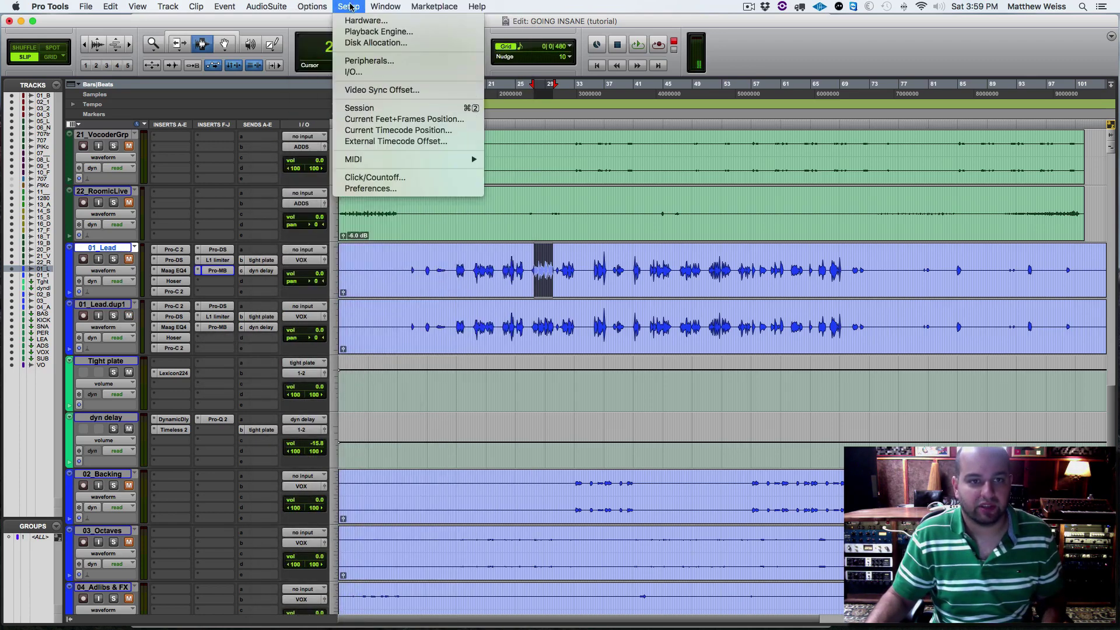
{"action": "left_click", "coordinate": [374, 35]}
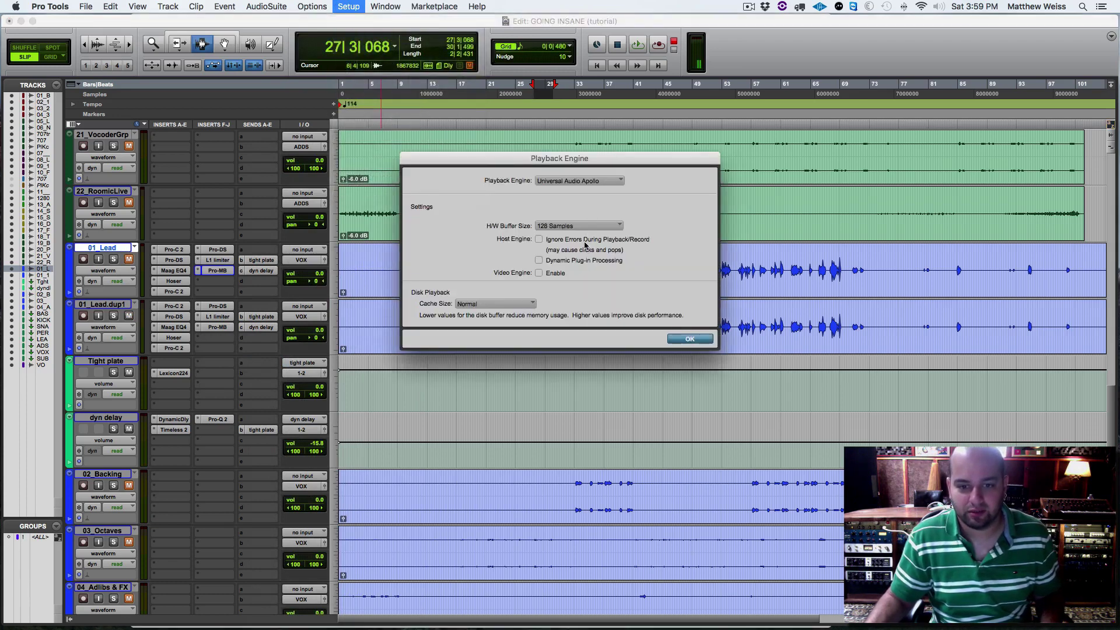
{"action": "left_click", "coordinate": [589, 226]}
{"action": "left_click", "coordinate": [580, 247]}
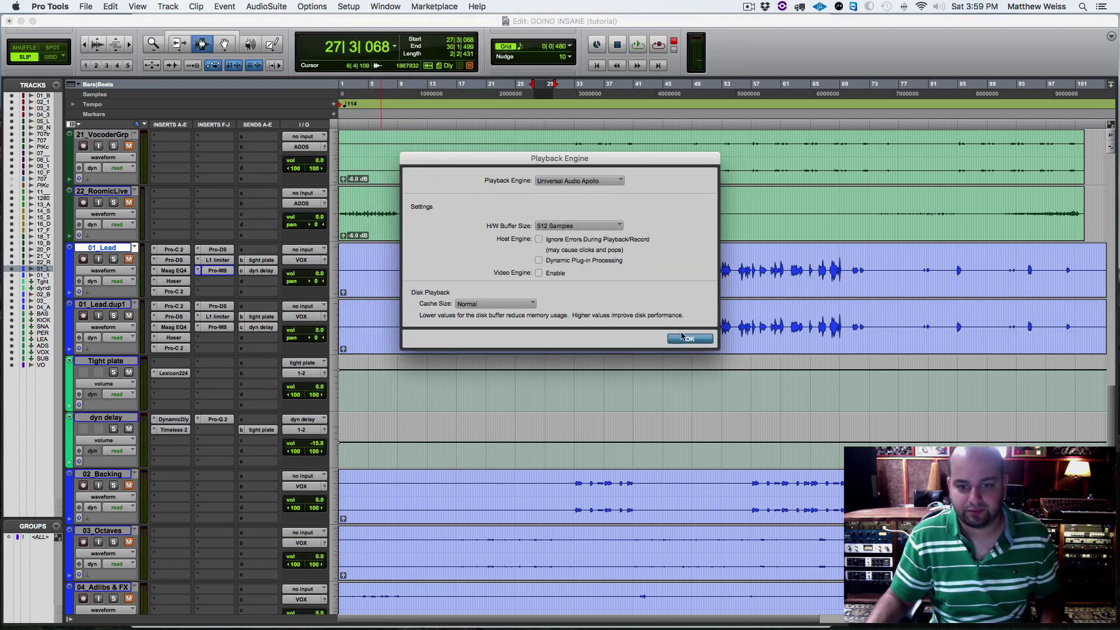
{"action": "left_click", "coordinate": [689, 339]}
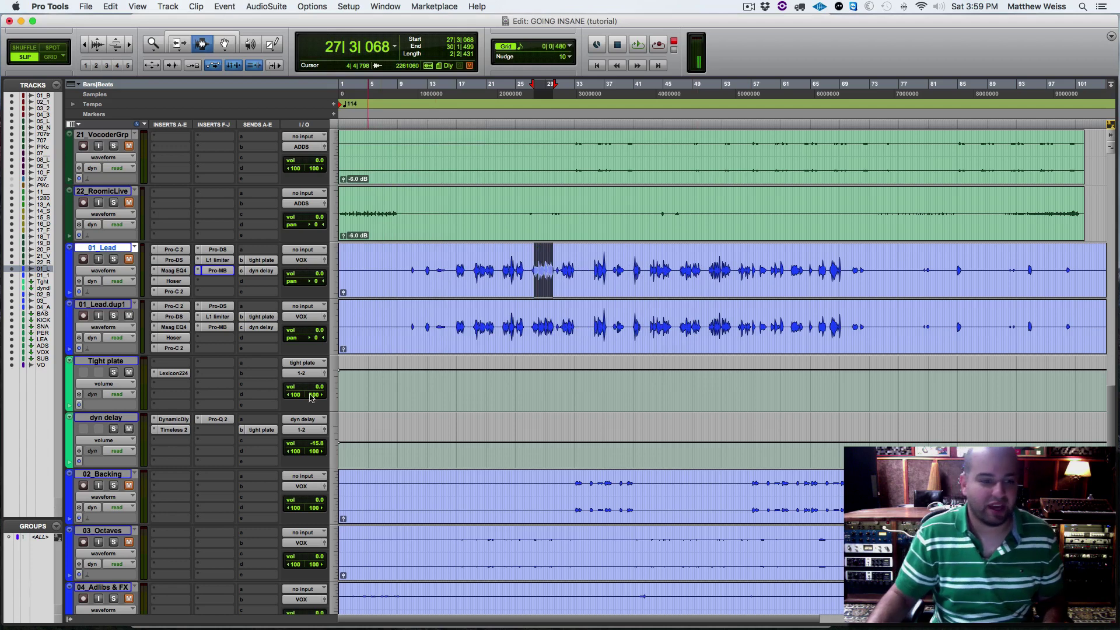
Insert the mono UAD UA 1176 Rev A compressor after Pro-MB on 01_Lead.dup1.
{"action": "left_click", "coordinate": [203, 341]}
{"action": "mouse_move", "coordinate": [236, 361]}
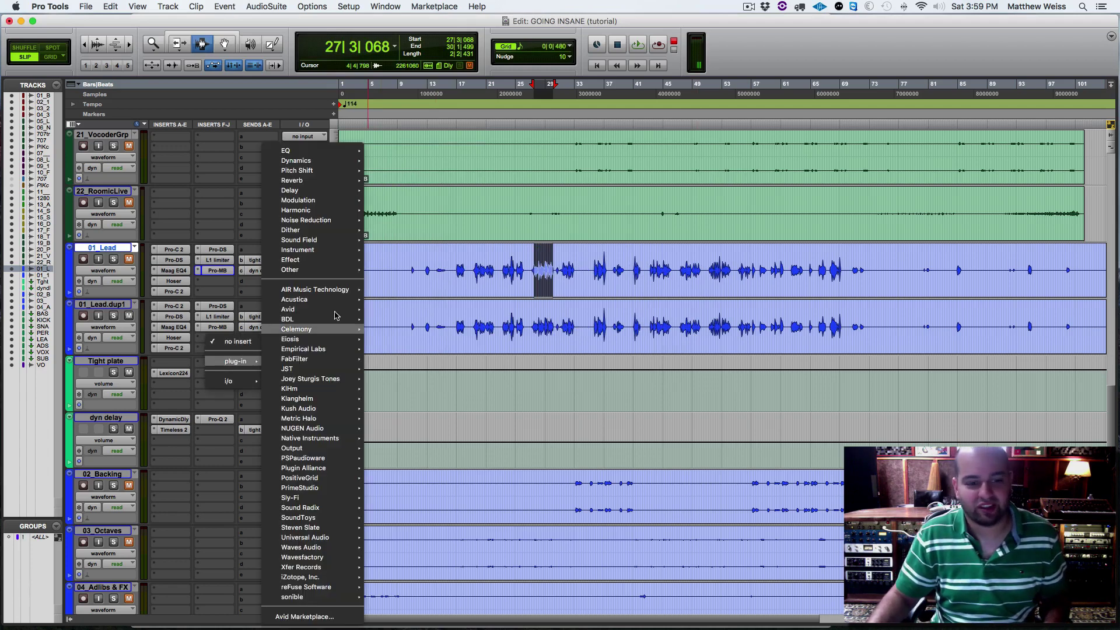
{"action": "mouse_move", "coordinate": [320, 162]}
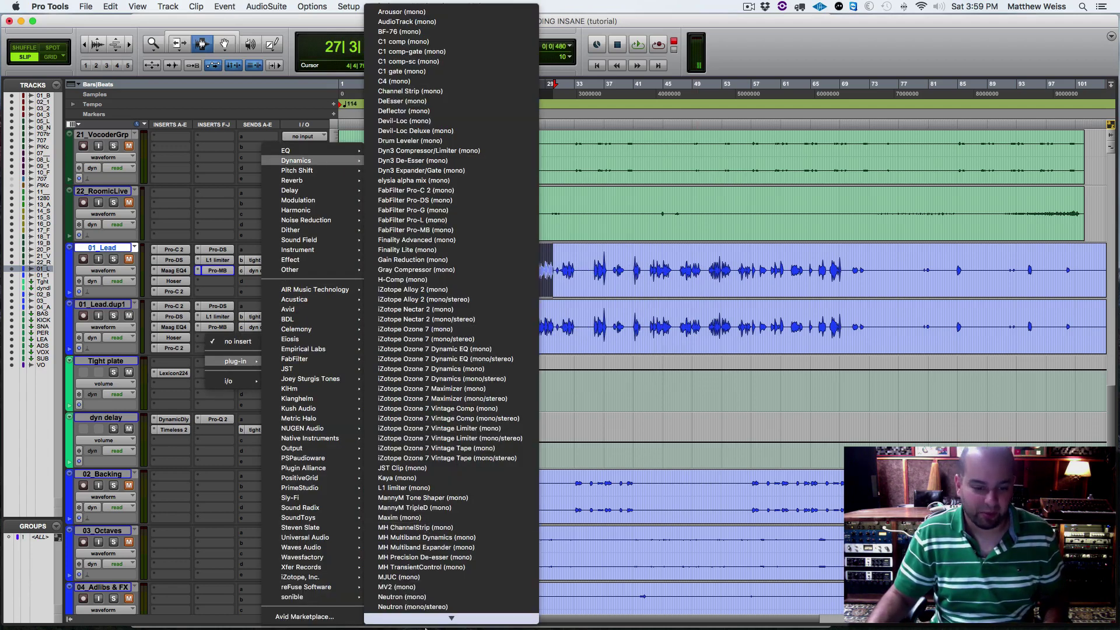
{"action": "mouse_move", "coordinate": [426, 628]}
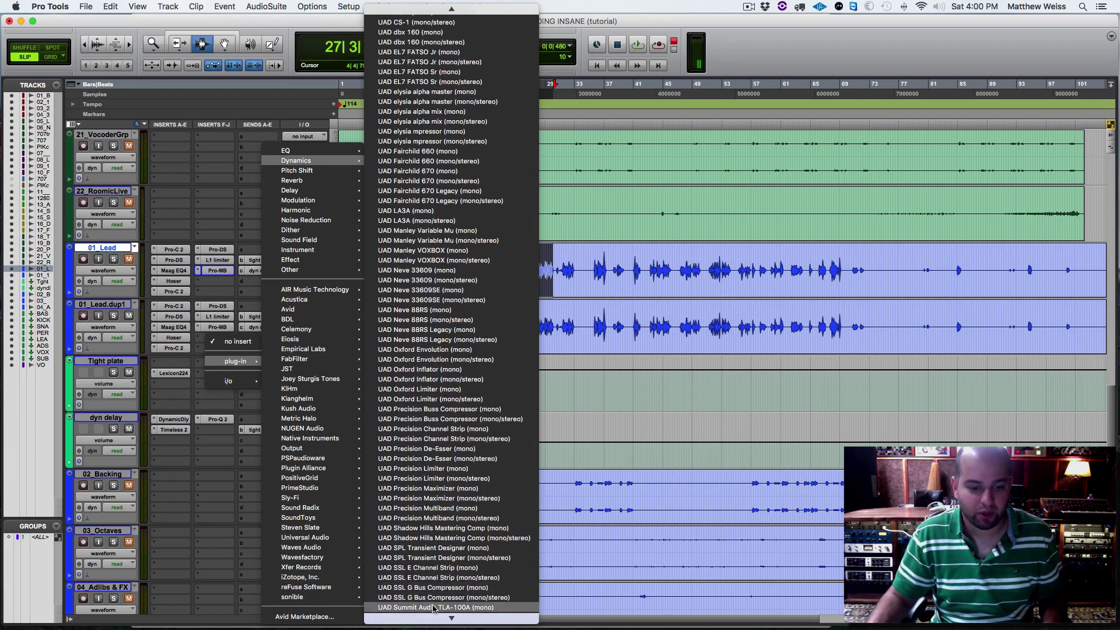
{"action": "scroll", "coordinate": [428, 519], "scroll_direction": "down", "scroll_amount": 5}
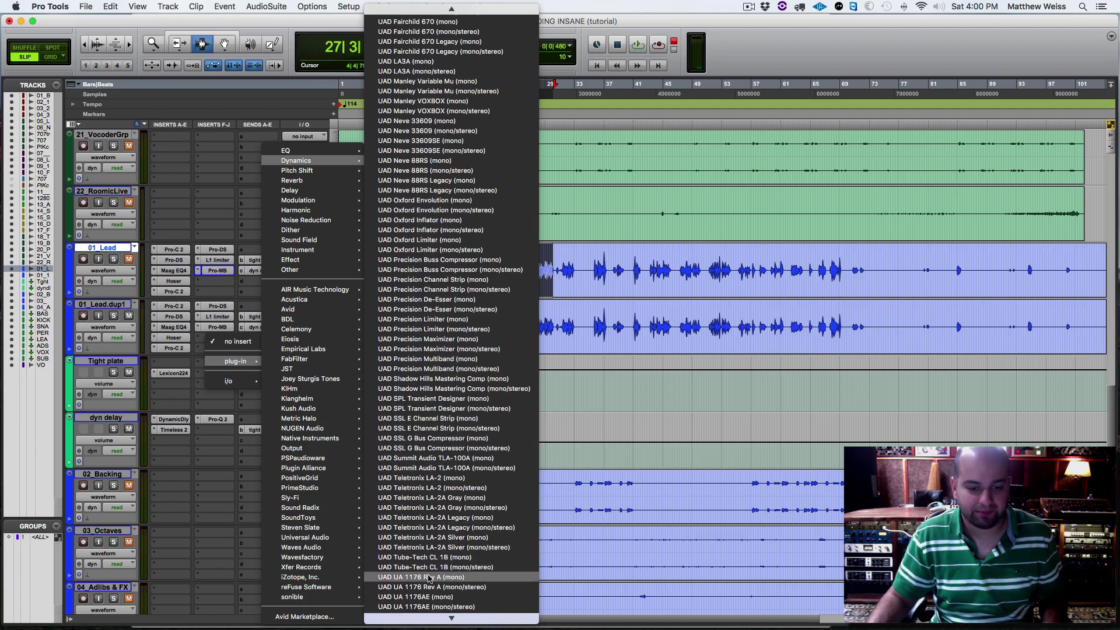
{"action": "left_click", "coordinate": [429, 578]}
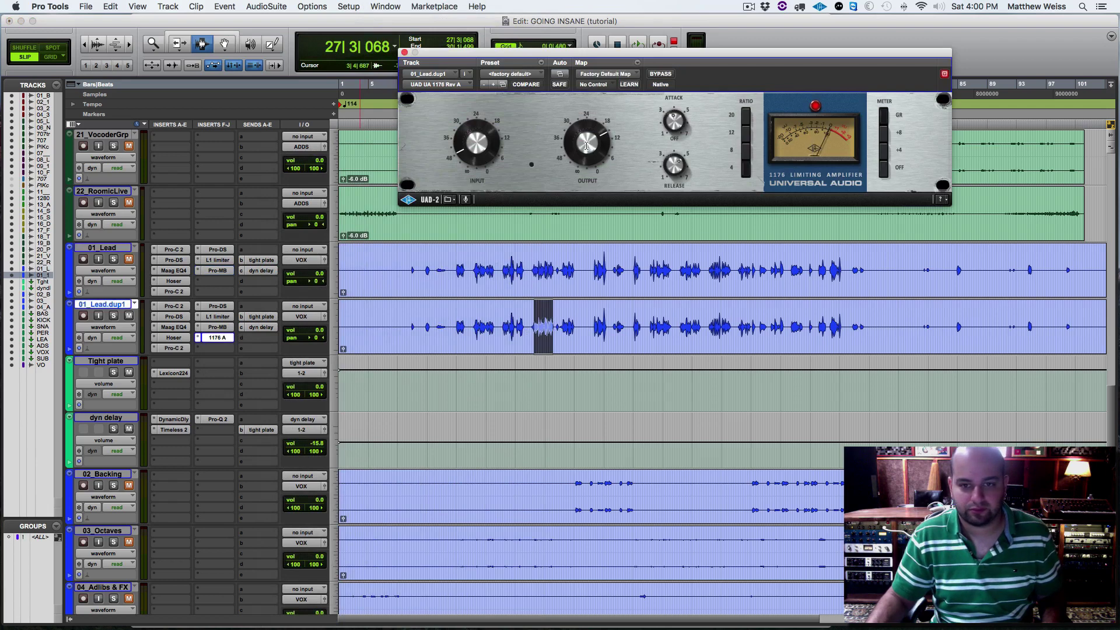
Solo 01_Lead.dup1, adjust the 1176's input and lower its output during playback, and close the plug-in window.
{"action": "key", "text": "space"}
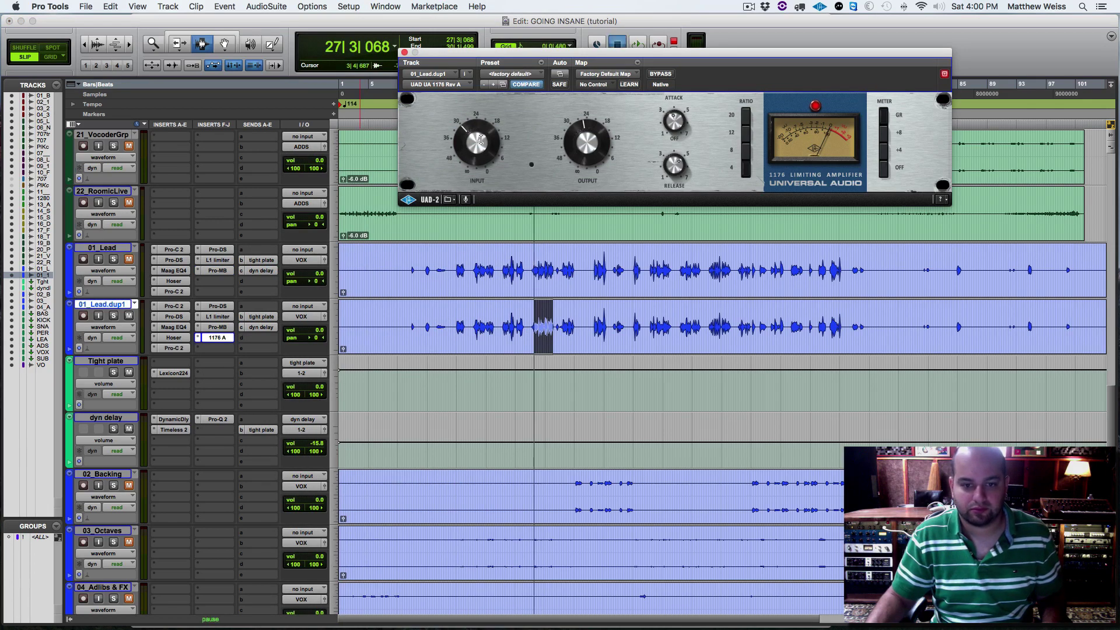
{"action": "left_click", "coordinate": [115, 315]}
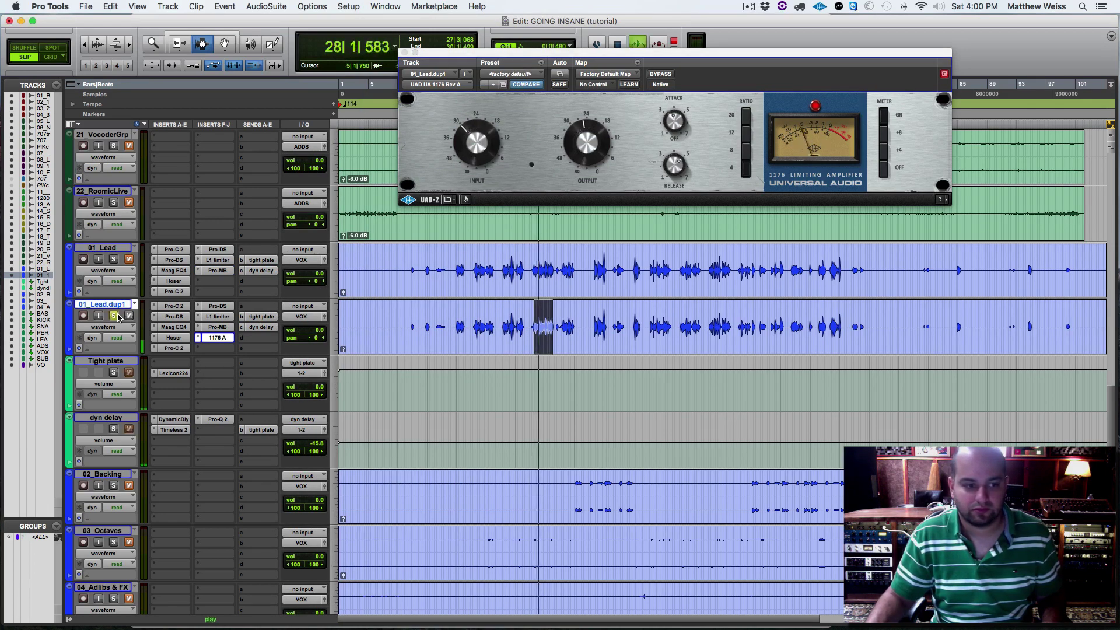
{"action": "left_click", "coordinate": [495, 155]}
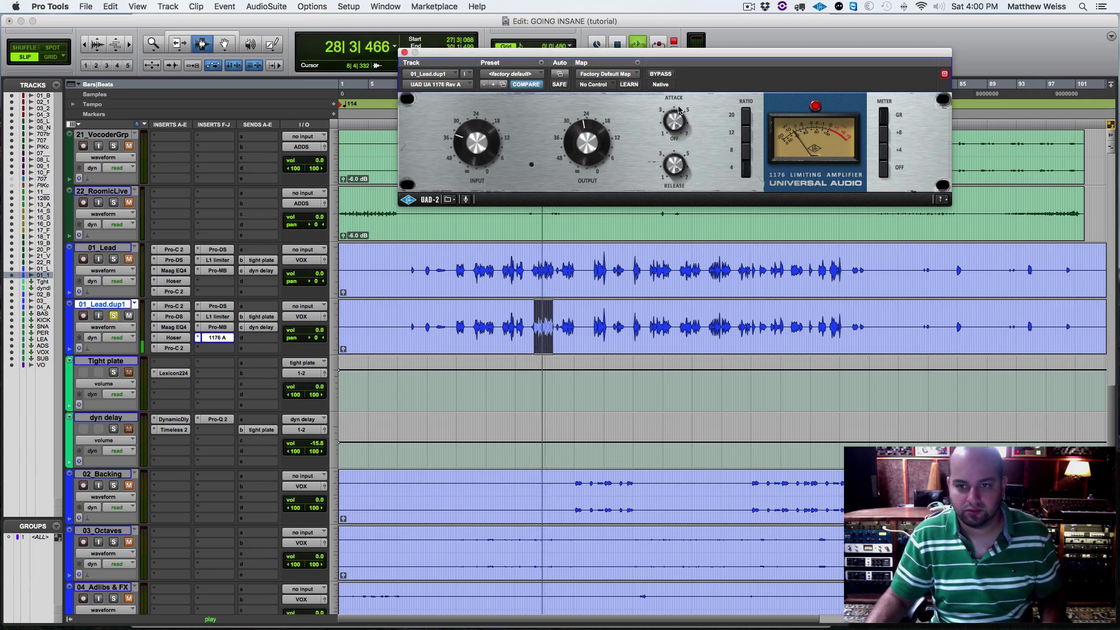
{"action": "left_click_drag", "start_coordinate": [589, 152], "coordinate": [590, 158]}
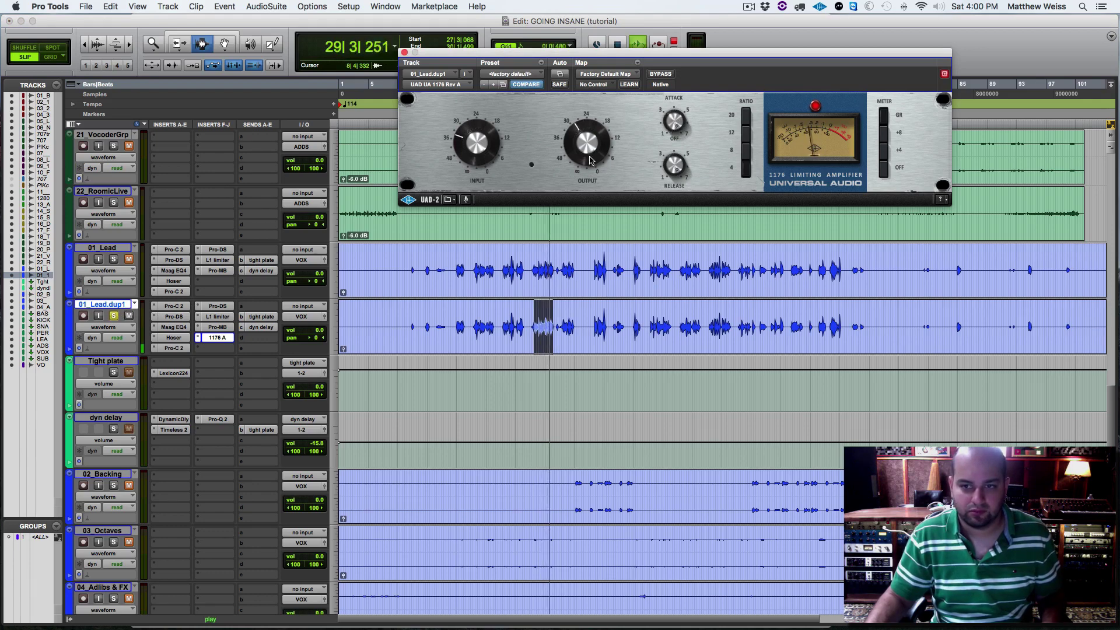
{"action": "left_click_drag", "start_coordinate": [483, 149], "coordinate": [482, 143]}
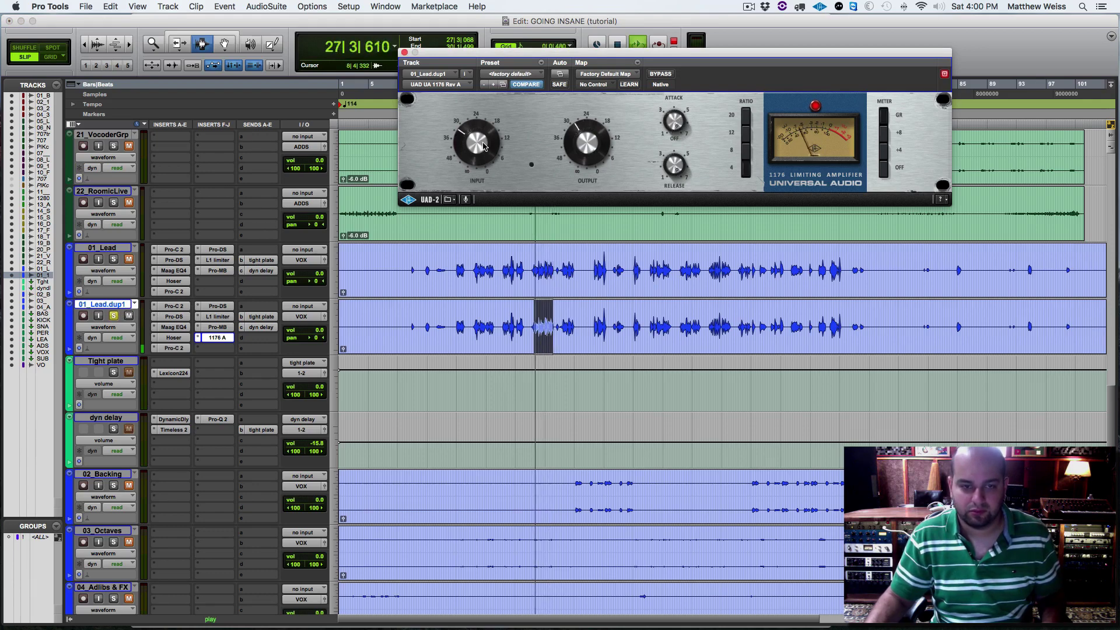
{"action": "left_click", "coordinate": [404, 53]}
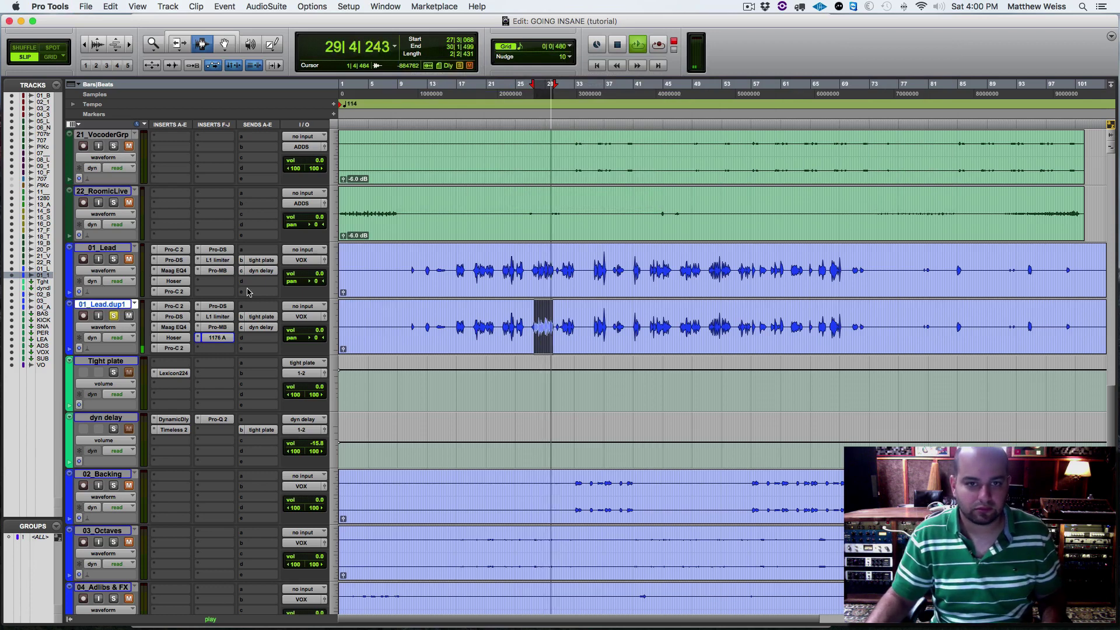
{"action": "key", "text": "space"}
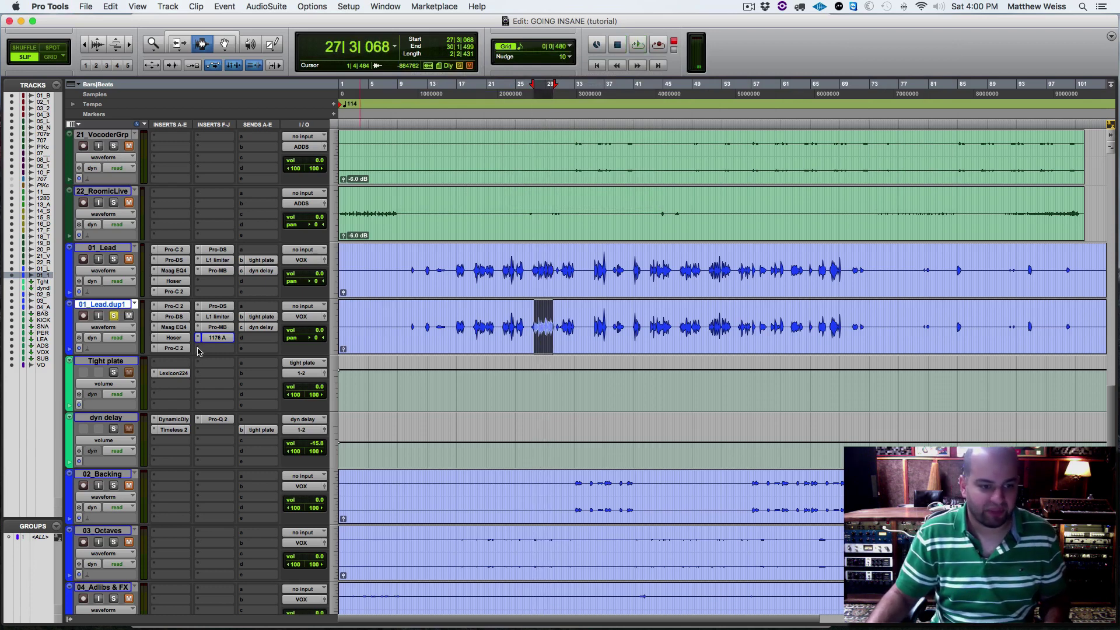
Insert a mono FabFilter Pro-DS after the 1176 on 01_Lead.dup1.
{"action": "left_click", "coordinate": [199, 350]}
{"action": "mouse_move", "coordinate": [279, 151]}
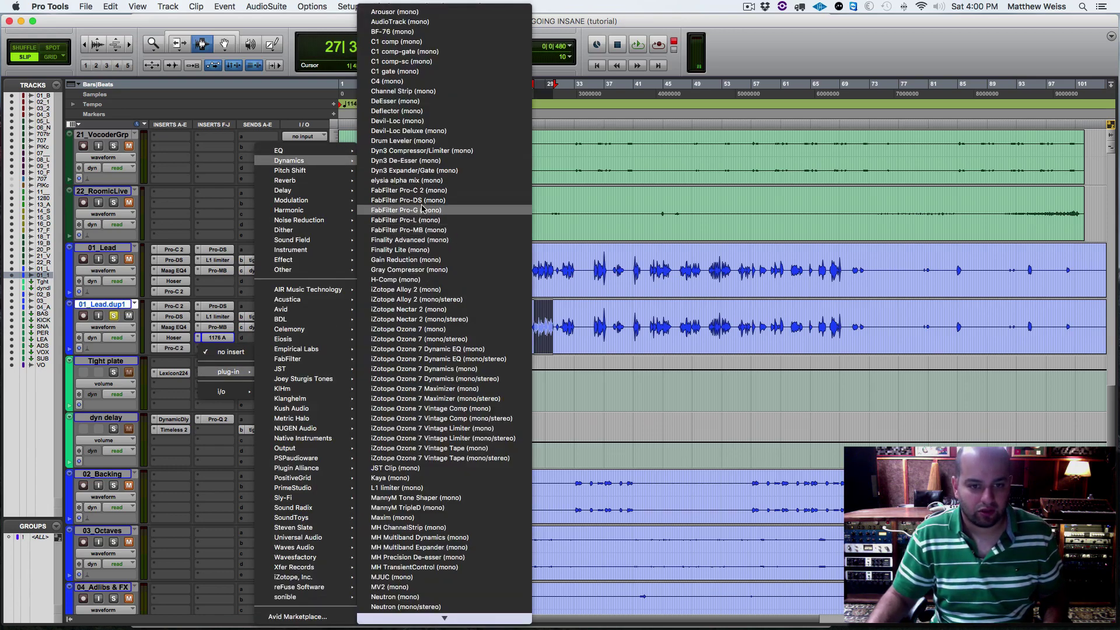
{"action": "left_click", "coordinate": [421, 200]}
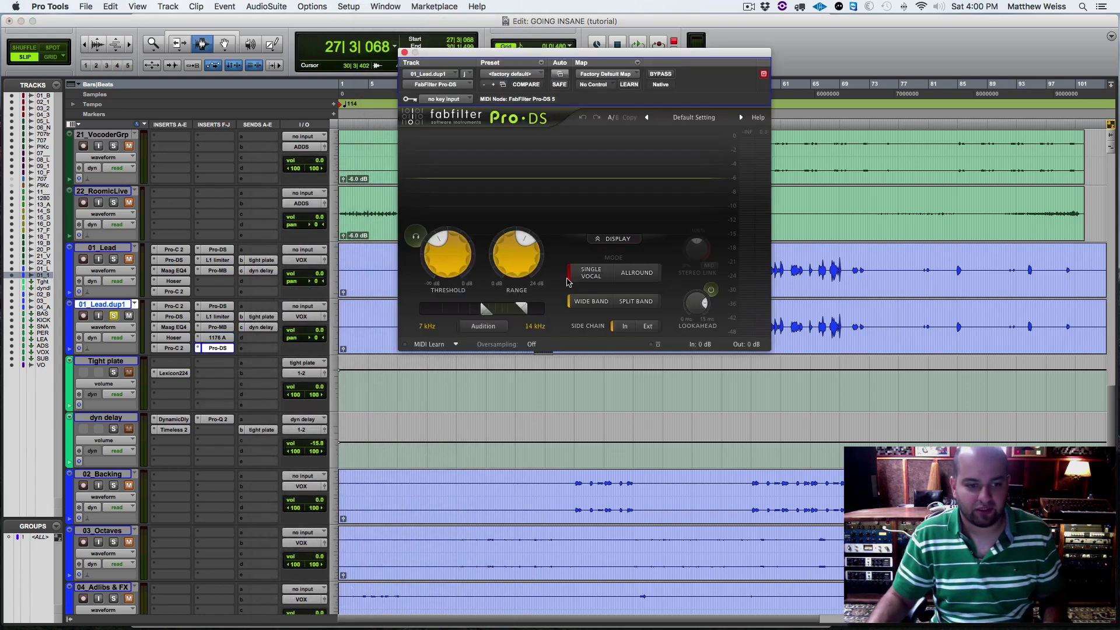
{"action": "scroll", "coordinate": [566, 376], "scroll_direction": "up", "scroll_amount": 10}
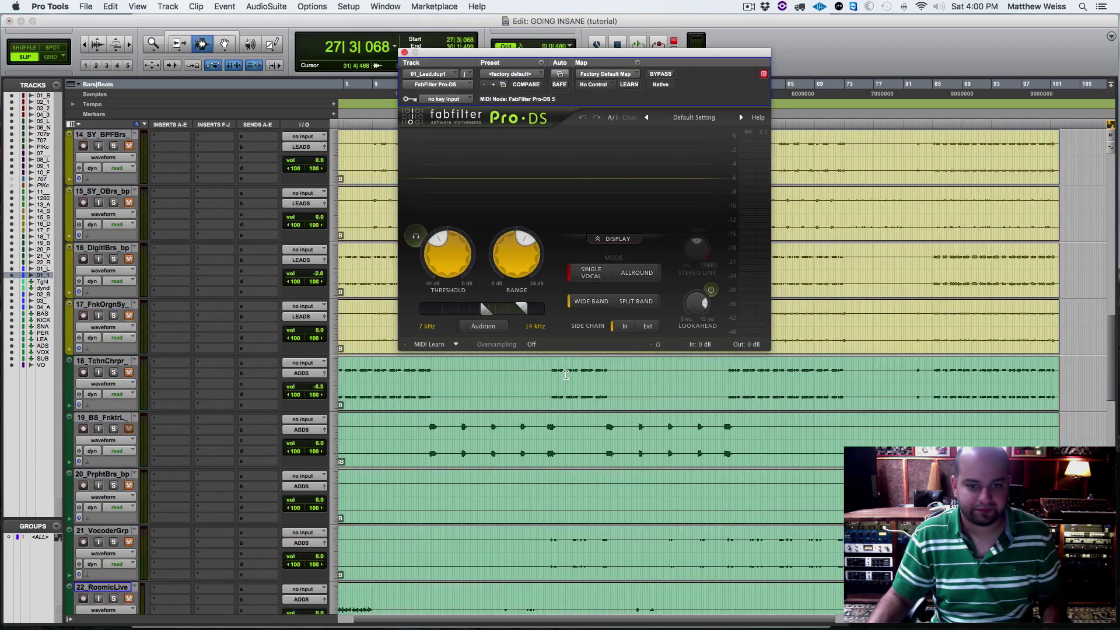
{"action": "scroll", "coordinate": [566, 376], "scroll_direction": "down", "scroll_amount": 8}
On 01_Lead.dup1's new Pro-DS, set the detection band from 7.127 kHz with no upper limit, raise the range, and lower the threshold to -45.36 dB.
{"action": "left_click_drag", "start_coordinate": [505, 308], "coordinate": [571, 308]}
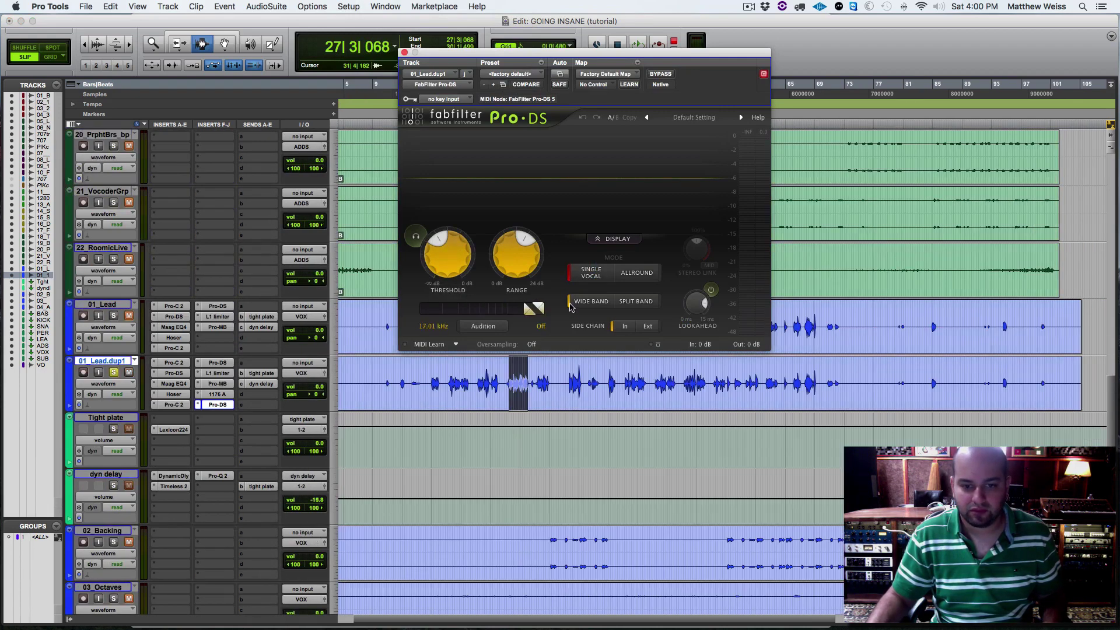
{"action": "left_click_drag", "start_coordinate": [516, 267], "coordinate": [486, 321]}
{"action": "key", "text": "space"}
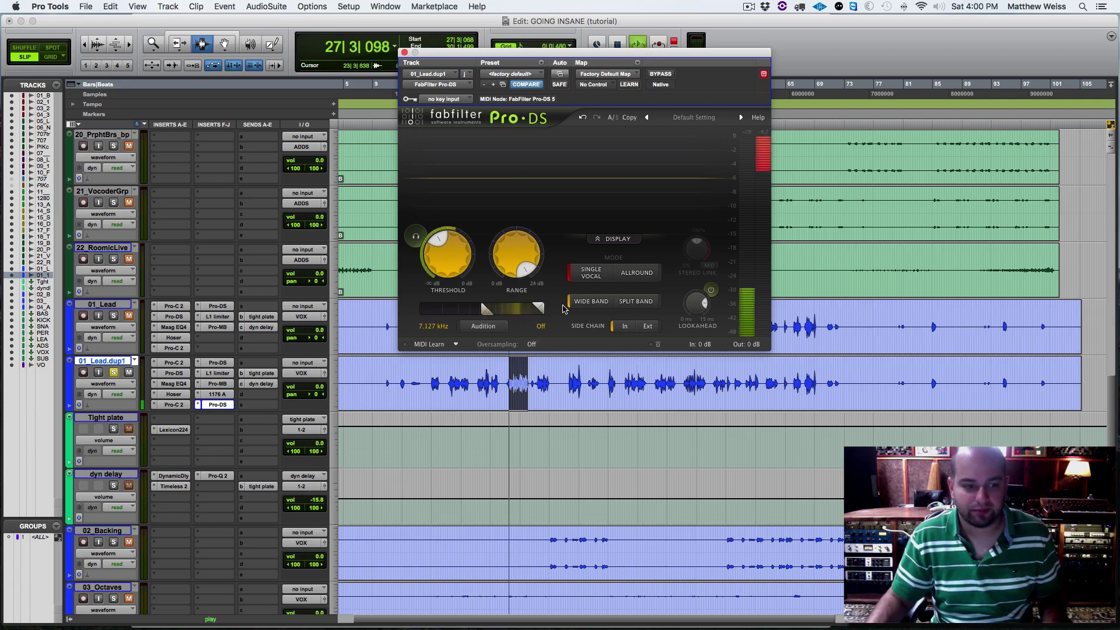
{"action": "mouse_move", "coordinate": [441, 268]}
{"action": "left_mouse_down"}
{"action": "mouse_move", "coordinate": [443, 278]}
{"action": "mouse_move", "coordinate": [450, 271]}
{"action": "left_mouse_up"}
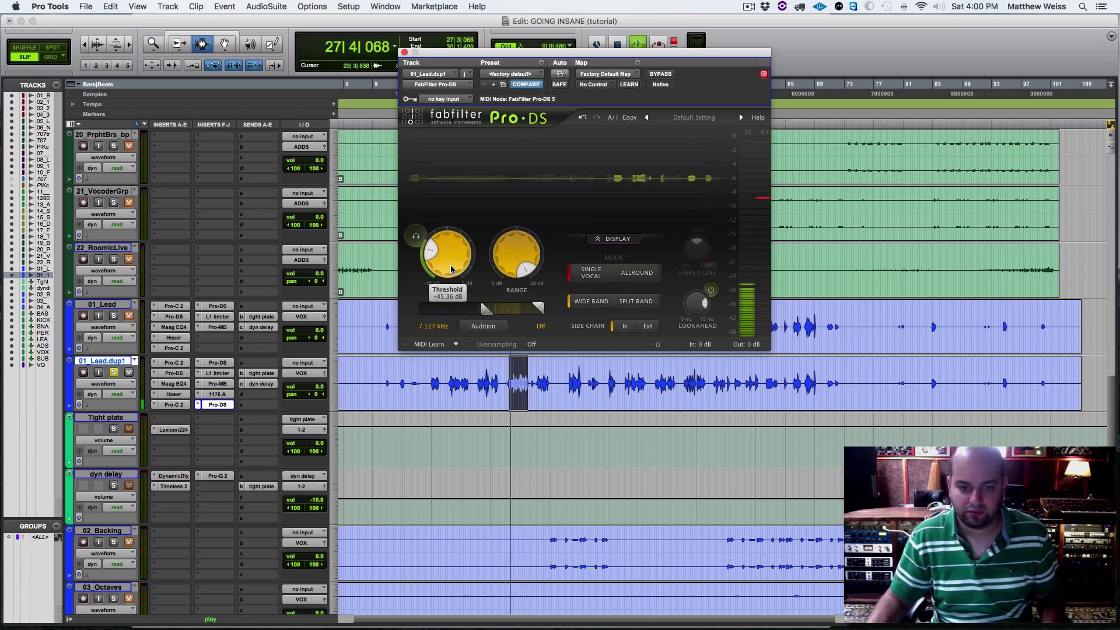
{"action": "left_click", "coordinate": [404, 52]}
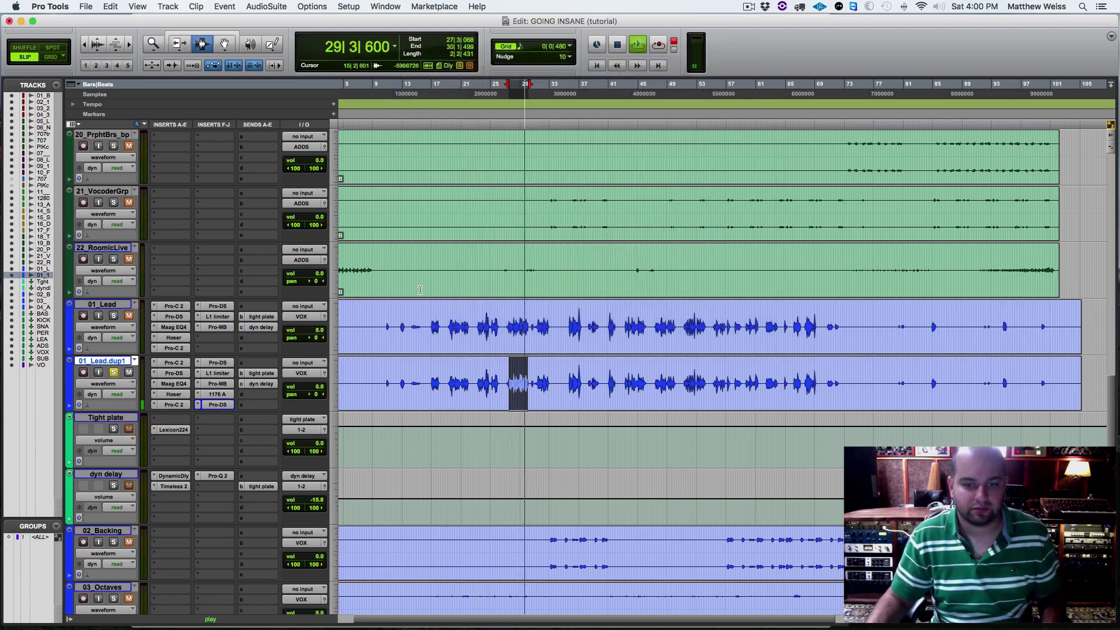
{"action": "key", "text": "space"}
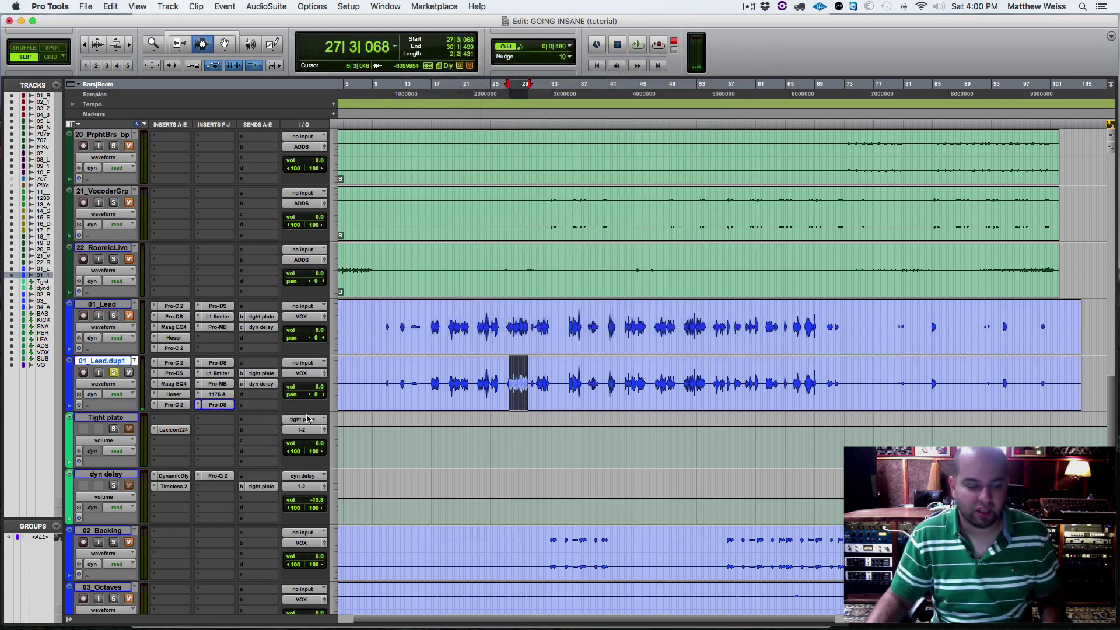
Set the oversampling of the last Pro-DS on 01_Lead.dup1 to 2x and close the plug-in window.
{"action": "left_click", "coordinate": [223, 407]}
{"action": "left_click", "coordinate": [532, 344]}
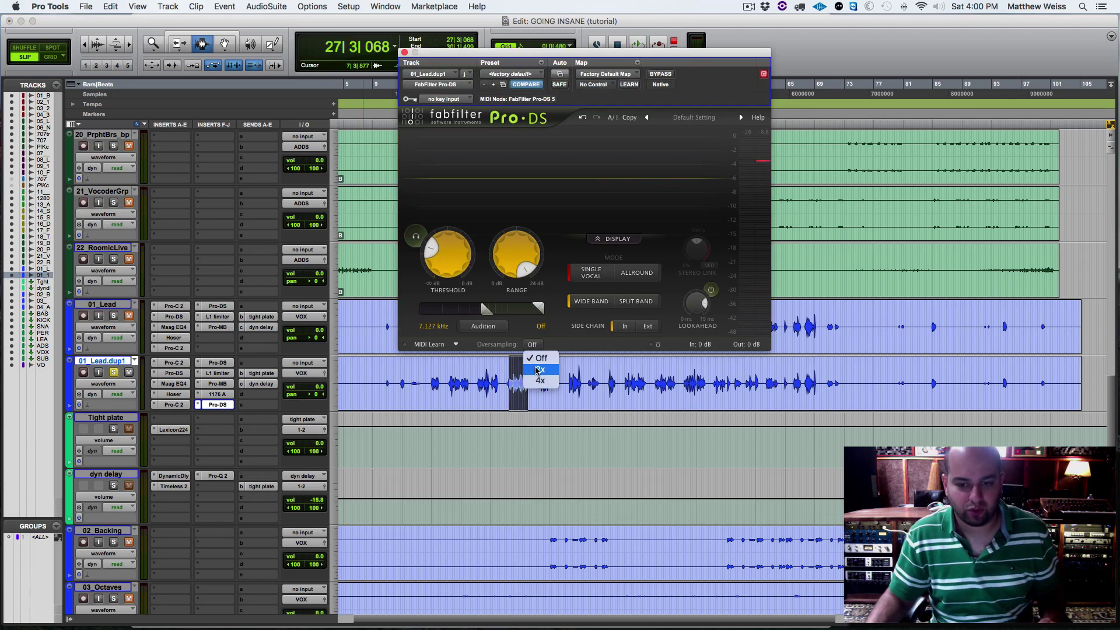
{"action": "left_click", "coordinate": [538, 370]}
{"action": "left_click", "coordinate": [404, 53]}
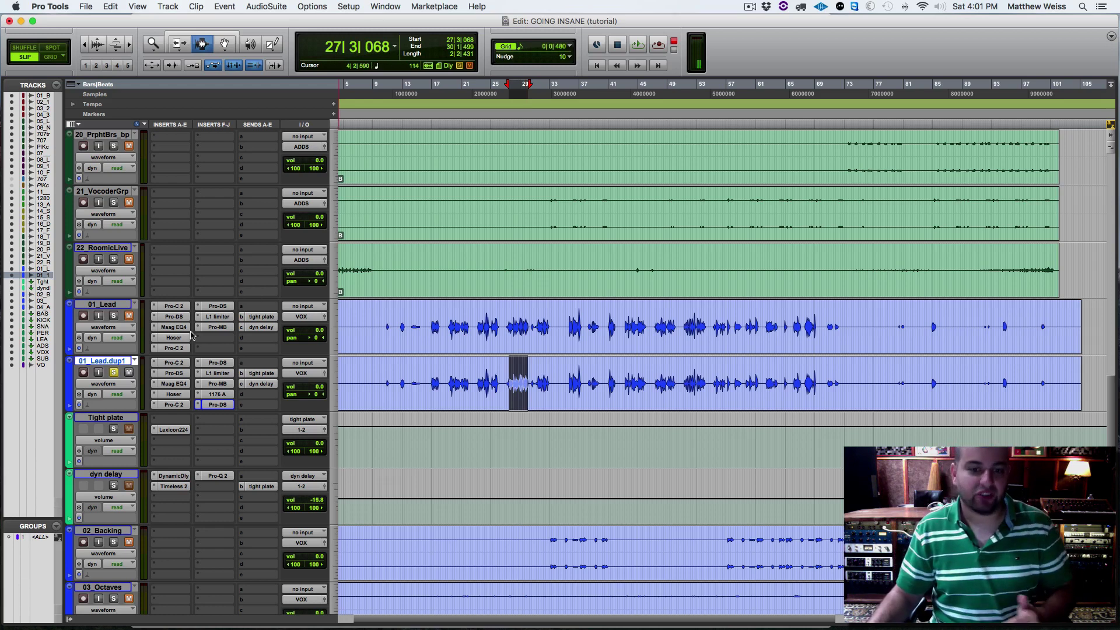
Solo 01_Lead and 01_Lead.dup1 together and play the selected phrase from bar 27.
{"action": "left_click", "coordinate": [112, 318]}
{"action": "left_click", "coordinate": [114, 372]}
{"action": "key", "text": "space"}
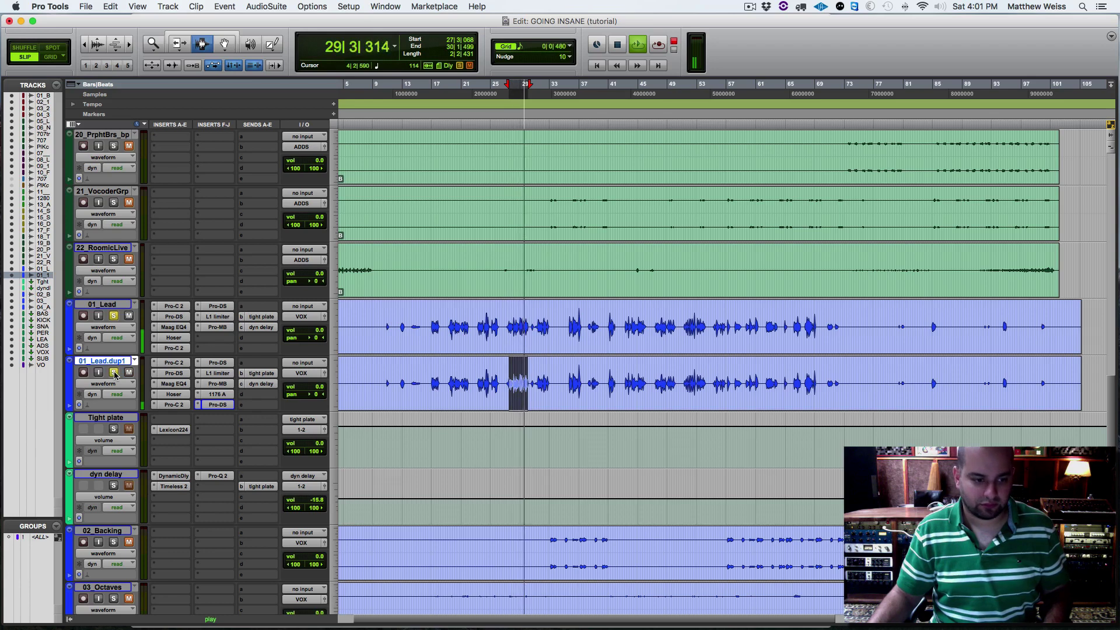
{"action": "key", "text": "space"}
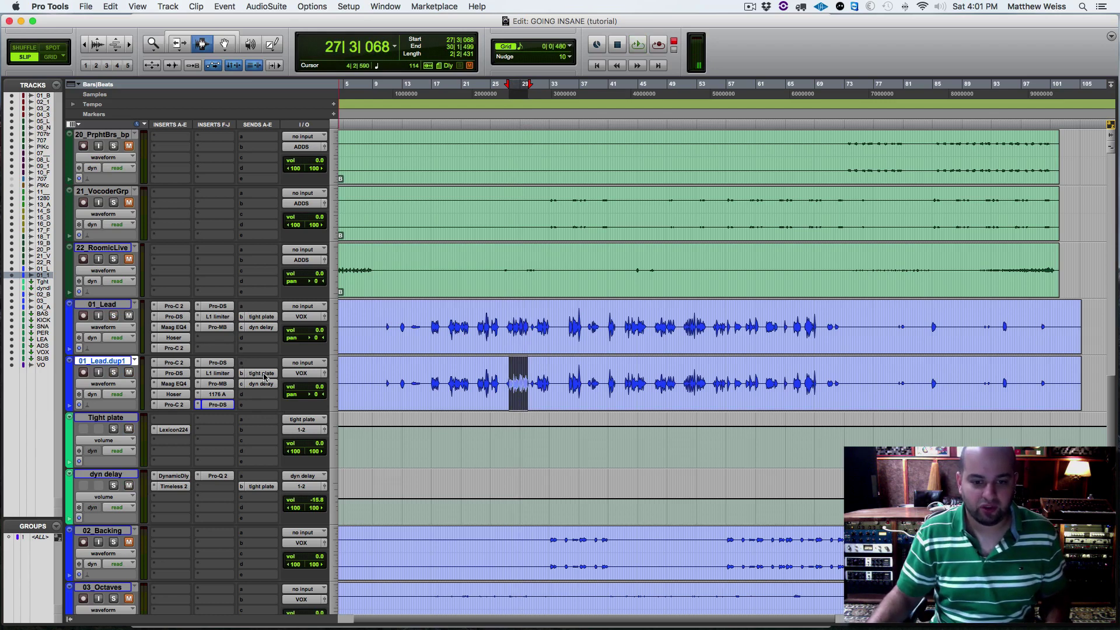
Play the phrase with the solos off and toggle 01_Lead.dup1's mute to compare the lead with and without its duplicate.
{"action": "key", "text": "space"}
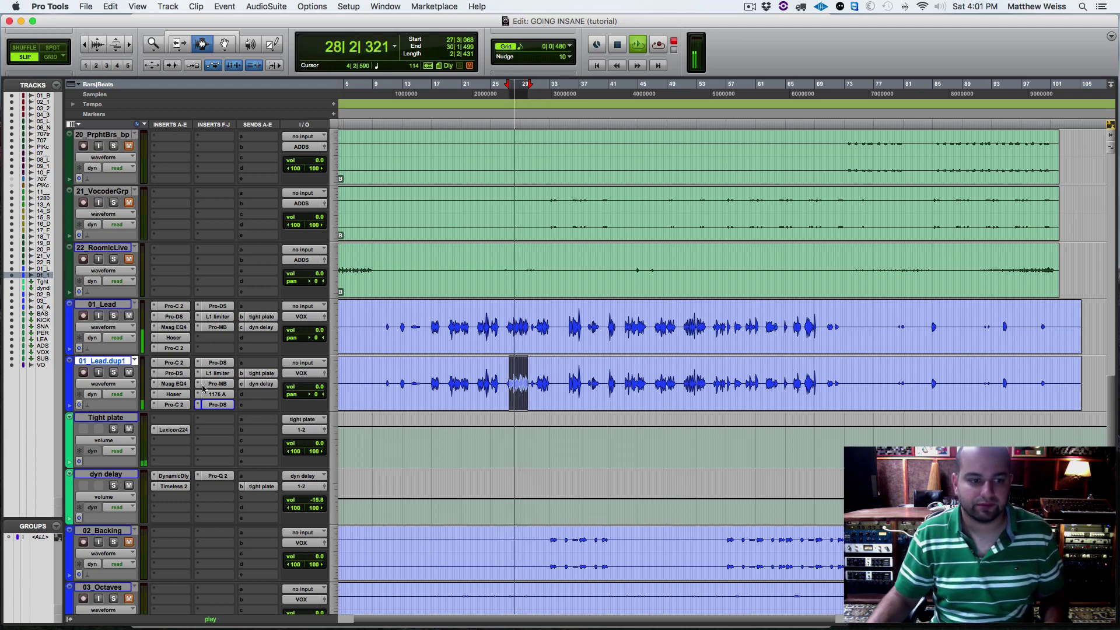
{"action": "key", "text": "space"}
{"action": "key", "text": "space"}
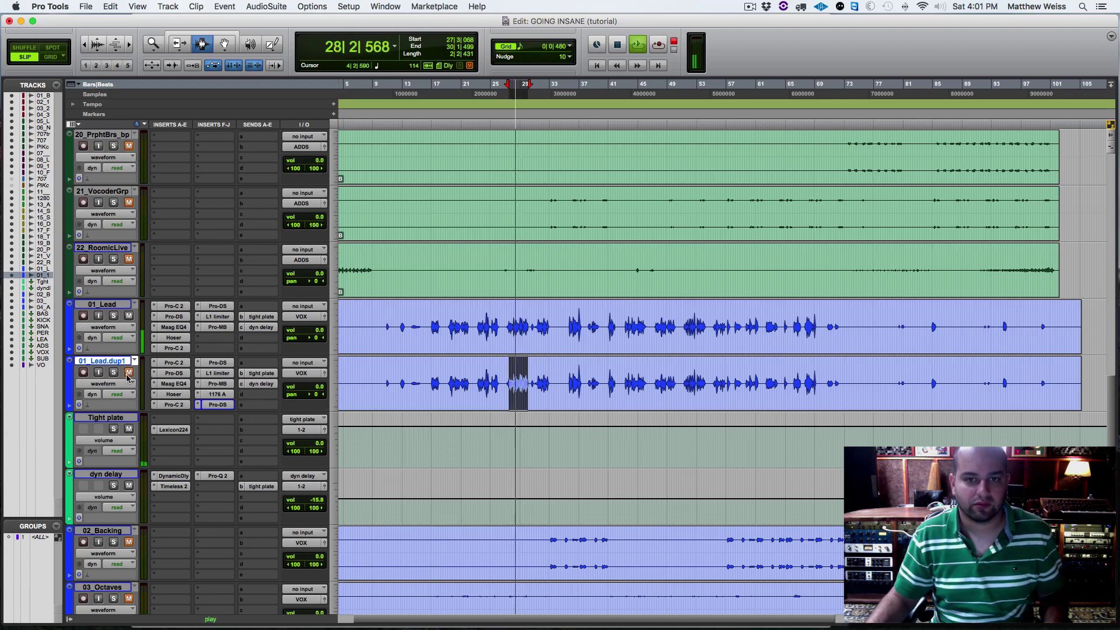
{"action": "left_click", "coordinate": [127, 377]}
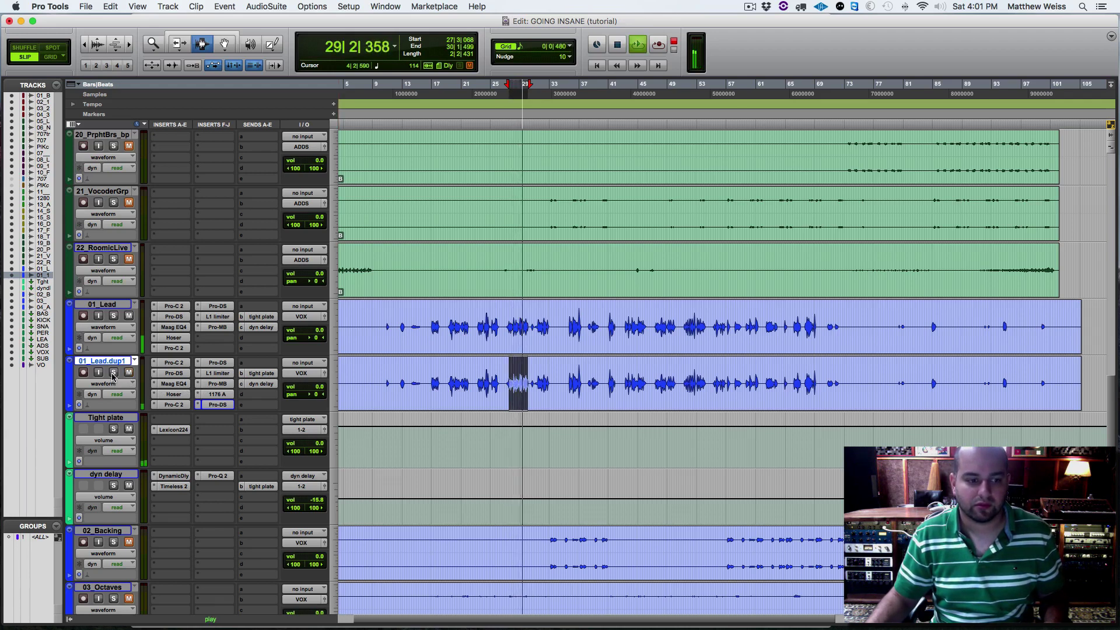
Solo 01_Lead.dup1 and, in its Hoser EQ, cut band 4 by 3.73 dB and set band 2's gain to -6 dB during playback.
{"action": "left_click", "coordinate": [117, 375]}
{"action": "key", "text": "space"}
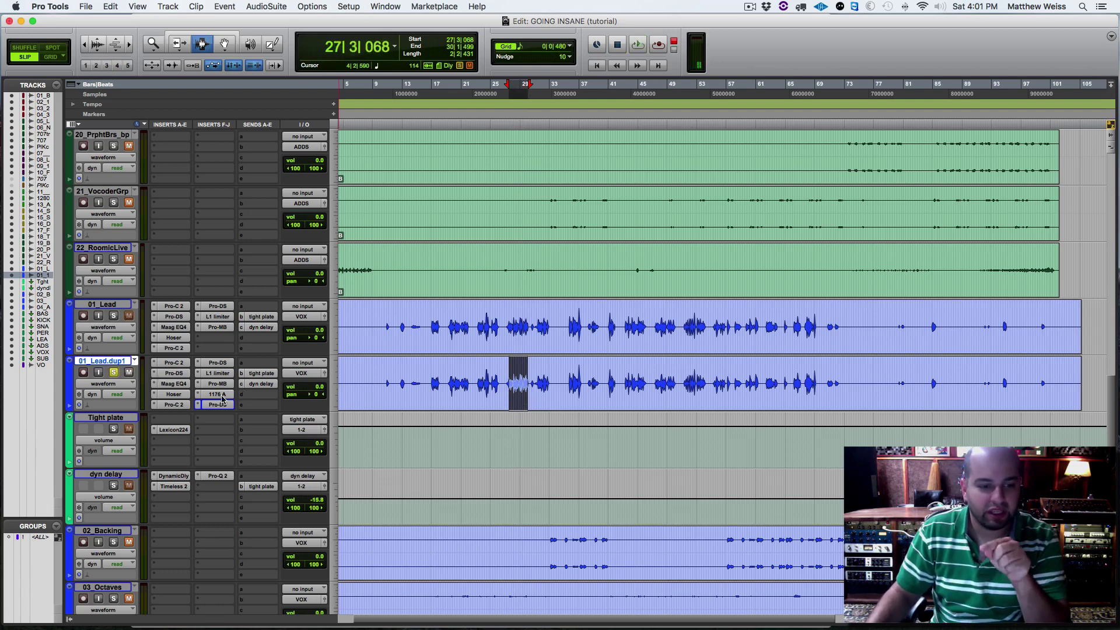
{"action": "left_click", "coordinate": [174, 394]}
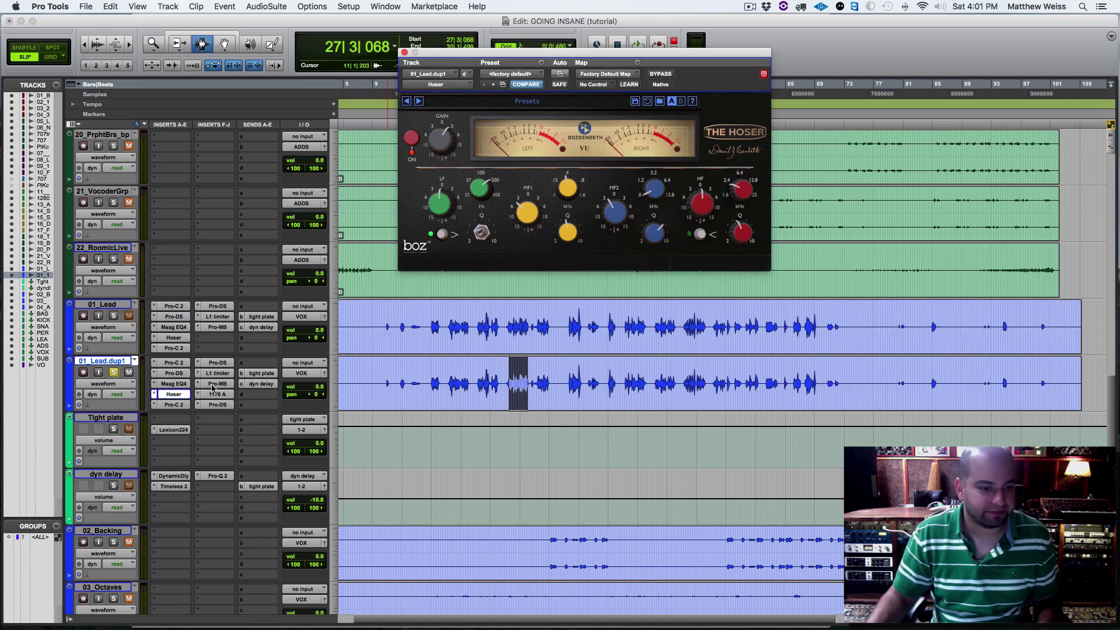
{"action": "key", "text": "space"}
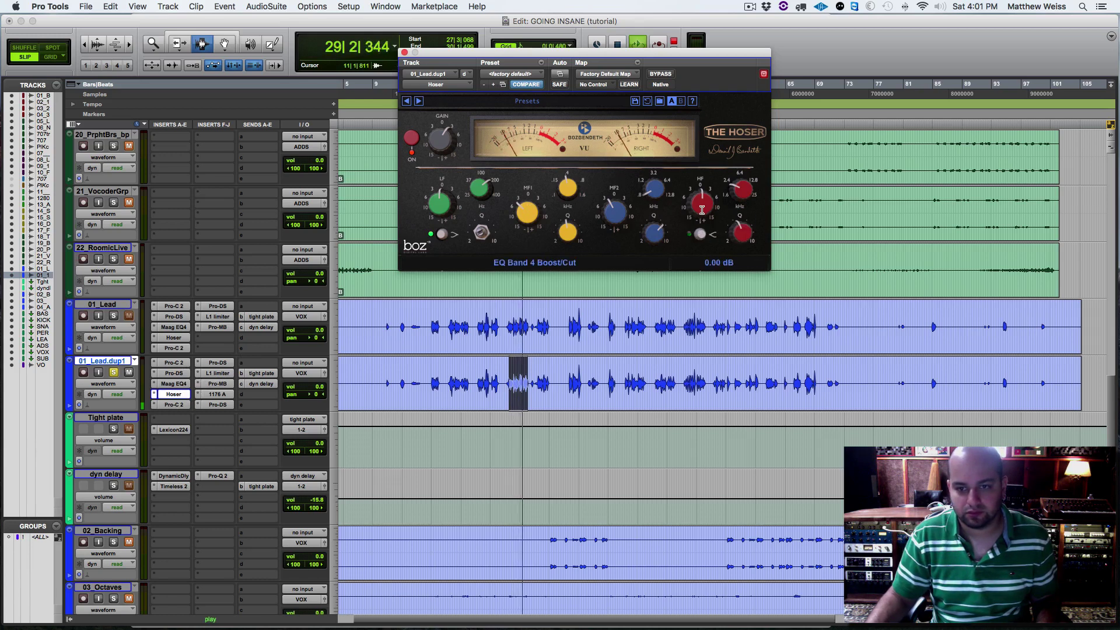
{"action": "left_click_drag", "start_coordinate": [741, 193], "coordinate": [698, 213]}
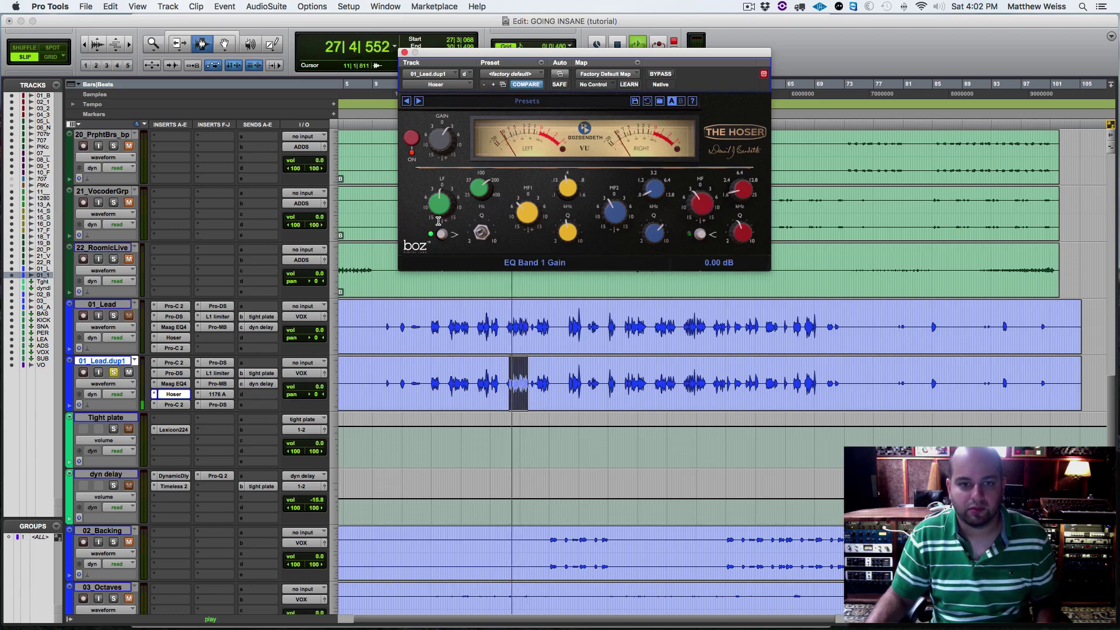
{"action": "left_click_drag", "start_coordinate": [525, 220], "coordinate": [525, 221]}
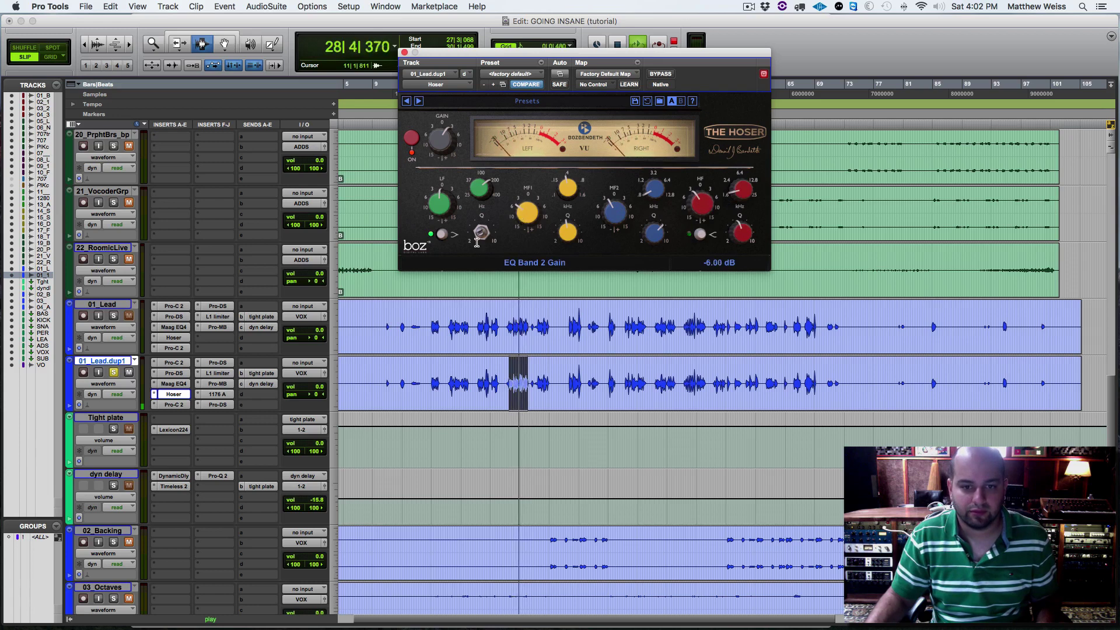
{"action": "left_click", "coordinate": [410, 36]}
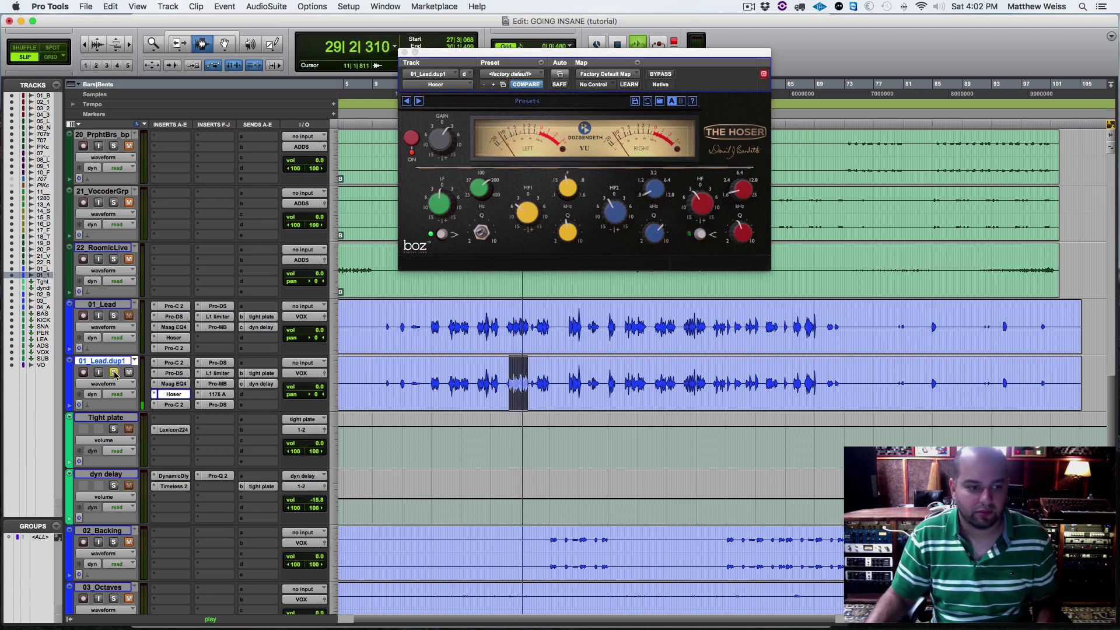
{"action": "left_click", "coordinate": [405, 52]}
Play the full mix from bar 27 and reset the Hoser's band 4 boost/cut on 01_Lead.dup1 to 0 dB, closing the plug-in window.
{"action": "key", "text": "space"}
{"action": "left_click", "coordinate": [507, 373]}
{"action": "key", "text": "space"}
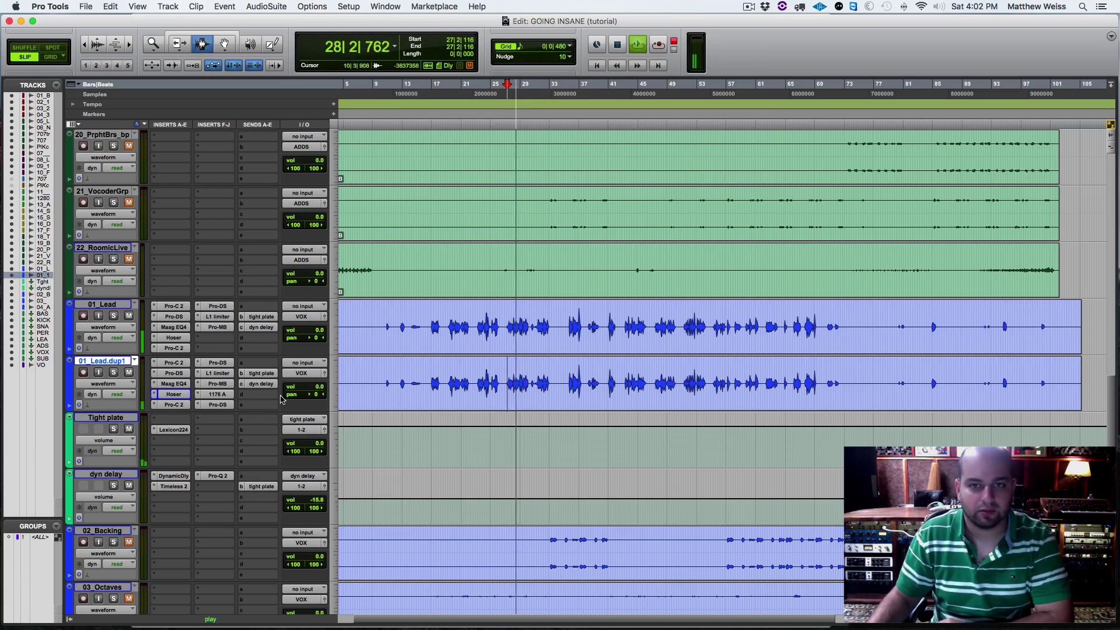
{"action": "left_click", "coordinate": [174, 394]}
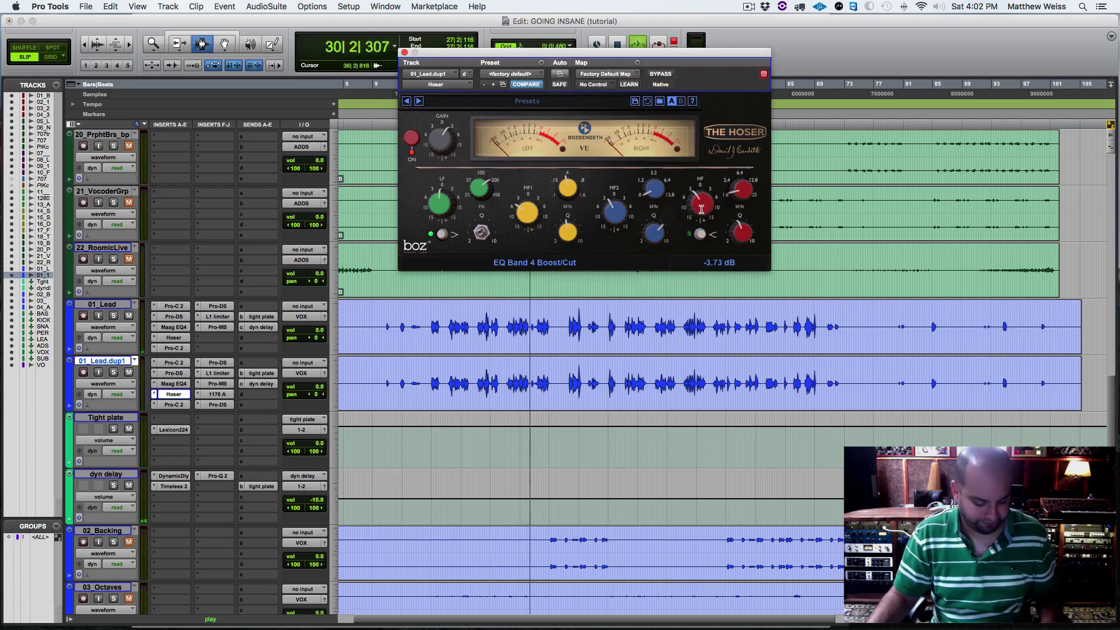
{"action": "left_click", "coordinate": [692, 215], "text": "alt"}
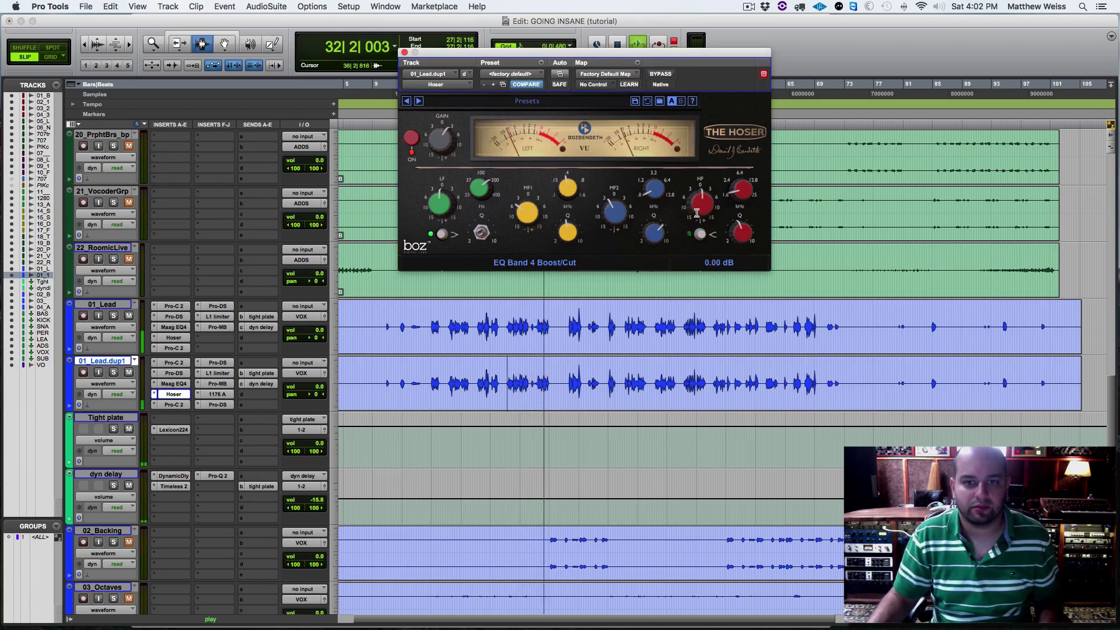
{"action": "key", "text": "space"}
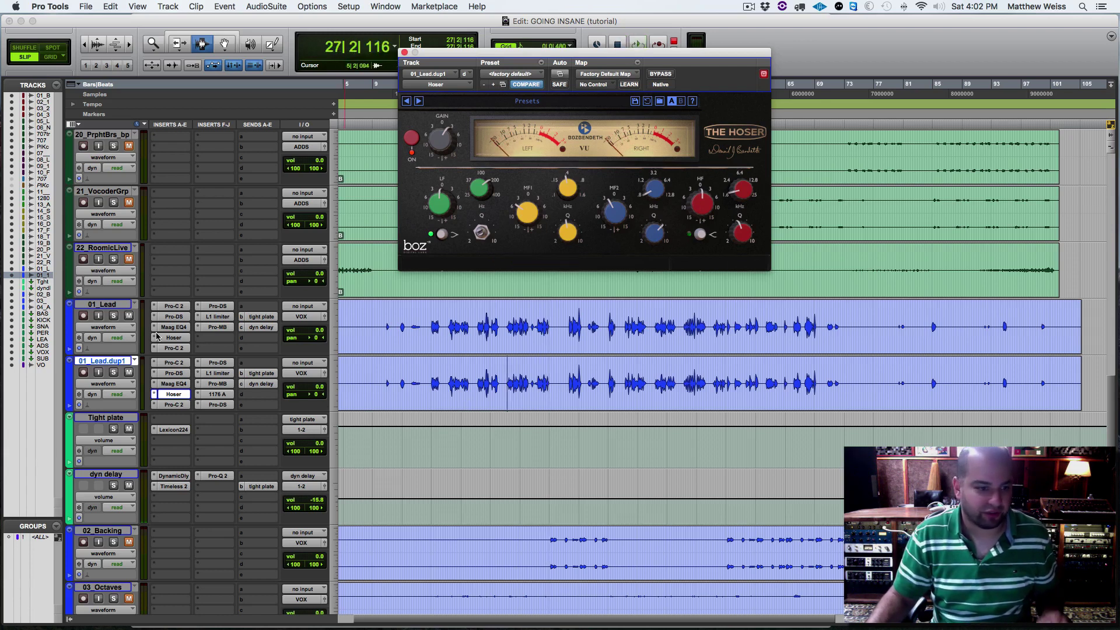
{"action": "left_click_drag", "start_coordinate": [172, 338], "coordinate": [175, 399]}
{"action": "key", "text": "space"}
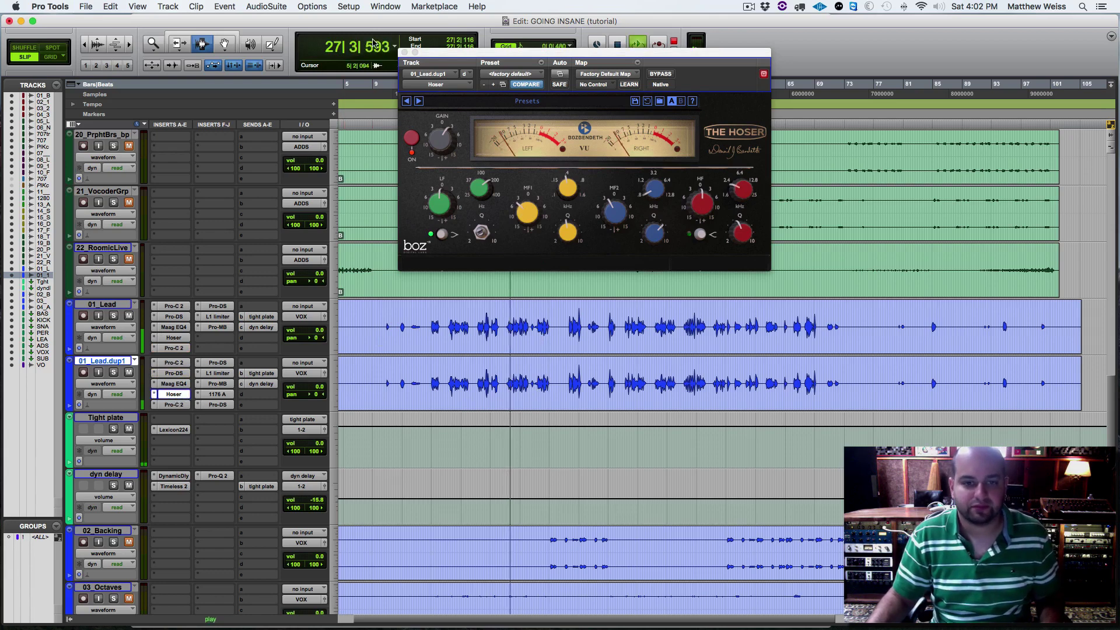
{"action": "left_click", "coordinate": [400, 52]}
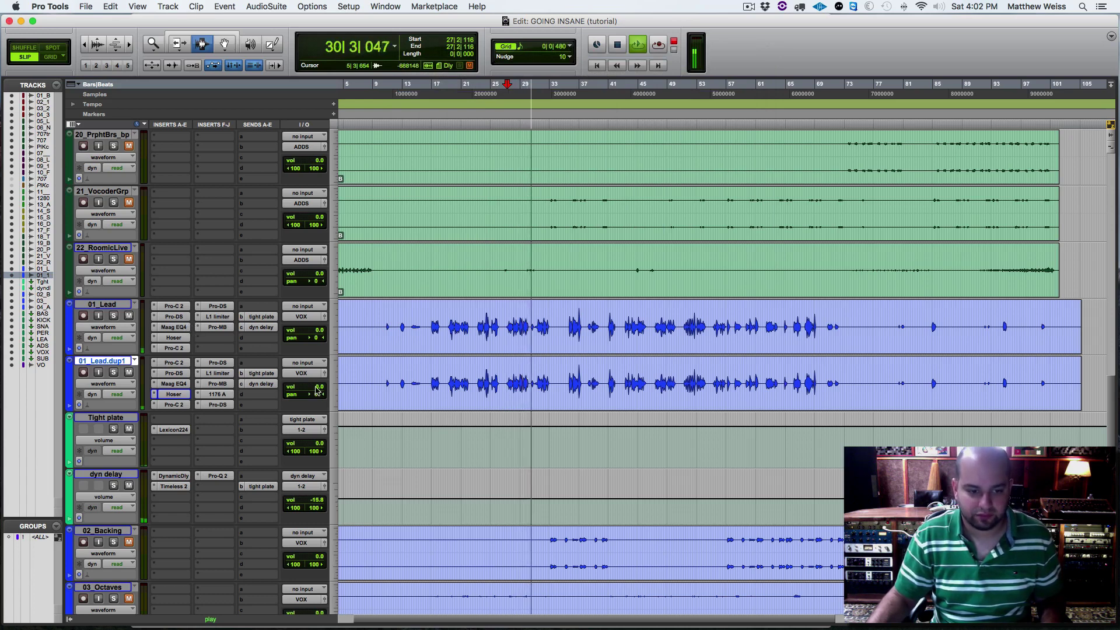
Lower 01_Lead.dup1's volume to -2.6 dB during playback.
{"action": "left_click_drag", "start_coordinate": [315, 387], "coordinate": [316, 392]}
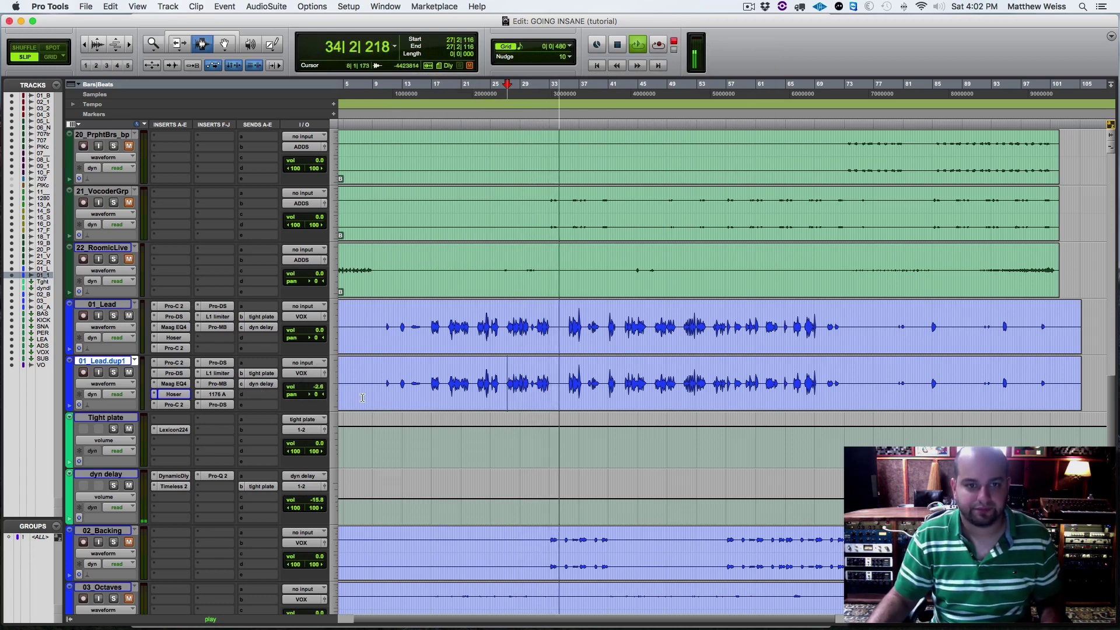
{"action": "scroll", "coordinate": [365, 398], "scroll_direction": "up", "scroll_amount": 7}
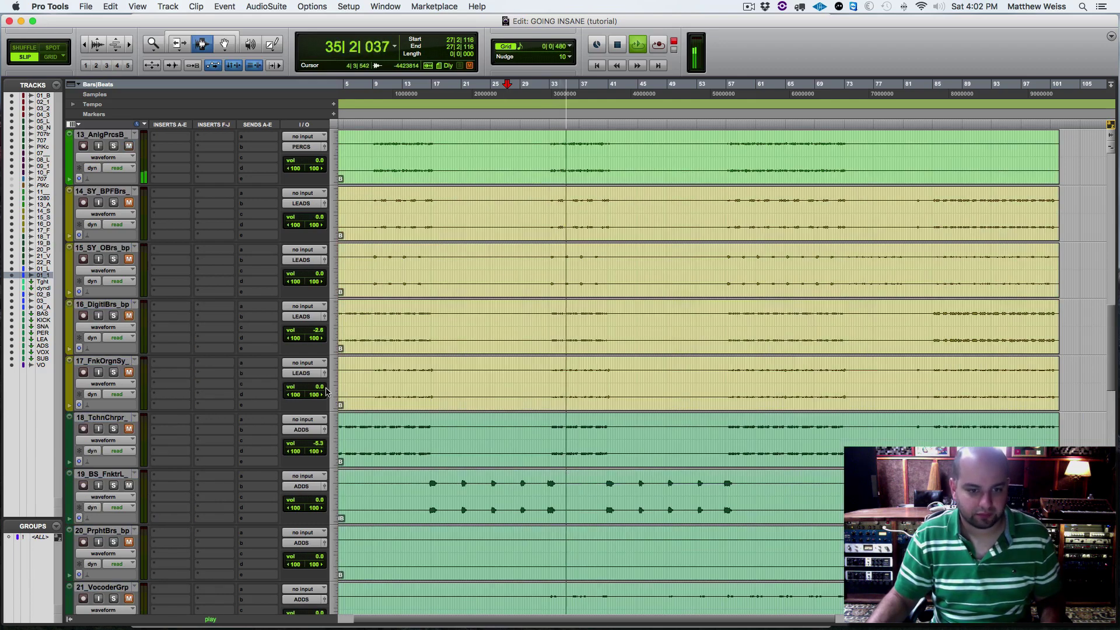
{"action": "key", "text": "space"}
Play from bar 9, return 16_DigitlBrs's track volume to 0.0 dB, and raise the gain of its whole clip.
{"action": "scroll", "coordinate": [526, 459], "scroll_direction": "down", "scroll_amount": 7}
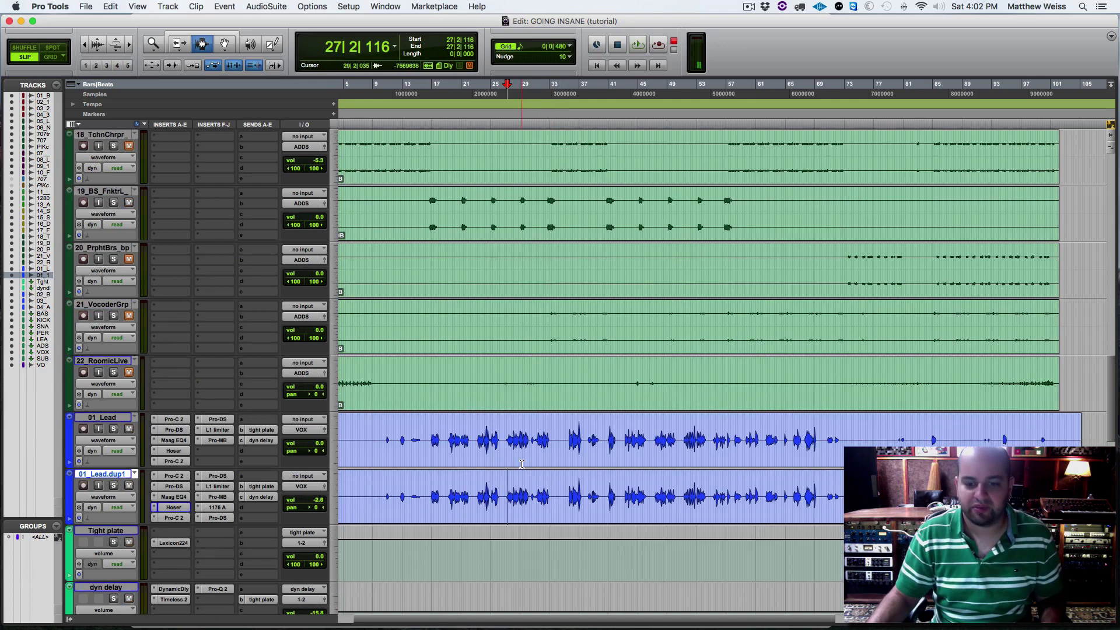
{"action": "scroll", "coordinate": [524, 372], "scroll_direction": "up", "scroll_amount": 8}
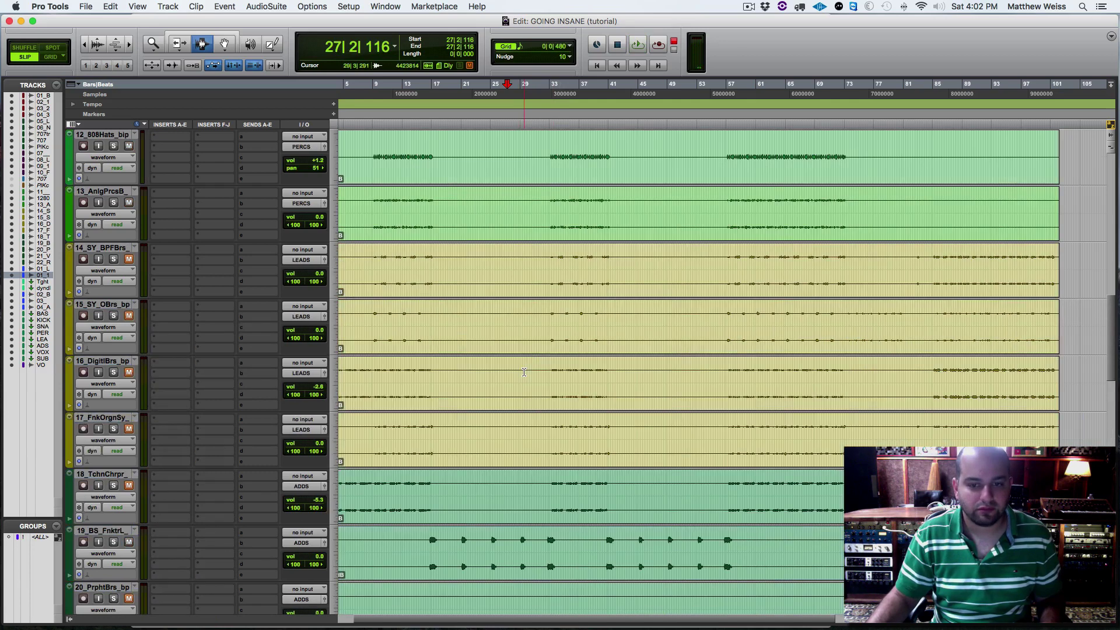
{"action": "left_click", "coordinate": [379, 489]}
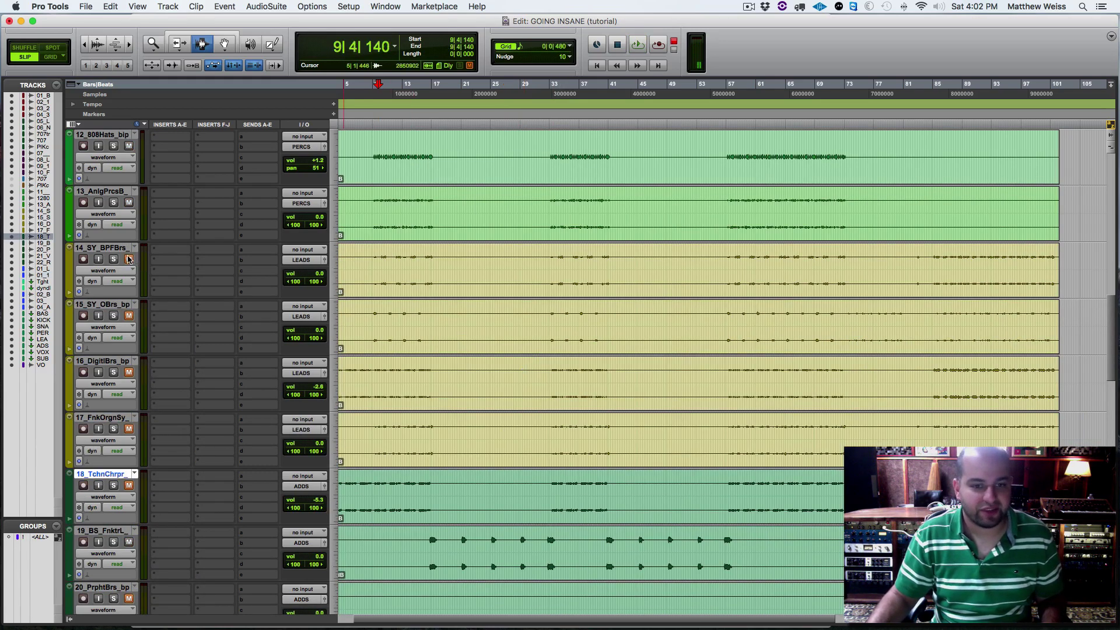
{"action": "key", "text": "space"}
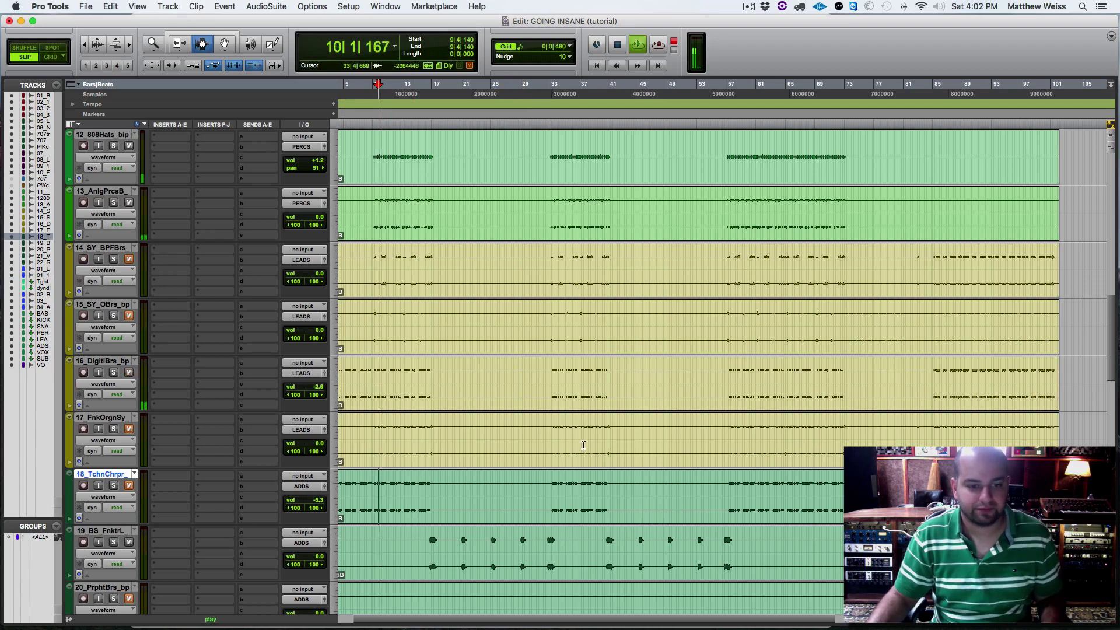
{"action": "left_click", "coordinate": [518, 392]}
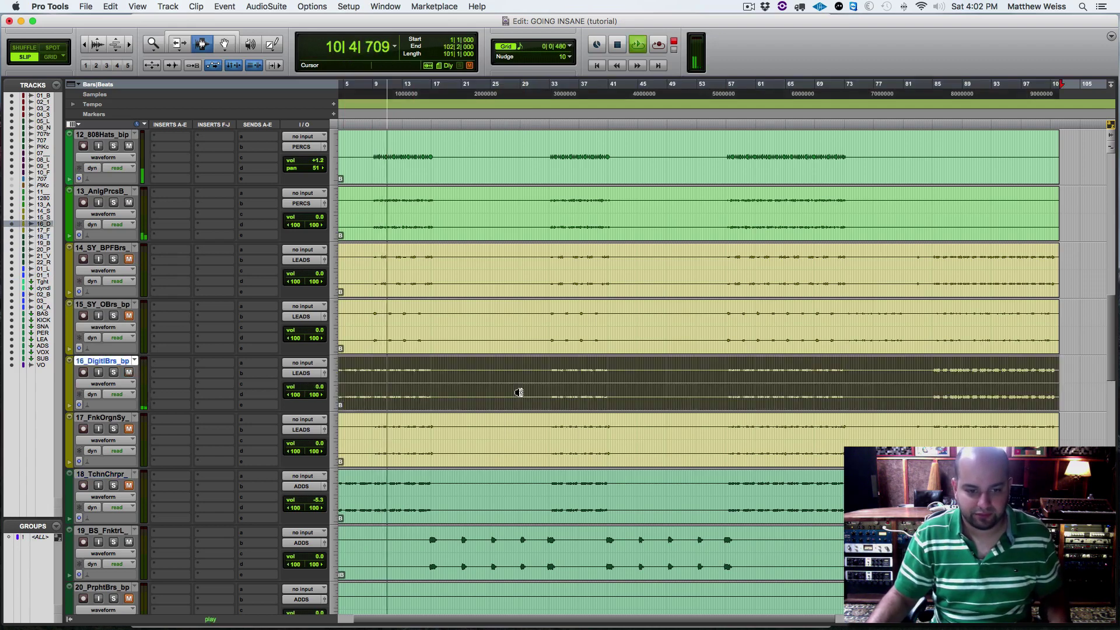
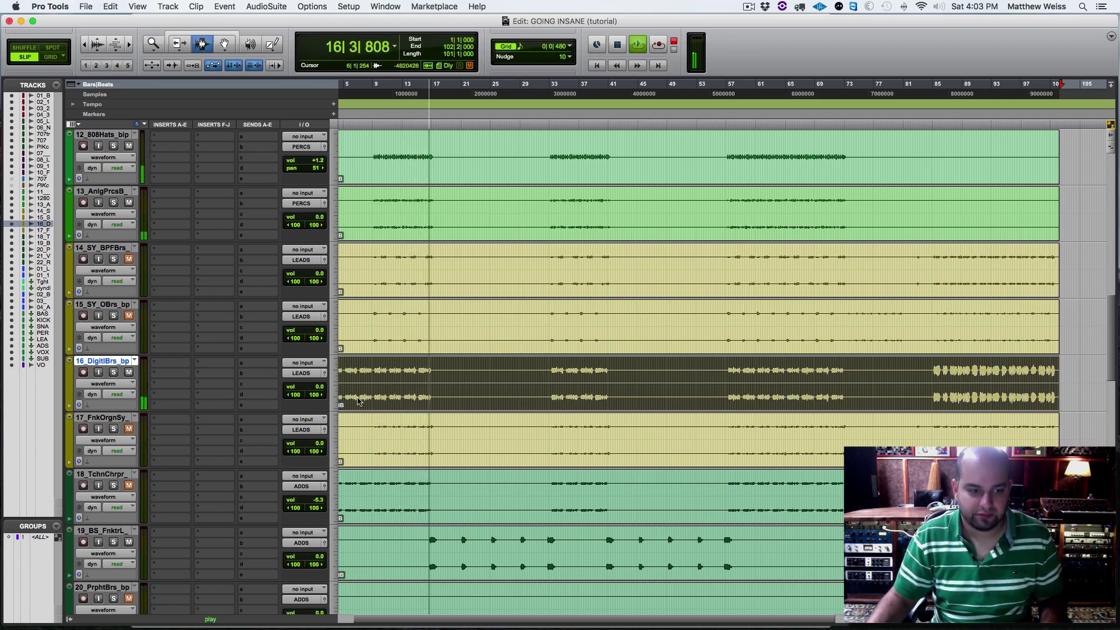
{"action": "key", "text": "space"}
Solo 16_DigitlBrs and play it from bar 13.
{"action": "left_click", "coordinate": [403, 382]}
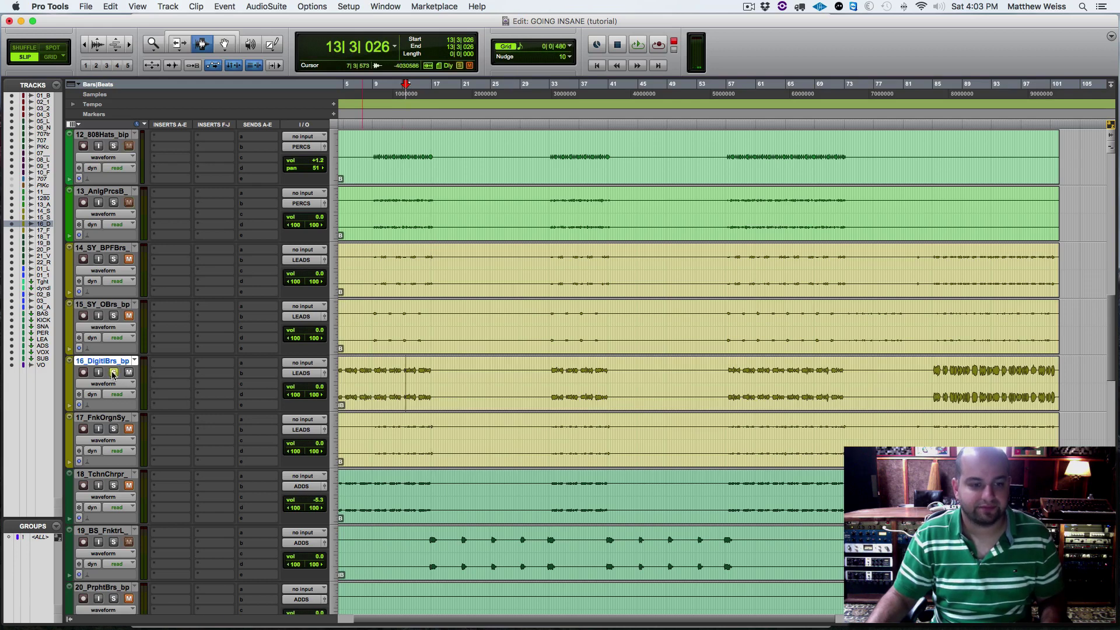
{"action": "key", "text": "space"}
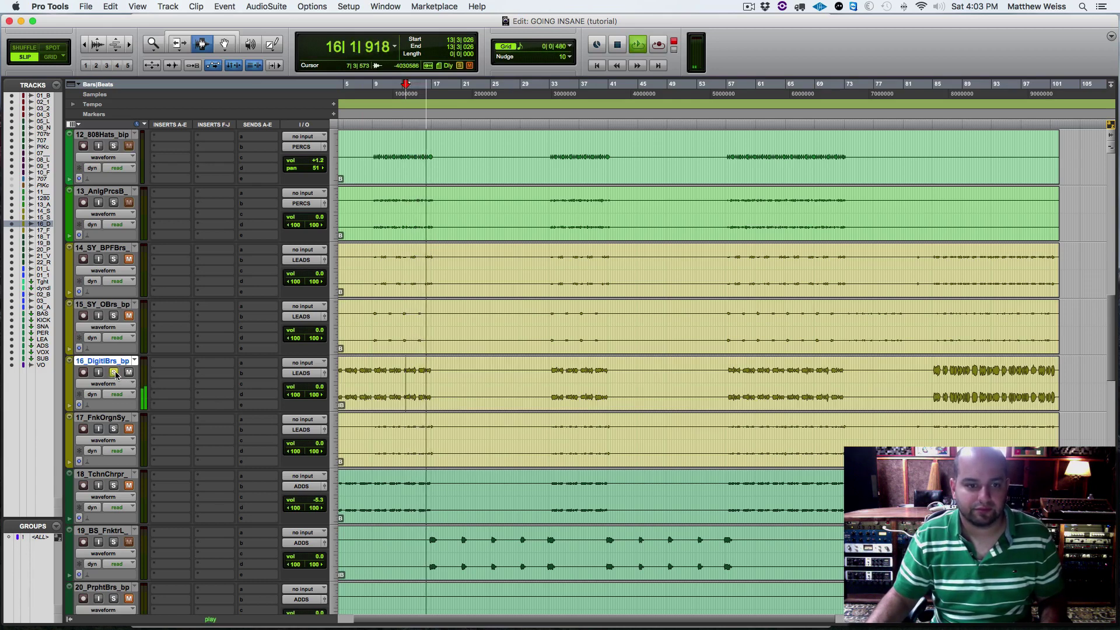
{"action": "key", "text": "space"}
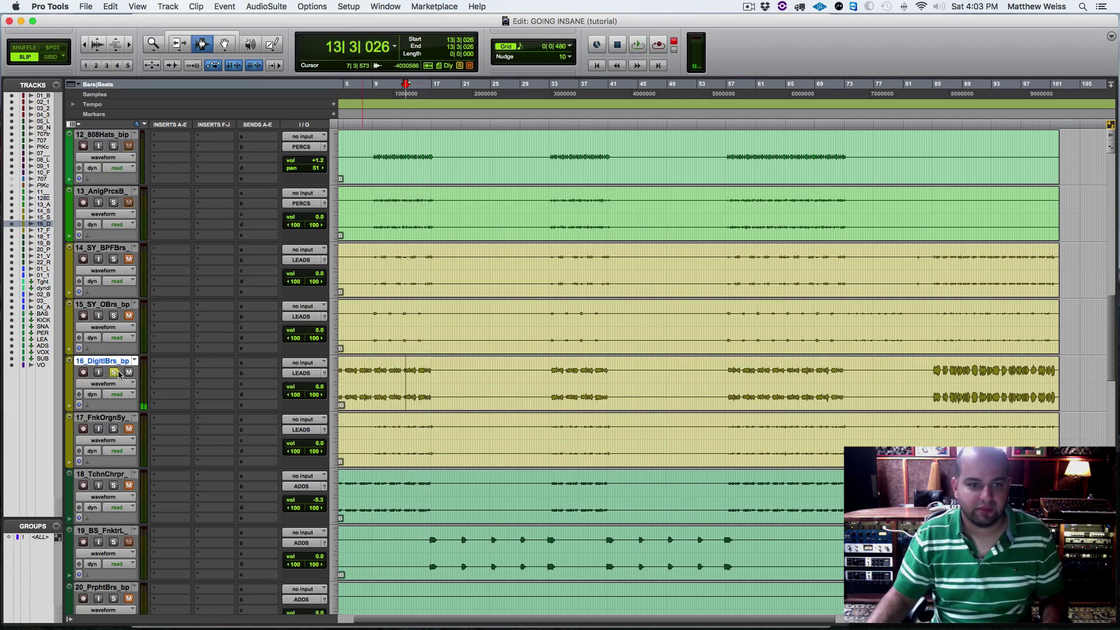
Insert the FabFilter Pro-Q 2 (stereo) equalizer as a multichannel plug-in in 16_DigitlBrs's first insert slot.
{"action": "left_click", "coordinate": [162, 368]}
{"action": "mouse_move", "coordinate": [184, 387]}
{"action": "mouse_move", "coordinate": [310, 130]}
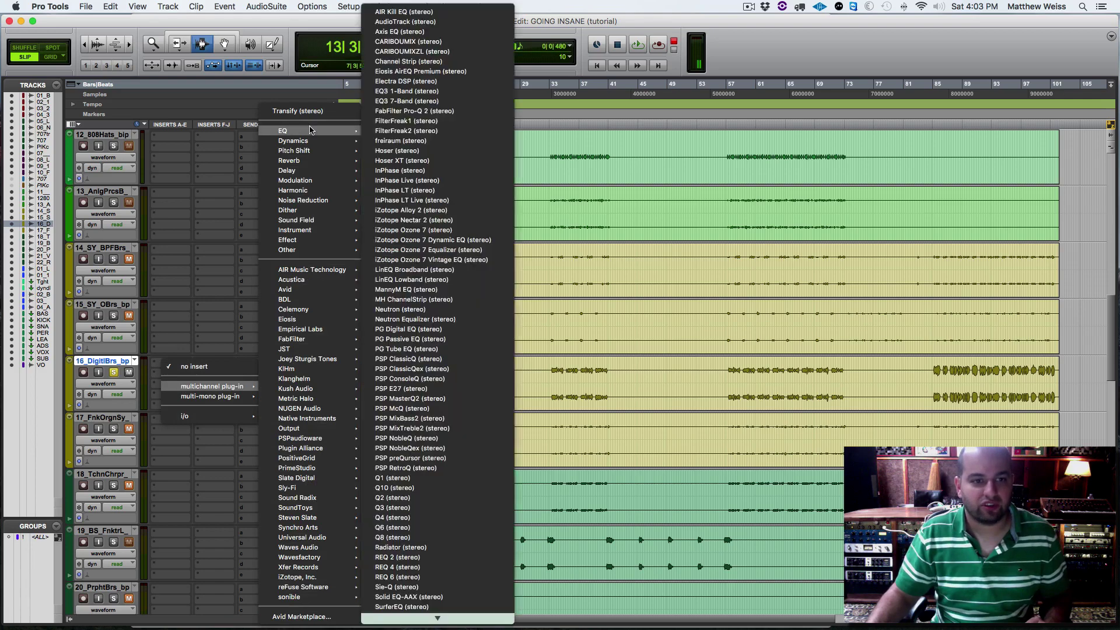
{"action": "left_click", "coordinate": [411, 110]}
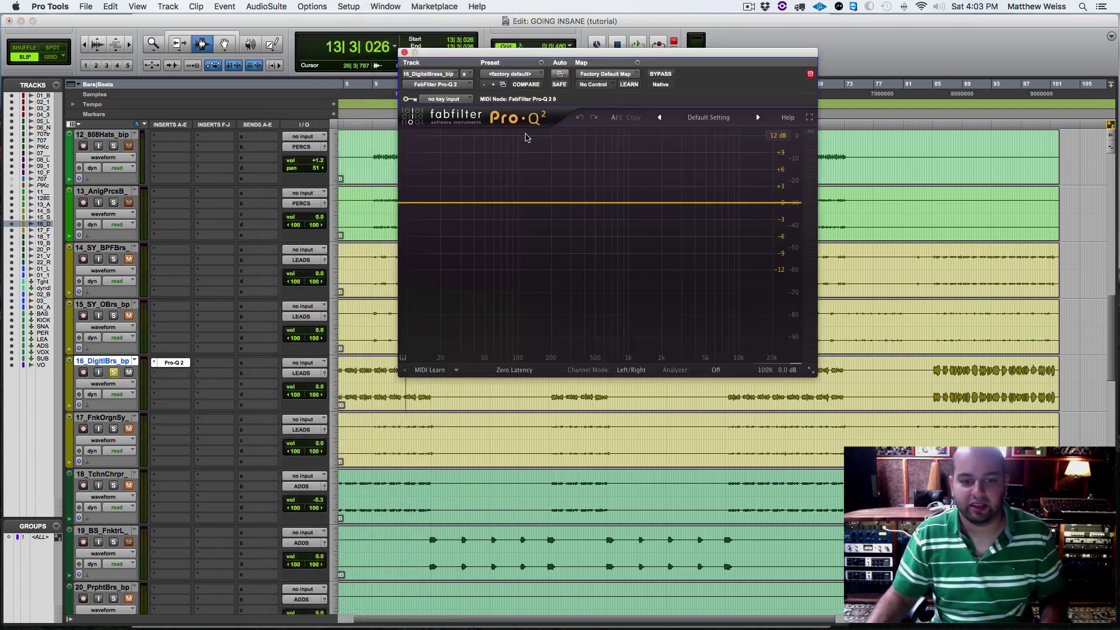
Set the Pro-Q 2 analyzer on 16_DigitlBrs to Pre and play the soloed part from bar 13 to view its spectrum.
{"action": "key", "text": "space"}
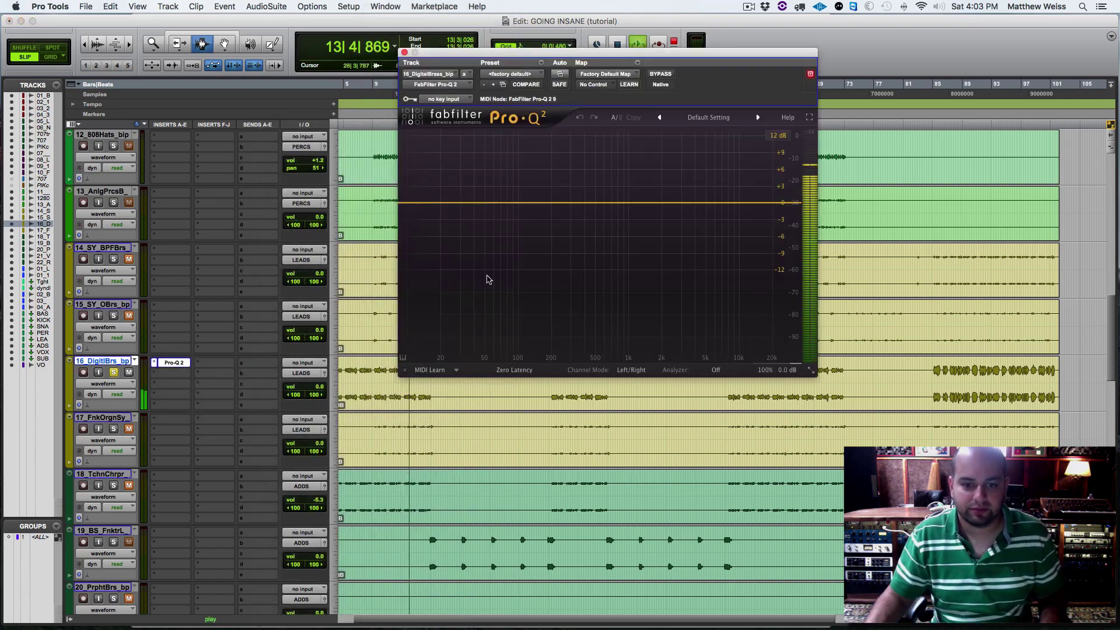
{"action": "key", "text": "space"}
{"action": "left_click", "coordinate": [715, 372]}
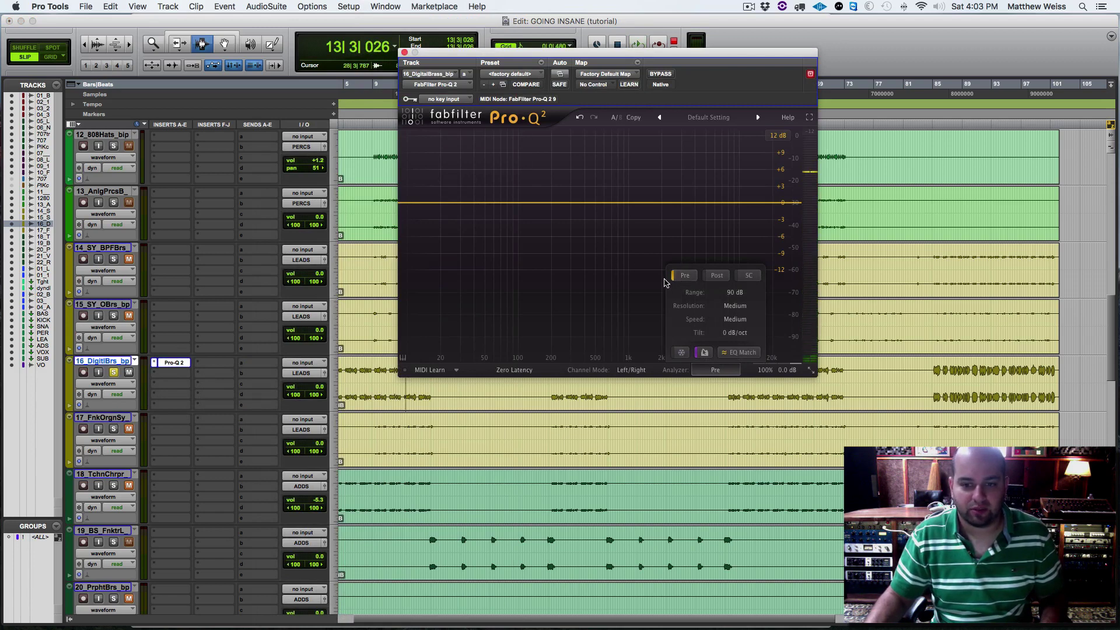
{"action": "key", "text": "space"}
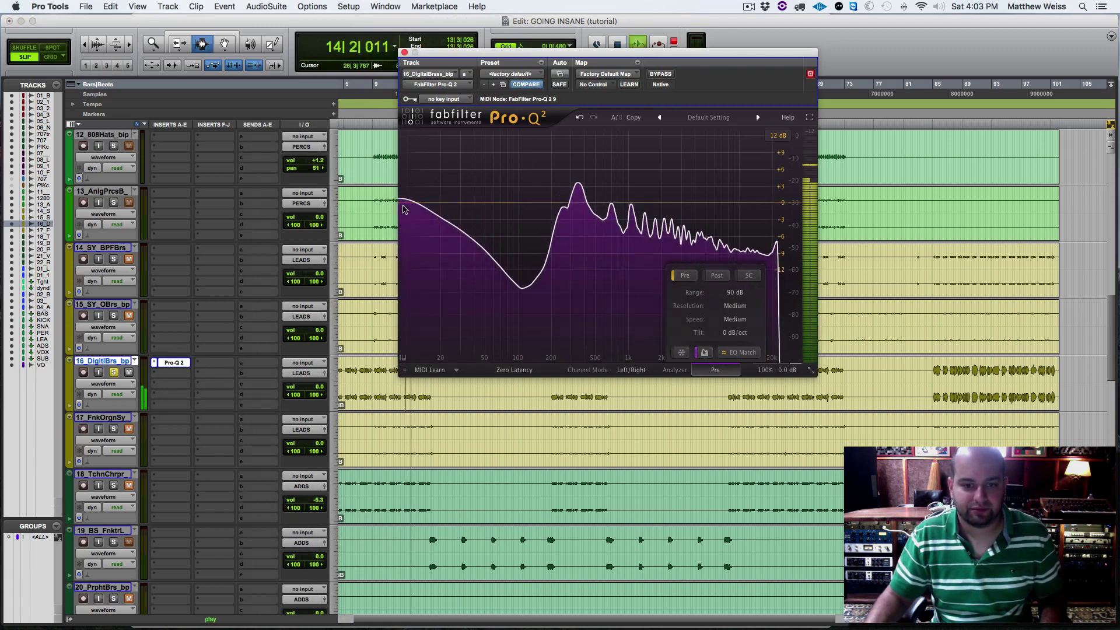
{"action": "key", "text": "space"}
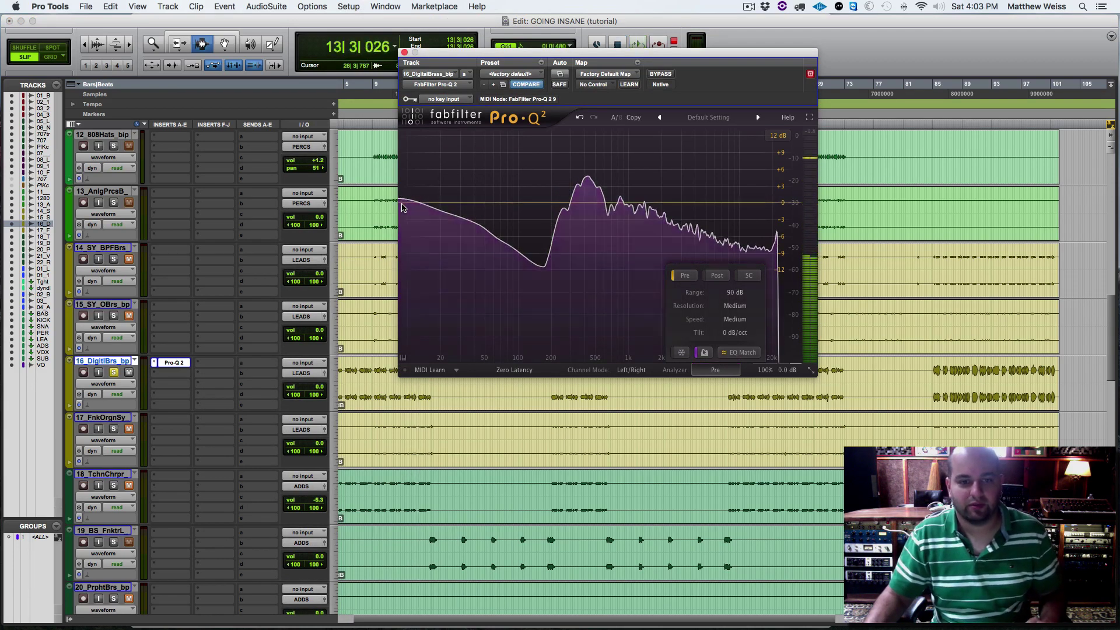
Add a low-cut band at about 197 Hz to the digital brass EQ, with Natural Phase processing and the analyzer off.
{"action": "left_click_drag", "start_coordinate": [402, 207], "coordinate": [549, 252]}
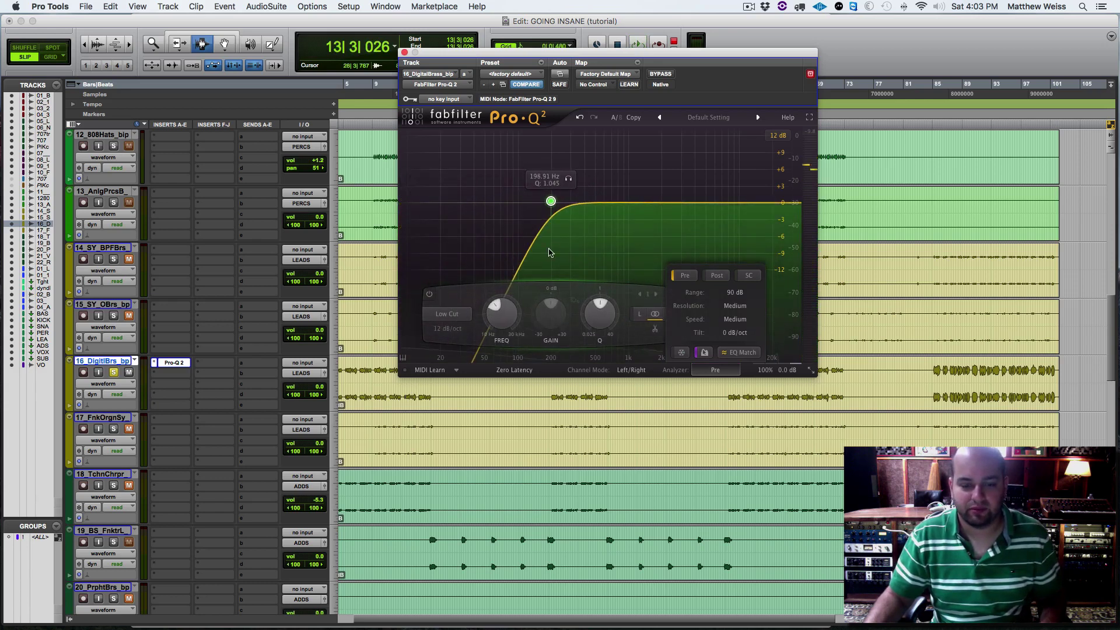
{"action": "left_click", "coordinate": [502, 377]}
{"action": "left_click", "coordinate": [512, 395]}
{"action": "key", "text": "space"}
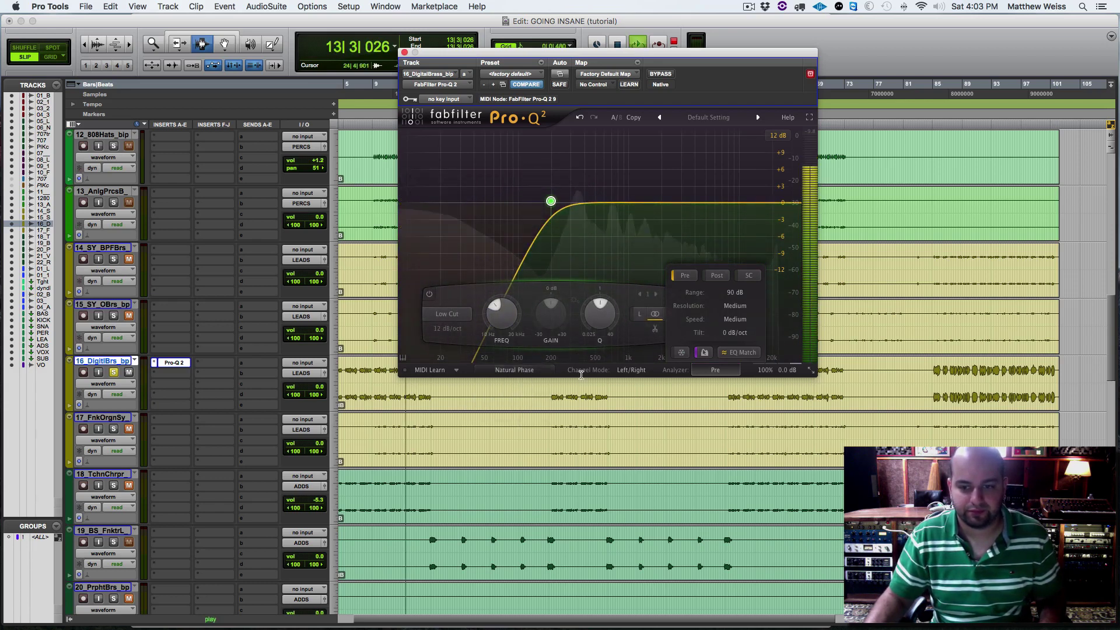
{"action": "left_click", "coordinate": [714, 370]}
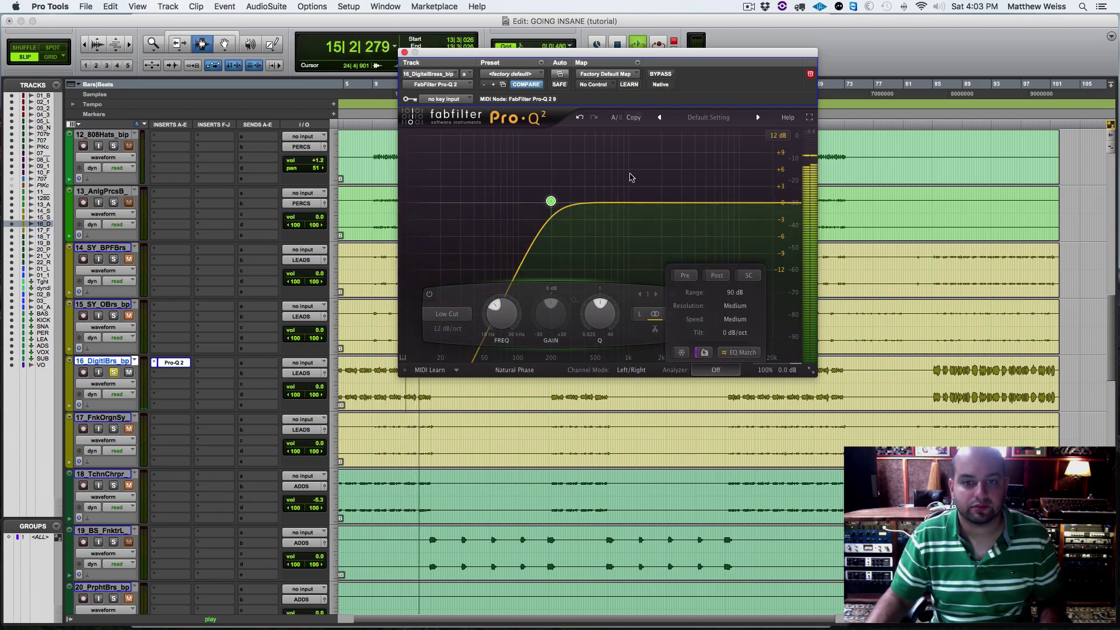
{"action": "key", "text": "space"}
Add a bell band with Q about 2.7, set it to cut about 2 dB just below 1 kHz, and audition the brass.
{"action": "left_click_drag", "start_coordinate": [632, 206], "coordinate": [633, 180]}
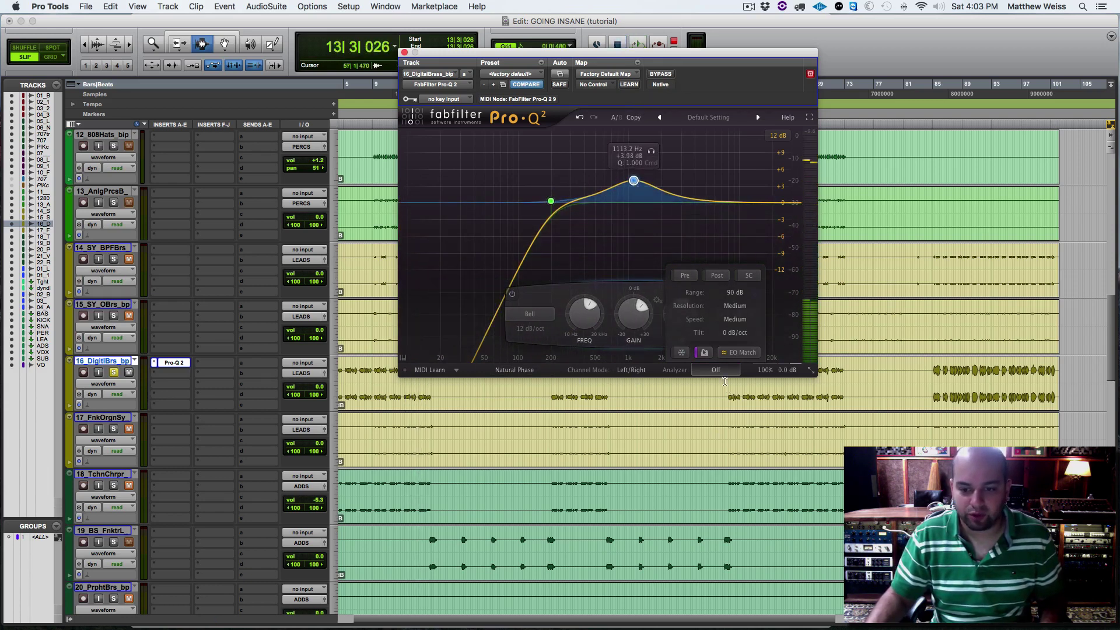
{"action": "left_click_drag", "start_coordinate": [681, 330], "coordinate": [681, 308]}
{"action": "key", "text": "space"}
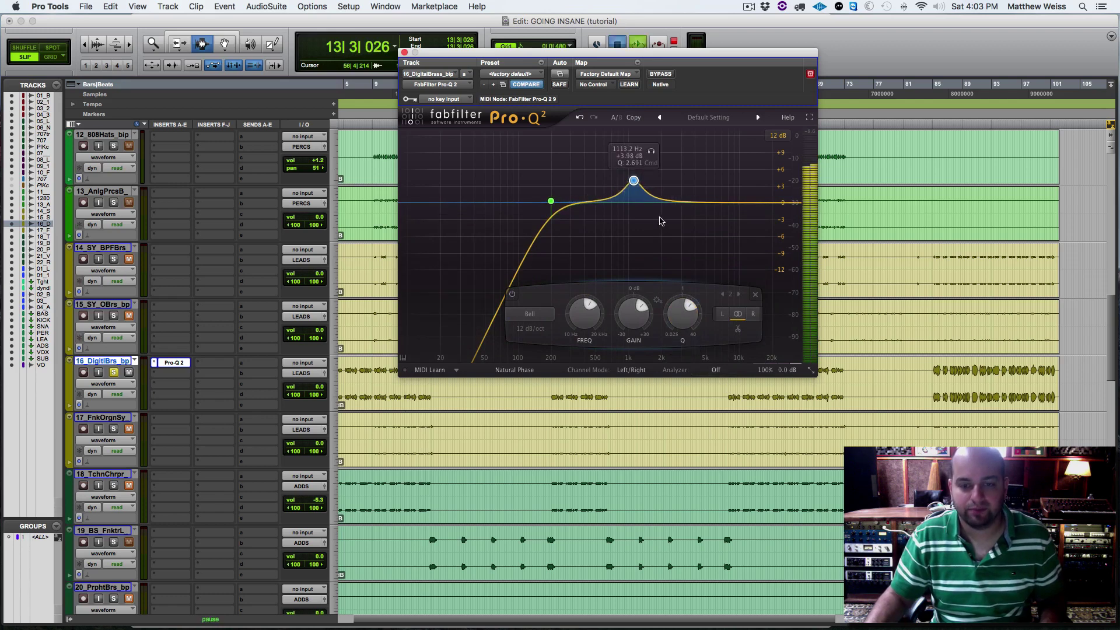
{"action": "left_click_drag", "start_coordinate": [633, 180], "coordinate": [618, 214]}
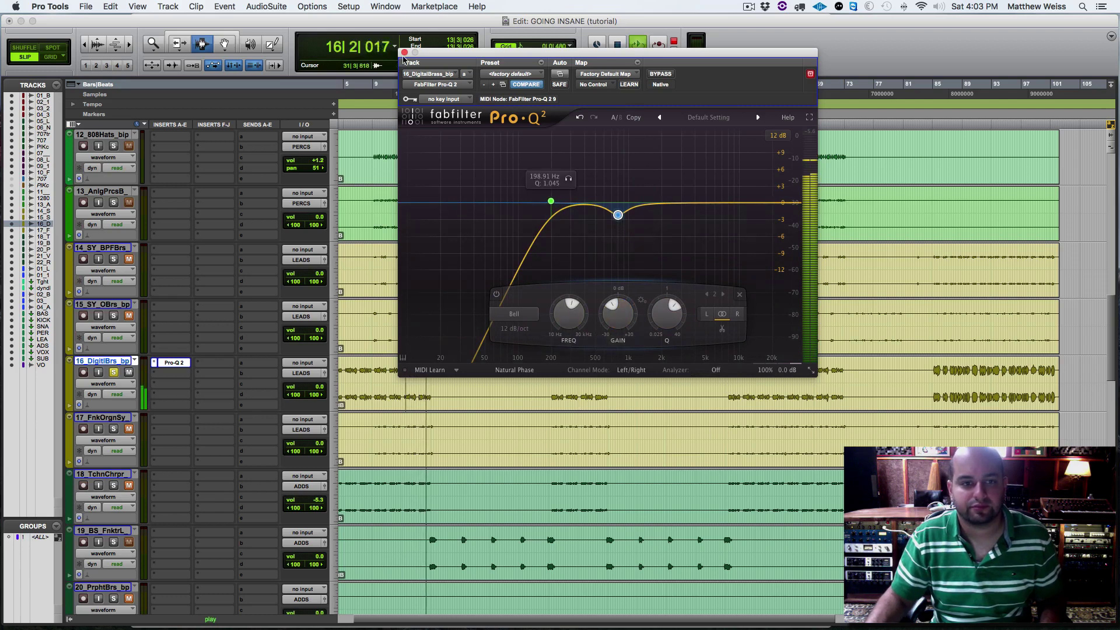
{"action": "left_click", "coordinate": [405, 53]}
{"action": "key", "text": "space"}
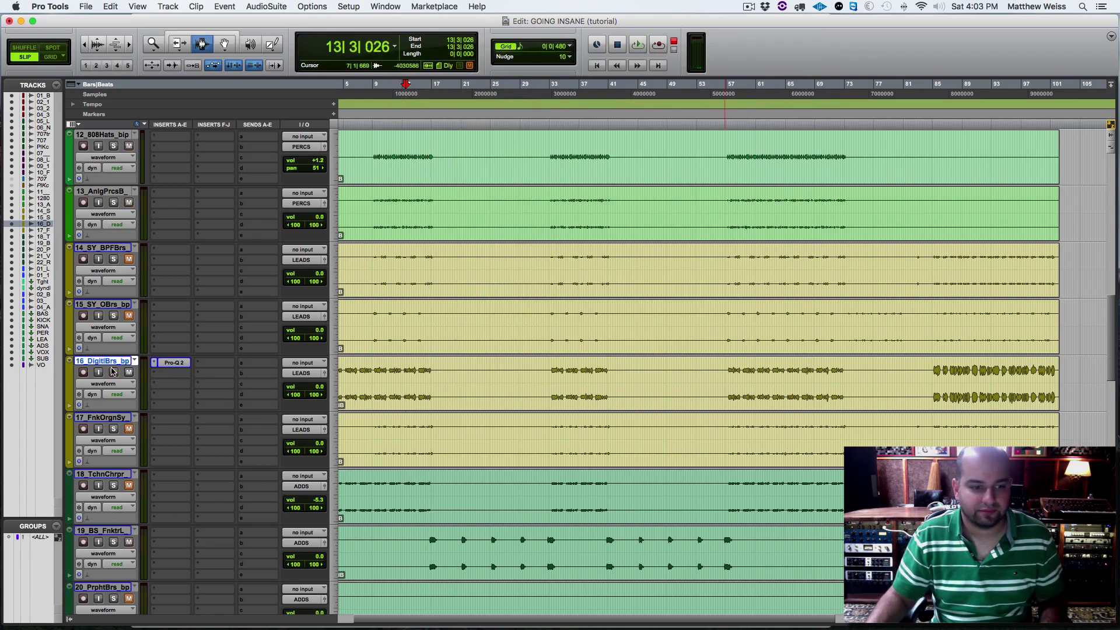
{"action": "key", "text": "space"}
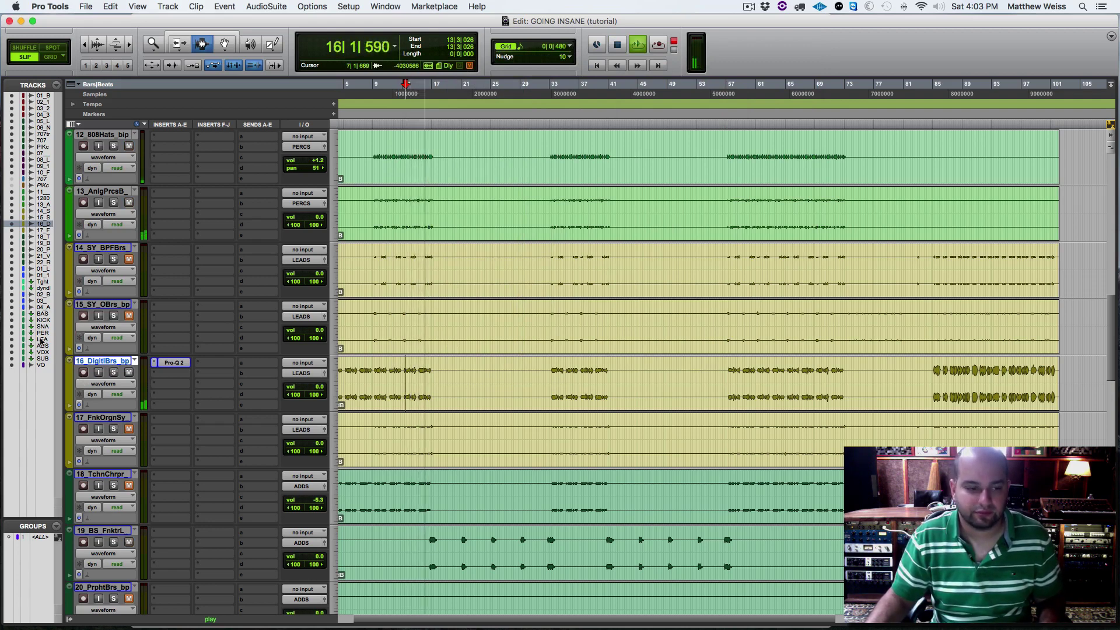
{"action": "key", "text": "space"}
Add a bell boost of about 2.1 dB at about 3.9 kHz to the digital brass EQ and audition it.
{"action": "left_click", "coordinate": [173, 364]}
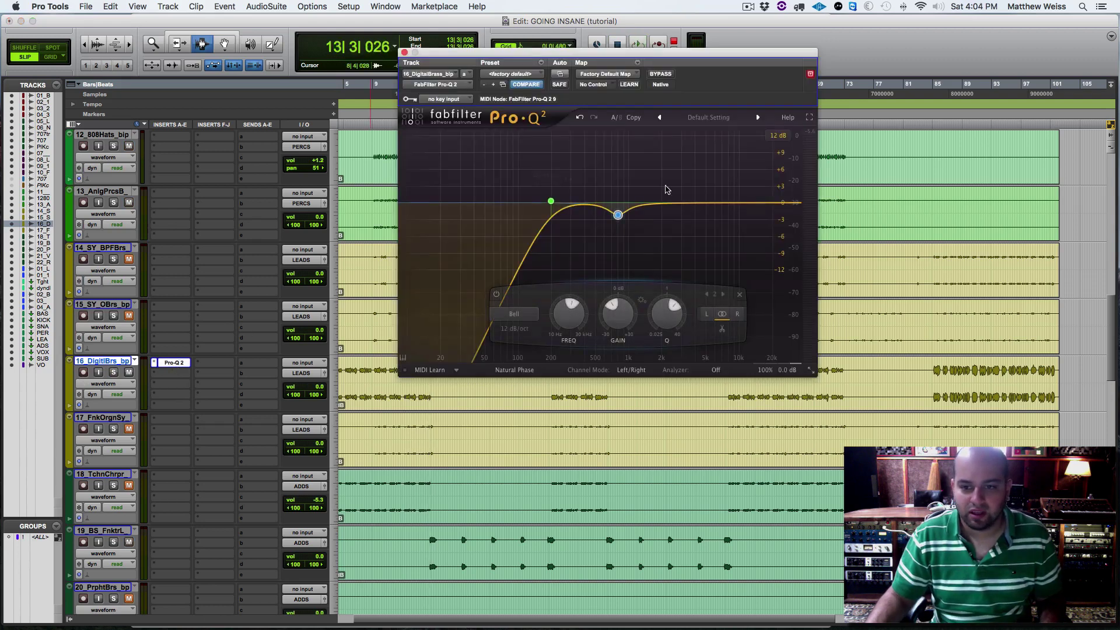
{"action": "left_click_drag", "start_coordinate": [686, 199], "coordinate": [691, 195]}
{"action": "key", "text": "space"}
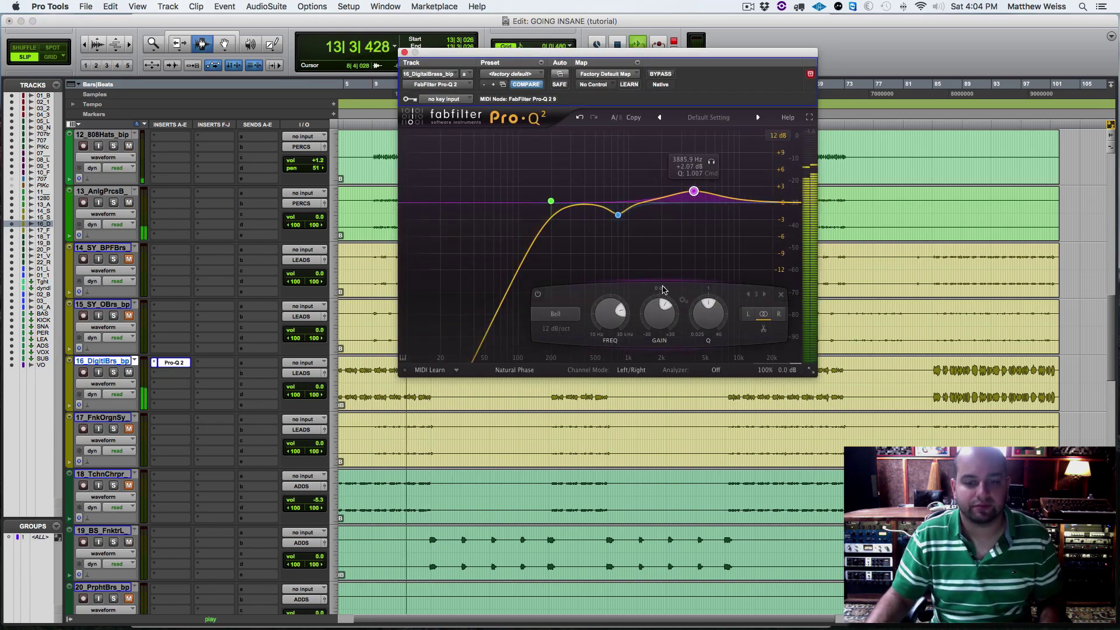
{"action": "key", "text": "super+w"}
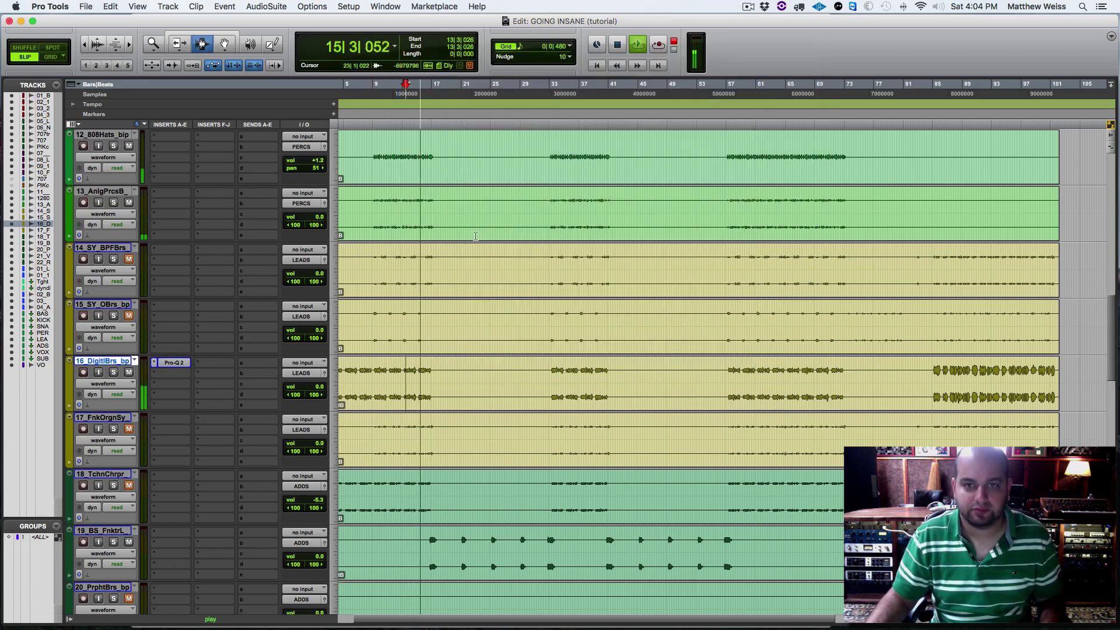
{"action": "key", "text": "space"}
Raise the brass EQ's high bell to about +3.2 dB, shift it to about 4.6 kHz, and audition the result.
{"action": "left_click", "coordinate": [174, 363]}
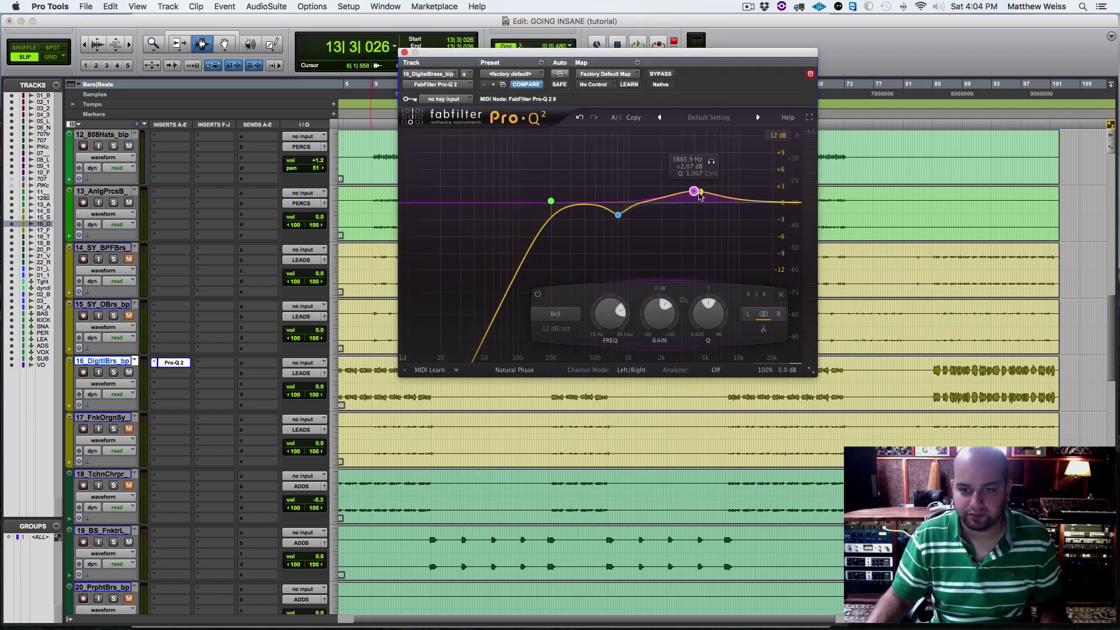
{"action": "left_click_drag", "start_coordinate": [694, 191], "coordinate": [702, 185]}
{"action": "key", "text": "space"}
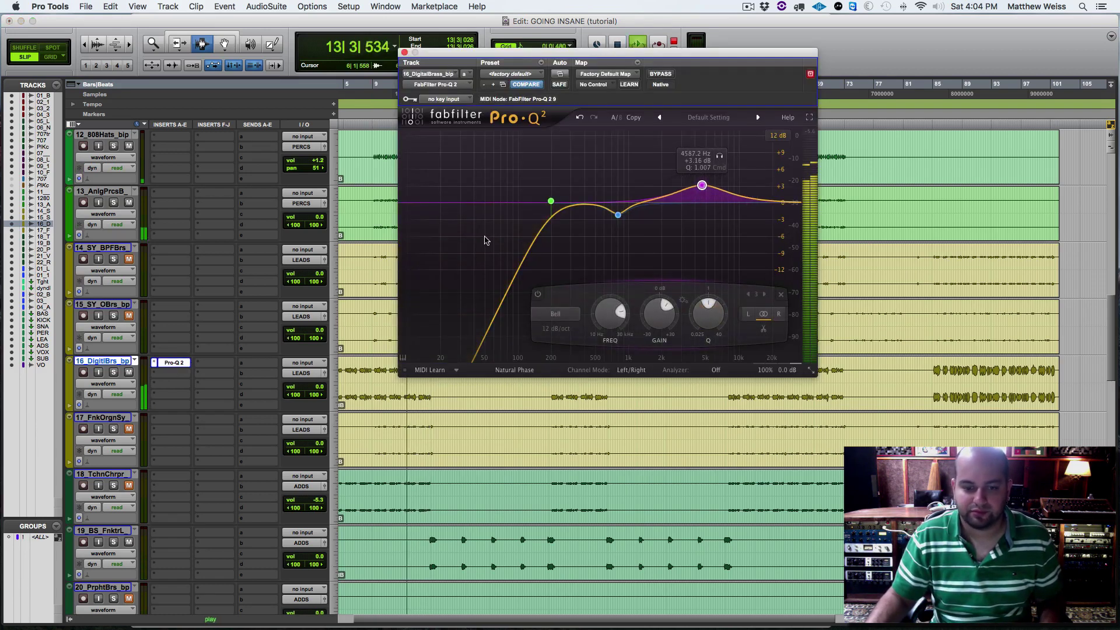
{"action": "left_click", "coordinate": [404, 52]}
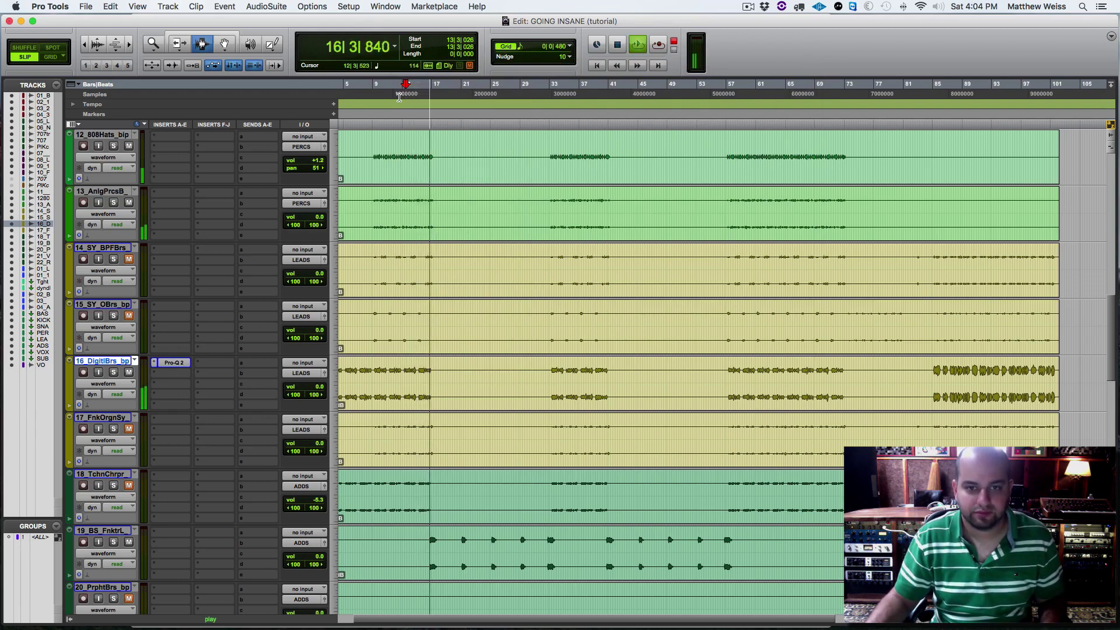
{"action": "key", "text": "space"}
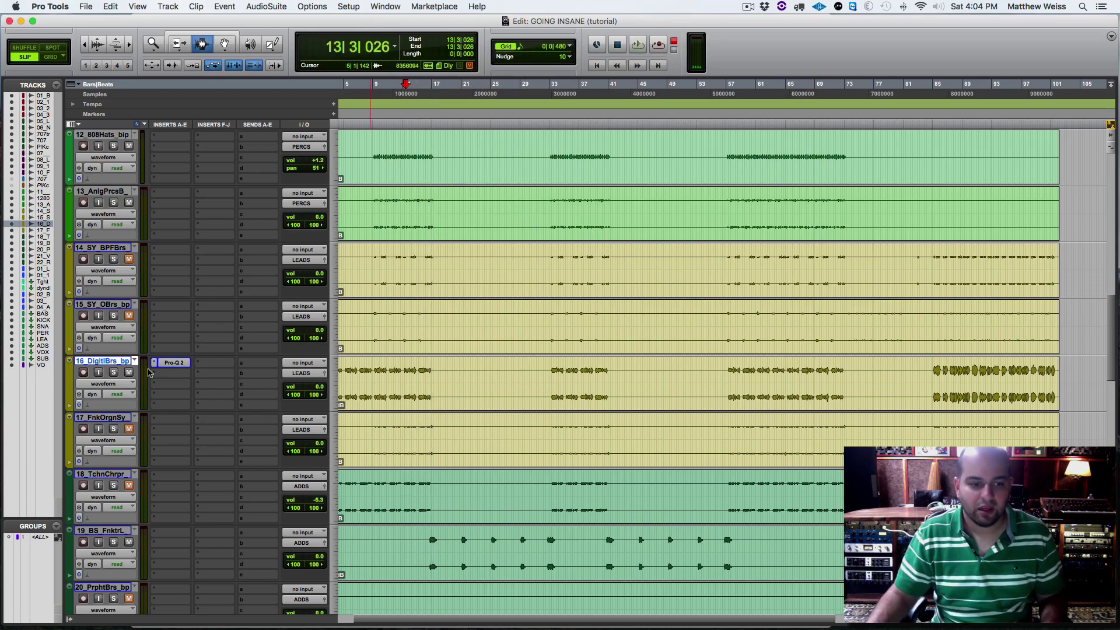
Insert the stereo FabFilter Timeless 2 delay after the EQ on the digital brass track and audition its default setting.
{"action": "left_click", "coordinate": [157, 377]}
{"action": "mouse_move", "coordinate": [204, 397]}
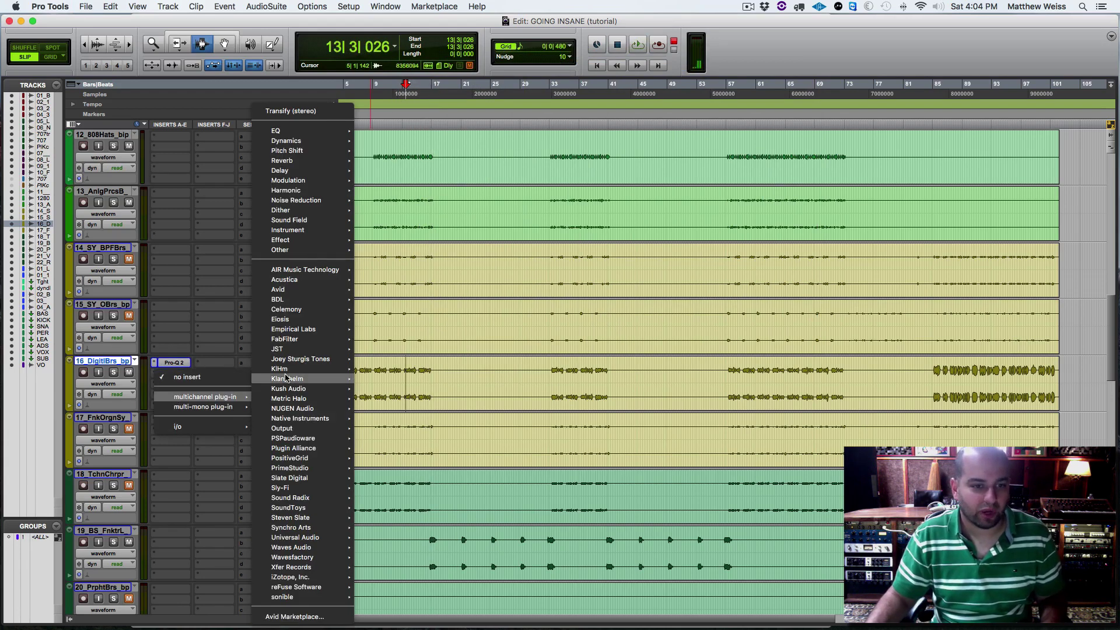
{"action": "mouse_move", "coordinate": [289, 171]}
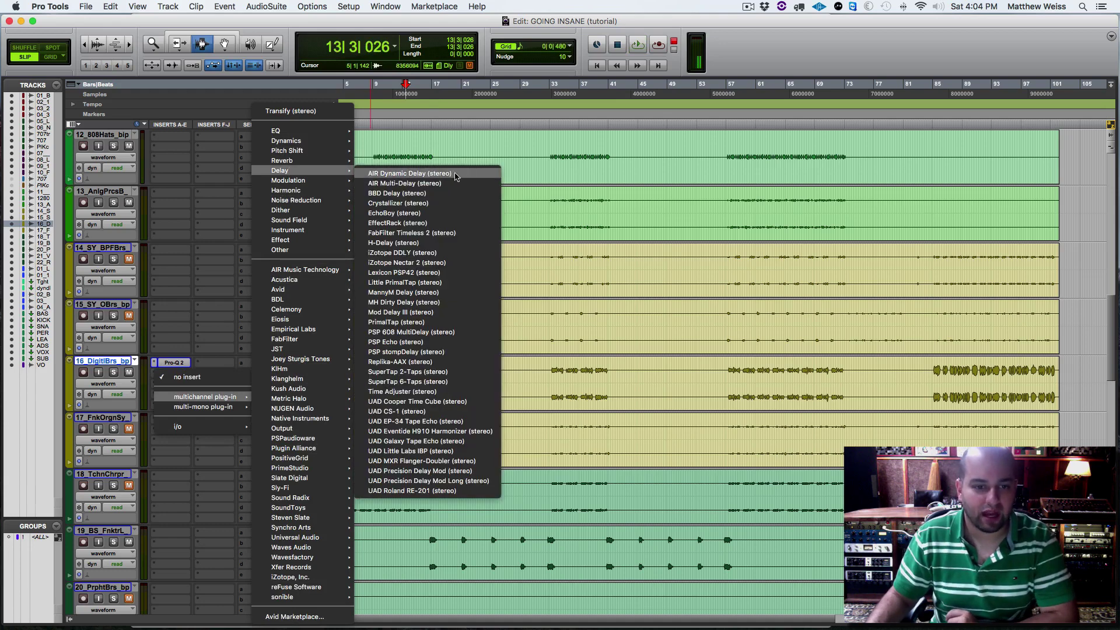
{"action": "left_click", "coordinate": [436, 233]}
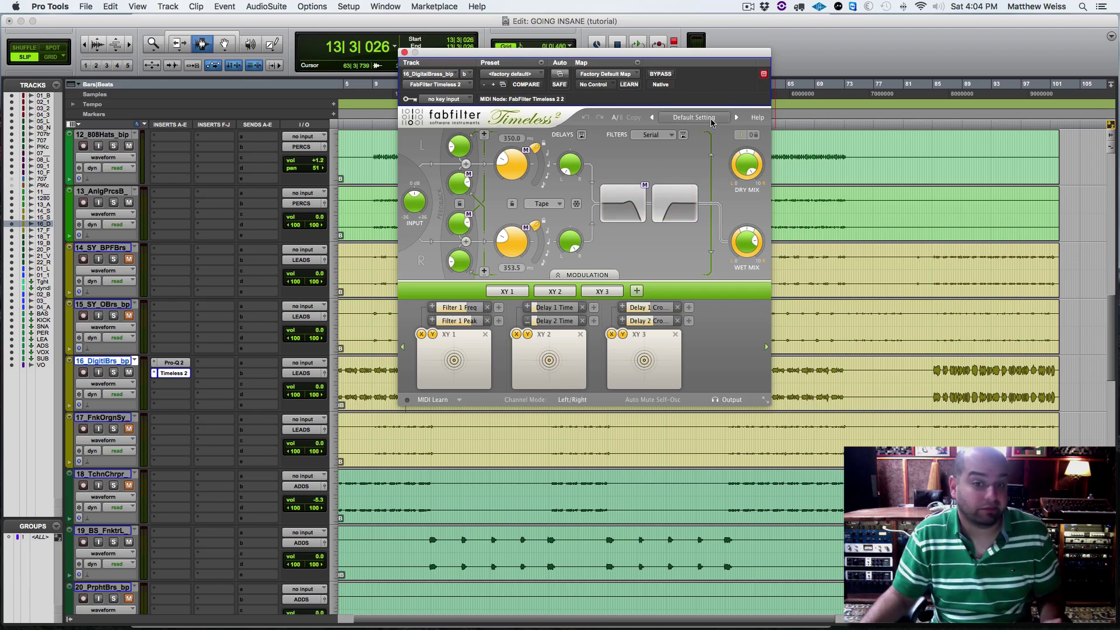
{"action": "key", "text": "space"}
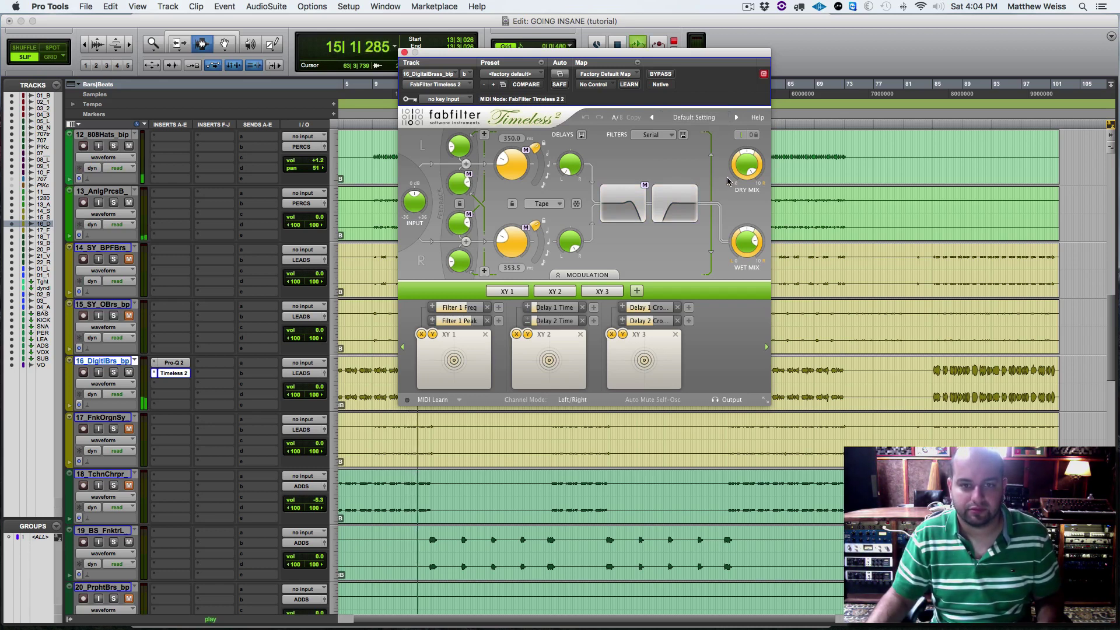
{"action": "key", "text": "space"}
Load the Chorus preset "Deep and Tingly BM" in Timeless 2 and audition it on the digital brass.
{"action": "left_click", "coordinate": [697, 117]}
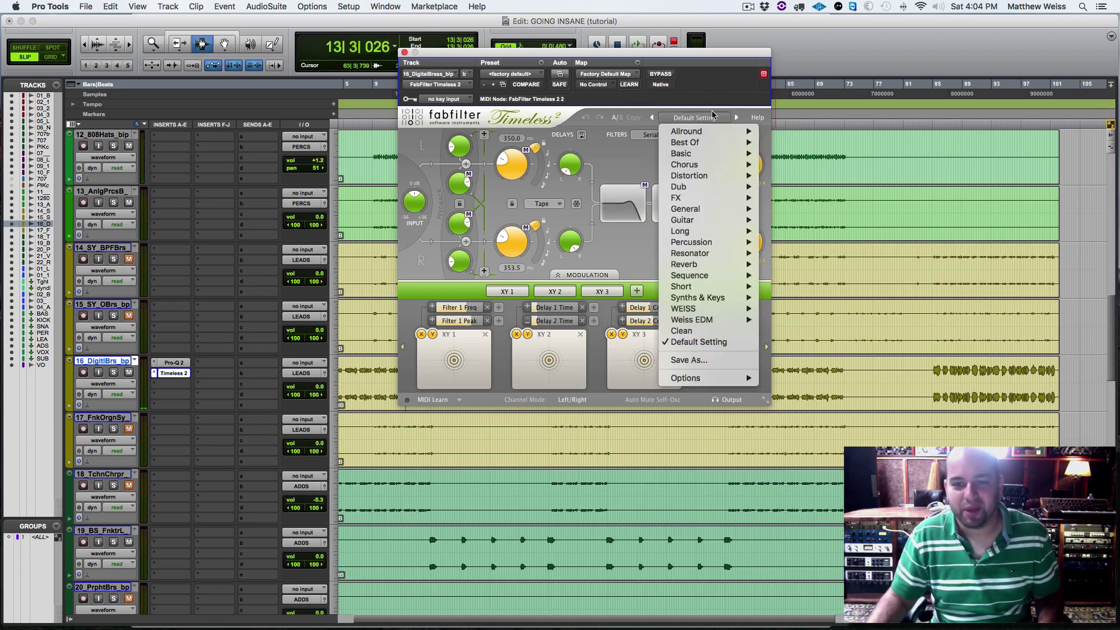
{"action": "mouse_move", "coordinate": [718, 165]}
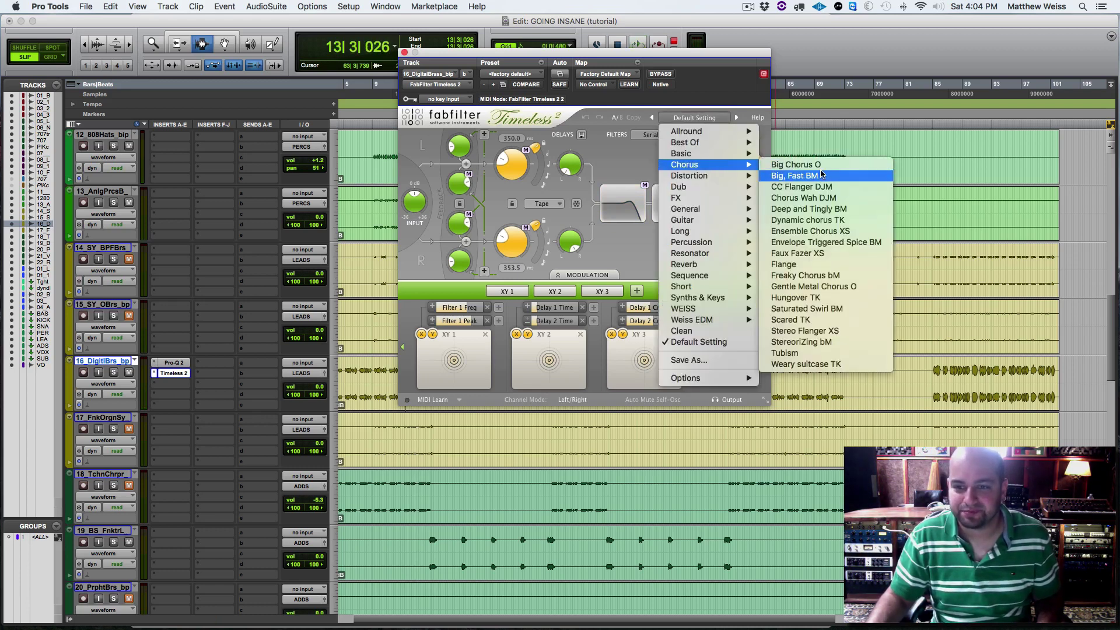
{"action": "left_click", "coordinate": [804, 210]}
{"action": "key", "text": "space"}
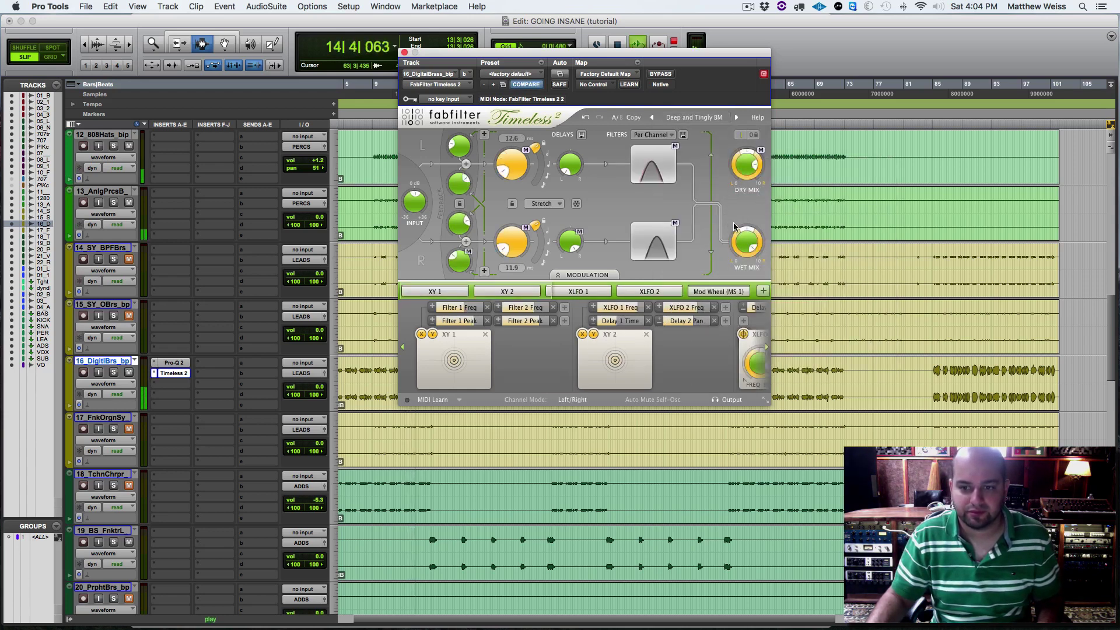
{"action": "mouse_move", "coordinate": [745, 170]}
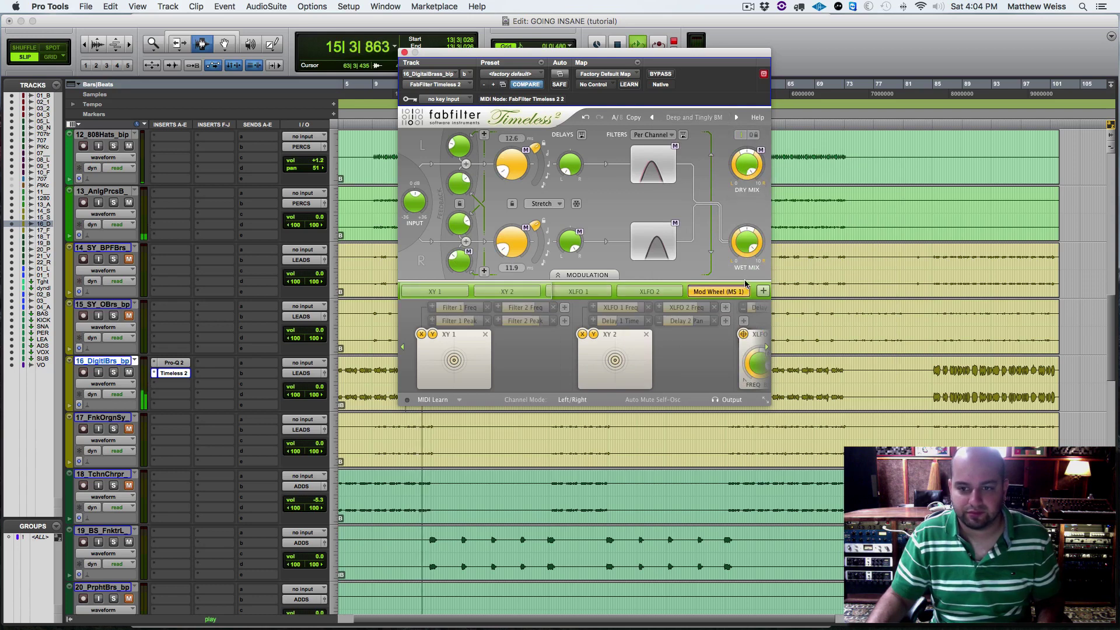
{"action": "mouse_move", "coordinate": [740, 257]}
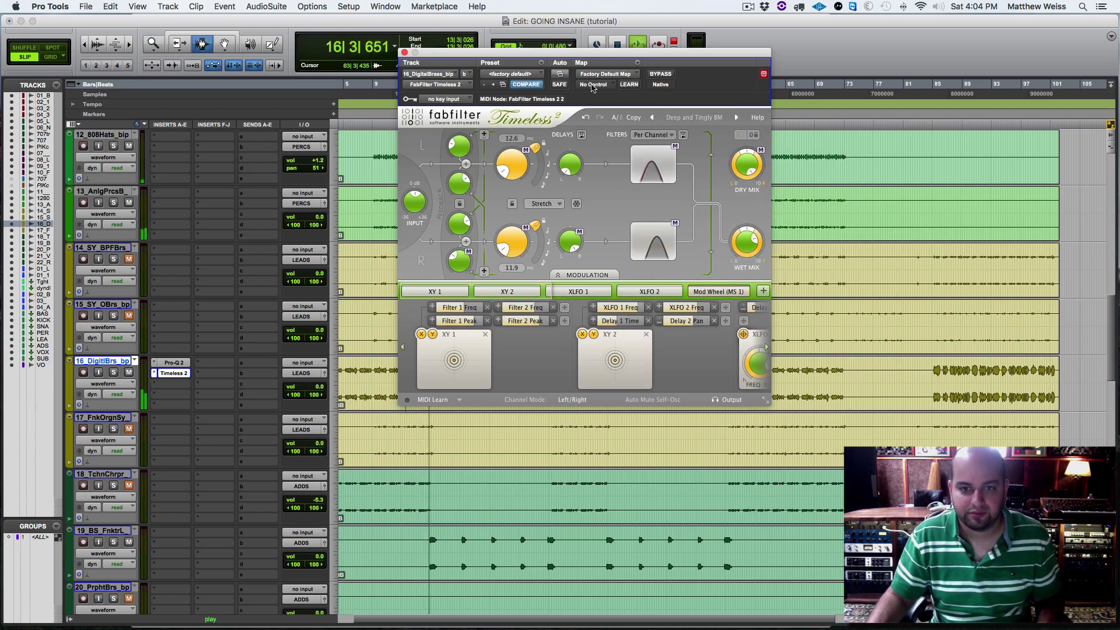
{"action": "key", "text": "space"}
Compare the digital brass with Timeless 2 bypassed and active during playback.
{"action": "key", "text": "space"}
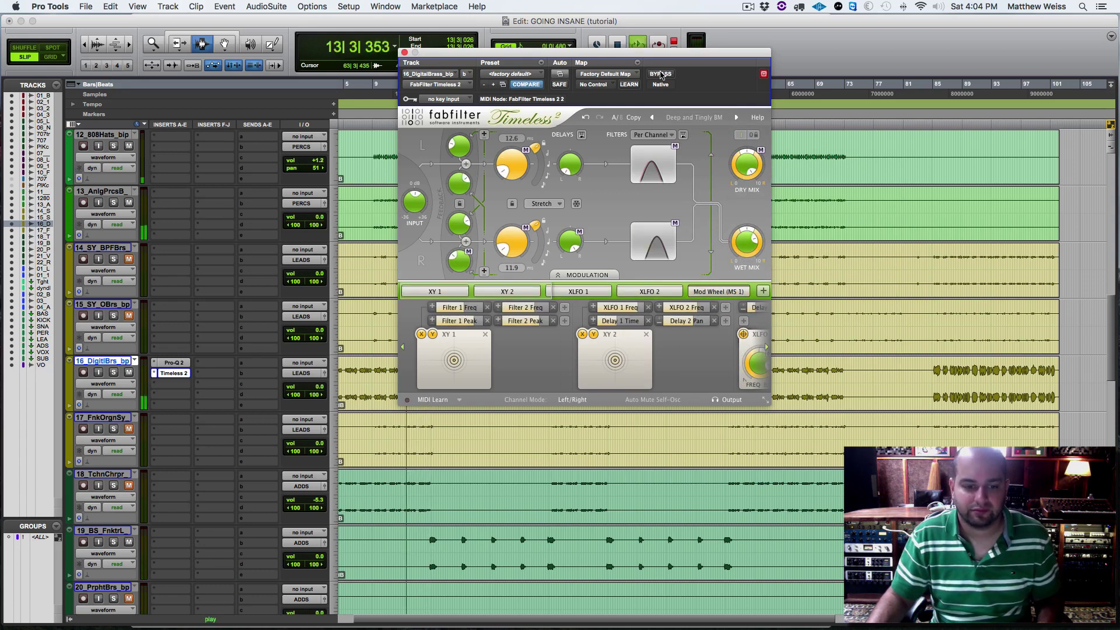
{"action": "left_click", "coordinate": [661, 74]}
{"action": "left_click", "coordinate": [661, 74]}
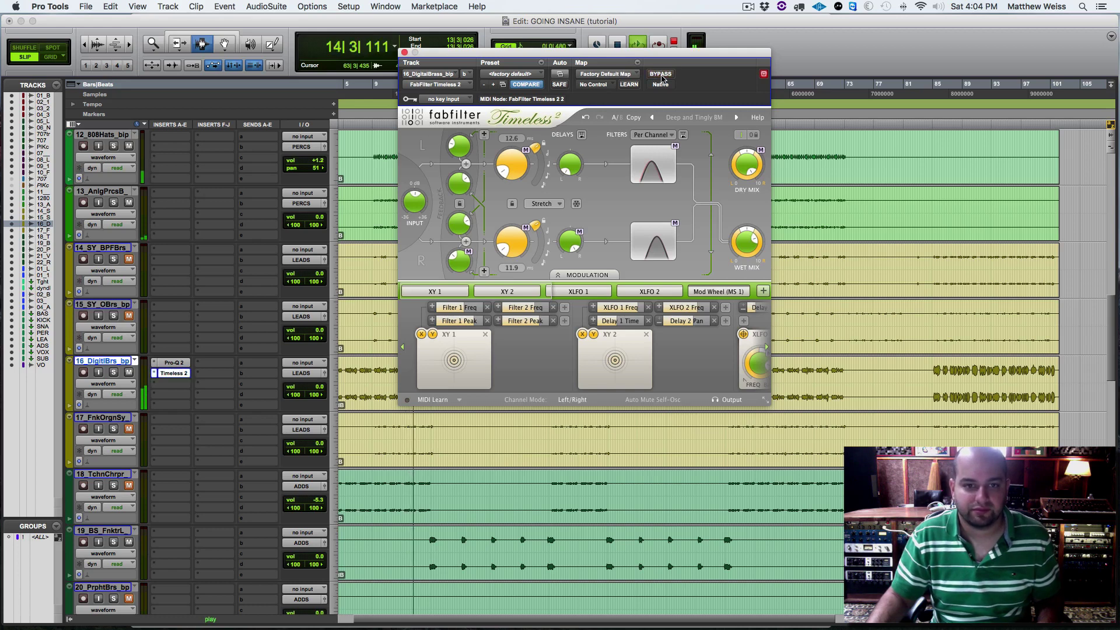
{"action": "left_click", "coordinate": [405, 53]}
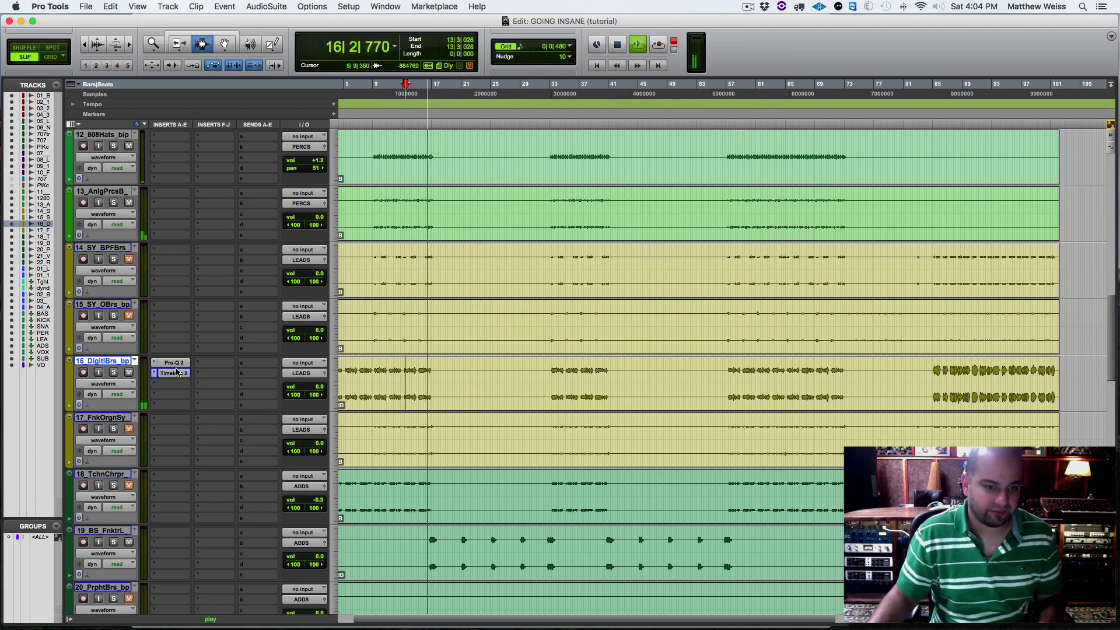
{"action": "key", "text": "space"}
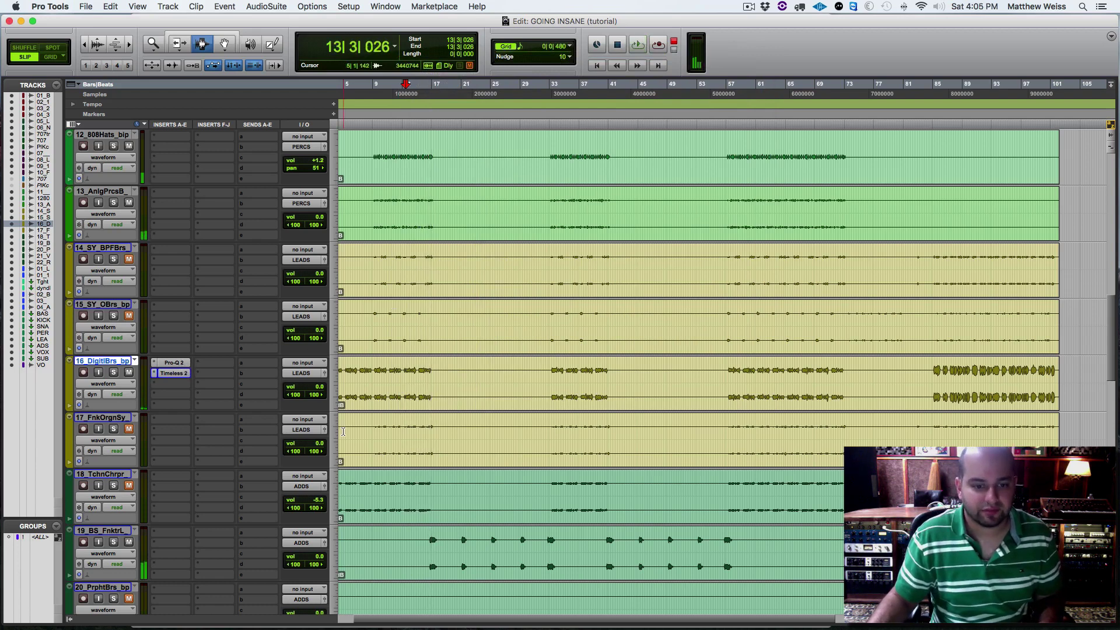
Play the song from about bar 11 to hear the processed digital brass in the mix.
{"action": "left_click", "coordinate": [387, 386]}
{"action": "key", "text": "space"}
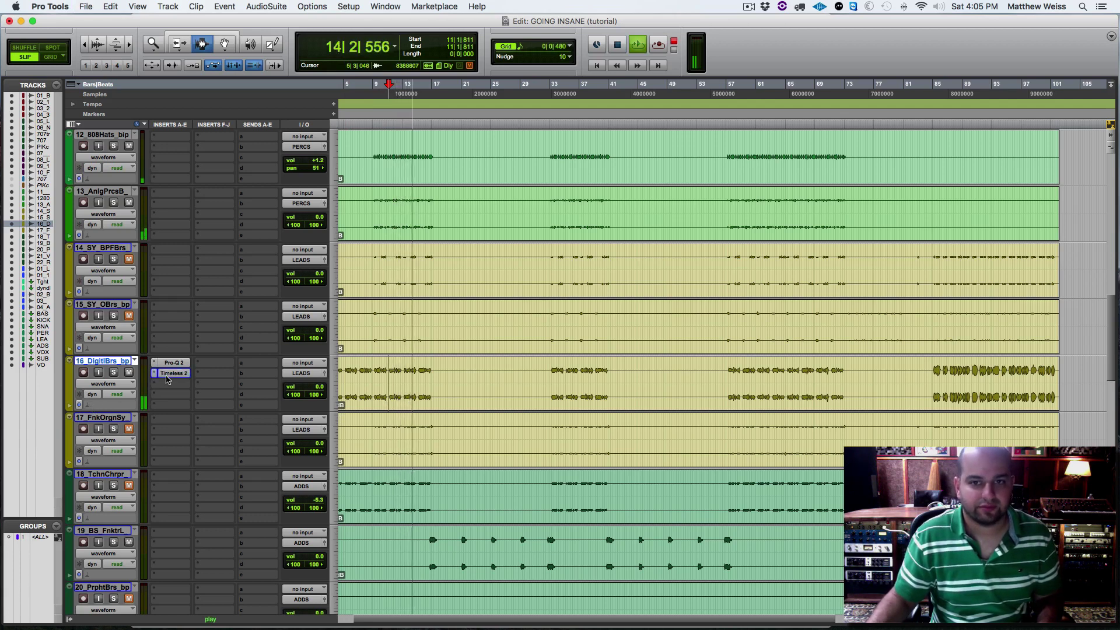
{"action": "key", "text": "space"}
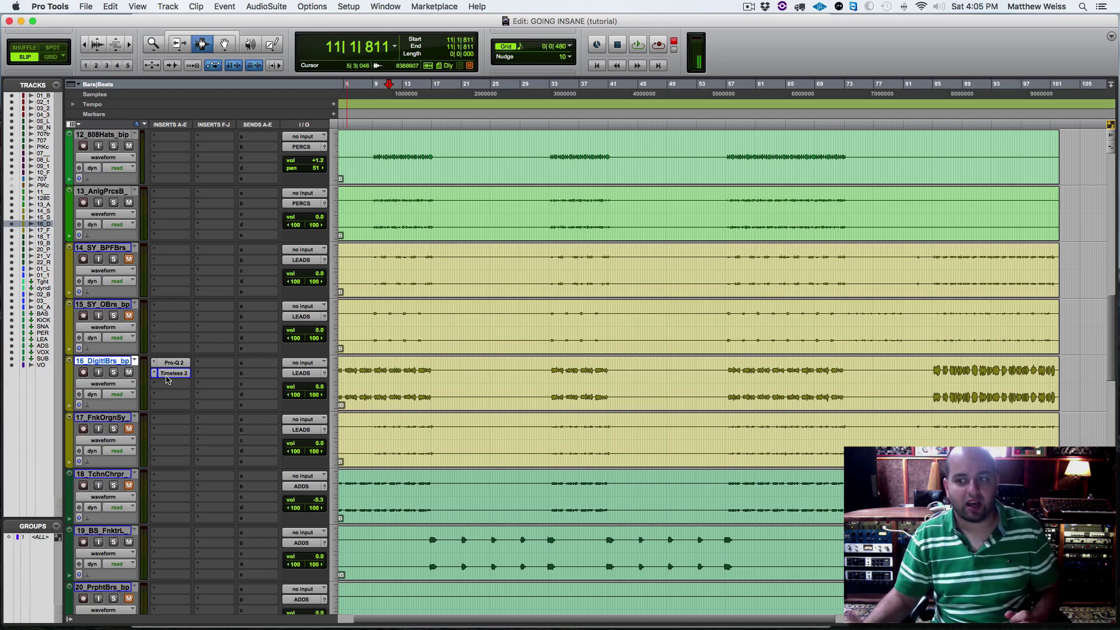
Unmute the 17_FnkOrgnSy track and raise the gain of its whole clip during playback.
{"action": "key", "text": "space"}
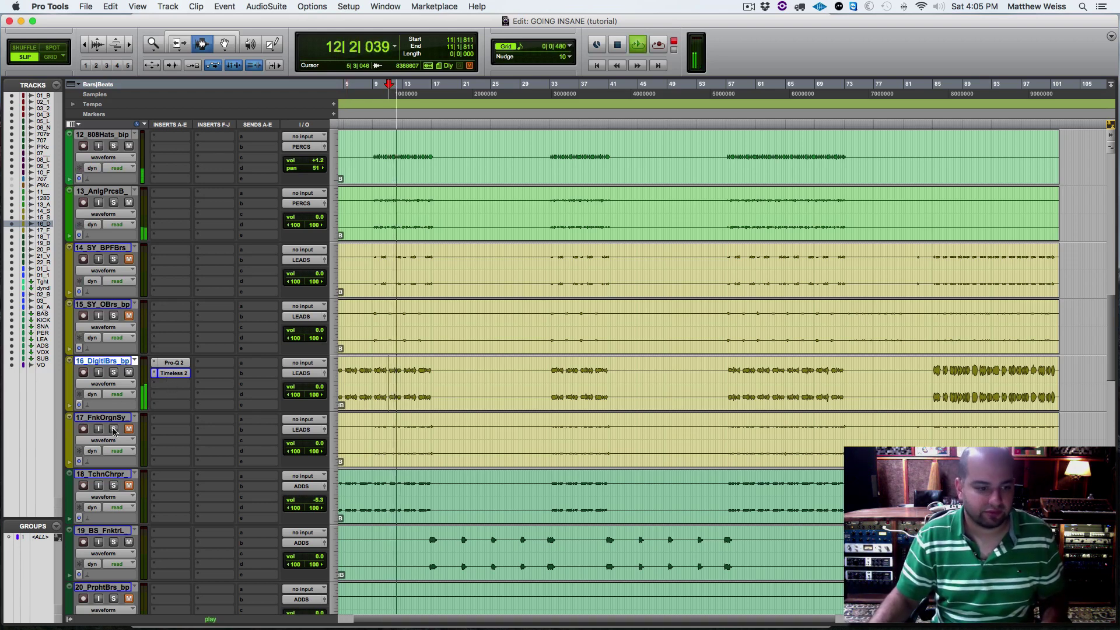
{"action": "double_click", "coordinate": [403, 442]}
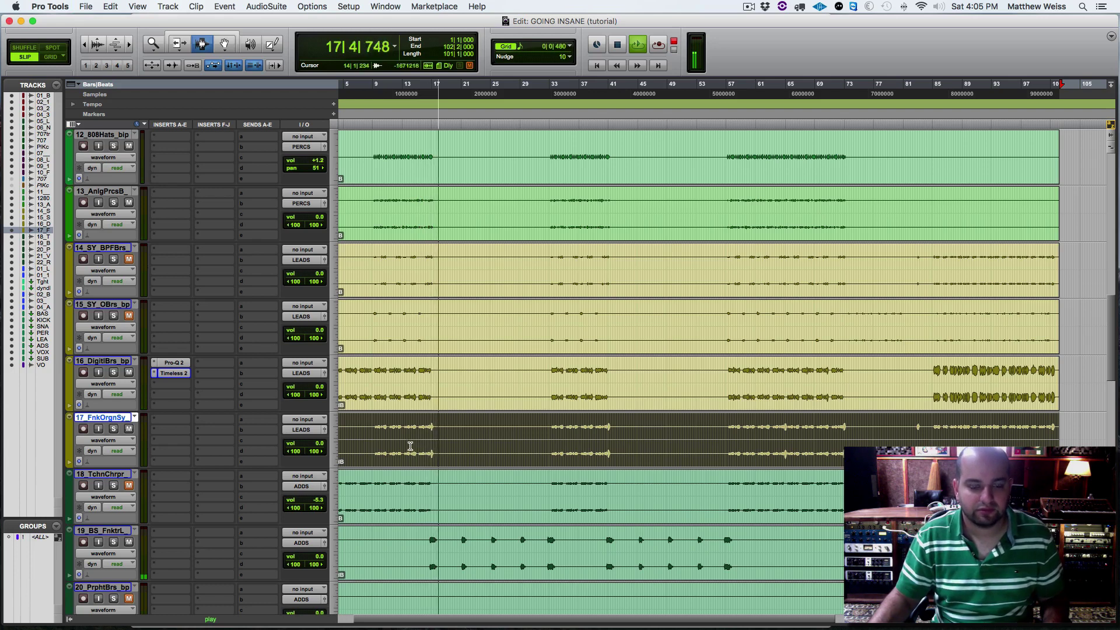
{"action": "key", "text": "space"}
Unmute the 15_SY_OBrs track and raise the gain of its whole clip while playing from about bar 10.
{"action": "left_click", "coordinate": [383, 309]}
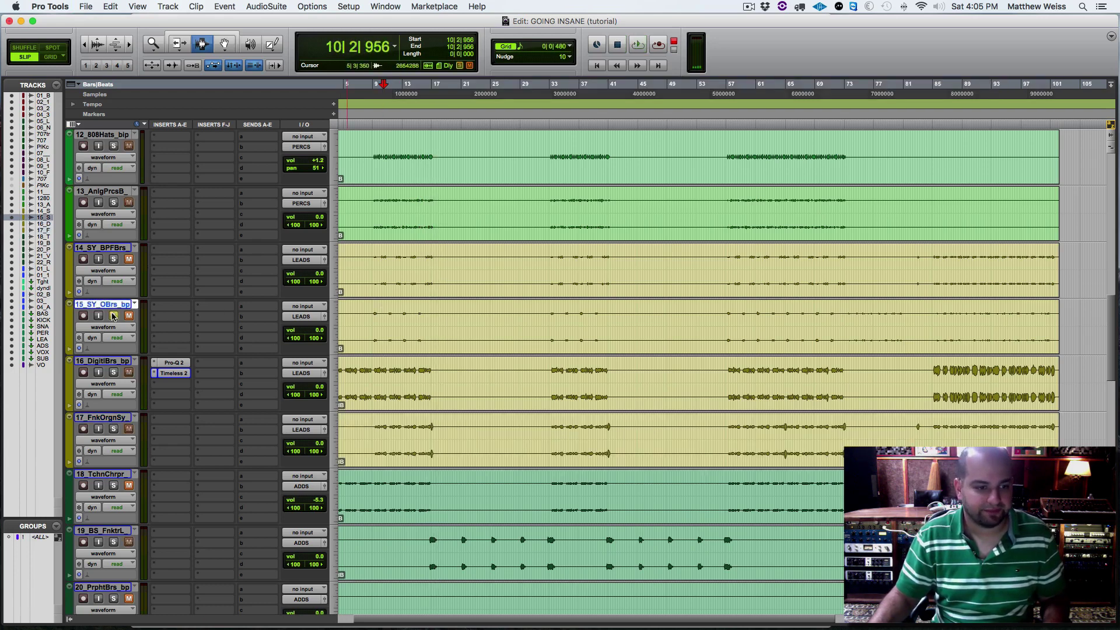
{"action": "key", "text": "space"}
{"action": "double_click", "coordinate": [508, 335]}
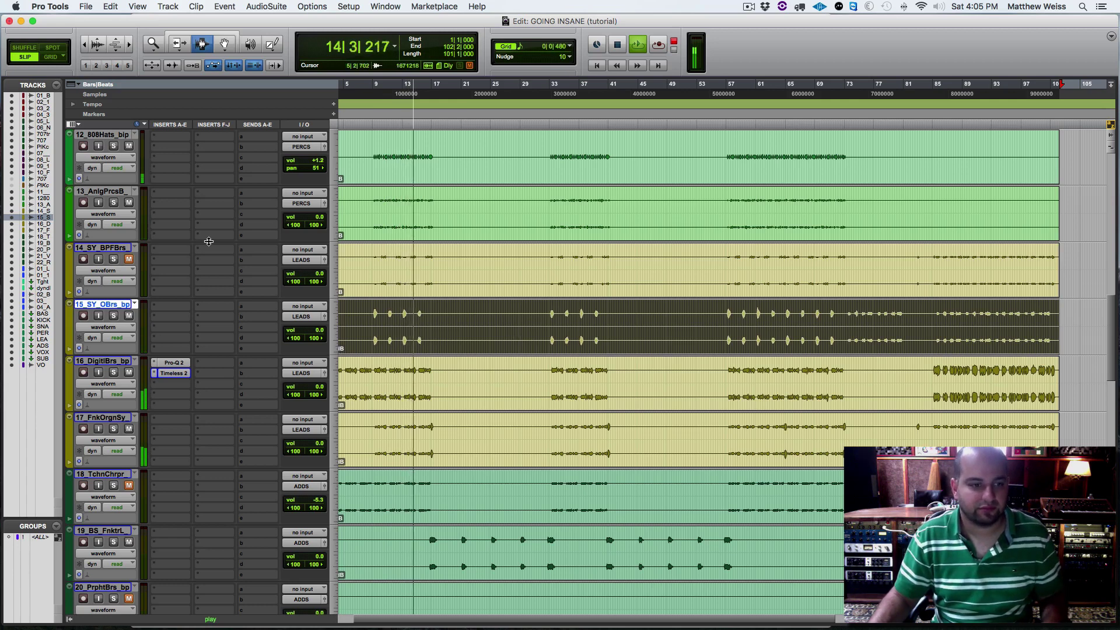
Unmute the 14_SY_BPFBrs track, raise the gain of its whole clip during playback and save the session.
{"action": "left_click", "coordinate": [128, 259]}
{"action": "left_click", "coordinate": [642, 274]}
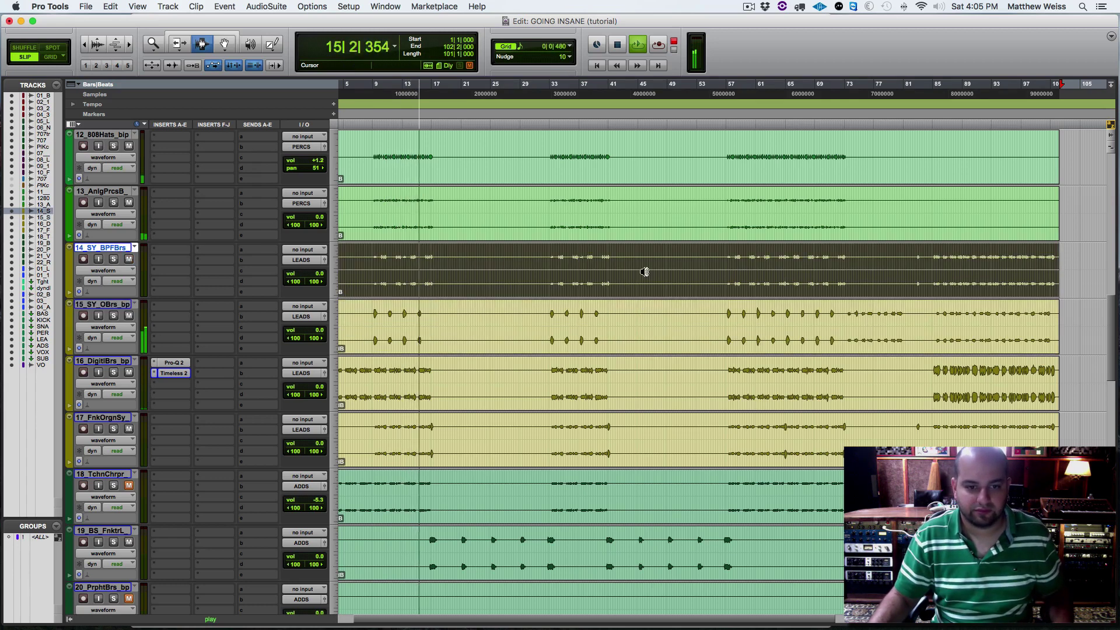
{"action": "key", "text": "super+s"}
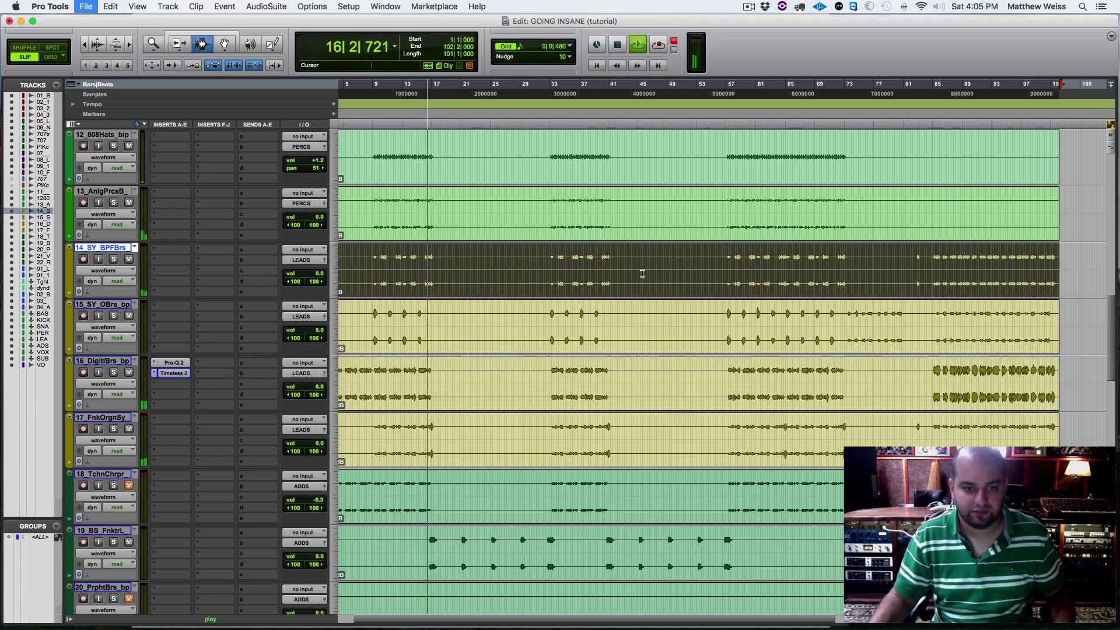
{"action": "key", "text": "space"}
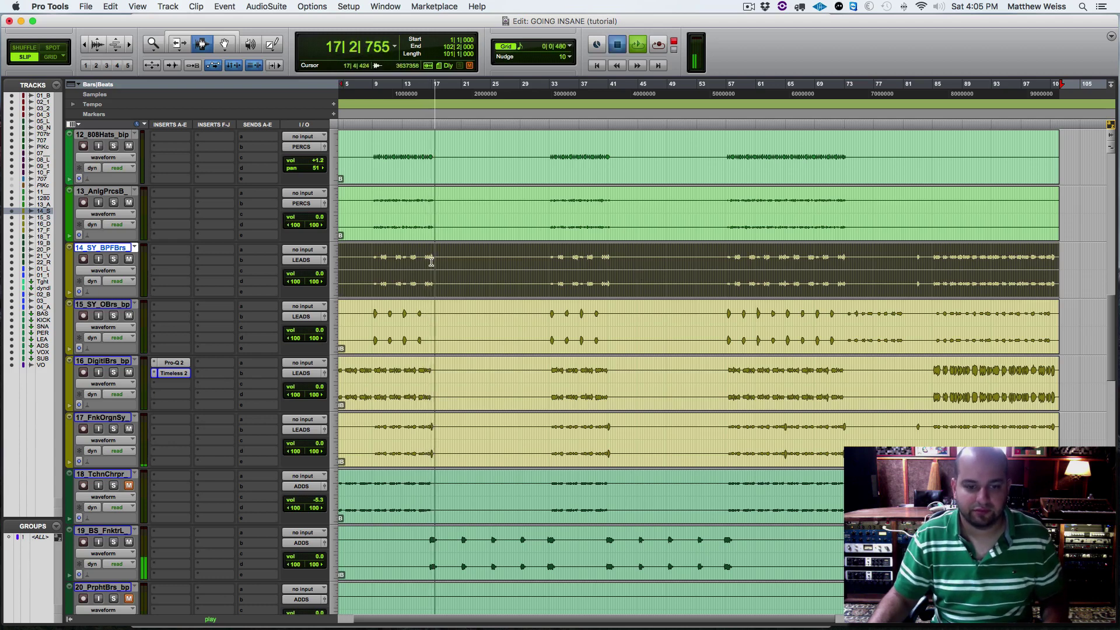
Play from about bar 15 to compare the 14_SY_BPFBrs track in the full mix and soloed.
{"action": "left_click", "coordinate": [425, 263]}
{"action": "key", "text": "space"}
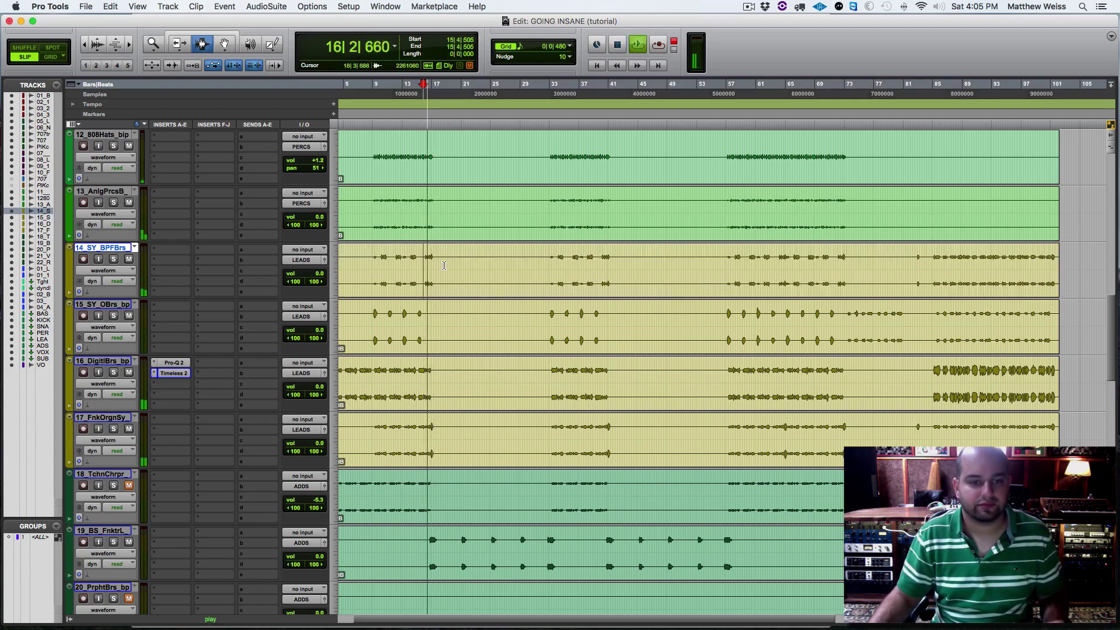
{"action": "key", "text": "space"}
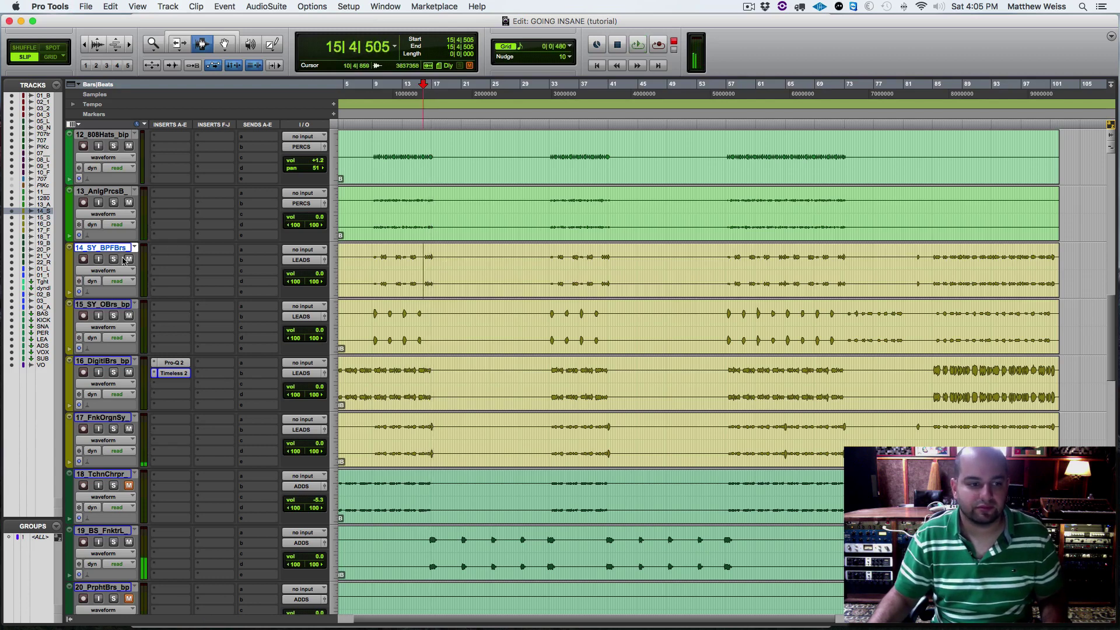
{"action": "left_click", "coordinate": [114, 260]}
{"action": "key", "text": "space"}
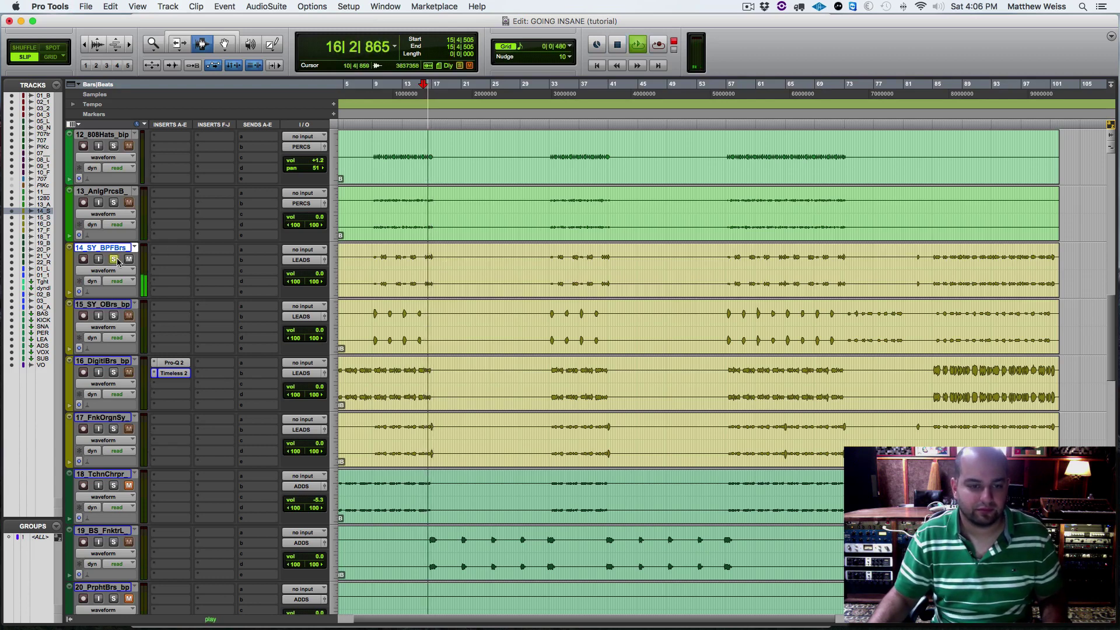
{"action": "key", "text": "space"}
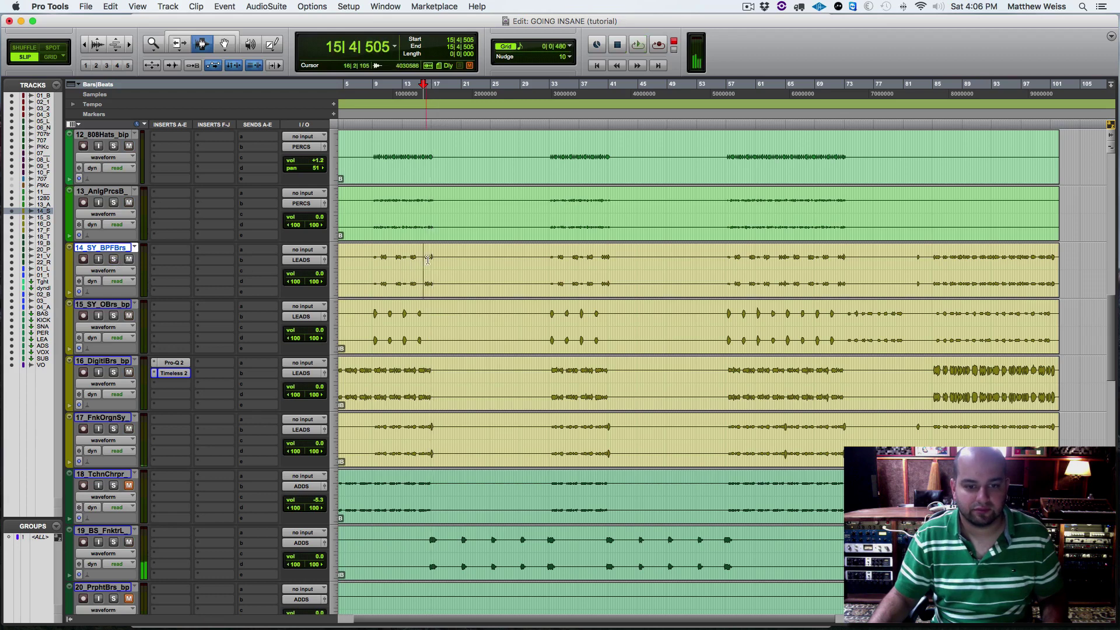
Replay the full mix from about bar 16 to check the 14_SY_BPFBrs level, and save the session.
{"action": "key", "text": "space"}
{"action": "key", "text": "super+s"}
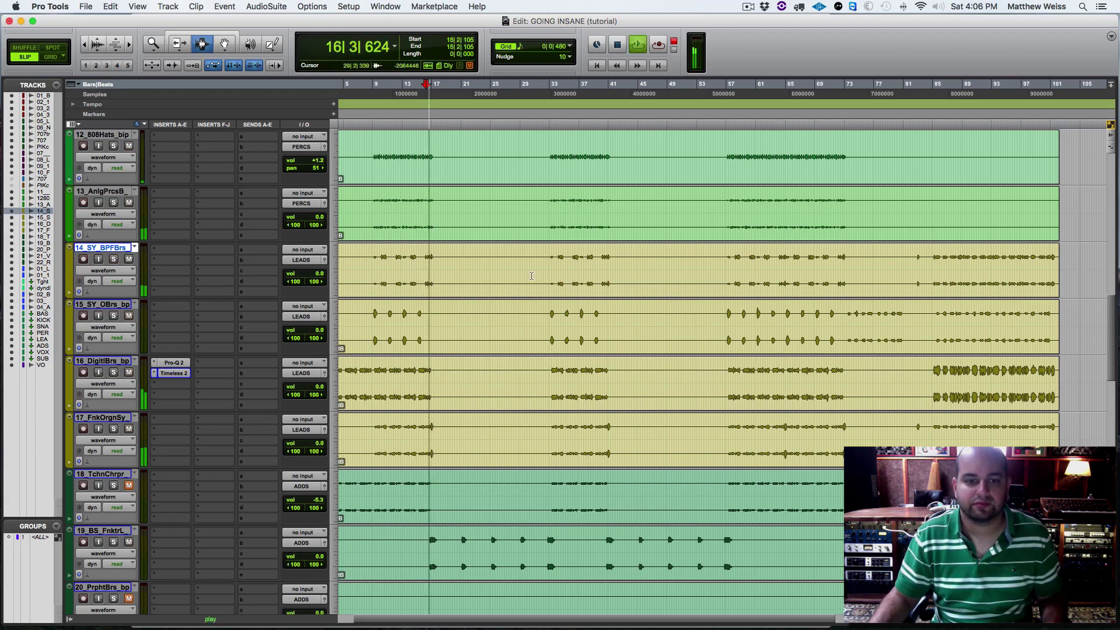
{"action": "triple_click", "coordinate": [602, 278]}
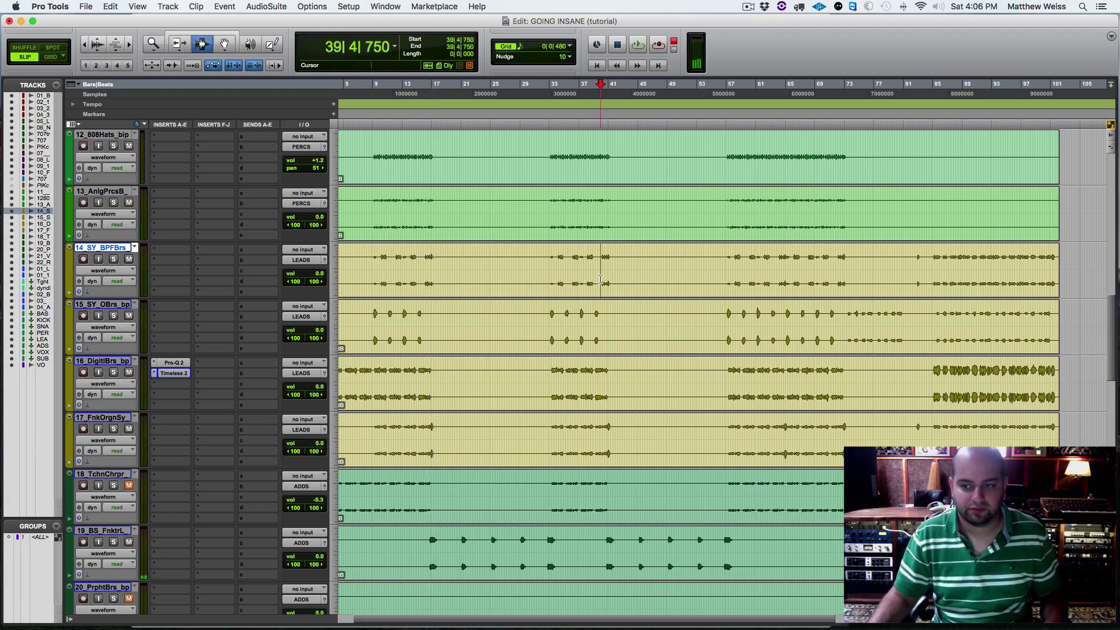
{"action": "left_click", "coordinate": [424, 261]}
{"action": "key", "text": "space"}
{"action": "key", "text": "super+s"}
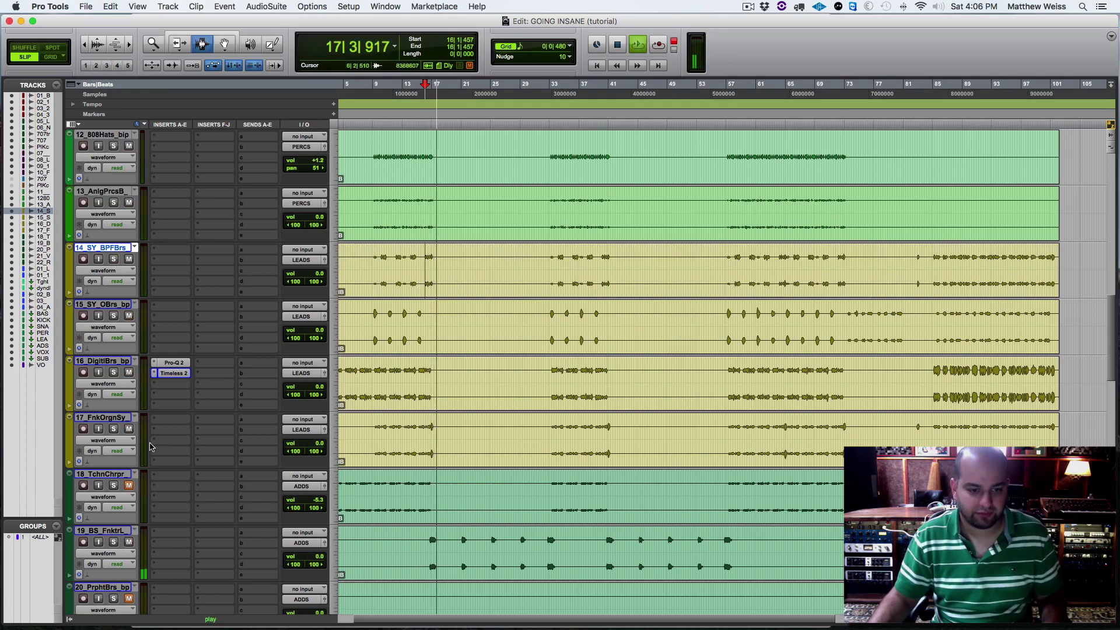
Audition the 17_FnkOrgnSy track soloed from about bar 16, clear its solo and save the session.
{"action": "left_click", "coordinate": [113, 429]}
{"action": "key", "text": "space"}
{"action": "key", "text": "space"}
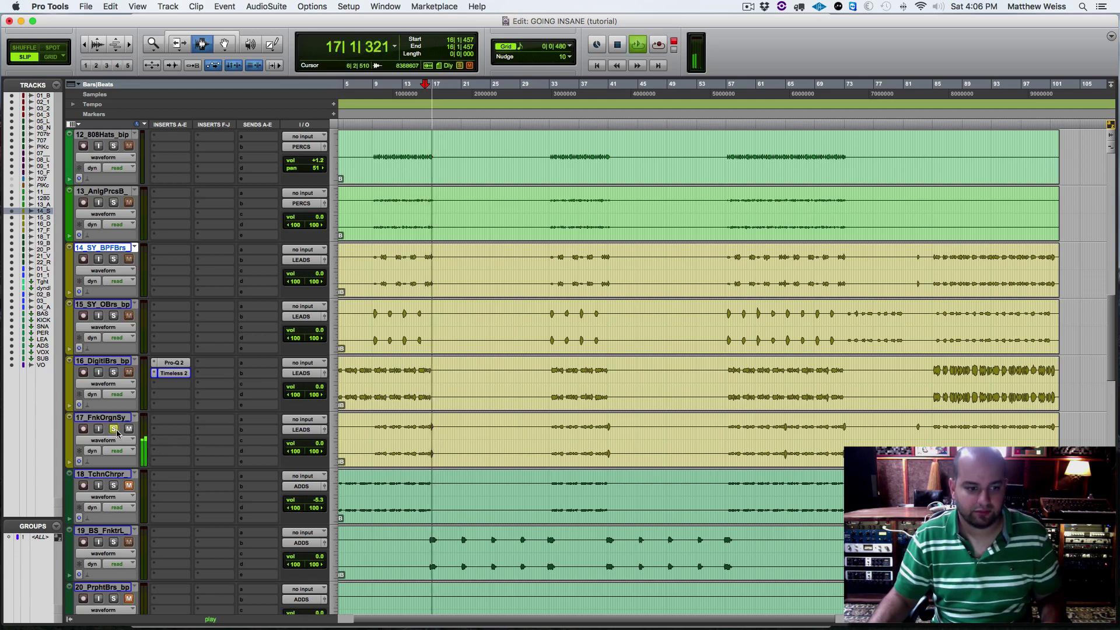
{"action": "key", "text": "space"}
{"action": "left_click", "coordinate": [113, 429]}
{"action": "key", "text": "super+s"}
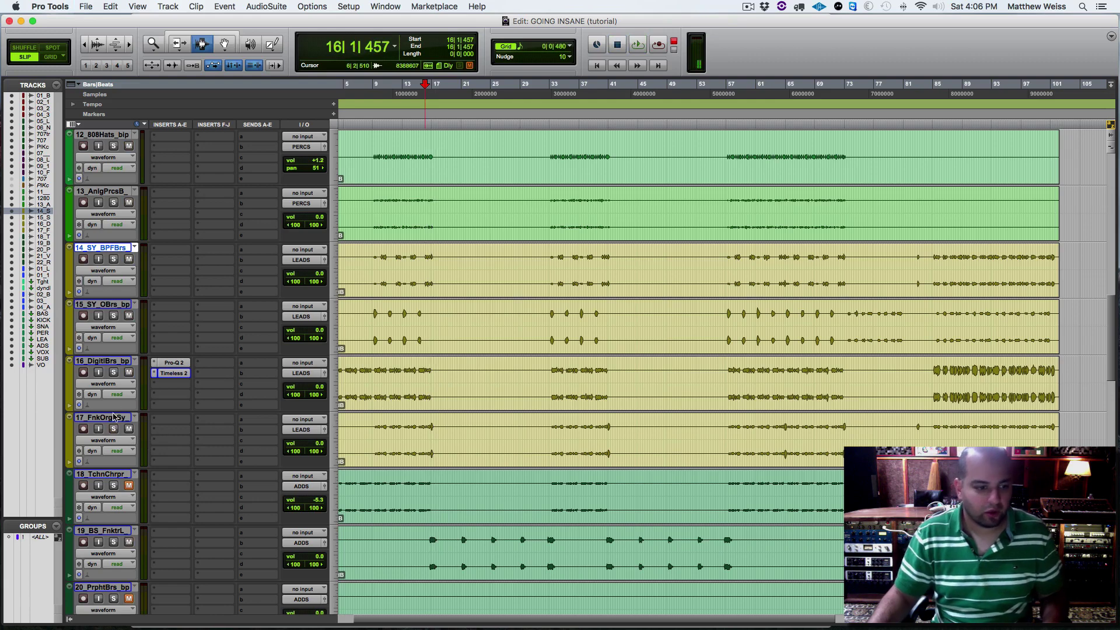
{"action": "left_click", "coordinate": [113, 416]}
{"action": "key", "text": "super+shift+n"}
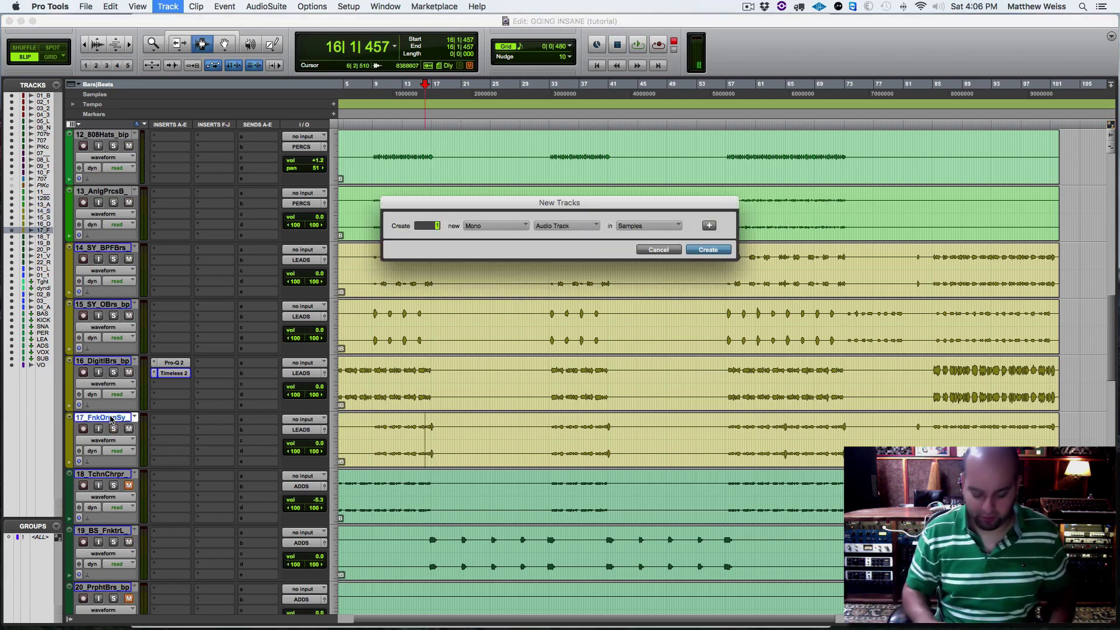
{"action": "left_click", "coordinate": [658, 250]}
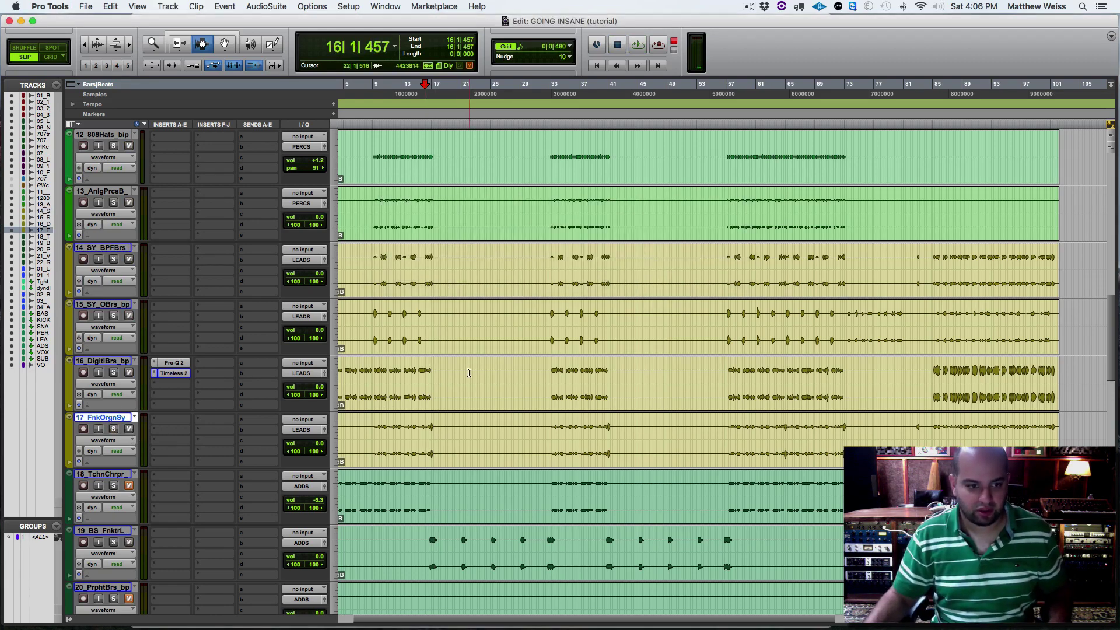
Insert the stereo multichannel UAD Fairchild 670 compressor in the first insert slot of the LEADS bus.
{"action": "scroll", "coordinate": [414, 424], "scroll_direction": "down", "scroll_amount": 15}
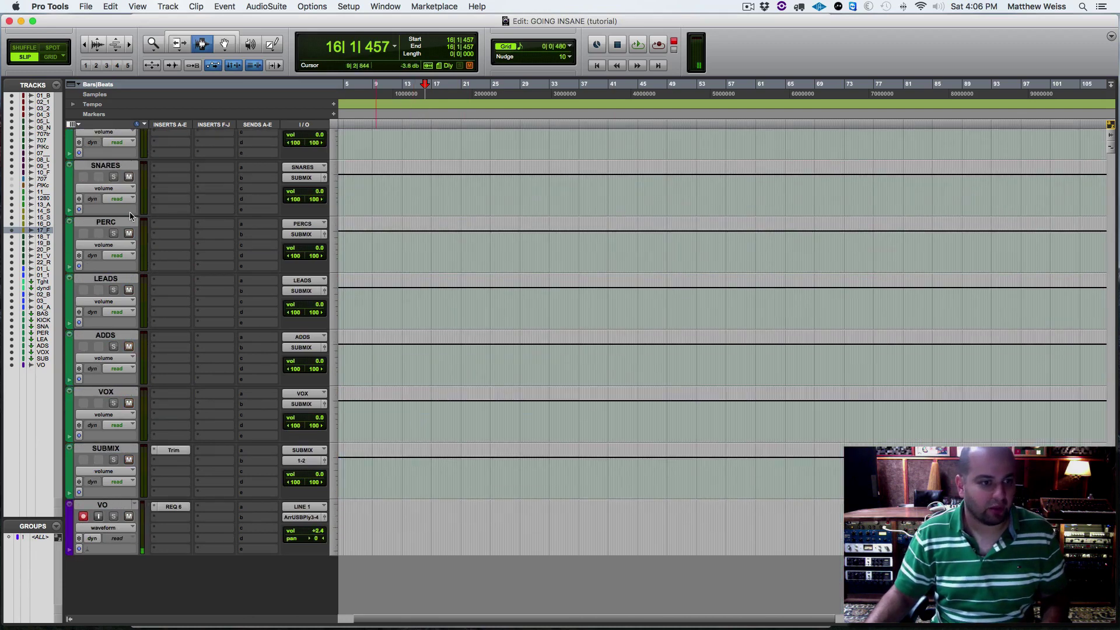
{"action": "scroll", "coordinate": [131, 215], "scroll_direction": "up", "scroll_amount": 5}
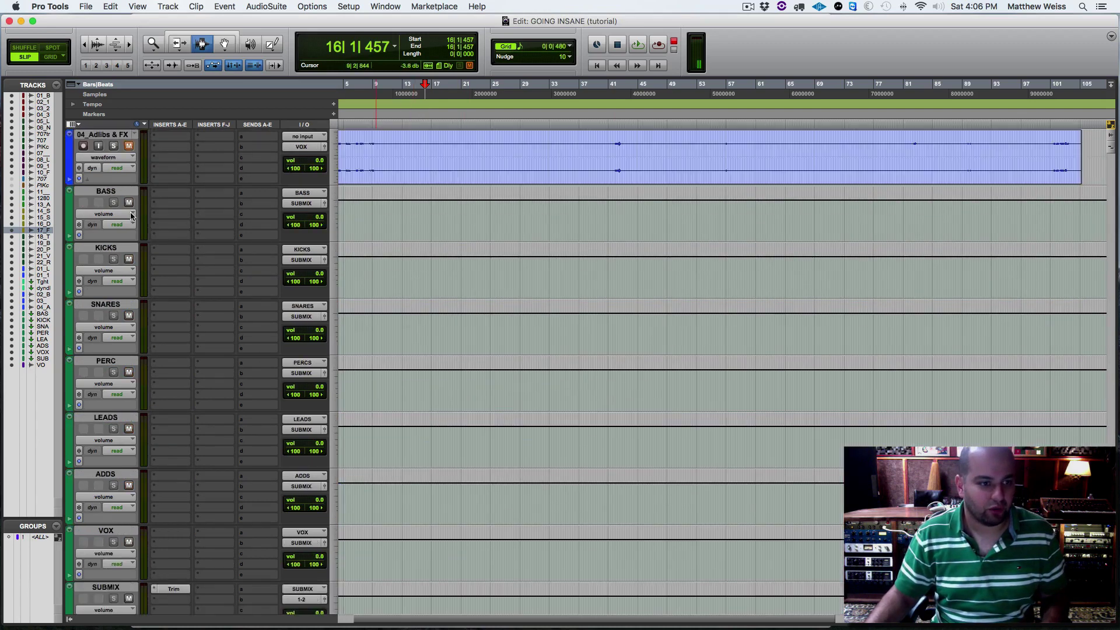
{"action": "left_click", "coordinate": [156, 423]}
{"action": "mouse_move", "coordinate": [204, 442]}
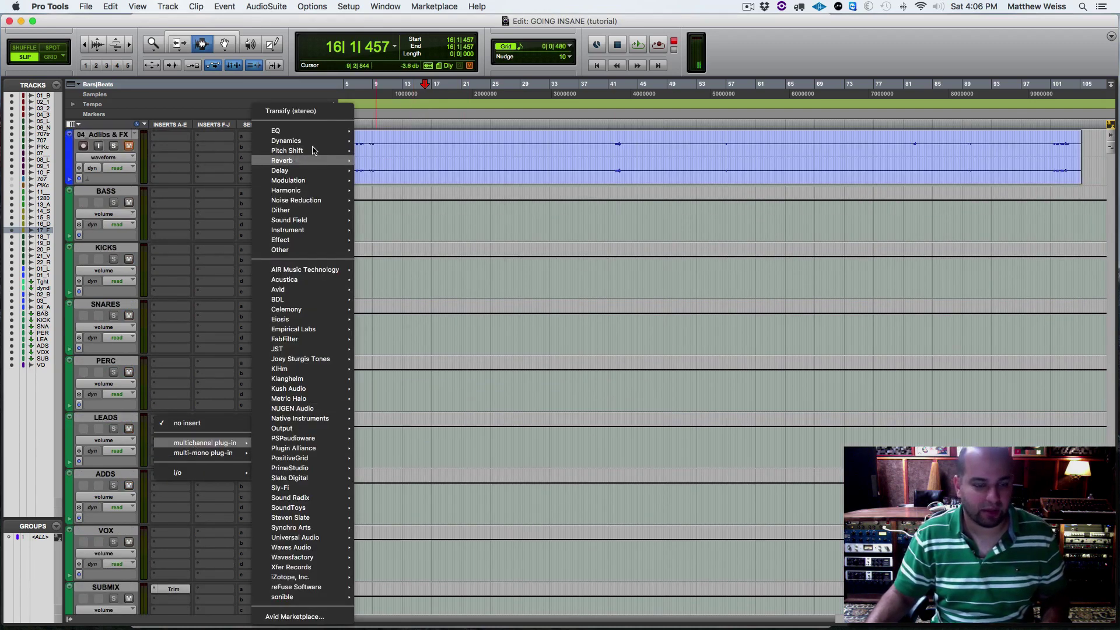
{"action": "mouse_move", "coordinate": [313, 141]}
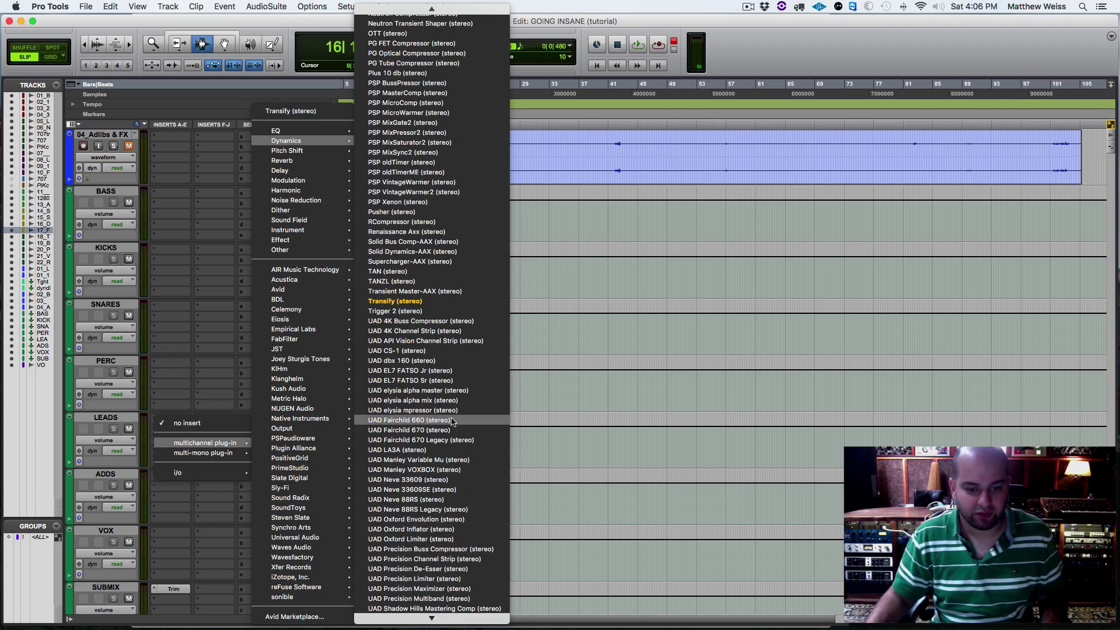
{"action": "left_click", "coordinate": [445, 431]}
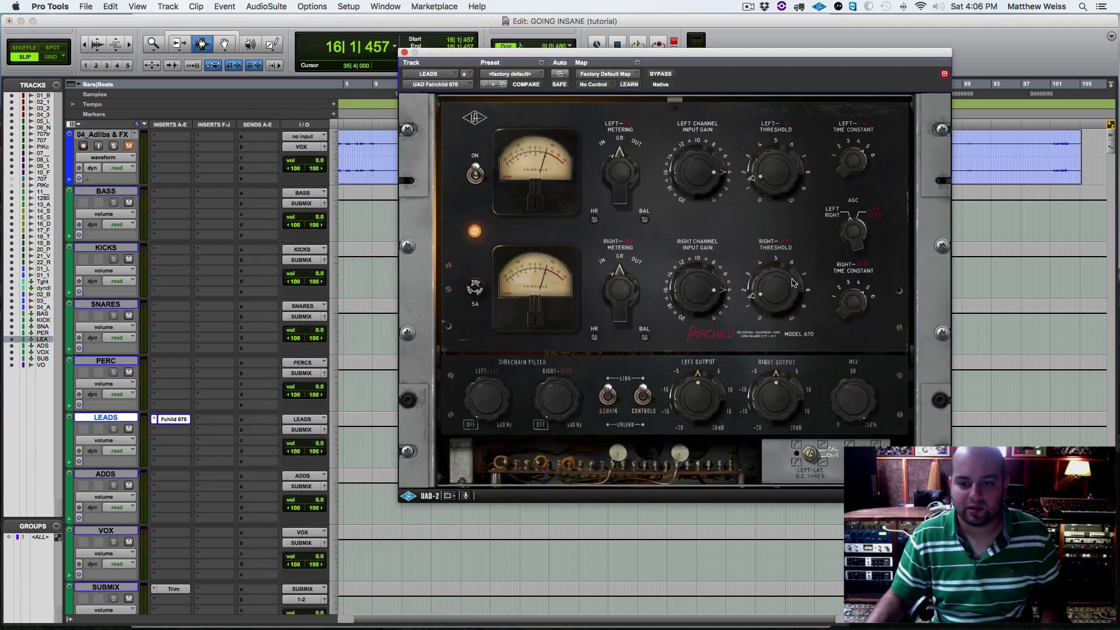
Play from about bar 16 to compare the leads with the Fairchild 670 active and bypassed.
{"action": "key", "text": "space"}
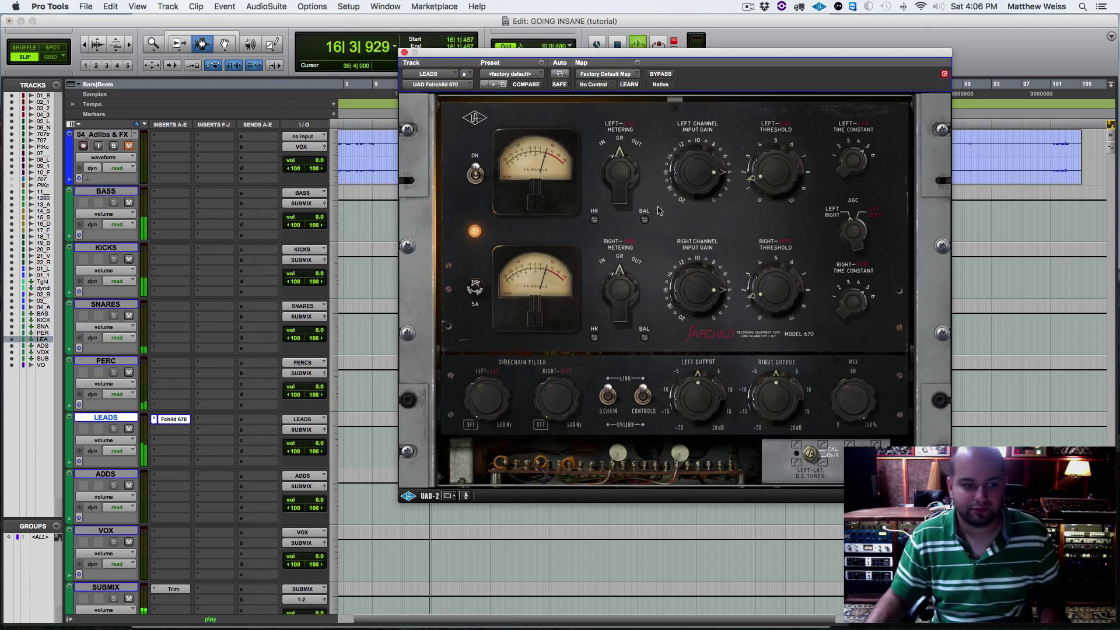
{"action": "key", "text": "space"}
{"action": "left_click", "coordinate": [661, 74]}
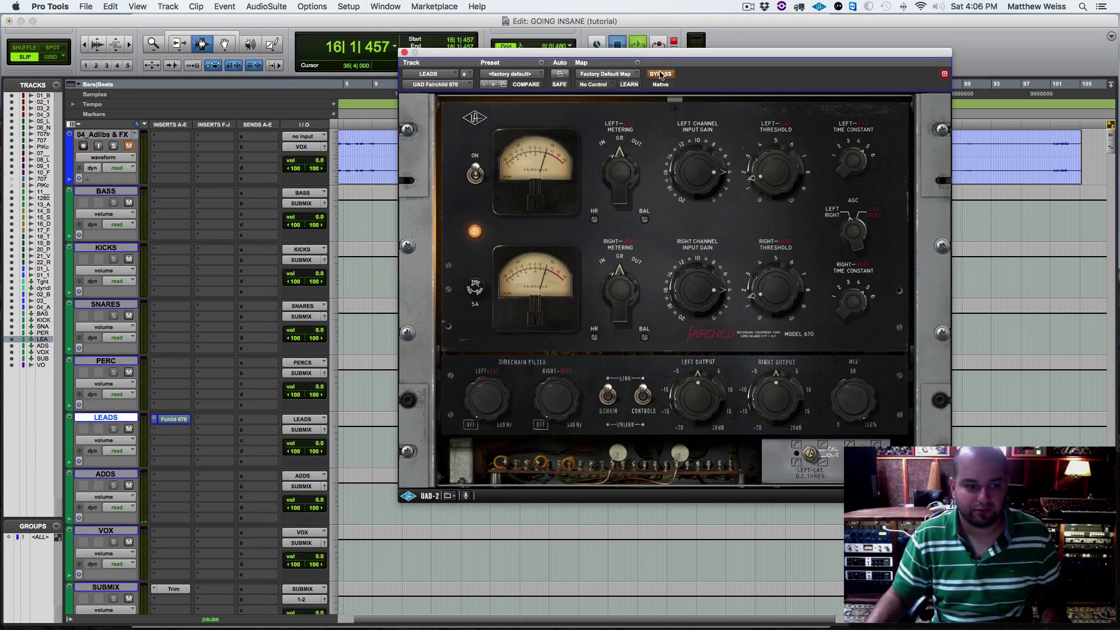
{"action": "key", "text": "space"}
{"action": "left_click", "coordinate": [660, 74]}
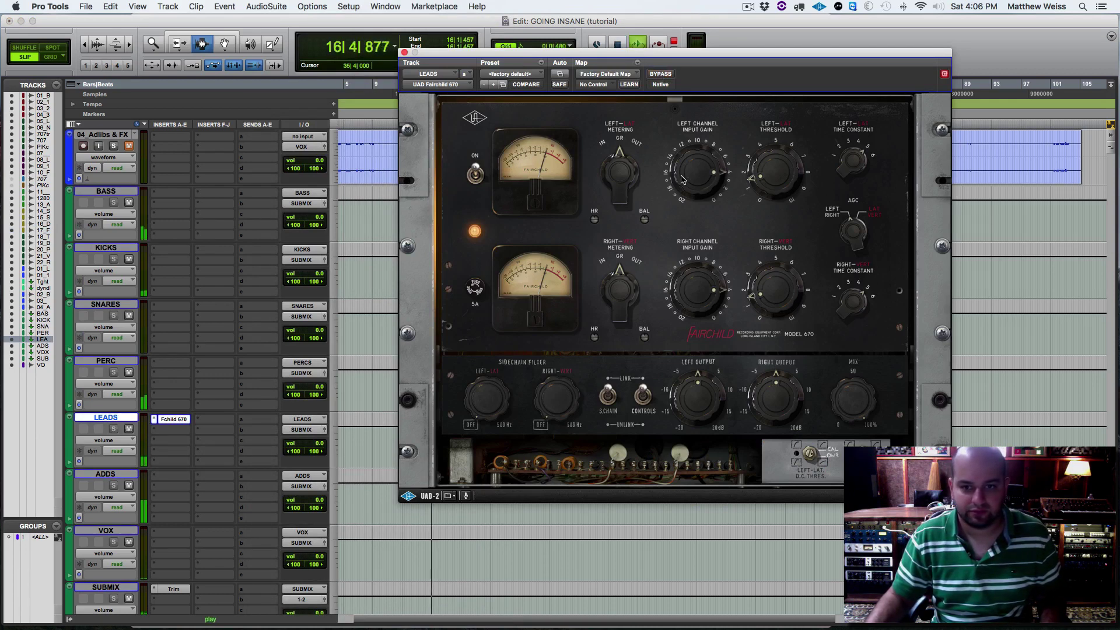
{"action": "key", "text": "space"}
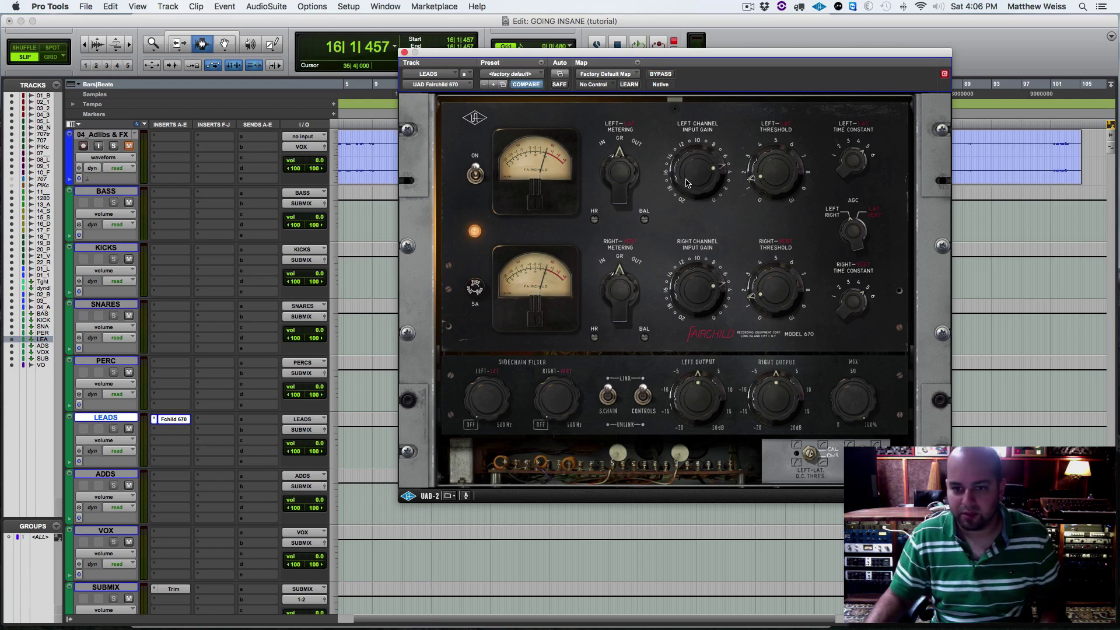
Raise the Fairchild 670's linked thresholds to about midway and adjust the linked time constants, auditioning the leads from about bar 16.
{"action": "left_click_drag", "start_coordinate": [774, 185], "coordinate": [780, 165]}
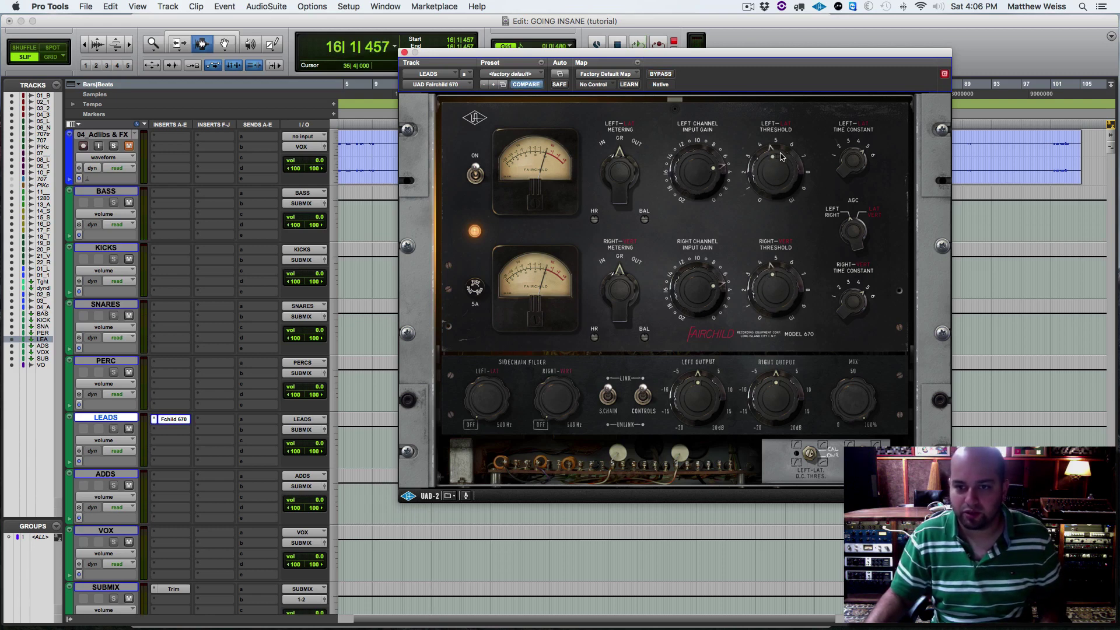
{"action": "key", "text": "space"}
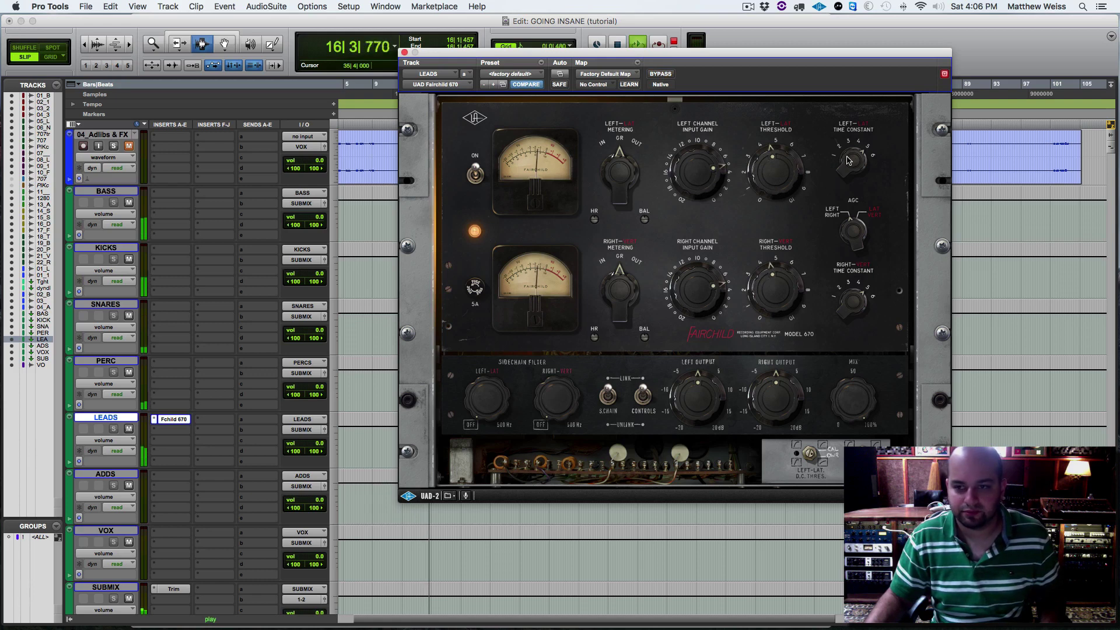
{"action": "key", "text": "space"}
{"action": "left_click_drag", "start_coordinate": [850, 162], "coordinate": [847, 208]}
{"action": "key", "text": "space"}
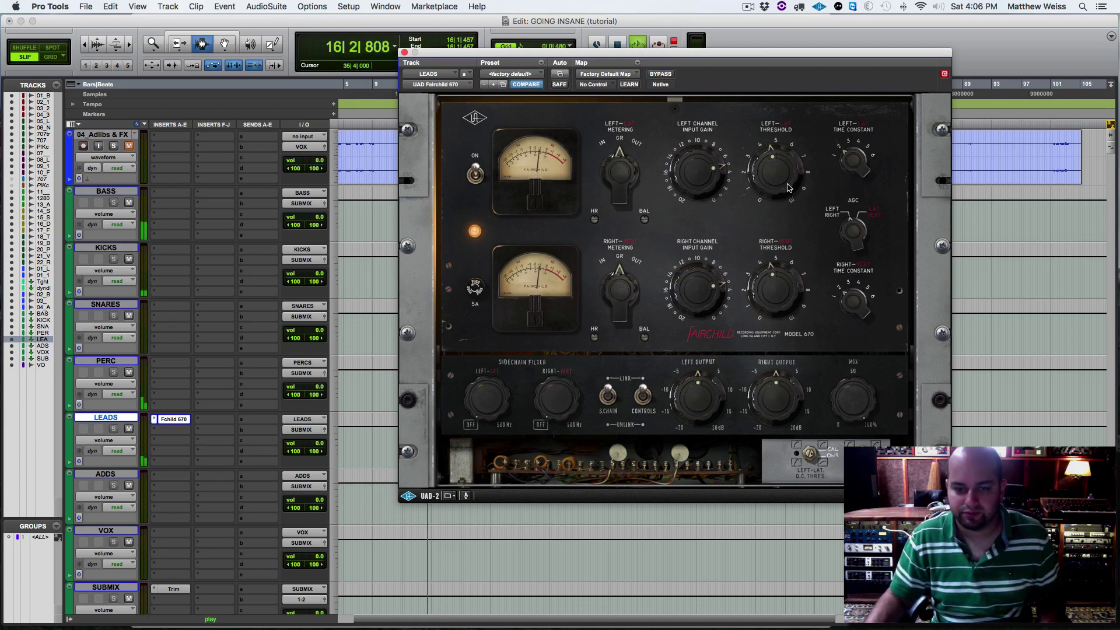
Raise the Fairchild 670's linked output levels slightly and check the leads from about bar 16.
{"action": "key", "text": "space"}
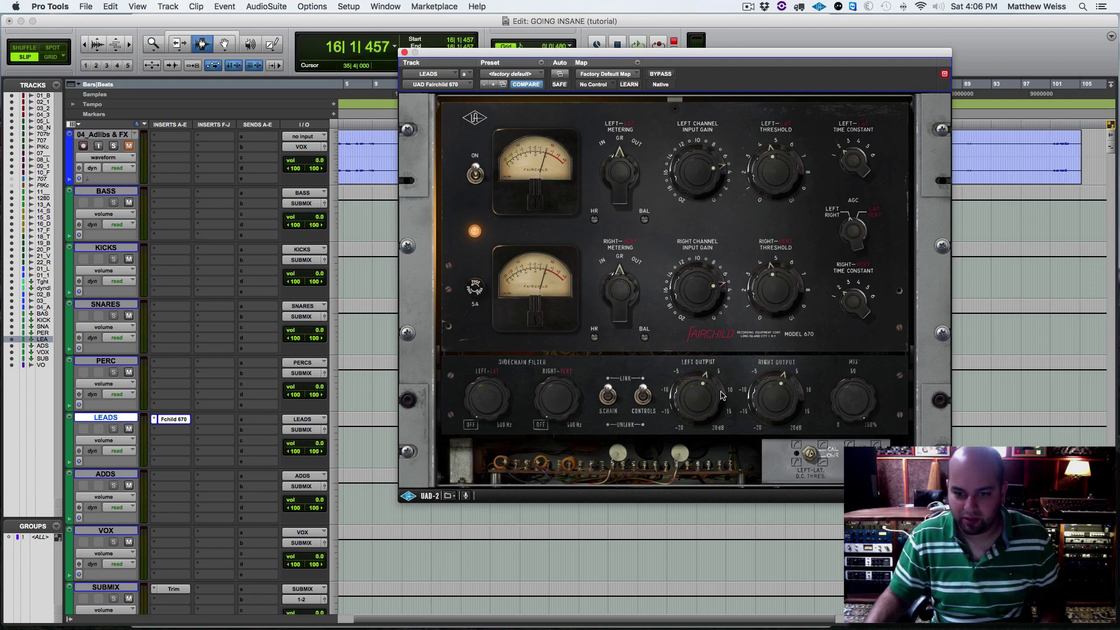
{"action": "key", "text": "space"}
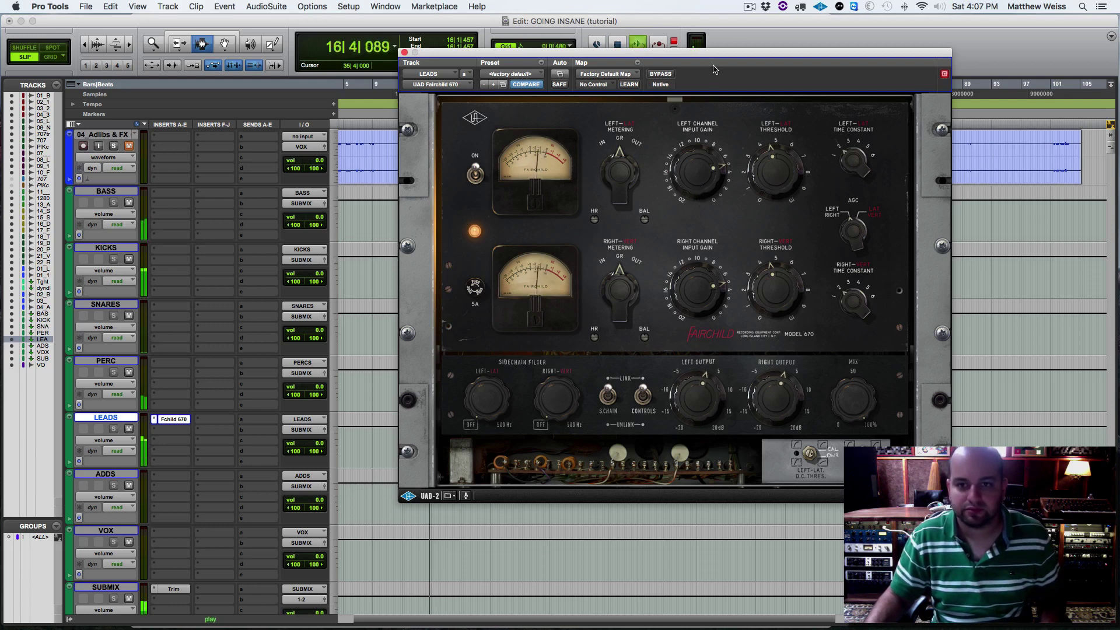
{"action": "key", "text": "space"}
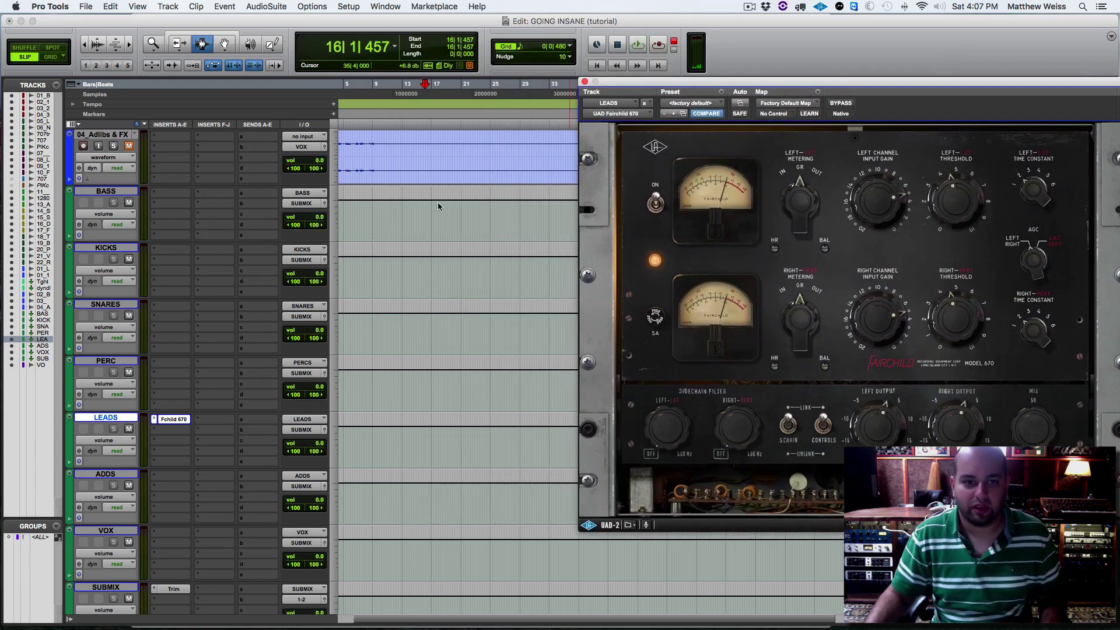
Bypass the Fairchild 670 and play the song from about bar 5.
{"action": "scroll", "coordinate": [438, 206], "scroll_direction": "up", "scroll_amount": 10}
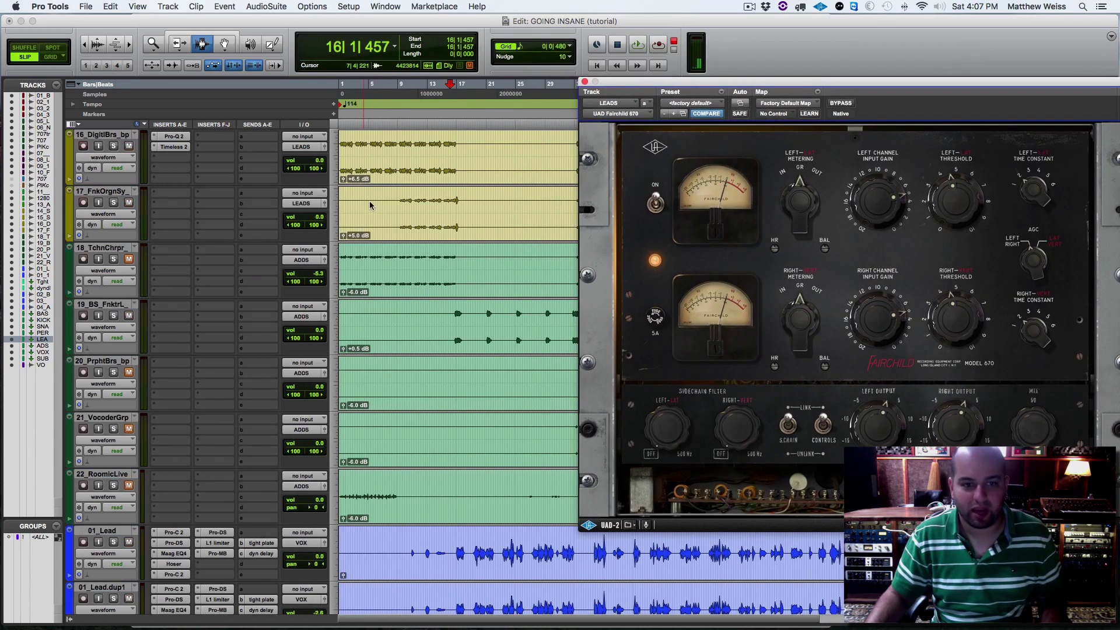
{"action": "left_click", "coordinate": [370, 205]}
{"action": "left_click", "coordinate": [839, 104]}
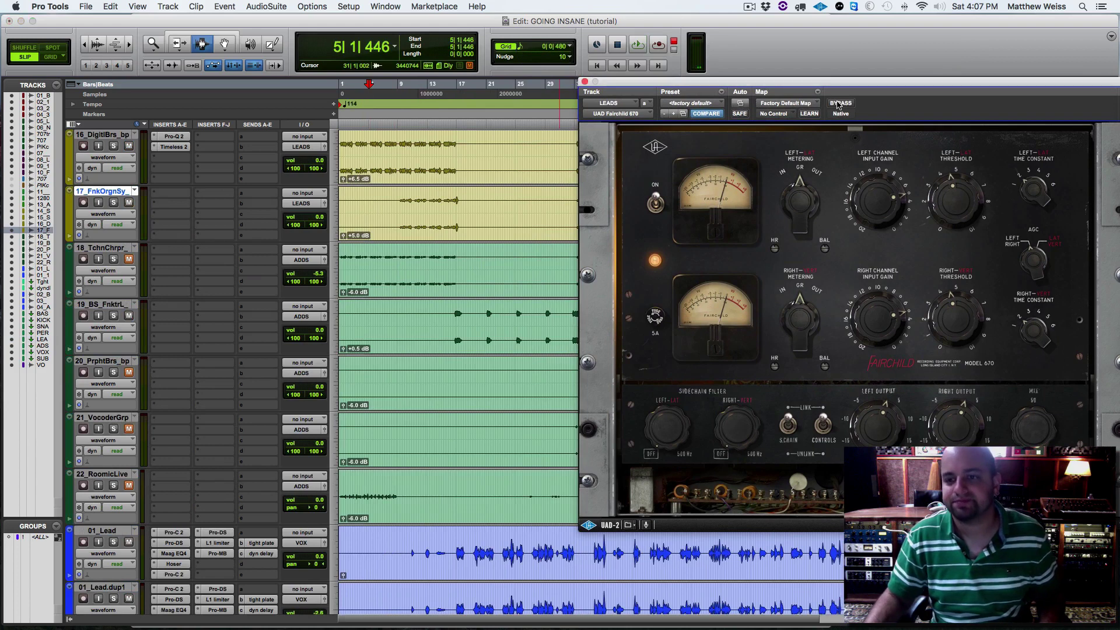
{"action": "key", "text": "space"}
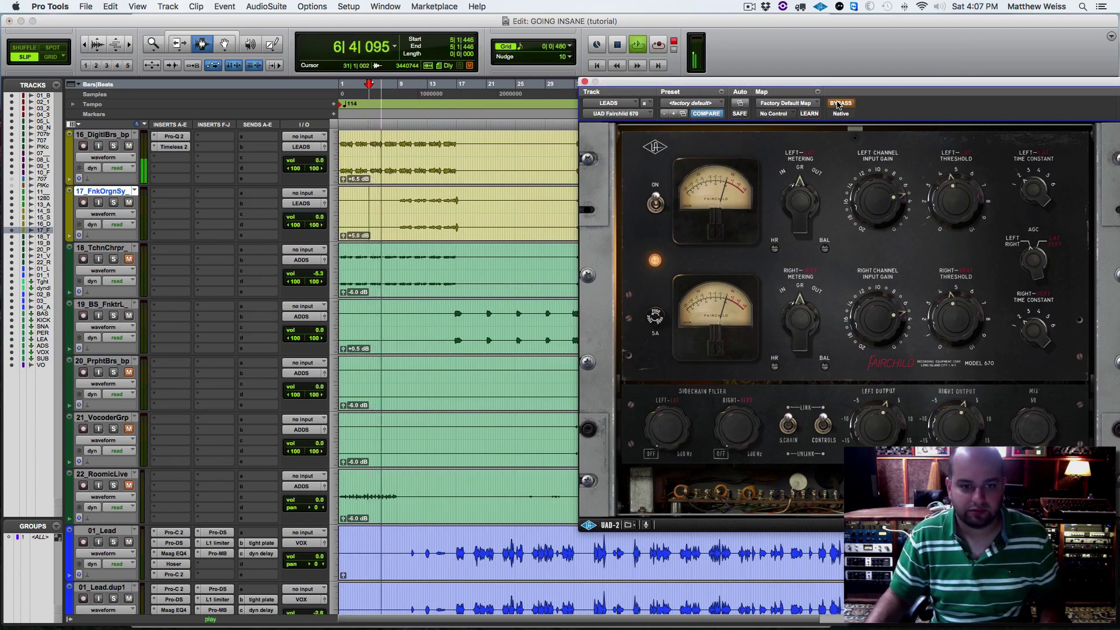
{"action": "key", "text": "space"}
Play from about bar 9 to compare the leads with the Fairchild 670 bypassed and reactivated.
{"action": "left_click", "coordinate": [400, 203]}
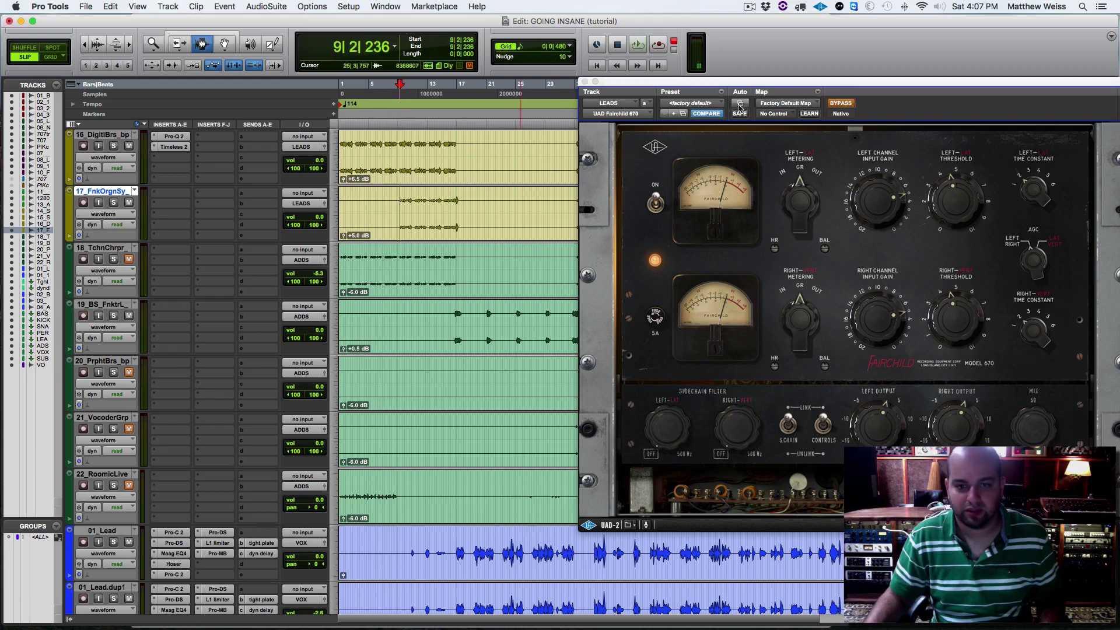
{"action": "key", "text": "space"}
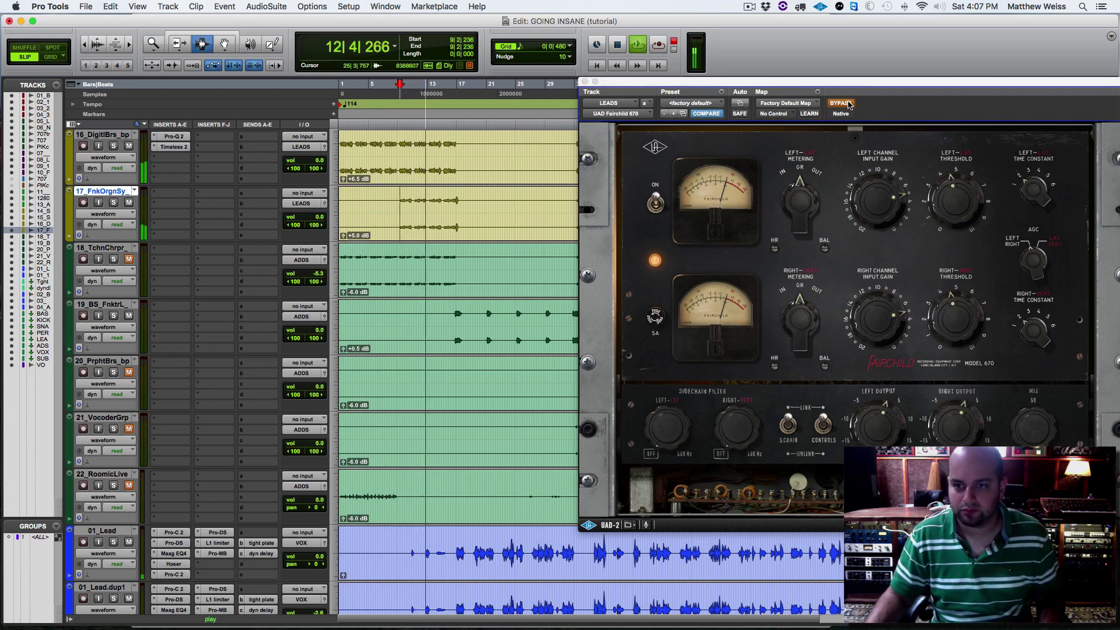
{"action": "key", "text": "space"}
{"action": "left_click", "coordinate": [848, 104]}
{"action": "key", "text": "space"}
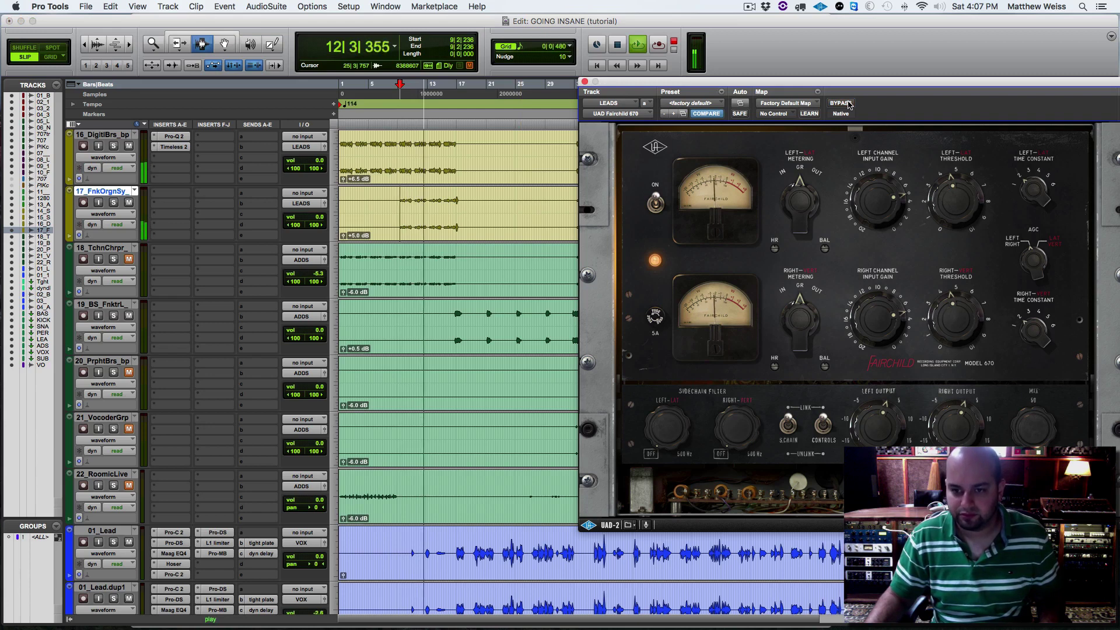
Audition the leads from about bar 8 with the Fairchild 670 bypassed and reactivated, and close the compressor's window.
{"action": "key", "text": "space"}
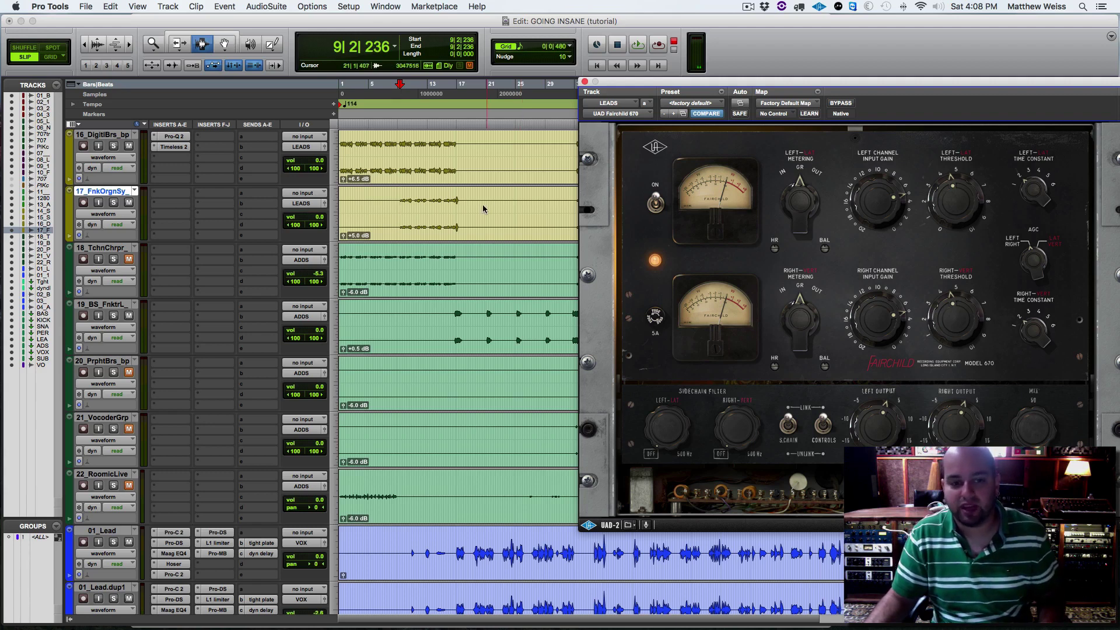
{"action": "left_click", "coordinate": [396, 218]}
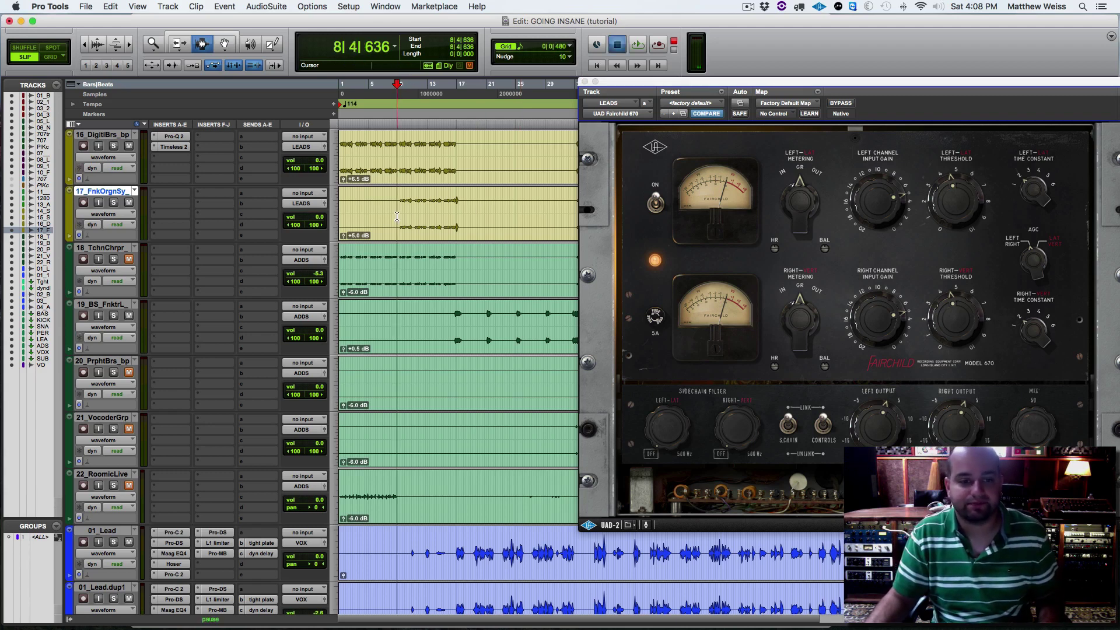
{"action": "key", "text": "space"}
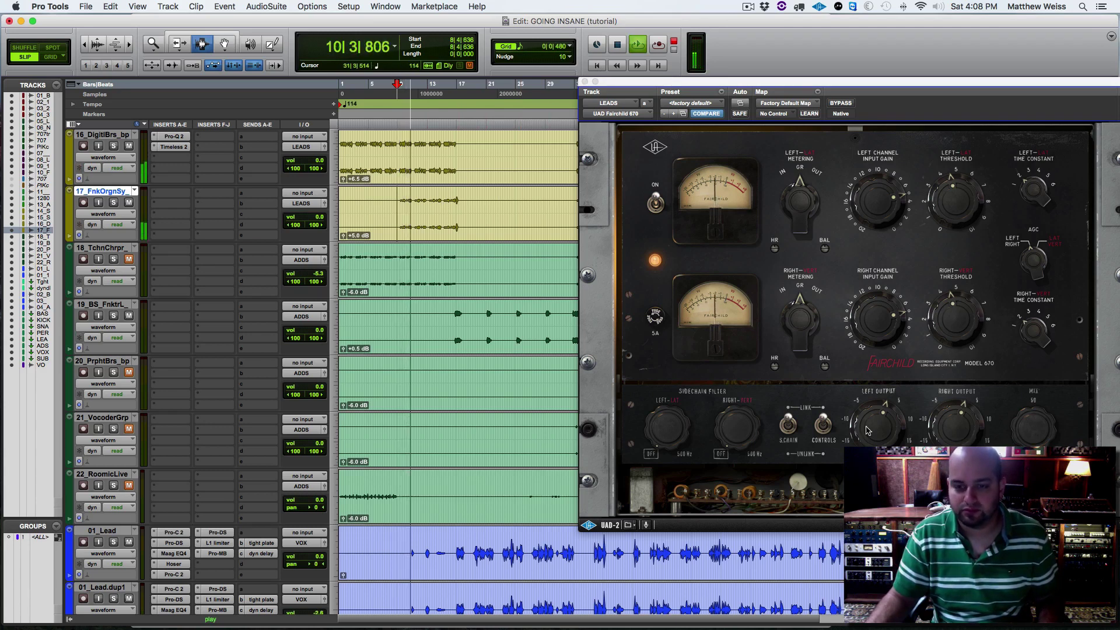
{"action": "left_click", "coordinate": [853, 104]}
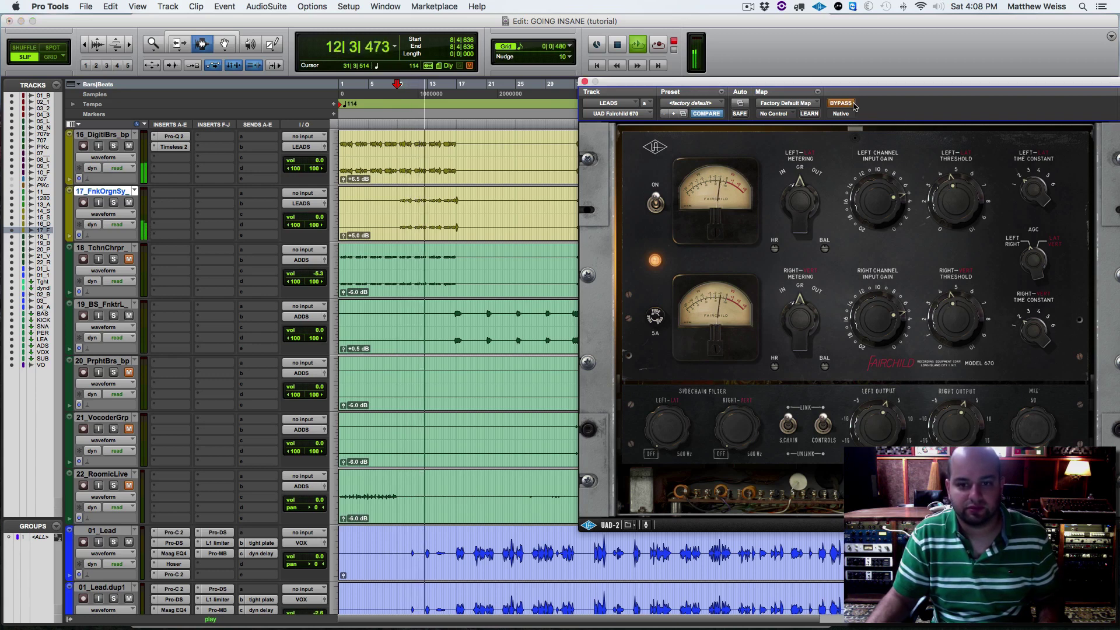
{"action": "left_click", "coordinate": [852, 104]}
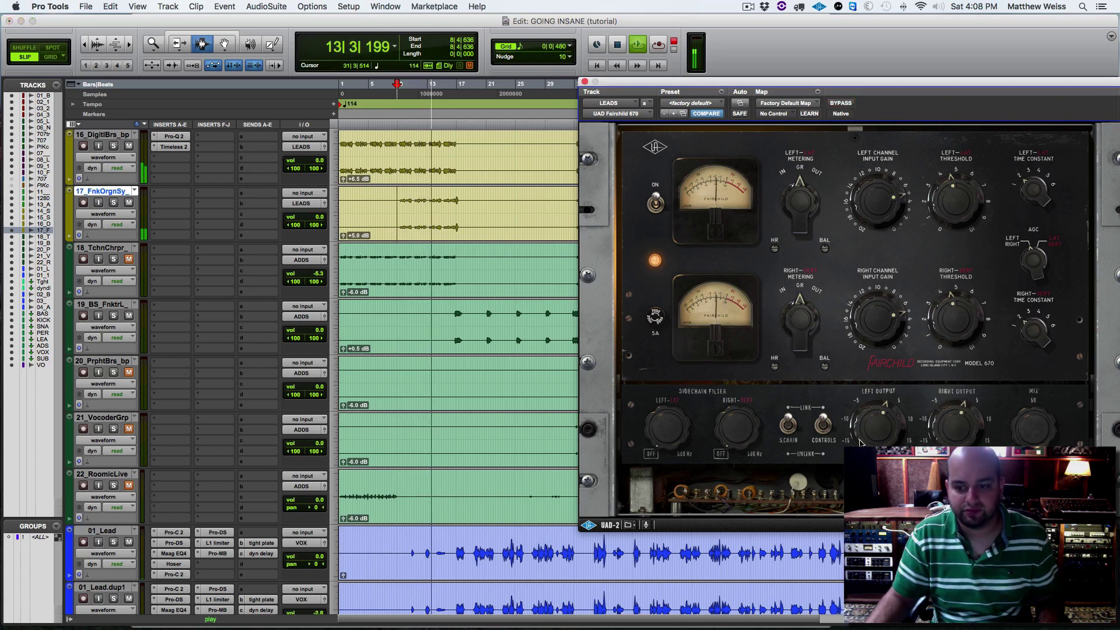
{"action": "left_click", "coordinate": [585, 81]}
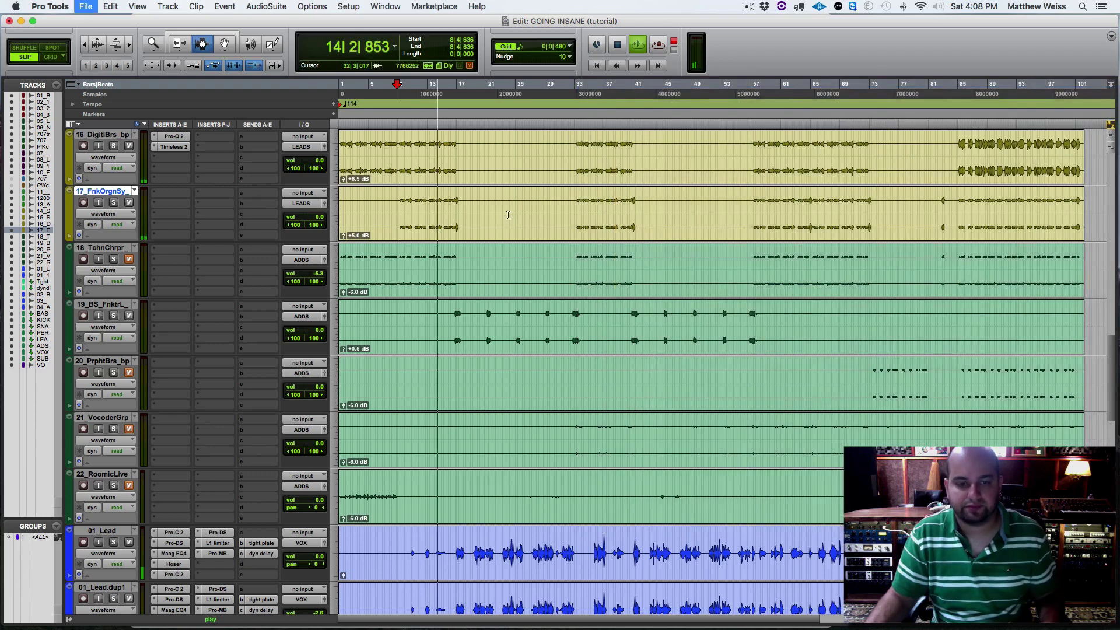
Solo the 14_SY_BPFBrs track briefly to hear it from about bar 16, unsolo it and save the session.
{"action": "scroll", "coordinate": [457, 292], "scroll_direction": "up", "scroll_amount": 5}
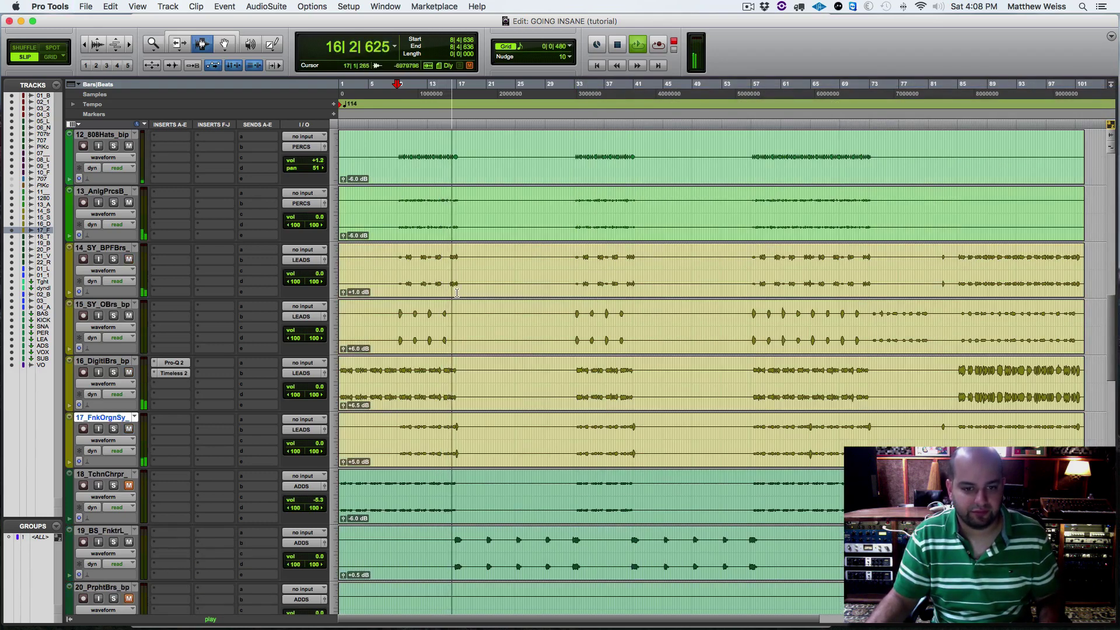
{"action": "key", "text": "space"}
{"action": "left_click", "coordinate": [113, 259]}
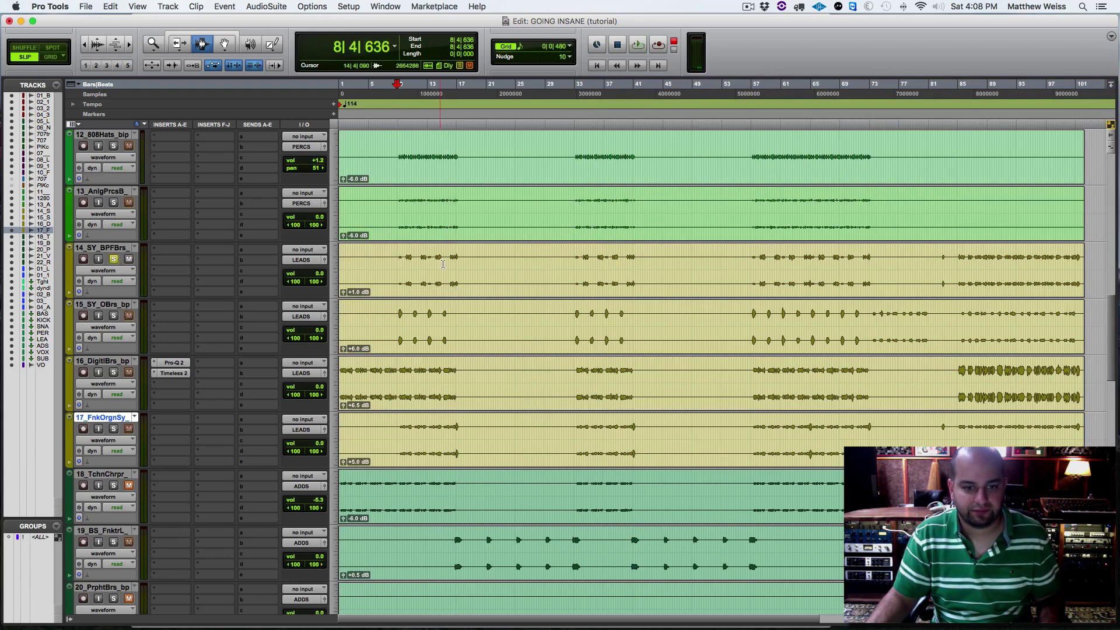
{"action": "left_click", "coordinate": [451, 263]}
{"action": "key", "text": "space"}
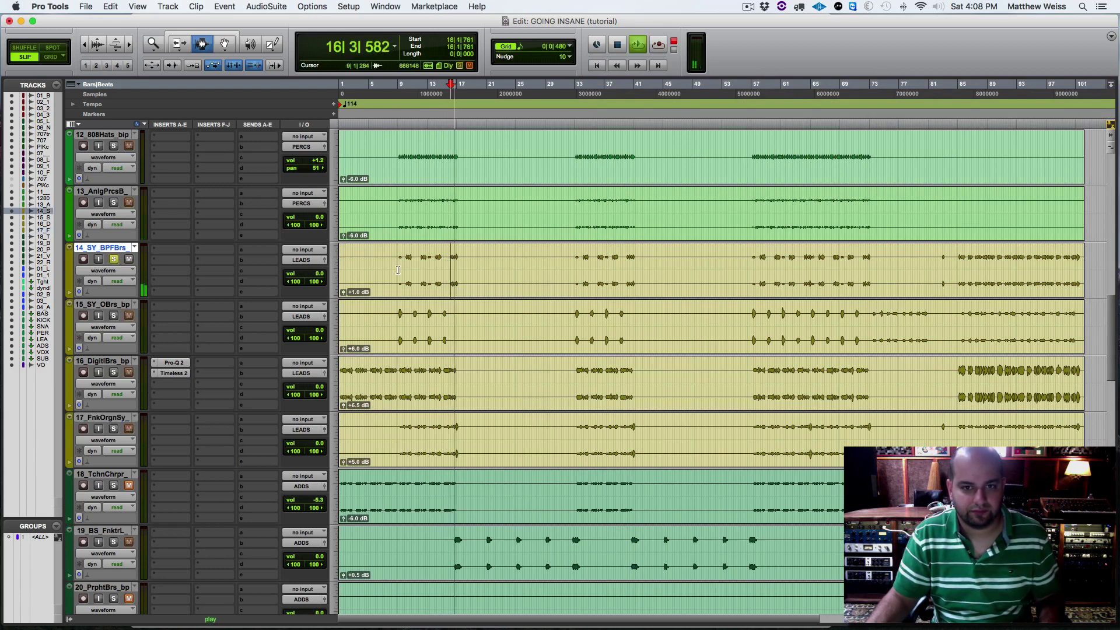
{"action": "key", "text": "space"}
{"action": "left_click", "coordinate": [114, 259]}
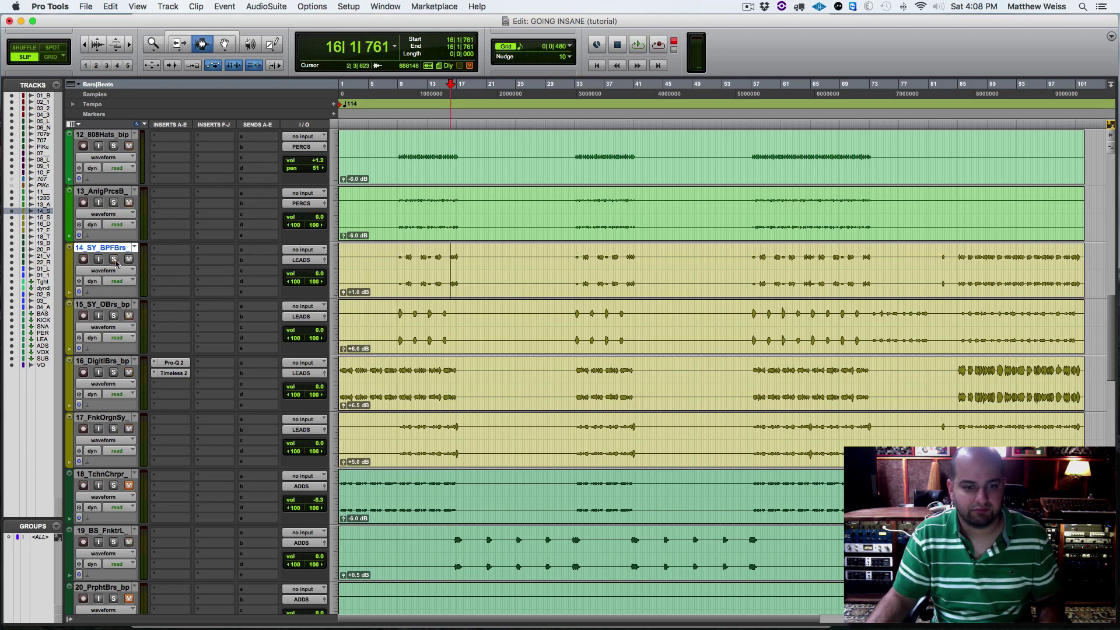
{"action": "key", "text": "super+s"}
Play the song from about bar 16, unmute the 03_Octaves vocal track and raise its clip's level.
{"action": "scroll", "coordinate": [155, 255], "scroll_direction": "up", "scroll_amount": 3}
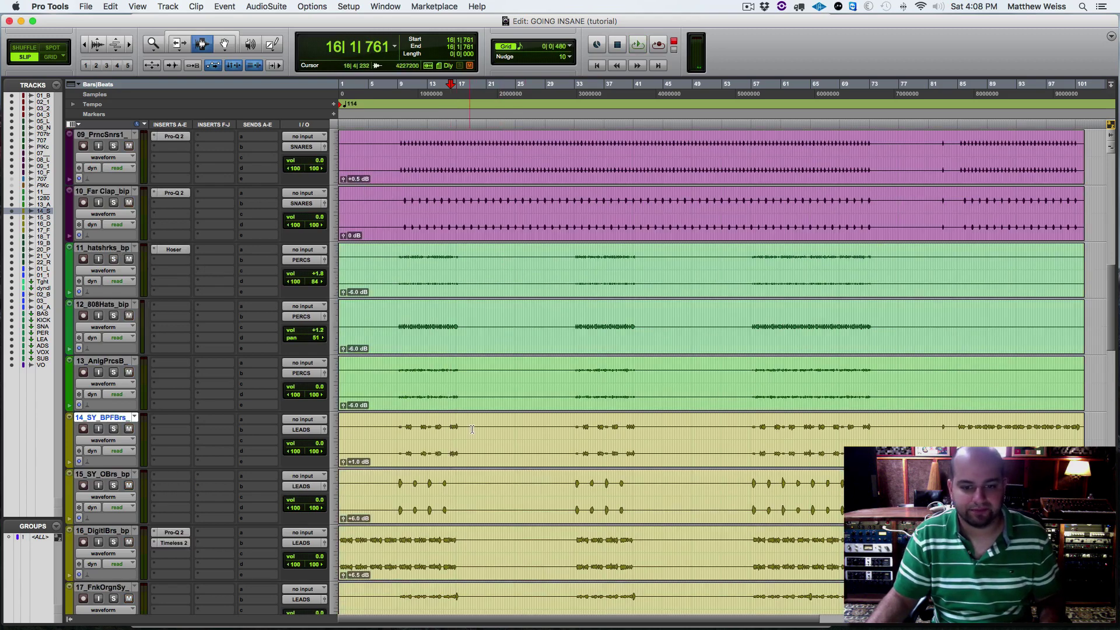
{"action": "key", "text": "space"}
{"action": "scroll", "coordinate": [444, 419], "scroll_direction": "down", "scroll_amount": 3}
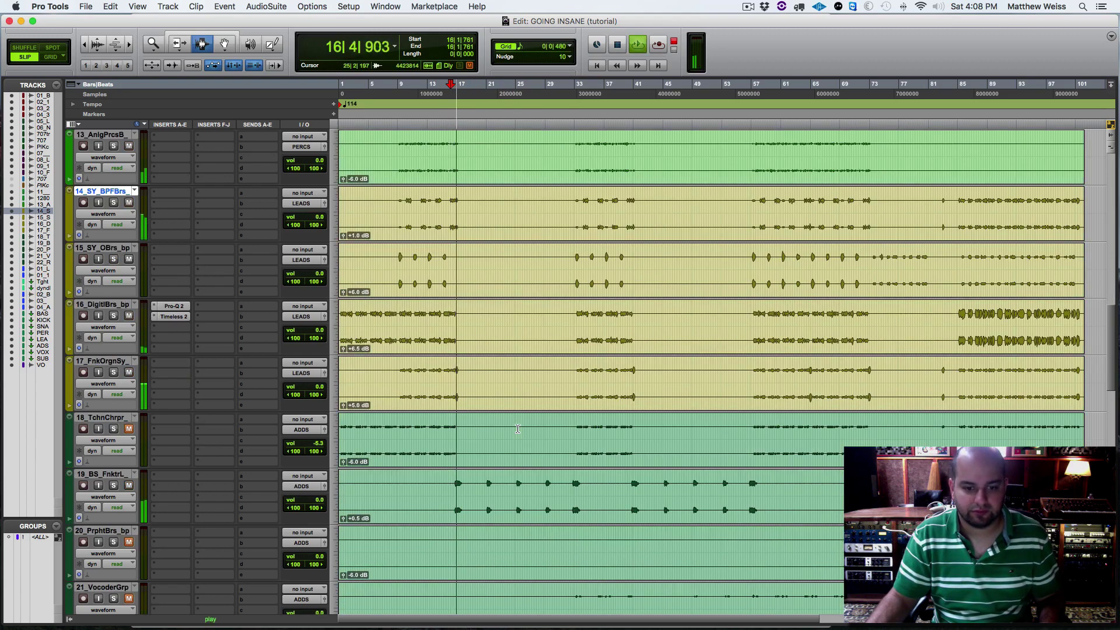
{"action": "scroll", "coordinate": [518, 429], "scroll_direction": "down", "scroll_amount": 4}
{"action": "scroll", "coordinate": [518, 429], "scroll_direction": "down", "scroll_amount": 2}
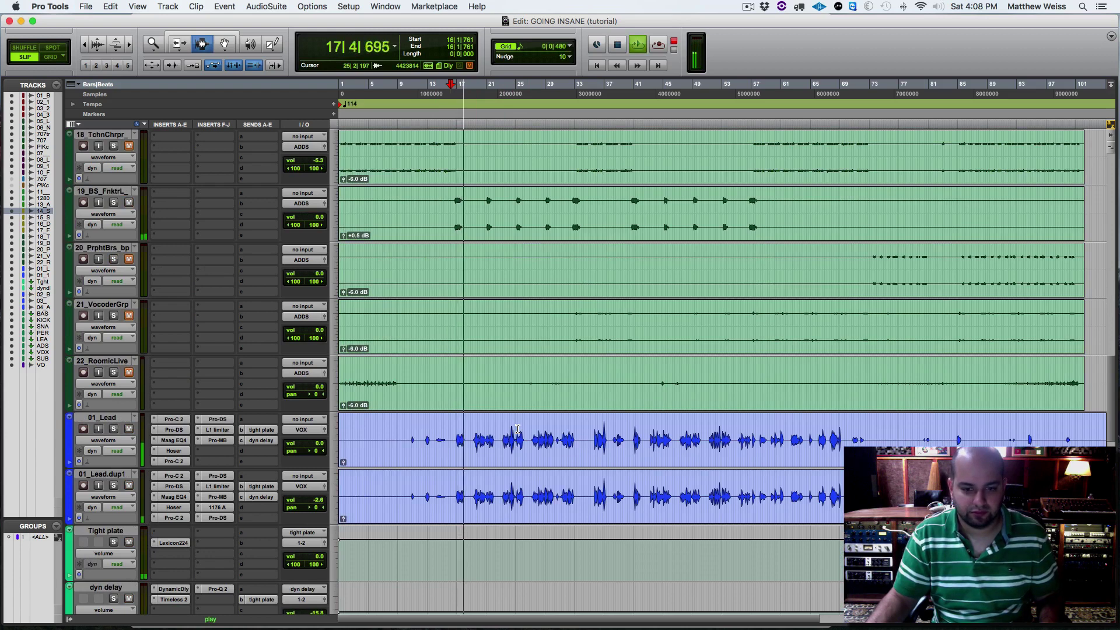
{"action": "scroll", "coordinate": [517, 429], "scroll_direction": "down", "scroll_amount": 4}
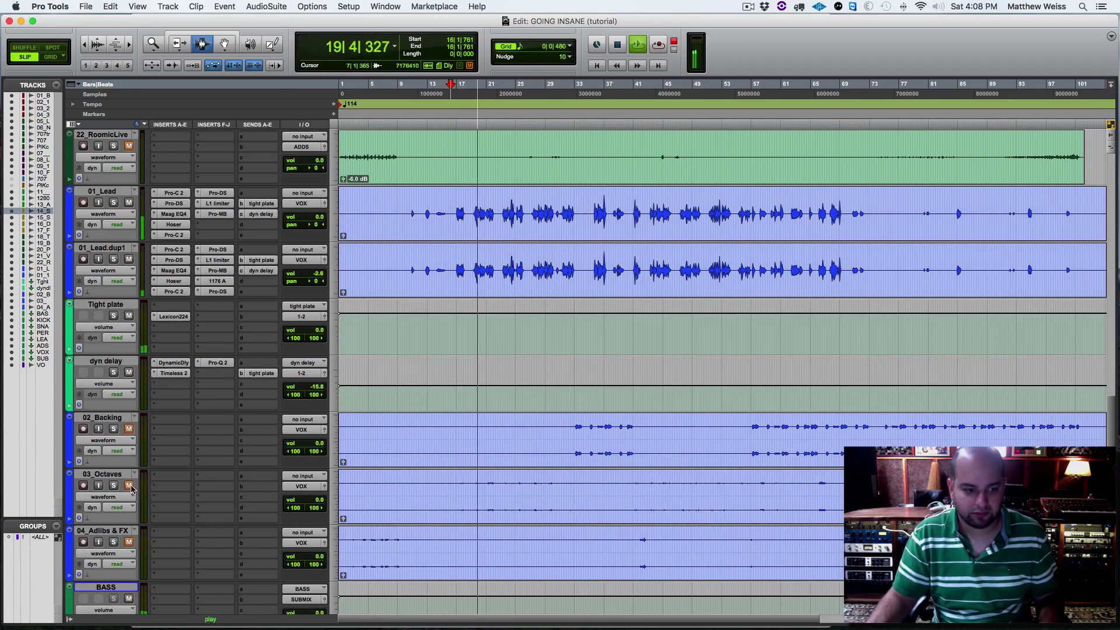
{"action": "double_click", "coordinate": [641, 513]}
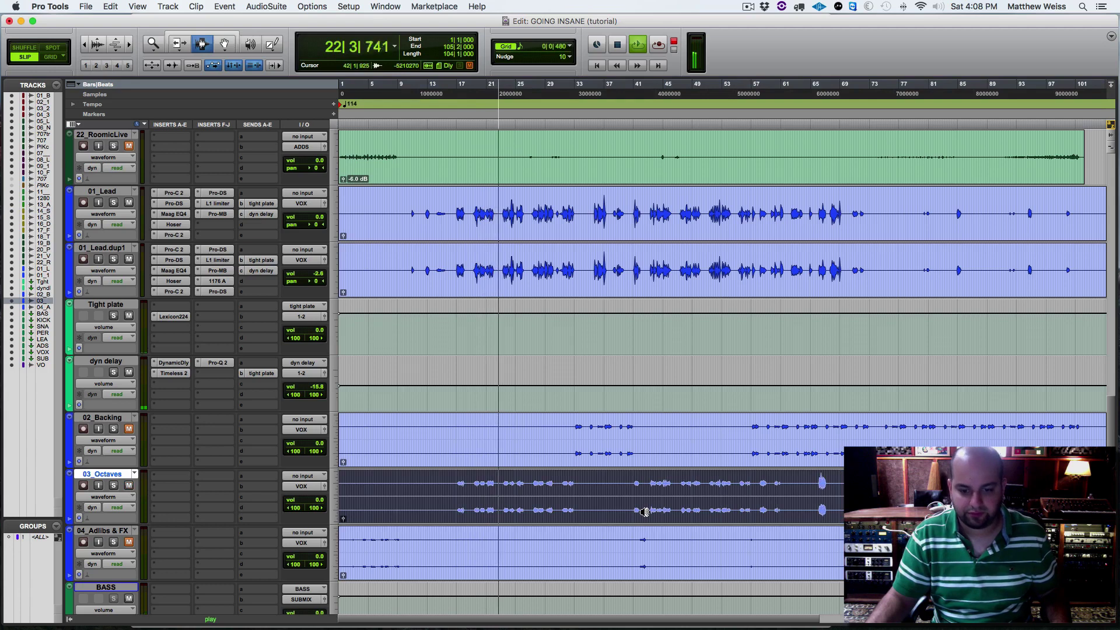
{"action": "left_click", "coordinate": [618, 502]}
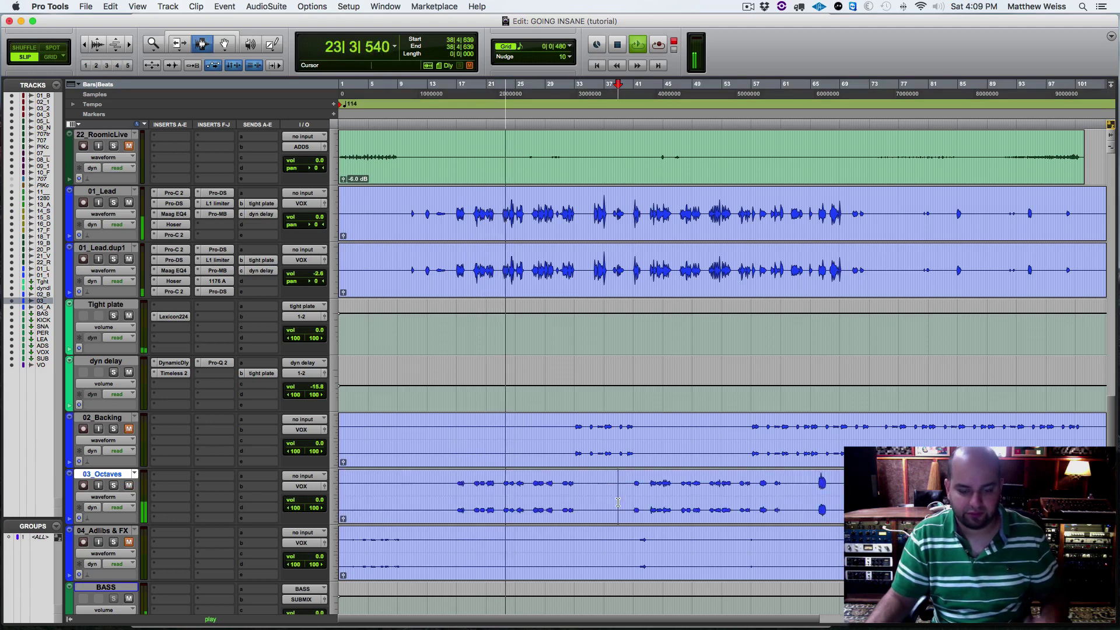
Solo the 03_Octaves track and select its short passage from about bar 27 to bar 28 for looping.
{"action": "left_click", "coordinate": [115, 486]}
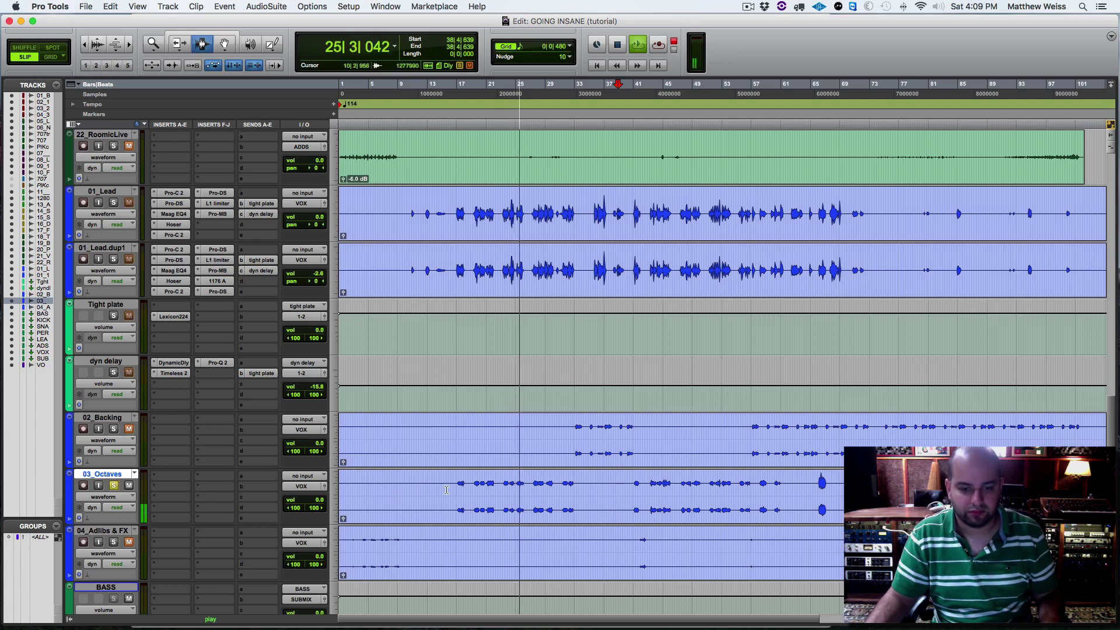
{"action": "key", "text": "space"}
{"action": "left_click_drag", "start_coordinate": [532, 490], "coordinate": [543, 488]}
Insert the stereo FabFilter Pro-Q 2 equalizer as a multichannel plug-in on the 03_Octaves track.
{"action": "left_click", "coordinate": [169, 476]}
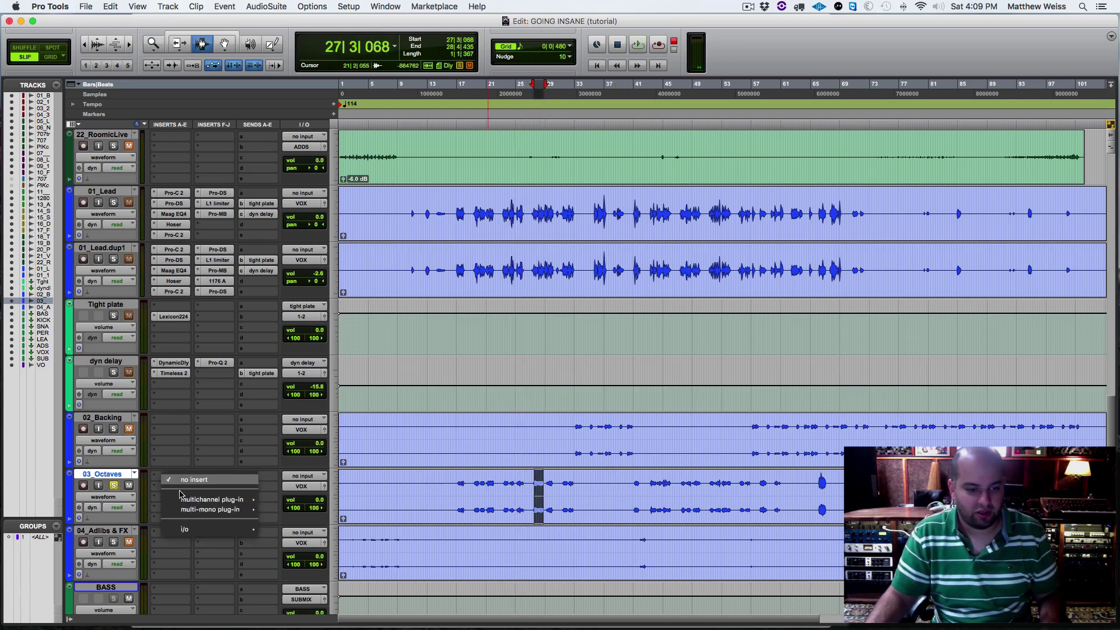
{"action": "mouse_move", "coordinate": [181, 498]}
{"action": "mouse_move", "coordinate": [298, 132]}
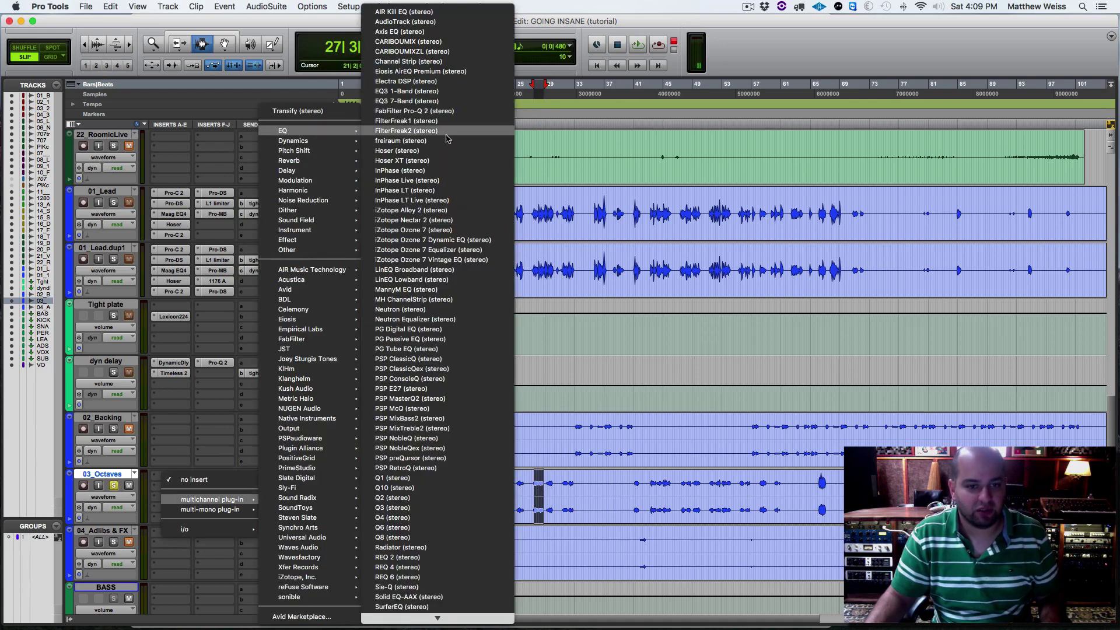
{"action": "left_click", "coordinate": [430, 111]}
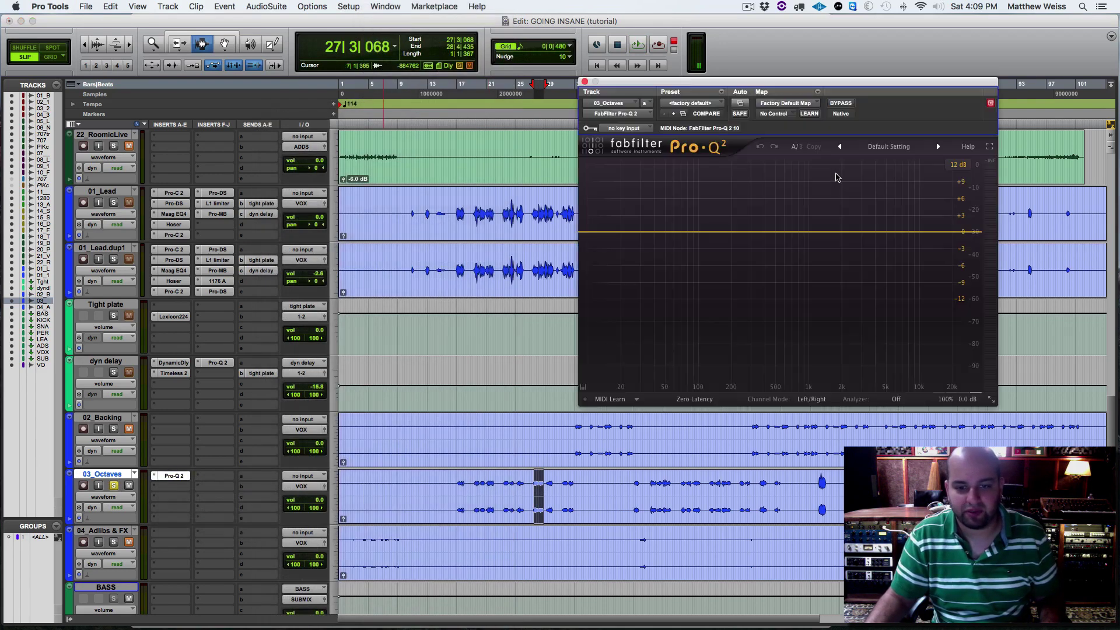
Add a 6 dB/oct low cut at about 246 Hz to the octaves' equalizer while the passage loops.
{"action": "left_click", "coordinate": [593, 233]}
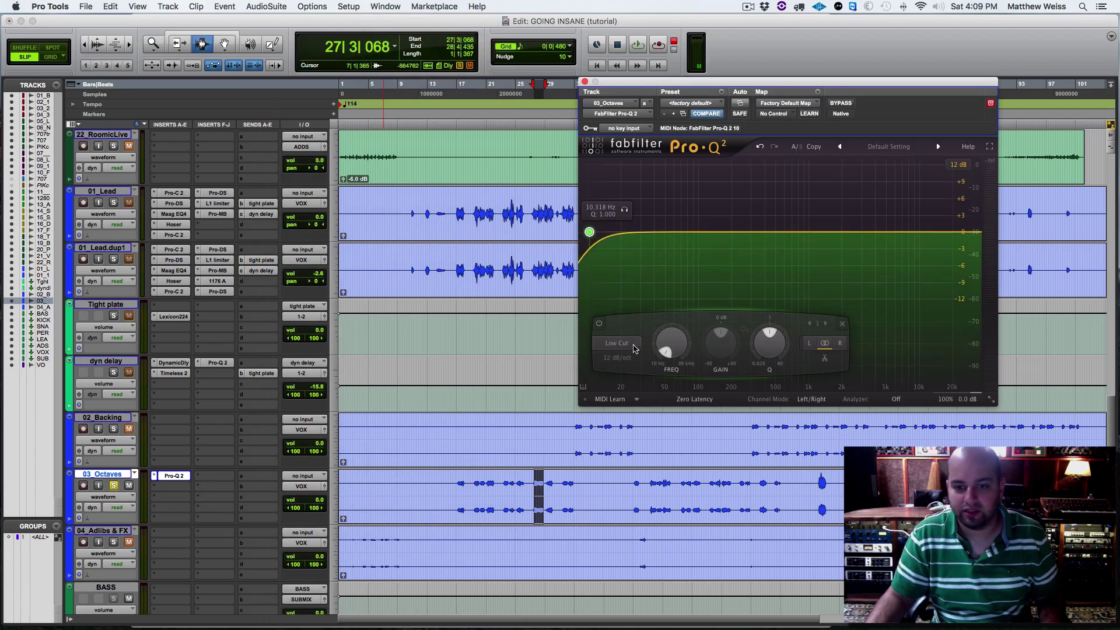
{"action": "left_click", "coordinate": [618, 358]}
{"action": "left_click", "coordinate": [626, 371]}
{"action": "key", "text": "space"}
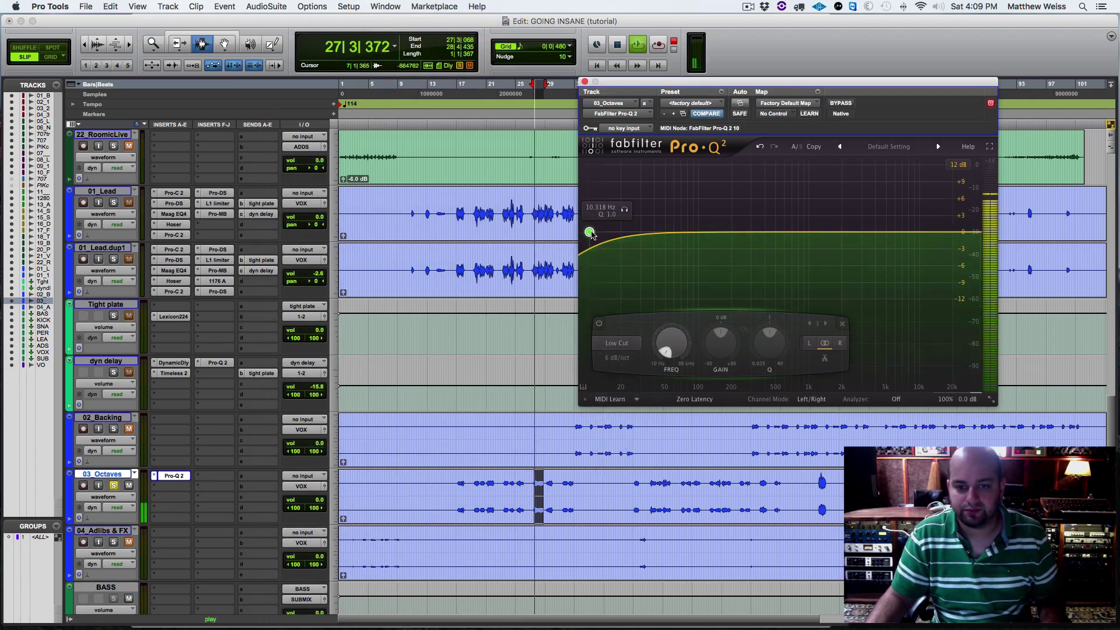
{"action": "left_click_drag", "start_coordinate": [589, 232], "coordinate": [741, 235]}
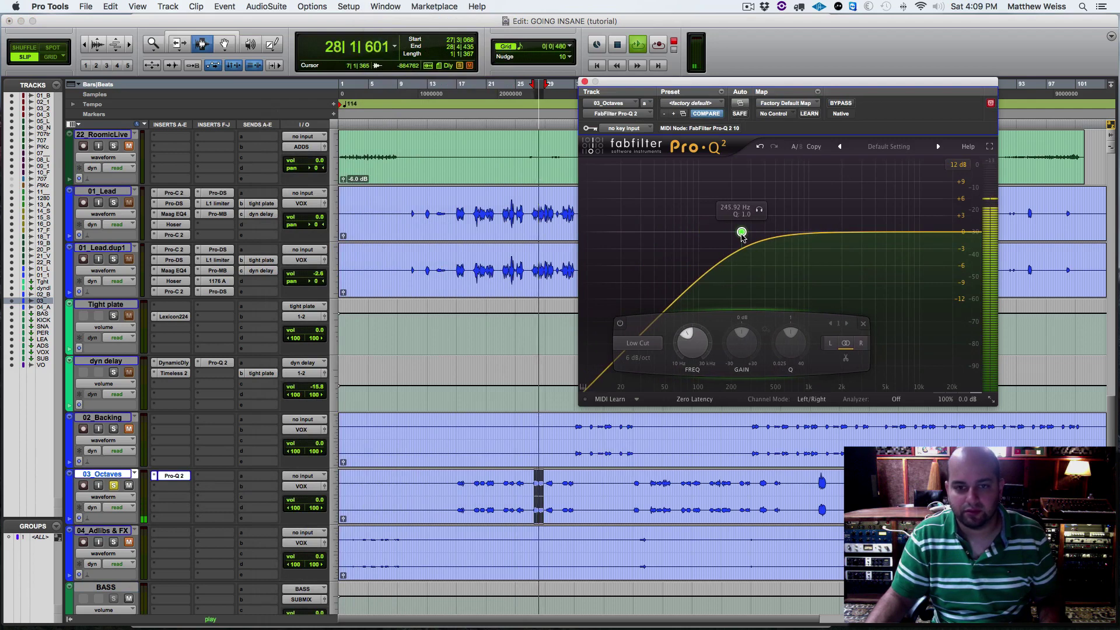
Compare the soloed octaves with the Pro-Q 2 bypassed, and reactivate the equalizer.
{"action": "left_click", "coordinate": [841, 103]}
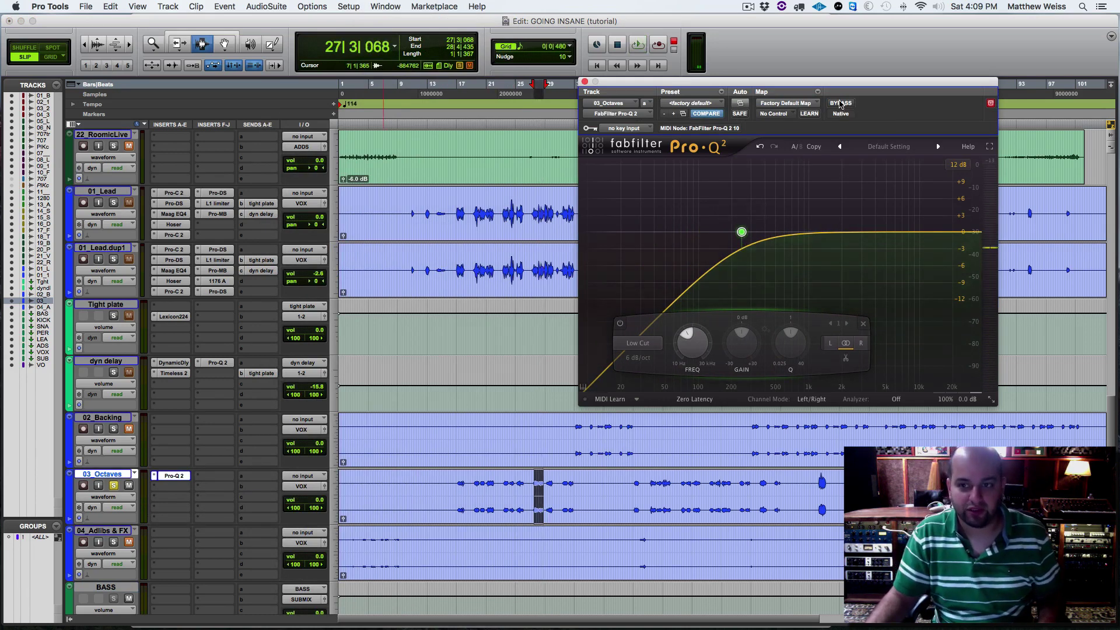
{"action": "key", "text": "space"}
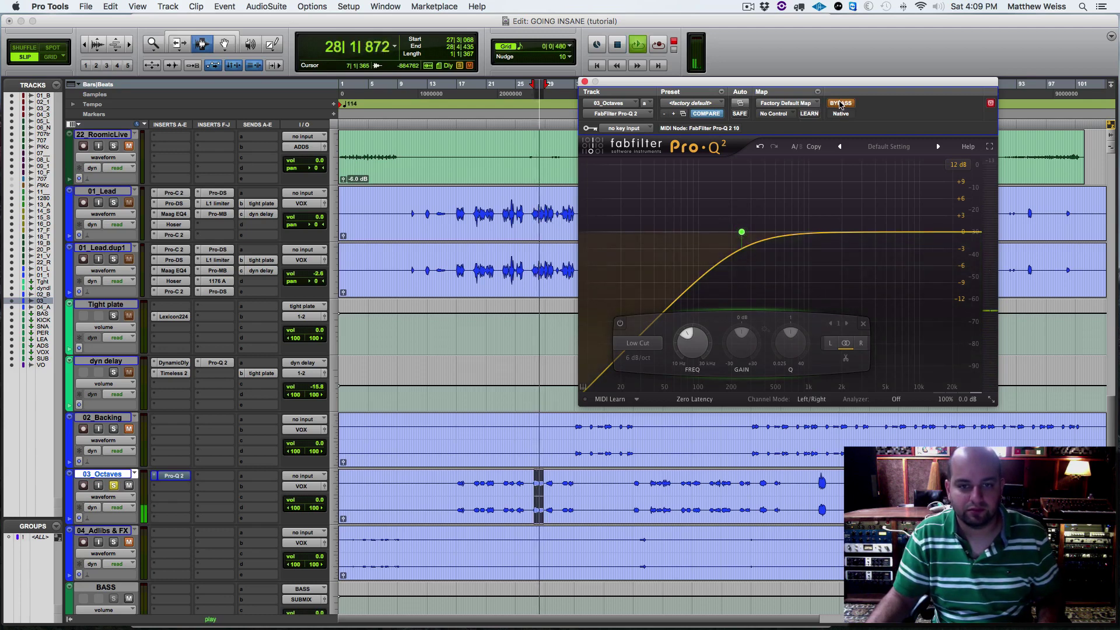
{"action": "key", "text": "space"}
{"action": "left_click", "coordinate": [840, 104]}
Switch the Pro-Q 2's processing mode to Natural Phase while the octaves passage plays.
{"action": "mouse_move", "coordinate": [741, 235]}
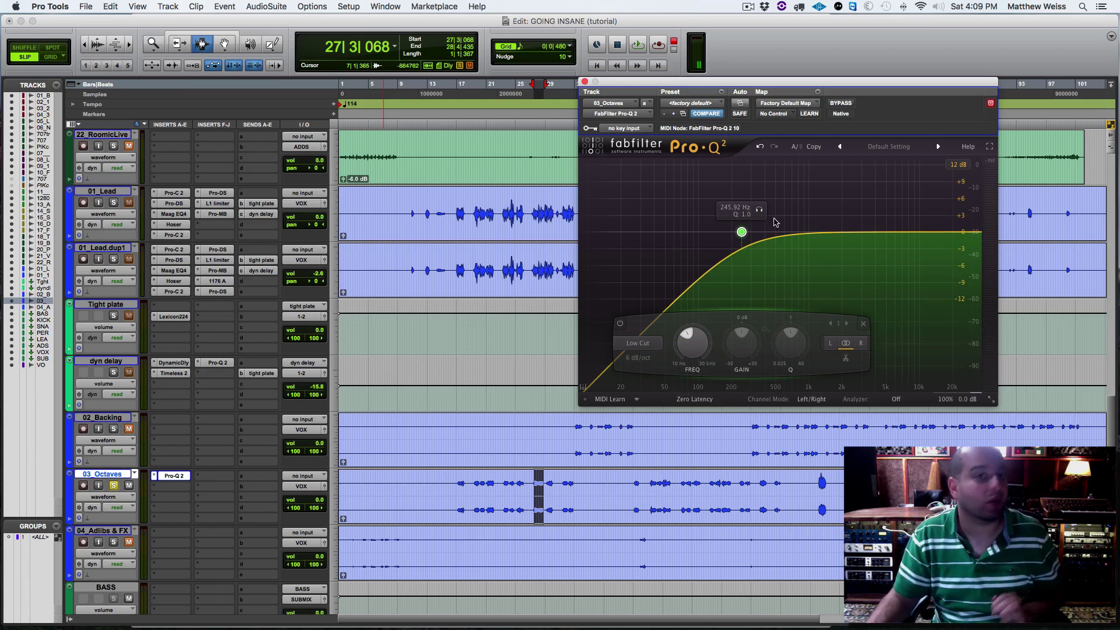
{"action": "key", "text": "space"}
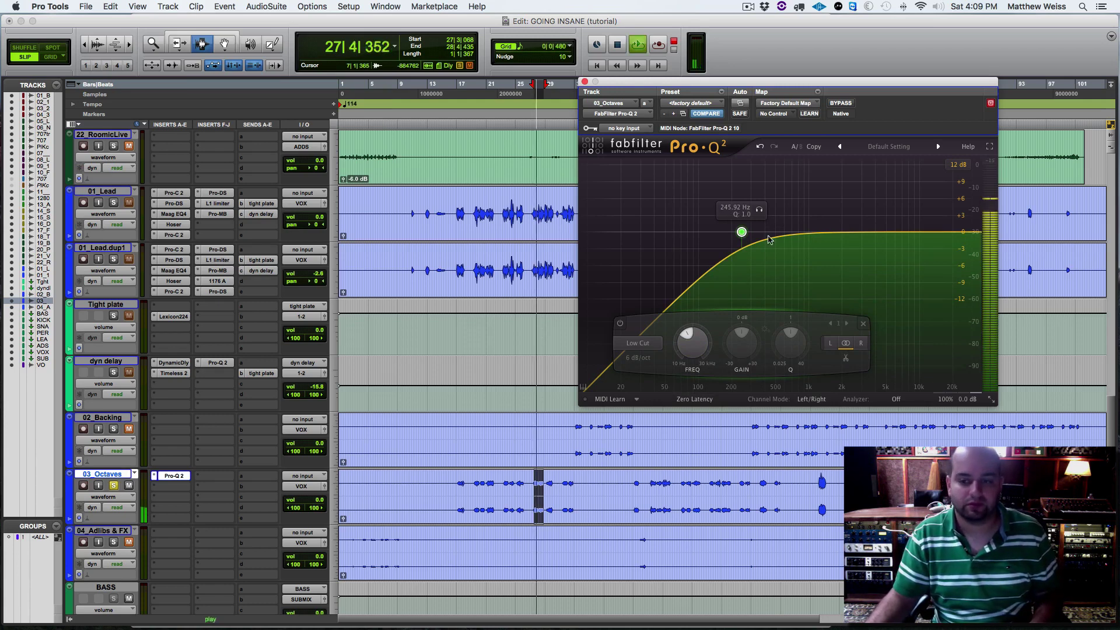
{"action": "left_click", "coordinate": [687, 402]}
{"action": "left_click", "coordinate": [693, 424]}
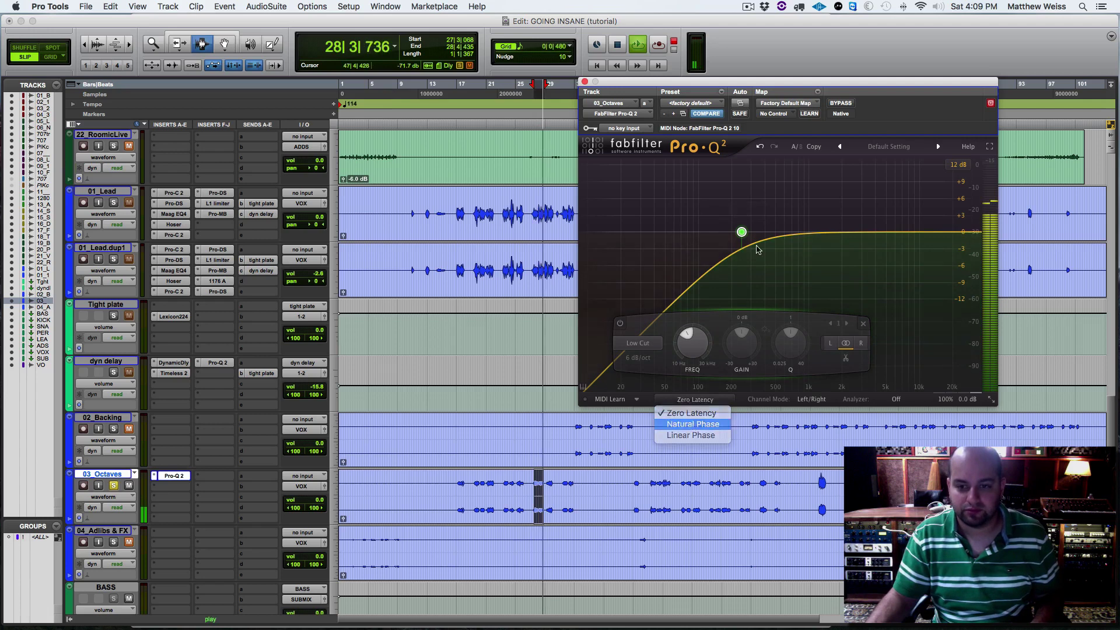
Add a bell cut of about 4 dB near 600 Hz, narrow its Q slightly and close the equalizer's window.
{"action": "double_click", "coordinate": [794, 197]}
{"action": "left_click_drag", "start_coordinate": [843, 344], "coordinate": [844, 333]}
{"action": "left_click_drag", "start_coordinate": [794, 198], "coordinate": [785, 254]}
{"action": "left_click_drag", "start_coordinate": [828, 353], "coordinate": [828, 347]}
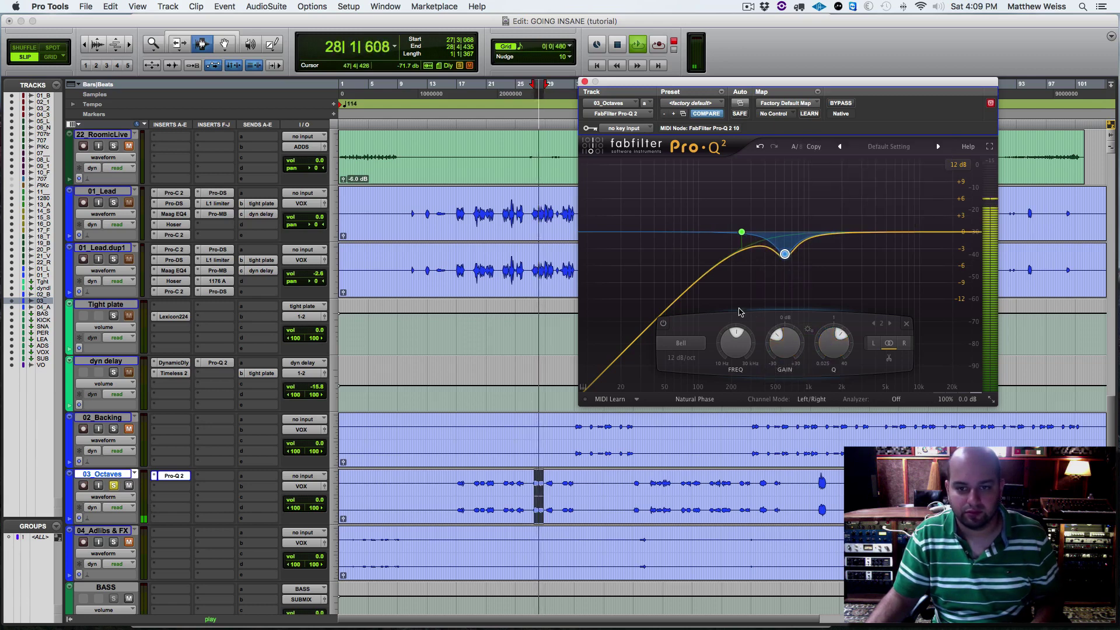
{"action": "left_click", "coordinate": [584, 82]}
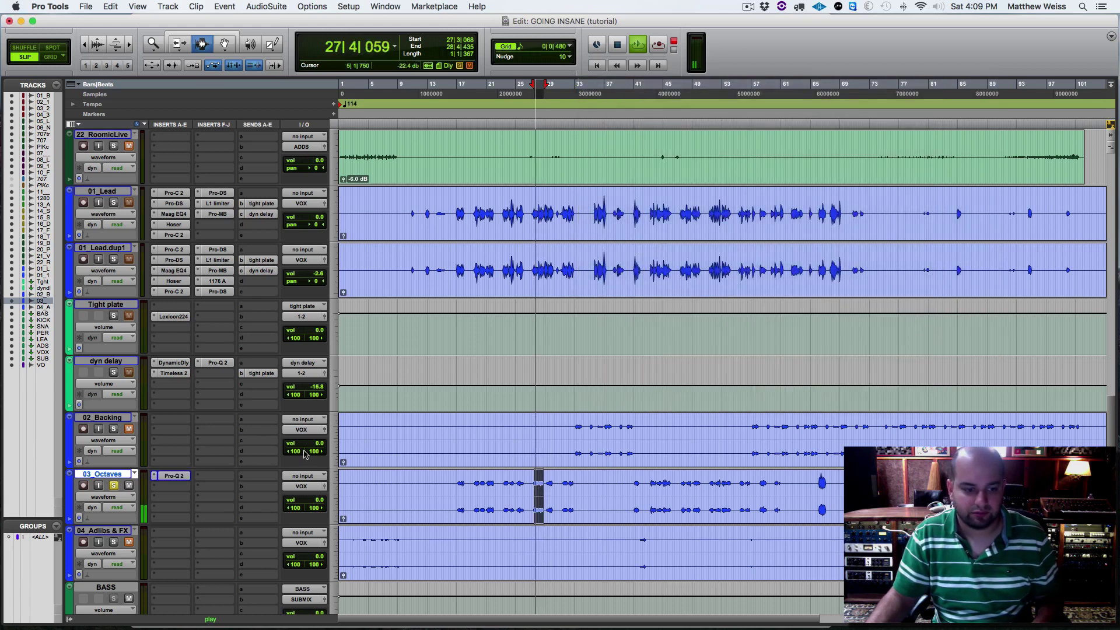
Unsolo the 03_Octaves track and set its volume to -2.6 dB against the full mix.
{"action": "left_click", "coordinate": [114, 486]}
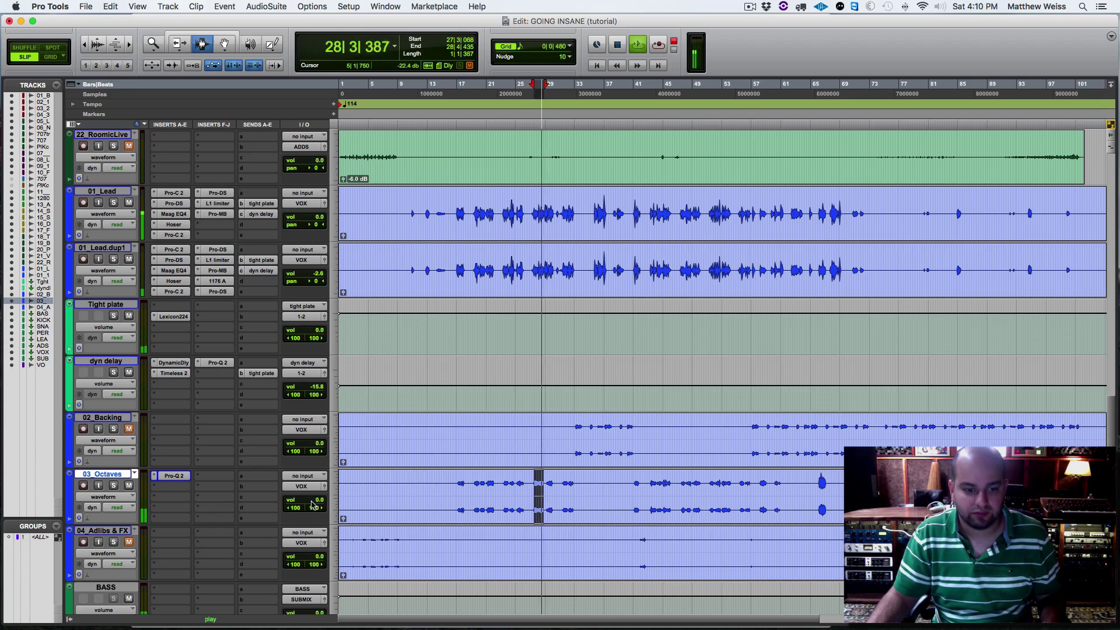
{"action": "left_click_drag", "start_coordinate": [312, 500], "coordinate": [312, 503]}
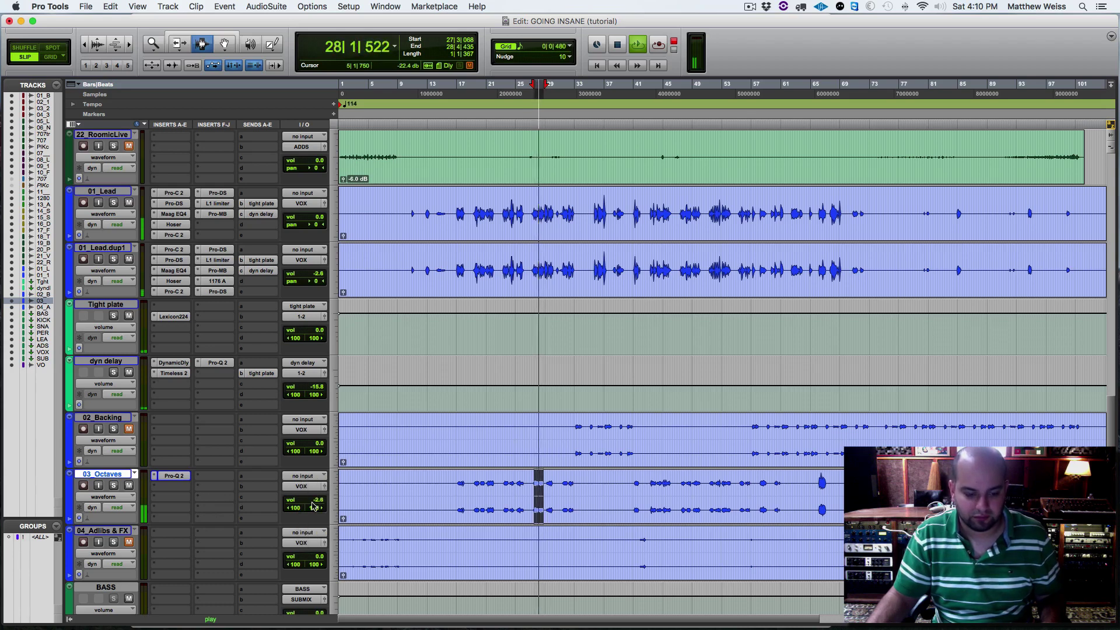
{"action": "key", "text": "space"}
Play from about bar 17, add a tight plate send to 03_Octaves and set the track's volume to -3.9 dB.
{"action": "left_click", "coordinate": [456, 497]}
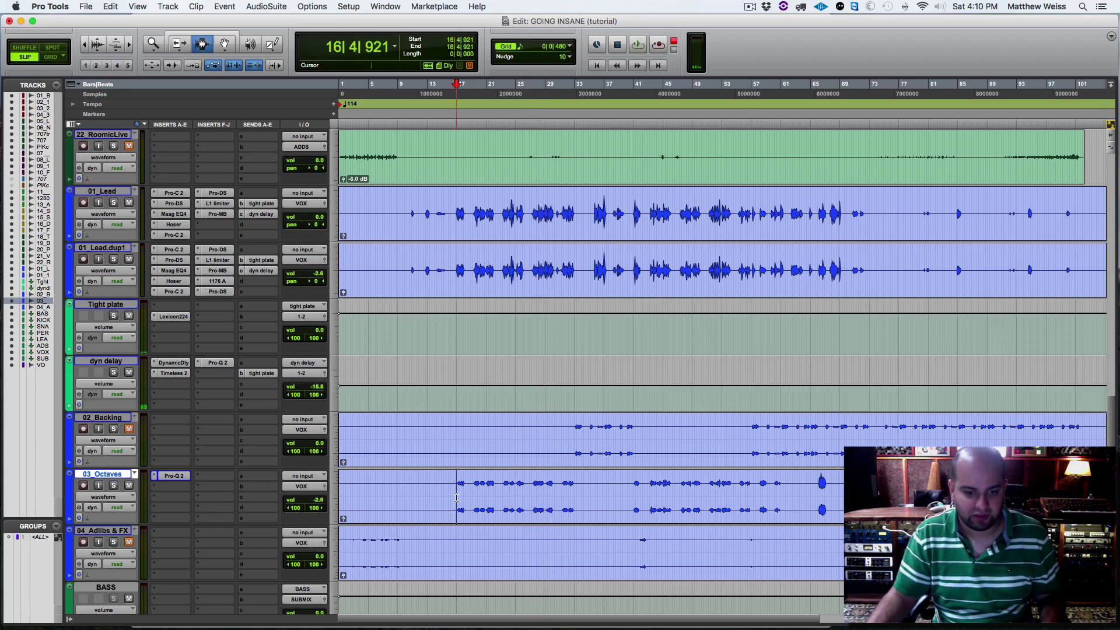
{"action": "key", "text": "space"}
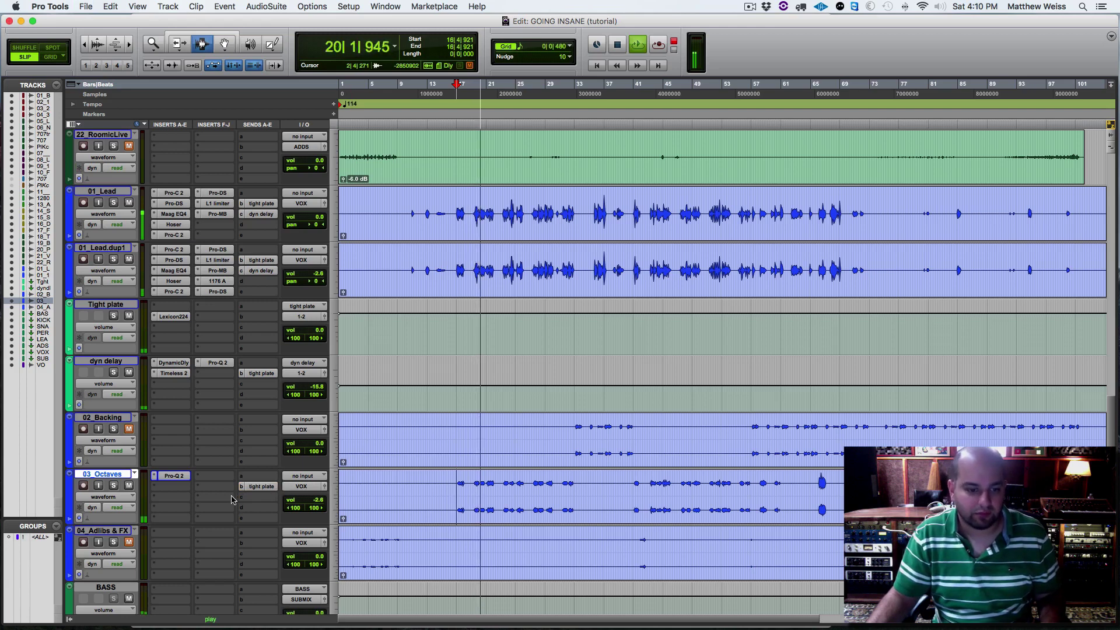
{"action": "left_click_drag", "start_coordinate": [309, 505], "coordinate": [318, 502]}
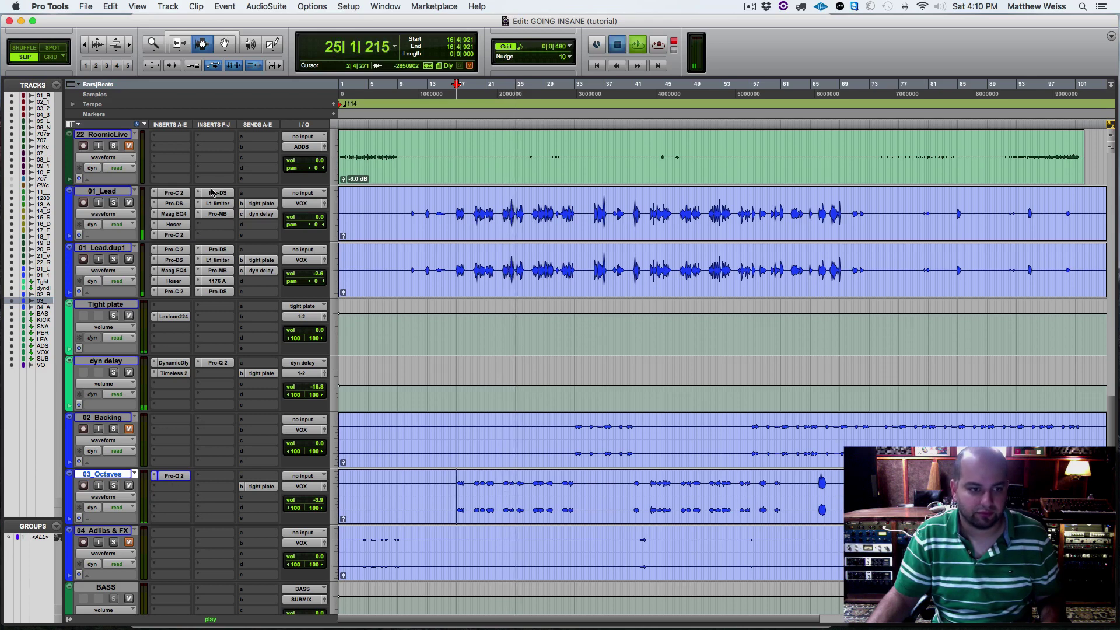
Add a Pro-DS de-esser to 03_Octaves, lower its threshold against the playing mix and save the session.
{"action": "key", "text": "space"}
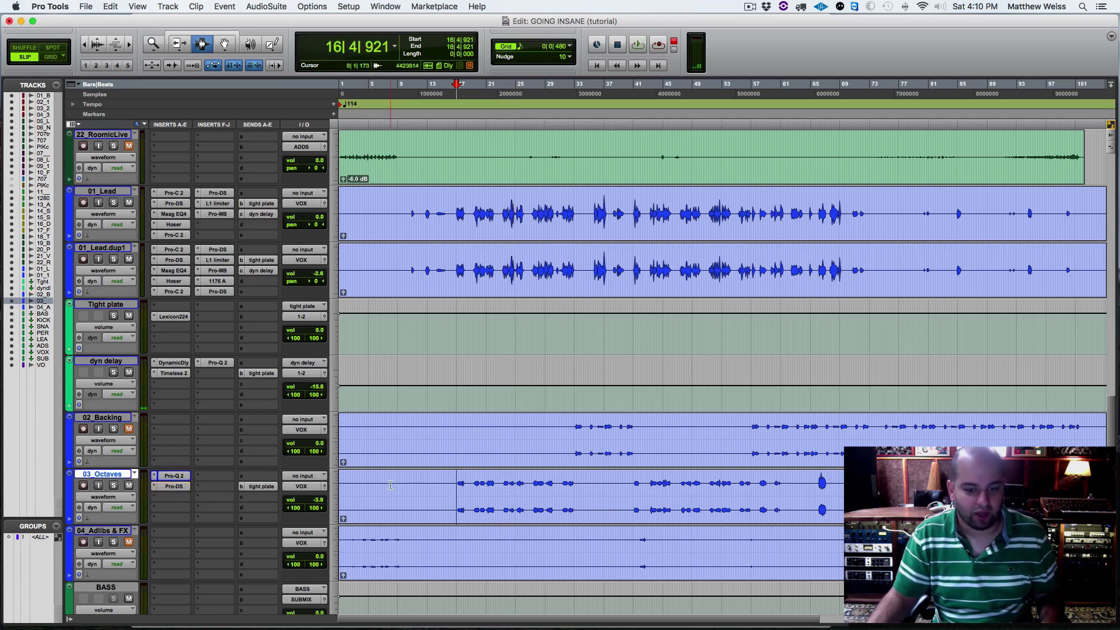
{"action": "key", "text": "space"}
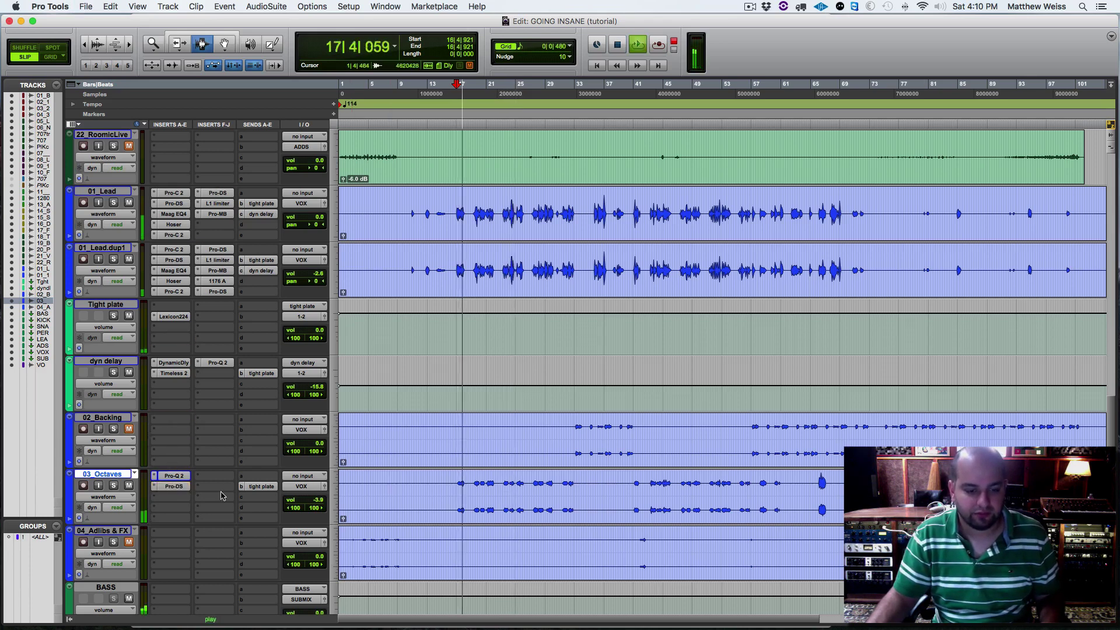
{"action": "left_click", "coordinate": [174, 486]}
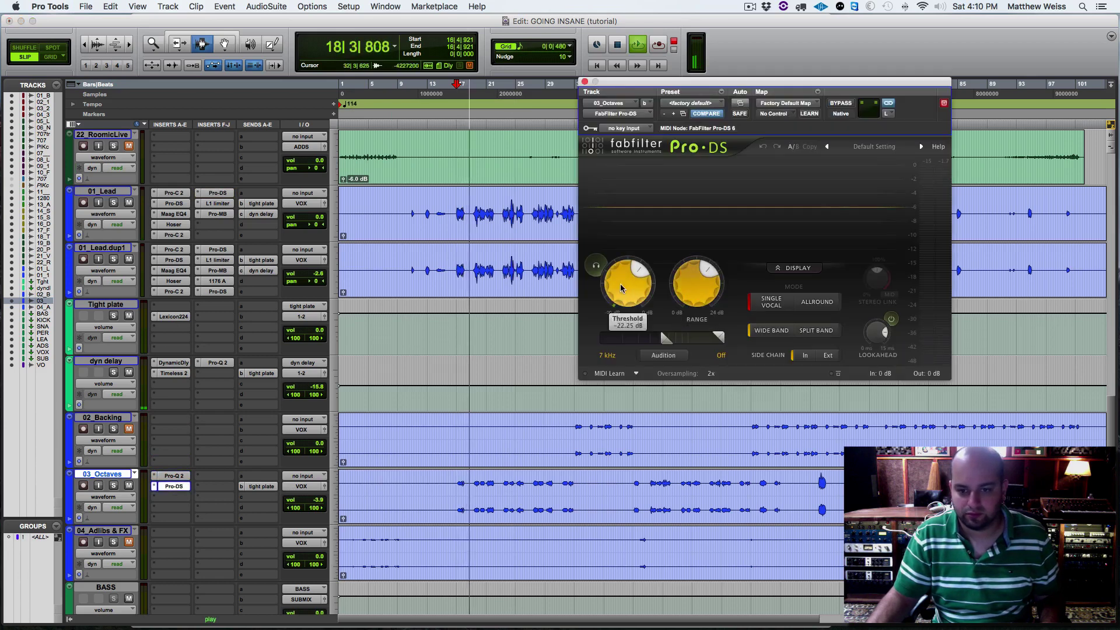
{"action": "left_click_drag", "start_coordinate": [622, 288], "coordinate": [619, 338]}
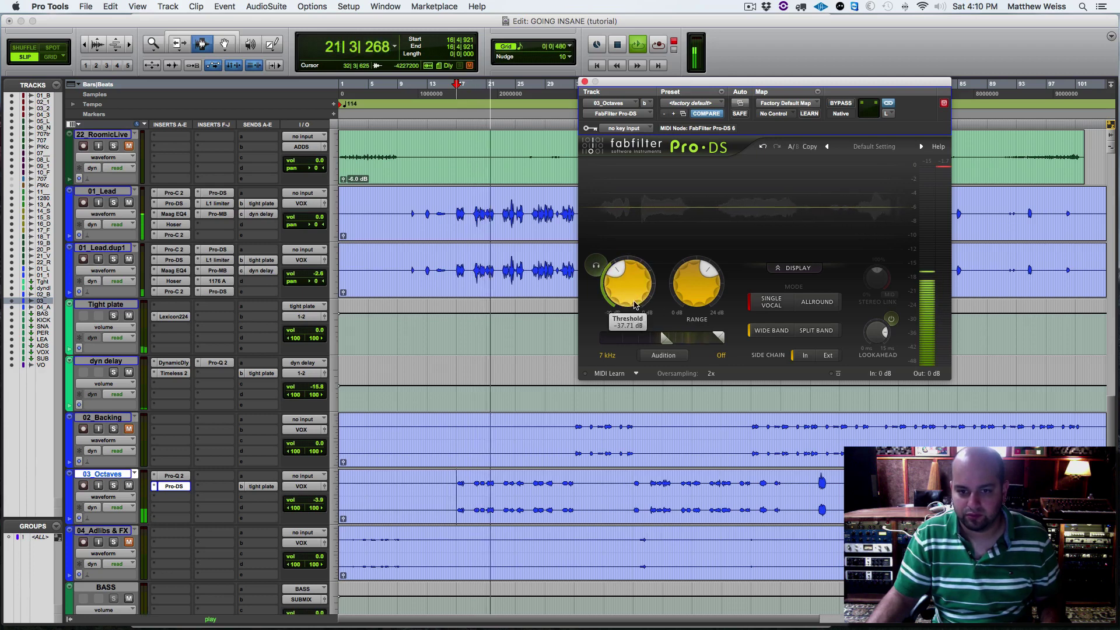
{"action": "left_click", "coordinate": [584, 82]}
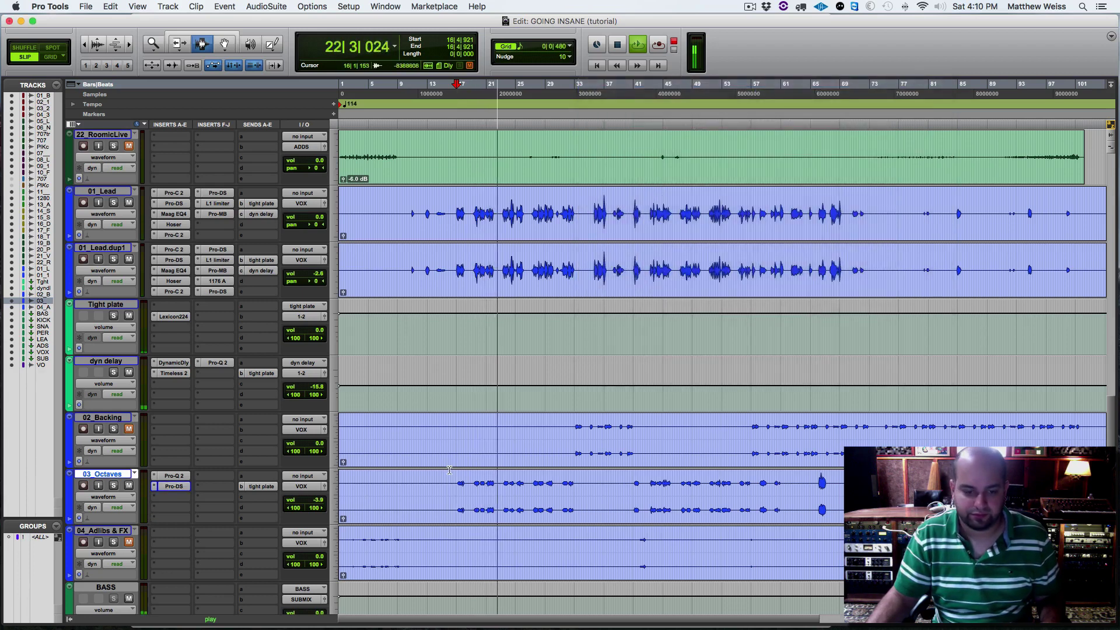
{"action": "key", "text": "space"}
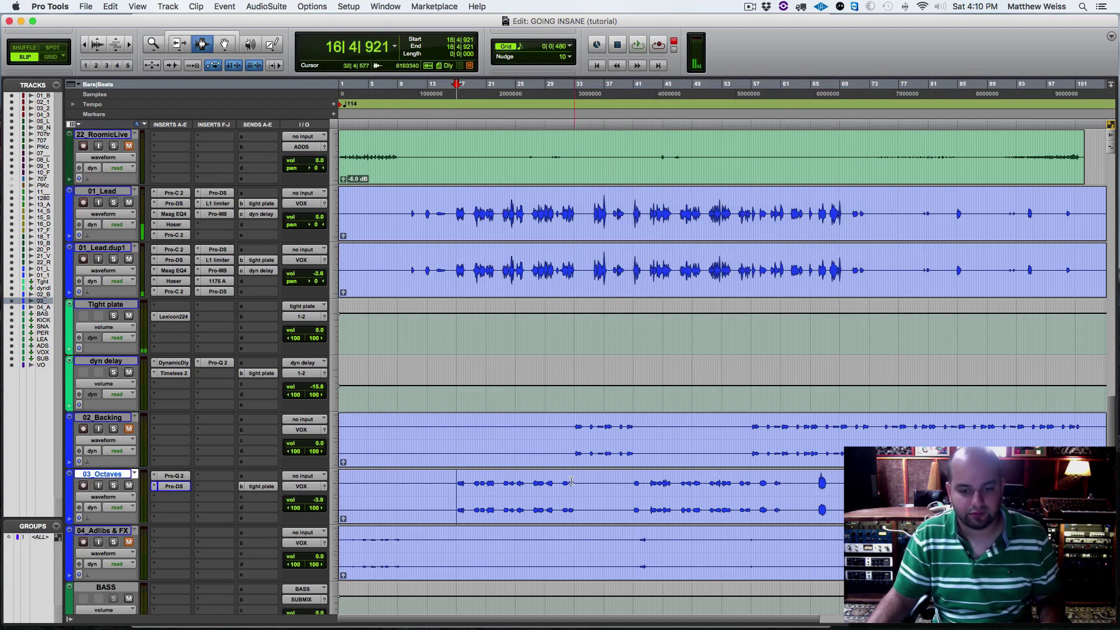
{"action": "left_click", "coordinate": [566, 485]}
{"action": "key", "text": "super+s"}
Go to the bass tracks, play from about bar 17 and solo 02_Bass_guit_1.
{"action": "scroll", "coordinate": [541, 489], "scroll_direction": "up", "scroll_amount": 15}
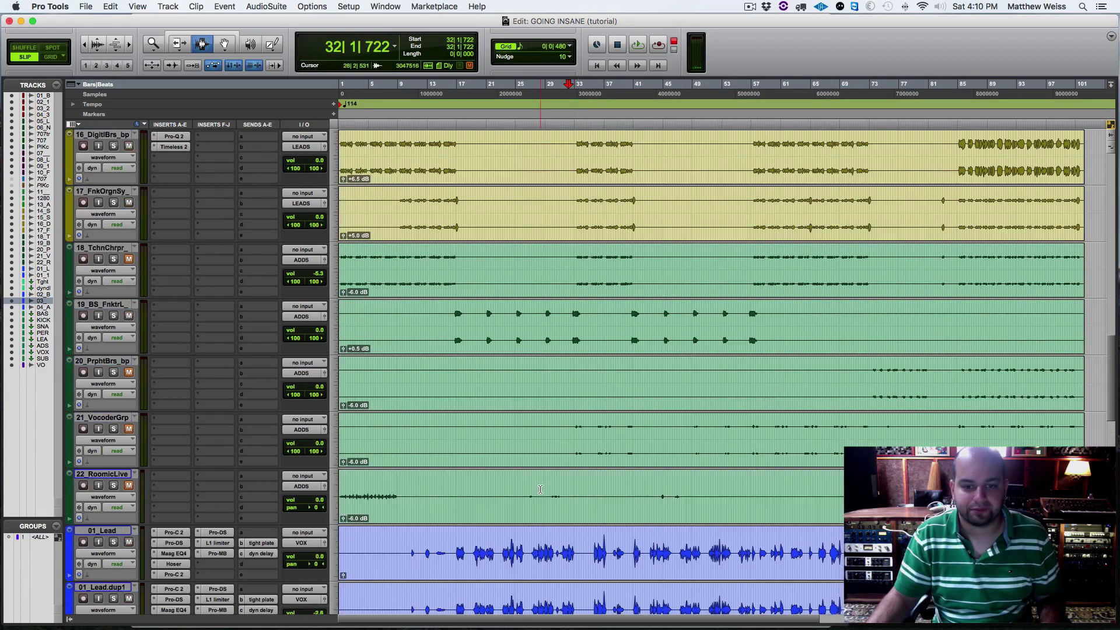
{"action": "scroll", "coordinate": [537, 489], "scroll_direction": "up", "scroll_amount": 3}
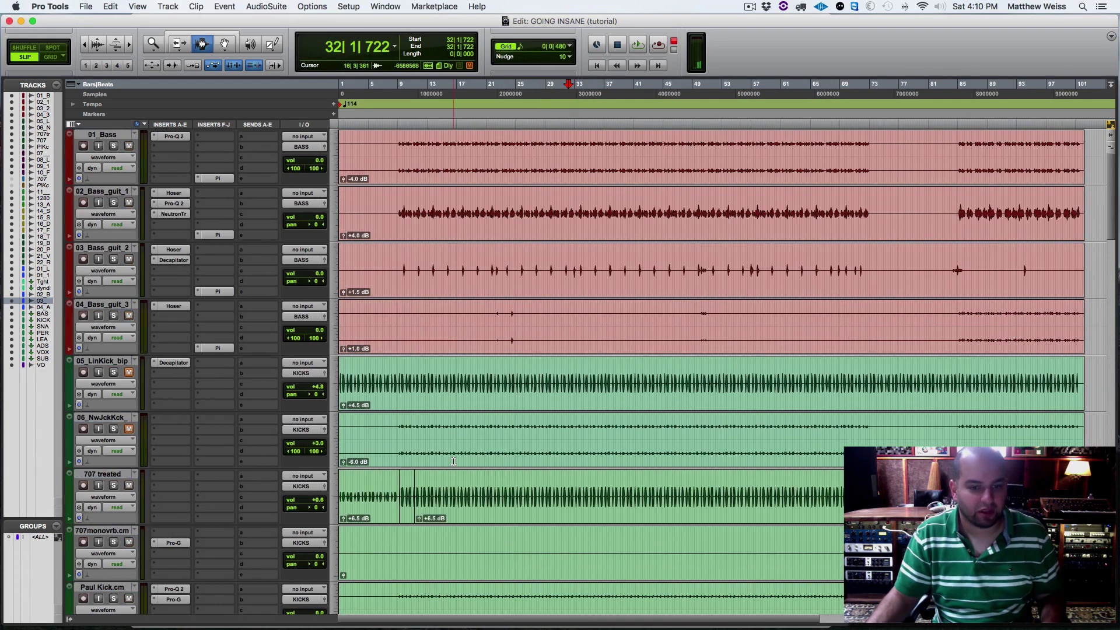
{"action": "left_click", "coordinate": [457, 313]}
{"action": "key", "text": "space"}
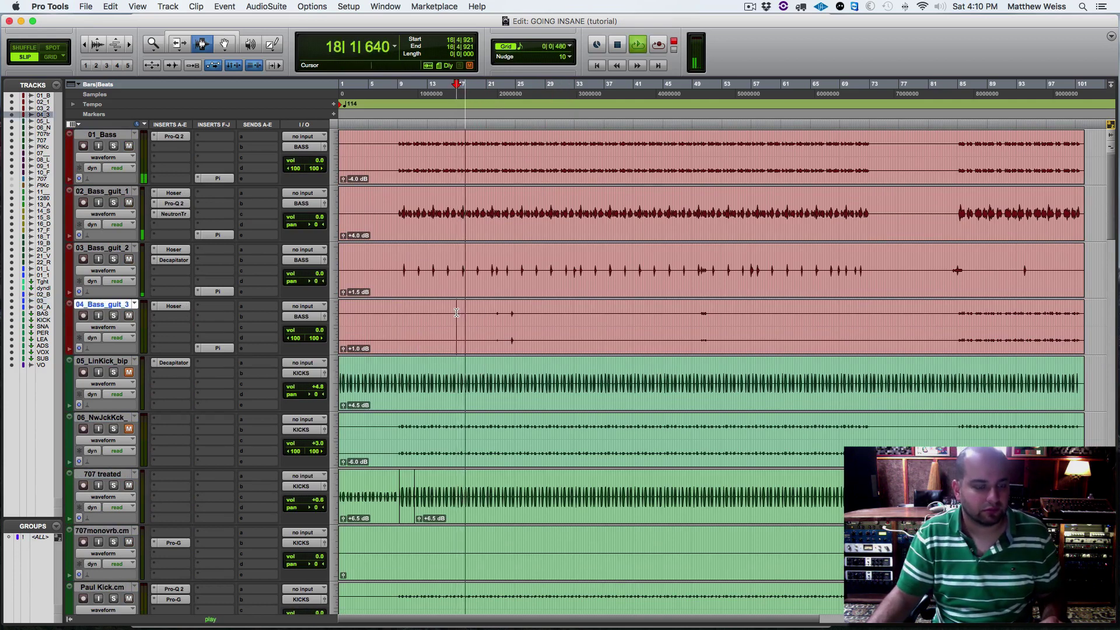
{"action": "left_click", "coordinate": [115, 201]}
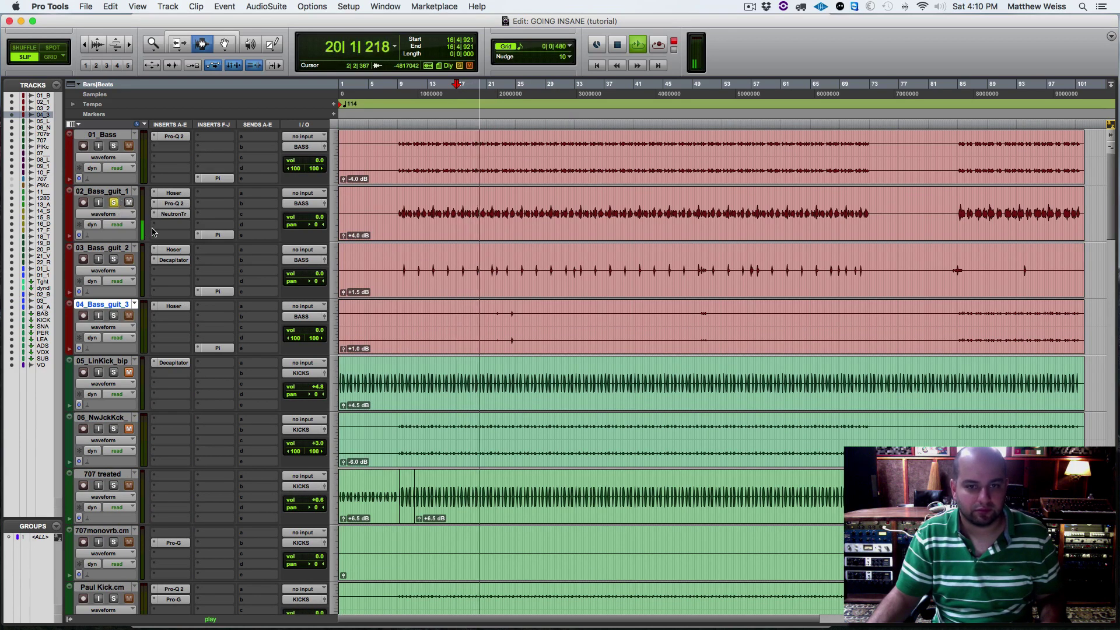
{"action": "key", "text": "space"}
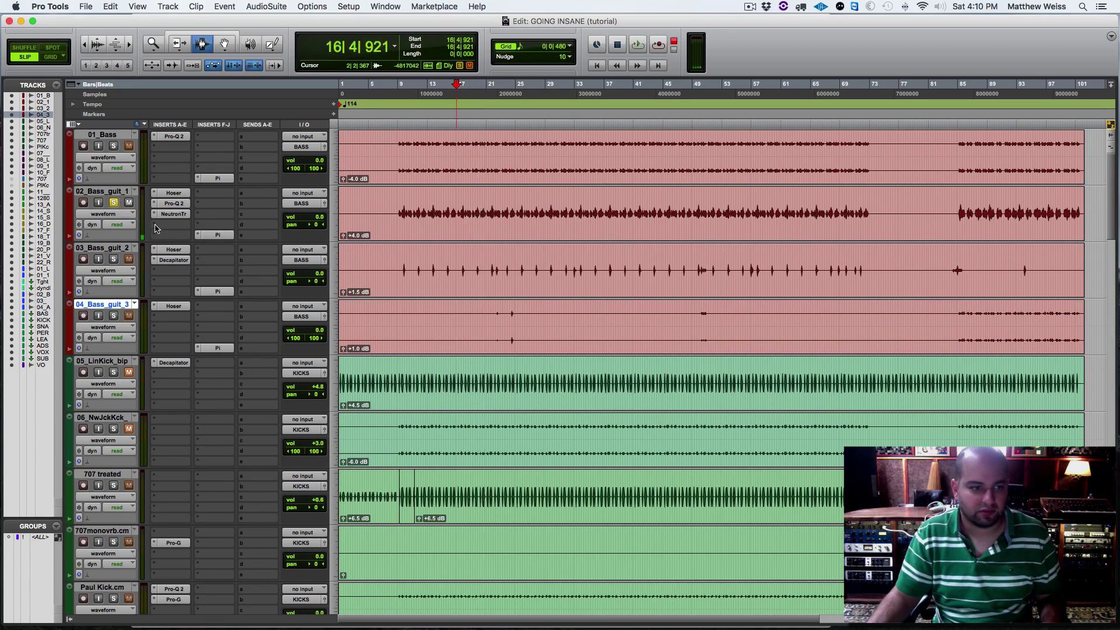
Insert the UAD UA 1176 Rev A (mono) compressor after the existing inserts on 02_Bass_guit_1.
{"action": "left_click", "coordinate": [159, 228]}
{"action": "mouse_move", "coordinate": [188, 255]}
{"action": "mouse_move", "coordinate": [274, 161]}
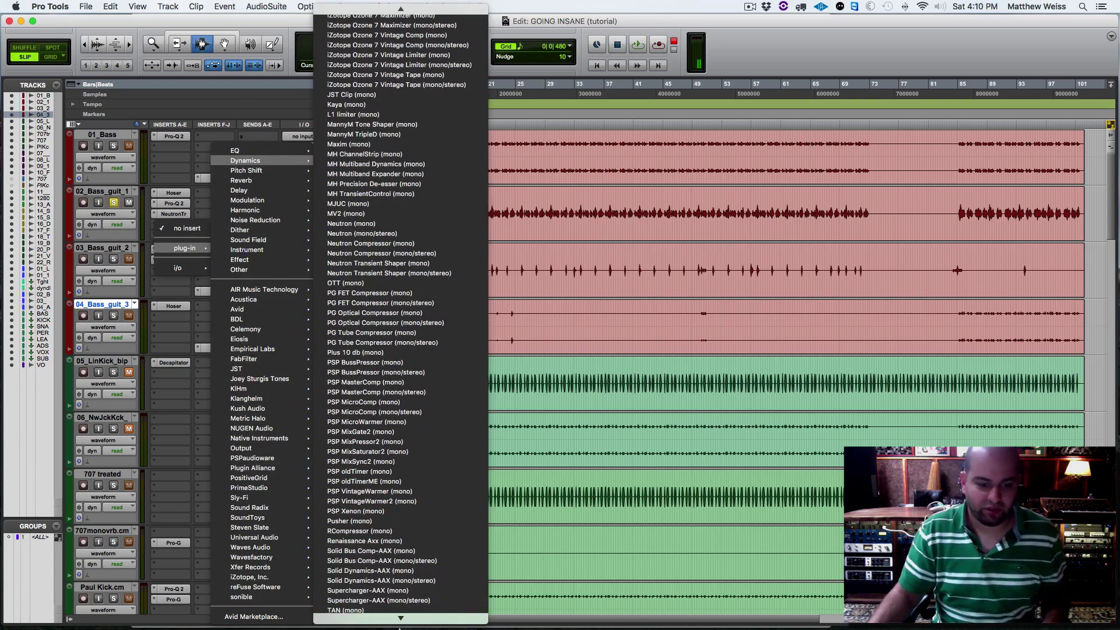
{"action": "scroll", "coordinate": [390, 543], "scroll_direction": "down", "scroll_amount": 10}
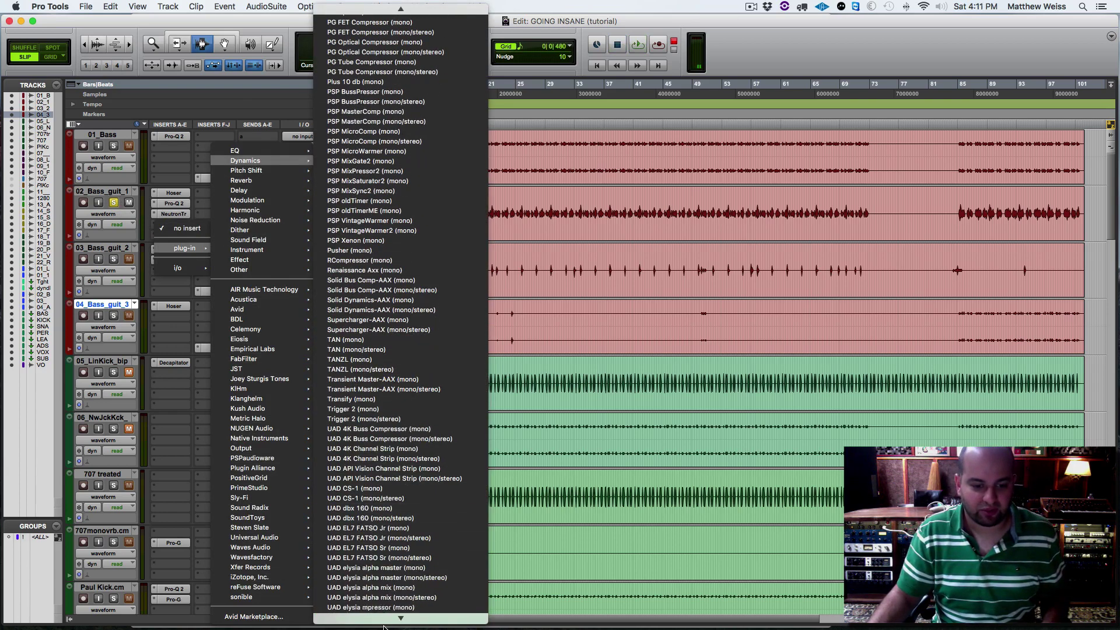
{"action": "scroll", "coordinate": [379, 514], "scroll_direction": "down", "scroll_amount": 4}
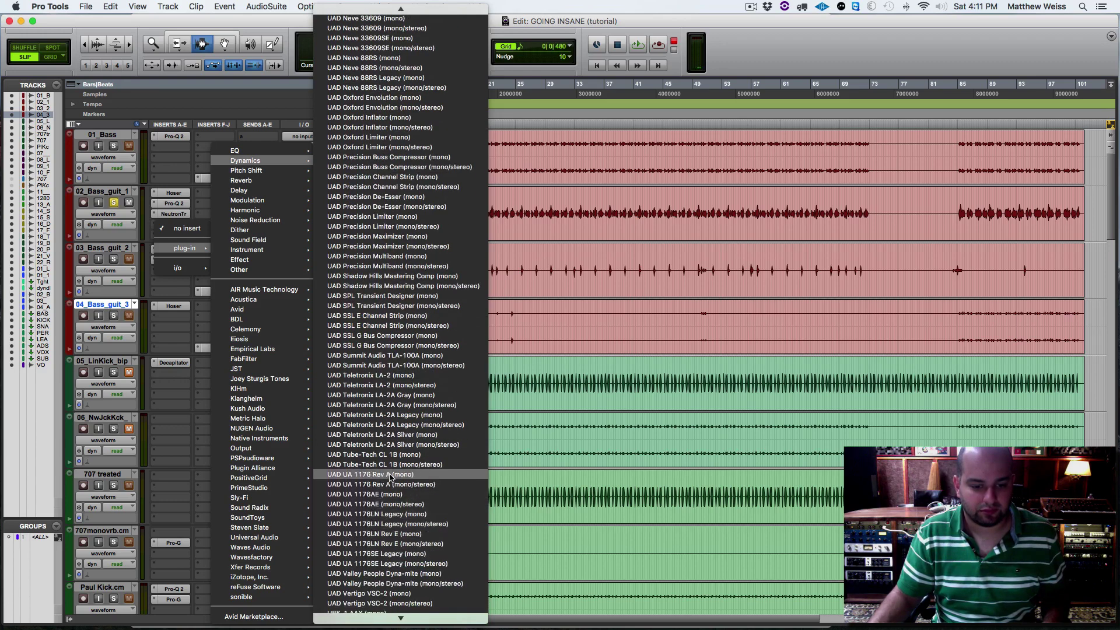
{"action": "left_click", "coordinate": [388, 477]}
{"action": "left_click_drag", "start_coordinate": [671, 86], "coordinate": [451, 66]}
Fine-tune the 1176's input, attack and release during playback and compare the bass against its bypassed sound.
{"action": "key", "text": "space"}
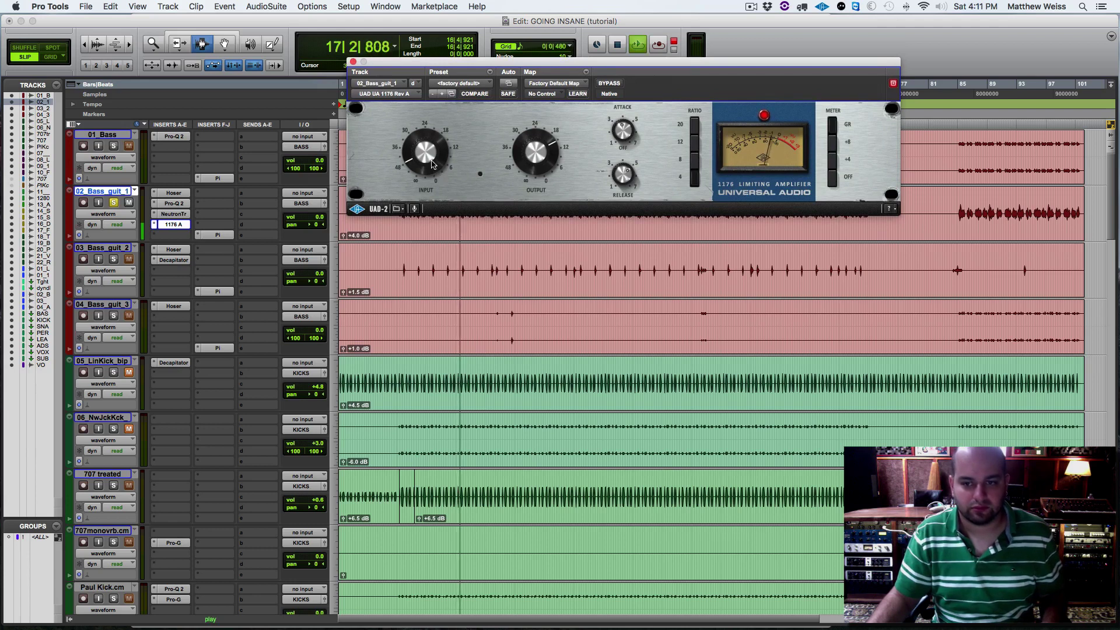
{"action": "left_click_drag", "start_coordinate": [625, 132], "coordinate": [625, 129]}
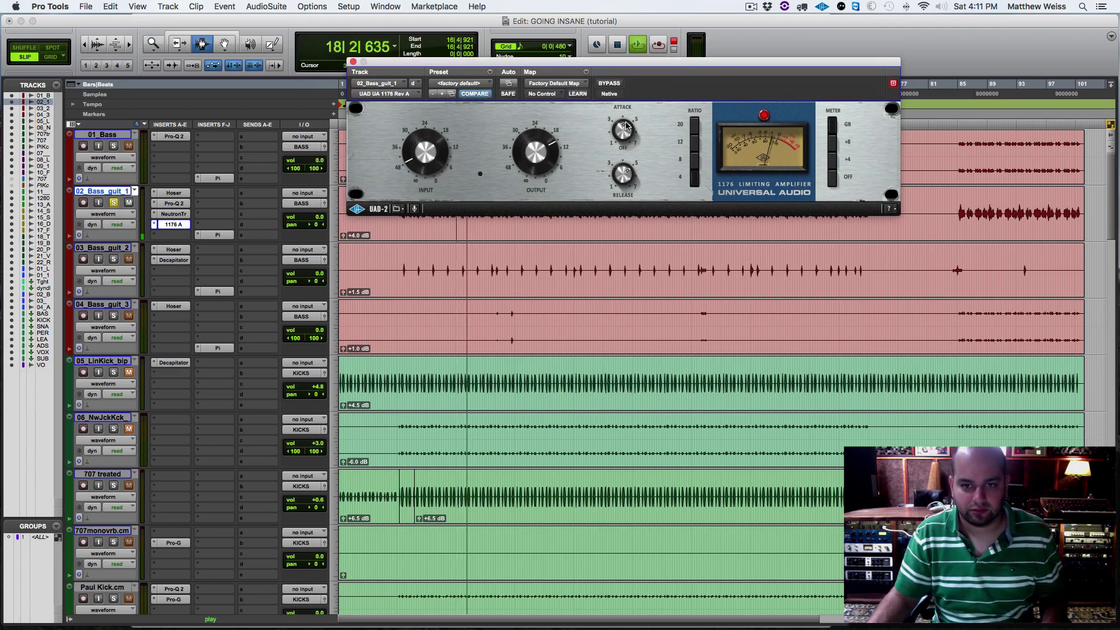
{"action": "left_click_drag", "start_coordinate": [616, 172], "coordinate": [614, 167]}
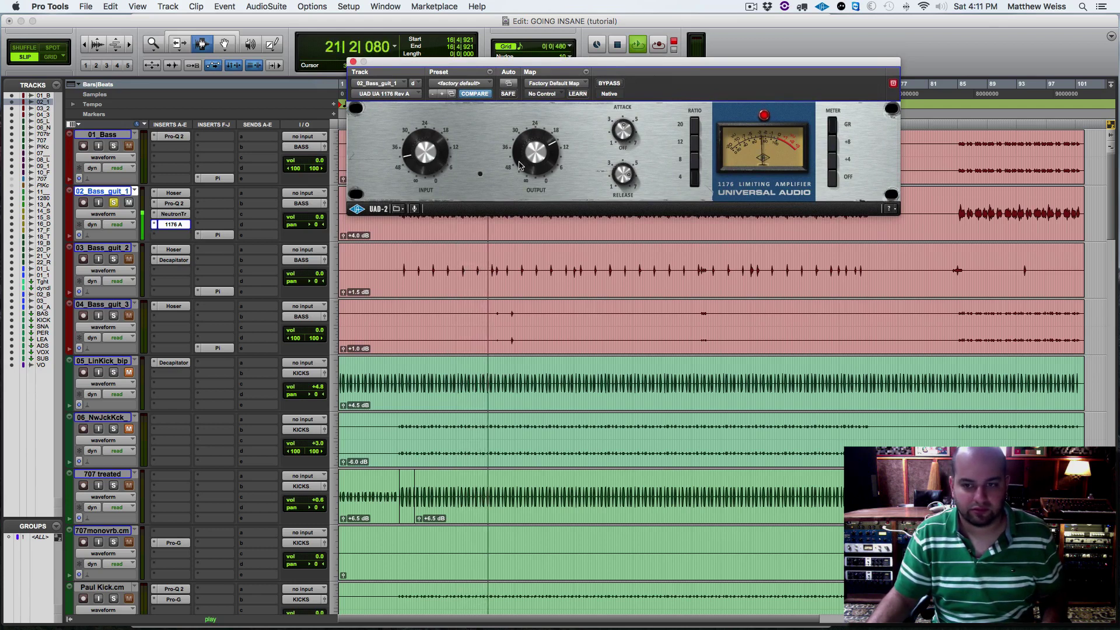
{"action": "left_click", "coordinate": [606, 84]}
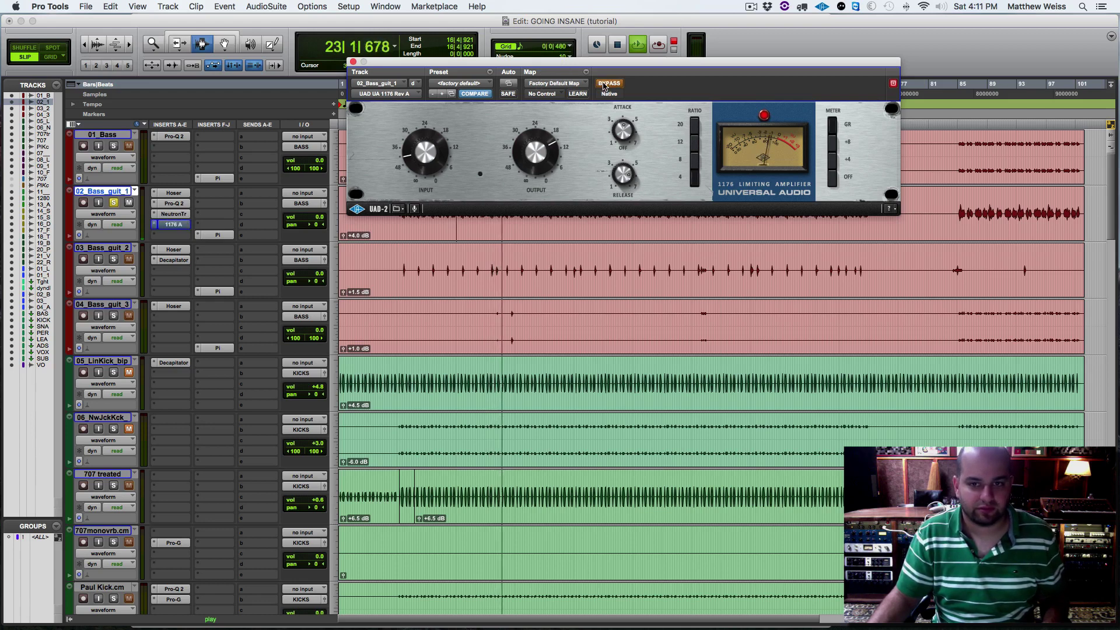
{"action": "left_click", "coordinate": [607, 84]}
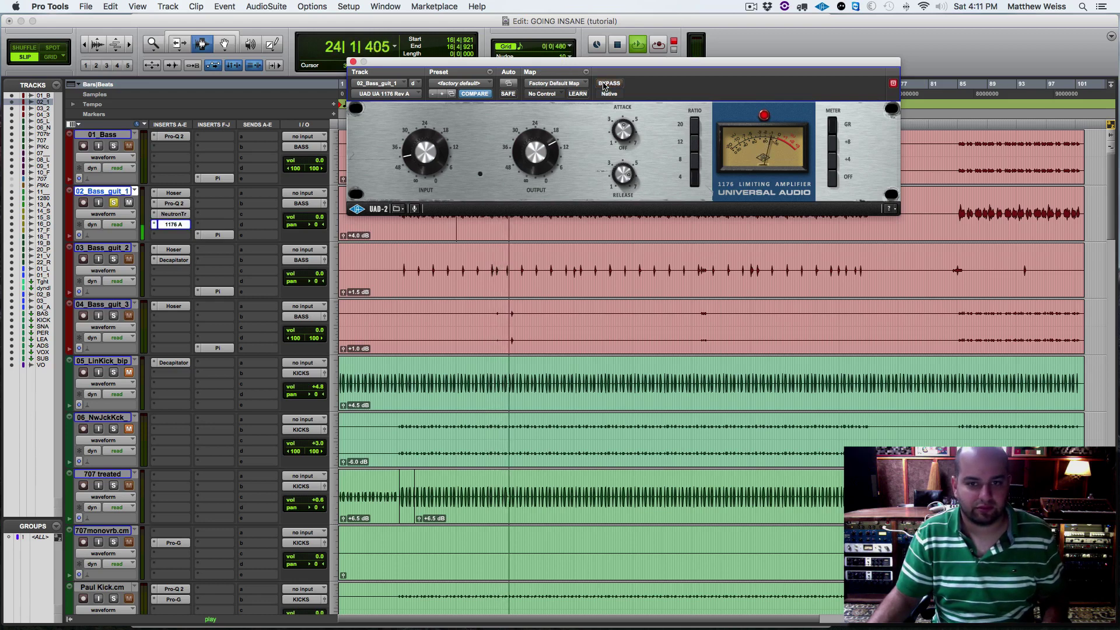
Replay the soloed bass from about bar 23, fine-tune the 1176's output level and close the compressor's window.
{"action": "left_click_drag", "start_coordinate": [570, 67], "coordinate": [752, 55]}
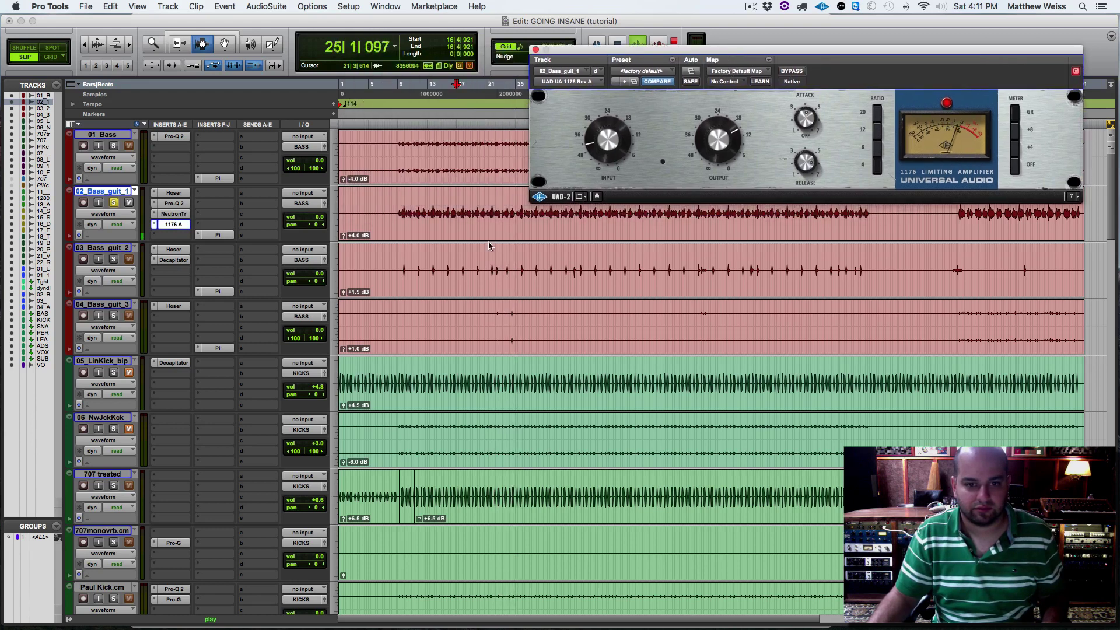
{"action": "key", "text": "space"}
{"action": "left_click", "coordinate": [501, 234]}
{"action": "key", "text": "space"}
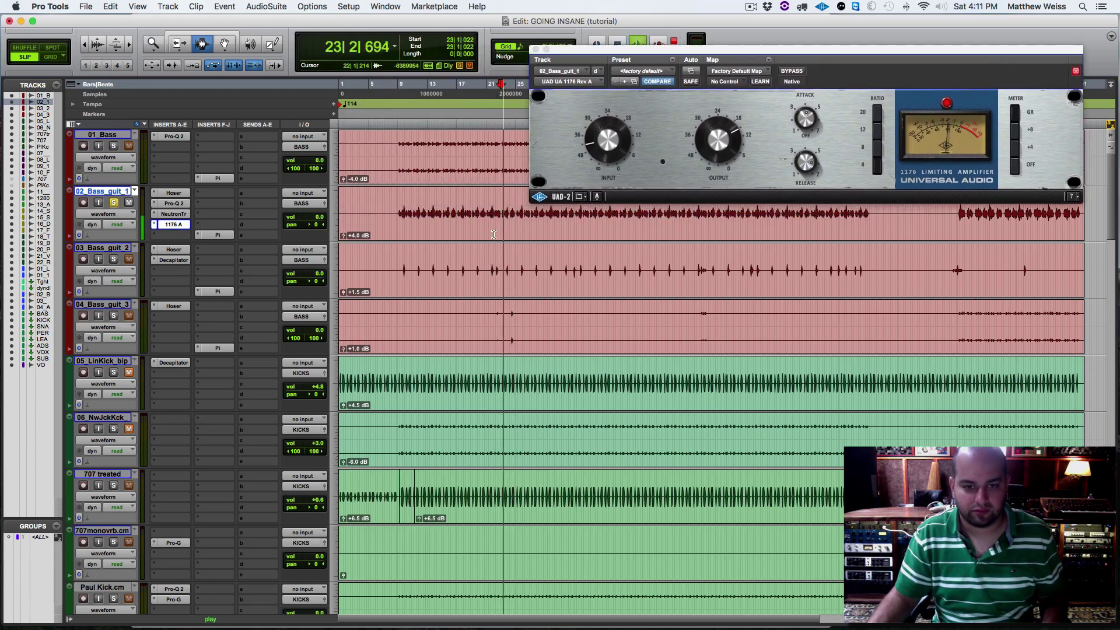
{"action": "left_click", "coordinate": [720, 151]}
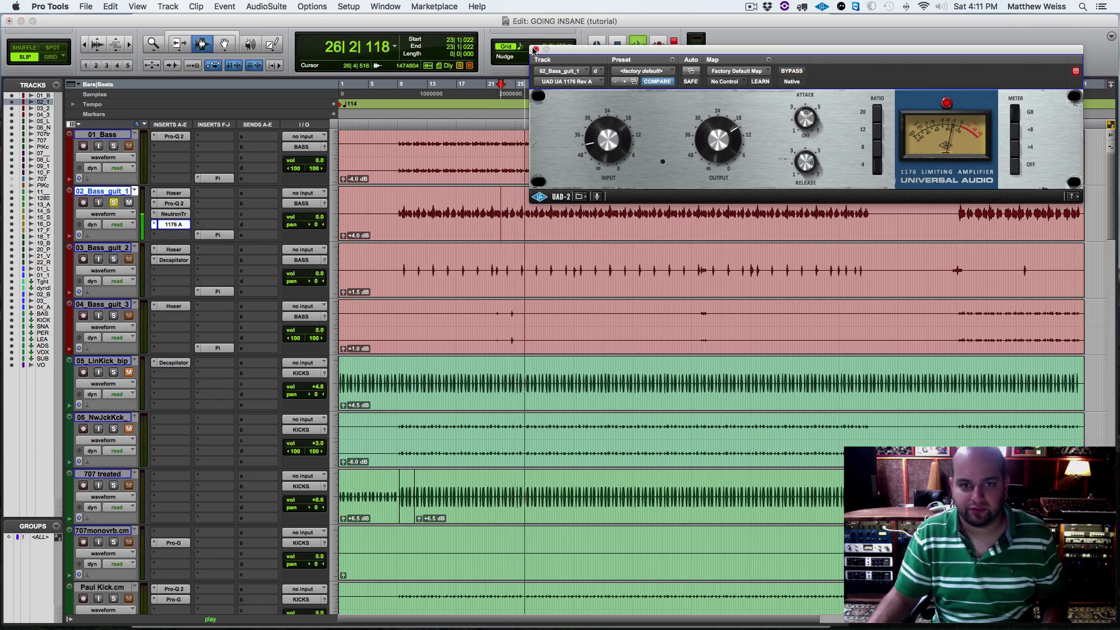
{"action": "left_click", "coordinate": [535, 49]}
Unsolo 02_Bass_guit_1 and listen to the compressed bass in the full mix from bar 23.
{"action": "key", "text": "space"}
{"action": "left_click", "coordinate": [114, 202]}
{"action": "key", "text": "space"}
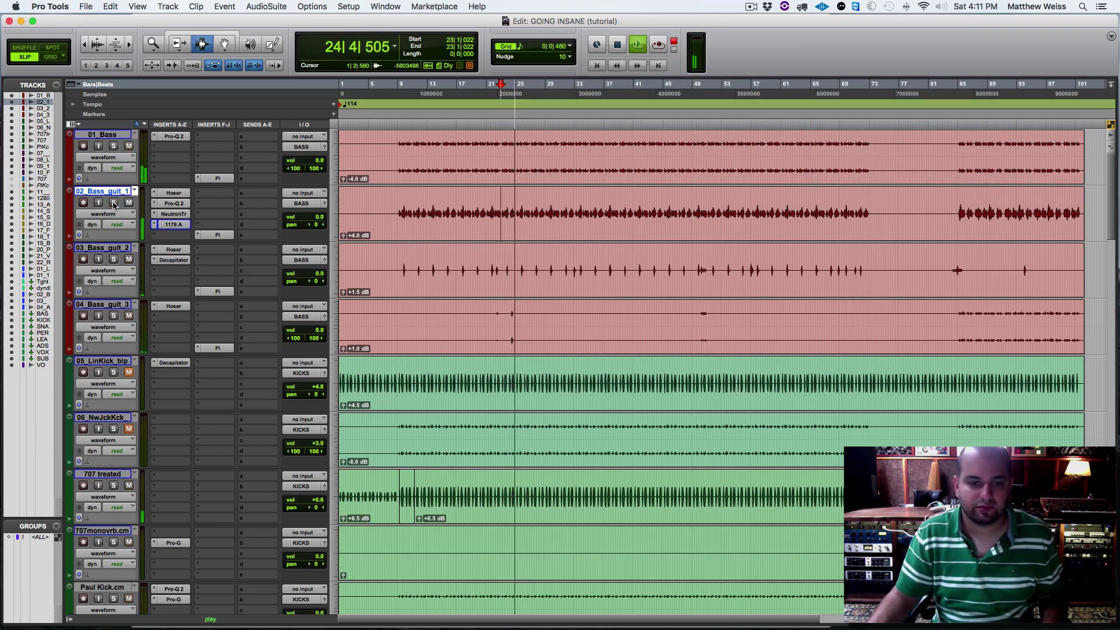
{"action": "scroll", "coordinate": [180, 403], "scroll_direction": "down", "scroll_amount": 3}
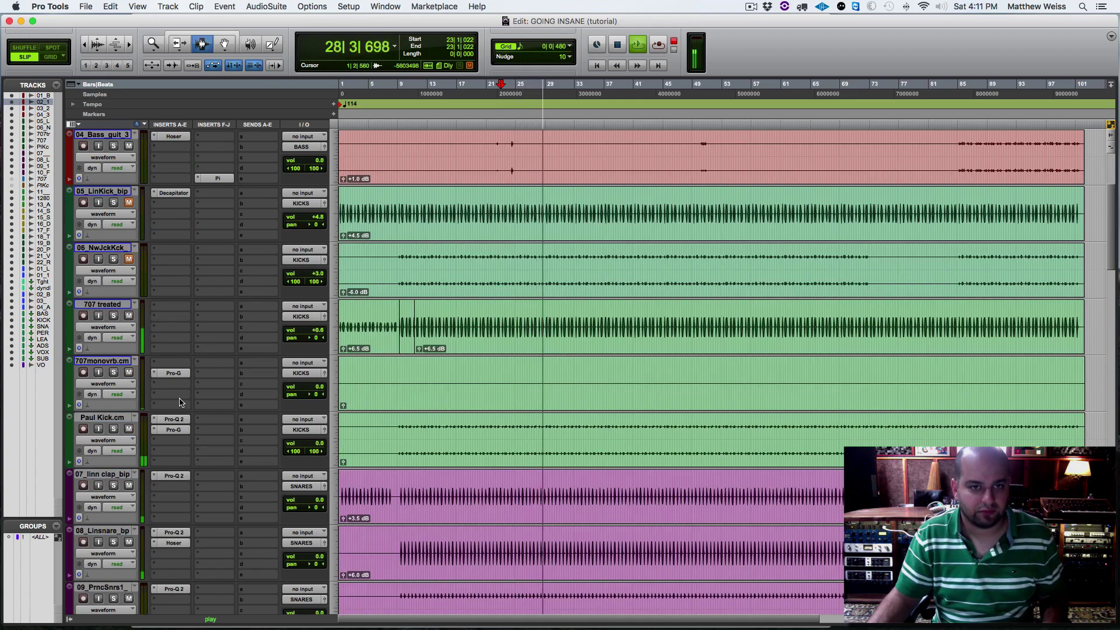
{"action": "key", "text": "space"}
Insert the Eiosis AirEQ Premium (stereo) equalizer on the KICKS bus.
{"action": "scroll", "coordinate": [286, 414], "scroll_direction": "down", "scroll_amount": 3}
{"action": "scroll", "coordinate": [285, 415], "scroll_direction": "down", "scroll_amount": 20}
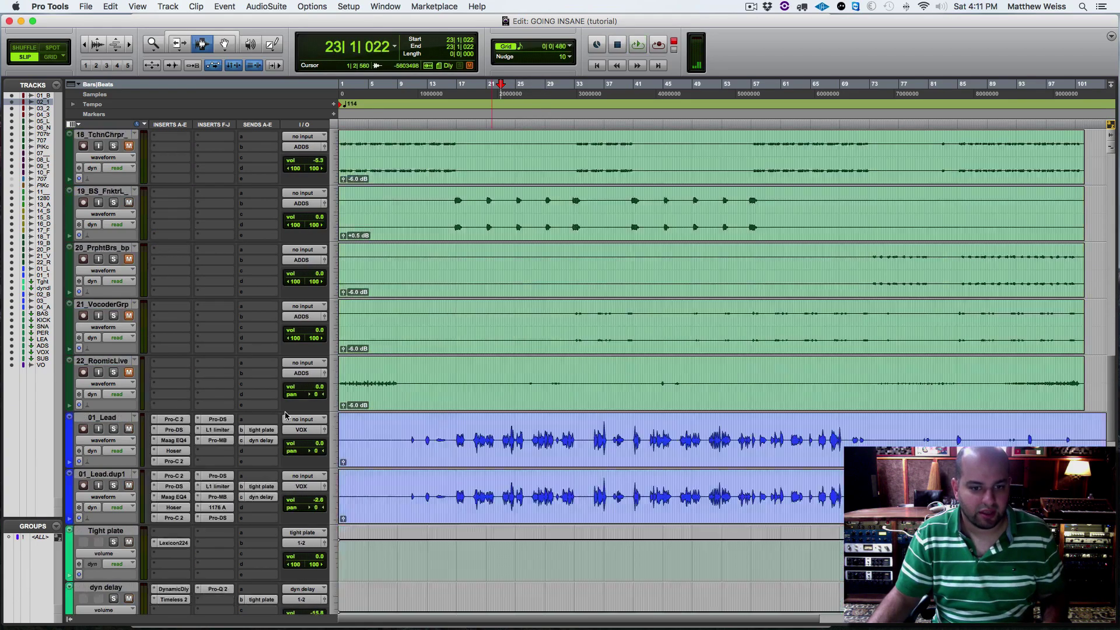
{"action": "scroll", "coordinate": [285, 414], "scroll_direction": "up", "scroll_amount": 4}
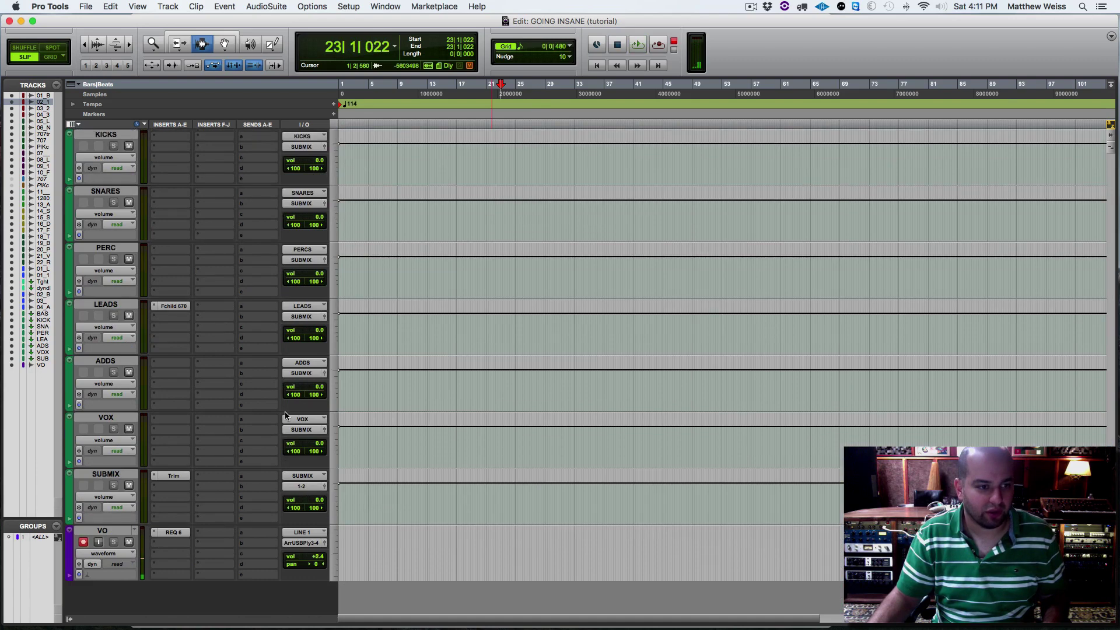
{"action": "left_click", "coordinate": [155, 307]}
{"action": "mouse_move", "coordinate": [204, 330]}
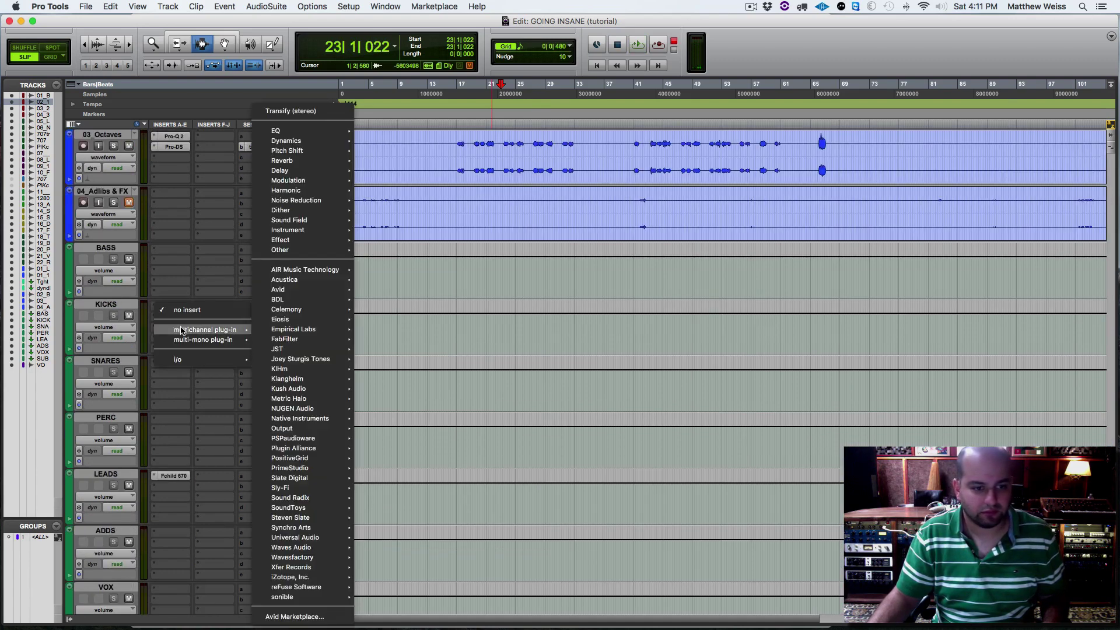
{"action": "mouse_move", "coordinate": [335, 131]}
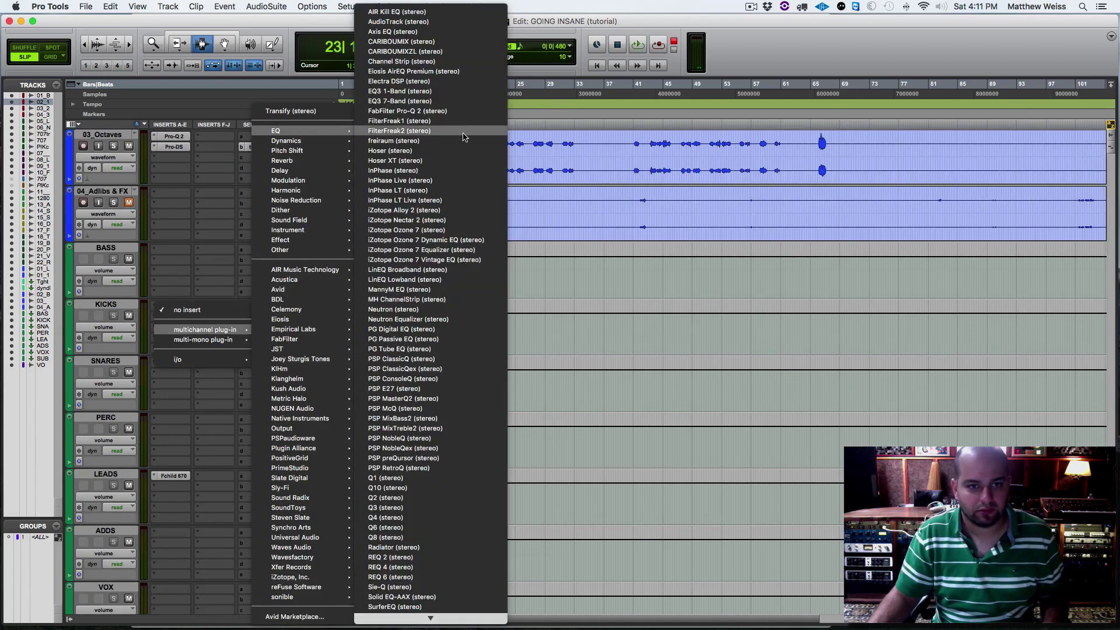
{"action": "left_click", "coordinate": [395, 72]}
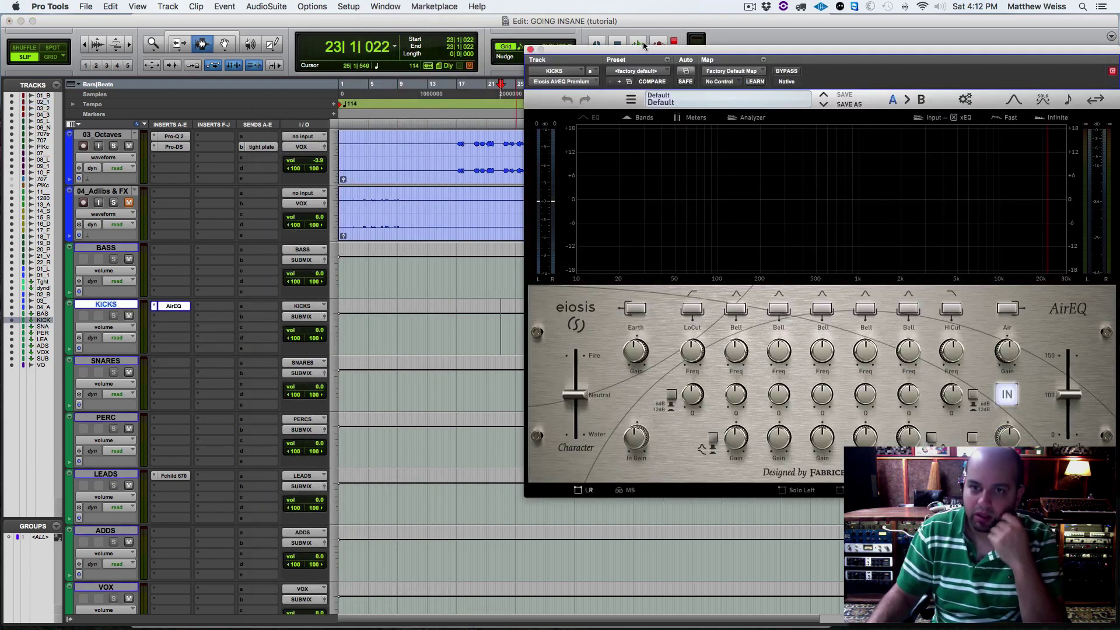
Enable the AirEQ's lowest bell band, give it a gentle boost near 60 Hz and adjust its Q during playback.
{"action": "left_click_drag", "start_coordinate": [639, 49], "coordinate": [505, 53]}
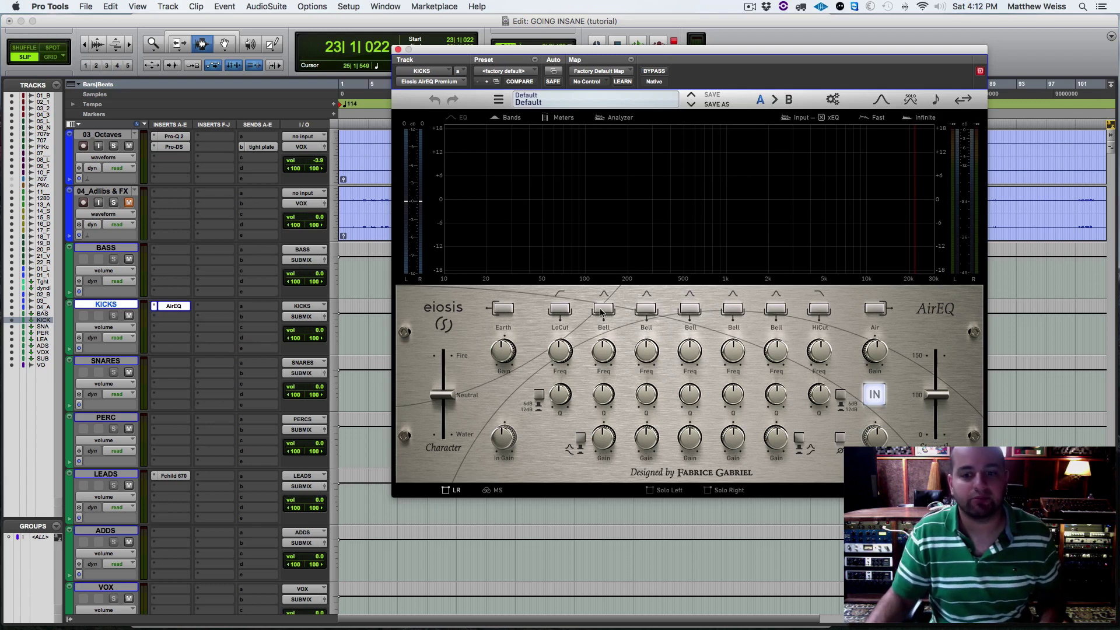
{"action": "key", "text": "space"}
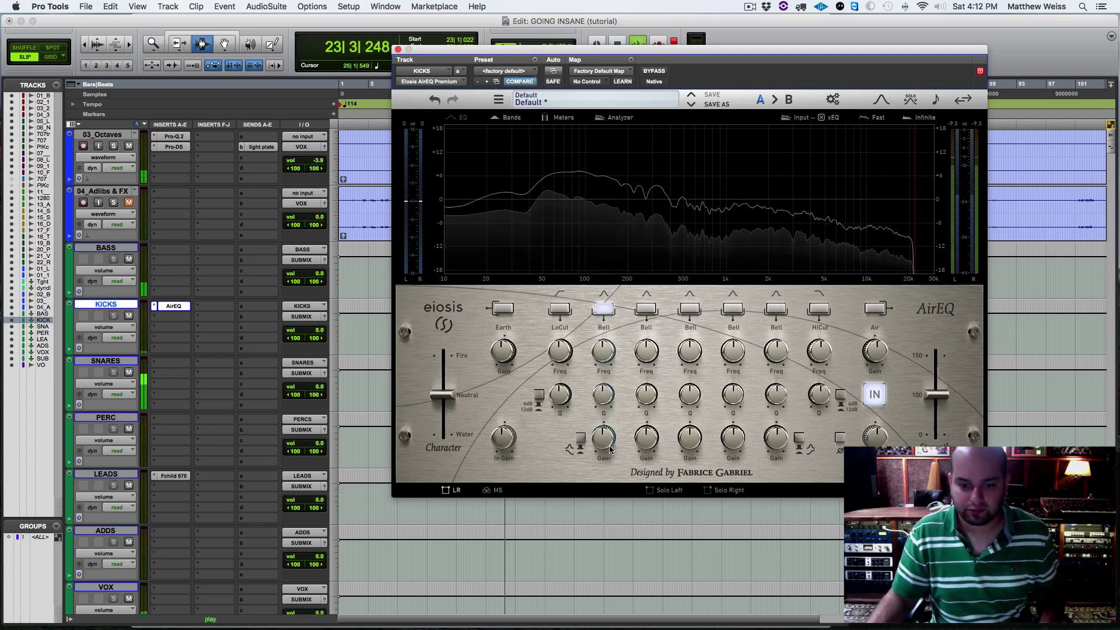
{"action": "mouse_move", "coordinate": [604, 439]}
{"action": "left_mouse_down"}
{"action": "mouse_move", "coordinate": [614, 357]}
{"action": "mouse_move", "coordinate": [594, 382]}
{"action": "mouse_move", "coordinate": [600, 441]}
{"action": "left_mouse_up"}
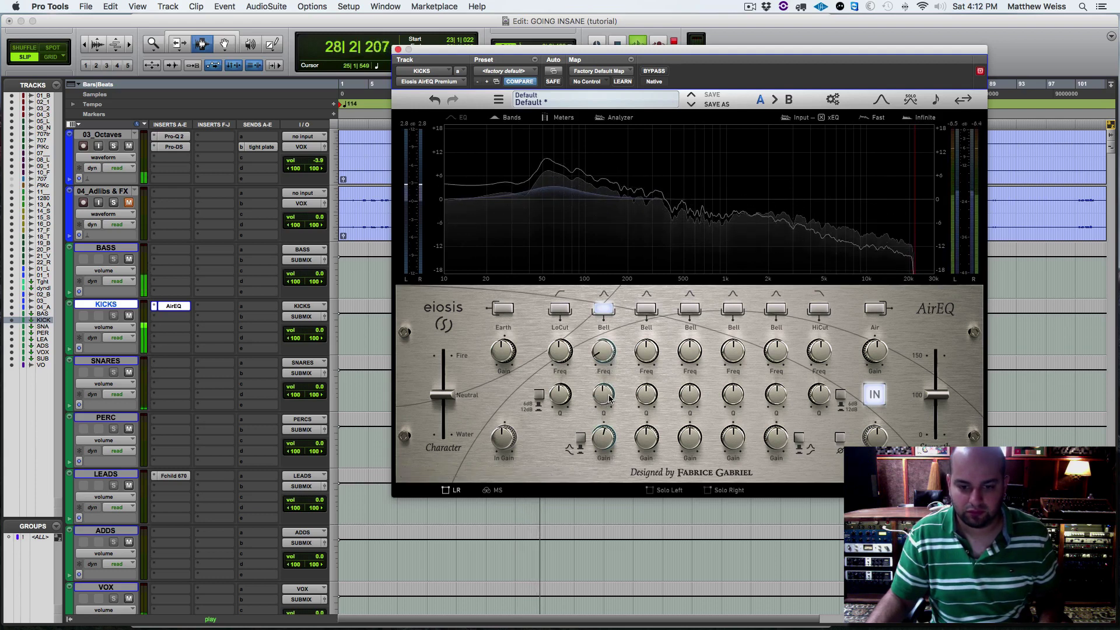
{"action": "scroll", "coordinate": [614, 376], "scroll_direction": "up", "scroll_amount": 2}
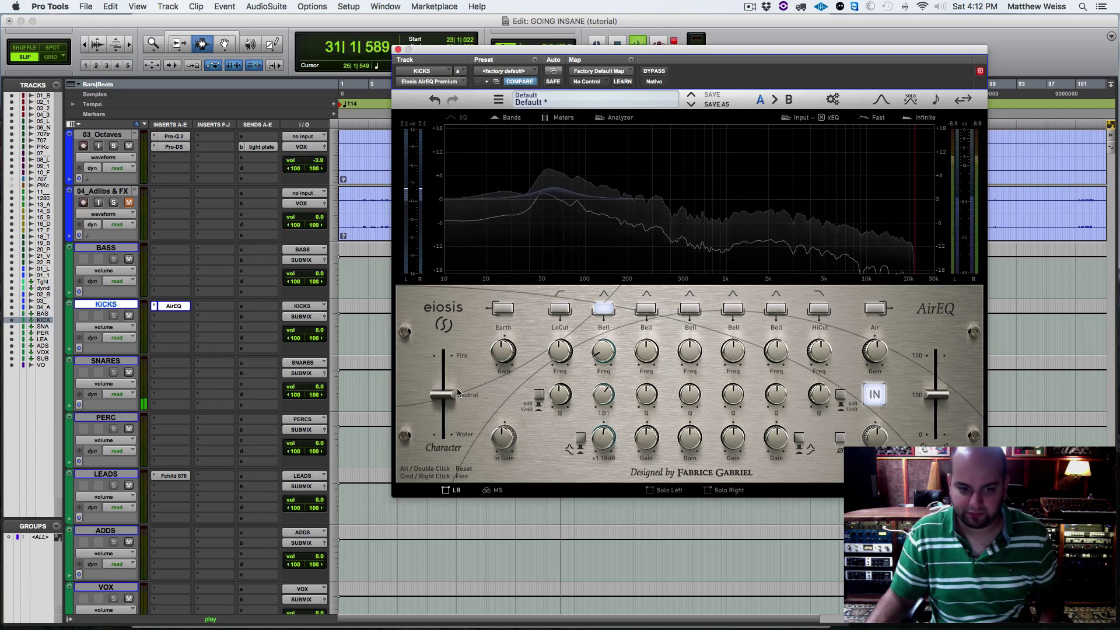
Shift the AirEQ's character to 32% Water and add a slight bell boost at about 1.60 kHz.
{"action": "mouse_move", "coordinate": [446, 397]}
{"action": "left_mouse_down"}
{"action": "mouse_move", "coordinate": [448, 378]}
{"action": "mouse_move", "coordinate": [444, 412]}
{"action": "left_mouse_up"}
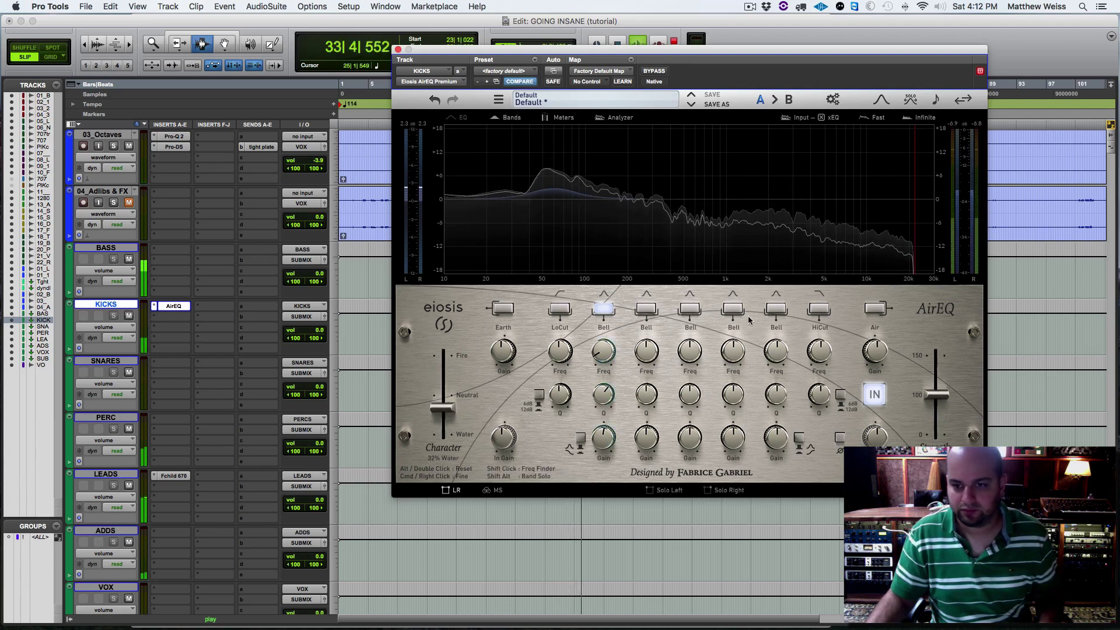
{"action": "left_click", "coordinate": [732, 310]}
{"action": "left_click_drag", "start_coordinate": [725, 443], "coordinate": [738, 351]}
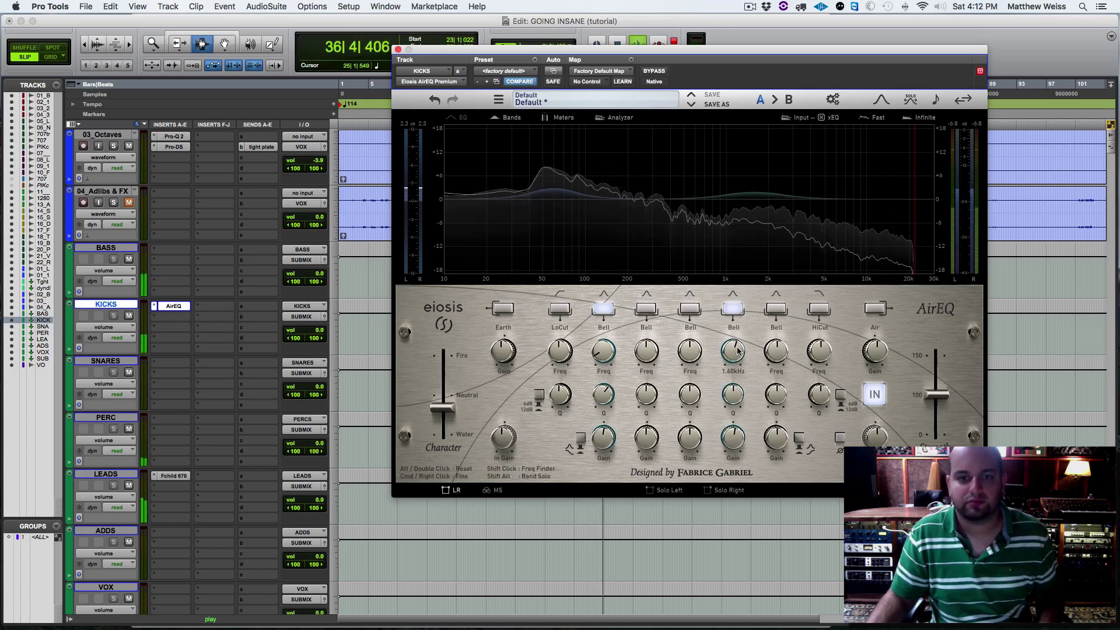
Close the AirEQ window and solo the 707 treated, 707monovrb.cm and Paul Kick.cm tracks.
{"action": "left_click", "coordinate": [399, 50]}
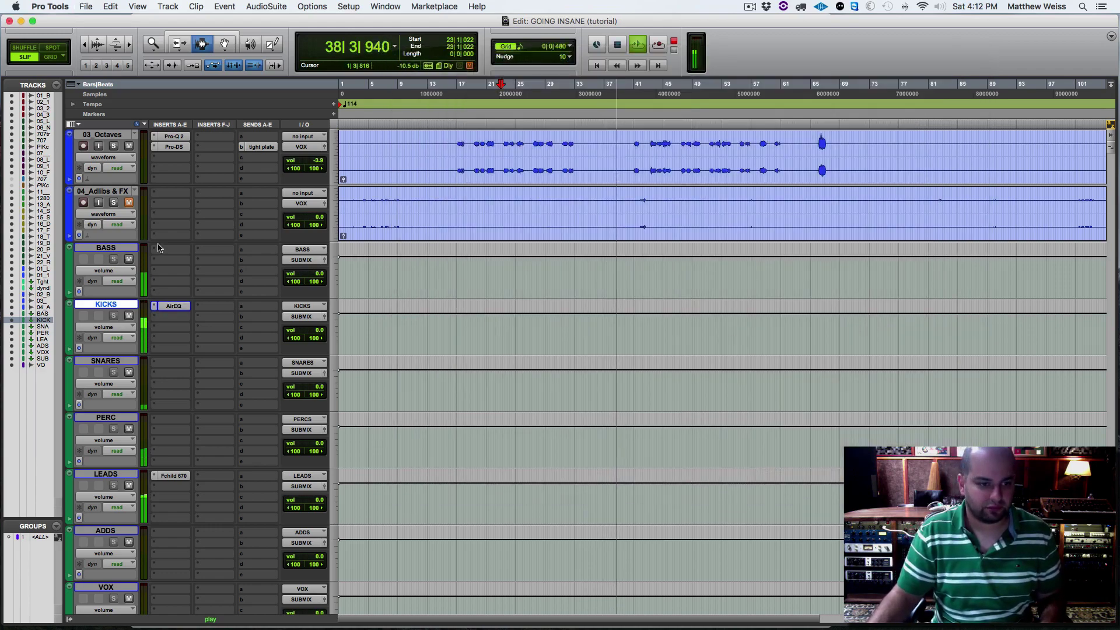
{"action": "scroll", "coordinate": [149, 272], "scroll_direction": "up", "scroll_amount": 20}
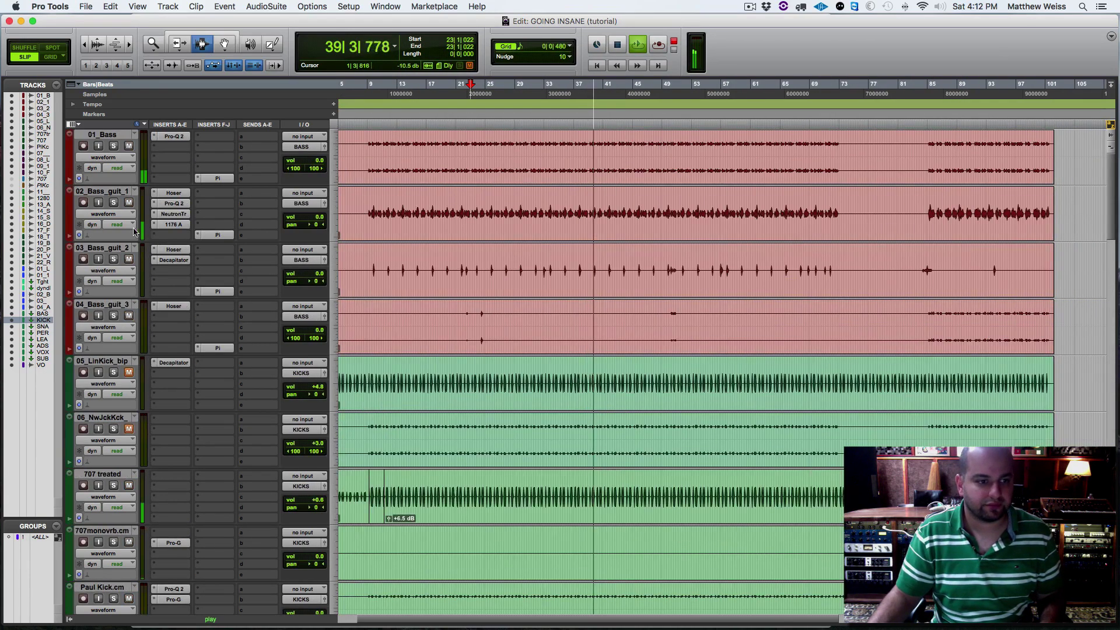
{"action": "scroll", "coordinate": [113, 428], "scroll_direction": "down", "scroll_amount": 2}
{"action": "left_click", "coordinate": [114, 429]}
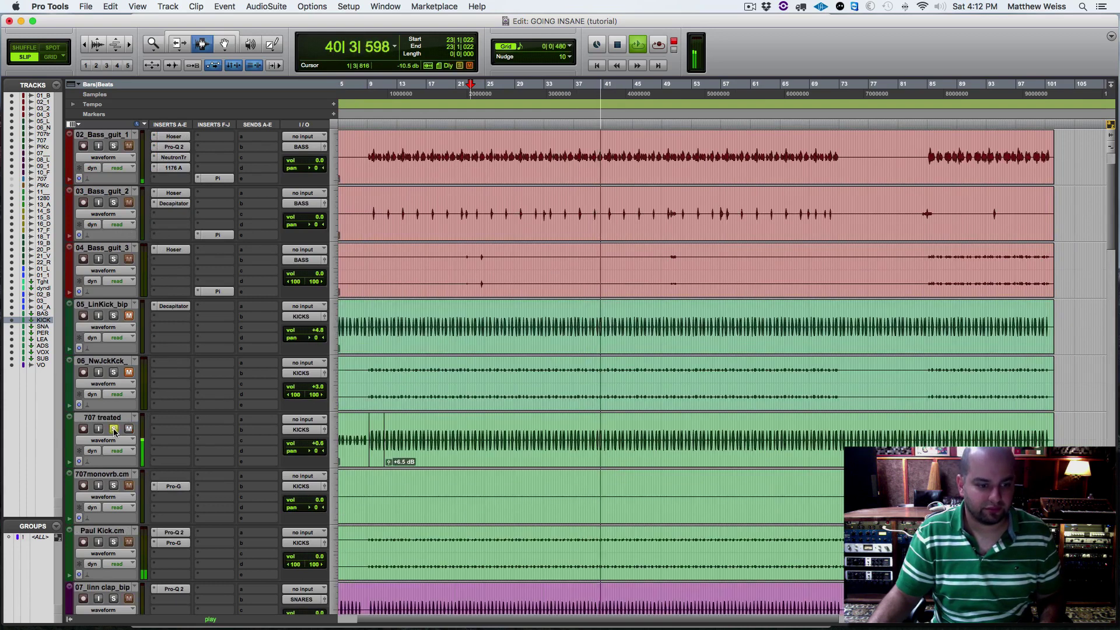
{"action": "left_click", "coordinate": [114, 485]}
{"action": "left_click", "coordinate": [114, 543]}
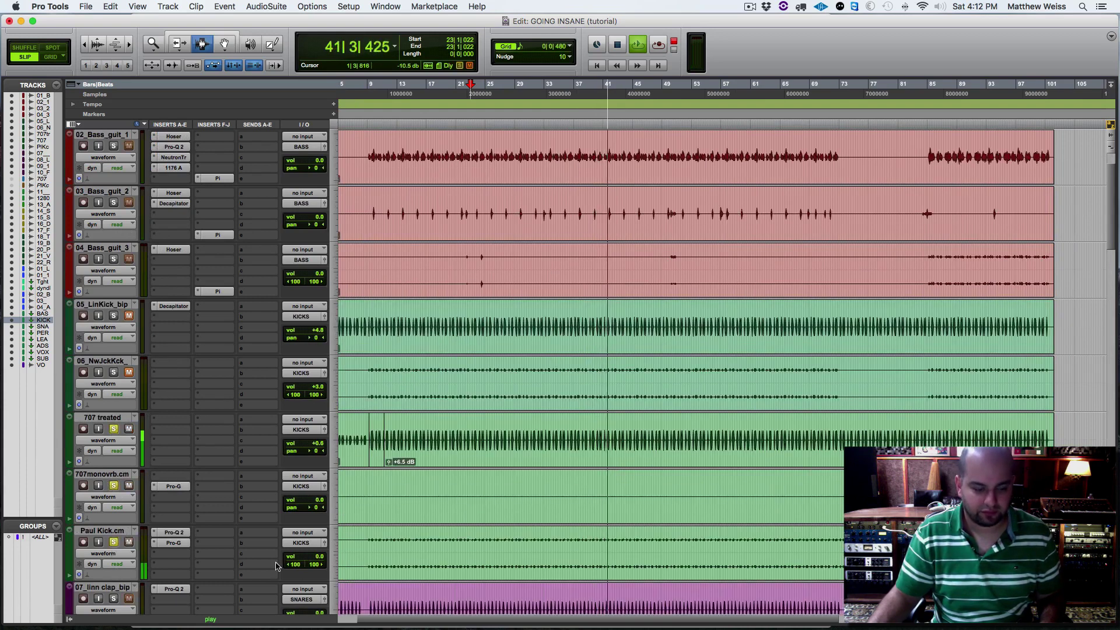
Reopen the KICKS AirEQ, enable its second bell band with a boost and sweep it down to 296 Hz during playback.
{"action": "scroll", "coordinate": [320, 557], "scroll_direction": "down", "scroll_amount": 20}
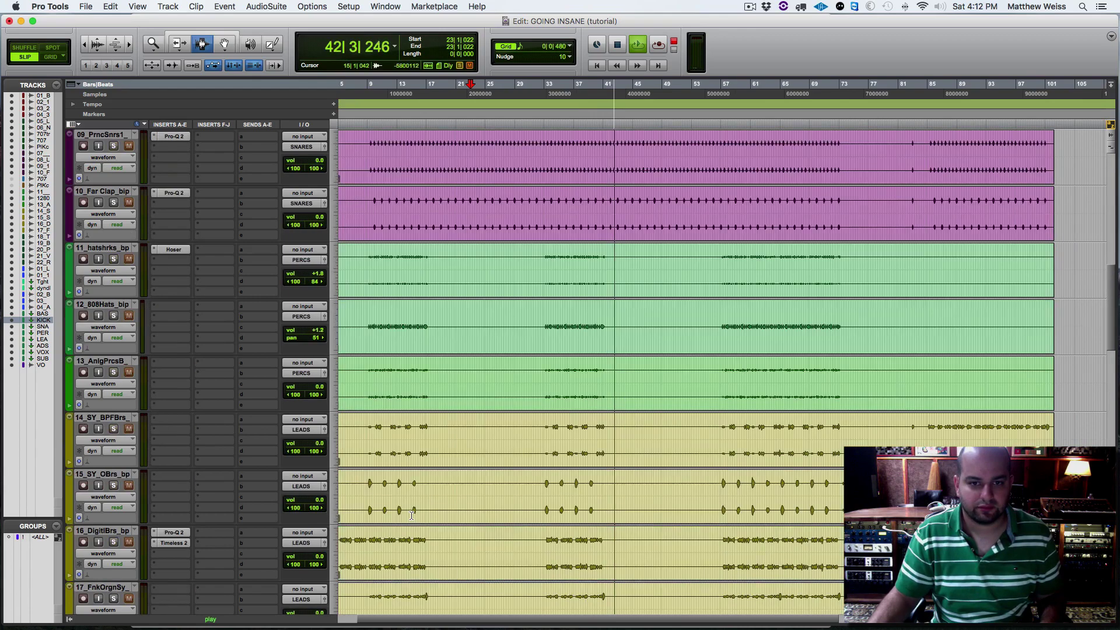
{"action": "scroll", "coordinate": [412, 516], "scroll_direction": "down", "scroll_amount": 4}
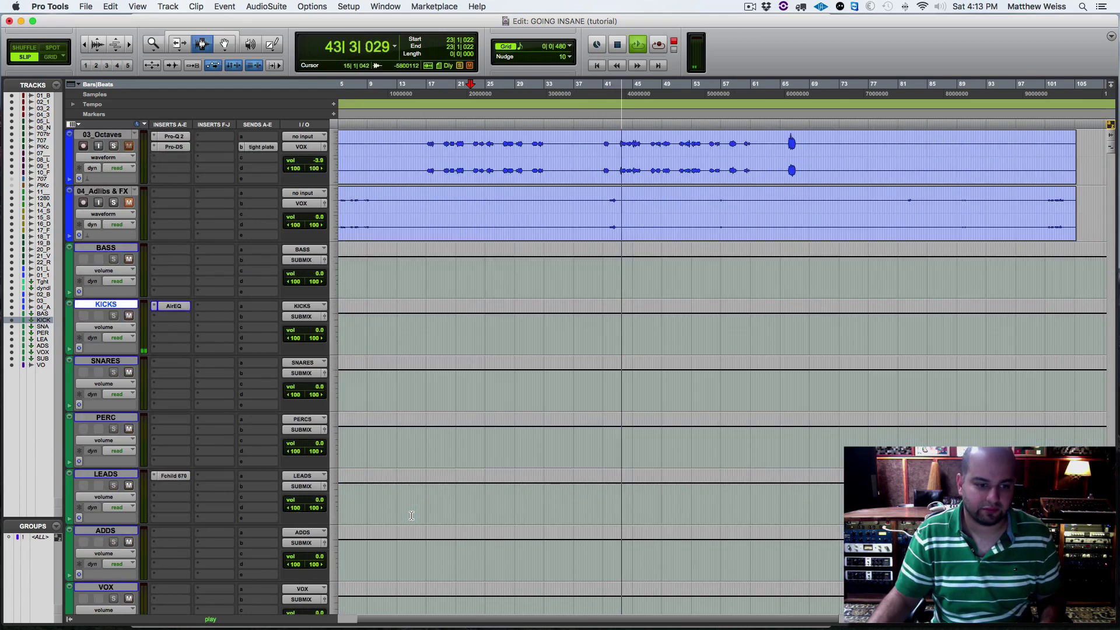
{"action": "key", "text": "space"}
{"action": "left_click", "coordinate": [171, 305]}
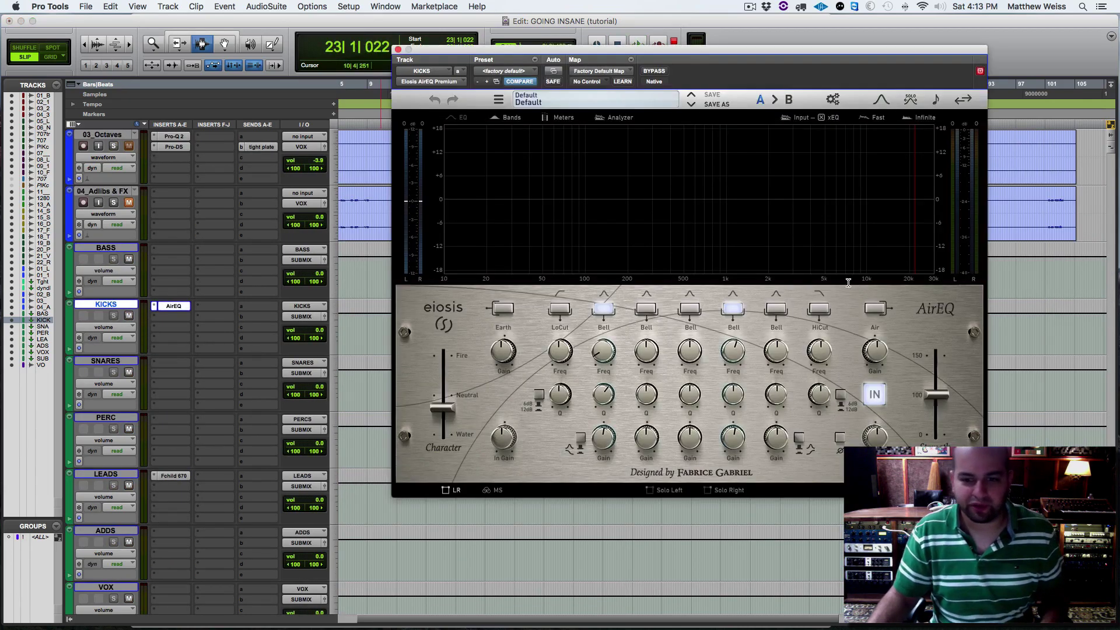
{"action": "left_click", "coordinate": [648, 308]}
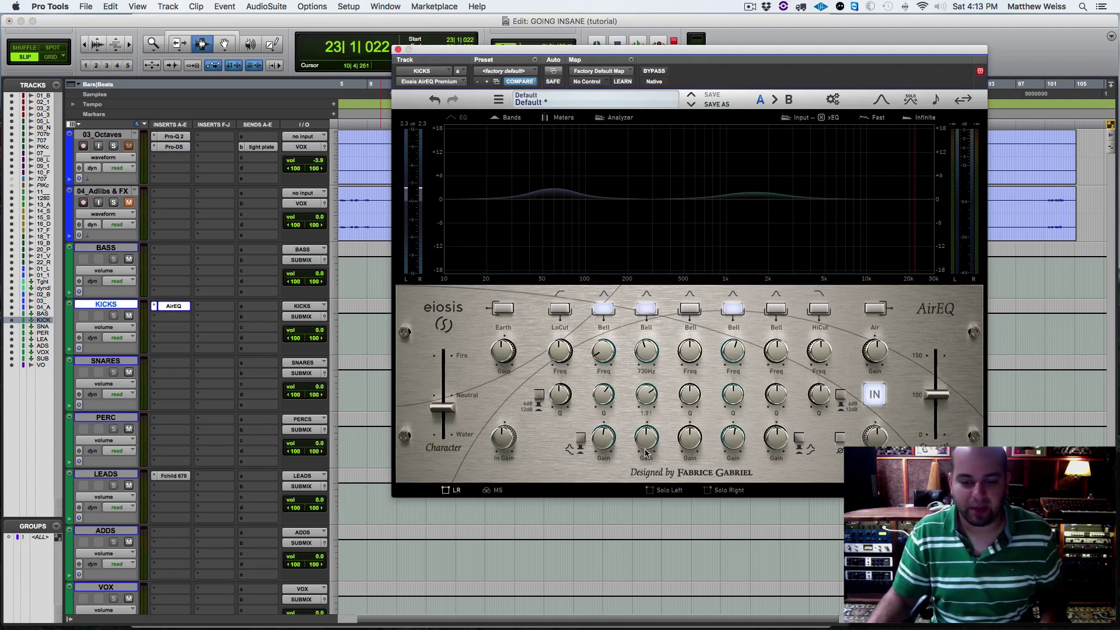
{"action": "key", "text": "space"}
{"action": "left_click_drag", "start_coordinate": [646, 452], "coordinate": [654, 412]}
{"action": "left_click_drag", "start_coordinate": [647, 354], "coordinate": [648, 390]}
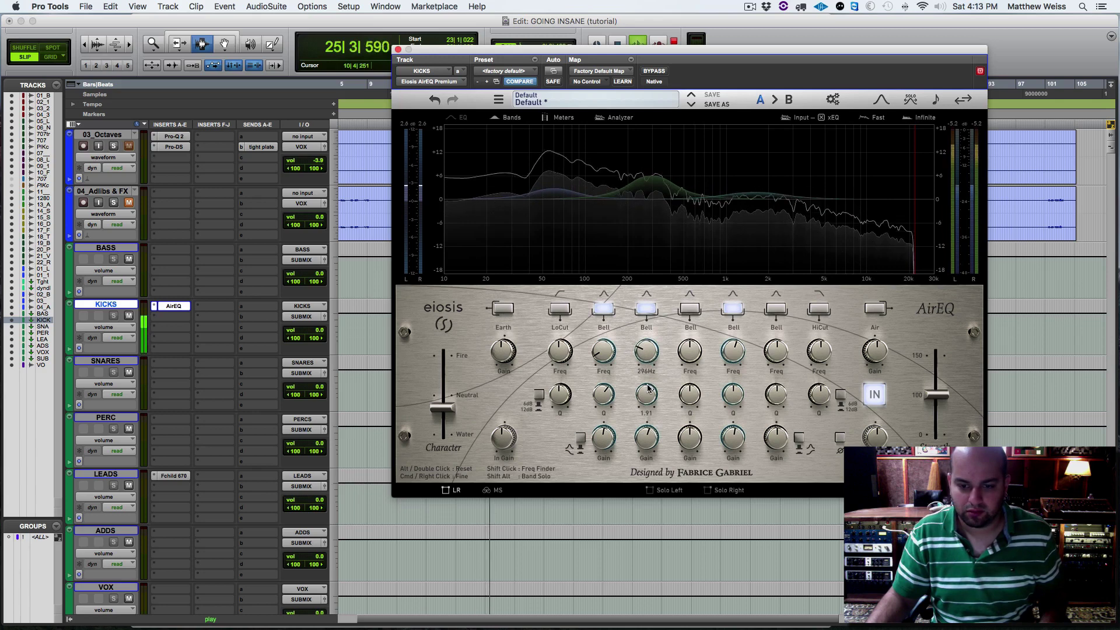
Turn the 296 Hz bell into a narrow cut with a Q of about 4.5 and compare with the band off and on.
{"action": "left_click_drag", "start_coordinate": [647, 448], "coordinate": [649, 467]}
{"action": "left_click_drag", "start_coordinate": [648, 394], "coordinate": [648, 378]}
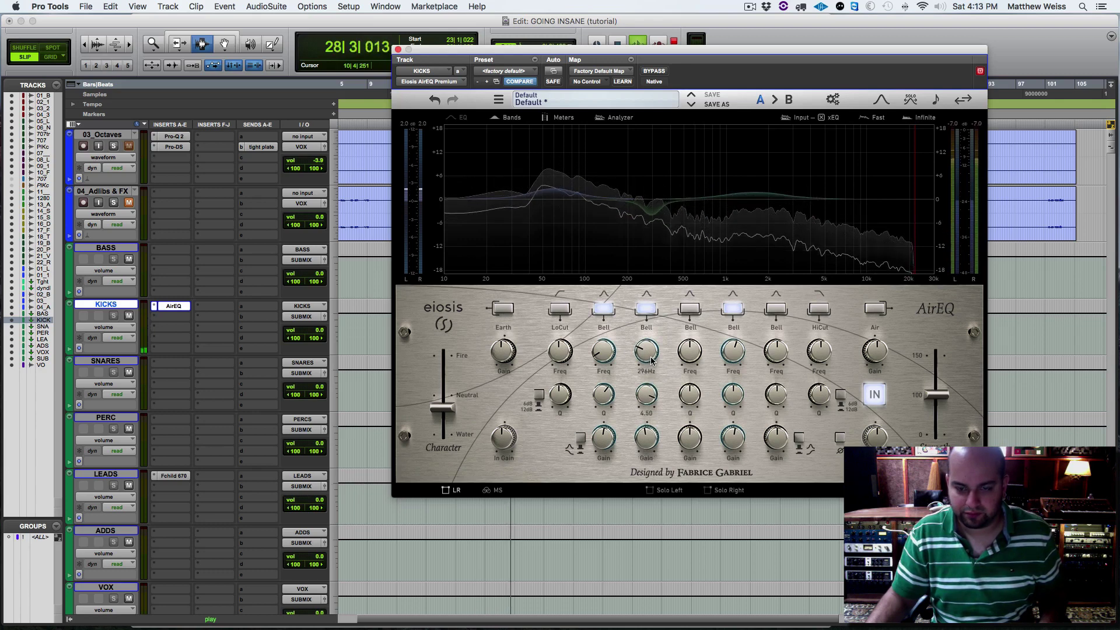
{"action": "left_click", "coordinate": [649, 310]}
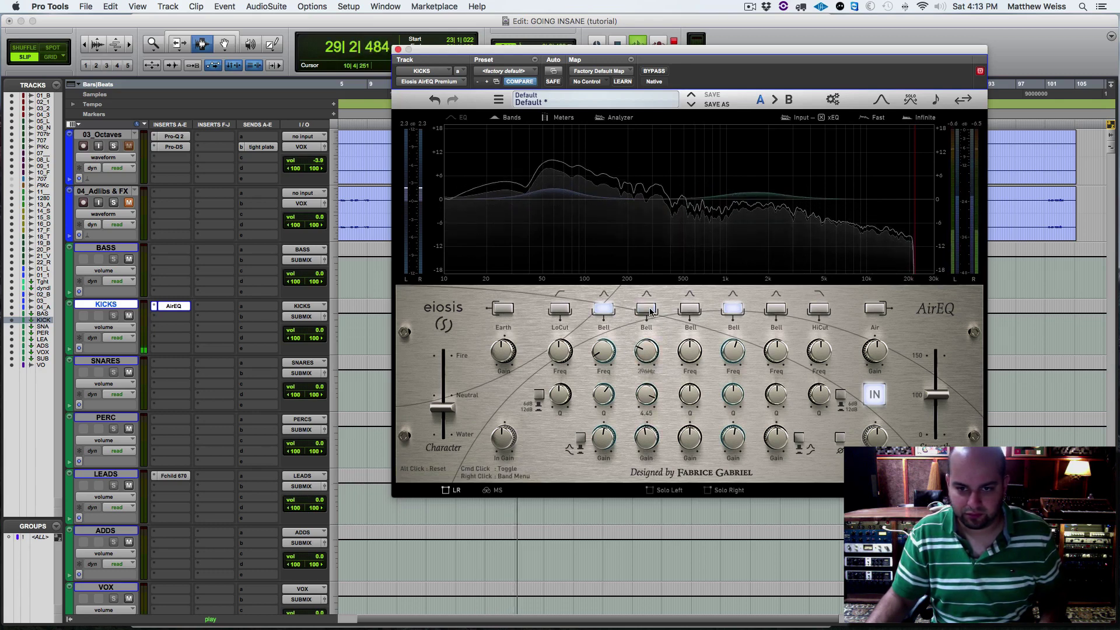
{"action": "left_click", "coordinate": [649, 310]}
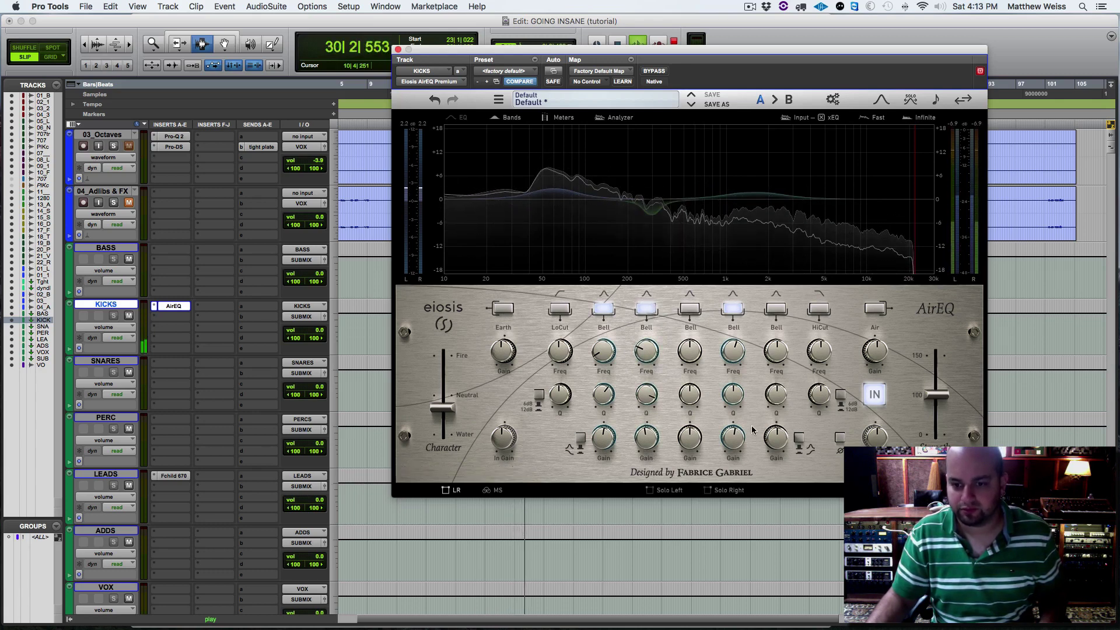
Move the 1.60 kHz bell to a higher frequency, widen its Q to 0.53 and raise its gain.
{"action": "left_click_drag", "start_coordinate": [735, 440], "coordinate": [735, 424]}
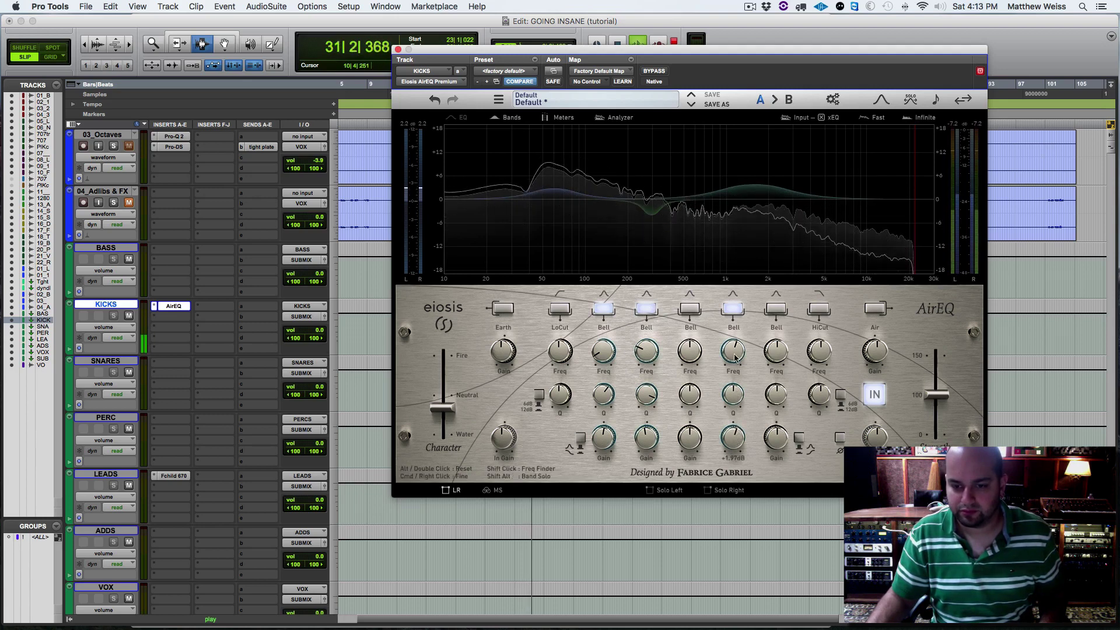
{"action": "left_click_drag", "start_coordinate": [735, 358], "coordinate": [735, 345]}
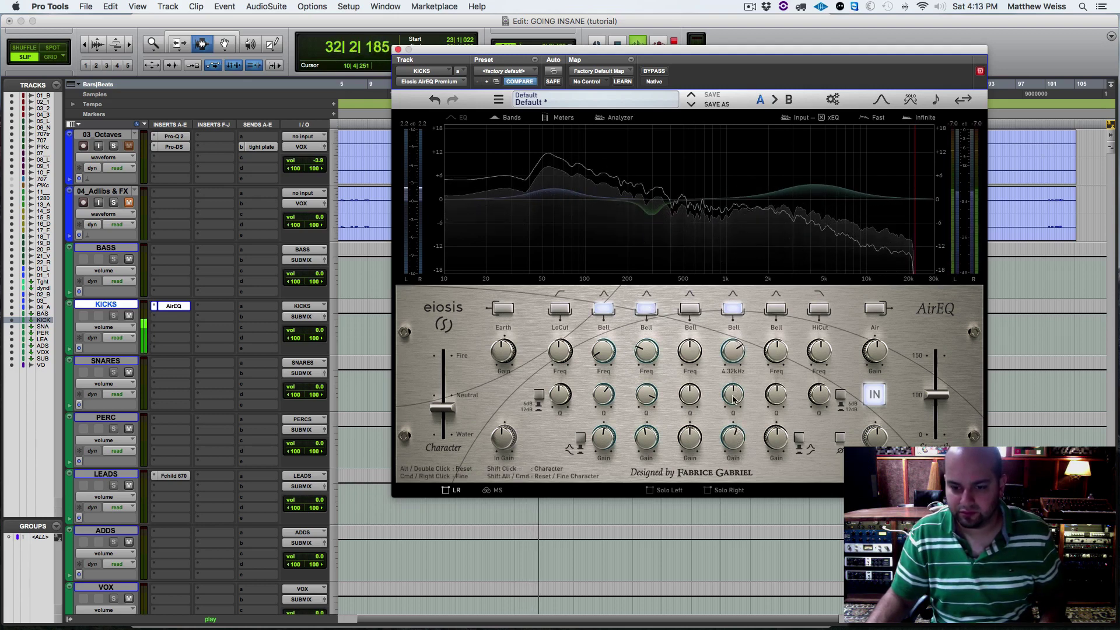
{"action": "left_click_drag", "start_coordinate": [734, 398], "coordinate": [735, 442]}
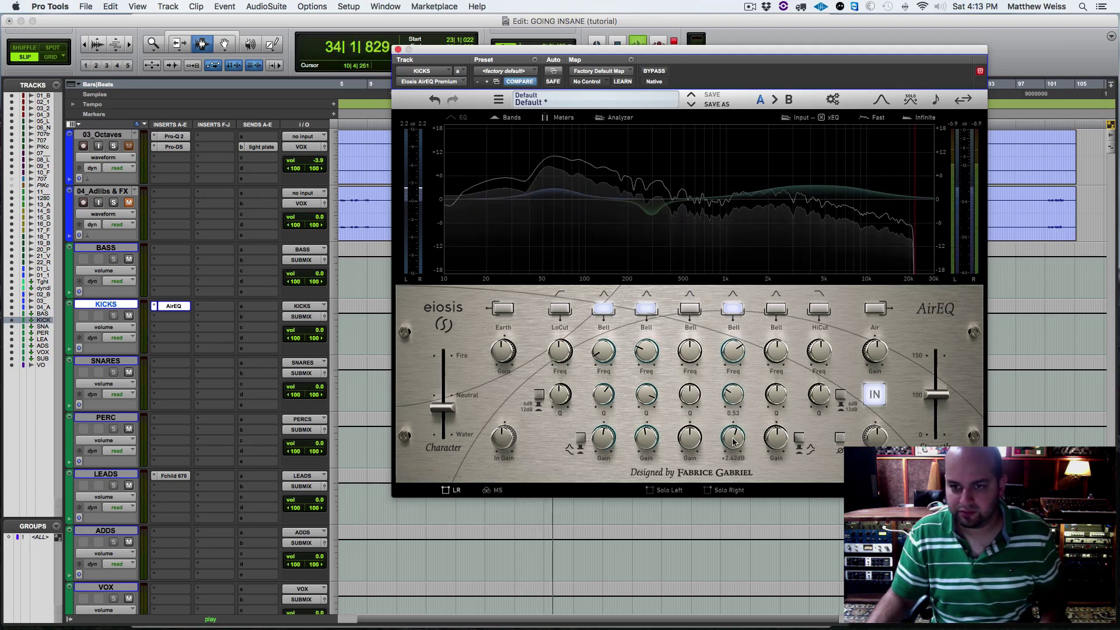
Compare the soloed kicks with AirEQ bypassed and active, then close the equalizer and stop playback.
{"action": "left_click", "coordinate": [663, 71]}
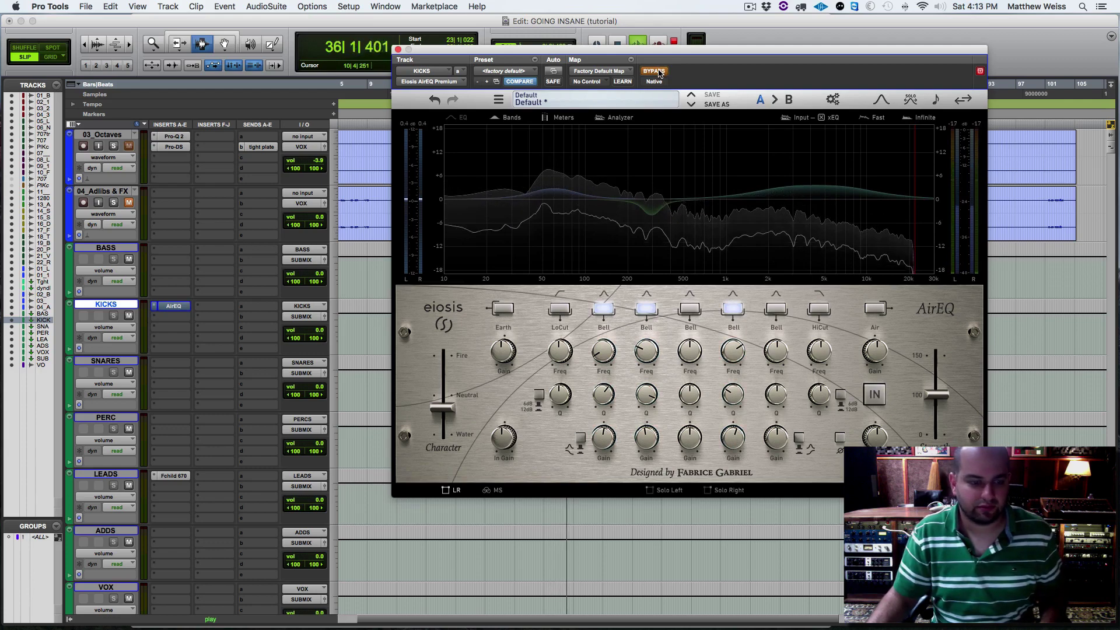
{"action": "left_click", "coordinate": [659, 72]}
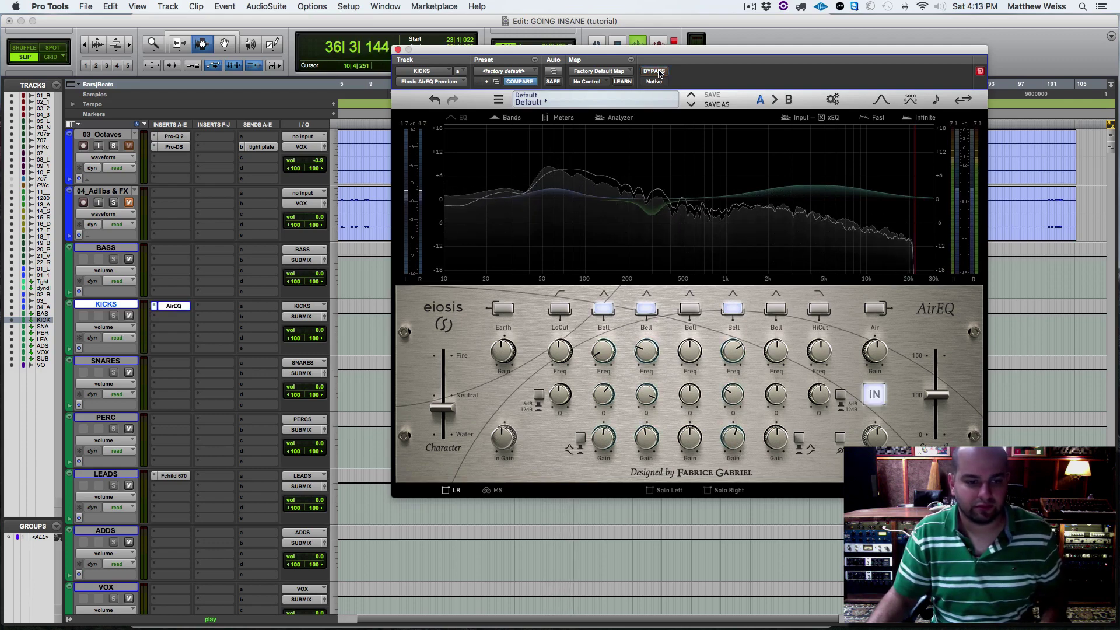
{"action": "left_click", "coordinate": [398, 49]}
{"action": "key", "text": "space"}
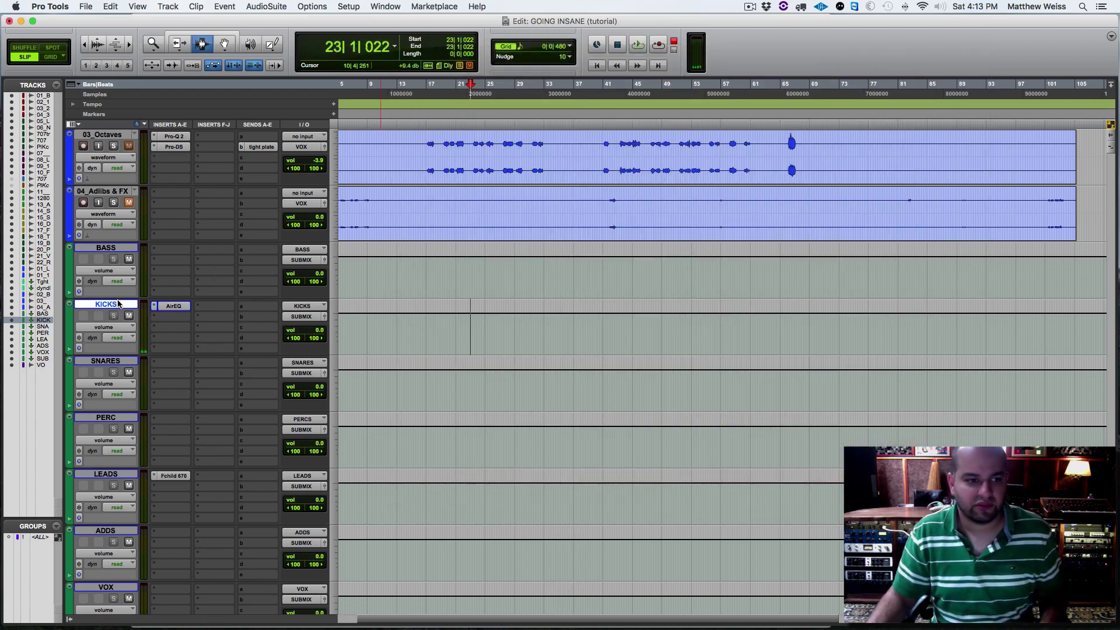
Unsolo the three kick tracks and listen to the equalized kicks in the full mix from bar 23.
{"action": "scroll", "coordinate": [249, 290], "scroll_direction": "up", "scroll_amount": 20}
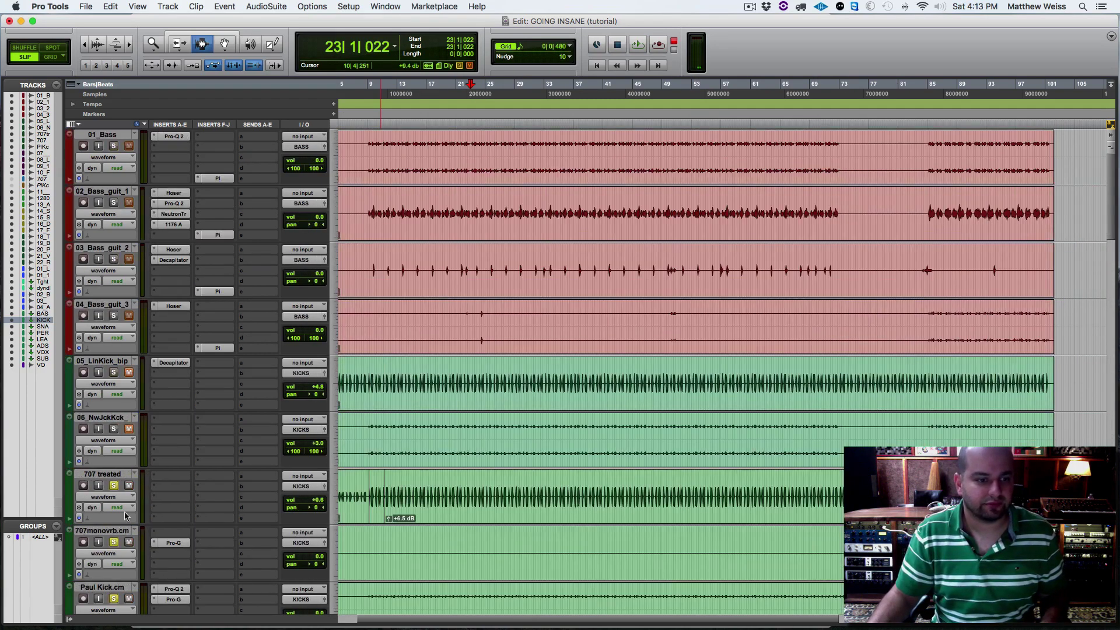
{"action": "left_click", "coordinate": [114, 486]}
{"action": "key", "text": "space"}
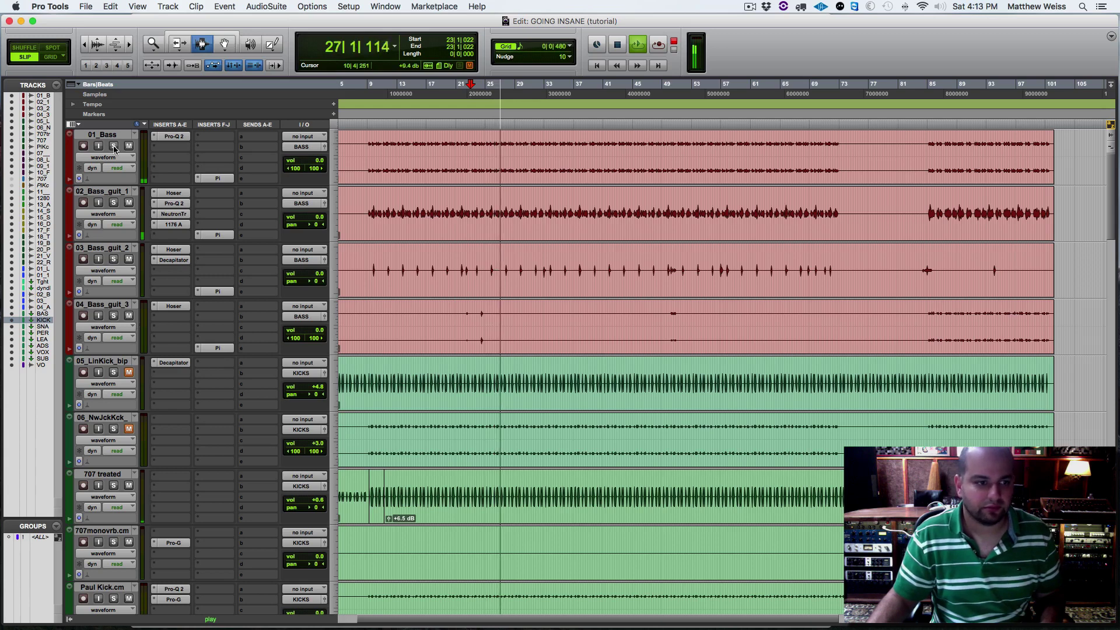
{"action": "key", "text": "space"}
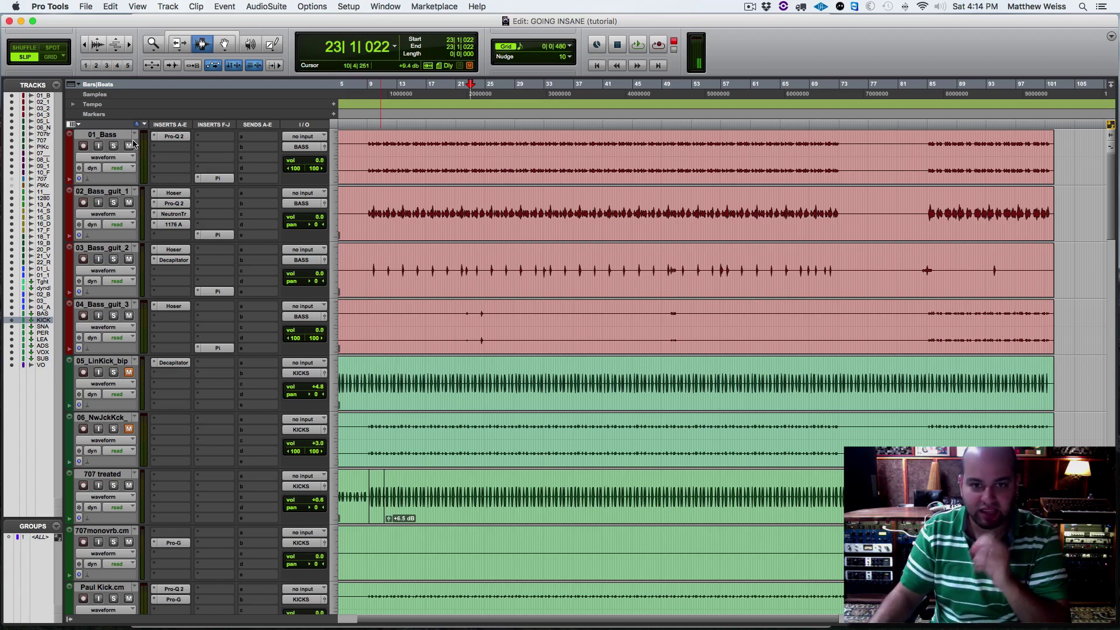
Solo 01_Bass, 02_Bass_guit_1 and 03_Bass_guit_2 with the 707 treated and 707monovrb.cm kicks for joint playback.
{"action": "left_click", "coordinate": [117, 146]}
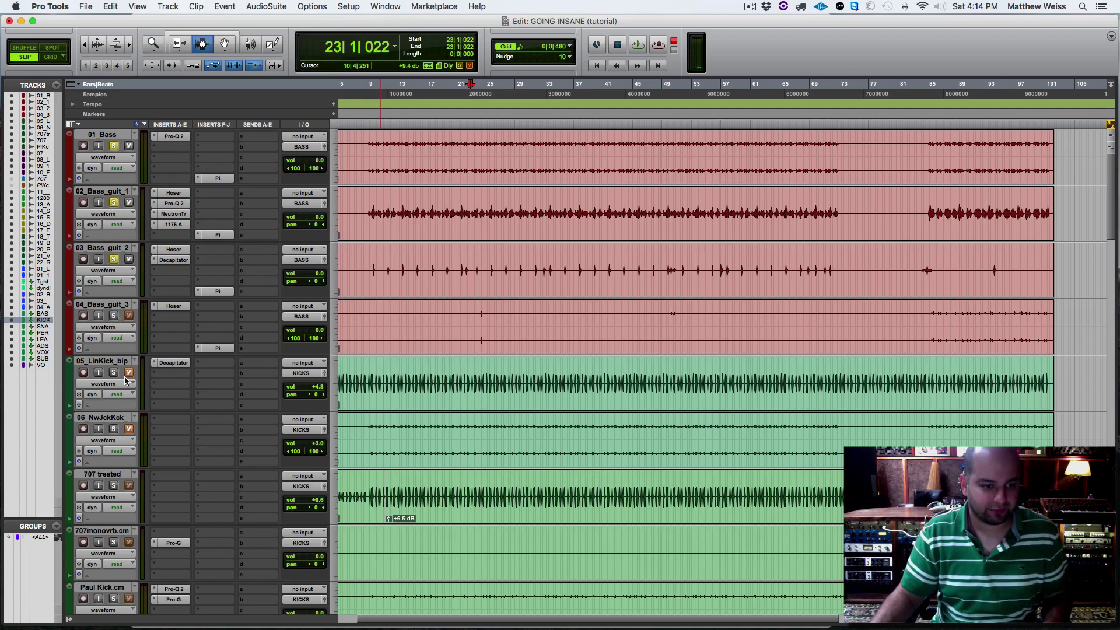
{"action": "scroll", "coordinate": [140, 491], "scroll_direction": "down", "scroll_amount": 4}
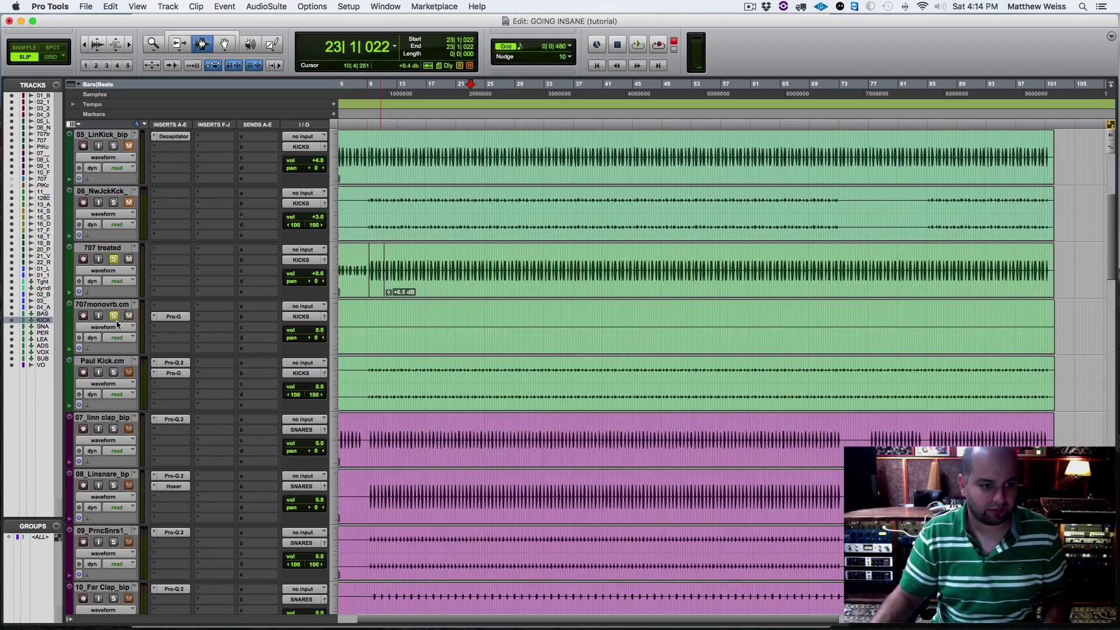
{"action": "scroll", "coordinate": [224, 385], "scroll_direction": "down", "scroll_amount": 20}
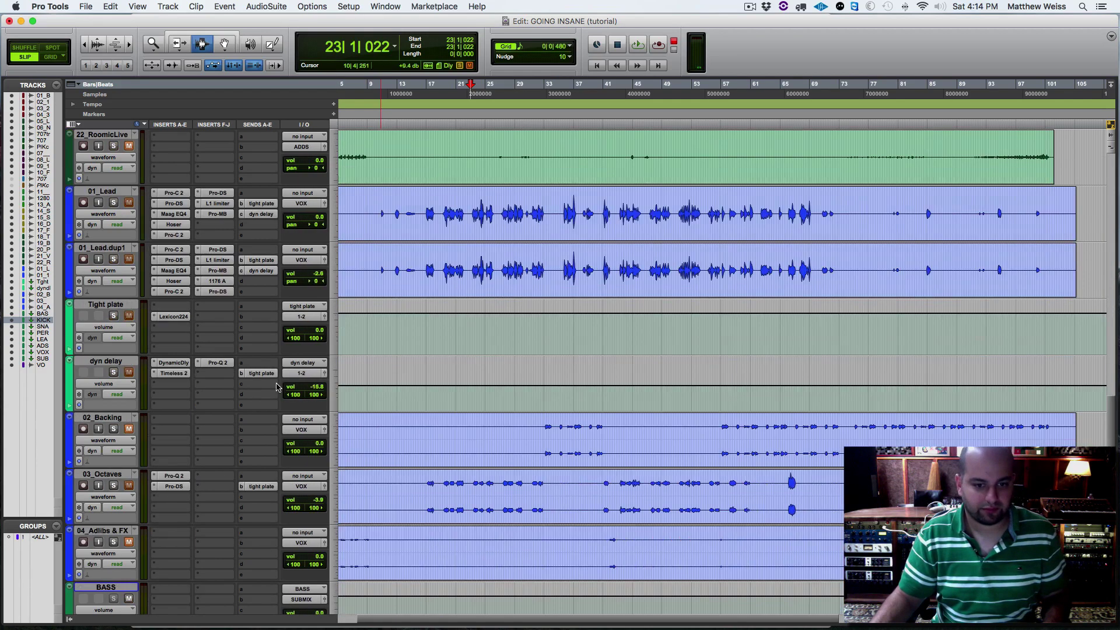
{"action": "key", "text": "space"}
{"action": "scroll", "coordinate": [286, 384], "scroll_direction": "up", "scroll_amount": 5}
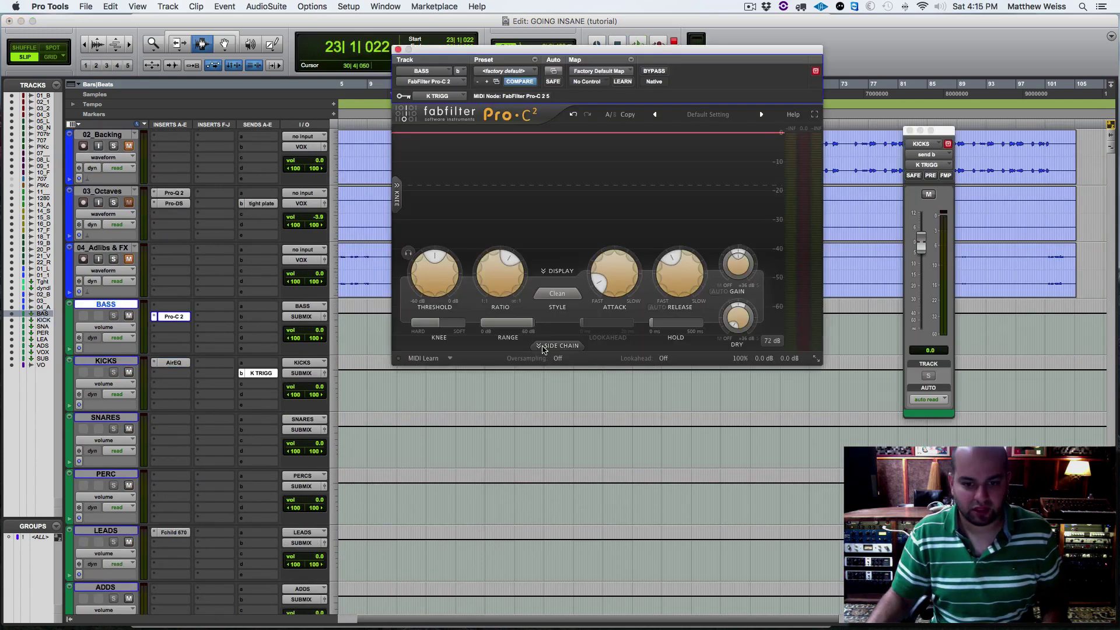
Show the BASS Pro-C 2 side chain, lower the KICKS send to K TRIGG to -4.3 dB and set the release to about 134 ms.
{"action": "left_click", "coordinate": [542, 347]}
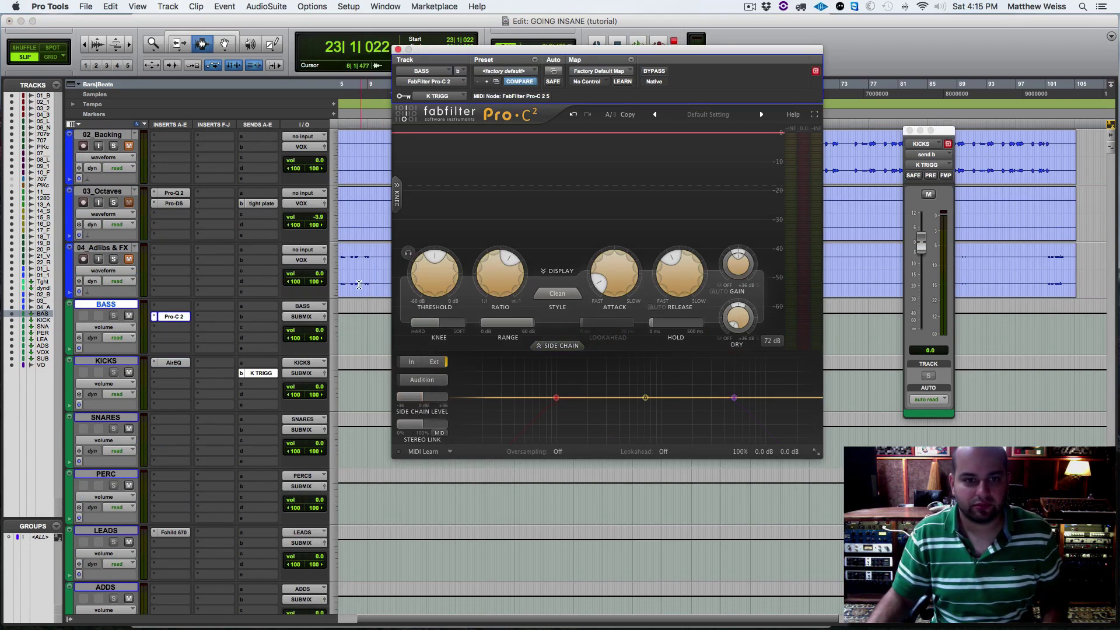
{"action": "key", "text": "space"}
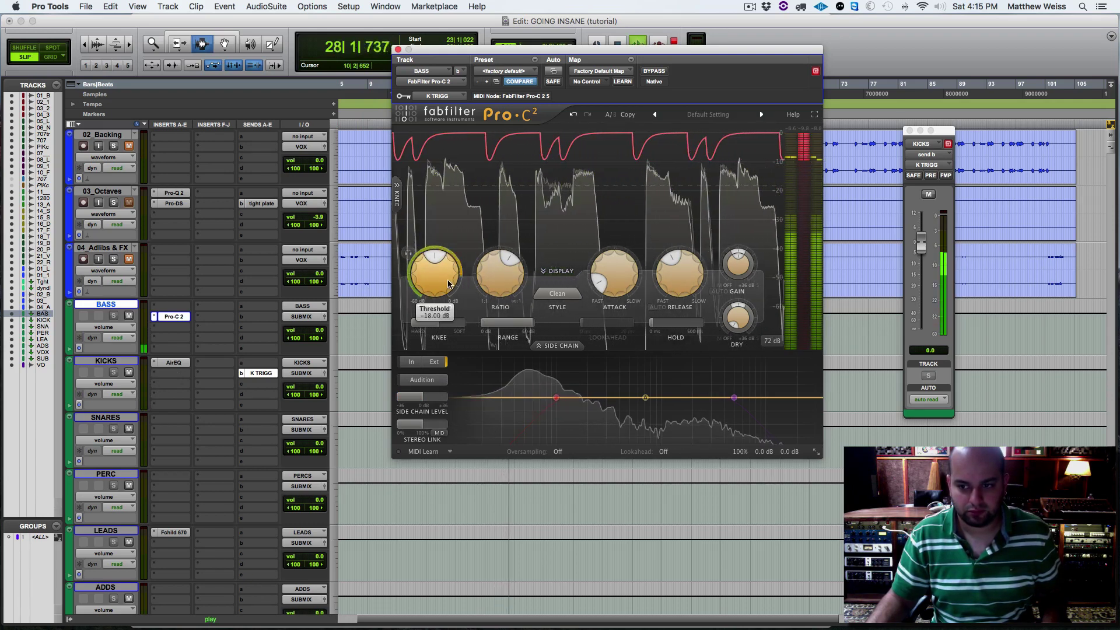
{"action": "left_click_drag", "start_coordinate": [922, 242], "coordinate": [924, 256]}
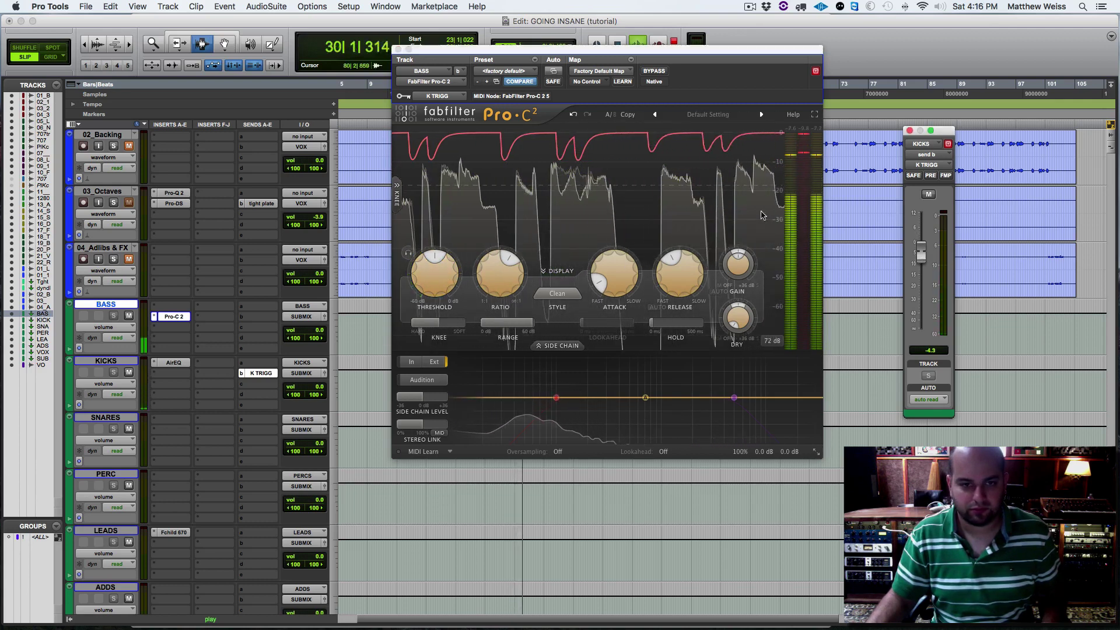
{"action": "left_click_drag", "start_coordinate": [680, 276], "coordinate": [683, 301]}
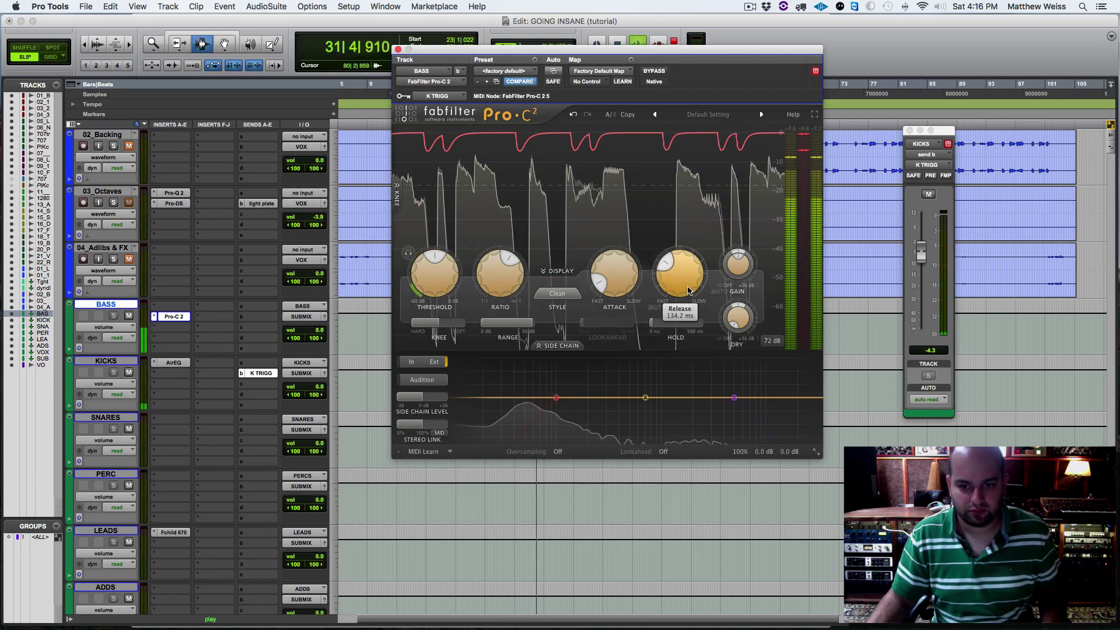
Try the Classic compression style, switch the BASS compressor to Opto and set its knee fully hard.
{"action": "left_click", "coordinate": [557, 294]}
{"action": "left_click", "coordinate": [563, 320]}
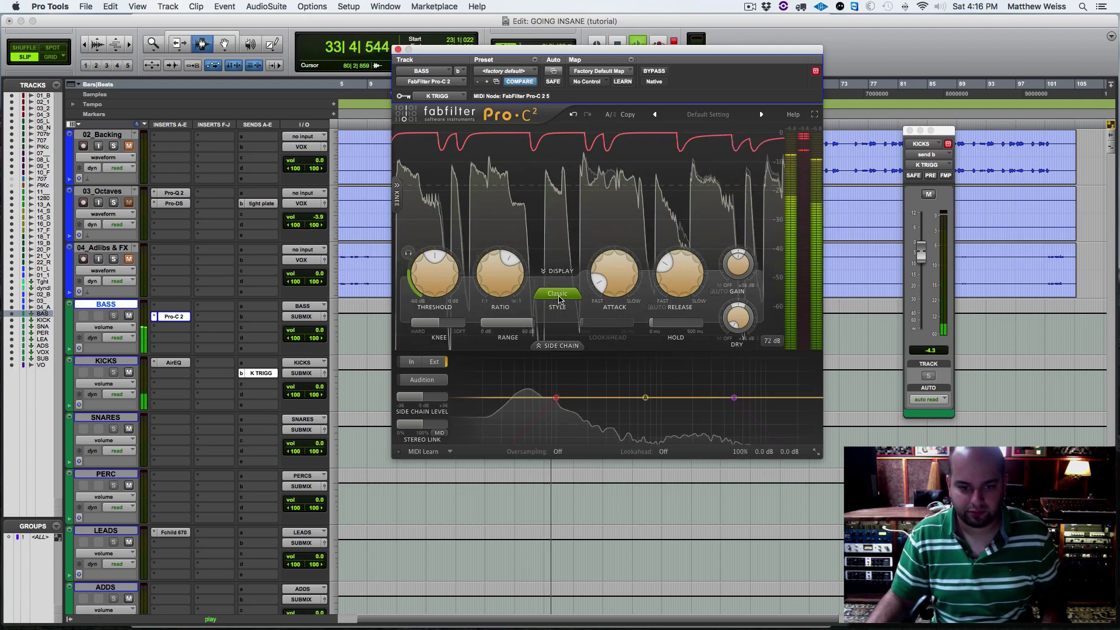
{"action": "left_click", "coordinate": [559, 294]}
{"action": "left_click", "coordinate": [562, 332]}
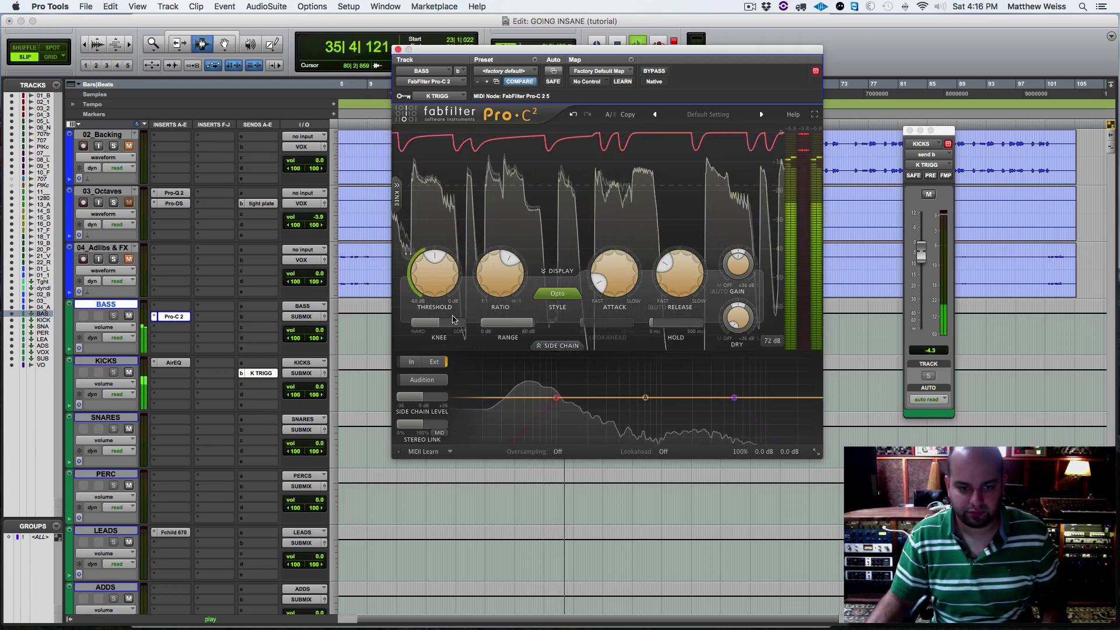
{"action": "left_click_drag", "start_coordinate": [400, 337], "coordinate": [373, 337]}
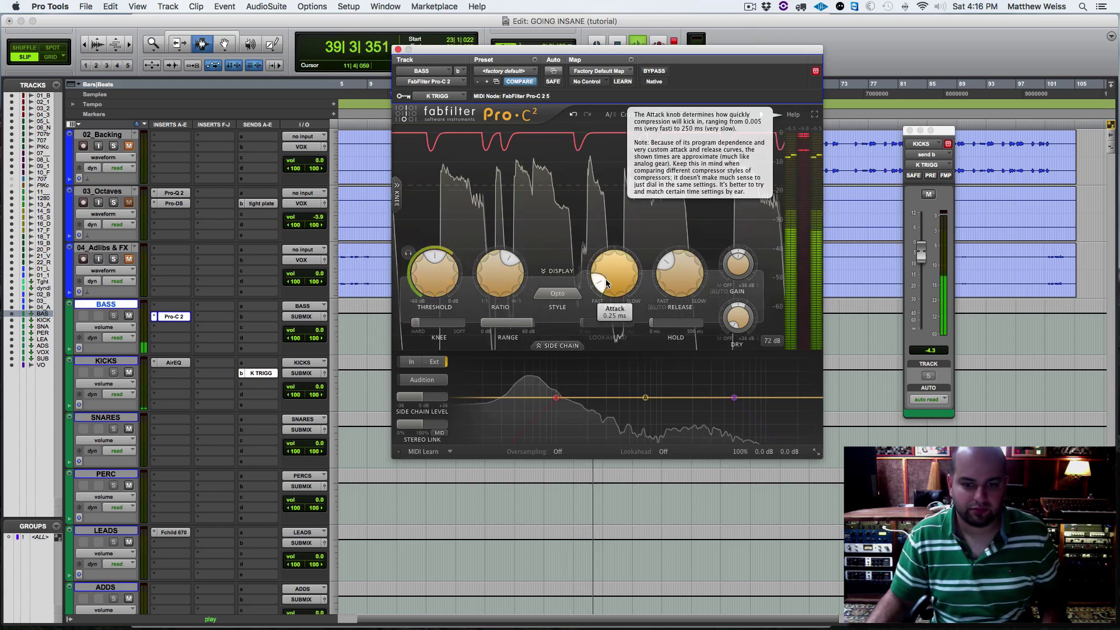
Compare the bass with the side-chained Pro-C 2 bypassed and active, then close the compressor window.
{"action": "left_click", "coordinate": [653, 71]}
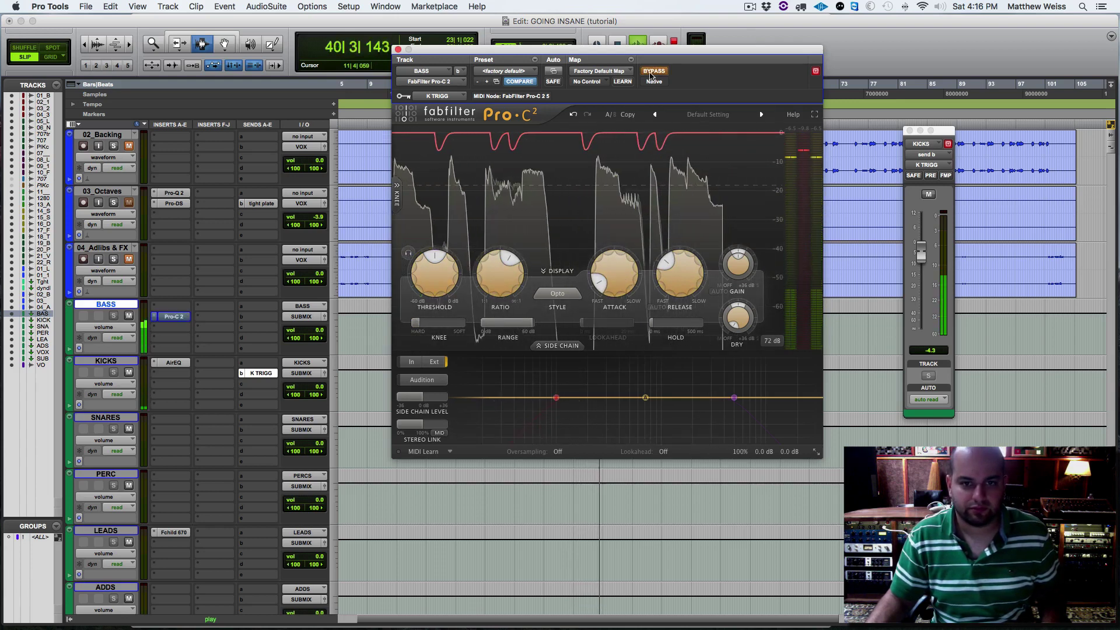
{"action": "left_click", "coordinate": [653, 71]}
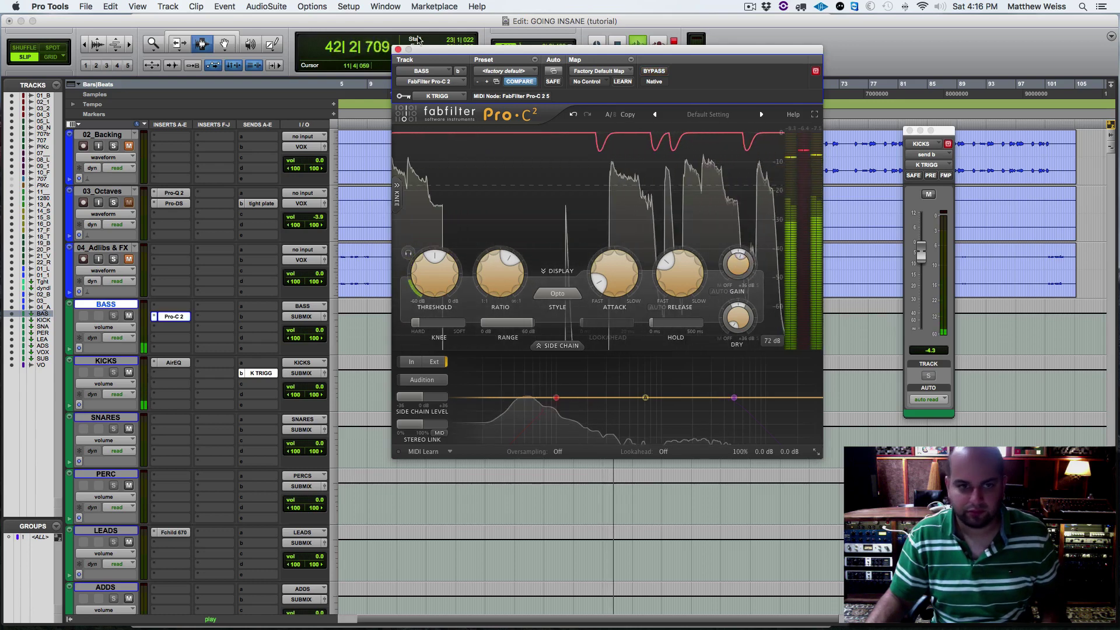
{"action": "left_click", "coordinate": [399, 51]}
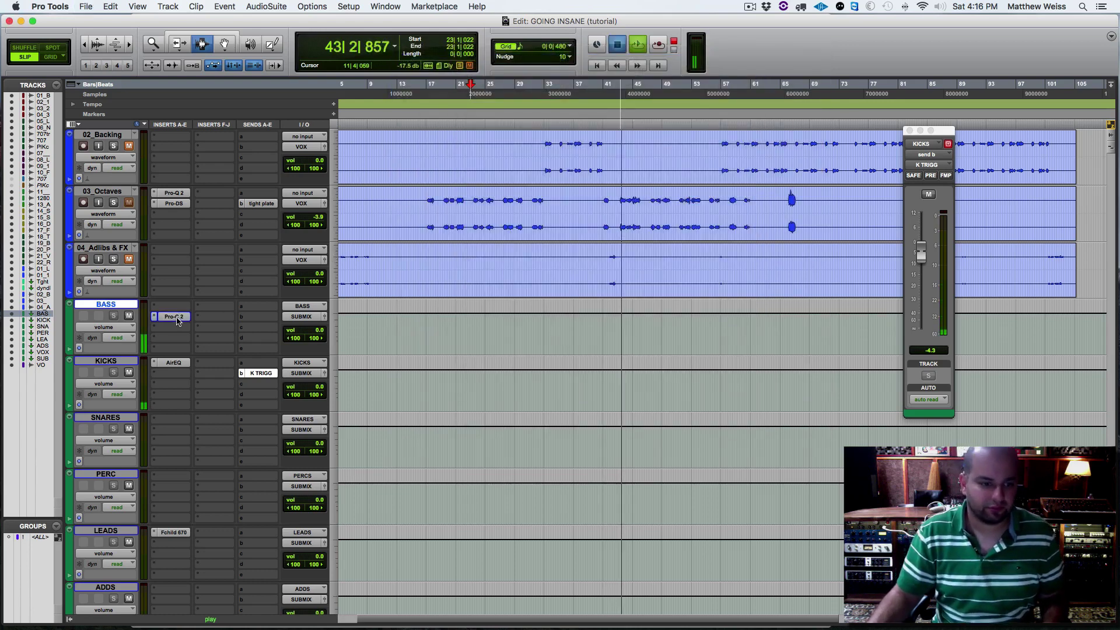
Move the BASS Pro-C 2 to the last insert slot and insert MannyM Tone Shaper (stereo) in the first slot.
{"action": "key", "text": "space"}
{"action": "left_click_drag", "start_coordinate": [221, 346], "coordinate": [219, 348]}
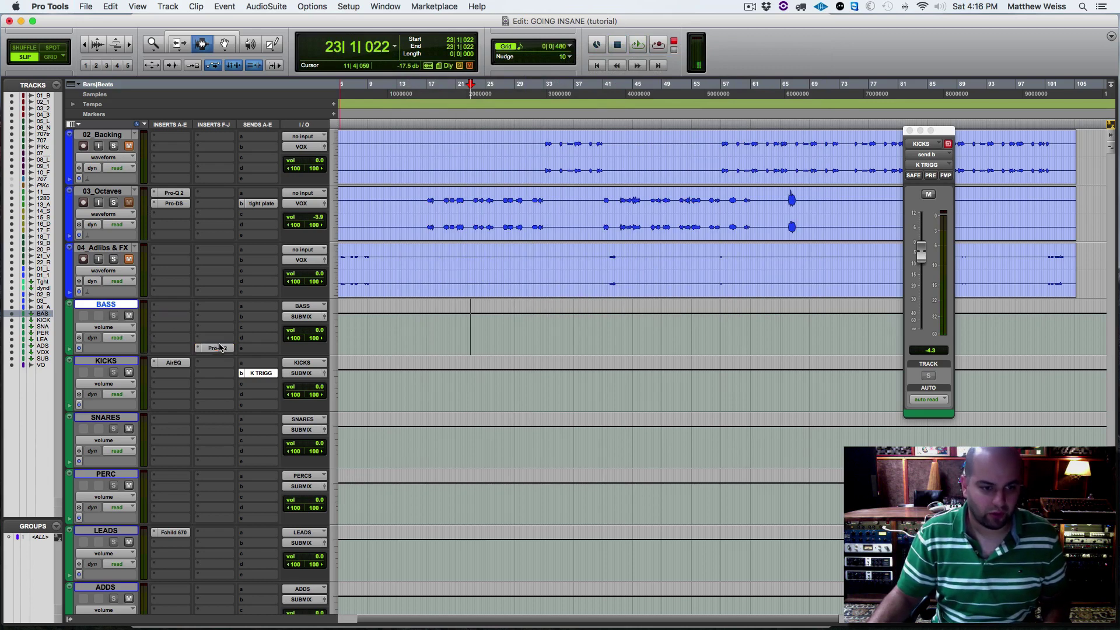
{"action": "left_click", "coordinate": [189, 326]}
{"action": "mouse_move", "coordinate": [204, 340]}
{"action": "mouse_move", "coordinate": [298, 151]}
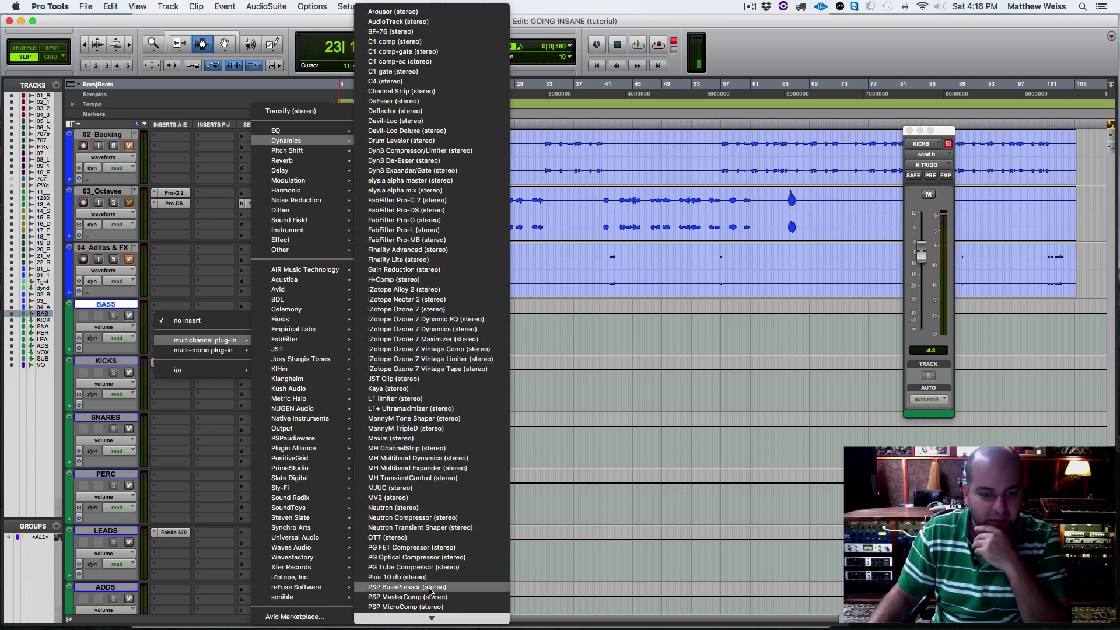
{"action": "scroll", "coordinate": [430, 586], "scroll_direction": "down", "scroll_amount": 5}
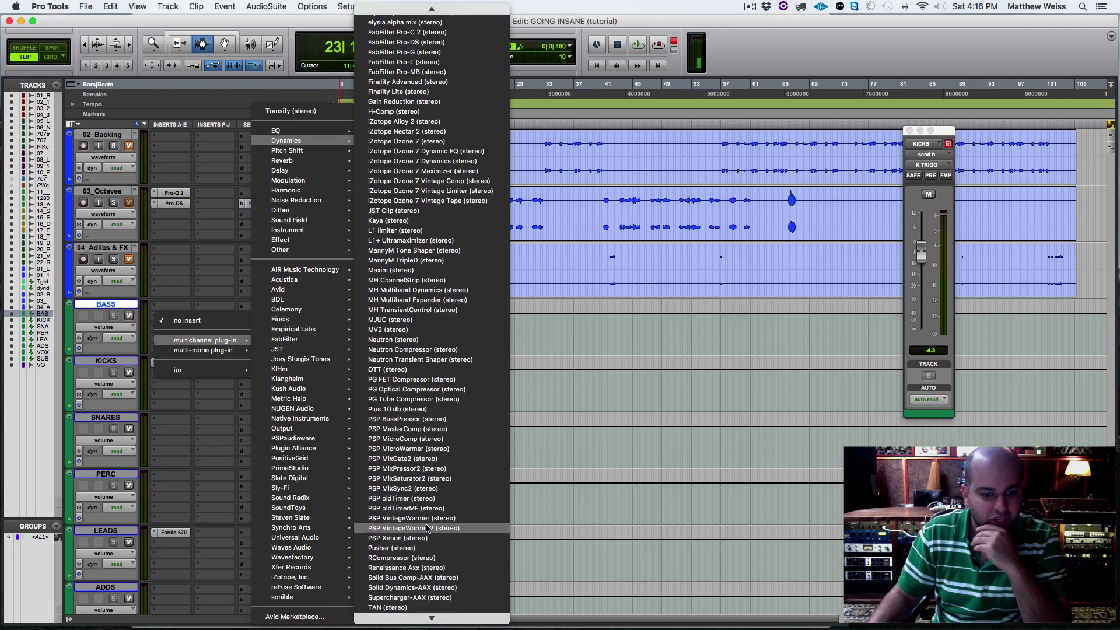
{"action": "left_click", "coordinate": [410, 252]}
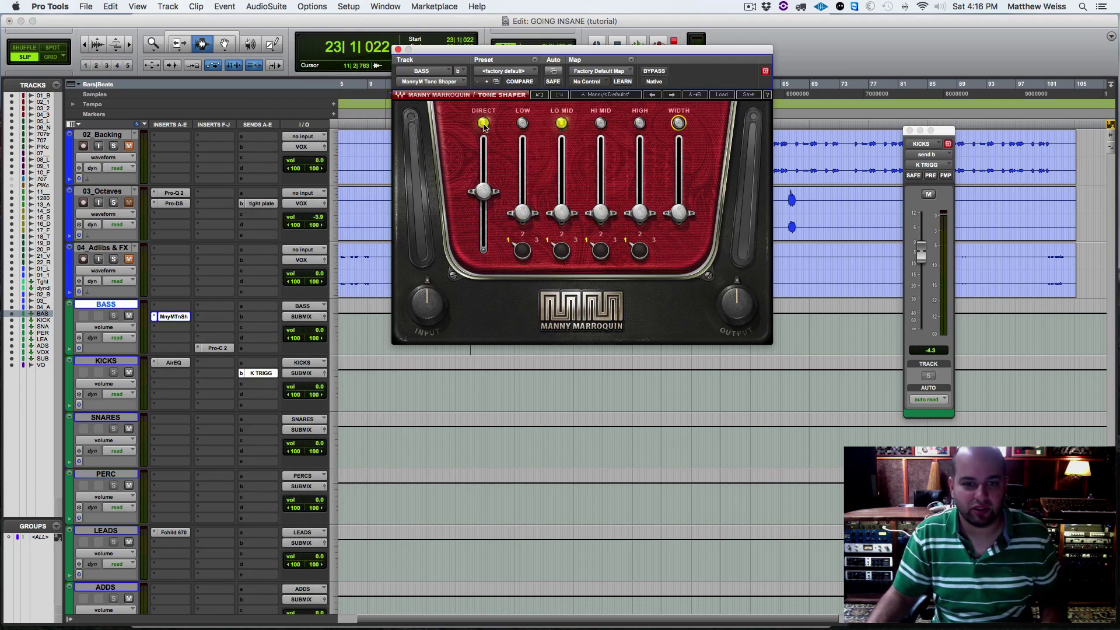
With KICKS muted, raise LO MID in the BASS Tone Shaper, switch that band to mode 2 and keep DIRECT enabled.
{"action": "left_click", "coordinate": [130, 373]}
{"action": "key", "text": "space"}
{"action": "left_click", "coordinate": [570, 136]}
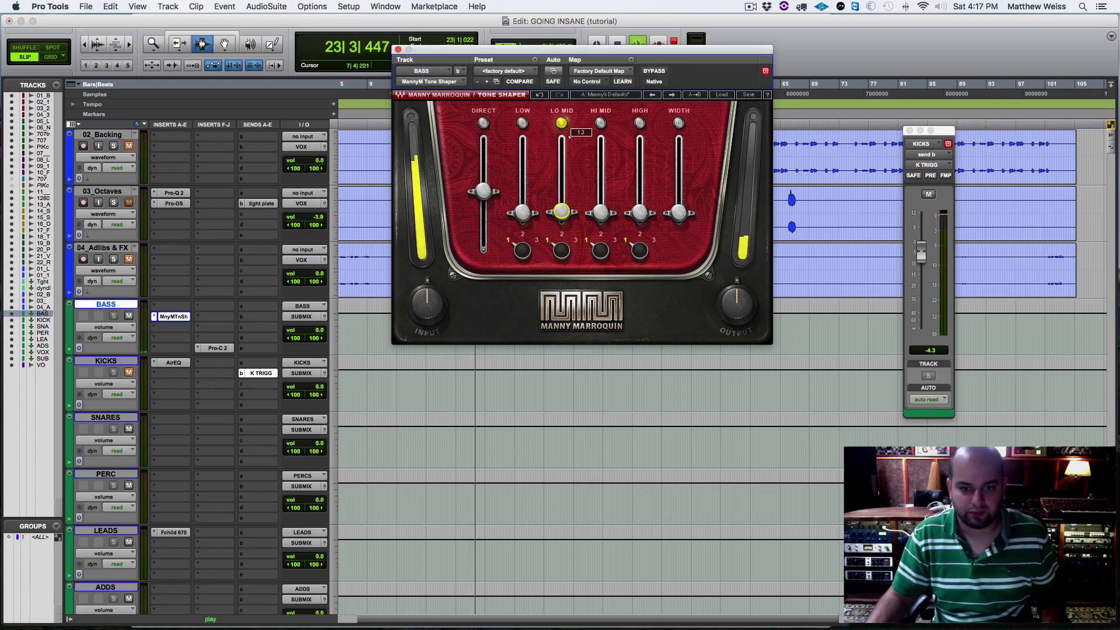
{"action": "left_click_drag", "start_coordinate": [562, 212], "coordinate": [562, 192]}
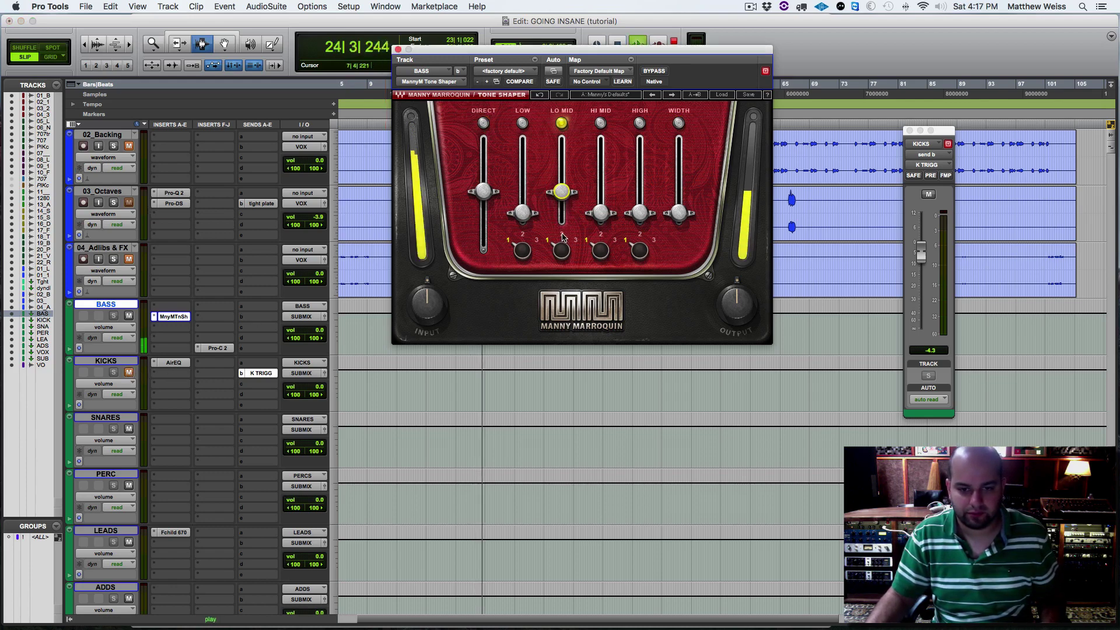
{"action": "left_click", "coordinate": [562, 237]}
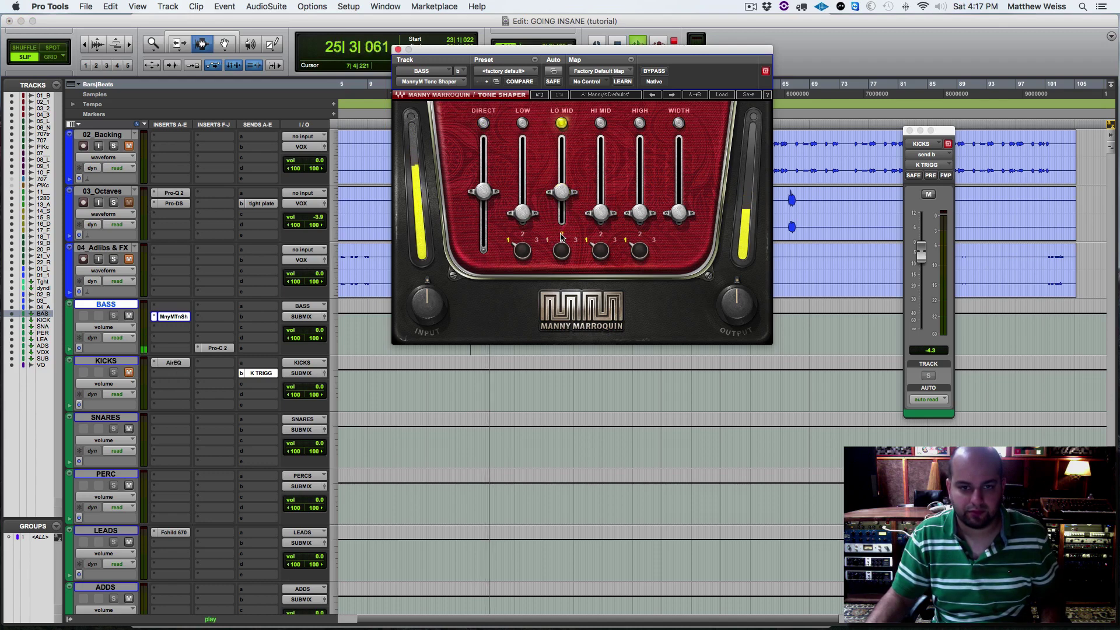
{"action": "left_click_drag", "start_coordinate": [562, 192], "coordinate": [562, 196]}
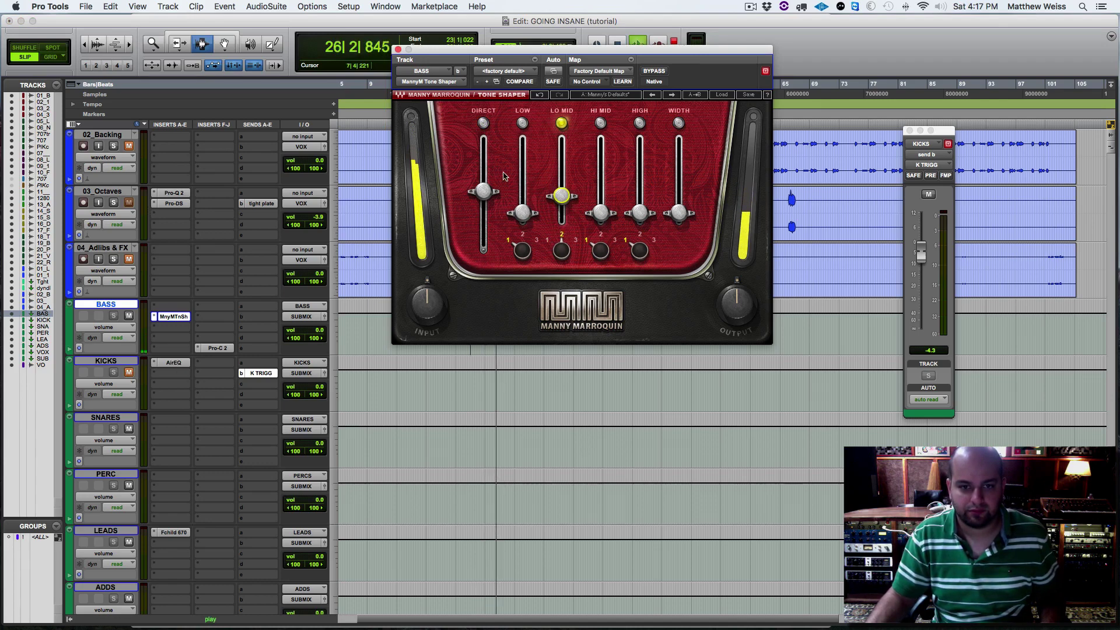
{"action": "left_click", "coordinate": [484, 123]}
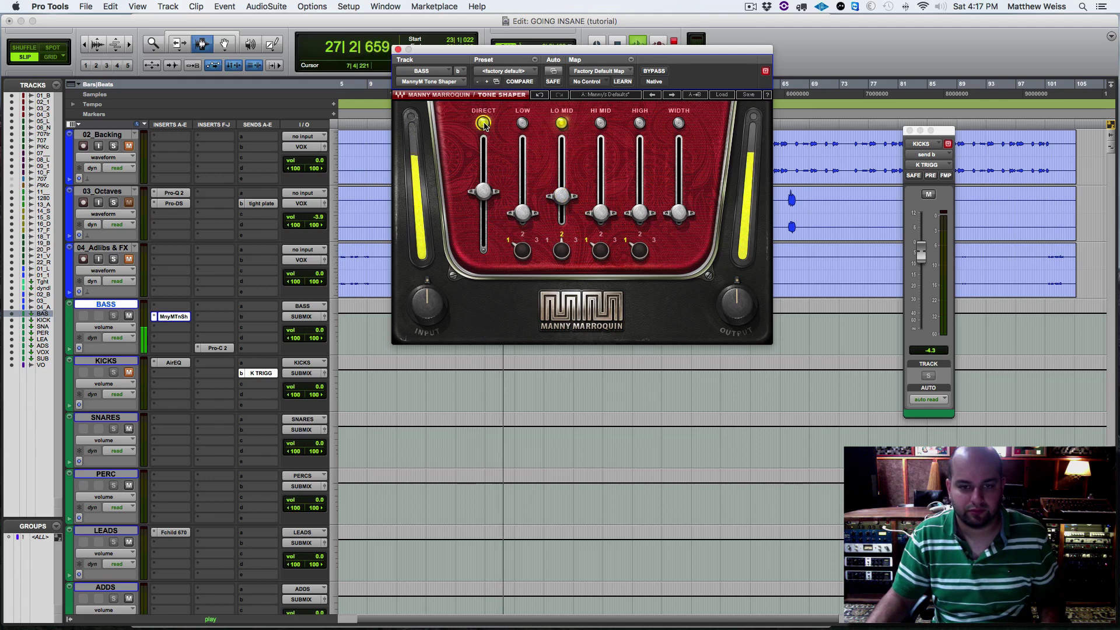
Compare the BASS Tone Shaper bypassed and active with KICKS unmuted, then save the session and stop playback.
{"action": "left_click", "coordinate": [128, 373]}
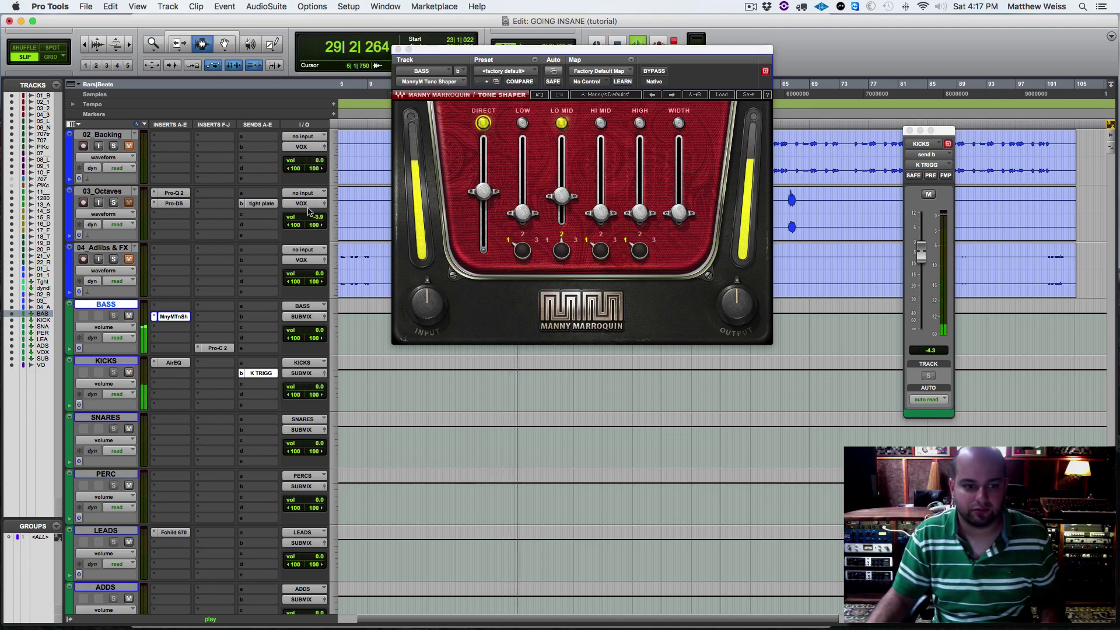
{"action": "left_click", "coordinate": [658, 72]}
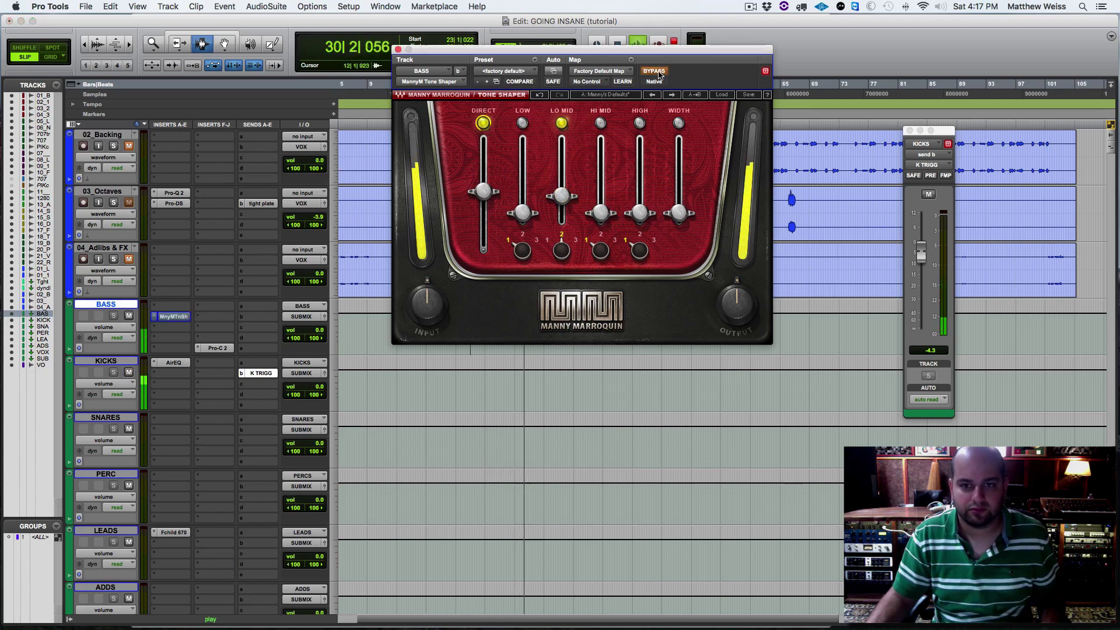
{"action": "left_click", "coordinate": [654, 72]}
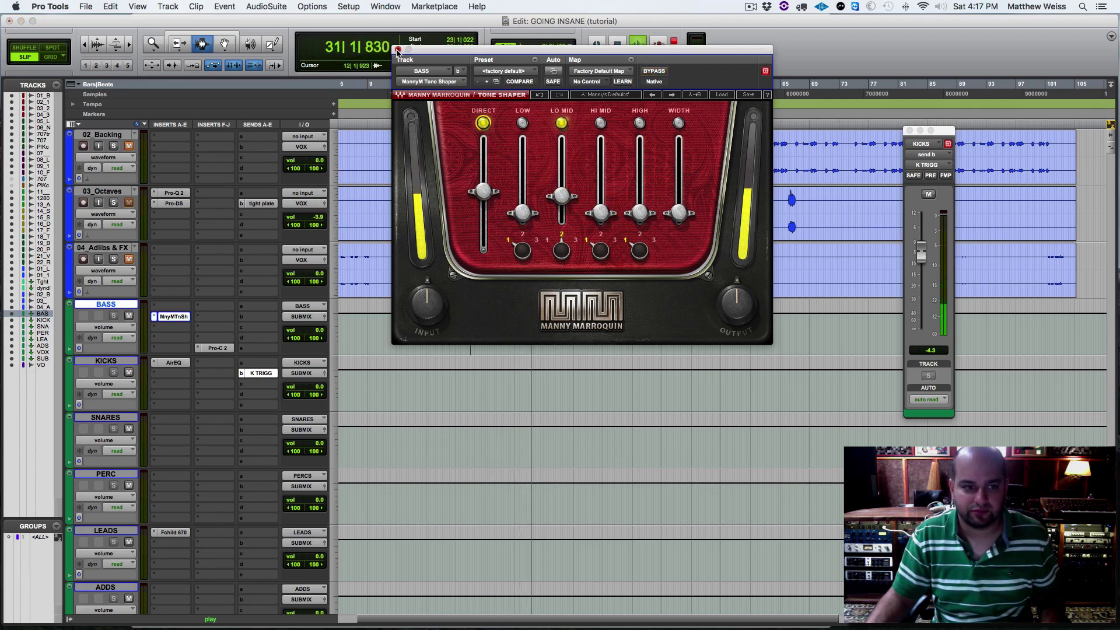
{"action": "left_click", "coordinate": [186, 316]}
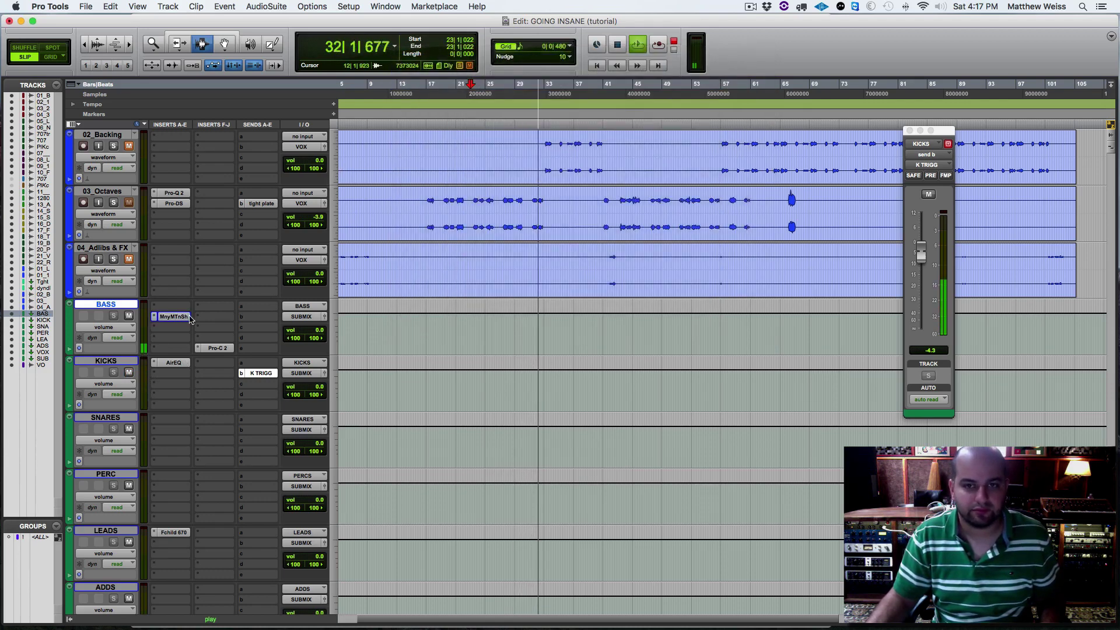
{"action": "key", "text": "super+s"}
{"action": "key", "text": "space"}
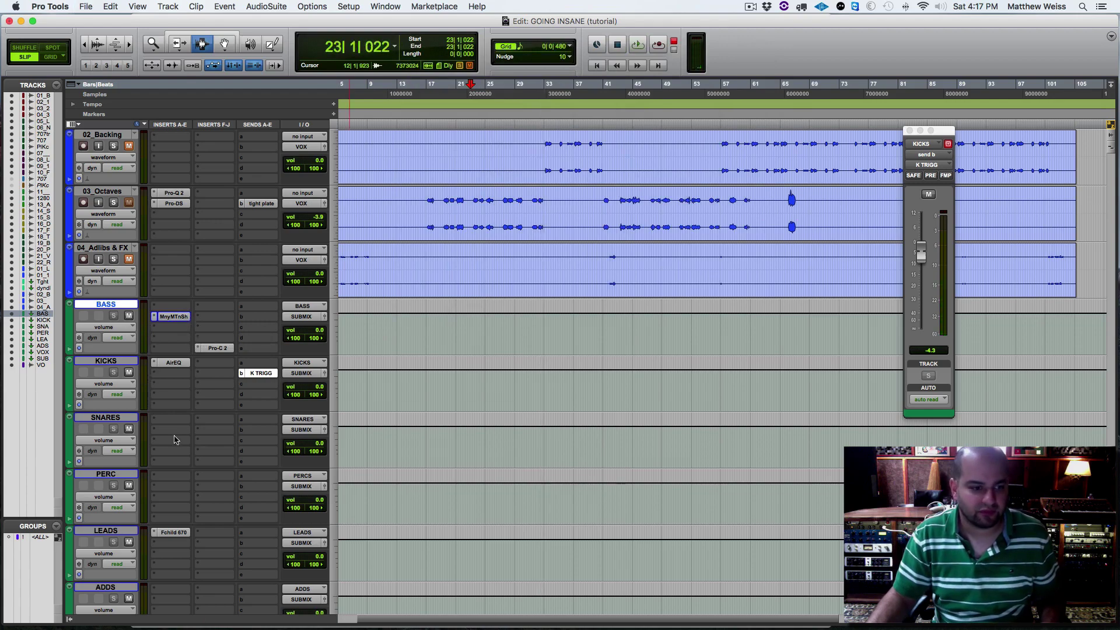
Clear all track solos and play the full mix from bar 23 while checking the bus levels.
{"action": "scroll", "coordinate": [171, 327], "scroll_direction": "up", "scroll_amount": 15}
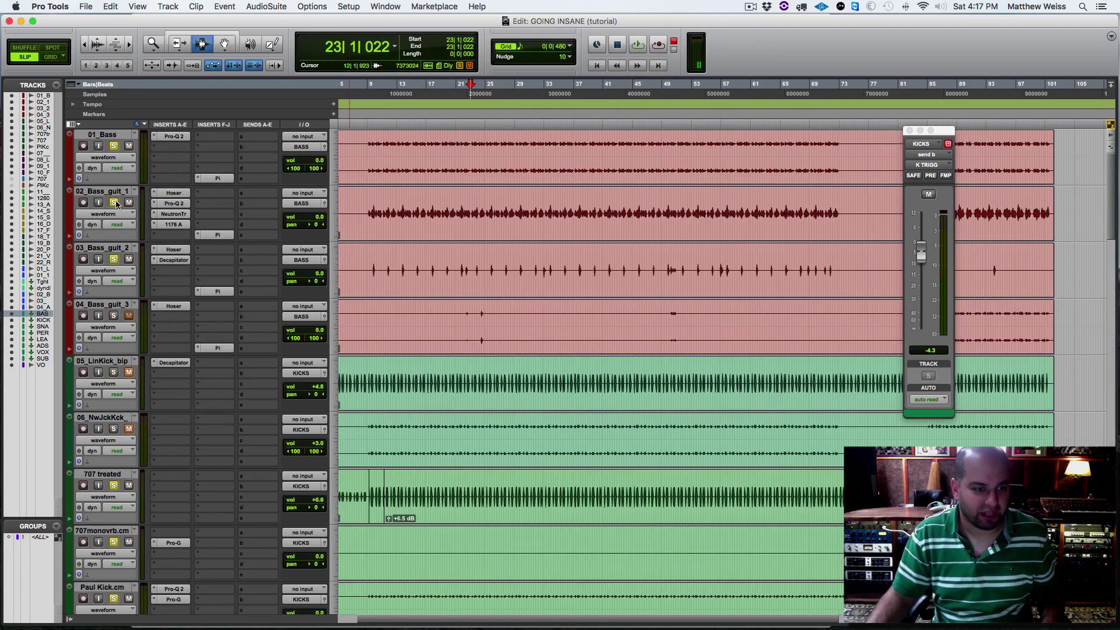
{"action": "left_click", "coordinate": [116, 203], "text": "alt"}
{"action": "key", "text": "space"}
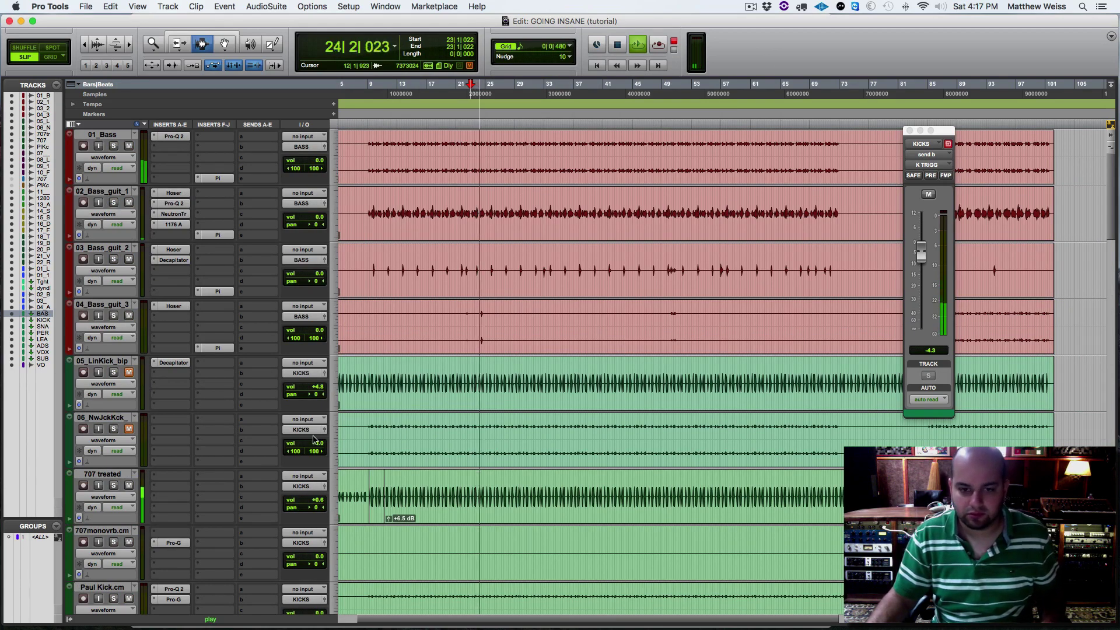
{"action": "scroll", "coordinate": [313, 439], "scroll_direction": "down", "scroll_amount": 10}
{"action": "scroll", "coordinate": [313, 438], "scroll_direction": "down", "scroll_amount": 10}
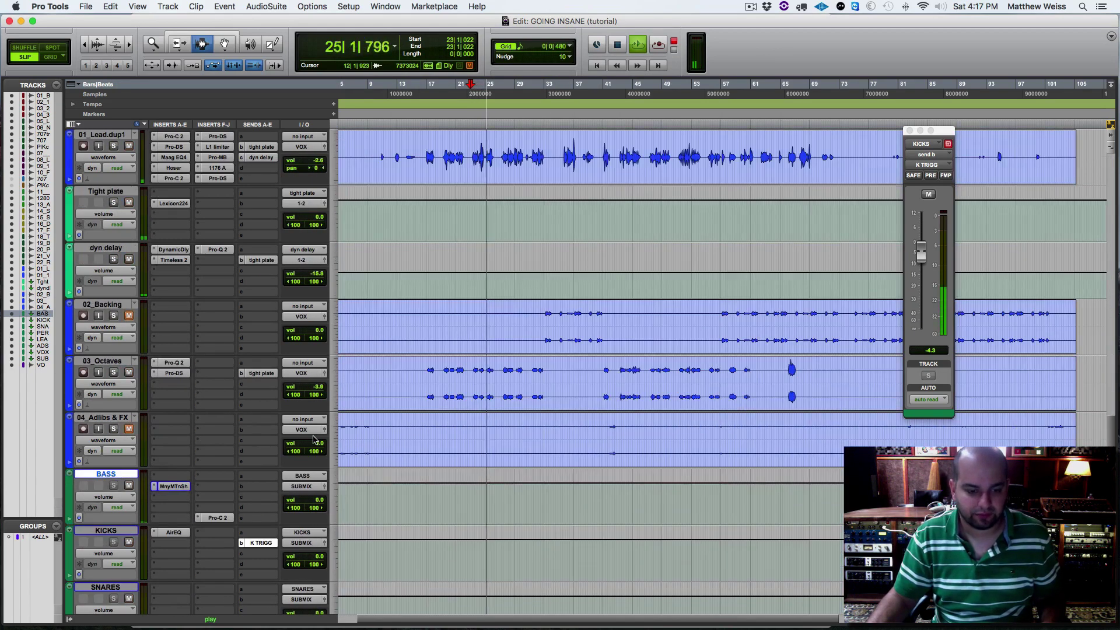
{"action": "scroll", "coordinate": [313, 439], "scroll_direction": "down", "scroll_amount": 4}
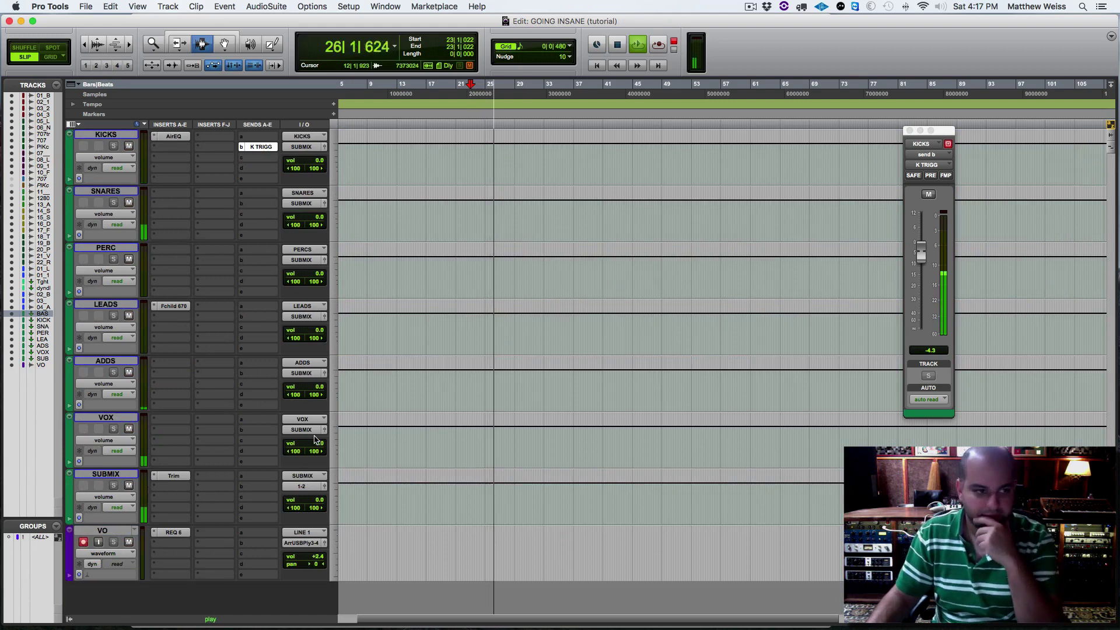
{"action": "scroll", "coordinate": [269, 322], "scroll_direction": "up", "scroll_amount": 6}
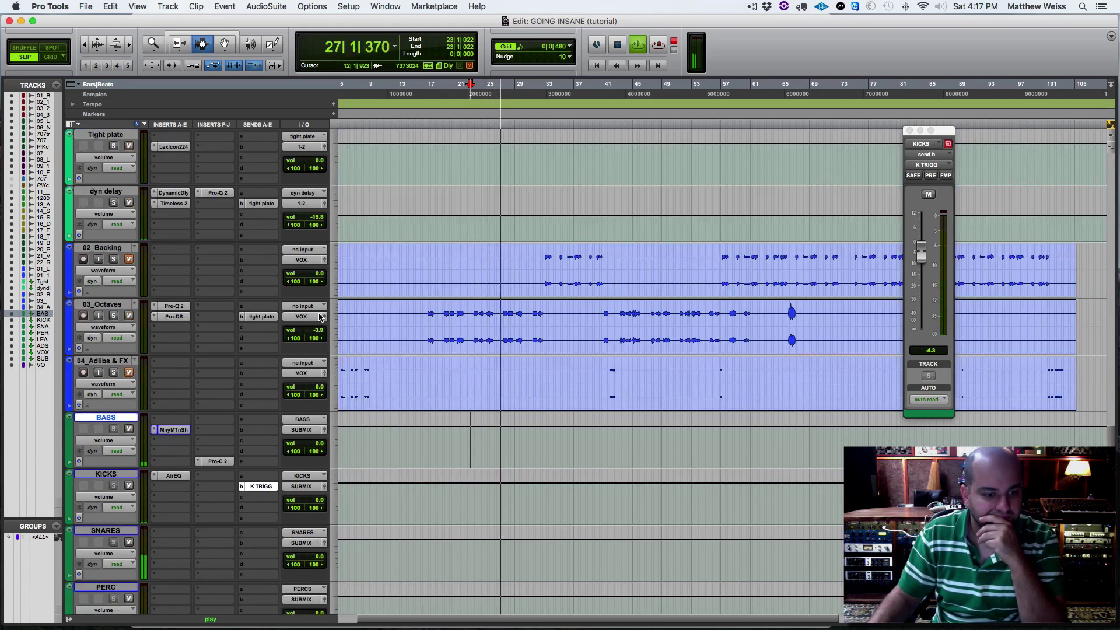
{"action": "scroll", "coordinate": [320, 317], "scroll_direction": "down", "scroll_amount": 1}
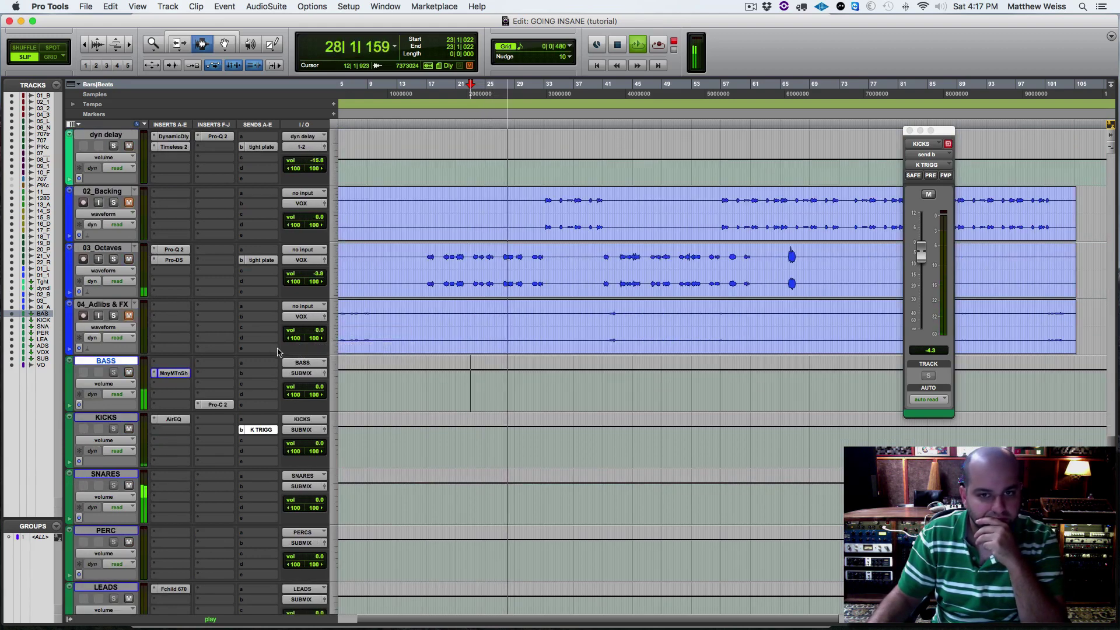
Inspect the kick-triggered gain reduction in the BASS Pro-C 2 during full-mix playback, then close its window.
{"action": "left_click", "coordinate": [217, 405]}
{"action": "mouse_move", "coordinate": [736, 269]}
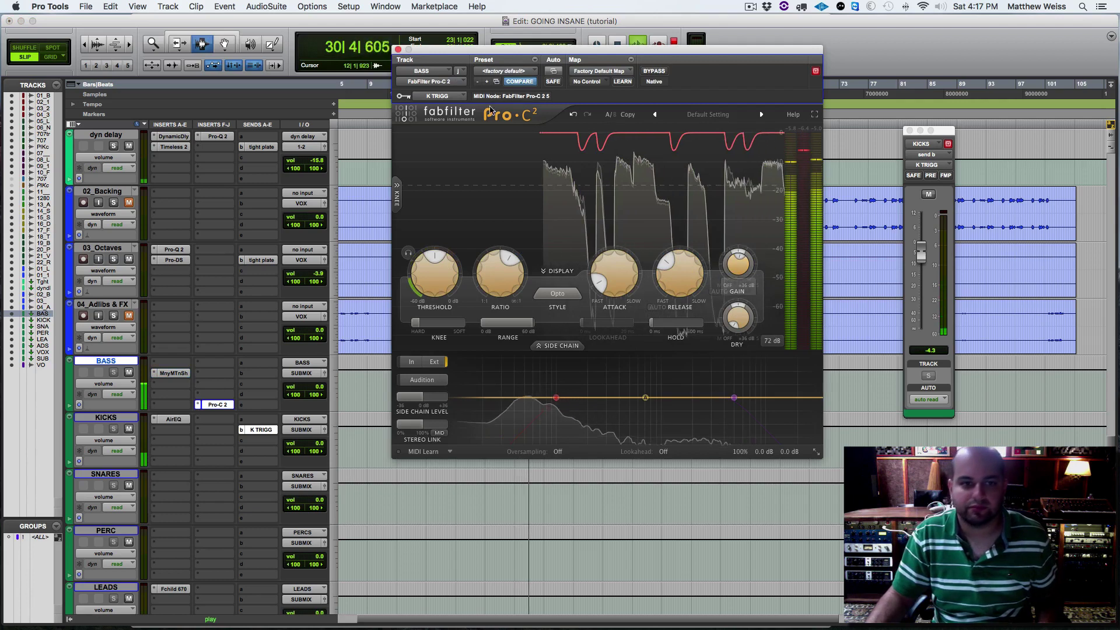
{"action": "left_click", "coordinate": [398, 51]}
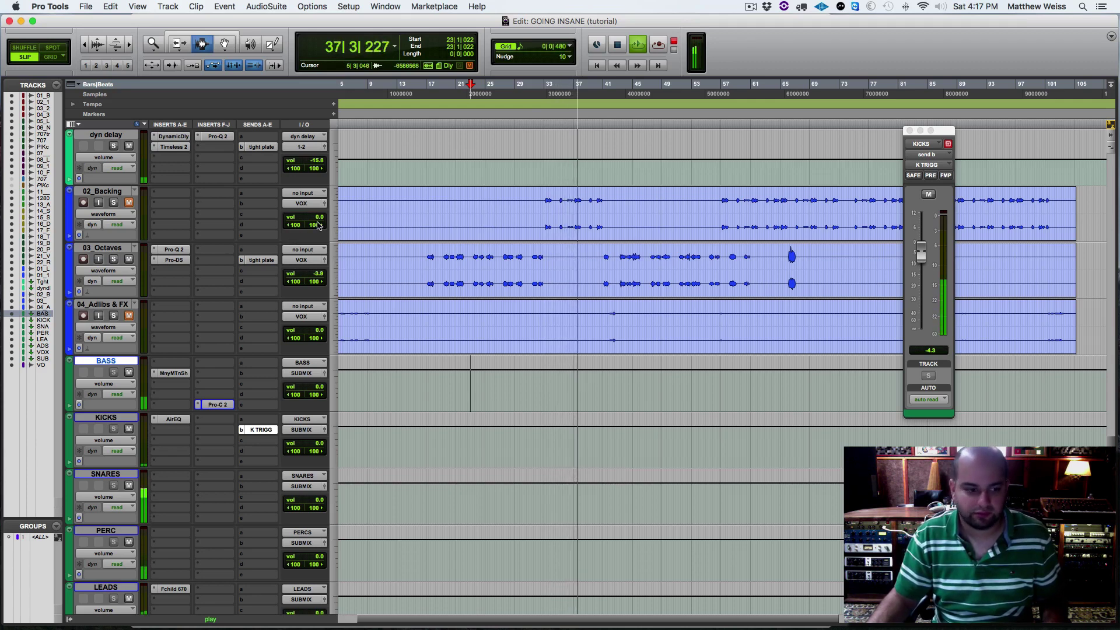
Insert a multi-mono Trim on the PERC bus, set its gain to +1.1 dB and close it during playback.
{"action": "scroll", "coordinate": [302, 257], "scroll_direction": "down", "scroll_amount": 3}
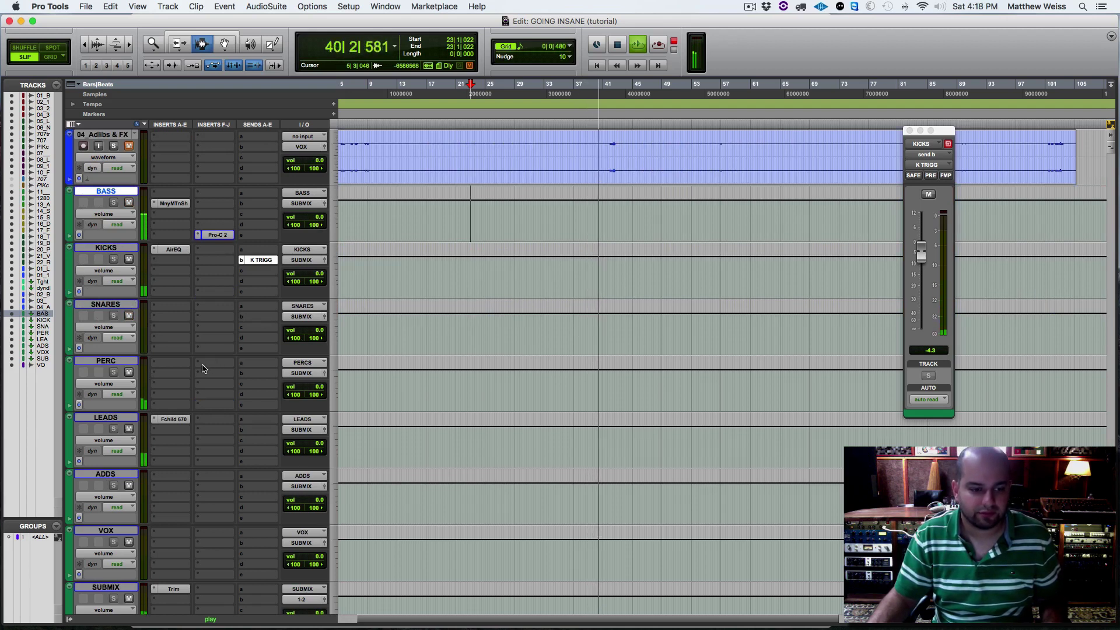
{"action": "key", "text": "space"}
{"action": "left_click", "coordinate": [159, 368]}
{"action": "mouse_move", "coordinate": [210, 397]}
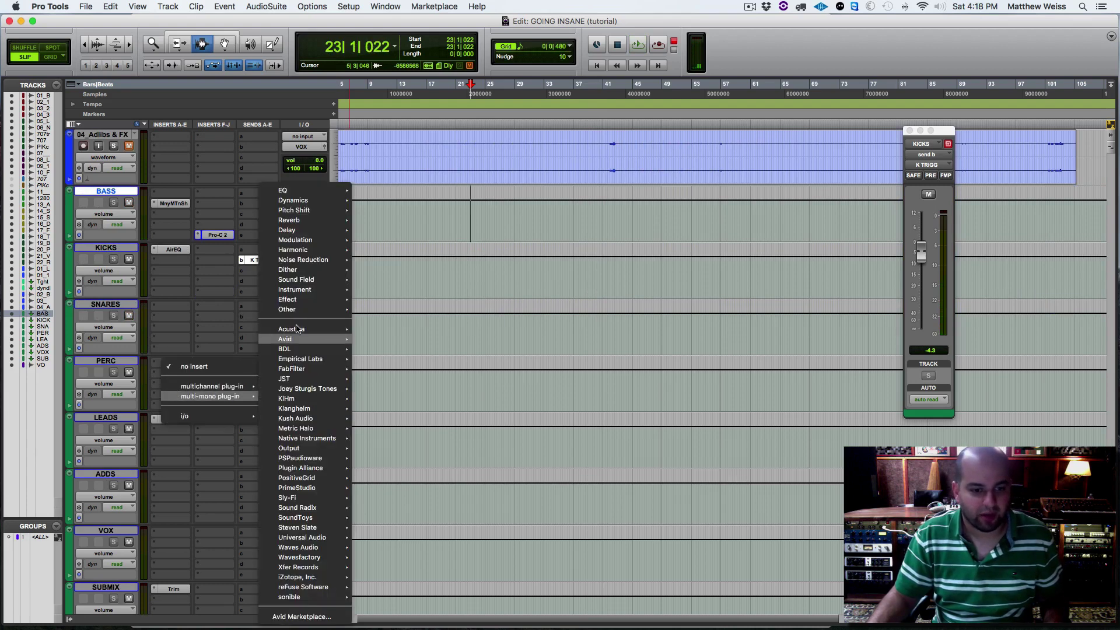
{"action": "mouse_move", "coordinate": [287, 309]}
{"action": "left_click", "coordinate": [398, 381]}
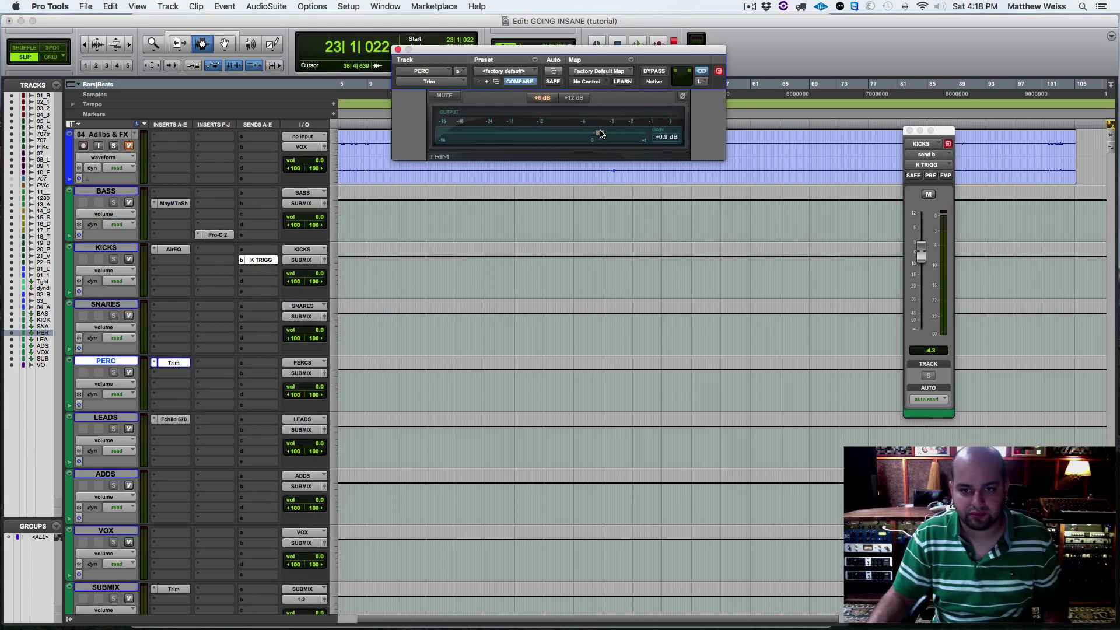
{"action": "key", "text": "space"}
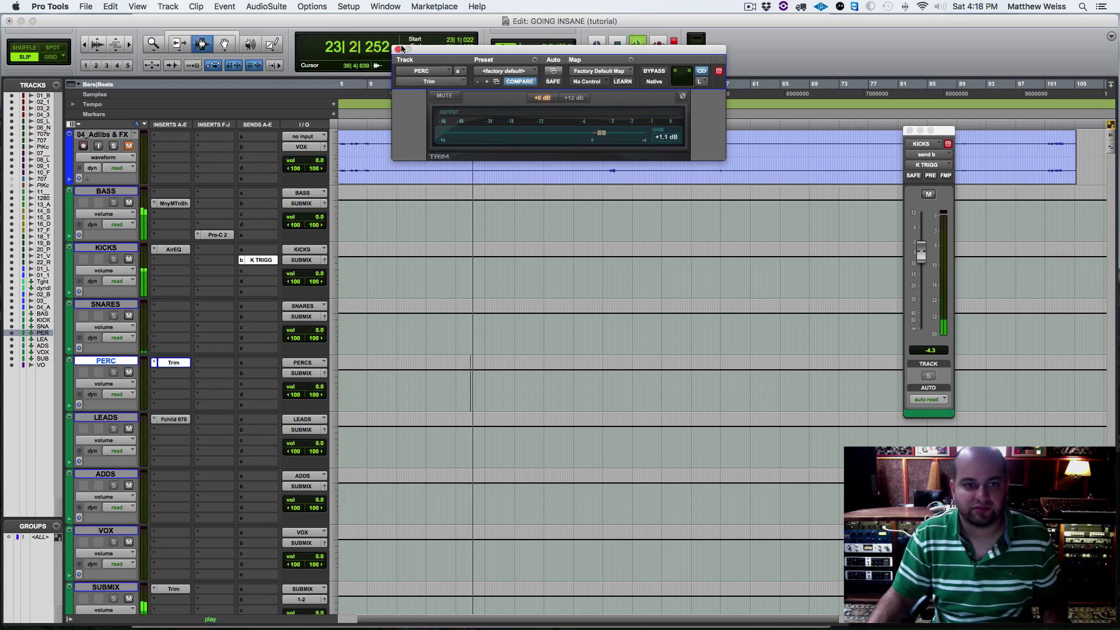
{"action": "left_click", "coordinate": [398, 50]}
Play the full mix from bar 33, where the first 02_Backing phrases begin.
{"action": "scroll", "coordinate": [524, 298], "scroll_direction": "up", "scroll_amount": 7}
{"action": "scroll", "coordinate": [524, 298], "scroll_direction": "up", "scroll_amount": 2}
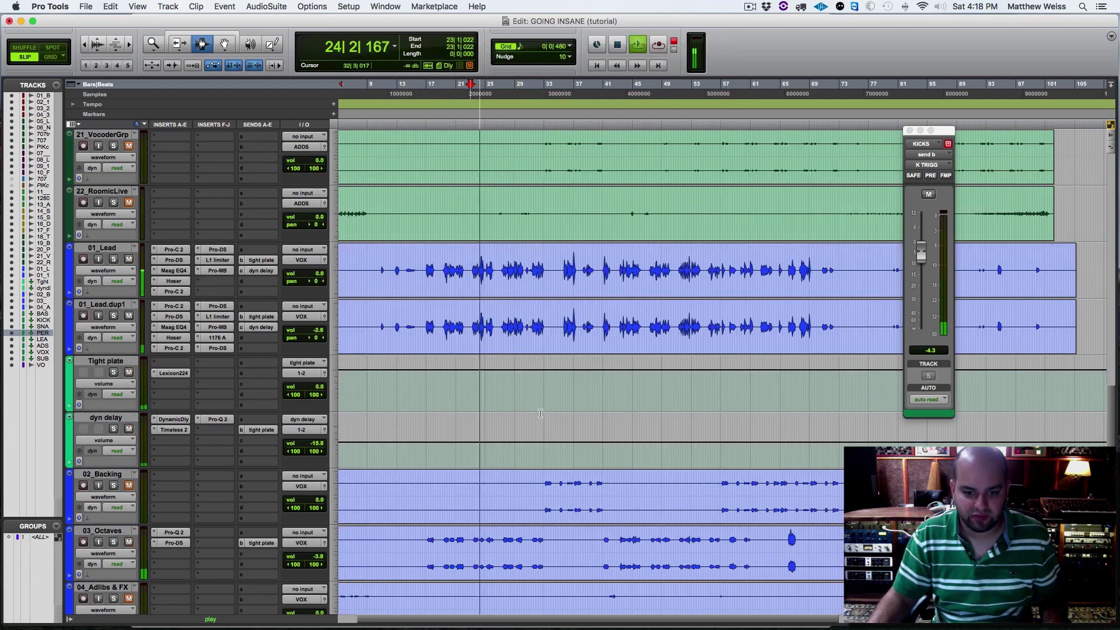
{"action": "left_click", "coordinate": [559, 418]}
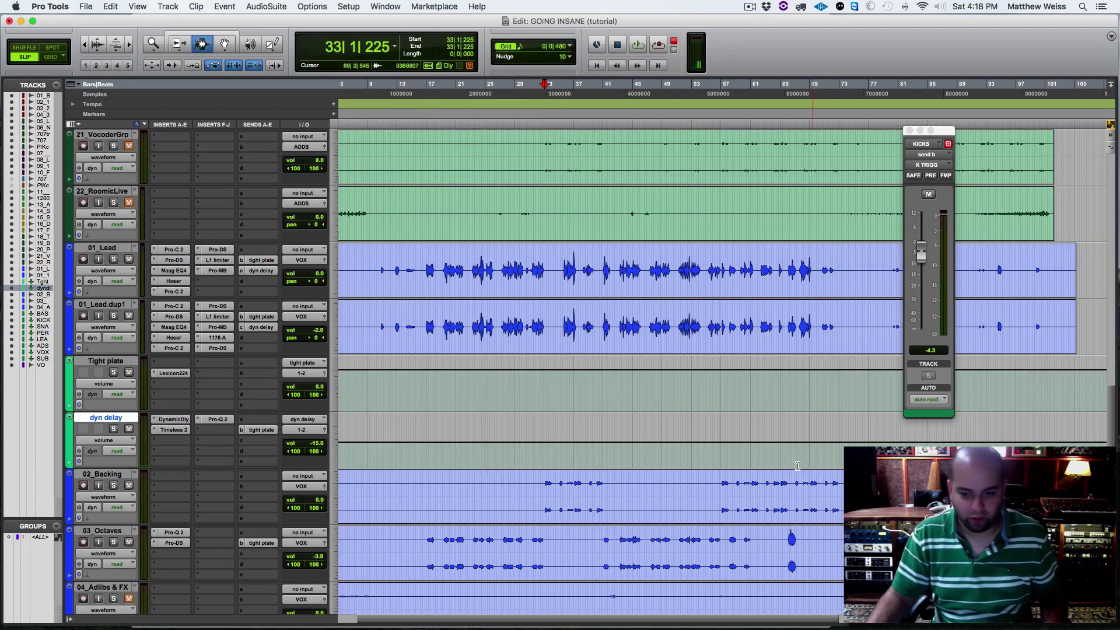
{"action": "double_click", "coordinate": [748, 490]}
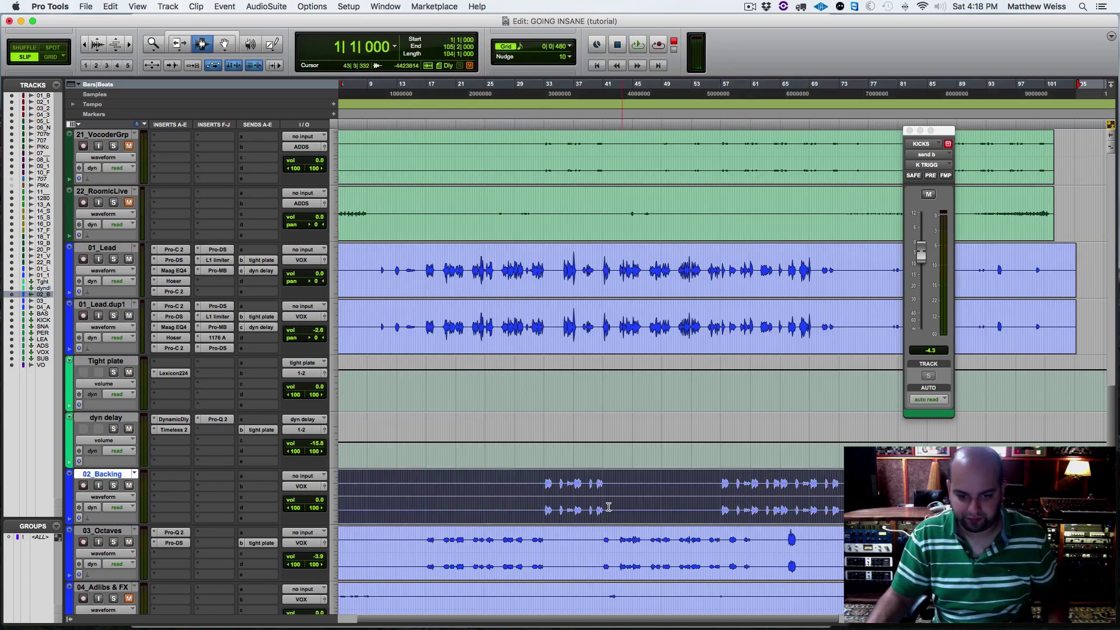
{"action": "left_click", "coordinate": [546, 496]}
{"action": "key", "text": "space"}
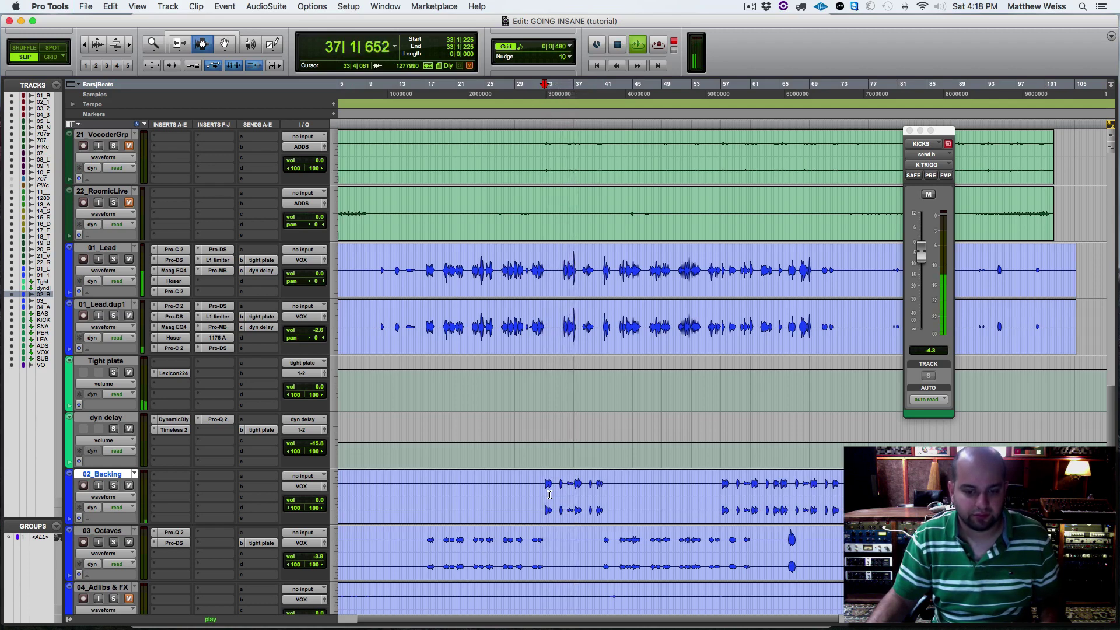
Save the session and play 02_Backing soloed over the selection from 37|2|015 to 38|1|783.
{"action": "left_click", "coordinate": [113, 486]}
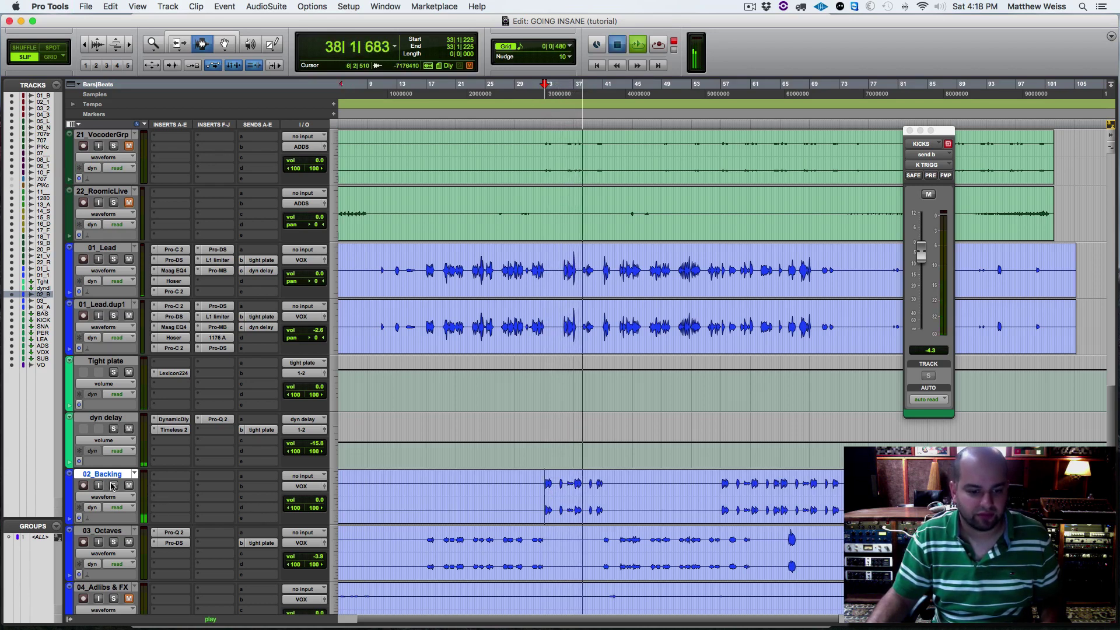
{"action": "key", "text": "space"}
{"action": "key", "text": "super+s"}
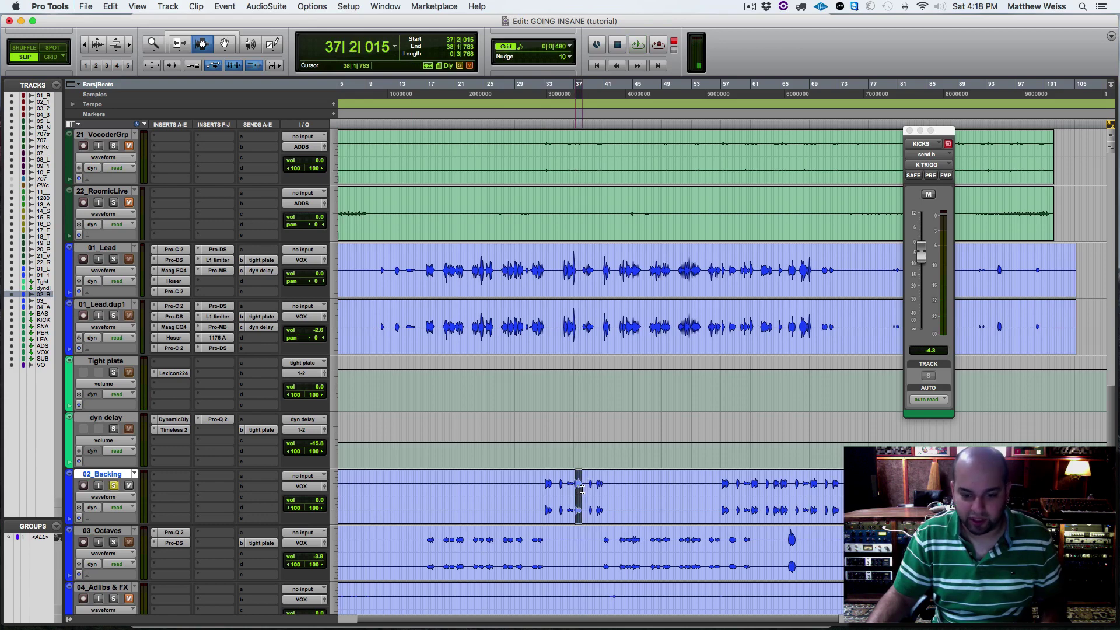
{"action": "key", "text": "space"}
Insert FabFilter Pro-Q 2 (stereo) in the first insert slot of 02_Backing.
{"action": "left_click", "coordinate": [171, 499]}
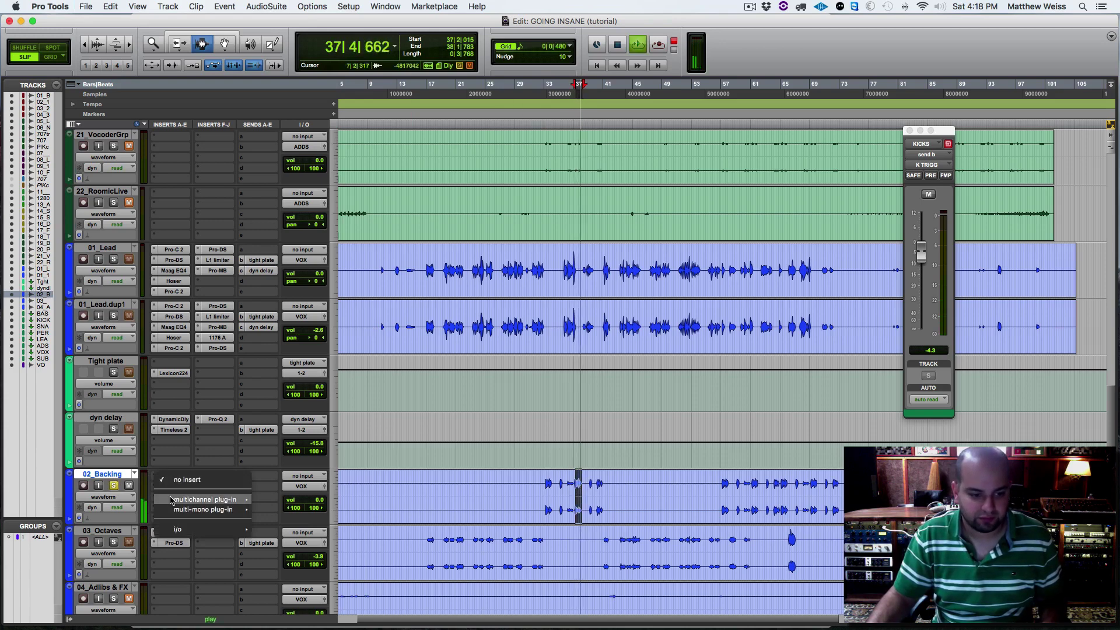
{"action": "mouse_move", "coordinate": [175, 499]}
{"action": "mouse_move", "coordinate": [277, 131]}
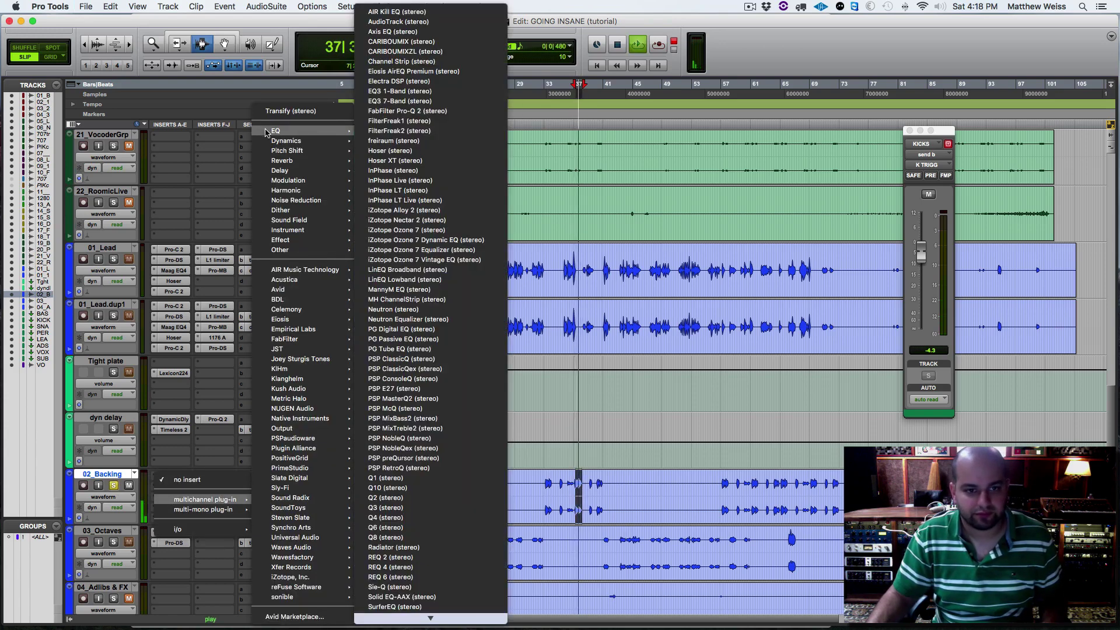
{"action": "left_click", "coordinate": [418, 112]}
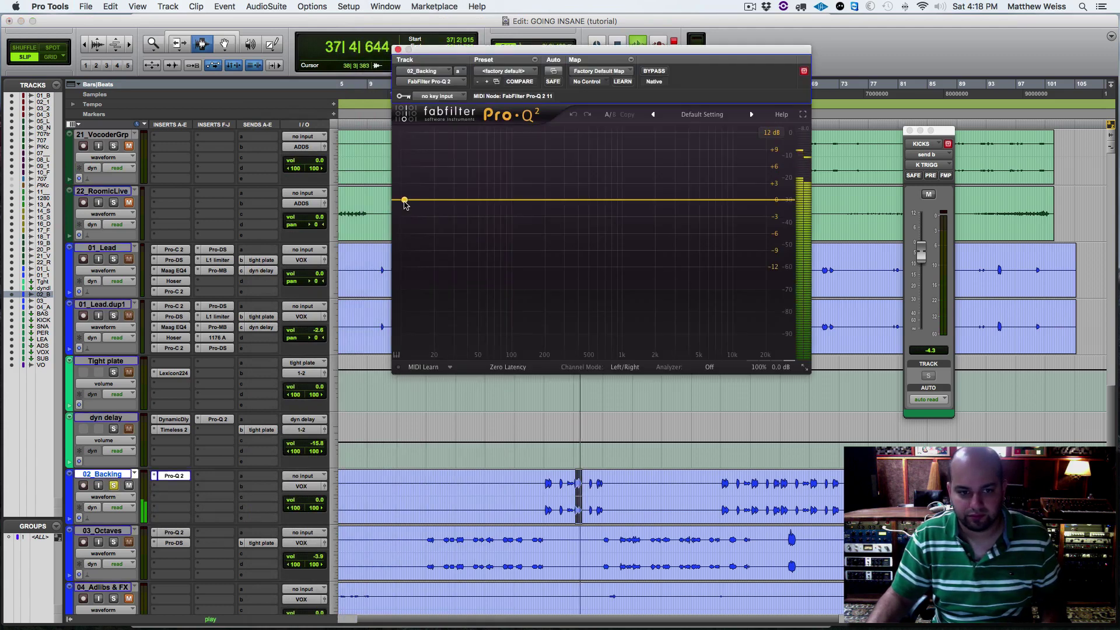
Add a low cut at about 206 Hz with a 6 dB/oct slope to the 02_Backing Pro-Q 2.
{"action": "left_click_drag", "start_coordinate": [405, 201], "coordinate": [544, 202]}
{"action": "left_click", "coordinate": [431, 326]}
{"action": "left_click", "coordinate": [436, 339]}
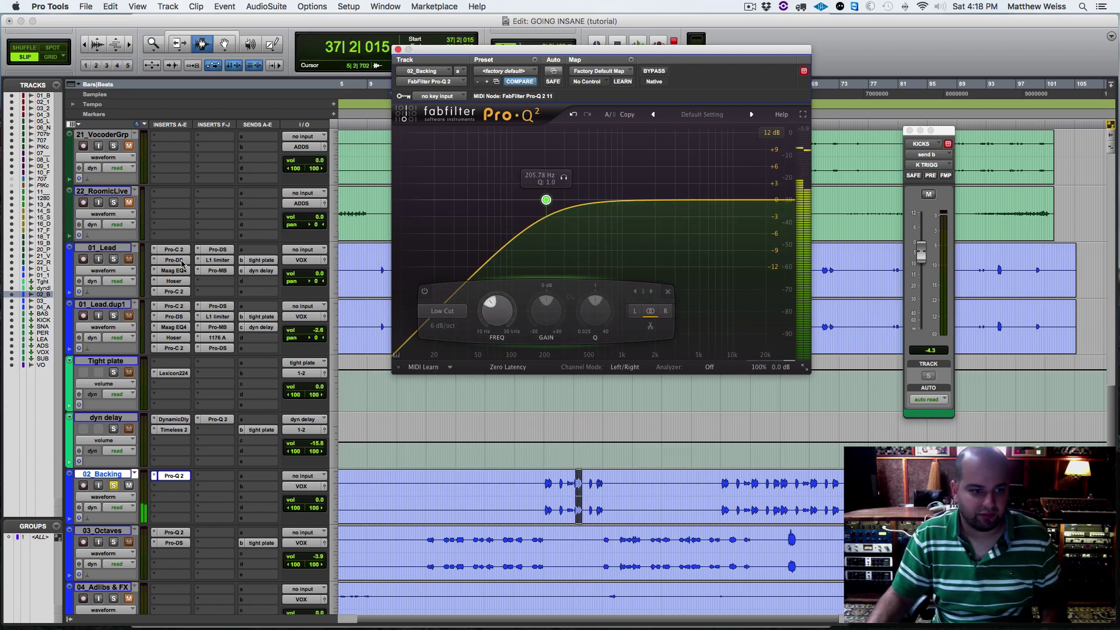
Copy Pro-DS and Maag EQ4 from 01_Lead to the second and third insert slots of 02_Backing, auditioning each.
{"action": "left_click_drag", "start_coordinate": [176, 260], "coordinate": [178, 470]}
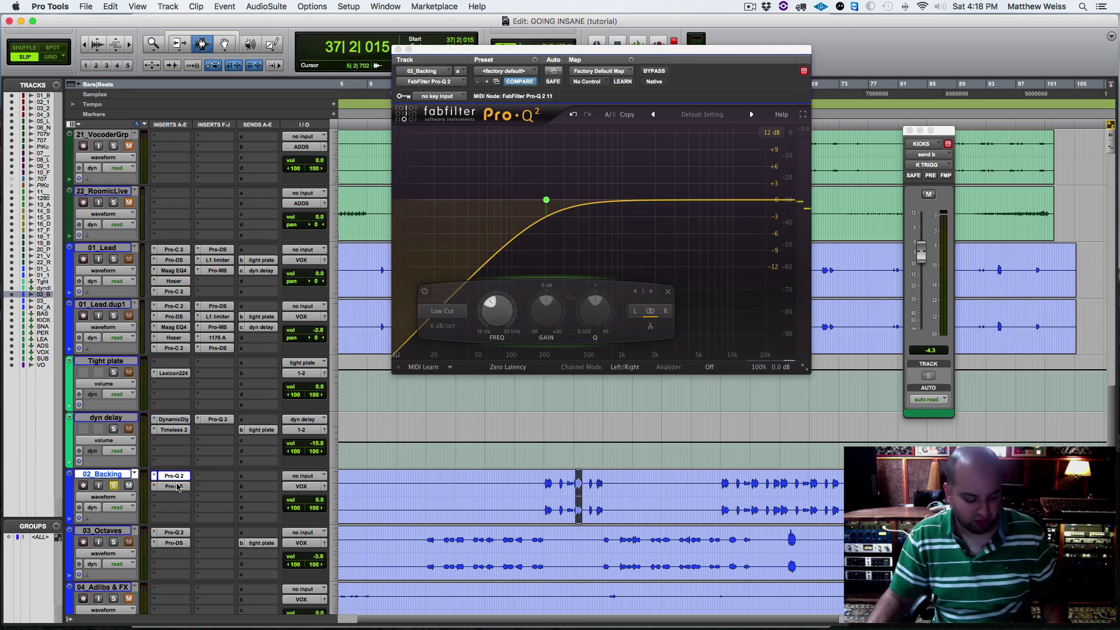
{"action": "key", "text": "space"}
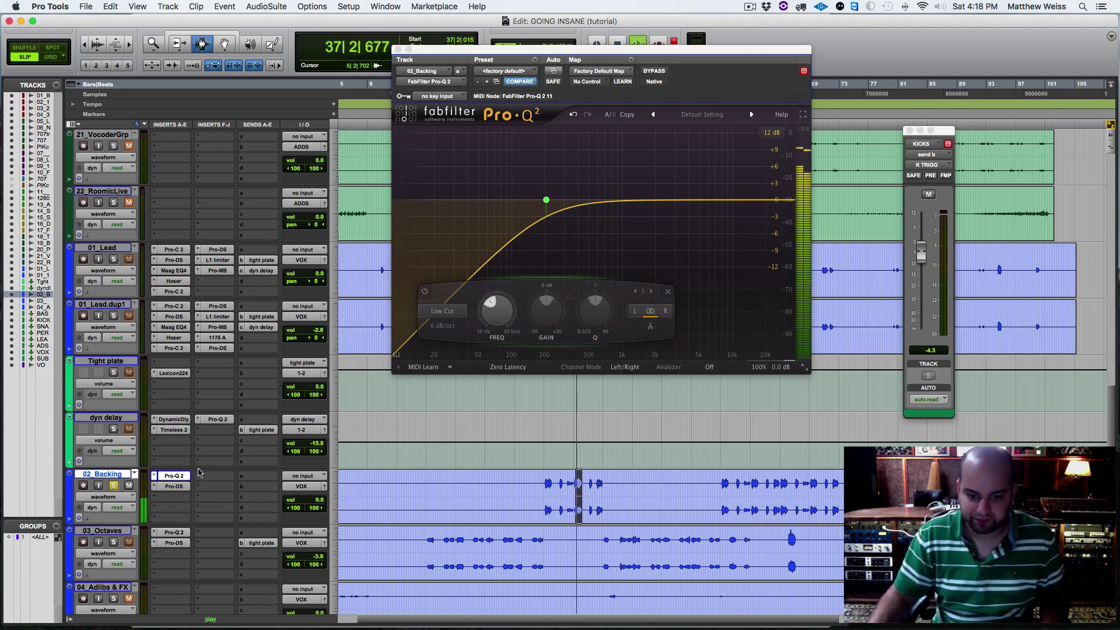
{"action": "key", "text": "space"}
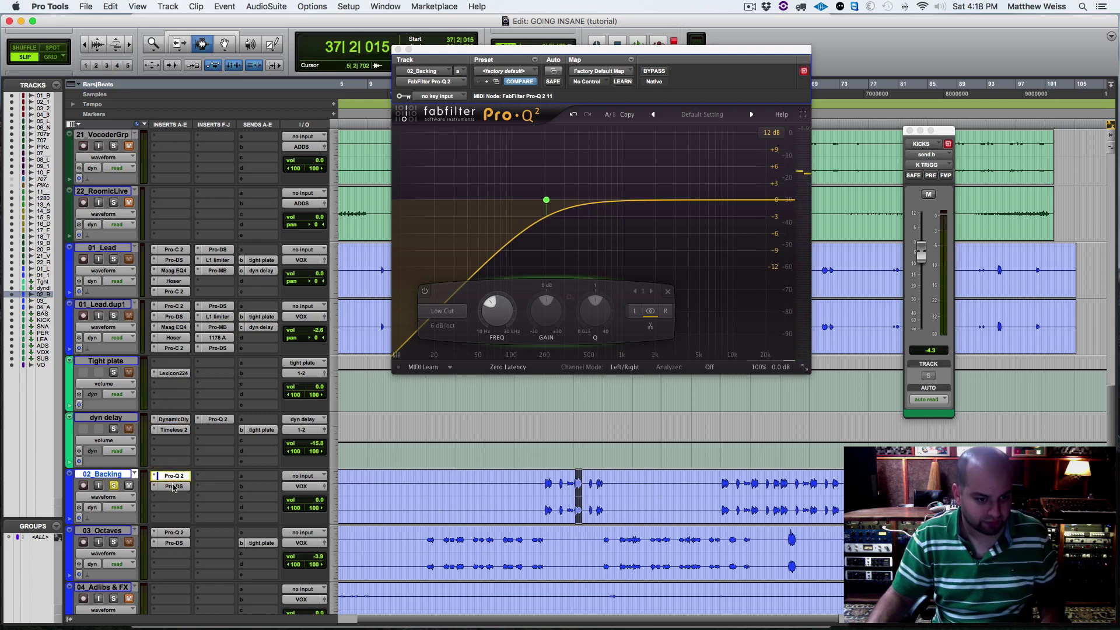
{"action": "key", "text": "space"}
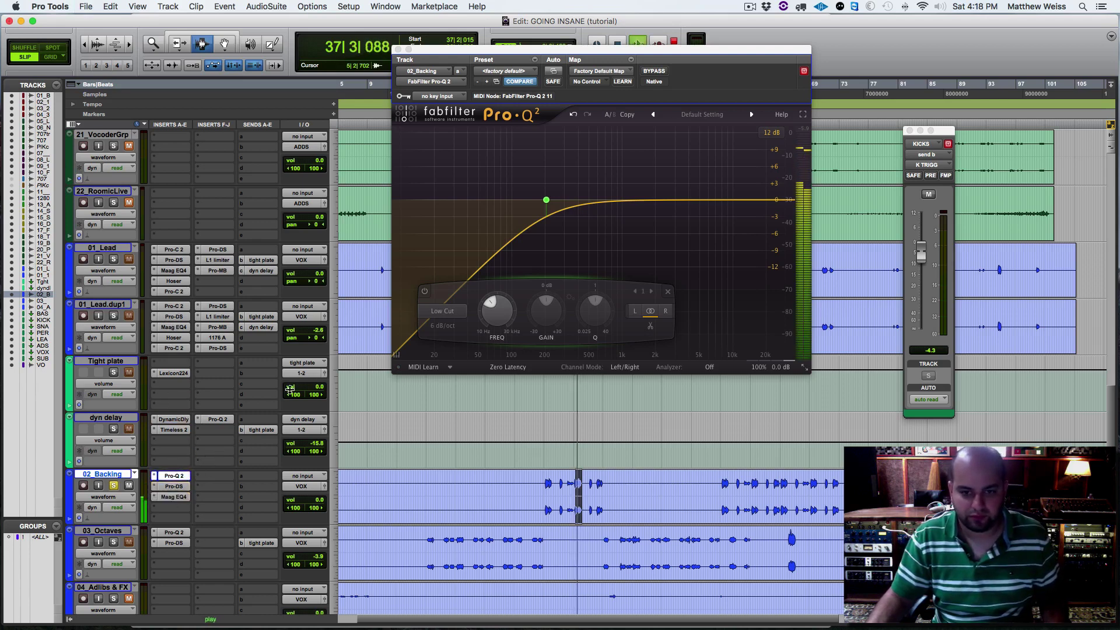
Add a 24 dB/oct bell cut of about -1.4 dB at 276 Hz, Q 1.437, in Pro-Q 2 and close the plug-in.
{"action": "left_click_drag", "start_coordinate": [605, 200], "coordinate": [604, 179]}
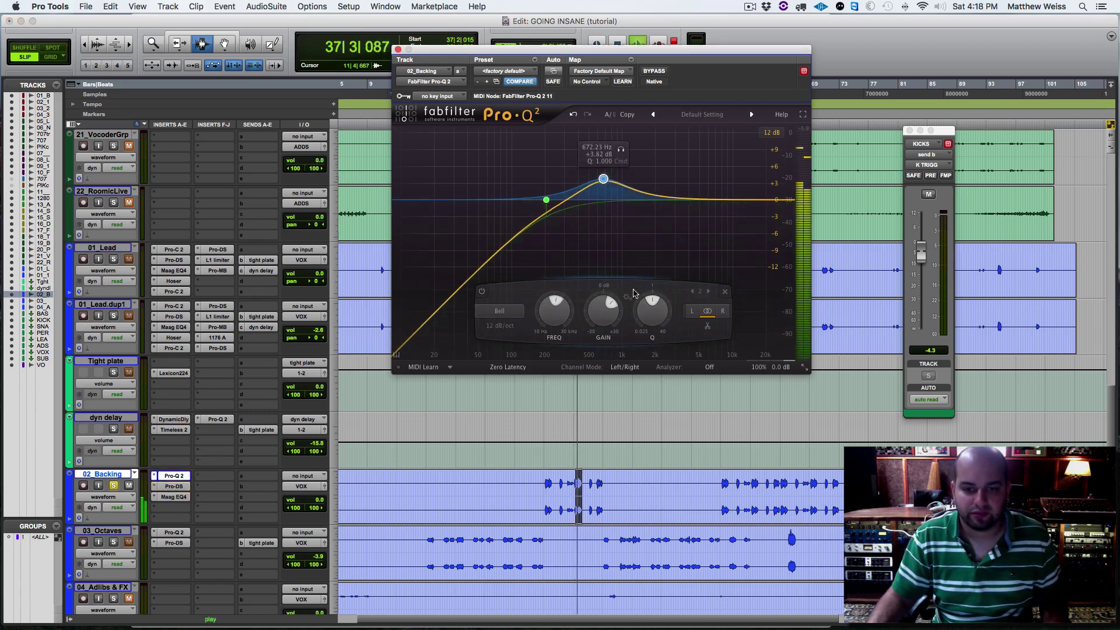
{"action": "mouse_move", "coordinate": [646, 314]}
{"action": "left_mouse_down"}
{"action": "mouse_move", "coordinate": [646, 299]}
{"action": "mouse_move", "coordinate": [646, 309]}
{"action": "left_mouse_up"}
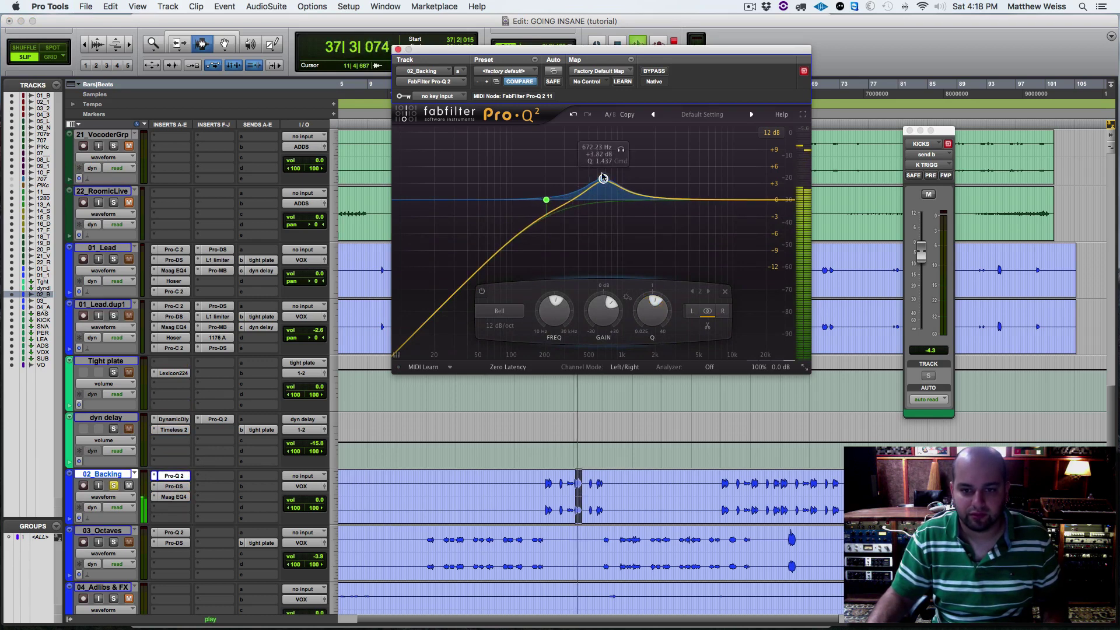
{"action": "left_click_drag", "start_coordinate": [603, 179], "coordinate": [563, 219]}
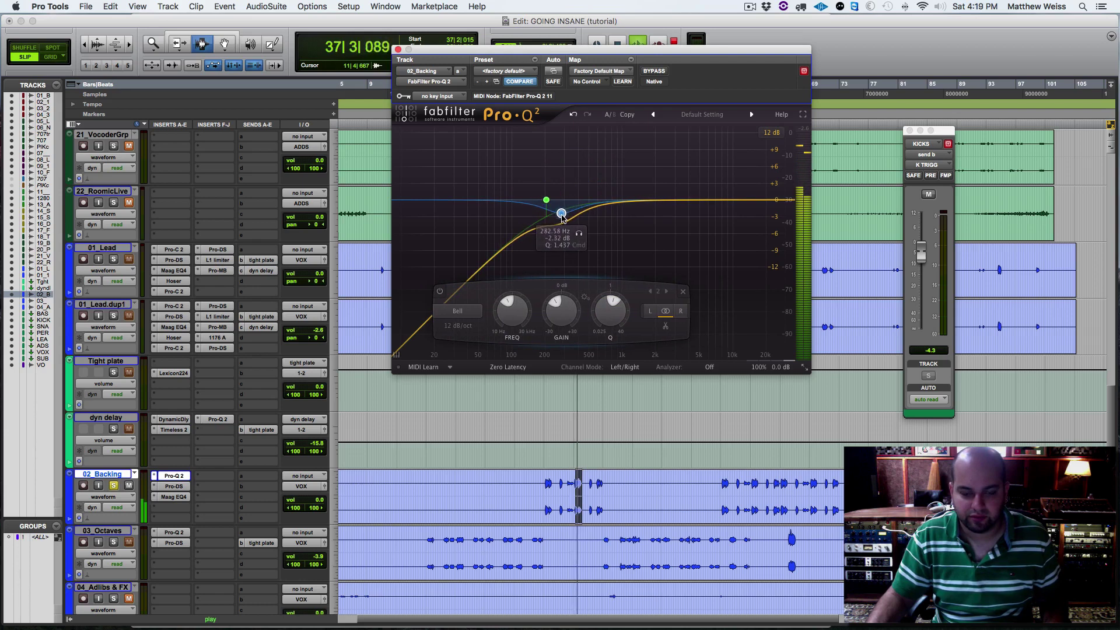
{"action": "left_click", "coordinate": [458, 326]}
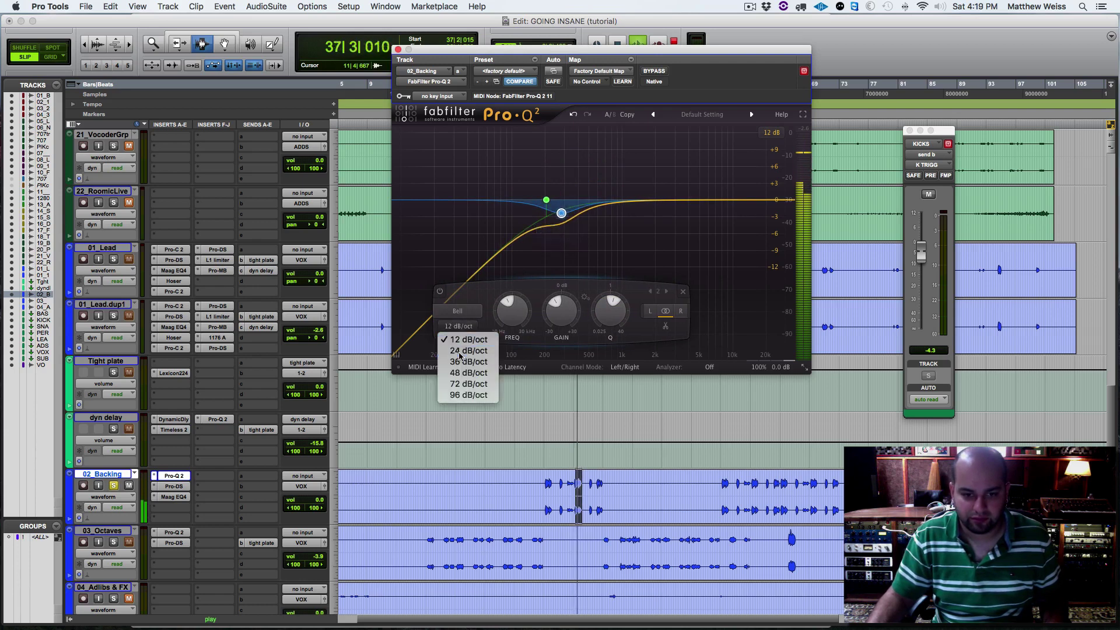
{"action": "left_click", "coordinate": [465, 348]}
{"action": "mouse_move", "coordinate": [561, 213]}
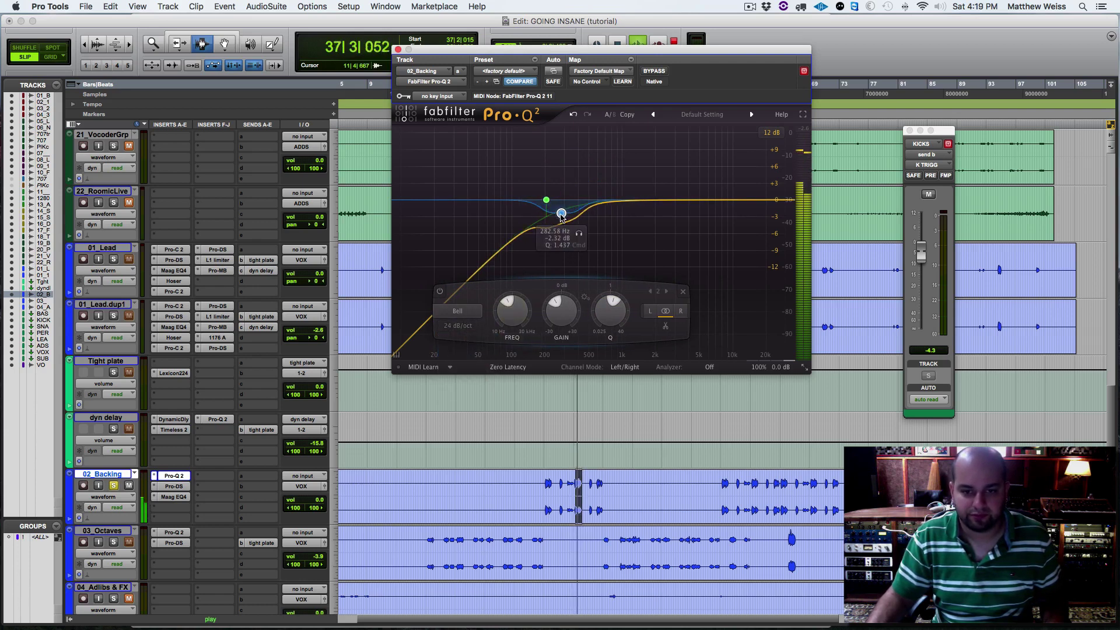
{"action": "left_click_drag", "start_coordinate": [561, 214], "coordinate": [560, 209]}
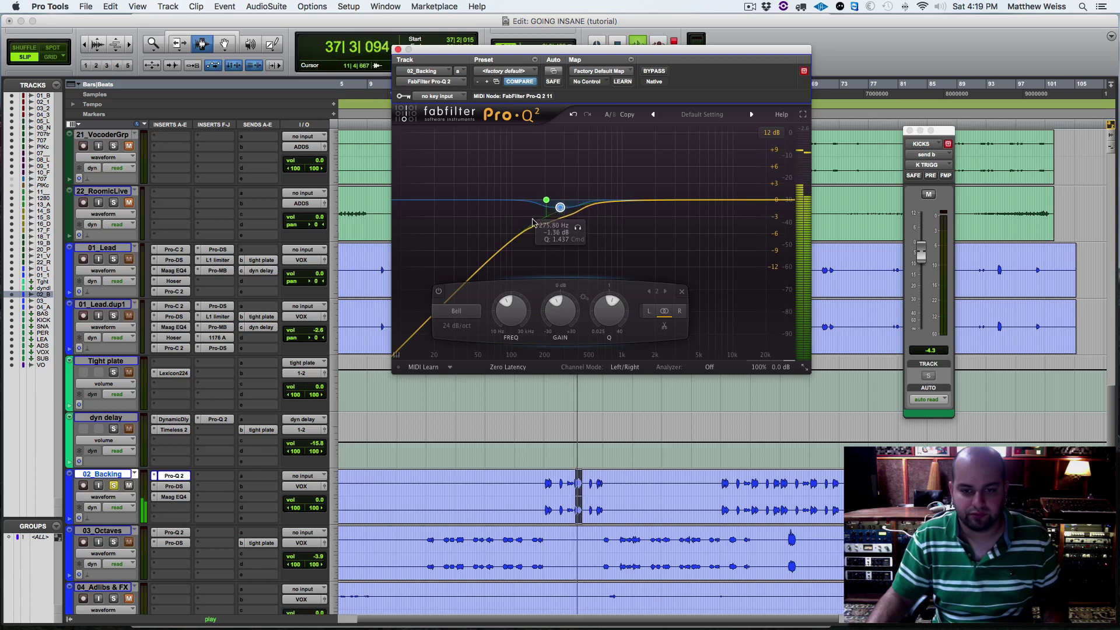
{"action": "left_click", "coordinate": [398, 49]}
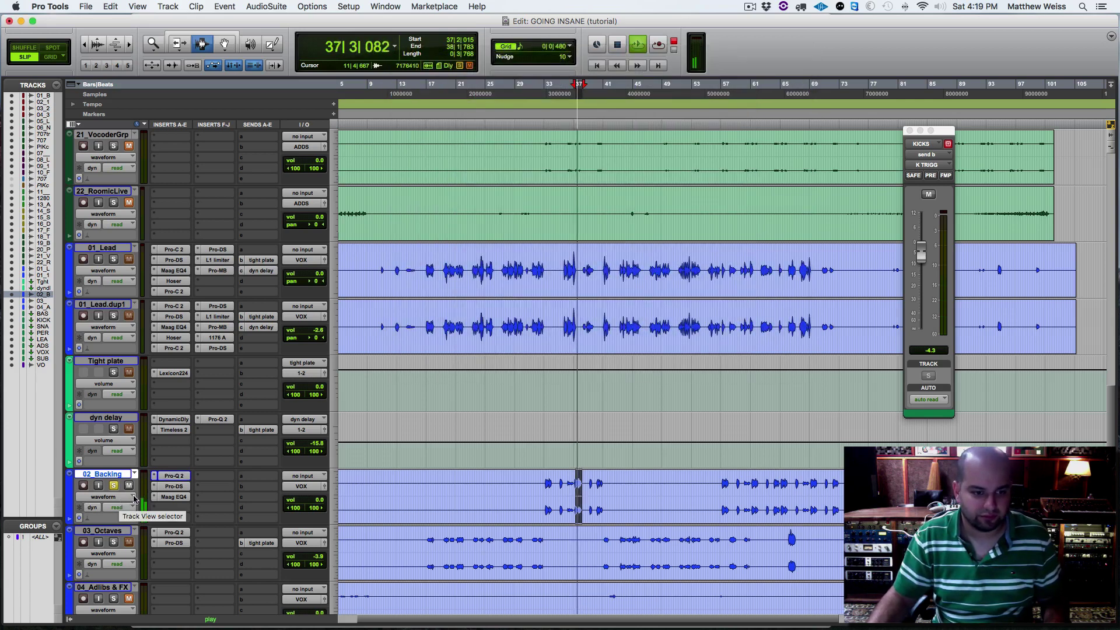
Unsolo 02_Backing and play the full mix from 33|1|225, where its first phrases begin.
{"action": "key", "text": "space"}
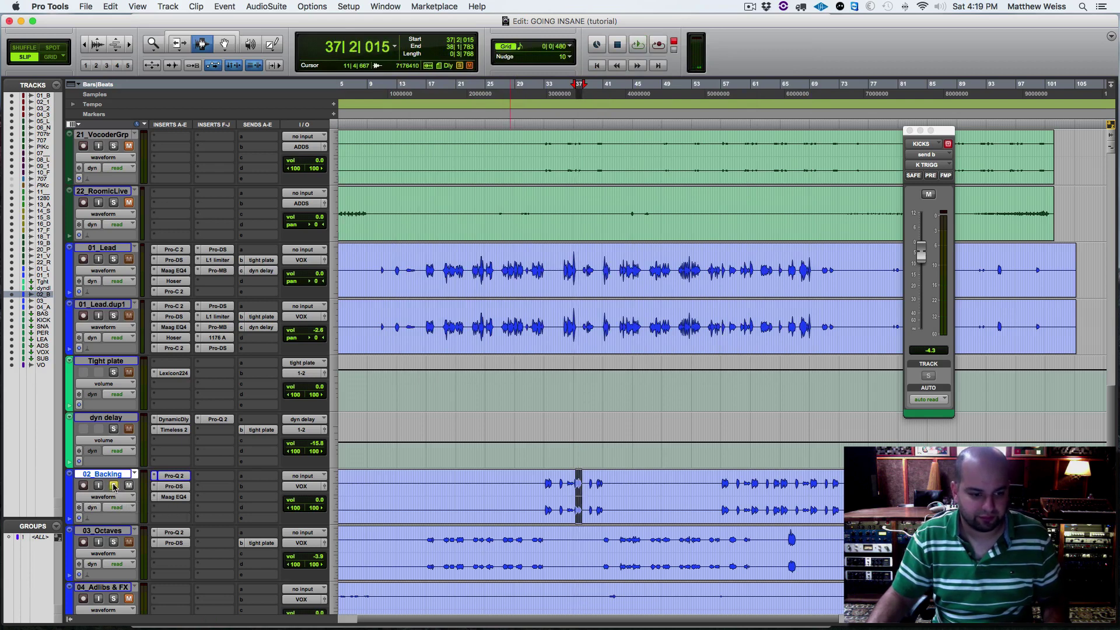
{"action": "left_click", "coordinate": [548, 486]}
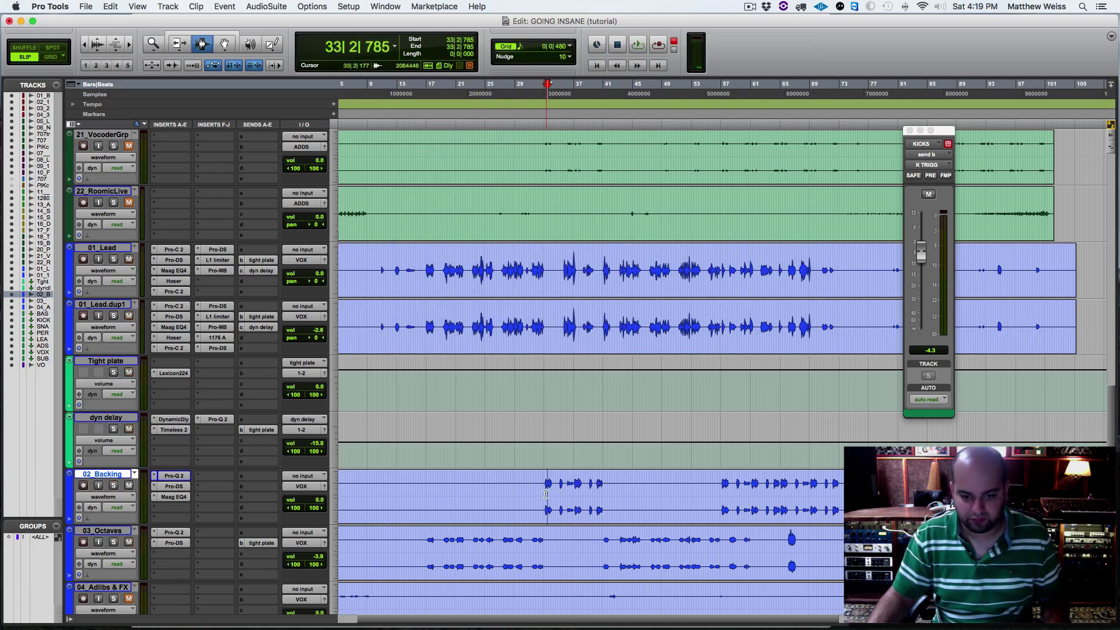
{"action": "key", "text": "space"}
{"action": "key", "text": "space"}
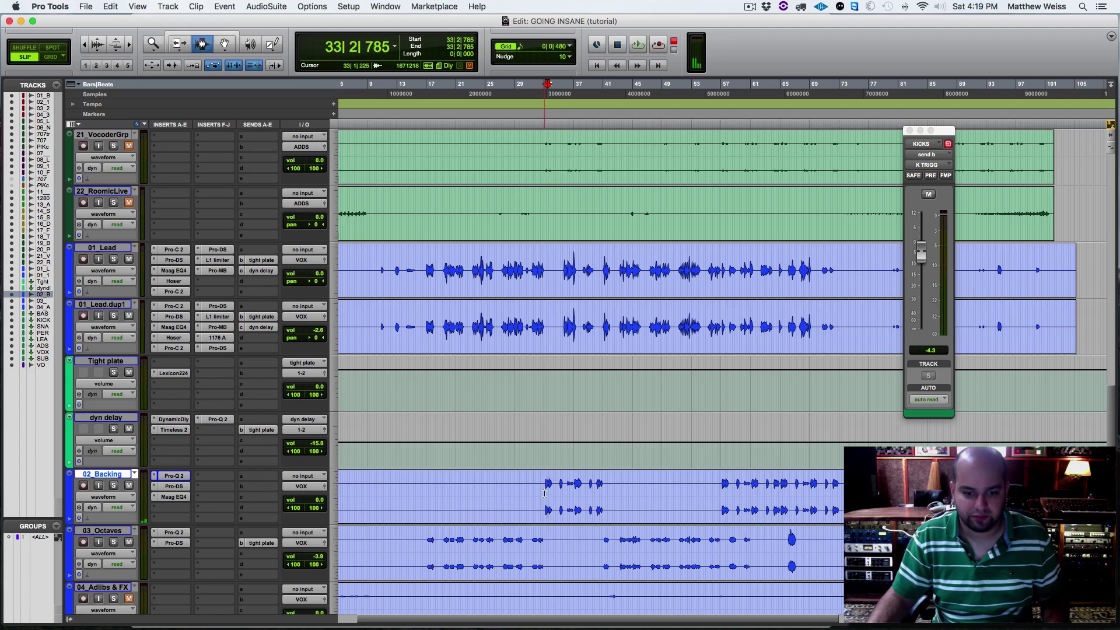
{"action": "left_click", "coordinate": [545, 493]}
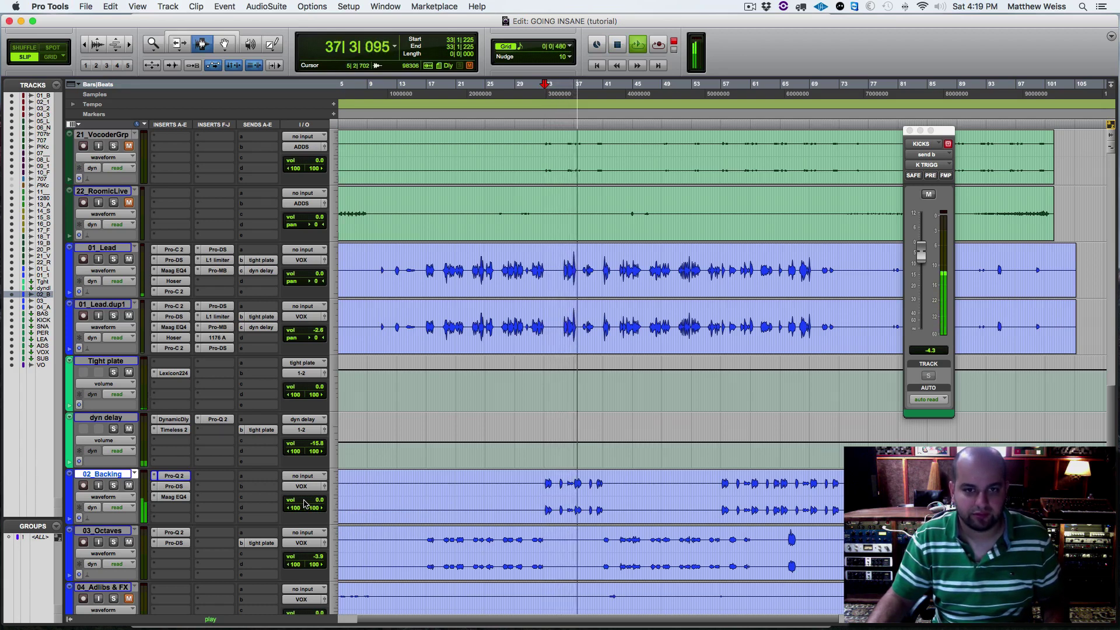
{"action": "key", "text": "space"}
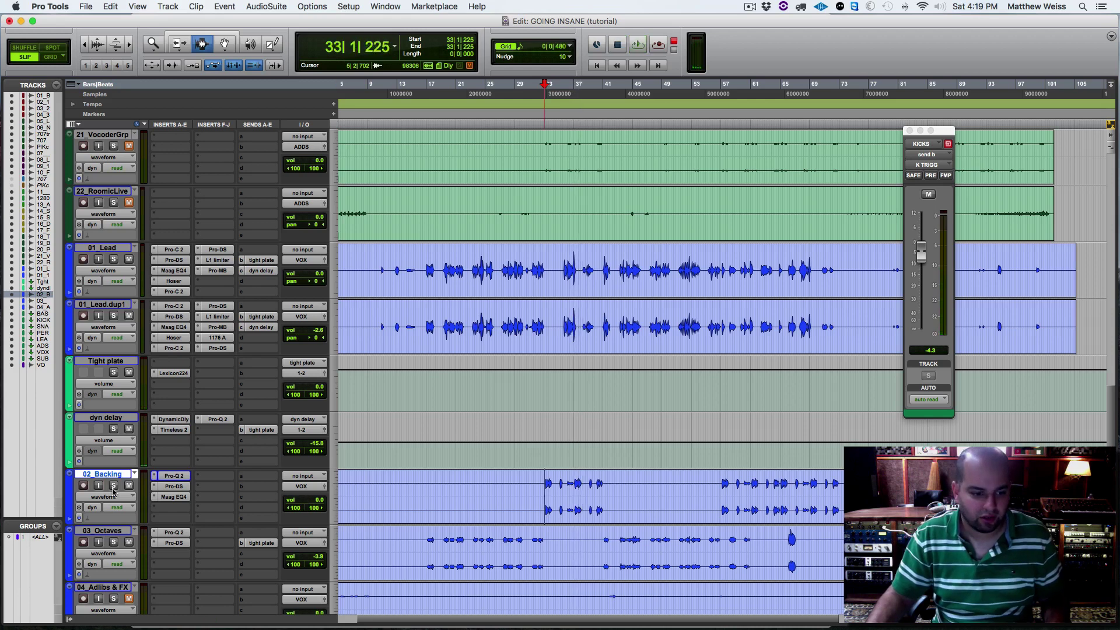
Insert Lo-Fi (stereo) in the fourth slot of 02_Backing, set Distortion to 0.5 and audition the track soloed.
{"action": "left_click", "coordinate": [151, 511]}
{"action": "mouse_move", "coordinate": [204, 531]}
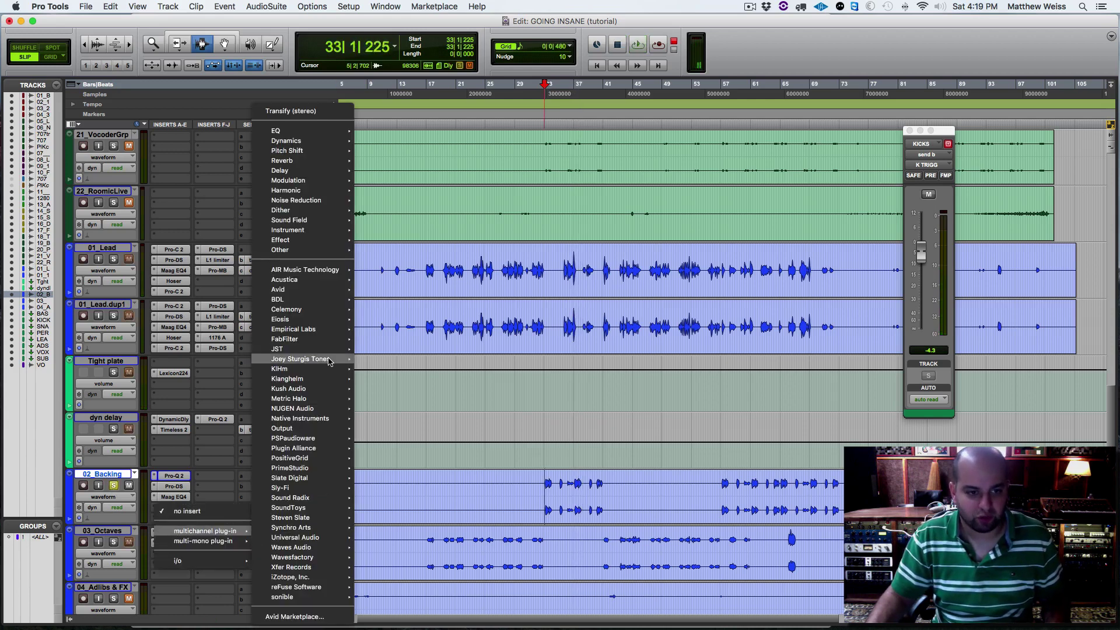
{"action": "mouse_move", "coordinate": [269, 191]}
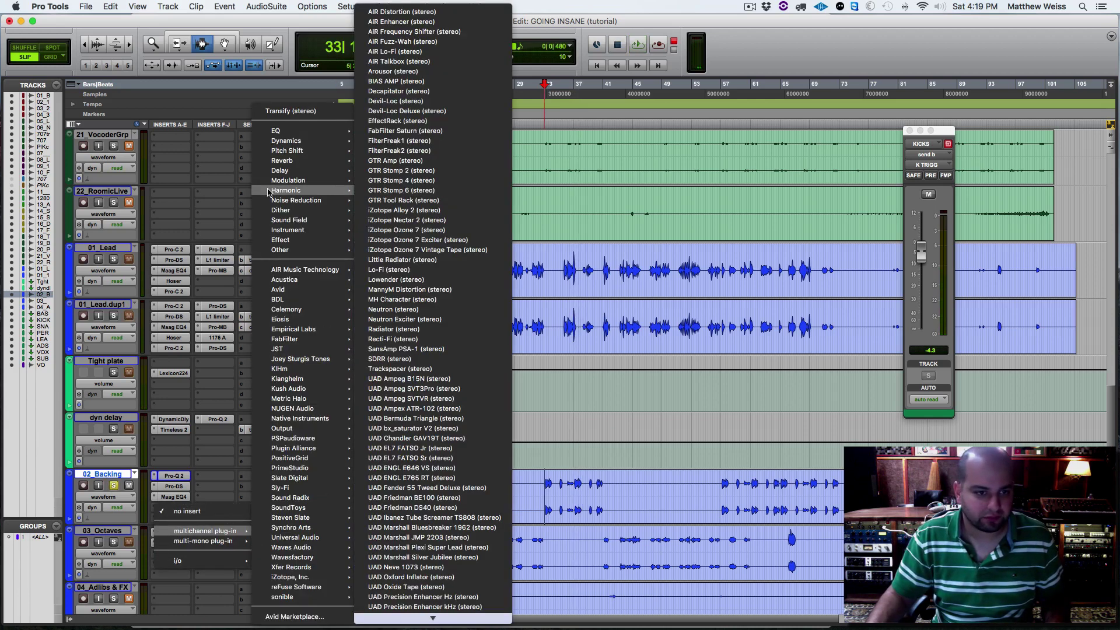
{"action": "left_click", "coordinate": [406, 270]}
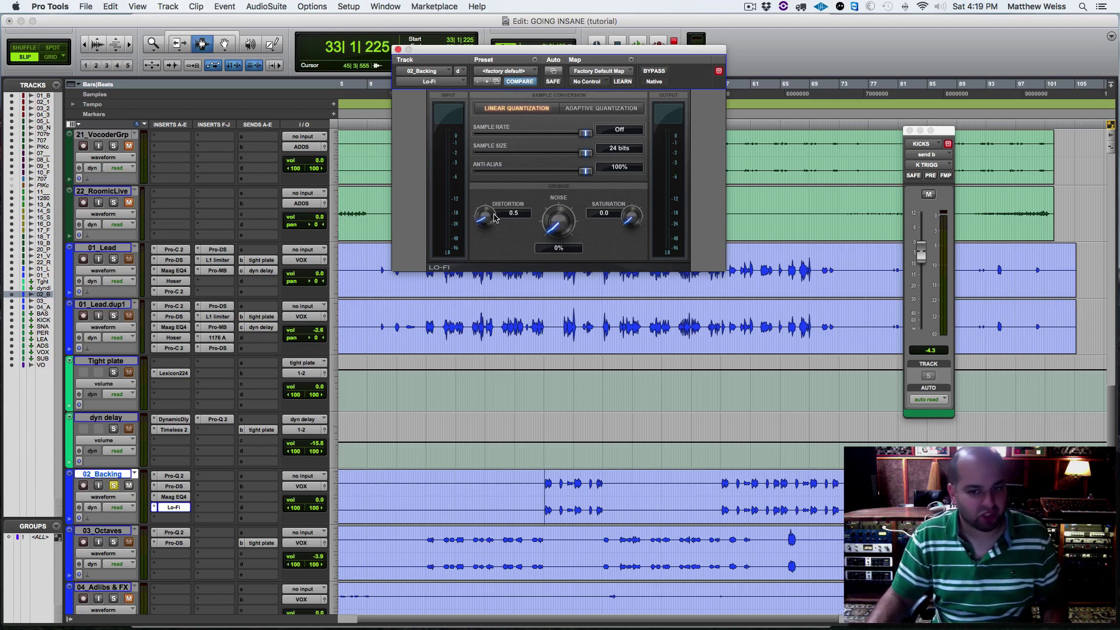
{"action": "key", "text": "space"}
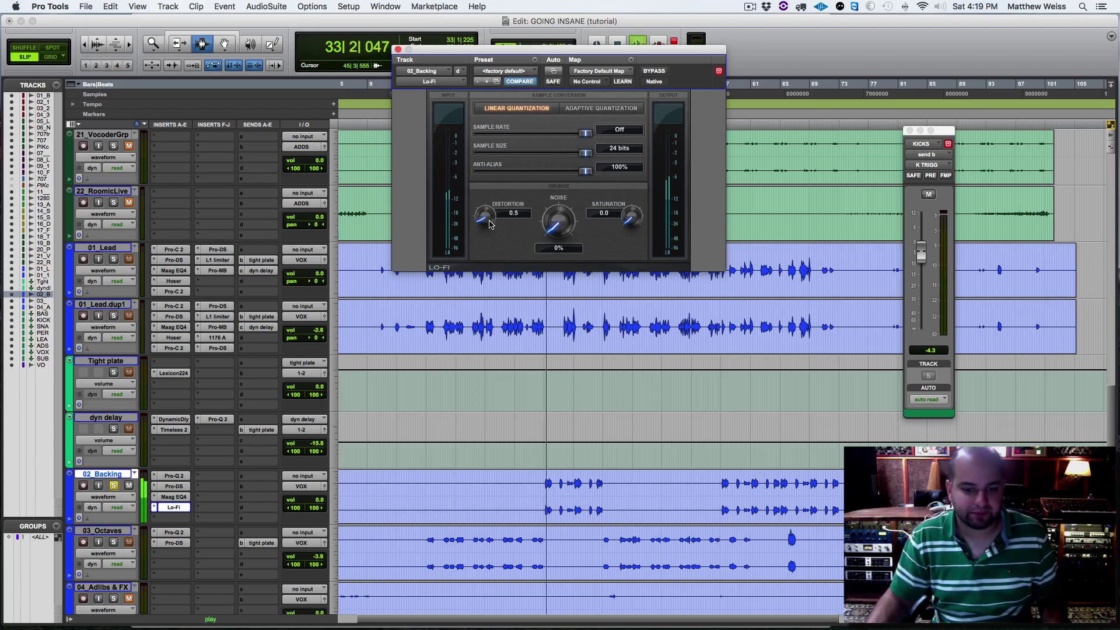
{"action": "key", "text": "space"}
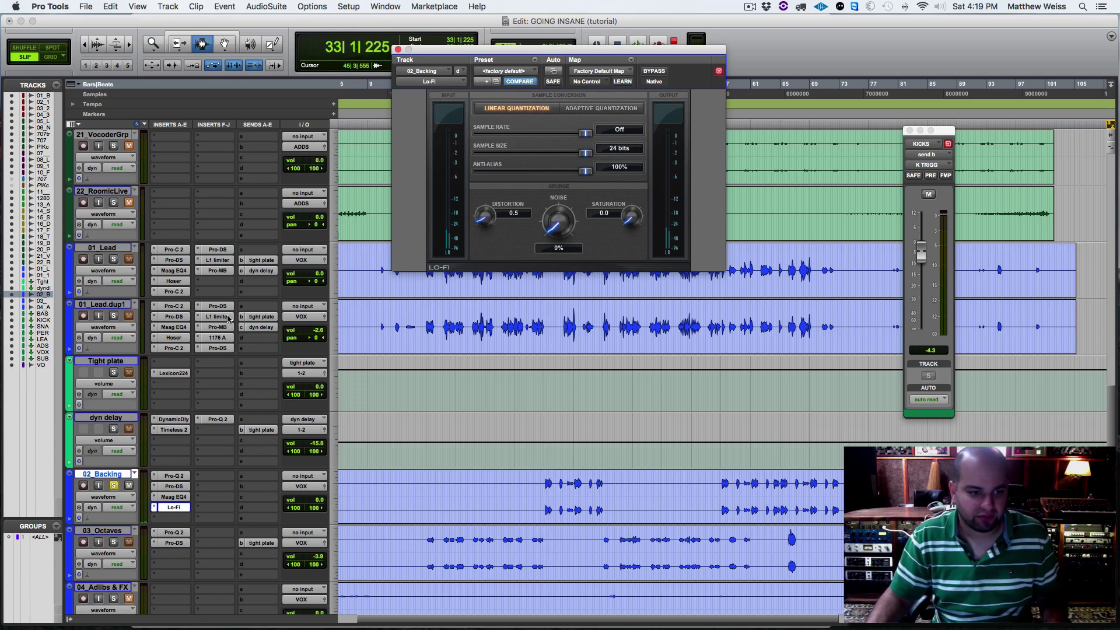
Copy the L1 limiter from 01_Lead.dup1 to insert F of 02_Backing, then audition it soloed and in the full mix.
{"action": "left_click_drag", "start_coordinate": [212, 315], "coordinate": [220, 469]}
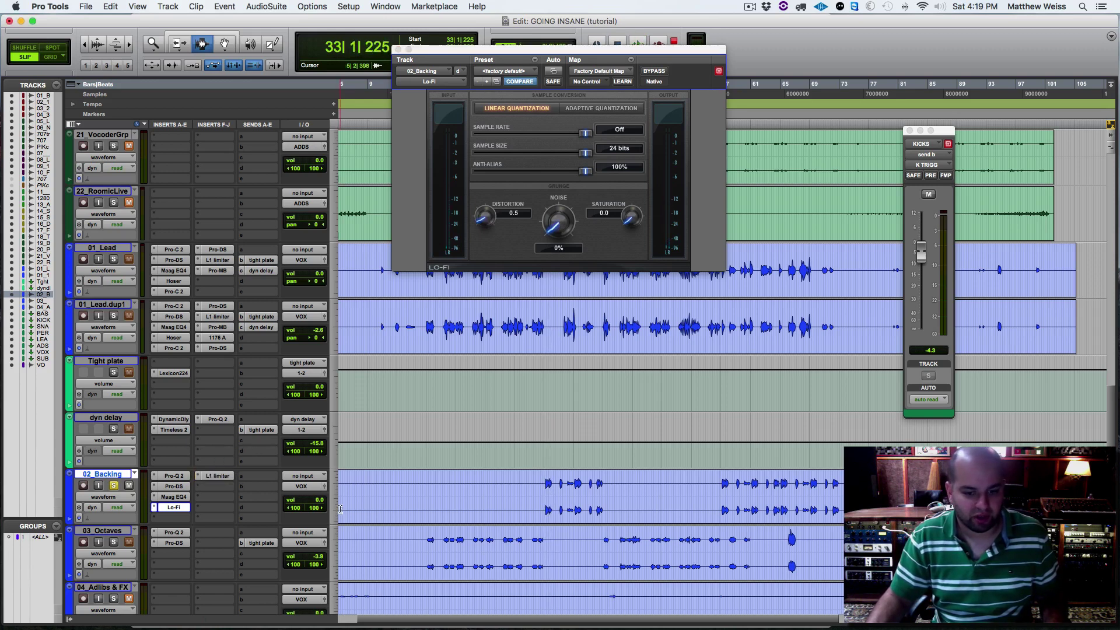
{"action": "key", "text": "space"}
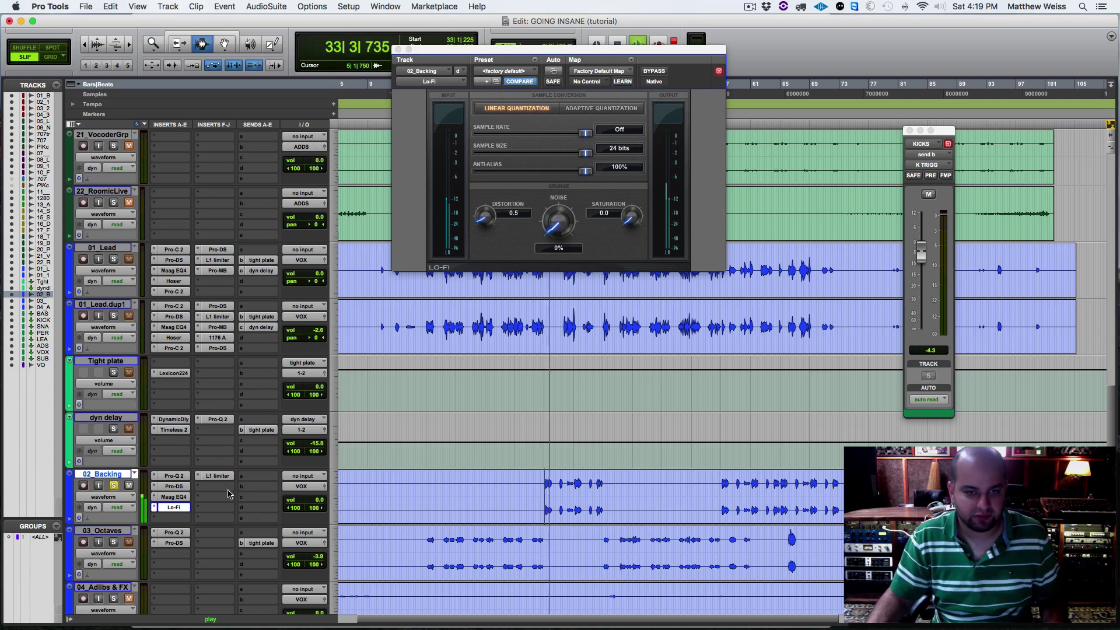
{"action": "key", "text": "space"}
{"action": "key", "text": "space"}
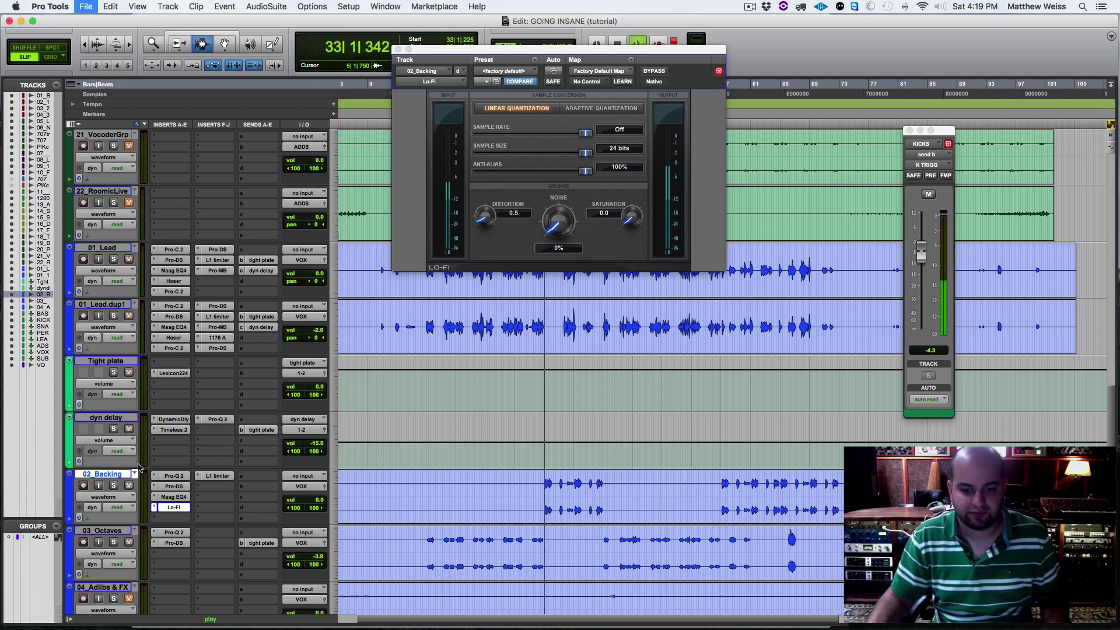
Close Lo-Fi and copy the tight plate send from 01_Lead to send A of 02_Backing during playback.
{"action": "left_click", "coordinate": [399, 49]}
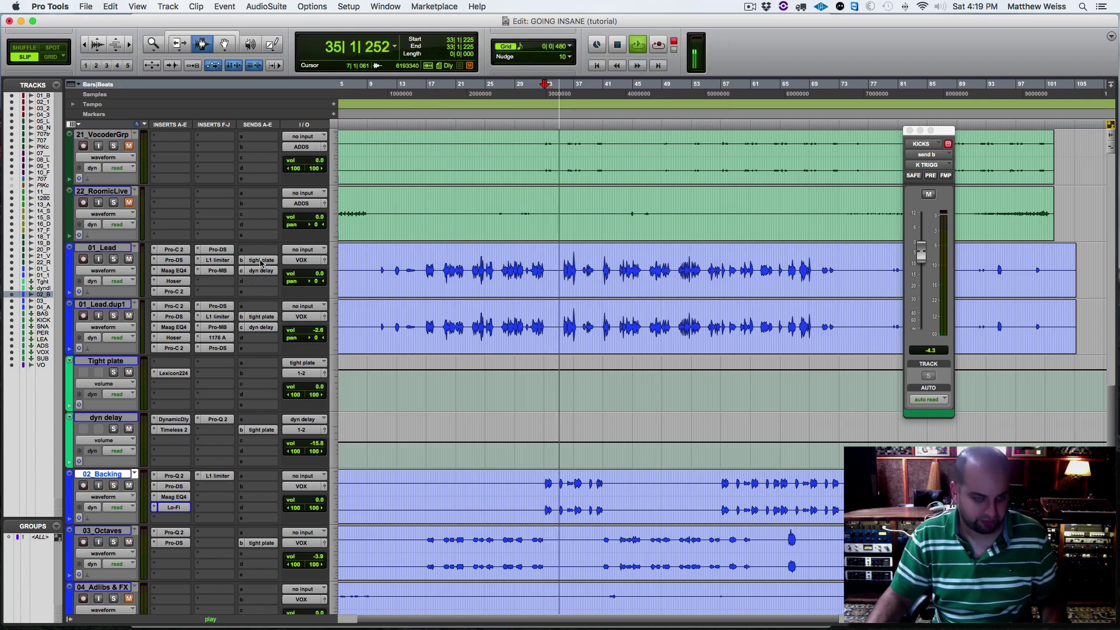
{"action": "left_click_drag", "start_coordinate": [258, 480], "coordinate": [259, 479]}
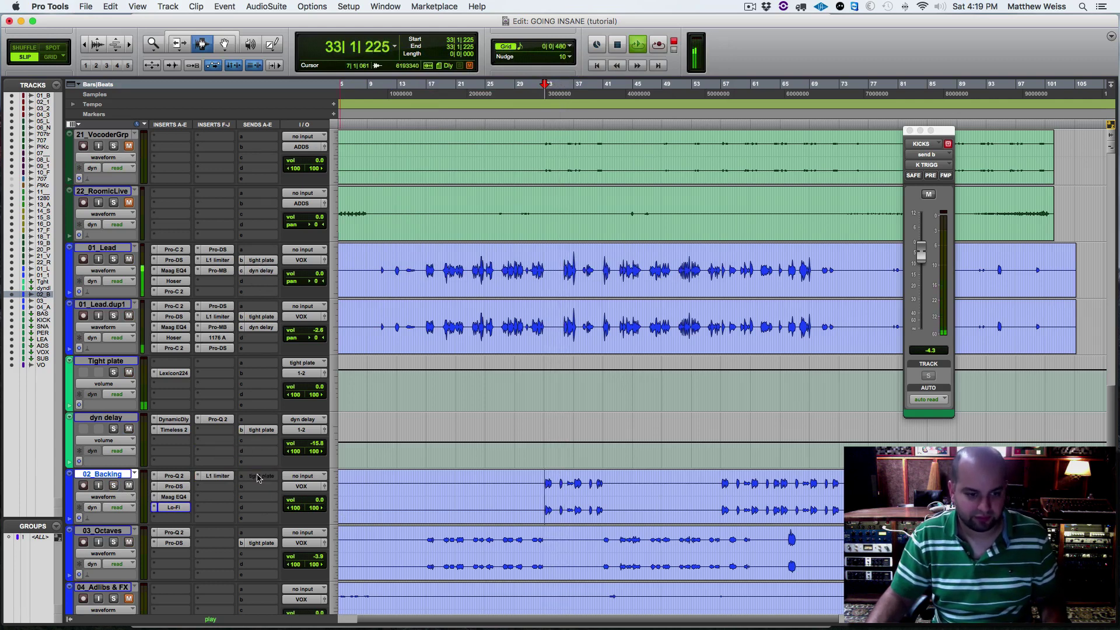
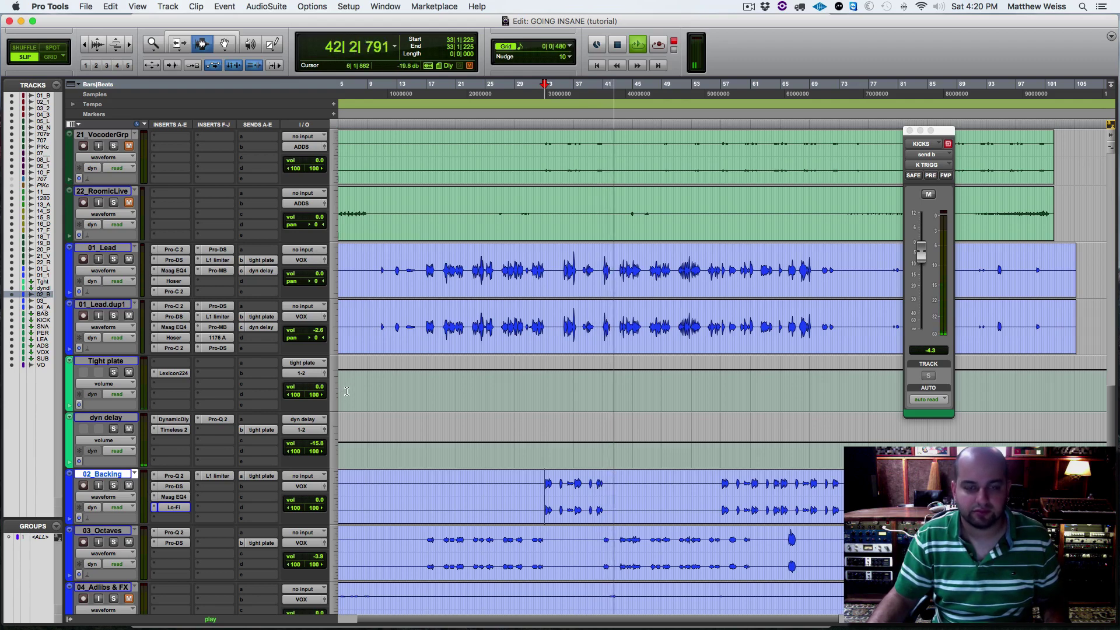
Set the SUBMIX Trim gain to -4.1 dB, close it and play the full mix from 33|1|225.
{"action": "scroll", "coordinate": [376, 394], "scroll_direction": "down", "scroll_amount": 10}
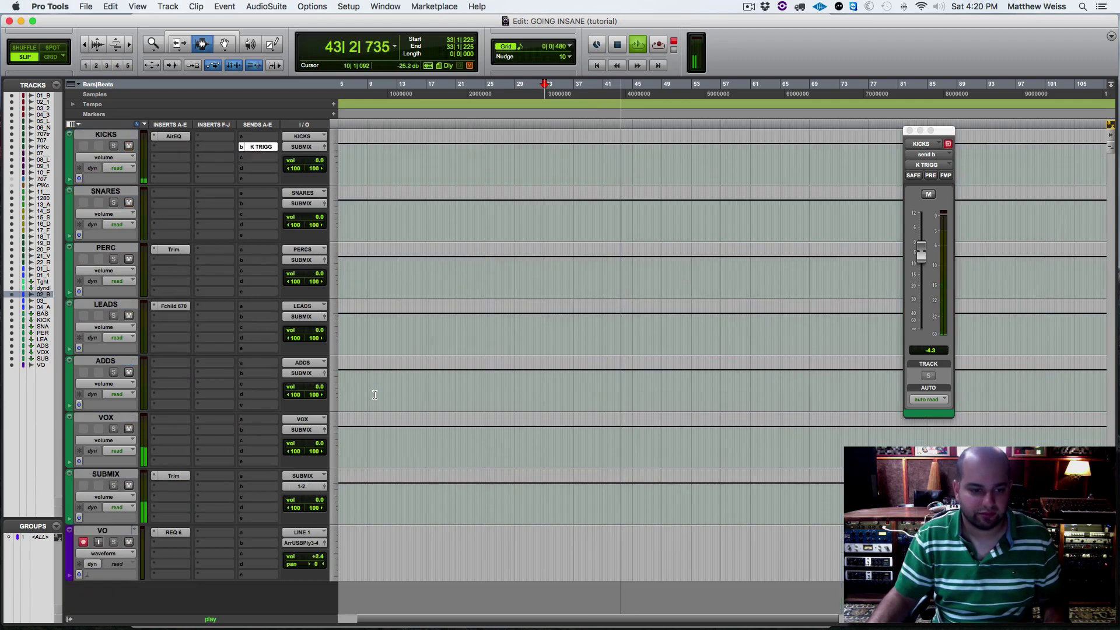
{"action": "scroll", "coordinate": [332, 289], "scroll_direction": "up", "scroll_amount": 2}
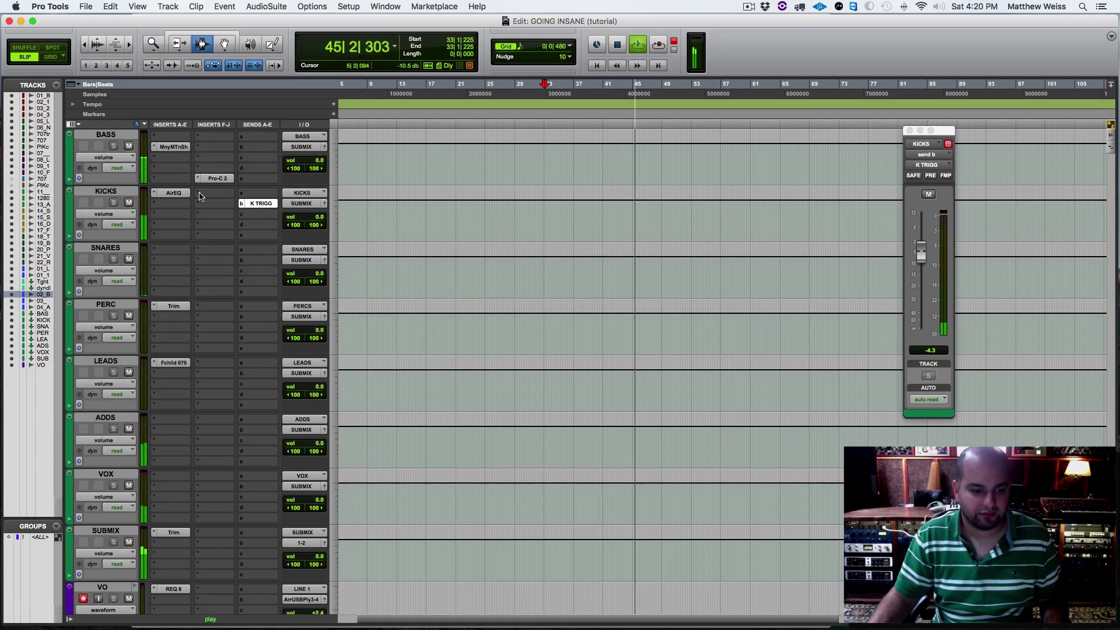
{"action": "key", "text": "space"}
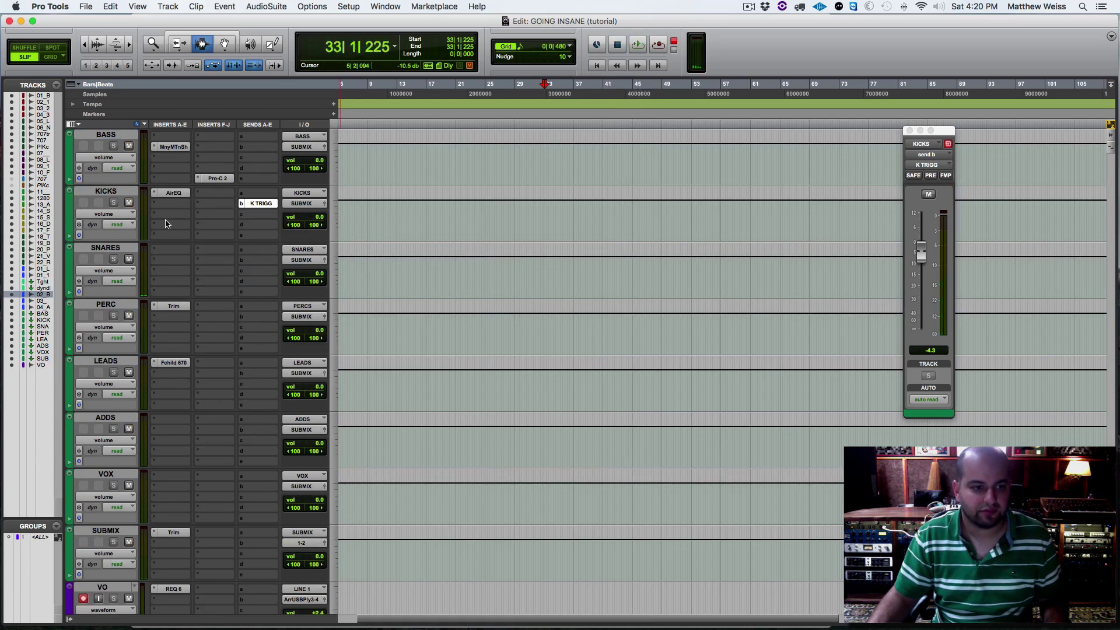
{"action": "left_click", "coordinate": [168, 532]}
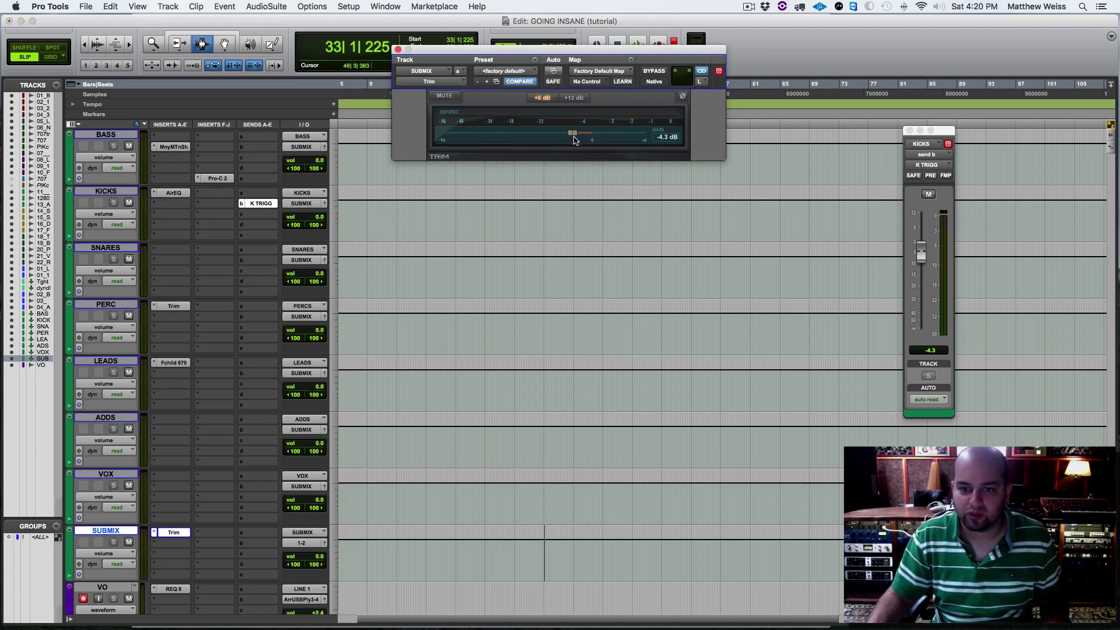
{"action": "left_click", "coordinate": [395, 48]}
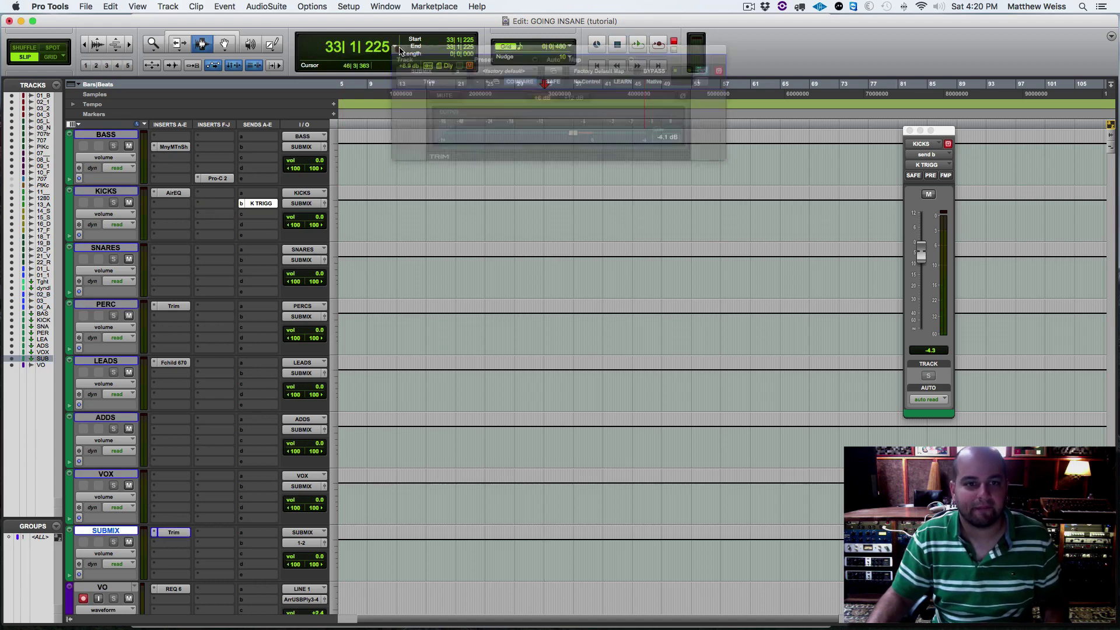
{"action": "key", "text": "space"}
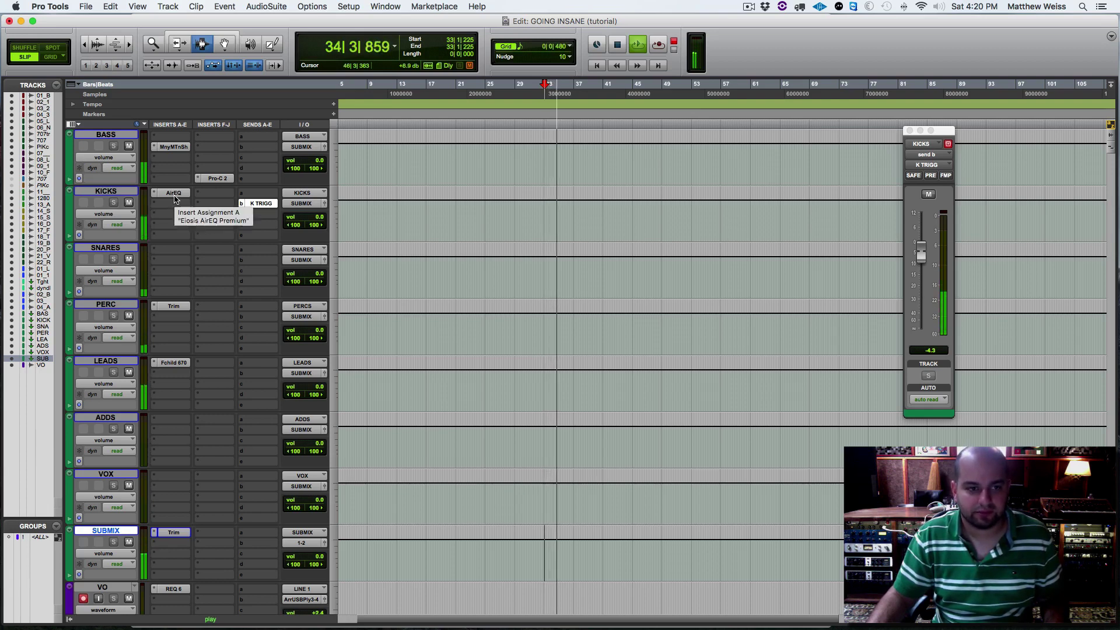
{"action": "key", "text": "space"}
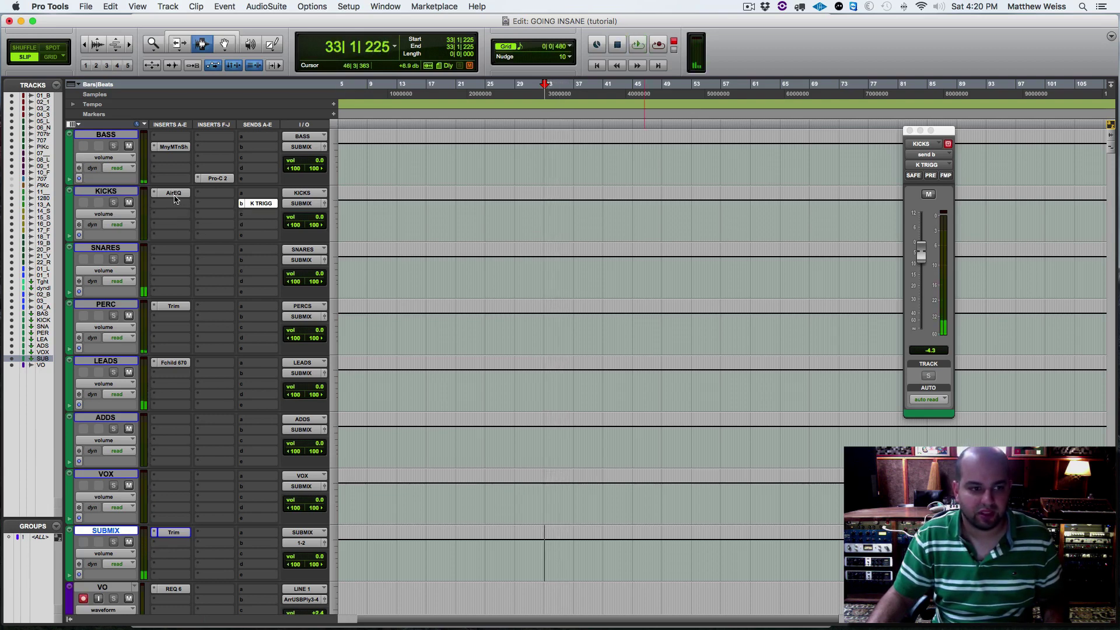
Check the AirEQ settings on the KICKS bus while the mix plays, and close the plug-in.
{"action": "left_click", "coordinate": [174, 194]}
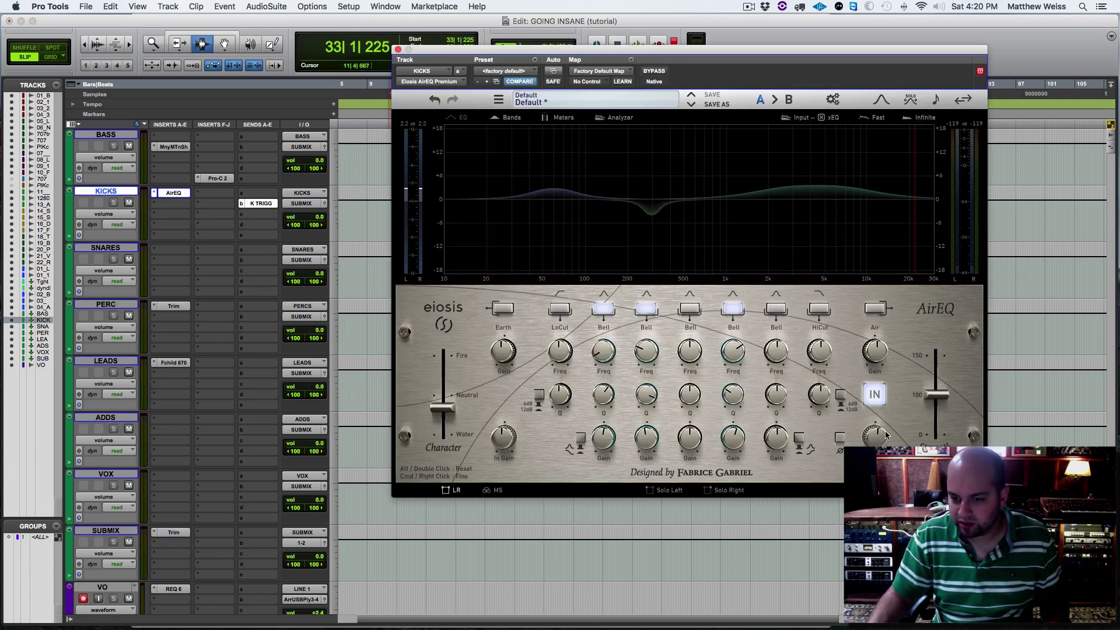
{"action": "key", "text": "space"}
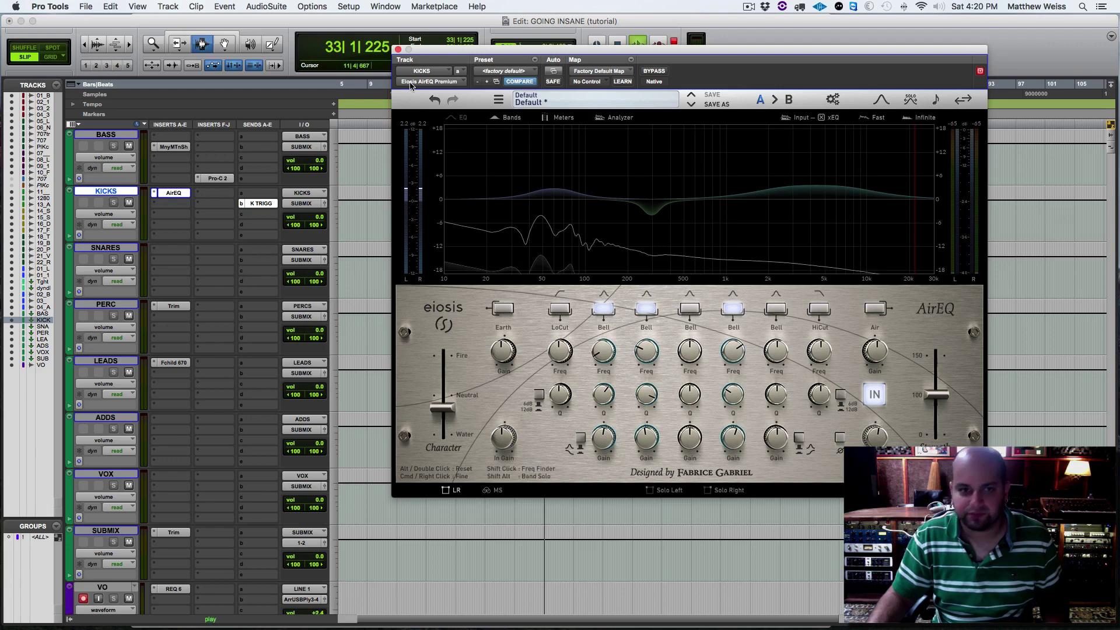
{"action": "left_click", "coordinate": [398, 49]}
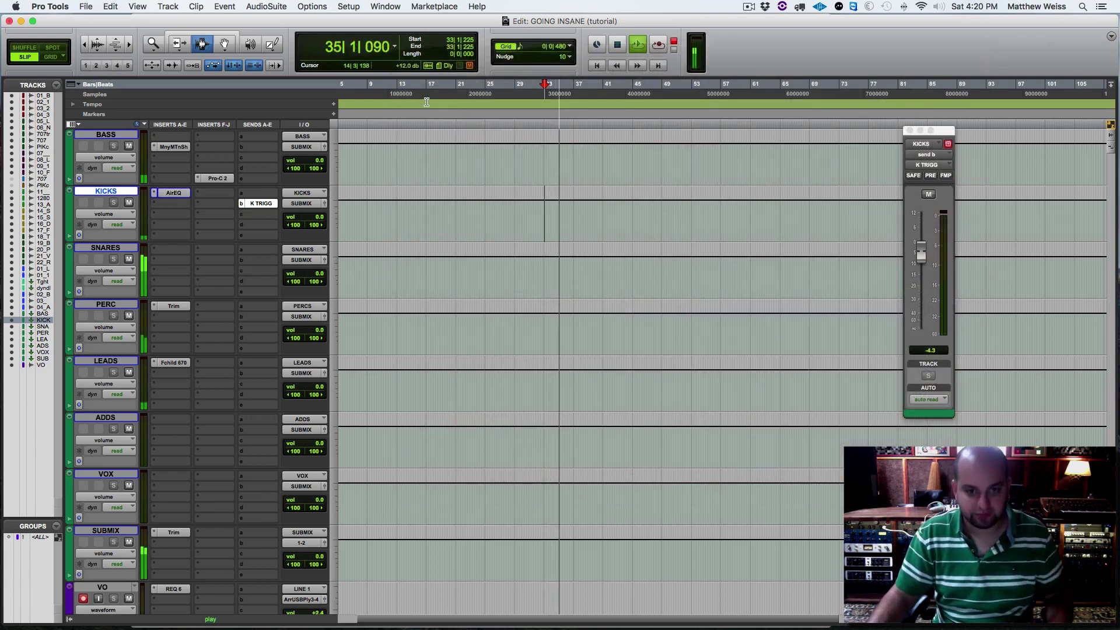
Place the playback position at 34|3|545 in 18_TchnChrpr and audition that track soloed.
{"action": "scroll", "coordinate": [496, 163], "scroll_direction": "up", "scroll_amount": 10}
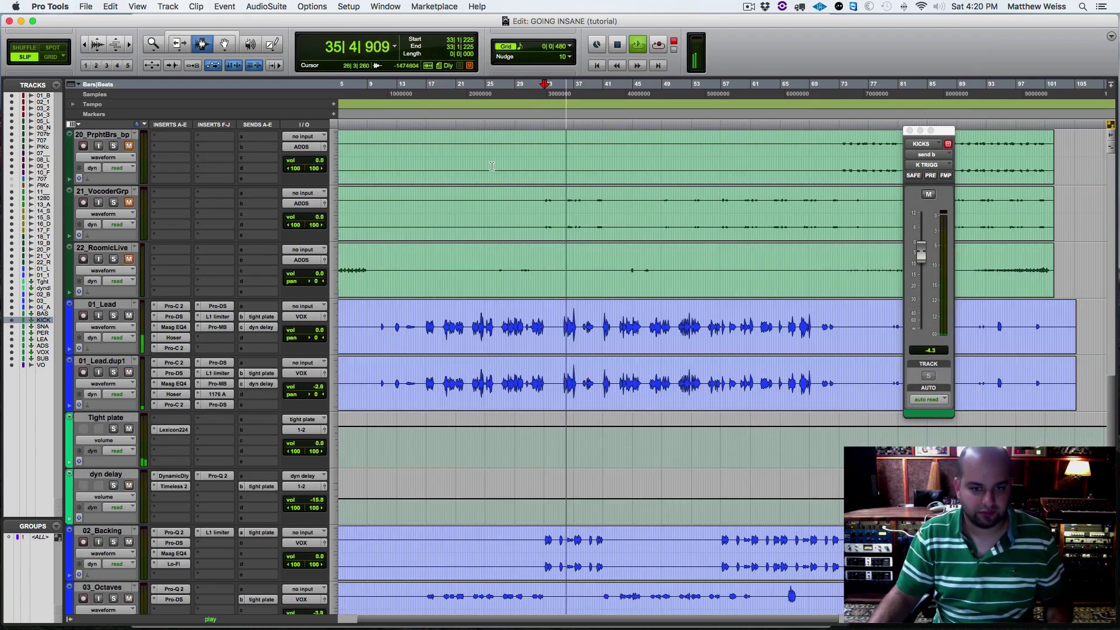
{"action": "scroll", "coordinate": [374, 181], "scroll_direction": "up", "scroll_amount": 6}
{"action": "scroll", "coordinate": [373, 181], "scroll_direction": "down", "scroll_amount": 1}
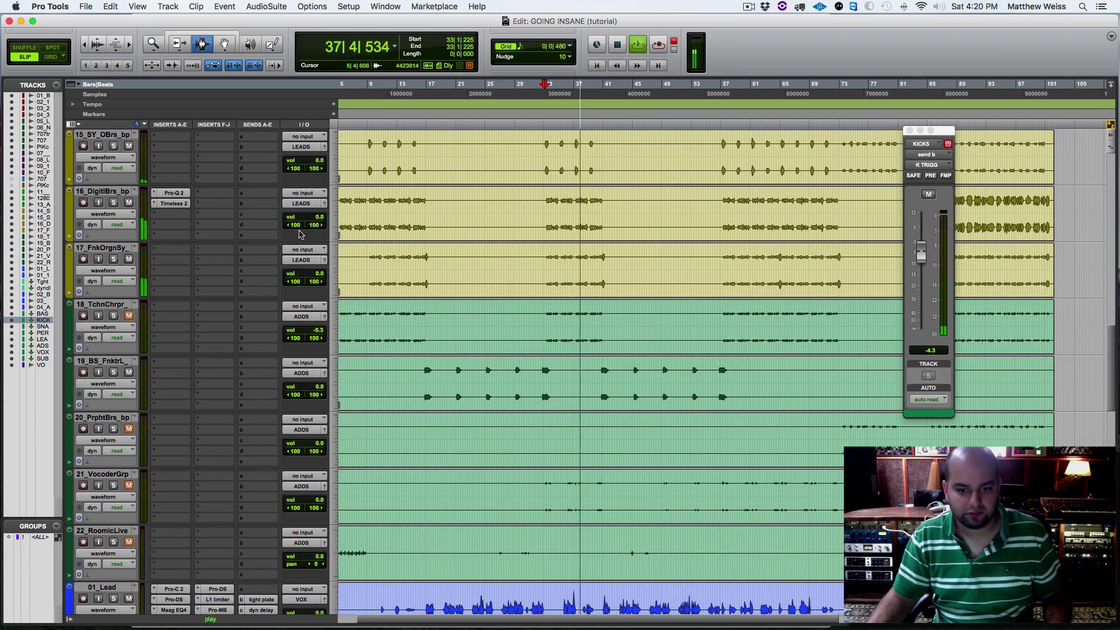
{"action": "key", "text": "space"}
{"action": "left_click", "coordinate": [556, 325]}
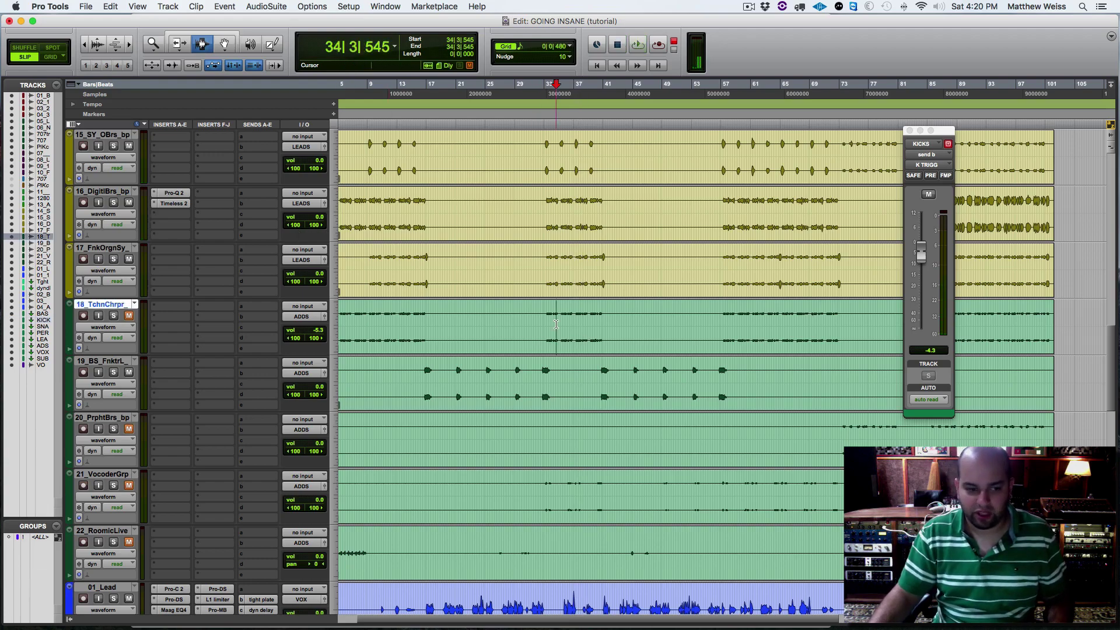
{"action": "scroll", "coordinate": [193, 339], "scroll_direction": "up", "scroll_amount": 15}
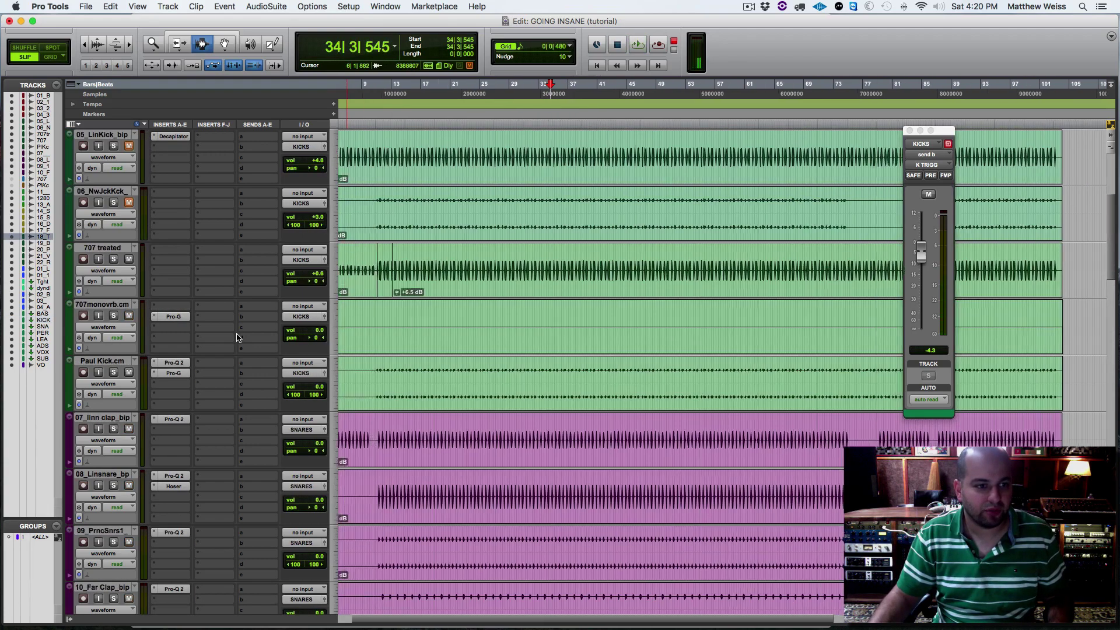
{"action": "scroll", "coordinate": [237, 337], "scroll_direction": "down", "scroll_amount": 12}
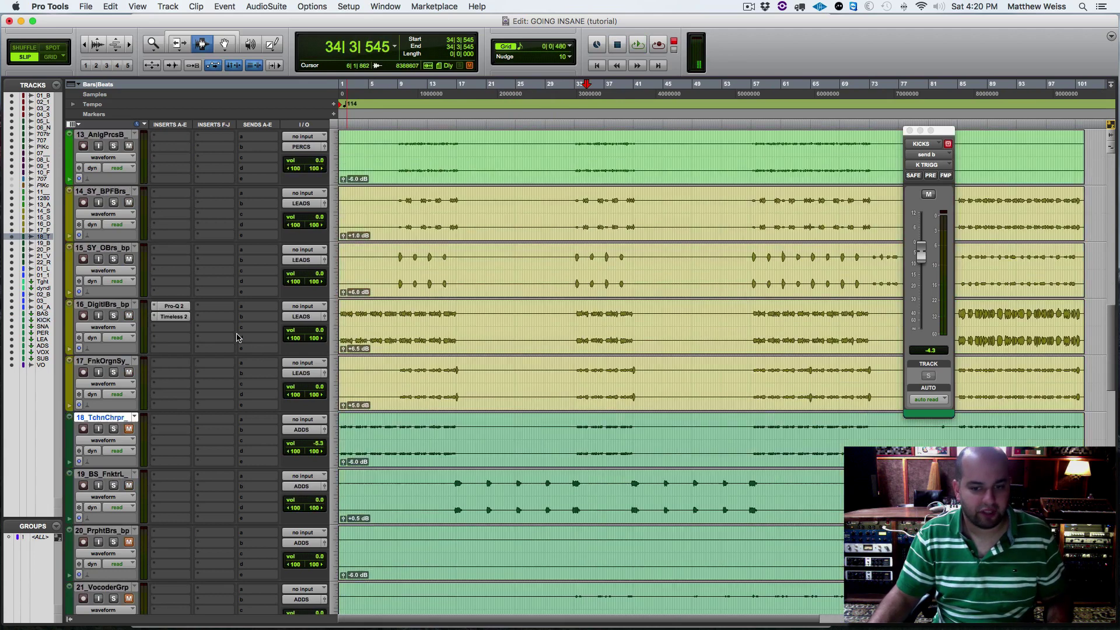
{"action": "left_click", "coordinate": [114, 429]}
{"action": "key", "text": "space"}
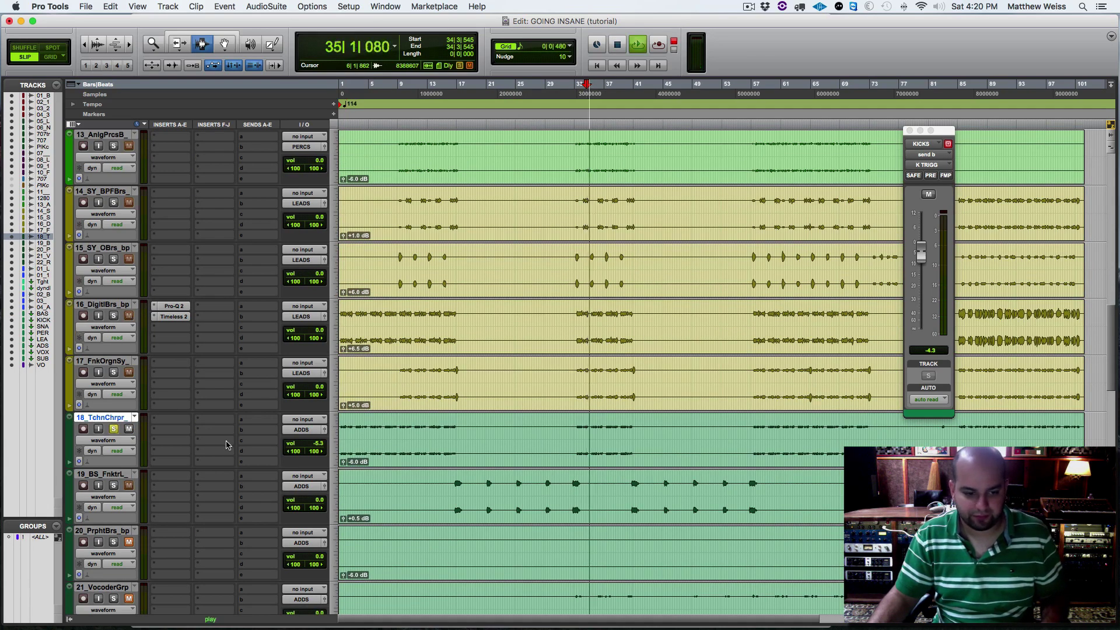
Set the volume of 18_TchnChrpr to +5.4 dB and stop playback.
{"action": "left_click", "coordinate": [307, 443]}
{"action": "left_click_drag", "start_coordinate": [306, 443], "coordinate": [306, 437]}
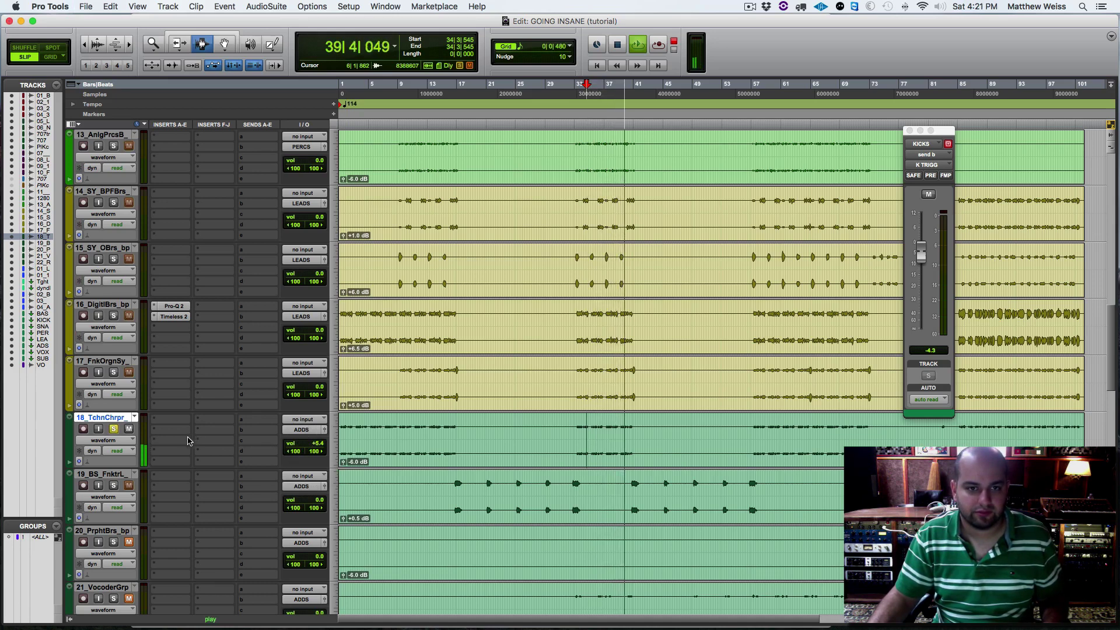
{"action": "key", "text": "space"}
Insert UAD Lexicon 224 (stereo) in the first slot of 18_TchnChrpr.
{"action": "left_click", "coordinate": [157, 424]}
{"action": "mouse_move", "coordinate": [202, 443]}
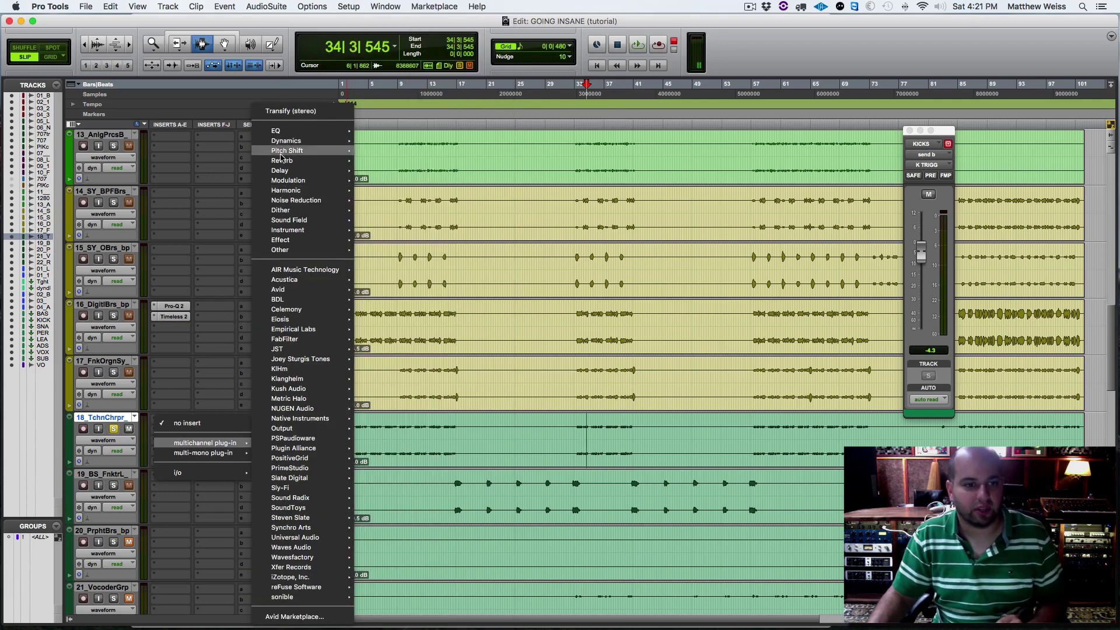
{"action": "mouse_move", "coordinate": [282, 161]}
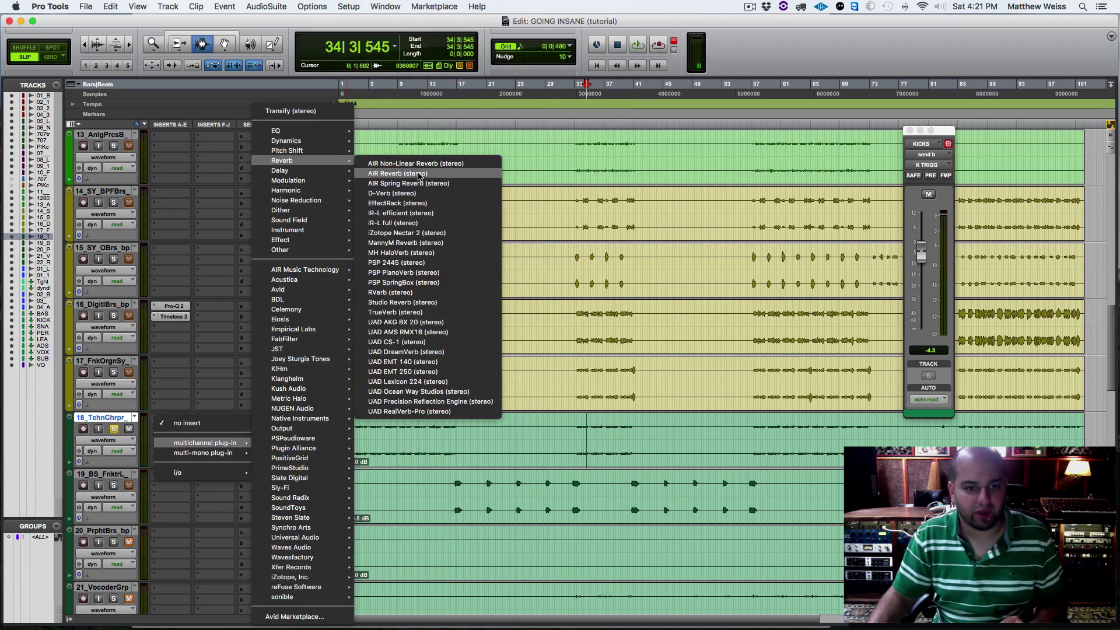
{"action": "left_click", "coordinate": [423, 384]}
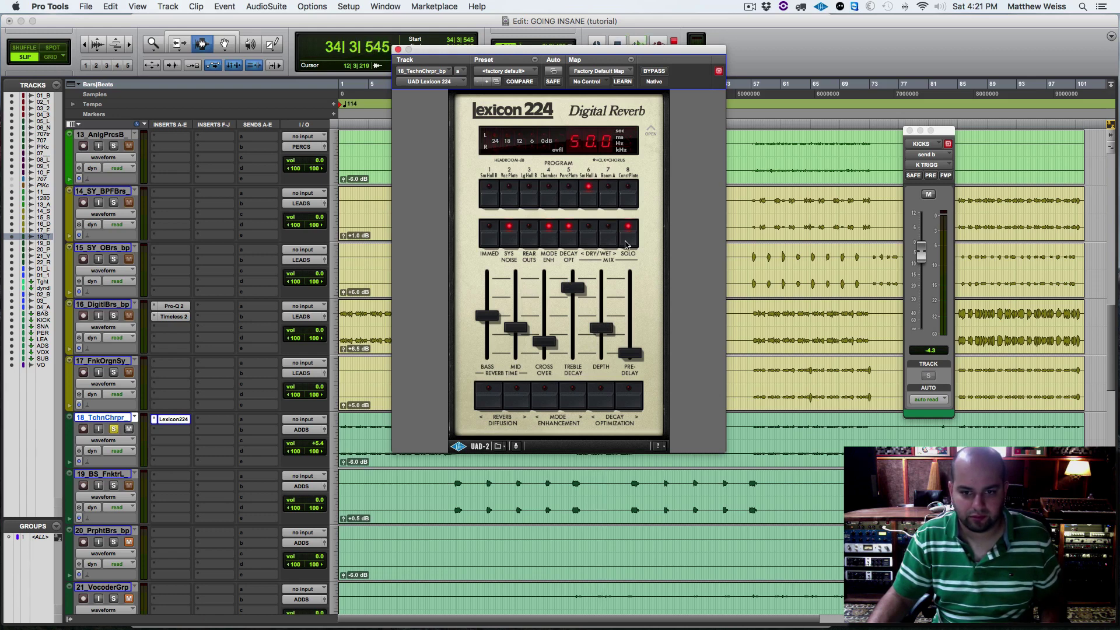
Set the Lexicon 224 pre-delay to 40 ms and bass reverb time to 2.2 s during playback, and close it.
{"action": "key", "text": "space"}
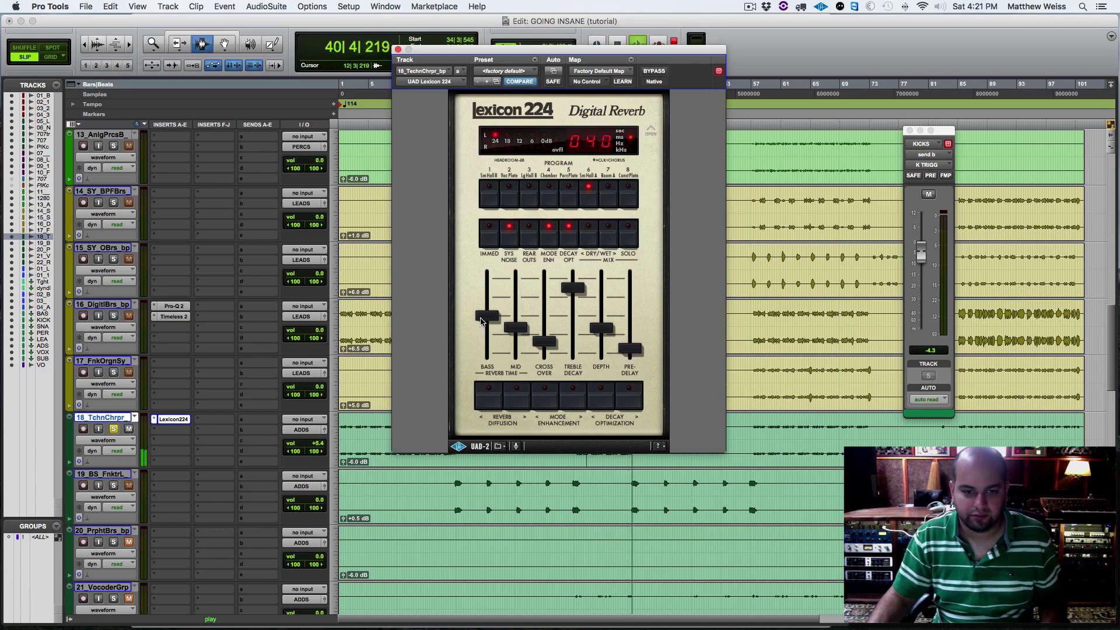
{"action": "left_click_drag", "start_coordinate": [481, 321], "coordinate": [483, 331]}
{"action": "key", "text": "space"}
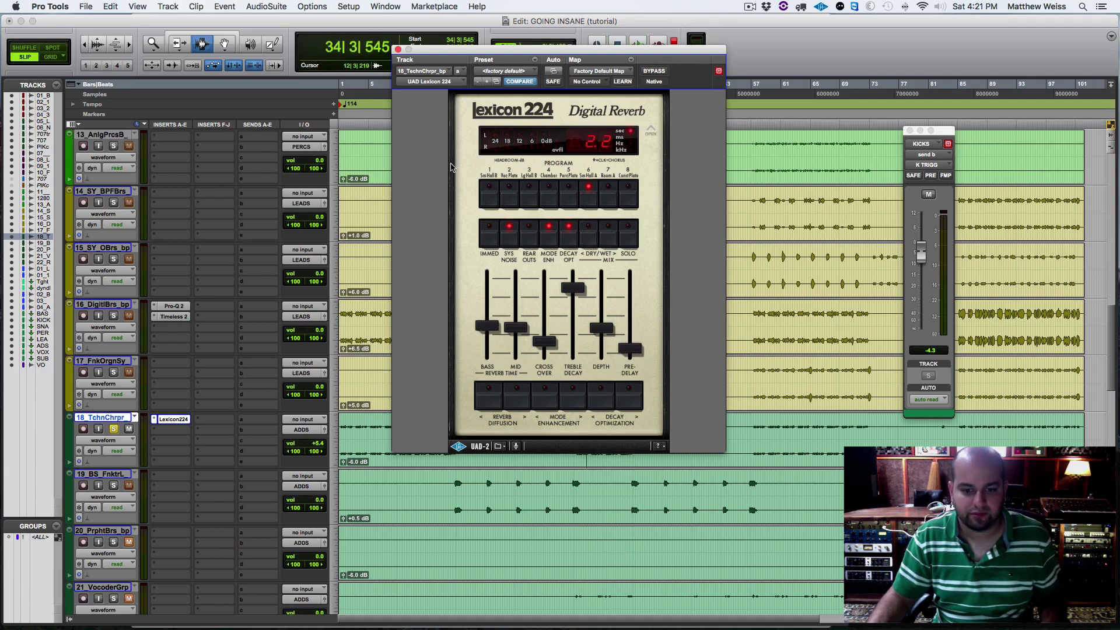
{"action": "left_click", "coordinate": [399, 50]}
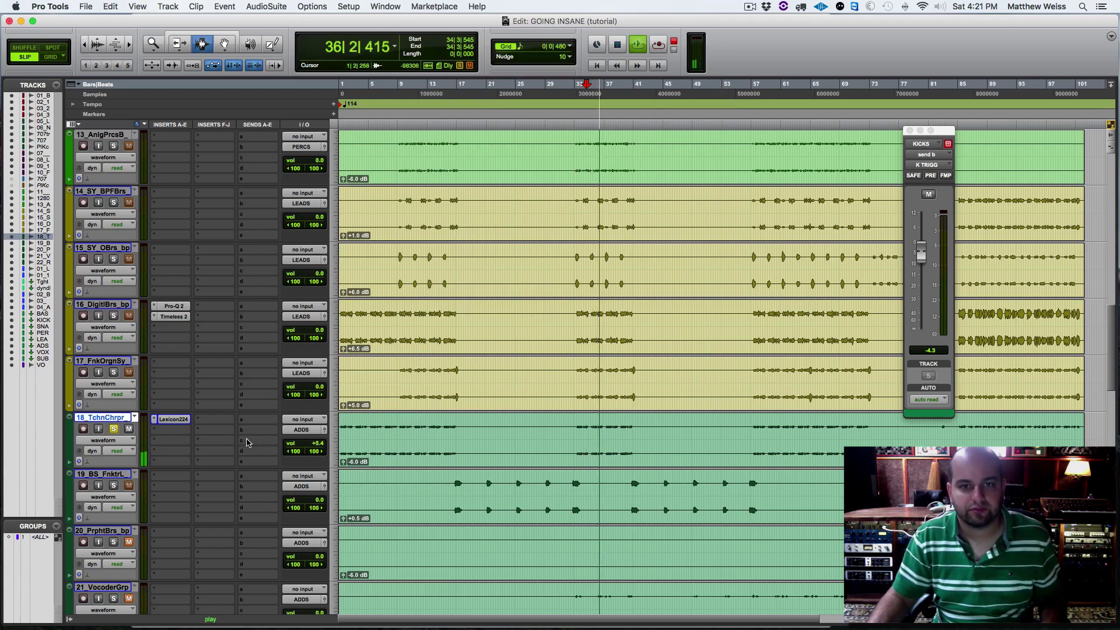
Insert Decapitator (stereo) in the second slot of 18_TchnChrpr, audition it soloed and save the session.
{"action": "key", "text": "space"}
{"action": "left_click", "coordinate": [157, 430]}
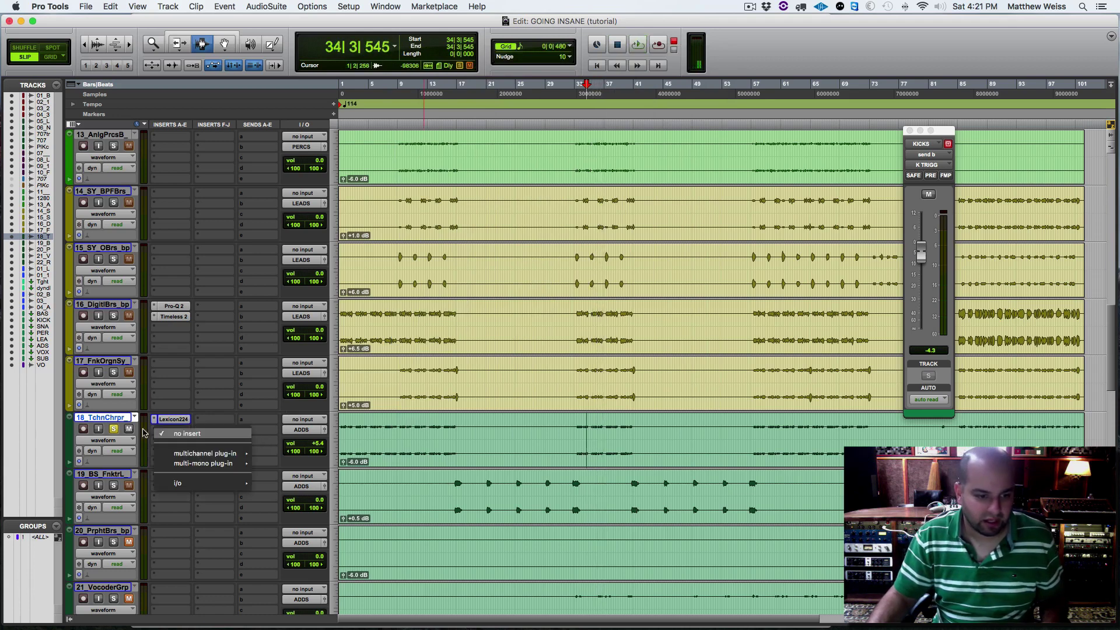
{"action": "mouse_move", "coordinate": [204, 453]}
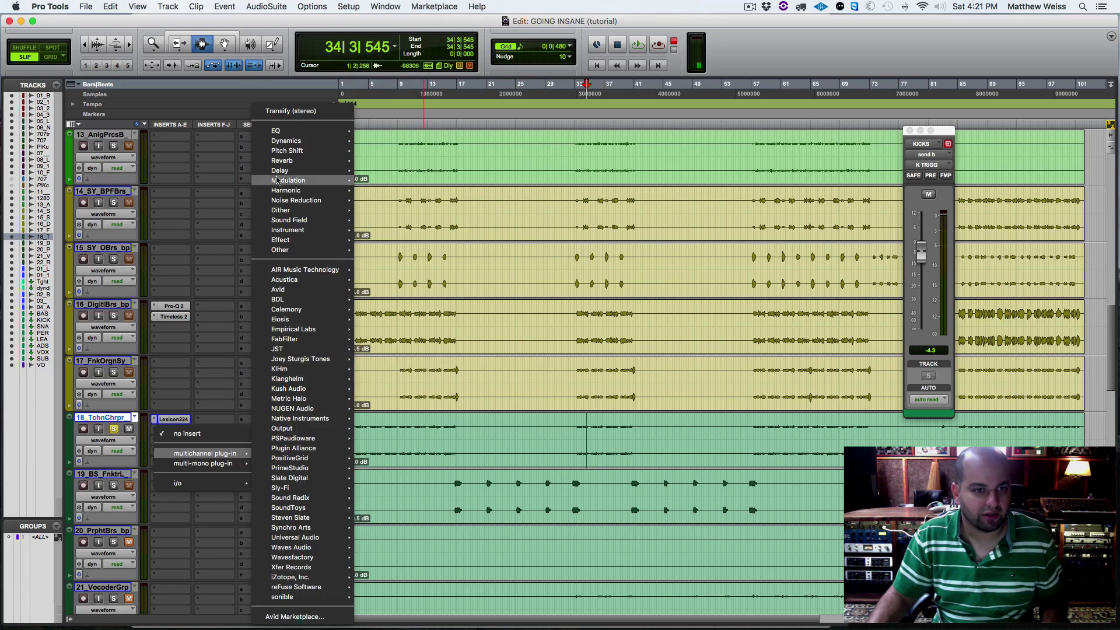
{"action": "mouse_move", "coordinate": [292, 191]}
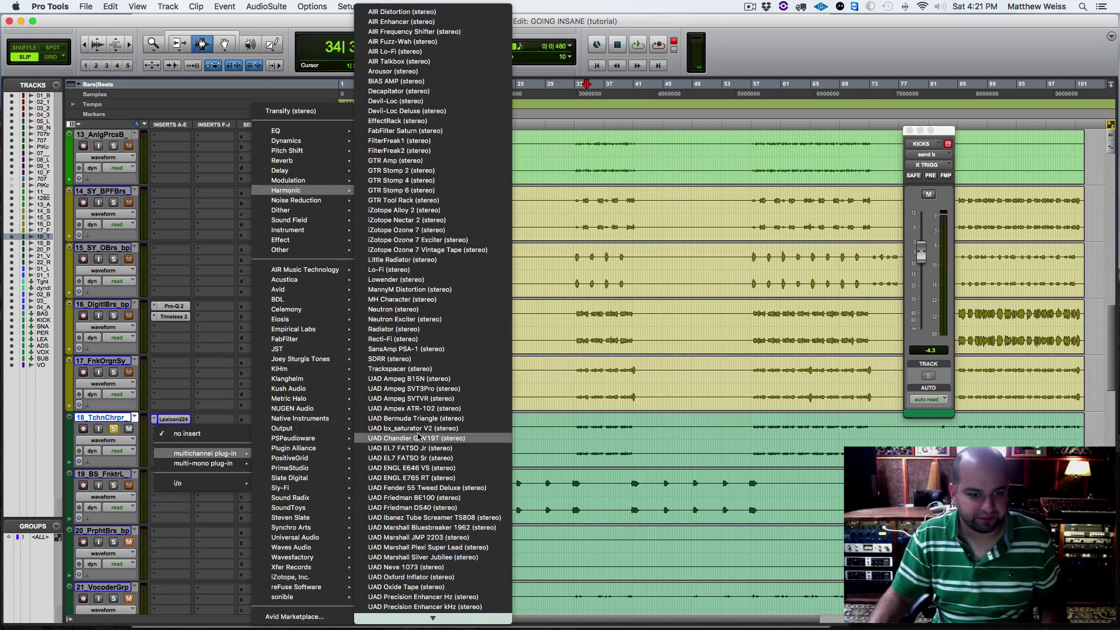
{"action": "left_click", "coordinate": [397, 92]}
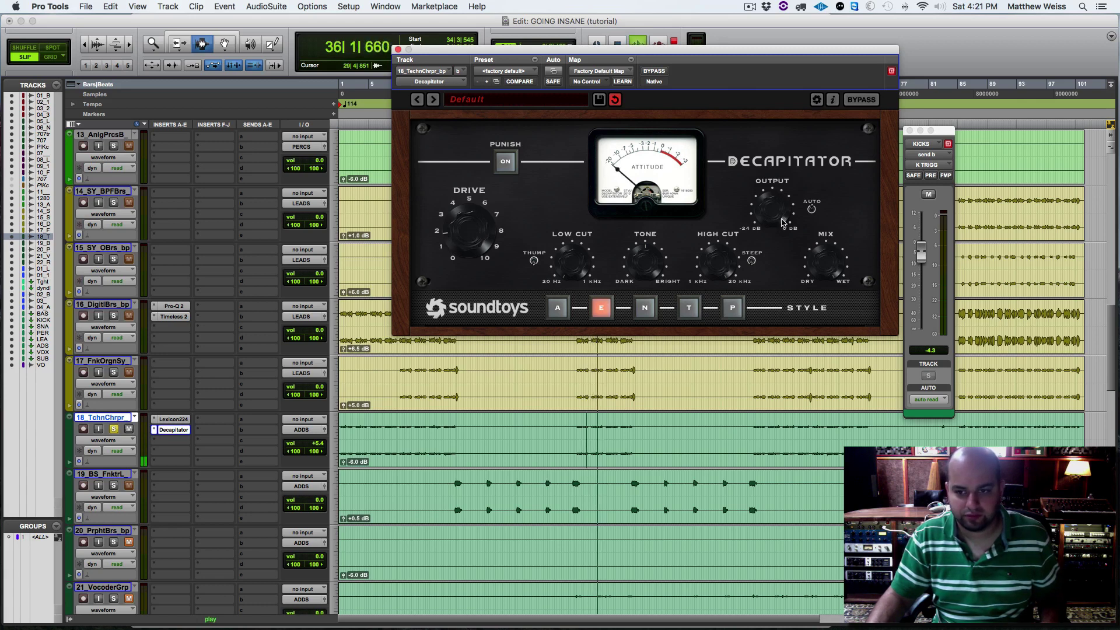
{"action": "key", "text": "space"}
{"action": "key", "text": "super+s"}
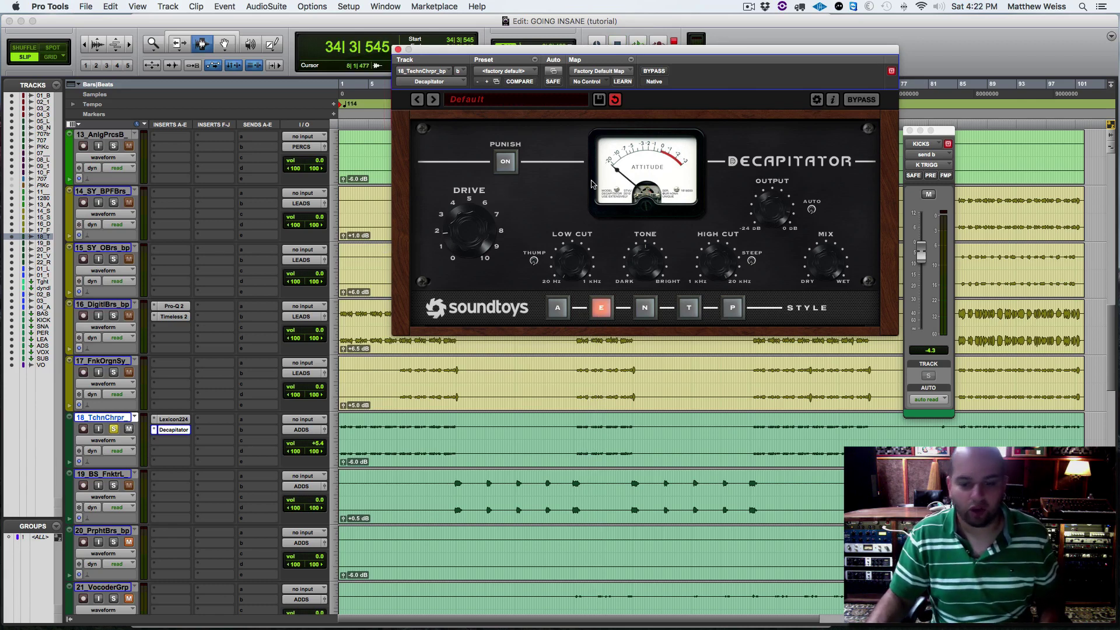
Play 18_TchnChrpr from 33|3|129 to compare it with Decapitator bypassed and active, and close the plug-in.
{"action": "left_click", "coordinate": [579, 425]}
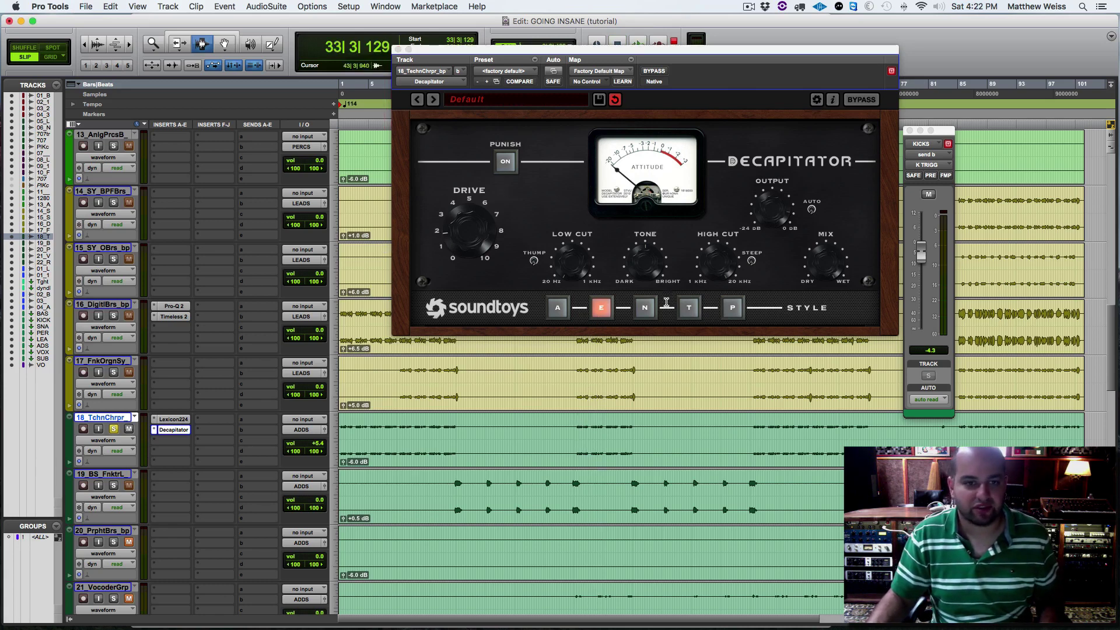
{"action": "key", "text": "space"}
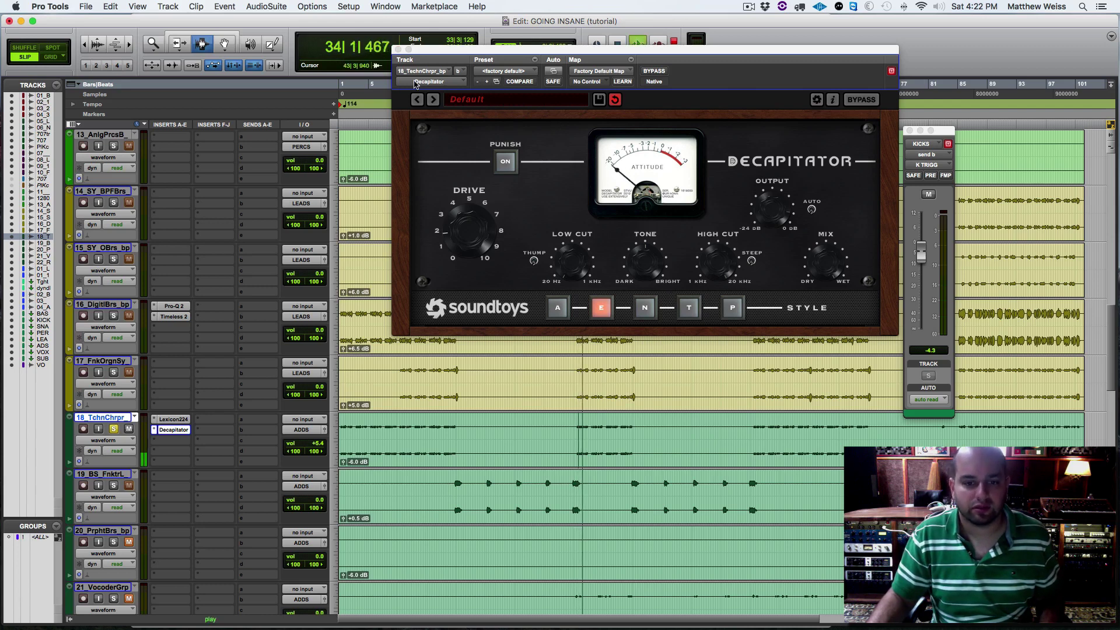
{"action": "left_click", "coordinate": [645, 267]}
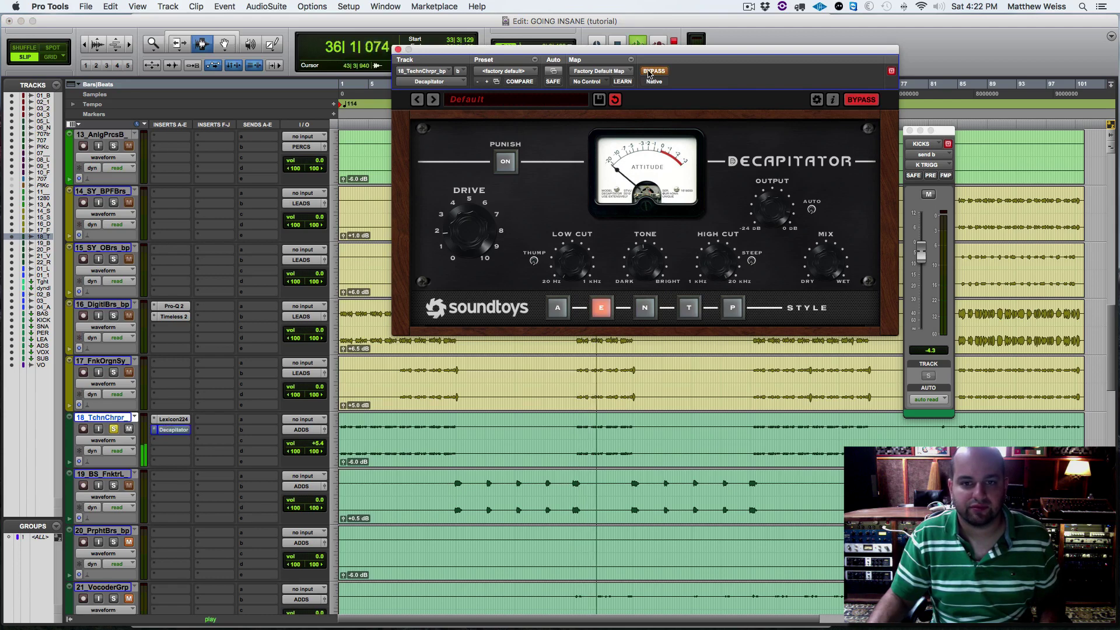
{"action": "left_click", "coordinate": [173, 429]}
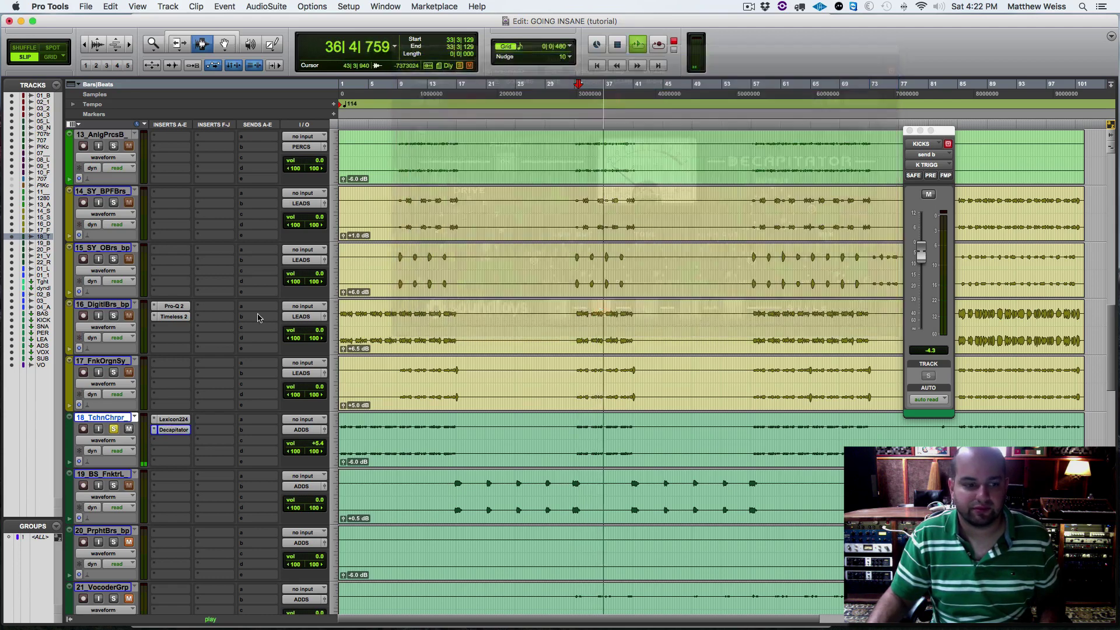
Play the full mix with 18_TchnChrpr unsoloed and set its volume to +6.0 dB.
{"action": "key", "text": "space"}
{"action": "key", "text": "space"}
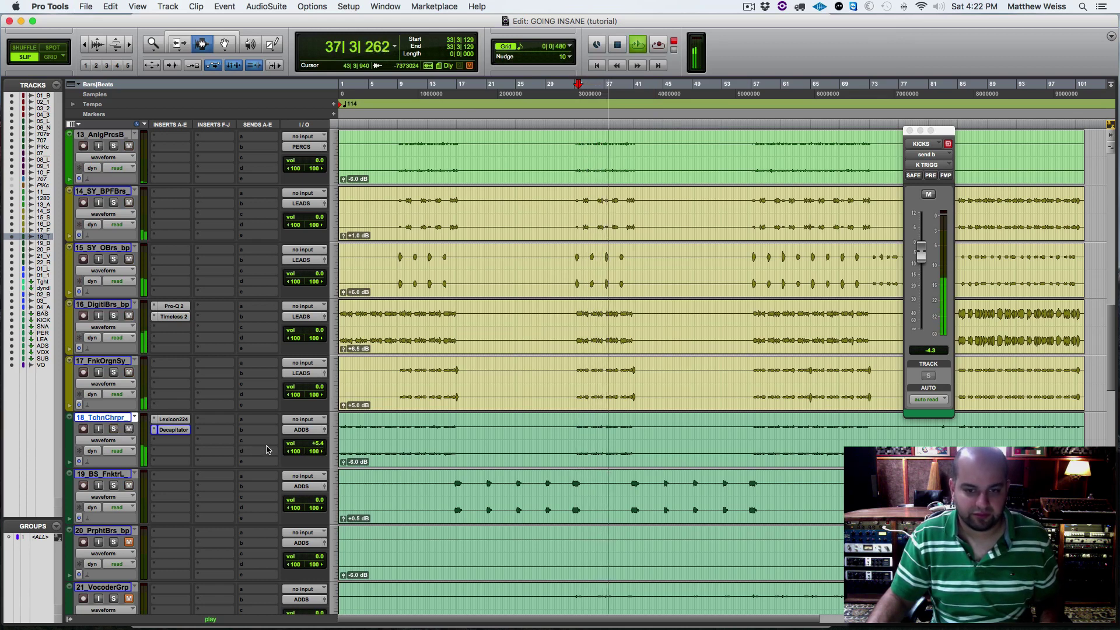
{"action": "left_click_drag", "start_coordinate": [300, 449], "coordinate": [299, 447]}
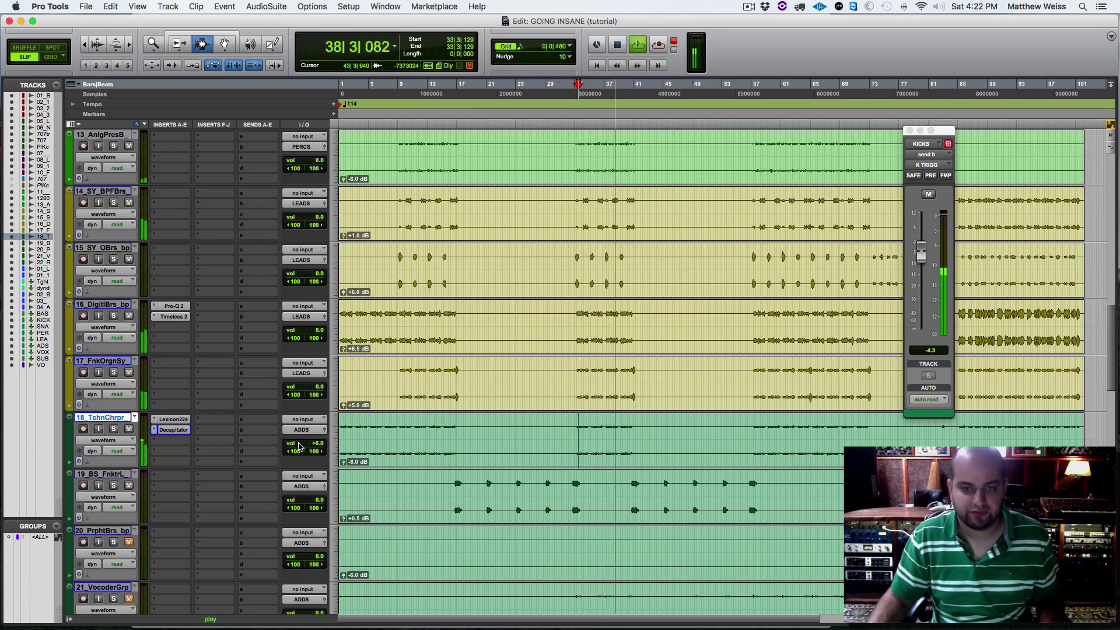
{"action": "key", "text": "space"}
Insert FabFilter Pro-Q 2 (stereo) in the third slot of 18_TchnChrpr and set its analyzer to Pre during playback.
{"action": "left_click", "coordinate": [170, 454]}
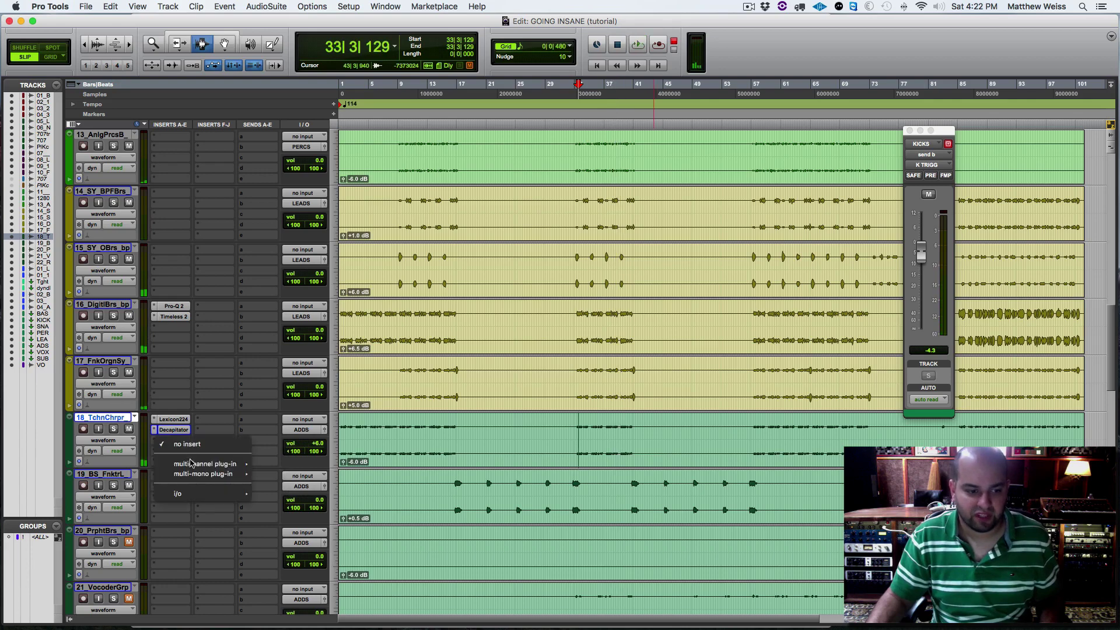
{"action": "mouse_move", "coordinate": [282, 132]}
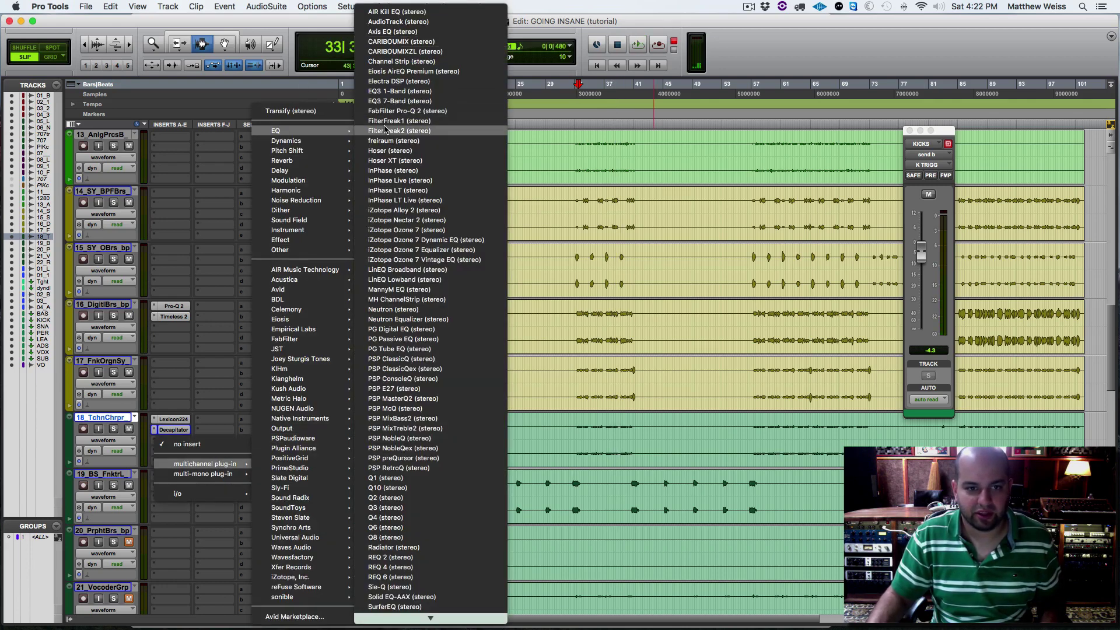
{"action": "left_click", "coordinate": [393, 110]}
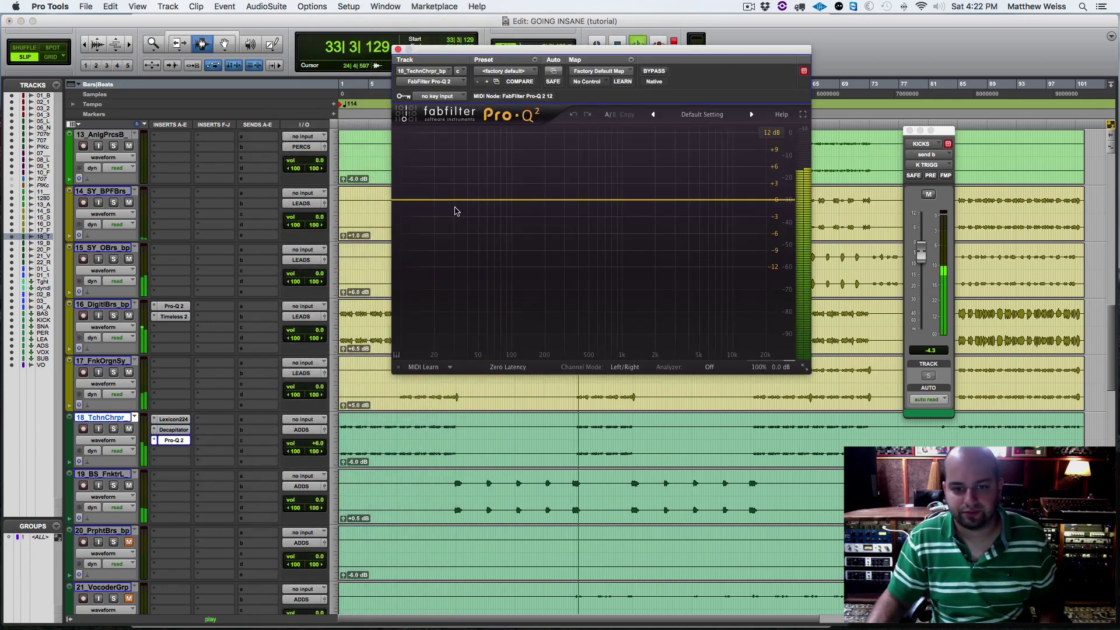
{"action": "key", "text": "space"}
{"action": "left_click", "coordinate": [699, 364]}
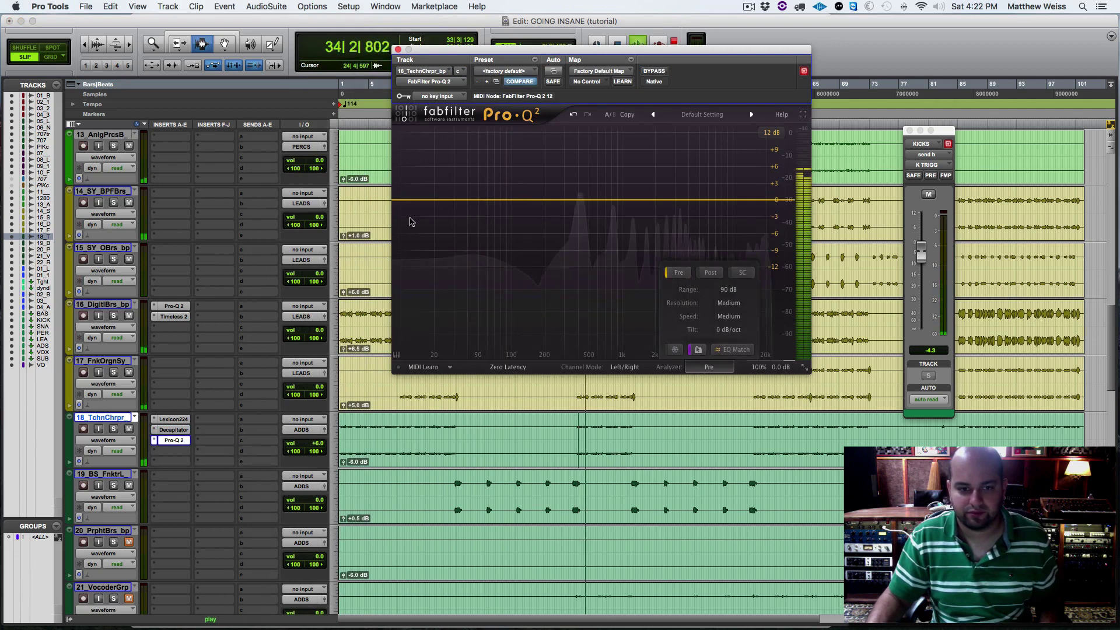
Add an 18 dB/oct low cut at about 230 Hz in the Pro-Q 2 on 18_TchnChrpr and close it.
{"action": "left_click", "coordinate": [400, 200]}
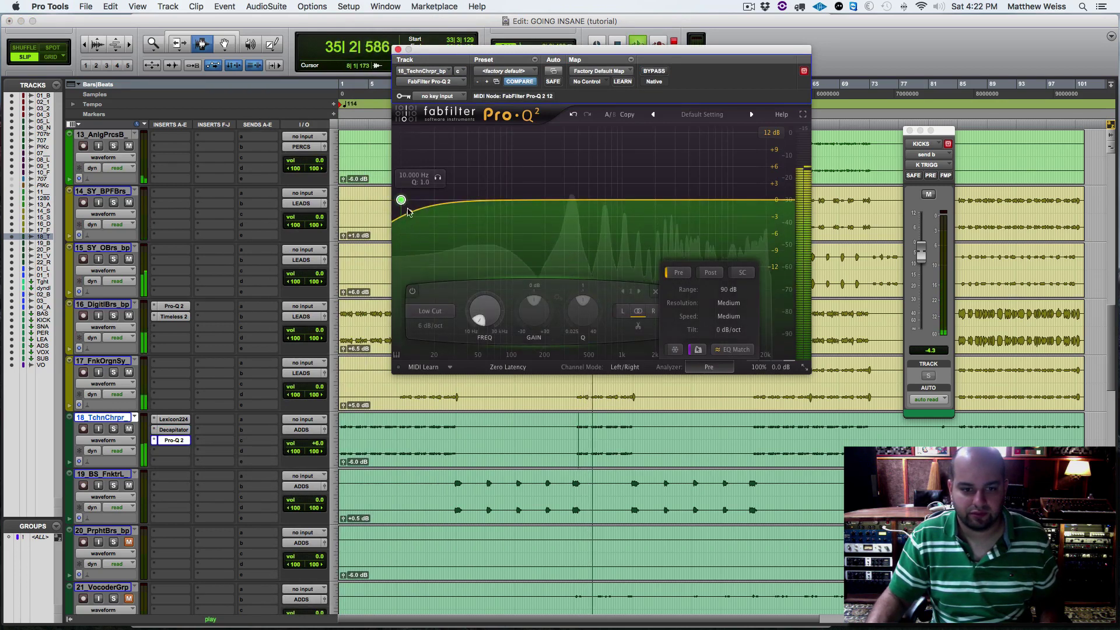
{"action": "left_click", "coordinate": [432, 326]}
{"action": "left_click", "coordinate": [442, 362]}
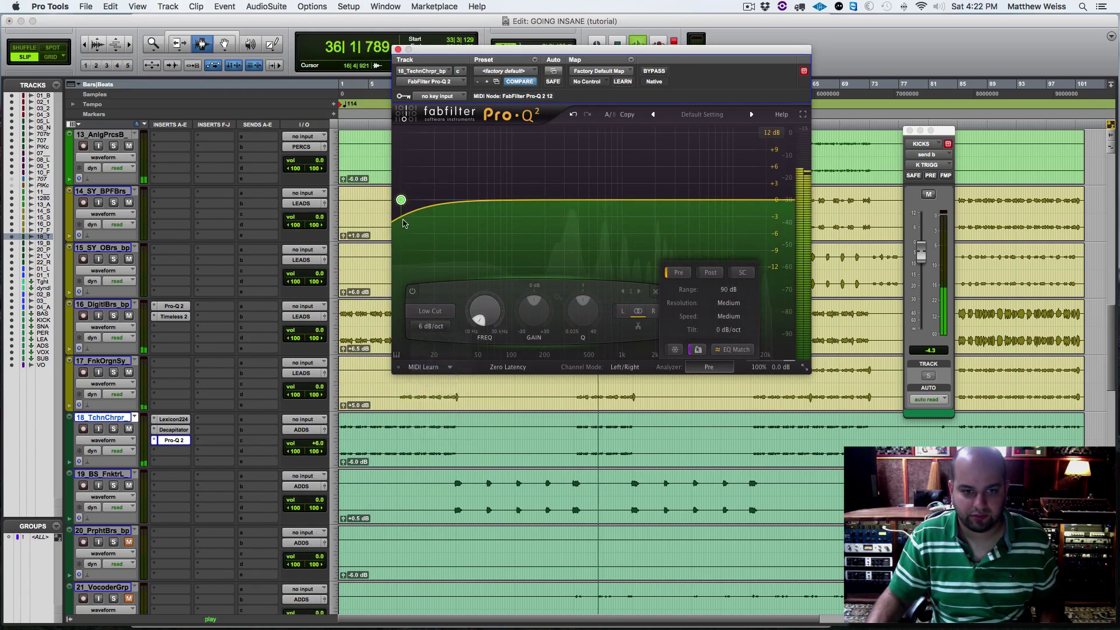
{"action": "left_click_drag", "start_coordinate": [401, 200], "coordinate": [552, 197]}
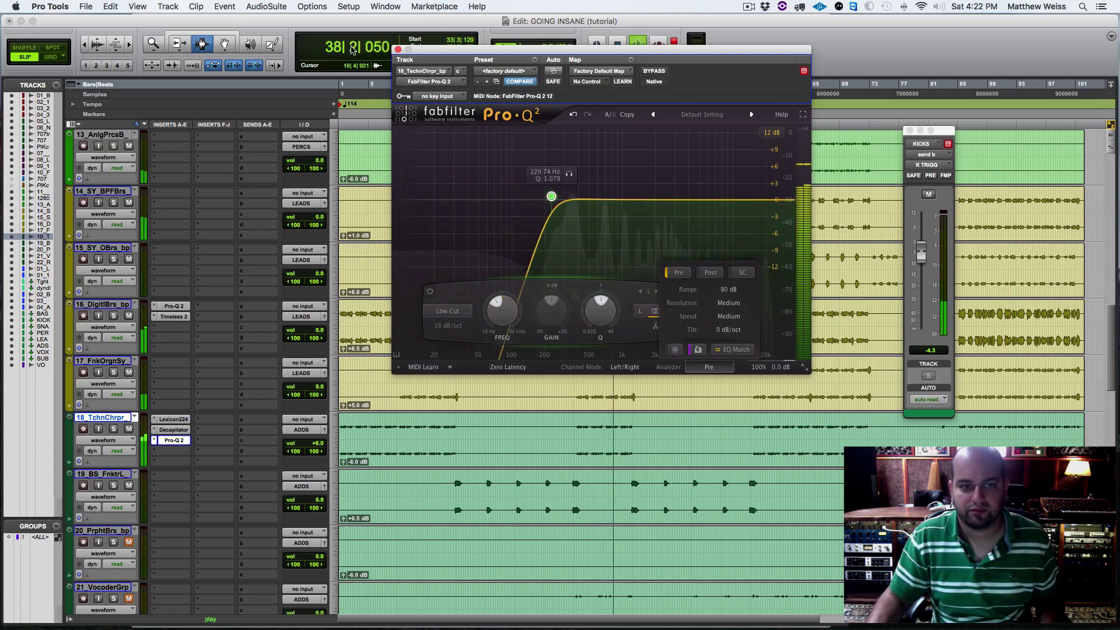
{"action": "left_click", "coordinate": [398, 50]}
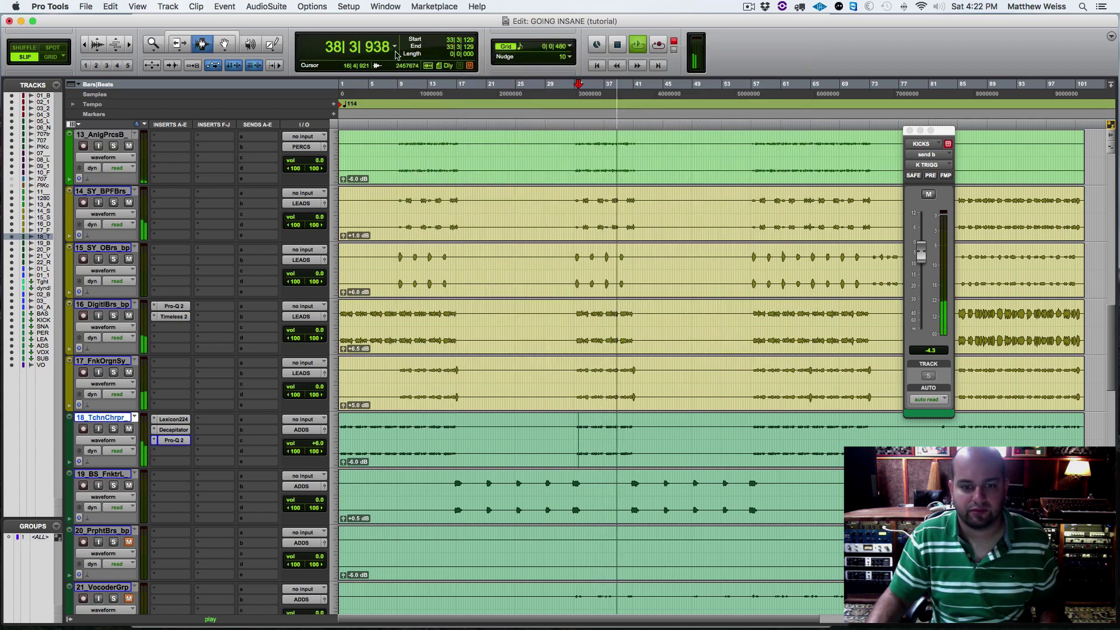
Switch the Pro-Q 2 on 18_TchnChrpr to Natural Phase processing and close the plug-in.
{"action": "left_click", "coordinate": [174, 440]}
{"action": "left_click", "coordinate": [521, 370]}
{"action": "left_click", "coordinate": [521, 393]}
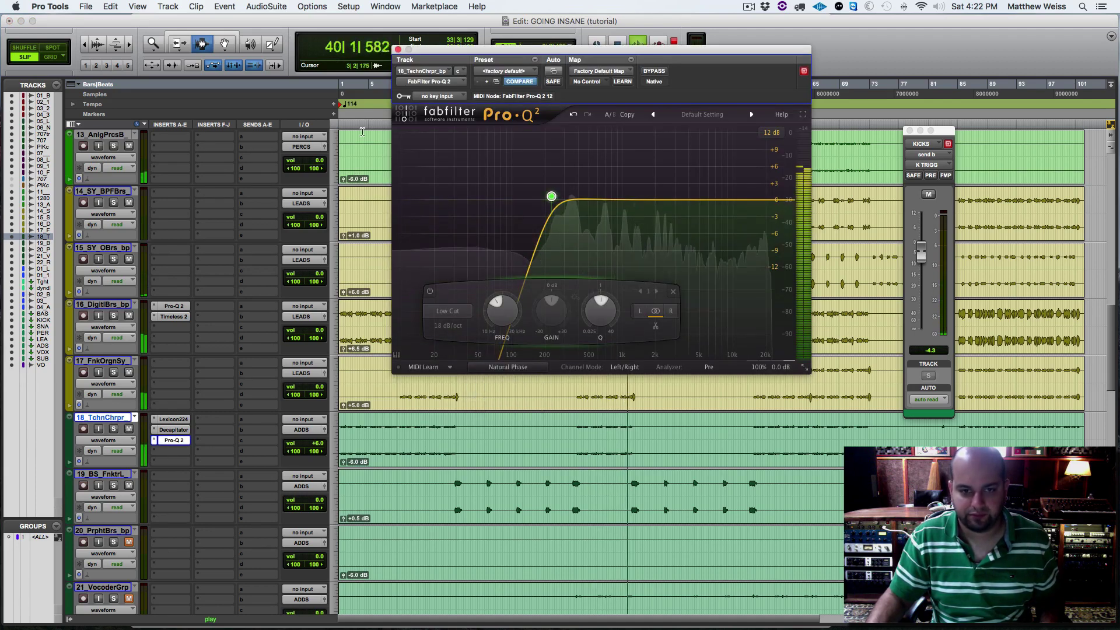
{"action": "key", "text": "super+w"}
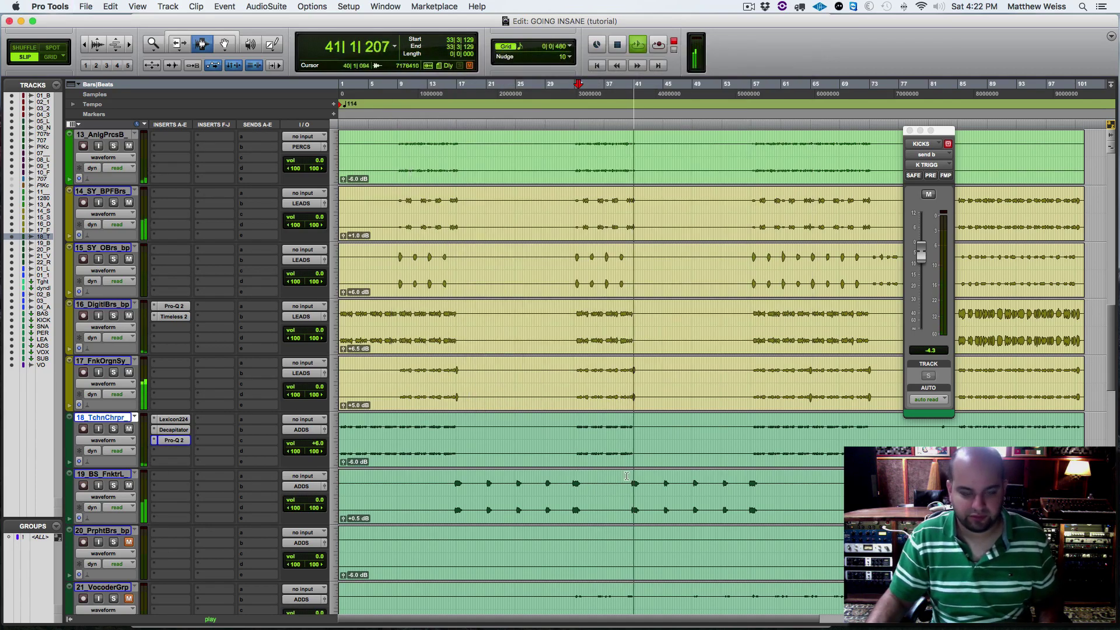
Set the volume of 01_Lead.dup1 to -1.3 dB and 01_Lead to +1.2 dB during playback, and stop.
{"action": "scroll", "coordinate": [675, 455], "scroll_direction": "up", "scroll_amount": 2}
{"action": "scroll", "coordinate": [675, 455], "scroll_direction": "up", "scroll_amount": 5}
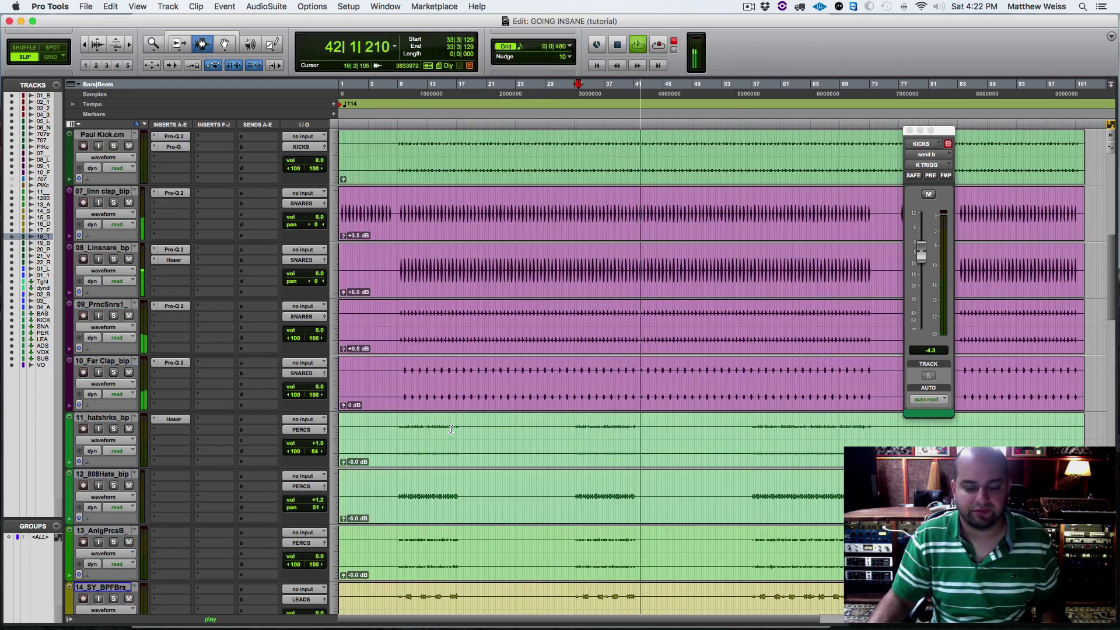
{"action": "scroll", "coordinate": [451, 437], "scroll_direction": "down", "scroll_amount": 8}
{"action": "scroll", "coordinate": [450, 437], "scroll_direction": "down", "scroll_amount": 5}
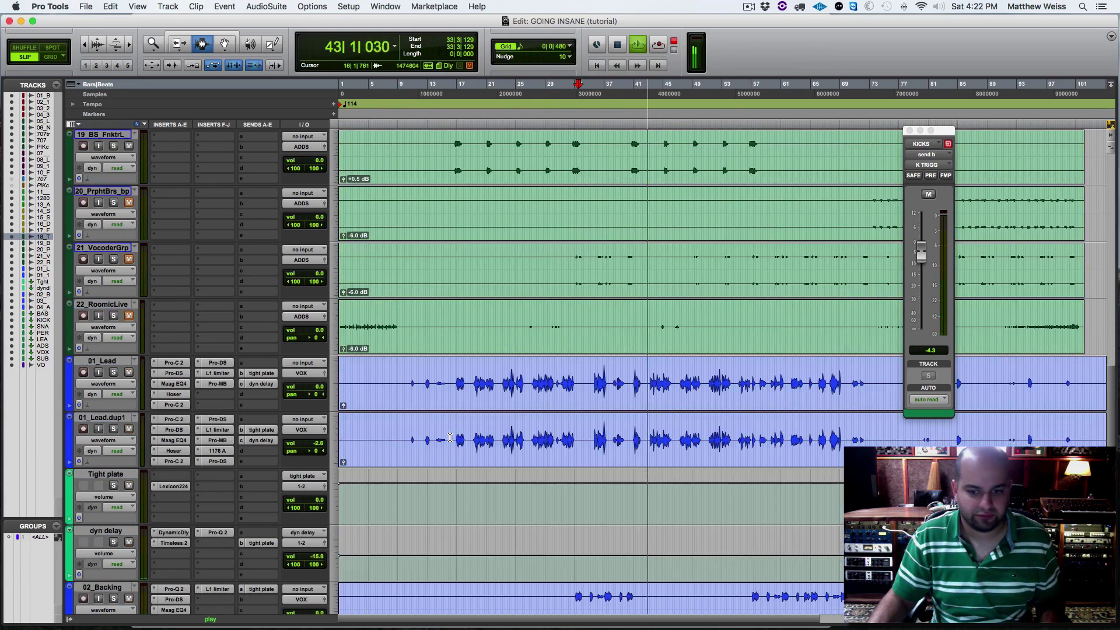
{"action": "left_click_drag", "start_coordinate": [307, 443], "coordinate": [307, 441]}
{"action": "left_click_drag", "start_coordinate": [307, 387], "coordinate": [310, 390]}
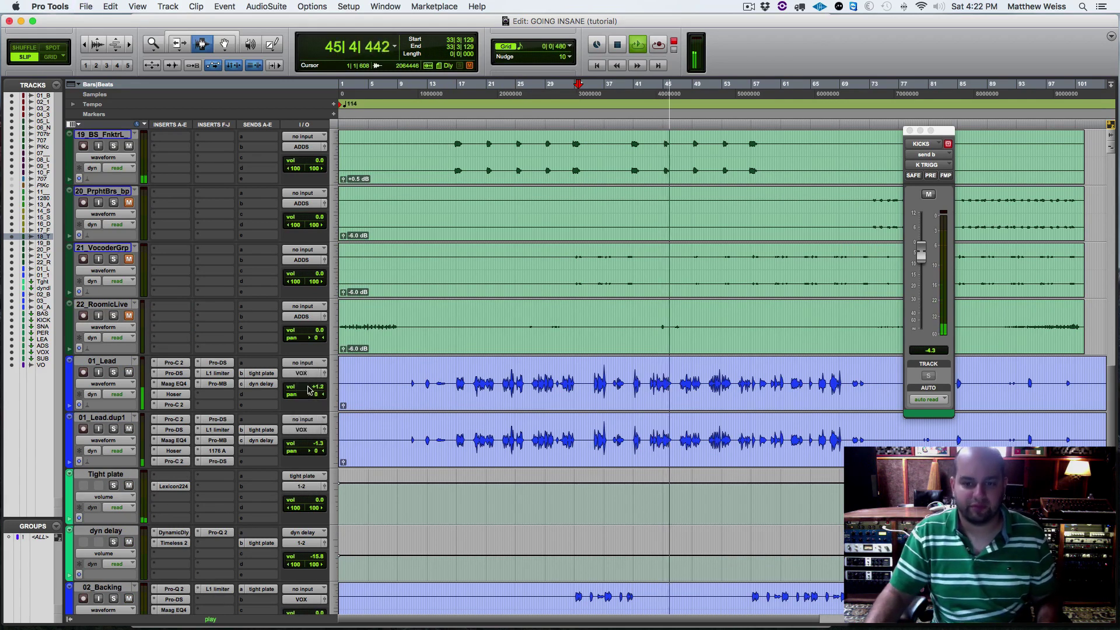
{"action": "key", "text": "space"}
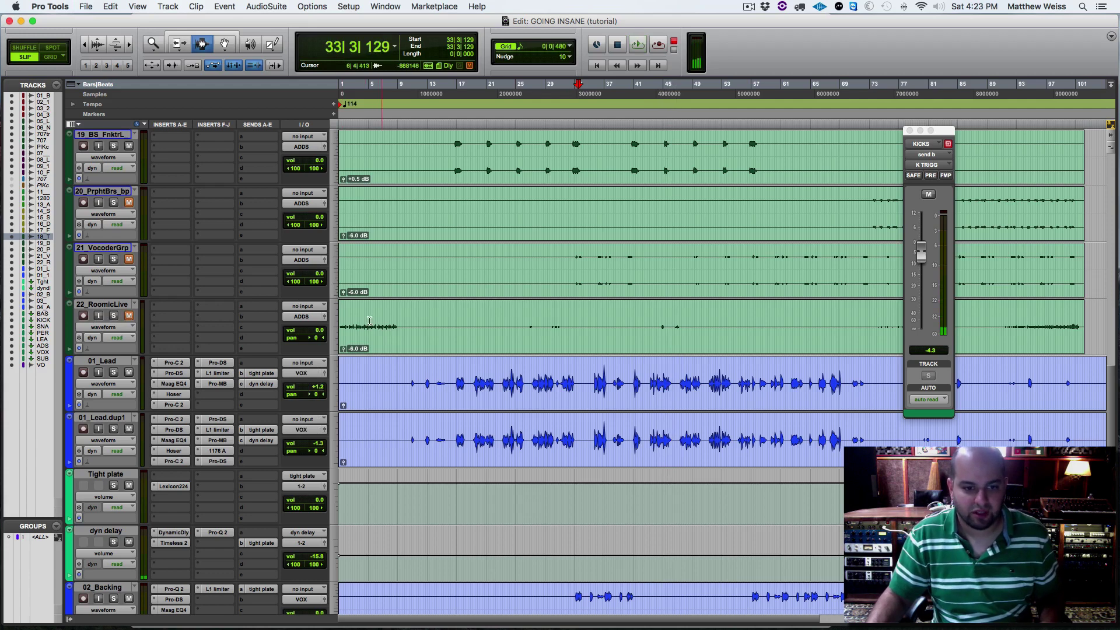
Unmute and solo 21_VocoderGrp, play it from 32|4|577, and raise its clip gain to +8.0 dB.
{"action": "left_click", "coordinate": [366, 326]}
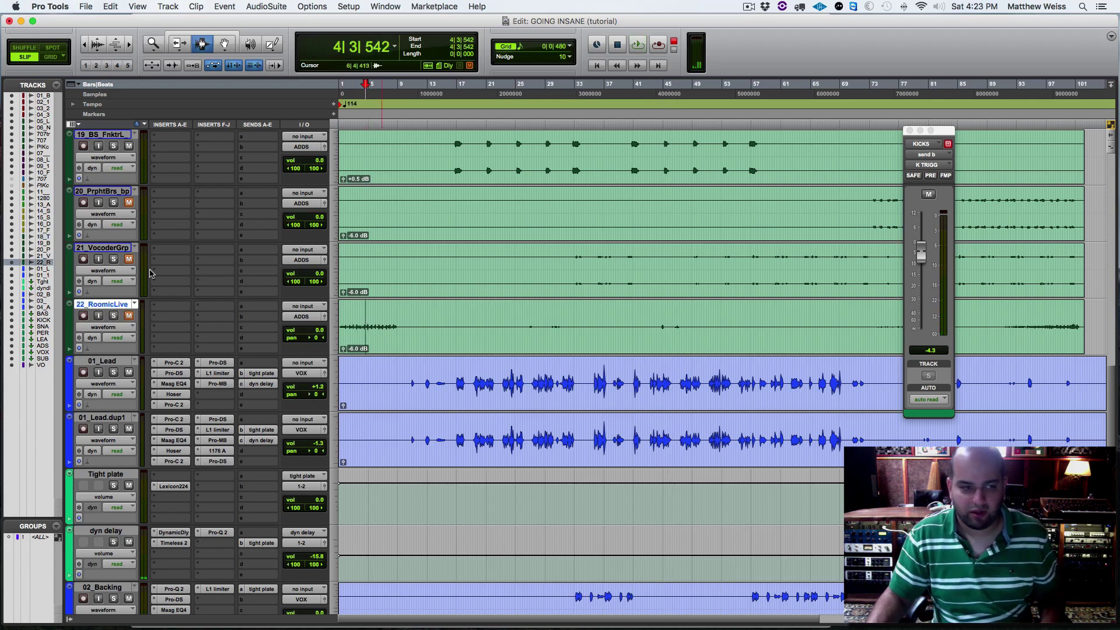
{"action": "left_click", "coordinate": [574, 267]}
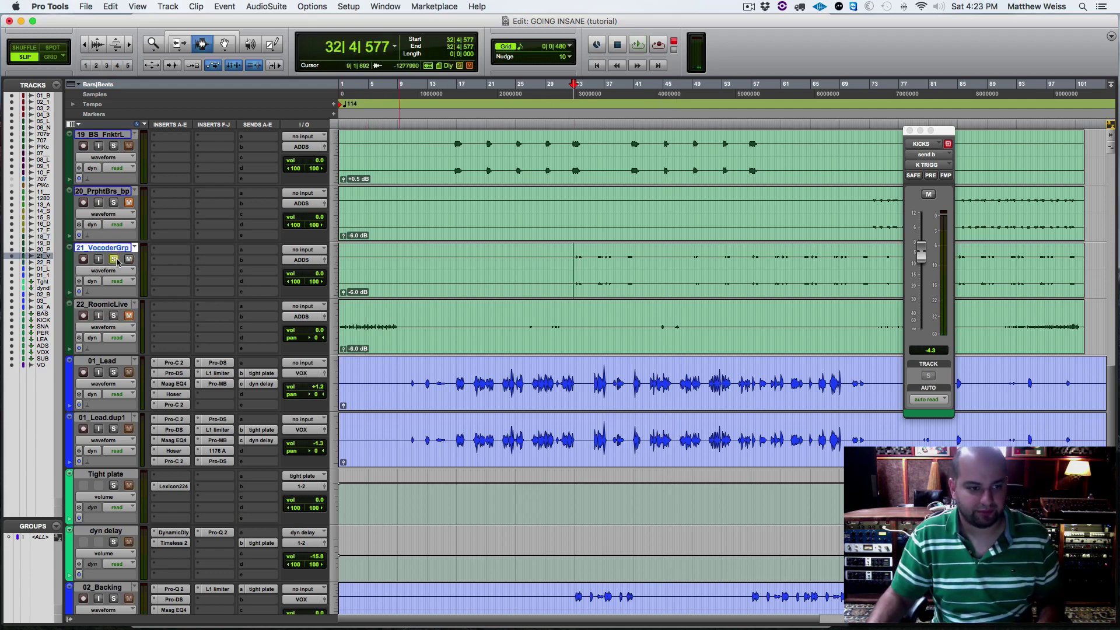
{"action": "key", "text": "space"}
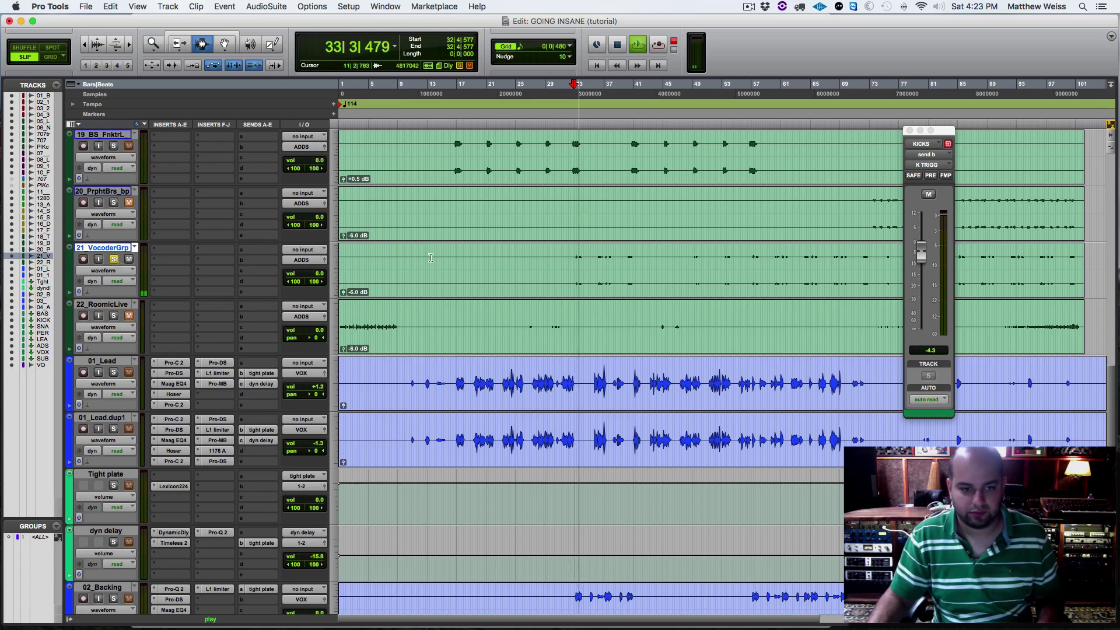
{"action": "left_click", "coordinate": [488, 266]}
{"action": "scroll", "coordinate": [488, 267], "scroll_direction": "up", "scroll_amount": 4}
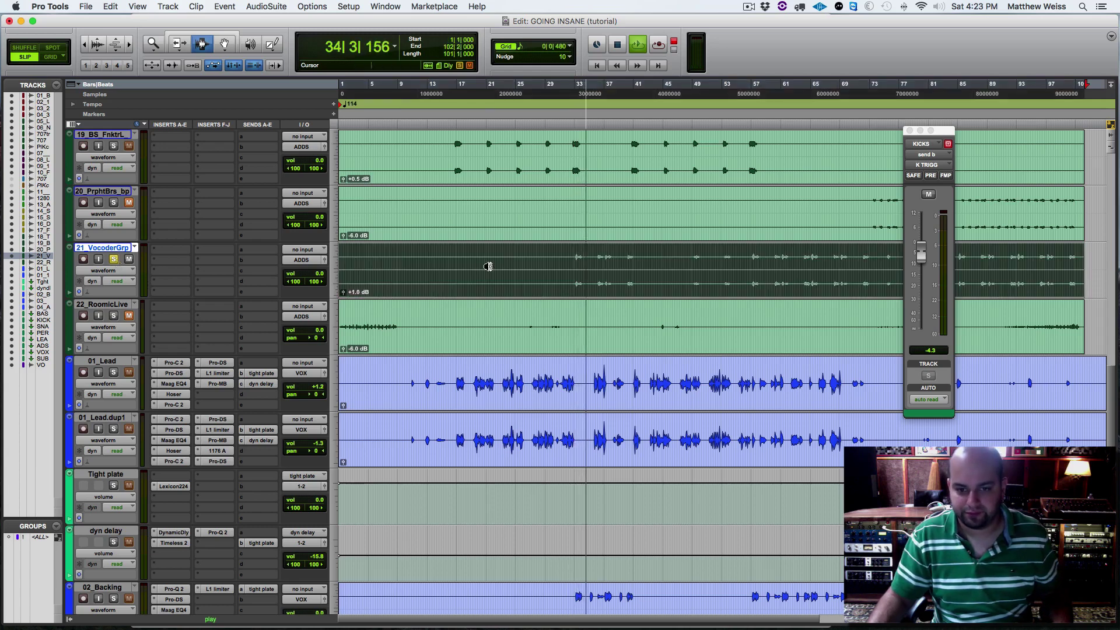
{"action": "scroll", "coordinate": [488, 267], "scroll_direction": "up", "scroll_amount": 12}
{"action": "scroll", "coordinate": [488, 267], "scroll_direction": "up", "scroll_amount": 1}
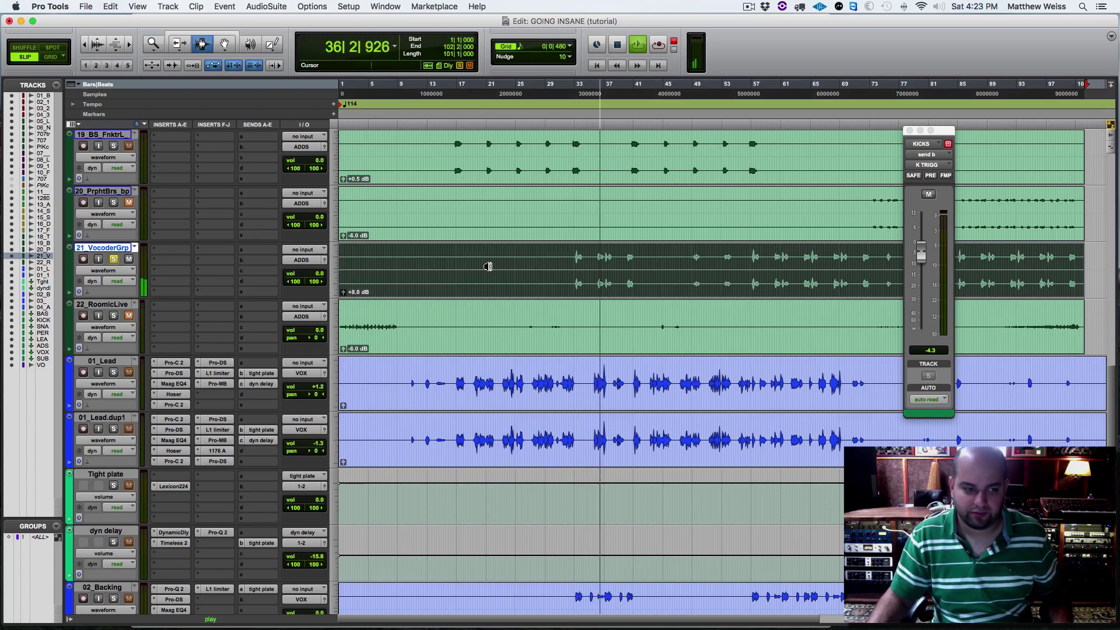
{"action": "key", "text": "space"}
Insert FabFilter Pro-Q 2 (stereo) in the first slot of 21_VocoderGrp and move its window clear of the vocoder waveform.
{"action": "left_click", "coordinate": [156, 257]}
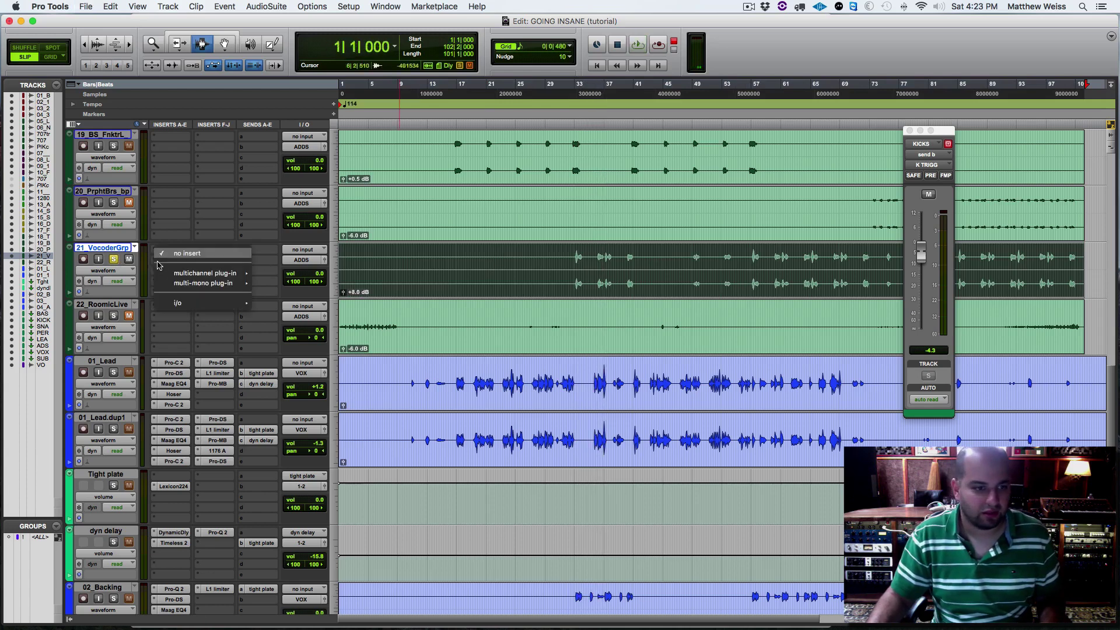
{"action": "mouse_move", "coordinate": [182, 274]}
{"action": "mouse_move", "coordinate": [279, 132]}
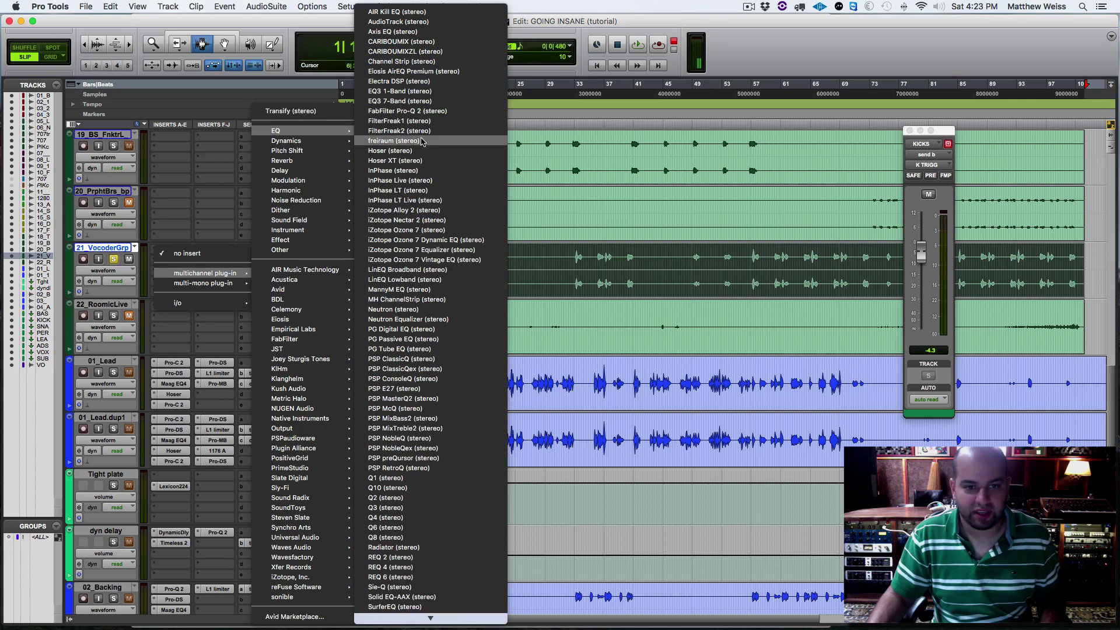
{"action": "left_click", "coordinate": [443, 112]}
{"action": "left_click_drag", "start_coordinate": [590, 58], "coordinate": [303, 61]}
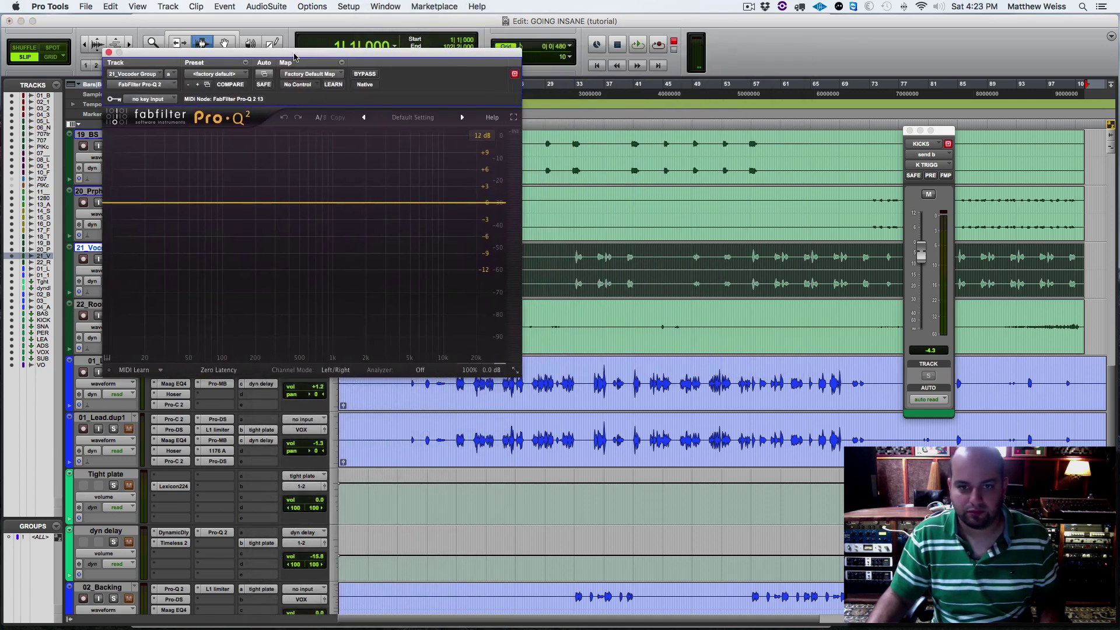
Play the vocoder phrase from 36|1|560 to 37|2|623 and add a 12 dB/oct low cut at about 146 Hz.
{"action": "left_click_drag", "start_coordinate": [598, 261], "coordinate": [607, 260]}
{"action": "key", "text": "space"}
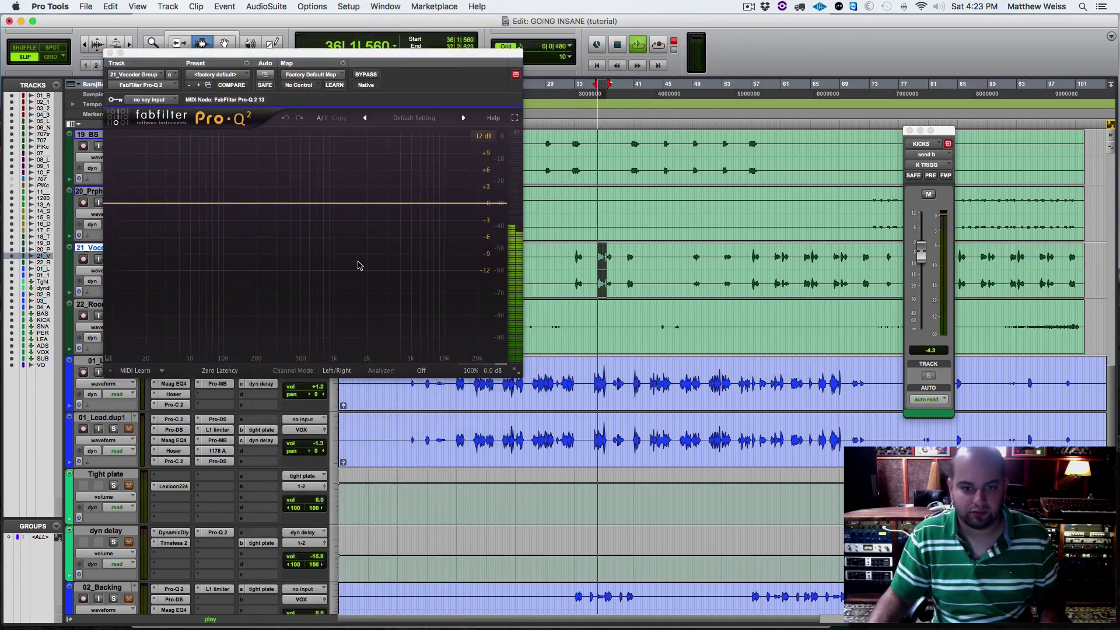
{"action": "left_click_drag", "start_coordinate": [115, 205], "coordinate": [241, 205]}
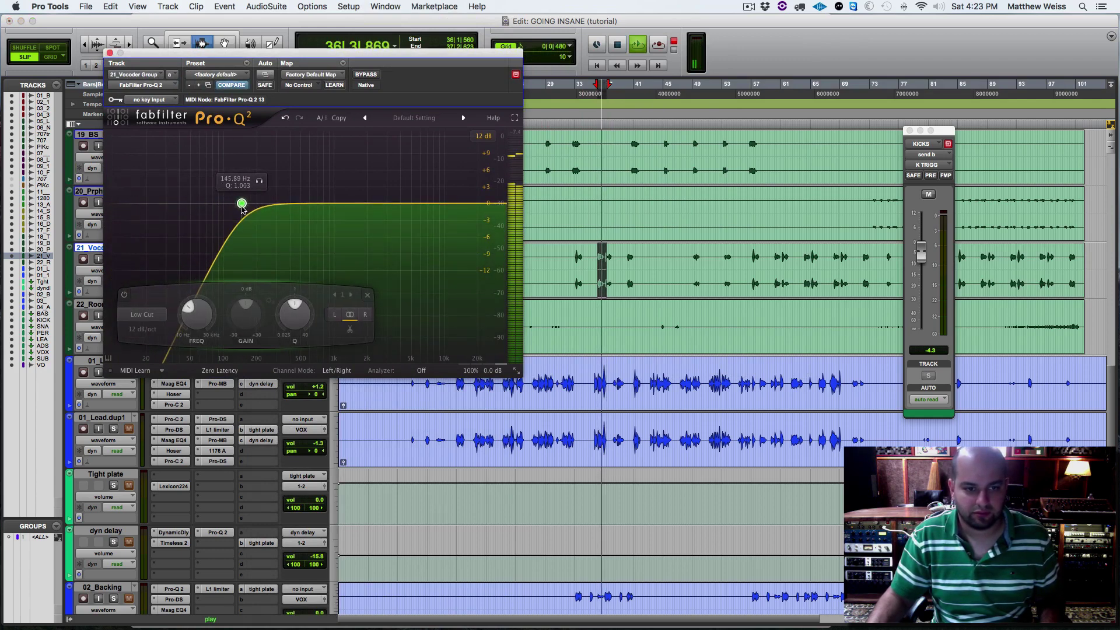
Add a bell cut of about -4 dB near 664 Hz with a Q of about 1.8 to the vocoder's Pro-Q 2.
{"action": "left_click_drag", "start_coordinate": [311, 205], "coordinate": [314, 168]}
{"action": "left_click_drag", "start_coordinate": [371, 311], "coordinate": [371, 285]}
{"action": "left_click_drag", "start_coordinate": [314, 167], "coordinate": [315, 226]}
{"action": "left_click_drag", "start_coordinate": [359, 319], "coordinate": [358, 324]}
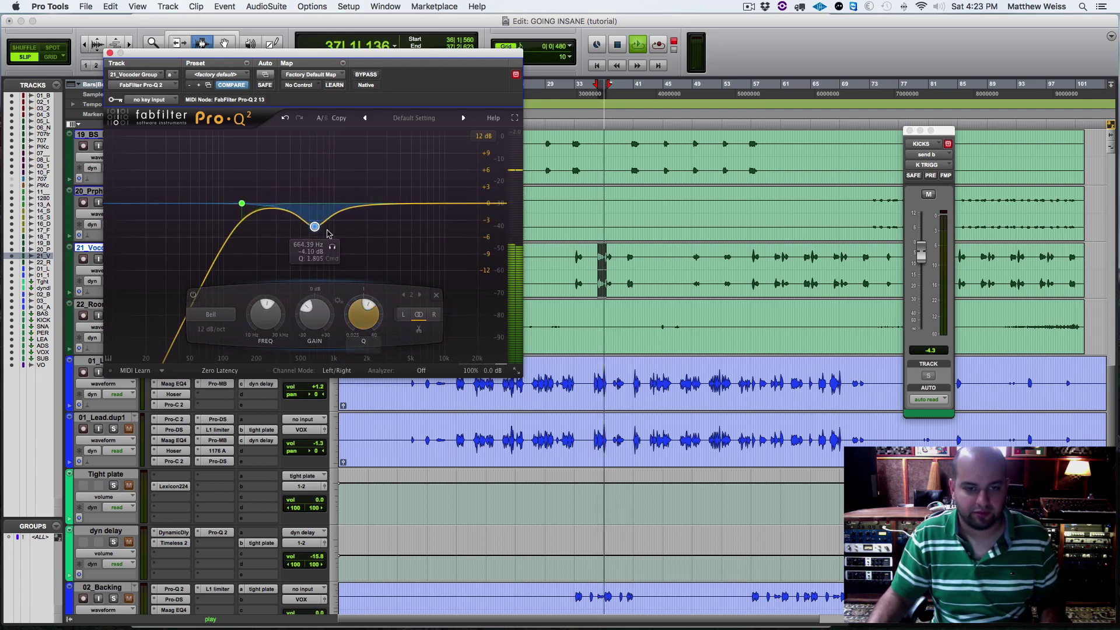
{"action": "left_click_drag", "start_coordinate": [315, 228], "coordinate": [314, 227]}
Add a bell boost of about +4 dB near 7 kHz with Q 0.684, switch Pro-Q 2 to Natural Phase, and close it.
{"action": "left_click_drag", "start_coordinate": [418, 205], "coordinate": [430, 182]}
{"action": "left_click_drag", "start_coordinate": [414, 303], "coordinate": [406, 322]}
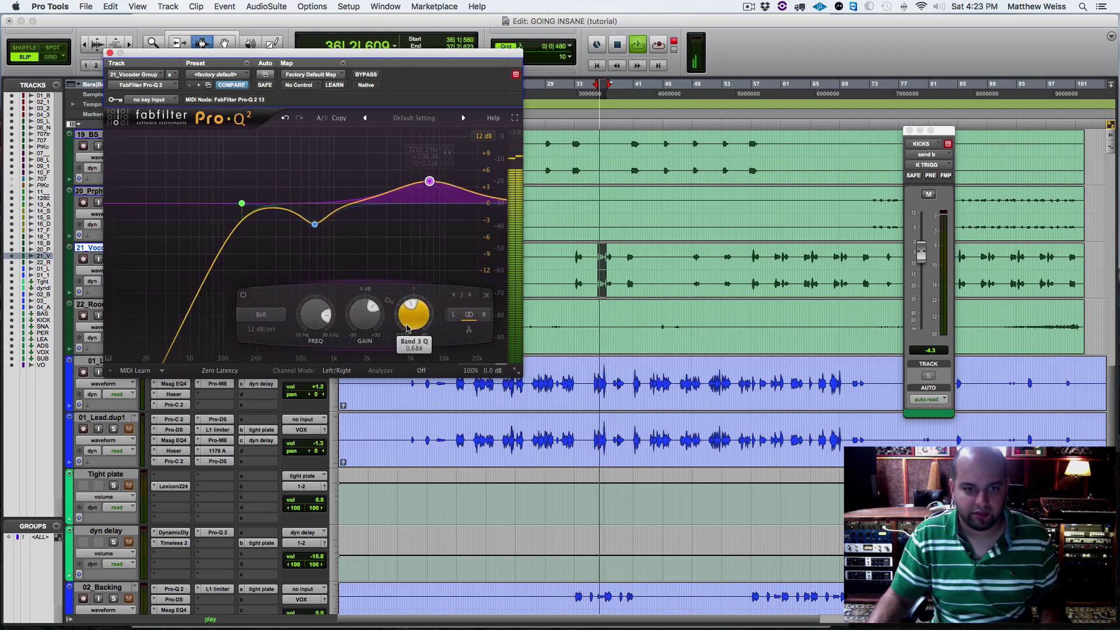
{"action": "left_click", "coordinate": [219, 371]}
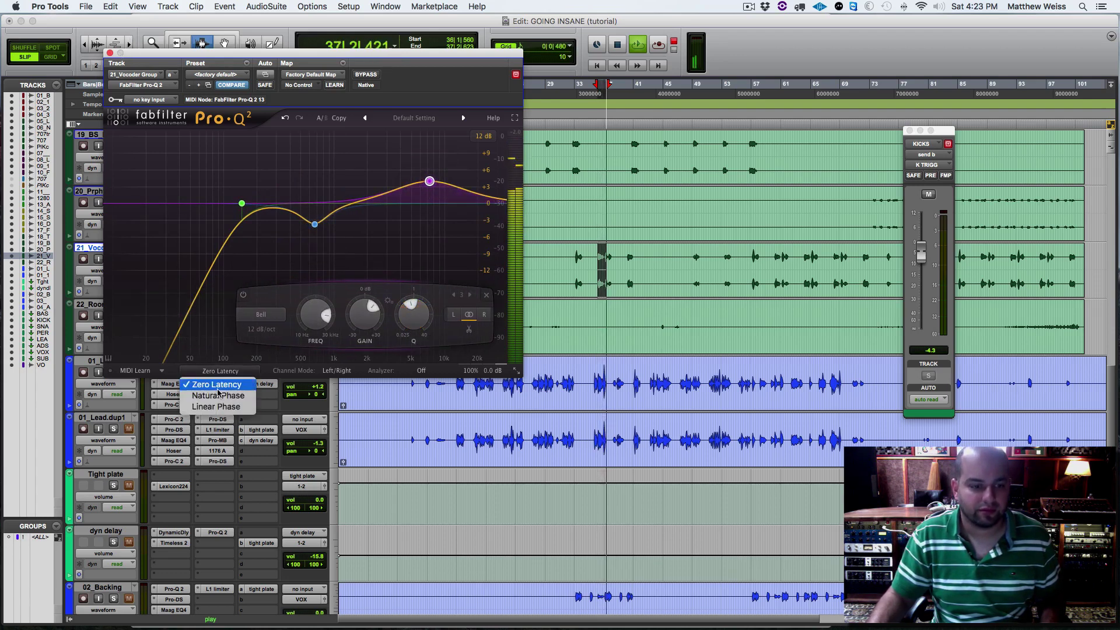
{"action": "left_click", "coordinate": [216, 395]}
{"action": "left_click", "coordinate": [109, 53]}
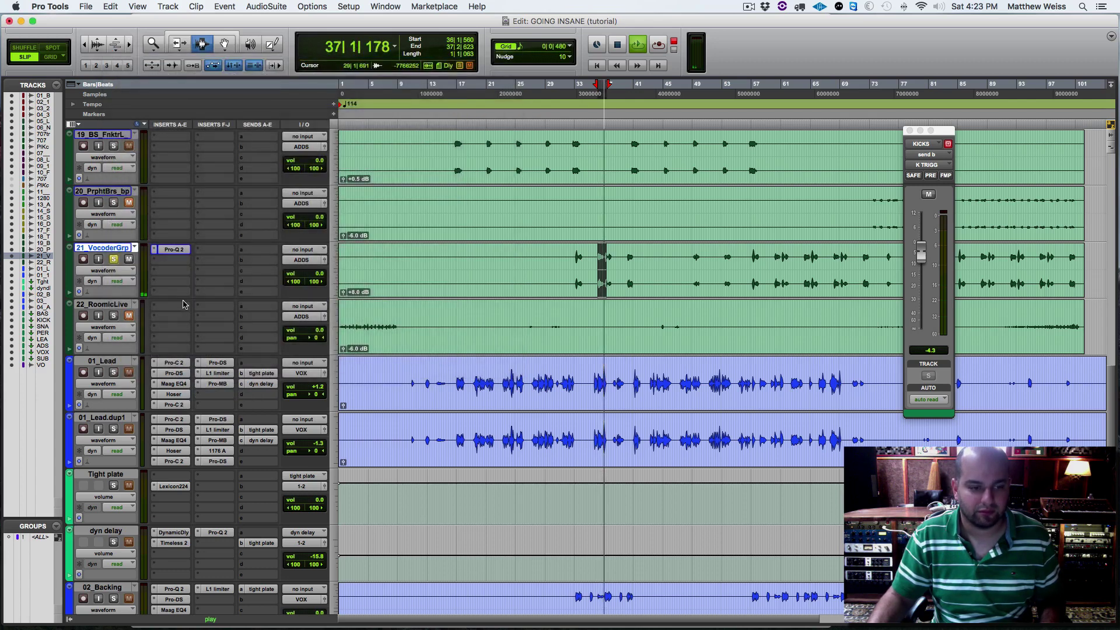
Add a bell boost of about +2.2 dB near 252 Hz with Q 1.239 in the Pro-Q 2 on 21_VocoderGrp and close it.
{"action": "left_click", "coordinate": [175, 250]}
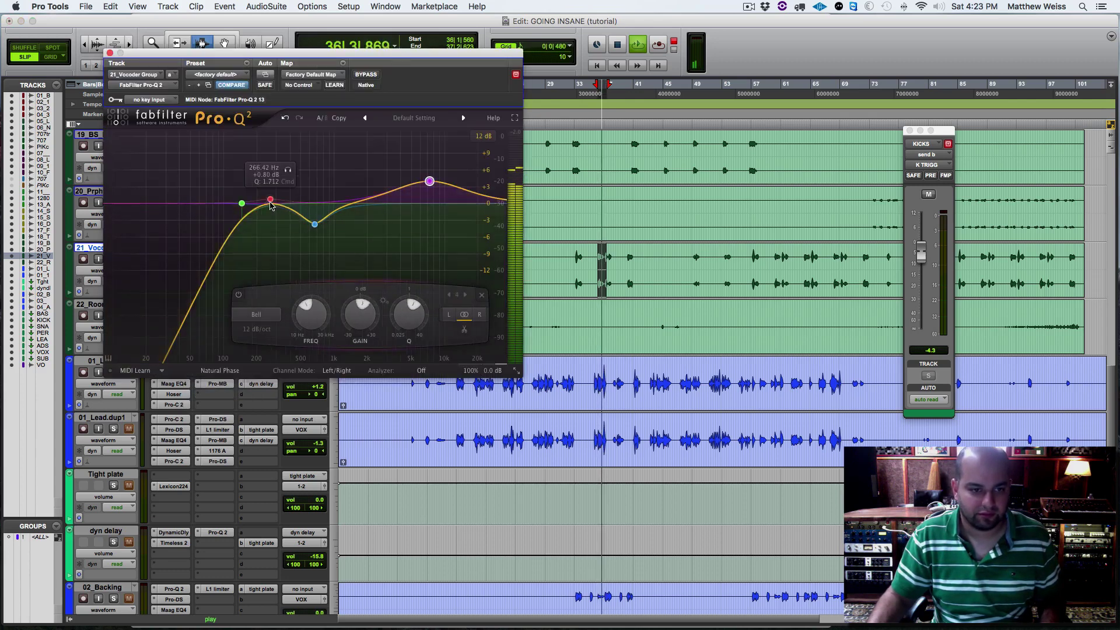
{"action": "left_click_drag", "start_coordinate": [313, 321], "coordinate": [312, 328]}
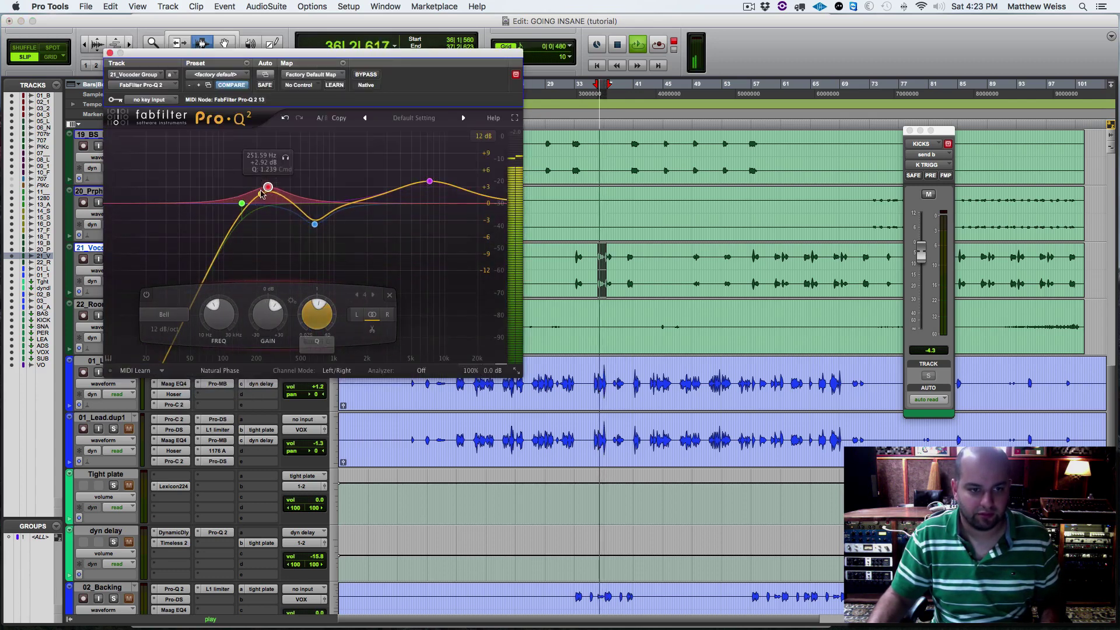
{"action": "left_click_drag", "start_coordinate": [265, 187], "coordinate": [264, 192]}
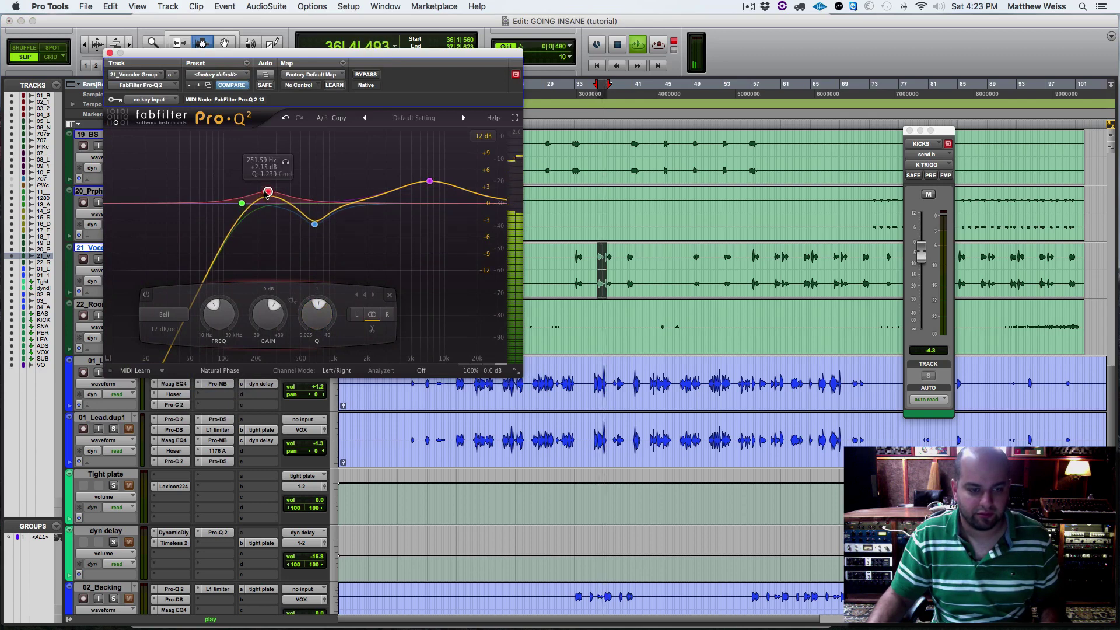
{"action": "left_click", "coordinate": [110, 53]}
Unsolo 21_VocoderGrp and play the full mix from 33|1|529 to hear the vocoder in context.
{"action": "key", "text": "space"}
{"action": "left_click", "coordinate": [119, 259]}
{"action": "key", "text": "space"}
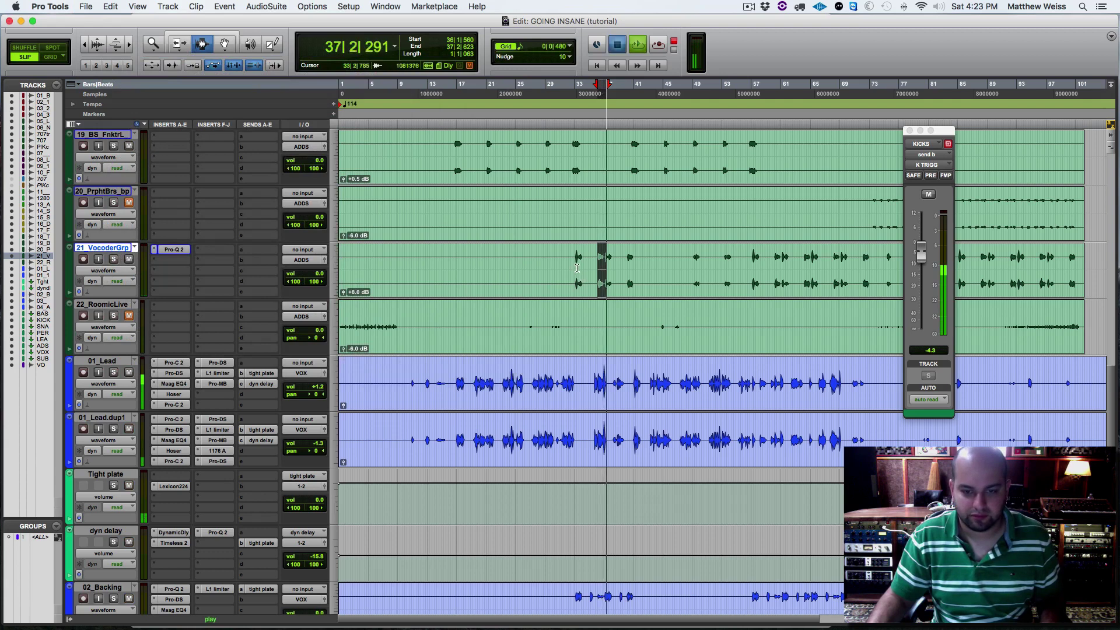
{"action": "key", "text": "space"}
{"action": "left_click", "coordinate": [575, 267]}
{"action": "key", "text": "space"}
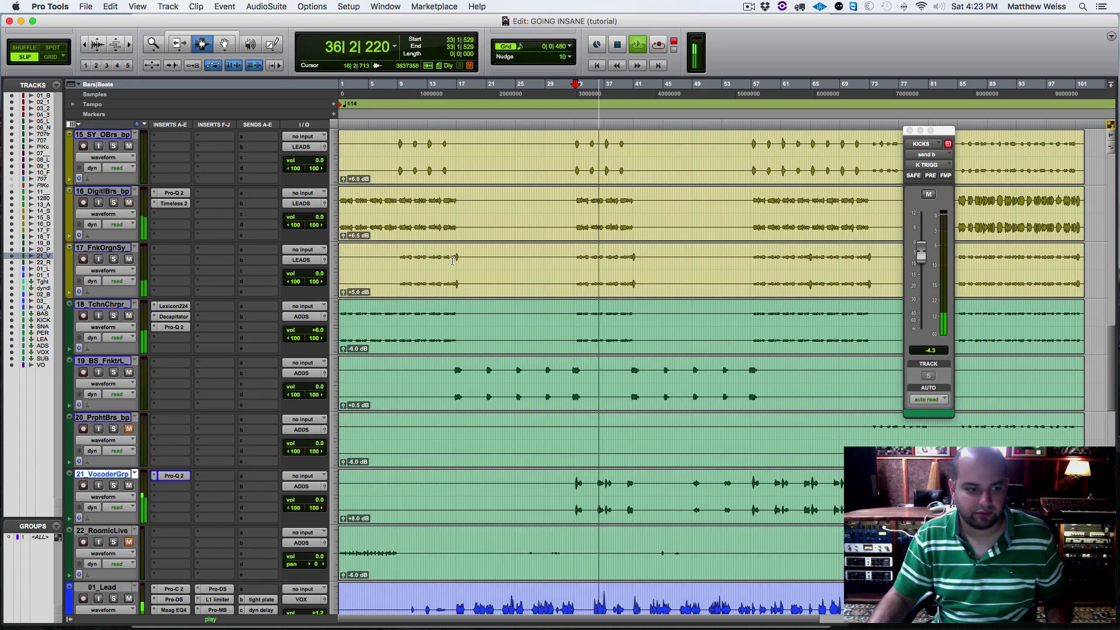
Unmute and solo 22_RoomicLive and play it from 3|4|079.
{"action": "scroll", "coordinate": [359, 490], "scroll_direction": "down", "scroll_amount": 1}
{"action": "left_click", "coordinate": [359, 490]}
{"action": "key", "text": "space"}
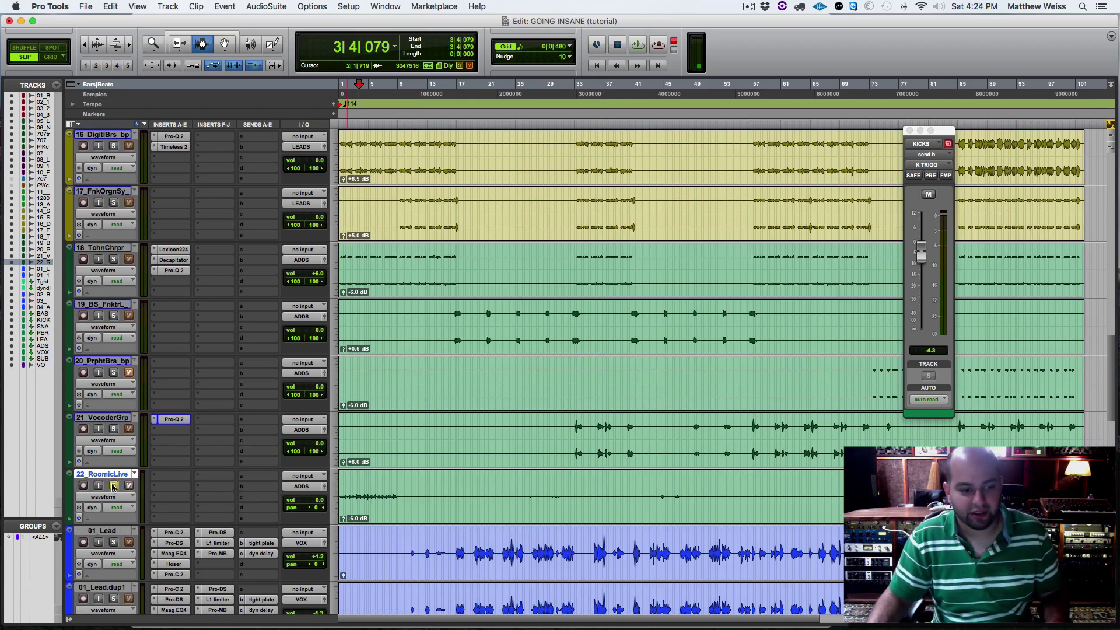
{"action": "key", "text": "space"}
Select the entire 22_RoomicLive clip, raise its clip gain to +5.0 dB during playback, and stop.
{"action": "triple_click", "coordinate": [545, 500]}
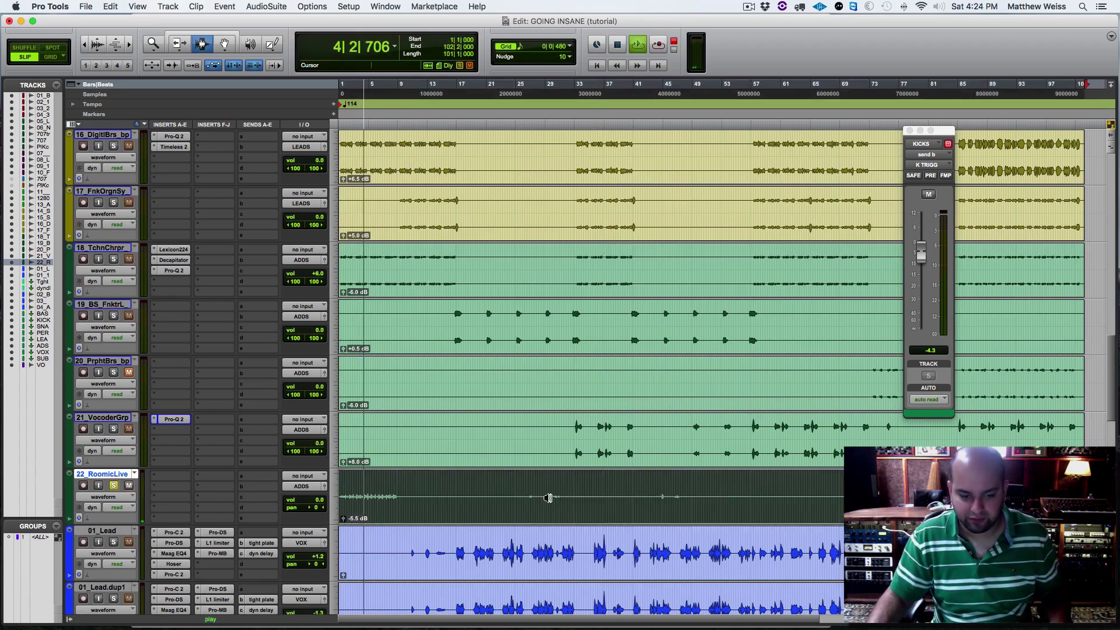
{"action": "key", "text": "ctrl+shift+Up"}
{"action": "key", "text": "ctrl+shift+Up"}
{"action": "key", "text": "ctrl+shift+Up"}
{"action": "key", "text": "ctrl+shift+Up"}
{"action": "key", "text": "ctrl+shift+Up"}
{"action": "key", "text": "ctrl+shift+Up"}
{"action": "key", "text": "ctrl+shift+Up"}
{"action": "key", "text": "ctrl+shift+Up"}
{"action": "key", "text": "ctrl+shift+Up"}
{"action": "key", "text": "ctrl+shift+Up"}
{"action": "key", "text": "ctrl+shift+Up"}
{"action": "key", "text": "ctrl+shift+Up"}
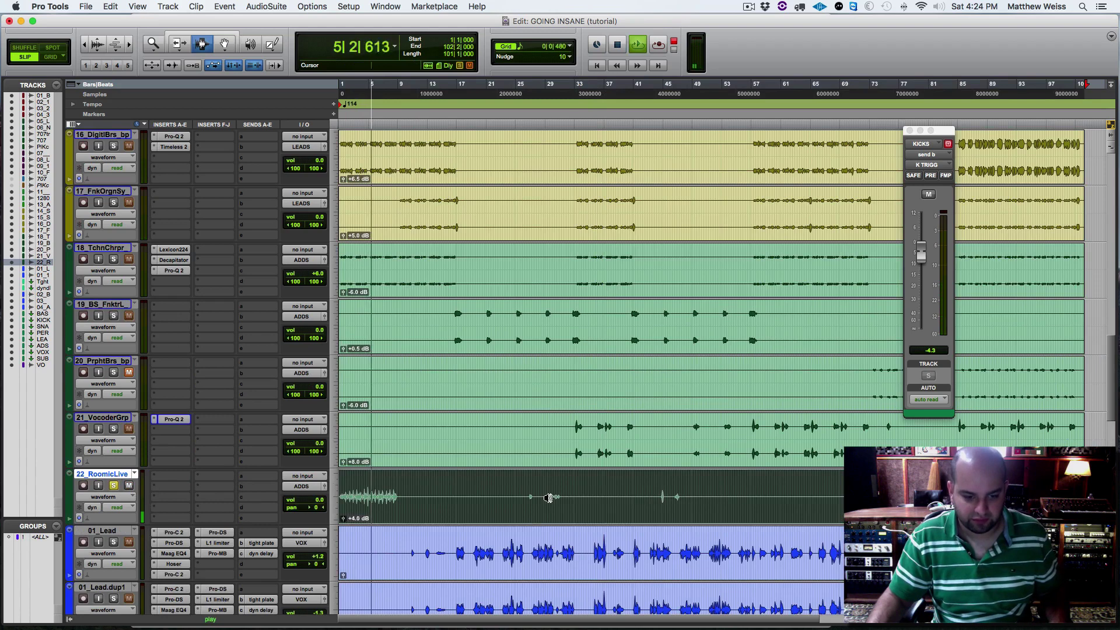
{"action": "key", "text": "ctrl+shift+Up"}
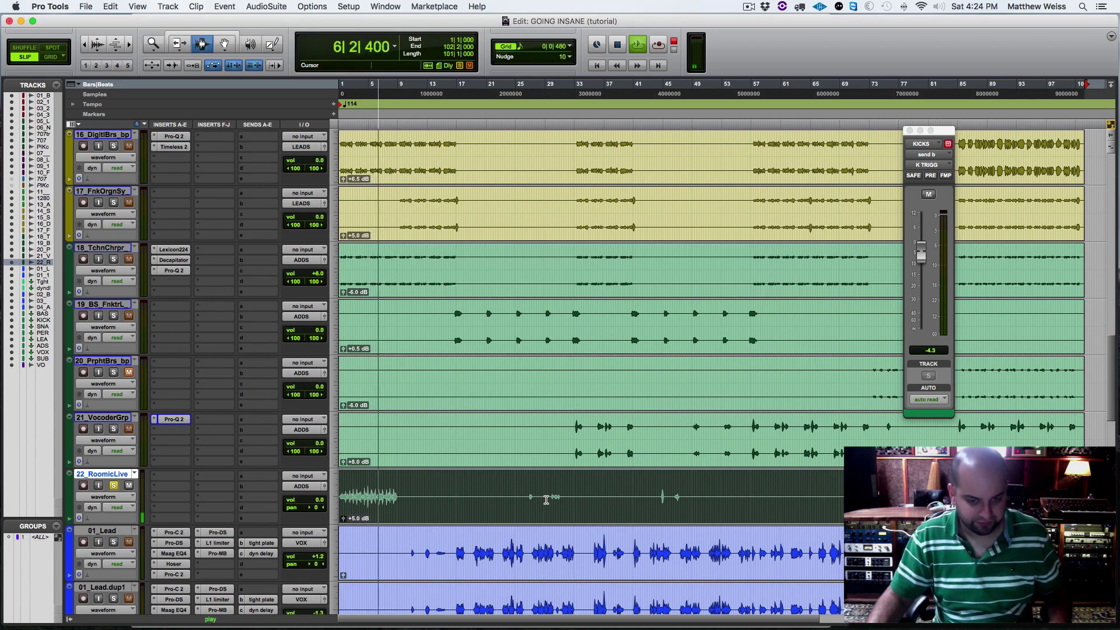
{"action": "key", "text": "space"}
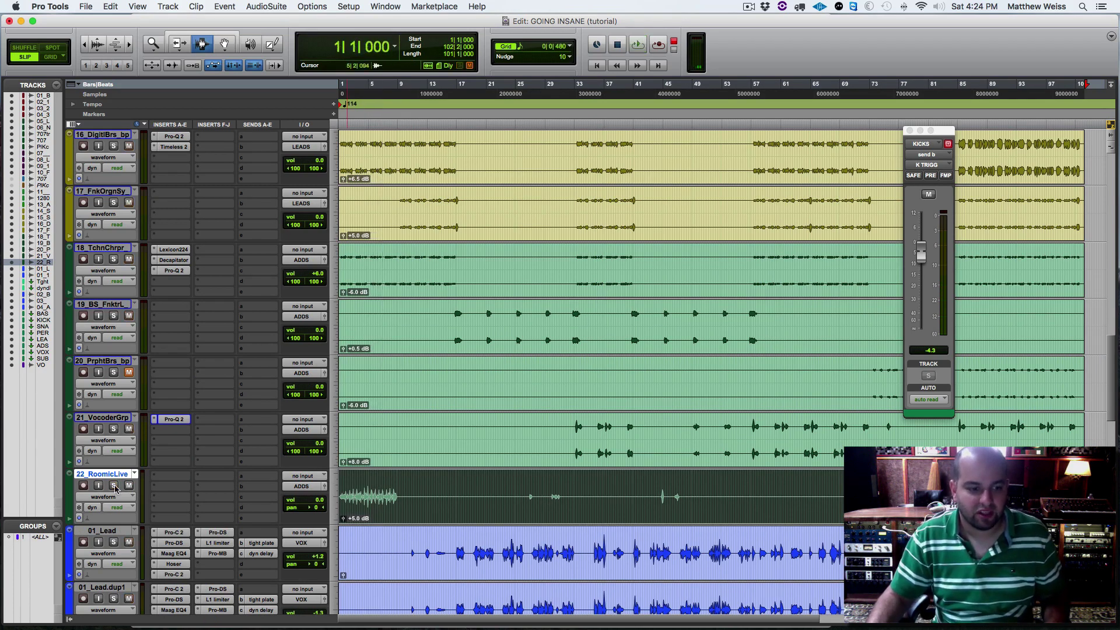
Play the full mix from the start with 22_RoomicLive unsoloed, set its clip gain to +8.0 dB, and stop.
{"action": "left_click", "coordinate": [474, 497]}
{"action": "key", "text": "space"}
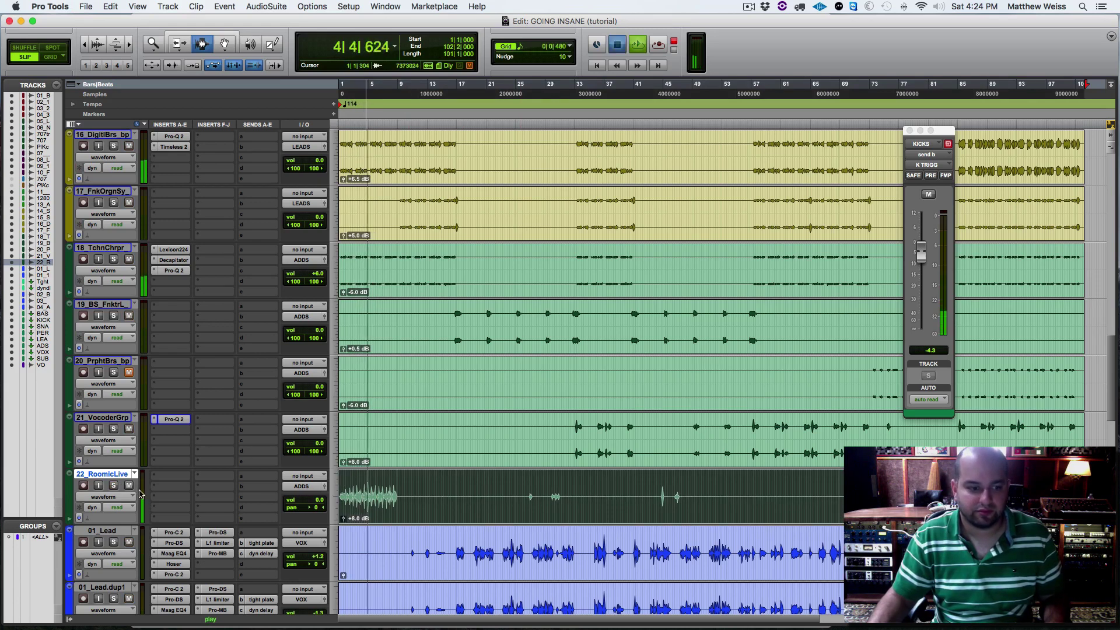
{"action": "key", "text": "space"}
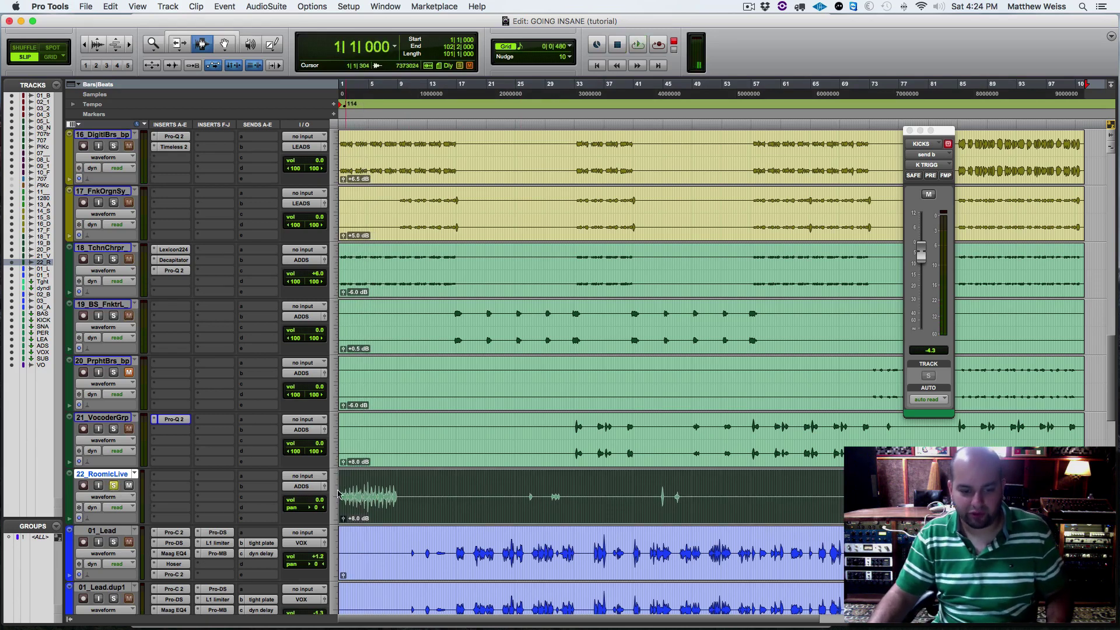
Play the soloed 22_RoomicLive from bar 2 and insert the mono UBK-1 AAX dynamics plug-in on its first insert slot.
{"action": "left_click", "coordinate": [350, 488]}
{"action": "key", "text": "space"}
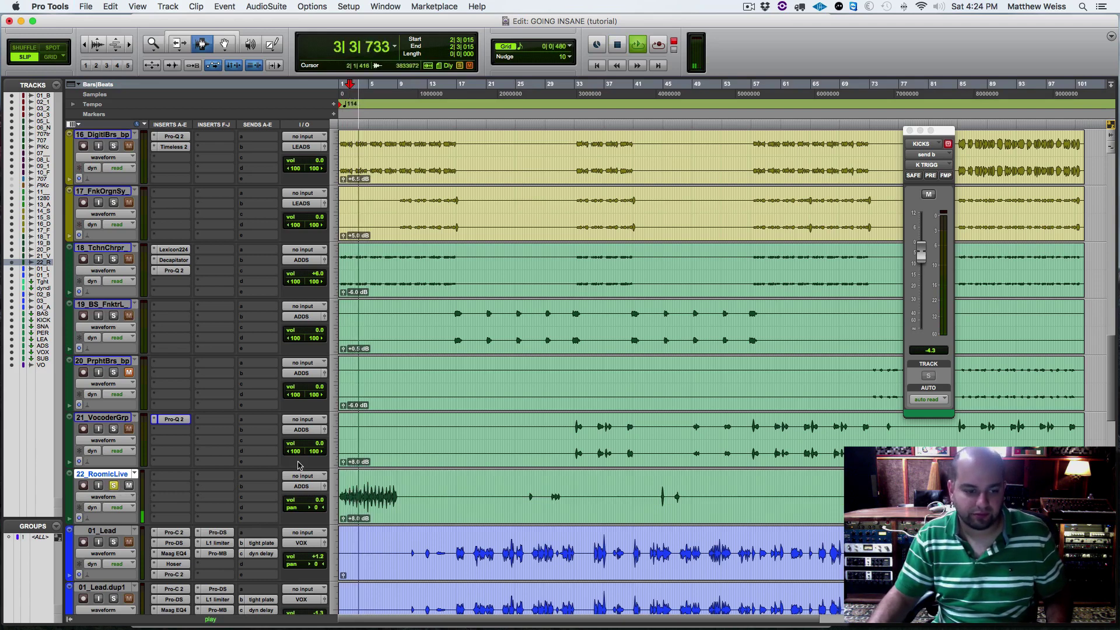
{"action": "key", "text": "space"}
{"action": "left_click", "coordinate": [156, 477]}
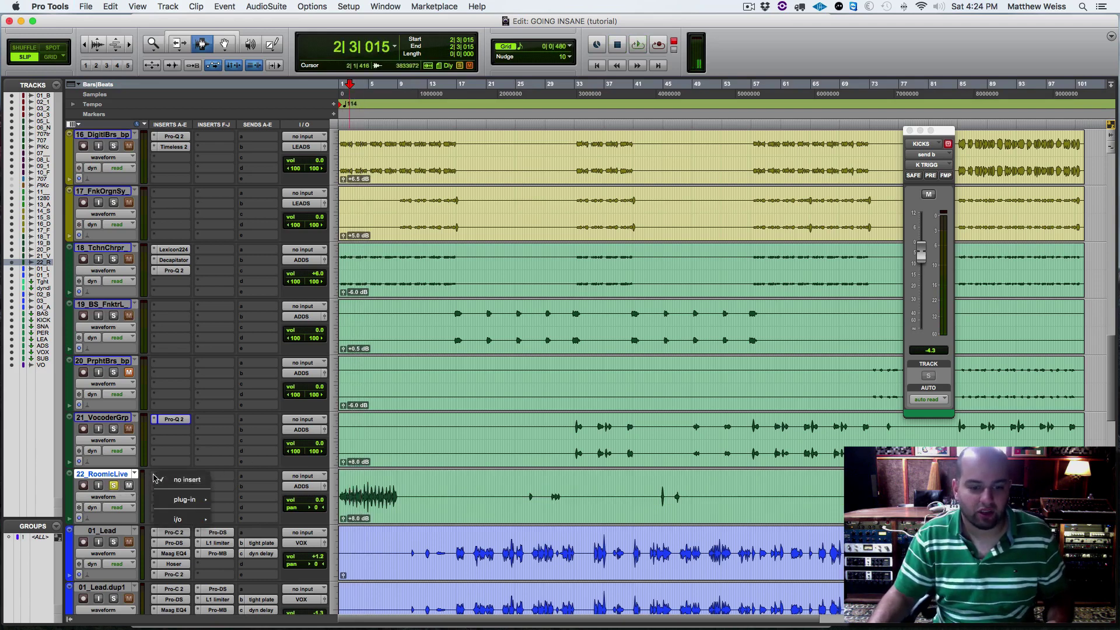
{"action": "mouse_move", "coordinate": [180, 501]}
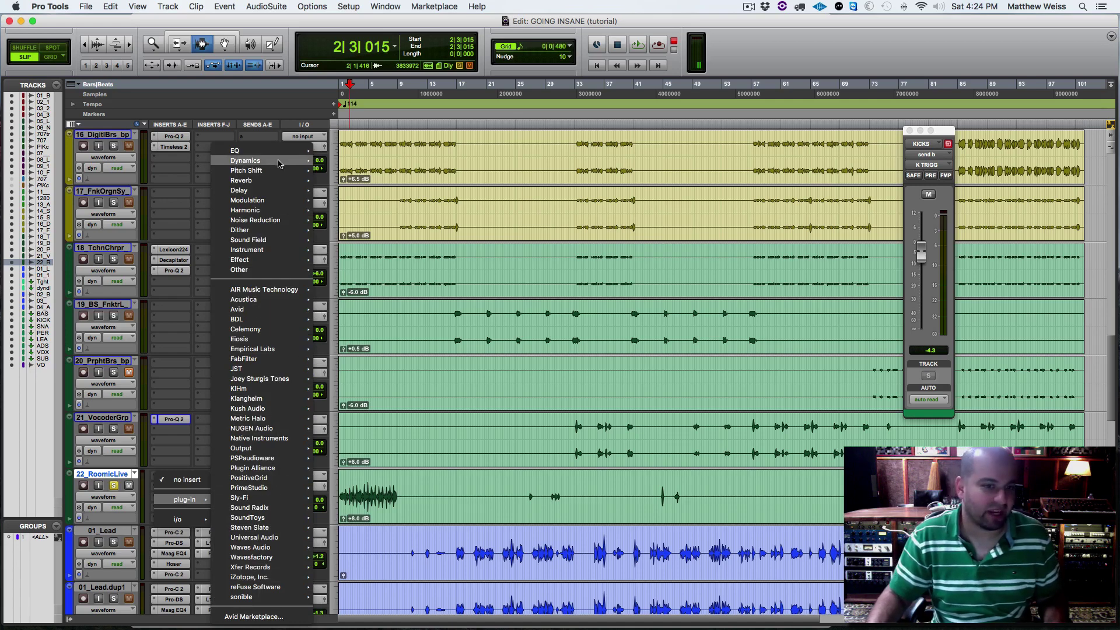
{"action": "mouse_move", "coordinate": [274, 162]}
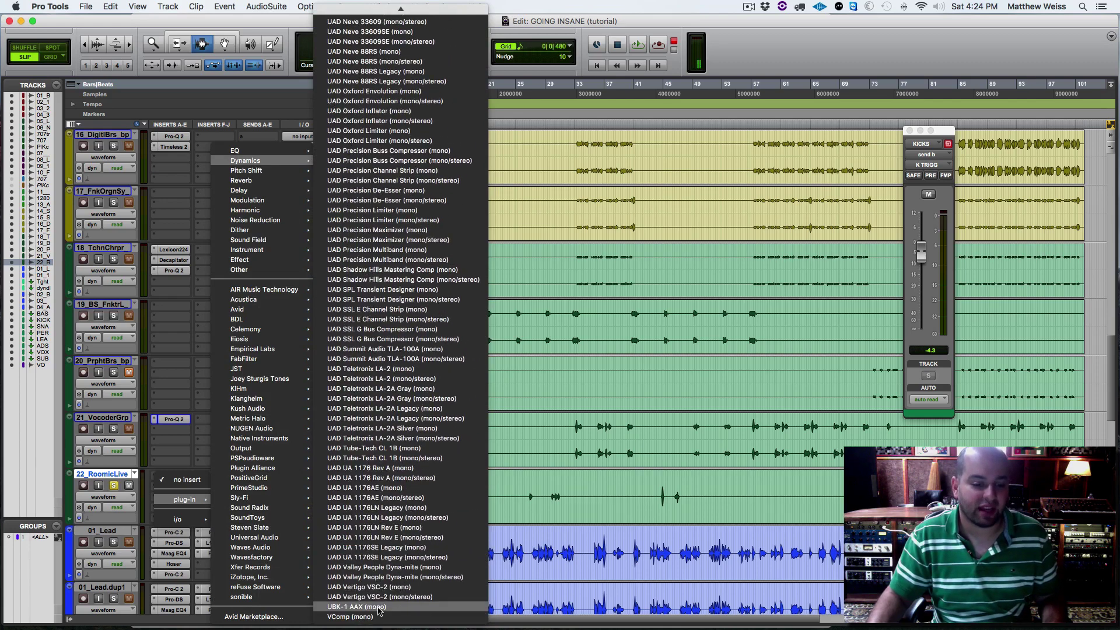
{"action": "left_click", "coordinate": [377, 609]}
While the soloed track plays, blend UBK-1's compression mix below fully wet, adjust its master level, and stop.
{"action": "key", "text": "space"}
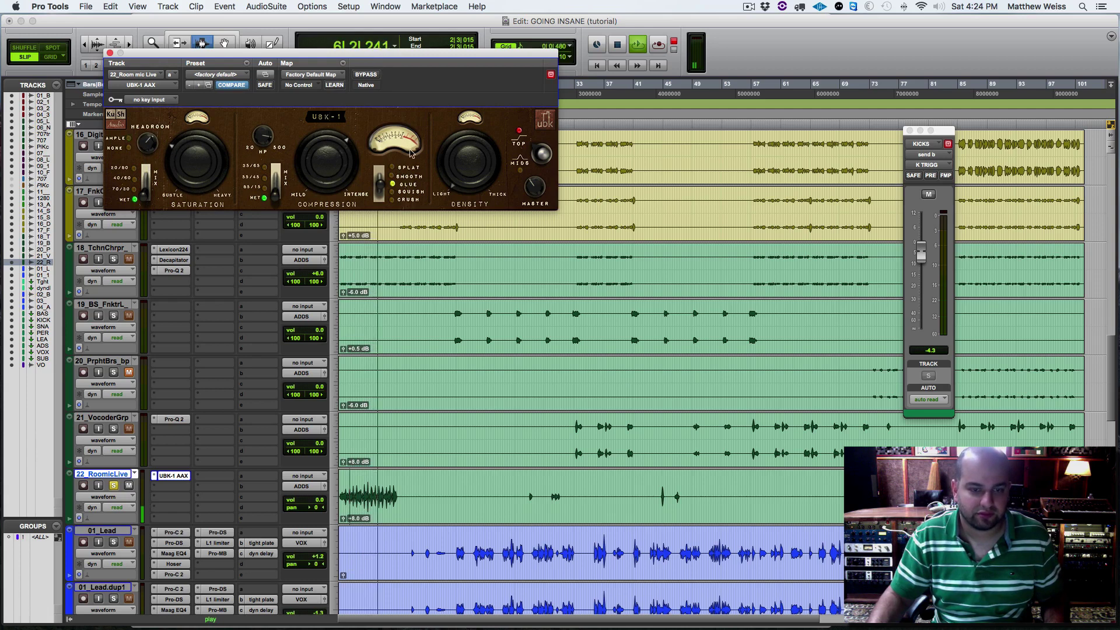
{"action": "left_click_drag", "start_coordinate": [330, 171], "coordinate": [280, 182]}
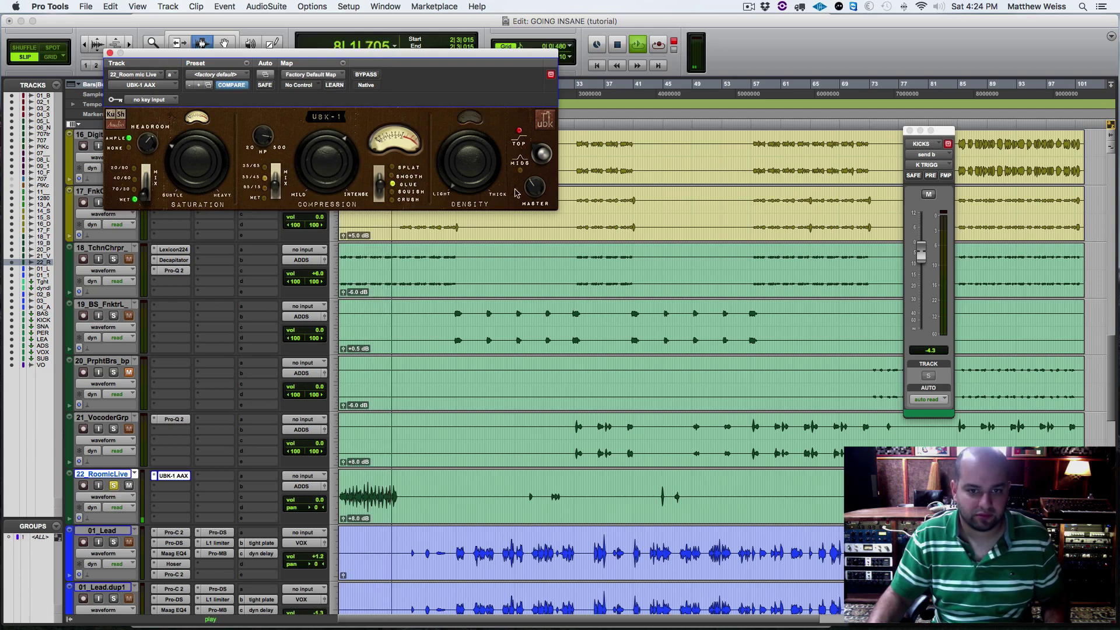
{"action": "left_click_drag", "start_coordinate": [537, 183], "coordinate": [539, 171]}
{"action": "key", "text": "space"}
Play 22_RoomicLive from 2|4|575, compare UBK-1 bypassed and active, then close the plug-in and stop.
{"action": "left_click", "coordinate": [353, 496]}
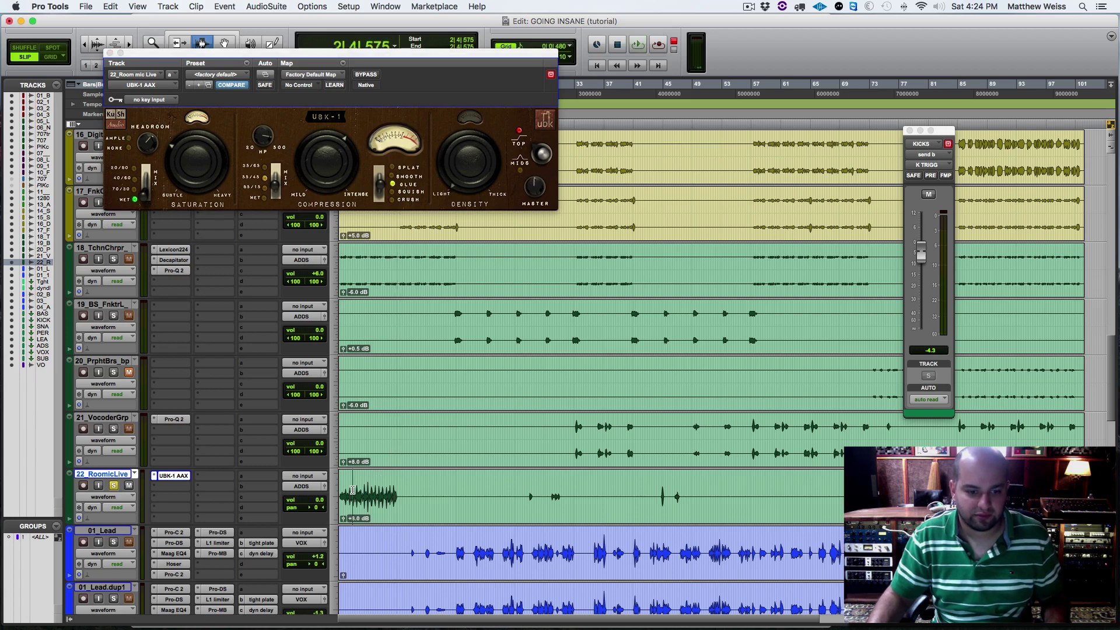
{"action": "key", "text": "space"}
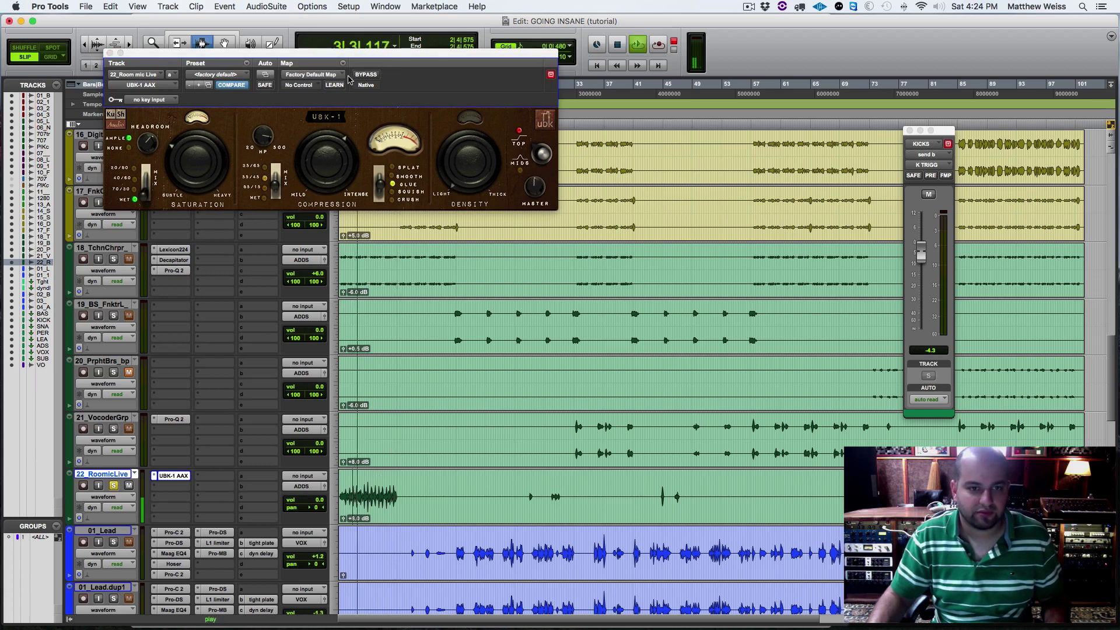
{"action": "left_click", "coordinate": [366, 75]}
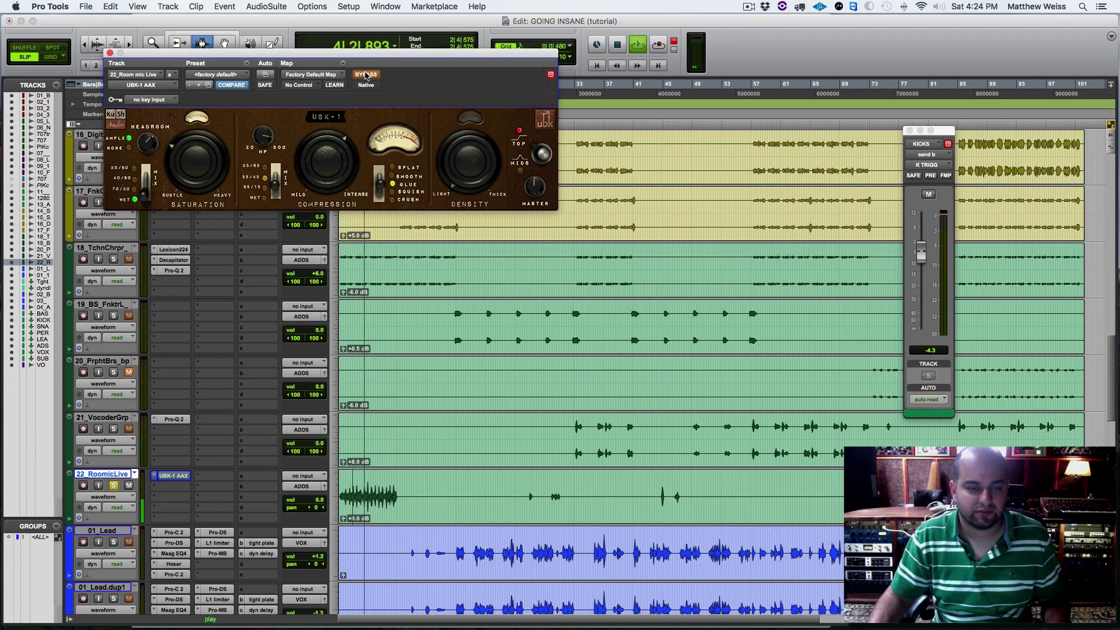
{"action": "left_click", "coordinate": [366, 76]}
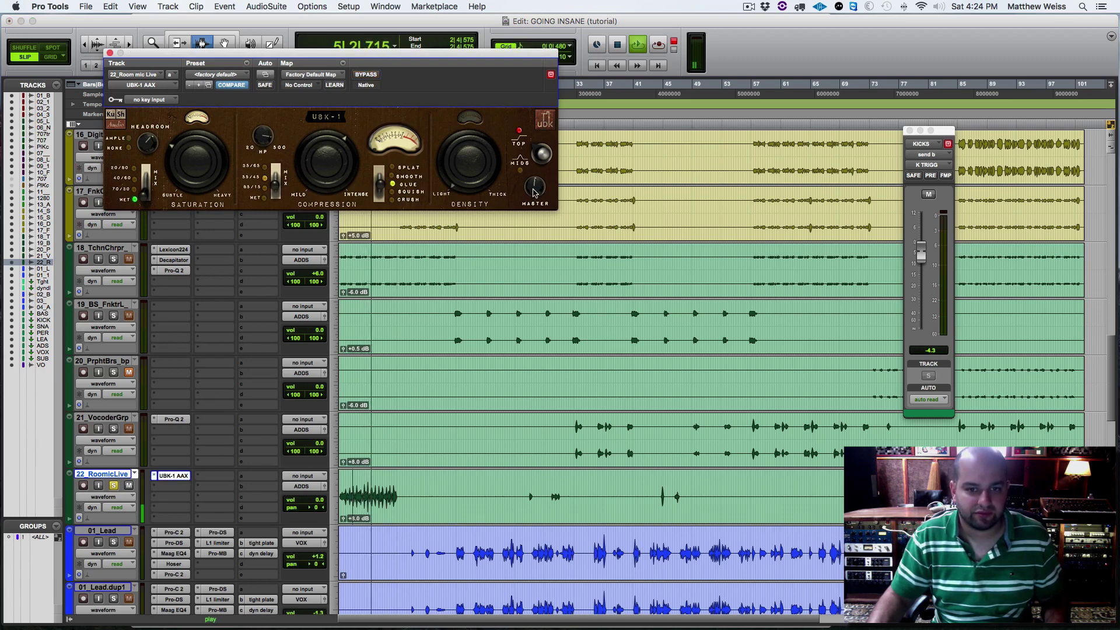
{"action": "left_click", "coordinate": [174, 475]}
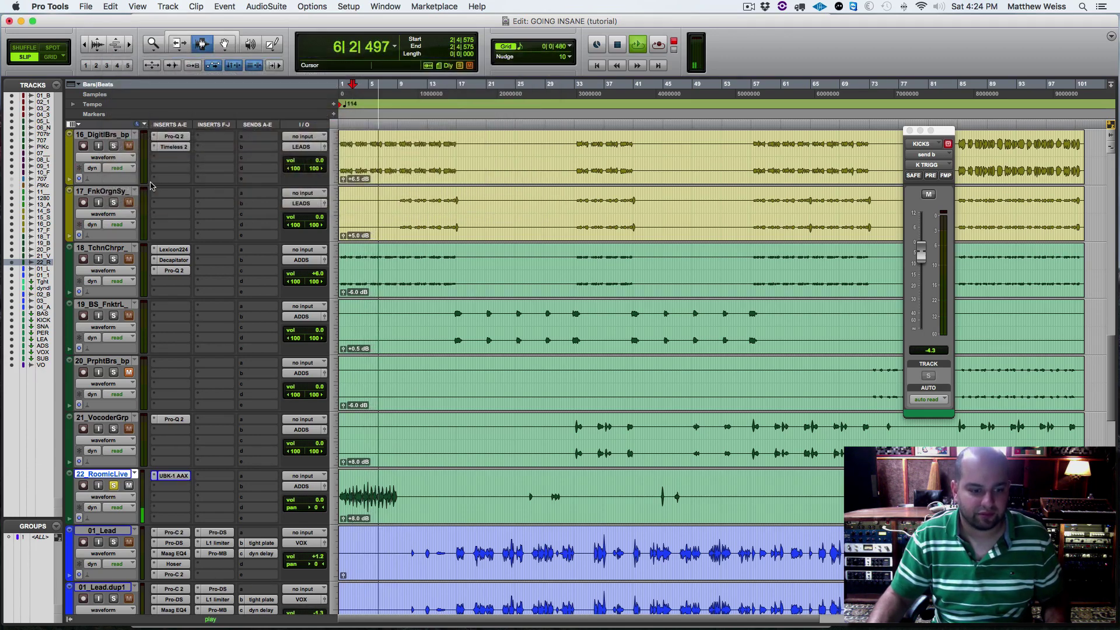
{"action": "key", "text": "space"}
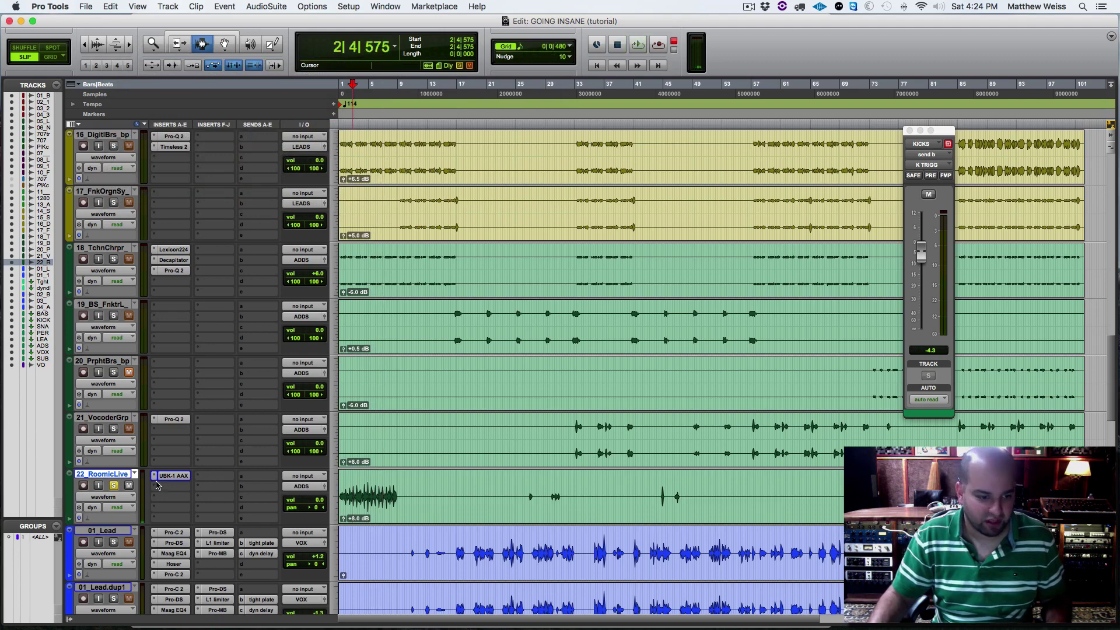
Insert the mono Hoser EQ after UBK-1 on 22_RoomicLive, move its window clear of the inserts, and start playback.
{"action": "left_click", "coordinate": [155, 476]}
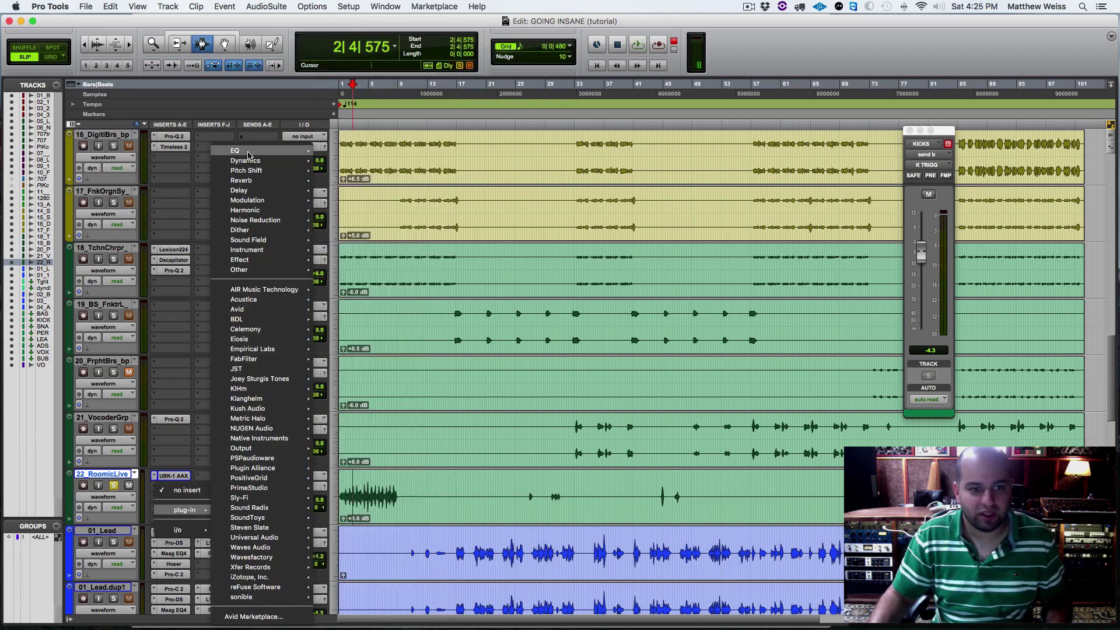
{"action": "left_click", "coordinate": [382, 200]}
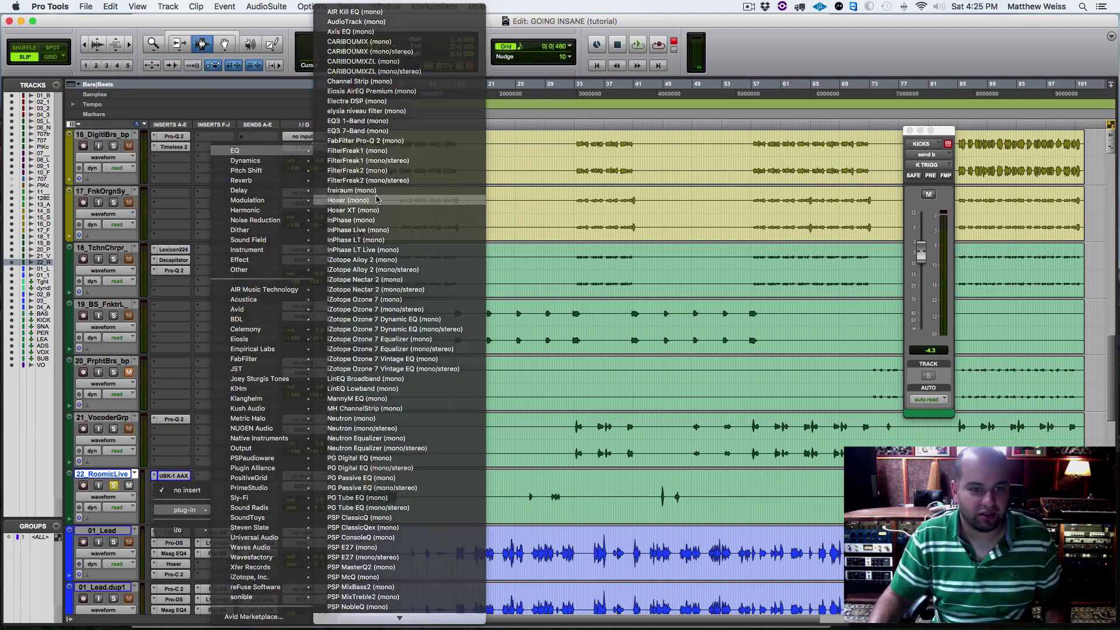
{"action": "left_click_drag", "start_coordinate": [291, 53], "coordinate": [478, 73]}
{"action": "key", "text": "space"}
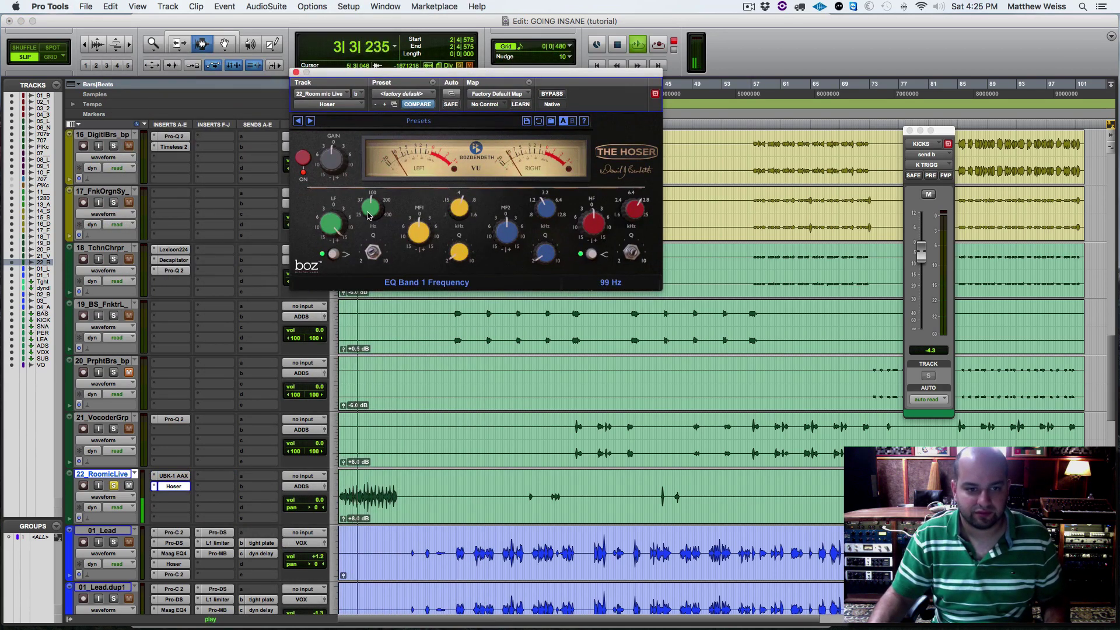
Raise the Hoser's EQ band 1 frequency above 100 Hz, cut EQ band 2, and stop playback.
{"action": "left_click_drag", "start_coordinate": [367, 213], "coordinate": [366, 198]}
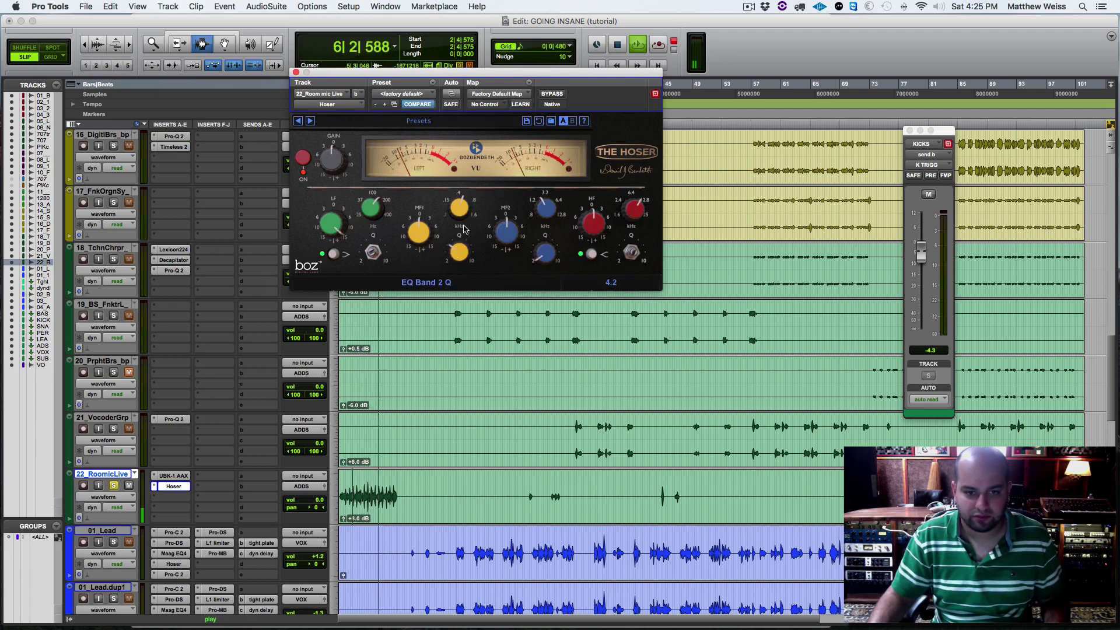
{"action": "left_click_drag", "start_coordinate": [454, 220], "coordinate": [458, 211]}
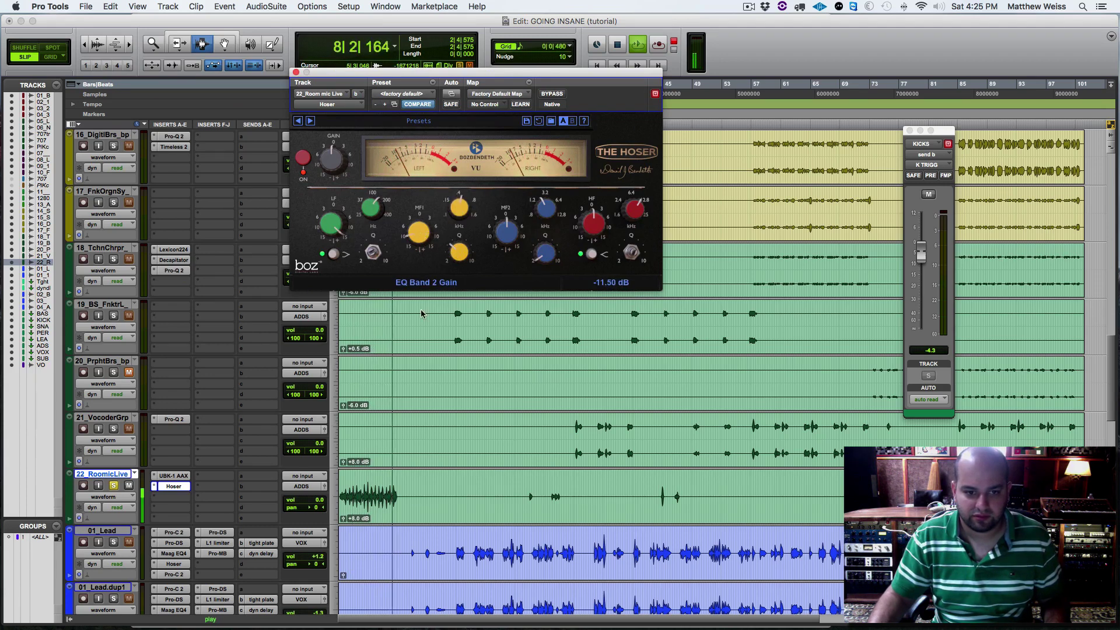
{"action": "key", "text": "space"}
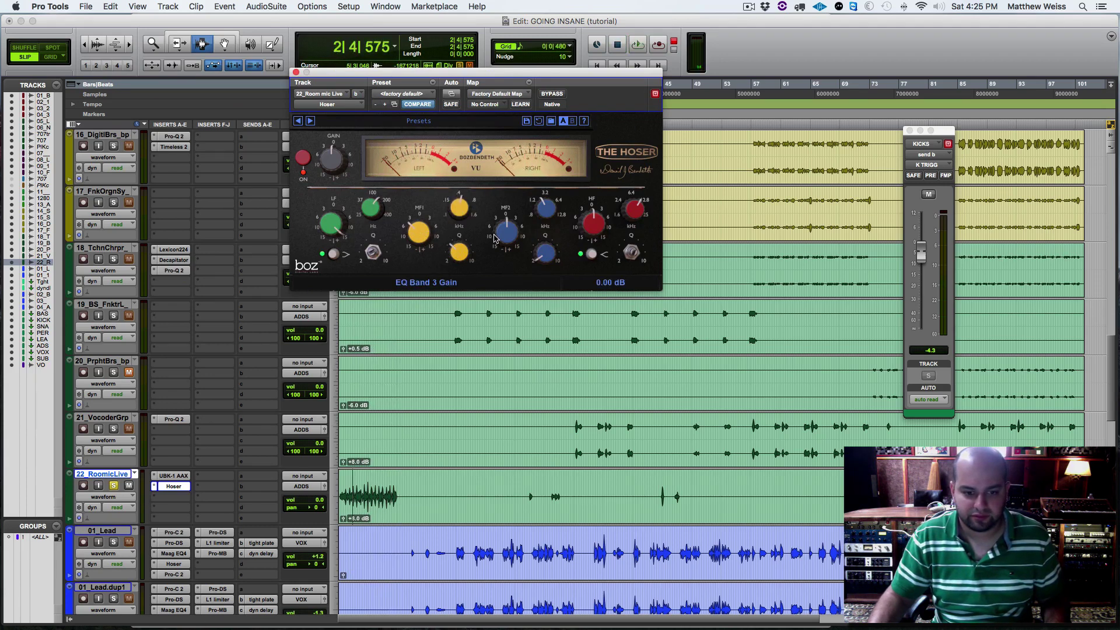
Boost the Hoser's EQ band 3 at about 1.1 kHz and its HF band during playback, replay the result, and close the plug-in.
{"action": "key", "text": "space"}
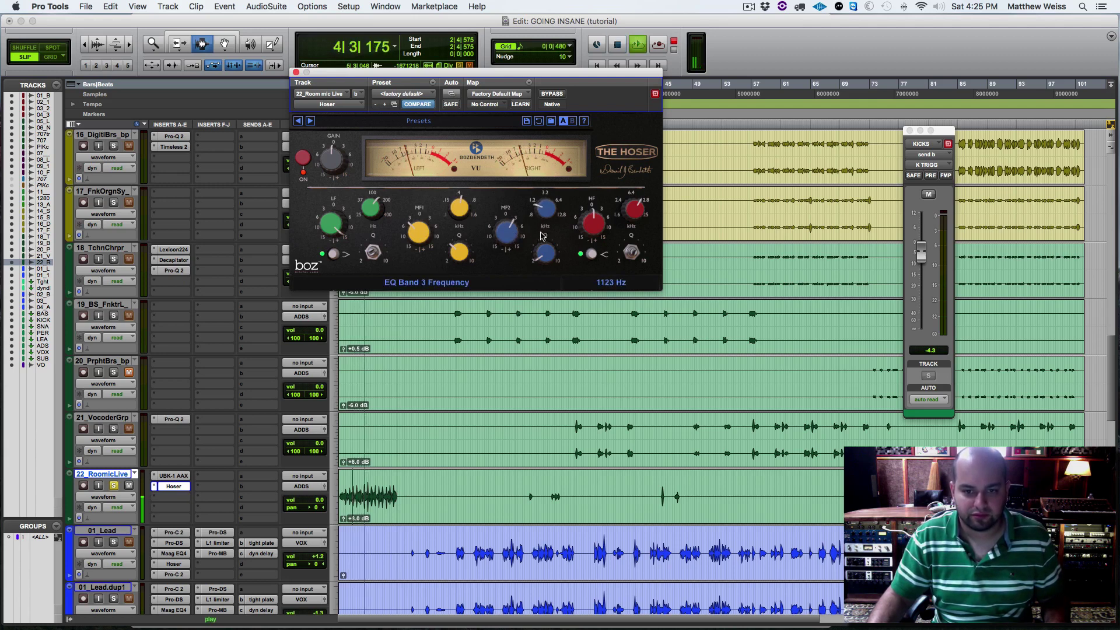
{"action": "mouse_move", "coordinate": [587, 208]}
{"action": "left_mouse_down"}
{"action": "mouse_move", "coordinate": [598, 235]}
{"action": "mouse_move", "coordinate": [582, 225]}
{"action": "left_mouse_up"}
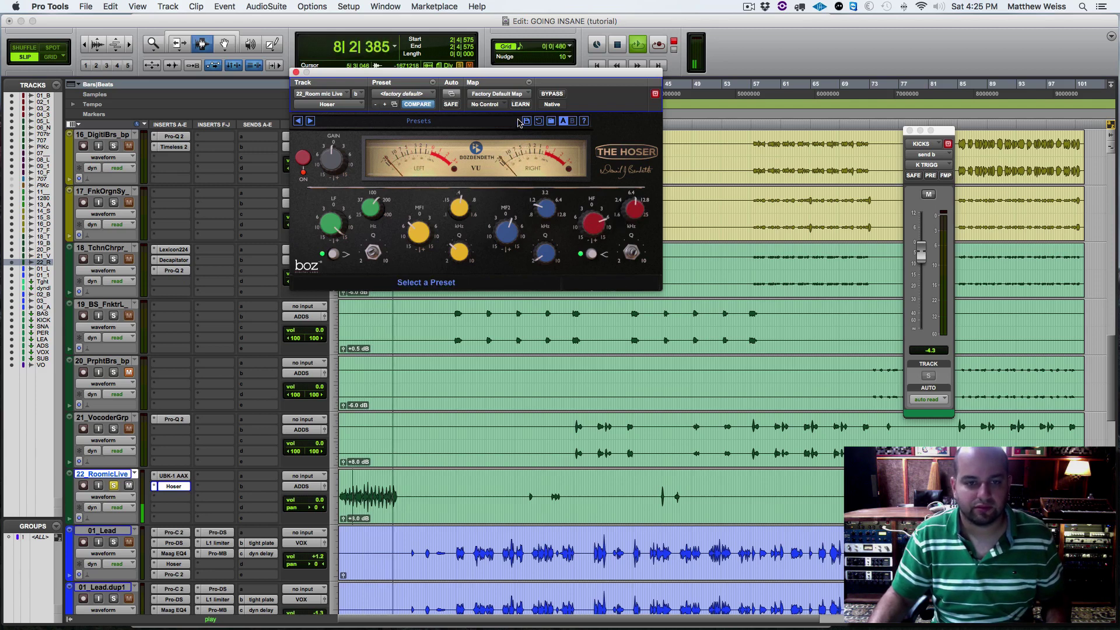
{"action": "key", "text": "space"}
{"action": "key", "text": "space"}
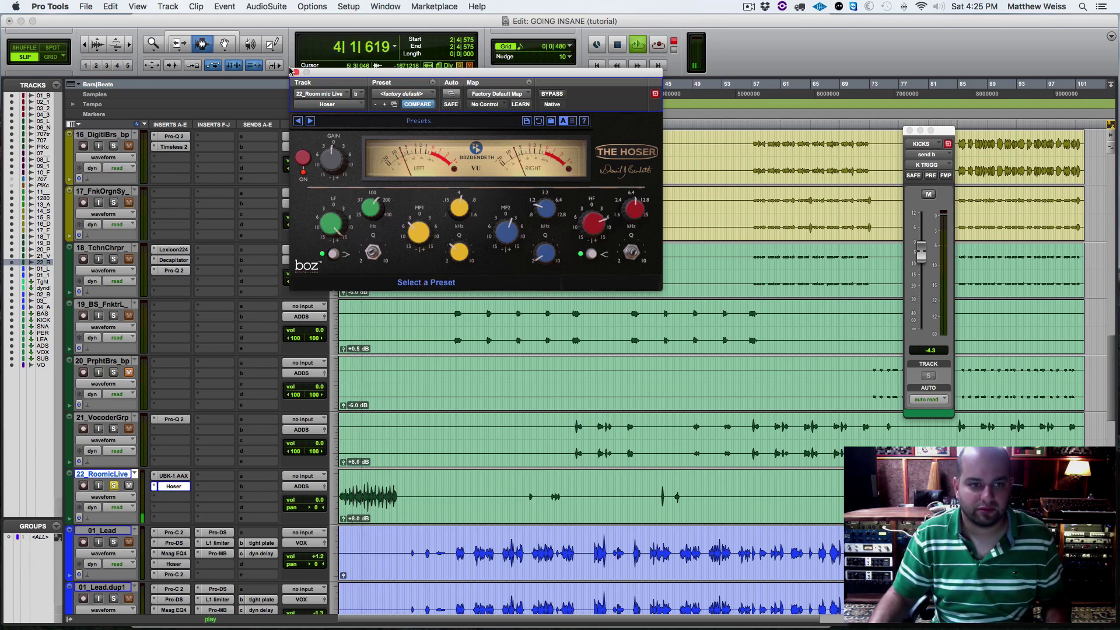
{"action": "left_click", "coordinate": [296, 71]}
{"action": "key", "text": "space"}
Insert a mono FabFilter Pro-Q 2 after the Hoser on 22_RoomicLive and play the soloed track.
{"action": "left_click", "coordinate": [155, 497]}
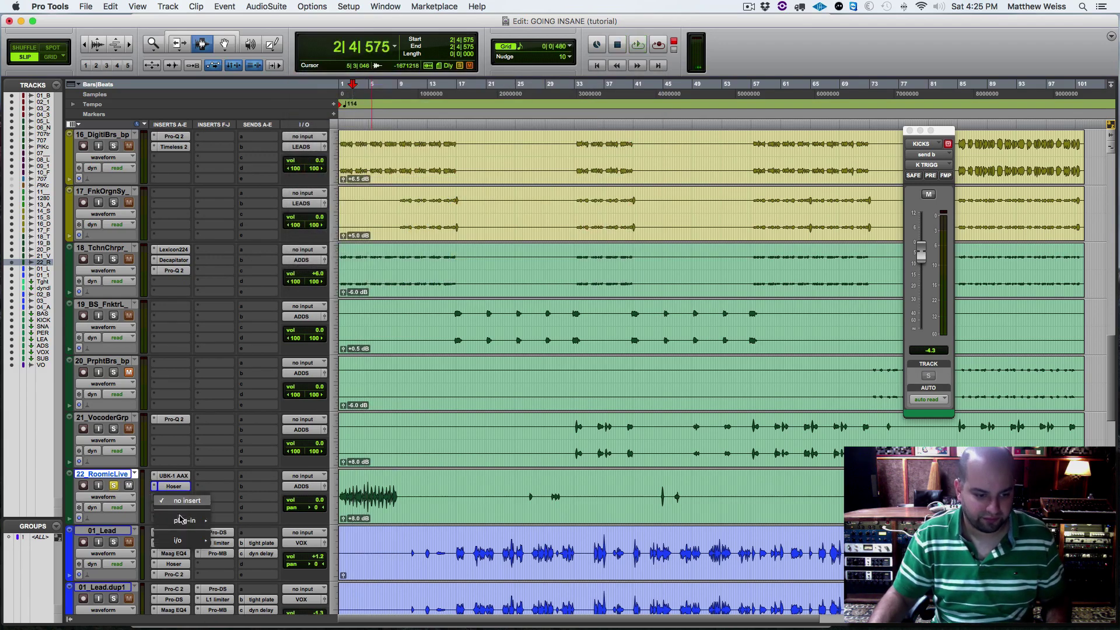
{"action": "mouse_move", "coordinate": [184, 521]}
{"action": "mouse_move", "coordinate": [235, 150]}
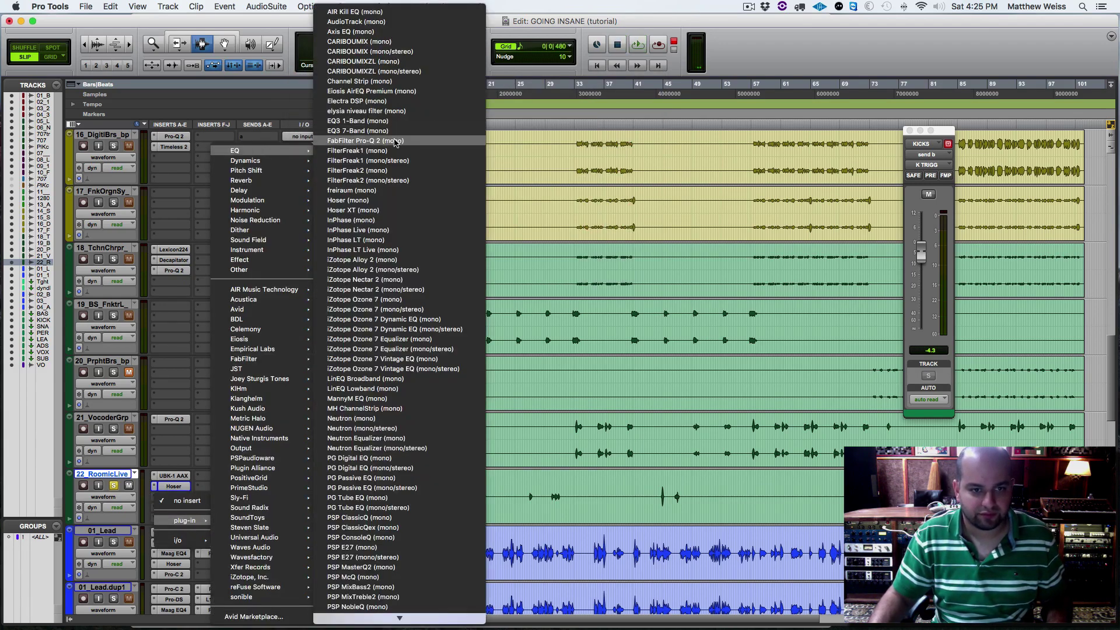
{"action": "left_click", "coordinate": [362, 141]}
{"action": "key", "text": "space"}
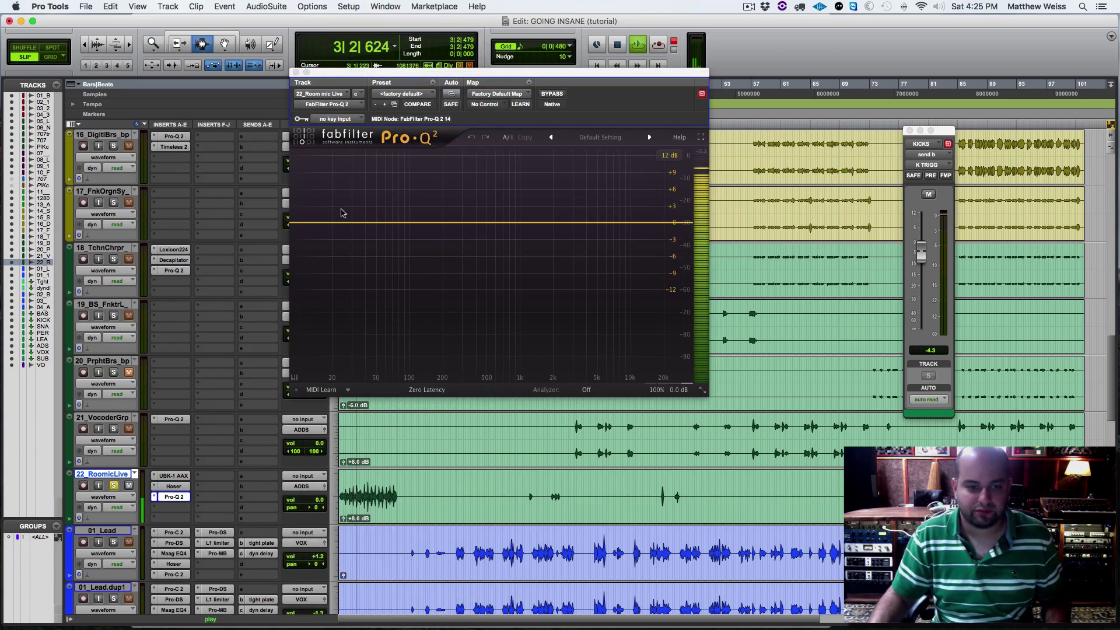
Set Pro-Q 2's analyzer to Pre, add a 12 dB/oct low cut at about 100 Hz, then close the plug-in and stop.
{"action": "left_click", "coordinate": [299, 223]}
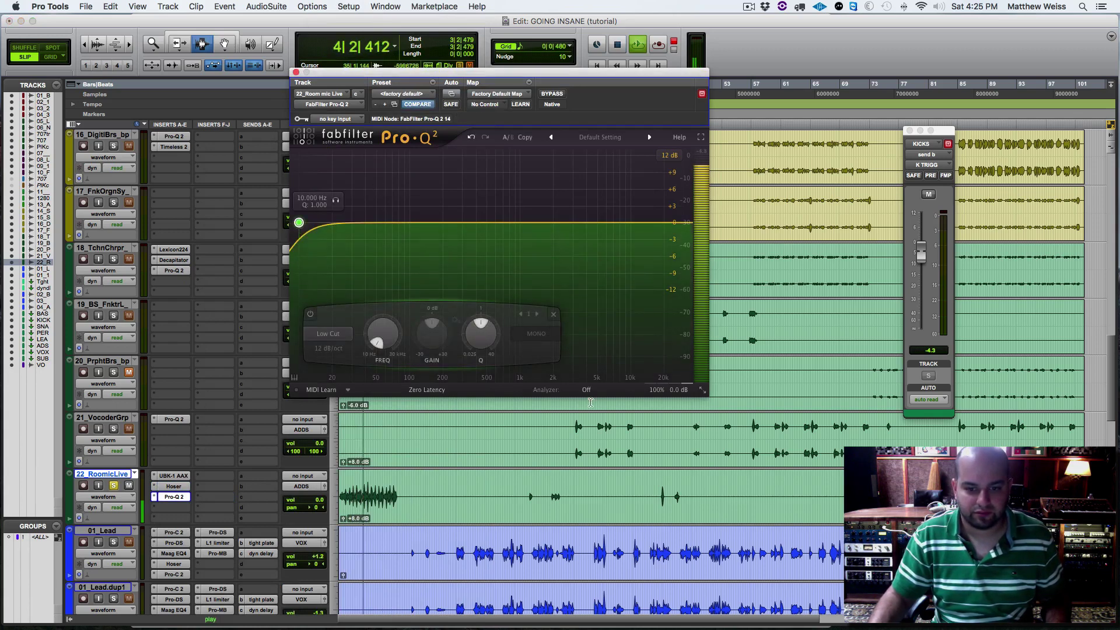
{"action": "mouse_move", "coordinate": [586, 390]}
{"action": "left_click", "coordinate": [555, 296]}
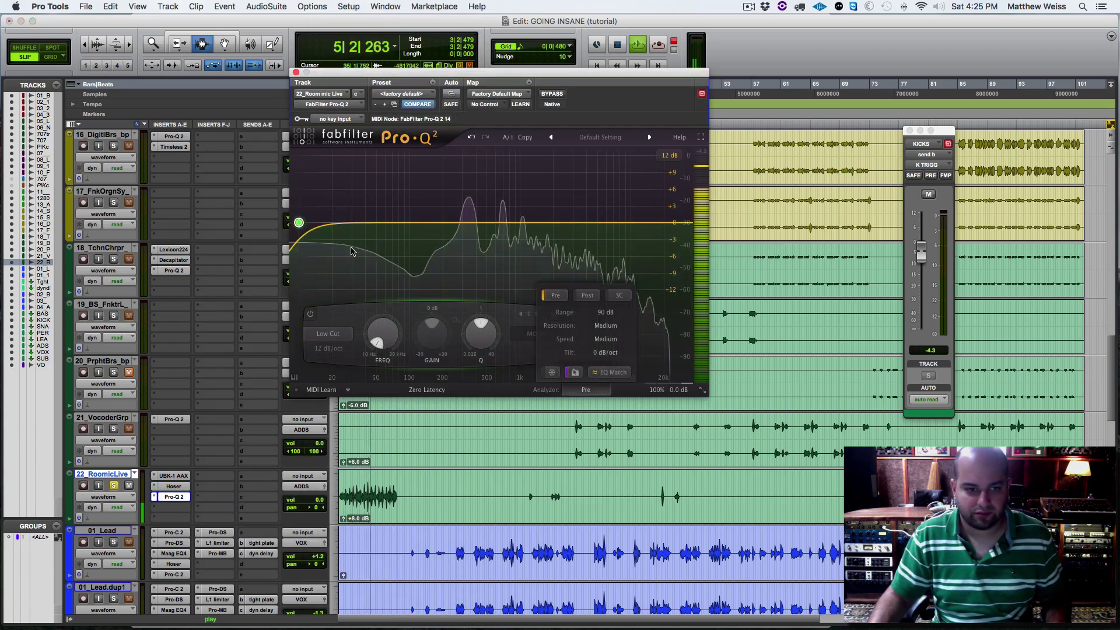
{"action": "left_click_drag", "start_coordinate": [299, 222], "coordinate": [410, 224]}
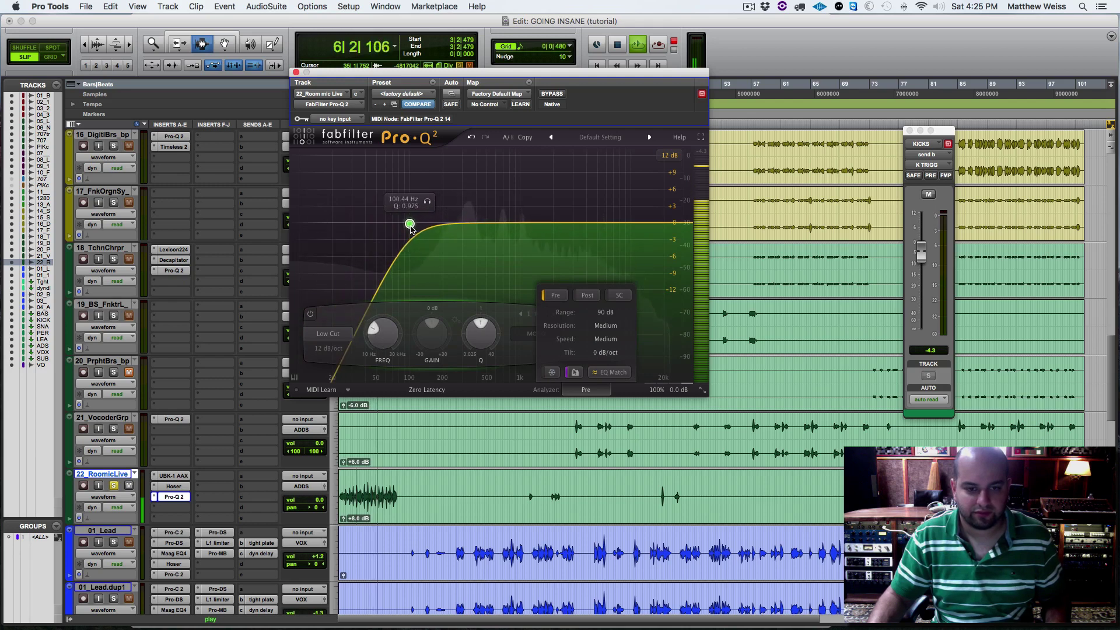
{"action": "left_click", "coordinate": [296, 72]}
{"action": "key", "text": "space"}
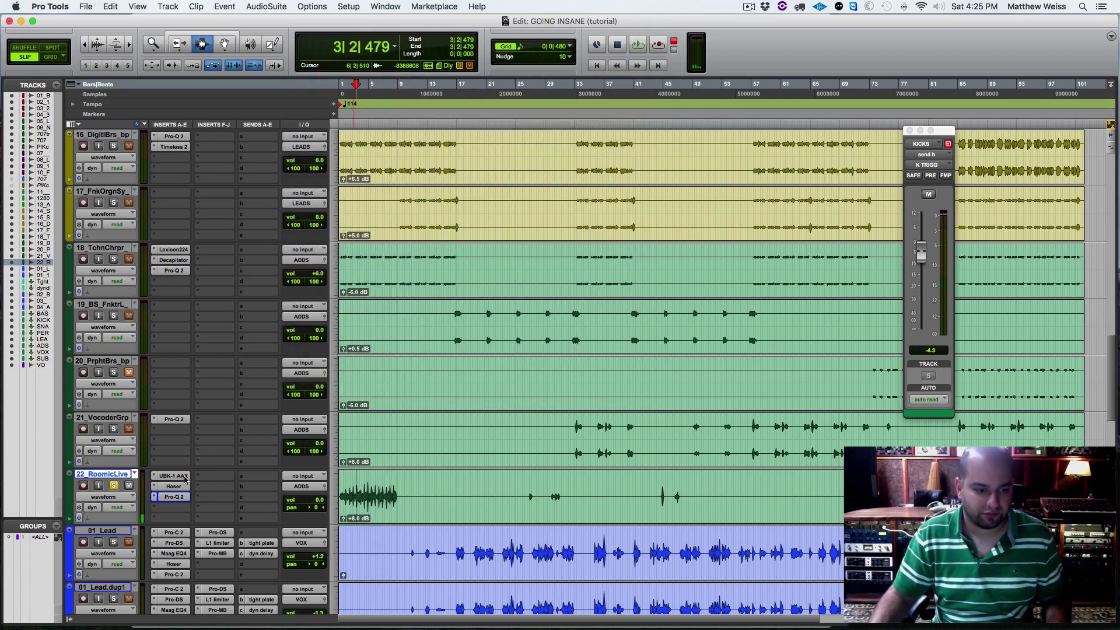
Compare 22_RoomicLive with all three inserts bypassed and active by replaying it from 3|2|479.
{"action": "key", "text": "space"}
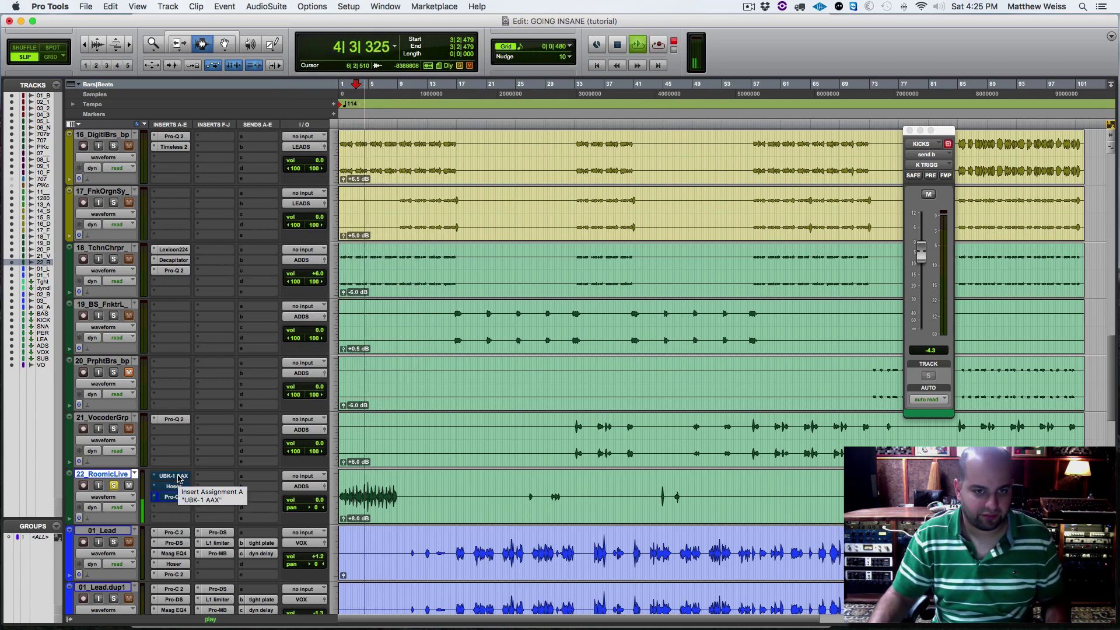
{"action": "key", "text": "space"}
{"action": "key", "text": "space"}
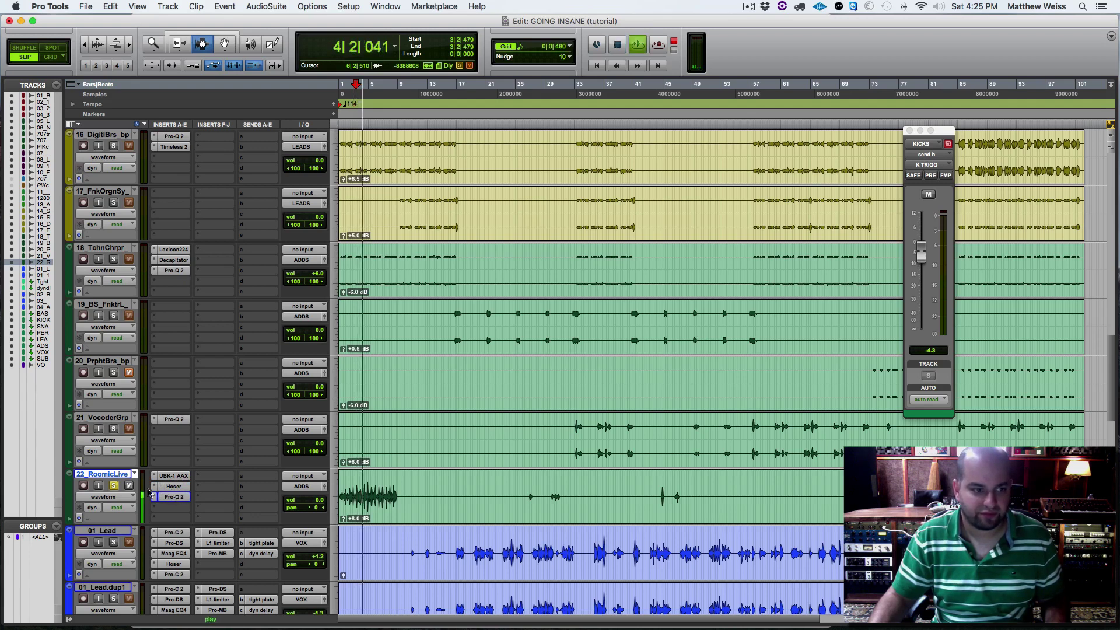
{"action": "key", "text": "space"}
Unsolo 22_RoomicLive, play the full mix from 3|2|479, save the session, and review the vocal and additional tracks.
{"action": "left_click", "coordinate": [112, 486]}
{"action": "key", "text": "space"}
{"action": "key", "text": "super+s"}
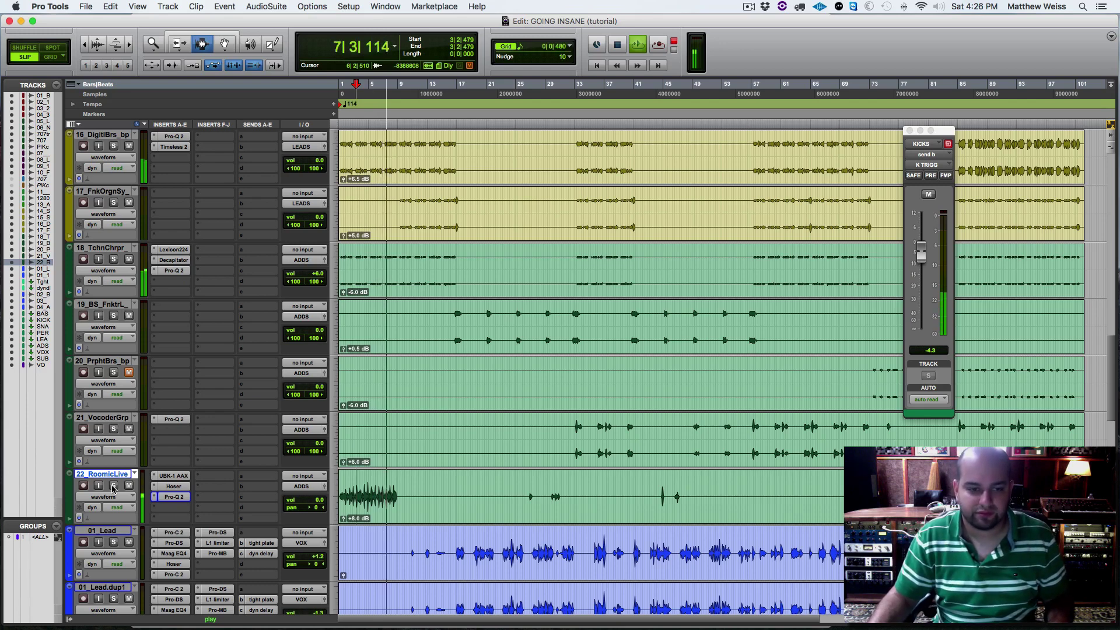
{"action": "scroll", "coordinate": [436, 471], "scroll_direction": "down", "scroll_amount": 10}
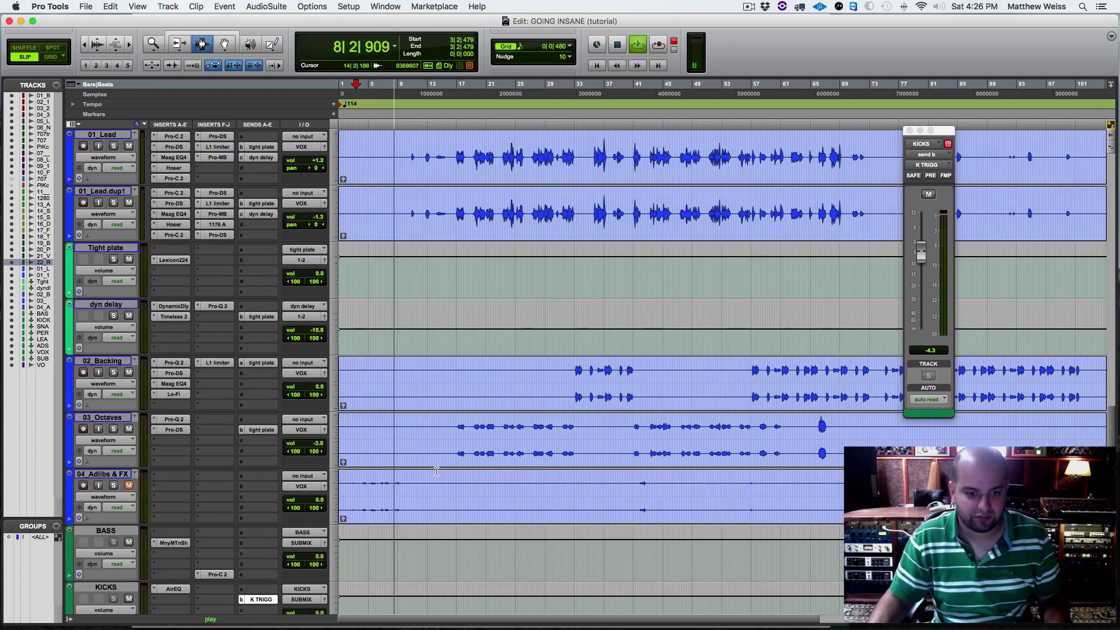
{"action": "scroll", "coordinate": [436, 471], "scroll_direction": "up", "scroll_amount": 4}
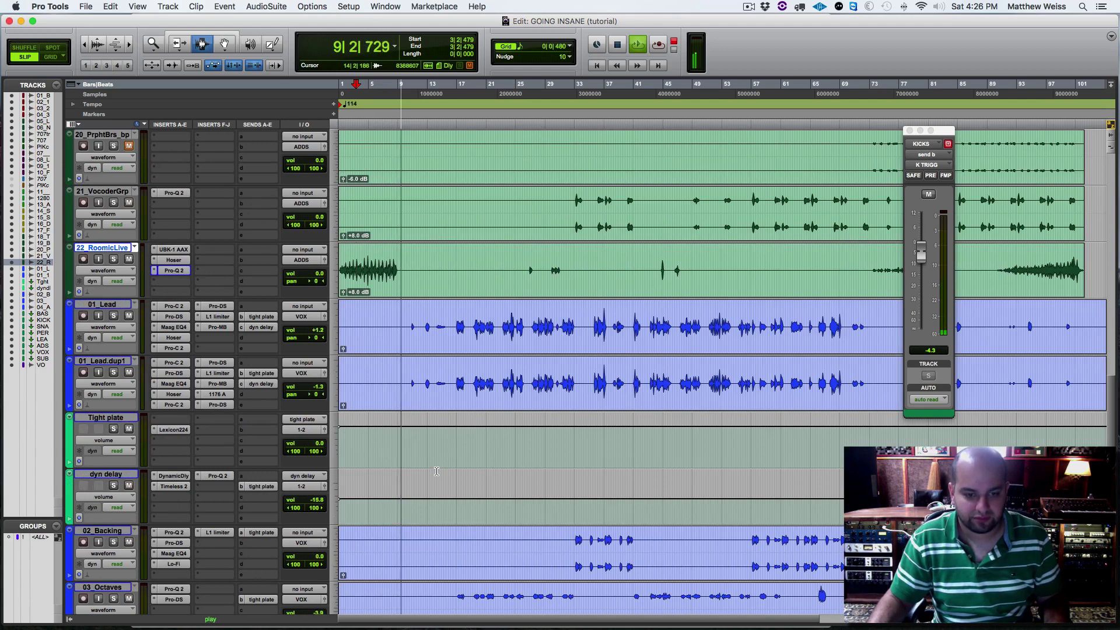
{"action": "scroll", "coordinate": [437, 455], "scroll_direction": "up", "scroll_amount": 4}
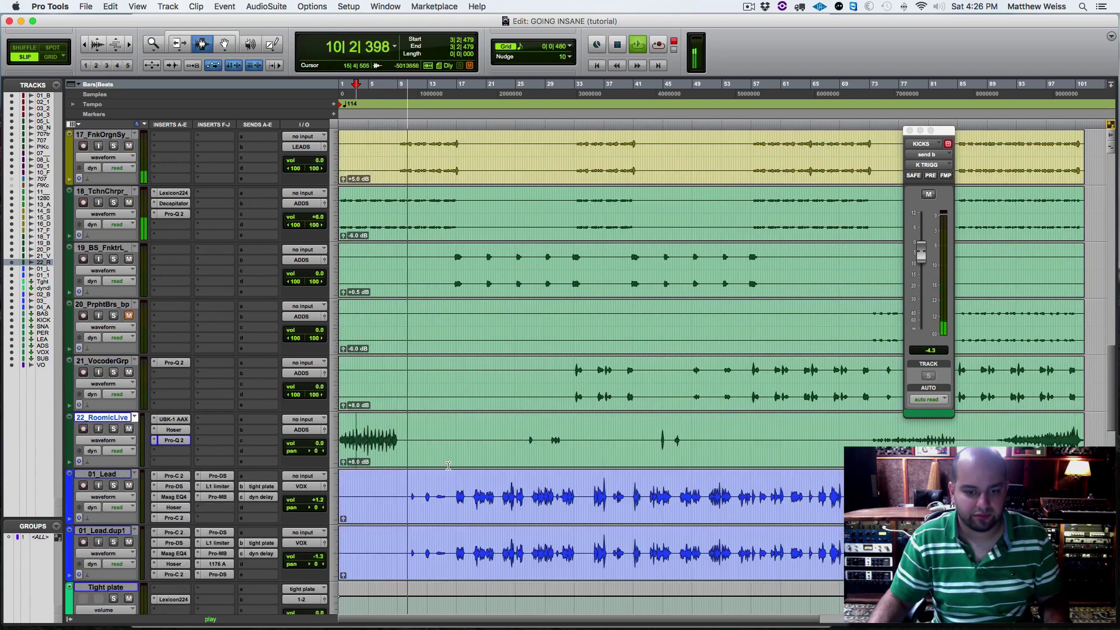
Audition the 22_RoomicLive part from 26|3|564 in the full mix, briefly soloing the track for comparison.
{"action": "key", "text": "space"}
{"action": "left_click", "coordinate": [528, 442]}
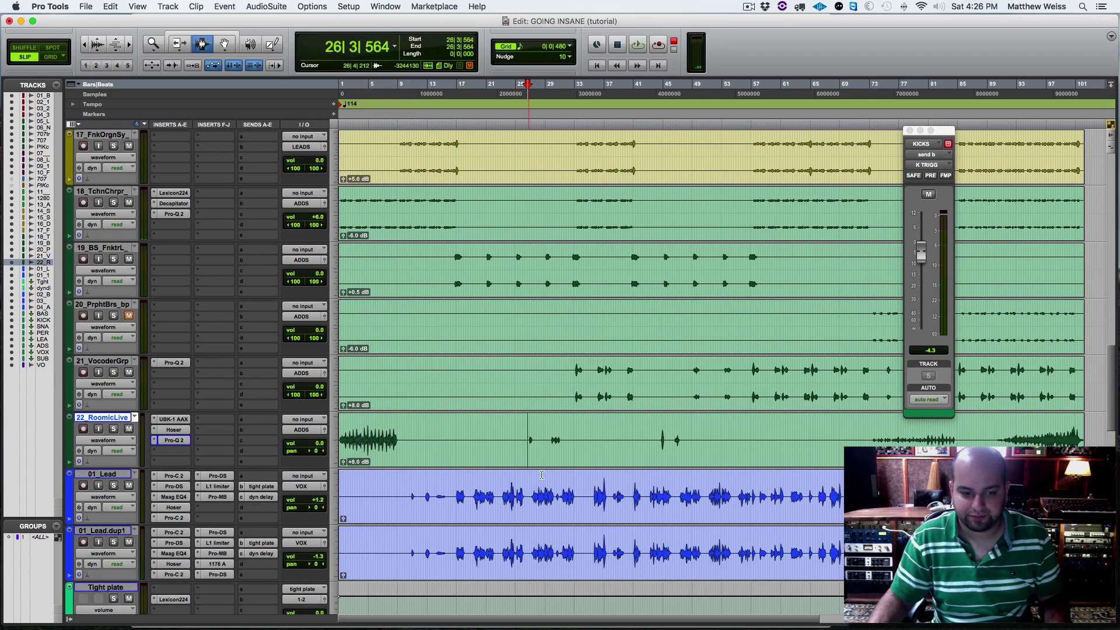
{"action": "key", "text": "space"}
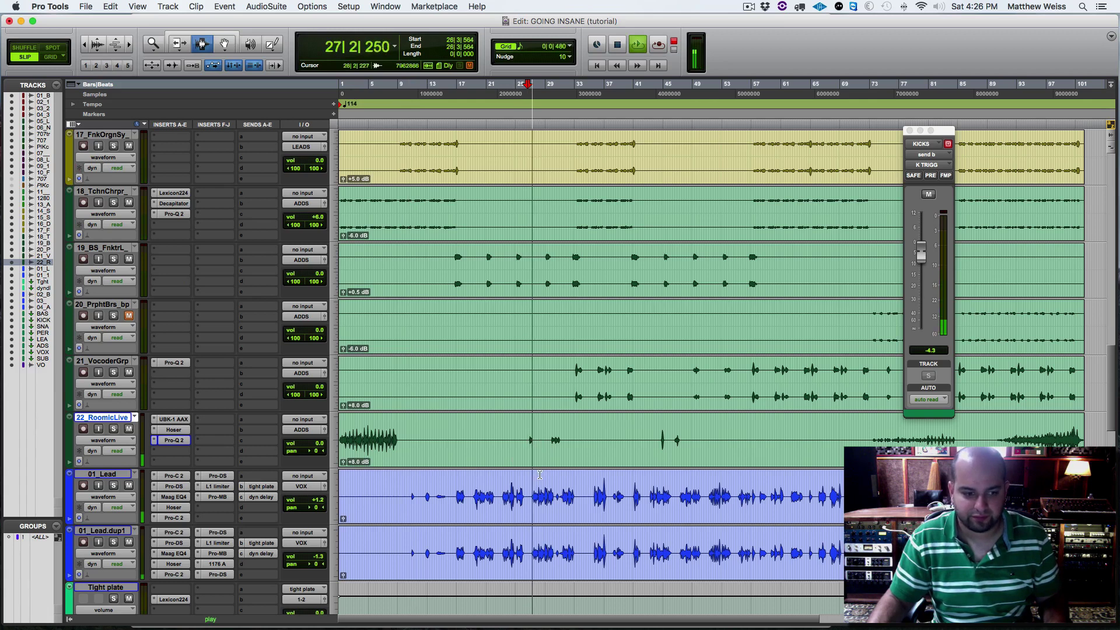
{"action": "key", "text": "space"}
{"action": "left_click", "coordinate": [113, 429]}
{"action": "key", "text": "space"}
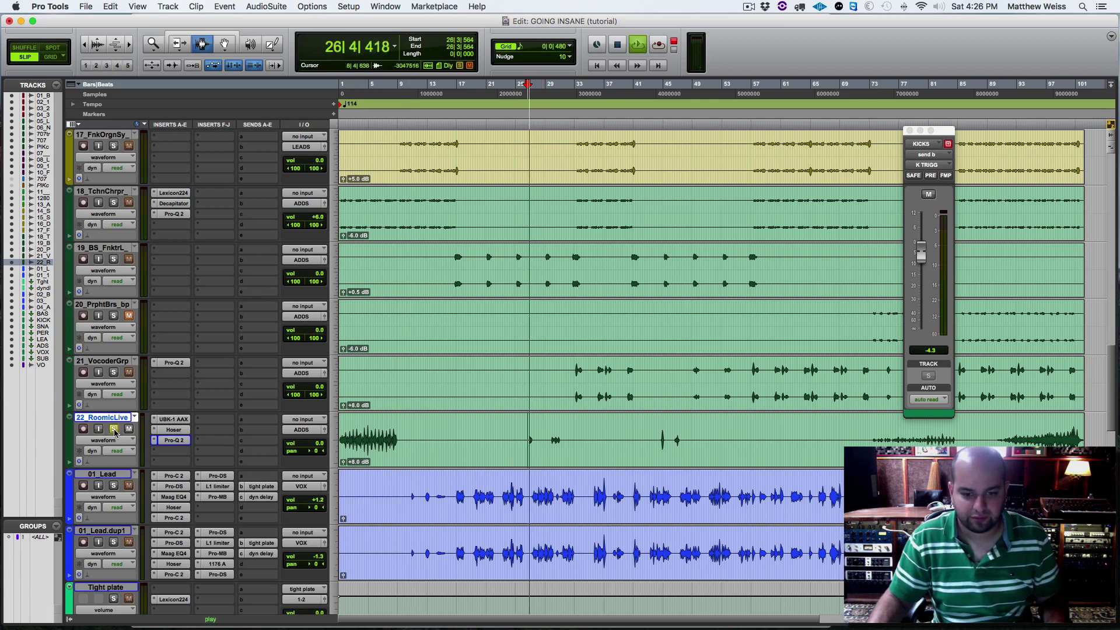
{"action": "key", "text": "space"}
{"action": "left_click", "coordinate": [114, 430]}
{"action": "key", "text": "space"}
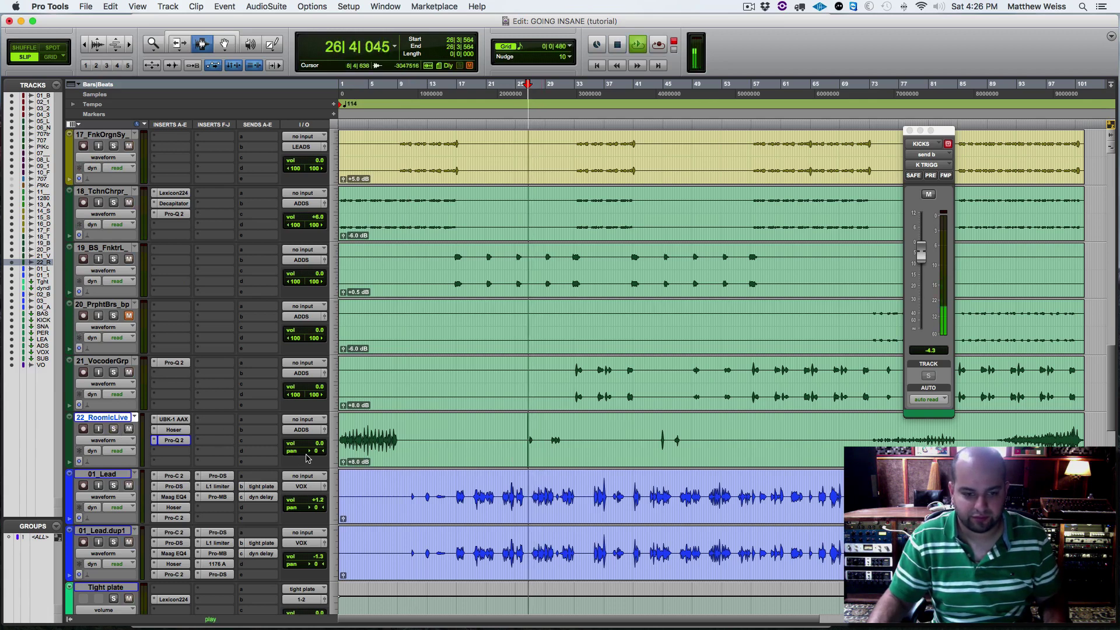
{"action": "key", "text": "space"}
Audition the next 22_RoomicLive phrase in the full mix from 29|4|547.
{"action": "left_click", "coordinate": [551, 453]}
{"action": "key", "text": "space"}
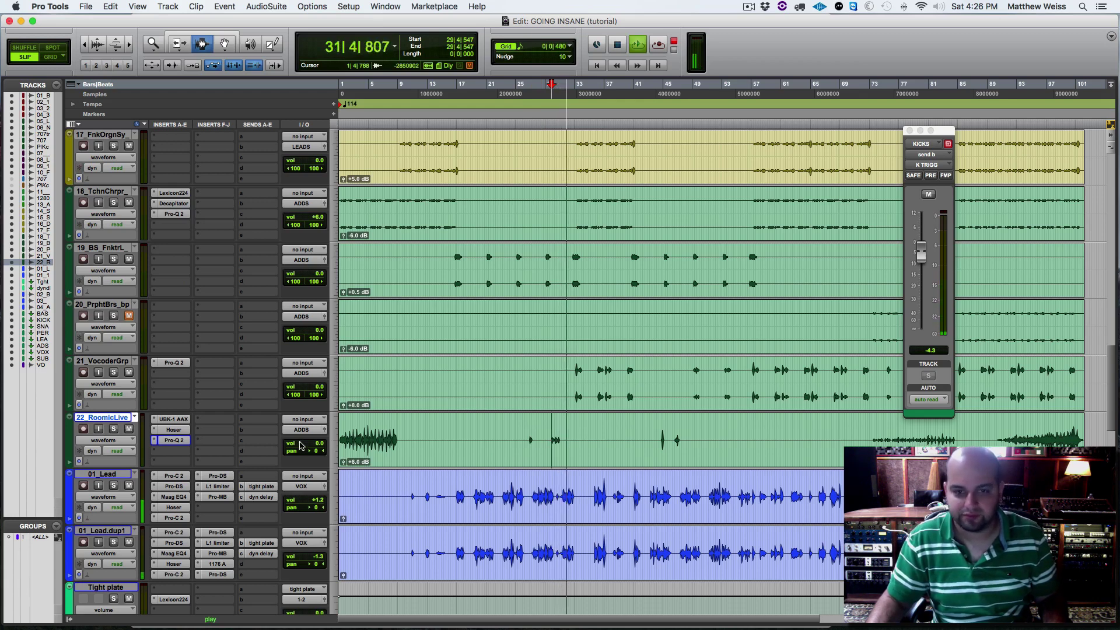
{"action": "key", "text": "space"}
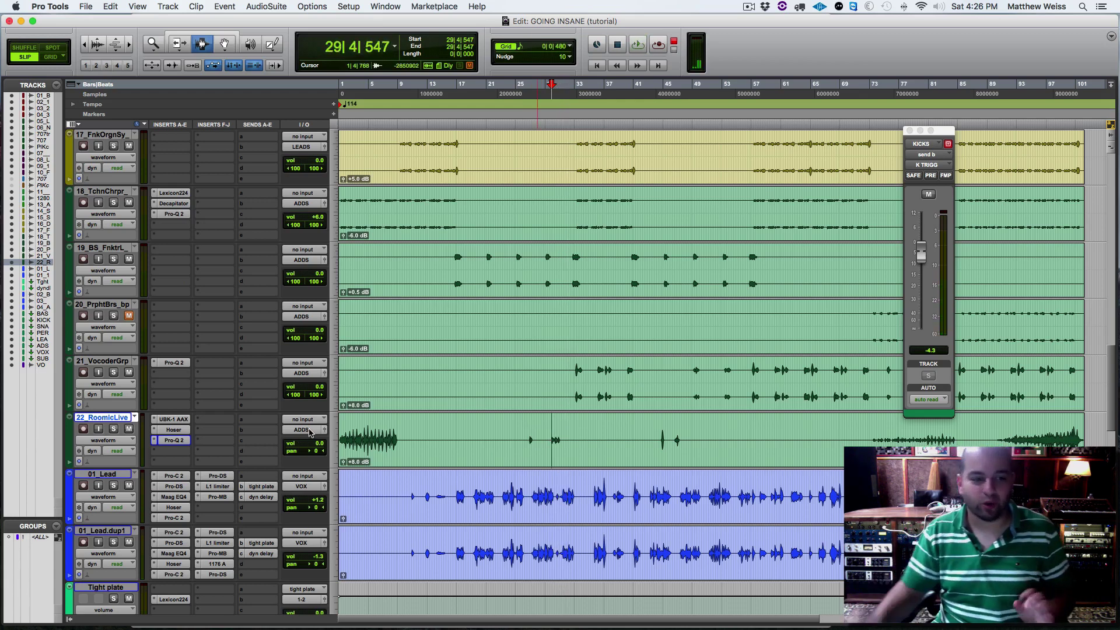
Select the entire clip on the 04_Adlibs & FX track and raise its gain.
{"action": "scroll", "coordinate": [349, 439], "scroll_direction": "down", "scroll_amount": 10}
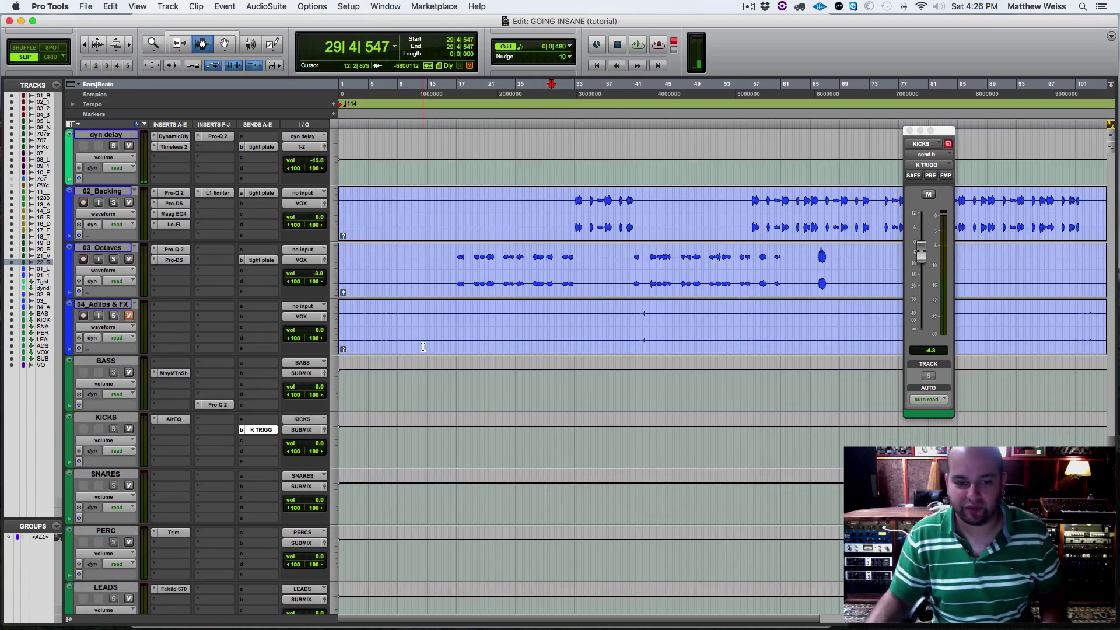
{"action": "left_click", "coordinate": [367, 338]}
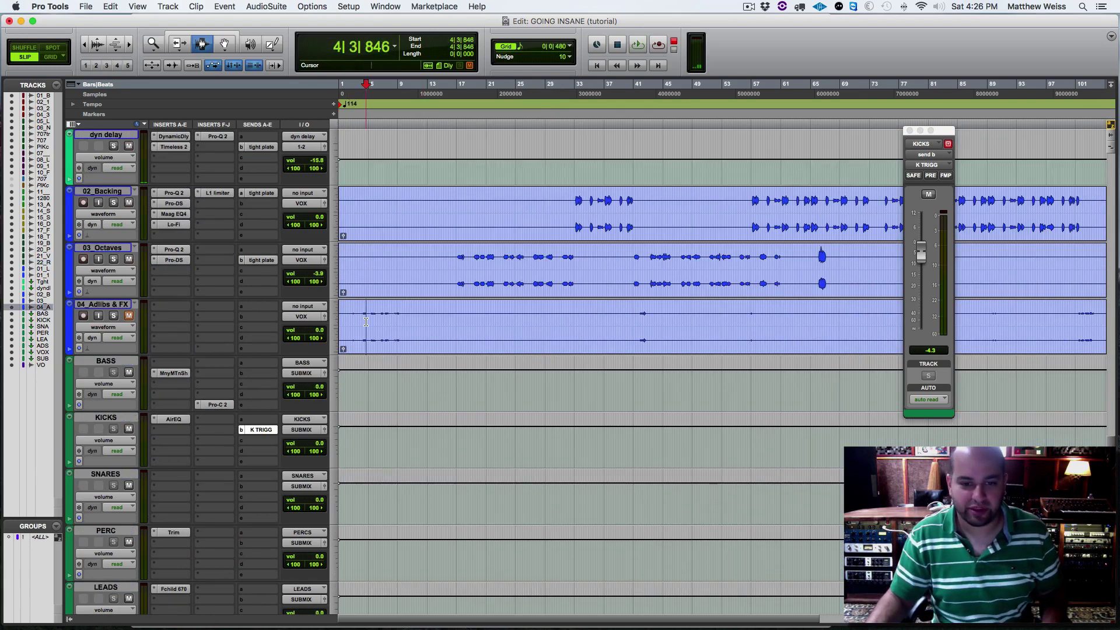
{"action": "double_click", "coordinate": [691, 344]}
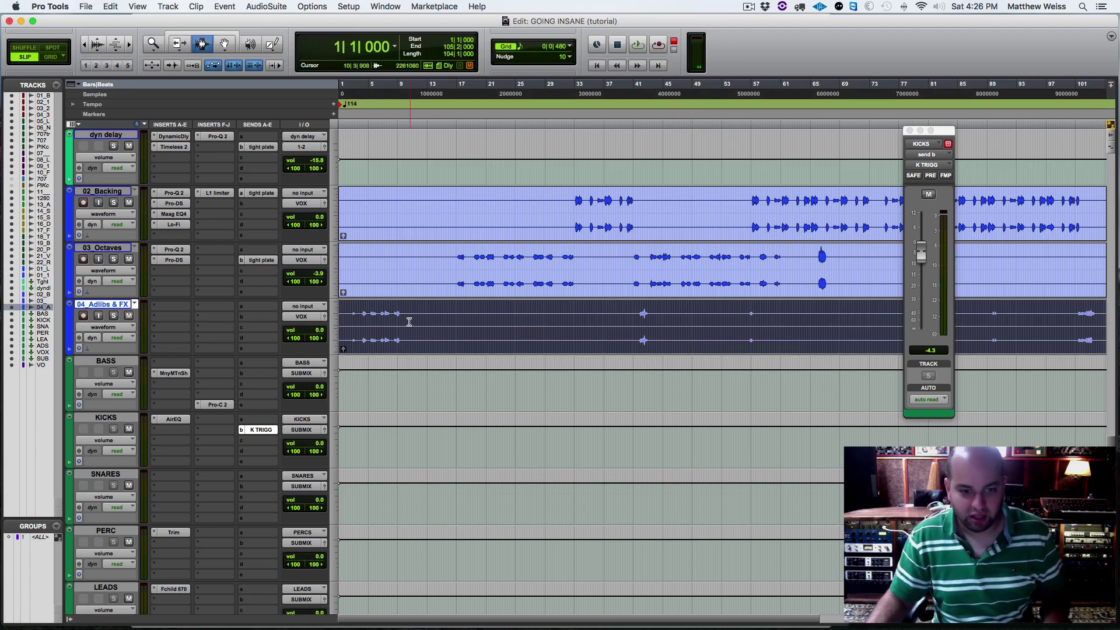
Audition 04_Adlibs & FX soloed from 4|2|286, and bring it back into the full mix.
{"action": "left_click", "coordinate": [363, 316]}
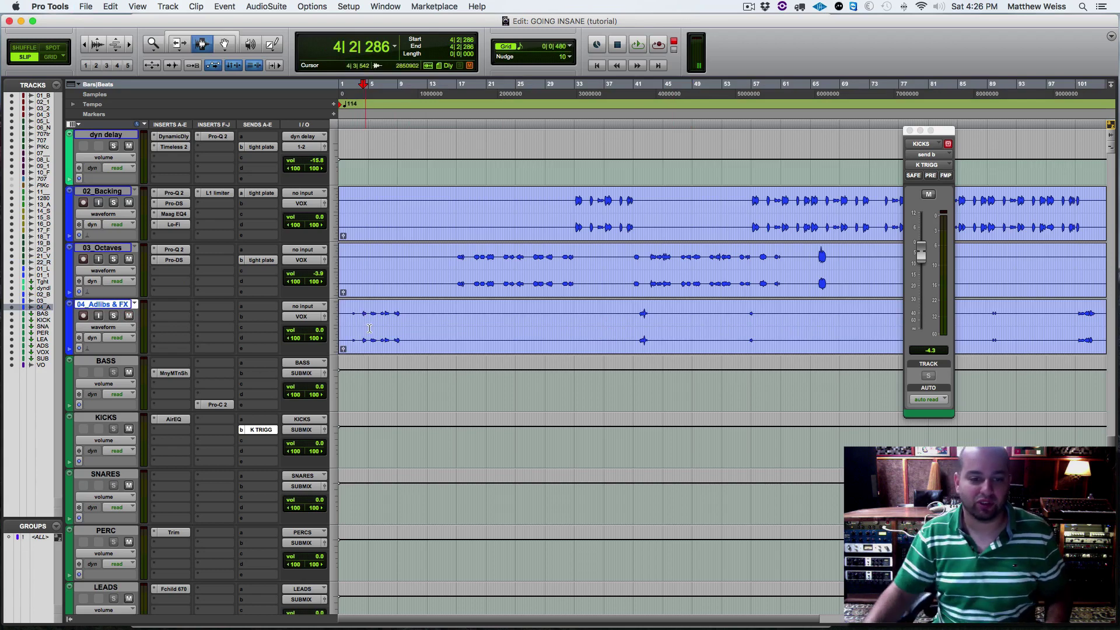
{"action": "left_click", "coordinate": [113, 317]}
{"action": "key", "text": "space"}
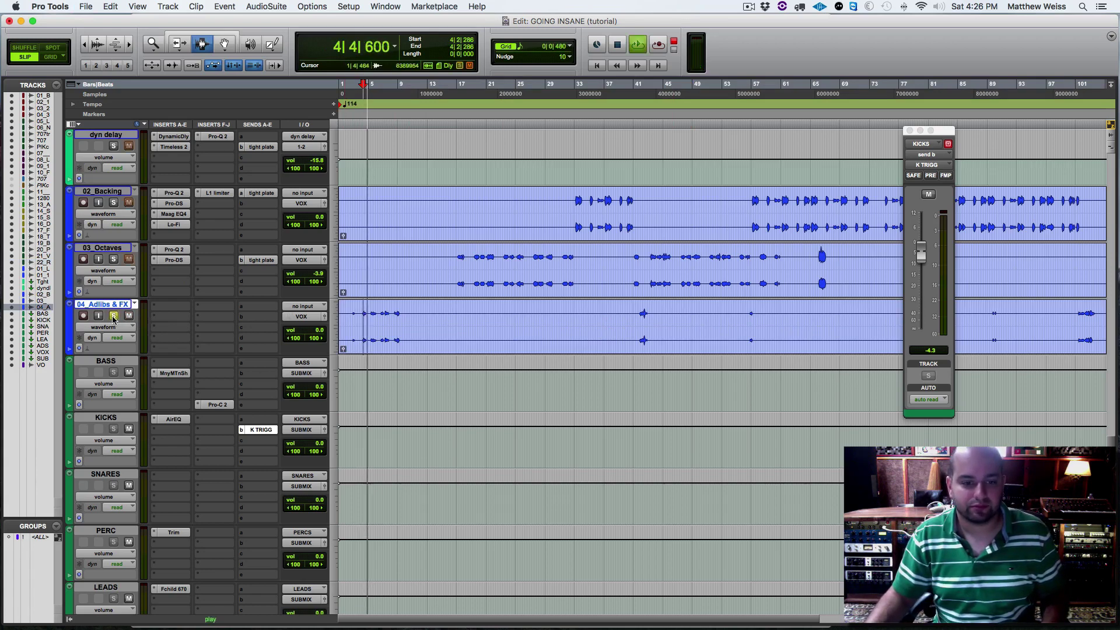
{"action": "key", "text": "space"}
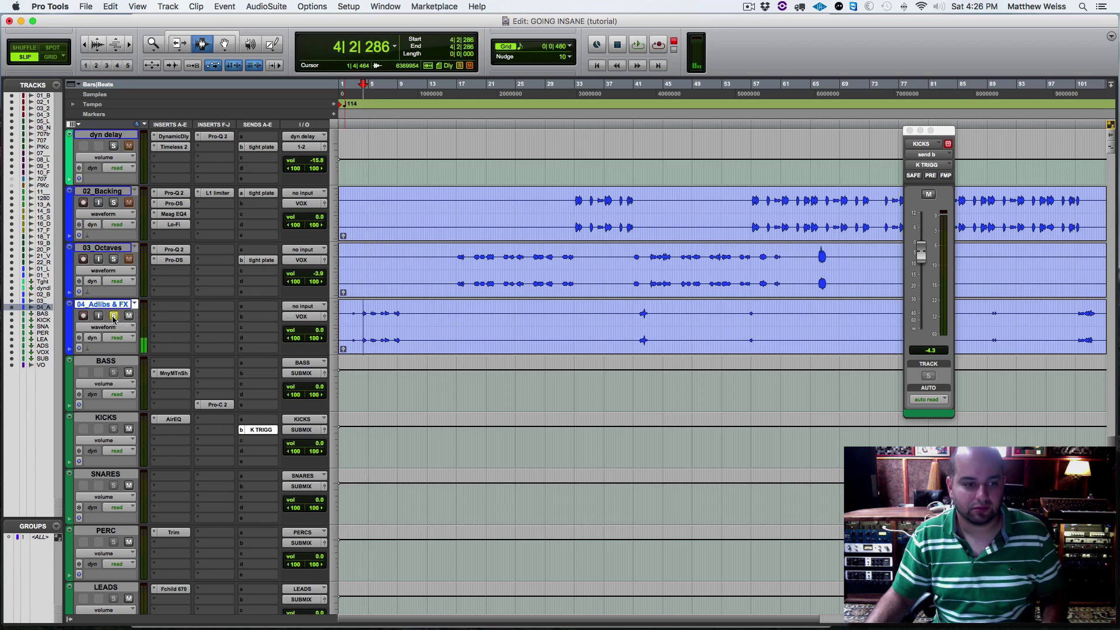
{"action": "left_click", "coordinate": [114, 316]}
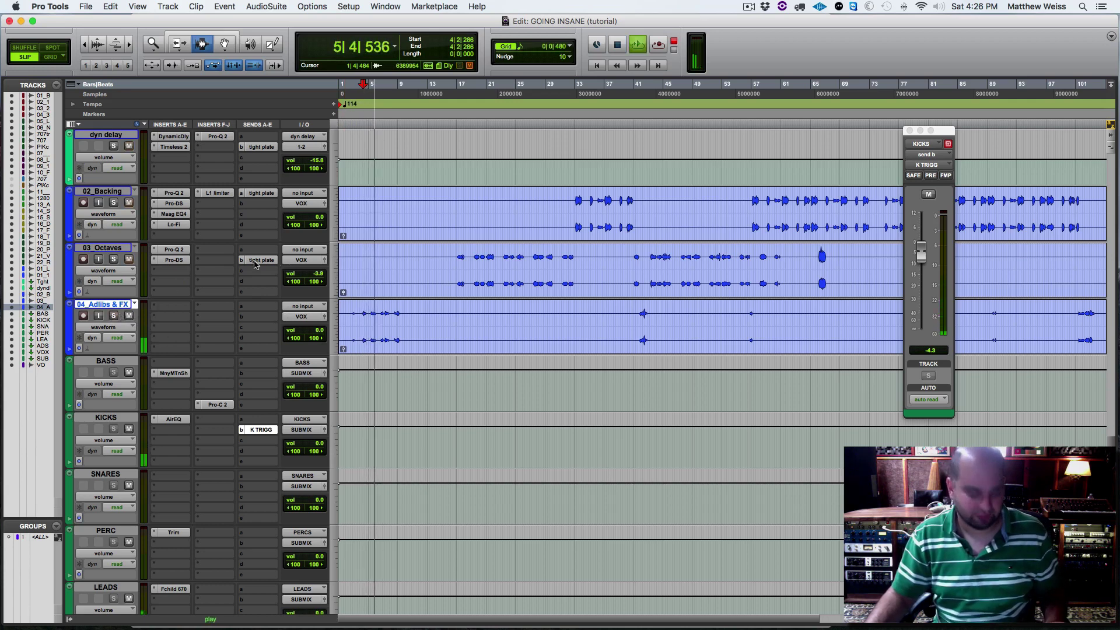
Add the tight plate send and a Pro-DS insert to 04_Adlibs & FX, checking the track soloed.
{"action": "left_click_drag", "start_coordinate": [259, 260], "coordinate": [257, 319]}
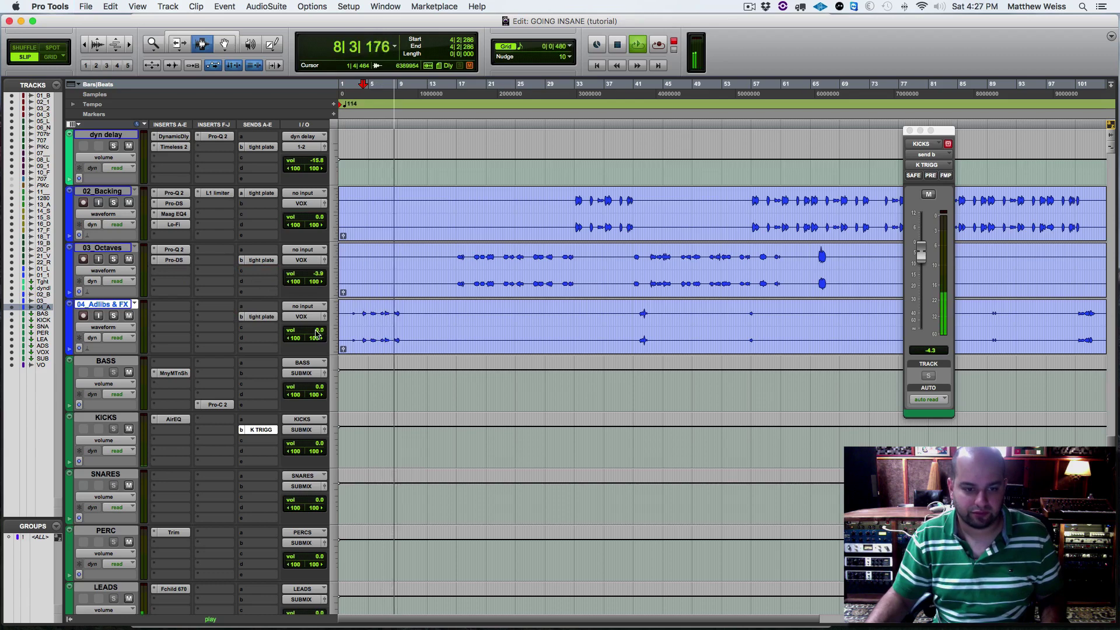
{"action": "key", "text": "space"}
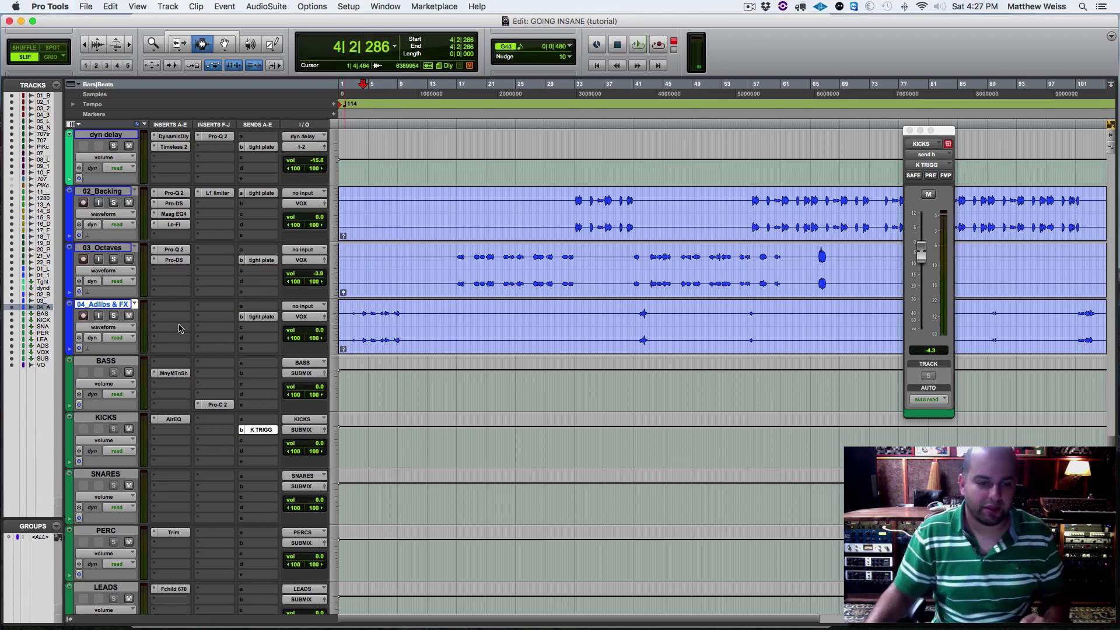
{"action": "left_click", "coordinate": [113, 318]}
{"action": "key", "text": "space"}
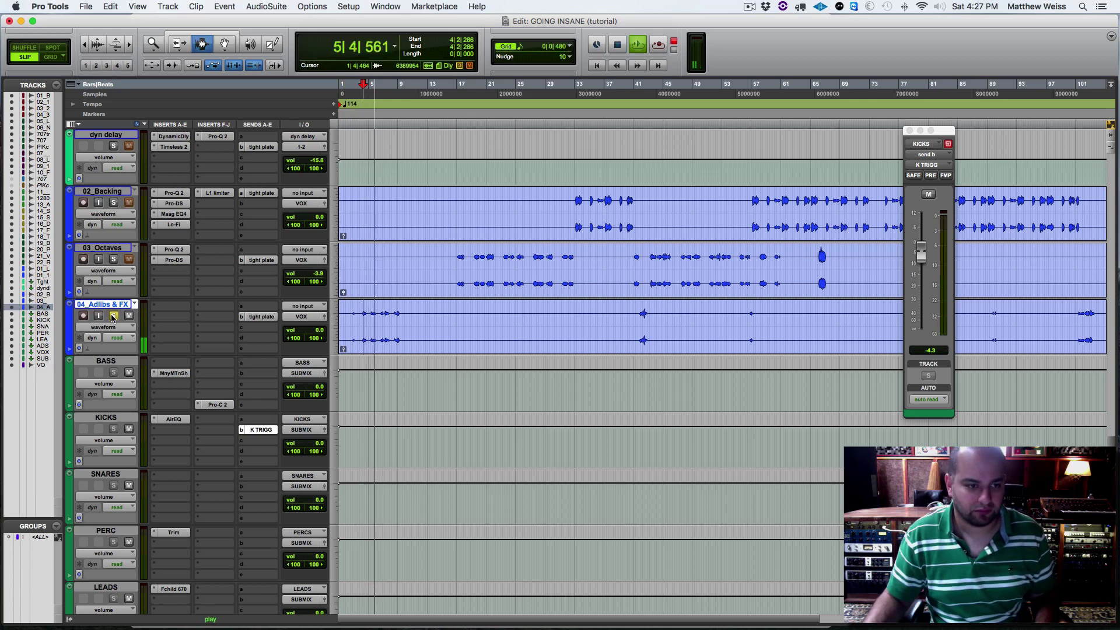
{"action": "key", "text": "space"}
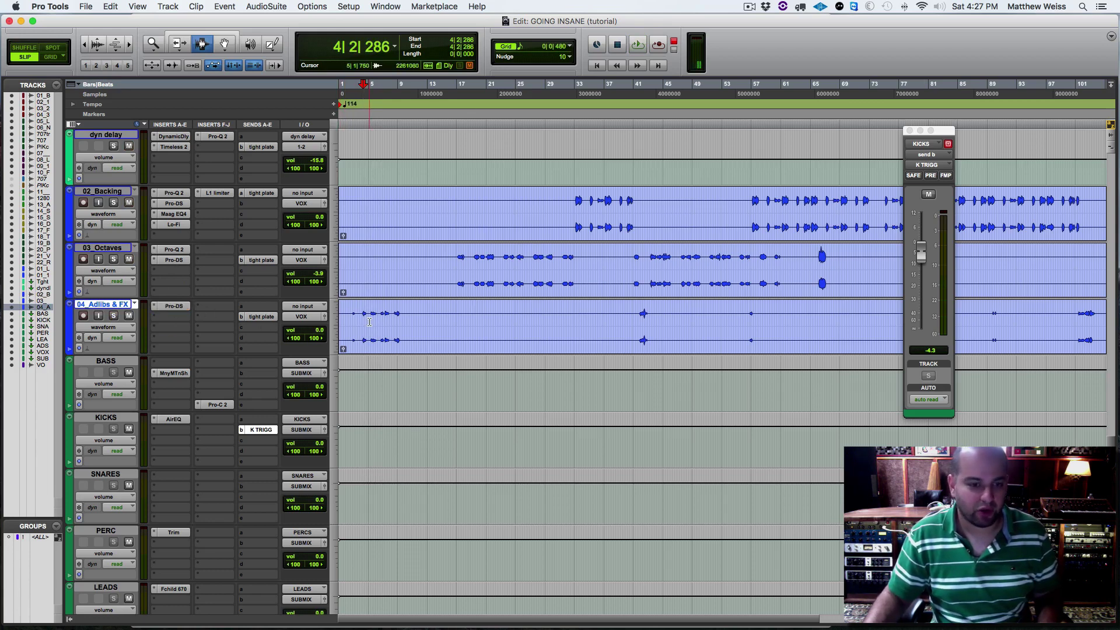
Raise the 04_Adlibs & FX track volume to +4.8 dB and play the mix.
{"action": "left_click_drag", "start_coordinate": [319, 331], "coordinate": [319, 330]}
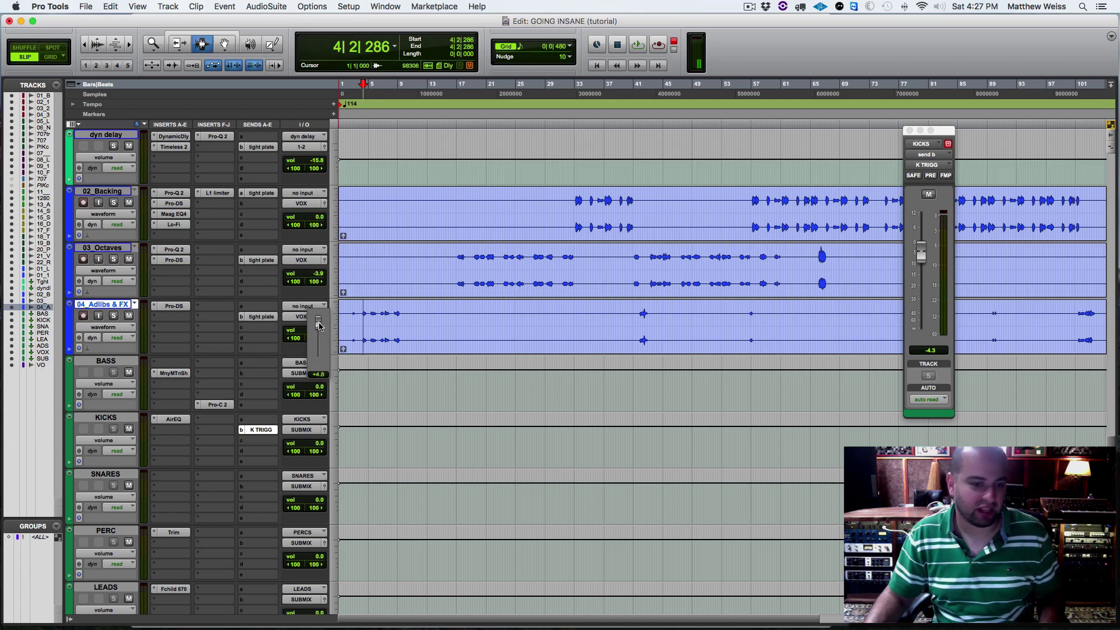
{"action": "left_click_drag", "start_coordinate": [318, 325], "coordinate": [318, 325]}
{"action": "key", "text": "space"}
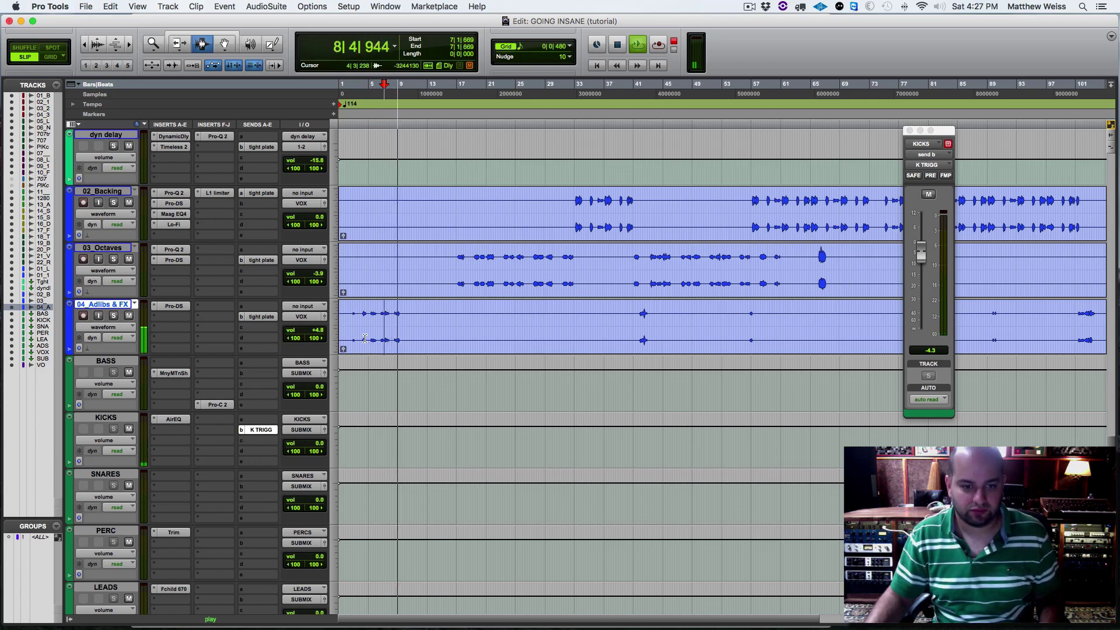
Switch to Grid mode and place the edit cursor at 9|1|000 on the SUBMIX track.
{"action": "scroll", "coordinate": [409, 339], "scroll_direction": "up", "scroll_amount": 5}
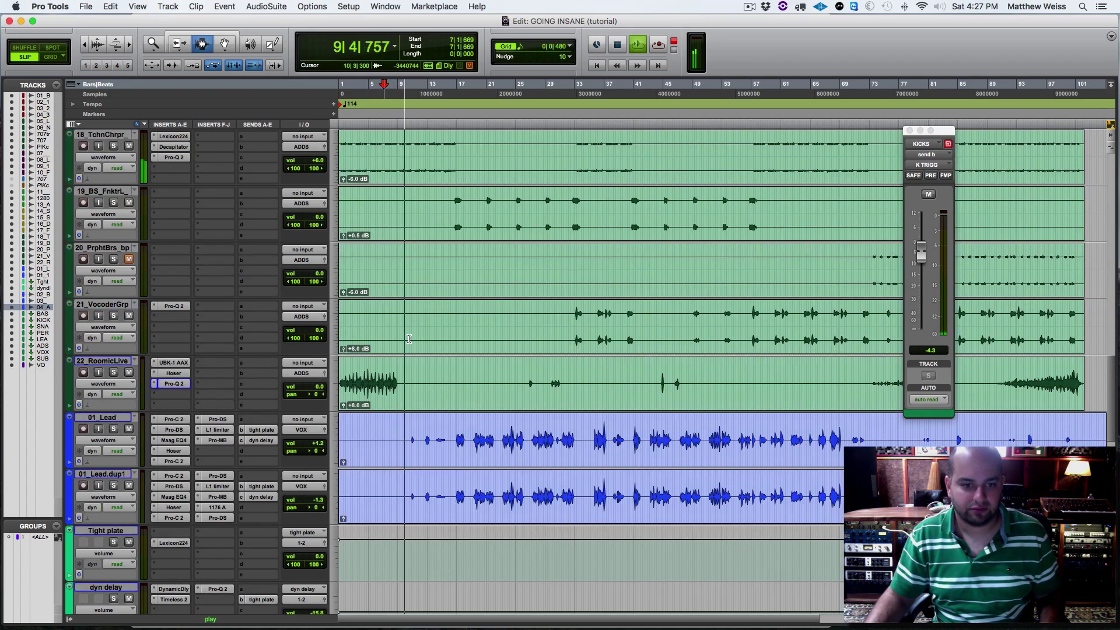
{"action": "scroll", "coordinate": [409, 339], "scroll_direction": "up", "scroll_amount": 10}
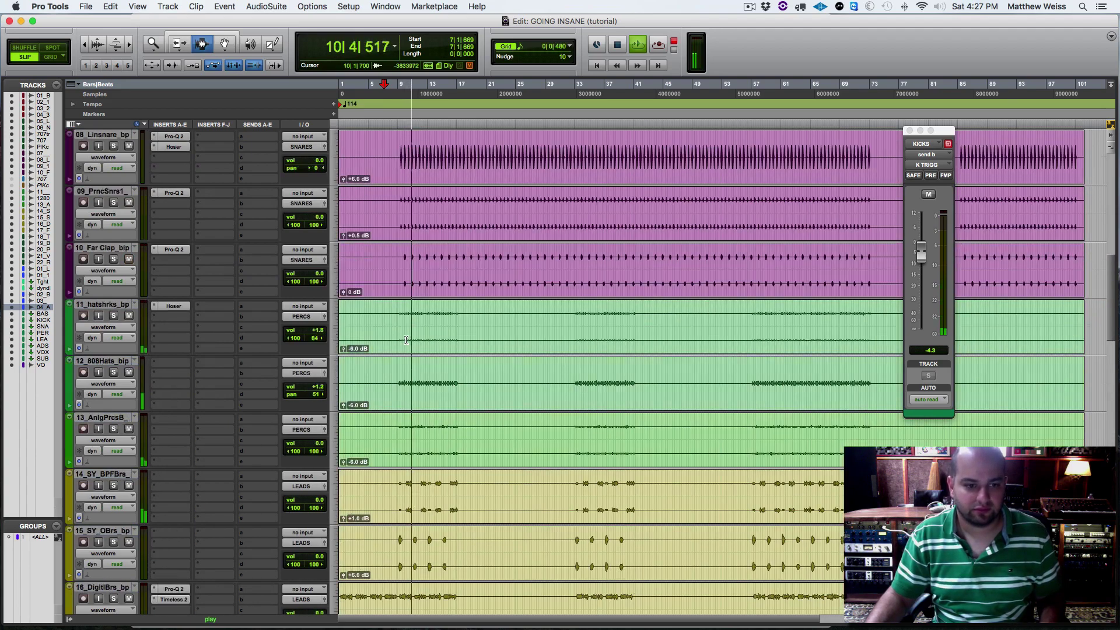
{"action": "scroll", "coordinate": [409, 339], "scroll_direction": "down", "scroll_amount": 15}
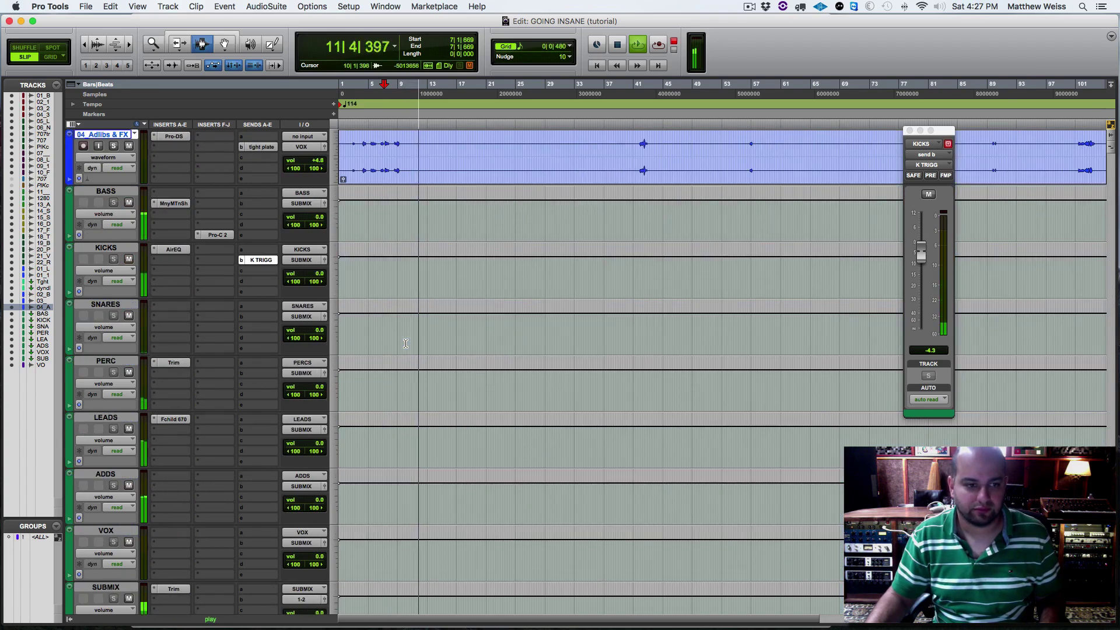
{"action": "scroll", "coordinate": [405, 344], "scroll_direction": "down", "scroll_amount": 3}
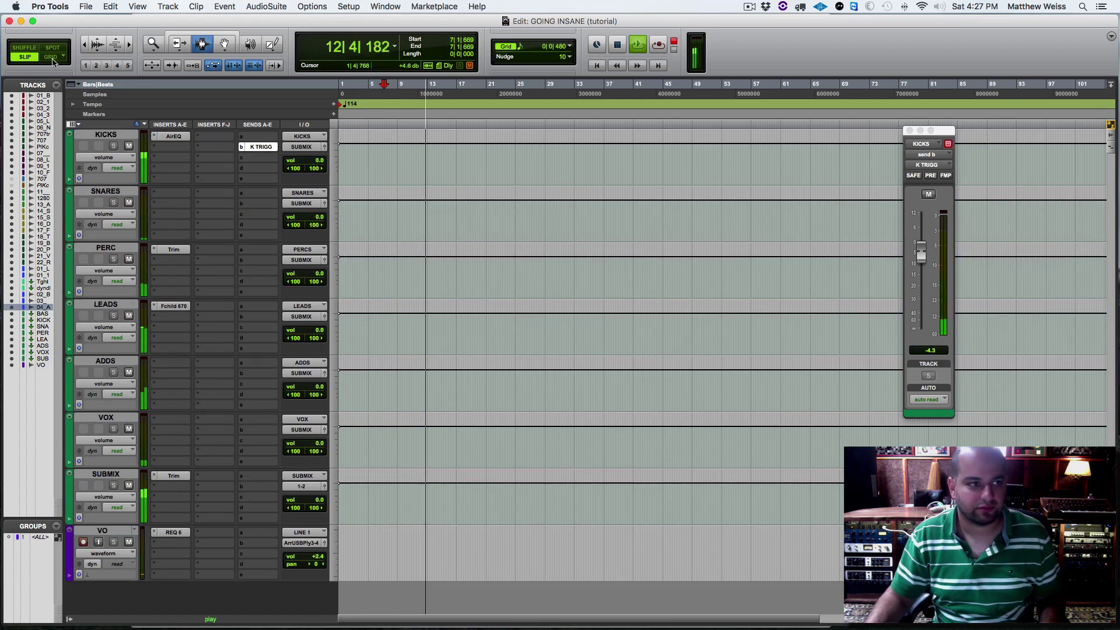
{"action": "key", "text": "F4"}
{"action": "key", "text": "space"}
{"action": "left_click", "coordinate": [398, 486]}
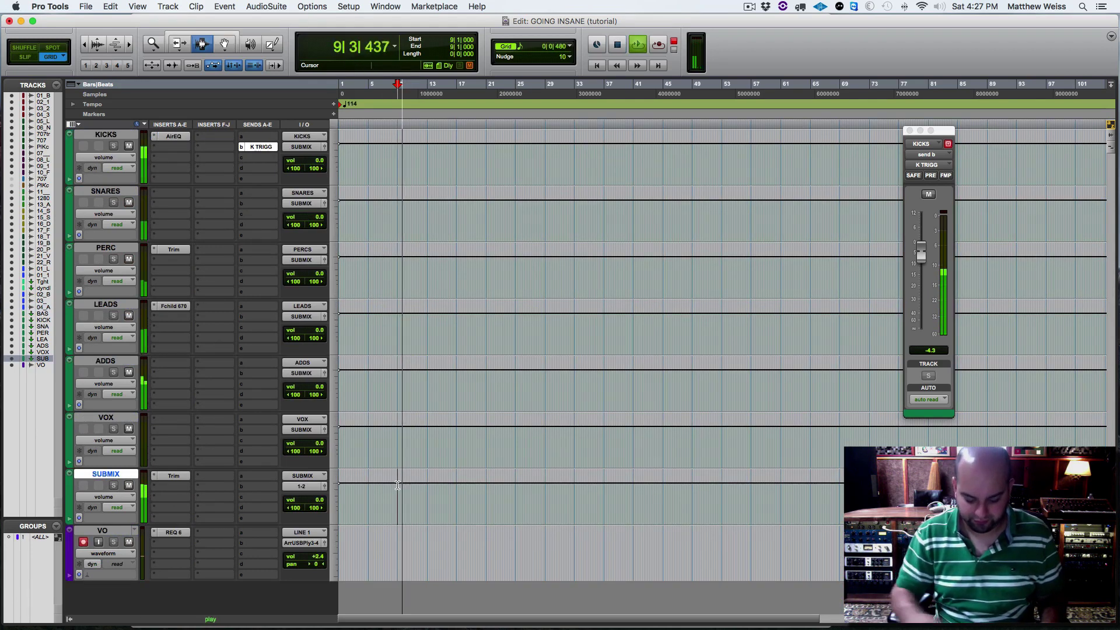
Audition the transition into bar 9 and place the edit cursor at 9|2|000 on the SUBMIX track.
{"action": "key", "text": "t"}
{"action": "key", "text": "t"}
{"action": "key", "text": "space"}
{"action": "key", "text": "space"}
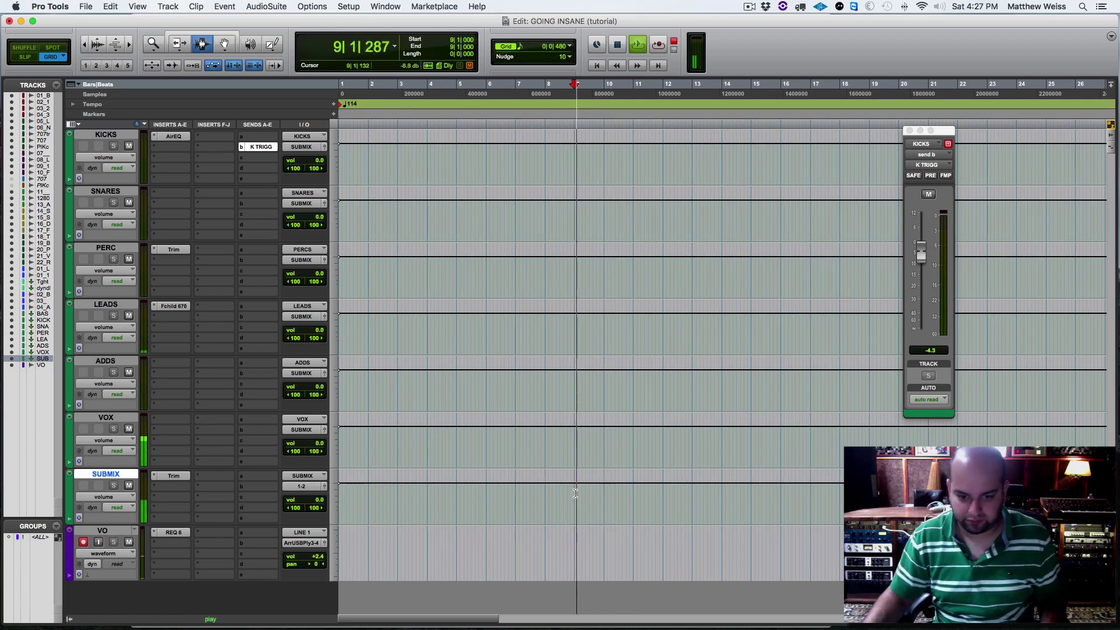
{"action": "key", "text": "space"}
{"action": "left_click", "coordinate": [582, 494]}
{"action": "key", "text": "t"}
{"action": "key", "text": "t"}
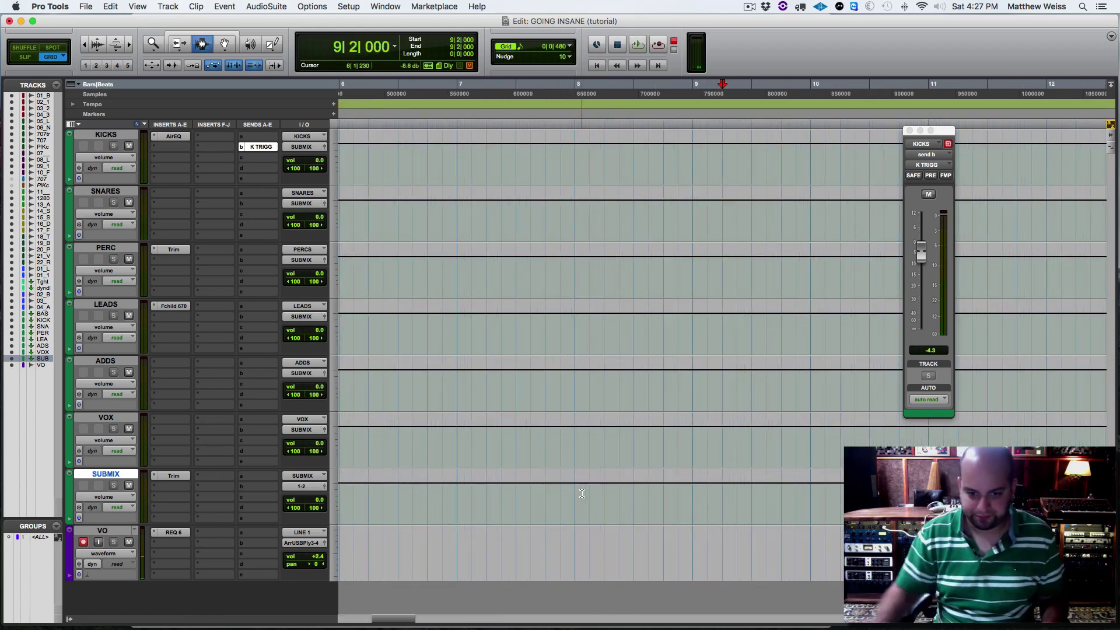
{"action": "key", "text": "space"}
{"action": "key", "text": "space"}
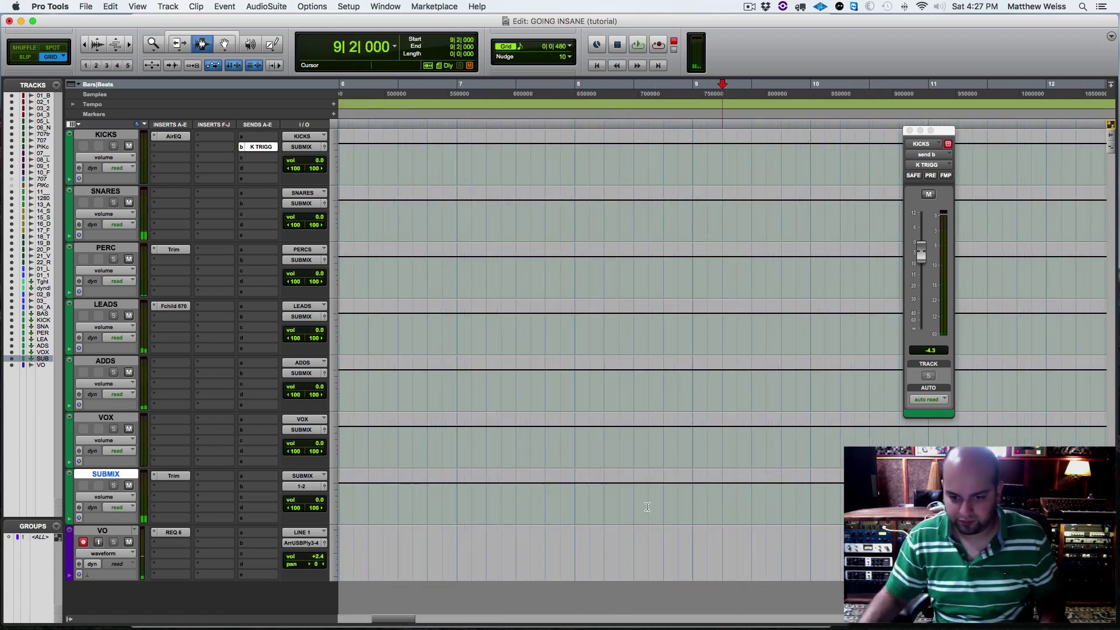
Lower the SUBMIX volume automation to -4.1 dB from the session start to 9|2|000, and audition it from 8|2|480.
{"action": "key", "text": "shift+Return"}
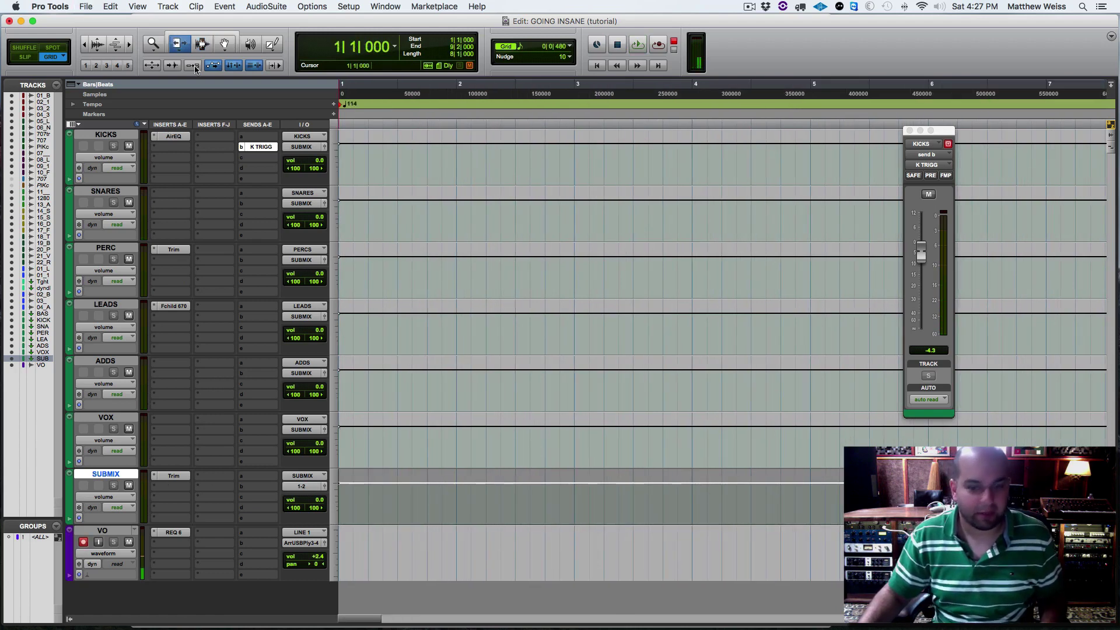
{"action": "left_click_drag", "start_coordinate": [642, 493], "coordinate": [643, 495]}
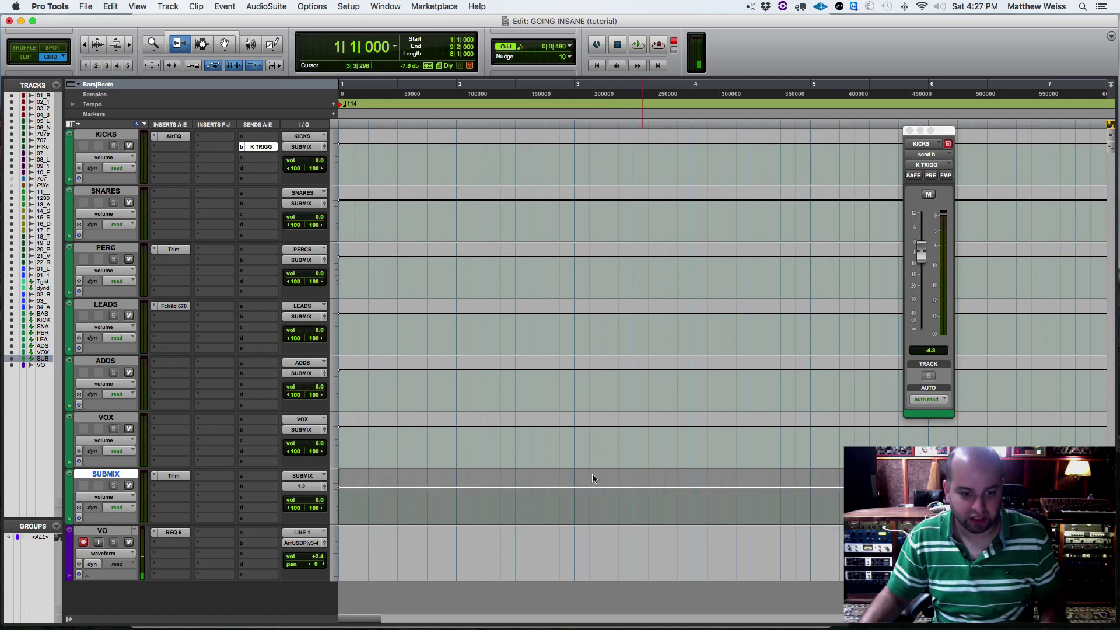
{"action": "scroll", "coordinate": [794, 469], "scroll_direction": "right", "scroll_amount": 5}
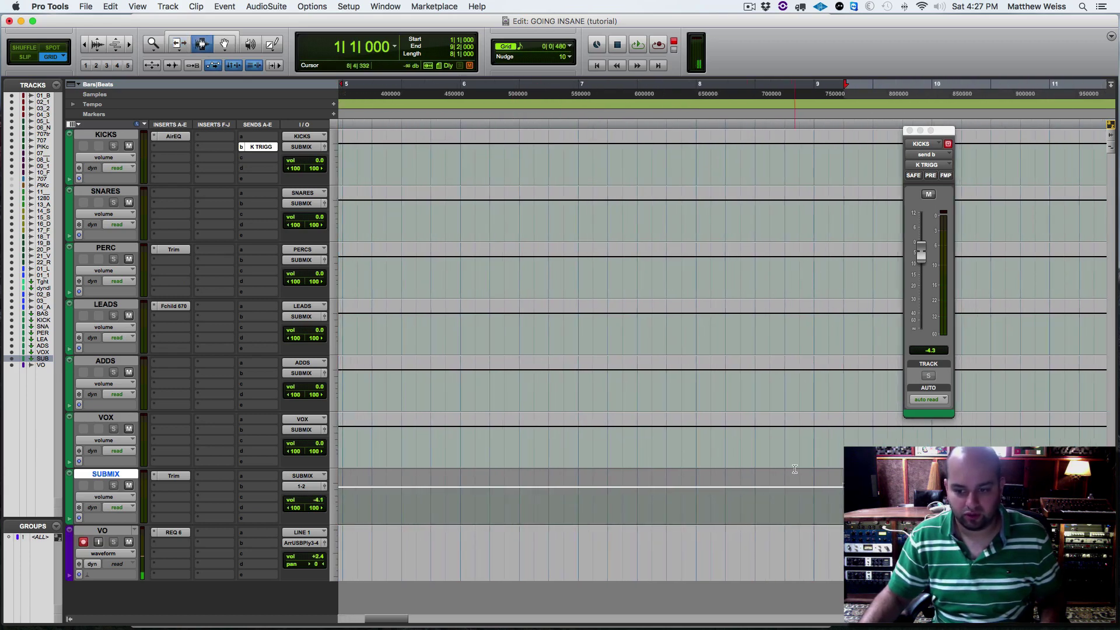
{"action": "left_click", "coordinate": [743, 488]}
{"action": "key", "text": "space"}
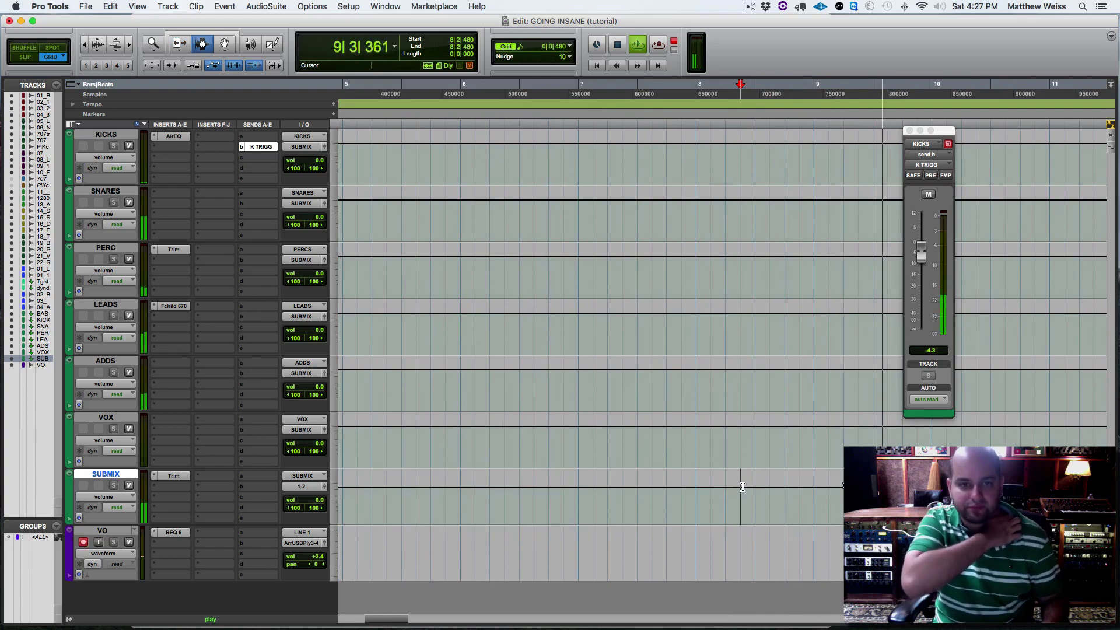
Place the edit cursor at 9|1|000 on the 707 treated track and play the mix from there.
{"action": "scroll", "coordinate": [742, 487], "scroll_direction": "up", "scroll_amount": 15}
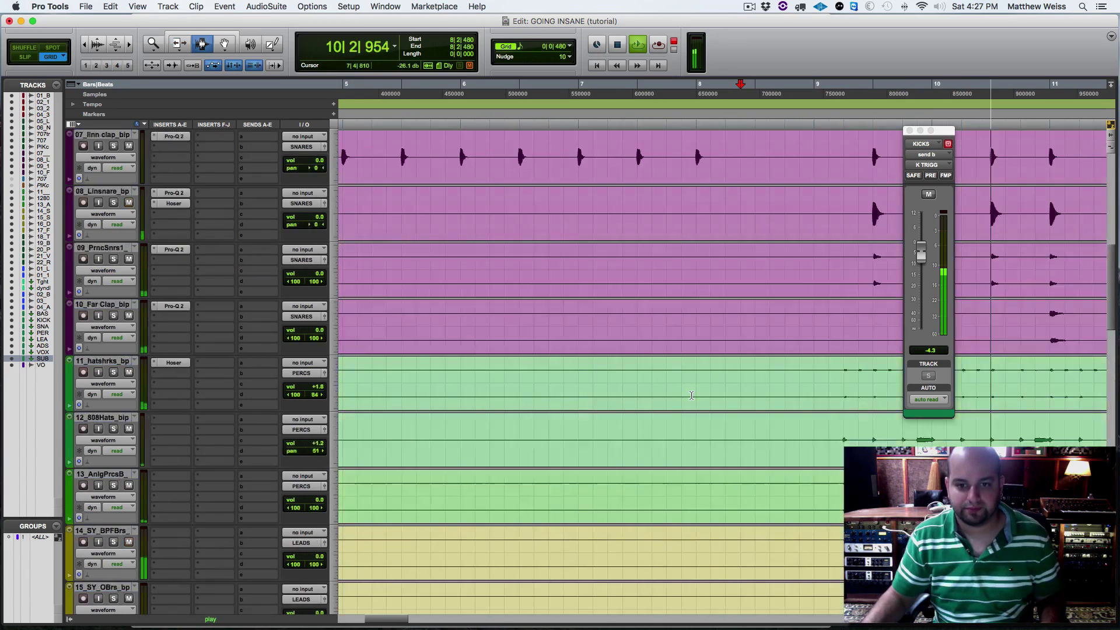
{"action": "key", "text": "r"}
{"action": "key", "text": "r"}
{"action": "key", "text": "r"}
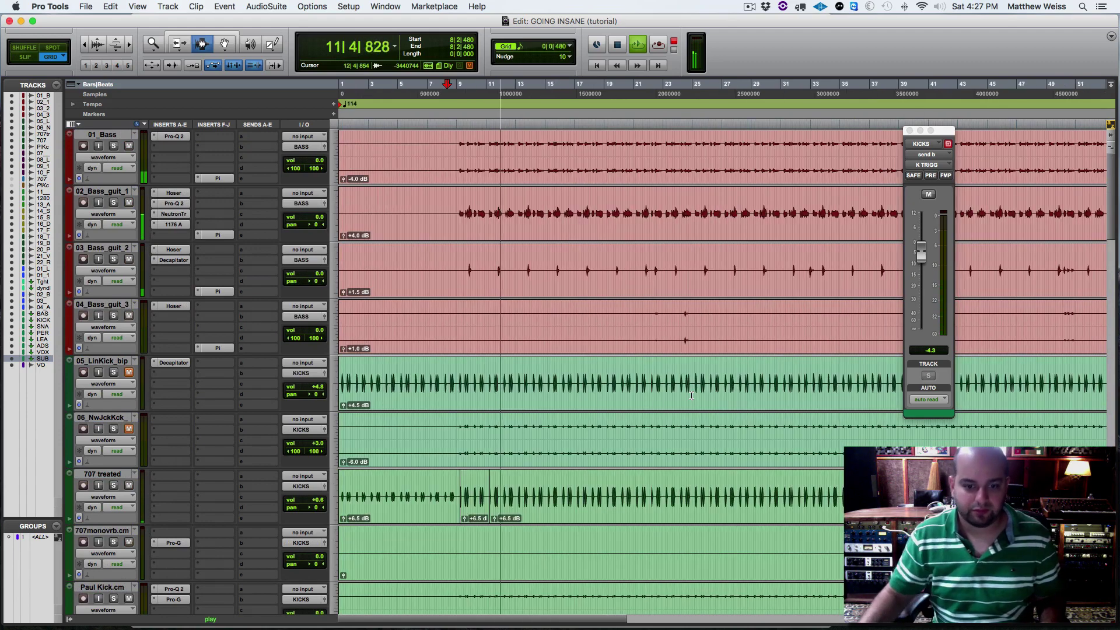
{"action": "key", "text": "space"}
{"action": "left_click", "coordinate": [456, 490]}
{"action": "key", "text": "space"}
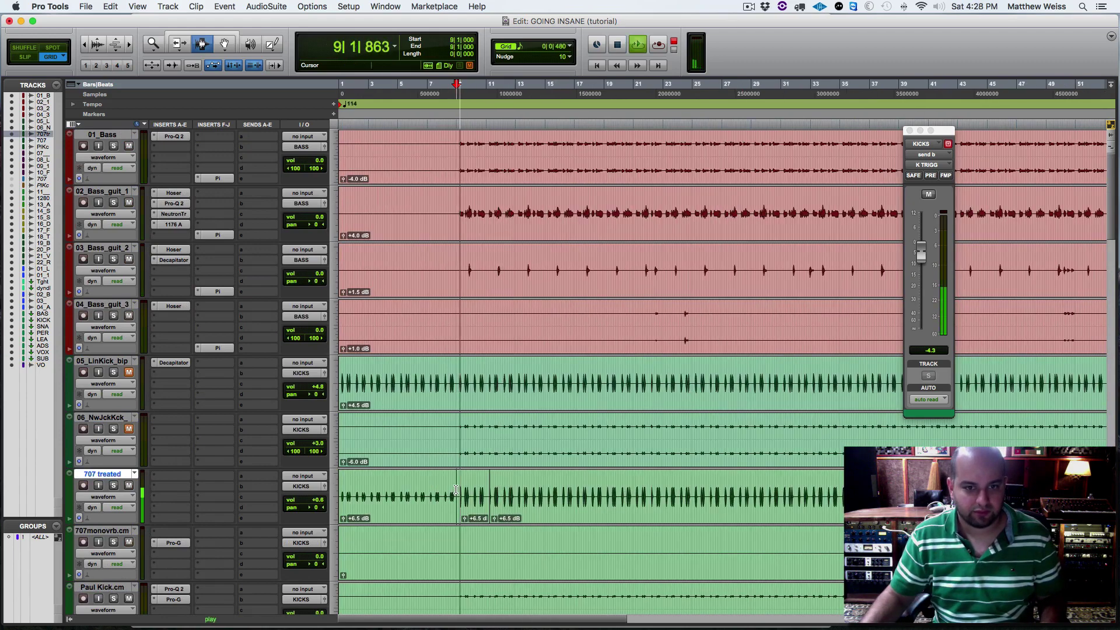
Audition the 12_808Hats, 13_AnlgPrcs and 11_hatshrks tracks soloed from bar 9, and clear all solos.
{"action": "scroll", "coordinate": [444, 447], "scroll_direction": "down", "scroll_amount": 7}
{"action": "scroll", "coordinate": [445, 447], "scroll_direction": "down", "scroll_amount": 6}
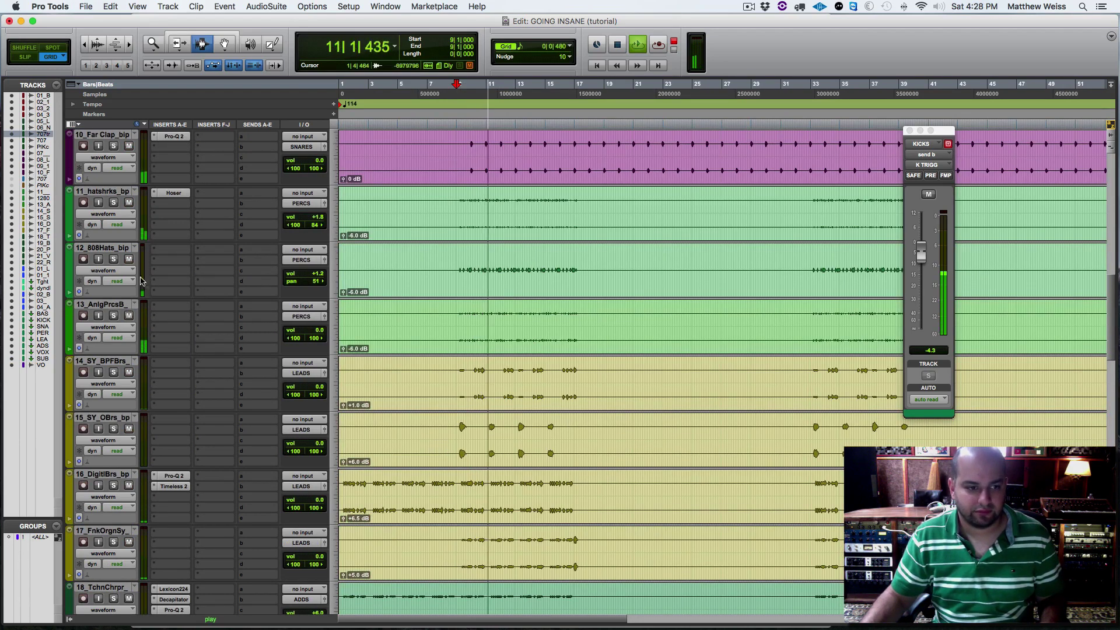
{"action": "left_click", "coordinate": [113, 260]}
{"action": "key", "text": "space"}
{"action": "left_click", "coordinate": [114, 315]}
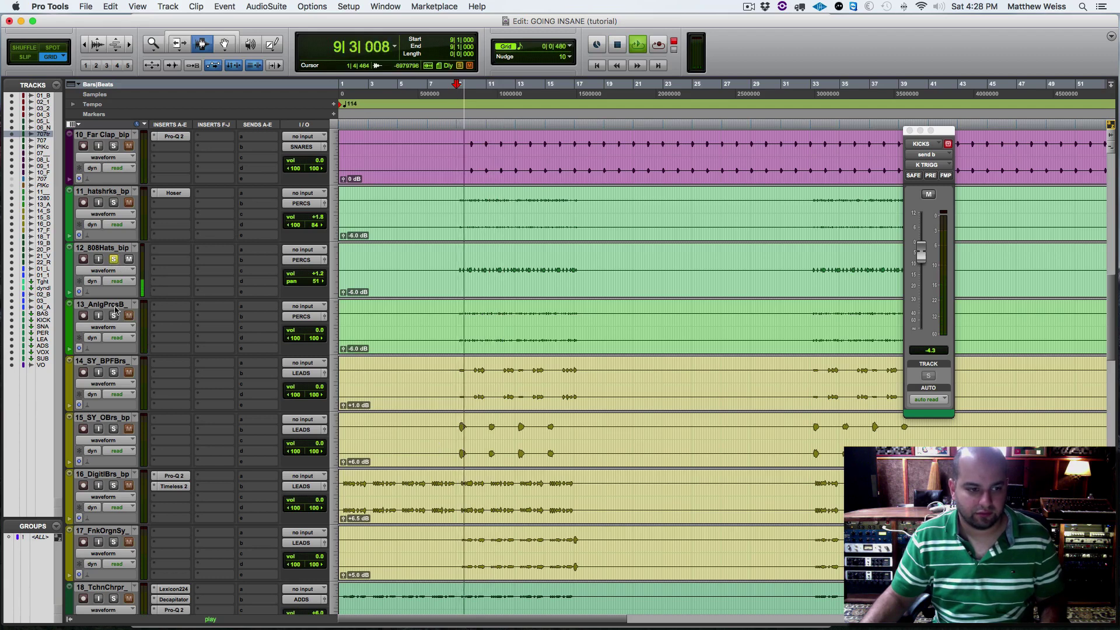
{"action": "key", "text": "space"}
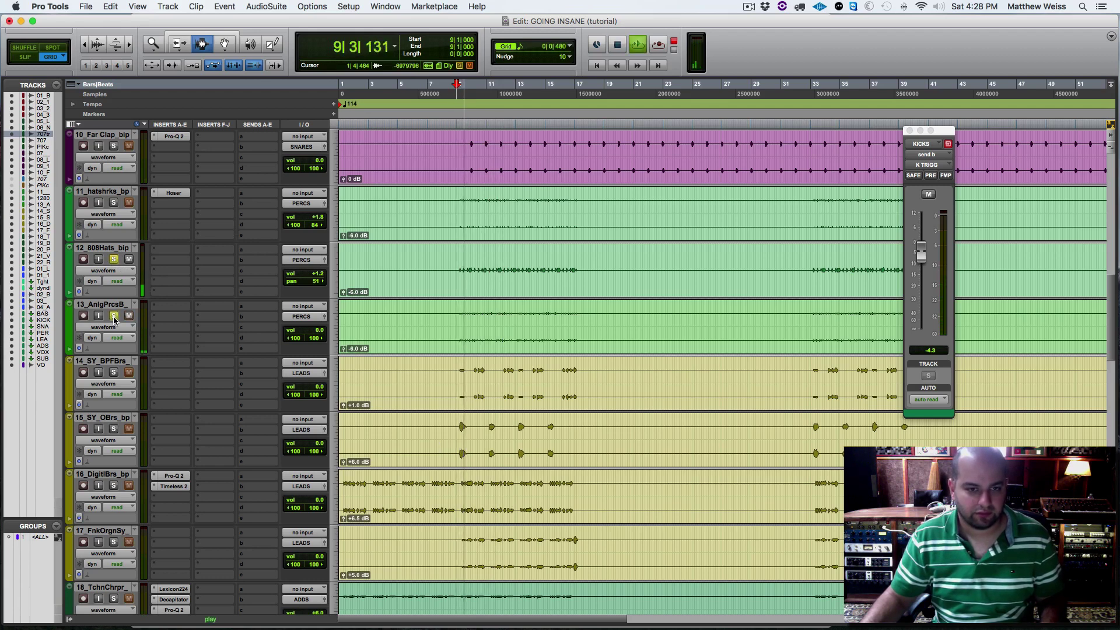
{"action": "left_click", "coordinate": [113, 202]}
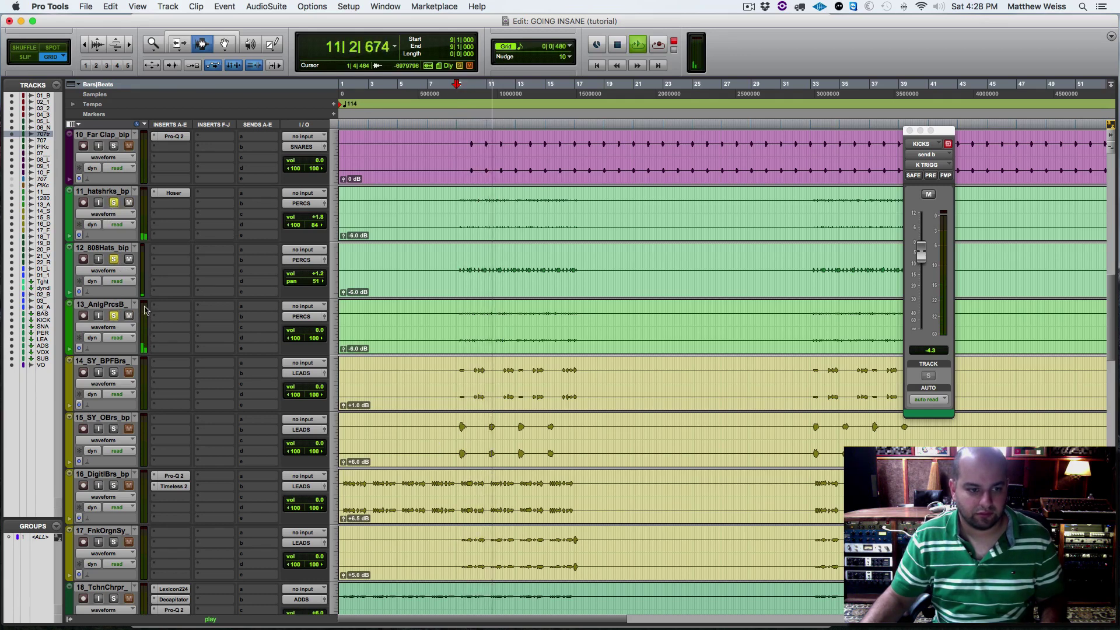
{"action": "left_click", "coordinate": [114, 259], "text": "alt"}
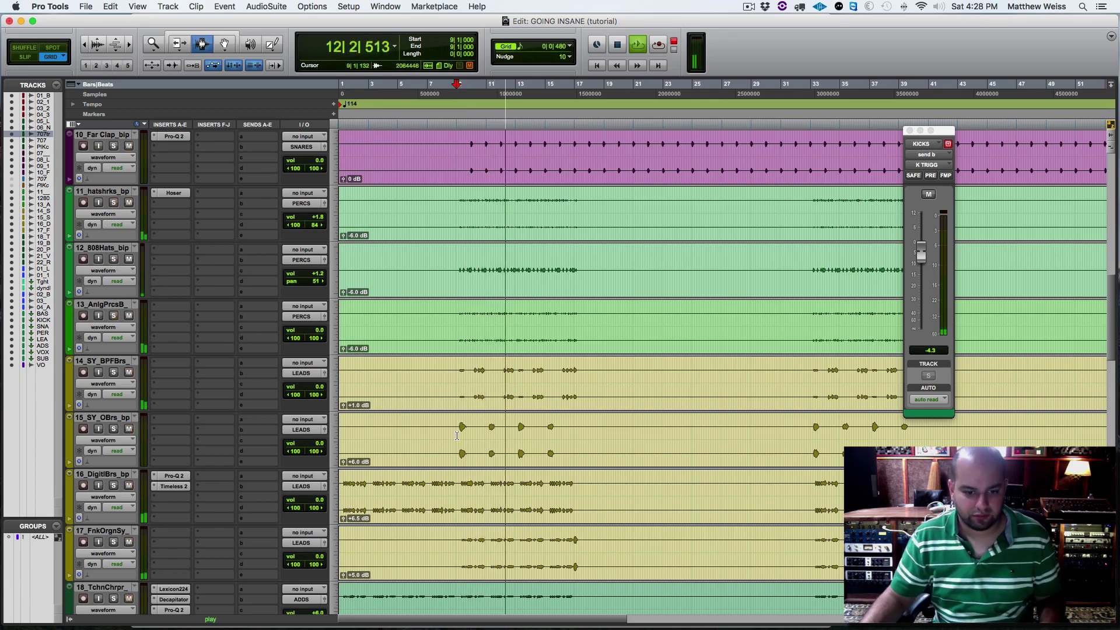
Raise the Air band gain to about +3.9 dB in the KICKS track's AirEQ and audition it from bar 9.
{"action": "key", "text": "super+bracketright"}
{"action": "key", "text": "super+bracketright"}
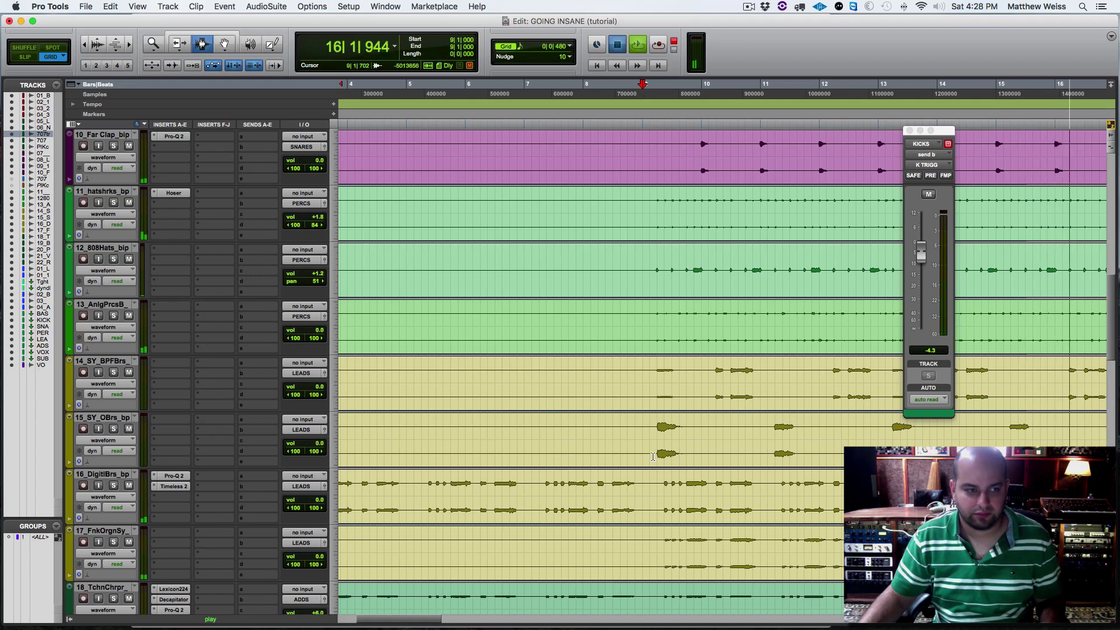
{"action": "key", "text": "space"}
{"action": "scroll", "coordinate": [653, 456], "scroll_direction": "down", "scroll_amount": 10}
{"action": "scroll", "coordinate": [653, 456], "scroll_direction": "down", "scroll_amount": 6}
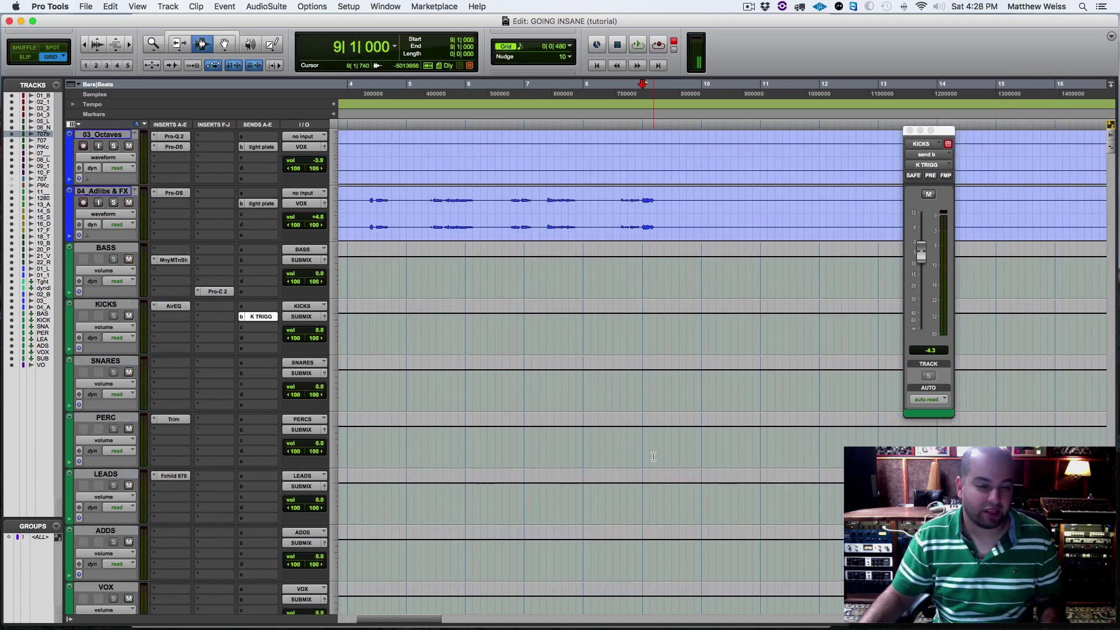
{"action": "left_click", "coordinate": [174, 307]}
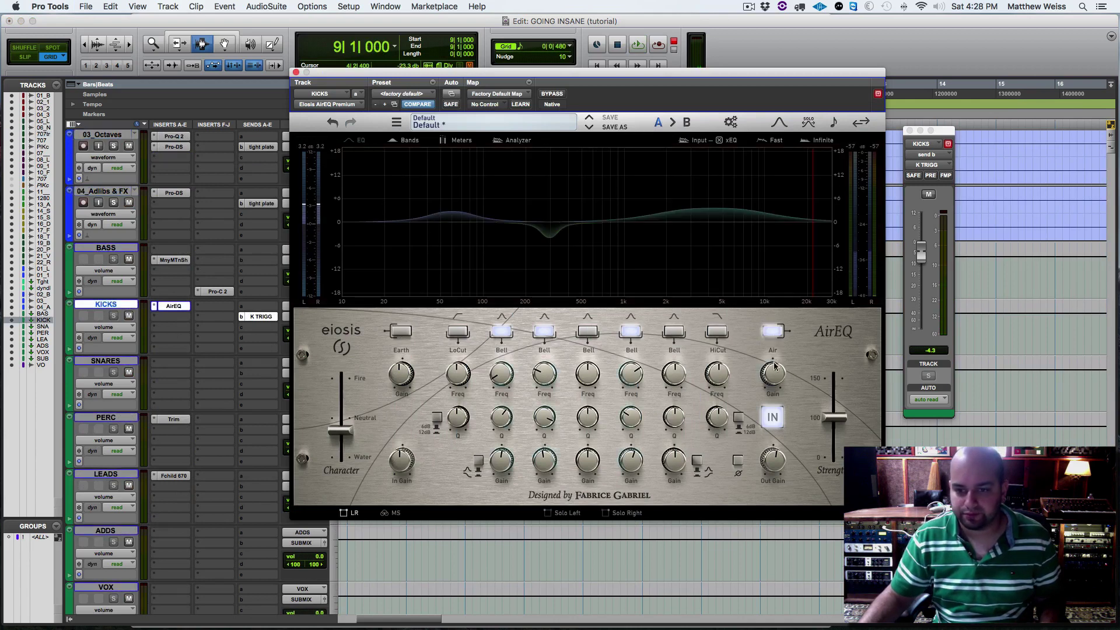
{"action": "left_click_drag", "start_coordinate": [776, 362], "coordinate": [776, 344]}
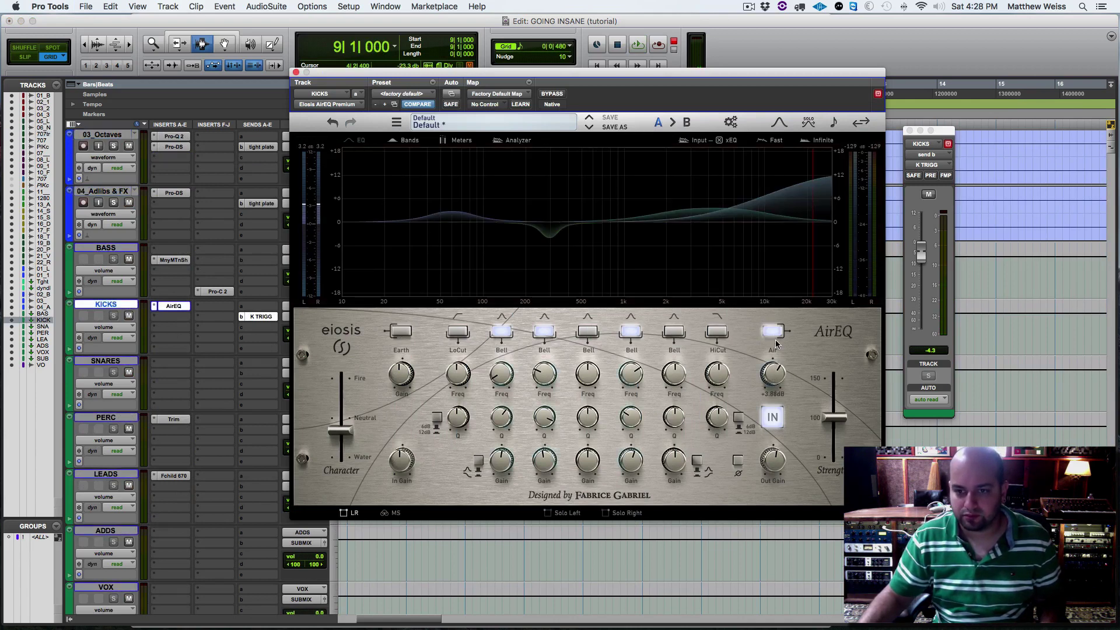
{"action": "key", "text": "space"}
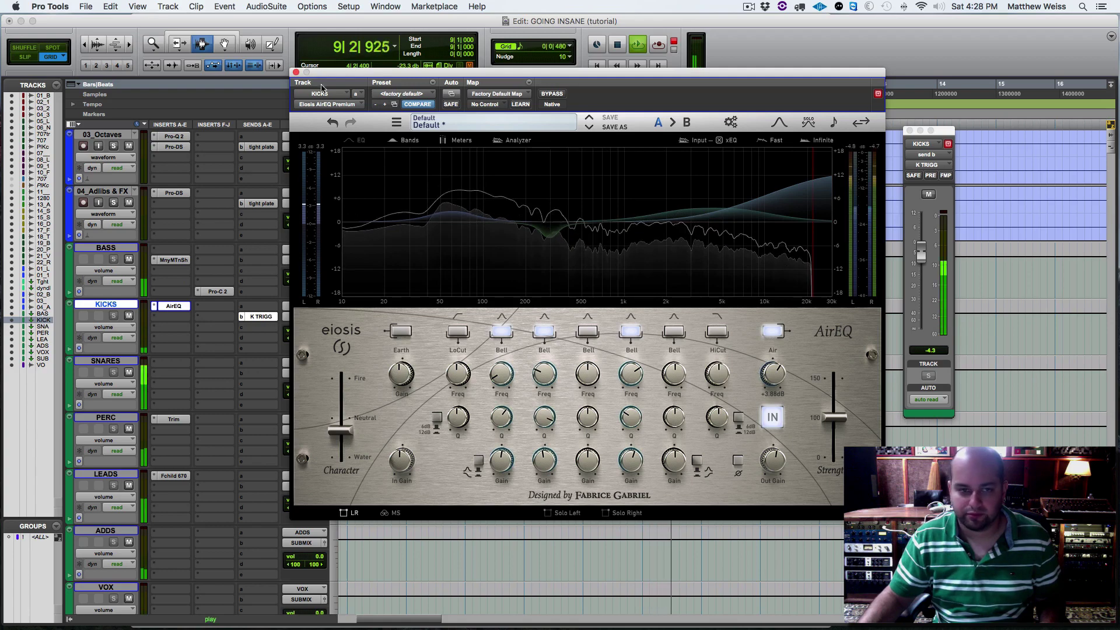
{"action": "left_click", "coordinate": [297, 73]}
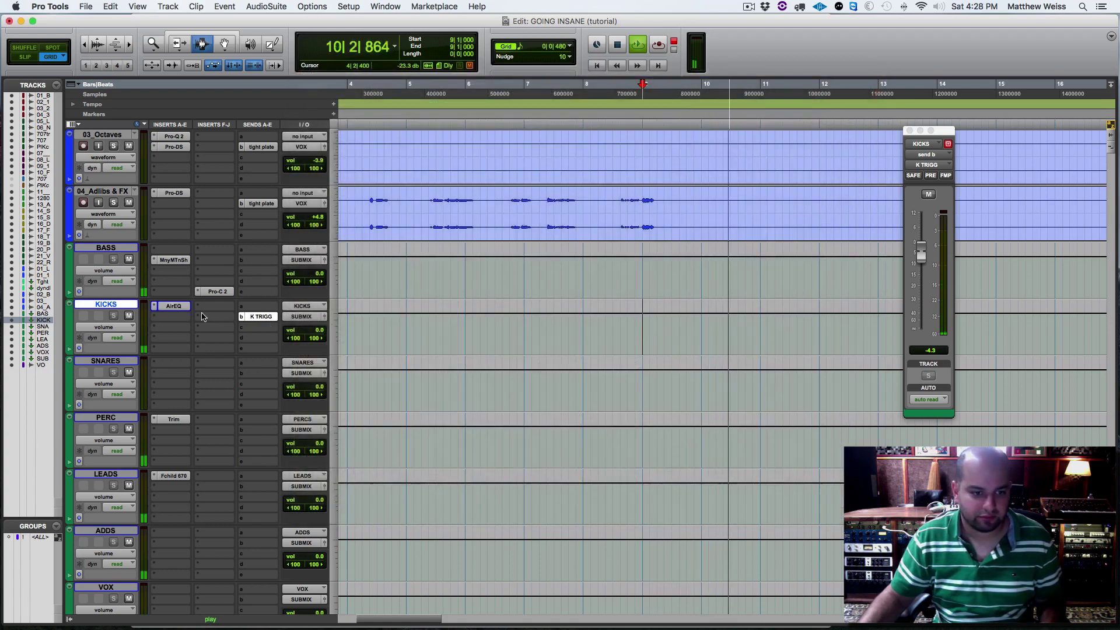
{"action": "key", "text": "space"}
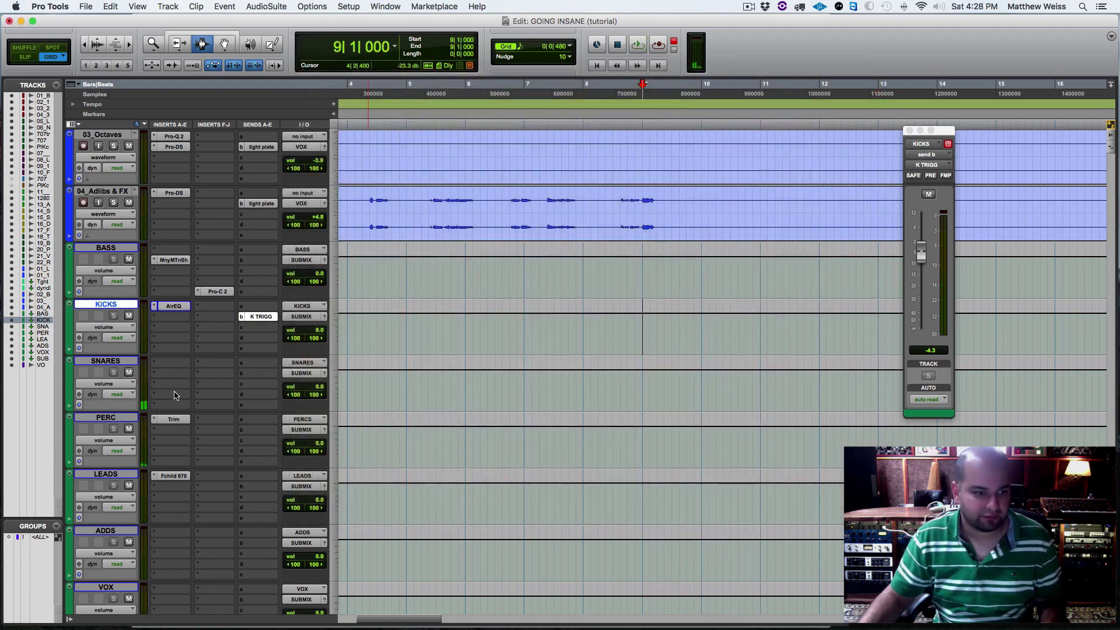
Insert a stereo Eiosis AirEQ Premium on the SNARES track and boost its Air band by about 1.9 dB during playback.
{"action": "left_click", "coordinate": [157, 366]}
{"action": "mouse_move", "coordinate": [191, 388]}
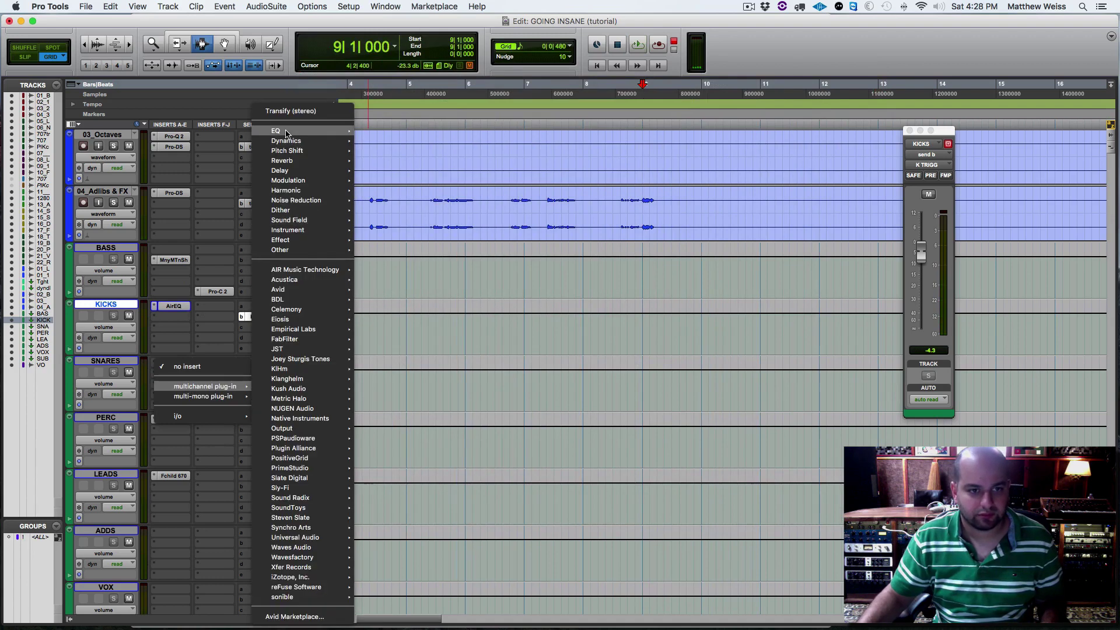
{"action": "mouse_move", "coordinate": [286, 133]}
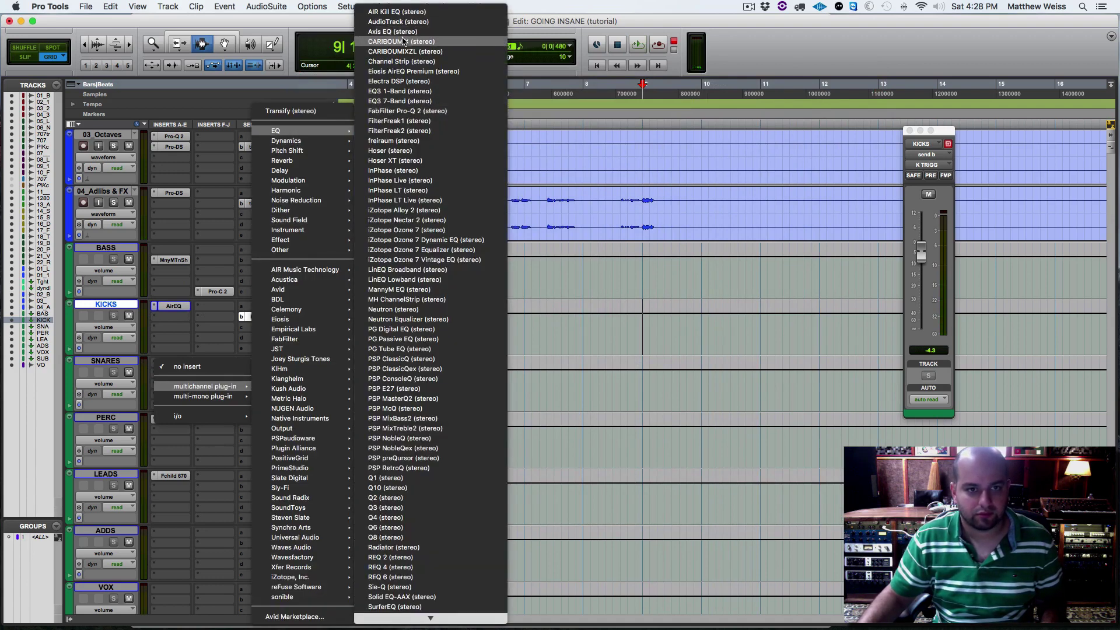
{"action": "left_click", "coordinate": [395, 72]}
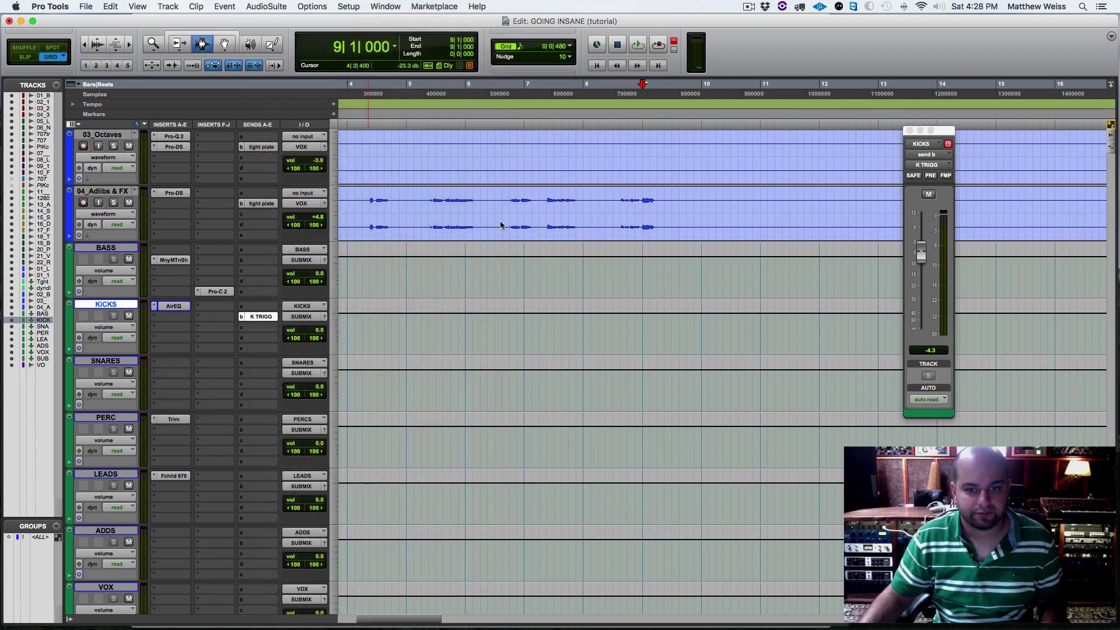
{"action": "key", "text": "space"}
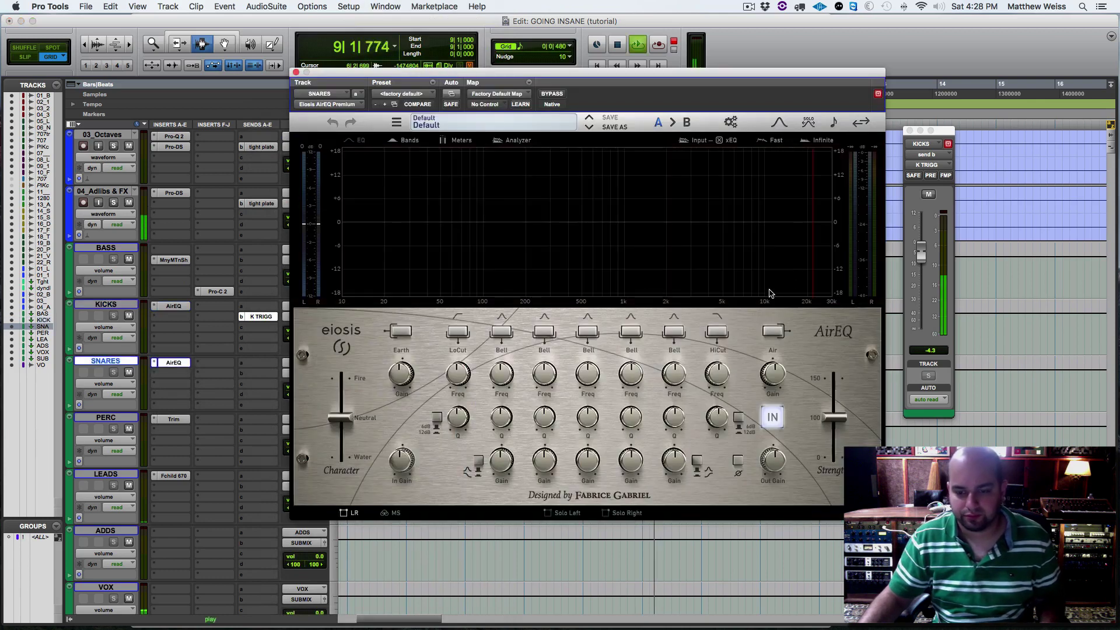
{"action": "left_click", "coordinate": [772, 333]}
{"action": "left_click_drag", "start_coordinate": [777, 373], "coordinate": [778, 357]}
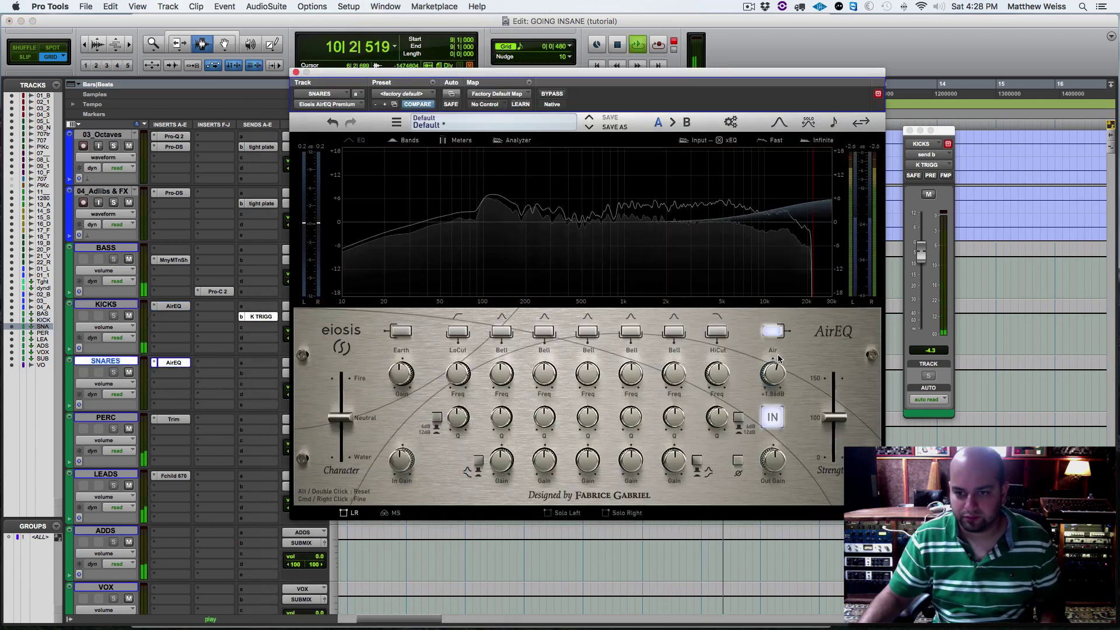
{"action": "left_click", "coordinate": [296, 72]}
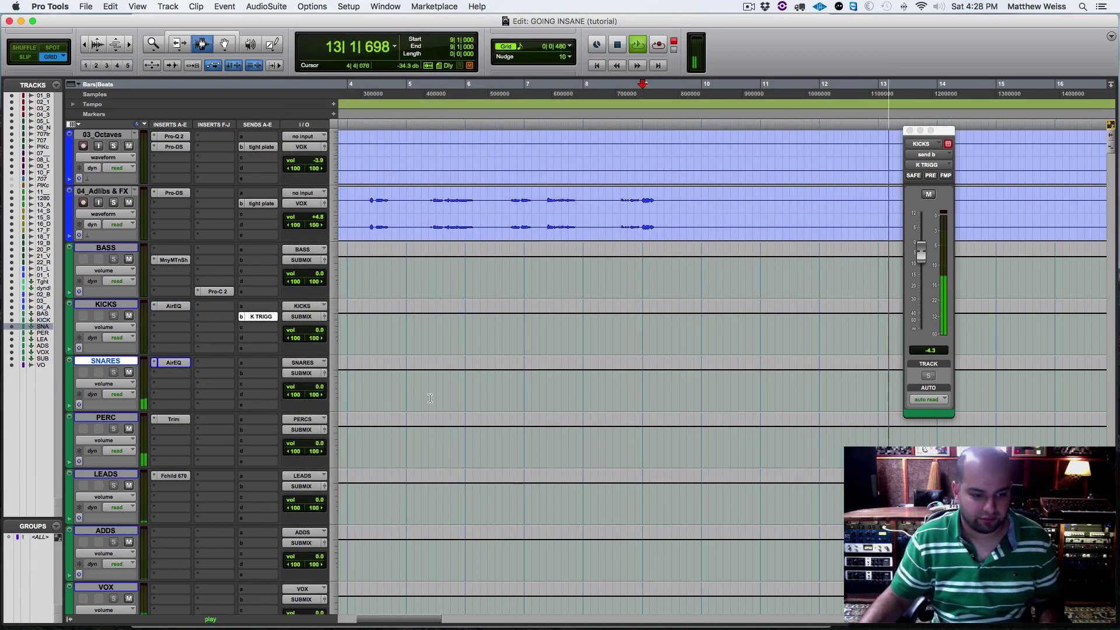
Listen to the mix into bar 21 while surveying the tracks from the basses down to the vocals.
{"action": "scroll", "coordinate": [455, 391], "scroll_direction": "down", "scroll_amount": 10}
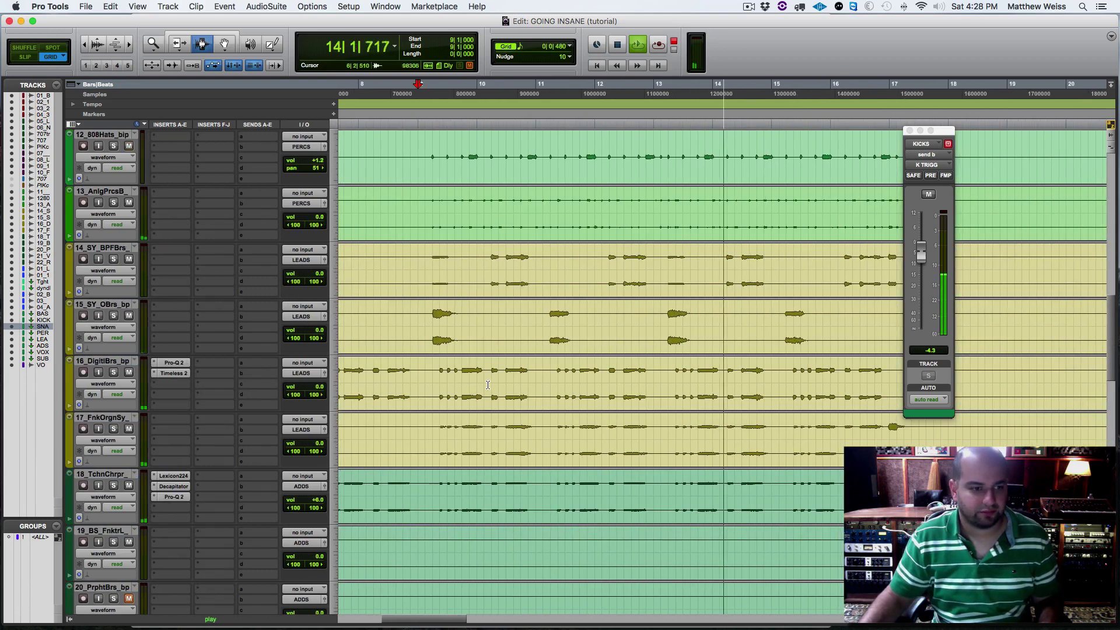
{"action": "scroll", "coordinate": [488, 385], "scroll_direction": "up", "scroll_amount": 5}
{"action": "scroll", "coordinate": [487, 385], "scroll_direction": "up", "scroll_amount": 6}
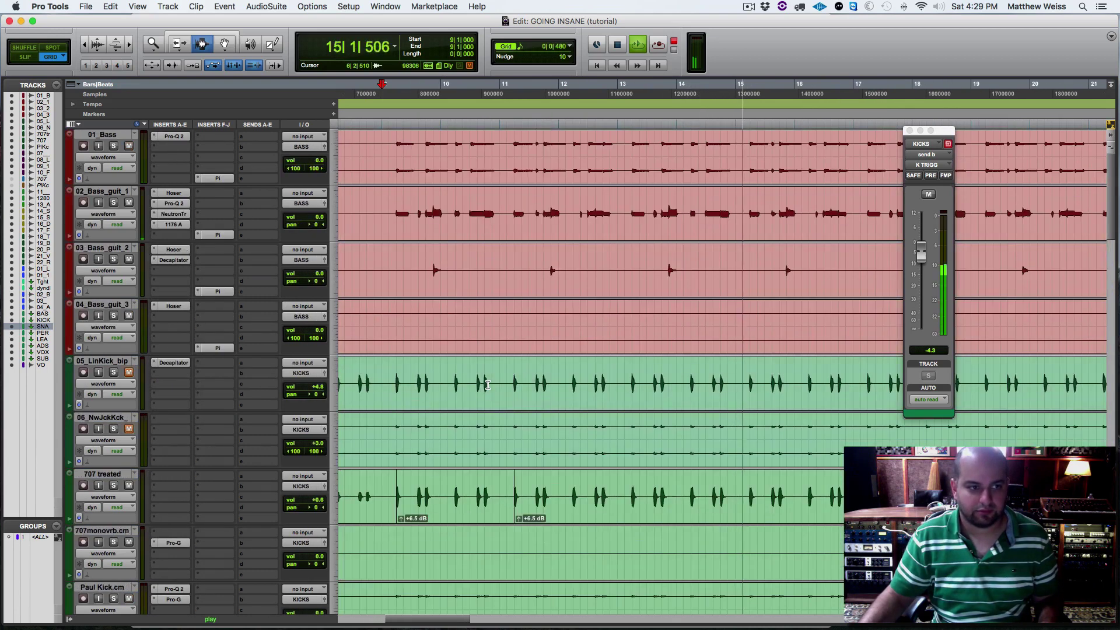
{"action": "key", "text": "r"}
{"action": "key", "text": "r"}
{"action": "key", "text": "r"}
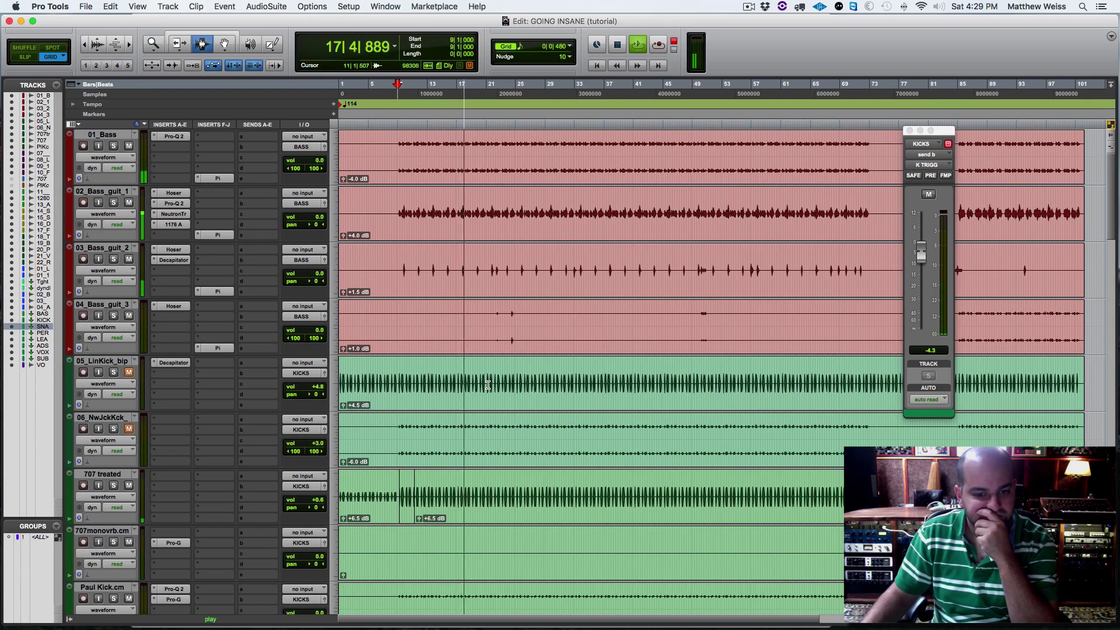
{"action": "scroll", "coordinate": [487, 385], "scroll_direction": "down", "scroll_amount": 10}
{"action": "scroll", "coordinate": [488, 385], "scroll_direction": "down", "scroll_amount": 1}
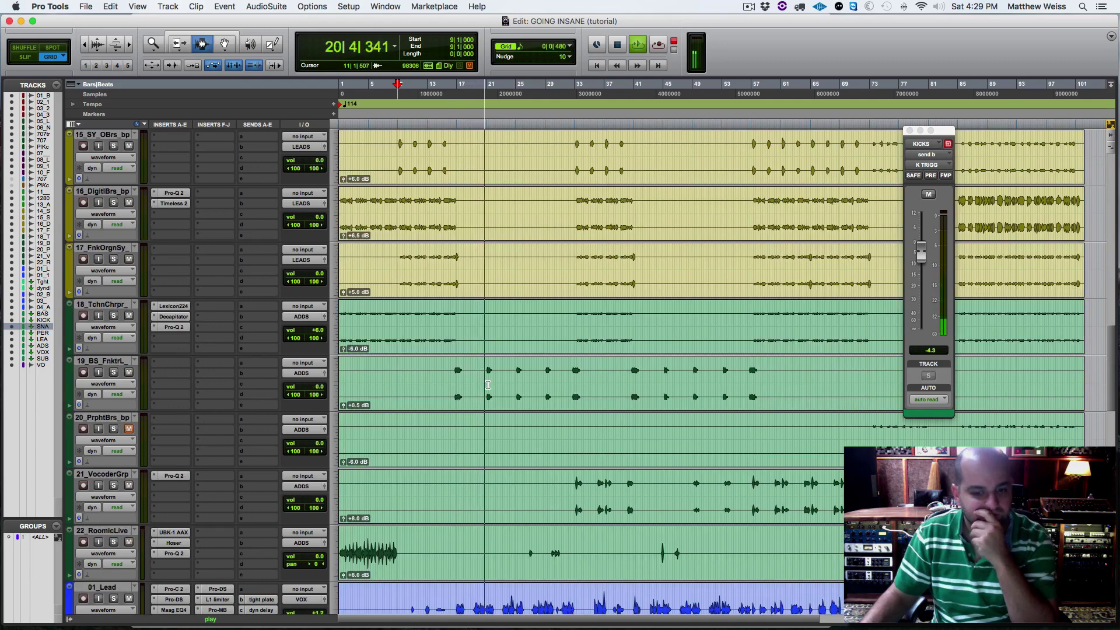
{"action": "scroll", "coordinate": [487, 385], "scroll_direction": "down", "scroll_amount": 8}
{"action": "scroll", "coordinate": [487, 385], "scroll_direction": "down", "scroll_amount": 2}
{"action": "key", "text": "space"}
Insert the stereo Lo-Fi plug-in on the BASS track below its existing first insert.
{"action": "scroll", "coordinate": [487, 385], "scroll_direction": "down", "scroll_amount": 3}
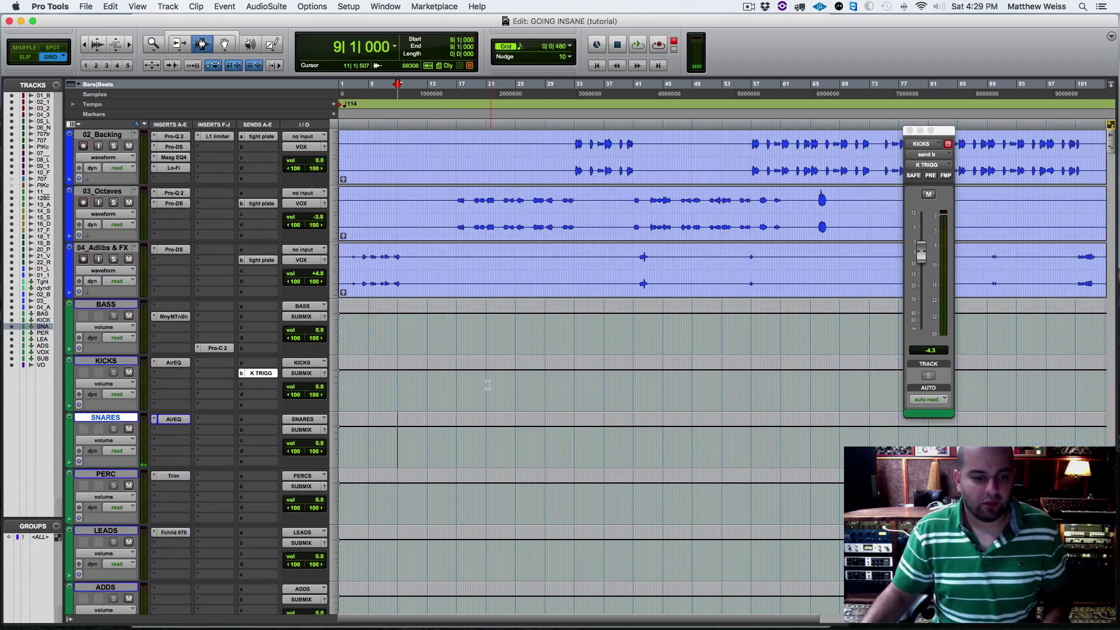
{"action": "scroll", "coordinate": [487, 387], "scroll_direction": "down", "scroll_amount": 5}
{"action": "scroll", "coordinate": [272, 319], "scroll_direction": "up", "scroll_amount": 3}
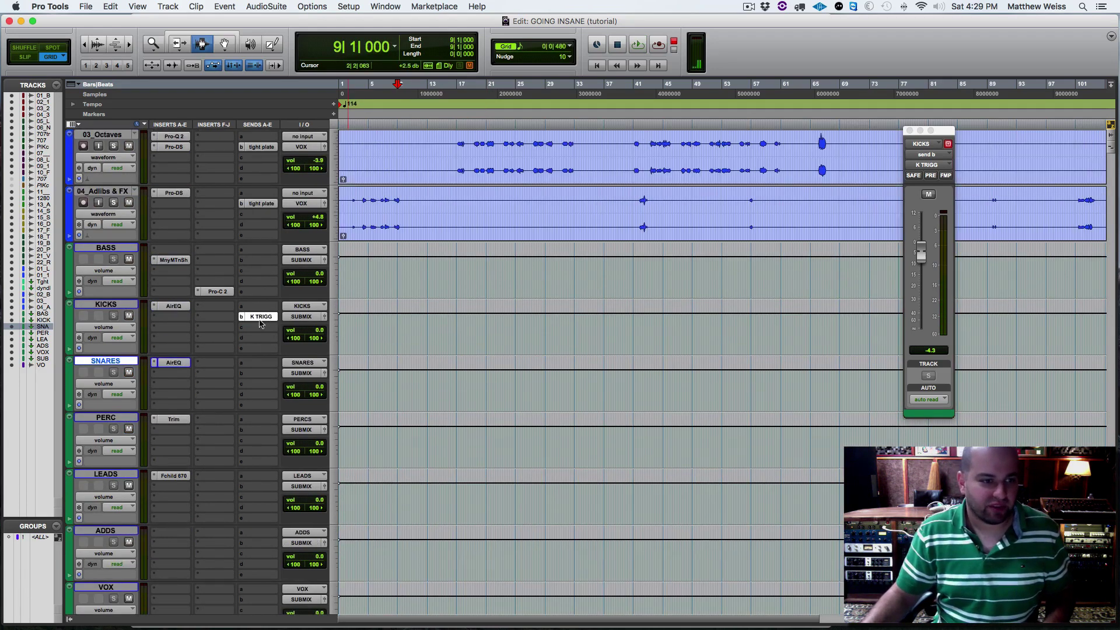
{"action": "left_click", "coordinate": [156, 274]}
{"action": "mouse_move", "coordinate": [204, 294]}
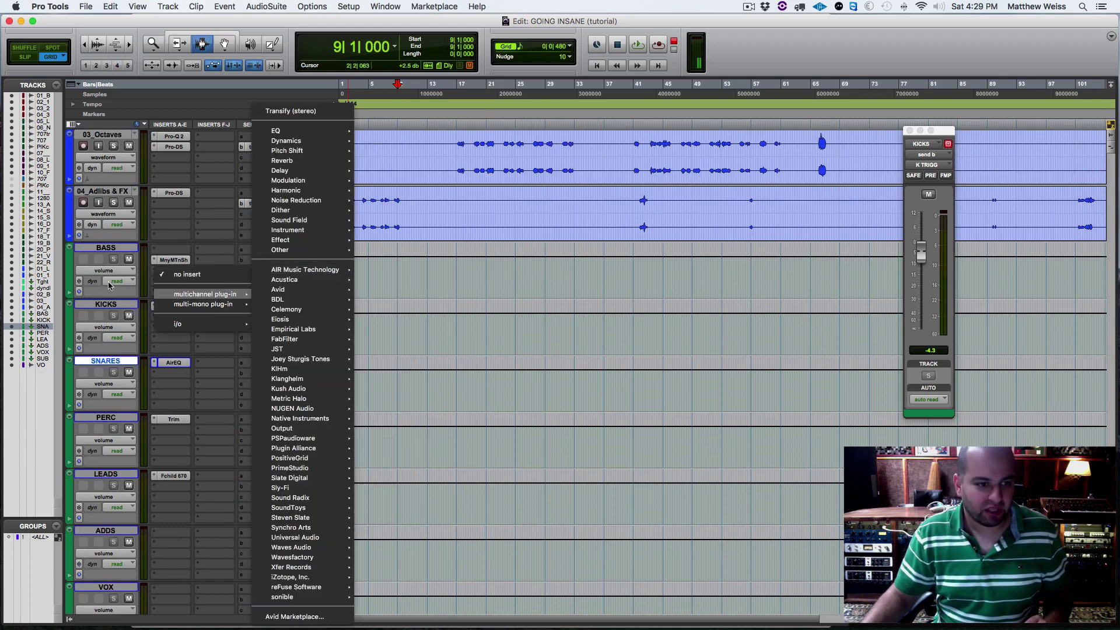
{"action": "mouse_move", "coordinate": [286, 192]}
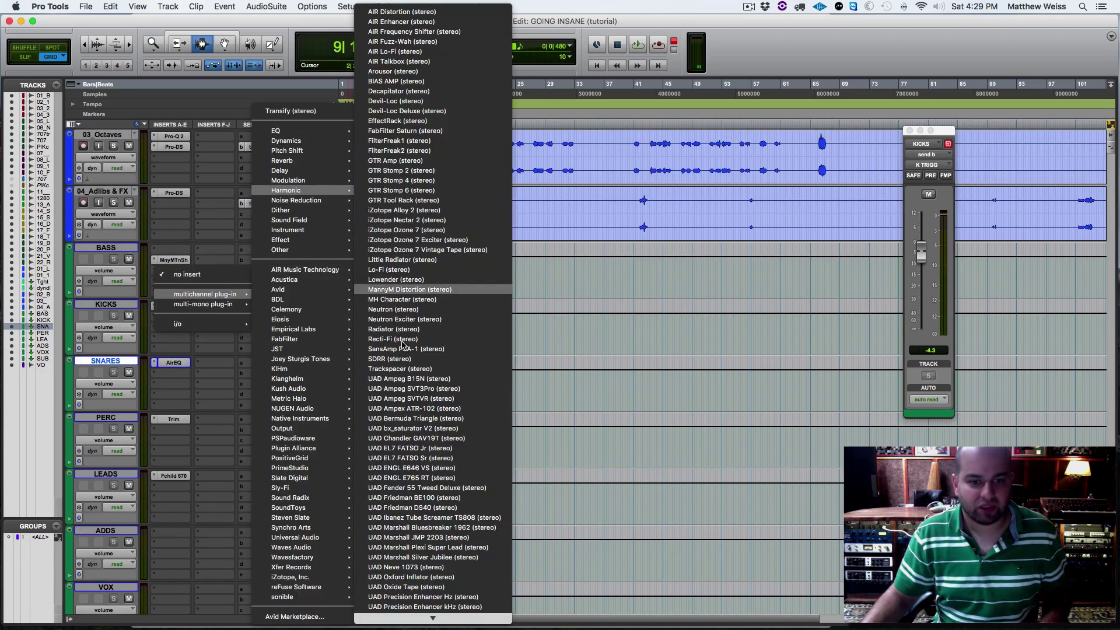
{"action": "left_click", "coordinate": [389, 270]}
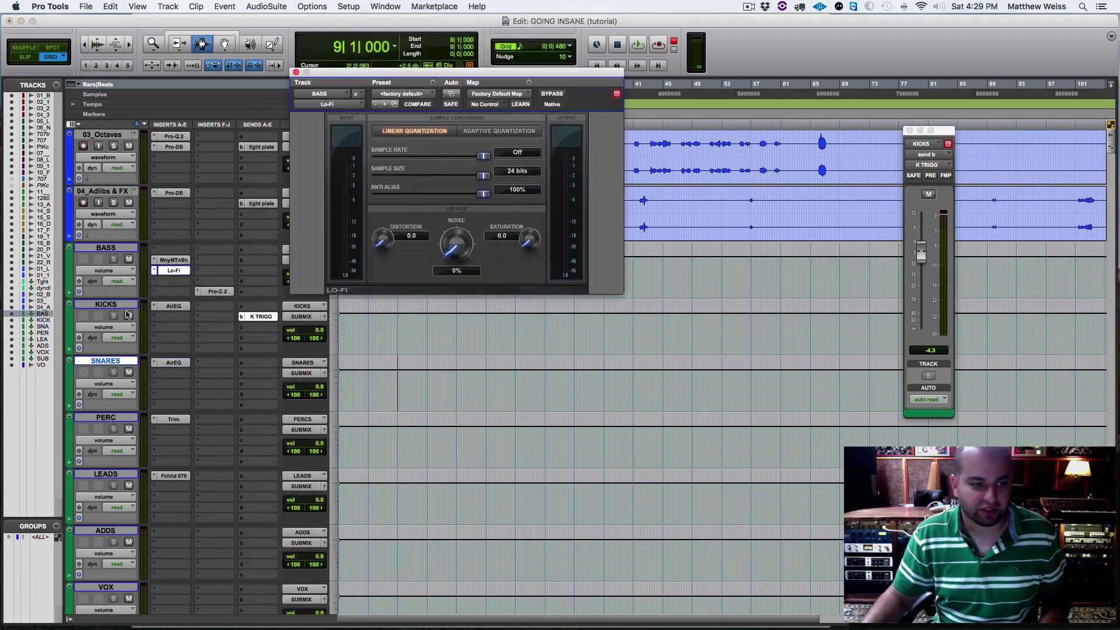
Mute the KICKS through VOX group tracks and set the BASS Lo-Fi to distortion 0.1 and saturation 0.6 during playback.
{"action": "left_click", "coordinate": [129, 316]}
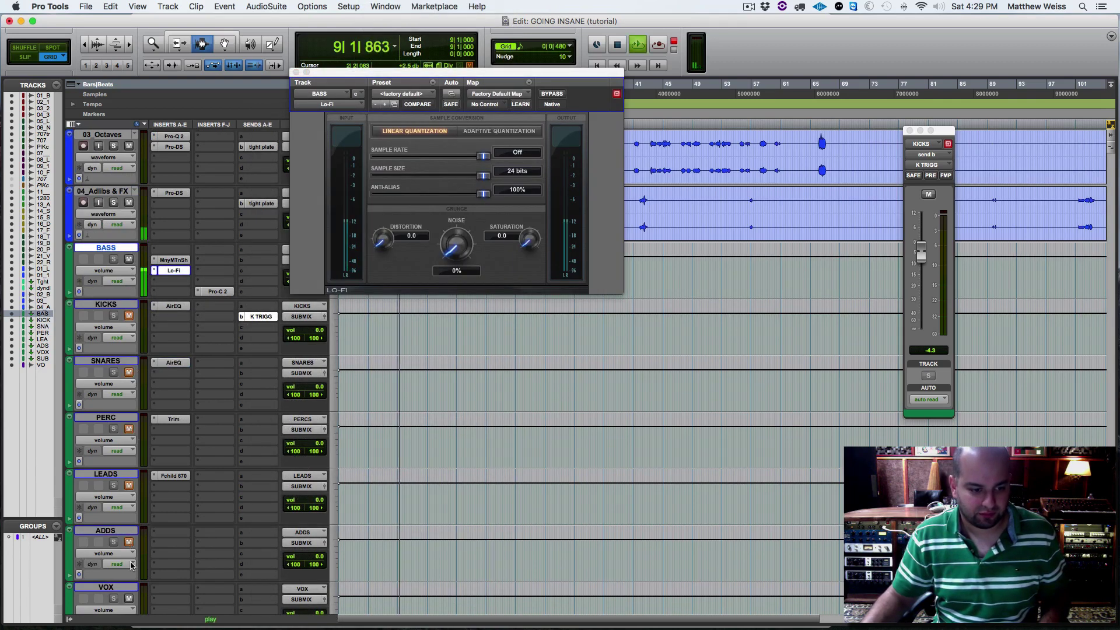
{"action": "left_click_drag", "start_coordinate": [531, 246], "coordinate": [534, 242]}
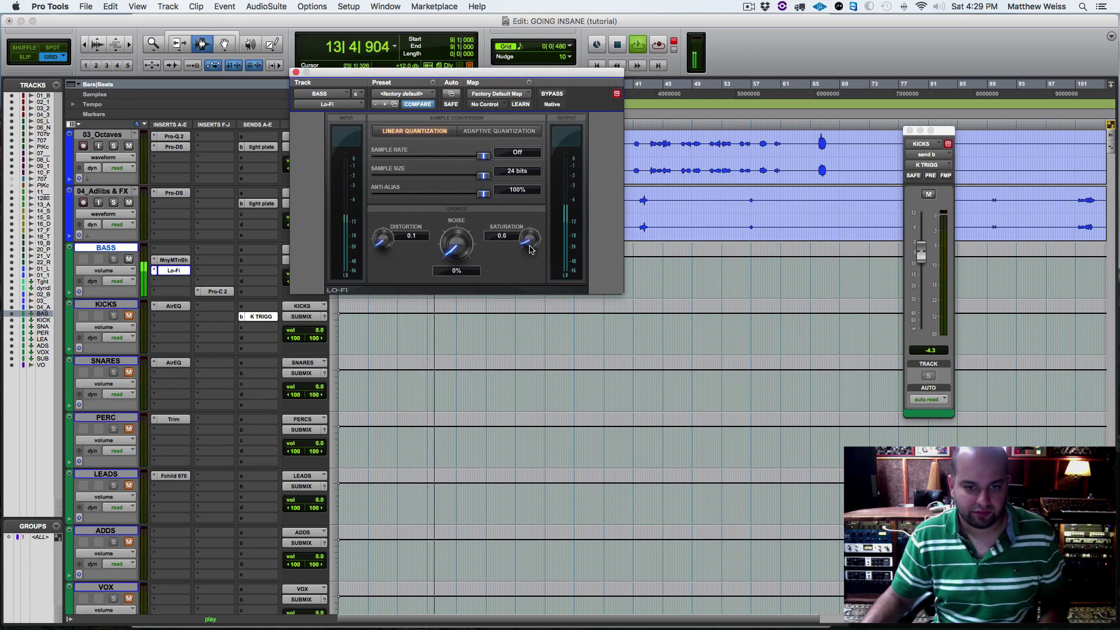
{"action": "left_click", "coordinate": [293, 73]}
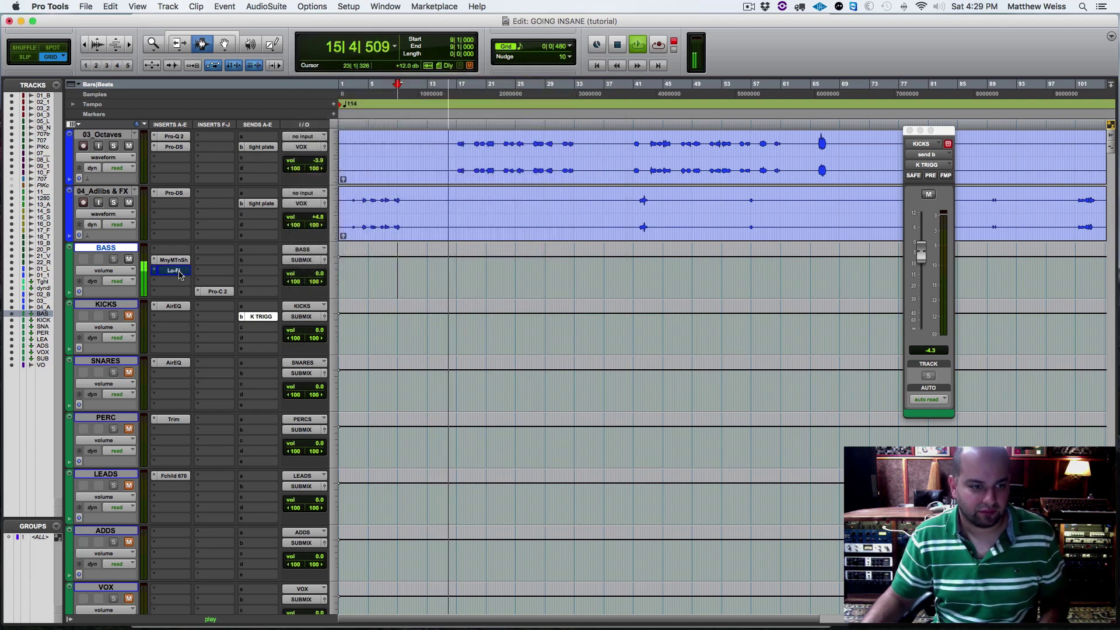
Check the wet gain in the Pro-C 2 compressor on the BASS track while the bass plays.
{"action": "left_click", "coordinate": [221, 292]}
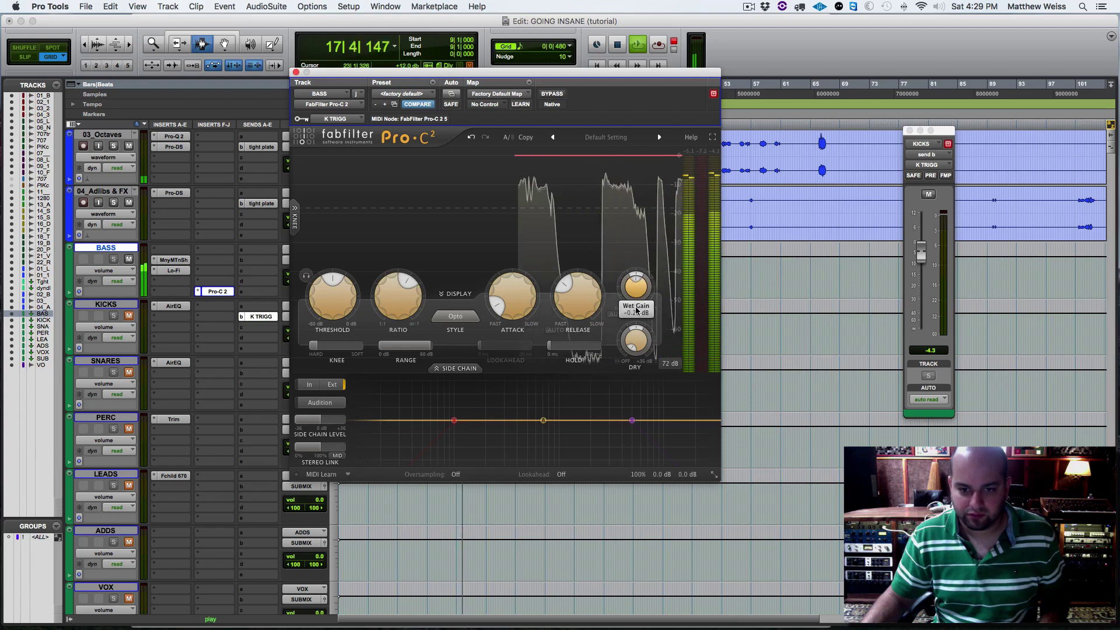
{"action": "left_click", "coordinate": [296, 72]}
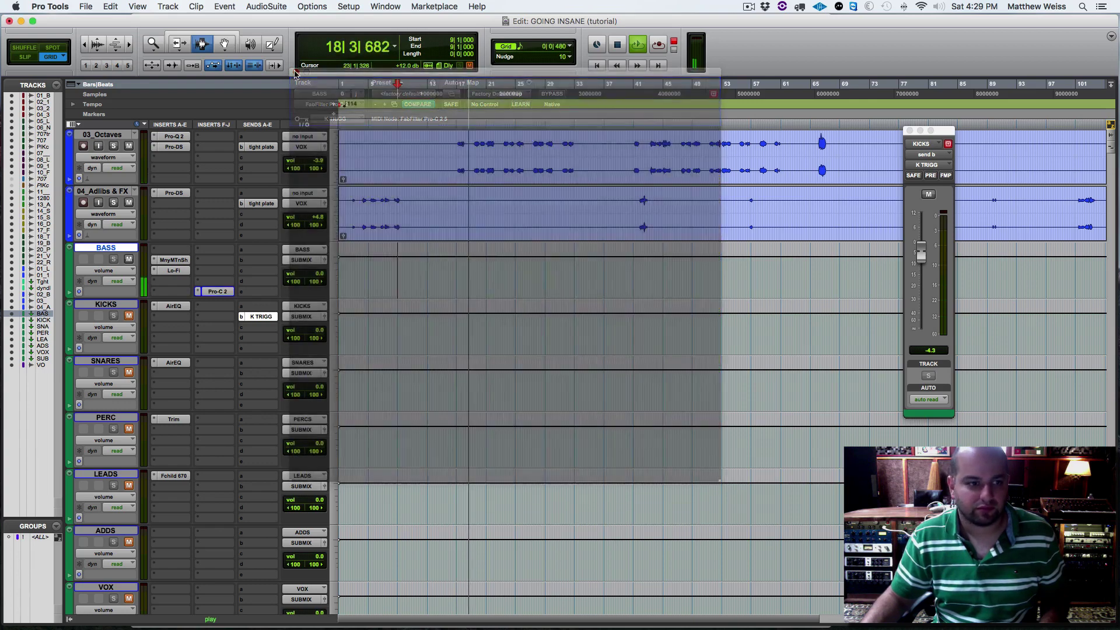
Route the outputs of the Tight plate and dyn delay tracks to the VOX (Stereo) bus.
{"action": "key", "text": "space"}
{"action": "scroll", "coordinate": [278, 221], "scroll_direction": "up", "scroll_amount": 5}
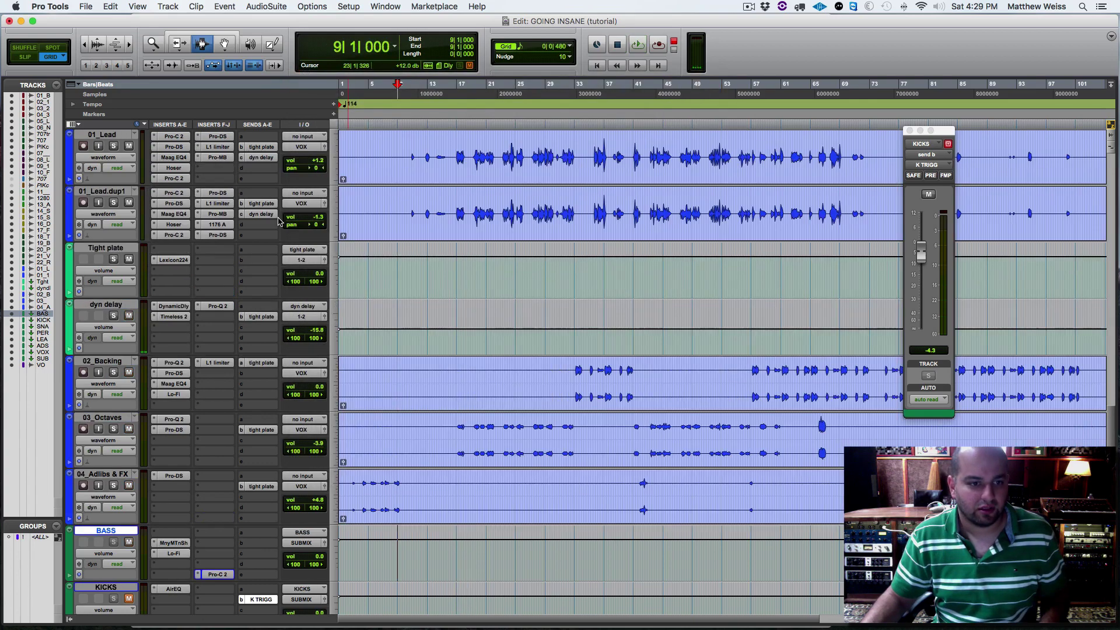
{"action": "left_click", "coordinate": [102, 249]}
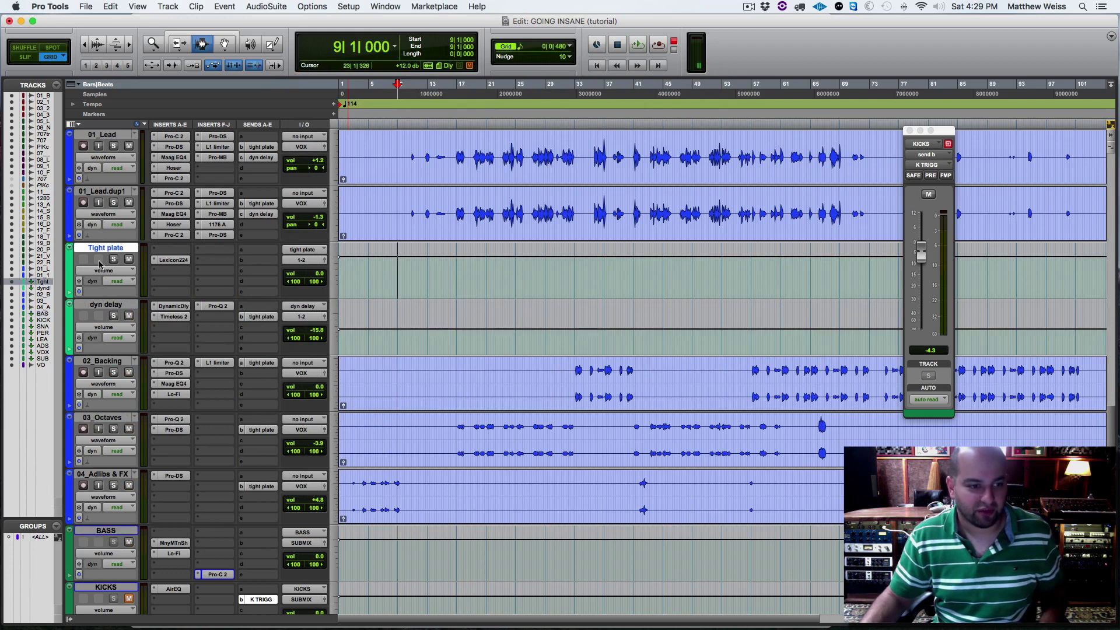
{"action": "left_click", "coordinate": [292, 260]}
{"action": "mouse_move", "coordinate": [311, 270]}
{"action": "mouse_move", "coordinate": [389, 273]}
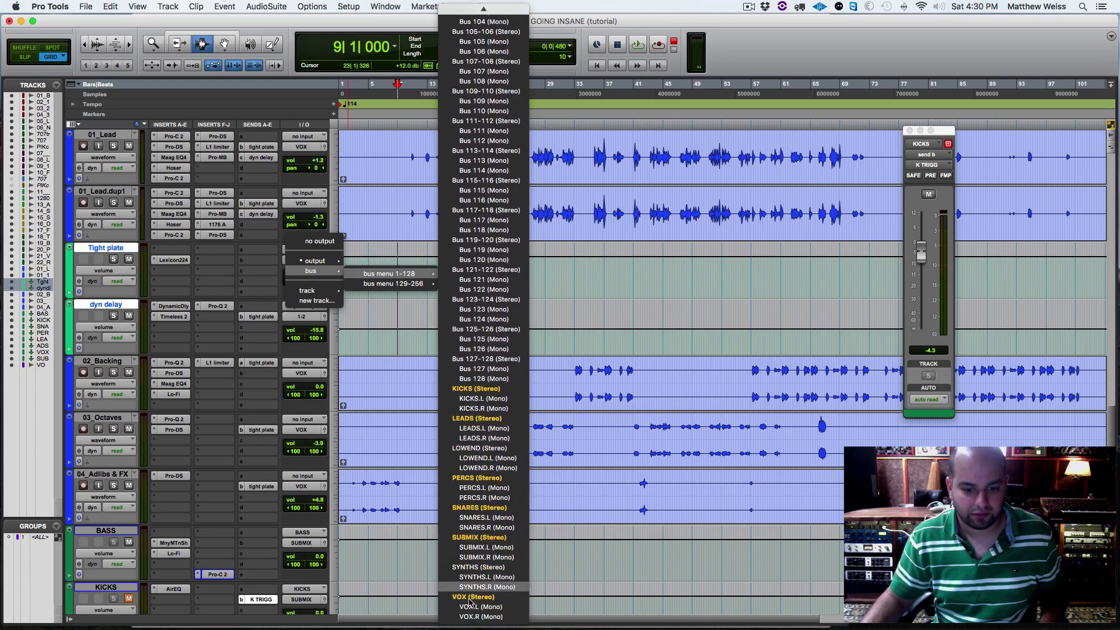
{"action": "left_click", "coordinate": [472, 596]}
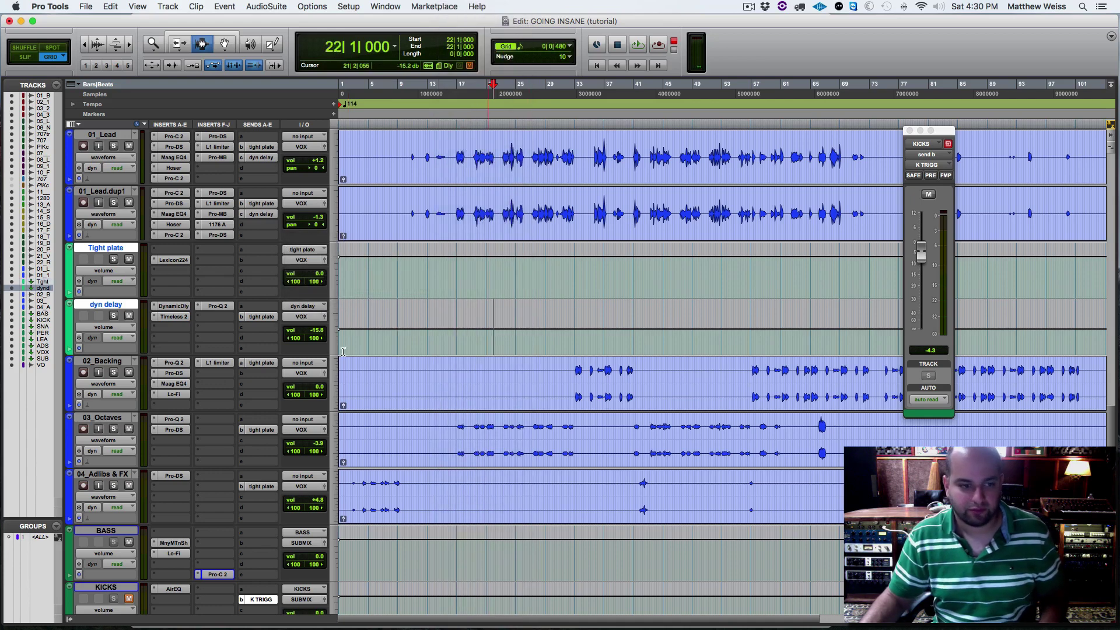
Play the mix from bar 22 and unmute the KICKS, SNARES, PERC, LEADS, ADDS and VOX group tracks.
{"action": "key", "text": "space"}
{"action": "scroll", "coordinate": [262, 374], "scroll_direction": "down", "scroll_amount": 5}
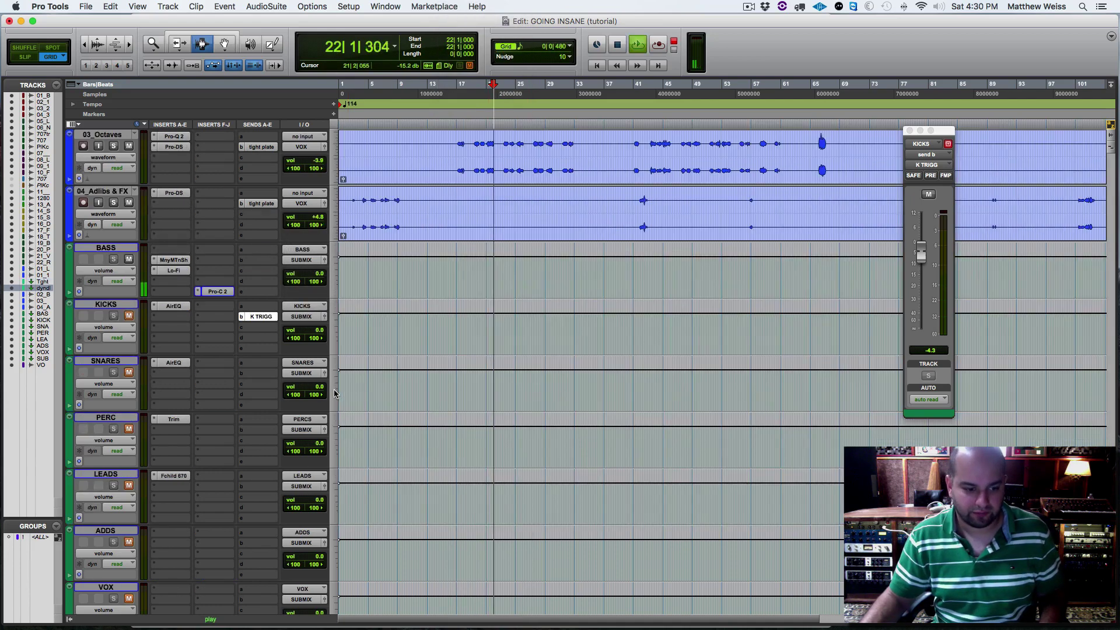
{"action": "left_click", "coordinate": [129, 315]}
{"action": "left_click", "coordinate": [128, 372]}
{"action": "left_click", "coordinate": [129, 429]}
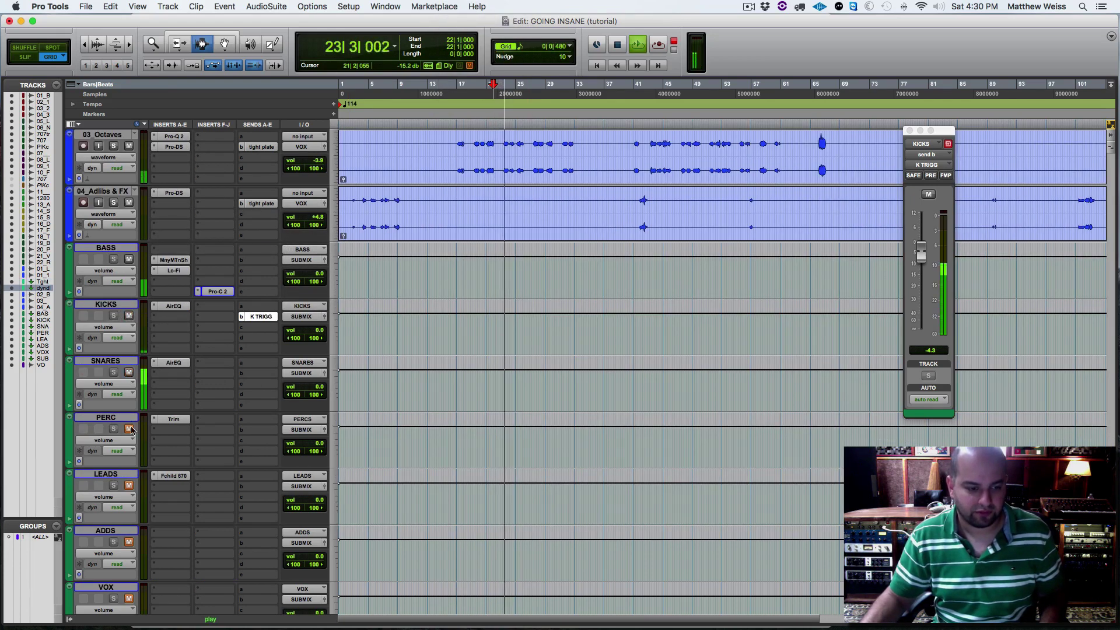
{"action": "left_click", "coordinate": [129, 485]}
{"action": "left_click", "coordinate": [129, 542]}
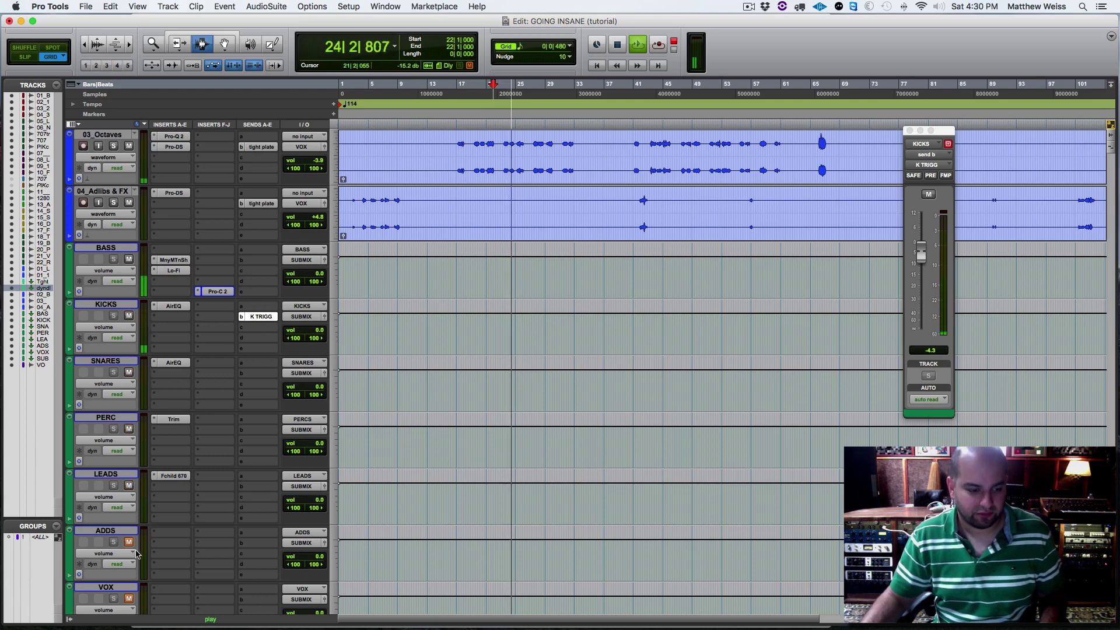
{"action": "left_click", "coordinate": [129, 598]}
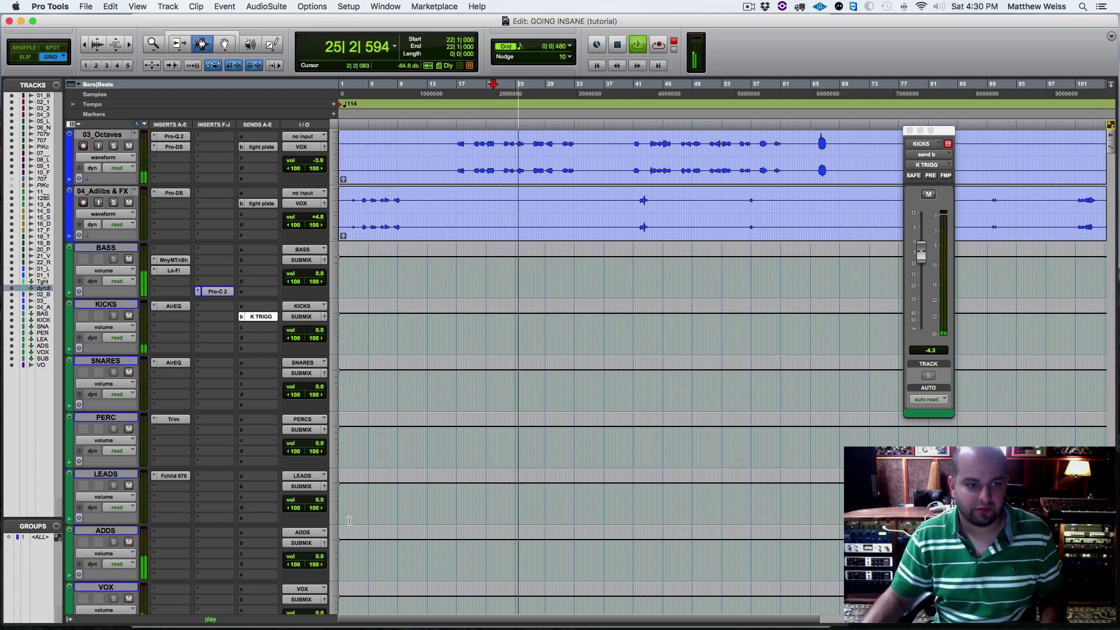
Insert the stereo FabFilter Pro-Q 2 in the first insert slot of the 19_BS_FnktrL track.
{"action": "scroll", "coordinate": [353, 519], "scroll_direction": "up", "scroll_amount": 7}
{"action": "scroll", "coordinate": [354, 518], "scroll_direction": "up", "scroll_amount": 6}
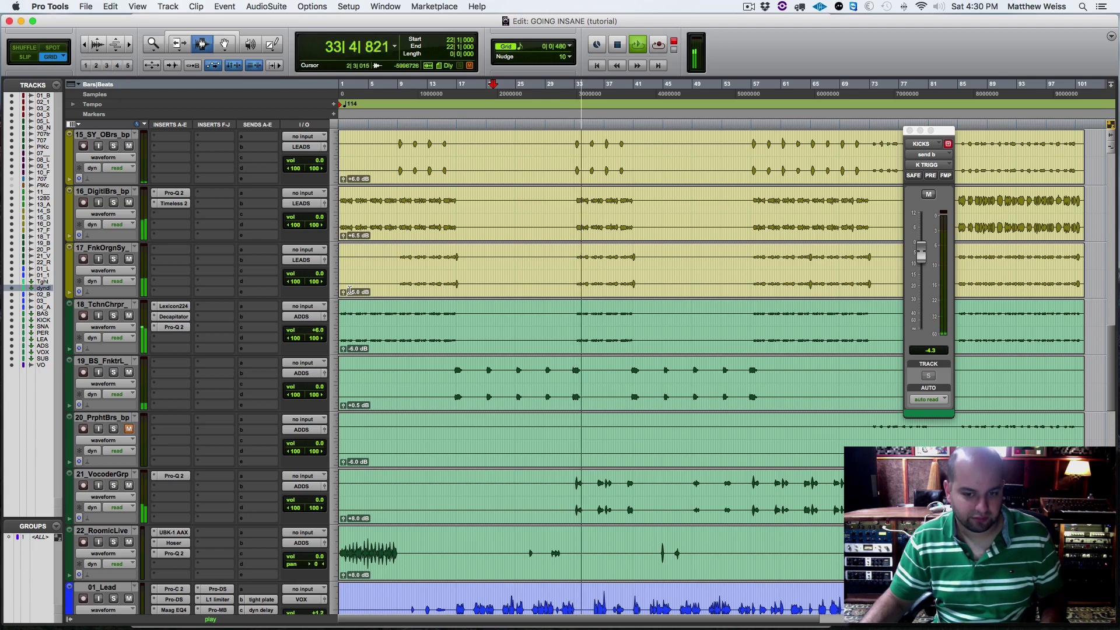
{"action": "key", "text": "space"}
{"action": "left_click", "coordinate": [168, 364]}
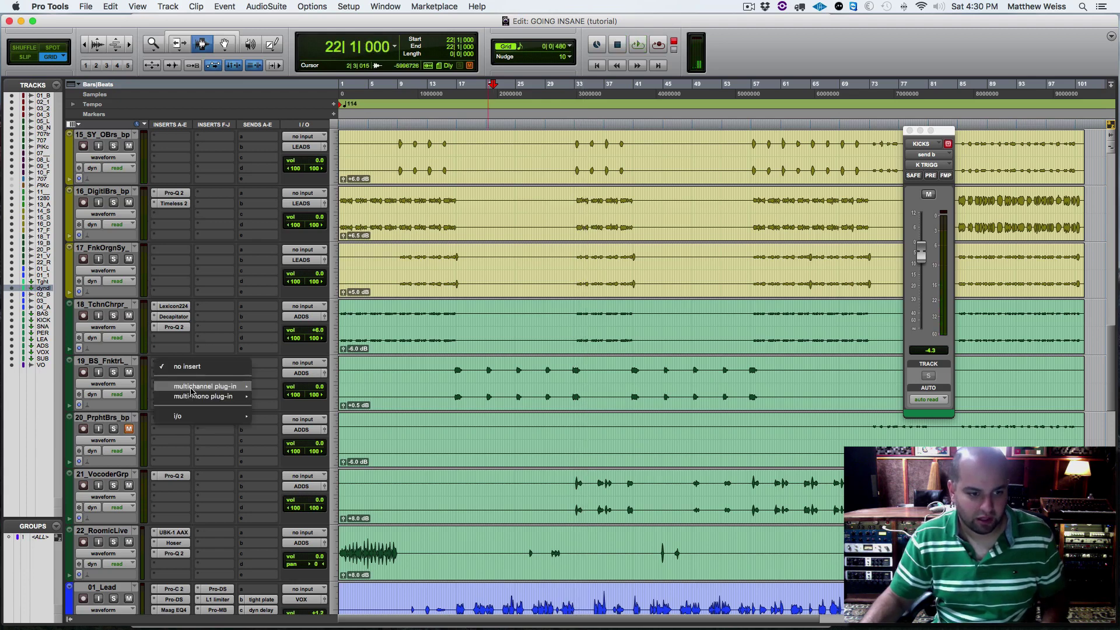
{"action": "mouse_move", "coordinate": [191, 391]}
{"action": "mouse_move", "coordinate": [278, 132]}
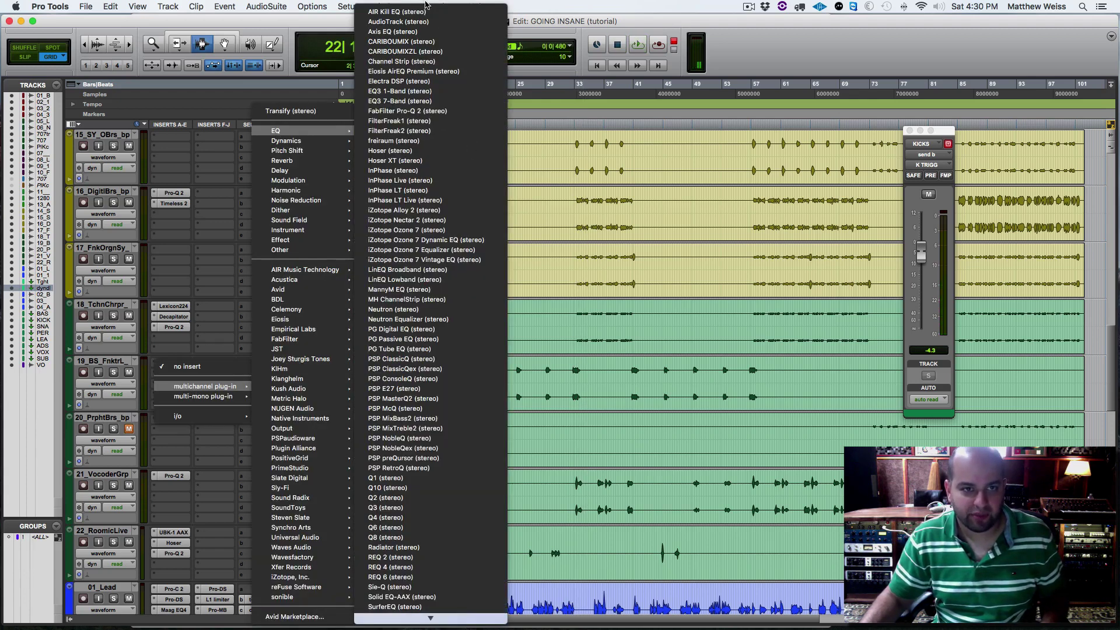
{"action": "left_click", "coordinate": [426, 111]}
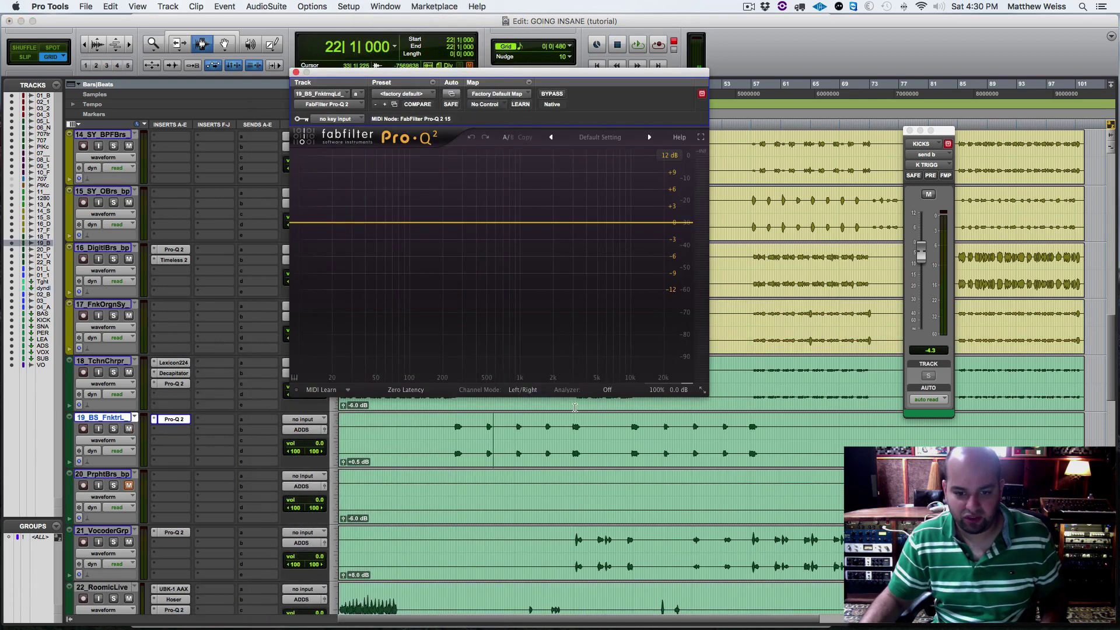
Solo the 19_BS_FnktrL track from bar 32 beat 4 and add a high shelf of about +10.5 dB near 5 kHz.
{"action": "left_click", "coordinate": [573, 428]}
{"action": "left_click", "coordinate": [114, 429]}
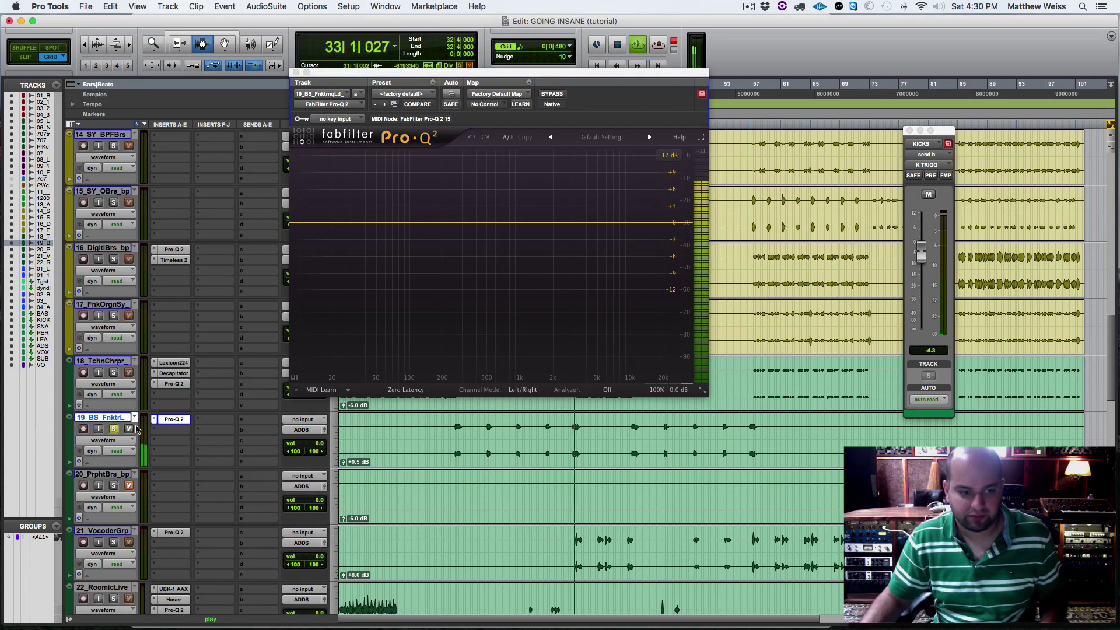
{"action": "left_click_drag", "start_coordinate": [684, 223], "coordinate": [600, 169]}
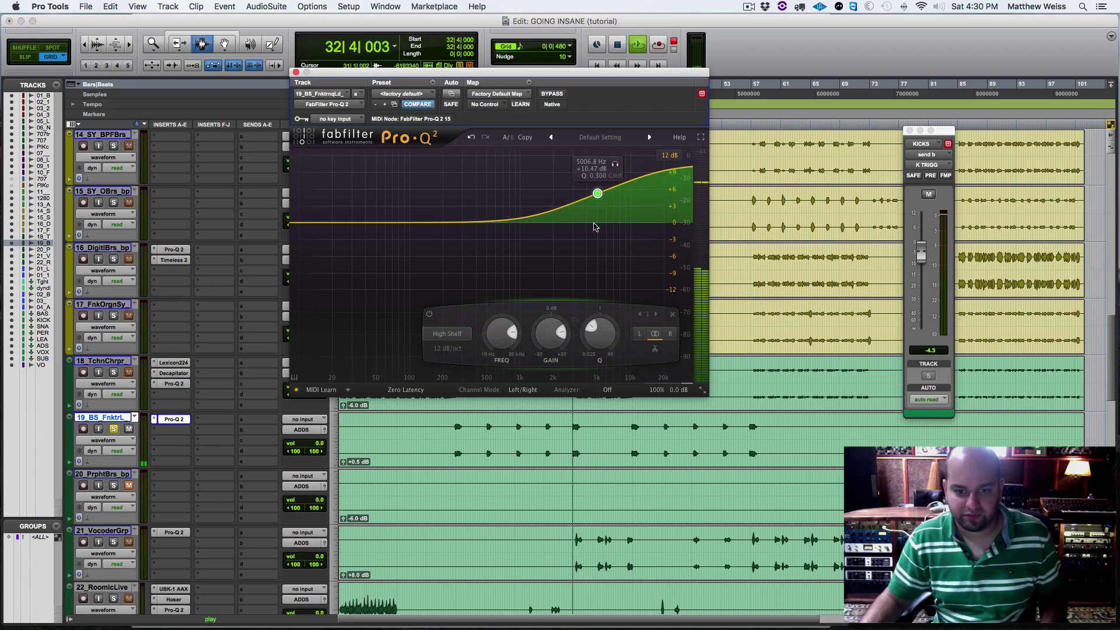
{"action": "key", "text": "space"}
Switch the Pro-Q 2 to Natural Phase and slightly lower the high shelf's frequency and gain.
{"action": "left_click", "coordinate": [406, 390]}
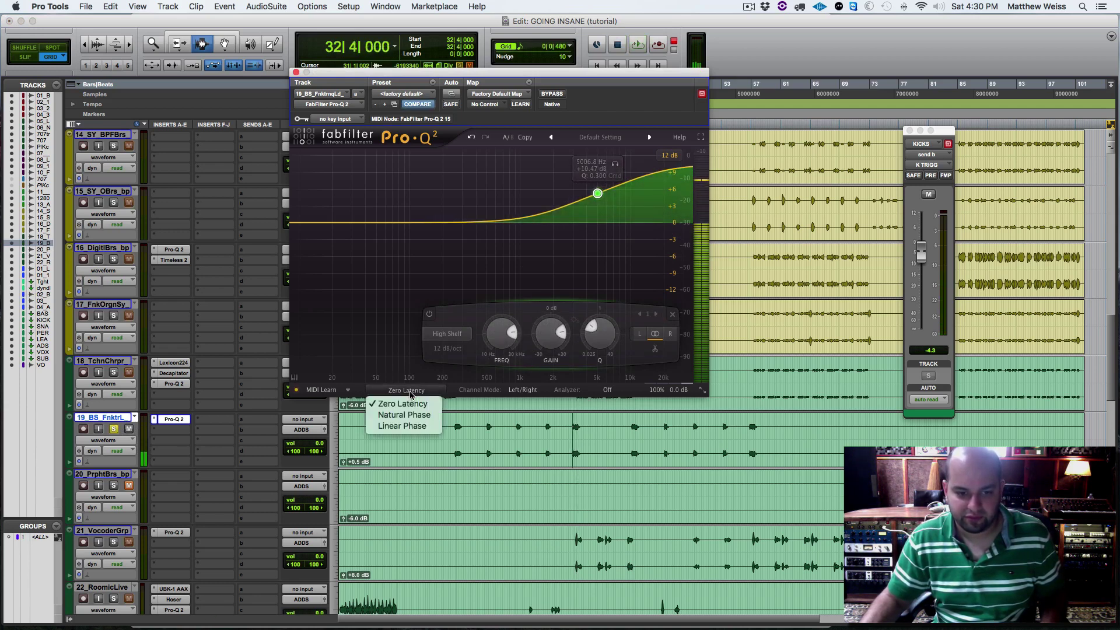
{"action": "left_click", "coordinate": [405, 415]}
{"action": "left_click_drag", "start_coordinate": [598, 194], "coordinate": [591, 199]}
{"action": "key", "text": "space"}
{"action": "key", "text": "space"}
Unsolo the 19_BS_FnktrL track and reduce its high shelf to about +3.5 dB near 4.3 kHz against the full mix.
{"action": "left_click", "coordinate": [114, 429]}
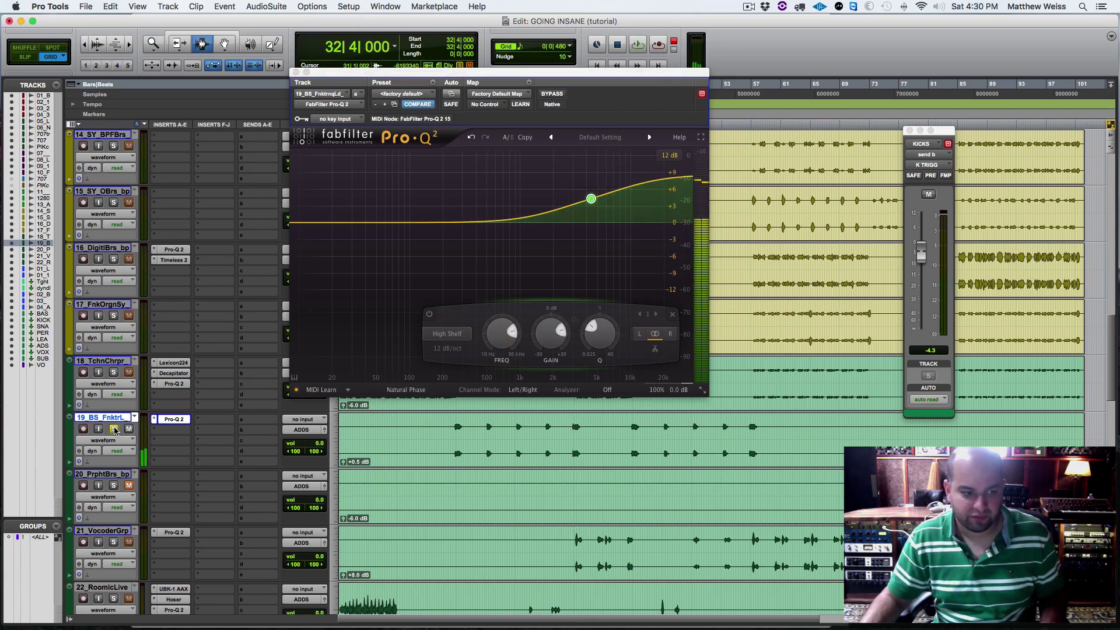
{"action": "key", "text": "space"}
{"action": "left_click", "coordinate": [296, 72]}
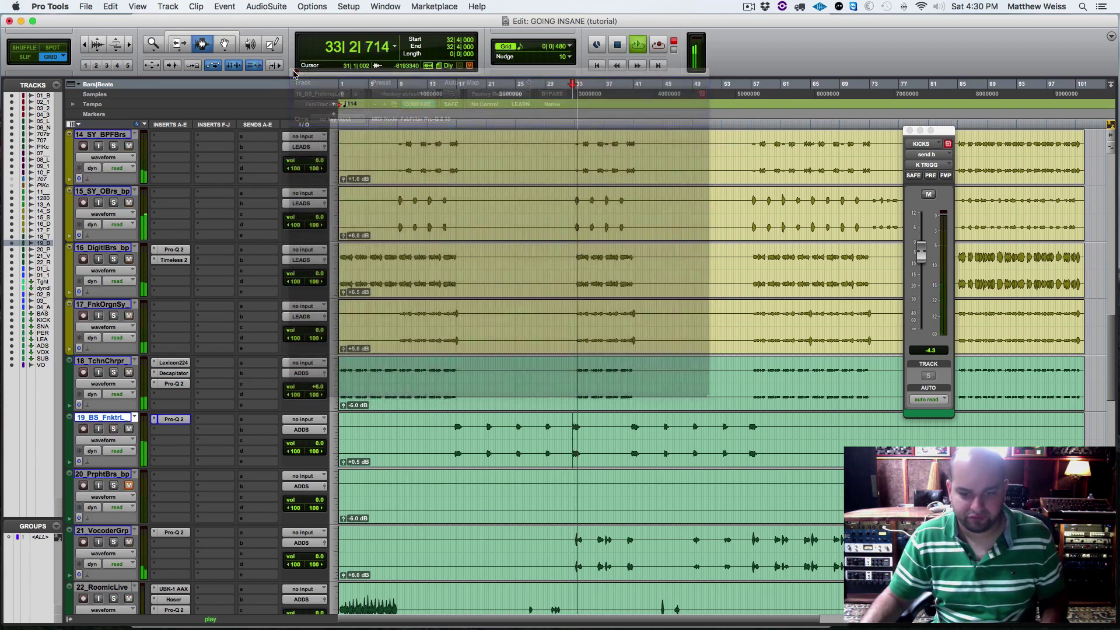
{"action": "left_click", "coordinate": [174, 419]}
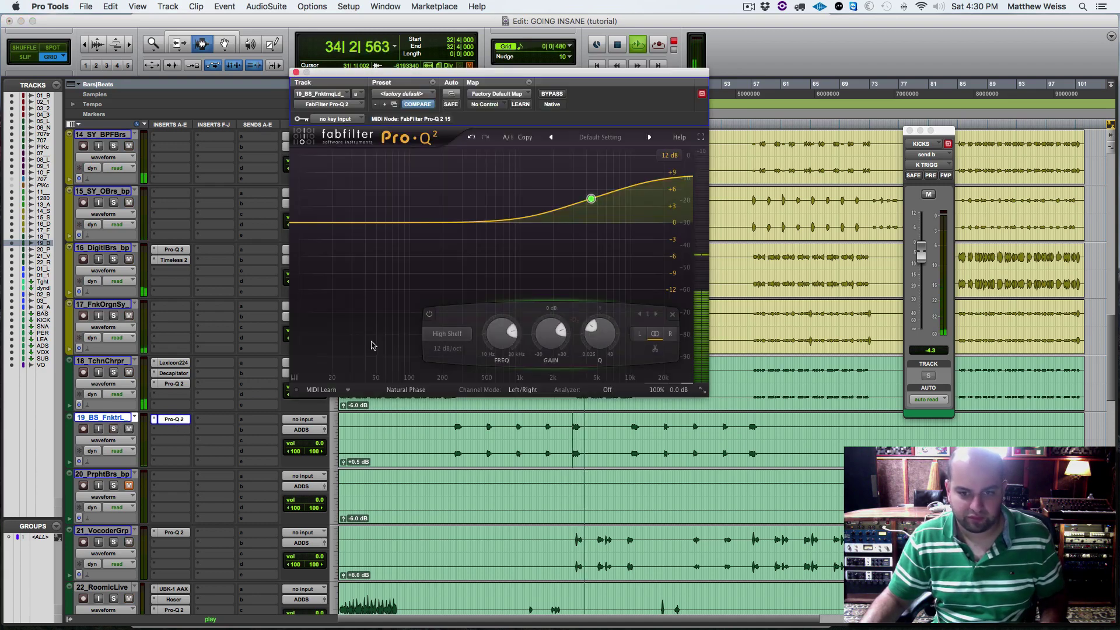
{"action": "key", "text": "space"}
{"action": "left_click_drag", "start_coordinate": [592, 198], "coordinate": [590, 225]}
{"action": "key", "text": "space"}
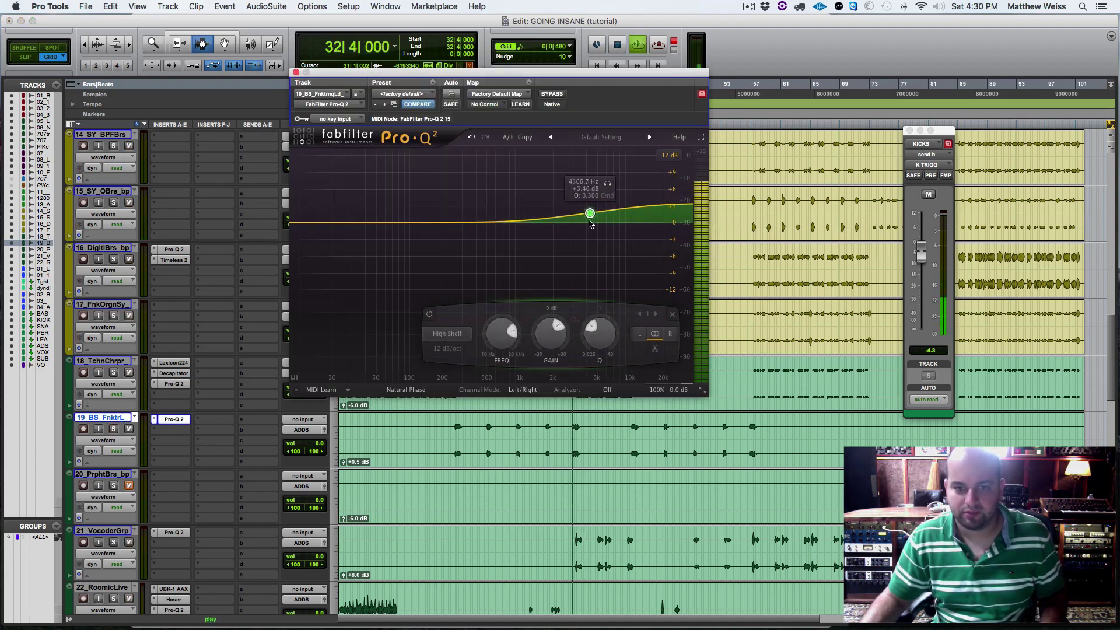
{"action": "left_click", "coordinate": [296, 73]}
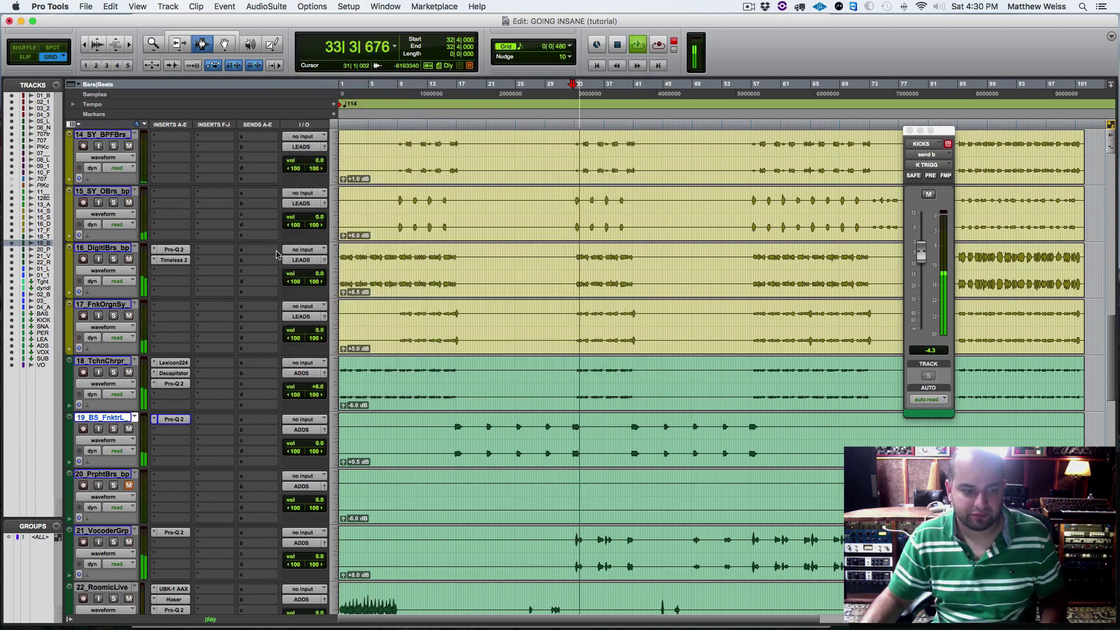
{"action": "key", "text": "space"}
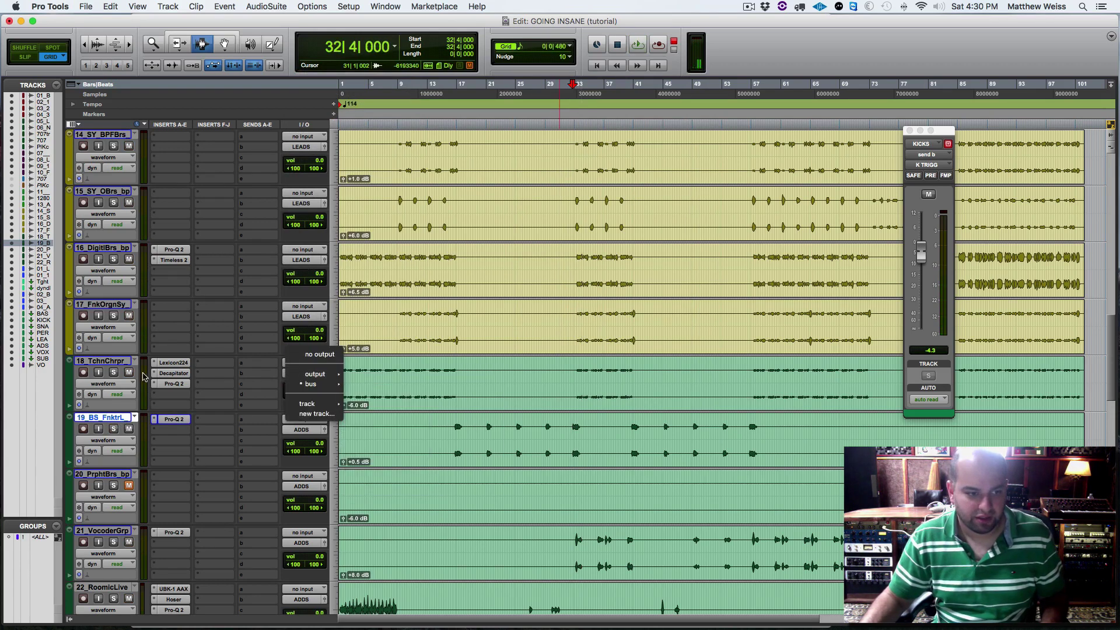
Route the output of the 18_TchnChrpr track to the LEADS (Stereo) bus.
{"action": "left_click", "coordinate": [119, 365]}
{"action": "left_click", "coordinate": [307, 375]}
{"action": "mouse_move", "coordinate": [311, 384]}
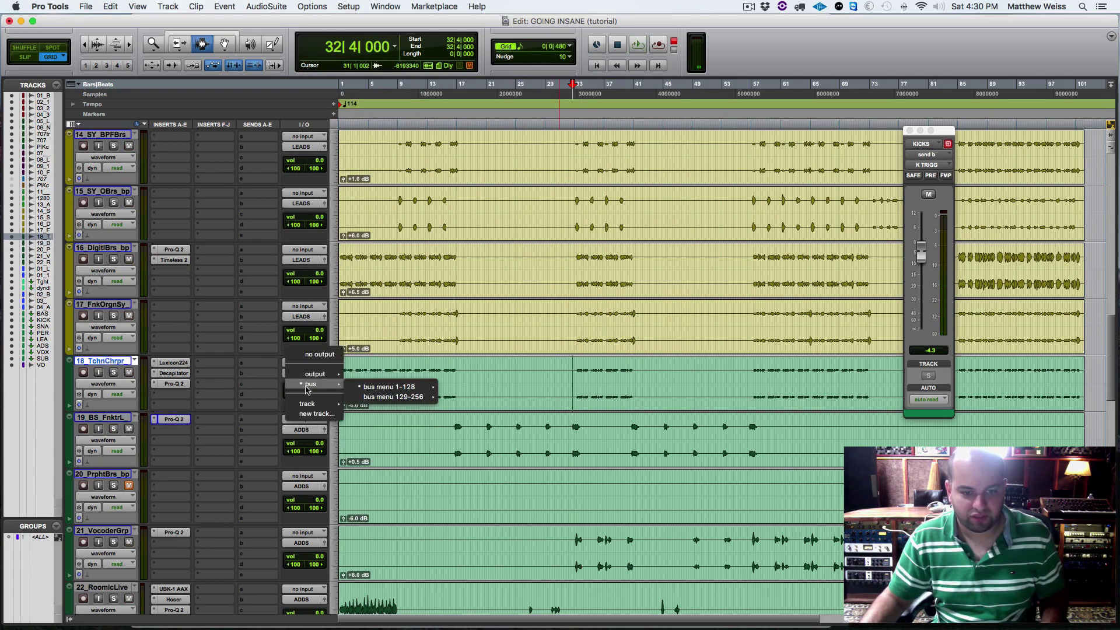
{"action": "mouse_move", "coordinate": [389, 387]}
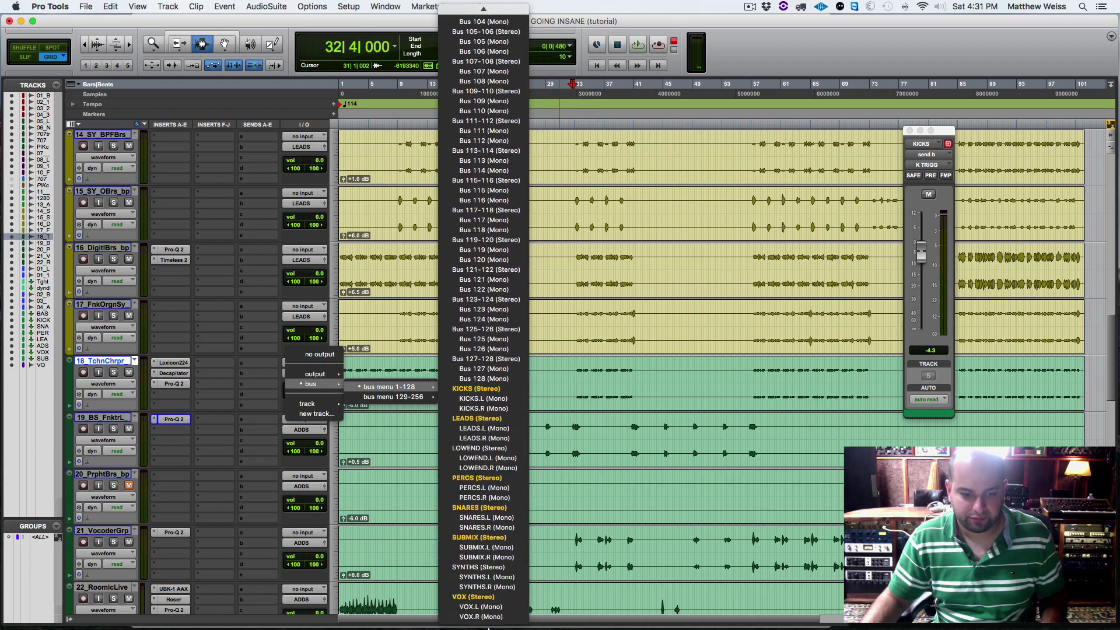
{"action": "left_click", "coordinate": [468, 428]}
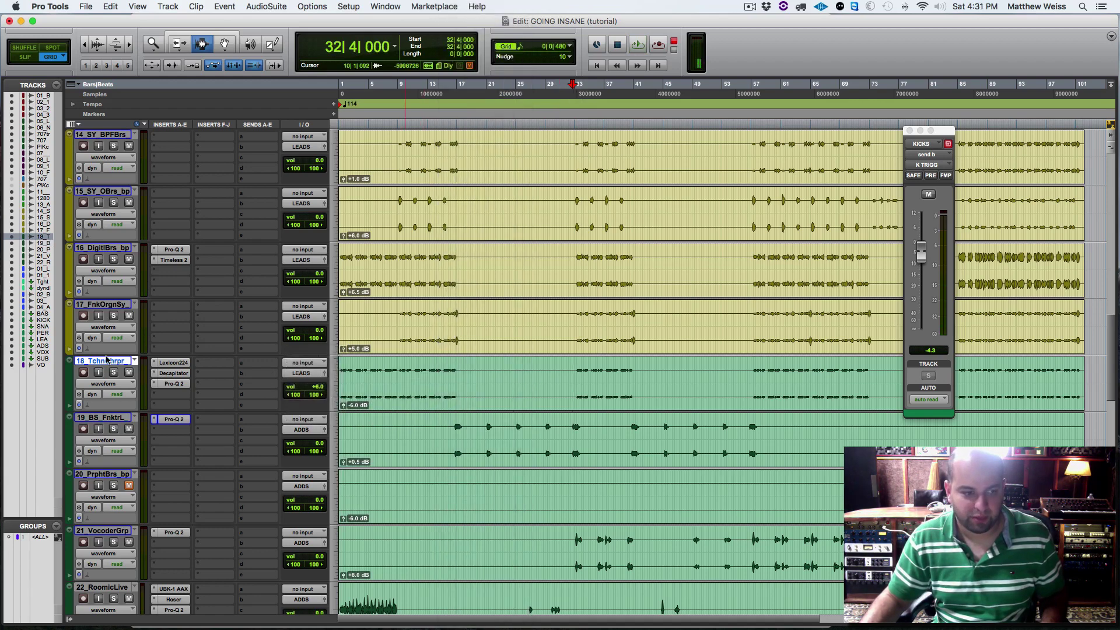
Recolour the 18_TchnChrpr track yellow to match the other tracks feeding LEADS.
{"action": "double_click", "coordinate": [70, 387]}
{"action": "left_click", "coordinate": [579, 59]}
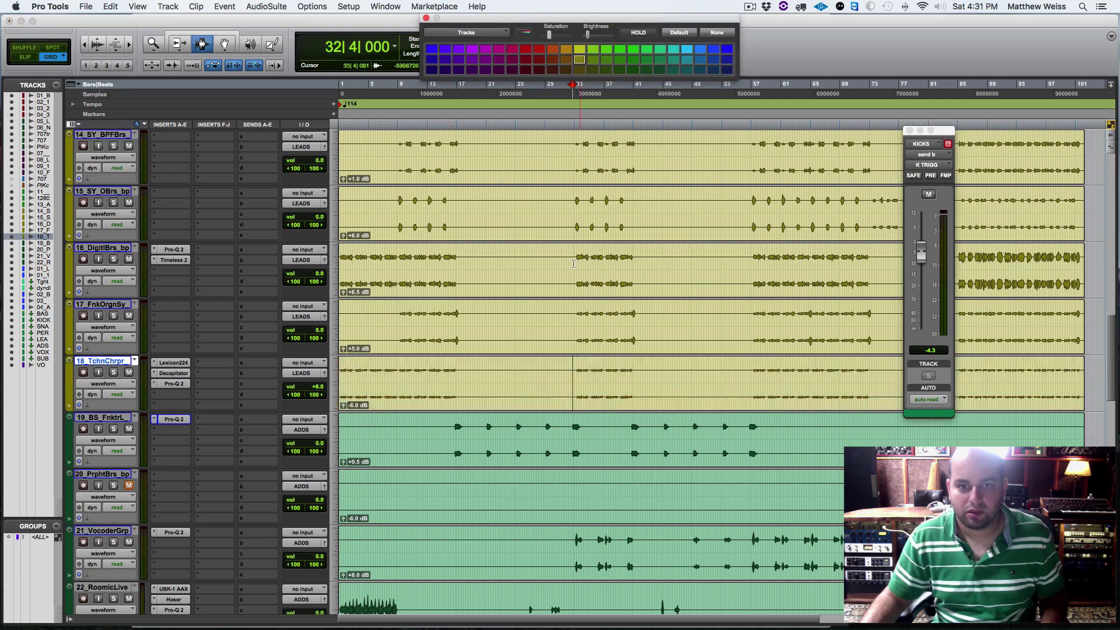
{"action": "left_click", "coordinate": [576, 368]}
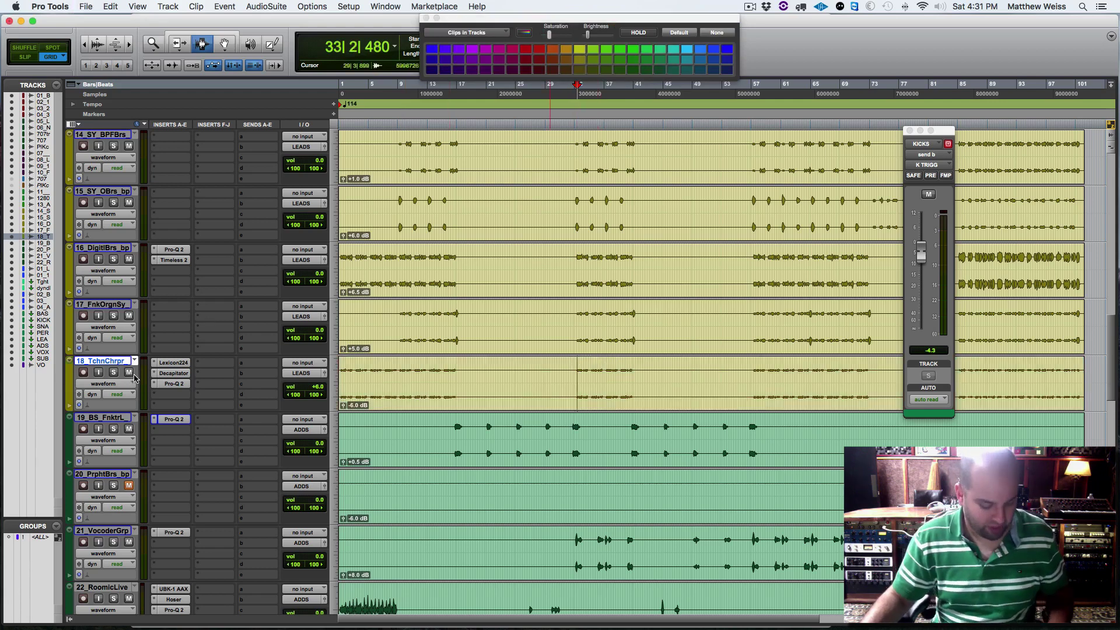
Insert the stereo Sound Radix Pi plug-in in the last insert slot of all five yellow tracks, 14_SY_BPFBrs through 18_TchnChrpr.
{"action": "scroll", "coordinate": [96, 153], "scroll_direction": "up", "scroll_amount": 1}
{"action": "left_click", "coordinate": [107, 192], "text": "shift"}
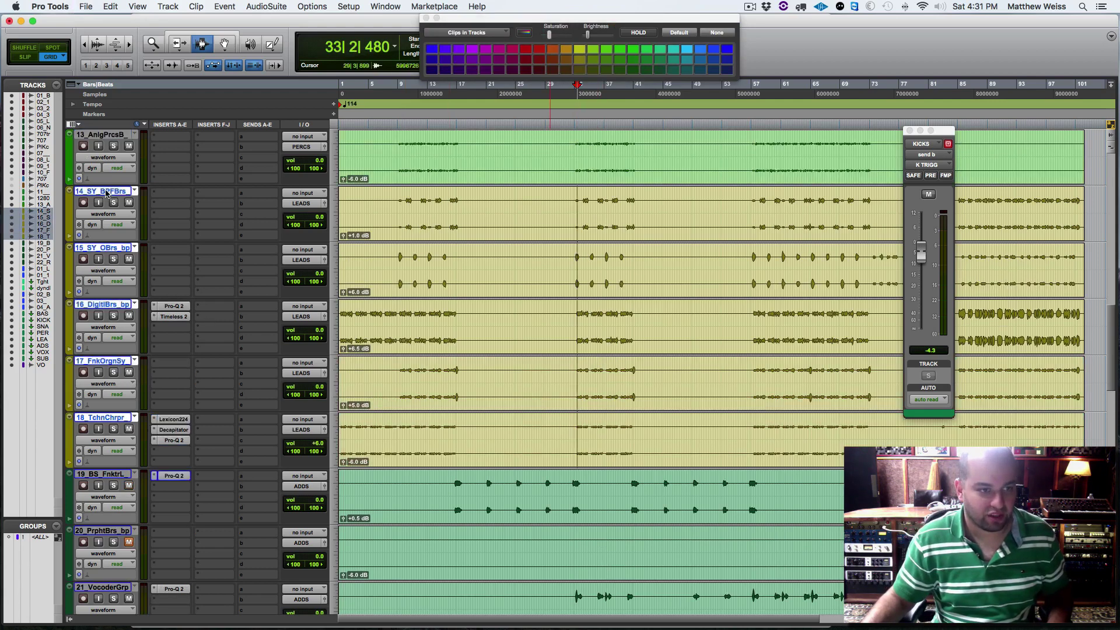
{"action": "left_click", "coordinate": [201, 234]}
{"action": "mouse_move", "coordinate": [212, 259]}
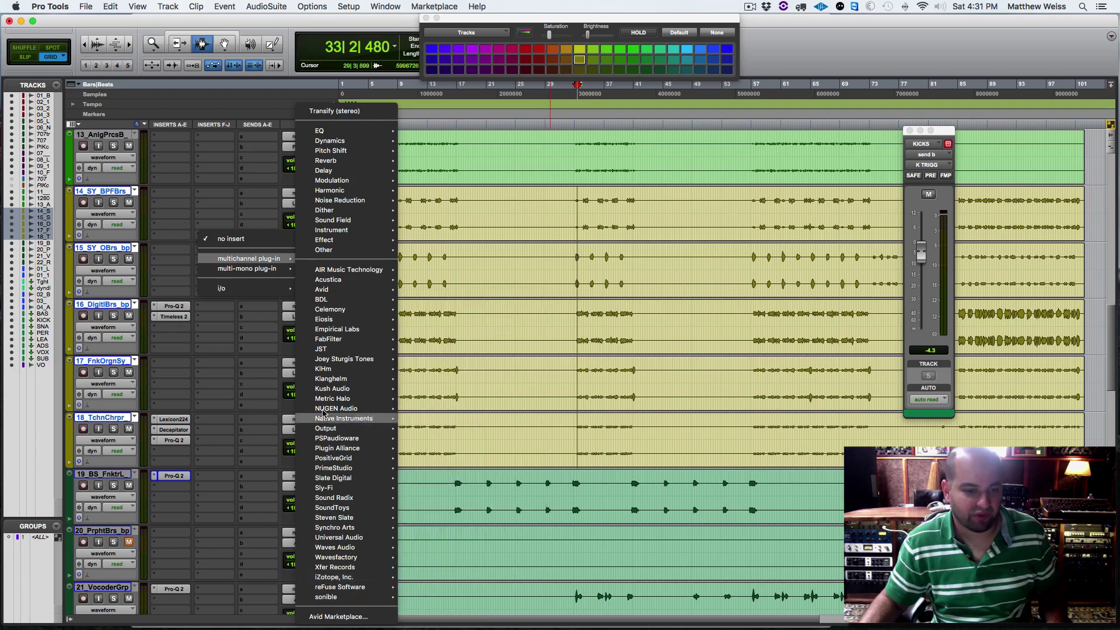
{"action": "mouse_move", "coordinate": [337, 521]}
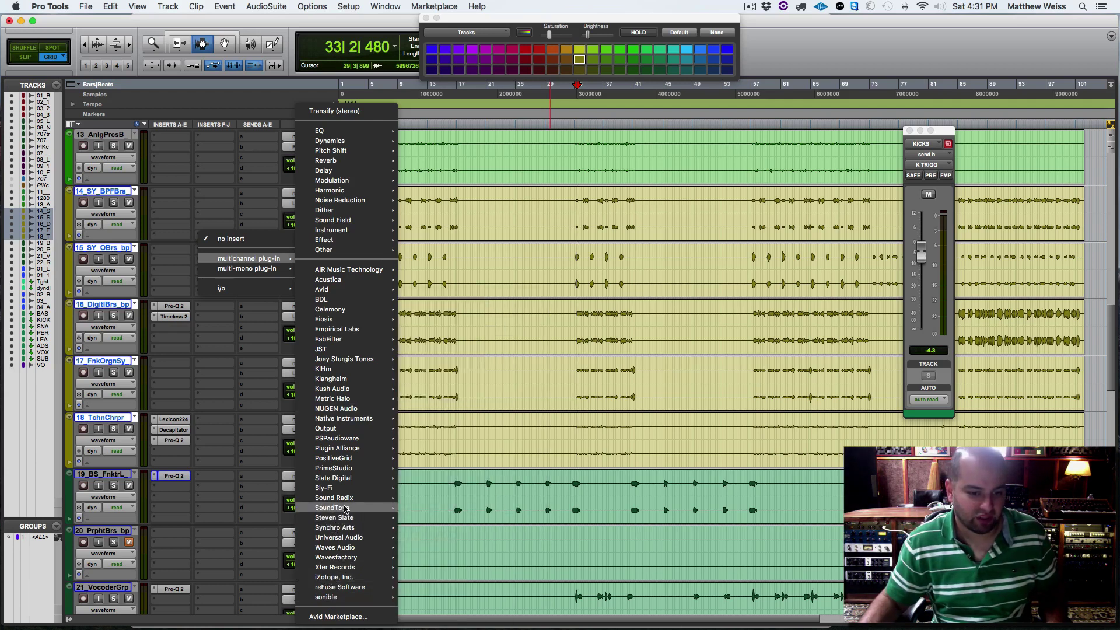
{"action": "left_click", "coordinate": [421, 513], "text": "alt+shift"}
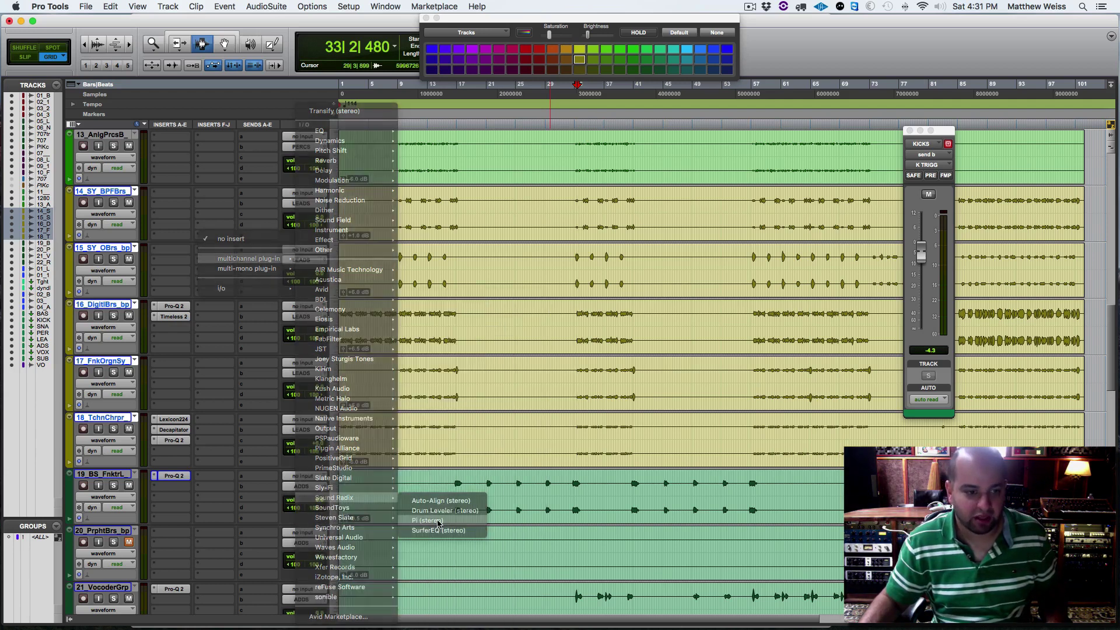
Assign the Pi instances on all five yellow tracks, 14_SY_BPFBrs through 18_TchnChrpr, to Group 2.
{"action": "left_click", "coordinate": [497, 137]}
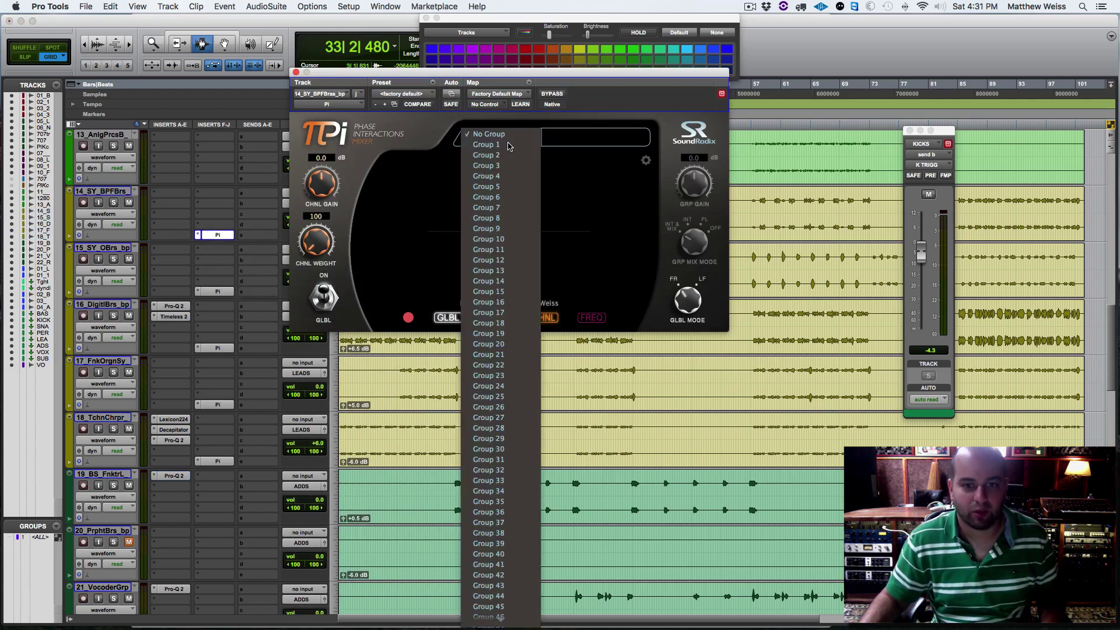
{"action": "left_click", "coordinate": [498, 159]}
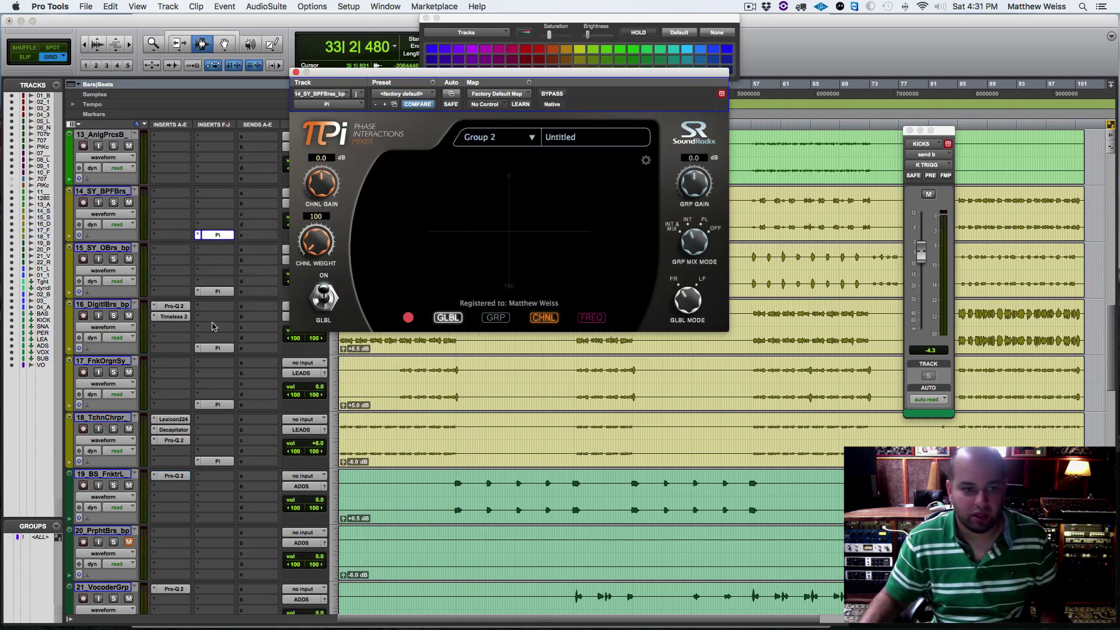
{"action": "left_click", "coordinate": [218, 292]}
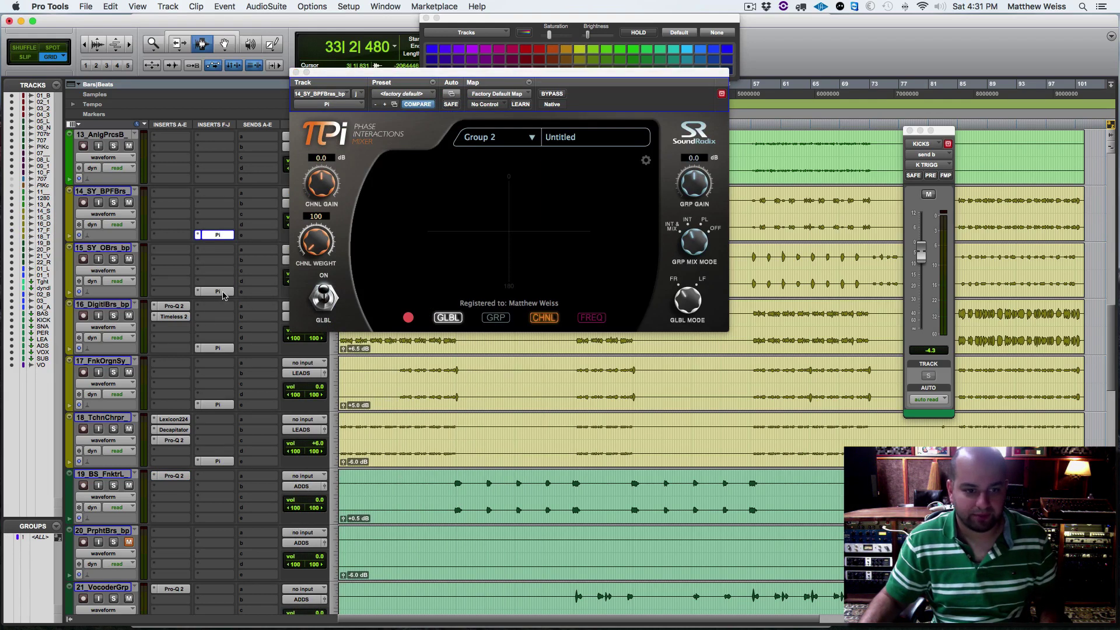
{"action": "left_click", "coordinate": [508, 136]}
{"action": "left_click", "coordinate": [497, 158]}
{"action": "left_click", "coordinate": [218, 348]}
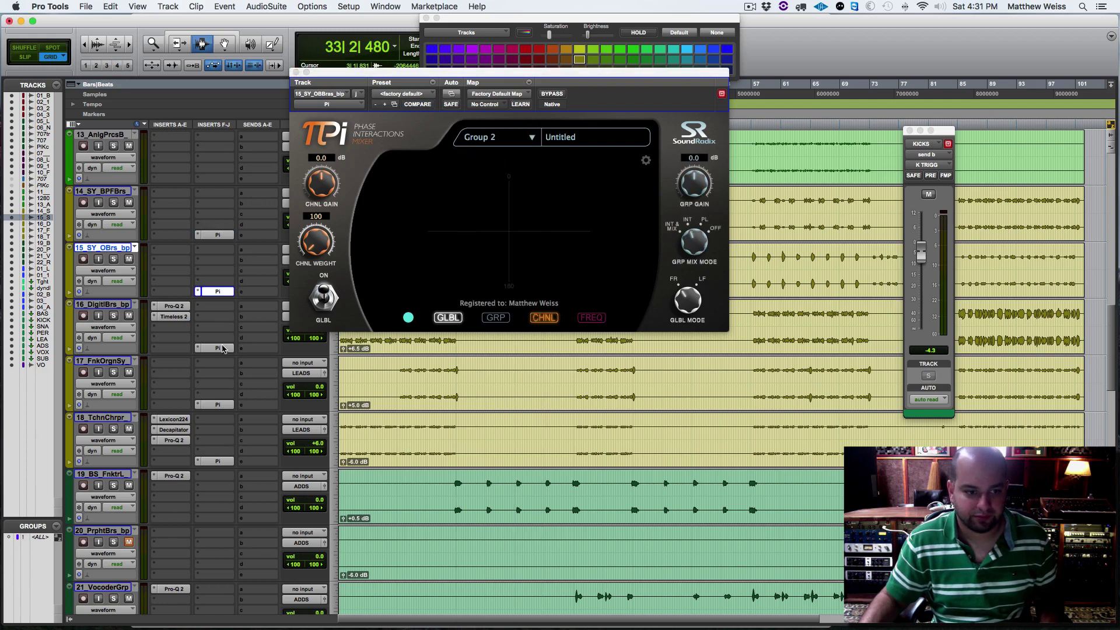
{"action": "left_click", "coordinate": [517, 147]}
{"action": "left_click", "coordinate": [508, 159]}
{"action": "left_click", "coordinate": [218, 404]}
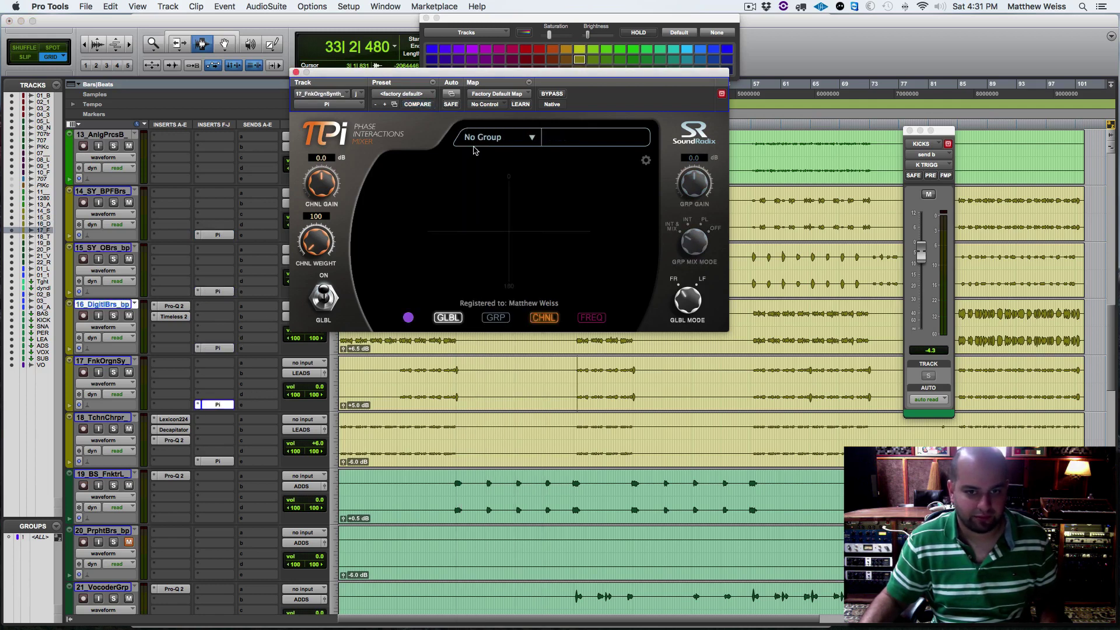
{"action": "left_click", "coordinate": [507, 137]}
{"action": "left_click", "coordinate": [502, 159]}
{"action": "left_click", "coordinate": [218, 461]}
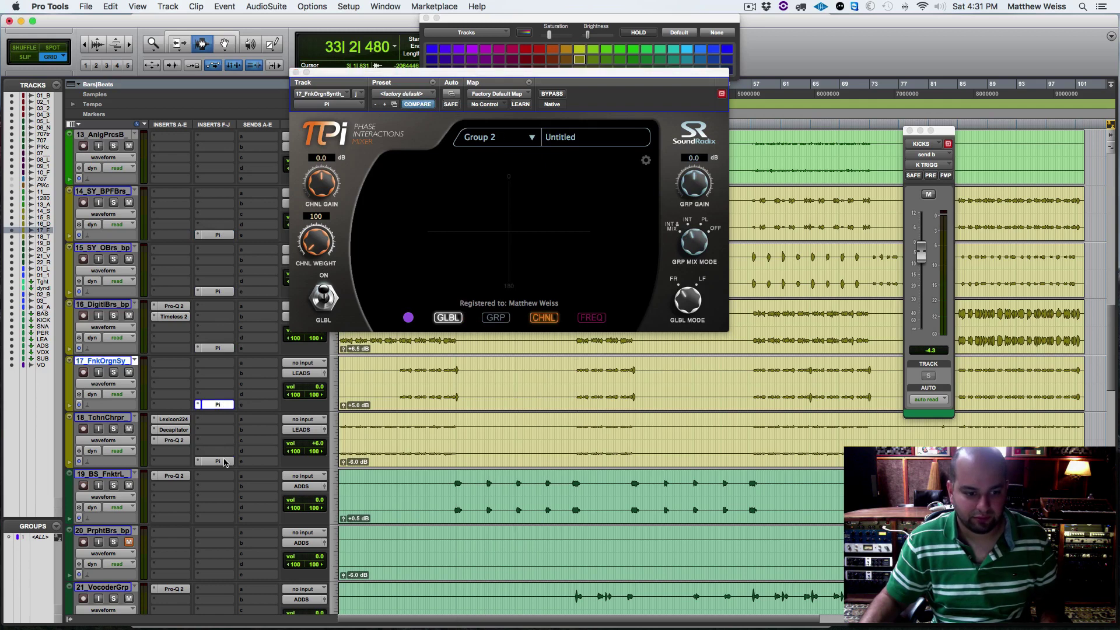
{"action": "left_click", "coordinate": [497, 139]}
{"action": "left_click", "coordinate": [502, 159]}
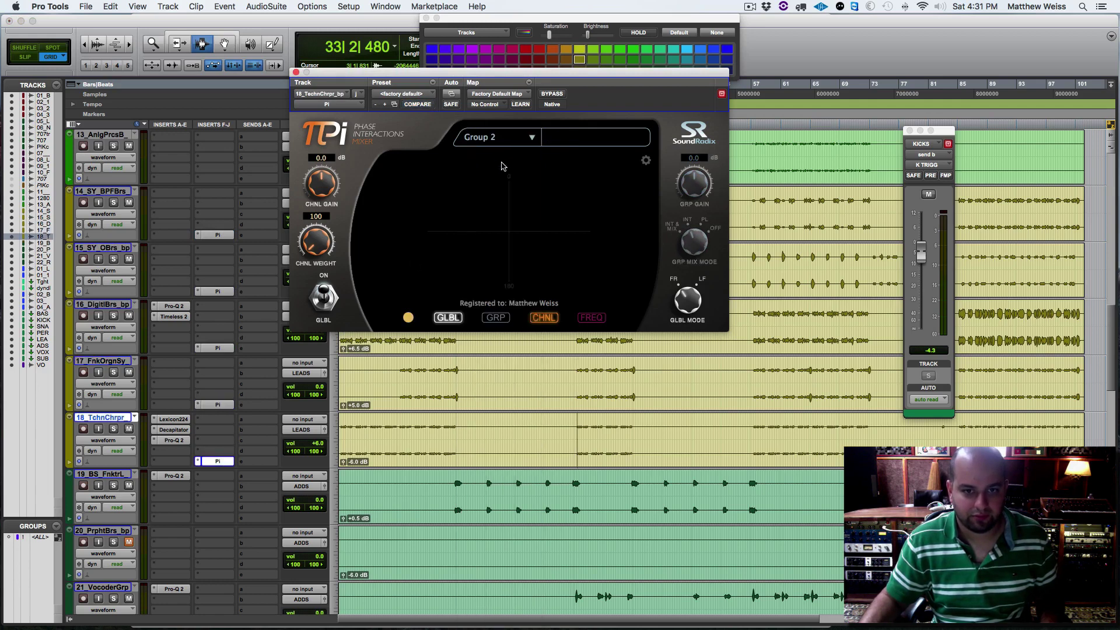
Play the full mix from bar 33 and compare the sound with Pi's GLBL processing switched on and off.
{"action": "left_click", "coordinate": [574, 408]}
{"action": "key", "text": "space"}
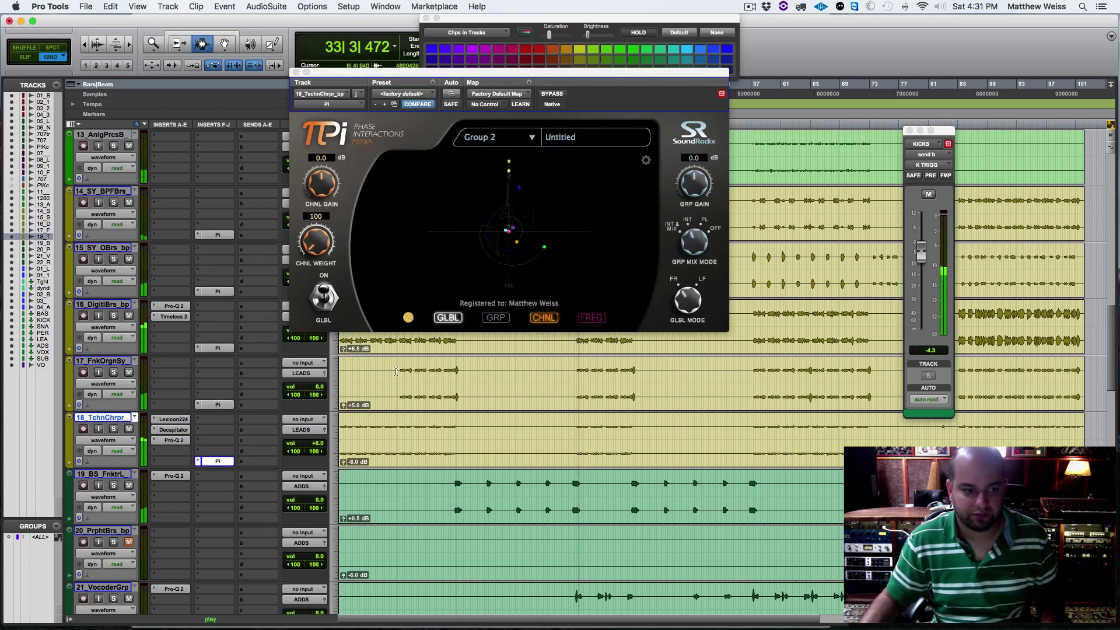
{"action": "left_click", "coordinate": [324, 299]}
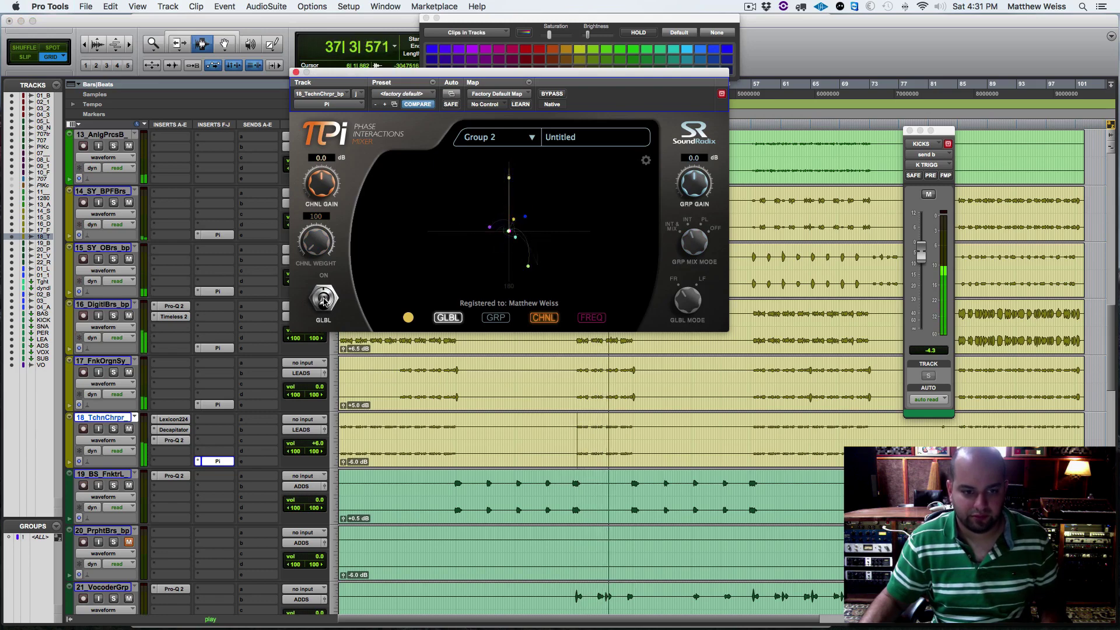
{"action": "left_click", "coordinate": [296, 71]}
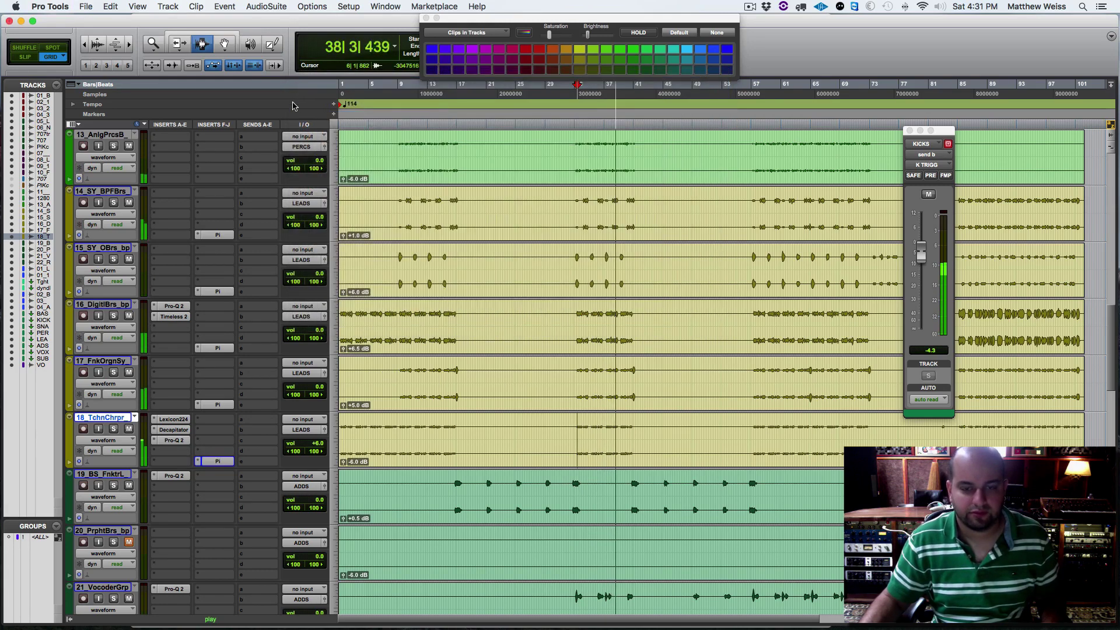
{"action": "key", "text": "space"}
Solo tracks 14_SY_BPFBrs through 18_TchnChrpr and compare their blend from bar 33 with Pi's GLBL switch off and on.
{"action": "left_click", "coordinate": [113, 203]}
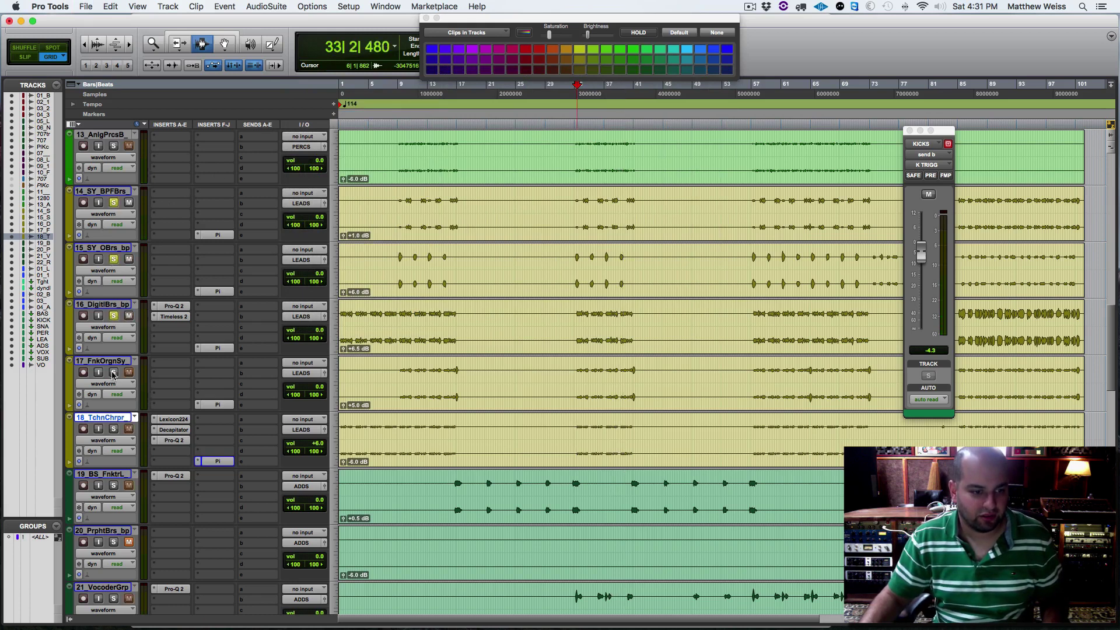
{"action": "left_click", "coordinate": [218, 404]}
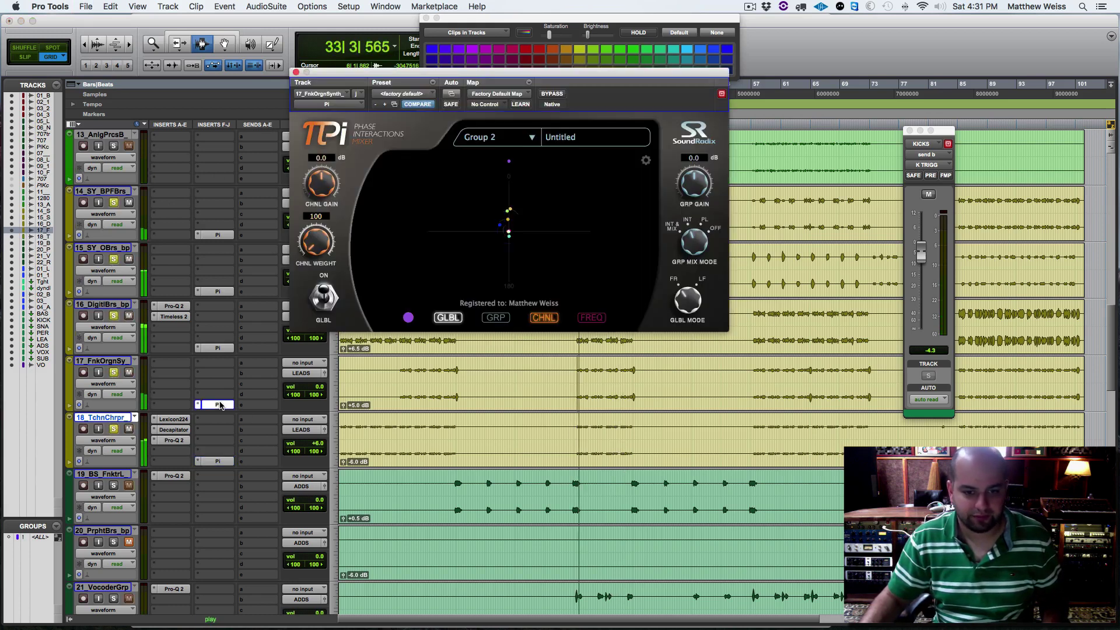
{"action": "left_click", "coordinate": [330, 299]}
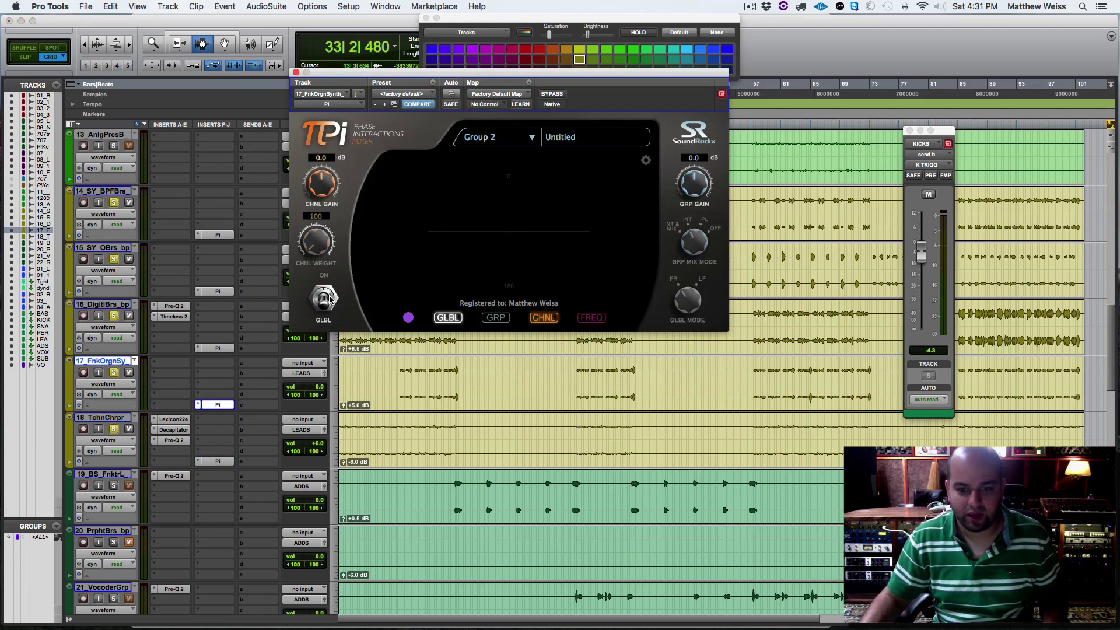
{"action": "left_click", "coordinate": [577, 387]}
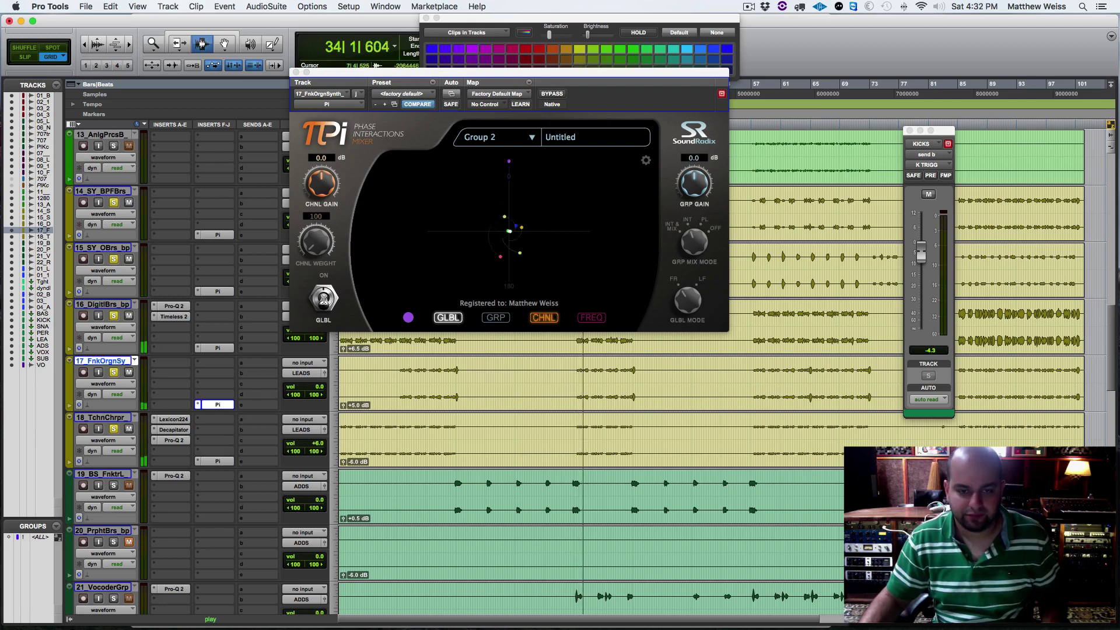
{"action": "key", "text": "space"}
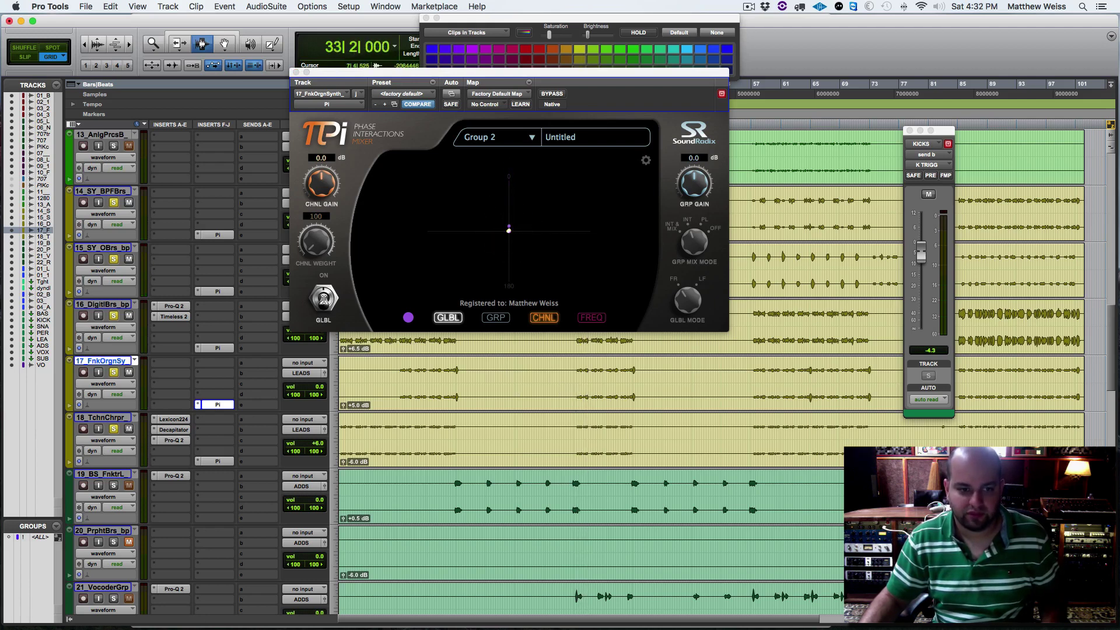
{"action": "left_click", "coordinate": [324, 299]}
{"action": "key", "text": "space"}
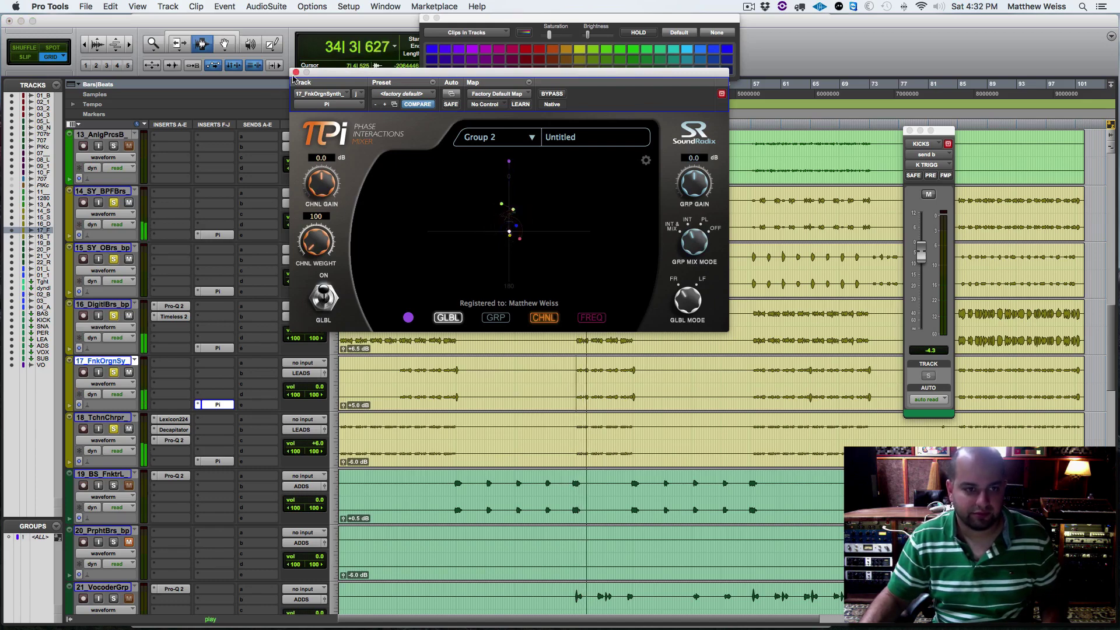
{"action": "key", "text": "super+w"}
Audition the soloed leads individually using mutes, and insert the stereo Hoser EQ in the first slot of 15_SY_OBrs.
{"action": "key", "text": "space"}
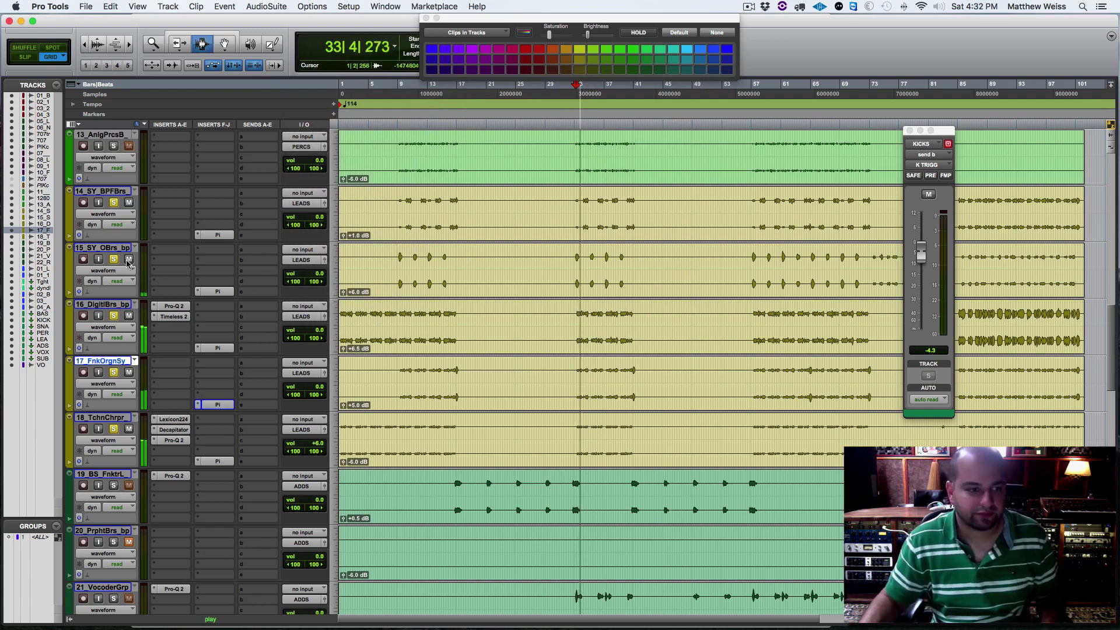
{"action": "key", "text": "space"}
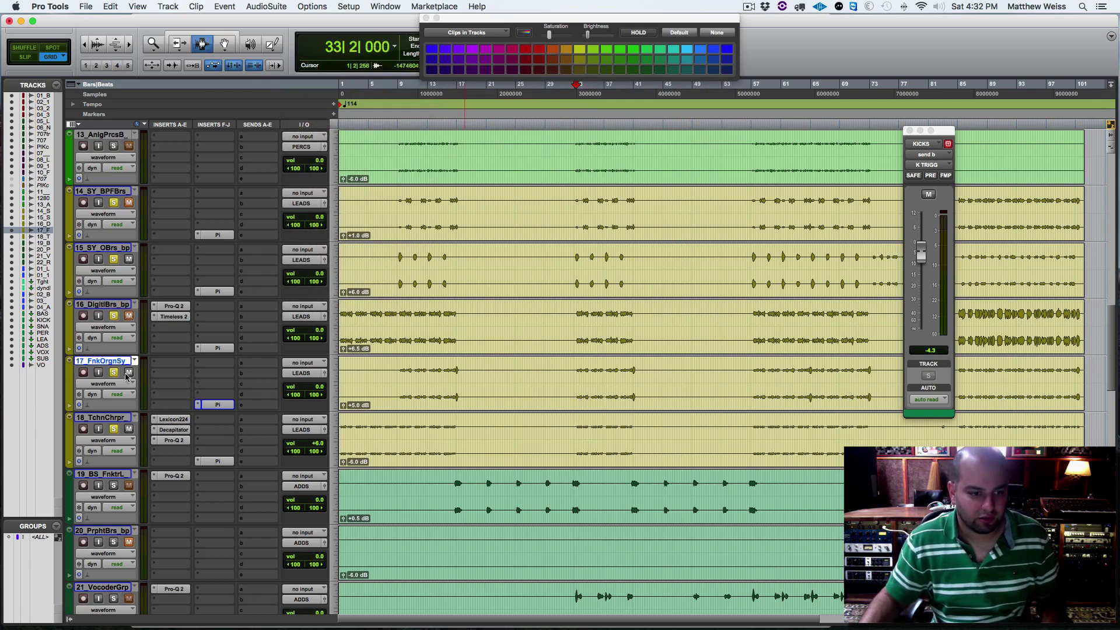
{"action": "left_click", "coordinate": [169, 250]}
{"action": "mouse_move", "coordinate": [211, 274]}
{"action": "mouse_move", "coordinate": [275, 132]}
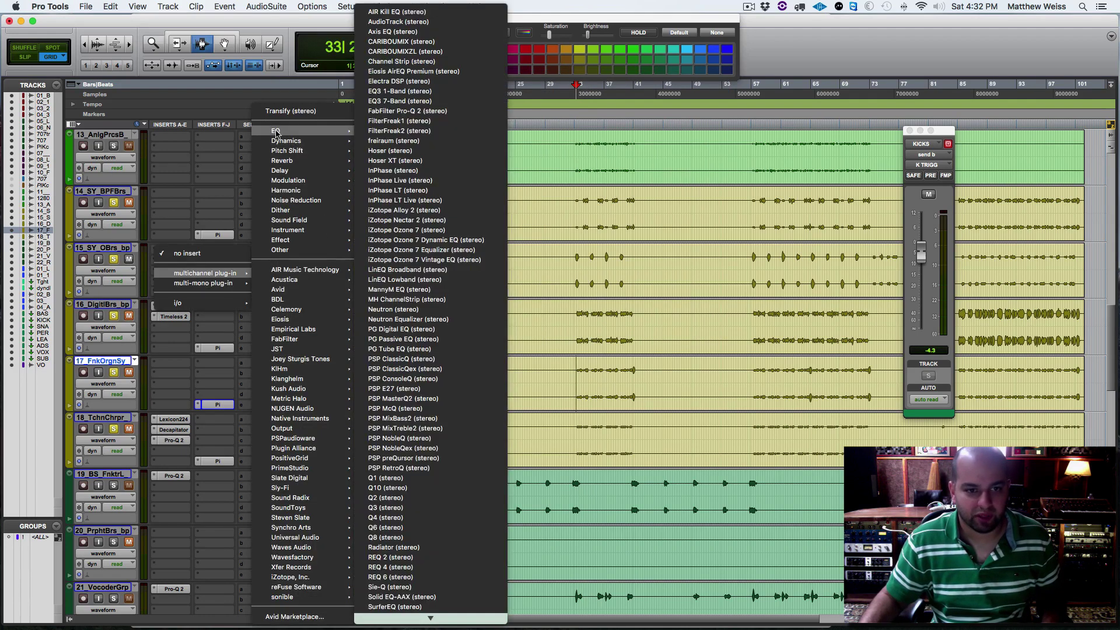
{"action": "left_click", "coordinate": [389, 151]}
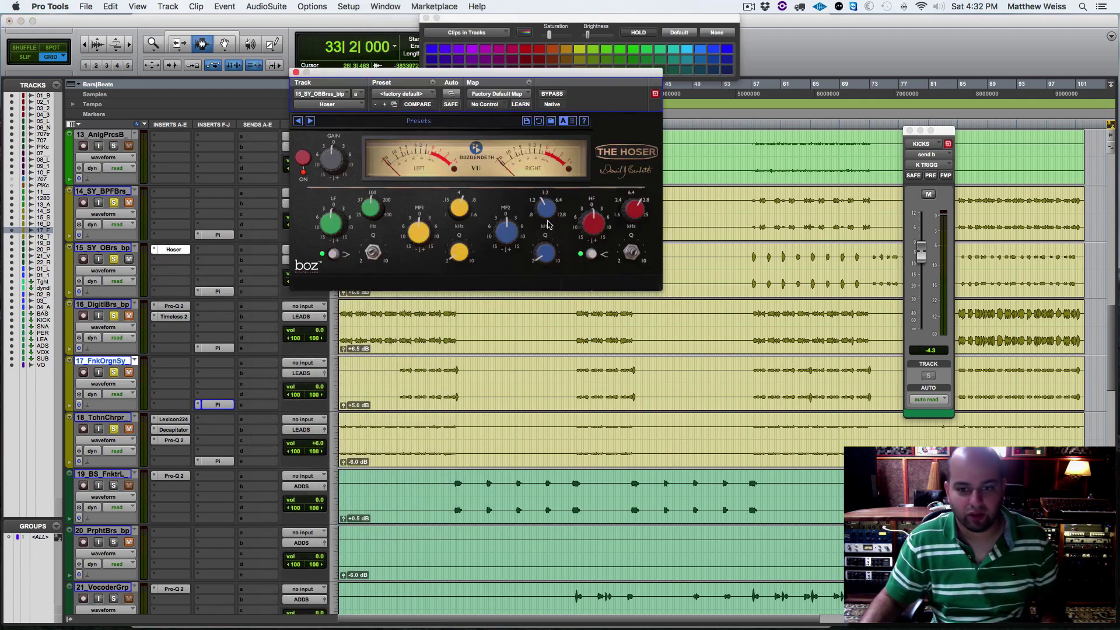
Adjust the gain and frequency of the Hoser's second EQ band on 15_SY_OBrs during playback.
{"action": "key", "text": "space"}
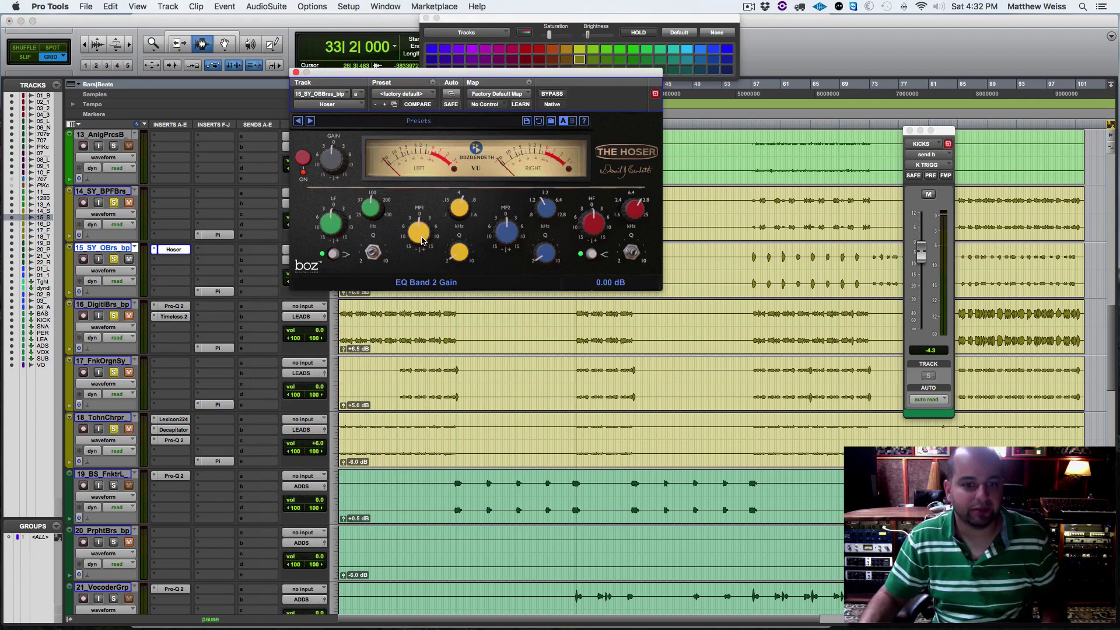
{"action": "left_click_drag", "start_coordinate": [421, 238], "coordinate": [426, 252]}
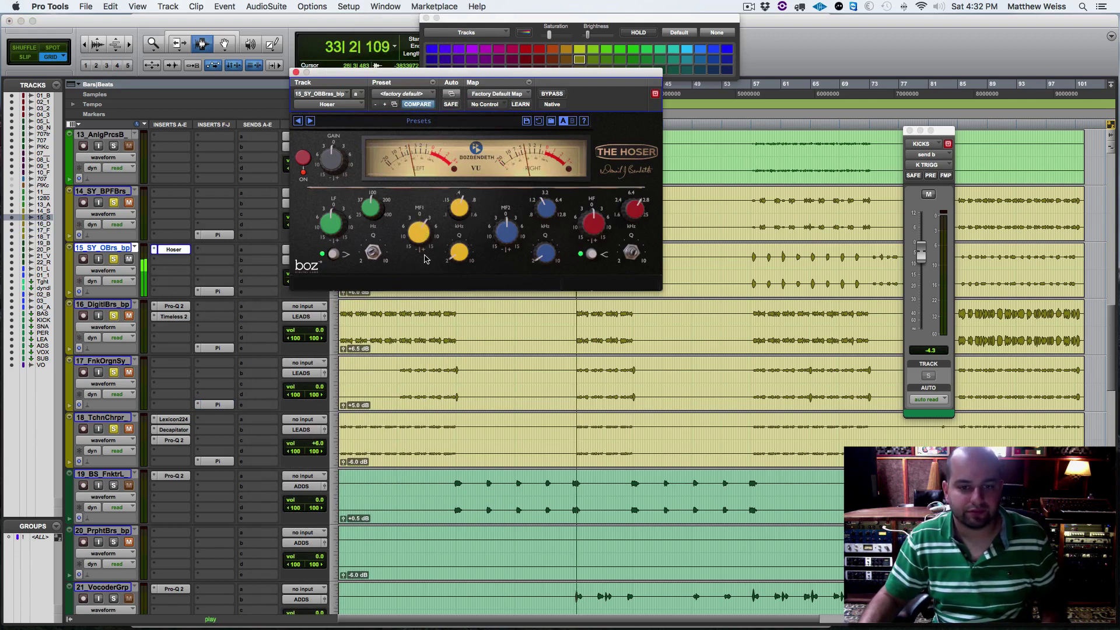
{"action": "left_click_drag", "start_coordinate": [459, 208], "coordinate": [459, 220]}
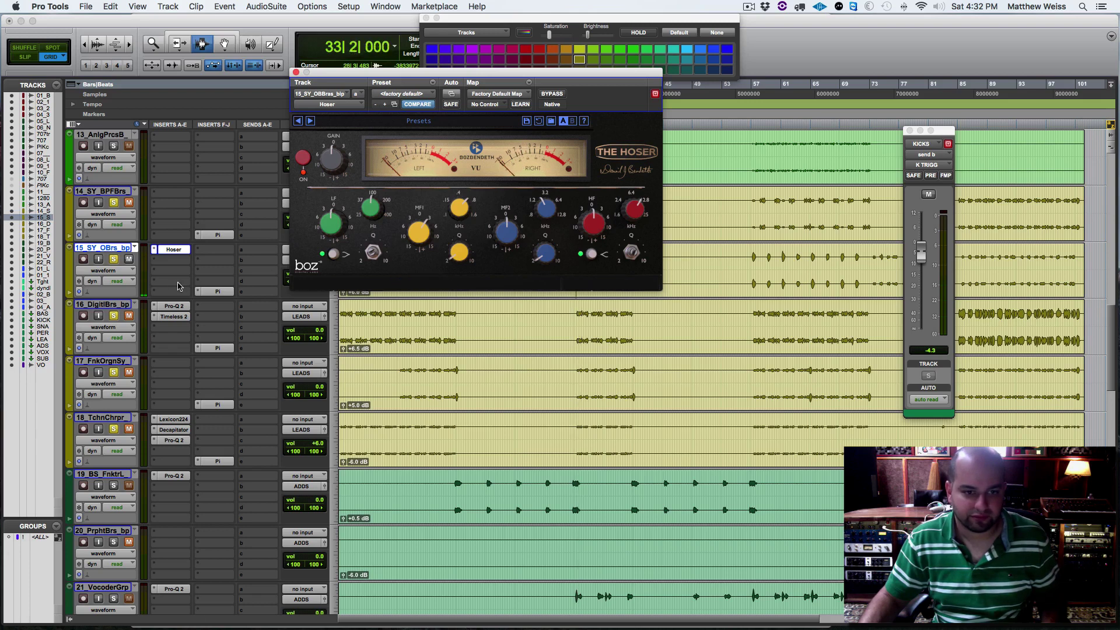
Listen to the equalised 15_SY_OBrs while bringing the muted lead tracks 16 through 18 back in, then close the Hoser.
{"action": "left_click", "coordinate": [124, 248]}
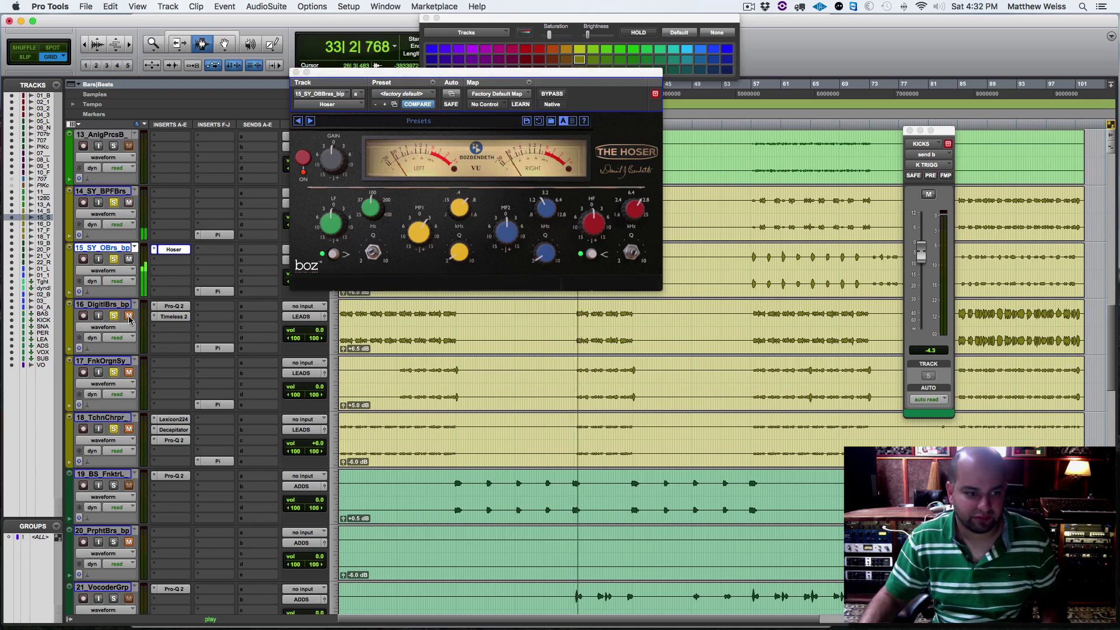
{"action": "key", "text": "space"}
{"action": "key", "text": "space"}
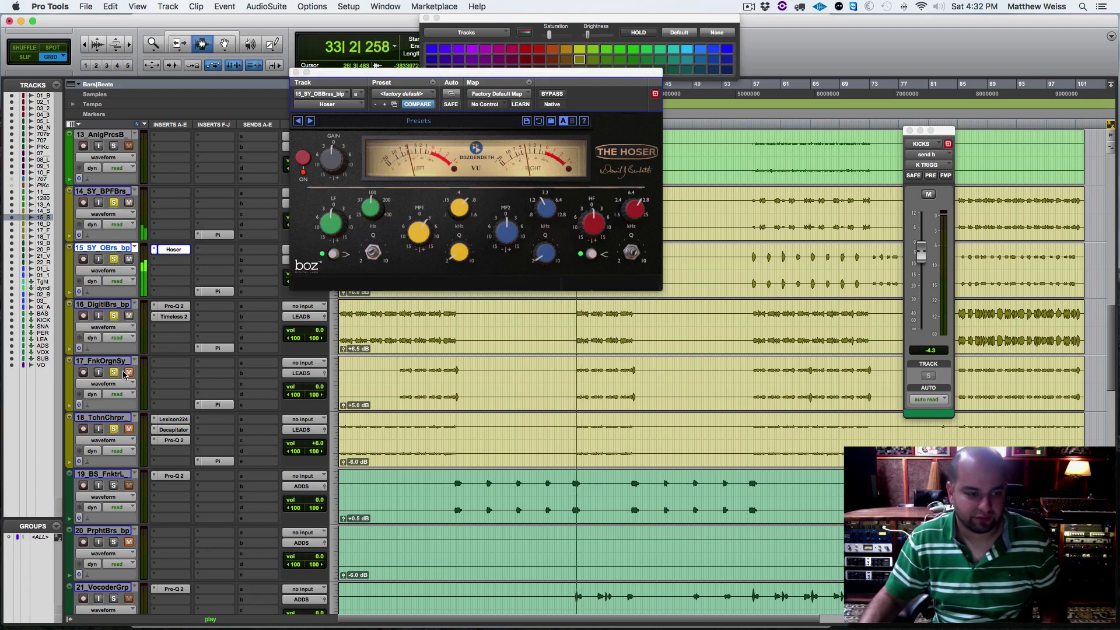
{"action": "key", "text": "space"}
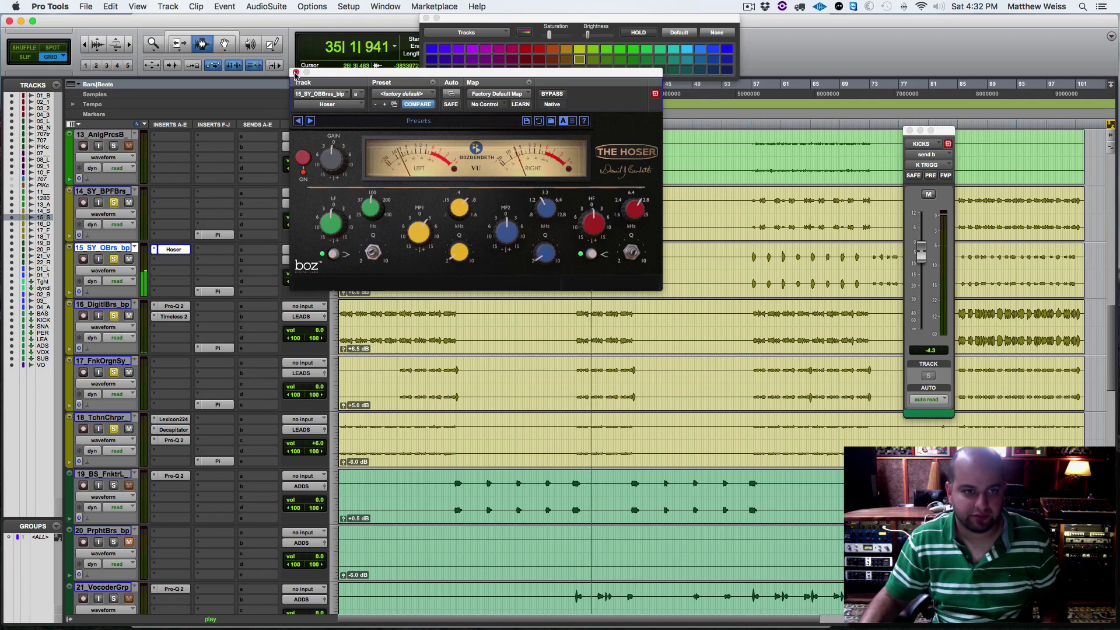
{"action": "left_click", "coordinate": [296, 74]}
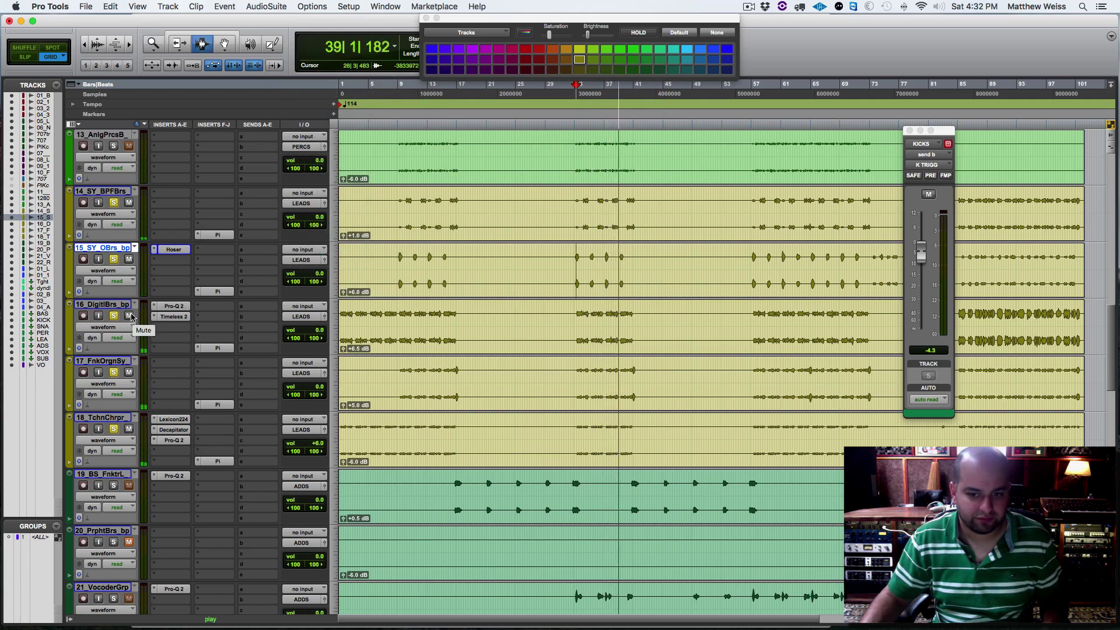
Audition 16_DigitlBrs and 17_FnkOrgnSy from bar 33 with the other lead tracks muted.
{"action": "key", "text": "space"}
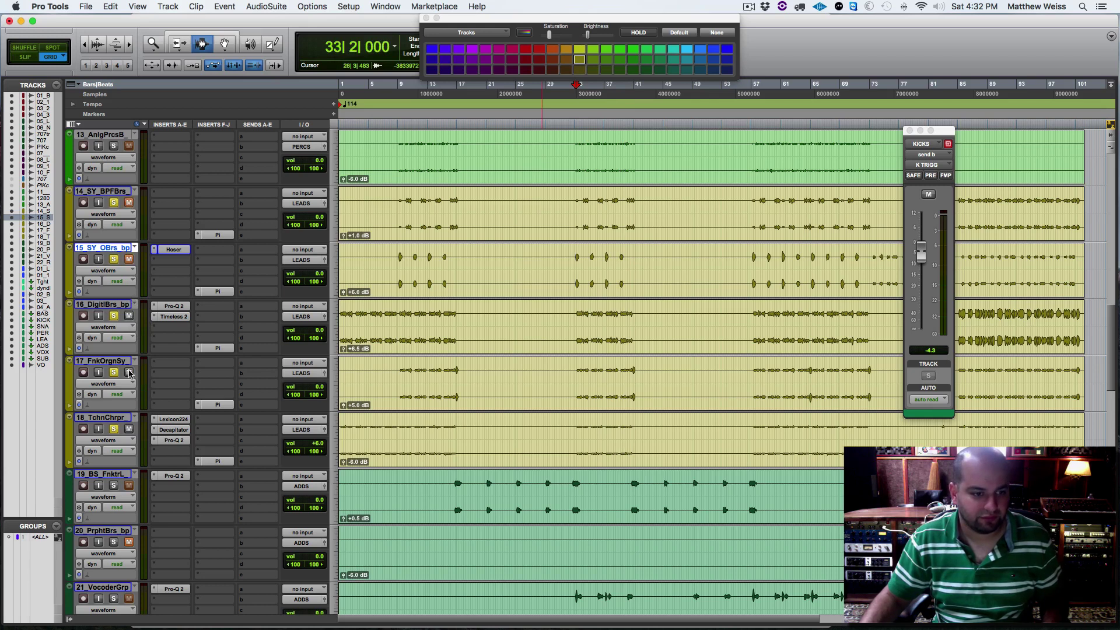
{"action": "key", "text": "space"}
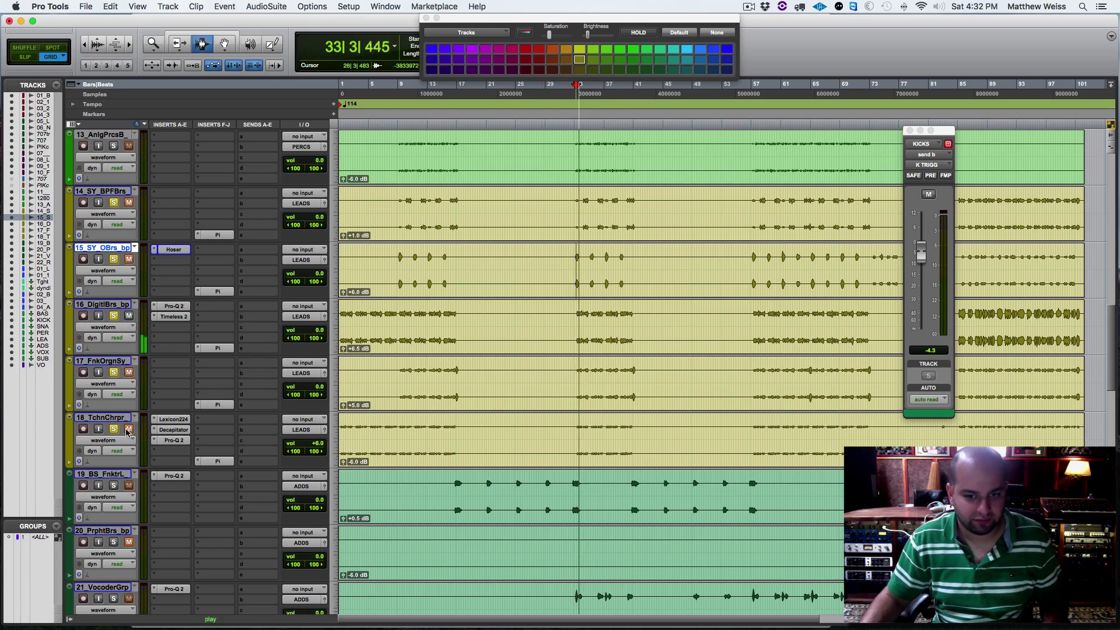
{"action": "key", "text": "space"}
{"action": "key", "text": "space"}
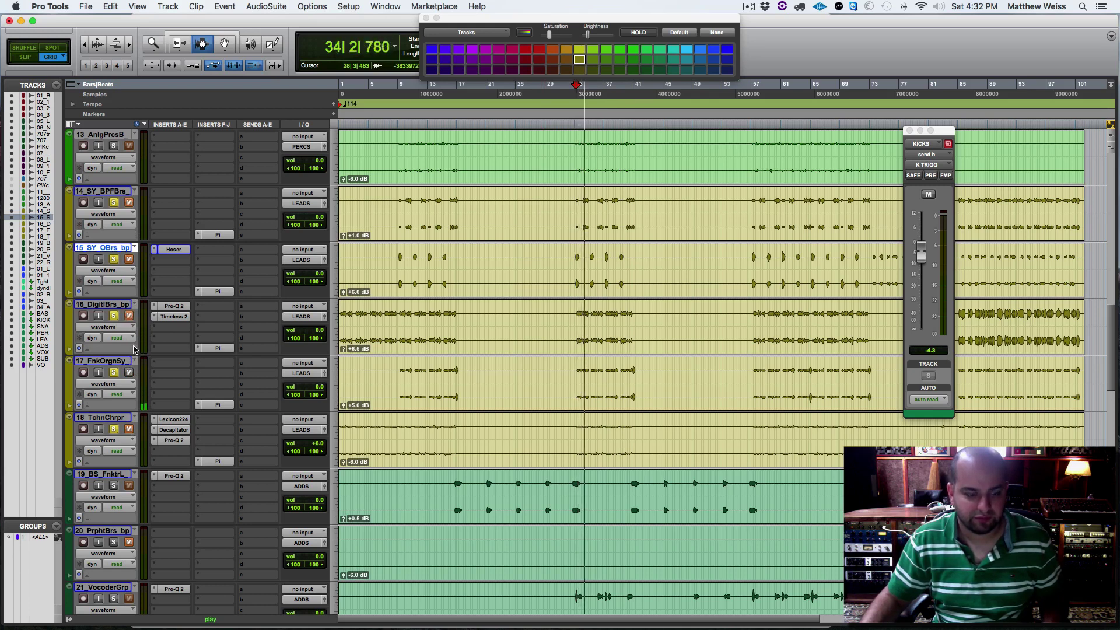
Insert a stereo FabFilter Pro-Q 2 in the first slot of 17_FnkOrgnSy and set its channel mode to Mid/Side.
{"action": "key", "text": "super+s"}
{"action": "left_click", "coordinate": [159, 365]}
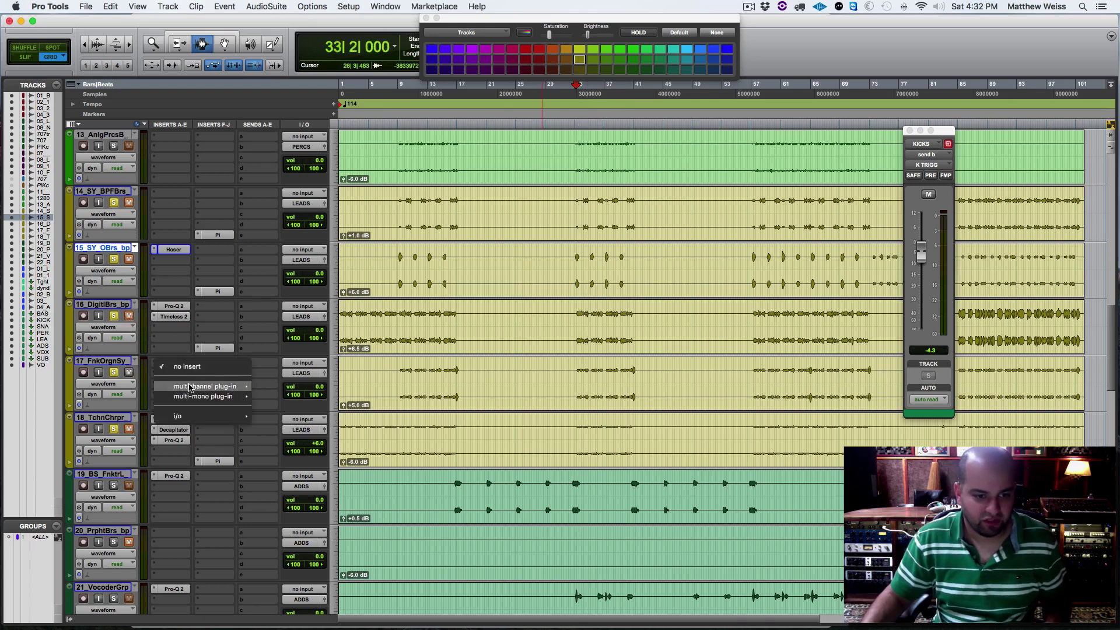
{"action": "mouse_move", "coordinate": [205, 386]}
{"action": "mouse_move", "coordinate": [295, 131]}
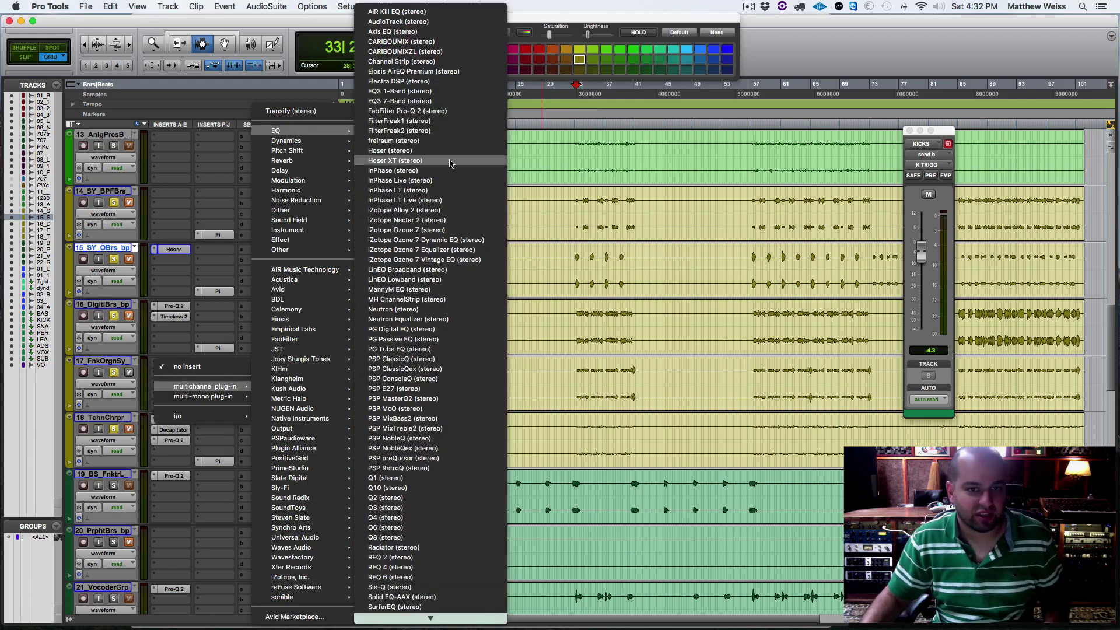
{"action": "left_click", "coordinate": [432, 112]}
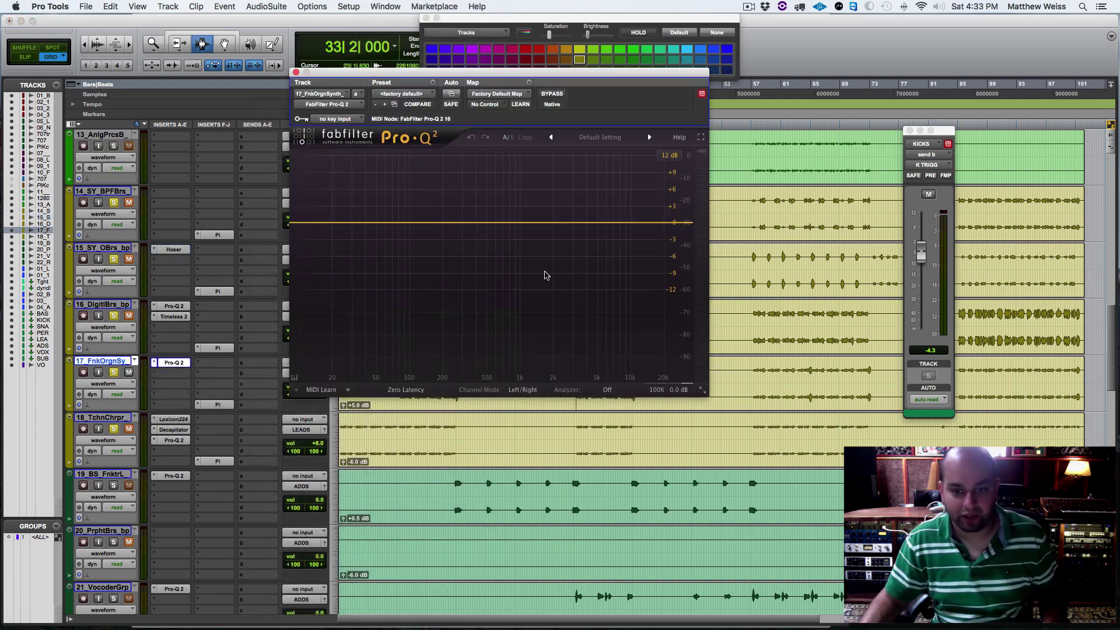
{"action": "left_click", "coordinate": [538, 390]}
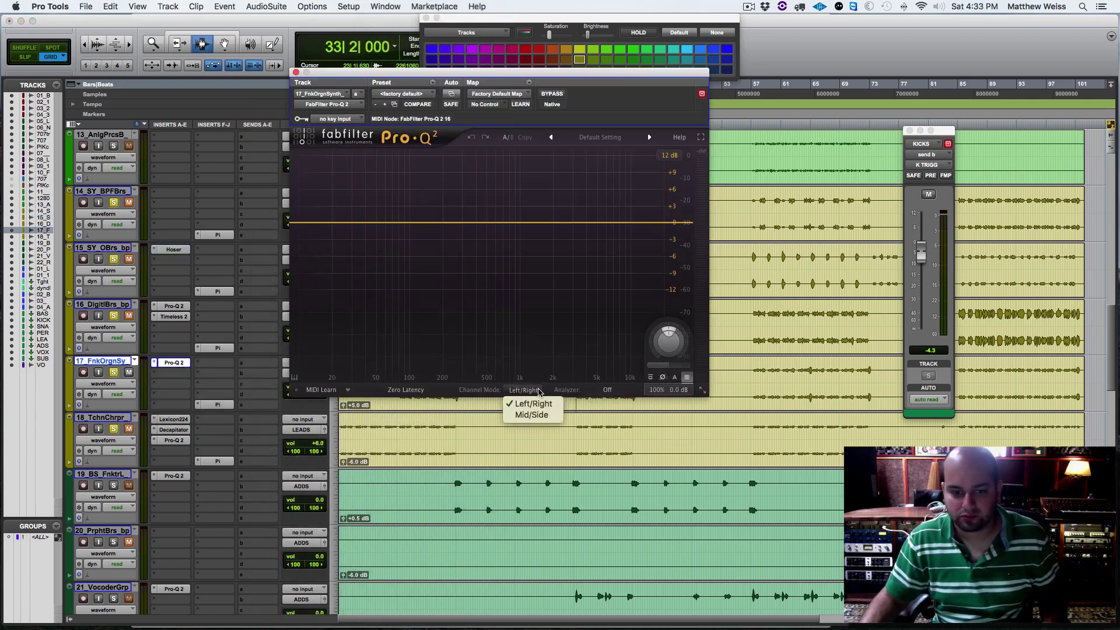
{"action": "left_click", "coordinate": [526, 415]}
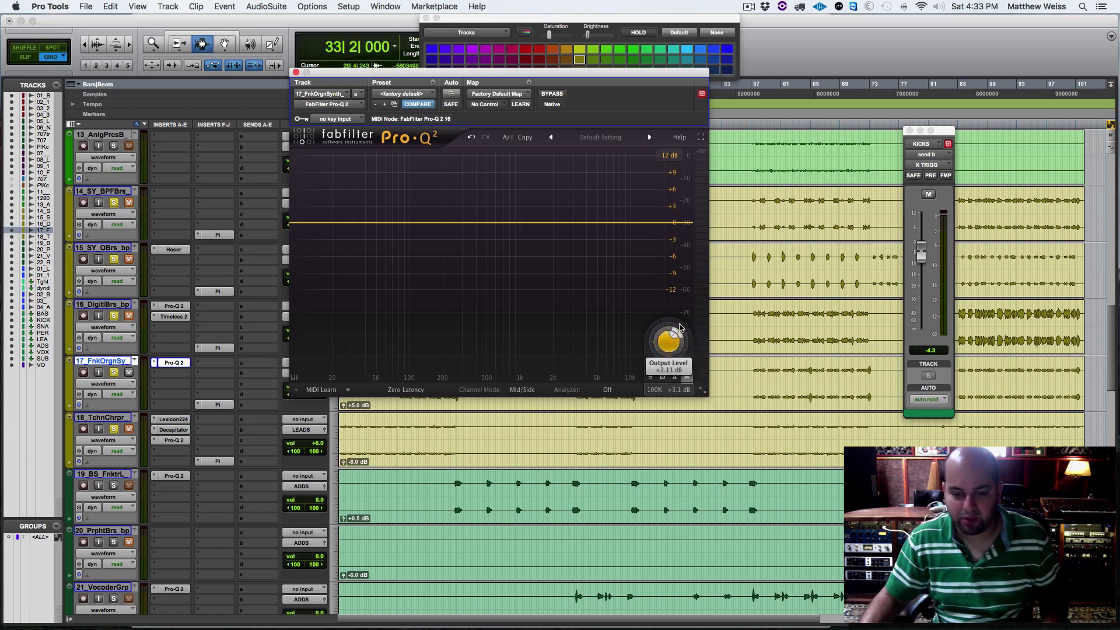
Set the Pro-Q 2 output level on 17_FnkOrgnSy to +2.8 dB, compare it bypassed and active during playback, and close the plug-in.
{"action": "left_click_drag", "start_coordinate": [679, 328], "coordinate": [678, 332]}
{"action": "key", "text": "space"}
{"action": "left_click", "coordinate": [551, 94]}
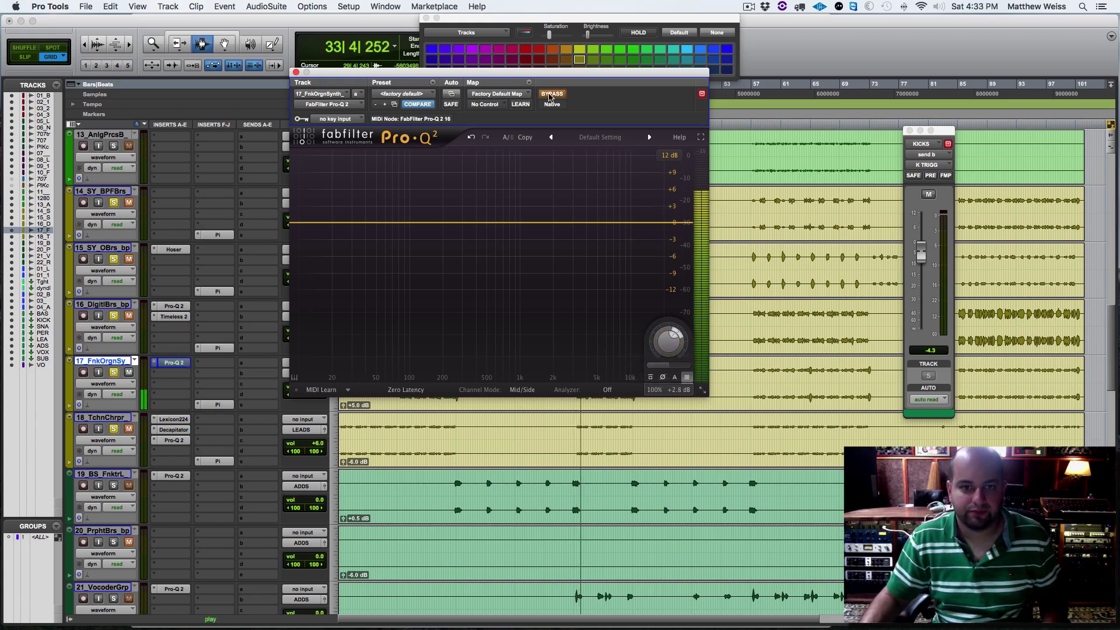
{"action": "left_click", "coordinate": [551, 94]}
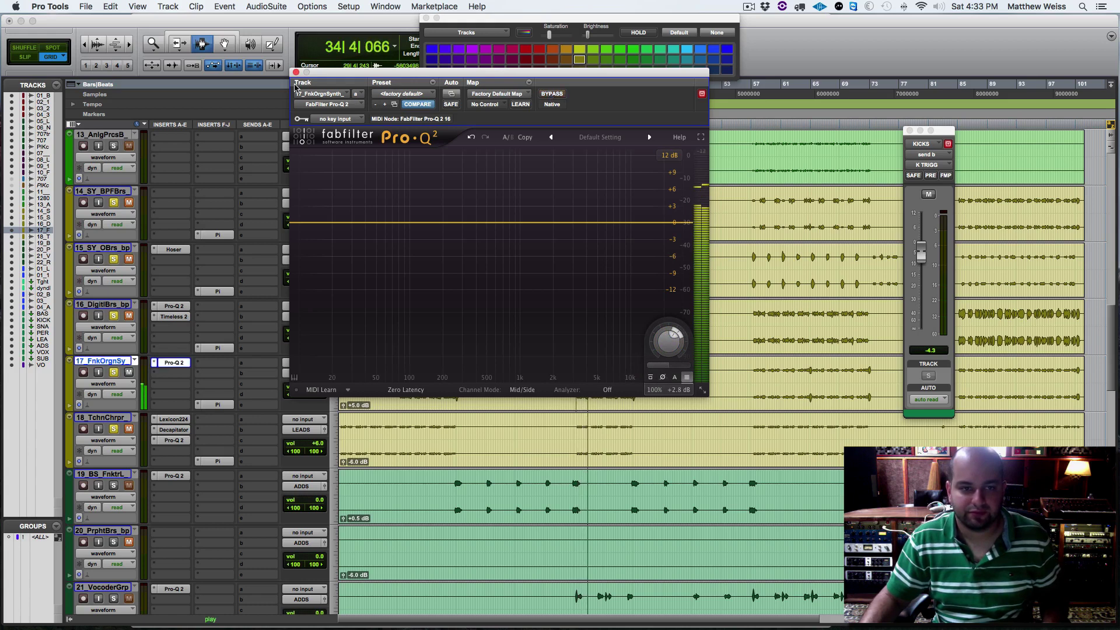
{"action": "left_click", "coordinate": [296, 72]}
{"action": "key", "text": "space"}
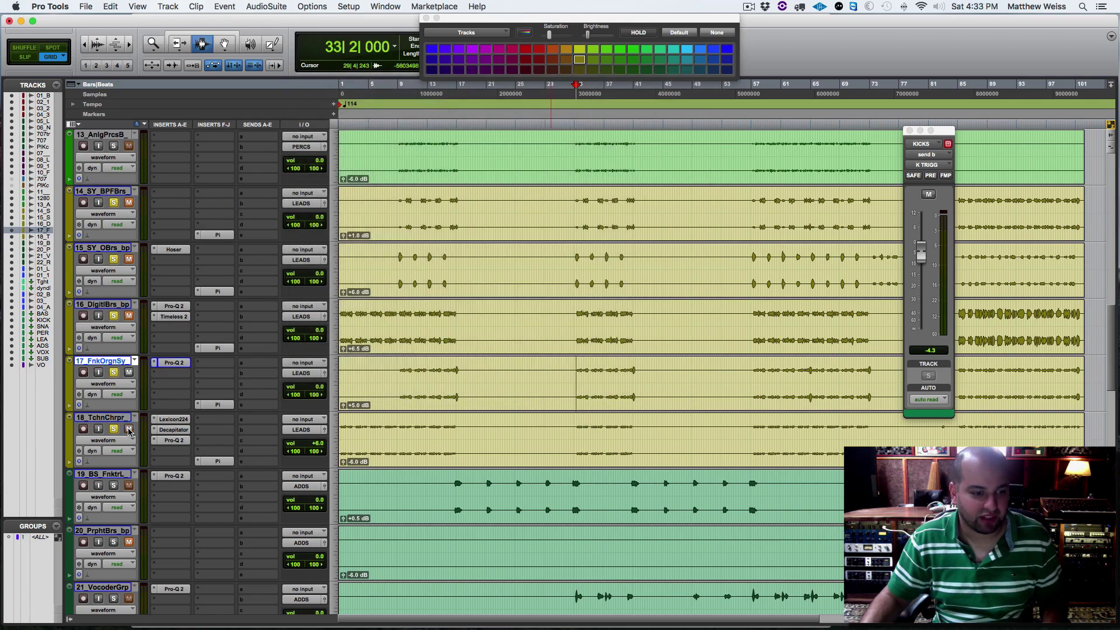
Audition 18_TchnChrpr with the other leads muted, then copy the Pro-Q 2 from 17_FnkOrgnSy into its fourth insert slot.
{"action": "key", "text": "space"}
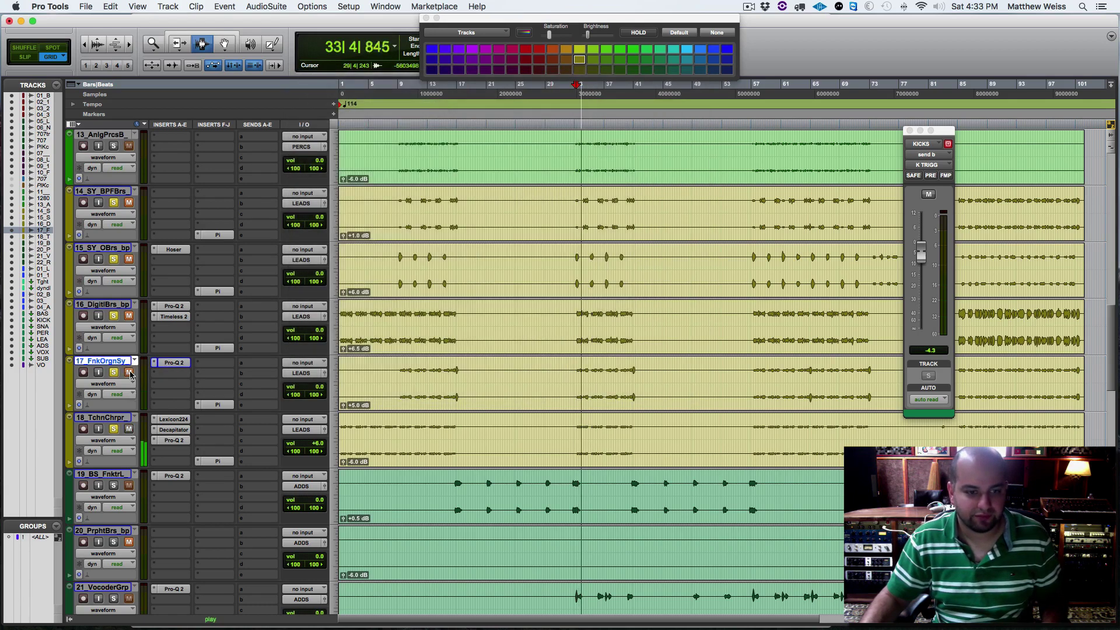
{"action": "key", "text": "space"}
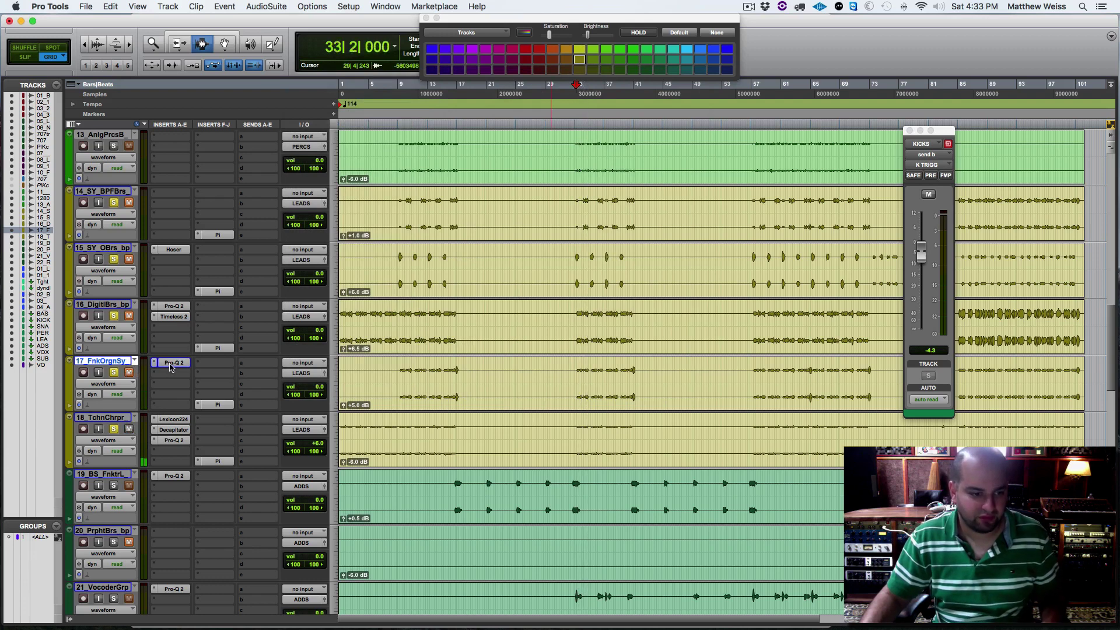
{"action": "key", "text": "space"}
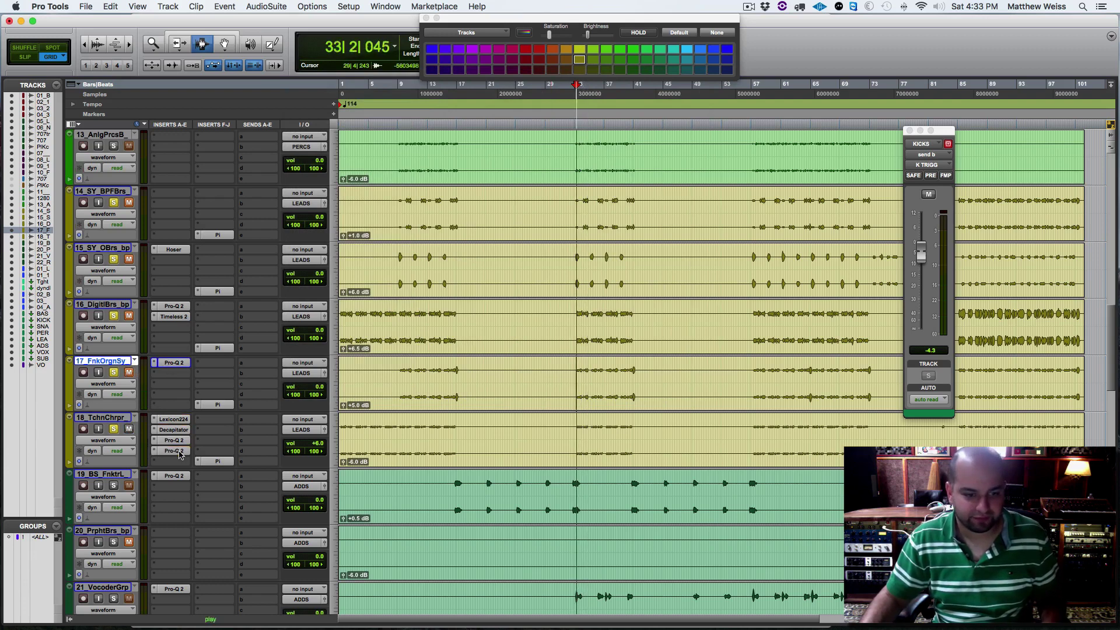
Bring the muted lead tracks 14 through 17 back in during playback and listen to all the leads together.
{"action": "left_click", "coordinate": [130, 382]}
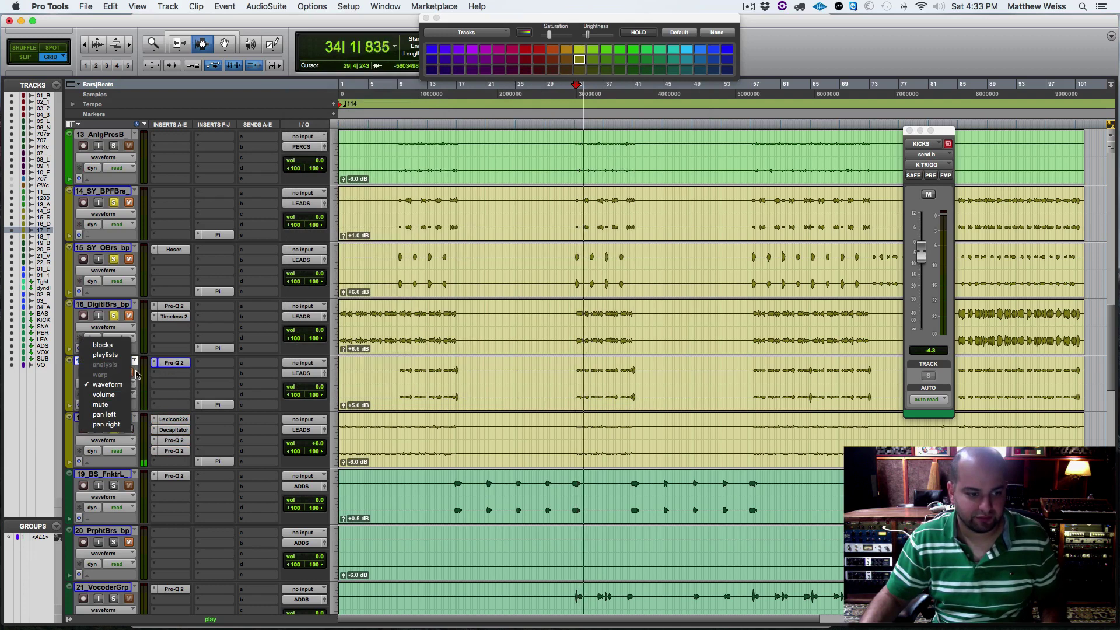
{"action": "left_click", "coordinate": [130, 383]}
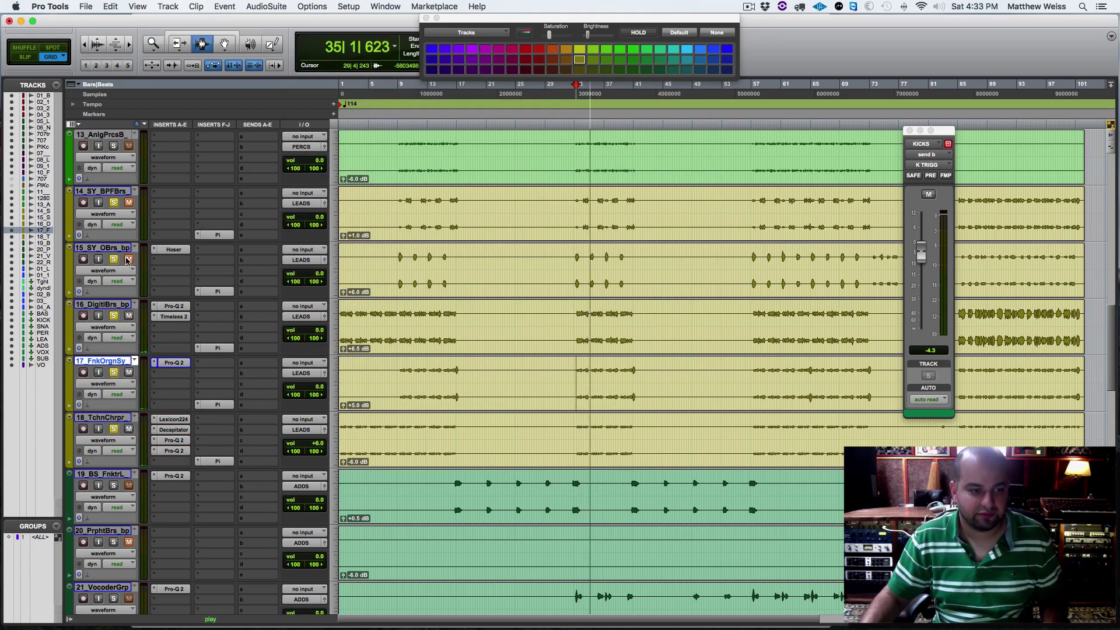
{"action": "left_click", "coordinate": [131, 203]}
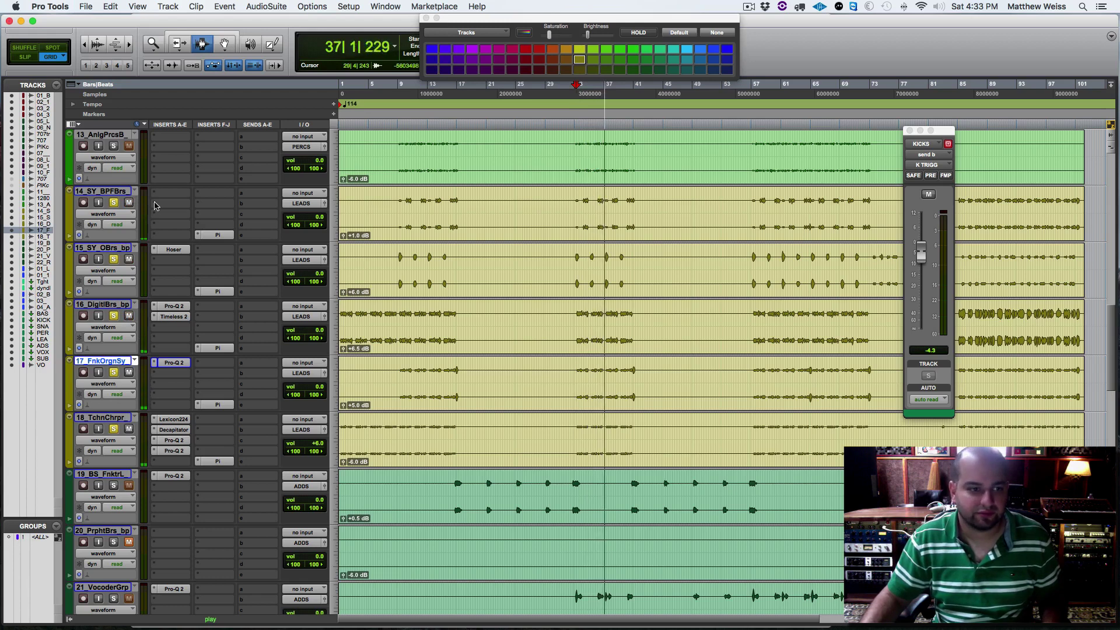
{"action": "key", "text": "space"}
Audition 14_SY_BPFBrs from bar 33 with the other lead tracks muted, then save the session.
{"action": "left_click", "coordinate": [129, 259]}
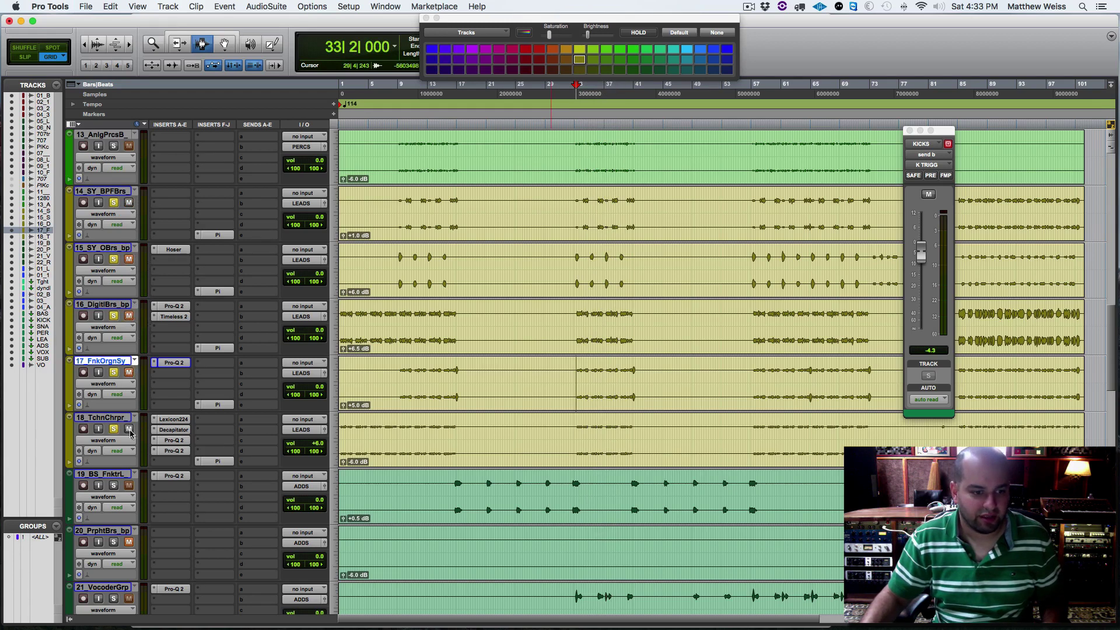
{"action": "key", "text": "space"}
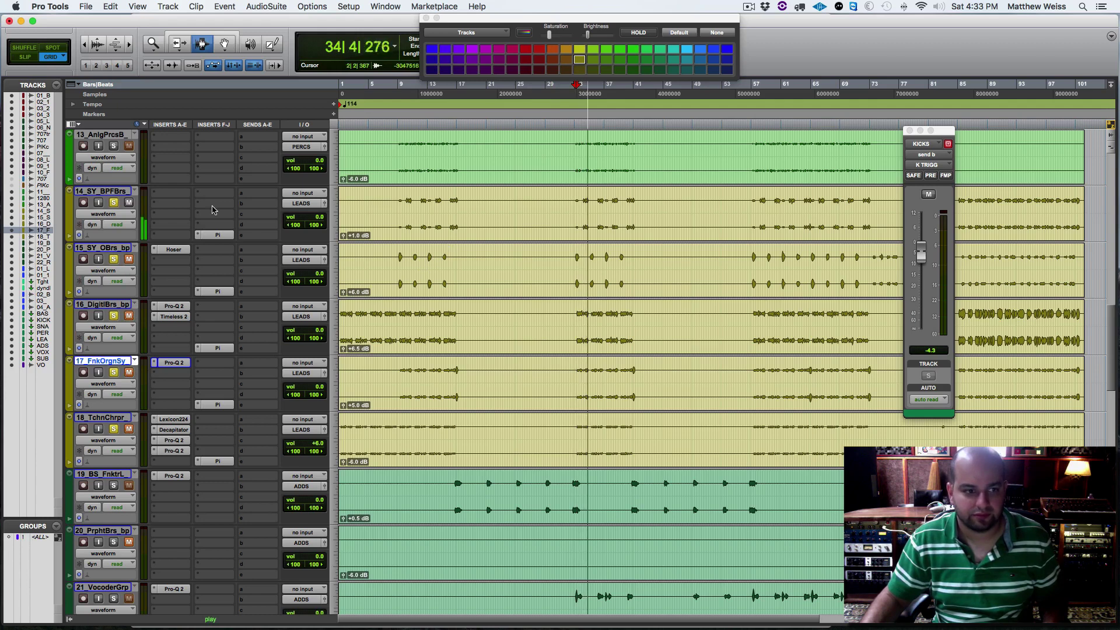
{"action": "key", "text": "space"}
{"action": "key", "text": "super+s"}
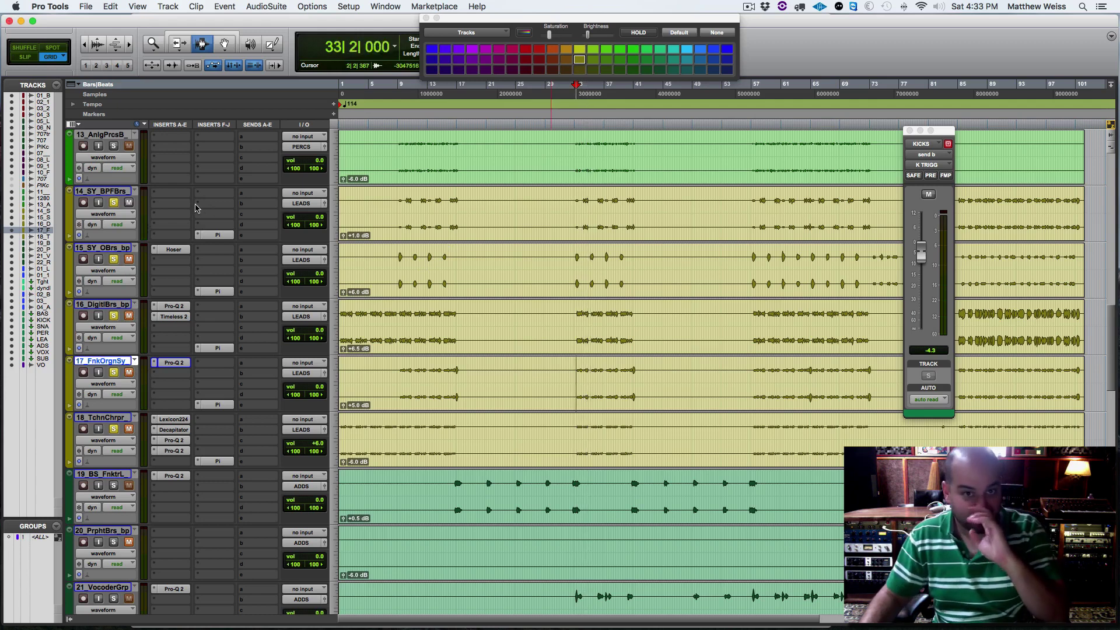
{"action": "left_click", "coordinate": [161, 200]}
{"action": "mouse_move", "coordinate": [173, 220]}
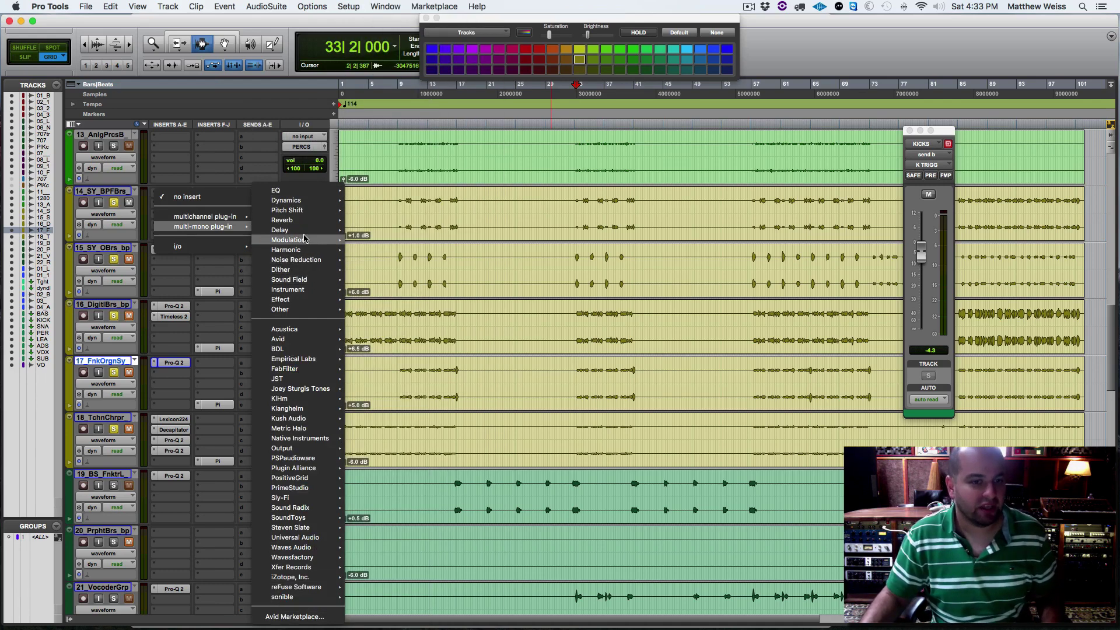
{"action": "mouse_move", "coordinate": [304, 241]}
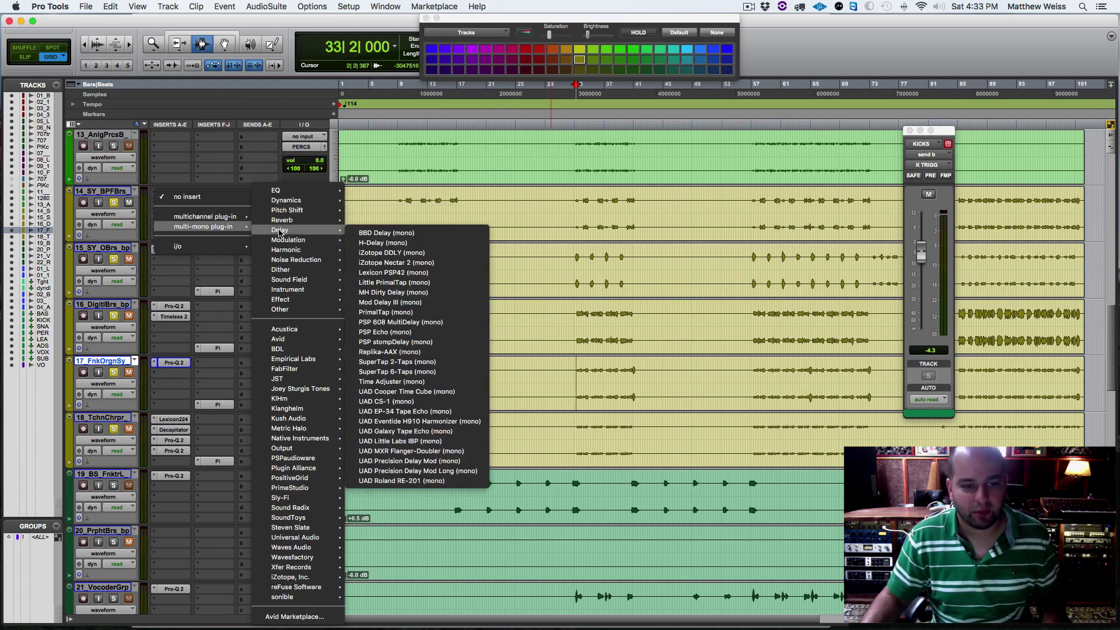
{"action": "left_click", "coordinate": [402, 303]}
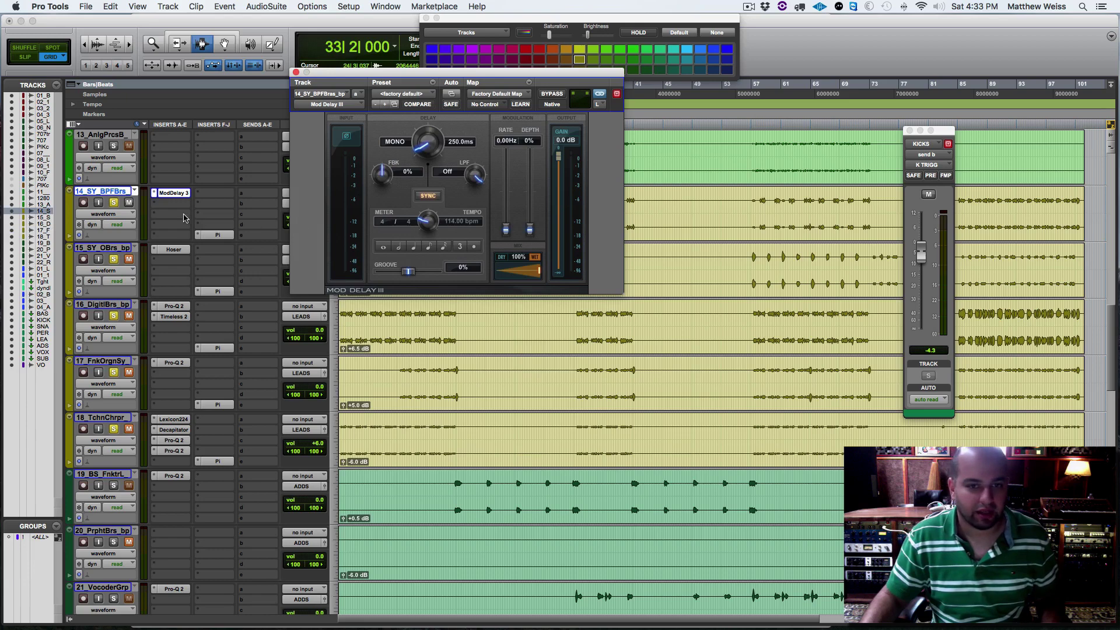
Insert a stereo Mod Delay III in the first slot of 14_SY_BPFBrs, replacing the multi-mono version.
{"action": "left_click", "coordinate": [155, 193]}
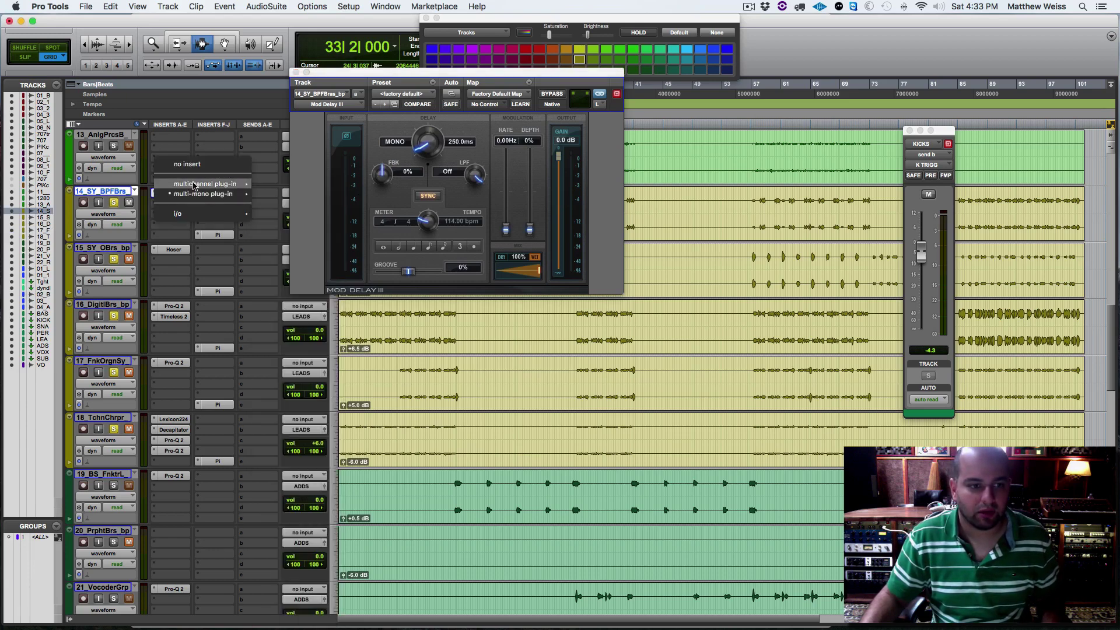
{"action": "mouse_move", "coordinate": [194, 186]}
{"action": "mouse_move", "coordinate": [318, 172]}
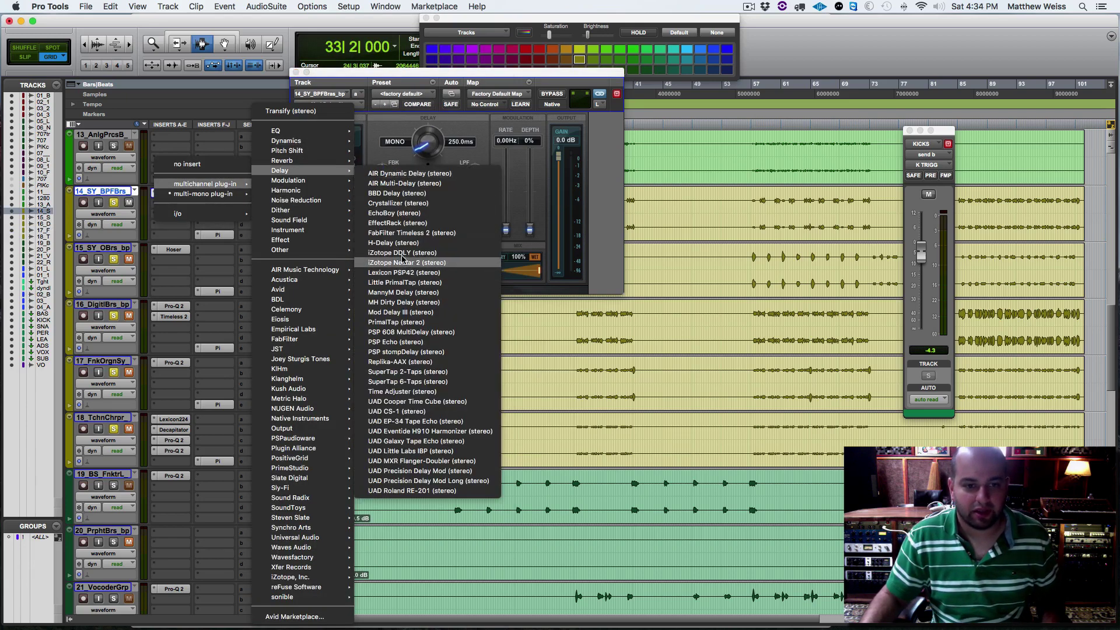
{"action": "left_click", "coordinate": [401, 313]}
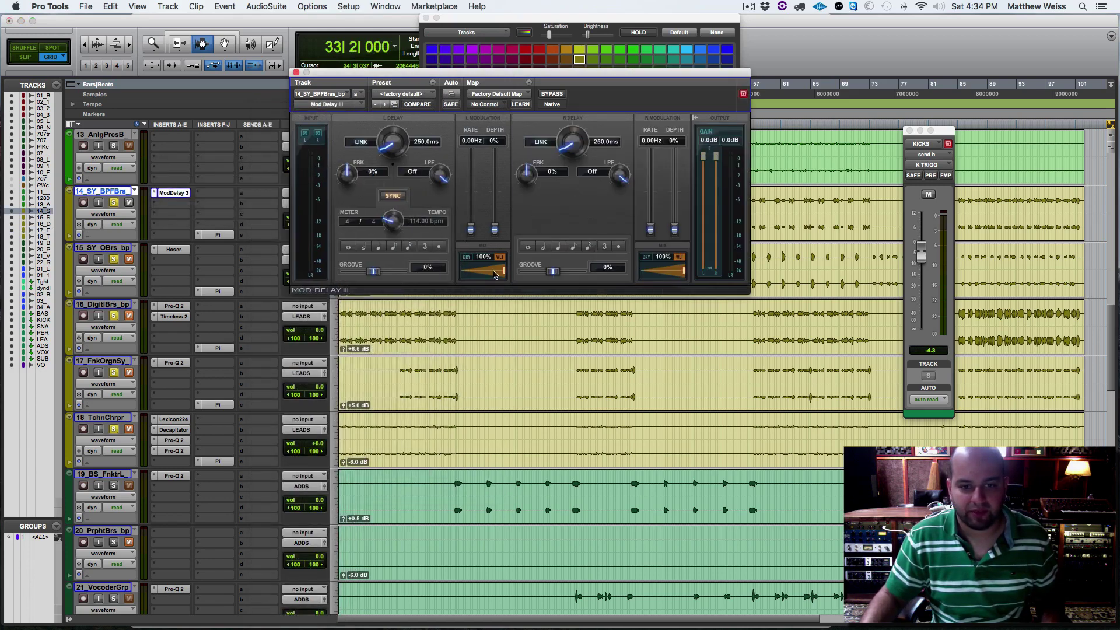
Set Mod Delay III's left mix to 0% and right delay to 25.0 ms, then lower the left output gain to -3.6 dB during playback.
{"action": "left_click_drag", "start_coordinate": [505, 274], "coordinate": [461, 273]}
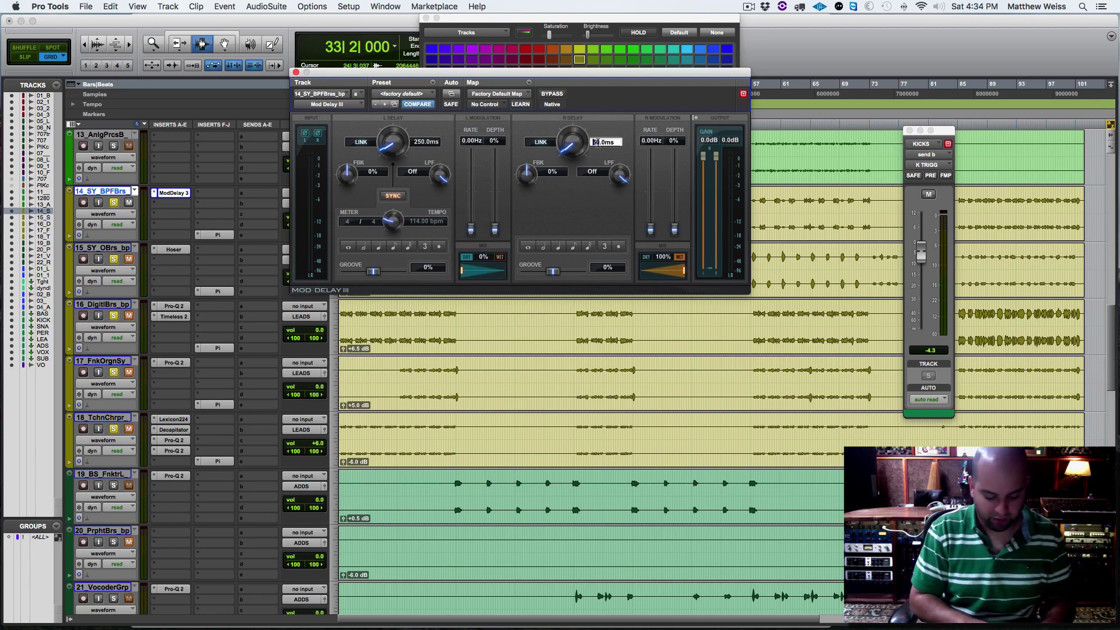
{"action": "key", "text": "Return"}
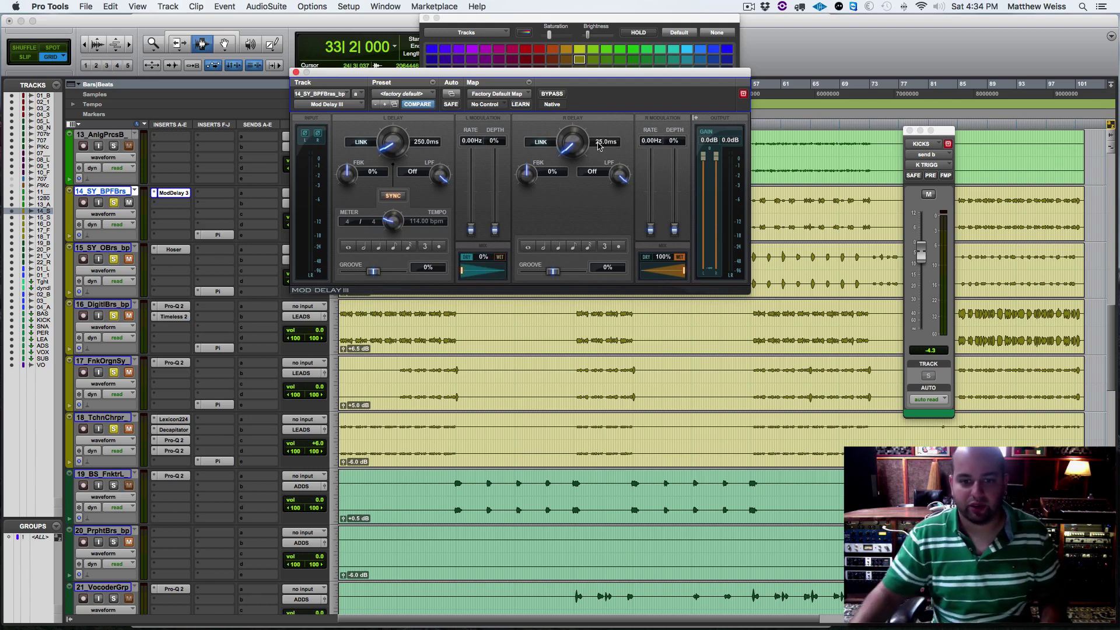
{"action": "key", "text": "space"}
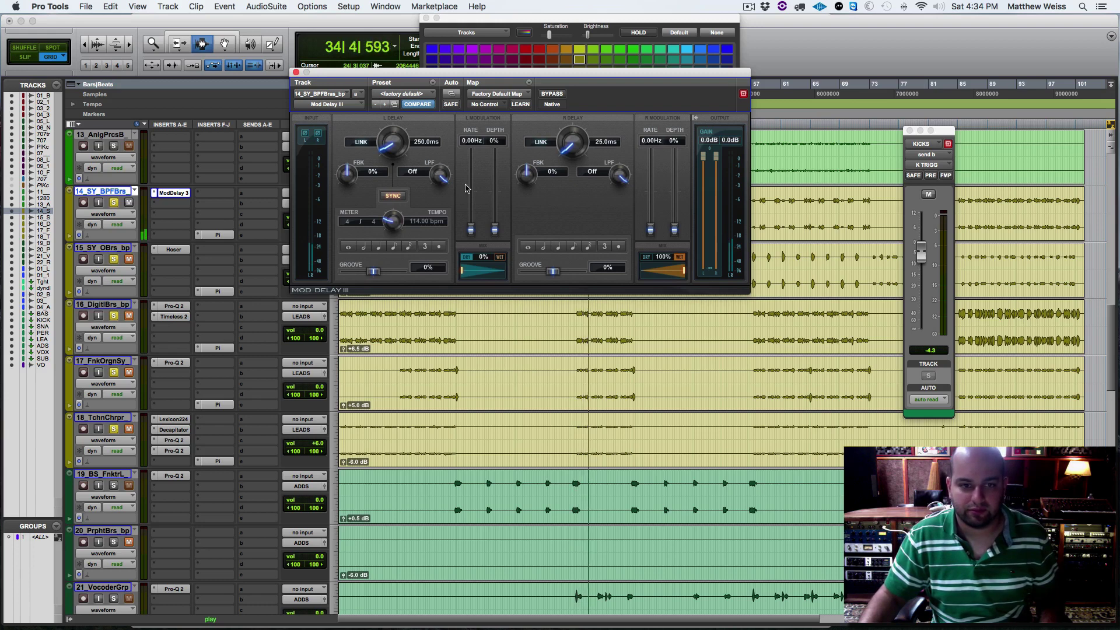
{"action": "key", "text": "space"}
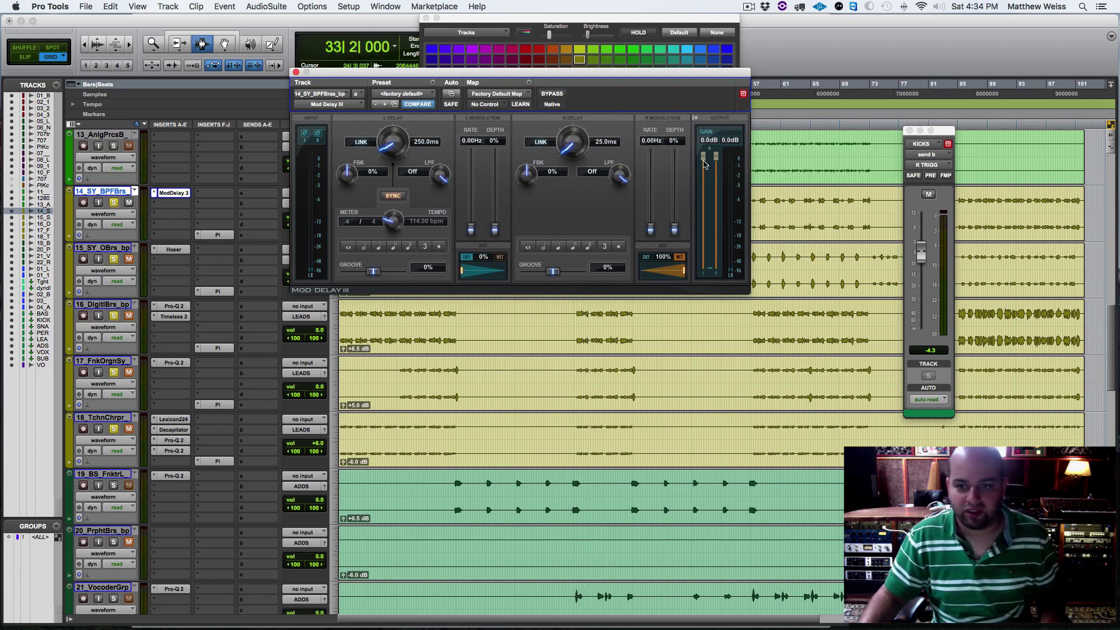
{"action": "key", "text": "space"}
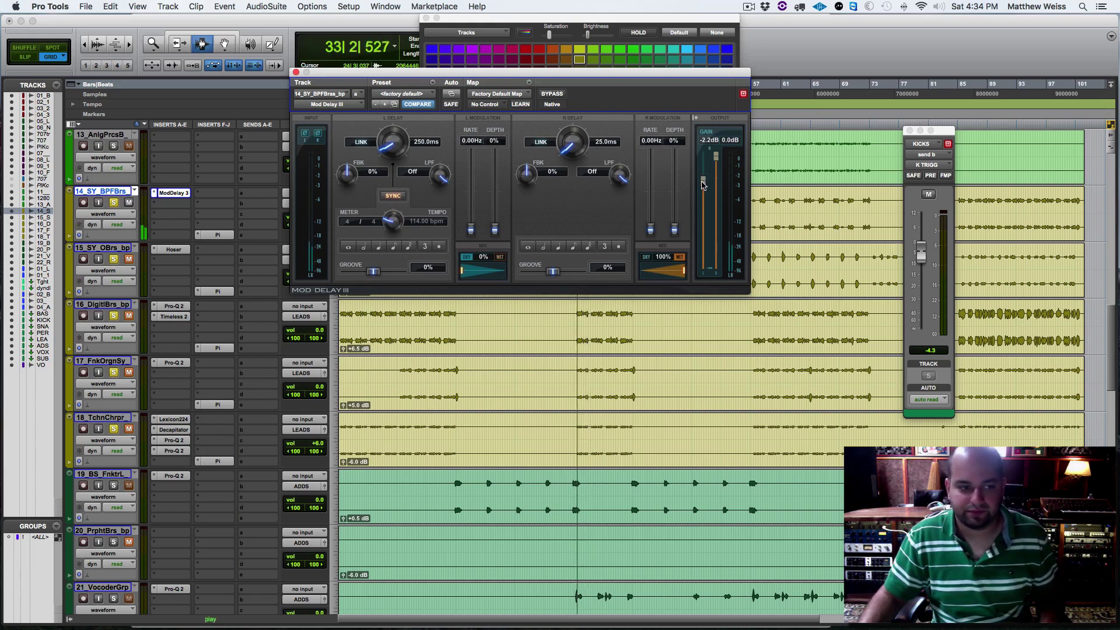
{"action": "left_click_drag", "start_coordinate": [703, 184], "coordinate": [703, 197]}
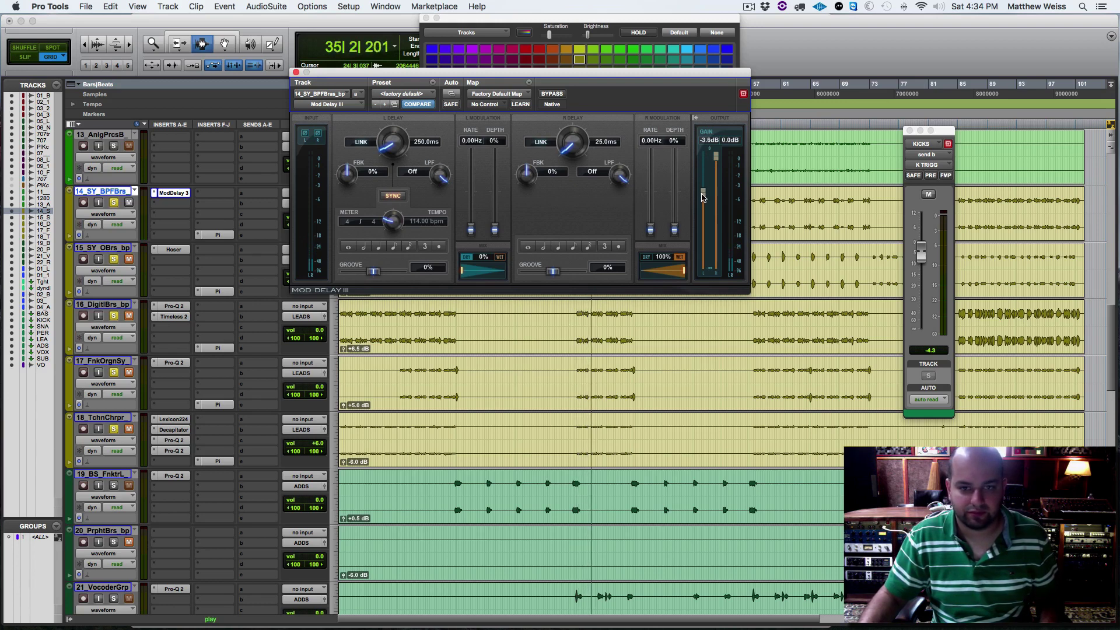
Set the channel gain in Pi on 14_SY_BPFBrs to 2.1 dB, then reopen its Mod Delay III clear of the track's pan controls.
{"action": "left_click", "coordinate": [220, 235]}
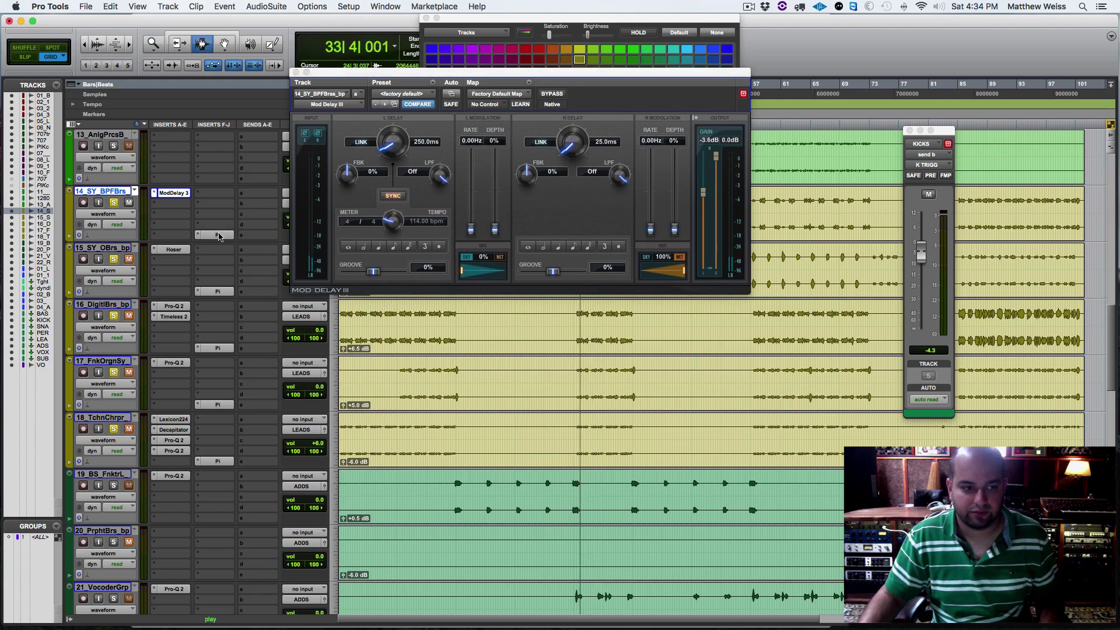
{"action": "left_click", "coordinate": [220, 235]}
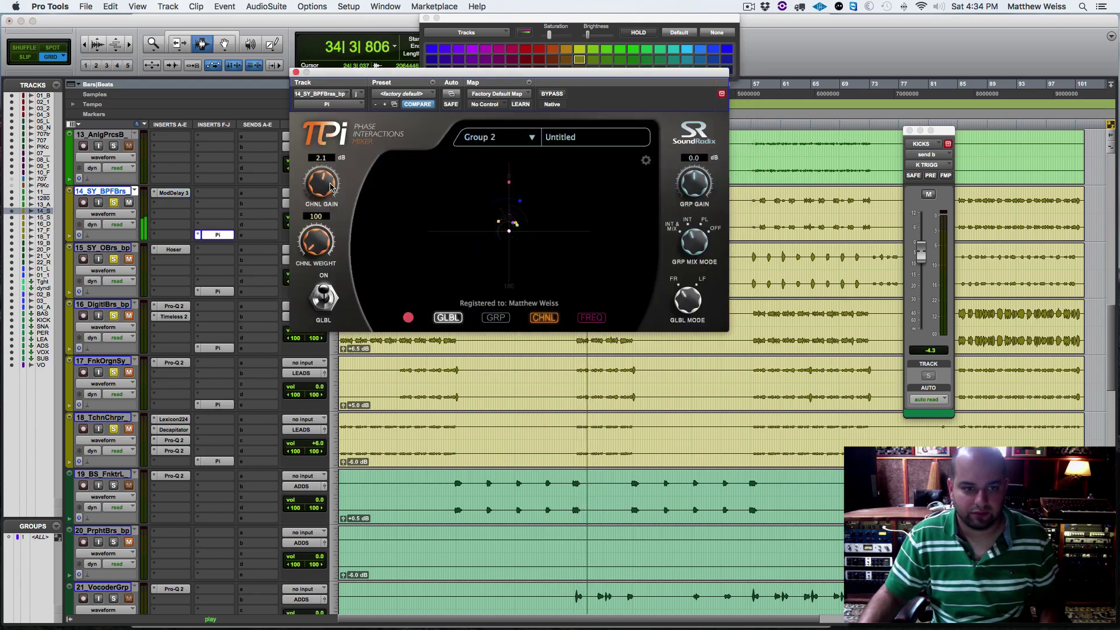
{"action": "left_click", "coordinate": [295, 72]}
{"action": "key", "text": "space"}
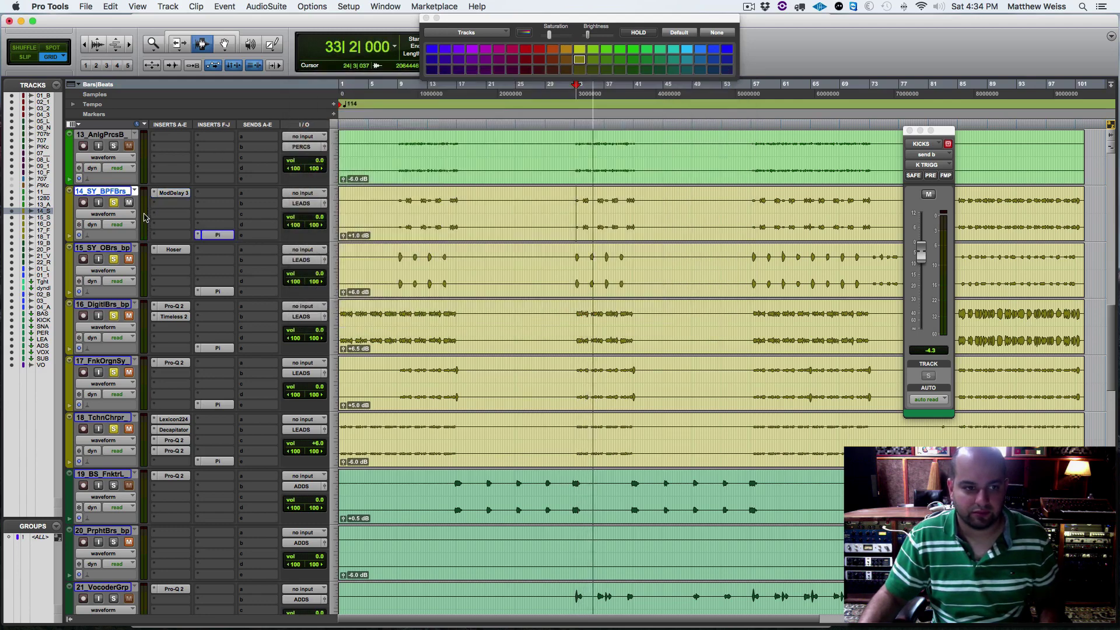
{"action": "left_click", "coordinate": [181, 194]}
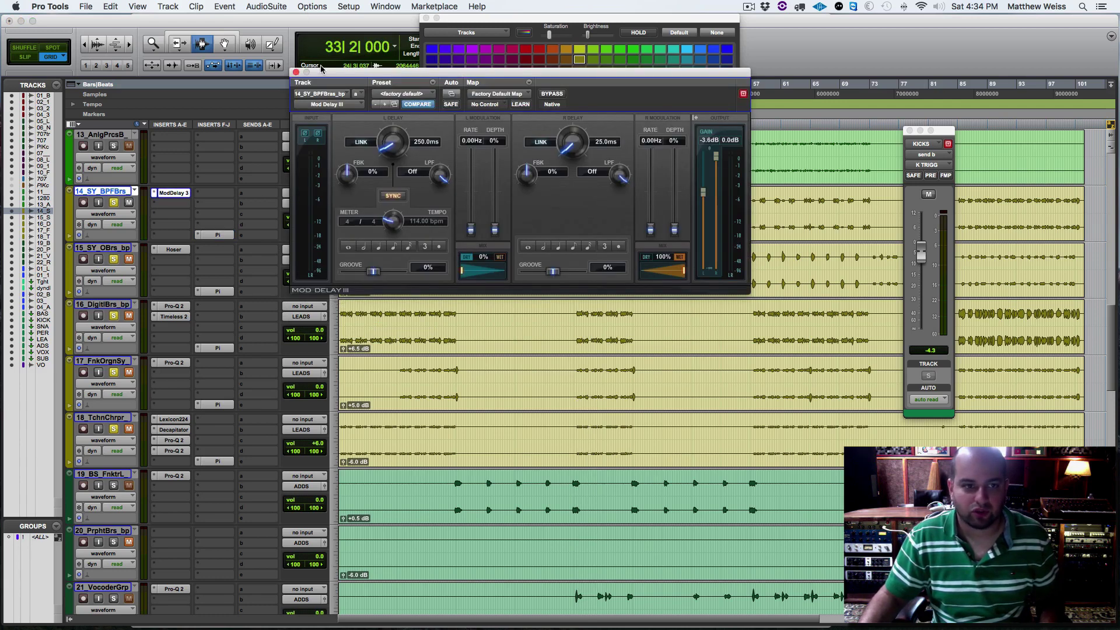
{"action": "left_click_drag", "start_coordinate": [321, 69], "coordinate": [552, 55]}
Try narrower panning on 14_SY_BPFBrs during playback, then return its left and right pans to 100.
{"action": "left_click", "coordinate": [308, 239]}
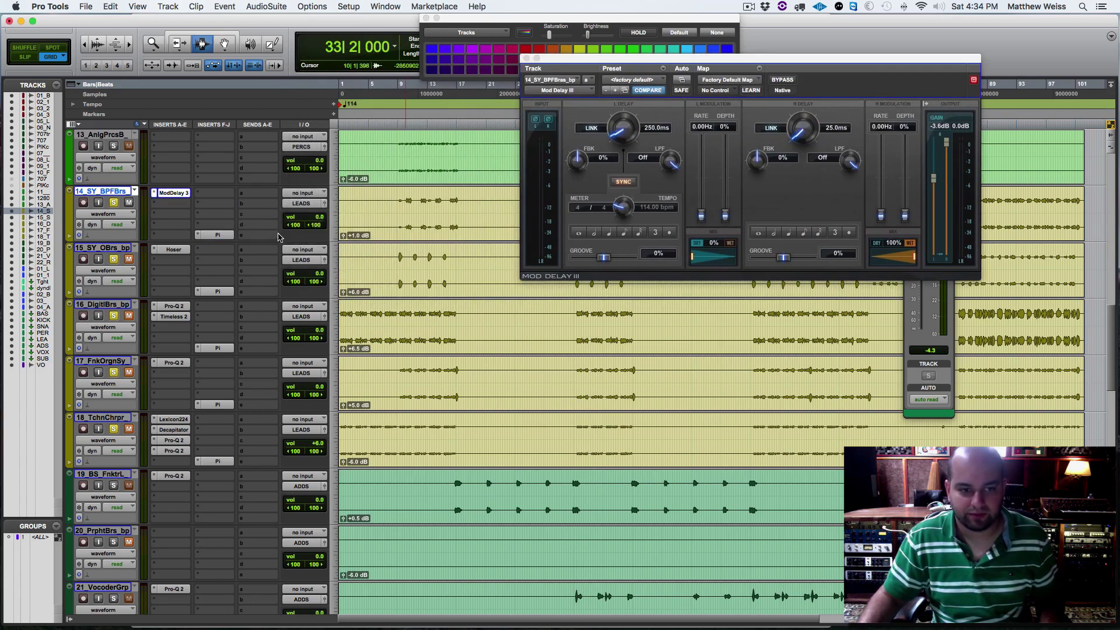
{"action": "left_click_drag", "start_coordinate": [293, 228], "coordinate": [350, 238]}
{"action": "key", "text": "space"}
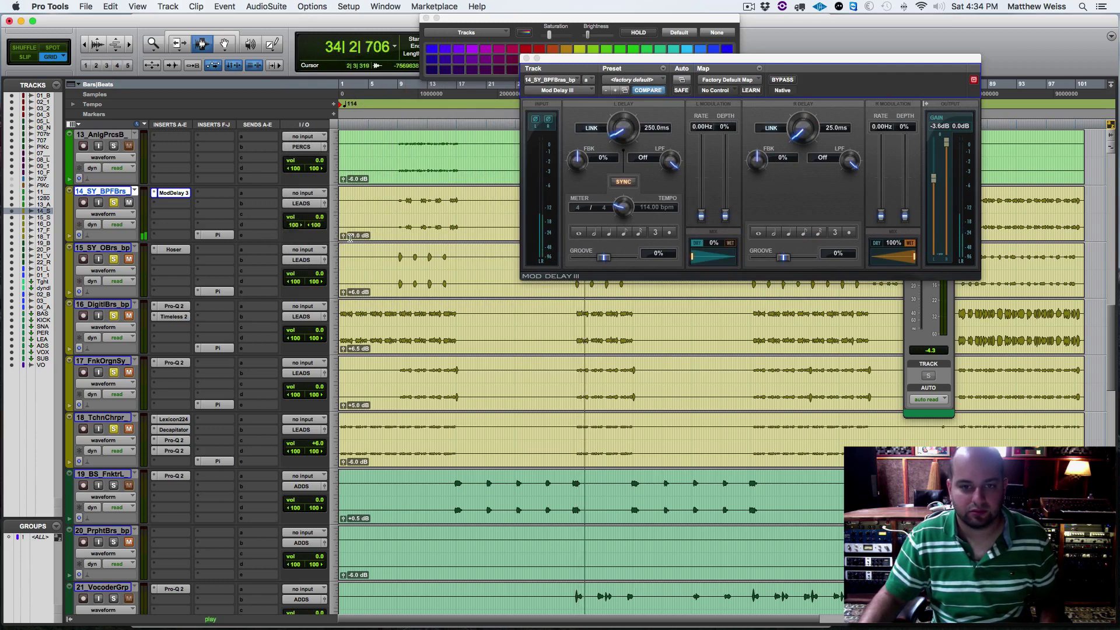
{"action": "key", "text": "space"}
{"action": "left_click_drag", "start_coordinate": [294, 226], "coordinate": [222, 235]}
{"action": "left_click_drag", "start_coordinate": [315, 226], "coordinate": [376, 228]}
Set Mod Delay III's left output gain to 0.0 dB, left delay to 15.0 ms, left mix to 100% and right mix to 0%; listen, then close it.
{"action": "left_click_drag", "start_coordinate": [933, 185], "coordinate": [936, 149]}
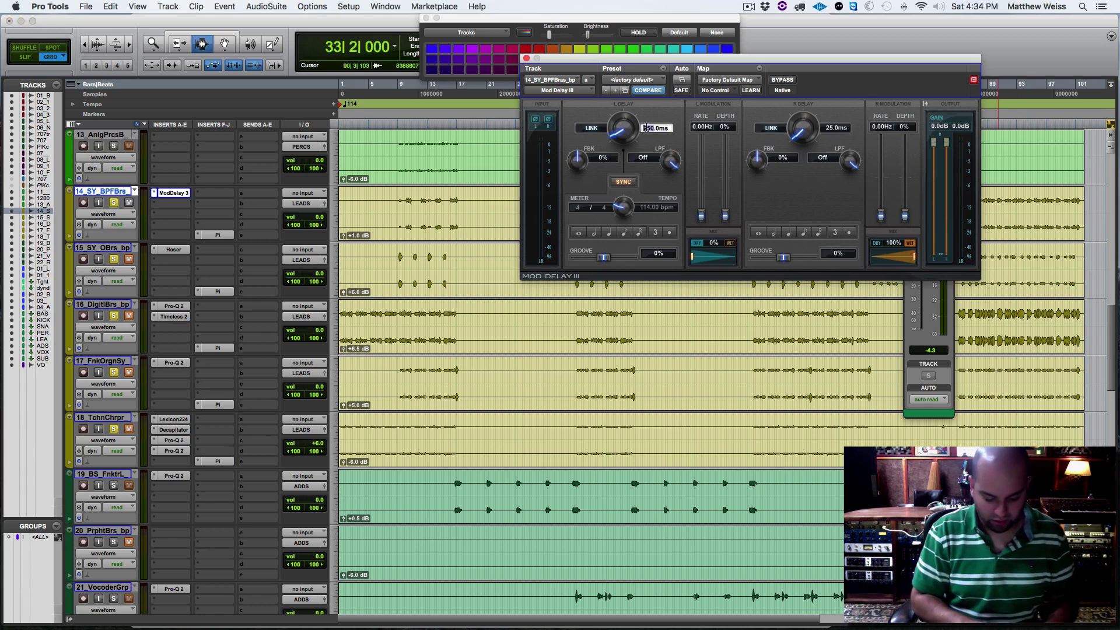
{"action": "key", "text": "Return"}
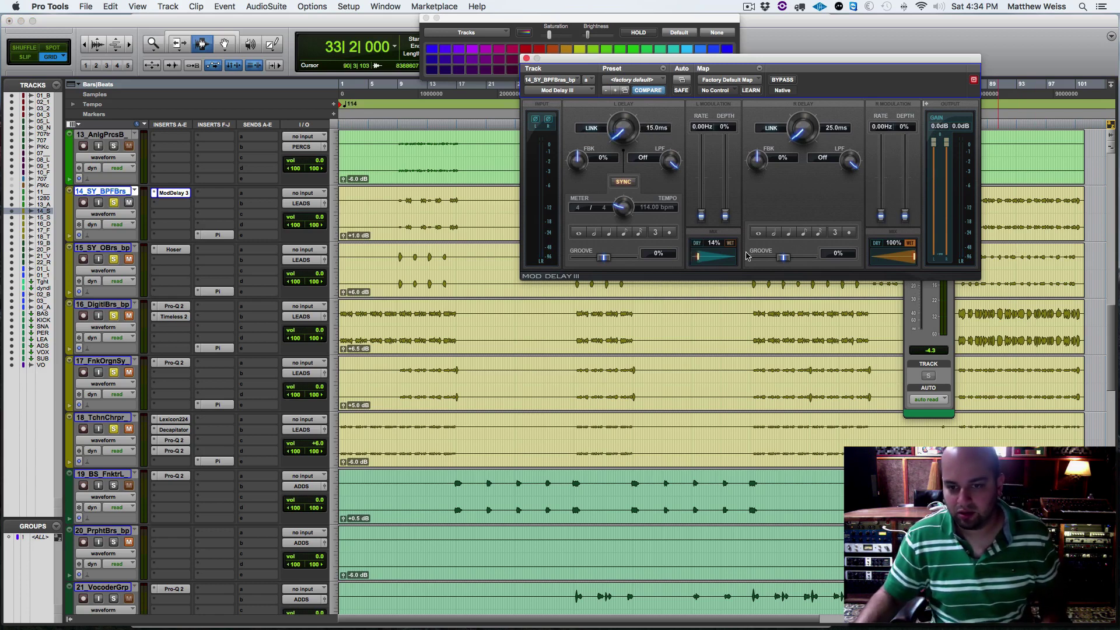
{"action": "left_click_drag", "start_coordinate": [746, 255], "coordinate": [872, 257]}
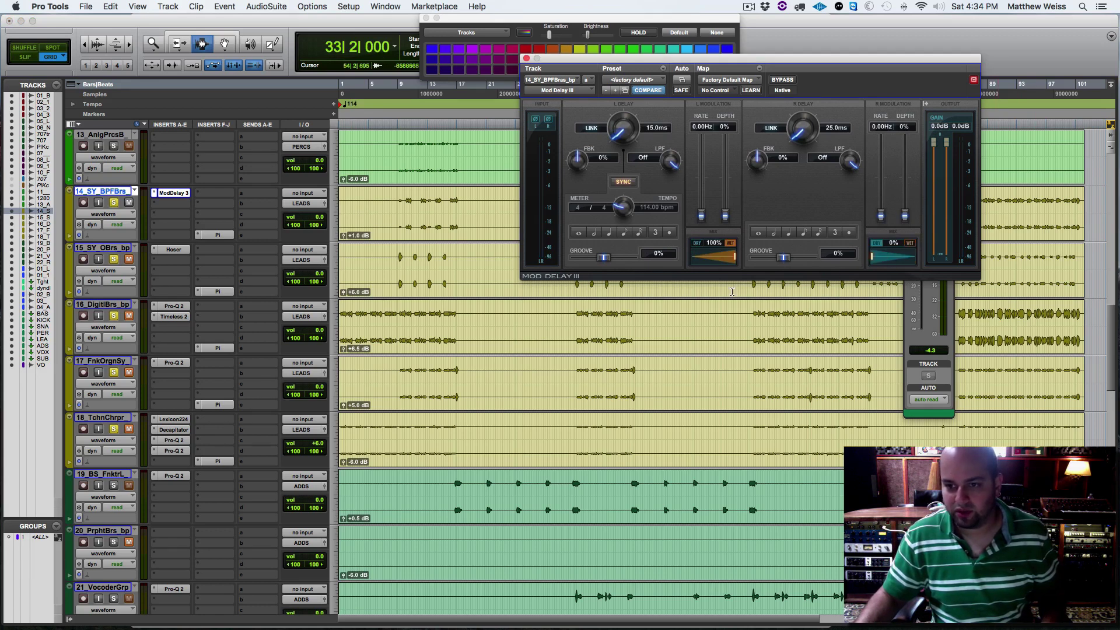
{"action": "key", "text": "space"}
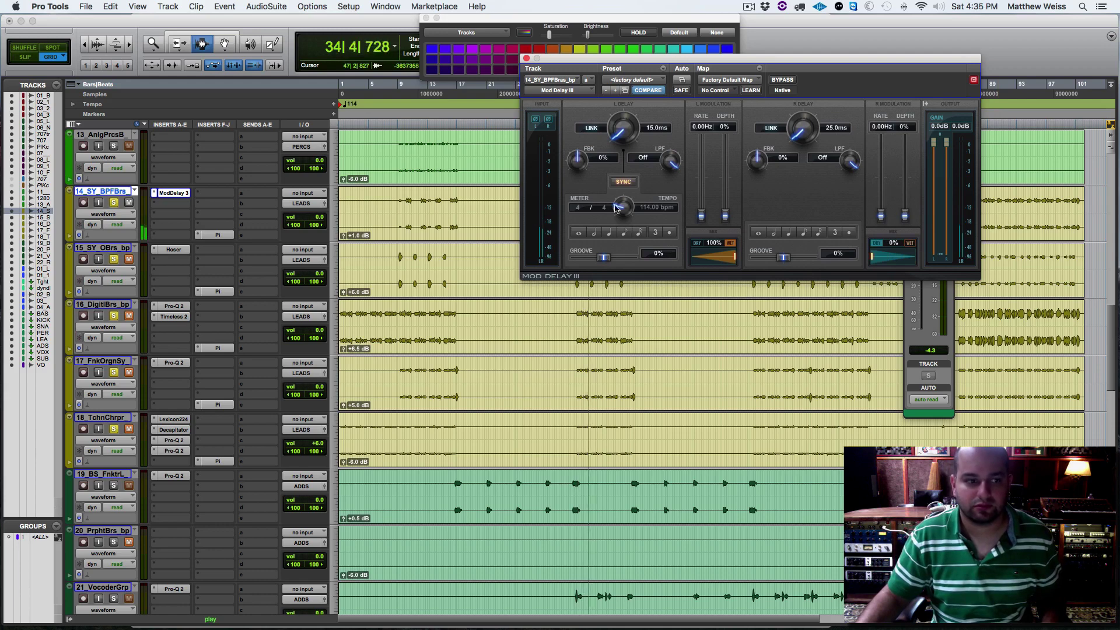
{"action": "key", "text": "space"}
{"action": "left_click", "coordinate": [526, 58]}
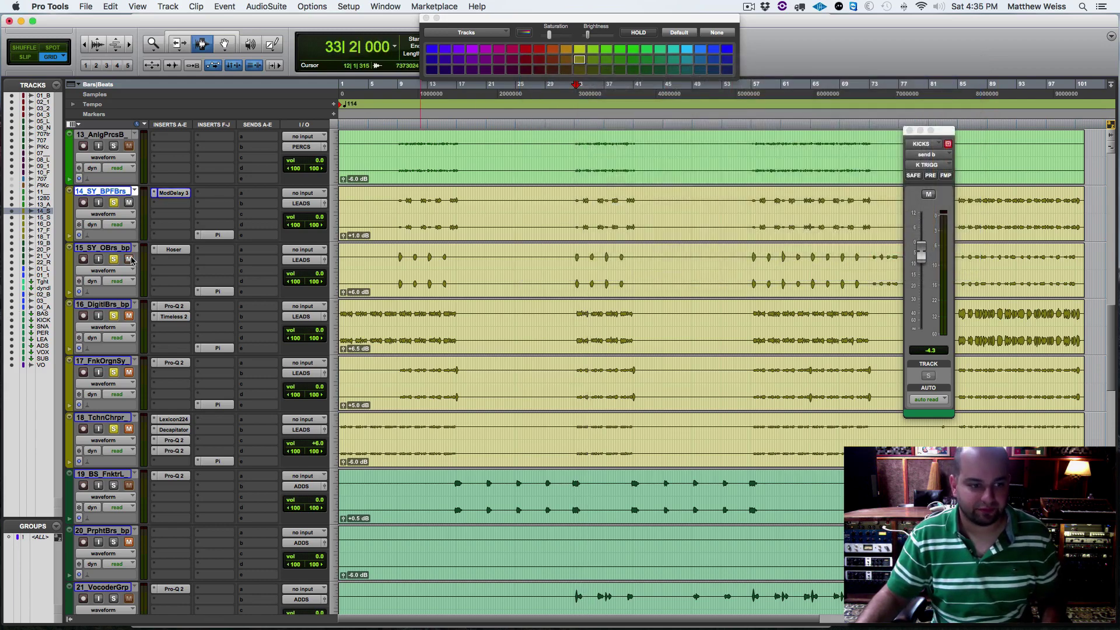
Unmute 18_TchnChrpr and audition the leads from bar 33, comparing 14_SY_BPFBrs with Mod Delay III bypassed and active; save the session.
{"action": "left_click", "coordinate": [129, 429]}
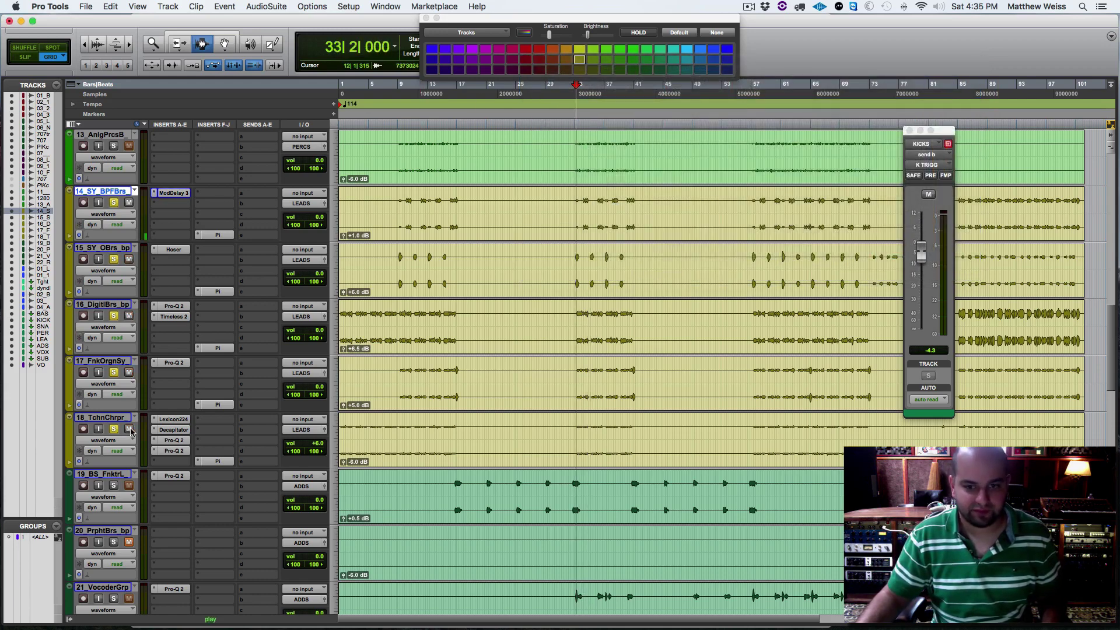
{"action": "key", "text": "space"}
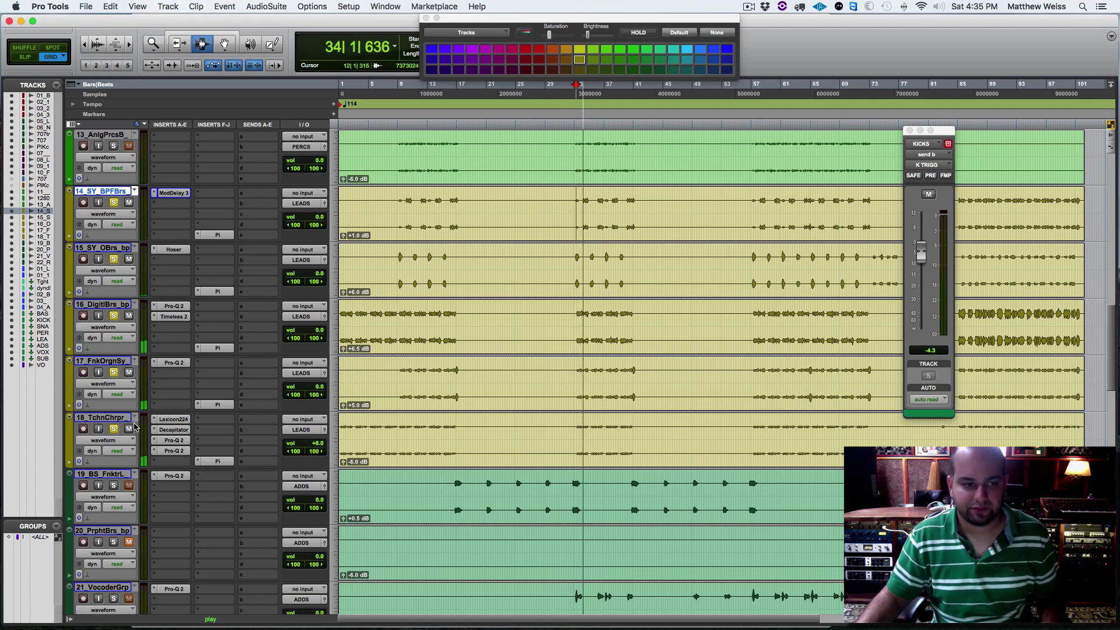
{"action": "key", "text": "space"}
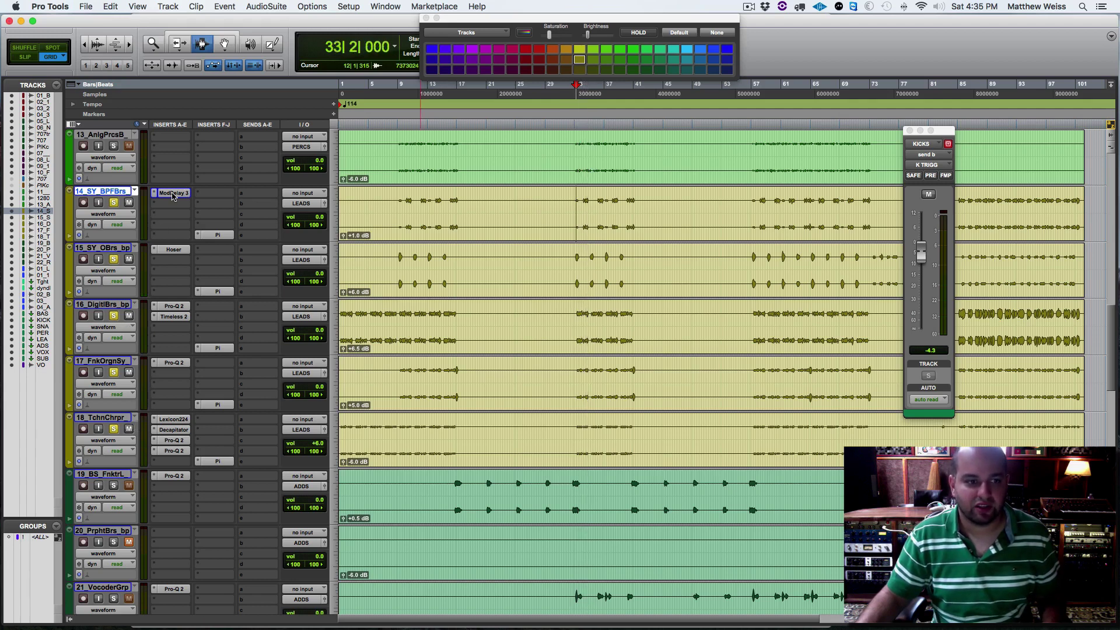
{"action": "key", "text": "space"}
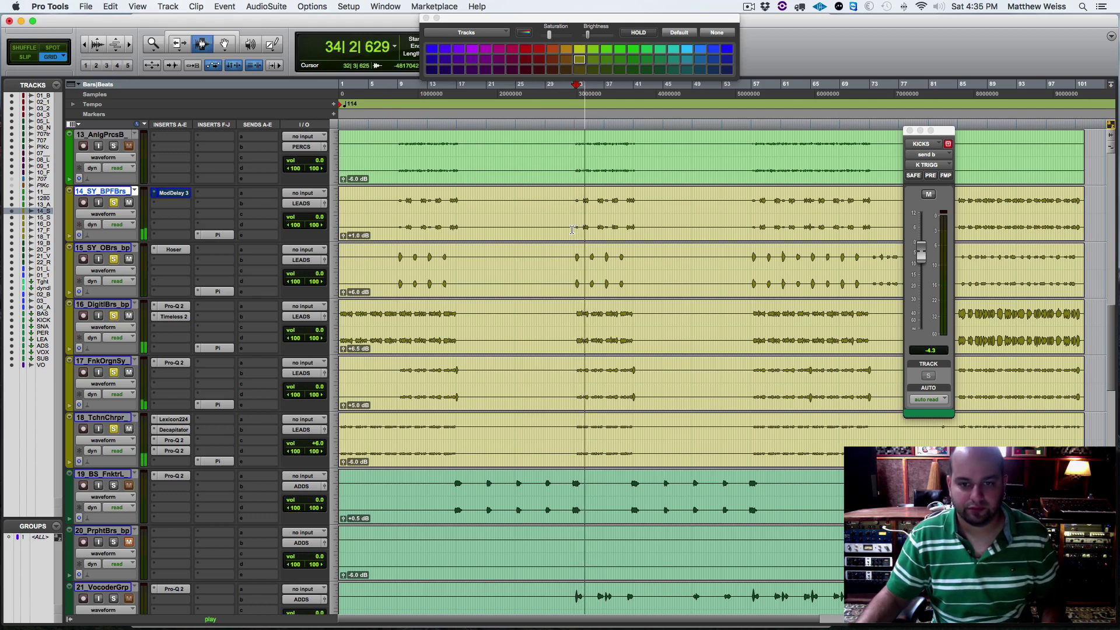
{"action": "key", "text": "space"}
{"action": "left_click", "coordinate": [175, 193], "text": "super"}
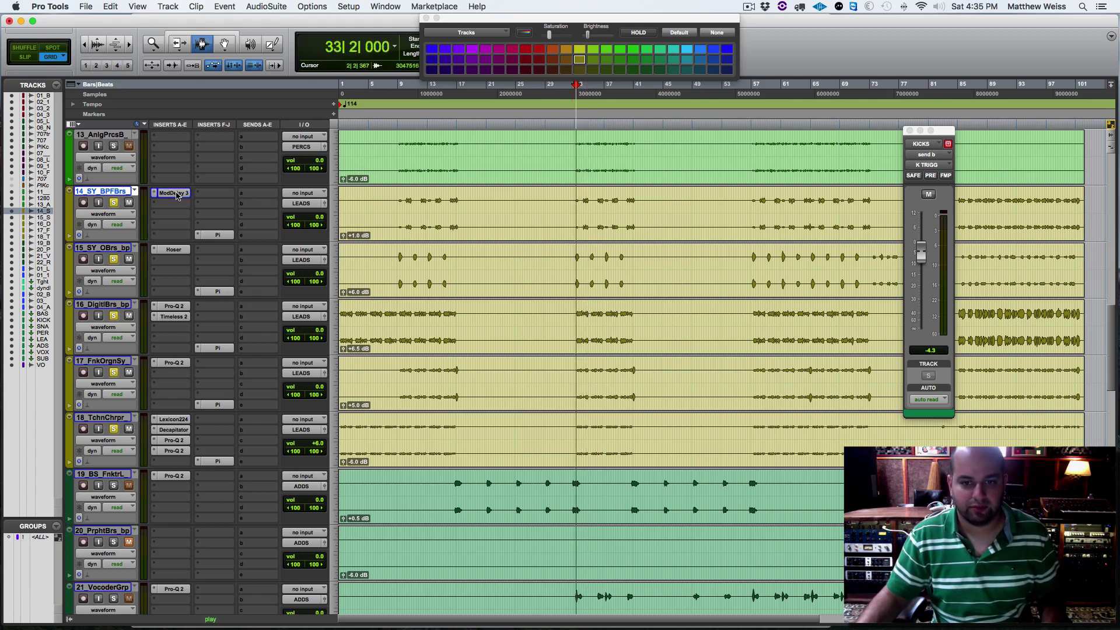
{"action": "key", "text": "space"}
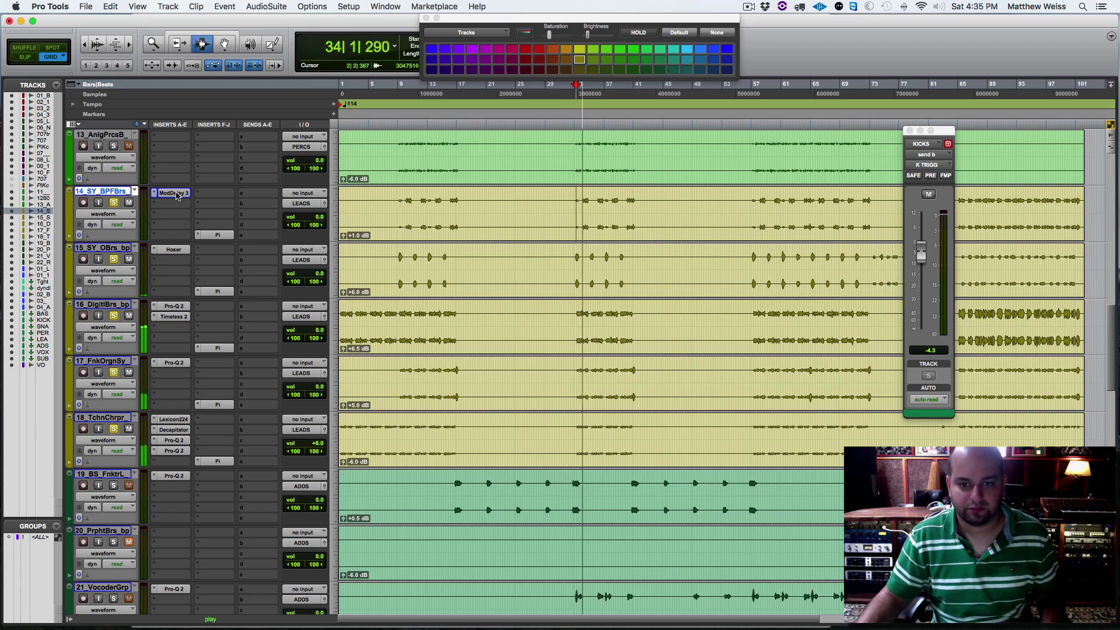
{"action": "key", "text": "super+s"}
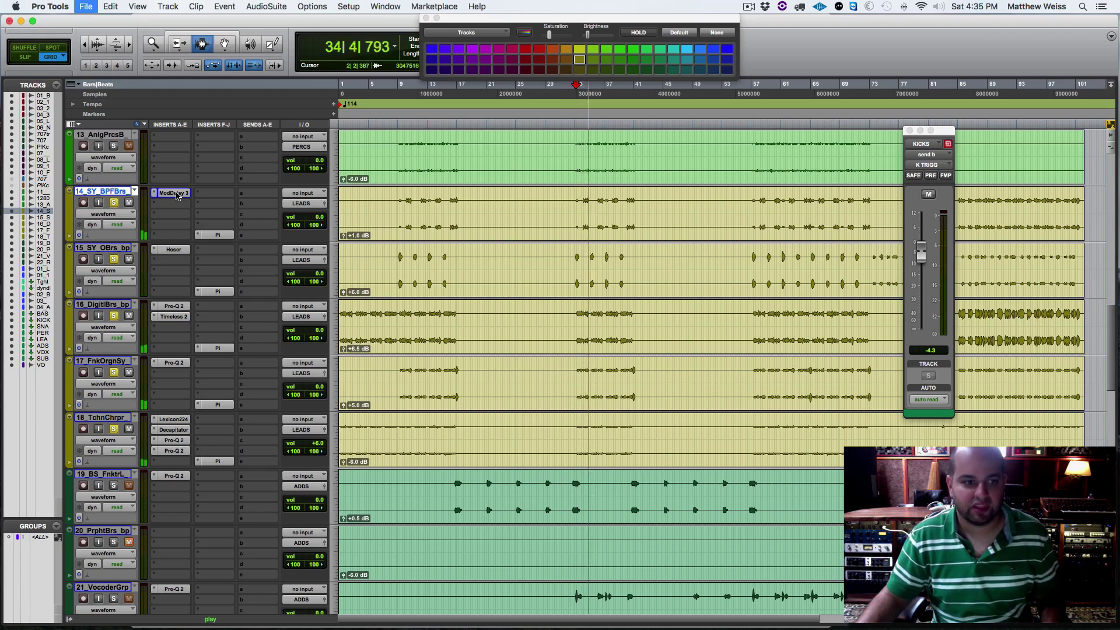
{"action": "key", "text": "space"}
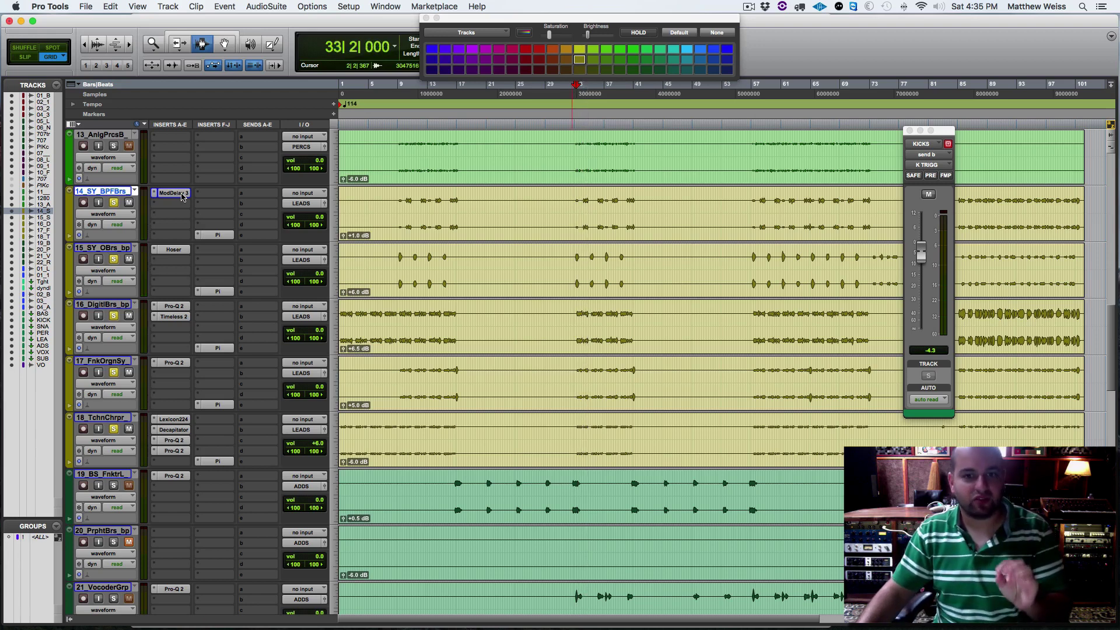
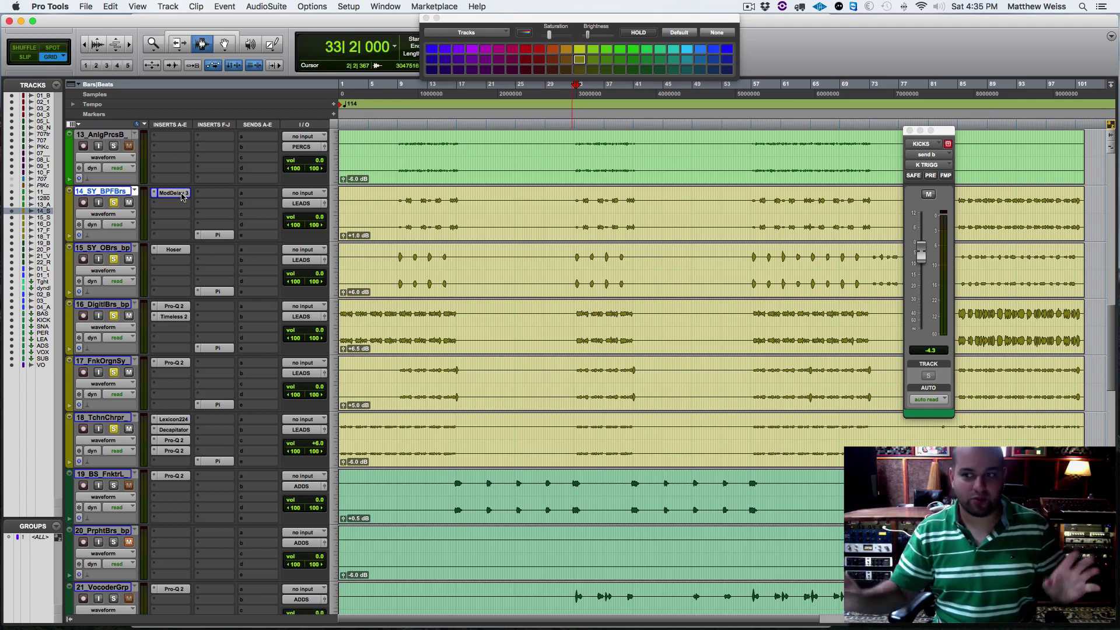
Review the Mod Delay III settings on 14_SY_BPFBrs, close the plug-in and save the session.
{"action": "left_click", "coordinate": [178, 193]}
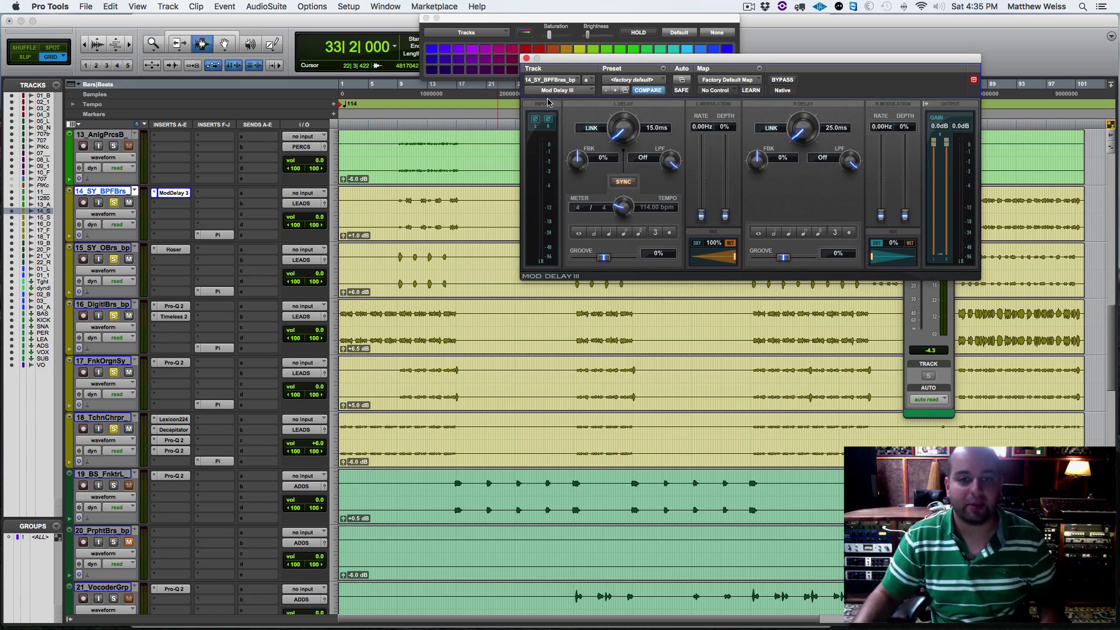
{"action": "left_click", "coordinate": [526, 59]}
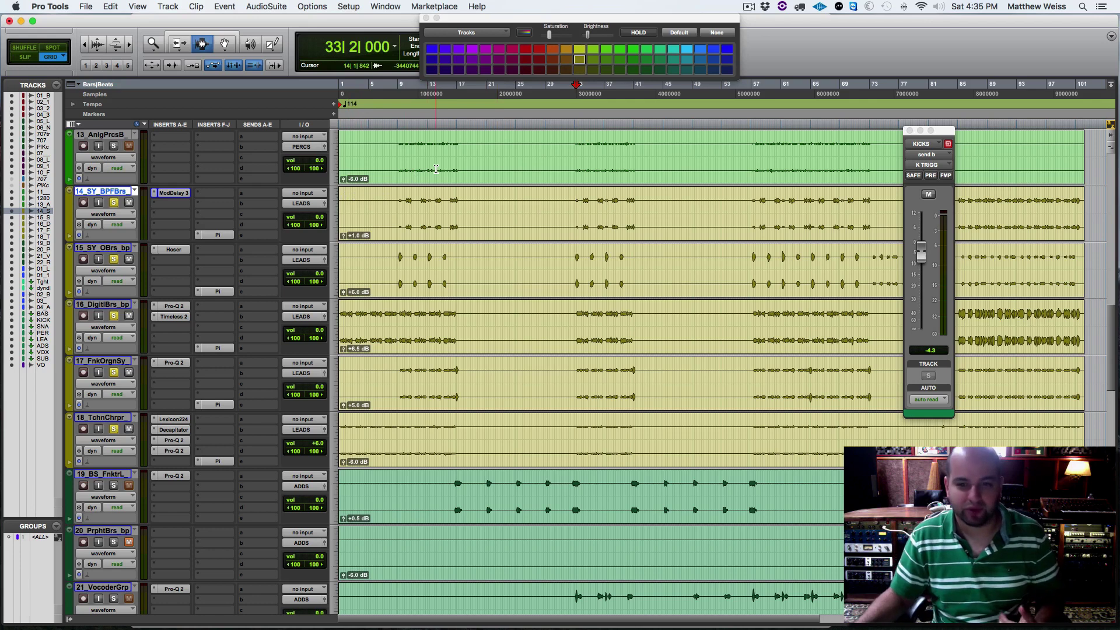
{"action": "key", "text": "super+s"}
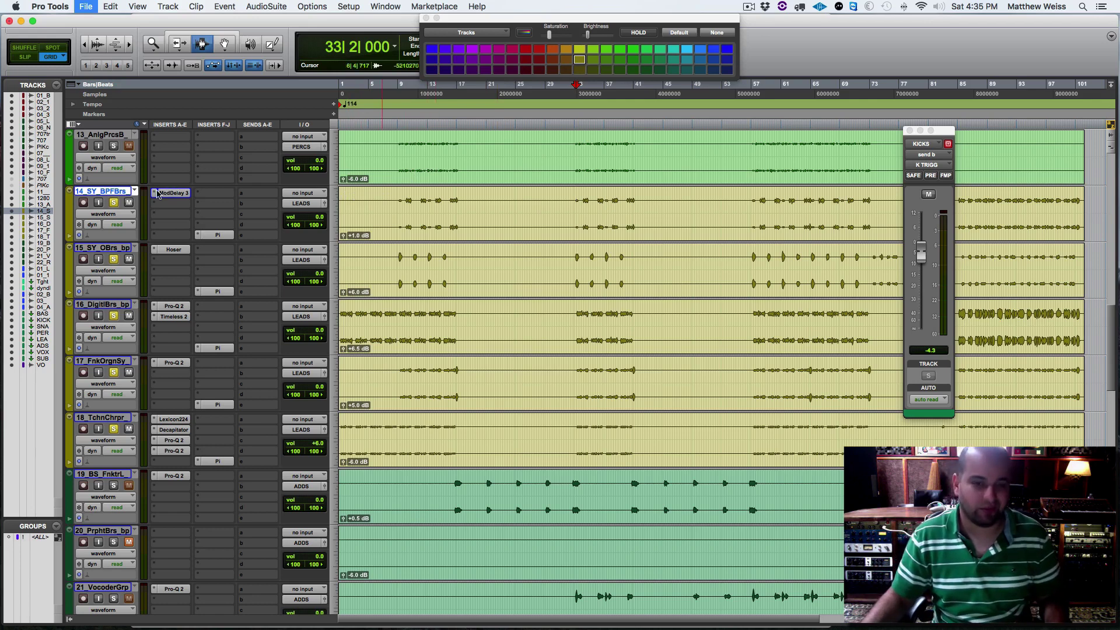
Insert the stereo Hoser EQ after Mod Delay III on 14_SY_BPFBrs and position its window clear of the early clips.
{"action": "left_click", "coordinate": [159, 202]}
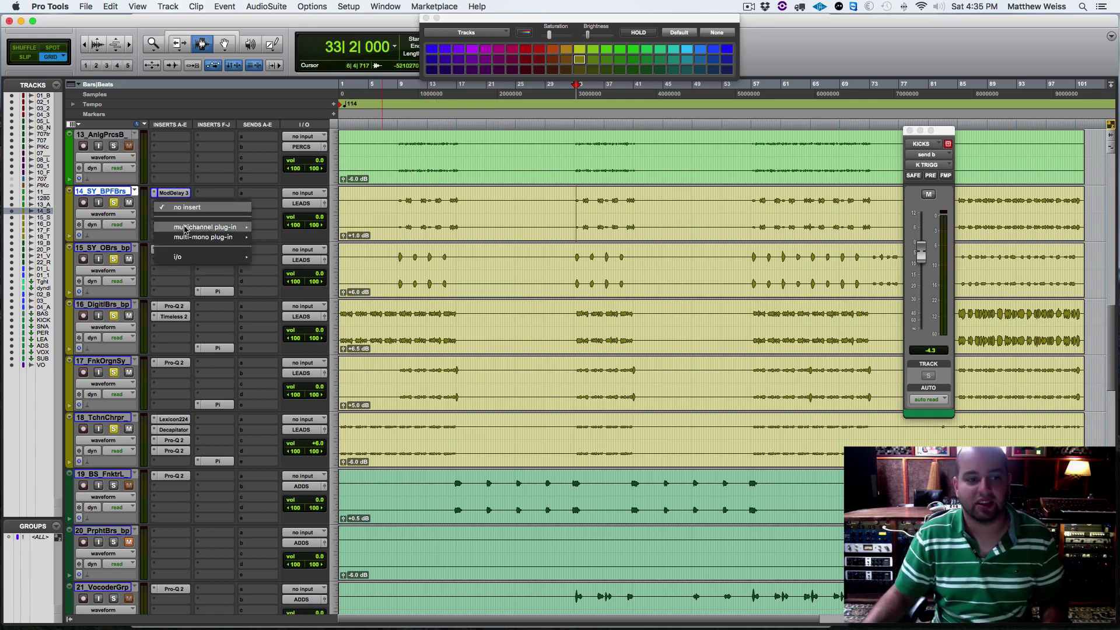
{"action": "mouse_move", "coordinate": [187, 229]}
{"action": "mouse_move", "coordinate": [303, 131]}
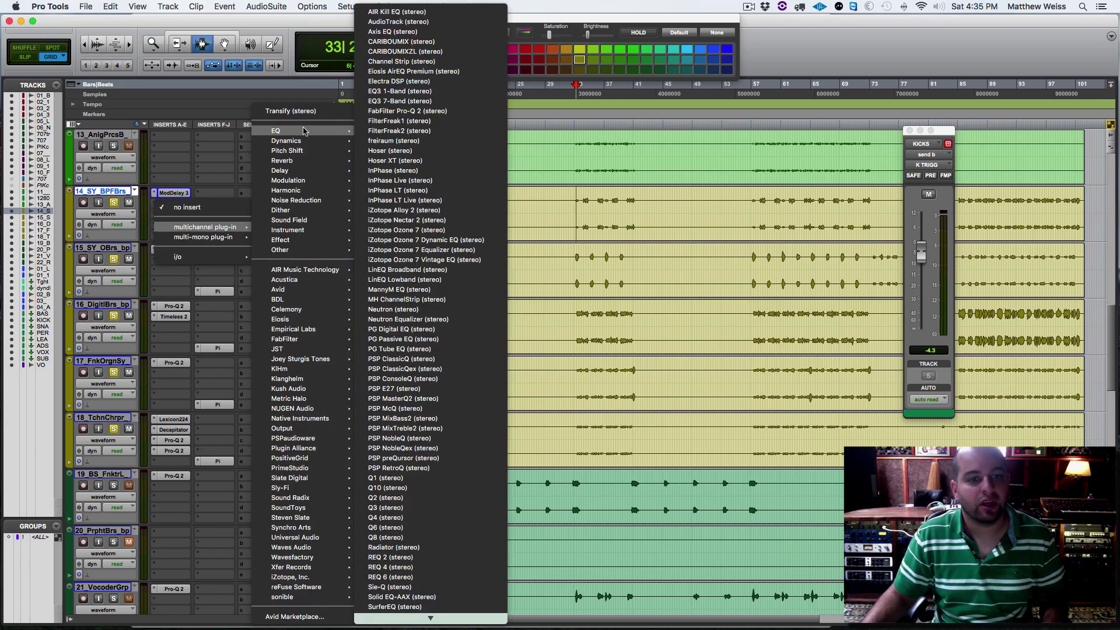
{"action": "left_click", "coordinate": [409, 151]}
{"action": "left_click_drag", "start_coordinate": [578, 61], "coordinate": [672, 61]}
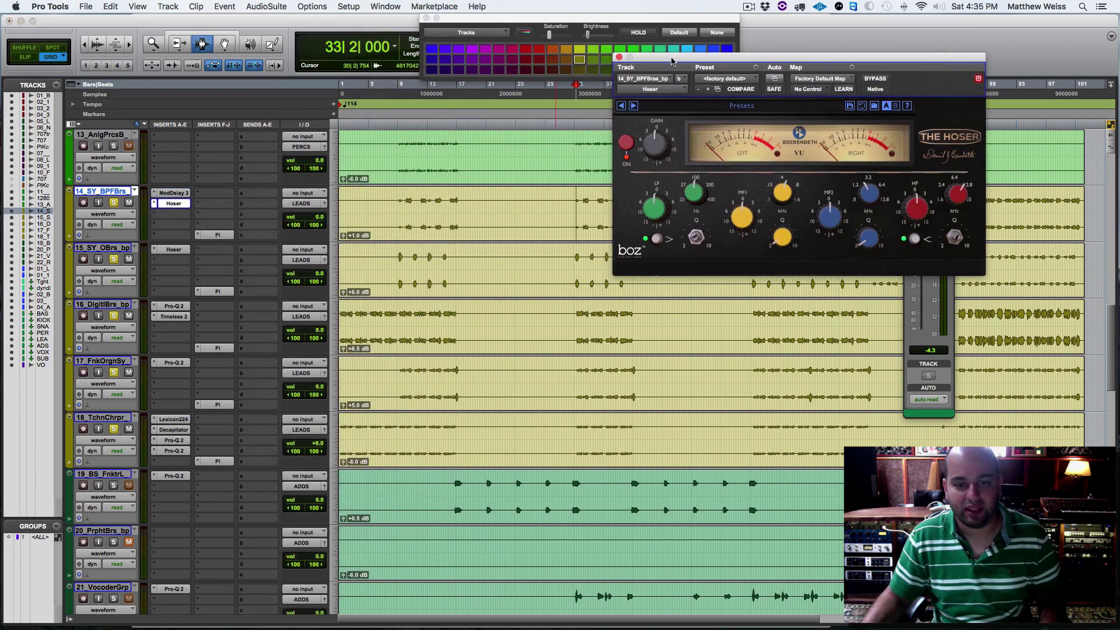
Playing from bar 34, set Hoser's band 1 frequency to 375 Hz and gain to about 3.22 dB, then close it.
{"action": "left_click", "coordinate": [582, 197]}
{"action": "key", "text": "space"}
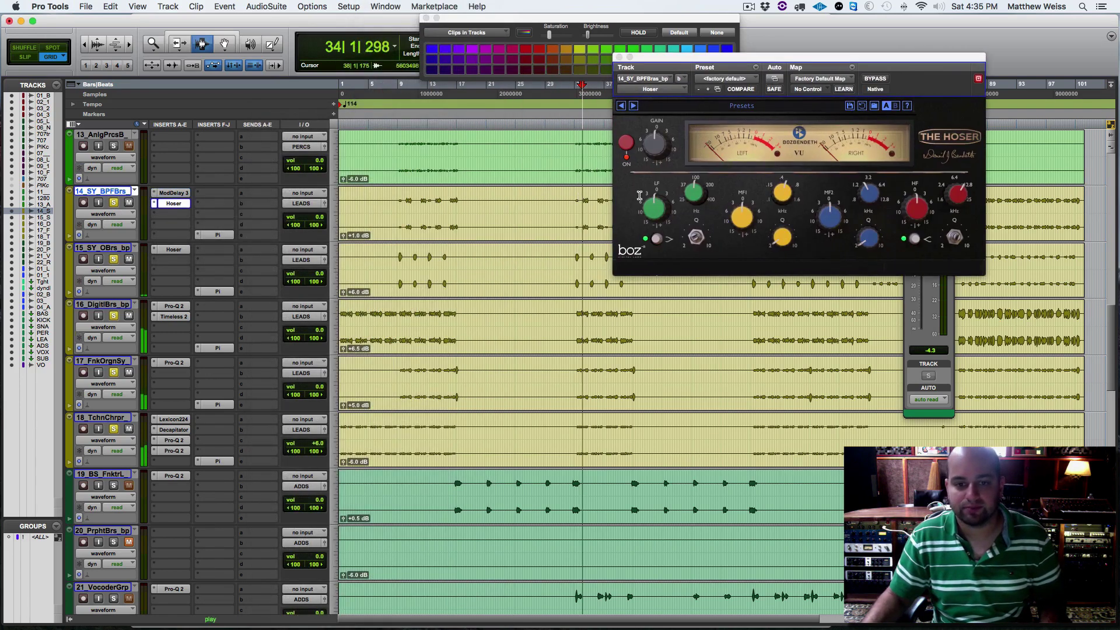
{"action": "key", "text": "space"}
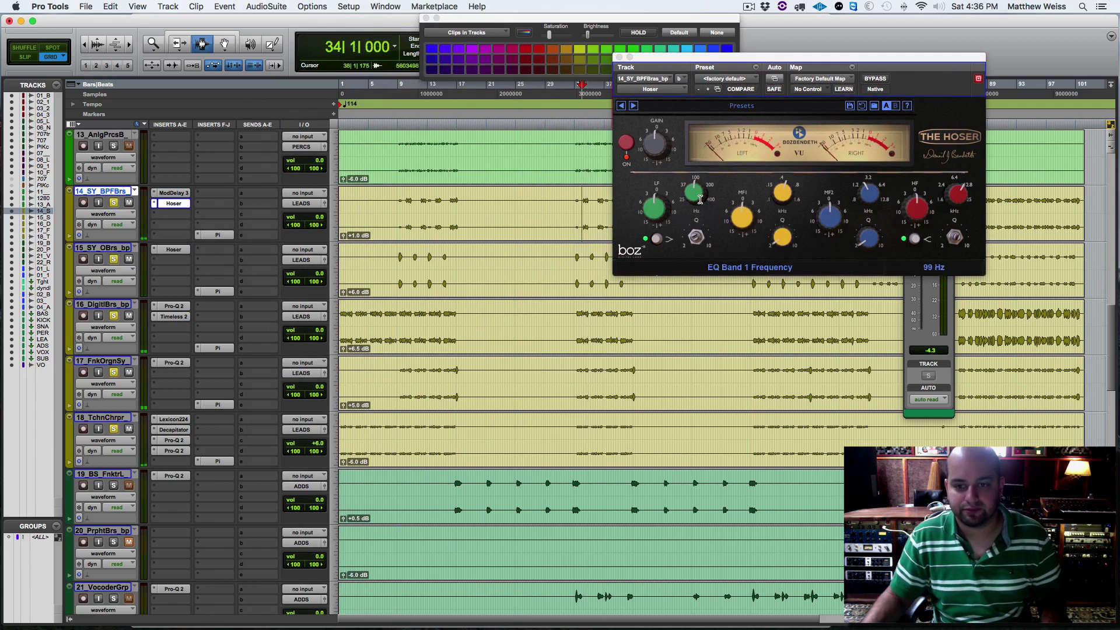
{"action": "left_click_drag", "start_coordinate": [695, 193], "coordinate": [700, 171]}
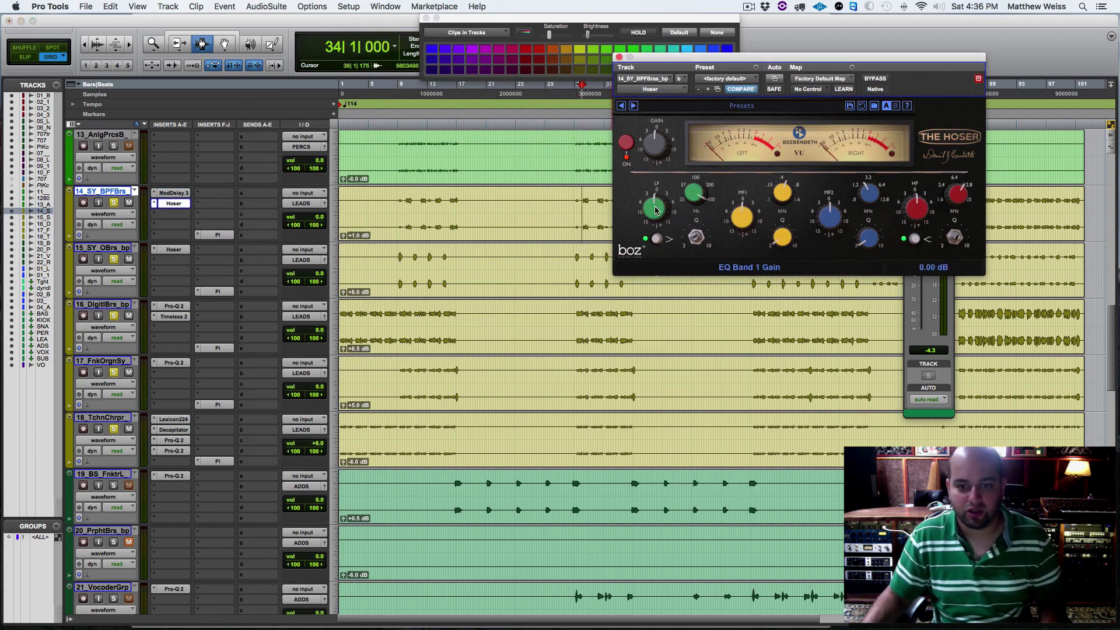
{"action": "key", "text": "space"}
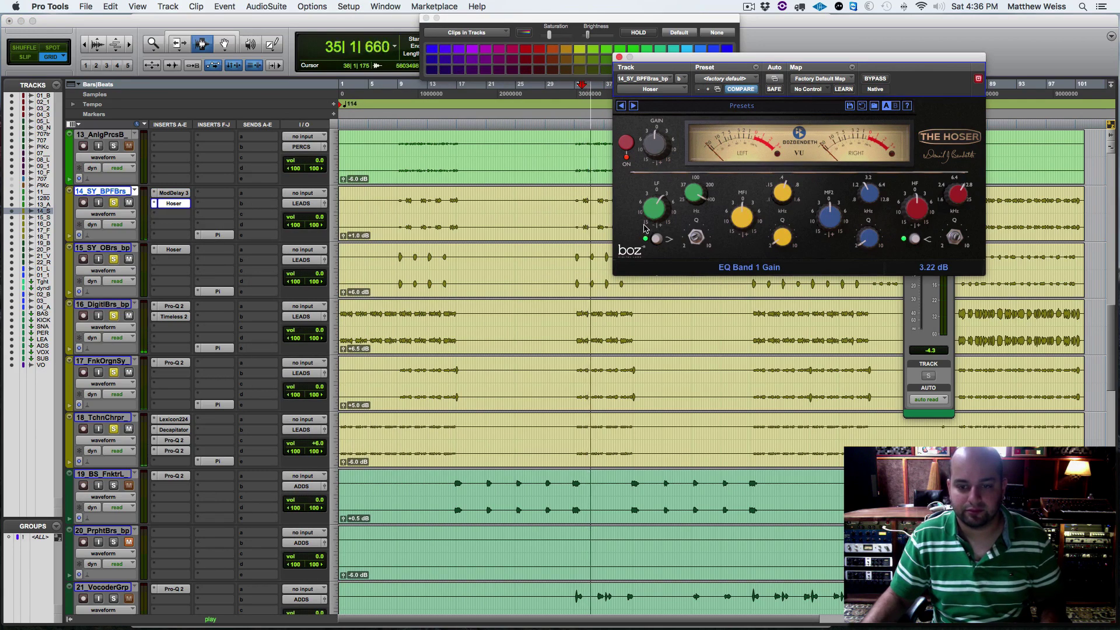
{"action": "key", "text": "space"}
{"action": "left_click", "coordinate": [619, 58]}
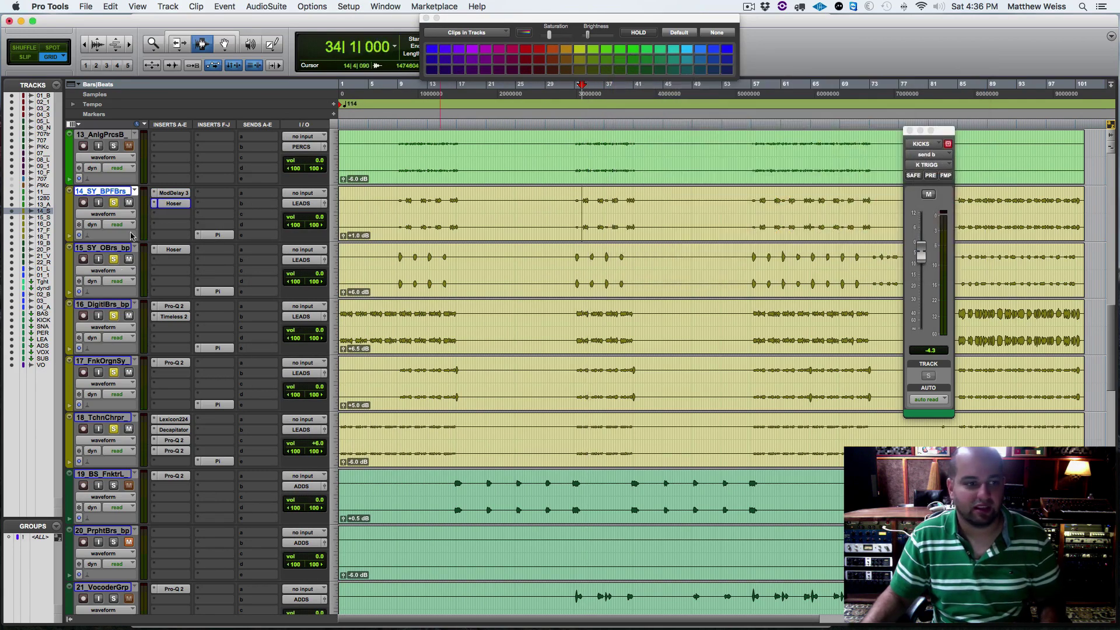
Unsolo the leads and listen to the full mix from bar 34, then solo 14_SY_BPFBrs and listen to it alone.
{"action": "left_click", "coordinate": [113, 202]}
{"action": "key", "text": "space"}
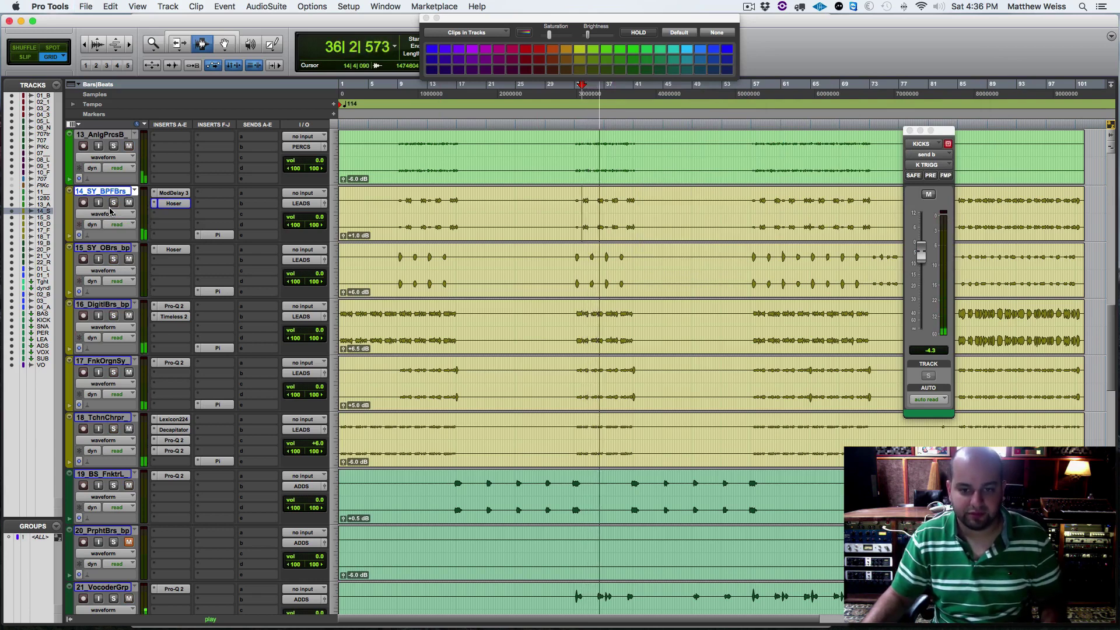
{"action": "key", "text": "space"}
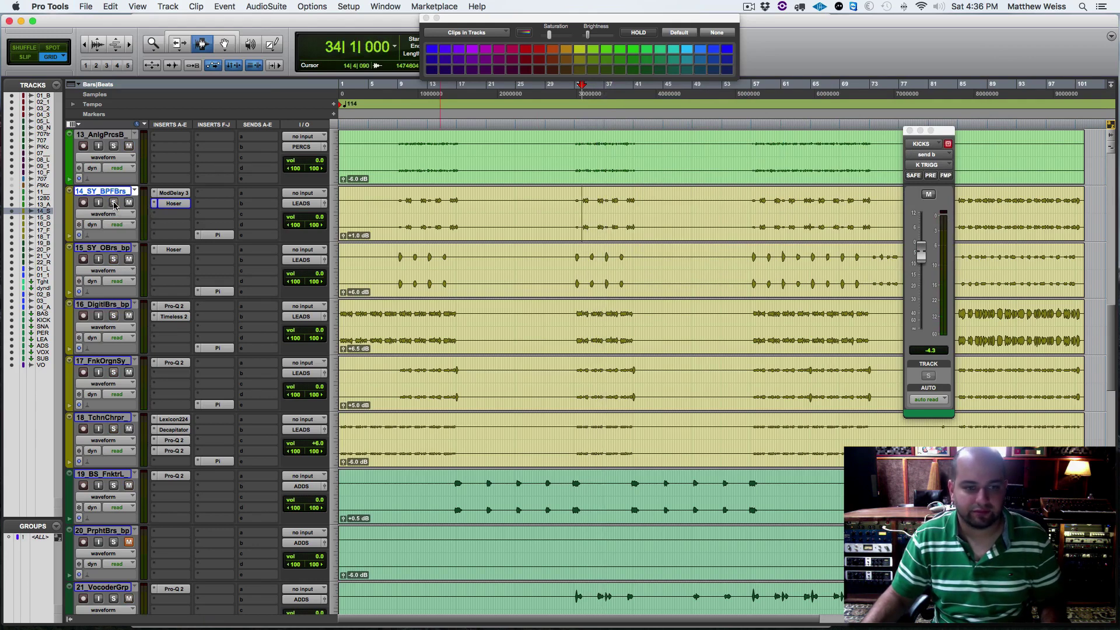
{"action": "left_click", "coordinate": [115, 203]}
{"action": "key", "text": "space"}
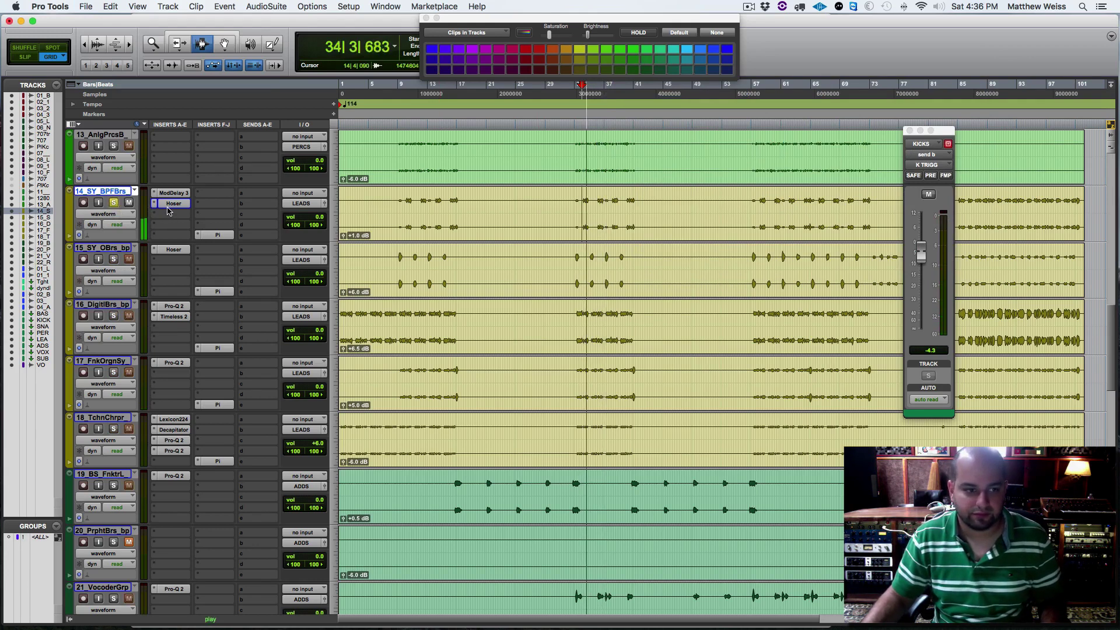
{"action": "key", "text": "space"}
Reopen Hoser on 14_SY_BPFBrs, boost band 4 at a lower frequency, and raise the band 1 gain to 5.08 dB.
{"action": "left_click", "coordinate": [173, 204]}
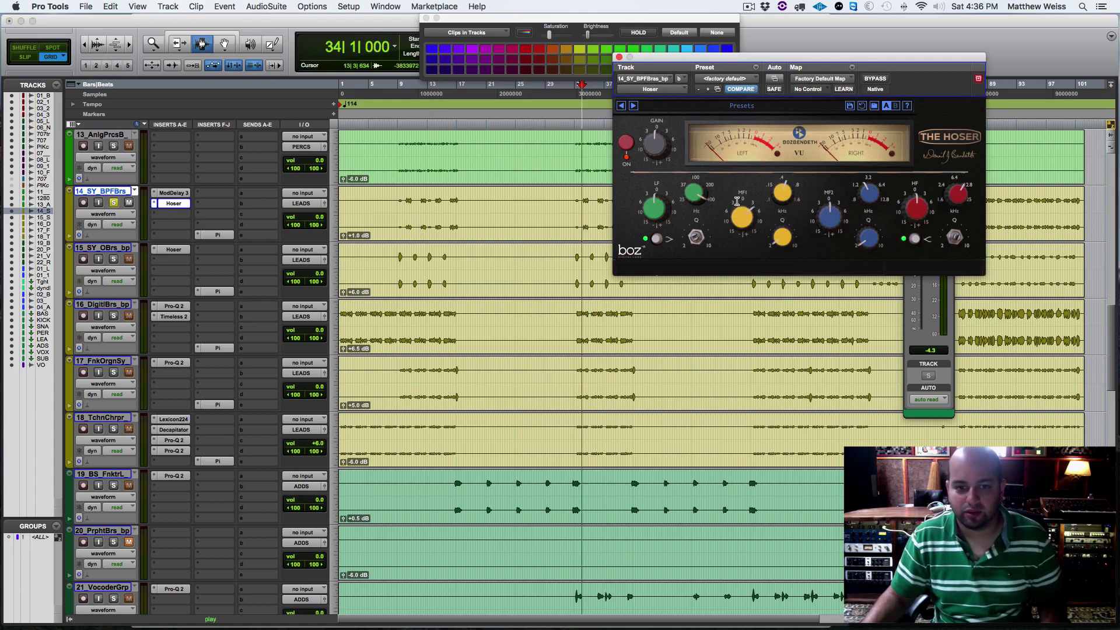
{"action": "key", "text": "space"}
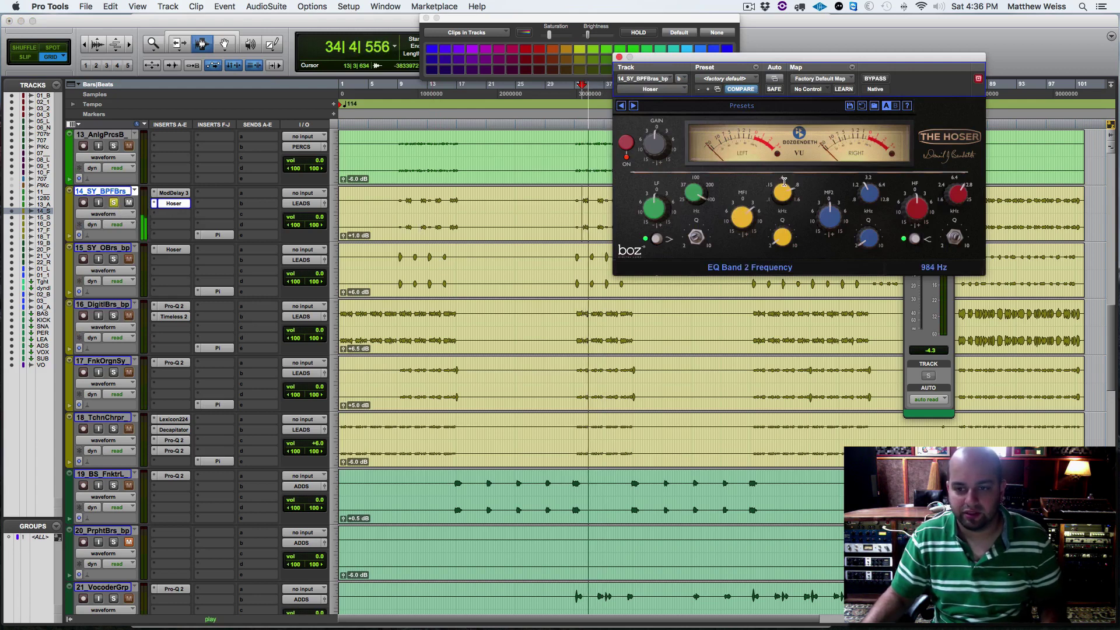
{"action": "left_click_drag", "start_coordinate": [782, 202], "coordinate": [787, 185]}
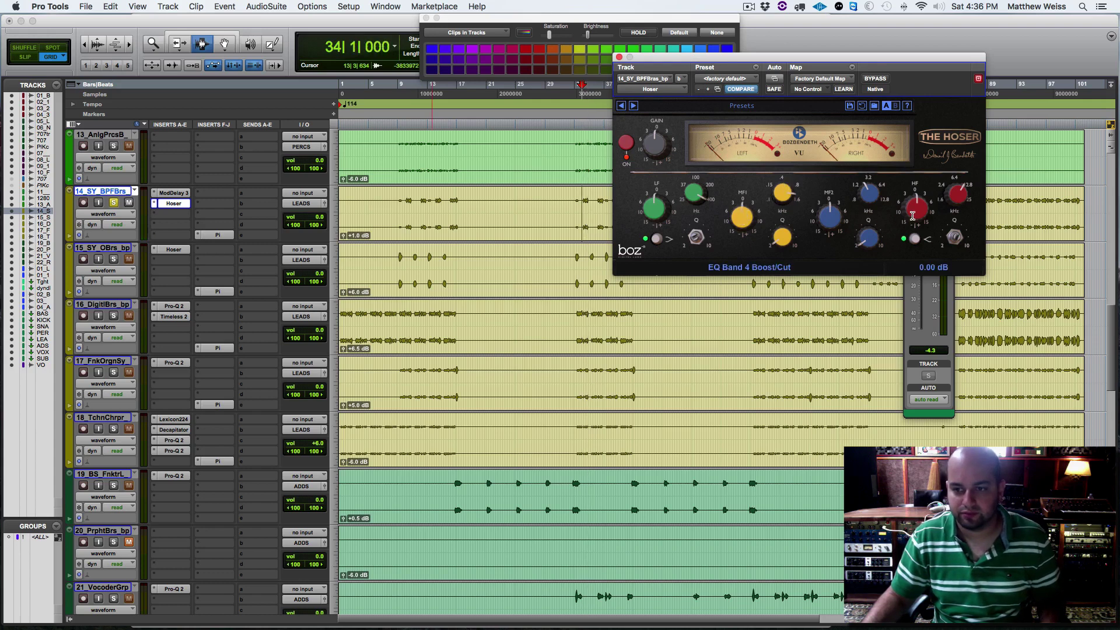
{"action": "left_click_drag", "start_coordinate": [956, 199], "coordinate": [955, 214]}
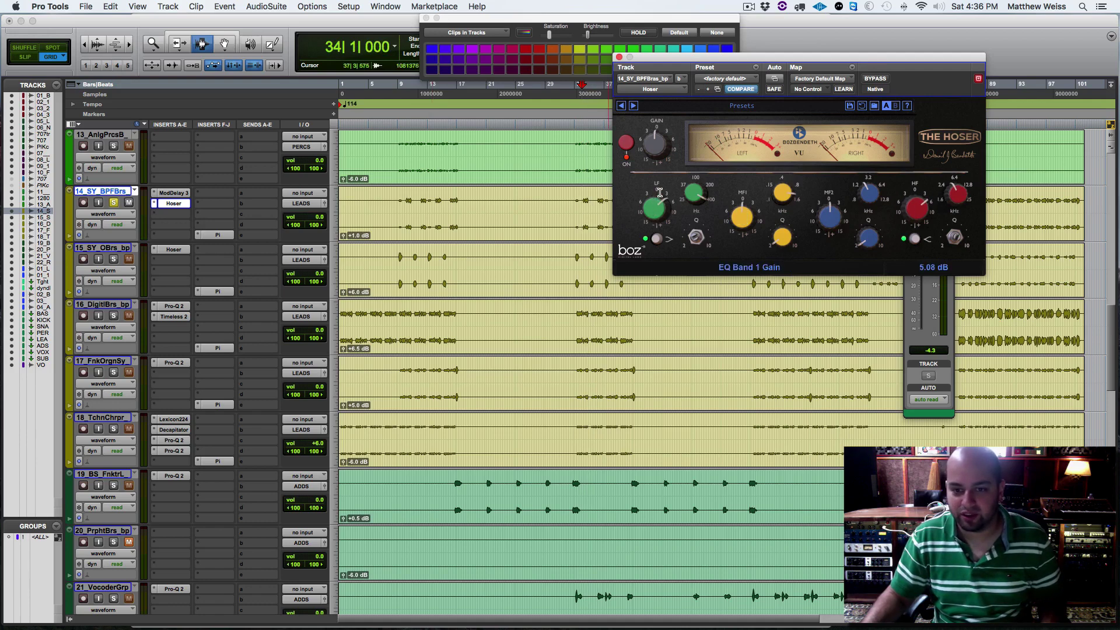
{"action": "key", "text": "space"}
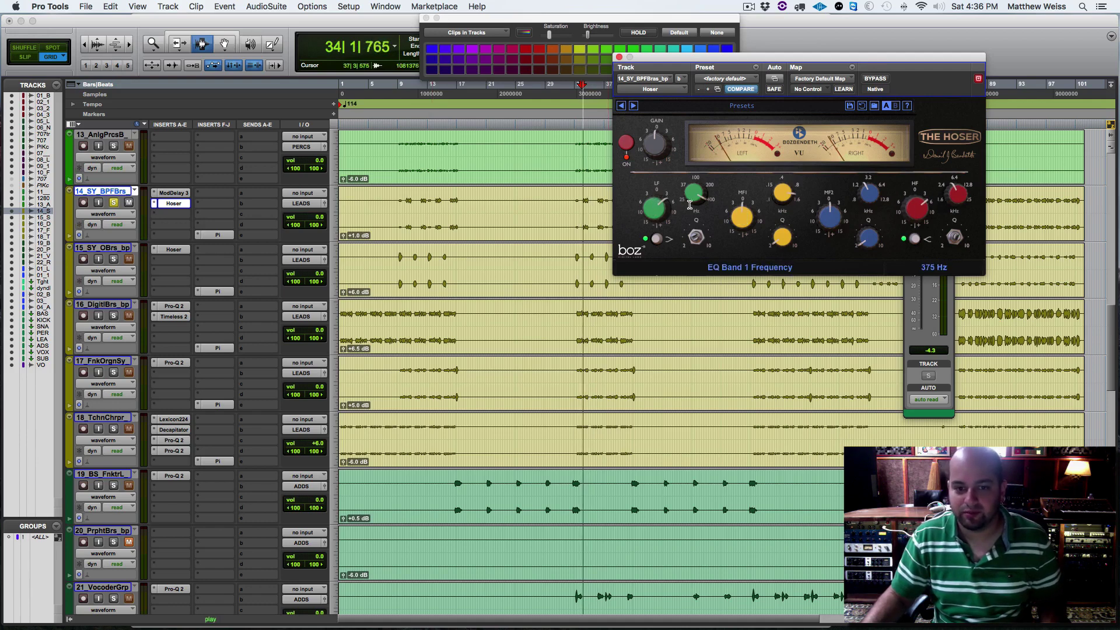
Close Hoser, unsolo 14_SY_BPFBrs and listen to it in the full mix from bar 34.
{"action": "left_click", "coordinate": [619, 57]}
{"action": "key", "text": "space"}
{"action": "left_click", "coordinate": [113, 203]}
{"action": "key", "text": "space"}
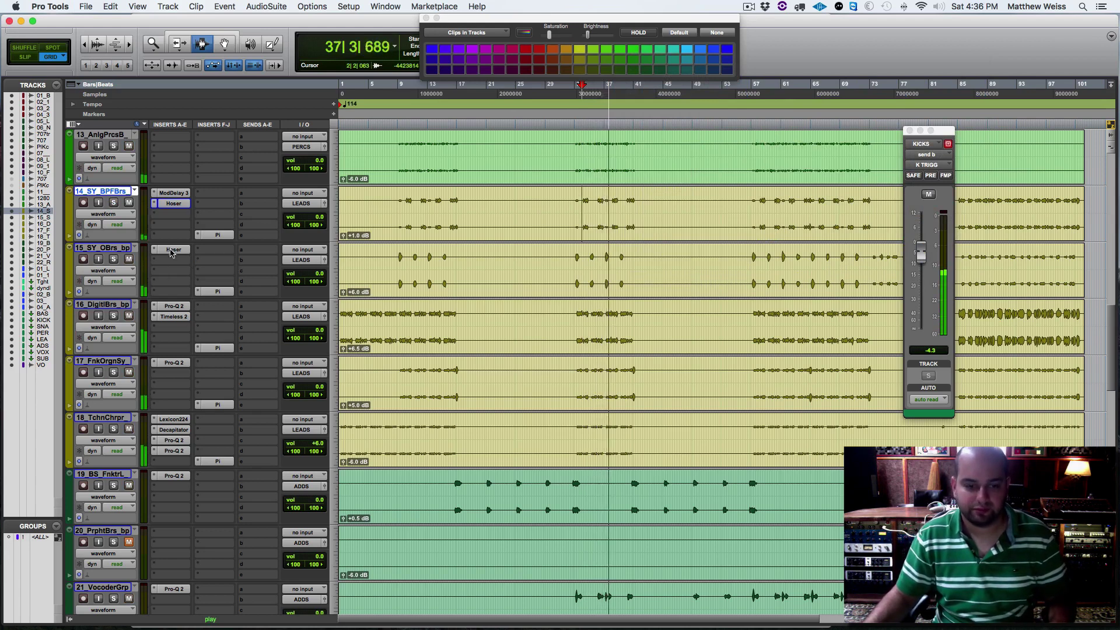
Stop playback, then unmute and solo 20_PrphtBrs_bp and play it from bar 85.
{"action": "scroll", "coordinate": [392, 362], "scroll_direction": "down", "scroll_amount": 4}
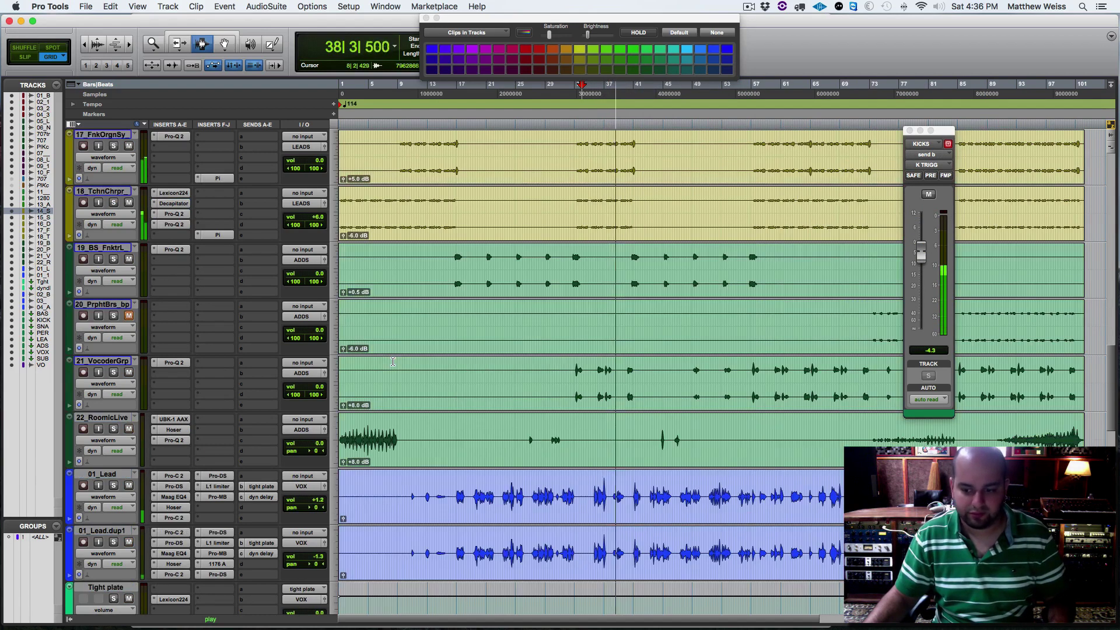
{"action": "scroll", "coordinate": [403, 359], "scroll_direction": "right", "scroll_amount": 5}
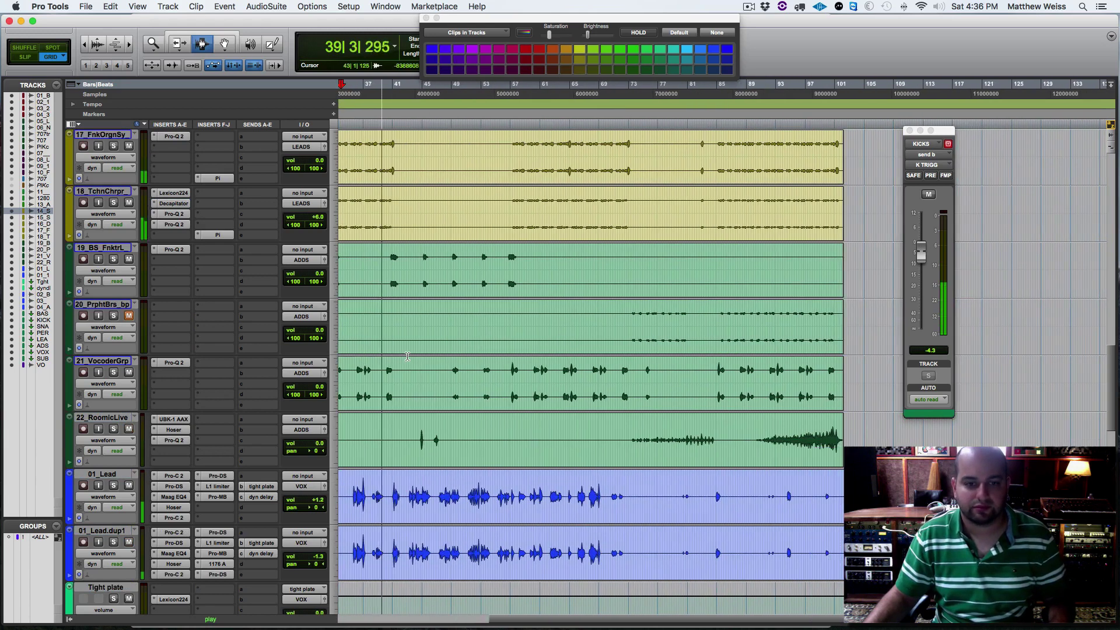
{"action": "key", "text": "space"}
{"action": "left_click", "coordinate": [102, 304]}
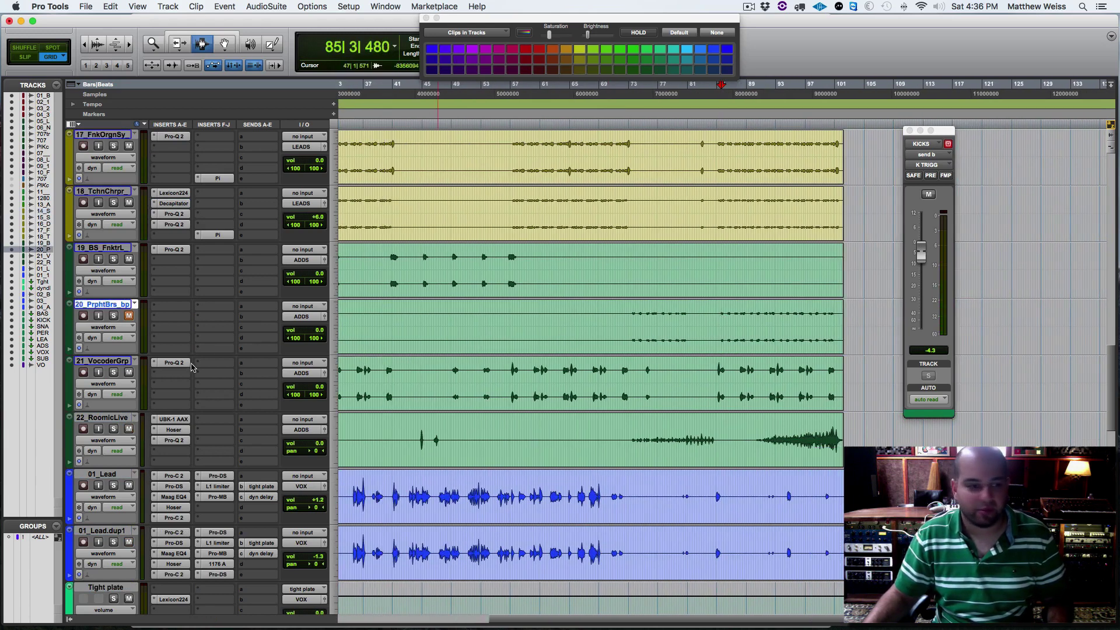
{"action": "left_click", "coordinate": [114, 316]}
{"action": "key", "text": "space"}
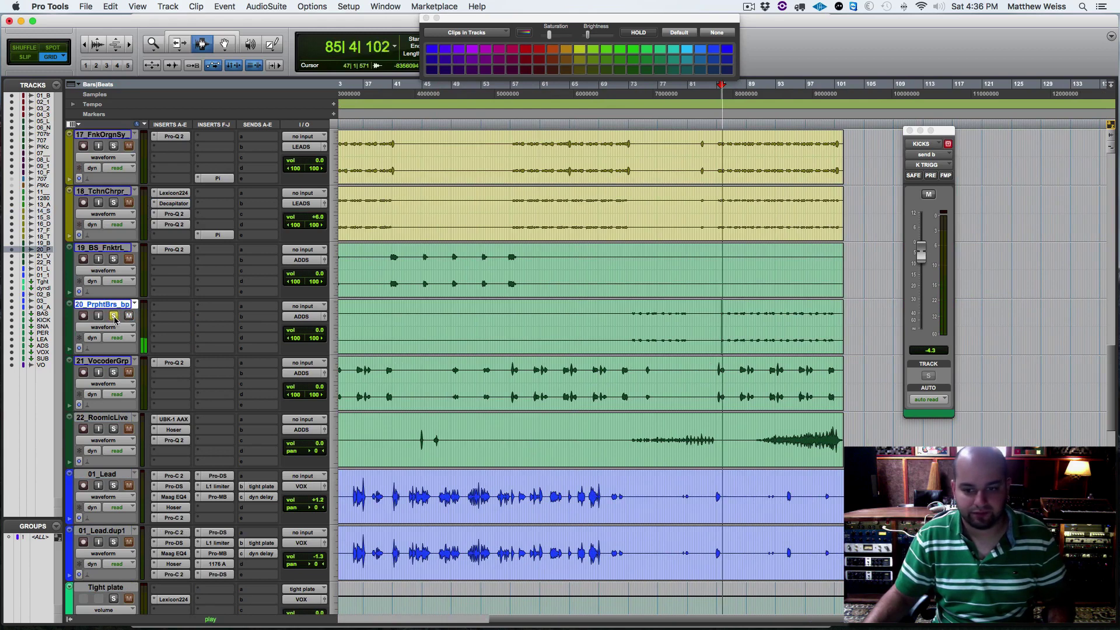
Select the whole clip on 20_PrphtBrs_bp and raise its clip gain during playback, then solo the track and stop.
{"action": "left_click", "coordinate": [563, 334]}
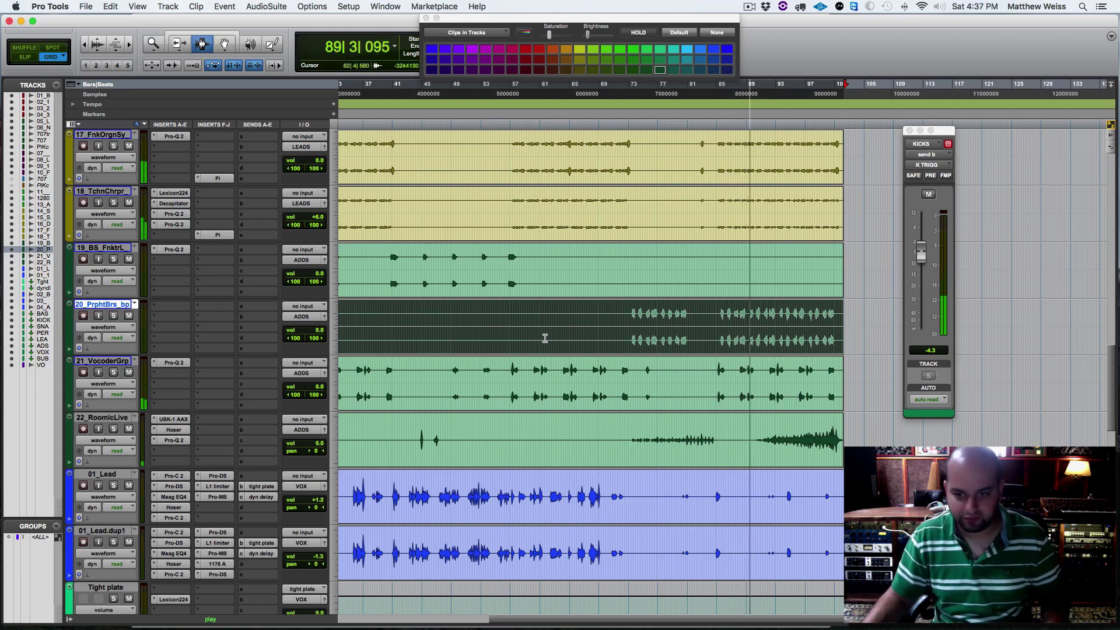
{"action": "left_click", "coordinate": [114, 316]}
{"action": "key", "text": "space"}
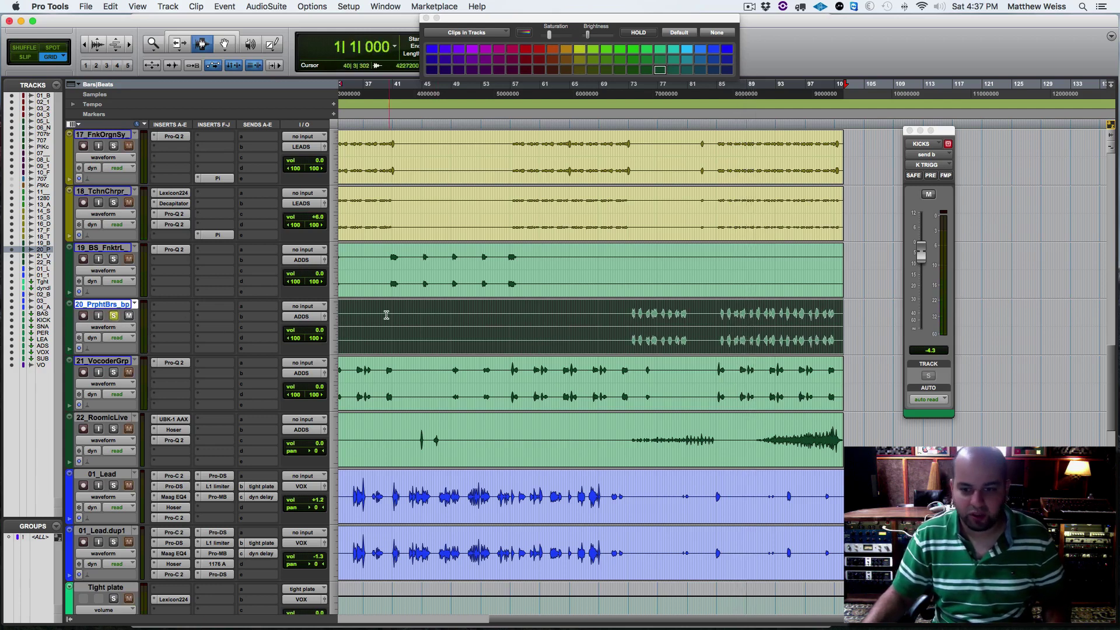
Place the playback position at bar 85 on 20_PrphtBrs_bp and insert FabFilter Pro-Q 2 as a multichannel plug-in on that track.
{"action": "left_click", "coordinate": [721, 322]}
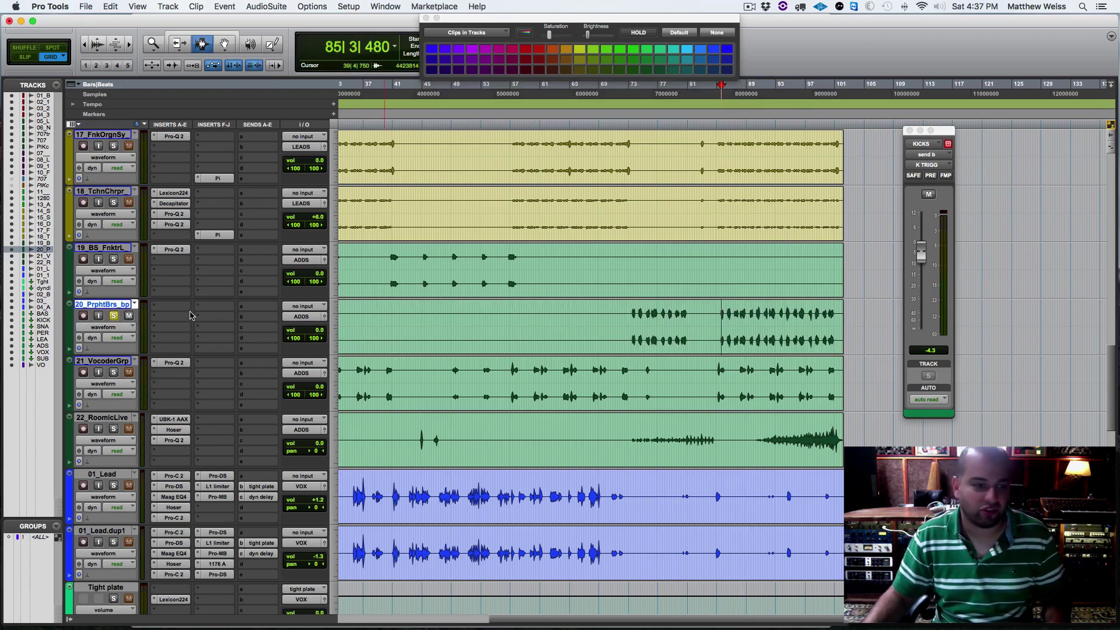
{"action": "left_click", "coordinate": [156, 309]}
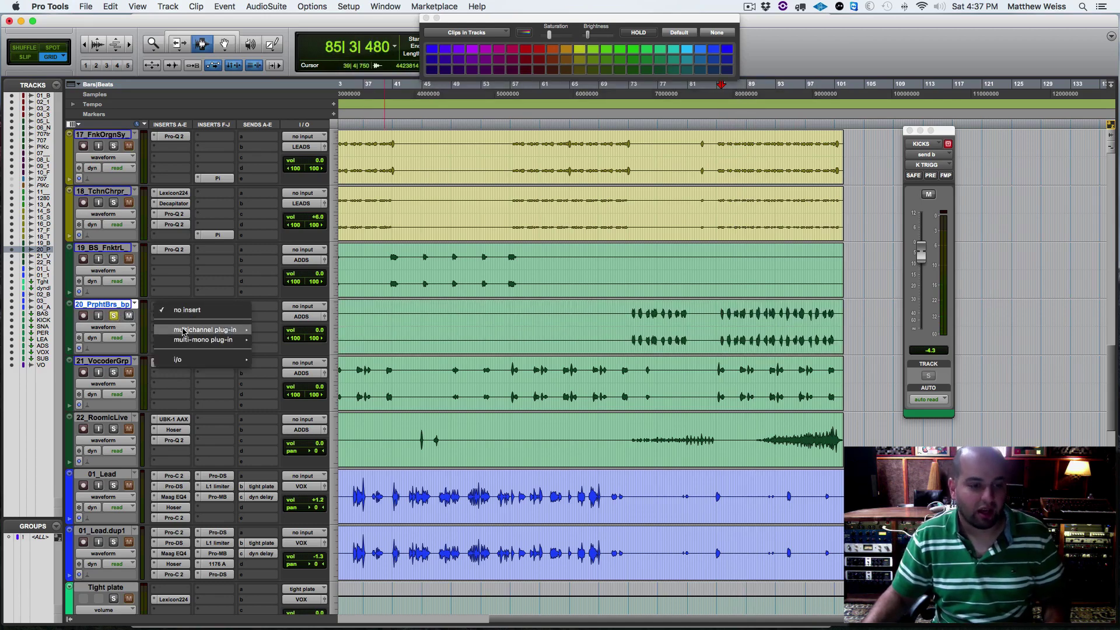
{"action": "mouse_move", "coordinate": [204, 329]}
{"action": "mouse_move", "coordinate": [309, 137]}
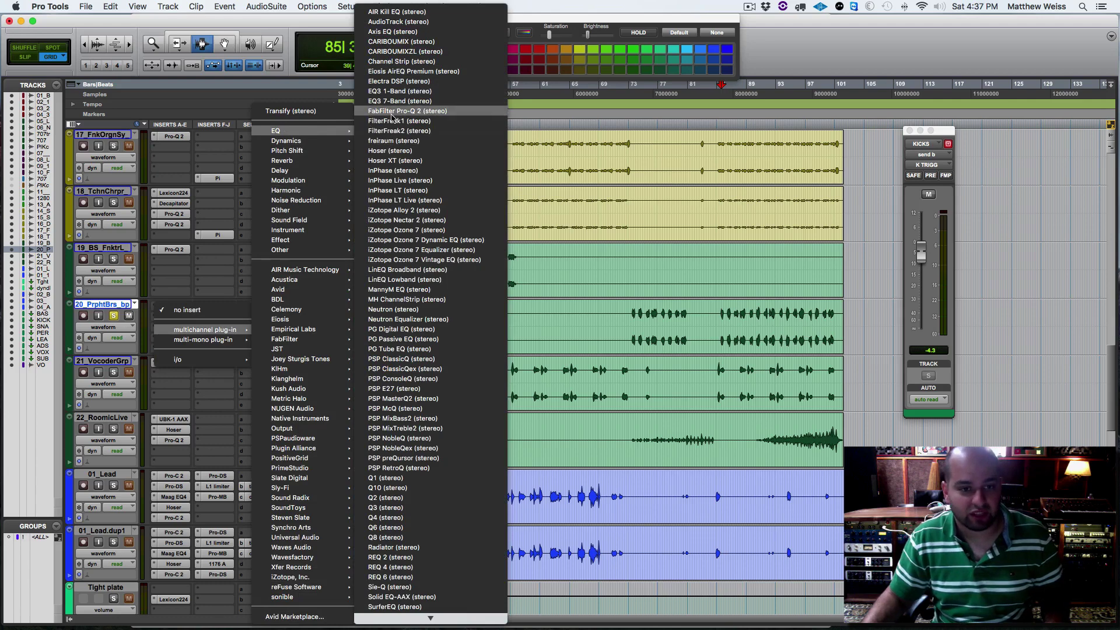
{"action": "left_click", "coordinate": [393, 113]}
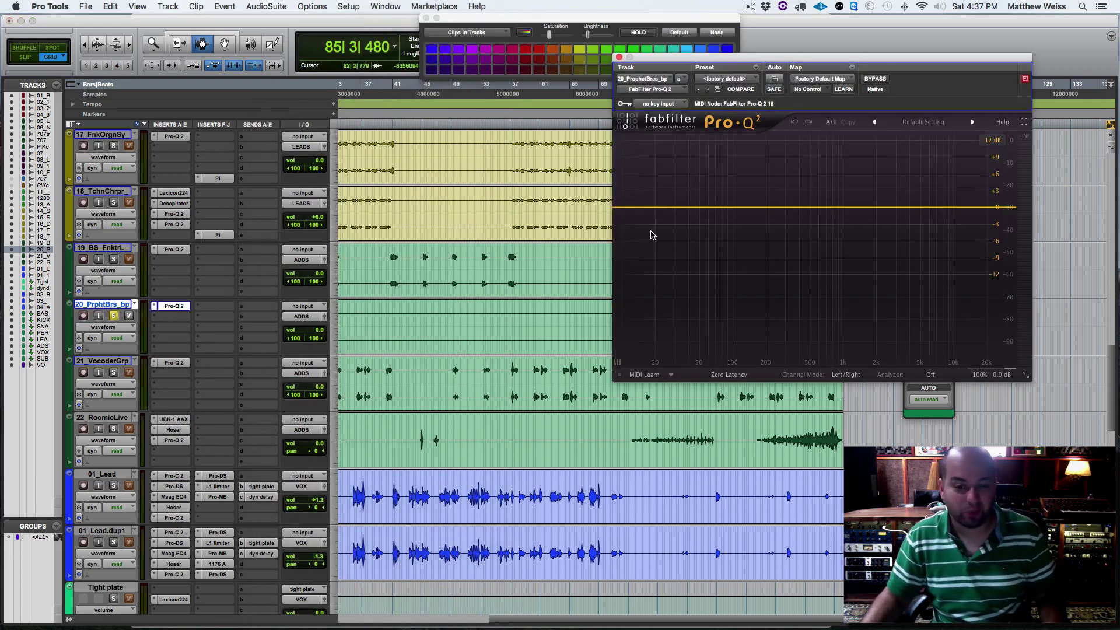
During playback, add a low cut at about 142 Hz in Pro-Q 2, choose its processing mode, and close the plug-in.
{"action": "key", "text": "space"}
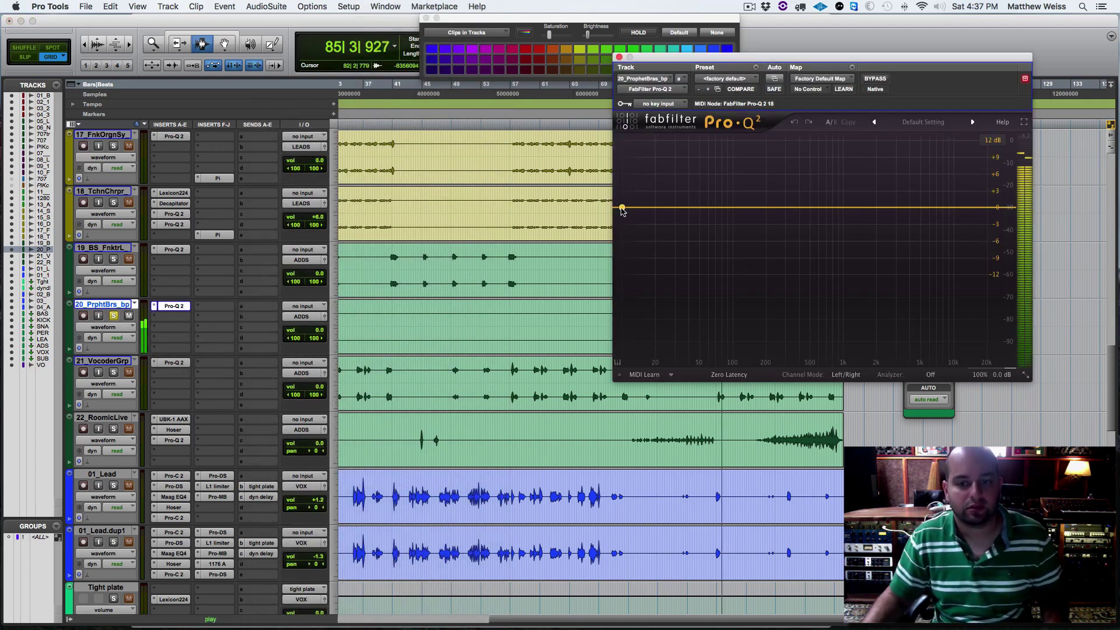
{"action": "left_click_drag", "start_coordinate": [621, 209], "coordinate": [750, 210]}
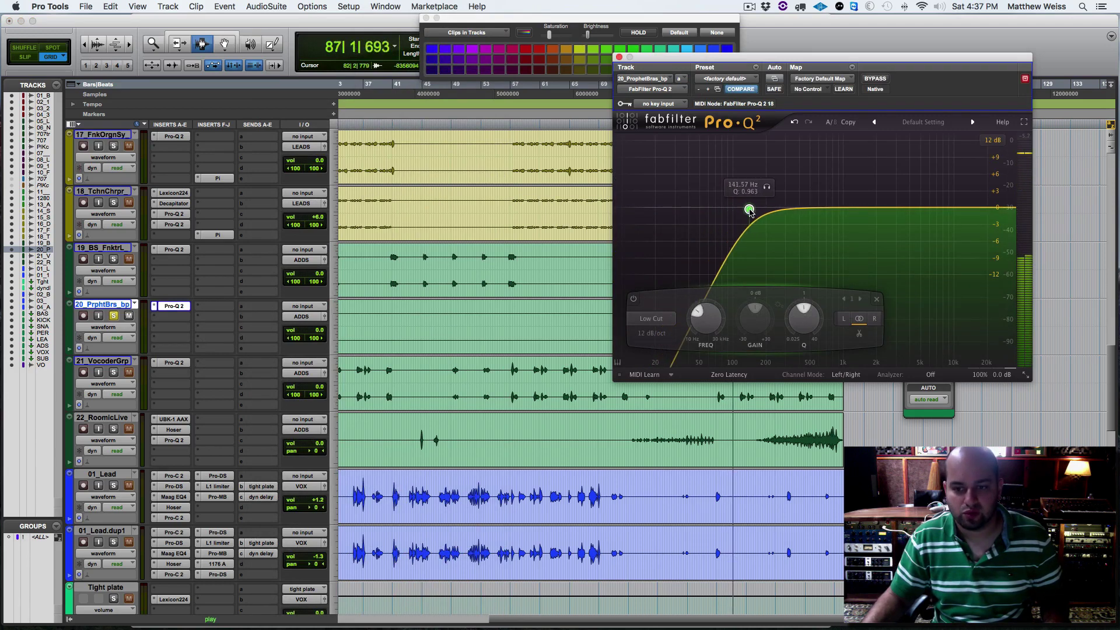
{"action": "left_click", "coordinate": [730, 374]}
{"action": "left_click", "coordinate": [726, 395]}
{"action": "left_click", "coordinate": [619, 57]}
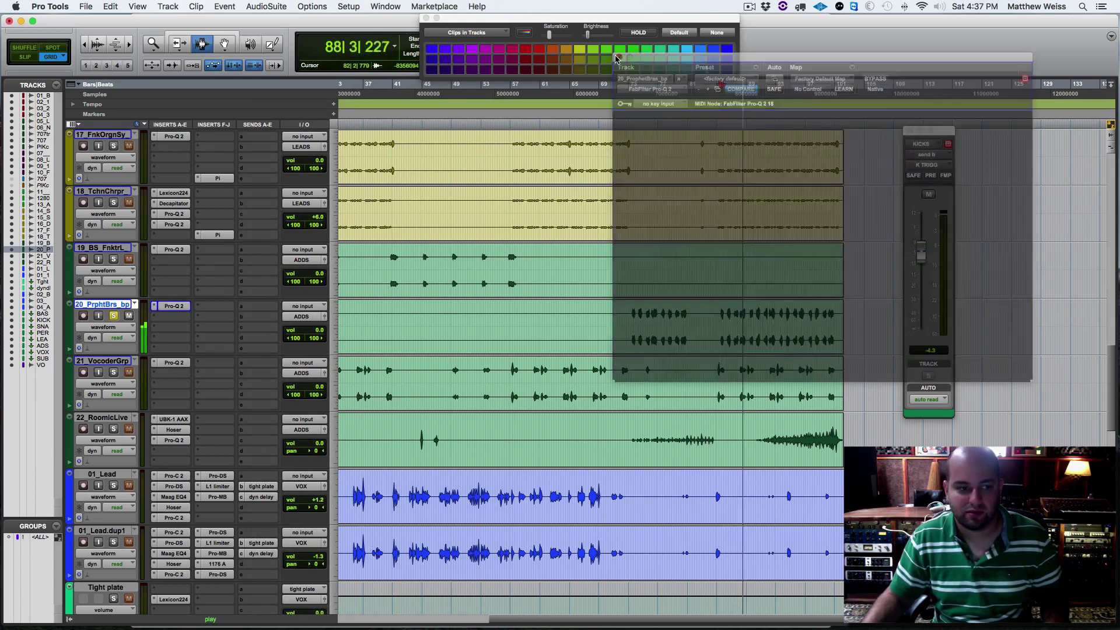
Play the full mix from bar 85 to judge 20_PrphtBrs_bp against the other tracks.
{"action": "key", "text": "space"}
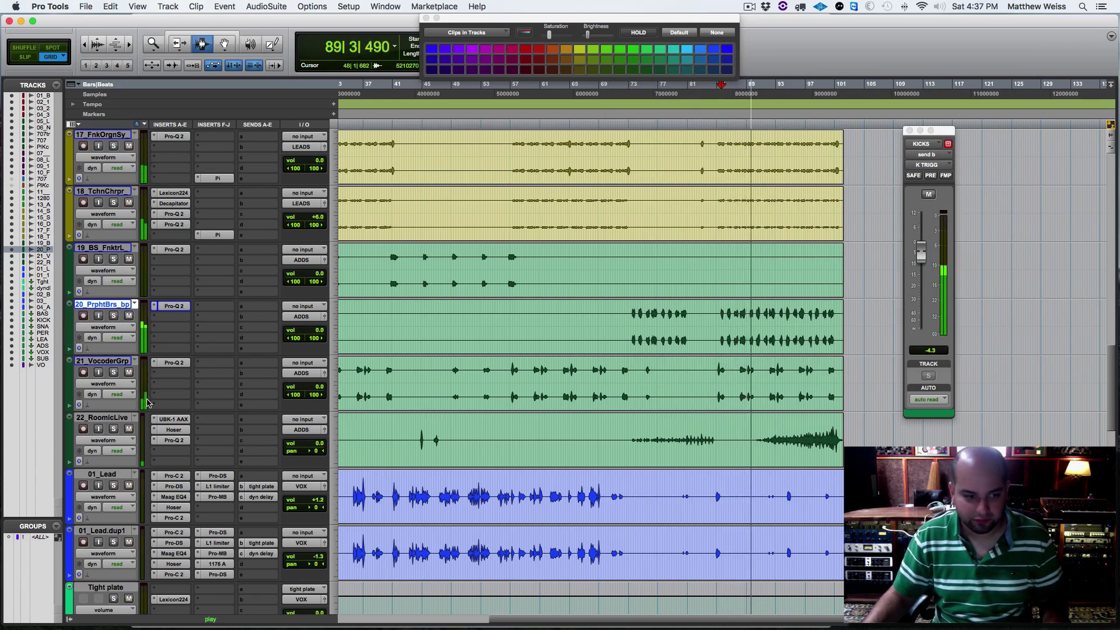
{"action": "scroll", "coordinate": [434, 402], "scroll_direction": "left", "scroll_amount": 10}
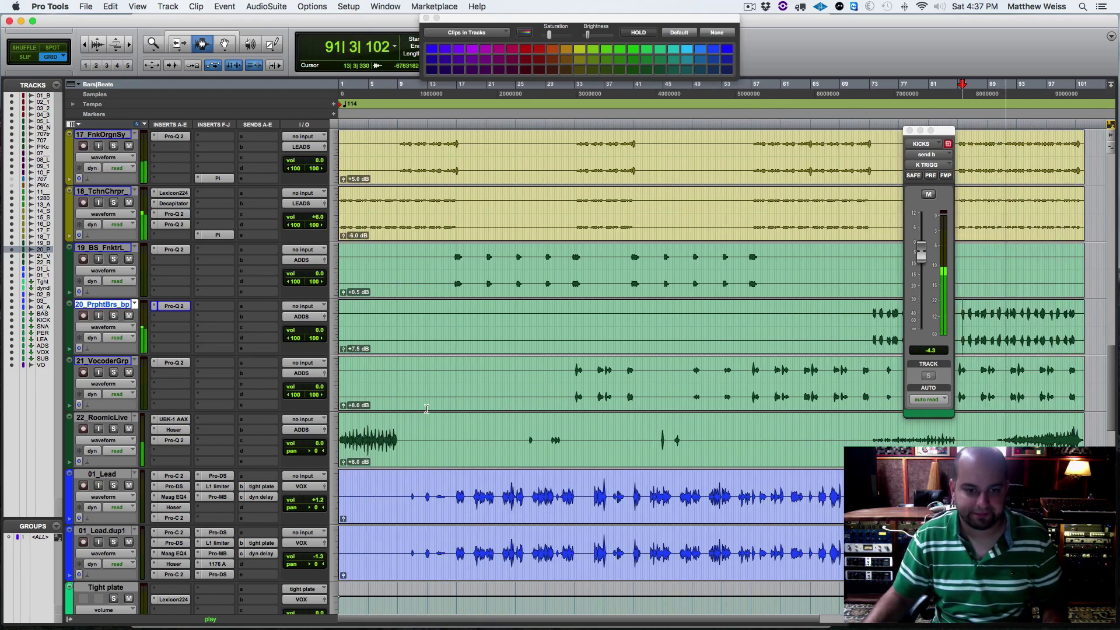
{"action": "scroll", "coordinate": [426, 408], "scroll_direction": "down", "scroll_amount": 9}
{"action": "scroll", "coordinate": [426, 409], "scroll_direction": "down", "scroll_amount": 5}
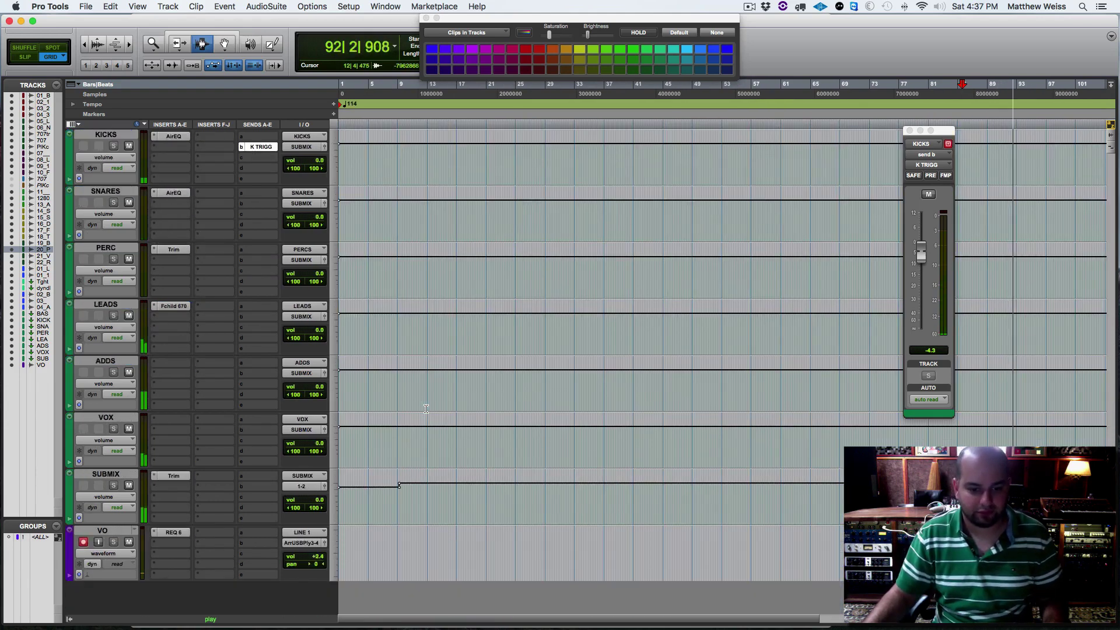
Set the Trim gain on SUBMIX to -9.3 dB while playing from bar 14, and save the session.
{"action": "left_click", "coordinate": [430, 479]}
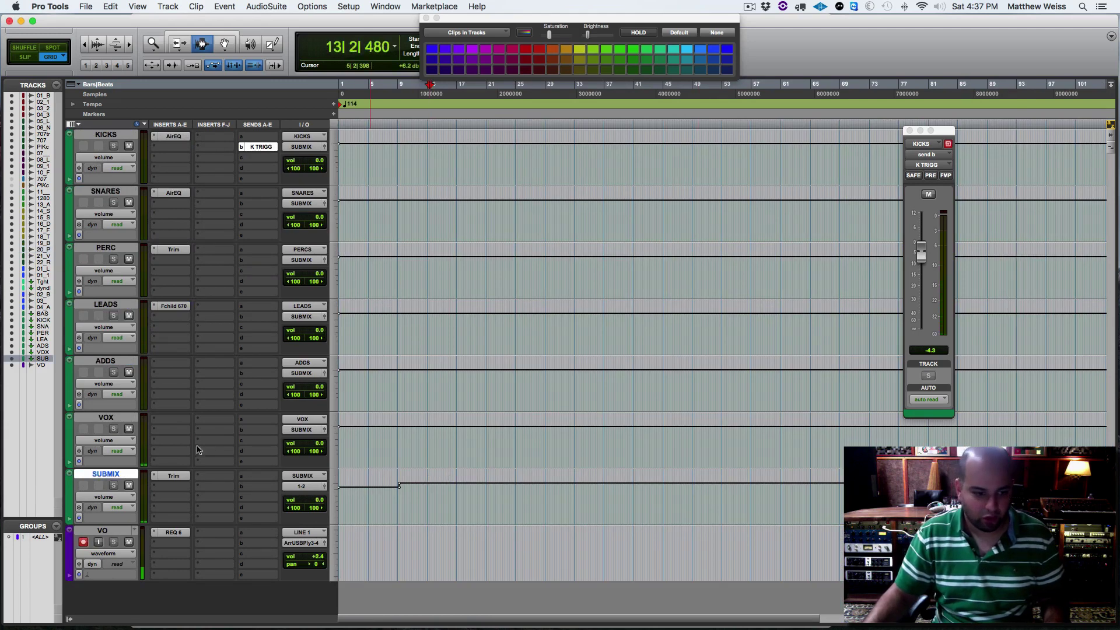
{"action": "left_click", "coordinate": [169, 478]}
{"action": "scroll", "coordinate": [170, 478], "scroll_direction": "up", "scroll_amount": 1}
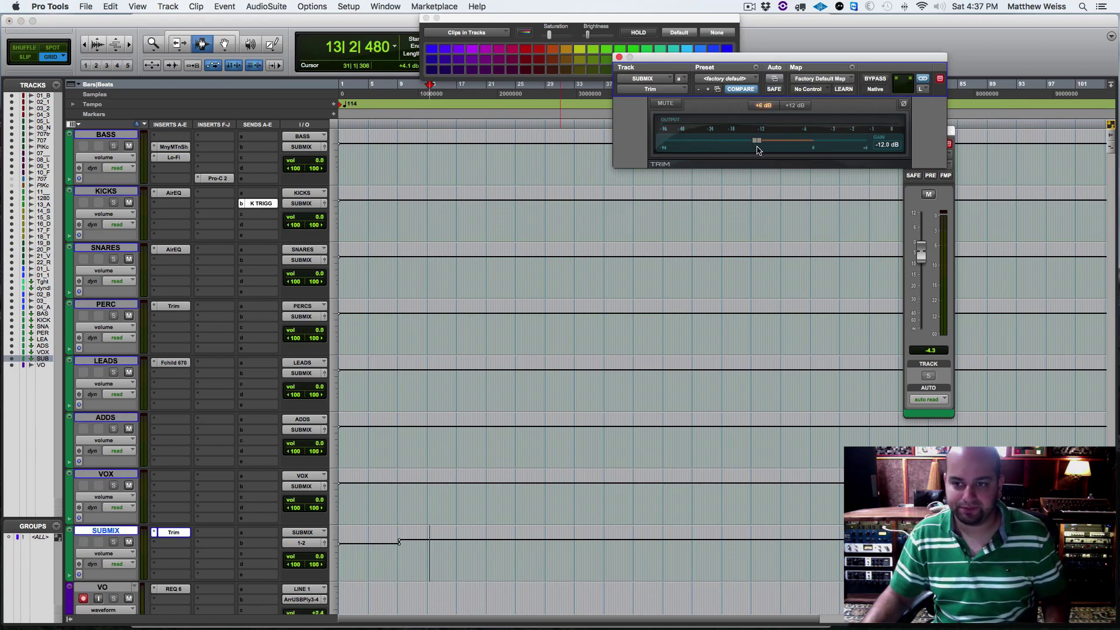
{"action": "left_click", "coordinate": [438, 554]}
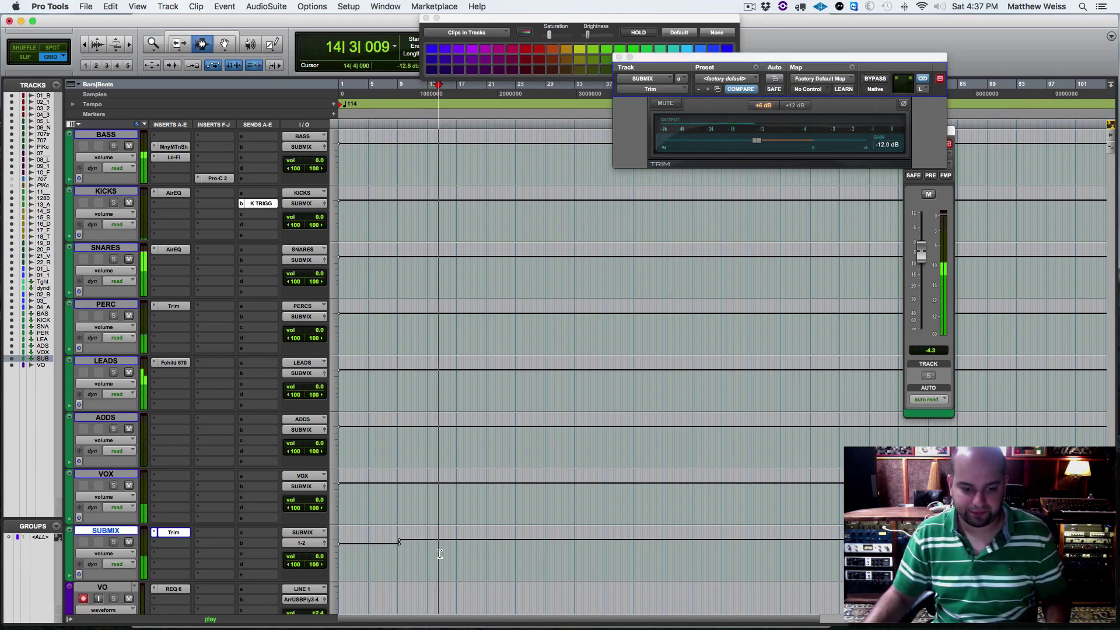
{"action": "key", "text": "space"}
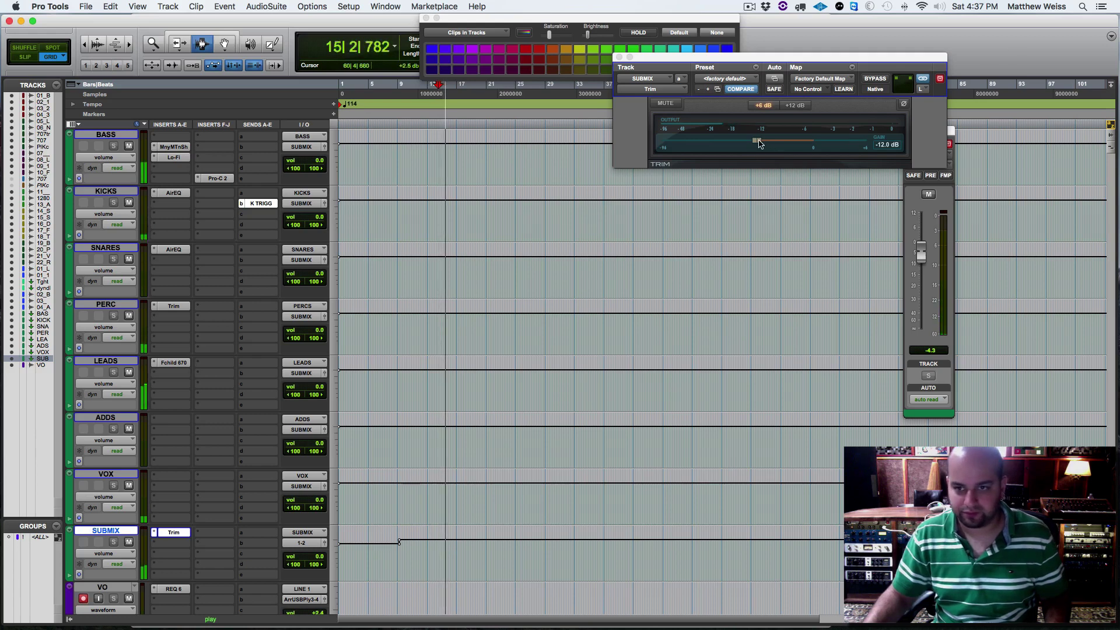
{"action": "left_click_drag", "start_coordinate": [757, 142], "coordinate": [772, 144]}
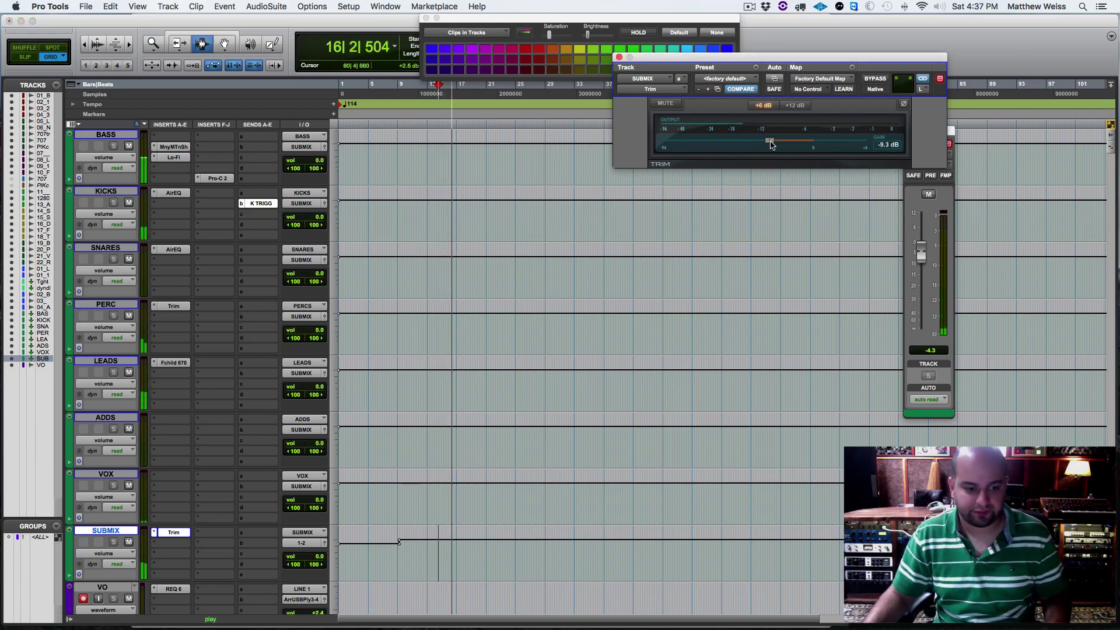
{"action": "key", "text": "super+s"}
{"action": "left_click", "coordinate": [620, 57]}
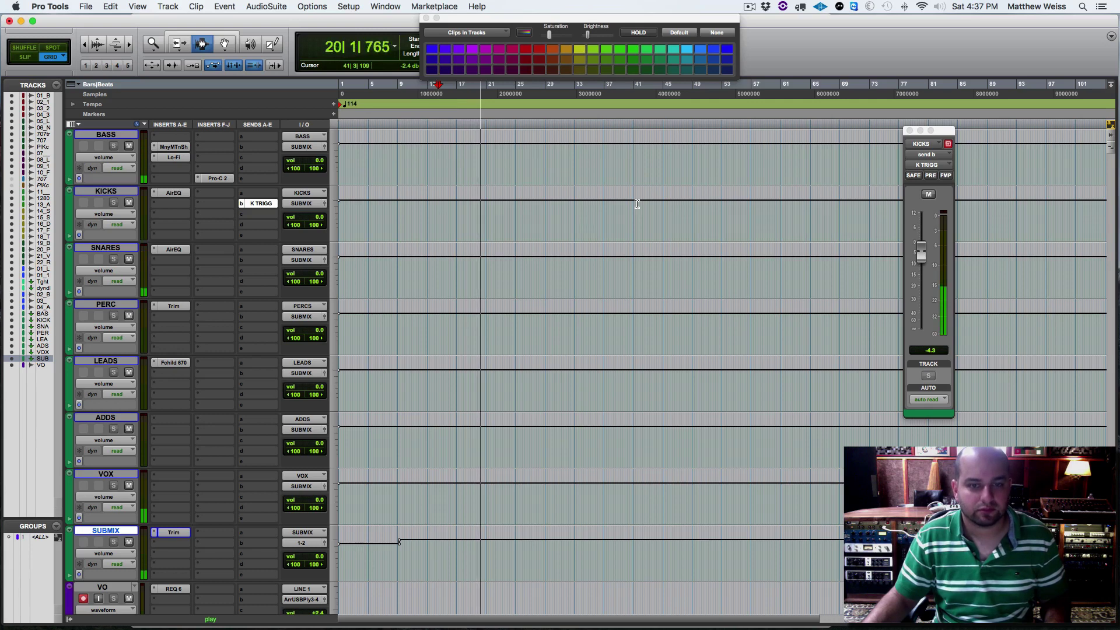
{"action": "key", "text": "space"}
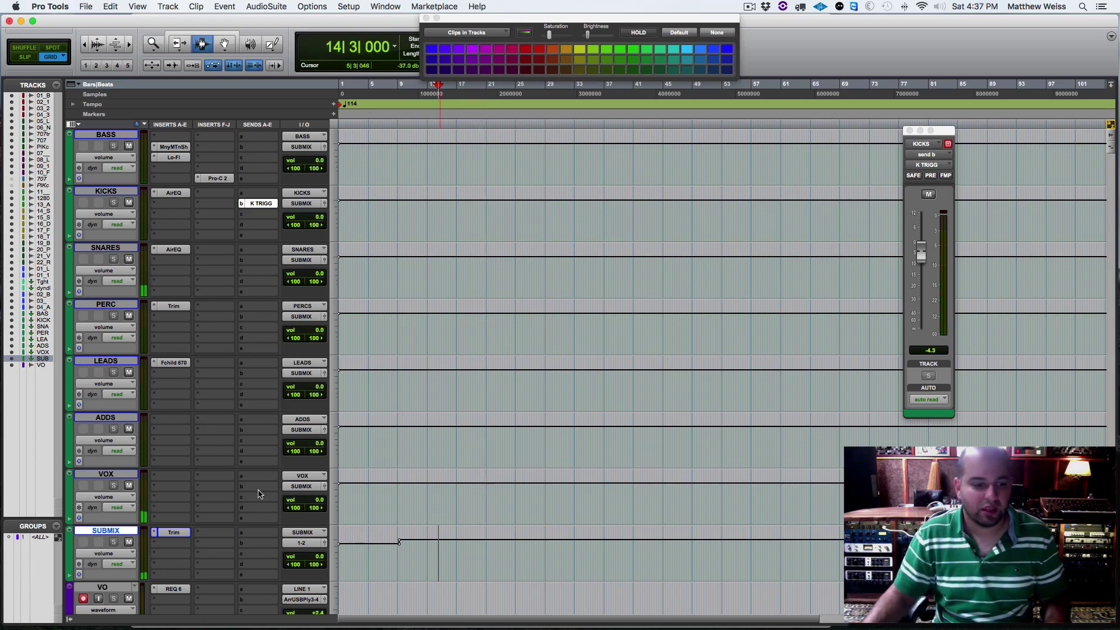
Insert the UAD Neve 33609 compressor on SUBMIX after Trim and bypass it.
{"action": "left_click", "coordinate": [153, 547]}
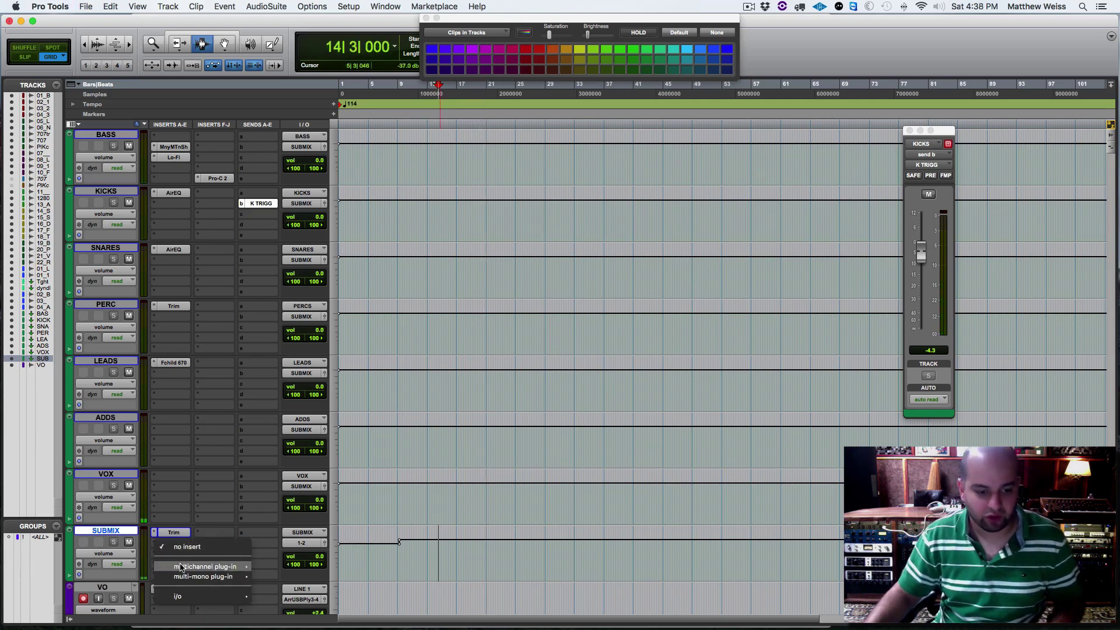
{"action": "mouse_move", "coordinate": [204, 567]}
{"action": "mouse_move", "coordinate": [286, 175]}
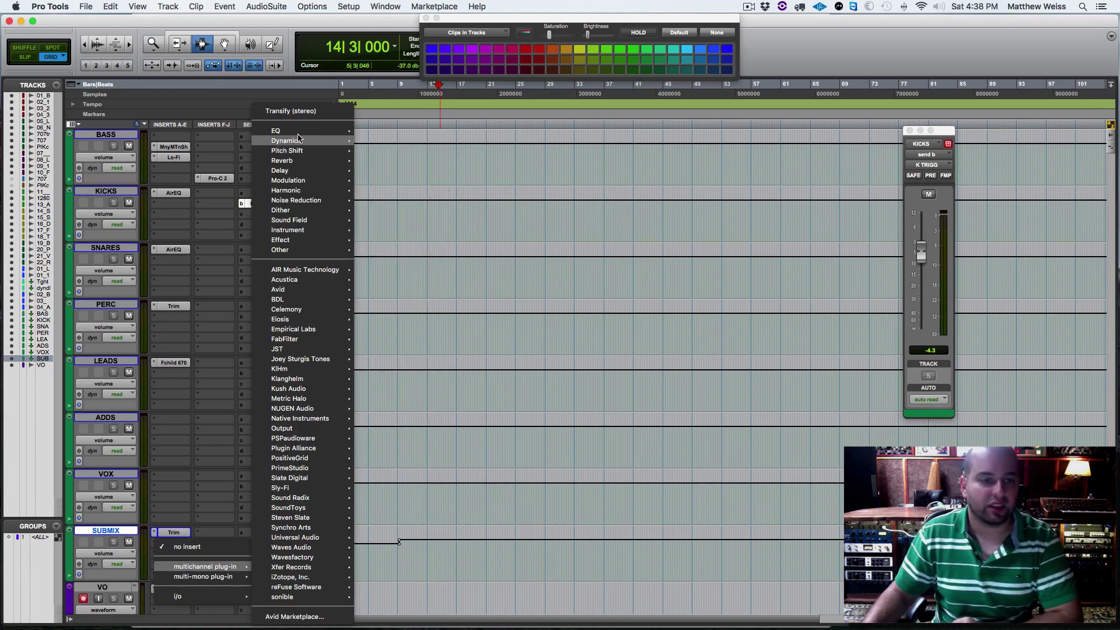
{"action": "mouse_move", "coordinate": [300, 140]}
{"action": "mouse_move", "coordinate": [433, 624]}
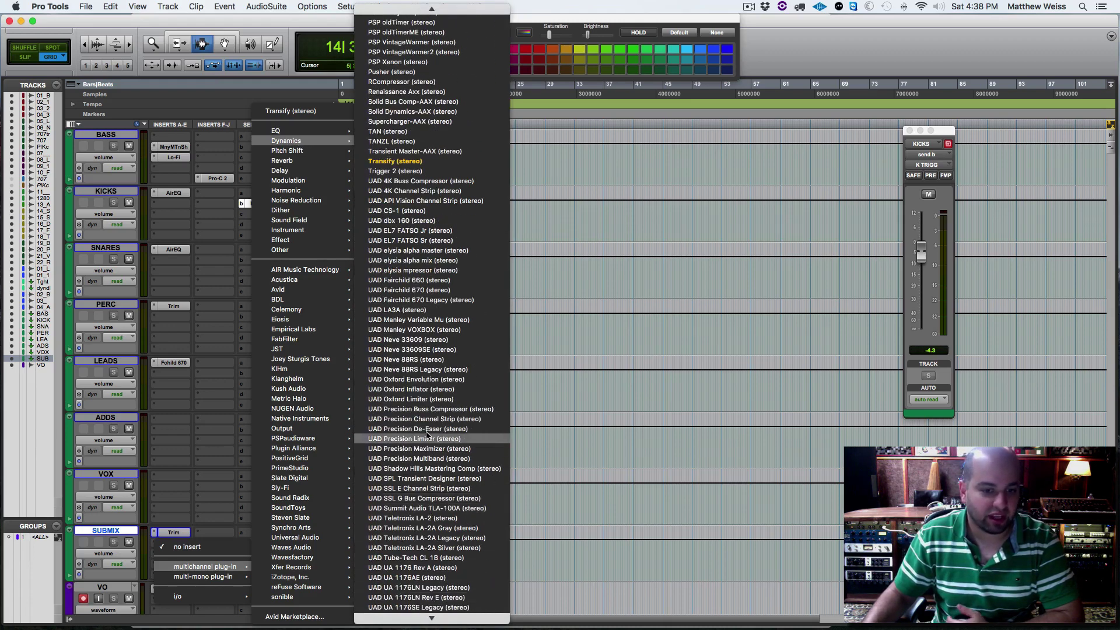
{"action": "left_click", "coordinate": [434, 342]}
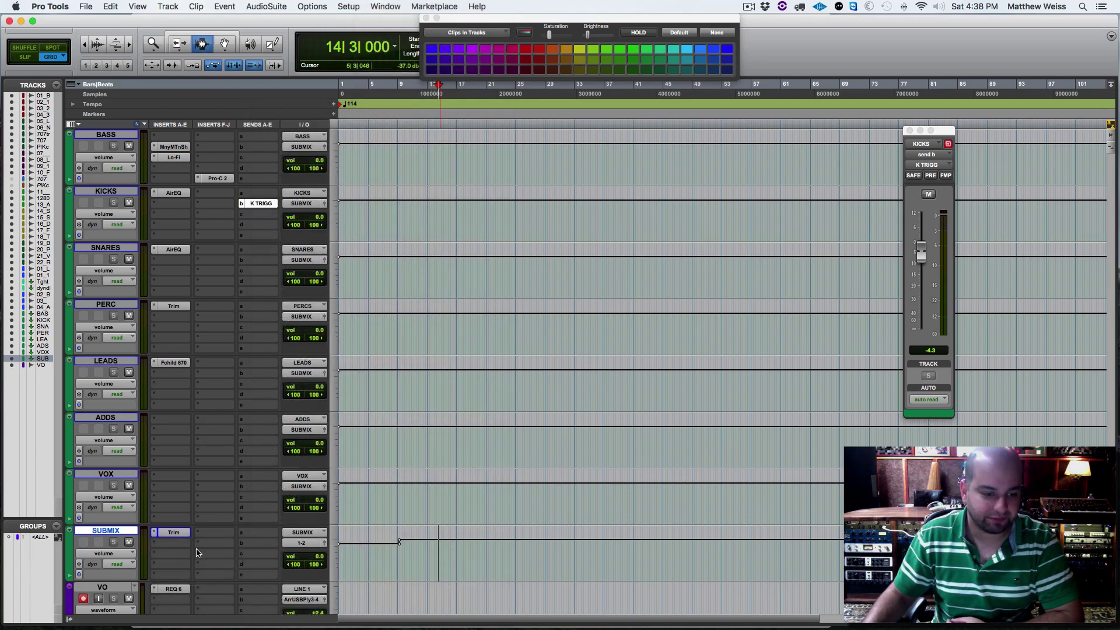
{"action": "left_click", "coordinate": [174, 543], "text": "super"}
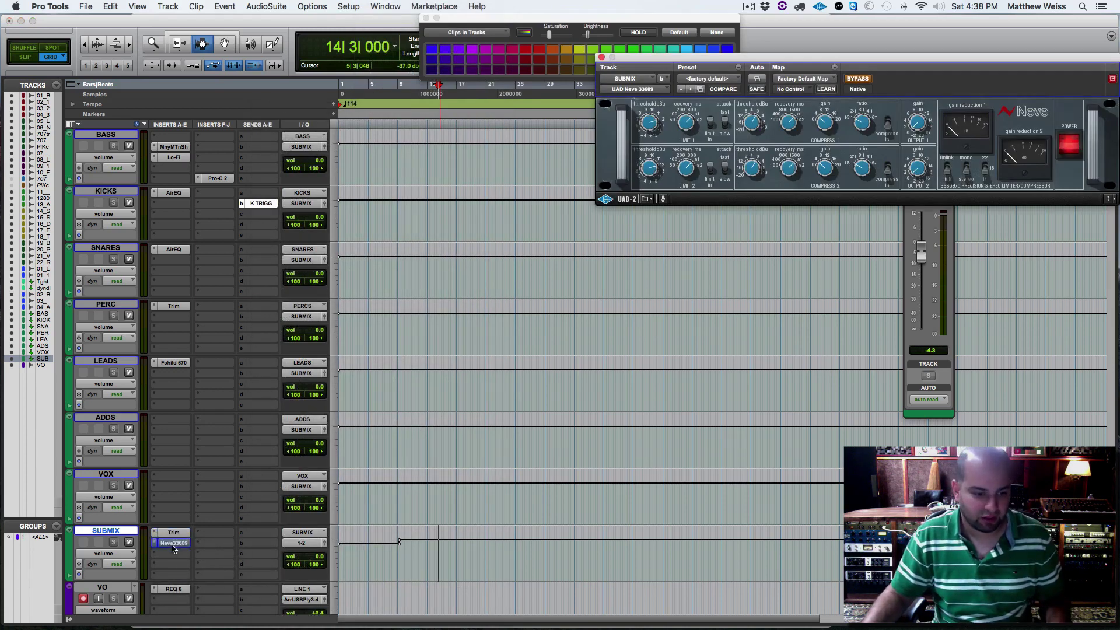
Insert the UAD SSL G Bus Compressor on SUBMIX after the Neve 33609 and bypass it.
{"action": "left_click", "coordinate": [154, 554]}
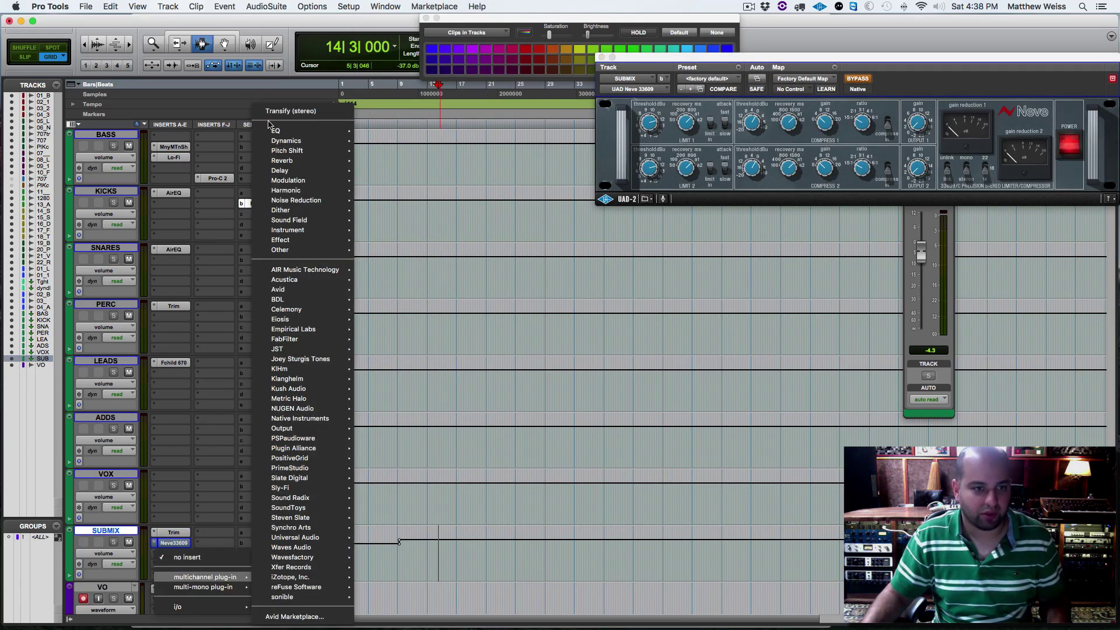
{"action": "mouse_move", "coordinate": [274, 131]}
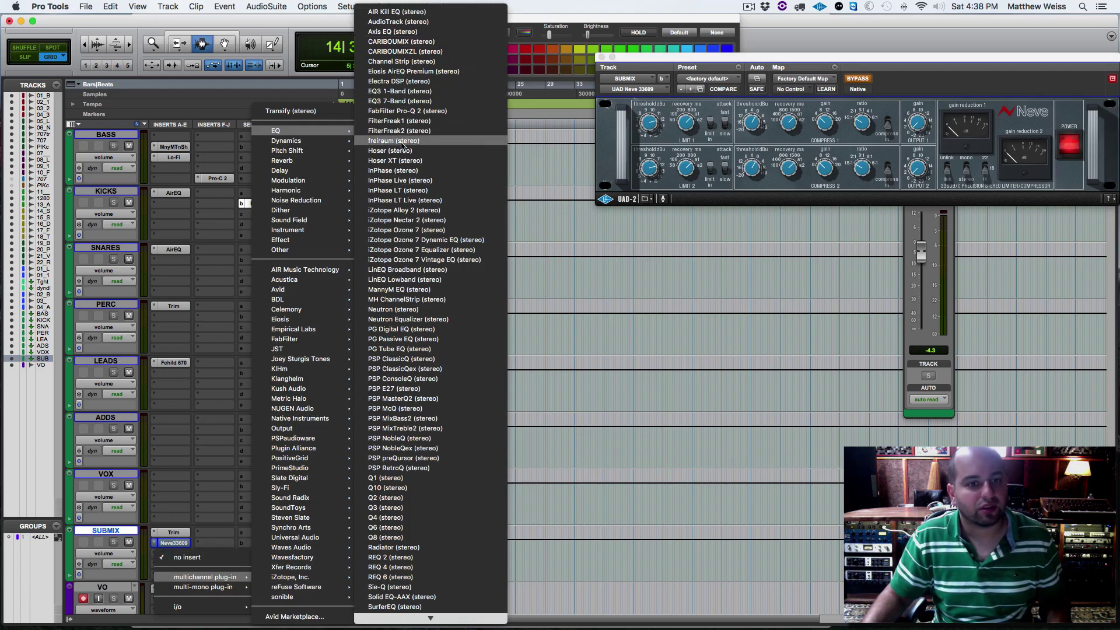
{"action": "mouse_move", "coordinate": [341, 141]}
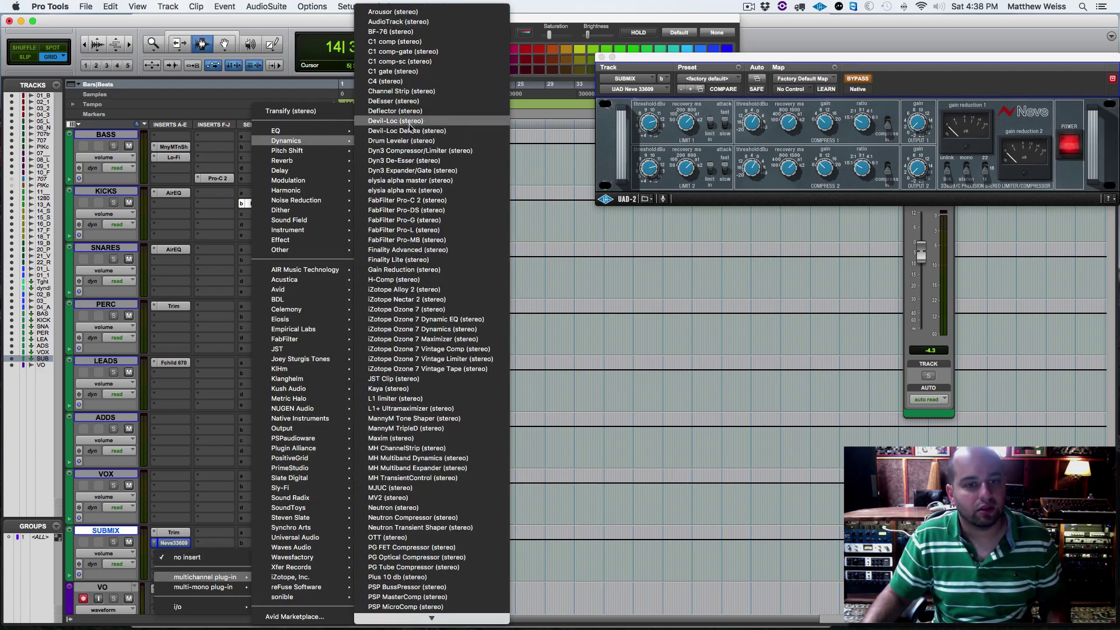
{"action": "scroll", "coordinate": [445, 486], "scroll_direction": "down", "scroll_amount": 15}
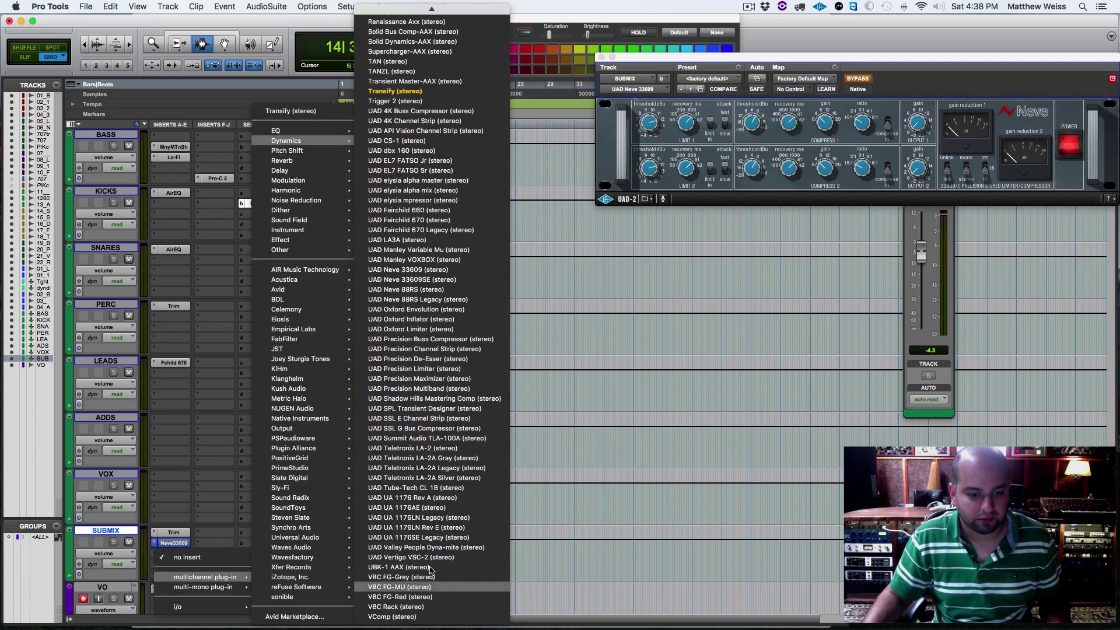
{"action": "left_click", "coordinate": [436, 429]}
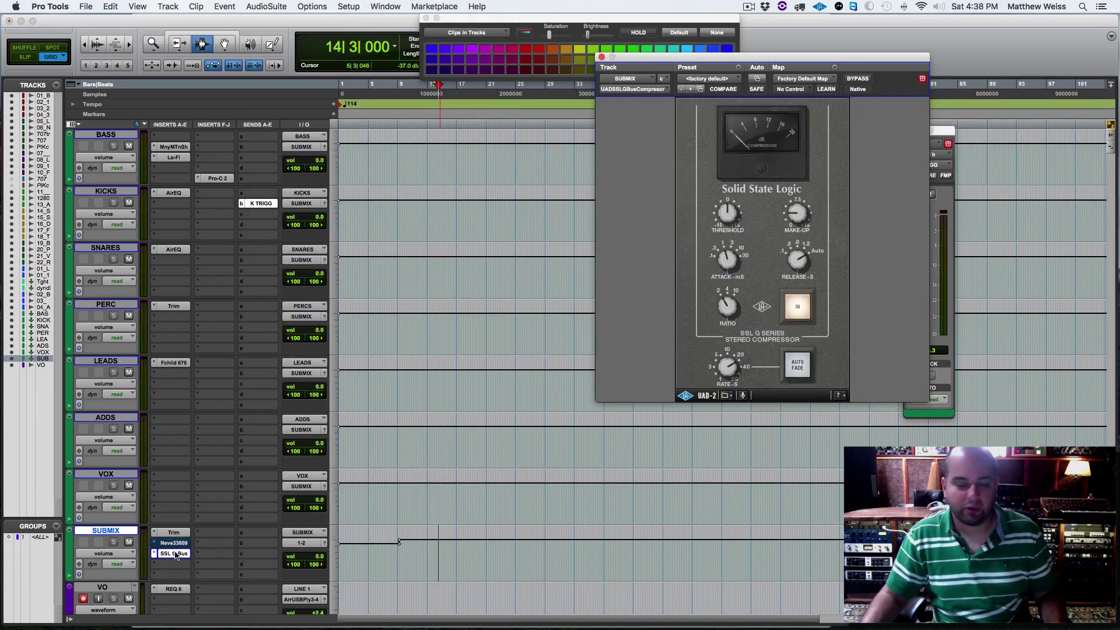
{"action": "left_click", "coordinate": [175, 555], "text": "super"}
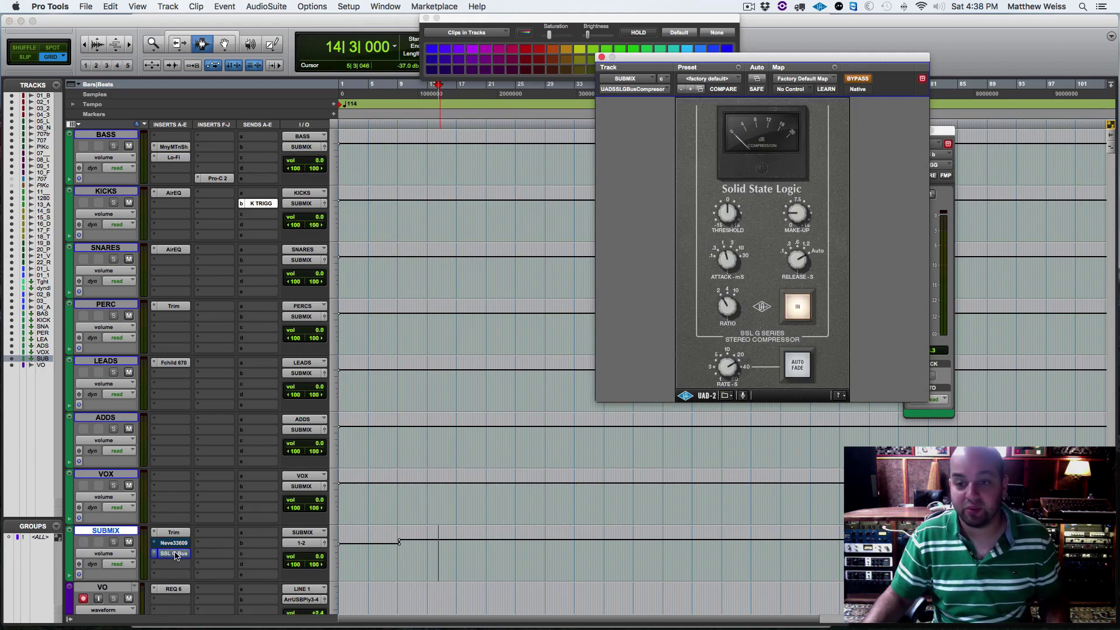
Activate the Neve 33609 on SUBMIX, play from bar 14, and toggle its upper limiter's attack switch.
{"action": "left_click", "coordinate": [174, 542]}
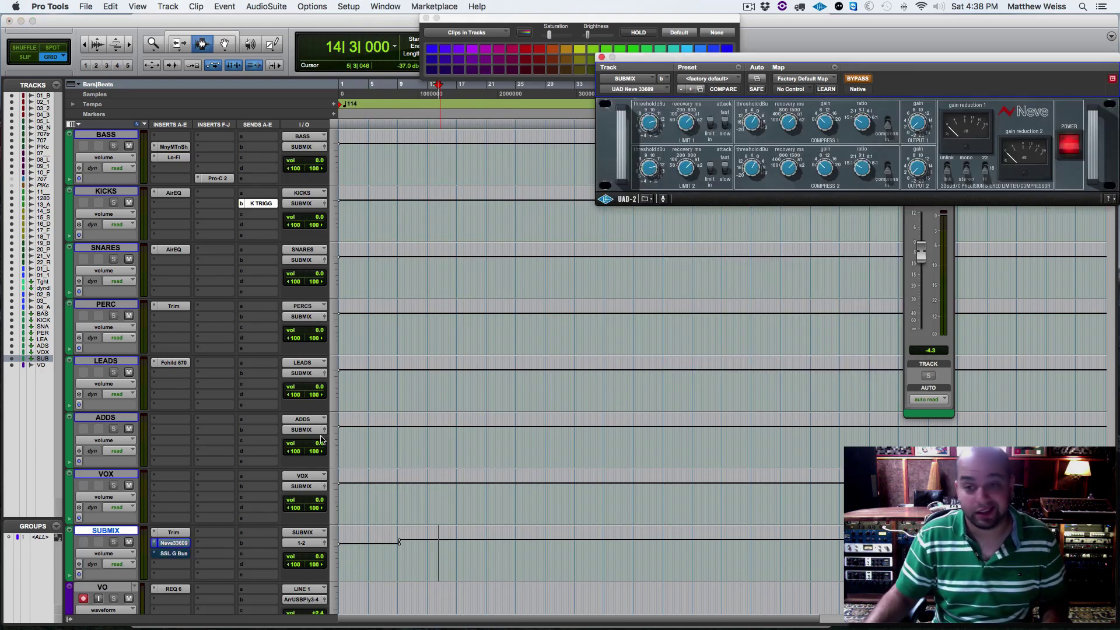
{"action": "left_click", "coordinate": [856, 79]}
{"action": "left_click_drag", "start_coordinate": [757, 67], "coordinate": [496, 165]}
{"action": "key", "text": "space"}
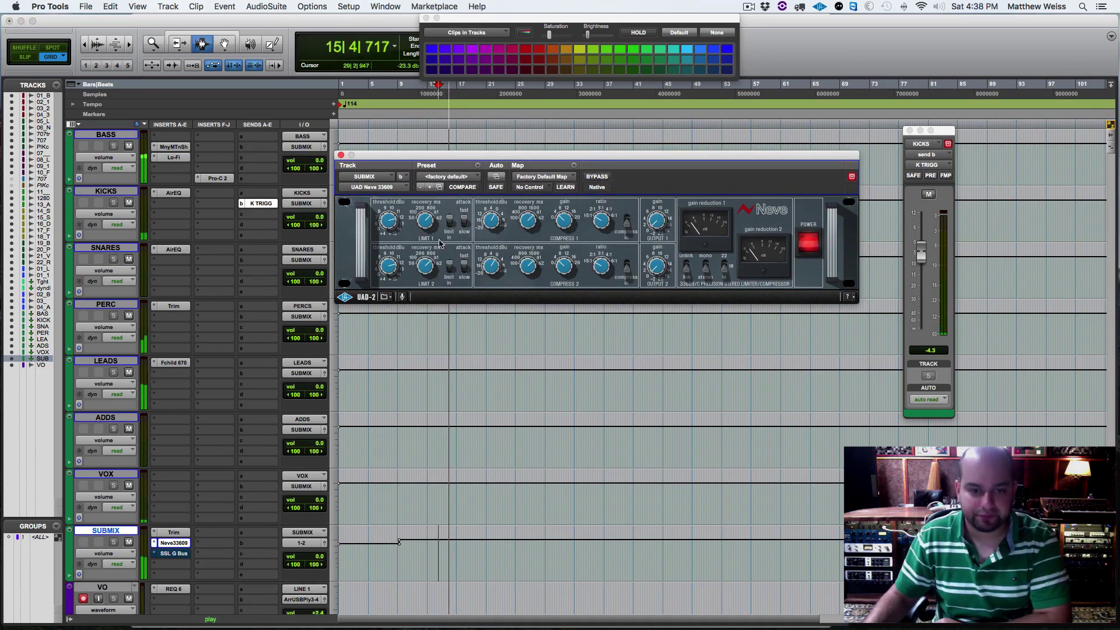
{"action": "left_click", "coordinate": [465, 220]}
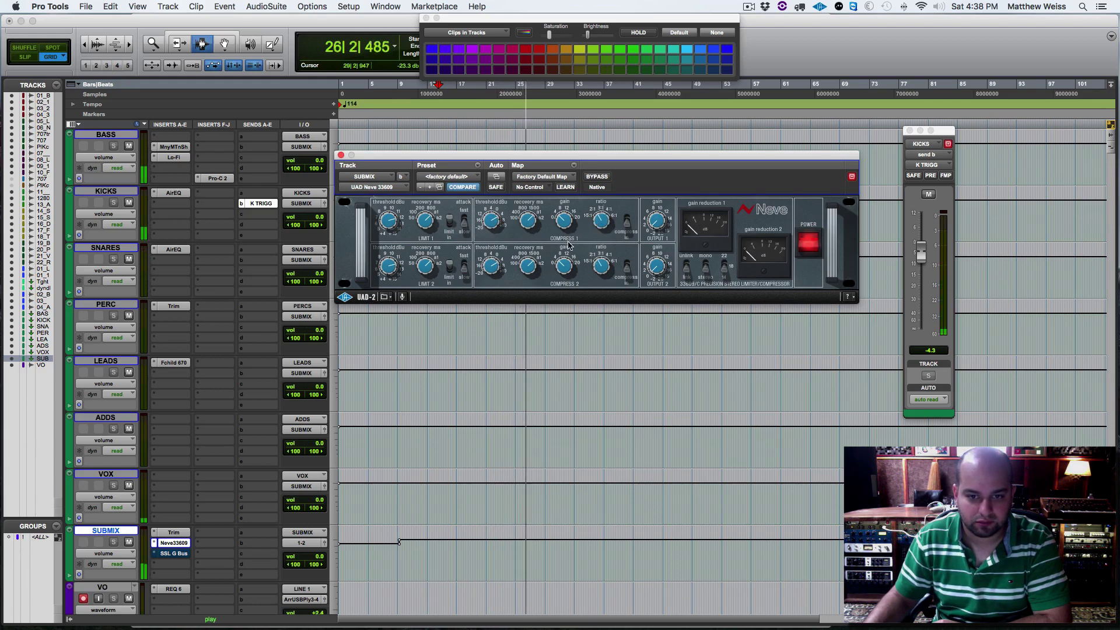
Compare the mix with the Neve 33609 bypassed and active, then stop playback and close the plug-in.
{"action": "left_click", "coordinate": [596, 179]}
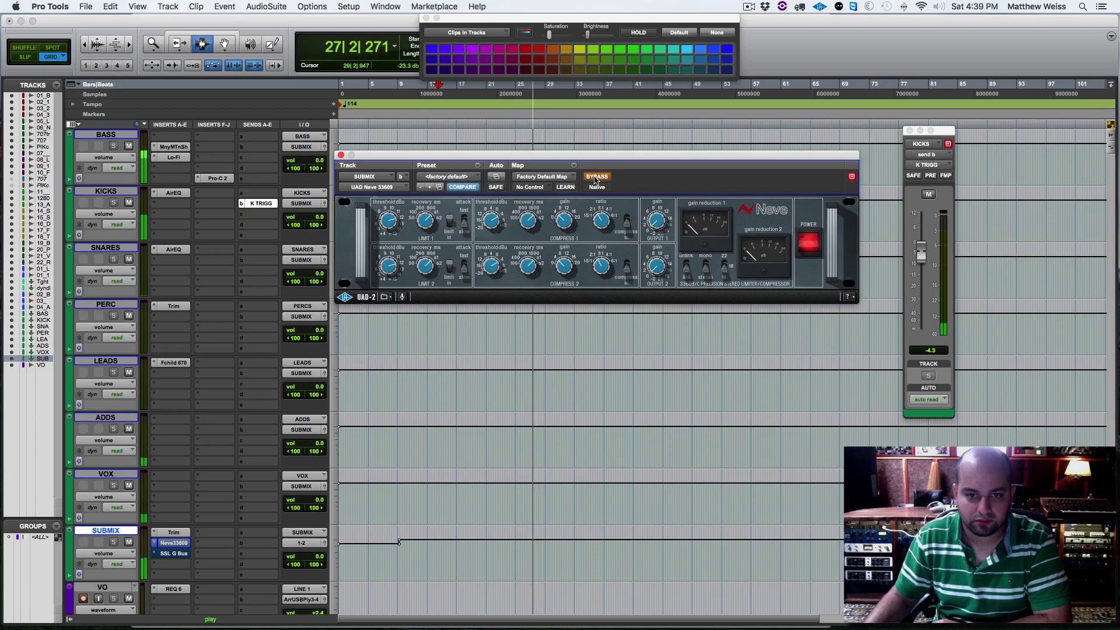
{"action": "left_click", "coordinate": [597, 179]}
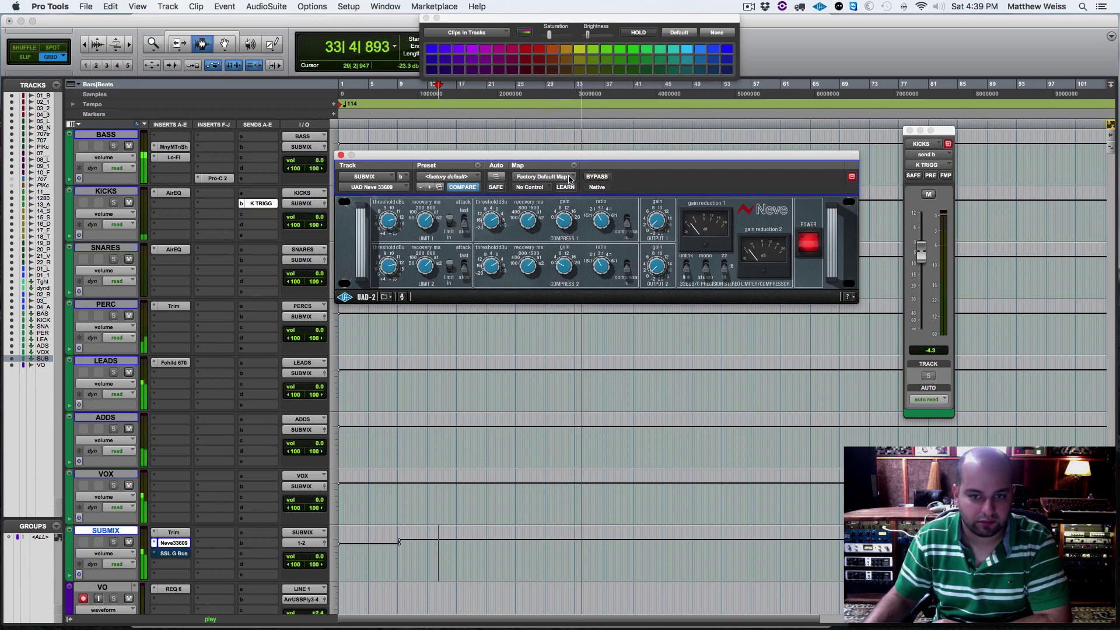
{"action": "left_click", "coordinate": [591, 177]}
{"action": "left_click", "coordinate": [591, 176]}
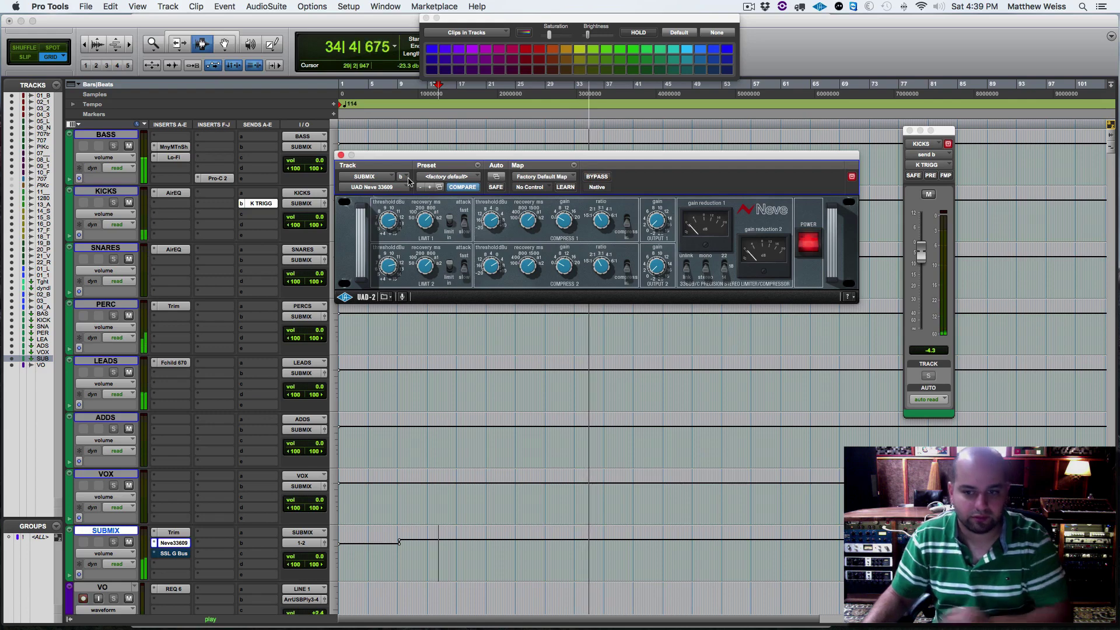
{"action": "key", "text": "space"}
{"action": "left_click", "coordinate": [341, 156]}
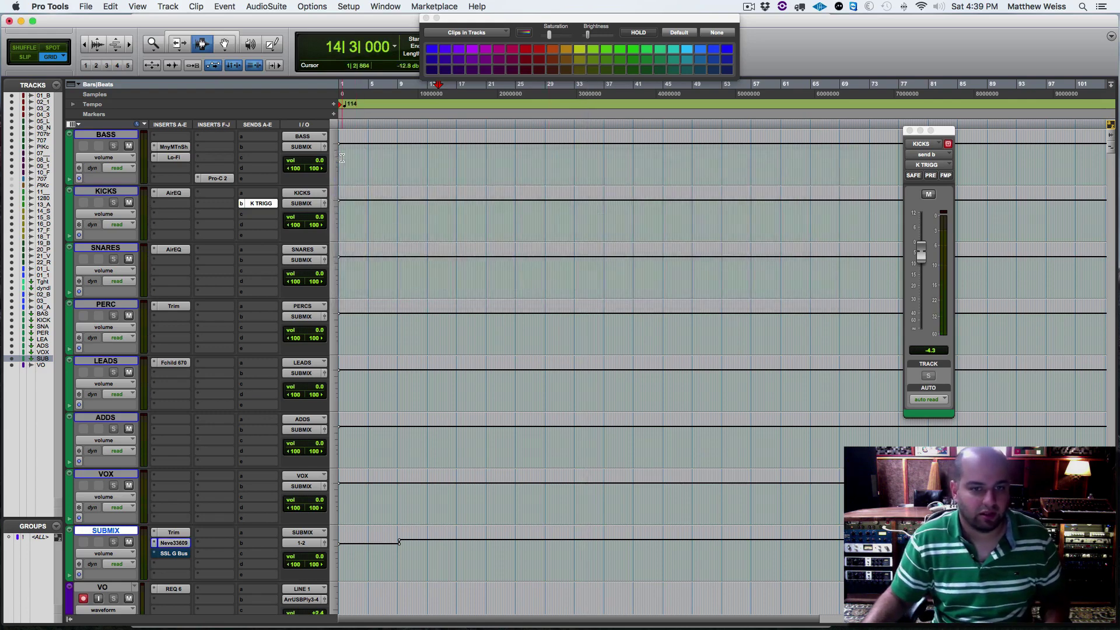
Open the Neve 33609 on SUBMIX, try compressor recovery settings while replaying from bar 14, then close the plug-in and stop playback.
{"action": "left_click", "coordinate": [175, 544]}
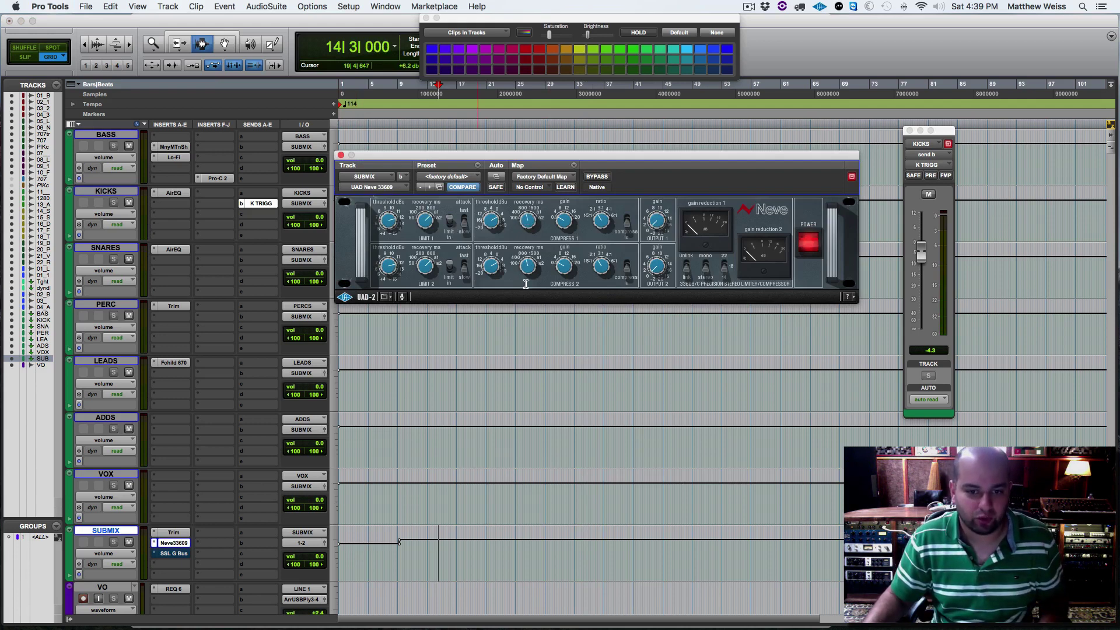
{"action": "key", "text": "space"}
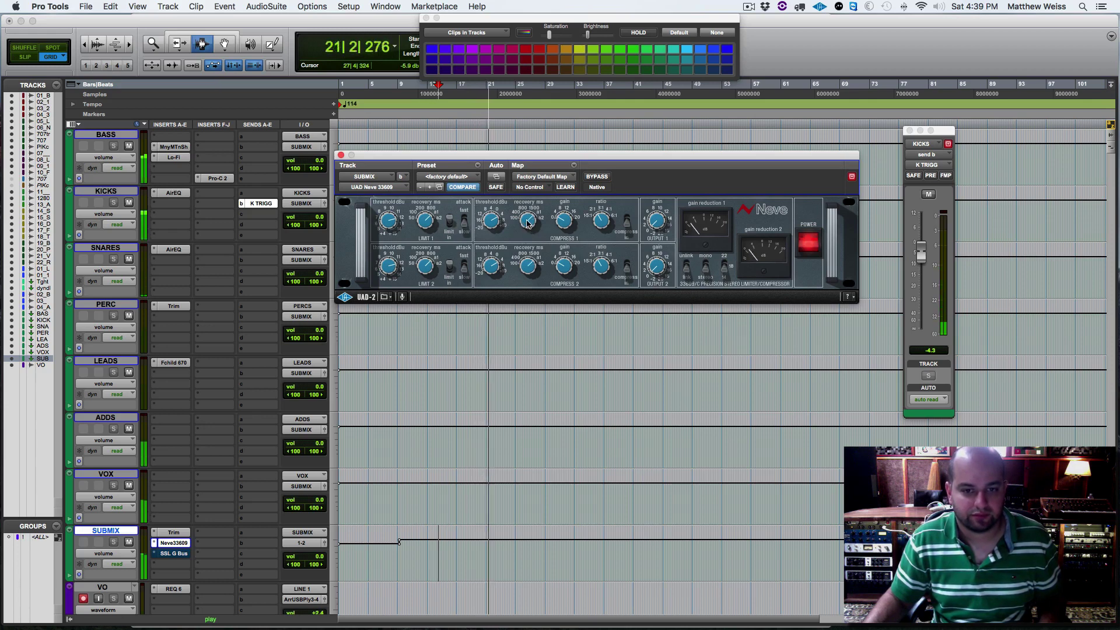
{"action": "key", "text": "space"}
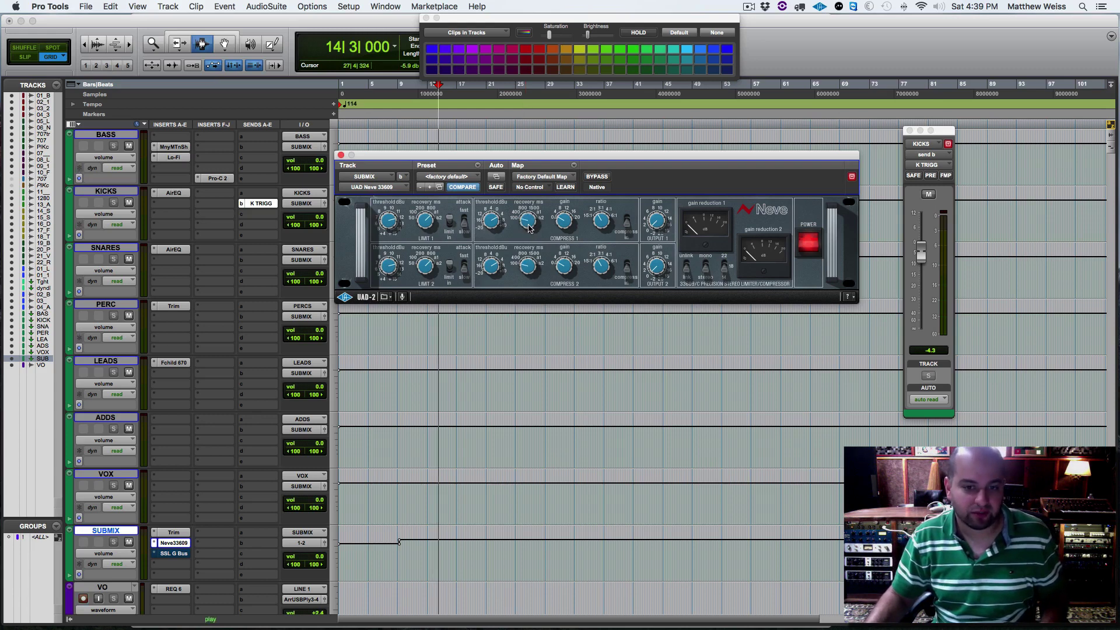
{"action": "key", "text": "space"}
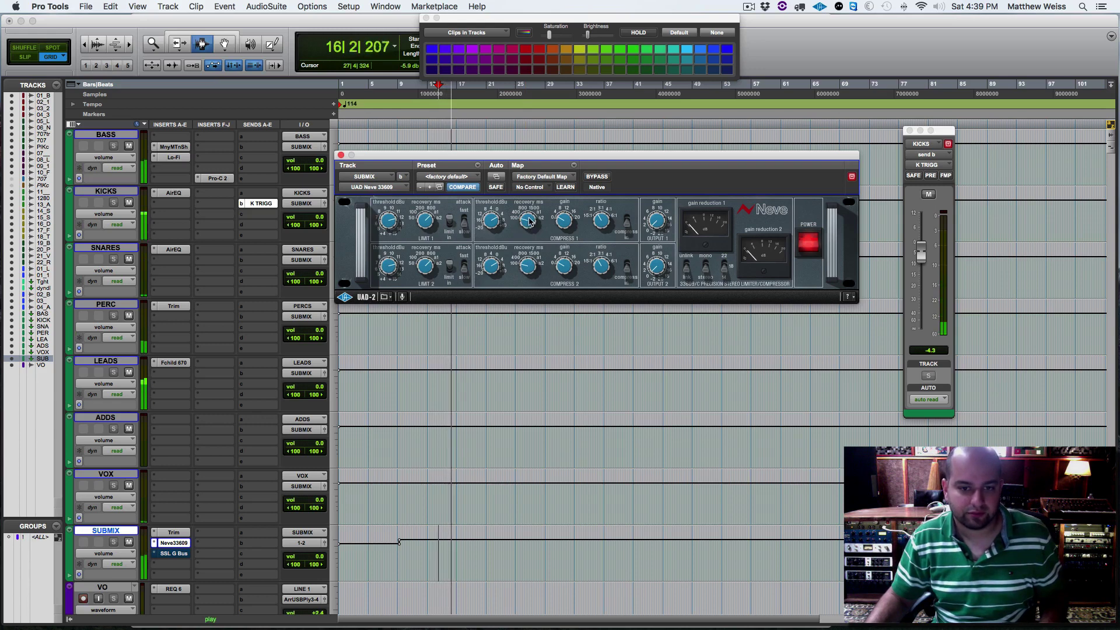
{"action": "key", "text": "space"}
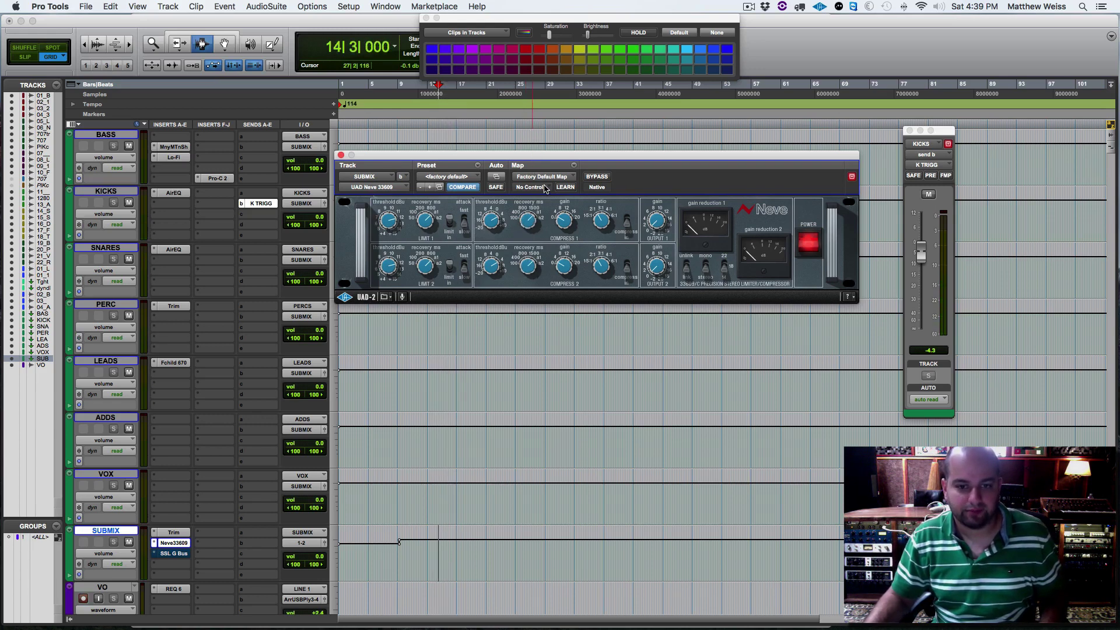
{"action": "key", "text": "space"}
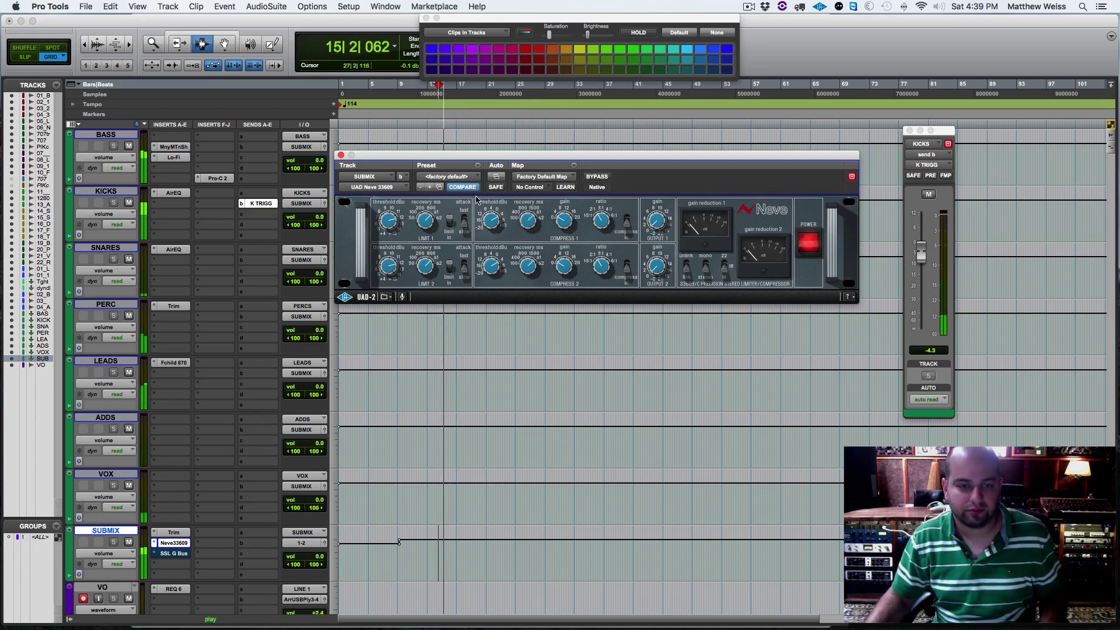
{"action": "left_click", "coordinate": [341, 155]}
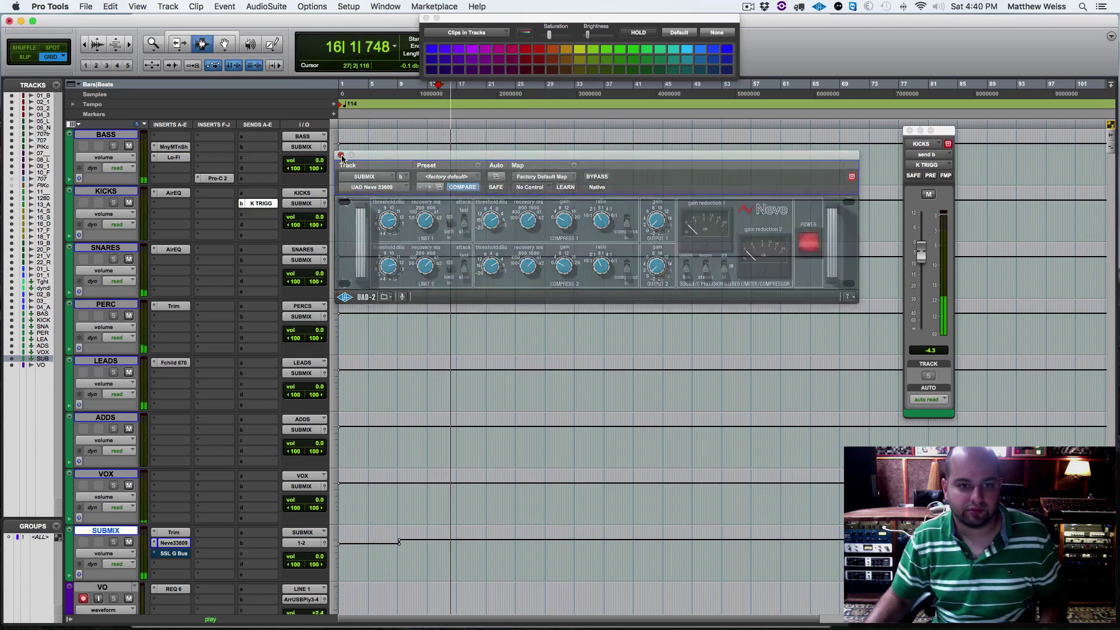
{"action": "key", "text": "space"}
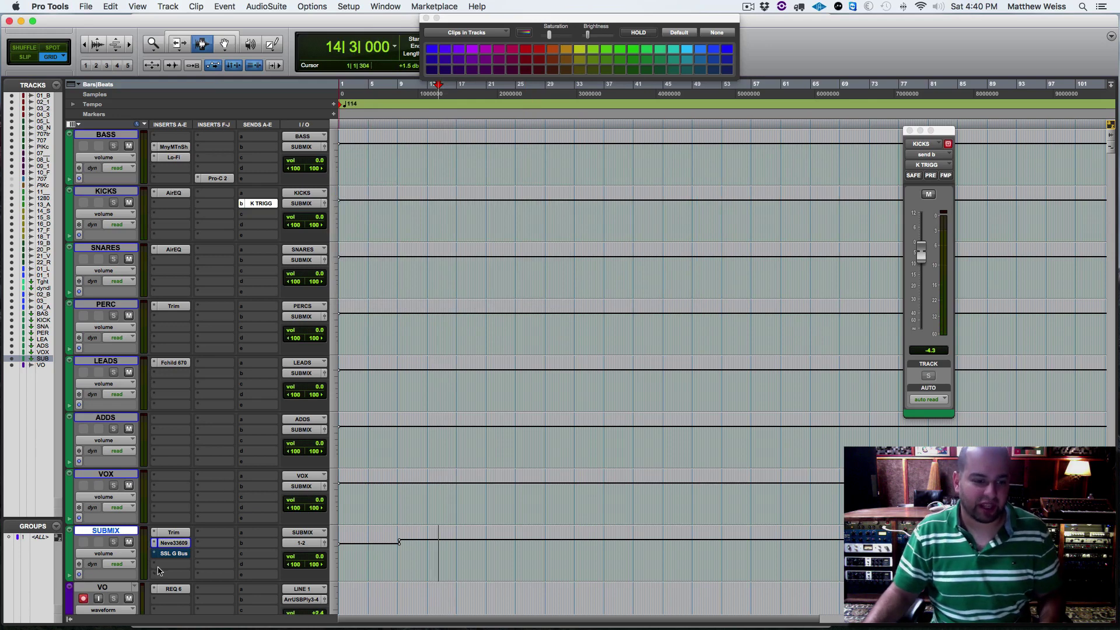
Reopen the Neve 33609 on SUBMIX and compare further compressor recovery settings over repeated playback from bar 14.
{"action": "left_click", "coordinate": [172, 544]}
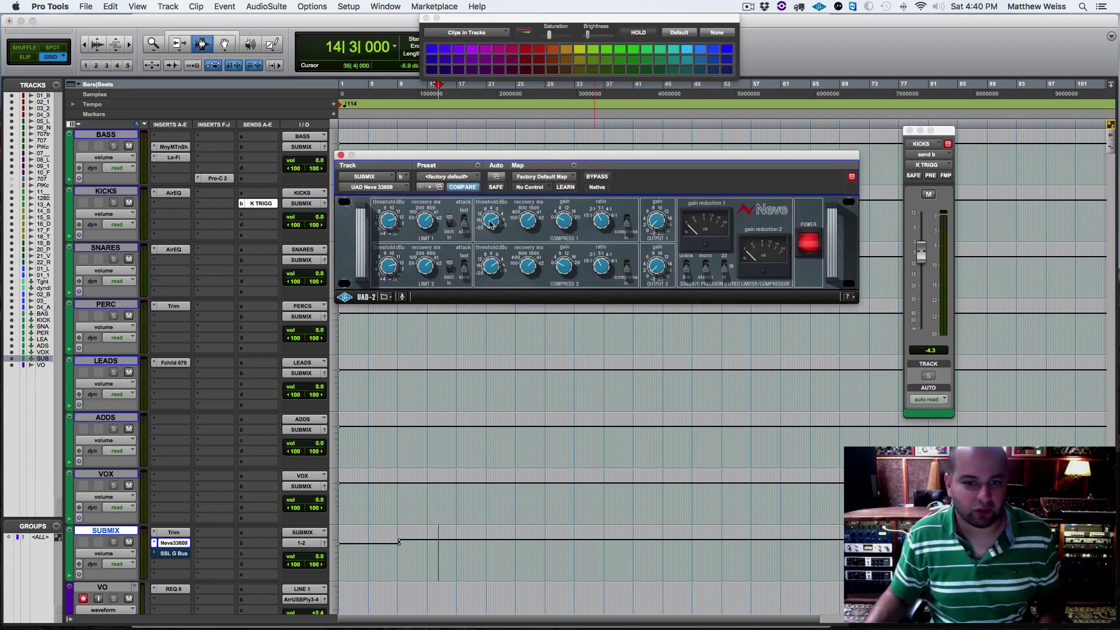
{"action": "key", "text": "space"}
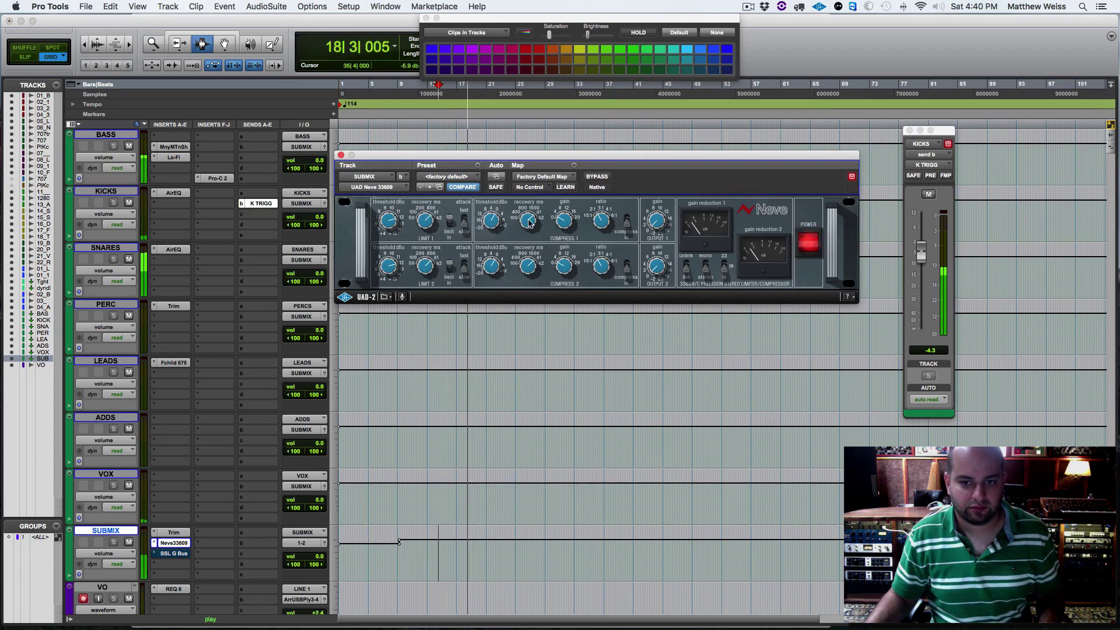
{"action": "key", "text": "space"}
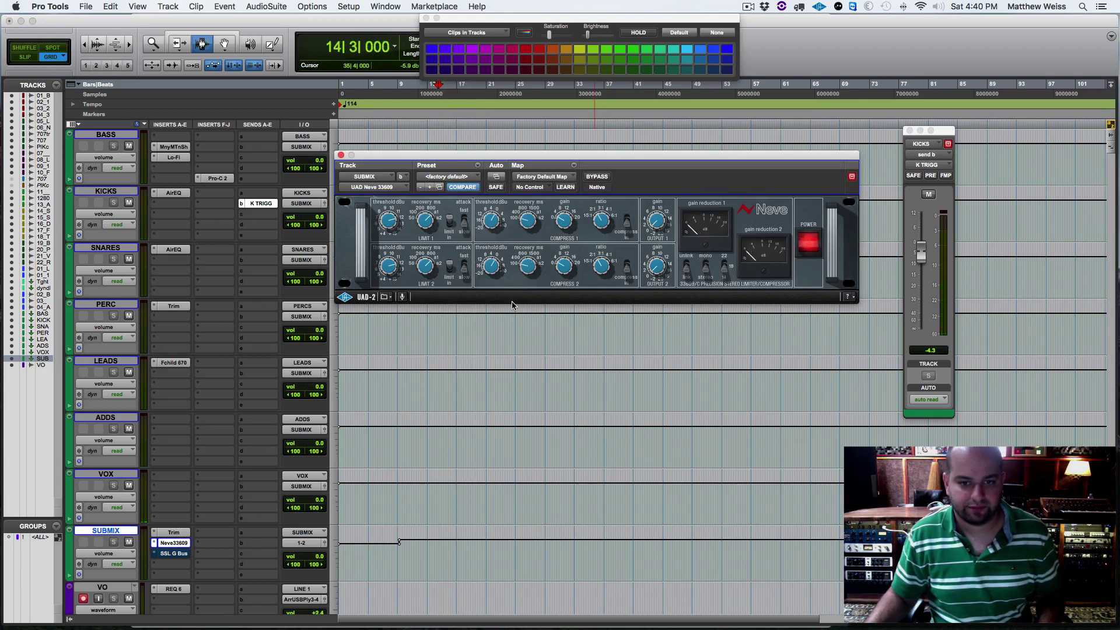
{"action": "key", "text": "space"}
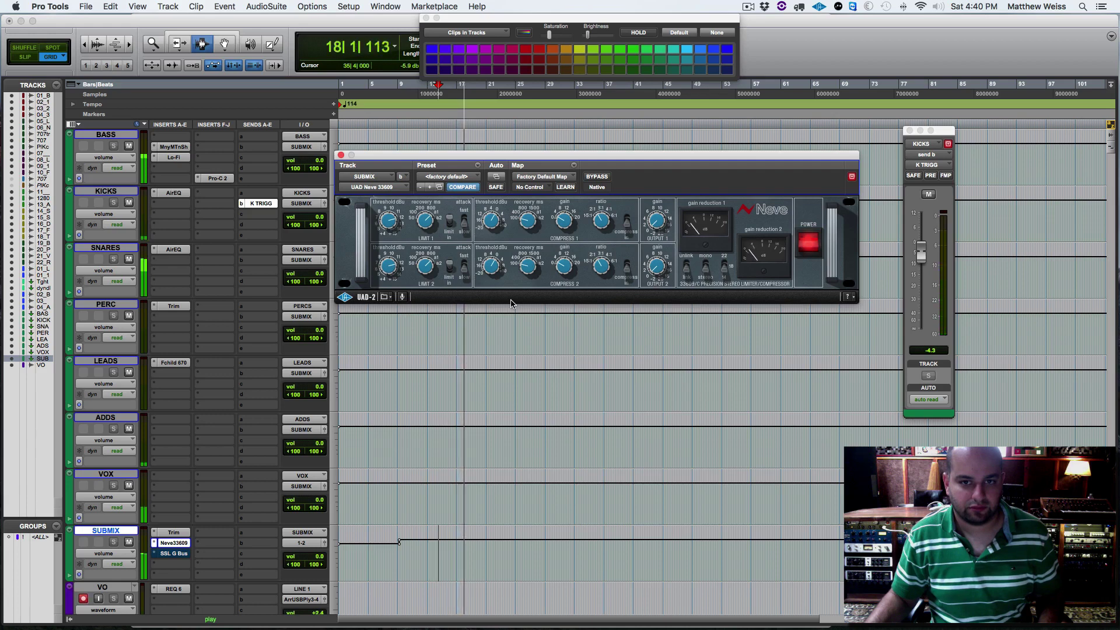
{"action": "key", "text": "space"}
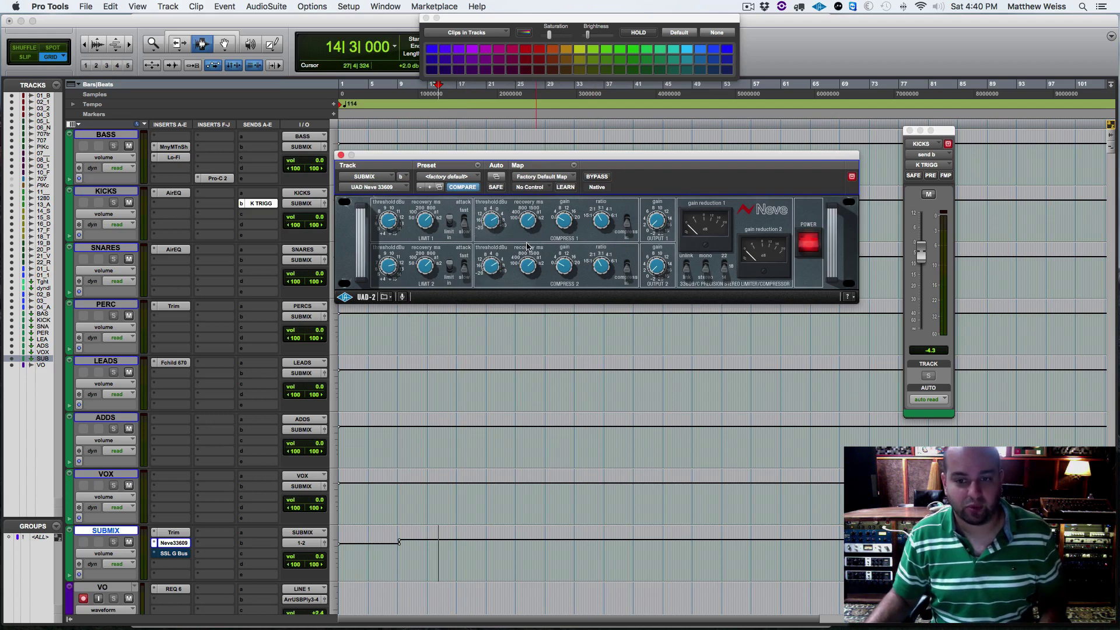
{"action": "key", "text": "space"}
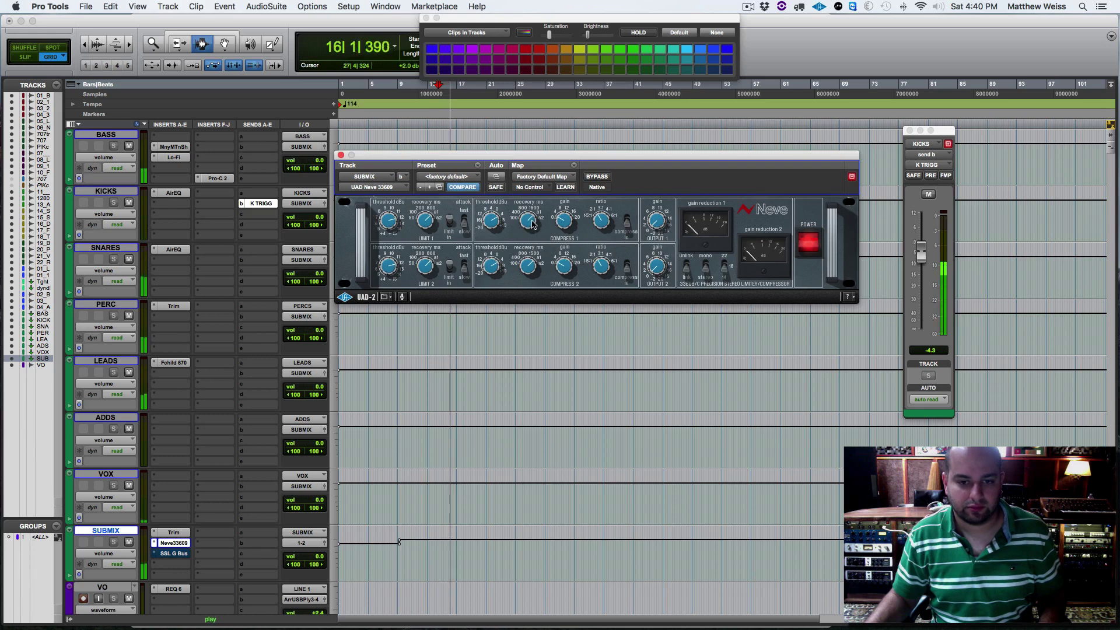
{"action": "key", "text": "space"}
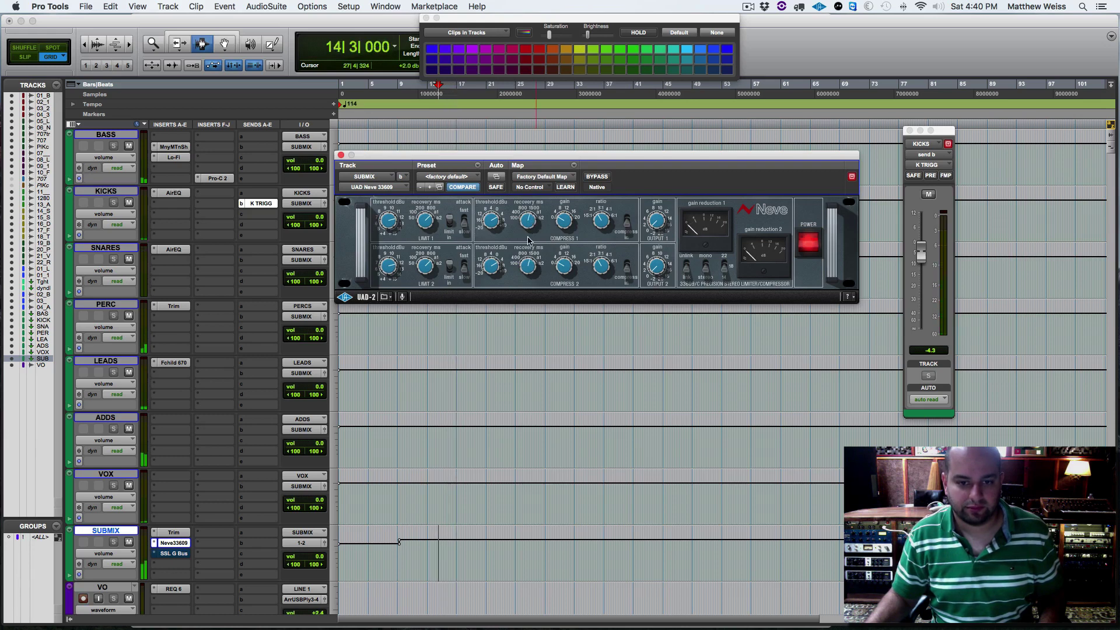
Audition the mix with the Neve 33609's compressor recovery refined, playing twice from bar 14, then stop playback and save the session.
{"action": "key", "text": "space"}
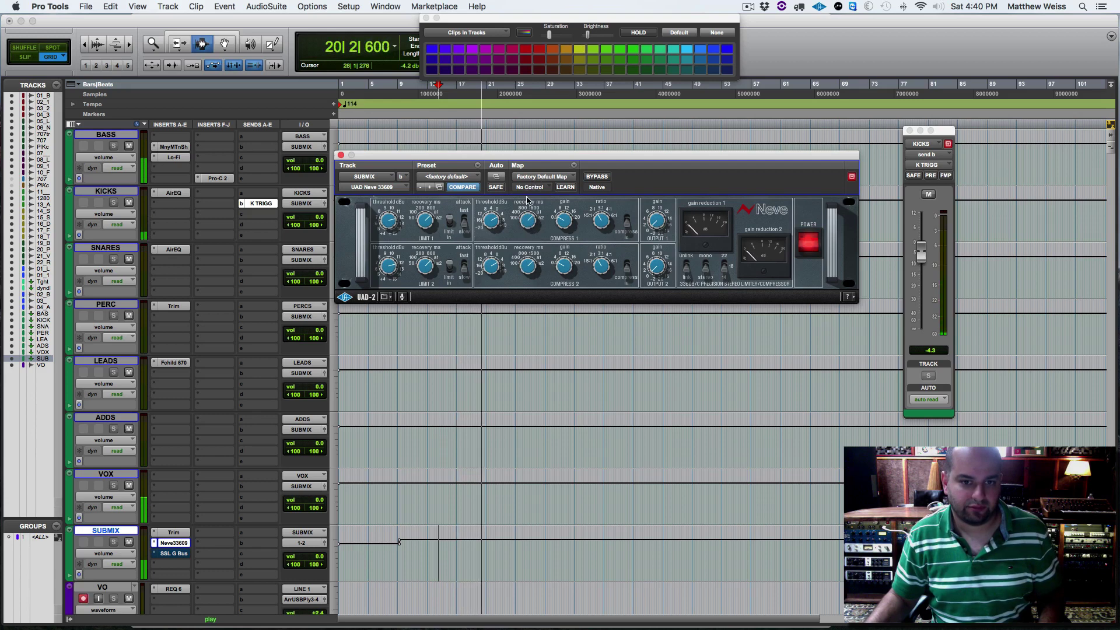
{"action": "key", "text": "space"}
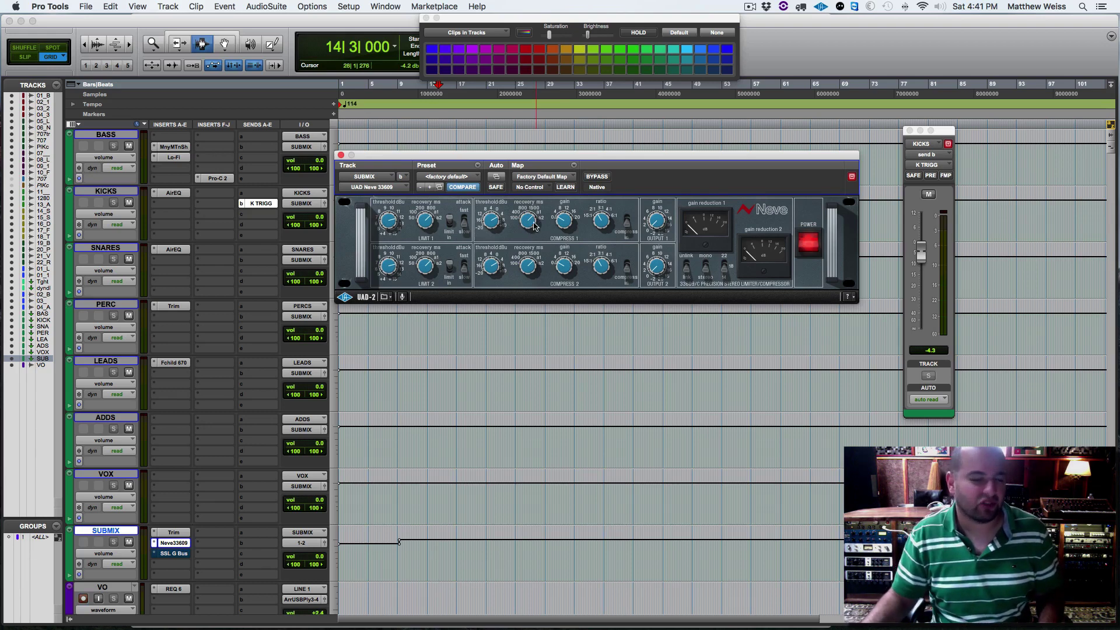
{"action": "key", "text": "space"}
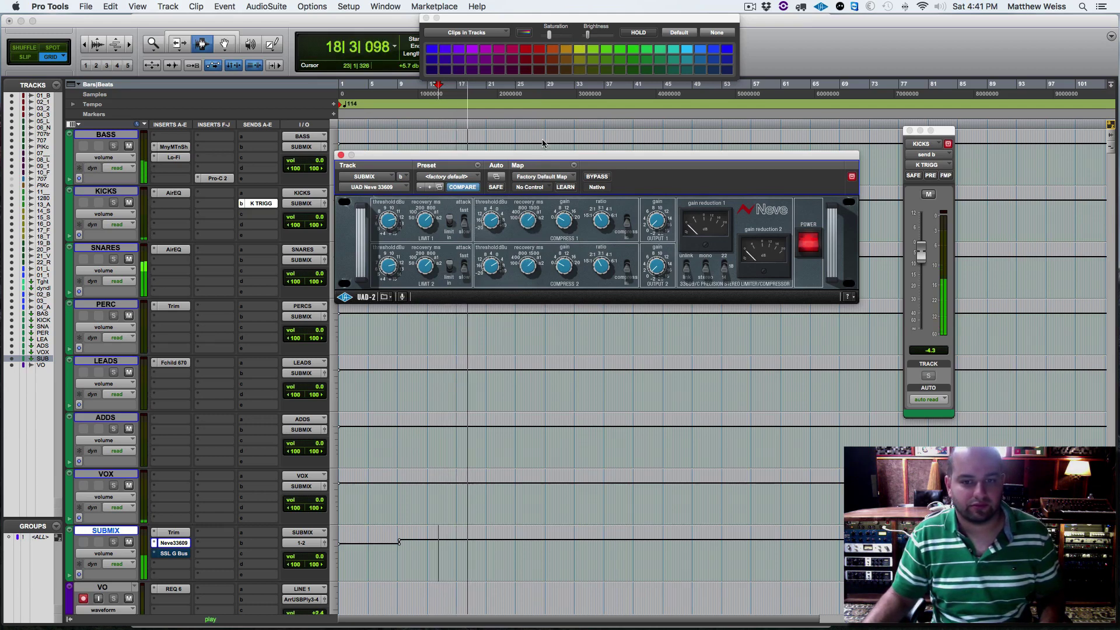
{"action": "key", "text": "space"}
{"action": "key", "text": "super+s"}
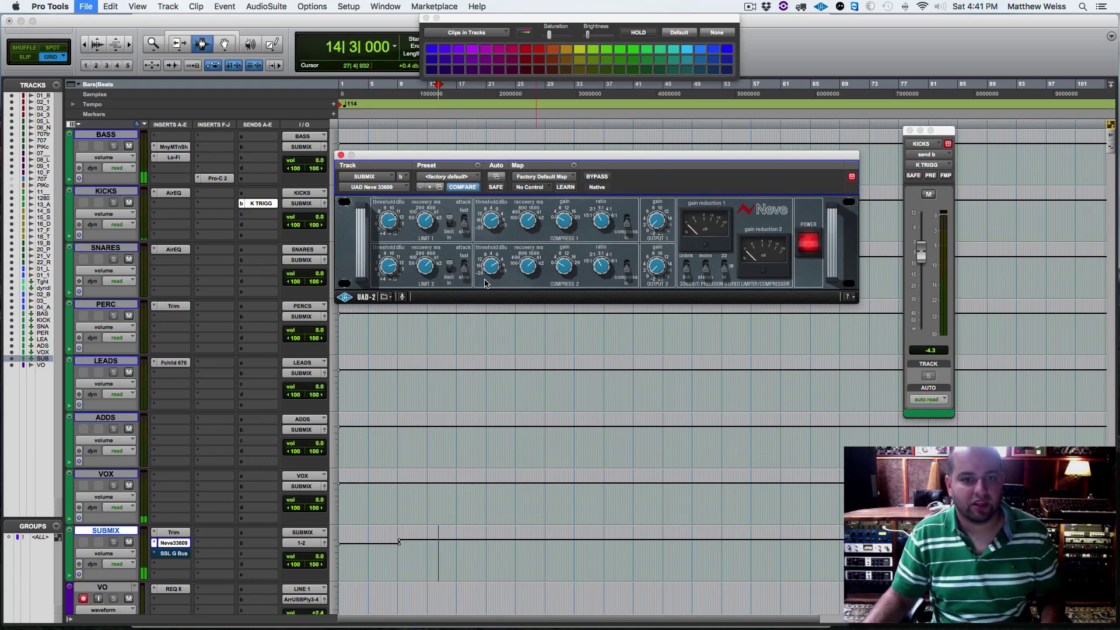
Bypass the Neve 33609 and activate the SSL G Bus Compressor, lowering its threshold and setting 10 ms attack, faster release and ratio 4 during playback.
{"action": "left_click", "coordinate": [342, 156]}
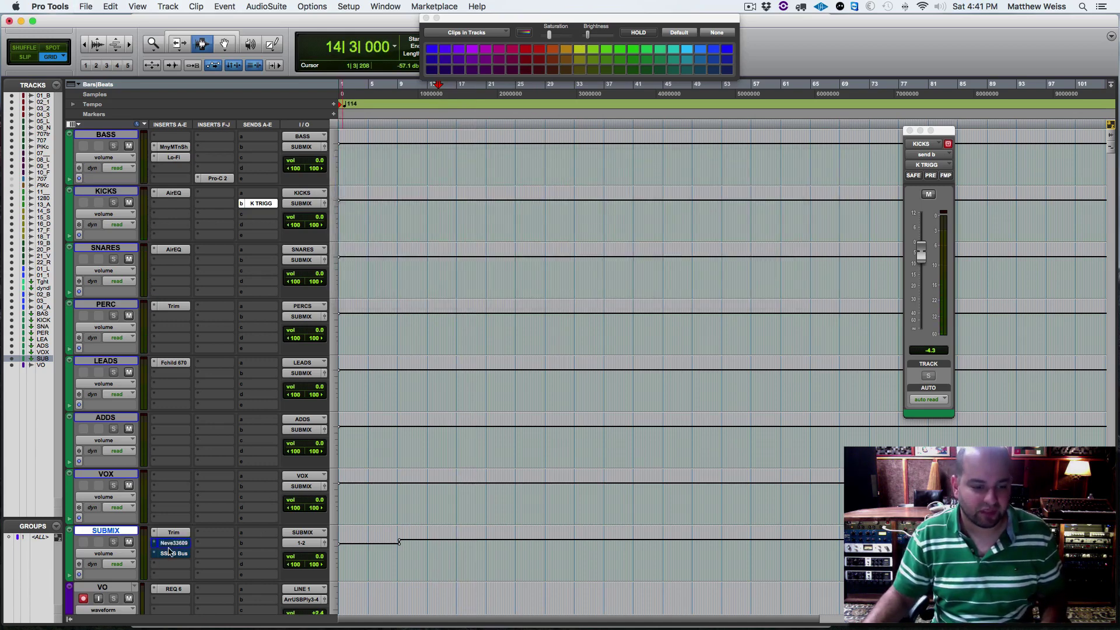
{"action": "left_click", "coordinate": [170, 554]}
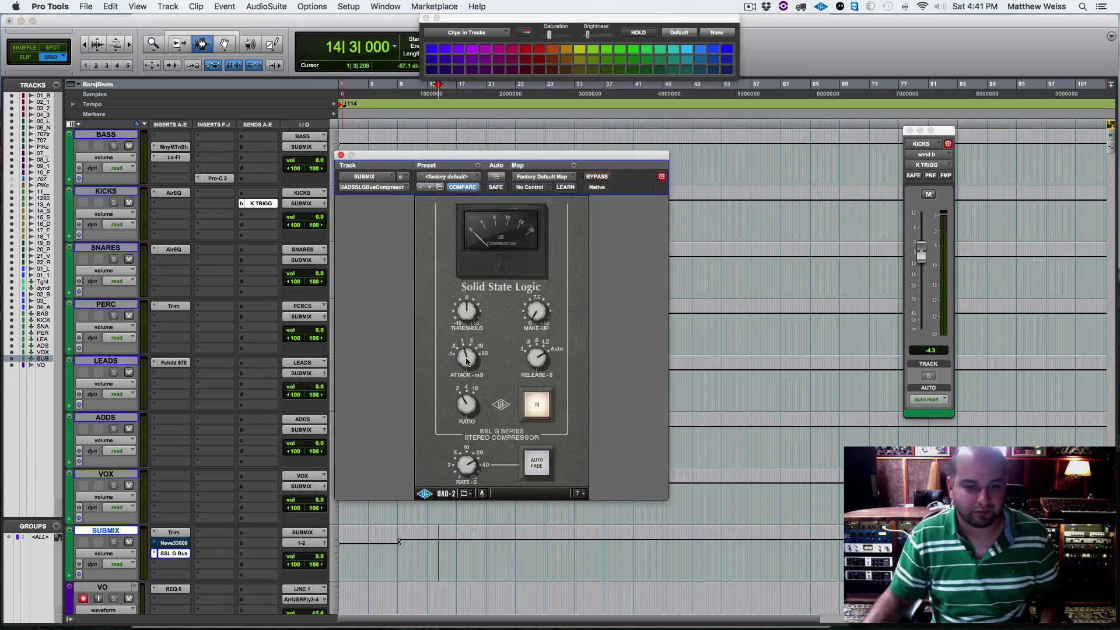
{"action": "key", "text": "space"}
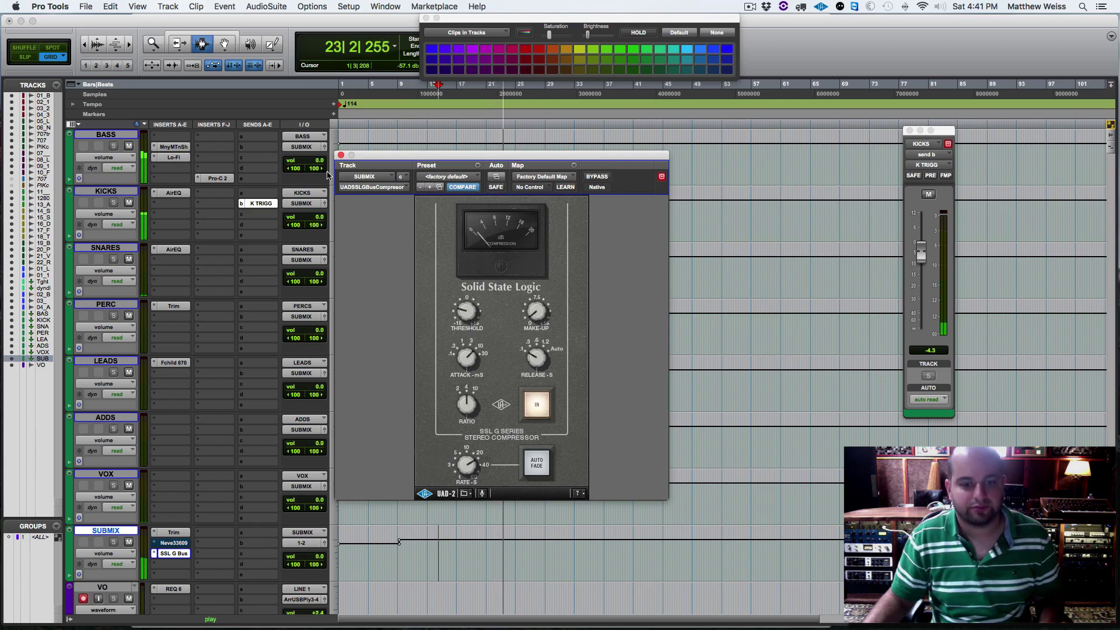
{"action": "left_click", "coordinate": [340, 155]}
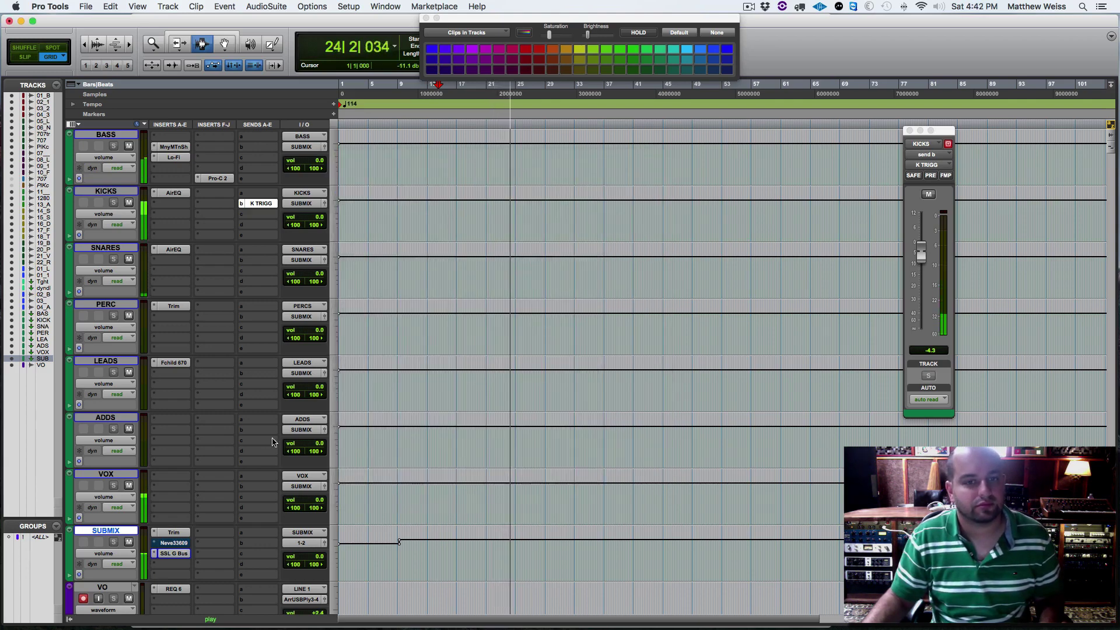
Alternate the Neve 33609 and SSL G Bus Compressor over playback from bar 14, leave only the Neve active, and save the session.
{"action": "key", "text": "space"}
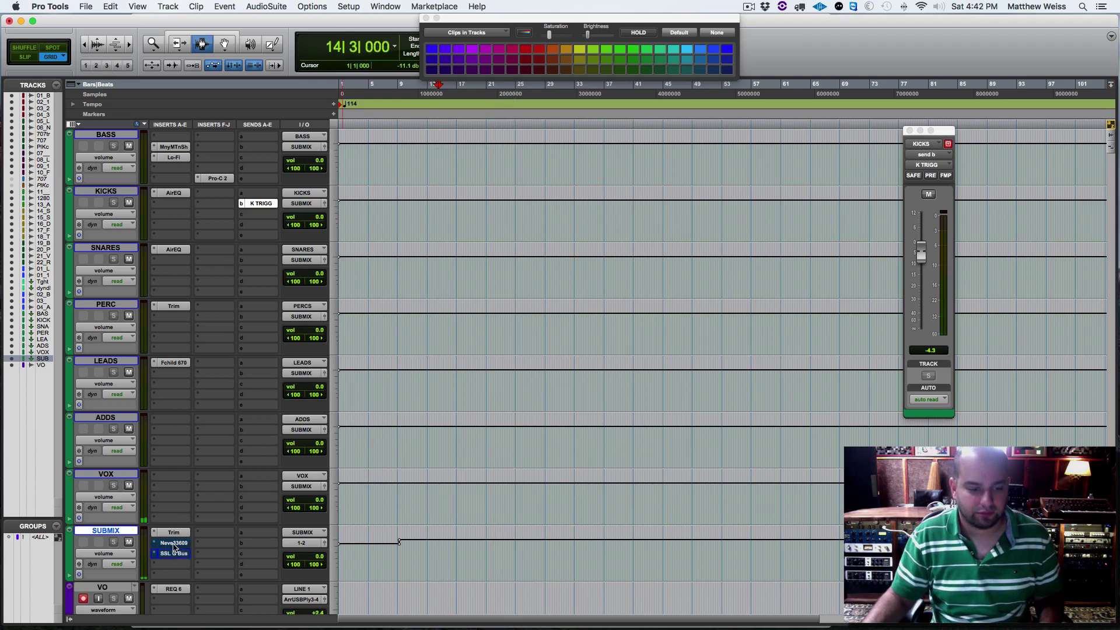
{"action": "key", "text": "space"}
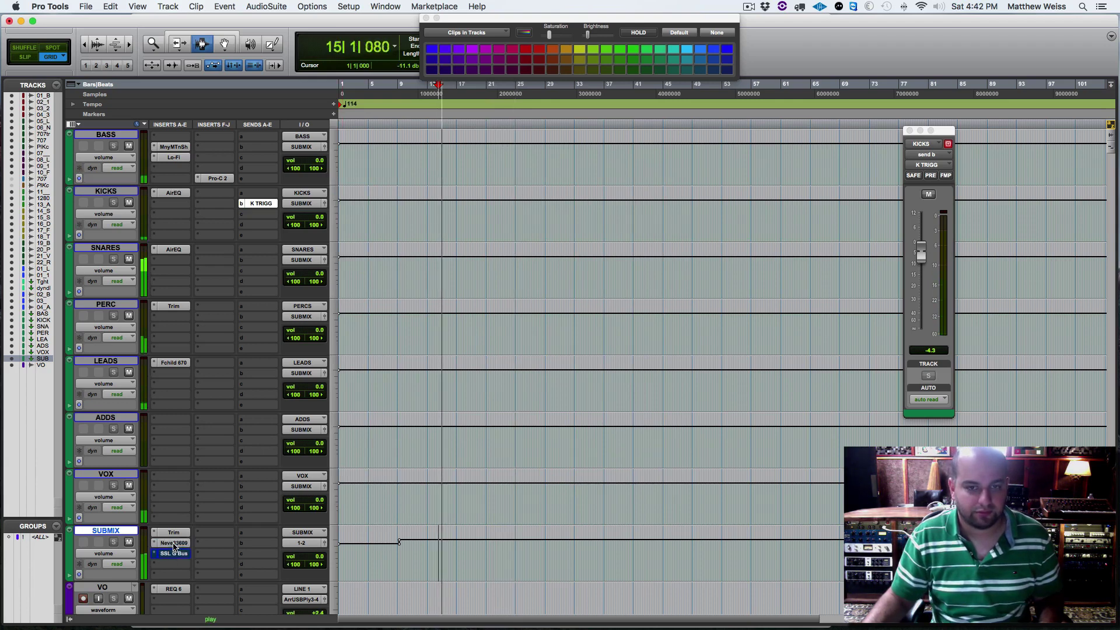
{"action": "key", "text": "space"}
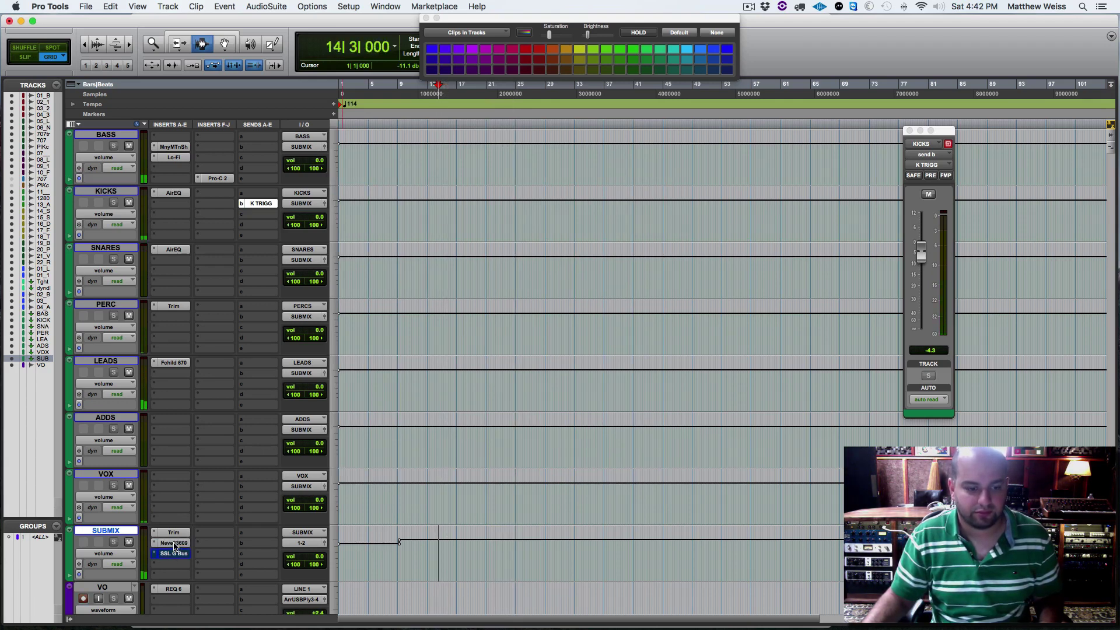
{"action": "key", "text": "space"}
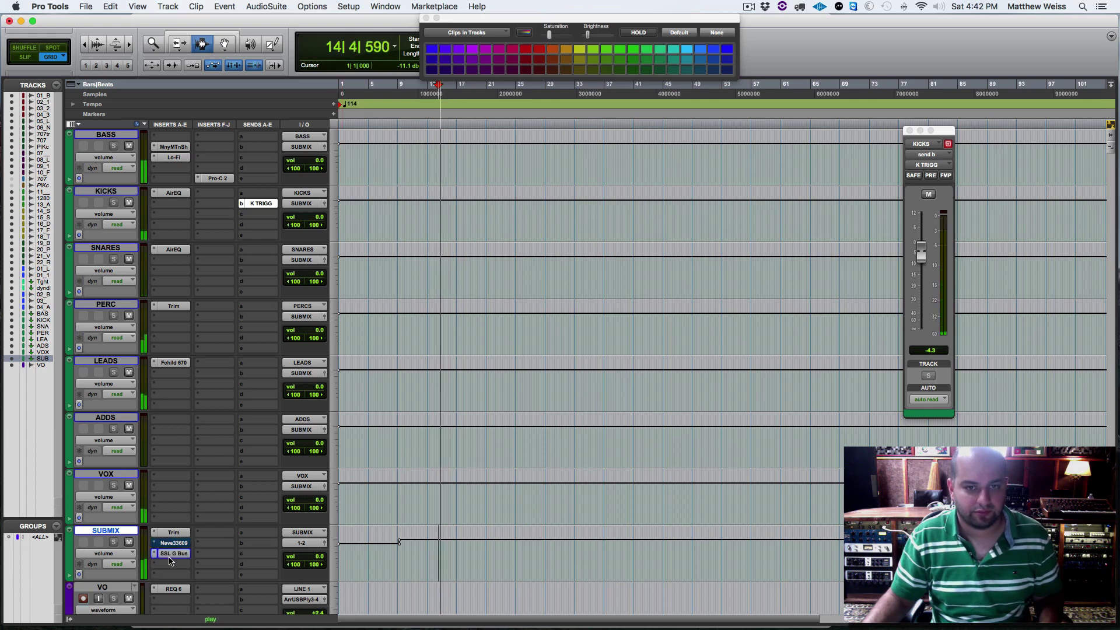
{"action": "key", "text": "space"}
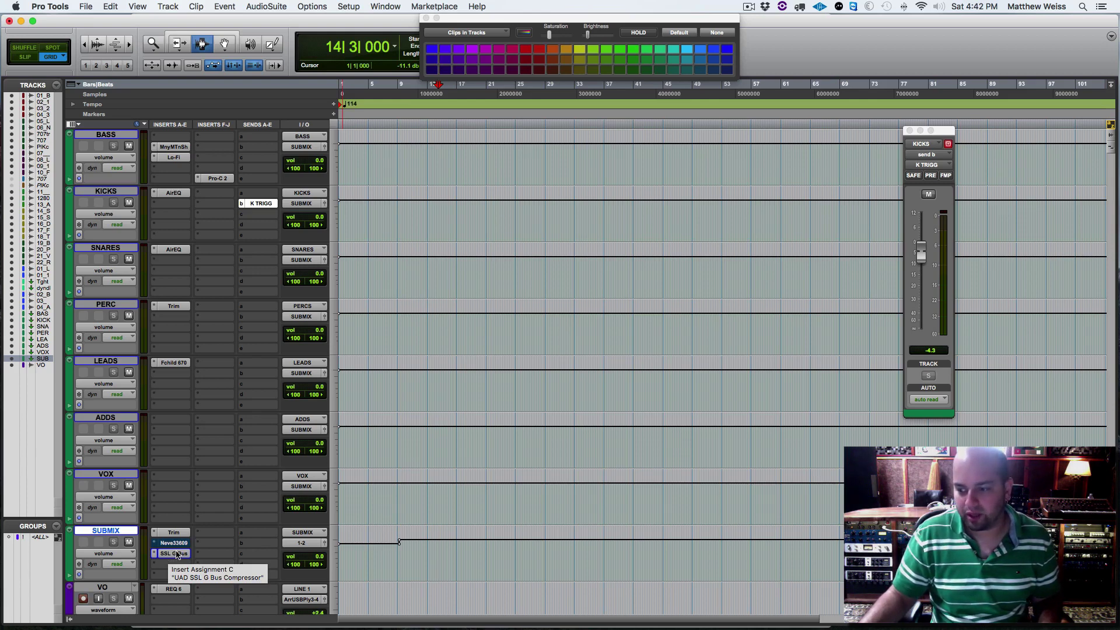
{"action": "key", "text": "space"}
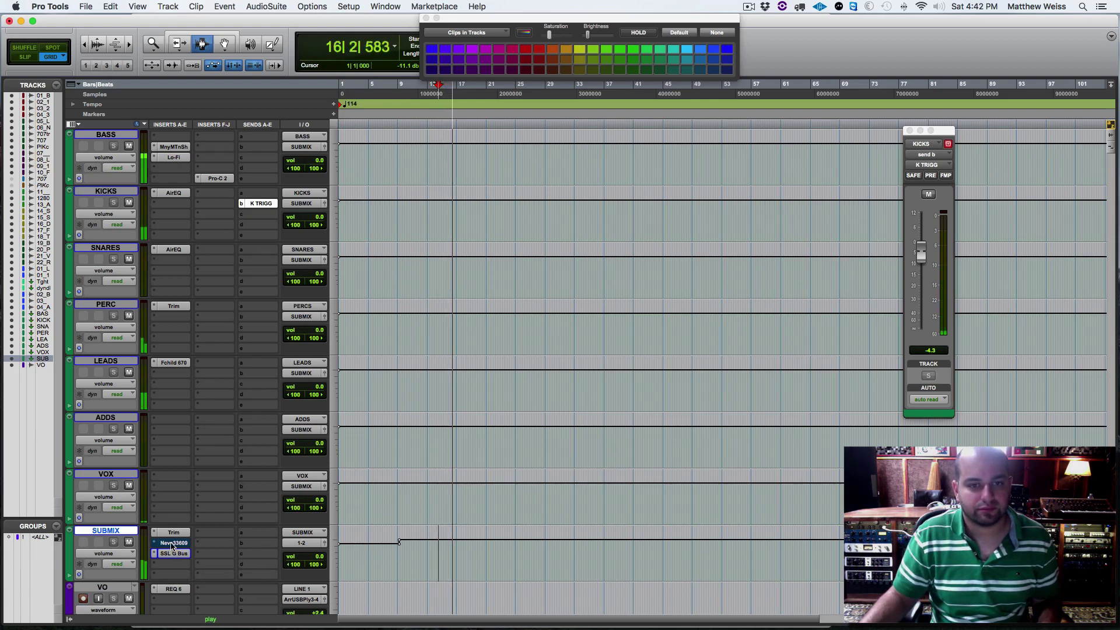
{"action": "key", "text": "space"}
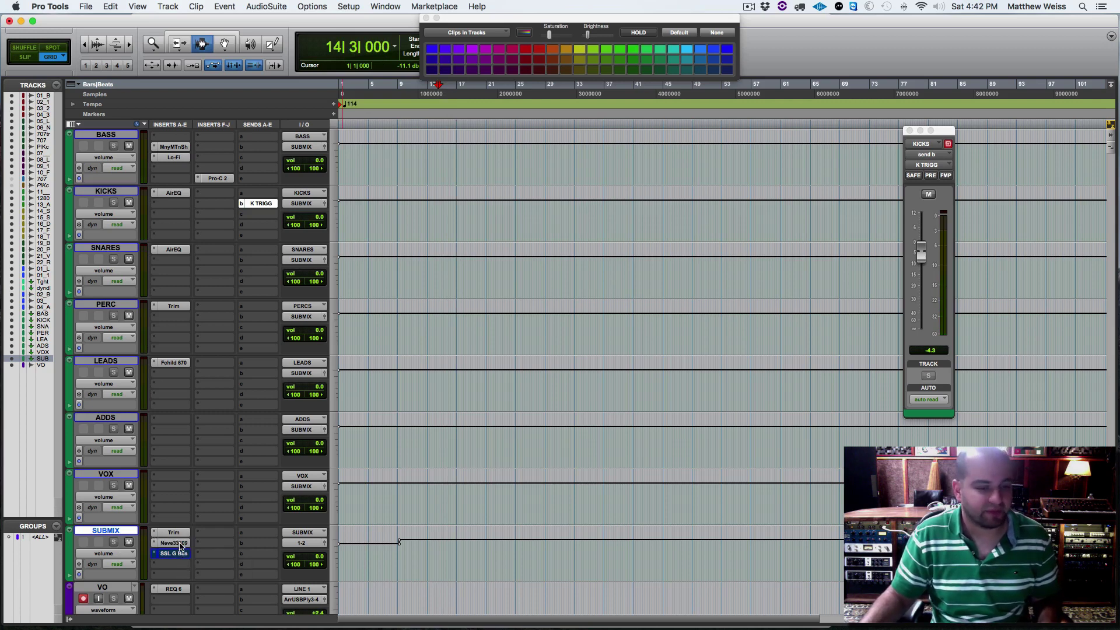
{"action": "key", "text": "space"}
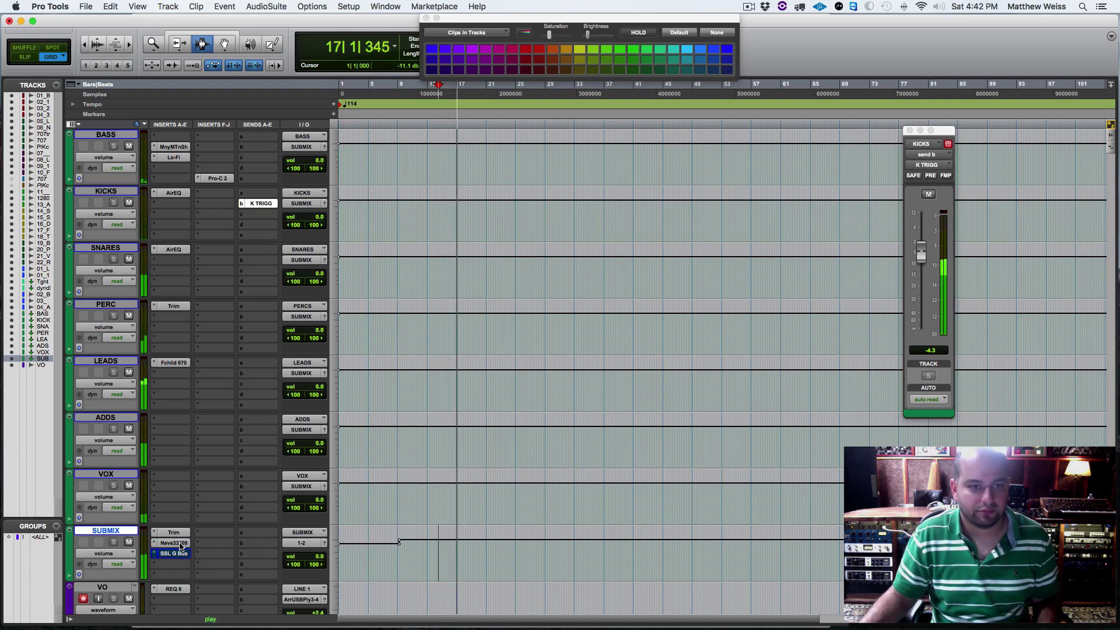
{"action": "key", "text": "space"}
{"action": "key", "text": "super+s"}
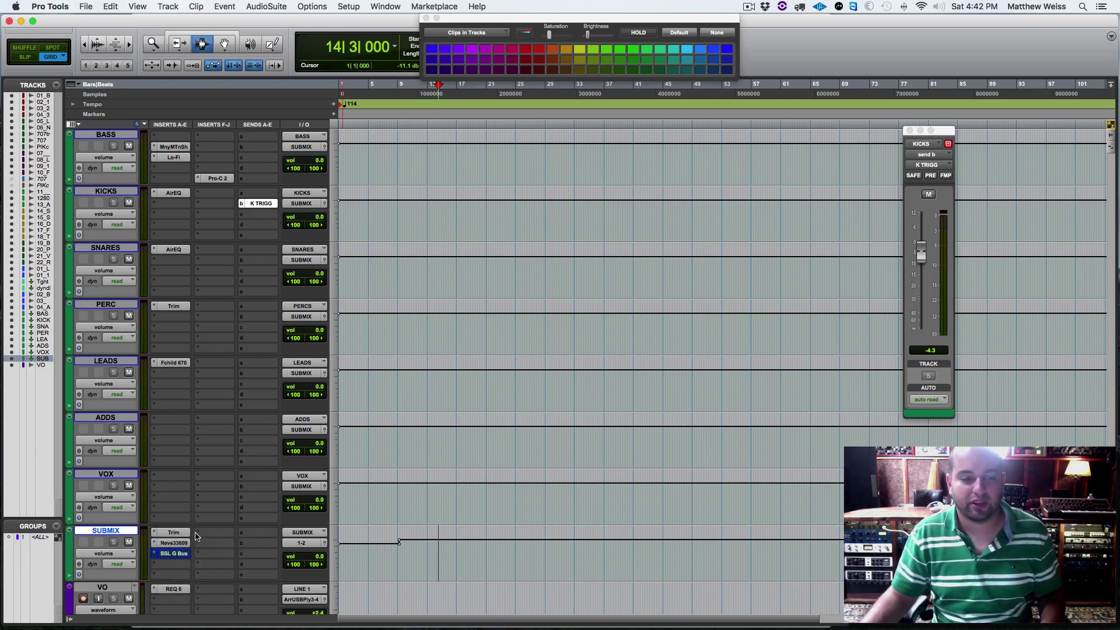
Remove the SSL G Bus Compressor from SUBMIX, then audition the mix from bar 14 and stop playback.
{"action": "left_click", "coordinate": [152, 558]}
{"action": "left_click", "coordinate": [178, 536]}
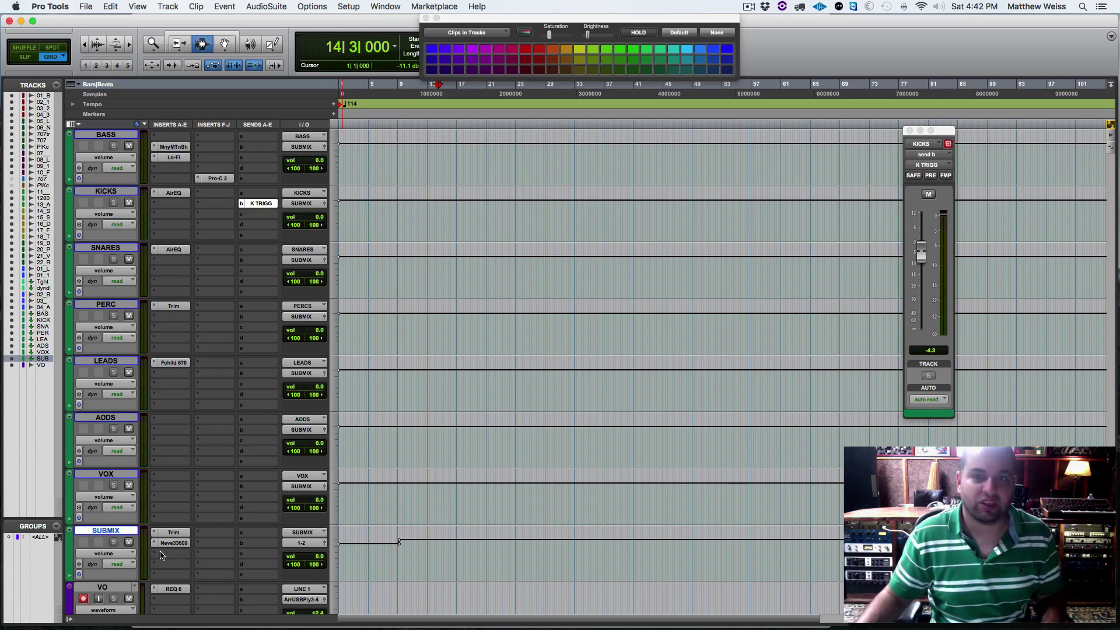
{"action": "key", "text": "space"}
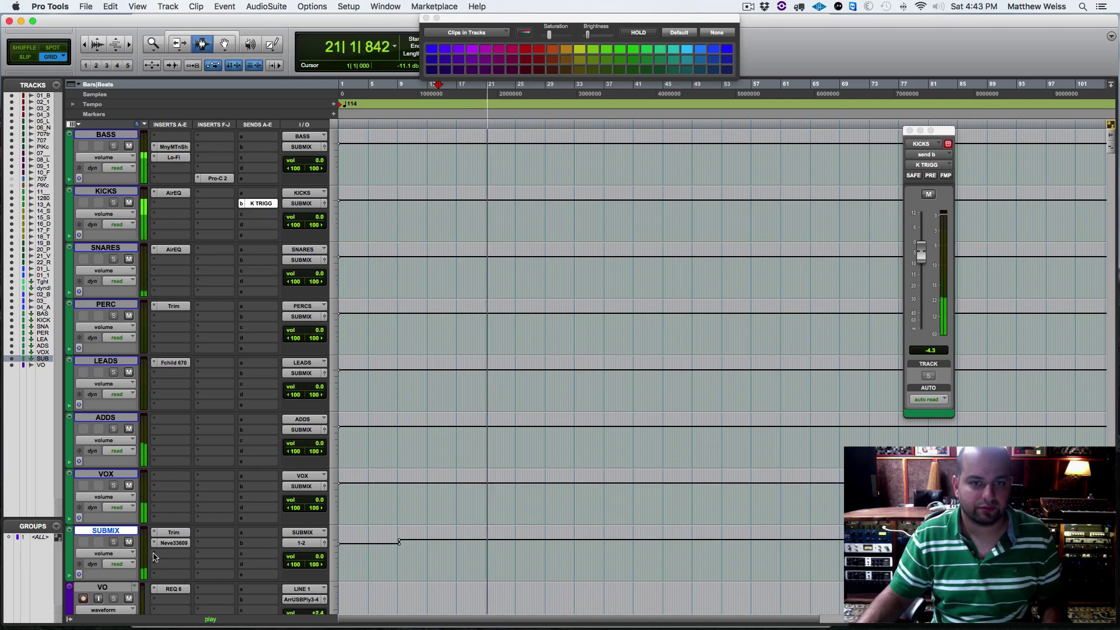
{"action": "key", "text": "space"}
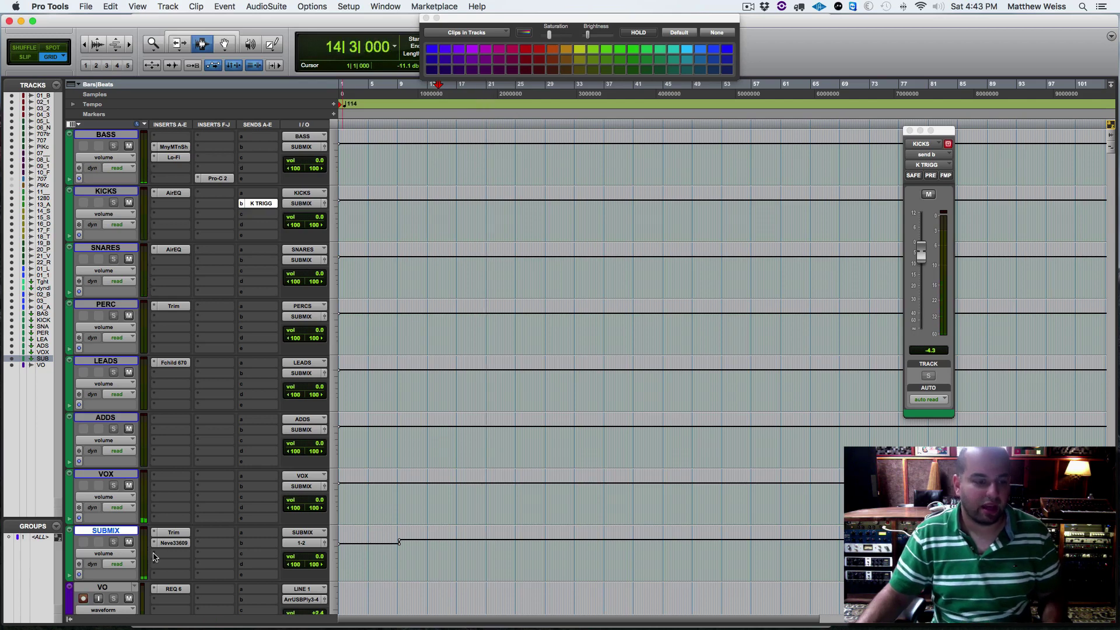
Insert the stereo FabFilter Pro-Q 2 equalizer after the Neve 33609 on SUBMIX.
{"action": "left_click", "coordinate": [154, 554]}
{"action": "mouse_move", "coordinate": [204, 577]}
{"action": "mouse_move", "coordinate": [297, 136]}
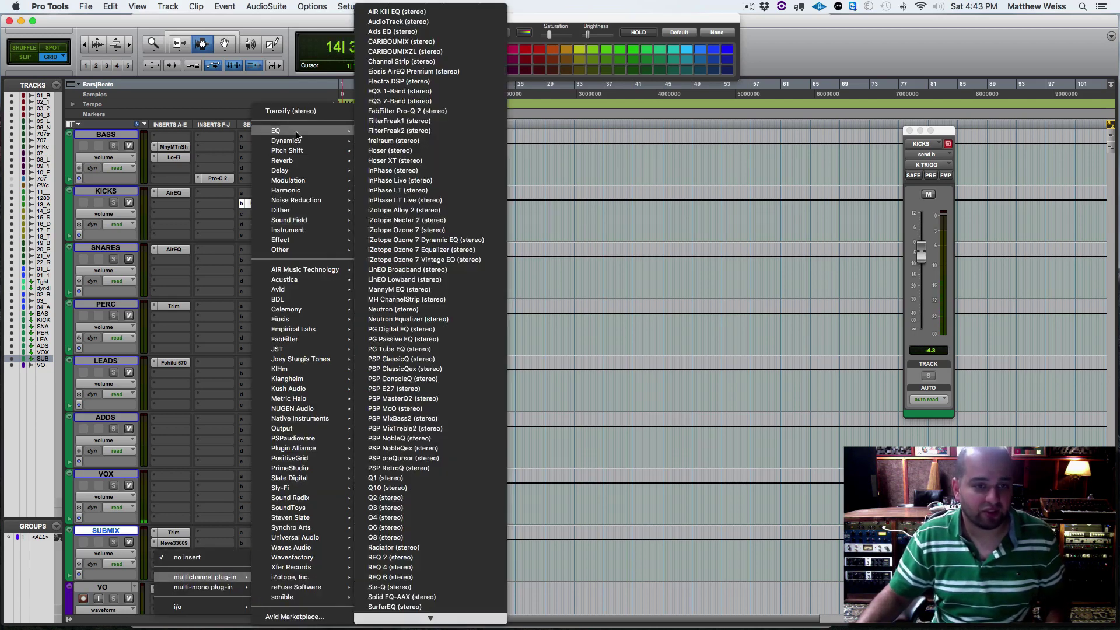
{"action": "left_click", "coordinate": [407, 111]}
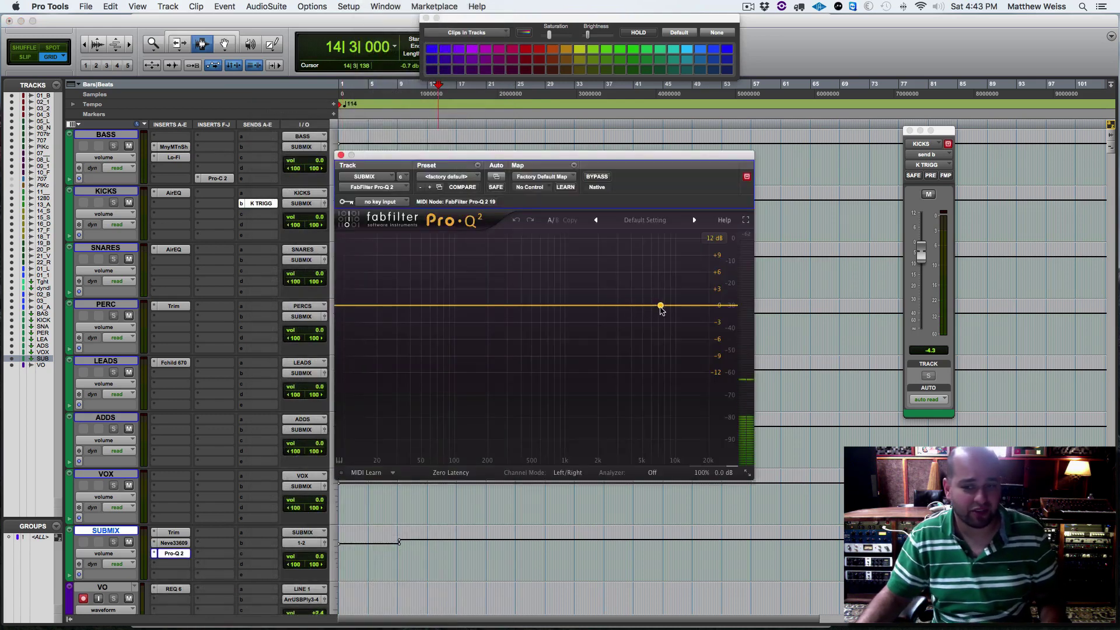
Set Pro-Q 2 to Natural Phase with a high shelf at about 2970 Hz, +0.78 dB, Q 0.623, during playback, and save the session.
{"action": "left_click_drag", "start_coordinate": [732, 305], "coordinate": [635, 279]}
{"action": "left_click", "coordinate": [451, 472]}
{"action": "key", "text": "space"}
{"action": "scroll", "coordinate": [646, 308], "scroll_direction": "up", "scroll_amount": 5}
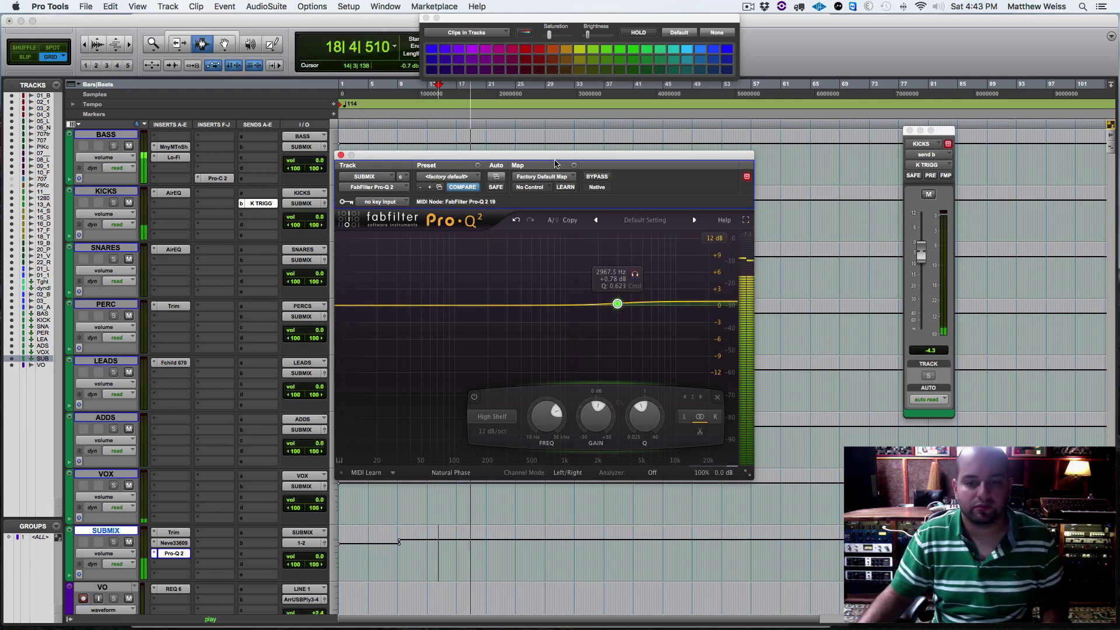
{"action": "key", "text": "super+s"}
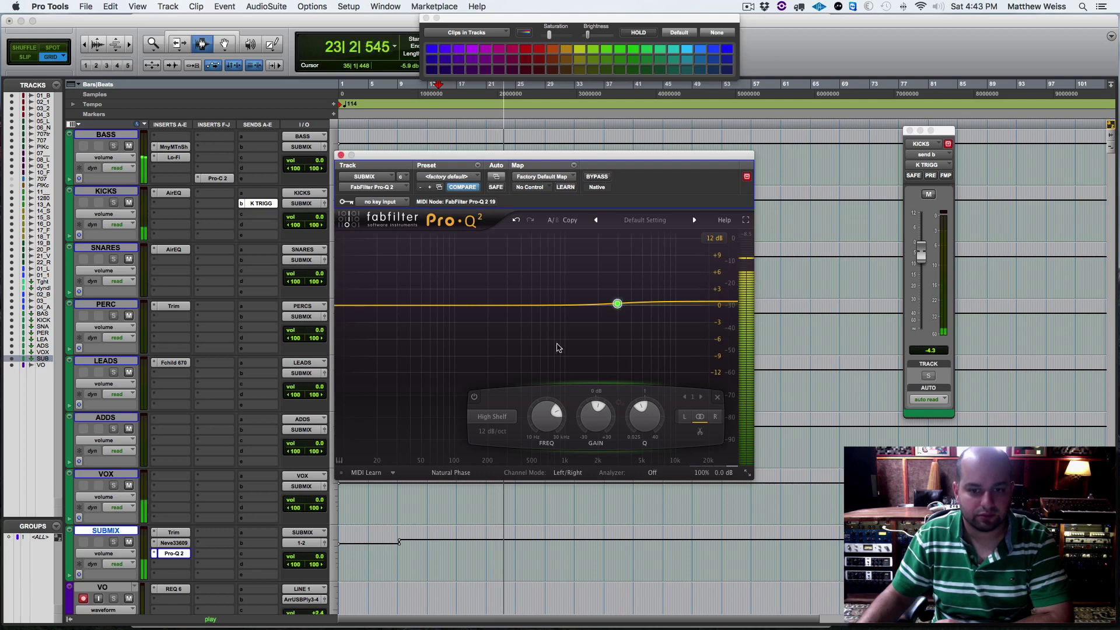
Add a bell boost of about +0.60 dB with Q 1.825, sweeping it by ear to about 705 Hz during playback.
{"action": "left_click", "coordinate": [537, 302]}
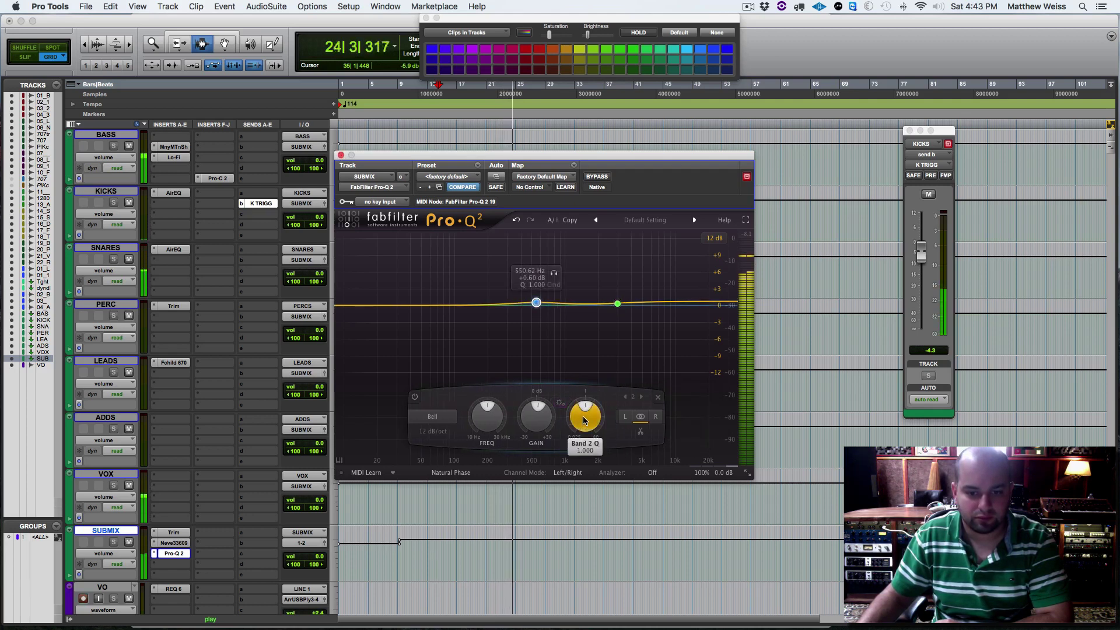
{"action": "left_click_drag", "start_coordinate": [583, 418], "coordinate": [589, 406]}
{"action": "left_click_drag", "start_coordinate": [551, 278], "coordinate": [582, 274]}
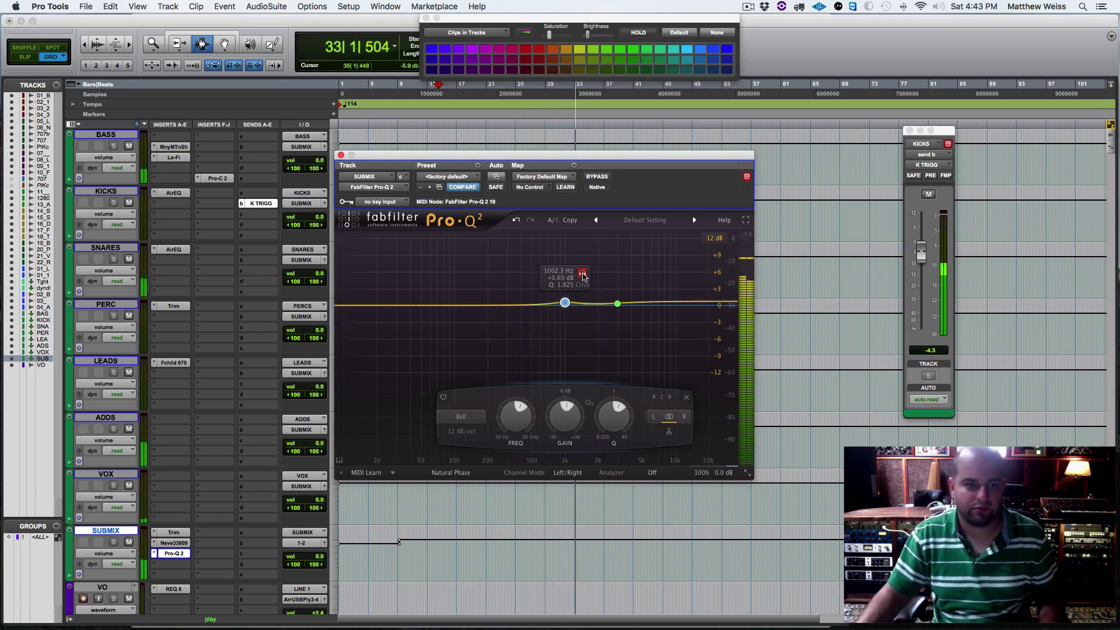
{"action": "key", "text": "space"}
{"action": "key", "text": "space"}
{"action": "left_click_drag", "start_coordinate": [583, 278], "coordinate": [564, 283]}
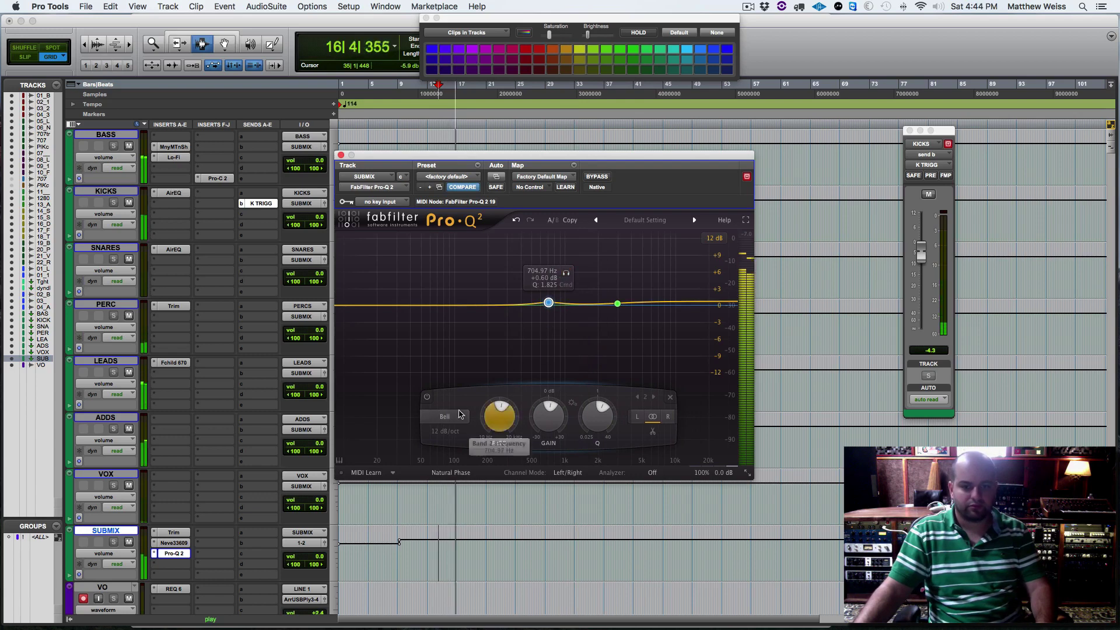
Audition the mix from bar 14 with the bell band off and on, then with the whole Pro-Q 2 bypassed and active.
{"action": "left_click", "coordinate": [427, 398]}
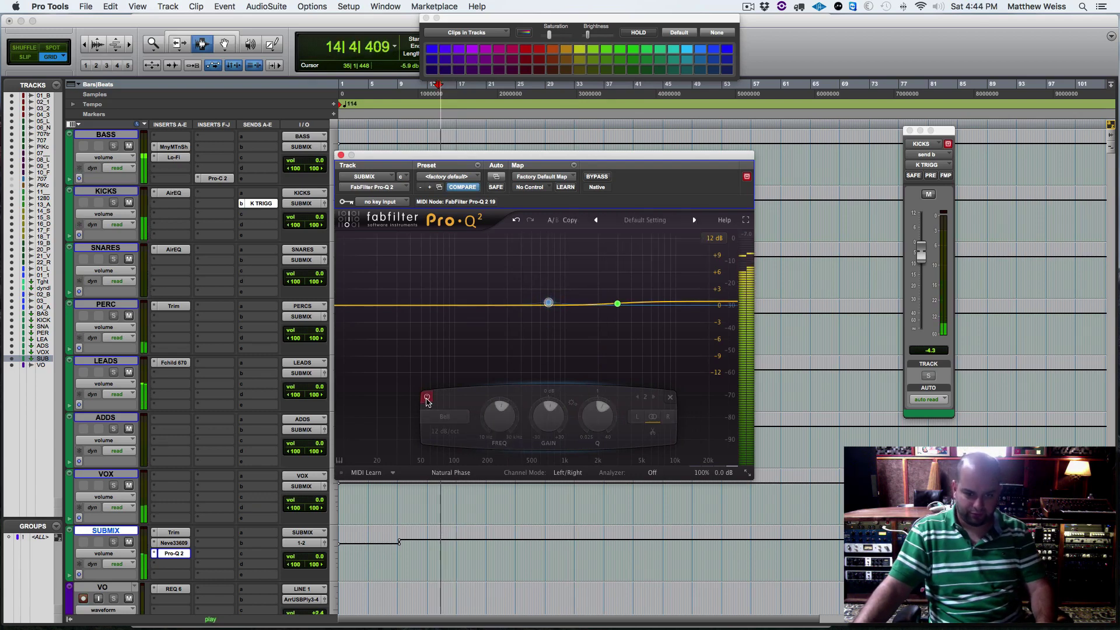
{"action": "left_click", "coordinate": [427, 399]}
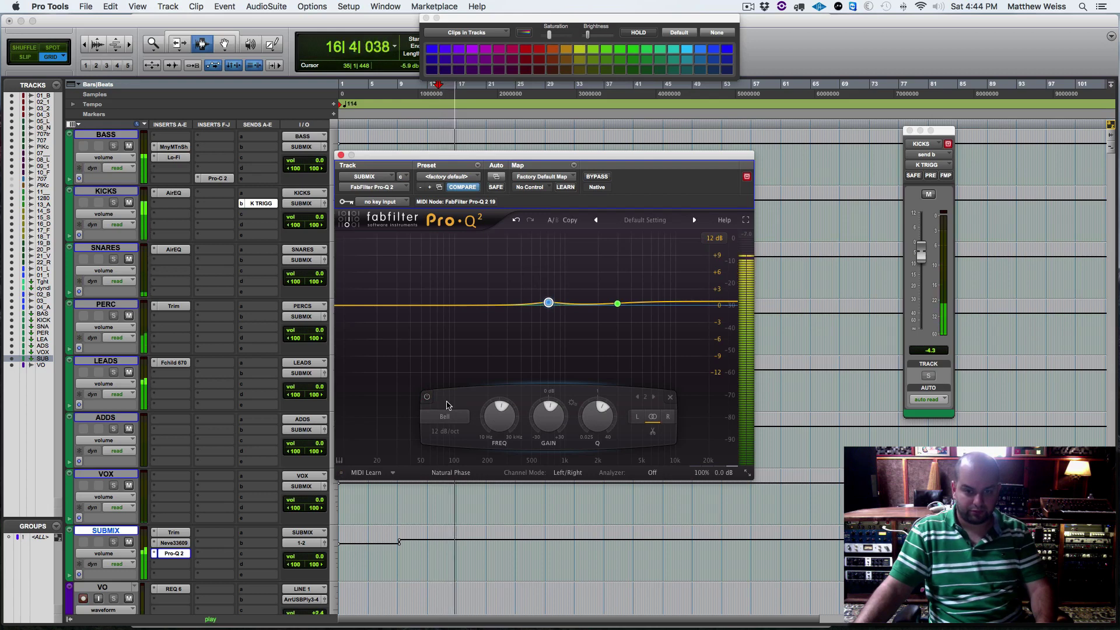
{"action": "key", "text": "space"}
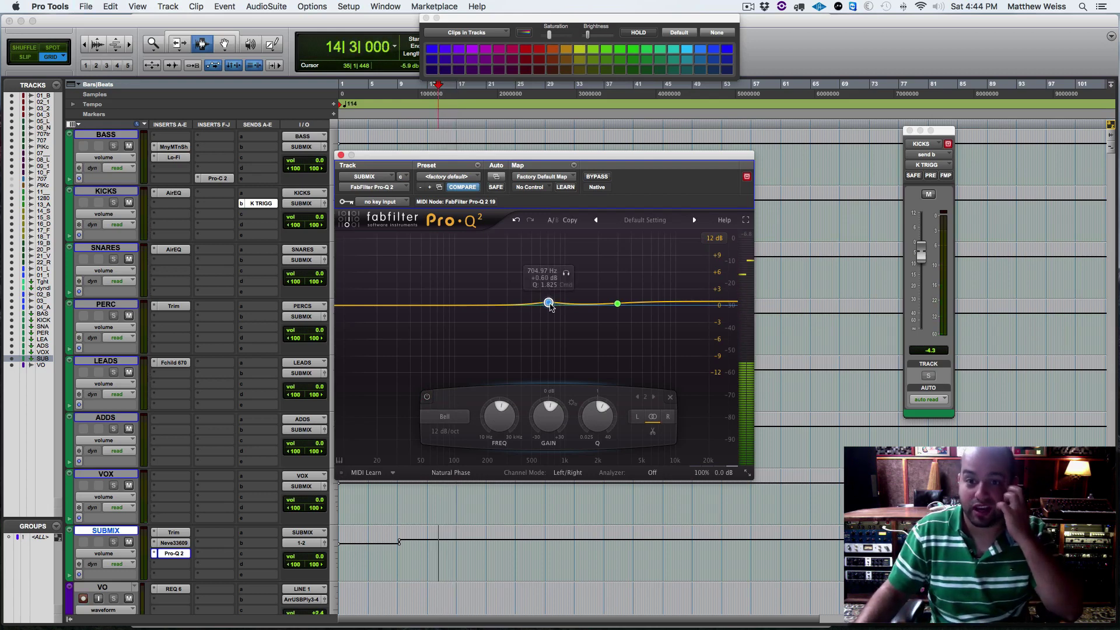
{"action": "key", "text": "space"}
{"action": "left_click", "coordinate": [598, 177]}
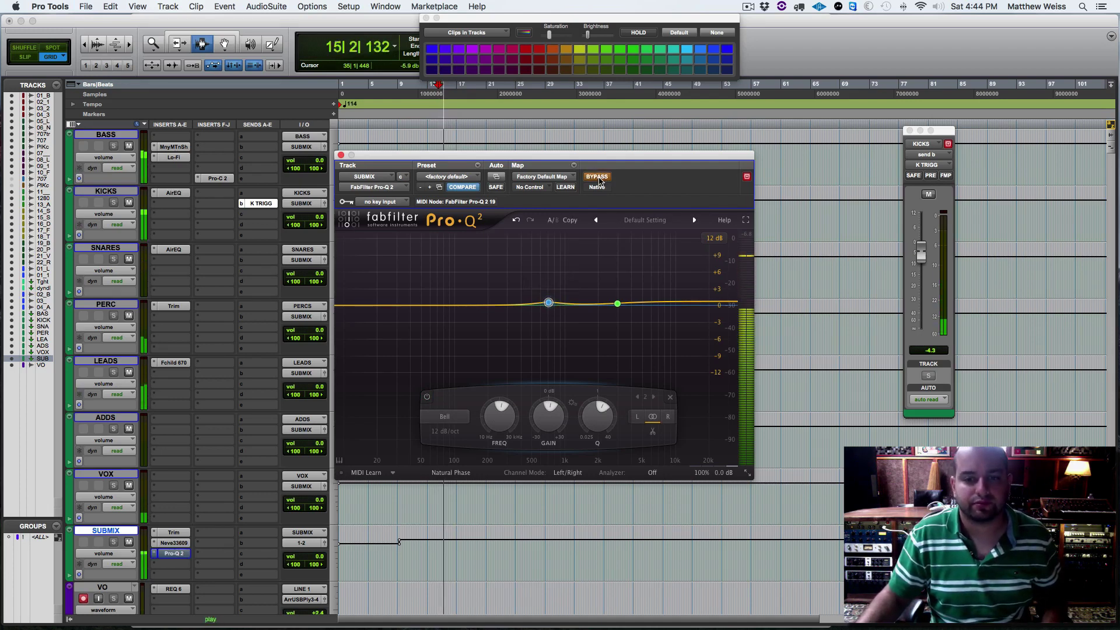
{"action": "left_click", "coordinate": [598, 176]}
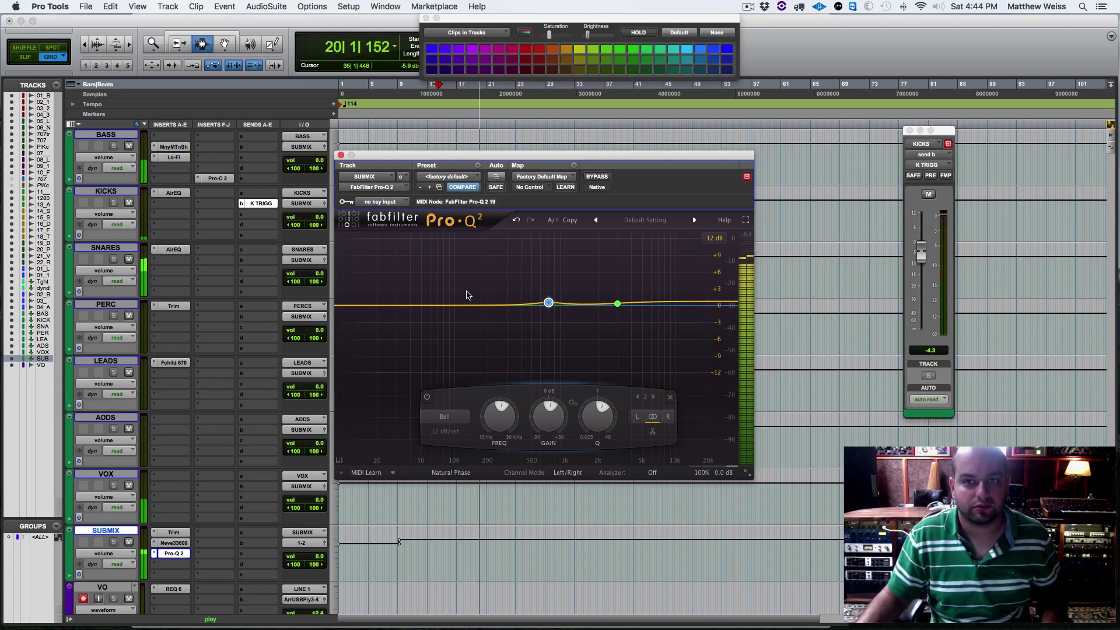
Stop playback, close the Pro-Q 2 and color palette windows, and save the session.
{"action": "key", "text": "super+s"}
{"action": "left_click", "coordinate": [341, 155]}
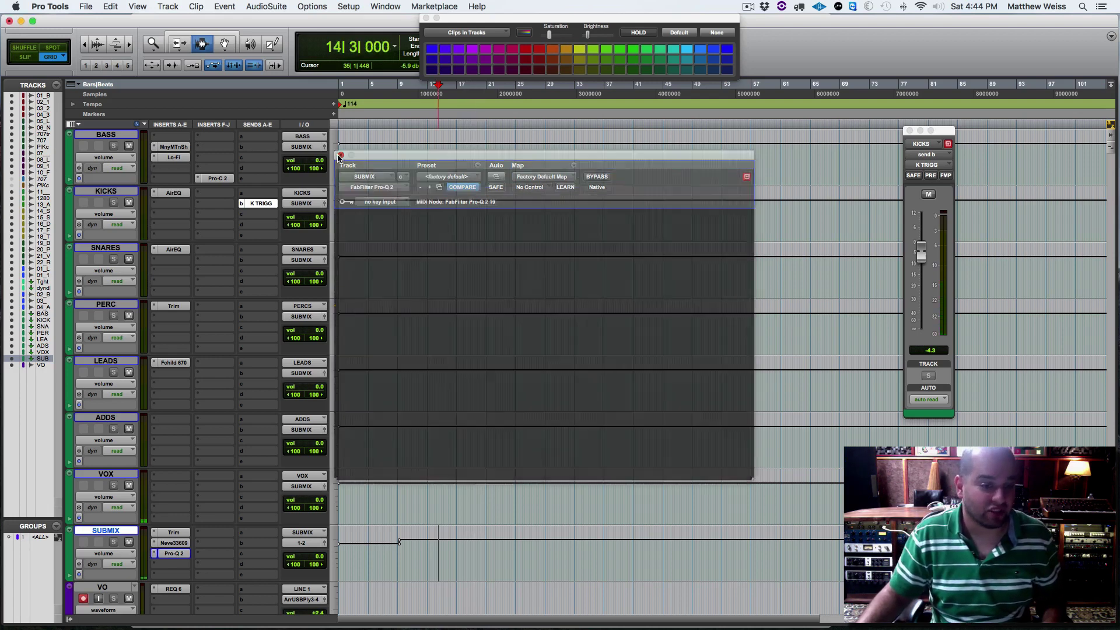
{"action": "scroll", "coordinate": [442, 379], "scroll_direction": "down", "scroll_amount": 5}
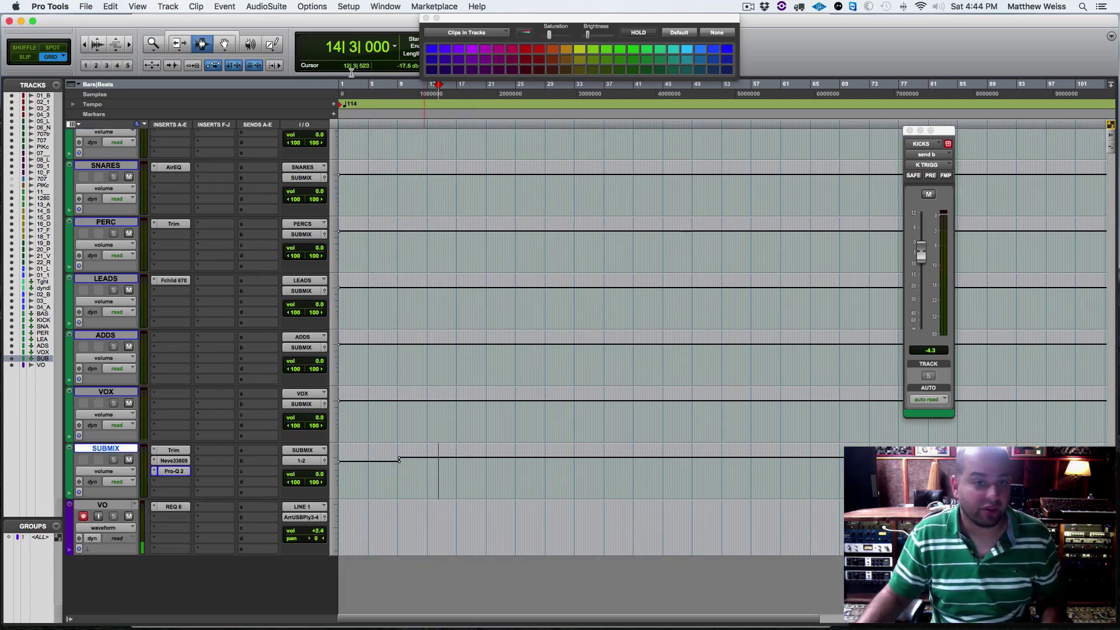
{"action": "left_click", "coordinate": [427, 18]}
{"action": "key", "text": "super+s"}
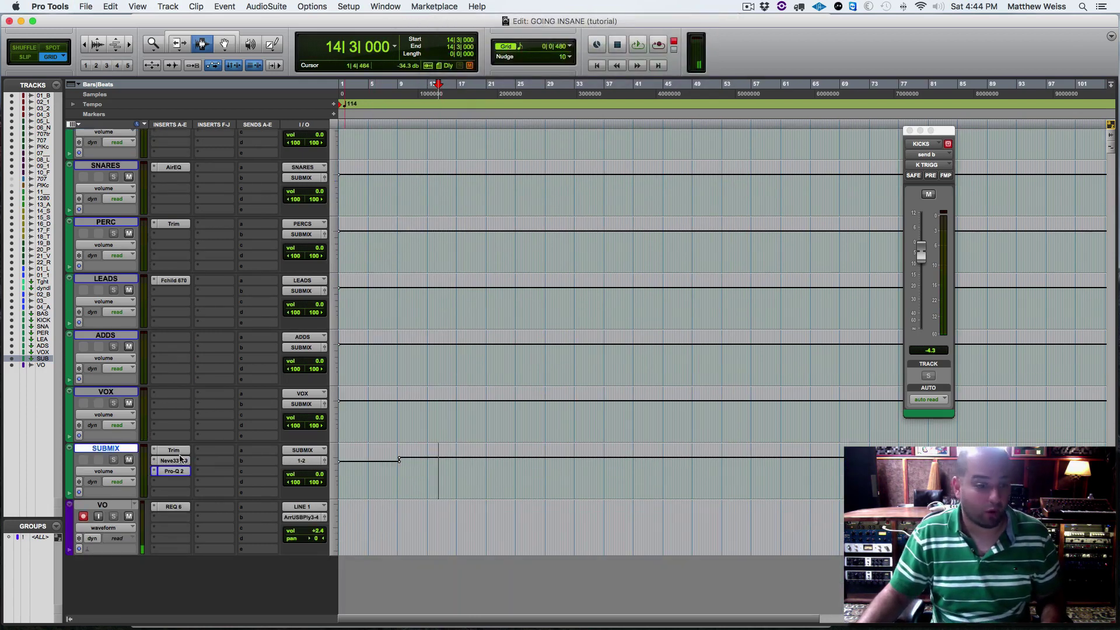
Insert the stereo FabFilter Pro-L limiter after Pro-Q 2 on SUBMIX and set its oversampling to 4x.
{"action": "left_click", "coordinate": [158, 487]}
{"action": "mouse_move", "coordinate": [204, 505]}
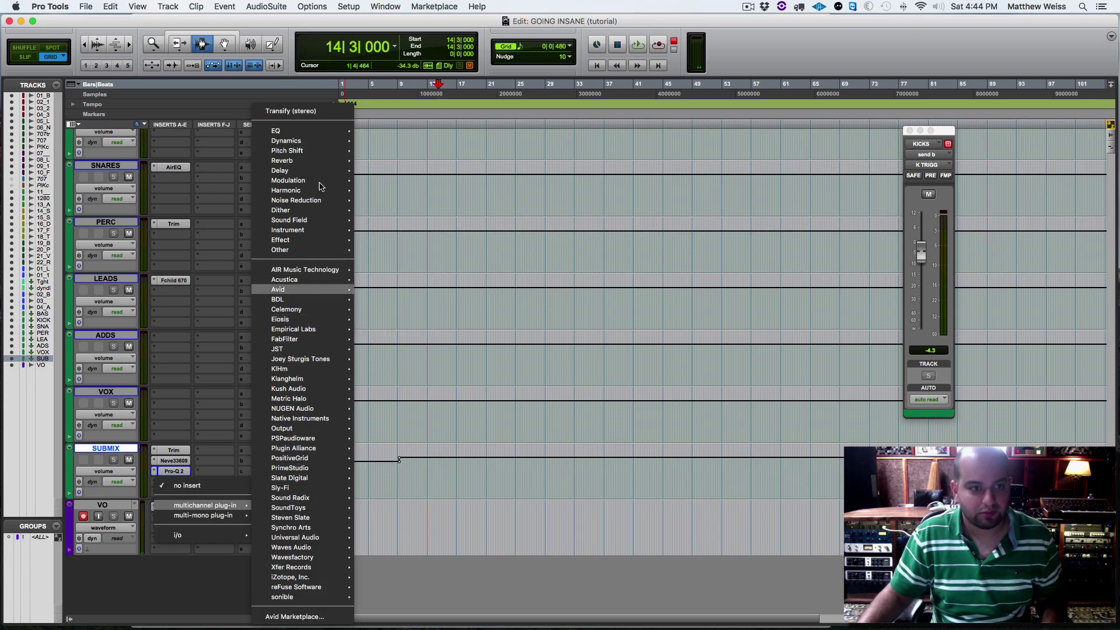
{"action": "mouse_move", "coordinate": [285, 141]}
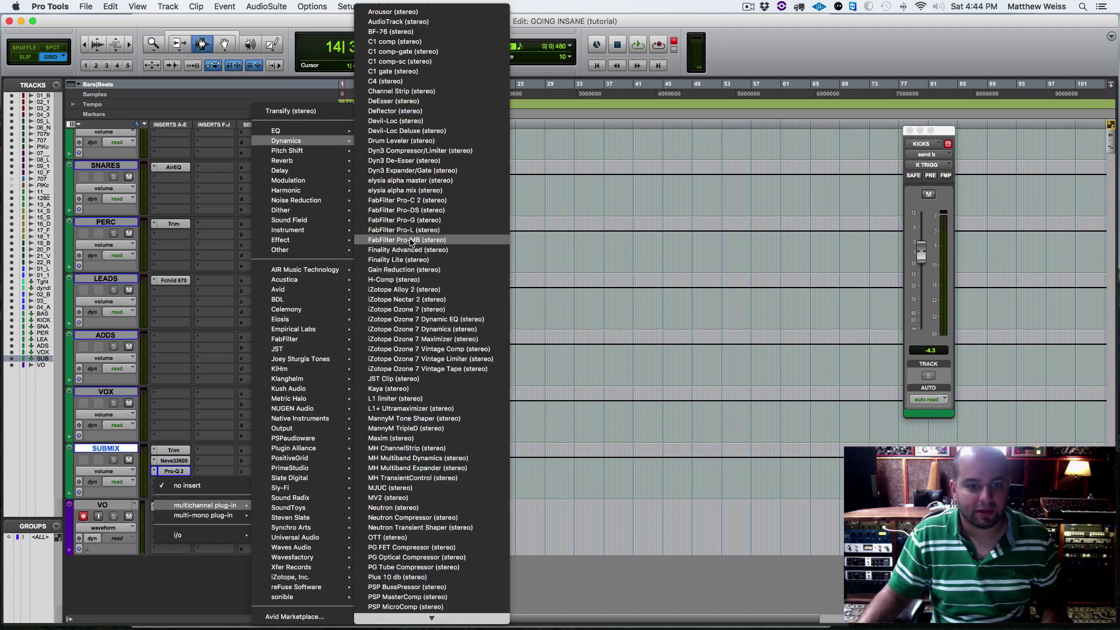
{"action": "left_click", "coordinate": [510, 337]}
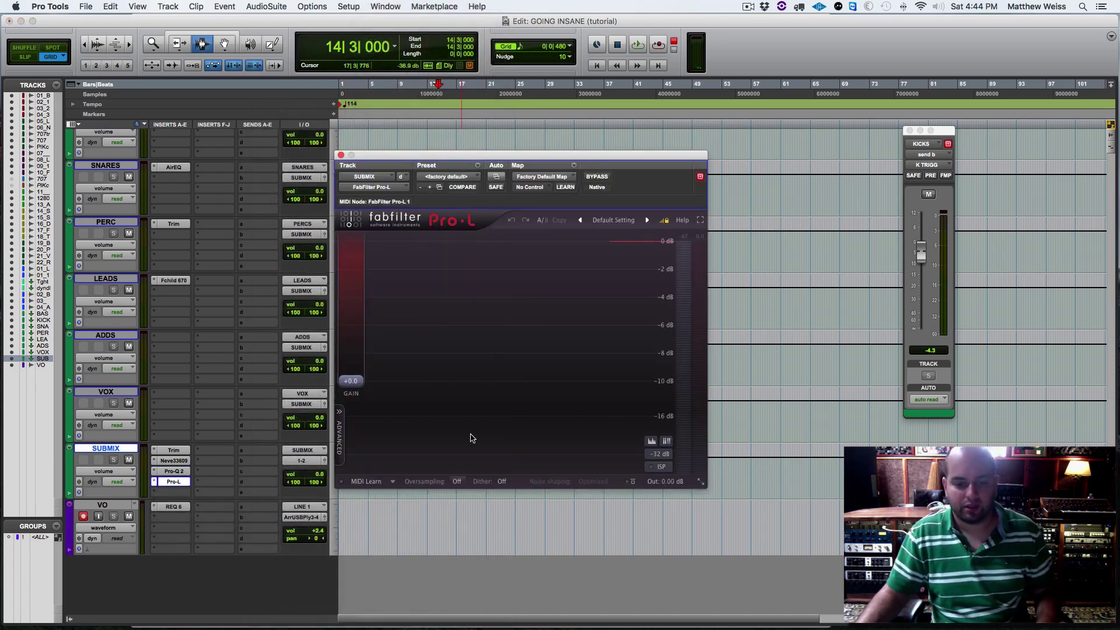
{"action": "left_click", "coordinate": [458, 482]}
{"action": "left_click", "coordinate": [458, 518]}
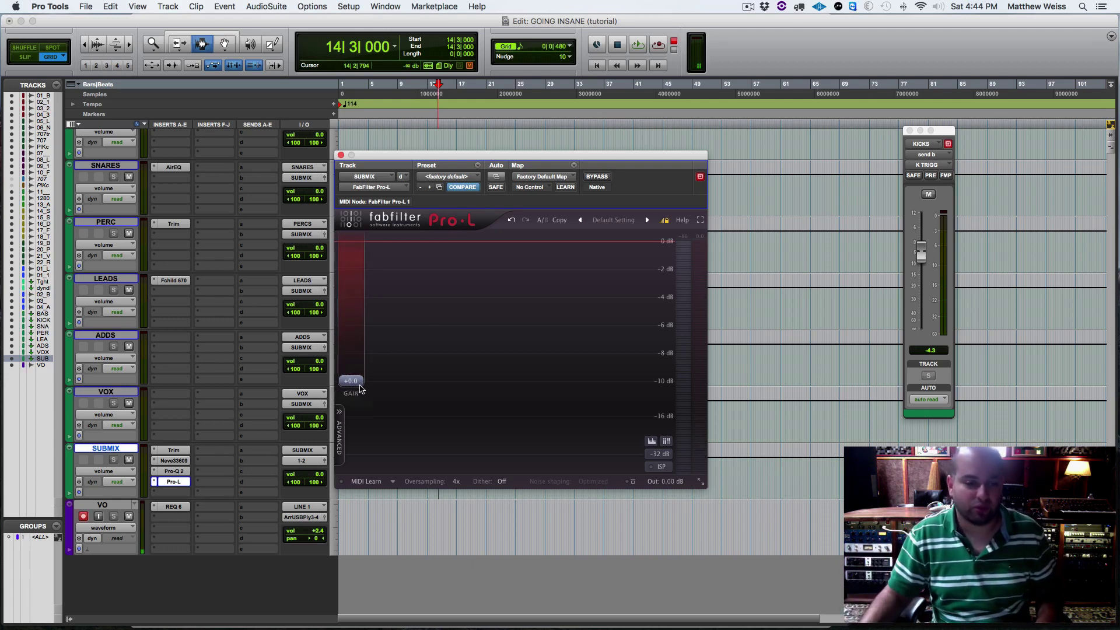
Raise Pro-L's gain to about +13.3 dB during playback from bar 14, with the output lowered by the same amount.
{"action": "key", "text": "space"}
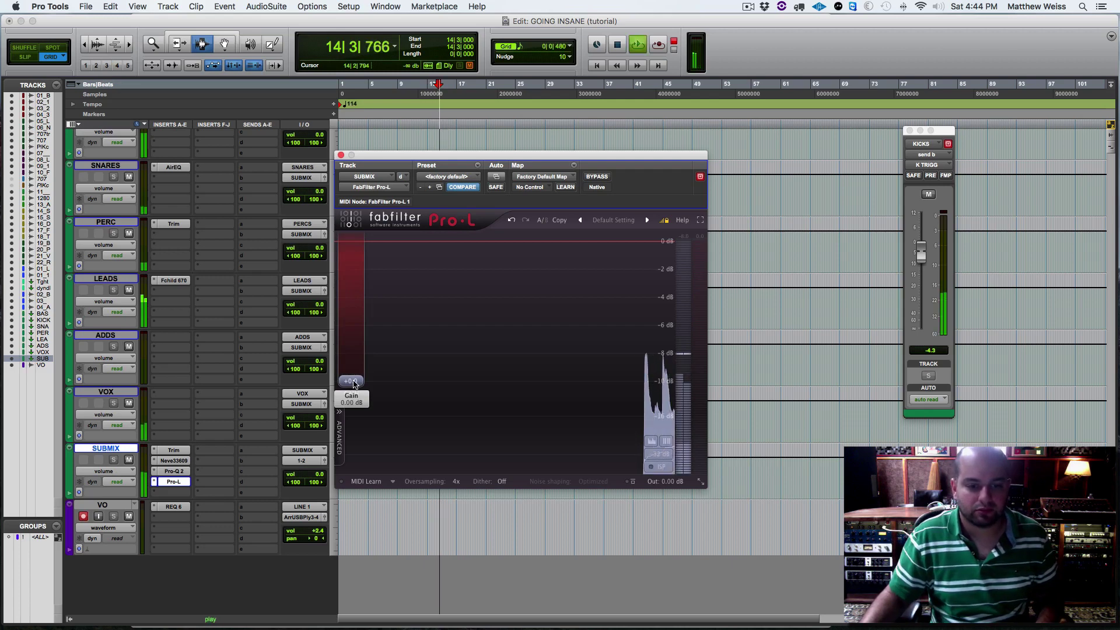
{"action": "left_click_drag", "start_coordinate": [353, 383], "coordinate": [374, 316]}
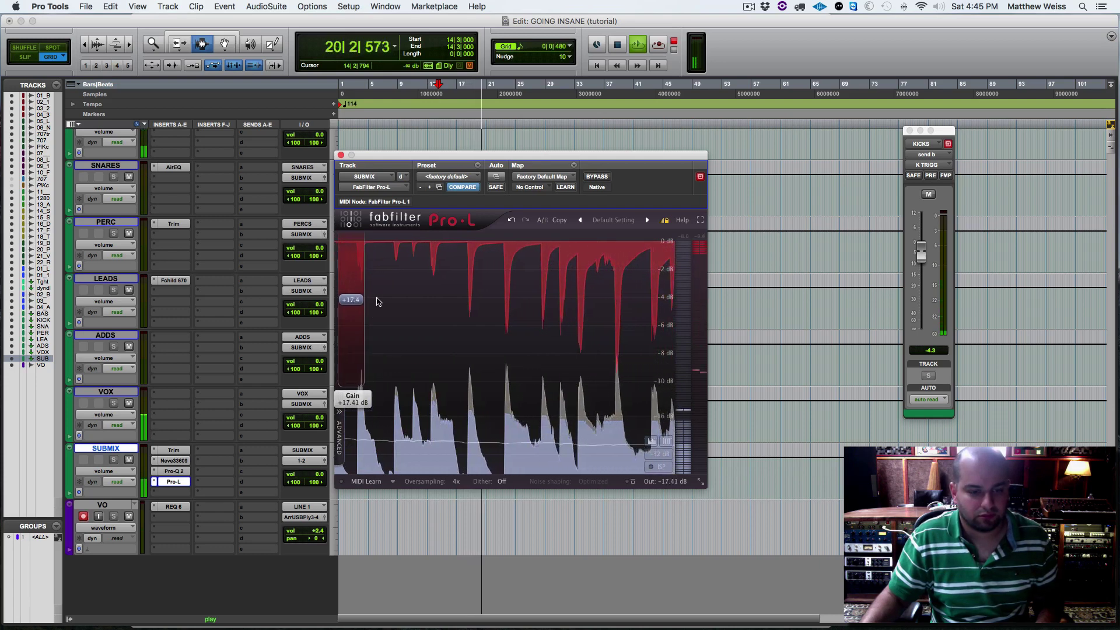
{"action": "left_click_drag", "start_coordinate": [377, 302], "coordinate": [377, 321]}
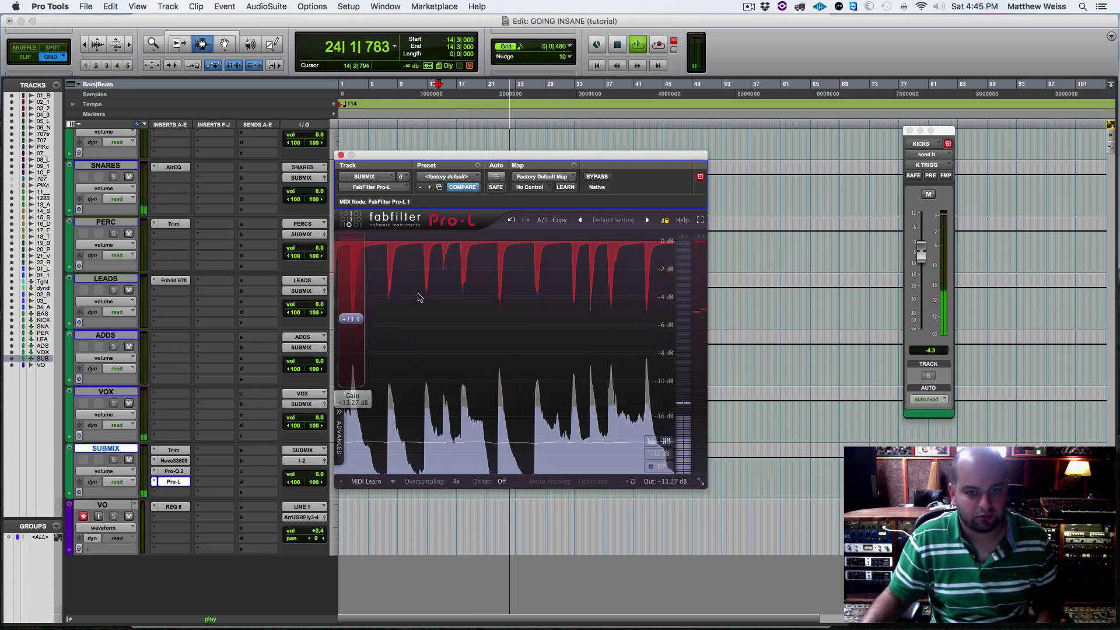
Compare Pro-L bypassed and active while trimming its gain to about +13.0 dB with matching output, then stop playback.
{"action": "left_click", "coordinate": [596, 177]}
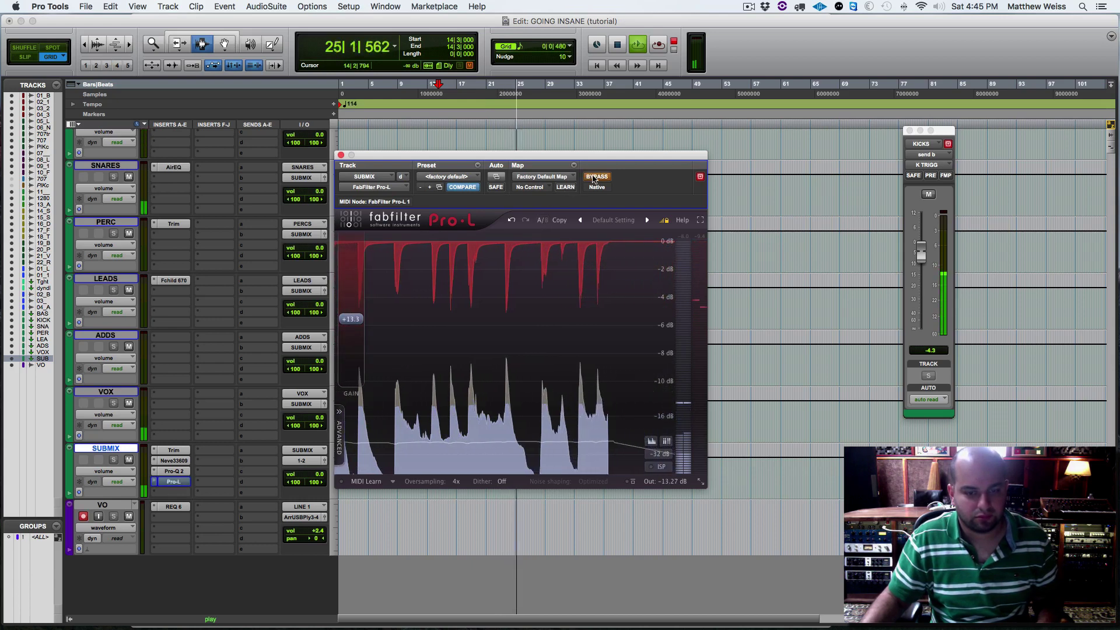
{"action": "left_click", "coordinate": [595, 176]}
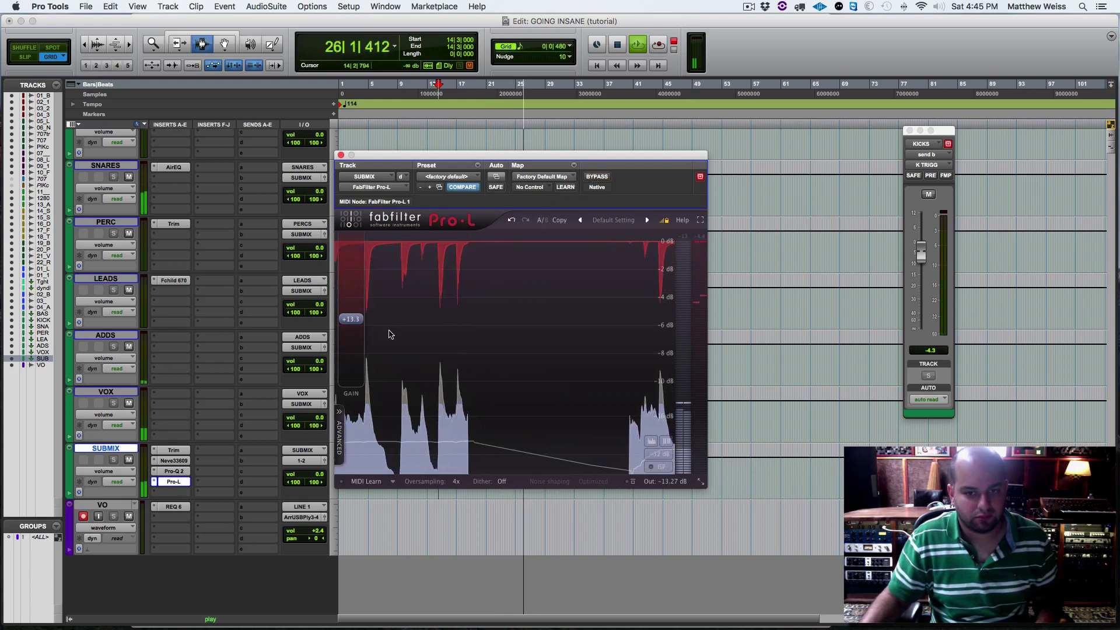
{"action": "left_click_drag", "start_coordinate": [355, 321], "coordinate": [356, 323]}
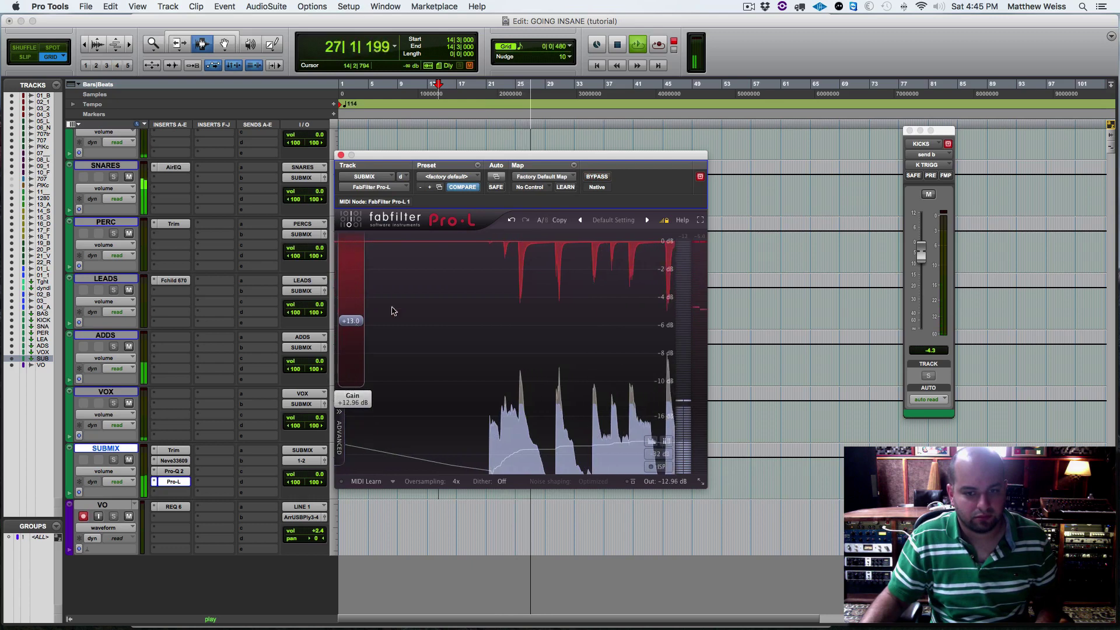
{"action": "left_click", "coordinate": [596, 176]}
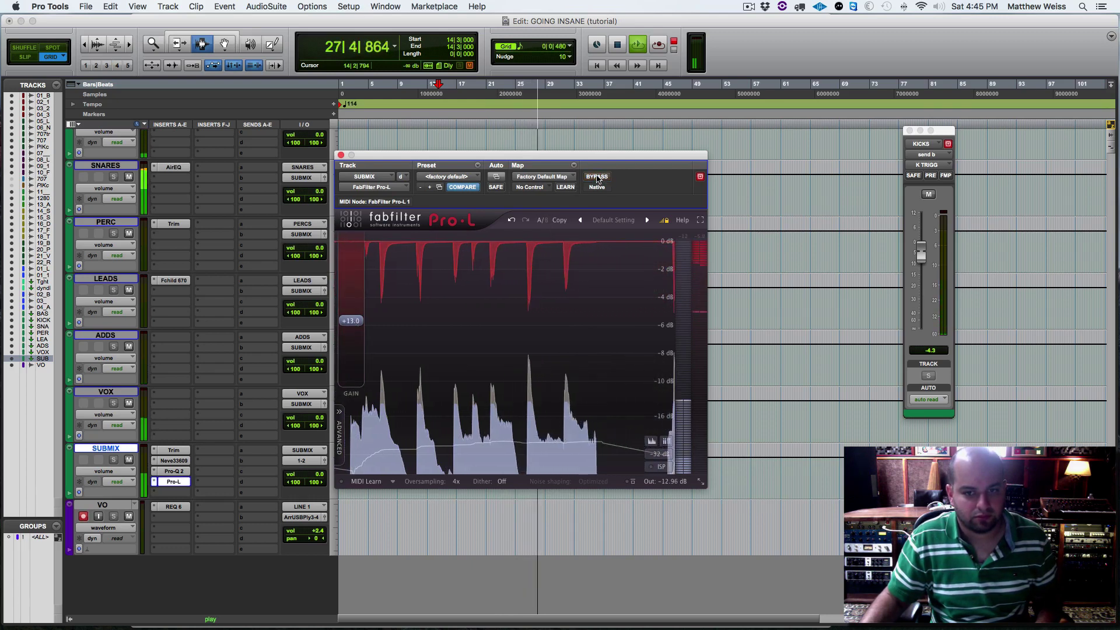
{"action": "left_click", "coordinate": [596, 178]}
{"action": "key", "text": "space"}
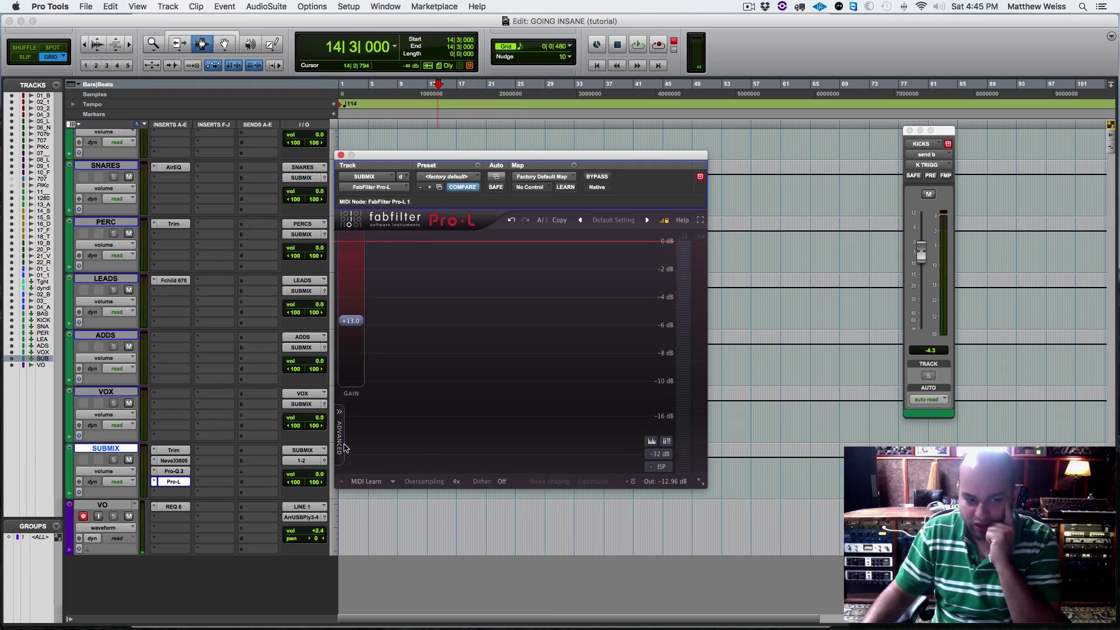
Show Pro-L's advanced settings and set the limiting style to Dynamic.
{"action": "left_click", "coordinate": [343, 448]}
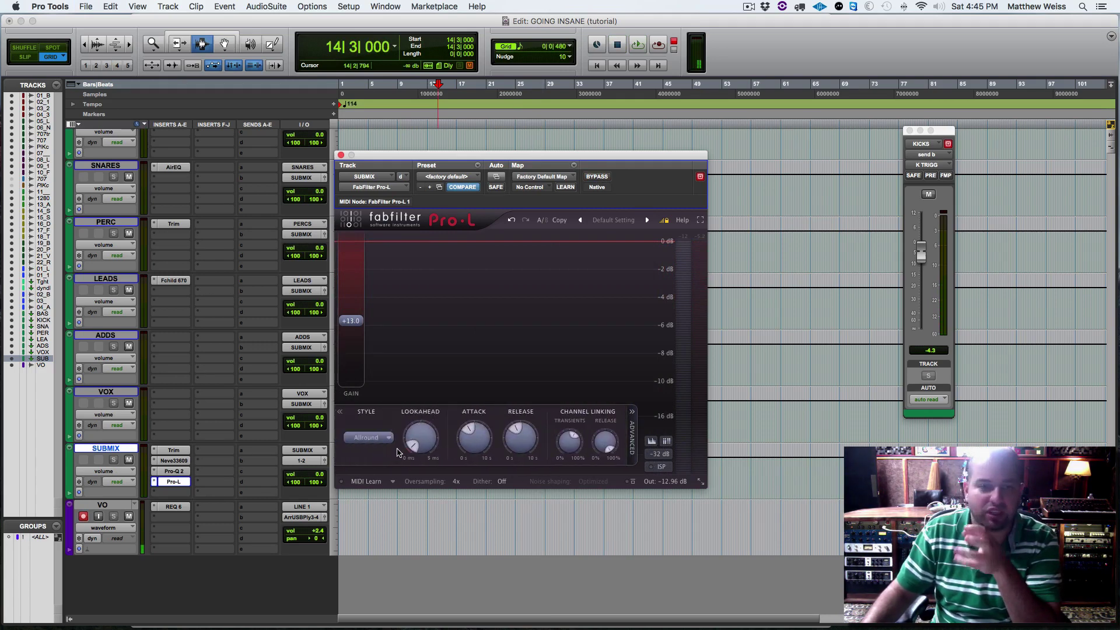
{"action": "mouse_move", "coordinate": [407, 443]}
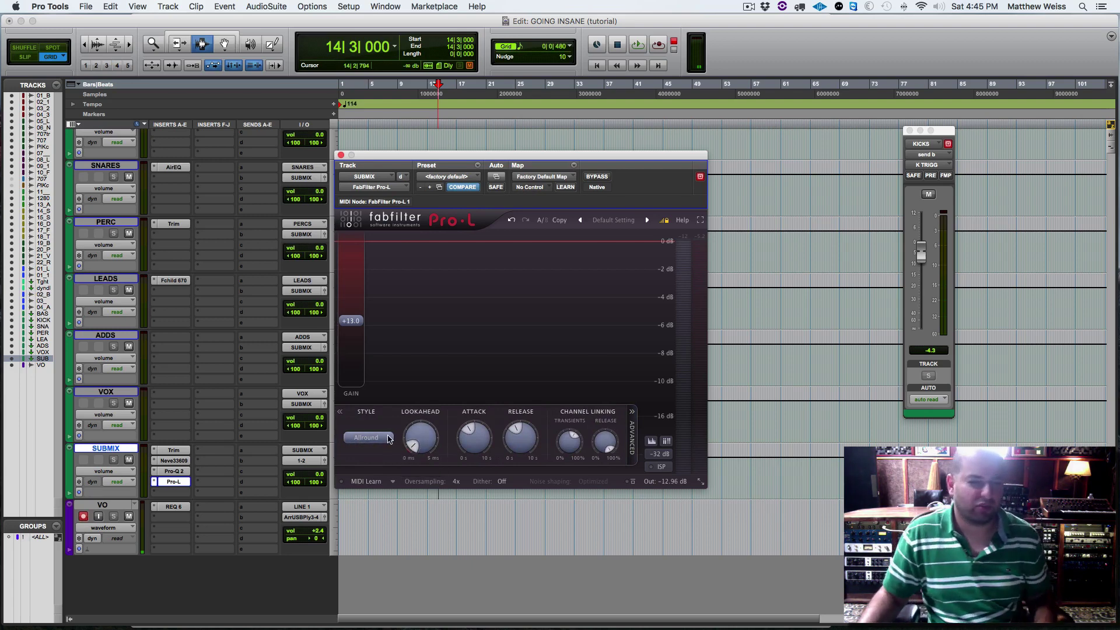
{"action": "left_click", "coordinate": [390, 440]}
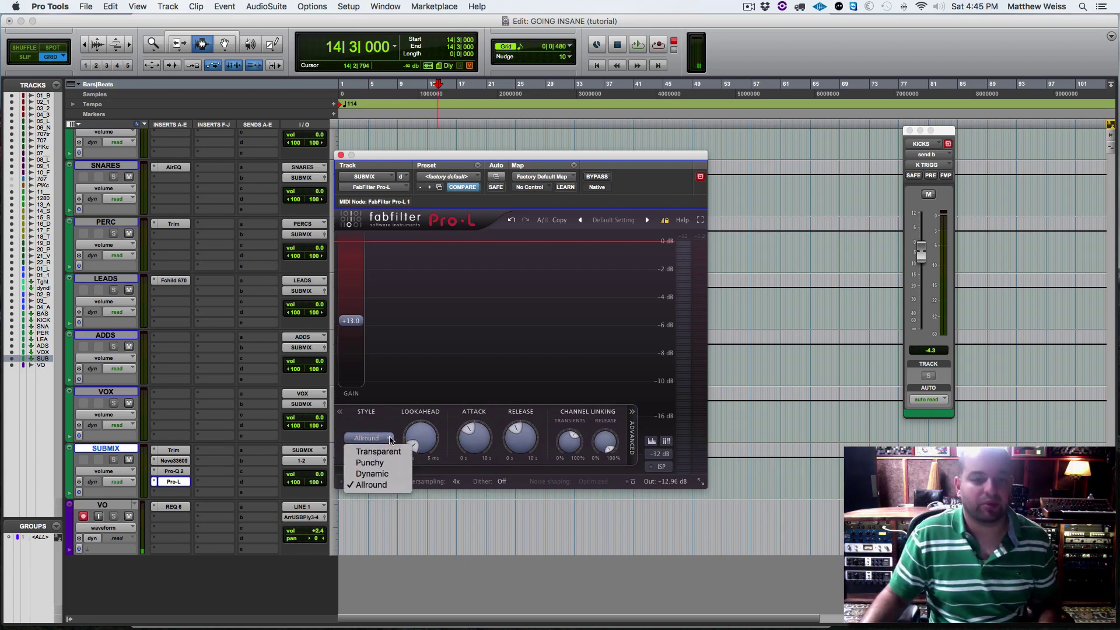
{"action": "left_click", "coordinate": [373, 474]}
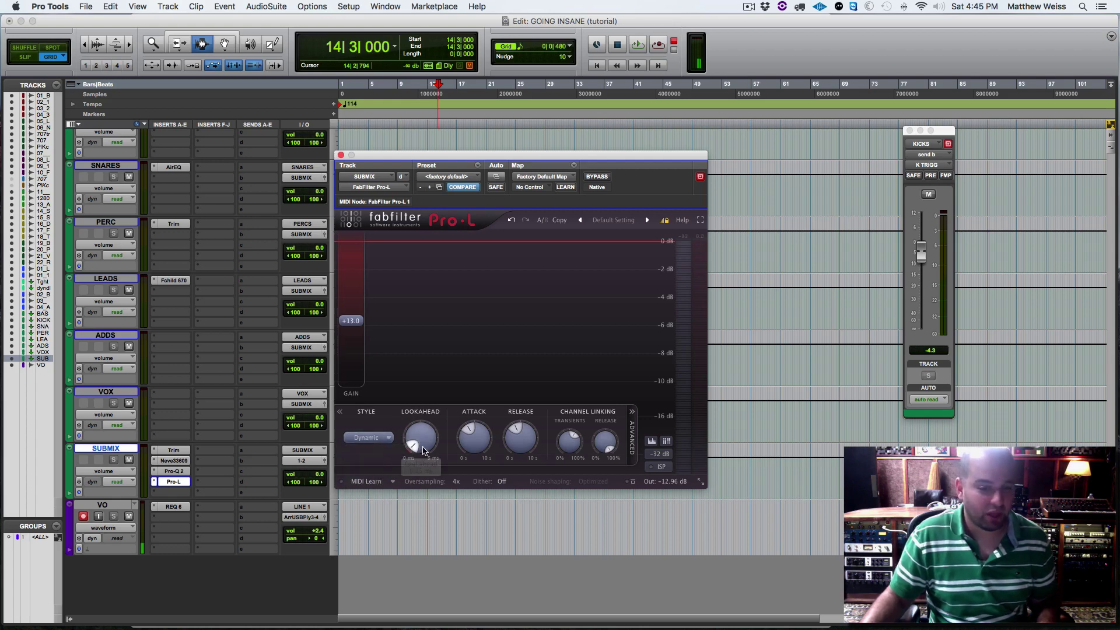
Raise Pro-L's attack to about 2420 ms and set lookahead to 0.00 ms while auditioning from bar 14, then stop playback.
{"action": "key", "text": "space"}
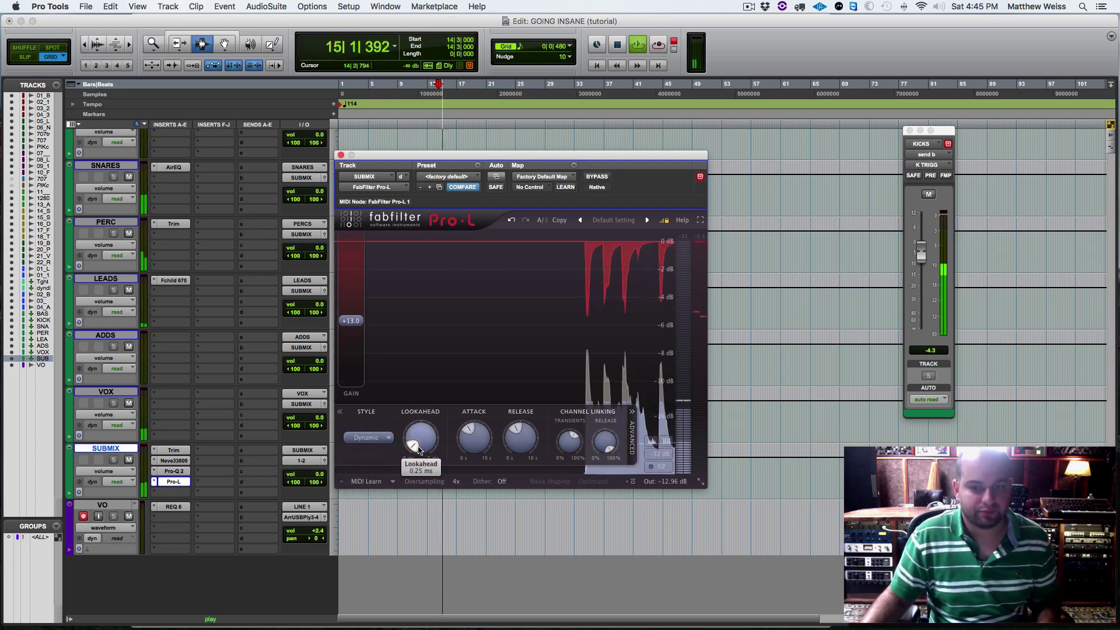
{"action": "mouse_move", "coordinate": [482, 445]}
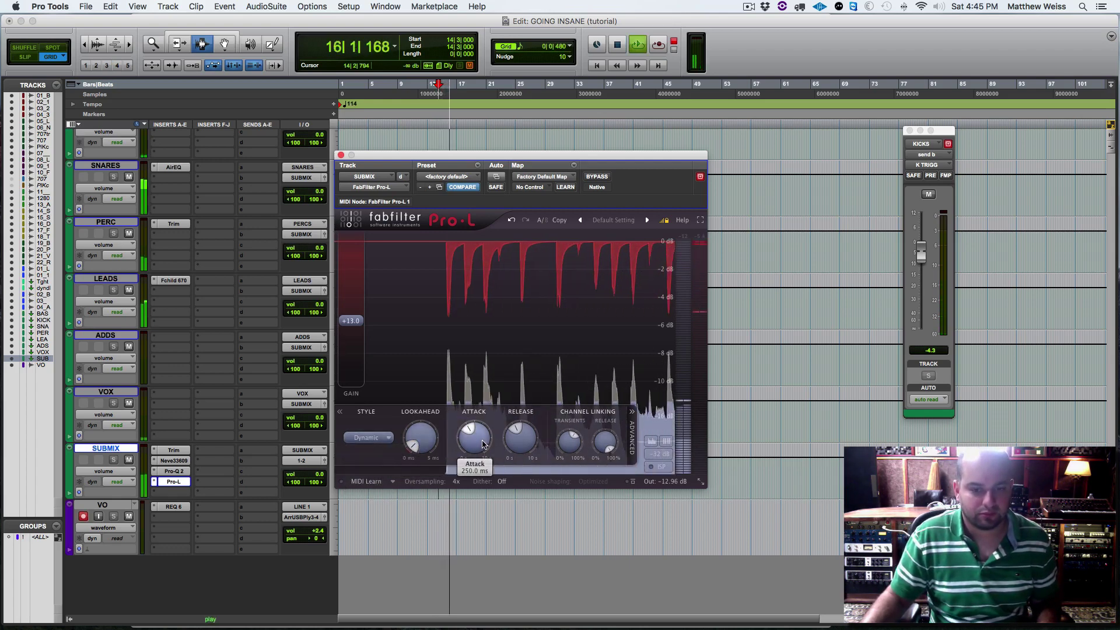
{"action": "scroll", "coordinate": [482, 445], "scroll_direction": "up", "scroll_amount": 10}
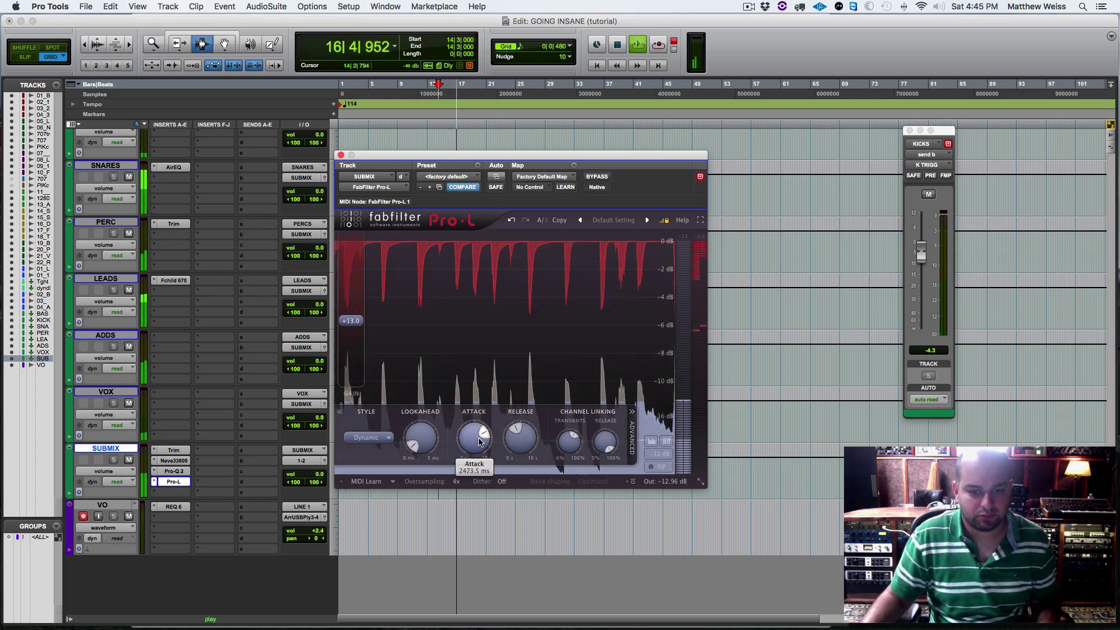
{"action": "scroll", "coordinate": [479, 442], "scroll_direction": "up", "scroll_amount": 1}
{"action": "key", "text": "space"}
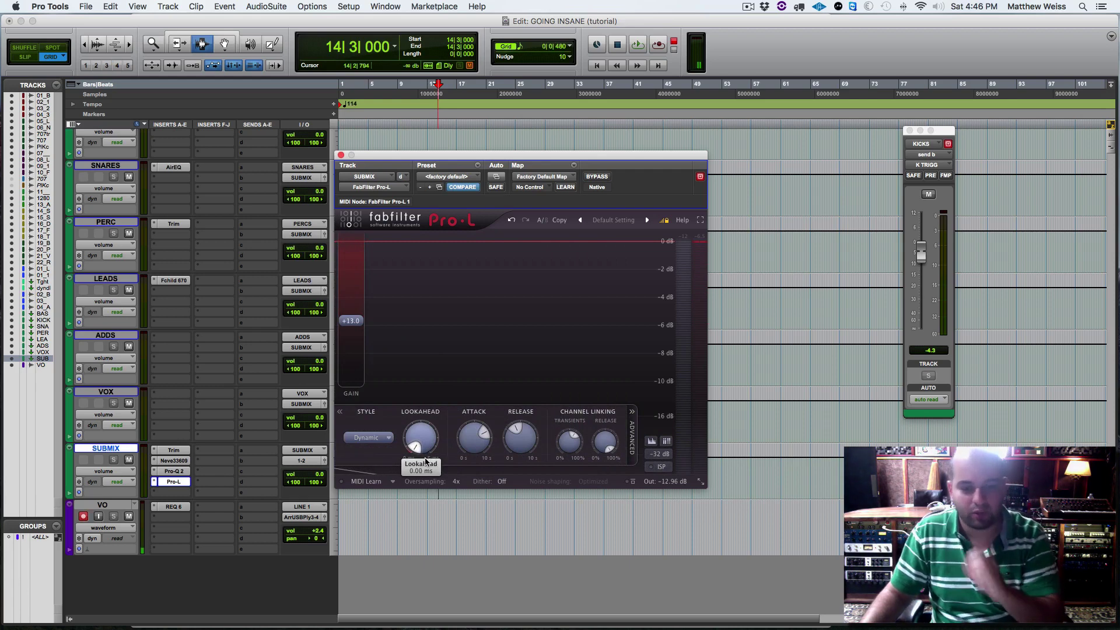
Compare Pro-L bypassed and active with its new attack and lookahead settings during playback from bar 14, then stop playback.
{"action": "key", "text": "space"}
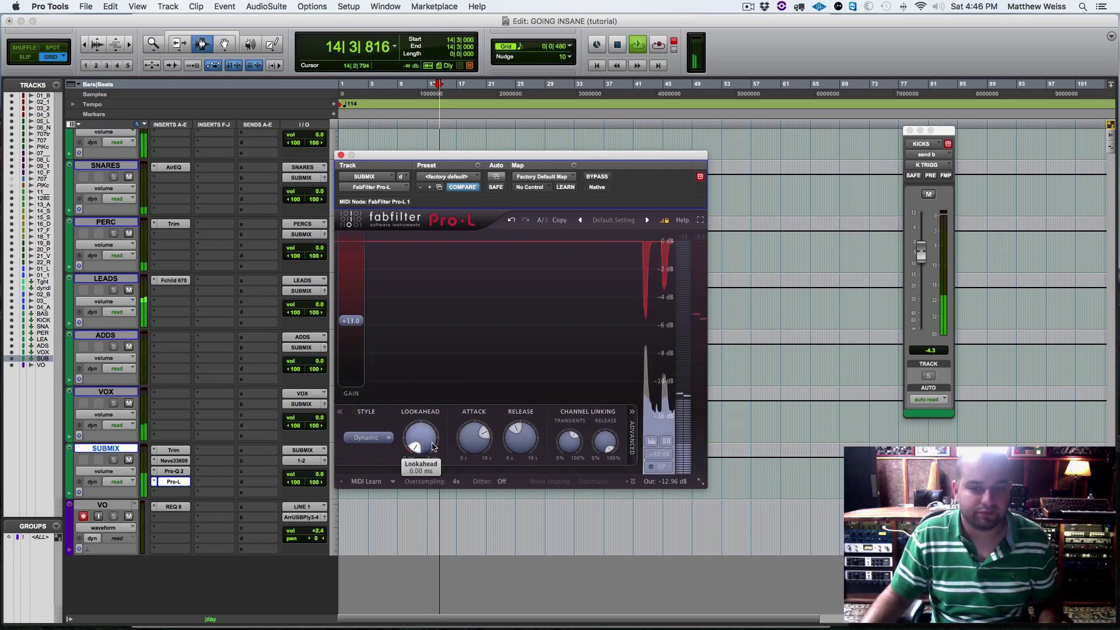
{"action": "left_click", "coordinate": [595, 177]}
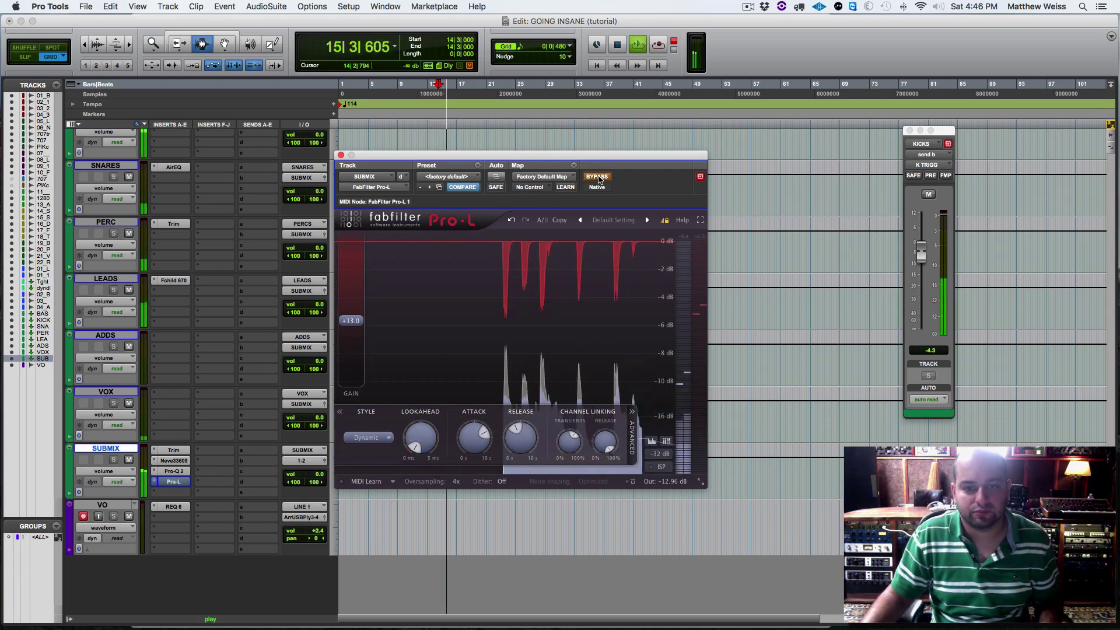
{"action": "left_click", "coordinate": [597, 177]}
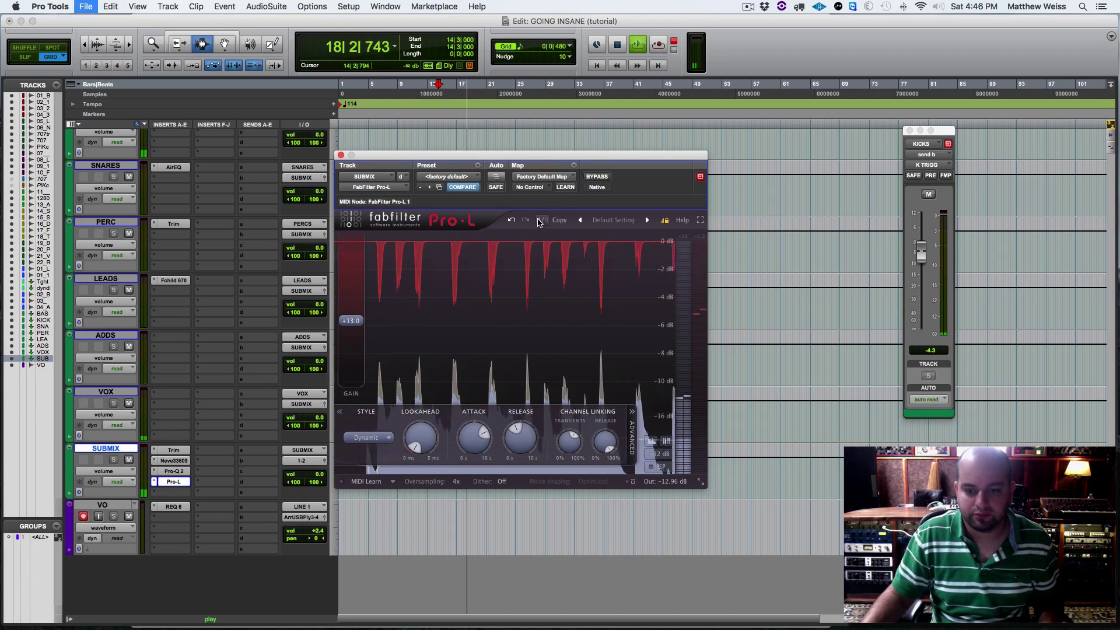
{"action": "key", "text": "space"}
Raise Pro-L's output level to about -0.06 dB in stages during playback from bar 14, then stop playback.
{"action": "mouse_move", "coordinate": [671, 461]}
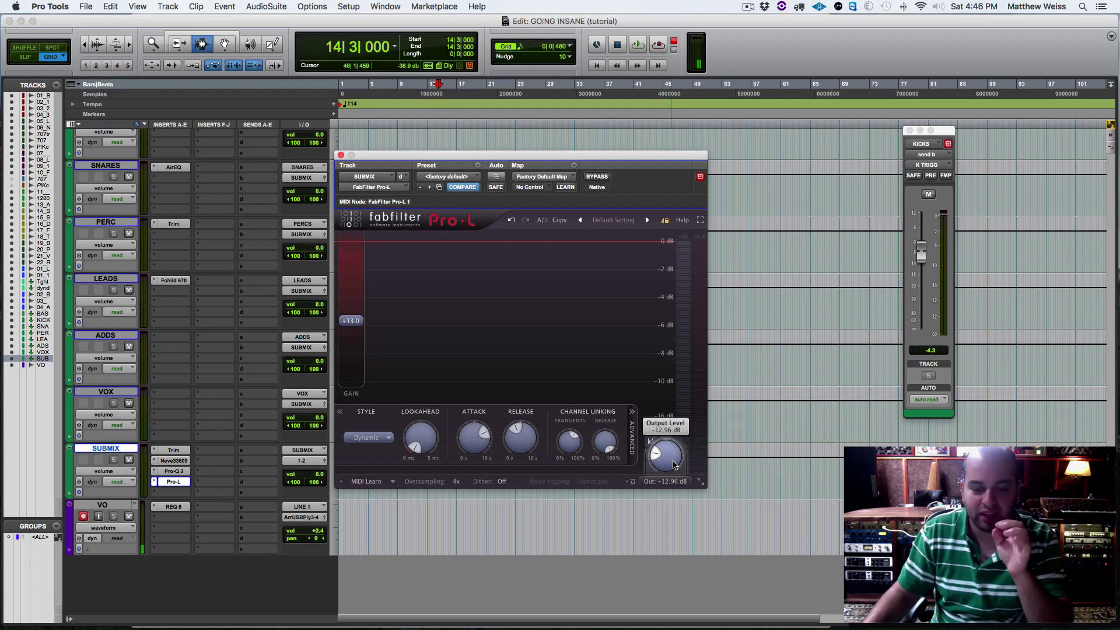
{"action": "key", "text": "space"}
{"action": "left_click_drag", "start_coordinate": [675, 461], "coordinate": [699, 410]}
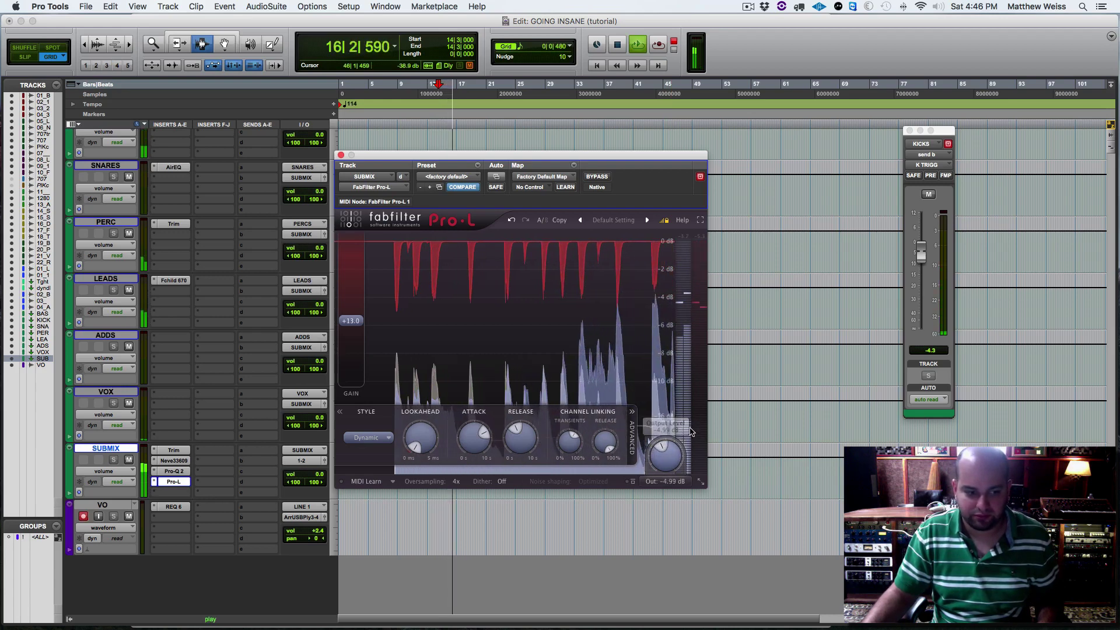
{"action": "left_click_drag", "start_coordinate": [670, 454], "coordinate": [721, 387]}
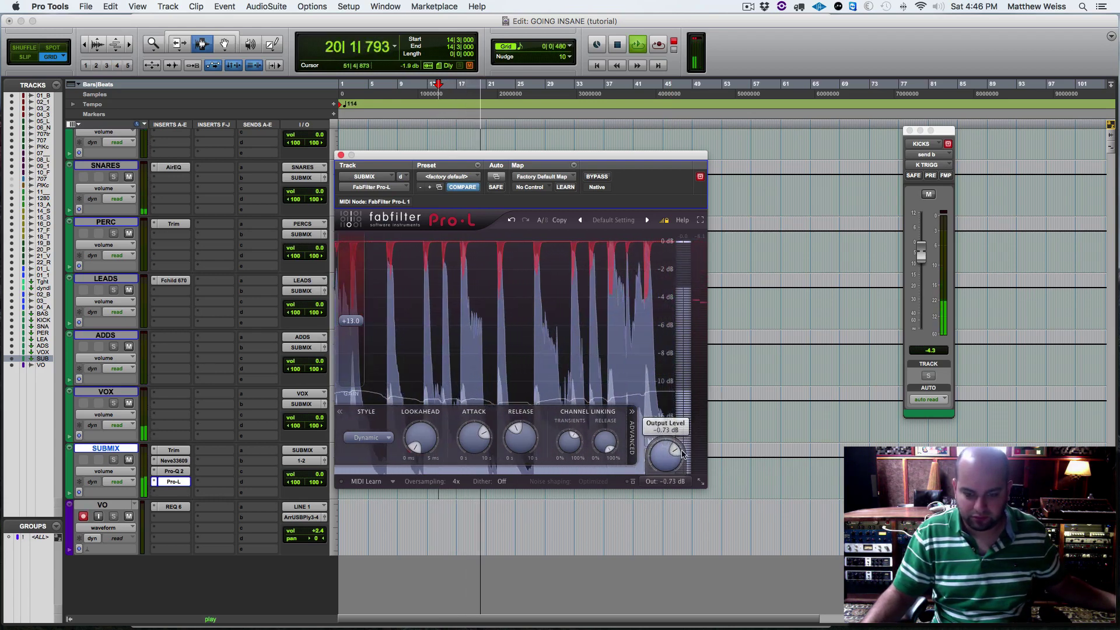
{"action": "left_click_drag", "start_coordinate": [666, 448], "coordinate": [685, 419]}
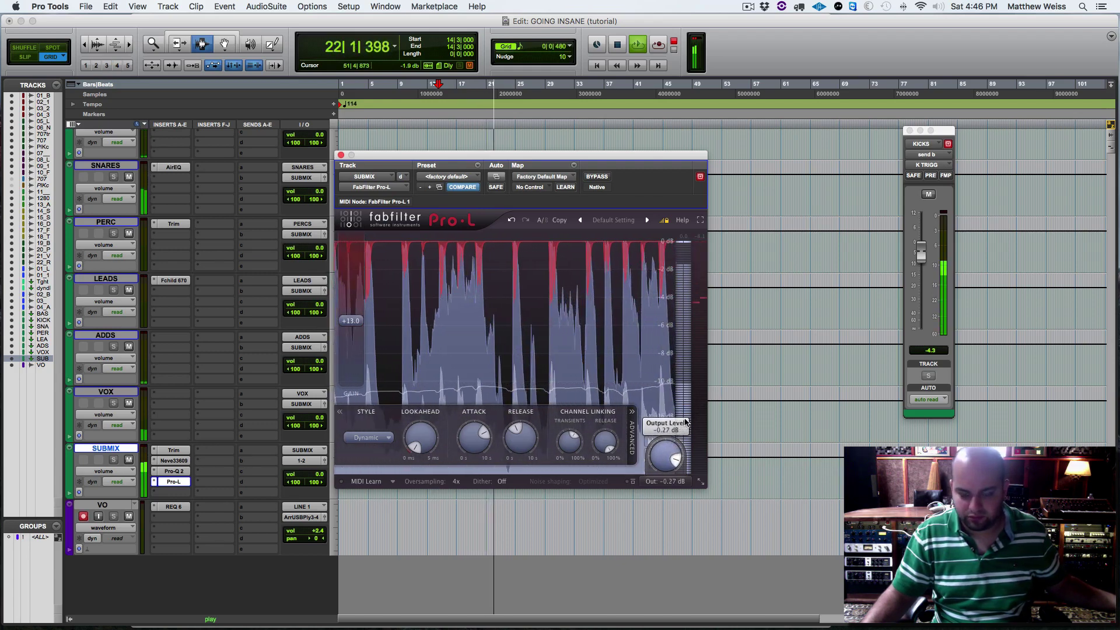
{"action": "left_click_drag", "start_coordinate": [661, 459], "coordinate": [678, 431]}
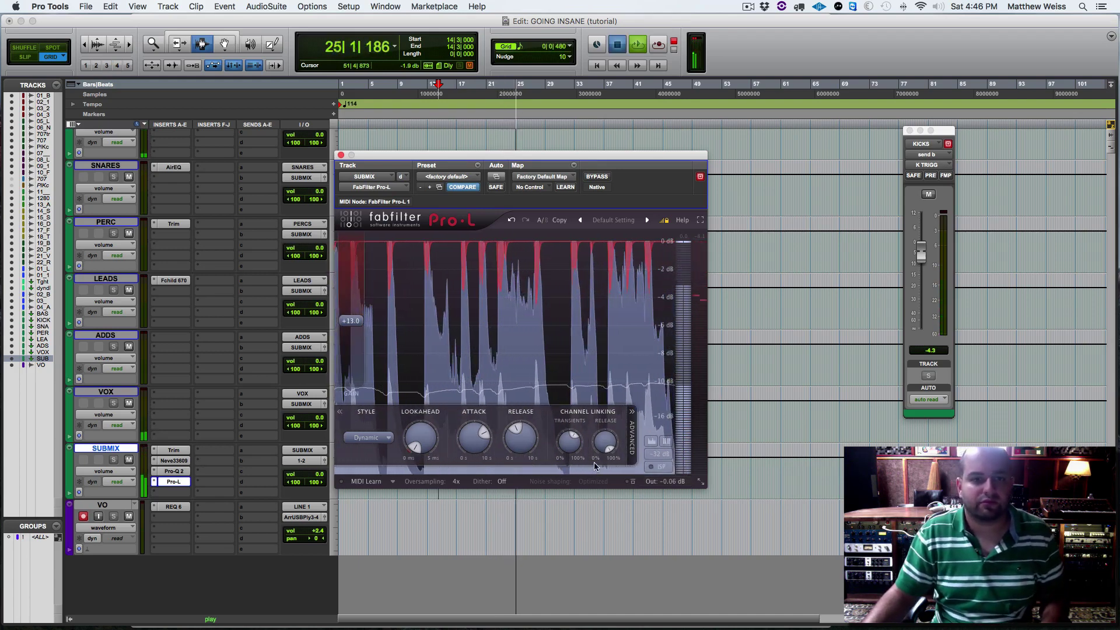
{"action": "key", "text": "space"}
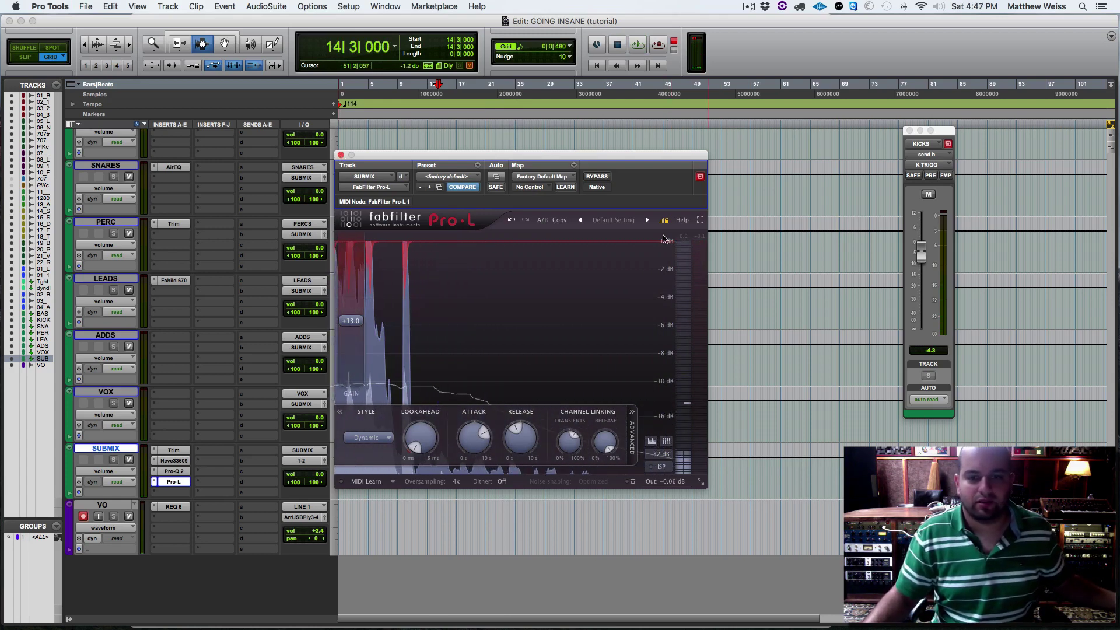
Bypass Pro-L on the SUBMIX track and close its plug-in window.
{"action": "left_click", "coordinate": [603, 178]}
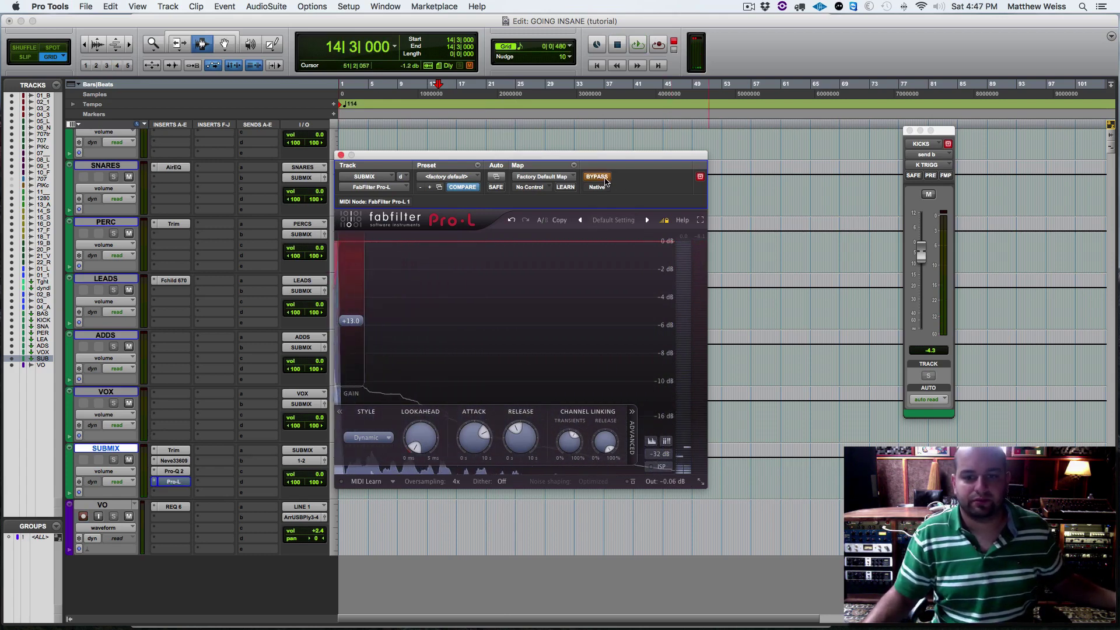
{"action": "left_click", "coordinate": [340, 153]}
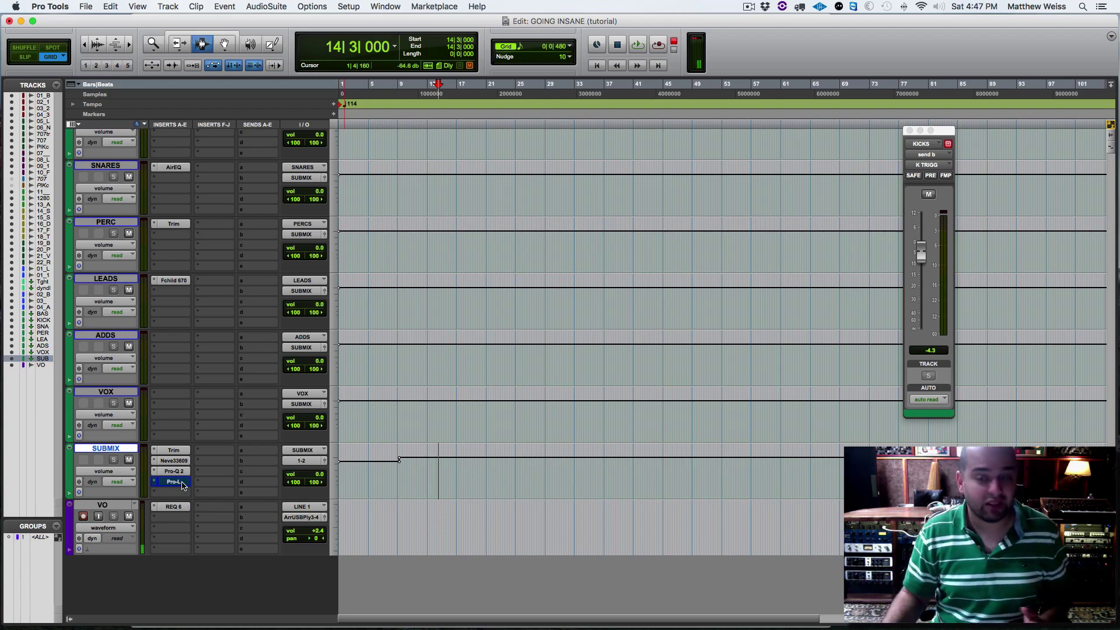
Examine the Dynamic Delay and Timeless 2 settings on the dyn delay track, then close the plug-in window.
{"action": "scroll", "coordinate": [345, 434], "scroll_direction": "up", "scroll_amount": 20}
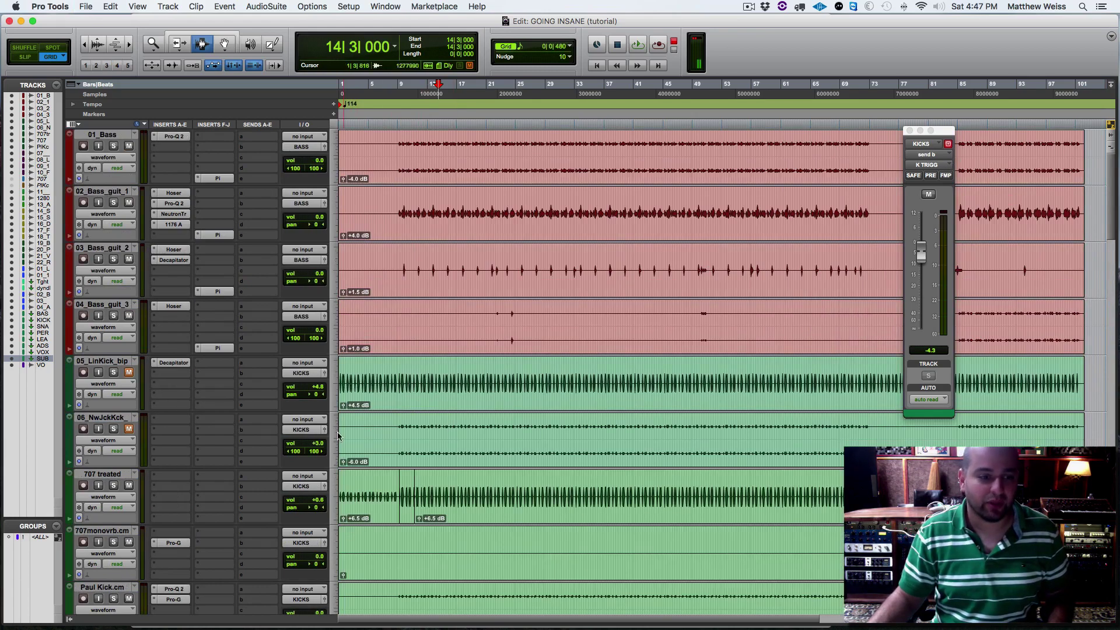
{"action": "scroll", "coordinate": [362, 441], "scroll_direction": "down", "scroll_amount": 15}
{"action": "scroll", "coordinate": [363, 441], "scroll_direction": "down", "scroll_amount": 4}
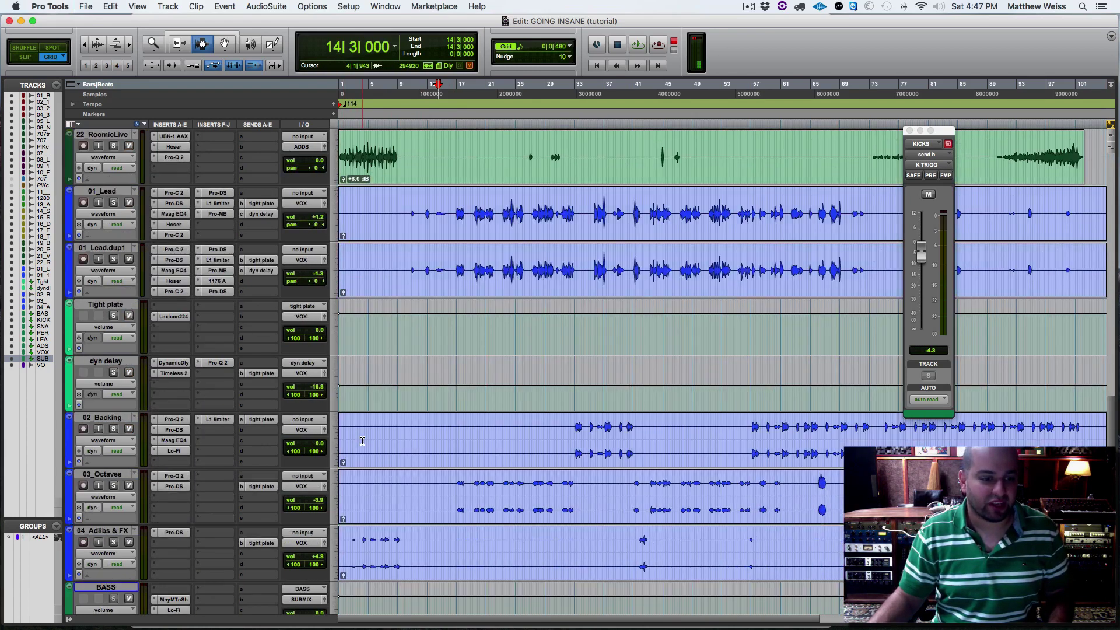
{"action": "left_click", "coordinate": [173, 363]}
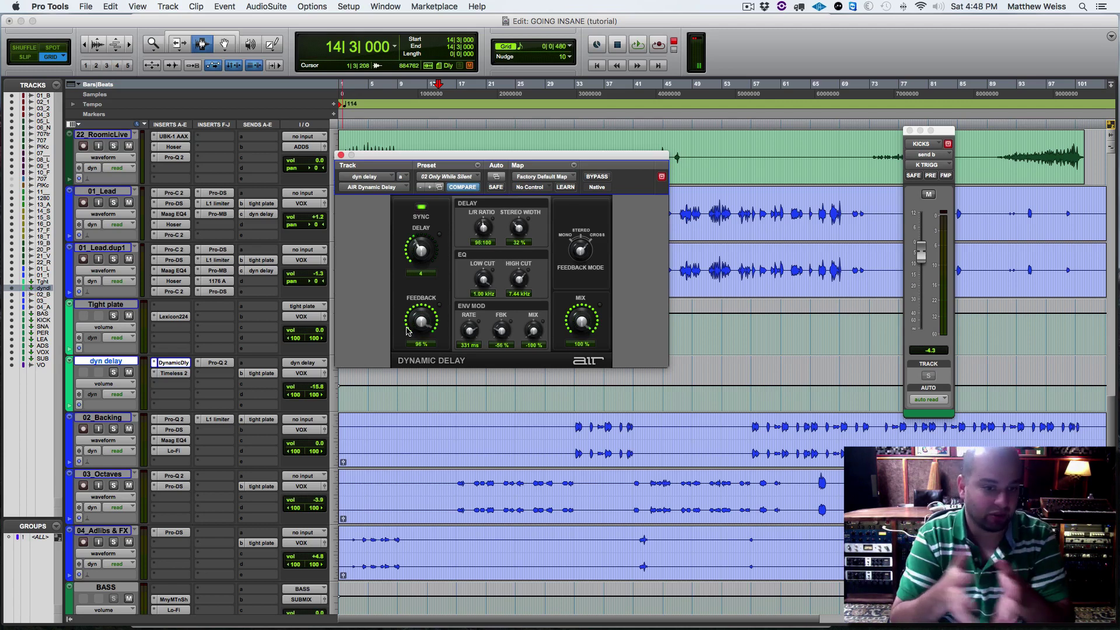
{"action": "left_click", "coordinate": [175, 373]}
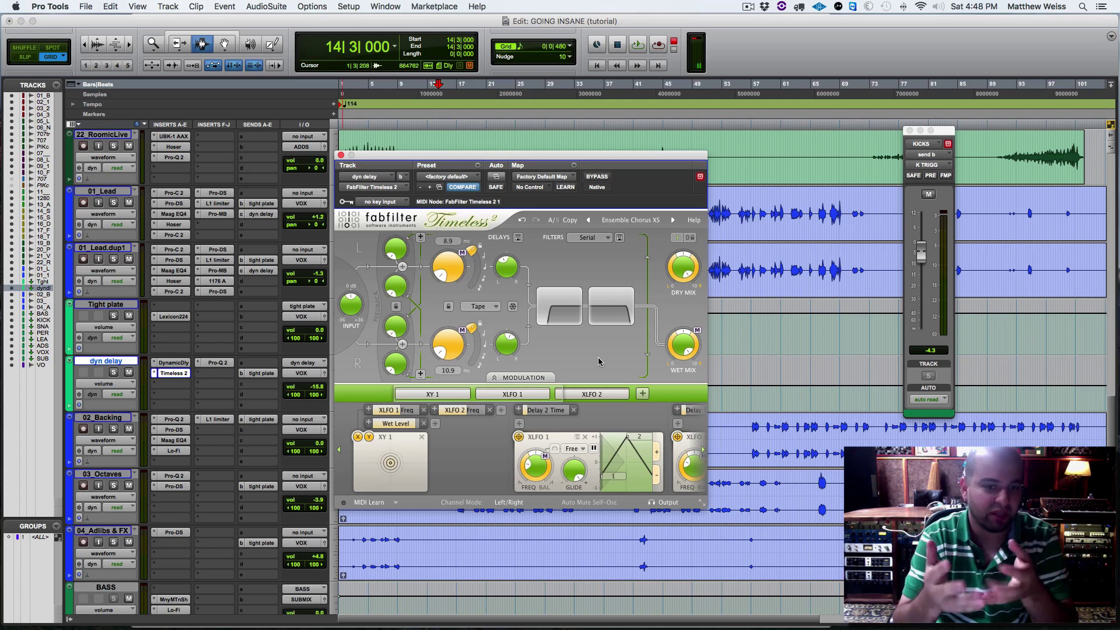
{"action": "left_click", "coordinate": [341, 155]}
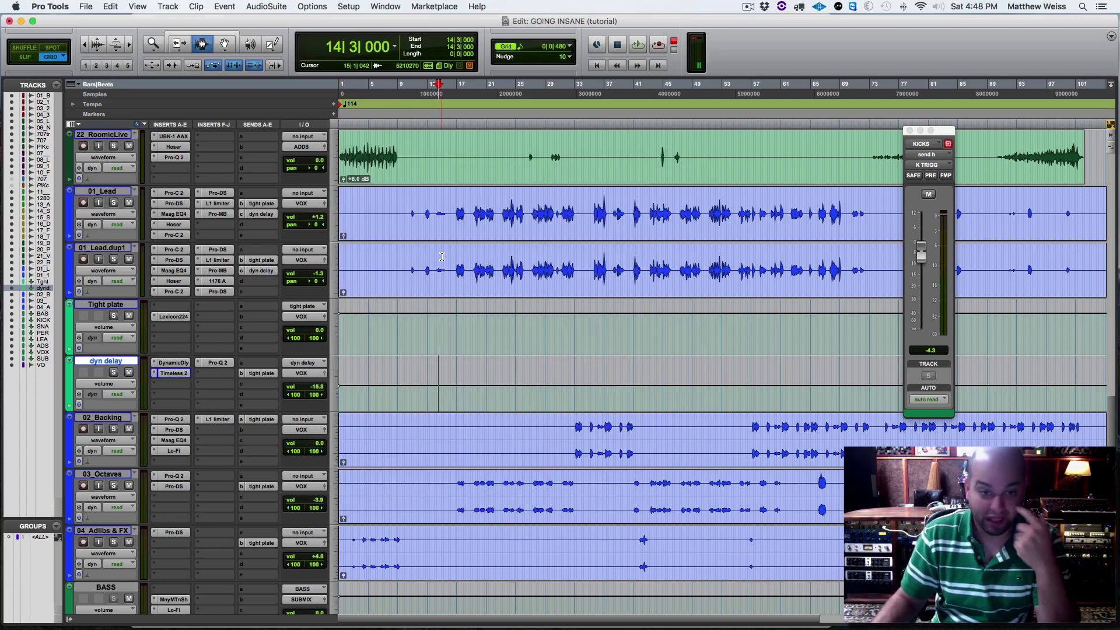
Review the instrument and vocal tracks down to the submix buses, selecting the BASS bus and then the KICKS bus.
{"action": "scroll", "coordinate": [450, 338], "scroll_direction": "down", "scroll_amount": 2}
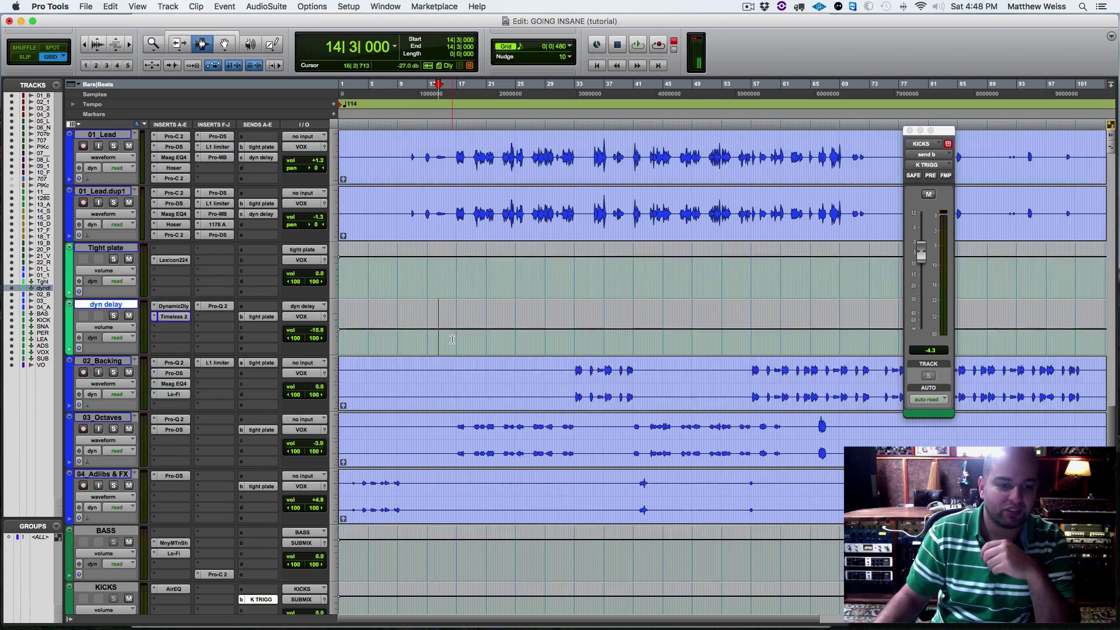
{"action": "scroll", "coordinate": [469, 343], "scroll_direction": "up", "scroll_amount": 6}
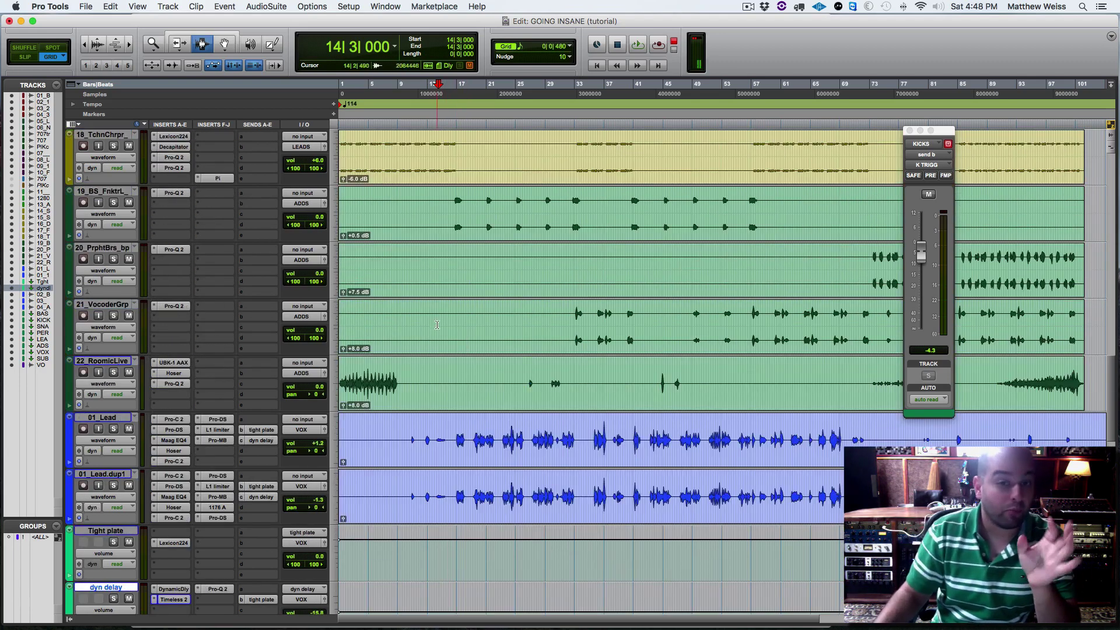
{"action": "scroll", "coordinate": [455, 344], "scroll_direction": "up", "scroll_amount": 8}
{"action": "scroll", "coordinate": [437, 348], "scroll_direction": "up", "scroll_amount": 1}
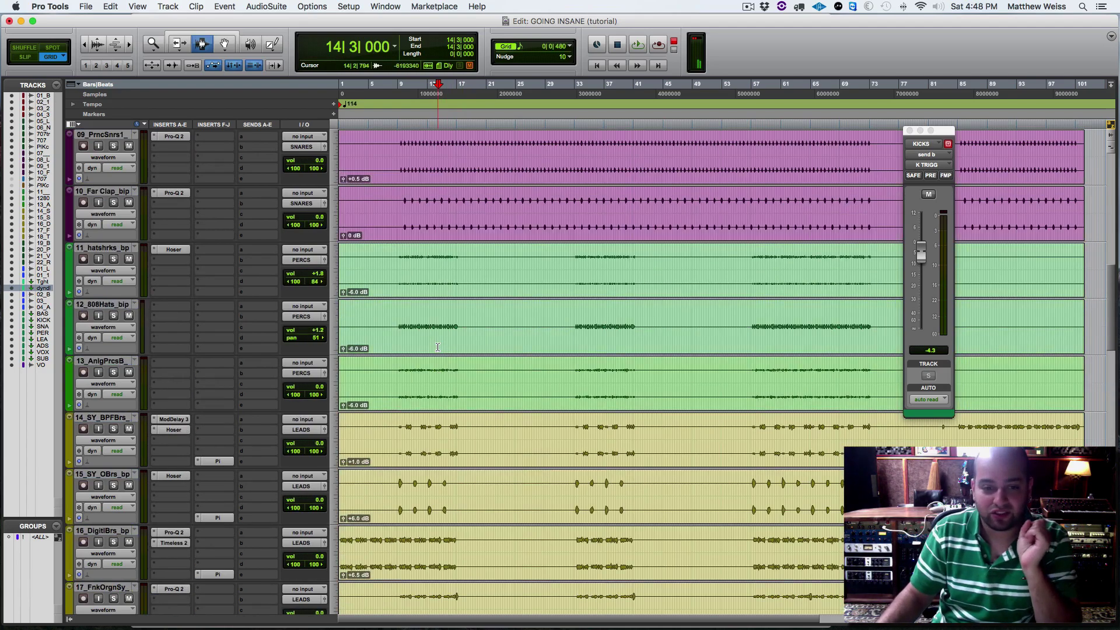
{"action": "scroll", "coordinate": [438, 347], "scroll_direction": "down", "scroll_amount": 1}
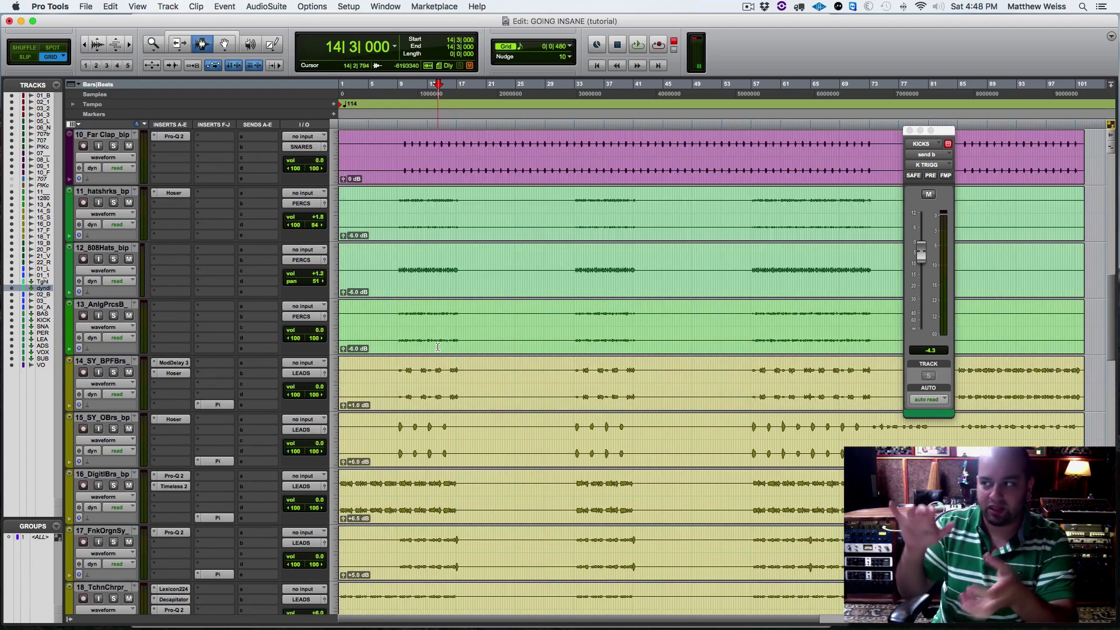
{"action": "scroll", "coordinate": [441, 359], "scroll_direction": "down", "scroll_amount": 17}
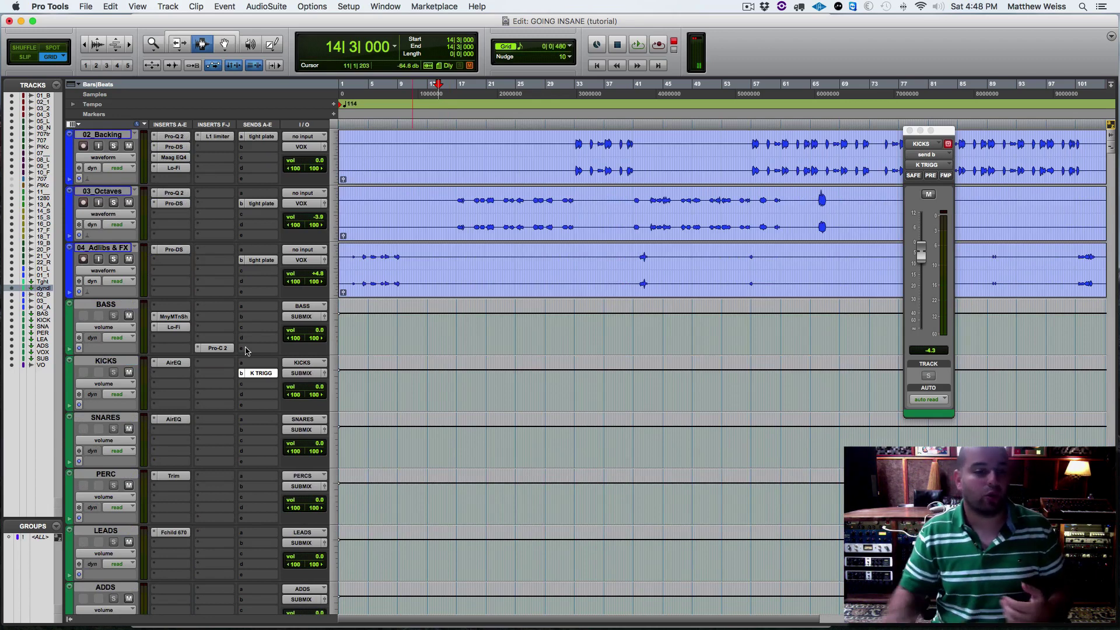
{"action": "left_click", "coordinate": [112, 305]}
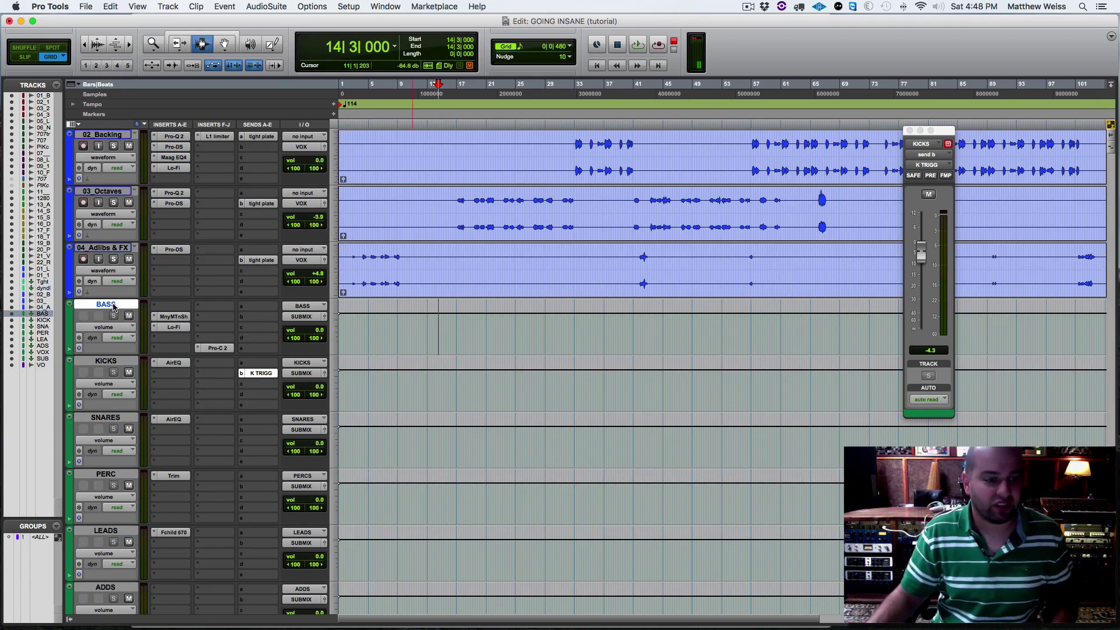
{"action": "left_click", "coordinate": [115, 362]}
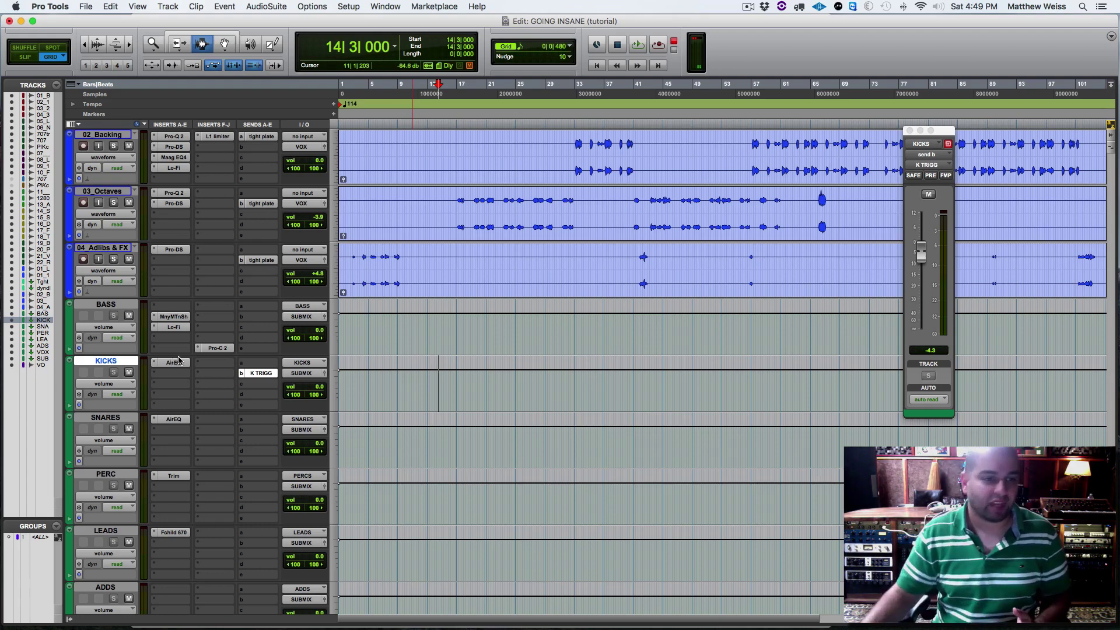
Examine the Pro-MB multiband compression settings on the 01_Lead vocal track, including the band's output level, then close the plug-in.
{"action": "scroll", "coordinate": [181, 360], "scroll_direction": "up", "scroll_amount": 6}
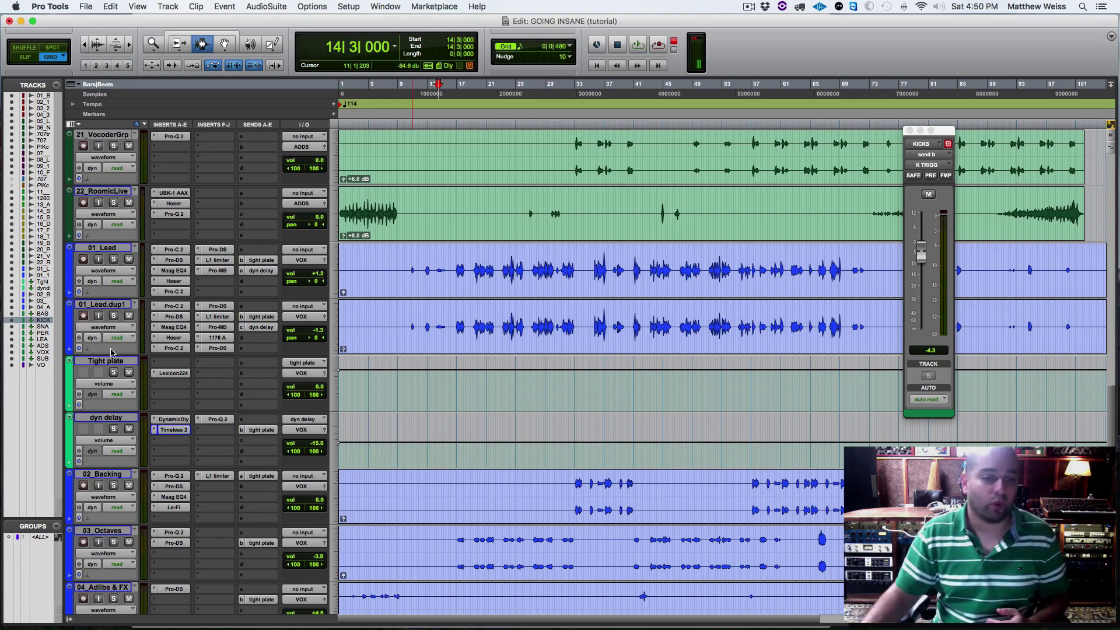
{"action": "left_click", "coordinate": [218, 272]}
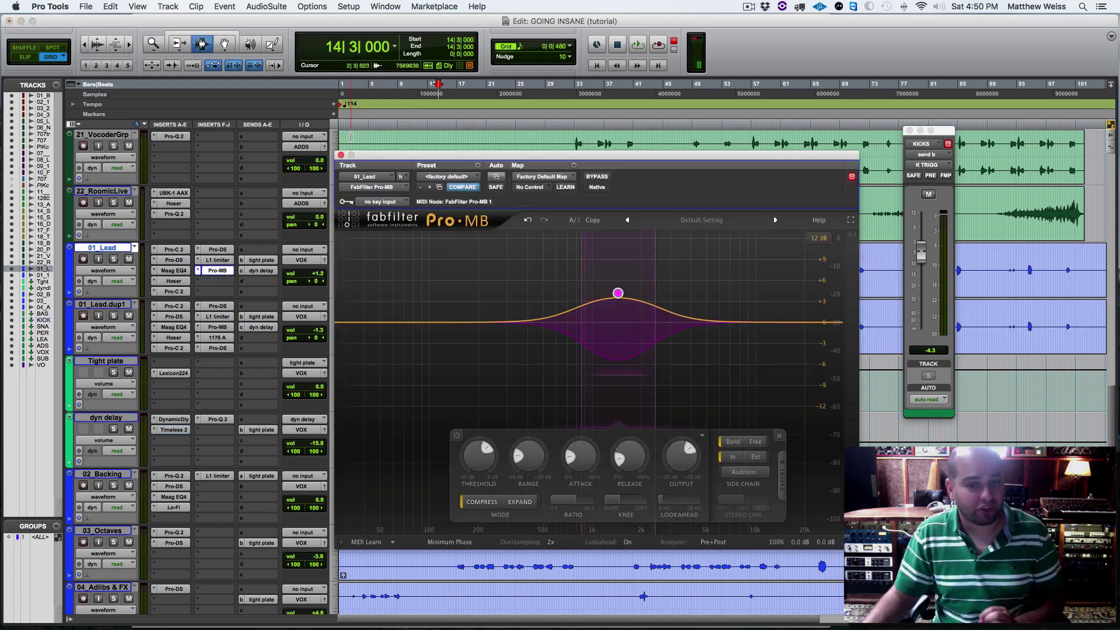
{"action": "left_click", "coordinate": [341, 155]}
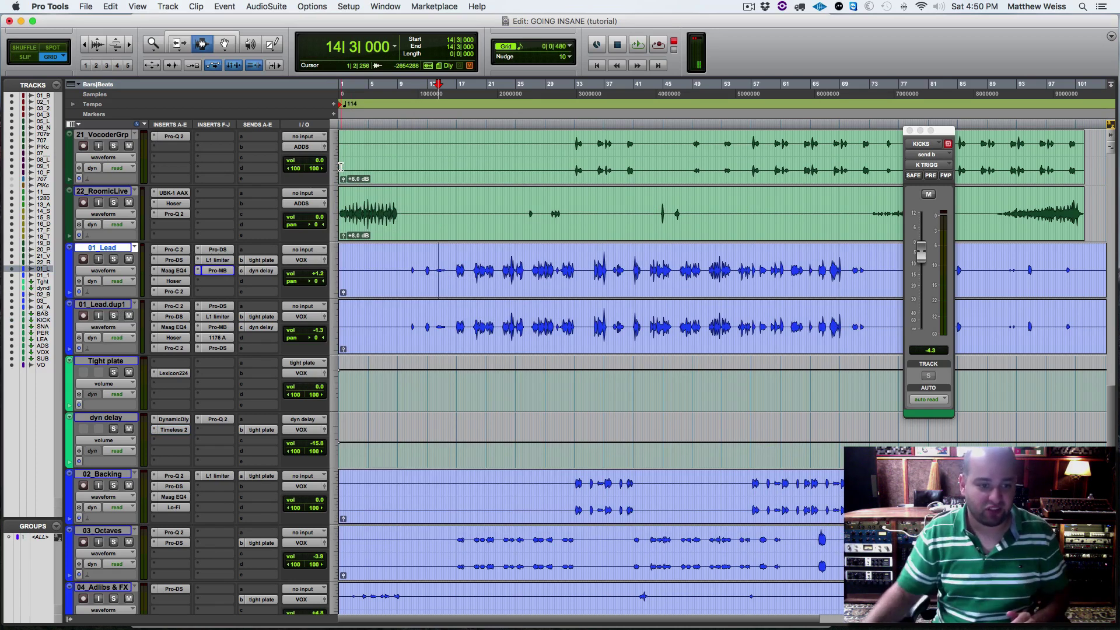
{"action": "left_click", "coordinate": [218, 272]}
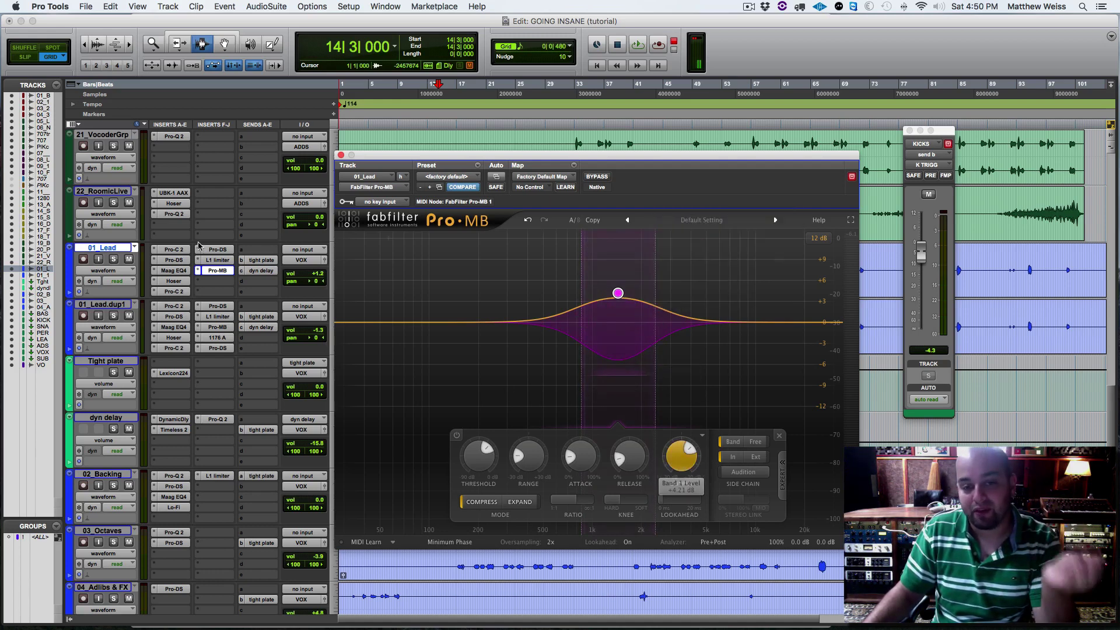
{"action": "left_click", "coordinate": [341, 156]}
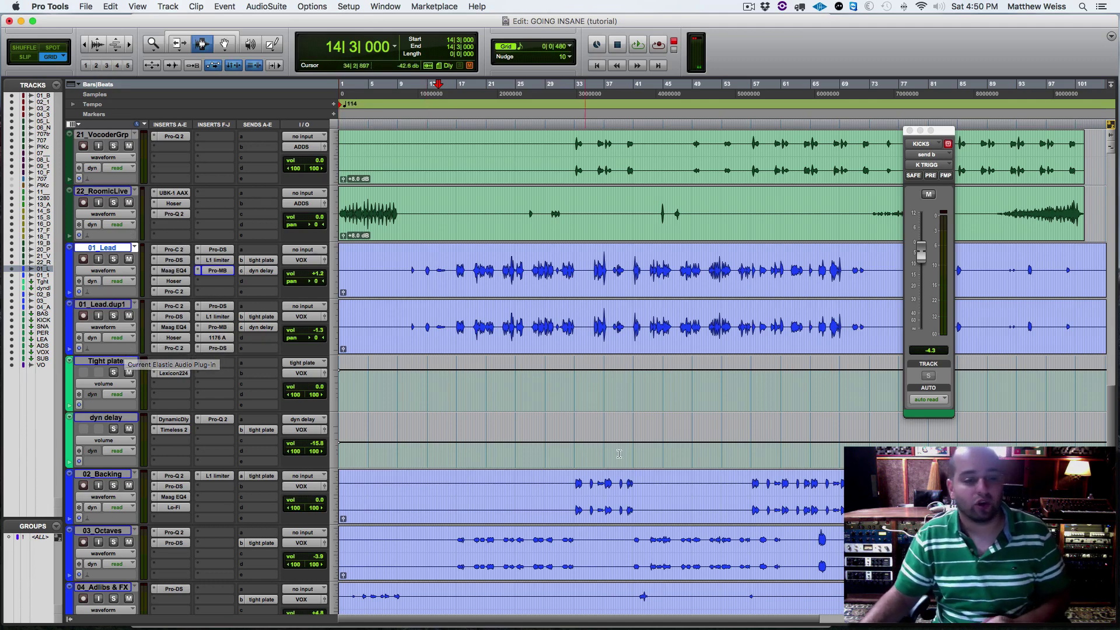
Select the passage from 20|2|480 to 23|4|000 around the second hit on the 19_BS_FnktrL track.
{"action": "scroll", "coordinate": [556, 420], "scroll_direction": "down", "scroll_amount": 4}
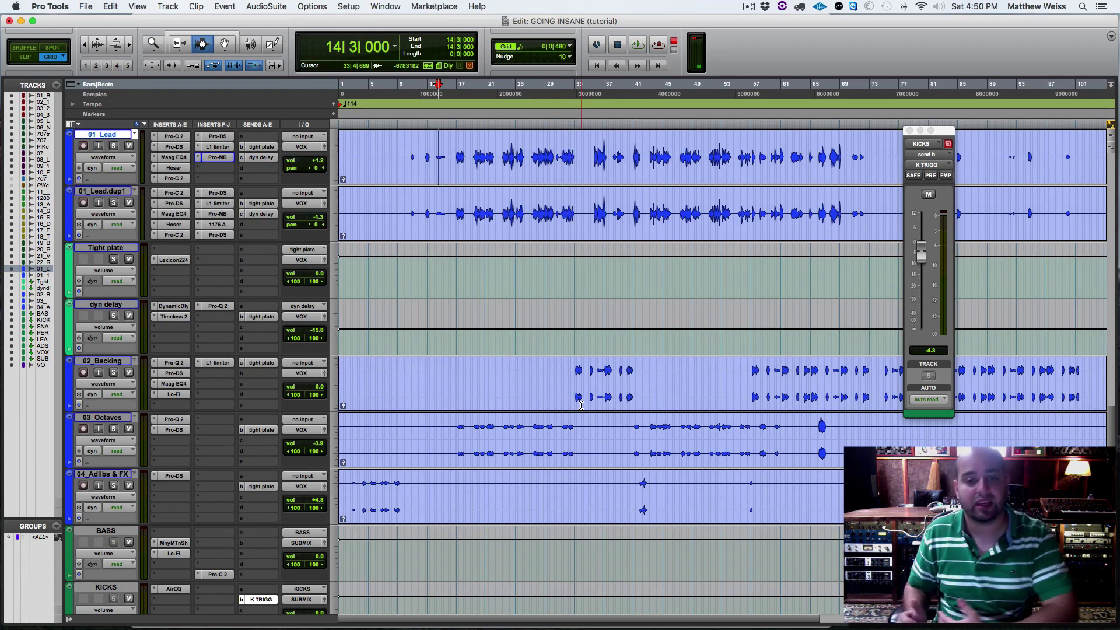
{"action": "scroll", "coordinate": [560, 379], "scroll_direction": "up", "scroll_amount": 8}
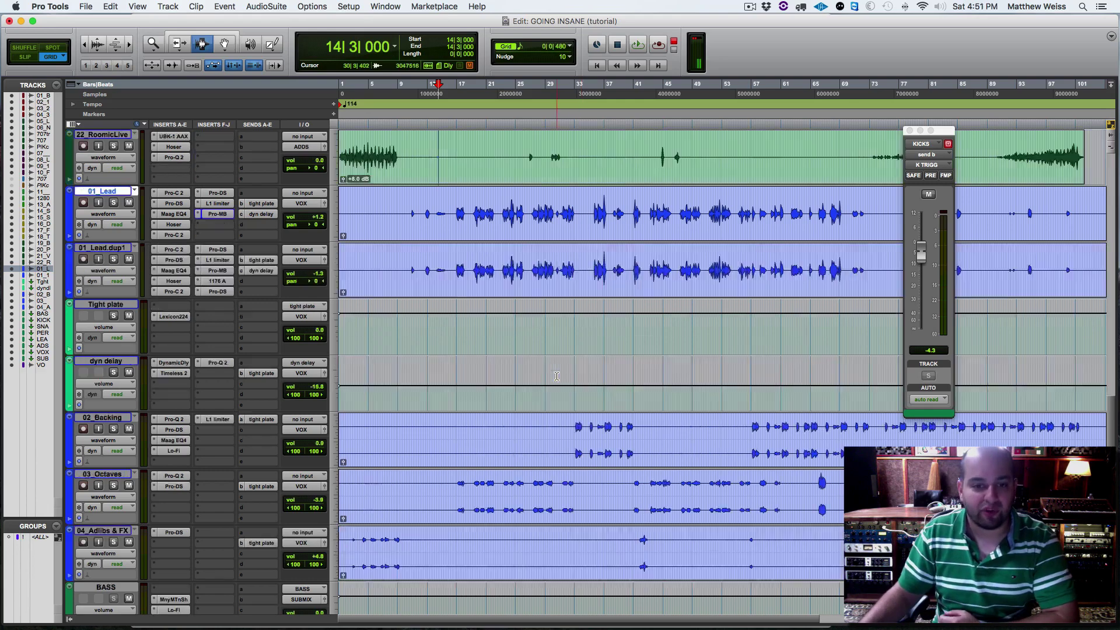
{"action": "scroll", "coordinate": [557, 376], "scroll_direction": "up", "scroll_amount": 1}
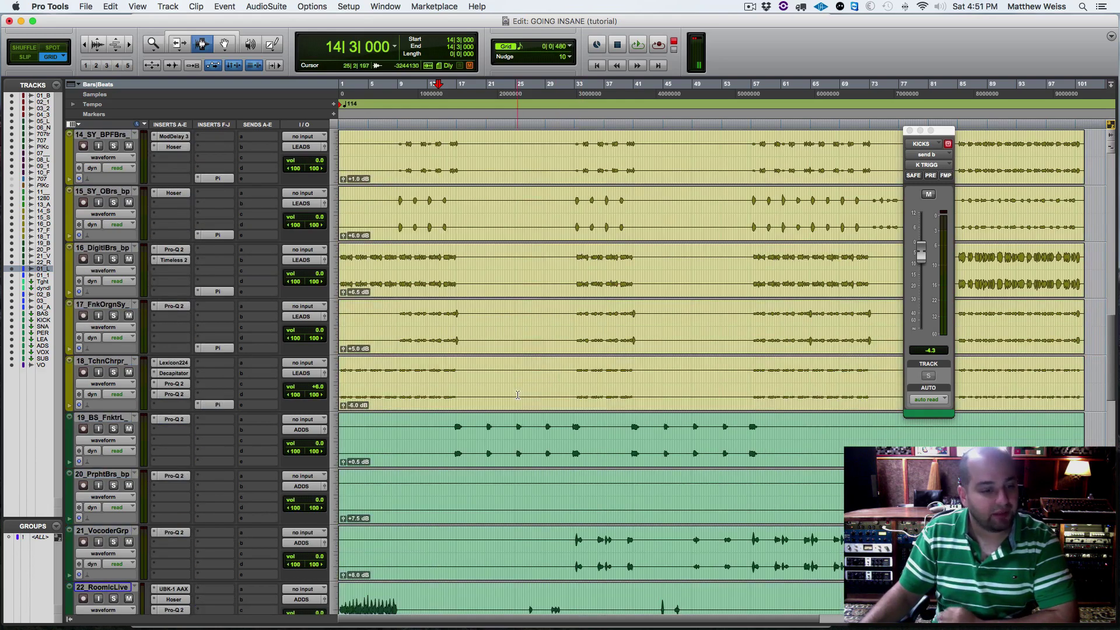
{"action": "scroll", "coordinate": [518, 395], "scroll_direction": "down", "scroll_amount": 2}
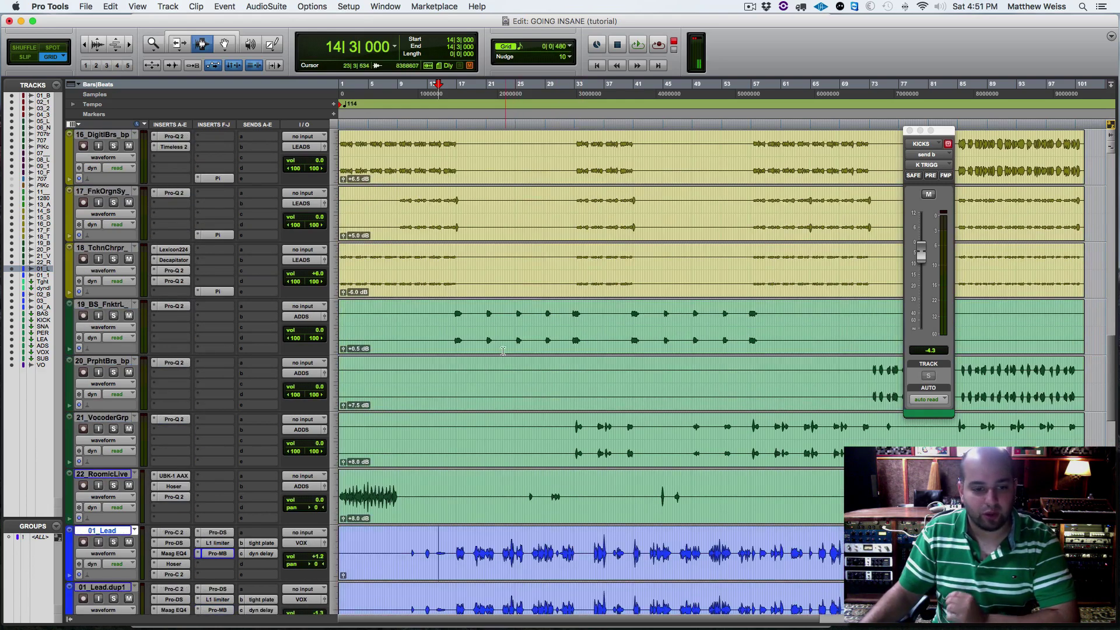
{"action": "left_click", "coordinate": [487, 325]}
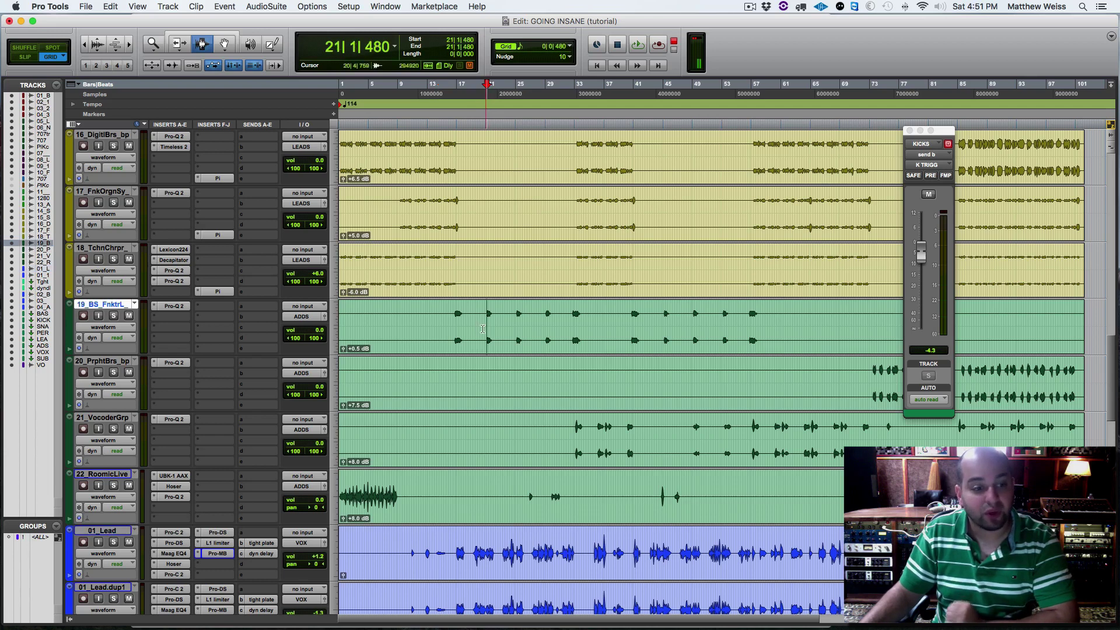
{"action": "left_click_drag", "start_coordinate": [482, 325], "coordinate": [507, 318]}
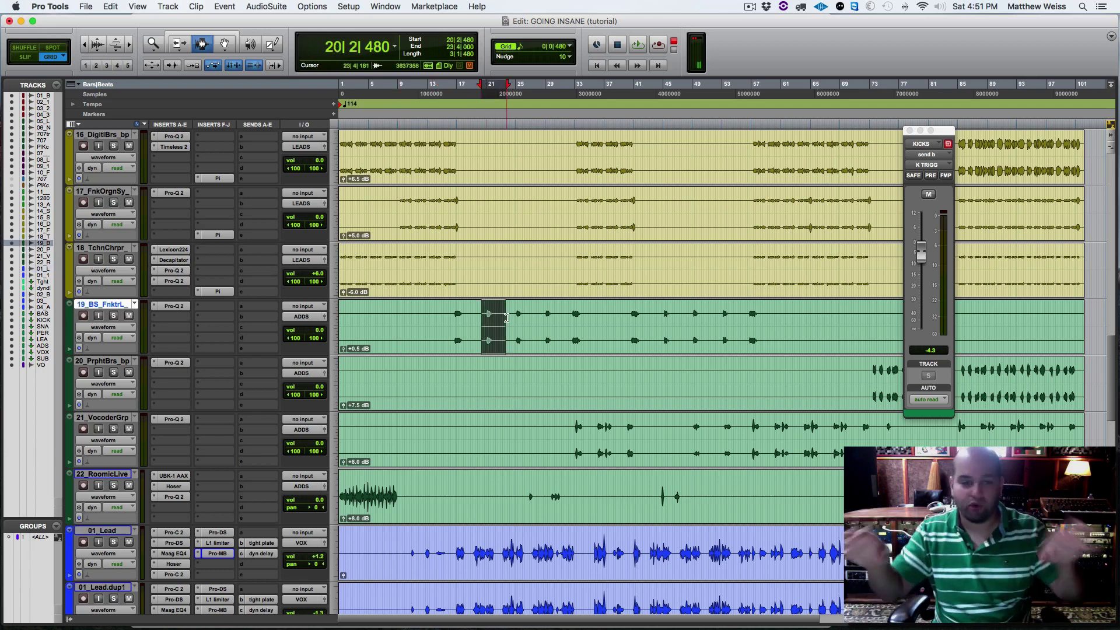
Review the synth, percussion and snare tracks, then place the edit cursor at 22|2|480 on the PERC bus.
{"action": "scroll", "coordinate": [443, 301], "scroll_direction": "up", "scroll_amount": 3}
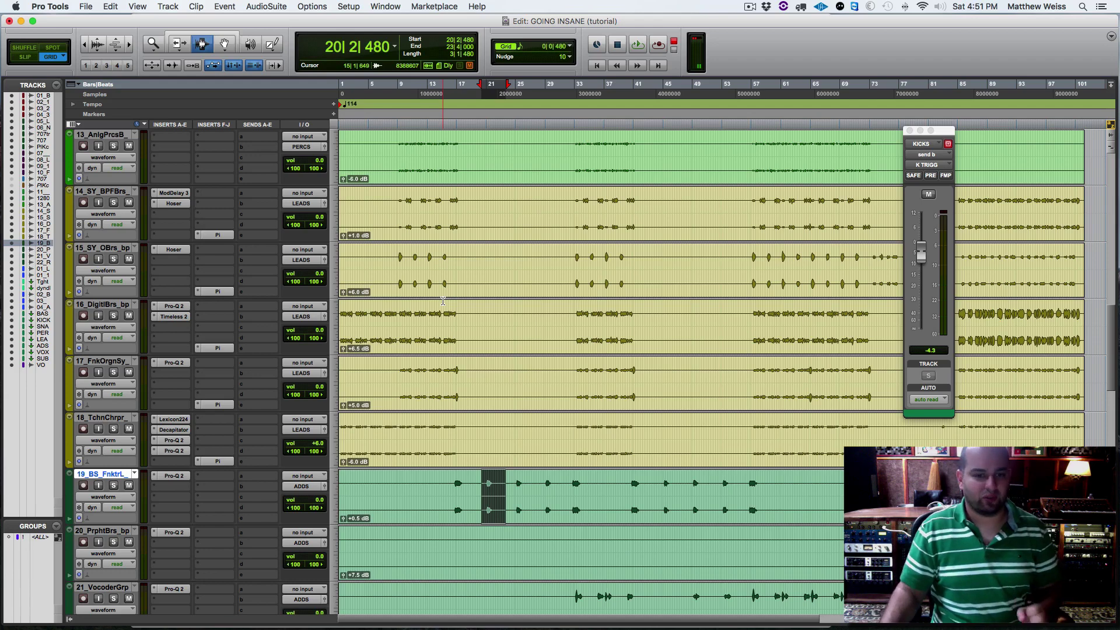
{"action": "scroll", "coordinate": [443, 301], "scroll_direction": "up", "scroll_amount": 6}
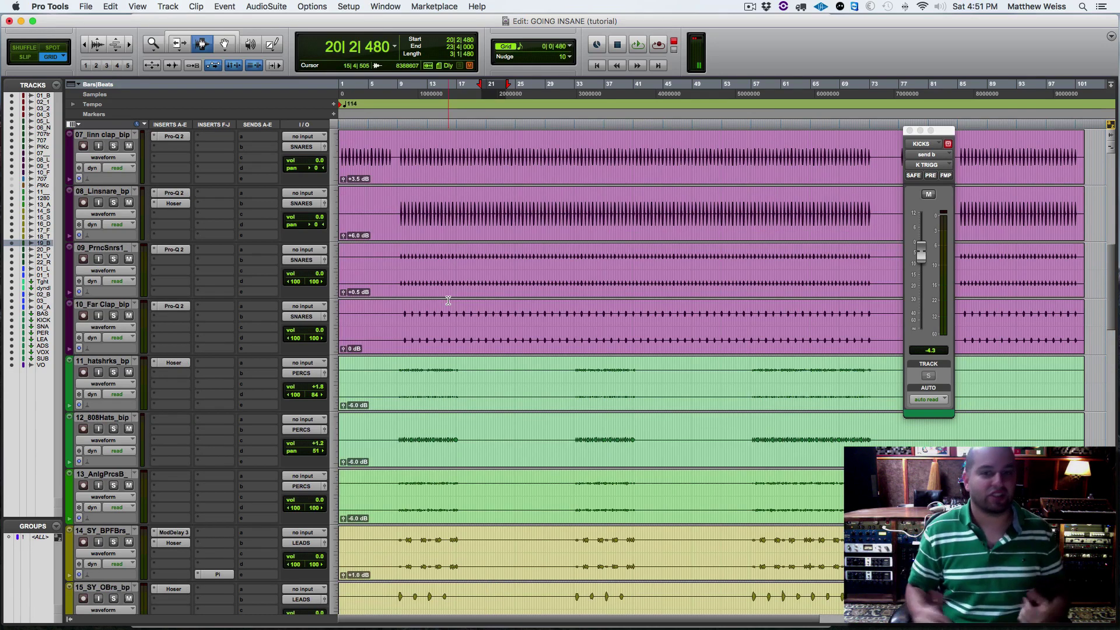
{"action": "scroll", "coordinate": [448, 301], "scroll_direction": "down", "scroll_amount": 20}
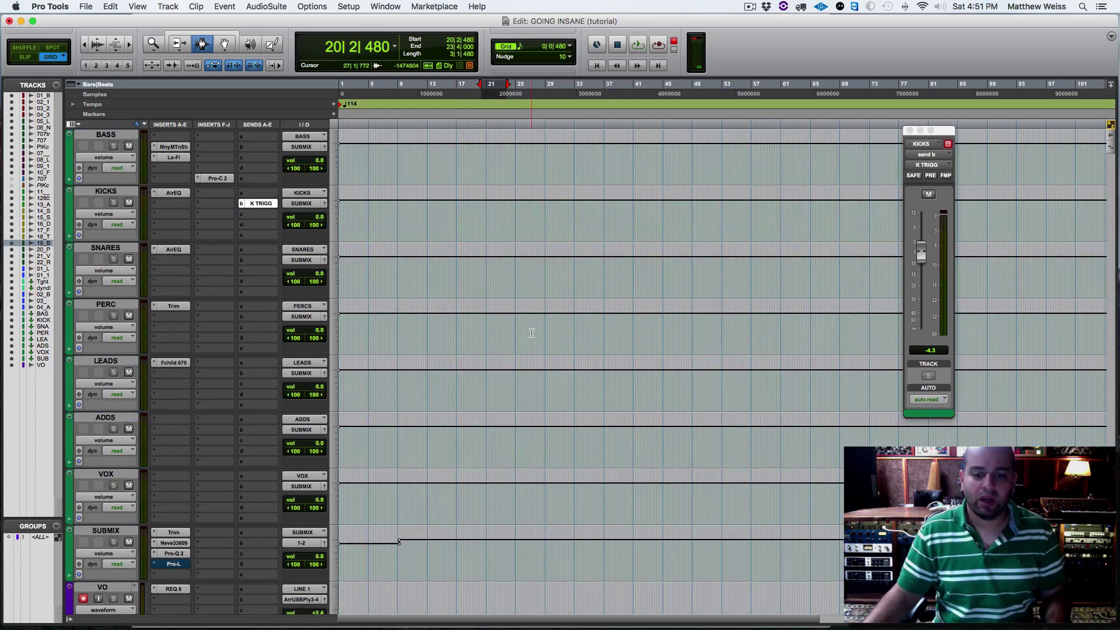
{"action": "left_click", "coordinate": [496, 348]}
{"action": "scroll", "coordinate": [496, 348], "scroll_direction": "down", "scroll_amount": 2}
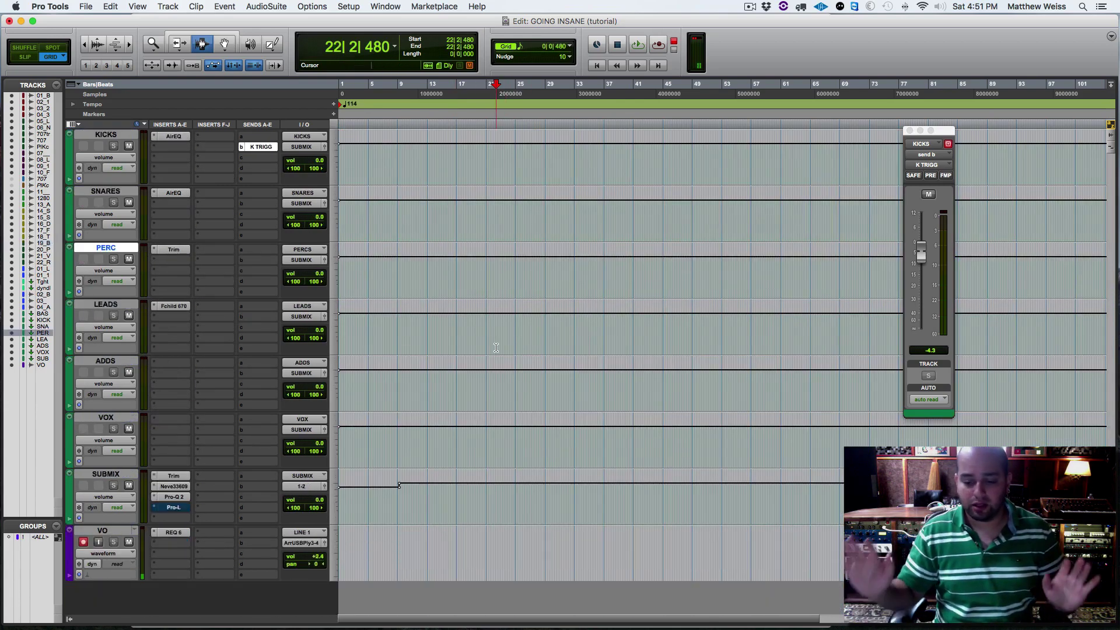